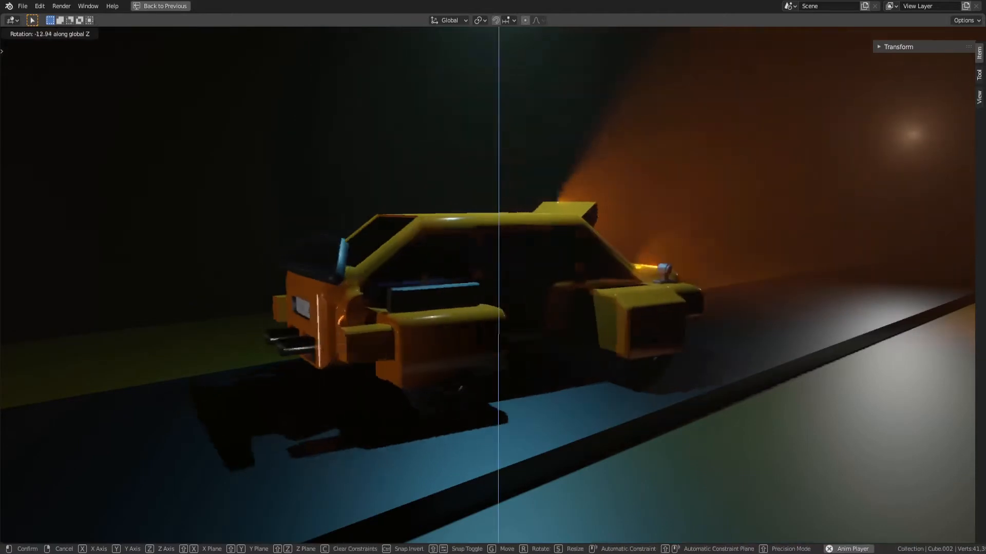
# Swing the yellow car's side door open by rotating it 48° about the global Z axis
pyautogui.press('Escape')
pyautogui.click(567, 319)
pyautogui.press('r')
pyautogui.press('z')
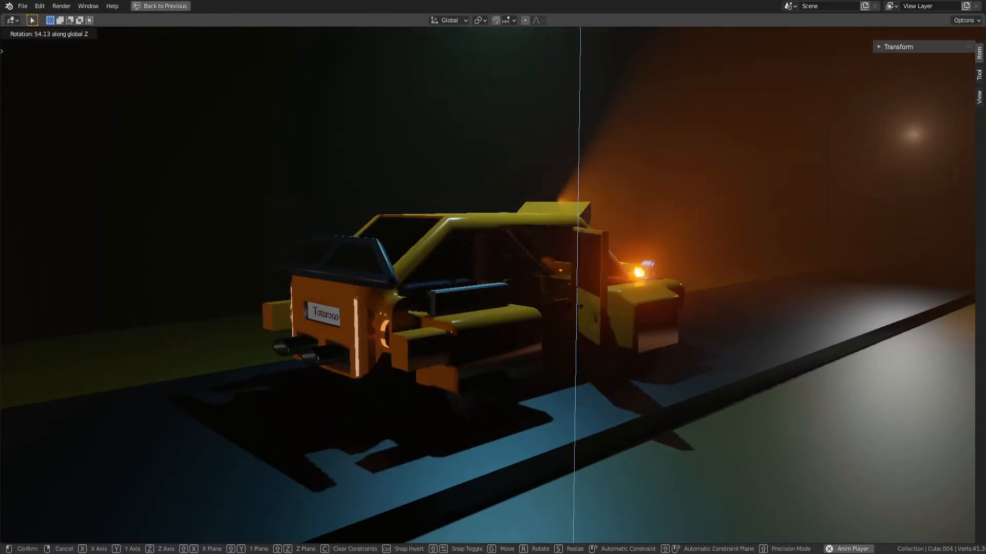
pyautogui.click(560, 328)
pyautogui.moveTo(559, 329); pyautogui.dragTo(432, 321, button='middle')
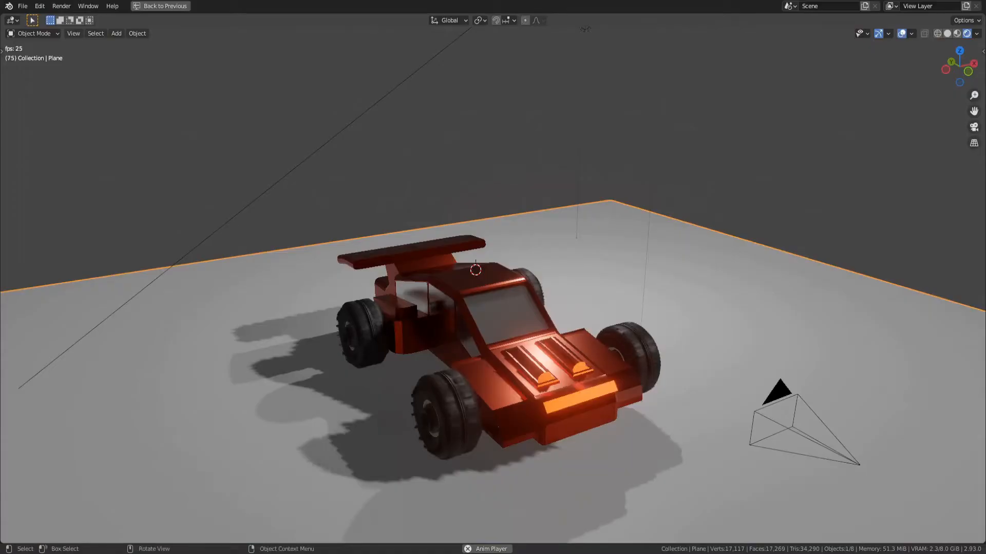
pyautogui.moveTo(544, 308)
pyautogui.mouseDown(button='middle')
pyautogui.moveTo(534, 295)
pyautogui.moveTo(552, 324)
pyautogui.moveTo(426, 347)
pyautogui.moveTo(282, 303)
pyautogui.moveTo(534, 282)
pyautogui.moveTo(575, 296)
pyautogui.moveTo(614, 283)
pyautogui.moveTo(473, 328)
pyautogui.moveTo(447, 321)
pyautogui.moveTo(547, 291)
pyautogui.mouseUp(button='middle')
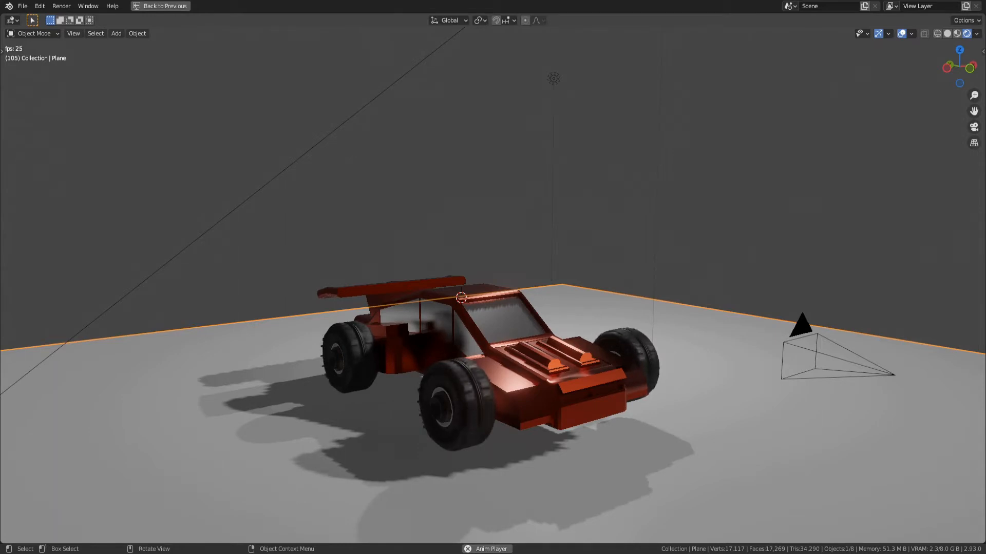
# Deselect the ground plane and examine the red car from both sides and the front
pyautogui.hotkey('alt', 'a')
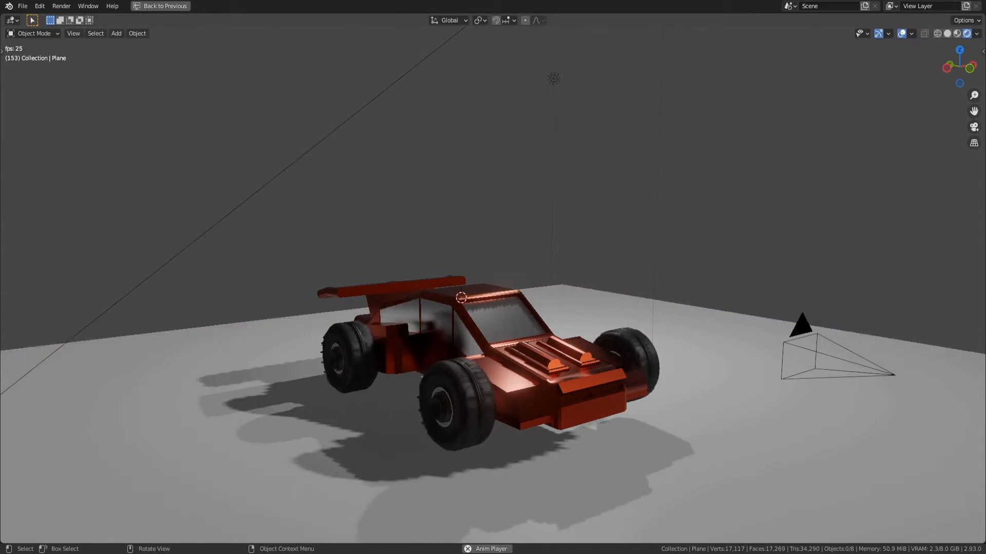
pyautogui.moveTo(565, 267); pyautogui.dragTo(92, 264, button='middle')
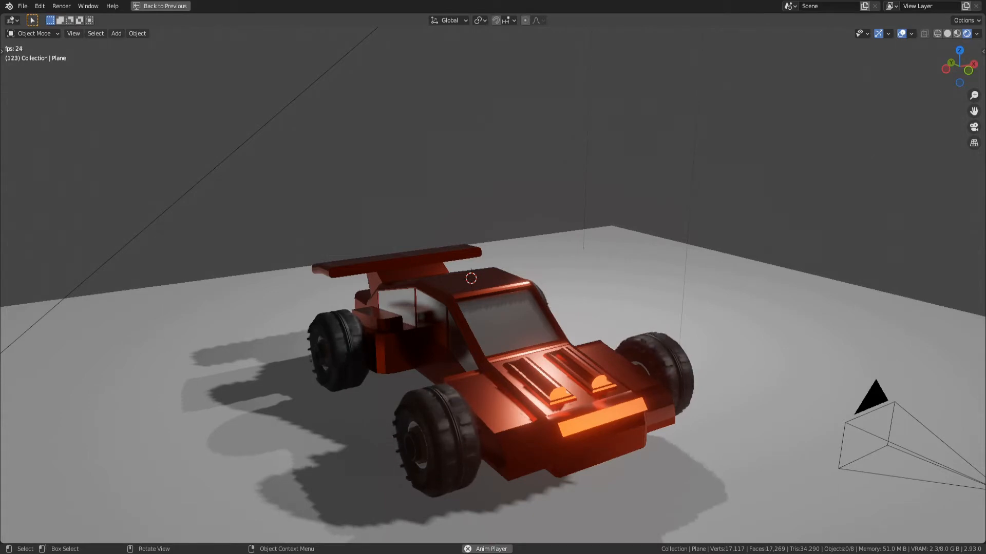
pyautogui.moveTo(492, 308); pyautogui.dragTo(516, 290, button='middle')
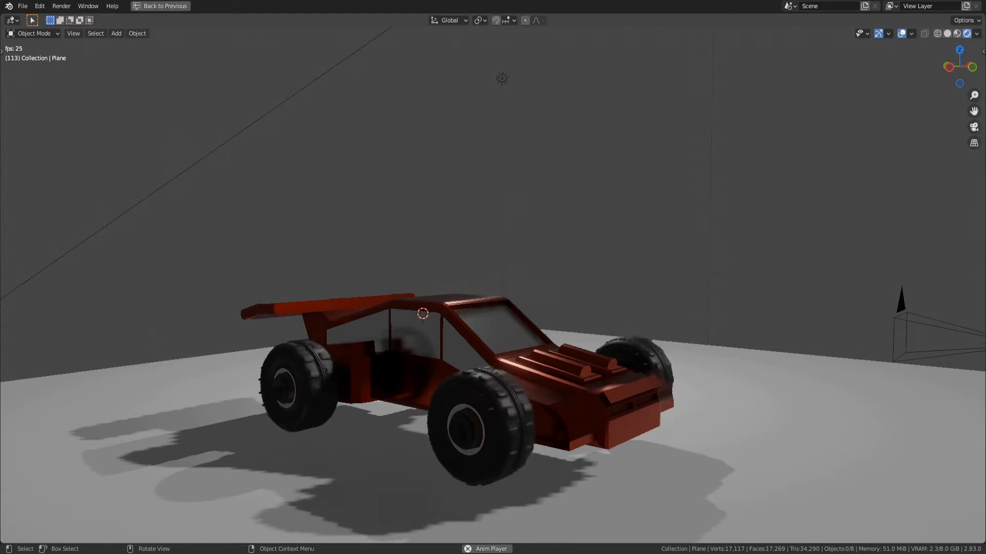
pyautogui.moveTo(565, 287); pyautogui.dragTo(77, 294, button='middle')
pyautogui.moveTo(462, 287); pyautogui.dragTo(491, 288, button='middle')
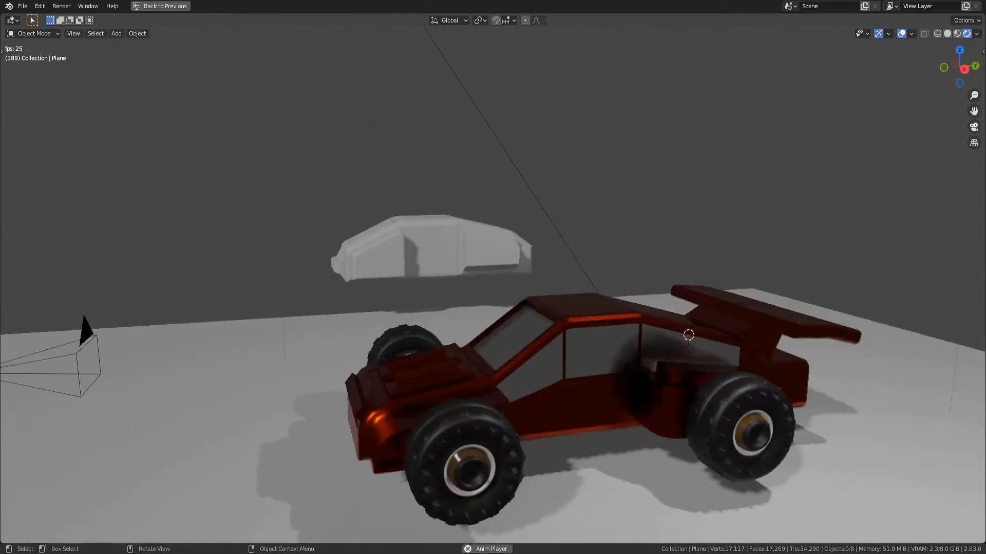
pyautogui.moveTo(380, 370); pyautogui.dragTo(539, 370, button='middle')
pyautogui.moveTo(457, 418)
pyautogui.mouseDown(button='middle')
pyautogui.moveTo(503, 403)
pyautogui.moveTo(452, 429)
pyautogui.mouseUp(button='middle')
# Try to move the red car's body and the front wheel pair as separate objects
pyautogui.click(499, 414)
pyautogui.click(514, 437)
pyautogui.press('g')
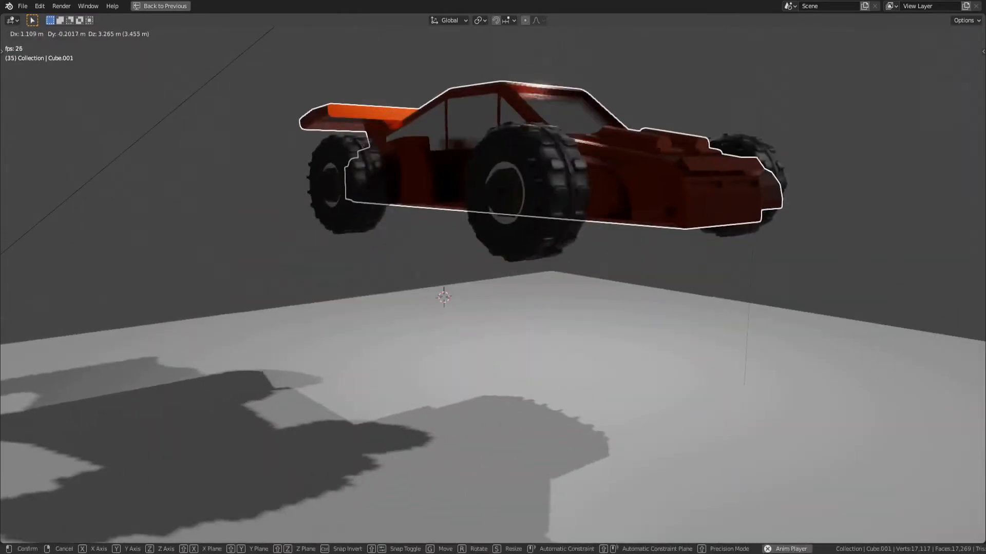
pyautogui.press('Escape')
pyautogui.click(436, 462)
pyautogui.press('g')
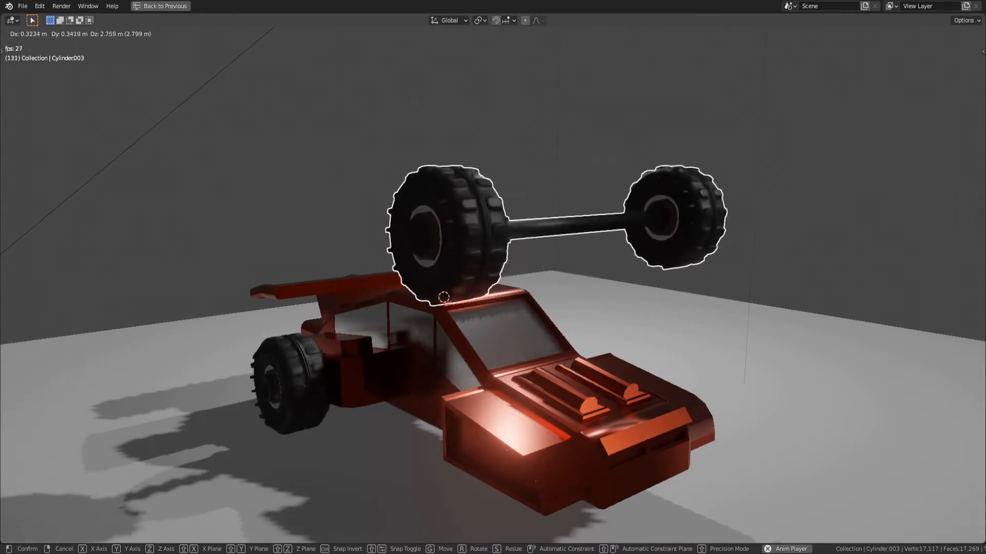
pyautogui.press('Escape')
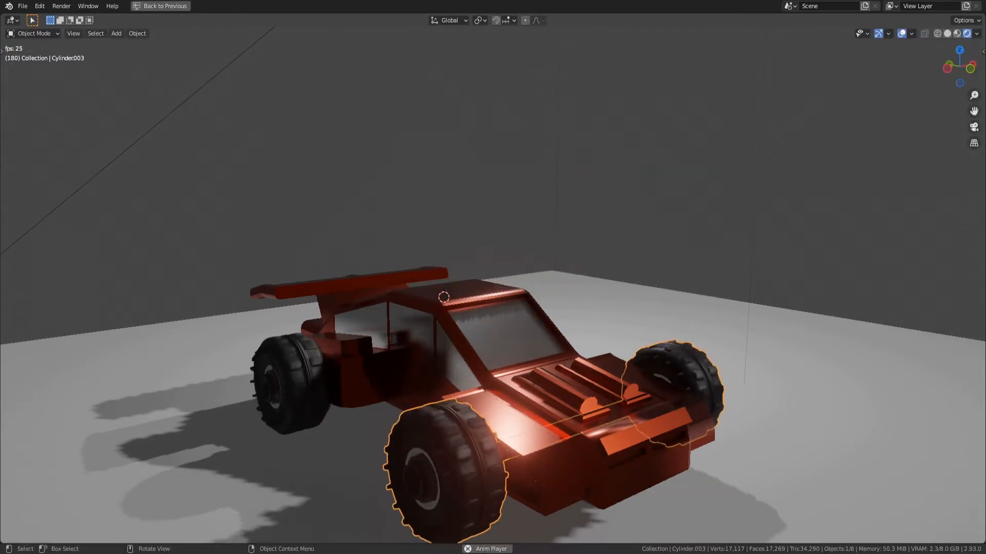
# Move the red car with its wheels and the white car along the global X axis, away from the lights
pyautogui.moveTo(514, 308); pyautogui.dragTo(388, 293, button='middle')
pyautogui.click(446, 308)
pyautogui.scroll(-3, 446, 308)
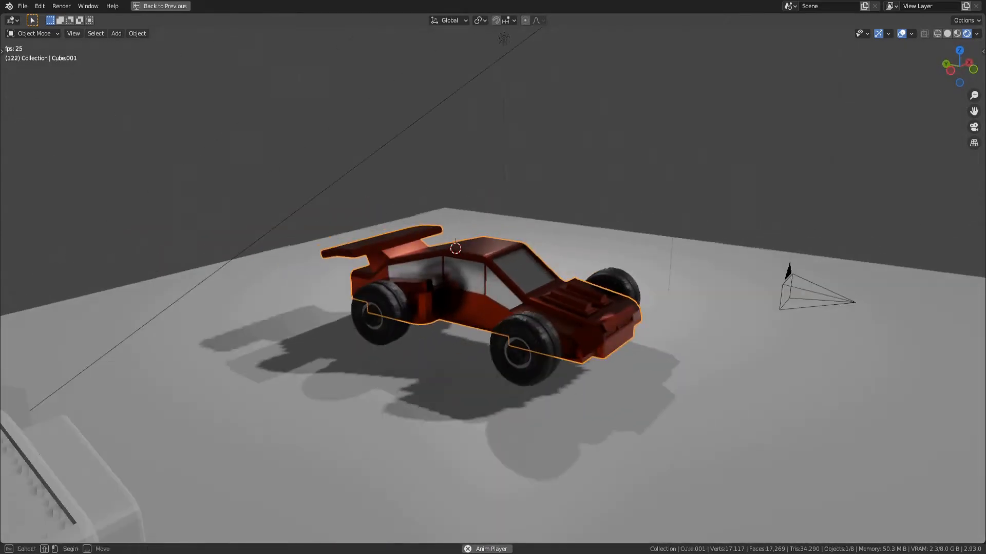
pyautogui.moveTo(447, 309); pyautogui.dragTo(380, 287, button='middle')
pyautogui.click(395, 329)
pyautogui.scroll(-3, 396, 328)
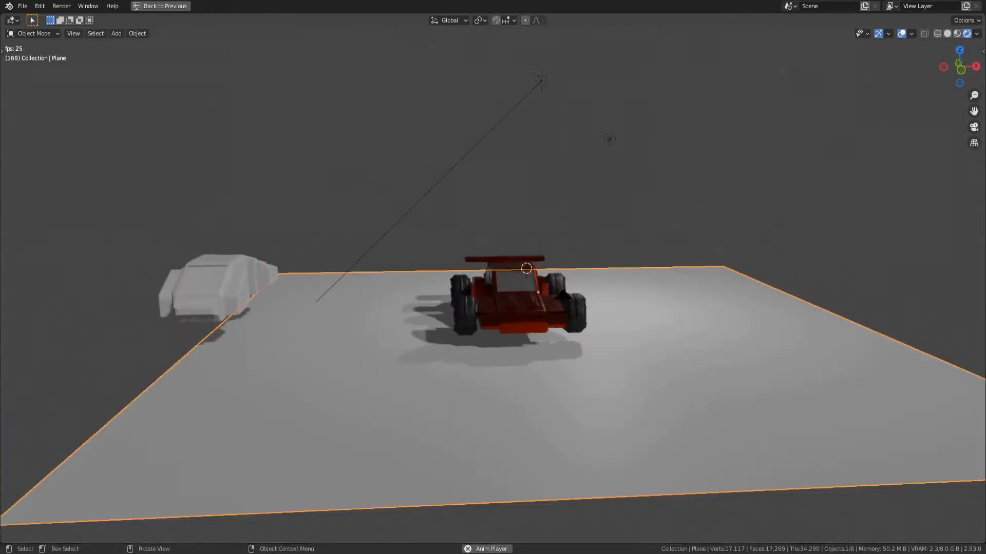
pyautogui.click(506, 313)
pyautogui.keyDown('shift'); pyautogui.click(465, 316); pyautogui.keyUp('shift')
pyautogui.keyDown('shift'); pyautogui.click(220, 288); pyautogui.keyUp('shift')
pyautogui.press('g')
pyautogui.press('x')
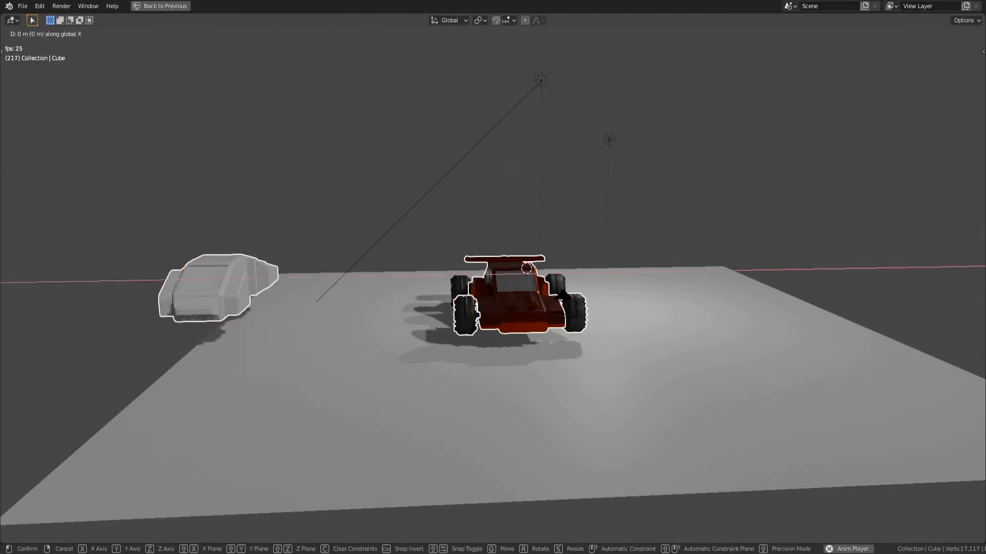
pyautogui.click(744, 290)
# Scale up the ground plane so it extends well beyond both cars
pyautogui.click(441, 349)
pyautogui.scroll(-2, 441, 349)
pyautogui.moveTo(441, 349); pyautogui.dragTo(404, 364, button='middle')
pyautogui.press('s')
pyautogui.click(370, 476)
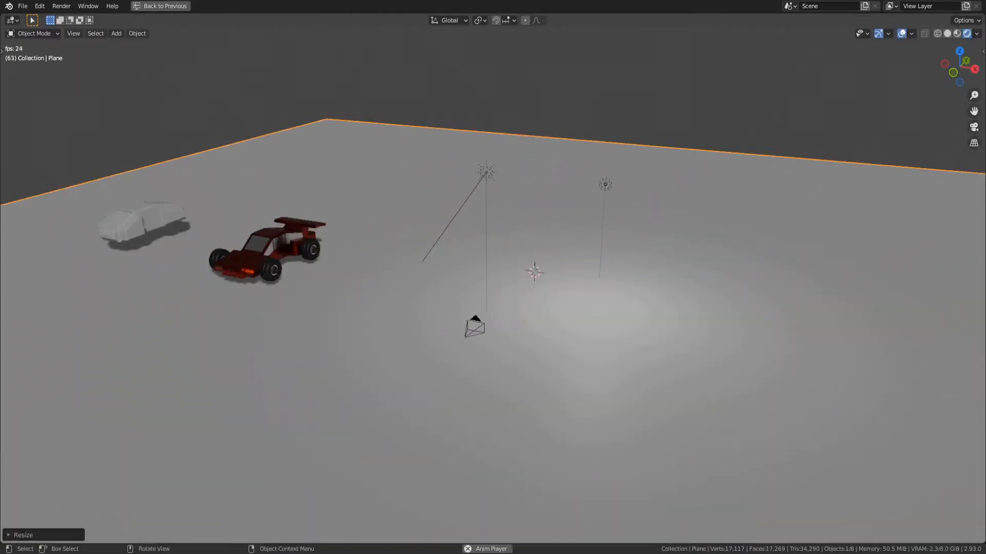
pyautogui.hotkey('alt', 'a')
pyautogui.moveTo(370, 452)
pyautogui.mouseDown(button='middle')
pyautogui.moveTo(255, 435)
pyautogui.moveTo(451, 456)
pyautogui.moveTo(407, 435)
pyautogui.moveTo(375, 440)
pyautogui.mouseUp(button='middle')
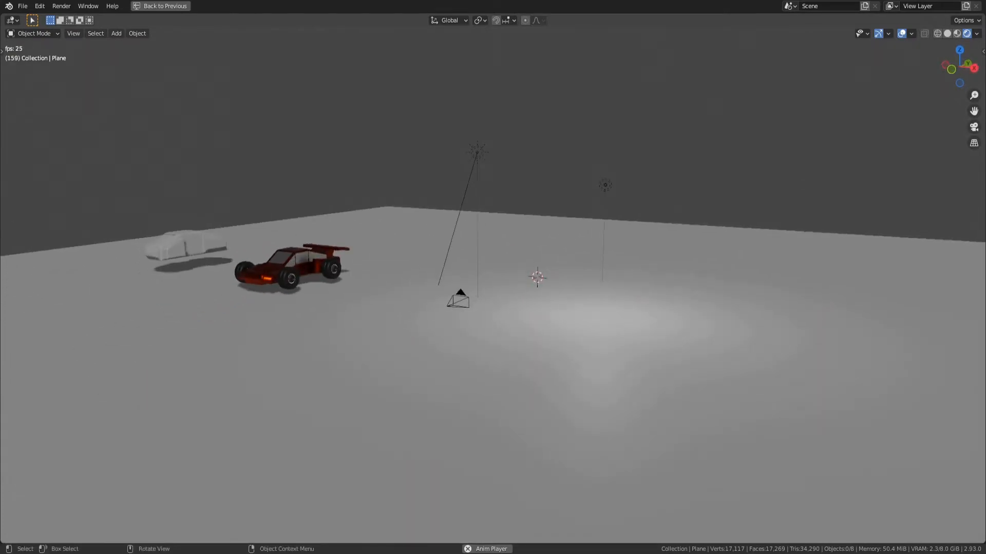
# Hide the ground plane beneath the cars
pyautogui.click(374, 440)
pyautogui.press('h')
pyautogui.moveTo(375, 440); pyautogui.dragTo(404, 438, button='middle')
pyautogui.scroll(1, 404, 438)
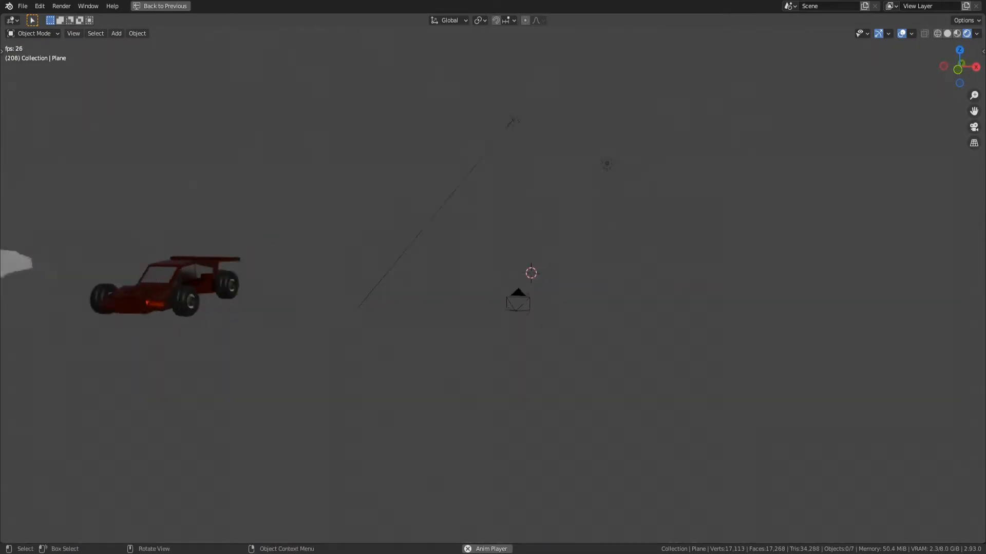
pyautogui.scroll(-1, 404, 438)
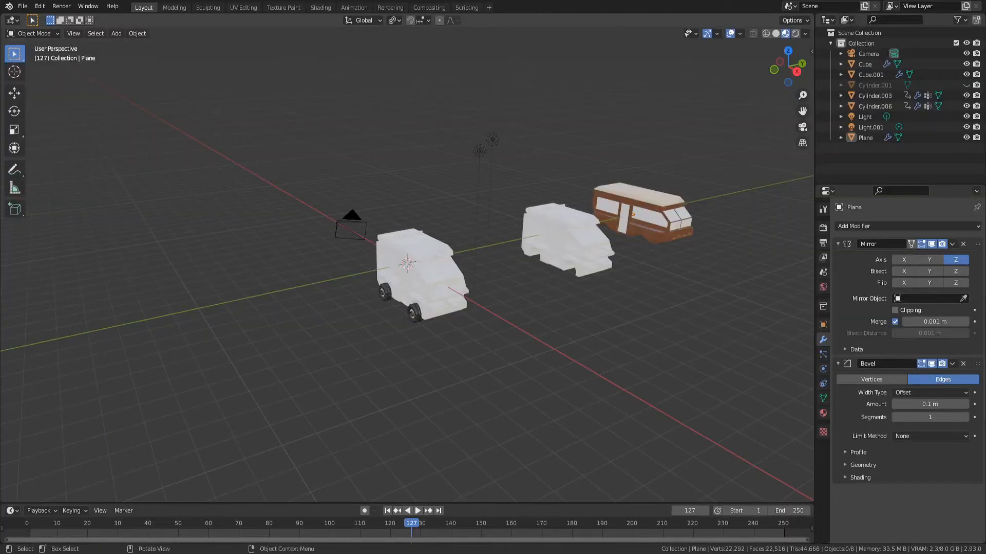
pyautogui.scroll(4, 407, 267)
pyautogui.moveTo(407, 267); pyautogui.dragTo(433, 253, button='middle')
pyautogui.keyDown('shift'); pyautogui.moveTo(433, 252); pyautogui.dragTo(350, 270, button='middle'); pyautogui.keyUp('shift')
# Try to move the white van's front wheels away from its body
pyautogui.press('space')
pyautogui.click(449, 363)
pyautogui.press('g')
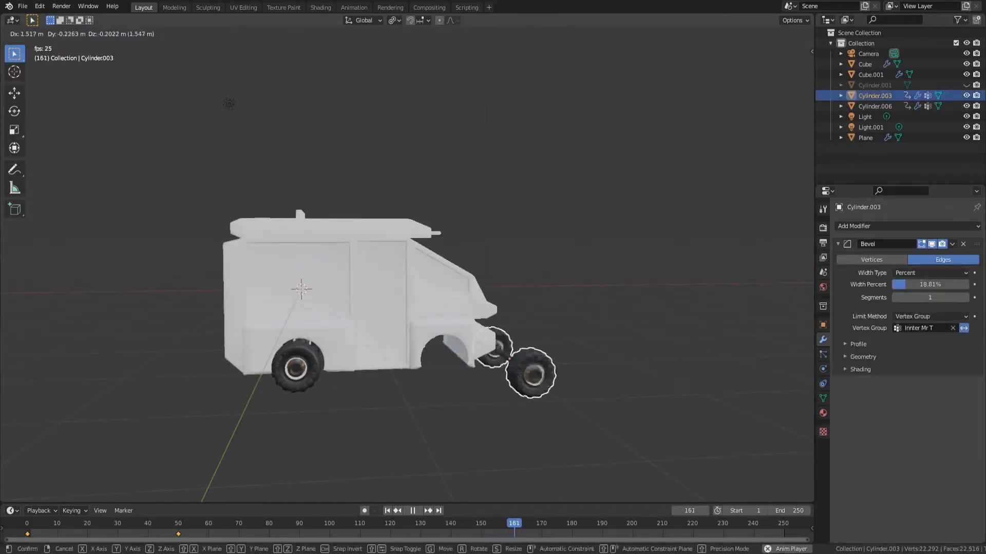
pyautogui.rightClick(516, 373)
pyautogui.moveTo(516, 373); pyautogui.dragTo(455, 385, button='middle')
pyautogui.press('space')
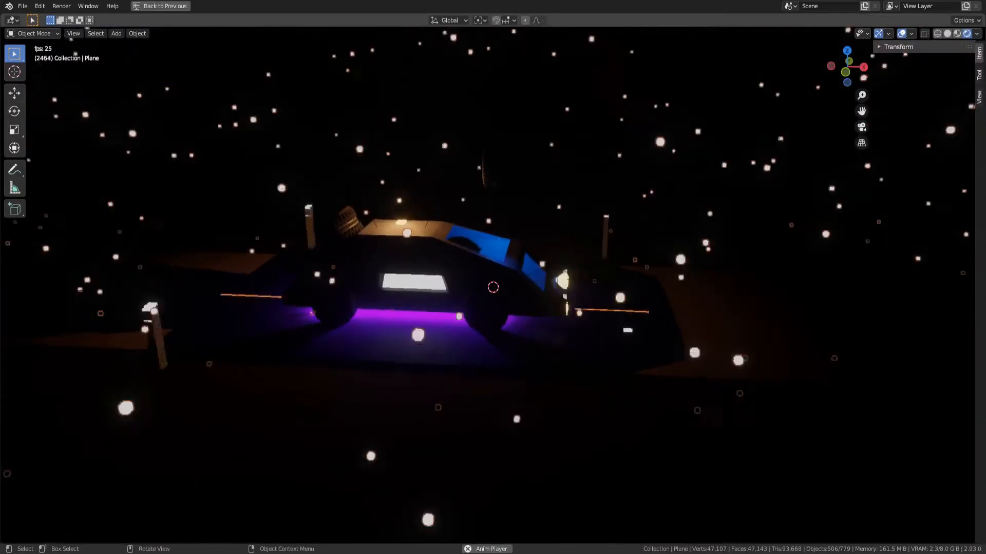
# Switch the night road scene's viewport to Material Preview shading
pyautogui.moveTo(497, 289); pyautogui.dragTo(462, 285, button='middle')
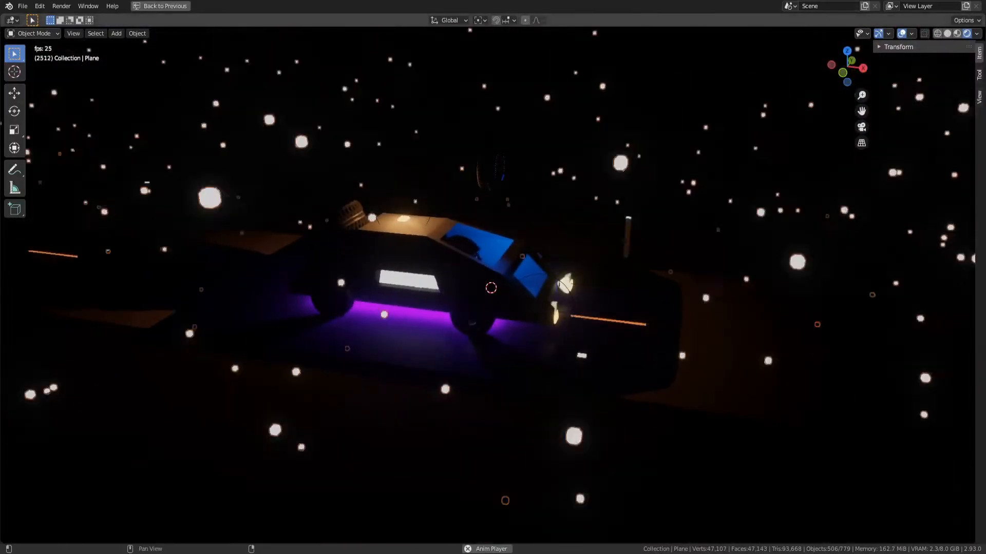
pyautogui.click(957, 33)
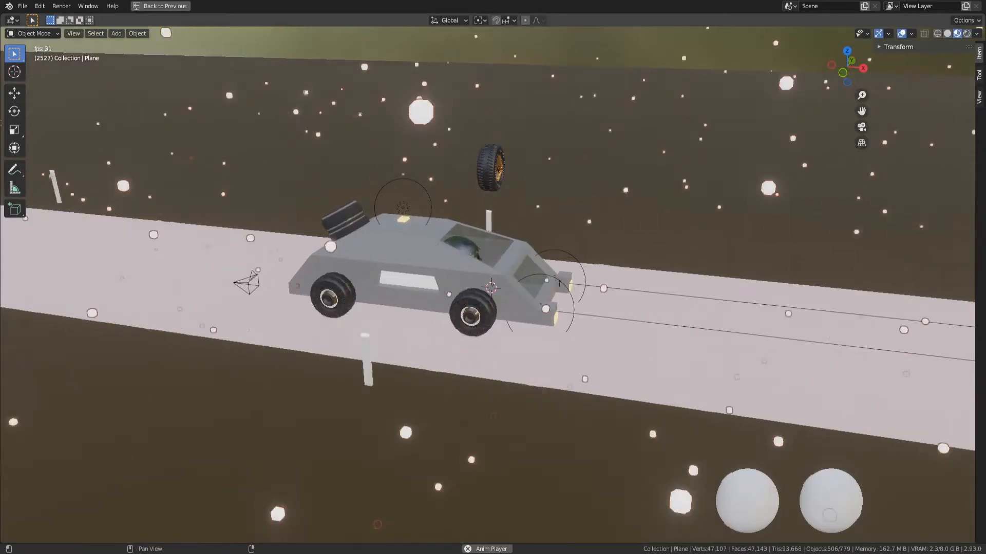
pyautogui.moveTo(462, 287)
pyautogui.mouseDown(button='middle')
pyautogui.moveTo(494, 275)
pyautogui.moveTo(657, 268)
pyautogui.moveTo(422, 283)
pyautogui.moveTo(402, 249)
pyautogui.mouseUp(button='middle')
pyautogui.scroll(4, 422, 284)
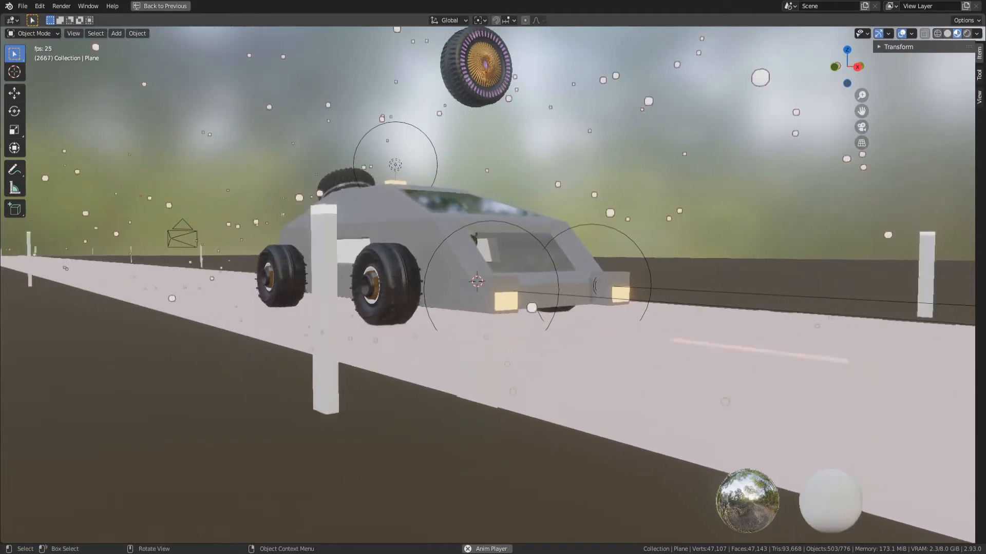
pyautogui.moveTo(401, 249); pyautogui.dragTo(421, 349, button='middle')
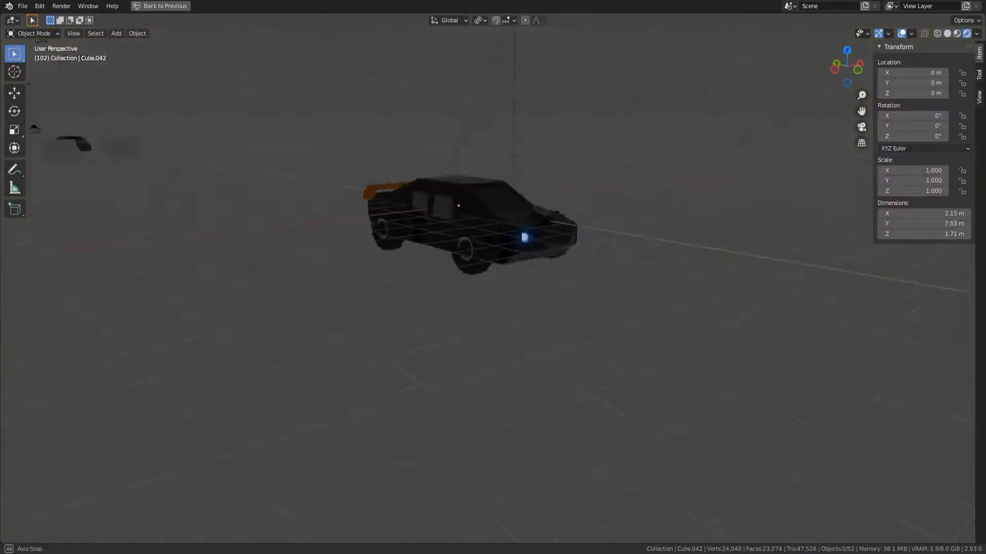
# Examine the gray car on the road and the dark cars in the other scene, close up and from afar
pyautogui.moveTo(462, 257); pyautogui.dragTo(590, 378, button='middle')
pyautogui.scroll(4, 488, 288)
pyautogui.scroll(-3, 488, 288)
pyautogui.scroll(-8, 487, 288)
pyautogui.scroll(2, 488, 287)
pyautogui.moveTo(591, 377); pyautogui.dragTo(406, 336, button='middle')
pyautogui.moveTo(406, 336); pyautogui.dragTo(447, 334, button='middle')
pyautogui.scroll(4, 447, 333)
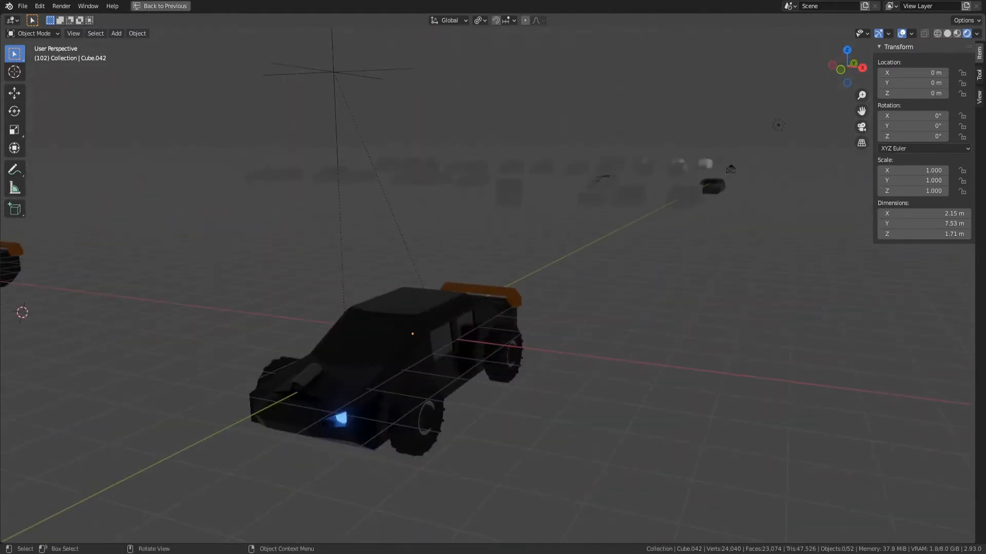
pyautogui.scroll(-4, 447, 333)
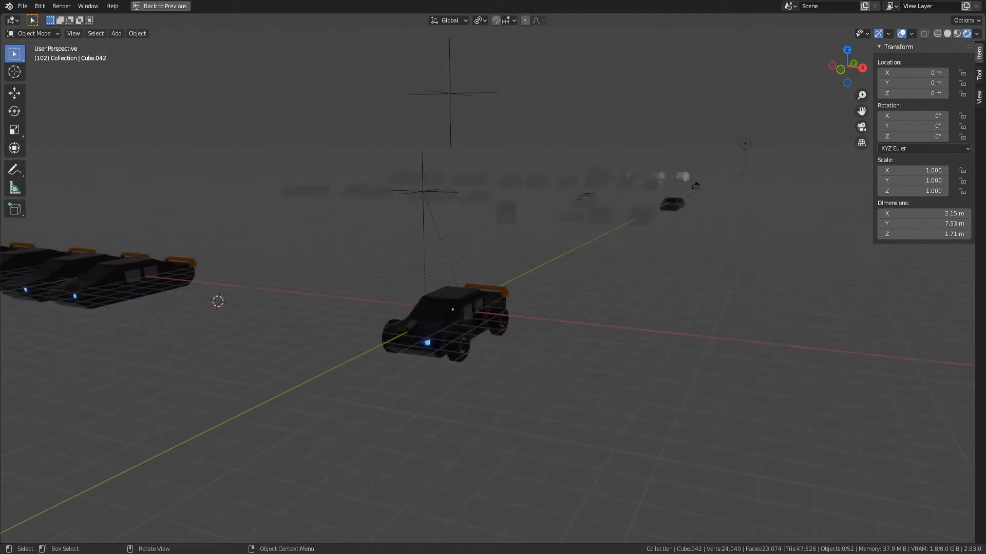
pyautogui.scroll(-3, 447, 333)
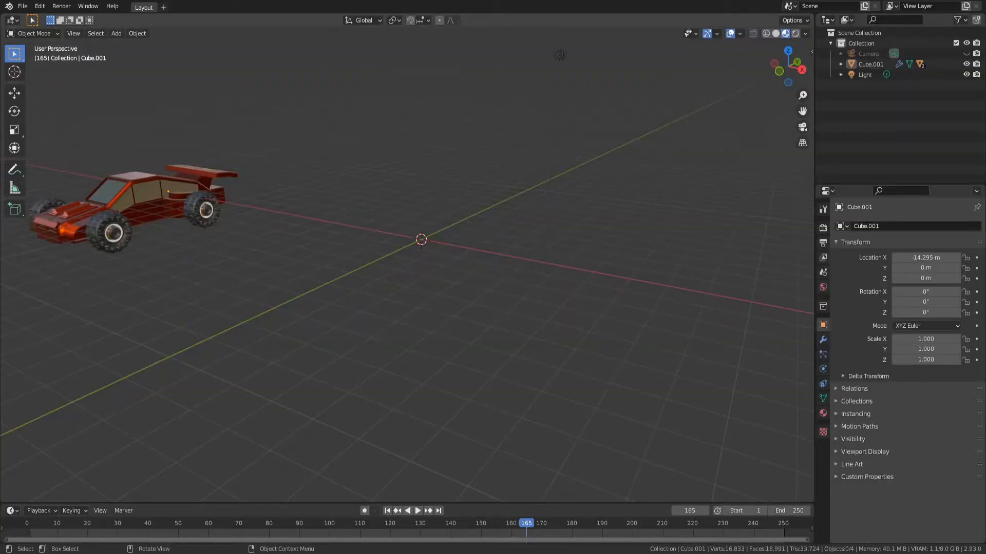
# Select the red car's body and frame it in the view
pyautogui.scroll(-1, 407, 265)
pyautogui.moveTo(407, 264); pyautogui.dragTo(445, 265, button='middle')
pyautogui.click(131, 267)
pyautogui.press('KP_Decimal')
pyautogui.moveTo(131, 267); pyautogui.dragTo(252, 265, button='middle')
# Examine the red car's body, windows and hood from several angles
pyautogui.scroll(-3, 196, 331)
pyautogui.scroll(4, 231, 262)
pyautogui.scroll(1, 172, 249)
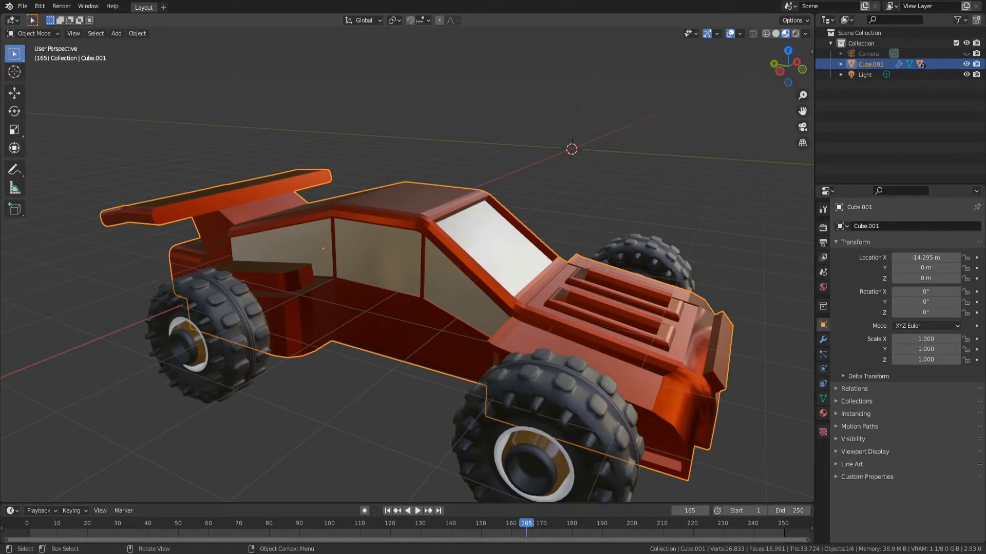
pyautogui.scroll(-4, 462, 287)
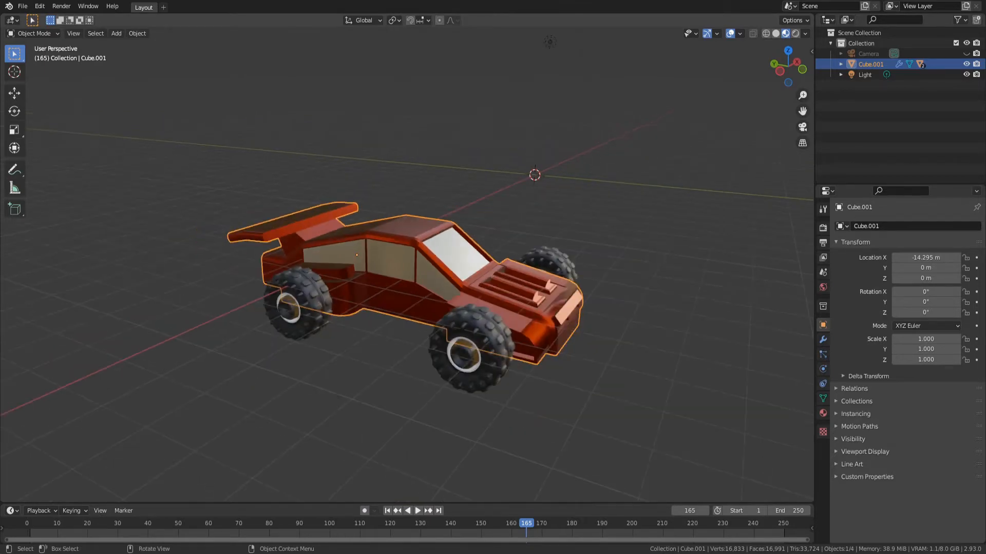
pyautogui.moveTo(462, 288); pyautogui.dragTo(401, 260, button='middle')
pyautogui.keyDown('shift'); pyautogui.moveTo(488, 262); pyautogui.dragTo(160, 282, button='middle'); pyautogui.keyUp('shift')
pyautogui.click(287, 277)
pyautogui.keyDown('shift'); pyautogui.moveTo(309, 280); pyautogui.dragTo(290, 300, button='middle'); pyautogui.keyUp('shift')
pyautogui.keyDown('shift'); pyautogui.moveTo(290, 300); pyautogui.dragTo(588, 308, button='middle'); pyautogui.keyUp('shift')
pyautogui.scroll(4, 406, 287)
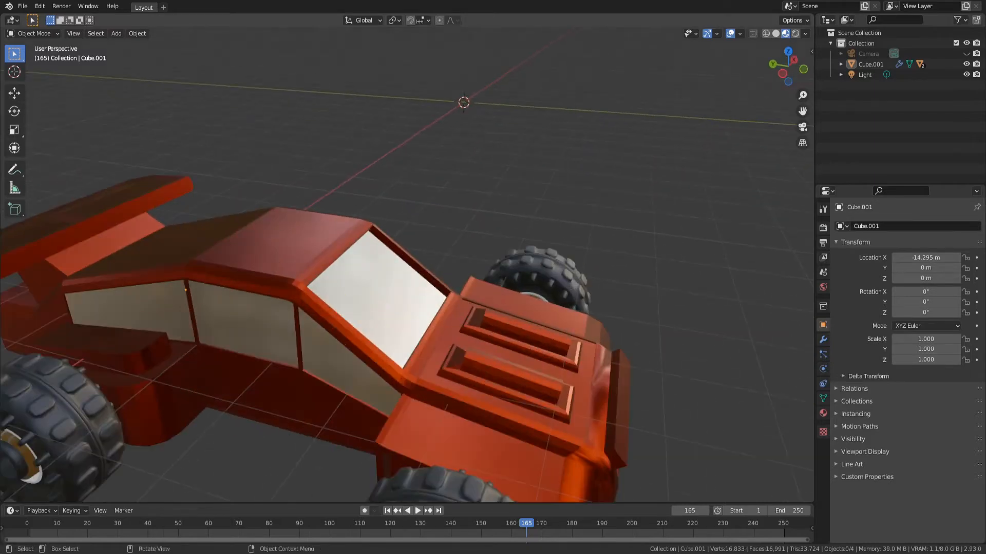
# In Edit Mode, extrude the body face above the rear wheel upward twice into a tall block
pyautogui.press('Tab')
pyautogui.moveTo(406, 288); pyautogui.dragTo(388, 277, button='middle')
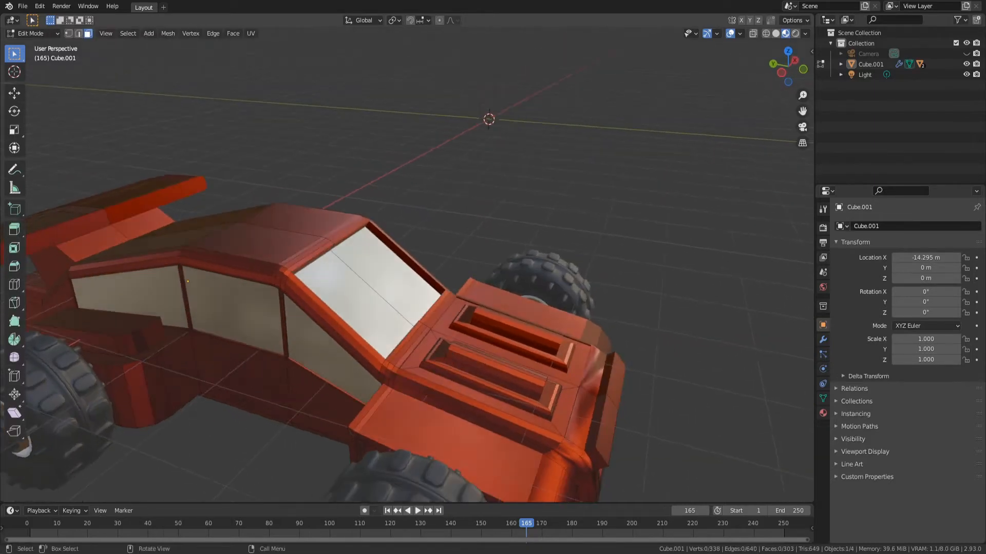
pyautogui.keyDown('shift'); pyautogui.moveTo(329, 314); pyautogui.dragTo(410, 279, button='middle'); pyautogui.keyUp('shift')
pyautogui.click(198, 290)
pyautogui.press('e')
pyautogui.click(181, 220)
pyautogui.press('e')
pyautogui.click(163, 153)
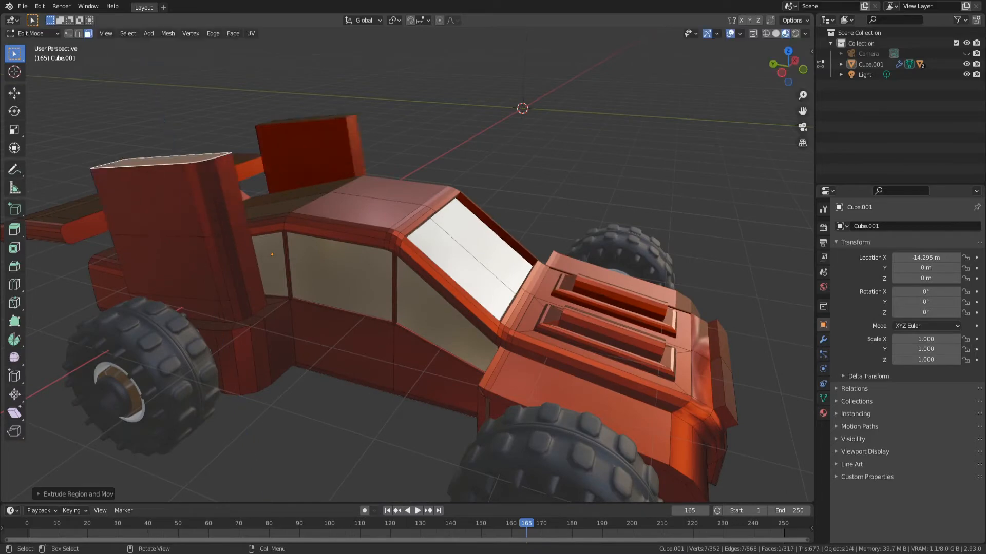
# Extrude the rear block's upper front face forward and scale the new end face
pyautogui.click(224, 194)
pyautogui.press('e')
pyautogui.click(308, 214)
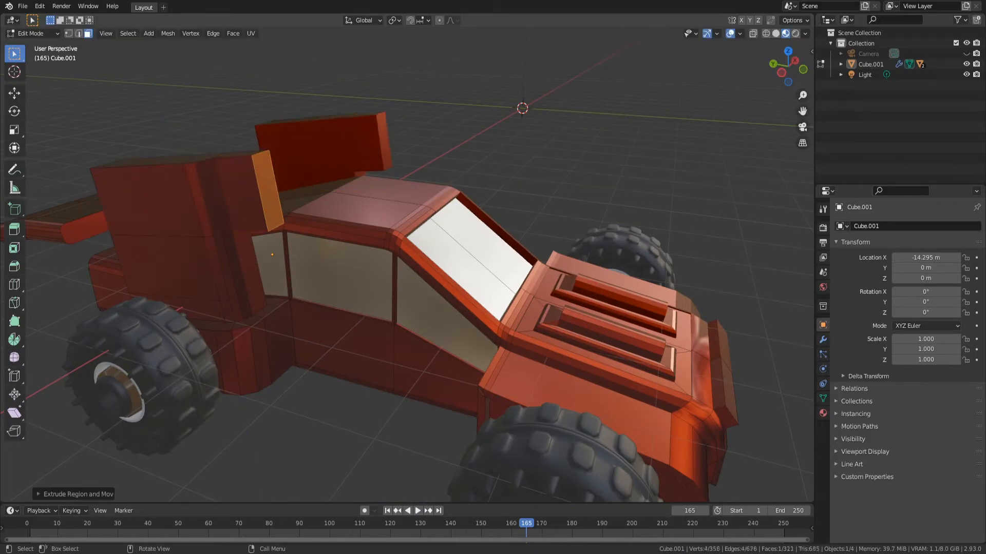
pyautogui.press('s')
pyautogui.click(326, 221)
# Return to Object Mode and examine the modified red car from the rear, side and front
pyautogui.press('Tab')
pyautogui.scroll(-5, 390, 247)
pyautogui.moveTo(462, 256); pyautogui.dragTo(140, 258, button='middle')
pyautogui.press('Tab')
pyautogui.moveTo(460, 275); pyautogui.dragTo(395, 274, button='middle')
pyautogui.hotkey('alt', 'a')
pyautogui.press('Tab')
pyautogui.hotkey('alt', 'a')
pyautogui.scroll(-5, 407, 272)
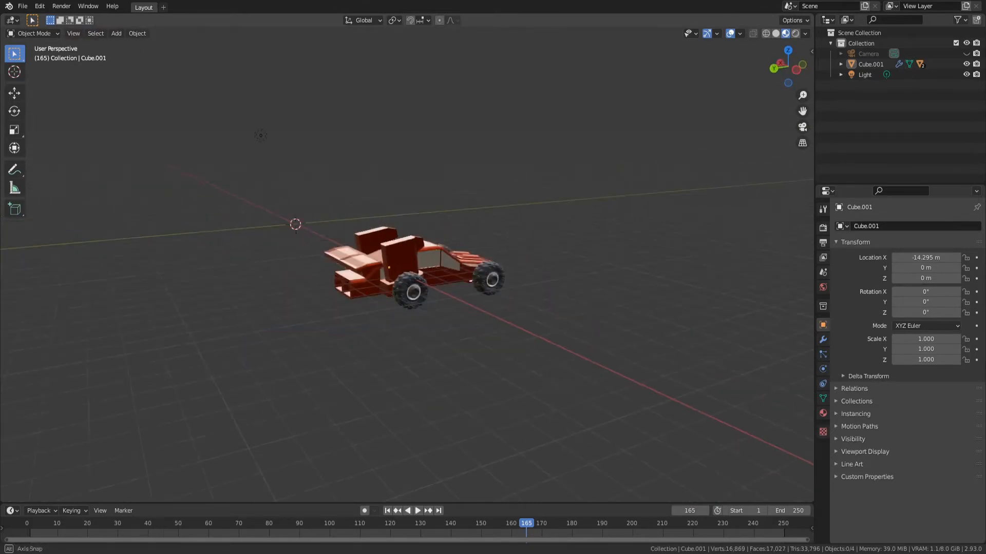
pyautogui.moveTo(462, 267); pyautogui.dragTo(257, 279, button='middle')
pyautogui.moveTo(412, 126); pyautogui.dragTo(487, 121, button='middle')
pyautogui.moveTo(390, 277); pyautogui.dragTo(484, 288, button='middle')
# Grow the face selection on the rear block twice in Edit Mode, returning to Object Mode
pyautogui.press('Tab')
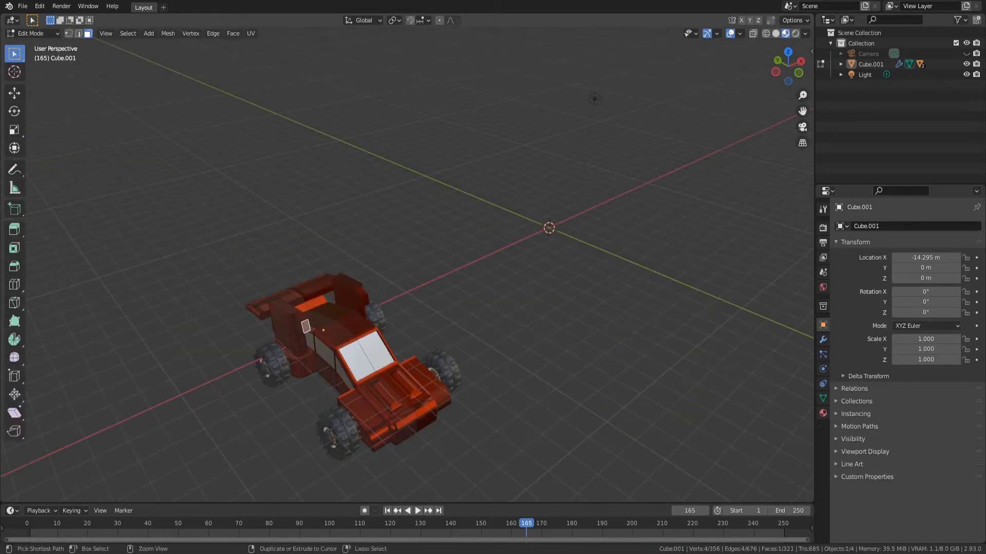
pyautogui.press('ctrl+KP_Add')
pyautogui.press('ctrl+KP_Add')
pyautogui.press('Tab')
pyautogui.moveTo(462, 277); pyautogui.dragTo(360, 247, button='middle')
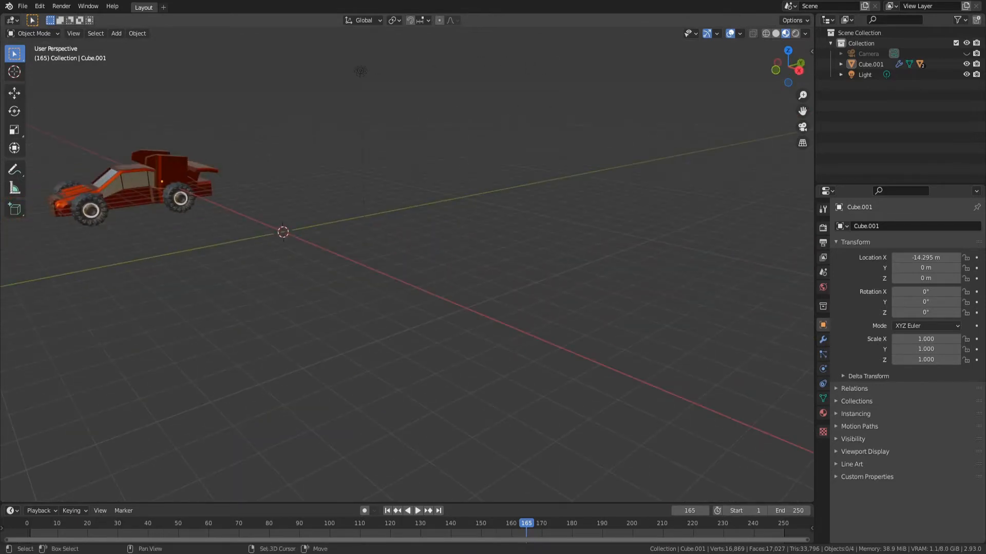
# Move the red car along the X axis to about -27.1 m and clear the selection
pyautogui.keyDown('shift'); pyautogui.moveTo(175, 185); pyautogui.dragTo(333, 239, button='middle'); pyautogui.keyUp('shift')
pyautogui.click(257, 224)
pyautogui.press('g')
pyautogui.press('y')
pyautogui.press('x')
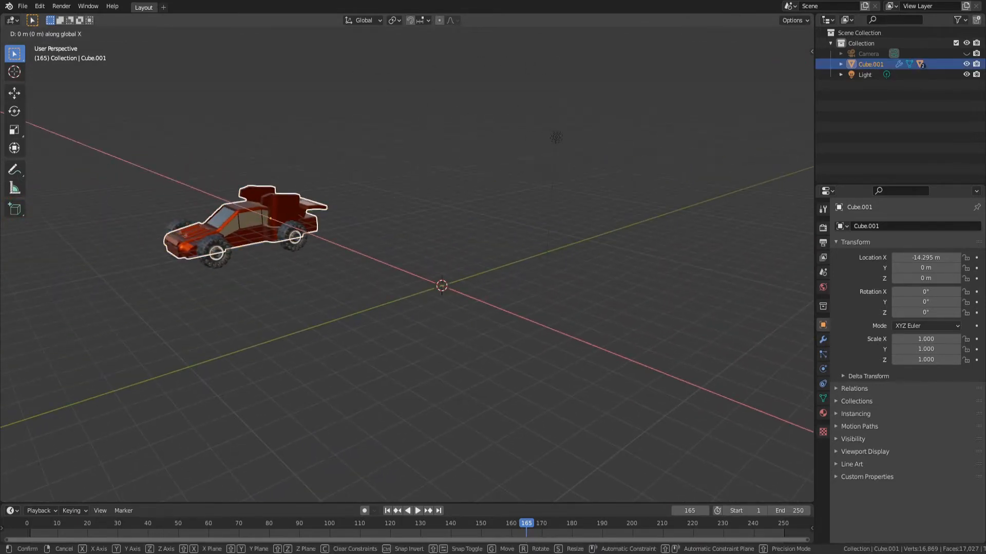
pyautogui.click(175, 194)
pyautogui.click(226, 264)
pyautogui.moveTo(226, 265); pyautogui.dragTo(237, 273, button='middle')
pyautogui.scroll(3, 237, 272)
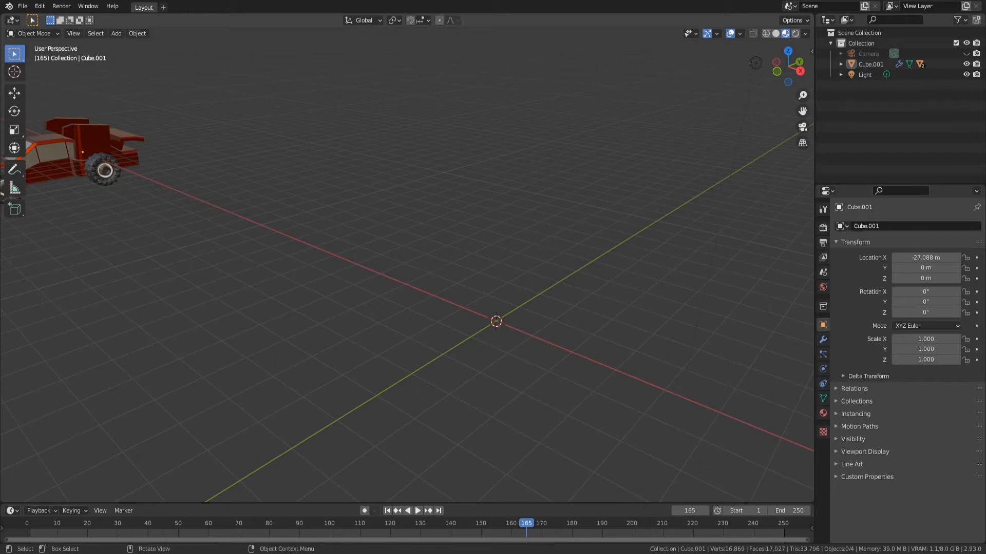
pyautogui.scroll(-3, 407, 270)
pyautogui.moveTo(462, 267); pyautogui.dragTo(383, 340, button='middle')
pyautogui.hotkey('shift', 'a')
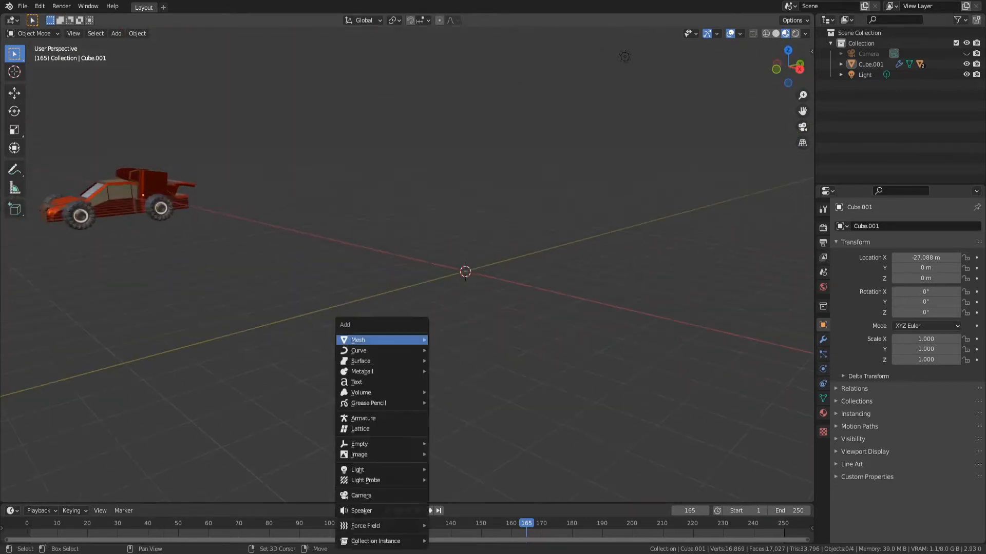
pyautogui.moveTo(406, 340)
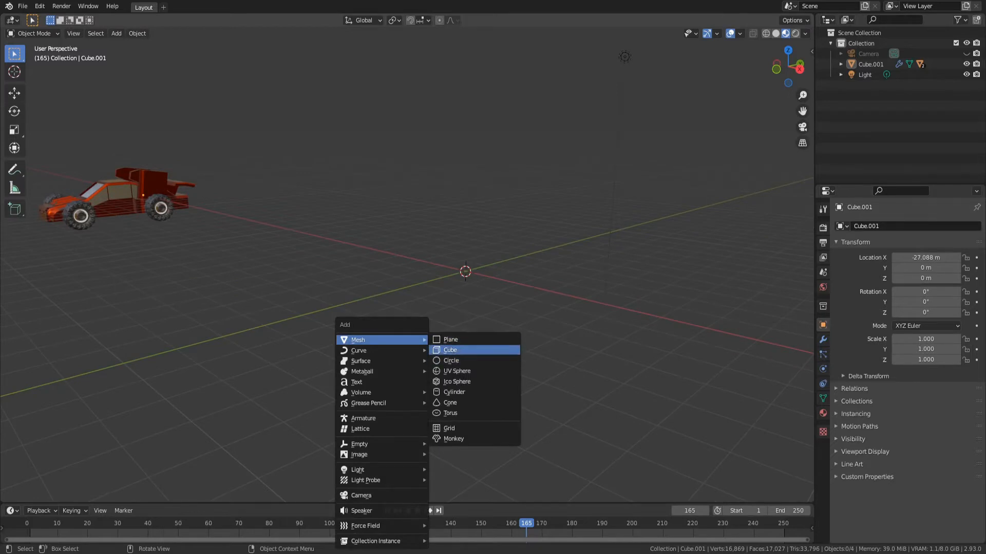
pyautogui.click(450, 350)
pyautogui.press('Tab')
pyautogui.moveTo(449, 350); pyautogui.dragTo(390, 308, button='middle')
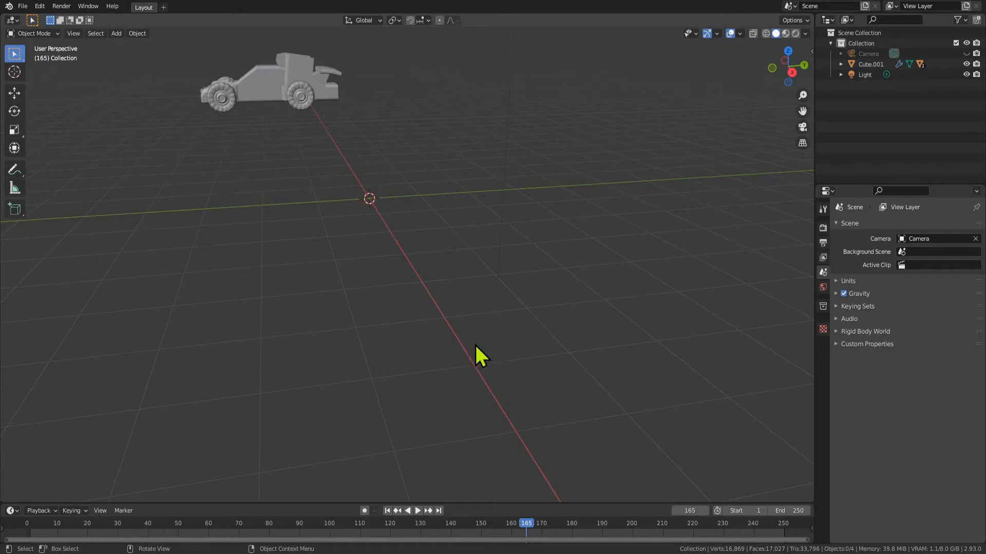
# Add a cube mesh at the origin and enter Edit Mode with face selection and nothing selected
pyautogui.moveTo(452, 279); pyautogui.dragTo(352, 237, button='middle')
pyautogui.hotkey('shift', 'a')
pyautogui.moveTo(363, 237)
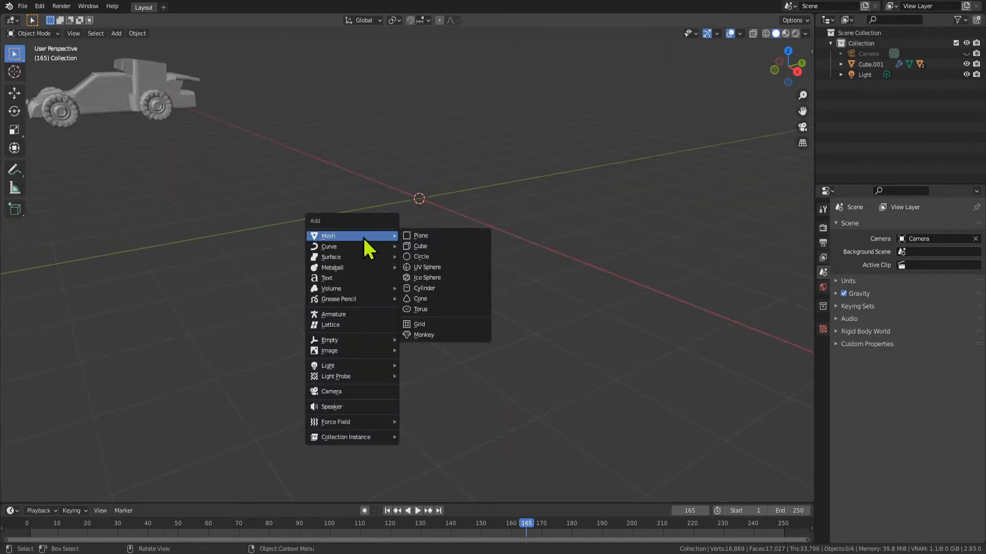
pyautogui.click(418, 248)
pyautogui.press('Tab')
pyautogui.press('3')
pyautogui.hotkey('alt', 'a')
# Extrude the cube's negative-Y face outward along its normal
pyautogui.click(385, 215)
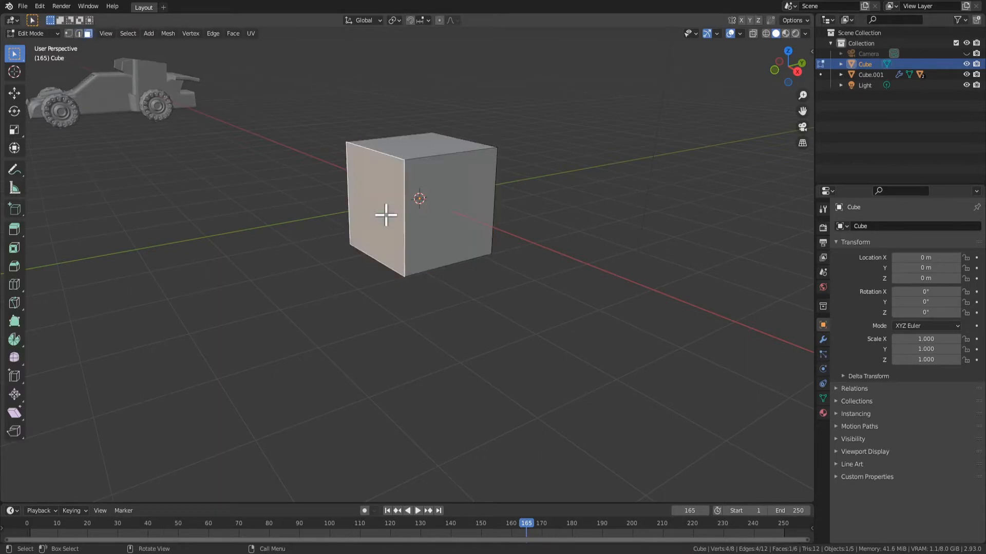
pyautogui.moveTo(386, 215); pyautogui.dragTo(416, 247, button='middle')
pyautogui.press('e')
pyautogui.click(276, 276)
# Extrude the opposite, positive-Y end face outward twice to lengthen the block
pyautogui.moveTo(214, 199); pyautogui.dragTo(339, 238, button='middle')
pyautogui.click(319, 242)
pyautogui.press('e')
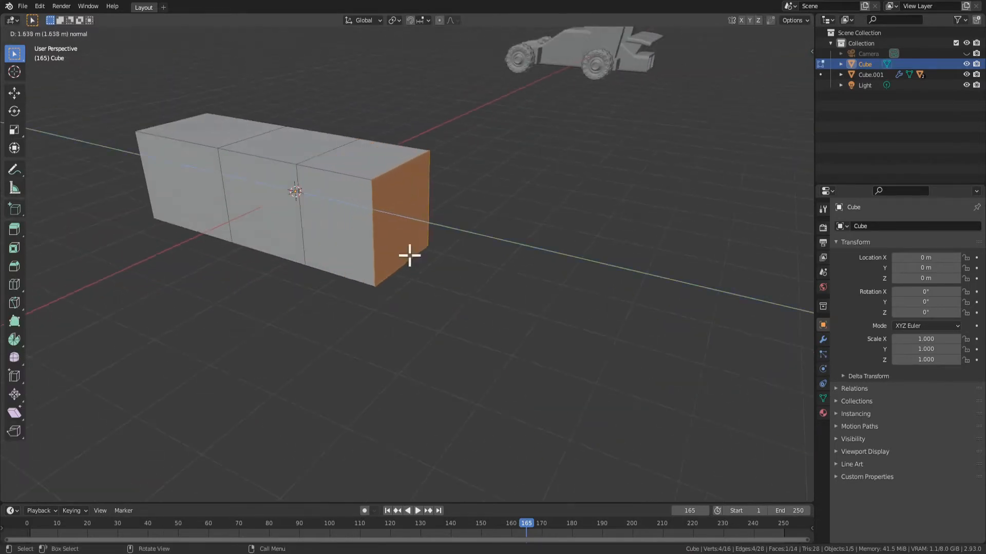
pyautogui.click(410, 255)
pyautogui.press('e')
pyautogui.click(466, 257)
pyautogui.moveTo(466, 257); pyautogui.dragTo(288, 194, button='middle')
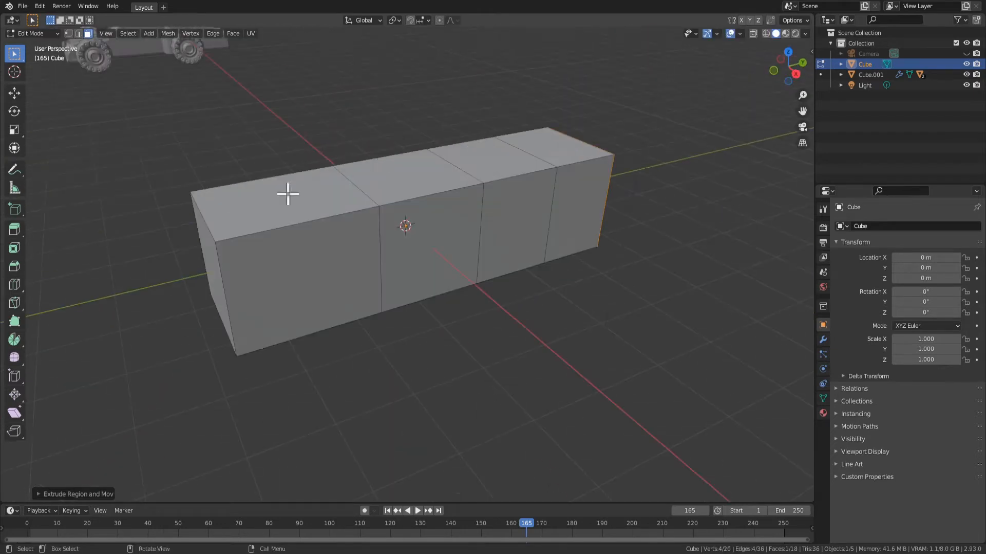
# Move the block's negative-Y end face inward along the Y axis to shorten the front section
pyautogui.click(199, 234)
pyautogui.click(211, 260)
pyautogui.moveTo(257, 289); pyautogui.dragTo(251, 286, button='middle')
pyautogui.press('g')
pyautogui.press('y')
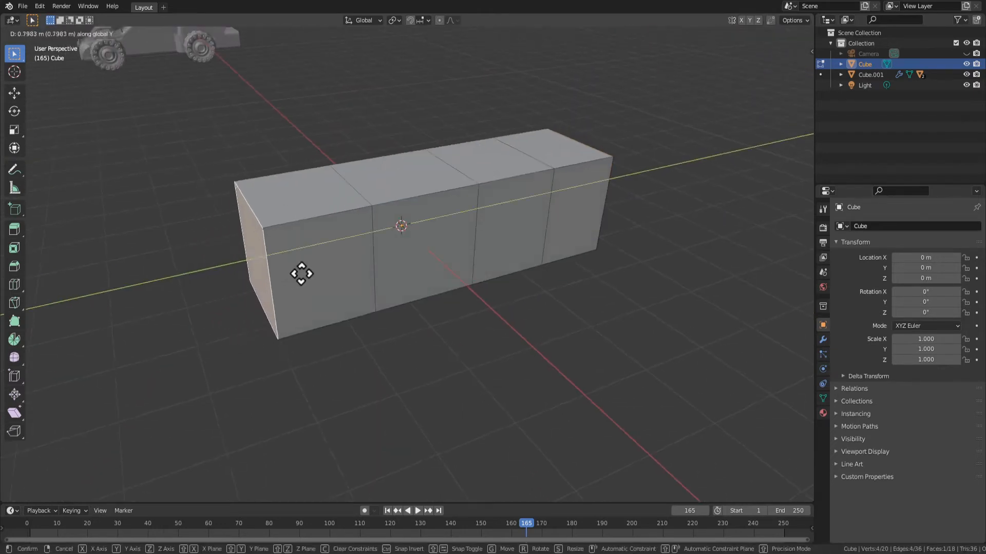
pyautogui.click(326, 268)
# In edge selection, lower the front end's top edge along the Z axis to form a sloped windshield
pyautogui.press('2')
pyautogui.click(287, 213)
pyautogui.moveTo(304, 250); pyautogui.dragTo(323, 227, button='middle')
pyautogui.press('g')
pyautogui.press('z')
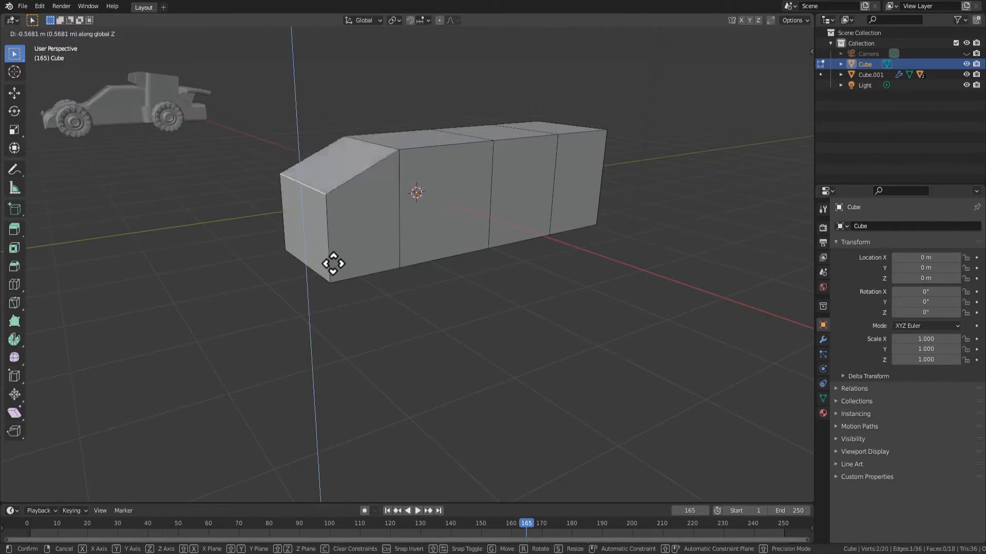
pyautogui.click(333, 264)
# Lower the rear end's top edge along the Z axis to slope the back of the body
pyautogui.moveTo(341, 282)
pyautogui.mouseDown(button='middle')
pyautogui.moveTo(420, 251)
pyautogui.moveTo(484, 247)
pyautogui.moveTo(515, 294)
pyautogui.moveTo(324, 277)
pyautogui.mouseUp(button='middle')
pyautogui.press('g')
pyautogui.press('z')
pyautogui.click(477, 285)
# In face selection, extrude the front end face forward to form the car's hood
pyautogui.press('3')
pyautogui.click(302, 273)
pyautogui.press('e')
pyautogui.click(265, 294)
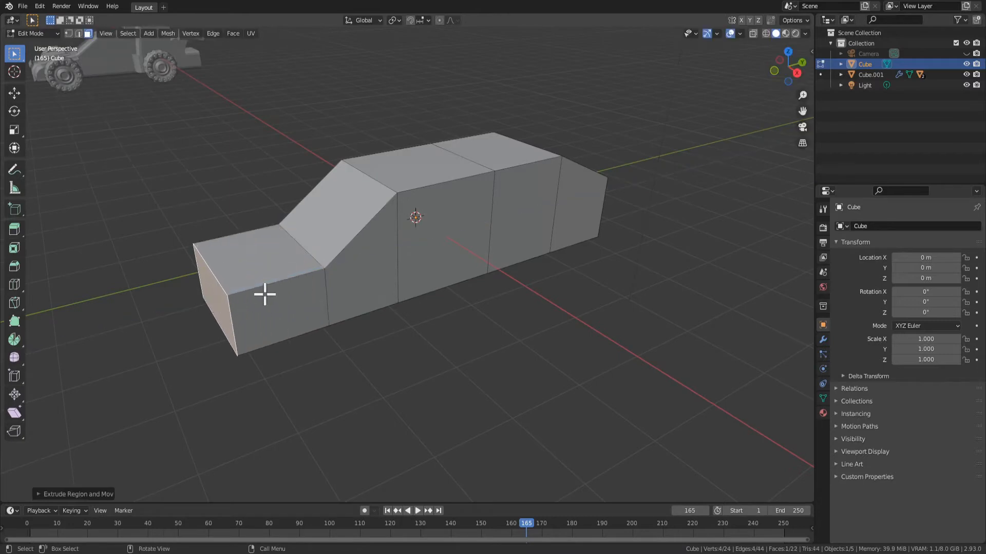
pyautogui.press('ctrl+KP_Add')
pyautogui.press('ctrl+KP_Add')
pyautogui.press('g')
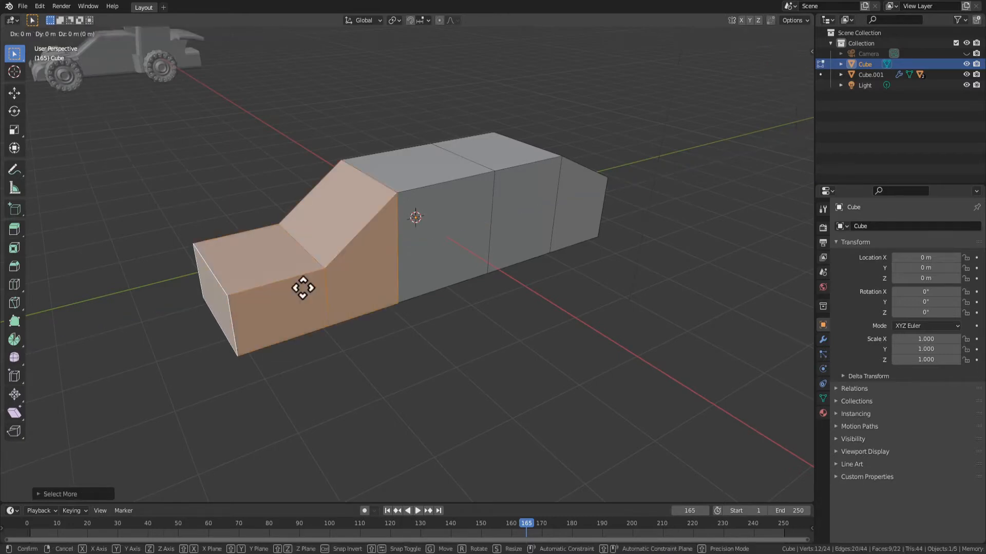
pyautogui.press('y')
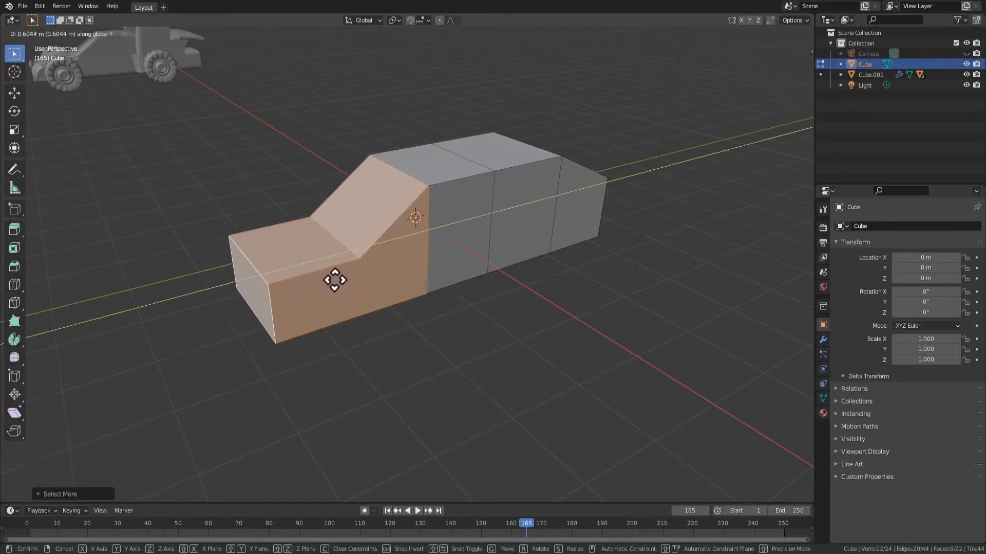
pyautogui.click(304, 249)
# Move only the front end face inward along the Y axis to shorten the hood
pyautogui.click(222, 307)
pyautogui.press('g')
pyautogui.press('y')
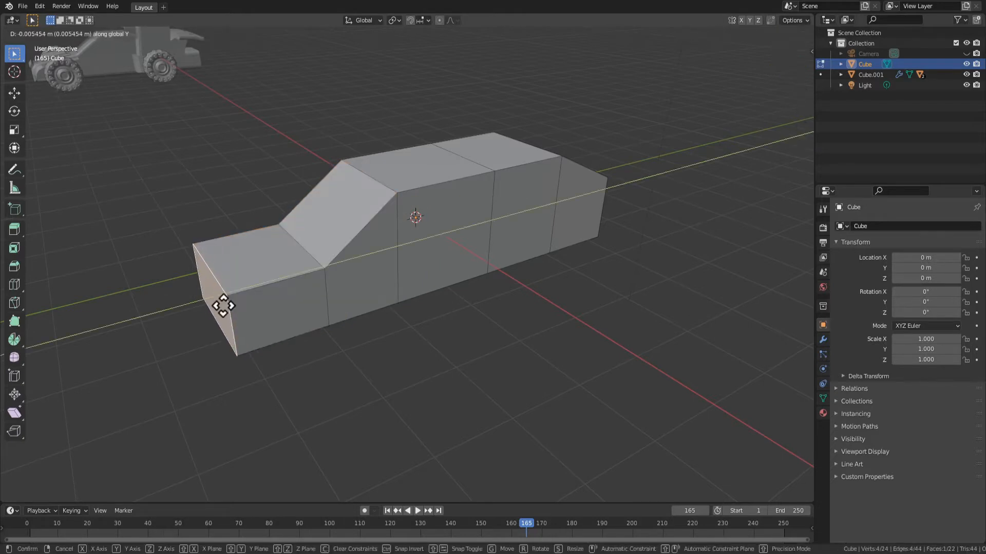
pyautogui.click(267, 294)
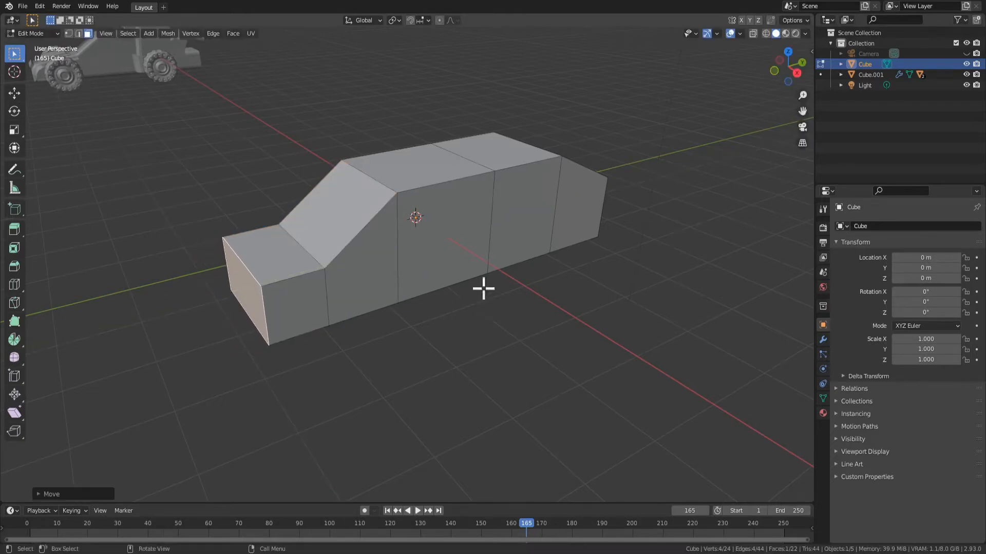
# Move the rear end face inward along the Y axis to shorten the sloped back section
pyautogui.moveTo(481, 286); pyautogui.dragTo(440, 199, button='middle')
pyautogui.click(440, 198)
pyautogui.click(448, 240)
pyautogui.moveTo(448, 244); pyautogui.dragTo(513, 205, button='middle')
pyautogui.press('g')
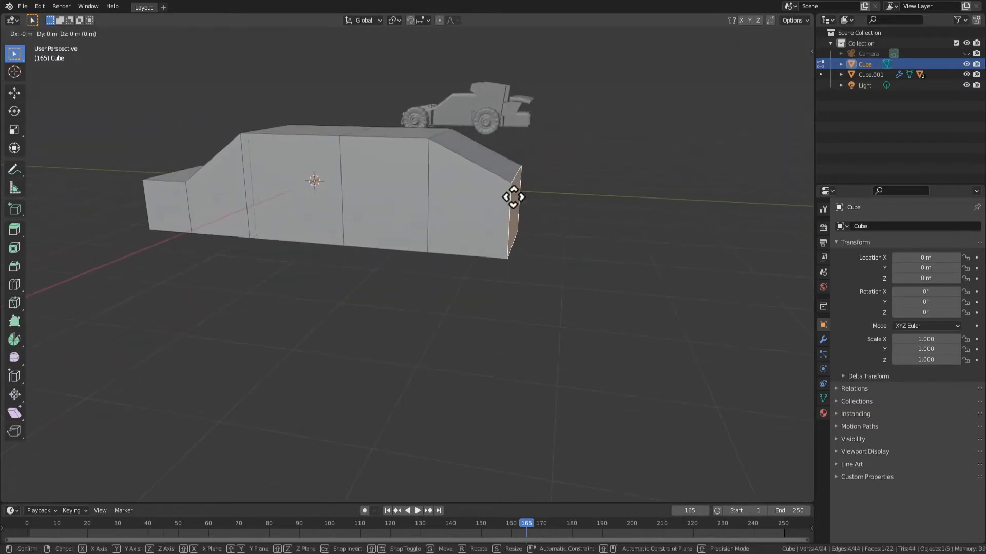
pyautogui.press('y')
pyautogui.click(489, 190)
# Extrude the rear end face backward into a short trunk and return to Object Mode
pyautogui.press('e')
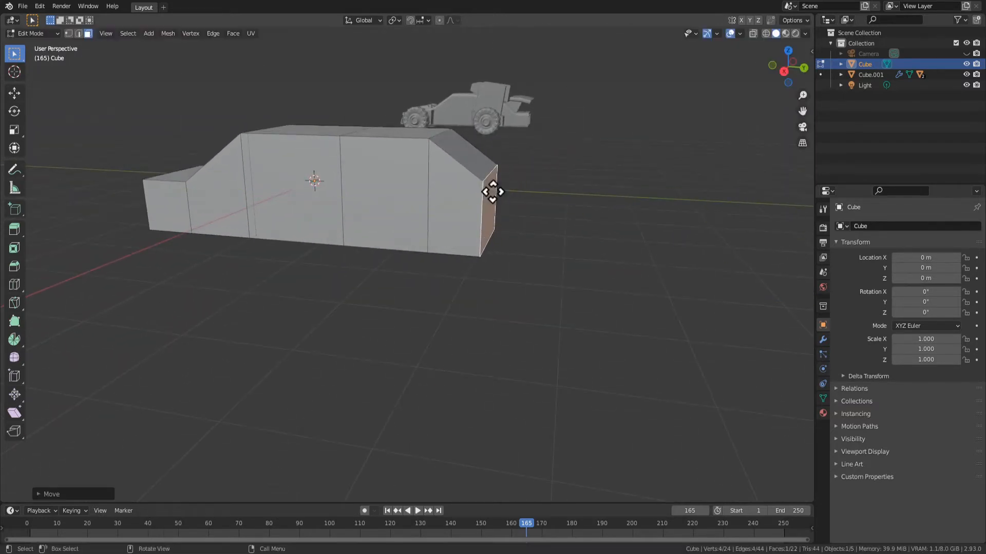
pyautogui.click(527, 194)
pyautogui.press('Tab')
pyautogui.moveTo(215, 274); pyautogui.dragTo(347, 275, button='middle')
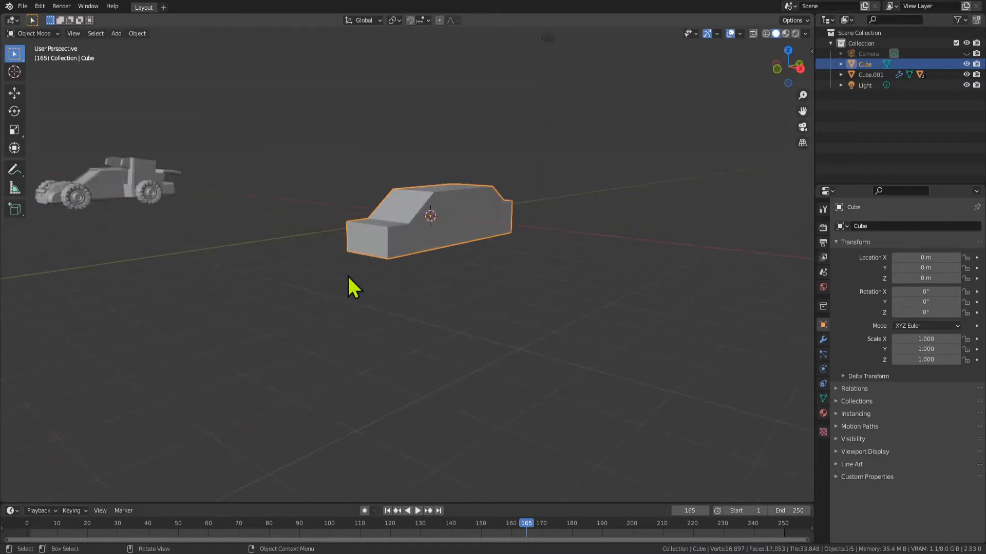
pyautogui.press('Tab')
pyautogui.moveTo(518, 271); pyautogui.dragTo(463, 277, button='middle')
pyautogui.press('Tab')
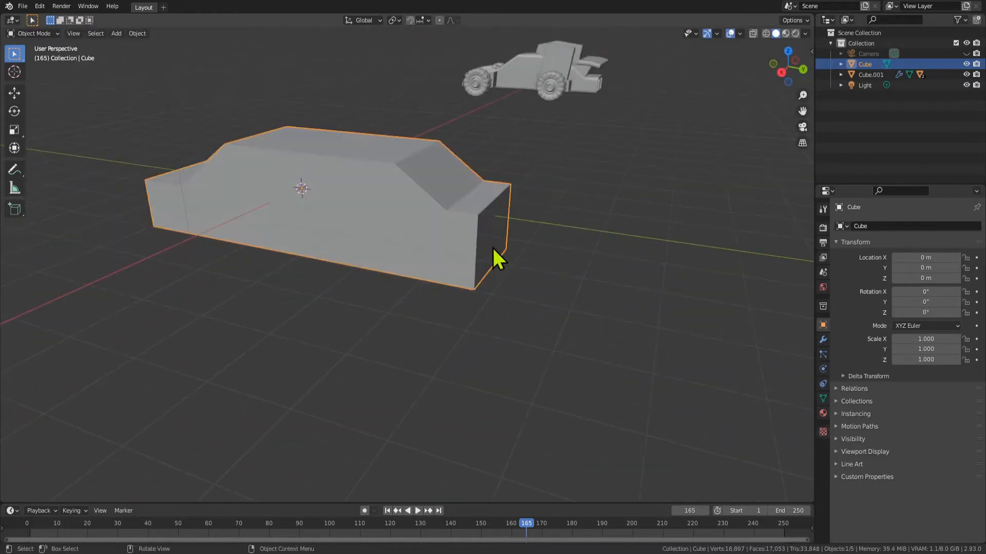
# In Edit Mode, grow the selection over the trunk and rear slope and move it inward along Y
pyautogui.press('Tab')
pyautogui.press('ctrl+KP_Add')
pyautogui.press('ctrl+KP_Add')
pyautogui.press('ctrl+KP_Add')
pyautogui.press('ctrl+KP_Subtract')
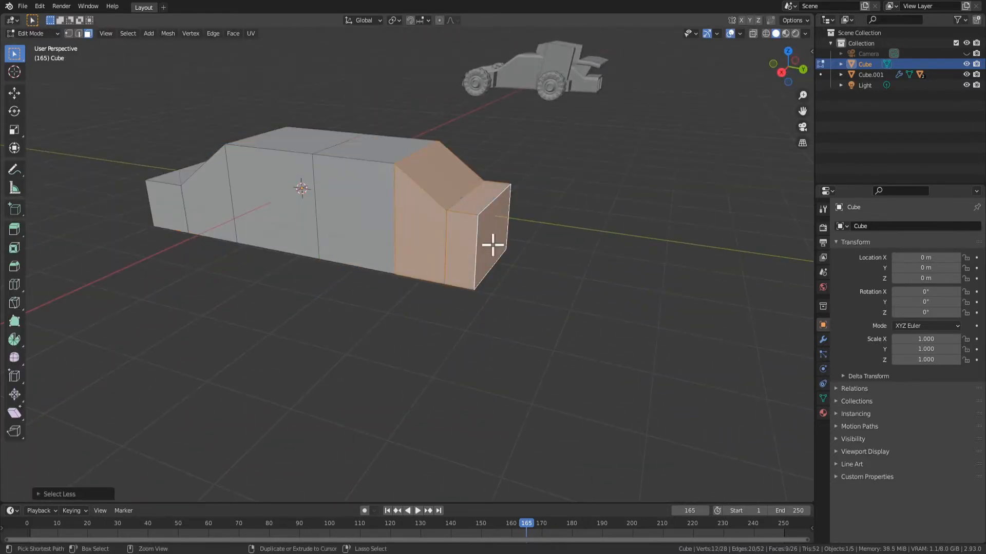
pyautogui.press('g')
pyautogui.press('y')
pyautogui.click(451, 235)
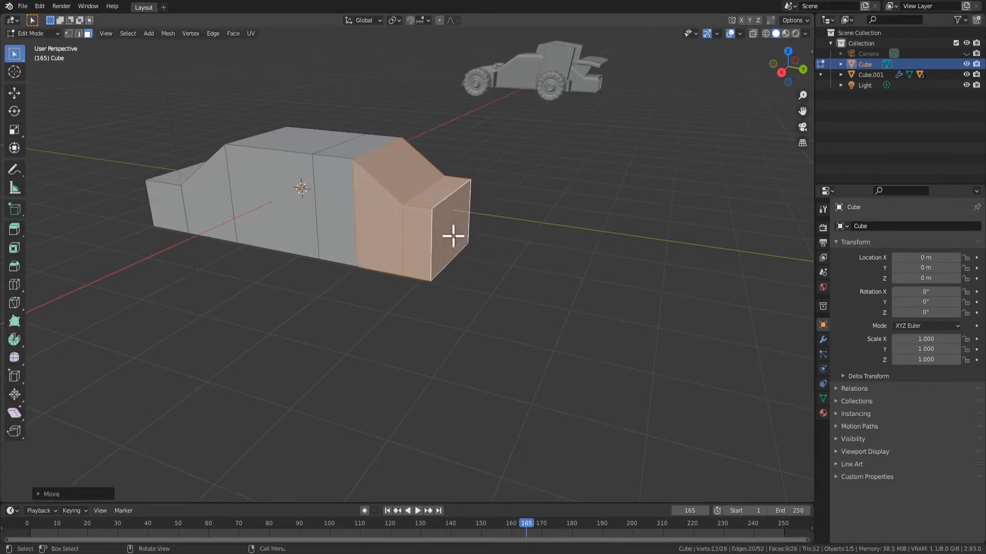
# Select the front end face and return to Object Mode to view the whole car body
pyautogui.moveTo(452, 235); pyautogui.dragTo(429, 267, button='middle')
pyautogui.click(265, 277)
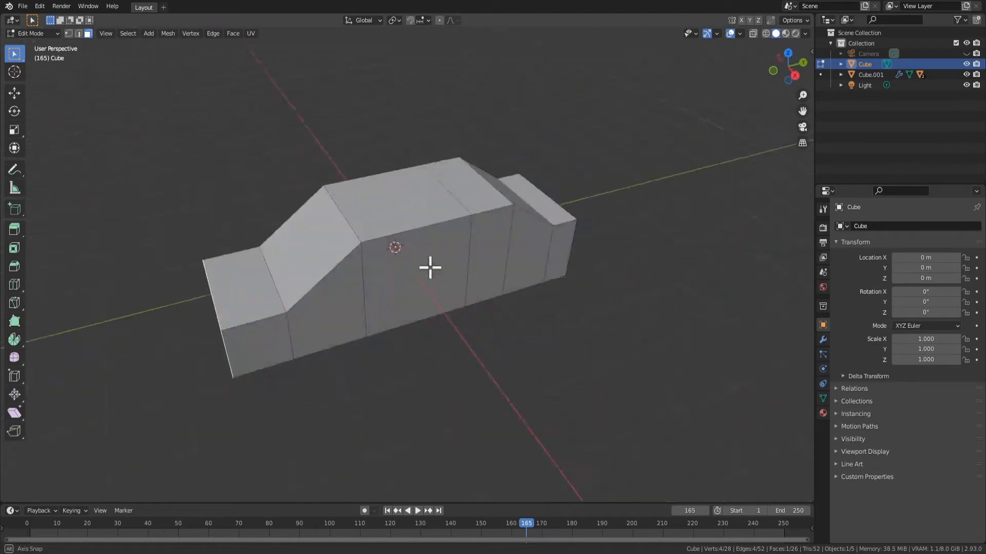
pyautogui.press('Tab')
pyautogui.moveTo(303, 305); pyautogui.dragTo(346, 284, button='middle')
pyautogui.press('KP_0')
pyautogui.moveTo(448, 288); pyautogui.dragTo(387, 307, button='middle')
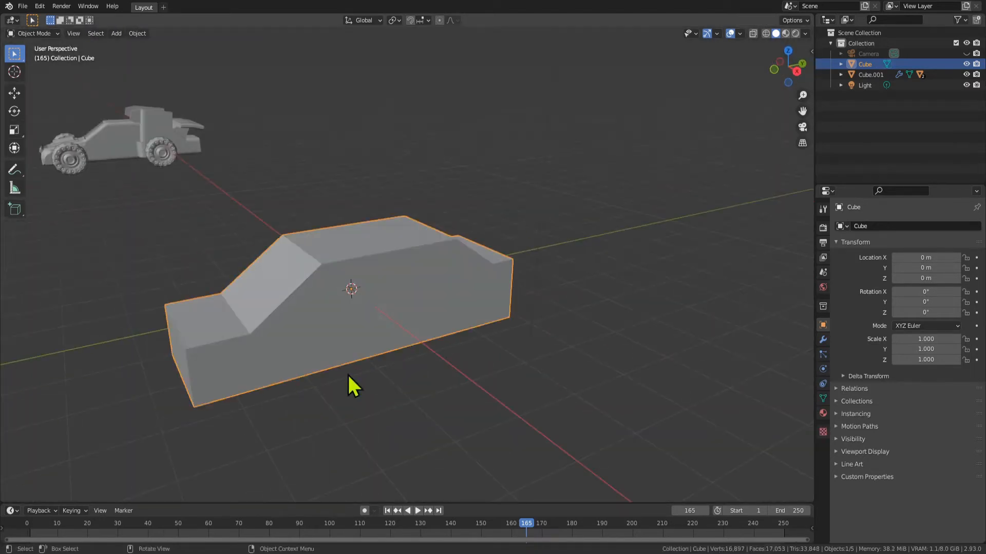
# Move the low-poly car body along the X axis to about -15.5 m
pyautogui.moveTo(328, 354); pyautogui.dragTo(370, 352, button='middle')
pyautogui.press('g')
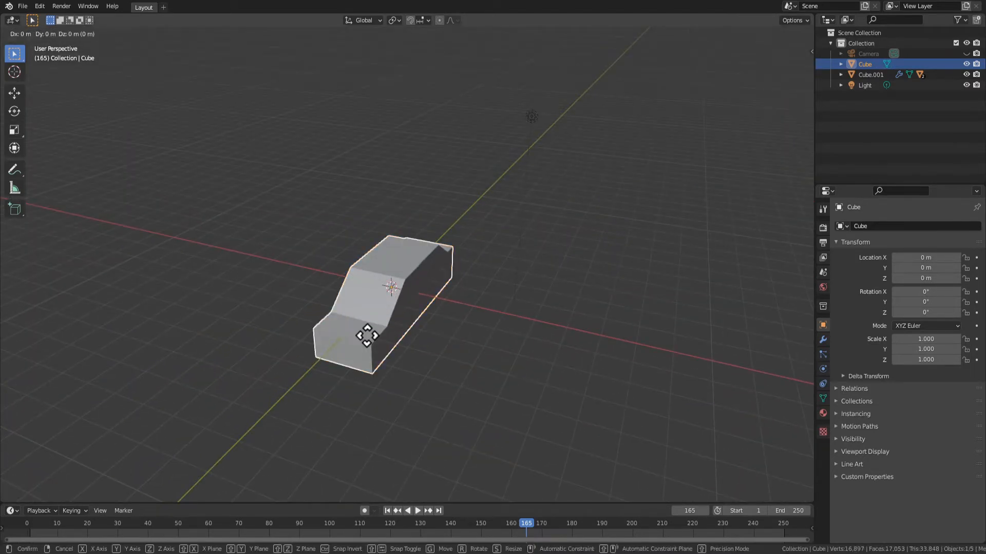
pyautogui.press('x')
pyautogui.click(92, 267)
# Copy and paste the car body and reset the copy's location to the origin
pyautogui.hotkey('ctrl', 'c')
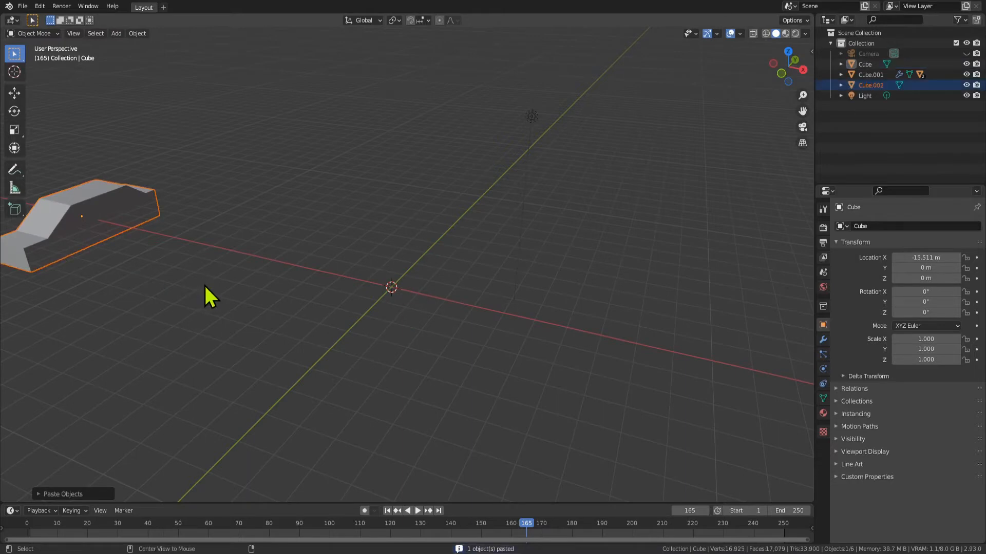
pyautogui.hotkey('ctrl', 'v')
pyautogui.press('Tab')
pyautogui.moveTo(458, 319)
pyautogui.mouseDown(button='middle')
pyautogui.moveTo(449, 341)
pyautogui.moveTo(454, 317)
pyautogui.mouseUp(button='middle')
pyautogui.press('Tab')
pyautogui.press('`')
pyautogui.press('Escape')
pyautogui.press('Tab')
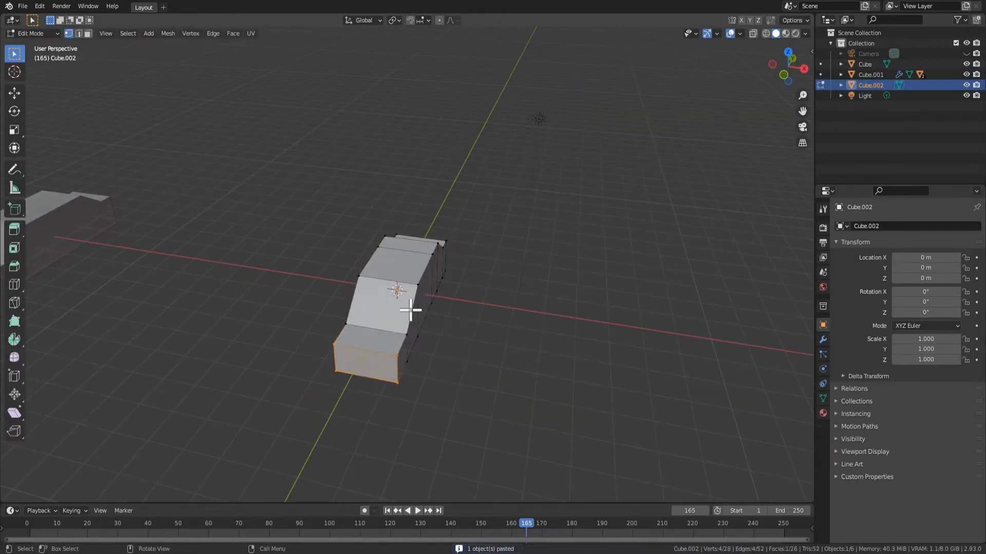
pyautogui.press('Tab')
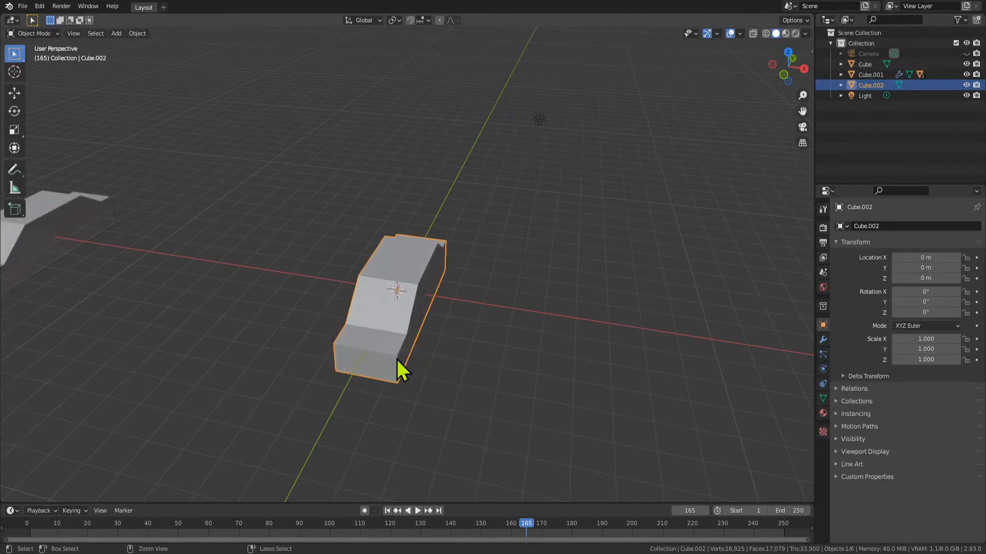
# Apply a level 2 Subdivision Surface modifier to the copied car body and check its smoothed shape
pyautogui.hotkey('ctrl', '2')
pyautogui.press('Tab')
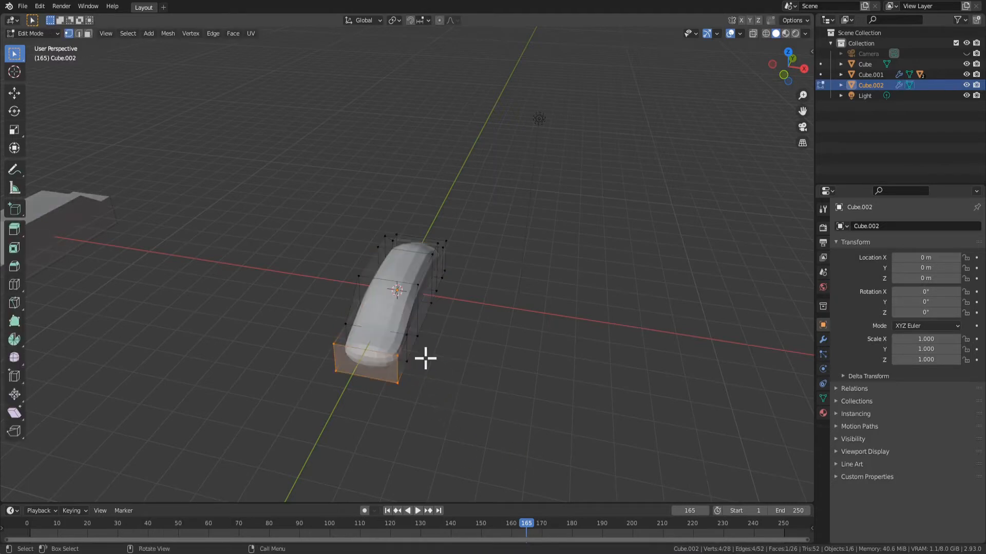
pyautogui.press('Tab')
pyautogui.scroll(3, 458, 322)
pyautogui.moveTo(458, 321); pyautogui.dragTo(523, 292, button='middle')
# In Edit Mode with face selection, select all faces along one side of the smoothed car body
pyautogui.press('Tab')
pyautogui.press('3')
pyautogui.click(667, 335)
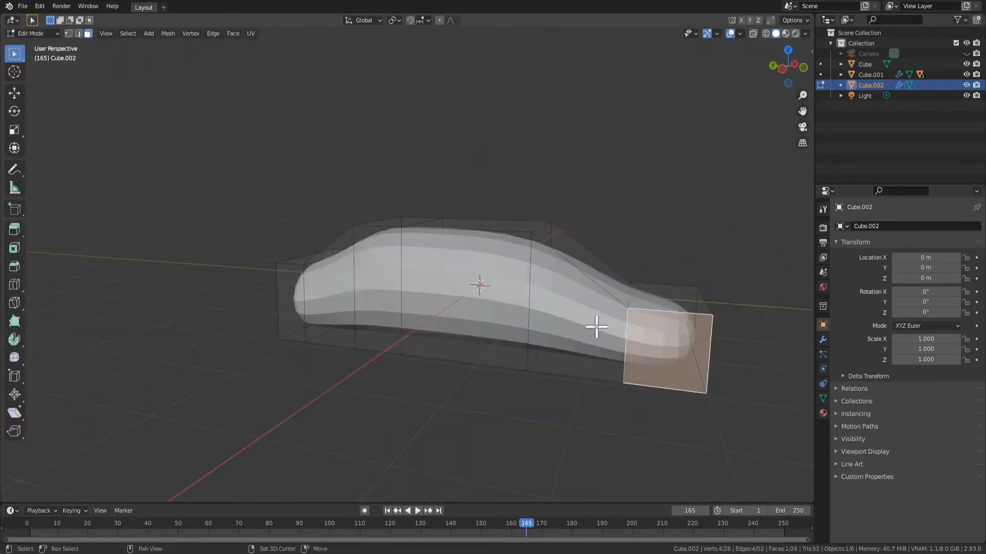
pyautogui.keyDown('shift'); pyautogui.click(585, 327); pyautogui.keyUp('shift')
pyautogui.keyDown('shift'); pyautogui.click(480, 314); pyautogui.keyUp('shift')
pyautogui.keyDown('shift'); pyautogui.click(350, 304); pyautogui.keyUp('shift')
pyautogui.keyDown('shift'); pyautogui.click(314, 301); pyautogui.keyUp('shift')
pyautogui.keyDown('shift'); pyautogui.click(295, 311); pyautogui.keyUp('shift')
# Add all faces on the opposite side of the body to the selection
pyautogui.moveTo(295, 311); pyautogui.dragTo(423, 304, button='middle')
pyautogui.keyDown('shift'); pyautogui.click(477, 305); pyautogui.keyUp('shift')
pyautogui.keyDown('shift'); pyautogui.click(367, 308); pyautogui.keyUp('shift')
pyautogui.keyDown('shift'); pyautogui.click(403, 310); pyautogui.keyUp('shift')
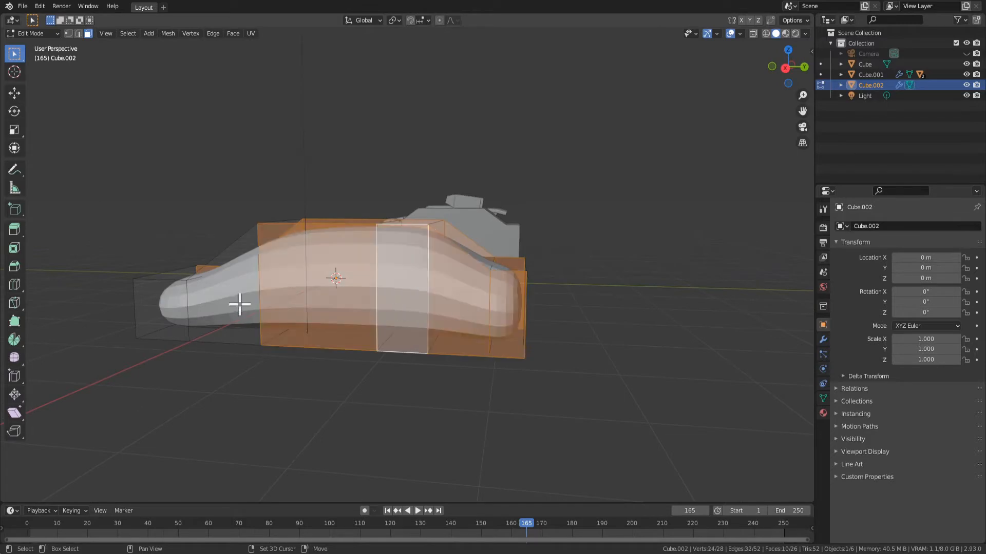
pyautogui.keyDown('shift'); pyautogui.click(238, 303); pyautogui.keyUp('shift')
pyautogui.keyDown('shift'); pyautogui.click(154, 314); pyautogui.keyUp('shift')
pyautogui.moveTo(325, 360); pyautogui.dragTo(493, 369, button='middle')
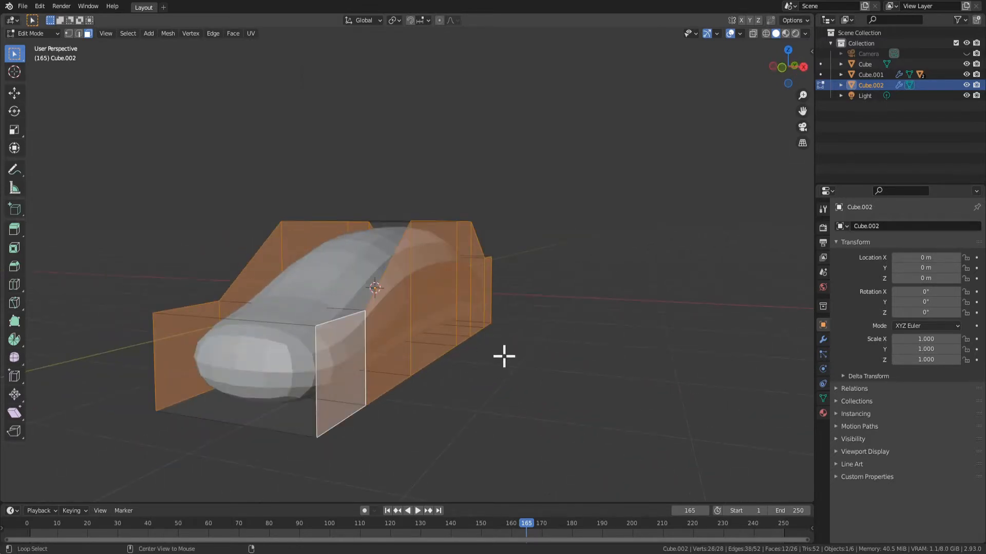
# Extrude the selected side faces along their normals and inspect the body in Object Mode
pyautogui.hotkey('alt', 'e')
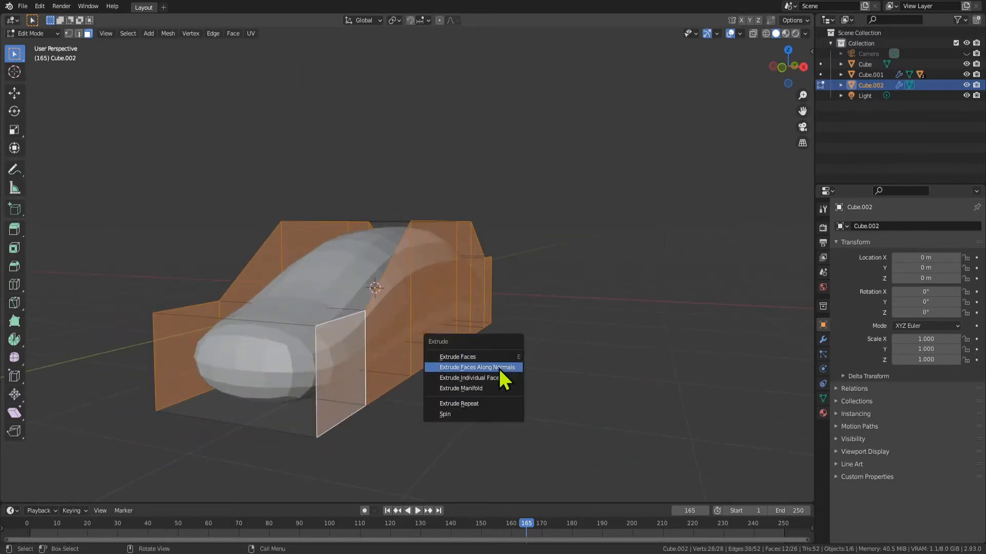
pyautogui.click(499, 369)
pyautogui.click(497, 352)
pyautogui.scroll(2, 534, 368)
pyautogui.press('Tab')
pyautogui.moveTo(497, 353); pyautogui.dragTo(423, 314, button='middle')
# In Edit Mode, scale the extruded side faces along Z to about 0.55 and return to Object Mode
pyautogui.scroll(-3, 534, 367)
pyautogui.press('Tab')
pyautogui.press('s')
pyautogui.press('z')
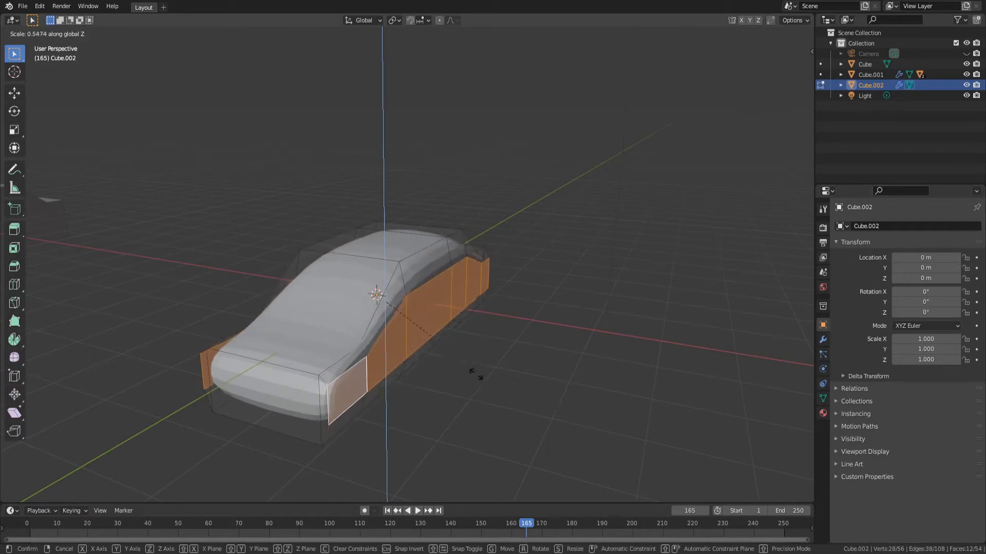
pyautogui.click(479, 369)
pyautogui.press('Tab')
pyautogui.moveTo(446, 377); pyautogui.dragTo(444, 349, button='middle')
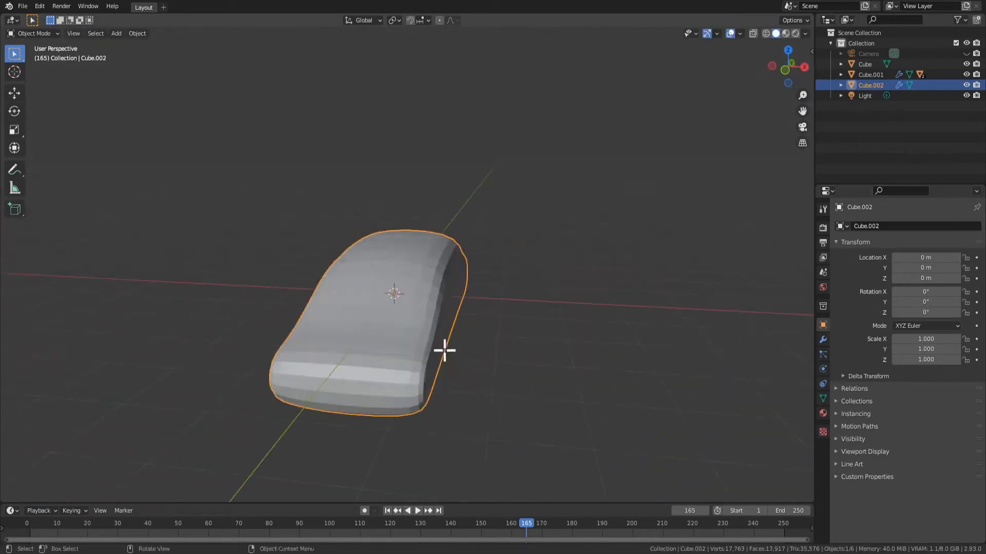
# Delete the smoothed car body at the centre of the scene
pyautogui.press('Tab')
pyautogui.press('Tab')
pyautogui.moveTo(539, 363); pyautogui.dragTo(115, 239, button='middle')
pyautogui.press('Delete')
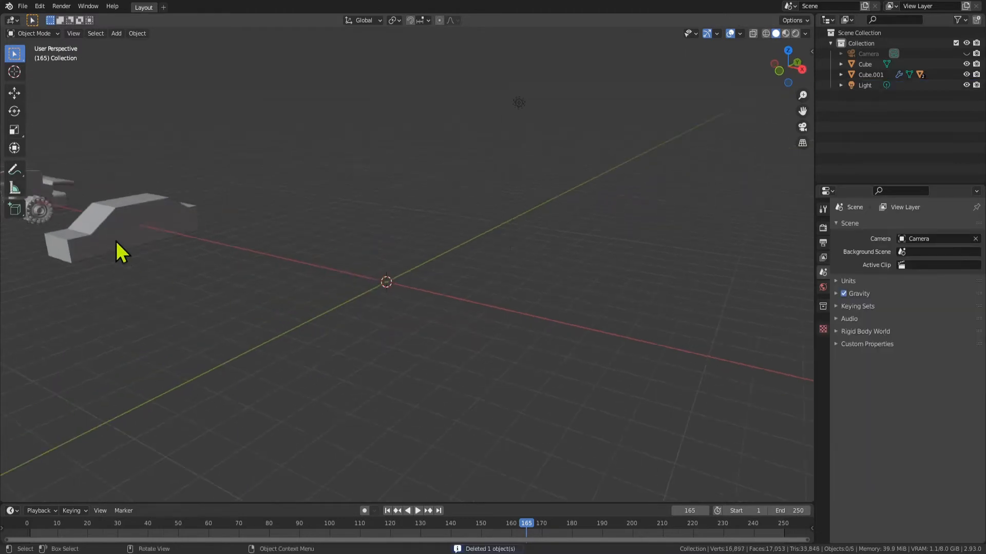
# Paste the blocky car body, clear its location so it sits at the world origin, and deselect it
pyautogui.hotkey('ctrl', 'v')
pyautogui.press('g')
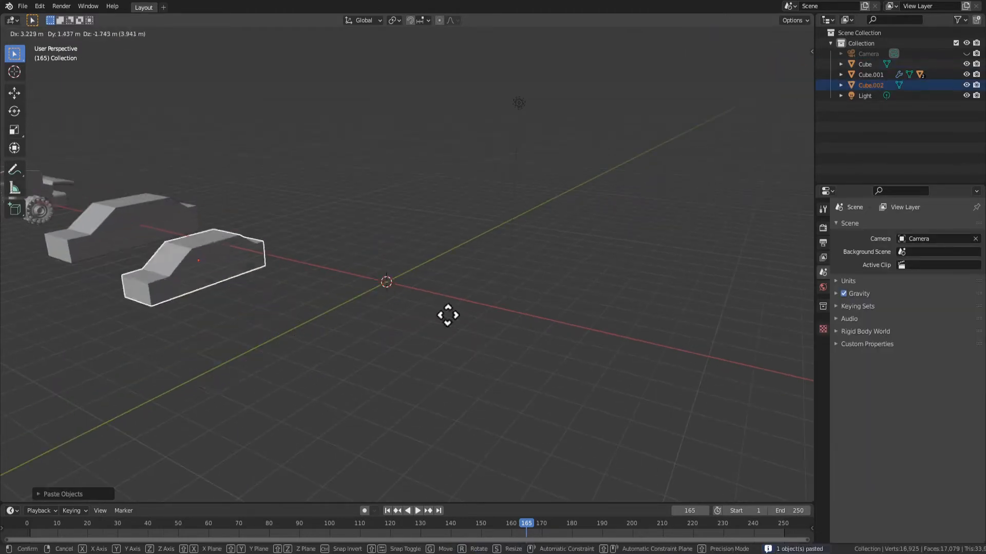
pyautogui.press('Escape')
pyautogui.hotkey('alt', 'g')
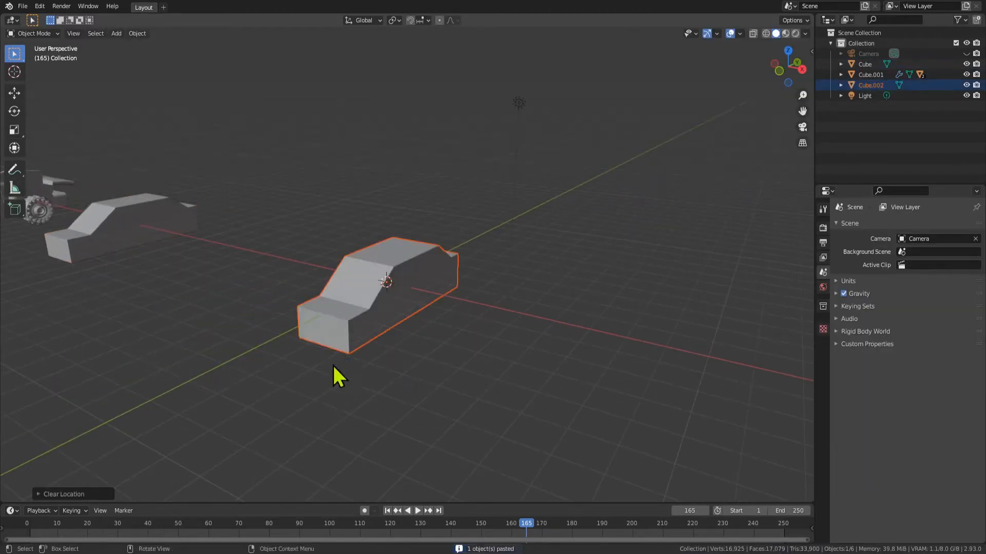
pyautogui.scroll(-2, 331, 364)
pyautogui.click(307, 369)
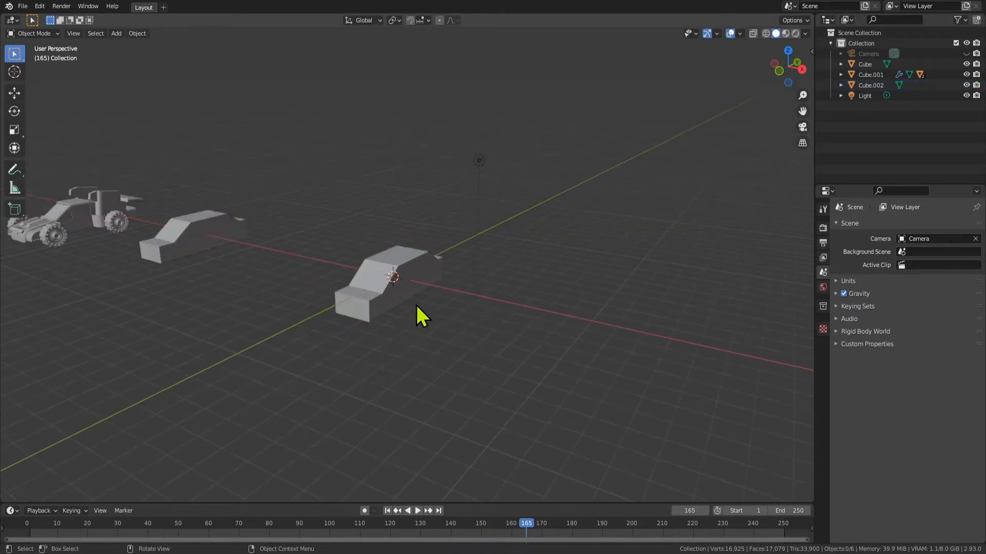
pyautogui.scroll(2, 415, 303)
pyautogui.scroll(-2, 356, 312)
pyautogui.scroll(4, 353, 315)
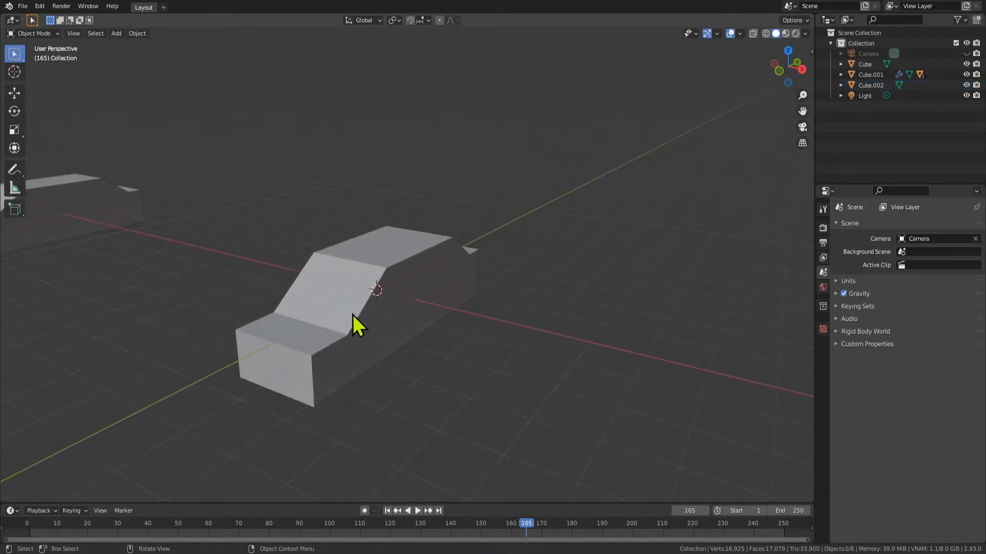
# In Edit Mode, select crosswise edges on the roof and the body's lower end and try moving them along Z
pyautogui.click(296, 359)
pyautogui.press('Tab')
pyautogui.keyDown('shift'); pyautogui.moveTo(310, 367); pyautogui.dragTo(429, 290, button='middle'); pyautogui.keyUp('shift')
pyautogui.press('2')
pyautogui.click(409, 322)
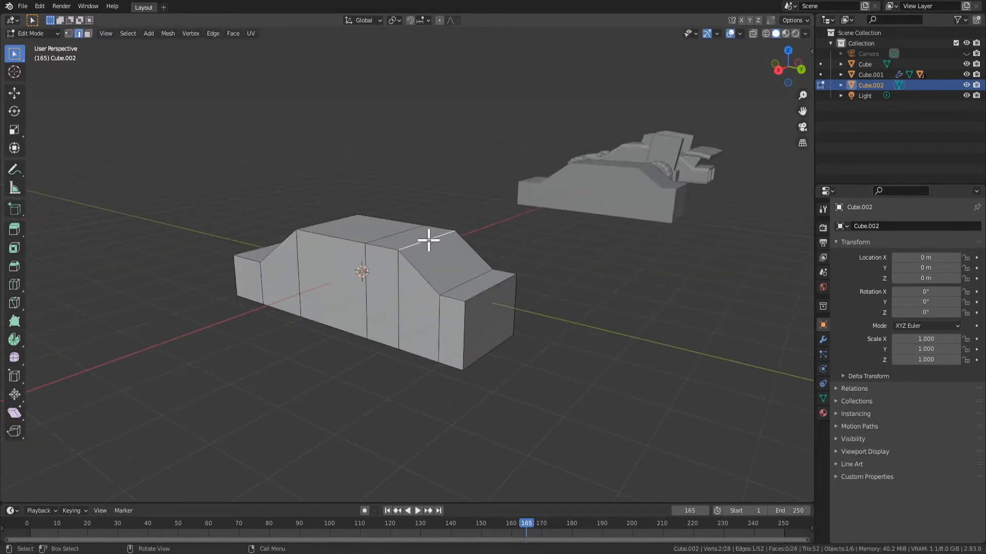
pyautogui.keyDown('shift'); pyautogui.click(494, 289); pyautogui.keyUp('shift')
pyautogui.press('g')
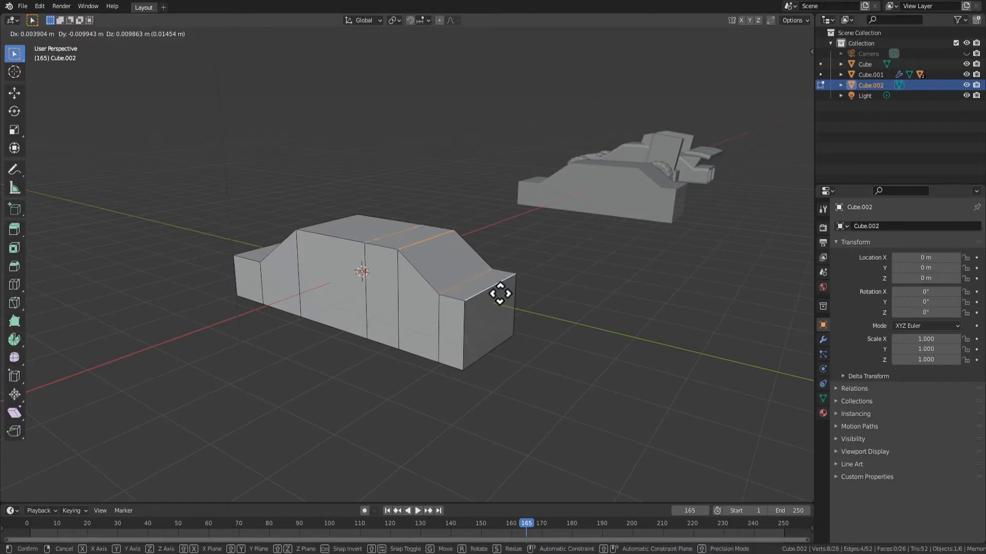
pyautogui.press('z')
pyautogui.rightClick(494, 297)
pyautogui.press('Tab')
pyautogui.press('Tab')
# In Edit Mode, add one centred loop cut running lengthwise through the car body
pyautogui.moveTo(355, 321); pyautogui.dragTo(455, 321, button='middle')
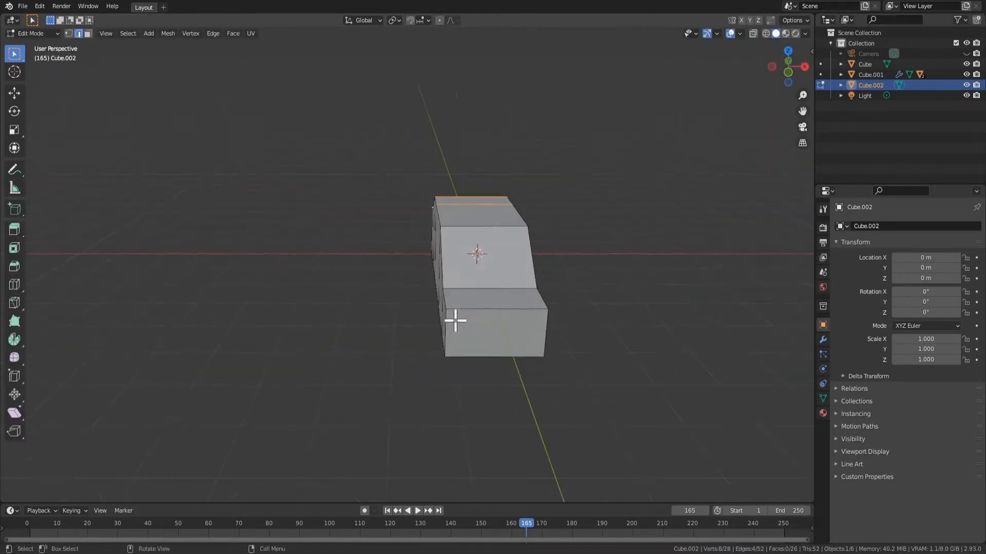
pyautogui.hotkey('ctrl', 'r')
pyautogui.click(510, 321)
pyautogui.rightClick(527, 329)
# With face selection, select all faces along one side of the body and grow the selection to that entire half
pyautogui.moveTo(576, 312); pyautogui.dragTo(436, 326, button='middle')
pyautogui.press('3')
pyautogui.click(338, 357)
pyautogui.keyDown('shift'); pyautogui.click(384, 340); pyautogui.keyUp('shift')
pyautogui.keyDown('shift'); pyautogui.click(450, 323); pyautogui.keyUp('shift')
pyautogui.keyDown('shift'); pyautogui.click(520, 302); pyautogui.keyUp('shift')
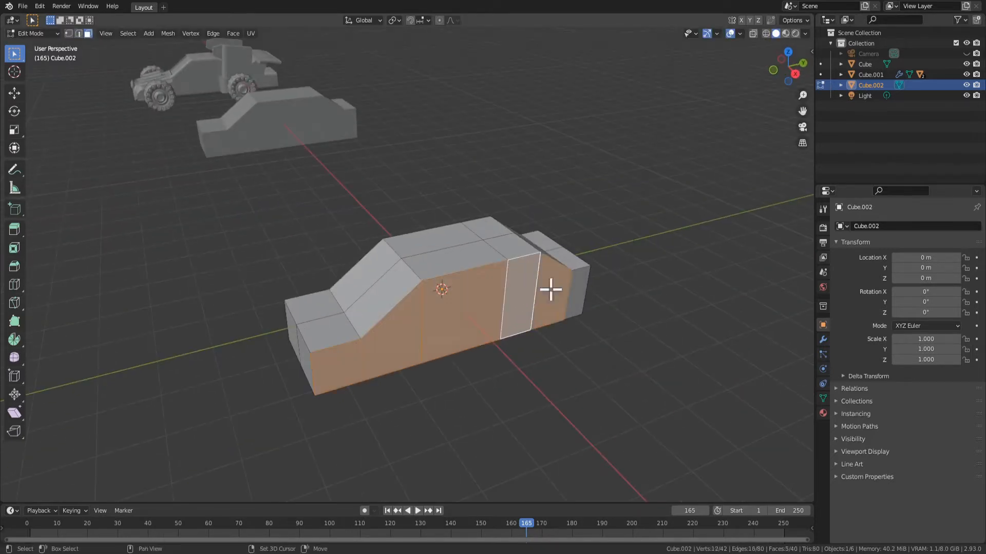
pyautogui.keyDown('shift'); pyautogui.click(552, 290); pyautogui.keyUp('shift')
pyautogui.press('ctrl+KP_Add')
# Delete the faces of the selected half of the car body and clear the selection
pyautogui.press('x')
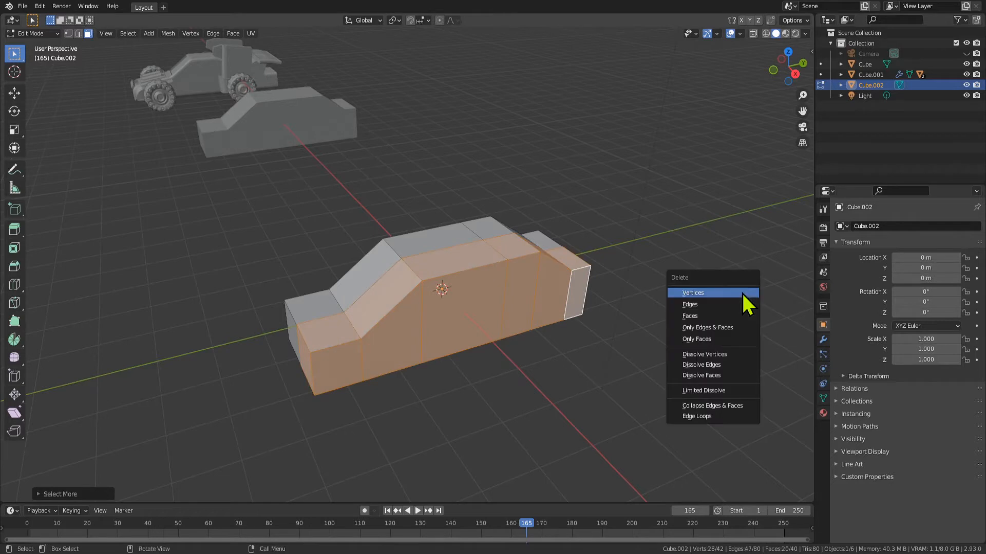
pyautogui.moveTo(714, 362); pyautogui.dragTo(548, 306, button='middle')
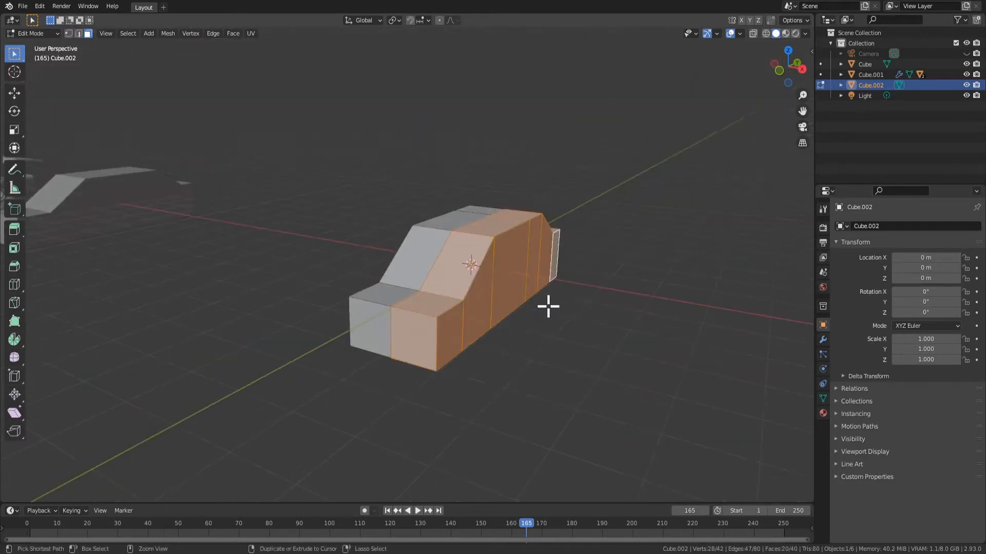
pyautogui.press('x')
pyautogui.click(527, 267)
pyautogui.moveTo(528, 267); pyautogui.dragTo(479, 293, button='middle')
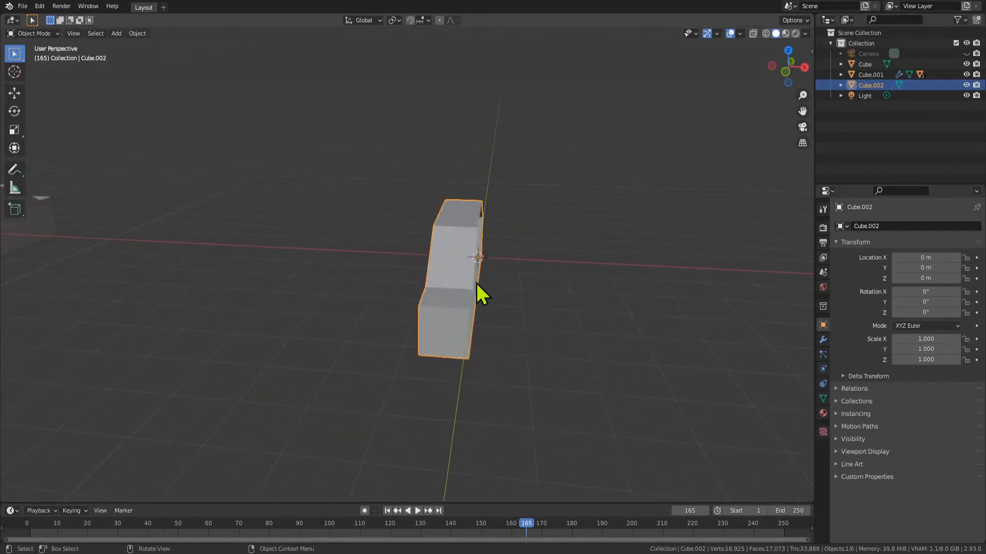
pyautogui.hotkey('alt', 'a')
# Add a Mirror modifier on the X axis to the remaining half of the body
pyautogui.moveTo(471, 248); pyautogui.dragTo(541, 282, button='middle')
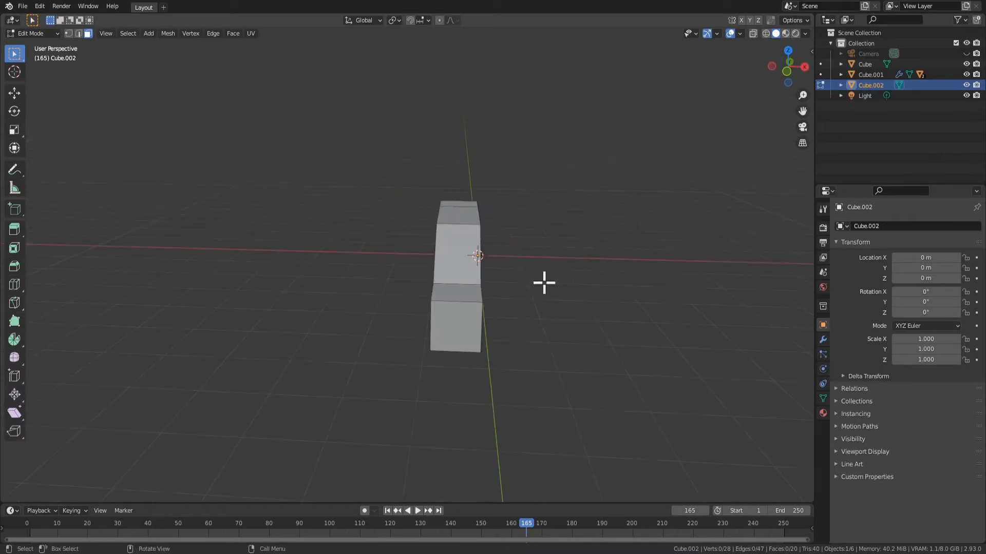
pyautogui.click(823, 339)
pyautogui.click(873, 226)
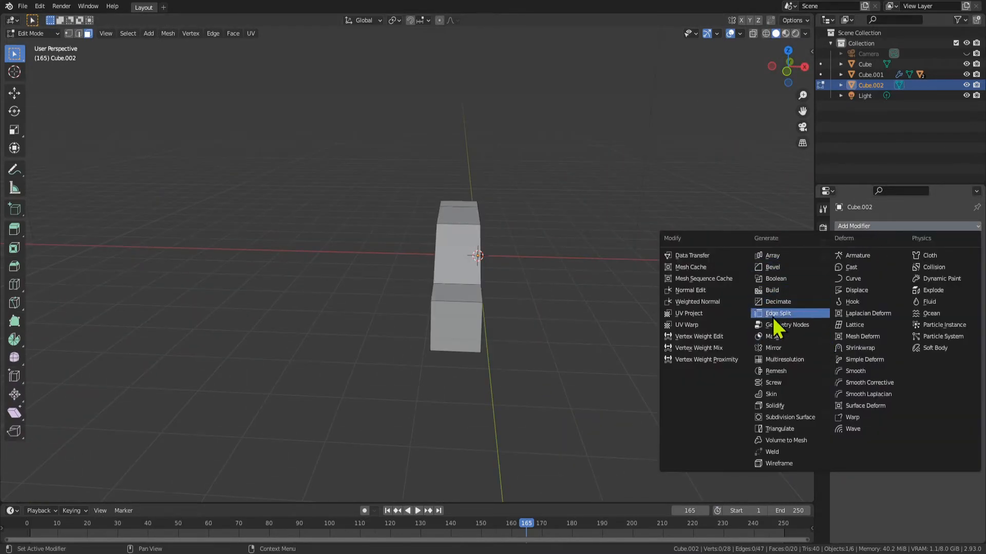
pyautogui.moveTo(657, 328); pyautogui.dragTo(579, 314, button='middle')
pyautogui.click(884, 227)
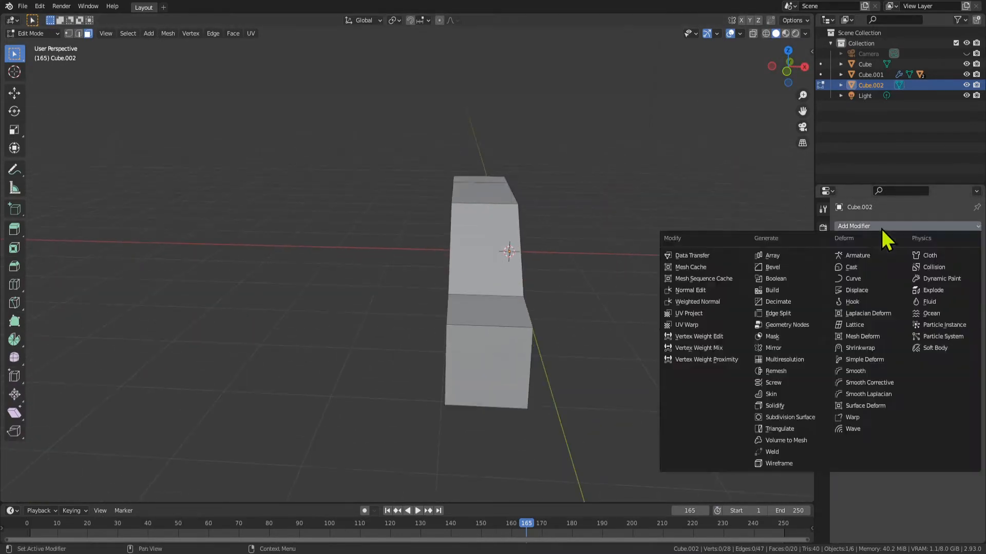
pyautogui.click(783, 350)
pyautogui.moveTo(657, 318); pyautogui.dragTo(615, 278, button='middle')
# Examine the mirrored body in Object Mode and Edit Mode to see which half is editable
pyautogui.press('Tab')
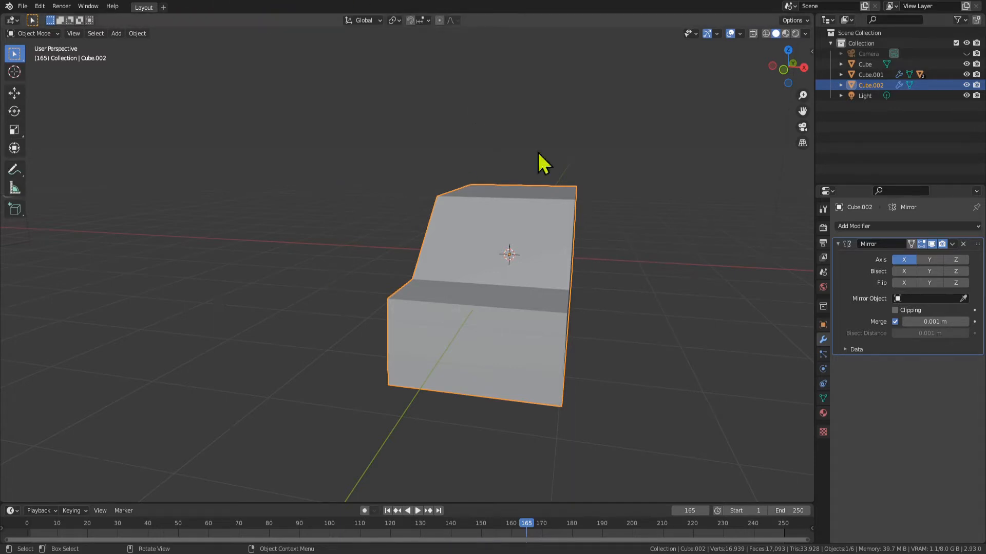
pyautogui.moveTo(537, 150); pyautogui.dragTo(443, 363, button='middle')
pyautogui.press('Tab')
pyautogui.click(303, 366)
pyautogui.press('Tab')
pyautogui.press('Tab')
pyautogui.hotkey('alt', 'a')
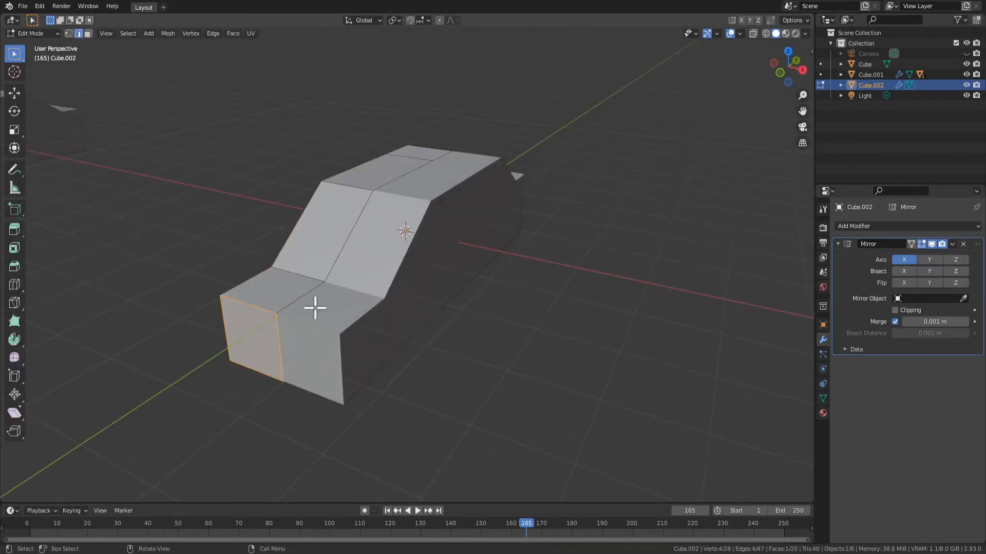
# With edge selection, select the body side's upper outline edges from the hood over the windshield and roof to the rear slope
pyautogui.press('2')
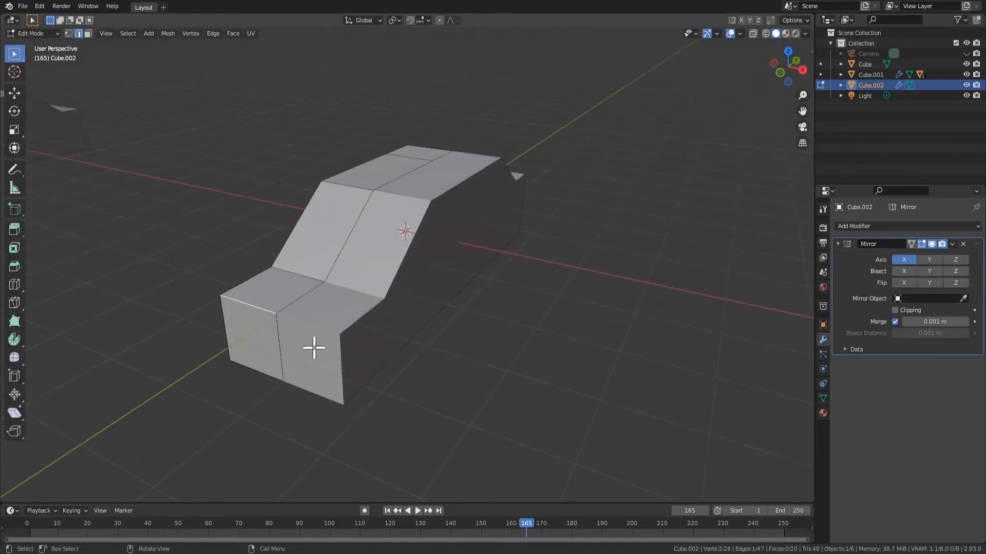
pyautogui.moveTo(314, 348); pyautogui.dragTo(462, 332, button='middle')
pyautogui.press('Tab')
pyautogui.press('Tab')
pyautogui.scroll(4, 438, 296)
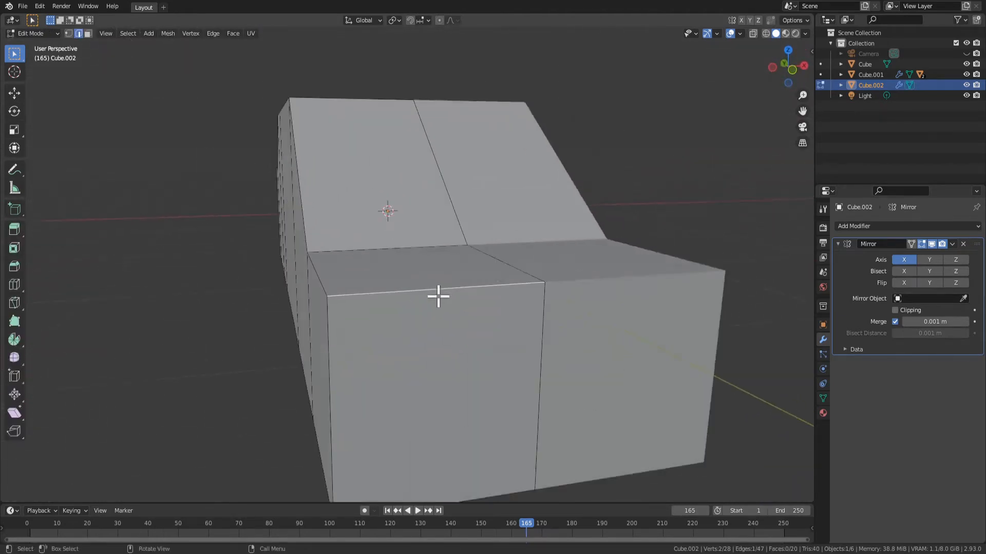
pyautogui.moveTo(438, 297); pyautogui.dragTo(455, 322, button='middle')
pyautogui.keyDown('shift'); pyautogui.click(458, 204); pyautogui.keyUp('shift')
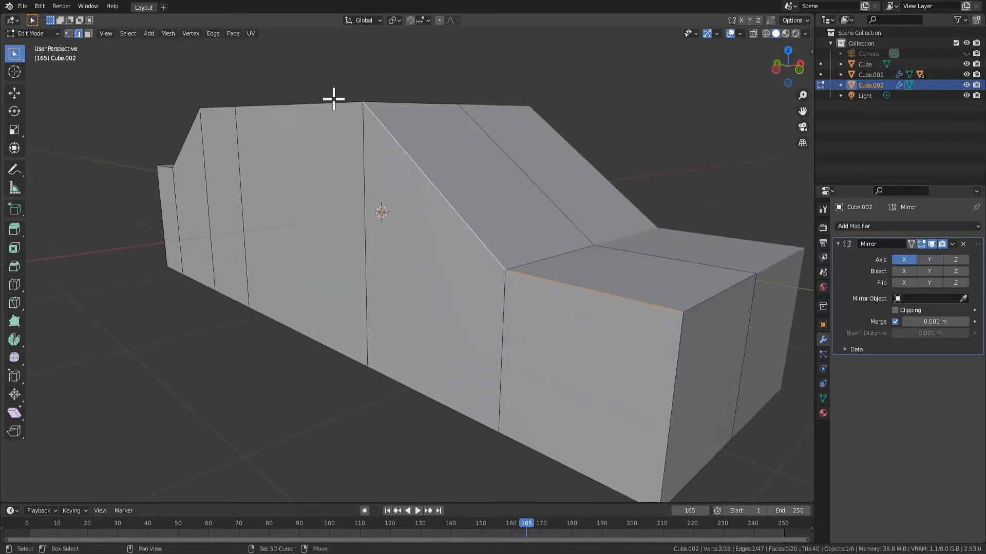
pyautogui.moveTo(312, 132); pyautogui.dragTo(312, 189, button='middle')
pyautogui.keyDown('shift'); pyautogui.moveTo(108, 254); pyautogui.dragTo(134, 175, button='middle'); pyautogui.keyUp('shift')
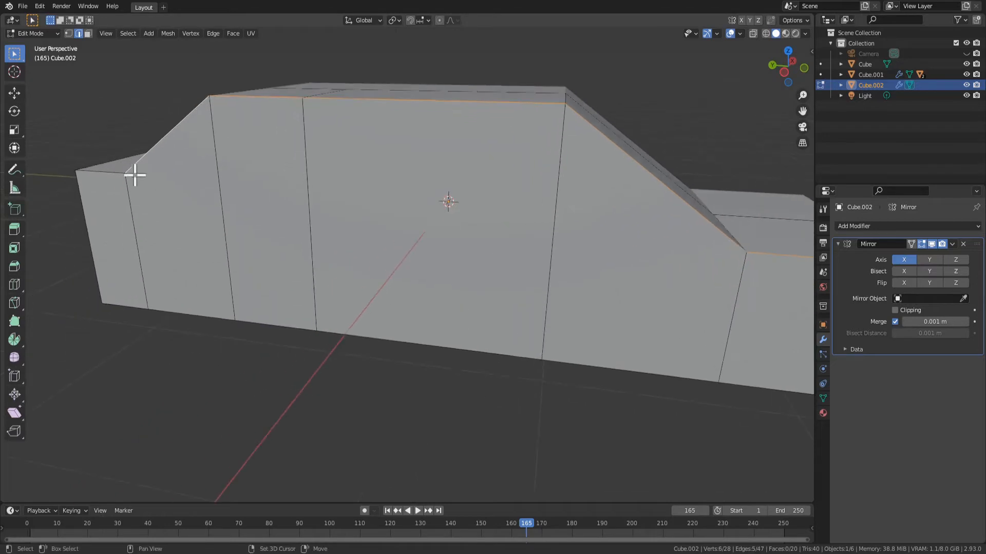
# Extend the selection around the rear, along the underside and up the front corner to close the side outline
pyautogui.hotkey('ctrl', 'z')
pyautogui.hotkey('ctrl', 'z')
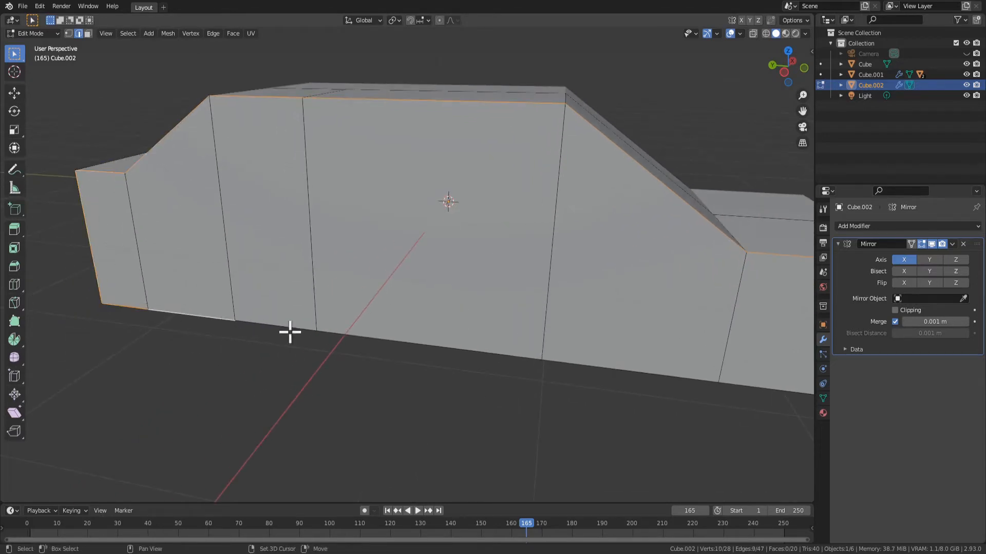
pyautogui.moveTo(672, 386); pyautogui.dragTo(496, 369, button='middle')
pyautogui.scroll(-3, 595, 311)
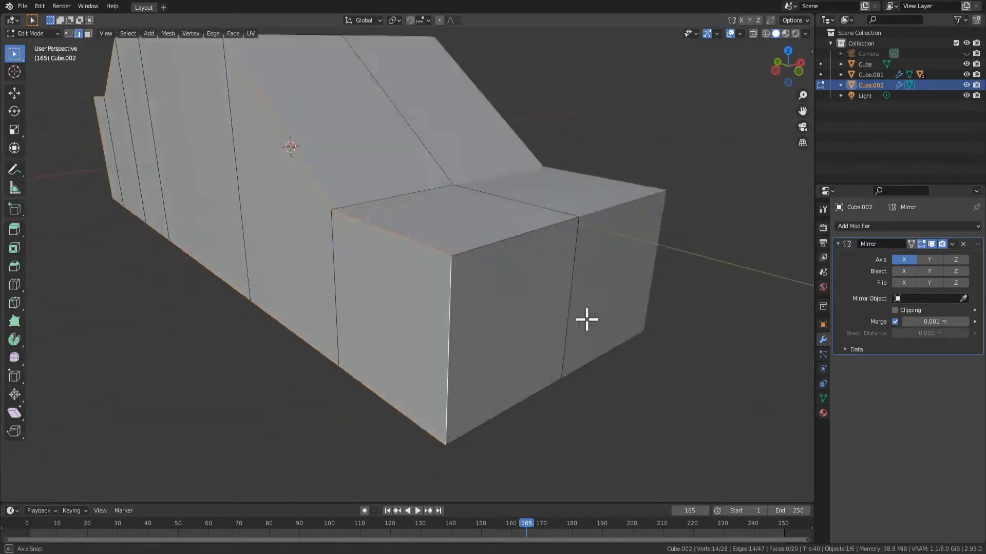
pyautogui.moveTo(585, 319); pyautogui.dragTo(821, 323, button='middle')
pyautogui.moveTo(517, 301); pyautogui.dragTo(506, 275, button='middle')
# Try beveling the selected side outline edges about 0.263 m wide with one segment
pyautogui.hotkey('ctrl', 'b')
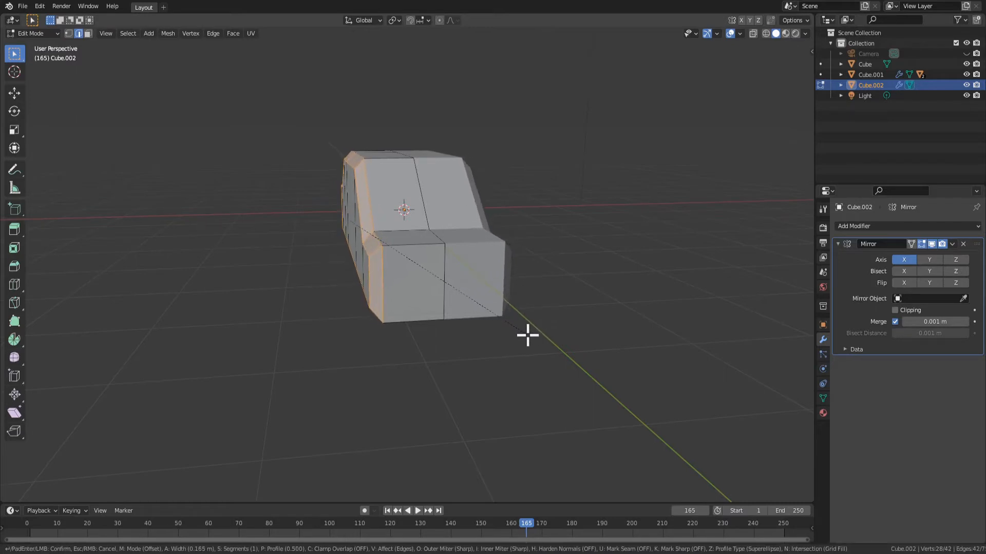
pyautogui.click(531, 337)
pyautogui.click(52, 493)
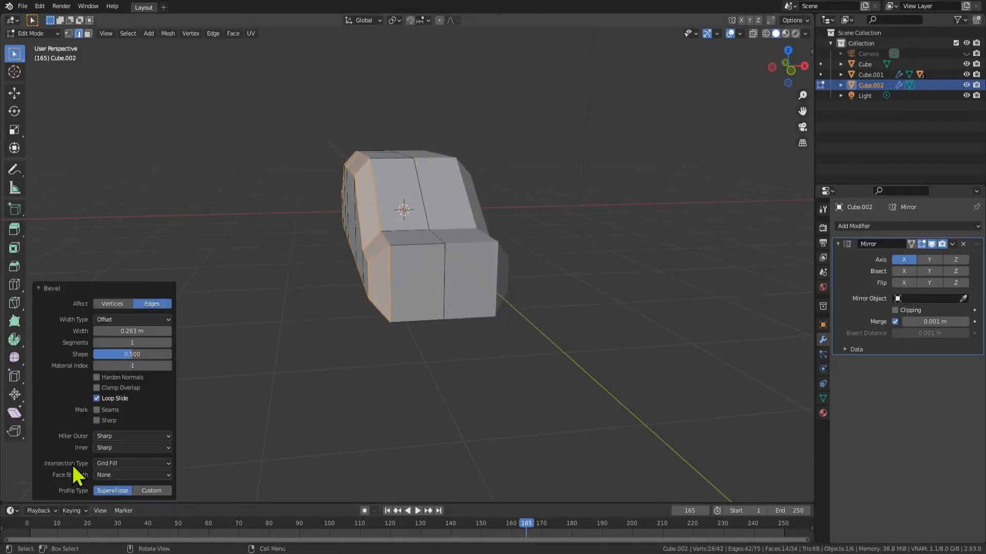
pyautogui.hotkey('ctrl', 'z')
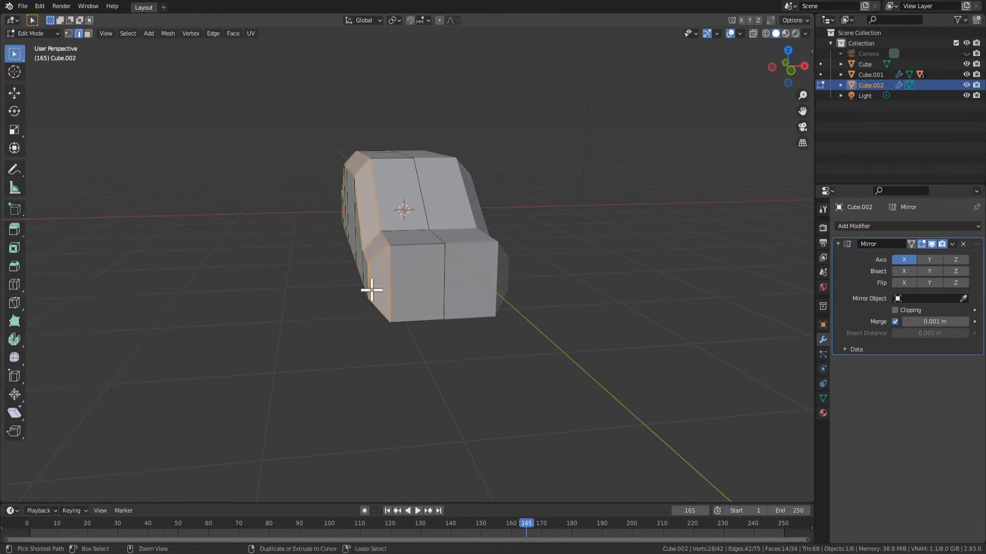
pyautogui.scroll(4, 390, 334)
pyautogui.moveTo(389, 335); pyautogui.dragTo(302, 145, button='middle')
pyautogui.moveTo(265, 266); pyautogui.dragTo(373, 361, button='middle')
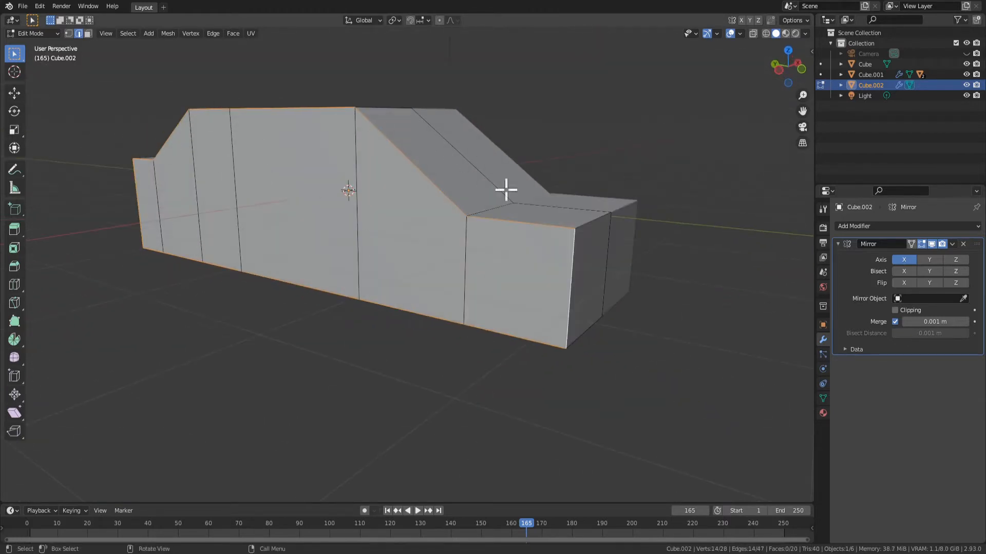
# Bevel the selected side outline edges about 0.124 m wide and set the bevel to 3 segments
pyautogui.moveTo(505, 190); pyautogui.dragTo(407, 344, button='middle')
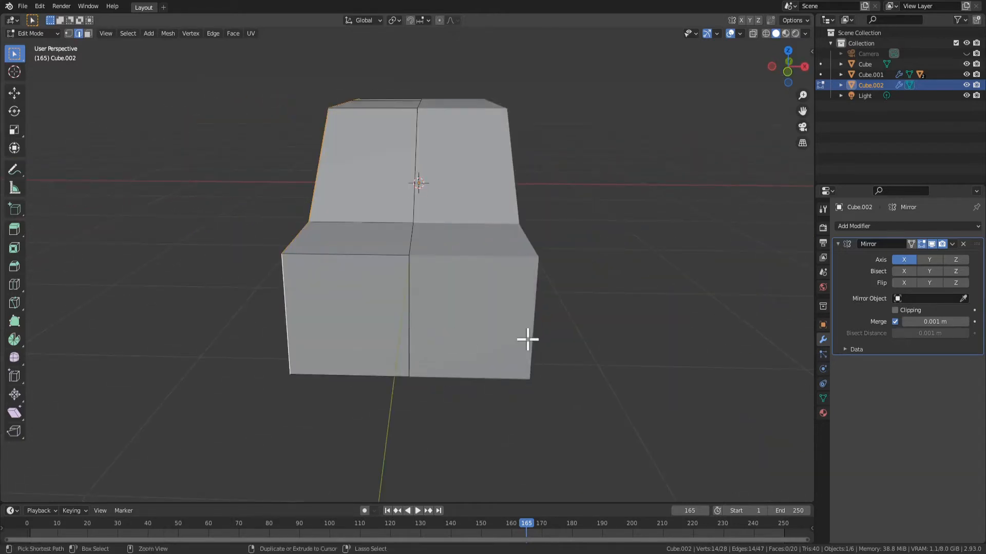
pyautogui.hotkey('ctrl', 'b')
pyautogui.click(531, 352)
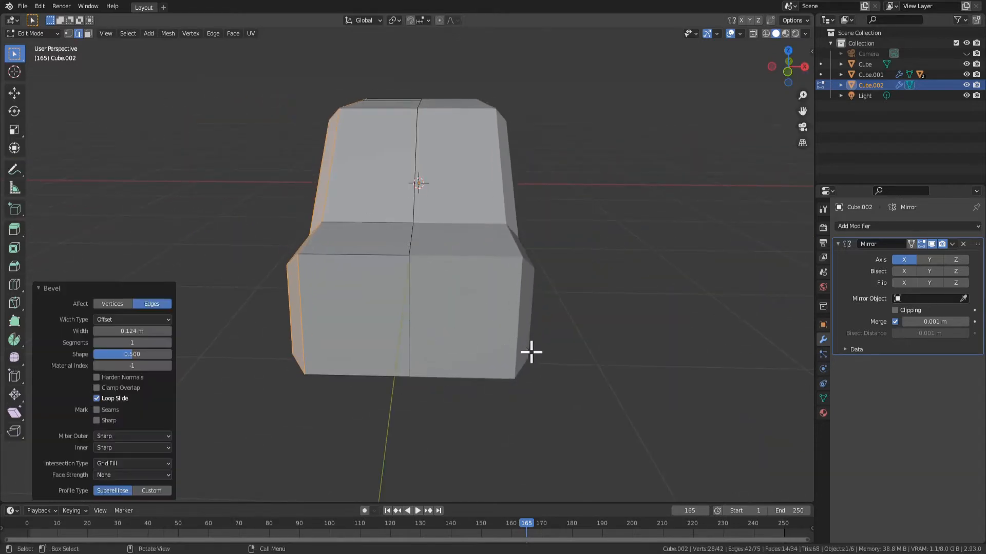
pyautogui.click(168, 343)
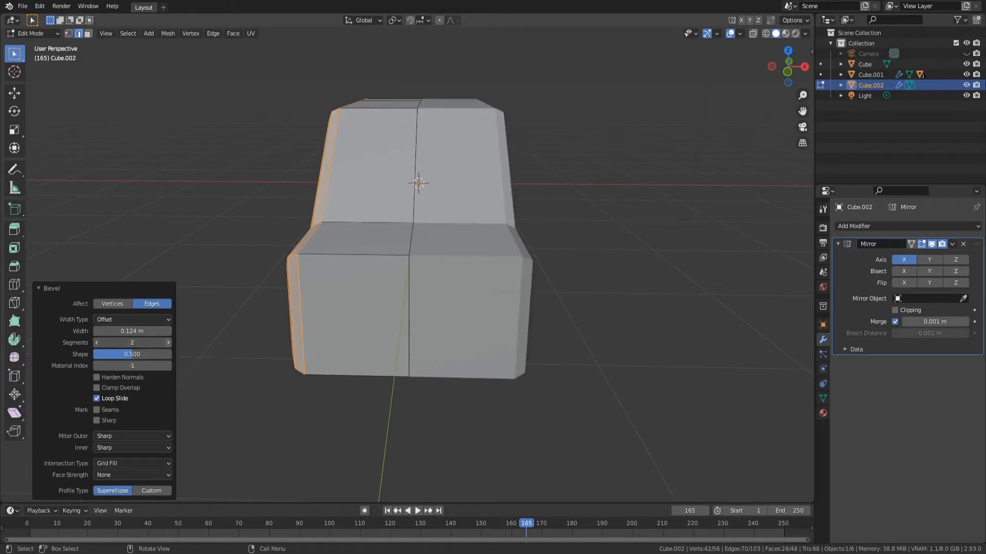
pyautogui.click(169, 343)
pyautogui.moveTo(346, 359); pyautogui.dragTo(395, 348, button='middle')
# Undo the bevel and bevel the side outline edges again, about 0.196 m wide
pyautogui.hotkey('ctrl', 'z')
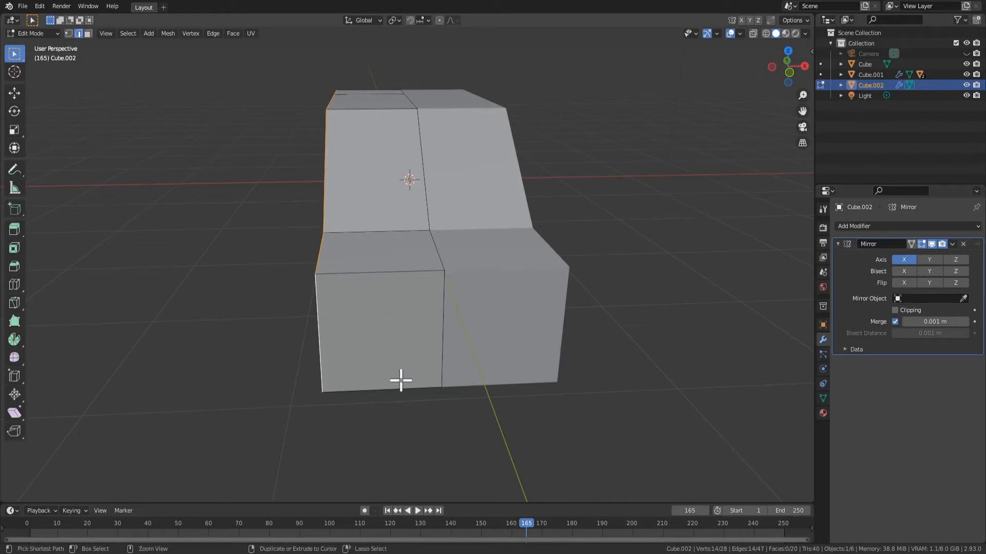
pyautogui.hotkey('ctrl', 'b')
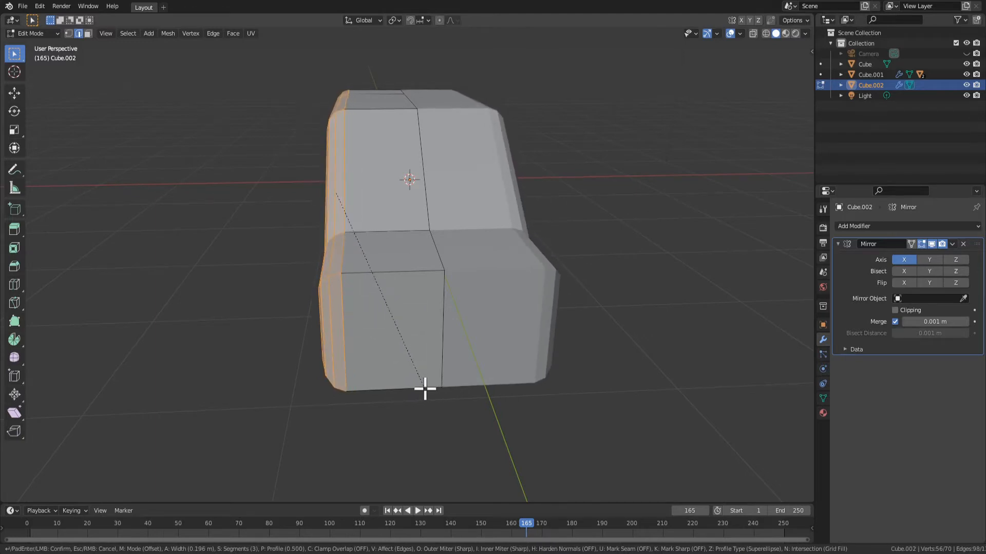
pyautogui.click(424, 388)
pyautogui.scroll(-3, 407, 372)
pyautogui.moveTo(407, 373); pyautogui.dragTo(424, 345, button='middle')
pyautogui.scroll(4, 445, 315)
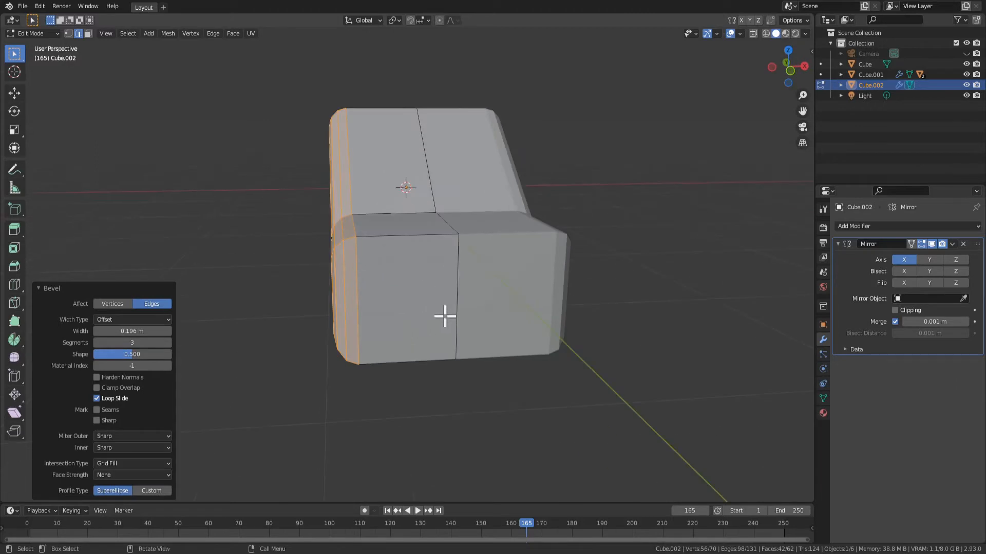
# Select the hood's front edge and the windshield's top edge, including their short segments across the bevelled corner
pyautogui.press('Tab')
pyautogui.press('Tab')
pyautogui.moveTo(392, 241); pyautogui.dragTo(359, 271, button='middle')
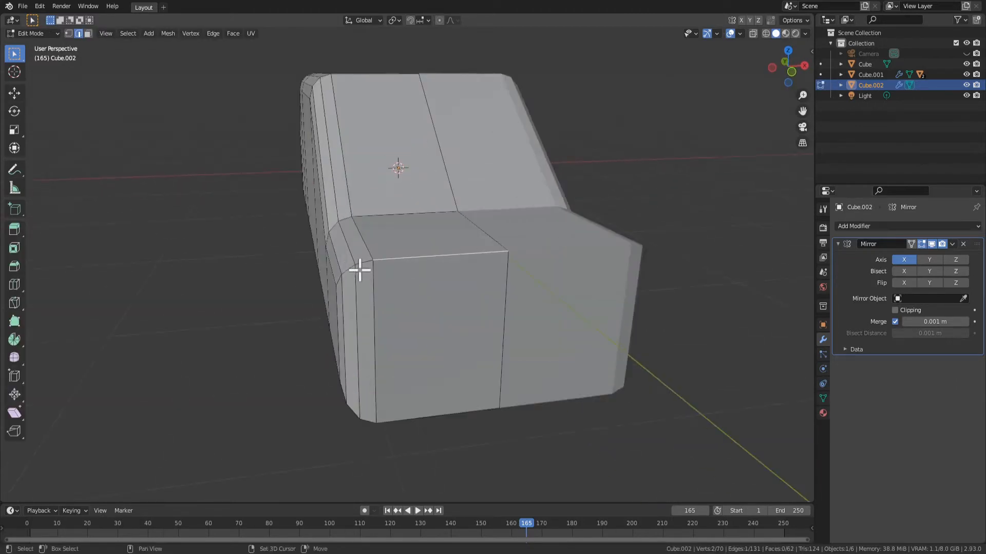
pyautogui.keyDown('shift'); pyautogui.click(347, 286); pyautogui.keyUp('shift')
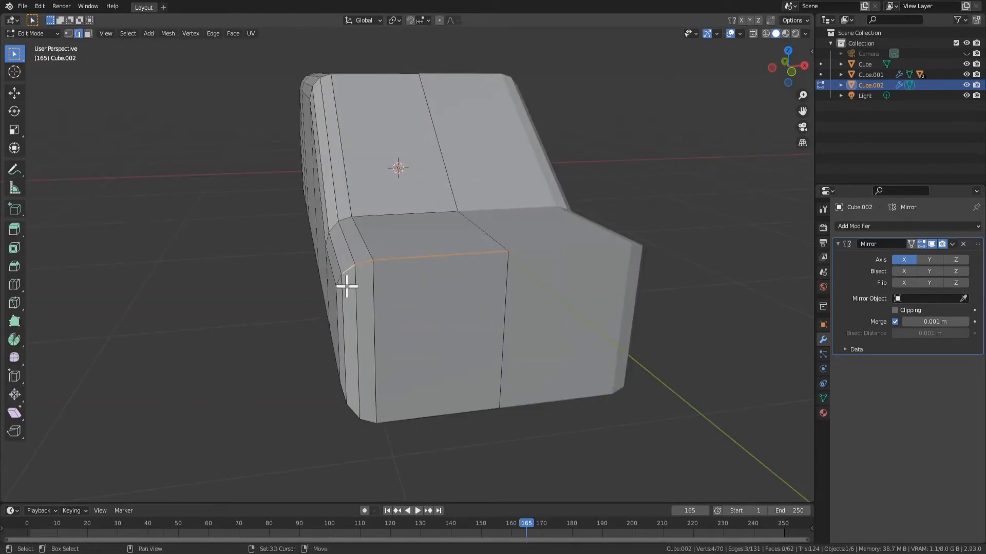
pyautogui.moveTo(368, 308); pyautogui.dragTo(362, 103, button='middle')
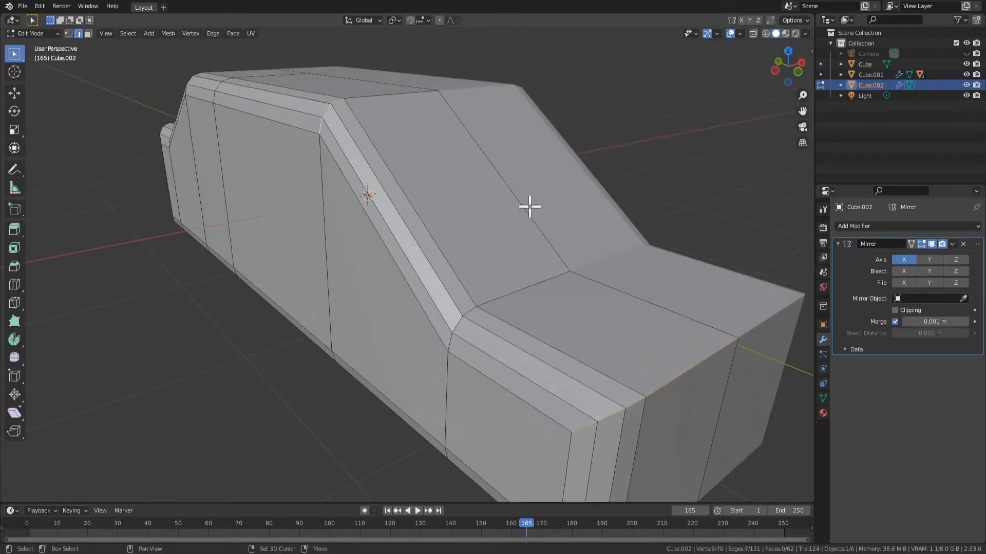
pyautogui.moveTo(529, 206); pyautogui.dragTo(506, 188, button='middle')
pyautogui.moveTo(503, 239); pyautogui.dragTo(413, 171, button='middle')
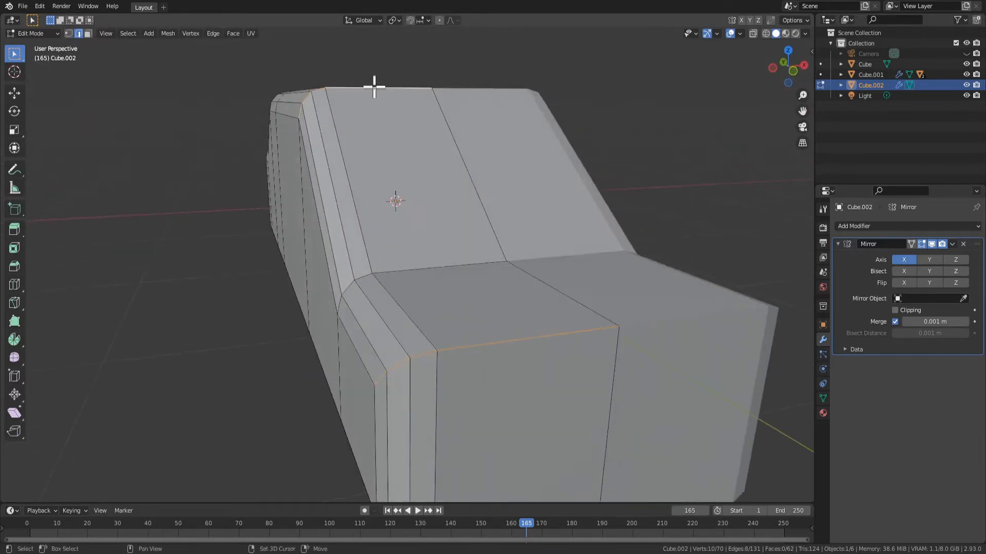
pyautogui.moveTo(375, 87); pyautogui.dragTo(442, 177, button='middle')
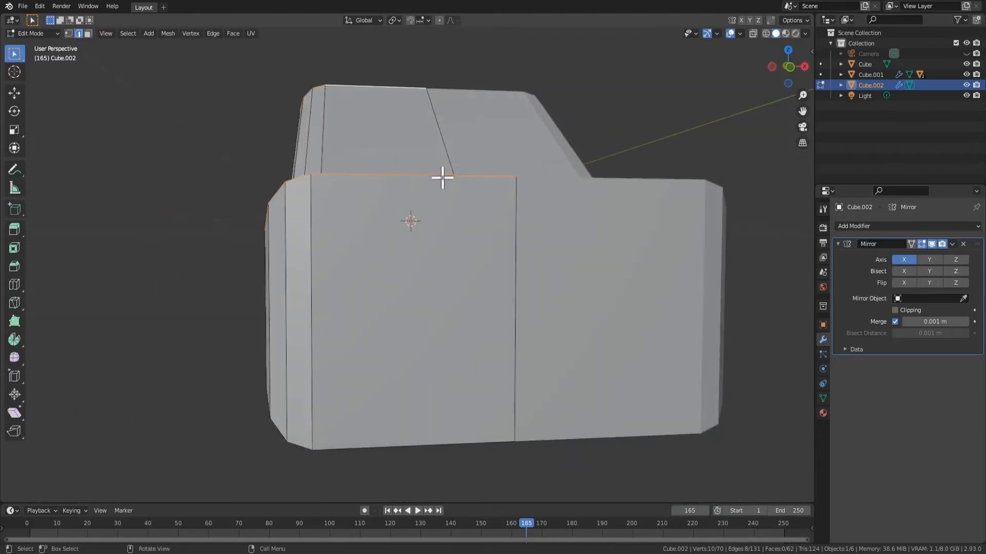
pyautogui.moveTo(473, 205); pyautogui.dragTo(633, 259, button='middle')
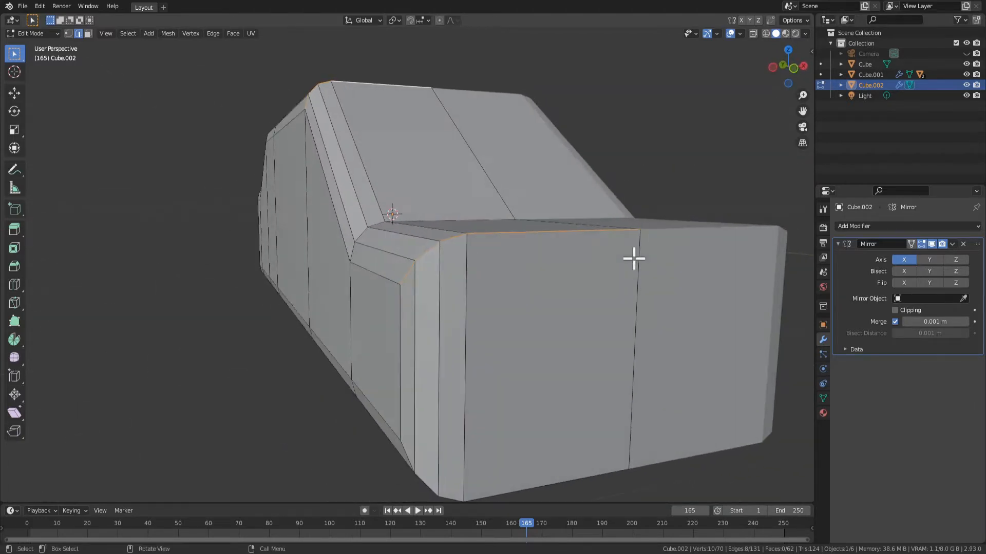
# Try beveling only the straight front edge of the hood and undo that bevel
pyautogui.click(573, 235)
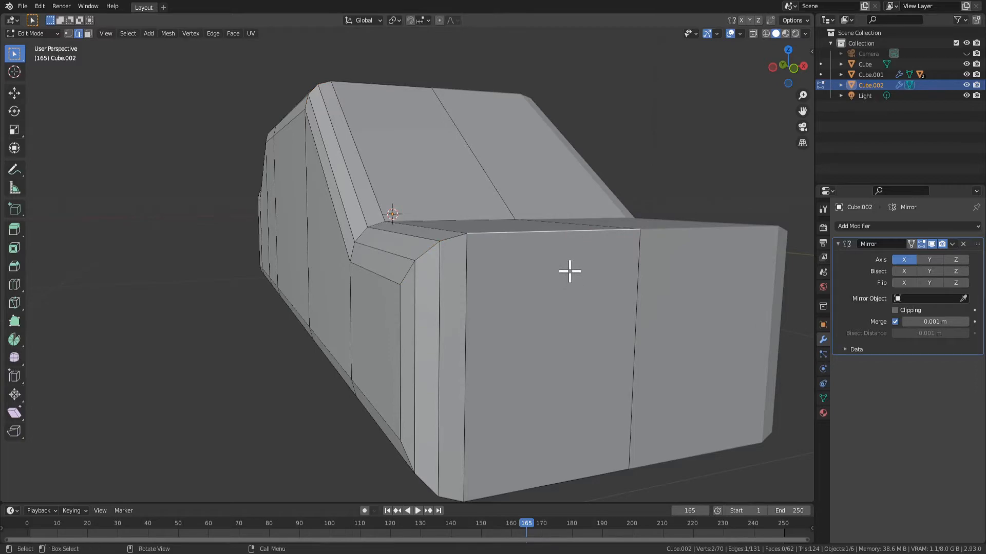
pyautogui.moveTo(570, 271); pyautogui.dragTo(556, 285, button='middle')
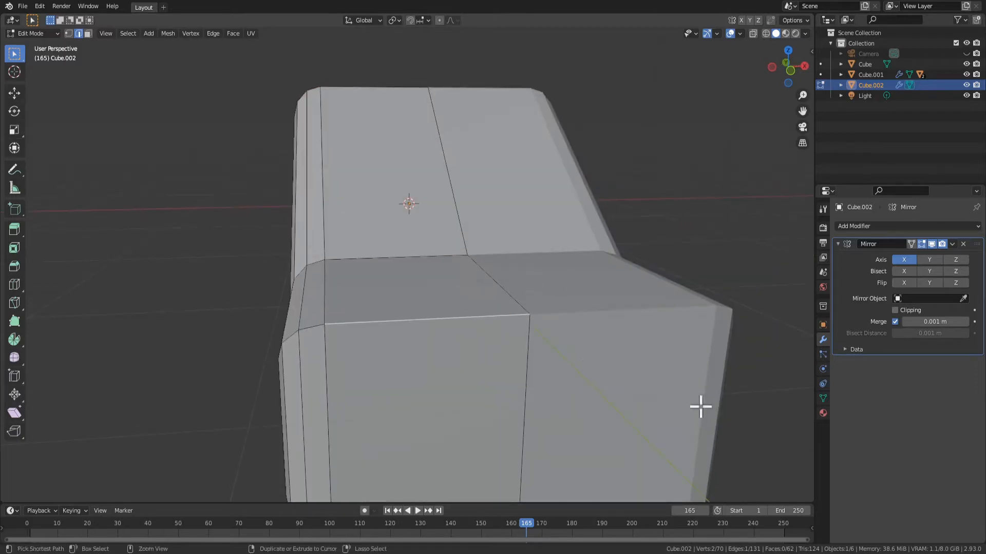
pyautogui.hotkey('ctrl', 'b')
pyautogui.click(720, 448)
pyautogui.moveTo(719, 449); pyautogui.dragTo(424, 250, button='middle')
pyautogui.hotkey('ctrl', 'z')
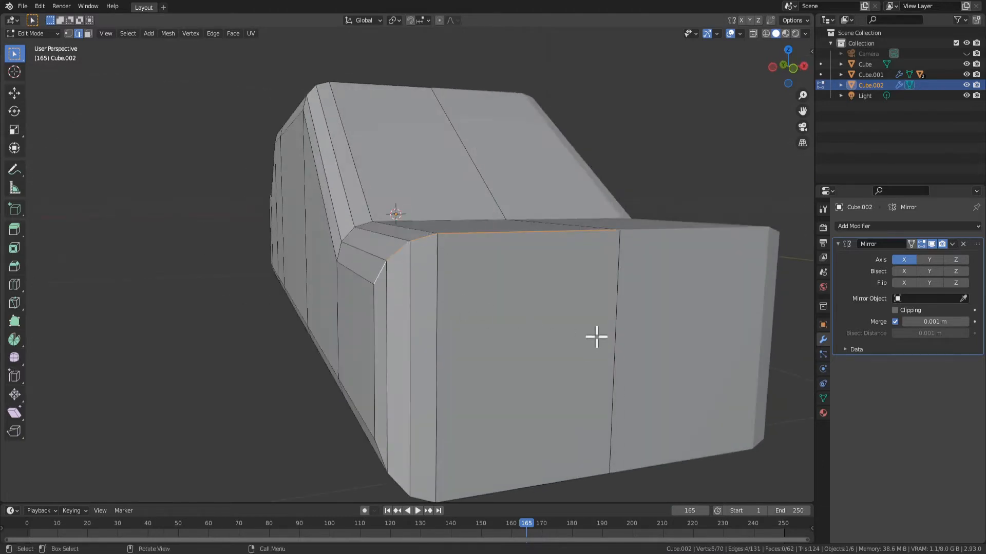
# Bevel the hood's front edge, including the segments around the side corner, about 0.228 m wide with 3 segments
pyautogui.moveTo(596, 337); pyautogui.dragTo(657, 356, button='middle')
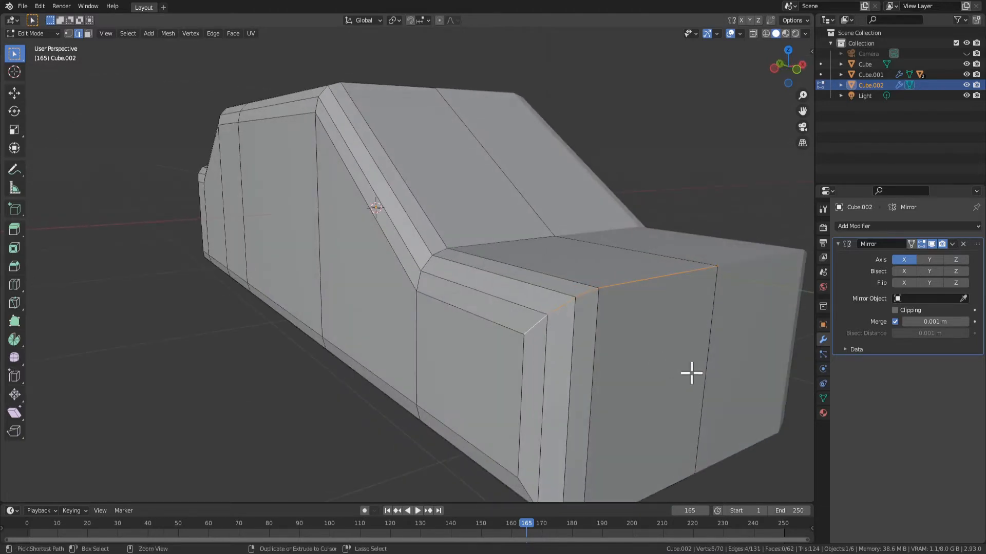
pyautogui.hotkey('ctrl', 'b')
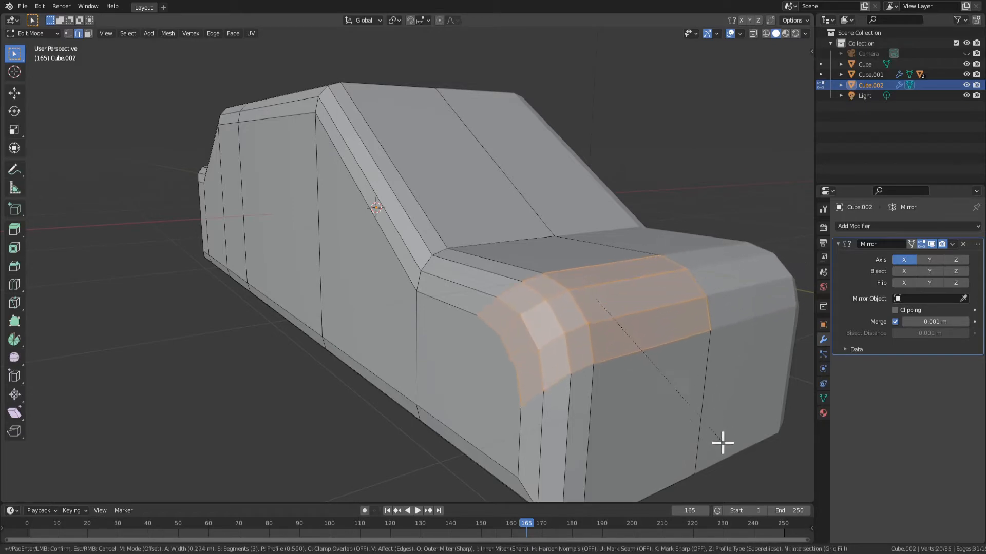
pyautogui.click(716, 424)
pyautogui.moveTo(714, 422); pyautogui.dragTo(440, 262, button='middle')
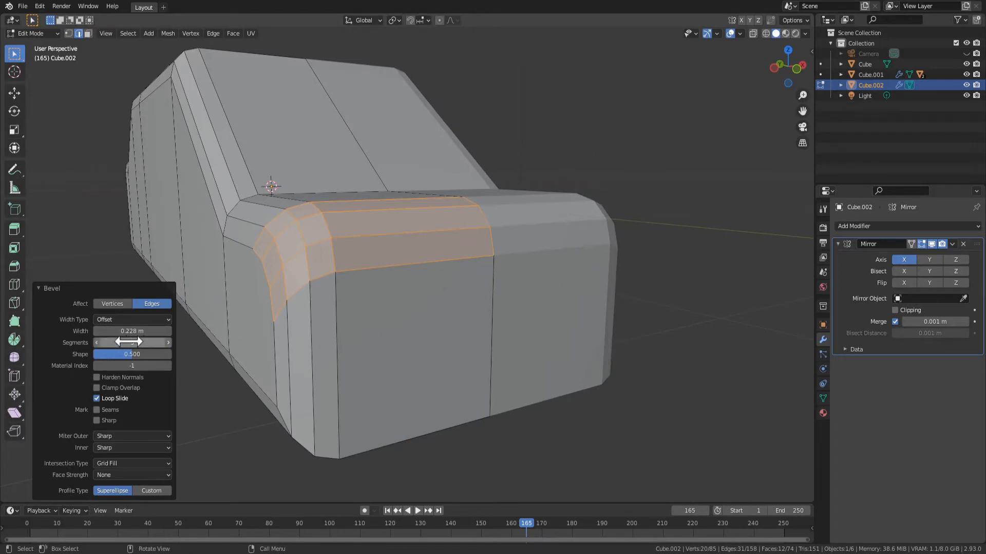
pyautogui.moveTo(390, 339); pyautogui.dragTo(580, 324, button='middle')
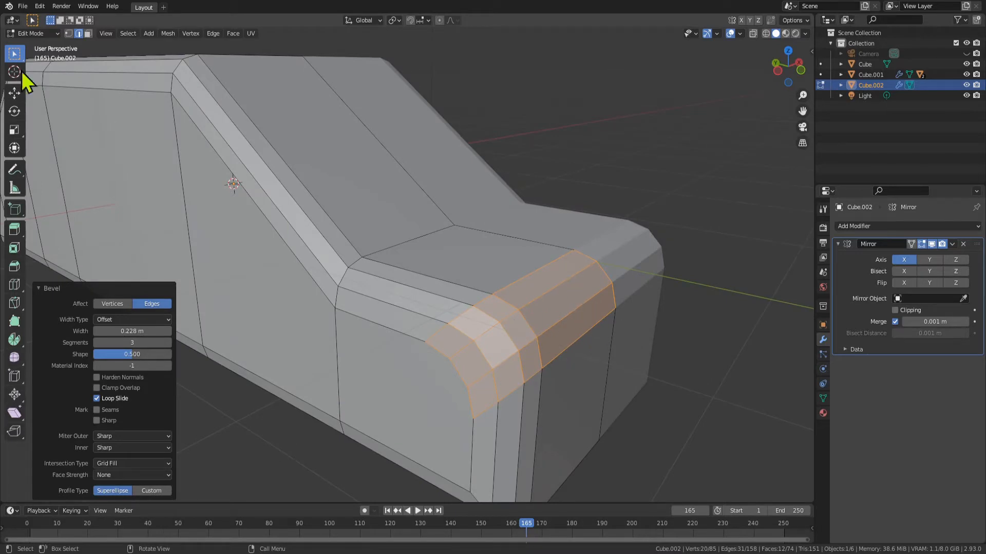
# Apply Shade Smooth to the bevelled faces at the hood's front and check the shading in Object Mode
pyautogui.press('3')
pyautogui.moveTo(448, 258); pyautogui.dragTo(561, 290, button='middle')
pyautogui.rightClick(497, 266)
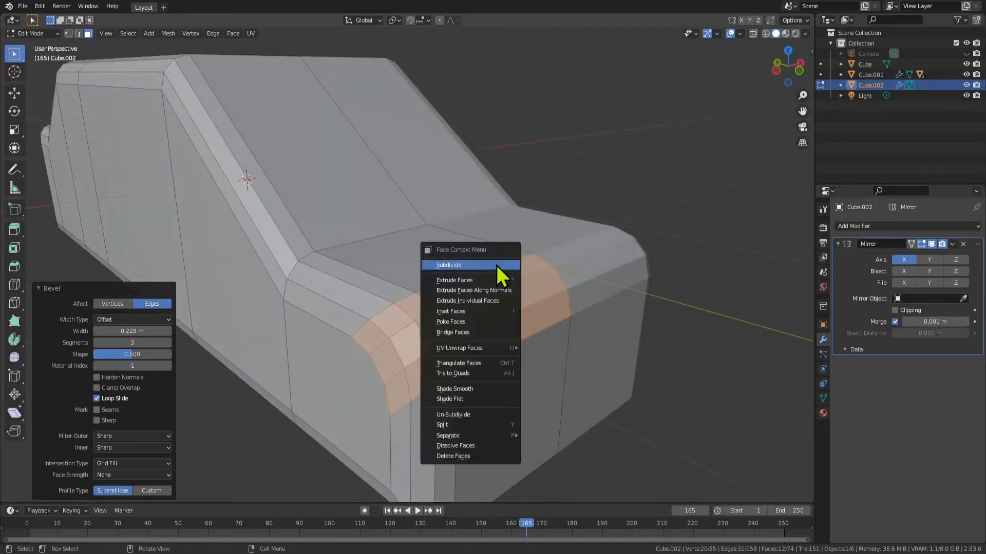
pyautogui.click(486, 389)
pyautogui.press('Tab')
pyautogui.moveTo(523, 357); pyautogui.dragTo(590, 266, button='middle')
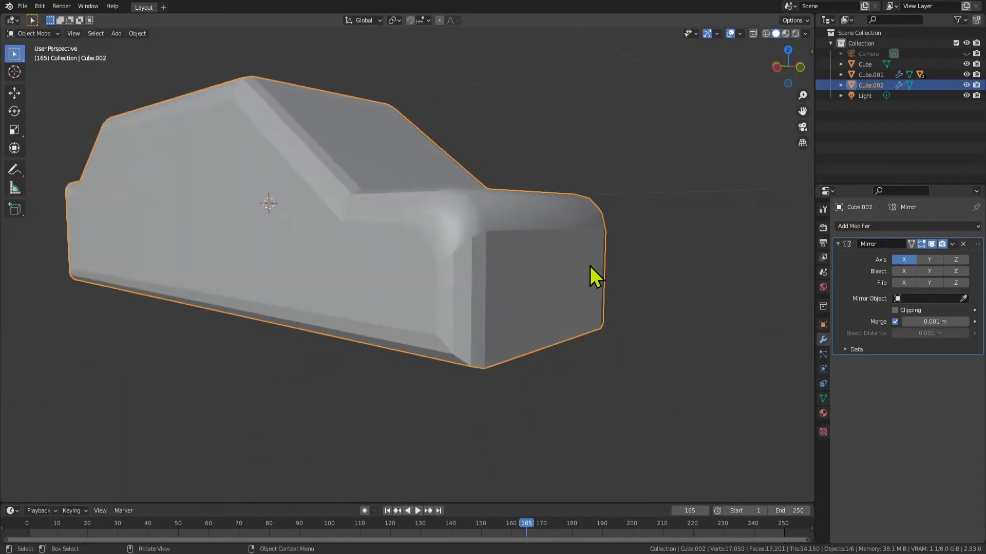
pyautogui.press('Tab')
pyautogui.press('Tab')
pyautogui.moveTo(562, 325)
pyautogui.mouseDown(button='middle')
pyautogui.moveTo(572, 334)
pyautogui.moveTo(546, 334)
pyautogui.mouseUp(button='middle')
pyautogui.press('Tab')
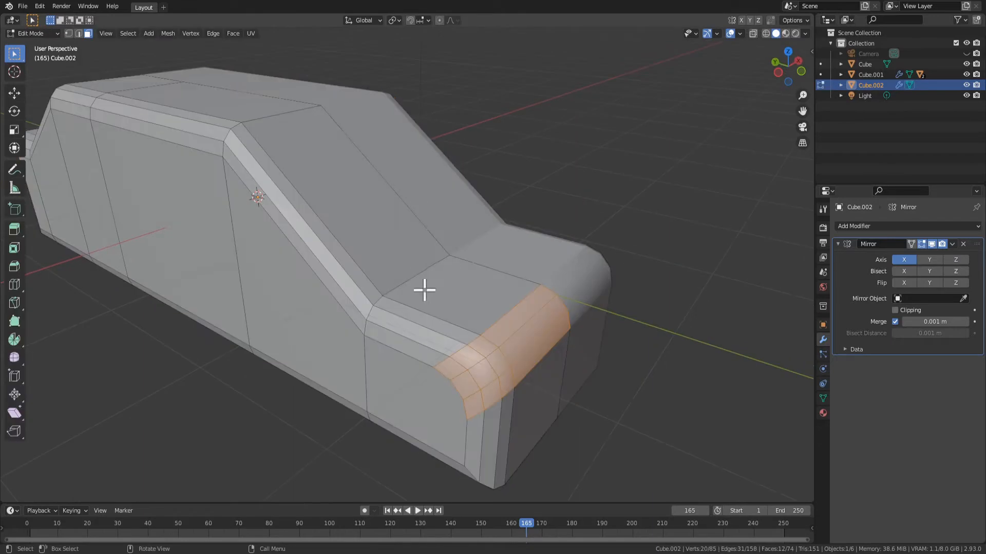
# Select the windshield's top edge together with its short segments across the bevelled side corner
pyautogui.press('2')
pyautogui.click(274, 120)
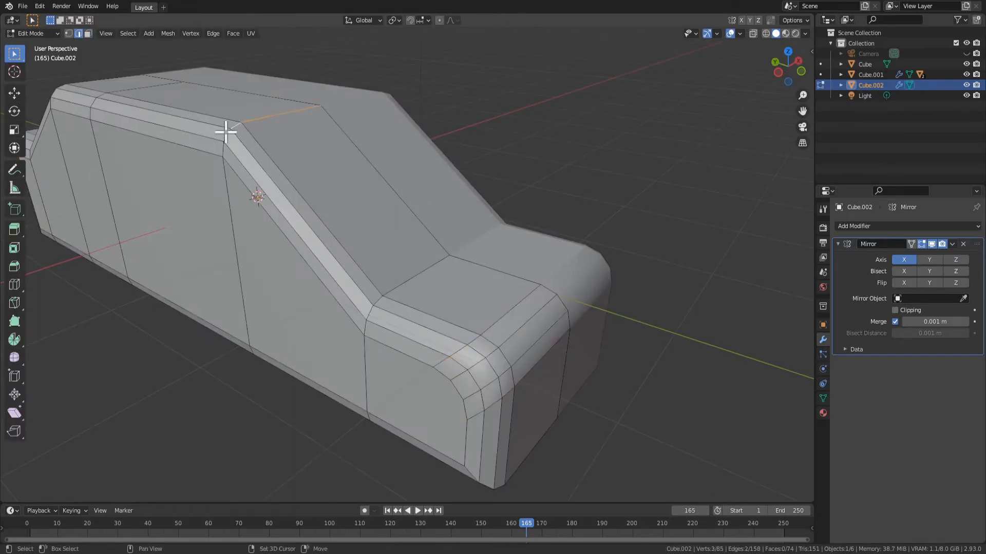
pyautogui.keyDown('shift'); pyautogui.click(223, 147); pyautogui.keyUp('shift')
pyautogui.moveTo(319, 182); pyautogui.dragTo(324, 180, button='middle')
# Try beveling the windshield's top edges about 0.234 m wide with 3 segments and undo that bevel
pyautogui.hotkey('ctrl', 'b')
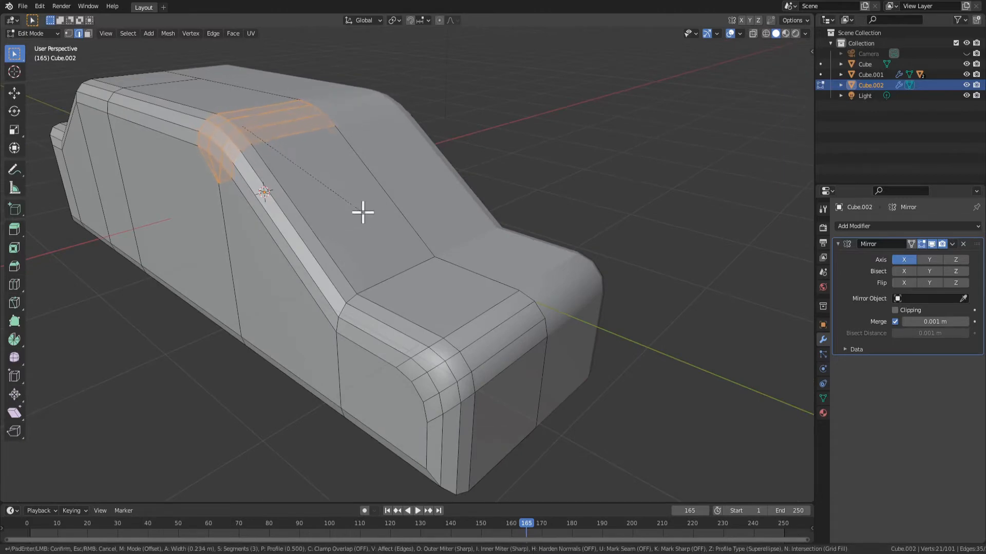
pyautogui.click(363, 212)
pyautogui.moveTo(361, 209); pyautogui.dragTo(409, 187, button='middle')
pyautogui.hotkey('ctrl', 'z')
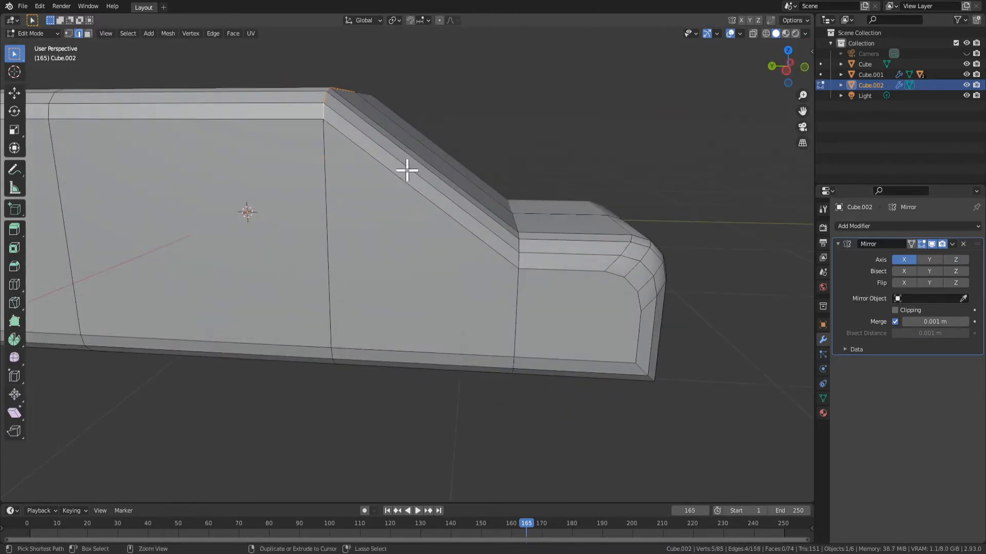
# Bevel the windshield's top edges slightly with 3 segments and check the rounded corner in Object Mode
pyautogui.hotkey('ctrl', 'b')
pyautogui.click(420, 183)
pyautogui.moveTo(420, 184); pyautogui.dragTo(315, 286, button='middle')
pyautogui.press('Tab')
pyautogui.press('Tab')
# Select the car's front face, try growing and shrinking the face selection, and clear it
pyautogui.press('3')
pyautogui.click(314, 298)
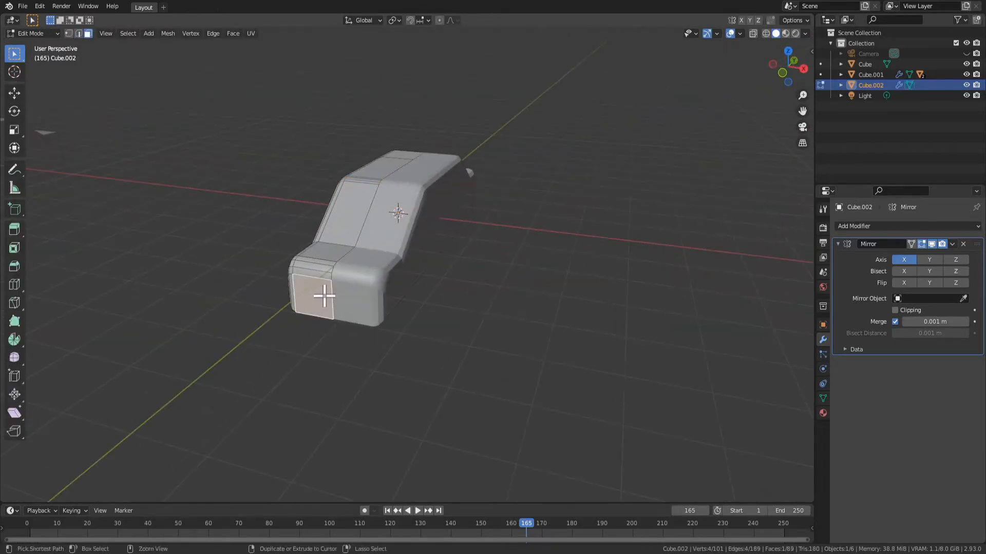
pyautogui.press('ctrl+KP_Add')
pyautogui.moveTo(286, 292); pyautogui.dragTo(506, 360, button='middle')
pyautogui.press('ctrl+KP_Subtract')
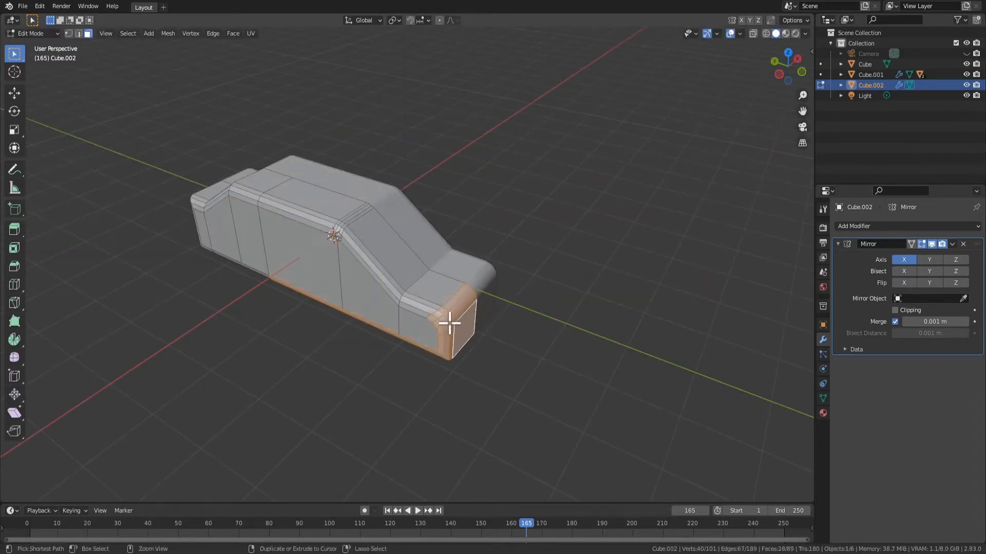
pyautogui.click(483, 348)
pyautogui.moveTo(465, 335); pyautogui.dragTo(474, 331, button='middle')
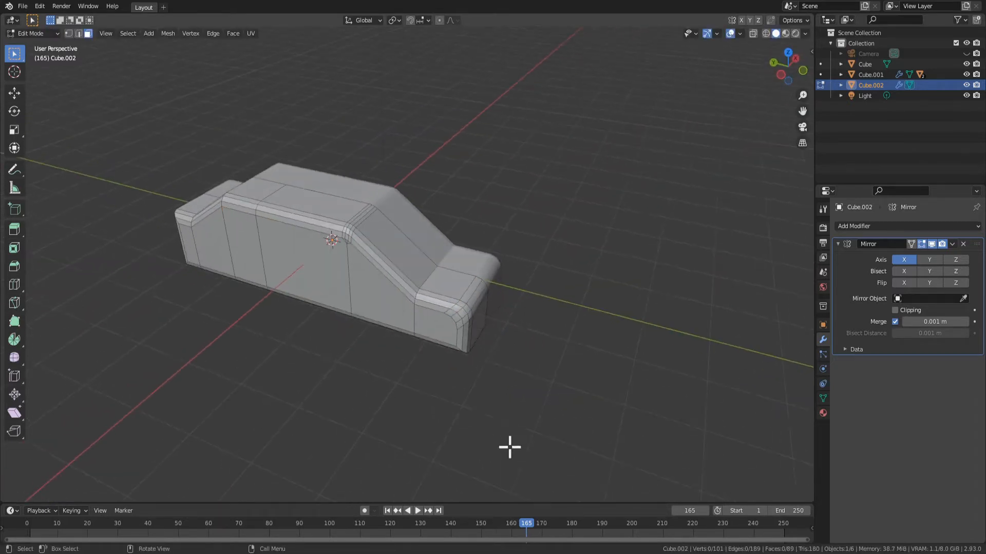
# Box-select the faces of the hood section, move them about -0.5 m along the Y axis, and check the body in Object Mode
pyautogui.moveTo(509, 447); pyautogui.dragTo(554, 409, button='middle')
pyautogui.press('b')
pyautogui.moveTo(545, 356); pyautogui.dragTo(492, 200)
pyautogui.press('g')
pyautogui.press('y')
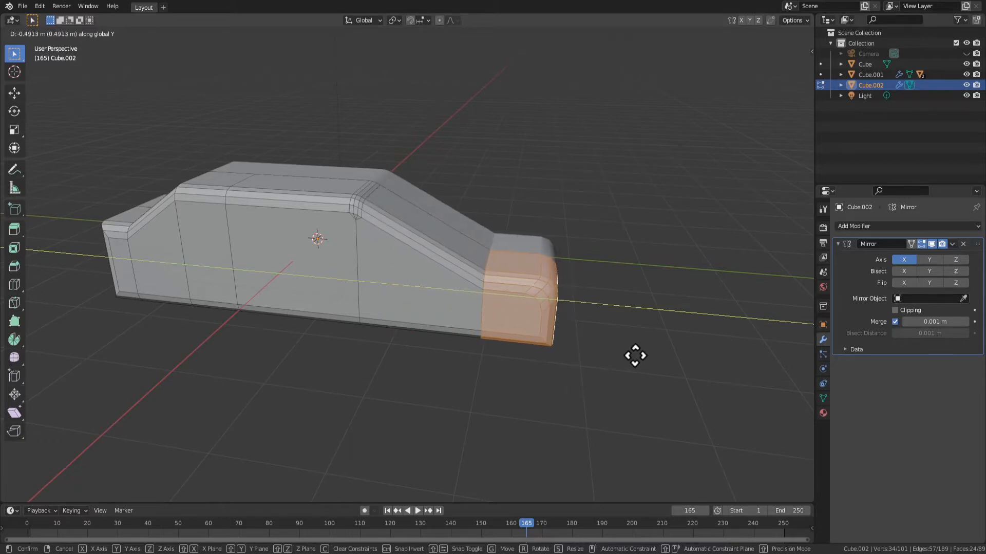
pyautogui.click(626, 359)
pyautogui.moveTo(627, 358); pyautogui.dragTo(257, 331, button='middle')
pyautogui.scroll(-3, 499, 339)
pyautogui.press('Tab')
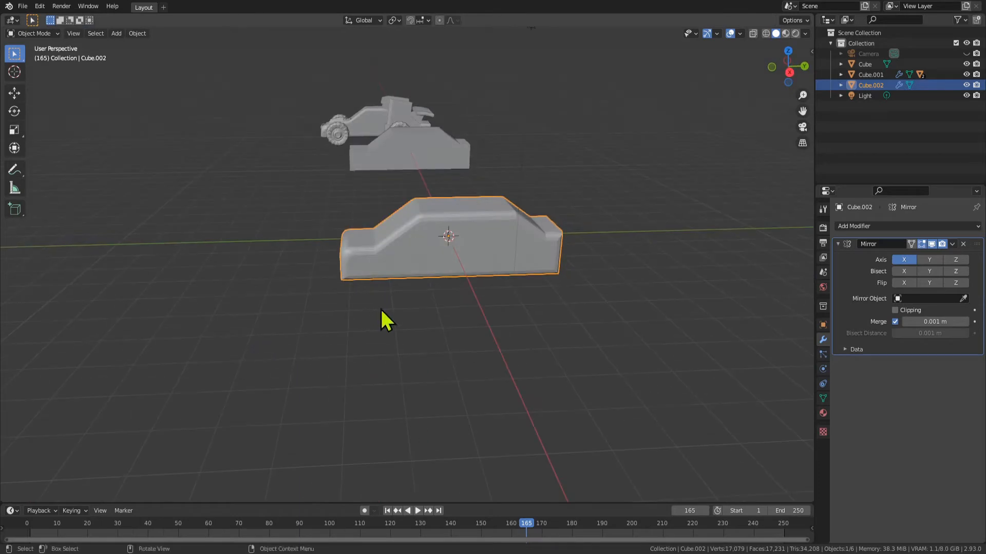
# Select the large side faces of the body in Edit Mode, from the hood panel back to the sloped rear panel
pyautogui.press('Tab')
pyautogui.scroll(4, 421, 323)
pyautogui.moveTo(485, 341); pyautogui.dragTo(660, 323, button='middle')
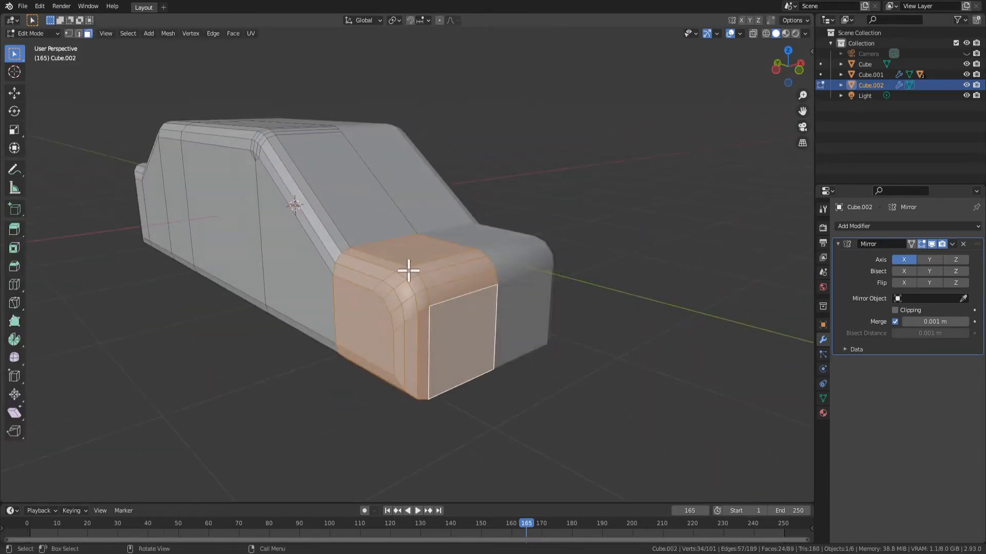
pyautogui.moveTo(408, 271); pyautogui.dragTo(443, 262, button='middle')
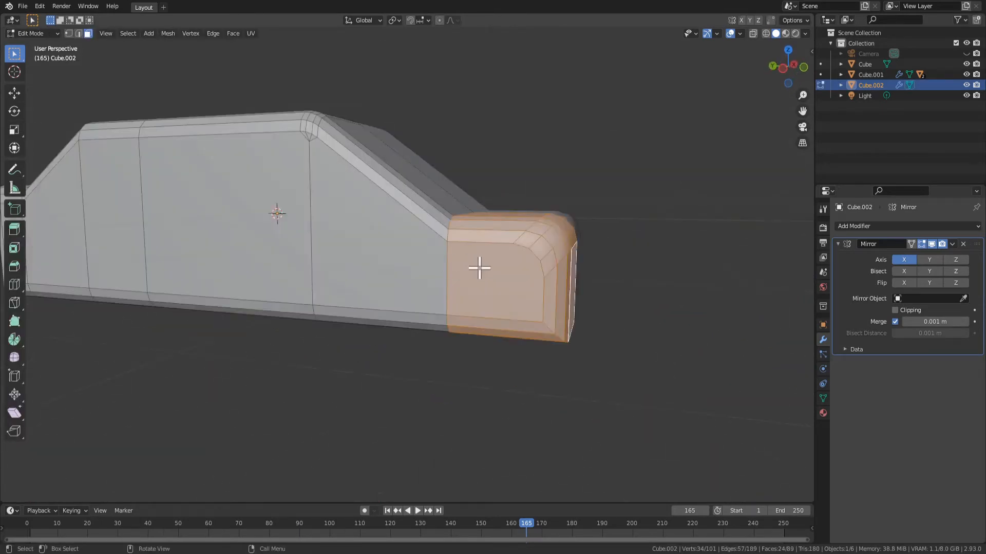
pyautogui.click(479, 268)
pyautogui.keyDown('shift'); pyautogui.click(405, 254); pyautogui.keyUp('shift')
pyautogui.keyDown('shift'); pyautogui.click(275, 191); pyautogui.keyUp('shift')
pyautogui.keyDown('shift'); pyautogui.click(74, 209); pyautogui.keyUp('shift')
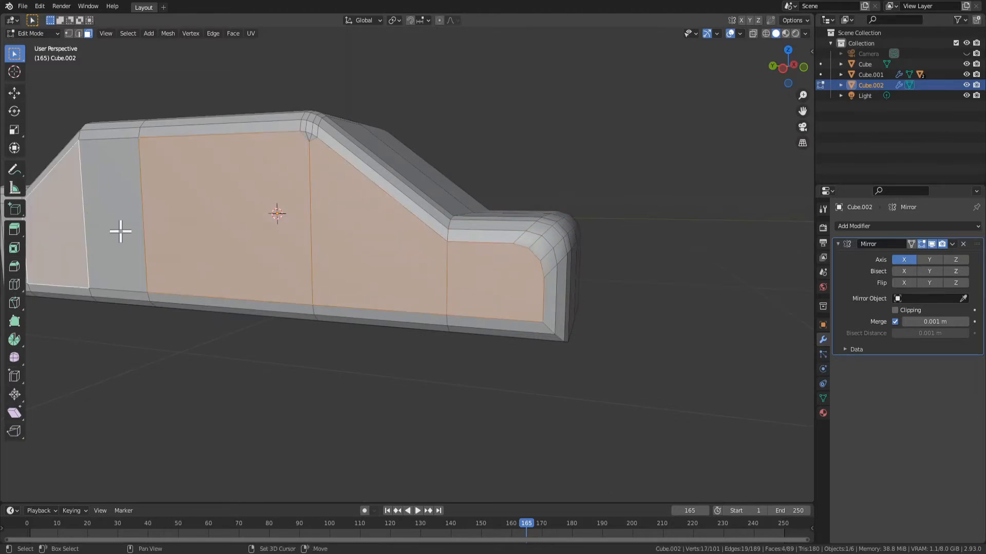
pyautogui.keyDown('shift'); pyautogui.click(118, 229); pyautogui.keyUp('shift')
pyautogui.moveTo(119, 229); pyautogui.dragTo(232, 214, button='middle')
# Add the small faces below the bevelled roof corner and the rearmost side panel to the face selection
pyautogui.press('c')
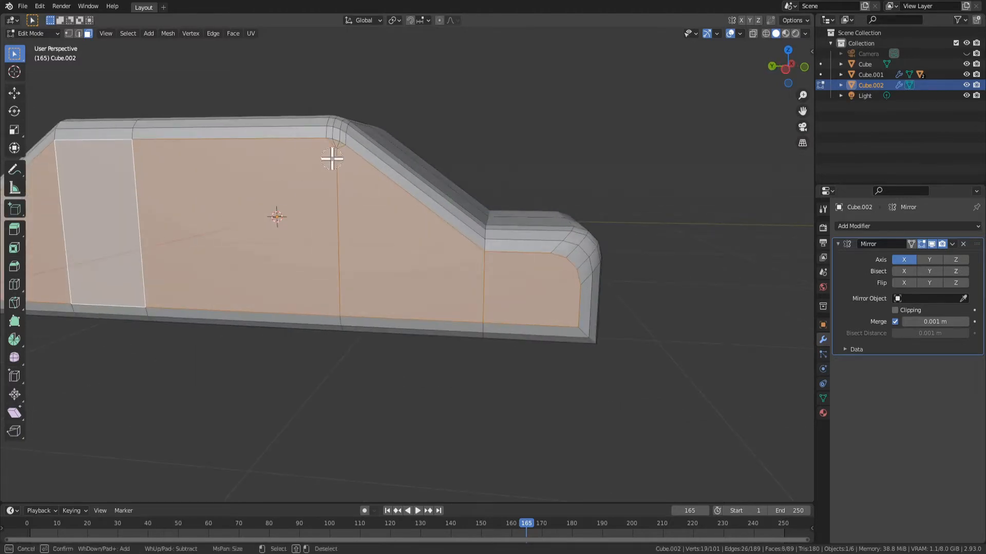
pyautogui.rightClick(332, 159)
pyautogui.moveTo(332, 159); pyautogui.dragTo(452, 272, button='middle')
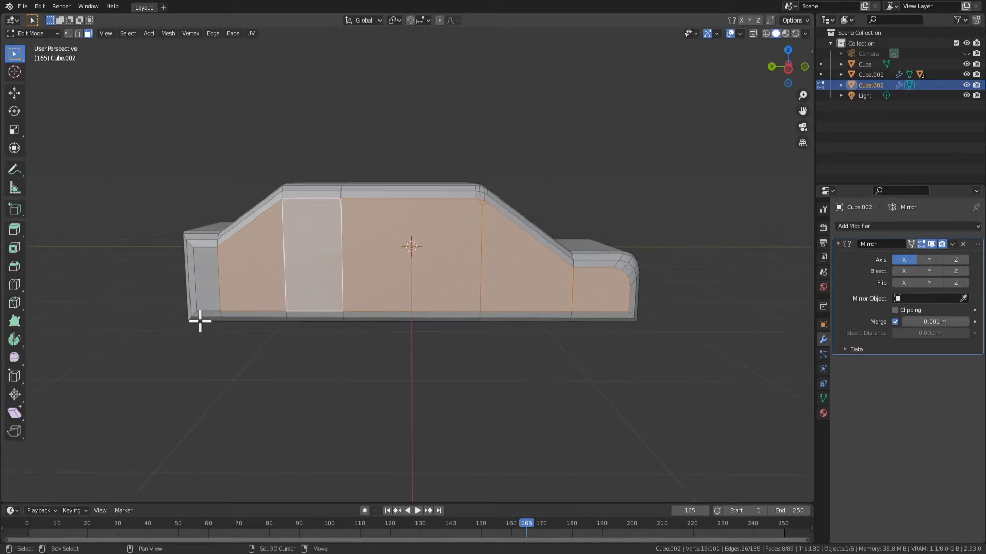
pyautogui.keyDown('shift'); pyautogui.click(200, 281); pyautogui.keyUp('shift')
pyautogui.moveTo(536, 334); pyautogui.dragTo(523, 342, button='middle')
# Examine the selected side faces from several angles and look at the options for deleting them, without deleting anything
pyautogui.press('x')
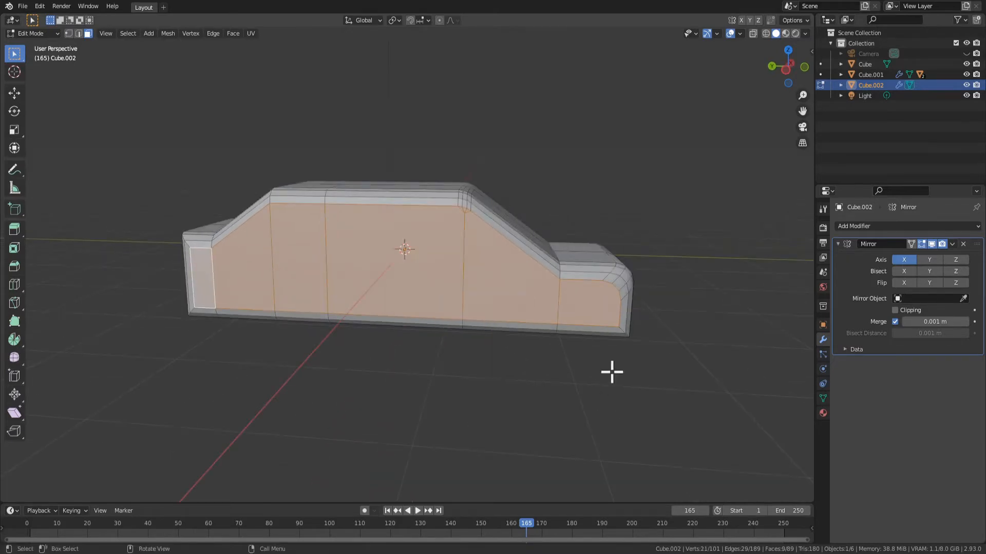
pyautogui.moveTo(611, 371); pyautogui.dragTo(462, 315, button='middle')
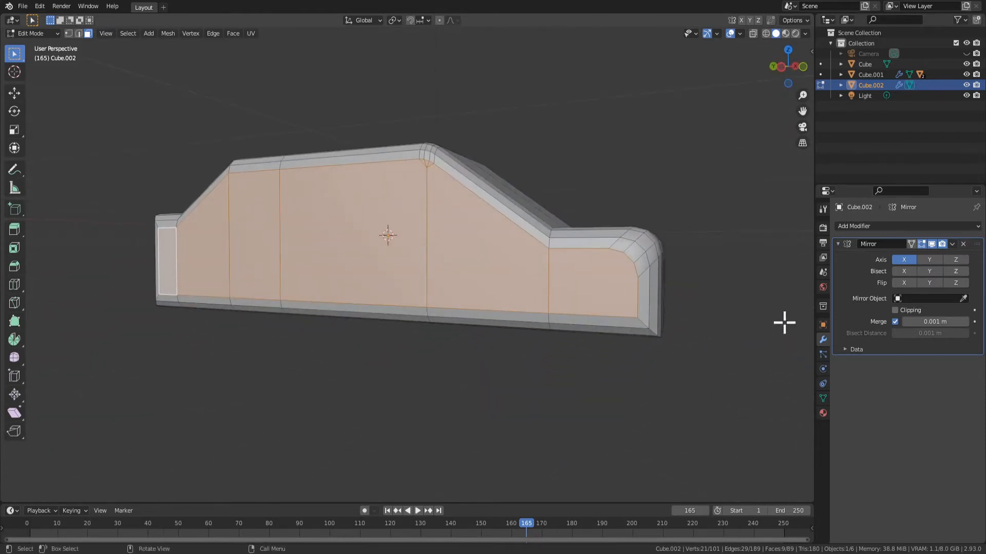
pyautogui.moveTo(727, 260); pyautogui.dragTo(442, 306, button='middle')
pyautogui.press('x')
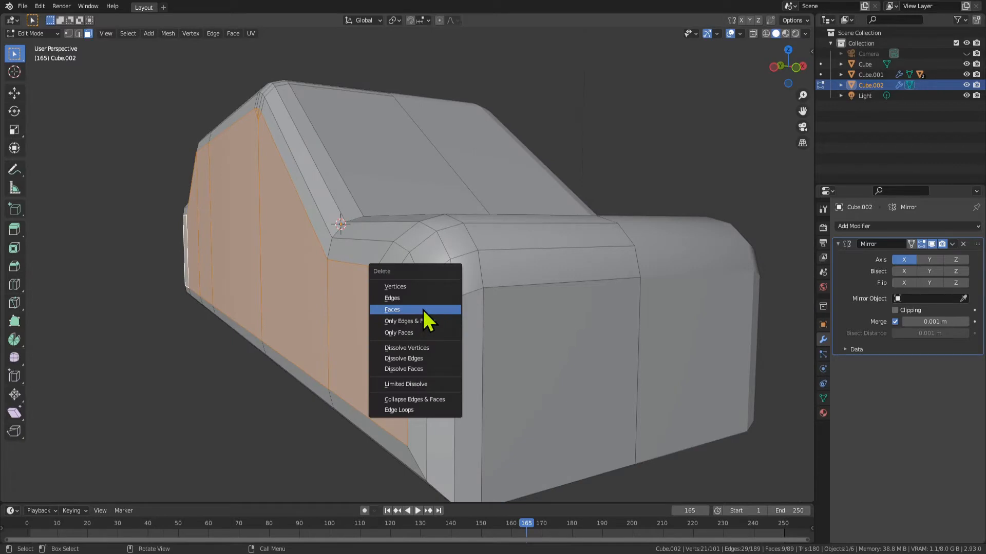
pyautogui.scroll(-5, 271, 334)
pyautogui.moveTo(271, 334); pyautogui.dragTo(337, 356, button='middle')
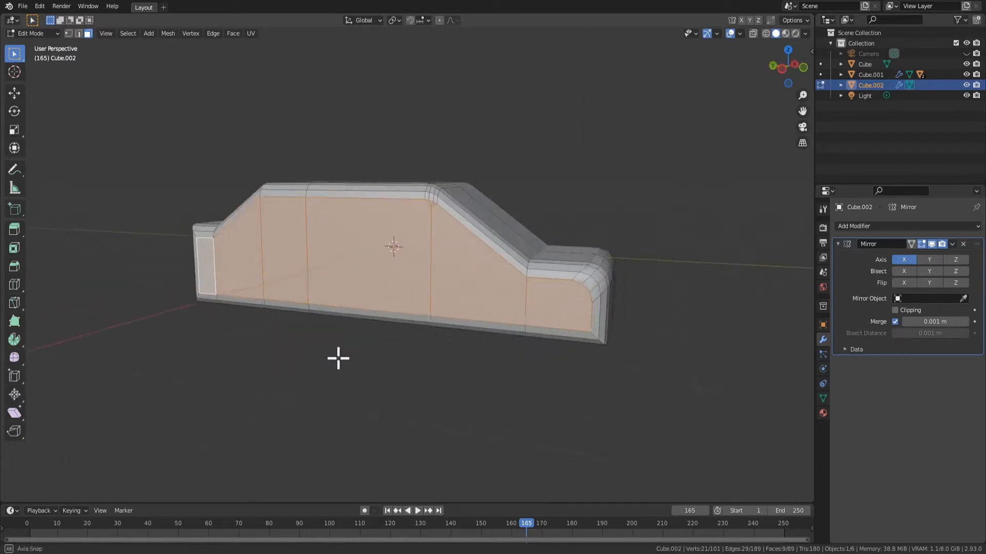
pyautogui.press('x')
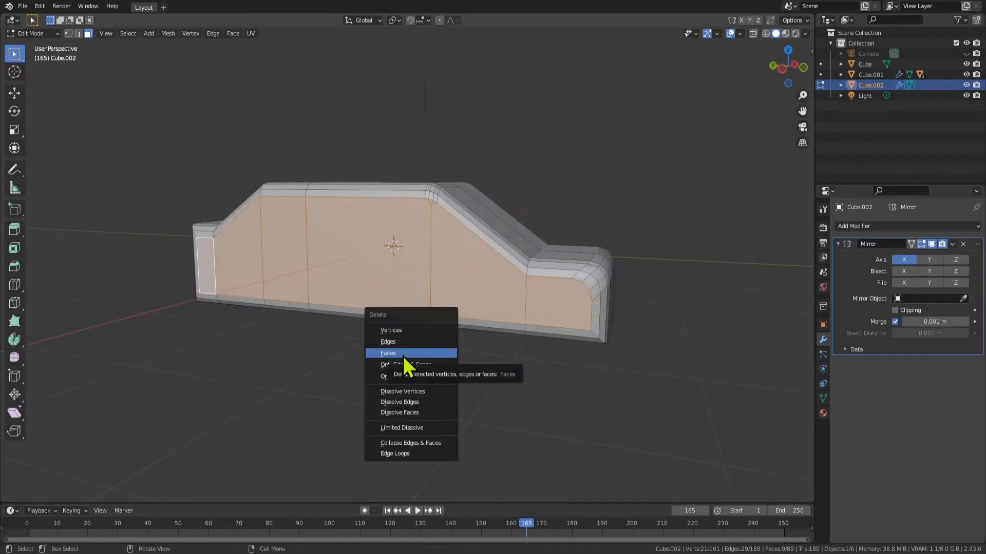
pyautogui.moveTo(735, 326); pyautogui.dragTo(558, 333, button='middle')
pyautogui.moveTo(548, 349); pyautogui.dragTo(618, 334, button='middle')
pyautogui.scroll(2, 445, 317)
pyautogui.moveTo(445, 316); pyautogui.dragTo(468, 321, button='middle')
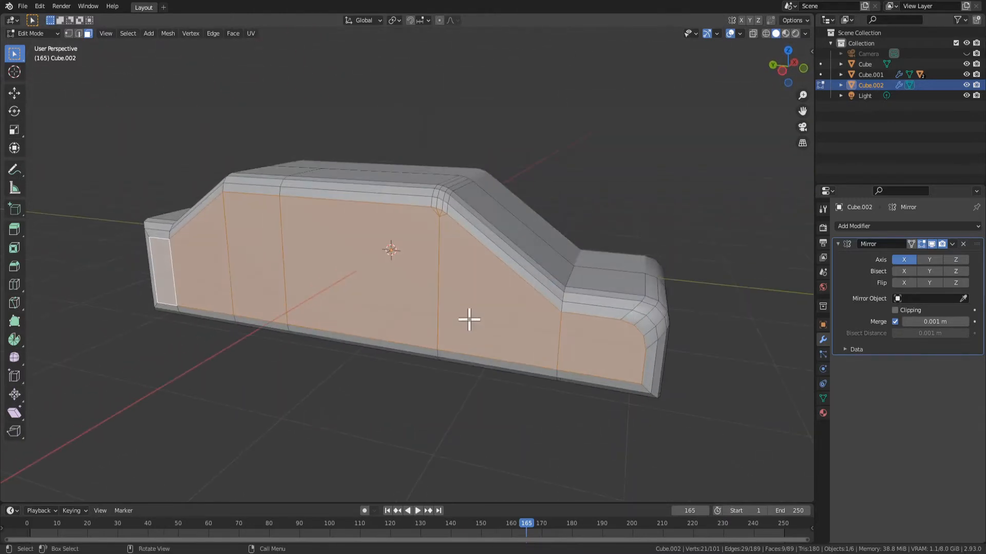
# Select the large middle side face and the sloped face beside it, and examine the small faces under the bevelled roof corner
pyautogui.scroll(1, 470, 319)
pyautogui.click(623, 123)
pyautogui.click(432, 231)
pyautogui.keyDown('shift'); pyautogui.click(493, 240); pyautogui.keyUp('shift')
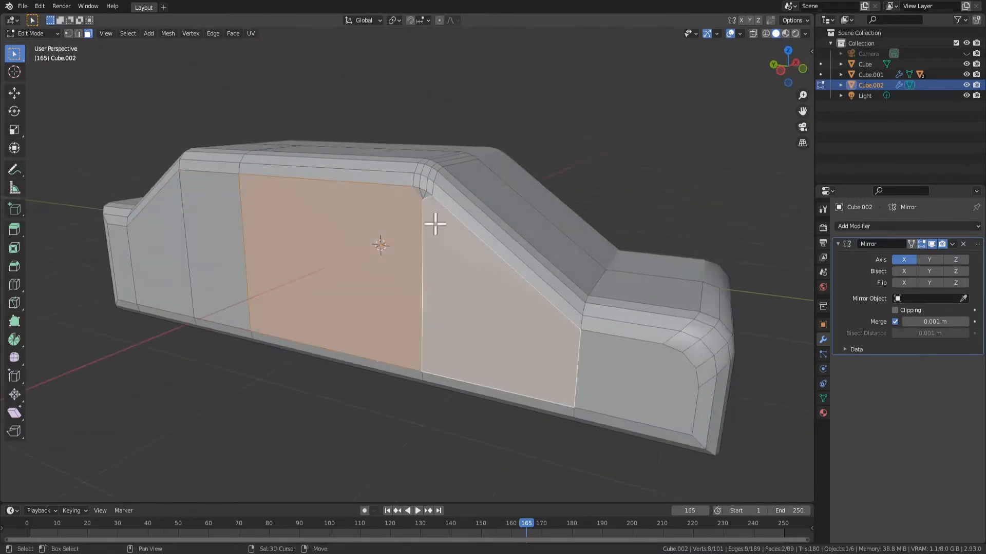
pyautogui.scroll(5, 433, 221)
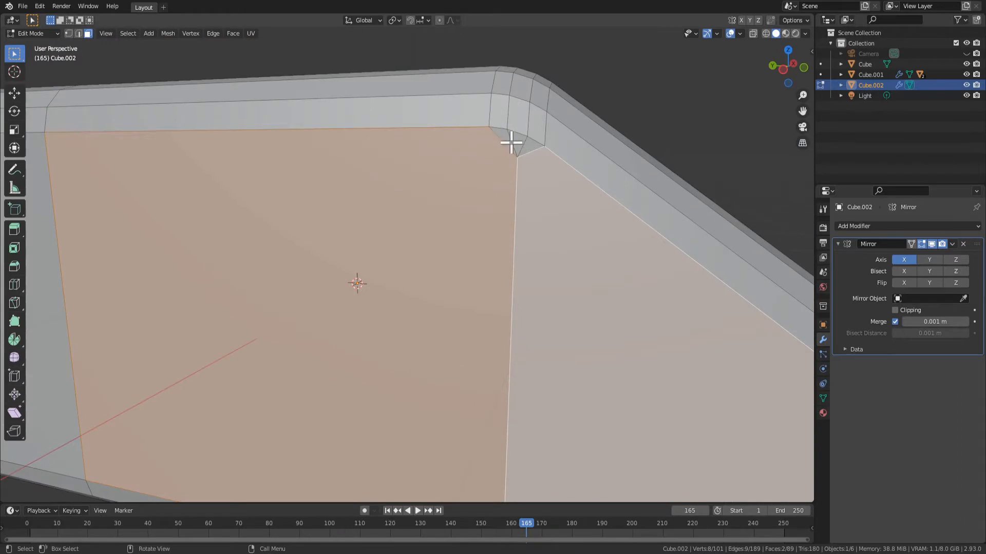
pyautogui.scroll(-5, 511, 143)
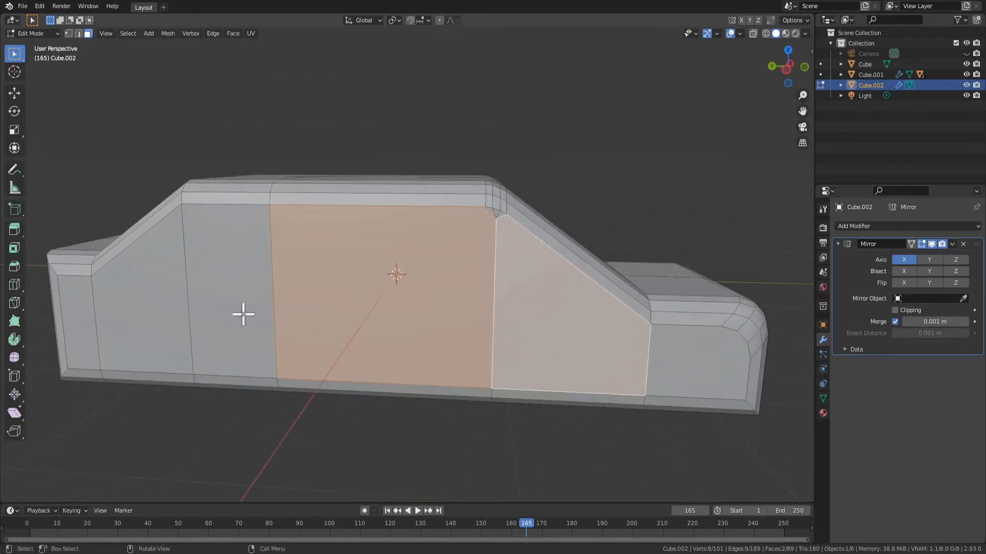
# Select all side faces from the hood panel to the rearmost panel, including the small ones under the roof corner, and delete them
pyautogui.click(279, 303)
pyautogui.click(685, 352)
pyautogui.keyDown('shift'); pyautogui.click(575, 336); pyautogui.keyUp('shift')
pyautogui.keyDown('shift'); pyautogui.click(462, 337); pyautogui.keyUp('shift')
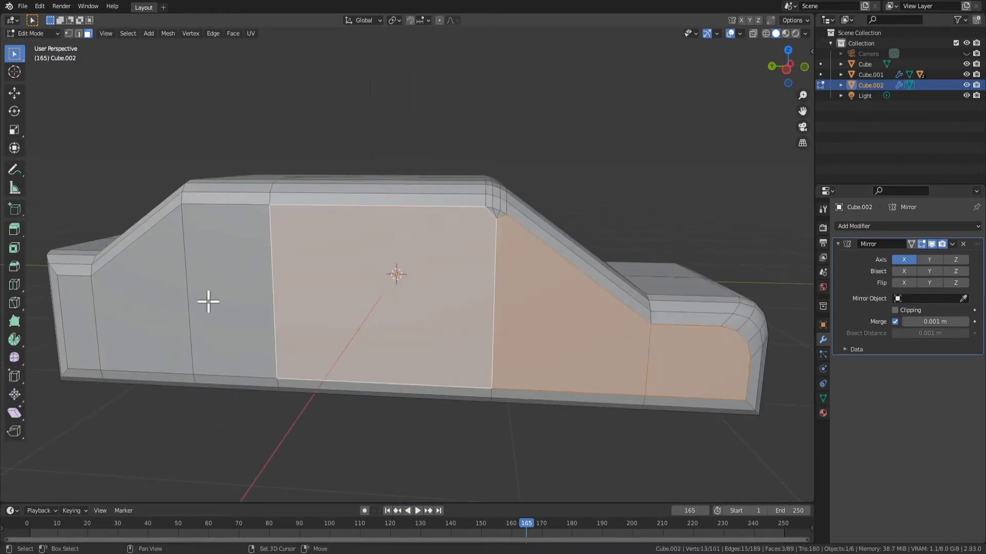
pyautogui.keyDown('shift'); pyautogui.click(208, 302); pyautogui.keyUp('shift')
pyautogui.keyDown('shift'); pyautogui.click(154, 320); pyautogui.keyUp('shift')
pyautogui.keyDown('shift'); pyautogui.click(102, 334); pyautogui.keyUp('shift')
pyautogui.keyDown('shift'); pyautogui.click(86, 329); pyautogui.keyUp('shift')
pyautogui.keyDown('shift'); pyautogui.click(124, 334); pyautogui.keyUp('shift')
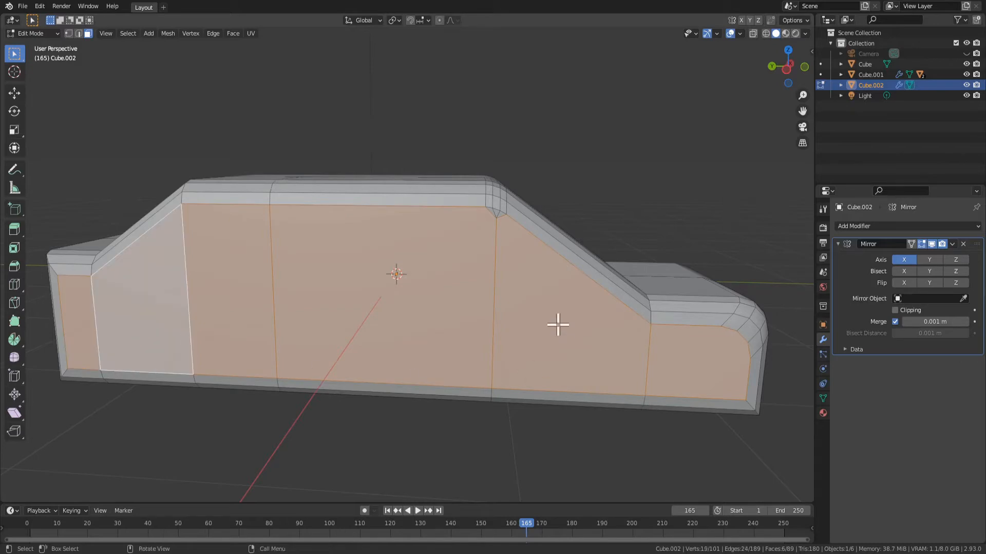
pyautogui.press('c')
pyautogui.rightClick(493, 224)
pyautogui.press('x')
pyautogui.click(491, 298)
pyautogui.moveTo(529, 323); pyautogui.dragTo(542, 224, button='middle')
# In vertex selection, try to connect a rounded roof-corner vertex to the sill vertex below with an edge, and undo it
pyautogui.press('1')
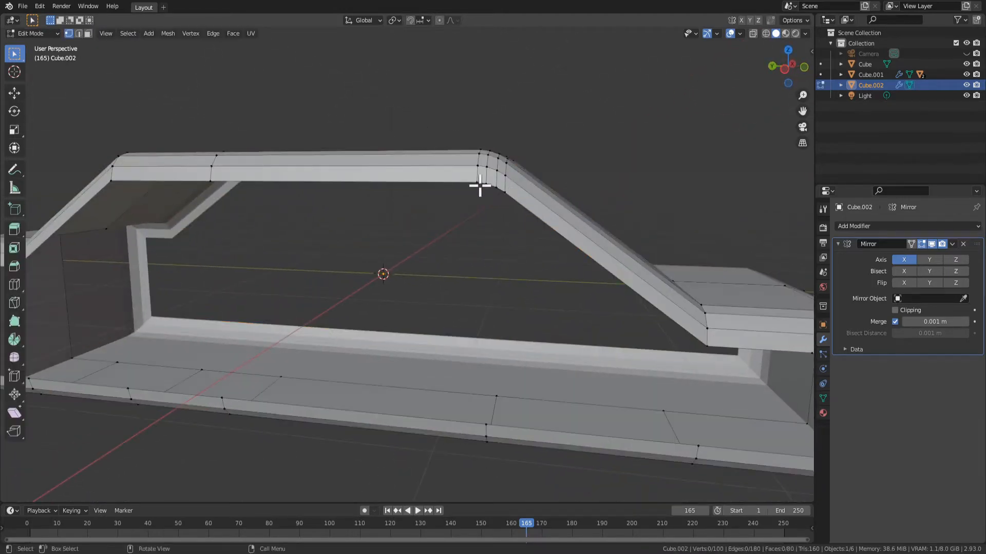
pyautogui.click(485, 426)
pyautogui.keyDown('shift'); pyautogui.click(485, 183); pyautogui.keyUp('shift')
pyautogui.moveTo(519, 276); pyautogui.dragTo(530, 257, button='middle')
pyautogui.keyDown('shift'); pyautogui.moveTo(592, 282); pyautogui.dragTo(524, 279, button='middle'); pyautogui.keyUp('shift')
pyautogui.press('j')
pyautogui.scroll(3, 487, 210)
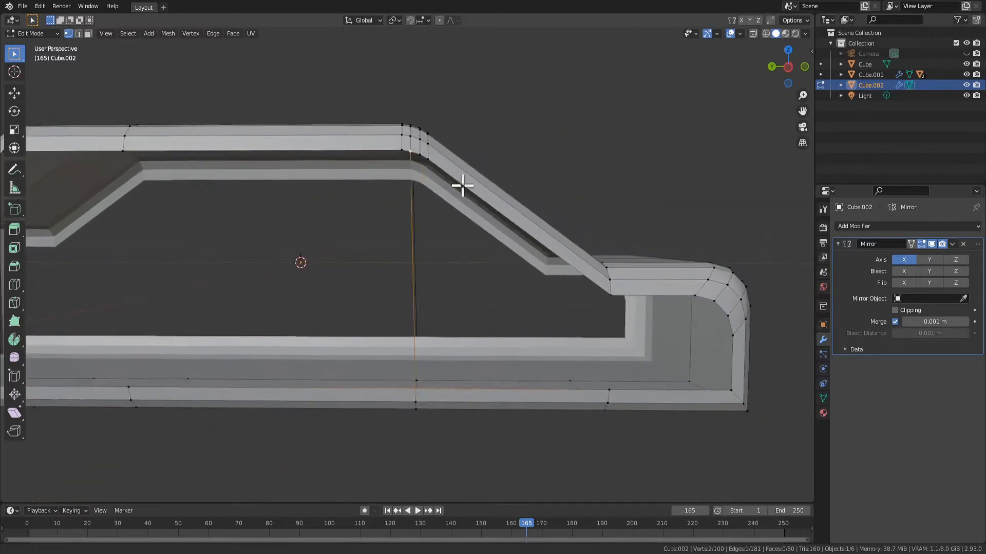
pyautogui.scroll(-2, 446, 442)
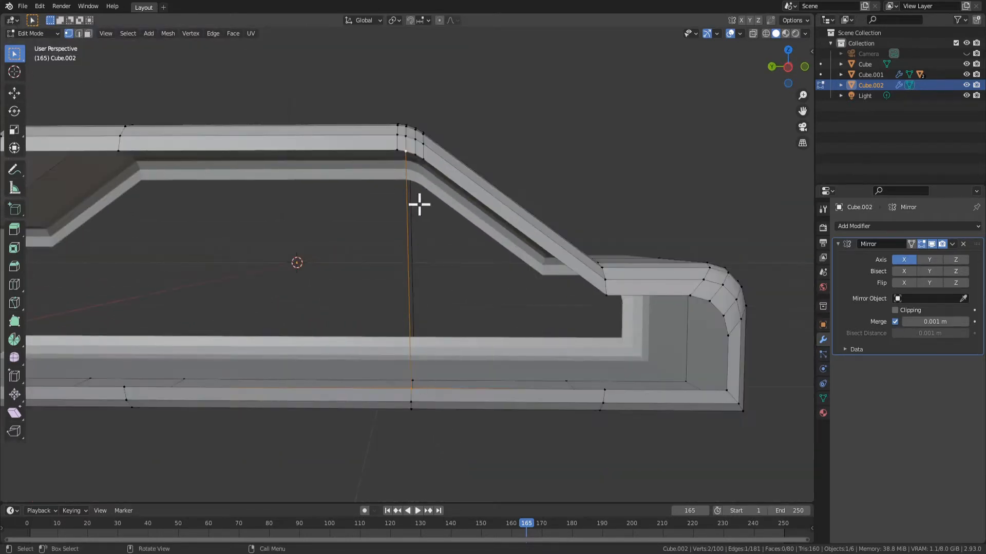
pyautogui.scroll(1, 419, 203)
pyautogui.hotkey('ctrl', 'z')
# Connect the neighbouring vertex of the rounded roof corner to the sill vertex below with a vertical edge
pyautogui.keyDown('shift'); pyautogui.click(418, 117); pyautogui.keyUp('shift')
pyautogui.keyDown('shift'); pyautogui.click(413, 417); pyautogui.keyUp('shift')
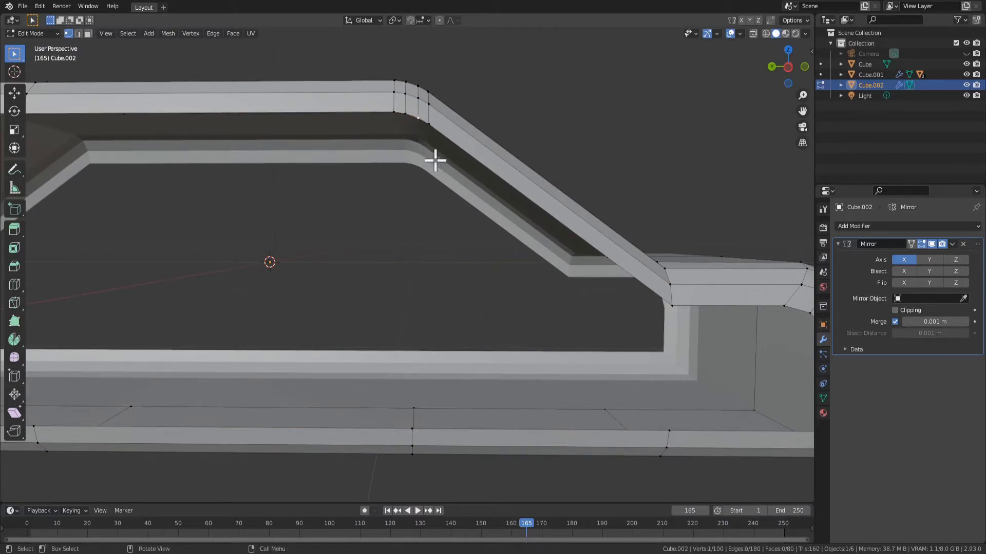
pyautogui.keyDown('shift'); pyautogui.click(412, 428); pyautogui.keyUp('shift')
pyautogui.press('j')
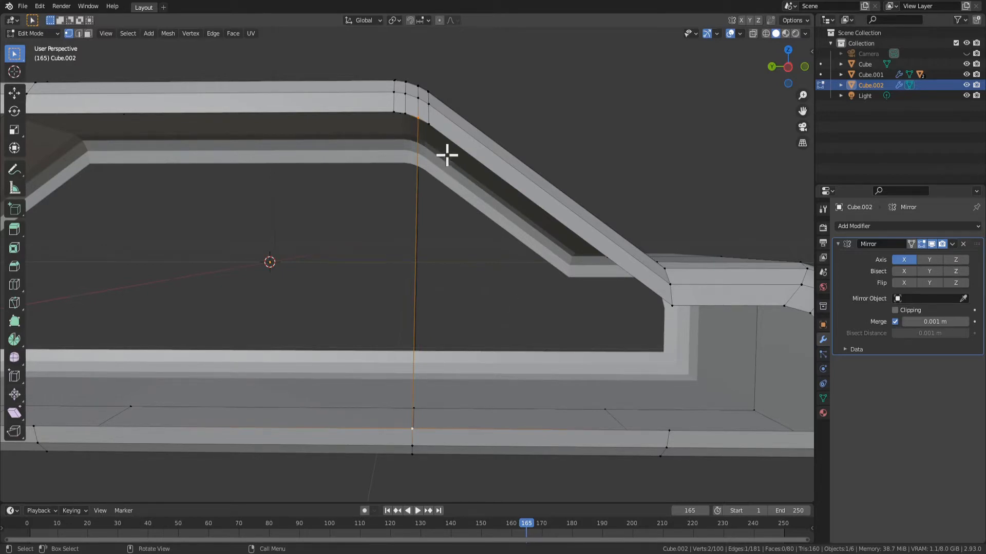
pyautogui.moveTo(446, 155); pyautogui.dragTo(447, 250, button='middle')
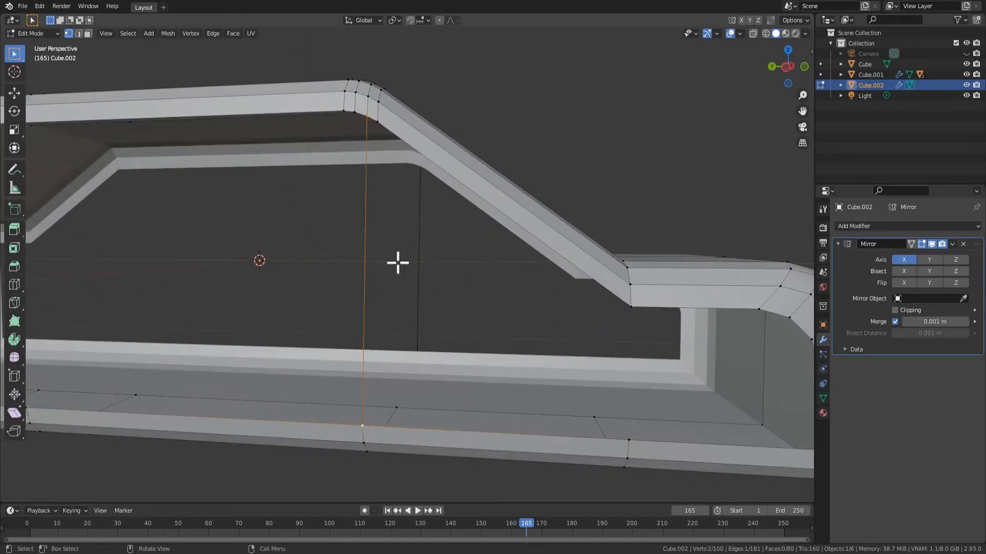
# Subdivide the new vertical edge with one cut and connect its midpoint to the corner vertex where the windshield meets the hood
pyautogui.press('2')
pyautogui.rightClick(362, 258)
pyautogui.click(361, 259)
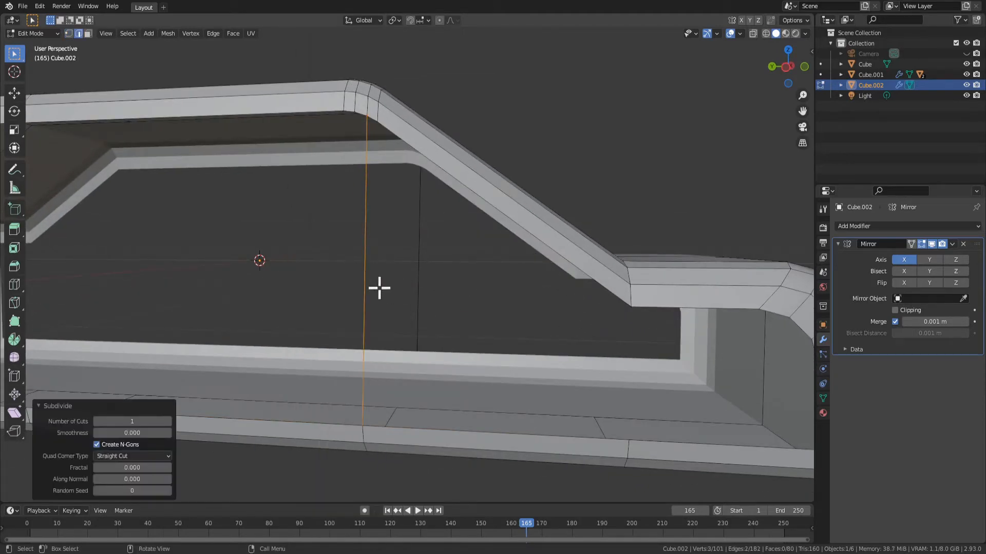
pyautogui.press('1')
pyautogui.keyDown('shift'); pyautogui.click(640, 304); pyautogui.keyUp('shift')
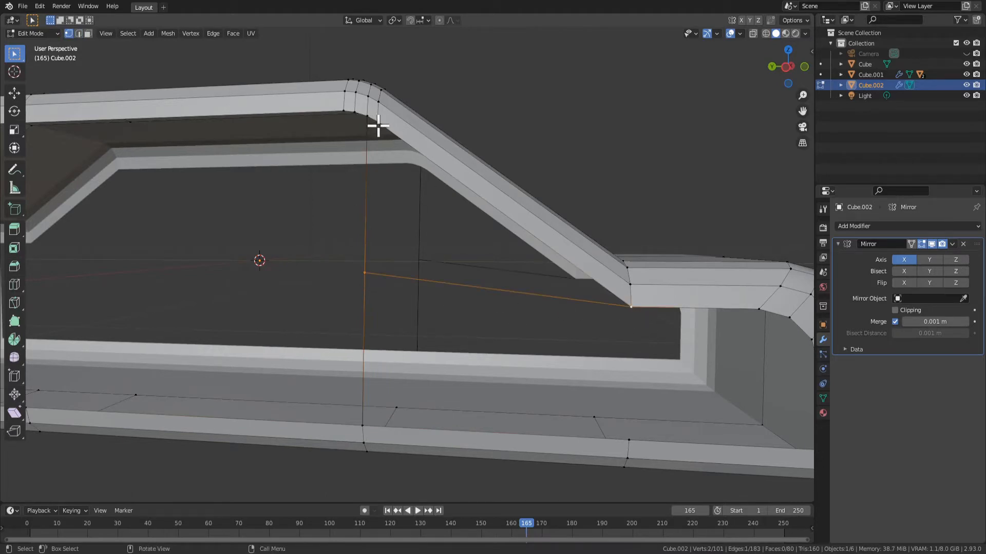
pyautogui.moveTo(622, 273); pyautogui.dragTo(631, 315, button='middle')
# Connect the corner vertex at the windshield's base to the sill vertex below it with a vertical edge
pyautogui.keyDown('shift'); pyautogui.click(416, 143); pyautogui.keyUp('shift')
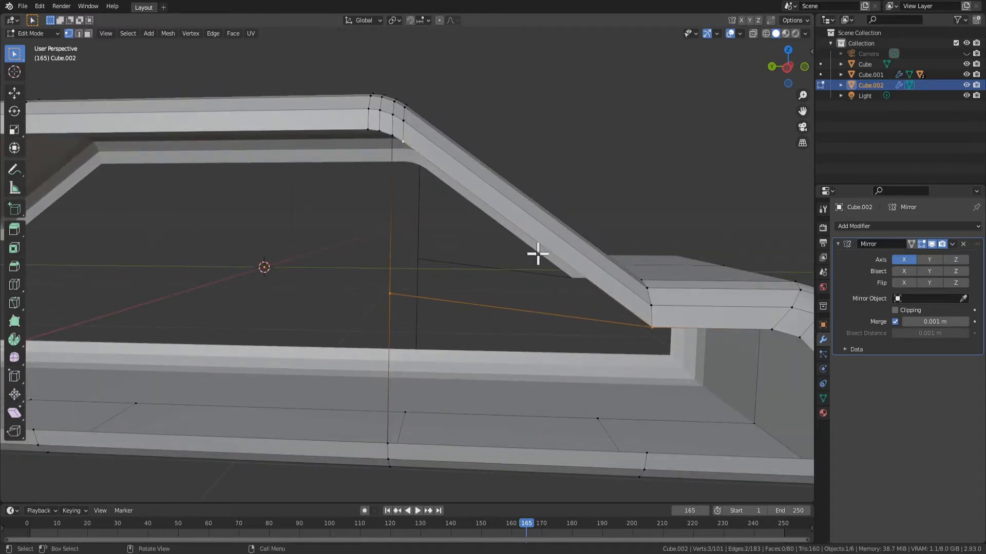
pyautogui.scroll(-3, 642, 352)
pyautogui.scroll(2, 642, 351)
pyautogui.click(590, 312)
pyautogui.keyDown('shift'); pyautogui.click(587, 406); pyautogui.keyUp('shift')
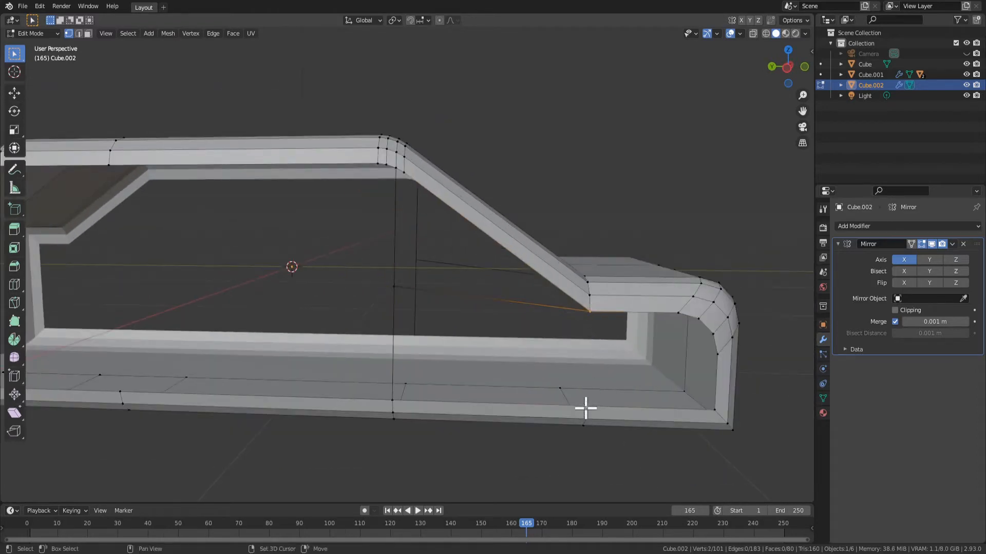
pyautogui.keyDown('shift'); pyautogui.click(404, 414); pyautogui.keyUp('shift')
pyautogui.scroll(2, 600, 405)
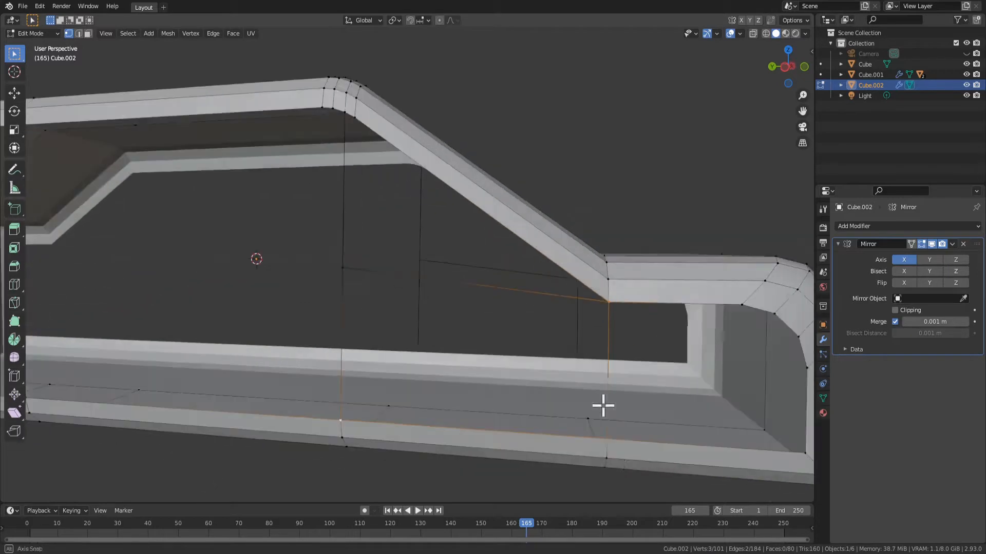
# Fill the side opening below the hood with a face from its boundary vertices, and check the body in Object Mode
pyautogui.keyDown('shift'); pyautogui.moveTo(620, 365); pyautogui.dragTo(555, 347, button='middle'); pyautogui.keyUp('shift')
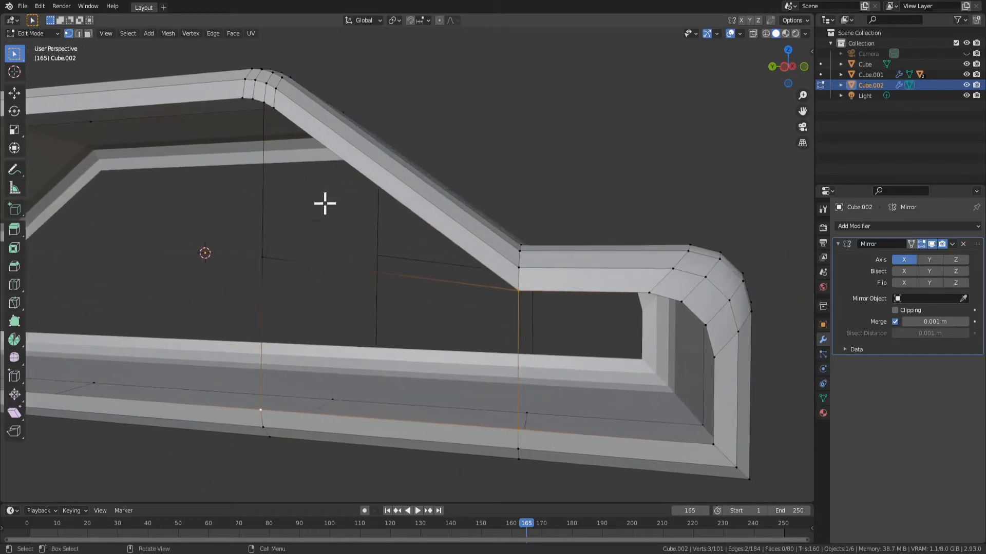
pyautogui.click(649, 292)
pyautogui.keyDown('shift'); pyautogui.click(682, 301); pyautogui.keyUp('shift')
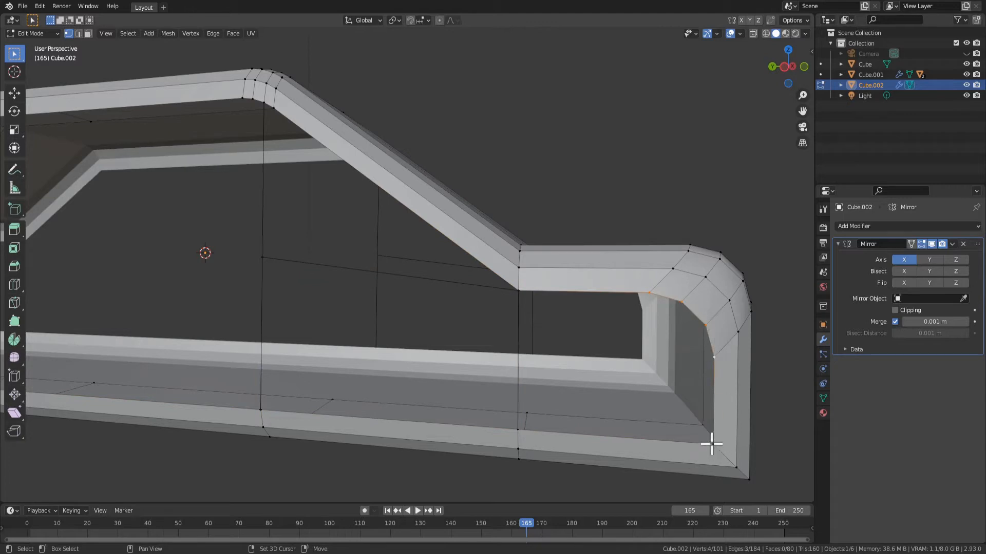
pyautogui.keyDown('shift'); pyautogui.click(523, 293); pyautogui.keyUp('shift')
pyautogui.press('f')
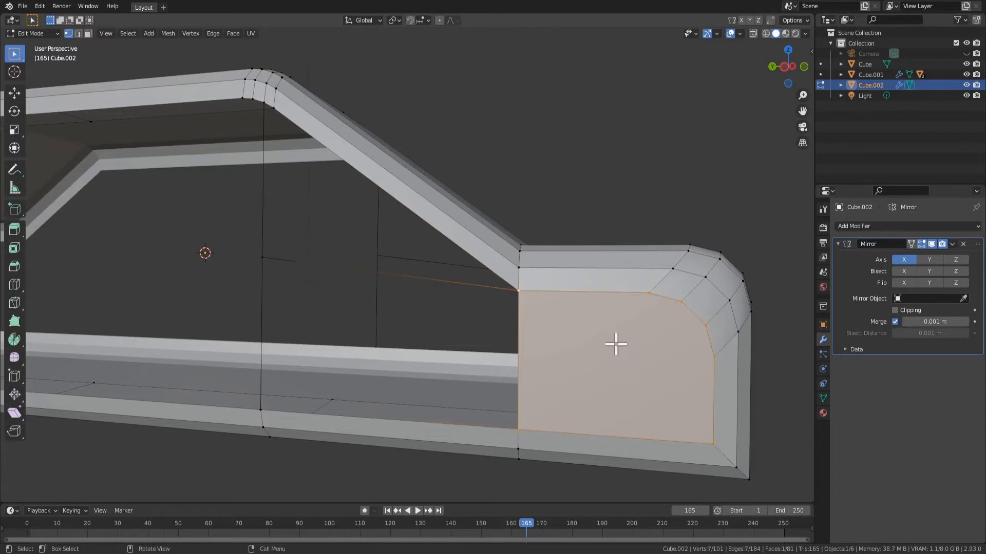
pyautogui.scroll(-2, 616, 344)
pyautogui.press('Tab')
pyautogui.moveTo(550, 345); pyautogui.dragTo(401, 287, button='middle')
pyautogui.press('Tab')
# Fill the triangular window opening below the windshield edge and the opening beneath it with separate faces
pyautogui.moveTo(387, 175); pyautogui.dragTo(430, 176, button='middle')
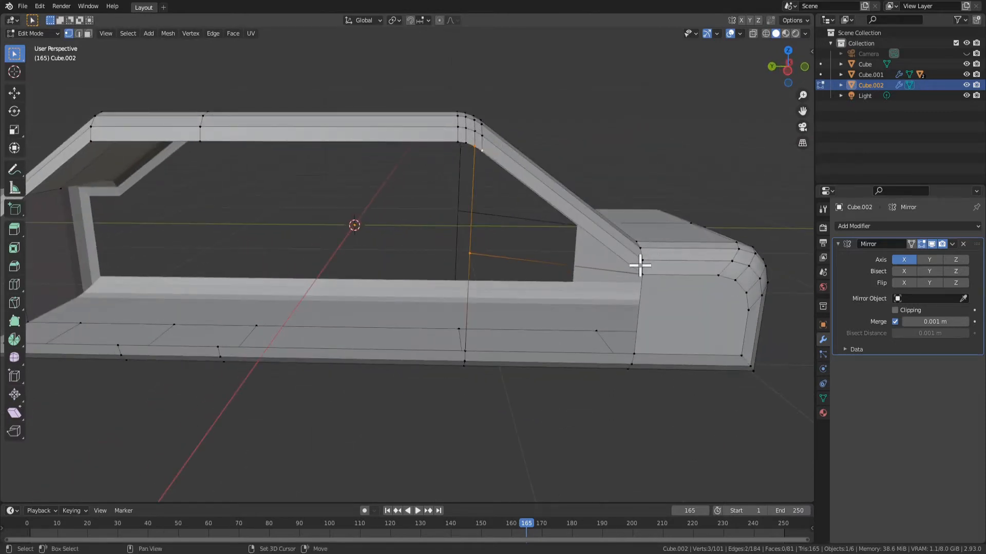
pyautogui.scroll(2, 637, 264)
pyautogui.keyDown('shift'); pyautogui.click(666, 240); pyautogui.keyUp('shift')
pyautogui.press('f')
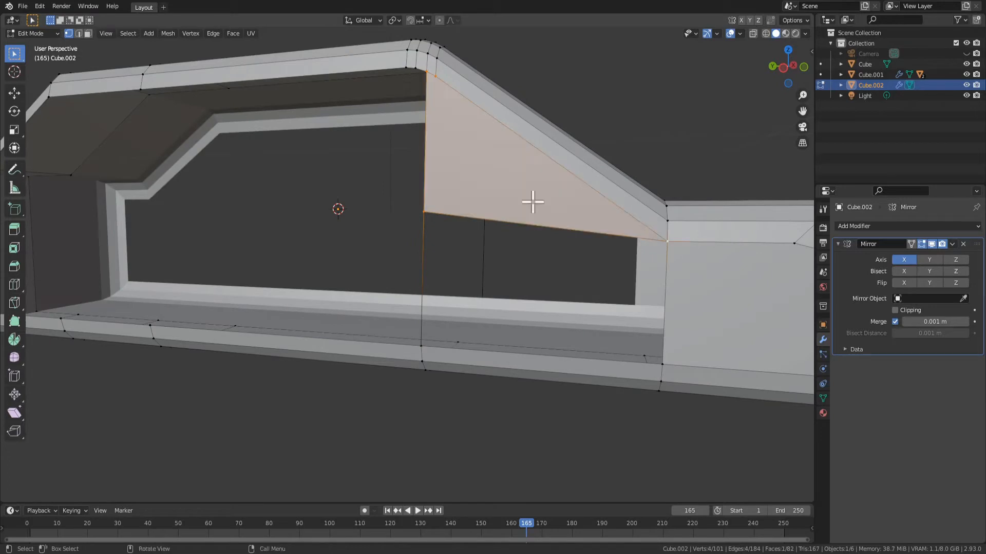
pyautogui.keyDown('shift'); pyautogui.click(435, 350); pyautogui.keyUp('shift')
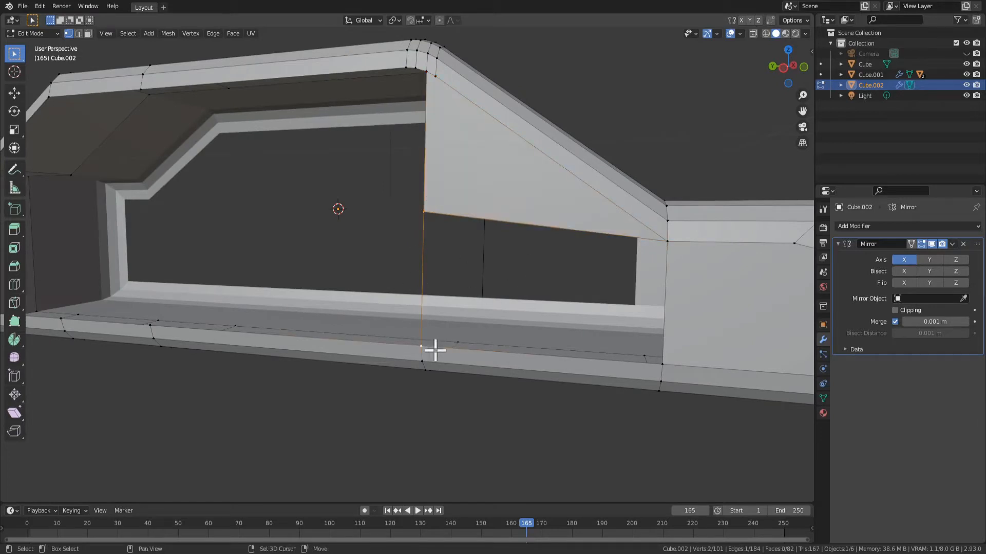
pyautogui.keyDown('shift'); pyautogui.click(663, 365); pyautogui.keyUp('shift')
pyautogui.press('f')
pyautogui.scroll(-4, 589, 352)
# Connect the roof-edge vertex at the back of the middle section to the sill vertex below it with a vertical edge
pyautogui.moveTo(590, 352); pyautogui.dragTo(498, 330, button='middle')
pyautogui.click(230, 181)
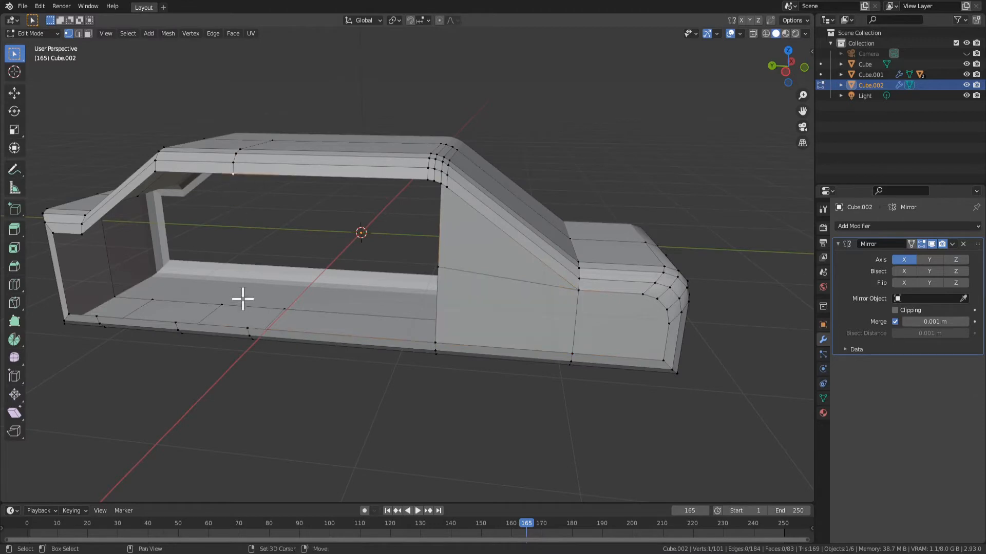
pyautogui.keyDown('shift'); pyautogui.click(251, 329); pyautogui.keyUp('shift')
pyautogui.press('f')
pyautogui.moveTo(258, 312); pyautogui.dragTo(457, 258, button='middle')
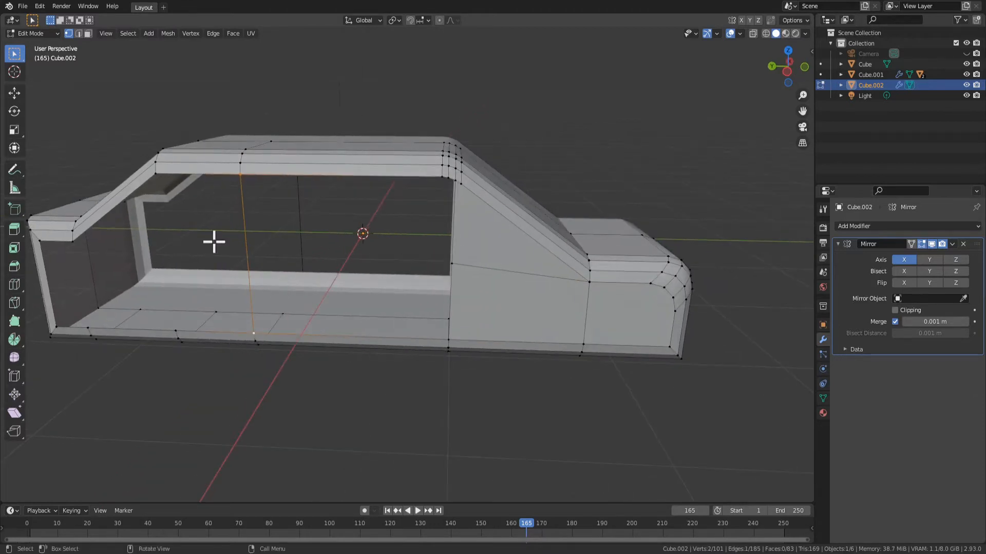
# Subdivide the rear vertical edge with one cut and connect its midpoint to the front pillar's midpoint with a horizontal edge
pyautogui.press('2')
pyautogui.rightClick(250, 254)
pyautogui.click(248, 251)
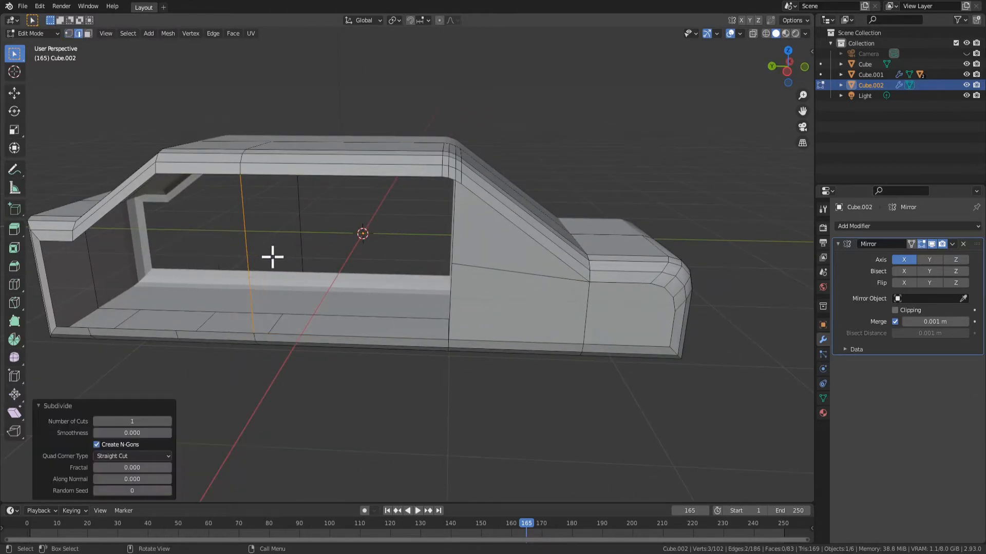
pyautogui.press('1')
pyautogui.click(241, 260)
pyautogui.keyDown('shift'); pyautogui.click(479, 262); pyautogui.keyUp('shift')
pyautogui.press('f')
pyautogui.moveTo(431, 273); pyautogui.dragTo(395, 273, button='middle')
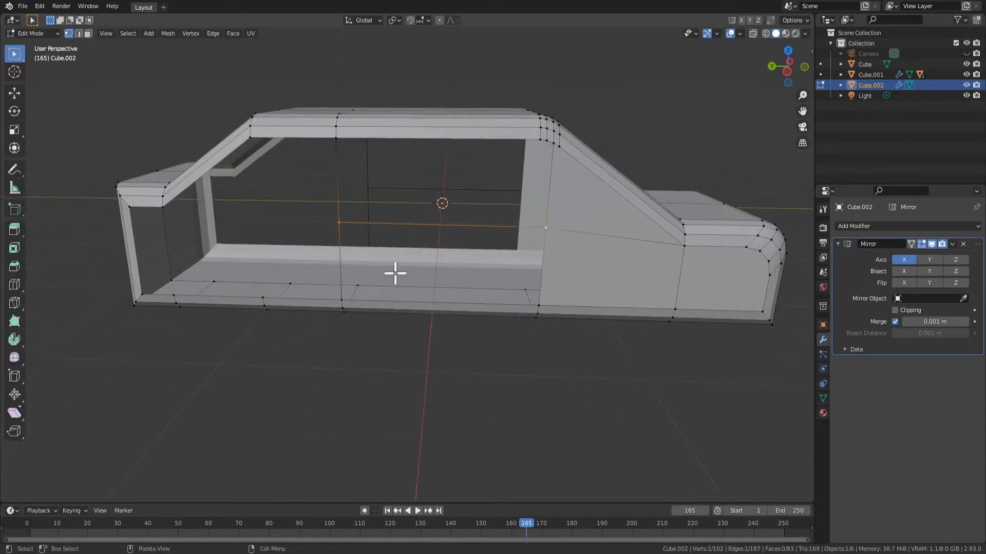
# Fill the lower and upper openings of the middle side section with faces, and check the body in Object Mode
pyautogui.click(342, 300)
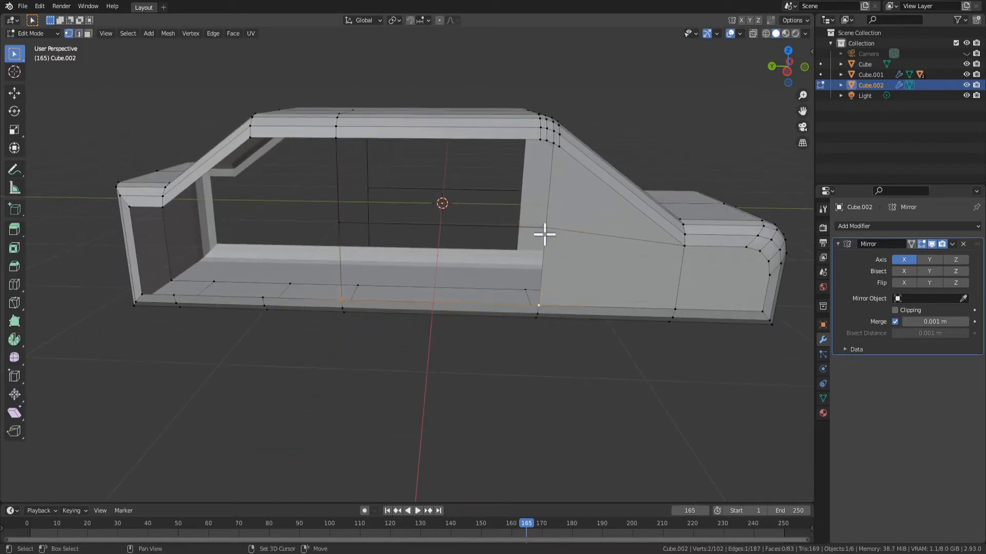
pyautogui.press('f')
pyautogui.click(339, 139)
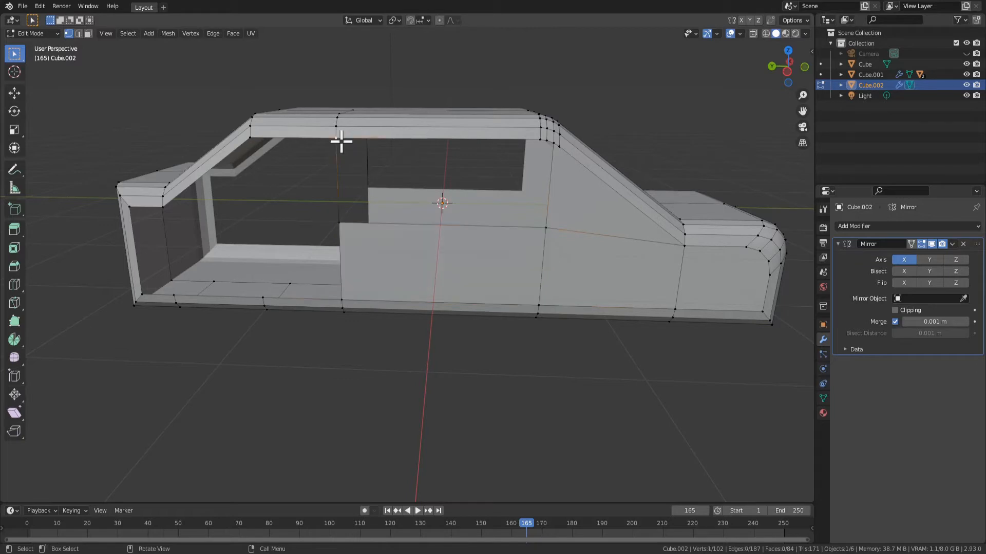
pyautogui.scroll(2, 557, 129)
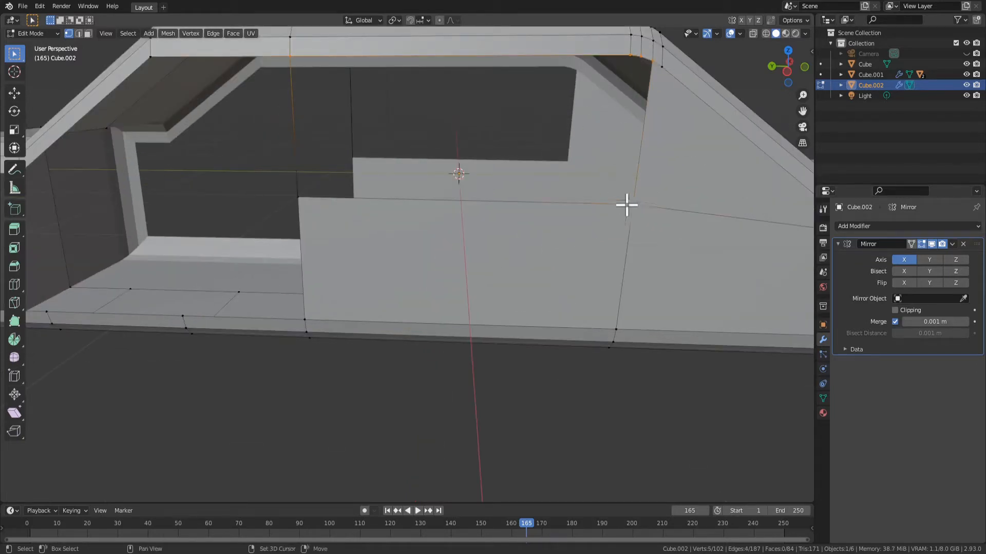
pyautogui.scroll(-2, 410, 198)
pyautogui.press('f')
pyautogui.scroll(-2, 409, 206)
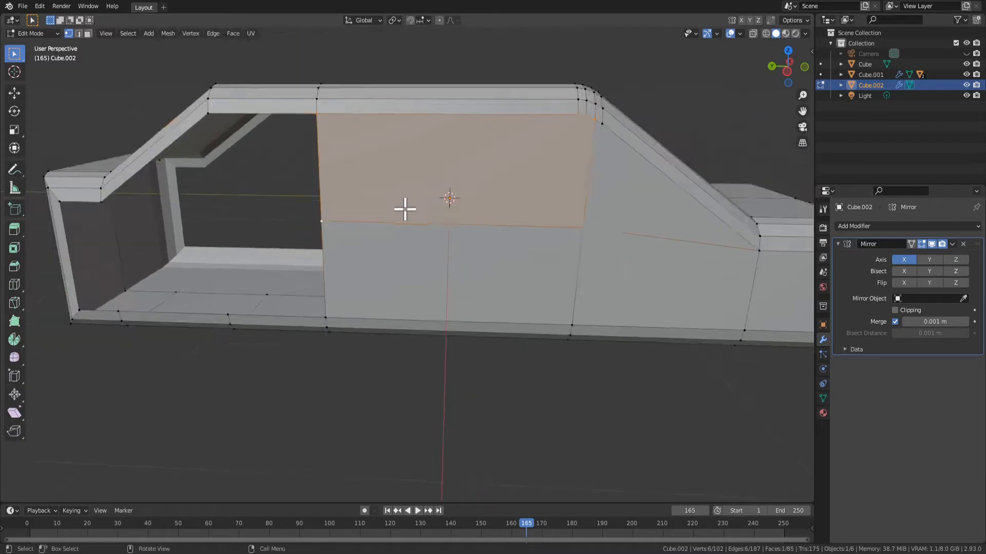
pyautogui.press('Tab')
pyautogui.keyDown('shift'); pyautogui.moveTo(428, 229); pyautogui.dragTo(559, 218, button='middle'); pyautogui.keyUp('shift')
pyautogui.press('Tab')
# Connect the lower vertex of the rear roof slope to the rear pillar's midpoint and fill the window area above with a face
pyautogui.click(265, 189)
pyautogui.keyDown('shift'); pyautogui.click(488, 208); pyautogui.keyUp('shift')
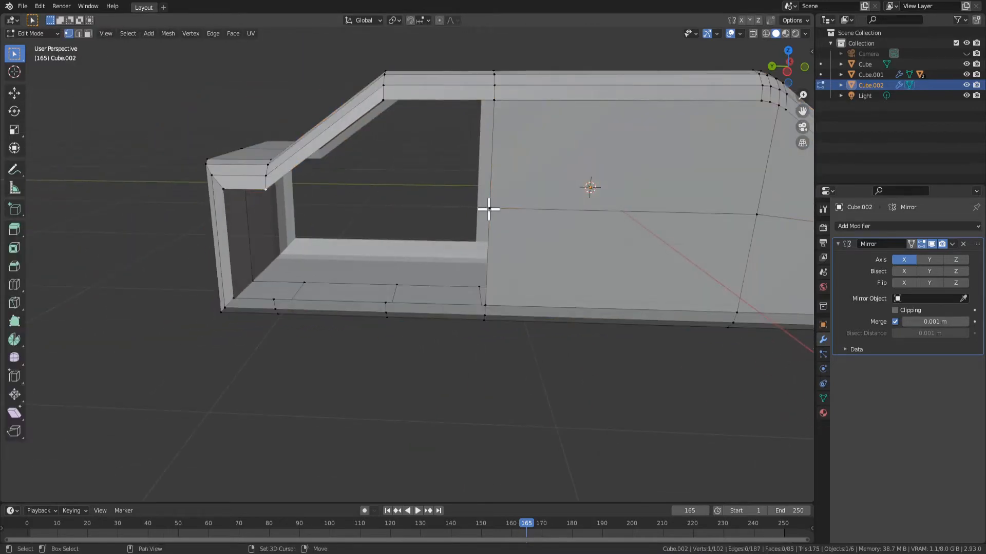
pyautogui.press('f')
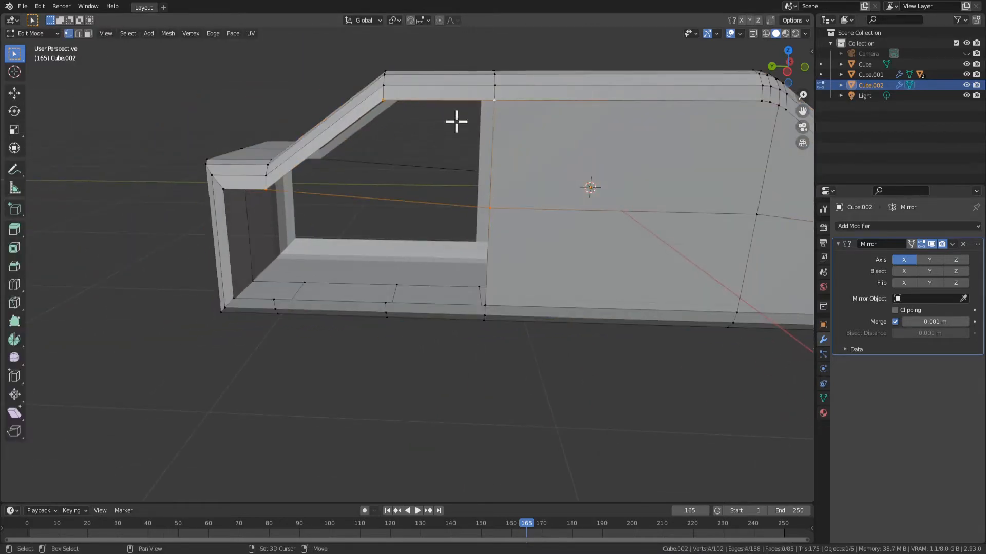
pyautogui.press('f')
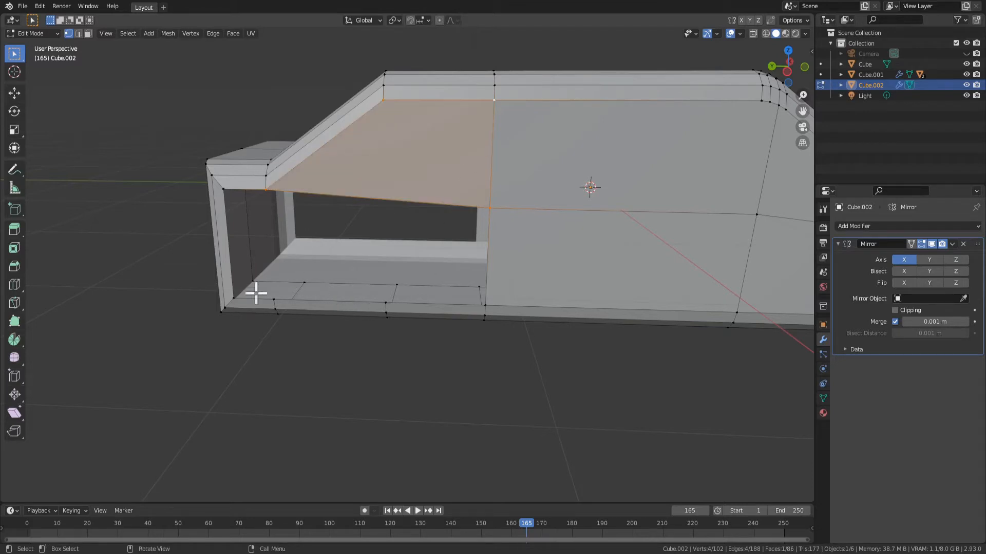
# Connect the rear window's lower corner to the sill vertex below with an edge and fill the opening under the rear window with a face
pyautogui.click(275, 305)
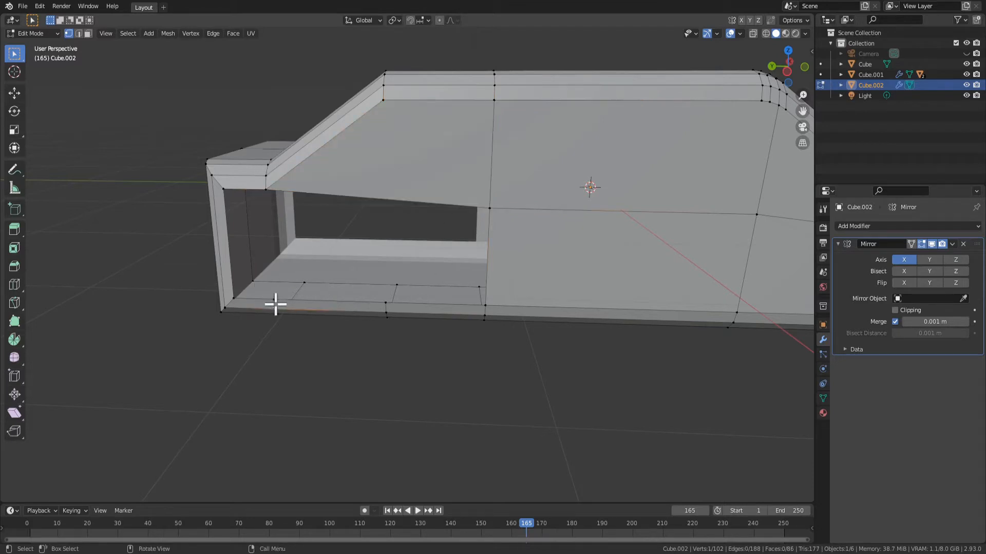
pyautogui.click(276, 204)
pyautogui.keyDown('shift'); pyautogui.click(272, 300); pyautogui.keyUp('shift')
pyautogui.press('f')
pyautogui.keyDown('shift'); pyautogui.click(386, 302); pyautogui.keyUp('shift')
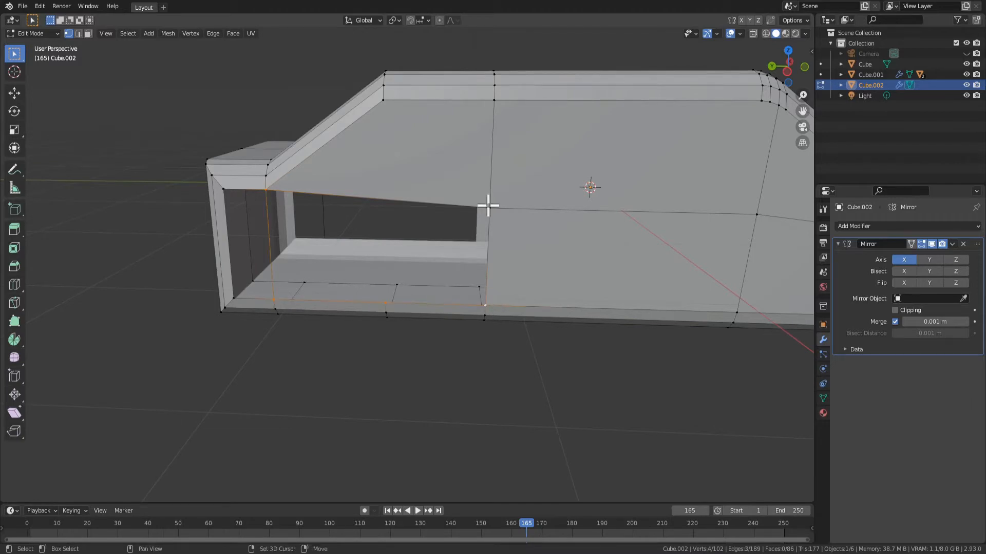
pyautogui.press('f')
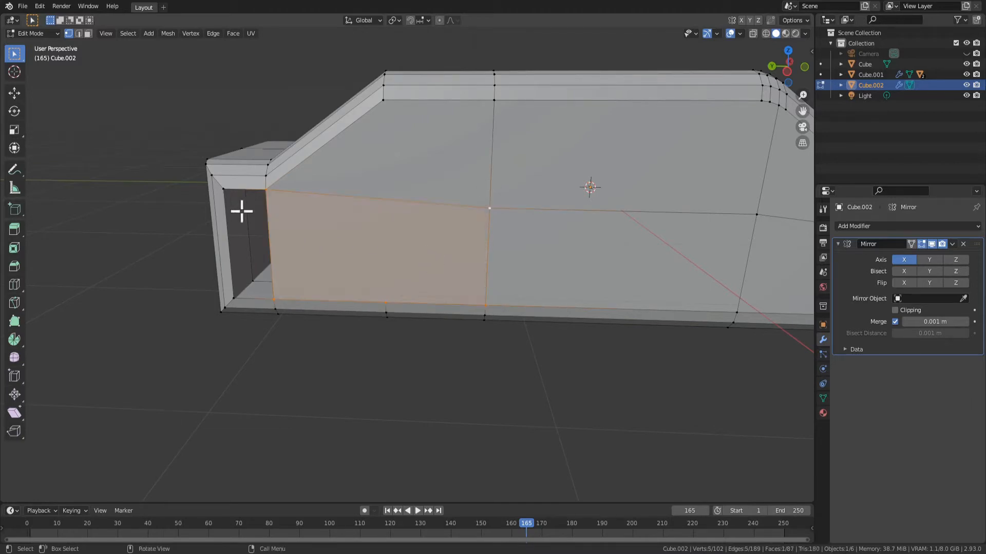
# Fill the remaining narrow opening at the rear end of the car's side with a face and check the body in Object Mode
pyautogui.click(221, 190)
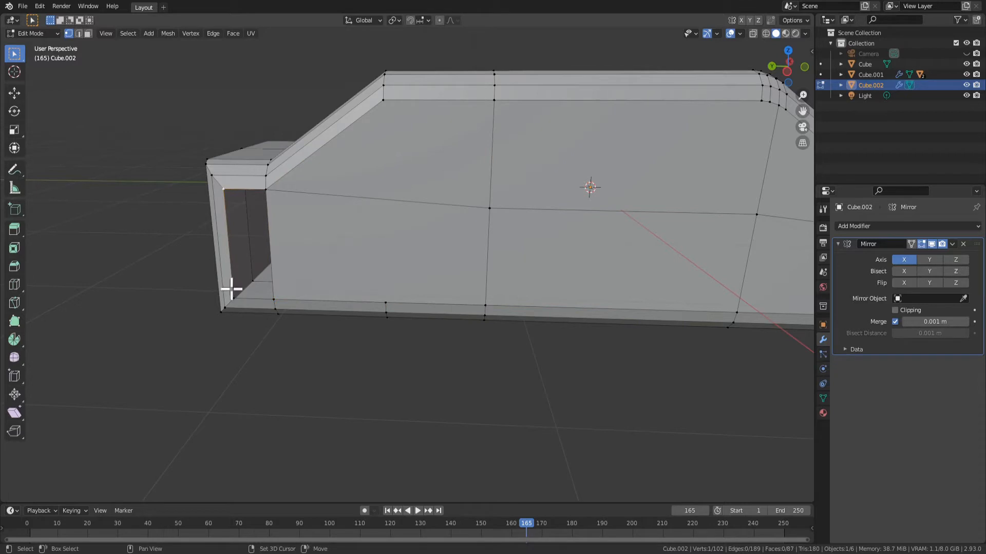
pyautogui.keyDown('shift'); pyautogui.click(273, 195); pyautogui.keyUp('shift')
pyautogui.press('f')
pyautogui.scroll(-3, 482, 297)
pyautogui.press('Tab')
pyautogui.moveTo(484, 297); pyautogui.dragTo(423, 309, button='middle')
pyautogui.scroll(-3, 422, 308)
pyautogui.press('Tab')
pyautogui.scroll(3, 478, 292)
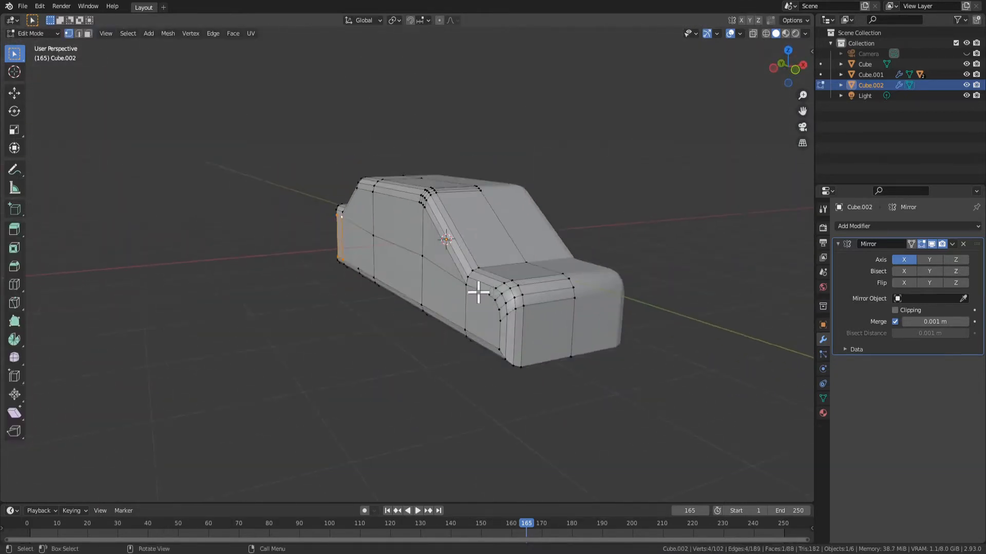
# Return to Object Mode and switch the viewport to Rendered shading to view the whole car
pyautogui.moveTo(478, 292); pyautogui.dragTo(502, 259, button='middle')
pyautogui.moveTo(550, 237); pyautogui.dragTo(759, 71, button='middle')
pyautogui.press('Tab')
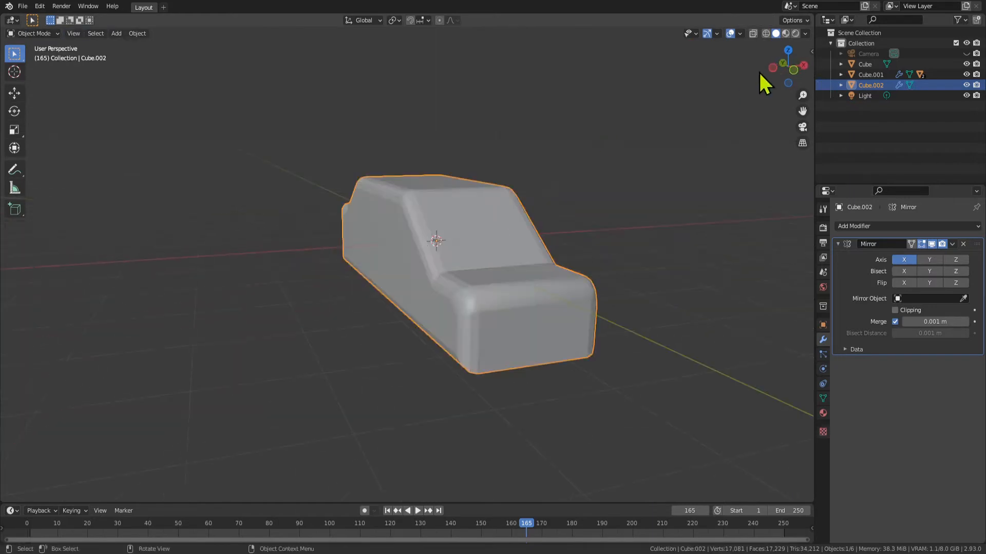
pyautogui.click(785, 38)
pyautogui.click(796, 36)
pyautogui.scroll(-4, 611, 253)
pyautogui.moveTo(611, 253)
pyautogui.mouseDown(button='middle')
pyautogui.moveTo(374, 282)
pyautogui.moveTo(368, 265)
pyautogui.mouseUp(button='middle')
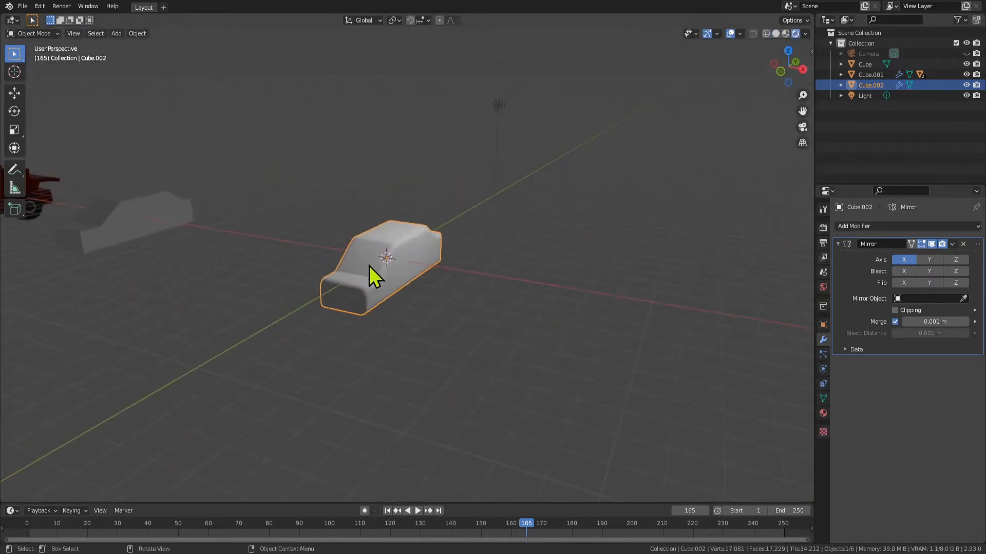
# Create a new material for the car body with a dark grey base color and metallic 0.331
pyautogui.click(823, 413)
pyautogui.click(906, 270)
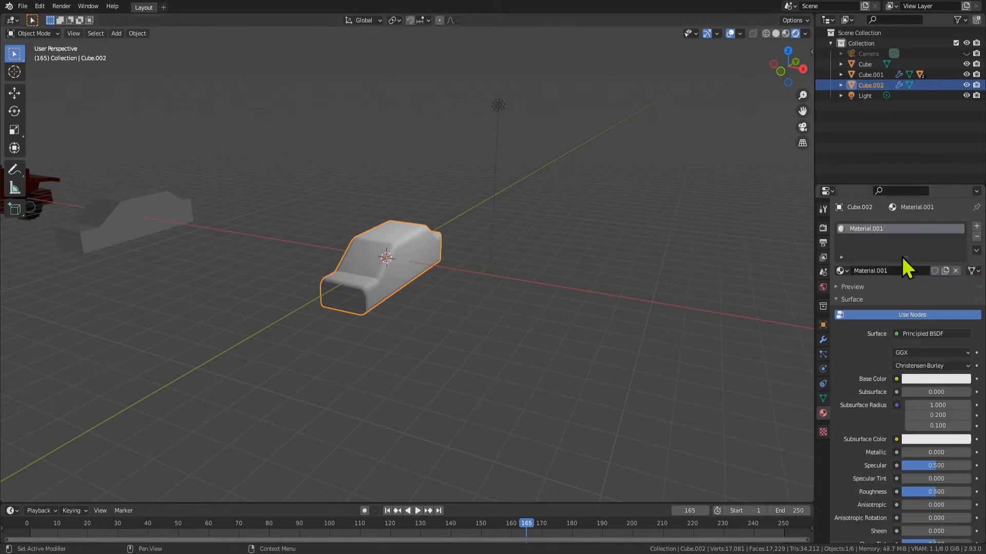
pyautogui.click(930, 381)
pyautogui.moveTo(963, 247); pyautogui.dragTo(961, 278)
pyautogui.moveTo(657, 387); pyautogui.dragTo(735, 365, button='middle')
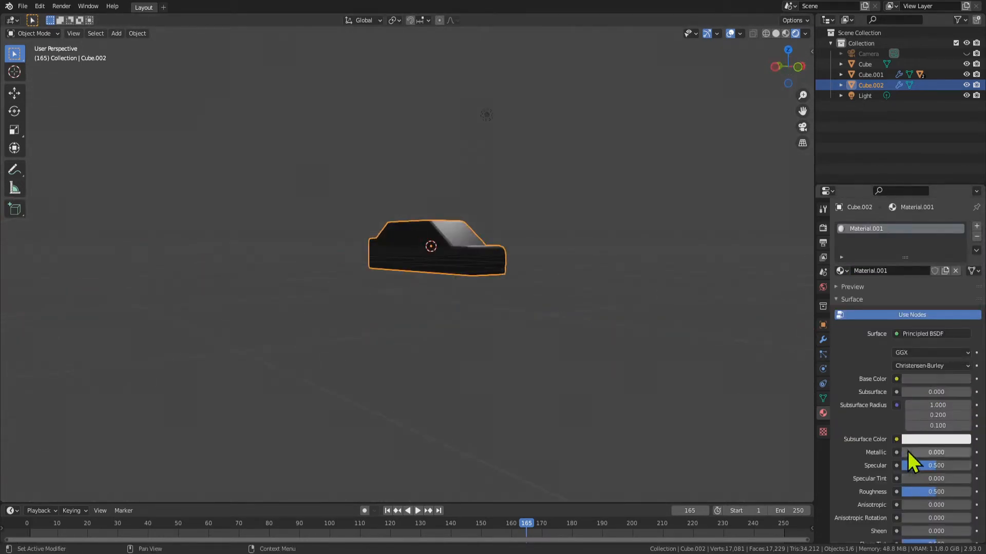
pyautogui.moveTo(936, 453); pyautogui.dragTo(919, 452)
pyautogui.moveTo(693, 370); pyautogui.dragTo(546, 334, button='middle')
# Select the windshield face in Edit Mode and assign it a new material in a second material slot
pyautogui.press('Tab')
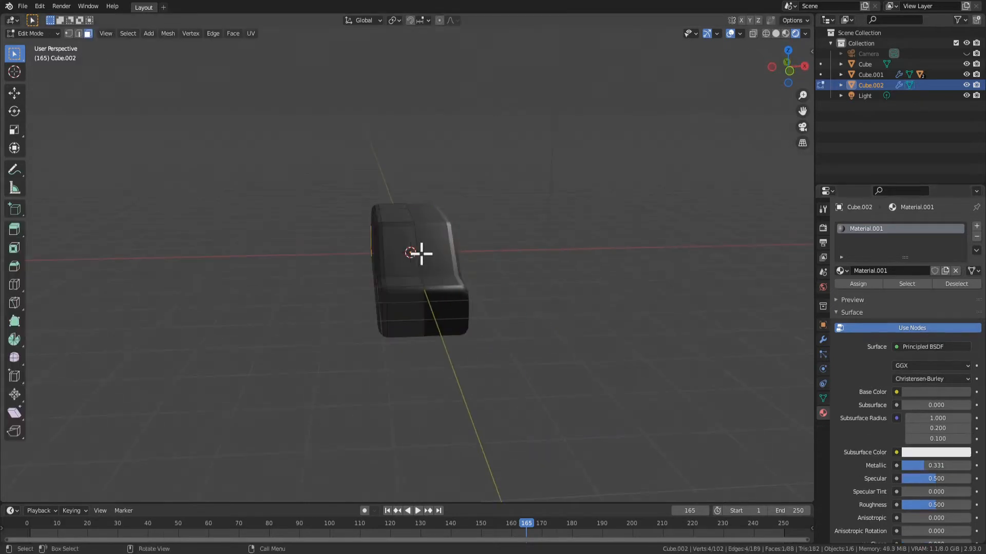
pyautogui.press('KP_Decimal')
pyautogui.moveTo(430, 284); pyautogui.dragTo(495, 306, button='middle')
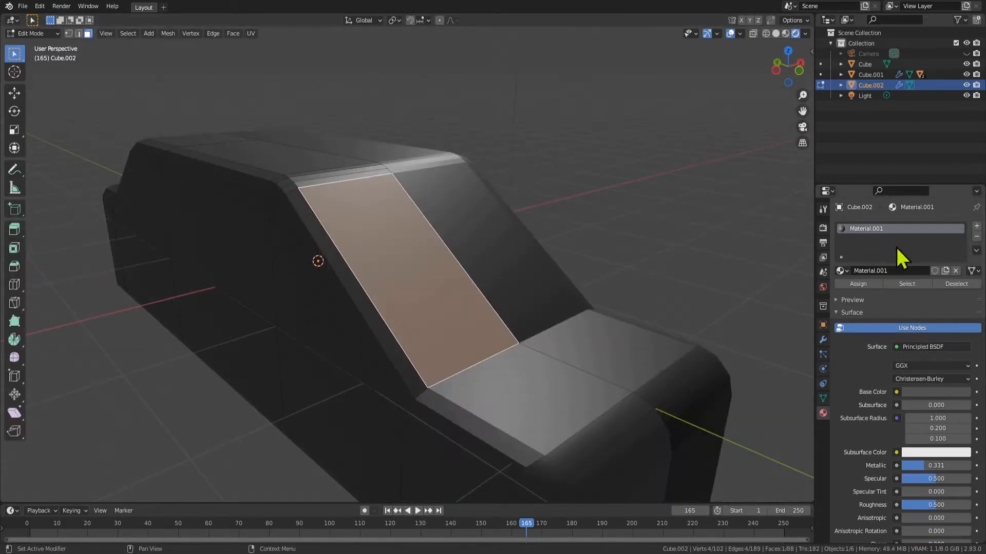
pyautogui.click(976, 227)
pyautogui.click(867, 292)
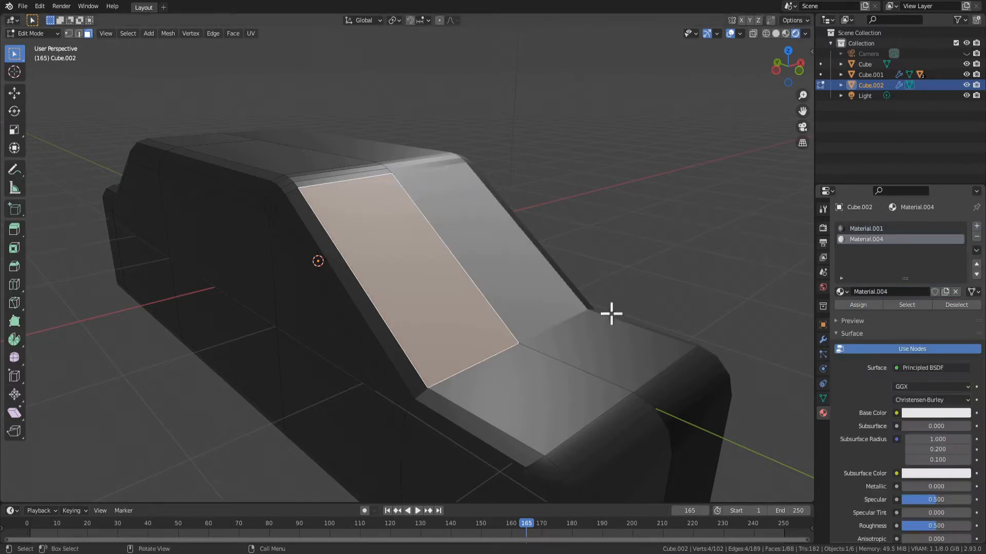
pyautogui.click(922, 414)
pyautogui.click(823, 398)
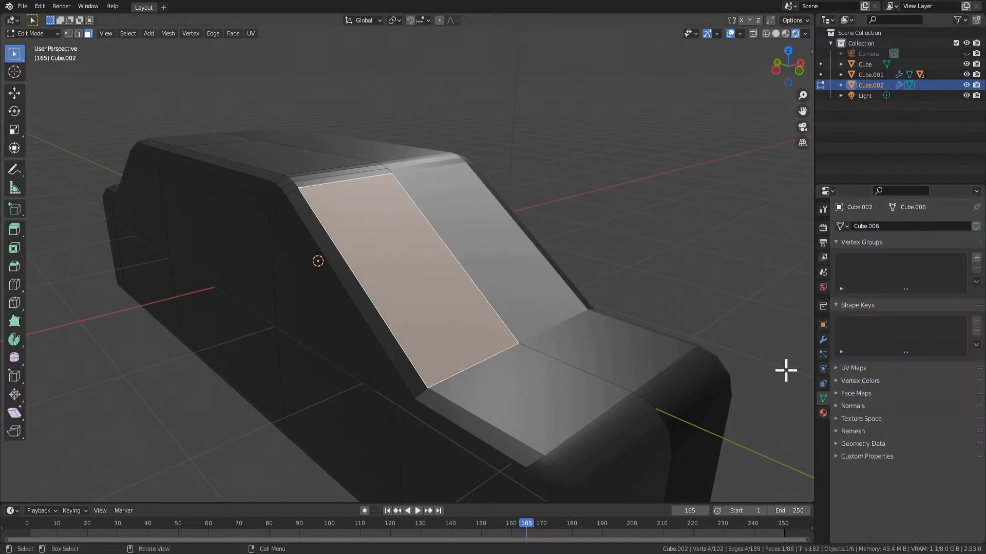
pyautogui.hotkey('alt', 'a')
pyautogui.click(497, 315)
pyautogui.click(823, 412)
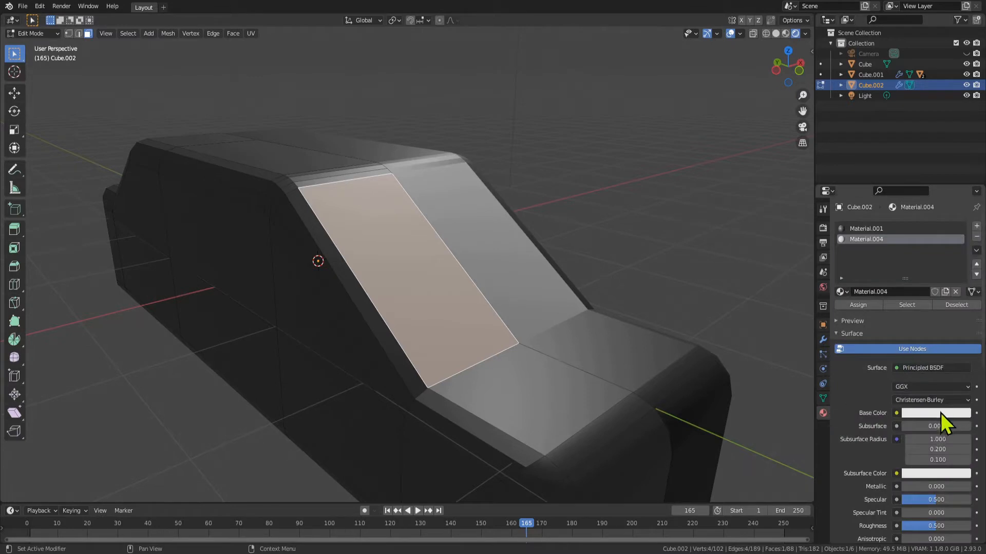
# Set the windshield material's metallic to 0.809 and roughness to 0.118, and assign it to the windshield face
pyautogui.moveTo(937, 528); pyautogui.dragTo(918, 528)
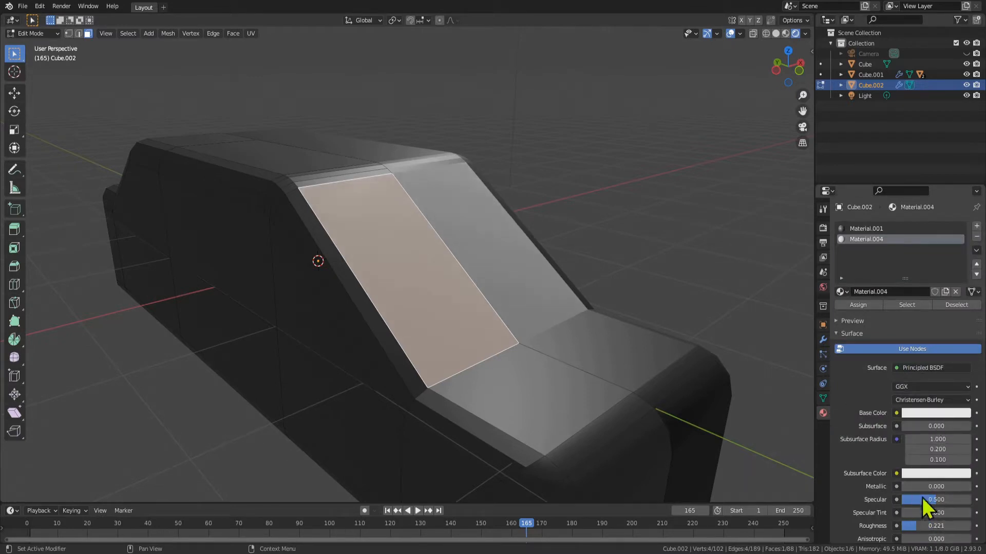
pyautogui.moveTo(913, 487); pyautogui.dragTo(955, 487)
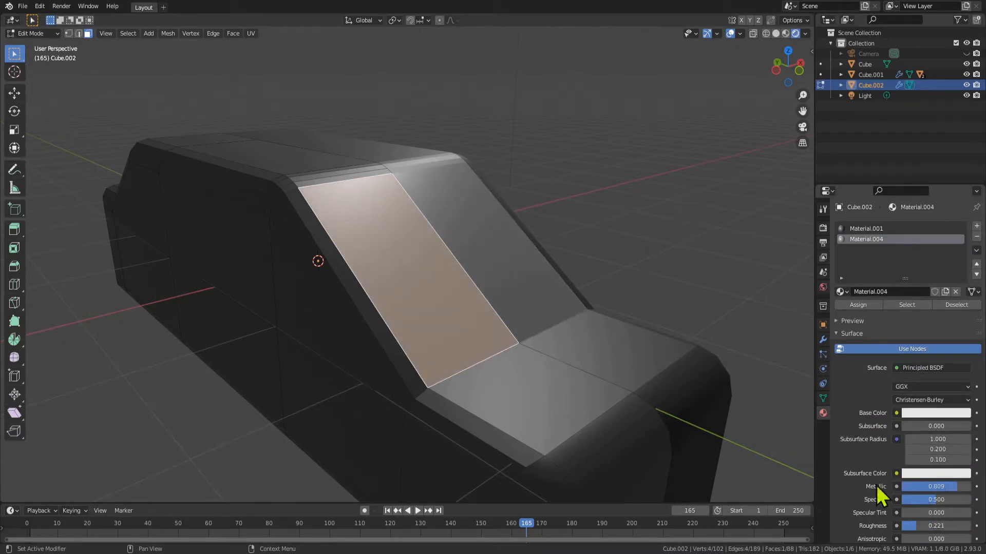
pyautogui.moveTo(920, 526); pyautogui.dragTo(915, 526)
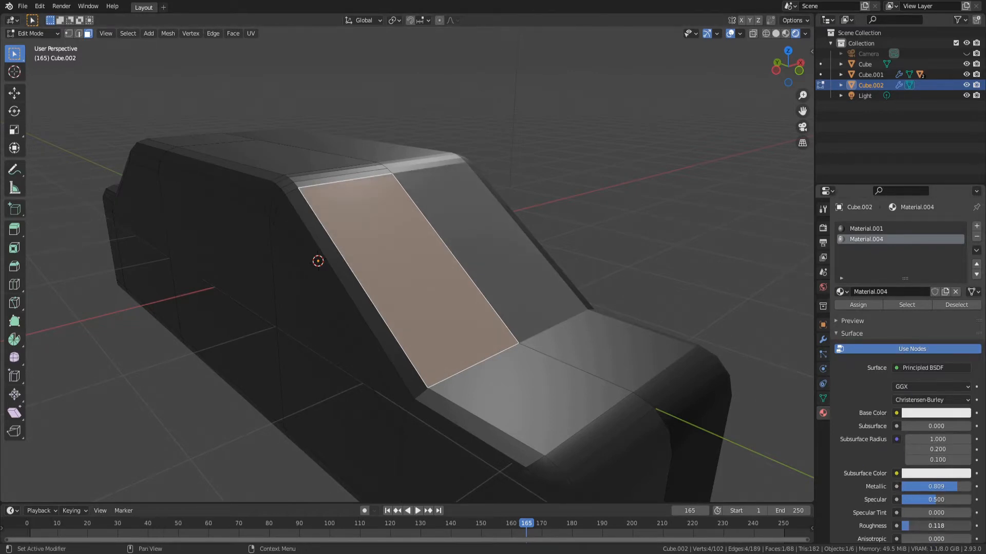
pyautogui.click(867, 302)
pyautogui.scroll(-2, 636, 334)
pyautogui.moveTo(635, 334); pyautogui.dragTo(598, 332, button='middle')
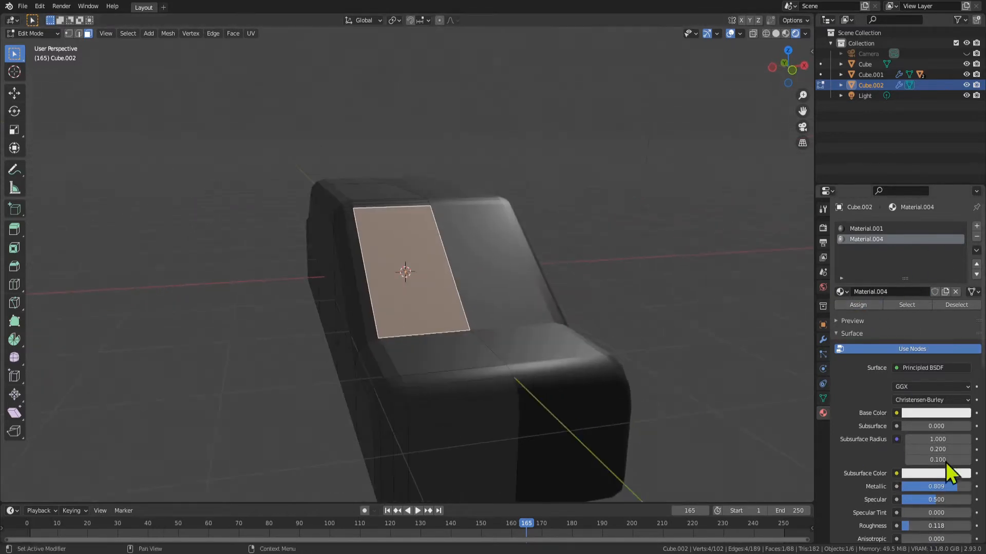
# Set the windshield material's roughness and metallic to 0 and check the look in Object Mode
pyautogui.moveTo(909, 527); pyautogui.dragTo(871, 508)
pyautogui.moveTo(953, 491); pyautogui.dragTo(896, 489)
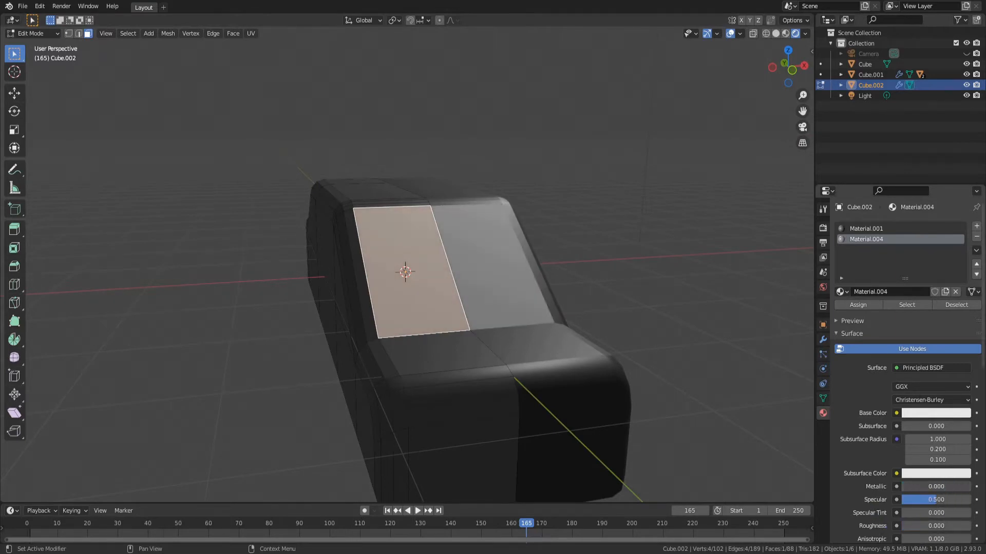
pyautogui.press('Tab')
pyautogui.moveTo(633, 372); pyautogui.dragTo(639, 411, button='middle')
pyautogui.moveTo(637, 345); pyautogui.dragTo(676, 324, button='middle')
pyautogui.press('Tab')
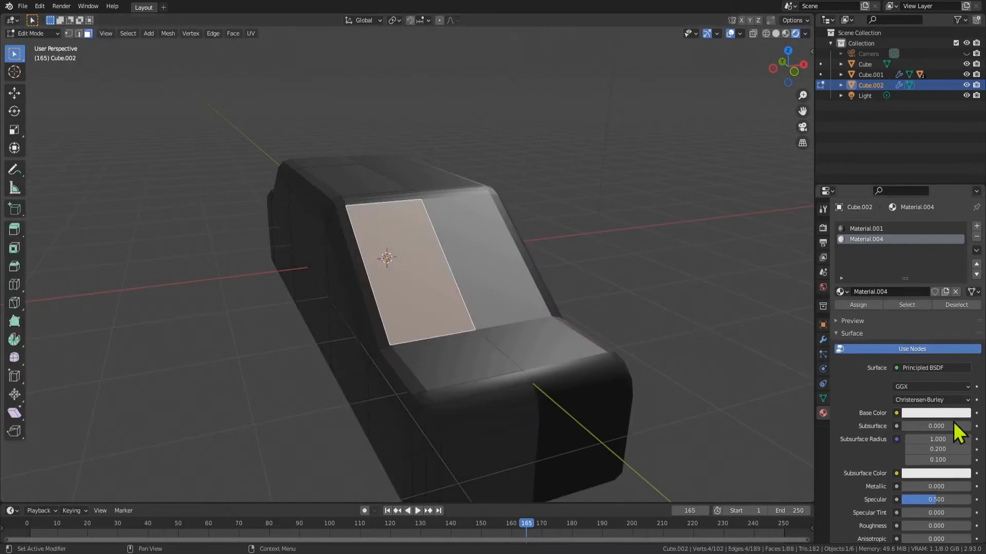
# Set the windshield material's roughness to 0.081 and metallic to 1.000
pyautogui.moveTo(911, 526); pyautogui.dragTo(917, 526)
pyautogui.moveTo(906, 487); pyautogui.dragTo(933, 493)
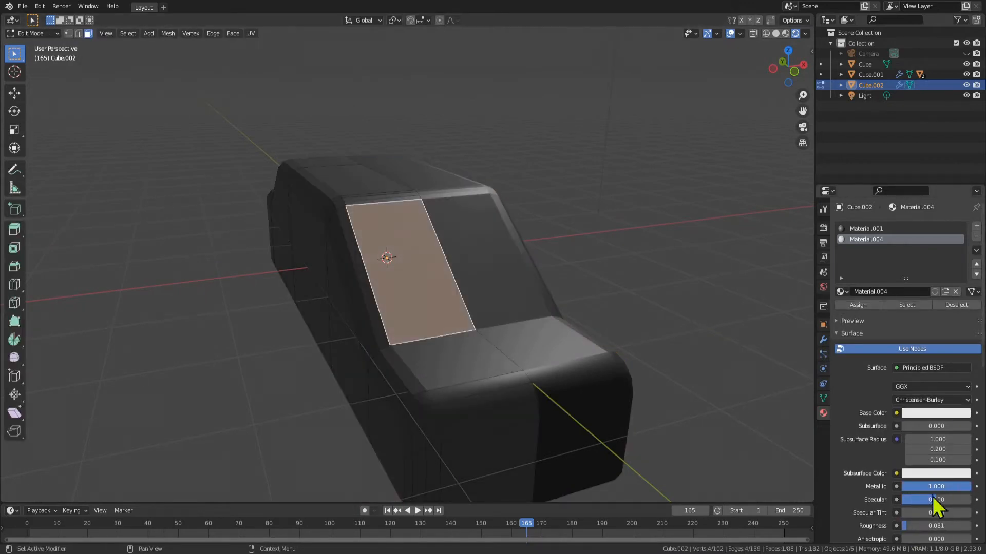
pyautogui.click(919, 525)
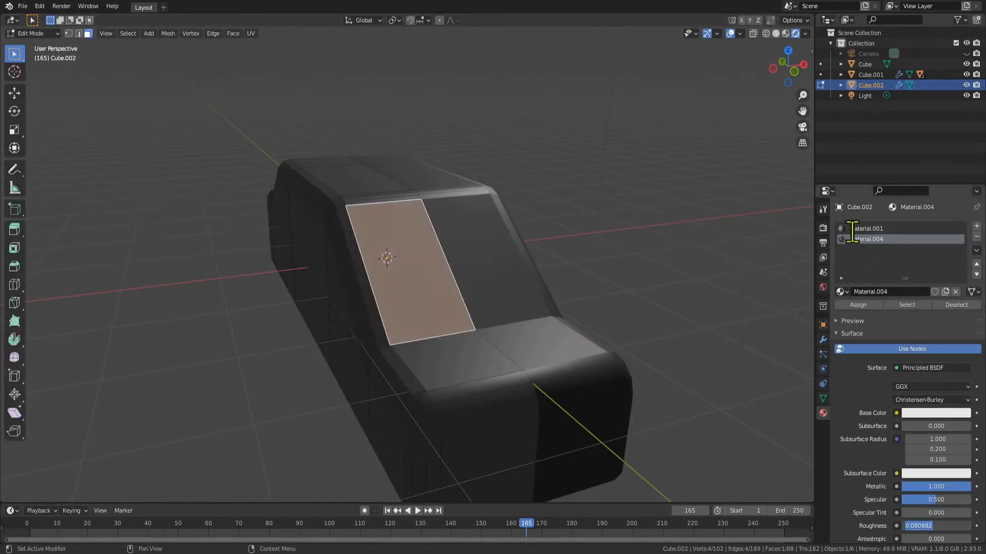
# Enable Bloom and Screen Space Reflections with Refraction in the Eevee render settings, and check the car in Object Mode
pyautogui.click(823, 228)
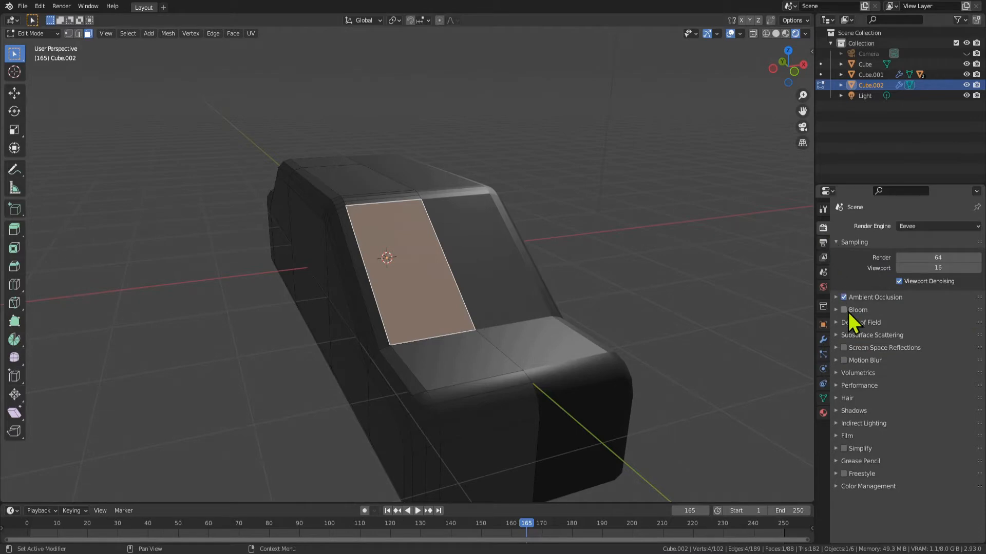
pyautogui.click(841, 348)
pyautogui.click(837, 348)
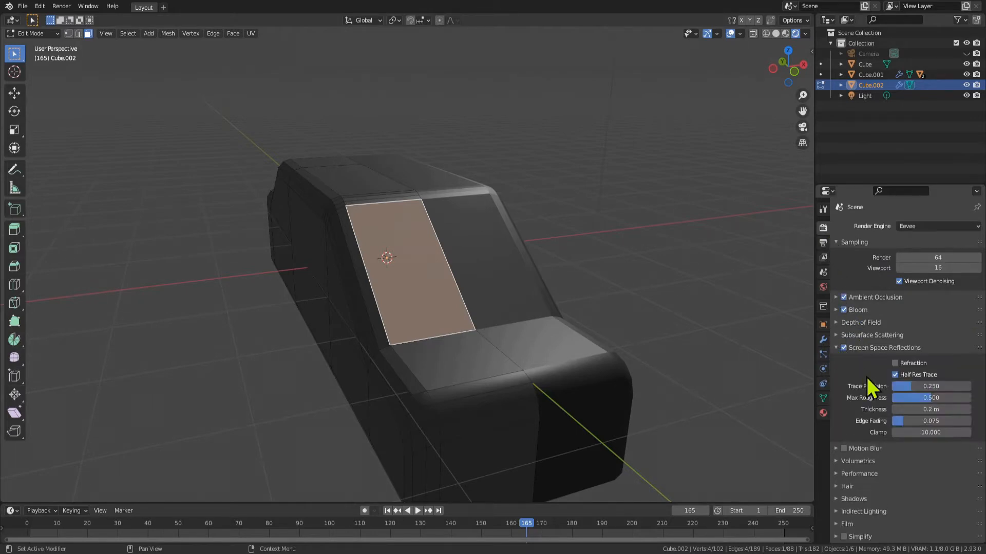
pyautogui.click(900, 363)
pyautogui.scroll(-6, 722, 152)
pyautogui.press('Tab')
pyautogui.moveTo(548, 288); pyautogui.dragTo(440, 261, button='middle')
pyautogui.press('Tab')
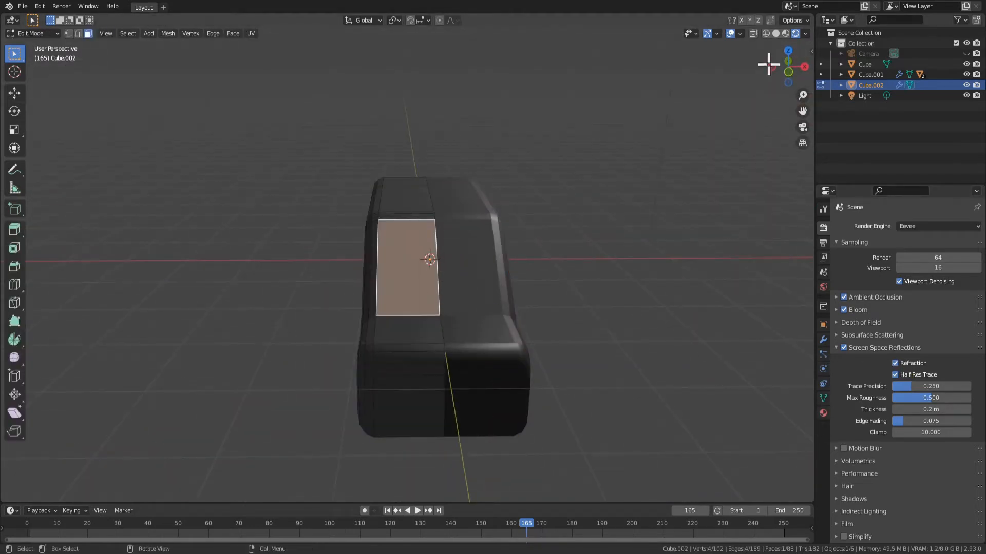
# View the car's windshield reflections in Material Preview, comparing them with Bloom off and on
pyautogui.click(786, 33)
pyautogui.moveTo(535, 251)
pyautogui.mouseDown(button='middle')
pyautogui.moveTo(607, 244)
pyautogui.moveTo(618, 233)
pyautogui.moveTo(584, 361)
pyautogui.moveTo(735, 177)
pyautogui.mouseUp(button='middle')
pyautogui.press('Tab')
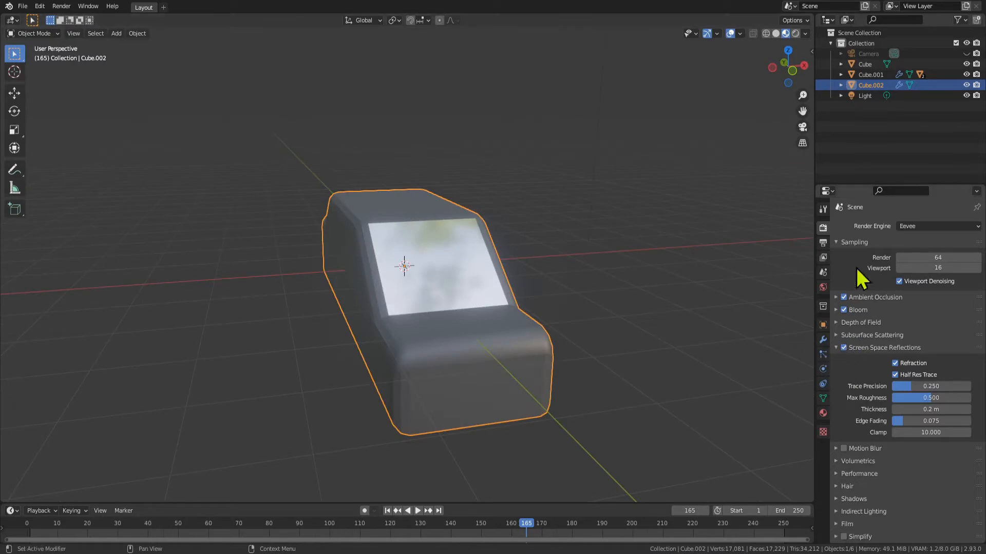
pyautogui.click(843, 310)
pyautogui.moveTo(514, 329); pyautogui.dragTo(488, 336, button='middle')
pyautogui.click(847, 308)
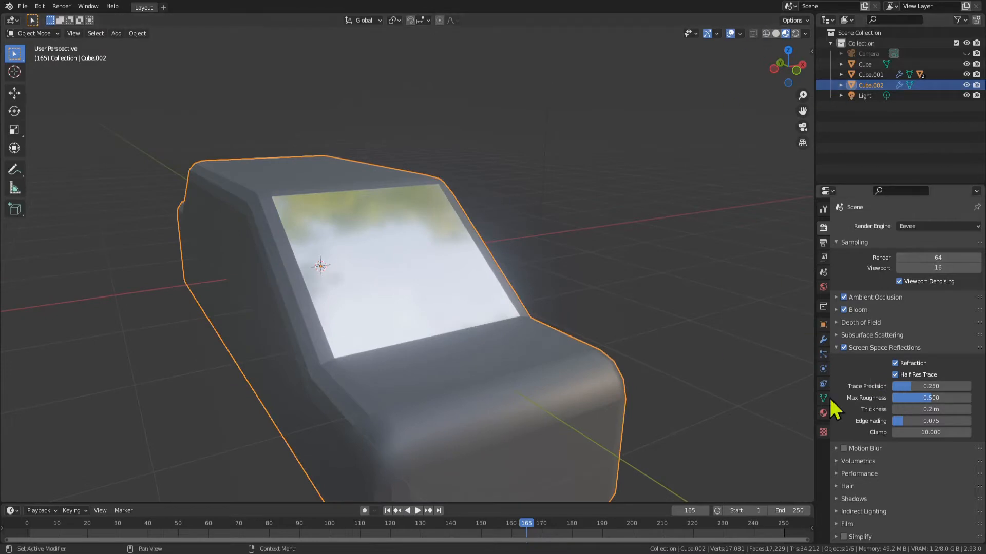
# Move the light across to above the car's negative-X side
pyautogui.scroll(-5, 531, 362)
pyautogui.moveTo(529, 362); pyautogui.dragTo(512, 352, button='middle')
pyautogui.scroll(-2, 511, 352)
pyautogui.click(496, 118)
pyautogui.press('g')
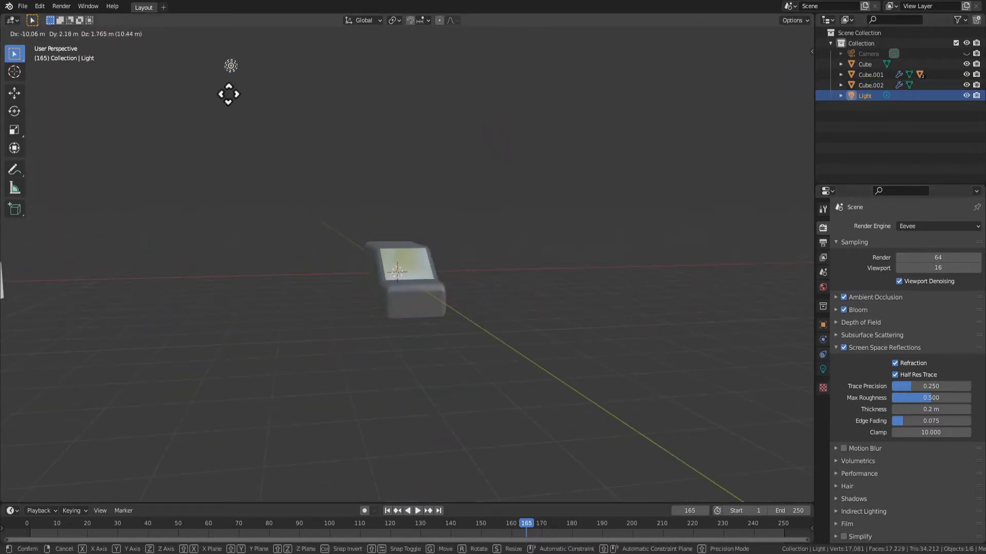
pyautogui.click(337, 146)
# Reselect the car body and examine the windshield from the front with Bloom off and on again
pyautogui.scroll(6, 483, 328)
pyautogui.click(499, 298)
pyautogui.moveTo(501, 297); pyautogui.dragTo(412, 340, button='middle')
pyautogui.moveTo(469, 356); pyautogui.dragTo(565, 339, button='middle')
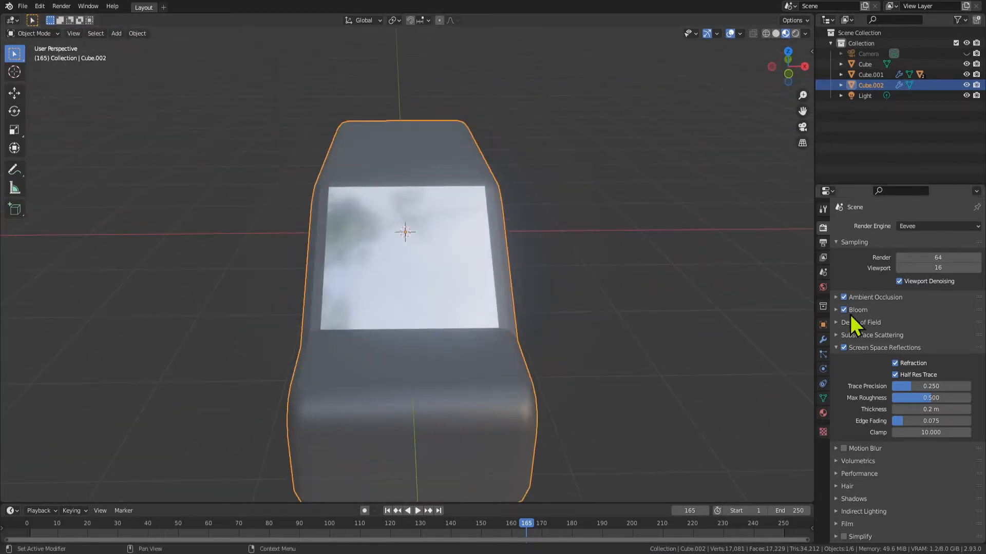
pyautogui.click(823, 413)
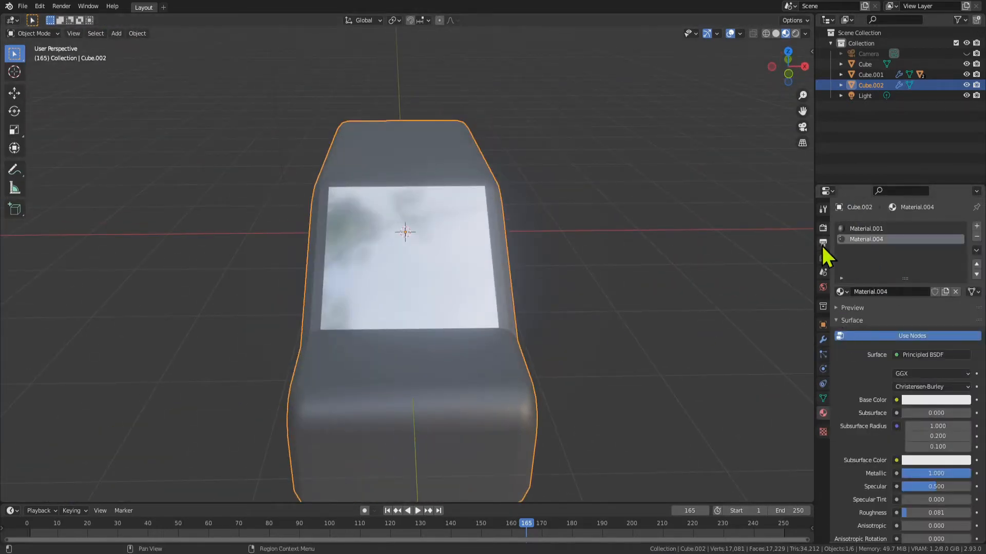
pyautogui.click(823, 227)
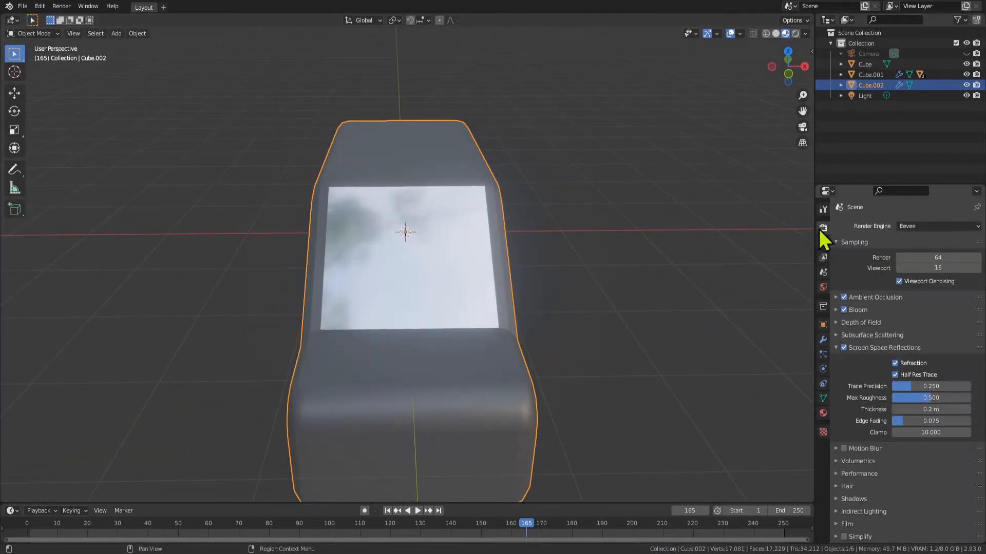
pyautogui.click(843, 310)
pyautogui.click(844, 310)
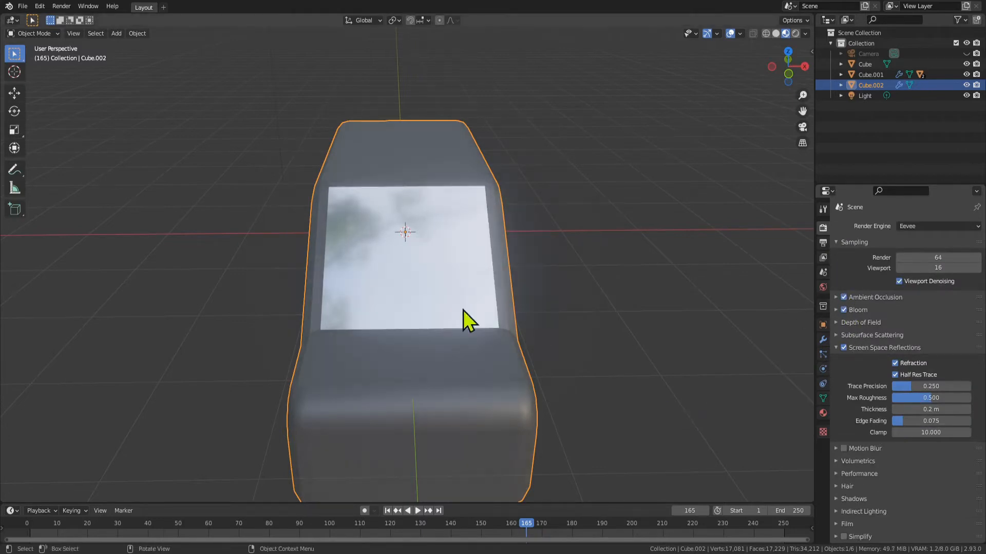
# Switch the viewport back to Rendered shading, return to Edit Mode on the windshield face and open its material settings
pyautogui.moveTo(463, 310)
pyautogui.mouseDown(button='middle')
pyautogui.moveTo(578, 294)
pyautogui.moveTo(519, 308)
pyautogui.mouseUp(button='middle')
pyautogui.scroll(5, 571, 286)
pyautogui.scroll(-3, 518, 308)
pyautogui.click(795, 34)
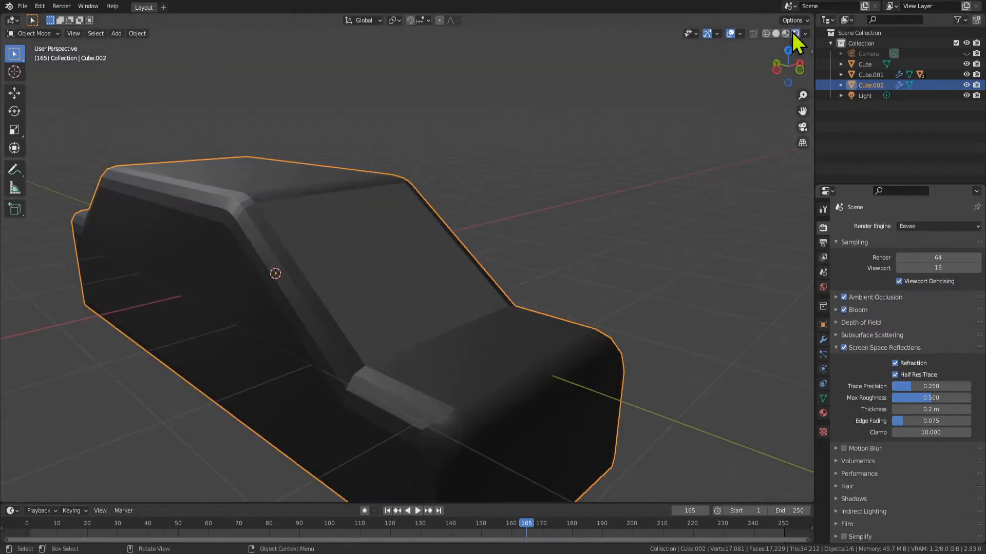
pyautogui.scroll(-2, 598, 289)
pyautogui.moveTo(599, 288); pyautogui.dragTo(486, 278, button='middle')
pyautogui.press('Tab')
pyautogui.moveTo(377, 317); pyautogui.dragTo(416, 290, button='middle')
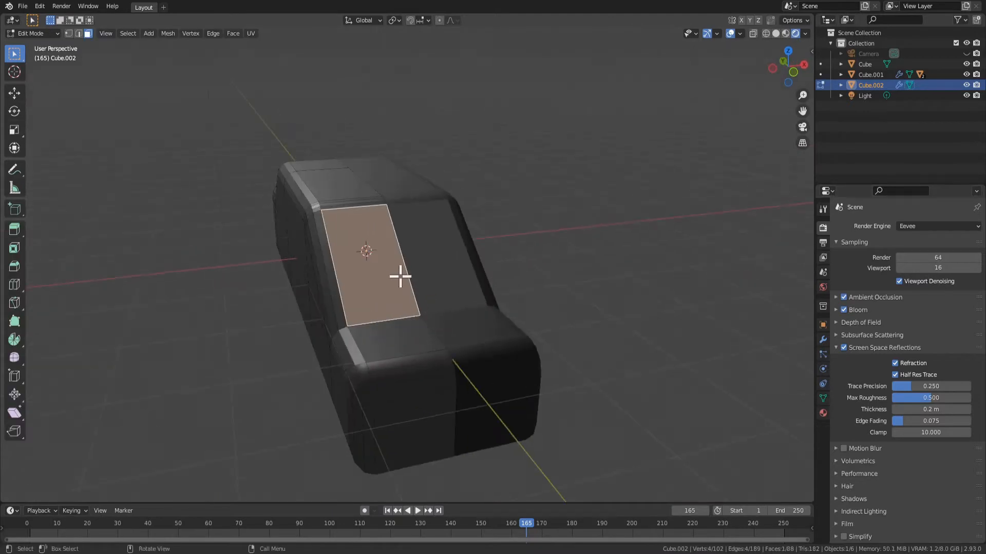
pyautogui.click(823, 413)
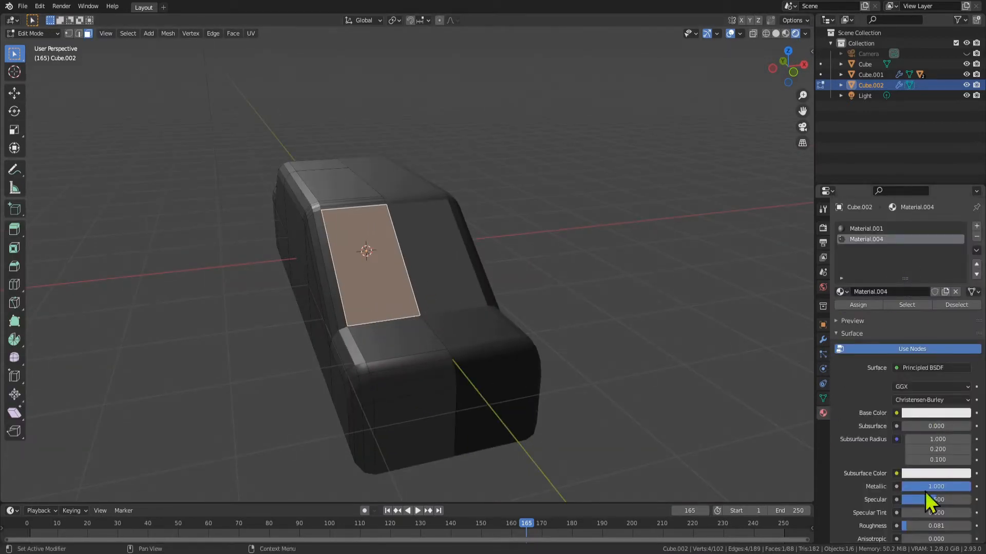
# Set the windshield material's Roughness to about 0.368 and its Metallic to 0
pyautogui.moveTo(910, 526); pyautogui.dragTo(929, 526)
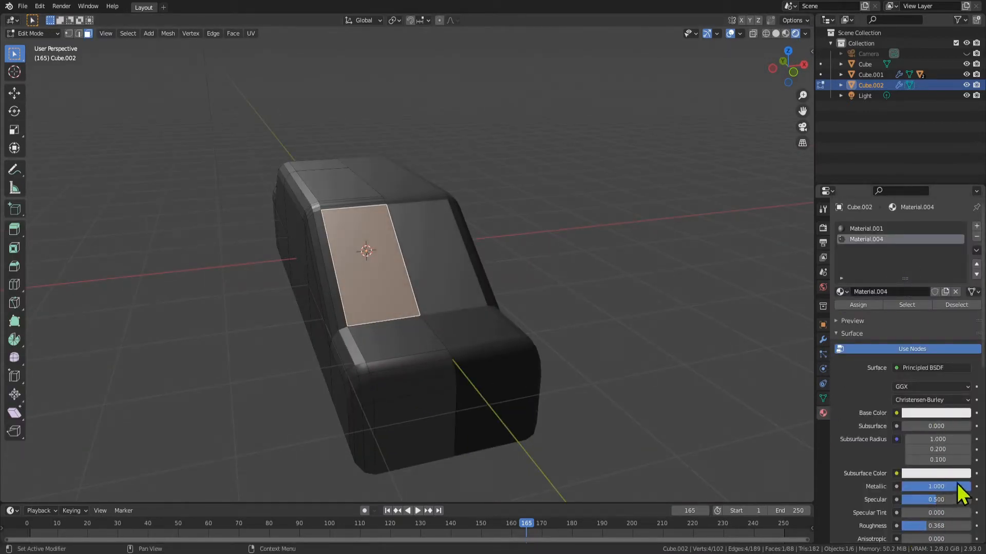
pyautogui.moveTo(957, 487); pyautogui.dragTo(894, 486)
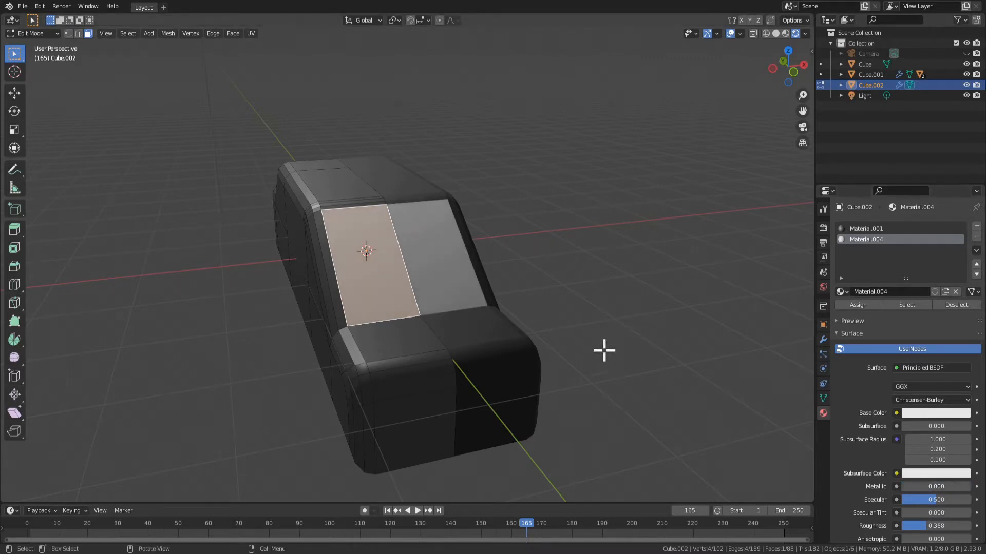
# Examine the faces along the car's side, selecting the triangular front window face and its neighbours
pyautogui.moveTo(604, 350); pyautogui.dragTo(401, 300, button='middle')
pyautogui.click(307, 300)
pyautogui.moveTo(360, 319); pyautogui.dragTo(387, 321, button='middle')
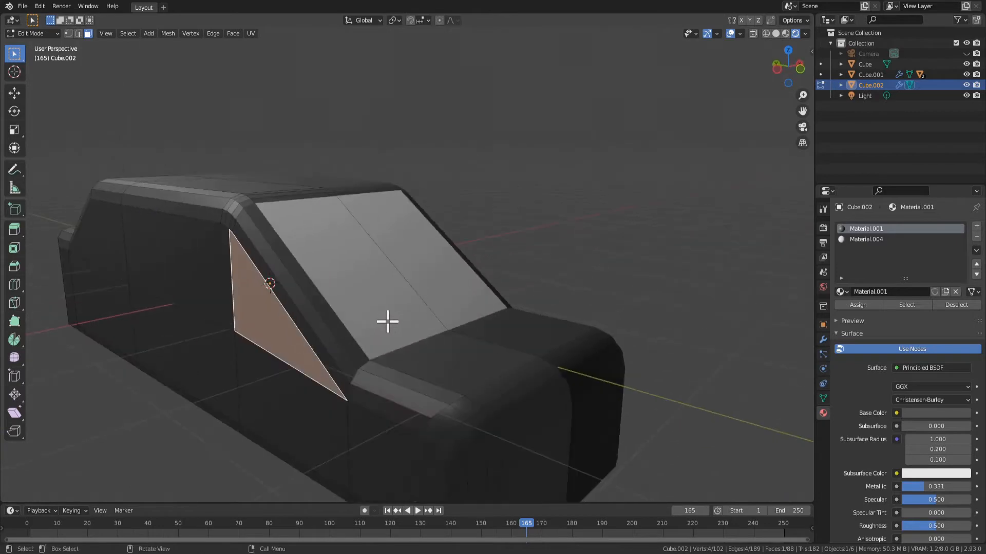
pyautogui.keyDown('shift'); pyautogui.click(154, 270); pyautogui.keyUp('shift')
pyautogui.click(282, 310)
pyautogui.click(630, 273)
pyautogui.moveTo(299, 263); pyautogui.dragTo(326, 264, button='middle')
# Delete the lower face and the triangular window face at the front of the car's side
pyautogui.click(254, 307)
pyautogui.moveTo(253, 307); pyautogui.dragTo(405, 326, button='middle')
pyautogui.click(420, 350)
pyautogui.press('x')
pyautogui.click(407, 332)
pyautogui.click(407, 285)
pyautogui.press('x')
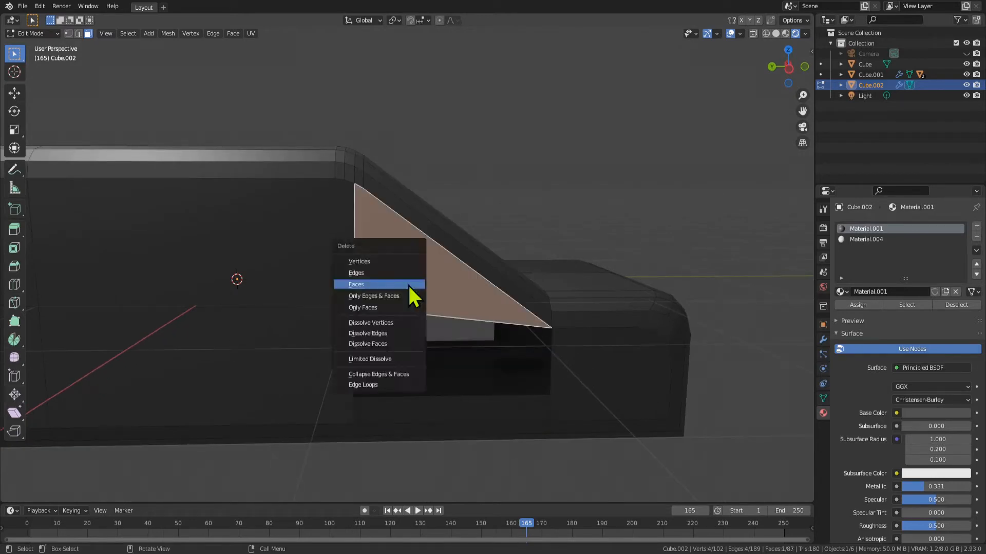
pyautogui.click(411, 285)
# Subdivide the lower vertical edge along the back of the front side opening
pyautogui.moveTo(353, 311); pyautogui.dragTo(367, 290, button='middle')
pyautogui.press('2')
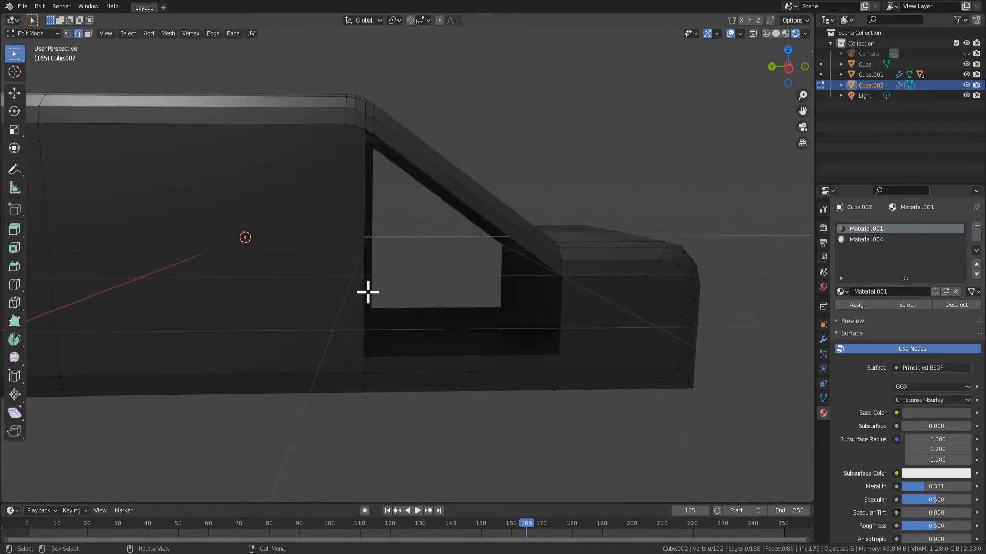
pyautogui.click(367, 290)
pyautogui.rightClick(368, 292)
pyautogui.click(356, 274)
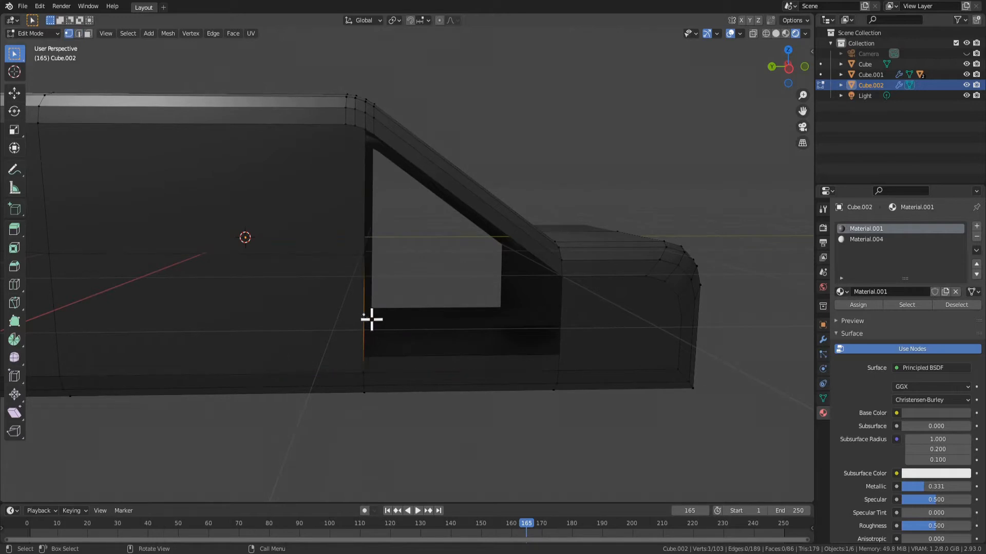
# Level the subdivided edge's new vertex with the hood-side corner by setting its local Z to -0.17028 m
pyautogui.click(593, 266)
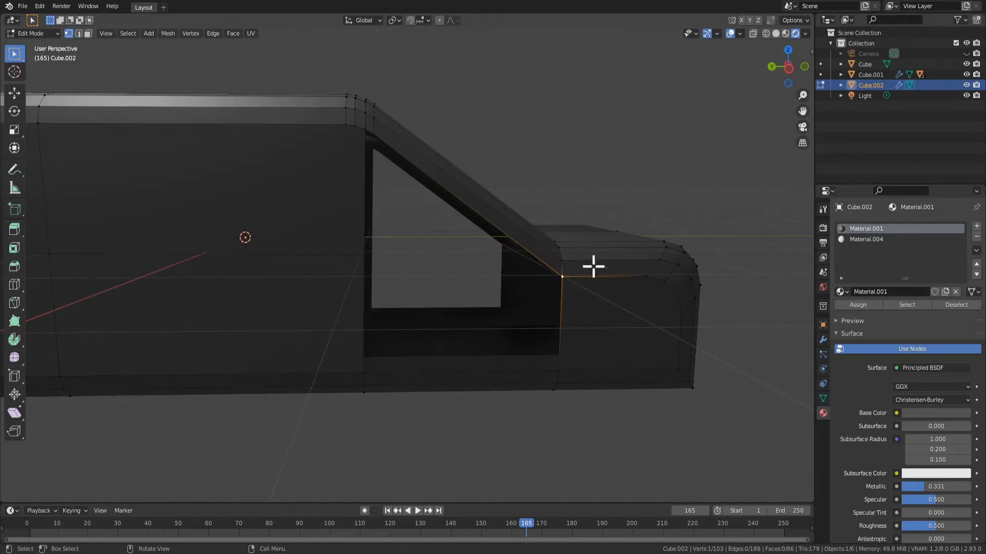
pyautogui.click(812, 53)
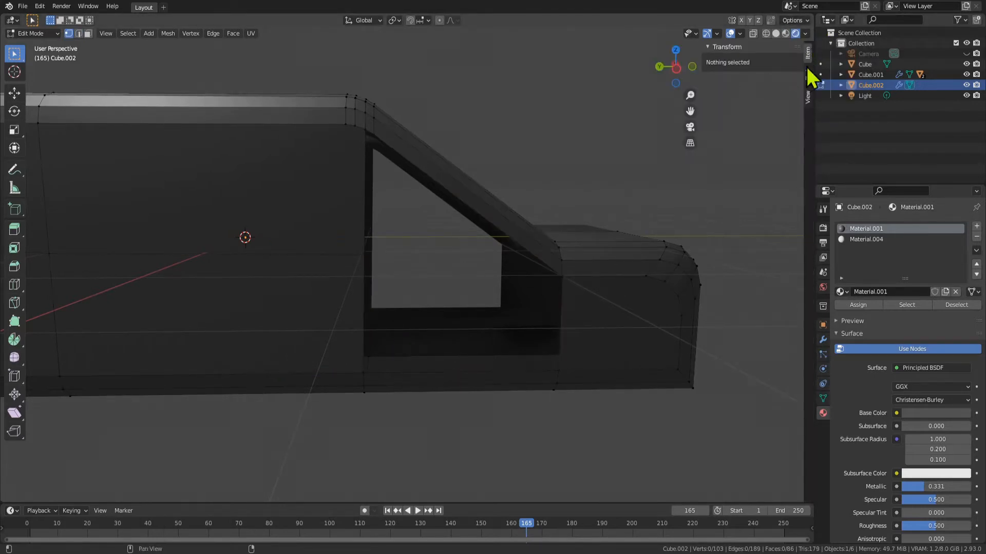
pyautogui.click(708, 47)
pyautogui.moveTo(708, 206); pyautogui.dragTo(688, 207, button='middle')
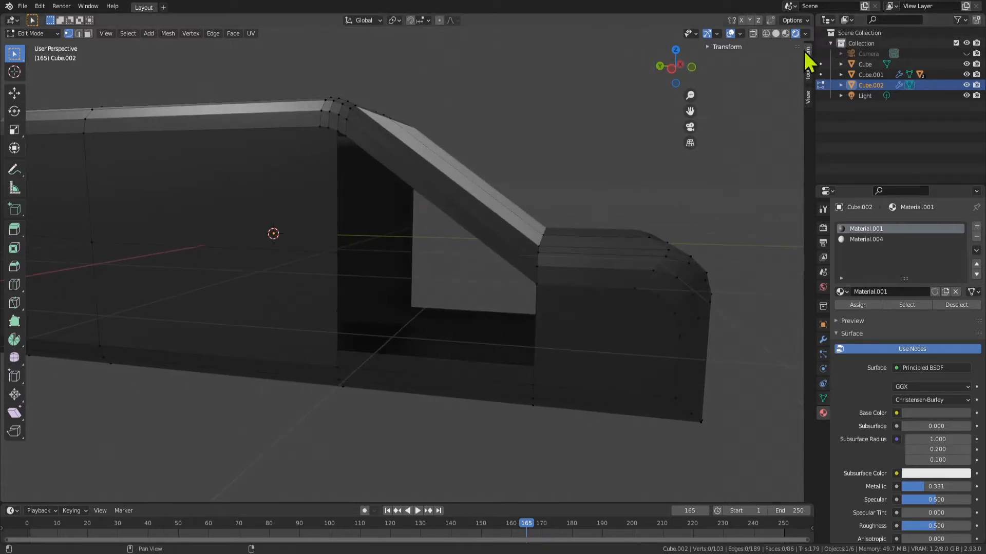
pyautogui.click(707, 47)
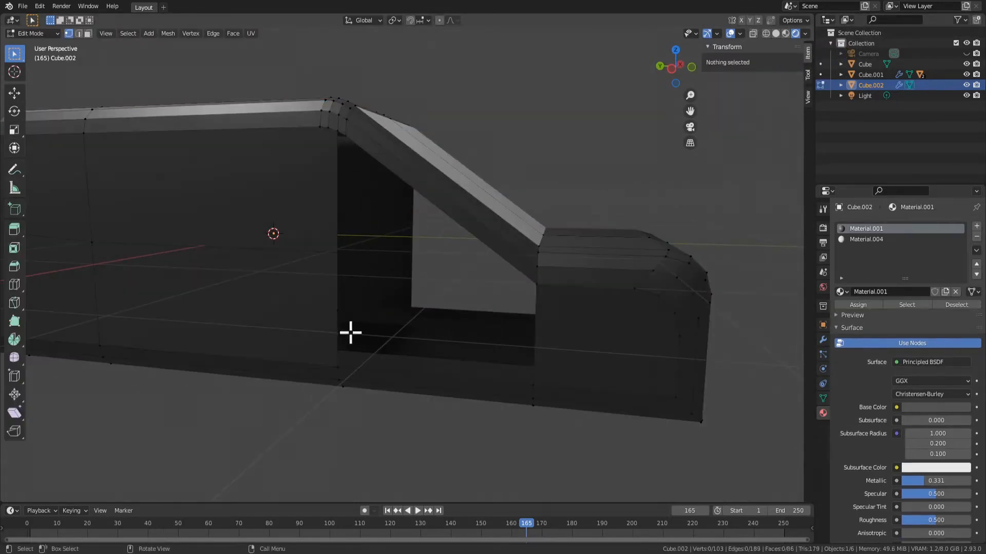
pyautogui.click(340, 318)
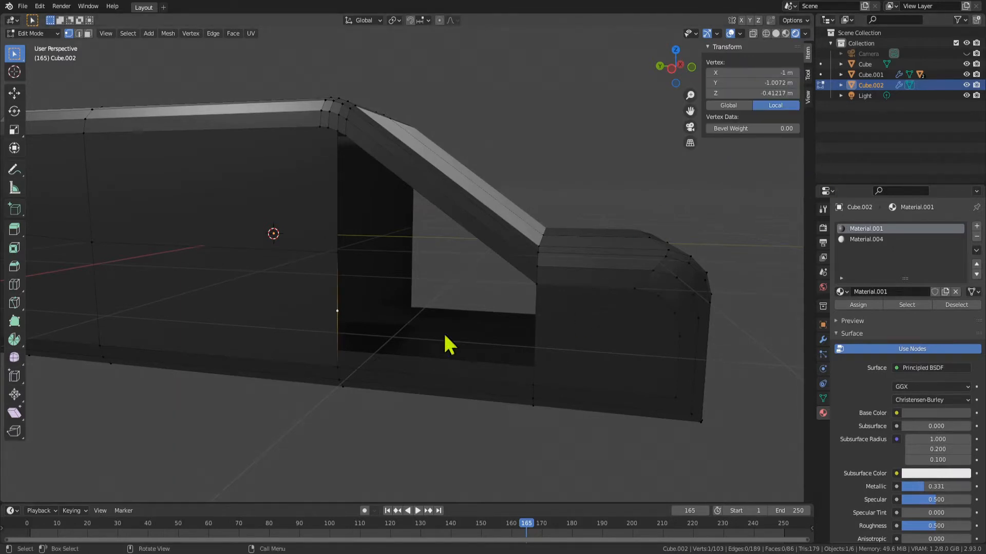
pyautogui.click(532, 286)
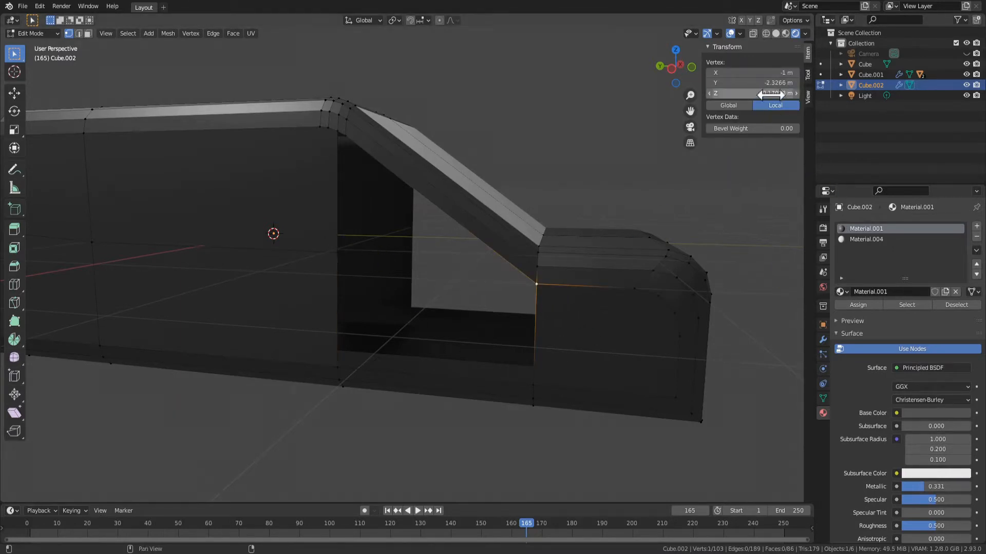
pyautogui.click(335, 307)
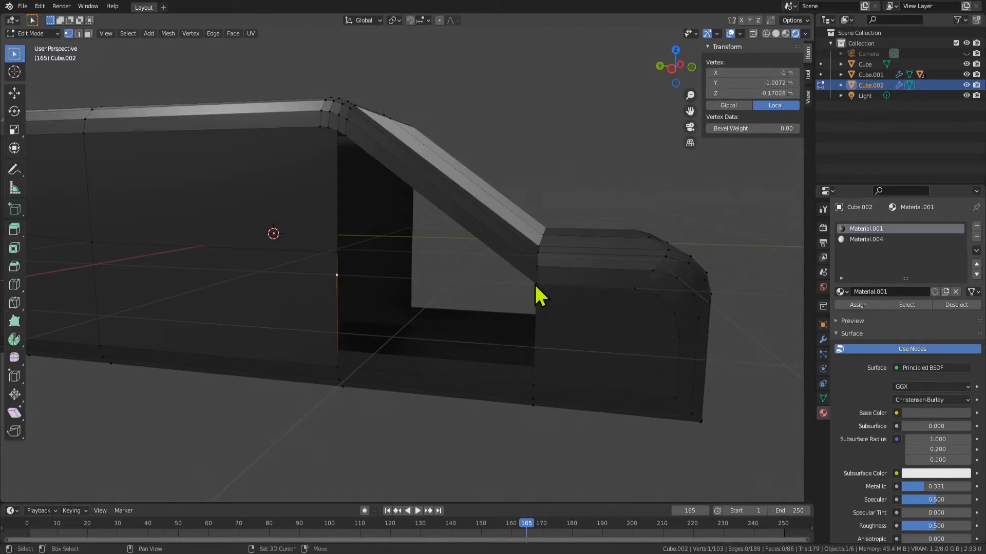
# Join the levelled vertex to the hood-side corner with an edge and fill the lower side face beneath it
pyautogui.keyDown('shift'); pyautogui.click(535, 285); pyautogui.keyUp('shift')
pyautogui.press('f')
pyautogui.click(341, 368)
pyautogui.keyDown('shift'); pyautogui.click(534, 383); pyautogui.keyUp('shift')
pyautogui.press('f')
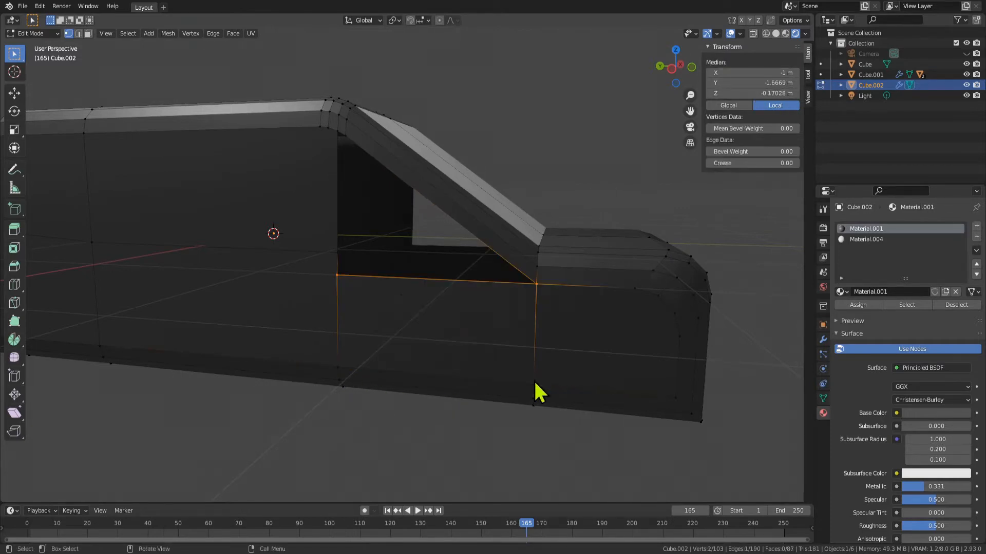
# Fill the triangular front window opening with a new face from its outline vertices
pyautogui.click(340, 268)
pyautogui.click(540, 288)
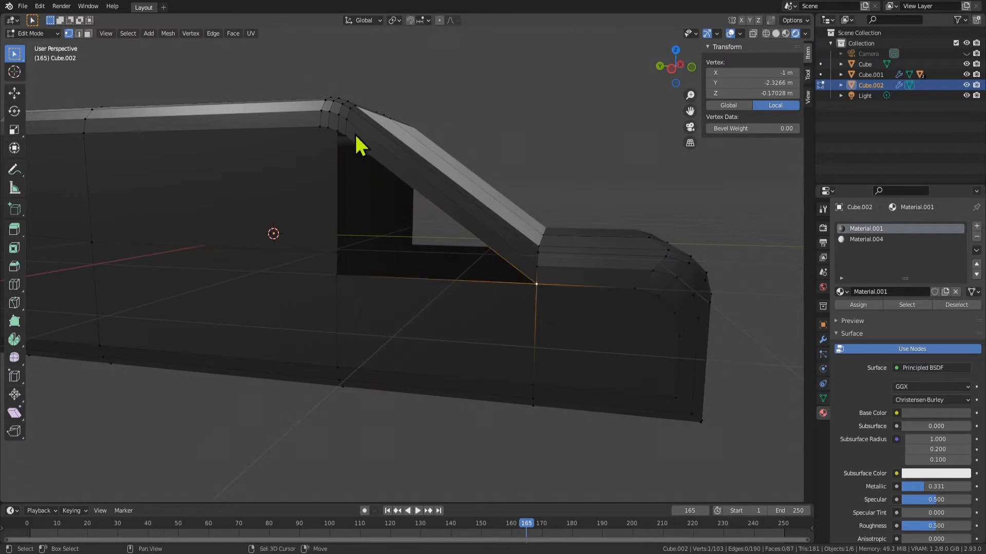
pyautogui.keyDown('shift'); pyautogui.click(343, 135); pyautogui.keyUp('shift')
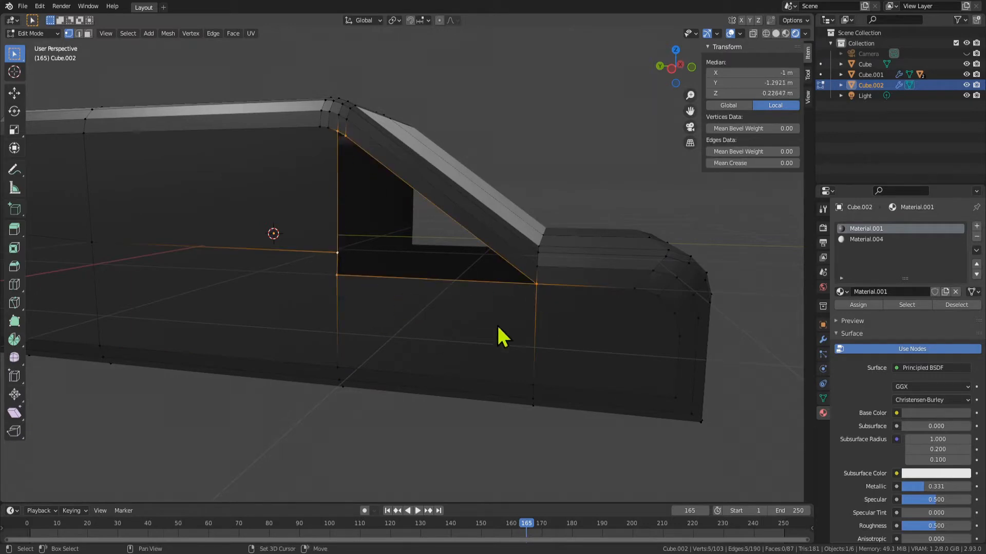
pyautogui.press('f')
pyautogui.scroll(-3, 434, 323)
pyautogui.scroll(3, 425, 264)
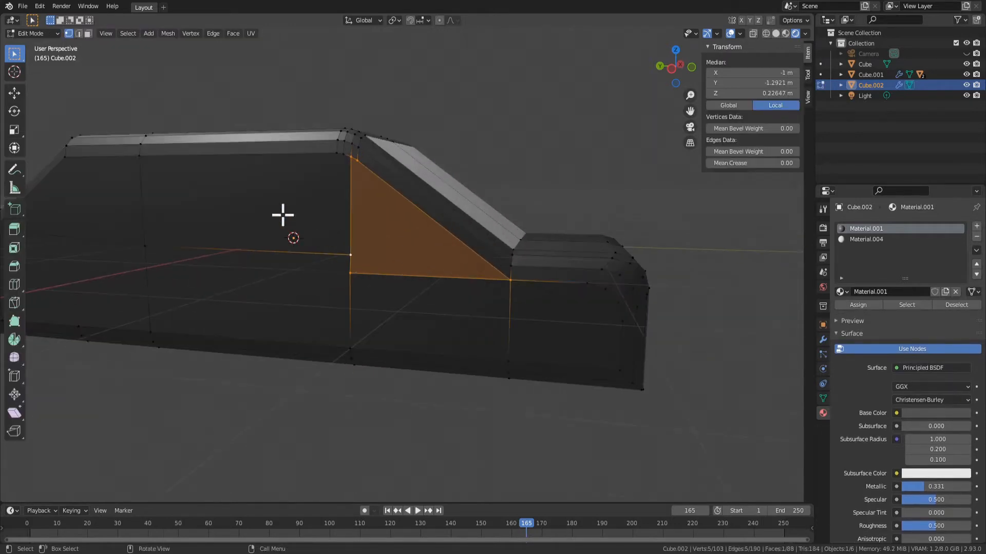
# Delete the upper and lower faces in the middle section of the car's side
pyautogui.press('3')
pyautogui.click(255, 231)
pyautogui.moveTo(256, 231); pyautogui.dragTo(416, 229, button='middle')
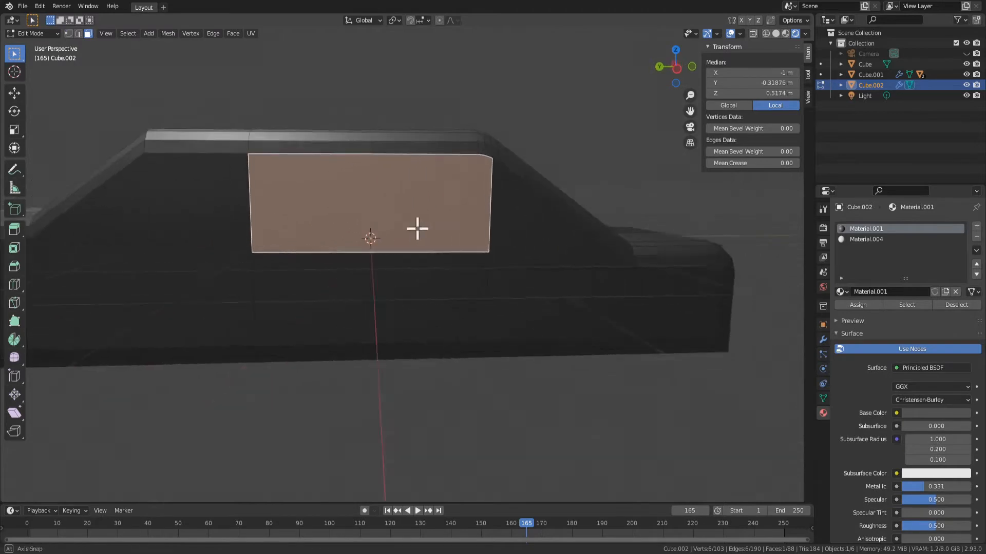
pyautogui.moveTo(323, 281); pyautogui.dragTo(365, 263, button='middle')
pyautogui.press('x')
pyautogui.click(354, 257)
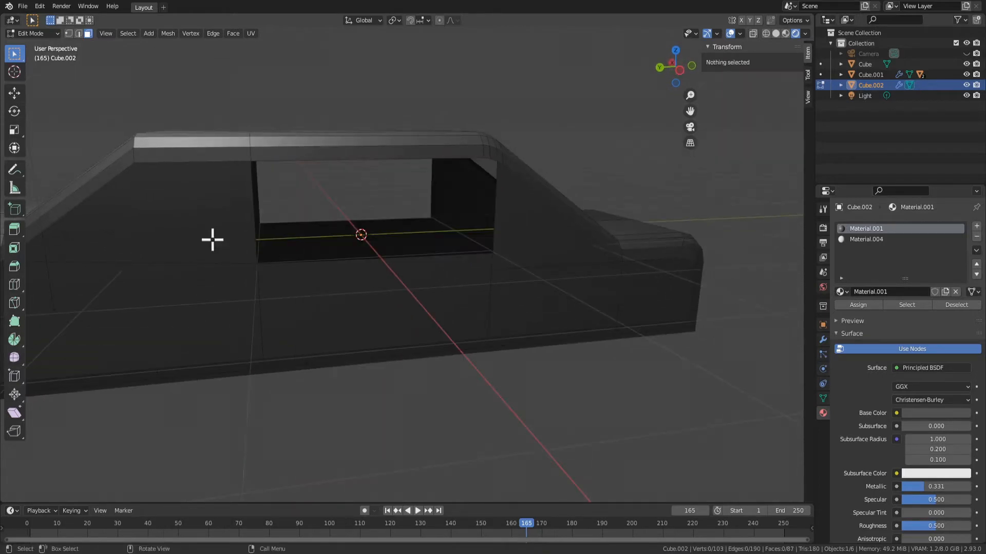
pyautogui.click(357, 287)
pyautogui.press('x')
pyautogui.click(358, 288)
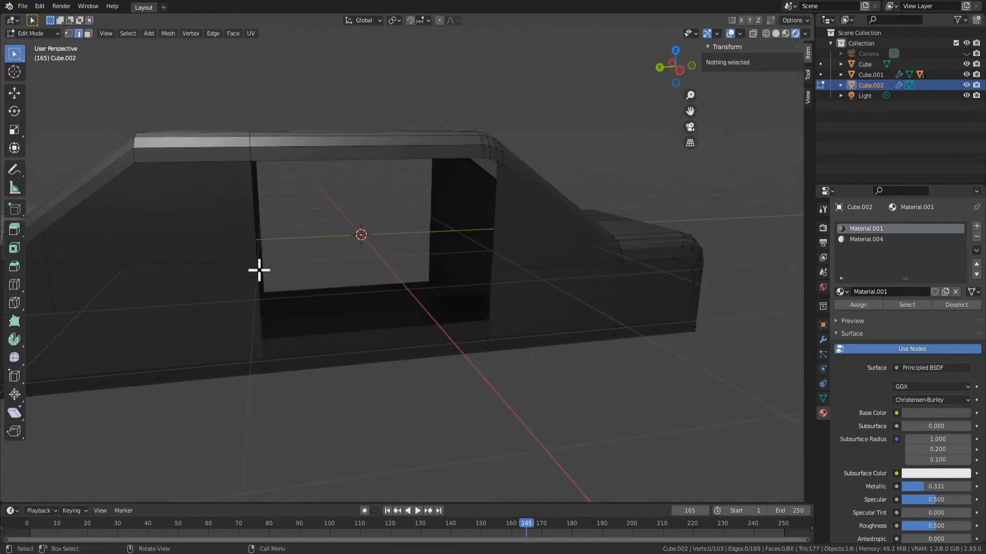
# Delete the upper window face and the lower face in the rear section of the car's side
pyautogui.click(259, 270)
pyautogui.moveTo(258, 265); pyautogui.dragTo(405, 236, button='middle')
pyautogui.press('3')
pyautogui.click(359, 207)
pyautogui.keyDown('shift'); pyautogui.click(352, 282); pyautogui.keyUp('shift')
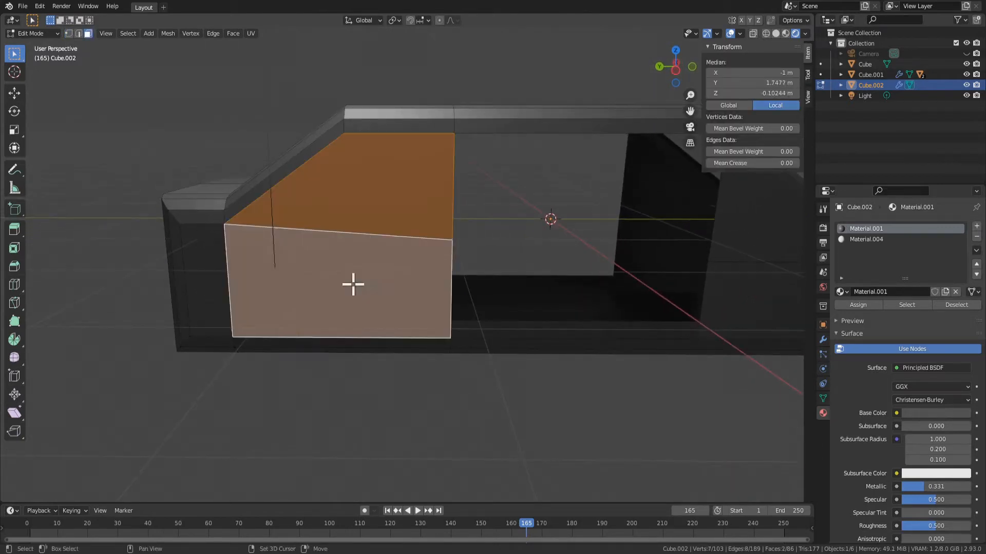
pyautogui.press('x')
pyautogui.click(354, 283)
# Connect the roofline vertex at Y 1 m to the sill vertex below it with a vertical edge
pyautogui.moveTo(354, 283); pyautogui.dragTo(390, 266, button='middle')
pyautogui.press('1')
pyautogui.click(436, 125)
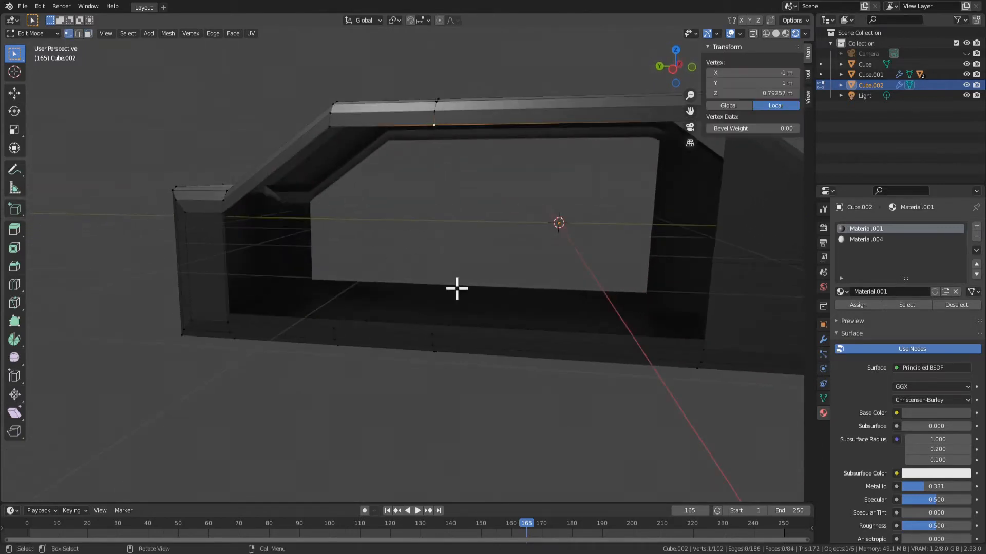
pyautogui.keyDown('shift'); pyautogui.click(433, 334); pyautogui.keyUp('shift')
pyautogui.press('f')
# Subdivide the new vertical pillar edge once
pyautogui.moveTo(451, 334); pyautogui.dragTo(679, 279, button='middle')
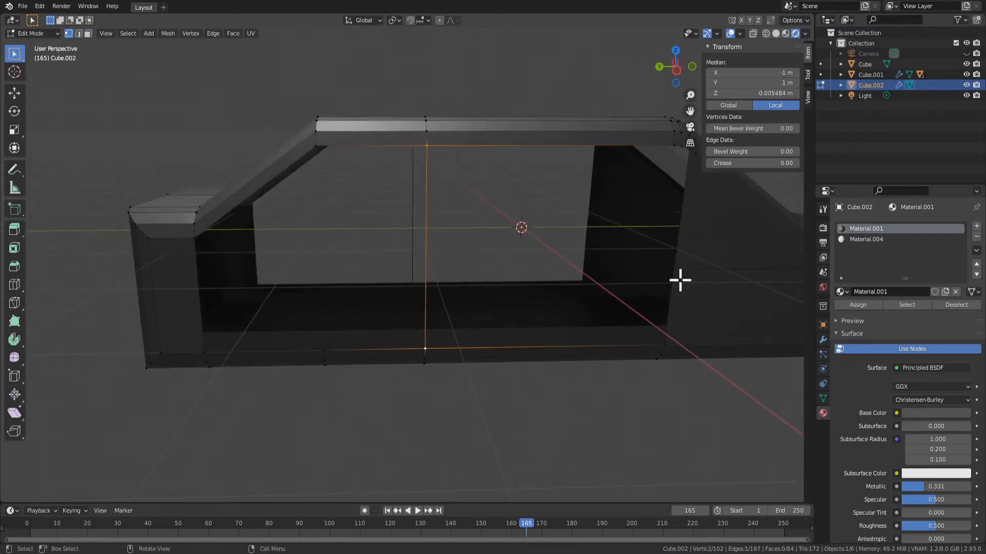
pyautogui.press('2')
pyautogui.rightClick(432, 283)
pyautogui.click(411, 256)
pyautogui.press('1')
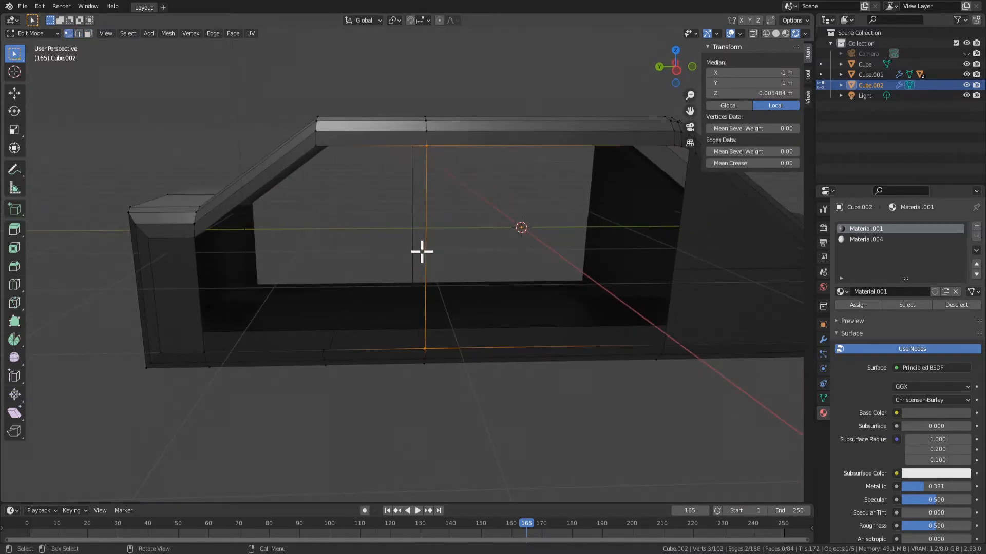
# Set the pillar edge's middle vertex to a local Z of -0.17028 m, matching the front window line
pyautogui.click(673, 269)
pyautogui.click(426, 251)
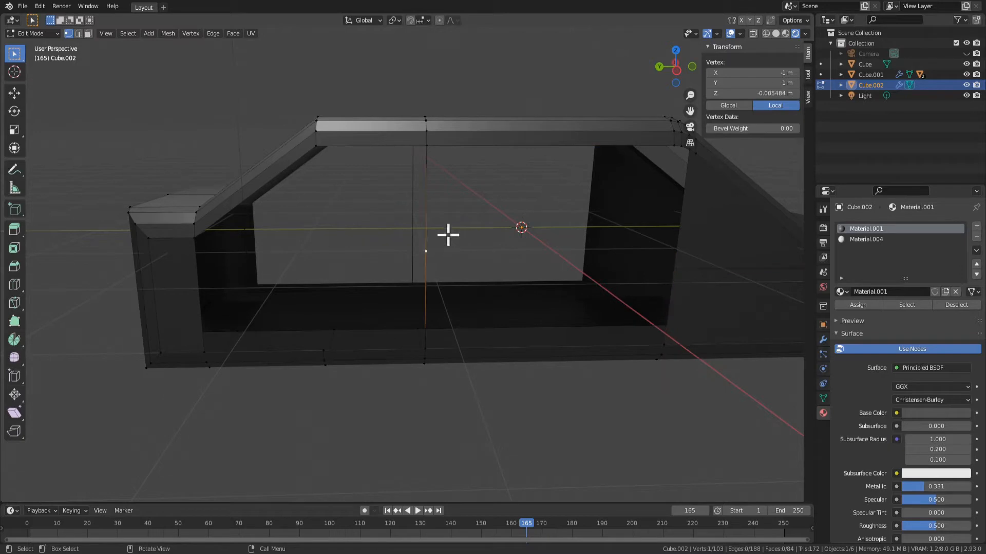
pyautogui.doubleClick(727, 94)
pyautogui.press('Return')
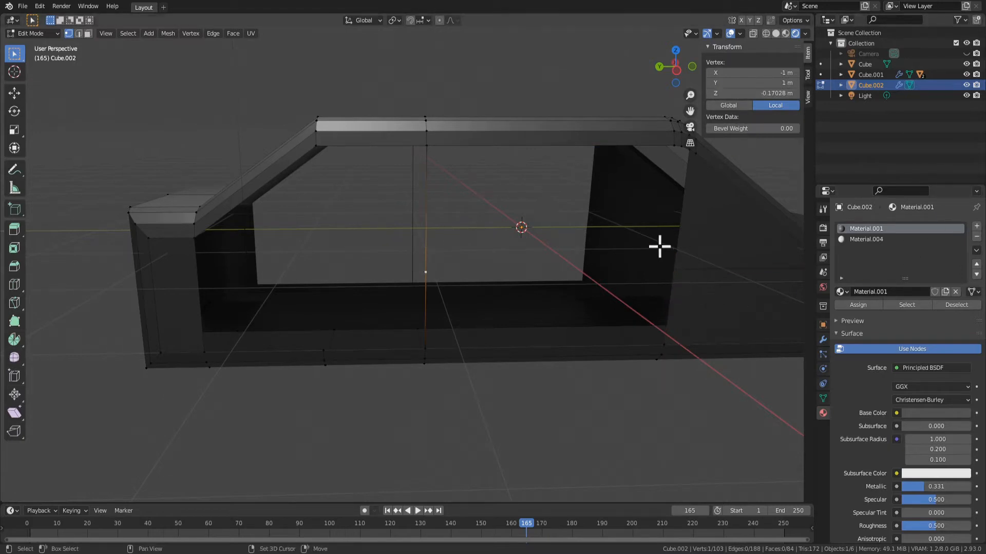
# Connect the pillar's middle vertex to the front window line with an edge and dissolve the extra vertex on the front pillar
pyautogui.keyDown('shift'); pyautogui.click(672, 269); pyautogui.keyUp('shift')
pyautogui.keyDown('shift'); pyautogui.click(425, 145); pyautogui.keyUp('shift')
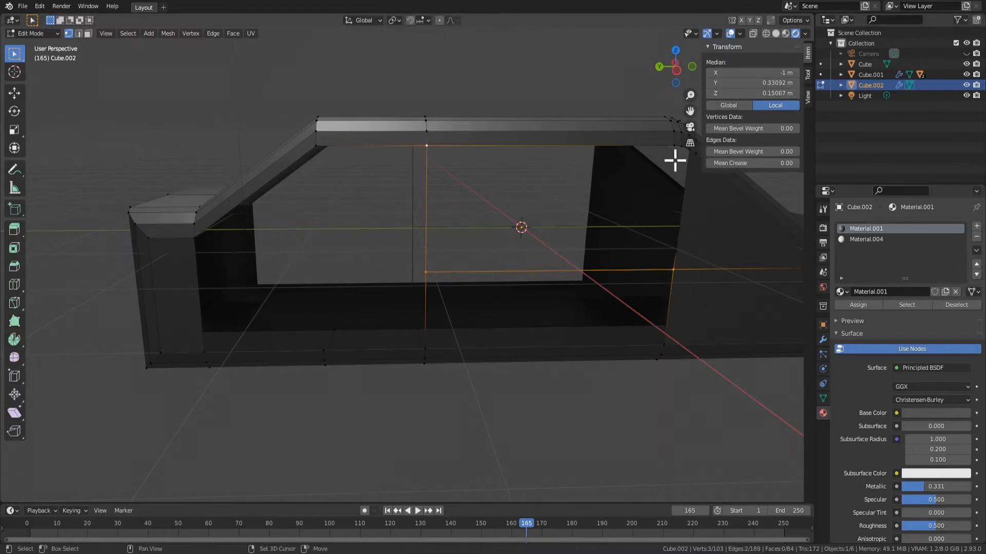
pyautogui.moveTo(673, 213); pyautogui.dragTo(552, 192, button='middle')
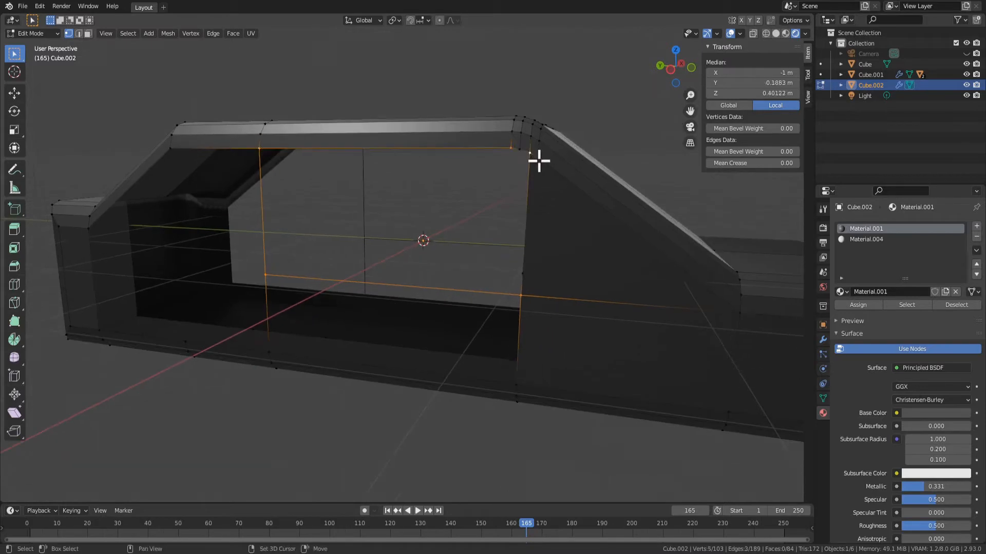
pyautogui.moveTo(530, 280); pyautogui.dragTo(561, 271, button='middle')
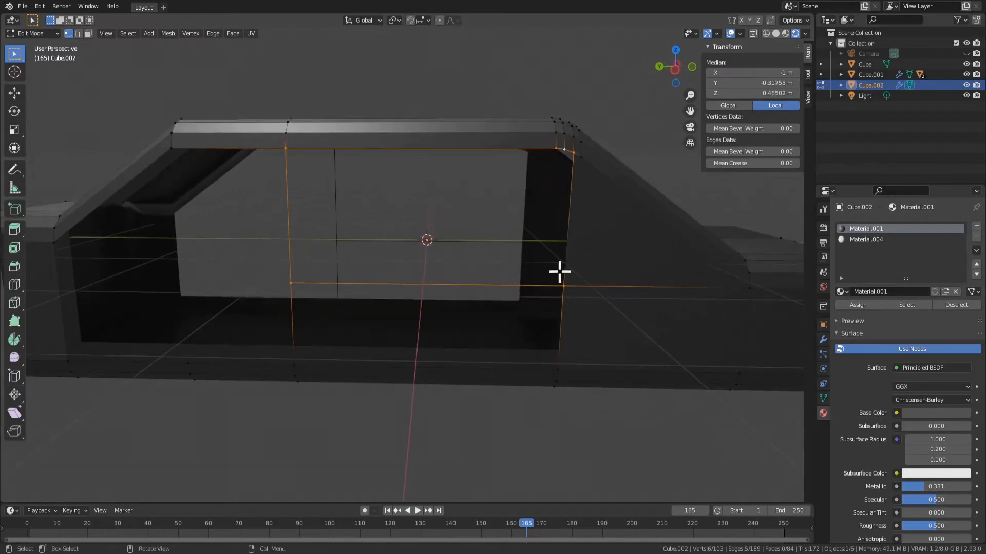
pyautogui.press('x')
pyautogui.click(567, 312)
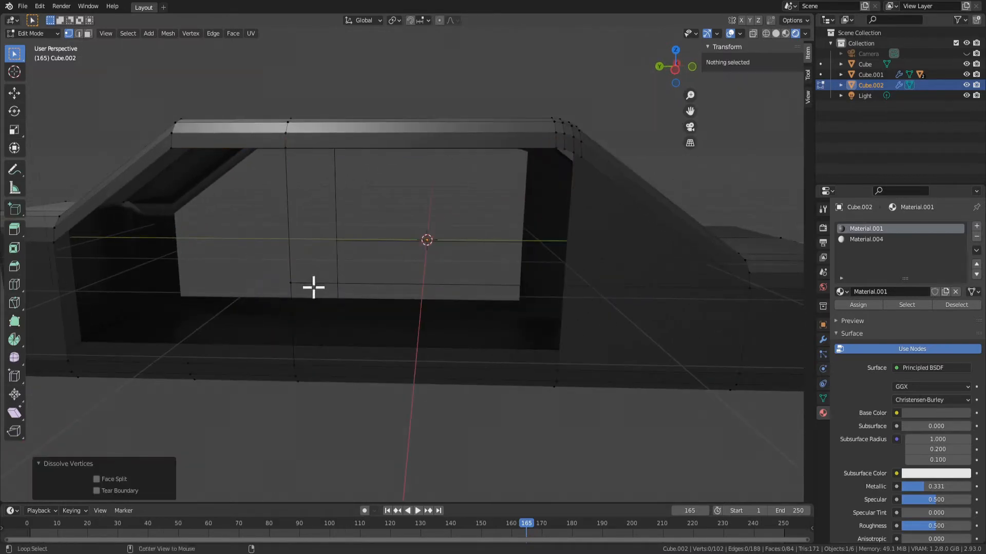
# Select the vertices around the middle side window and fill the opening with a face
pyautogui.keyDown('alt'); pyautogui.click(323, 291); pyautogui.keyUp('alt')
pyautogui.click(530, 362)
pyautogui.click(291, 283)
pyautogui.keyDown('shift'); pyautogui.click(293, 149); pyautogui.keyUp('shift')
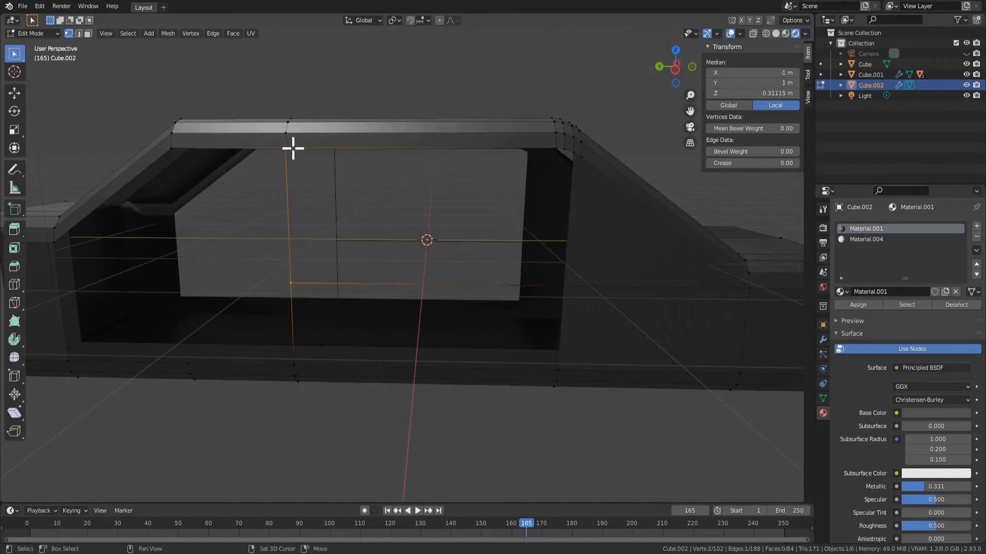
pyautogui.keyDown('shift'); pyautogui.click(563, 150); pyautogui.keyUp('shift')
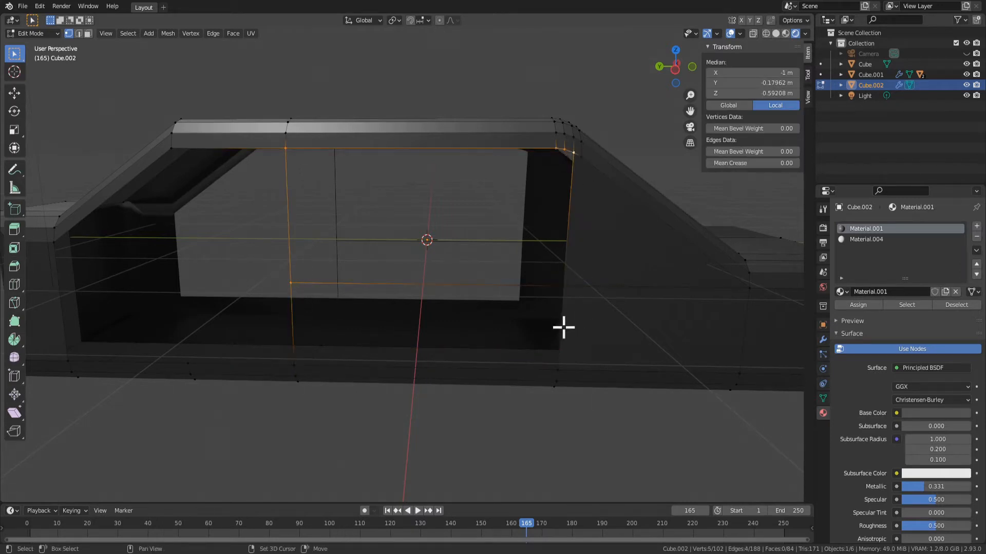
pyautogui.keyDown('shift'); pyautogui.click(564, 293); pyautogui.keyUp('shift')
pyautogui.moveTo(561, 317); pyautogui.dragTo(528, 299, button='middle')
pyautogui.press('f')
pyautogui.keyDown('shift'); pyautogui.moveTo(280, 216); pyautogui.dragTo(436, 226, button='middle'); pyautogui.keyUp('shift')
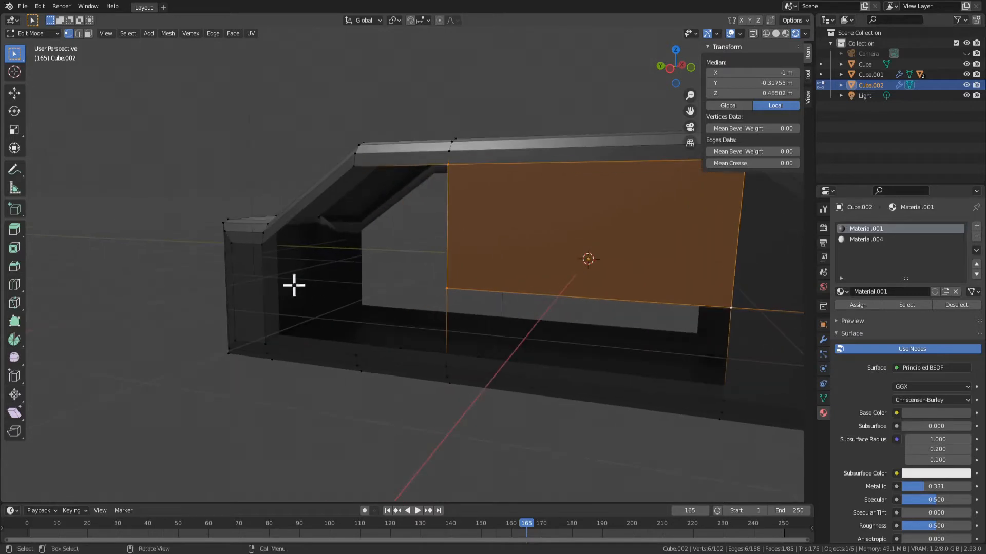
pyautogui.moveTo(264, 275); pyautogui.dragTo(299, 301, button='middle')
pyautogui.press('2')
pyautogui.click(266, 297)
pyautogui.rightClick(266, 300)
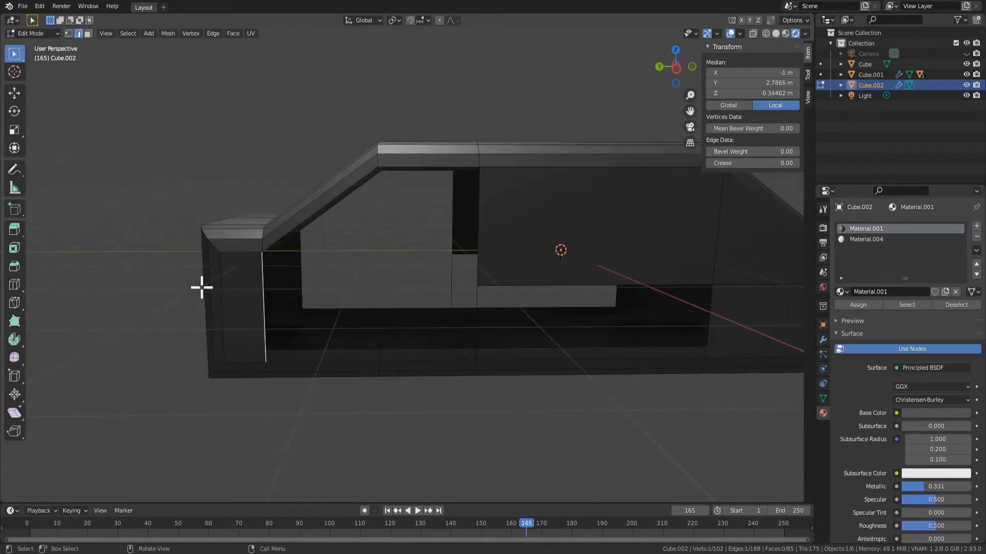
pyautogui.rightClick(201, 287)
pyautogui.click(185, 276)
pyautogui.press('Escape')
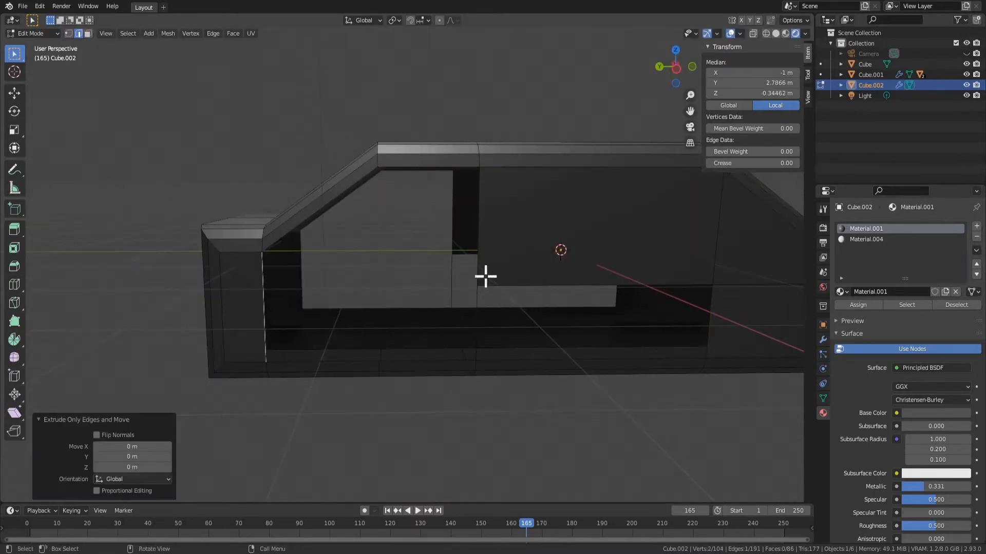
pyautogui.hotkey('ctrl', 'z')
pyautogui.hotkey('ctrl', 'z')
pyautogui.press('Tab')
pyautogui.press('Tab')
pyautogui.press('1')
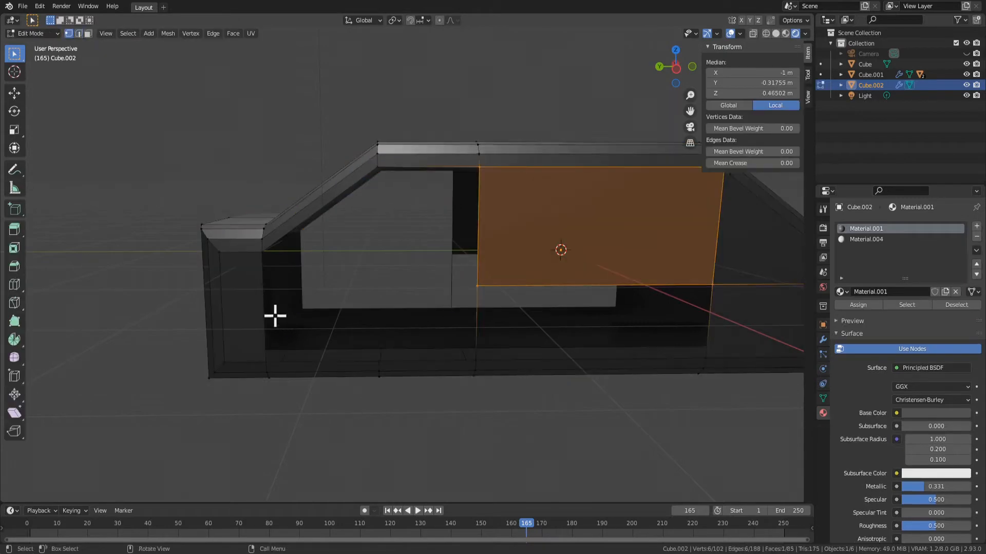
# Subdivide the vertical edge at the rear end of the open side area once
pyautogui.press('2')
pyautogui.click(266, 294)
pyautogui.rightClick(255, 285)
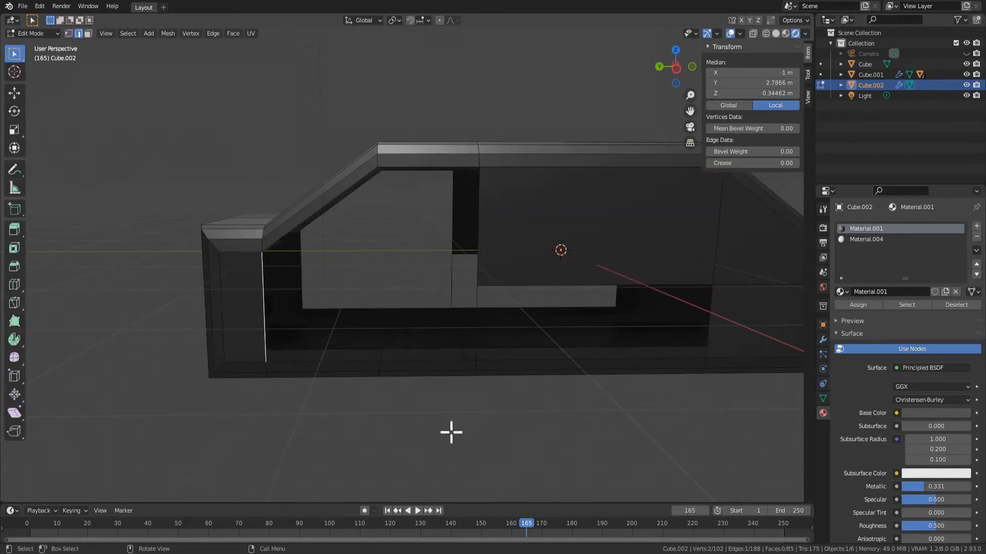
pyautogui.moveTo(451, 431); pyautogui.dragTo(400, 414, button='middle')
pyautogui.press('1')
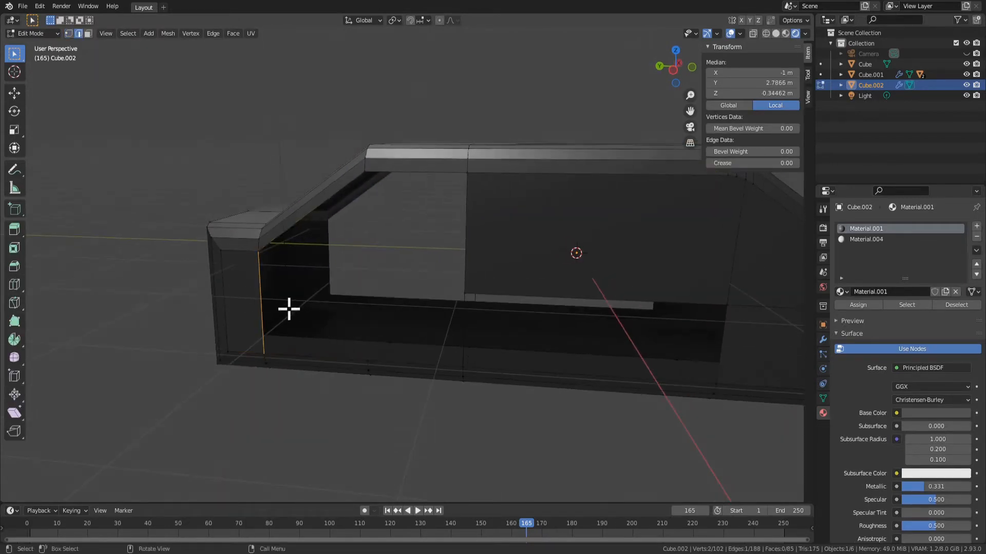
pyautogui.moveTo(269, 299); pyautogui.dragTo(349, 299, button='middle')
pyautogui.rightClick(268, 277)
pyautogui.click(265, 272)
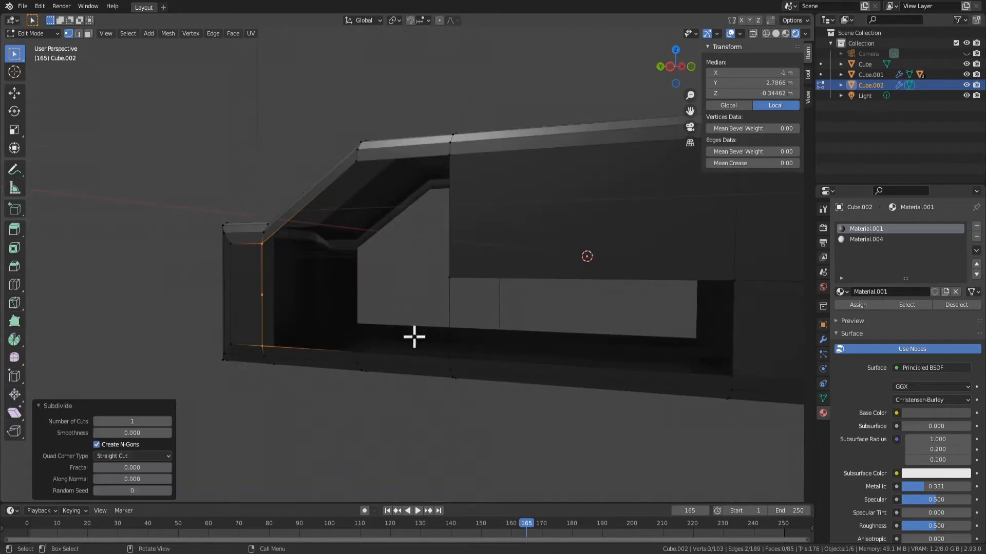
# Try to raise the rear edge's new middle vertex along the Z axis
pyautogui.click(259, 294)
pyautogui.press('g')
pyautogui.press('z')
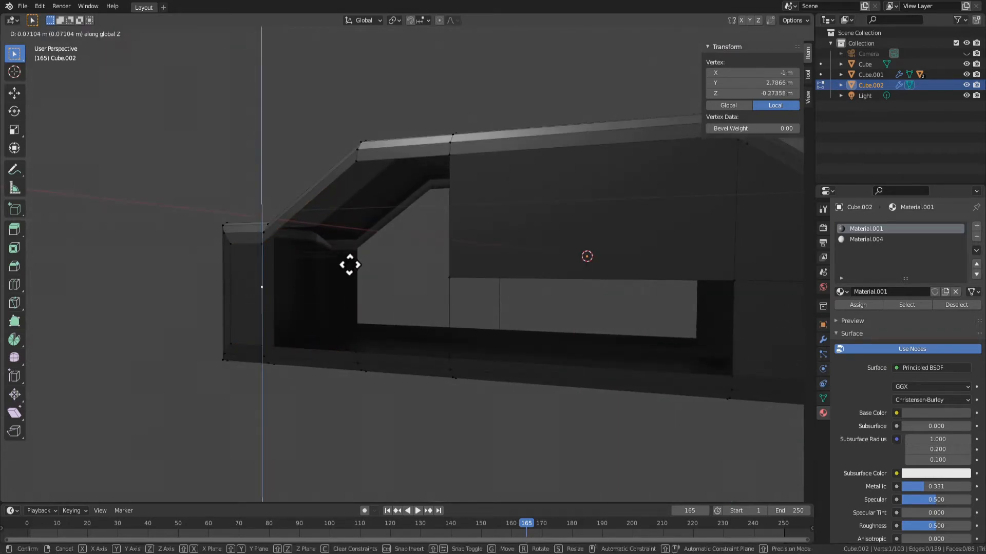
pyautogui.rightClick(387, 267)
# Connect the rear edge's middle vertex to the lower rear corner of the middle window with an edge
pyautogui.moveTo(414, 300); pyautogui.dragTo(289, 287, button='middle')
pyautogui.keyDown('shift'); pyautogui.click(496, 286); pyautogui.keyUp('shift')
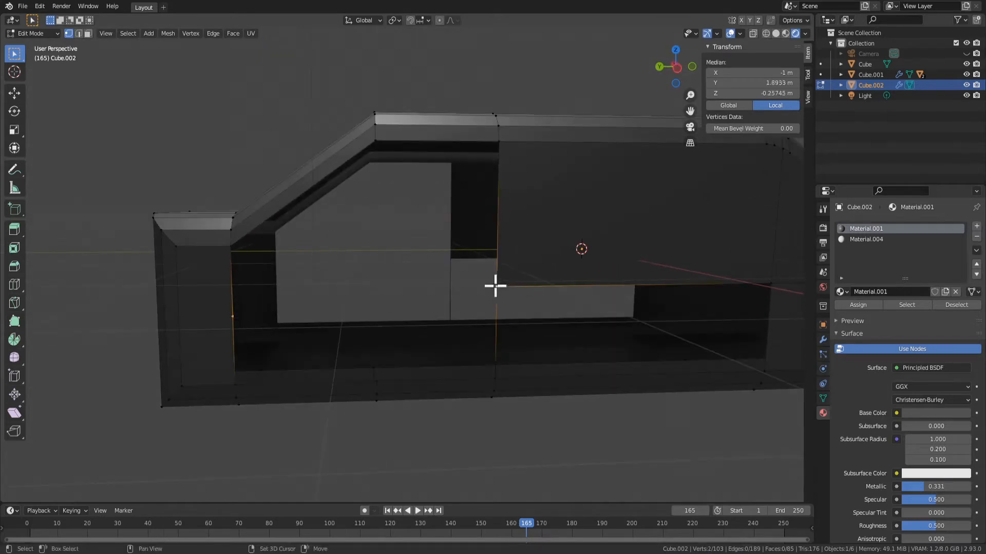
pyautogui.press('f')
pyautogui.click(239, 314)
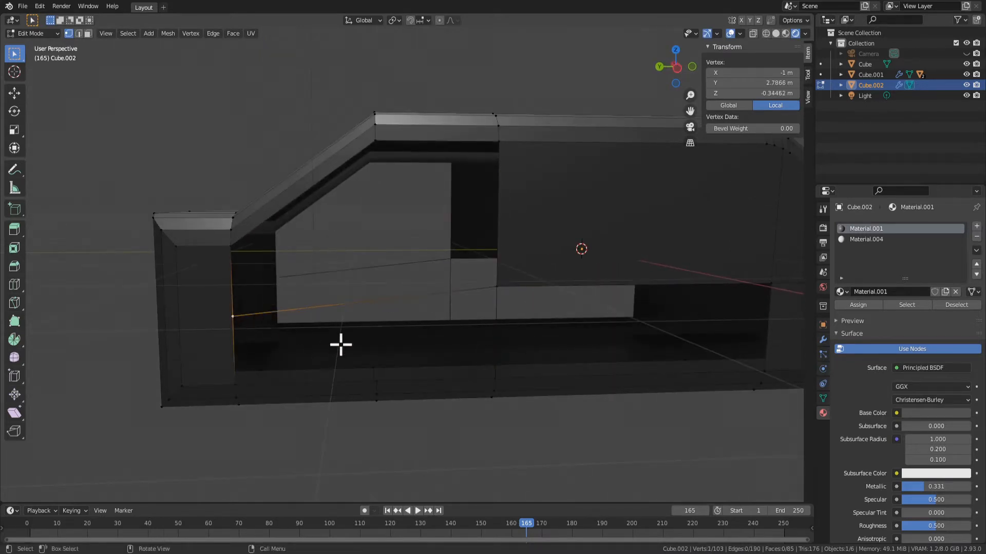
# Try to raise the rear vertex along Z to level the connecting edge with the window line
pyautogui.press('g')
pyautogui.press('z')
pyautogui.press('Escape')
pyautogui.moveTo(569, 406); pyautogui.dragTo(518, 374, button='middle')
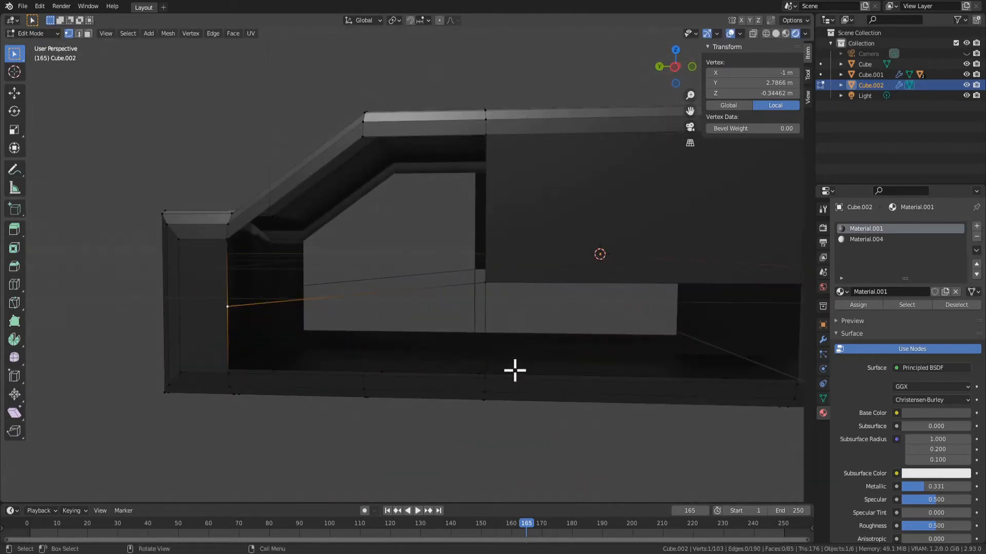
pyautogui.moveTo(493, 352); pyautogui.dragTo(355, 304, button='middle')
pyautogui.press('g')
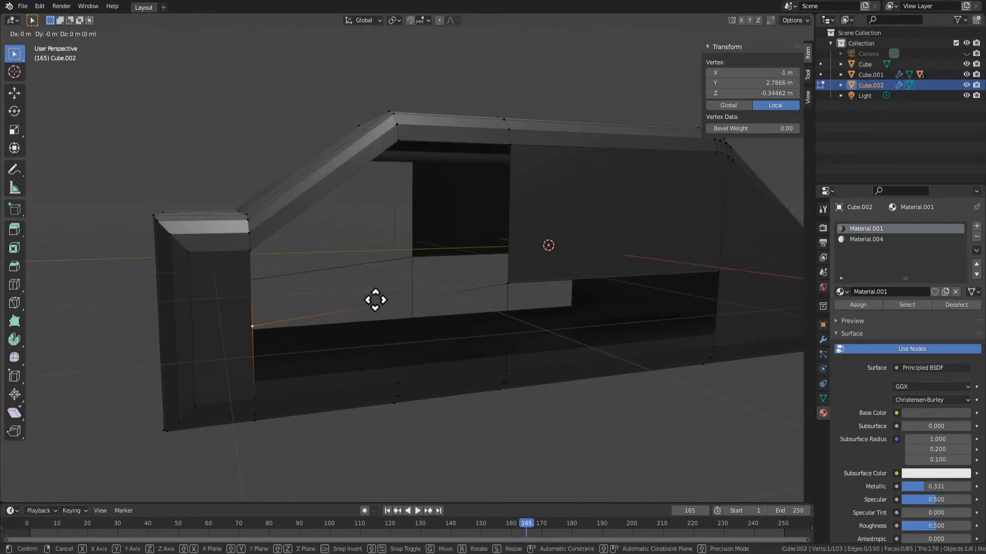
pyautogui.press('z')
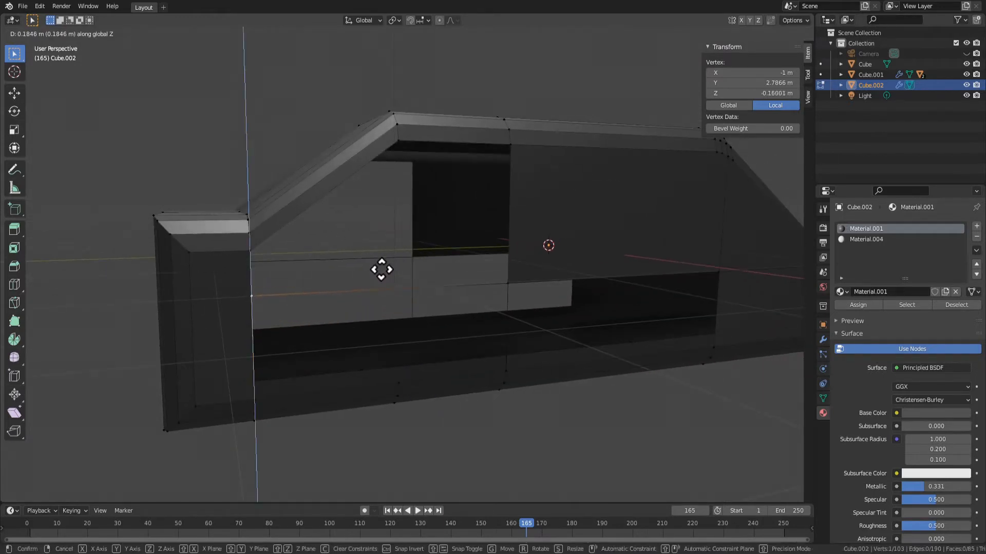
pyautogui.rightClick(382, 270)
# Undo the edge connecting the rear vertex to the middle window's lower corner
pyautogui.moveTo(458, 429); pyautogui.dragTo(367, 403, button='middle')
pyautogui.hotkey('ctrl', 'z')
pyautogui.hotkey('ctrl', 'z')
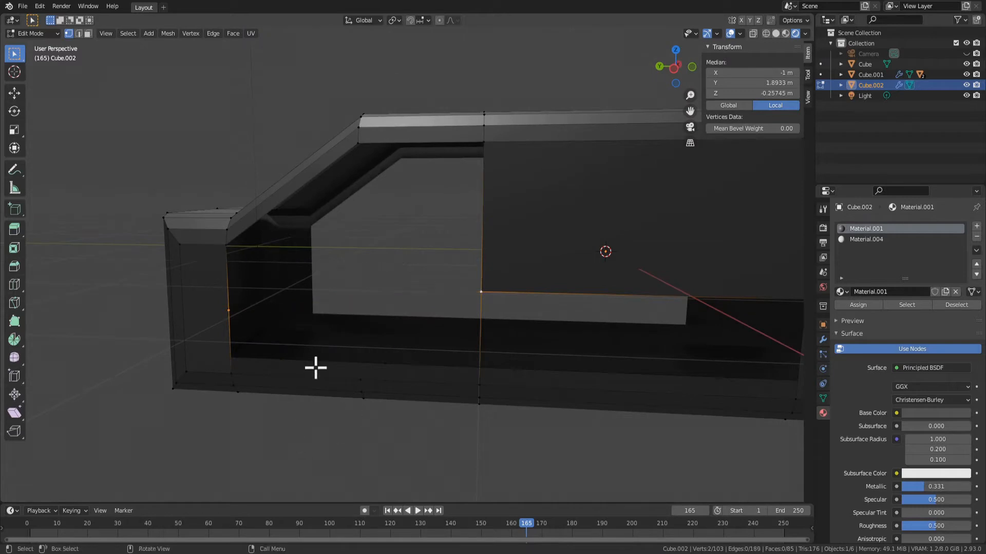
pyautogui.click(242, 318)
pyautogui.press('g')
pyautogui.press('z')
pyautogui.rightClick(299, 352)
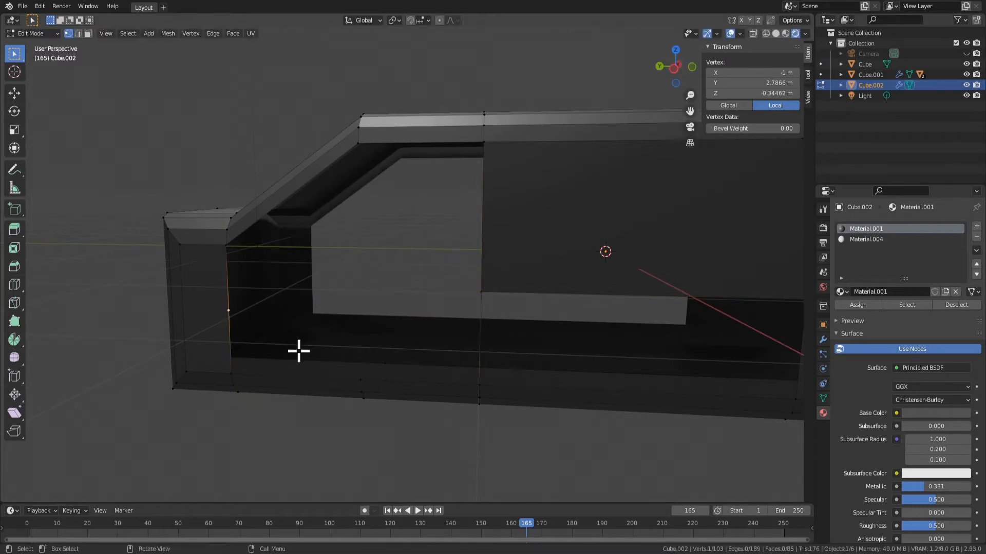
# Raise the rear edge's middle vertex along the Z axis toward the level of the middle window's lower edge
pyautogui.moveTo(219, 261); pyautogui.dragTo(328, 269, button='middle')
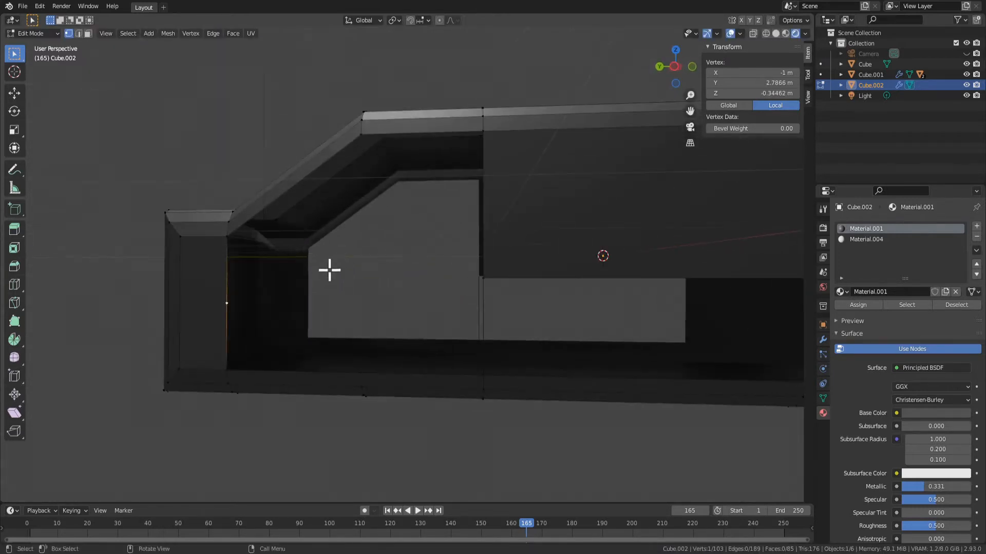
pyautogui.press('g')
pyautogui.press('z')
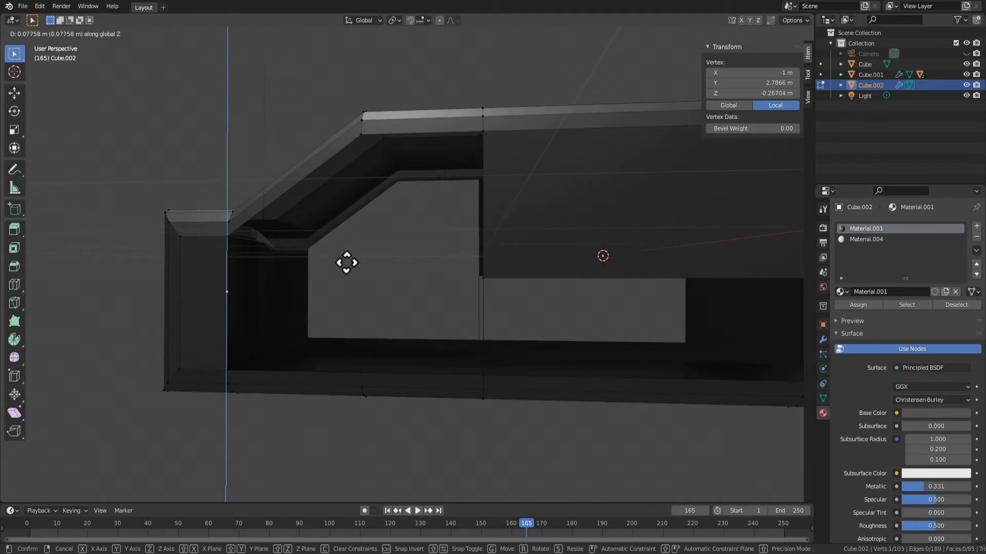
# Set the rear edge's middle vertex to Z -0.170282 m, matching the middle window's lower rear corner
pyautogui.click(348, 264)
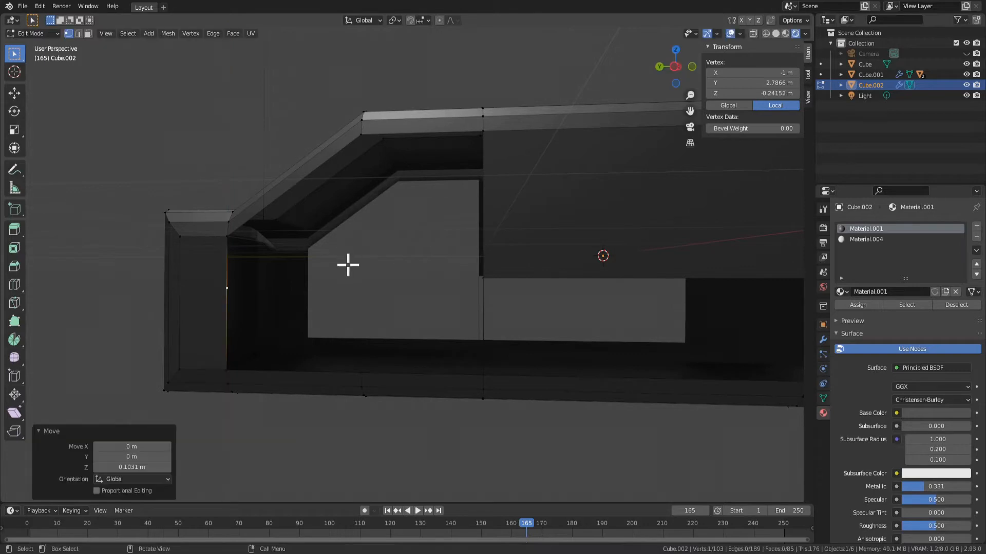
pyautogui.click(485, 283)
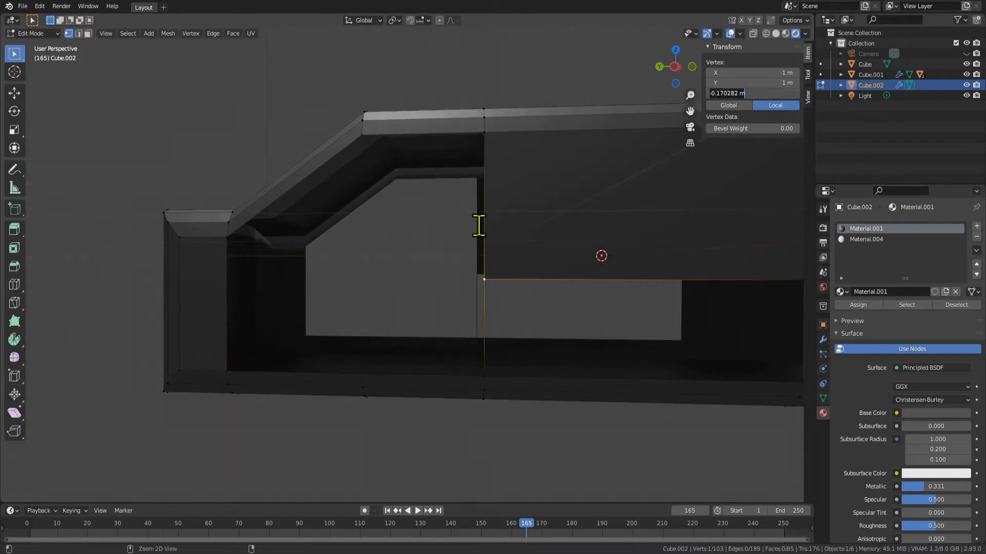
pyautogui.moveTo(262, 312); pyautogui.dragTo(242, 290, button='middle')
pyautogui.click(239, 297)
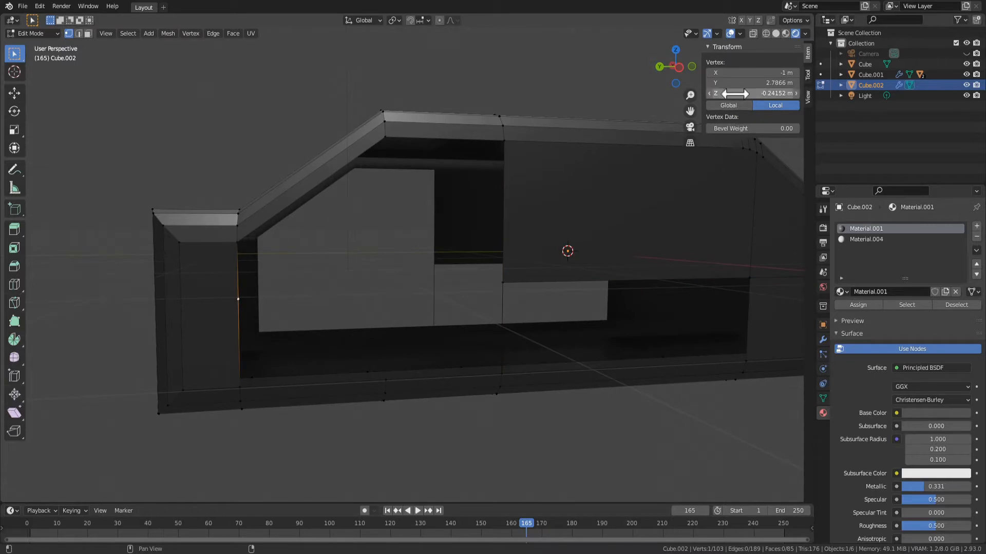
pyautogui.click(748, 94)
# Connect the rear edge's middle vertex to the middle window's lower rear corner with an edge
pyautogui.keyDown('shift'); pyautogui.click(484, 280); pyautogui.keyUp('shift')
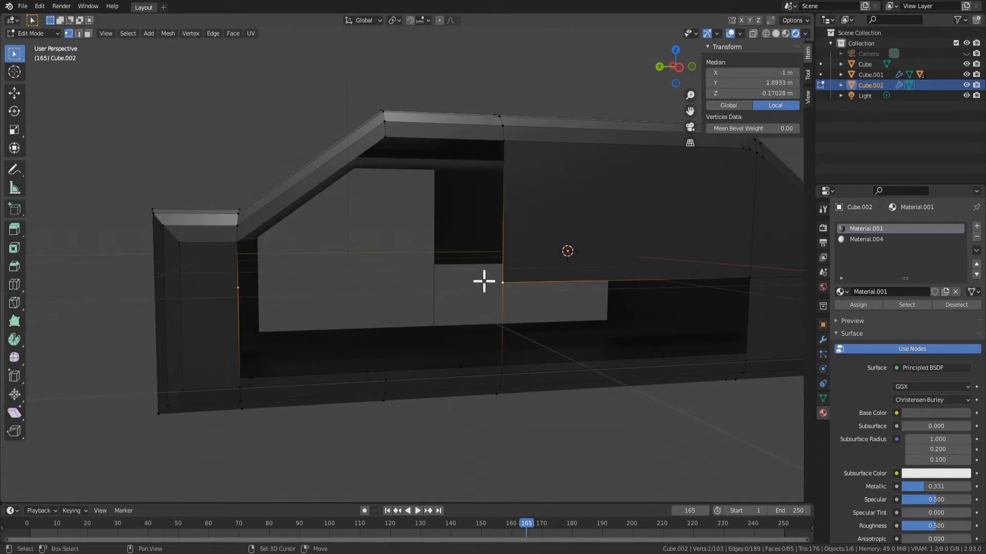
pyautogui.moveTo(484, 279)
pyautogui.mouseDown(button='middle')
pyautogui.moveTo(399, 339)
pyautogui.moveTo(481, 281)
pyautogui.mouseUp(button='middle')
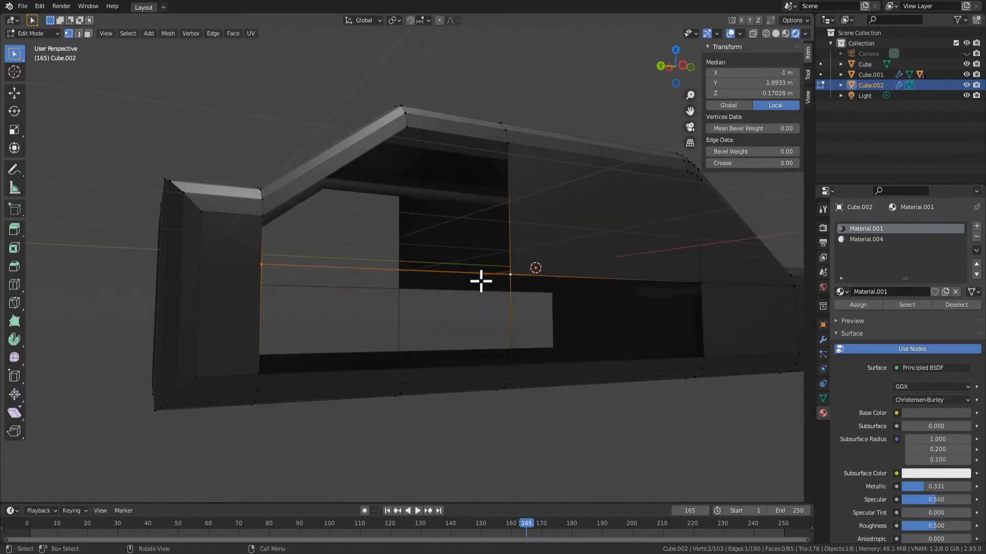
pyautogui.moveTo(402, 353); pyautogui.dragTo(382, 379, button='middle')
pyautogui.click(391, 376)
# Subdivide the new horizontal connecting edge once to add a vertex at its midpoint
pyautogui.press('2')
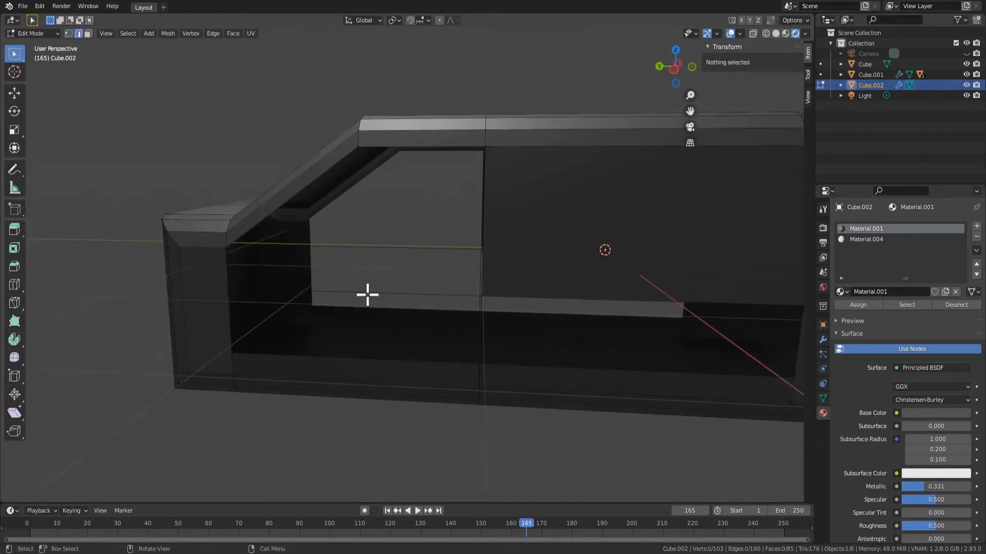
pyautogui.click(367, 293)
pyautogui.moveTo(368, 294); pyautogui.dragTo(378, 300, button='middle')
pyautogui.rightClick(378, 300)
pyautogui.click(368, 257)
pyautogui.moveTo(369, 258); pyautogui.dragTo(390, 304, button='middle')
# Dissolve the extra vertex on the lower border of the open rear side area
pyautogui.click(365, 346)
pyautogui.rightClick(365, 345)
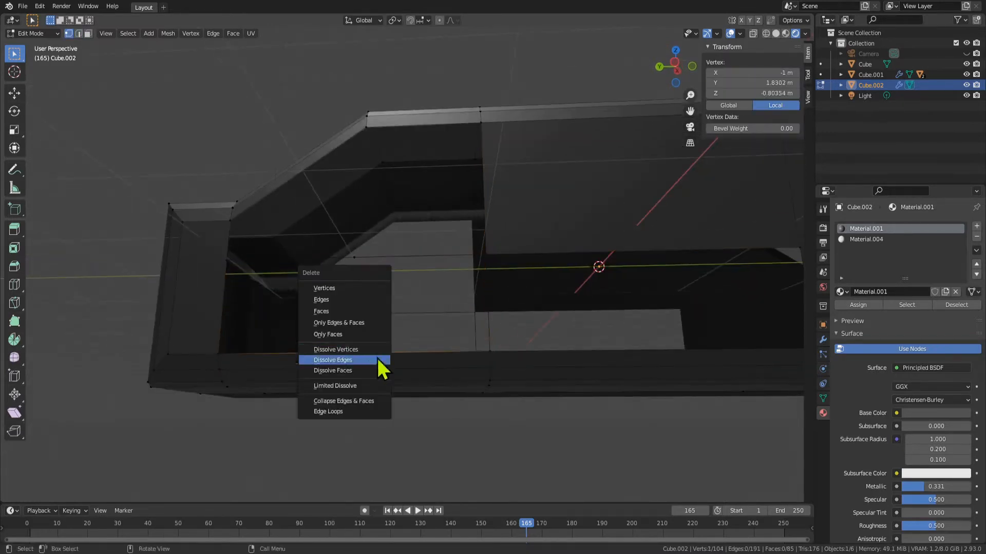
pyautogui.click(392, 368)
# Dissolve the midpoint vertex on the horizontal connecting edge
pyautogui.click(354, 258)
pyautogui.press('x')
pyautogui.click(343, 255)
pyautogui.moveTo(502, 316); pyautogui.dragTo(487, 355, button='middle')
pyautogui.press('Tab')
pyautogui.press('Tab')
# Subdivide the horizontal edge below the rear window area once, placing a vertex at its midpoint
pyautogui.click(235, 285)
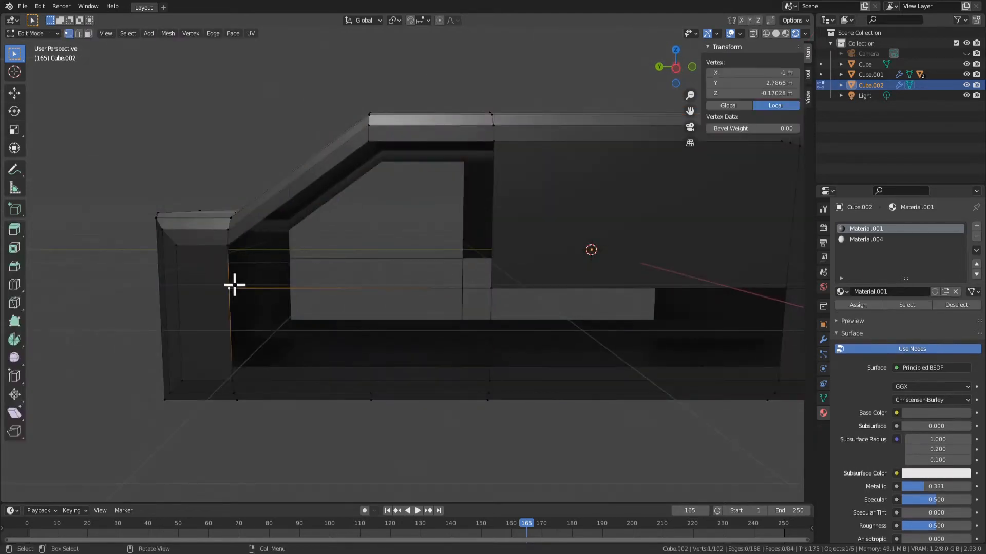
pyautogui.keyDown('shift'); pyautogui.click(229, 245); pyautogui.keyUp('shift')
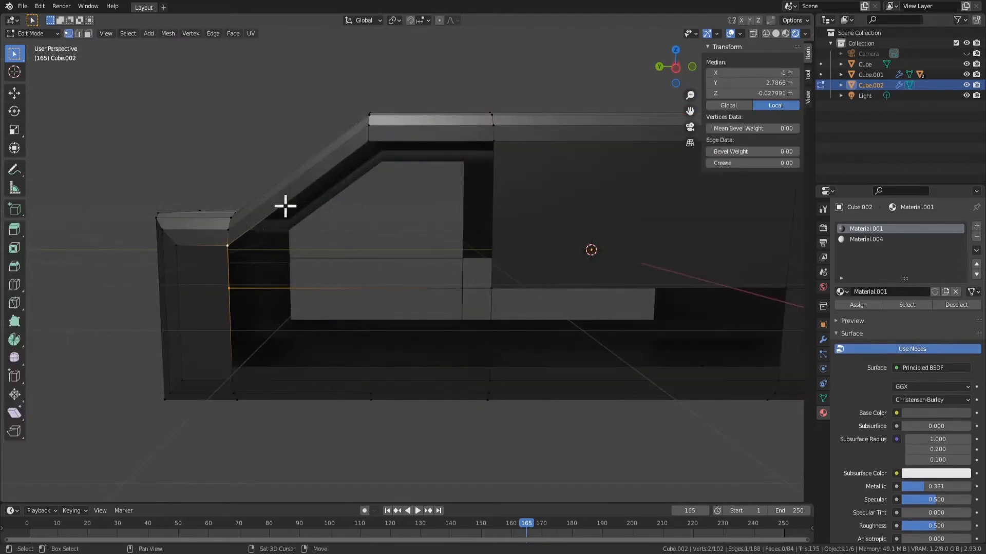
pyautogui.press('2')
pyautogui.click(369, 289)
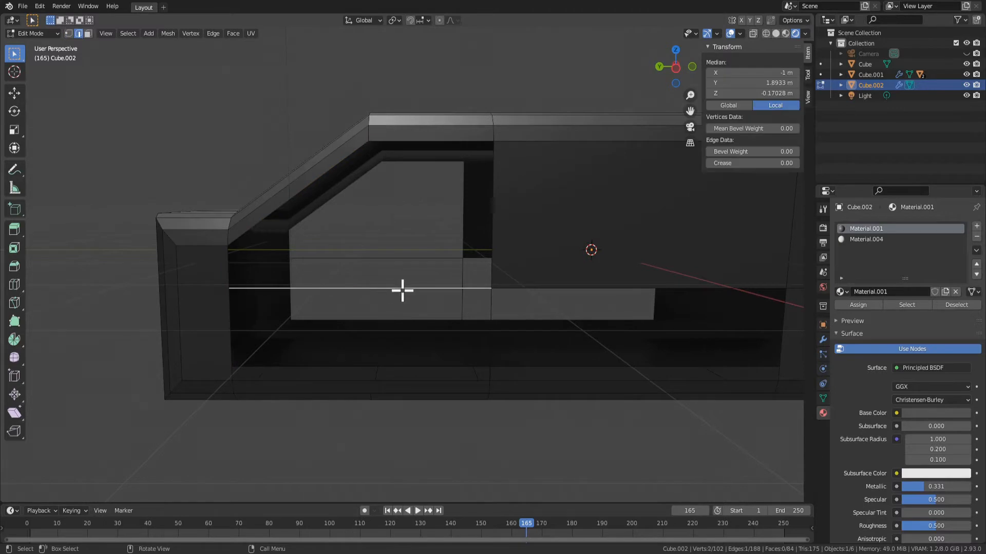
pyautogui.moveTo(548, 268); pyautogui.dragTo(462, 308, button='middle')
pyautogui.scroll(-4, 367, 304)
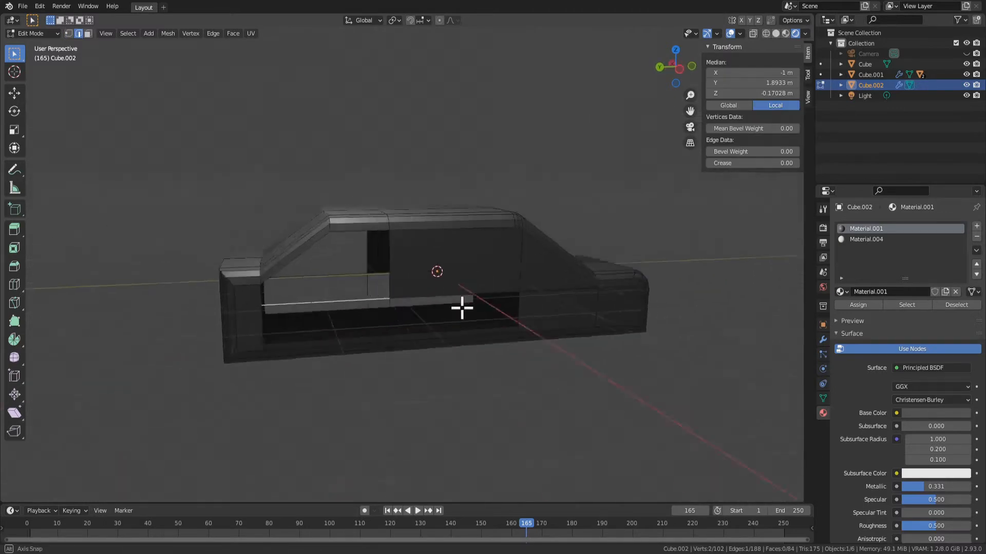
pyautogui.scroll(2, 457, 305)
pyautogui.moveTo(310, 205); pyautogui.dragTo(344, 321, button='middle')
pyautogui.hotkey('alt', 'a')
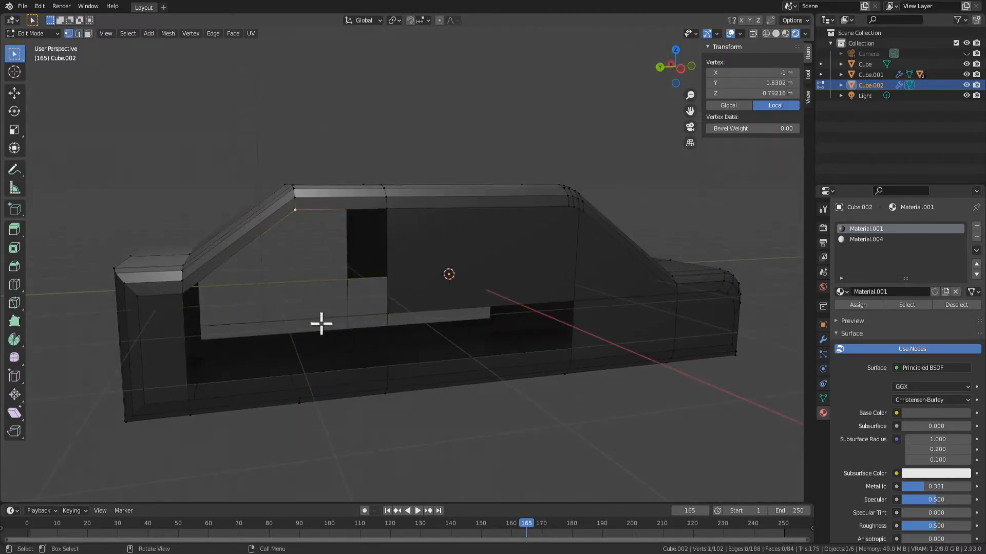
pyautogui.click(316, 317)
pyautogui.rightClick(317, 317)
pyautogui.click(296, 258)
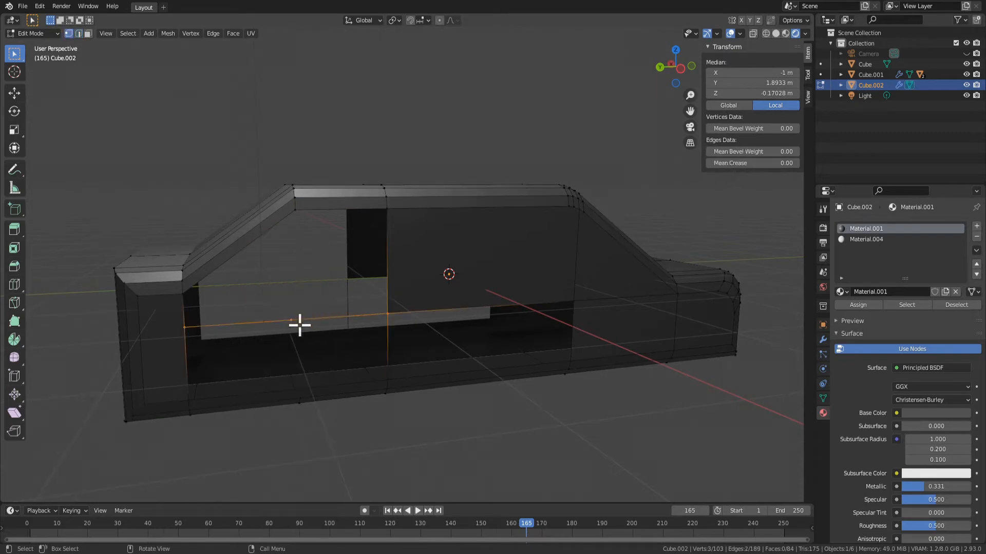
# Connect the horizontal edge's midpoint vertex to the rear roof corner vertex above it with an edge
pyautogui.click(295, 323)
pyautogui.keyDown('shift'); pyautogui.click(297, 211); pyautogui.keyUp('shift')
pyautogui.press('f')
pyautogui.moveTo(299, 270); pyautogui.dragTo(323, 316, button='middle')
pyautogui.moveTo(424, 306)
pyautogui.mouseDown(button='middle')
pyautogui.moveTo(436, 306)
pyautogui.moveTo(409, 296)
pyautogui.mouseUp(button='middle')
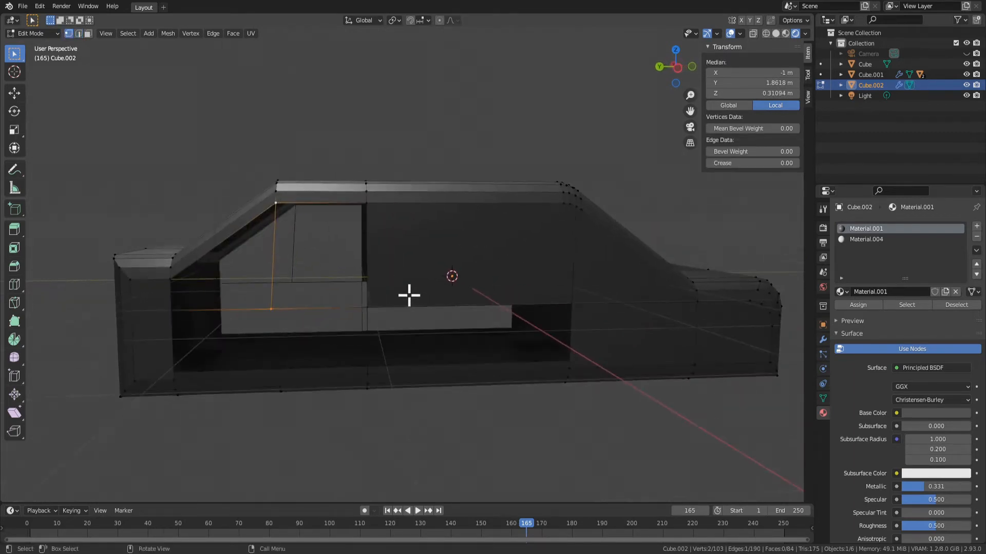
pyautogui.click(750, 83)
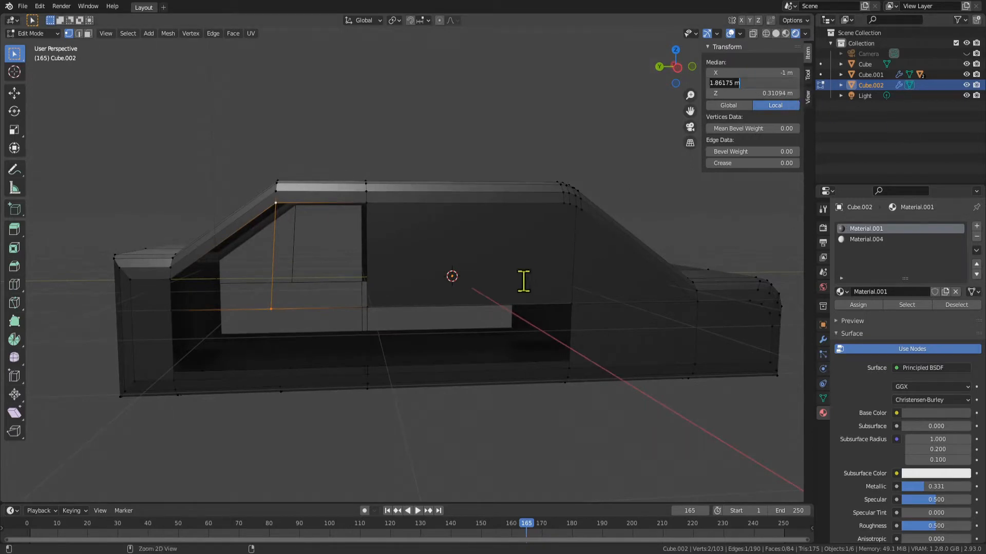
pyautogui.press('Return')
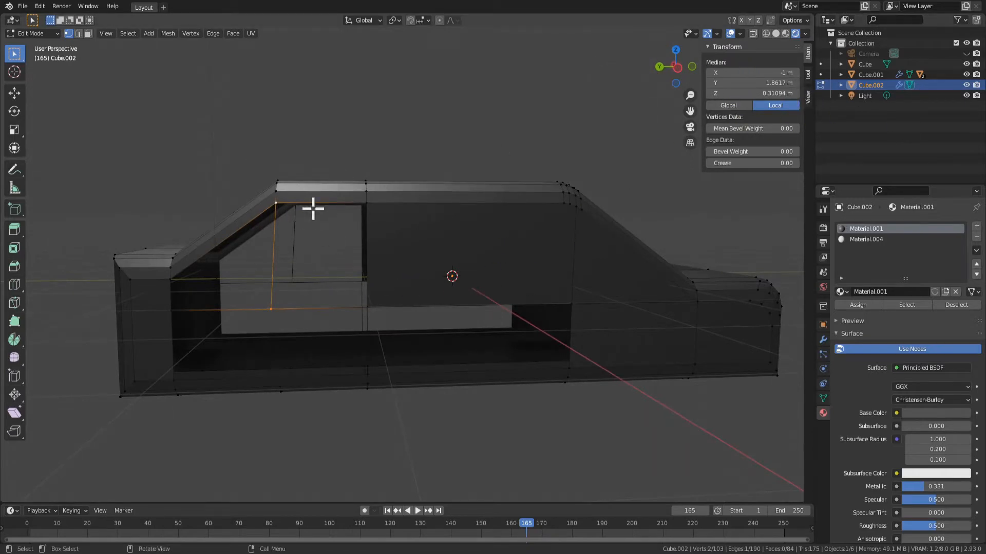
pyautogui.click(277, 203)
pyautogui.press('g')
pyautogui.press('x')
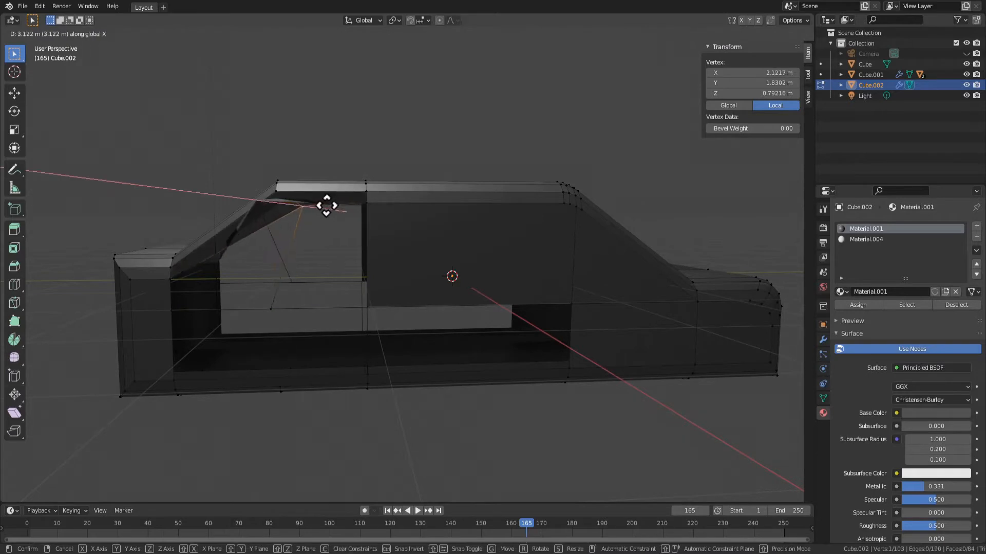
pyautogui.rightClick(318, 205)
pyautogui.press('g')
pyautogui.rightClick(326, 204)
pyautogui.press('g')
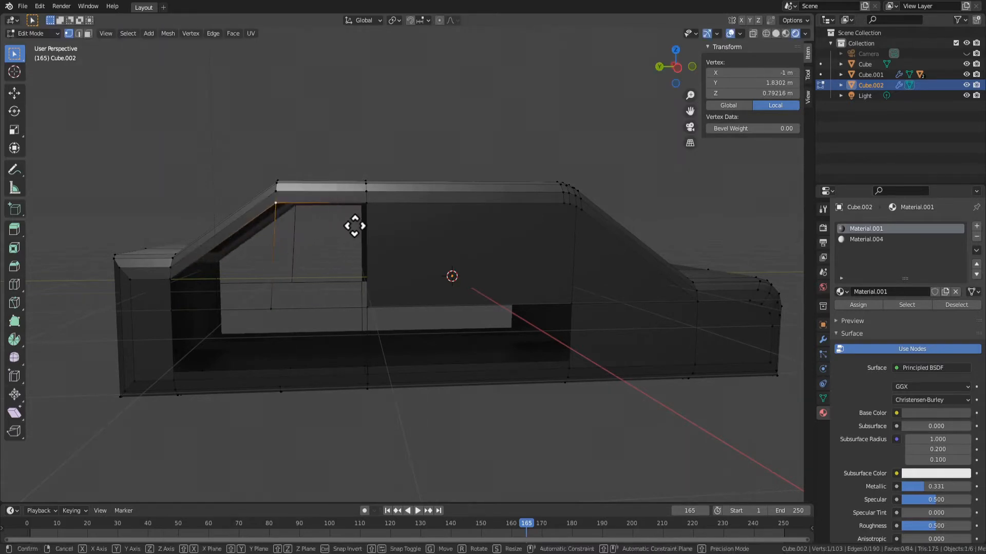
pyautogui.rightClick(363, 224)
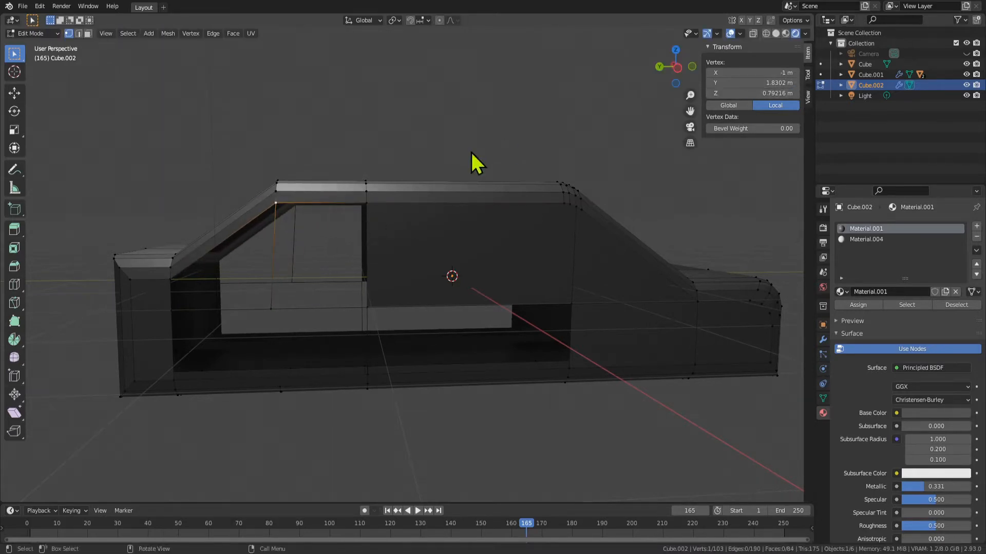
pyautogui.press('g')
pyautogui.rightClick(508, 156)
# Set the midpoint vertex's Y to 1.8302 m, matching the rear roof corner, and fill the rear door window area with a face
pyautogui.click(753, 82)
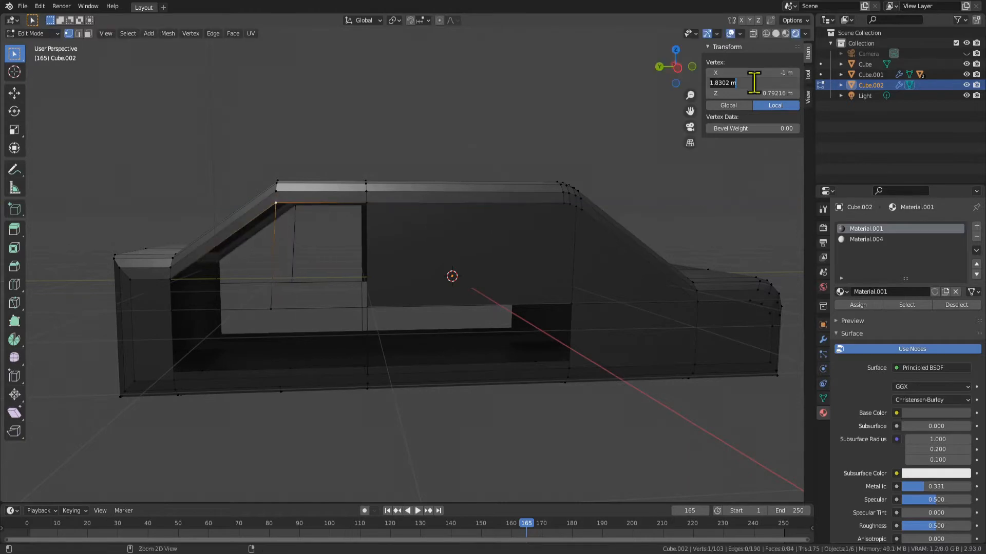
pyautogui.click(273, 312)
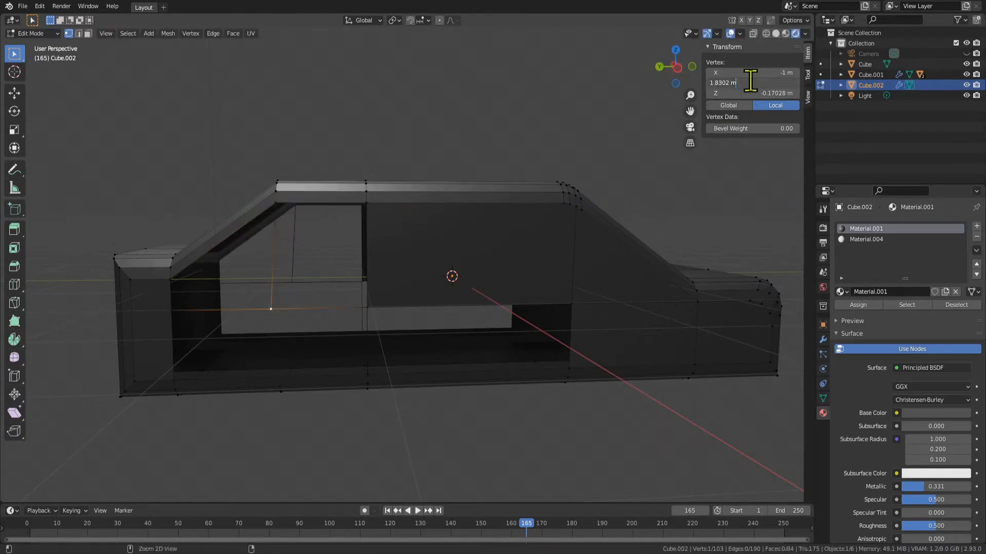
pyautogui.keyDown('shift'); pyautogui.click(367, 307); pyautogui.keyUp('shift')
pyautogui.keyDown('shift'); pyautogui.click(366, 203); pyautogui.keyUp('shift')
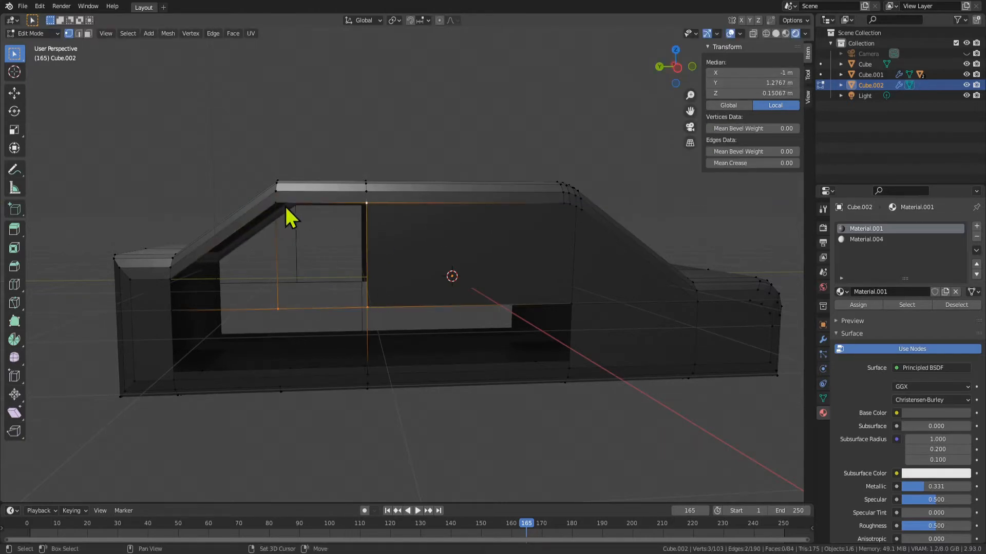
pyautogui.press('f')
# Fill the sloped rear quarter window area behind the rear door window with a face
pyautogui.click(171, 311)
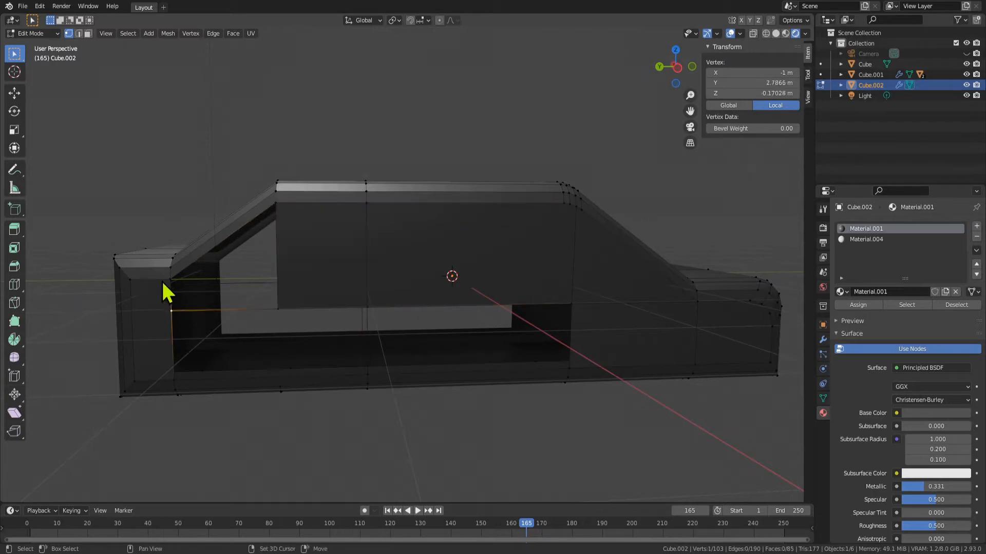
pyautogui.keyDown('shift'); pyautogui.click(170, 280); pyautogui.keyUp('shift')
pyautogui.keyDown('shift'); pyautogui.click(277, 310); pyautogui.keyUp('shift')
pyautogui.press('f')
pyautogui.moveTo(293, 314); pyautogui.dragTo(364, 361, button='middle')
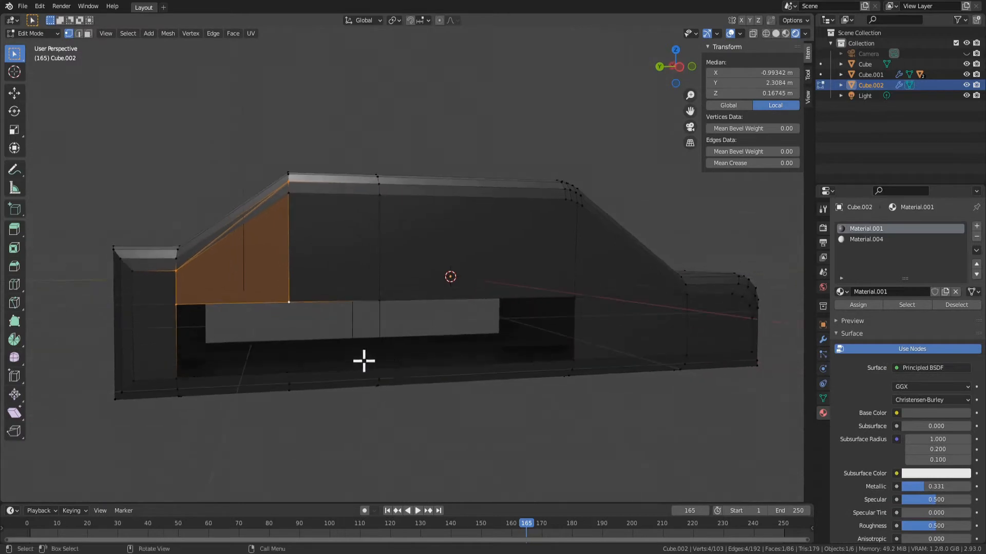
# Fill the lower side panel below the two rear windows with a single face
pyautogui.click(379, 369)
pyautogui.keyDown('shift'); pyautogui.click(379, 300); pyautogui.keyUp('shift')
pyautogui.keyDown('shift'); pyautogui.click(288, 302); pyautogui.keyUp('shift')
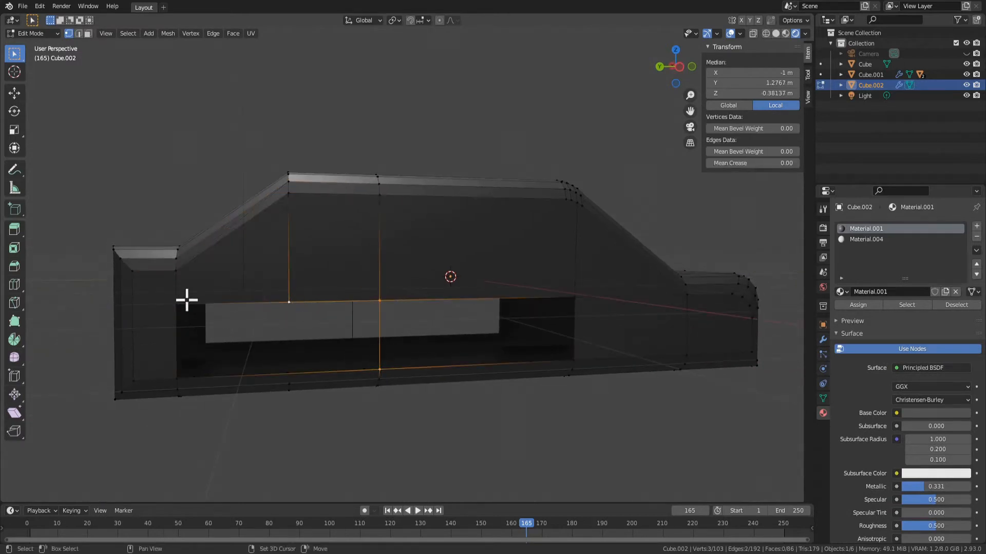
pyautogui.press('f')
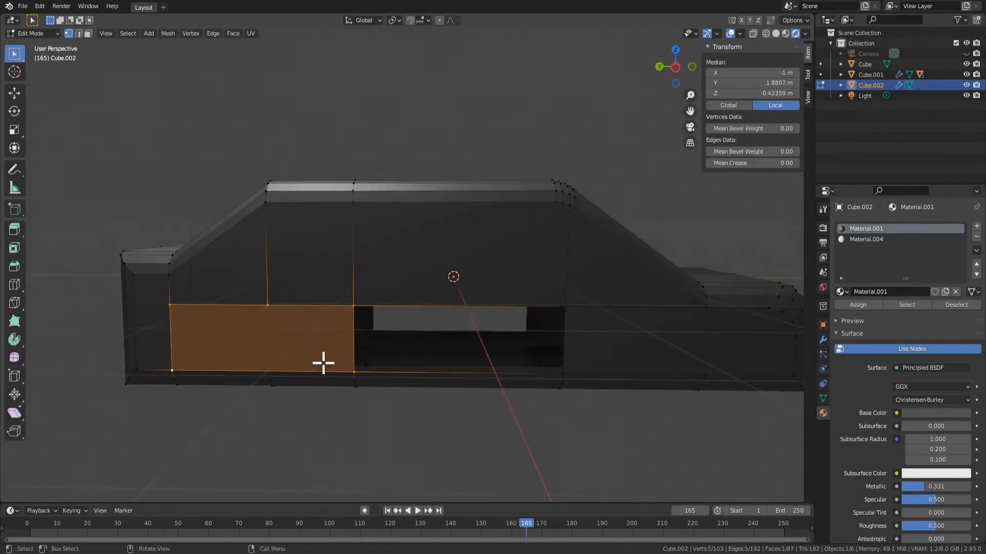
# Fill the remaining lower door opening beneath the middle window with a face
pyautogui.press('Tab')
pyautogui.moveTo(323, 363); pyautogui.dragTo(419, 342, button='middle')
pyautogui.press('Tab')
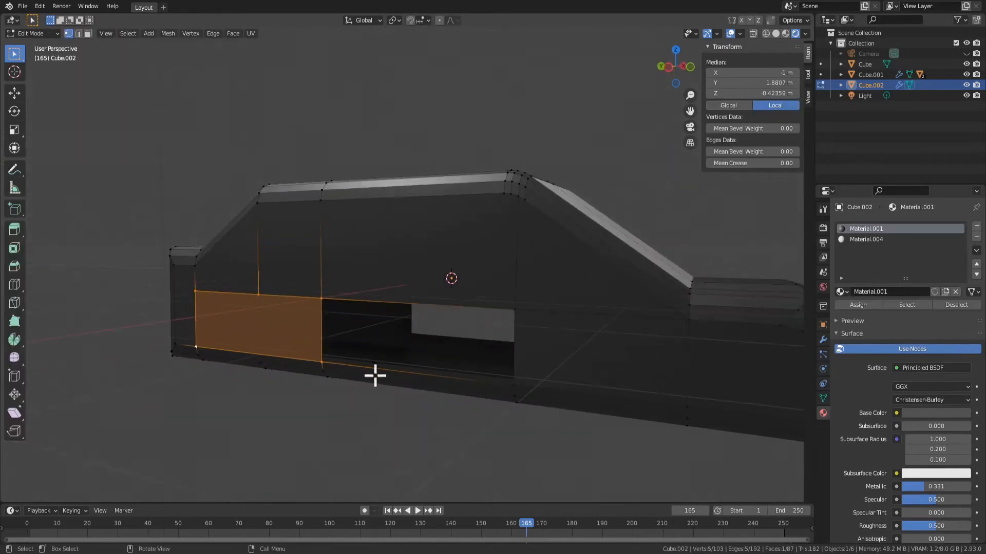
pyautogui.moveTo(376, 377); pyautogui.dragTo(573, 319, button='middle')
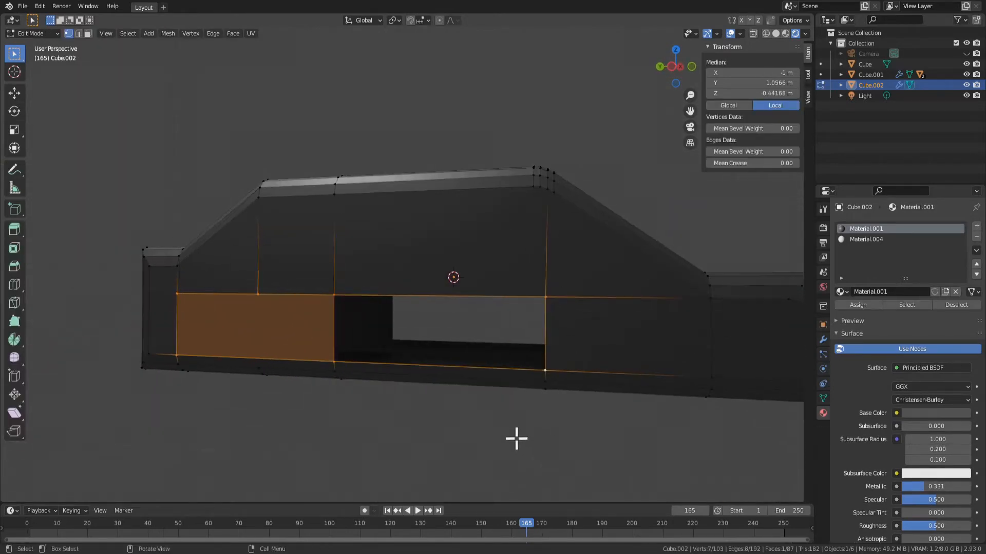
pyautogui.press('f')
pyautogui.moveTo(515, 435); pyautogui.dragTo(378, 389, button='middle')
# Inset the triangular front side window face by about 0.039 m
pyautogui.press('3')
pyautogui.click(326, 275)
pyautogui.keyDown('shift'); pyautogui.click(302, 264); pyautogui.keyUp('shift')
pyautogui.click(501, 341)
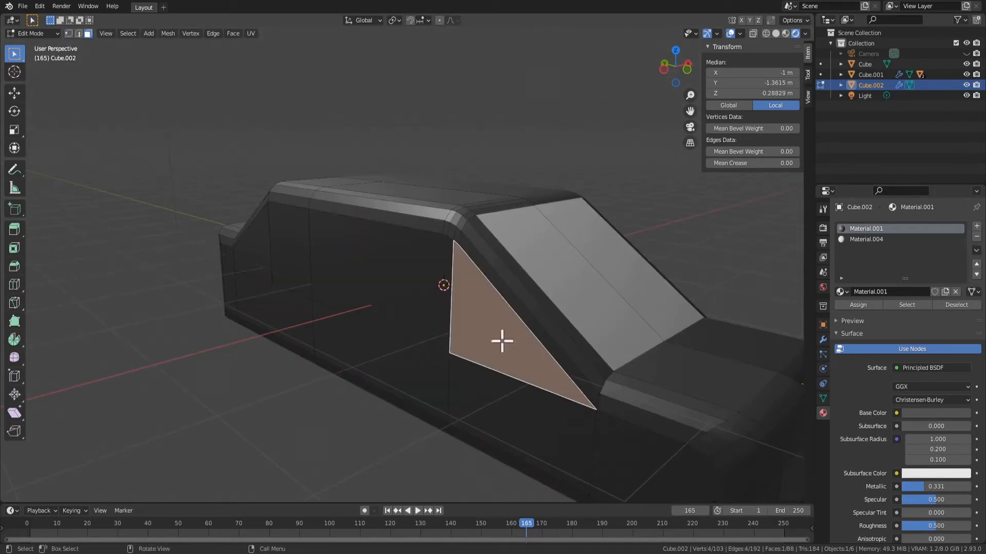
pyautogui.press('i')
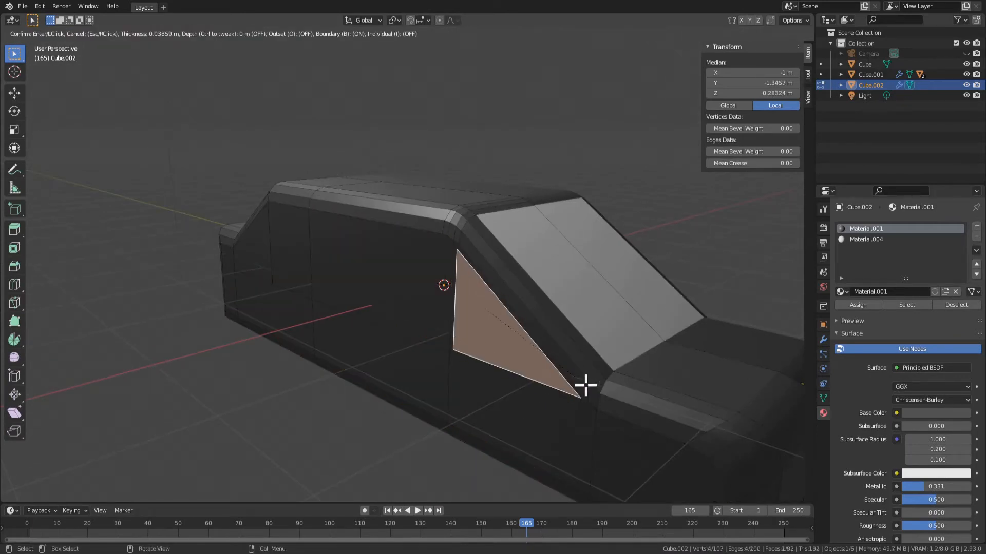
pyautogui.click(585, 385)
pyautogui.moveTo(532, 388); pyautogui.dragTo(521, 400, button='middle')
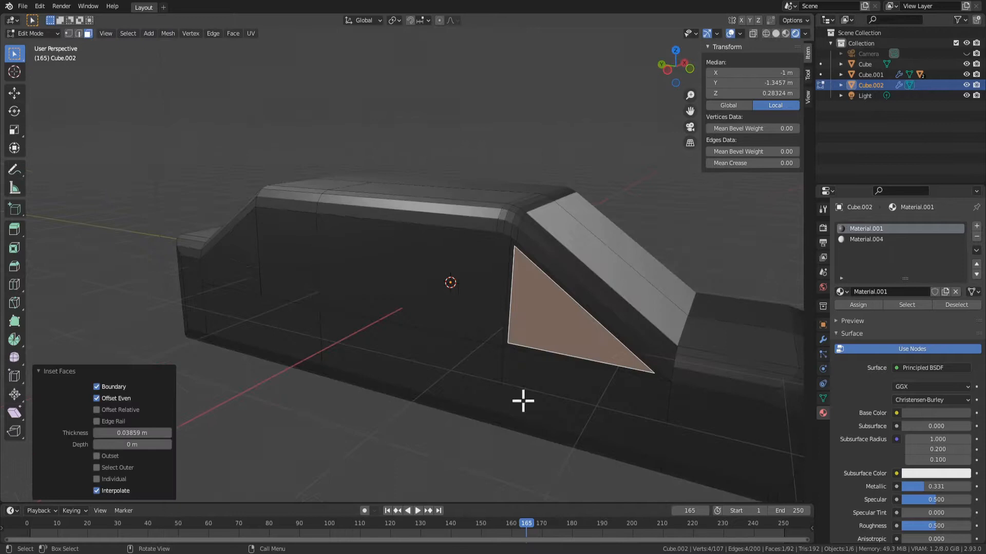
pyautogui.click(154, 434)
# Inset the large middle side window face by about 0.045 m
pyautogui.click(454, 276)
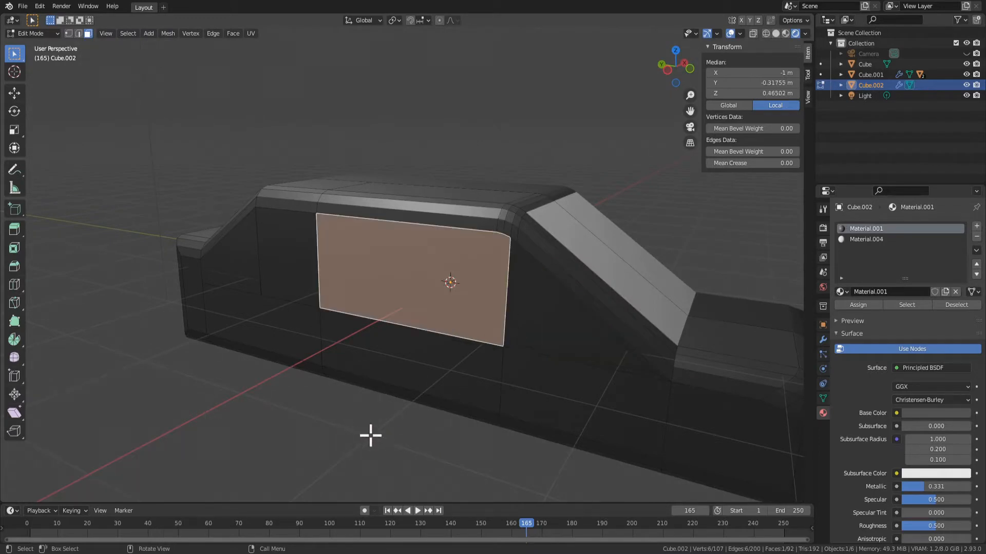
pyautogui.scroll(5, 537, 386)
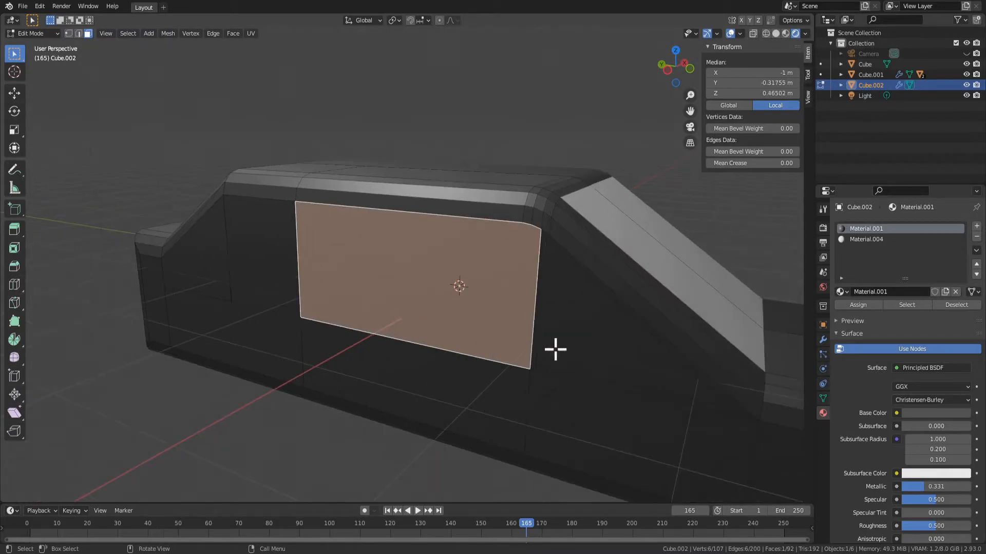
pyautogui.moveTo(502, 284); pyautogui.dragTo(606, 294, button='middle')
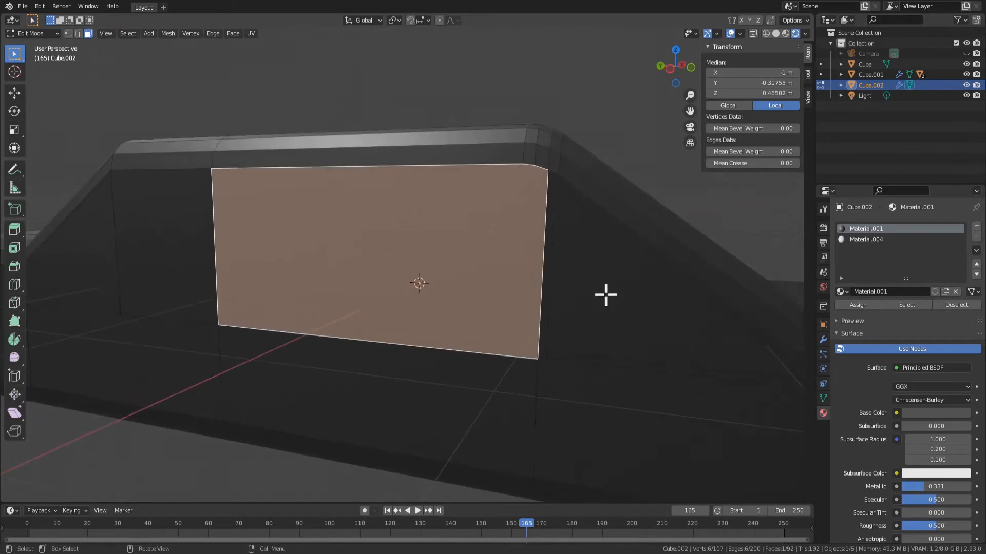
pyautogui.press('i')
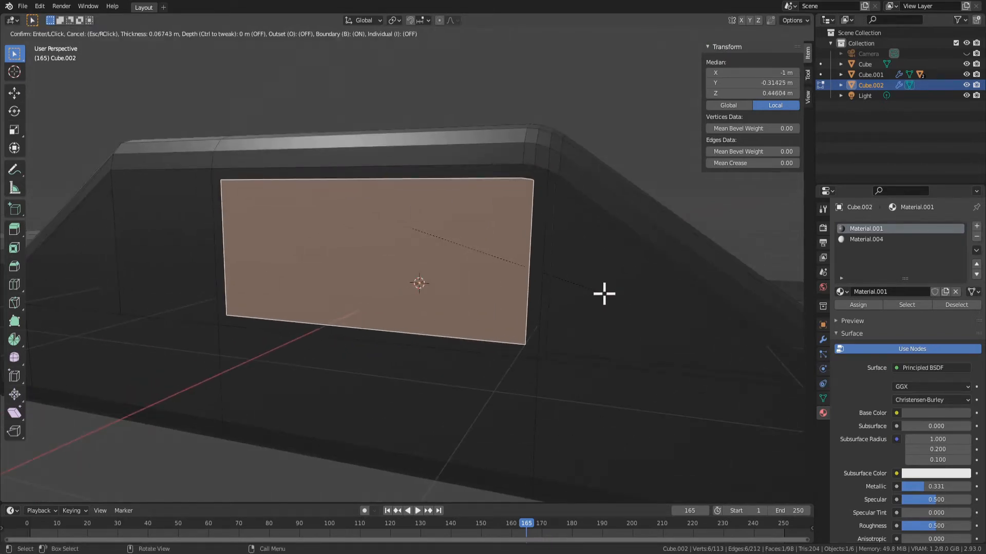
pyautogui.click(608, 294)
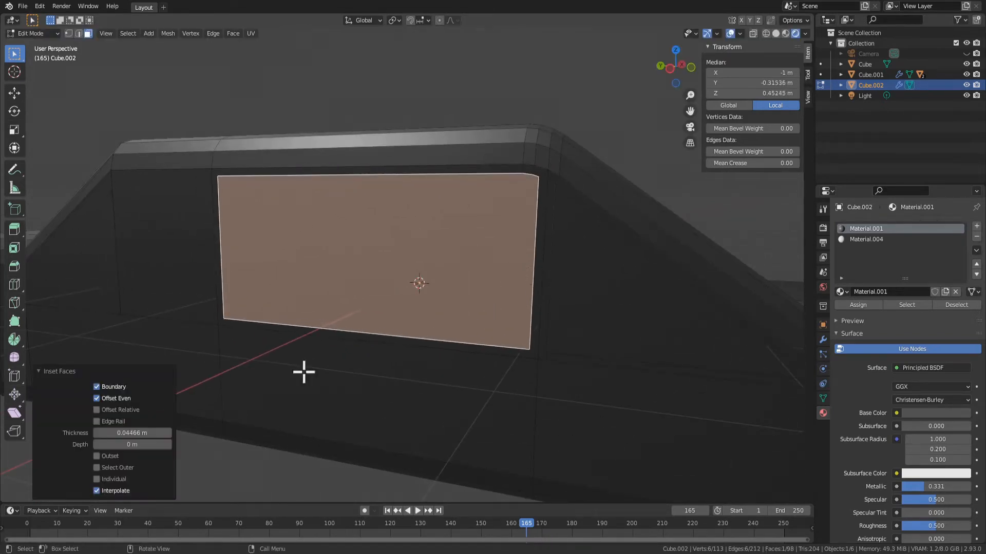
# Inset the rectangular side window face directly behind the large middle window by a thin margin
pyautogui.moveTo(221, 393); pyautogui.dragTo(352, 311, button='middle')
pyautogui.click(200, 236)
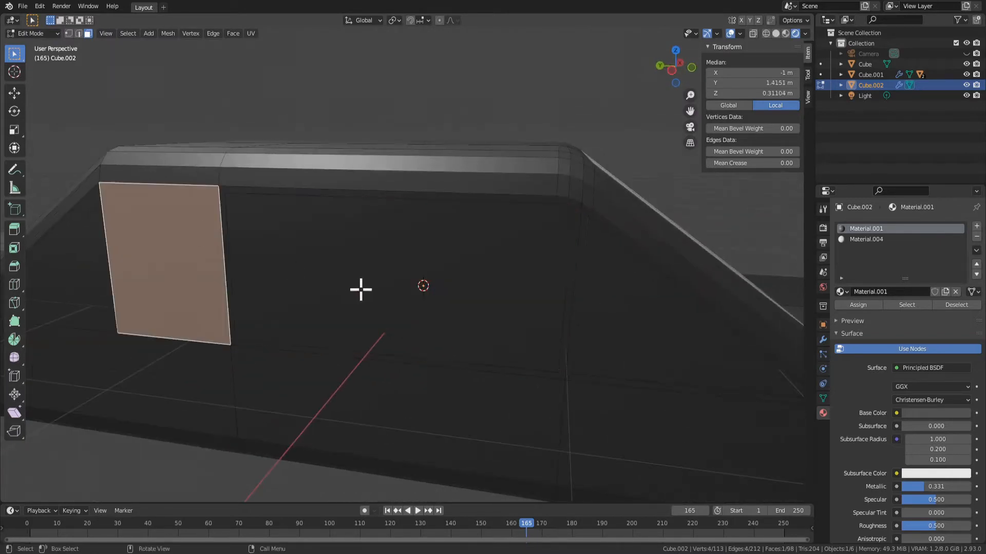
pyautogui.press('i')
pyautogui.click(255, 296)
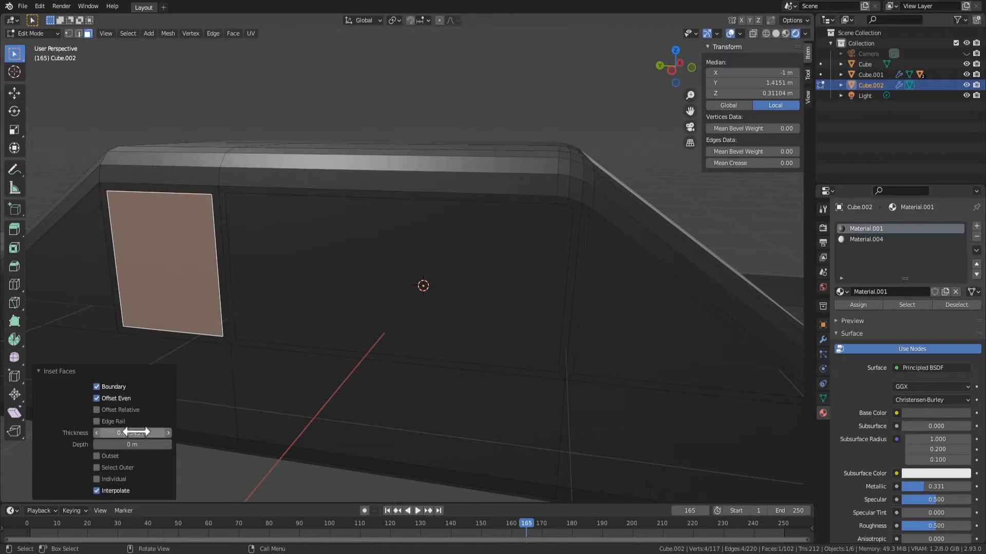
# Delete the uneven rearmost side window face
pyautogui.click(93, 294)
pyautogui.moveTo(92, 294); pyautogui.dragTo(319, 386, button='middle')
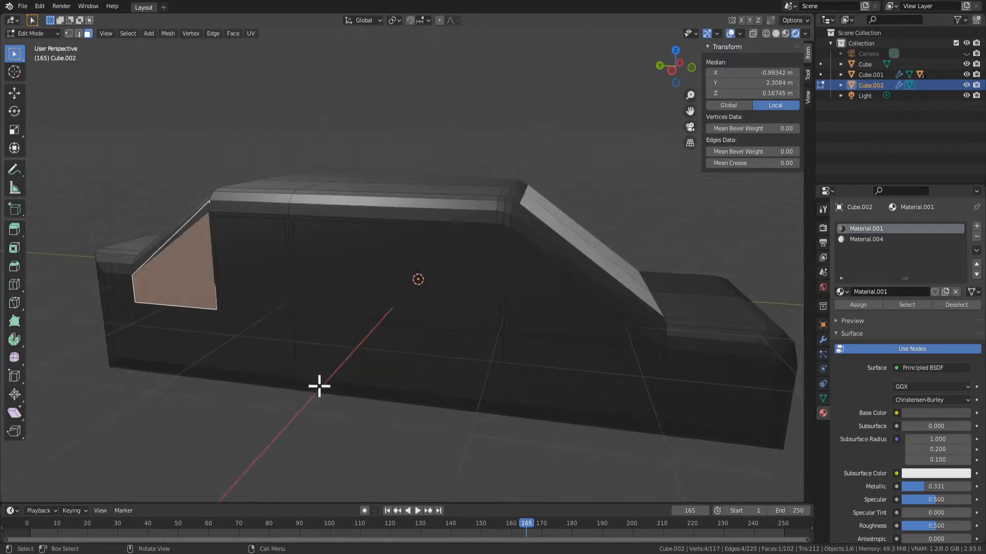
pyautogui.moveTo(429, 389); pyautogui.dragTo(412, 357, button='middle')
pyautogui.press('s')
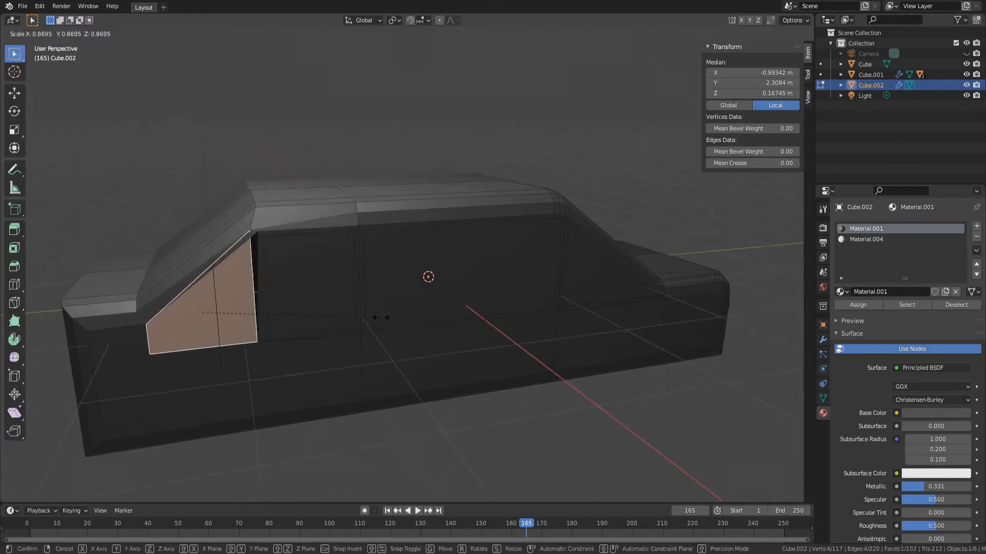
pyautogui.rightClick(379, 318)
pyautogui.moveTo(294, 307); pyautogui.dragTo(337, 293, button='middle')
pyautogui.press('x')
pyautogui.click(322, 256)
pyautogui.moveTo(347, 253); pyautogui.dragTo(359, 254, button='middle')
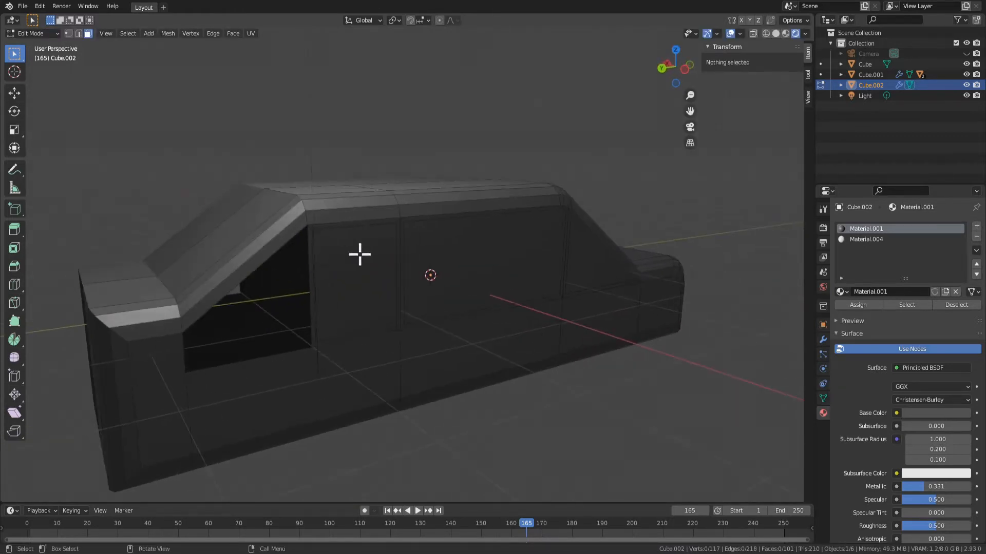
# Fill the rearmost side window opening with a new flat face from its four corner vertices
pyautogui.scroll(2, 346, 254)
pyautogui.click(220, 194)
pyautogui.keyDown('shift'); pyautogui.moveTo(238, 255); pyautogui.dragTo(367, 218, button='middle'); pyautogui.keyUp('shift')
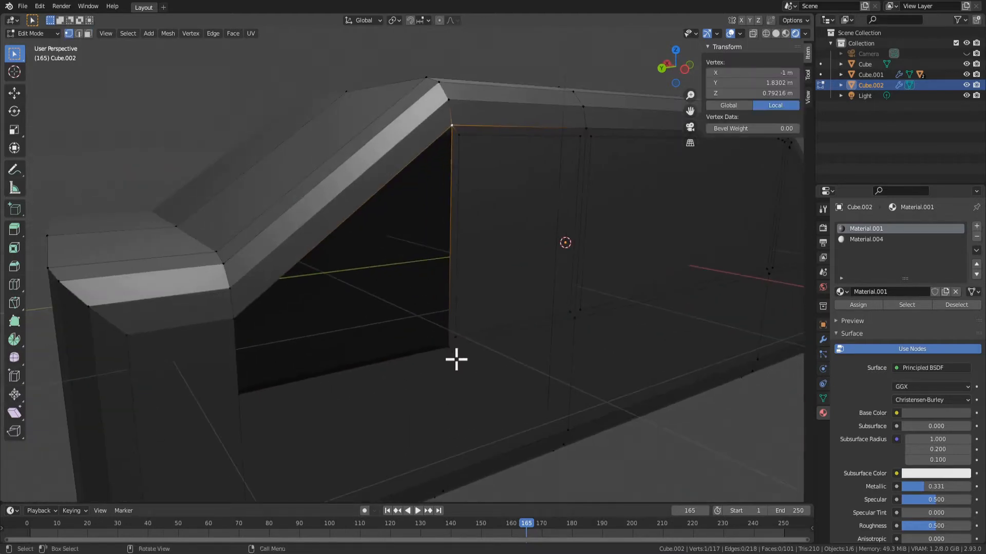
pyautogui.press('f')
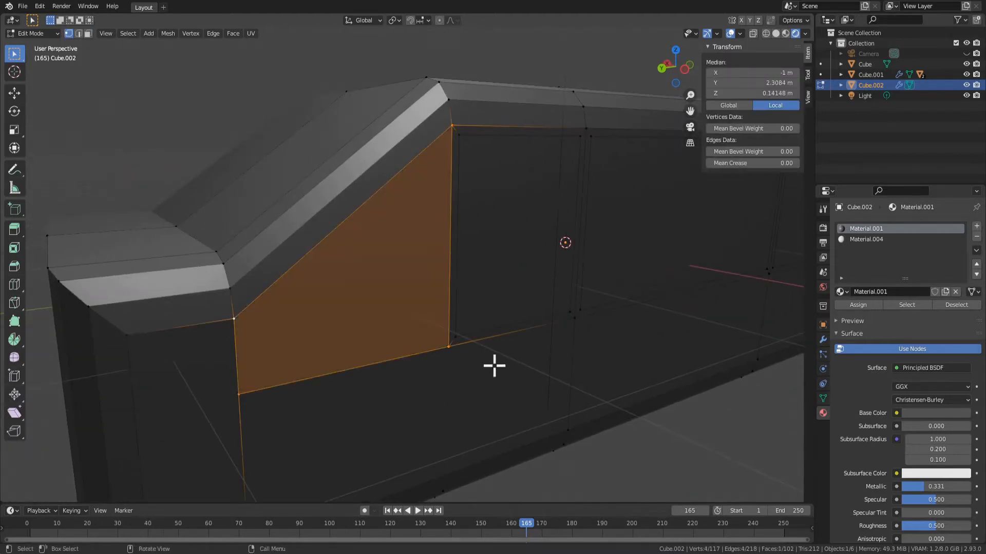
pyautogui.moveTo(495, 365); pyautogui.dragTo(335, 328, button='middle')
pyautogui.hotkey('alt', 'a')
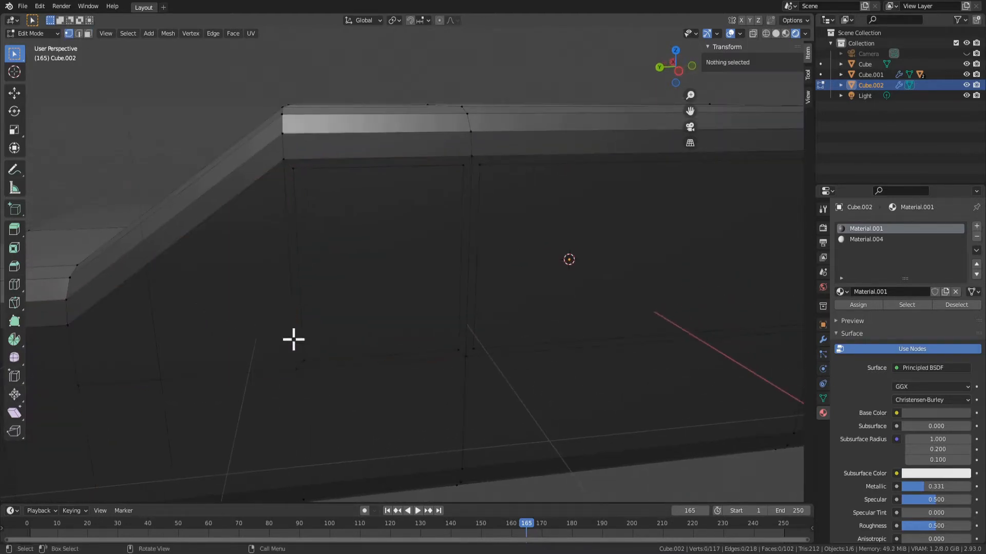
# Inset the new rearmost side window face by about 0.039 m
pyautogui.press('3')
pyautogui.click(248, 315)
pyautogui.press('i')
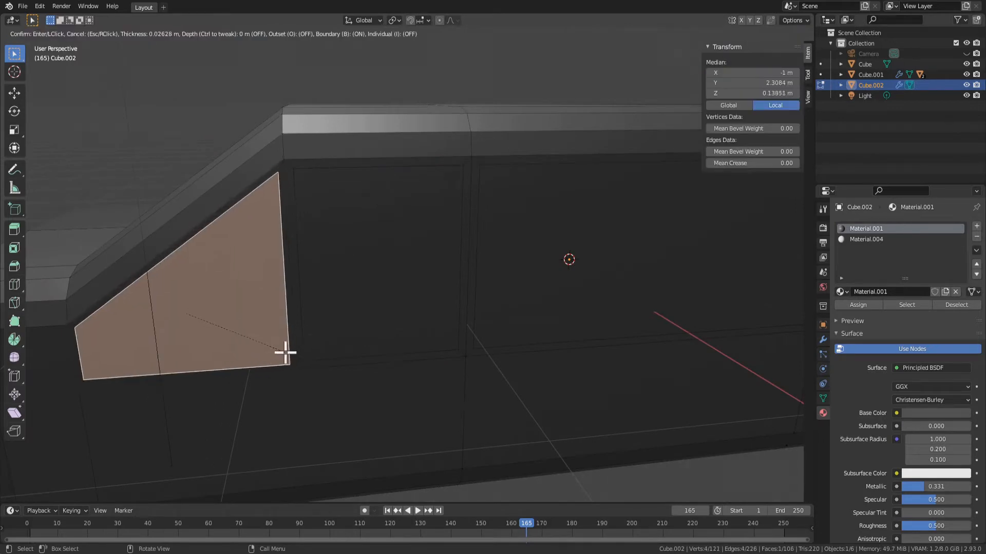
pyautogui.click(289, 354)
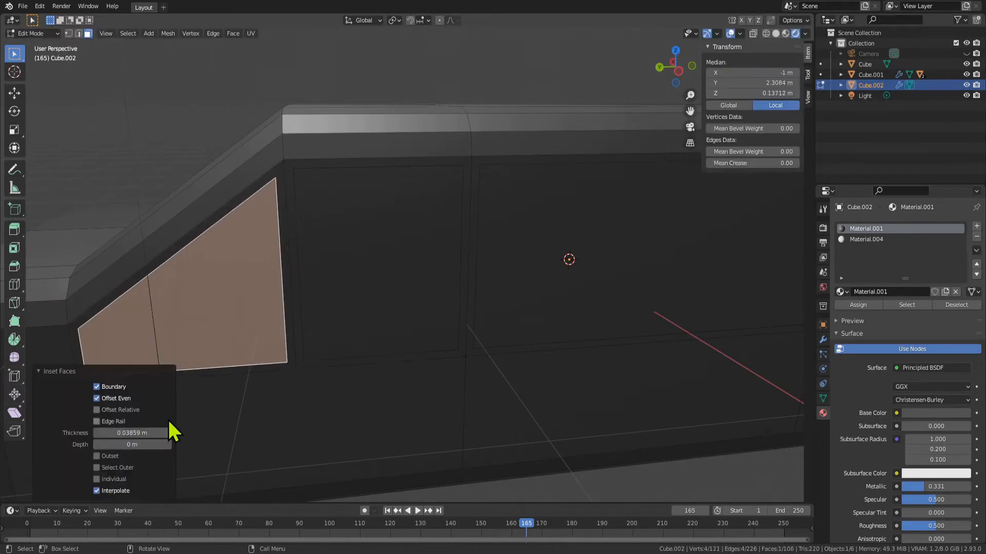
pyautogui.scroll(-3, 288, 334)
# Extrude all four side window faces inward along their normals by about 0.022 m
pyautogui.moveTo(288, 334); pyautogui.dragTo(383, 332, button='middle')
pyautogui.click(488, 325)
pyautogui.keyDown('shift'); pyautogui.click(377, 284); pyautogui.keyUp('shift')
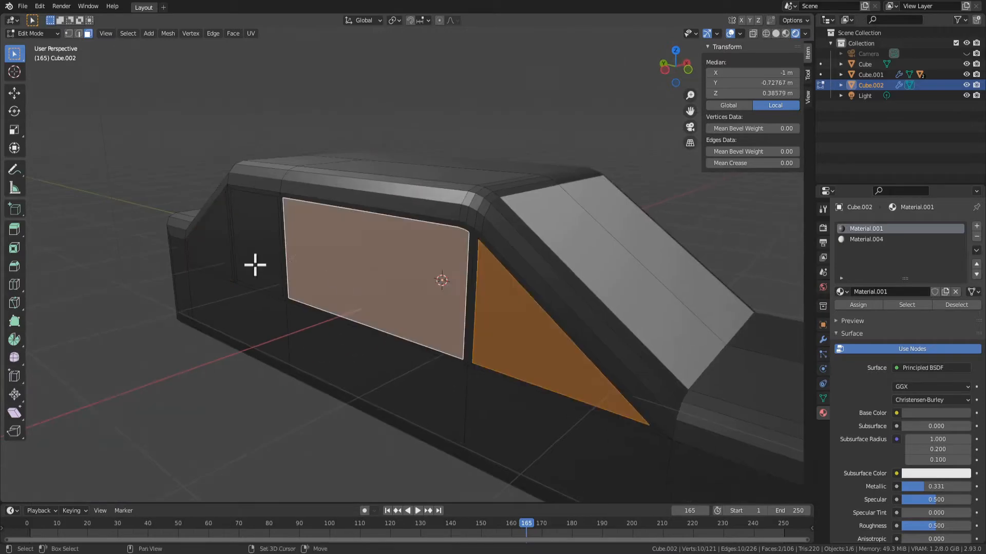
pyautogui.keyDown('shift'); pyautogui.click(255, 265); pyautogui.keyUp('shift')
pyautogui.keyDown('shift'); pyautogui.click(229, 258); pyautogui.keyUp('shift')
pyautogui.moveTo(487, 318); pyautogui.dragTo(457, 318, button='middle')
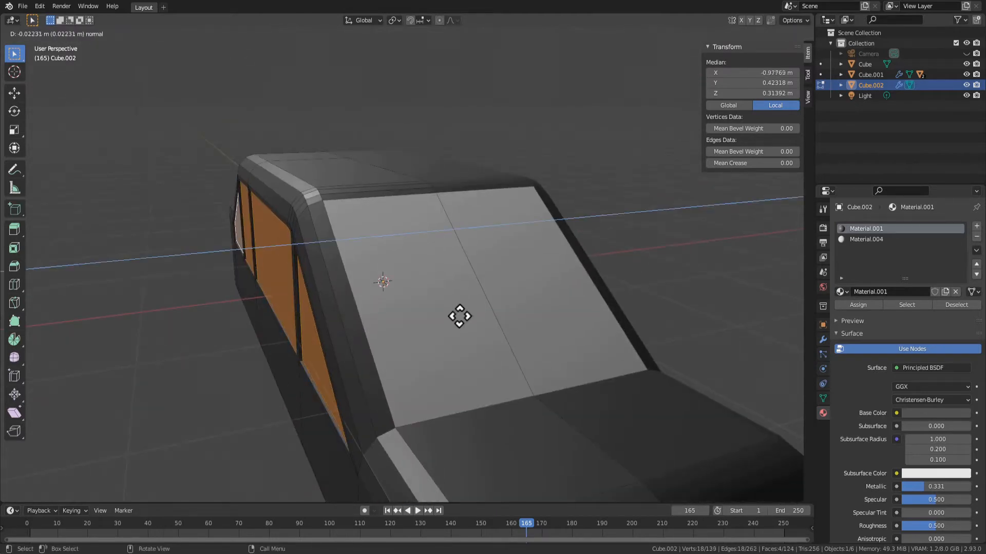
pyautogui.click(460, 317)
pyautogui.moveTo(459, 317); pyautogui.dragTo(442, 372, button='middle')
# Assign Material.004 to the four recessed side window faces
pyautogui.press('Tab')
pyautogui.scroll(-4, 488, 372)
pyautogui.press('Tab')
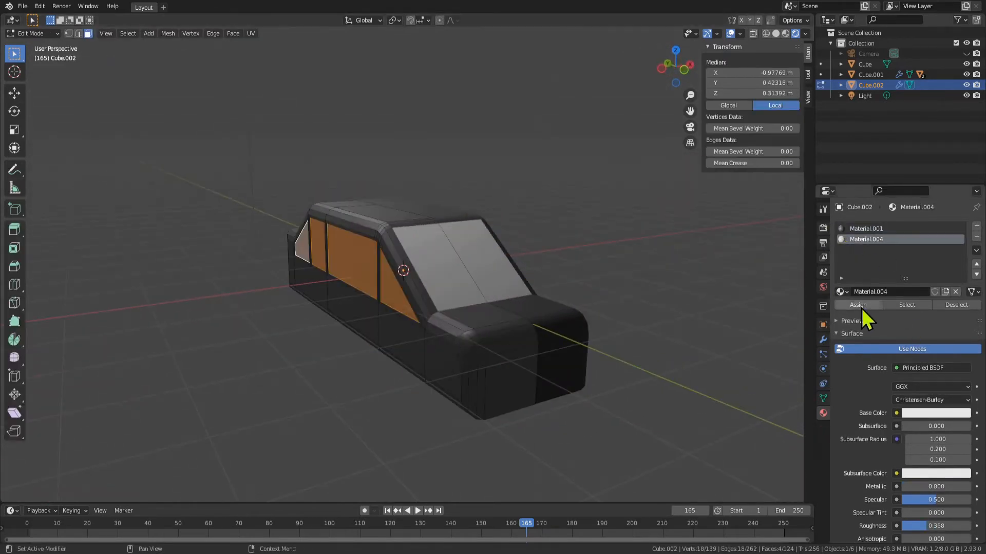
pyautogui.click(858, 306)
pyautogui.moveTo(695, 375); pyautogui.dragTo(612, 282, button='middle')
pyautogui.press('Tab')
pyautogui.scroll(6, 378, 216)
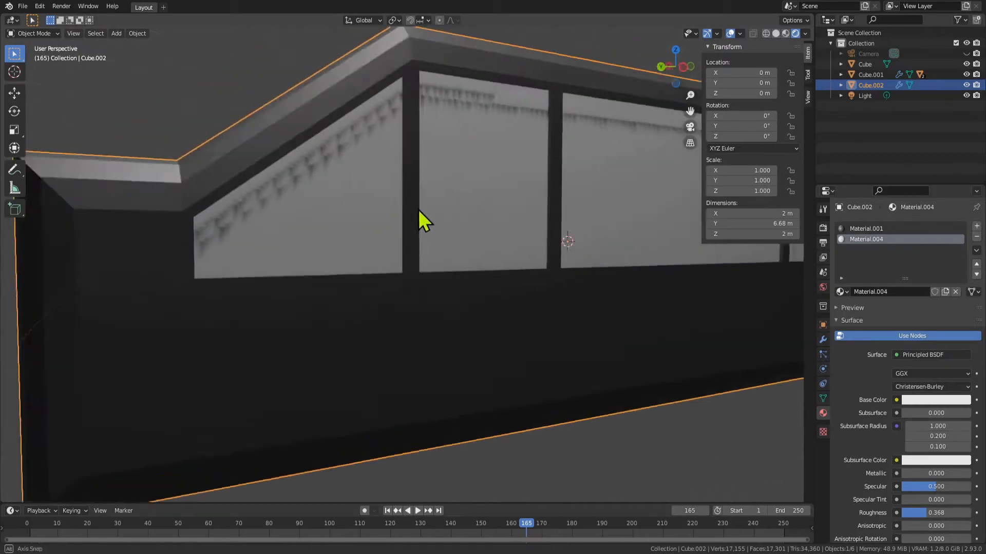
pyautogui.moveTo(418, 209); pyautogui.dragTo(432, 211, button='middle')
pyautogui.press('Tab')
pyautogui.click(470, 166)
pyautogui.press('g')
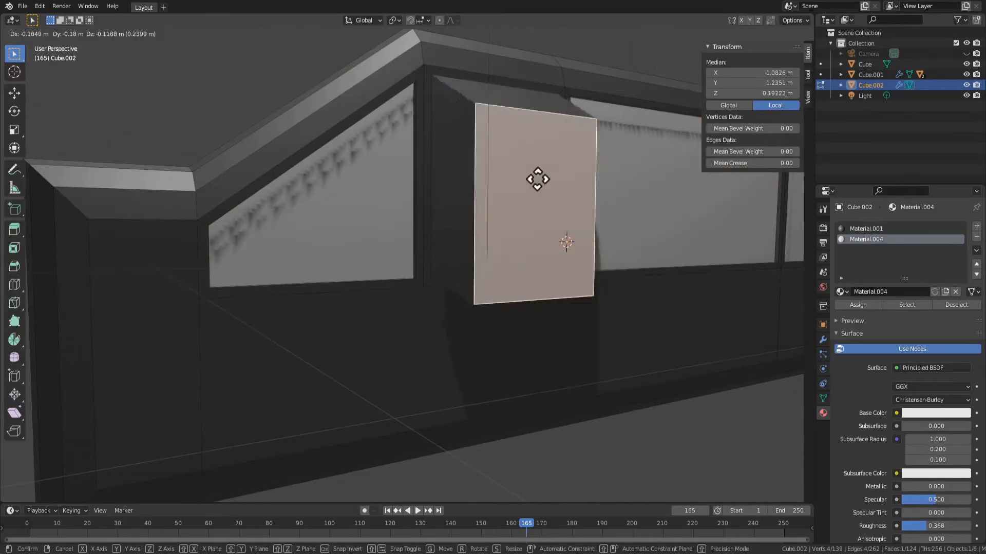
pyautogui.rightClick(538, 179)
# Select the whole car mesh and merge its vertices by distance at 0.0001 m
pyautogui.scroll(-5, 533, 203)
pyautogui.press('a')
pyautogui.rightClick(461, 253)
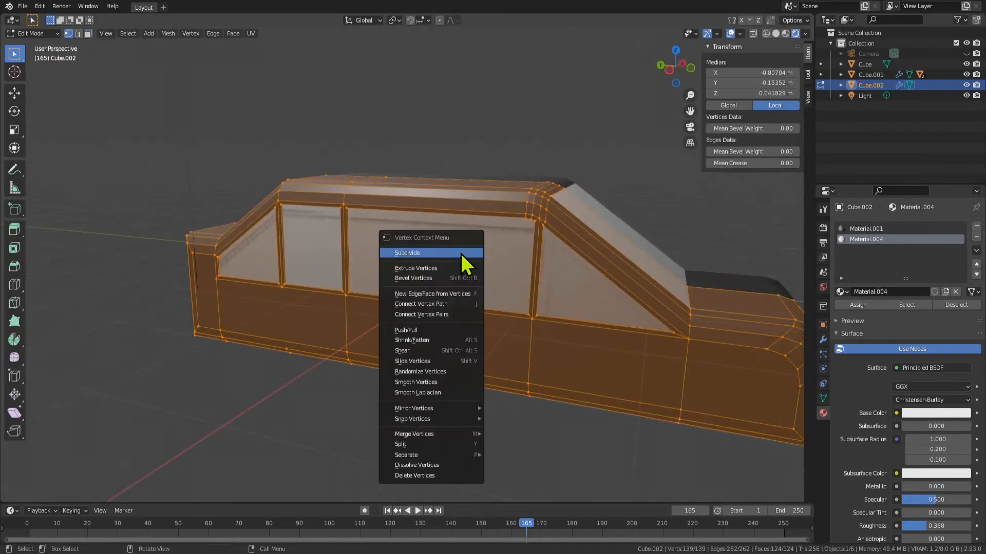
pyautogui.press('3')
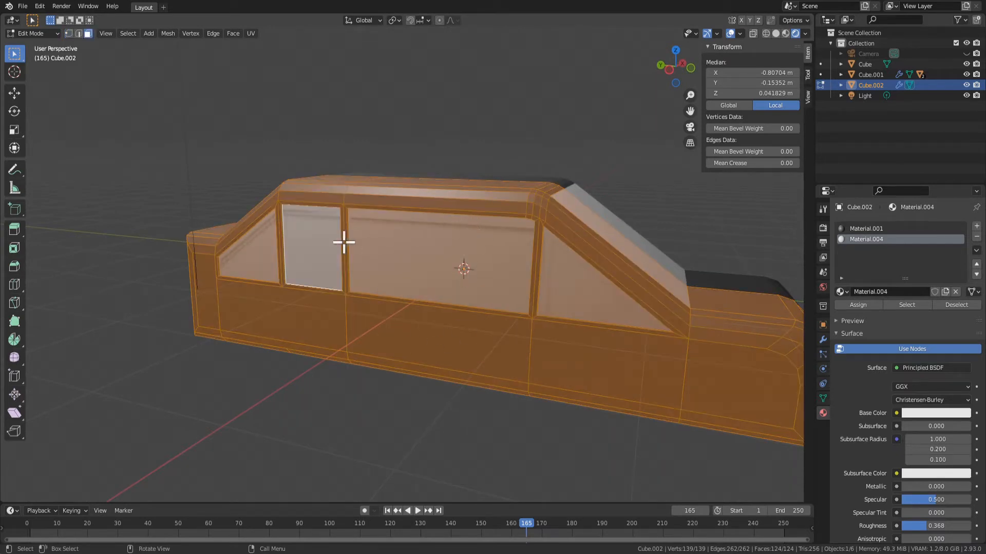
pyautogui.press('1')
pyautogui.click(328, 282)
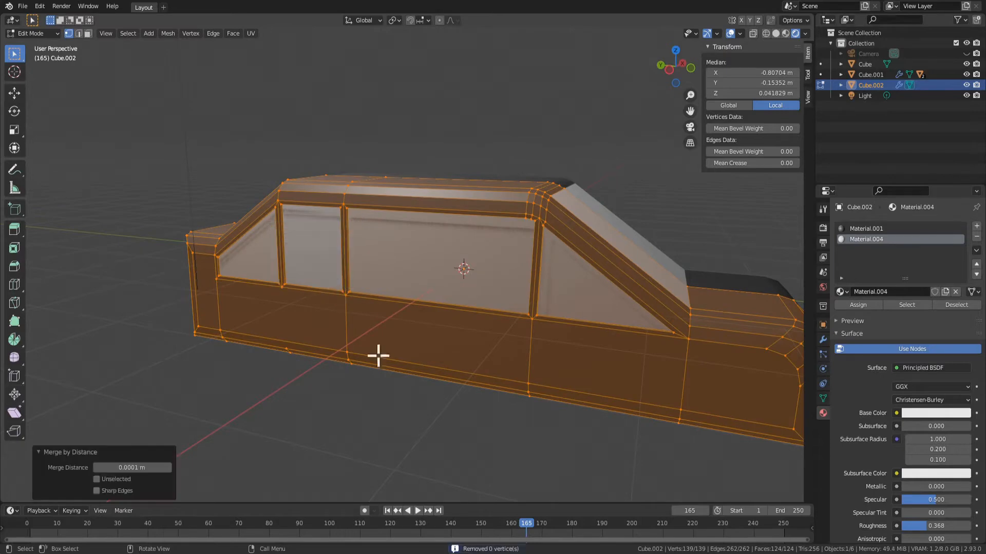
pyautogui.scroll(-3, 411, 390)
pyautogui.press('Tab')
# Examine the car body and windows in material preview, then in rendered shading, from several angles
pyautogui.press('Tab')
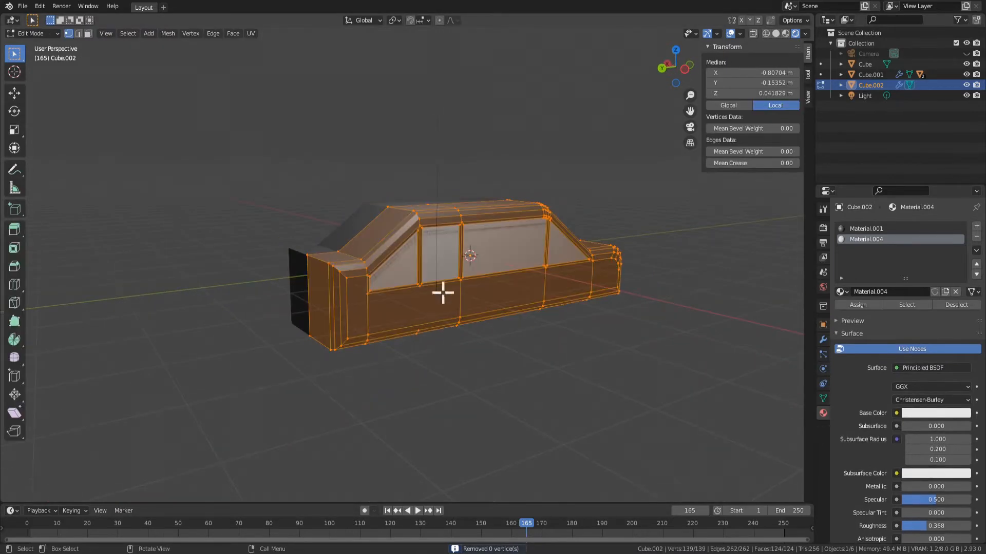
pyautogui.moveTo(440, 291); pyautogui.dragTo(295, 281, button='middle')
pyautogui.press('Tab')
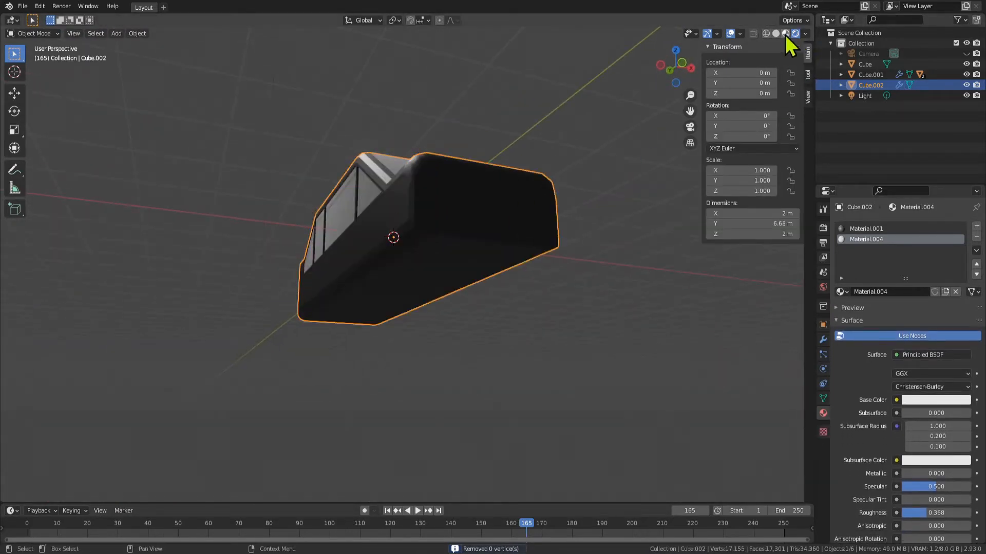
pyautogui.click(786, 34)
pyautogui.moveTo(575, 220)
pyautogui.mouseDown(button='middle')
pyautogui.moveTo(542, 219)
pyautogui.moveTo(561, 220)
pyautogui.moveTo(429, 282)
pyautogui.mouseUp(button='middle')
pyautogui.press('Tab')
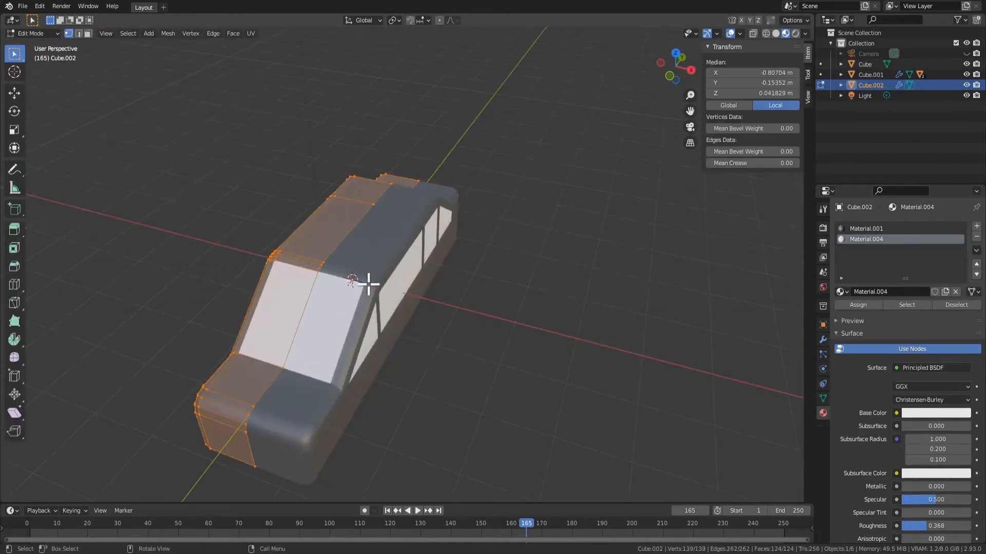
pyautogui.moveTo(368, 284); pyautogui.dragTo(477, 261, button='middle')
pyautogui.click(796, 34)
pyautogui.moveTo(485, 298); pyautogui.dragTo(553, 264, button='middle')
pyautogui.press('Tab')
pyautogui.moveTo(457, 290)
pyautogui.mouseDown(button='middle')
pyautogui.moveTo(415, 304)
pyautogui.moveTo(553, 341)
pyautogui.moveTo(359, 302)
pyautogui.moveTo(526, 412)
pyautogui.moveTo(452, 372)
pyautogui.moveTo(603, 345)
pyautogui.moveTo(381, 359)
pyautogui.moveTo(383, 350)
pyautogui.moveTo(337, 396)
pyautogui.moveTo(488, 330)
pyautogui.moveTo(315, 267)
pyautogui.moveTo(504, 284)
pyautogui.moveTo(430, 278)
pyautogui.moveTo(442, 282)
pyautogui.mouseUp(button='middle')
pyautogui.press('Tab')
pyautogui.moveTo(567, 319); pyautogui.dragTo(516, 319, button='middle')
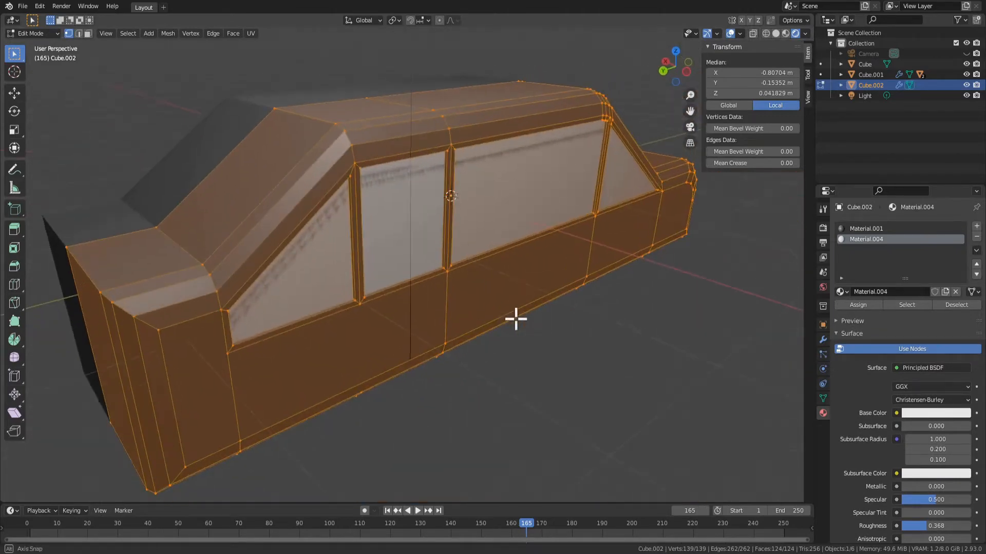
# Bevel the upper rear edge of the trunk, including its rounded corner, by about 0.247 m with 3 segments
pyautogui.hotkey('alt', 'a')
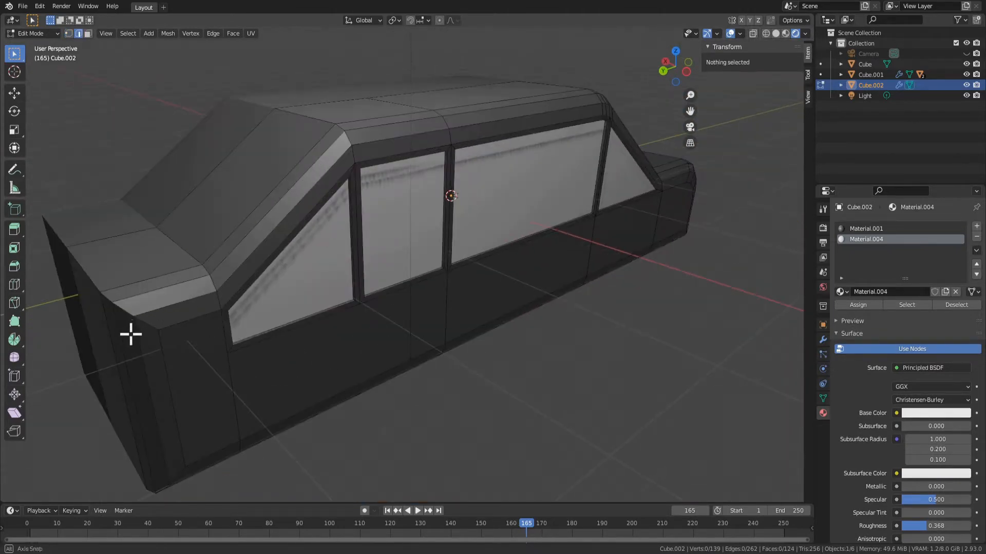
pyautogui.moveTo(131, 334); pyautogui.dragTo(190, 243, button='middle')
pyautogui.click(185, 224)
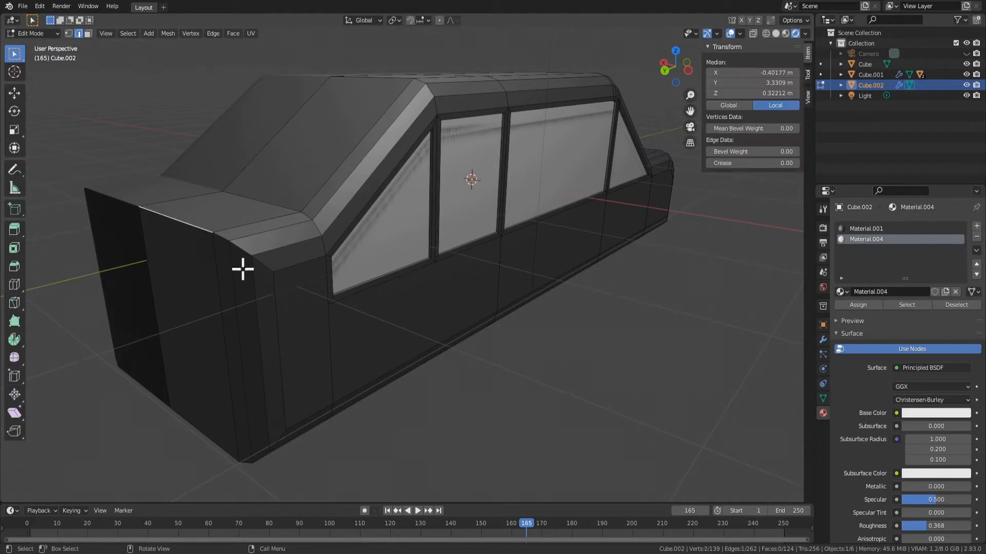
pyautogui.moveTo(249, 305)
pyautogui.mouseDown(button='middle')
pyautogui.moveTo(258, 310)
pyautogui.moveTo(211, 295)
pyautogui.moveTo(256, 316)
pyautogui.mouseUp(button='middle')
pyautogui.scroll(2, 252, 302)
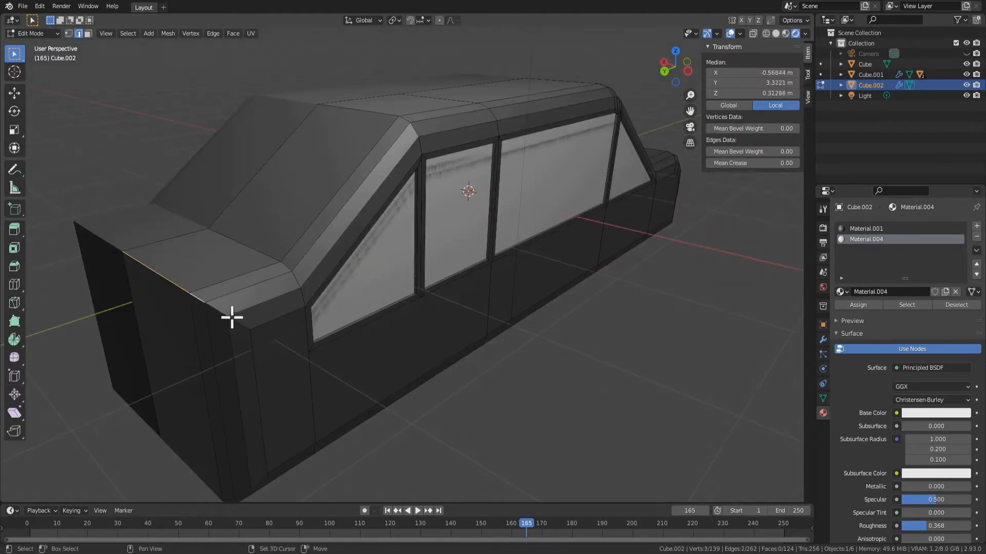
pyautogui.moveTo(292, 396); pyautogui.dragTo(372, 380, button='middle')
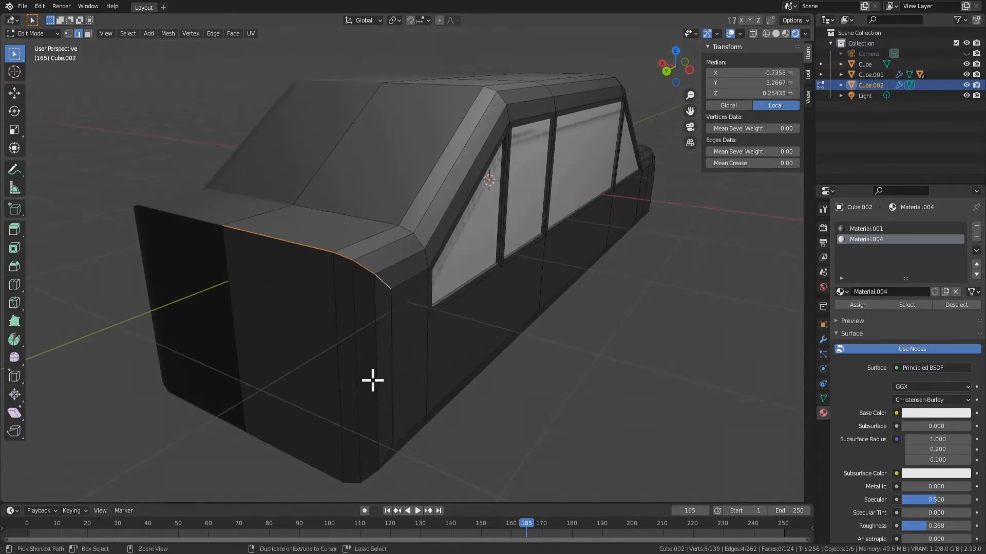
pyautogui.hotkey('ctrl', 'b')
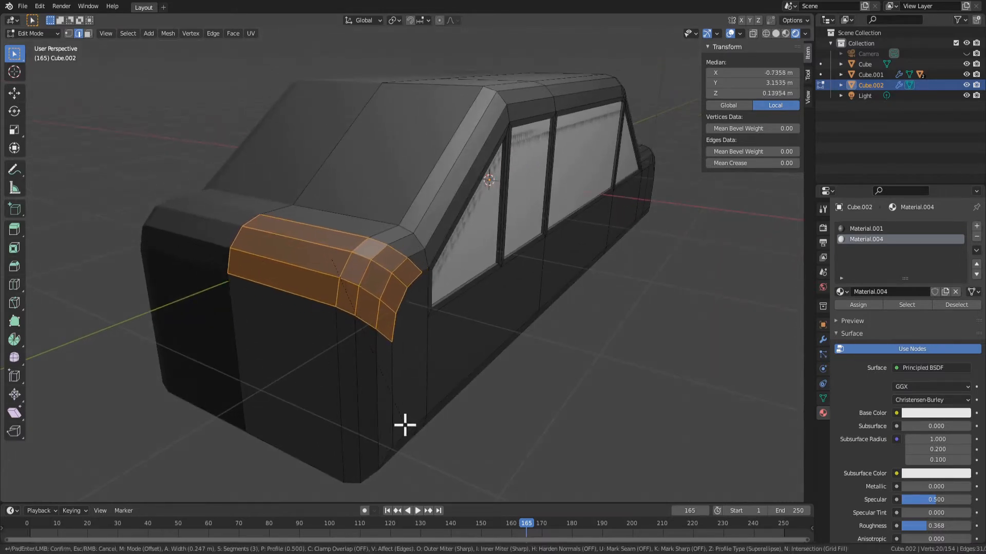
pyautogui.click(405, 425)
pyautogui.moveTo(445, 412); pyautogui.dragTo(401, 403, button='middle')
# Shade the newly bevelled faces along the trunk's rear edge smooth
pyautogui.scroll(-4, 401, 403)
pyautogui.press('Tab')
pyautogui.moveTo(495, 354); pyautogui.dragTo(524, 325, button='middle')
pyautogui.press('Tab')
pyautogui.scroll(4, 352, 321)
pyautogui.rightClick(320, 260)
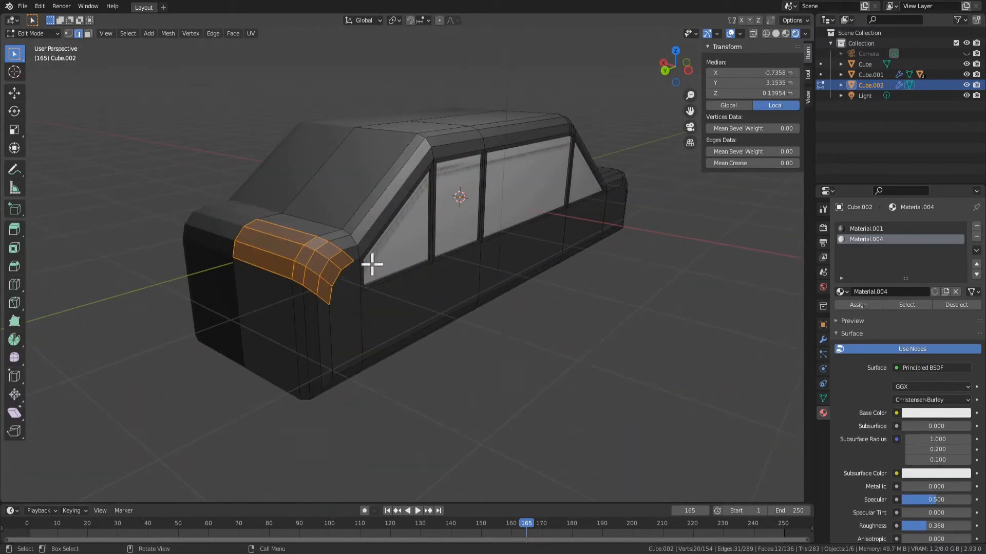
pyautogui.rightClick(303, 266)
pyautogui.click(276, 391)
pyautogui.press('Tab')
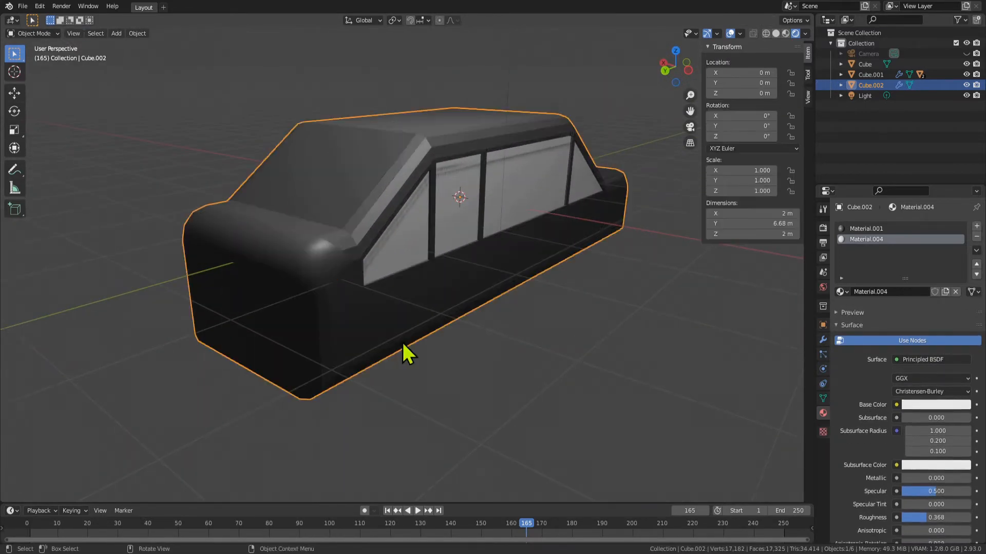
pyautogui.moveTo(402, 352); pyautogui.dragTo(233, 285, button='middle')
# Shade the strip of four faces on top of the trunk smooth
pyautogui.press('Tab')
pyautogui.click(213, 246)
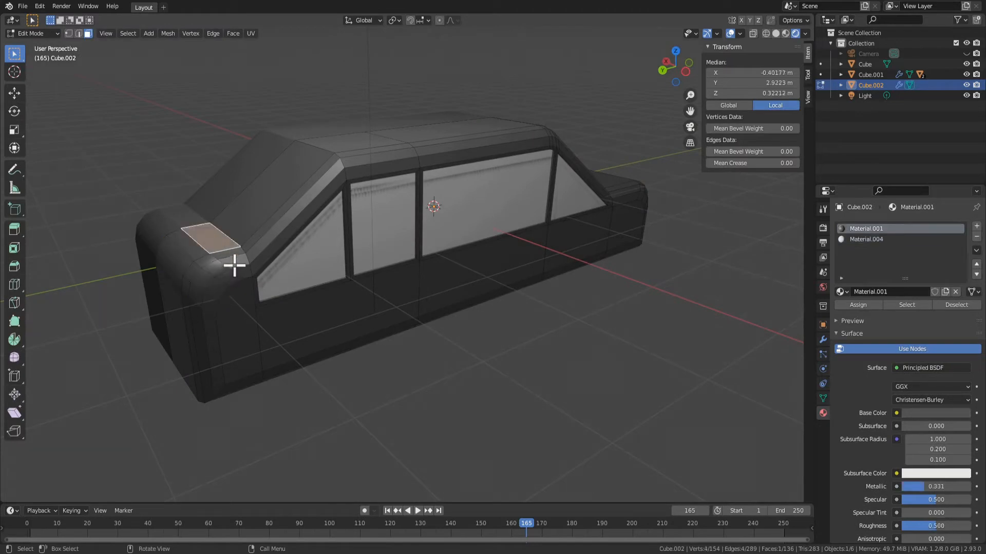
pyautogui.rightClick(218, 250)
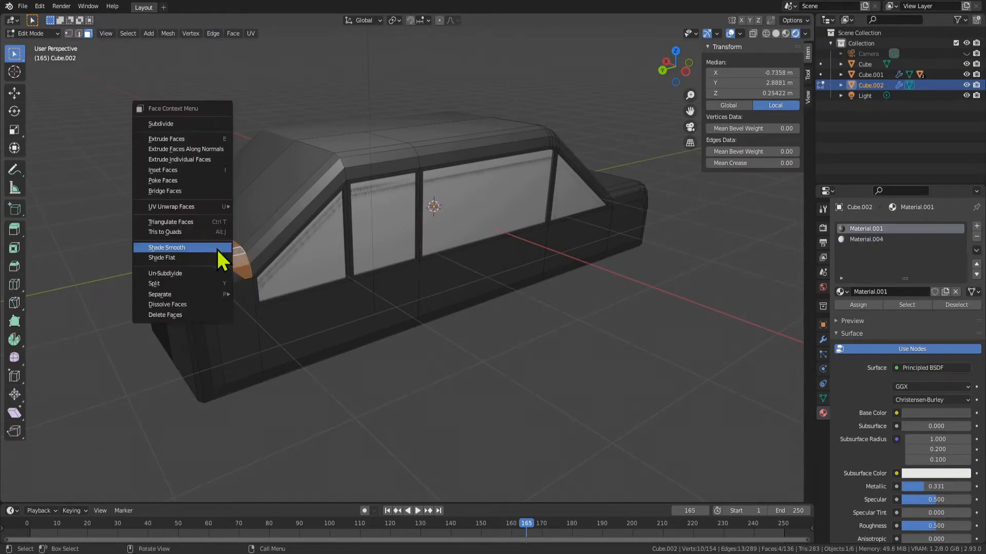
pyautogui.click(220, 248)
pyautogui.press('Tab')
pyautogui.moveTo(248, 335); pyautogui.dragTo(261, 268, button='middle')
pyautogui.press('Tab')
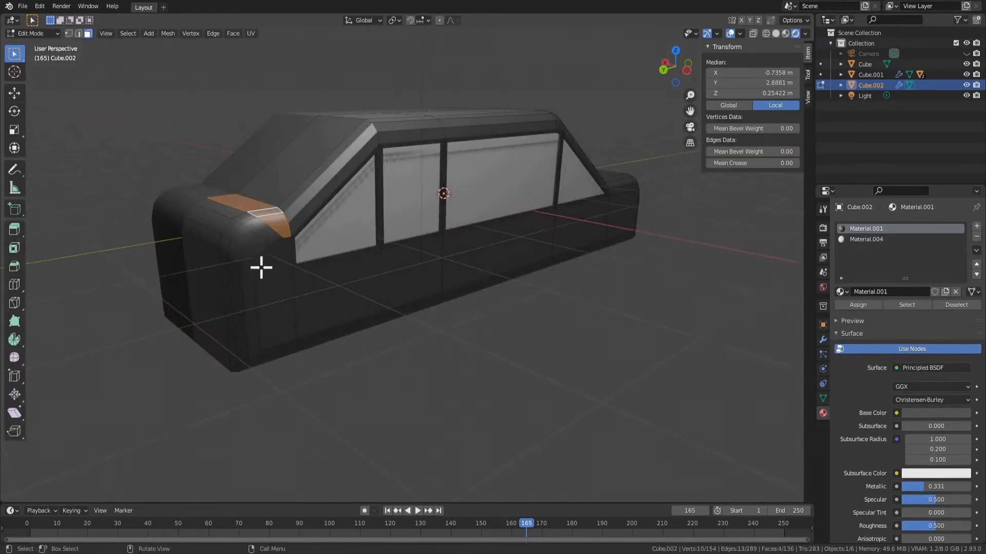
pyautogui.press('Tab')
pyautogui.moveTo(347, 303); pyautogui.dragTo(435, 277, button='middle')
# Shade the bevelled faces along the hood's side edge and around its rounded front corner smooth
pyautogui.press('Tab')
pyautogui.press('Tab')
pyautogui.press('Tab')
pyautogui.scroll(2, 412, 256)
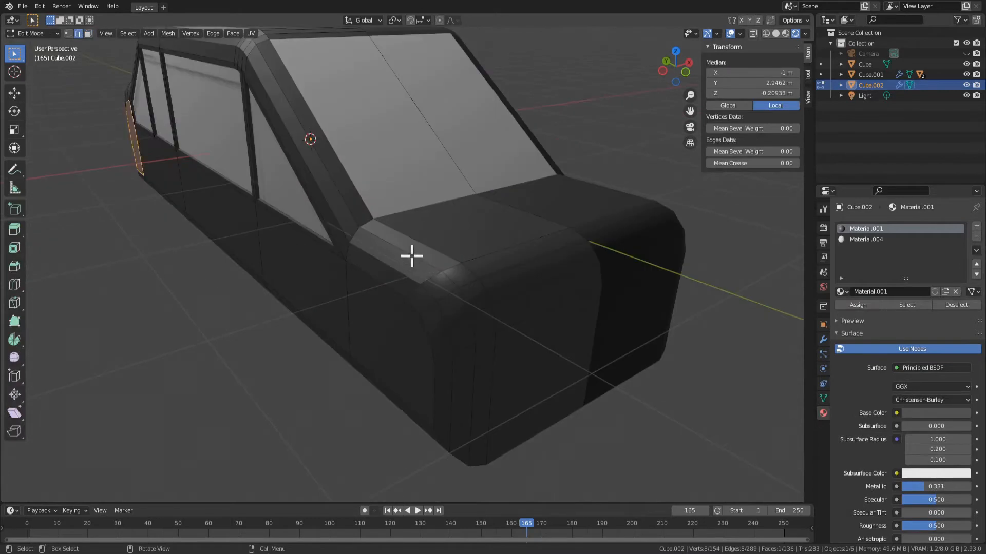
pyautogui.press('3')
pyautogui.click(411, 246)
pyautogui.keyDown('shift'); pyautogui.click(395, 262); pyautogui.keyUp('shift')
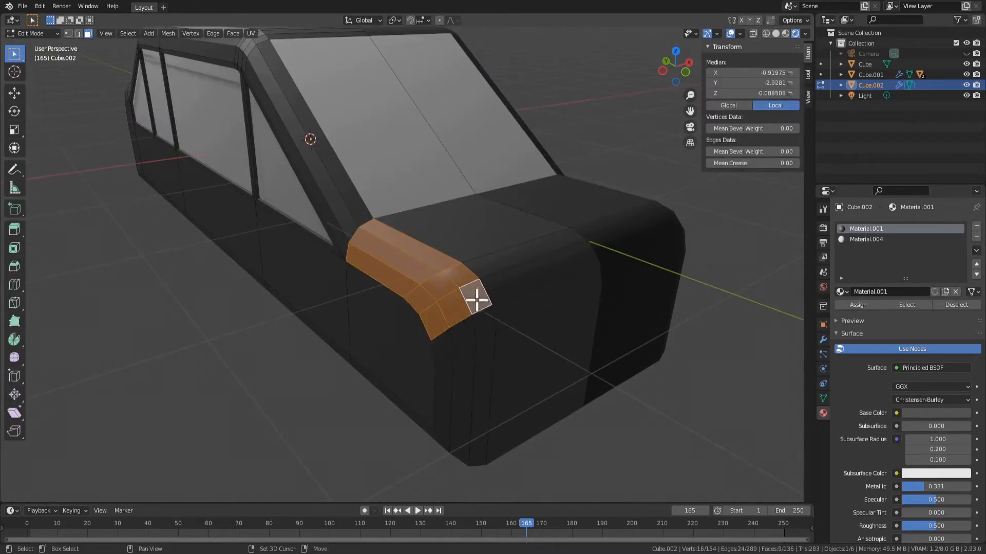
pyautogui.moveTo(462, 358); pyautogui.dragTo(462, 356, button='middle')
pyautogui.moveTo(226, 265); pyautogui.dragTo(222, 264, button='middle')
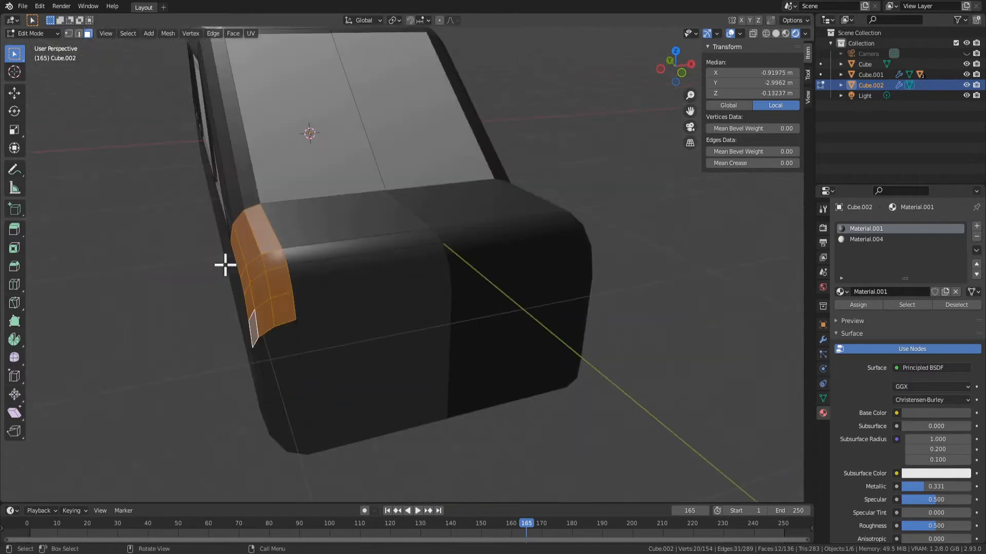
pyautogui.rightClick(225, 264)
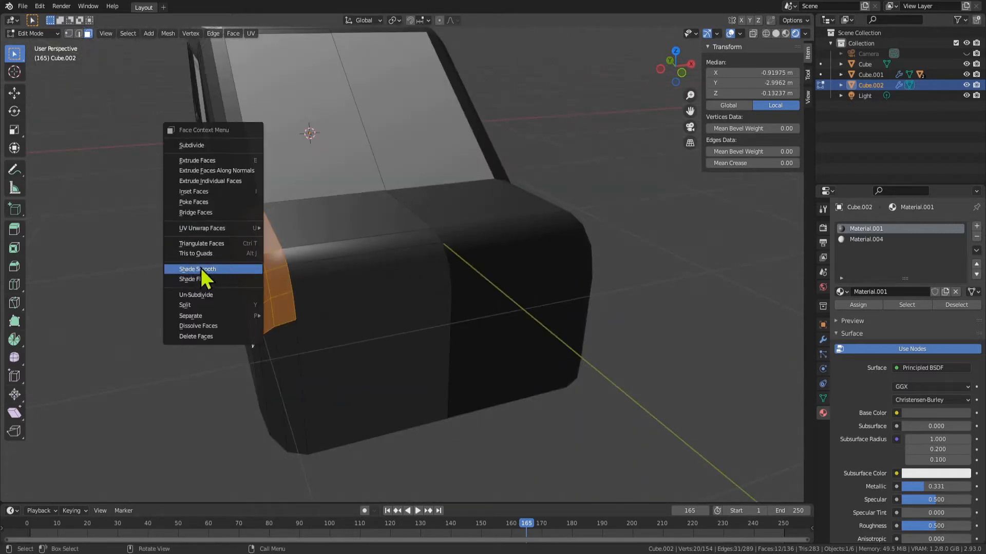
pyautogui.click(252, 270)
pyautogui.scroll(-5, 224, 344)
pyautogui.press('Tab')
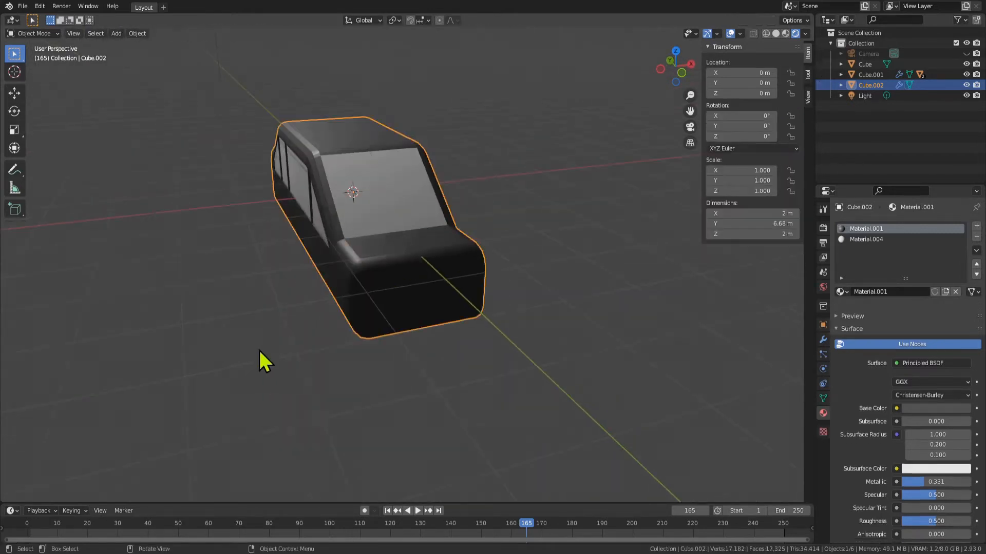
# Shade the vertical corner faces of the car's front end, below the rounded hood corner, smooth
pyautogui.scroll(3, 336, 328)
pyautogui.press('Tab')
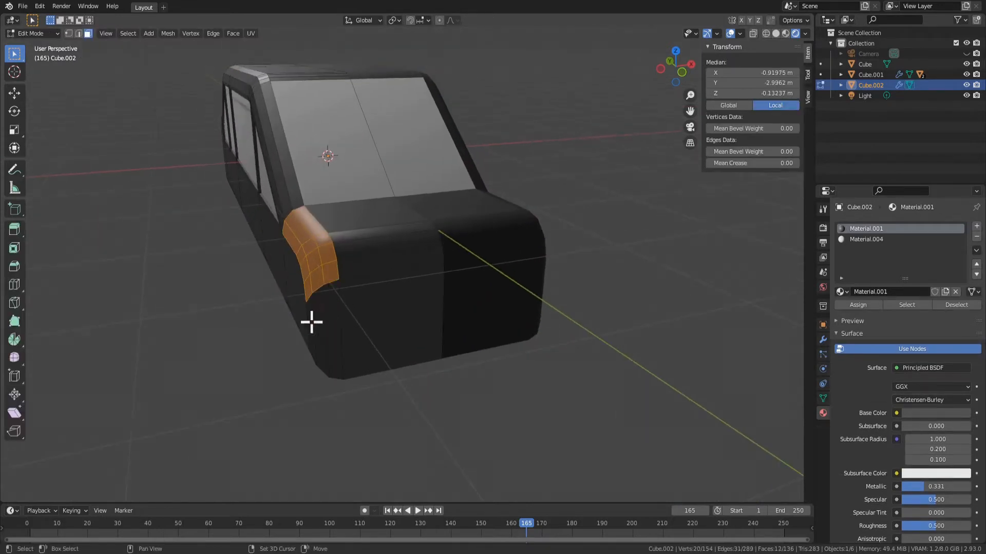
pyautogui.keyDown('shift'); pyautogui.click(335, 324); pyautogui.keyUp('shift')
pyautogui.rightClick(311, 310)
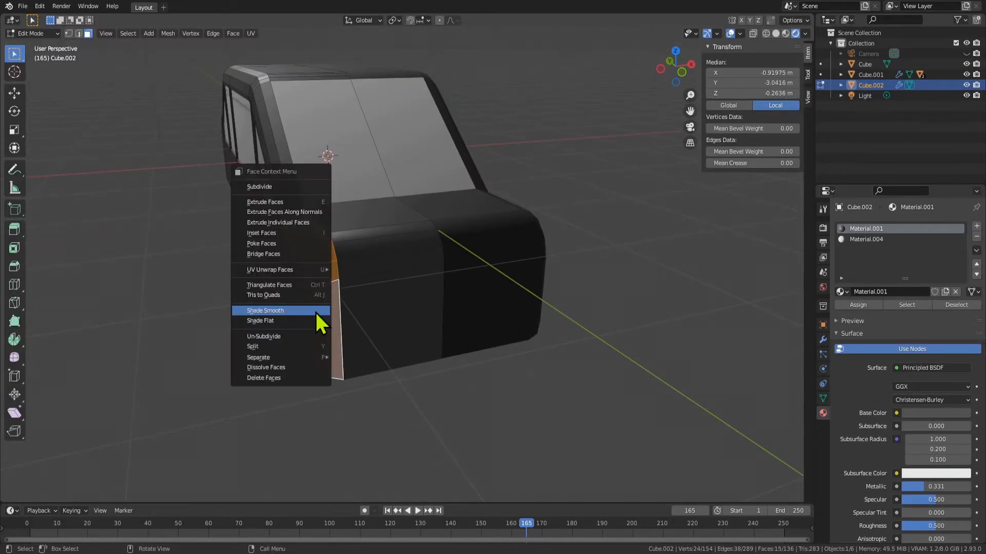
pyautogui.click(315, 311)
pyautogui.press('Tab')
pyautogui.moveTo(406, 345); pyautogui.dragTo(318, 244, button='middle')
# Shade the bevelled faces along the roof's side edge and down the windshield pillar smooth
pyautogui.press('Tab')
pyautogui.press('Tab')
pyautogui.press('Tab')
pyautogui.scroll(3, 319, 128)
pyautogui.click(311, 185)
pyautogui.keyDown('shift'); pyautogui.click(297, 208); pyautogui.keyUp('shift')
pyautogui.keyDown('shift'); pyautogui.click(291, 248); pyautogui.keyUp('shift')
pyautogui.moveTo(311, 201); pyautogui.dragTo(298, 184)
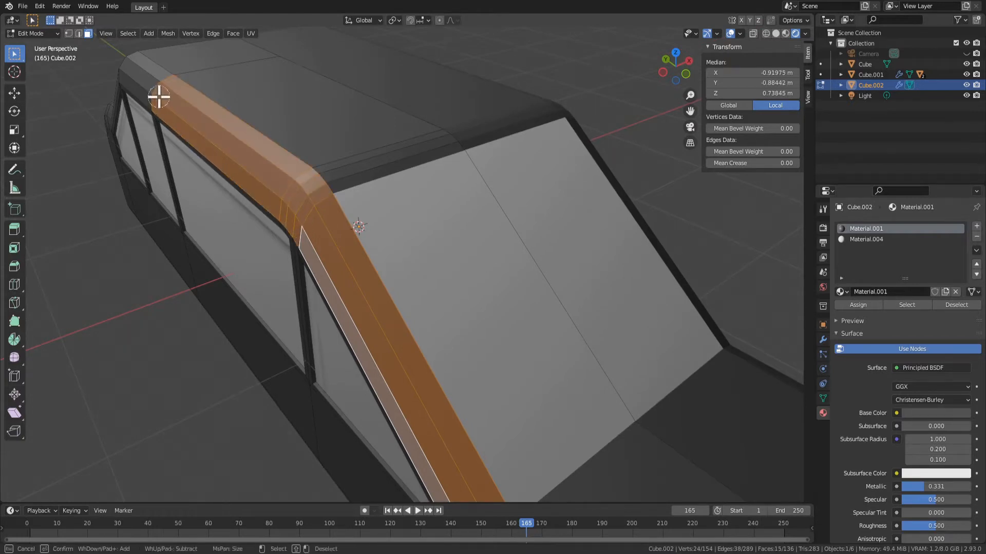
pyautogui.moveTo(348, 264); pyautogui.dragTo(320, 239, button='middle')
pyautogui.rightClick(319, 239)
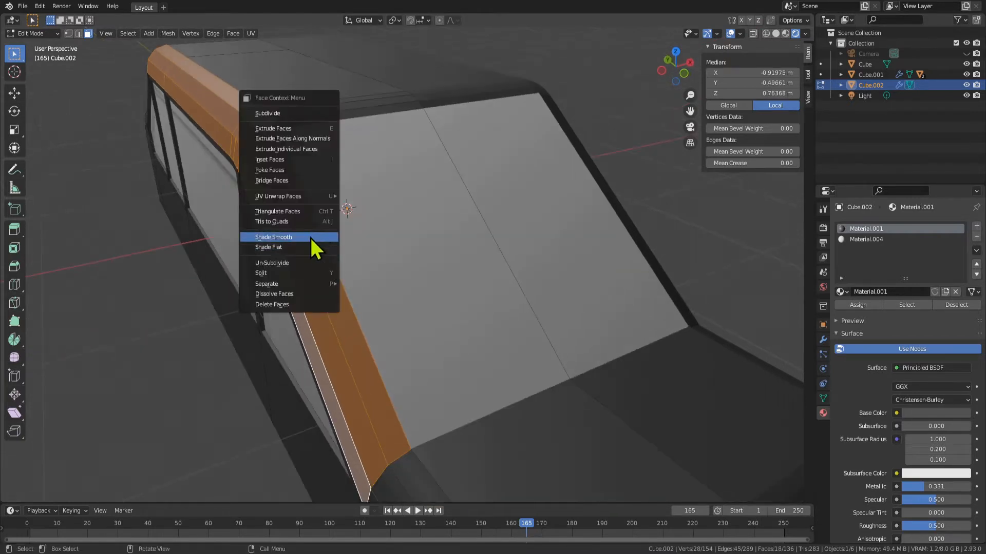
pyautogui.click(308, 237)
pyautogui.scroll(-3, 333, 277)
pyautogui.press('Tab')
pyautogui.moveTo(352, 303); pyautogui.dragTo(424, 220, button='middle')
# Shade the three bevelled faces of the rear pillar smooth
pyautogui.press('Tab')
pyautogui.keyDown('shift'); pyautogui.click(462, 230); pyautogui.keyUp('shift')
pyautogui.rightClick(424, 220)
pyautogui.click(426, 219)
pyautogui.press('Tab')
pyautogui.moveTo(503, 275); pyautogui.dragTo(359, 208, button='middle')
# Shade the three-face strip between the roof and the windshield smooth
pyautogui.press('Tab')
pyautogui.press('Tab')
pyautogui.press('Tab')
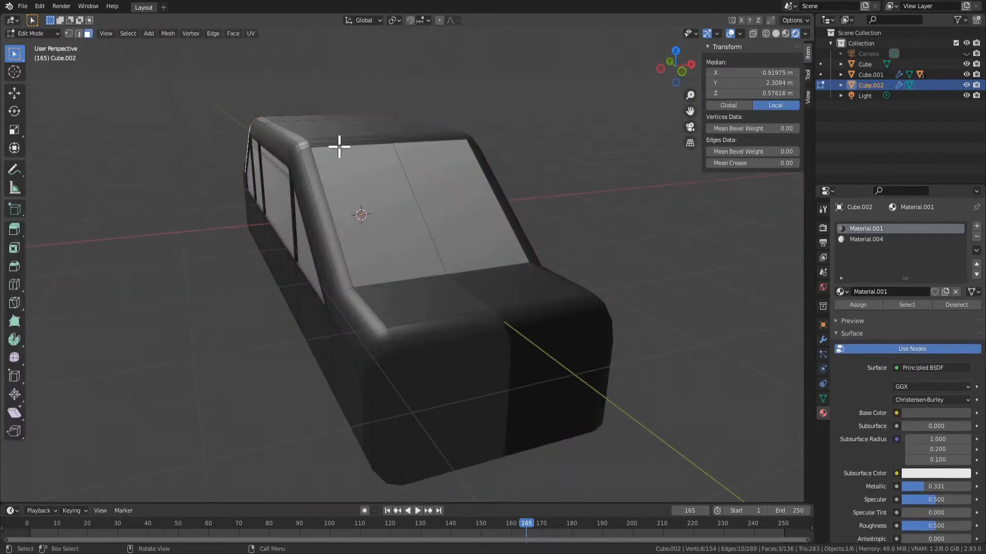
pyautogui.click(339, 146)
pyautogui.scroll(5, 341, 154)
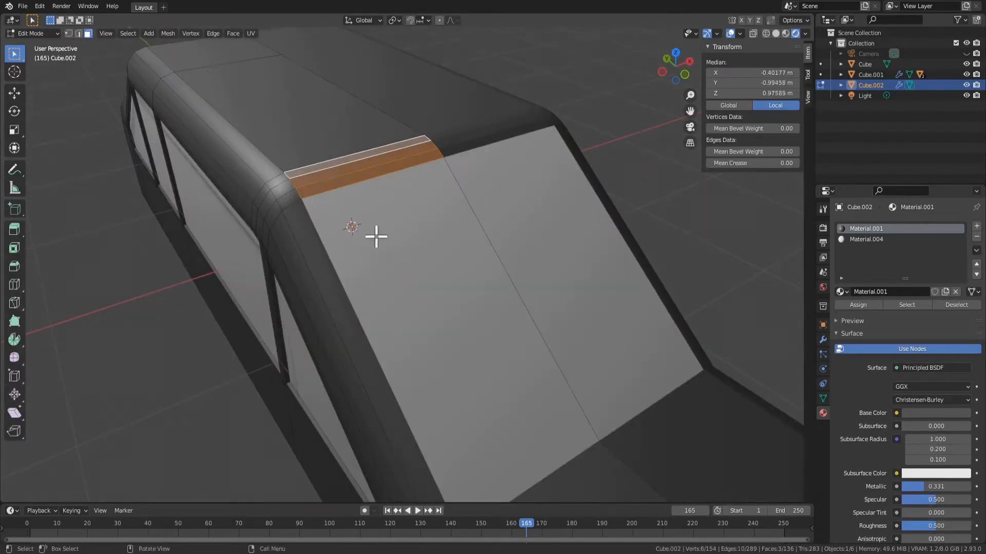
pyautogui.moveTo(376, 237); pyautogui.dragTo(273, 149, button='middle')
pyautogui.rightClick(421, 176)
pyautogui.click(421, 174)
pyautogui.rightClick(355, 168)
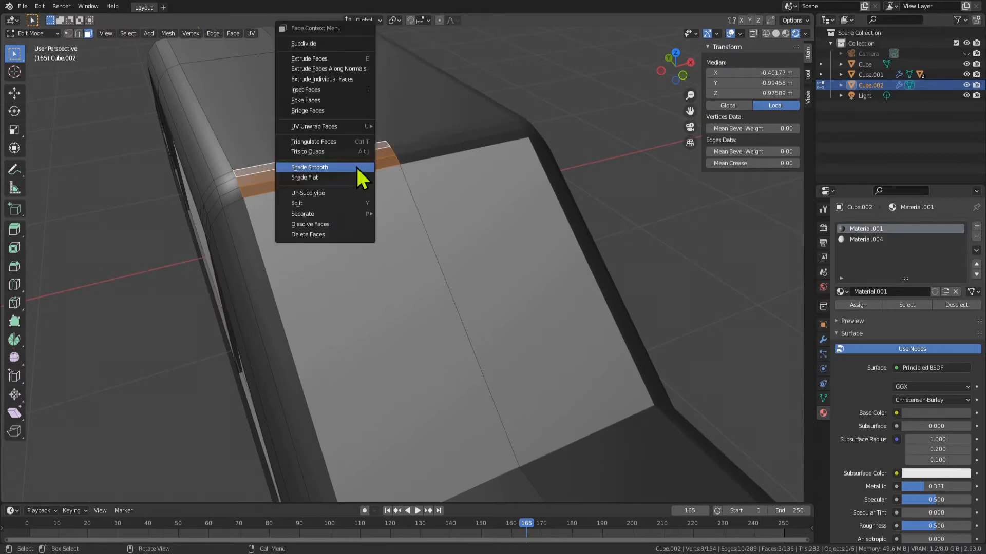
pyautogui.click(355, 167)
pyautogui.press('Tab')
pyautogui.moveTo(421, 288); pyautogui.dragTo(421, 286, button='middle')
pyautogui.scroll(-8, 359, 276)
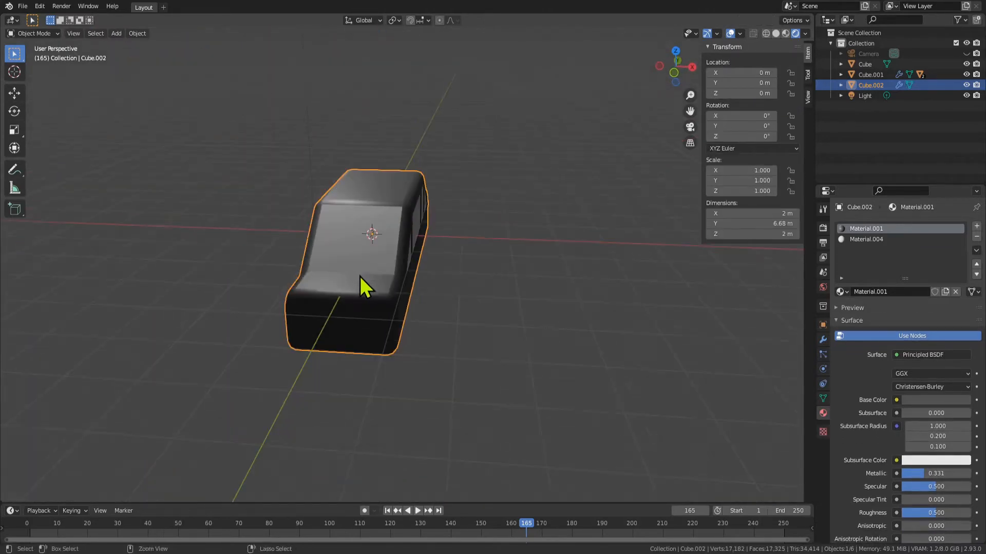
# Save the file and place a duplicate of the car body at about X -10.86 m
pyautogui.hotkey('ctrl', 's')
pyautogui.moveTo(359, 276)
pyautogui.mouseDown(button='middle')
pyautogui.moveTo(411, 317)
pyautogui.moveTo(412, 308)
pyautogui.moveTo(257, 310)
pyautogui.moveTo(364, 282)
pyautogui.mouseUp(button='middle')
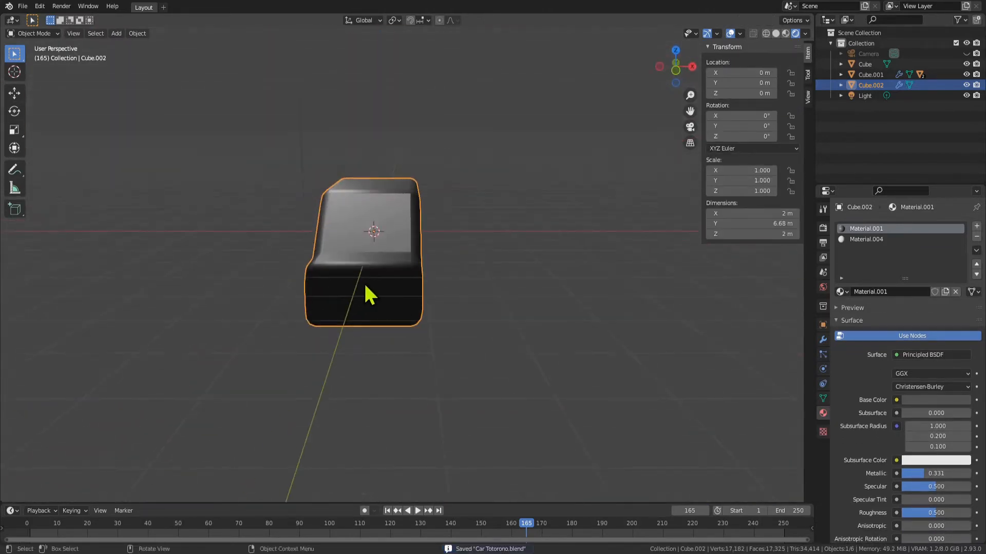
pyautogui.hotkey('shift', 'd')
pyautogui.press('x')
pyautogui.click(87, 253)
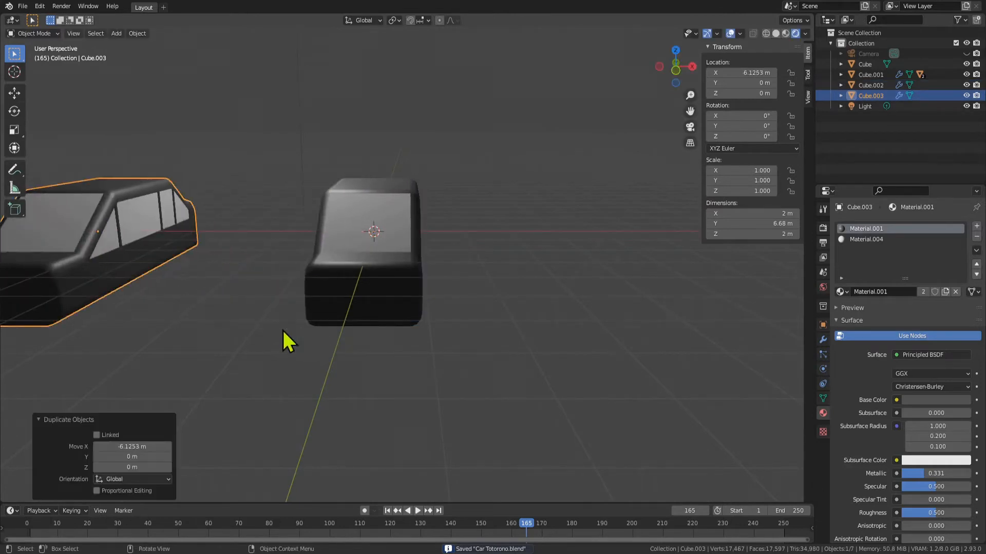
pyautogui.scroll(-3, 282, 329)
pyautogui.press('g')
pyautogui.press('y')
pyautogui.click(185, 310)
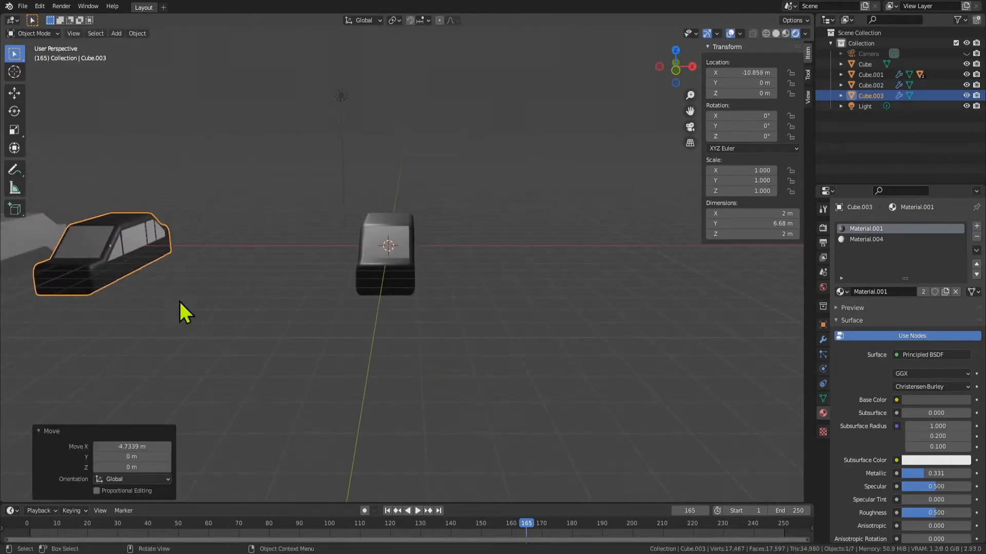
# Select the original car body at the world origin and open its mesh for editing
pyautogui.press('KP_Decimal')
pyautogui.press('Tab')
pyautogui.moveTo(427, 310); pyautogui.dragTo(491, 301, button='middle')
pyautogui.scroll(1, 491, 301)
pyautogui.press('Tab')
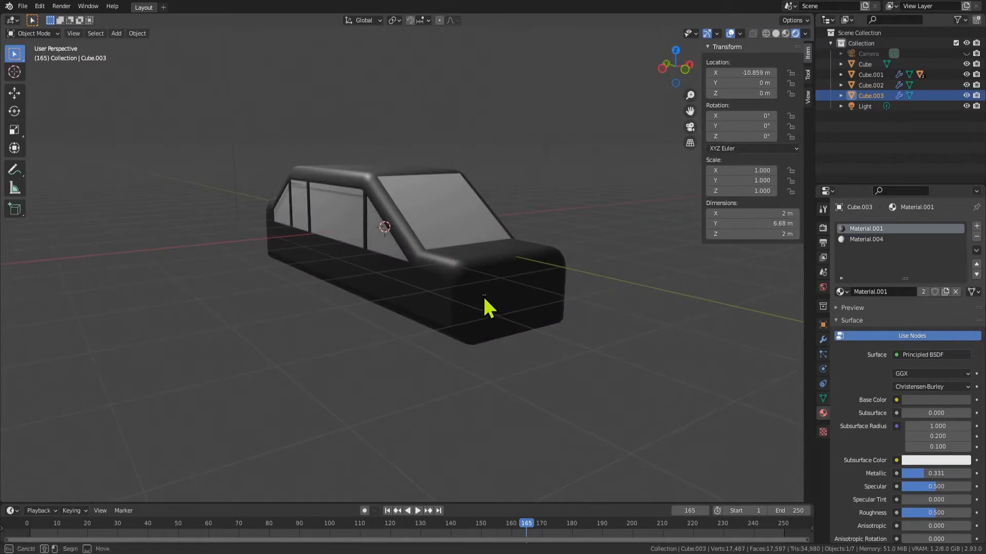
pyautogui.moveTo(484, 297); pyautogui.dragTo(485, 296)
pyautogui.press('Tab')
pyautogui.press('Tab')
pyautogui.click(468, 321)
pyautogui.moveTo(468, 320); pyautogui.dragTo(442, 302, button='middle')
pyautogui.press('Tab')
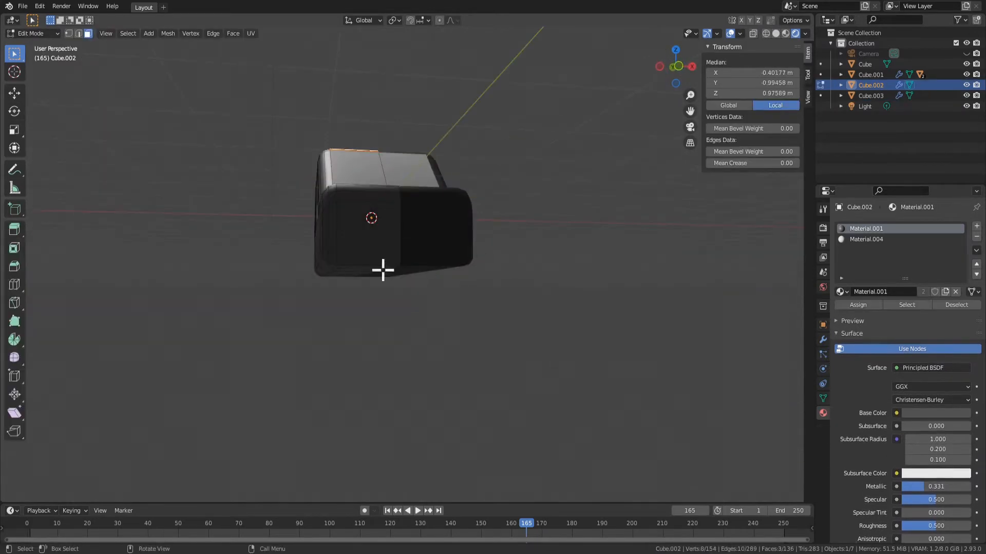
# Select the central underside faces of the car body and try to move them along Z
pyautogui.click(299, 227)
pyautogui.moveTo(376, 240); pyautogui.dragTo(357, 293, button='middle')
pyautogui.click(361, 293)
pyautogui.moveTo(414, 322); pyautogui.dragTo(460, 260, button='middle')
pyautogui.moveTo(483, 173); pyautogui.dragTo(412, 223, button='middle')
pyautogui.click(442, 154)
pyautogui.press('KP_Decimal')
pyautogui.scroll(-3, 385, 330)
pyautogui.moveTo(385, 330); pyautogui.dragTo(449, 251, button='middle')
pyautogui.keyDown('shift'); pyautogui.click(278, 320); pyautogui.keyUp('shift')
pyautogui.keyDown('shift'); pyautogui.click(169, 349); pyautogui.keyUp('shift')
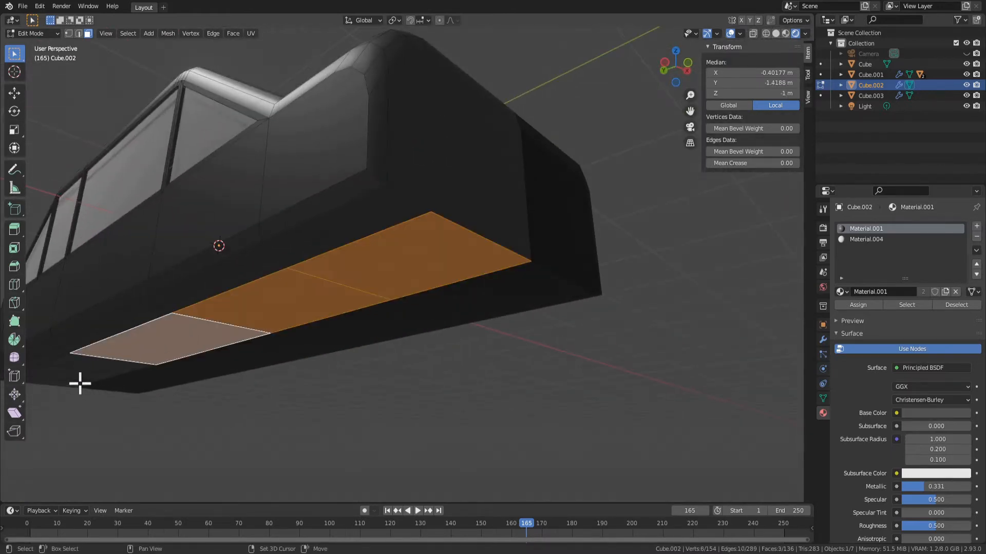
pyautogui.moveTo(353, 344); pyautogui.dragTo(332, 355, button='middle')
pyautogui.press('g')
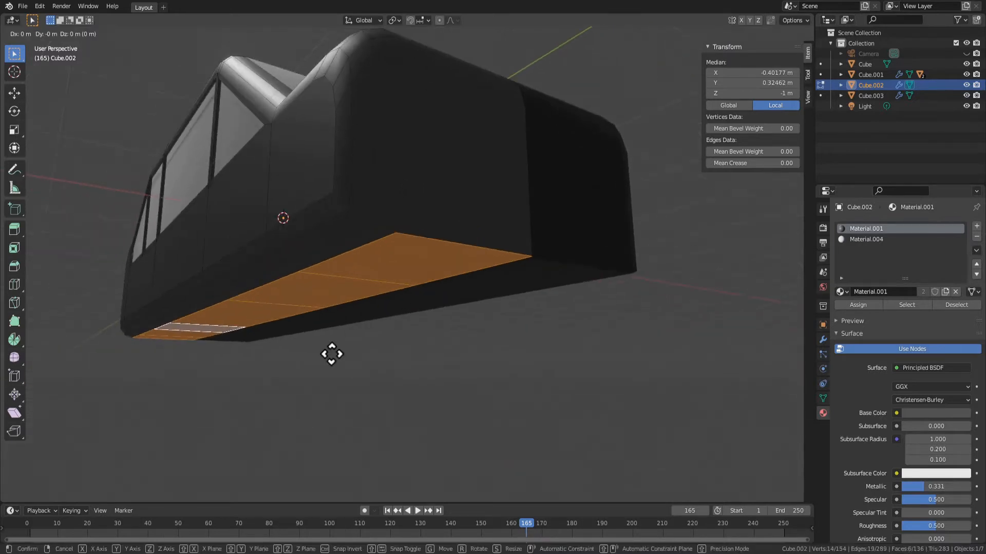
pyautogui.press('z')
pyautogui.rightClick(343, 324)
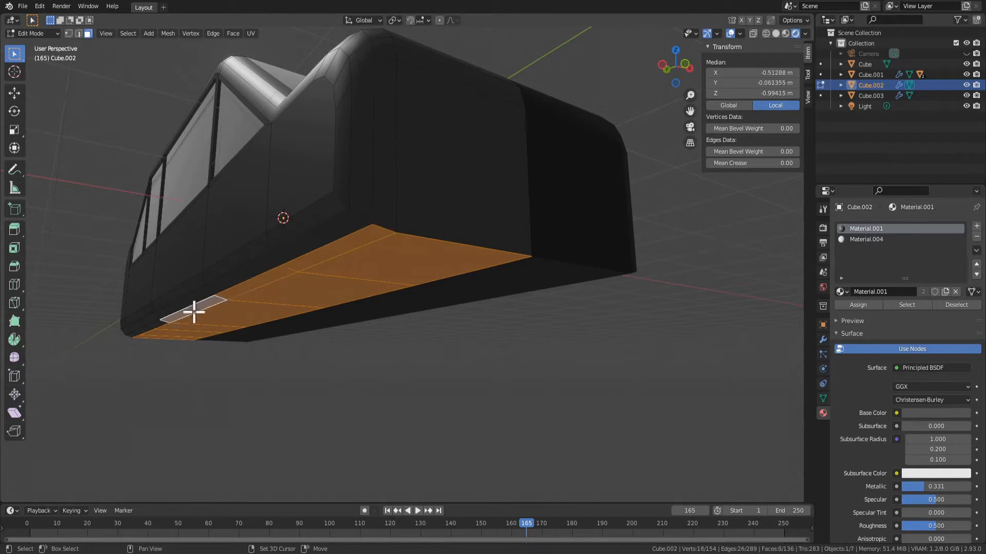
# Extend the underside selection to the outer strip of faces and try to raise them about 0.5 m along Z
pyautogui.keyDown('shift'); pyautogui.click(147, 330); pyautogui.keyUp('shift')
pyautogui.moveTo(168, 337); pyautogui.dragTo(663, 334, button='middle')
pyautogui.scroll(-4, 662, 335)
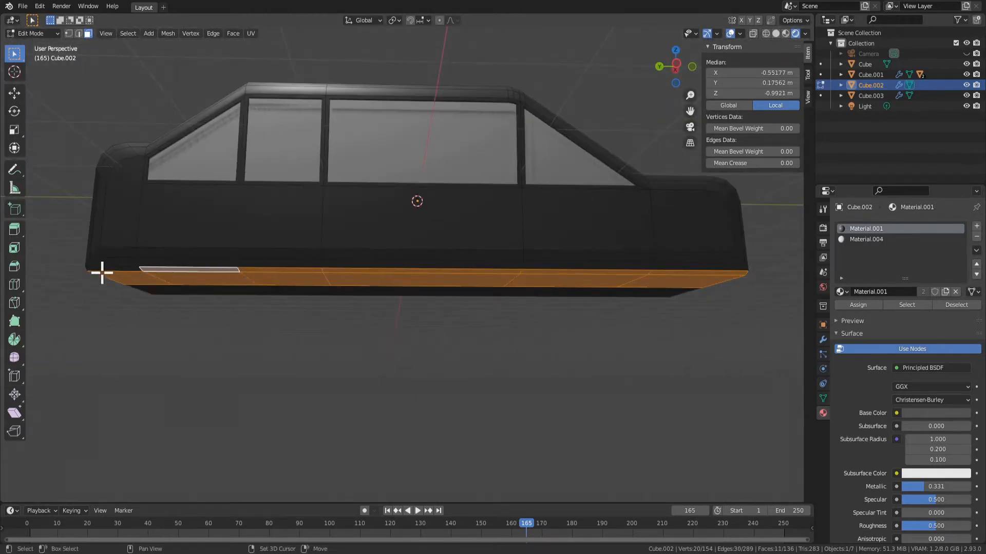
pyautogui.moveTo(396, 290); pyautogui.dragTo(337, 308, button='middle')
pyautogui.press('g')
pyautogui.press('z')
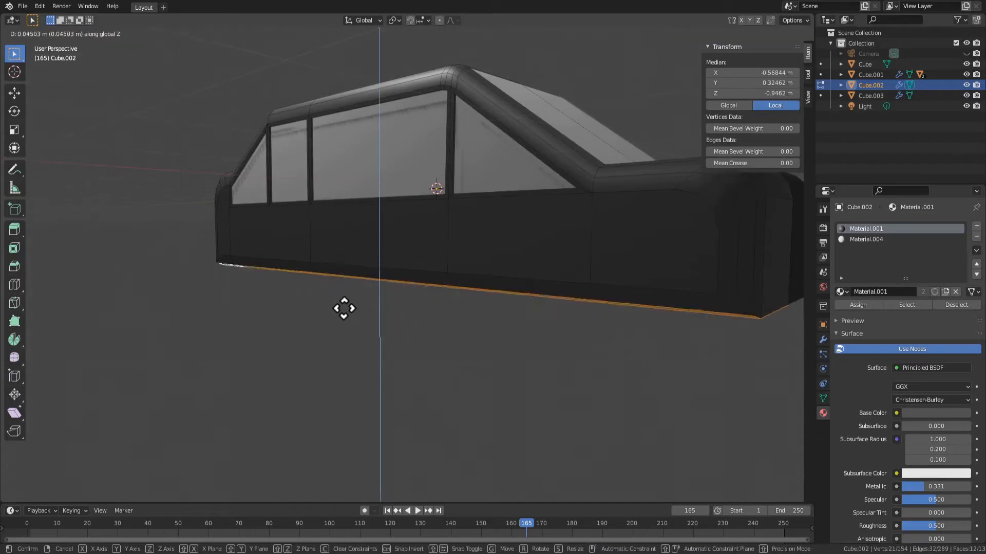
pyautogui.rightClick(493, 350)
pyautogui.moveTo(493, 351); pyautogui.dragTo(326, 335, button='middle')
pyautogui.press('g')
pyautogui.press('z')
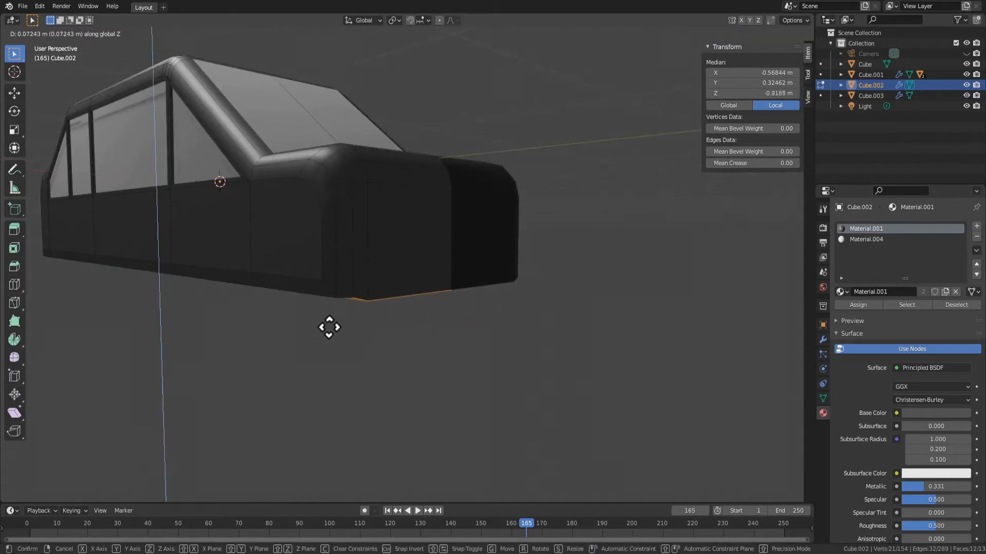
pyautogui.click(339, 296)
pyautogui.moveTo(370, 319); pyautogui.dragTo(162, 264, button='middle')
# Leave mesh editing and examine the finished red car model in Material Preview shading
pyautogui.press('Tab')
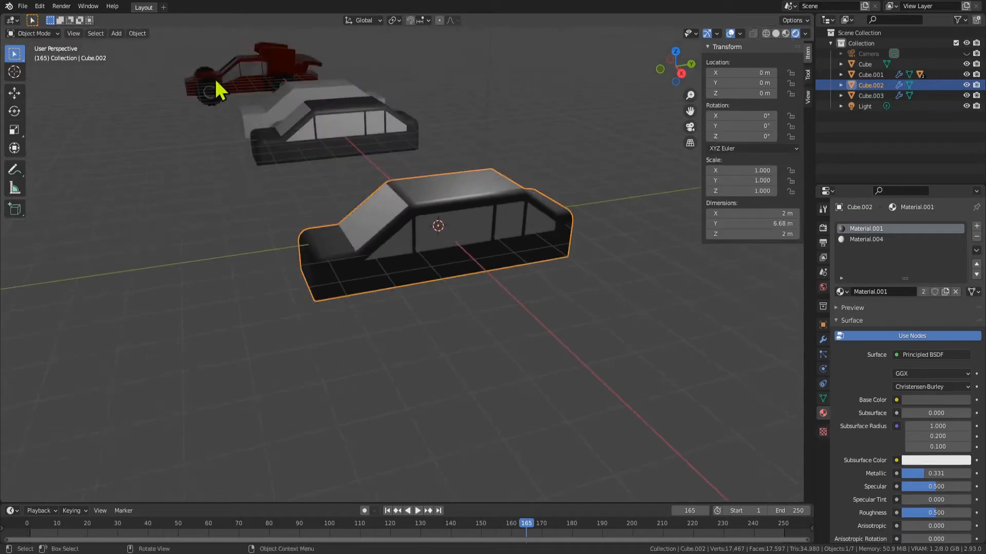
pyautogui.click(268, 98)
pyautogui.press('KP_Decimal')
pyautogui.moveTo(436, 269); pyautogui.dragTo(455, 339, button='middle')
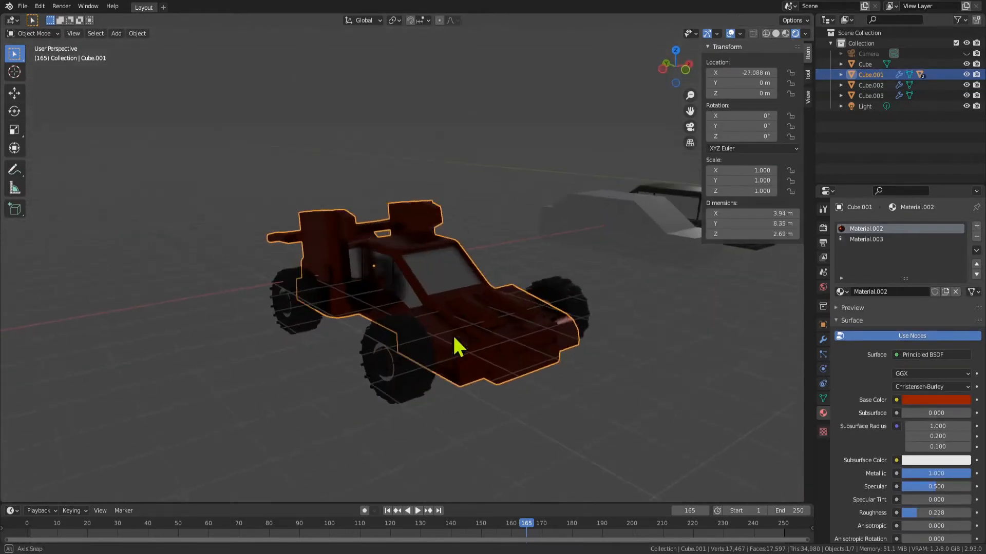
pyautogui.click(786, 33)
pyautogui.moveTo(632, 277)
pyautogui.mouseDown(button='middle')
pyautogui.moveTo(611, 300)
pyautogui.moveTo(509, 261)
pyautogui.moveTo(507, 300)
pyautogui.moveTo(411, 312)
pyautogui.mouseUp(button='middle')
pyautogui.scroll(-7, 468, 350)
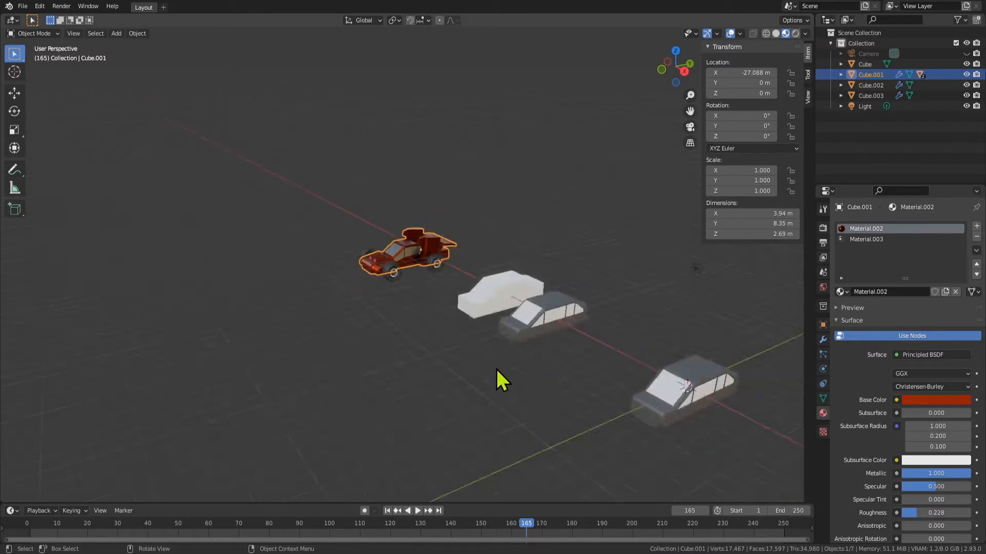
# Extrude the two side faces at the front of the original car body outward to form a fender
pyautogui.moveTo(513, 303); pyautogui.dragTo(629, 281, button='middle')
pyautogui.press('KP_Decimal')
pyautogui.press('Tab')
pyautogui.click(446, 352)
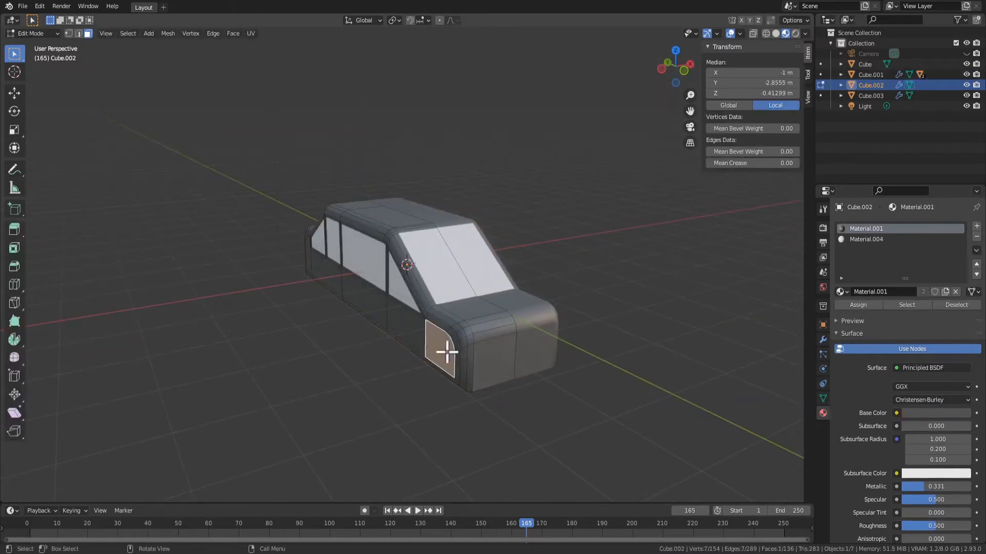
pyautogui.keyDown('shift'); pyautogui.click(398, 317); pyautogui.keyUp('shift')
pyautogui.moveTo(399, 318); pyautogui.dragTo(467, 367, button='middle')
pyautogui.press('e')
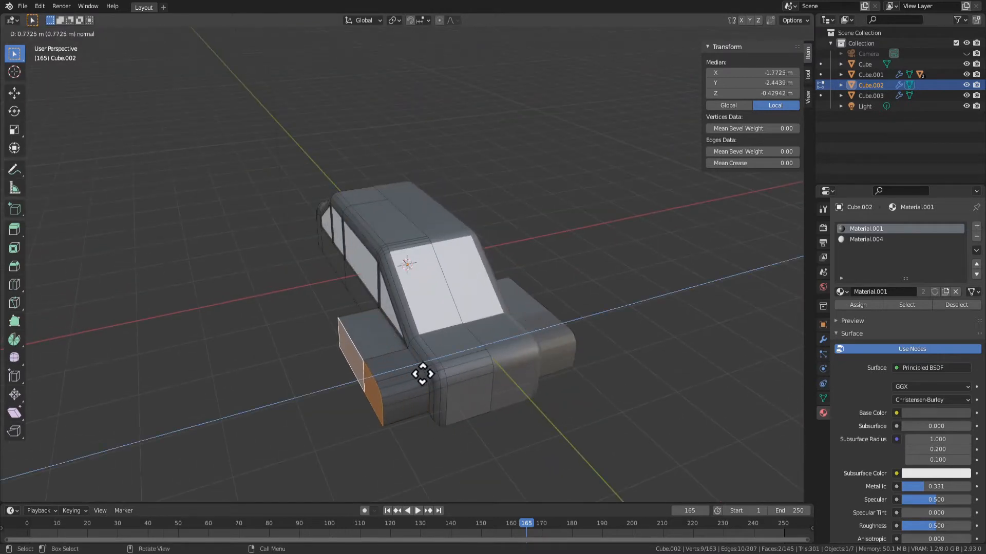
pyautogui.click(431, 374)
# Move the extruded outer faces of the front fender along Y
pyautogui.moveTo(431, 374); pyautogui.dragTo(471, 331, button='middle')
pyautogui.moveTo(493, 342); pyautogui.dragTo(522, 345, button='middle')
pyautogui.press('g')
pyautogui.press('y')
pyautogui.click(385, 330)
# Try to extrude the two underside faces of the front fender downward
pyautogui.moveTo(460, 344); pyautogui.dragTo(410, 212, button='middle')
pyautogui.click(360, 213)
pyautogui.keyDown('shift'); pyautogui.click(334, 235); pyautogui.keyUp('shift')
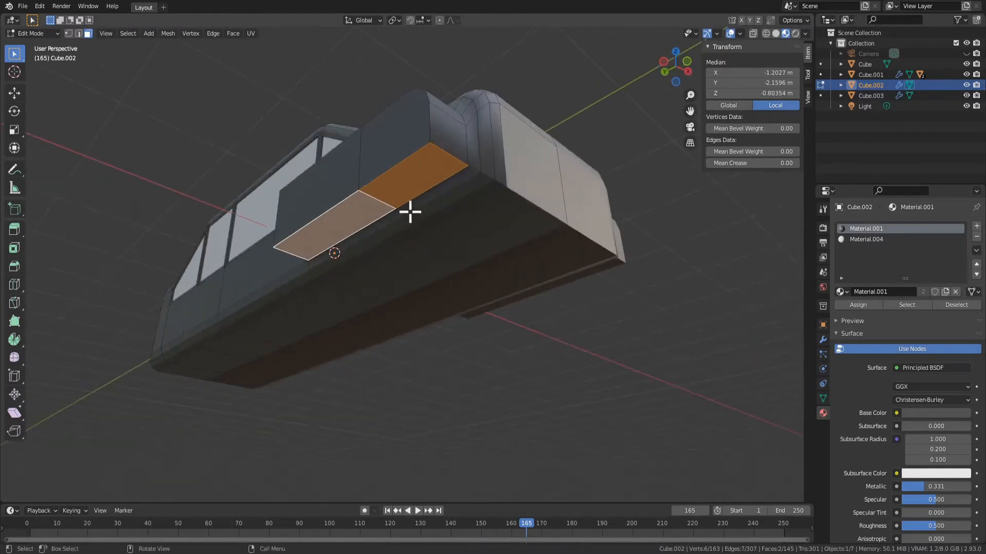
pyautogui.press('e')
pyautogui.click(406, 253)
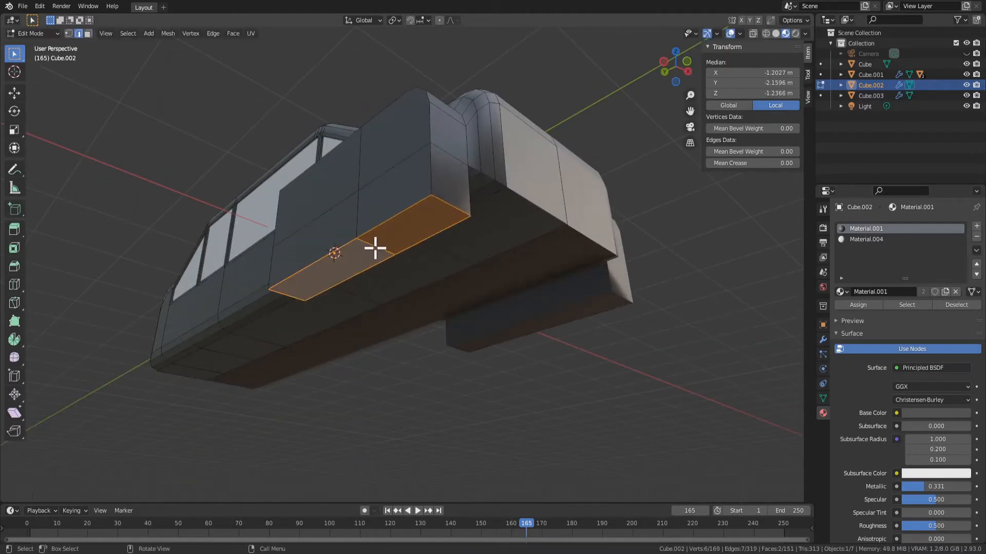
pyautogui.hotkey('ctrl', 'z')
pyautogui.hotkey('ctrl', 'z')
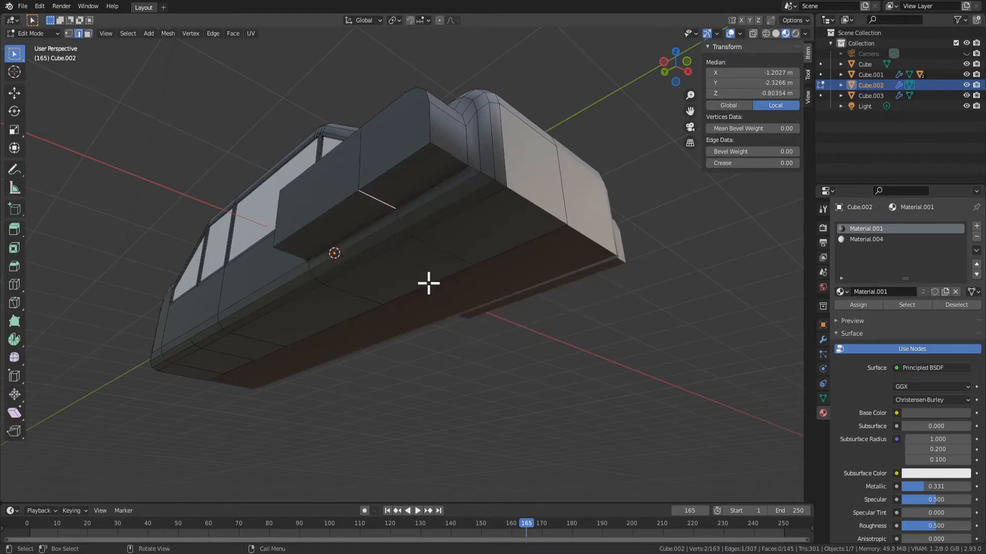
# Extrude the two underside faces of the front fender downward by about 0.186 m
pyautogui.press('3')
pyautogui.click(405, 178)
pyautogui.keyDown('shift'); pyautogui.click(375, 220); pyautogui.keyUp('shift')
pyautogui.press('e')
pyautogui.click(380, 228)
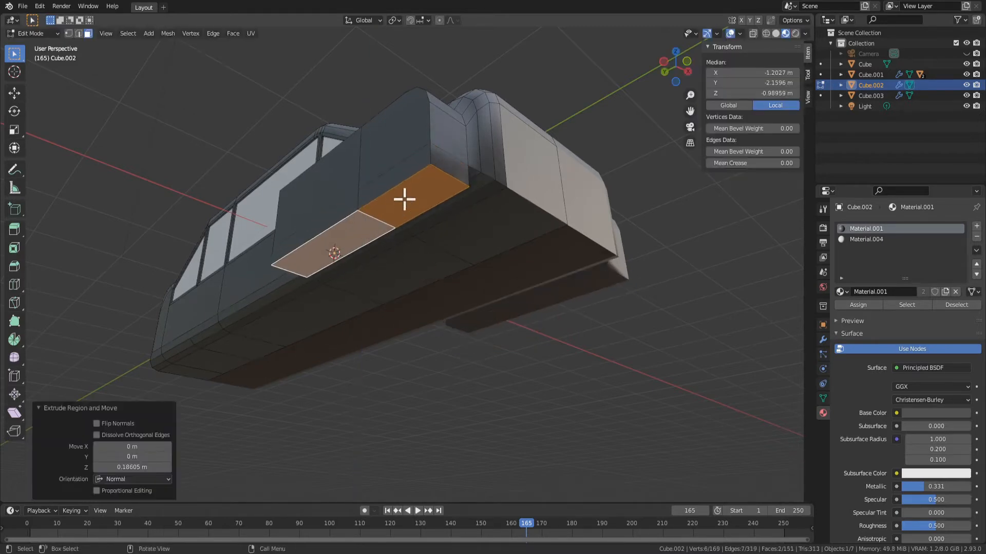
# Dissolve the edge dividing the fender's underside and select the merged face
pyautogui.keyDown('shift'); pyautogui.click(380, 233); pyautogui.keyUp('shift')
pyautogui.keyDown('shift'); pyautogui.click(371, 218); pyautogui.keyUp('shift')
pyautogui.press('x')
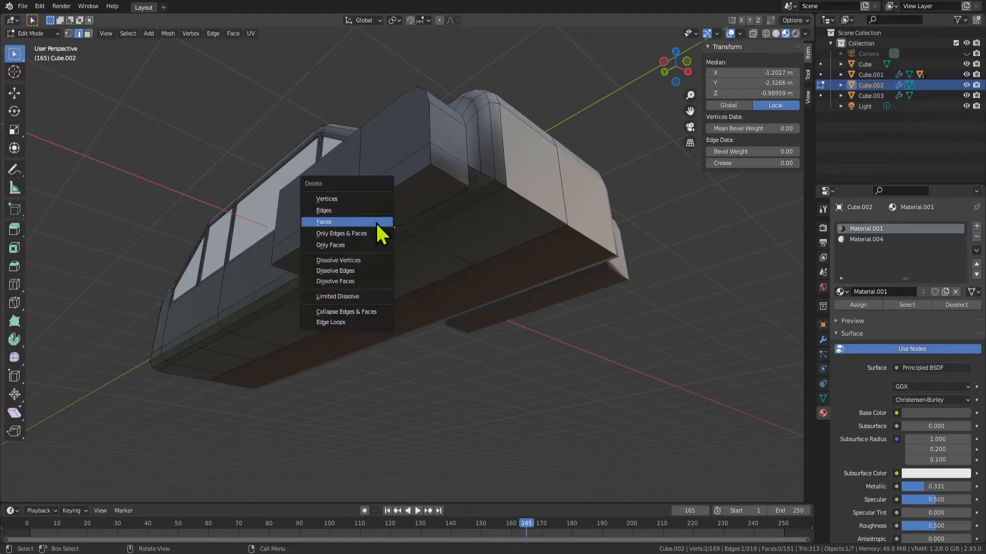
pyautogui.click(365, 272)
pyautogui.press('3')
pyautogui.click(390, 198)
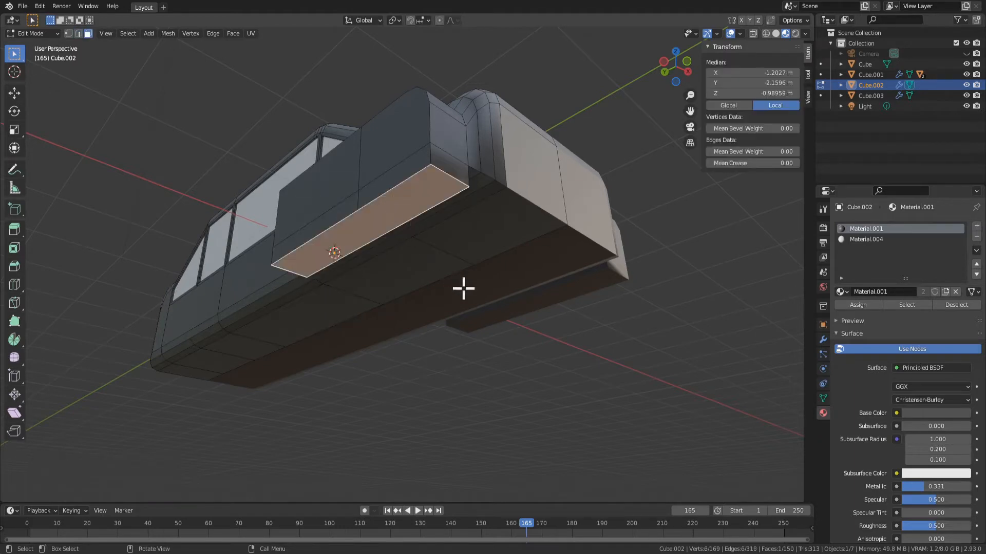
# Dissolve the vertical edge dividing the side of the front fender's lower section
pyautogui.moveTo(455, 283); pyautogui.dragTo(415, 278, button='middle')
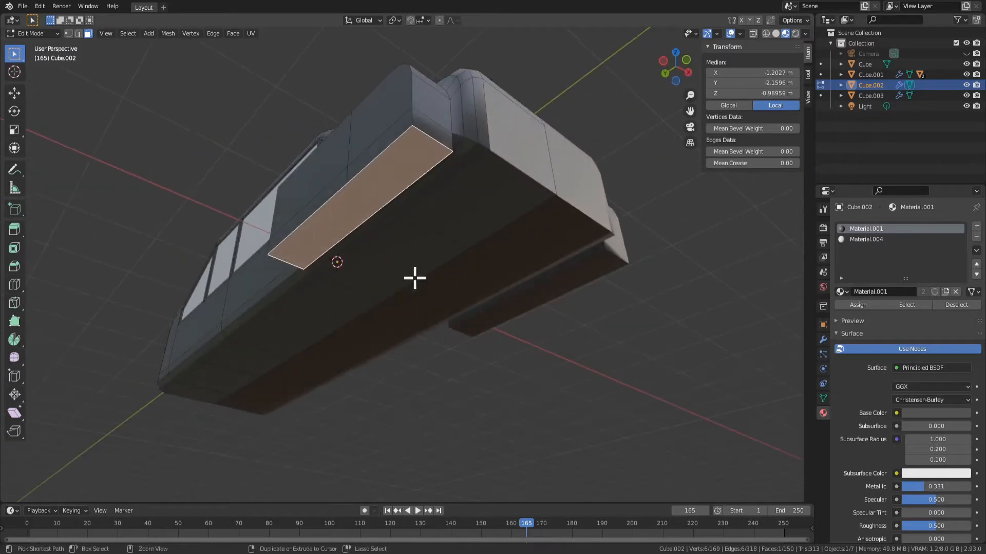
pyautogui.press('2')
pyautogui.click(344, 174)
pyautogui.moveTo(343, 174); pyautogui.dragTo(531, 339, button='middle')
pyautogui.hotkey('ctrl', 'x')
# Enlarge the front fender's underside face and extrude it downward by about 0.294 m
pyautogui.press('3')
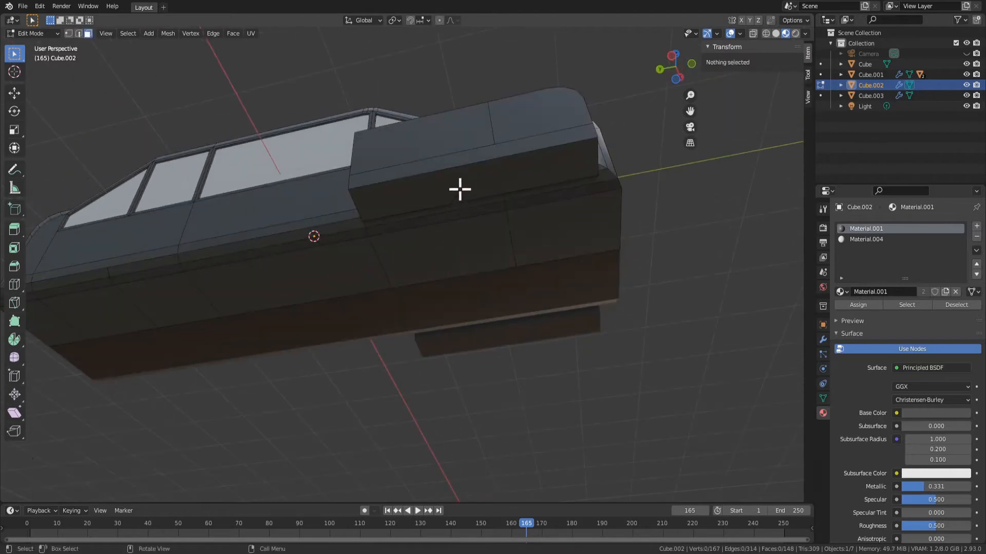
pyautogui.click(459, 189)
pyautogui.press('s')
pyautogui.click(599, 288)
pyautogui.press('e')
pyautogui.click(537, 367)
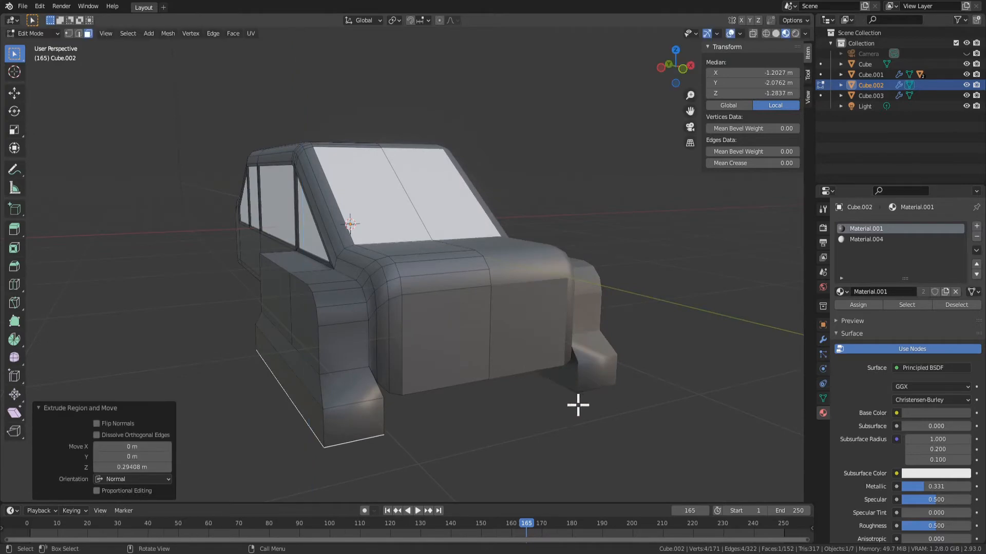
# Try to bevel the lower edges of the front fender's base with three segments
pyautogui.moveTo(577, 403); pyautogui.dragTo(518, 406, button='middle')
pyautogui.press('Tab')
pyautogui.press('Tab')
pyautogui.press('Tab')
pyautogui.press('Tab')
pyautogui.press('2')
pyautogui.keyDown('shift'); pyautogui.click(471, 375); pyautogui.keyUp('shift')
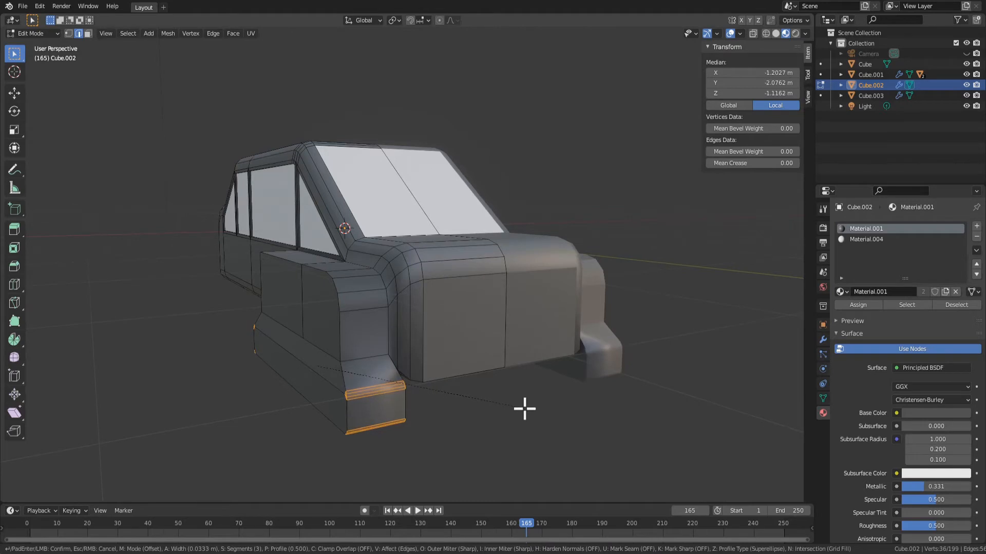
pyautogui.moveTo(401, 394); pyautogui.dragTo(340, 347, button='middle')
pyautogui.keyDown('shift'); pyautogui.click(446, 359); pyautogui.keyUp('shift')
pyautogui.moveTo(210, 318); pyautogui.dragTo(385, 369, button='middle')
pyautogui.keyDown('shift'); pyautogui.click(279, 293); pyautogui.keyUp('shift')
pyautogui.keyDown('shift'); pyautogui.click(275, 313); pyautogui.keyUp('shift')
pyautogui.click(453, 450)
# Try to extrude the front face of the front fender's base forward by about 0.481 m, and undo the extrusion
pyautogui.press('3')
pyautogui.click(388, 362)
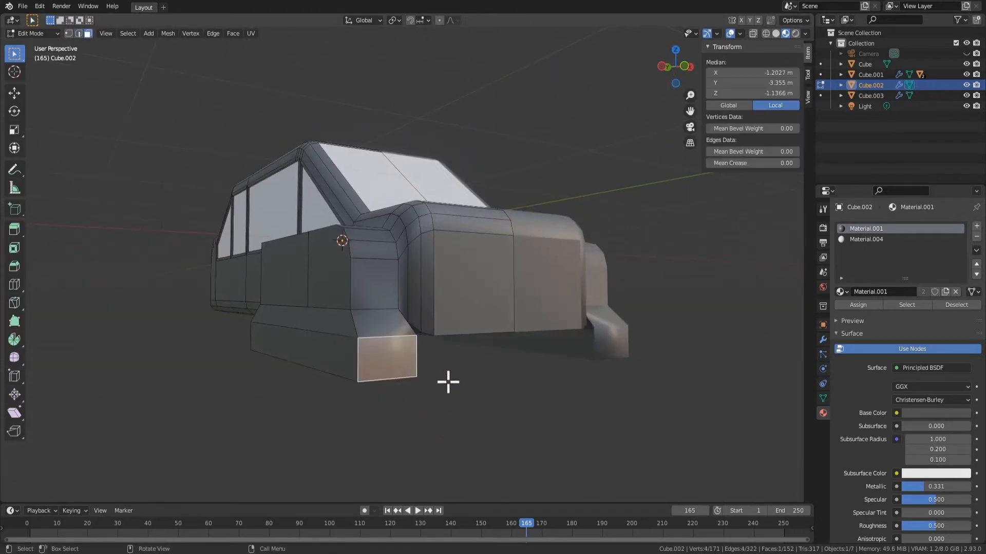
pyautogui.moveTo(447, 382); pyautogui.dragTo(478, 390, button='middle')
pyautogui.press('e')
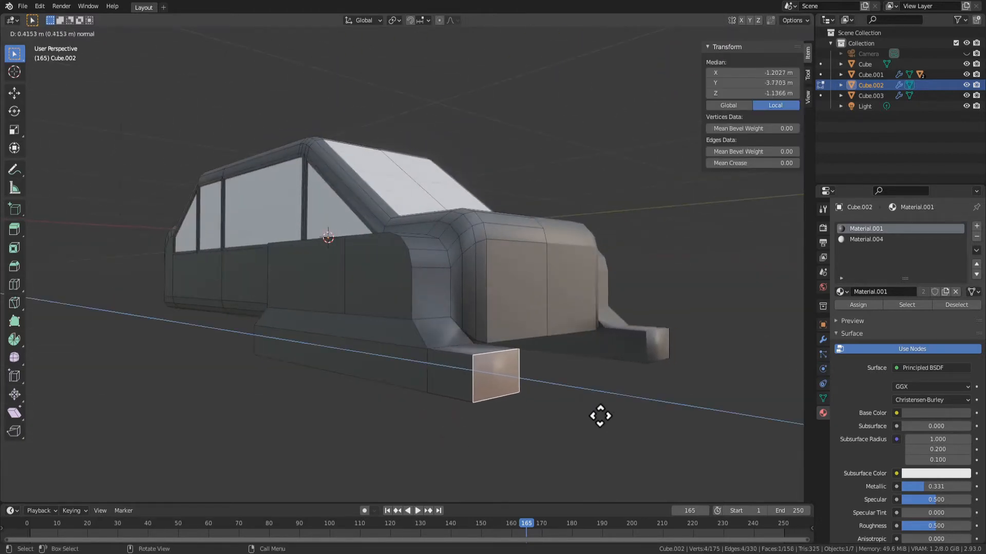
pyautogui.click(600, 416)
pyautogui.press('s')
pyautogui.press('z')
pyautogui.rightClick(570, 393)
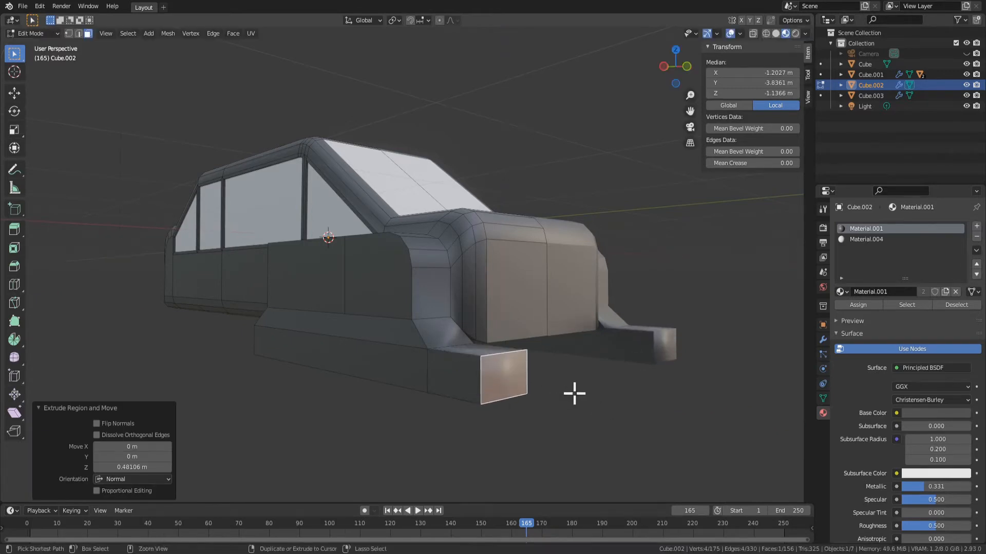
pyautogui.hotkey('ctrl', 'z')
pyautogui.hotkey('ctrl', 'z')
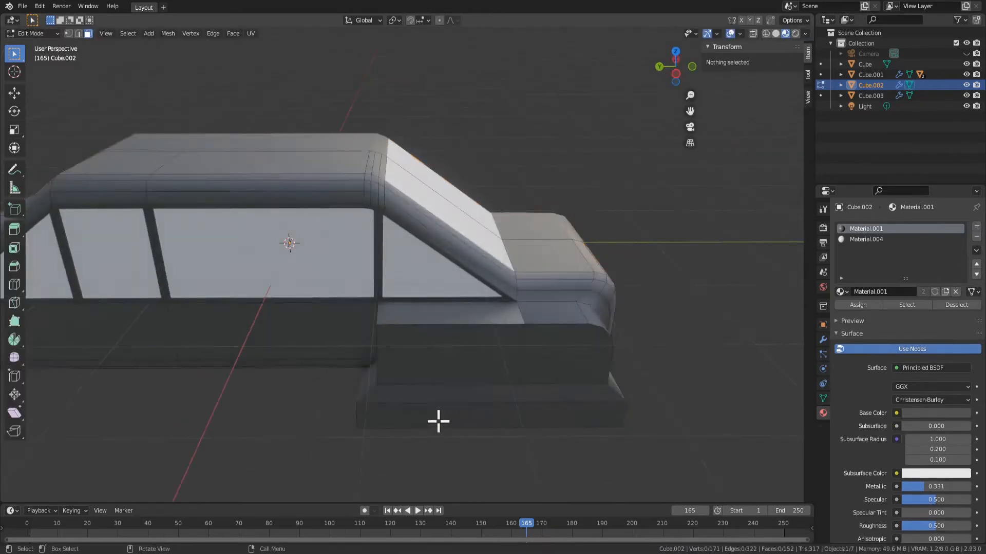
# Extrude the lower rear side face below the rear windows outward to form a rear fender
pyautogui.scroll(-5, 438, 421)
pyautogui.moveTo(438, 421); pyautogui.dragTo(343, 291, button='middle')
pyautogui.press('Tab')
pyautogui.press('Tab')
pyautogui.click(385, 249)
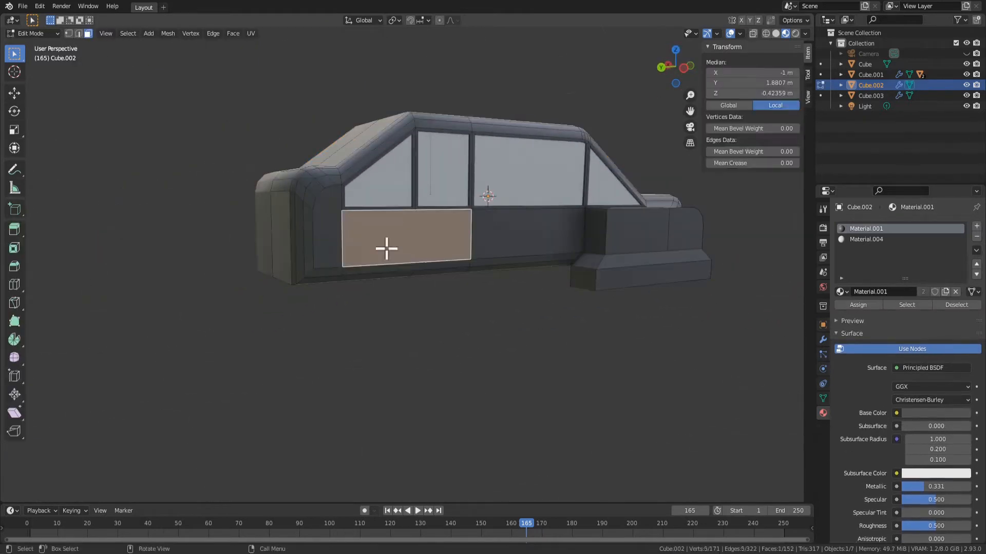
pyautogui.moveTo(385, 249); pyautogui.dragTo(513, 316, button='middle')
pyautogui.click(458, 299)
pyautogui.scroll(3, 513, 316)
pyautogui.press('e')
pyautogui.click(587, 330)
# Dissolve the edge dividing the top of the rear fender
pyautogui.moveTo(588, 331); pyautogui.dragTo(553, 265, button='middle')
pyautogui.moveTo(557, 179); pyautogui.dragTo(520, 267, button='middle')
pyautogui.press('2')
pyautogui.click(455, 310)
pyautogui.press('x')
pyautogui.click(458, 318)
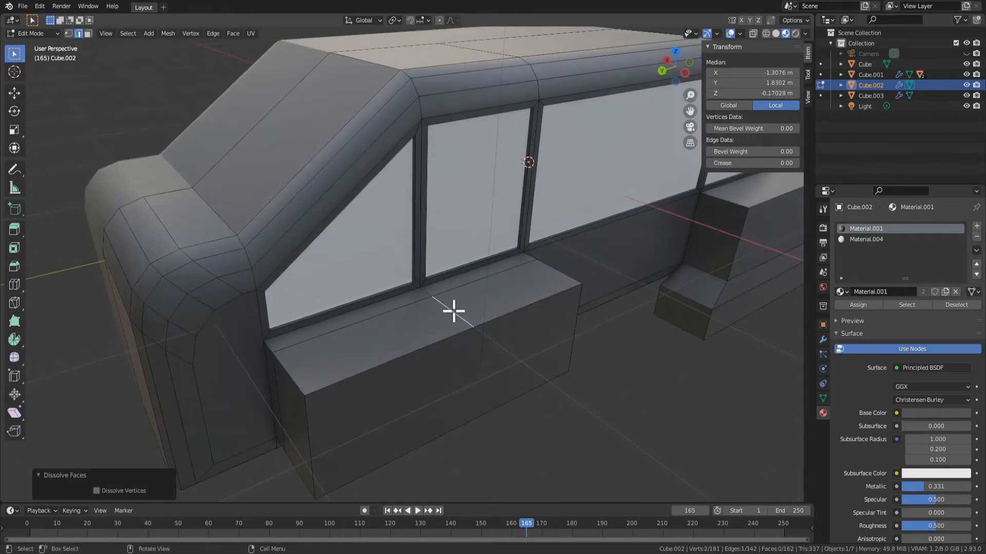
pyautogui.press('x')
pyautogui.click(450, 303)
# Bevel the edges of the rear fender's outer face with three segments
pyautogui.press('3')
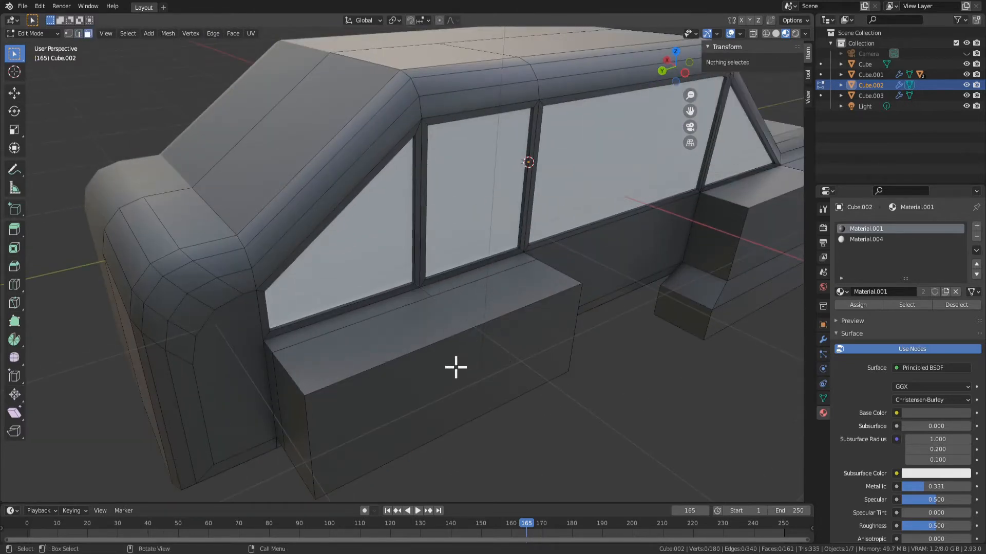
pyautogui.click(456, 368)
pyautogui.keyDown('shift'); pyautogui.moveTo(481, 412); pyautogui.dragTo(495, 357, button='middle'); pyautogui.keyUp('shift')
pyautogui.hotkey('ctrl', 'b')
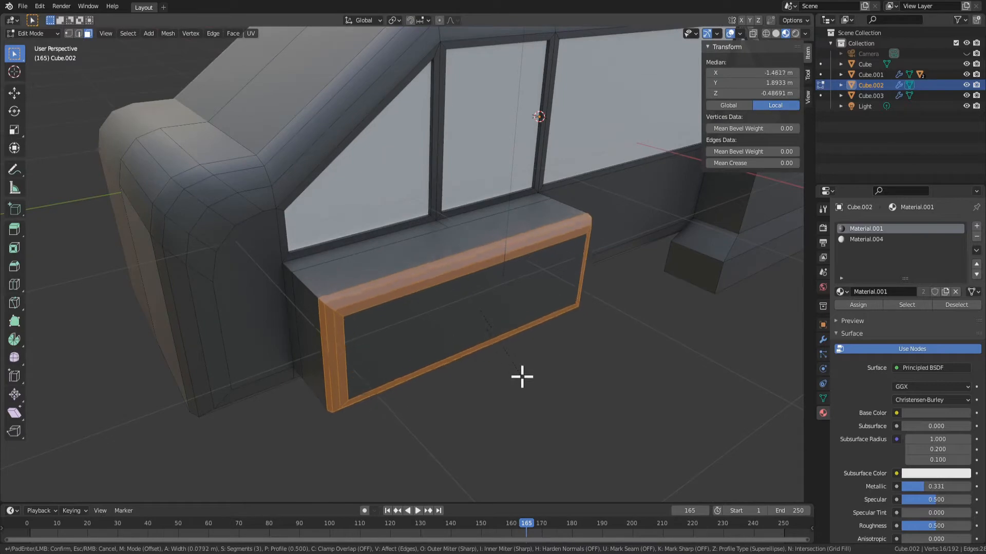
pyautogui.click(518, 373)
pyautogui.moveTo(518, 373); pyautogui.dragTo(501, 288, button='middle')
pyautogui.press('Tab')
pyautogui.press('Tab')
# Extrude the rear fender's outer face outward along X by about 0.281 m
pyautogui.press('Tab')
pyautogui.scroll(-2, 532, 366)
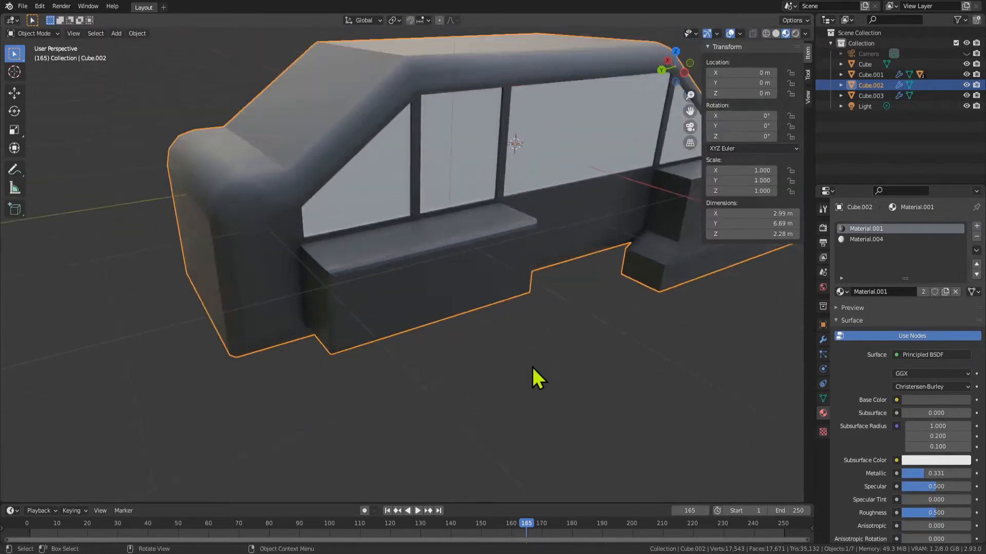
pyautogui.moveTo(532, 365); pyautogui.dragTo(449, 300, button='middle')
pyautogui.press('Tab')
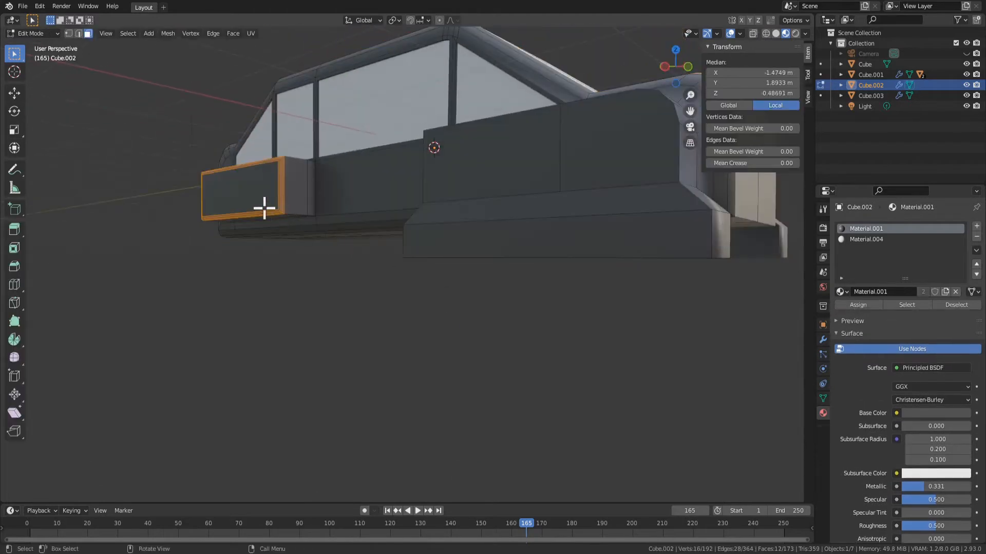
pyautogui.moveTo(264, 209); pyautogui.dragTo(354, 297, button='middle')
pyautogui.click(284, 229)
pyautogui.press('e')
pyautogui.rightClick(280, 261)
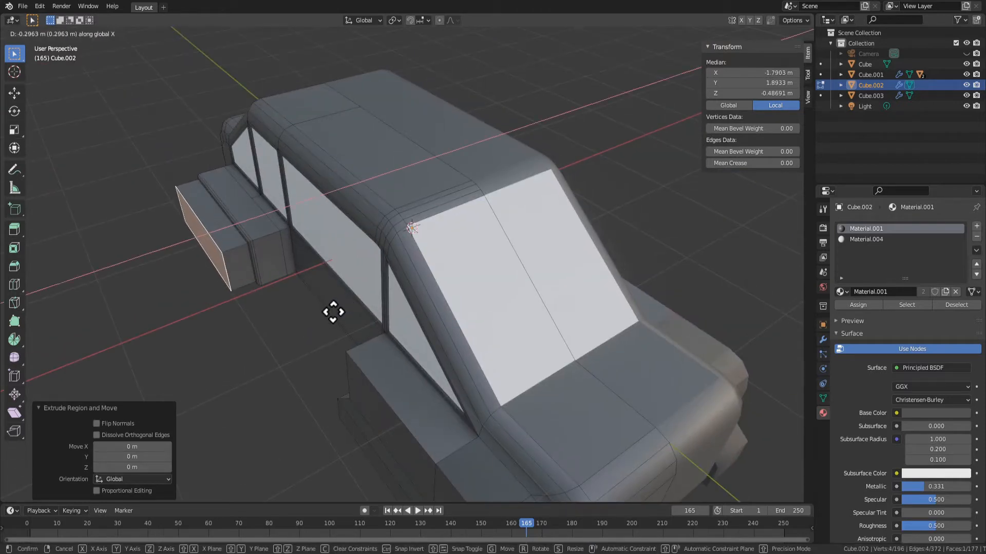
pyautogui.click(336, 314)
# Scale down the rear fender's extruded outer face to taper the block
pyautogui.press('s')
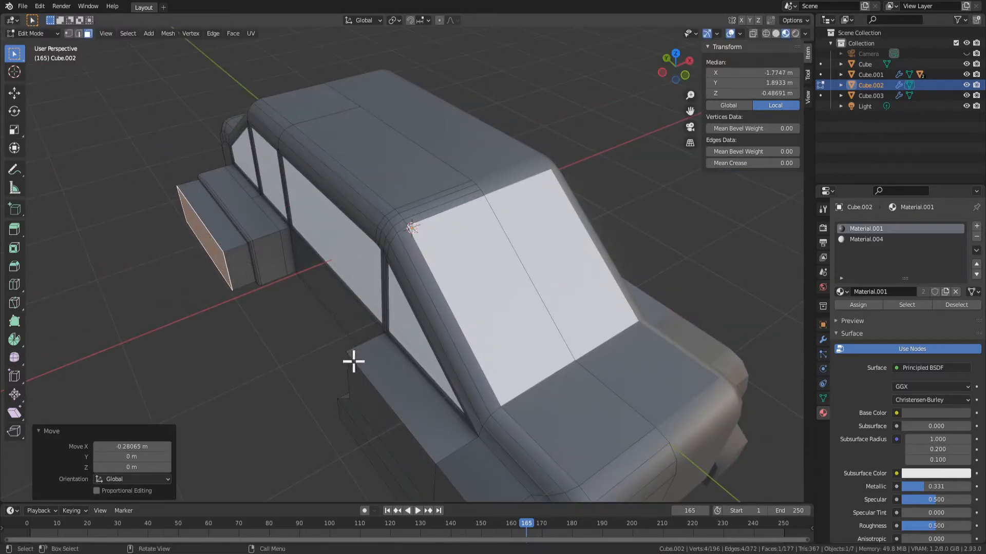
pyautogui.press('x')
pyautogui.rightClick(266, 312)
pyautogui.press('s')
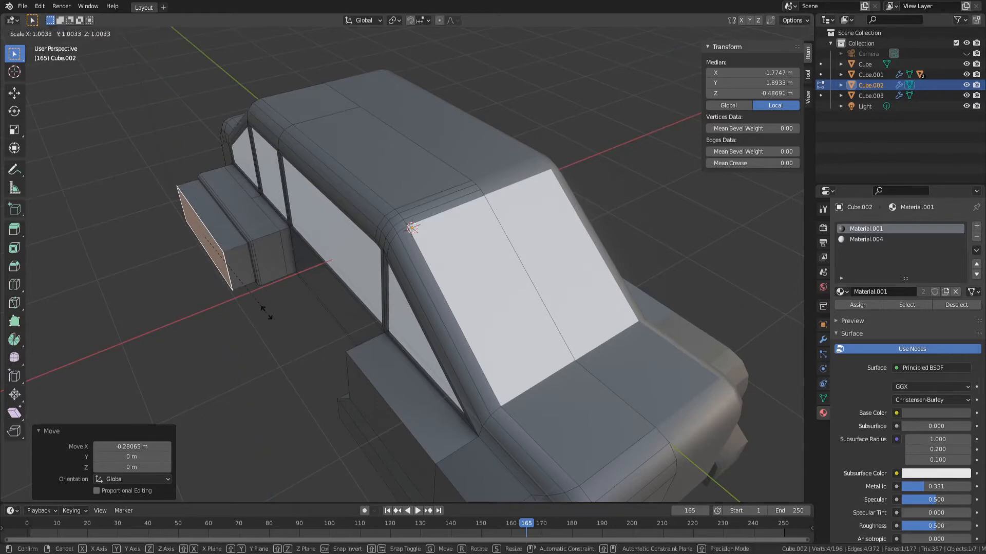
pyautogui.click(251, 303)
pyautogui.press('Tab')
pyautogui.moveTo(255, 313); pyautogui.dragTo(266, 182, button='middle')
pyautogui.press('Tab')
# Extrude the side face at the body's rear corner inward by about 0.081 m and scale it down
pyautogui.press('Tab')
pyautogui.scroll(-3, 399, 277)
pyautogui.moveTo(399, 277); pyautogui.dragTo(435, 237, button='middle')
pyautogui.press('Tab')
pyautogui.moveTo(355, 204); pyautogui.dragTo(434, 288, button='middle')
pyautogui.press('e')
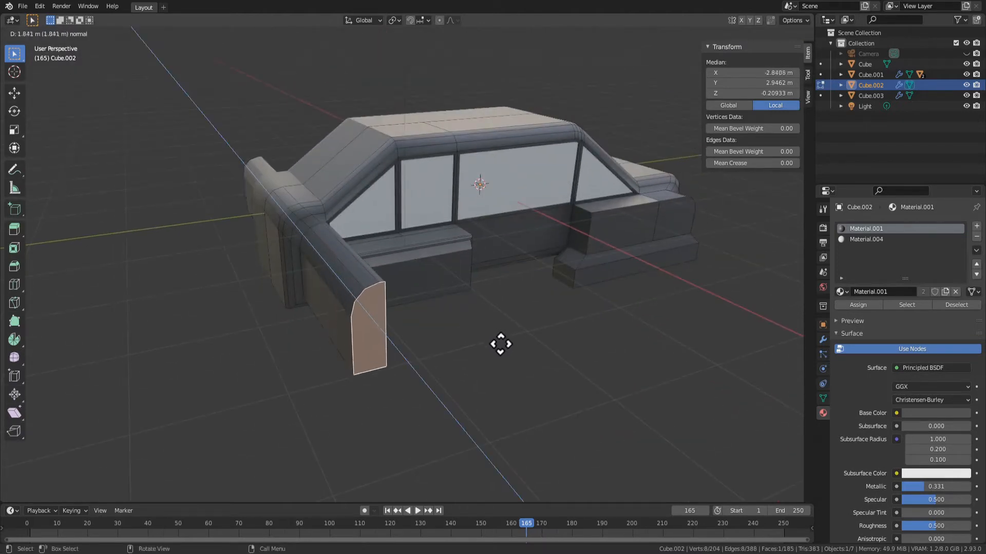
pyautogui.click(423, 291)
pyautogui.press('s')
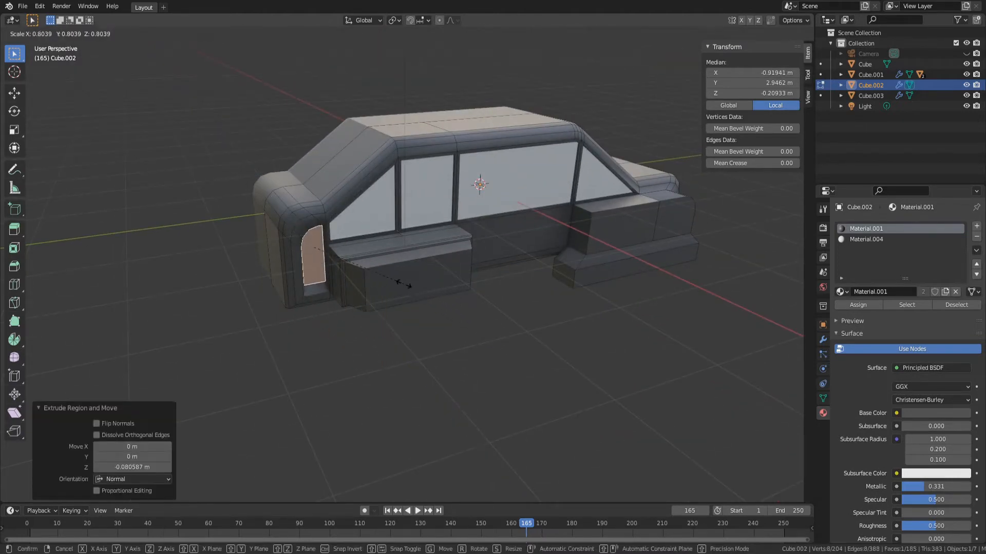
pyautogui.click(396, 280)
pyautogui.moveTo(396, 280); pyautogui.dragTo(433, 310, button='middle')
pyautogui.press('Tab')
pyautogui.press('Tab')
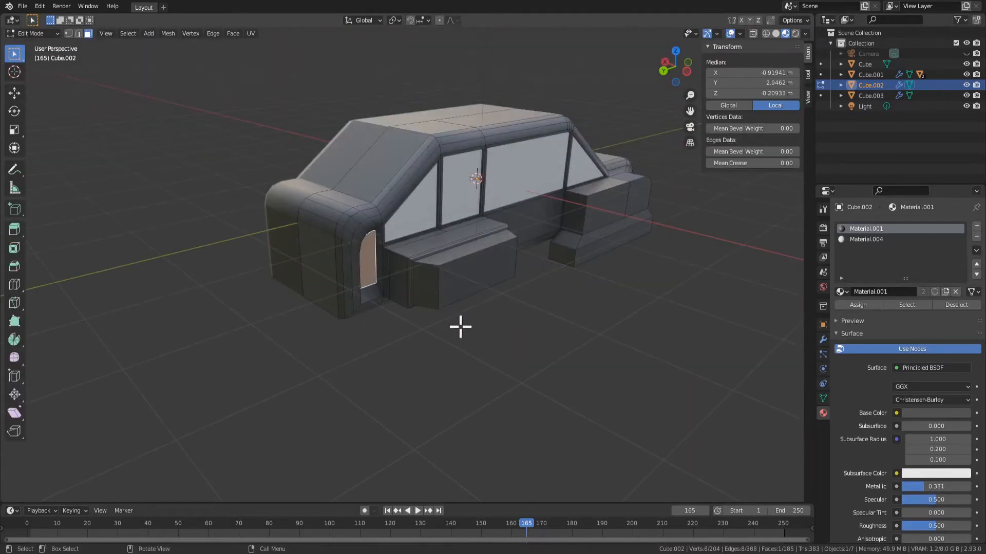
# Try to extrude the recessed rear corner face outward along its normals by 0.27 m and scale it down
pyautogui.hotkey('alt', 'e')
pyautogui.click(462, 326)
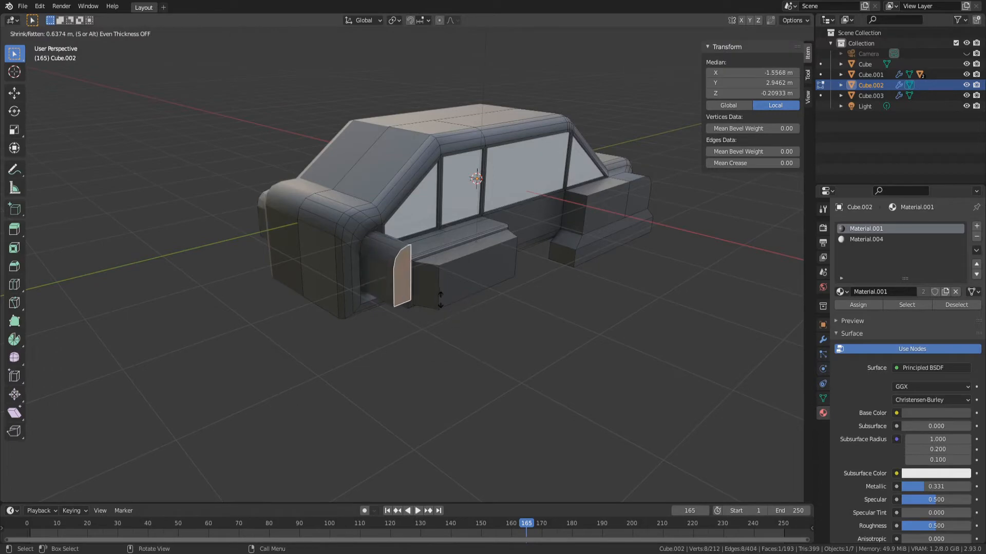
pyautogui.click(444, 321)
pyautogui.press('s')
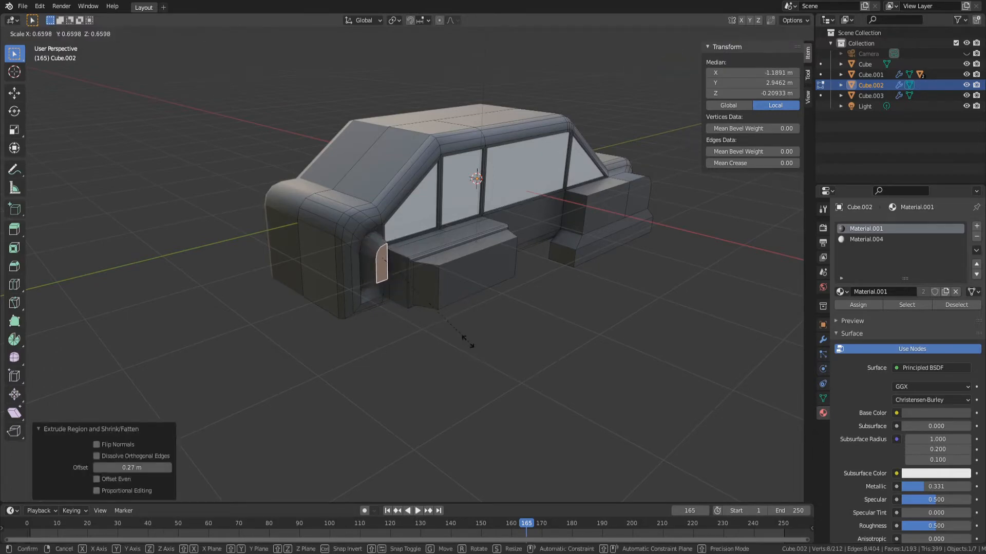
pyautogui.click(452, 321)
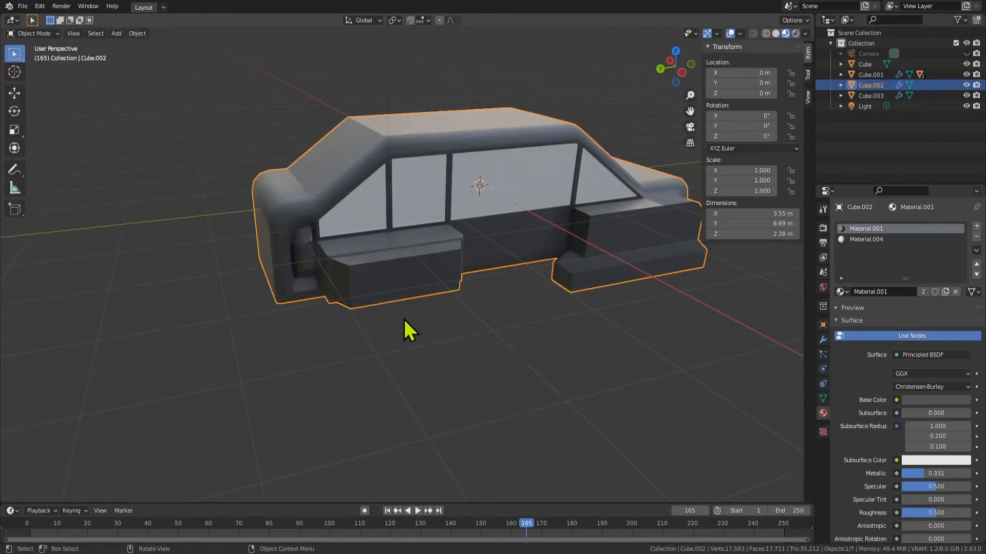
pyautogui.moveTo(404, 319); pyautogui.dragTo(462, 301, button='middle')
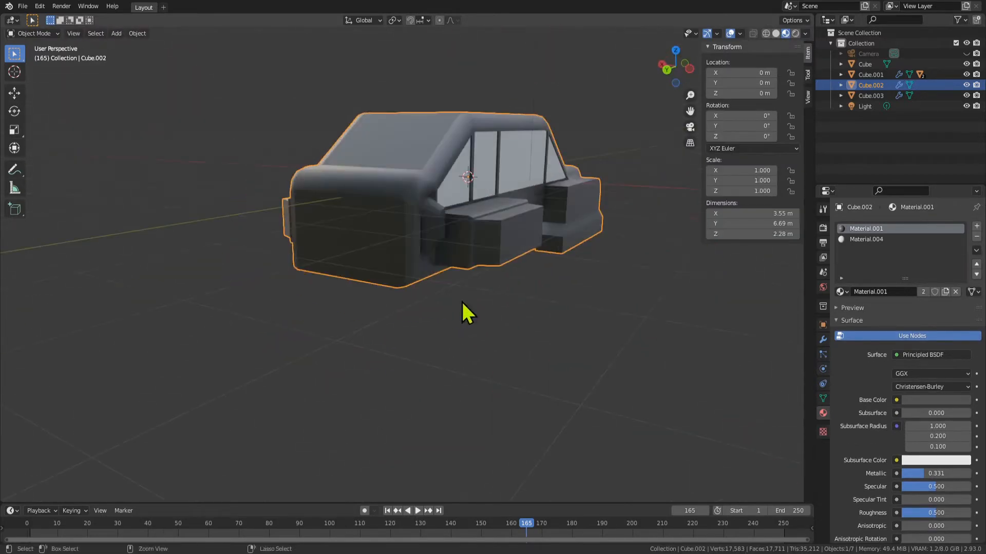
pyautogui.press('Tab')
# Try to bevel the edges of the rear fender's outer face with three segments, and undo the bevel
pyautogui.moveTo(546, 317); pyautogui.dragTo(440, 260, button='middle')
pyautogui.click(429, 249)
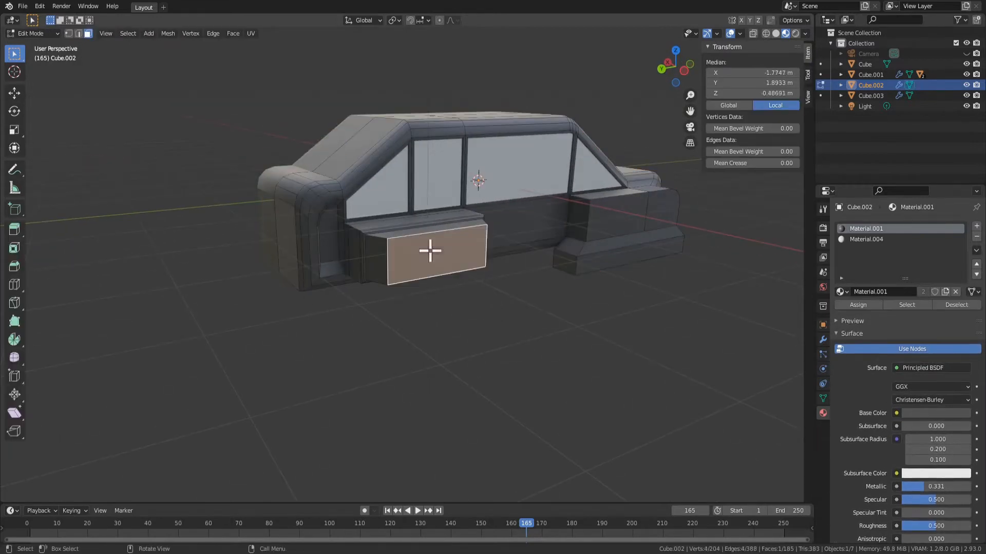
pyautogui.moveTo(493, 279); pyautogui.dragTo(530, 280, button='middle')
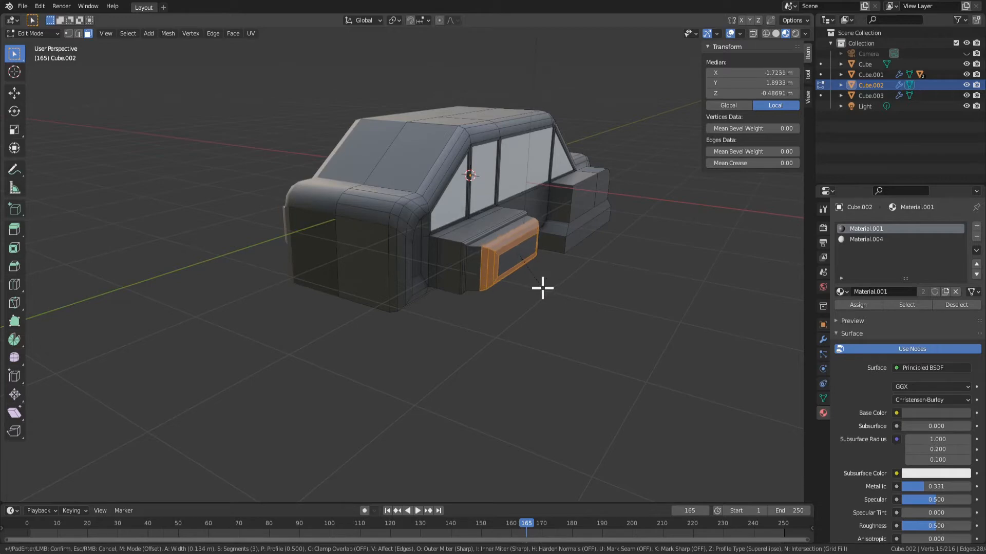
pyautogui.click(540, 287)
pyautogui.moveTo(544, 288); pyautogui.dragTo(375, 273, button='middle')
pyautogui.hotkey('ctrl', 'z')
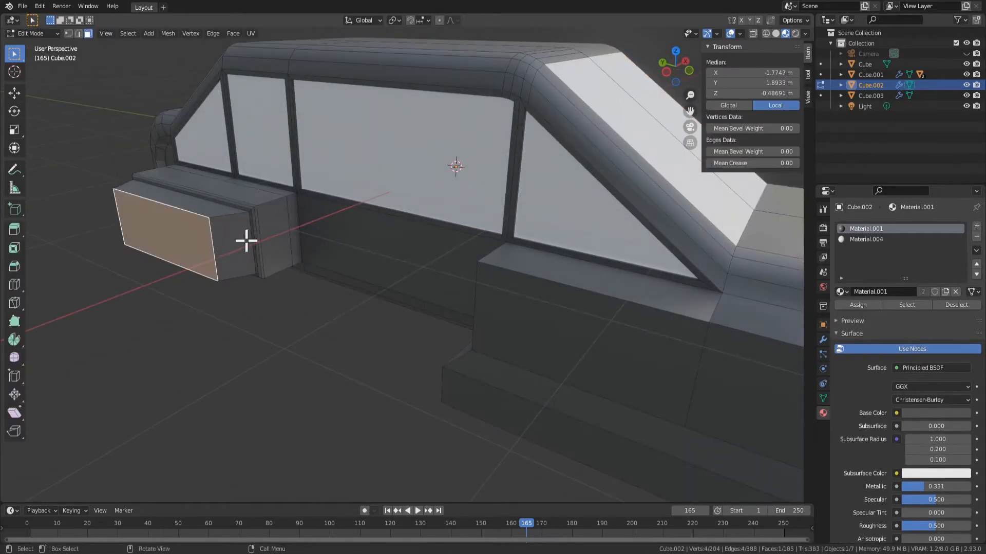
# Bevel the upper front corner vertex of the rear fender's outer face with three segments, about 0.176 m wide
pyautogui.moveTo(247, 241)
pyautogui.mouseDown(button='middle')
pyautogui.moveTo(223, 253)
pyautogui.moveTo(253, 229)
pyautogui.mouseUp(button='middle')
pyautogui.press('1')
pyautogui.click(250, 225)
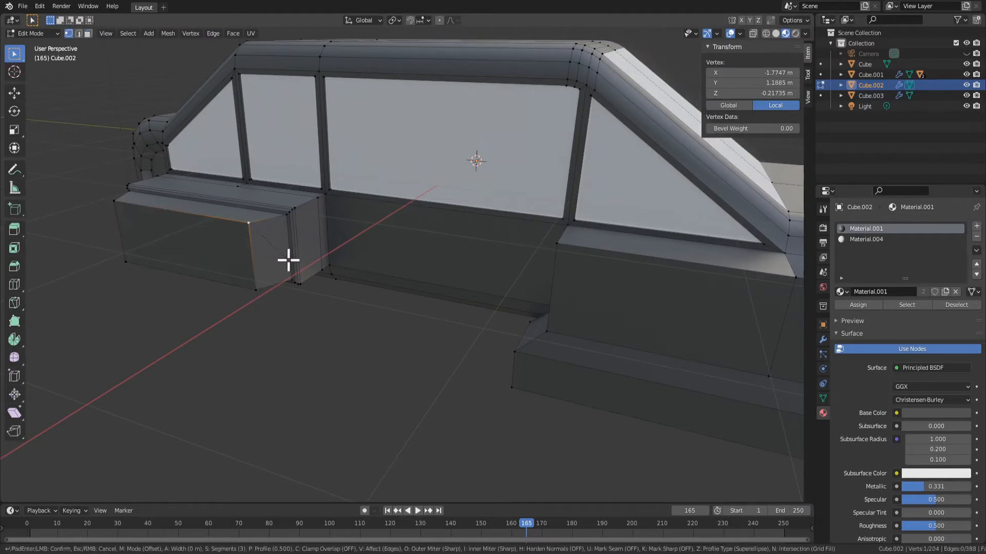
pyautogui.click(311, 284)
pyautogui.press('Tab')
pyautogui.moveTo(303, 293); pyautogui.dragTo(325, 297, button='middle')
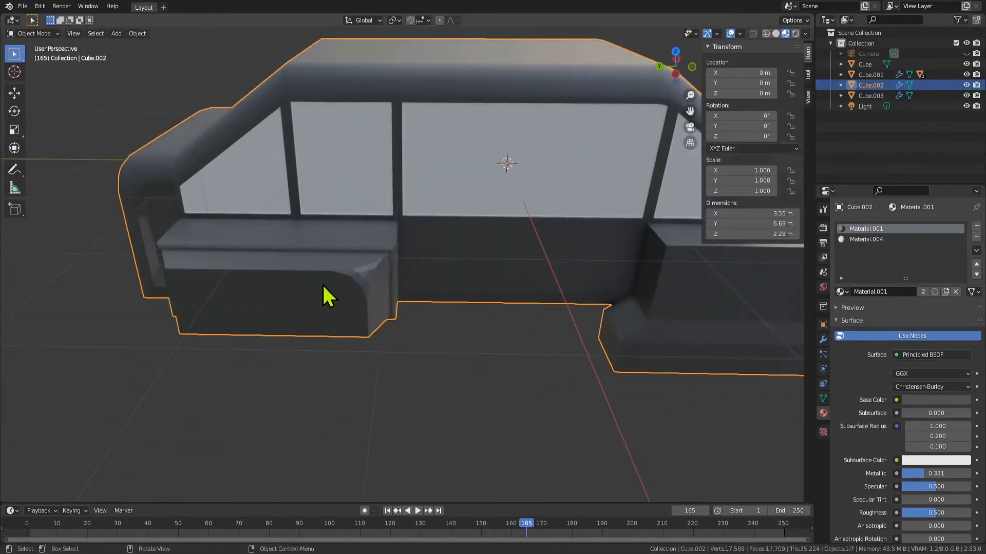
# Check the bevelled rear fender corner in object and edit mode, and undo the vertex bevel
pyautogui.press('Tab')
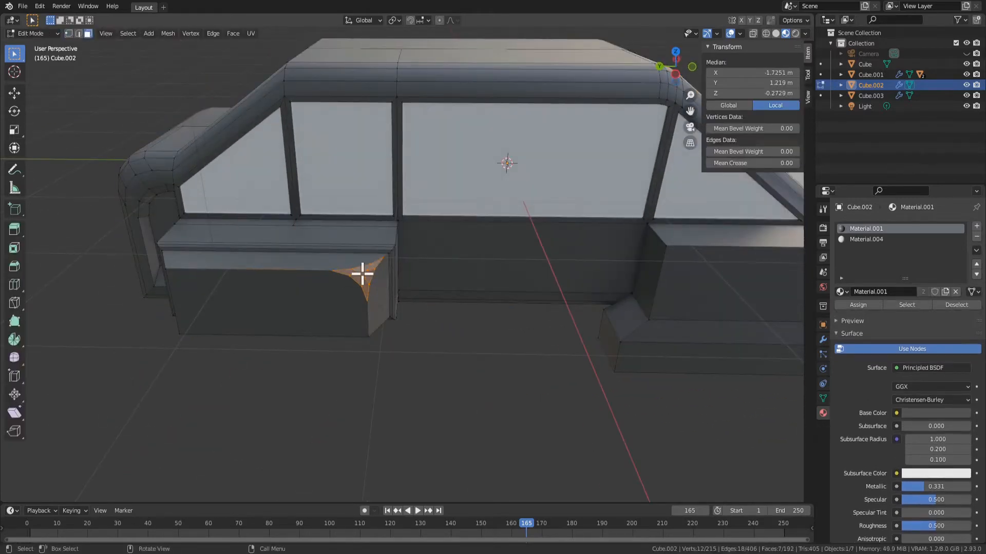
pyautogui.rightClick(362, 274)
pyautogui.click(358, 274)
pyautogui.press('Tab')
pyautogui.moveTo(421, 312); pyautogui.dragTo(404, 286, button='middle')
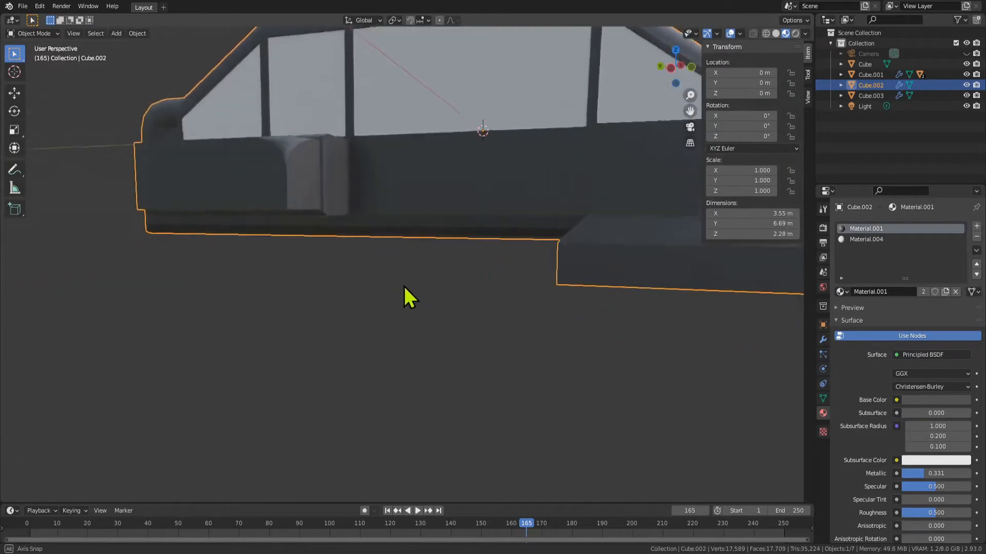
pyautogui.scroll(-3, 406, 297)
pyautogui.press('Tab')
pyautogui.press('Tab')
pyautogui.press('Tab')
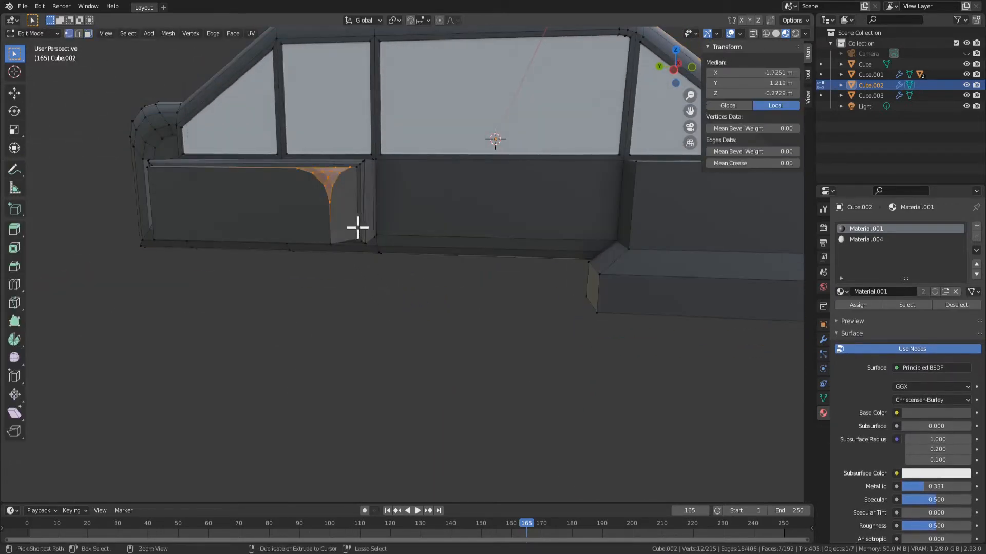
pyautogui.hotkey('ctrl', 'z')
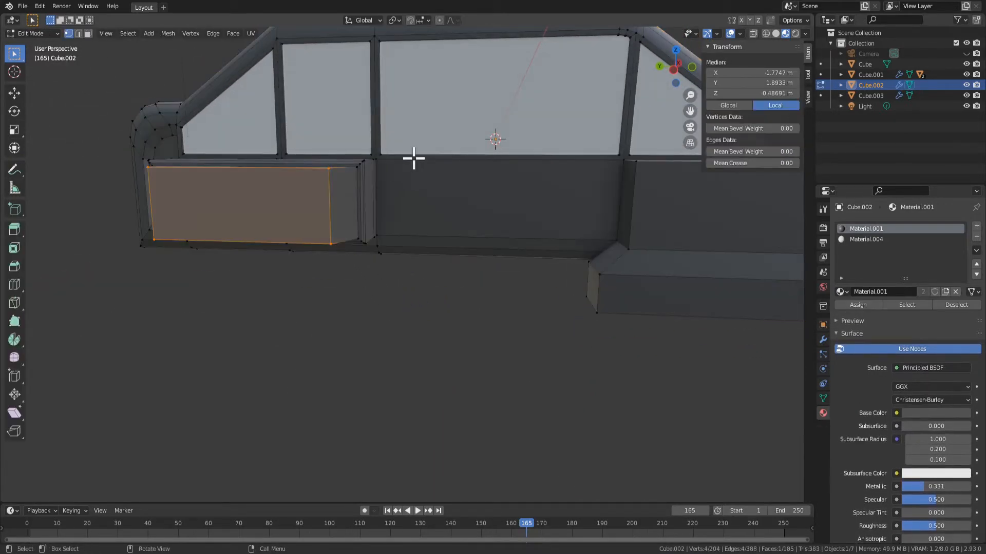
# Move the rear fender's outer face inward along X by about 0.125 m
pyautogui.moveTo(248, 220); pyautogui.dragTo(402, 250, button='middle')
pyautogui.press('Tab')
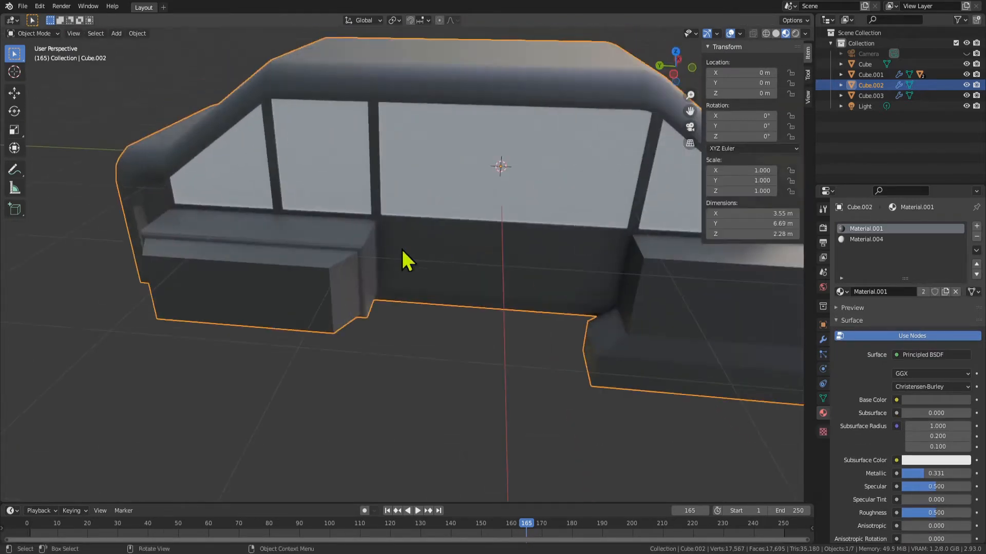
pyautogui.press('Tab')
pyautogui.press('3')
pyautogui.moveTo(339, 300); pyautogui.dragTo(259, 291, button='middle')
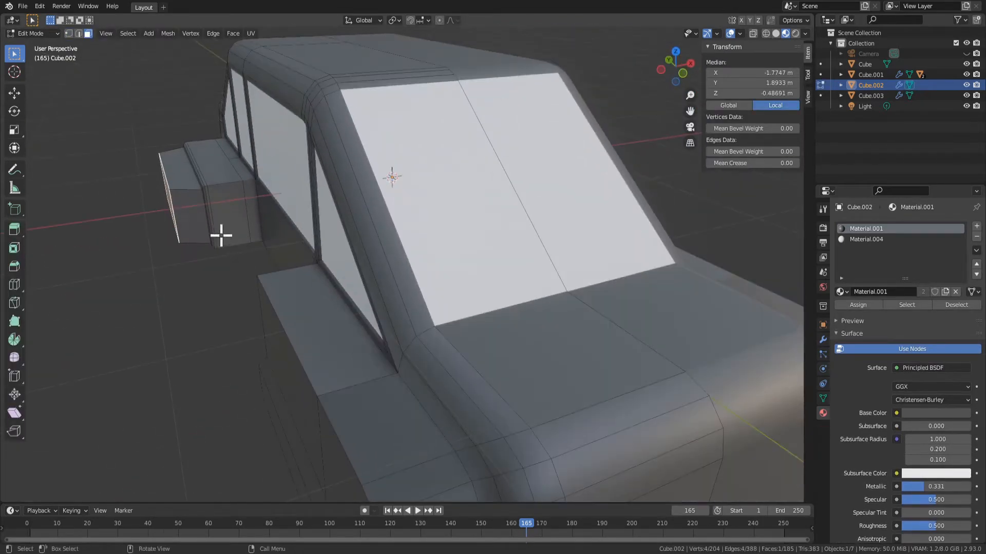
pyautogui.moveTo(221, 236); pyautogui.dragTo(259, 264, button='middle')
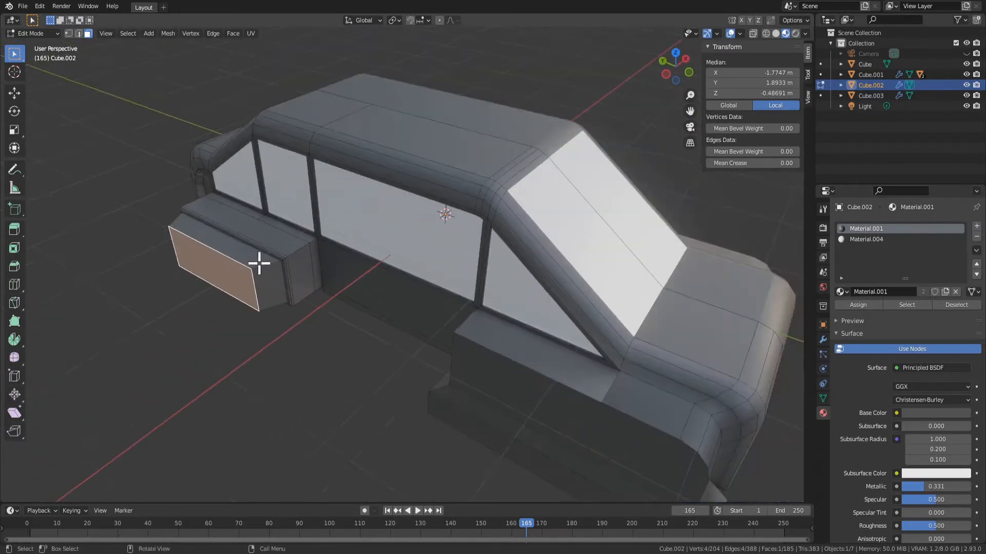
pyautogui.moveTo(323, 305); pyautogui.dragTo(328, 286, button='middle')
pyautogui.press('g')
pyautogui.press('y')
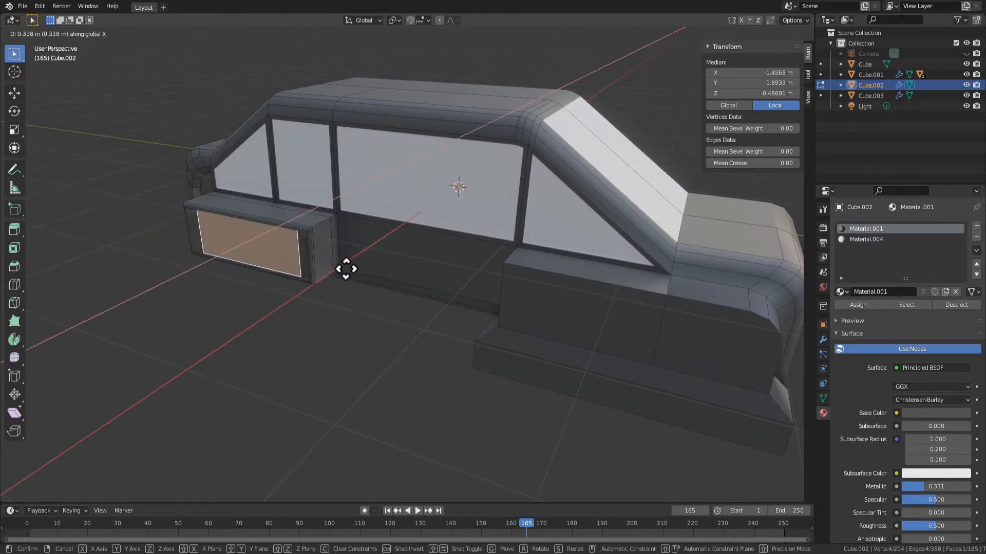
pyautogui.click(337, 282)
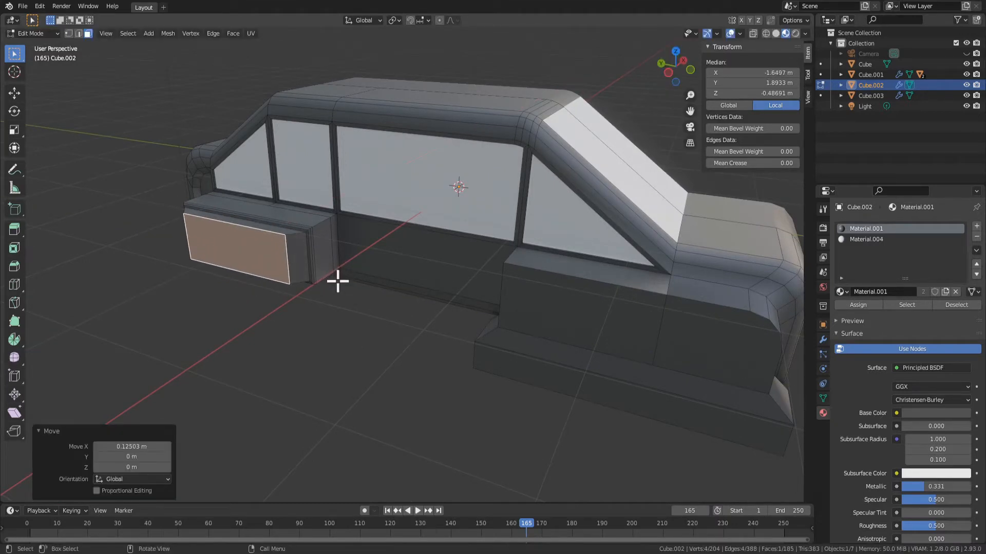
# Dissolve the vertices of the rear fender's outer face repeatedly to remove its outermost extruded sections
pyautogui.press('x')
pyautogui.click(304, 279)
pyautogui.click(278, 256)
pyautogui.moveTo(388, 258); pyautogui.dragTo(387, 268, button='middle')
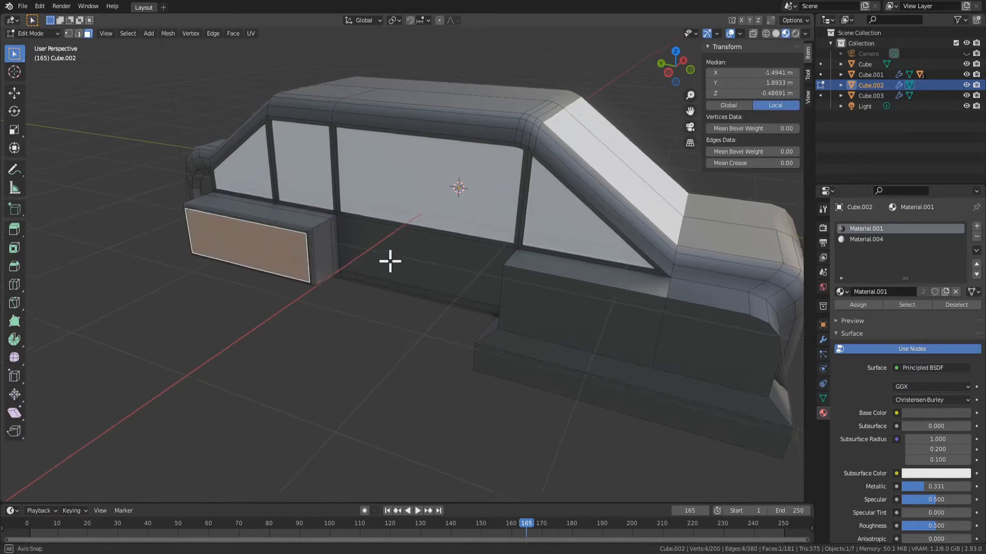
pyautogui.press('x')
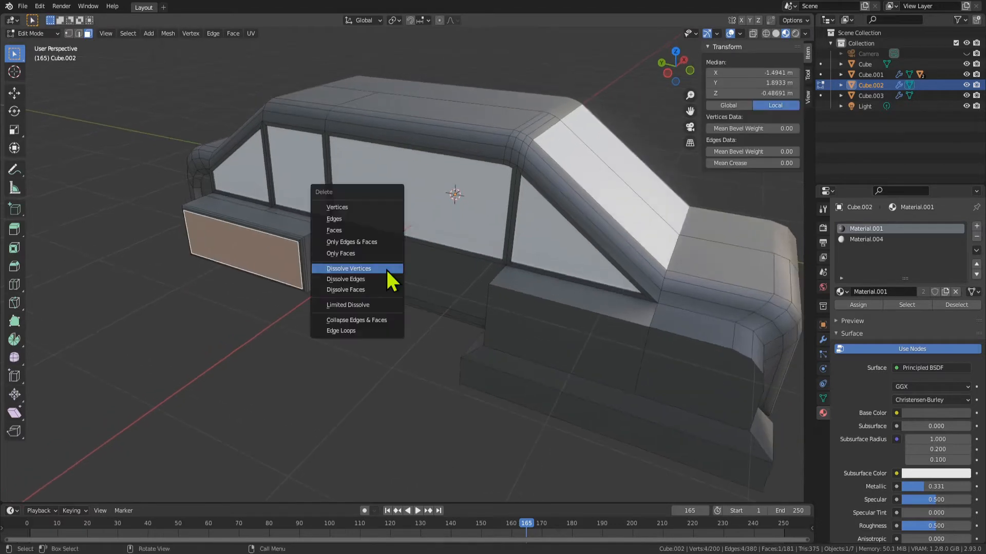
pyautogui.click(386, 268)
pyautogui.click(281, 260)
pyautogui.press('x')
pyautogui.click(256, 261)
pyautogui.click(273, 253)
pyautogui.press('x')
pyautogui.click(277, 251)
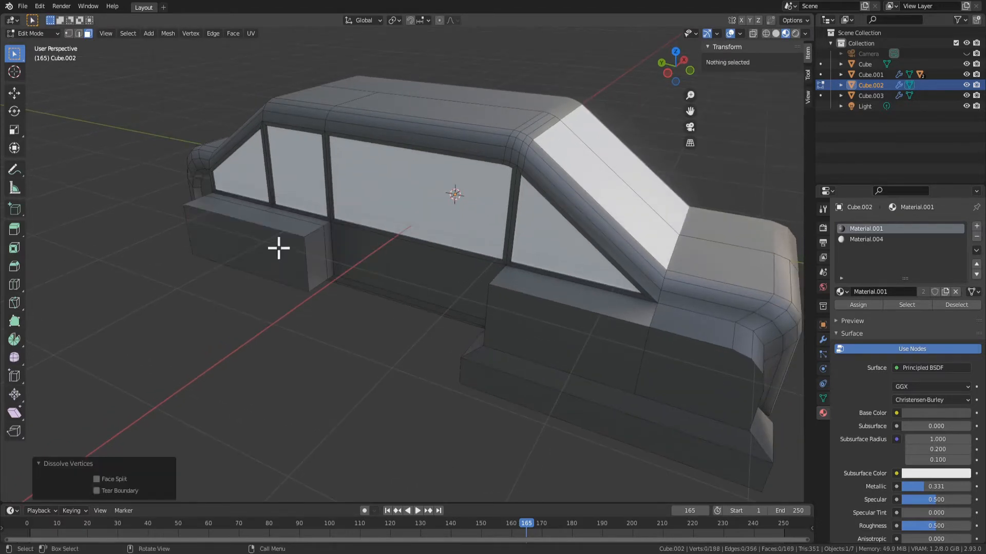
# Extrude the rear fender's outer face by about 0.174 m and try a three-segment bevel on its edges
pyautogui.click(282, 252)
pyautogui.click(340, 276)
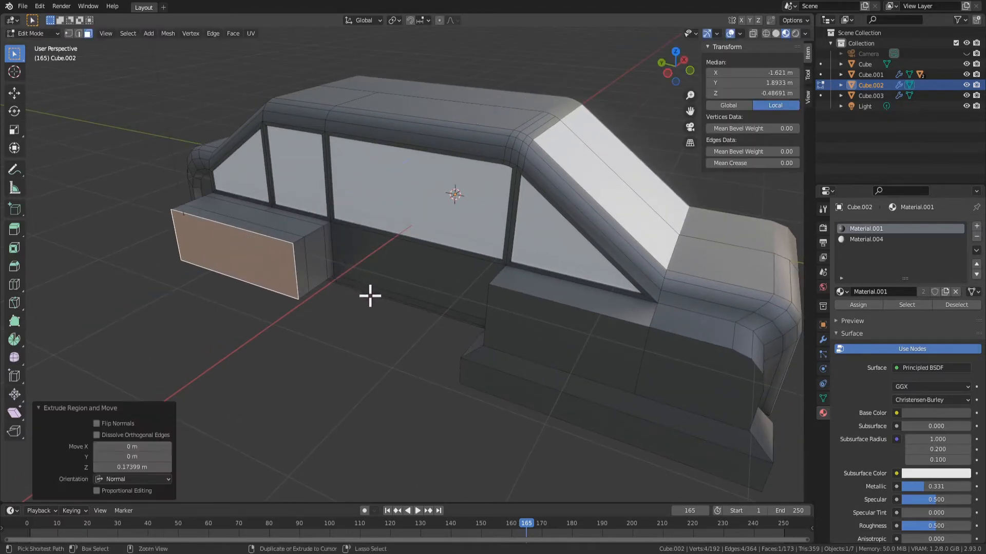
pyautogui.press('i')
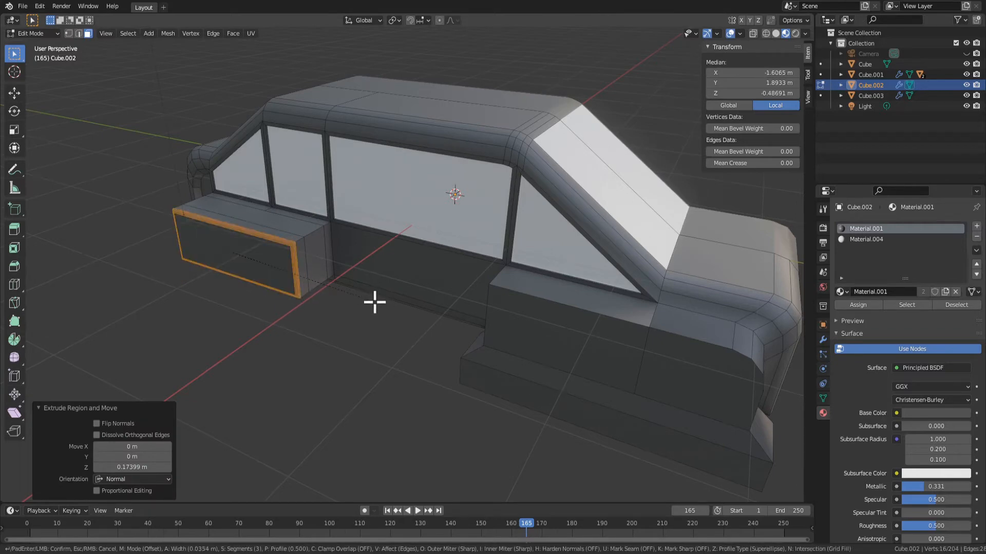
pyautogui.click(375, 303)
pyautogui.press('Tab')
pyautogui.moveTo(460, 343); pyautogui.dragTo(440, 304, button='middle')
pyautogui.press('Tab')
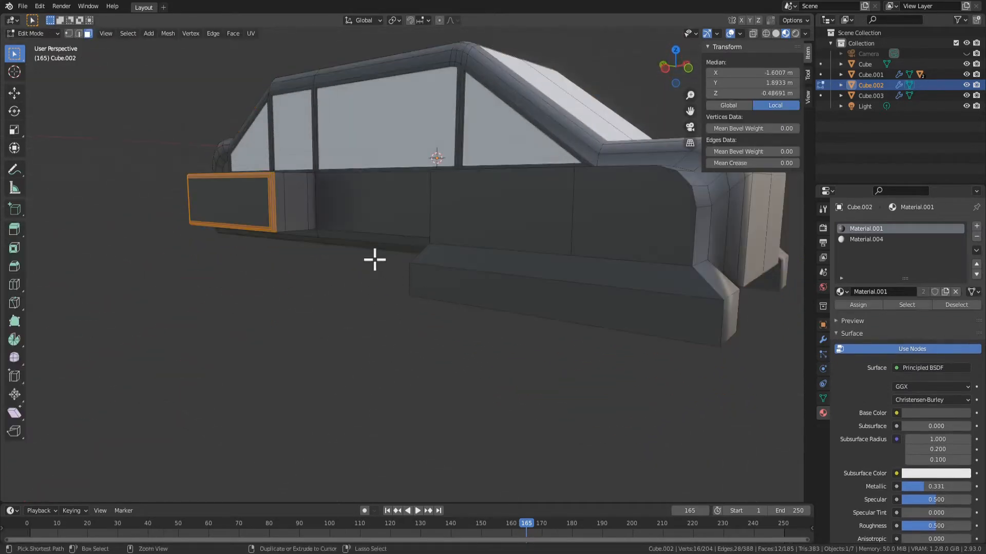
pyautogui.hotkey('ctrl', 'z')
pyautogui.moveTo(313, 253); pyautogui.dragTo(334, 281, button='middle')
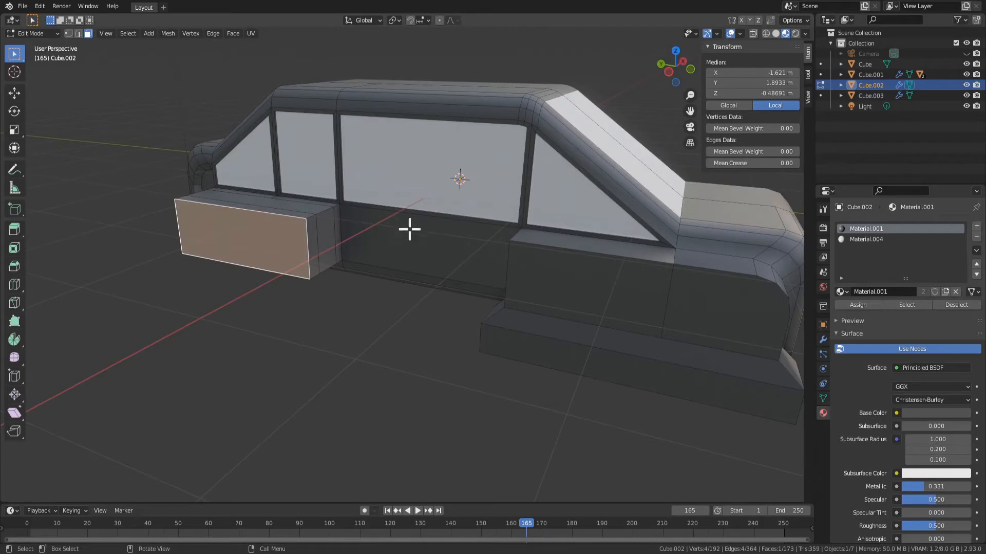
# Dissolve the vertices of the rear fender's outer face to remove the latest extrusion
pyautogui.press('Tab')
pyautogui.moveTo(409, 229); pyautogui.dragTo(609, 278, button='middle')
pyautogui.press('Tab')
pyautogui.click(428, 165)
pyautogui.click(458, 180)
pyautogui.press('x')
pyautogui.click(609, 278)
# Move the rear fender's outer face inward along X by about 0.239 m
pyautogui.click(501, 247)
pyautogui.moveTo(502, 247); pyautogui.dragTo(521, 279, button='middle')
pyautogui.press('g')
pyautogui.press('y')
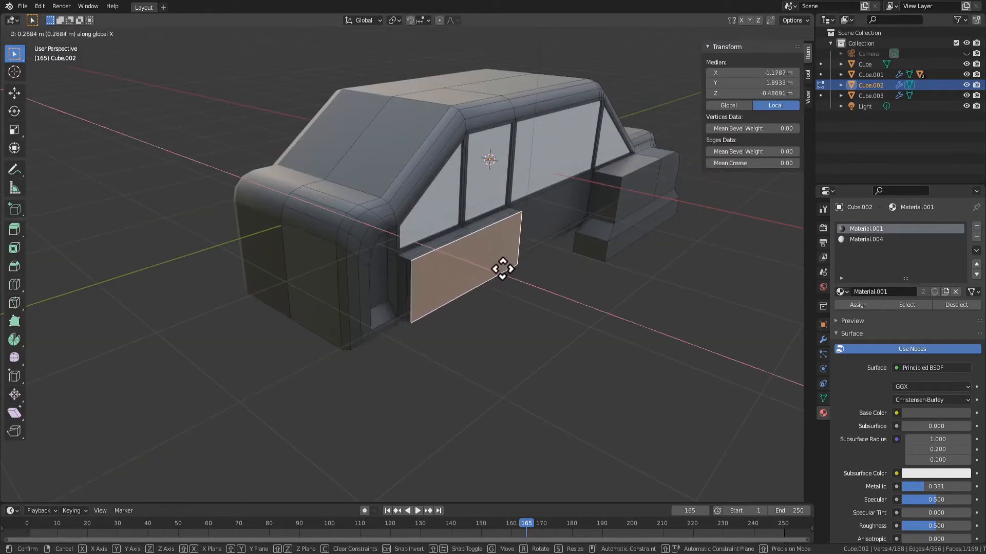
pyautogui.click(506, 271)
# Scale the rear fender's outer face down slightly, trying it both along Y only and on all axes
pyautogui.press('s')
pyautogui.rightClick(511, 277)
pyautogui.moveTo(522, 288); pyautogui.dragTo(492, 287, button='middle')
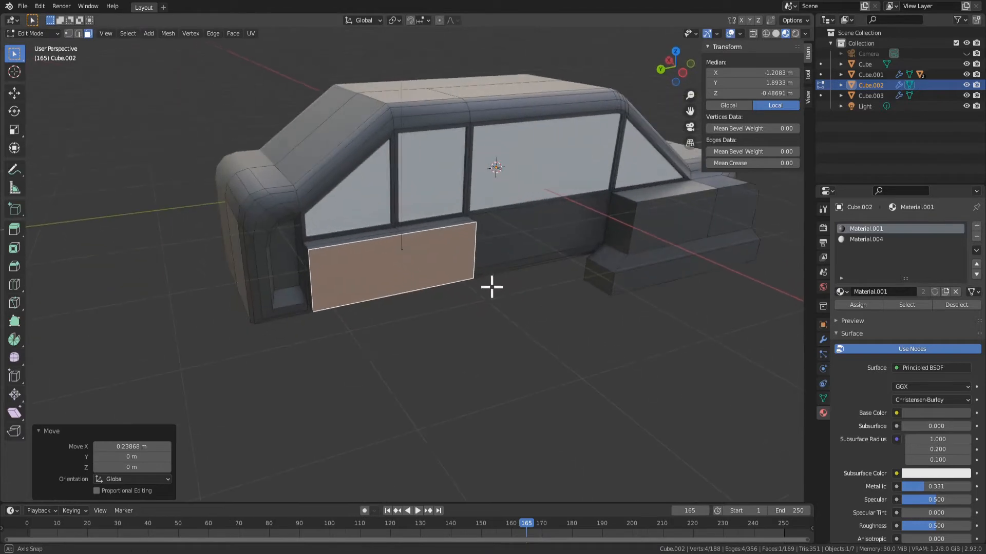
pyautogui.press('s')
pyautogui.rightClick(473, 277)
pyautogui.press('s')
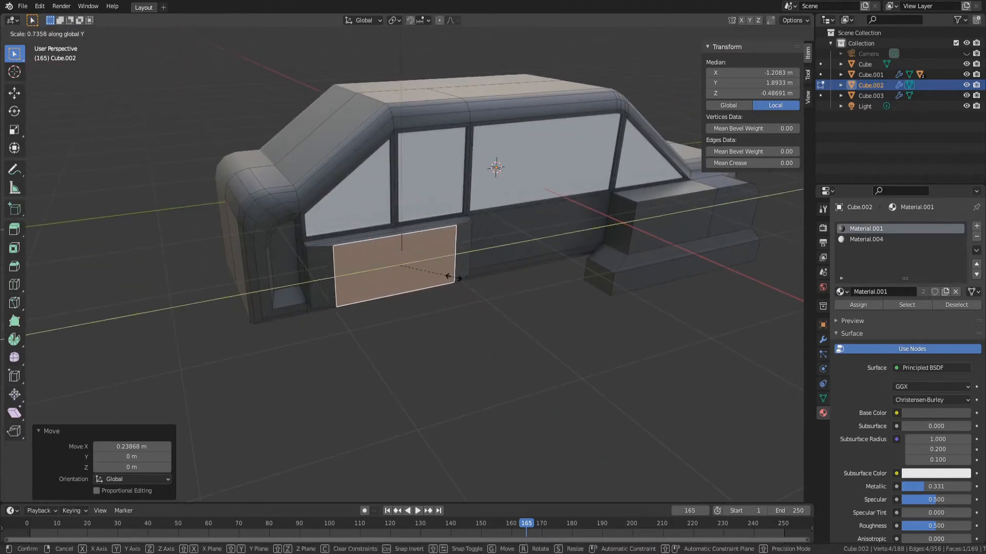
pyautogui.click(468, 284)
pyautogui.rightClick(455, 288)
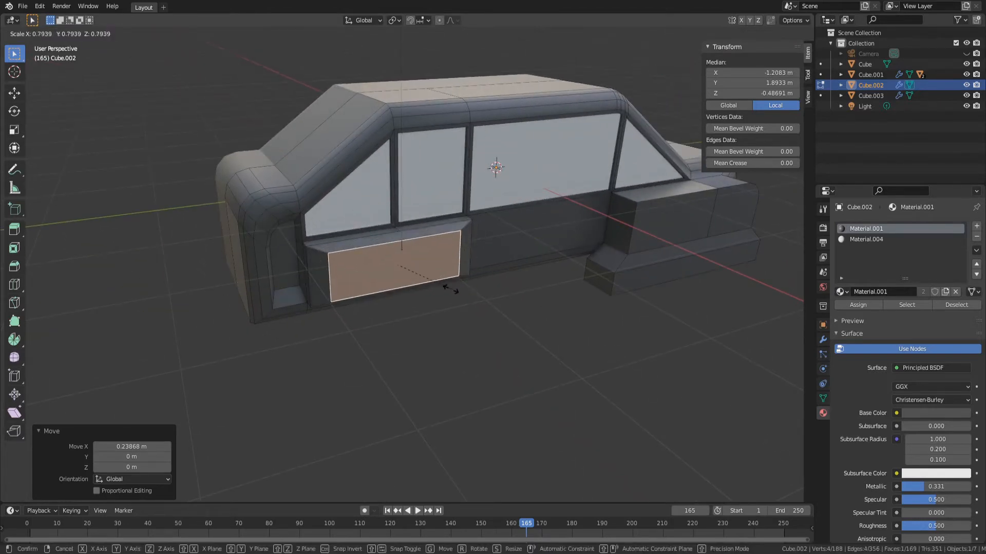
pyautogui.click(455, 291)
pyautogui.moveTo(510, 341); pyautogui.dragTo(438, 334, button='middle')
# Extrude the scaled outer face of the rear fender outward from the car's side
pyautogui.press('e')
pyautogui.moveTo(499, 335); pyautogui.dragTo(575, 315, button='middle')
pyautogui.click(536, 354)
# Inset the underside face of the rear fender by about 0.044 m
pyautogui.click(562, 158)
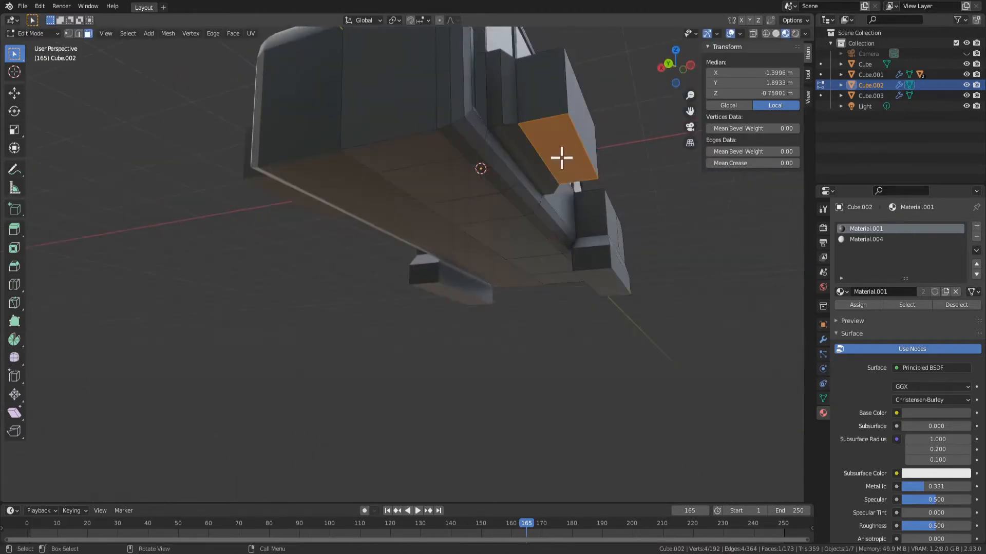
pyautogui.moveTo(561, 158); pyautogui.dragTo(590, 236, button='middle')
pyautogui.rightClick(590, 235)
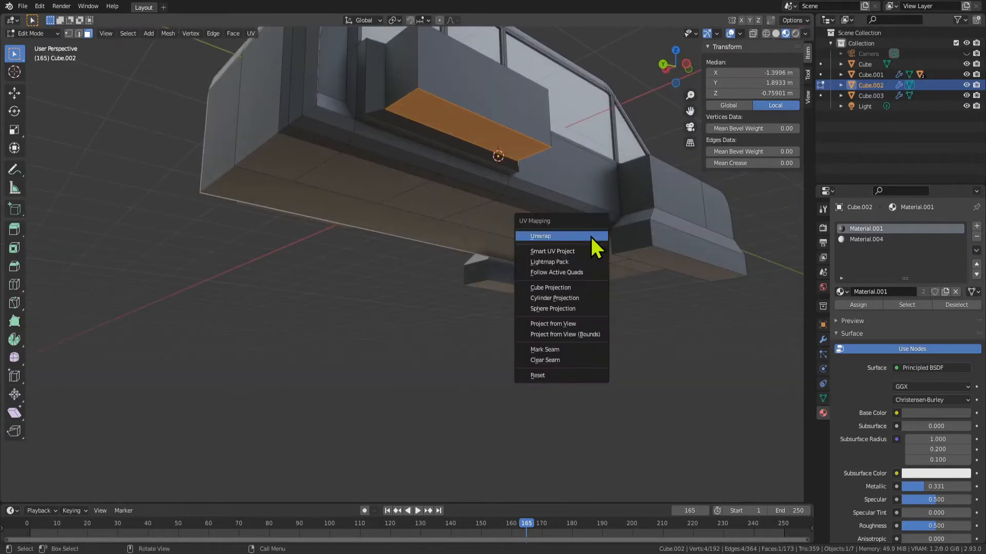
pyautogui.click(556, 271)
pyautogui.click(640, 284)
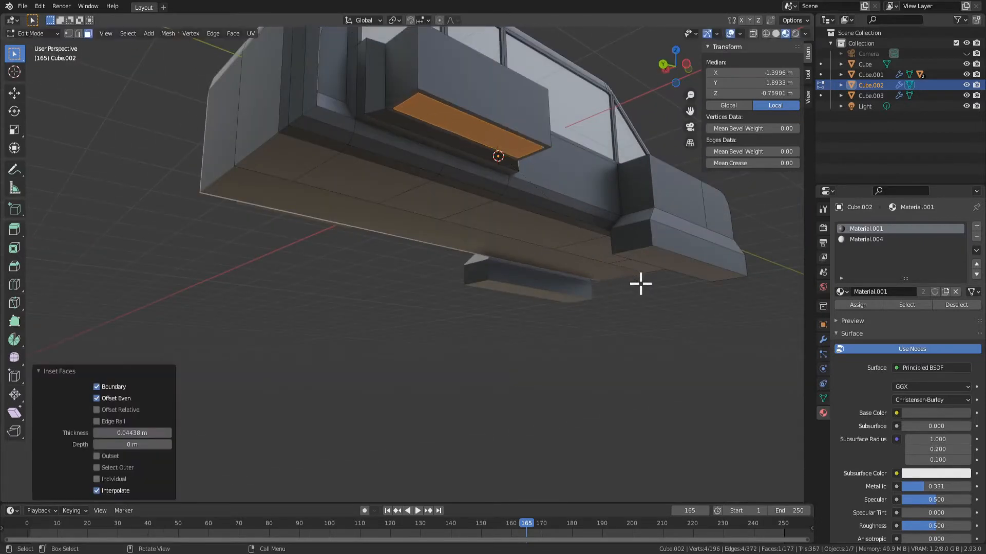
# Extrude the inset underside face of the rear fender downward by about 0.455 m
pyautogui.press('e')
pyautogui.click(666, 334)
pyautogui.press('Tab')
pyautogui.moveTo(667, 335); pyautogui.dragTo(537, 260, button='middle')
pyautogui.press('Tab')
# Scale up the bottom face of the rear fender's downward extrusion so its sides flare outward
pyautogui.click(645, 180)
pyautogui.click(330, 160)
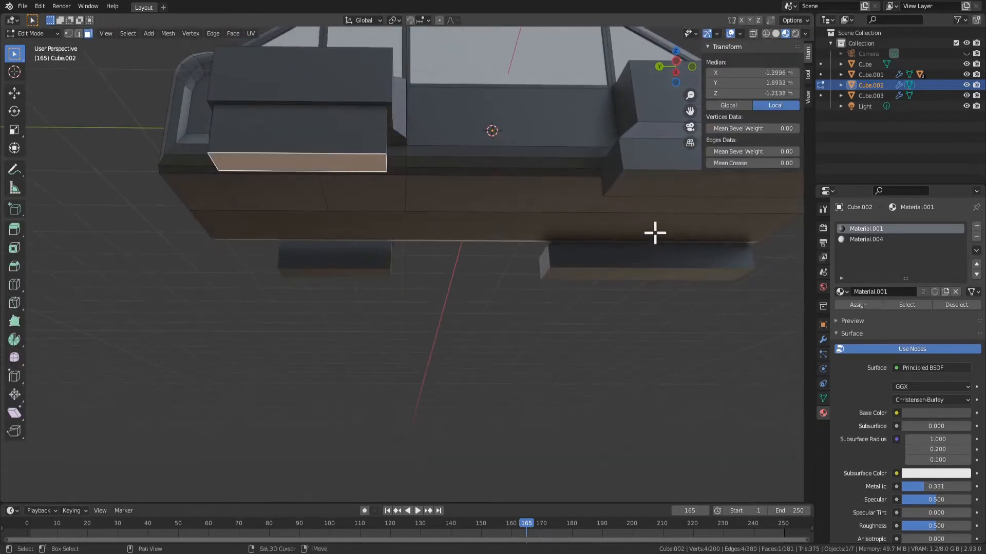
pyautogui.keyDown('shift'); pyautogui.moveTo(654, 233); pyautogui.dragTo(465, 178, button='middle'); pyautogui.keyUp('shift')
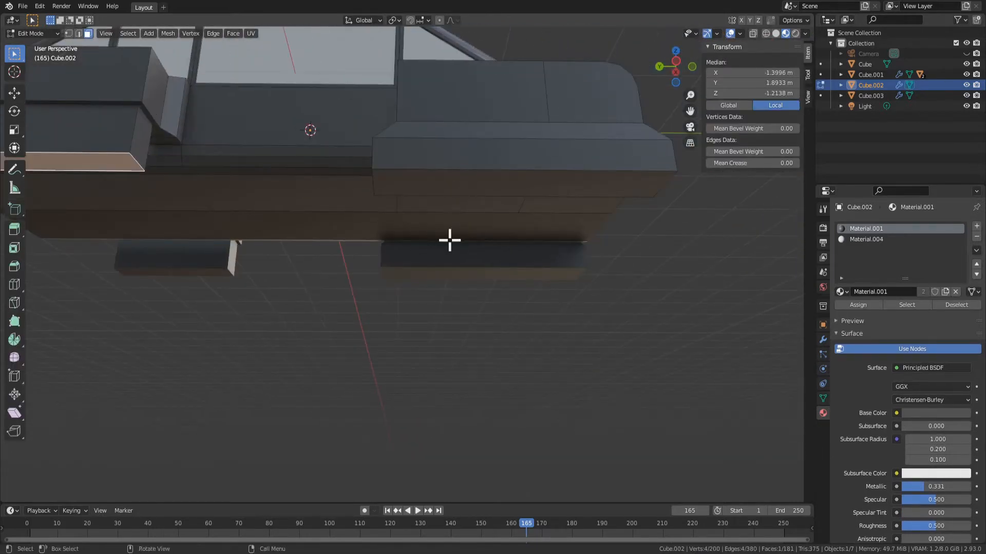
pyautogui.keyDown('shift'); pyautogui.moveTo(449, 239); pyautogui.dragTo(608, 269, button='middle'); pyautogui.keyUp('shift')
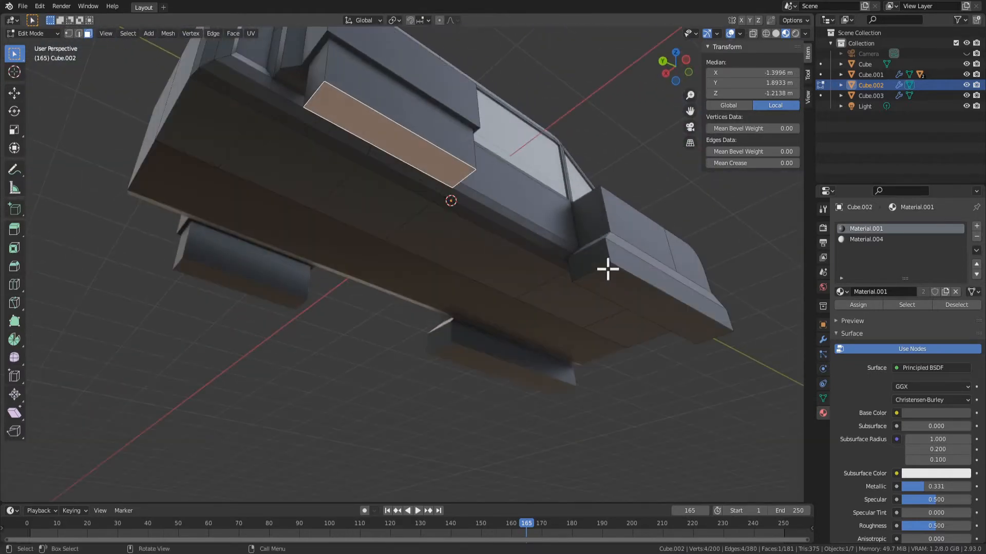
pyautogui.click(435, 162)
pyautogui.keyDown('shift'); pyautogui.click(633, 291); pyautogui.keyUp('shift')
pyautogui.click(378, 122)
pyautogui.moveTo(644, 364); pyautogui.dragTo(474, 334, button='middle')
pyautogui.press('s')
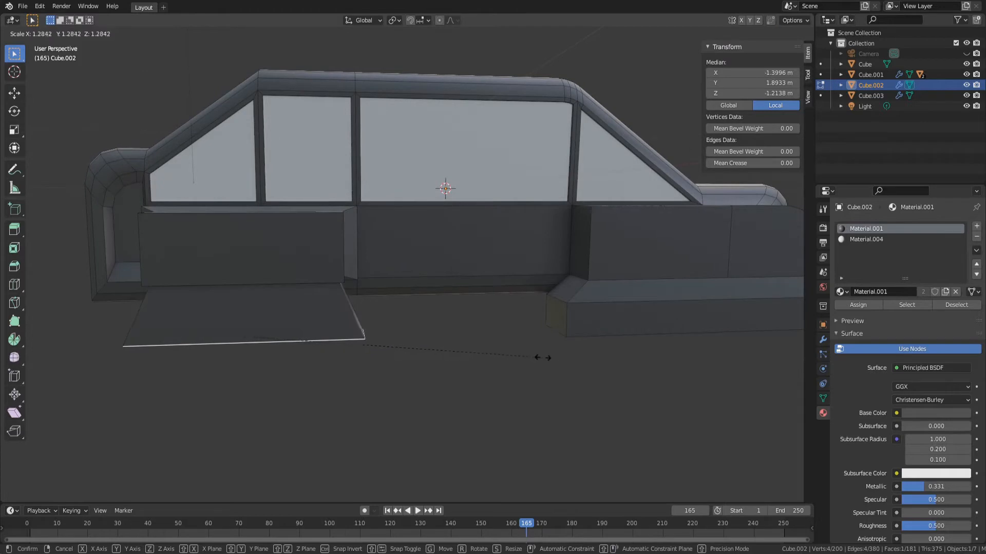
pyautogui.click(576, 359)
# Set the Z position of the rear fender's bottom face to the front fender's bottom face value, -1.28366 m
pyautogui.moveTo(577, 359); pyautogui.dragTo(565, 203, button='middle')
pyautogui.click(585, 177)
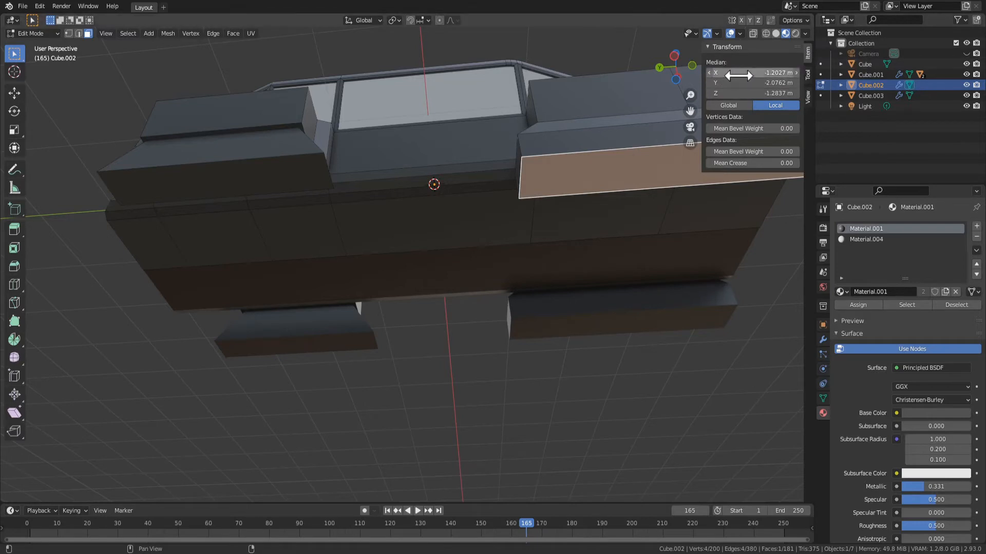
pyautogui.click(761, 93)
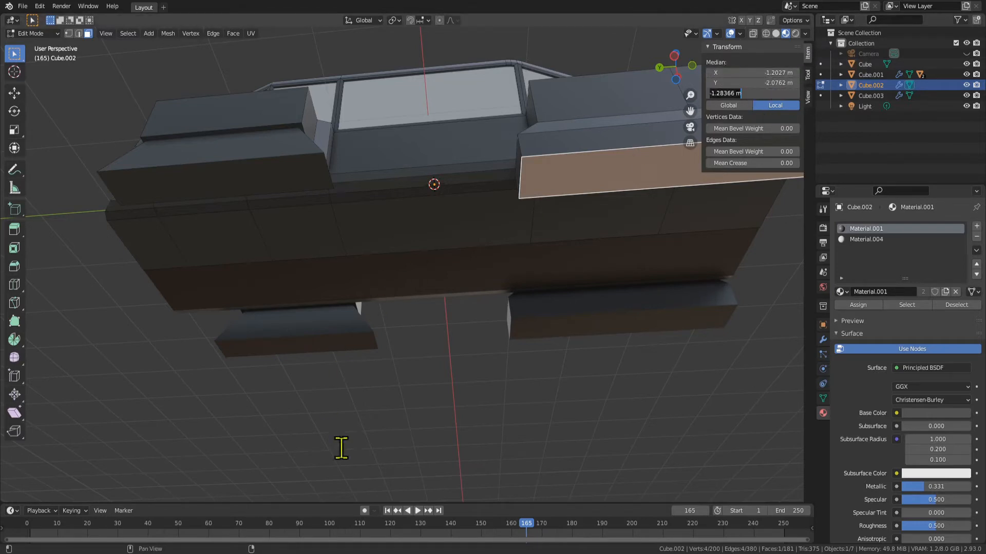
pyautogui.click(300, 199)
pyautogui.click(323, 170)
pyautogui.click(758, 93)
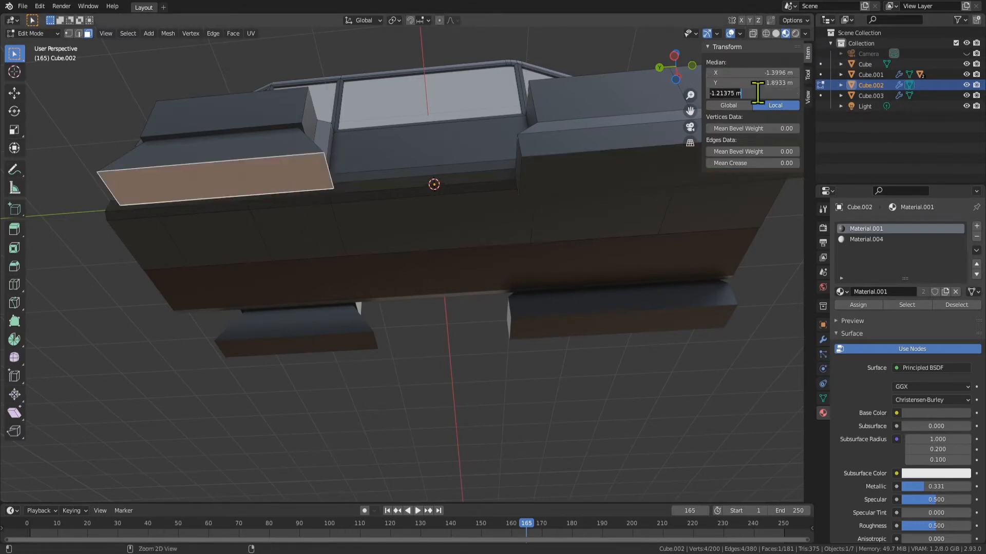
pyautogui.press('Return')
# Move the rear fender's bottom face up along Z by about 0.404 m
pyautogui.moveTo(367, 171); pyautogui.dragTo(421, 312, button='middle')
pyautogui.press('Tab')
pyautogui.press('Tab')
pyautogui.press('g')
pyautogui.press('z')
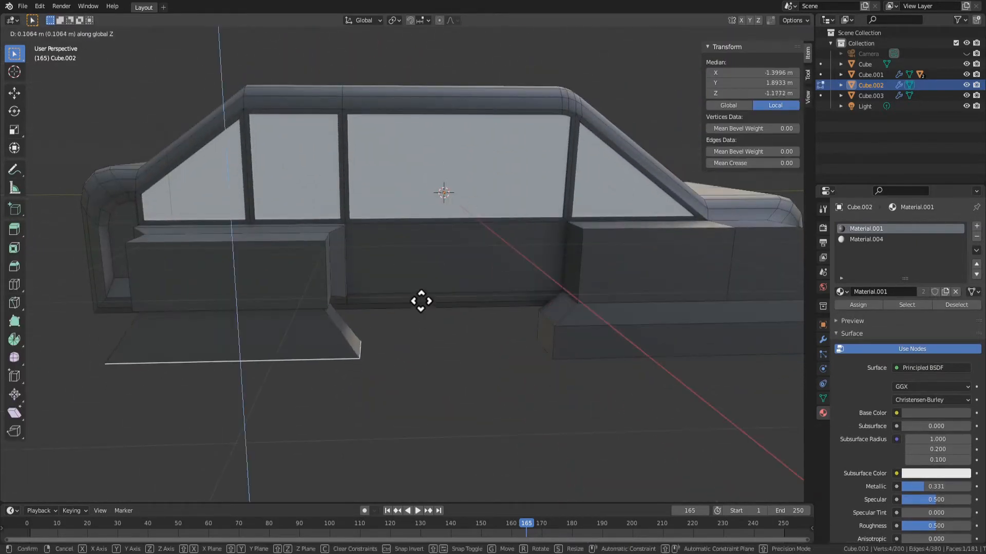
pyautogui.click(411, 268)
# Extrude the rear fender's bottom face straight down to form a lower block like the front fender's
pyautogui.press('e')
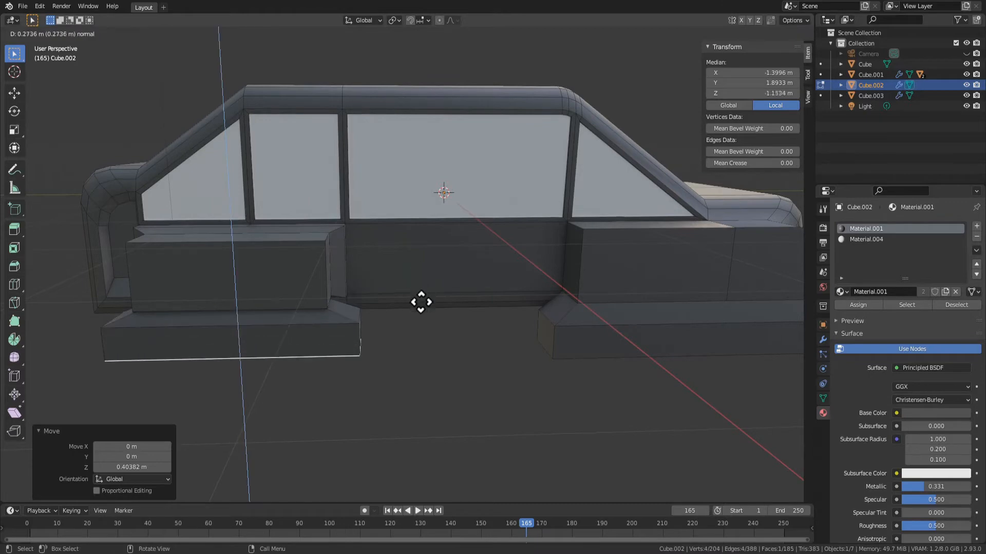
pyautogui.click(434, 291)
pyautogui.press('Return')
pyautogui.press('Tab')
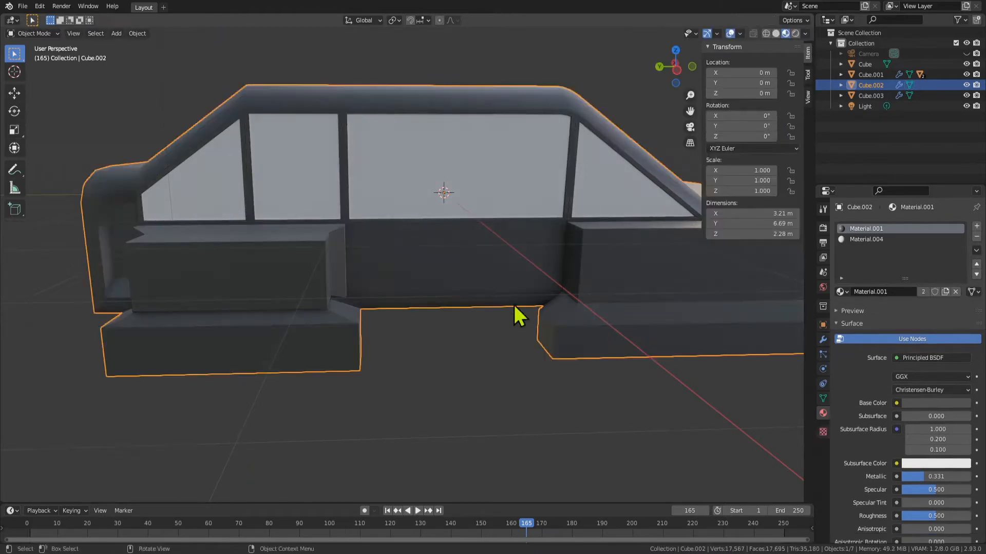
pyautogui.moveTo(517, 315); pyautogui.dragTo(509, 374, button='middle')
# Bevel the rear fender's upper outer edge with three segments and a width of about 0.24 m
pyautogui.press('Tab')
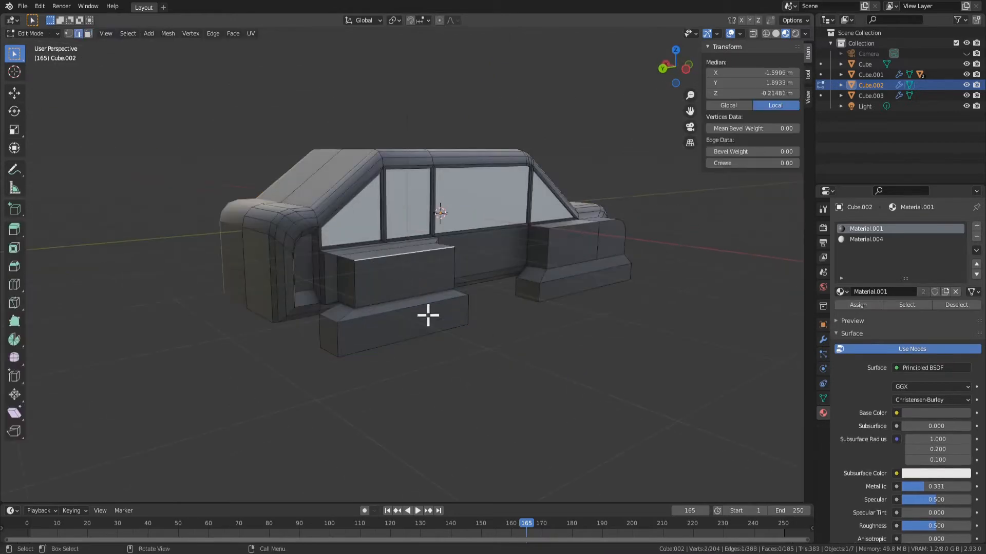
pyautogui.scroll(2, 428, 315)
pyautogui.hotkey('ctrl', 'b')
pyautogui.click(477, 361)
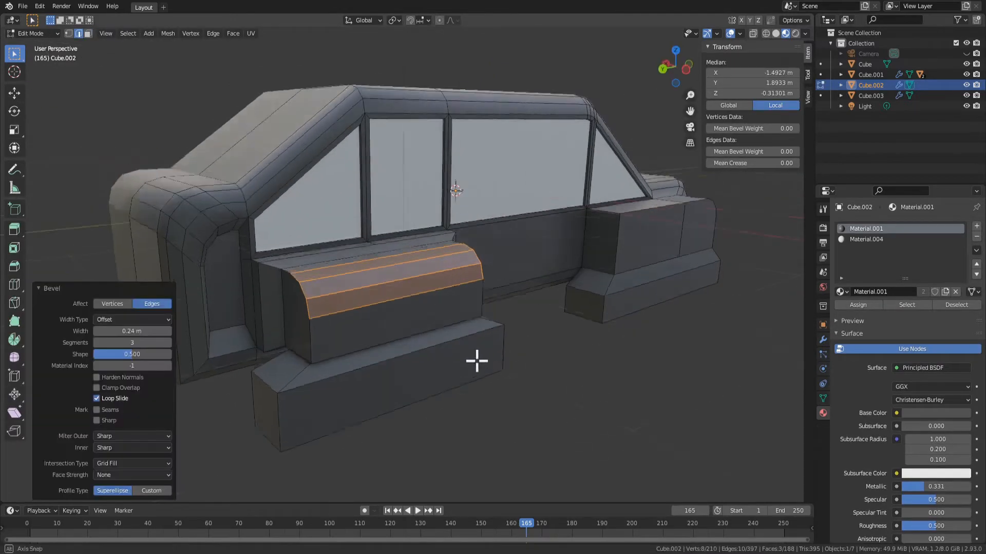
# Check the beveled rear fender edge in object mode, and undo the edge bevel
pyautogui.press('Tab')
pyautogui.moveTo(476, 361); pyautogui.dragTo(353, 323, button='middle')
pyautogui.scroll(-2, 412, 355)
pyautogui.press('Tab')
pyautogui.scroll(3, 415, 344)
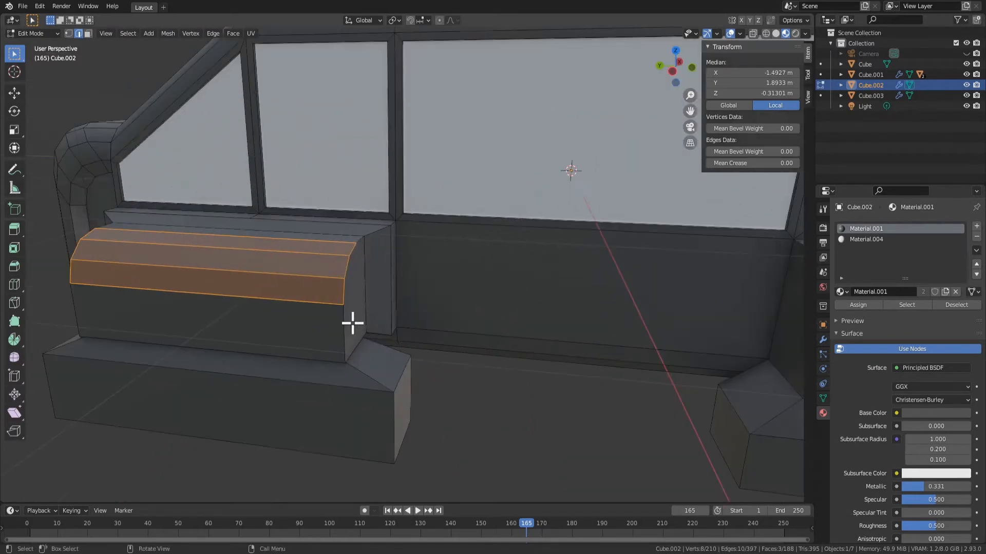
pyautogui.hotkey('ctrl', 'z')
pyautogui.hotkey('ctrl', 'z')
pyautogui.hotkey('ctrl', 'z')
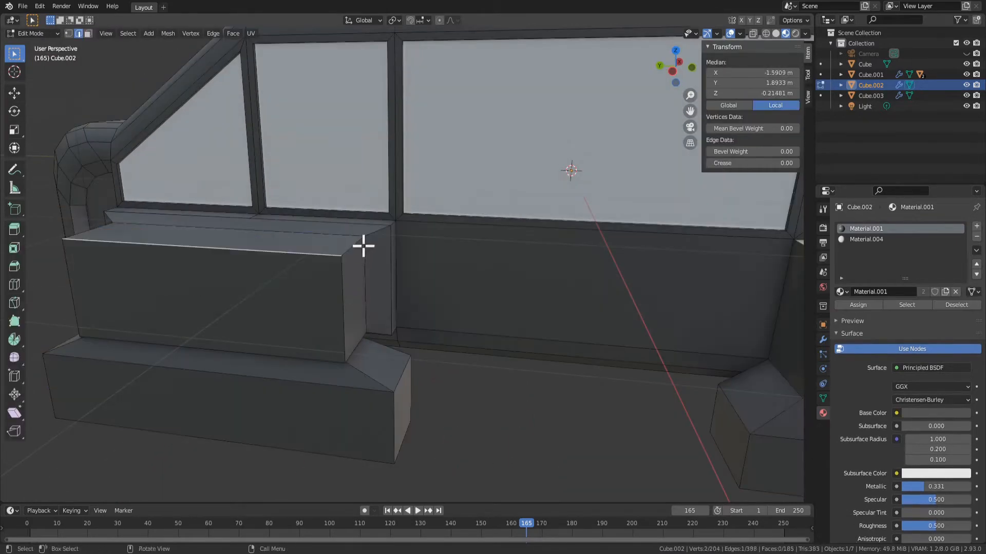
# Bevel the two upper outer corner vertices of the rear fender with three segments, about 0.328 m wide
pyautogui.press('1')
pyautogui.click(339, 256)
pyautogui.keyDown('shift'); pyautogui.click(56, 244); pyautogui.keyUp('shift')
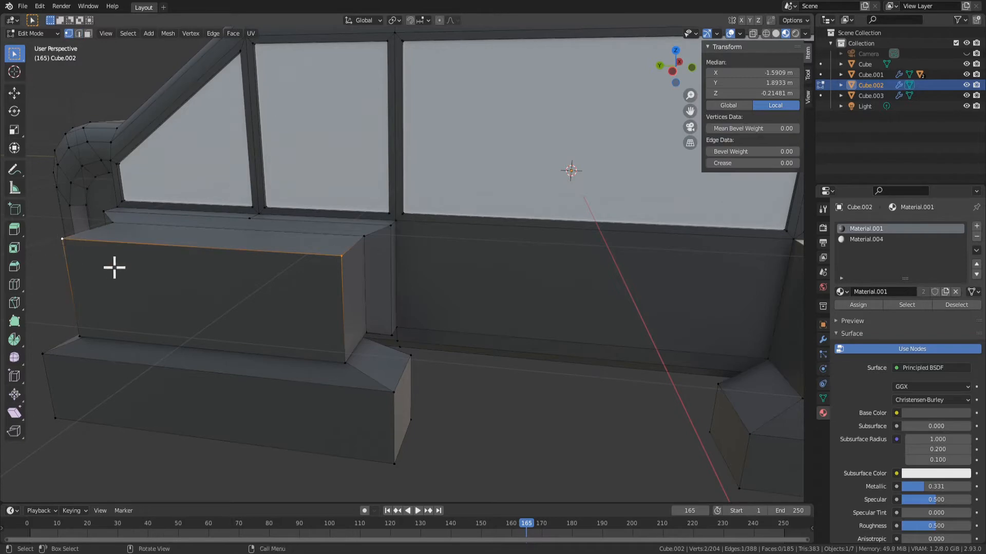
pyautogui.hotkey('ctrl', 'b')
pyautogui.press('v')
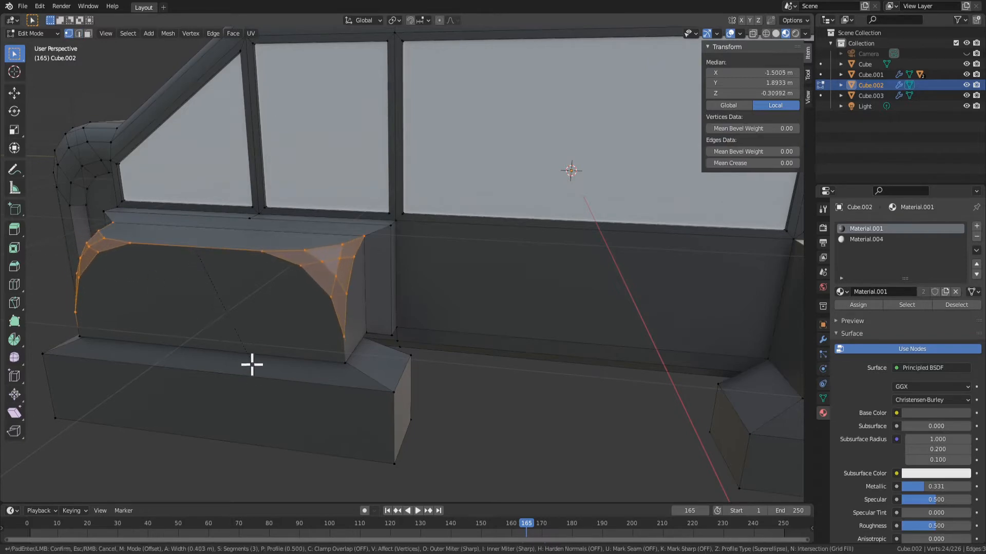
pyautogui.click(242, 354)
pyautogui.rightClick(315, 251)
pyautogui.press('Escape')
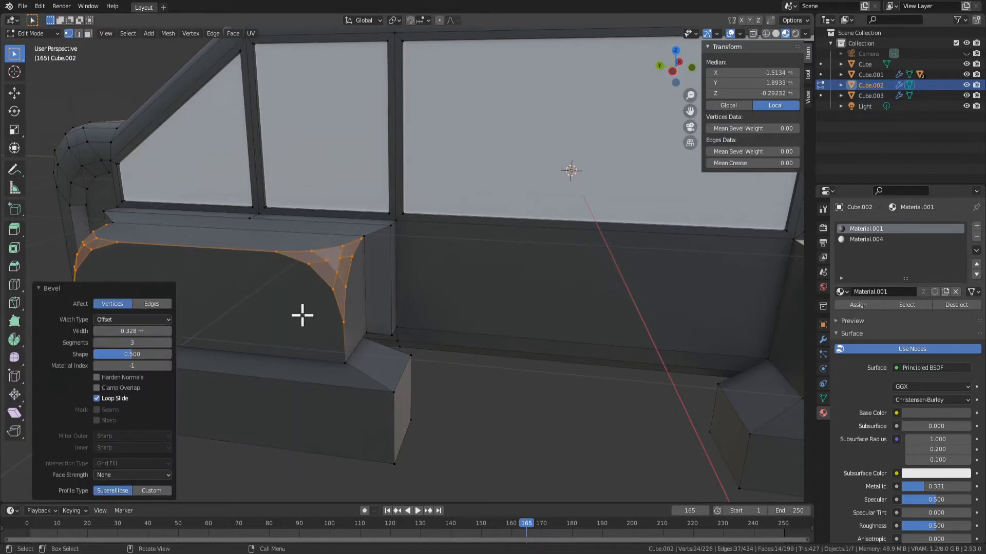
# Check the vertex-beveled rear fender corners in object and edit mode
pyautogui.press('Tab')
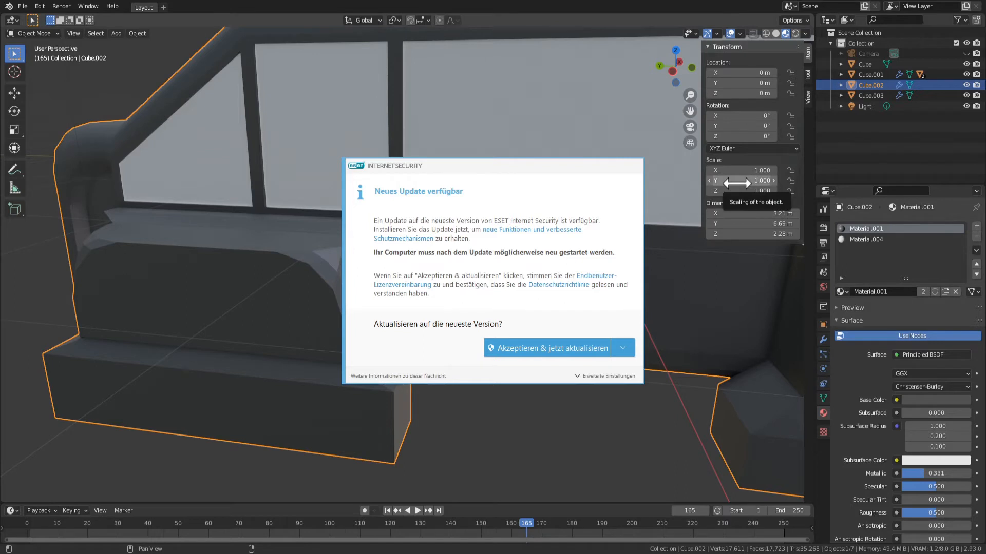
pyautogui.click(555, 435)
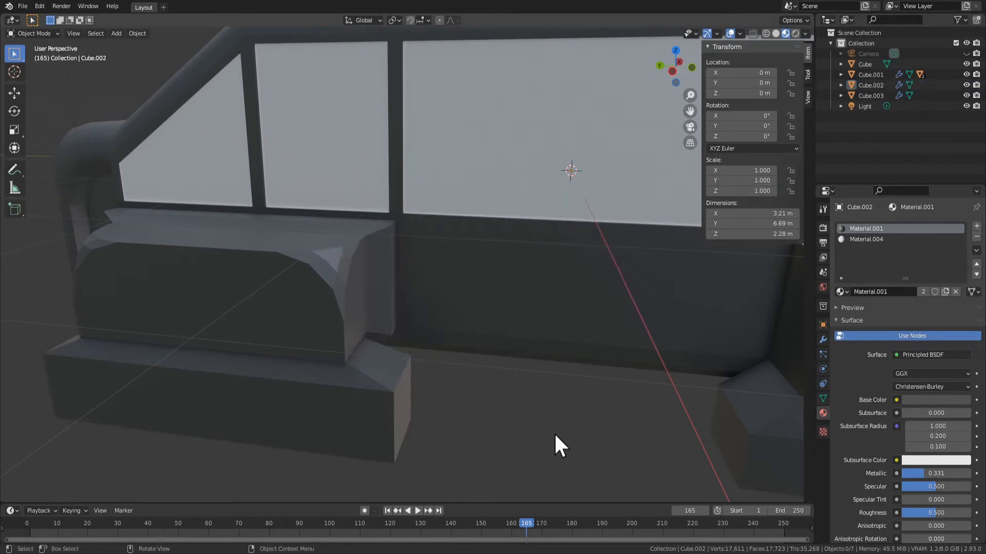
pyautogui.moveTo(479, 418); pyautogui.dragTo(303, 290, button='middle')
pyautogui.press('Tab')
pyautogui.press('Tab')
pyautogui.press('Tab')
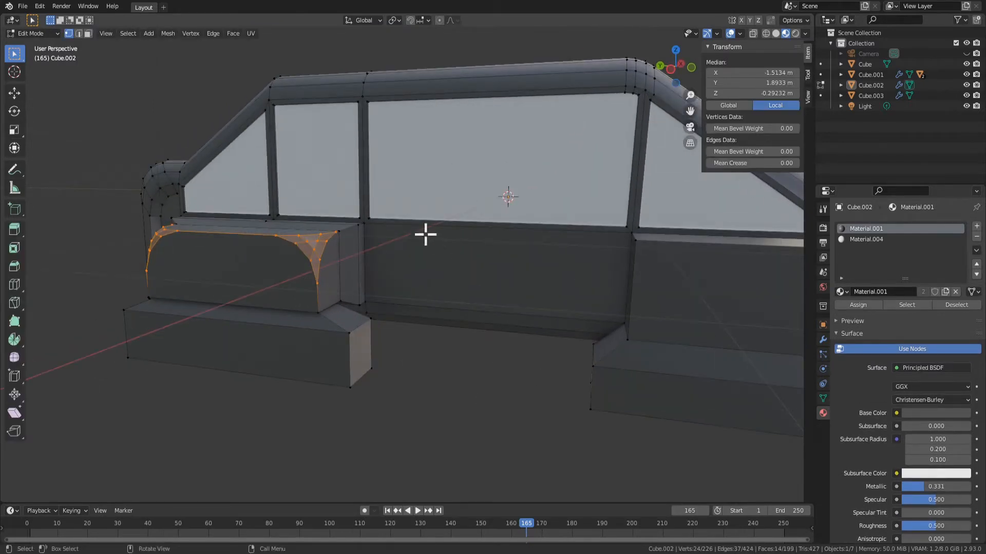
# Shade the rear fender's beveled corner faces smooth and check them in object mode
pyautogui.scroll(1, 310, 257)
pyautogui.scroll(-1, 272, 236)
pyautogui.rightClick(271, 235)
pyautogui.rightClick(335, 268)
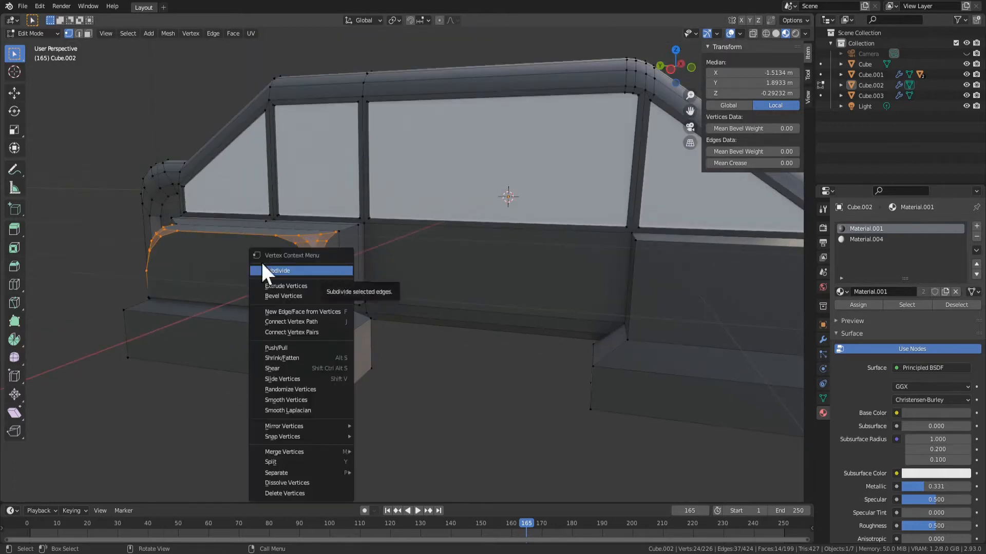
pyautogui.press('3')
pyautogui.rightClick(291, 244)
pyautogui.click(286, 247)
pyautogui.press('Tab')
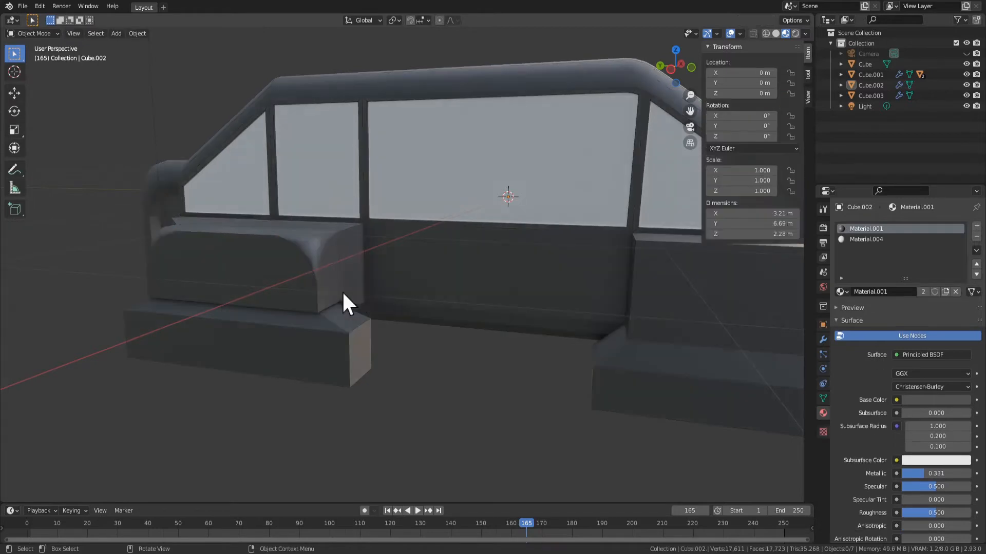
pyautogui.moveTo(342, 292); pyautogui.dragTo(360, 280, button='middle')
# Undo the smooth shading and the vertex bevel on the rear fender's corners, and switch to edge selection
pyautogui.hotkey('ctrl', 'z')
pyautogui.hotkey('ctrl', 'z')
pyautogui.hotkey('ctrl', 'z')
pyautogui.hotkey('ctrl', 'z')
pyautogui.hotkey('ctrl', 'z')
pyautogui.hotkey('ctrl', 'z')
pyautogui.hotkey('ctrl', 'z')
pyautogui.hotkey('ctrl', 'z')
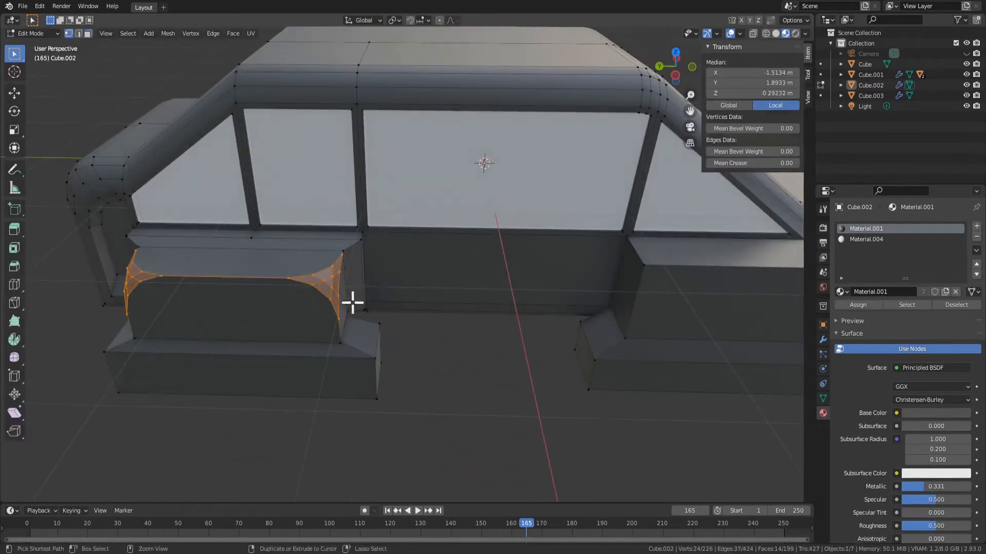
pyautogui.moveTo(374, 328); pyautogui.dragTo(350, 310, button='middle')
pyautogui.press('2')
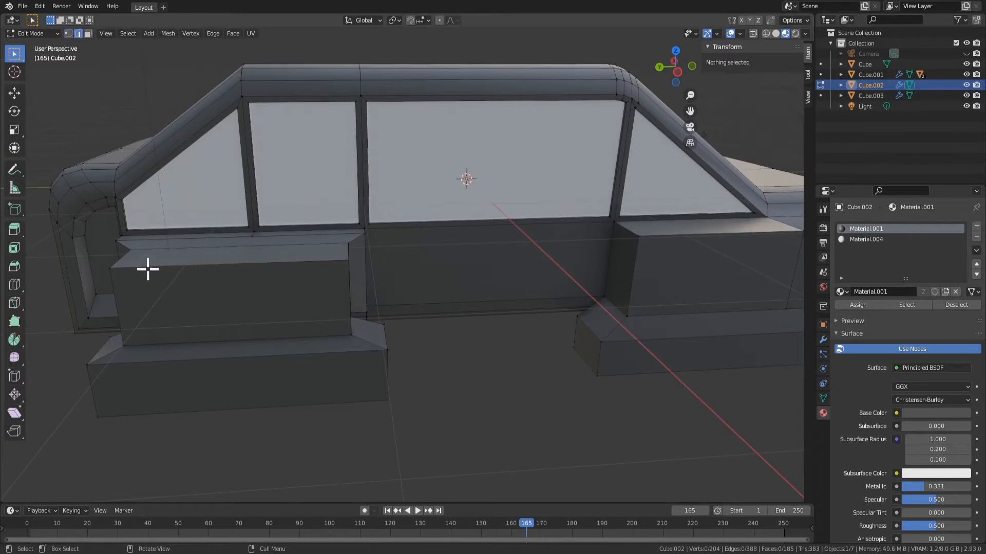
# Try beveling the top and two side edges of the rear fender's outer face, and undo it after checking
pyautogui.click(145, 266)
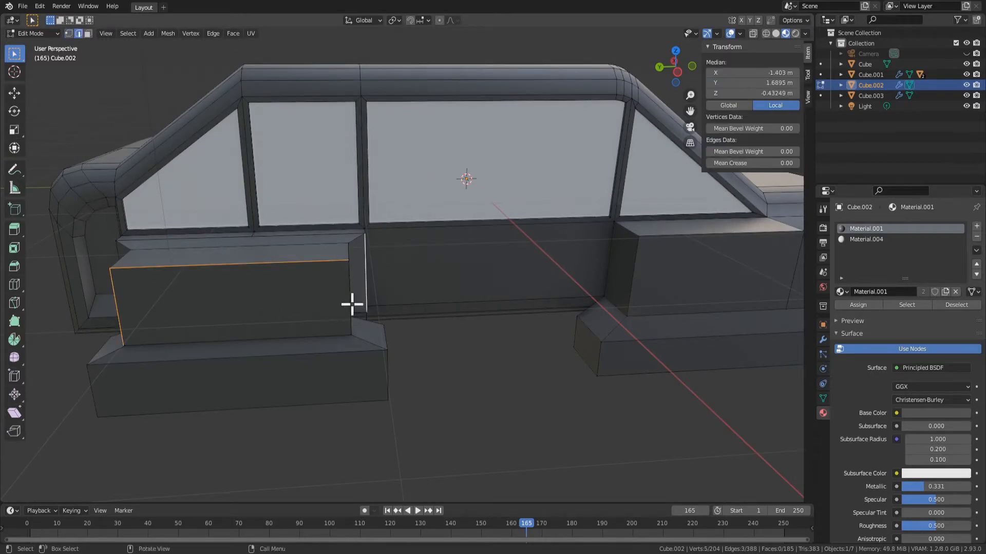
pyautogui.click(339, 272)
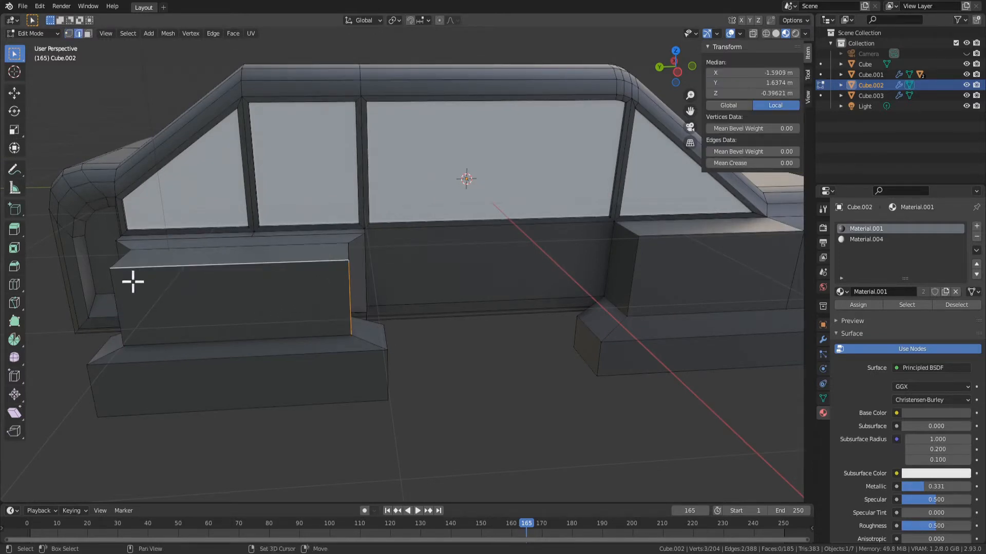
pyautogui.moveTo(251, 315); pyautogui.dragTo(372, 311, button='middle')
pyautogui.hotkey('ctrl', 'b')
pyautogui.click(308, 311)
pyautogui.press('Tab')
pyautogui.scroll(-3, 303, 298)
pyautogui.press('Tab')
pyautogui.hotkey('ctrl', 'z')
# Try a different bevel width on the three outer rear fender edges, and undo that attempt
pyautogui.hotkey('ctrl', 'b')
pyautogui.click(407, 310)
pyautogui.press('Tab')
pyautogui.press('Tab')
pyautogui.hotkey('ctrl', 'z')
pyautogui.hotkey('ctrl', 'z')
pyautogui.hotkey('ctrl', 'z')
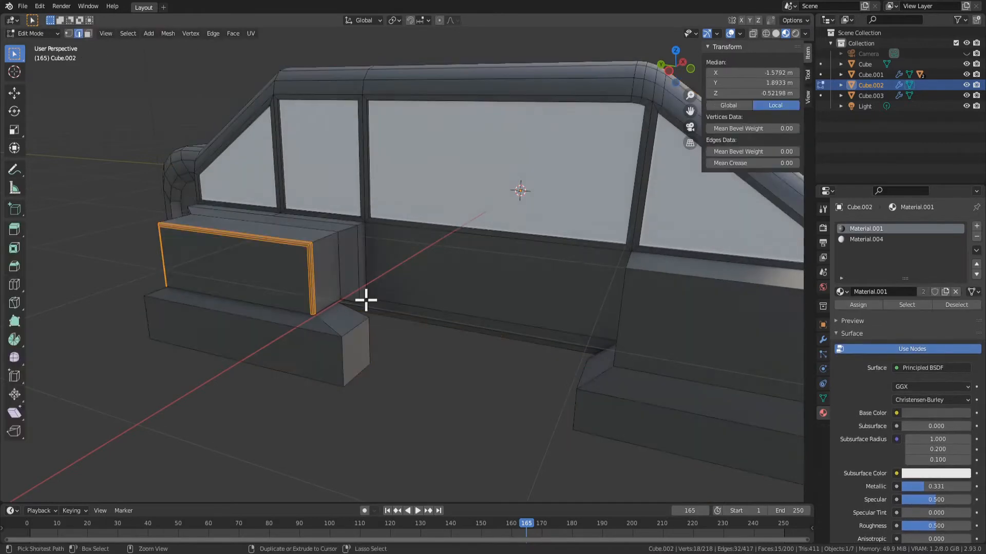
# Bevel the three outer rear fender edges about 0.123 m wide with seven segments, and check them in object mode
pyautogui.hotkey('ctrl', 'b')
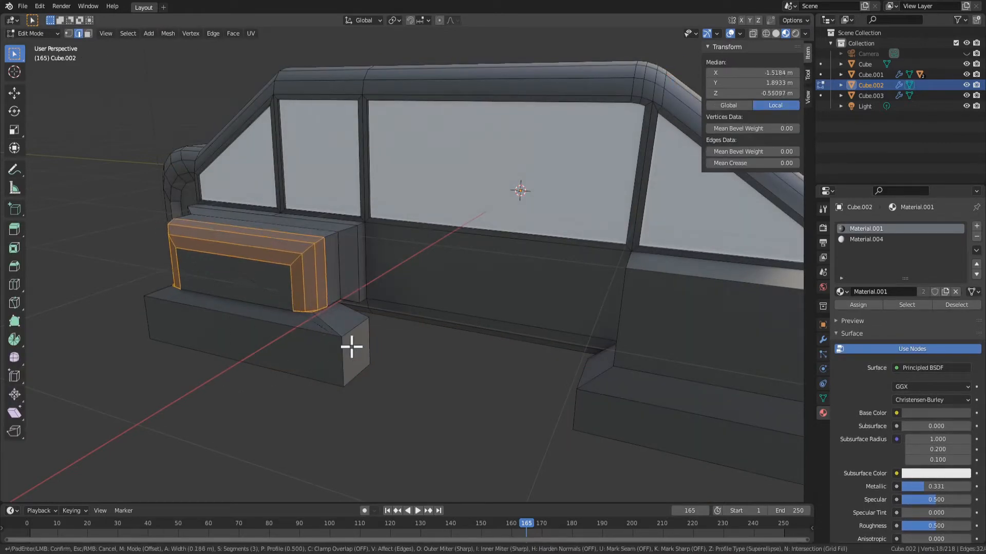
pyautogui.click(343, 341)
pyautogui.click(165, 342)
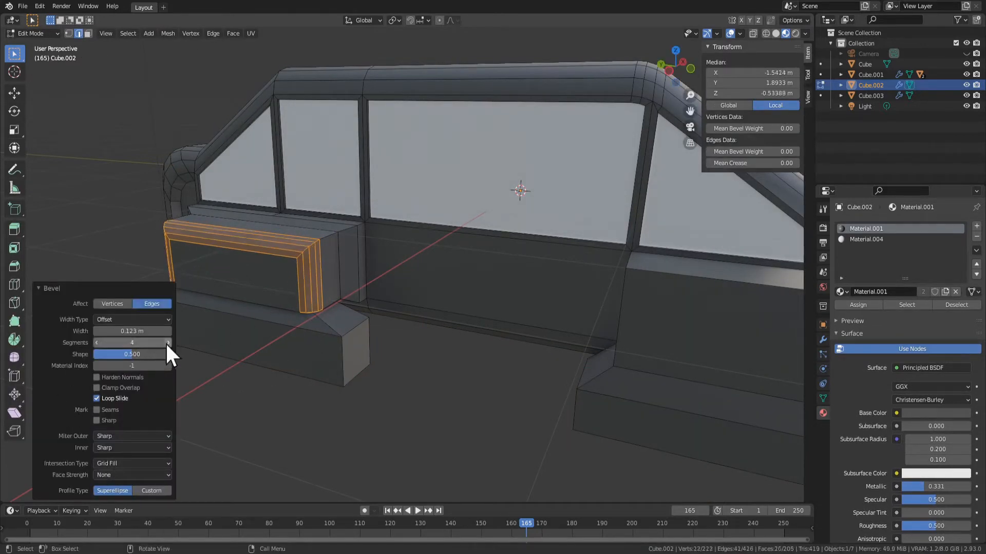
pyautogui.click(165, 342)
pyautogui.click(165, 342)
pyautogui.moveTo(370, 341); pyautogui.dragTo(383, 383, button='middle')
pyautogui.press('Tab')
pyautogui.scroll(1, 374, 370)
pyautogui.press('Tab')
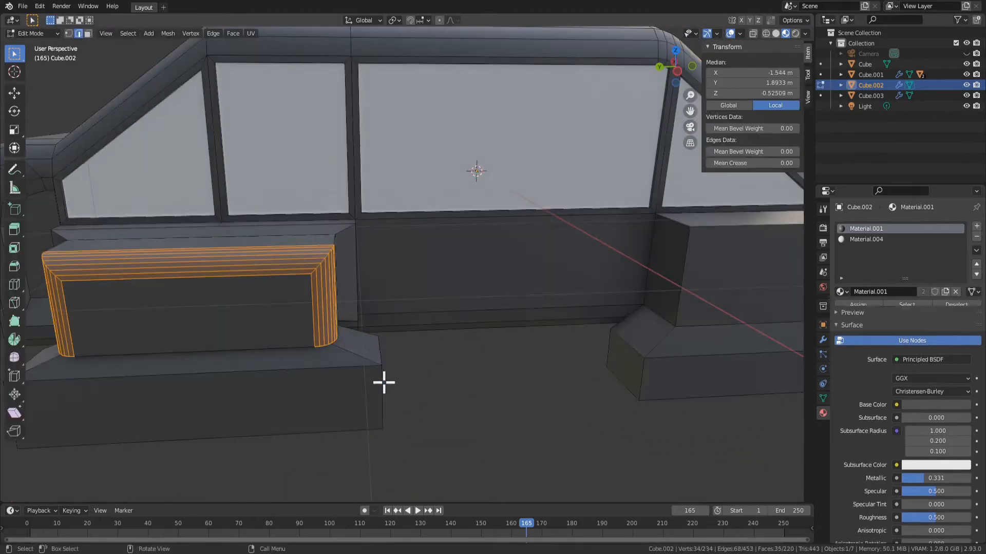
# Shade the seven-segment beveled faces smooth, and undo the shading and the edge bevel
pyautogui.rightClick(247, 246)
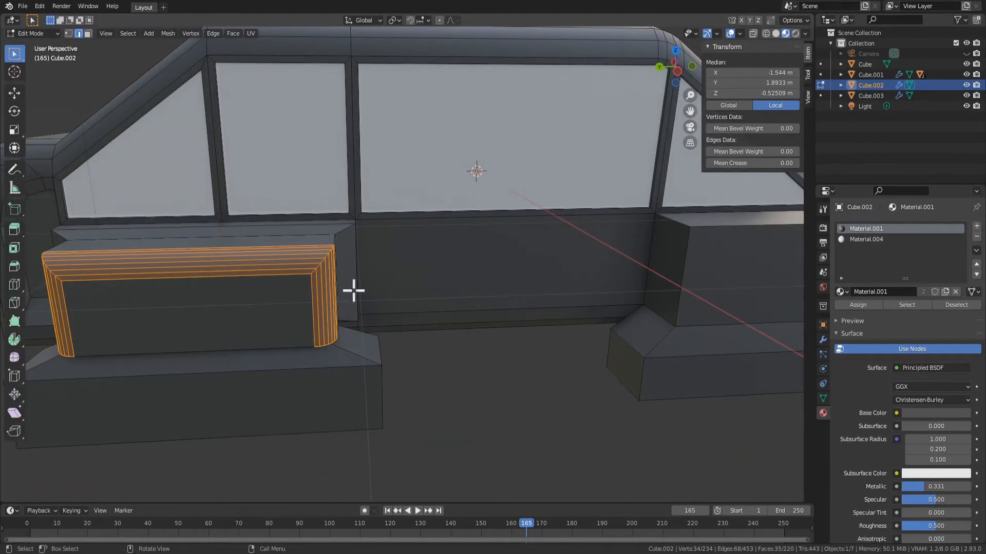
pyautogui.press('3')
pyautogui.rightClick(329, 296)
pyautogui.click(317, 297)
pyautogui.press('Tab')
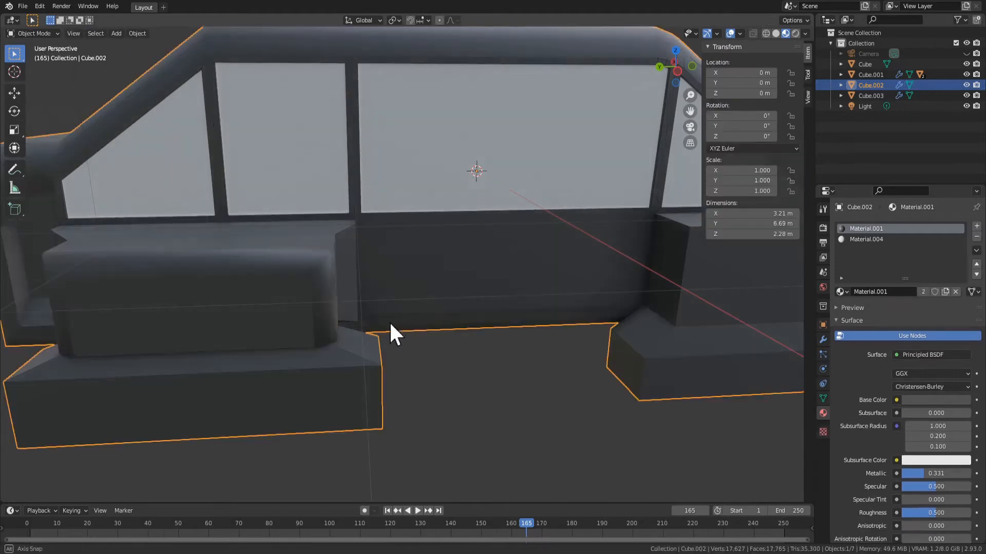
pyautogui.moveTo(389, 321); pyautogui.dragTo(372, 292, button='middle')
pyautogui.hotkey('ctrl', 'z')
pyautogui.hotkey('ctrl', 'z')
pyautogui.hotkey('ctrl', 'z')
pyautogui.hotkey('ctrl', 'z')
pyautogui.hotkey('ctrl', 'z')
pyautogui.hotkey('ctrl', 'z')
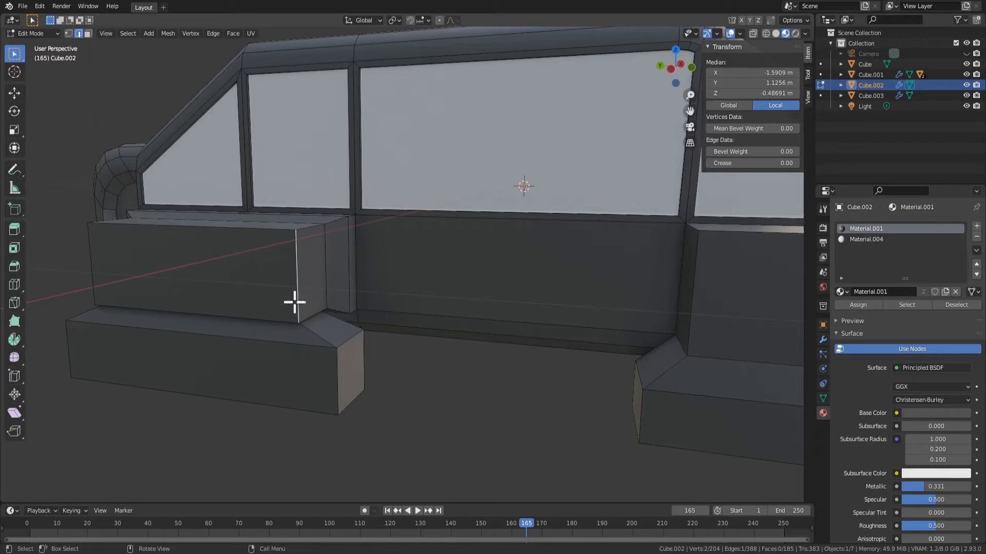
# Extrude the rear fender's outer side face and bevel its edges with seven segments, about 0.125 m wide
pyautogui.keyDown('shift'); pyautogui.click(214, 315); pyautogui.keyUp('shift')
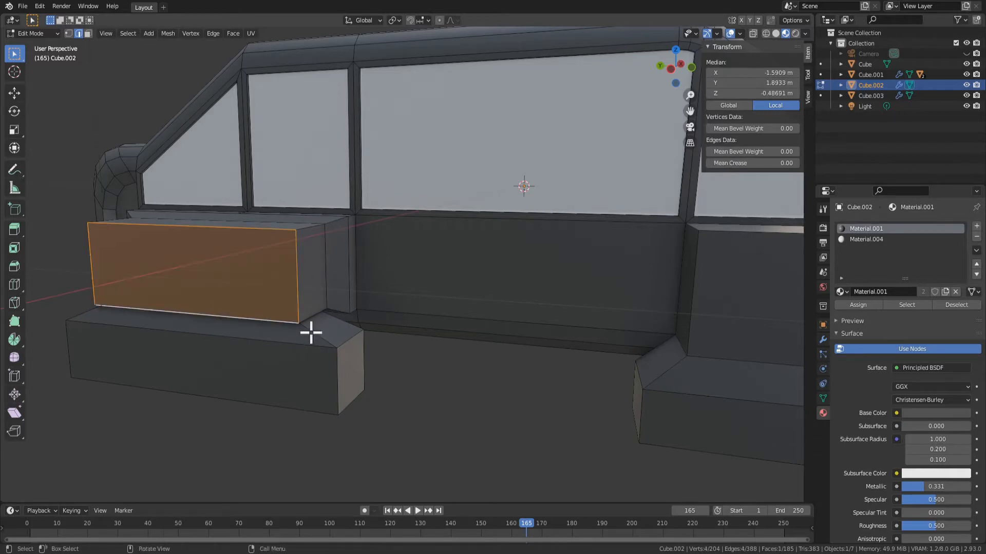
pyautogui.moveTo(312, 330); pyautogui.dragTo(280, 344, button='middle')
pyautogui.press('e')
pyautogui.click(272, 347)
pyautogui.hotkey('ctrl', 'b')
pyautogui.scroll(6, 294, 356)
pyautogui.click(293, 355)
# Move the beveled outer face about 0.16 m along X, and undo the move, bevel and extrusion
pyautogui.press('g')
pyautogui.press('y')
pyautogui.press('x')
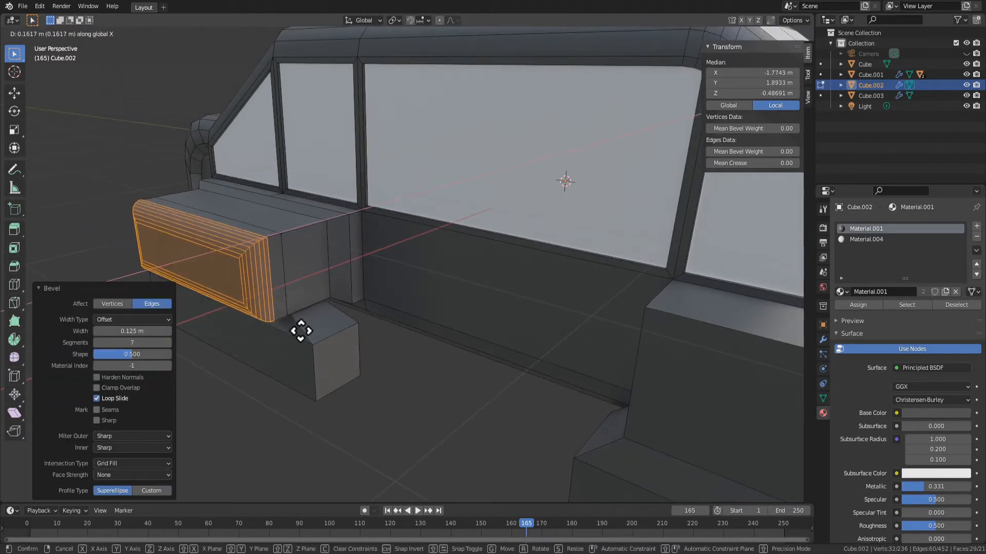
pyautogui.click(303, 328)
pyautogui.hotkey('ctrl', 'z')
pyautogui.hotkey('ctrl', 'z')
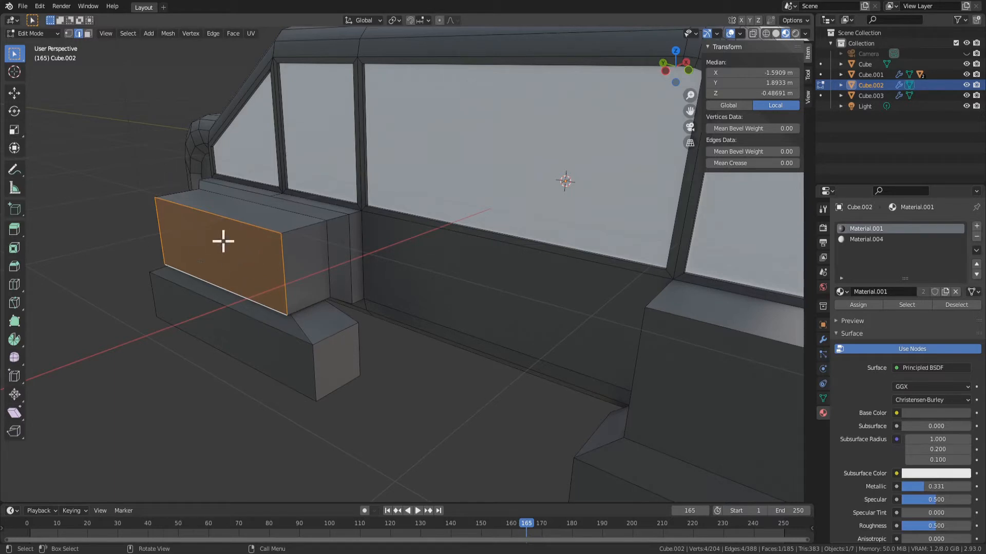
# Bevel the rear fender's four outer edges about 0.215 m wide with three segments, and undo the bevel
pyautogui.hotkey('ctrl', 'b')
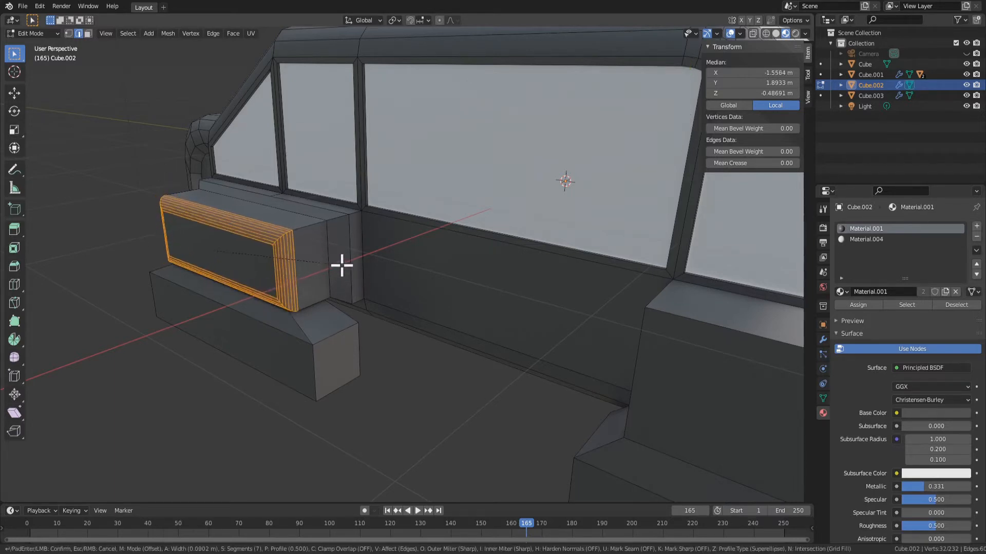
pyautogui.rightClick(342, 264)
pyautogui.hotkey('ctrl', 'b')
pyautogui.click(390, 278)
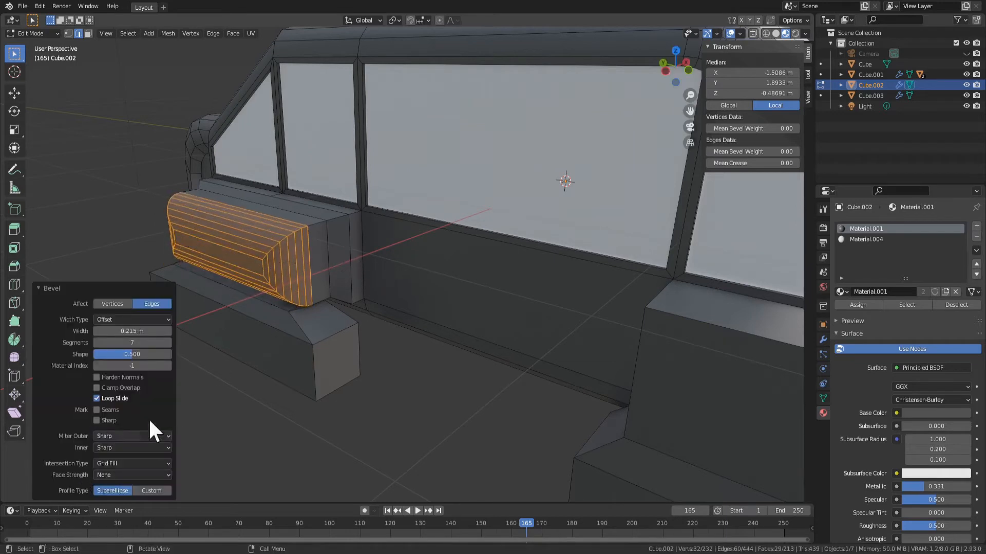
pyautogui.moveTo(142, 341); pyautogui.dragTo(152, 341)
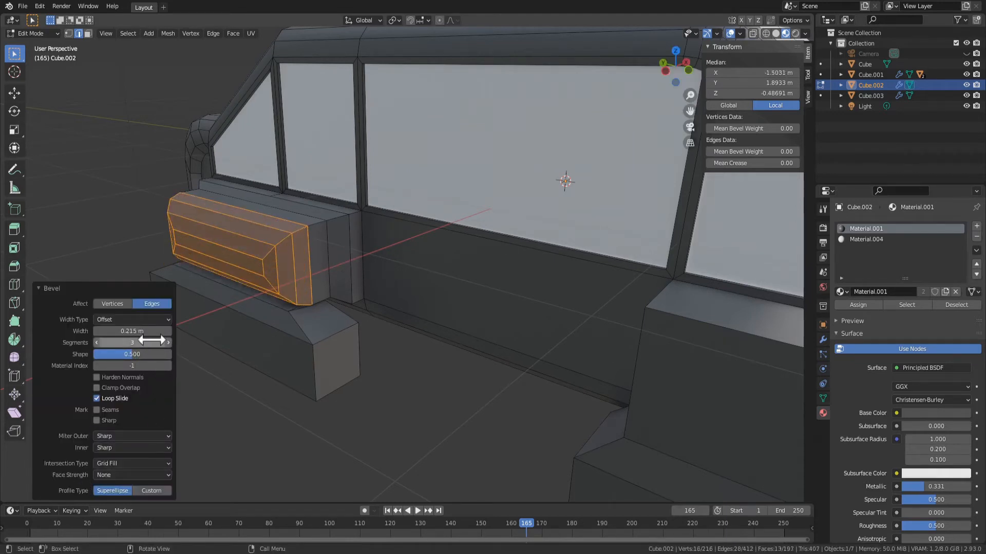
pyautogui.click(95, 344)
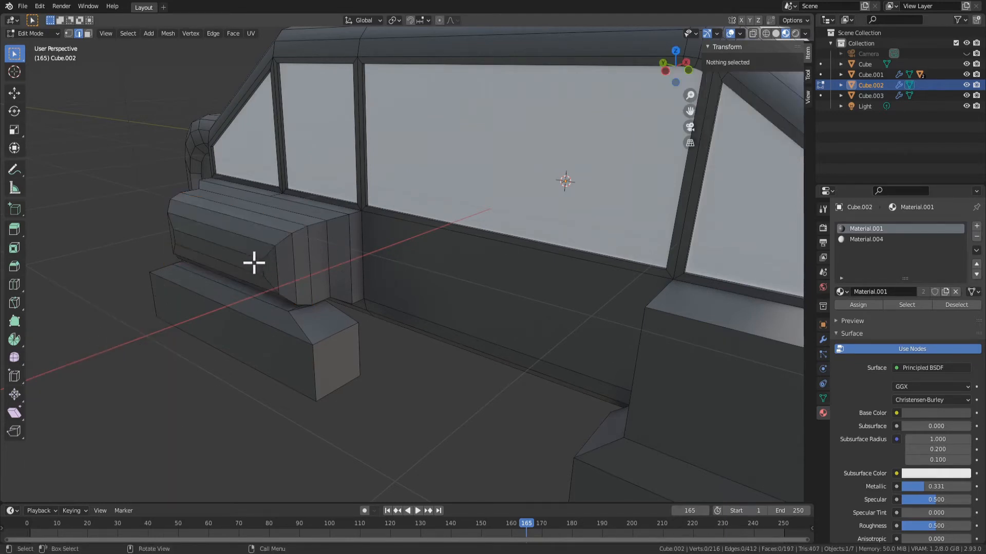
pyautogui.hotkey('ctrl', 'z')
pyautogui.hotkey('ctrl', 'z')
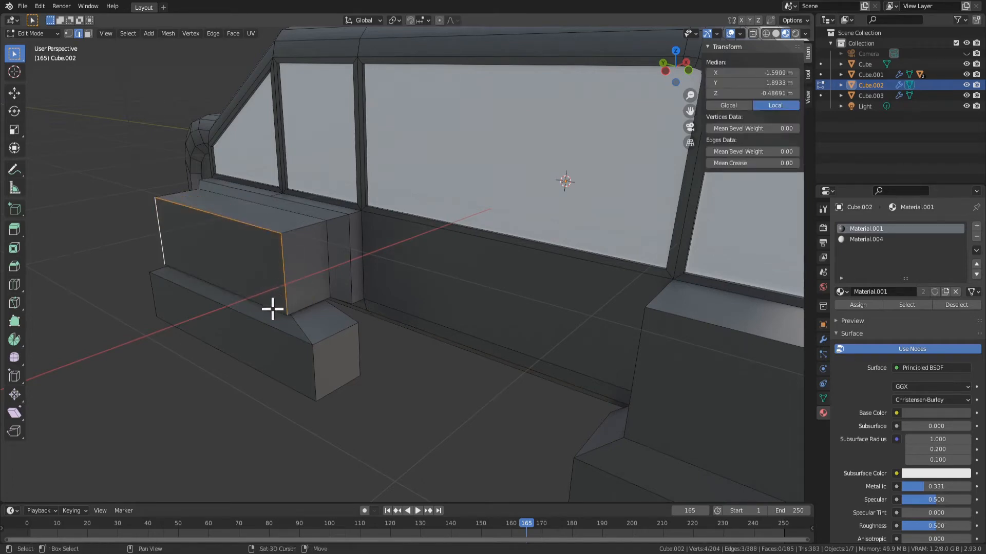
# Bevel the four edges of the rear fender's outer side face narrowly with three segments
pyautogui.press('3')
pyautogui.hotkey('ctrl', 'b')
pyautogui.click(303, 321)
pyautogui.press('Tab')
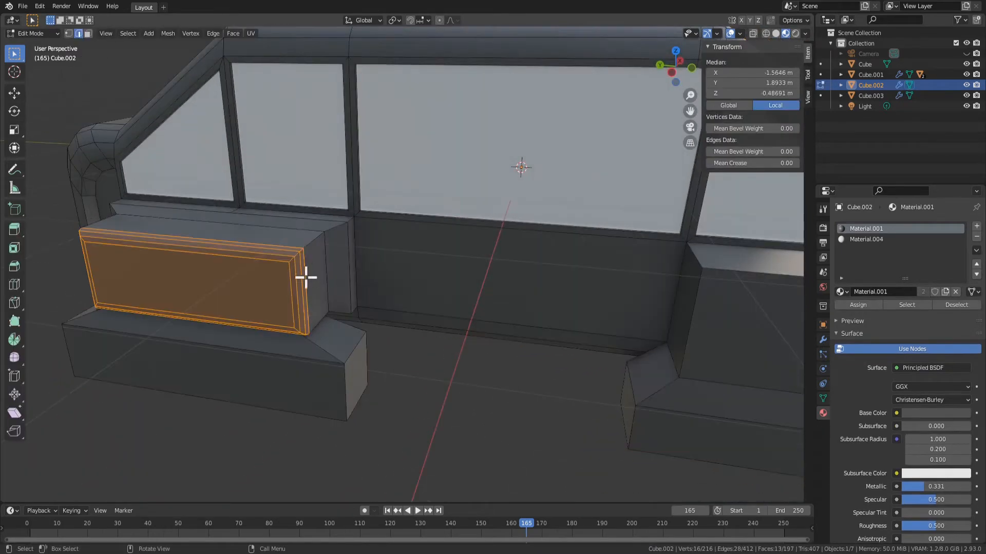
# Apply Shade Smooth to the rear fender's beveled outer faces and check the result in object mode
pyautogui.rightClick(295, 281)
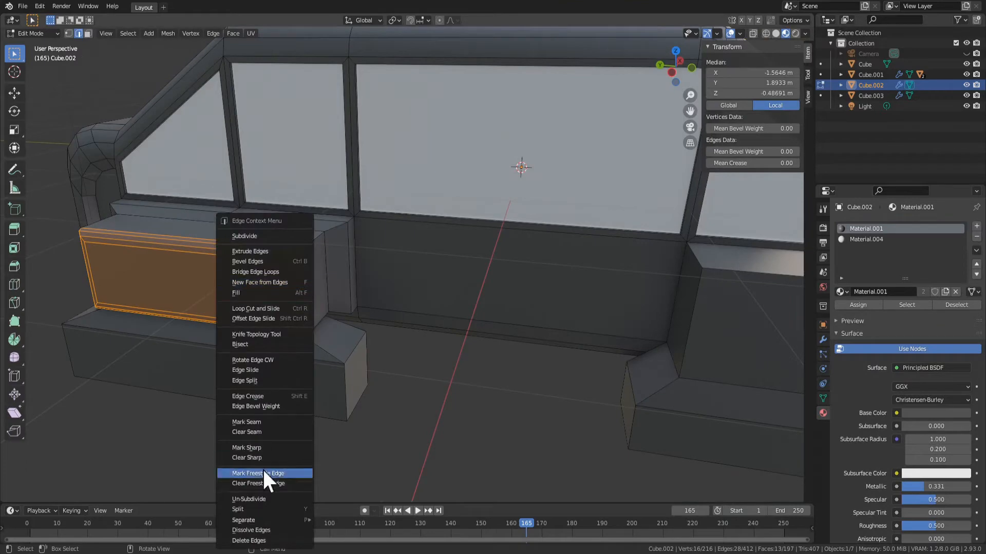
pyautogui.click(274, 381)
pyautogui.rightClick(319, 293)
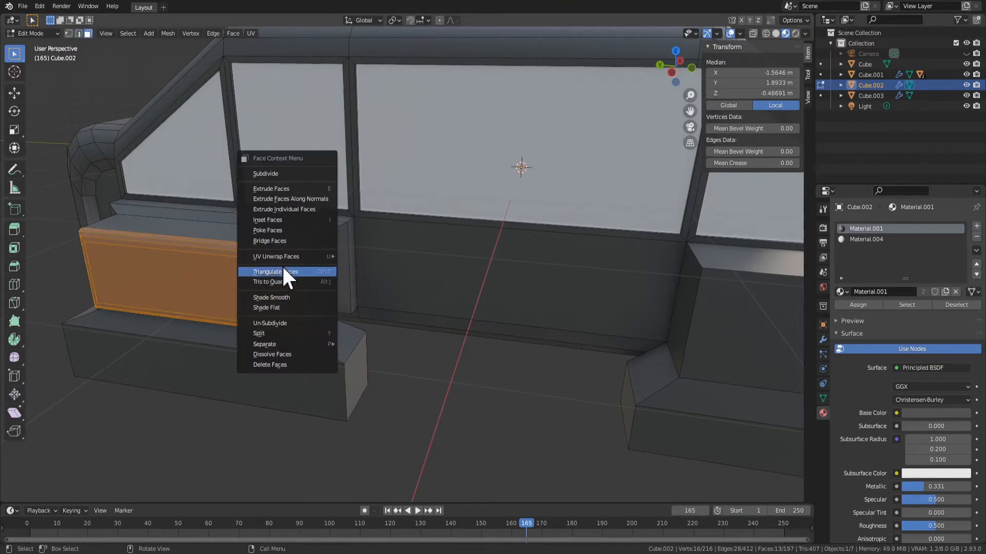
pyautogui.click(282, 294)
pyautogui.press('Tab')
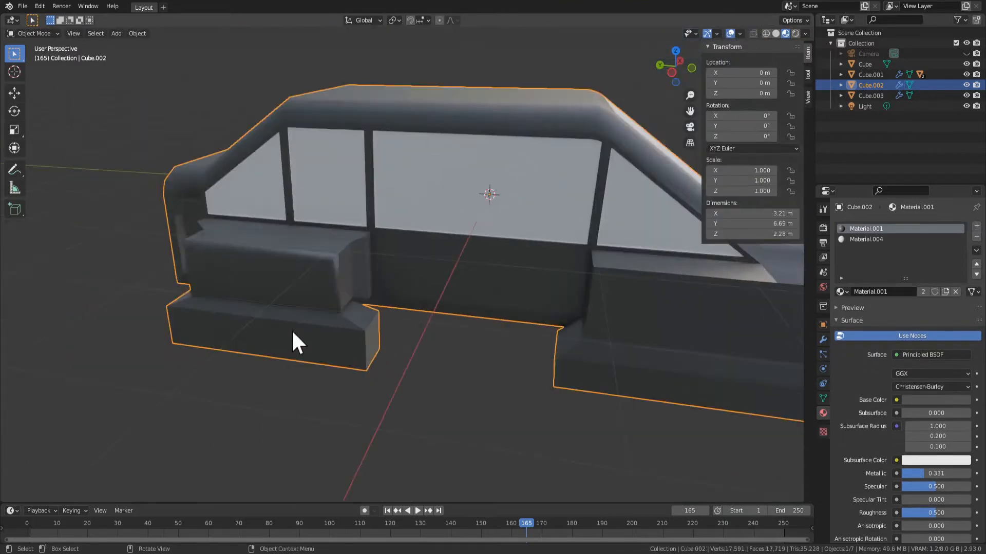
# Inspect the rear fender and the whole car body from the side and rear in object and edit mode
pyautogui.press('Tab')
pyautogui.moveTo(296, 341); pyautogui.dragTo(342, 280, button='middle')
pyautogui.press('Tab')
pyautogui.scroll(-3, 494, 264)
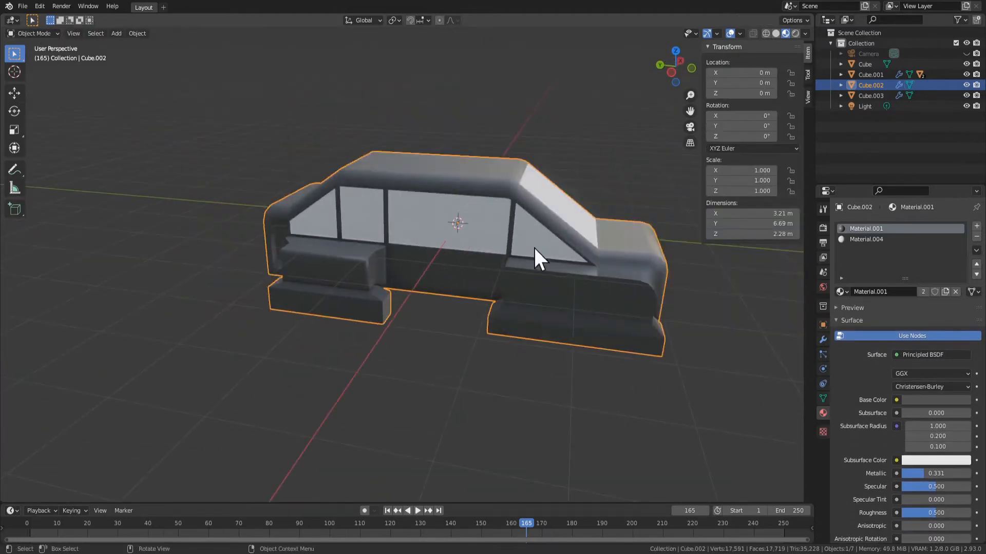
pyautogui.moveTo(534, 248); pyautogui.dragTo(449, 288, button='middle')
pyautogui.press('Tab')
pyautogui.moveTo(256, 486); pyautogui.dragTo(115, 99, button='middle')
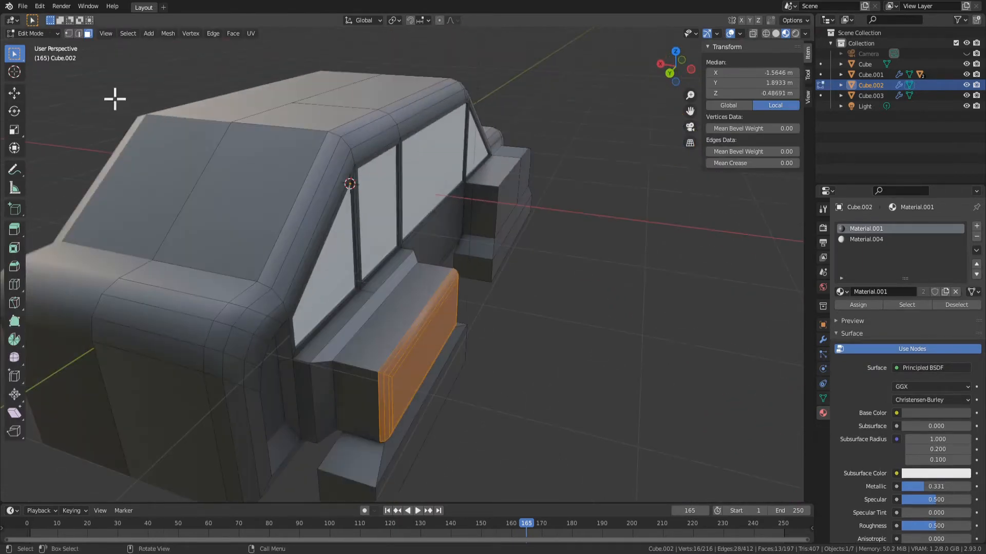
pyautogui.moveTo(131, 179); pyautogui.dragTo(439, 329, button='middle')
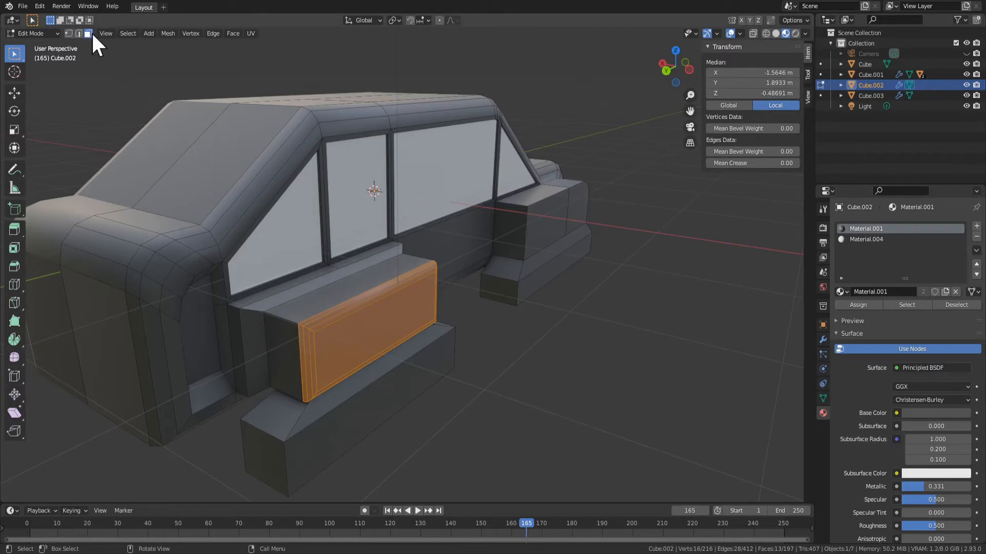
pyautogui.moveTo(452, 262); pyautogui.dragTo(396, 325, button='middle')
pyautogui.press('Tab')
pyautogui.press('Tab')
pyautogui.scroll(2, 274, 261)
# Extrude the rear fender's top face upward about 0.184 m and bevel it with three segments, about 0.032 m wide
pyautogui.click(255, 218)
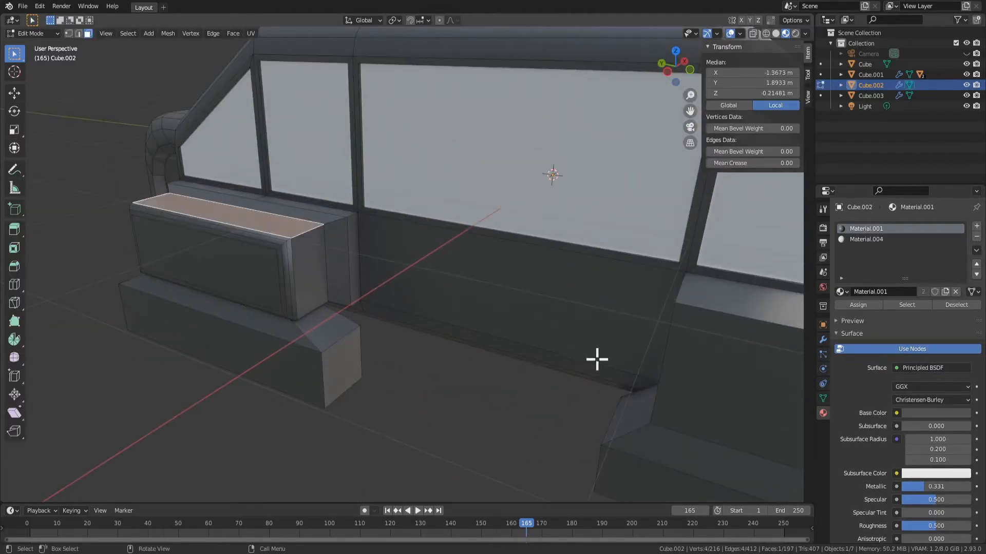
pyautogui.press('e')
pyautogui.click(604, 330)
pyautogui.hotkey('ctrl', 'b')
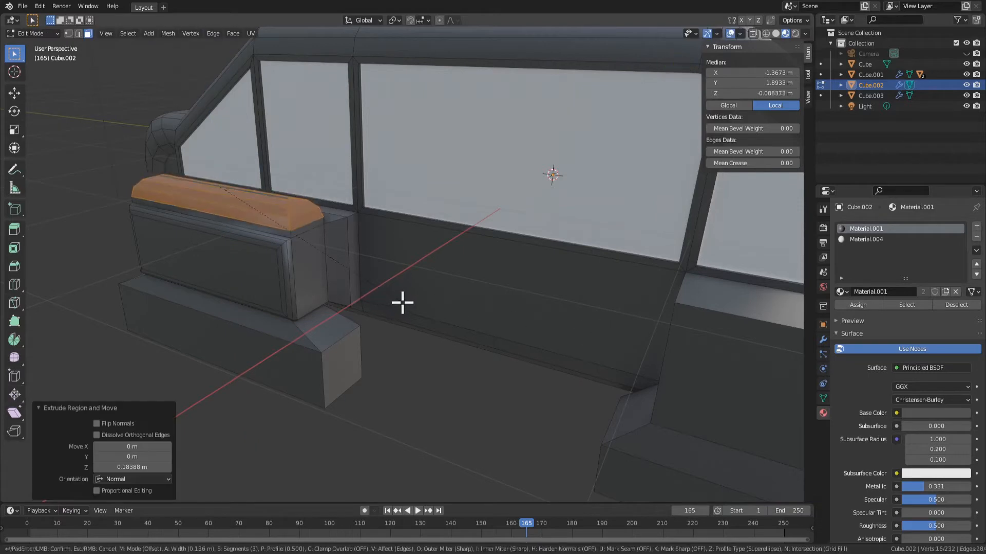
pyautogui.click(392, 292)
# Lower the beveled top faces about 0.095 m along Z, try scaling them, and undo the top face changes
pyautogui.press('g')
pyautogui.press('z')
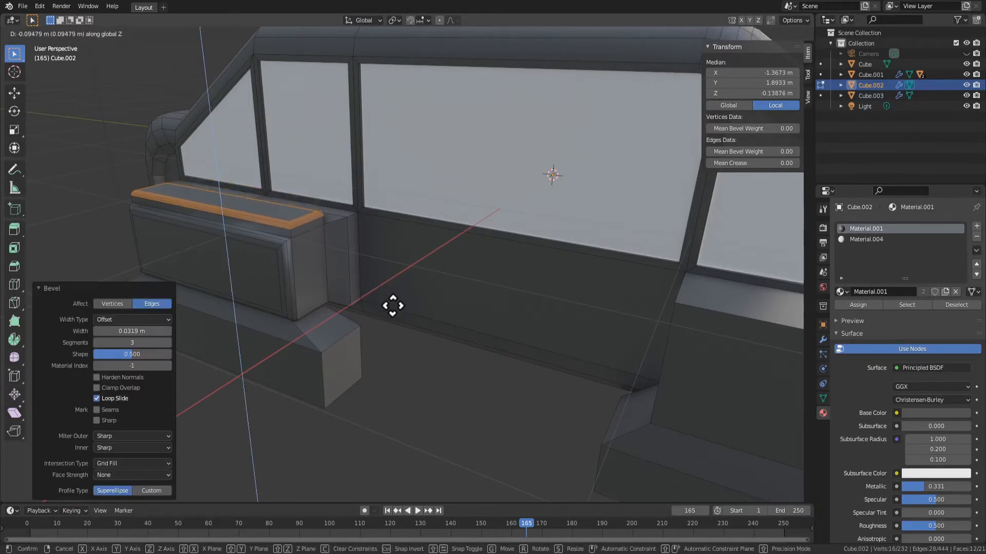
pyautogui.click(392, 305)
pyautogui.press('s')
pyautogui.rightClick(379, 299)
pyautogui.hotkey('ctrl', 'z')
pyautogui.hotkey('ctrl', 'z')
pyautogui.hotkey('ctrl', 'z')
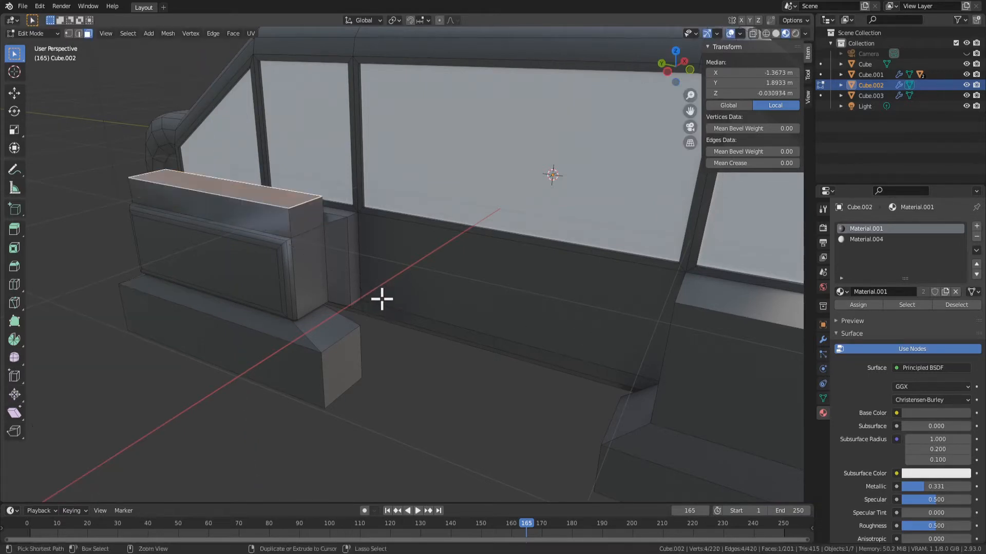
# Extrude the front fender's foremost outer side face about 0.312 m and bevel it with three segments, about 0.155 m wide
pyautogui.scroll(-3, 380, 299)
pyautogui.press('Tab')
pyautogui.moveTo(403, 296); pyautogui.dragTo(372, 257, button='middle')
pyautogui.press('Tab')
pyautogui.click(520, 291)
pyautogui.keyDown('shift'); pyautogui.click(502, 275); pyautogui.keyUp('shift')
pyautogui.click(580, 298)
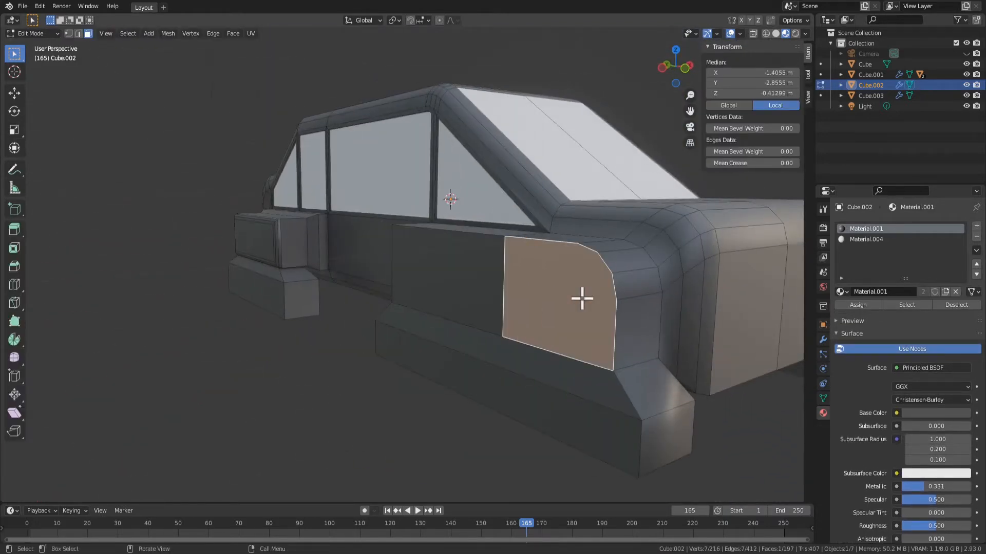
pyautogui.press('g')
pyautogui.press('z')
pyautogui.press('z')
pyautogui.click(543, 308)
pyautogui.hotkey('ctrl', 'b')
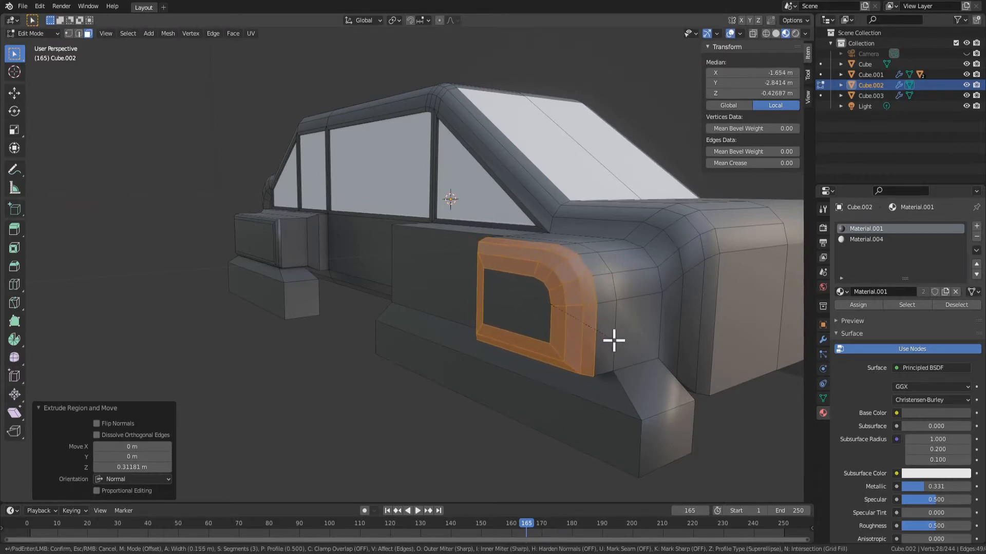
pyautogui.click(614, 341)
# Apply Shade Smooth to the front fender's beveled faces and check the car body in object mode
pyautogui.rightClick(589, 295)
pyautogui.click(571, 297)
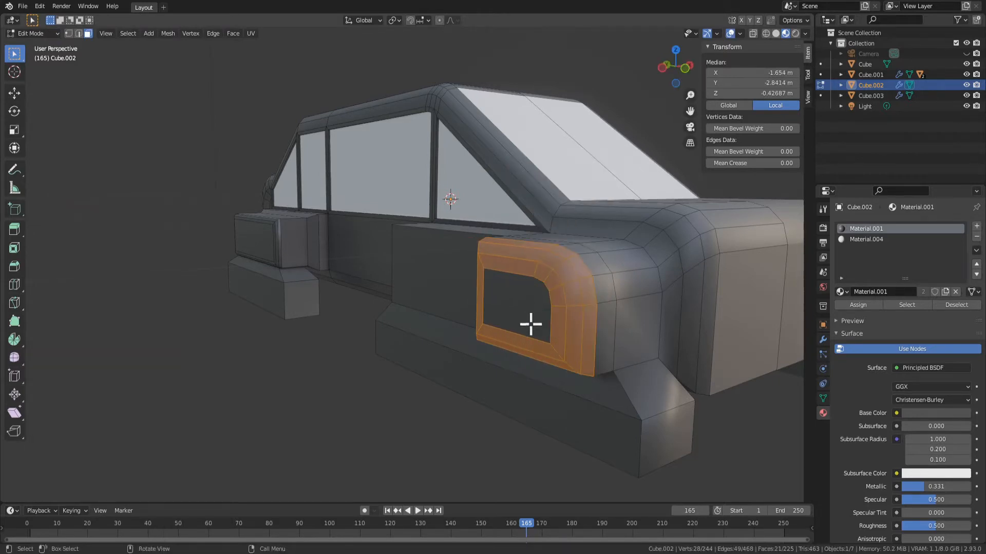
pyautogui.press('Tab')
pyautogui.scroll(-6, 530, 325)
pyautogui.moveTo(581, 355); pyautogui.dragTo(492, 354, button='middle')
pyautogui.scroll(2, 492, 354)
pyautogui.press('Tab')
pyautogui.click(411, 350)
pyautogui.moveTo(411, 350); pyautogui.dragTo(570, 328, button='middle')
pyautogui.press('Tab')
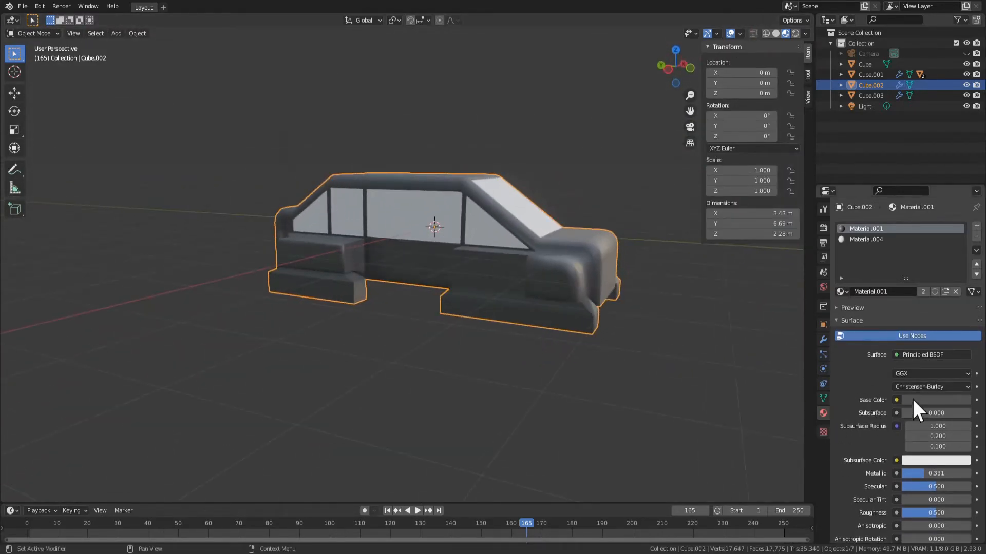
# Set the base color of the car body's material to dark orange-brown, with hue 0.063, saturation 1.000 and value 0.157
pyautogui.click(954, 398)
pyautogui.moveTo(969, 288); pyautogui.dragTo(963, 339)
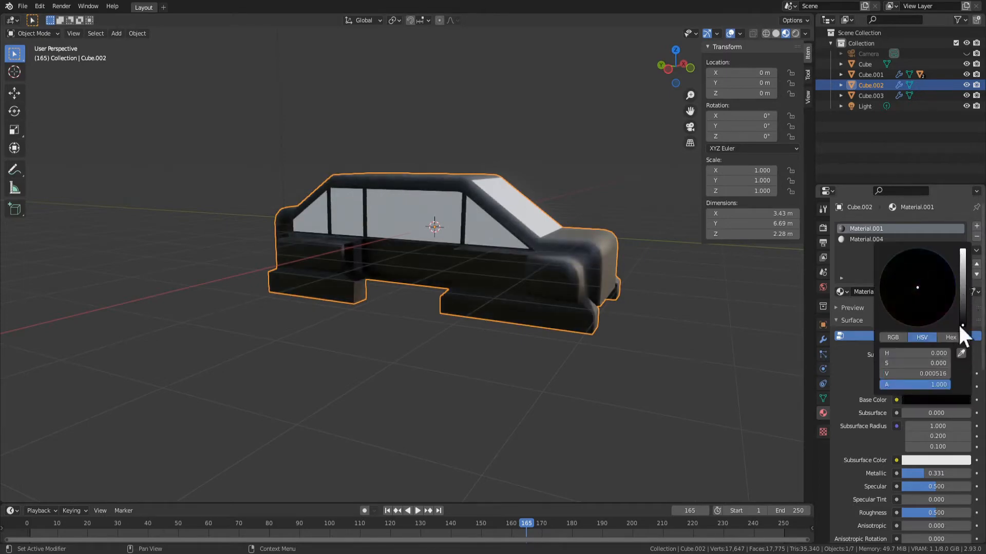
pyautogui.moveTo(637, 359); pyautogui.dragTo(981, 394, button='middle')
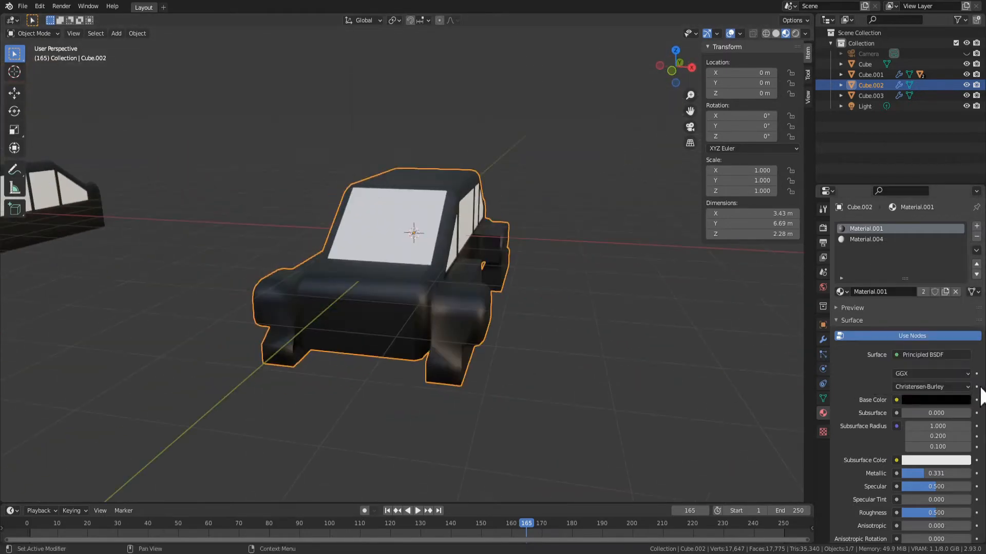
pyautogui.click(951, 400)
pyautogui.moveTo(927, 291); pyautogui.dragTo(905, 321)
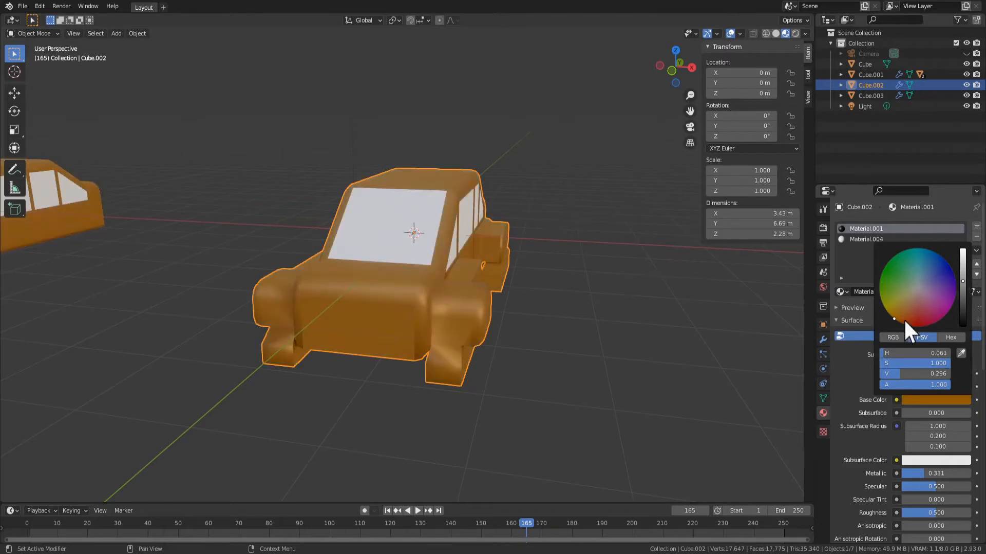
pyautogui.moveTo(962, 278)
pyautogui.mouseDown()
pyautogui.moveTo(962, 307)
pyautogui.moveTo(962, 288)
pyautogui.mouseUp()
# Compare the recolored car body with the other cars in the scene from several distances and angles
pyautogui.scroll(-3, 260, 251)
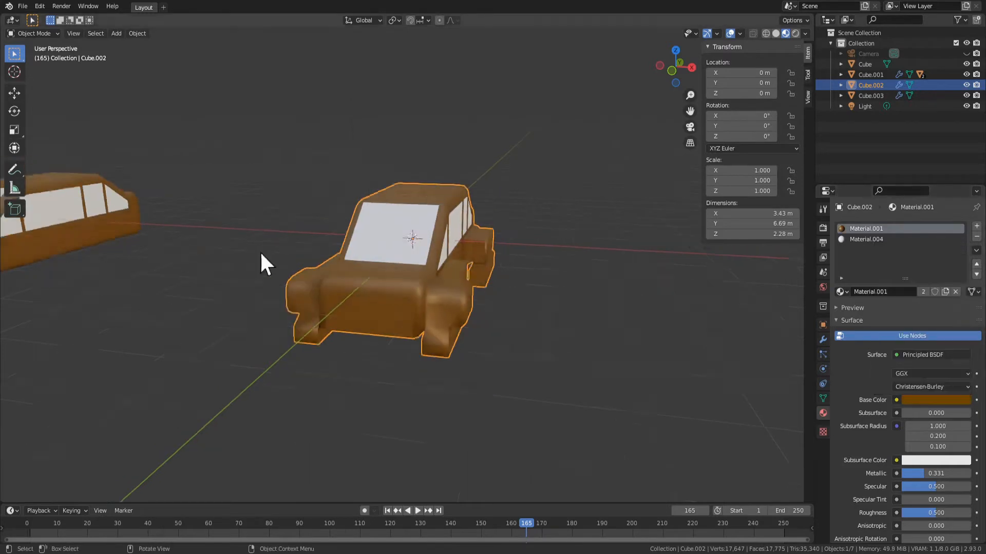
pyautogui.scroll(1, 360, 246)
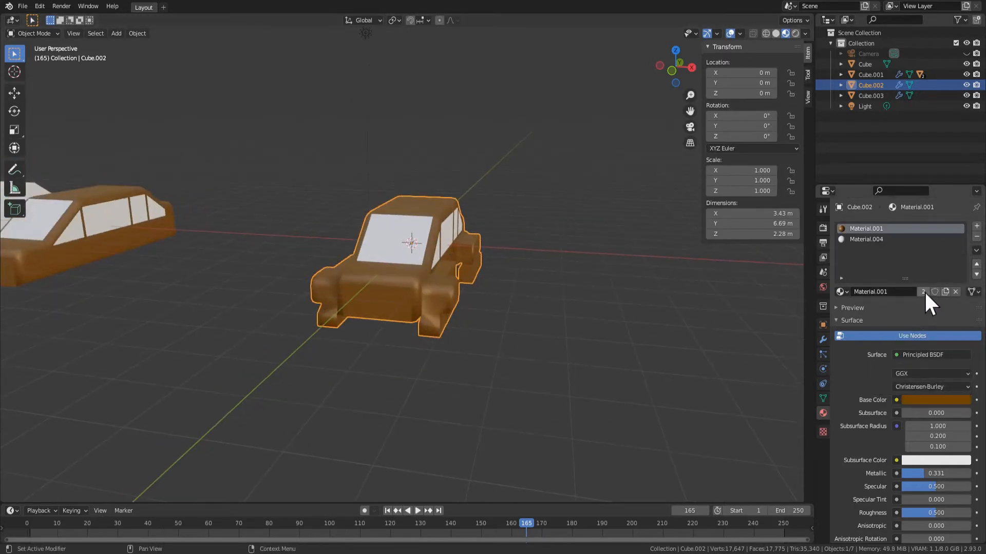
pyautogui.scroll(-4, 452, 312)
pyautogui.scroll(5, 457, 297)
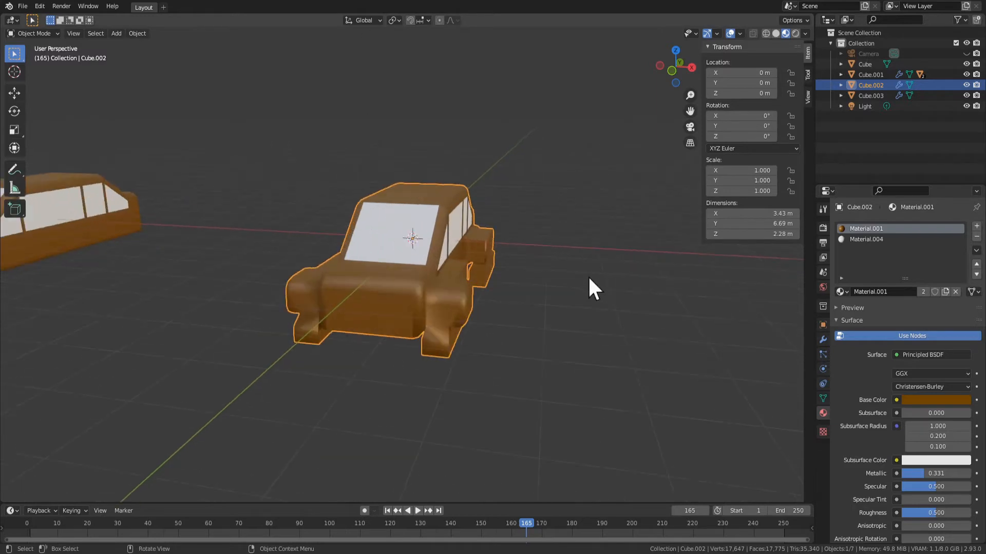
pyautogui.scroll(-3, 583, 334)
pyautogui.scroll(3, 580, 336)
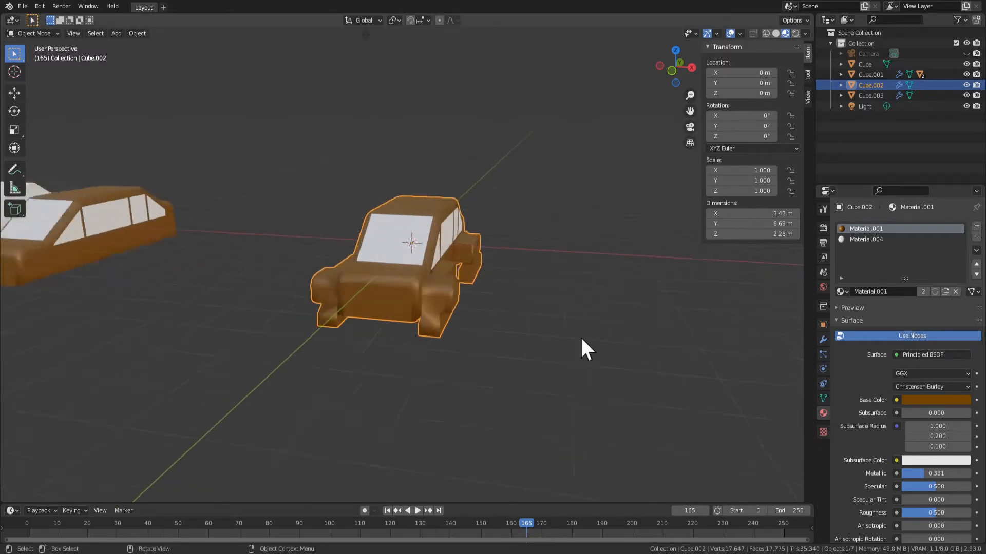
pyautogui.moveTo(460, 277); pyautogui.dragTo(483, 279, button='middle')
pyautogui.moveTo(313, 280); pyautogui.dragTo(775, 321, button='middle')
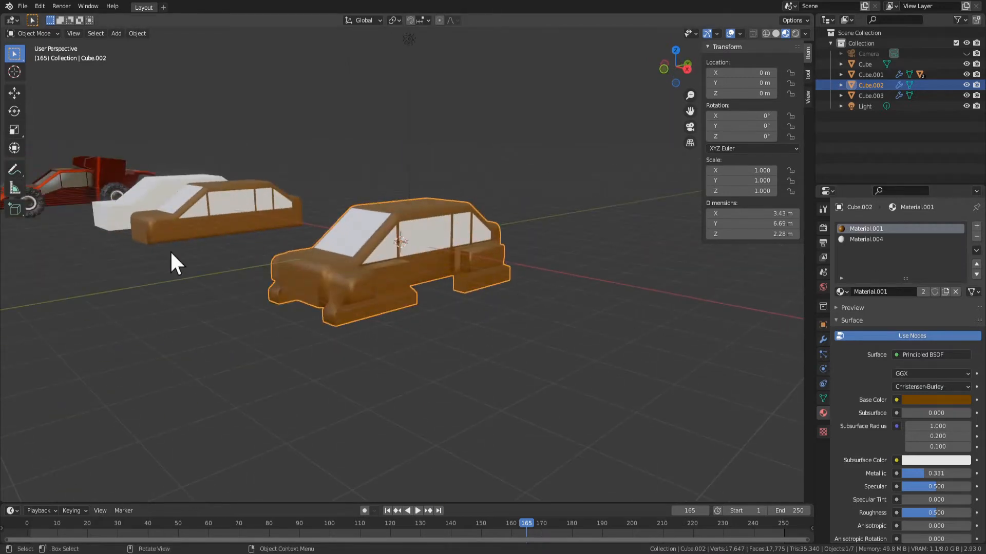
pyautogui.moveTo(171, 253); pyautogui.dragTo(219, 230, button='middle')
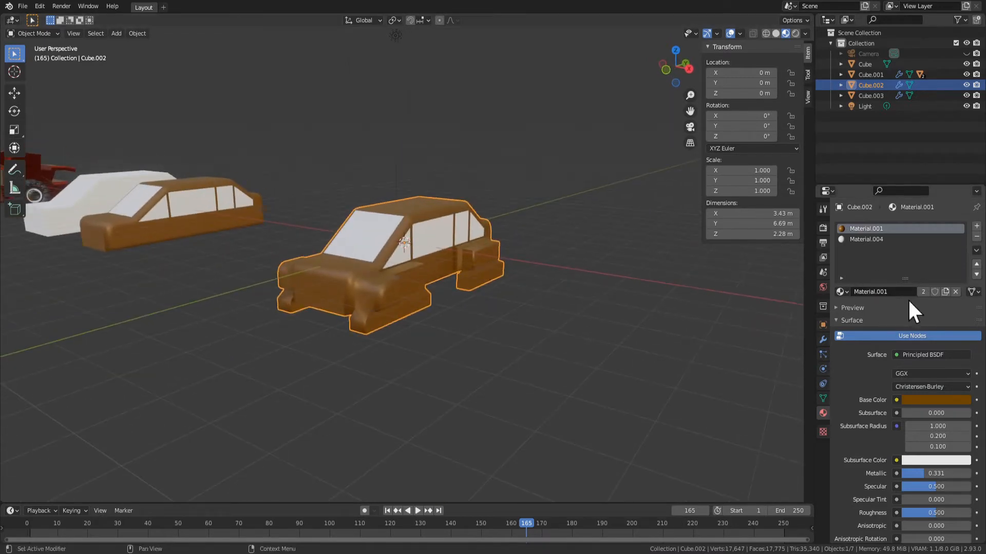
# Give the car body its own single-user copy of the shared material and brighten its base color to value 0.351
pyautogui.click(939, 400)
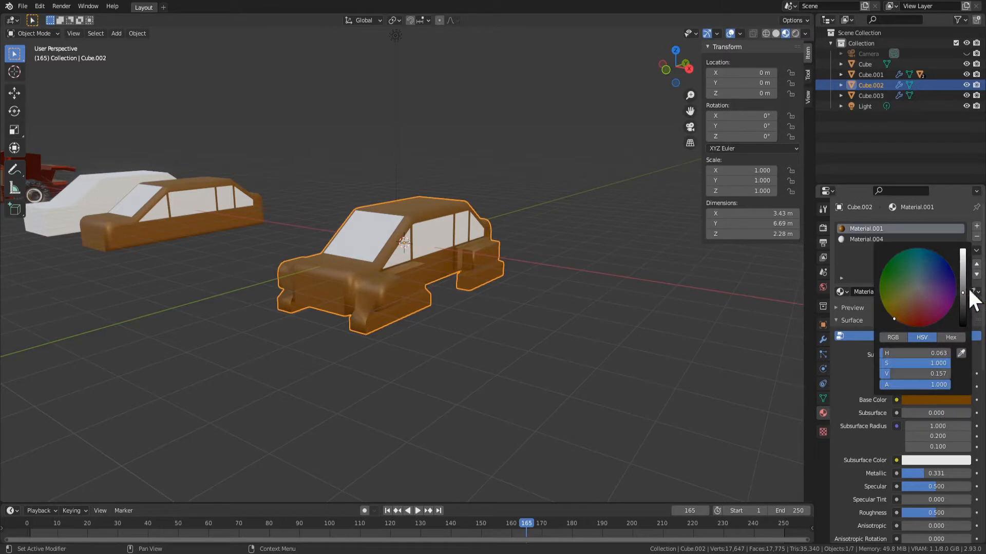
pyautogui.moveTo(969, 291)
pyautogui.mouseDown()
pyautogui.moveTo(970, 268)
pyautogui.moveTo(969, 300)
pyautogui.mouseUp()
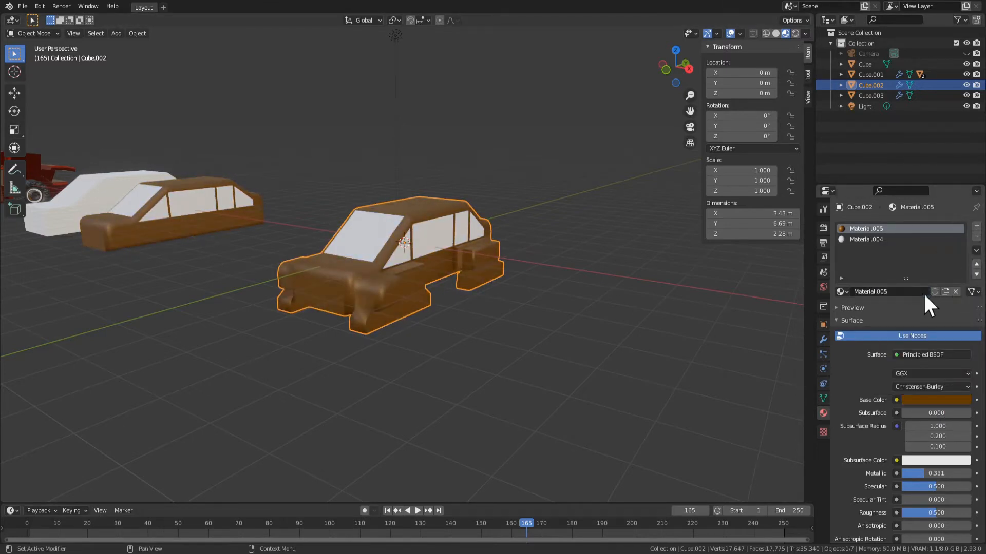
pyautogui.click(942, 400)
pyautogui.moveTo(965, 297); pyautogui.dragTo(963, 264)
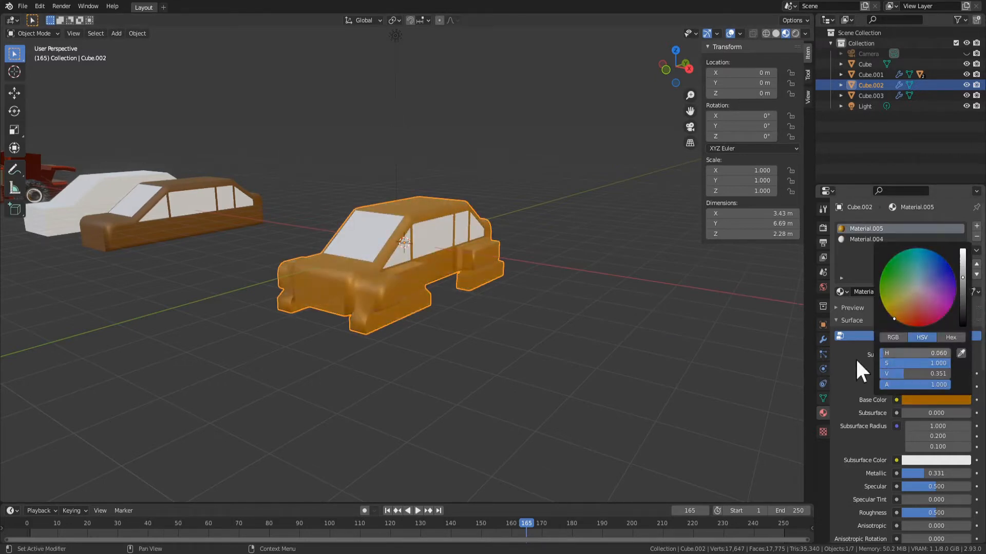
# Shift the body material's base color to a redder, brighter orange, with hue 0.039, saturation 0.988 and value 0.467
pyautogui.click(924, 399)
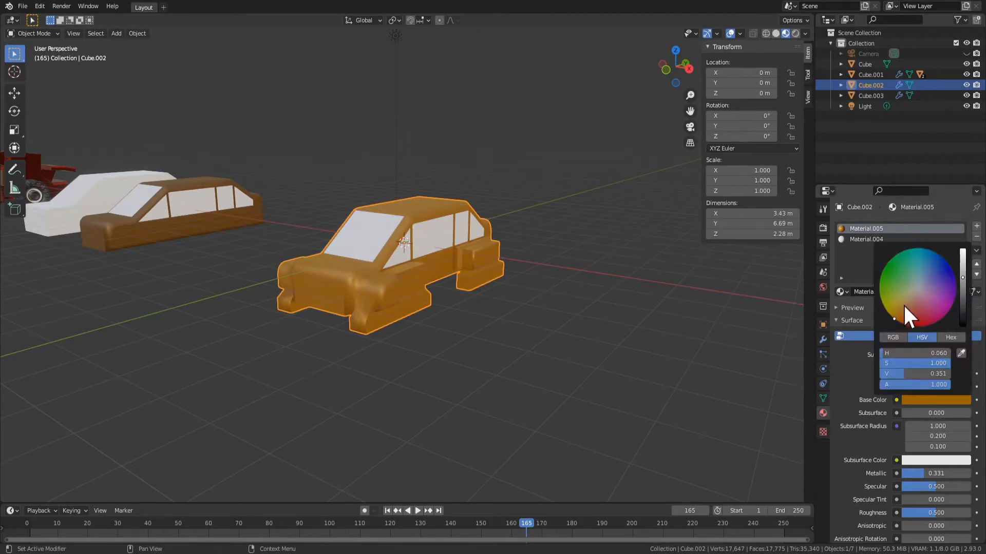
pyautogui.moveTo(903, 308); pyautogui.dragTo(902, 324)
pyautogui.moveTo(503, 241); pyautogui.dragTo(450, 247, button='middle')
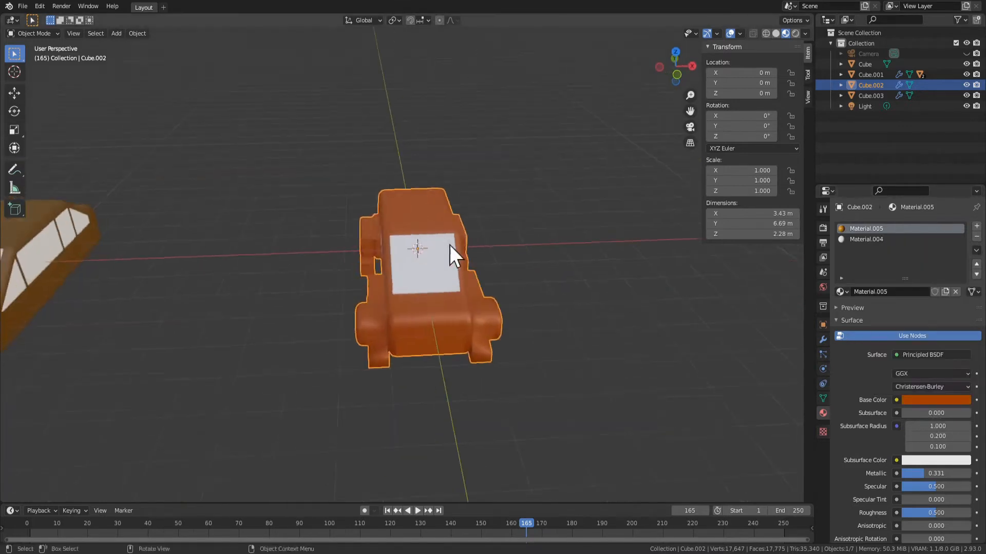
pyautogui.click(935, 401)
pyautogui.moveTo(904, 313); pyautogui.dragTo(899, 320)
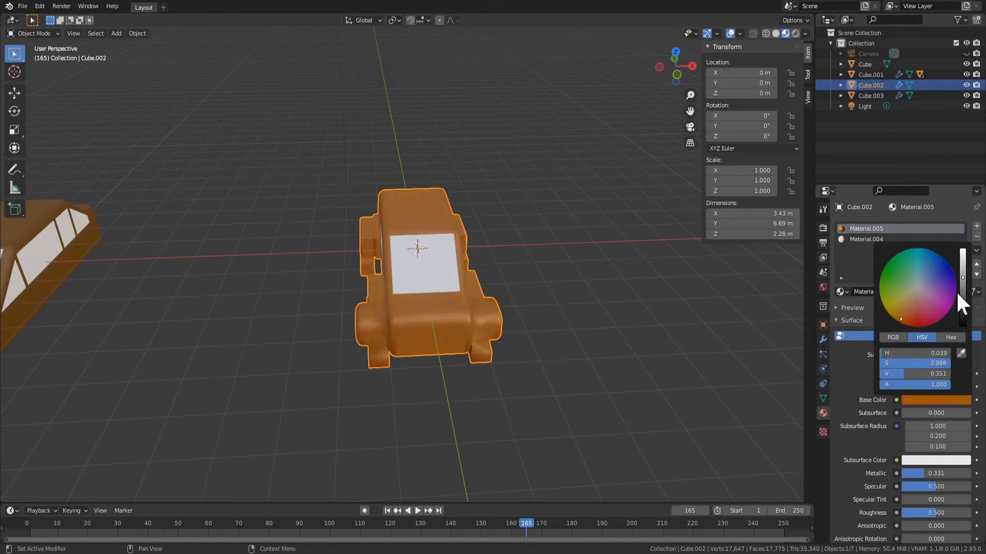
pyautogui.moveTo(962, 281); pyautogui.dragTo(963, 249)
pyautogui.moveTo(688, 339); pyautogui.dragTo(477, 267, button='middle')
pyautogui.click(930, 401)
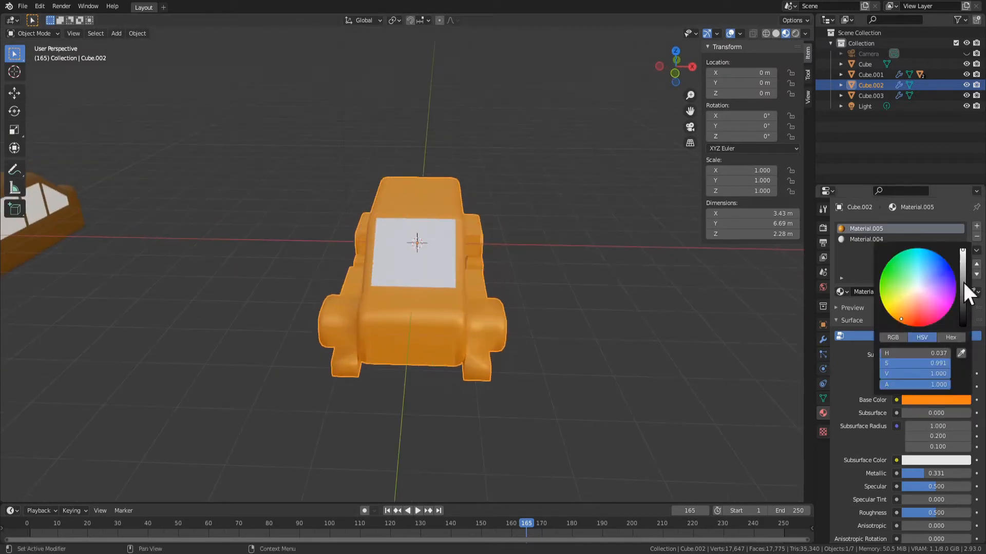
pyautogui.moveTo(962, 253)
pyautogui.mouseDown()
pyautogui.moveTo(963, 288)
pyautogui.moveTo(963, 271)
pyautogui.mouseUp()
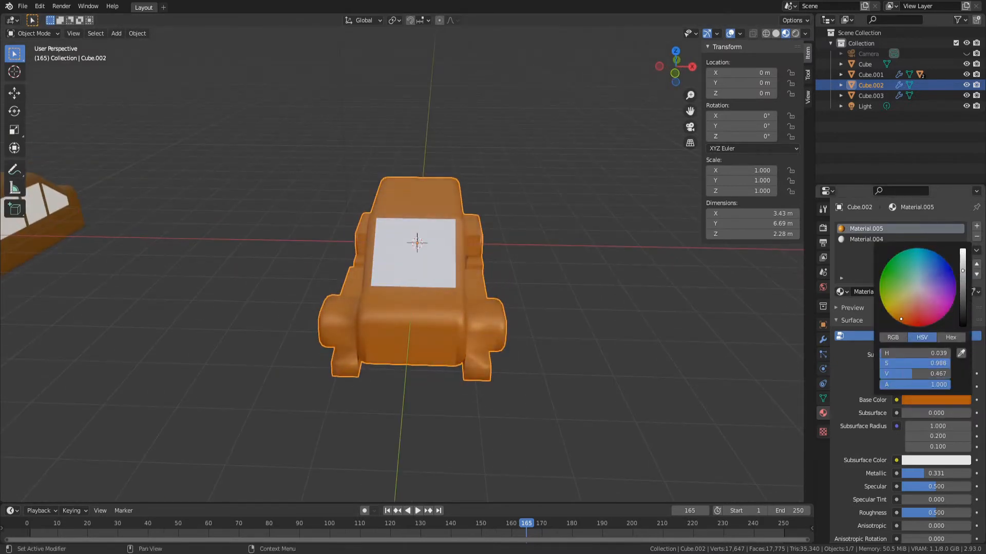
# Lower the body material's roughness to 0.110 and check the reflections on the front of the car
pyautogui.moveTo(934, 513); pyautogui.dragTo(916, 513)
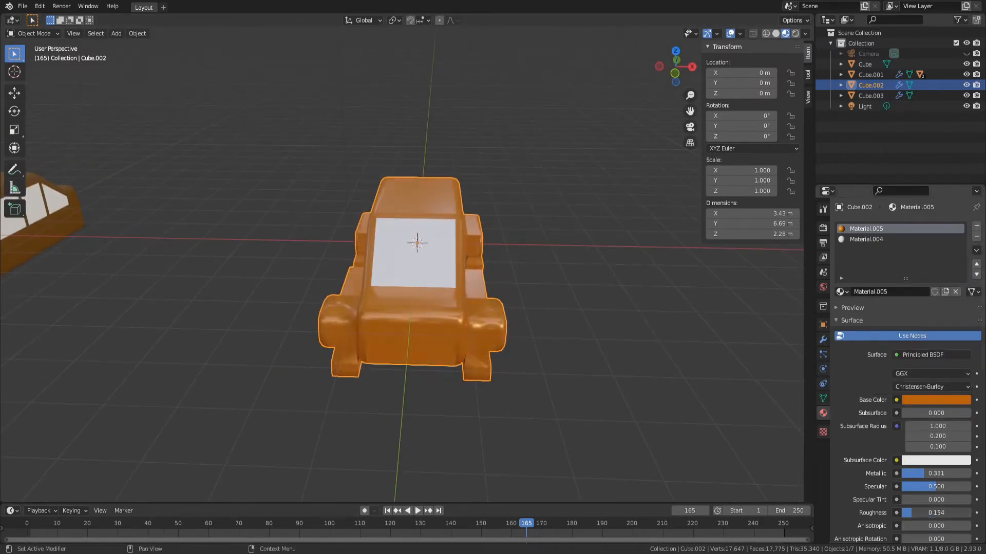
pyautogui.moveTo(459, 333); pyautogui.dragTo(516, 295, button='middle')
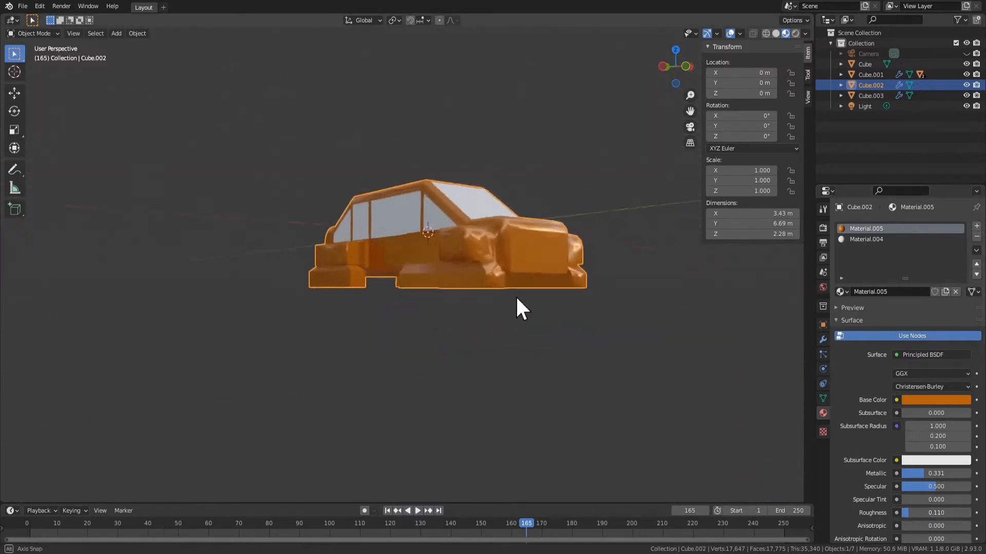
pyautogui.scroll(2, 518, 308)
# Apply Shade Flat to the sloping lower faces beneath the front fender and check the car in object mode
pyautogui.press('Tab')
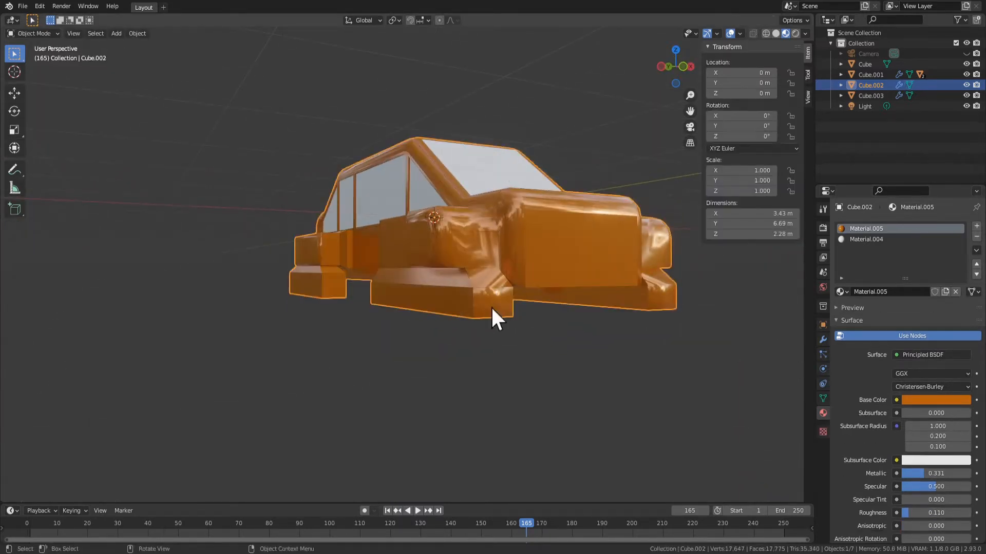
pyautogui.click(493, 302)
pyautogui.moveTo(493, 299); pyautogui.dragTo(374, 307, button='middle')
pyautogui.keyDown('shift'); pyautogui.click(374, 320); pyautogui.keyUp('shift')
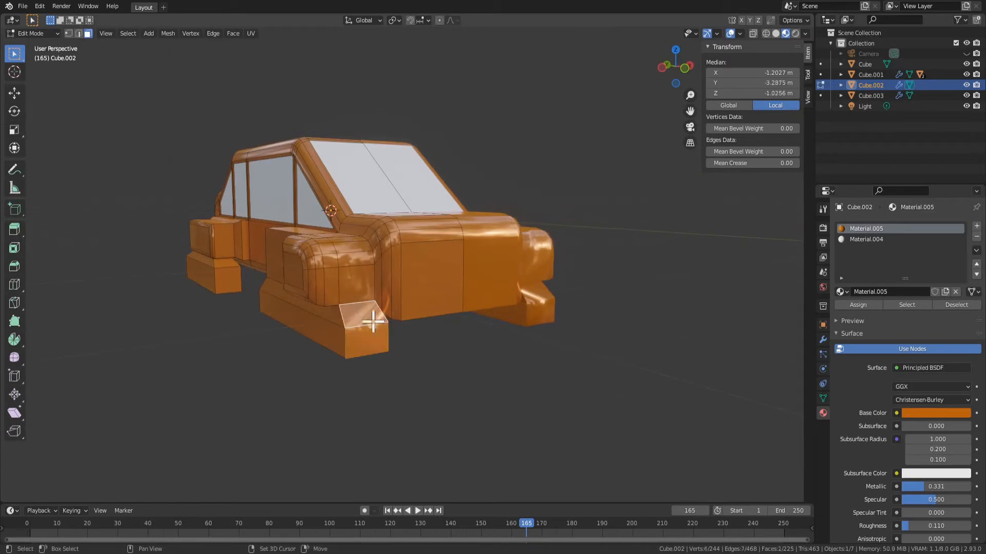
pyautogui.scroll(1, 353, 302)
pyautogui.rightClick(352, 343)
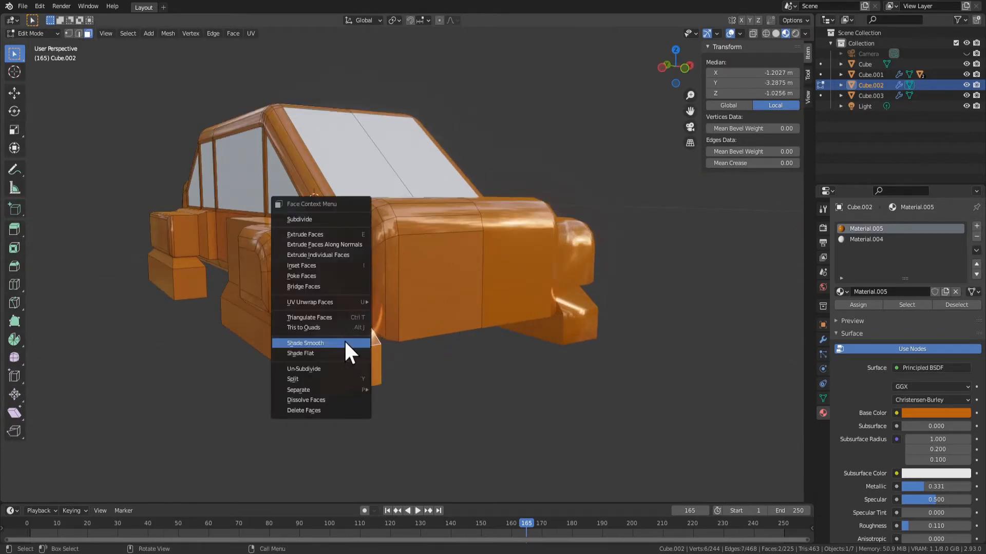
pyautogui.click(345, 352)
pyautogui.press('Tab')
pyautogui.scroll(-2, 444, 362)
pyautogui.moveTo(444, 362); pyautogui.dragTo(411, 391, button='middle')
# Extrude the large flat face at the front of the car body forward about 0.263 m
pyautogui.press('Tab')
pyautogui.click(408, 342)
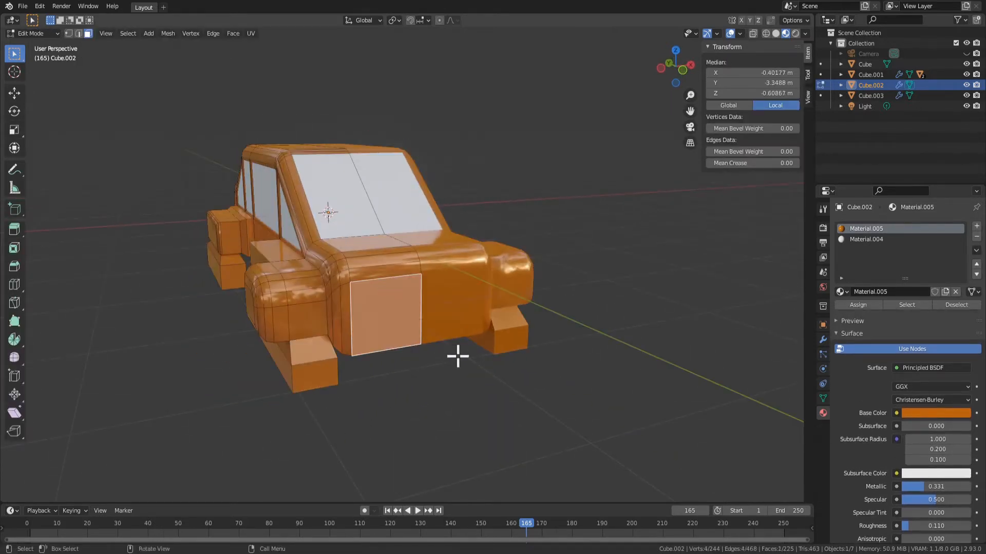
pyautogui.moveTo(455, 355); pyautogui.dragTo(468, 357, button='middle')
pyautogui.press('e')
pyautogui.click(485, 360)
# Try scaling the extruded front face to about 0.628 along Z and beveling it with three segments, about 0.117 m wide
pyautogui.press('s')
pyautogui.press('z')
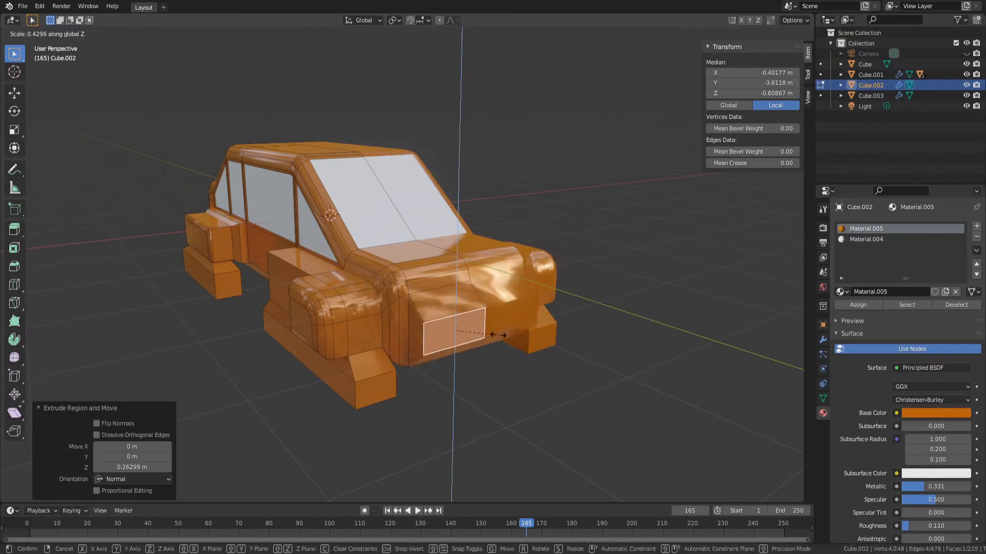
pyautogui.click(524, 353)
pyautogui.hotkey('ctrl', 'b')
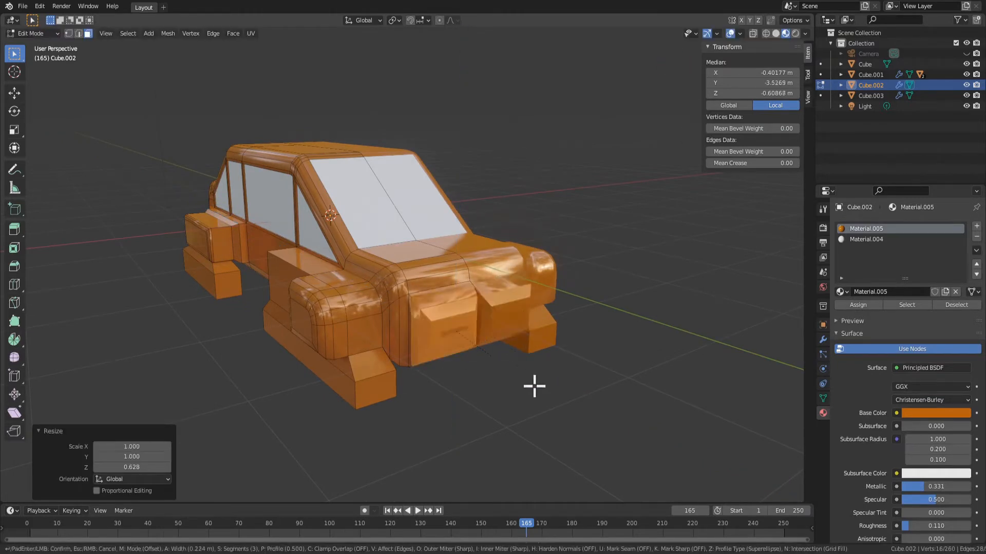
pyautogui.click(495, 355)
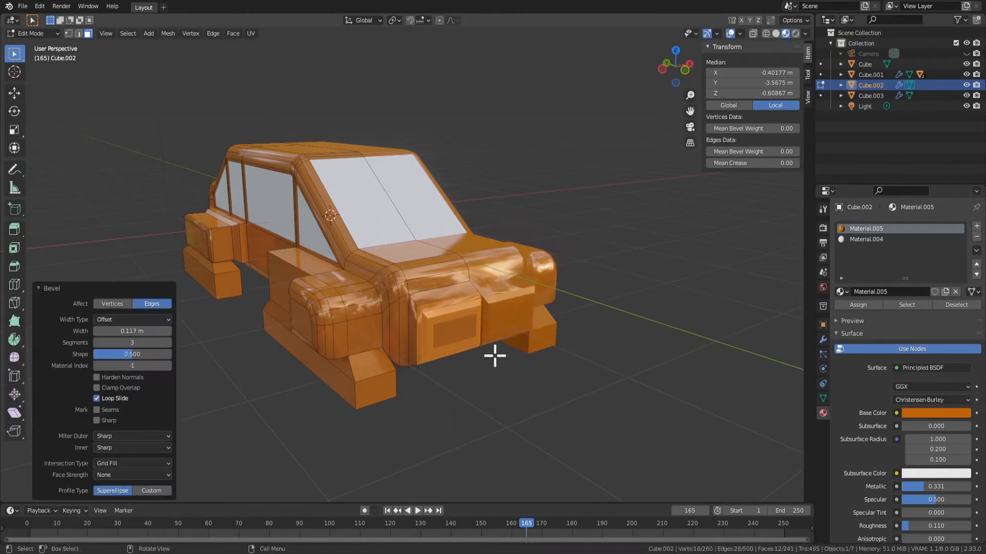
pyautogui.press('Tab')
pyautogui.moveTo(494, 354); pyautogui.dragTo(488, 277, button='middle')
# Undo the bevel and the Z scaling of the extruded front face
pyautogui.press('Tab')
pyautogui.hotkey('ctrl', 'b')
pyautogui.click(482, 370)
pyautogui.click(474, 308)
pyautogui.moveTo(515, 327); pyautogui.dragTo(433, 370, button='middle')
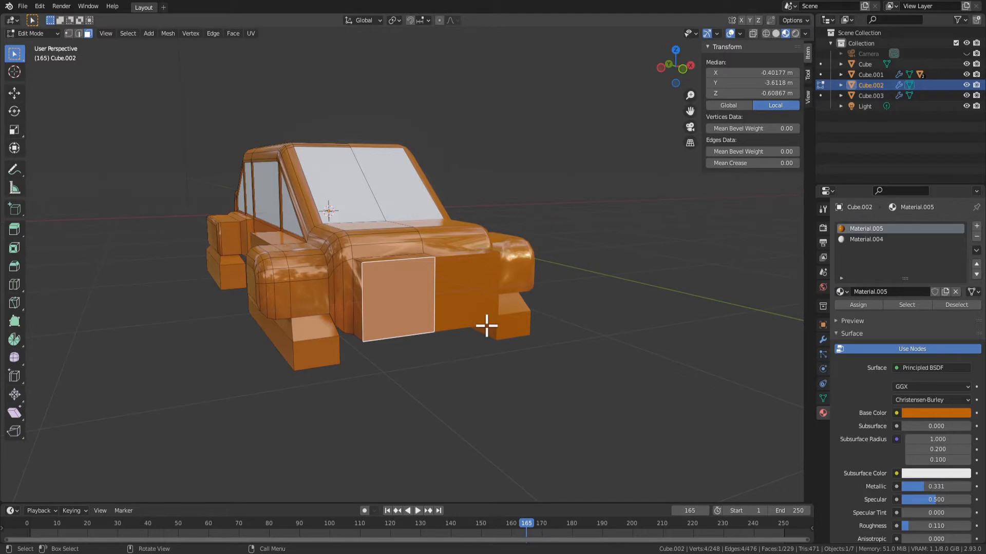
# Try beveling all edges of the extruded front face with three segments, about 0.114 m wide, and undo it
pyautogui.hotkey('ctrl', 'b')
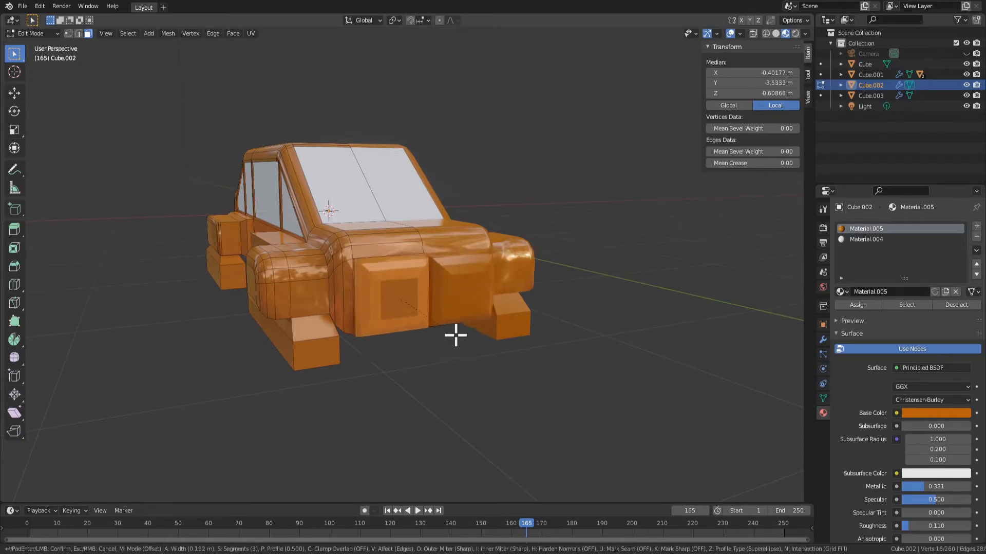
pyautogui.click(456, 312)
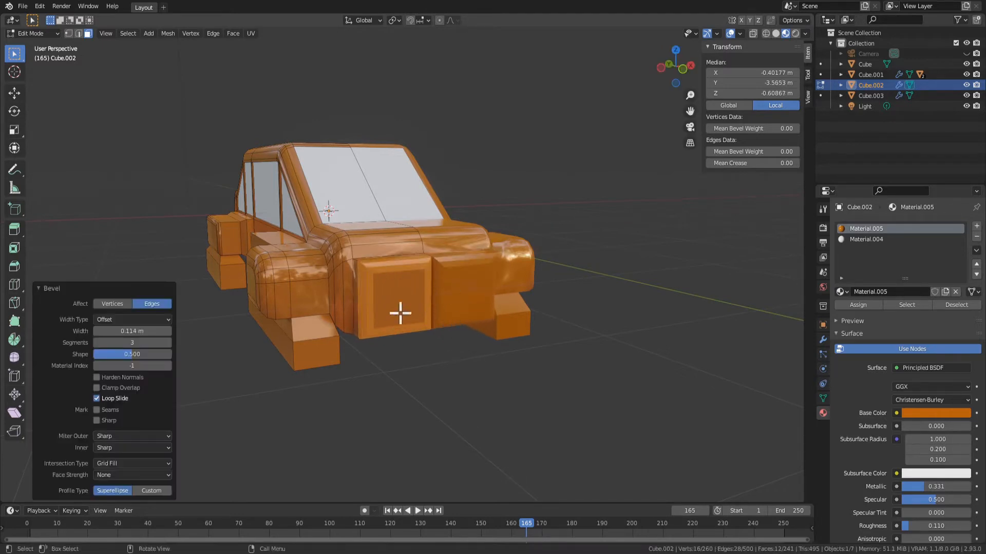
pyautogui.moveTo(401, 312); pyautogui.dragTo(400, 293, button='middle')
pyautogui.hotkey('ctrl', 'z')
# Bevel the front face's outer edges with three segments, about 0.113 m wide, leaving out the edge on the car's centre line
pyautogui.press('2')
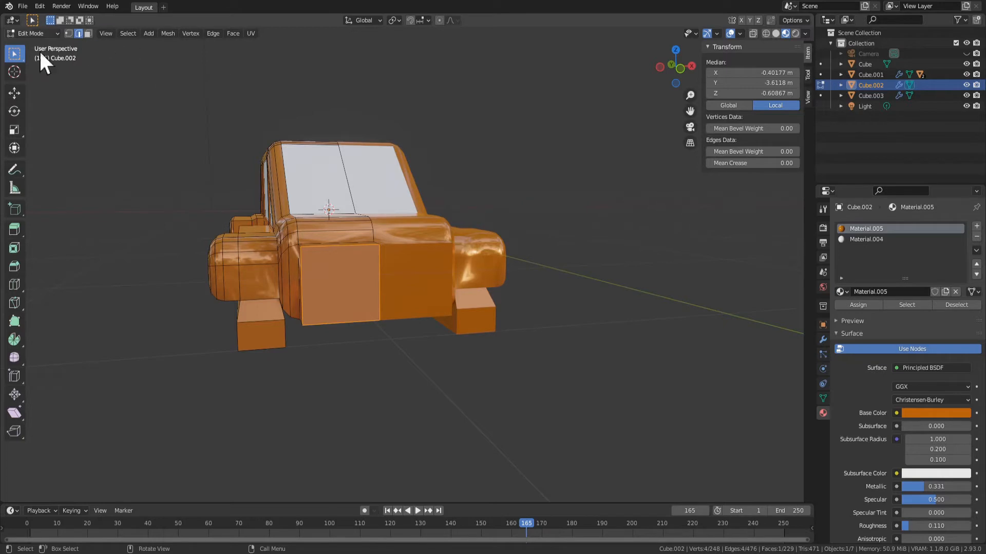
pyautogui.scroll(1, 433, 336)
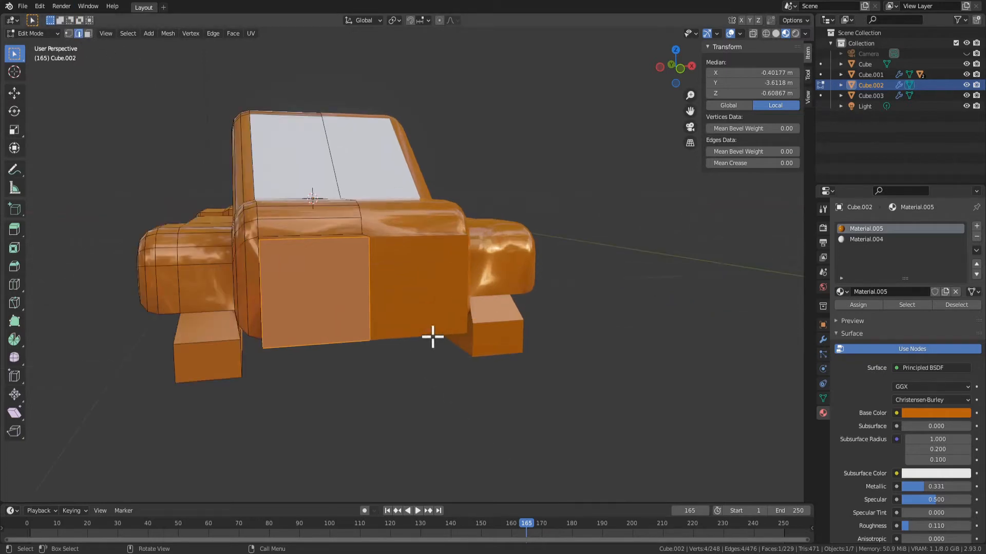
pyautogui.keyDown('shift'); pyautogui.click(368, 282); pyautogui.keyUp('shift')
pyautogui.moveTo(376, 303); pyautogui.dragTo(382, 297, button='middle')
pyautogui.hotkey('ctrl', 'b')
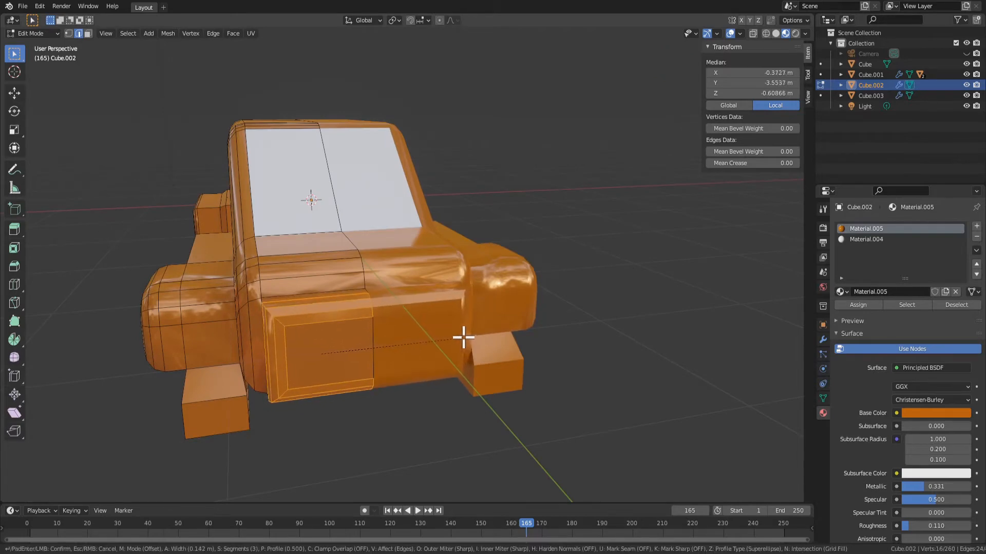
pyautogui.click(461, 338)
# Scale the beveled front panel to about 0.567 along the global Z axis
pyautogui.moveTo(461, 338); pyautogui.dragTo(704, 377, button='middle')
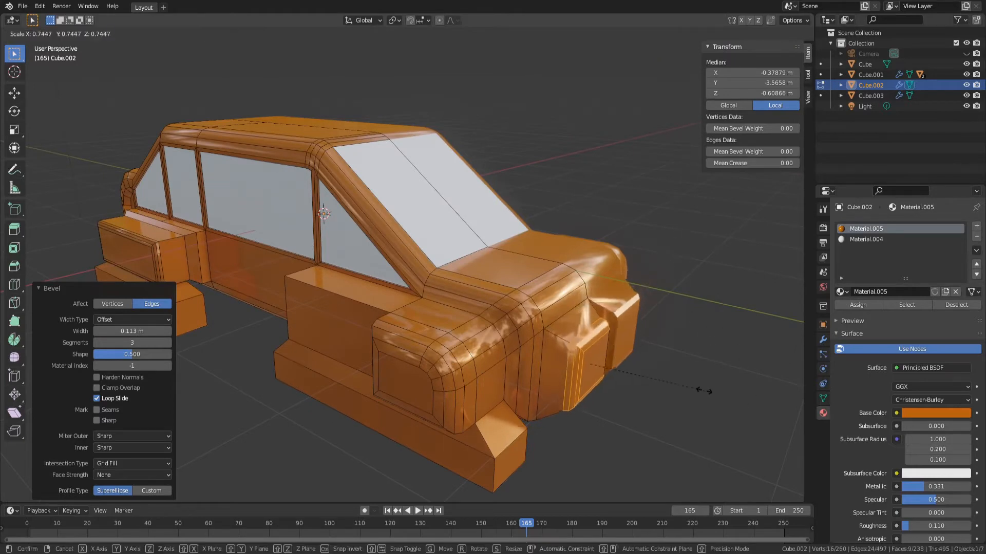
pyautogui.moveTo(677, 378); pyautogui.dragTo(654, 374, button='middle')
pyautogui.press('s')
pyautogui.press('z')
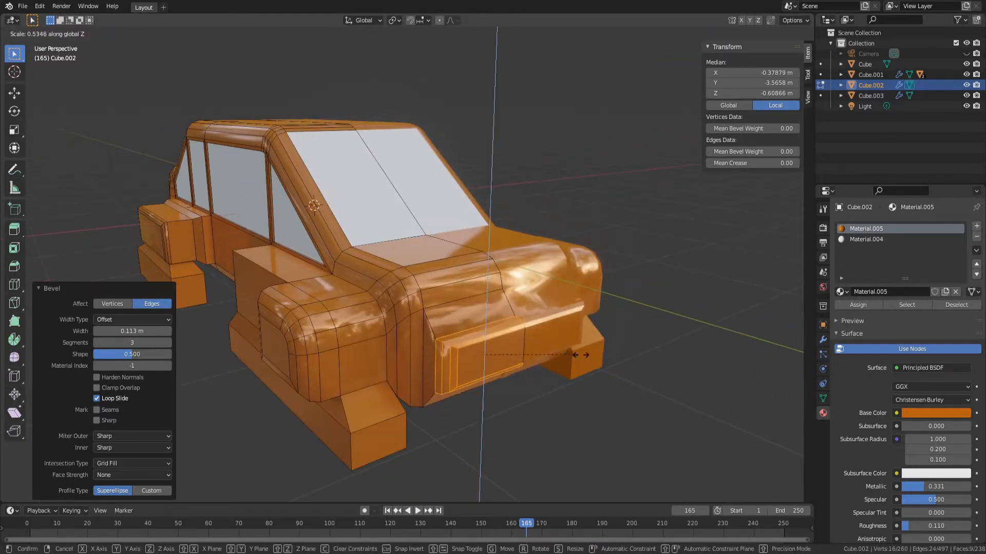
pyautogui.click(590, 351)
pyautogui.moveTo(596, 348); pyautogui.dragTo(652, 341, button='middle')
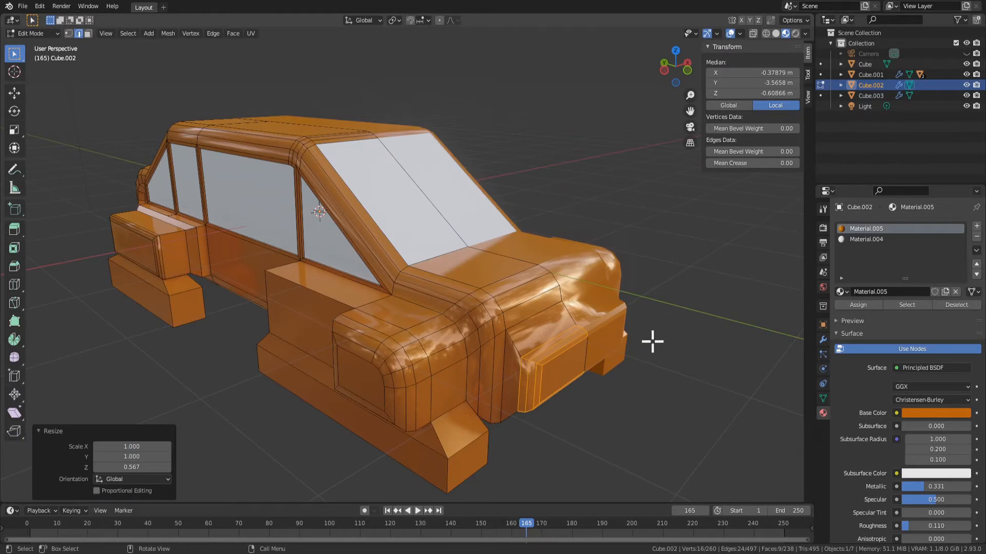
# Apply Shade Flat to the sloping faces above, beside and beneath the raised front panel
pyautogui.press('3')
pyautogui.click(533, 330)
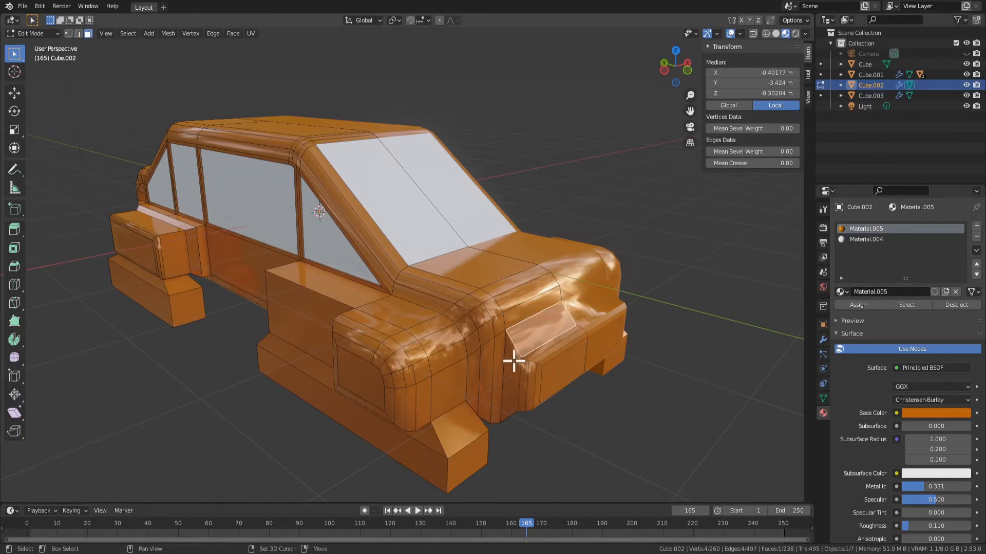
pyautogui.keyDown('shift'); pyautogui.click(513, 362); pyautogui.keyUp('shift')
pyautogui.moveTo(513, 362); pyautogui.dragTo(533, 359, button='middle')
pyautogui.keyDown('shift'); pyautogui.click(407, 143); pyautogui.keyUp('shift')
pyautogui.rightClick(401, 119)
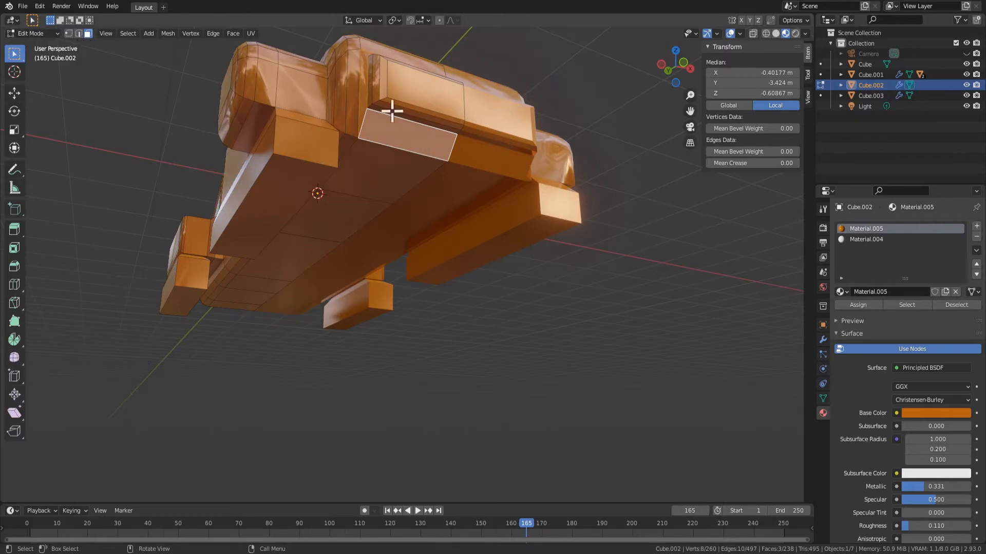
pyautogui.rightClick(391, 111)
pyautogui.rightClick(433, 140)
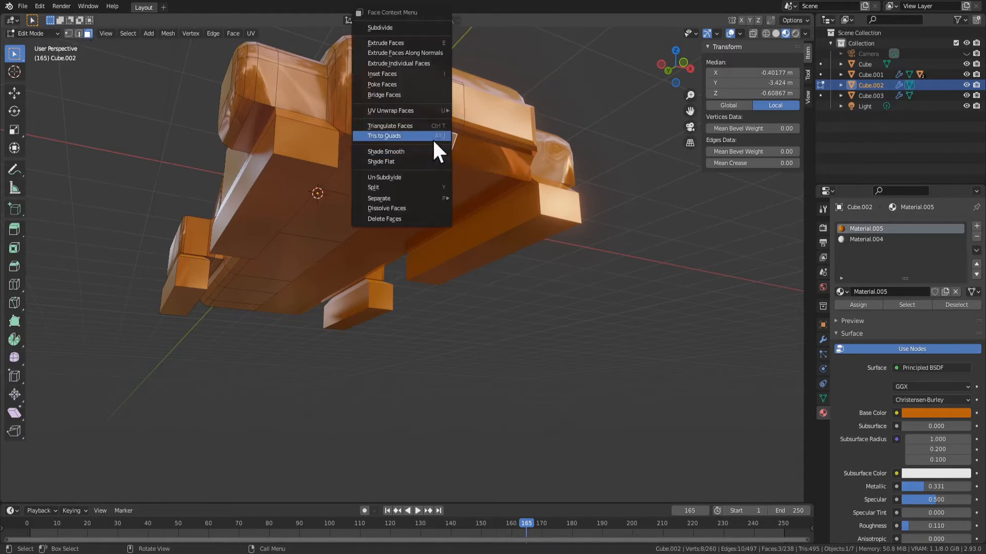
pyautogui.click(403, 153)
# Examine the shading around the front panel from several angles in object mode
pyautogui.moveTo(403, 153); pyautogui.dragTo(368, 342, button='middle')
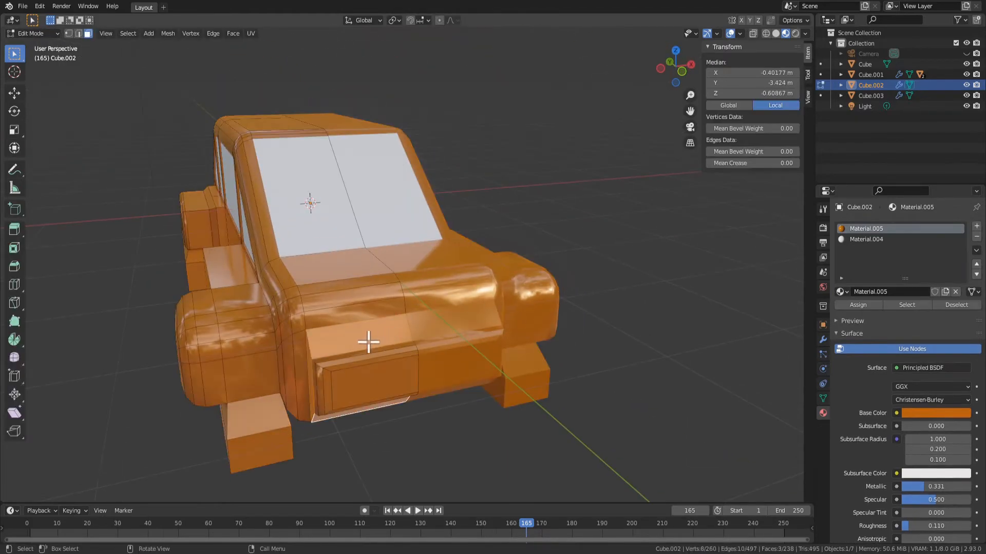
pyautogui.press('Tab')
pyautogui.moveTo(409, 392); pyautogui.dragTo(450, 340, button='middle')
pyautogui.press('Tab')
pyautogui.press('Tab')
pyautogui.moveTo(341, 330); pyautogui.dragTo(363, 334, button='middle')
pyautogui.press('Tab')
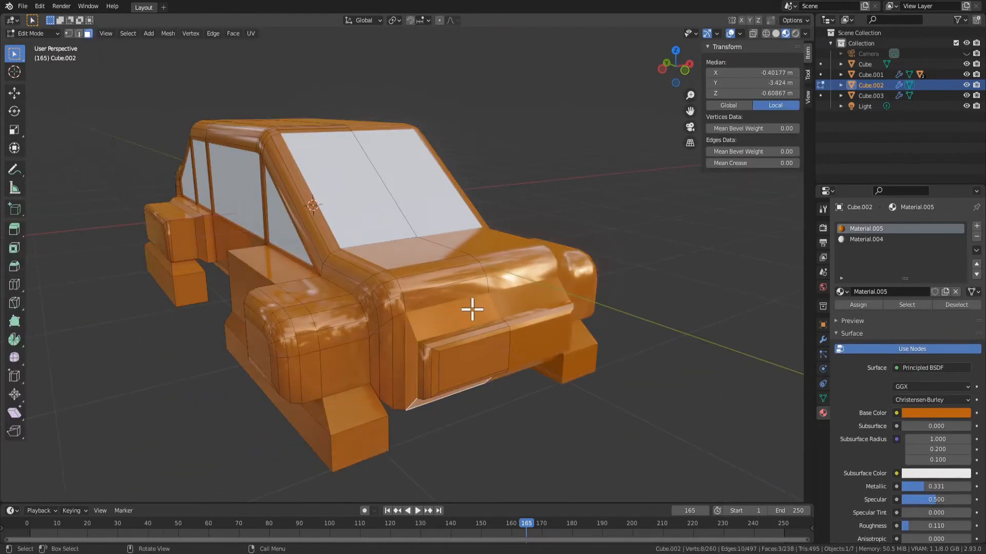
# Try beveling the upper, side and lower edges where the front panel's sloping faces meet the car body
pyautogui.scroll(5, 457, 347)
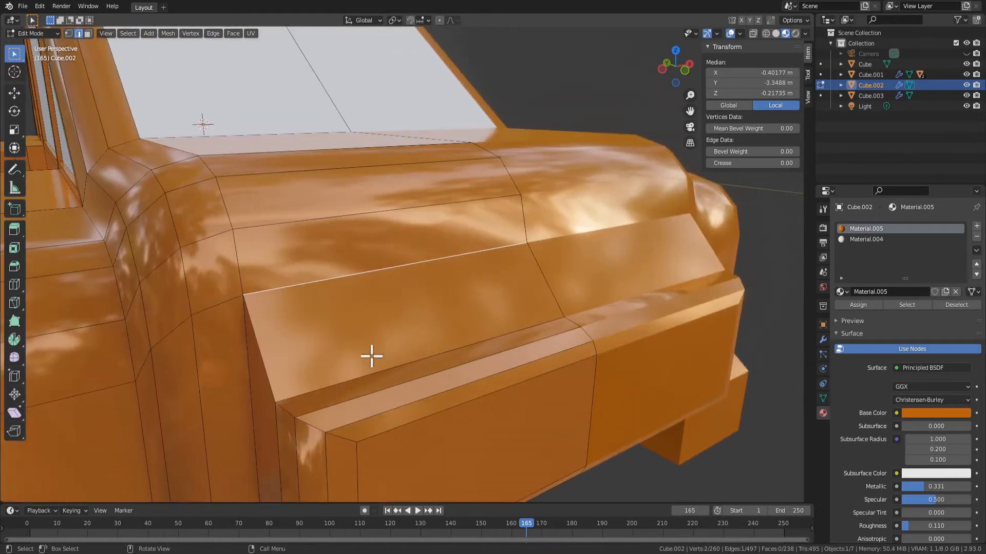
pyautogui.keyDown('shift'); pyautogui.click(246, 345); pyautogui.keyUp('shift')
pyautogui.scroll(-2, 267, 347)
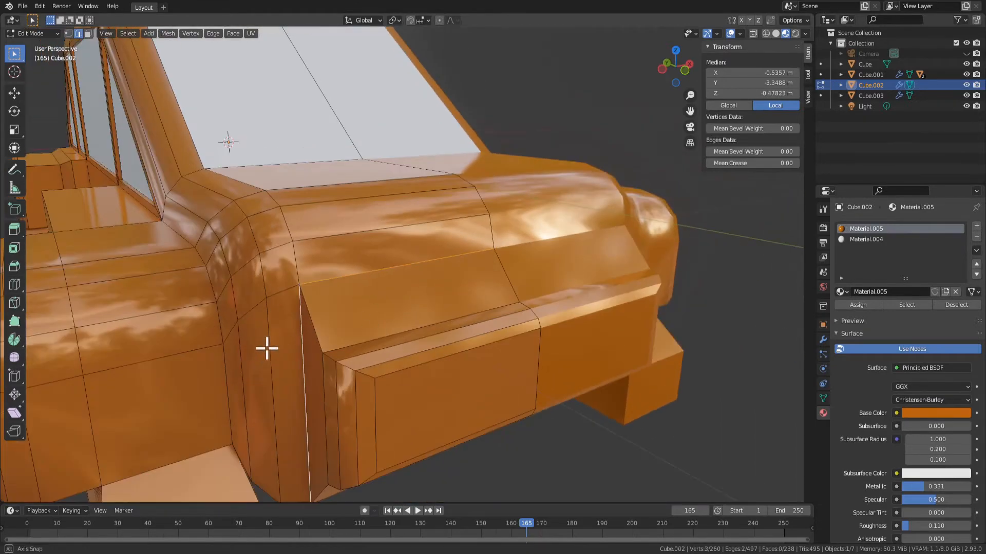
pyautogui.moveTo(266, 348); pyautogui.dragTo(389, 339, button='middle')
pyautogui.scroll(-3, 365, 359)
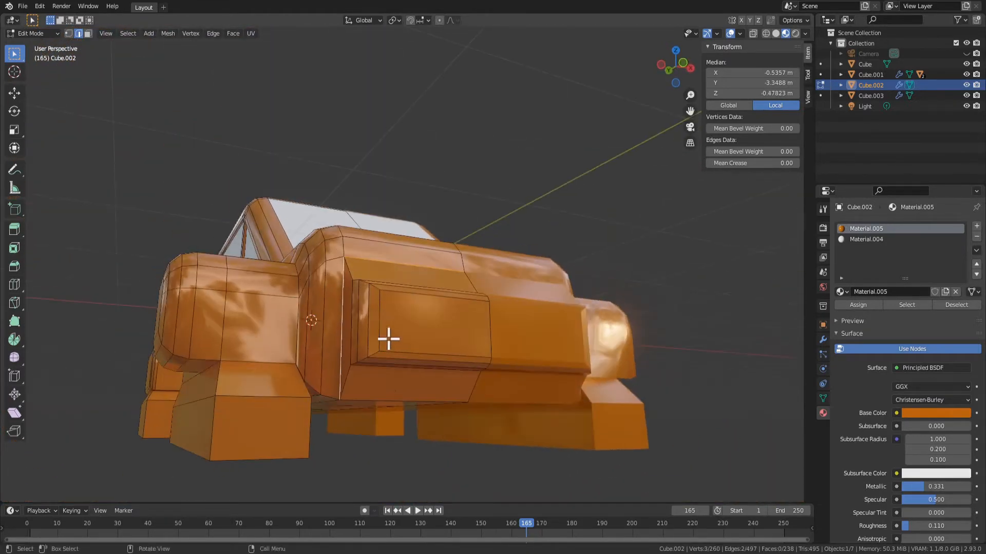
pyautogui.moveTo(458, 399); pyautogui.dragTo(545, 391, button='middle')
pyautogui.hotkey('ctrl', 'b')
pyautogui.click(458, 419)
pyautogui.press('Tab')
pyautogui.press('Tab')
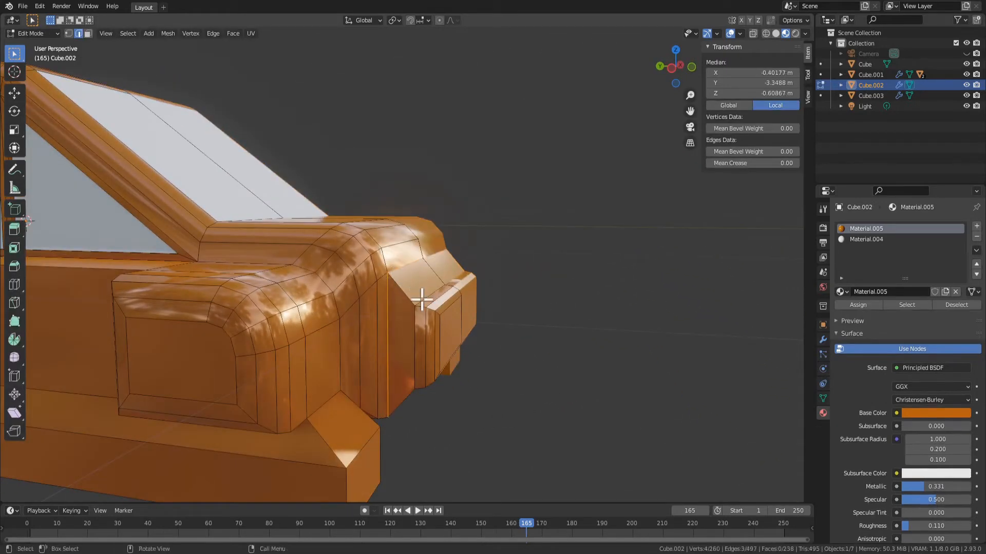
# Try narrow three-segment bevels on the edges joining the front panel to the body and around its sloping upper face, cancelling each one
pyautogui.moveTo(433, 273); pyautogui.dragTo(445, 343, button='middle')
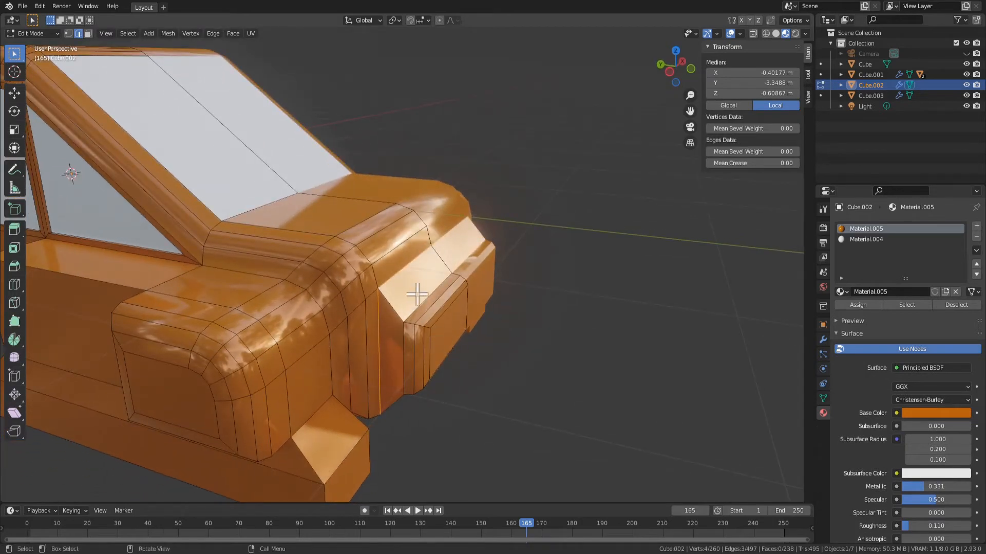
pyautogui.hotkey('ctrl', 'b')
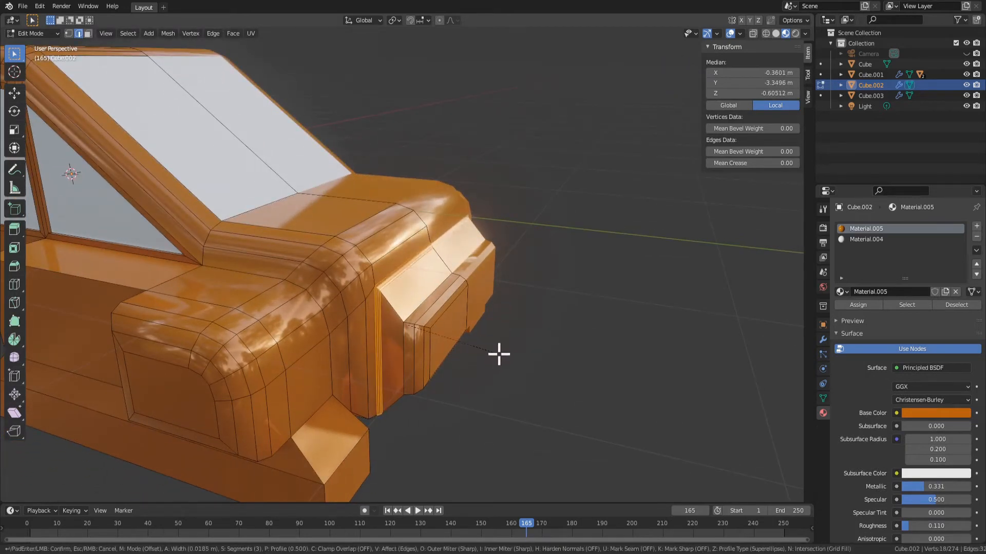
pyautogui.rightClick(502, 355)
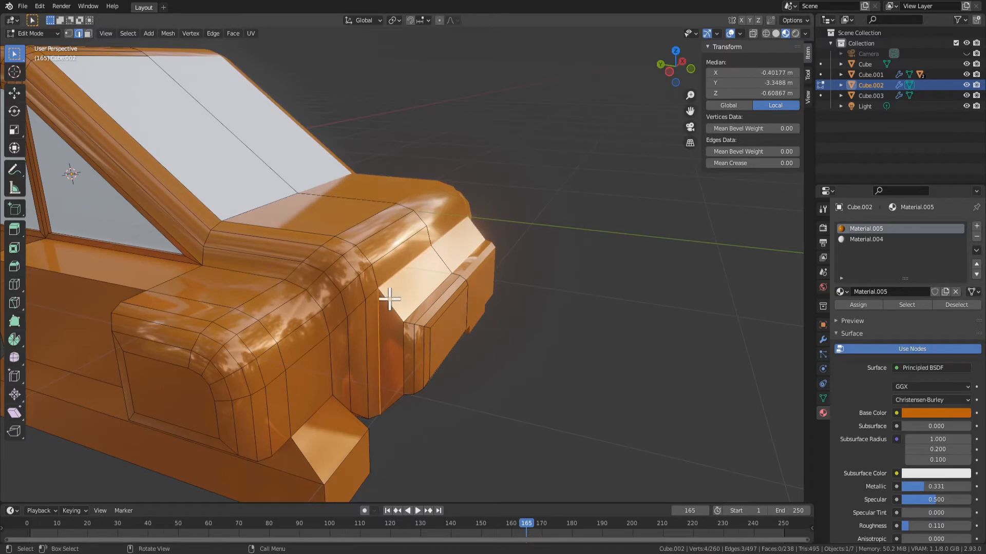
pyautogui.hotkey('ctrl', 'b')
pyautogui.rightClick(516, 321)
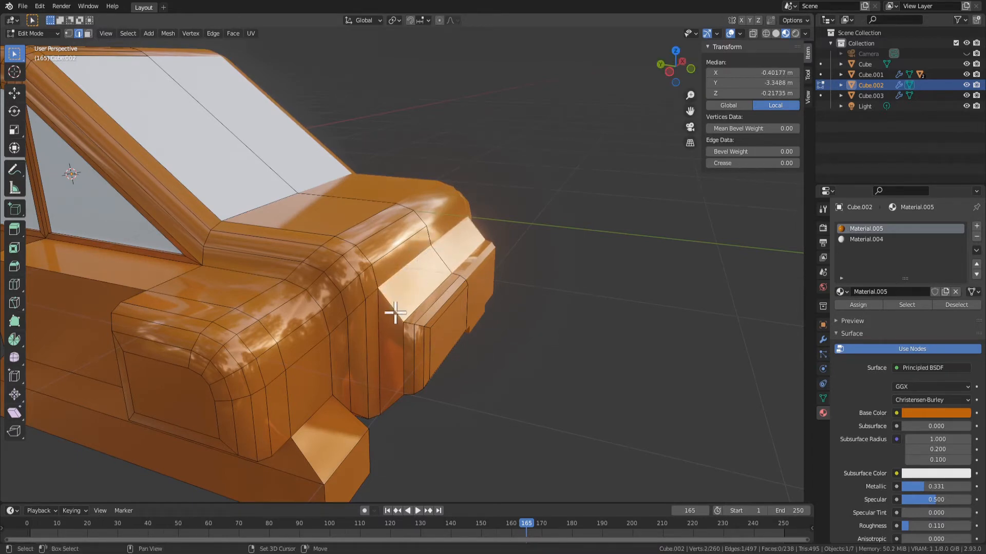
pyautogui.hotkey('ctrl', 'b')
pyautogui.rightClick(477, 349)
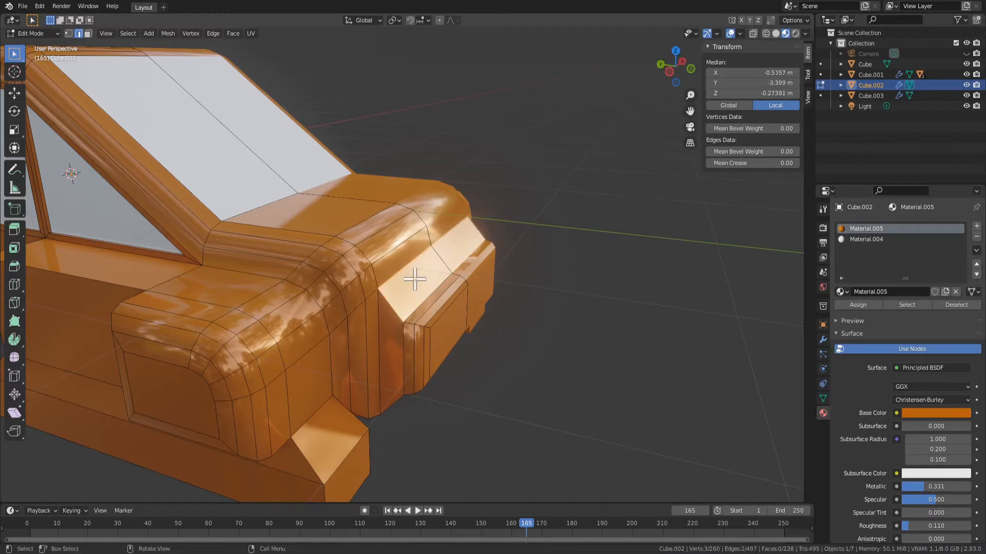
# Apply Shade Smooth to the sloping face above the front panel and check it in object mode
pyautogui.press('3')
pyautogui.click(448, 326)
pyautogui.rightClick(422, 301)
pyautogui.click(425, 286)
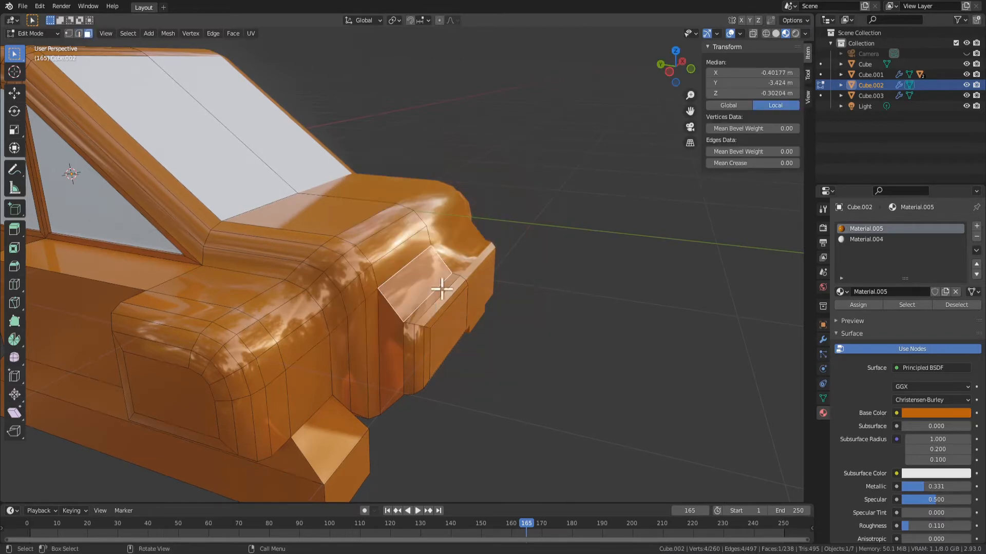
pyautogui.moveTo(396, 278); pyautogui.dragTo(405, 346, button='middle')
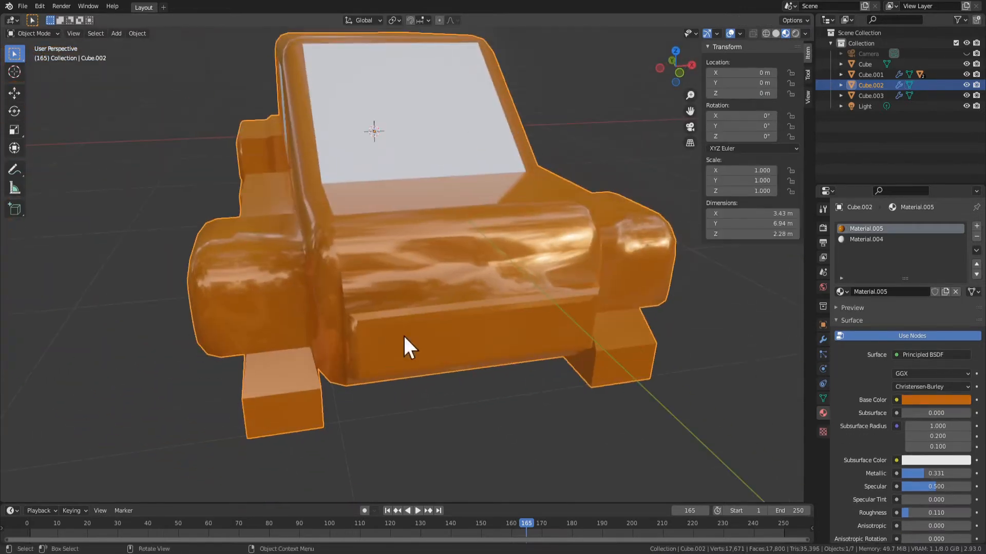
# Try beveling the edges running across the nose above the front panel and around the body corner with three segments, about 0.079 m wide
pyautogui.press('2')
pyautogui.click(396, 272)
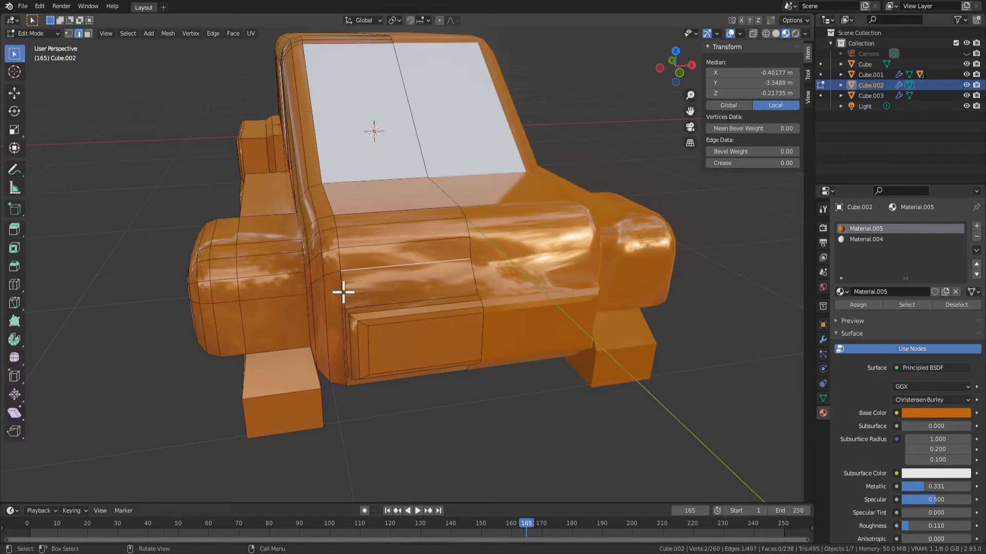
pyautogui.keyDown('shift'); pyautogui.click(321, 279); pyautogui.keyUp('shift')
pyautogui.moveTo(321, 278); pyautogui.dragTo(352, 316, button='middle')
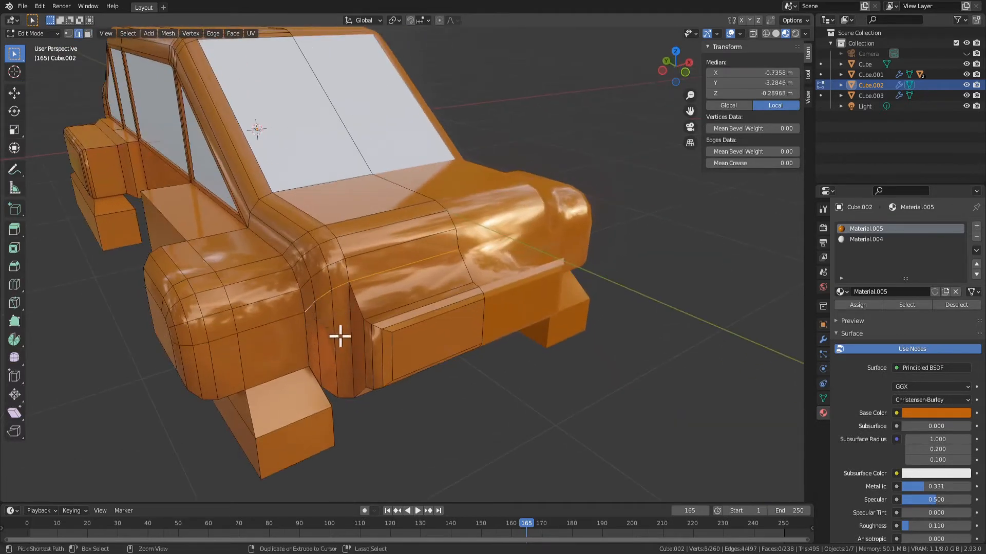
pyautogui.hotkey('ctrl', 'b')
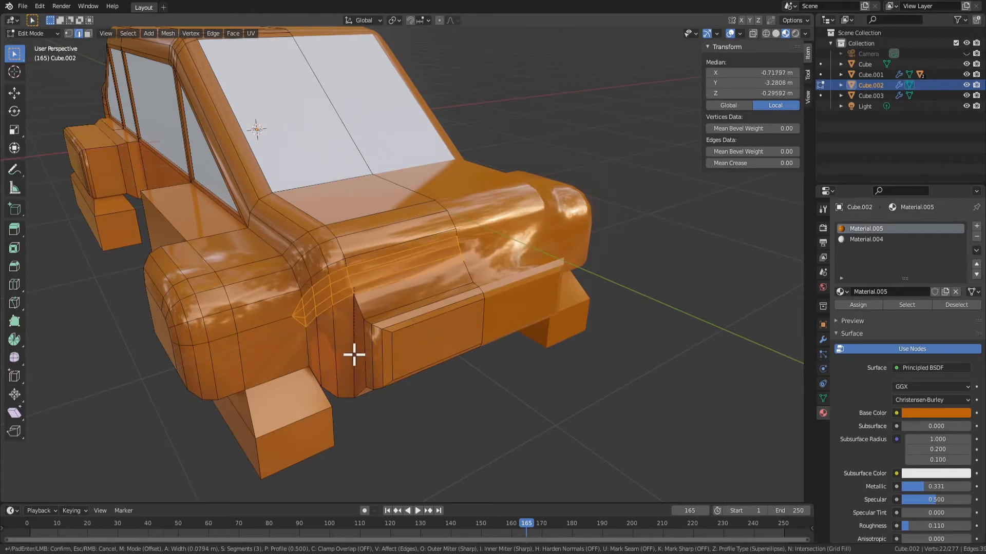
pyautogui.click(355, 355)
pyautogui.moveTo(373, 348); pyautogui.dragTo(431, 312, button='middle')
# Inset the sloping face above the front panel about 0.0455 m and extrude it inward about 0.016 m
pyautogui.press('3')
pyautogui.click(429, 272)
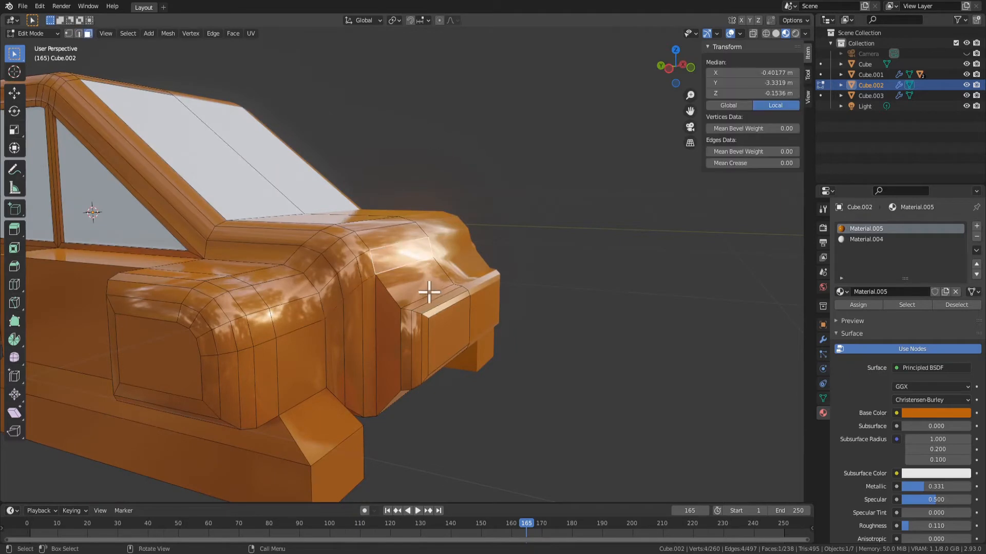
pyautogui.press('i')
pyautogui.click(545, 288)
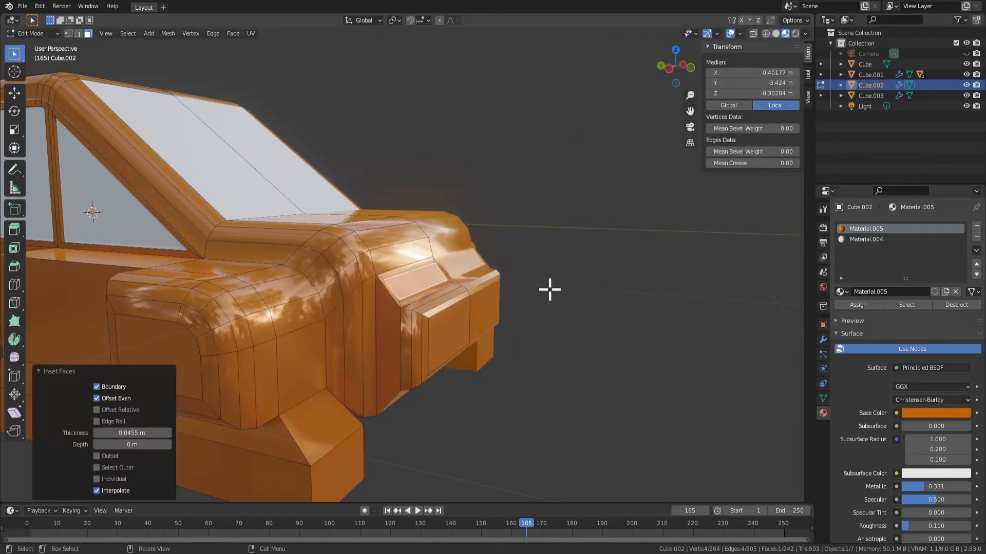
pyautogui.press('e')
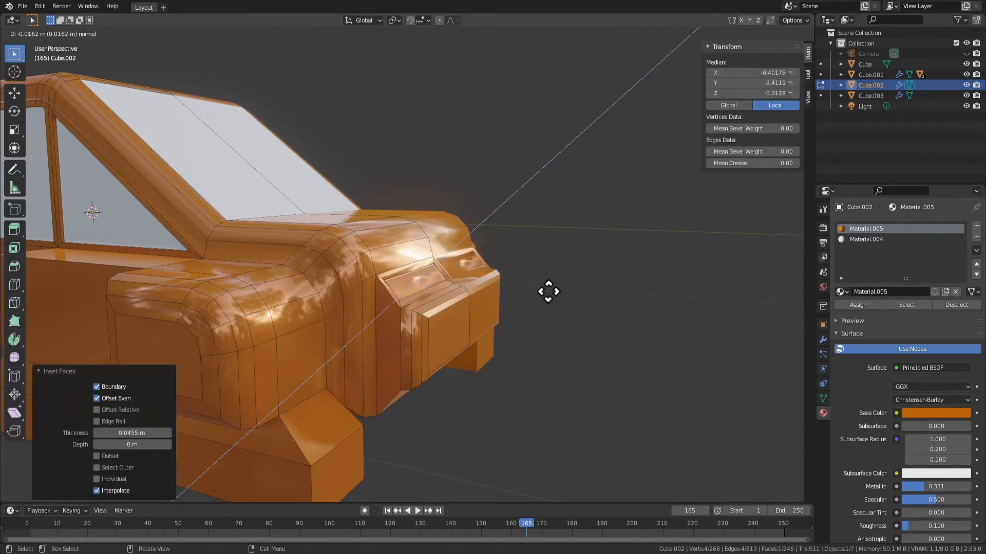
pyautogui.click(548, 292)
# Apply Shade Smooth to the recessed face and its surrounding side walls
pyautogui.press('ctrl+KP_Add')
pyautogui.rightClick(479, 287)
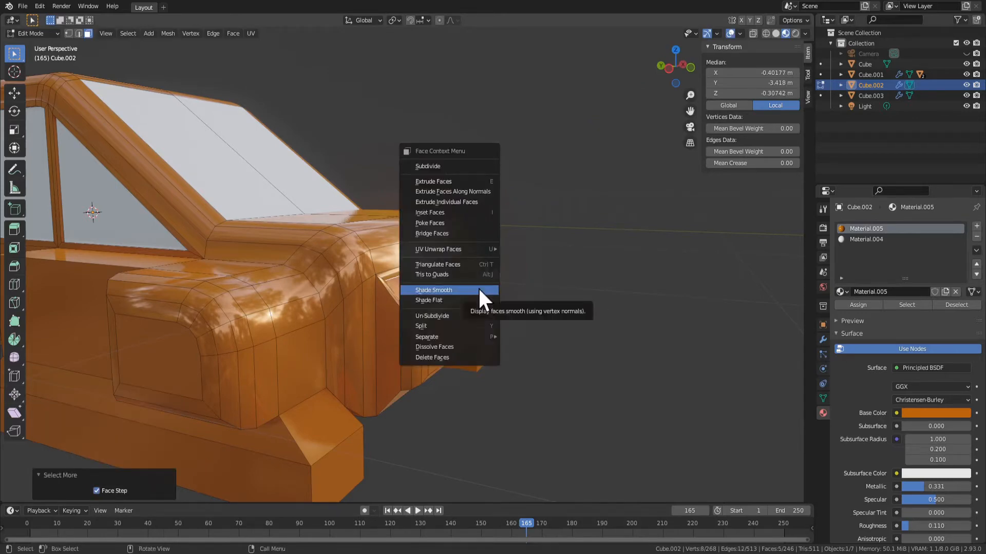
pyautogui.click(478, 289)
# Apply Shade Flat to the recessed face, its side walls and the inset border, and check the front in object mode
pyautogui.moveTo(510, 334); pyautogui.dragTo(390, 278, button='middle')
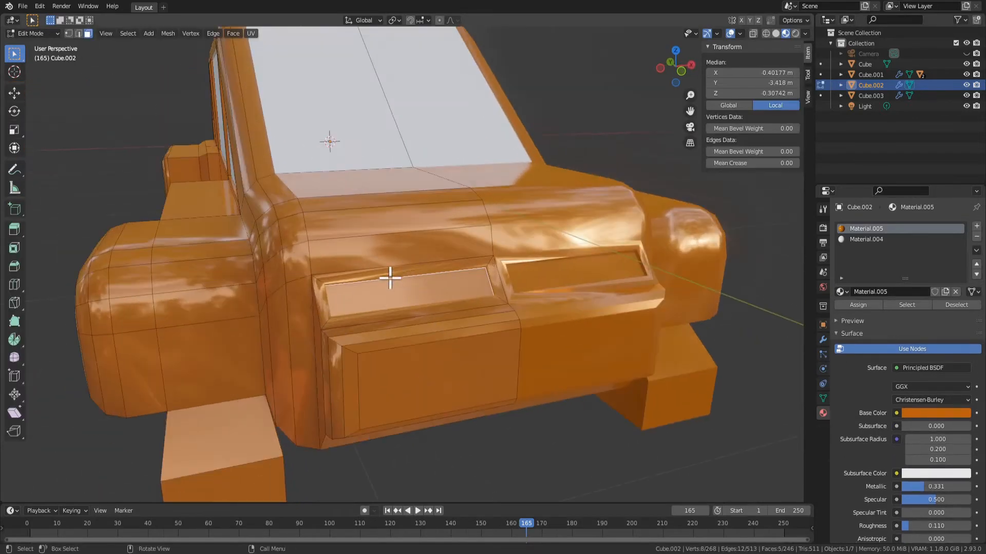
pyautogui.press('ctrl+KP_Add')
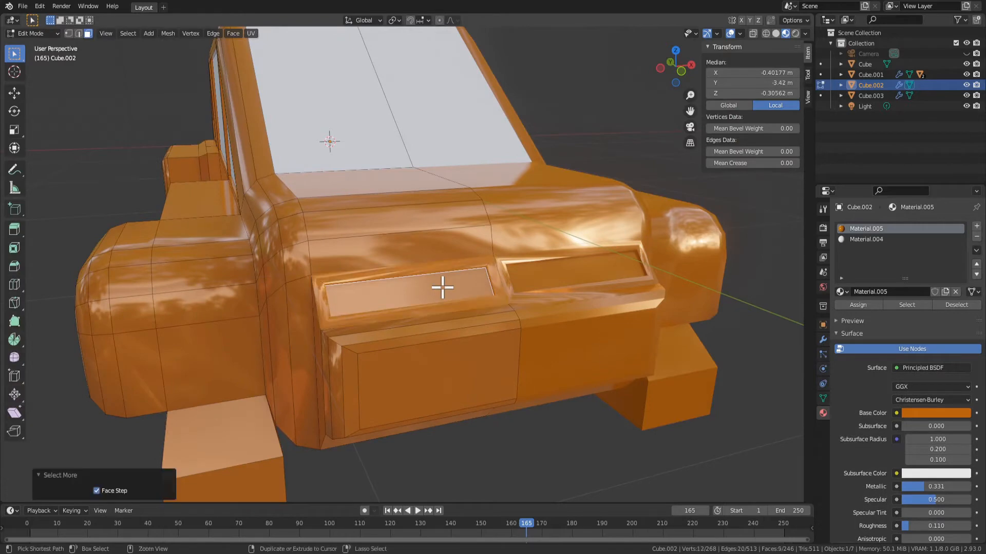
pyautogui.rightClick(442, 287)
pyautogui.click(442, 287)
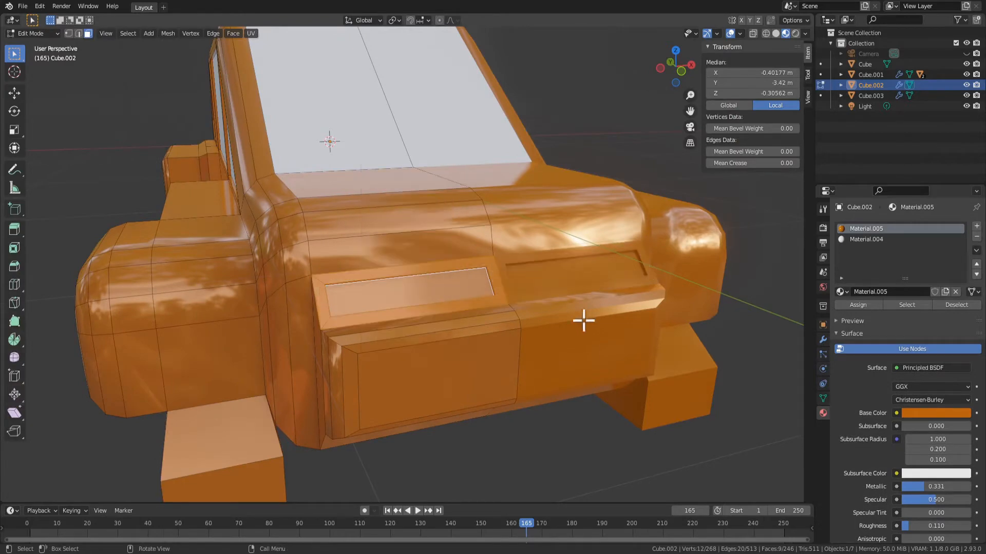
pyautogui.press('Tab')
pyautogui.moveTo(539, 355); pyautogui.dragTo(517, 337, button='middle')
pyautogui.scroll(-3, 518, 342)
pyautogui.scroll(3, 365, 352)
pyautogui.moveTo(365, 352); pyautogui.dragTo(519, 330, button='middle')
# Scale the inner face of the lower front panel to 0.57 along Z
pyautogui.press('Tab')
pyautogui.click(456, 359)
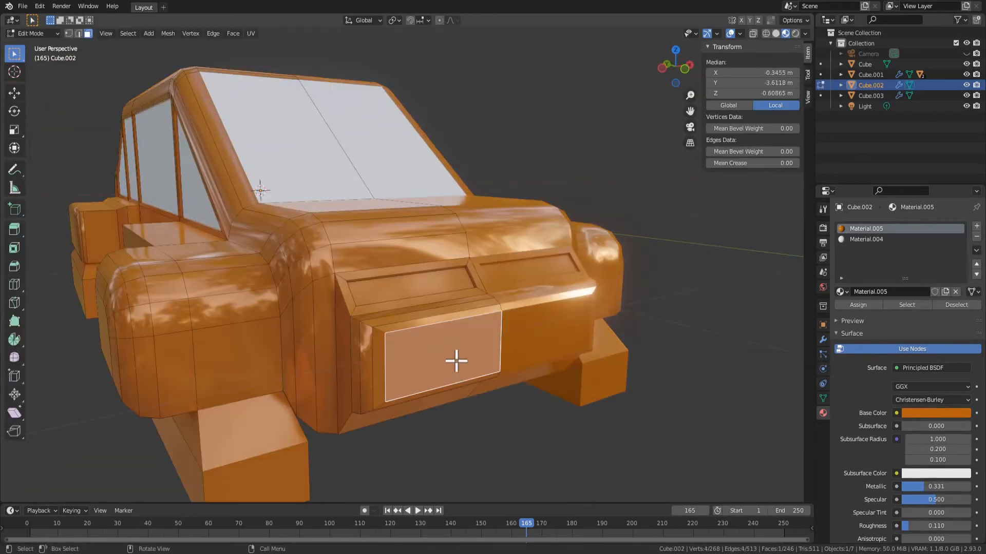
pyautogui.press('g')
pyautogui.press('z')
pyautogui.click(569, 380)
# Extrude the front panel's inner face about 0.173 m inward and delete the faces closing the recess at the car's centreline
pyautogui.press('e')
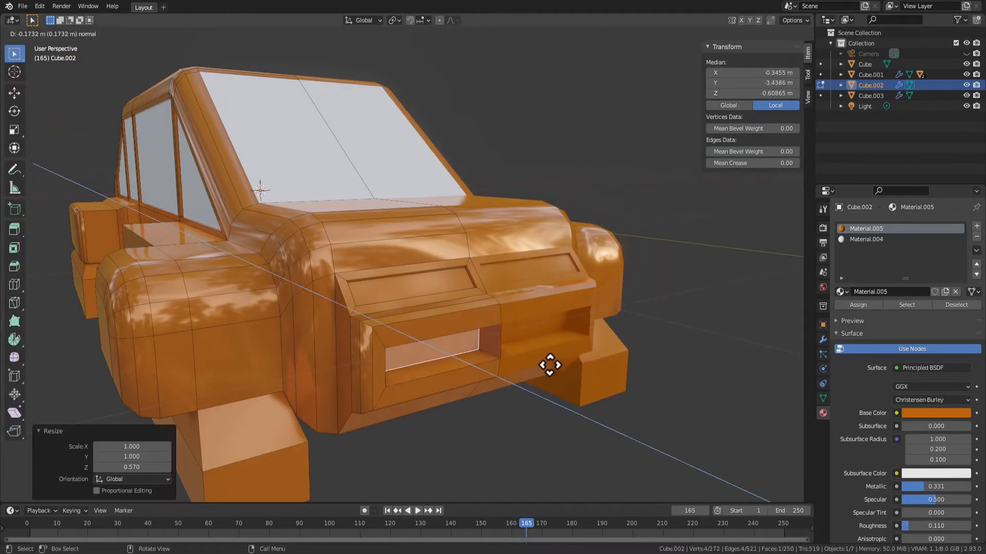
pyautogui.click(510, 337)
pyautogui.scroll(2, 497, 346)
pyautogui.press('x')
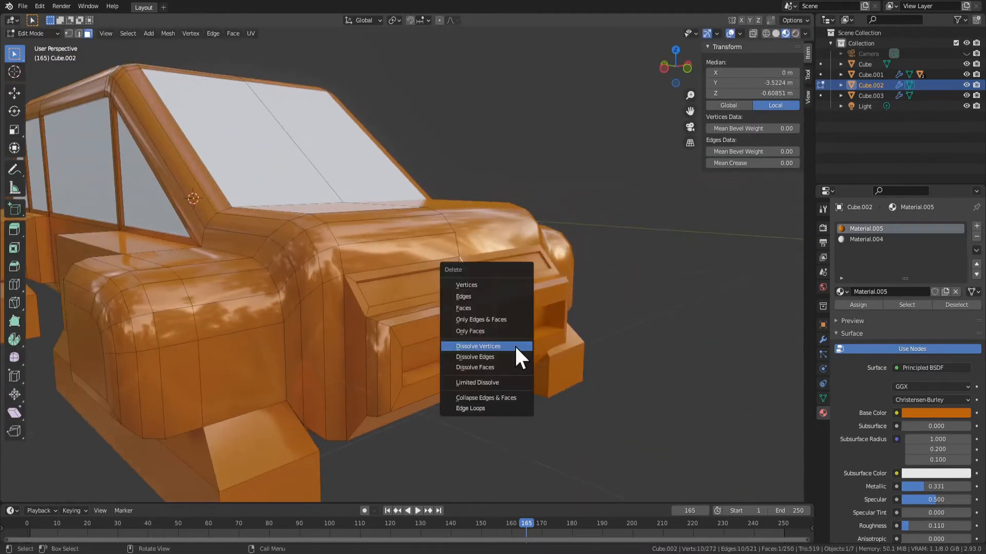
pyautogui.click(494, 309)
pyautogui.moveTo(552, 359); pyautogui.dragTo(488, 392, button='middle')
pyautogui.click(427, 354)
pyautogui.press('x')
pyautogui.click(429, 355)
pyautogui.click(439, 345)
# Examine the recessed front of the car from several angles in object mode
pyautogui.scroll(-2, 482, 341)
pyautogui.press('Tab')
pyautogui.press('Tab')
pyautogui.scroll(1, 423, 331)
pyautogui.press('Tab')
pyautogui.scroll(-3, 470, 335)
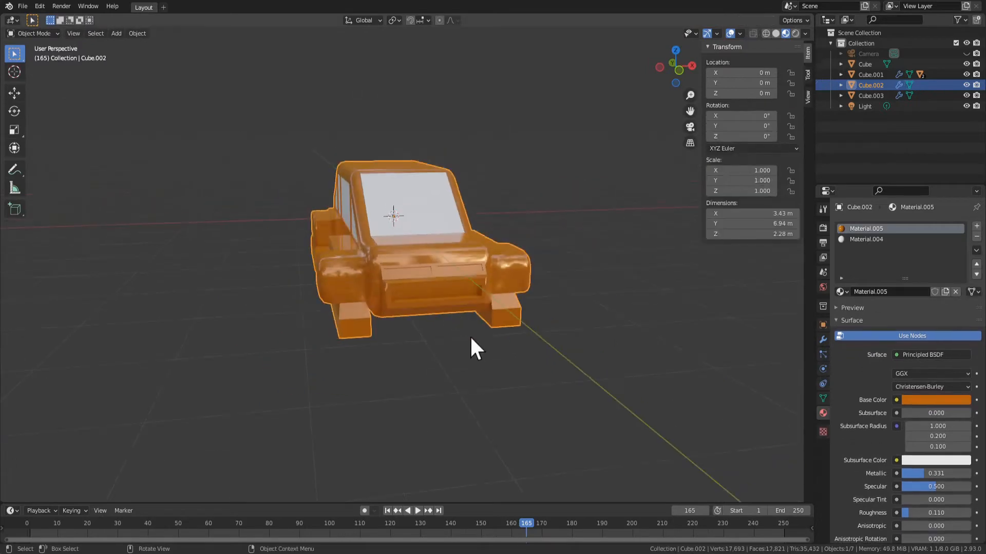
pyautogui.moveTo(470, 335); pyautogui.dragTo(446, 306, button='middle')
pyautogui.scroll(4, 457, 303)
pyautogui.press('Tab')
pyautogui.press('Tab')
pyautogui.scroll(-3, 303, 359)
pyautogui.press('Tab')
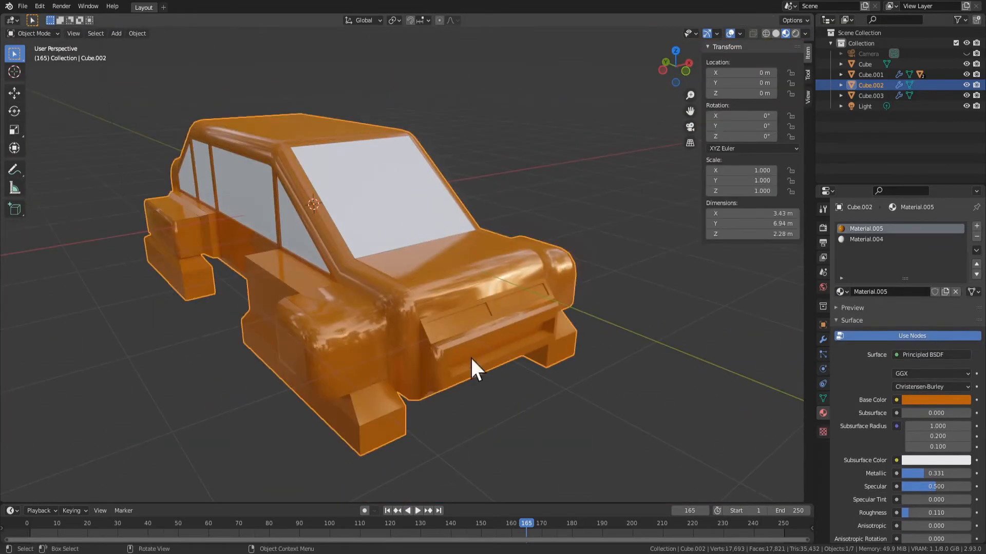
# Try narrowing the recess's back face along Z and check the front in object mode
pyautogui.moveTo(473, 370); pyautogui.dragTo(392, 286, button='middle')
pyautogui.moveTo(369, 241); pyautogui.dragTo(592, 341, button='middle')
pyautogui.press('s')
pyautogui.press('z')
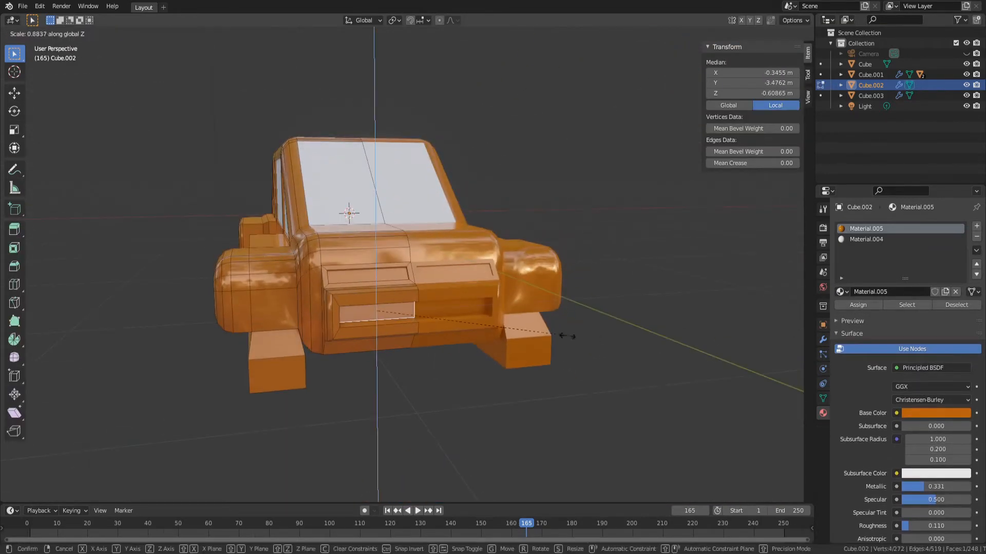
pyautogui.click(501, 322)
pyautogui.press('Tab')
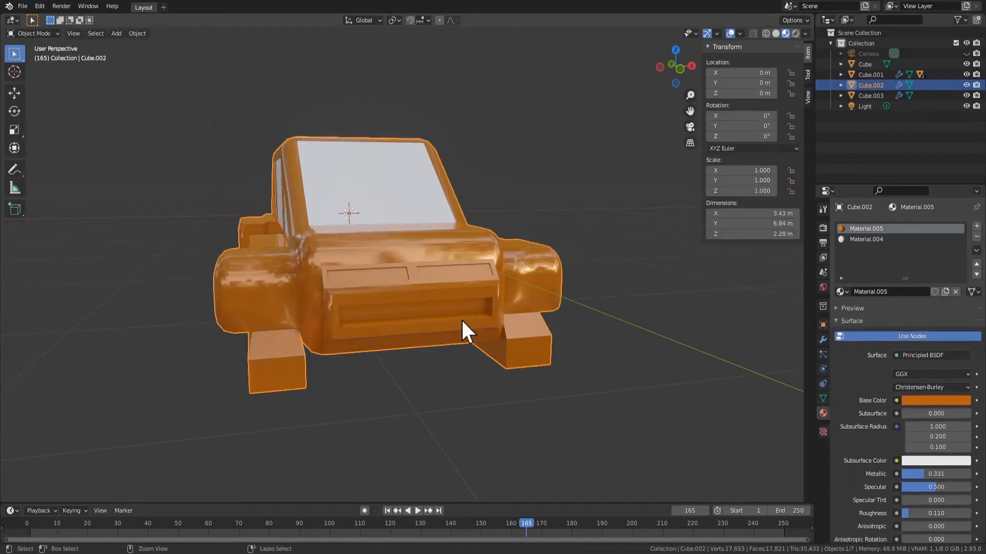
pyautogui.press('Tab')
# Undo the recess's rescale, the face deletions and the inward extrusion of the front panel
pyautogui.hotkey('ctrl', 'z')
pyautogui.hotkey('ctrl', 'z')
pyautogui.hotkey('ctrl', 'z')
pyautogui.hotkey('ctrl', 'z')
pyautogui.hotkey('ctrl', 'z')
pyautogui.hotkey('ctrl', 'z')
pyautogui.hotkey('ctrl', 'z')
pyautogui.hotkey('ctrl', 'z')
pyautogui.hotkey('ctrl', 'z')
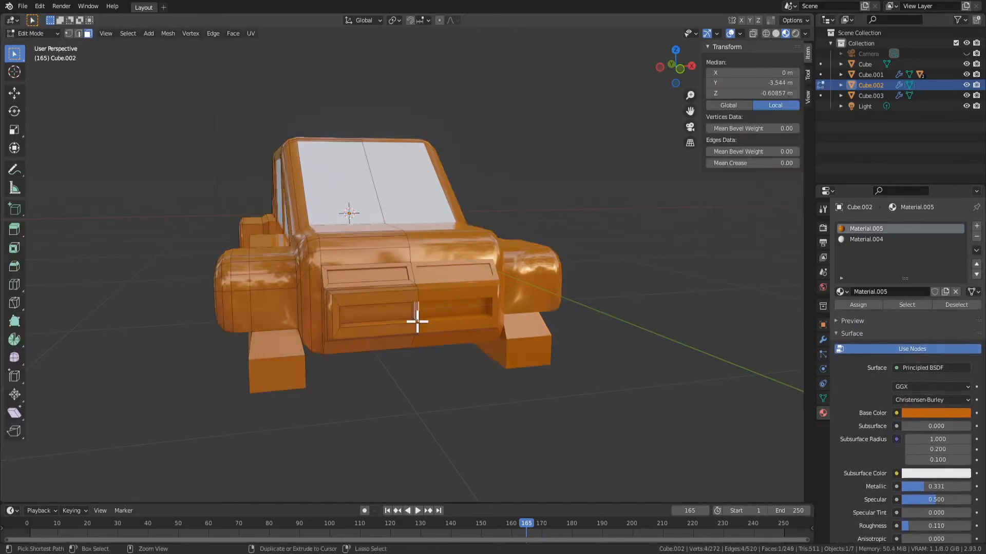
pyautogui.click(396, 342)
pyautogui.moveTo(396, 334); pyautogui.dragTo(649, 337, button='middle')
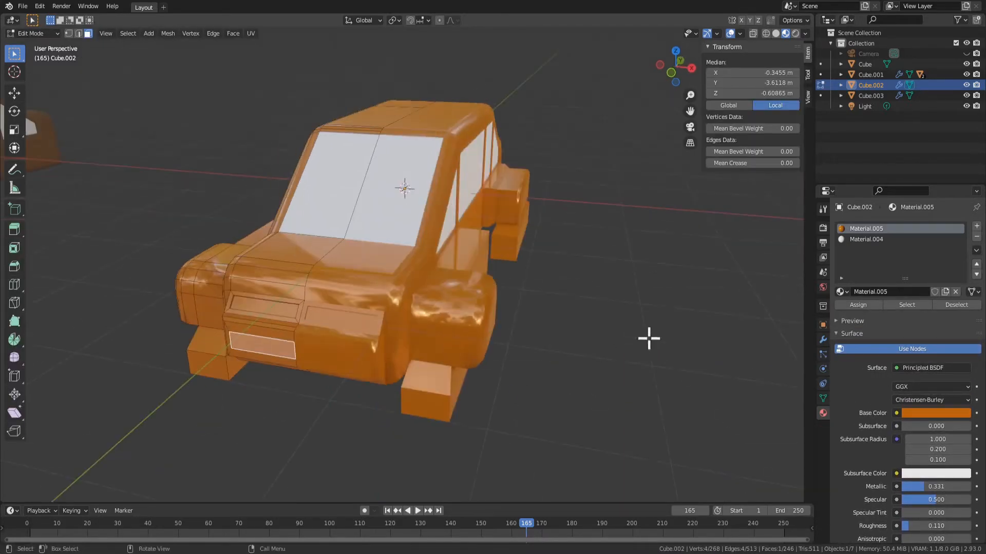
# Turn off the viewport display of the car body's Mirror modifier
pyautogui.press('Tab')
pyautogui.click(823, 339)
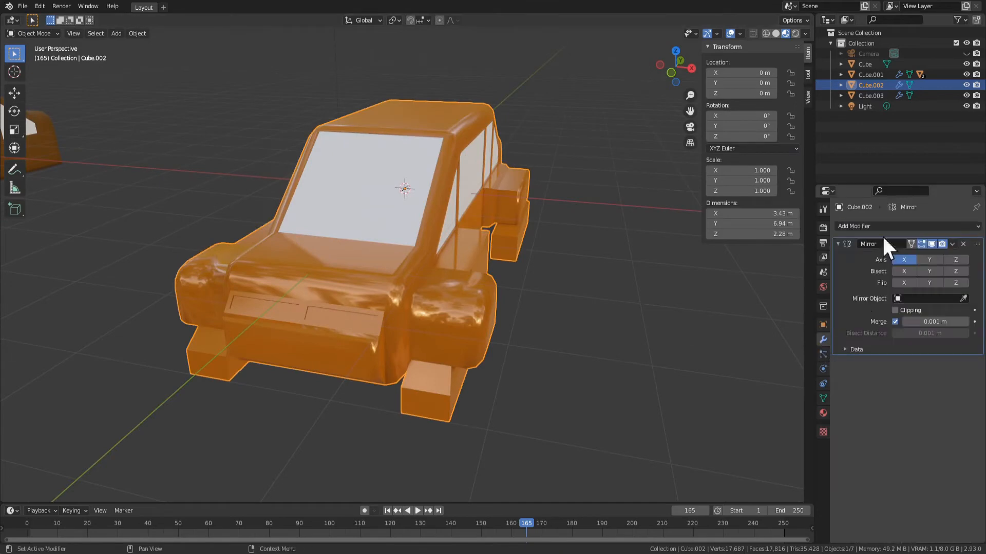
pyautogui.click(931, 245)
pyautogui.moveTo(641, 280); pyautogui.dragTo(558, 284, button='middle')
pyautogui.moveTo(442, 260); pyautogui.dragTo(448, 285, button='middle')
# Delete the interior face closing the front panel along the car's centreline
pyautogui.press('Tab')
pyautogui.click(540, 288)
pyautogui.scroll(3, 539, 293)
pyautogui.moveTo(506, 302); pyautogui.dragTo(576, 307, button='middle')
pyautogui.press('x')
pyautogui.click(549, 309)
pyautogui.press('Tab')
pyautogui.scroll(-3, 535, 325)
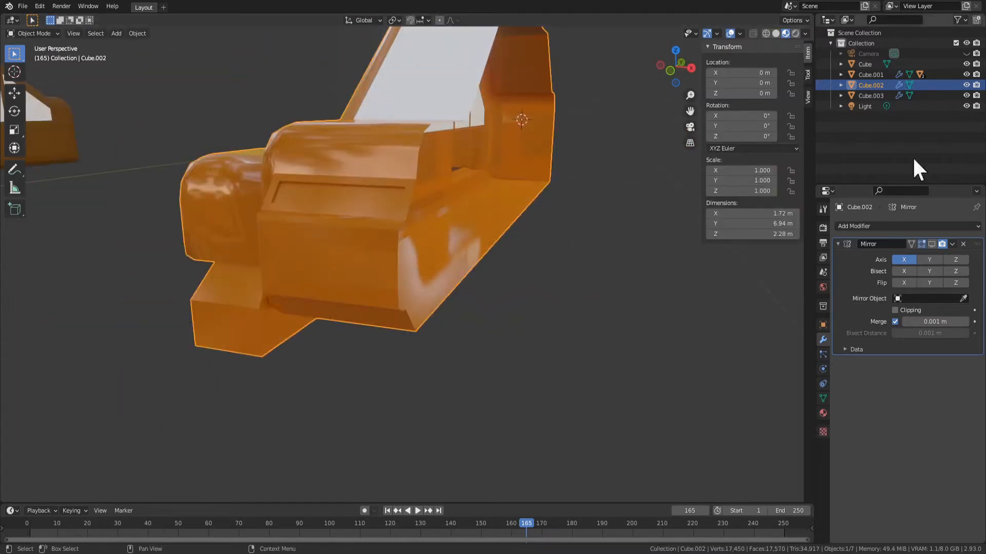
# Turn the Mirror modifier's viewport display back on and return to editing the car's mesh
pyautogui.click(932, 245)
pyautogui.scroll(-2, 529, 303)
pyautogui.press('Tab')
pyautogui.moveTo(425, 343); pyautogui.dragTo(444, 291, button='middle')
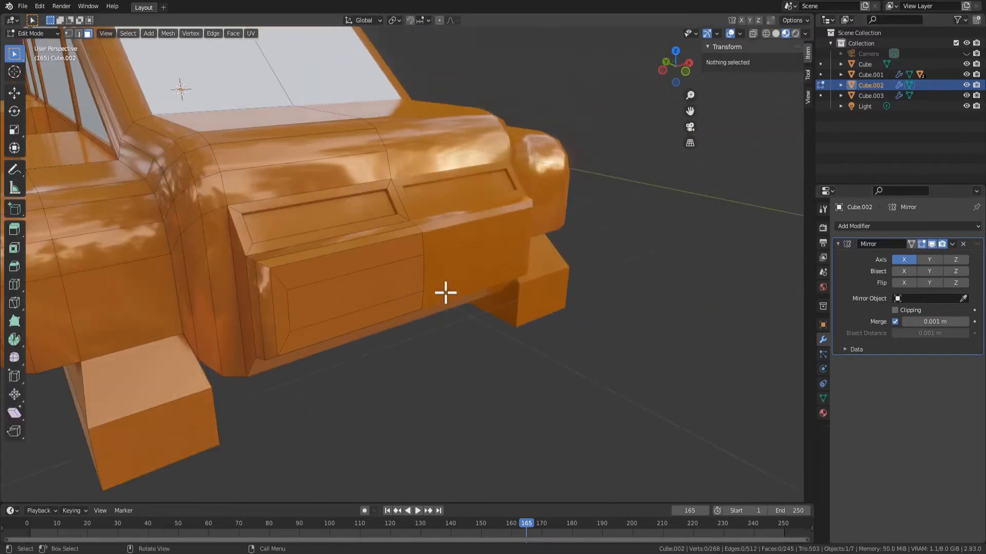
# Select the front panel's inner face and grow the selection to cover the surrounding front faces
pyautogui.click(396, 276)
pyautogui.scroll(-1, 458, 332)
pyautogui.scroll(-2, 366, 217)
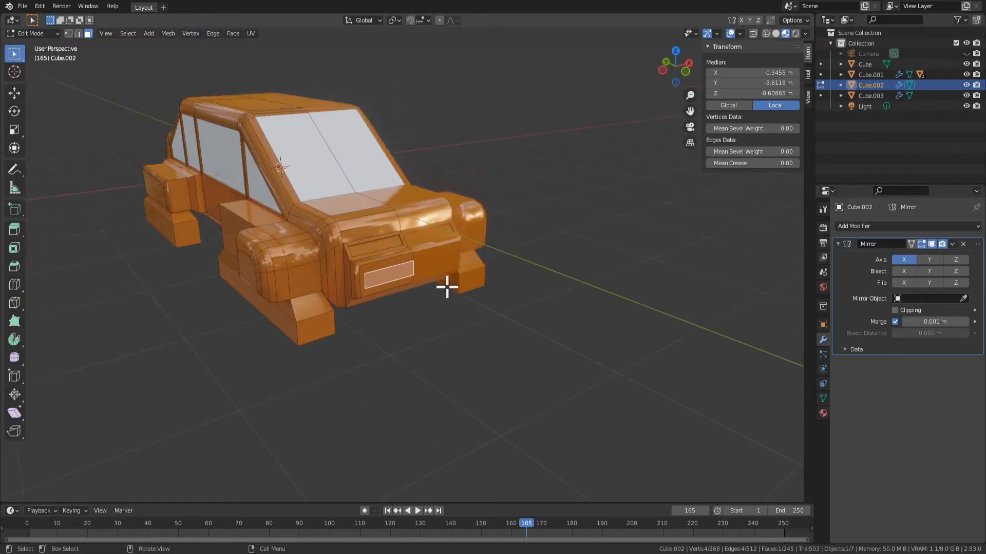
pyautogui.press('ctrl+KP_Add')
pyautogui.press('ctrl+KP_Subtract')
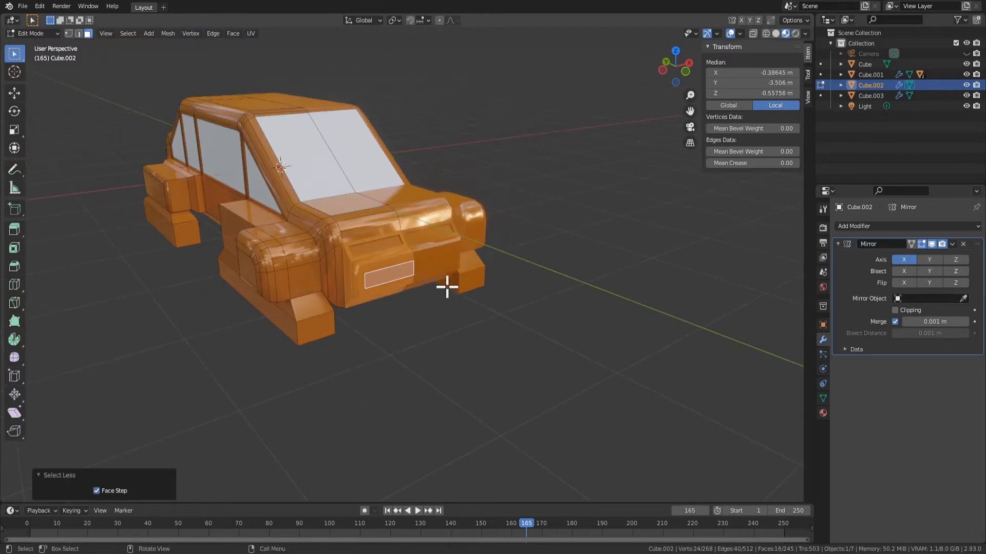
pyautogui.moveTo(816, 414); pyautogui.dragTo(823, 413)
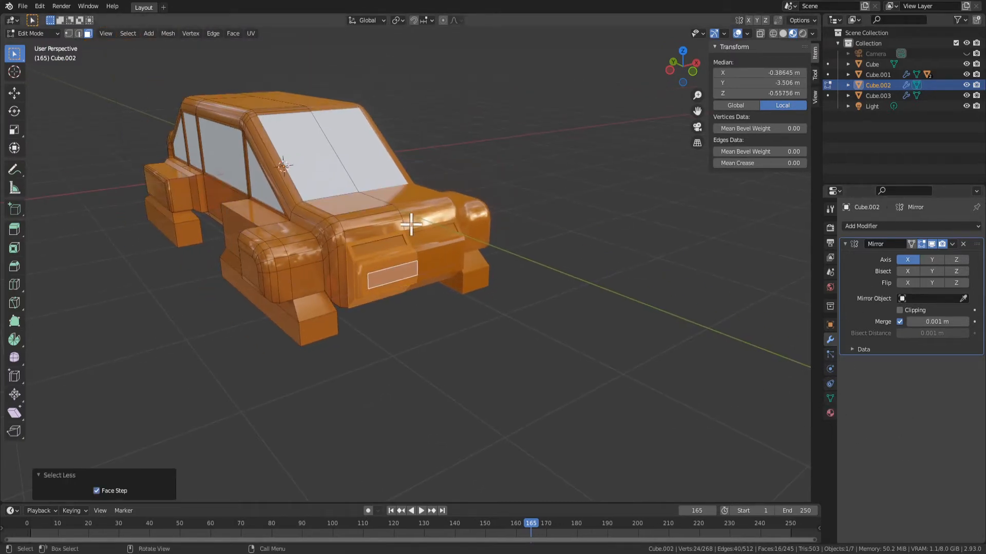
pyautogui.hotkey('ctrl', 'z')
# Add a new material to the body and assign it to the selected front faces
pyautogui.click(829, 413)
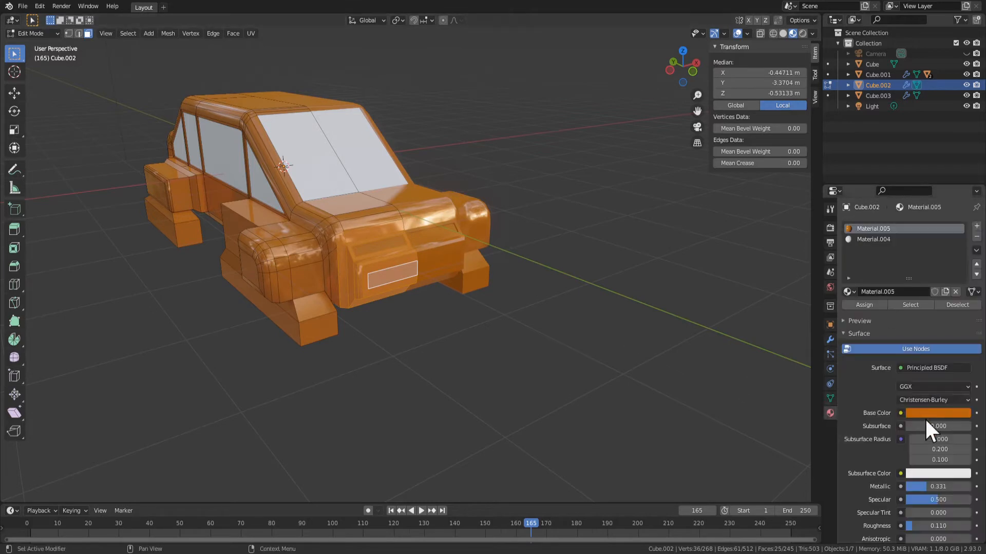
pyautogui.click(977, 226)
pyautogui.click(854, 307)
pyautogui.click(905, 292)
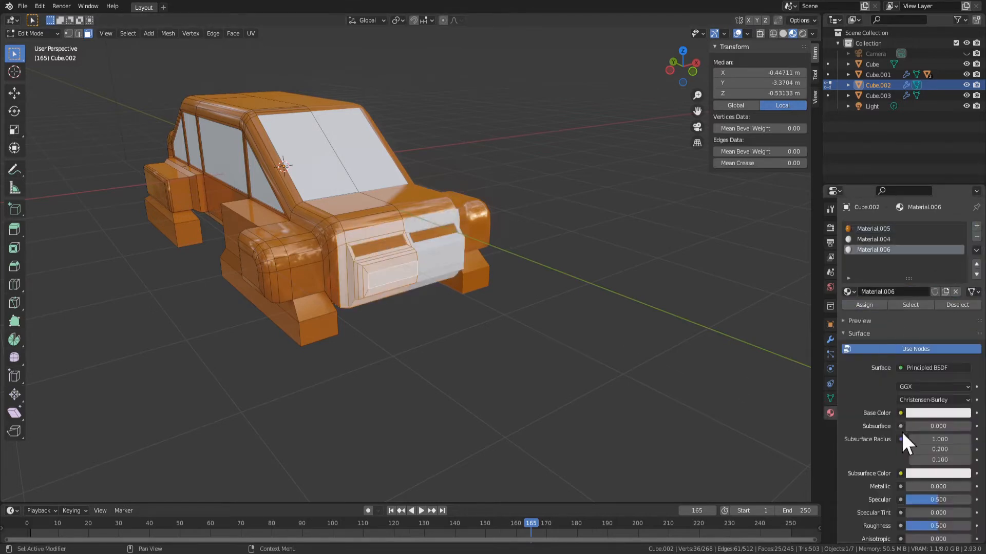
# Set the new front material's base color to near-black and check the car in object mode
pyautogui.click(936, 414)
pyautogui.moveTo(963, 272); pyautogui.dragTo(962, 338)
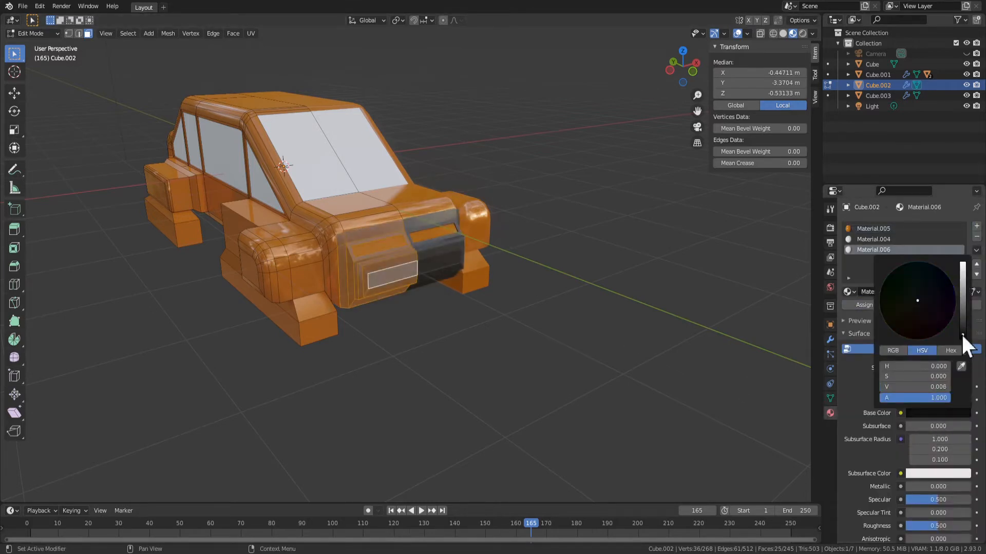
pyautogui.moveTo(570, 345); pyautogui.dragTo(543, 347, button='middle')
pyautogui.press('Tab')
pyautogui.scroll(-3, 444, 357)
pyautogui.moveTo(445, 357)
pyautogui.mouseDown(button='middle')
pyautogui.moveTo(562, 386)
pyautogui.moveTo(441, 345)
pyautogui.mouseUp(button='middle')
pyautogui.scroll(3, 426, 281)
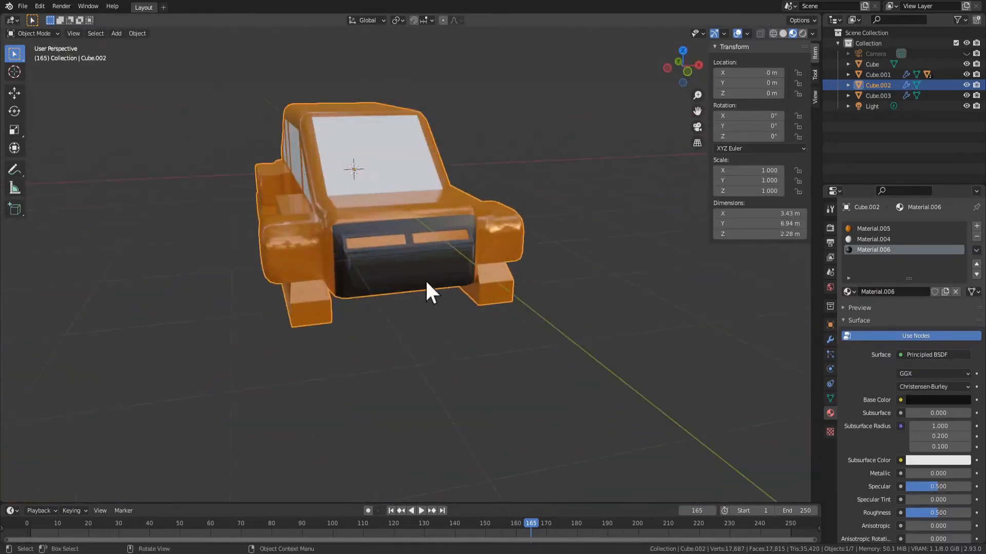
# Apply Shade Flat to the front panel's inner face and the faces surrounding it
pyautogui.press('Tab')
pyautogui.scroll(3, 427, 283)
pyautogui.press('ctrl+KP_Add')
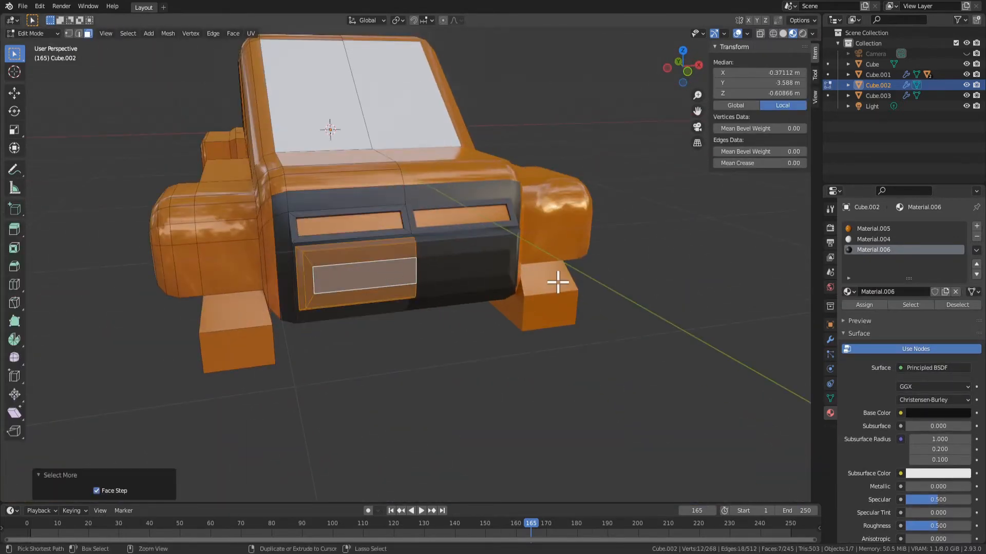
pyautogui.rightClick(406, 239)
pyautogui.click(406, 239)
pyautogui.moveTo(488, 286); pyautogui.dragTo(423, 368, button='middle')
pyautogui.click(379, 295)
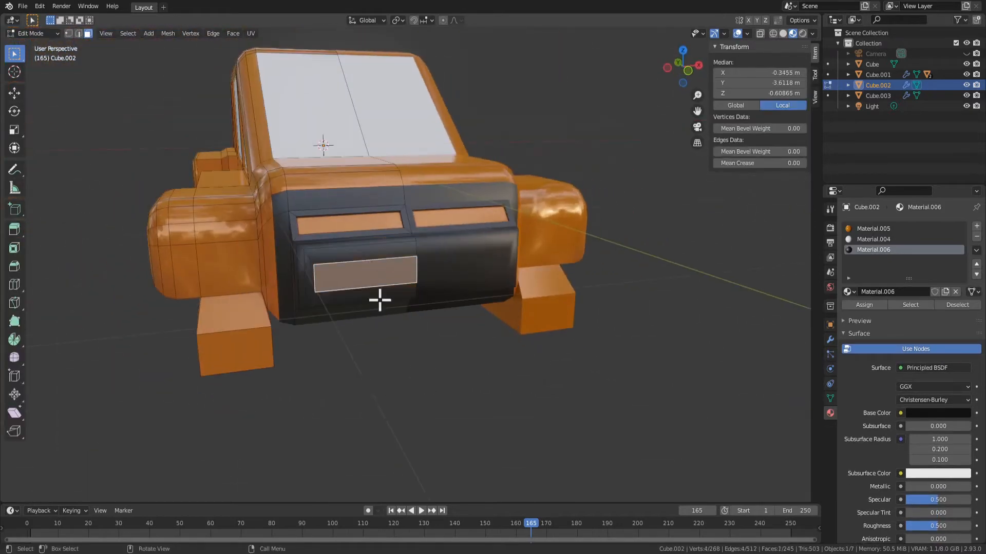
# Inset the front face of the fender and extrude it inward about 0.106 m as a headlight recess
pyautogui.moveTo(378, 297); pyautogui.dragTo(390, 398, button='middle')
pyautogui.click(262, 280)
pyautogui.press('e')
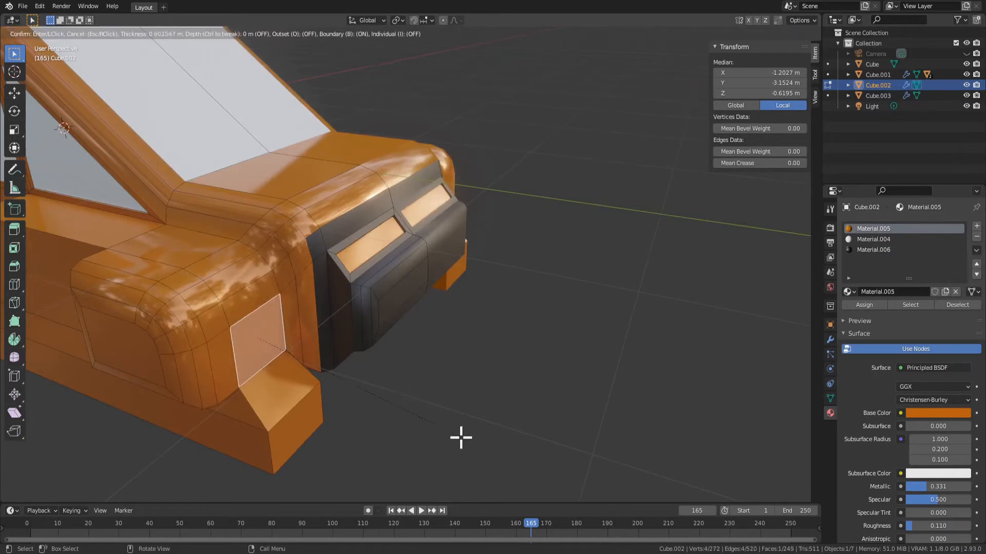
pyautogui.click(454, 436)
# Scale down the headlight recess's back face and extrude it outward about 0.264 m to form a block
pyautogui.press('s')
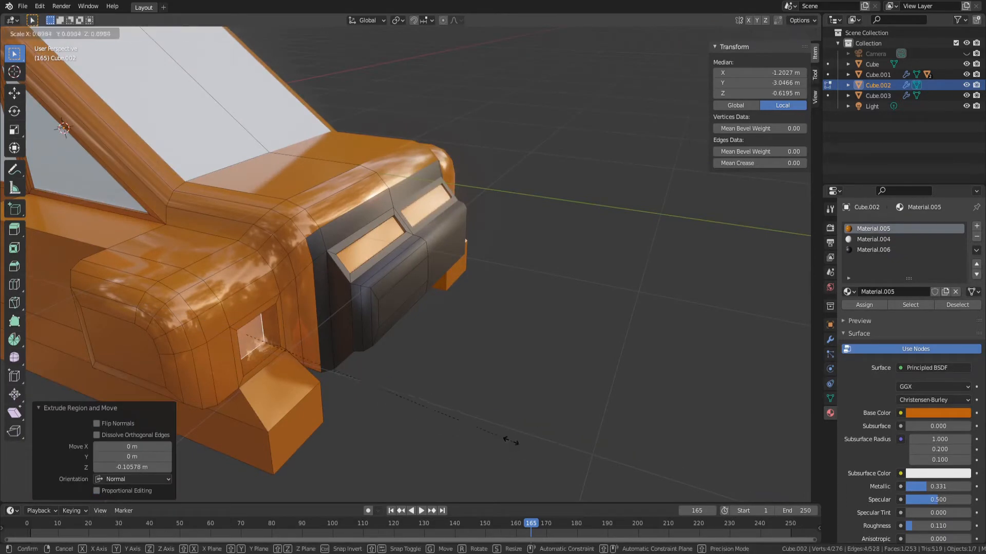
pyautogui.click(367, 382)
pyautogui.press('e')
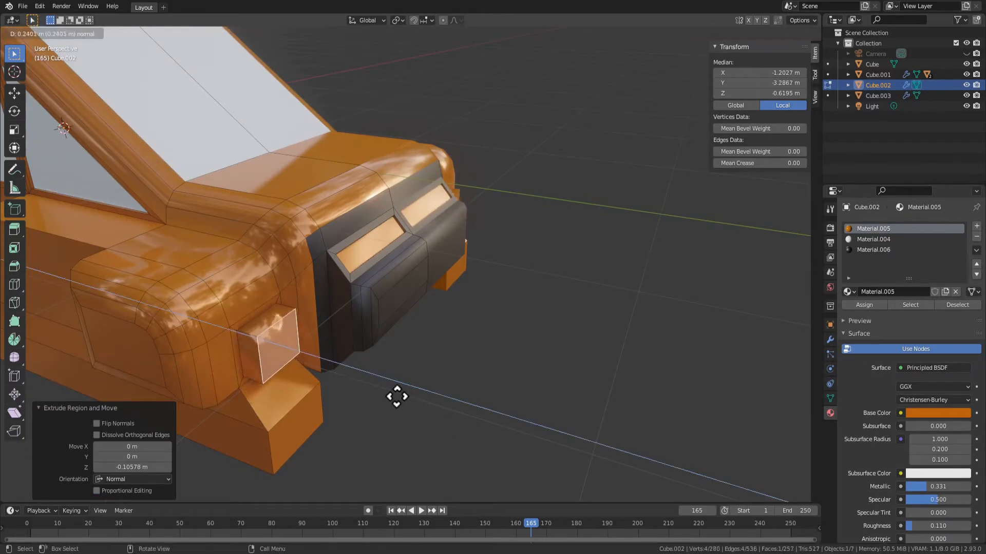
pyautogui.rightClick(408, 407)
pyautogui.press('s')
pyautogui.click(360, 376)
pyautogui.press('e')
pyautogui.click(396, 396)
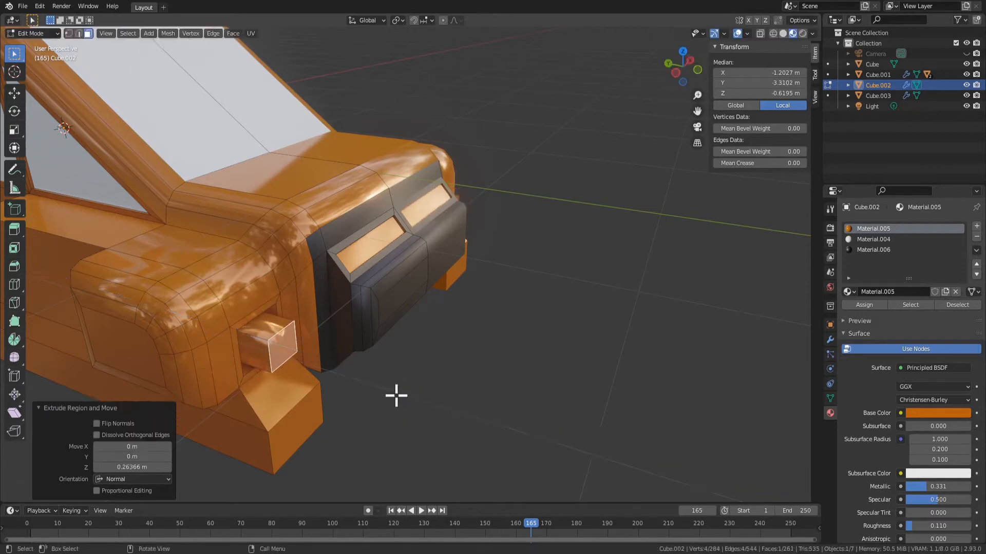
# Hollow the headlight block's front with an inset of about 0.053 m and an inward extrusion of about 0.08 m, scaling the inner face to 0.962
pyautogui.moveTo(396, 396); pyautogui.dragTo(413, 375, button='middle')
pyautogui.scroll(-4, 388, 385)
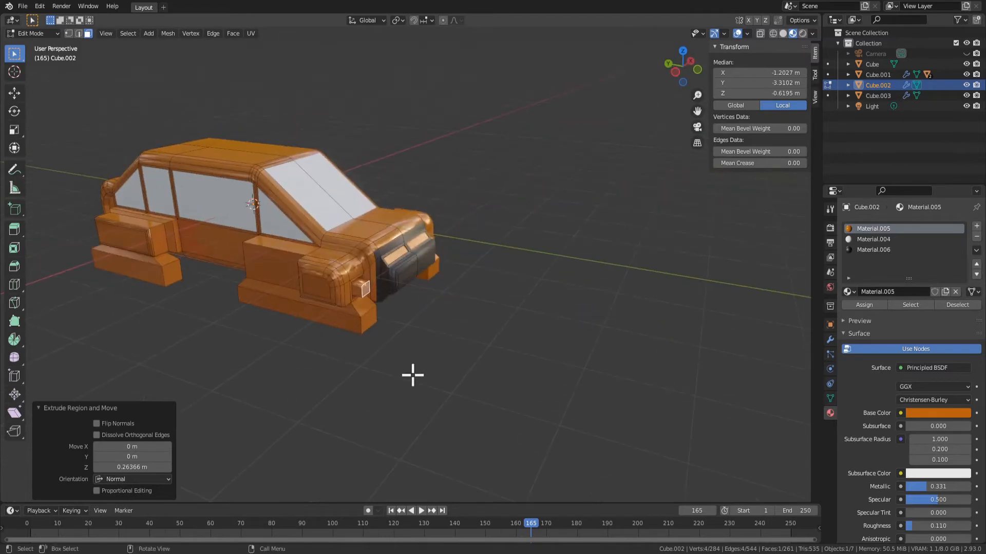
pyautogui.press('i')
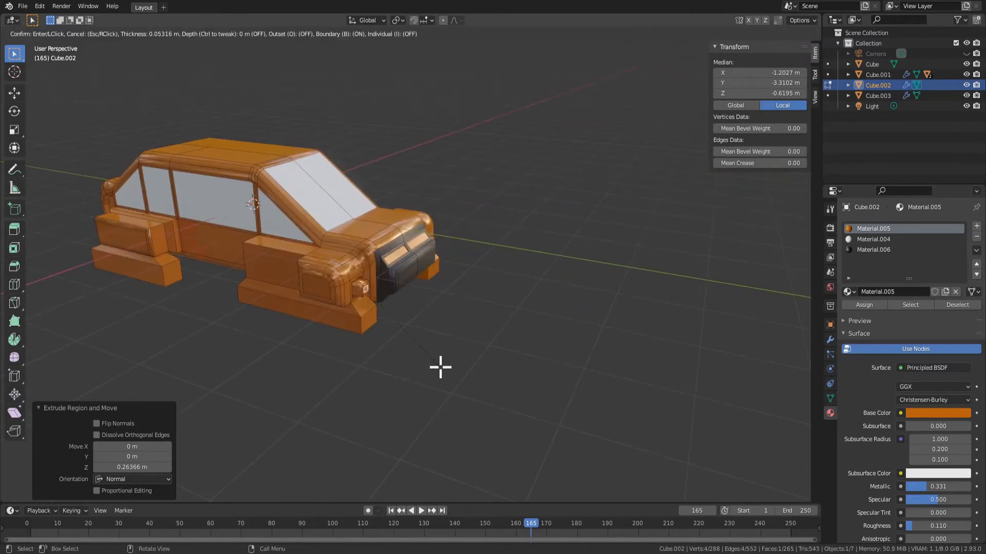
pyautogui.click(440, 368)
pyautogui.press('e')
pyautogui.click(440, 376)
pyautogui.press('s')
pyautogui.click(448, 386)
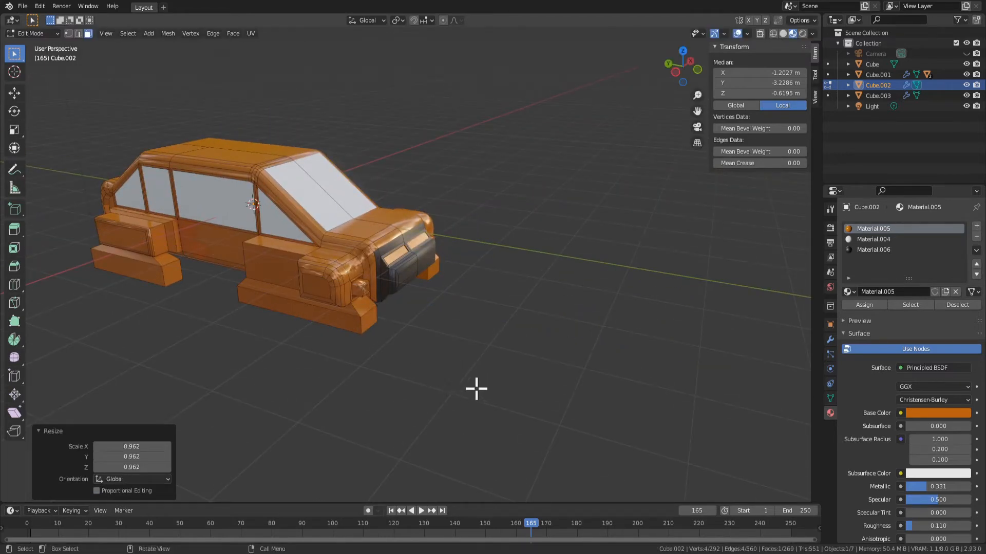
# Grow the selection from the headlight's inner face over the block's faces and apply Shade Flat
pyautogui.moveTo(476, 389); pyautogui.dragTo(418, 366, button='middle')
pyautogui.press('Tab')
pyautogui.scroll(2, 418, 365)
pyautogui.press('Tab')
pyautogui.rightClick(418, 365)
pyautogui.click(418, 365)
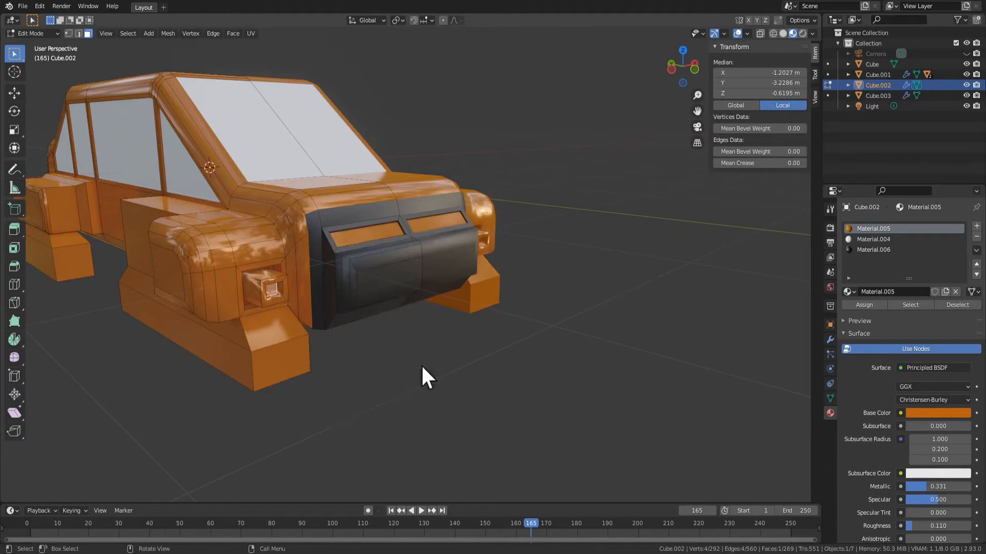
pyautogui.press('ctrl+KP_Add')
pyautogui.press('ctrl+KP_Add')
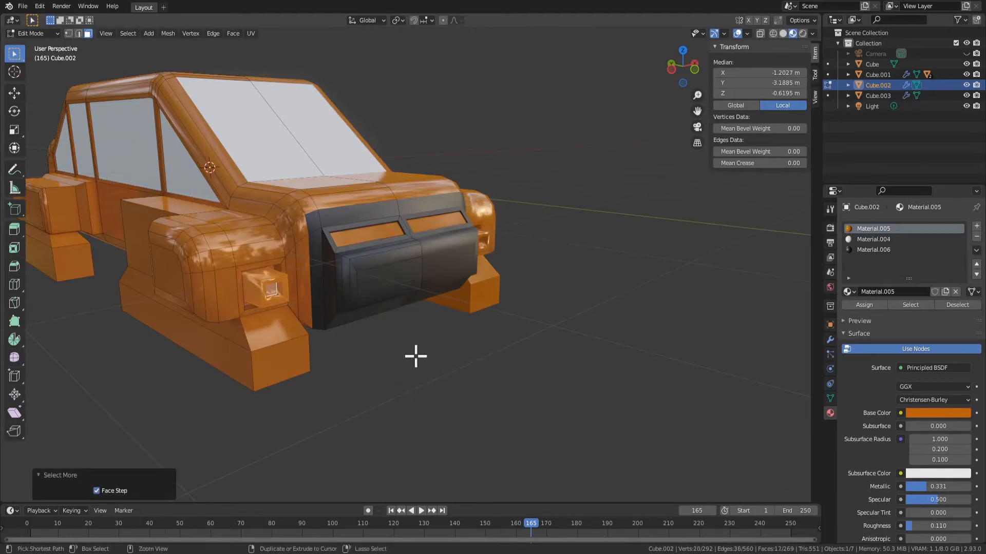
pyautogui.rightClick(254, 270)
pyautogui.click(260, 271)
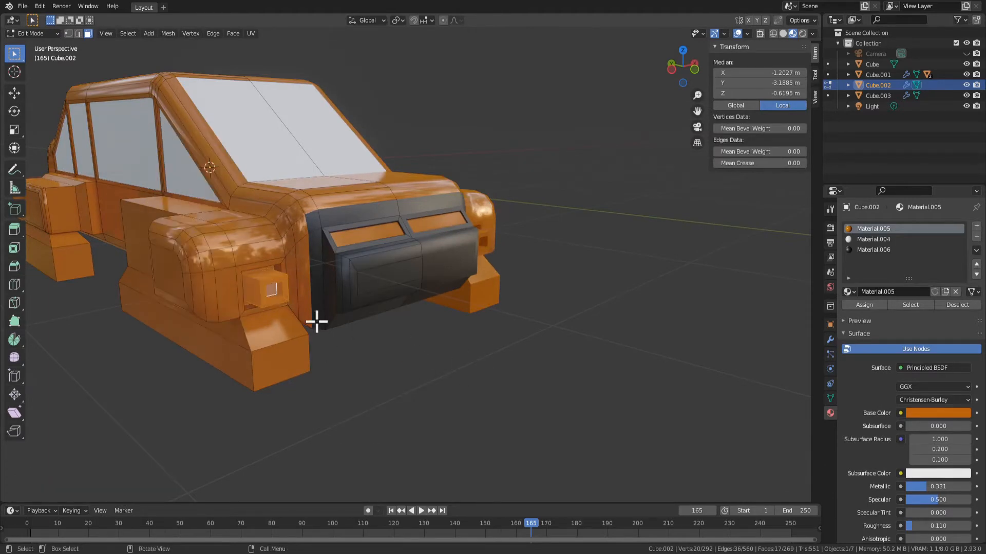
# Bevel the four outer front edges of the headlight block with one segment, about 0.0149 m wide, and check it in object mode
pyautogui.click(282, 291)
pyautogui.scroll(2, 270, 307)
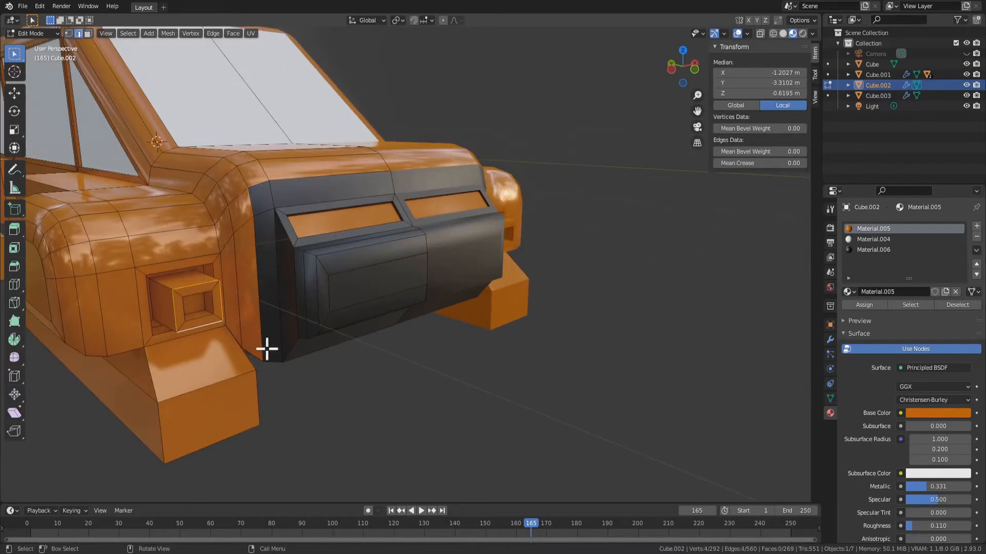
pyautogui.hotkey('ctrl', 'b')
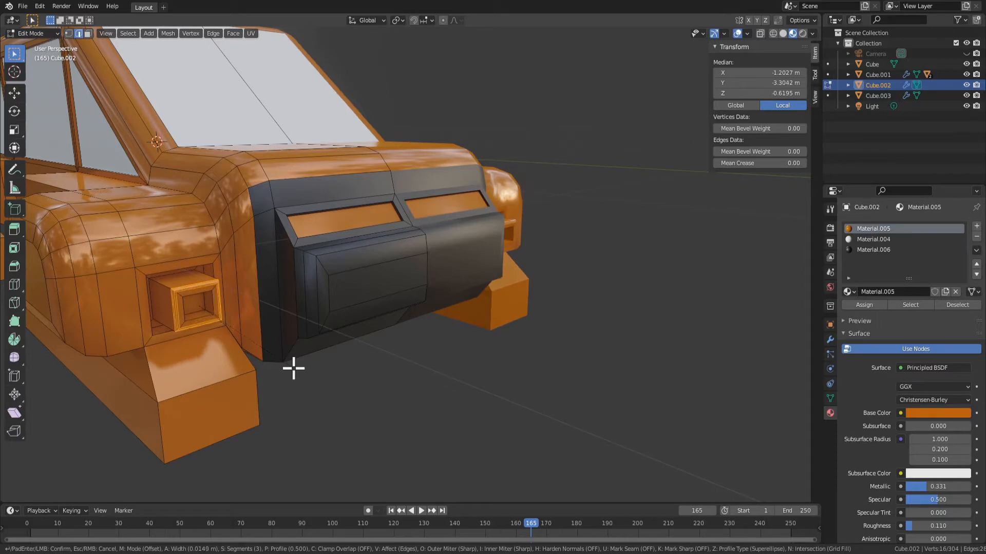
pyautogui.click(293, 368)
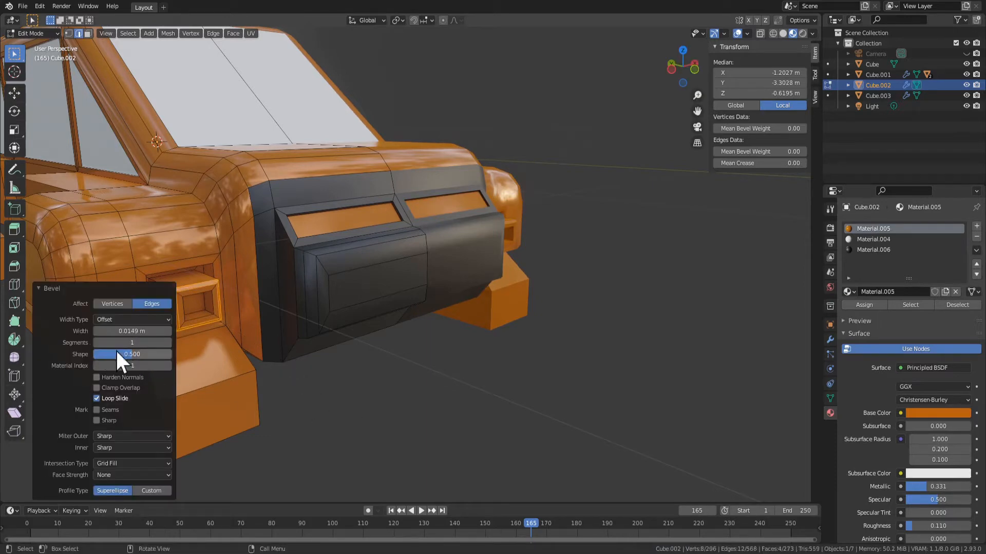
pyautogui.press('Tab')
pyautogui.moveTo(285, 410); pyautogui.dragTo(199, 314, button='middle')
pyautogui.press('Tab')
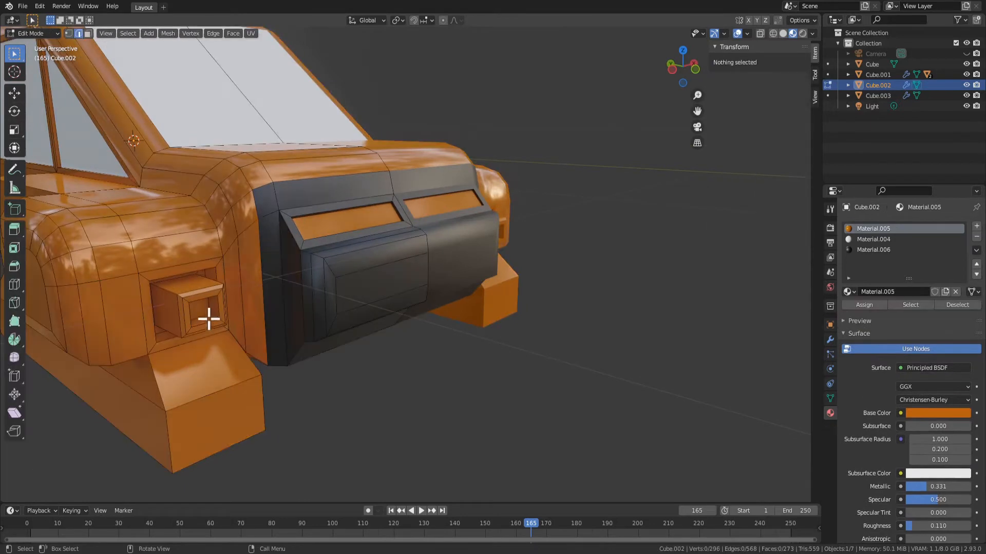
# Select the headlight block's faces by growing from its inner face and dissolve them into one flat face at the recess's back
pyautogui.click(204, 316)
pyautogui.press('ctrl+KP_Add')
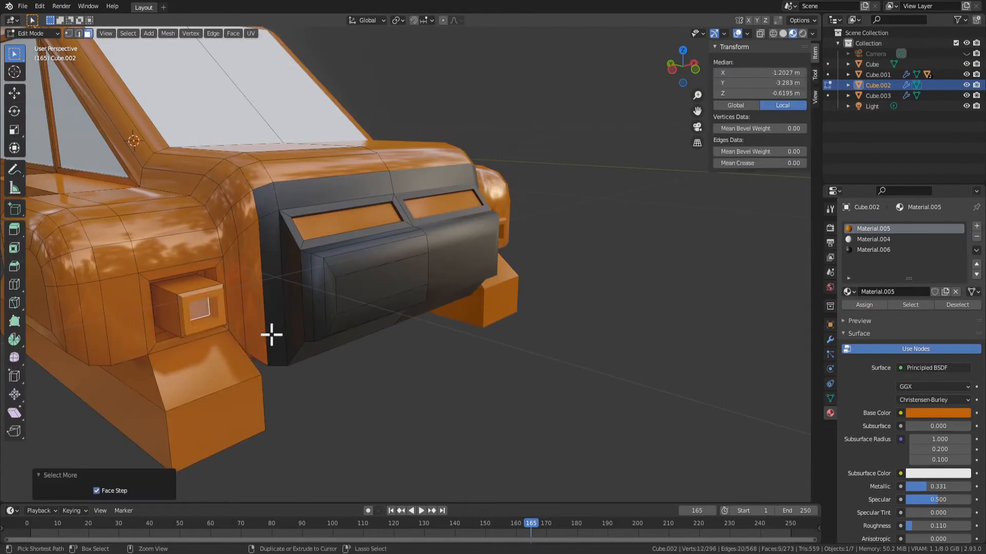
pyautogui.press('x')
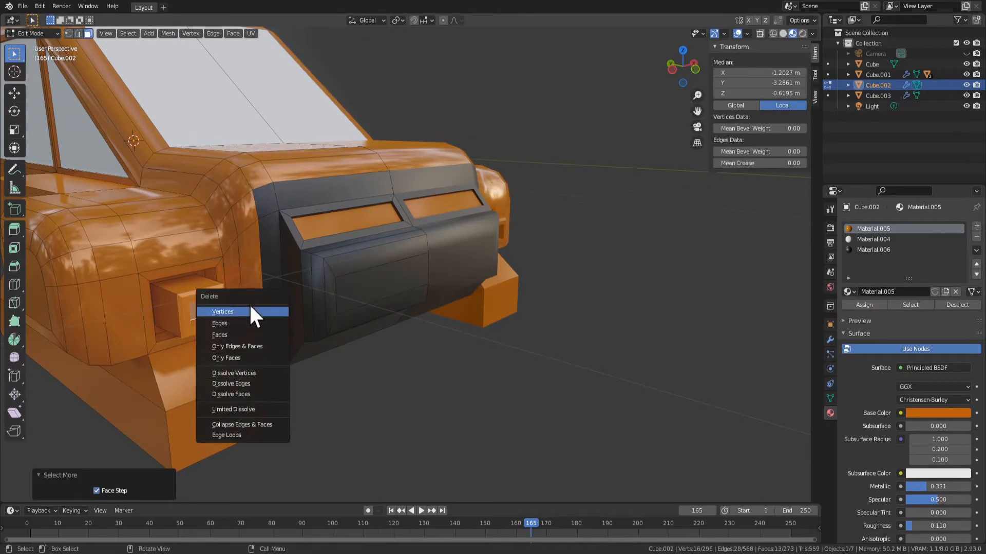
pyautogui.click(261, 384)
# Extrude the headlight recess's back face outward about 0.472 m, inset its front about 0.042 m and extrude the inset face inward
pyautogui.press('e')
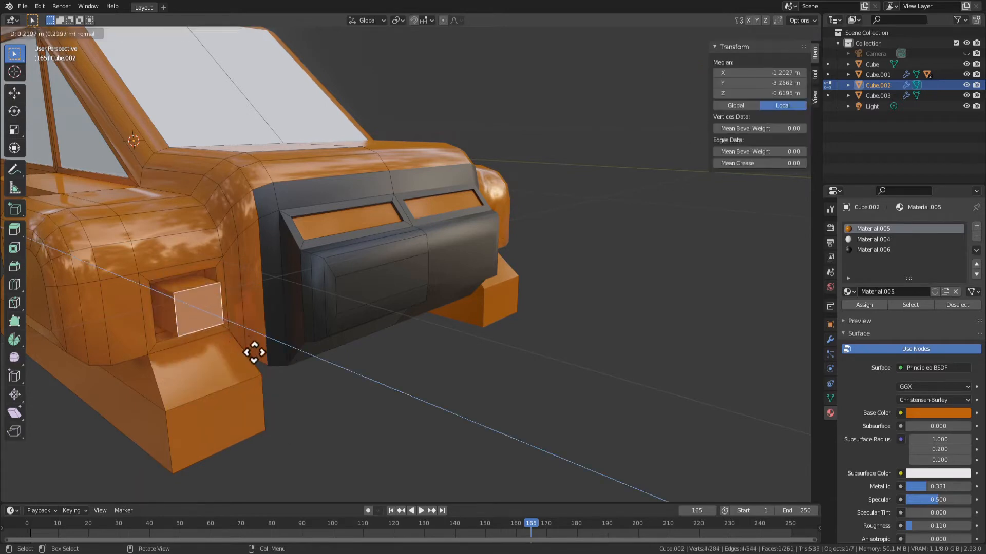
pyautogui.click(281, 362)
pyautogui.press('i')
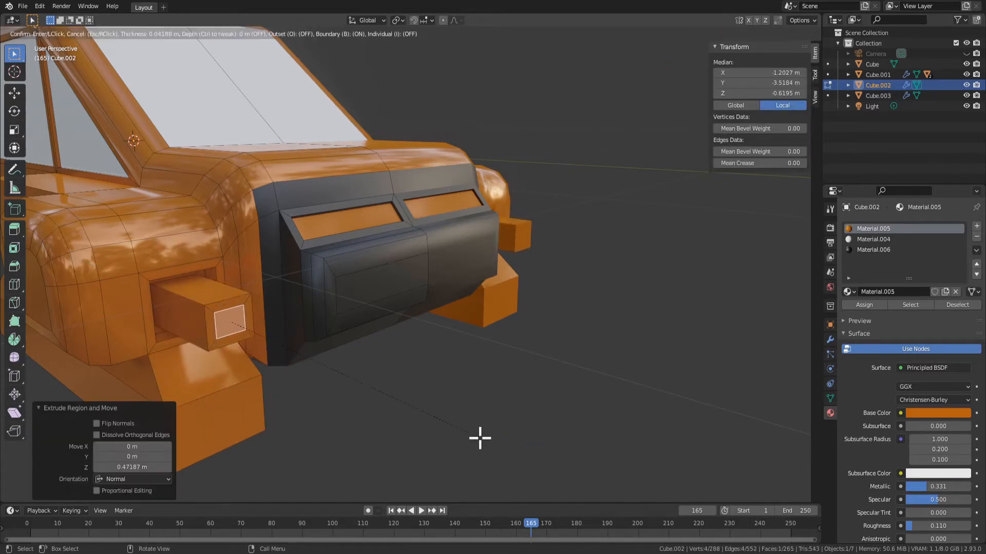
pyautogui.click(479, 437)
pyautogui.press('e')
pyautogui.click(440, 416)
# Grow the selection over the headlight block's faces, assign the black Material.006 and check the result in object mode
pyautogui.scroll(-4, 490, 445)
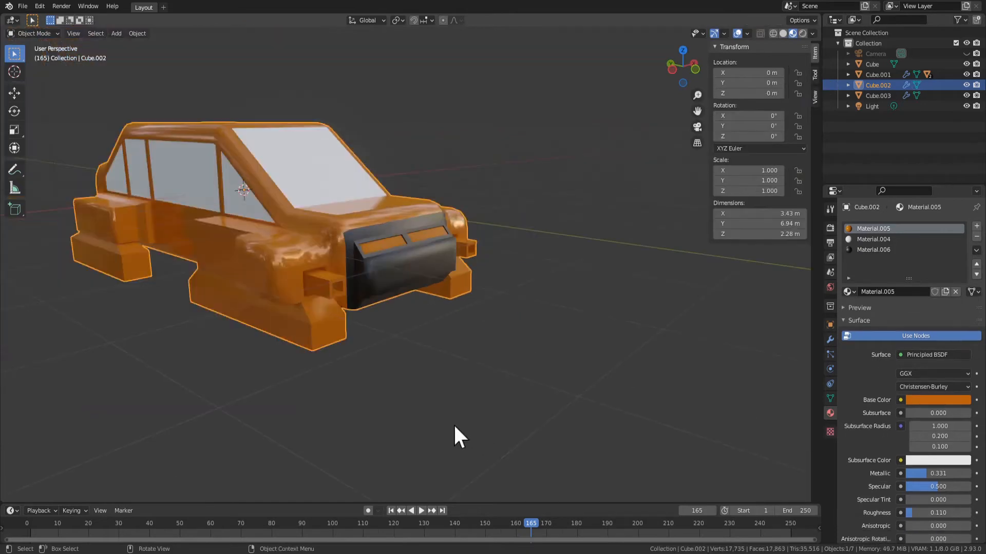
pyautogui.press('ctrl+KP_Add')
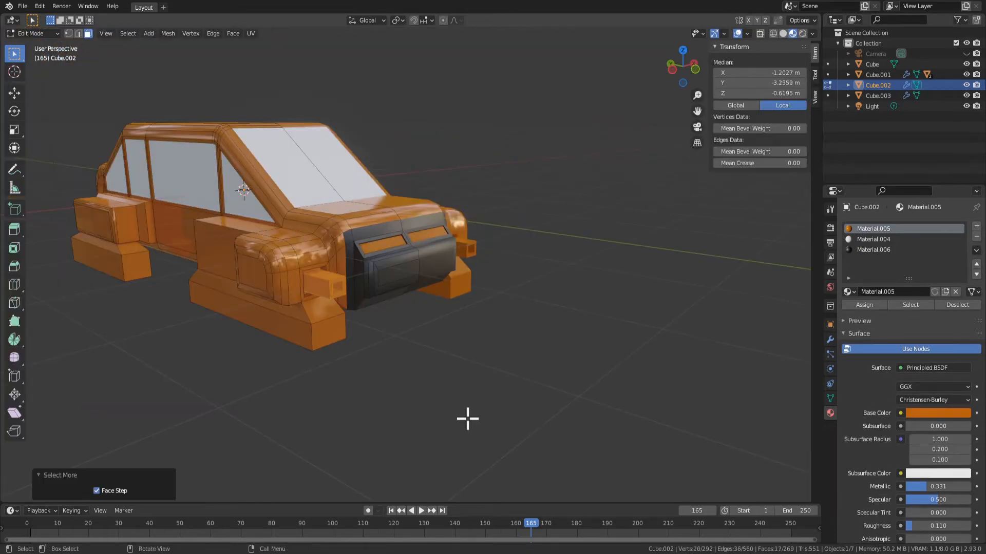
pyautogui.click(895, 250)
pyautogui.click(864, 305)
pyautogui.press('Tab')
pyautogui.moveTo(648, 352); pyautogui.dragTo(515, 352, button='middle')
pyautogui.press('Tab')
pyautogui.press('Tab')
# Copy the two wheel axles of the red car and paste them as new objects
pyautogui.scroll(-3, 378, 325)
pyautogui.moveTo(378, 334); pyautogui.dragTo(238, 335, button='middle')
pyautogui.click(81, 211)
pyautogui.moveTo(158, 186); pyautogui.dragTo(119, 162, button='middle')
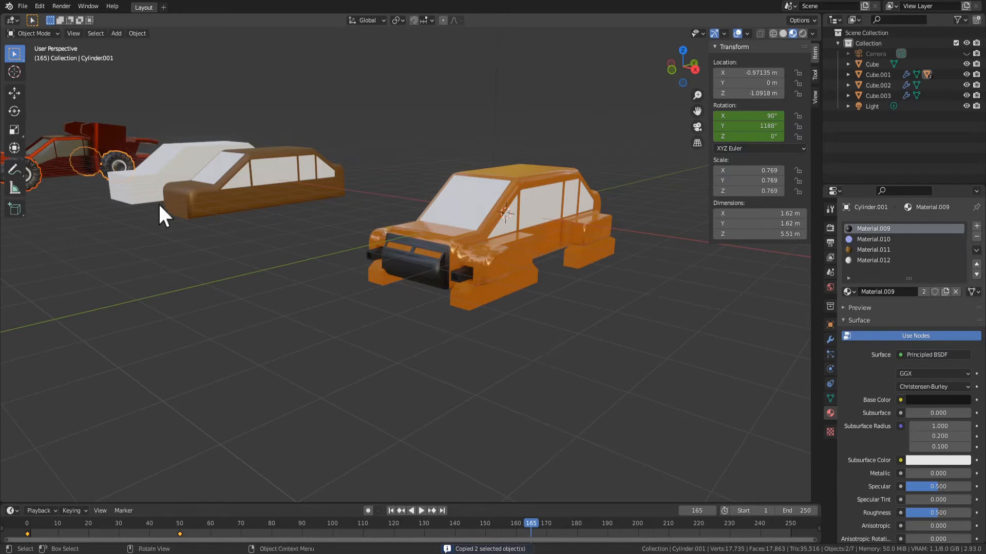
pyautogui.moveTo(159, 205); pyautogui.dragTo(131, 160, button='middle')
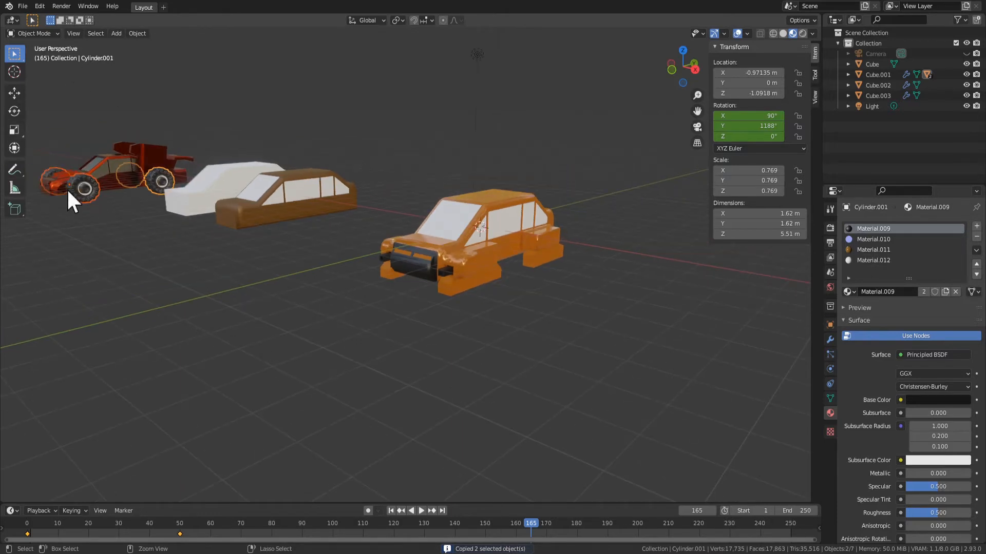
pyautogui.hotkey('ctrl', 'v')
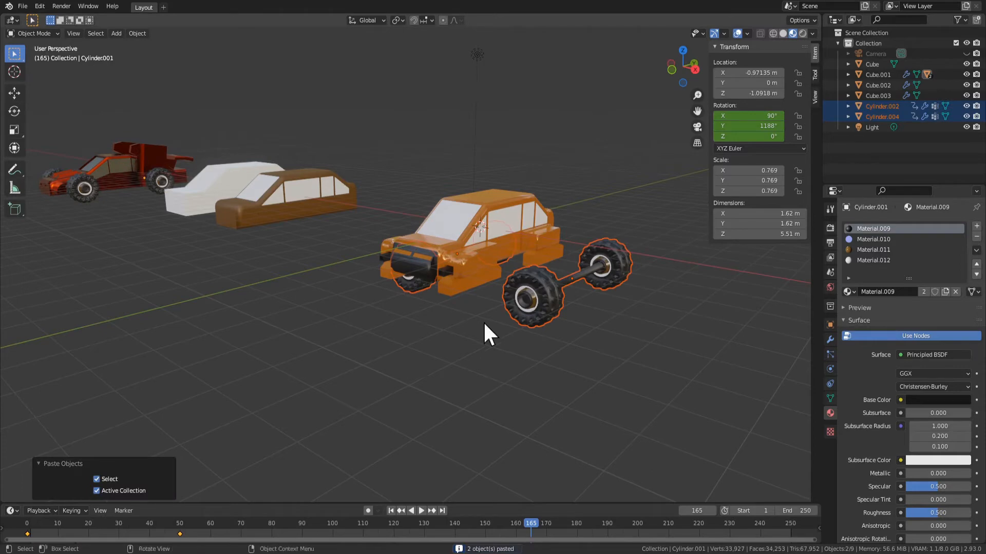
# Select the pasted front axle, play the animation and set the timeline's end frame to 500000
pyautogui.moveTo(575, 409); pyautogui.dragTo(529, 282, button='middle')
pyautogui.click(535, 342)
pyautogui.click(528, 279)
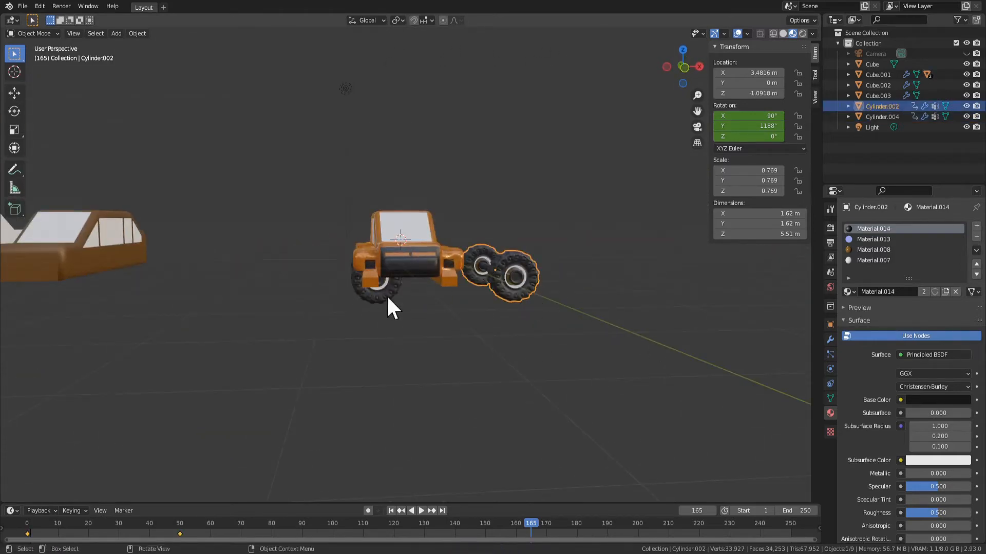
pyautogui.press('space')
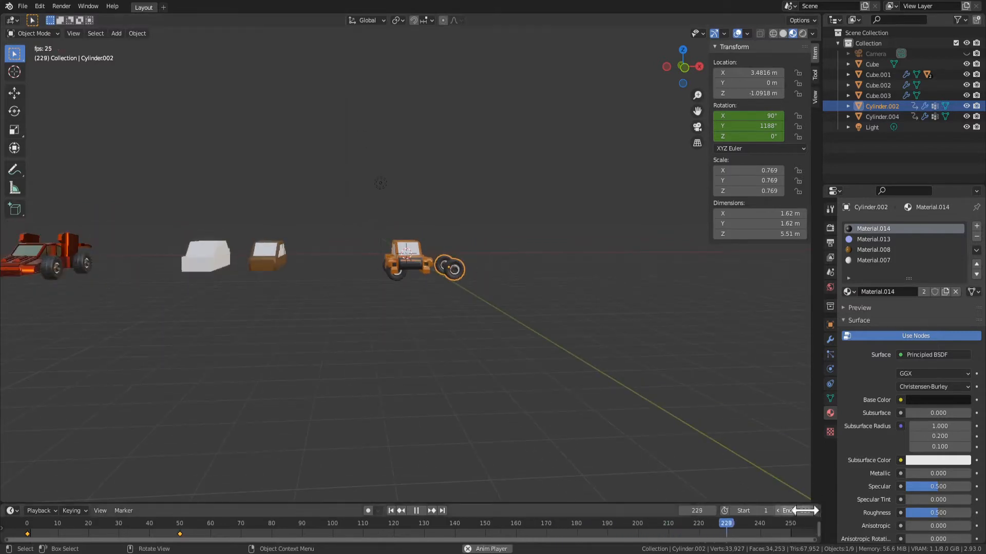
pyautogui.write('0000')
pyautogui.press('Return')
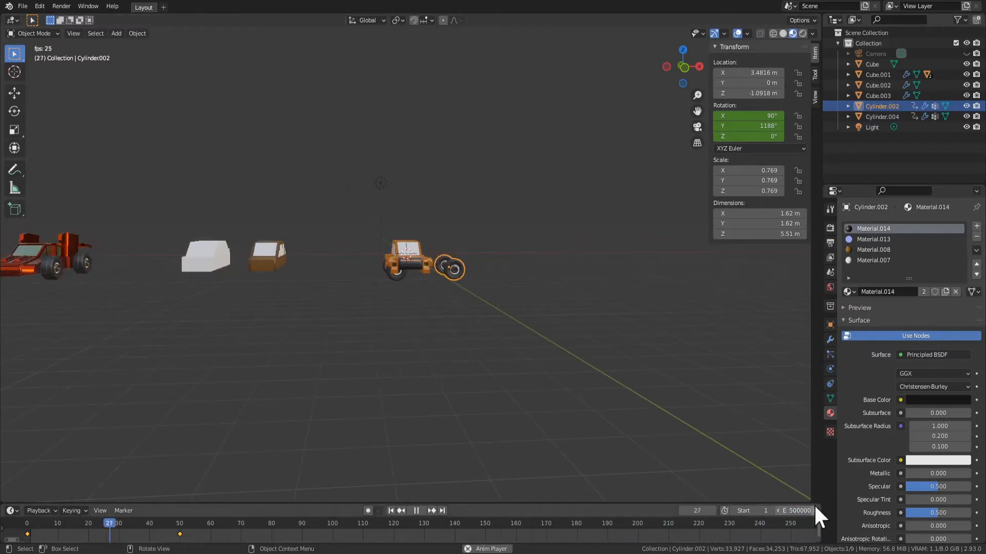
# Jump the playback to about frame 1300 and about frame 1900, examine the spinning wheels beside the orange car, and pause
pyautogui.scroll(-8, 699, 522)
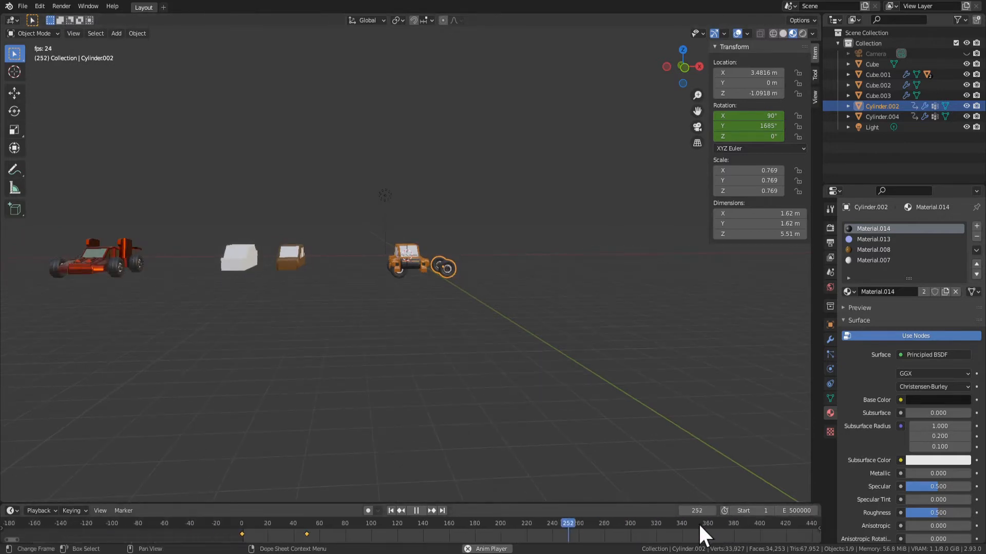
pyautogui.scroll(-5, 707, 522)
pyautogui.click(629, 523)
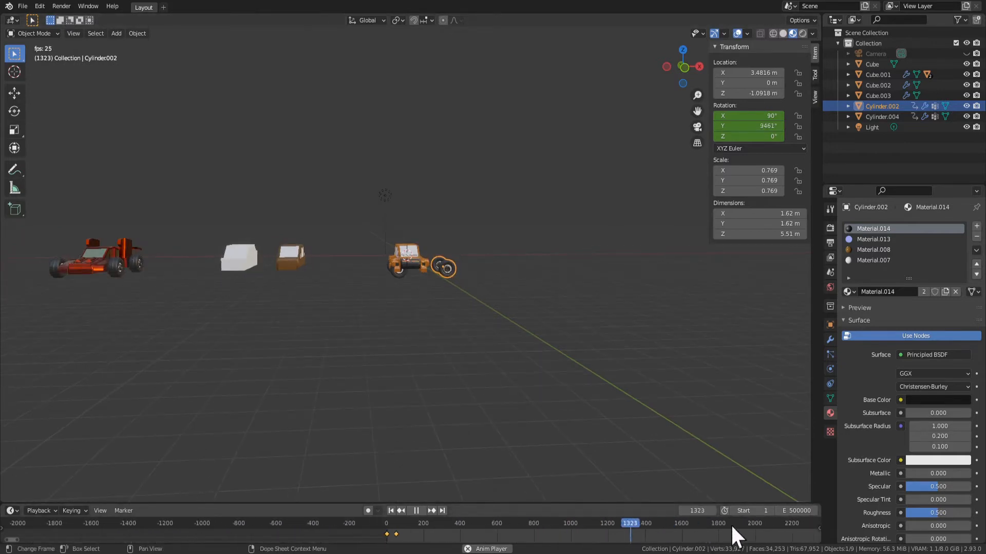
pyautogui.click(738, 527)
pyautogui.scroll(4, 517, 376)
pyautogui.scroll(2, 642, 414)
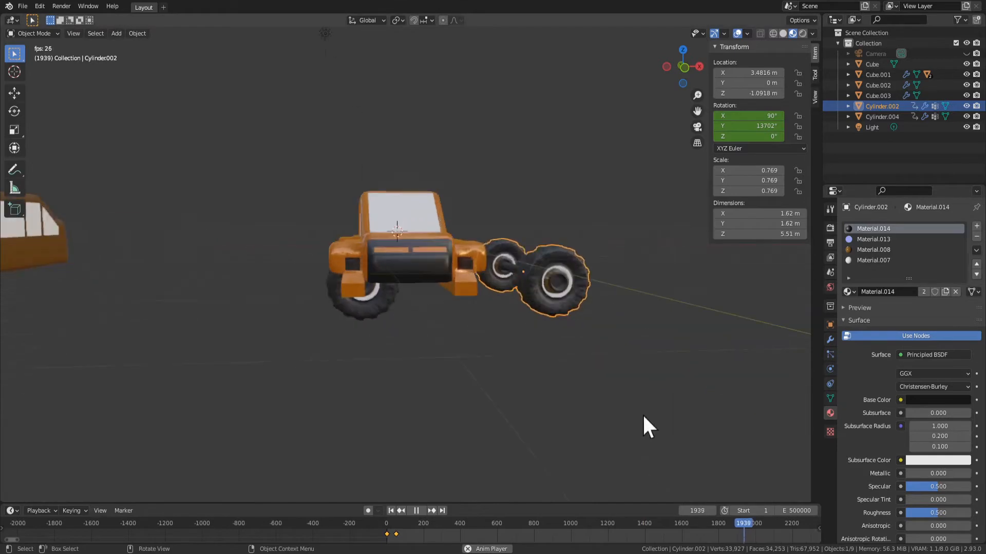
pyautogui.moveTo(667, 367); pyautogui.dragTo(614, 354, button='middle')
pyautogui.moveTo(567, 229); pyautogui.dragTo(590, 333, button='middle')
pyautogui.scroll(-2, 603, 355)
pyautogui.press('space')
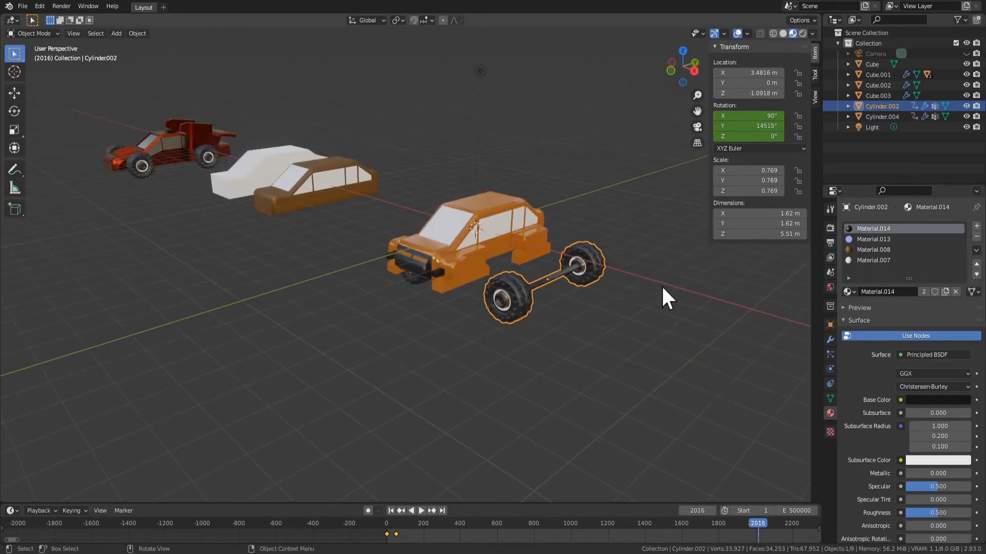
# Try to rotate the selected wheel axle -108° about the global Z axis and play the animation
pyautogui.write('rz-108')
pyautogui.press('Return')
pyautogui.press('space')
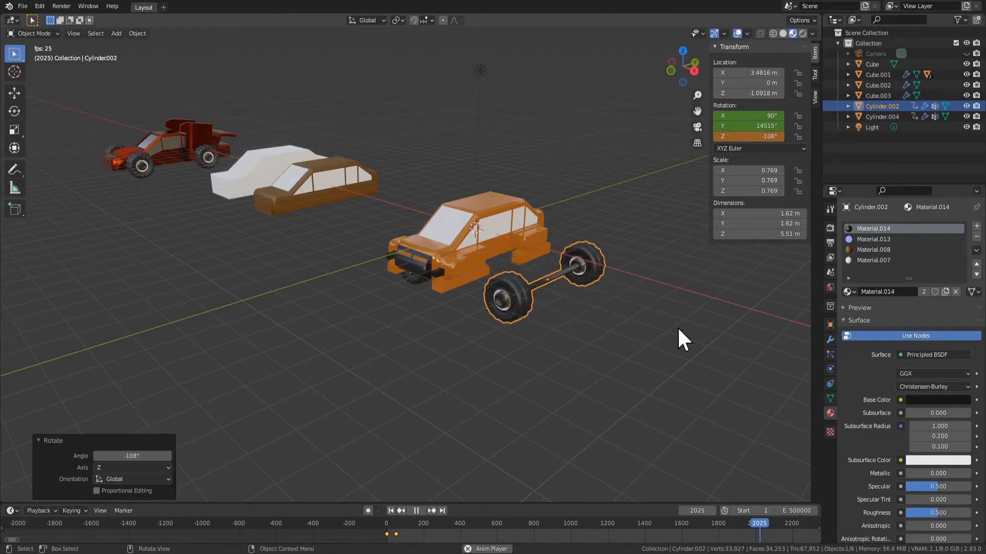
pyautogui.scroll(2, 563, 349)
pyautogui.scroll(-1, 575, 345)
pyautogui.moveTo(526, 297); pyautogui.dragTo(574, 280, button='middle')
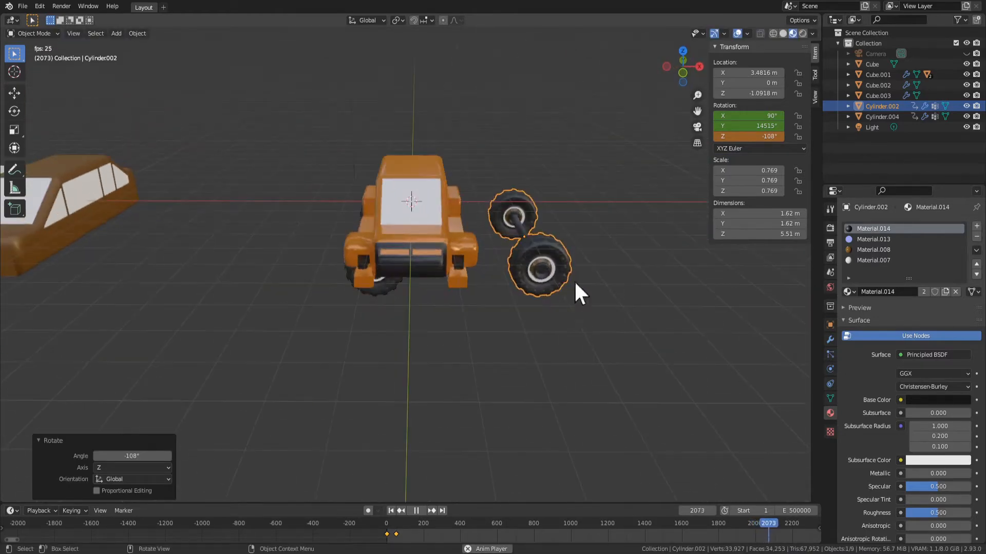
# Rotate the orange car body 90° about the global Z axis
pyautogui.click(390, 241)
pyautogui.moveTo(630, 310); pyautogui.dragTo(605, 304, button='middle')
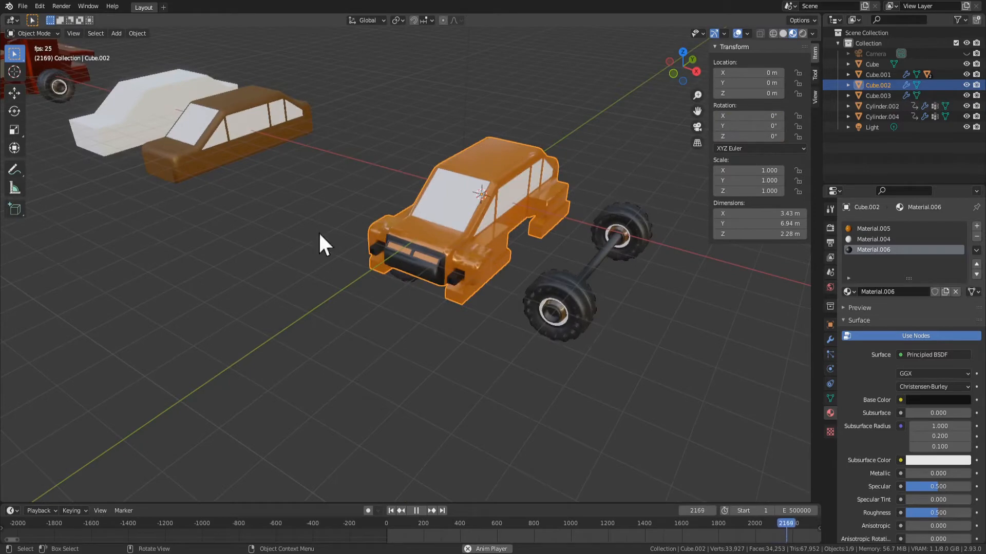
pyautogui.write('rz90')
pyautogui.press('Return')
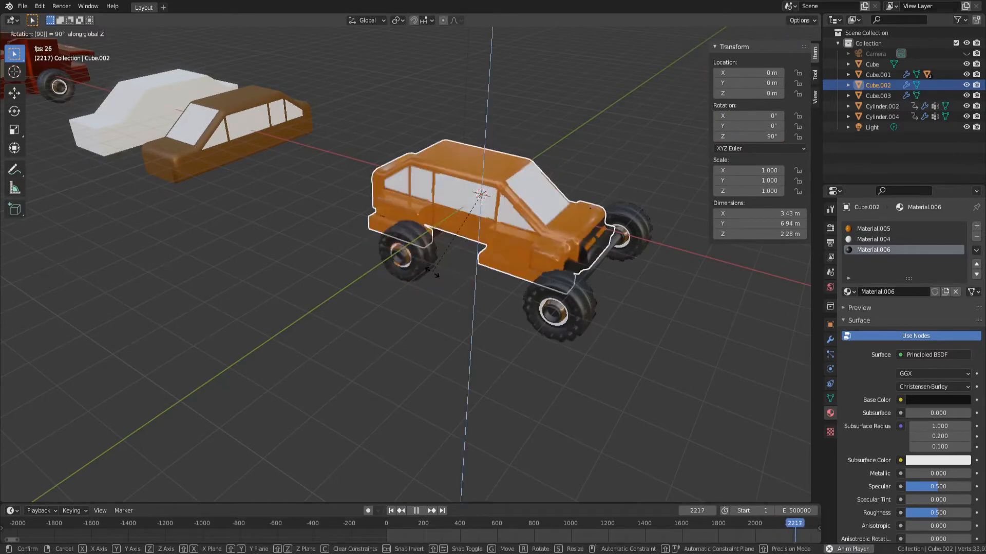
# Pause the animation, select both wheel axles and move them about -1.09 m along the global X axis under the body
pyautogui.keyDown('shift'); pyautogui.moveTo(640, 226); pyautogui.dragTo(572, 201, button='middle'); pyautogui.keyUp('shift')
pyautogui.scroll(1, 572, 202)
pyautogui.click(466, 281)
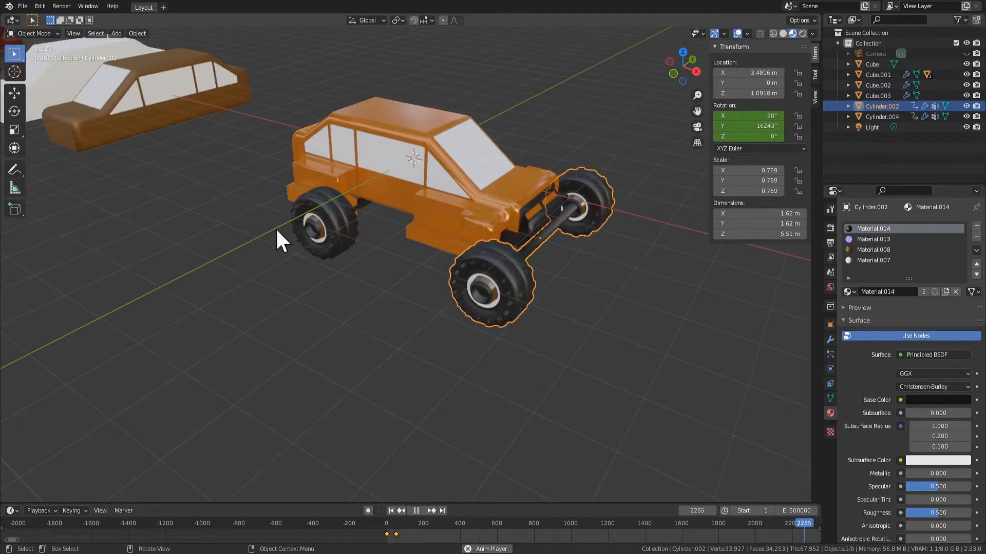
pyautogui.click(321, 232)
pyautogui.press('space')
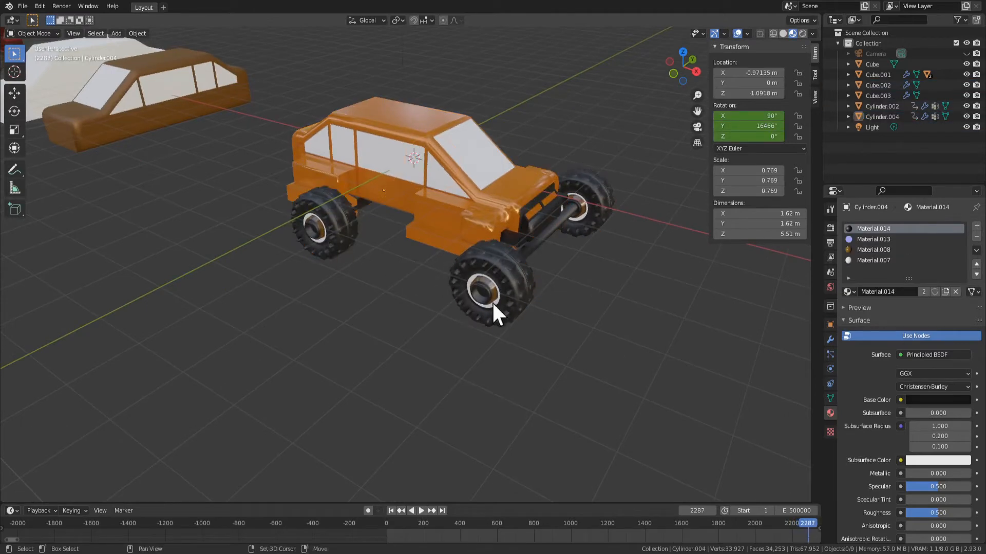
pyautogui.click(492, 301)
pyautogui.keyDown('shift'); pyautogui.click(322, 228); pyautogui.keyUp('shift')
pyautogui.press('g')
pyautogui.press('y')
pyautogui.press('x')
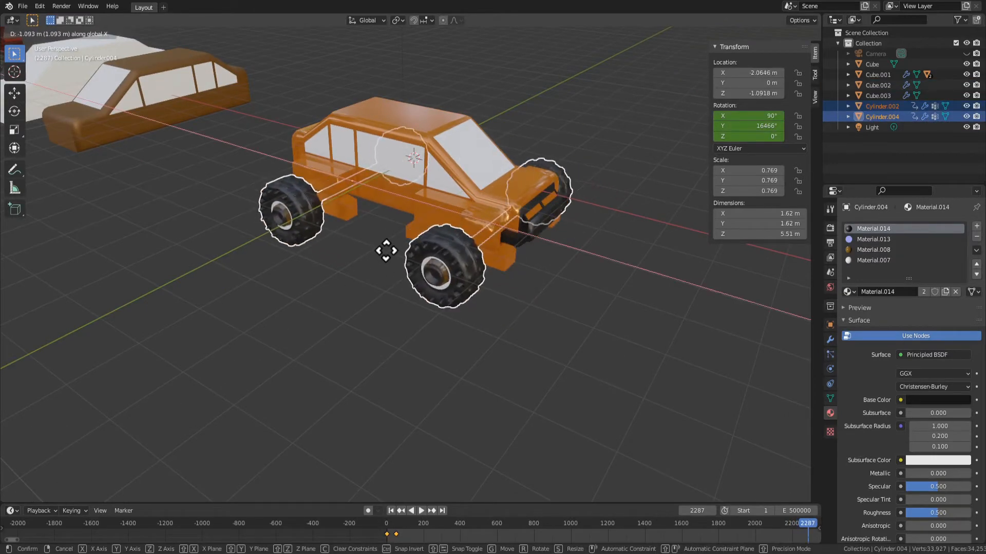
pyautogui.click(386, 251)
pyautogui.scroll(2, 577, 327)
pyautogui.moveTo(577, 327); pyautogui.dragTo(370, 335, button='middle')
pyautogui.press('s')
pyautogui.press('Escape')
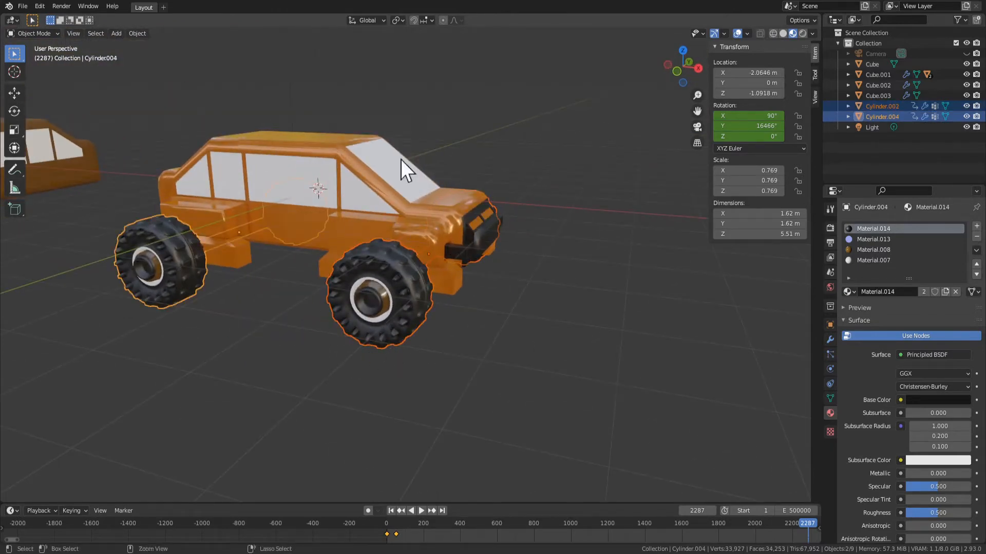
# Parent both wheel axles to the orange car body with Object (Keep Transform)
pyautogui.keyDown('shift'); pyautogui.click(354, 177); pyautogui.keyUp('shift')
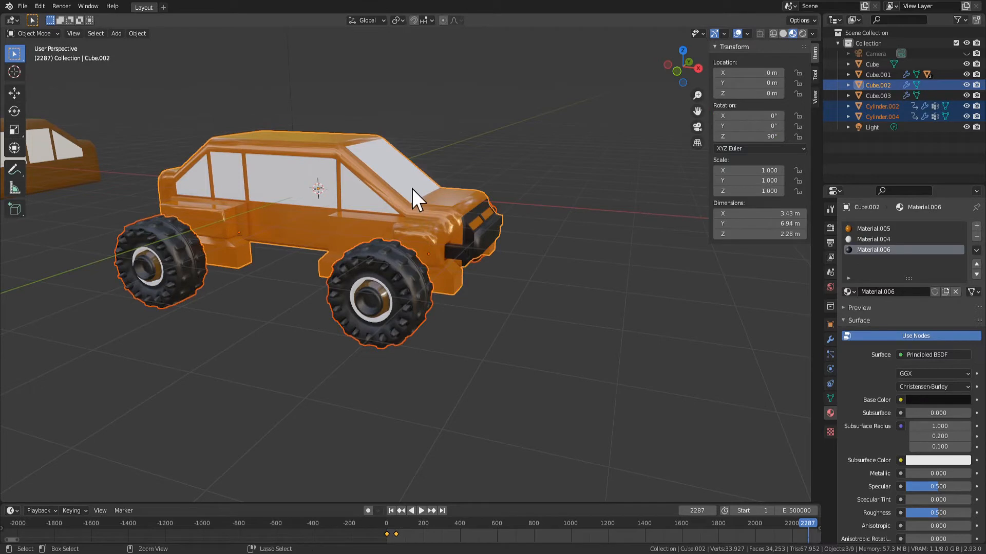
pyautogui.hotkey('ctrl', 'p')
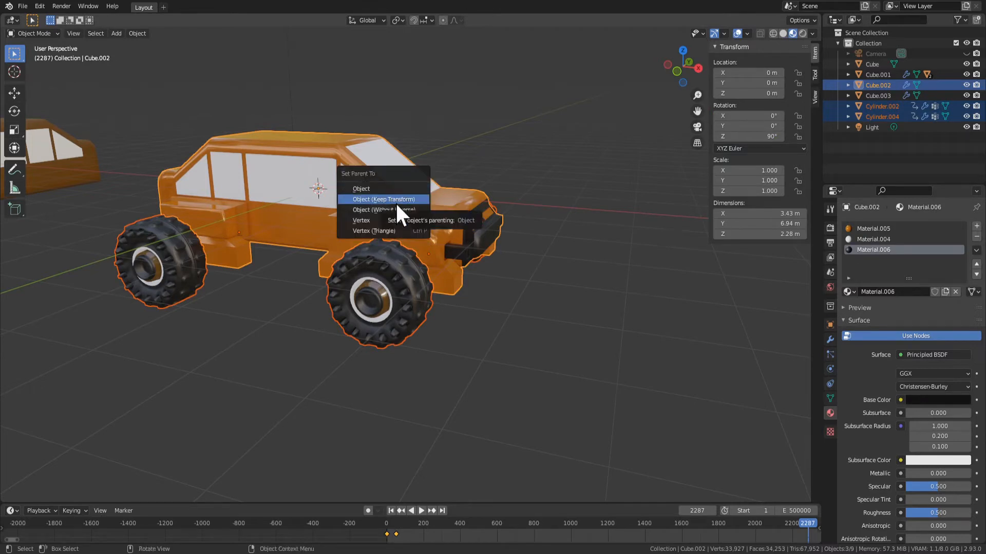
pyautogui.click(396, 200)
# Clear the car body's rotation and select its front wheel axle
pyautogui.scroll(-3, 406, 323)
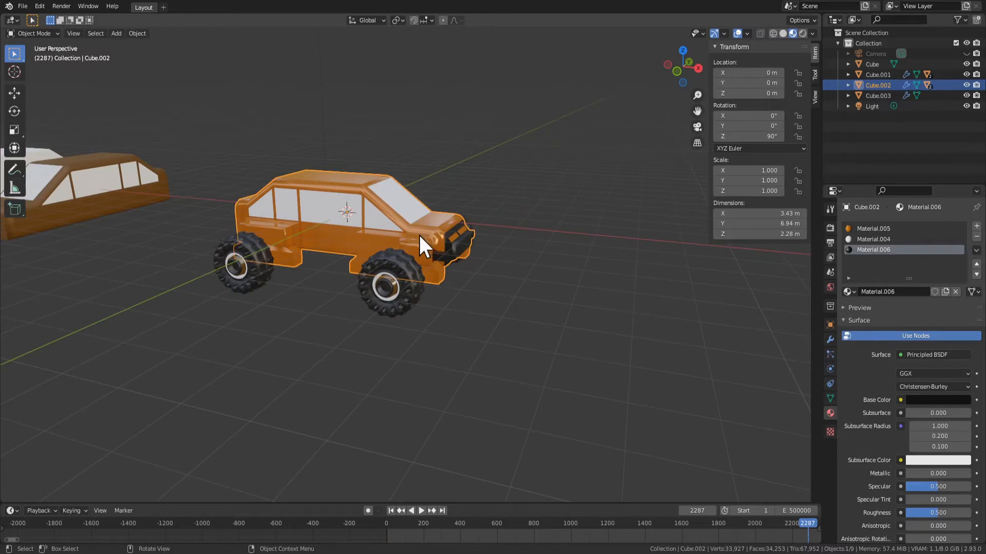
pyautogui.hotkey('alt', 'r')
pyautogui.click(387, 288)
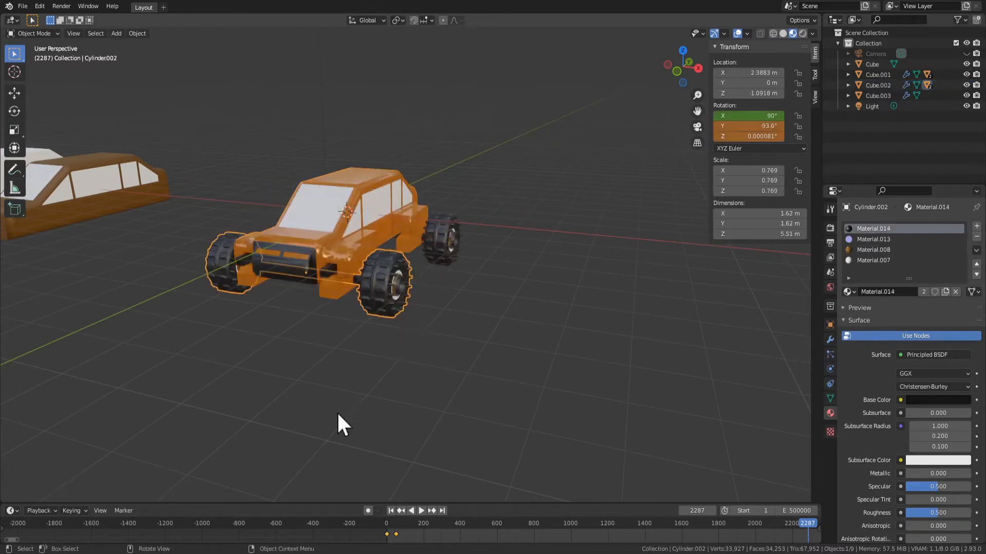
pyautogui.moveTo(336, 411); pyautogui.dragTo(417, 429, button='middle')
# Play the animation and examine how the wheels turn and fit on the orange car from several angles
pyautogui.press('space')
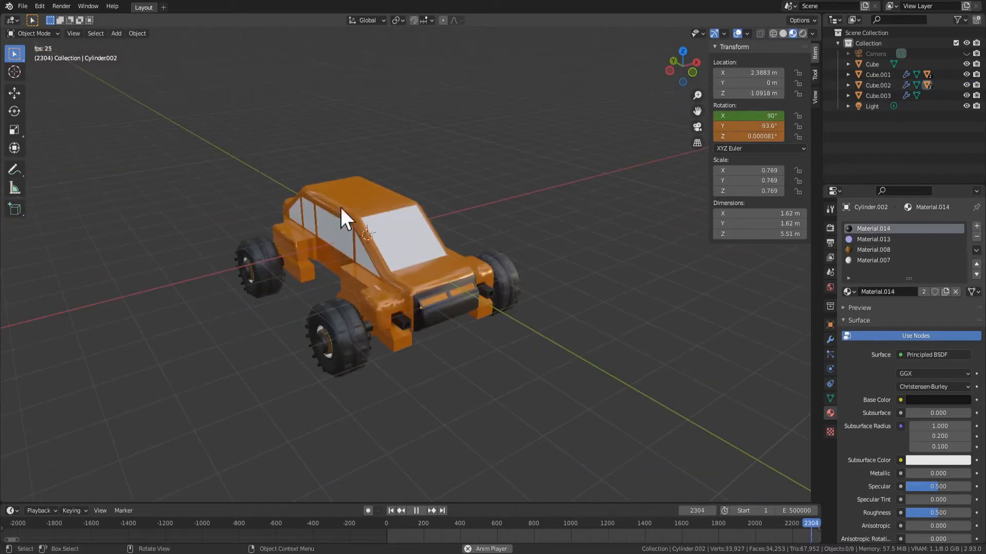
pyautogui.scroll(-3, 464, 380)
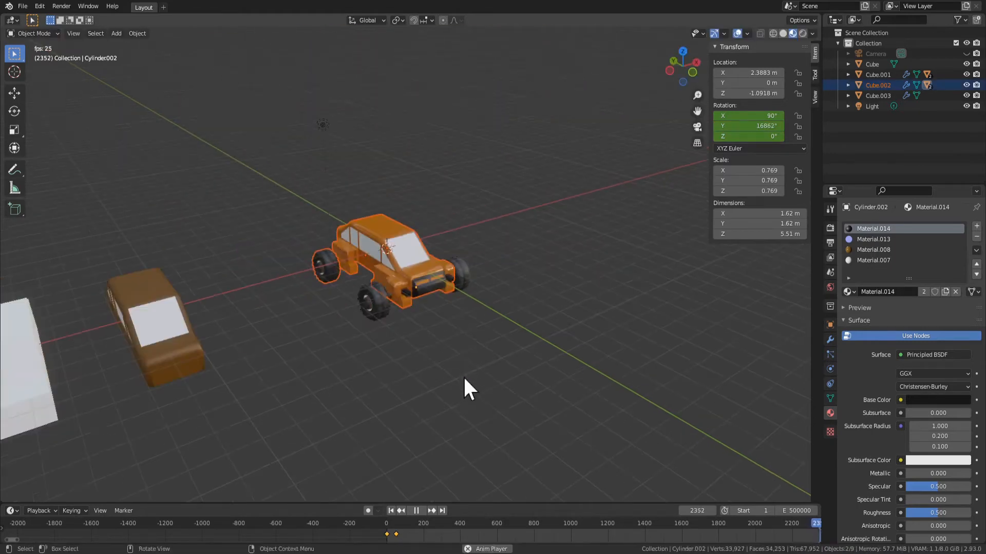
pyautogui.scroll(5, 464, 406)
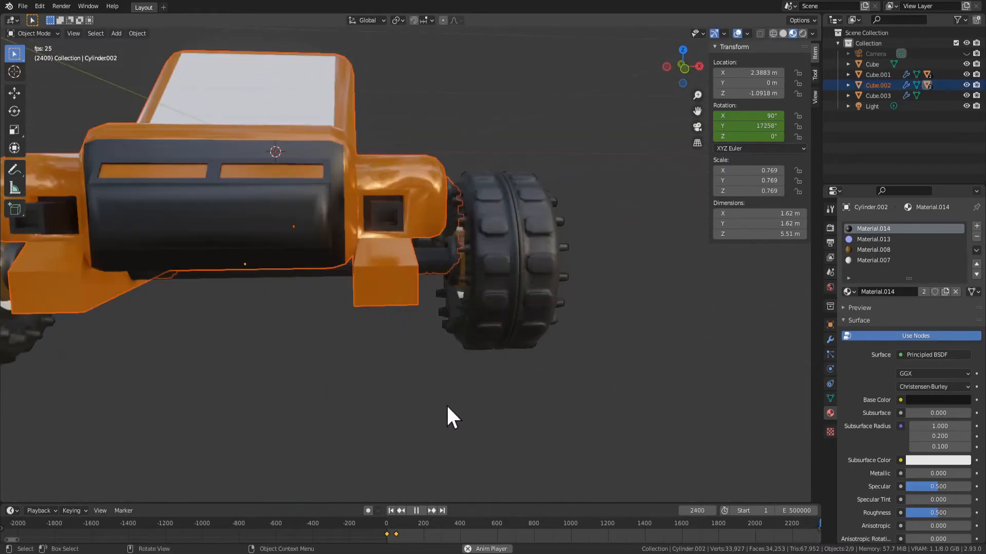
pyautogui.scroll(-2, 441, 413)
pyautogui.click(430, 416)
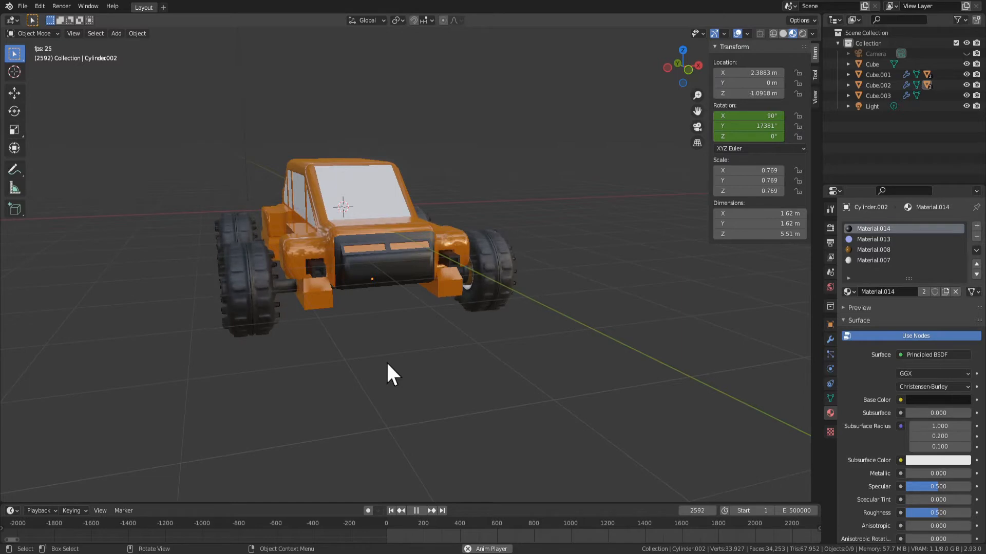
pyautogui.moveTo(392, 407)
pyautogui.mouseDown(button='middle')
pyautogui.moveTo(416, 425)
pyautogui.moveTo(339, 409)
pyautogui.moveTo(296, 424)
pyautogui.moveTo(384, 400)
pyautogui.mouseUp(button='middle')
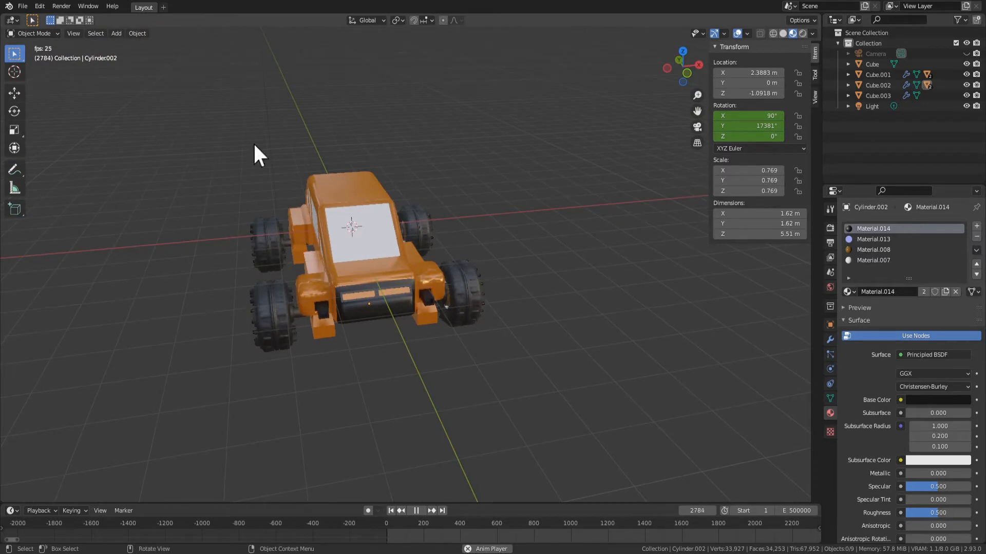
pyautogui.moveTo(591, 369); pyautogui.dragTo(491, 373, button='middle')
# Select both wheel axles and scale them along the global X axis to about 5.29 m wide
pyautogui.click(418, 380)
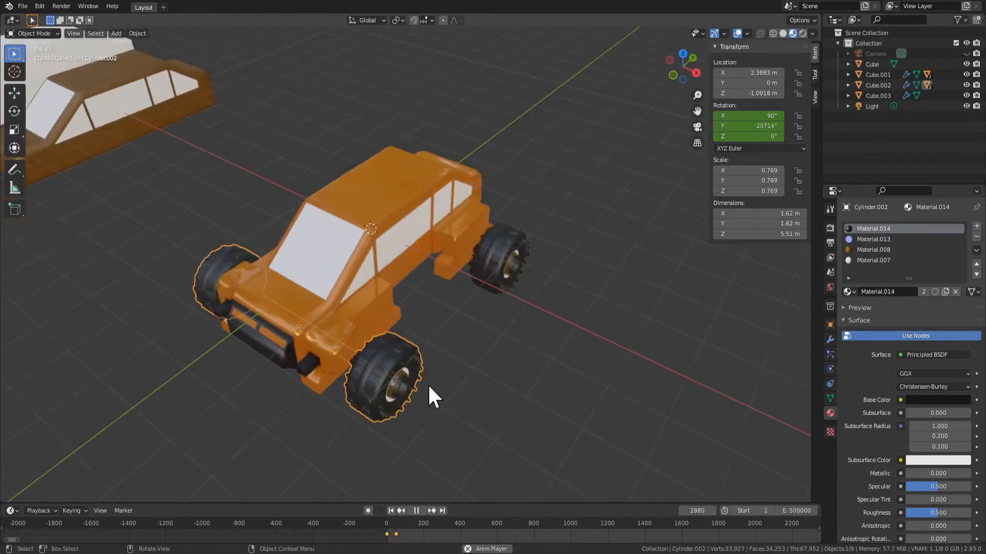
pyautogui.moveTo(427, 383); pyautogui.dragTo(475, 354, button='middle')
pyautogui.keyDown('shift'); pyautogui.click(501, 239); pyautogui.keyUp('shift')
pyautogui.press('s')
pyautogui.press('x')
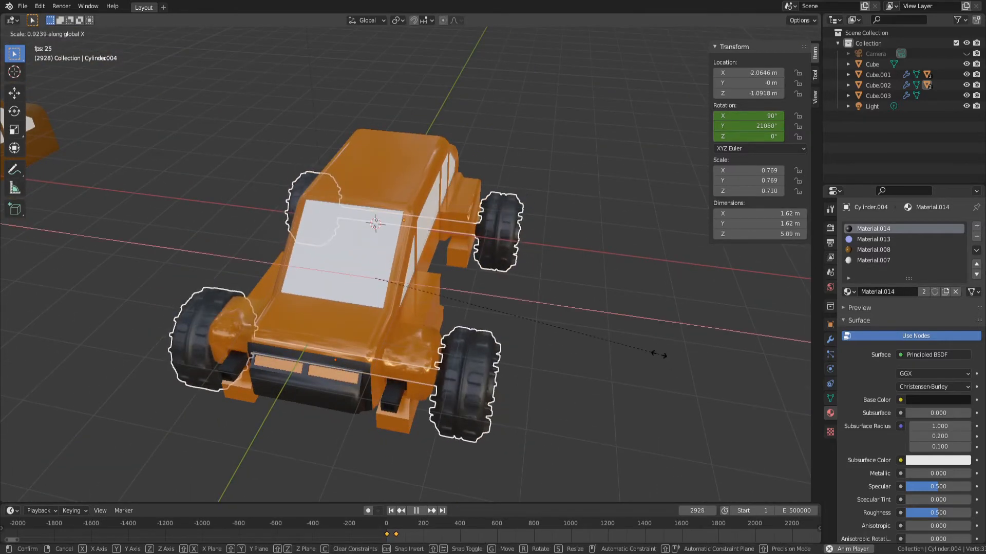
pyautogui.click(642, 407)
# Examine the wheels and their fit on the orange car from the front and side
pyautogui.click(607, 386)
pyautogui.moveTo(638, 408); pyautogui.dragTo(635, 364, button='middle')
pyautogui.moveTo(438, 386); pyautogui.dragTo(363, 385, button='middle')
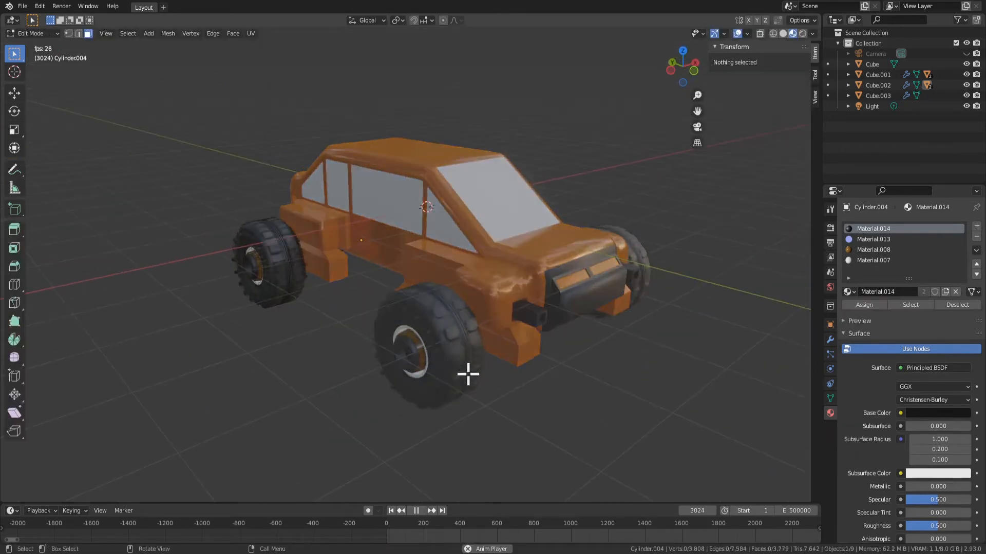
pyautogui.moveTo(467, 374)
pyautogui.mouseDown(button='middle')
pyautogui.moveTo(502, 447)
pyautogui.moveTo(398, 345)
pyautogui.moveTo(425, 354)
pyautogui.moveTo(425, 374)
pyautogui.moveTo(471, 382)
pyautogui.mouseUp(button='middle')
pyautogui.scroll(5, 425, 354)
pyautogui.press('Tab')
pyautogui.press('Tab')
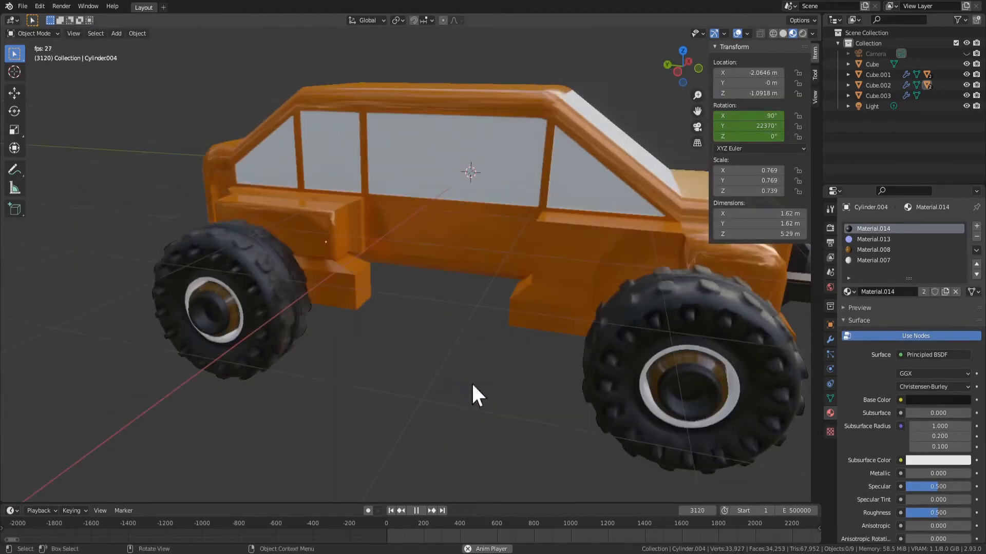
# Unhide the hidden camera and clear the selection
pyautogui.moveTo(622, 351); pyautogui.dragTo(539, 359, button='middle')
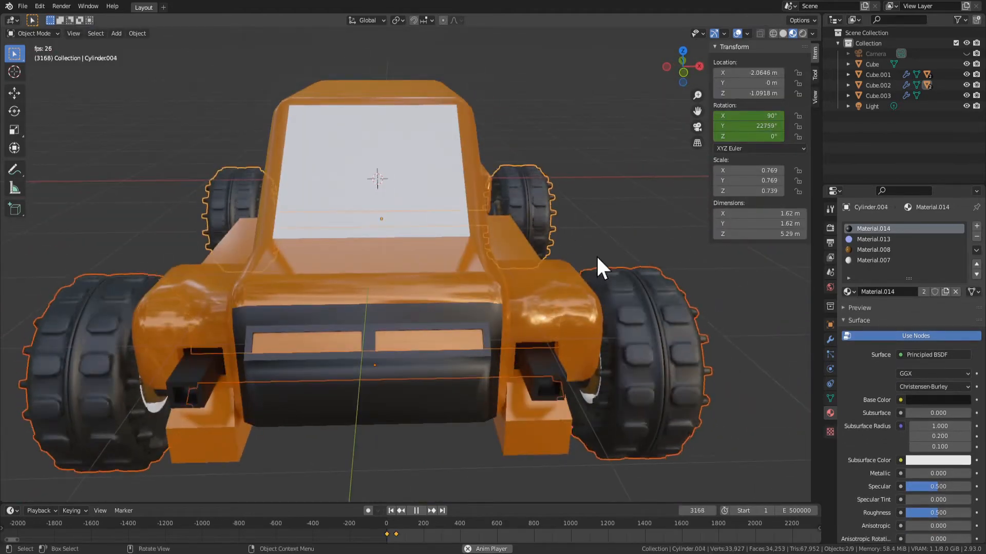
pyautogui.moveTo(587, 257); pyautogui.dragTo(479, 323, button='middle')
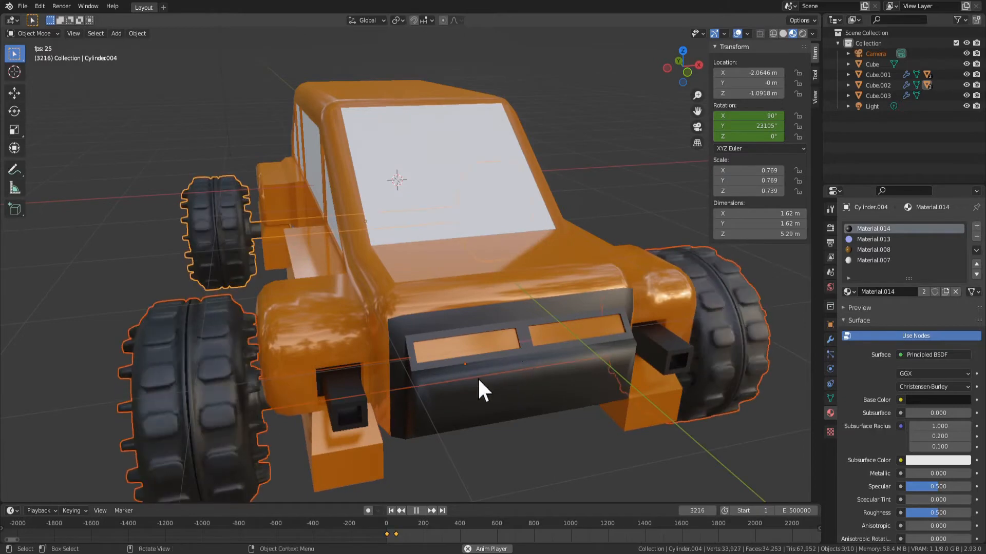
pyautogui.scroll(-4, 318, 358)
pyautogui.moveTo(318, 358); pyautogui.dragTo(457, 326, button='middle')
pyautogui.scroll(4, 379, 347)
pyautogui.scroll(-4, 455, 323)
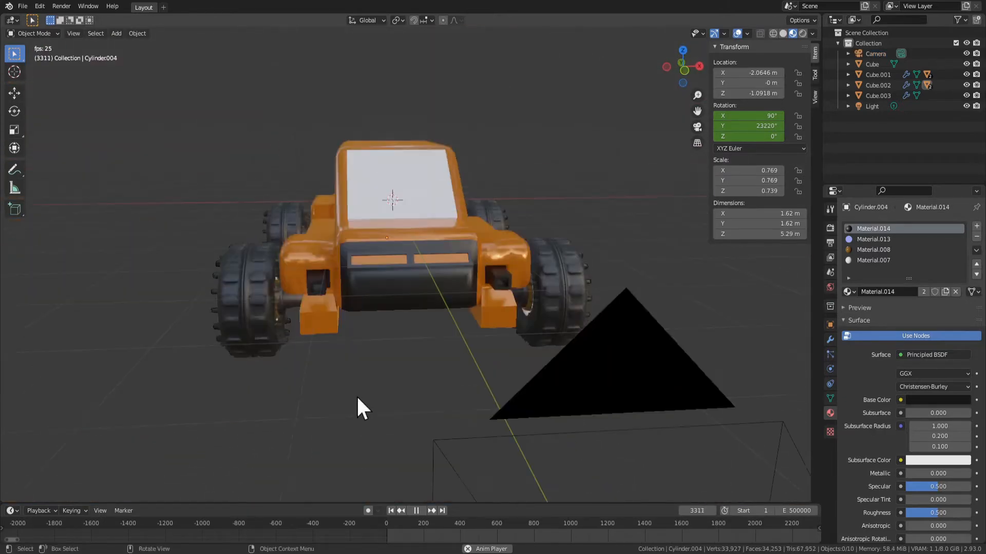
# Examine the orange car and its wheels from several front and side angles
pyautogui.moveTo(356, 395); pyautogui.dragTo(377, 383, button='middle')
pyautogui.scroll(2, 377, 383)
pyautogui.press('Tab')
pyautogui.press('q')
pyautogui.press('Tab')
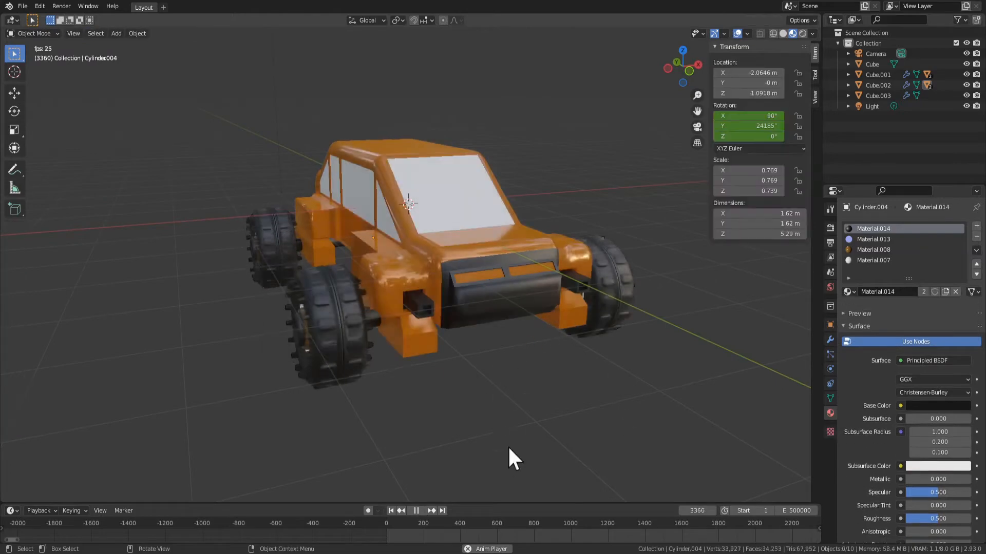
pyautogui.moveTo(552, 411); pyautogui.dragTo(470, 223, button='middle')
pyautogui.moveTo(456, 334); pyautogui.dragTo(511, 339, button='middle')
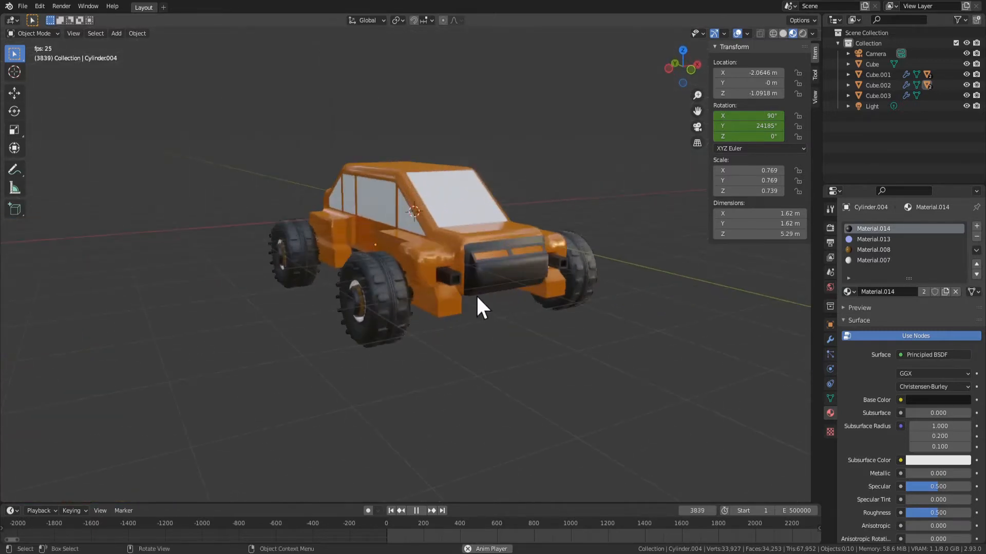
pyautogui.moveTo(198, 362); pyautogui.dragTo(303, 402, button='middle')
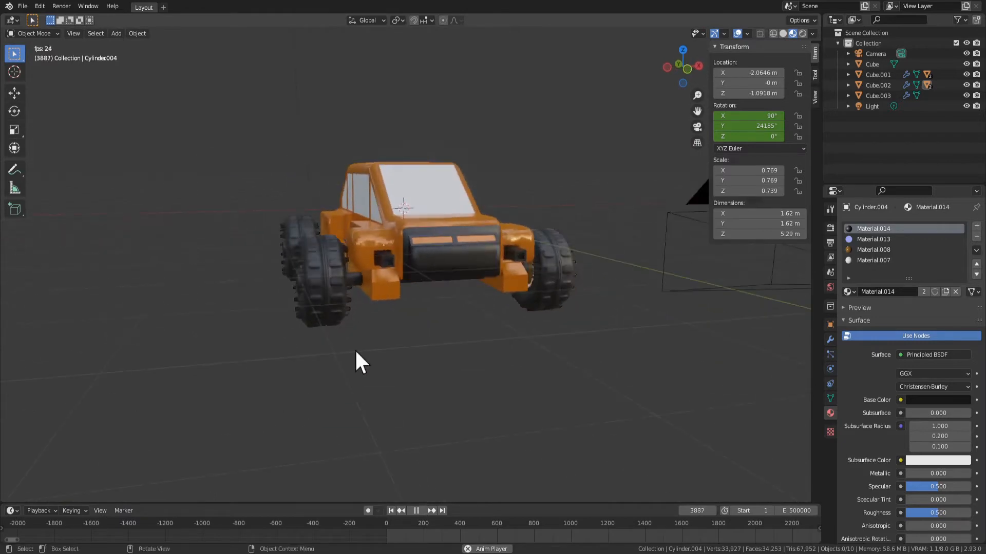
# Select both wheel axles again and widen them along the global X axis to about 5.48 m
pyautogui.click(337, 312)
pyautogui.scroll(1, 380, 340)
pyautogui.keyDown('shift'); pyautogui.click(268, 237); pyautogui.keyUp('shift')
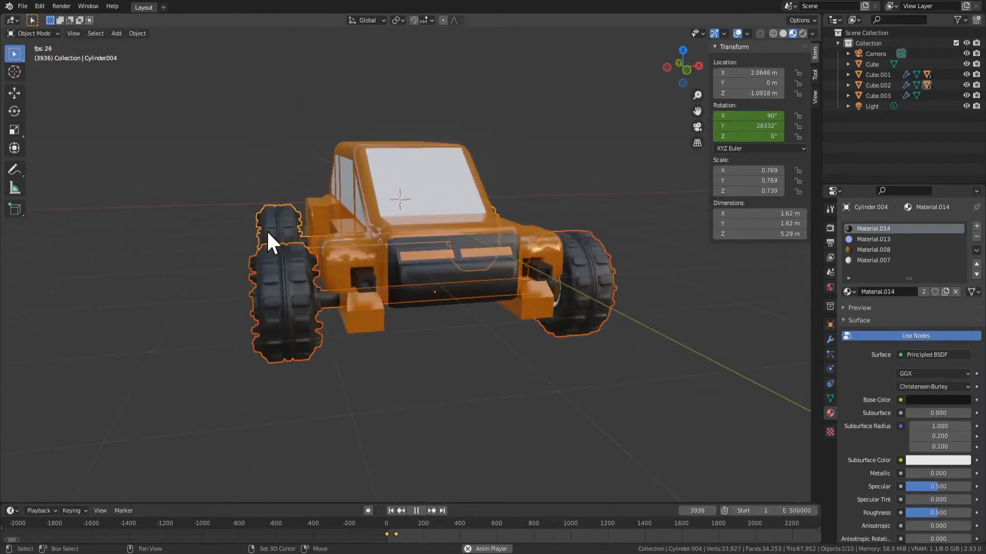
pyautogui.press('s')
pyautogui.press('x')
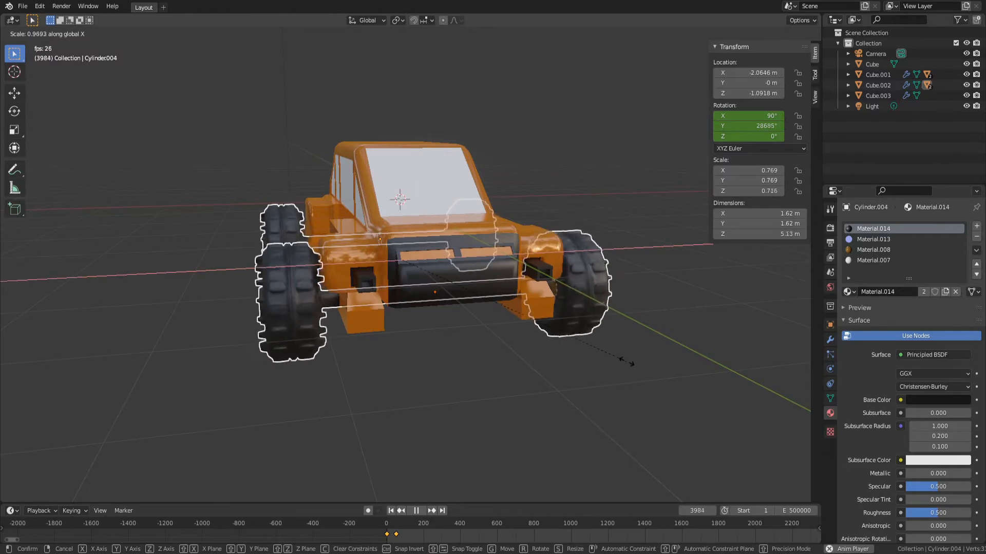
pyautogui.click(636, 374)
pyautogui.moveTo(636, 374); pyautogui.dragTo(512, 390, button='middle')
# Examine the car from the side, underneath and front, and select both wheel axles
pyautogui.press('Tab')
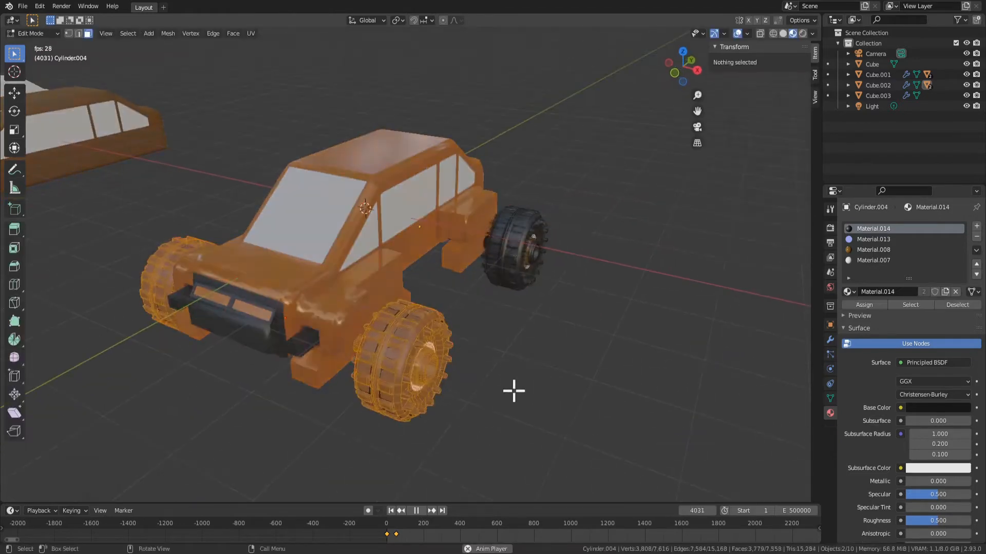
pyautogui.press('Tab')
pyautogui.click(335, 390)
pyautogui.moveTo(332, 343); pyautogui.dragTo(584, 380, button='middle')
pyautogui.scroll(6, 584, 380)
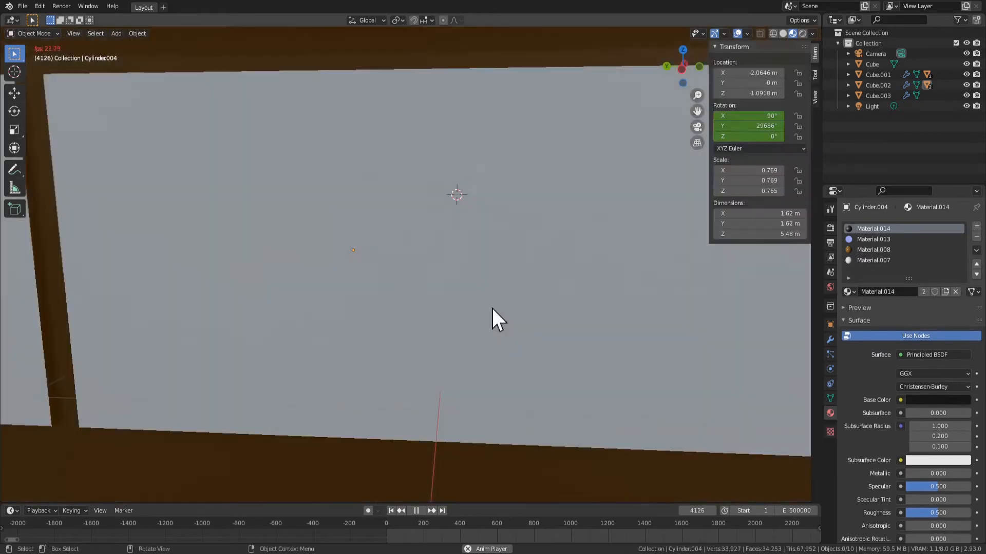
pyautogui.scroll(-6, 444, 345)
pyautogui.moveTo(444, 345); pyautogui.dragTo(424, 314, button='middle')
pyautogui.click(545, 322)
pyautogui.moveTo(490, 325); pyautogui.dragTo(358, 249, button='middle')
pyautogui.click(520, 298)
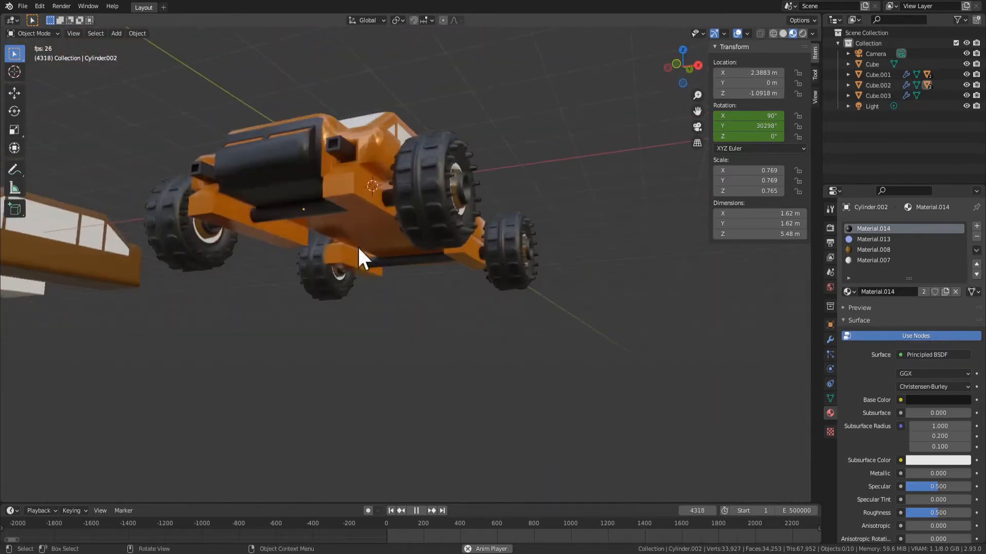
pyautogui.moveTo(387, 187); pyautogui.dragTo(509, 309, button='middle')
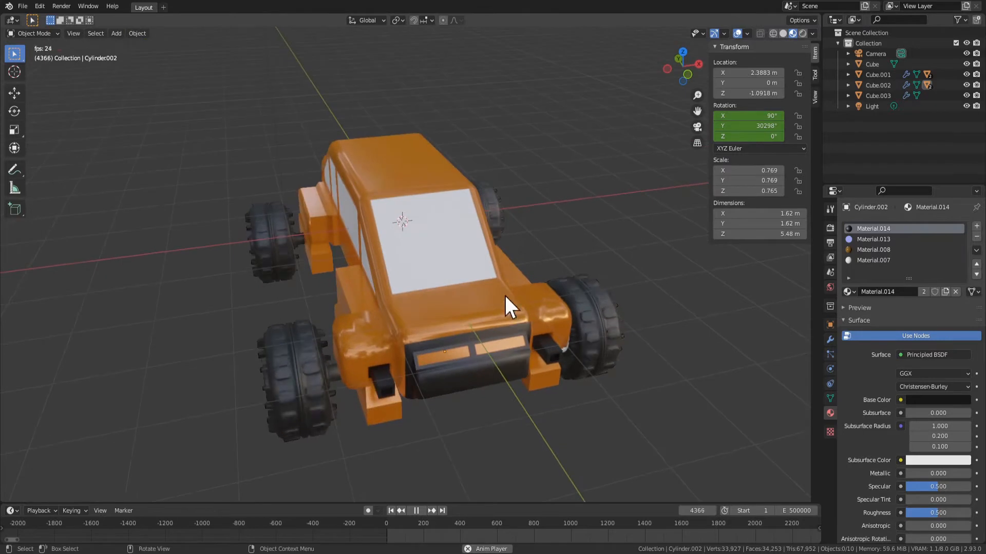
pyautogui.click(629, 334)
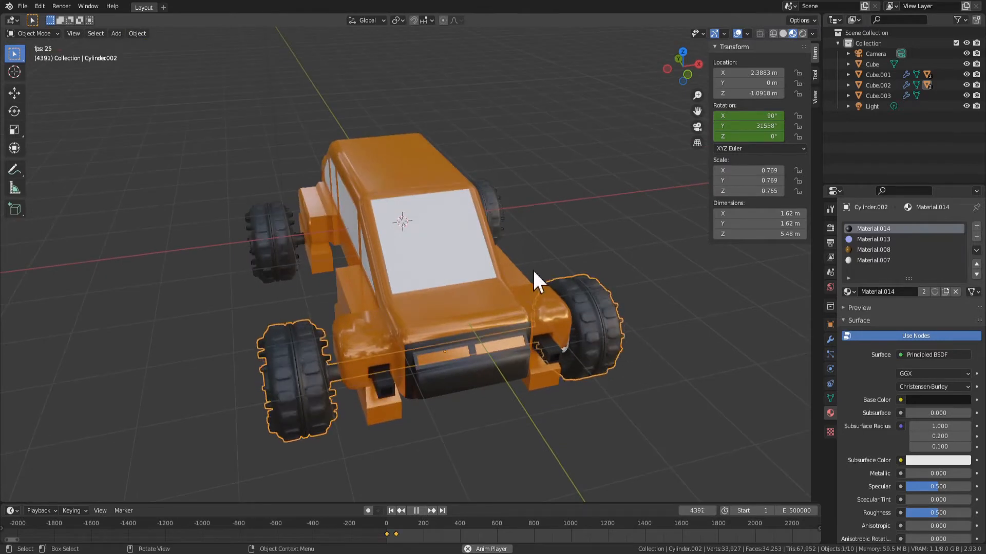
pyautogui.press('s')
pyautogui.press('x')
pyautogui.rightClick(586, 280)
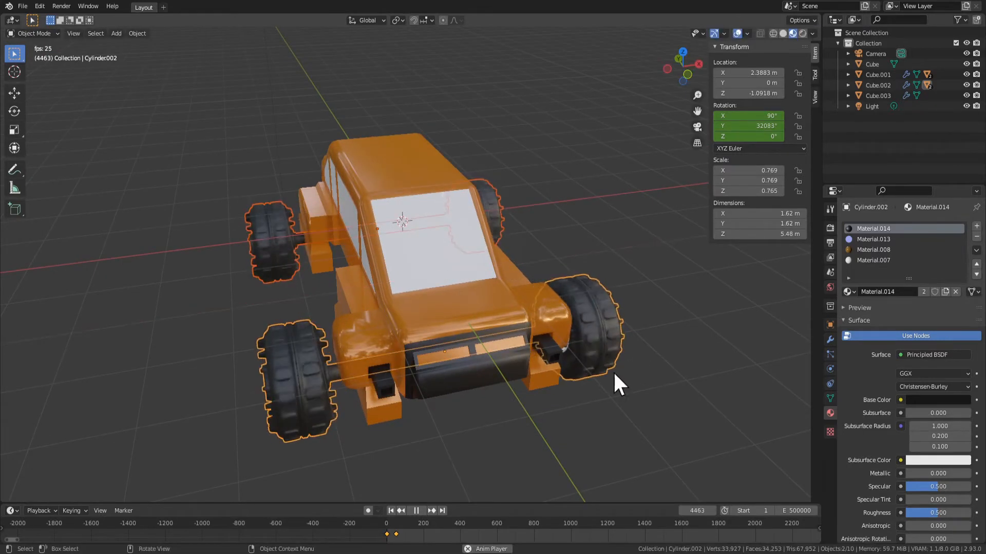
# Enlarge both wheel axles uniformly by about 1.882 and narrow them along the global X axis by a factor of about 0.614
pyautogui.moveTo(620, 365); pyautogui.dragTo(594, 362, button='middle')
pyautogui.press('s')
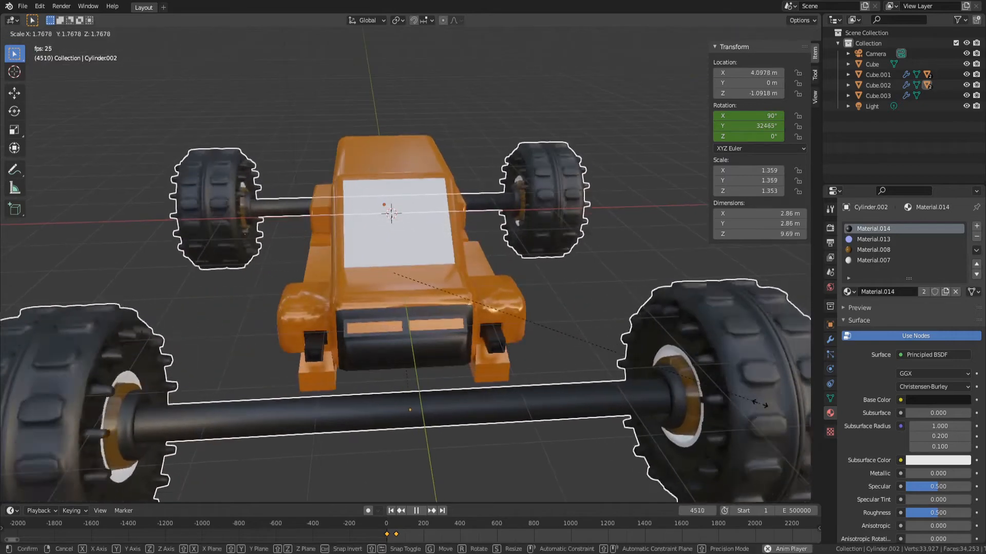
pyautogui.click(888, 445)
pyautogui.scroll(-5, 692, 402)
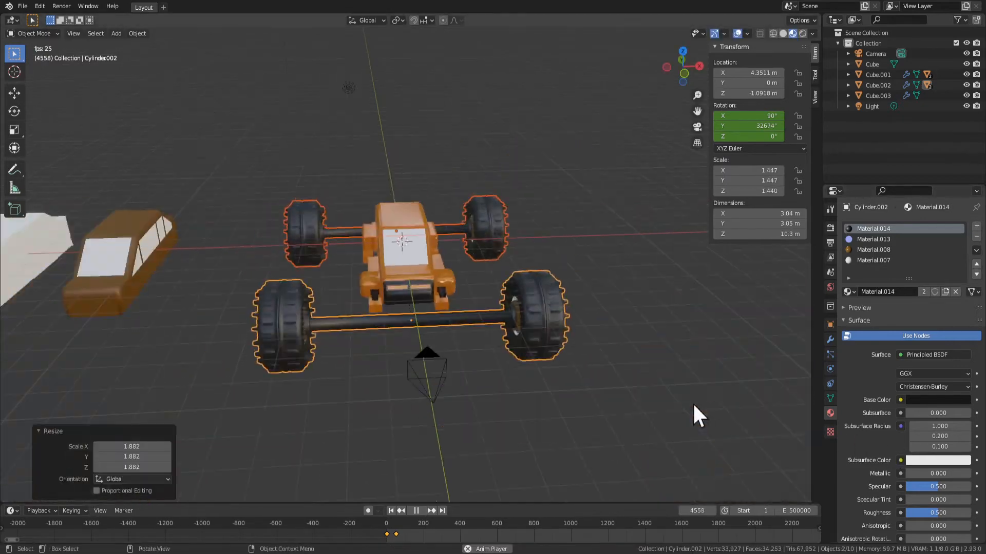
pyautogui.press('s')
pyautogui.press('x')
pyautogui.rightClick(547, 350)
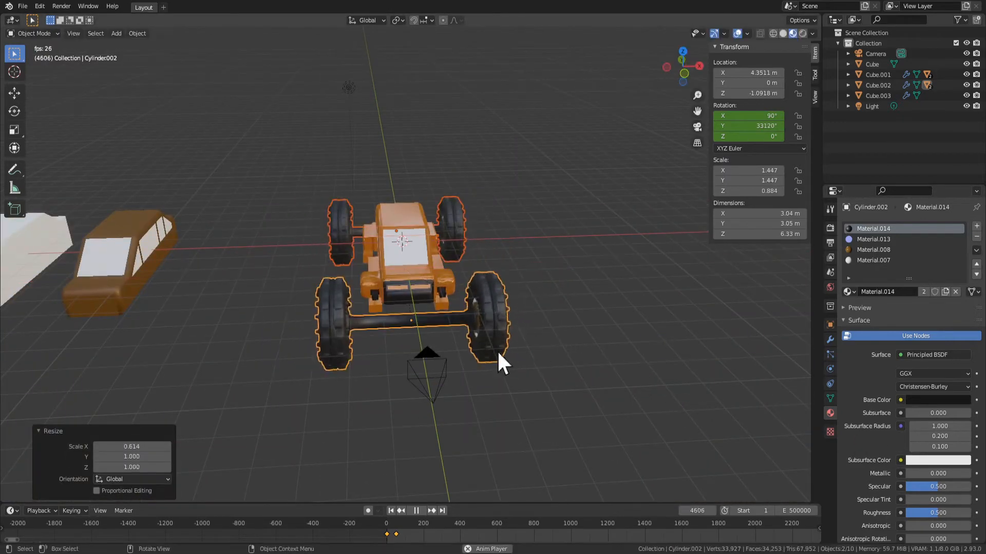
# Move the front wheel axle about 1.97 m along the global Y axis, back under the car's front end
pyautogui.moveTo(396, 334); pyautogui.dragTo(450, 359, button='middle')
pyautogui.press('g')
pyautogui.press('y')
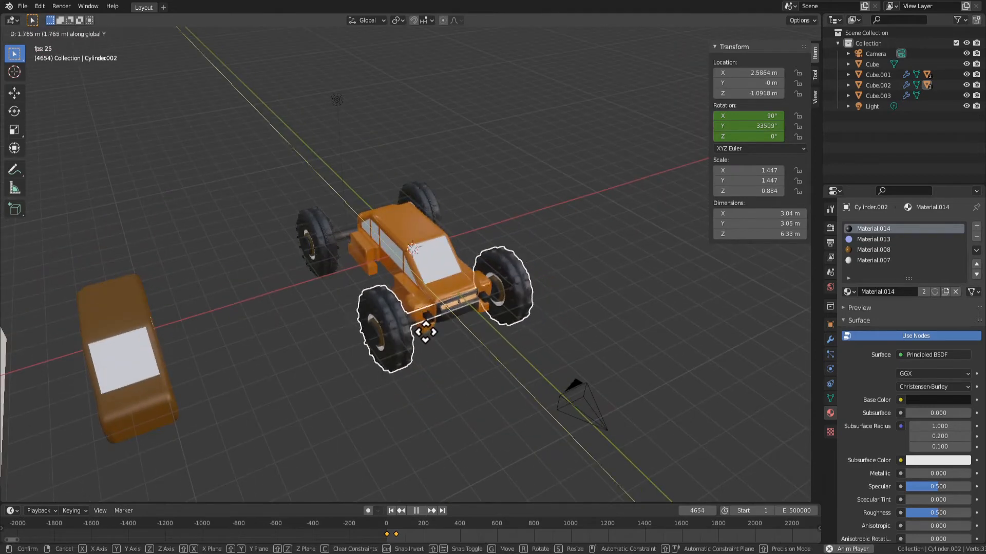
pyautogui.click(423, 329)
pyautogui.click(454, 421)
pyautogui.moveTo(454, 421); pyautogui.dragTo(405, 349, button='middle')
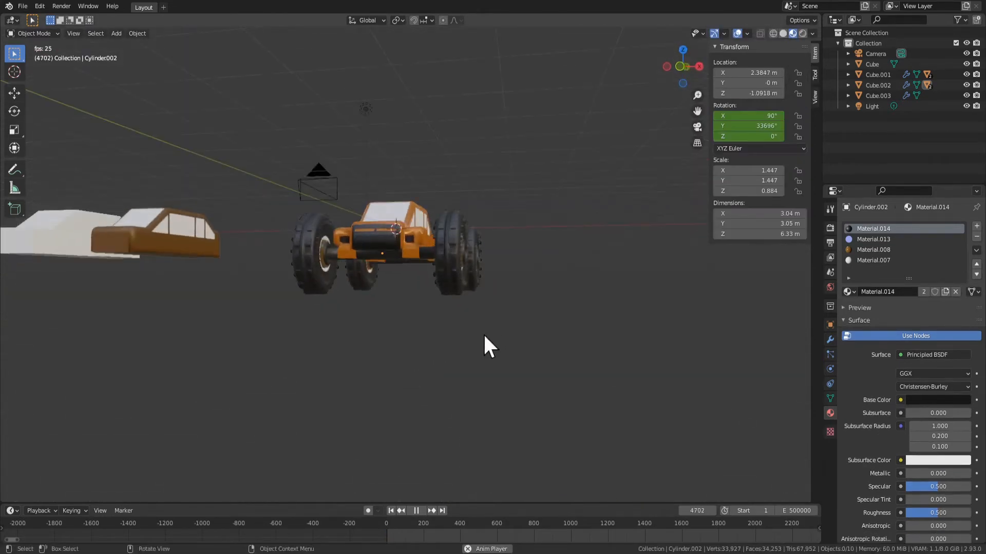
# Move the rear wheel axle about -1.8 m along the global Y axis, under the car's rear end
pyautogui.moveTo(484, 336); pyautogui.dragTo(491, 294, button='middle')
pyautogui.click(492, 294)
pyautogui.press('g')
pyautogui.press('y')
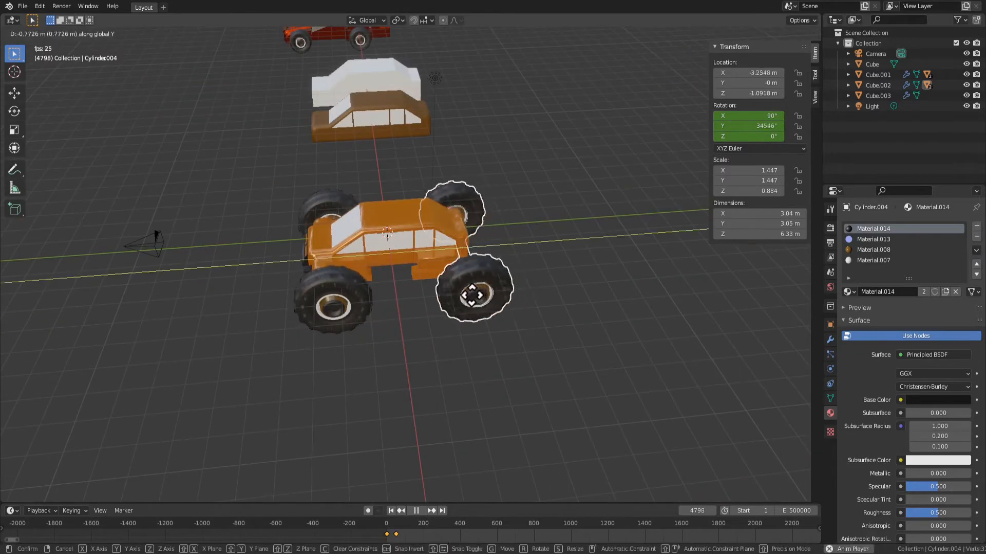
pyautogui.click(451, 295)
pyautogui.click(448, 375)
pyautogui.moveTo(448, 375); pyautogui.dragTo(570, 342, button='middle')
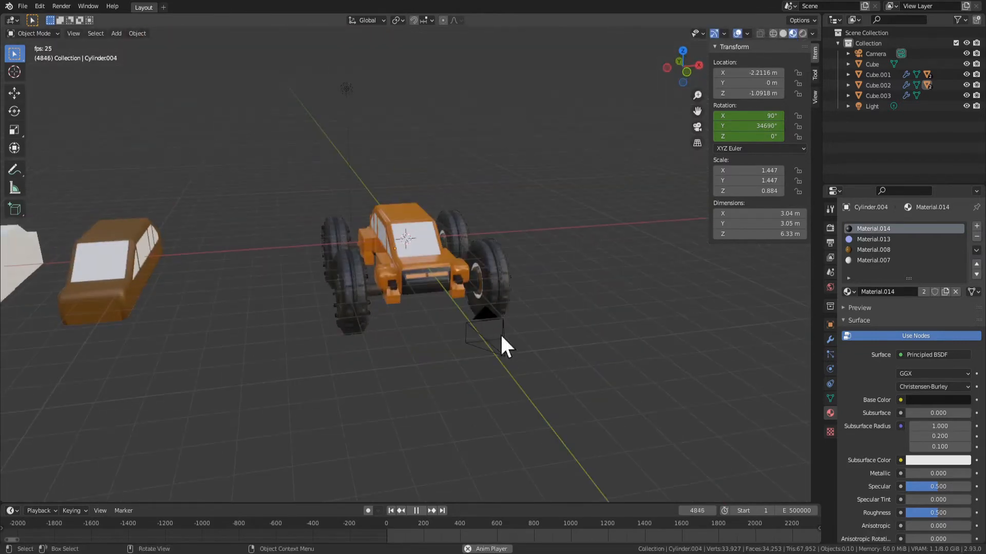
# Select both wheel axles and widen them along the global X axis by a factor of about 1.699
pyautogui.click(483, 304)
pyautogui.keyDown('shift'); pyautogui.click(467, 239); pyautogui.keyUp('shift')
pyautogui.press('s')
pyautogui.press('x')
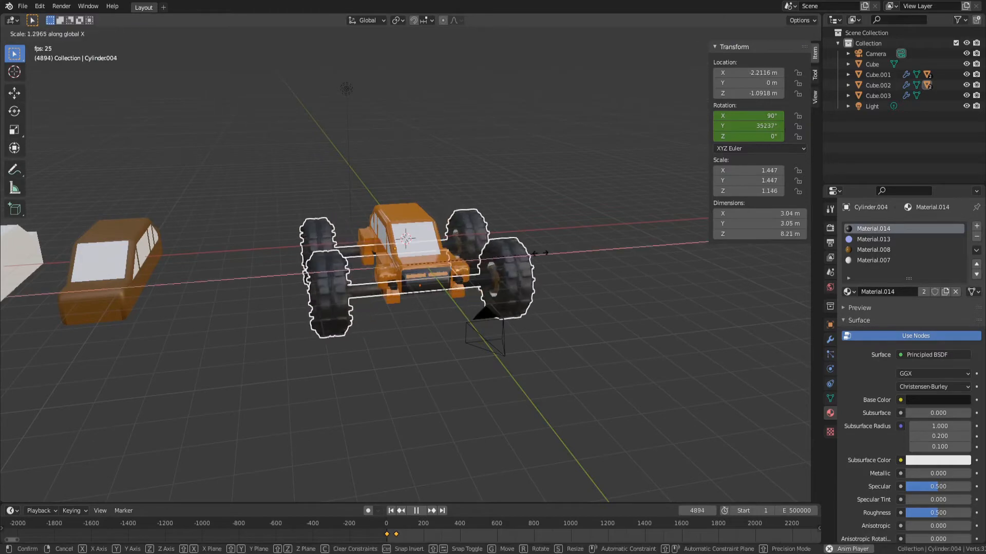
pyautogui.click(581, 252)
pyautogui.moveTo(599, 338); pyautogui.dragTo(556, 384, button='middle')
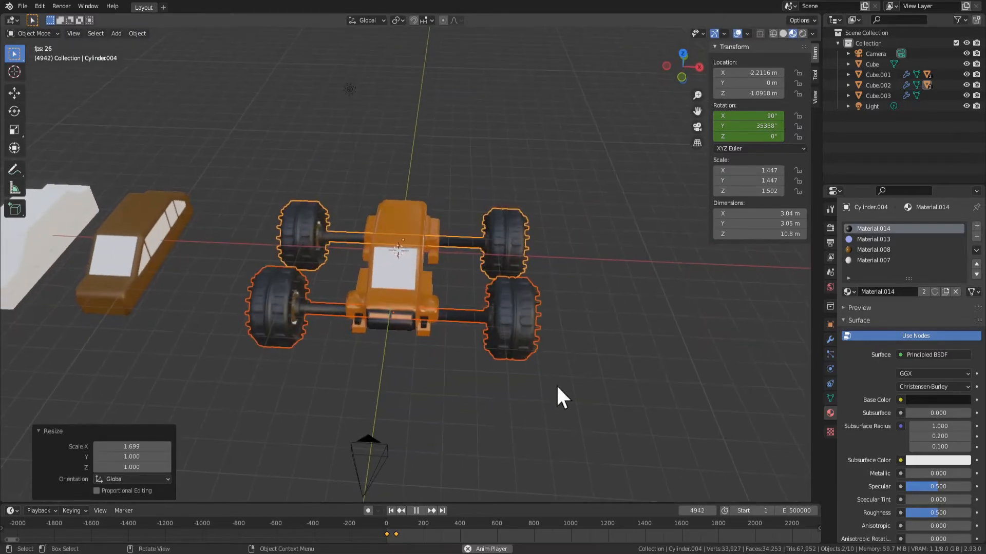
# Display the rear wheel axle's Bevel modifier settings and open its mesh in Edit Mode
pyautogui.click(830, 340)
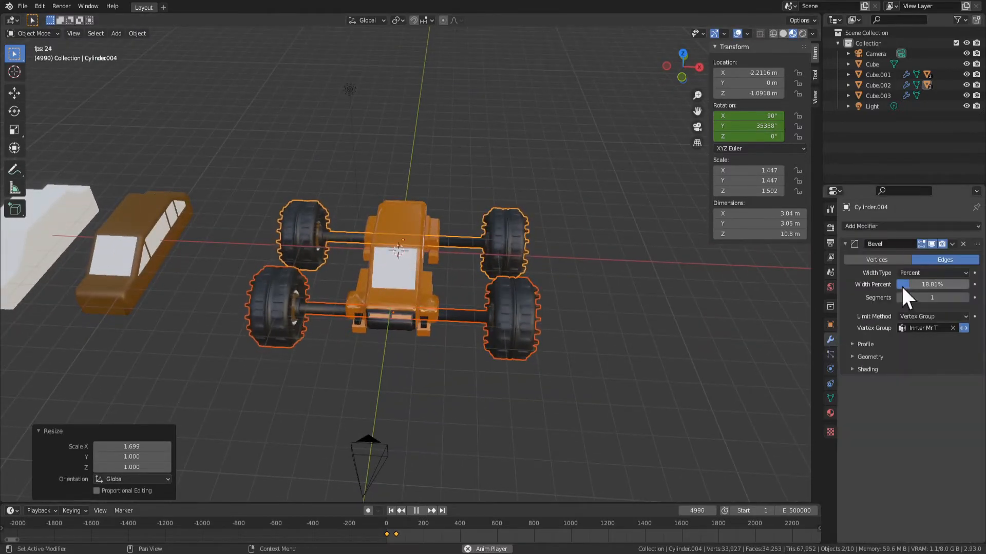
pyautogui.click(374, 389)
pyautogui.moveTo(373, 389); pyautogui.dragTo(440, 447, button='middle')
pyautogui.press('Tab')
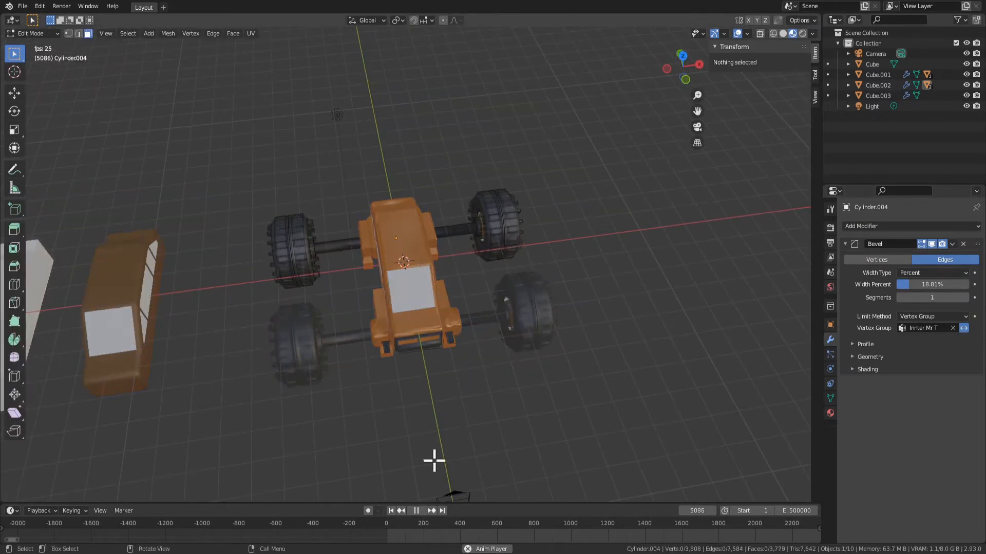
# Try to box-select the rear axle's wheel on the negative X side while the view is shaded
pyautogui.moveTo(220, 183); pyautogui.dragTo(330, 405)
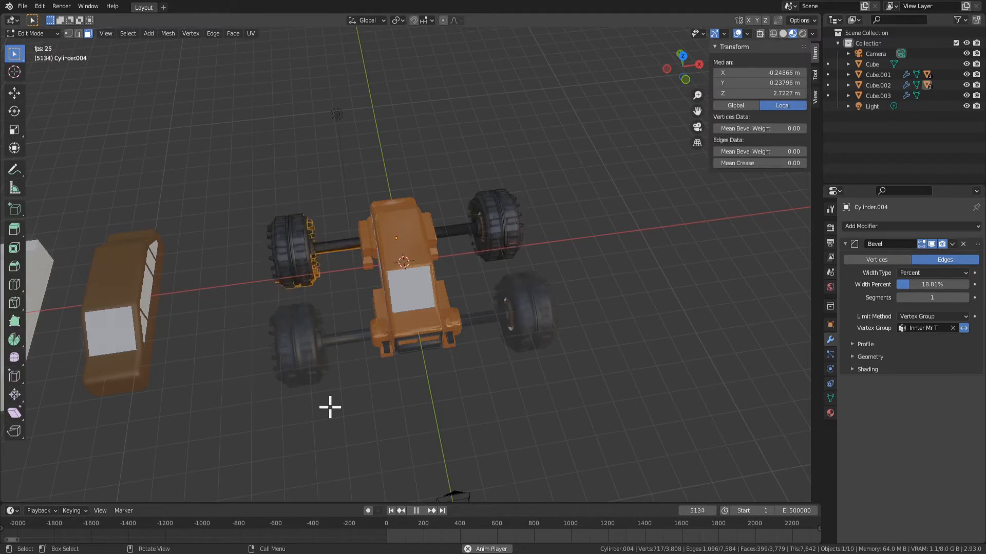
pyautogui.press('a')
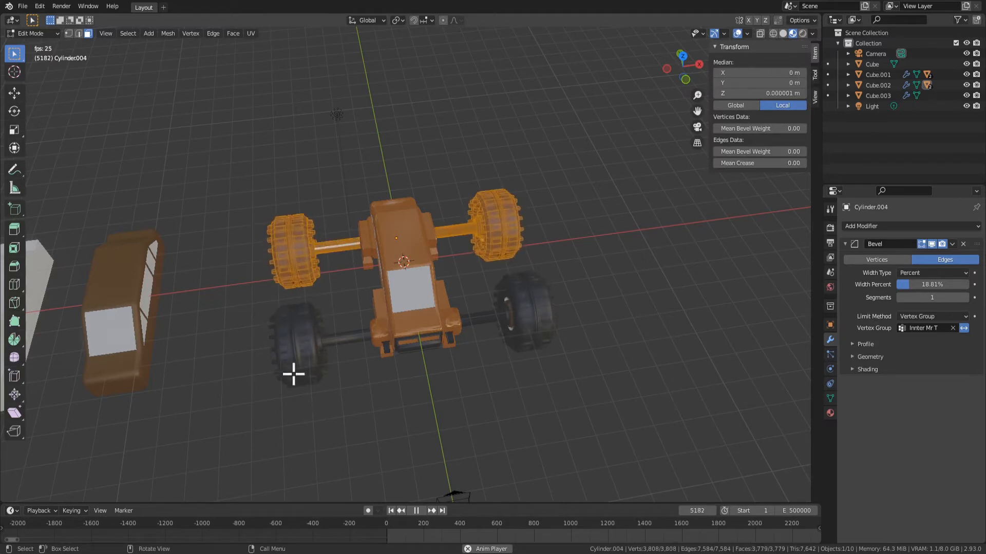
pyautogui.hotkey('alt', 'a')
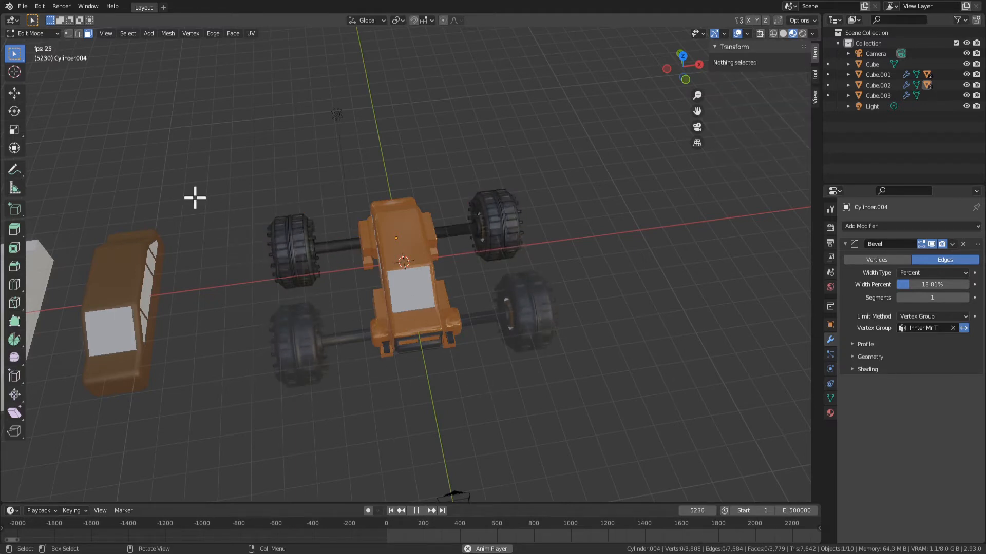
pyautogui.press('b')
pyautogui.moveTo(200, 196); pyautogui.dragTo(326, 316)
# Stop the animation playback and, in wireframe shading, box-select the edited axle's wheel and half shaft on the negative X side
pyautogui.press('space')
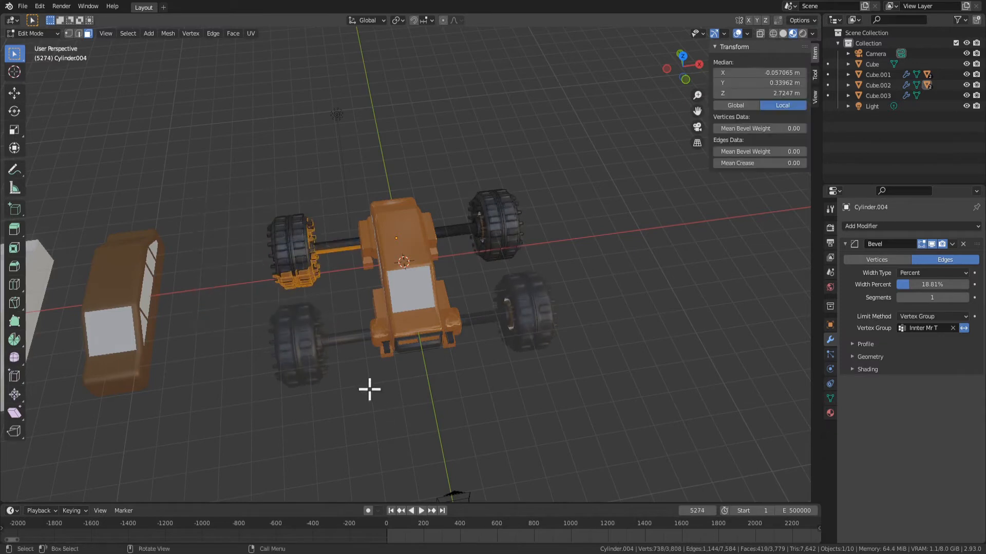
pyautogui.click(773, 34)
pyautogui.moveTo(216, 192)
pyautogui.mouseDown()
pyautogui.moveTo(345, 346)
pyautogui.moveTo(360, 343)
pyautogui.mouseUp()
pyautogui.hotkey('alt', 'a')
pyautogui.moveTo(209, 165); pyautogui.dragTo(344, 278)
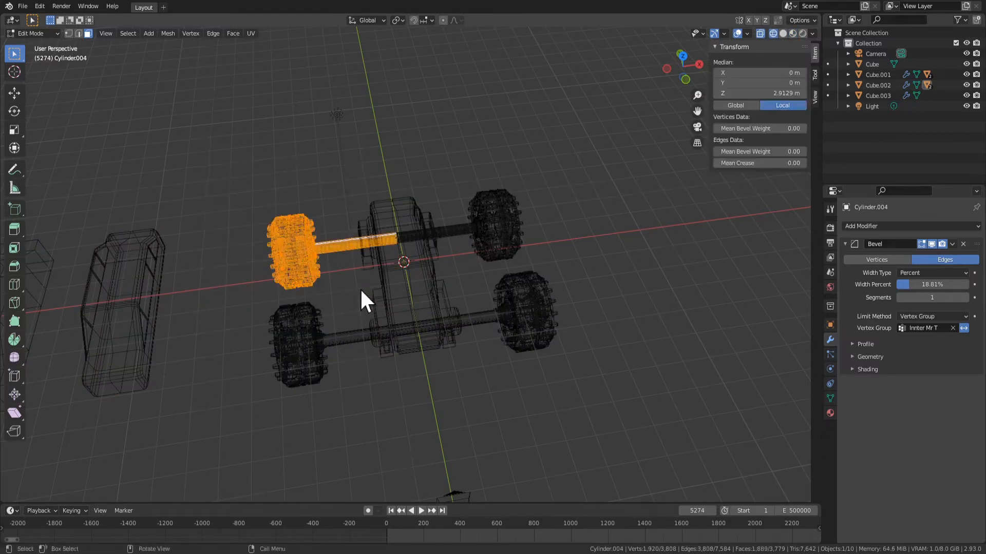
# Try to move the selected wheel and half shaft along the global X axis, reselect only the wheel, and leave Edit Mode
pyautogui.press('g')
pyautogui.press('x')
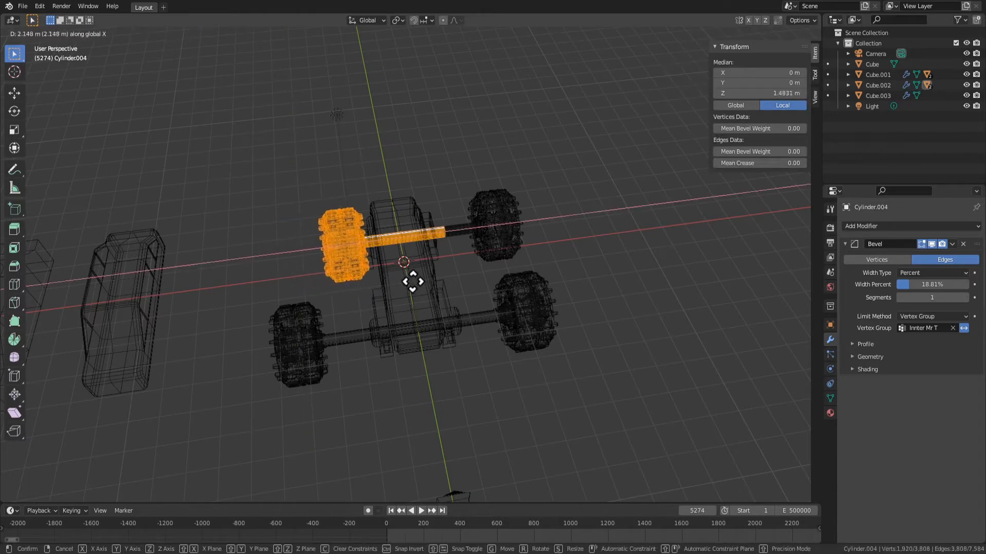
pyautogui.rightClick(377, 282)
pyautogui.hotkey('alt', 'a')
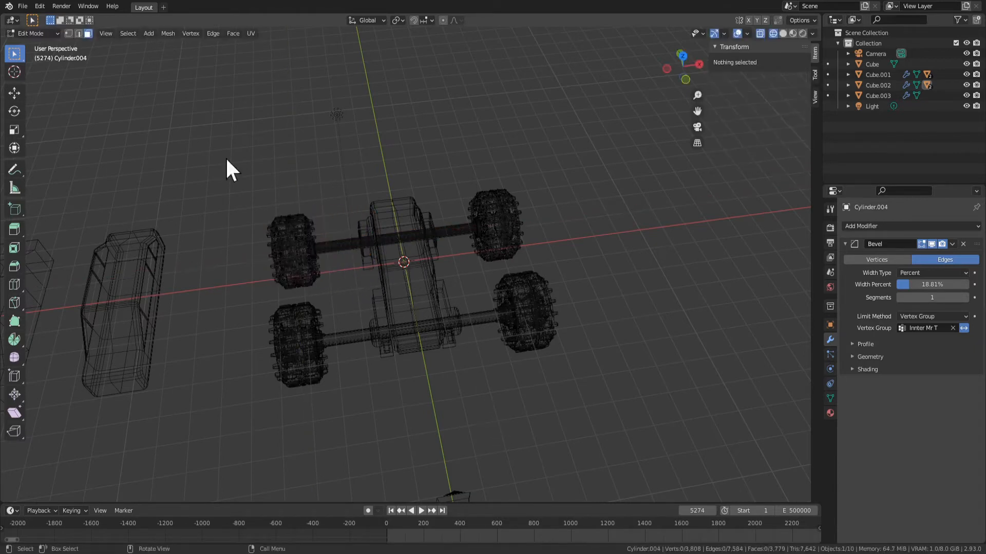
pyautogui.moveTo(191, 150); pyautogui.dragTo(335, 283)
pyautogui.press('Tab')
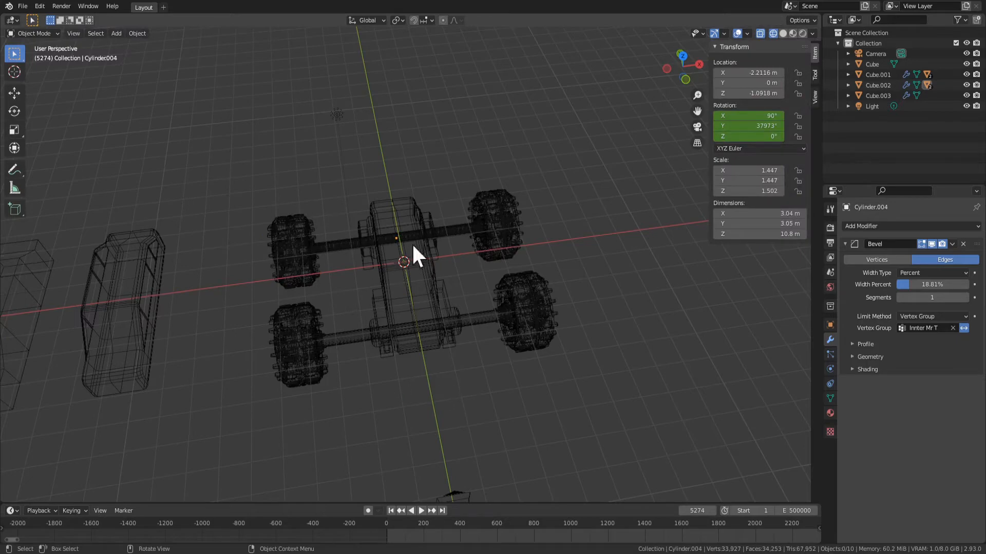
# Try to narrow the whole wheel axle by scaling it along the global X axis
pyautogui.moveTo(420, 286)
pyautogui.mouseDown(button='middle')
pyautogui.moveTo(457, 255)
pyautogui.moveTo(461, 265)
pyautogui.moveTo(425, 287)
pyautogui.mouseUp(button='middle')
pyautogui.scroll(2, 456, 255)
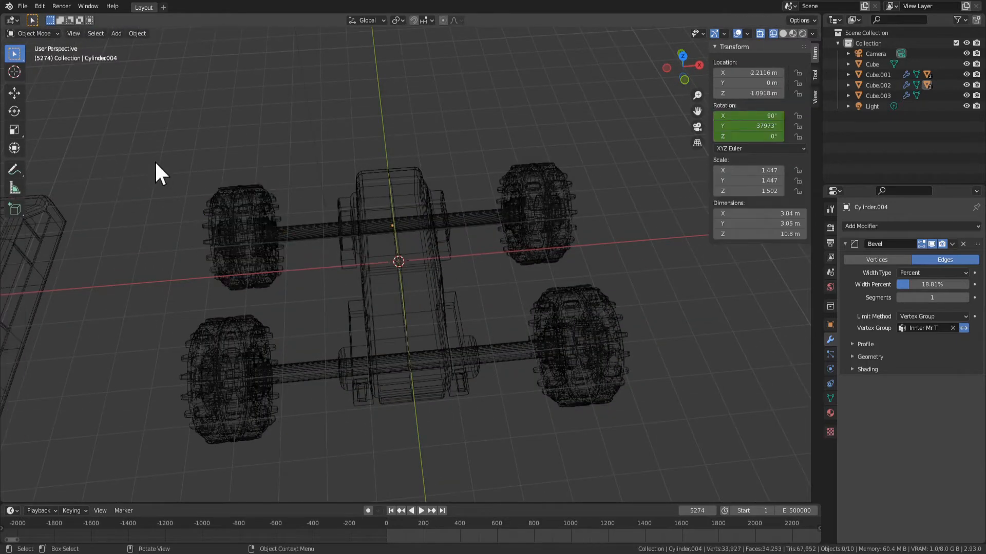
pyautogui.moveTo(154, 161); pyautogui.dragTo(433, 332)
pyautogui.press('s')
pyautogui.press('x')
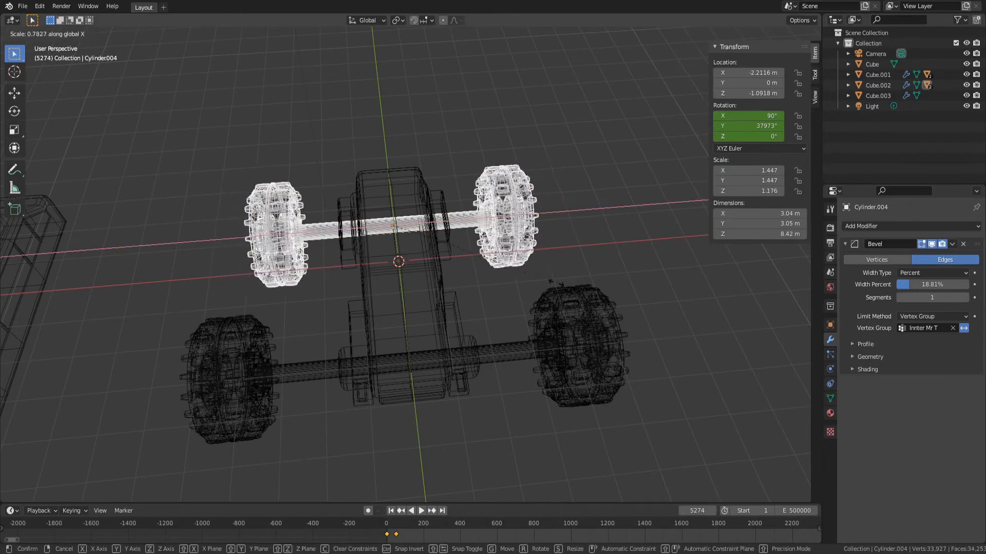
pyautogui.rightClick(525, 276)
pyautogui.click(376, 258)
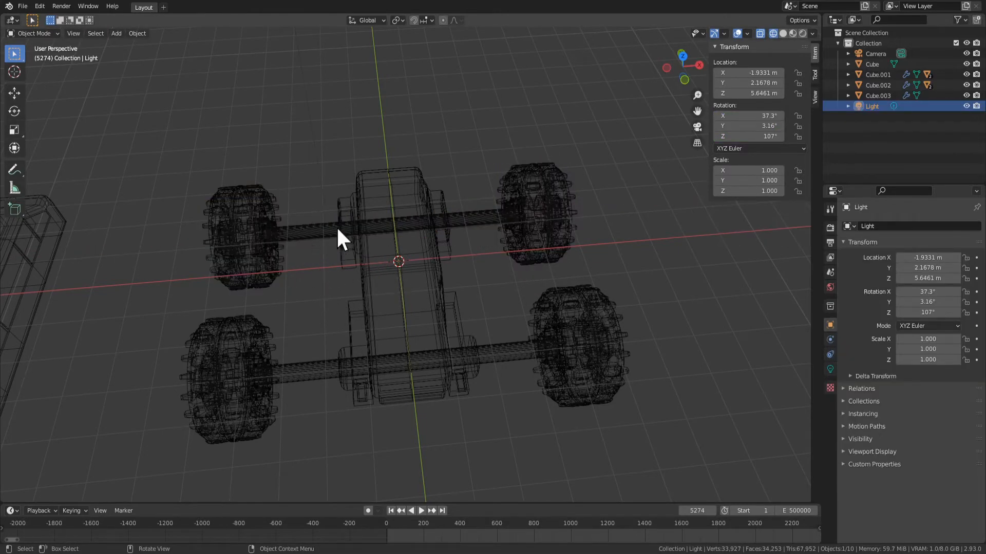
# Reselect the wheel axle from the top view and open its mesh in Edit Mode
pyautogui.press('c')
pyautogui.press('Escape')
pyautogui.press('KP_7')
pyautogui.moveTo(341, 130); pyautogui.dragTo(466, 267)
pyautogui.hotkey('alt', 'a')
pyautogui.click(318, 229)
pyautogui.press('Tab')
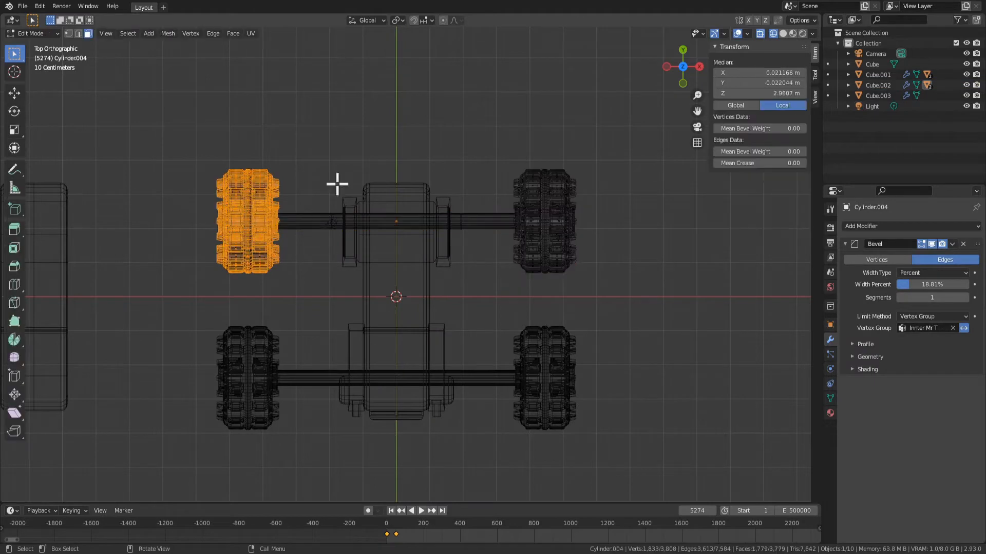
# Box-select the shaft between the axle's two wheels and try to scale it
pyautogui.hotkey('alt', 'a')
pyautogui.press('b')
pyautogui.moveTo(315, 183); pyautogui.dragTo(501, 283)
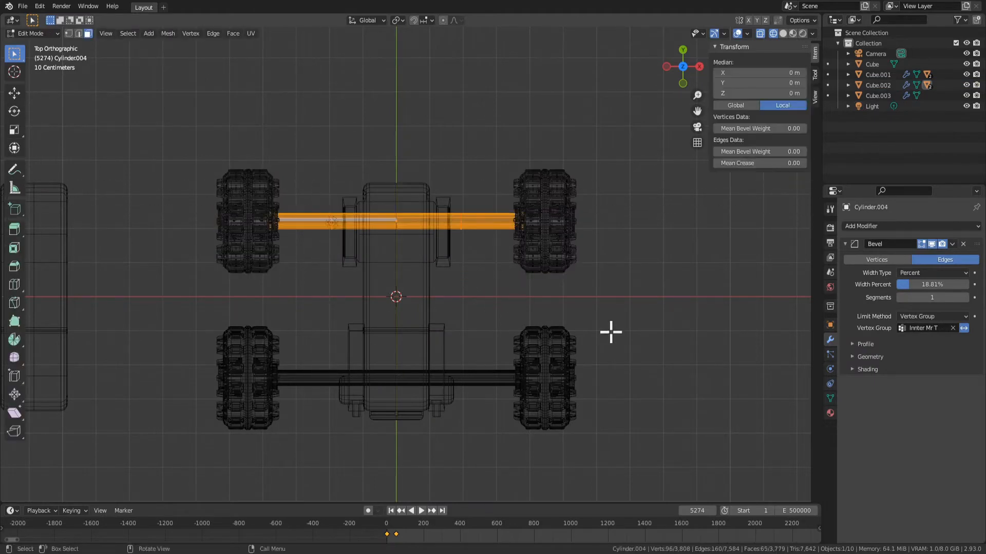
pyautogui.press('s')
pyautogui.rightClick(520, 300)
# Try to add a loop cut across the axle's shaft, and return to Object Mode
pyautogui.hotkey('ctrl', 'r')
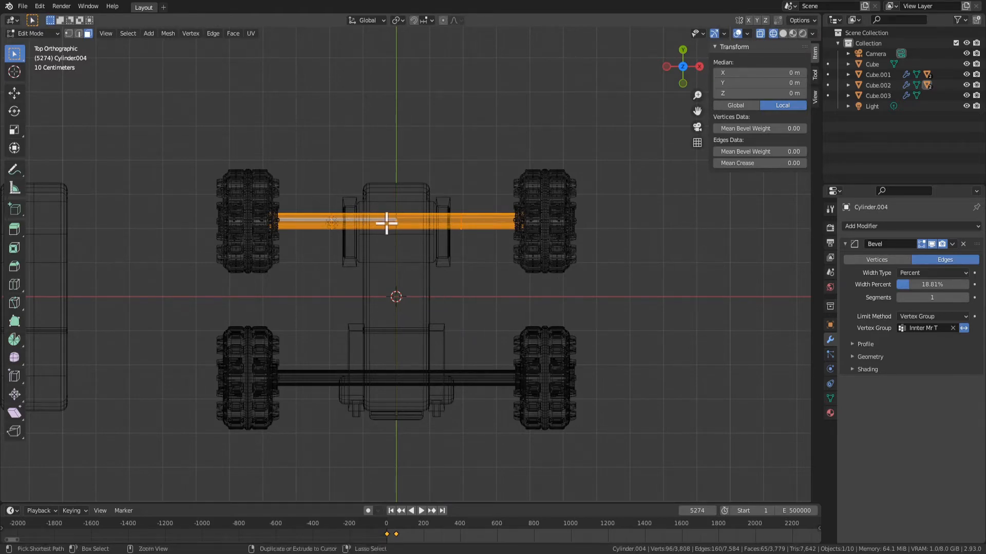
pyautogui.rightClick(422, 256)
pyautogui.moveTo(479, 349); pyautogui.dragTo(486, 306, button='middle')
pyautogui.press('Tab')
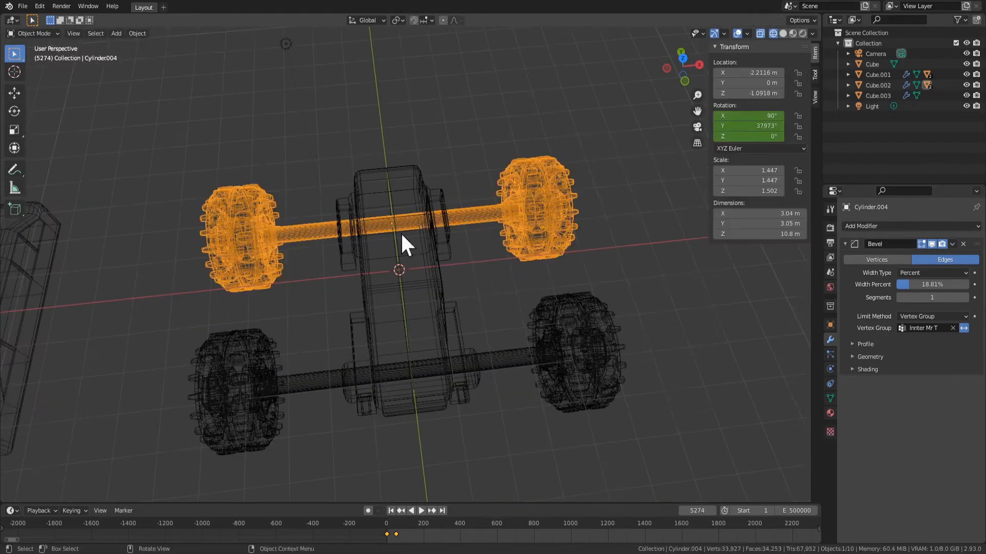
# Pick a face on the axle's shaft, switch the viewport to solid shading, and select the whole axle in Object Mode
pyautogui.press('Tab')
pyautogui.hotkey('alt', 'a')
pyautogui.click(339, 228)
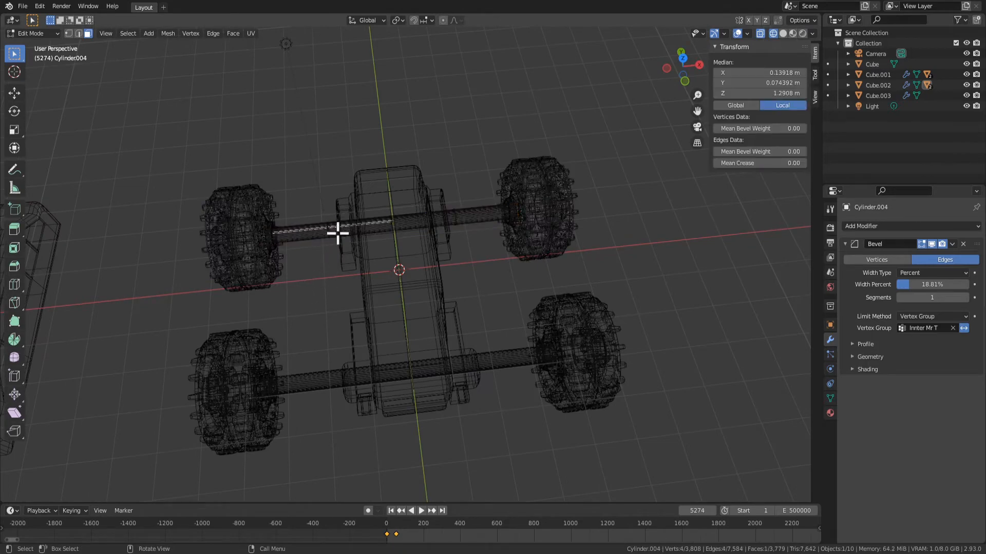
pyautogui.click(362, 233)
pyautogui.click(783, 33)
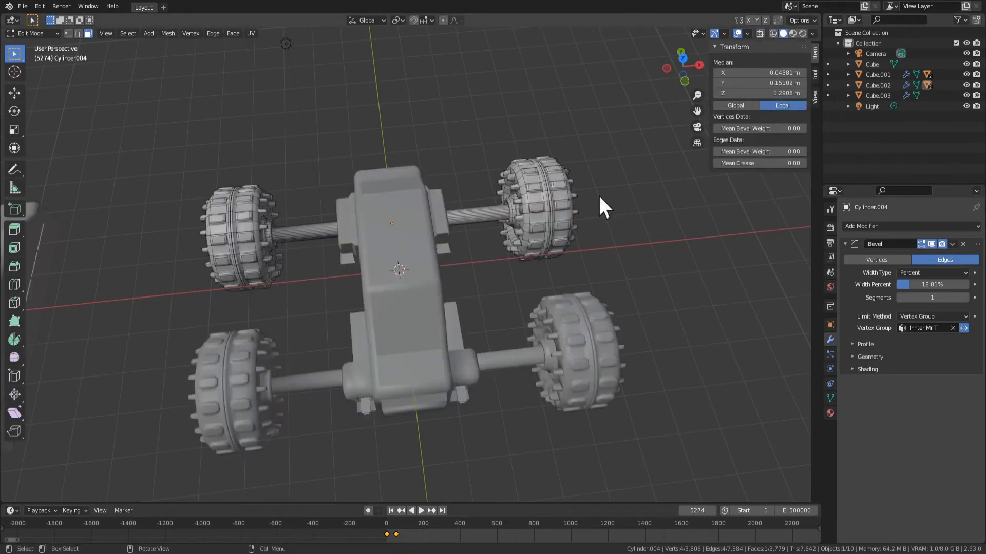
pyautogui.scroll(1, 452, 226)
pyautogui.moveTo(303, 257); pyautogui.dragTo(341, 249, button='middle')
pyautogui.press('Tab')
pyautogui.moveTo(507, 147); pyautogui.dragTo(601, 228, button='middle')
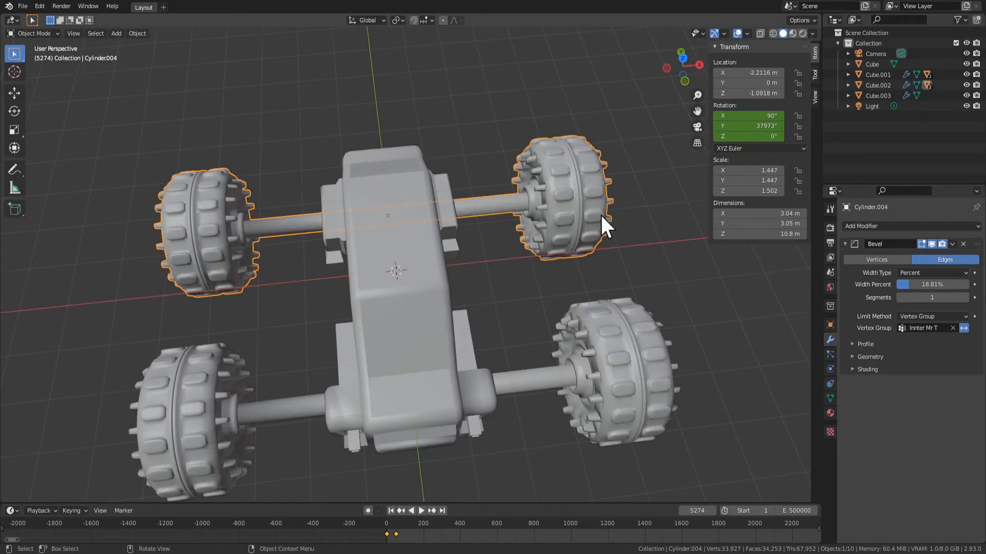
# Hide every object except the wheel axle and open the axle's mesh in Edit Mode from the top view
pyautogui.press('Tab')
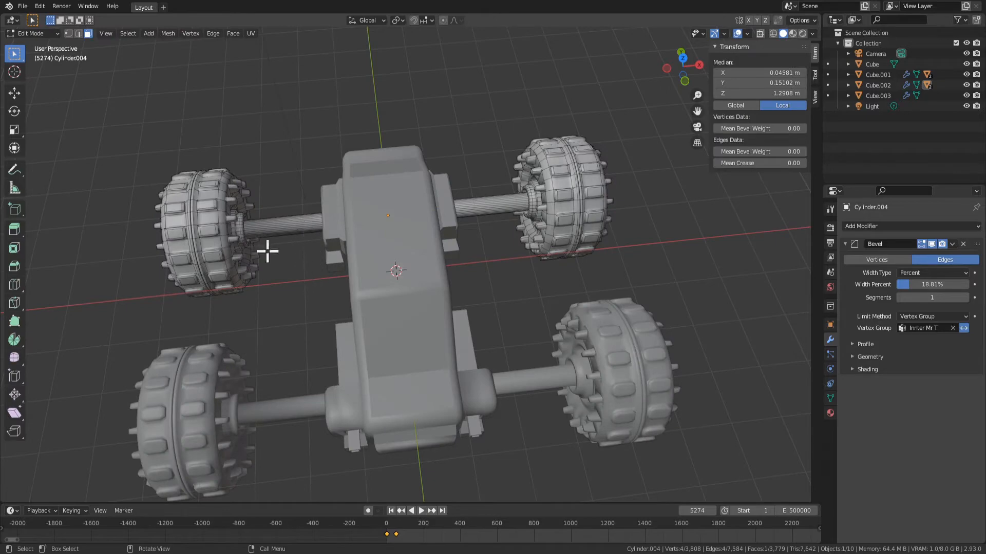
pyautogui.press('KP_7')
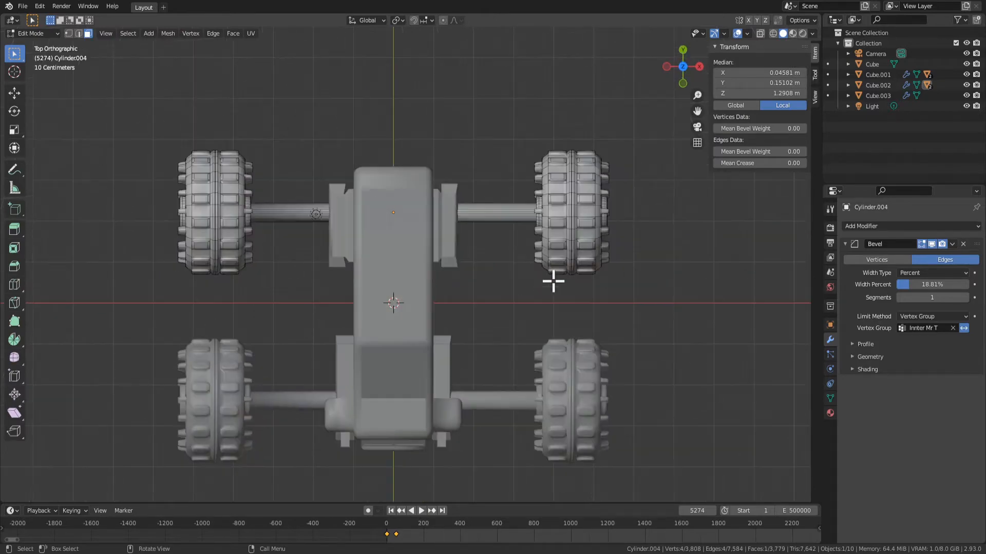
pyautogui.press('Tab')
pyautogui.hotkey('ctrl', 'i')
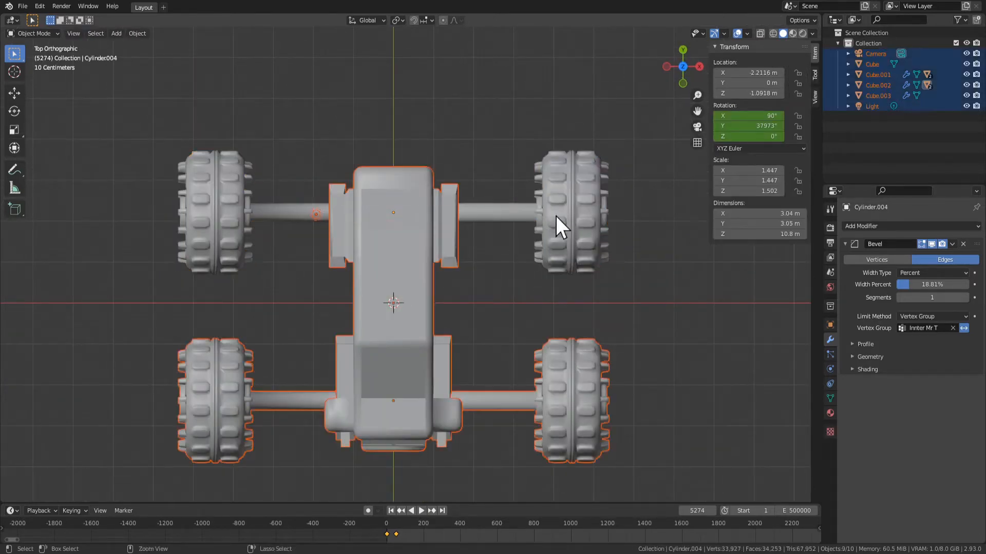
pyautogui.press('h')
pyautogui.click(556, 217)
pyautogui.press('Tab')
# Try to delete the faces of the axle's positive X half with X-ray off, and undo the deletion
pyautogui.moveTo(669, 360); pyautogui.dragTo(407, 64)
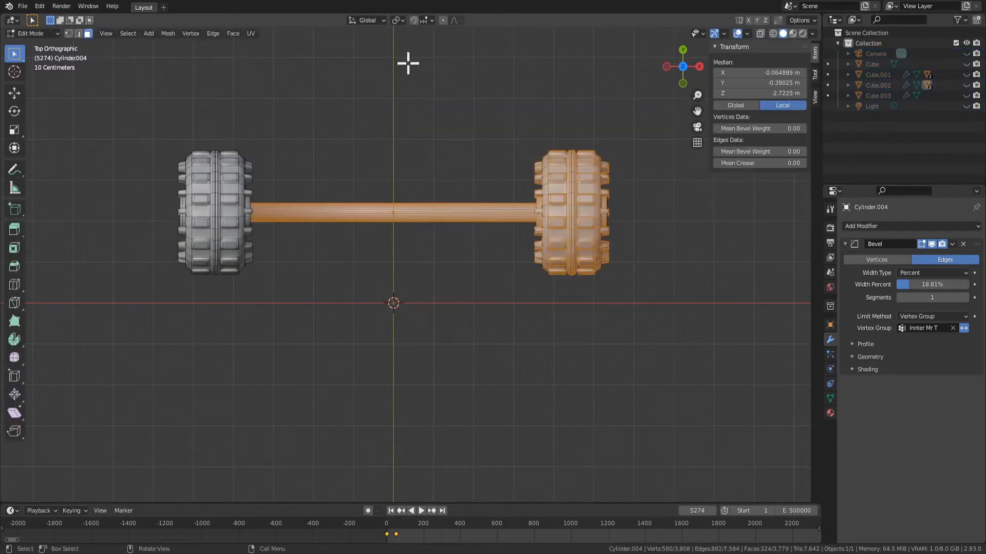
pyautogui.click(669, 375)
pyautogui.moveTo(712, 388); pyautogui.dragTo(462, 68)
pyautogui.press('x')
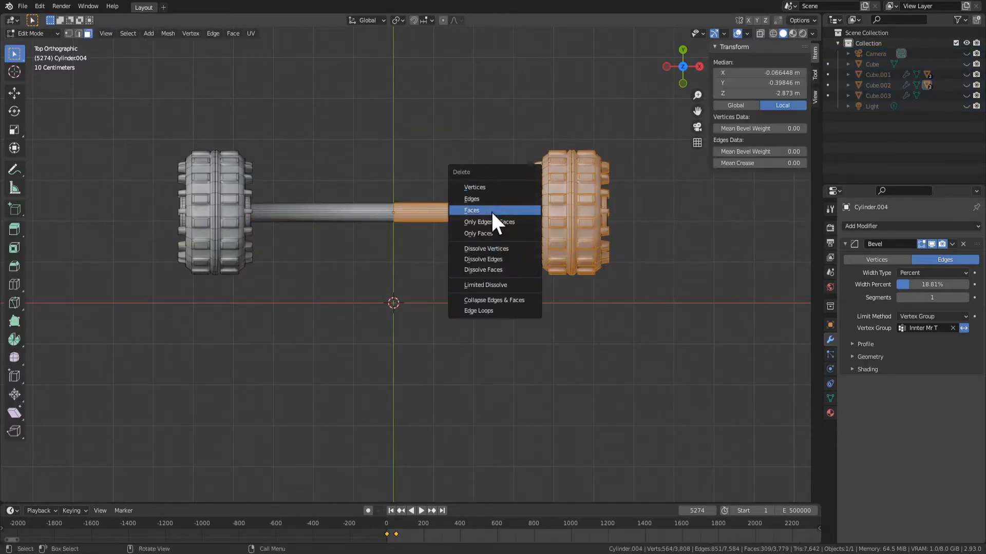
pyautogui.click(494, 211)
pyautogui.hotkey('ctrl', 'z')
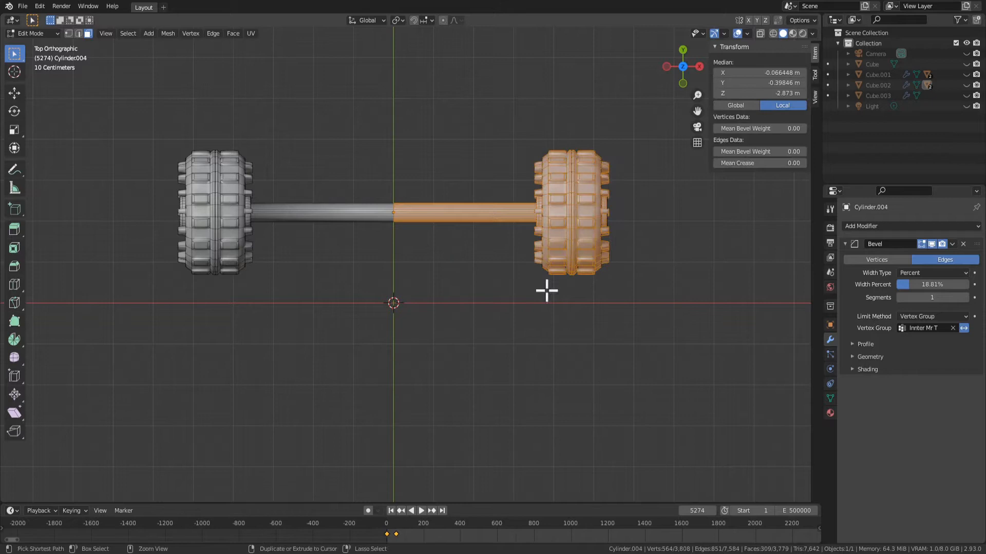
pyautogui.hotkey('ctrl', 'z')
# Delete the axle's entire positive X half using an X-ray selection, restore the opaque display, and return to Object Mode
pyautogui.click(760, 35)
pyautogui.moveTo(689, 402); pyautogui.dragTo(393, 149)
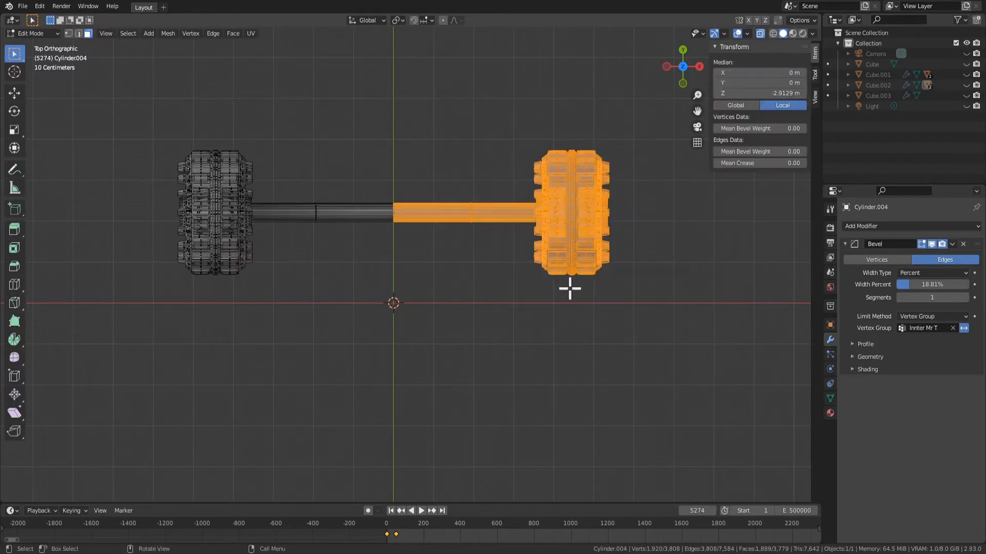
pyautogui.press('x')
pyautogui.click(568, 288)
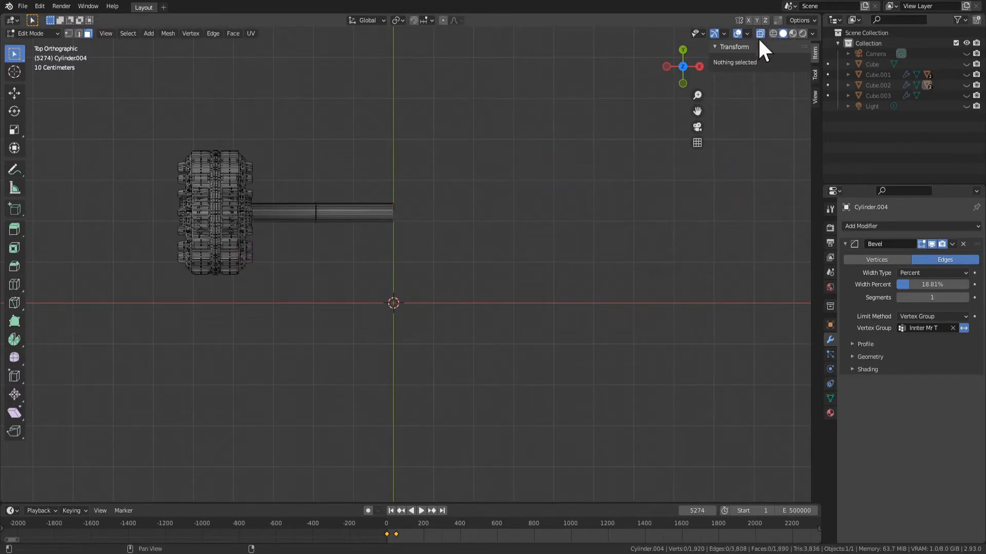
pyautogui.click(760, 35)
pyautogui.press('Tab')
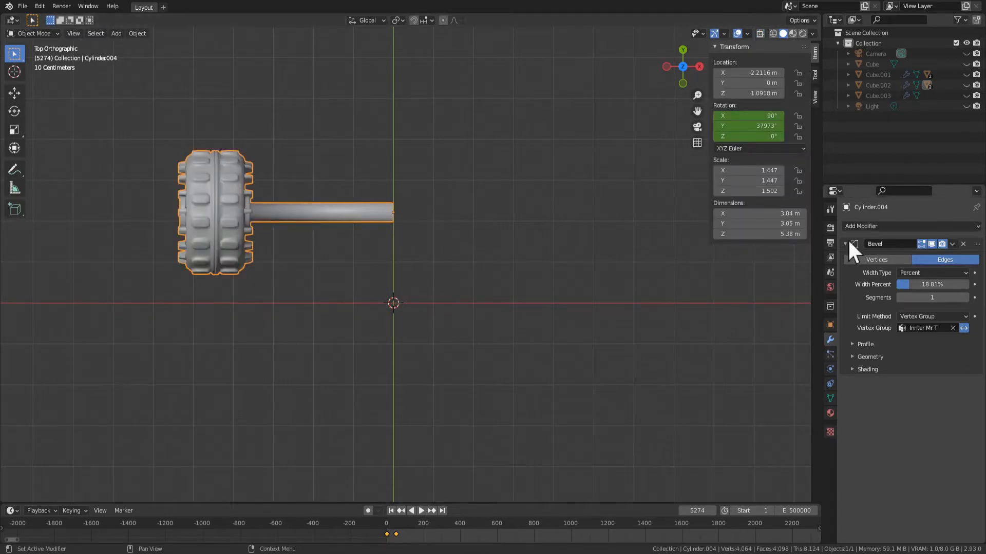
# Add a Mirror modifier to the half axle, mirroring on the Z axis only, and reopen its mesh in Edit Mode
pyautogui.click(882, 227)
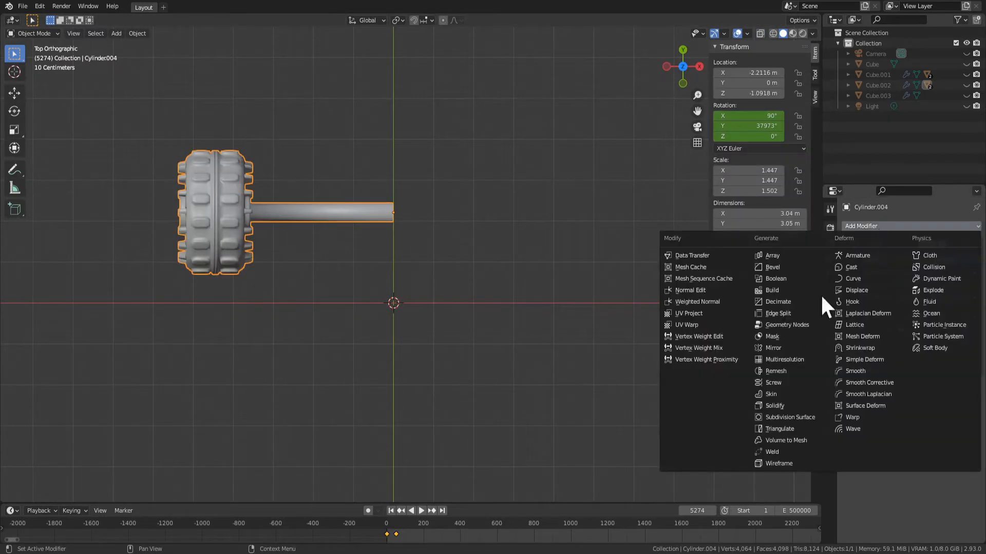
pyautogui.click(780, 348)
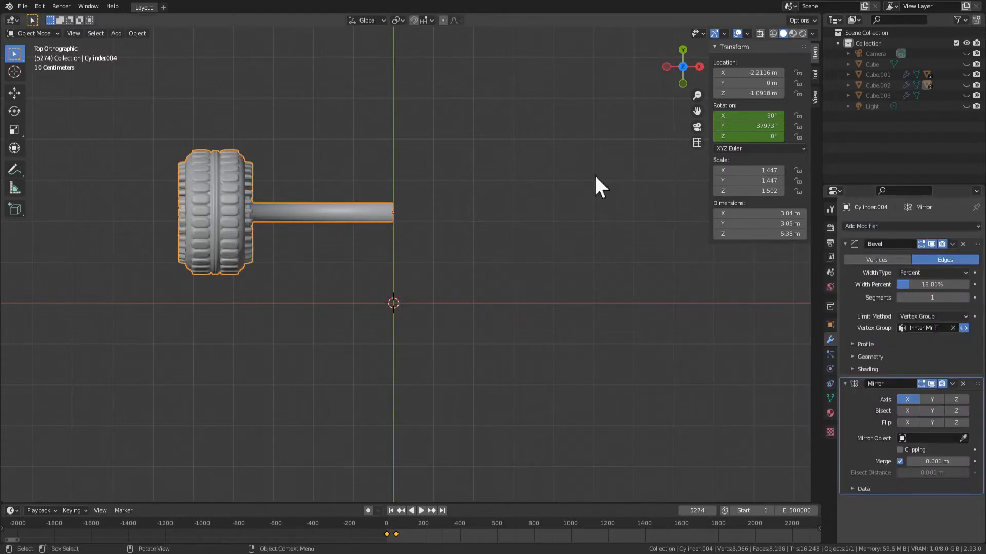
pyautogui.click(933, 248)
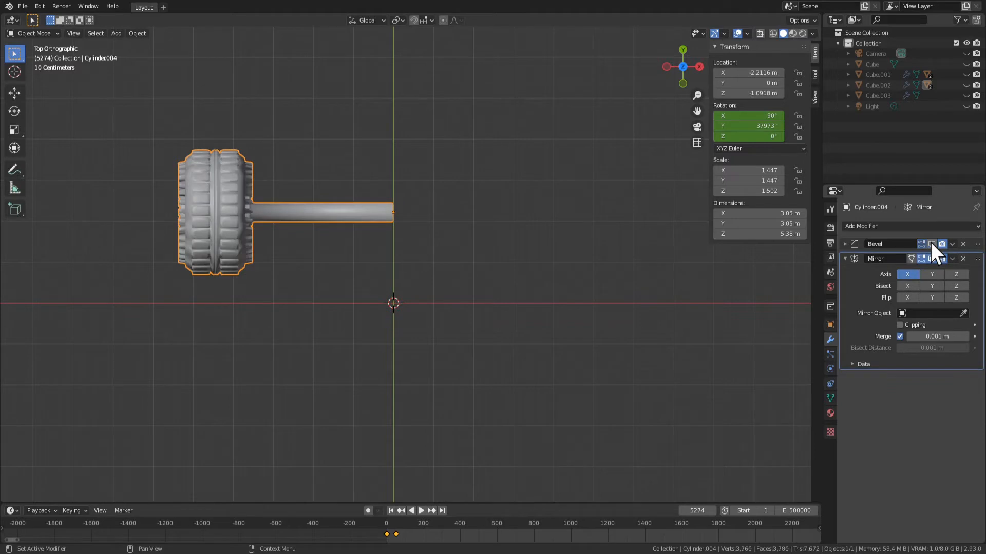
pyautogui.click(673, 324)
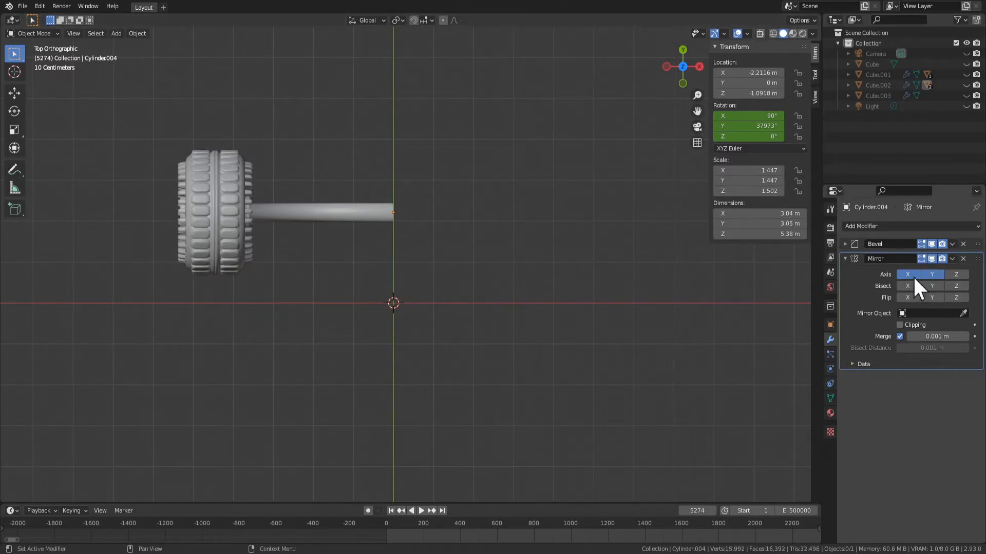
pyautogui.click(956, 275)
pyautogui.click(932, 275)
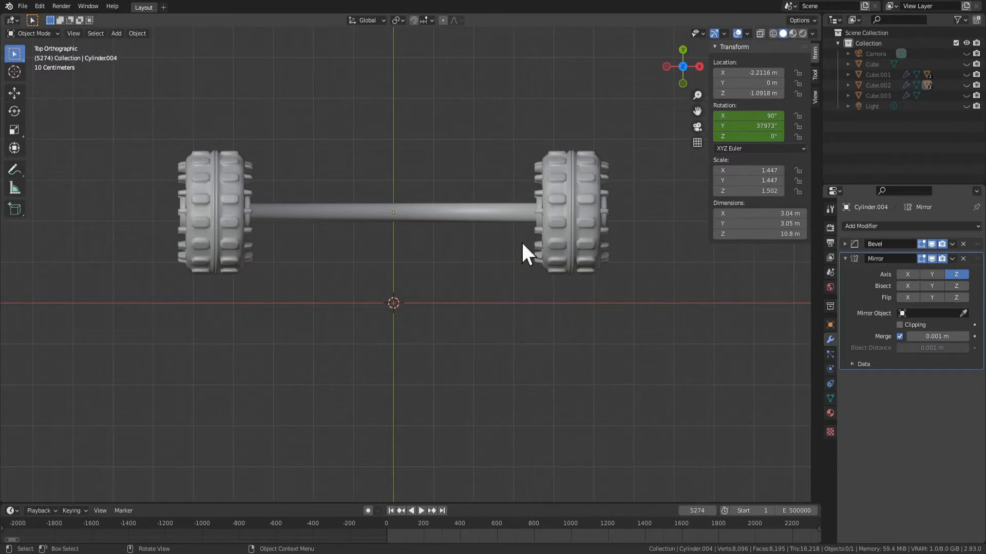
pyautogui.press('Tab')
# Try to move the box-selected wheel and shaft faces along the global X axis with X-ray off
pyautogui.moveTo(118, 149); pyautogui.dragTo(303, 303)
pyautogui.press('g')
pyautogui.press('x')
pyautogui.rightClick(334, 288)
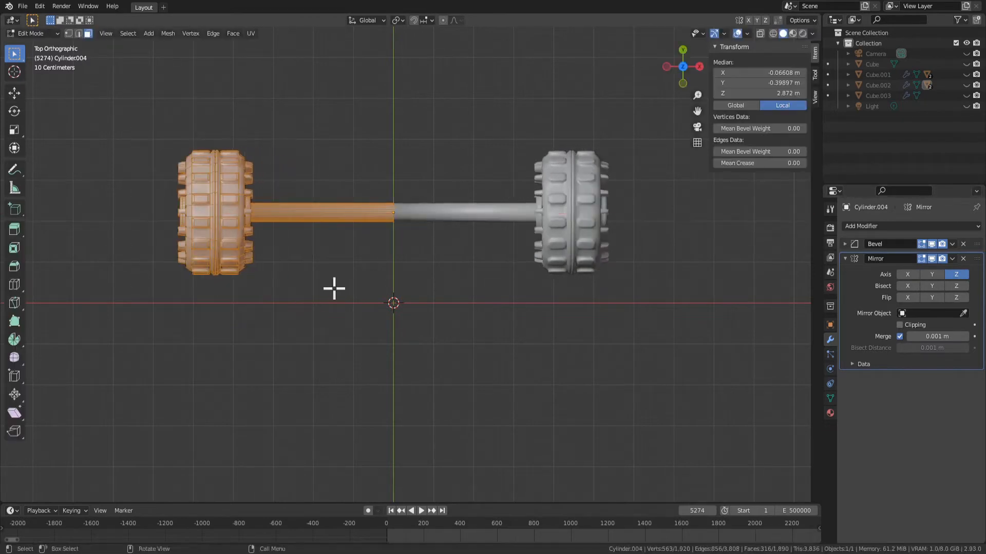
pyautogui.hotkey('alt', 'a')
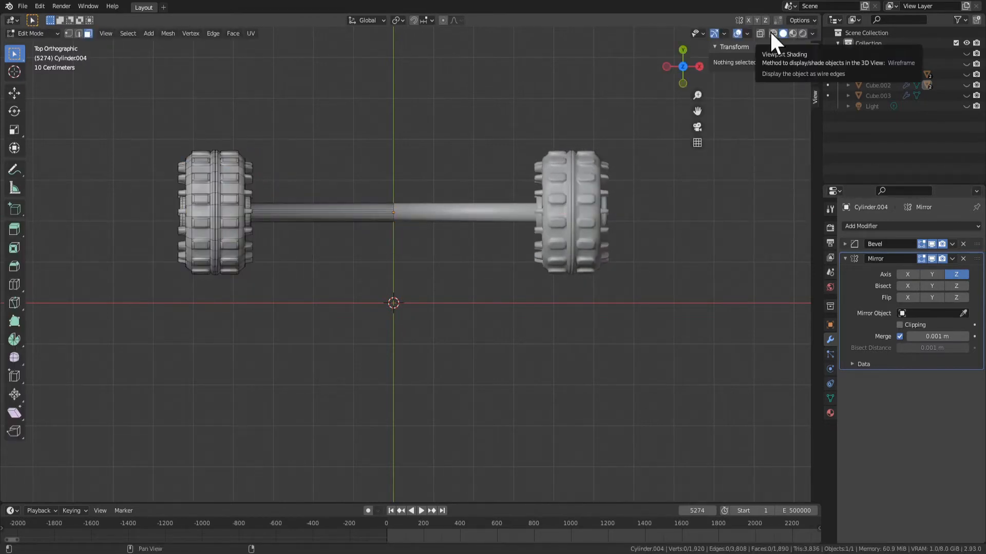
# Select the complete negative X wheel with X-ray on and move it about 1.45 m along the global X axis
pyautogui.click(760, 33)
pyautogui.press('b')
pyautogui.moveTo(88, 84); pyautogui.dragTo(308, 330)
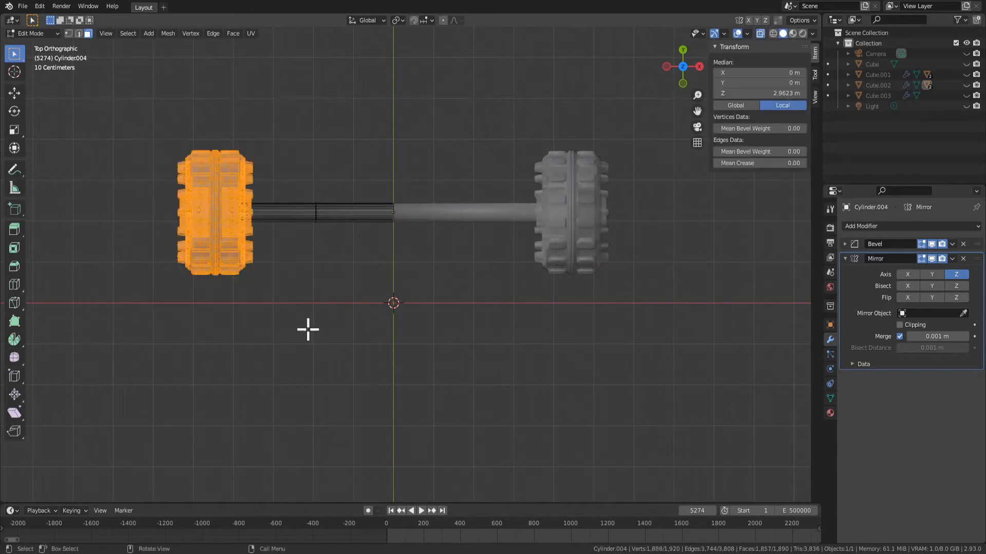
pyautogui.click(760, 33)
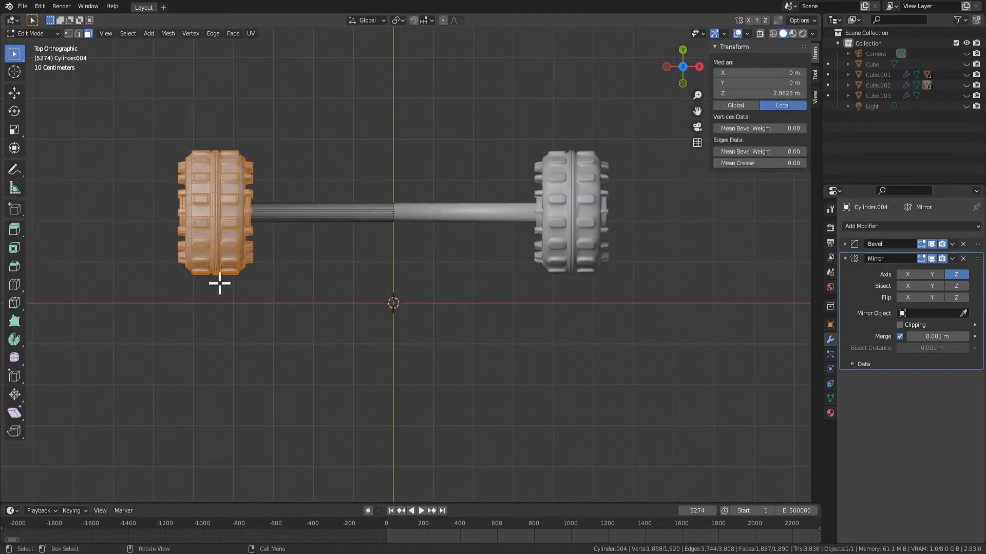
pyautogui.press('g')
pyautogui.press('x')
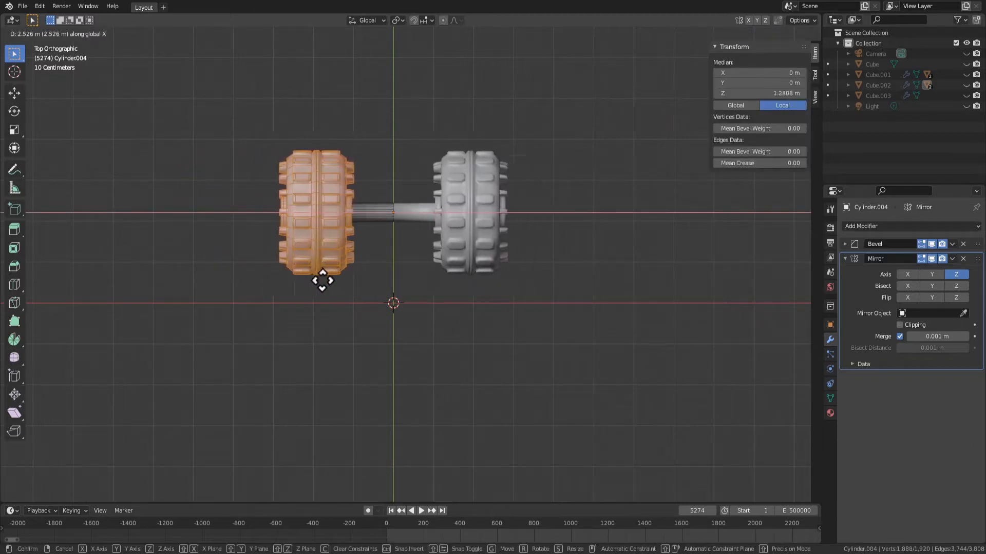
pyautogui.click(277, 273)
# Try moving the selected wheel along the global X axis in perspective view to check its mirrored counterpart
pyautogui.press('space')
pyautogui.moveTo(344, 322); pyautogui.dragTo(437, 258, button='middle')
pyautogui.press('space')
pyautogui.press('g')
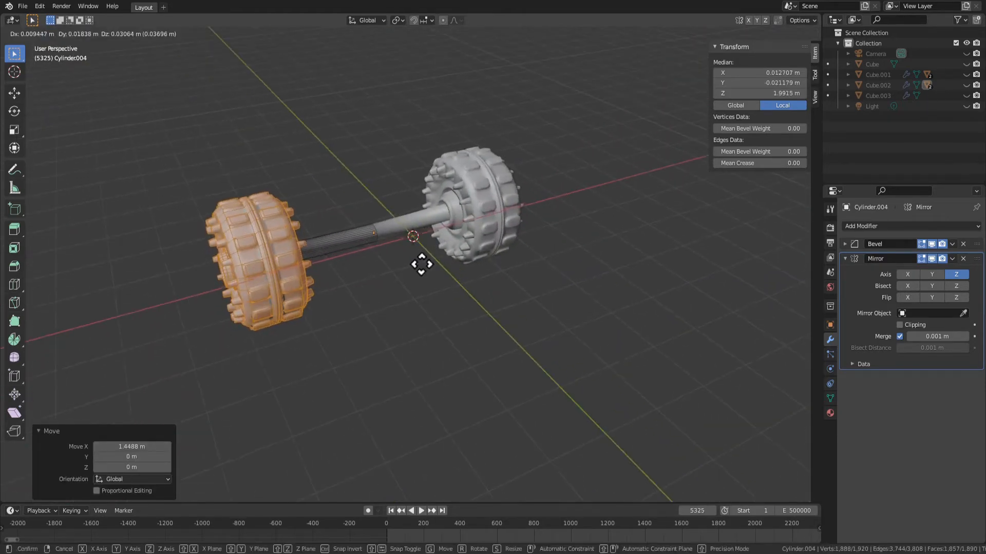
pyautogui.press('x')
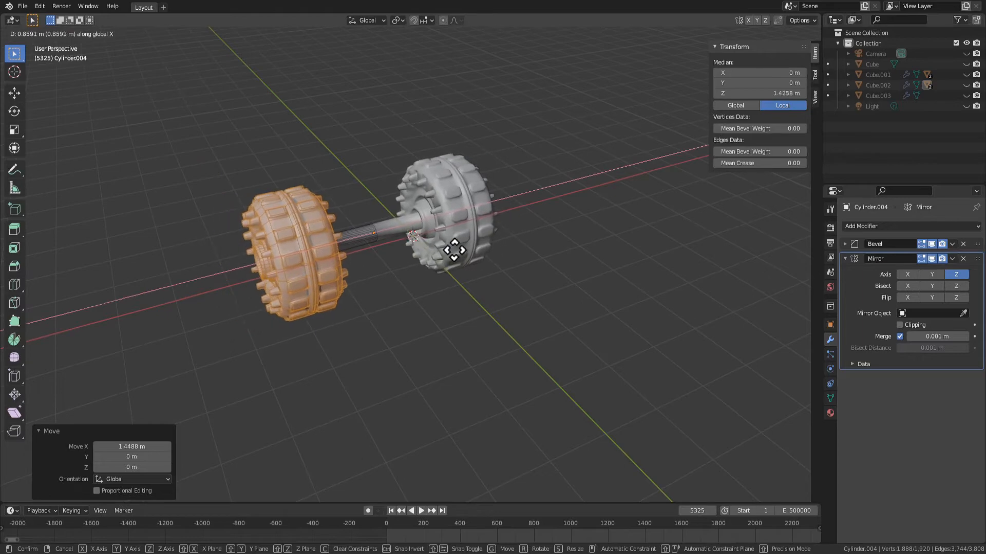
pyautogui.rightClick(418, 280)
# Return to Object Mode, unhide all the hidden car parts, and select the unmirrored front axle
pyautogui.scroll(-3, 421, 302)
pyautogui.press('Tab')
pyautogui.click(428, 350)
pyautogui.moveTo(428, 350); pyautogui.dragTo(396, 297, button='middle')
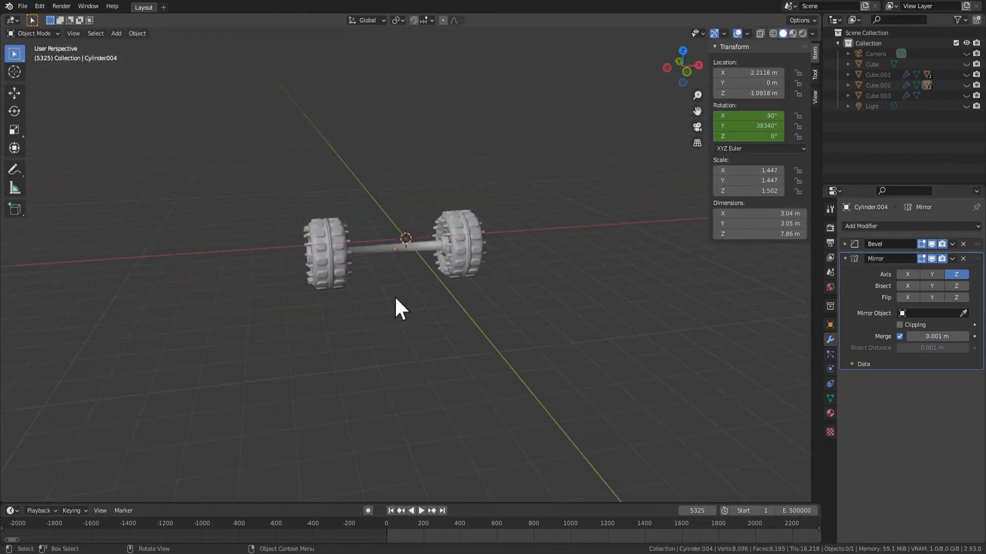
pyautogui.hotkey('alt', 'h')
pyautogui.click(318, 319)
pyautogui.moveTo(359, 368); pyautogui.dragTo(537, 355, button='middle')
# Play the animation in Rendered viewport shading and view the car with its spinning wheels
pyautogui.press('space')
pyautogui.moveTo(405, 344); pyautogui.dragTo(765, 53, button='middle')
pyautogui.click(802, 34)
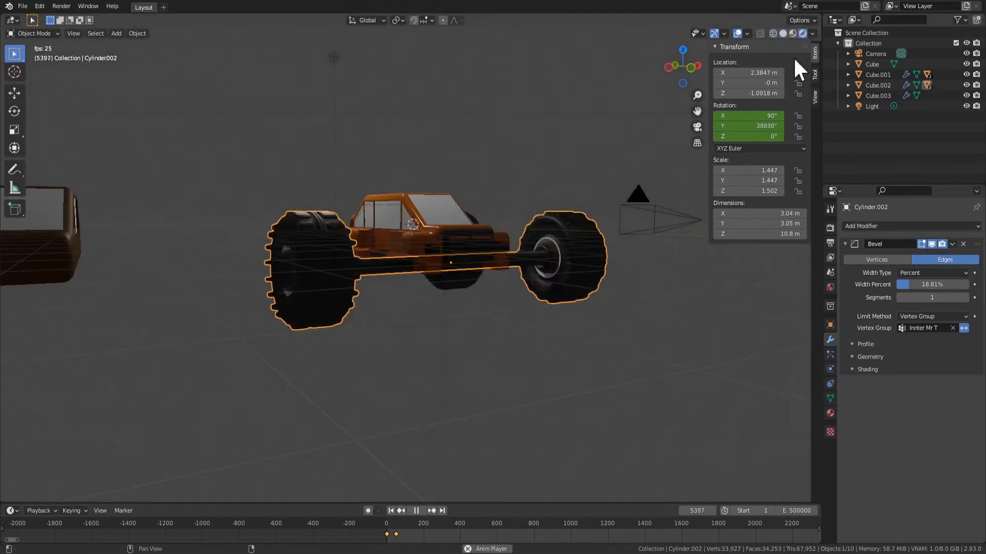
pyautogui.moveTo(570, 303); pyautogui.dragTo(547, 336, button='middle')
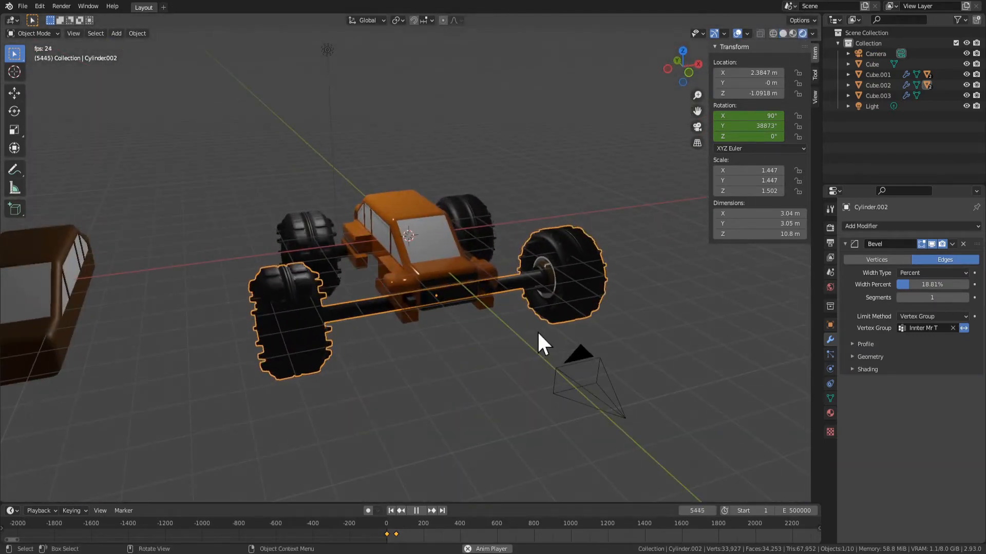
pyautogui.moveTo(341, 308); pyautogui.dragTo(675, 320, button='middle')
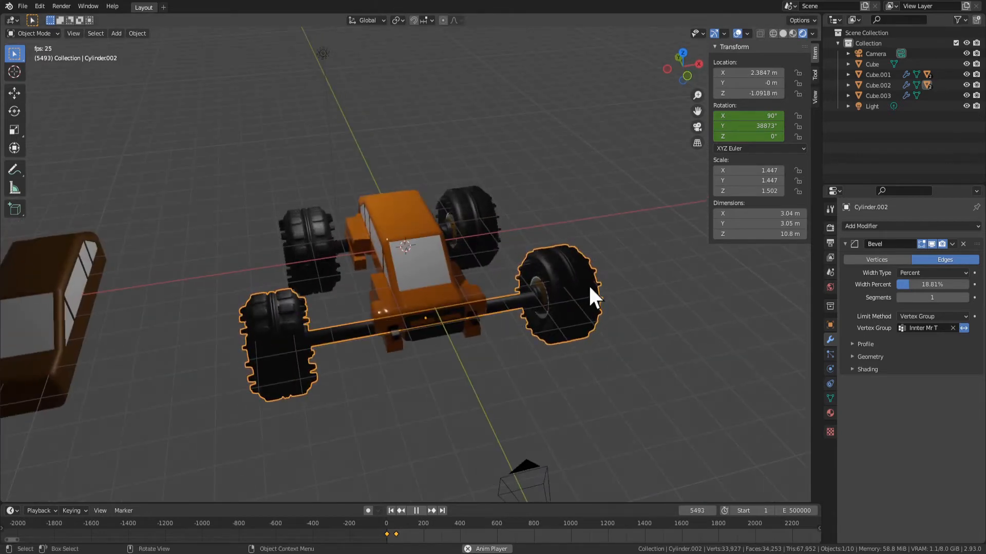
pyautogui.moveTo(700, 363); pyautogui.dragTo(671, 359, button='middle')
pyautogui.press('s')
pyautogui.press('x')
pyautogui.rightClick(614, 354)
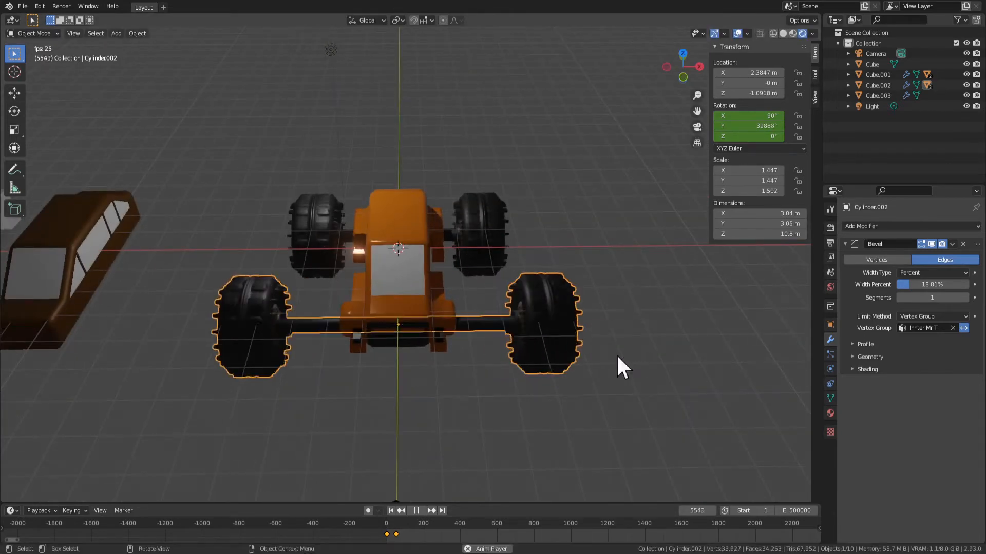
# Select the mirrored rear axle and scale it down uniformly to about 1.126 on X and Y
pyautogui.moveTo(145, 277); pyautogui.dragTo(221, 338)
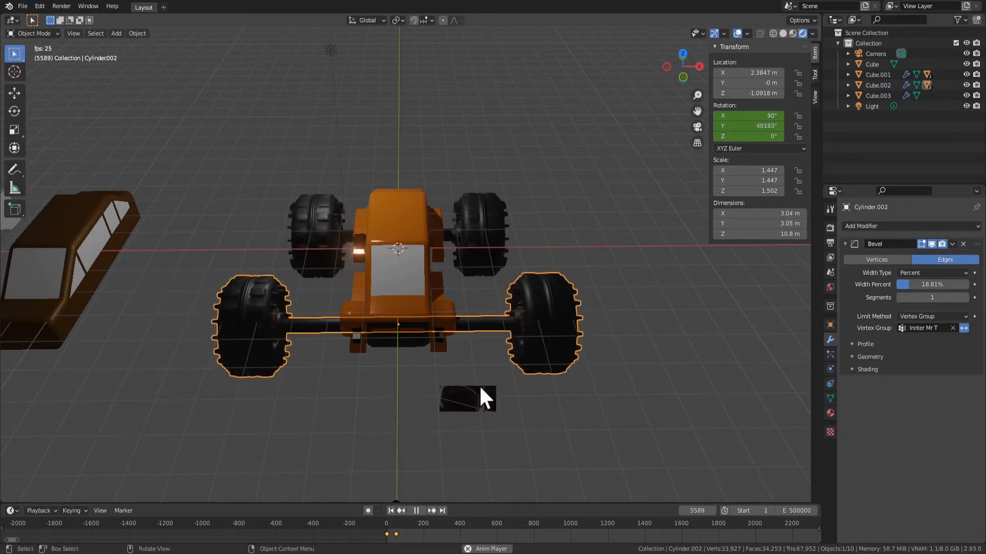
pyautogui.moveTo(479, 396); pyautogui.dragTo(572, 338, button='middle')
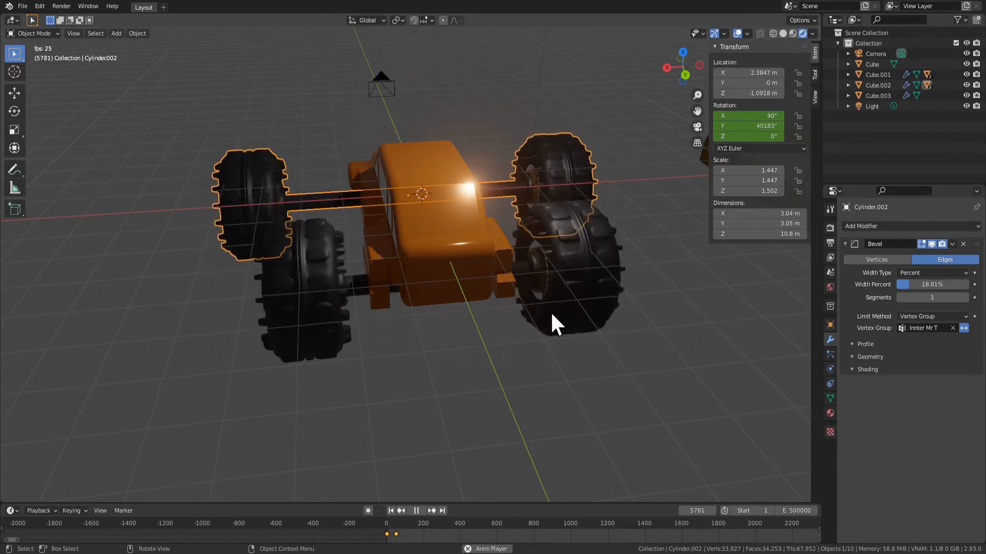
pyautogui.moveTo(510, 387); pyautogui.dragTo(365, 300, button='middle')
pyautogui.click(336, 339)
pyautogui.moveTo(338, 343); pyautogui.dragTo(440, 371, button='middle')
pyautogui.click(297, 275)
pyautogui.moveTo(523, 408); pyautogui.dragTo(467, 333, button='middle')
pyautogui.press('s')
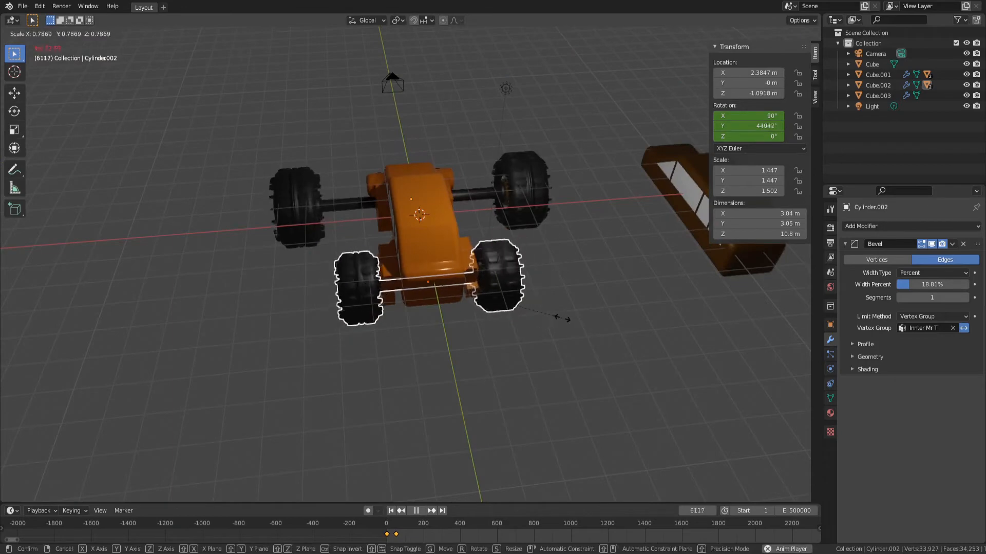
pyautogui.click(561, 326)
# Enlarge the rear axle to a scale of about 1.214, 1.214, 1.260 and try moving it along global Y
pyautogui.moveTo(561, 326); pyautogui.dragTo(453, 293, button='middle')
pyautogui.click(545, 318)
pyautogui.moveTo(545, 317); pyautogui.dragTo(570, 323, button='middle')
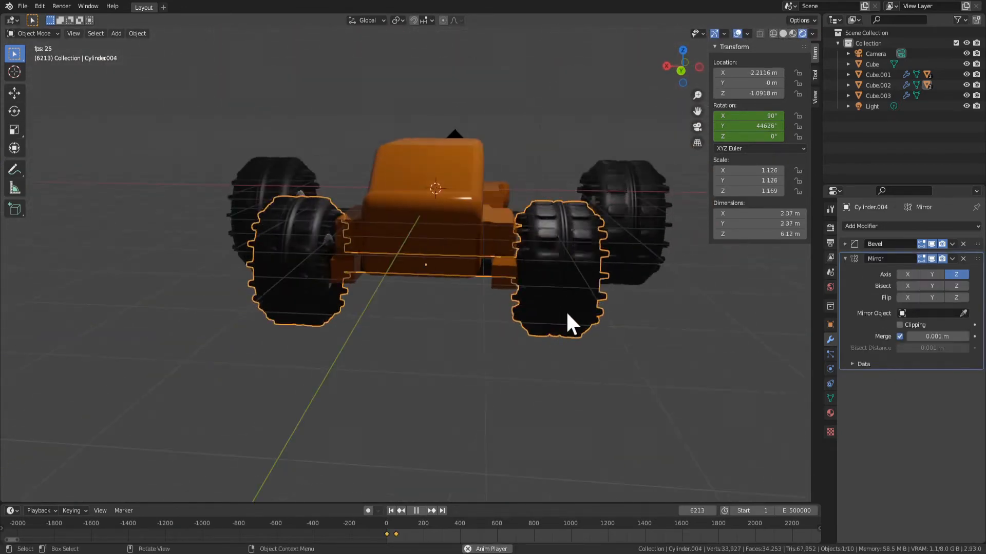
pyautogui.press('s')
pyautogui.click(623, 295)
pyautogui.moveTo(623, 295); pyautogui.dragTo(504, 390, button='middle')
pyautogui.press('g')
pyautogui.press('y')
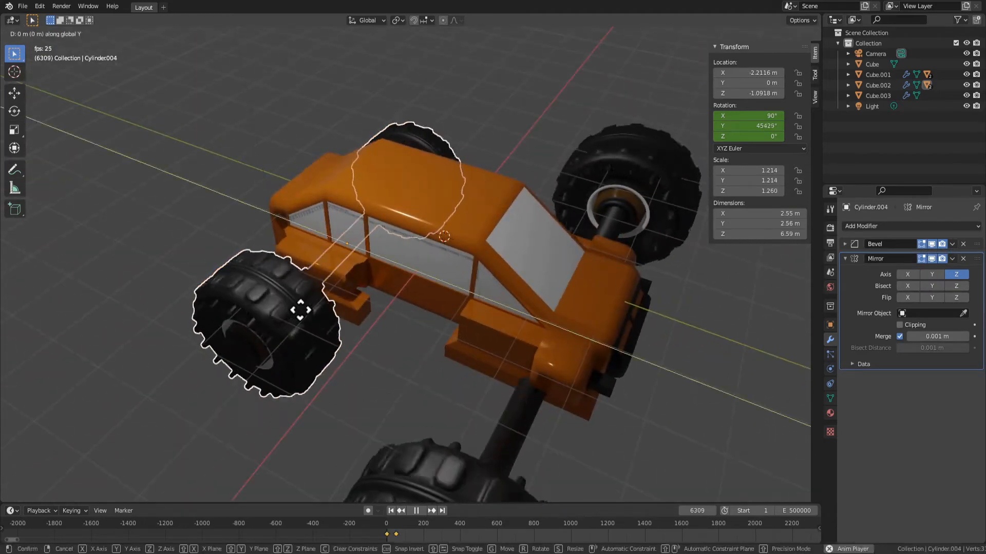
pyautogui.click(299, 313)
# Scale the wide front axle down uniformly to about 0.698 on X and Y and 0.724 on Z
pyautogui.moveTo(300, 313); pyautogui.dragTo(576, 277, button='middle')
pyautogui.click(667, 367)
pyautogui.scroll(-4, 667, 368)
pyautogui.scroll(-2, 667, 368)
pyautogui.press('s')
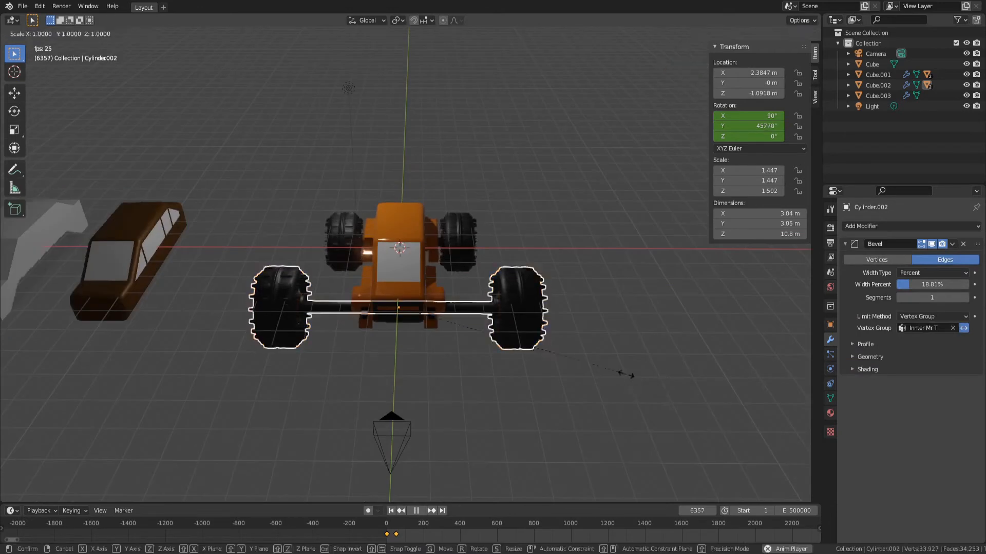
pyautogui.click(516, 360)
# Hide the viewport overlays and view the car with its resized wheels from several angles
pyautogui.moveTo(519, 362); pyautogui.dragTo(458, 166, button='middle')
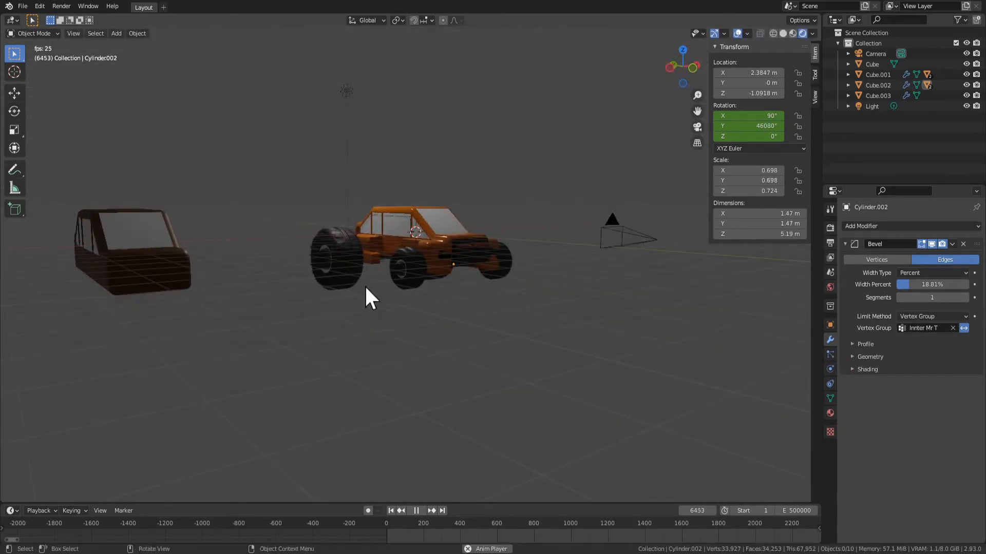
pyautogui.moveTo(469, 216); pyautogui.dragTo(748, 90, button='middle')
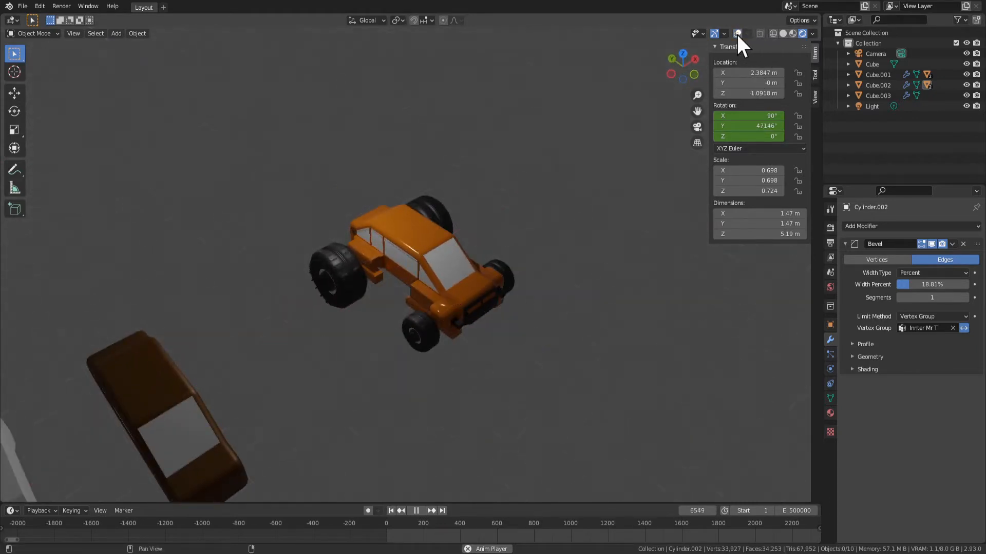
pyautogui.moveTo(685, 226); pyautogui.dragTo(520, 263, button='middle')
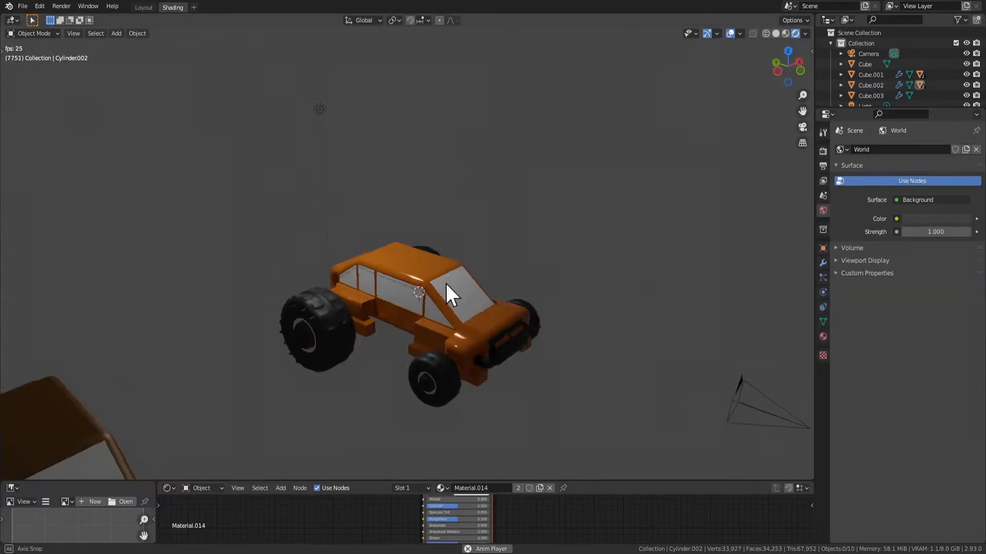
# Switch to the Shading workspace and maximize its 3D viewport with the car in close view
pyautogui.moveTo(447, 293); pyautogui.dragTo(375, 298, button='middle')
pyautogui.click(140, 7)
pyautogui.click(173, 7)
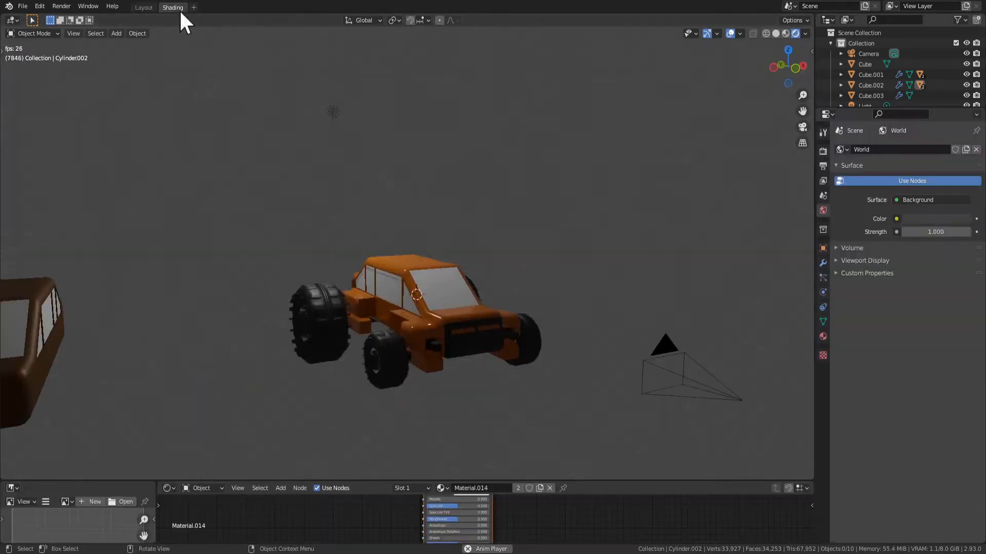
pyautogui.moveTo(493, 301); pyautogui.dragTo(446, 309, button='middle')
pyautogui.keyDown('ctrl'); pyautogui.moveTo(447, 309); pyautogui.dragTo(572, 349, button='middle'); pyautogui.keyUp('ctrl')
pyautogui.hotkey('ctrl', 'space')
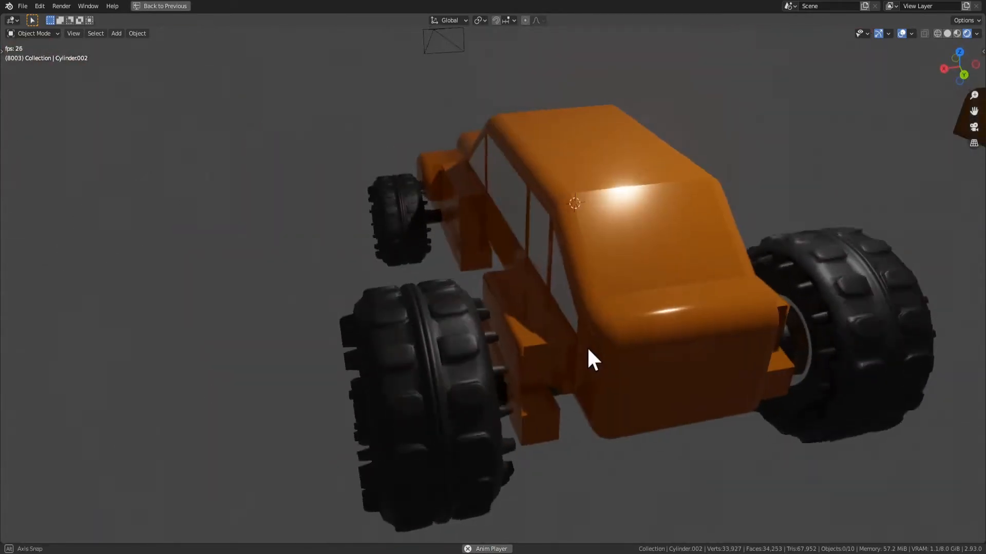
pyautogui.moveTo(588, 350); pyautogui.dragTo(386, 373, button='middle')
pyautogui.click(411, 380)
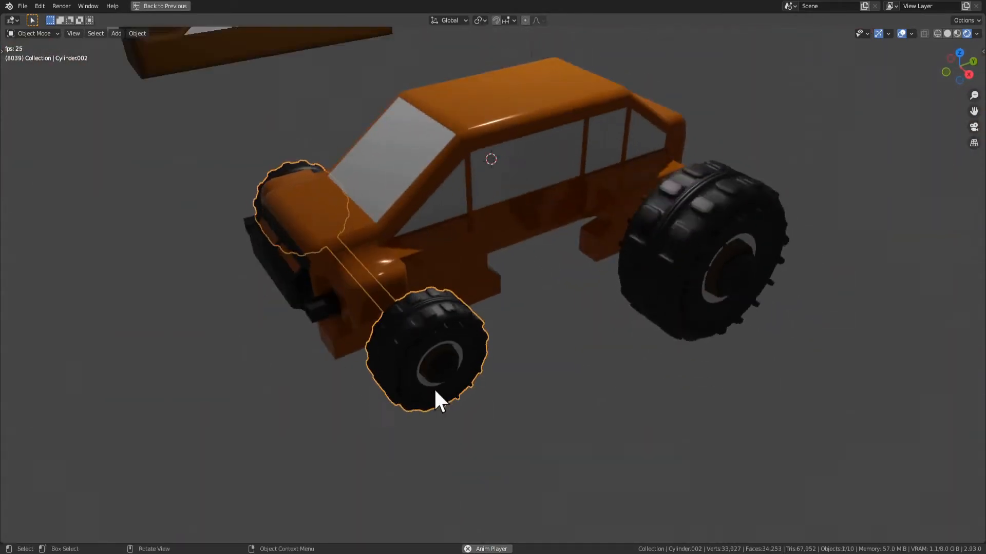
pyautogui.press('s')
pyautogui.rightClick(506, 377)
# Pause the animation and scale the mirrored rear axle uniformly by about 0.645
pyautogui.click(684, 280)
pyautogui.moveTo(698, 354); pyautogui.dragTo(809, 377, button='middle')
pyautogui.press('space')
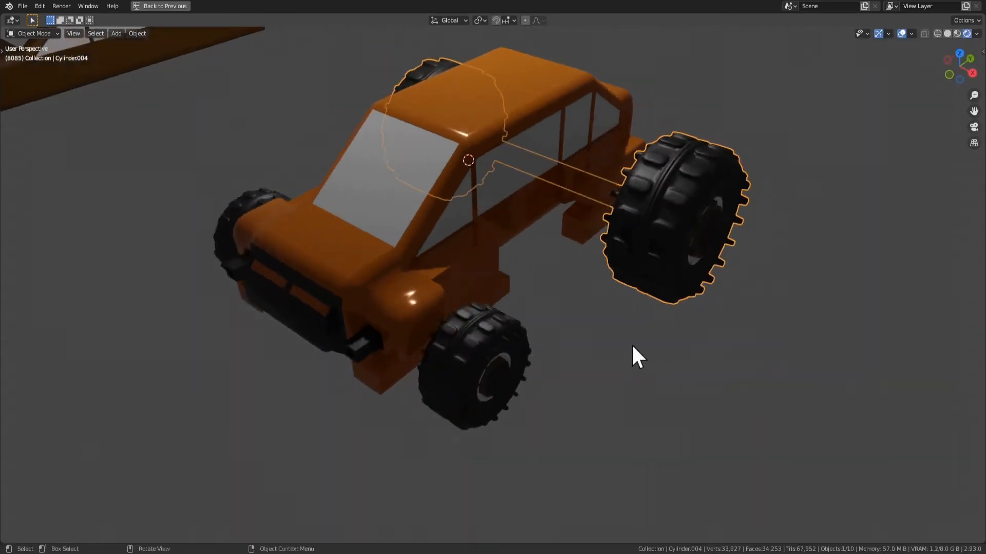
pyautogui.moveTo(631, 344); pyautogui.dragTo(724, 380, button='middle')
pyautogui.press('s')
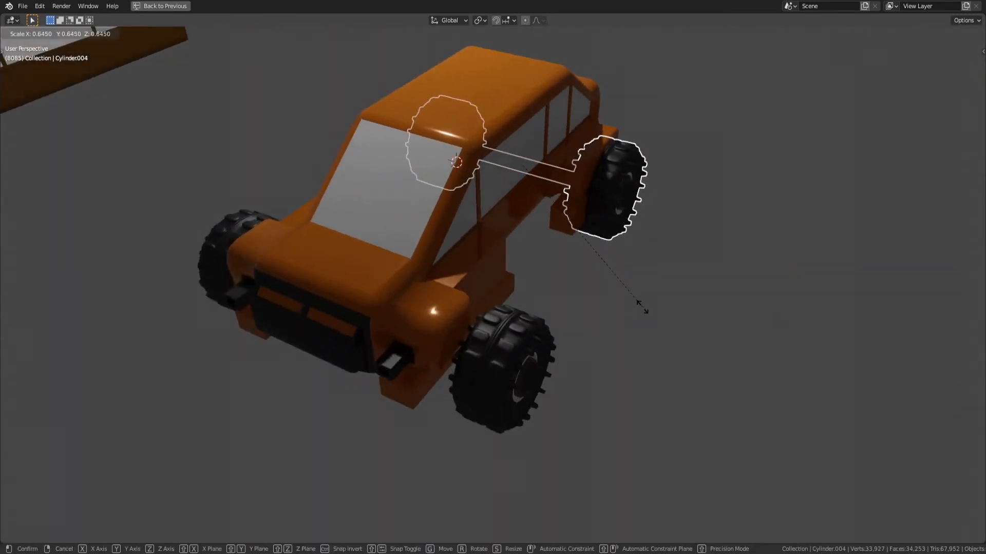
pyautogui.click(642, 306)
# Delete the front axle with its wheels
pyautogui.moveTo(642, 307); pyautogui.dragTo(411, 321, button='middle')
pyautogui.click(341, 286)
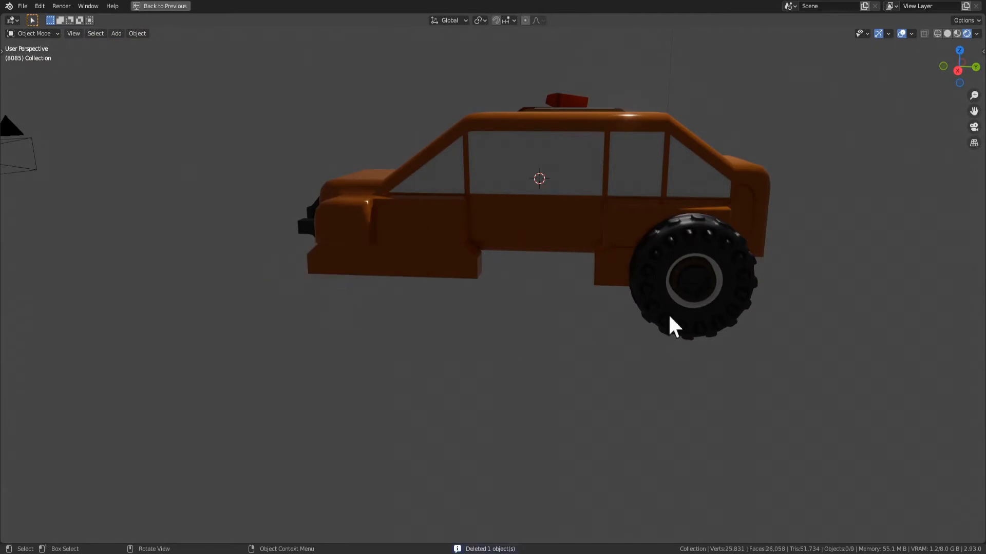
pyautogui.moveTo(669, 325); pyautogui.dragTo(611, 355, button='middle')
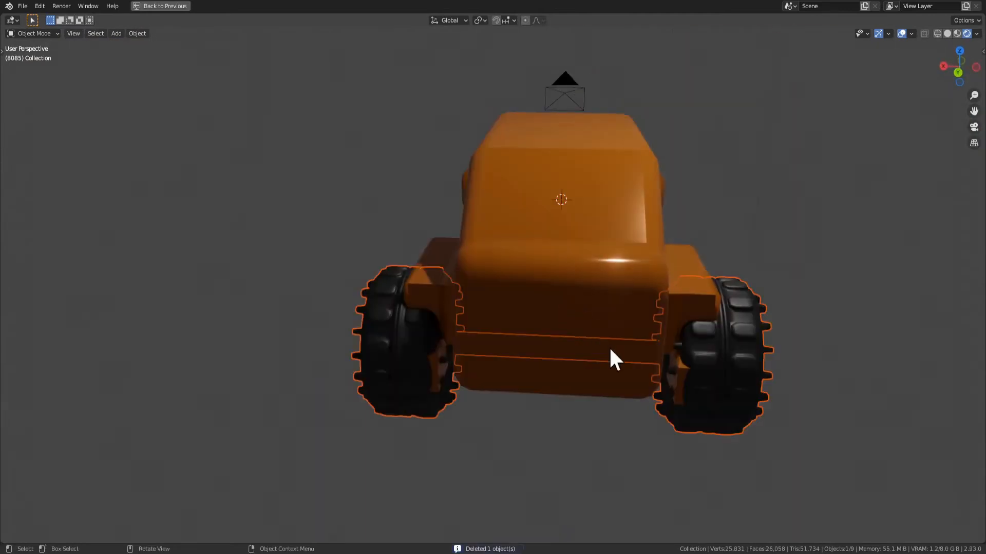
# Move the rear axle's wheel mesh outward about 0.56 m along the global X axis in Edit Mode
pyautogui.click(707, 380)
pyautogui.press('Tab')
pyautogui.press('g')
pyautogui.press('y')
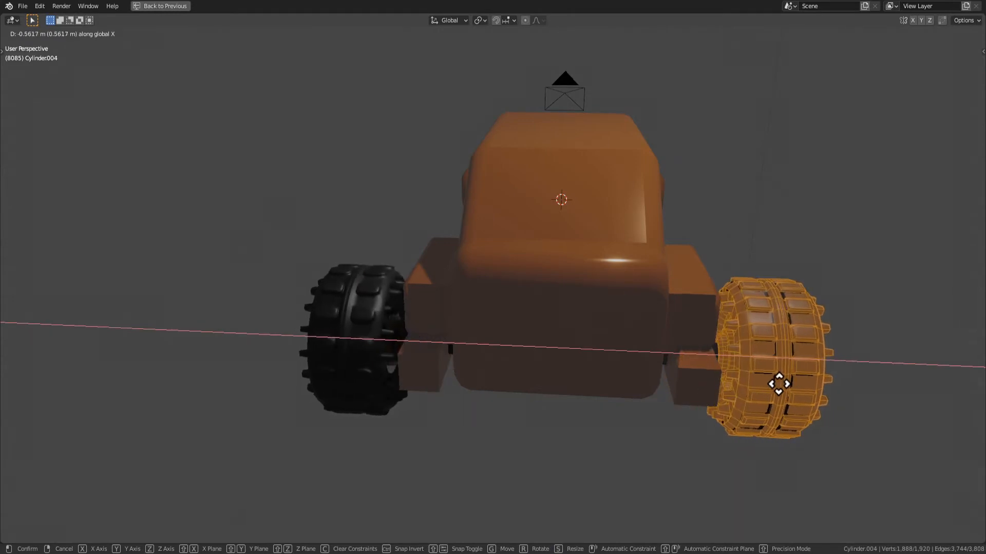
pyautogui.click(779, 383)
pyautogui.moveTo(779, 384); pyautogui.dragTo(752, 411, button='middle')
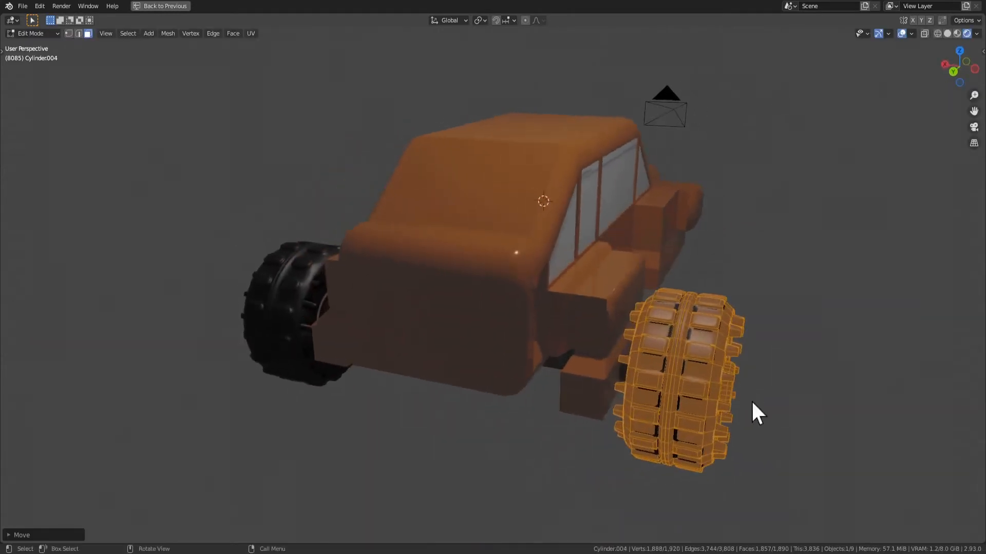
pyautogui.press('Tab')
# Resume the animation and duplicate the rear axle in Object Mode, moving the copy toward the car's front along global Y
pyautogui.moveTo(766, 460); pyautogui.dragTo(569, 377, button='middle')
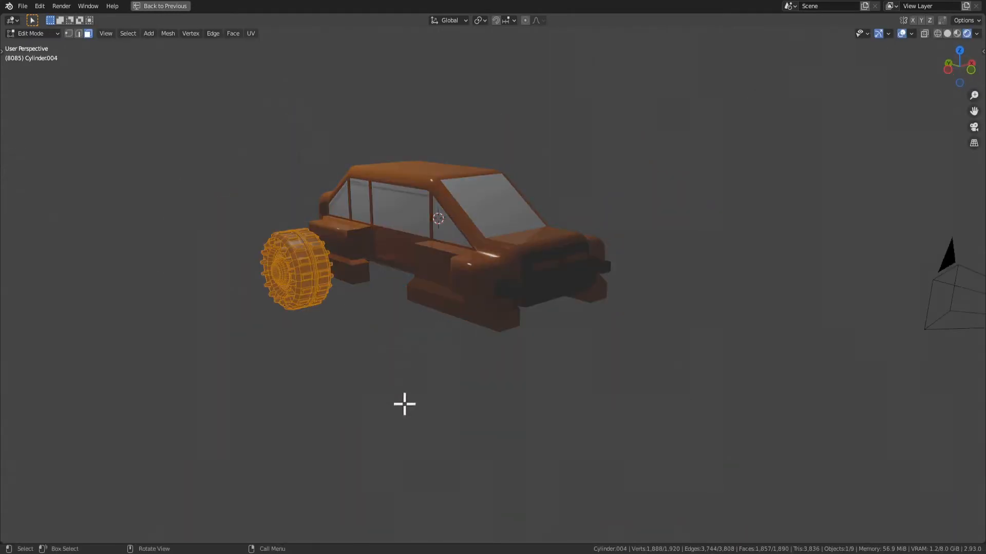
pyautogui.press('space')
pyautogui.moveTo(418, 415); pyautogui.dragTo(288, 308, button='middle')
pyautogui.click(278, 298)
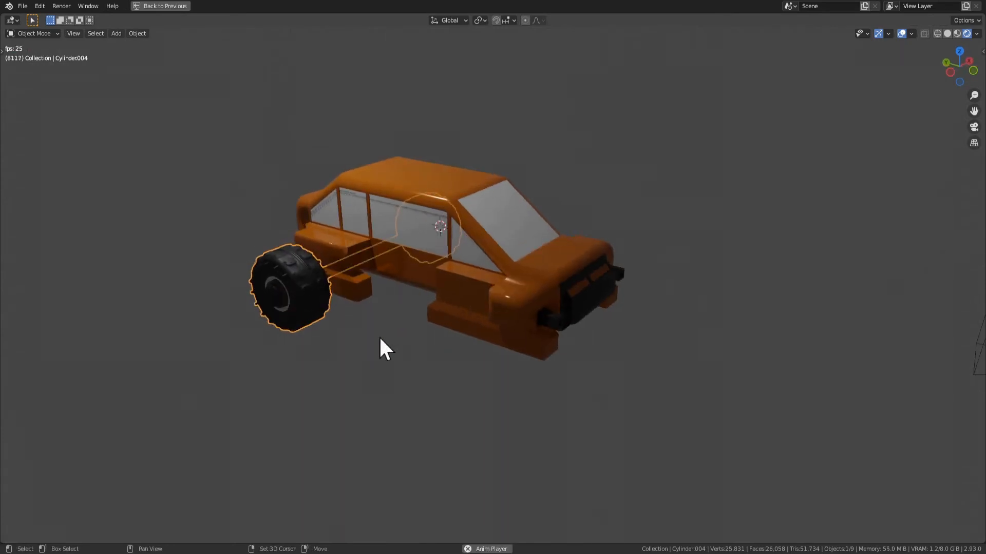
pyautogui.hotkey('shift', 'd')
pyautogui.press('x')
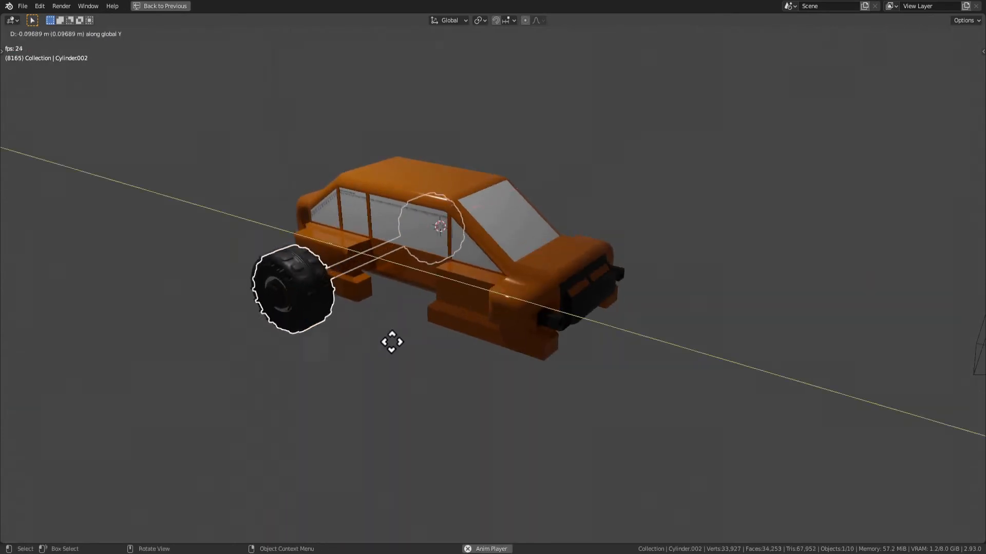
pyautogui.click(517, 376)
# Examine how the duplicated front axle fits under the body, including its mesh in Edit Mode
pyautogui.moveTo(516, 376); pyautogui.dragTo(676, 356, button='middle')
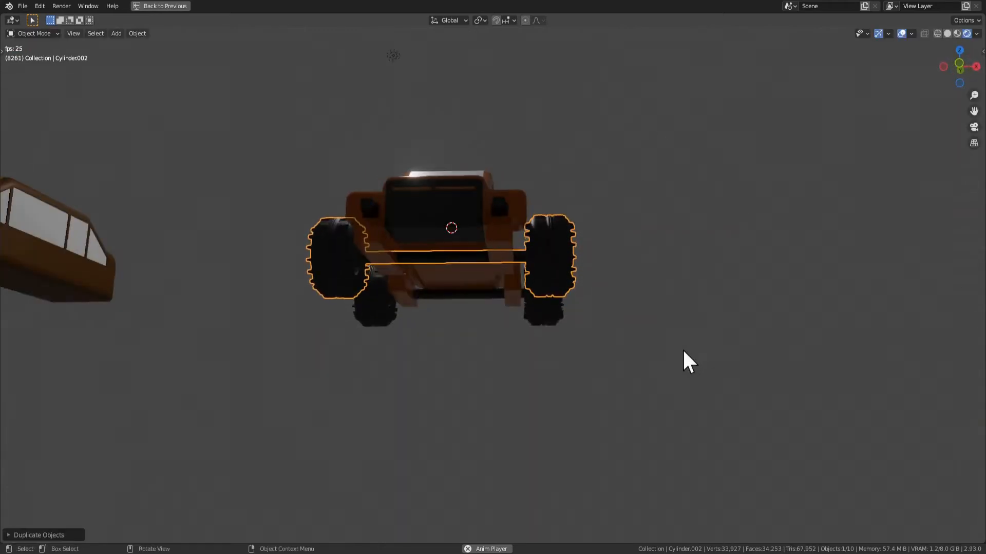
pyautogui.moveTo(700, 317); pyautogui.dragTo(631, 362, button='middle')
pyautogui.click(700, 341)
pyautogui.scroll(2, 630, 362)
pyautogui.press('Tab')
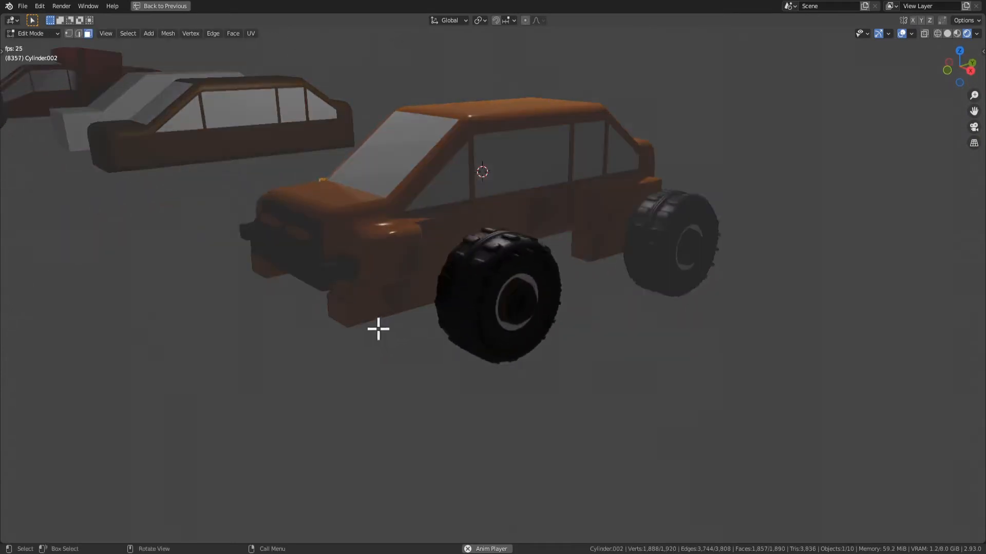
pyautogui.moveTo(362, 322); pyautogui.dragTo(532, 314, button='middle')
pyautogui.press('Tab')
# Select the orange car body and open its mesh in Edit Mode
pyautogui.click(624, 265)
pyautogui.moveTo(624, 266); pyautogui.dragTo(600, 251, button='middle')
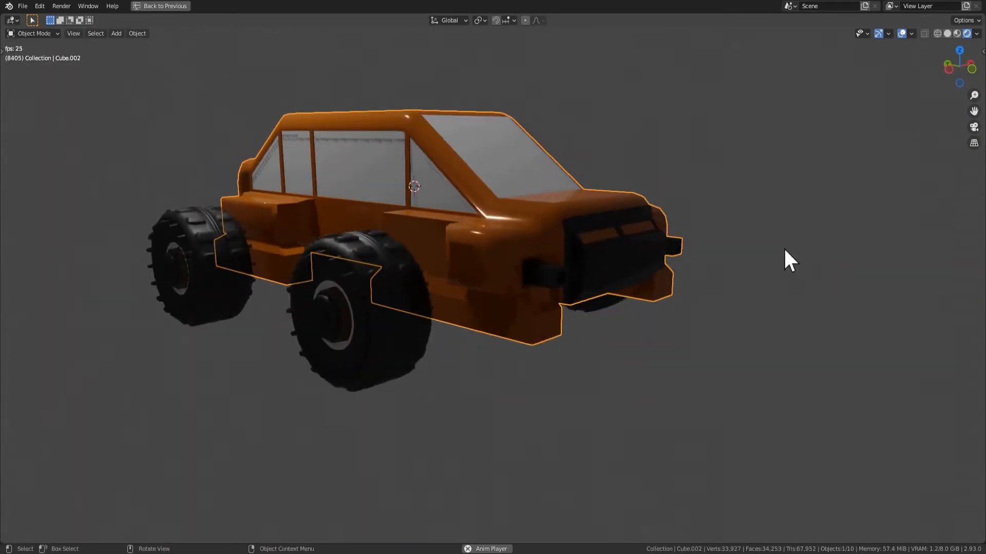
pyautogui.press('Tab')
pyautogui.moveTo(544, 331); pyautogui.dragTo(640, 389, button='middle')
pyautogui.press('s')
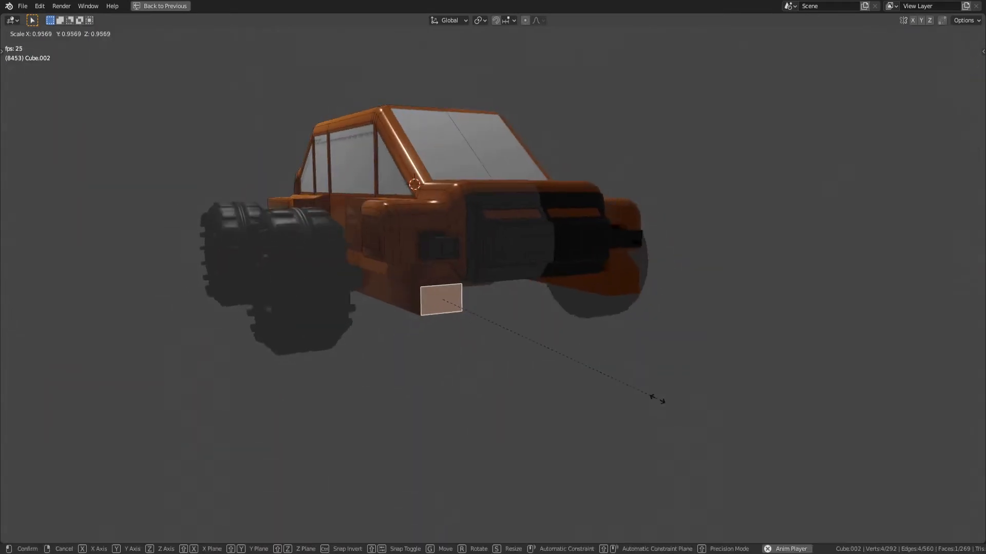
pyautogui.rightClick(581, 353)
# Select the underside faces of the front and rear lower fender blocks and move them along the global Z axis
pyautogui.moveTo(579, 339); pyautogui.dragTo(564, 268, button='middle')
pyautogui.click(381, 119)
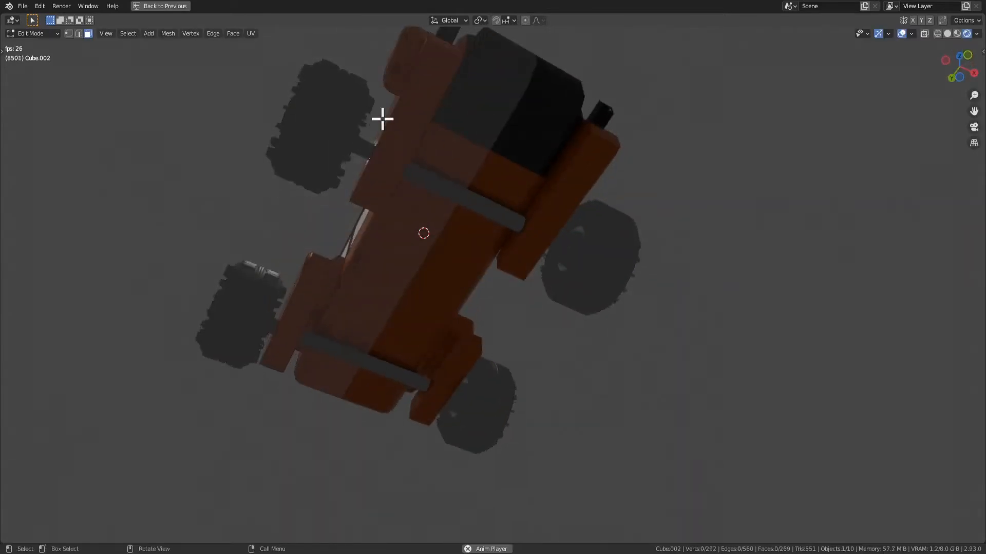
pyautogui.moveTo(478, 126); pyautogui.dragTo(471, 219, button='middle')
pyautogui.click(439, 159)
pyautogui.press('KP_Decimal')
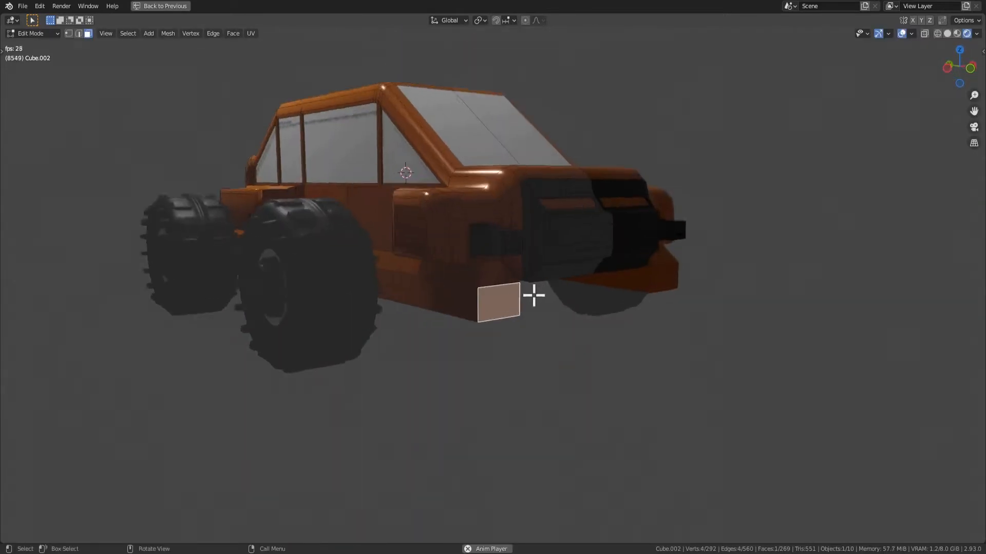
pyautogui.moveTo(533, 295); pyautogui.dragTo(448, 128, button='middle')
pyautogui.moveTo(427, 484); pyautogui.dragTo(502, 472, button='middle')
pyautogui.press('g')
pyautogui.press('z')
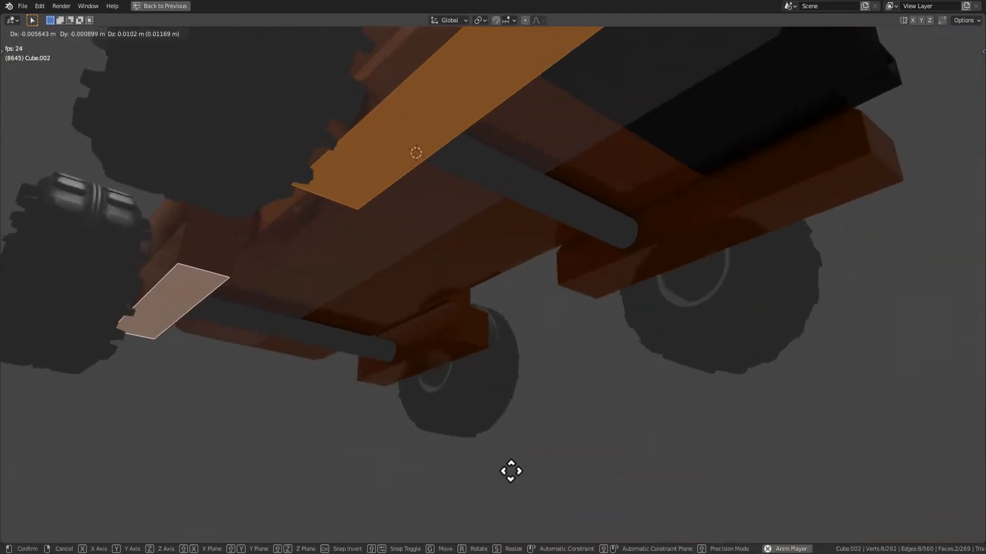
pyautogui.click(513, 436)
# Return to Object Mode and shift the rear axle along the global Y axis
pyautogui.moveTo(513, 435); pyautogui.dragTo(683, 335, button='middle')
pyautogui.press('Tab')
pyautogui.click(368, 335)
pyautogui.press('g')
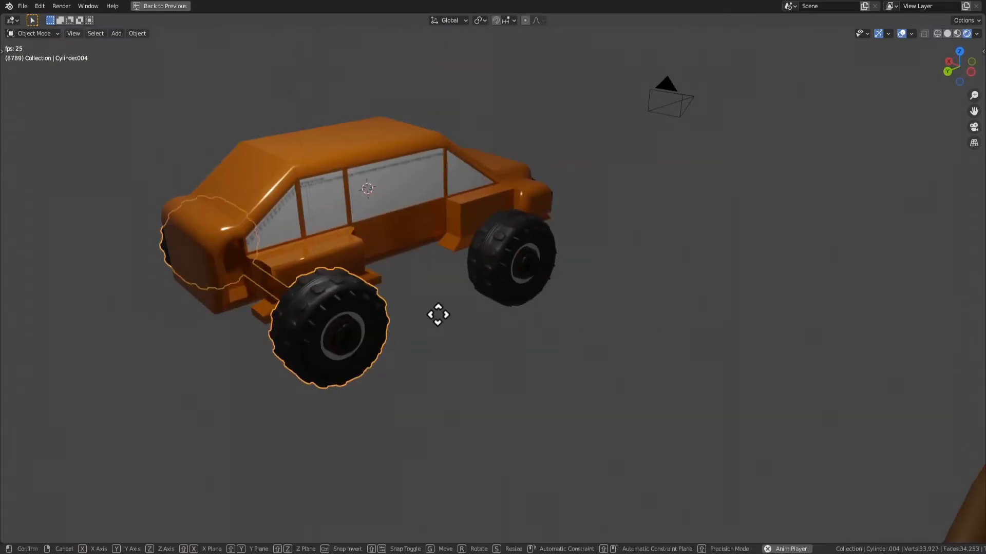
pyautogui.press('y')
pyautogui.click(465, 302)
# Undo the rear axle shift and the preceding edits, ending in the car body's Edit Mode
pyautogui.moveTo(368, 379); pyautogui.dragTo(502, 331, button='middle')
pyautogui.scroll(4, 390, 346)
pyautogui.scroll(-3, 539, 297)
pyautogui.hotkey('ctrl', 'z')
pyautogui.hotkey('ctrl', 'z')
pyautogui.moveTo(609, 383); pyautogui.dragTo(395, 331, button='middle')
pyautogui.hotkey('ctrl', 'z')
pyautogui.moveTo(570, 375); pyautogui.dragTo(429, 330, button='middle')
pyautogui.press('Tab')
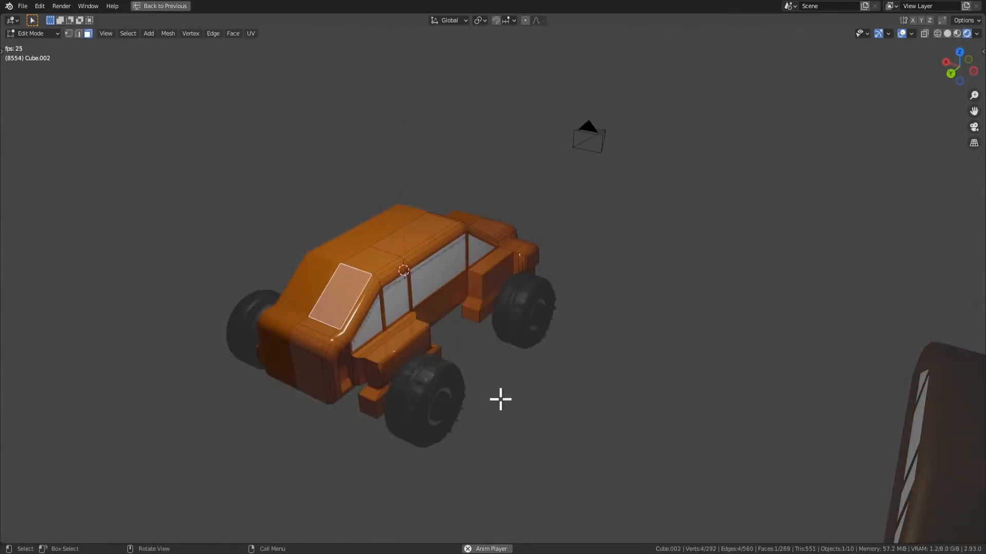
# Try to extrude the rear face of the body's lower block backward, and undo the extrusion
pyautogui.moveTo(501, 399); pyautogui.dragTo(458, 422, button='middle')
pyautogui.press('Tab')
pyautogui.click(404, 459)
pyautogui.moveTo(403, 458); pyautogui.dragTo(412, 361, button='middle')
pyautogui.press('Tab')
pyautogui.press('Tab')
pyautogui.click(418, 339)
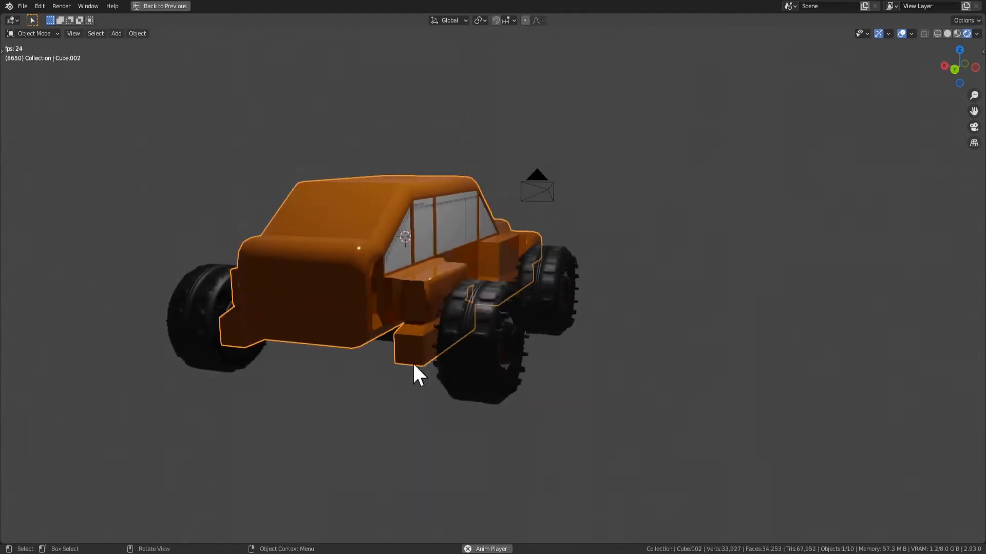
pyautogui.press('Tab')
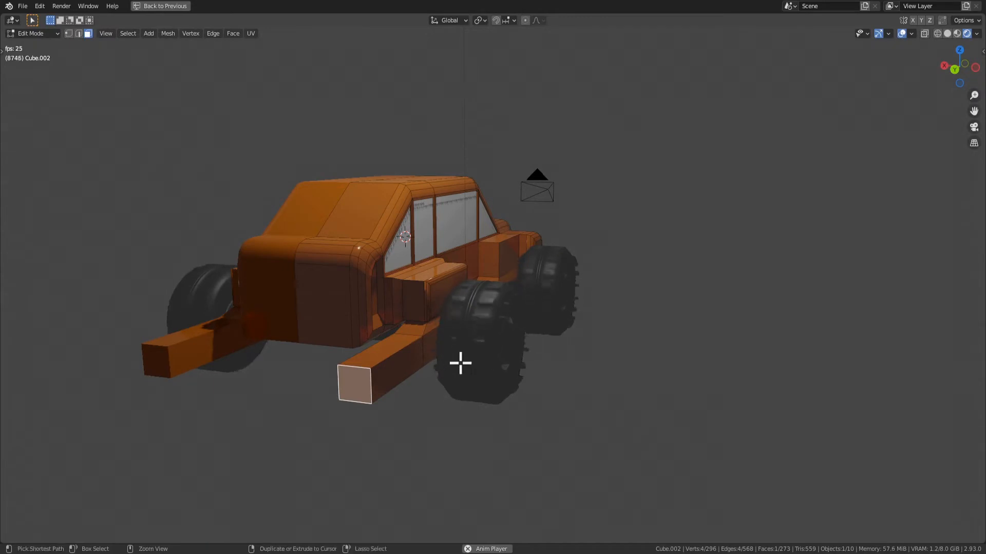
pyautogui.hotkey('ctrl', 'z')
# Grow the selection around the rear fender's outer side face and dissolve its vertices
pyautogui.moveTo(434, 374); pyautogui.dragTo(432, 343, button='middle')
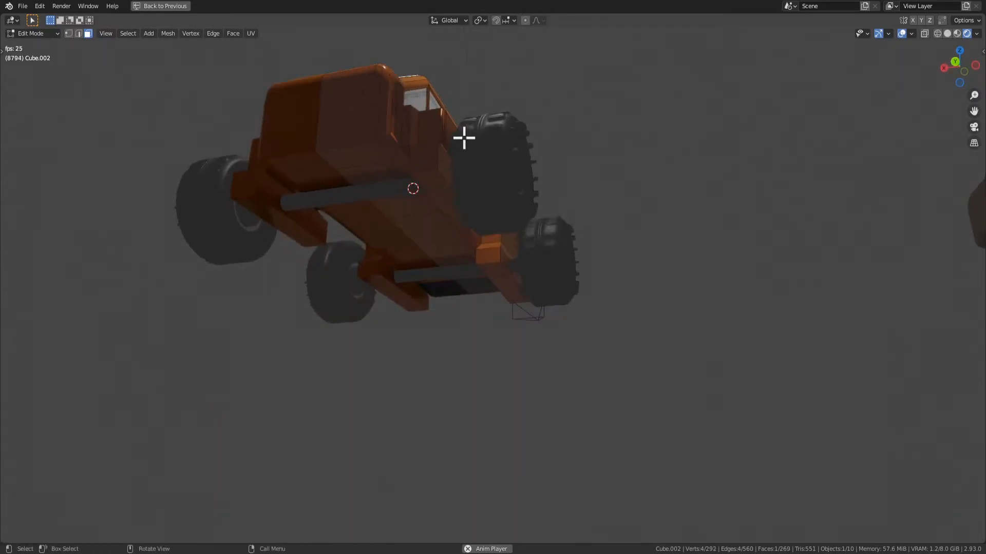
pyautogui.moveTo(495, 171); pyautogui.dragTo(493, 248, button='middle')
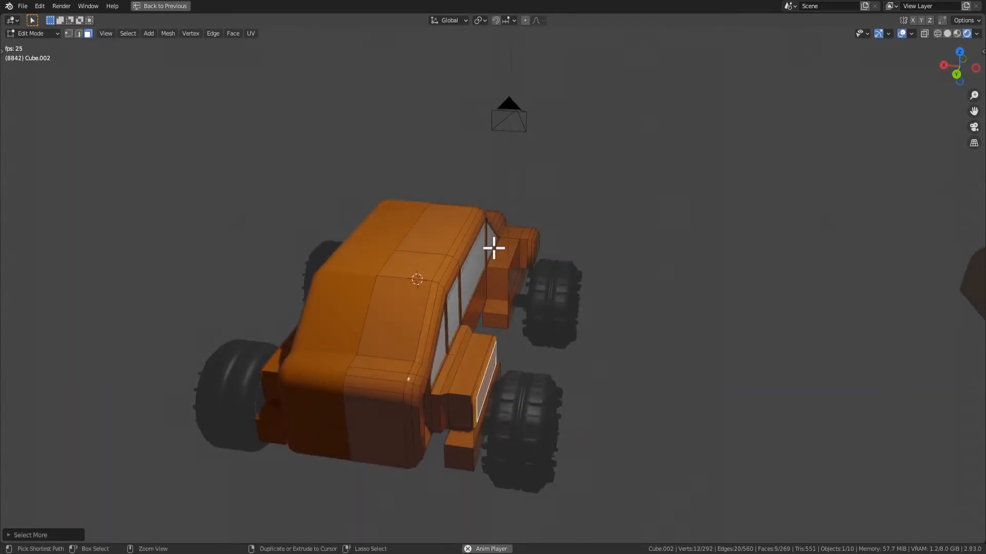
pyautogui.press('x')
pyautogui.click(482, 296)
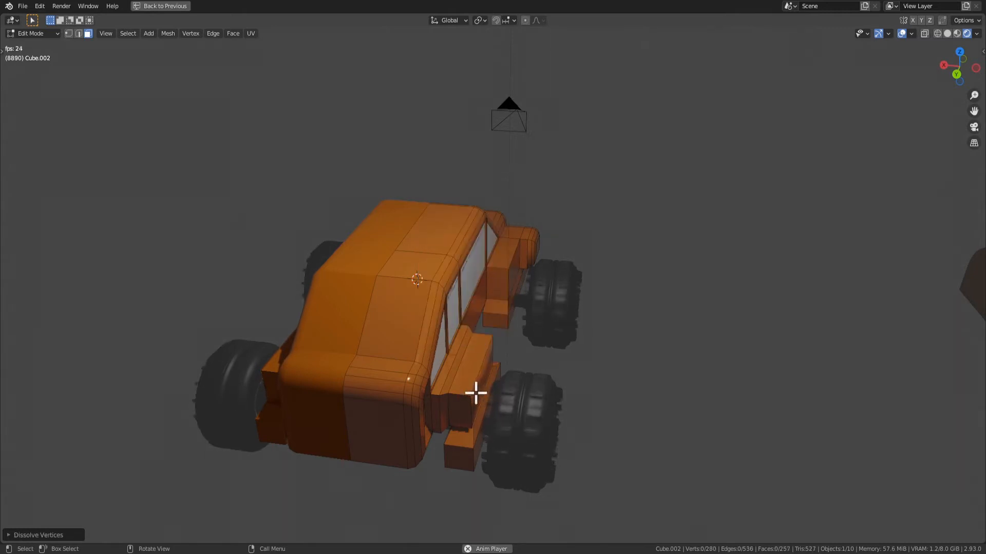
# Select the undersides of the front and rear lower blocks, grow the selection and dissolve the vertices to remove the blocks
pyautogui.click(476, 394)
pyautogui.moveTo(476, 393); pyautogui.dragTo(461, 267, button='middle')
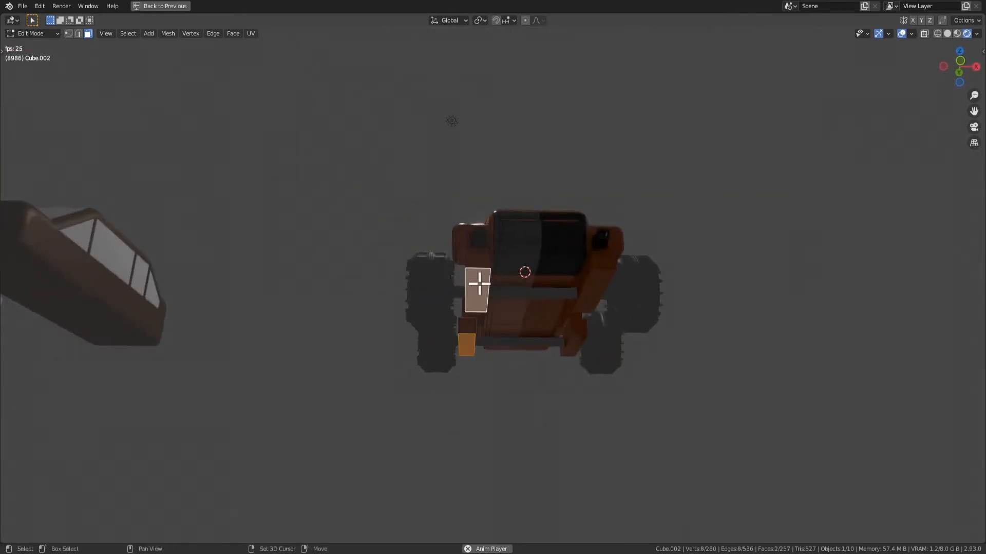
pyautogui.press('x')
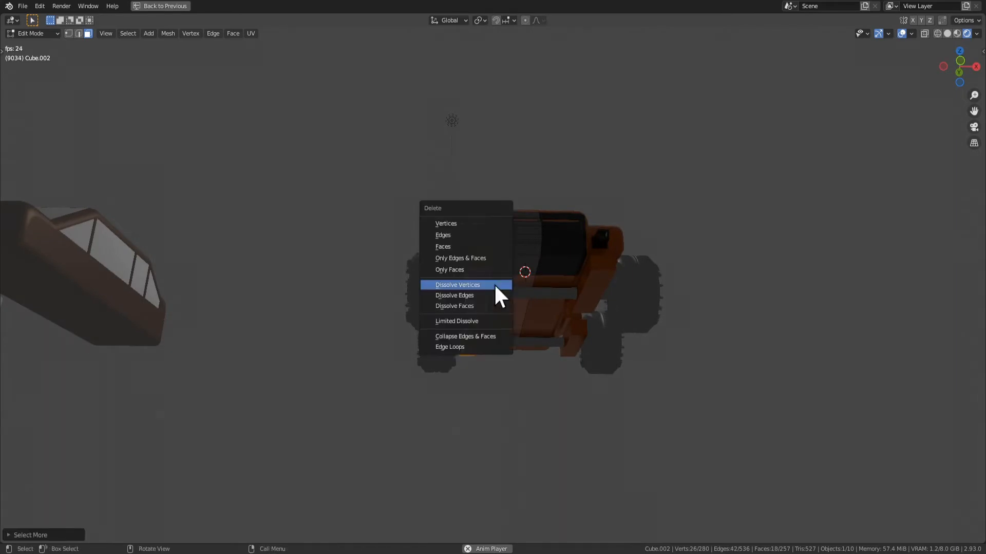
pyautogui.click(494, 283)
pyautogui.moveTo(494, 284); pyautogui.dragTo(597, 335, button='middle')
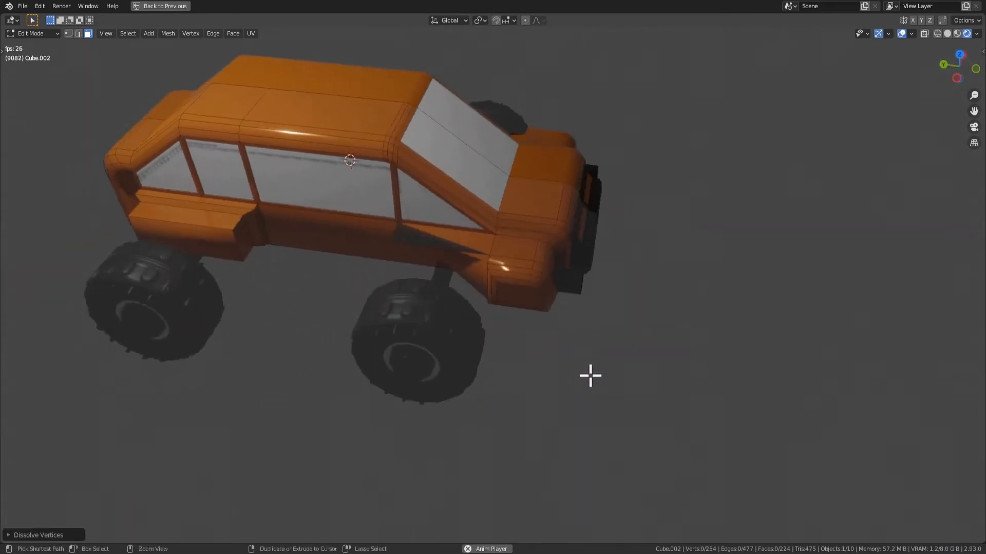
pyautogui.hotkey('ctrl', 'z')
pyautogui.press('x')
pyautogui.click(562, 315)
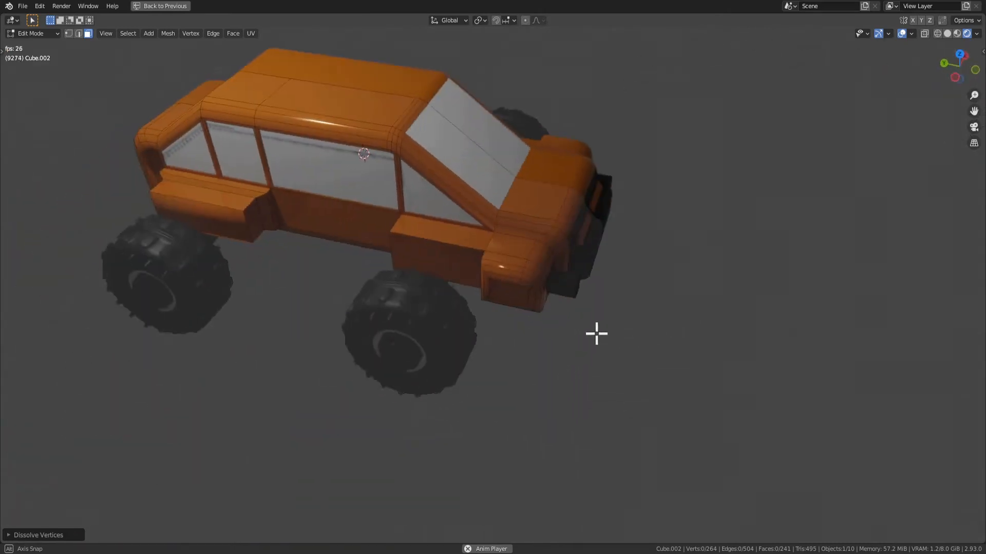
# Switch to Object Mode and move the rear axle slightly toward the car's front along global Y
pyautogui.moveTo(121, 270); pyautogui.dragTo(493, 164, button='middle')
pyautogui.press('Tab')
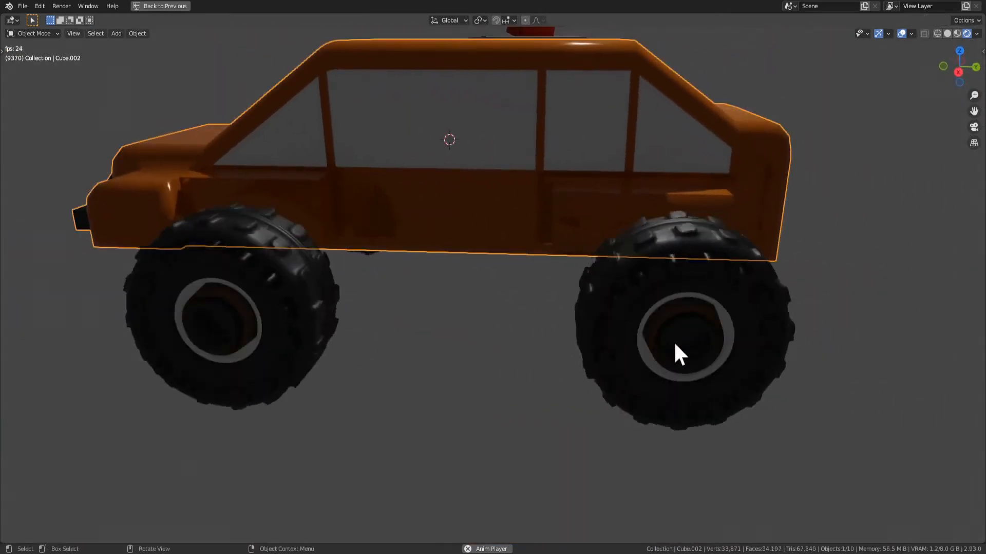
pyautogui.click(684, 342)
pyautogui.press('g')
pyautogui.press('y')
pyautogui.click(670, 343)
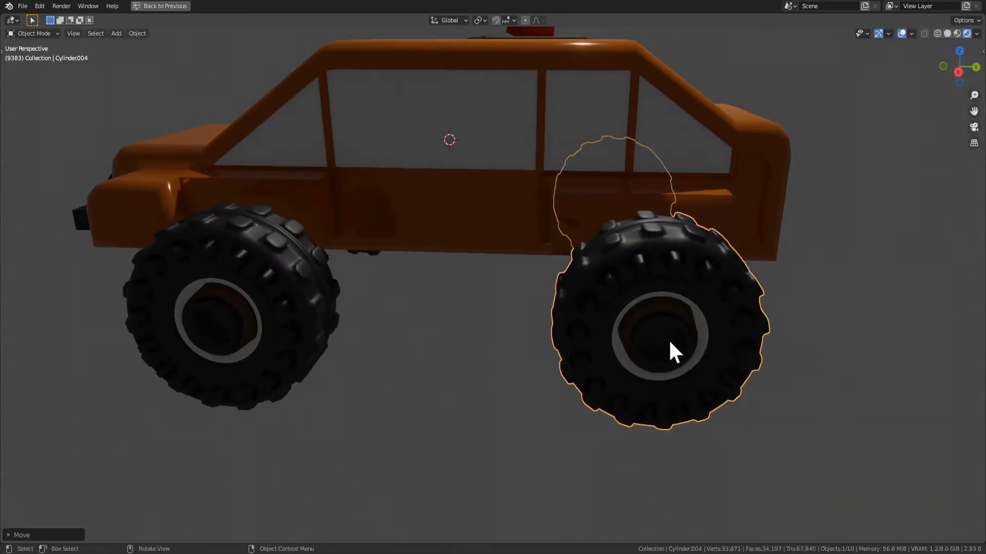
# Select both the rear and front axles and lower them together along the global Z axis
pyautogui.press('g')
pyautogui.press('z')
pyautogui.rightClick(665, 322)
pyautogui.keyDown('shift'); pyautogui.click(248, 304); pyautogui.keyUp('shift')
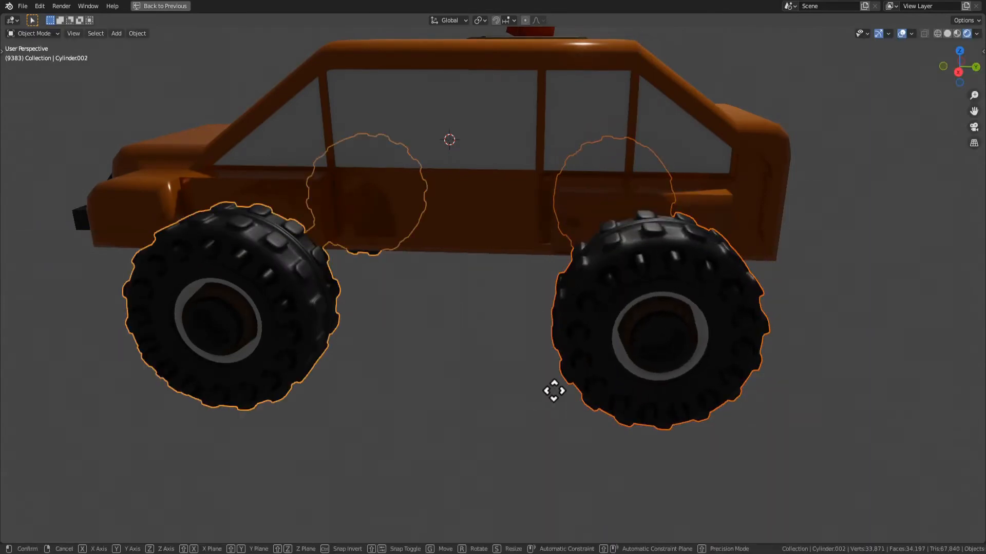
pyautogui.press('z')
pyautogui.click(565, 367)
pyautogui.moveTo(578, 363); pyautogui.dragTo(633, 341, button='middle')
pyautogui.press('g')
pyautogui.press('z')
pyautogui.click(638, 396)
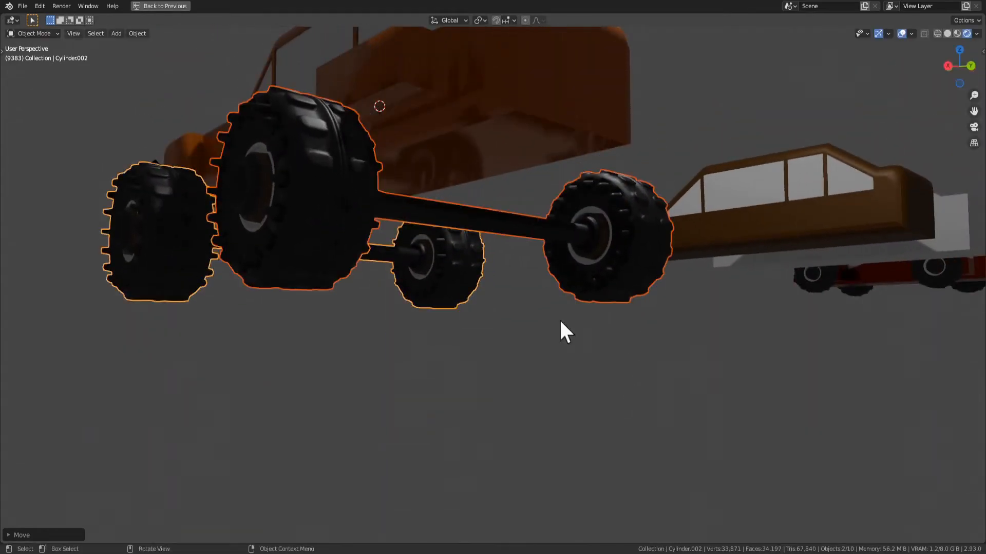
# Open the orange car body's mesh in Edit Mode and select the underside of the rear fender
pyautogui.moveTo(560, 322); pyautogui.dragTo(424, 141, button='middle')
pyautogui.click(411, 154)
pyautogui.press('Tab')
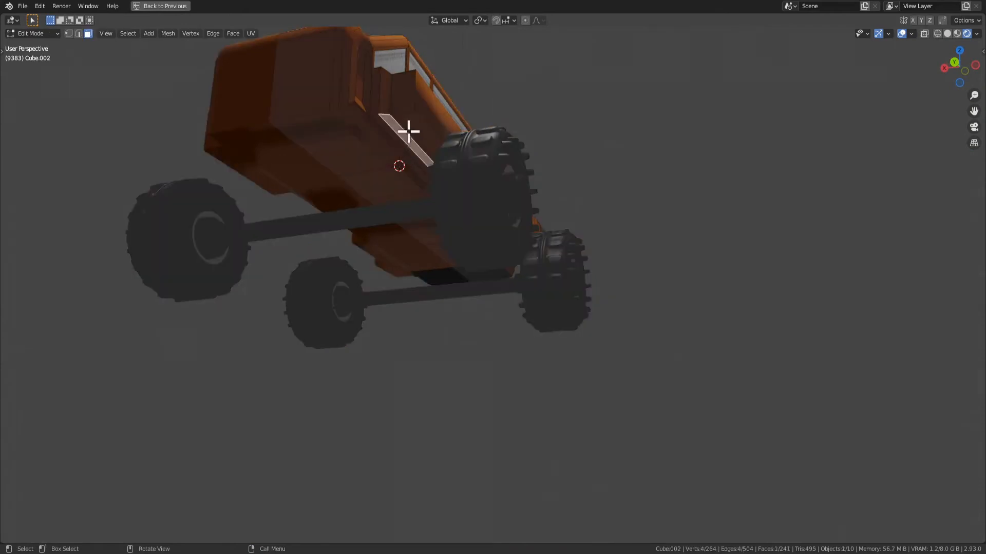
pyautogui.click(420, 133)
pyautogui.moveTo(579, 168); pyautogui.dragTo(543, 157, button='middle')
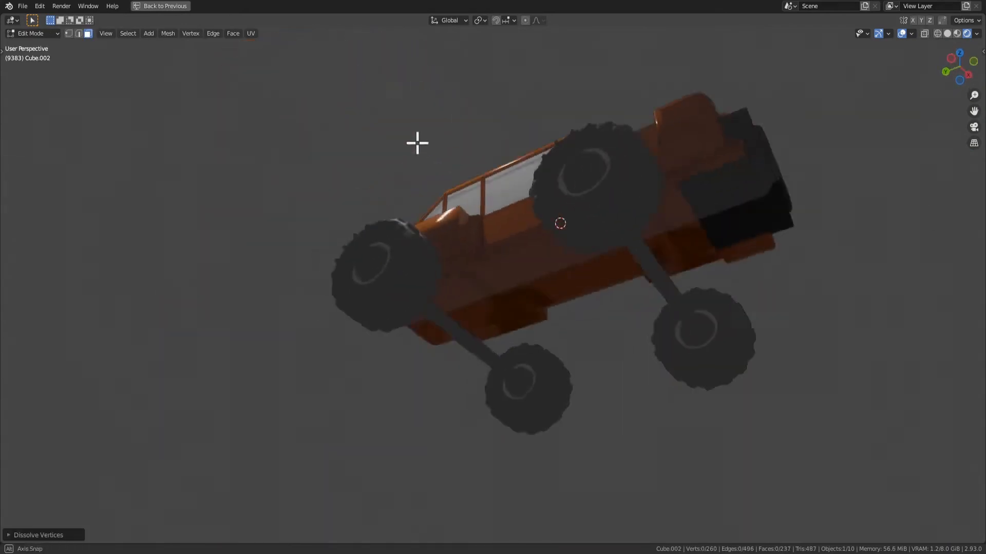
# Try extruding the undersides of the front and rear fenders downward, and undo the extrusion
pyautogui.click(574, 95)
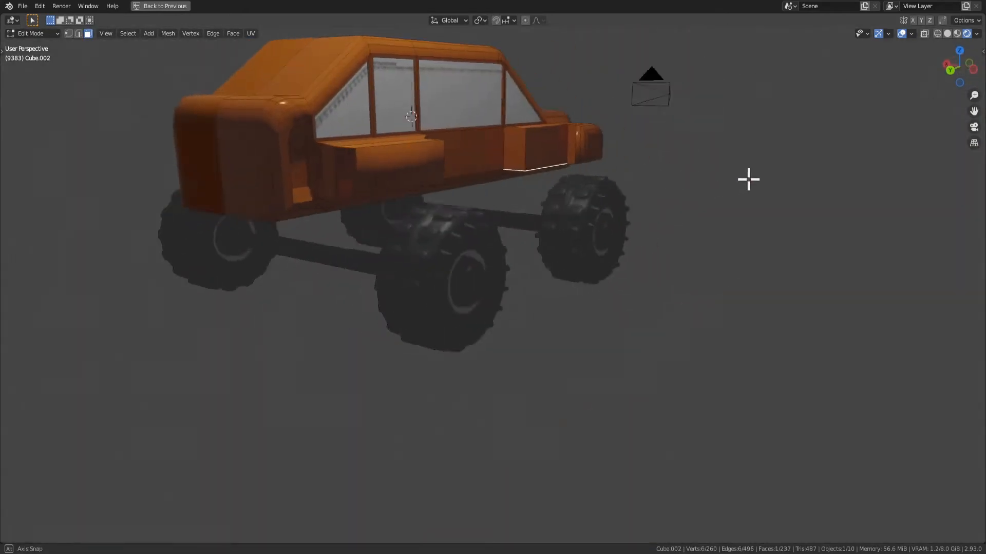
pyautogui.keyDown('shift'); pyautogui.click(467, 132); pyautogui.keyUp('shift')
pyautogui.moveTo(467, 132); pyautogui.dragTo(537, 223, button='middle')
pyautogui.click(593, 195)
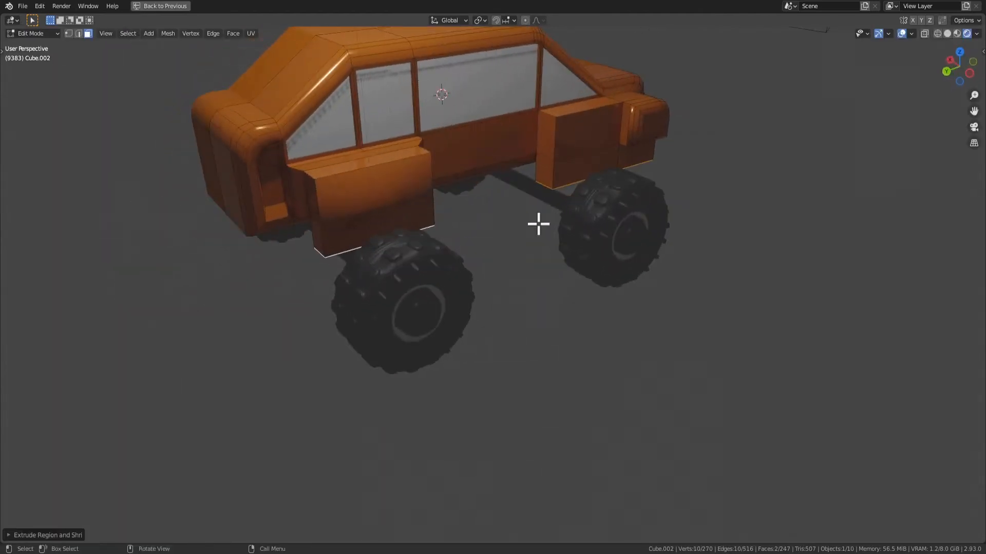
pyautogui.press('s')
pyautogui.rightClick(609, 223)
pyautogui.hotkey('ctrl', 'z')
pyautogui.hotkey('ctrl', 'z')
# Delete the irregular face beneath the front fender using the Only Faces option
pyautogui.moveTo(770, 237); pyautogui.dragTo(655, 173, button='middle')
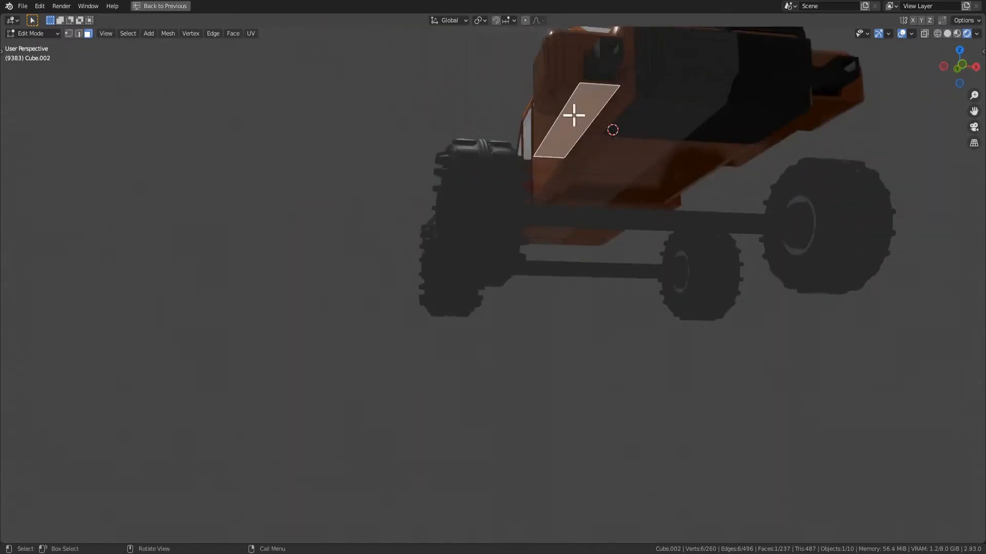
pyautogui.moveTo(568, 128); pyautogui.dragTo(548, 154, button='middle')
pyautogui.press('KP_Decimal')
pyautogui.moveTo(553, 249); pyautogui.dragTo(494, 264, button='middle')
pyautogui.press('1')
pyautogui.press('3')
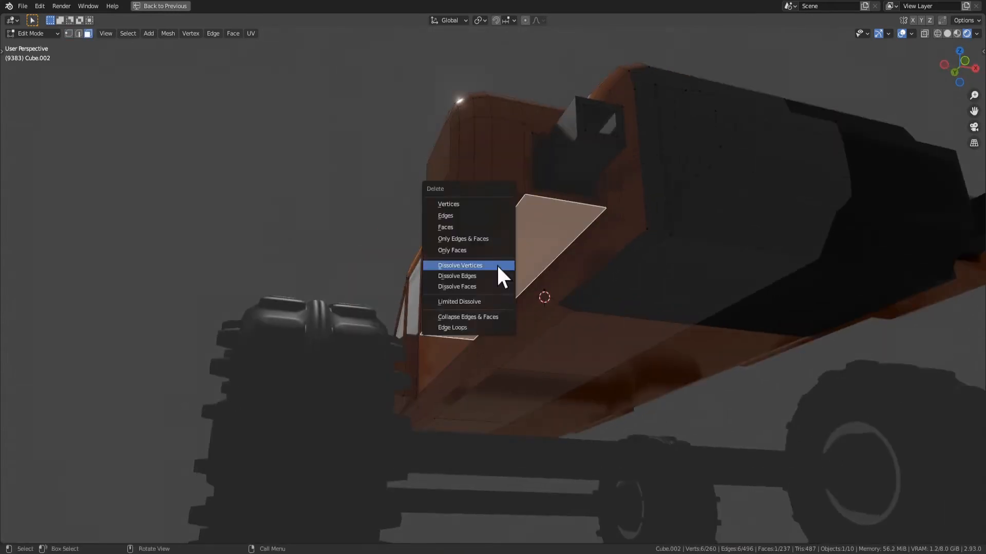
pyautogui.click(451, 250)
# Fill the opening under the front fender with two separate faces by selecting their corner vertices
pyautogui.moveTo(502, 300); pyautogui.dragTo(479, 270, button='middle')
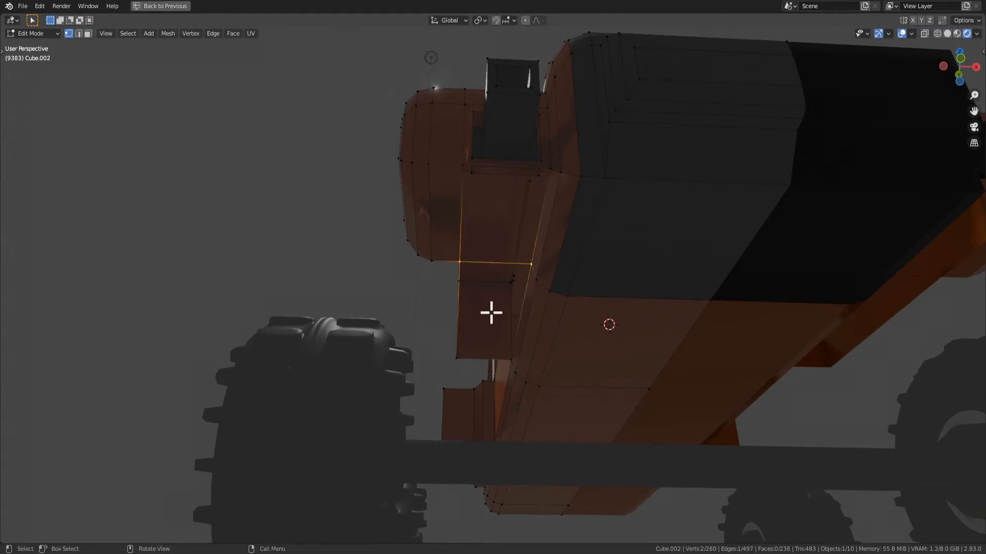
pyautogui.moveTo(500, 177); pyautogui.dragTo(589, 226, button='middle')
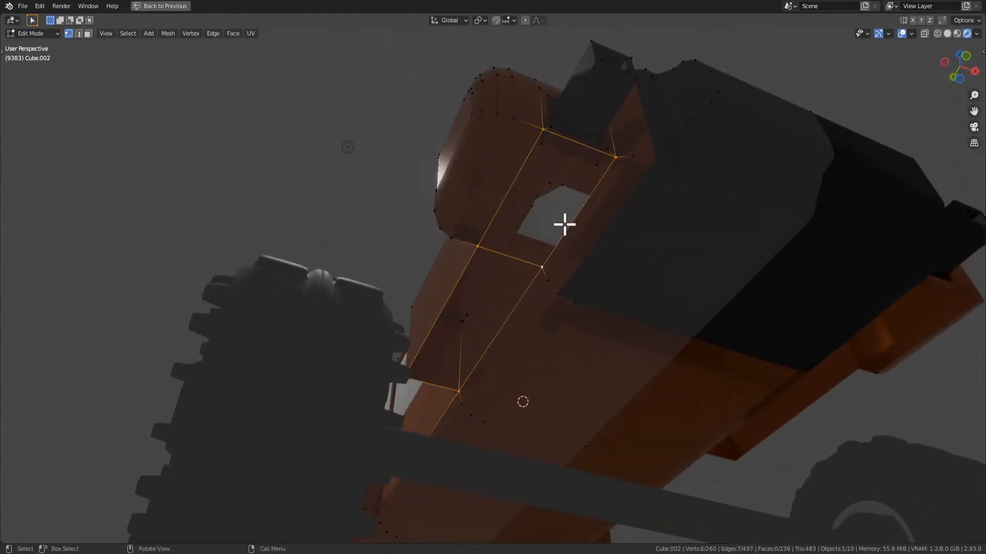
pyautogui.press('KP_Decimal')
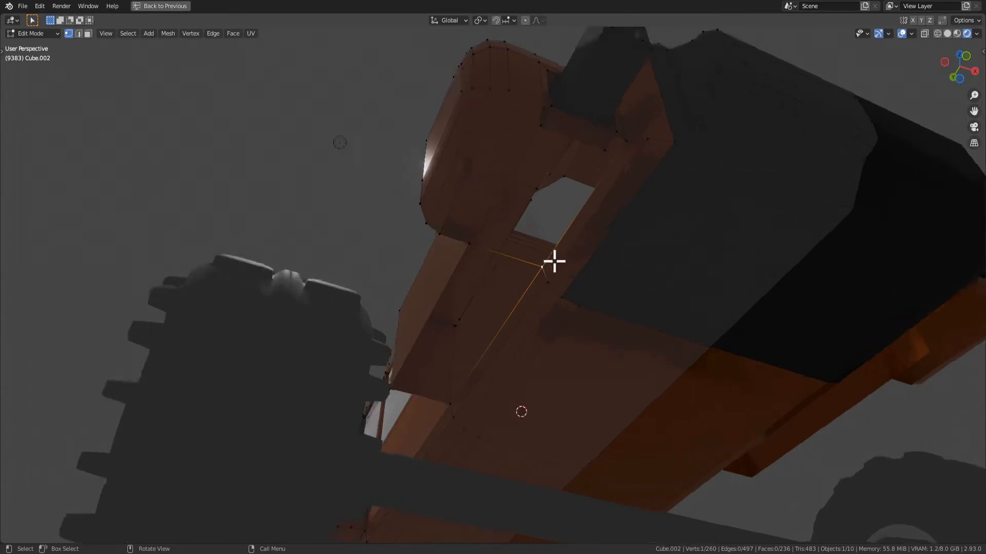
pyautogui.moveTo(552, 264); pyautogui.dragTo(553, 331, button='middle')
pyautogui.scroll(-10, 553, 331)
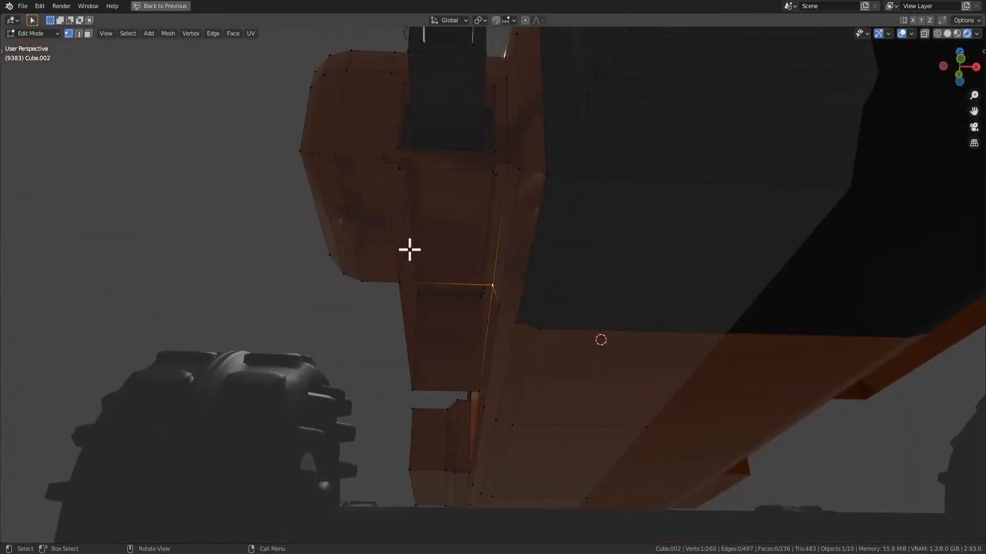
pyautogui.moveTo(477, 186); pyautogui.dragTo(614, 151, button='middle')
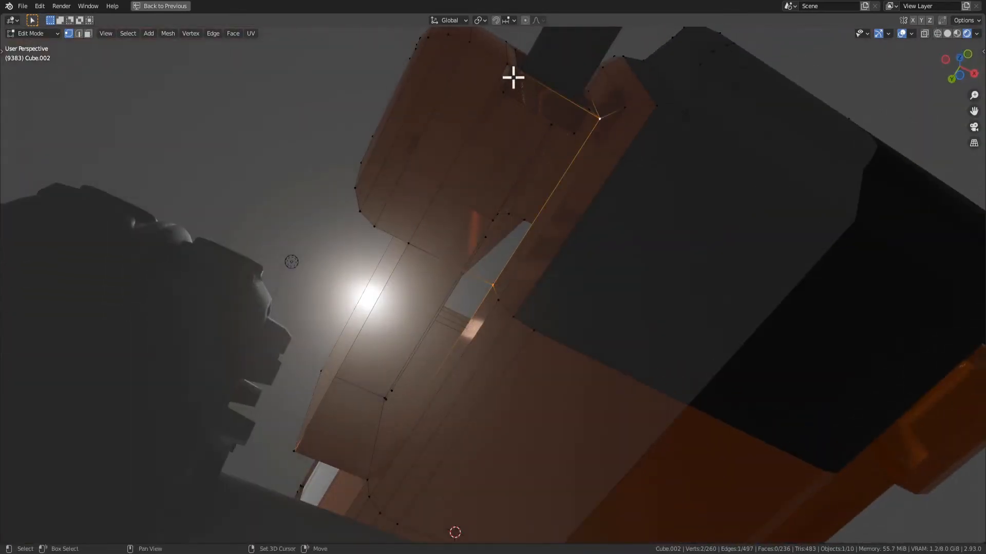
pyautogui.keyDown('shift'); pyautogui.click(406, 247); pyautogui.keyUp('shift')
pyautogui.moveTo(503, 248); pyautogui.dragTo(424, 278, button='middle')
pyautogui.press('f')
pyautogui.click(386, 371)
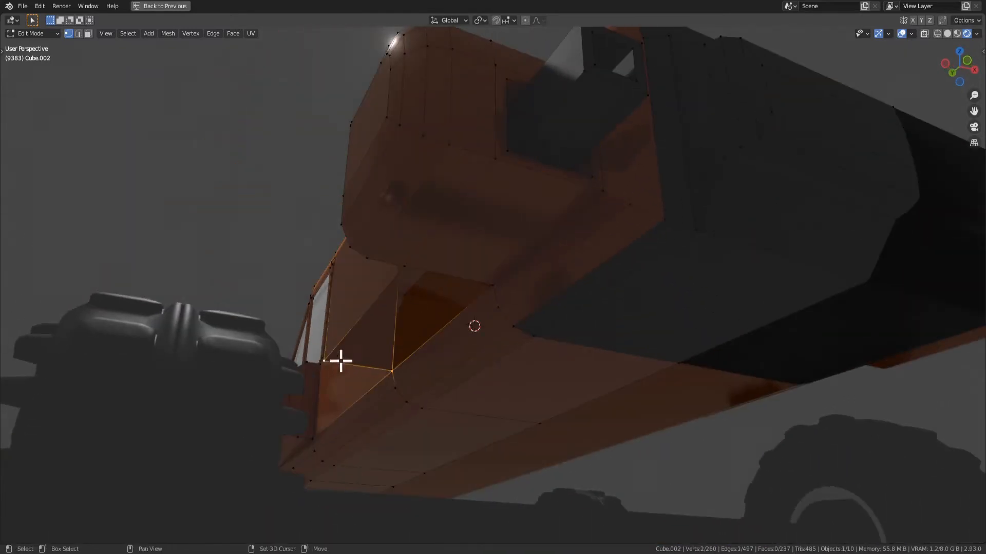
pyautogui.press('f')
# Extrude the undersides of the front and rear fenders downward and scale the extruded faces
pyautogui.moveTo(513, 339); pyautogui.dragTo(307, 148, button='middle')
pyautogui.moveTo(405, 189); pyautogui.dragTo(533, 246, button='middle')
pyautogui.scroll(5, 532, 246)
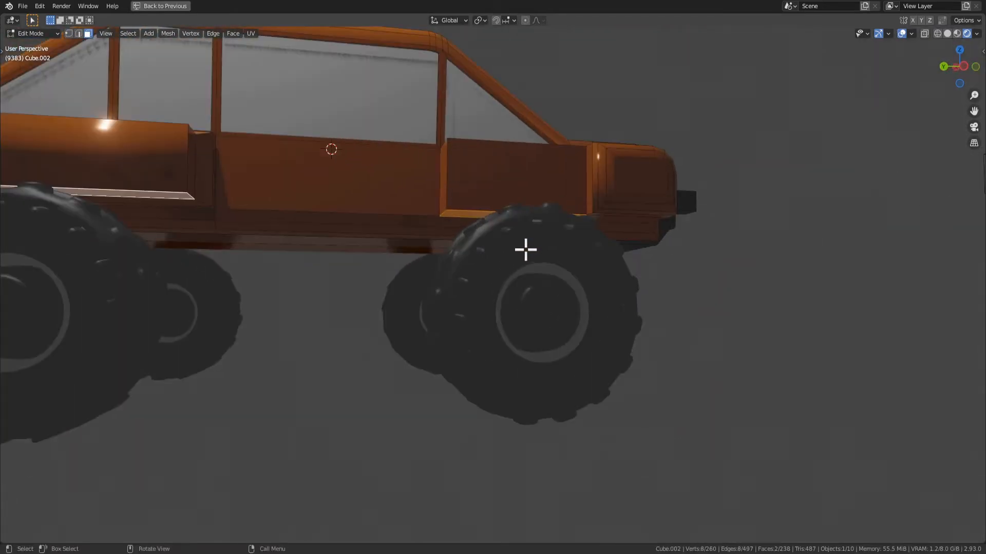
pyautogui.press('e')
pyautogui.moveTo(512, 297); pyautogui.dragTo(543, 269, button='middle')
pyautogui.press('s')
pyautogui.click(522, 289)
# Select the upper and lower outer side faces of both fenders and move them outward along global X
pyautogui.press('2')
pyautogui.press('3')
pyautogui.click(554, 291)
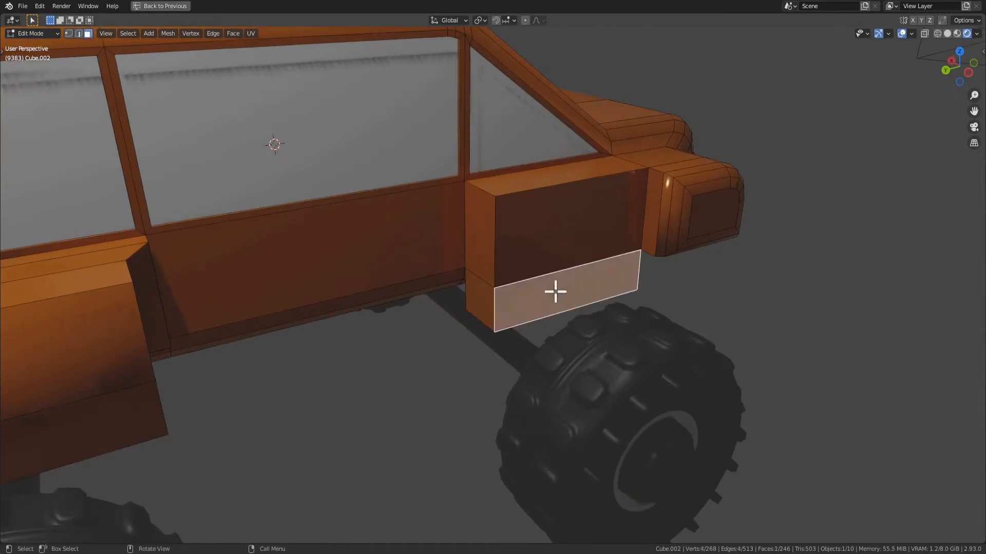
pyautogui.keyDown('shift'); pyautogui.click(556, 241); pyautogui.keyUp('shift')
pyautogui.scroll(-2, 544, 252)
pyautogui.keyDown('shift'); pyautogui.click(251, 359); pyautogui.keyUp('shift')
pyautogui.keyDown('shift'); pyautogui.click(264, 329); pyautogui.keyUp('shift')
pyautogui.moveTo(283, 330); pyautogui.dragTo(374, 370, button='middle')
pyautogui.press('g')
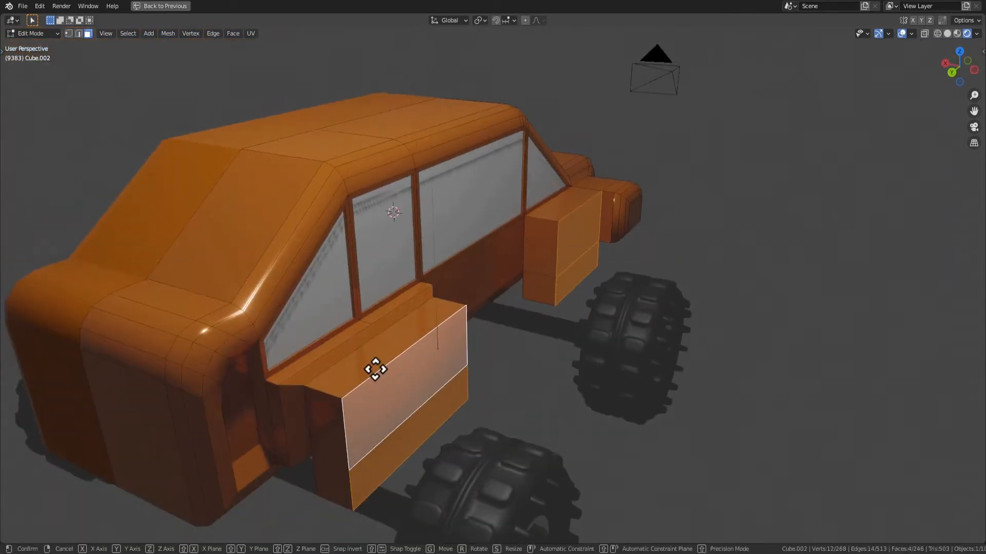
pyautogui.press('x')
pyautogui.click(398, 387)
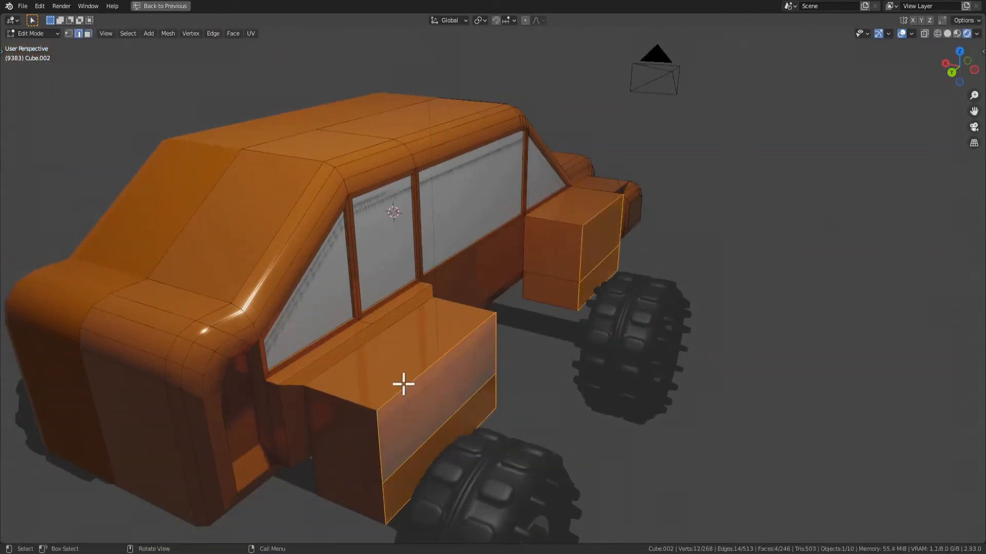
# Bevel the upper outer edges of both fenders with a single segment about 0.19 m wide
pyautogui.press('2')
pyautogui.click(402, 390)
pyautogui.hotkey('ctrl', 'b')
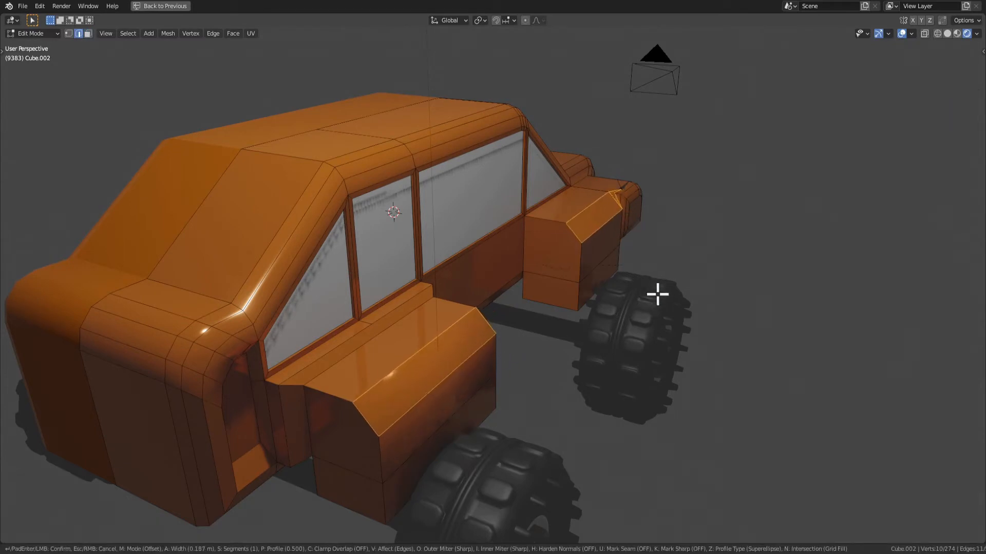
pyautogui.click(599, 211)
pyautogui.moveTo(598, 211); pyautogui.dragTo(472, 240, button='middle')
pyautogui.scroll(7, 489, 247)
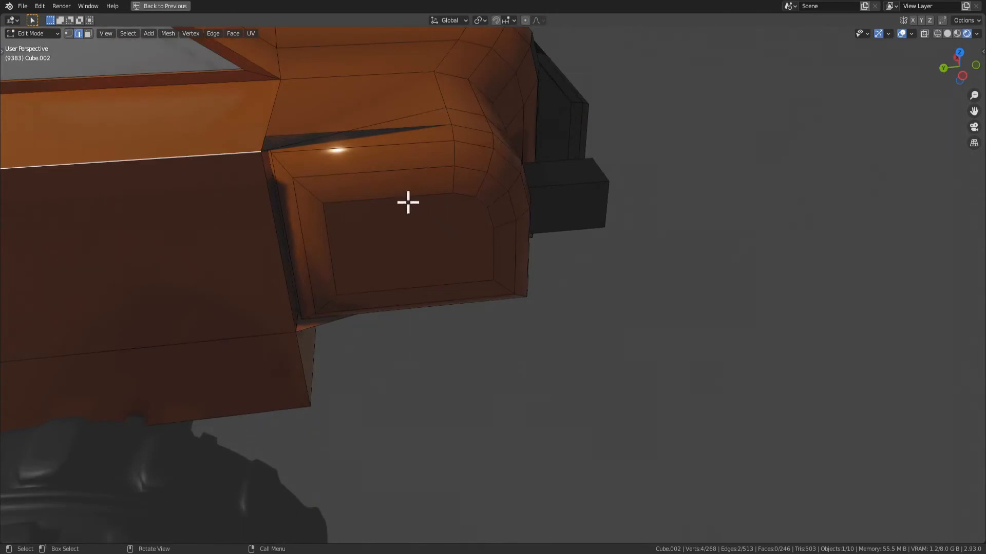
# Undo the bevel and outward move of the fenders
pyautogui.hotkey('ctrl', 'z')
pyautogui.hotkey('ctrl', 'z')
pyautogui.hotkey('ctrl', 'z')
# Select the upper and lower outer side faces of the front fender
pyautogui.moveTo(282, 211); pyautogui.dragTo(290, 311, button='middle')
pyautogui.scroll(-3, 324, 201)
pyautogui.scroll(-3, 289, 313)
pyautogui.click(388, 323)
pyautogui.moveTo(390, 323); pyautogui.dragTo(277, 318, button='middle')
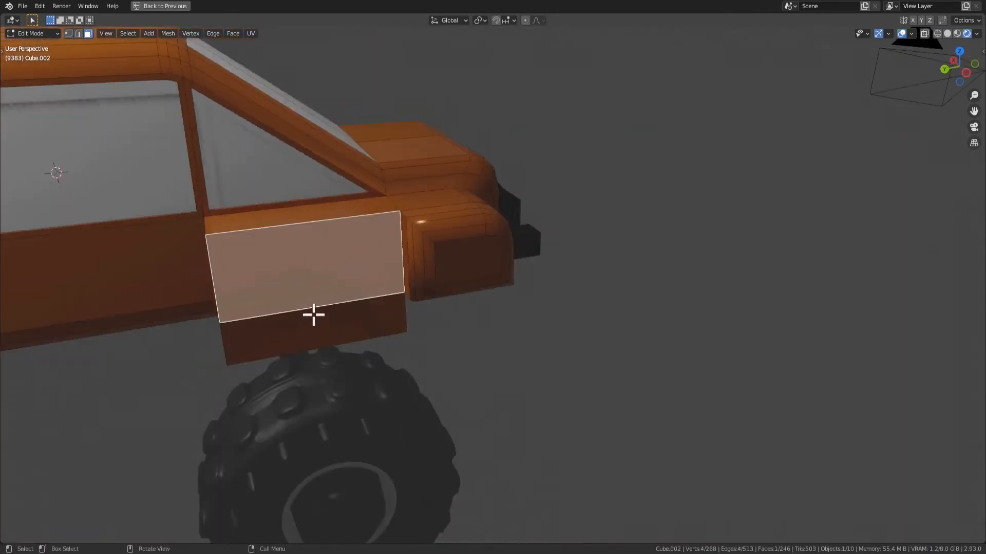
pyautogui.click(314, 316)
pyautogui.keyDown('shift'); pyautogui.moveTo(372, 272); pyautogui.dragTo(532, 262, button='middle'); pyautogui.keyUp('shift')
pyautogui.moveTo(532, 261); pyautogui.dragTo(510, 264, button='middle')
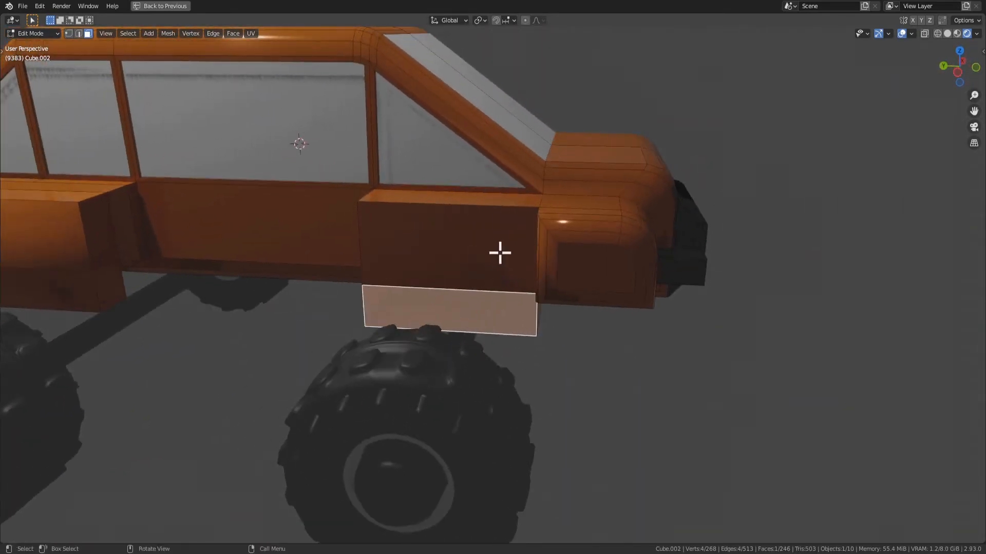
pyautogui.click(499, 254)
pyautogui.keyDown('shift'); pyautogui.click(469, 307); pyautogui.keyUp('shift')
pyautogui.scroll(2, 500, 268)
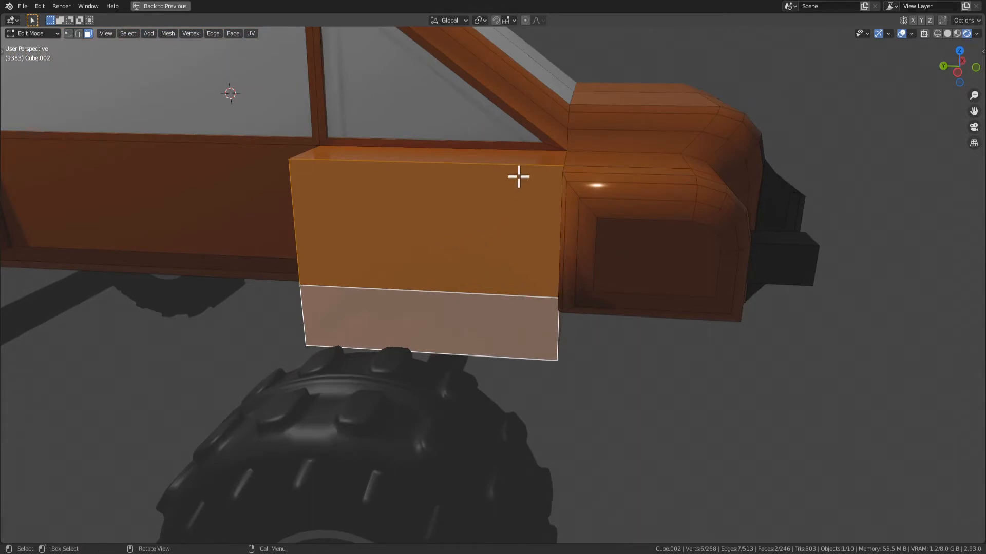
# Subdivide the horizontal edges of the front fender's outer side and move the new vertical edges about 0.62 m forward along global Y
pyautogui.press('2')
pyautogui.click(481, 194)
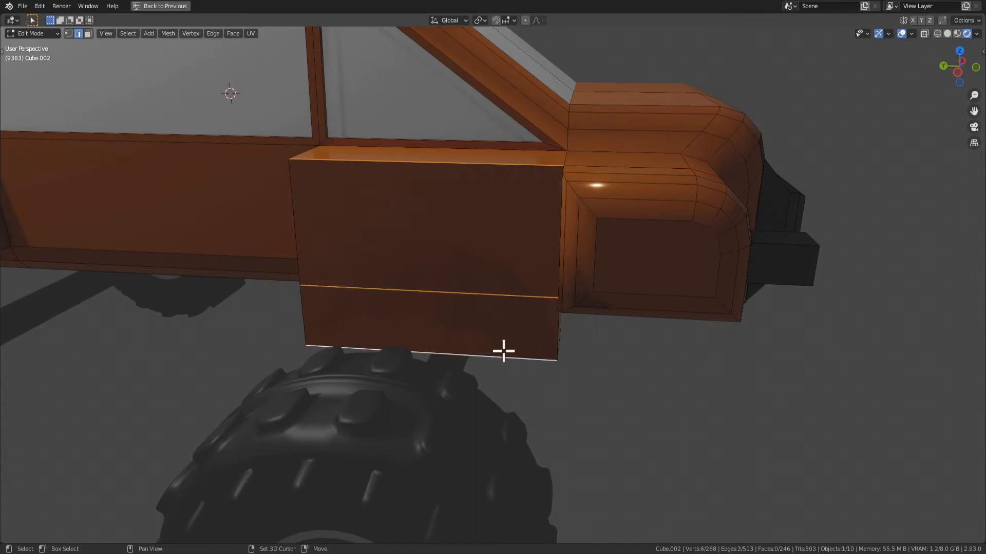
pyautogui.rightClick(448, 229)
pyautogui.click(460, 233)
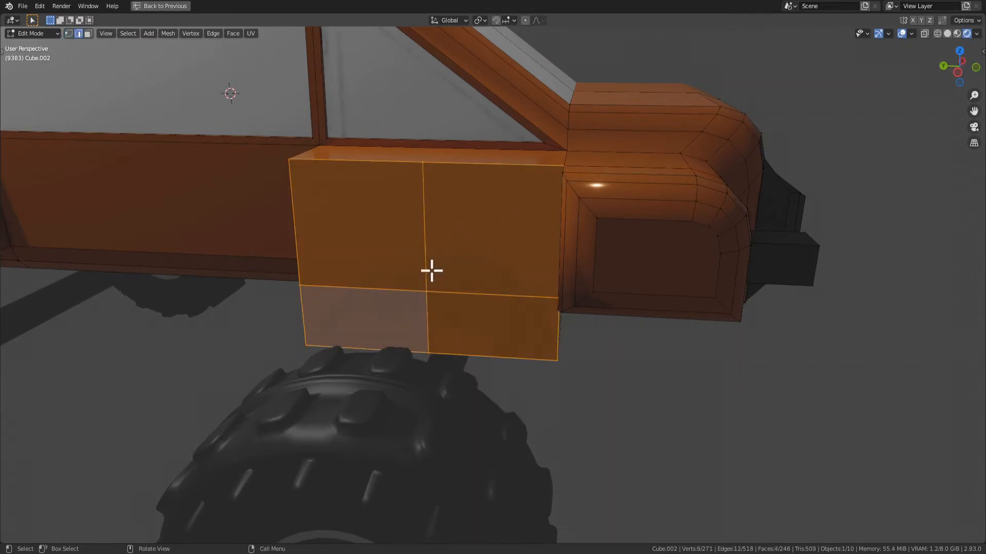
pyautogui.keyDown('alt'); pyautogui.click(419, 325); pyautogui.keyUp('alt')
pyautogui.press('g')
pyautogui.press('y')
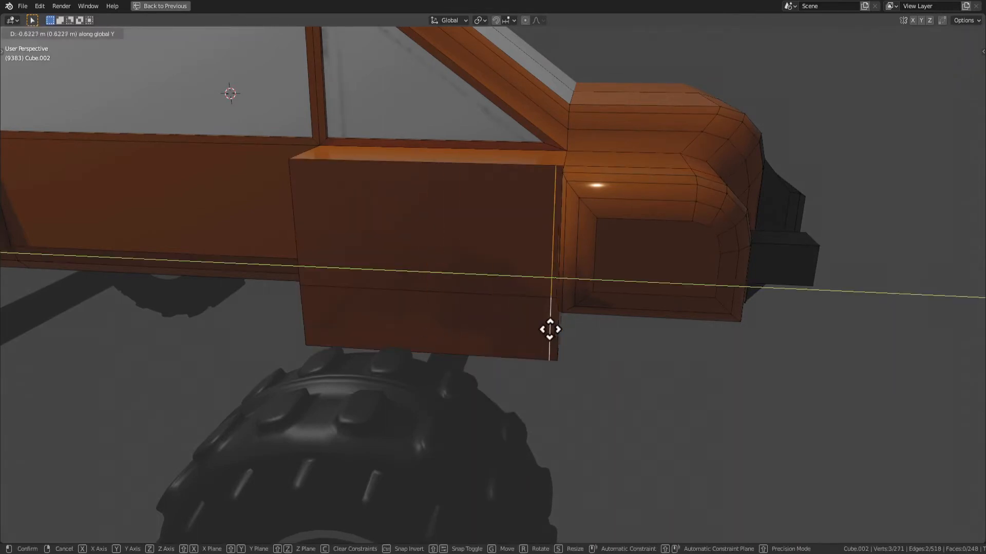
pyautogui.click(552, 332)
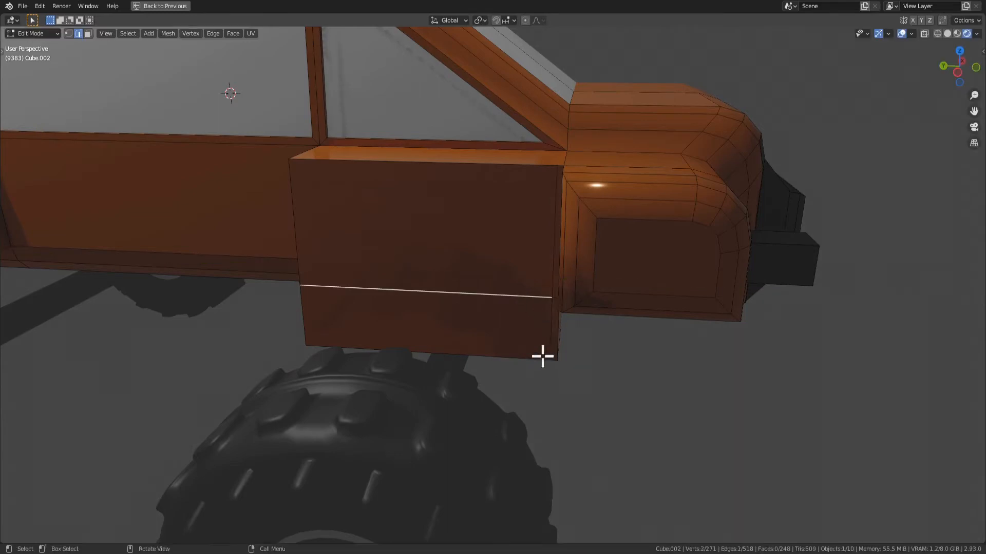
# Select the upper and lower outer side faces of the front and rear fenders and extrude them outward
pyautogui.moveTo(508, 331); pyautogui.dragTo(422, 294, button='middle')
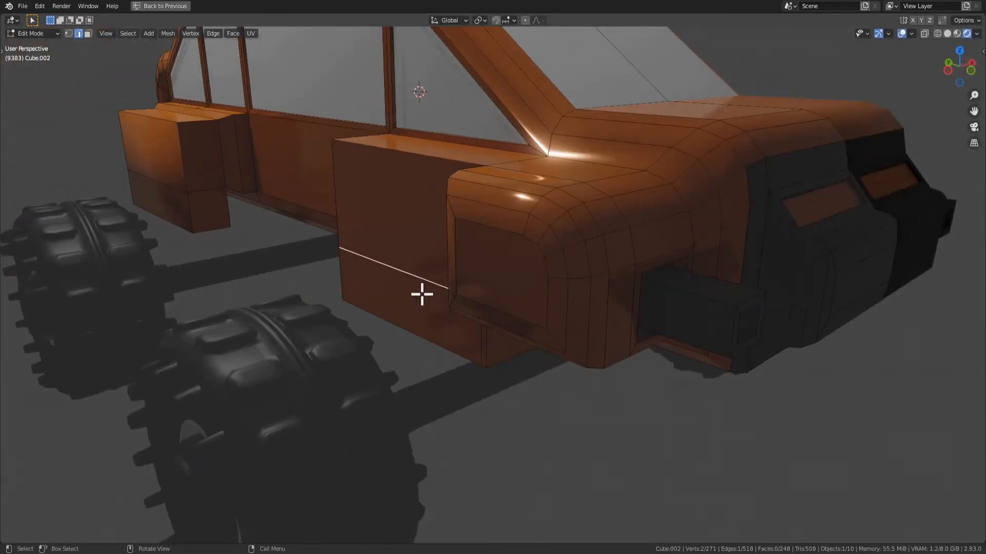
pyautogui.moveTo(422, 247); pyautogui.dragTo(464, 257, button='middle')
pyautogui.press('3')
pyautogui.click(464, 259)
pyautogui.keyDown('shift'); pyautogui.click(462, 325); pyautogui.keyUp('shift')
pyautogui.scroll(-3, 431, 313)
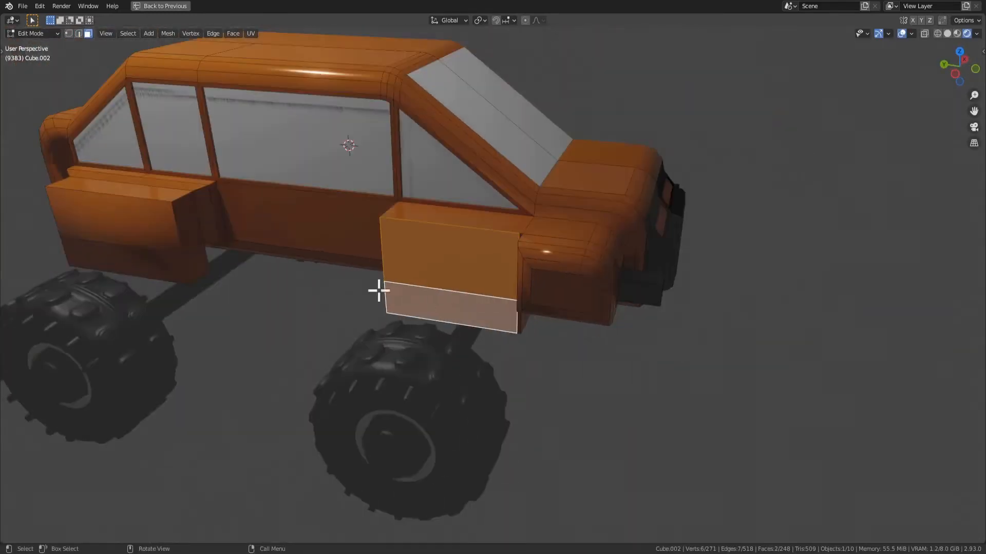
pyautogui.keyDown('shift'); pyautogui.click(114, 211); pyautogui.keyUp('shift')
pyautogui.scroll(1, 411, 281)
pyautogui.keyDown('shift'); pyautogui.click(109, 317); pyautogui.keyUp('shift')
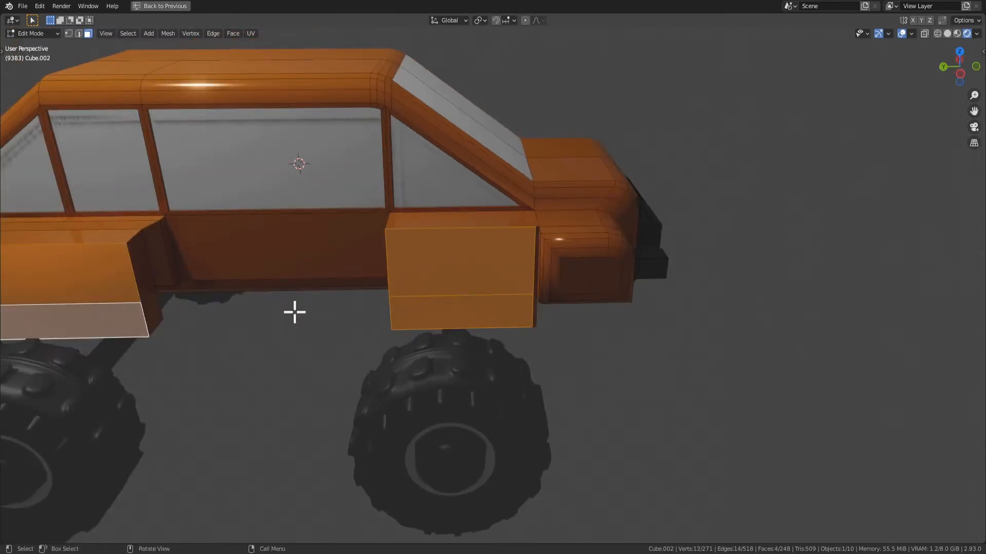
pyautogui.moveTo(292, 310); pyautogui.dragTo(400, 297, button='middle')
pyautogui.press('e')
pyautogui.click(449, 363)
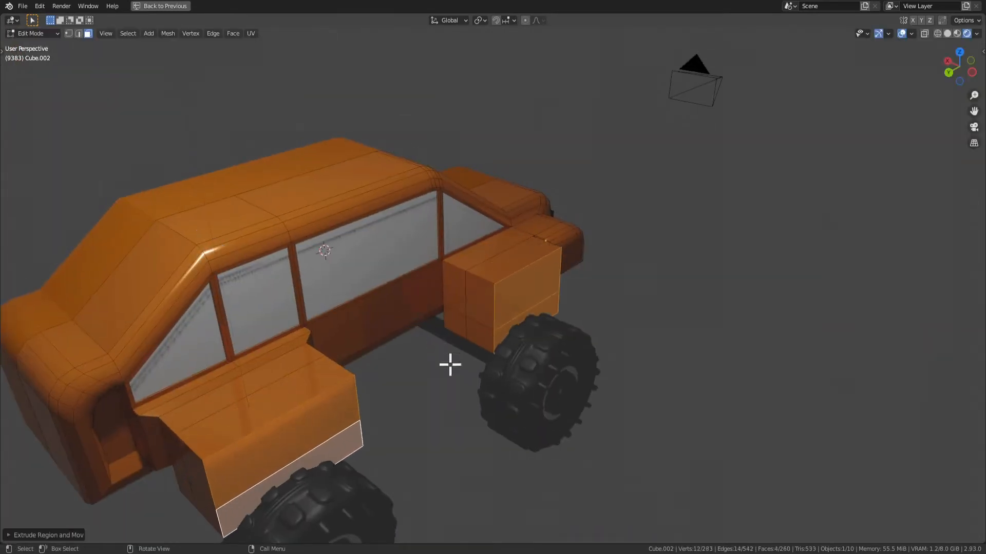
# Bevel the upper outer edges of both fenders with a width of 0.173 m and three segments
pyautogui.moveTo(449, 363); pyautogui.dragTo(367, 374, button='middle')
pyautogui.press('2')
pyautogui.click(349, 326)
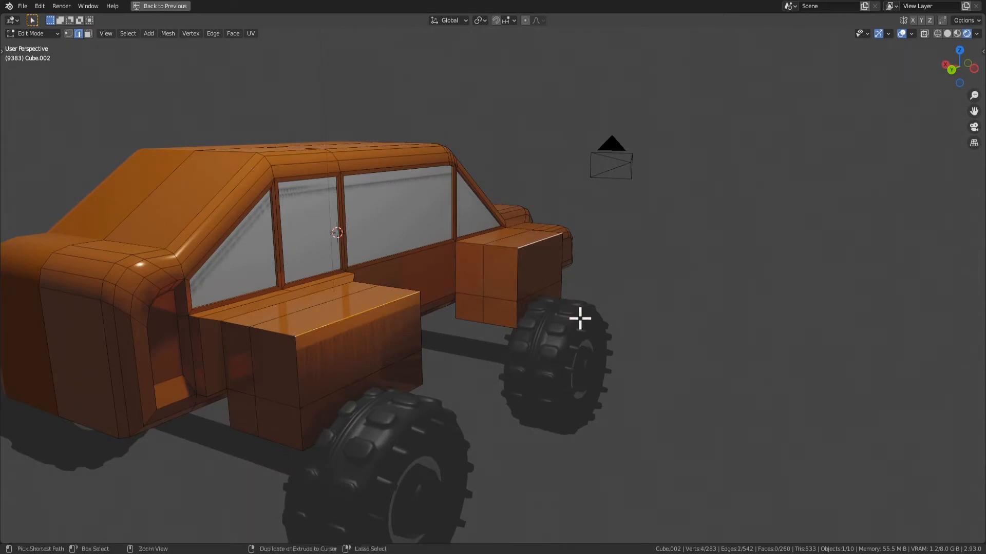
pyautogui.hotkey('ctrl', 'b')
pyautogui.click(590, 336)
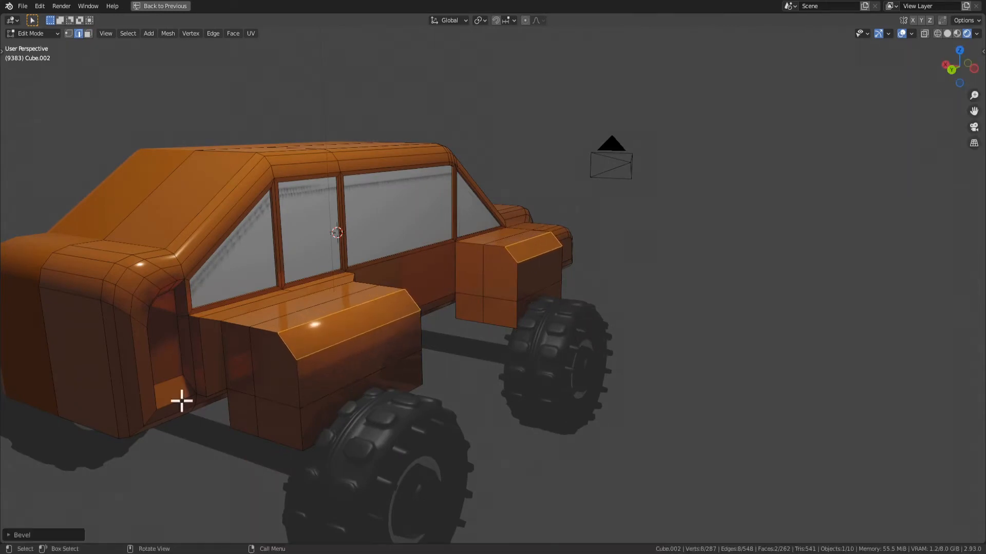
pyautogui.click(37, 537)
pyautogui.click(138, 384)
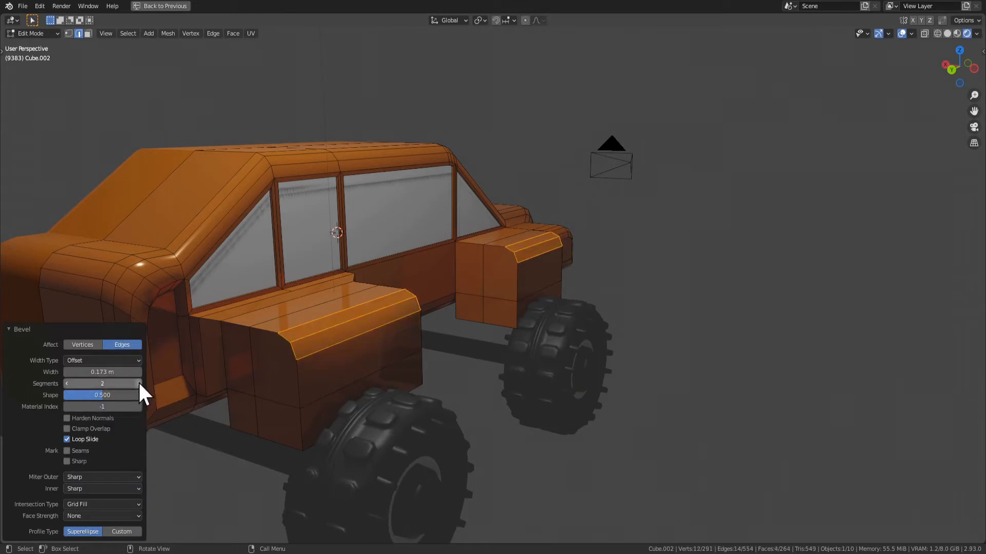
pyautogui.click(138, 384)
# Shade the beveled faces of both fenders smooth and return to Object Mode
pyautogui.moveTo(231, 377); pyautogui.dragTo(379, 319, button='middle')
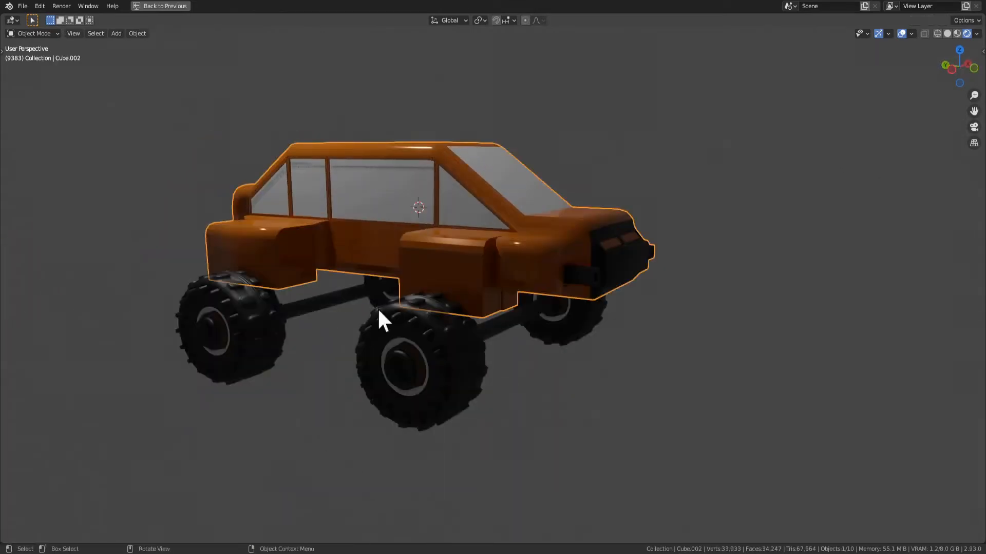
pyautogui.rightClick(461, 236)
pyautogui.press('Escape')
pyautogui.press('3')
pyautogui.rightClick(447, 232)
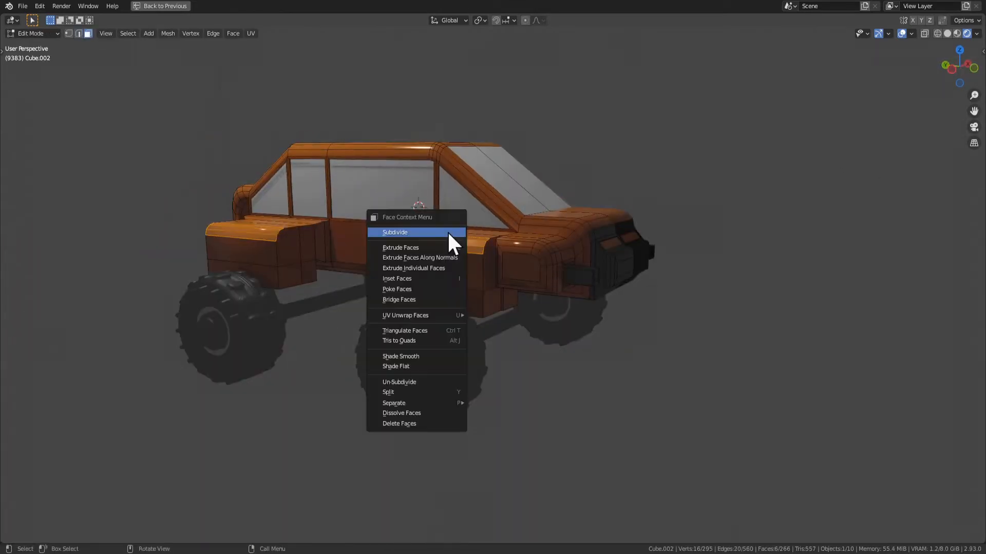
pyautogui.click(415, 355)
pyautogui.moveTo(459, 311); pyautogui.dragTo(286, 319, button='middle')
pyautogui.press('Tab')
# Select the front and rear wheel axles and move them up along global Z
pyautogui.click(420, 326)
pyautogui.keyDown('shift'); pyautogui.click(286, 319); pyautogui.keyUp('shift')
pyautogui.press('g')
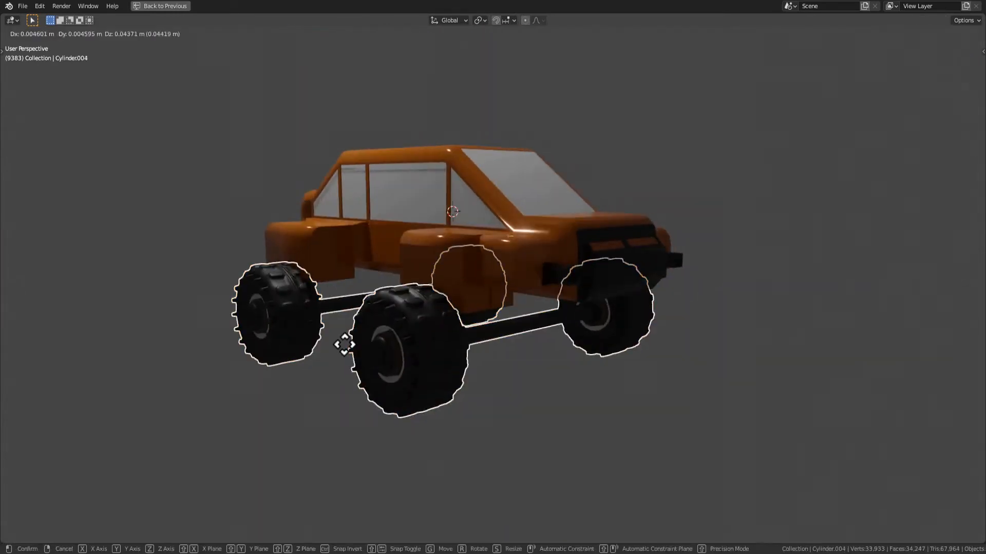
pyautogui.press('z')
pyautogui.click(477, 368)
# Select both wheel axles again and scale them uniformly to 1.057
pyautogui.moveTo(477, 368); pyautogui.dragTo(669, 341, button='middle')
pyautogui.click(440, 345)
pyautogui.moveTo(440, 346); pyautogui.dragTo(132, 341, button='middle')
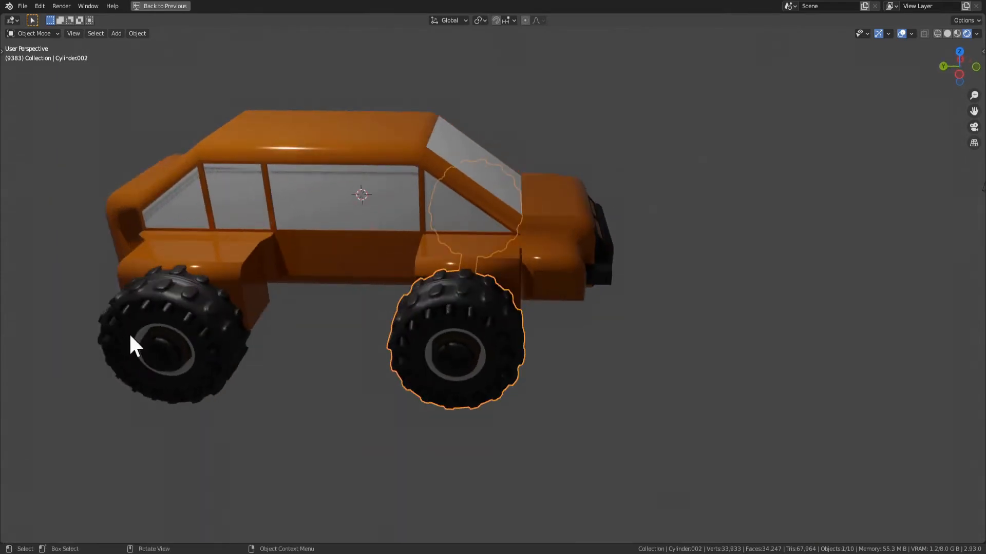
pyautogui.click(132, 340)
pyautogui.moveTo(574, 409); pyautogui.dragTo(491, 395, button='middle')
pyautogui.keyDown('shift'); pyautogui.click(420, 312); pyautogui.keyUp('shift')
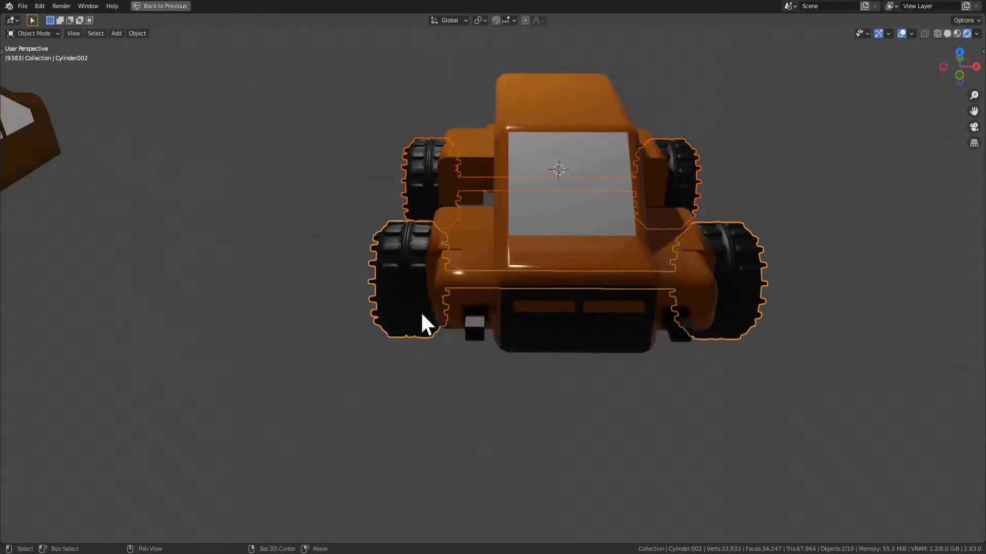
pyautogui.press('s')
pyautogui.click(755, 402)
# Move both wheel axles 0.18462 m along global Y
pyautogui.moveTo(755, 403); pyautogui.dragTo(741, 448, button='middle')
pyautogui.press('g')
pyautogui.press('y')
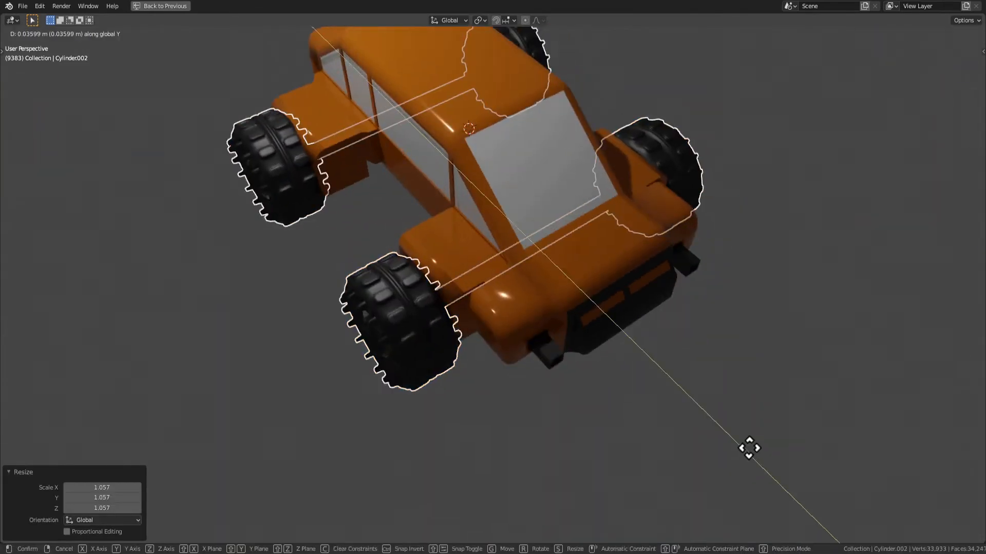
pyautogui.click(748, 439)
pyautogui.press('s')
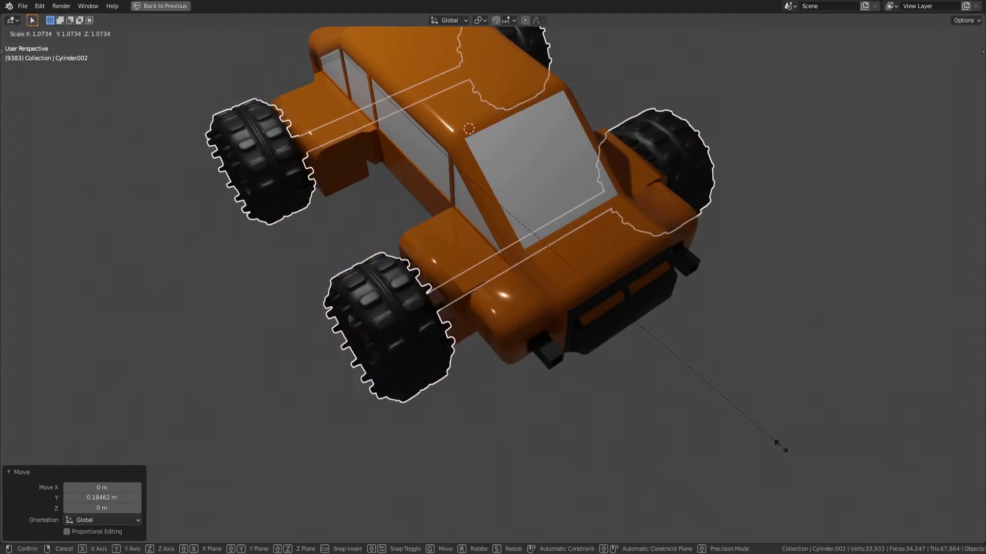
pyautogui.rightClick(770, 437)
# Scale both wheel axles to 1.071 along global X
pyautogui.press('s')
pyautogui.press('x')
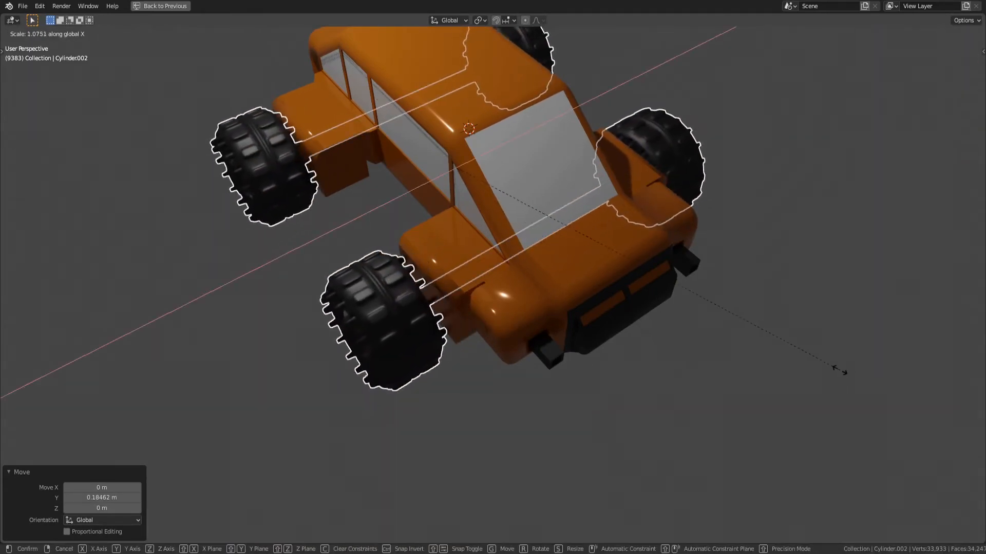
pyautogui.click(812, 375)
pyautogui.moveTo(816, 388)
pyautogui.mouseDown(button='middle')
pyautogui.moveTo(737, 341)
pyautogui.moveTo(816, 399)
pyautogui.mouseUp(button='middle')
pyautogui.press('s')
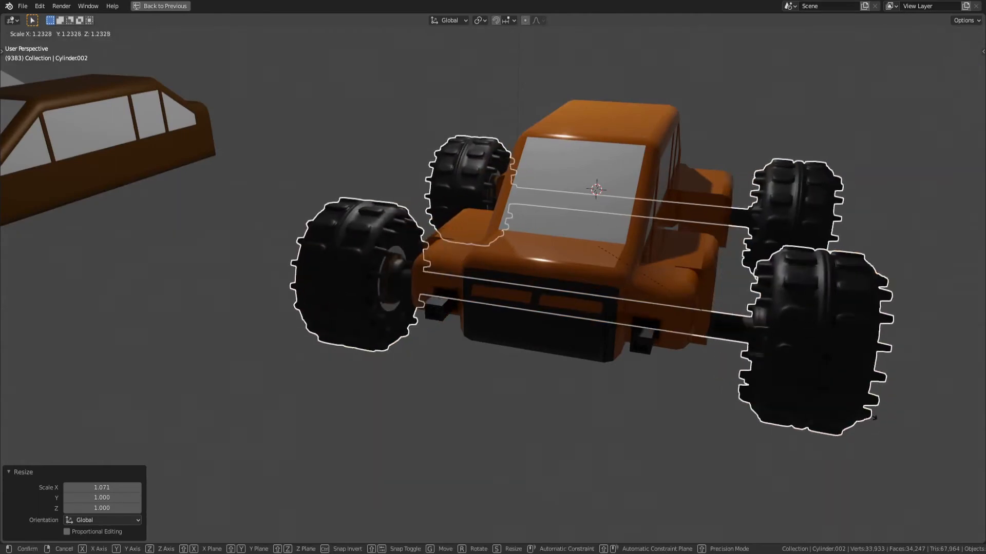
pyautogui.rightClick(871, 418)
# Scale both wheel axles uniformly to 0.706, then widen them along global X
pyautogui.scroll(-5, 455, 330)
pyautogui.moveTo(456, 331); pyautogui.dragTo(553, 375, button='middle')
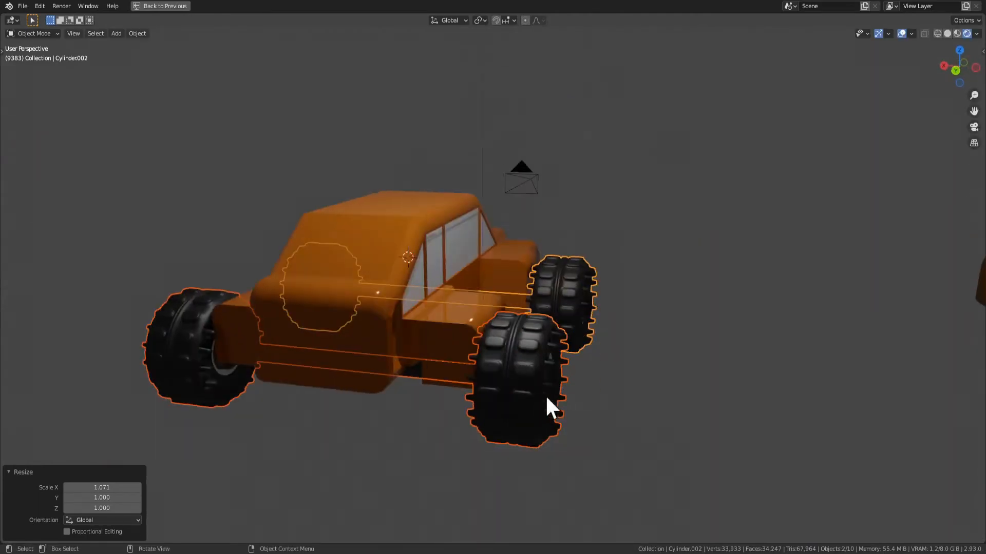
pyautogui.click(547, 399)
pyautogui.moveTo(513, 418); pyautogui.dragTo(524, 438, button='middle')
pyautogui.moveTo(571, 358); pyautogui.dragTo(729, 396, button='middle')
pyautogui.press('s')
pyautogui.click(759, 389)
pyautogui.press('s')
pyautogui.press('x')
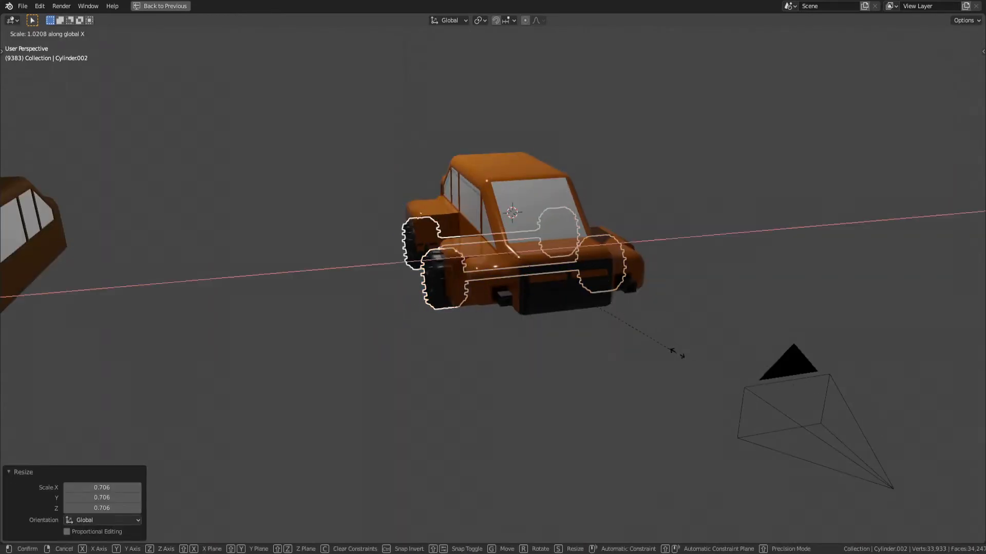
pyautogui.click(786, 352)
# In Edit Mode, narrow the selected wheel meshes of both axles to 0.524 along global X
pyautogui.press('Tab')
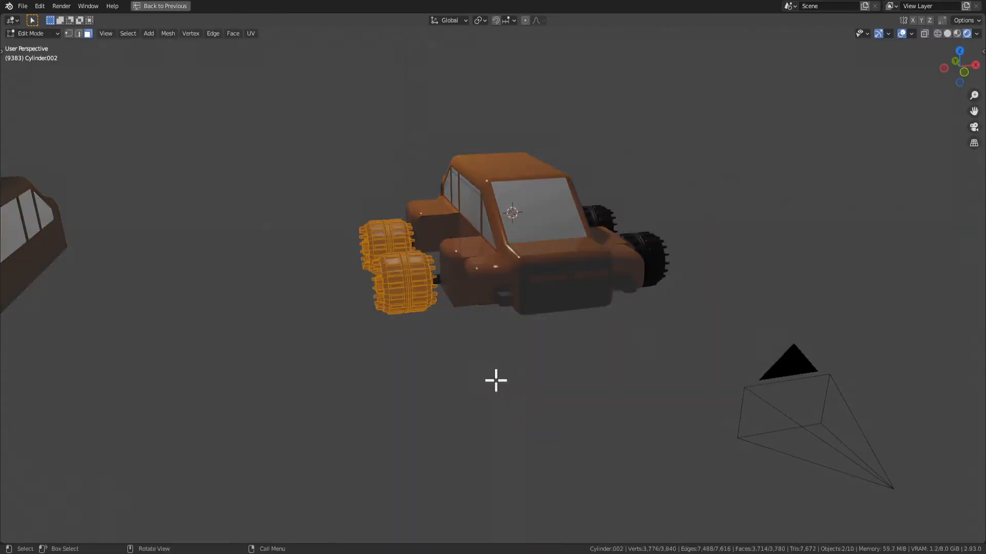
pyautogui.press('s')
pyautogui.press('x')
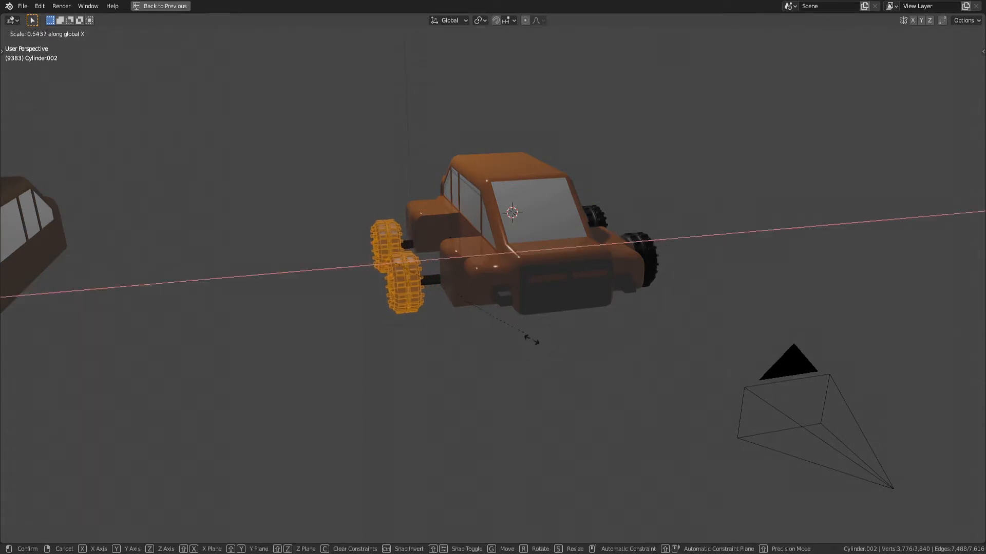
pyautogui.click(523, 336)
# Move the wheel meshes 1.0007 m inward along global X
pyautogui.moveTo(533, 337); pyautogui.dragTo(565, 341, button='middle')
pyautogui.press('g')
pyautogui.press('y')
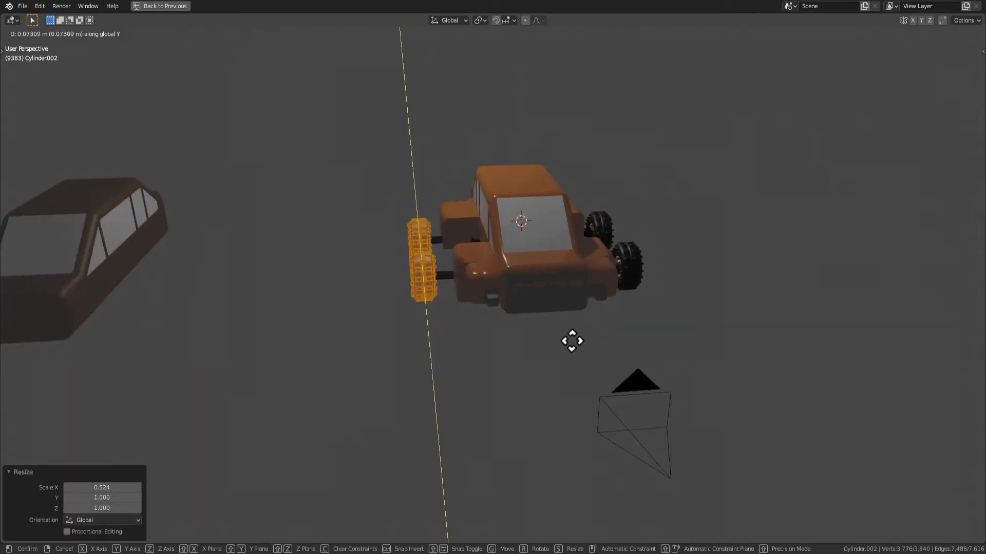
pyautogui.press('x')
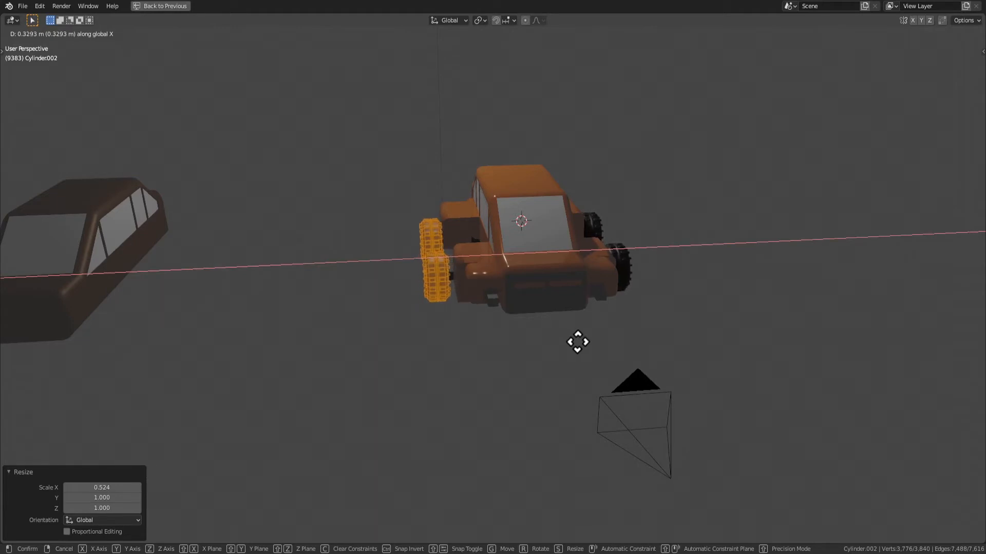
pyautogui.click(603, 345)
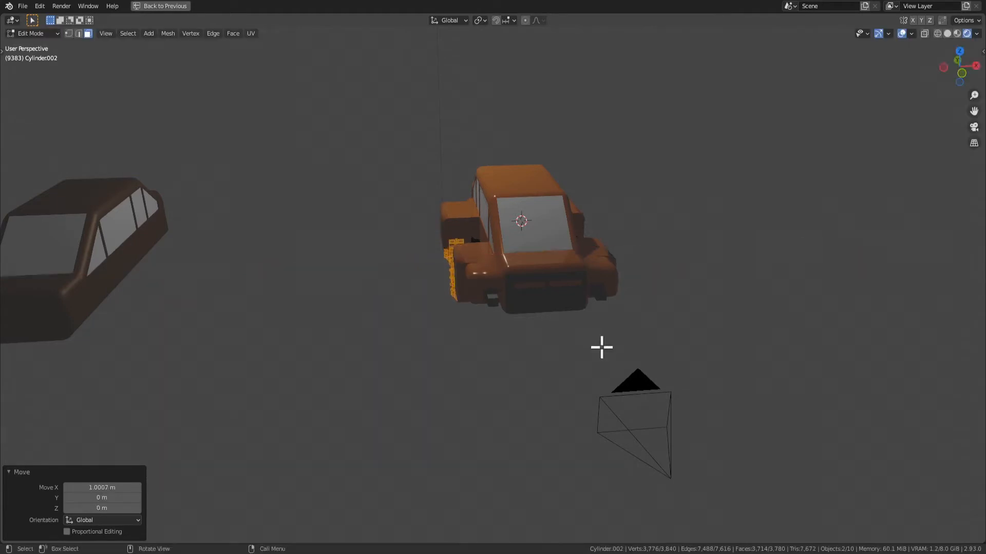
pyautogui.moveTo(601, 345); pyautogui.dragTo(695, 356, button='middle')
pyautogui.scroll(3, 596, 320)
pyautogui.moveTo(596, 321)
pyautogui.mouseDown(button='middle')
pyautogui.moveTo(601, 284)
pyautogui.moveTo(587, 304)
pyautogui.moveTo(603, 329)
pyautogui.mouseUp(button='middle')
pyautogui.press('g')
pyautogui.press('x')
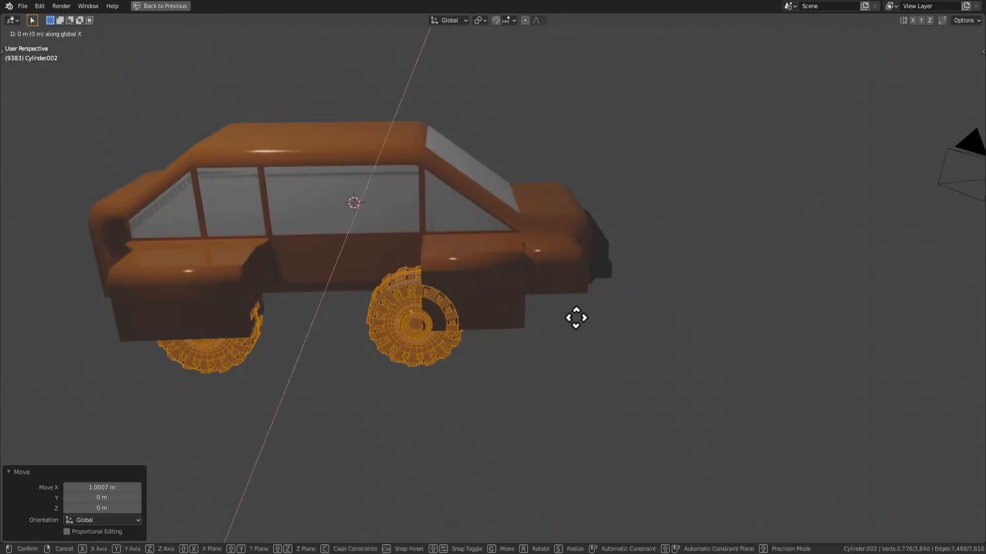
pyautogui.rightClick(576, 318)
# Back in Object Mode, move only the front wheel axle -0.72866 m along global Y to sit under the front fender
pyautogui.press('Tab')
pyautogui.click(411, 329)
pyautogui.press('g')
pyautogui.press('y')
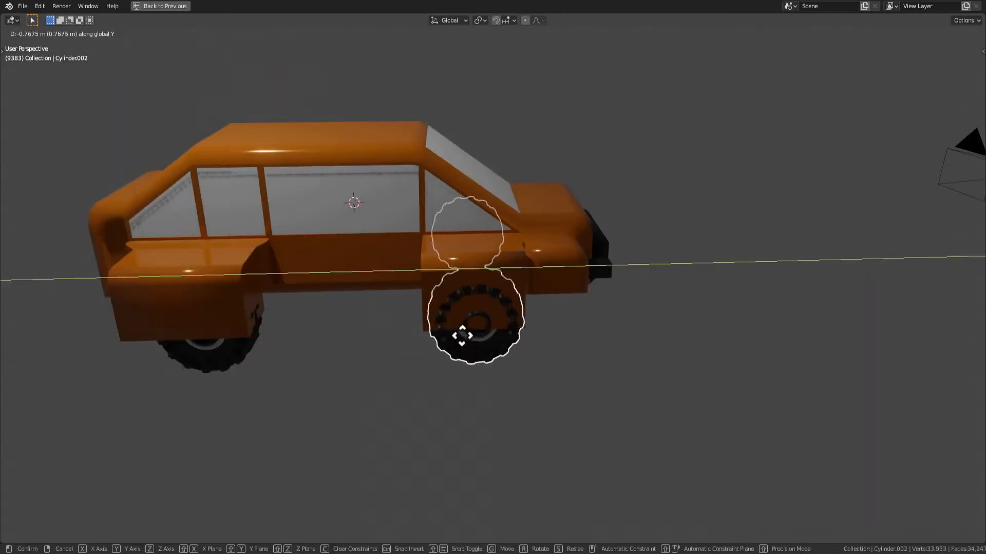
pyautogui.click(462, 330)
pyautogui.moveTo(549, 358); pyautogui.dragTo(479, 330, button='middle')
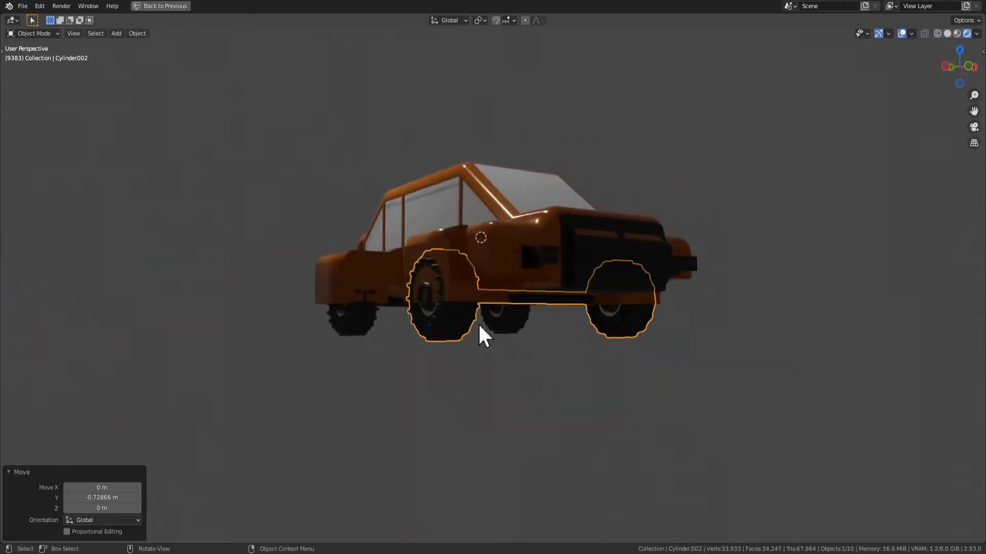
pyautogui.press('Tab')
pyautogui.press('Tab')
# In the car body's Edit Mode, move the front fender's outer side faces about 0.28 m outward along global X
pyautogui.click(336, 307)
pyautogui.moveTo(335, 308); pyautogui.dragTo(512, 330, button='middle')
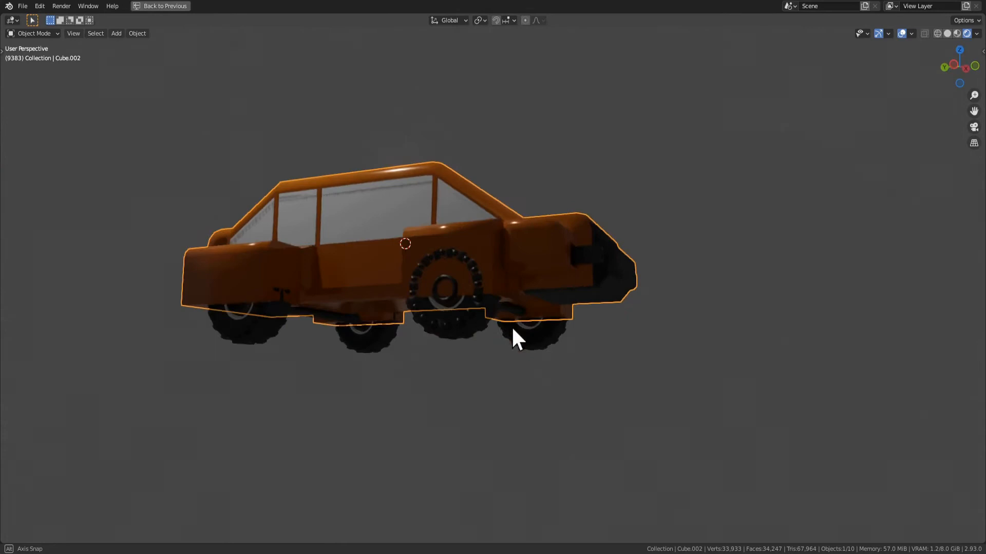
pyautogui.click(473, 266)
pyautogui.click(472, 243)
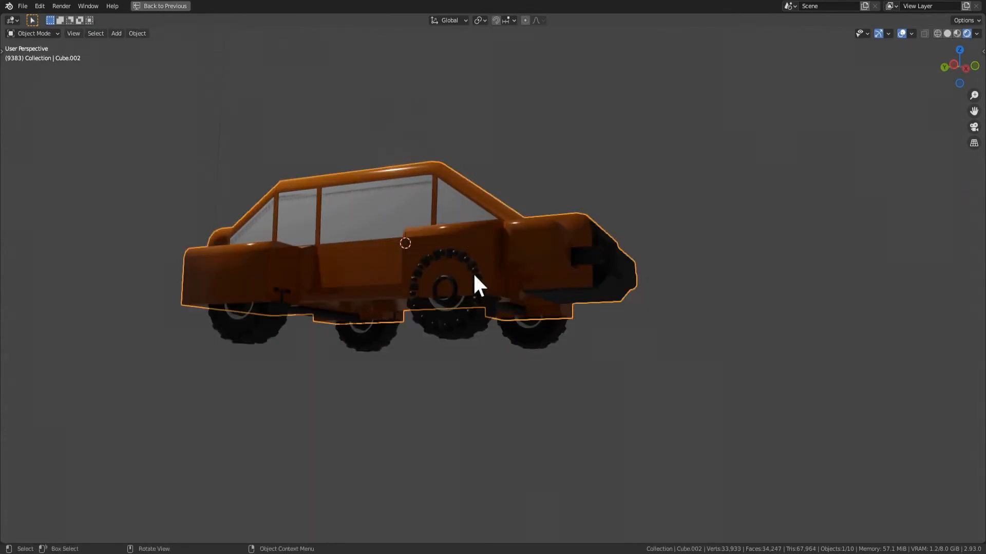
pyautogui.press('Tab')
pyautogui.click(476, 289)
pyautogui.moveTo(488, 246); pyautogui.dragTo(491, 326, button='middle')
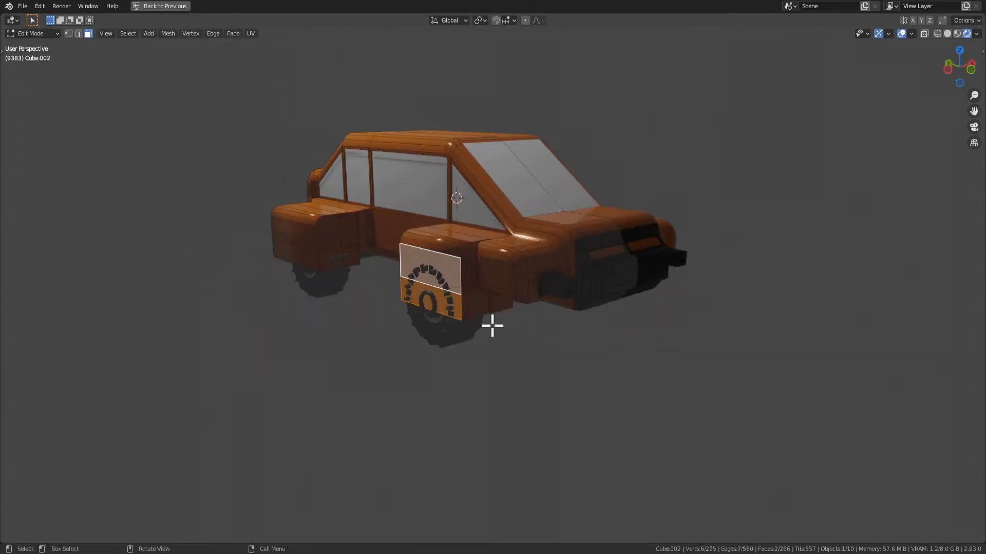
pyautogui.press('g')
pyautogui.press('y')
pyautogui.click(479, 331)
pyautogui.press('g')
pyautogui.press('y')
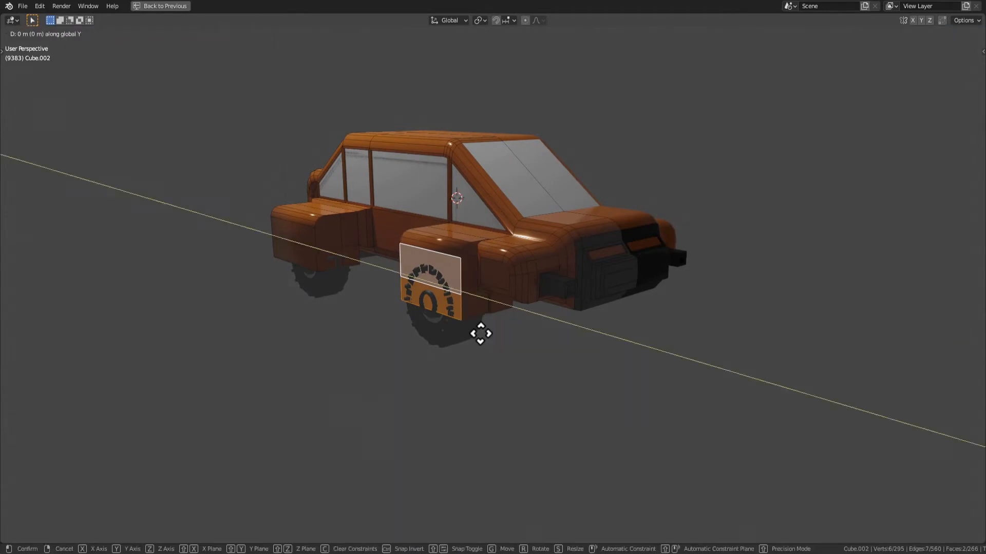
pyautogui.press('x')
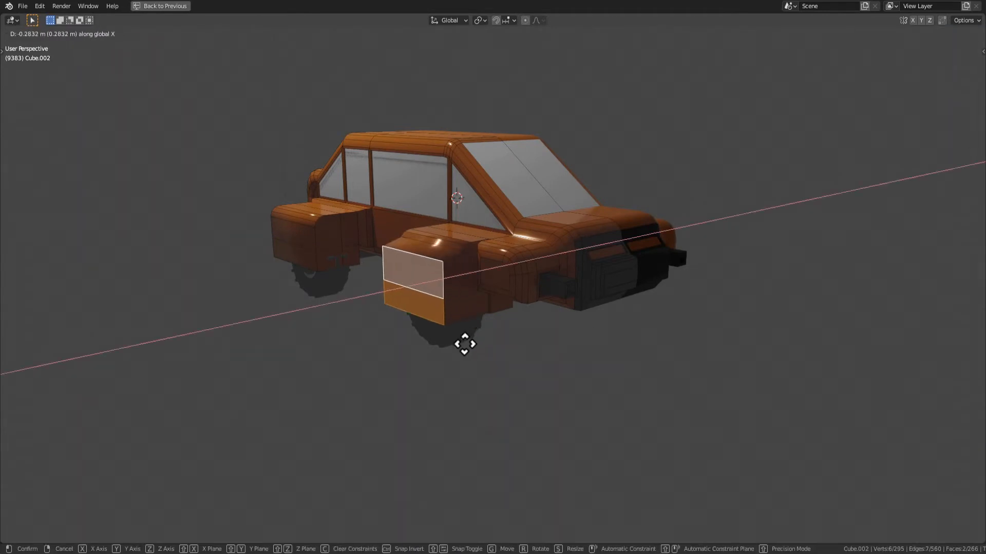
pyautogui.click(469, 343)
# Try moving the rear fender's forward-facing faces about -0.15 m along global Y
pyautogui.moveTo(469, 343); pyautogui.dragTo(234, 330, button='middle')
pyautogui.click(264, 258)
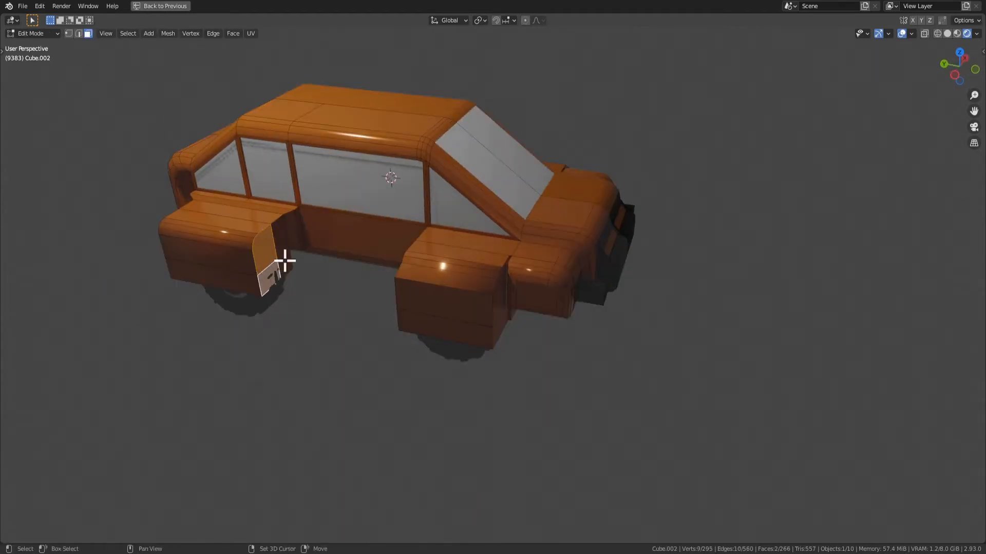
pyautogui.press('g')
pyautogui.press('y')
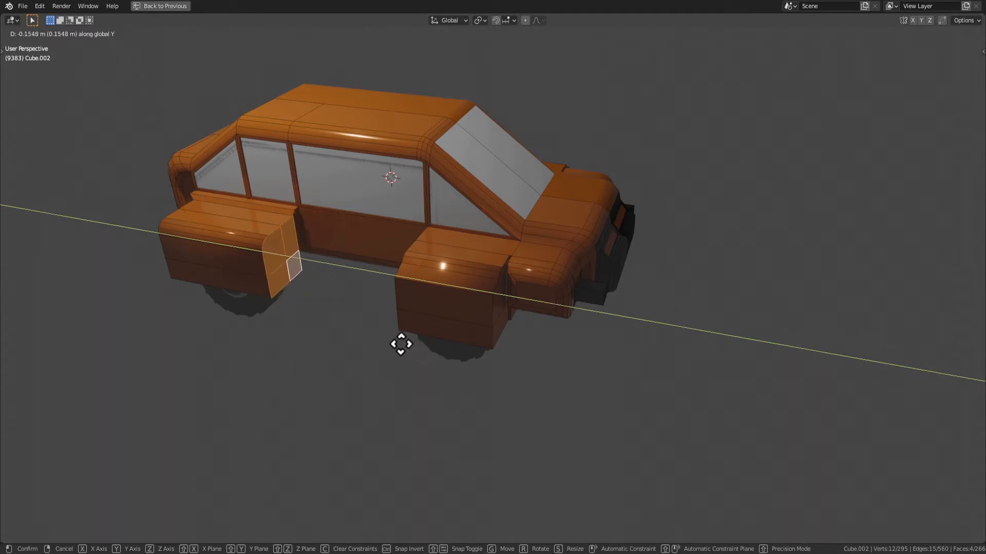
pyautogui.click(407, 348)
pyautogui.press('Tab')
pyautogui.moveTo(403, 349); pyautogui.dragTo(257, 343, button='middle')
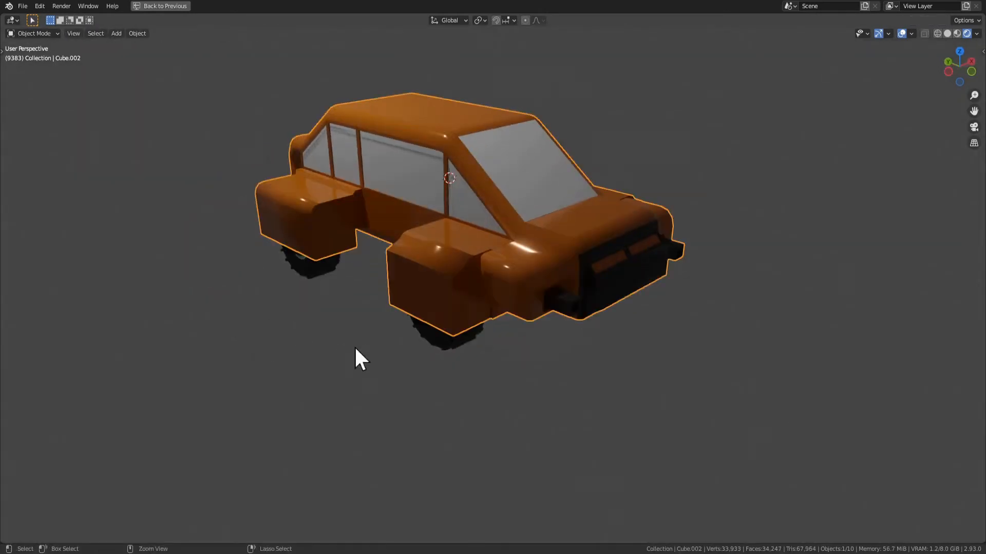
pyautogui.press('Tab')
pyautogui.press('g')
pyautogui.press('y')
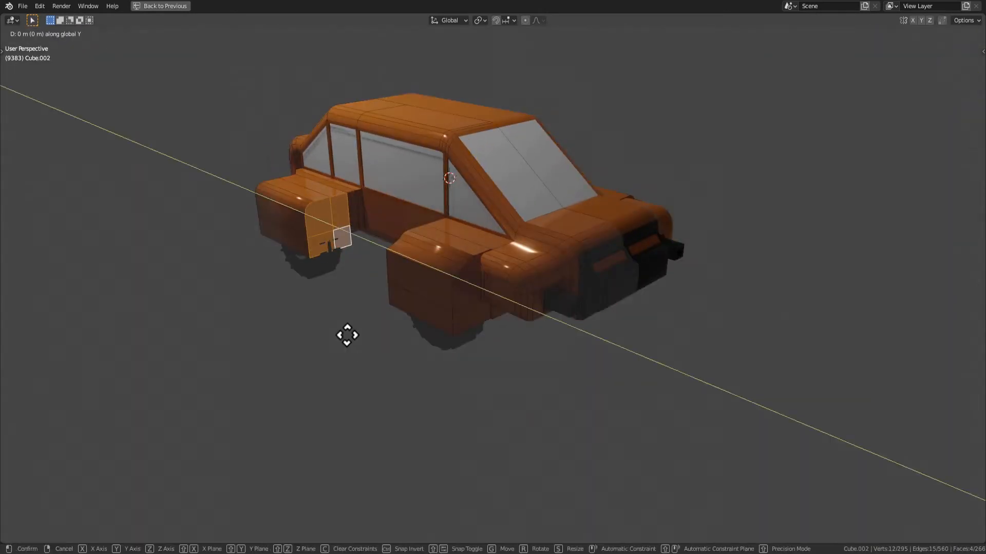
pyautogui.click(354, 345)
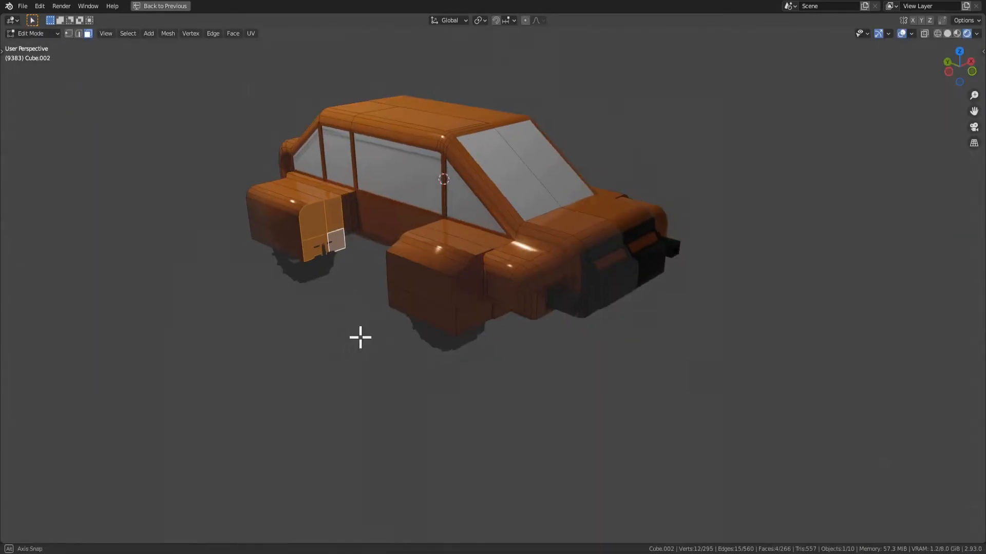
pyautogui.moveTo(359, 336); pyautogui.dragTo(504, 328, button='middle')
pyautogui.press('Tab')
pyautogui.click(440, 374)
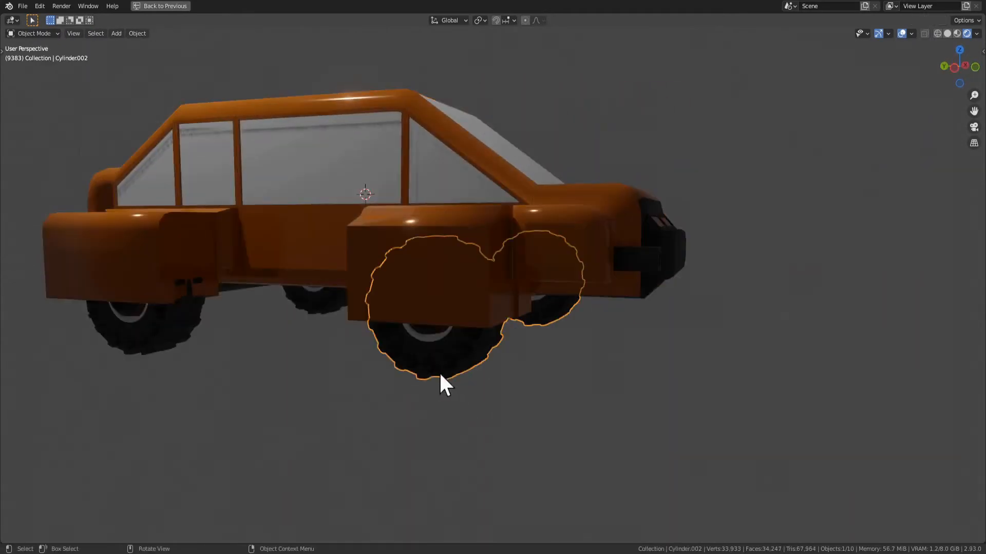
pyautogui.keyDown('shift'); pyautogui.moveTo(172, 331); pyautogui.dragTo(502, 327, button='middle'); pyautogui.keyUp('shift')
pyautogui.press('Tab')
# In the car body's mesh, move the rear fender's four forward-facing faces about -0.06 m along global Y
pyautogui.press('Tab')
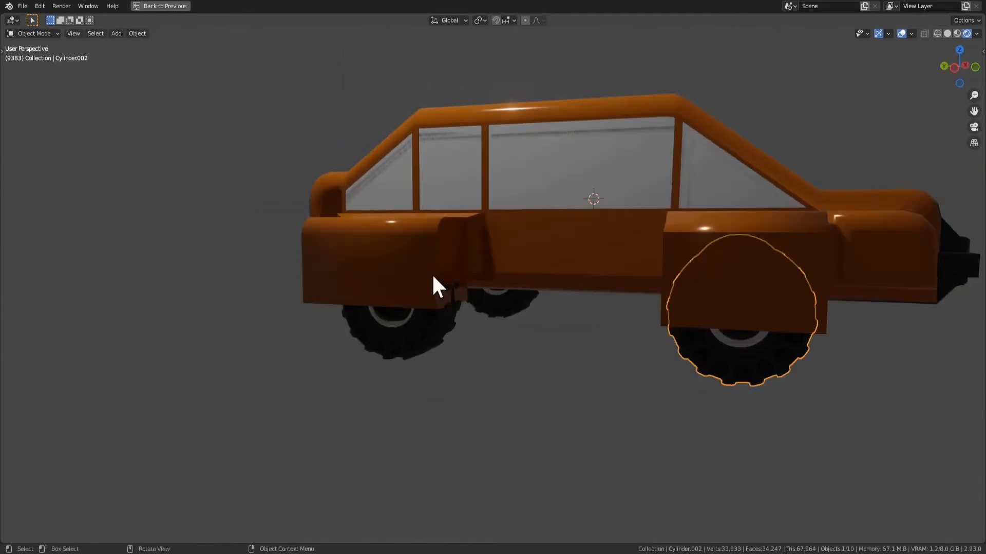
pyautogui.click(433, 275)
pyautogui.press('Tab')
pyautogui.click(455, 276)
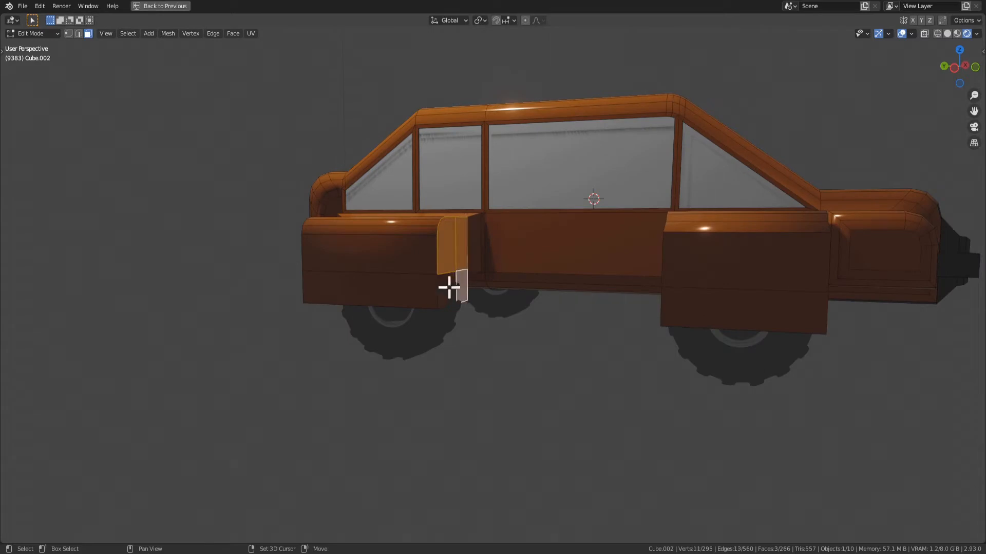
pyautogui.keyDown('shift'); pyautogui.click(449, 287); pyautogui.keyUp('shift')
pyautogui.press('g')
pyautogui.press('y')
pyautogui.press('x')
pyautogui.press('y')
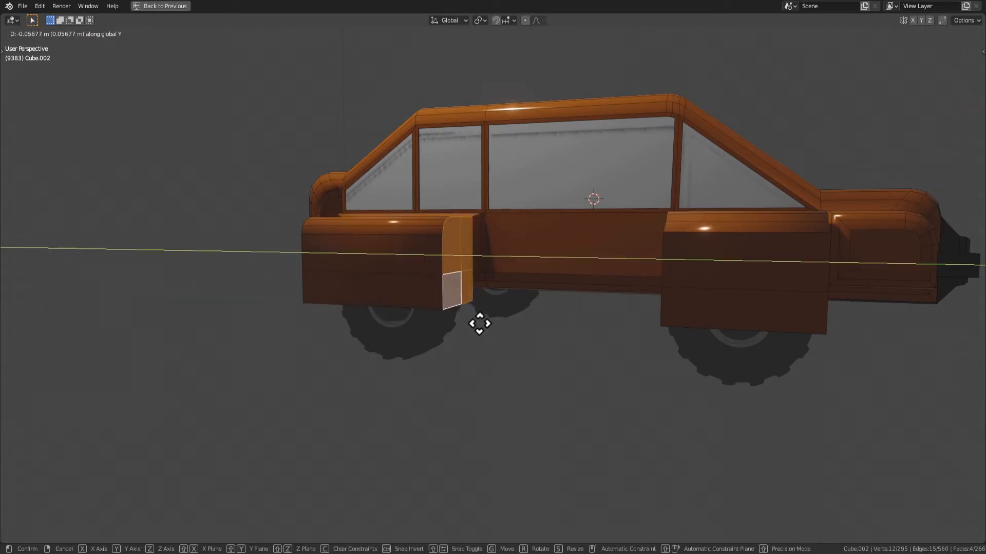
pyautogui.click(482, 324)
pyautogui.press('Tab')
# Examine from several angles how the front and rear fenders fit over the wheels
pyautogui.scroll(3, 517, 379)
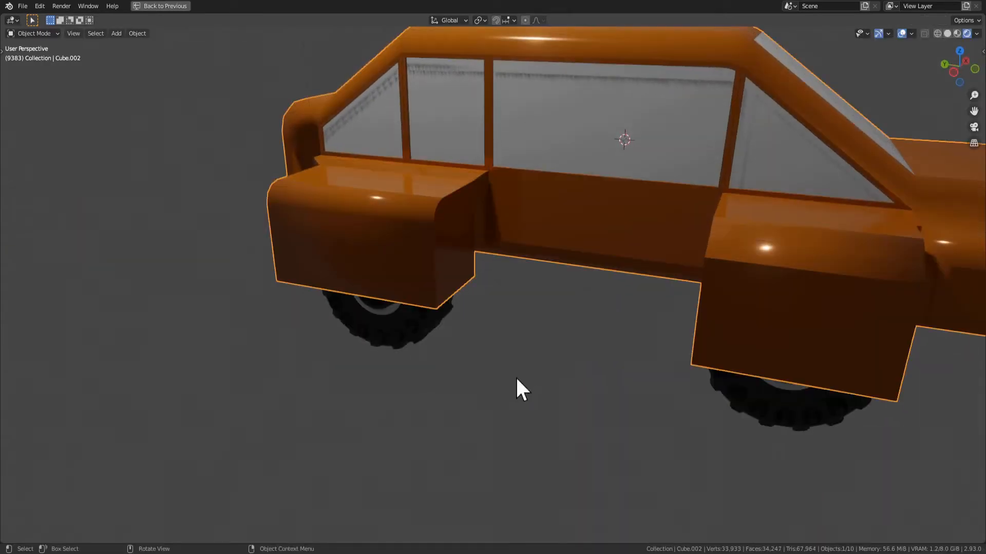
pyautogui.scroll(-3, 534, 362)
pyautogui.press('Tab')
pyautogui.moveTo(578, 359); pyautogui.dragTo(514, 318, button='middle')
pyautogui.scroll(2, 514, 318)
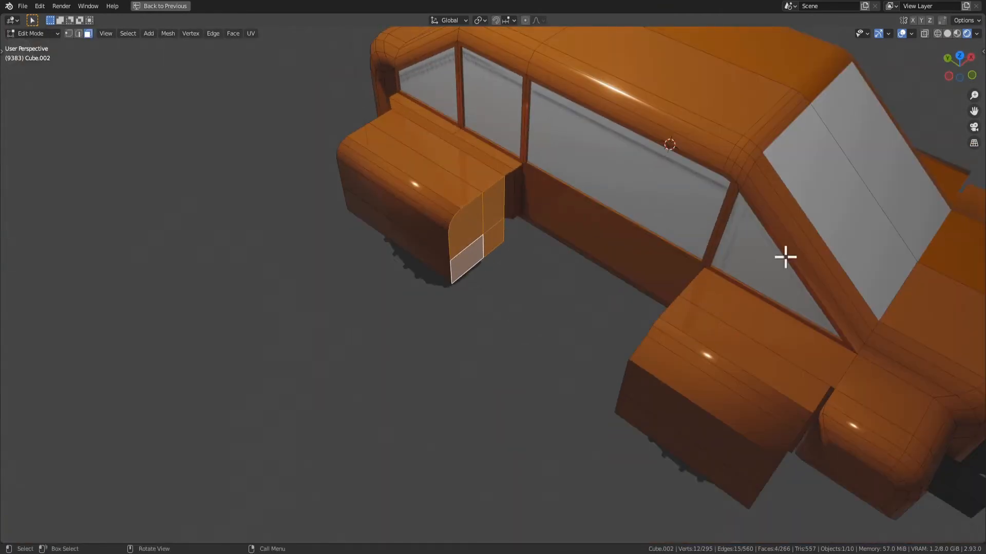
pyautogui.moveTo(785, 257); pyautogui.dragTo(654, 238, button='middle')
pyautogui.scroll(-5, 654, 237)
pyautogui.press('Tab')
pyautogui.moveTo(594, 363); pyautogui.dragTo(384, 344, button='middle')
pyautogui.scroll(5, 587, 383)
pyautogui.scroll(4, 385, 344)
pyautogui.moveTo(442, 287); pyautogui.dragTo(458, 259, button='middle')
# In the car body's Edit Mode, switch to edge selection and select the curved upper corner edge on the rear fender's forward-facing side
pyautogui.press('Tab')
pyautogui.press('Tab')
pyautogui.click(455, 239)
pyautogui.press('Tab')
pyautogui.click(464, 216)
pyautogui.press('Tab')
pyautogui.click(456, 232)
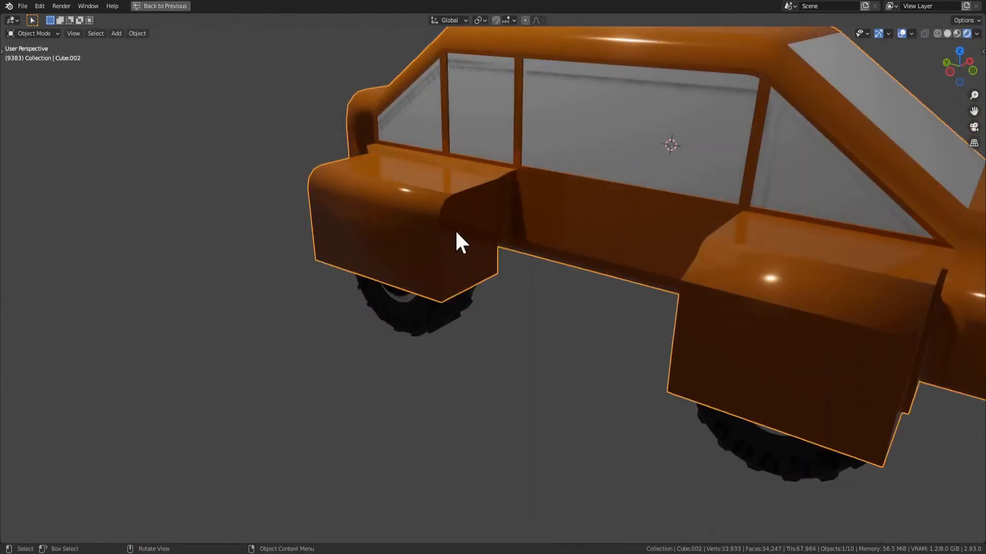
pyautogui.press('Tab')
pyautogui.press('2')
pyautogui.click(457, 208)
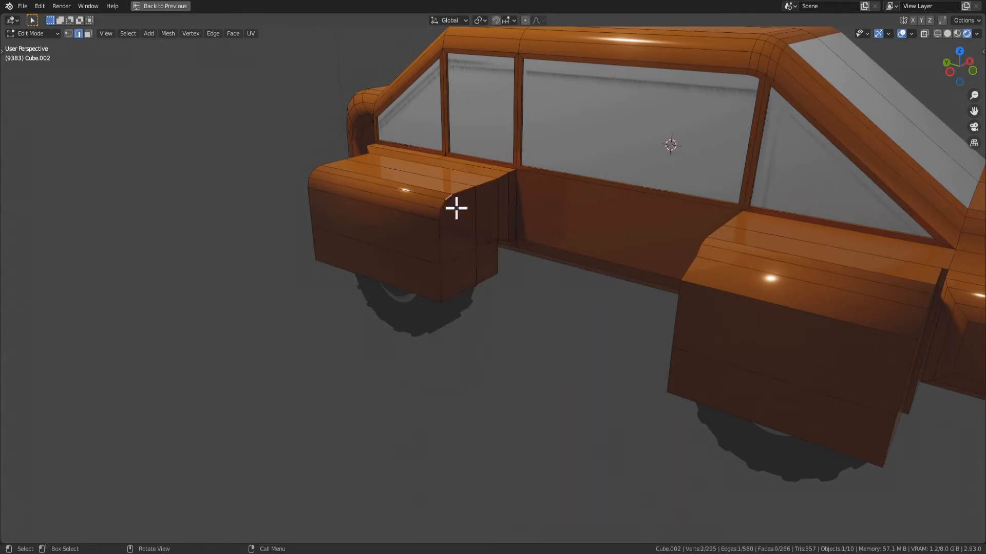
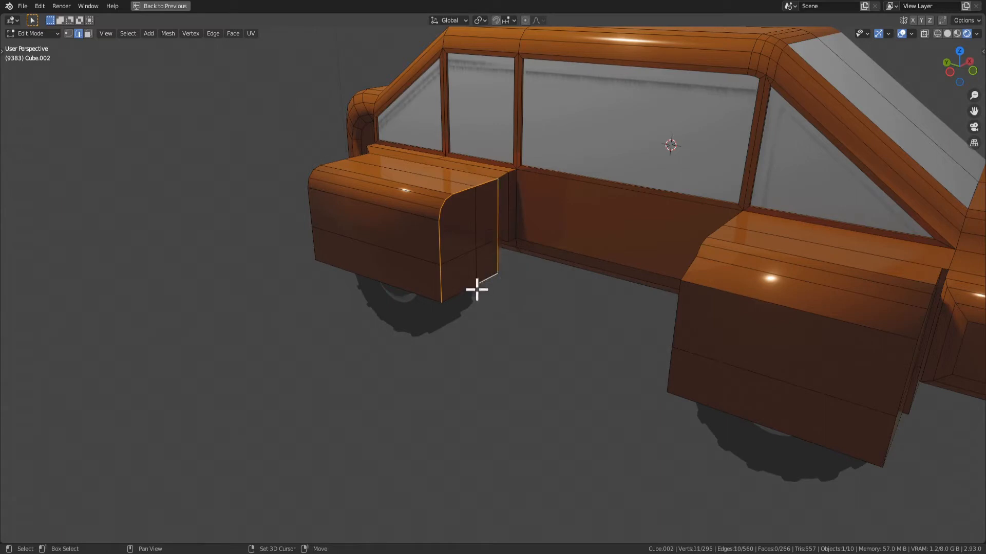
# Try beveling the edge loop on the rear fender's forward-facing side with three segments, about 0.04 m wide
pyautogui.moveTo(700, 373); pyautogui.dragTo(738, 364, button='middle')
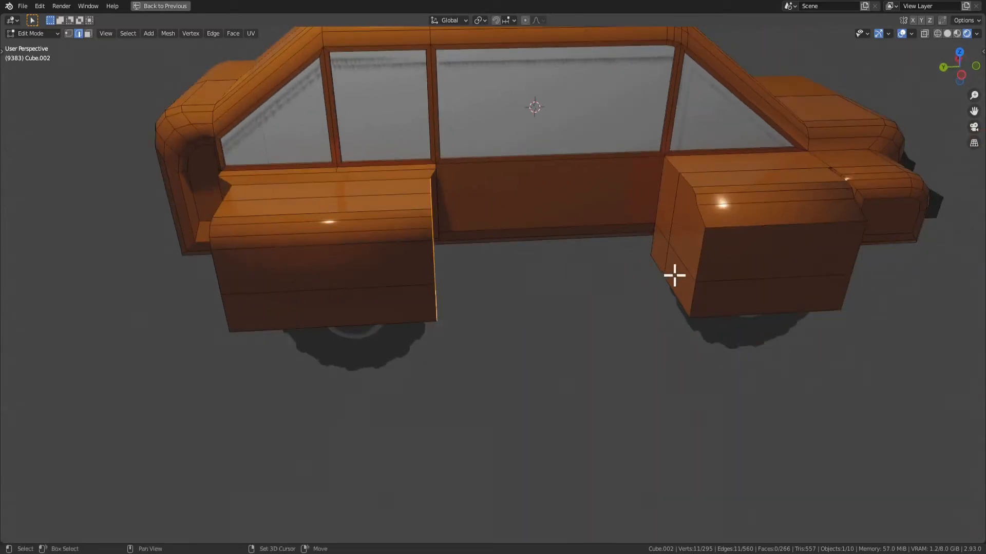
pyautogui.moveTo(674, 276); pyautogui.dragTo(548, 286, button='middle')
pyautogui.hotkey('ctrl', 'b')
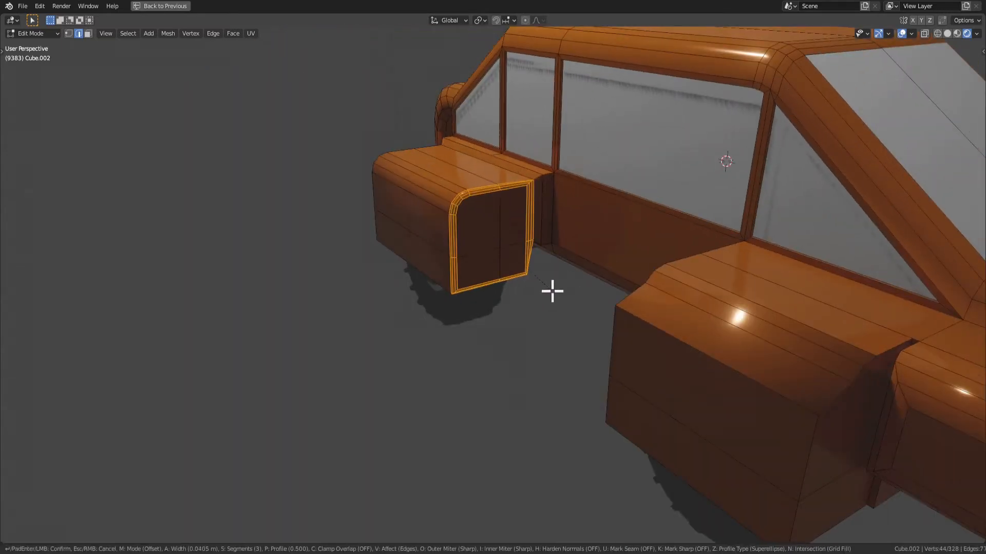
pyautogui.click(552, 291)
pyautogui.scroll(-4, 524, 262)
pyautogui.press('Tab')
pyautogui.moveTo(515, 258); pyautogui.dragTo(471, 306, button='middle')
pyautogui.press('Tab')
# Try beveling the edge on the rear fender's rearward-facing side in Edges mode, 0.152 m wide with three segments
pyautogui.scroll(3, 471, 306)
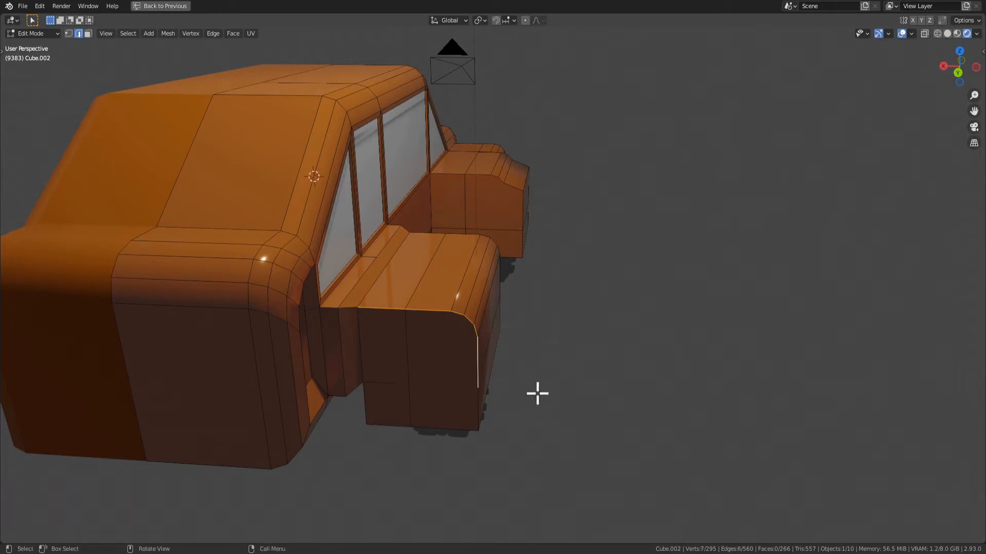
pyautogui.moveTo(475, 406); pyautogui.dragTo(504, 399, button='middle')
pyautogui.hotkey('ctrl', 'b')
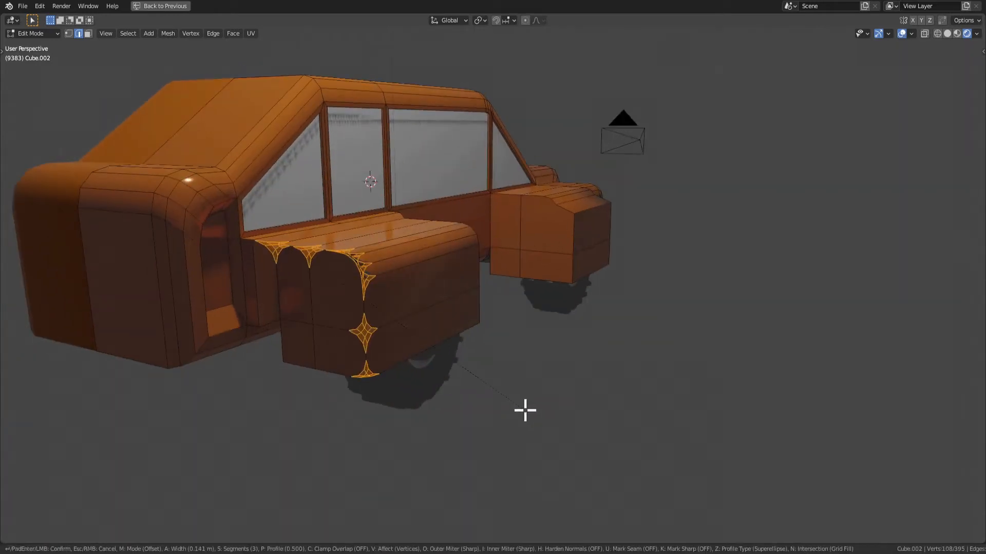
pyautogui.press('v')
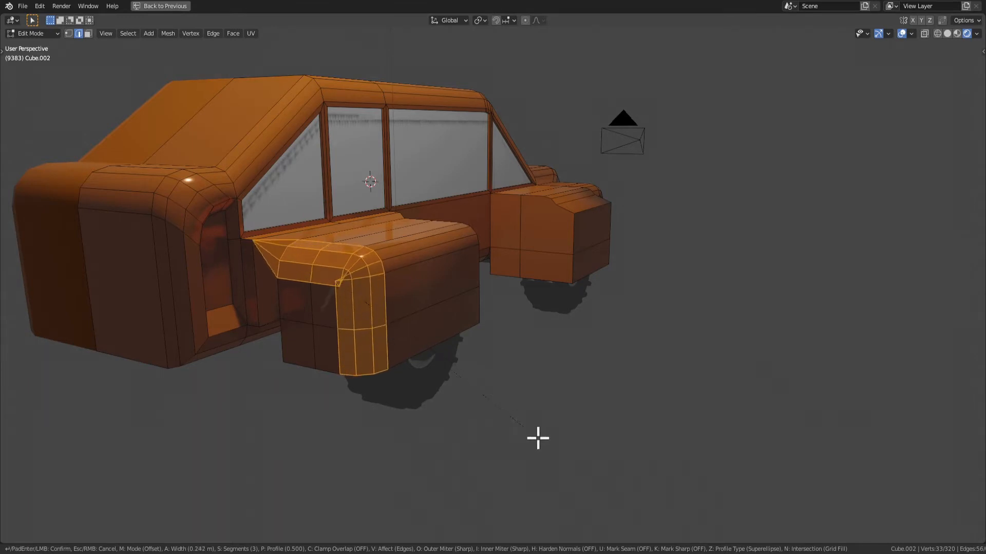
pyautogui.click(528, 430)
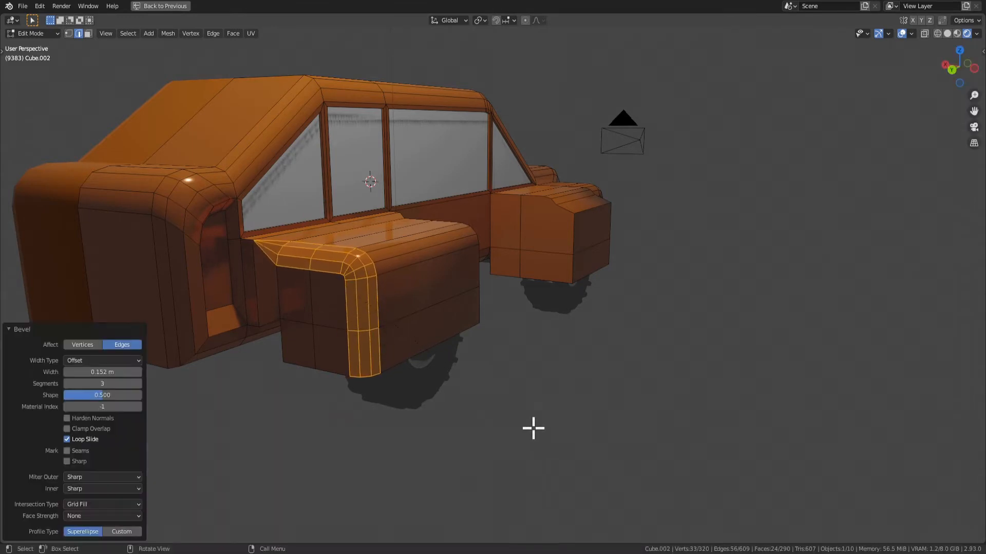
pyautogui.moveTo(530, 426); pyautogui.dragTo(508, 418, button='middle')
# Apply smooth shading to the newly beveled faces on the rear fender's rearward side
pyautogui.rightClick(392, 290)
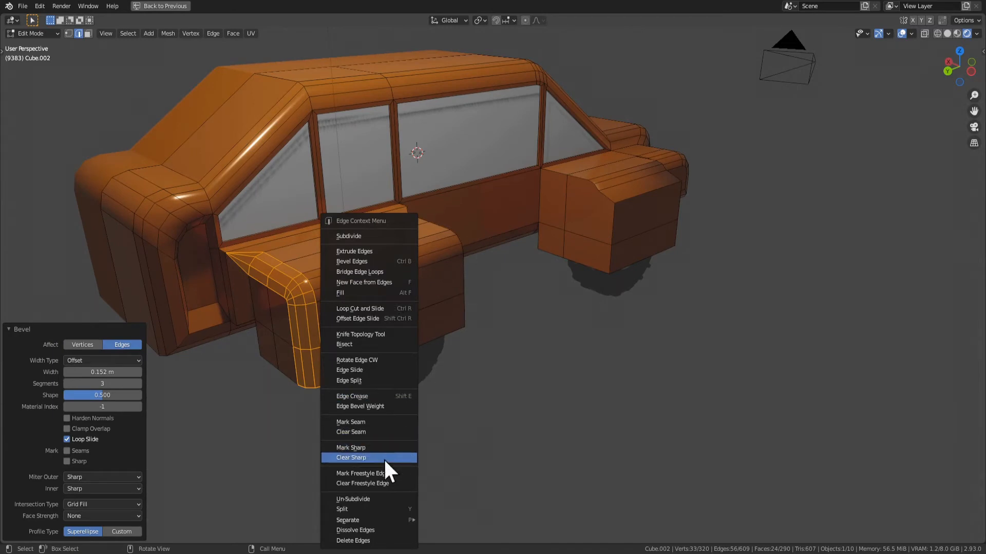
pyautogui.press('3')
pyautogui.rightClick(306, 282)
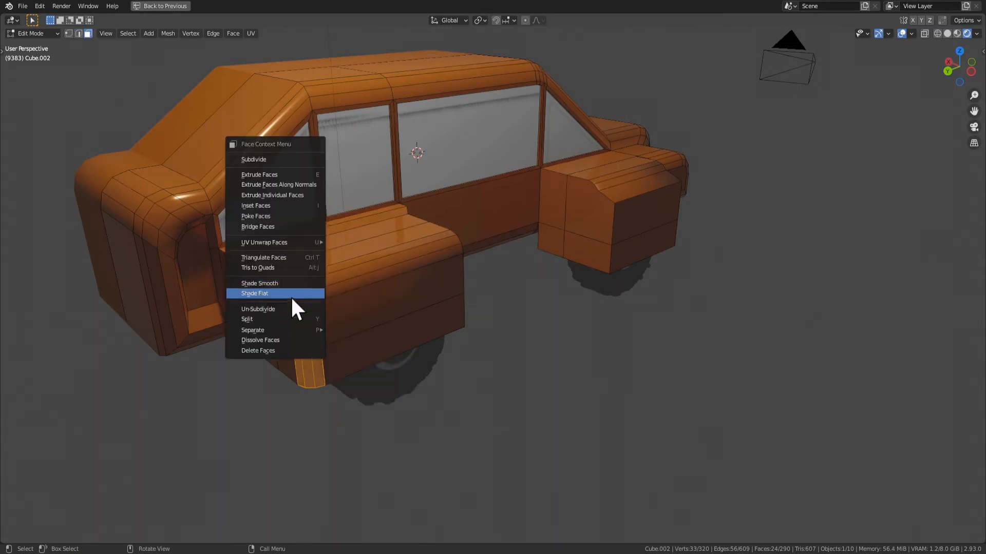
pyautogui.click(291, 285)
# Undo the smooth shading and the bevel on the rear fender's rearward edge
pyautogui.press('Tab')
pyautogui.moveTo(329, 339); pyautogui.dragTo(460, 273, button='middle')
pyautogui.press('Tab')
pyautogui.scroll(1, 443, 233)
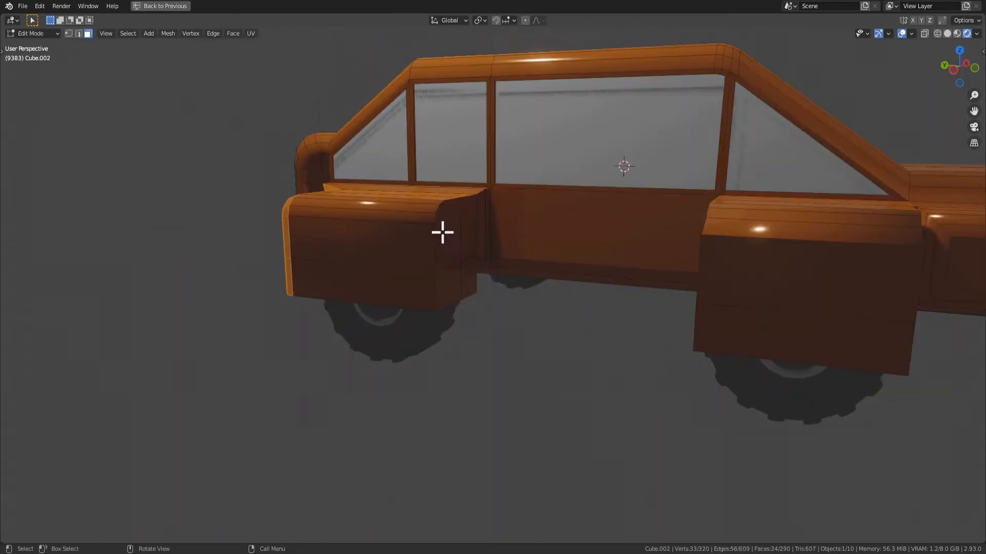
pyautogui.moveTo(443, 233); pyautogui.dragTo(344, 244, button='middle')
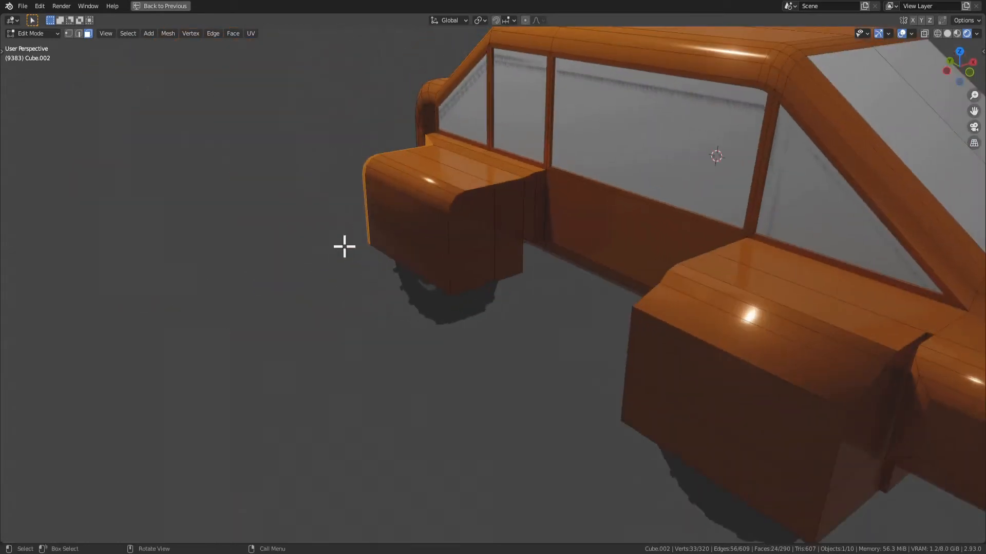
pyautogui.press('Tab')
pyautogui.press('Tab')
pyautogui.moveTo(469, 284); pyautogui.dragTo(523, 289, button='middle')
pyautogui.hotkey('ctrl', 'z')
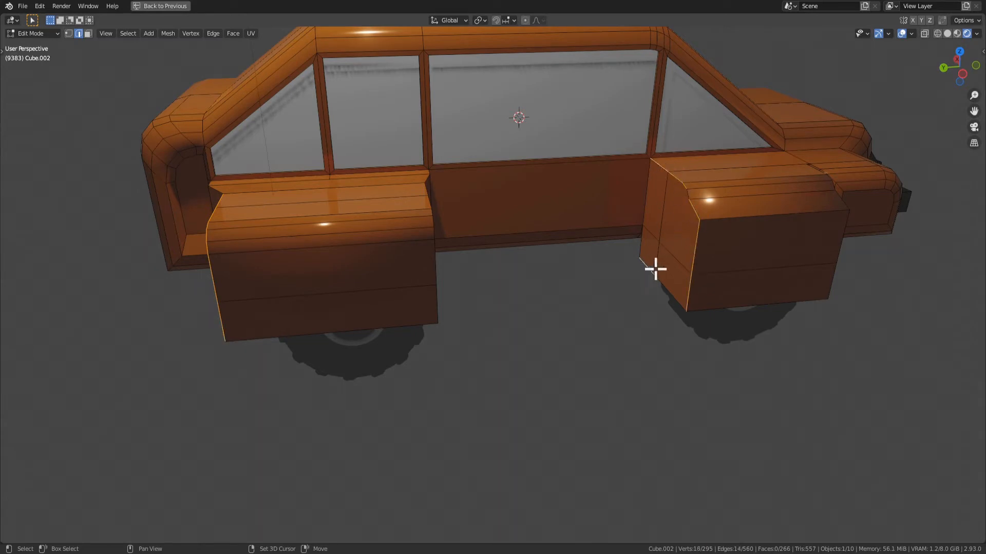
# Extend the edge selection to the forward and rearward corner edges of both the front and rear fenders, including bottom edges
pyautogui.moveTo(734, 327); pyautogui.dragTo(589, 409, button='middle')
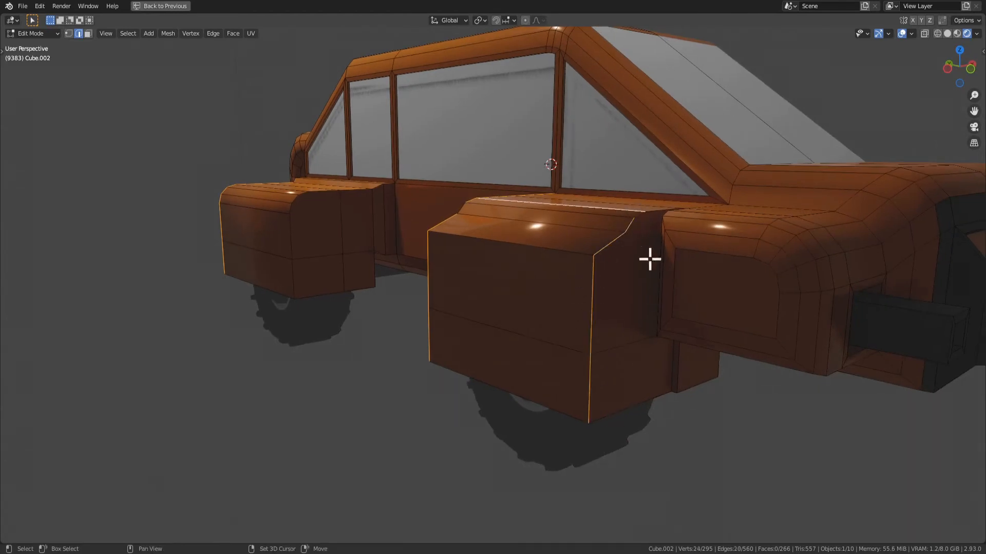
pyautogui.hotkey('ctrl', 'z')
pyautogui.moveTo(674, 338); pyautogui.dragTo(671, 377, button='middle')
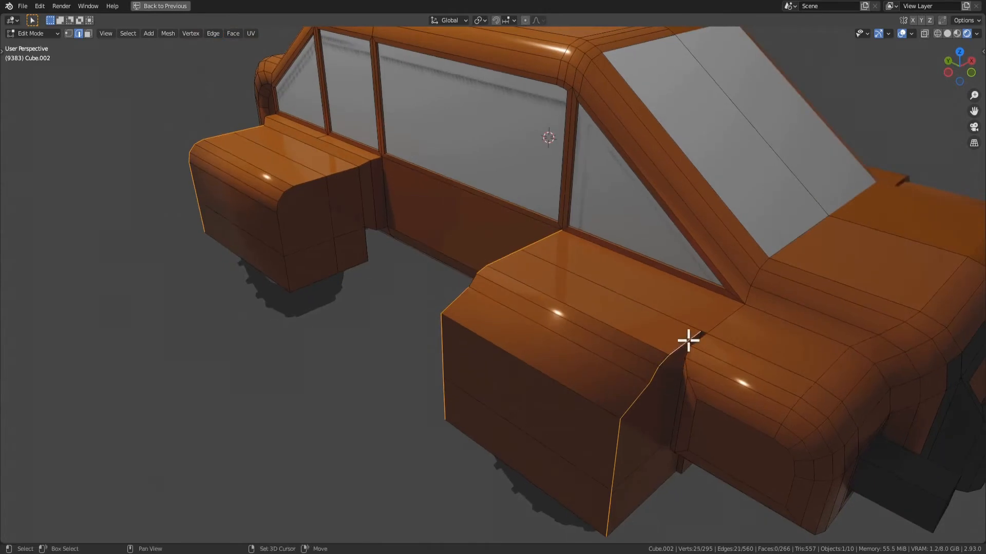
pyautogui.moveTo(688, 340); pyautogui.dragTo(338, 334, button='middle')
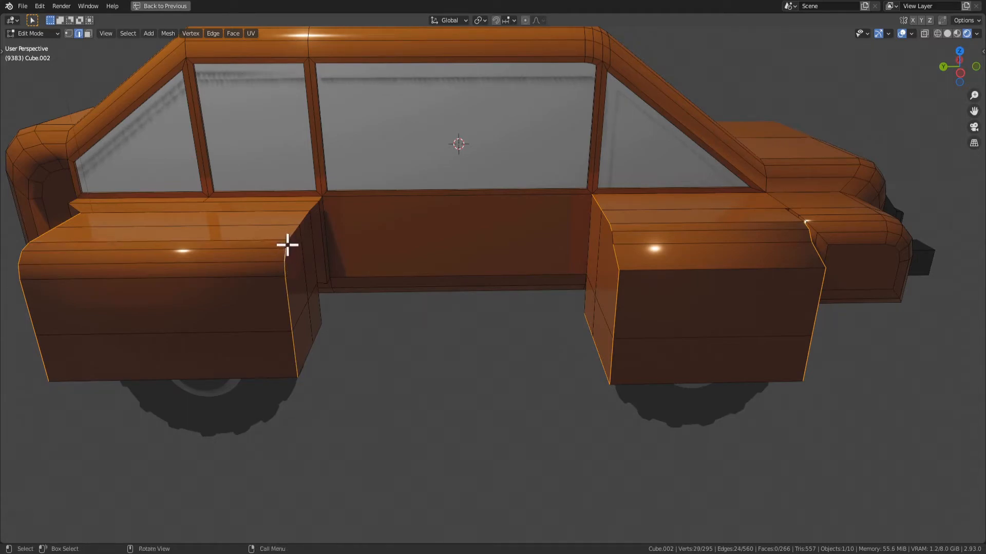
pyautogui.moveTo(307, 232); pyautogui.dragTo(623, 345, button='middle')
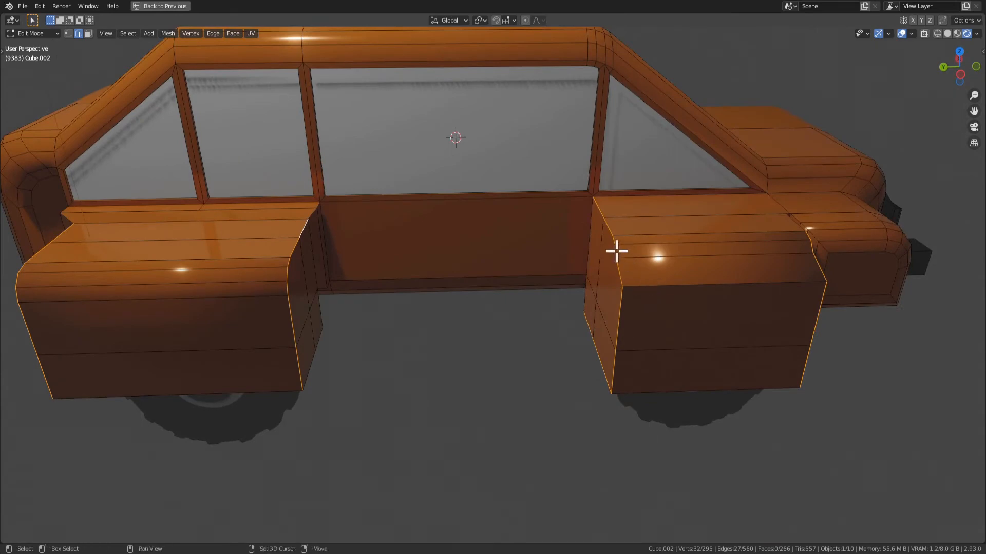
pyautogui.moveTo(717, 370); pyautogui.dragTo(750, 384, button='middle')
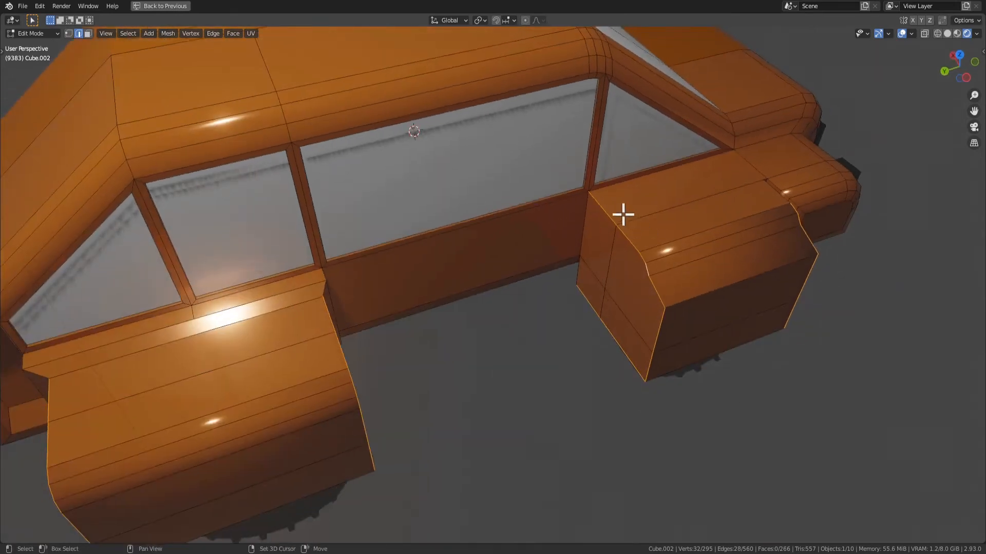
pyautogui.moveTo(691, 348); pyautogui.dragTo(510, 312, button='middle')
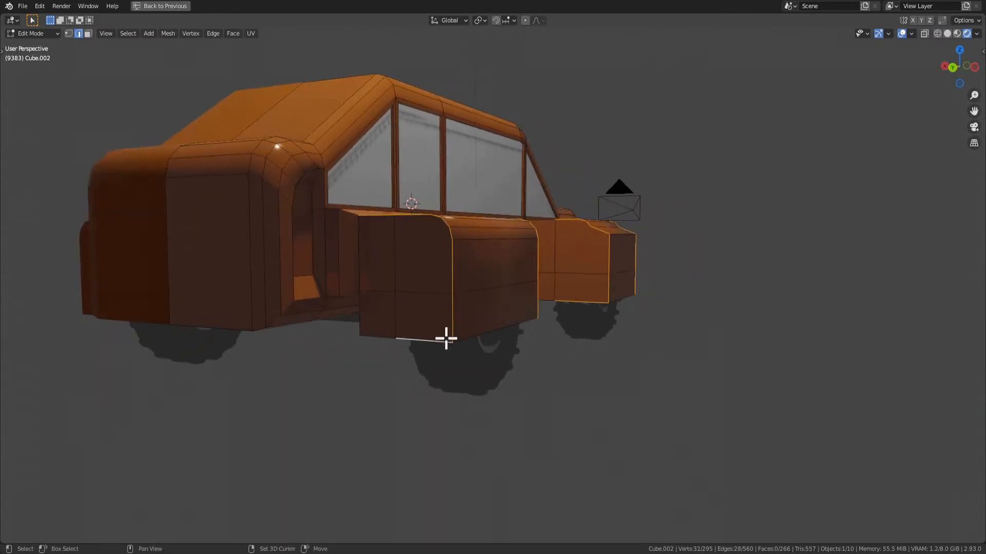
pyautogui.moveTo(444, 337); pyautogui.dragTo(487, 366, button='middle')
# Bevel the selected edges of both fenders with a width of 0.0711 m and three segments
pyautogui.hotkey('ctrl', 'b')
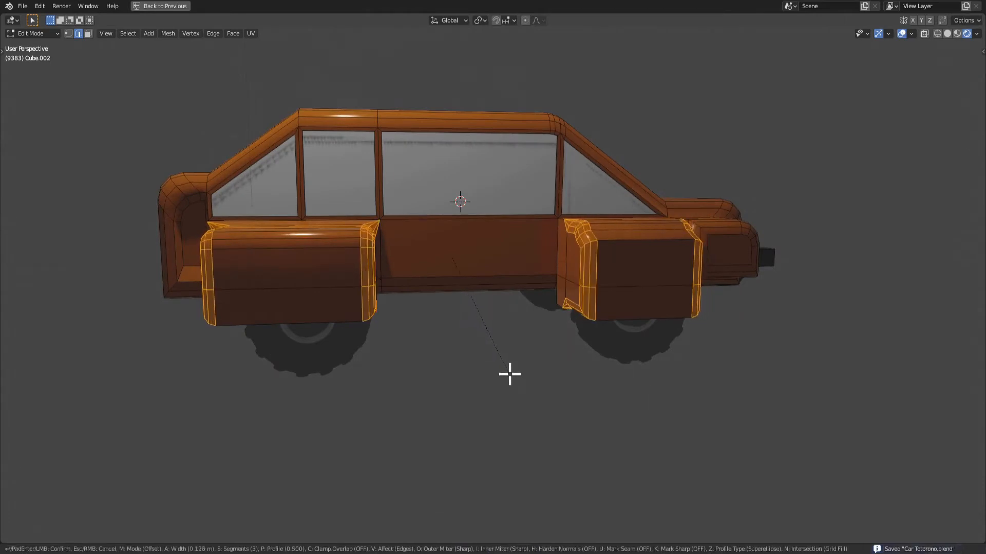
pyautogui.click(503, 370)
pyautogui.moveTo(503, 370); pyautogui.dragTo(505, 364, button='middle')
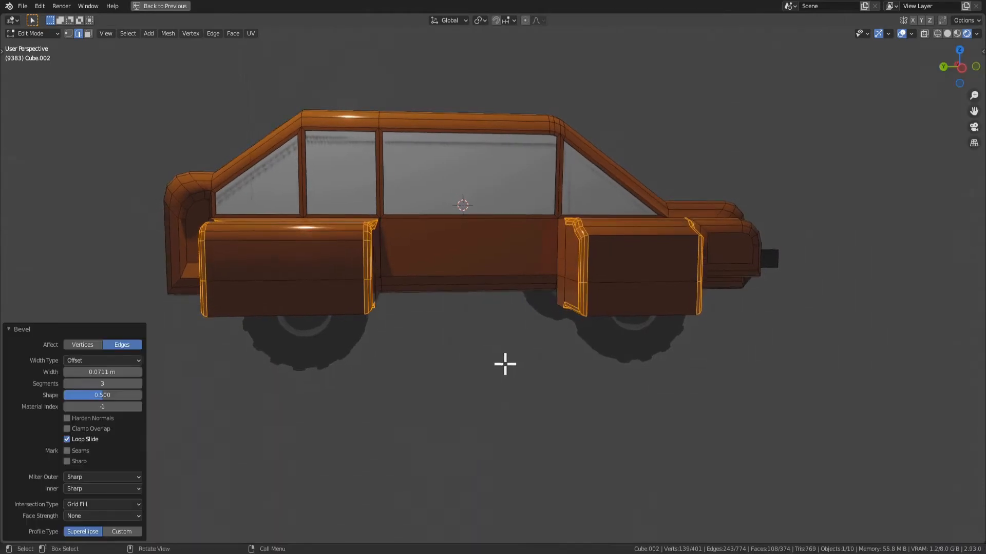
pyautogui.click(66, 383)
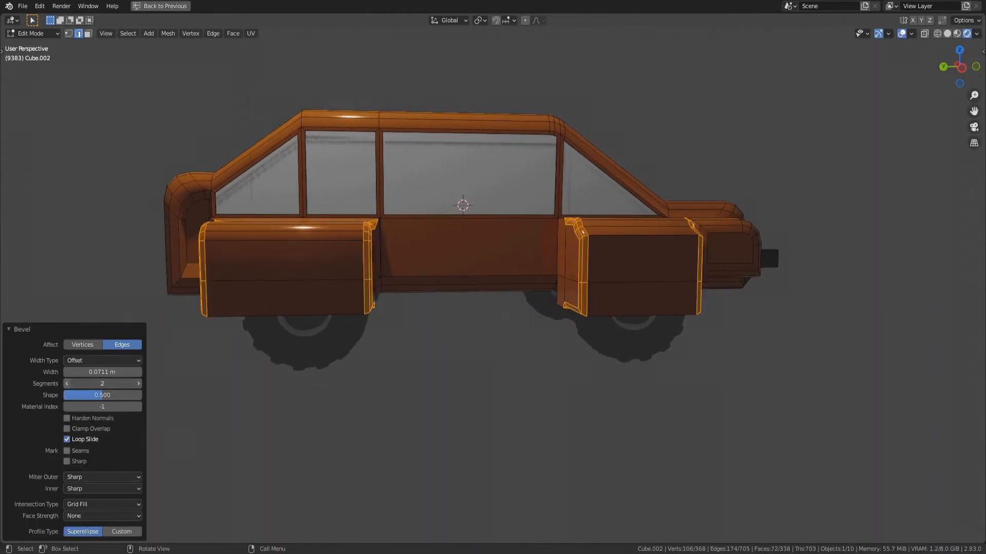
pyautogui.click(66, 383)
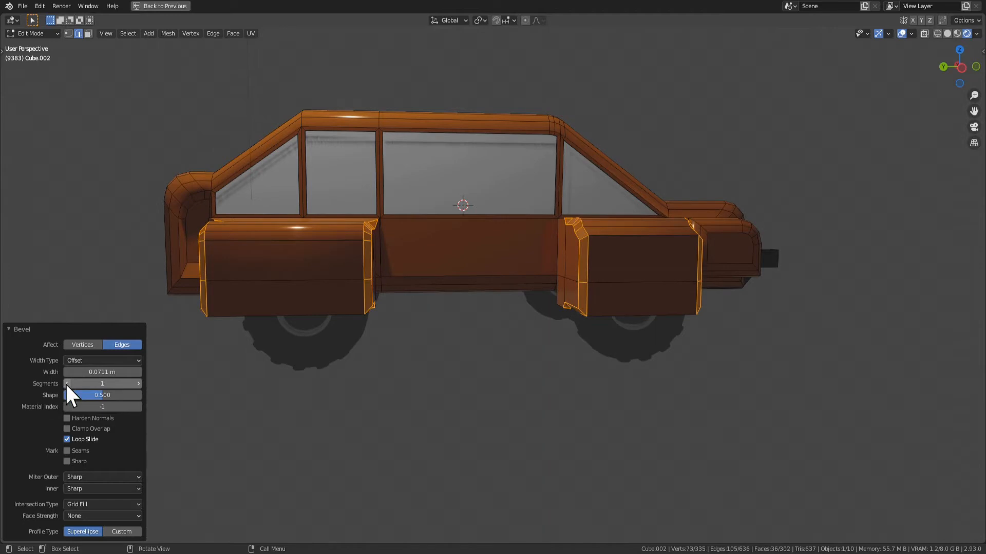
pyautogui.click(138, 383)
pyautogui.scroll(4, 428, 405)
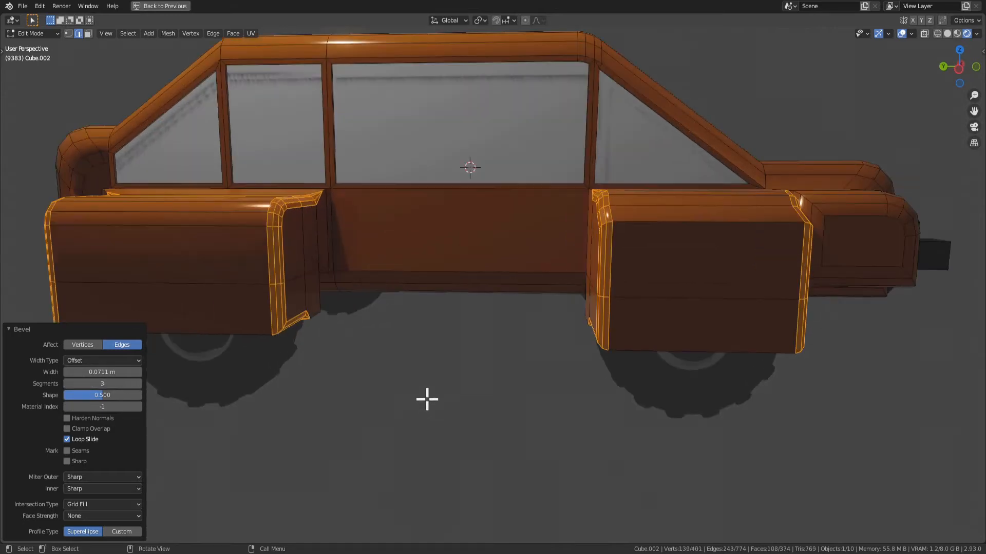
pyautogui.scroll(-2, 447, 387)
# Switch to face selection and apply smooth shading to the beveled faces on both fenders
pyautogui.press('Tab')
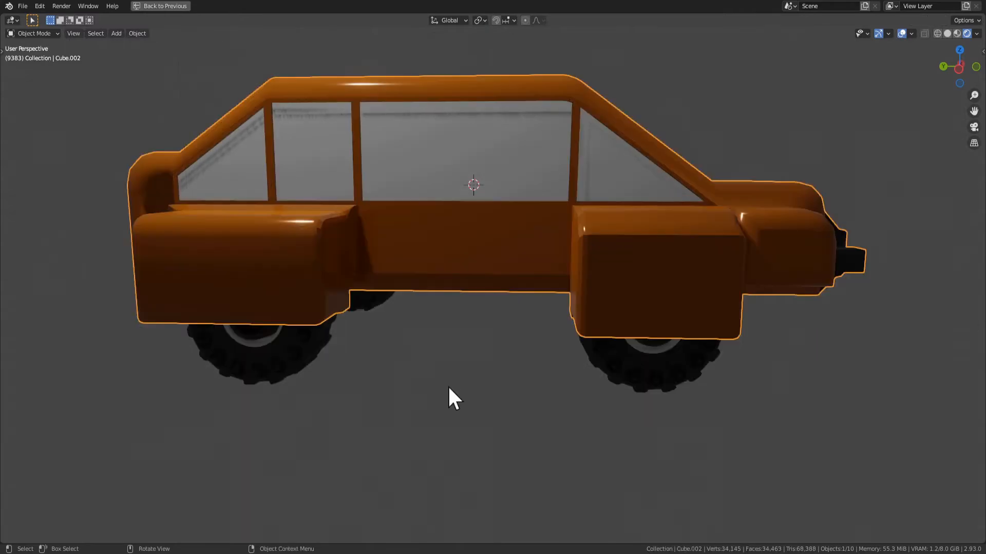
pyautogui.moveTo(446, 387)
pyautogui.mouseDown(button='middle')
pyautogui.moveTo(409, 454)
pyautogui.moveTo(437, 400)
pyautogui.mouseUp(button='middle')
pyautogui.press('Tab')
pyautogui.moveTo(326, 318); pyautogui.dragTo(326, 308, button='middle')
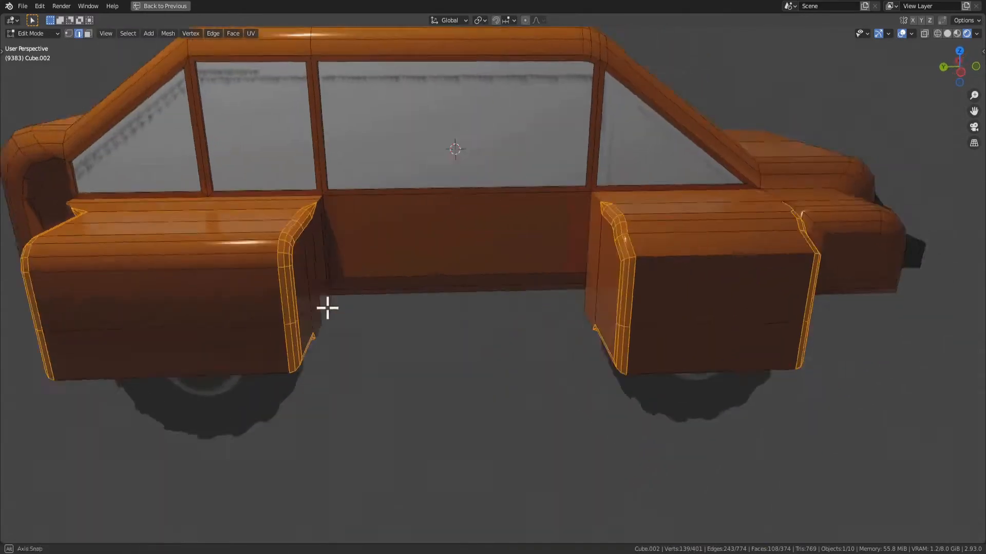
pyautogui.scroll(3, 382, 303)
pyautogui.press('Tab')
# Examine the smoothed bevels on both fenders and how the wheels sit beneath them
pyautogui.press('Tab')
pyautogui.rightClick(256, 220)
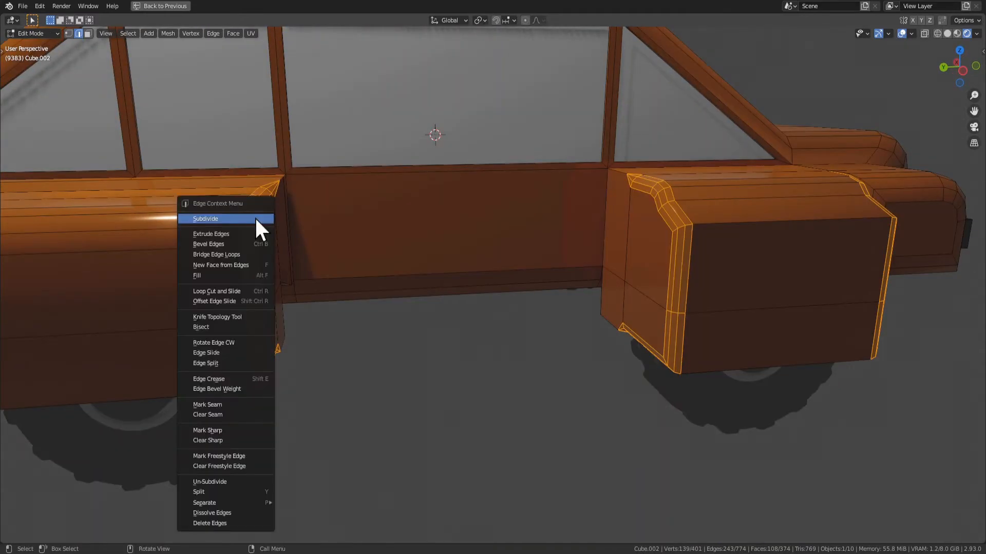
pyautogui.click(226, 434)
pyautogui.press('3')
pyautogui.rightClick(280, 361)
pyautogui.click(271, 359)
pyautogui.press('Tab')
pyautogui.scroll(-3, 310, 392)
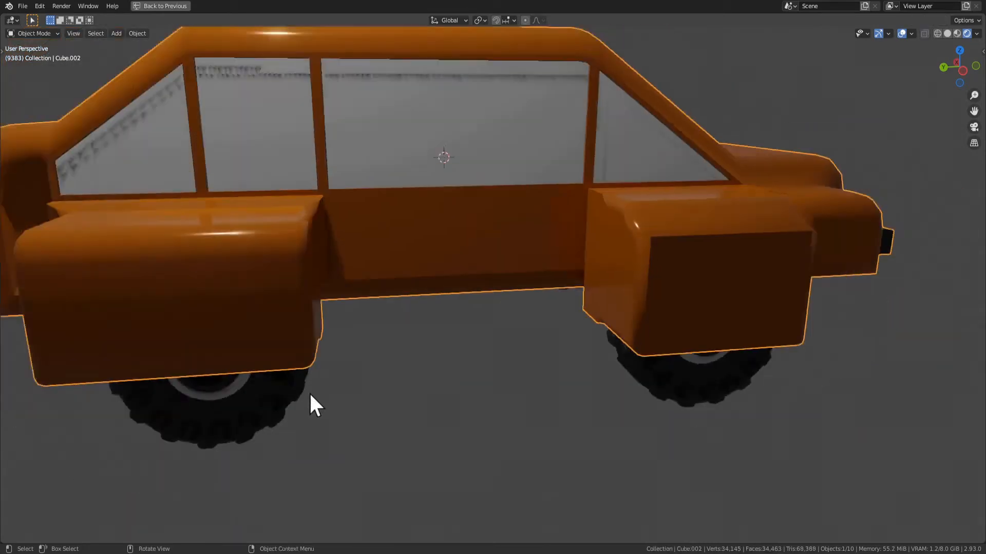
pyautogui.moveTo(309, 392); pyautogui.dragTo(295, 326, button='middle')
pyautogui.scroll(3, 295, 326)
# In Object Mode, select the rear wheel pair and move it 0.16804 m along global Y
pyautogui.press('Tab')
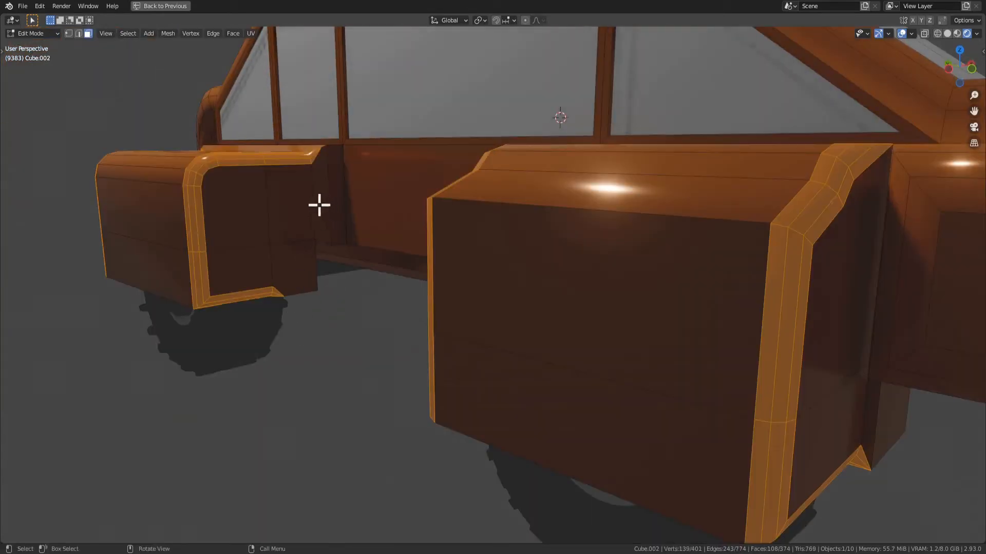
pyautogui.moveTo(318, 205); pyautogui.dragTo(285, 282, button='middle')
pyautogui.scroll(-3, 286, 284)
pyautogui.press('Tab')
pyautogui.click(250, 316)
pyautogui.click(662, 321)
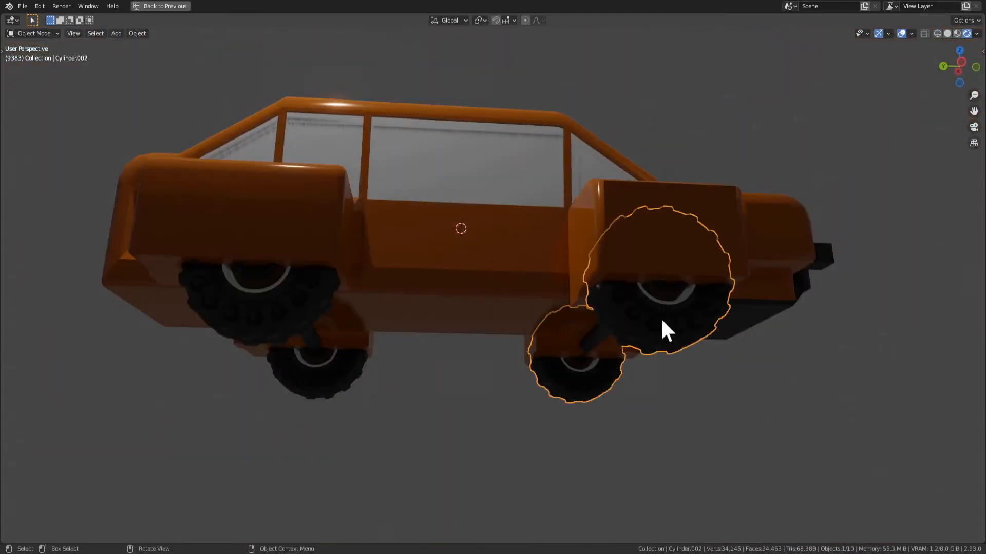
pyautogui.click(254, 290)
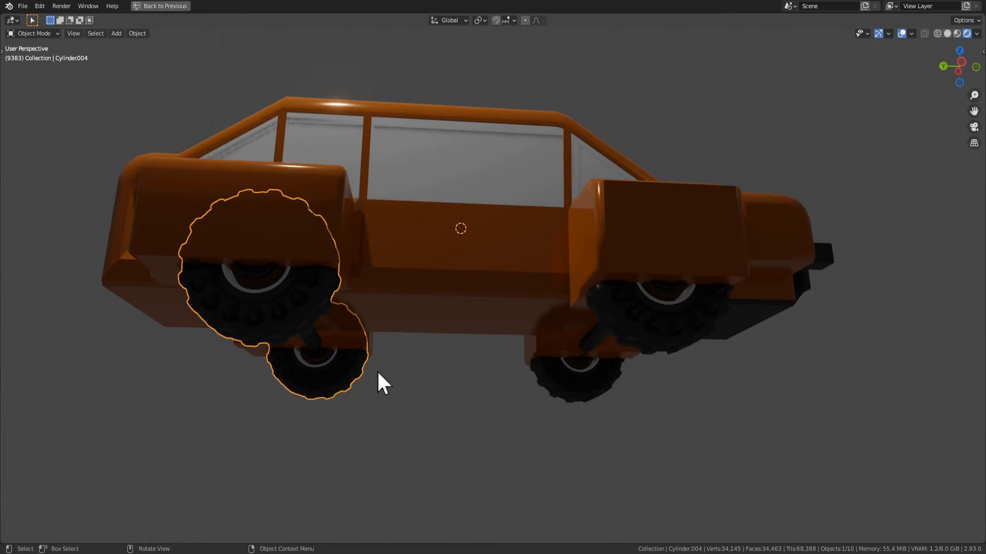
pyautogui.press('g')
pyautogui.press('y')
pyautogui.click(360, 371)
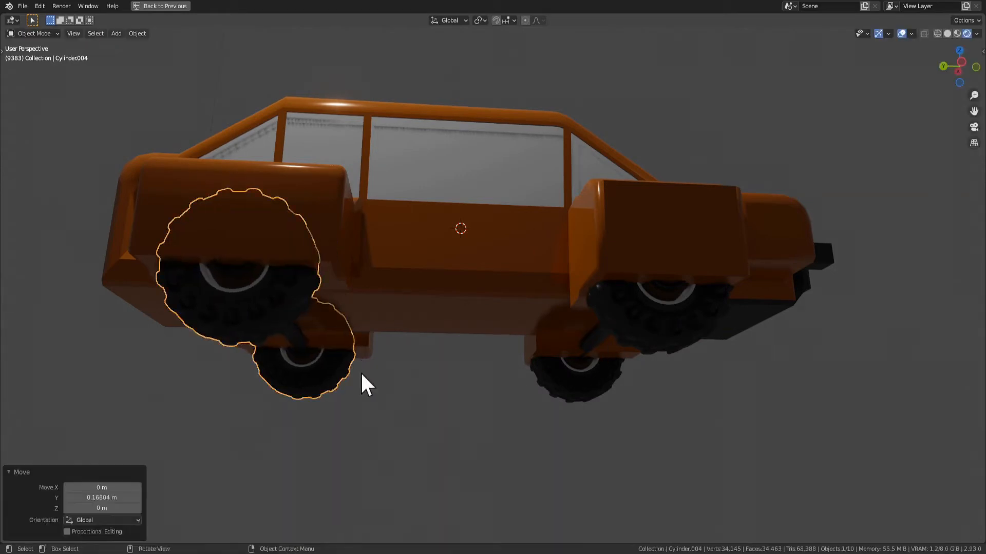
# In the car body's mesh, select the outer underside faces of the rear and front fenders above the wheels
pyautogui.press('Tab')
pyautogui.moveTo(341, 330); pyautogui.dragTo(307, 322, button='middle')
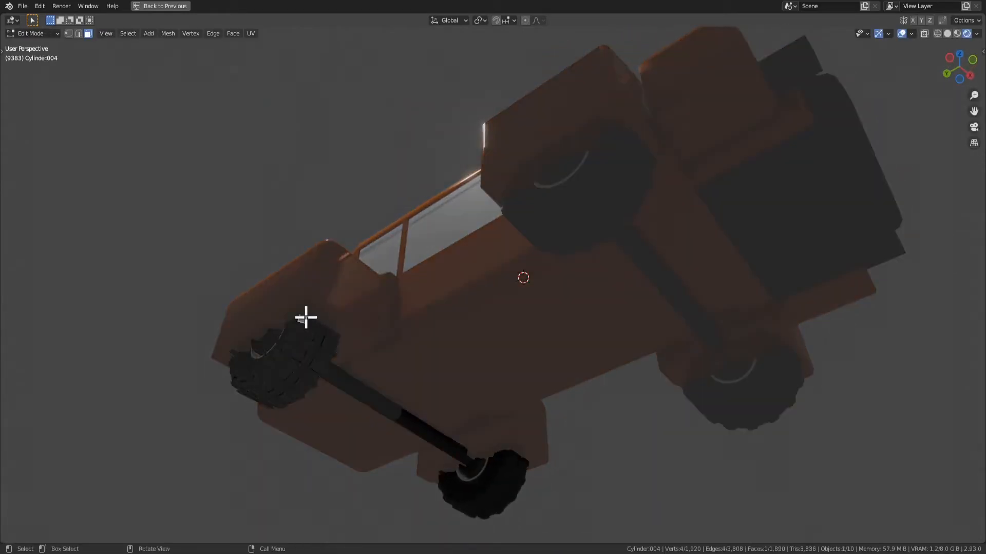
pyautogui.press('Tab')
pyautogui.click(319, 314)
pyautogui.press('Tab')
pyautogui.click(313, 322)
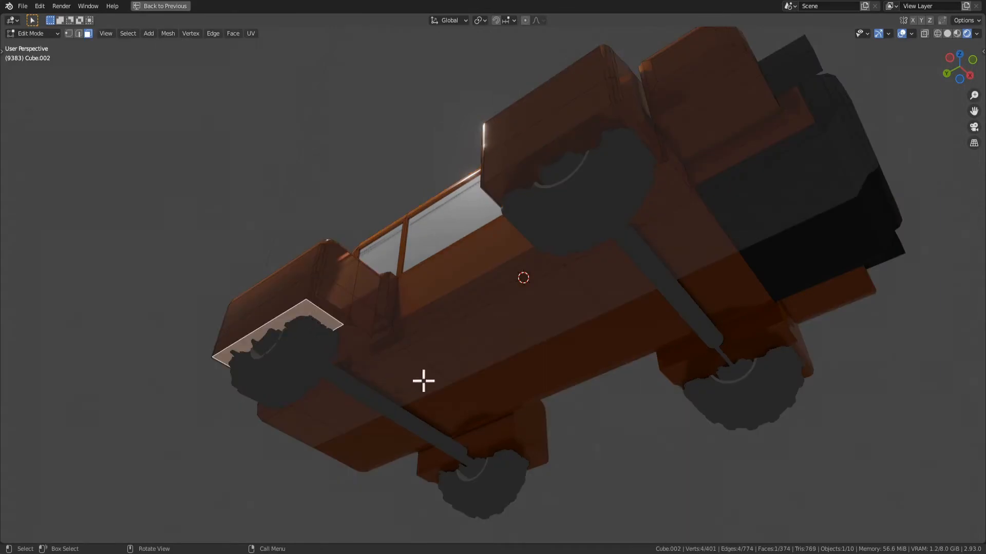
pyautogui.keyDown('shift'); pyautogui.click(592, 151); pyautogui.keyUp('shift')
# Inset the selected fender underside faces by 0.02471 m and extrude them about 0.22 m inward into the fenders
pyautogui.moveTo(561, 396); pyautogui.dragTo(588, 418, button='middle')
pyautogui.press('i')
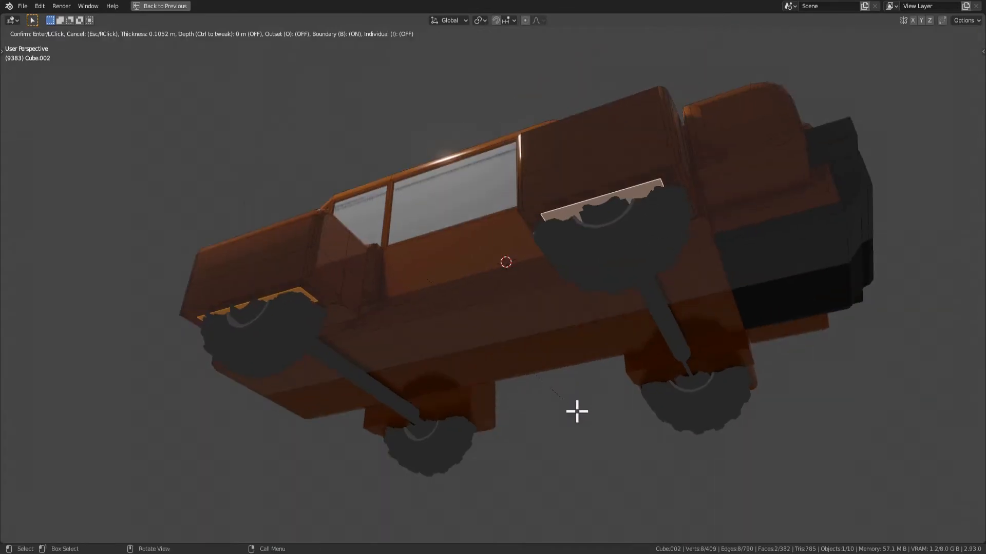
pyautogui.click(584, 416)
pyautogui.press('e')
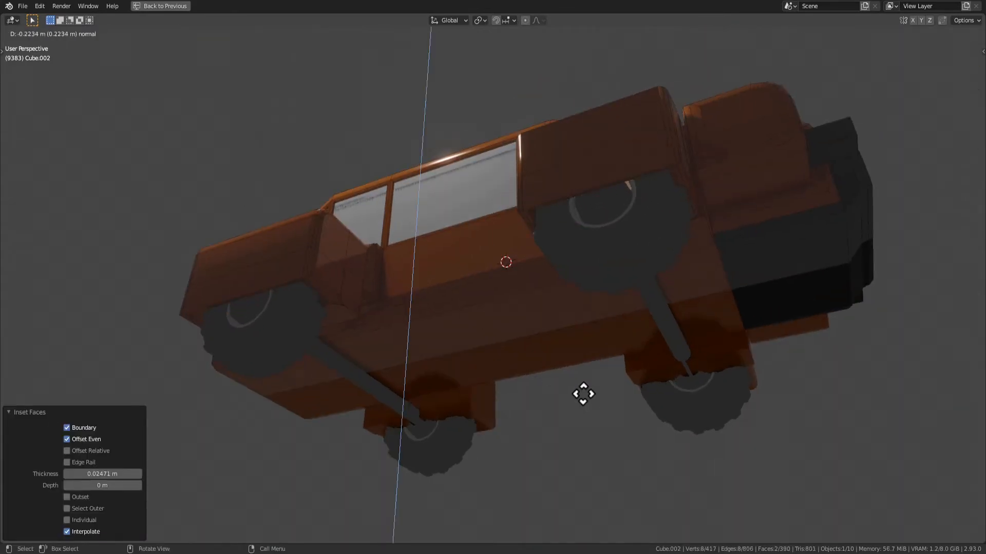
pyautogui.click(583, 394)
# Examine the hollowed fender undersides and how they sit around the wheels
pyautogui.press('Tab')
pyautogui.click(526, 432)
pyautogui.moveTo(526, 433); pyautogui.dragTo(550, 370, button='middle')
pyautogui.click(374, 368)
pyautogui.press('Tab')
pyautogui.click(421, 384)
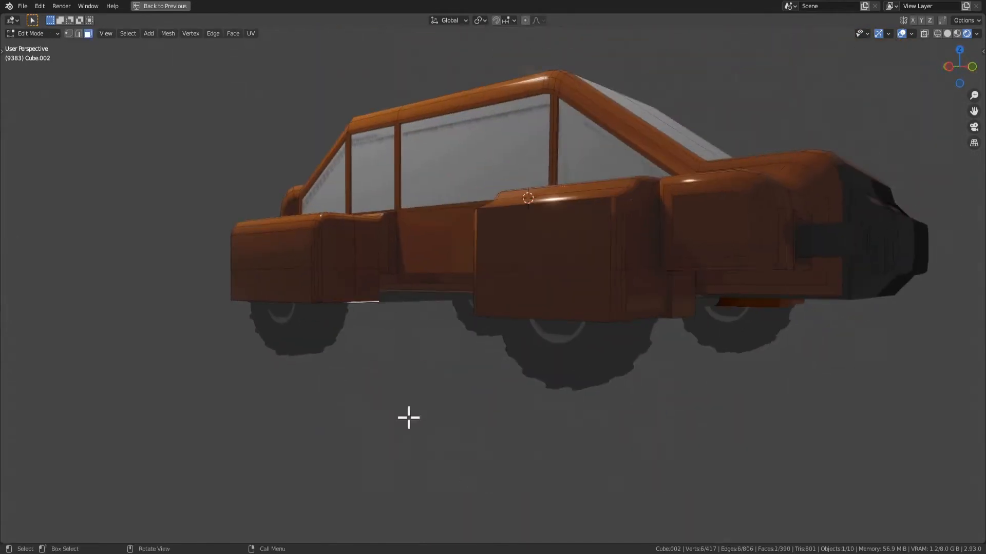
pyautogui.moveTo(377, 320); pyautogui.dragTo(438, 346, button='middle')
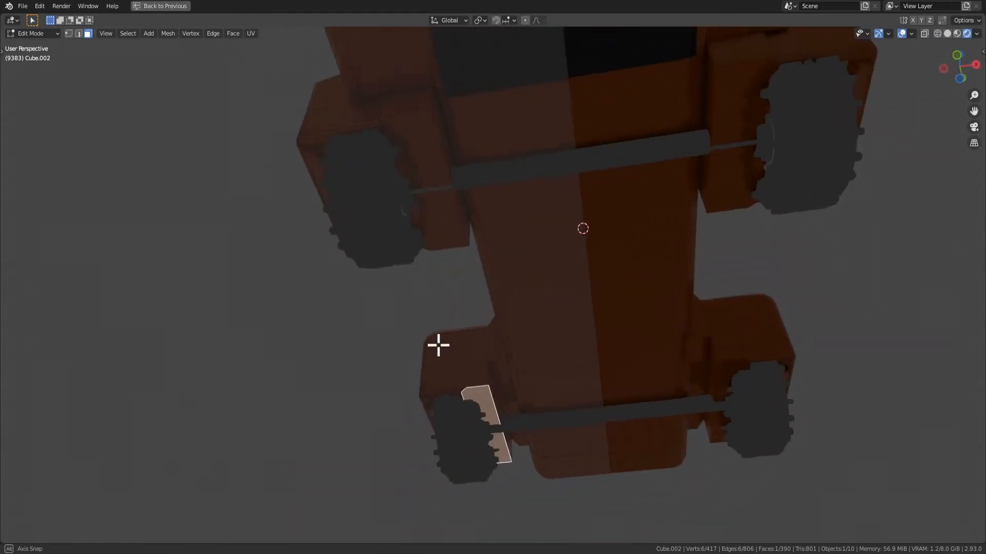
# In Object Mode, select the front and rear wheel pairs and scale them narrower along global X
pyautogui.press('Tab')
pyautogui.click(423, 245)
pyautogui.moveTo(506, 289); pyautogui.dragTo(465, 384, button='middle')
pyautogui.click(623, 335)
pyautogui.keyDown('shift'); pyautogui.click(708, 257); pyautogui.keyUp('shift')
pyautogui.press('s')
pyautogui.press('x')
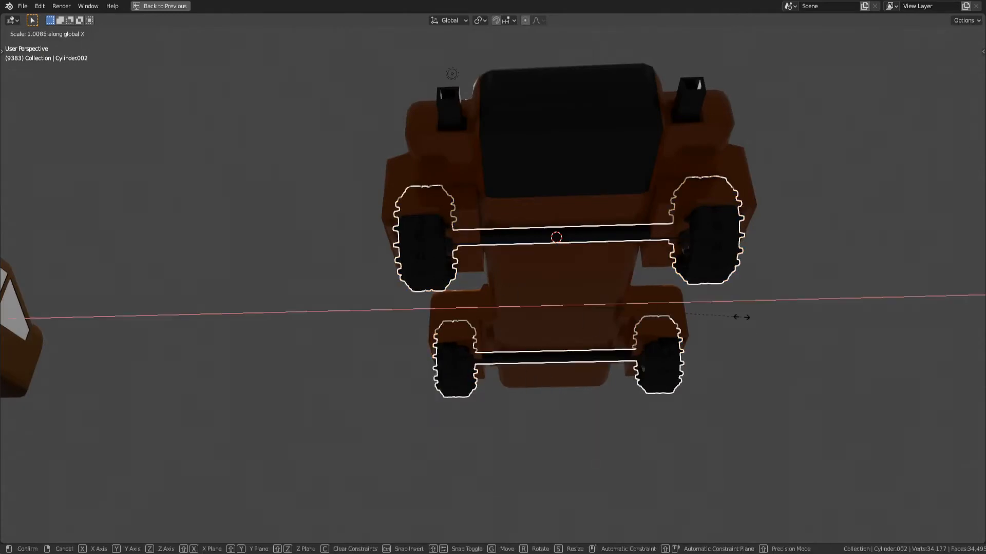
pyautogui.click(688, 300)
# In Edit Mode, select all geometry of both wheel pairs and move it -0.54423 m along global X, under the fenders
pyautogui.press('Tab')
pyautogui.press('a')
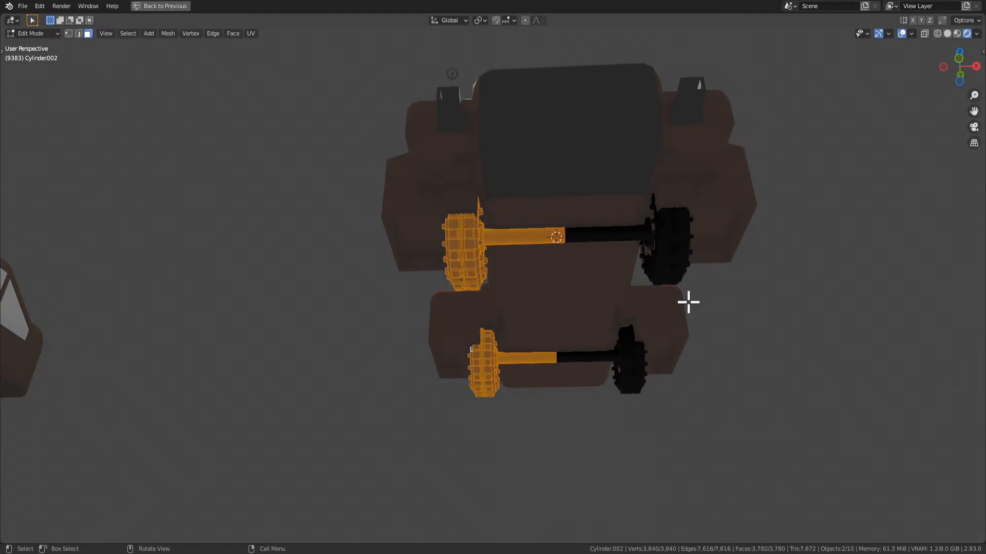
pyautogui.press('g')
pyautogui.press('x')
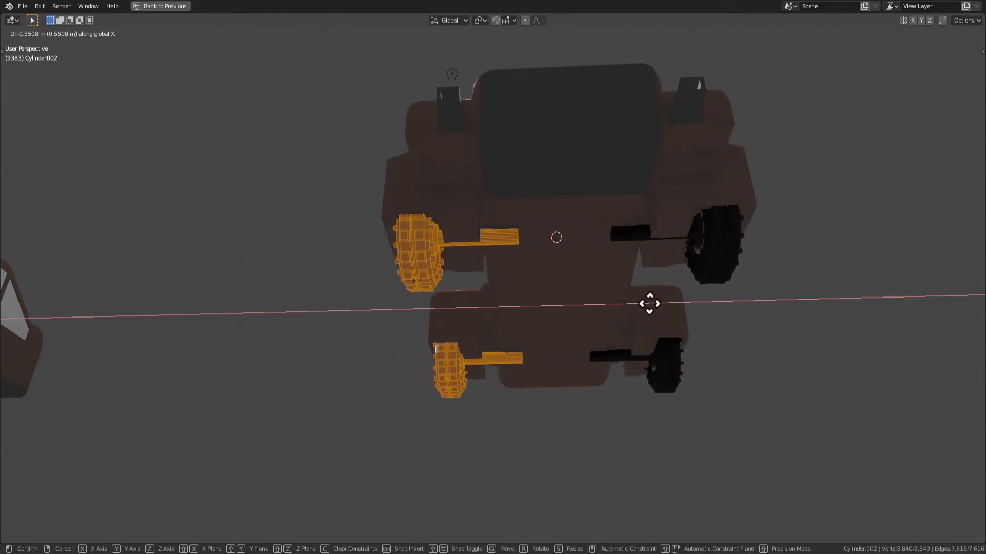
pyautogui.click(649, 260)
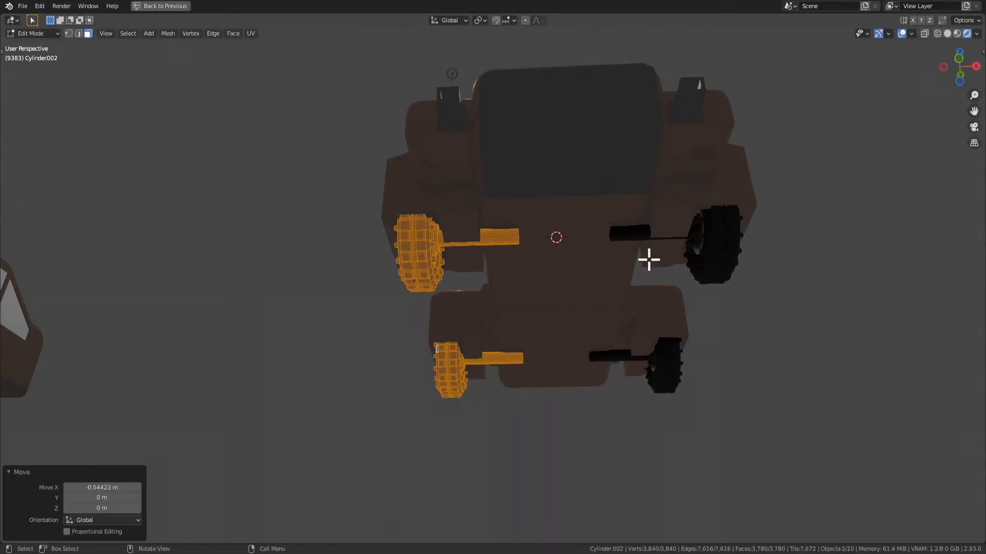
pyautogui.moveTo(531, 304); pyautogui.dragTo(474, 207, button='middle')
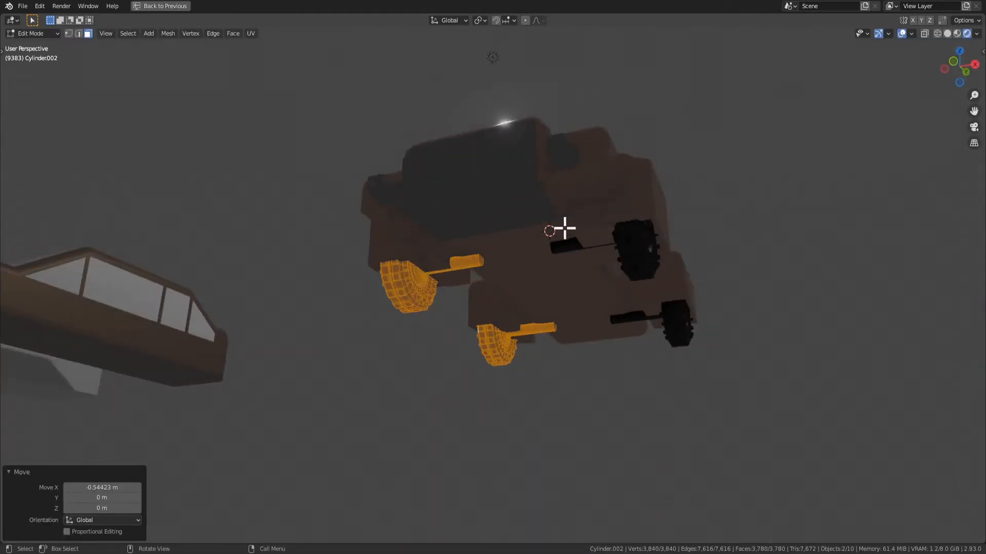
pyautogui.moveTo(565, 228); pyautogui.dragTo(565, 303, button='middle')
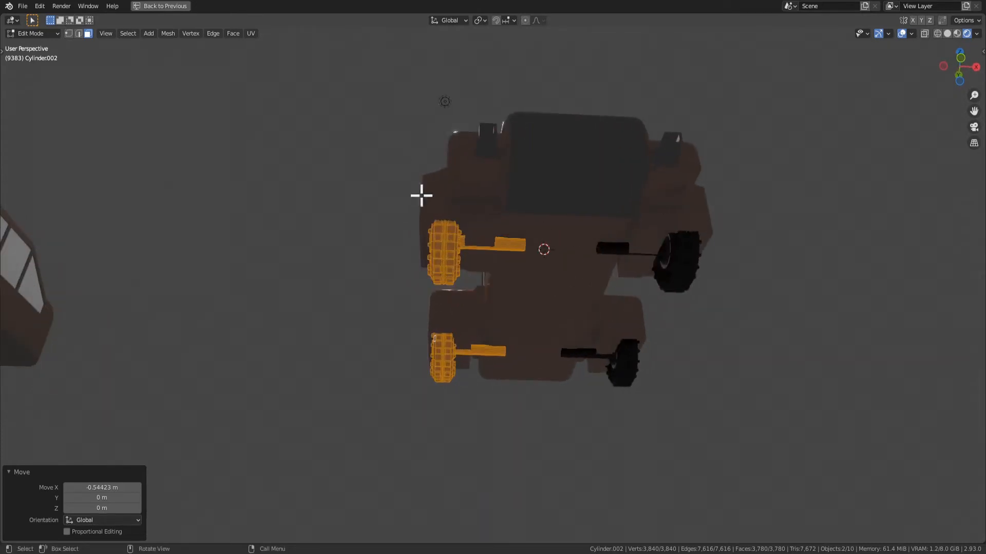
pyautogui.moveTo(630, 311); pyautogui.dragTo(559, 359, button='middle')
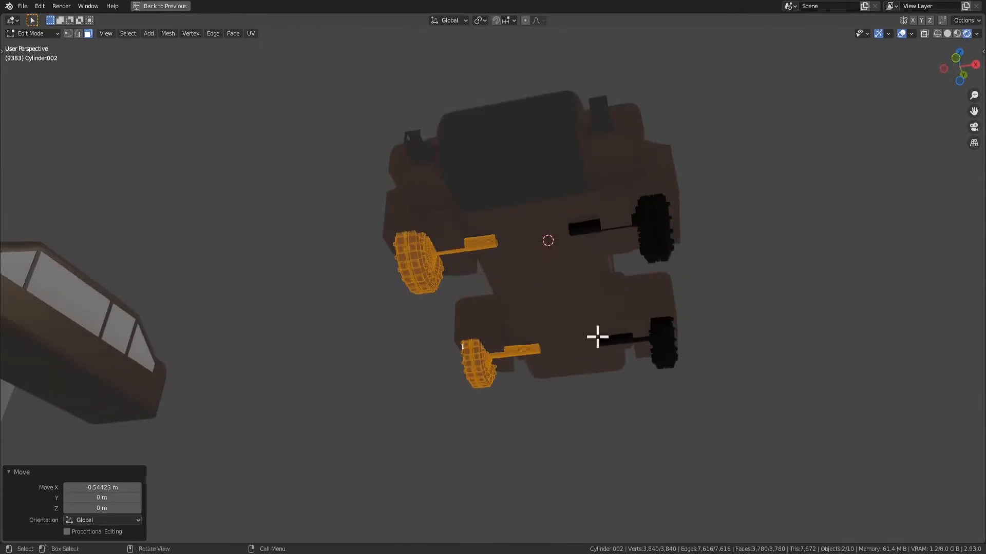
# Set the merge distance of the front wheel pair's Mirror modifier to 2 m
pyautogui.hotkey('ctrl', 'space')
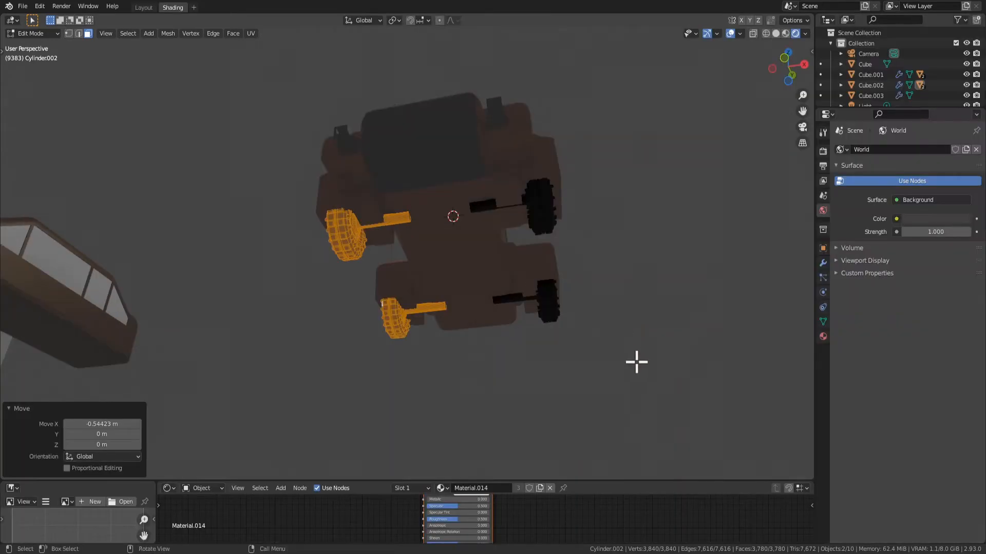
pyautogui.click(823, 262)
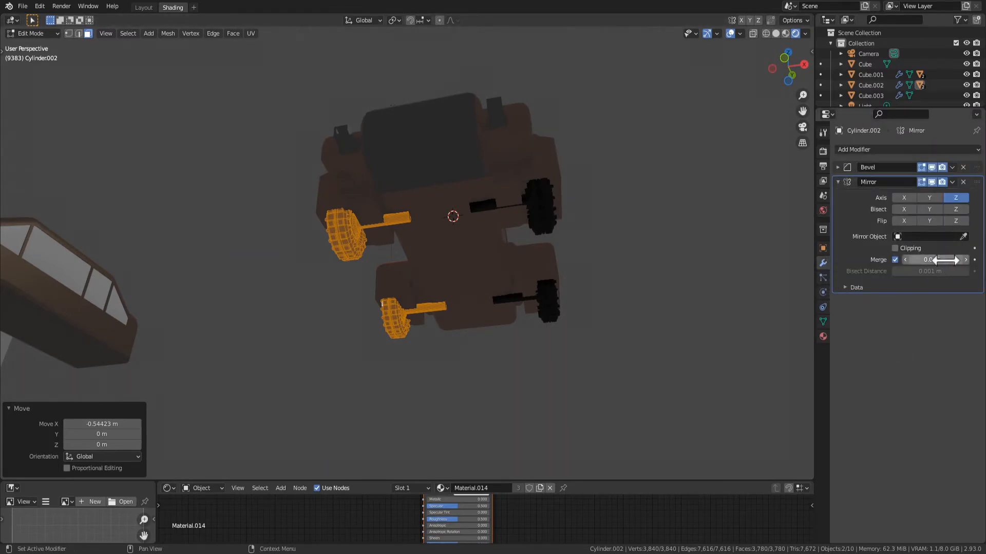
pyautogui.moveTo(935, 260); pyautogui.dragTo(976, 260)
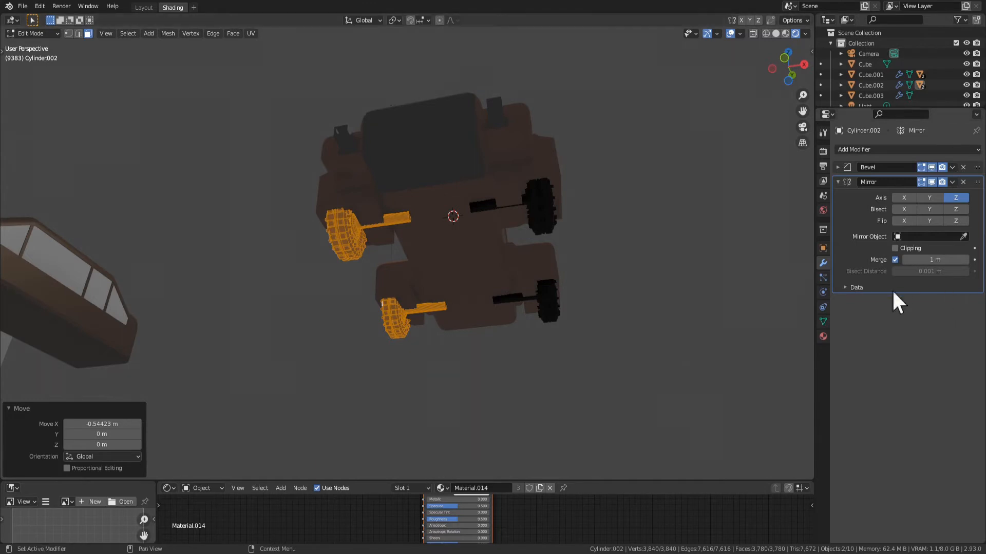
pyautogui.write('2')
pyautogui.press('Return')
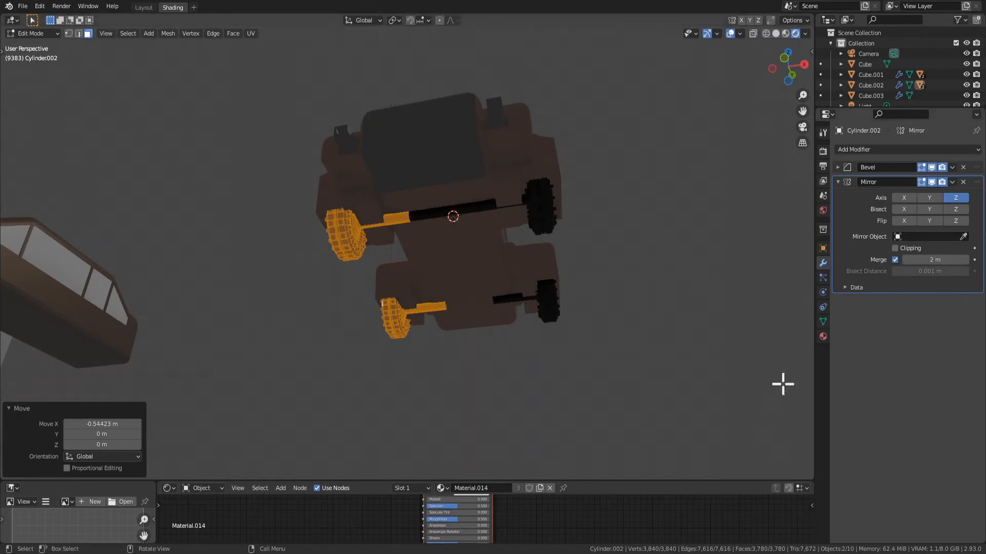
# In Object Mode, select the rear wheel pair and increase its Mirror merge distance to join the axle halves
pyautogui.press('Tab')
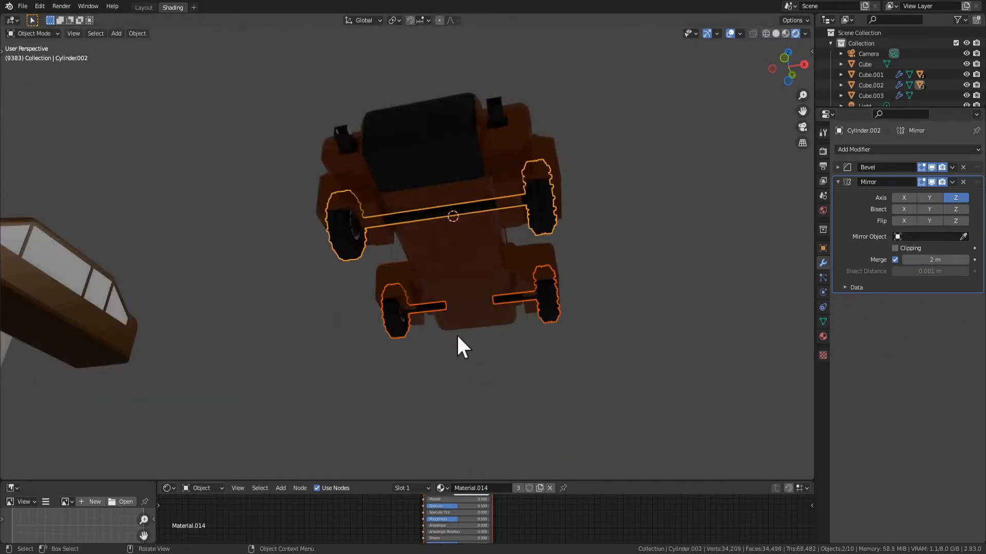
pyautogui.click(547, 306)
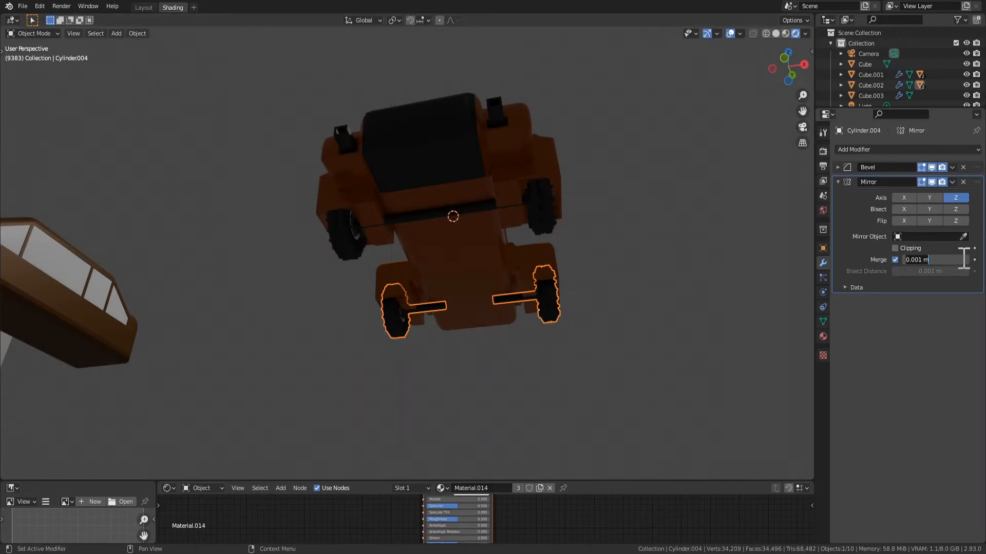
pyautogui.click(482, 447)
pyautogui.moveTo(482, 448); pyautogui.dragTo(437, 238, button='middle')
pyautogui.click(435, 237)
pyautogui.press('g')
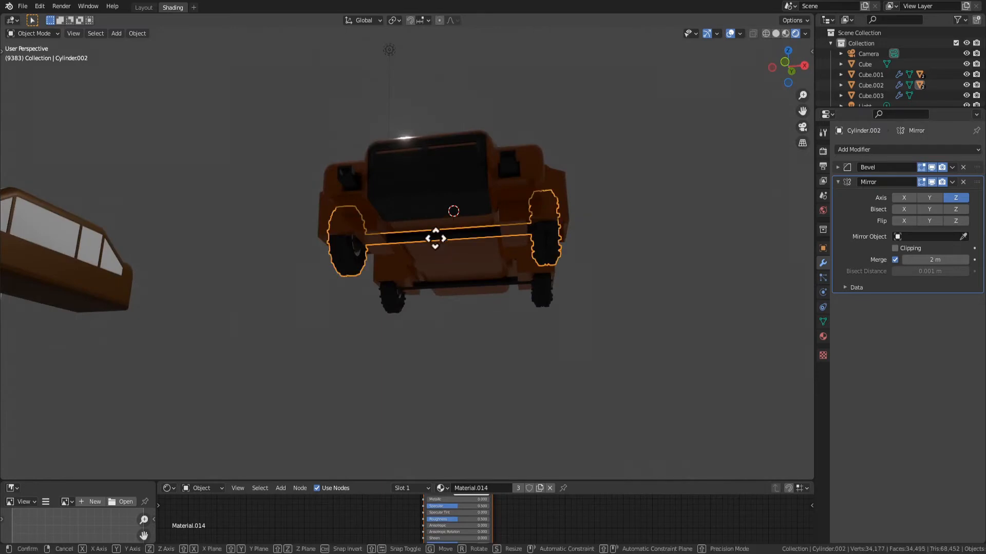
pyautogui.rightClick(433, 304)
# Deselect everything, play the animation and examine the car and its turning wheels from several sides
pyautogui.moveTo(433, 304); pyautogui.dragTo(518, 339, button='middle')
pyautogui.moveTo(466, 296); pyautogui.dragTo(578, 257, button='middle')
pyautogui.click(611, 315)
pyautogui.moveTo(611, 315); pyautogui.dragTo(134, 336, button='middle')
pyautogui.press('space')
pyautogui.scroll(-8, 75, 353)
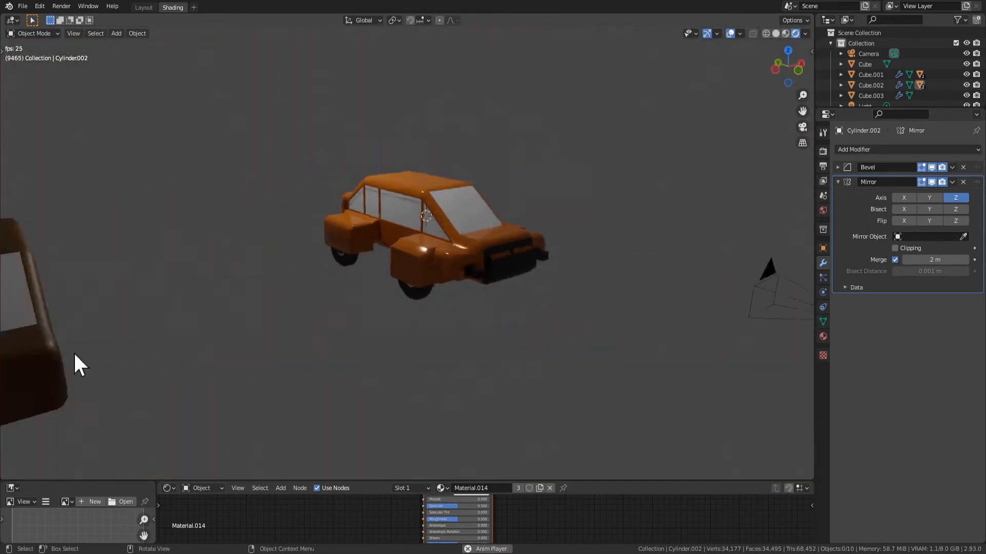
pyautogui.scroll(8, 412, 311)
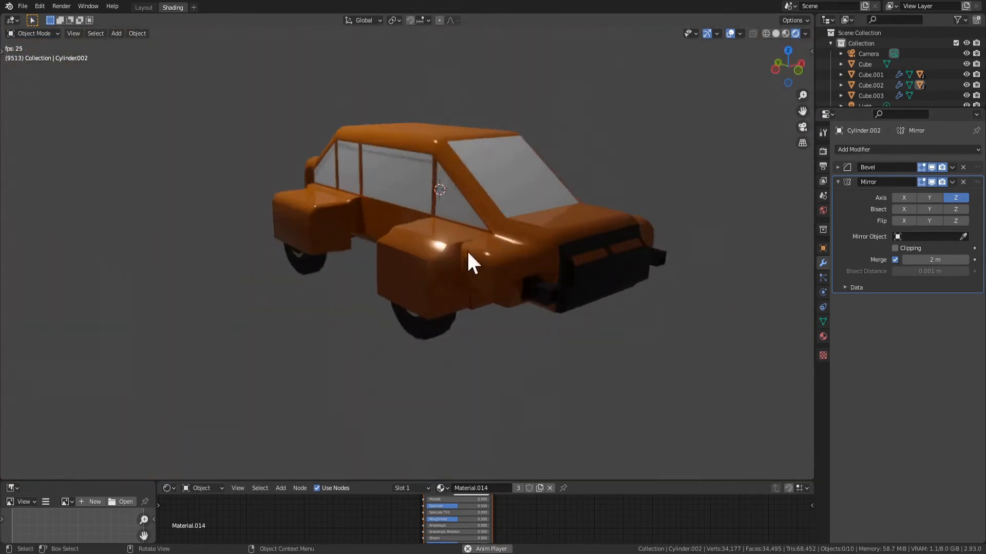
pyautogui.moveTo(469, 256); pyautogui.dragTo(440, 249, button='middle')
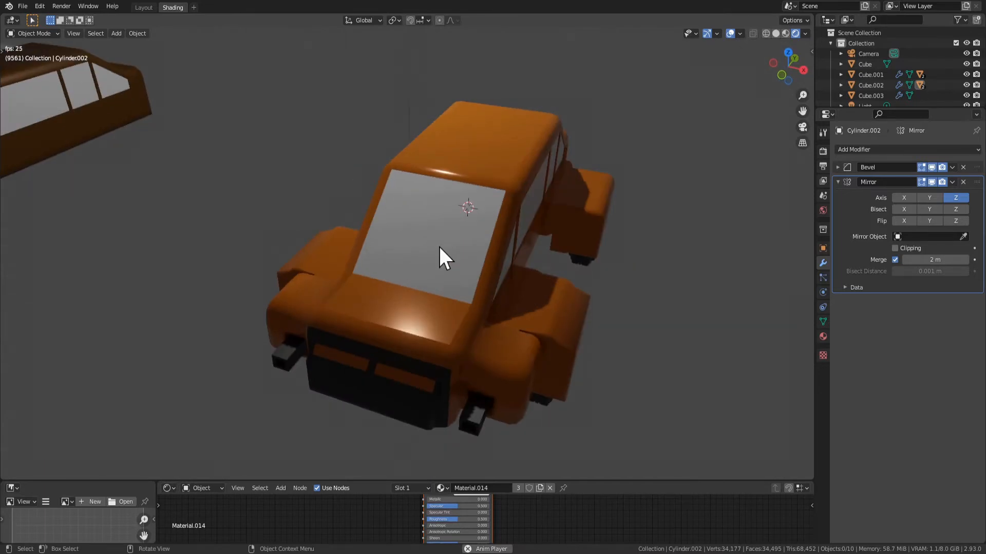
pyautogui.moveTo(569, 172); pyautogui.dragTo(487, 139, button='middle')
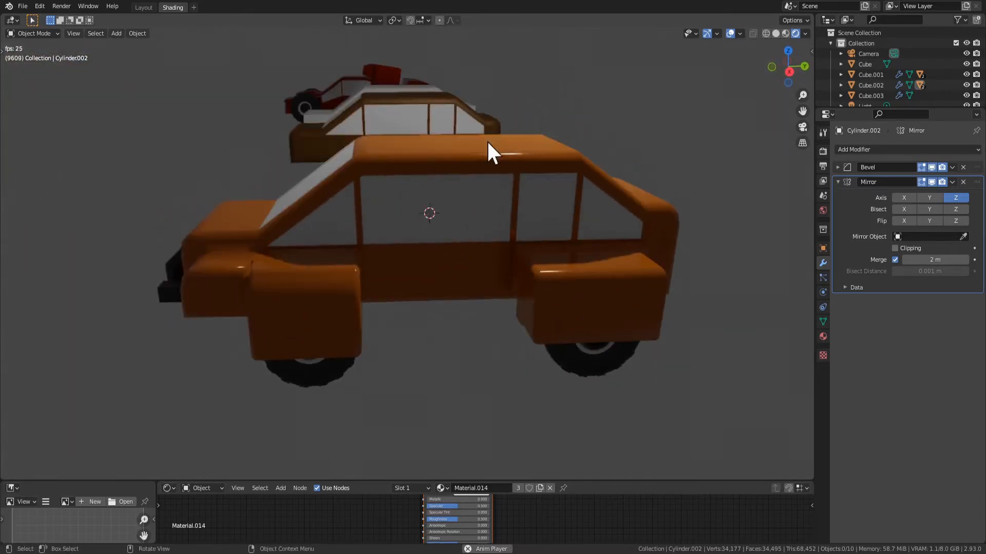
# Save the Blender file and look over the car's front and side
pyautogui.hotkey('ctrl', 's')
pyautogui.scroll(-2, 405, 145)
pyautogui.scroll(-1, 380, 160)
pyautogui.moveTo(320, 146); pyautogui.dragTo(373, 152, button='middle')
pyautogui.scroll(6, 411, 178)
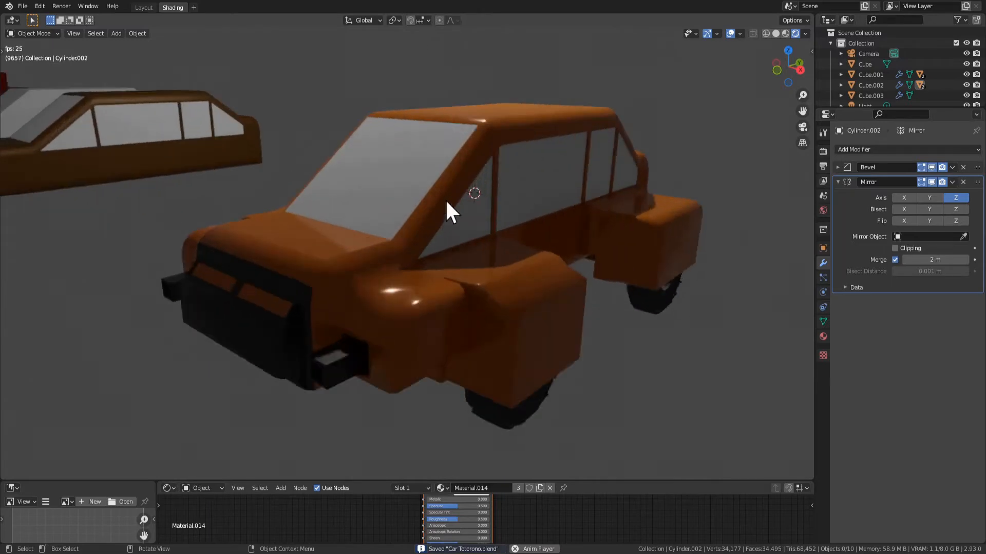
# Open the car body's mesh in Edit Mode and select the sloped rear window face
pyautogui.press('Tab')
pyautogui.moveTo(550, 200); pyautogui.dragTo(378, 232, button='middle')
pyautogui.press('Tab')
pyautogui.press('Tab')
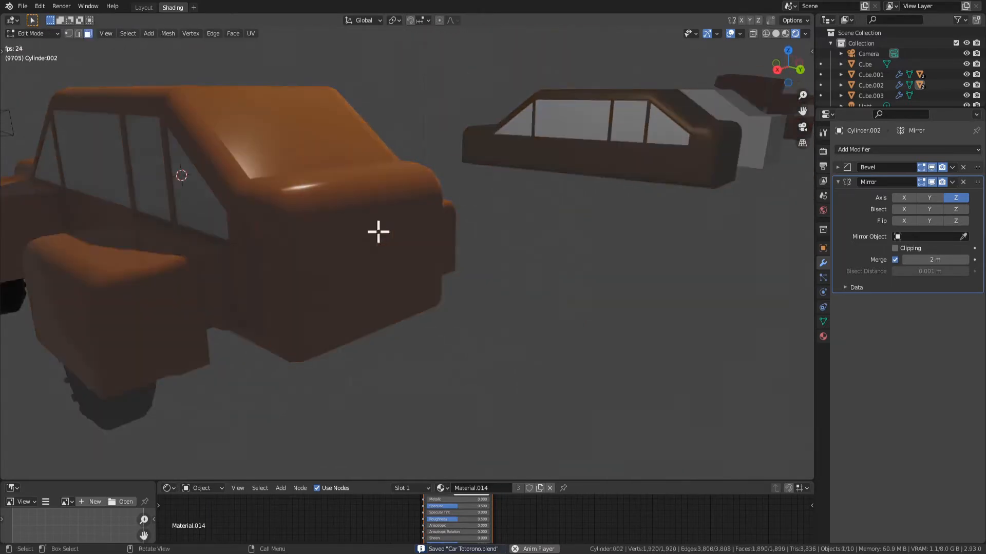
pyautogui.press('Tab')
pyautogui.click(404, 266)
pyautogui.moveTo(406, 266); pyautogui.dragTo(355, 273, button='middle')
pyautogui.press('Tab')
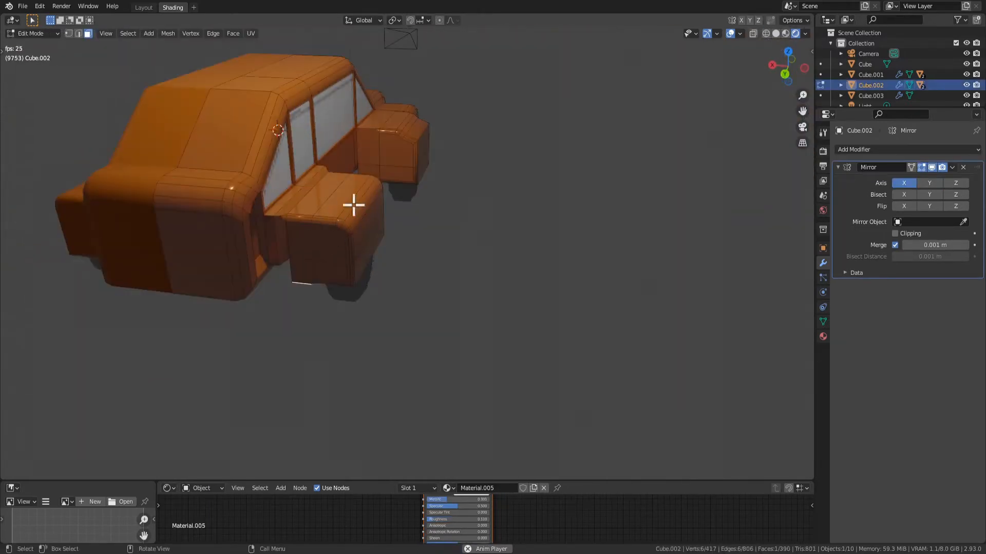
pyautogui.moveTo(534, 316); pyautogui.dragTo(337, 251, button='middle')
pyautogui.keyDown('shift'); pyautogui.click(328, 89); pyautogui.keyUp('shift')
pyautogui.click(339, 250)
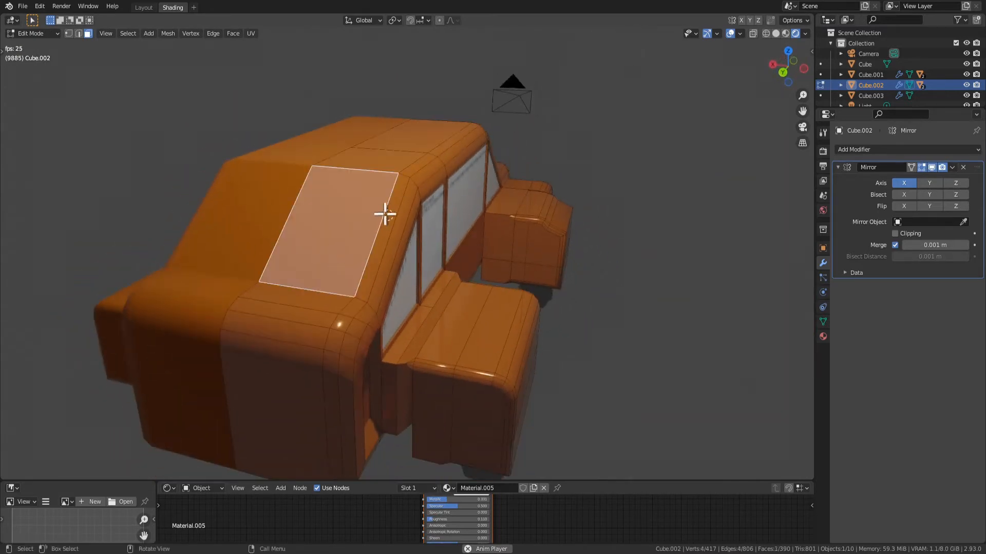
# Try to extrude the rear window face 0.027927 m inward
pyautogui.press('e')
pyautogui.click(500, 269)
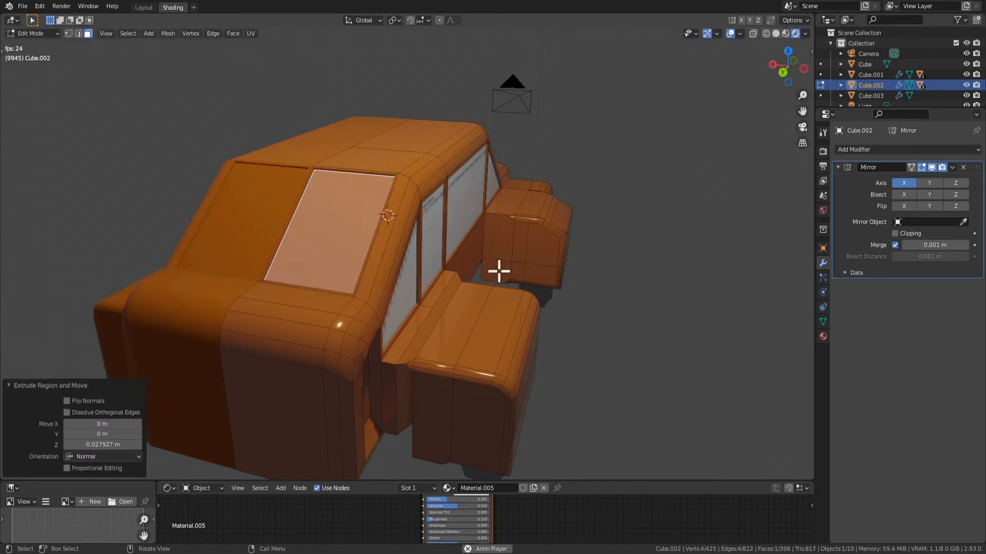
pyautogui.moveTo(499, 271); pyautogui.dragTo(508, 264, button='middle')
pyautogui.moveTo(298, 289); pyautogui.dragTo(506, 248, button='middle')
pyautogui.hotkey('ctrl', 'z')
# Reselect the rear window face and extrude it 0.040589 m inward along its normal
pyautogui.moveTo(531, 206); pyautogui.dragTo(522, 210, button='middle')
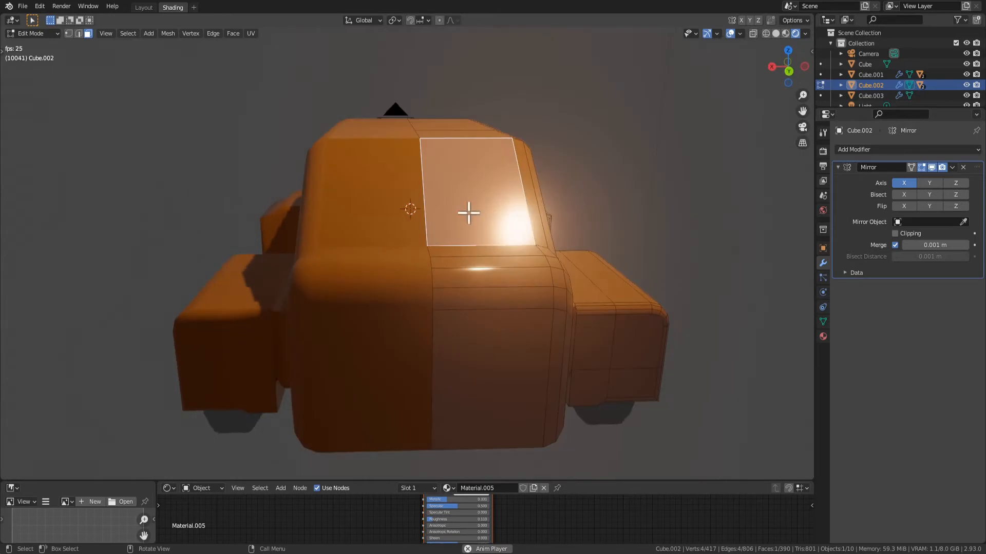
pyautogui.scroll(2, 462, 214)
pyautogui.press('2')
pyautogui.click(437, 197)
pyautogui.moveTo(473, 189); pyautogui.dragTo(463, 193, button='middle')
pyautogui.press('3')
pyautogui.click(455, 195)
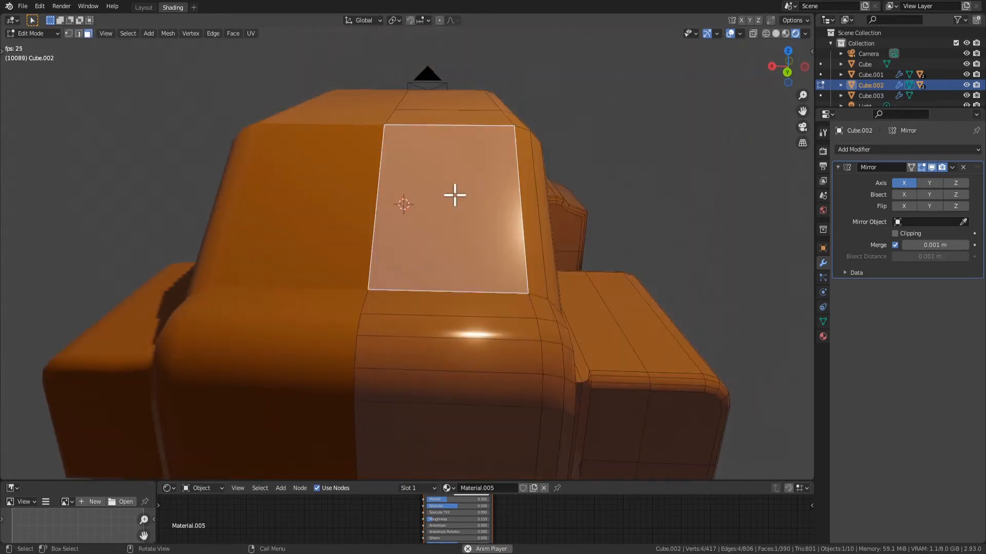
pyautogui.press('e')
pyautogui.click(451, 220)
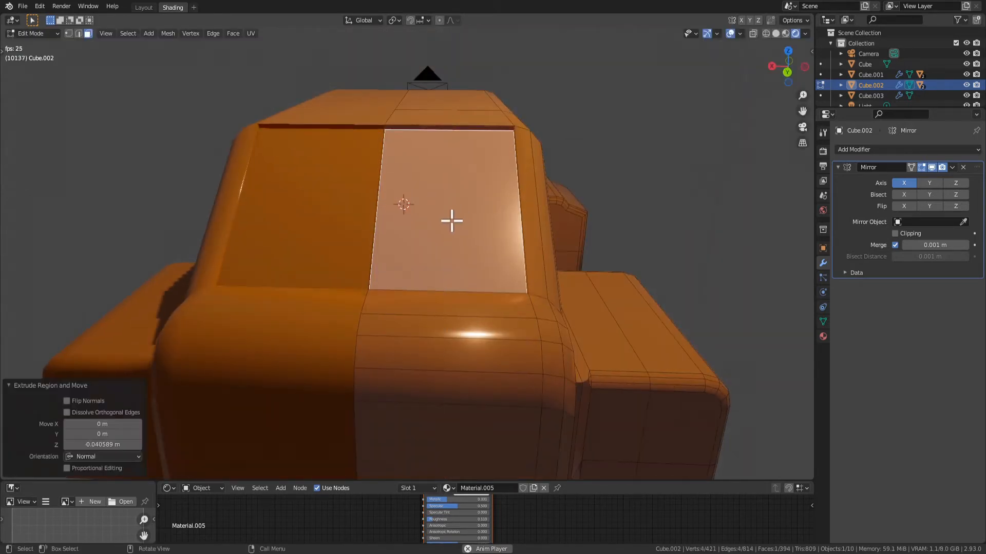
# Delete the thin face along the rear window's centre seam
pyautogui.moveTo(451, 220); pyautogui.dragTo(260, 171, button='middle')
pyautogui.hotkey('alt', 'a')
pyautogui.click(153, 199)
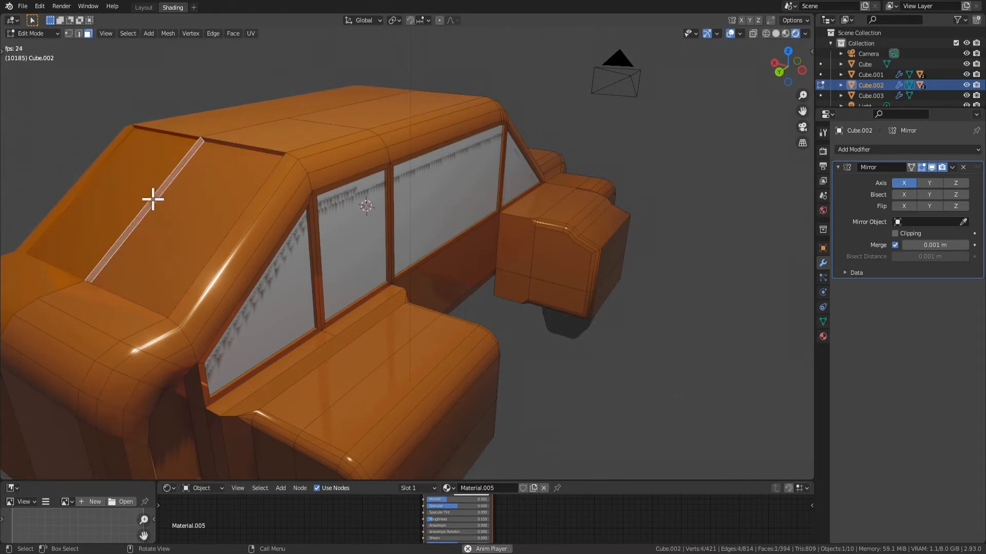
pyautogui.press('x')
pyautogui.click(137, 177)
# Assign the window material Material.004 to the recessed rear window face and return to Object Mode
pyautogui.click(180, 207)
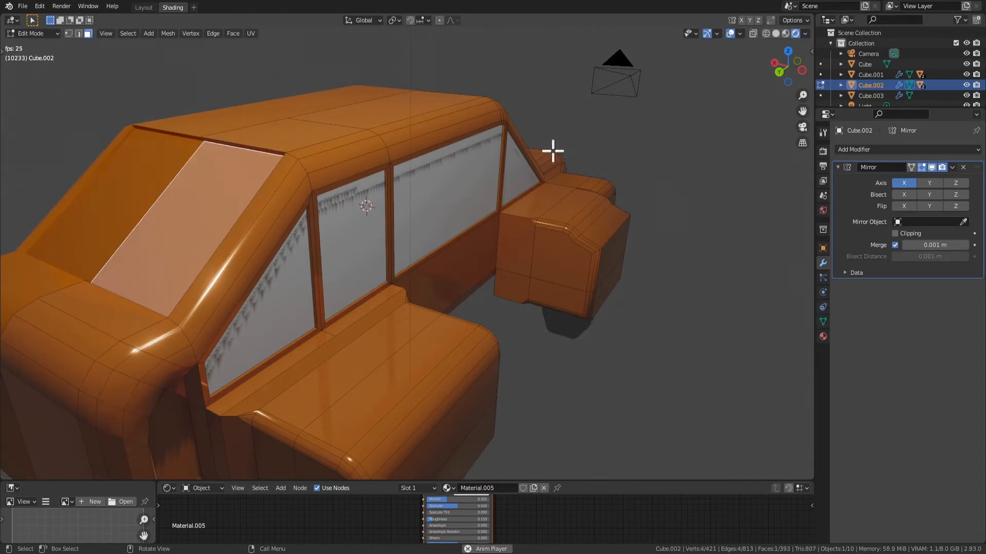
pyautogui.click(823, 336)
pyautogui.click(866, 162)
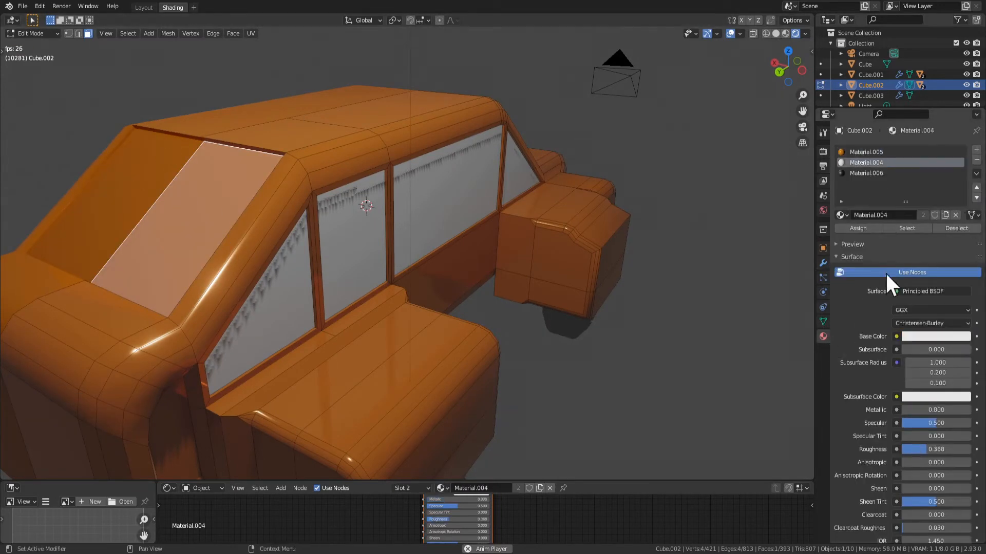
pyautogui.click(858, 228)
pyautogui.press('Tab')
# Set Material.004's roughness to 0 and metallic to 1 for reflective windows
pyautogui.scroll(-5, 601, 328)
pyautogui.moveTo(602, 329); pyautogui.dragTo(466, 267, button='middle')
pyautogui.scroll(2, 466, 267)
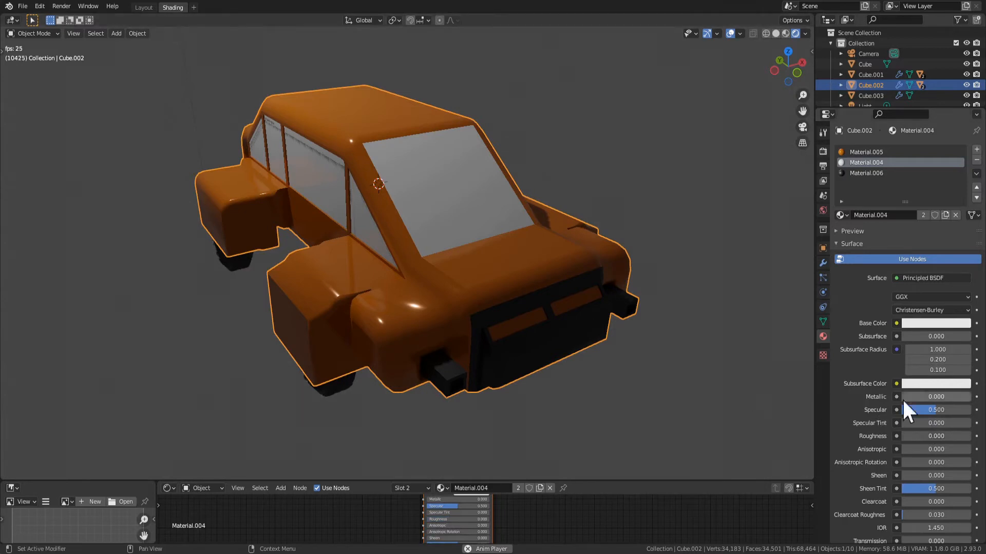
pyautogui.moveTo(903, 397); pyautogui.dragTo(970, 397)
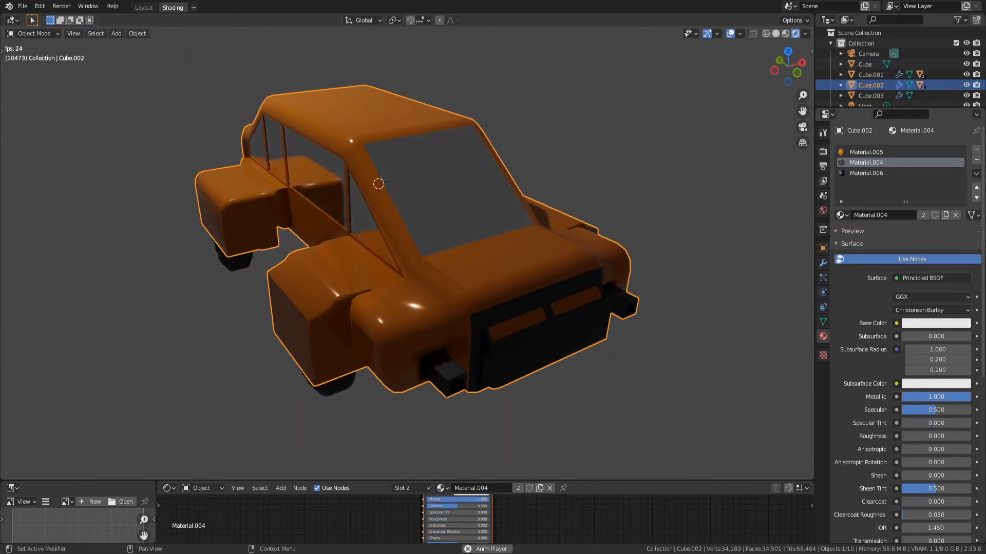
# Set Material.004's base colour to a darker blue with hue 0.641, saturation 0.572 and value 0.448
pyautogui.scroll(-2, 540, 309)
pyautogui.click(665, 297)
pyautogui.moveTo(540, 309); pyautogui.dragTo(571, 283, button='middle')
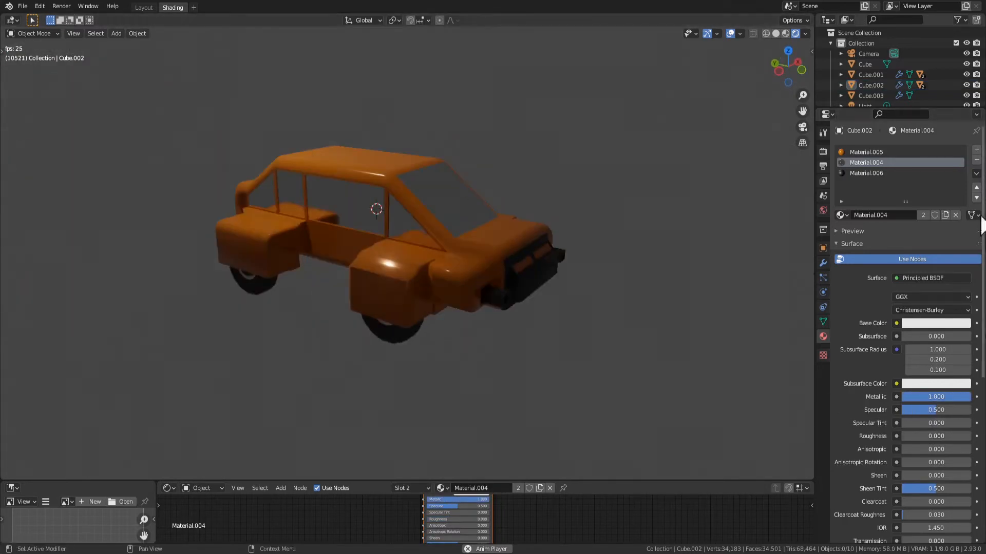
pyautogui.click(921, 323)
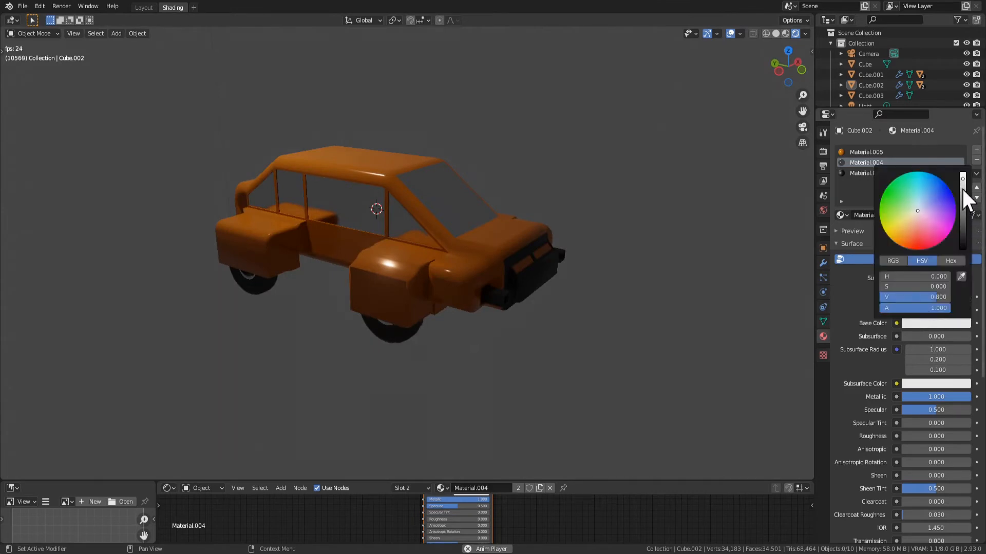
pyautogui.moveTo(962, 187); pyautogui.dragTo(927, 203)
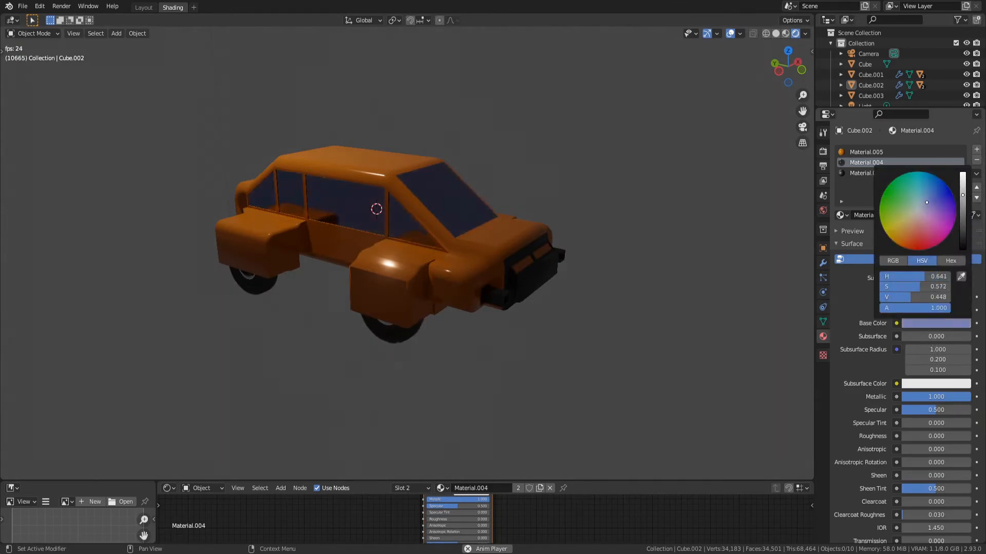
# Examine the fender faces and the side panel below the middle window in Edit Mode from several angles
pyautogui.moveTo(572, 349); pyautogui.dragTo(525, 340, button='middle')
pyautogui.scroll(3, 513, 334)
pyautogui.moveTo(470, 311); pyautogui.dragTo(477, 346, button='middle')
pyautogui.click(368, 301)
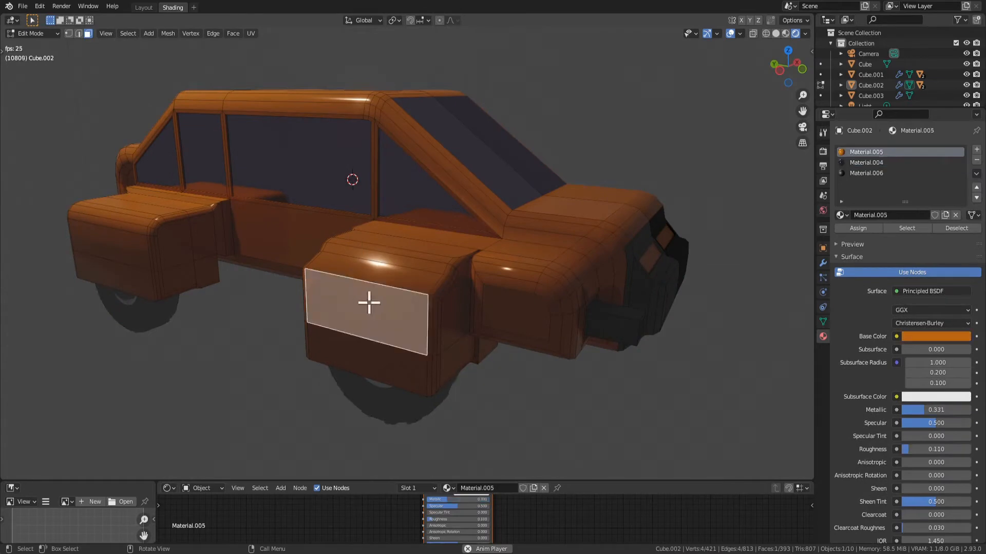
pyautogui.moveTo(368, 301); pyautogui.dragTo(368, 319, button='middle')
pyautogui.press('Tab')
pyautogui.press('Tab')
pyautogui.moveTo(513, 380); pyautogui.dragTo(535, 345, button='middle')
pyautogui.click(588, 253)
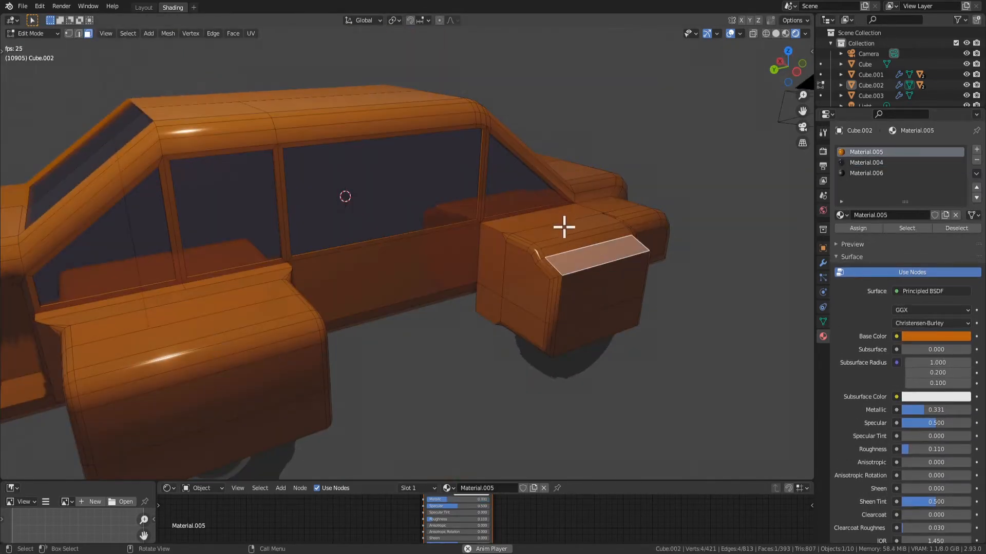
pyautogui.moveTo(548, 220); pyautogui.dragTo(475, 275, button='middle')
pyautogui.click(326, 281)
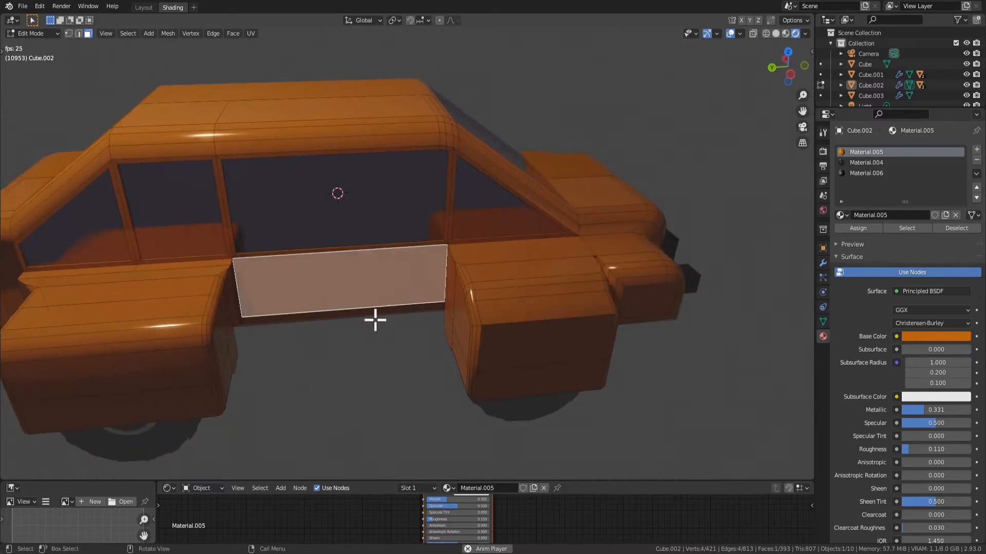
pyautogui.moveTo(457, 326); pyautogui.dragTo(456, 291, button='middle')
pyautogui.moveTo(509, 322); pyautogui.dragTo(486, 303, button='middle')
pyautogui.moveTo(375, 227); pyautogui.dragTo(284, 287, button='middle')
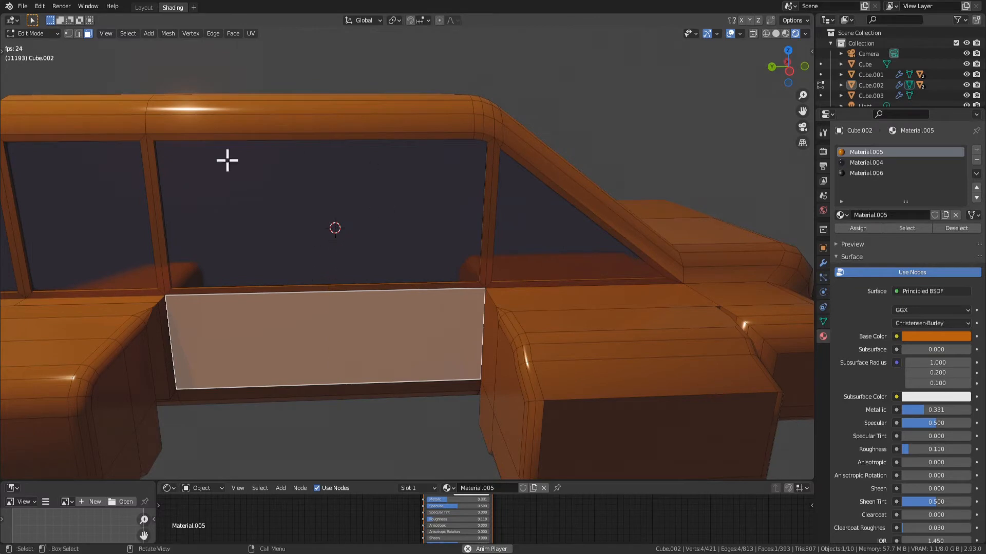
# Try to inset the middle side window and the lower door panel together by about 0.027 m
pyautogui.click(317, 235)
pyautogui.keyDown('shift'); pyautogui.click(282, 338); pyautogui.keyUp('shift')
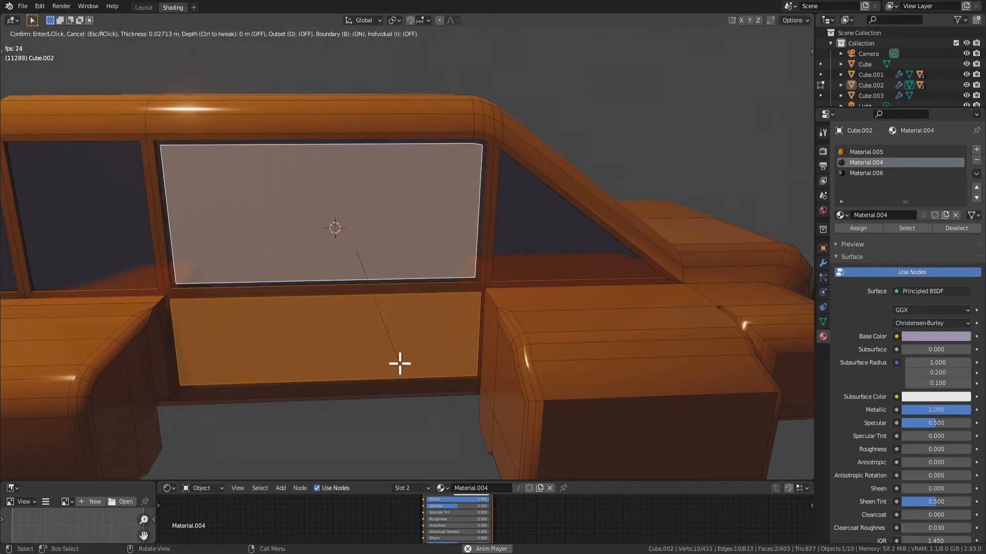
pyautogui.keyDown('shift'); pyautogui.click(408, 364); pyautogui.keyUp('shift')
pyautogui.click(389, 369)
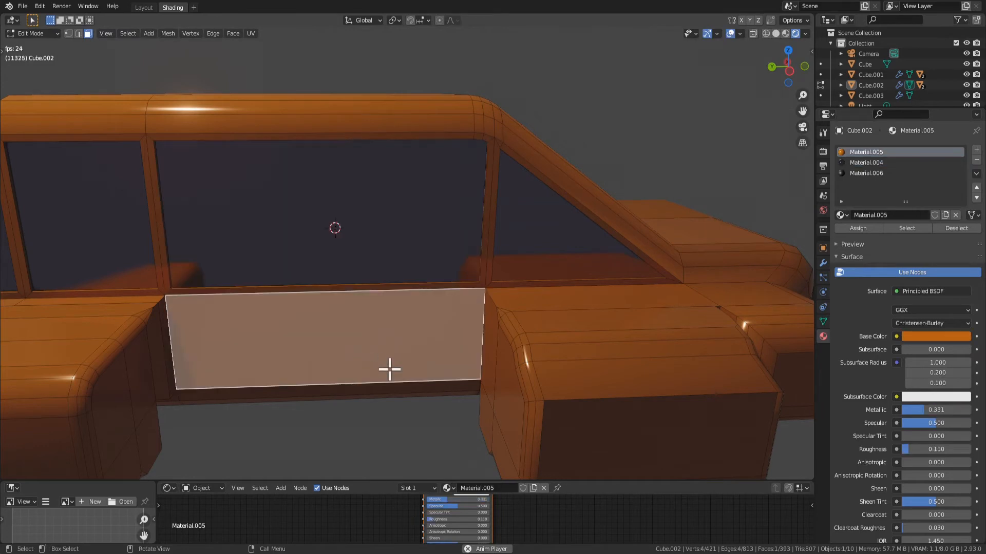
# Inset the lower door panel face and check its selection together with the middle window face
pyautogui.press('i')
pyautogui.click(467, 347)
pyautogui.moveTo(467, 347); pyautogui.dragTo(397, 369, button='middle')
pyautogui.keyDown('shift'); pyautogui.click(285, 264); pyautogui.keyUp('shift')
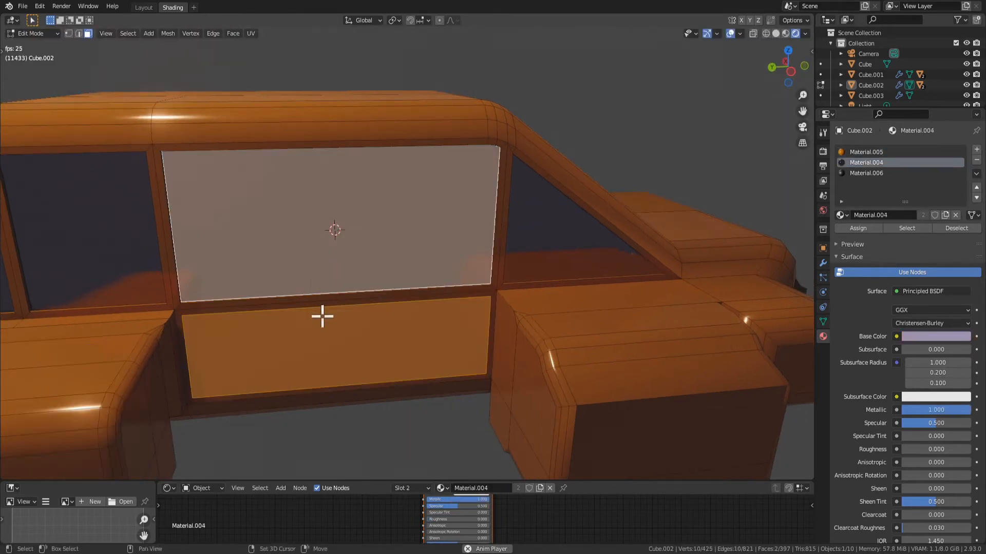
pyautogui.keyDown('shift'); pyautogui.click(299, 300); pyautogui.keyUp('shift')
pyautogui.keyDown('shift'); pyautogui.click(301, 310); pyautogui.keyUp('shift')
pyautogui.click(387, 359)
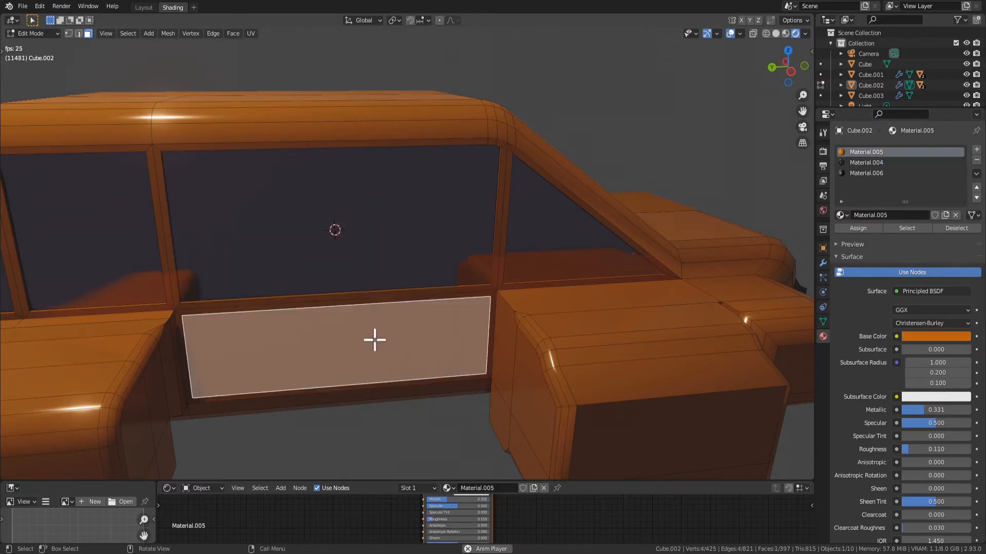
# Try to extrude the middle window and the inset door panel together, and undo the extrusion
pyautogui.moveTo(374, 339); pyautogui.dragTo(284, 257, button='middle')
pyautogui.click(287, 225)
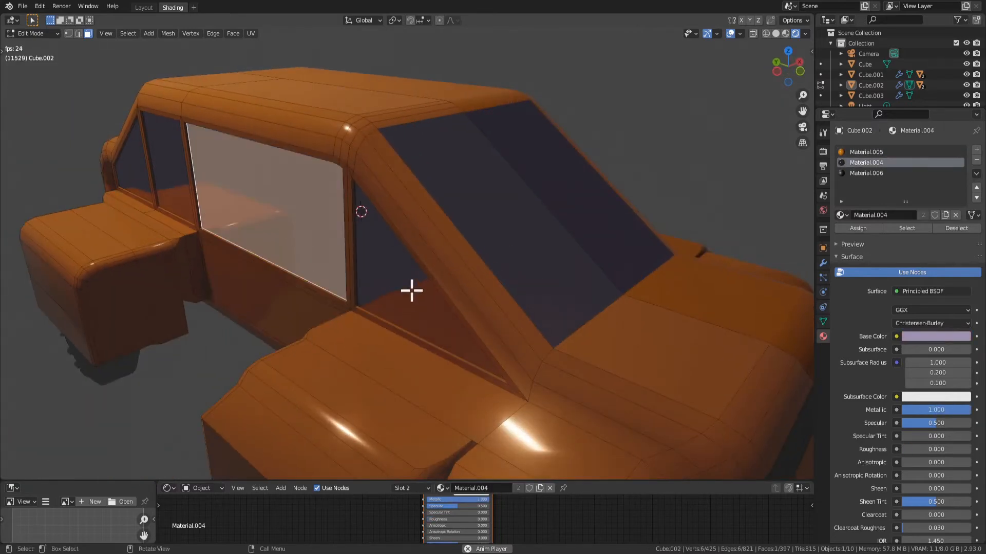
pyautogui.moveTo(411, 291); pyautogui.dragTo(312, 266, button='middle')
pyautogui.click(331, 335)
pyautogui.press('e')
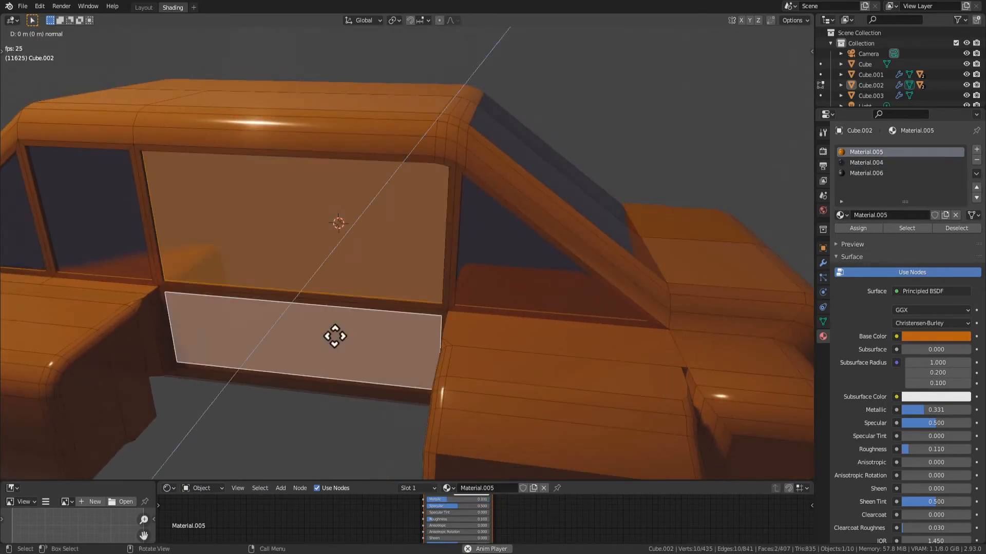
pyautogui.click(335, 334)
pyautogui.hotkey('ctrl', 'z')
pyautogui.hotkey('ctrl', 'z')
# Remove the lower door panel's inset by dissolving its vertices
pyautogui.hotkey('ctrl', 'z')
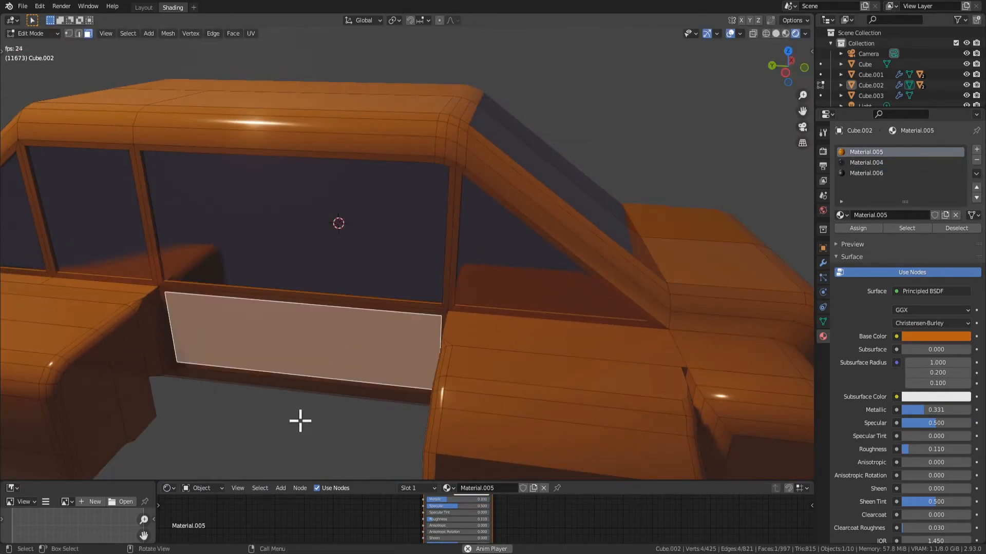
pyautogui.click(299, 421)
pyautogui.click(268, 336)
pyautogui.hotkey('ctrl', 'z')
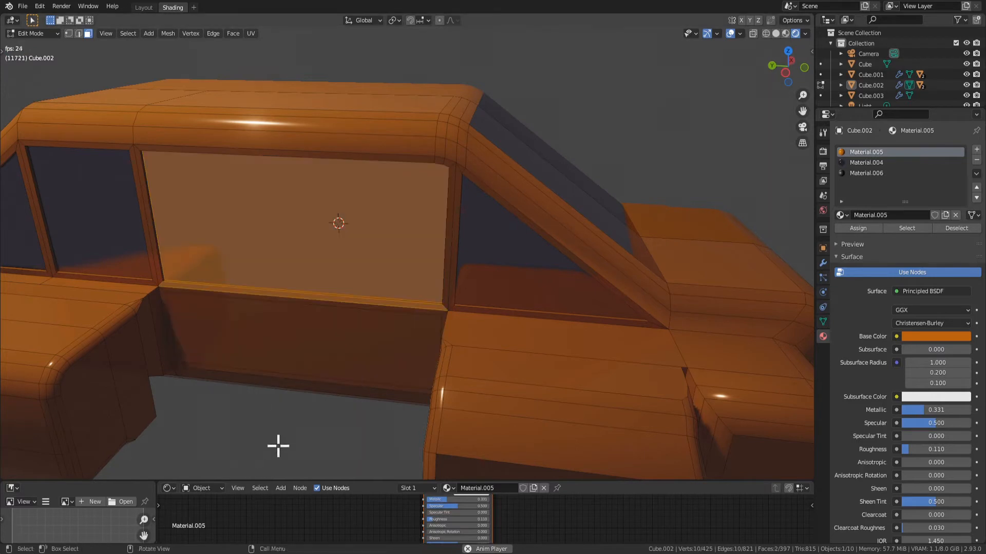
pyautogui.hotkey('ctrl', 'shift', 'z')
pyautogui.press('x')
pyautogui.click(276, 423)
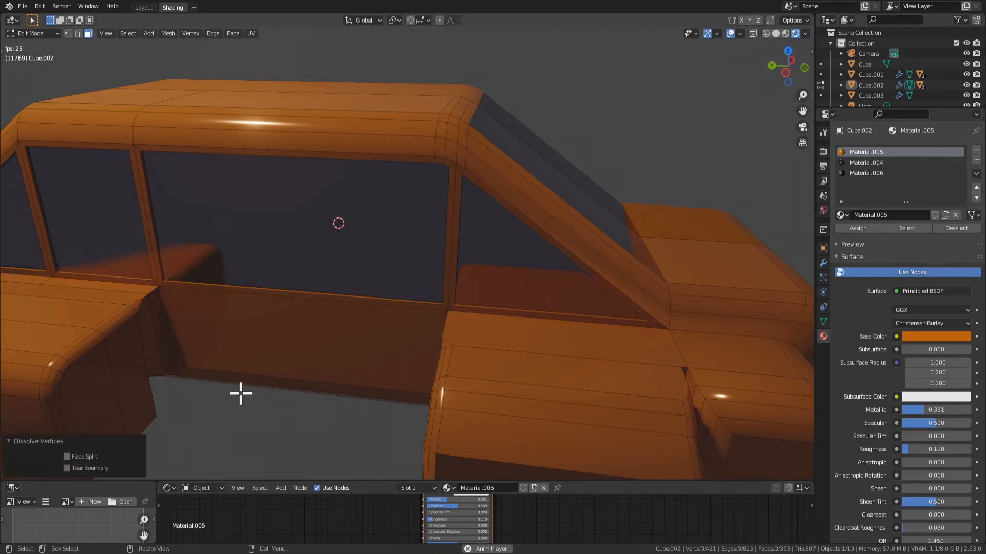
# Remove the middle side window's recess by selecting its pane and dissolving the vertices down to a flat door panel
pyautogui.click(370, 326)
pyautogui.moveTo(345, 328); pyautogui.dragTo(339, 205, button='middle')
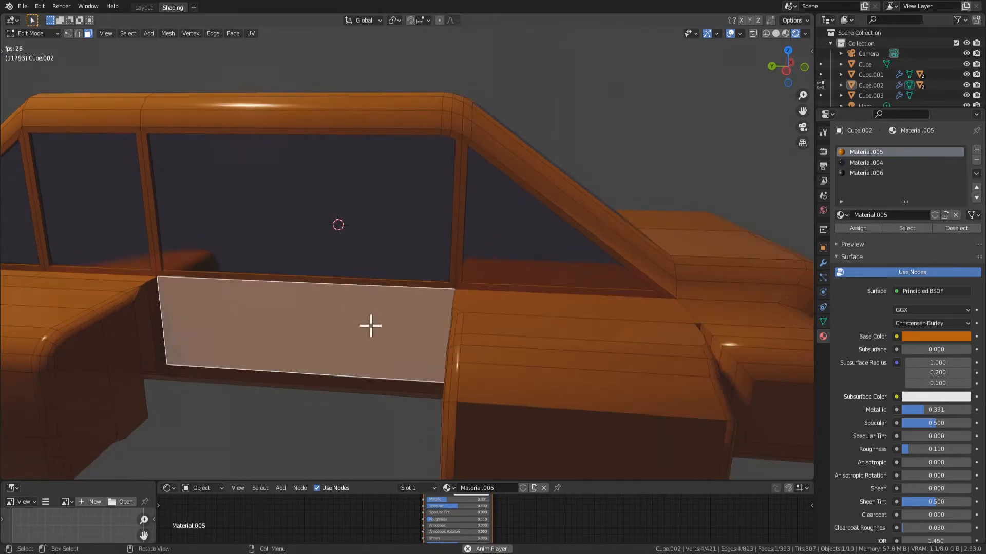
pyautogui.click(339, 206)
pyautogui.press('x')
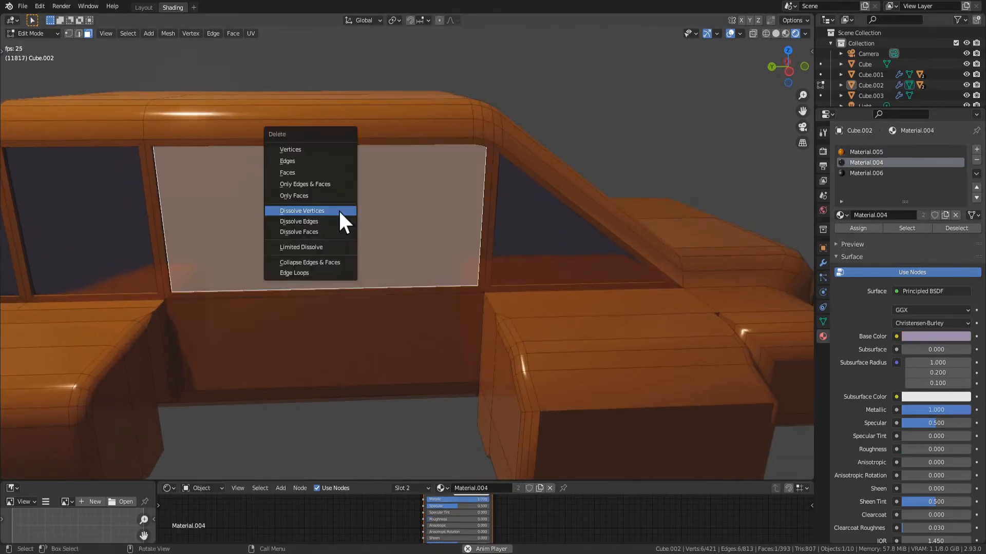
pyautogui.click(334, 213)
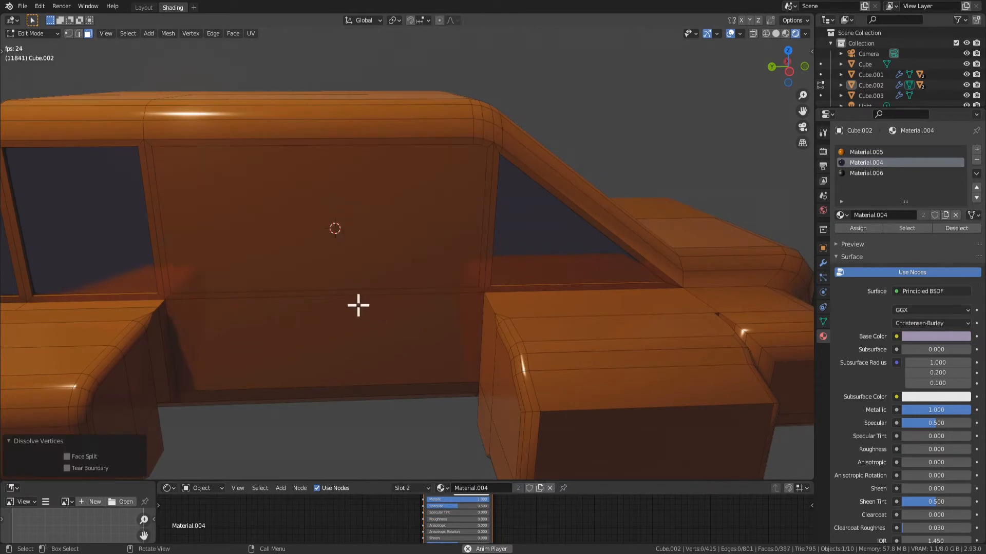
pyautogui.click(348, 226)
pyautogui.press('x')
pyautogui.click(349, 227)
pyautogui.click(262, 344)
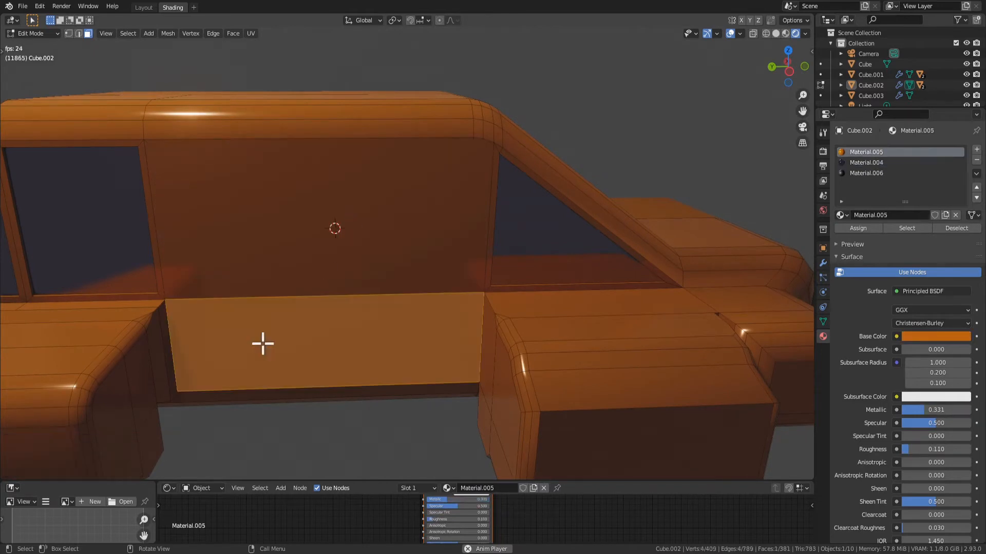
pyautogui.moveTo(303, 310); pyautogui.dragTo(306, 193, button='middle')
pyautogui.hotkey('ctrl', 'r')
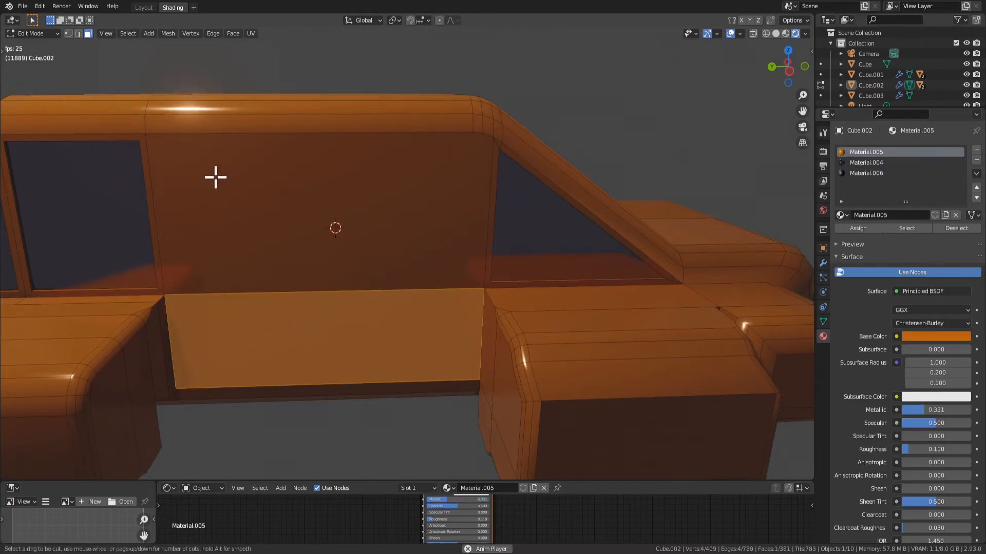
pyautogui.press('Escape')
# Isolate the upper and lower door panels by hiding all other faces, and try a loop cut across them
pyautogui.click(348, 237)
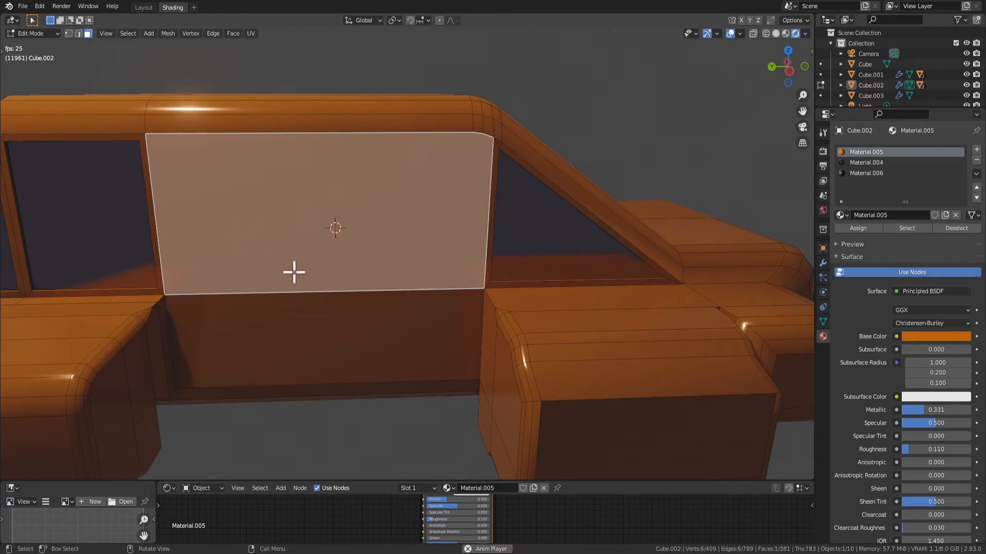
pyautogui.click(373, 377)
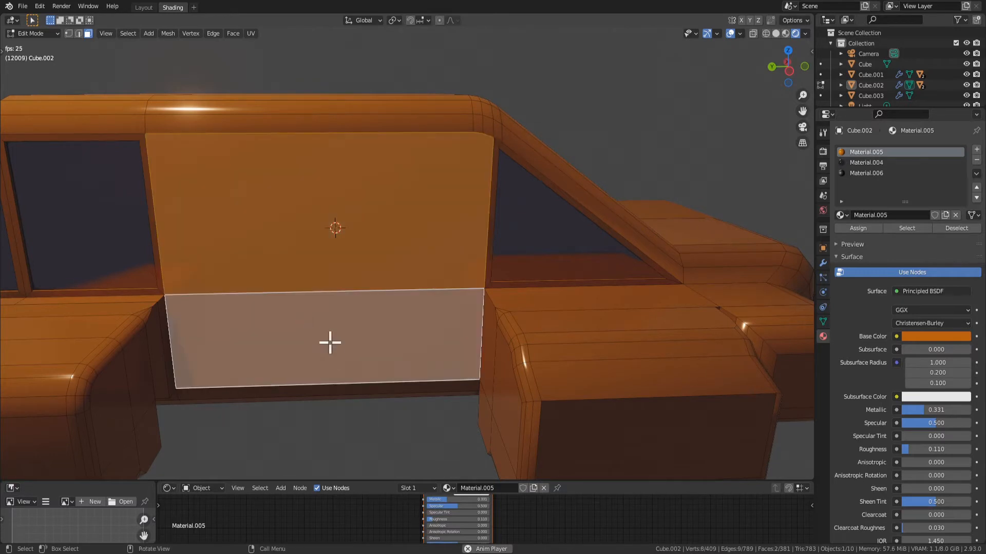
pyautogui.press('h')
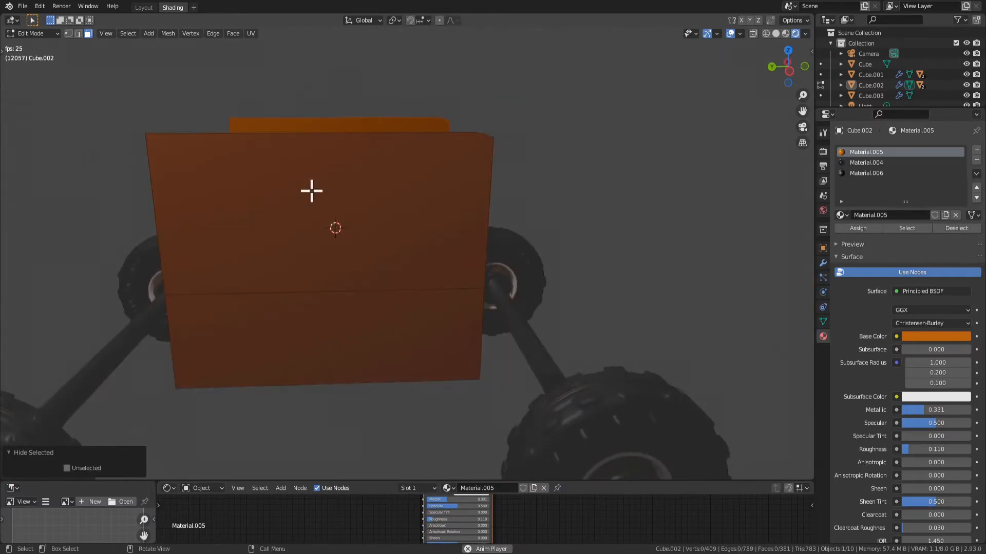
pyautogui.hotkey('ctrl', 'r')
pyautogui.press('Escape')
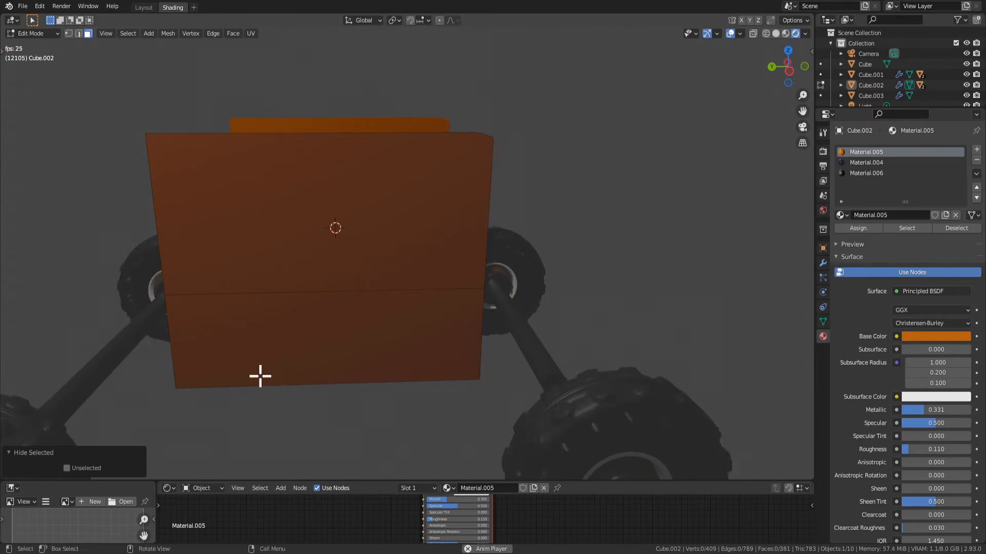
# Subdivide the top edge of the upper door panel and the bottom edge of the lower one with 2 cuts
pyautogui.press('2')
pyautogui.click(273, 386)
pyautogui.keyDown('shift'); pyautogui.click(327, 127); pyautogui.keyUp('shift')
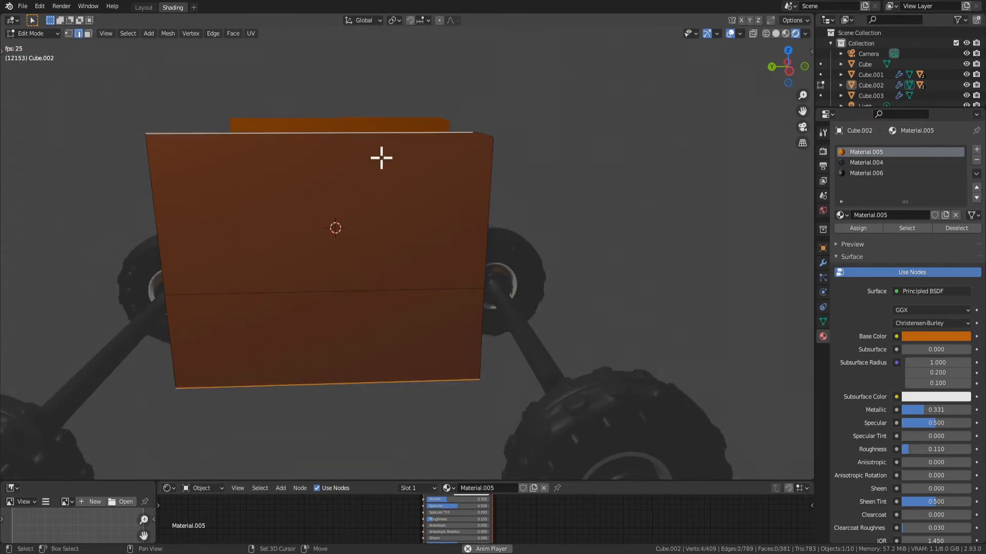
pyautogui.press('1')
pyautogui.press('space')
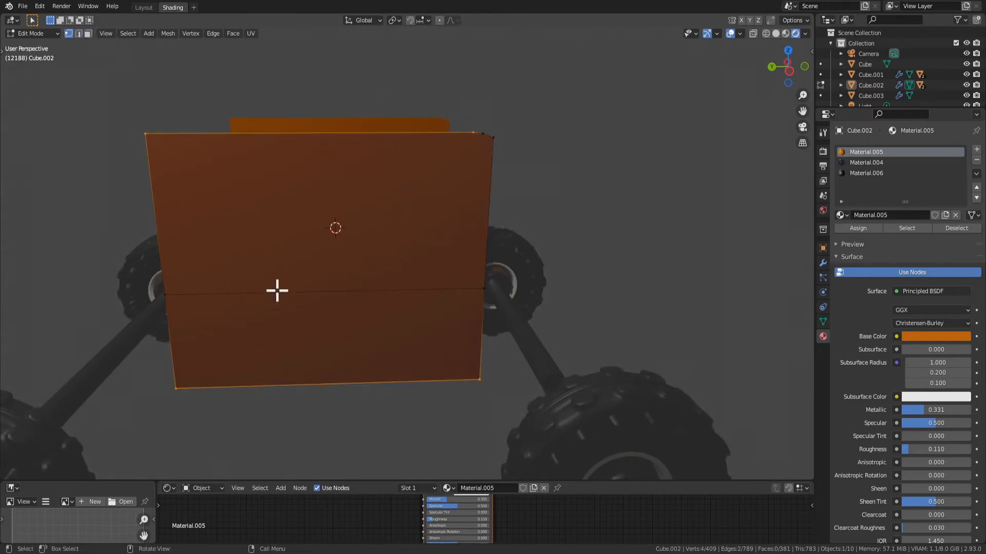
pyautogui.rightClick(335, 137)
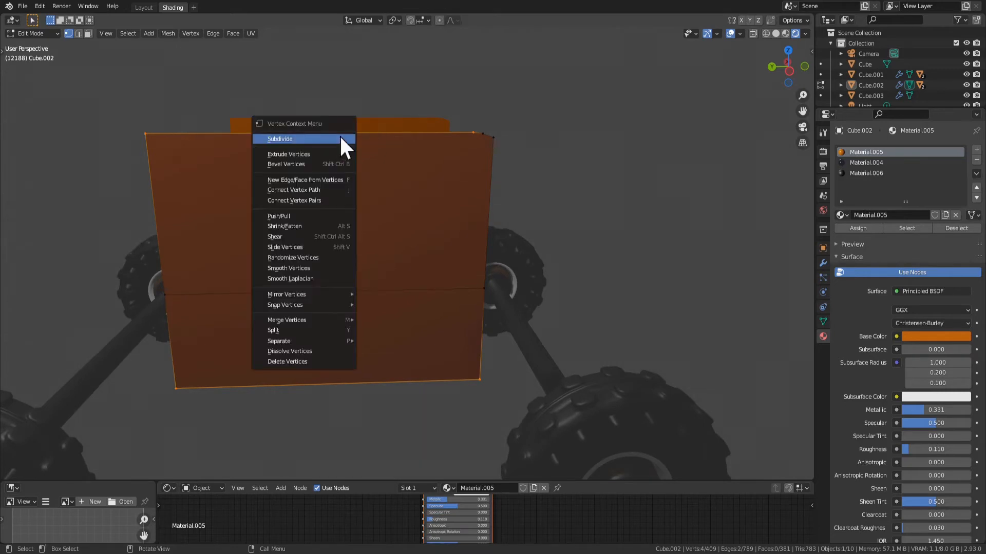
pyautogui.click(339, 134)
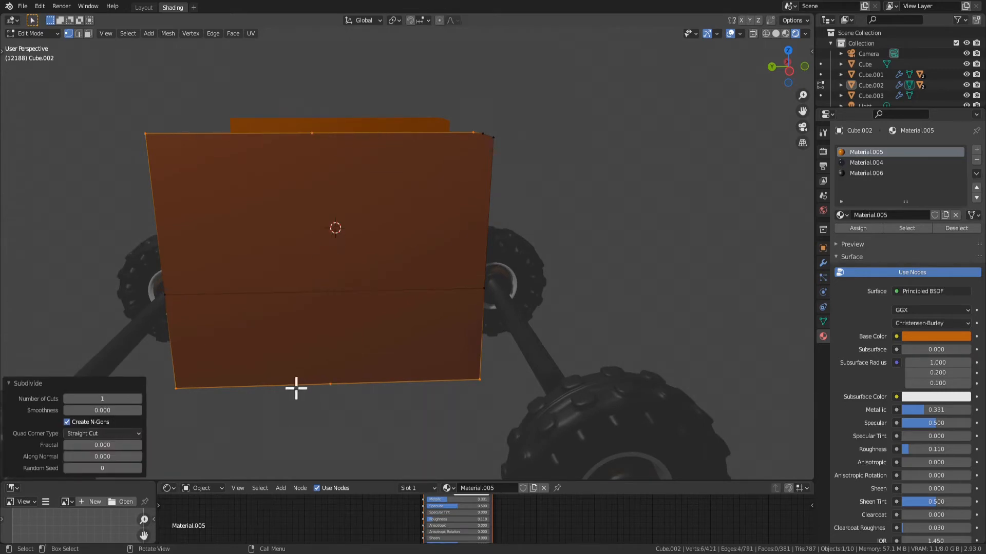
pyautogui.click(139, 399)
# Try to merge the upper and lower door panels into one face with Dissolve Faces, and undo it
pyautogui.moveTo(348, 430); pyautogui.dragTo(387, 334, button='middle')
pyautogui.press('3')
pyautogui.click(362, 300)
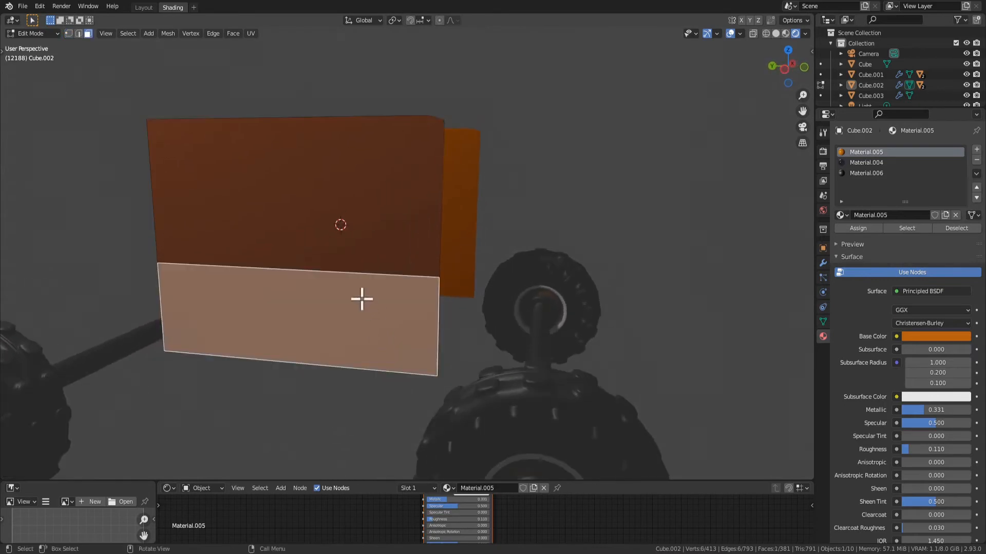
pyautogui.keyDown('shift'); pyautogui.click(324, 231); pyautogui.keyUp('shift')
pyautogui.press('x')
pyautogui.click(314, 245)
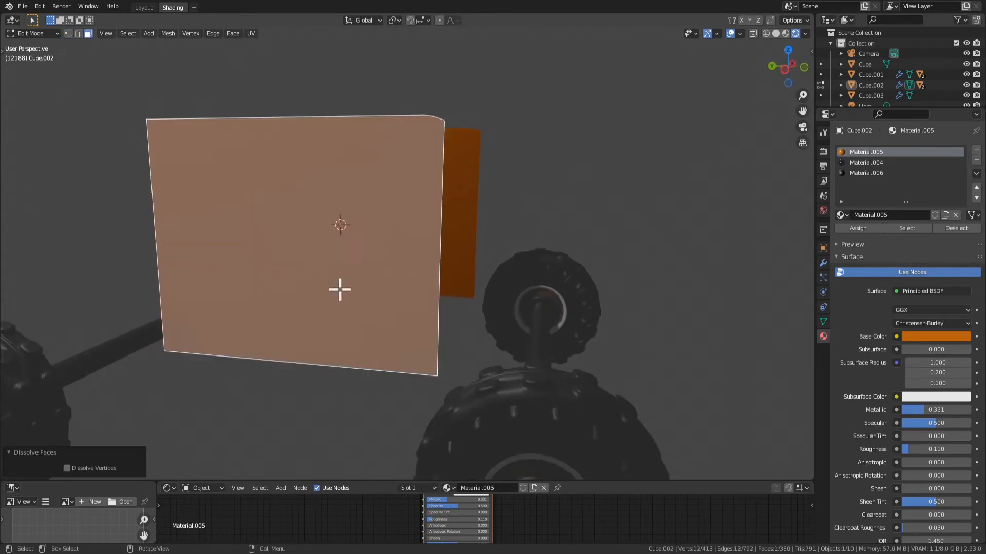
pyautogui.moveTo(339, 288); pyautogui.dragTo(356, 355, button='middle')
pyautogui.press('1')
pyautogui.hotkey('ctrl', 'z')
pyautogui.hotkey('ctrl', 'z')
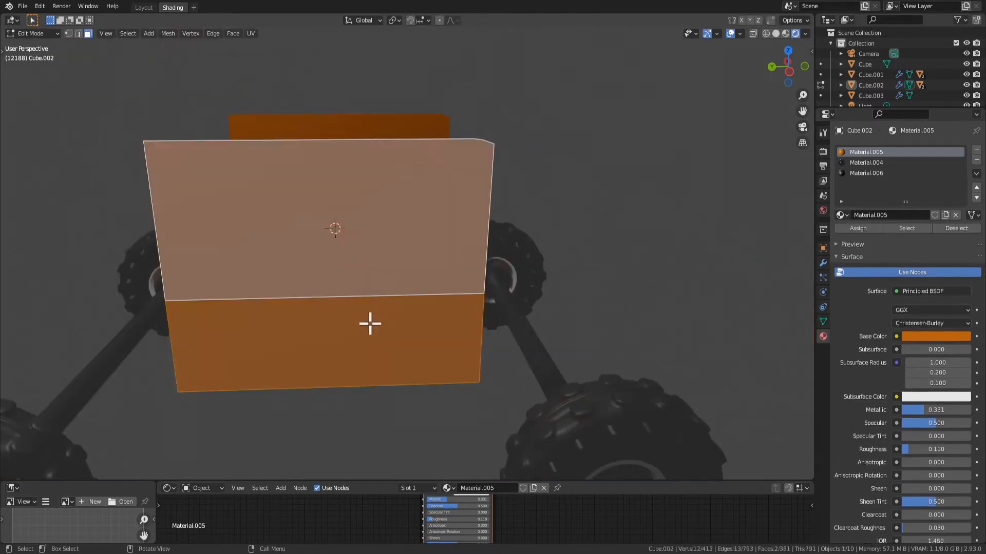
# Reselect both door panels for another Dissolve Faces attempt, and undo back to an empty vertex selection
pyautogui.click(369, 323)
pyautogui.press('1')
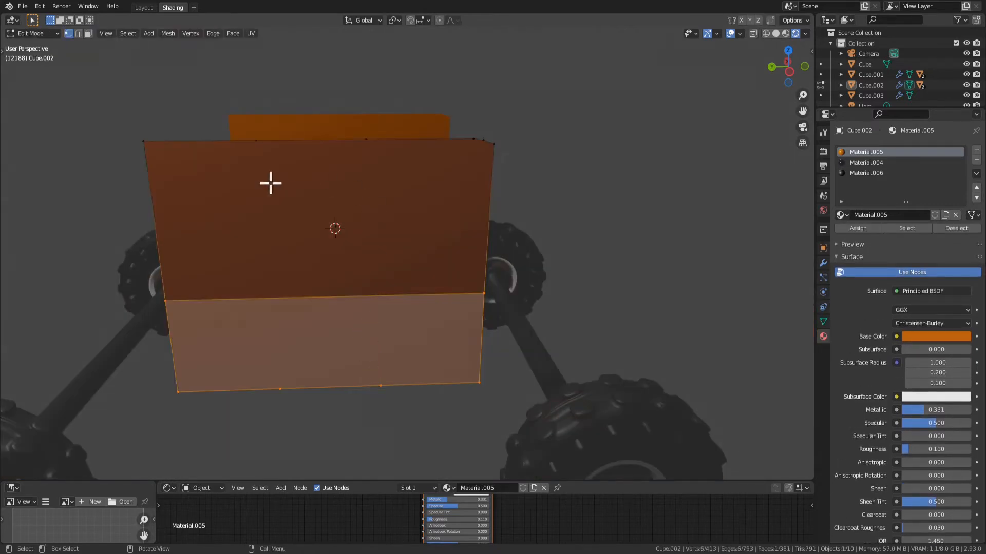
pyautogui.press('3')
pyautogui.click(307, 242)
pyautogui.keyDown('shift'); pyautogui.click(321, 319); pyautogui.keyUp('shift')
pyautogui.press('x')
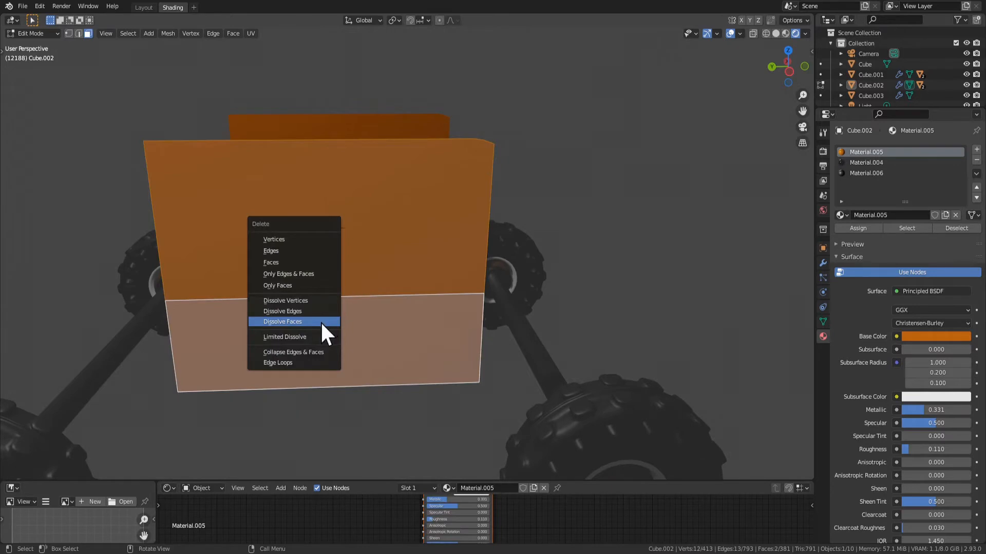
pyautogui.hotkey('ctrl', 'z')
pyautogui.hotkey('ctrl', 'z')
pyautogui.hotkey('ctrl', 'z')
pyautogui.hotkey('ctrl', 'z')
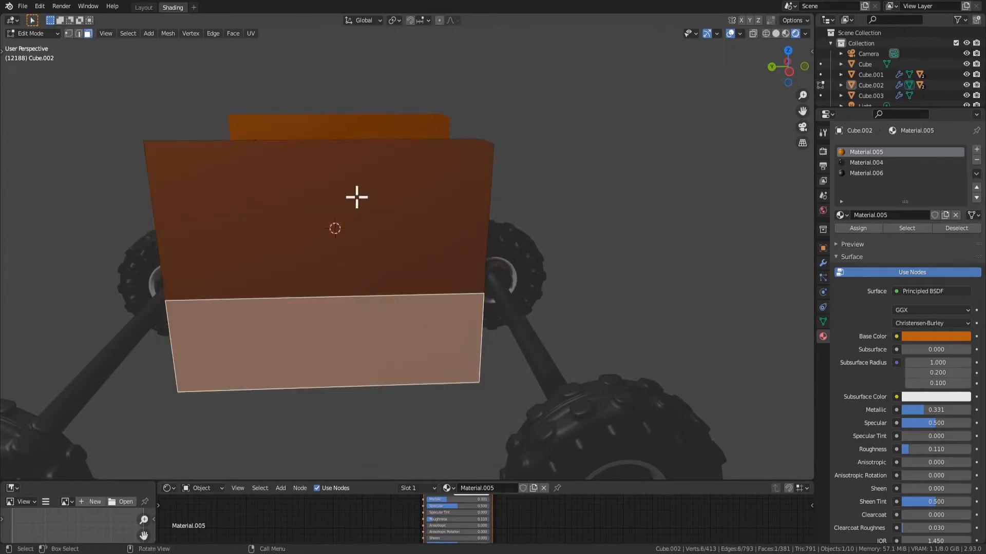
pyautogui.hotkey('ctrl', 'z')
pyautogui.hotkey('ctrl', 'z')
pyautogui.hotkey('ctrl', 'z')
pyautogui.hotkey('ctrl', 'z')
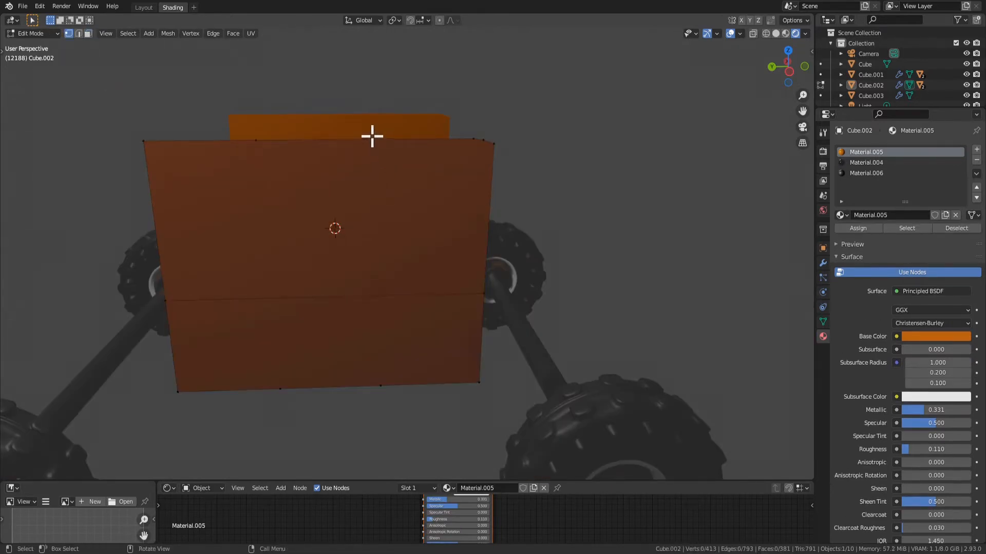
# Show the vertex transform values and select the front division vertex on the door panel's bottom edge
pyautogui.moveTo(285, 381); pyautogui.dragTo(426, 210, button='middle')
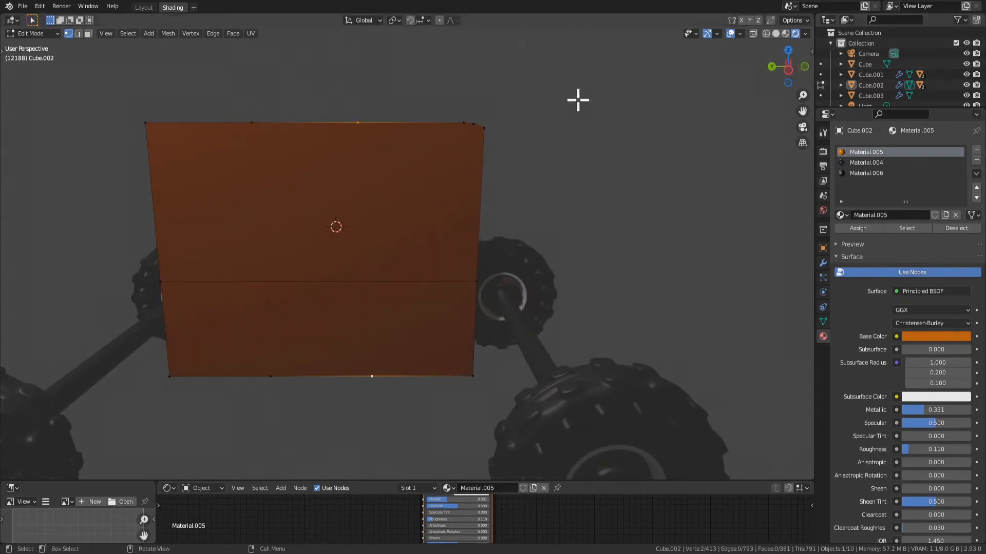
pyautogui.click(812, 51)
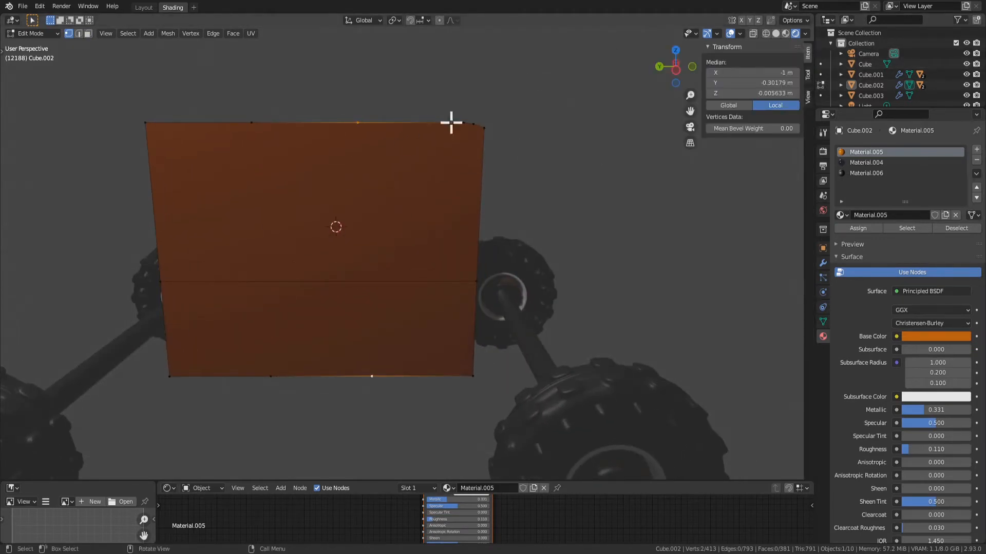
pyautogui.click(379, 378)
pyautogui.click(371, 377)
pyautogui.press('g')
pyautogui.press('x')
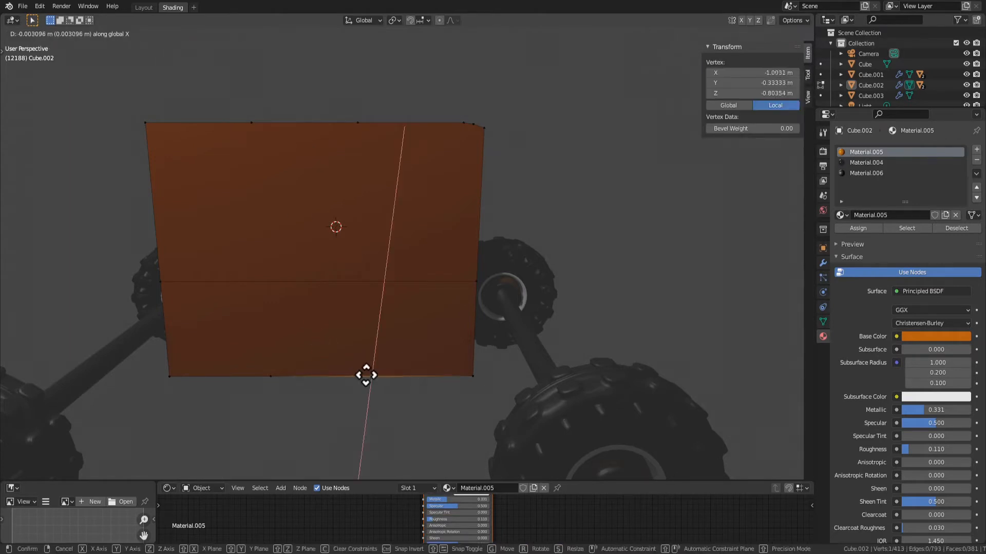
pyautogui.press('y')
pyautogui.rightClick(351, 368)
pyautogui.press('g')
pyautogui.press('y')
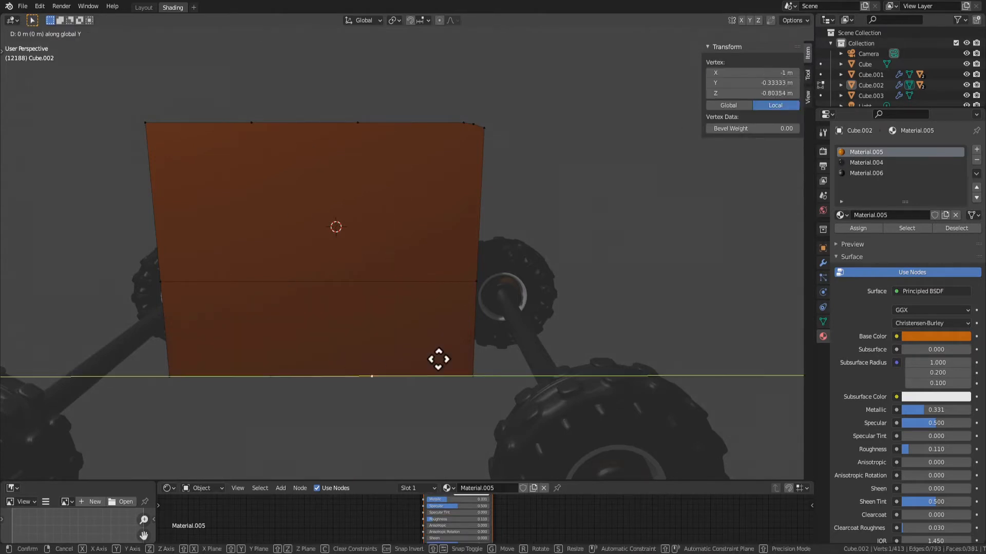
pyautogui.rightClick(398, 346)
# Match the door's two top-edge division vertices to the bottom ones by setting their Y to -0.333333 m and 0.33333 m
pyautogui.click(745, 85)
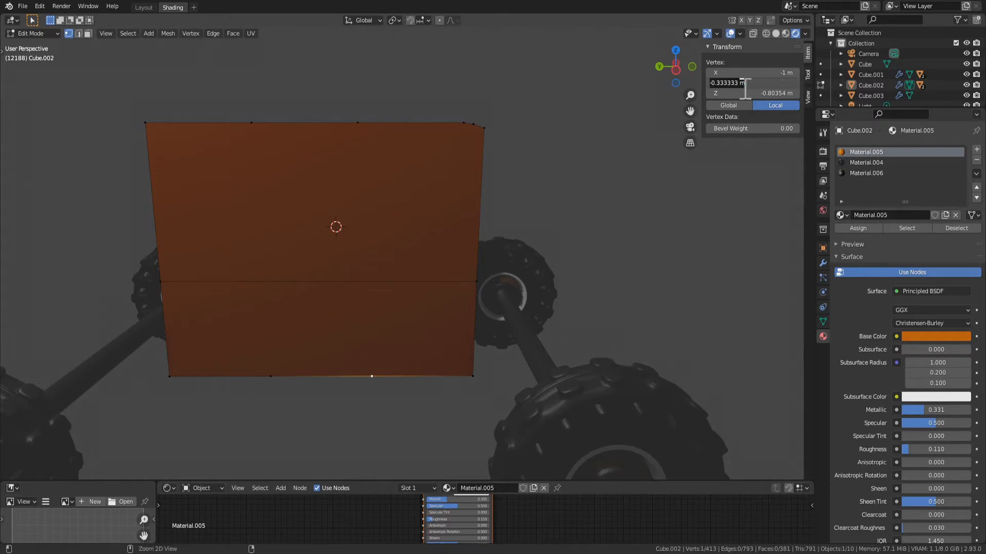
pyautogui.click(365, 178)
pyautogui.click(368, 123)
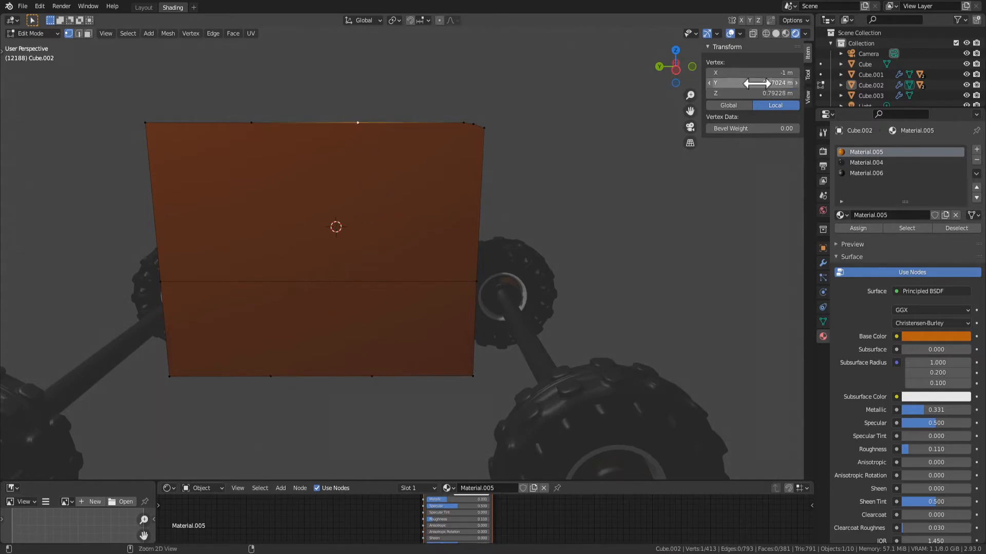
pyautogui.click(274, 161)
pyautogui.click(273, 382)
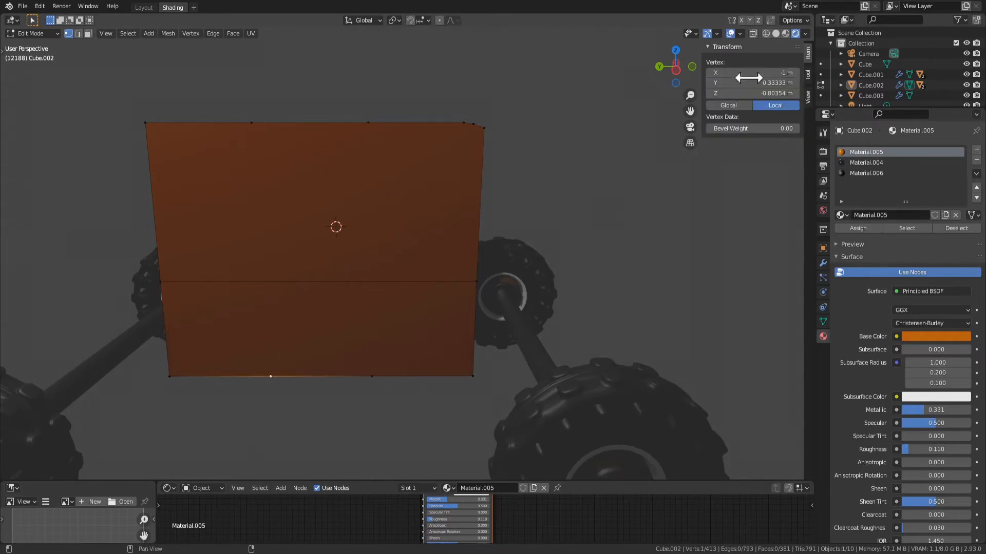
pyautogui.hotkey('ctrl', 'c')
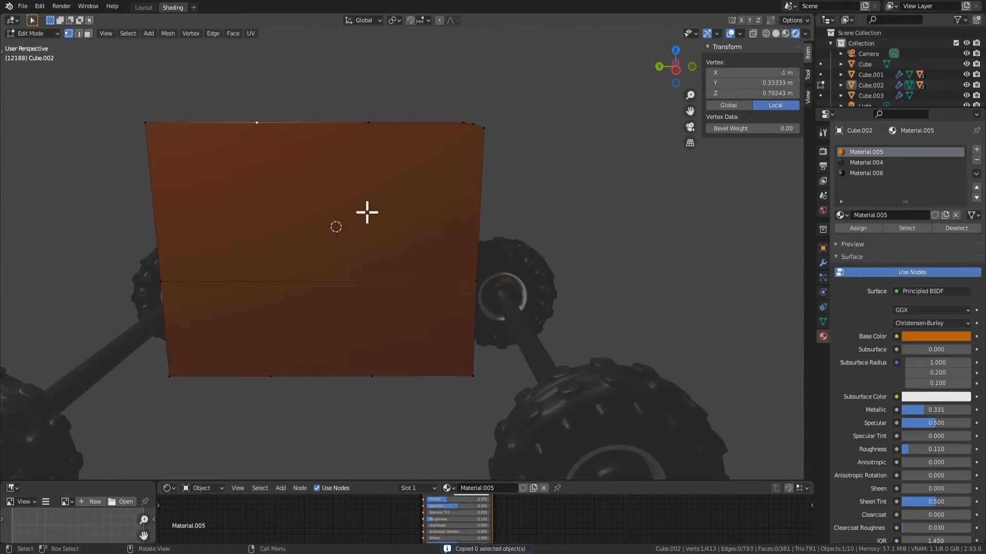
# Delete only the faces of the upper and lower door panels, keeping their edges
pyautogui.click(365, 212)
pyautogui.press('3')
pyautogui.click(335, 247)
pyautogui.keyDown('shift'); pyautogui.click(350, 315); pyautogui.keyUp('shift')
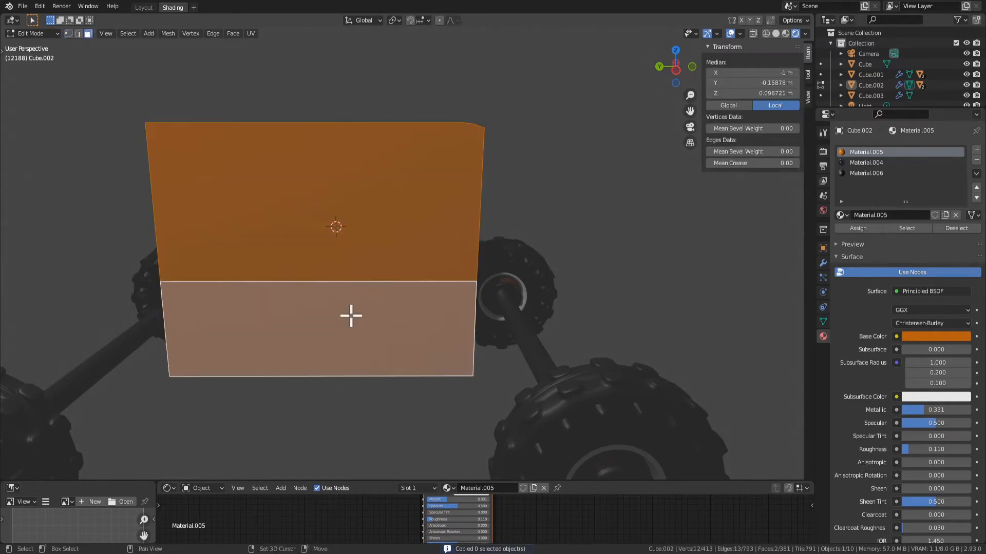
pyautogui.press('x')
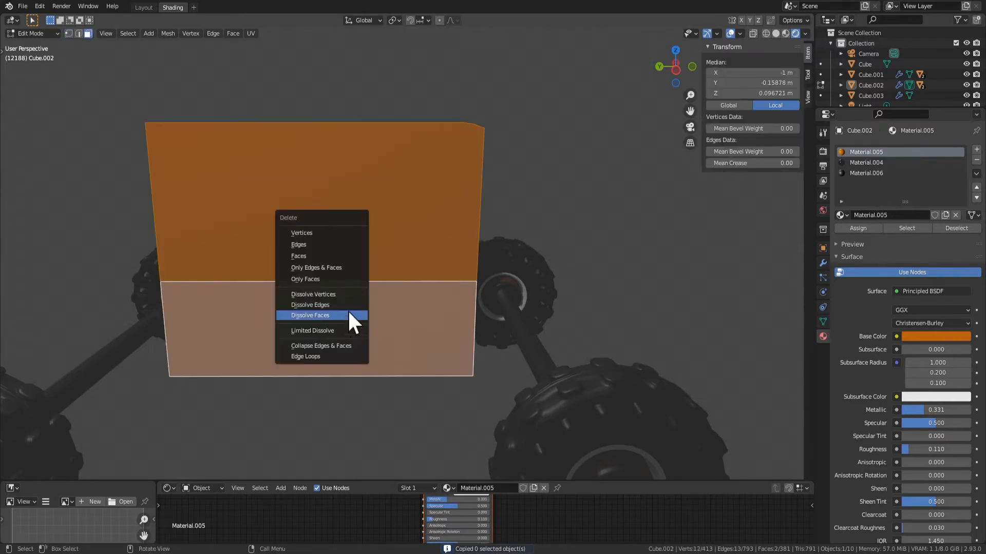
pyautogui.click(313, 279)
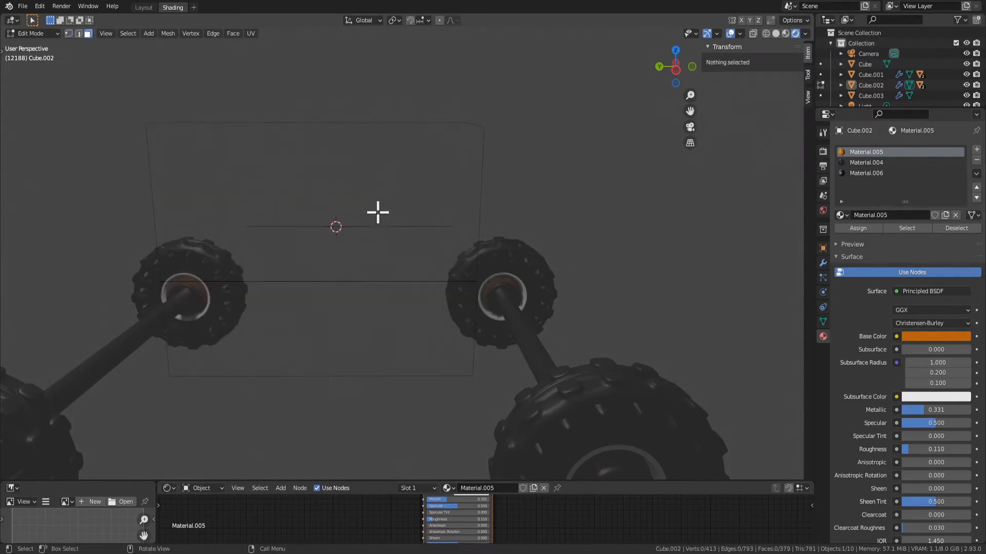
# Subdivide the horizontal edge across the middle of the door opening with one cut
pyautogui.click(270, 124)
pyautogui.press('2')
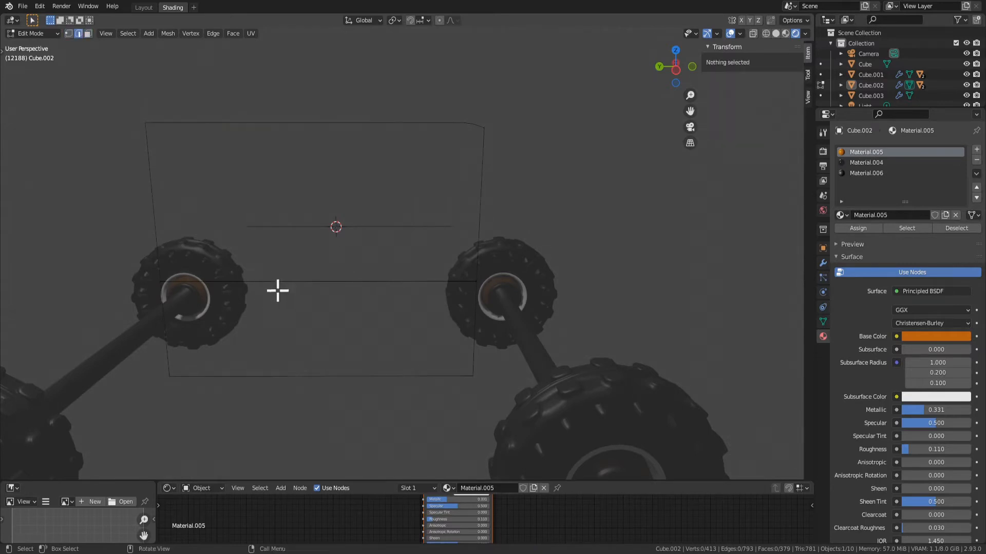
pyautogui.click(279, 282)
pyautogui.rightClick(279, 281)
pyautogui.click(258, 256)
pyautogui.press('1')
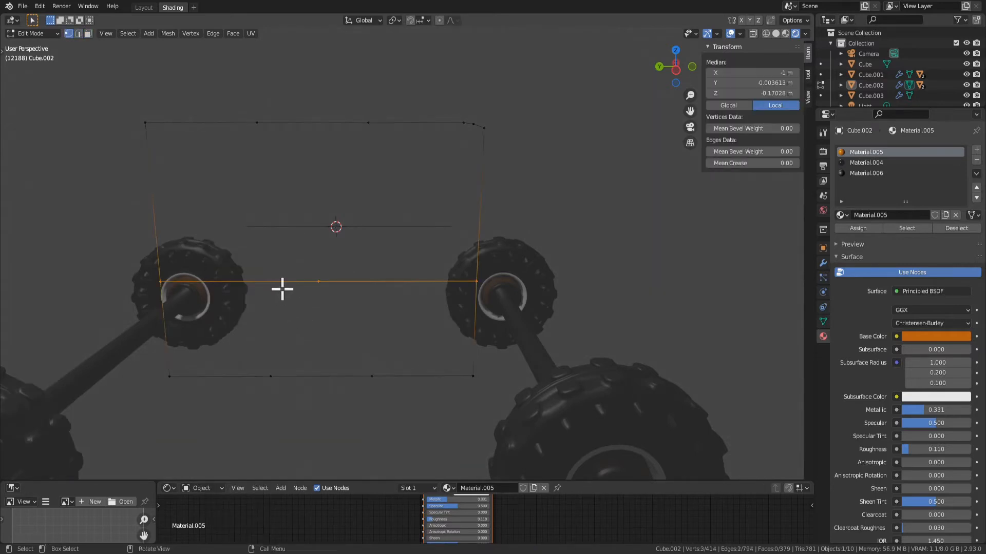
# Set the new middle-edge vertex's Y to 0.33333 m to align it with the rear division vertices
pyautogui.click(333, 281)
pyautogui.click(250, 116)
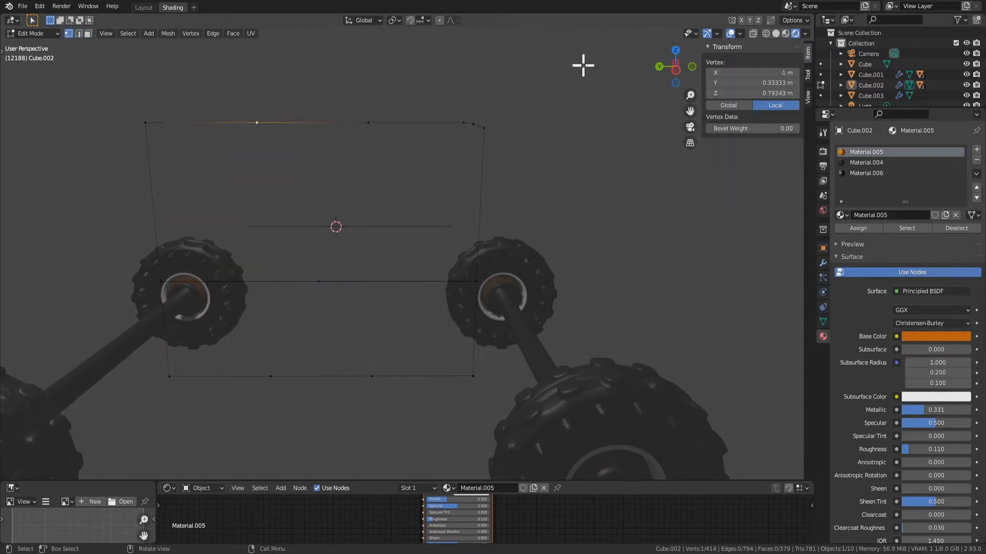
pyautogui.click(351, 316)
pyautogui.keyDown('ctrl'); pyautogui.click(315, 278); pyautogui.keyUp('ctrl')
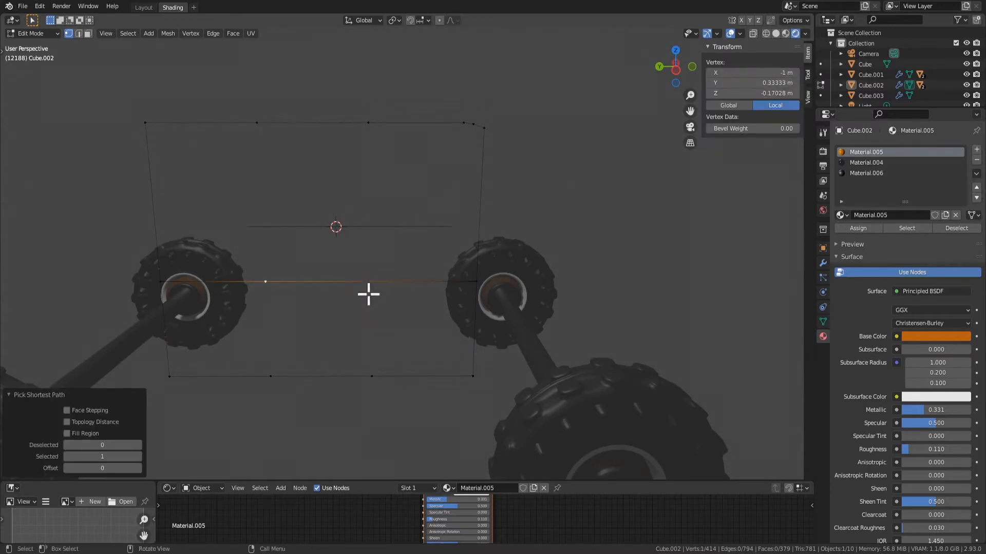
# Subdivide the longer front part of the door's middle edge with one cut
pyautogui.click(365, 297)
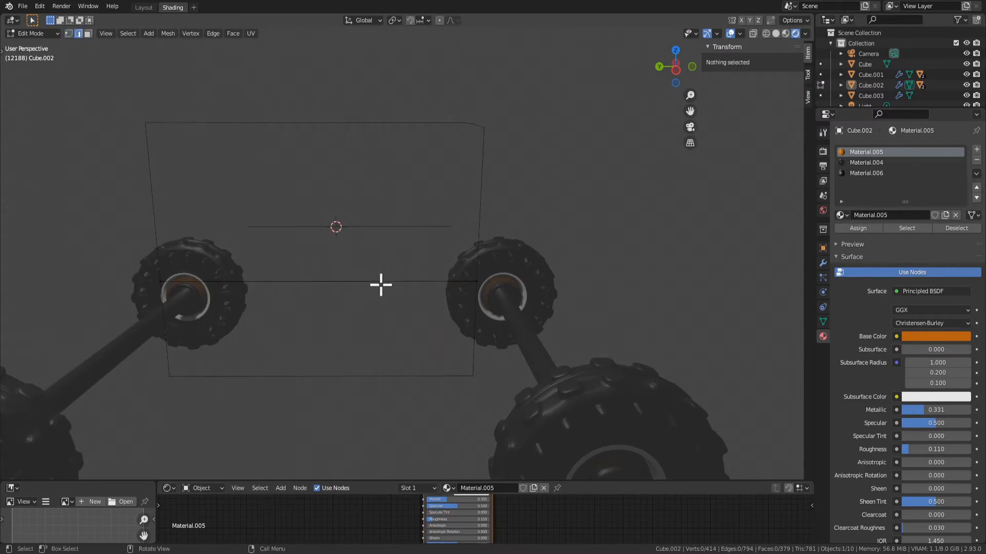
pyautogui.click(381, 283)
pyautogui.rightClick(381, 285)
pyautogui.click(381, 258)
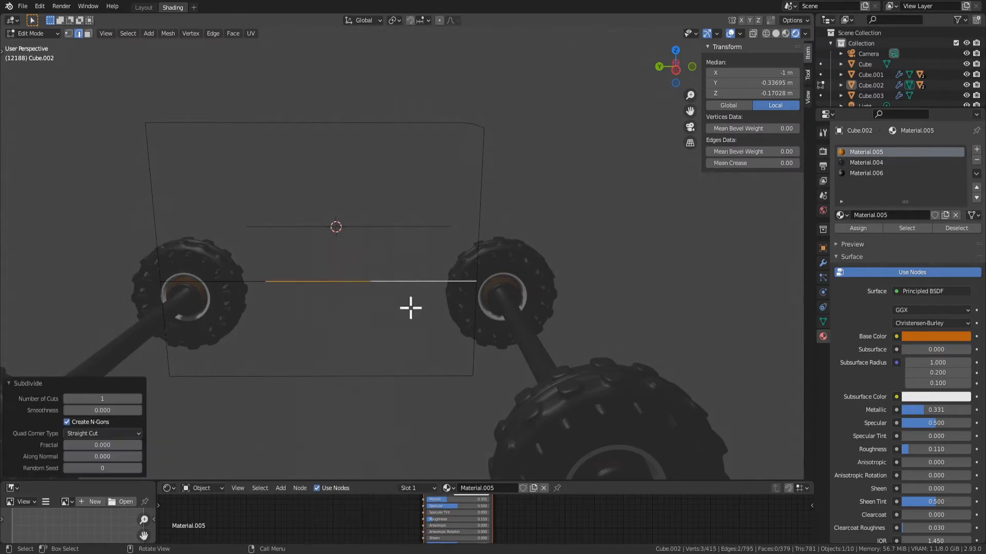
pyautogui.press('1')
# Set the Y of the front vertex on the middle edge to -0.333333 m, matching the vertices above and below
pyautogui.click(375, 280)
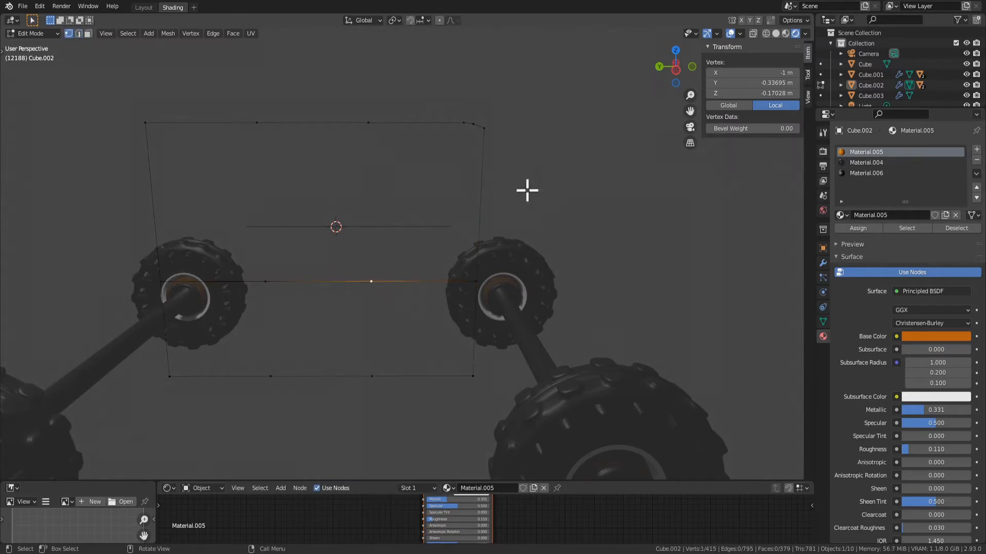
pyautogui.click(380, 122)
pyautogui.click(374, 283)
pyautogui.click(780, 83)
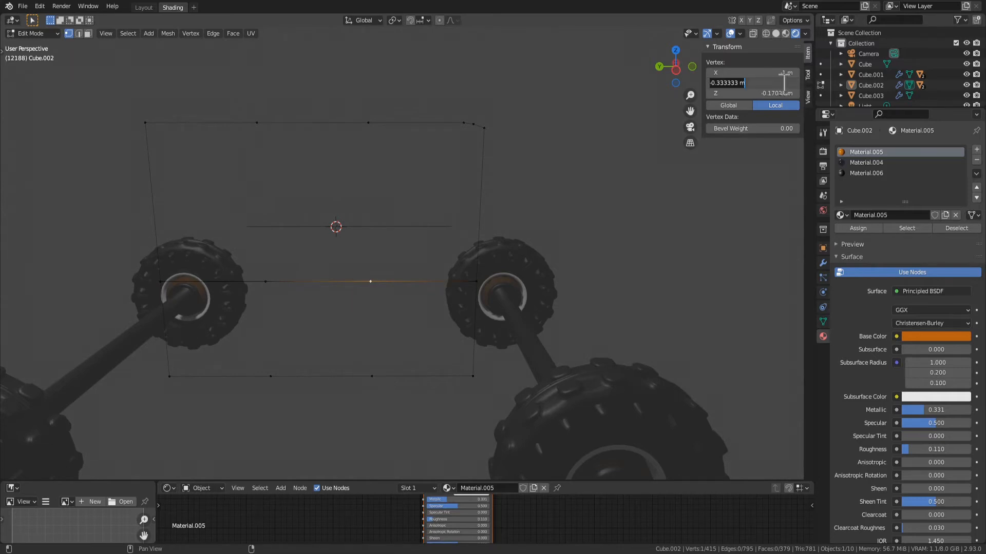
pyautogui.press('Return')
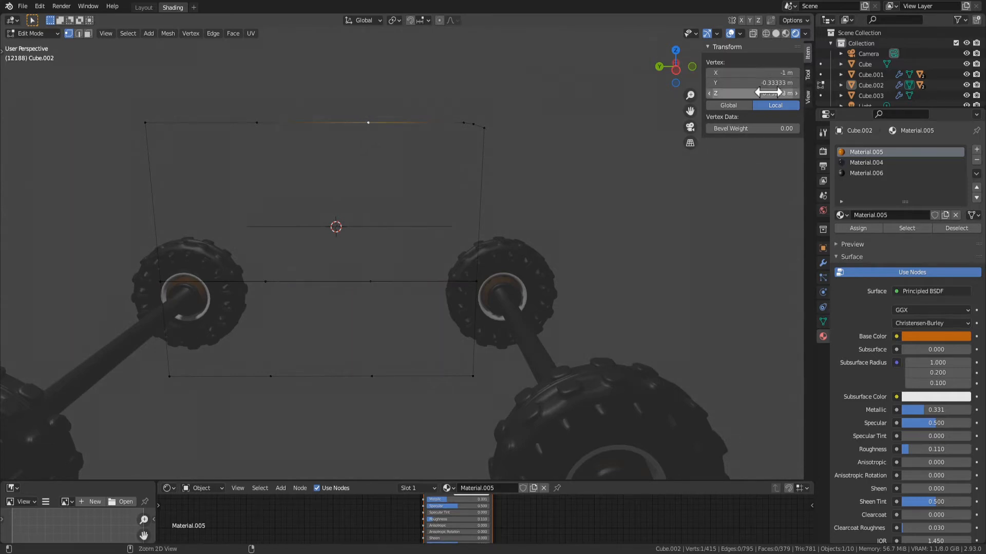
pyautogui.press('-')
pyautogui.click(373, 286)
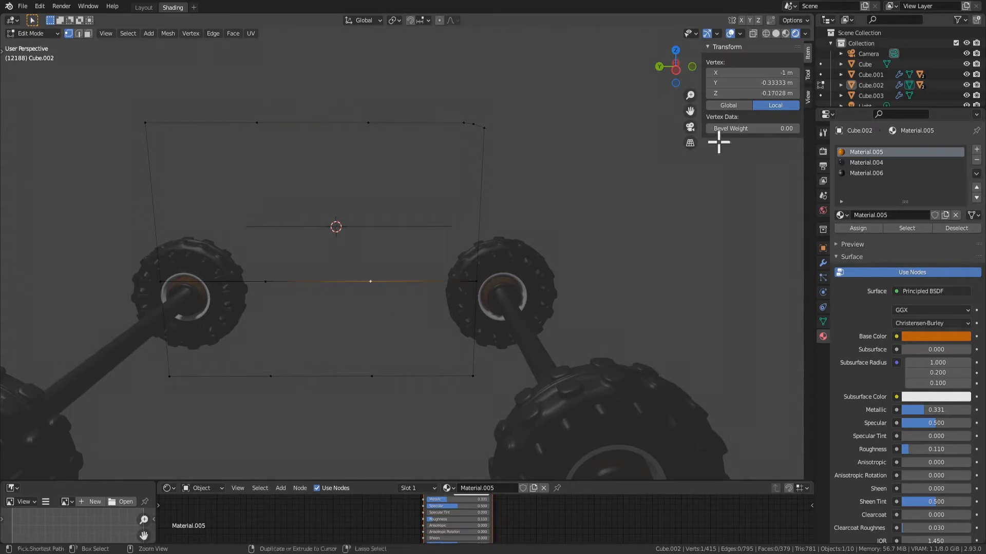
pyautogui.click(403, 328)
# Connect the front division vertices with vertical edges from the middle edge to the top and bottom edges
pyautogui.click(360, 283)
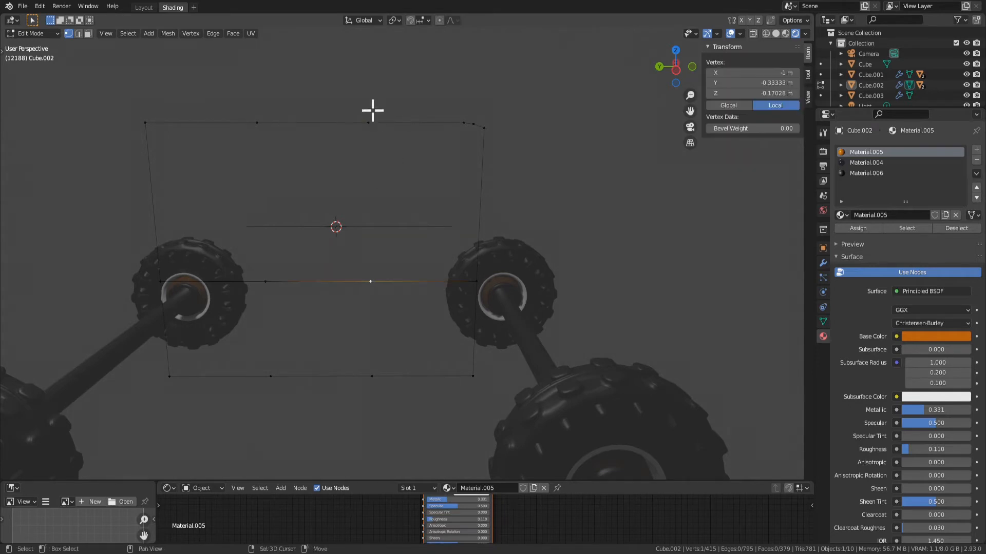
pyautogui.keyDown('shift'); pyautogui.click(370, 118); pyautogui.keyUp('shift')
pyautogui.press('f')
pyautogui.click(370, 360)
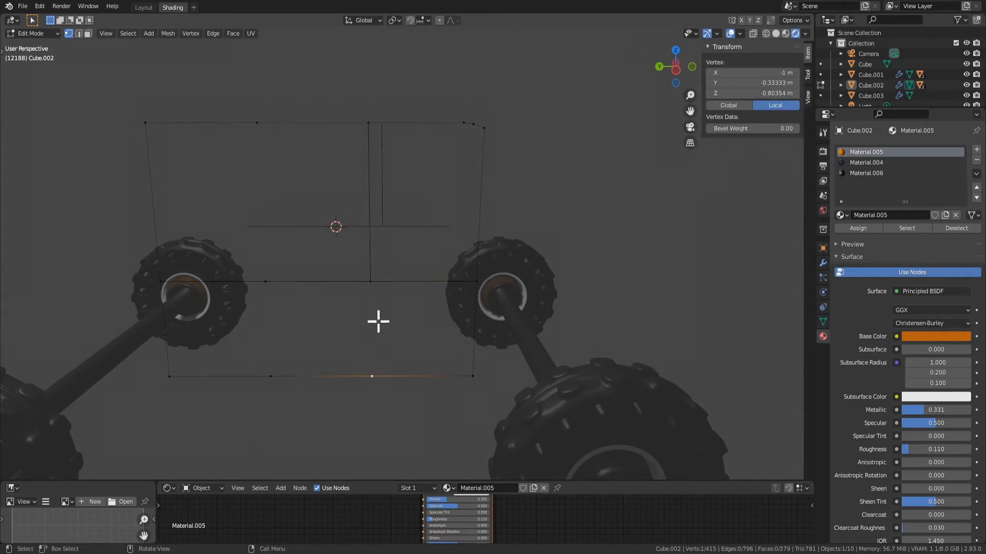
pyautogui.keyDown('shift'); pyautogui.click(371, 282); pyautogui.keyUp('shift')
pyautogui.press('f')
# Connect the rear division vertices with vertical edges from bottom to middle and from middle to top
pyautogui.click(271, 378)
pyautogui.keyDown('shift'); pyautogui.click(272, 289); pyautogui.keyUp('shift')
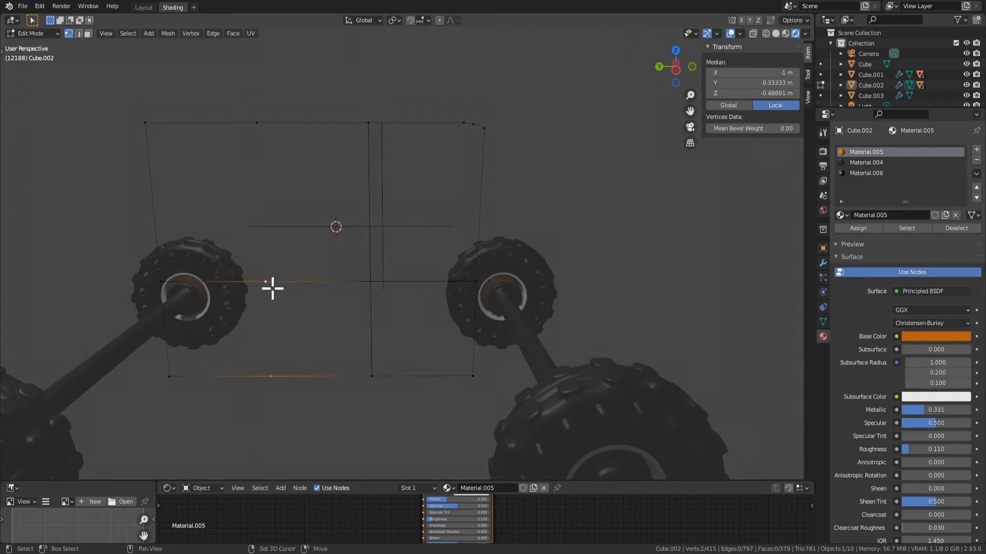
pyautogui.press('f')
pyautogui.click(273, 257)
pyautogui.keyDown('shift'); pyautogui.click(257, 122); pyautogui.keyUp('shift')
pyautogui.press('f')
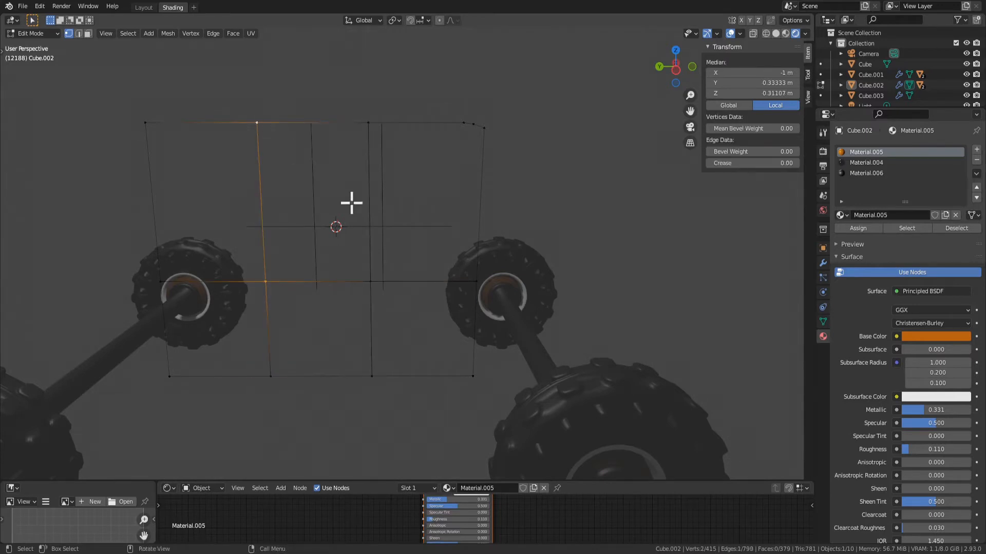
# Select the vertical division edges and reveal the hidden car body to inspect the open door area
pyautogui.moveTo(419, 297); pyautogui.dragTo(383, 282, button='middle')
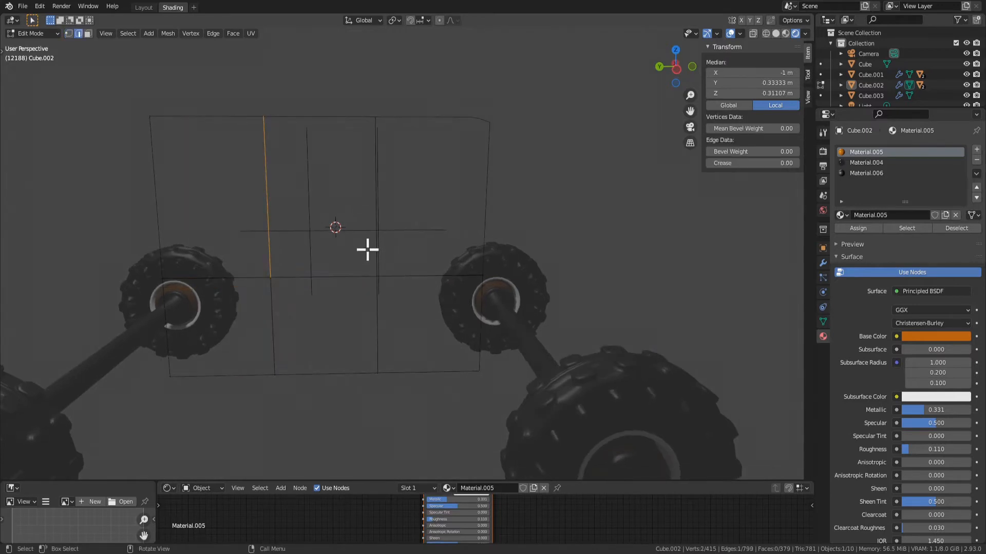
pyautogui.click(376, 296)
pyautogui.keyDown('shift'); pyautogui.click(378, 256); pyautogui.keyUp('shift')
pyautogui.keyDown('shift'); pyautogui.click(271, 333); pyautogui.keyUp('shift')
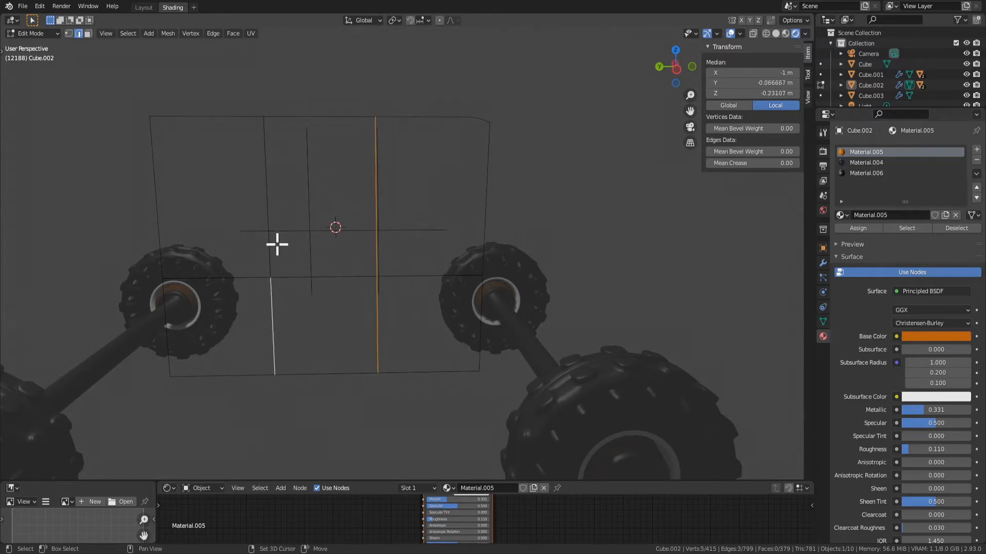
pyautogui.keyDown('shift'); pyautogui.click(270, 245); pyautogui.keyUp('shift')
pyautogui.hotkey('alt', 'h')
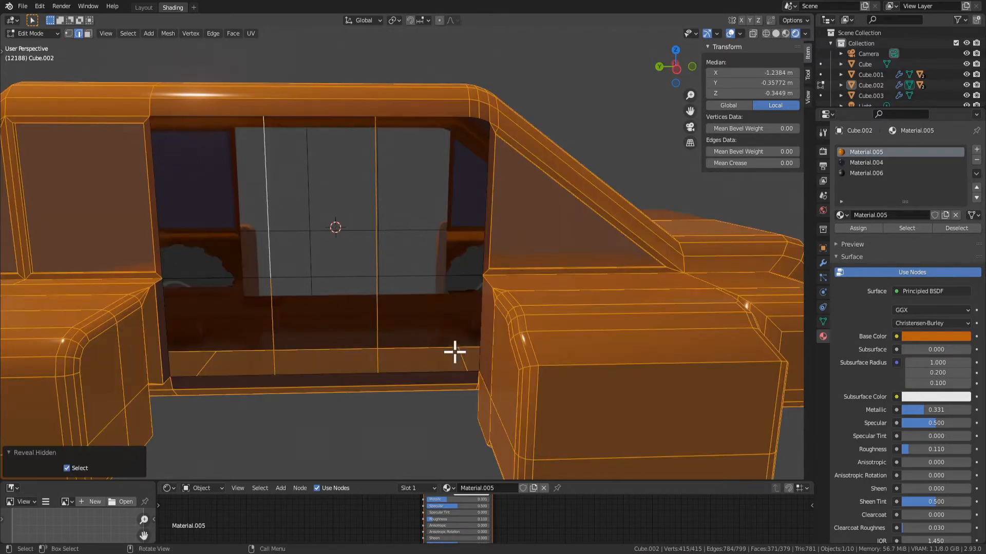
pyautogui.click(375, 311)
pyautogui.moveTo(384, 279); pyautogui.dragTo(425, 278, button='middle')
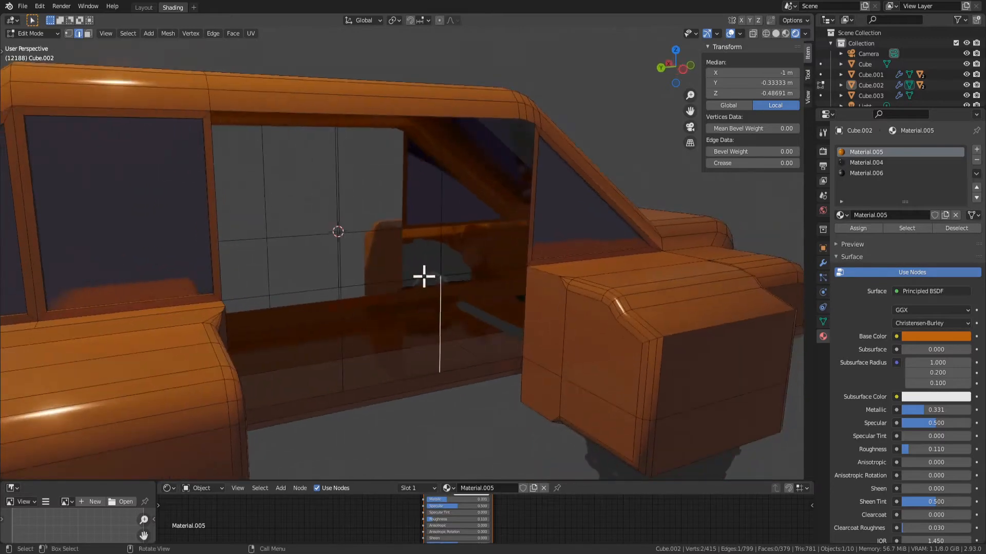
pyautogui.scroll(-3, 484, 371)
pyautogui.hotkey('alt', 'h')
pyautogui.scroll(3, 388, 320)
pyautogui.moveTo(466, 365); pyautogui.dragTo(422, 286, button='middle')
# Undo the reveal and the edge selections, back to the isolated door outline with nothing selected
pyautogui.hotkey('ctrl', 'z')
pyautogui.hotkey('ctrl', 'z')
pyautogui.hotkey('ctrl', 'z')
pyautogui.hotkey('ctrl', 'z')
pyautogui.hotkey('ctrl', 'z')
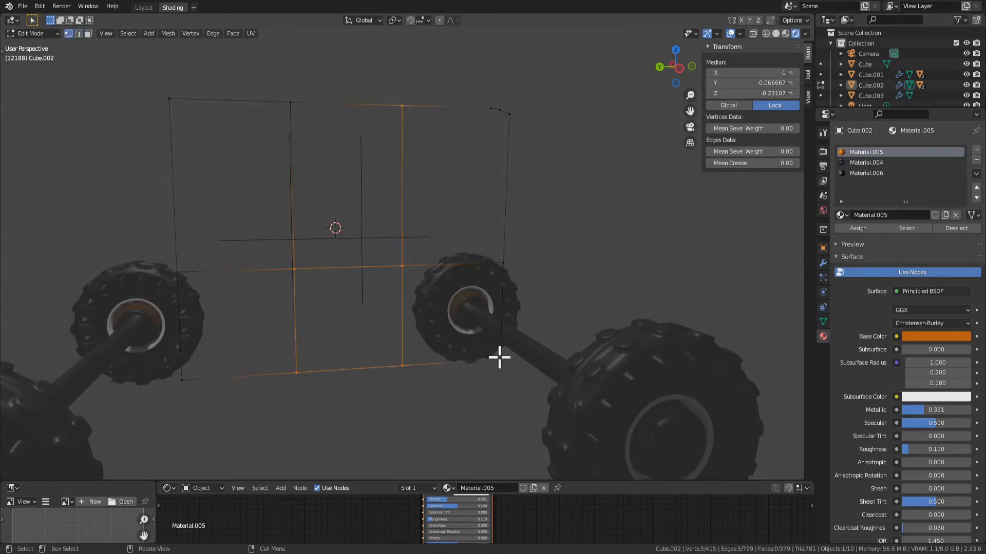
pyautogui.hotkey('ctrl', 'z')
pyautogui.hotkey('ctrl', 'z')
pyautogui.hotkey('ctrl', 'z')
pyautogui.hotkey('ctrl', 'z')
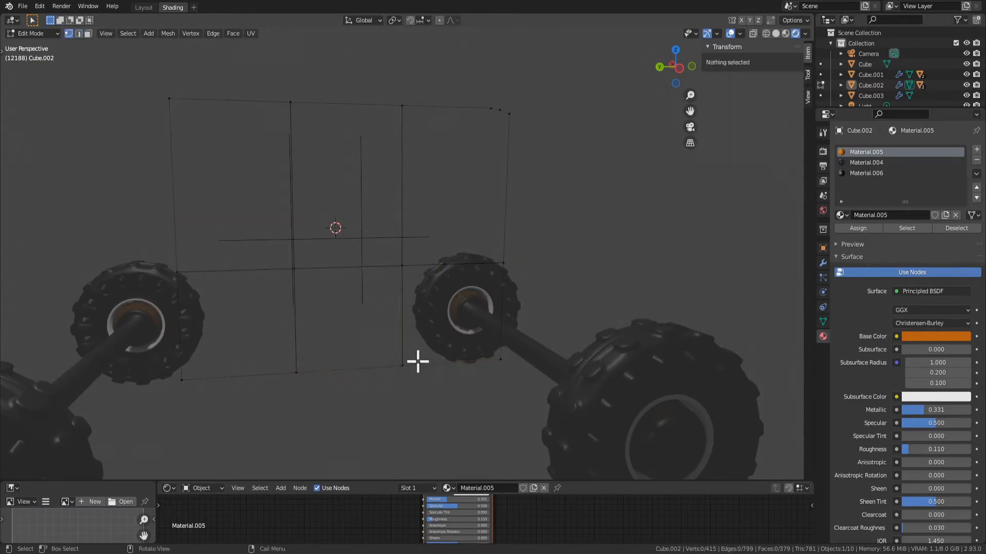
# Fill the lower front section of the door outline with a face from its four corner vertices
pyautogui.click(418, 362)
pyautogui.keyDown('shift'); pyautogui.click(401, 269); pyautogui.keyUp('shift')
pyautogui.keyDown('shift'); pyautogui.click(502, 332); pyautogui.keyUp('shift')
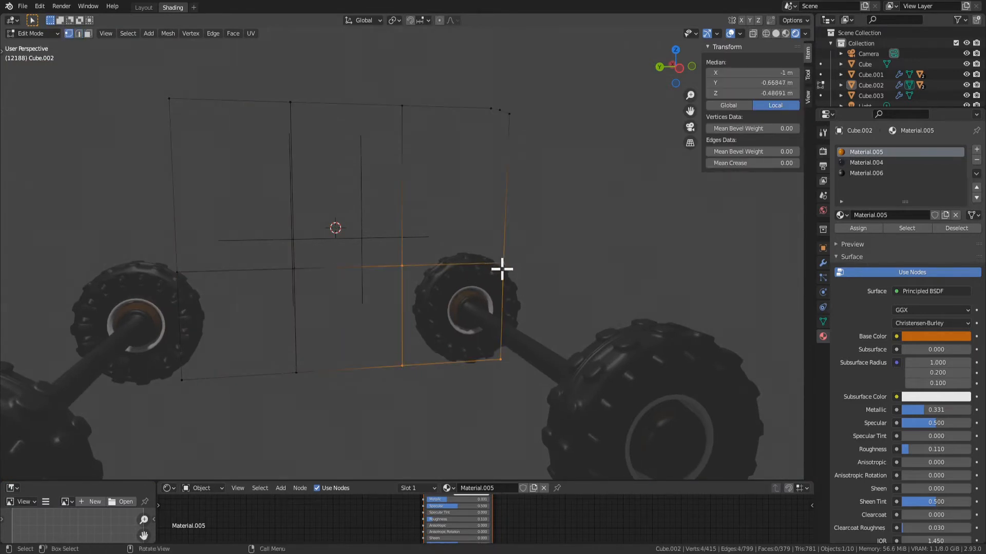
pyautogui.press('f')
# Fill the upper front section of the door outline with a face, including the rounded corner's vertices
pyautogui.click(397, 270)
pyautogui.keyDown('shift'); pyautogui.click(416, 117); pyautogui.keyUp('shift')
pyautogui.keyDown('shift'); pyautogui.click(492, 109); pyautogui.keyUp('shift')
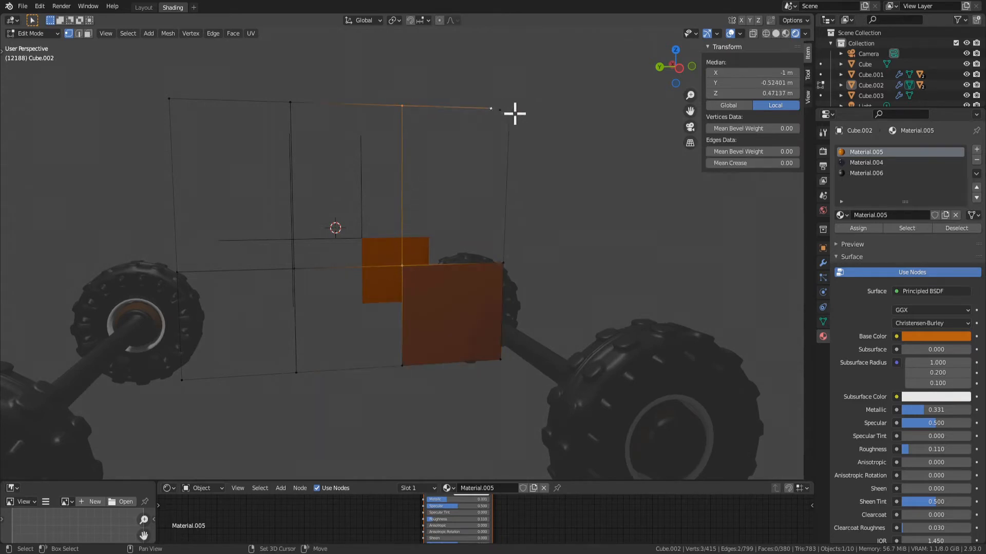
pyautogui.press('f')
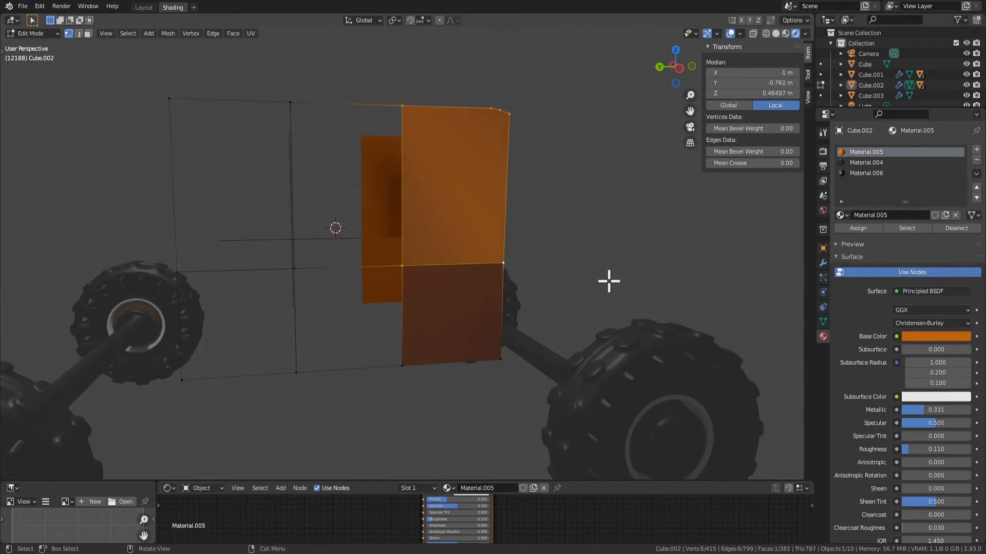
# Fill the lower rear section of the door outline with a face from its four corner vertices
pyautogui.moveTo(607, 279); pyautogui.dragTo(377, 368, button='middle')
pyautogui.click(375, 368)
pyautogui.keyDown('shift'); pyautogui.click(276, 366); pyautogui.keyUp('shift')
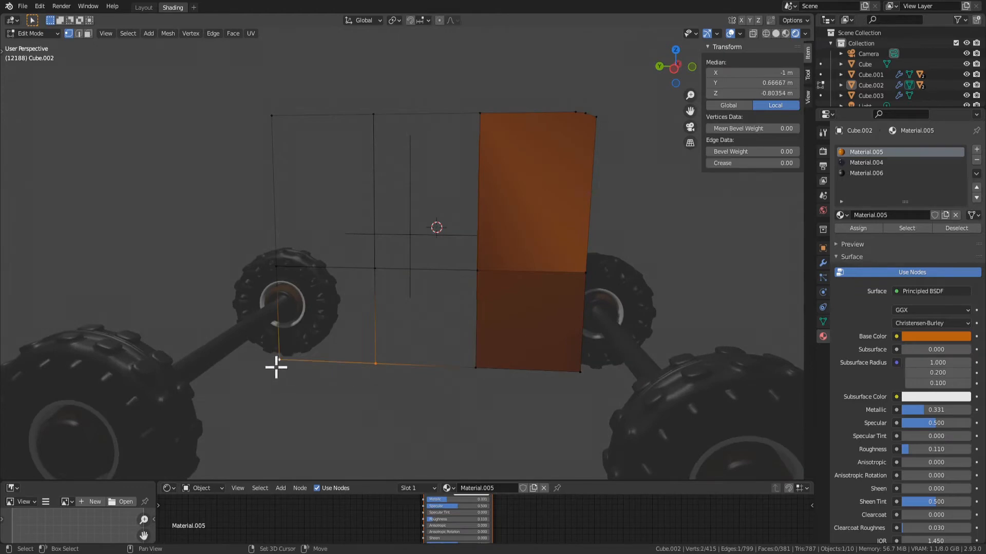
pyautogui.keyDown('shift'); pyautogui.click(276, 266); pyautogui.keyUp('shift')
pyautogui.keyDown('shift'); pyautogui.click(375, 268); pyautogui.keyUp('shift')
pyautogui.press('f')
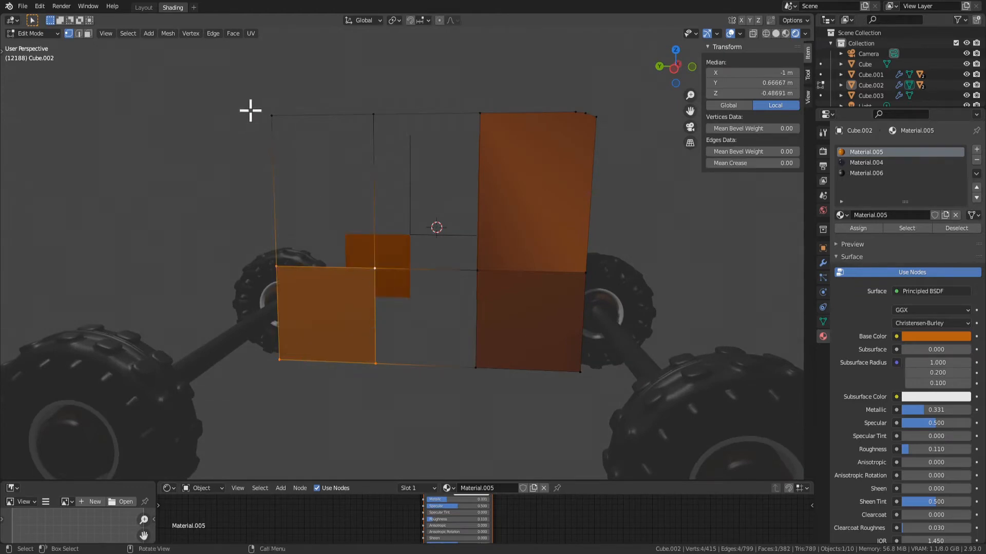
# Fill the upper rear section of the door outline with a face from its four corner vertices
pyautogui.click(271, 115)
pyautogui.keyDown('shift'); pyautogui.click(373, 114); pyautogui.keyUp('shift')
pyautogui.keyDown('shift'); pyautogui.click(375, 268); pyautogui.keyUp('shift')
pyautogui.keyDown('shift'); pyautogui.click(276, 267); pyautogui.keyUp('shift')
pyautogui.press('f')
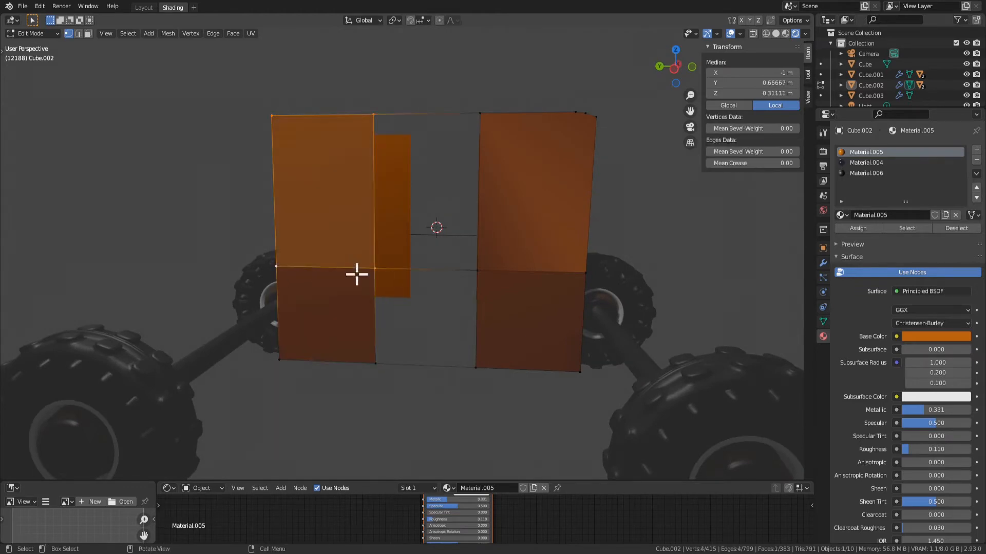
pyautogui.press('Tab')
pyautogui.press('Tab')
pyautogui.press('Tab')
pyautogui.moveTo(464, 297); pyautogui.dragTo(492, 314, button='middle')
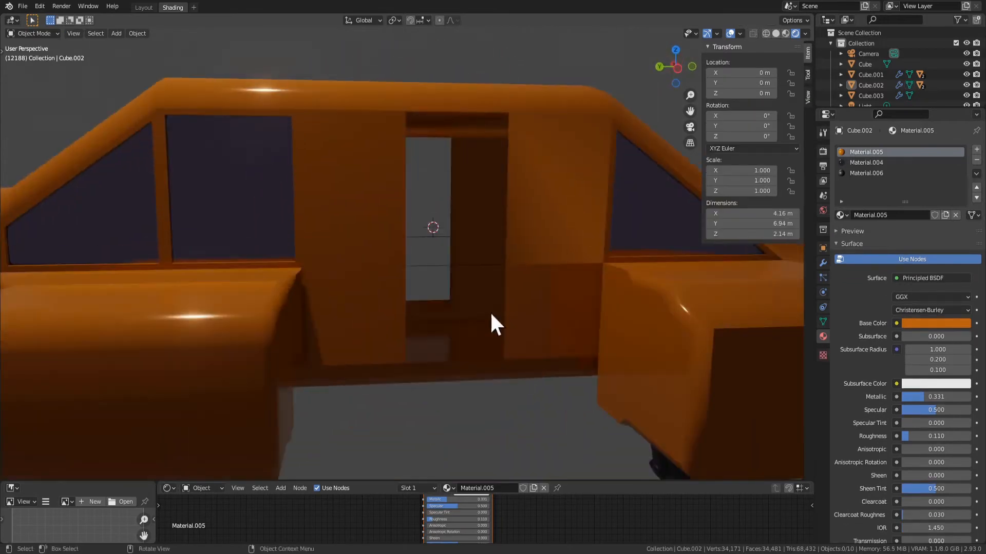
# Fill the two middle sections of the door outline with faces between the front and rear sections
pyautogui.press('Tab')
pyautogui.press('Tab')
pyautogui.press('Tab')
pyautogui.click(408, 367)
pyautogui.keyDown('shift'); pyautogui.click(505, 364); pyautogui.keyUp('shift')
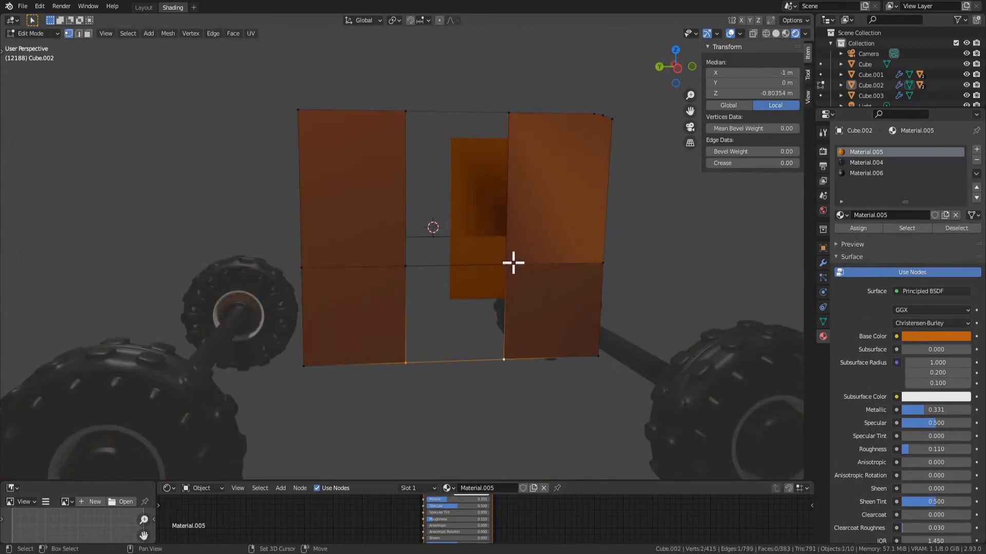
pyautogui.keyDown('shift'); pyautogui.click(505, 265); pyautogui.keyUp('shift')
pyautogui.keyDown('shift'); pyautogui.click(405, 266); pyautogui.keyUp('shift')
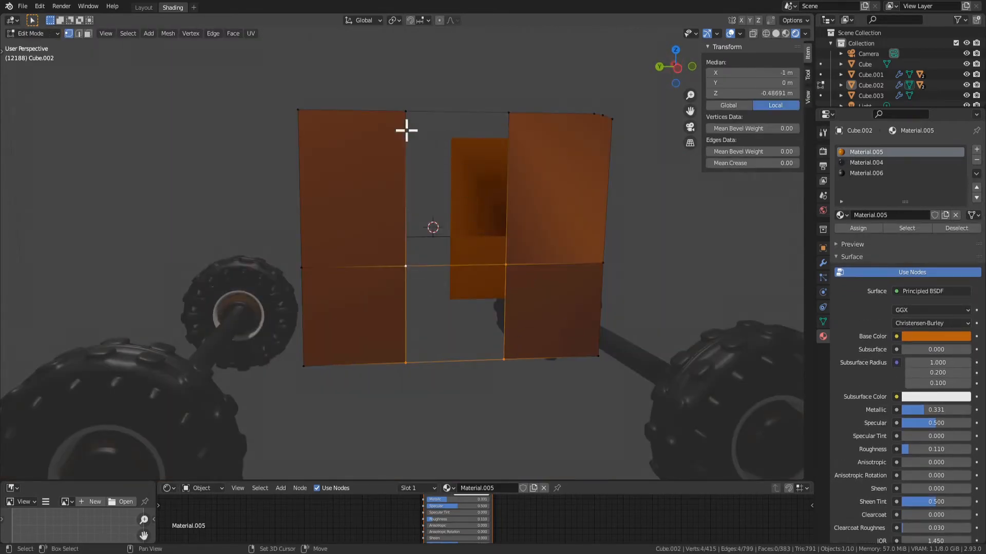
pyautogui.press('f')
pyautogui.moveTo(604, 271); pyautogui.dragTo(555, 284, button='middle')
# Examine the shading of the filled door panel on the full car body in object mode
pyautogui.press('Tab')
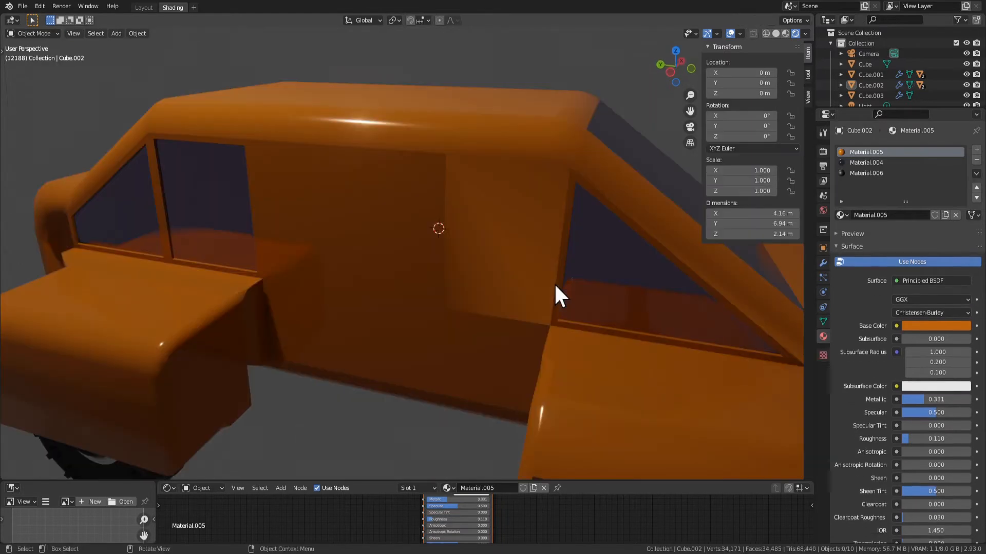
pyautogui.press('Tab')
pyautogui.press('Tab')
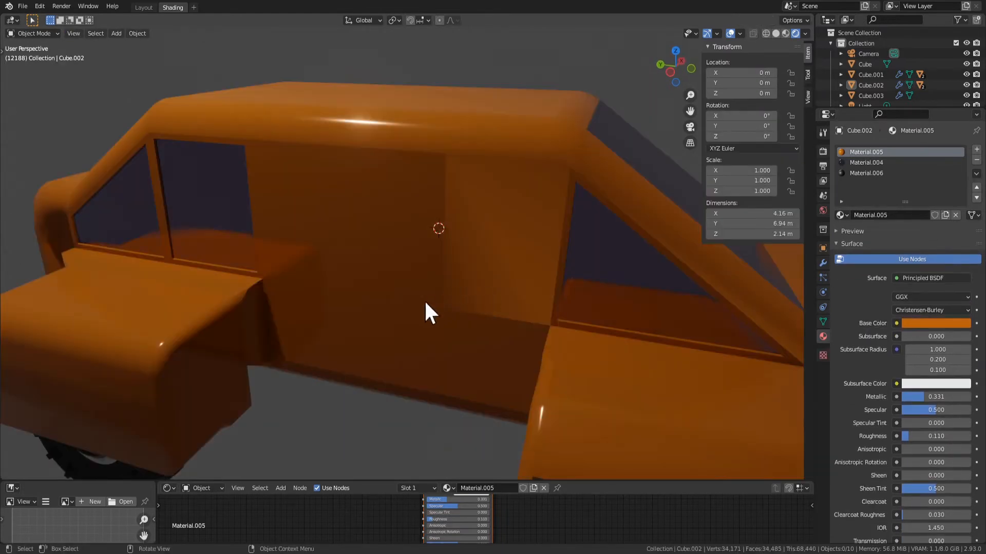
pyautogui.press('Tab')
pyautogui.press('Tab')
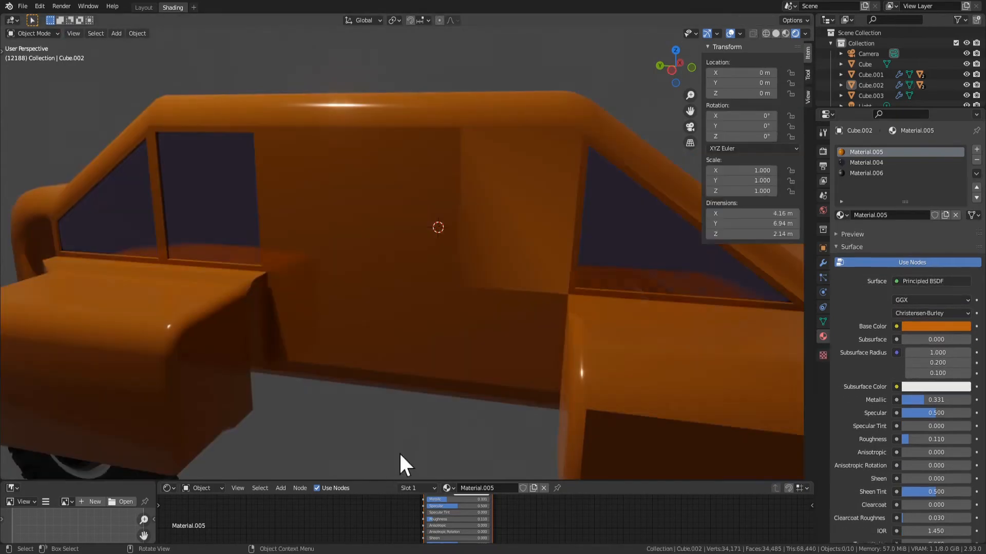
pyautogui.press('Tab')
pyautogui.press('Tab')
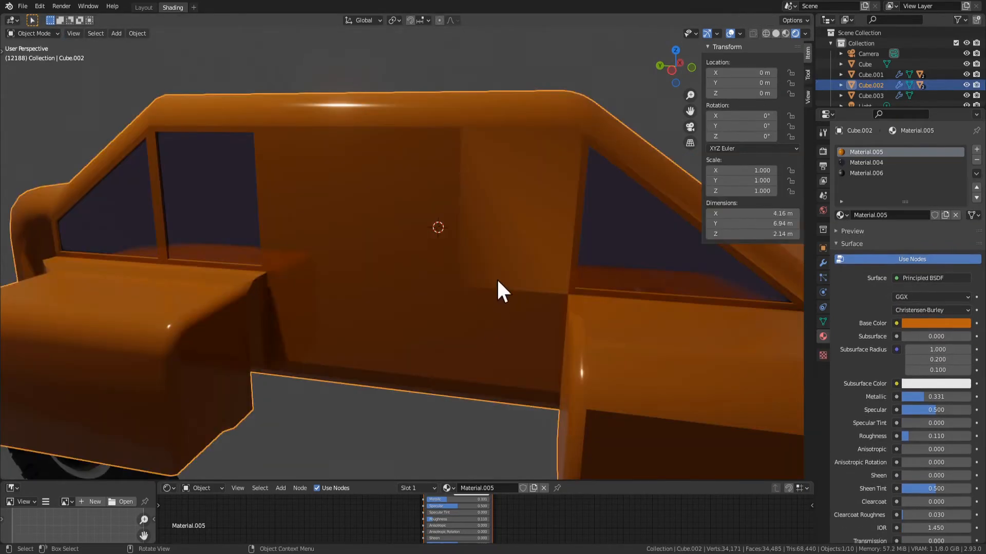
pyautogui.press('Tab')
pyautogui.press('Tab')
pyautogui.press('Tab')
# Select all the linked door faces and merge their vertices by distance at 0.0001 m
pyautogui.click(496, 276)
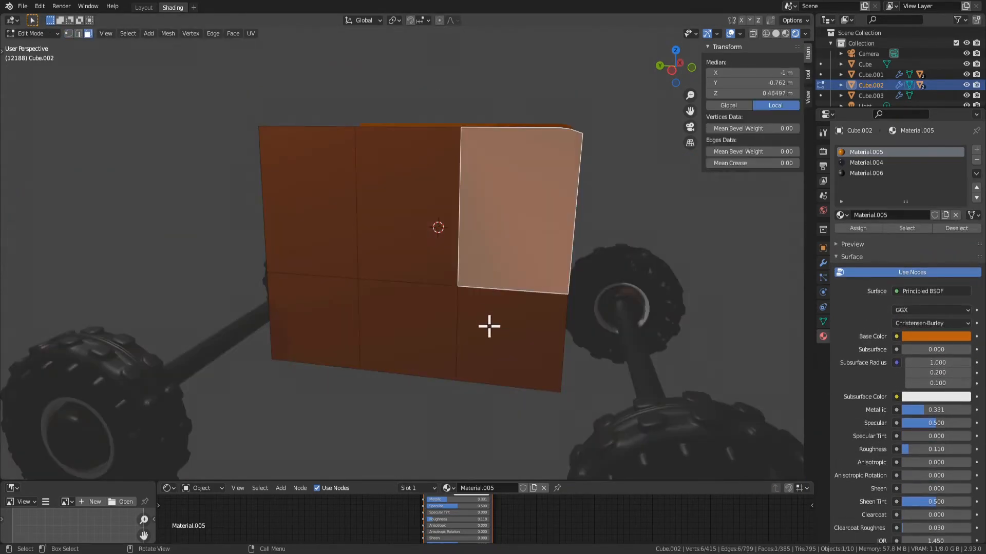
pyautogui.hotkey('ctrl', 'l')
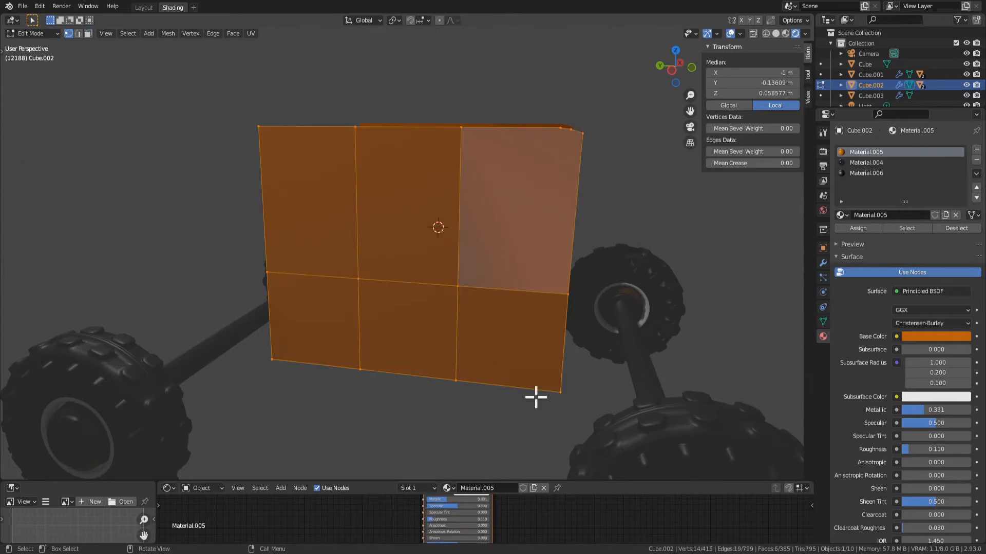
pyautogui.press('m')
pyautogui.click(422, 275)
pyautogui.scroll(-3, 421, 401)
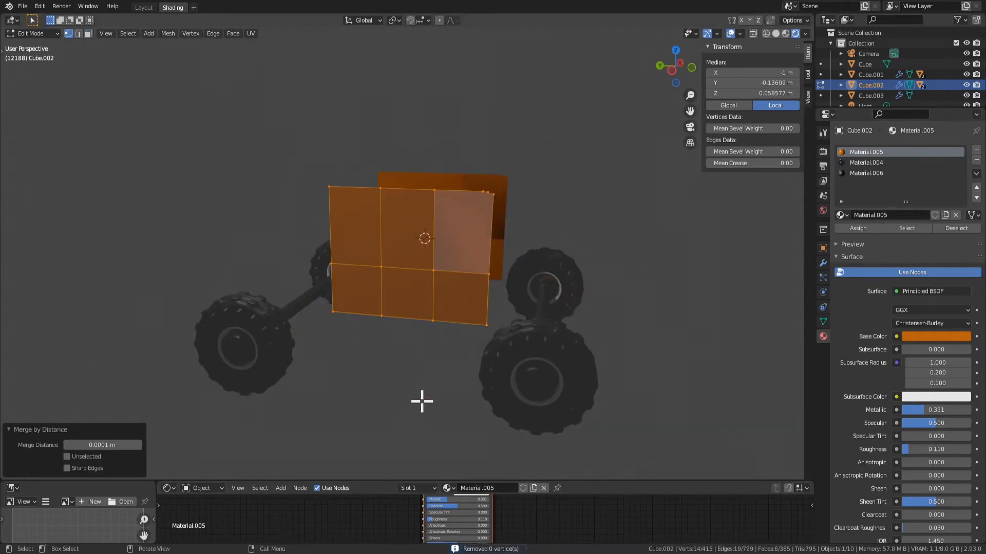
pyautogui.press('Tab')
# Check the car body's normals with the Face Orientation overlay and turn the overlay off again
pyautogui.moveTo(419, 404); pyautogui.dragTo(500, 268, button='middle')
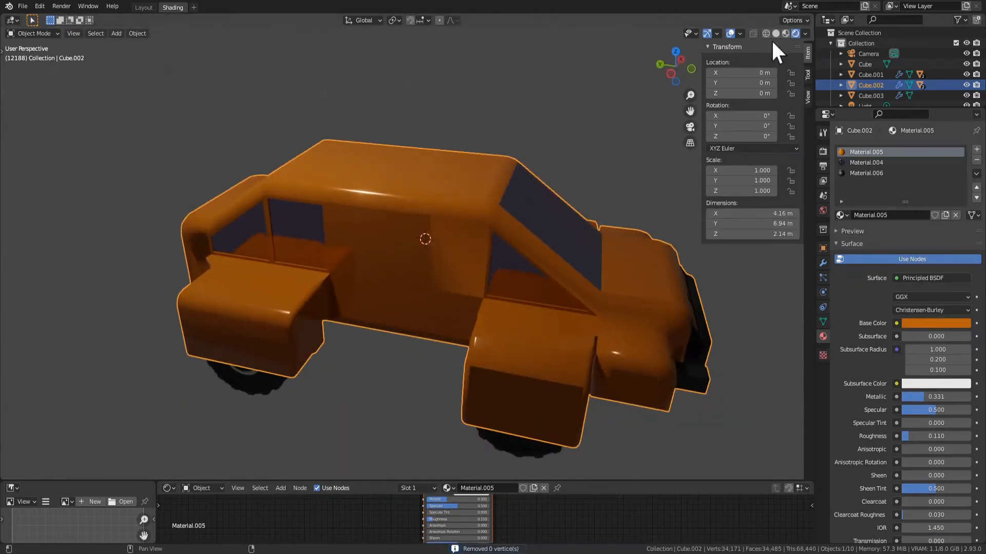
pyautogui.click(740, 33)
pyautogui.click(677, 224)
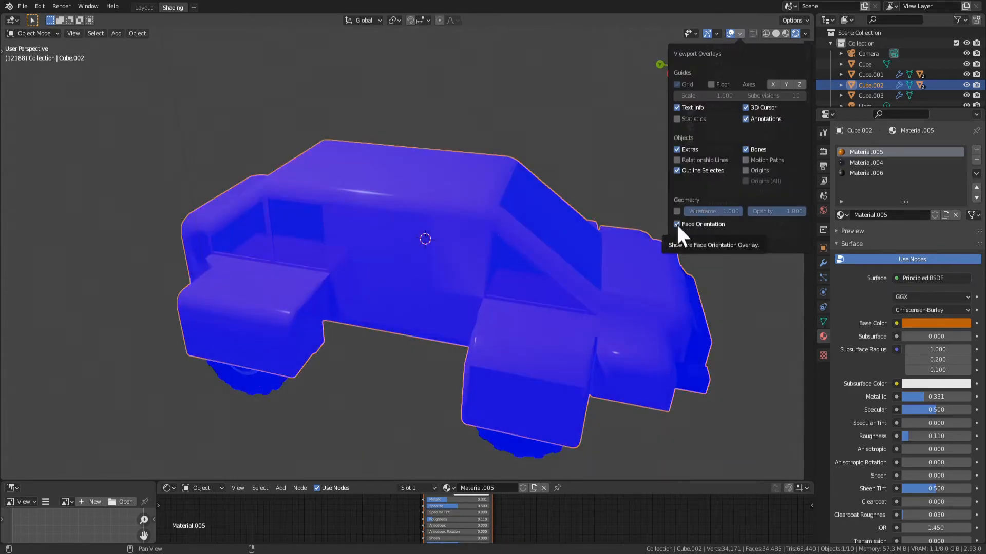
pyautogui.moveTo(345, 311); pyautogui.dragTo(437, 286, button='middle')
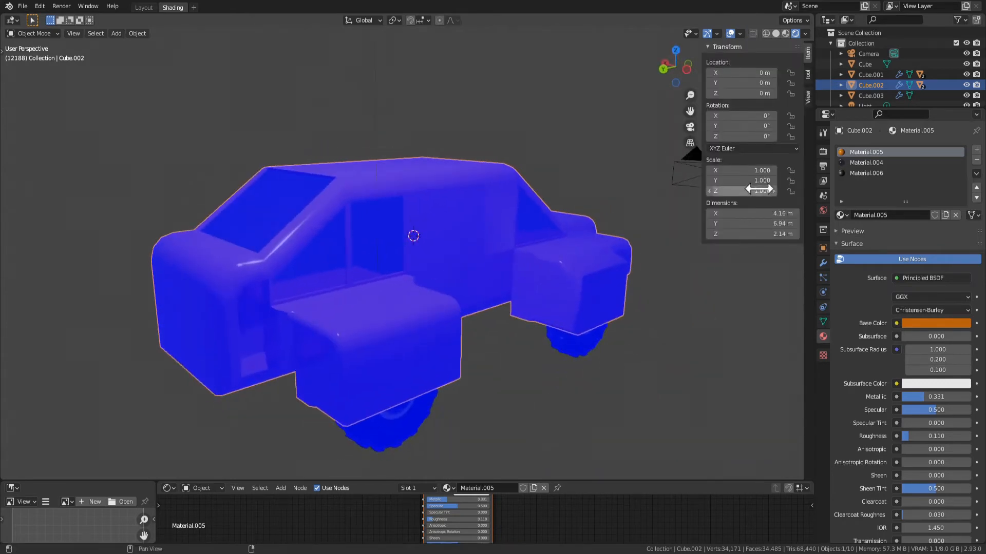
pyautogui.click(739, 34)
pyautogui.click(676, 224)
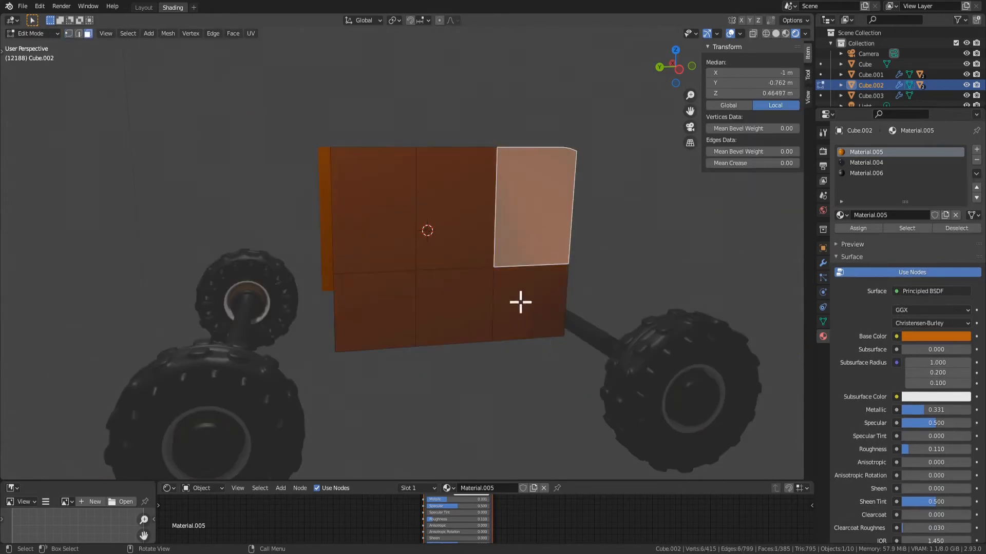
# Apply flat shading to the upper front face of the door
pyautogui.rightClick(495, 225)
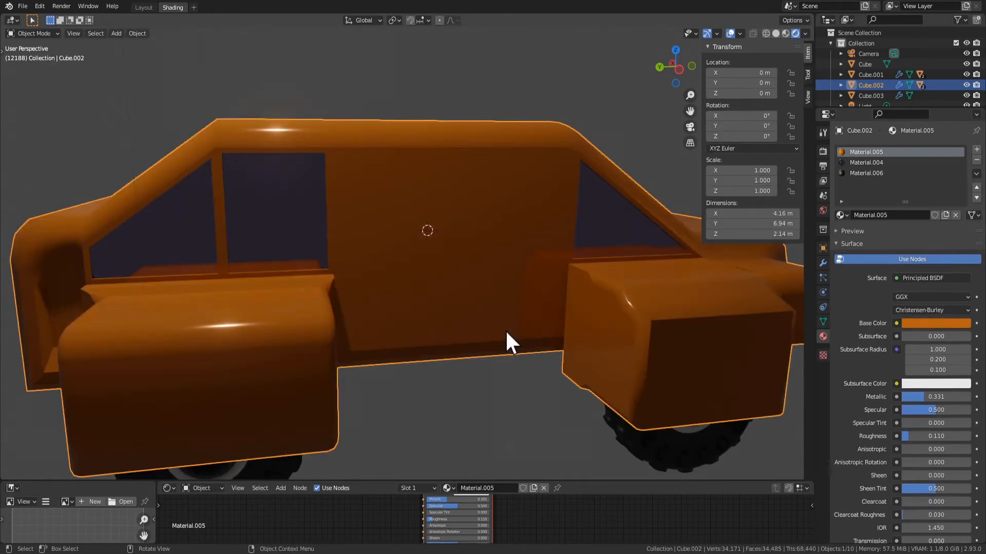
pyautogui.moveTo(509, 341); pyautogui.dragTo(482, 399, button='middle')
pyautogui.scroll(3, 488, 359)
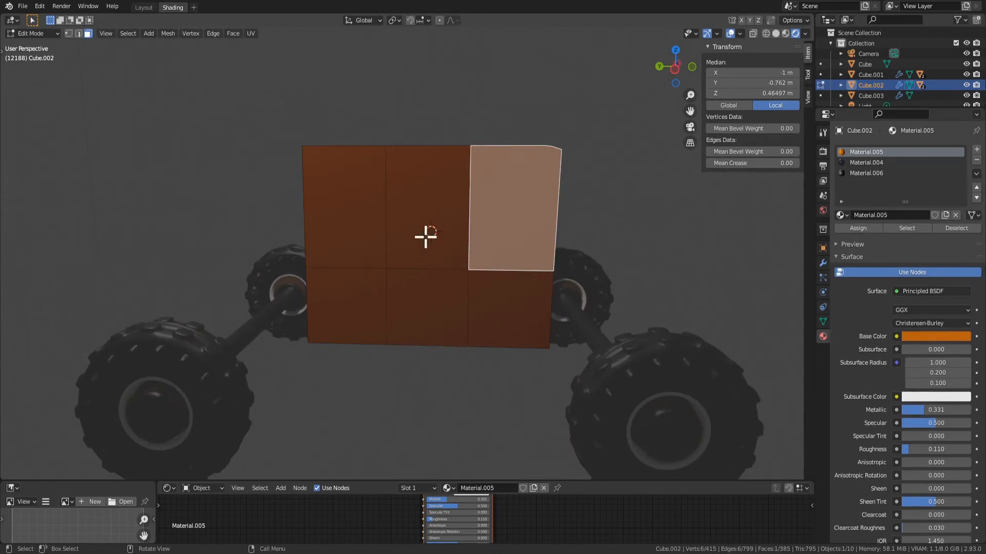
# Spread the door's two vertical dividing edge lines apart by scaling them 2.6 along Y
pyautogui.click(438, 259)
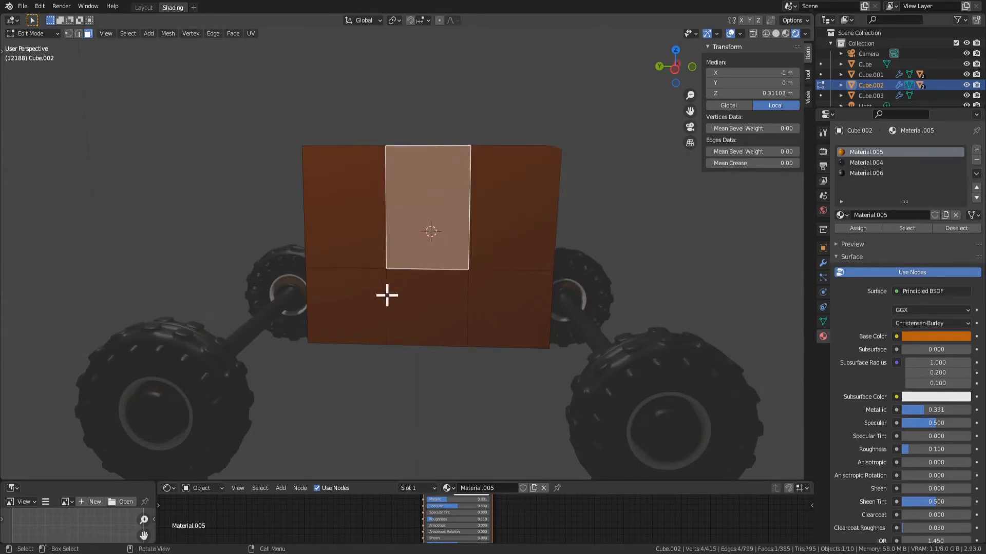
pyautogui.press('2')
pyautogui.click(385, 229)
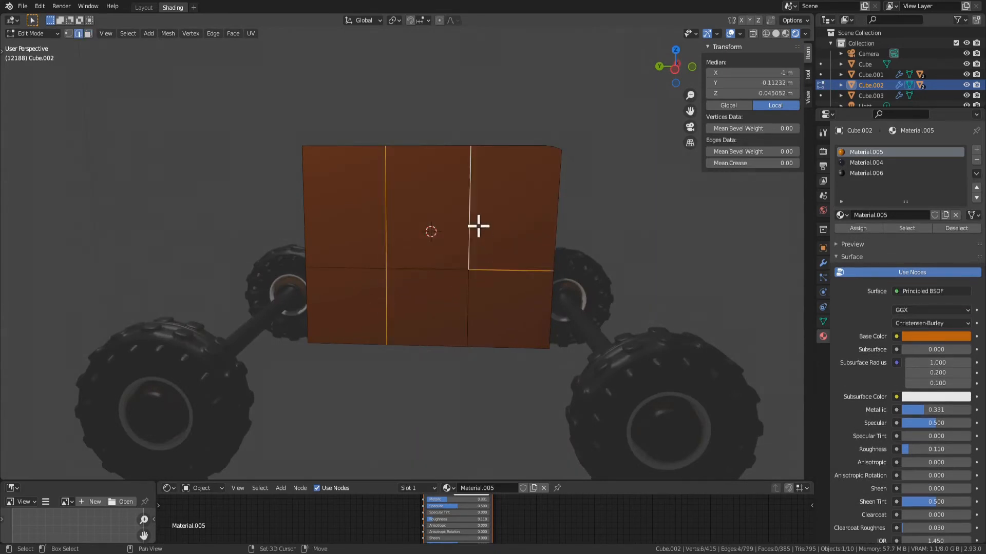
pyautogui.click(484, 309)
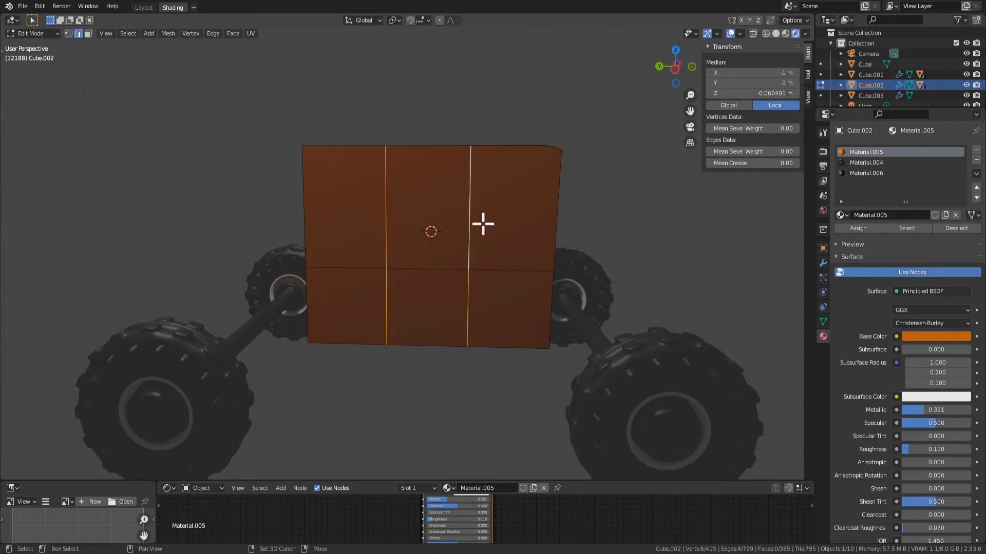
pyautogui.press('s')
pyautogui.press('z')
pyautogui.press('y')
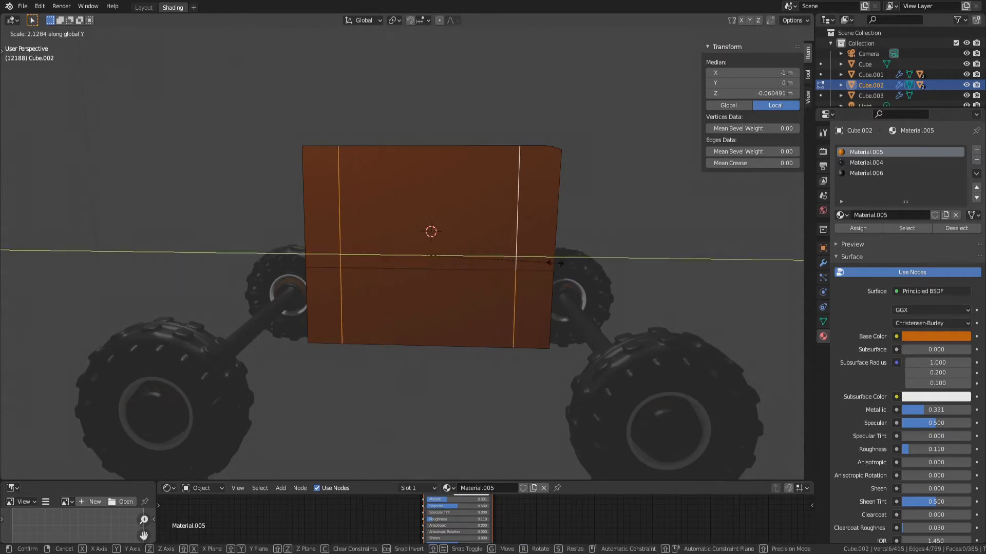
pyautogui.click(553, 294)
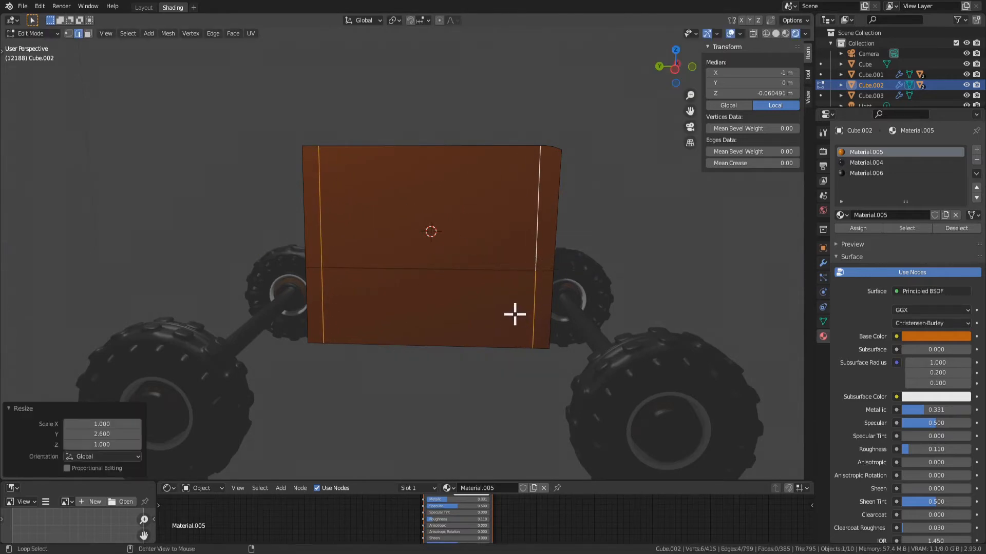
# Reveal the hidden car body, clear the selection and switch to face selection
pyautogui.hotkey('alt', 'h')
pyautogui.click(425, 357)
pyautogui.click(451, 303)
pyautogui.press('3')
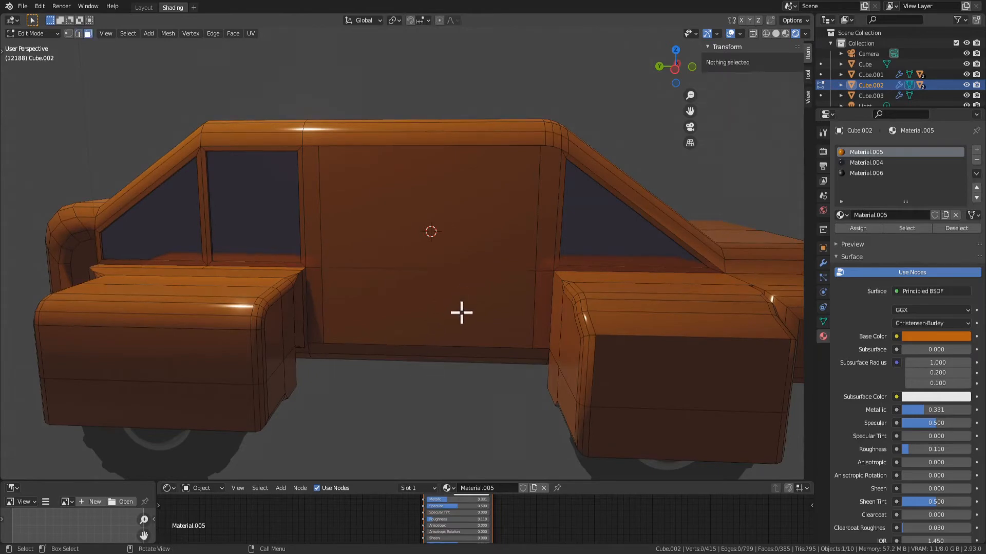
# Try to extrude the door's two large central faces, and undo the attempt
pyautogui.click(462, 312)
pyautogui.keyDown('shift'); pyautogui.click(479, 211); pyautogui.keyUp('shift')
pyautogui.moveTo(539, 304); pyautogui.dragTo(459, 309, button='middle')
pyautogui.press('e')
pyautogui.click(478, 322)
pyautogui.hotkey('ctrl', 'z')
pyautogui.hotkey('ctrl', 'z')
# Compare the X positions of the side windows and the door's central faces
pyautogui.moveTo(295, 271); pyautogui.dragTo(304, 251, button='middle')
pyautogui.click(262, 207)
pyautogui.click(201, 221)
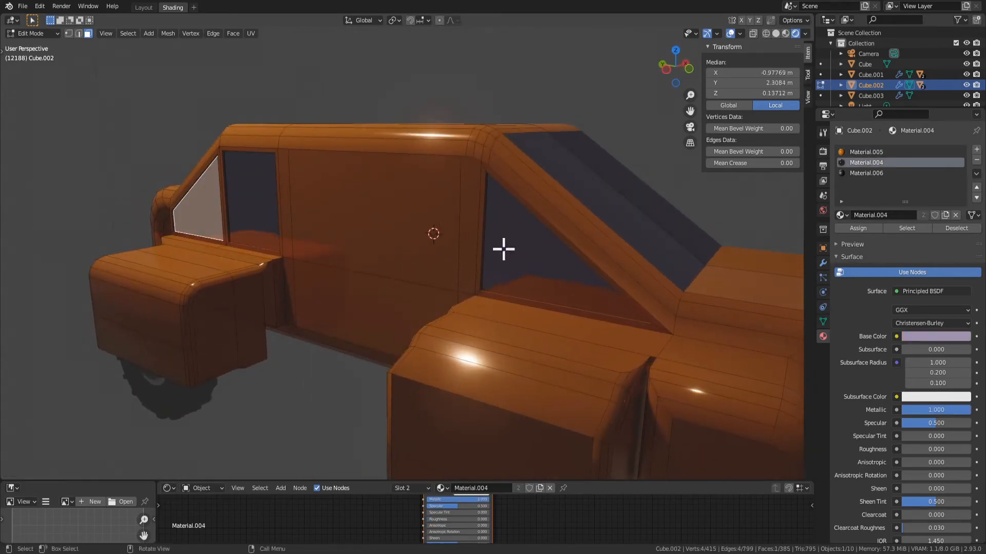
pyautogui.click(502, 249)
pyautogui.click(414, 251)
pyautogui.keyDown('shift'); pyautogui.click(362, 311); pyautogui.keyUp('shift')
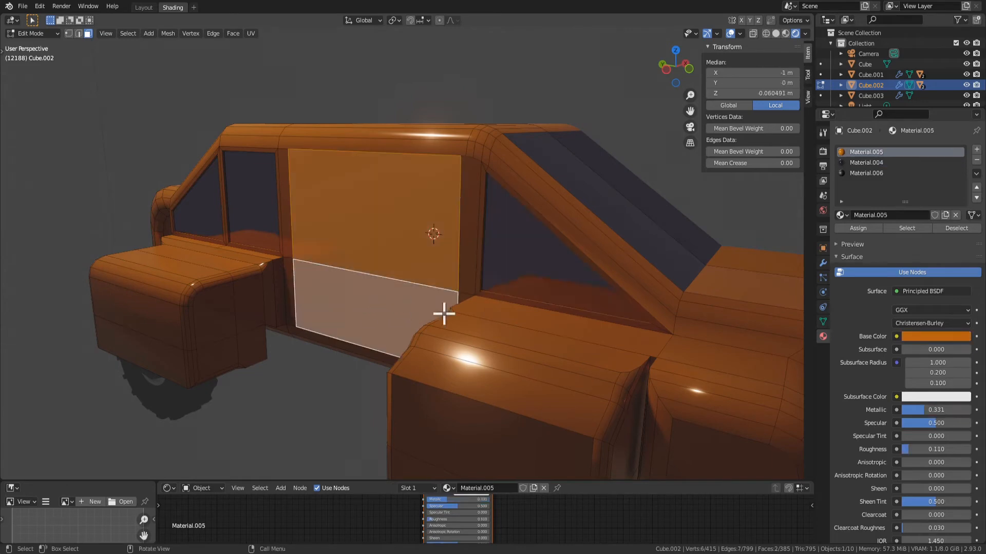
pyautogui.click(551, 266)
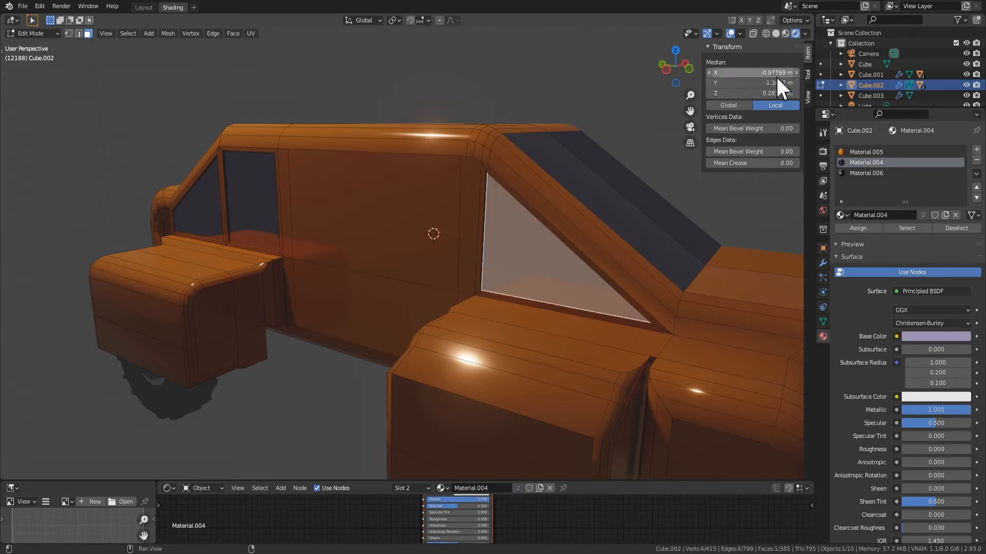
# Try moving the front side window along X to -7.4777 m and undo the move
pyautogui.moveTo(445, 246); pyautogui.dragTo(443, 298, button='middle')
pyautogui.scroll(-10, 495, 286)
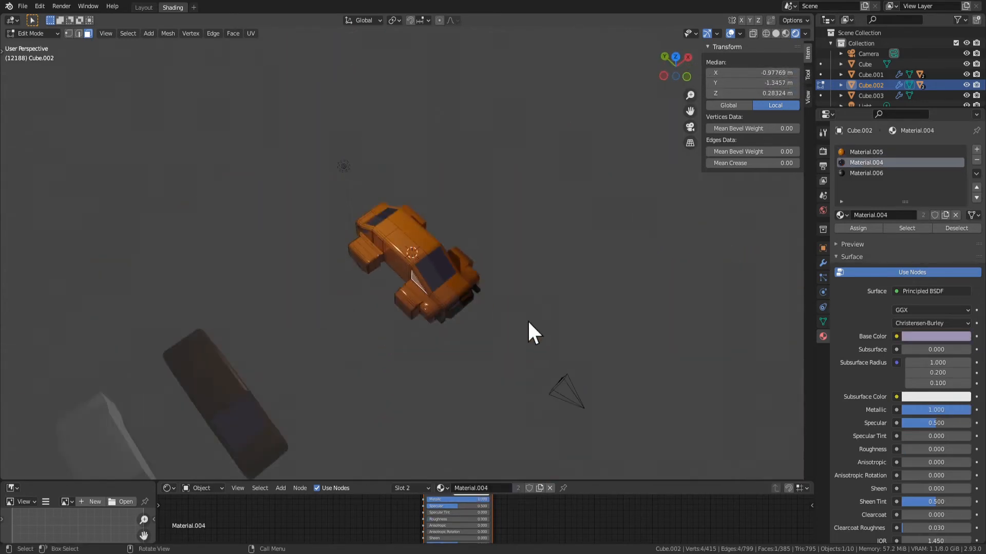
pyautogui.scroll(5, 571, 328)
pyautogui.moveTo(573, 257); pyautogui.dragTo(614, 206, button='middle')
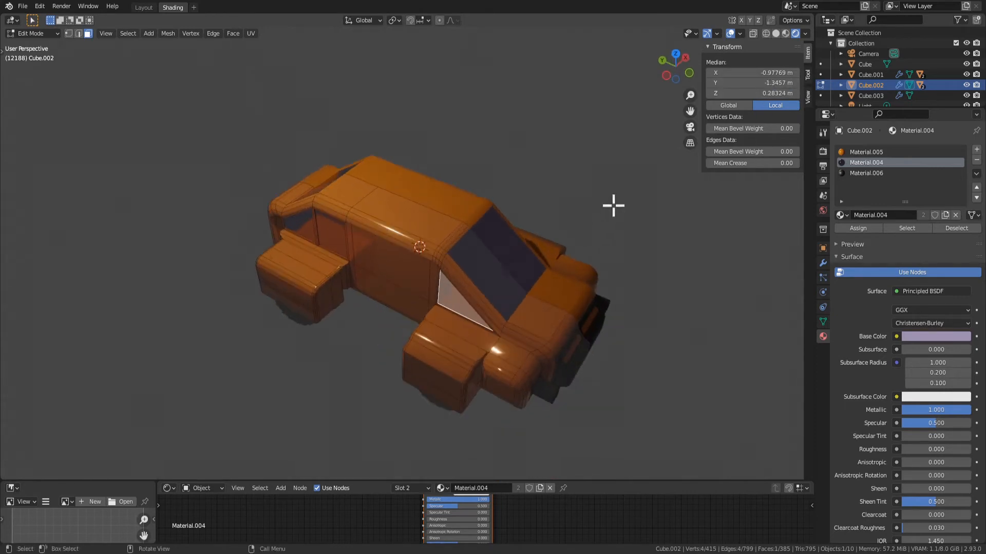
pyautogui.moveTo(773, 73); pyautogui.dragTo(738, 73)
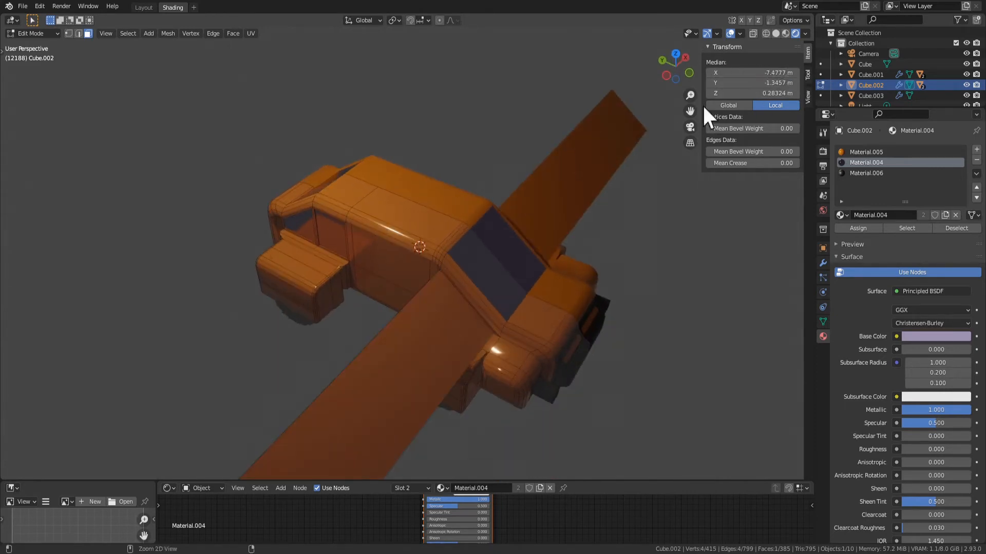
pyautogui.hotkey('ctrl', 'z')
# Extrude the door's upper and lower central faces outward about 1.44 m along their normal
pyautogui.click(675, 383)
pyautogui.click(436, 276)
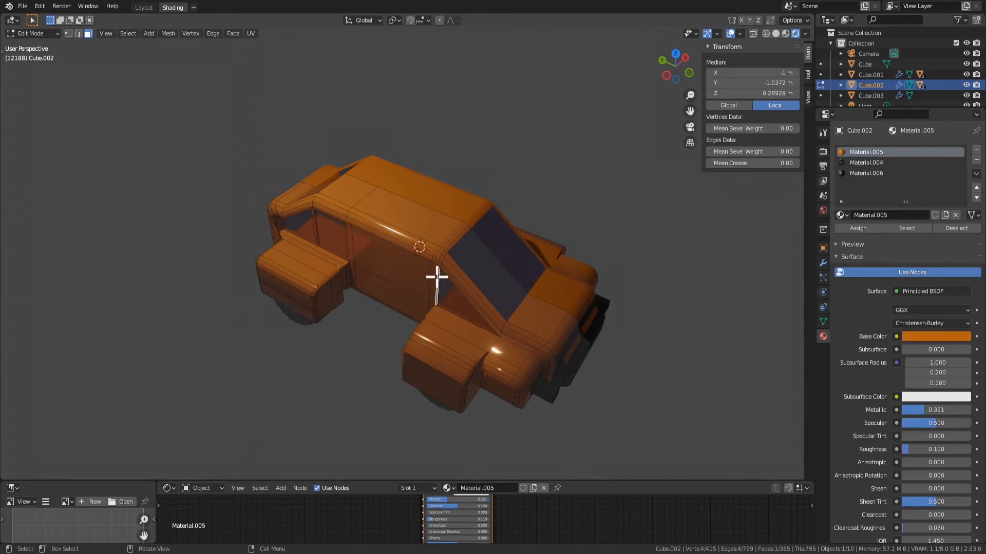
pyautogui.click(383, 284)
pyautogui.click(396, 269)
pyautogui.keyDown('shift'); pyautogui.click(398, 296); pyautogui.keyUp('shift')
pyautogui.moveTo(398, 295); pyautogui.dragTo(527, 273, button='middle')
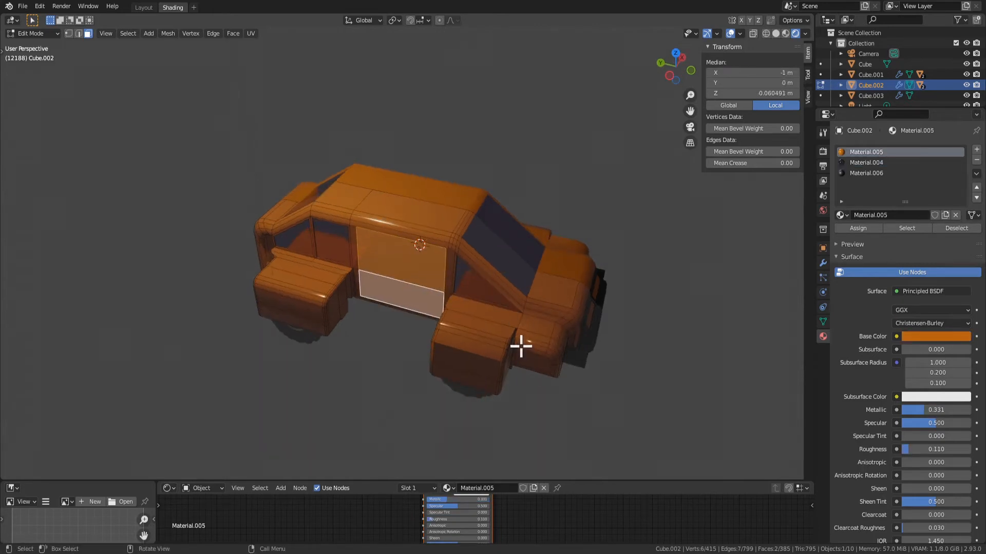
pyautogui.moveTo(517, 348); pyautogui.dragTo(439, 338, button='middle')
pyautogui.scroll(3, 520, 323)
pyautogui.press('e')
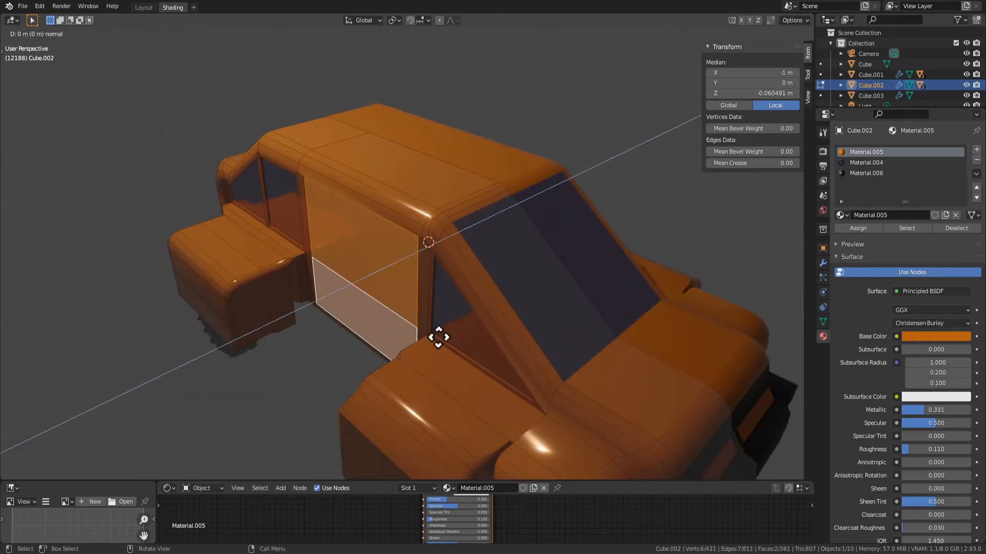
pyautogui.click(306, 389)
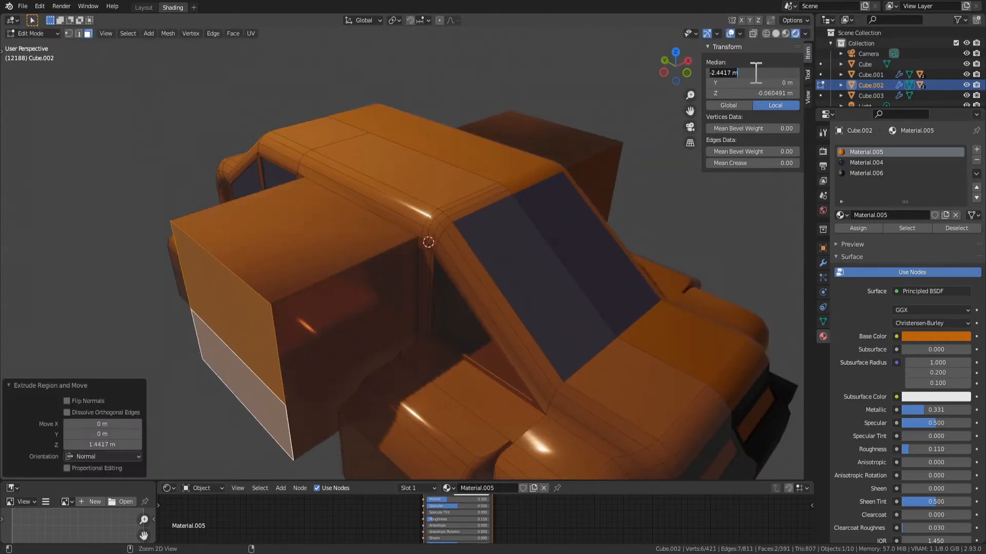
# Set the extruded door faces' X position to -0.97769 m to align them with the side windows
pyautogui.press('Return')
pyautogui.moveTo(330, 291); pyautogui.dragTo(624, 220, button='middle')
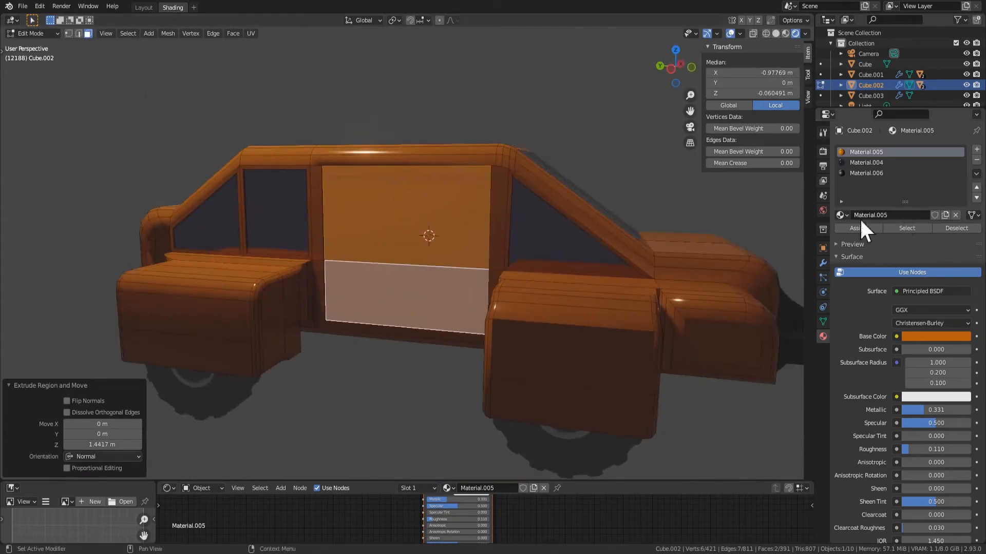
pyautogui.moveTo(739, 262); pyautogui.dragTo(495, 313, button='middle')
pyautogui.press('Tab')
pyautogui.press('Tab')
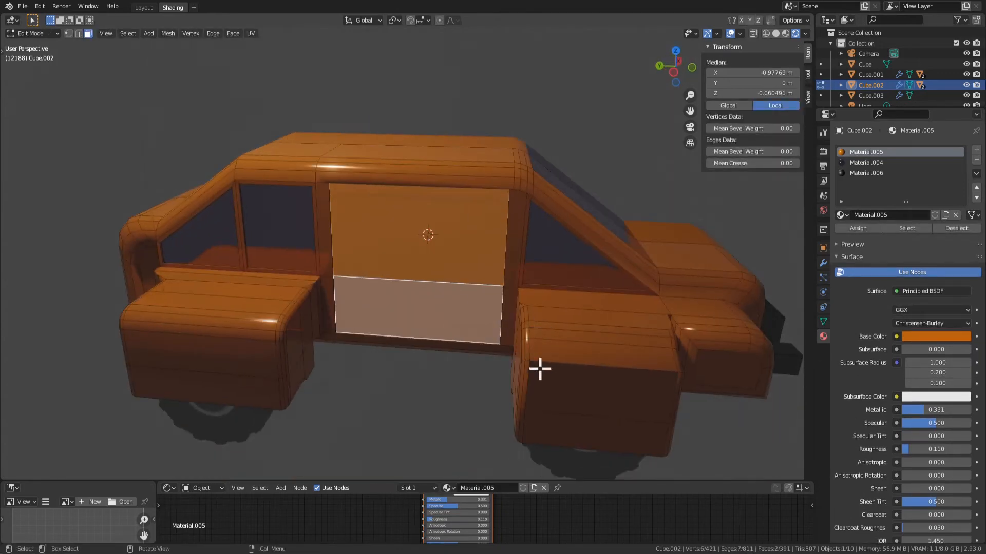
pyautogui.moveTo(540, 369); pyautogui.dragTo(452, 334, button='middle')
pyautogui.press('g')
pyautogui.press('y')
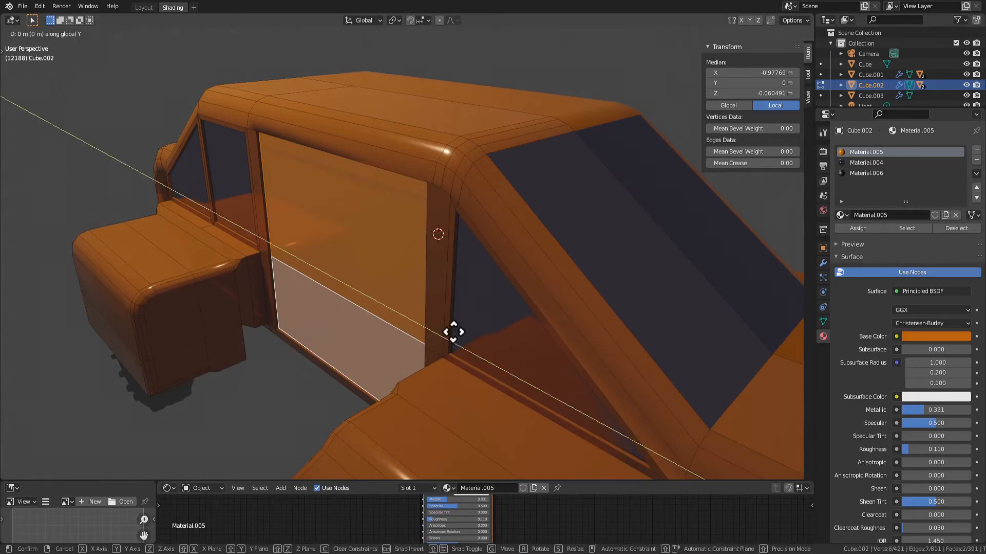
pyautogui.press('x')
pyautogui.rightClick(433, 333)
pyautogui.moveTo(434, 333); pyautogui.dragTo(457, 368, button='middle')
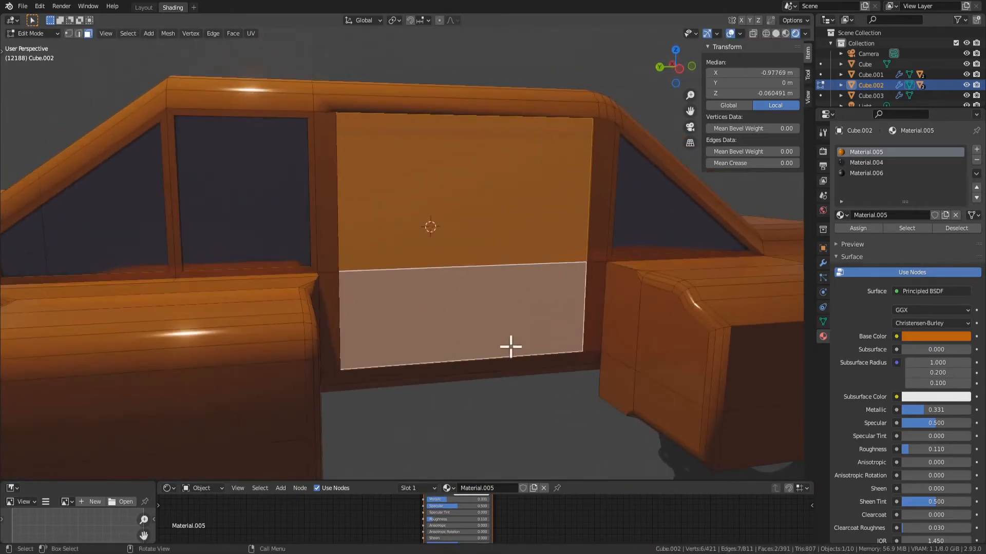
# Select the door's upper and lower faces and separate them from the car body into their own object
pyautogui.moveTo(511, 347); pyautogui.dragTo(432, 352, button='middle')
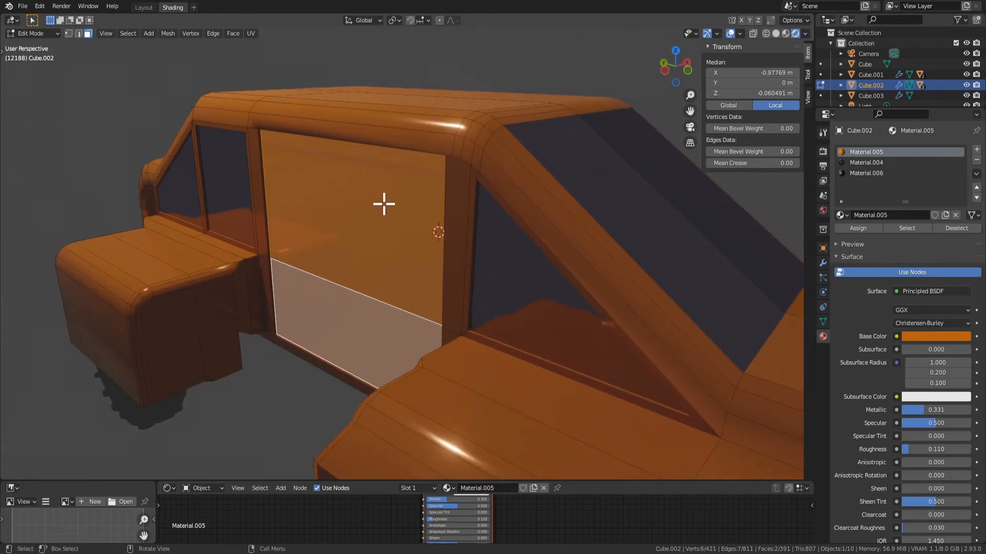
pyautogui.click(369, 231)
pyautogui.click(351, 319)
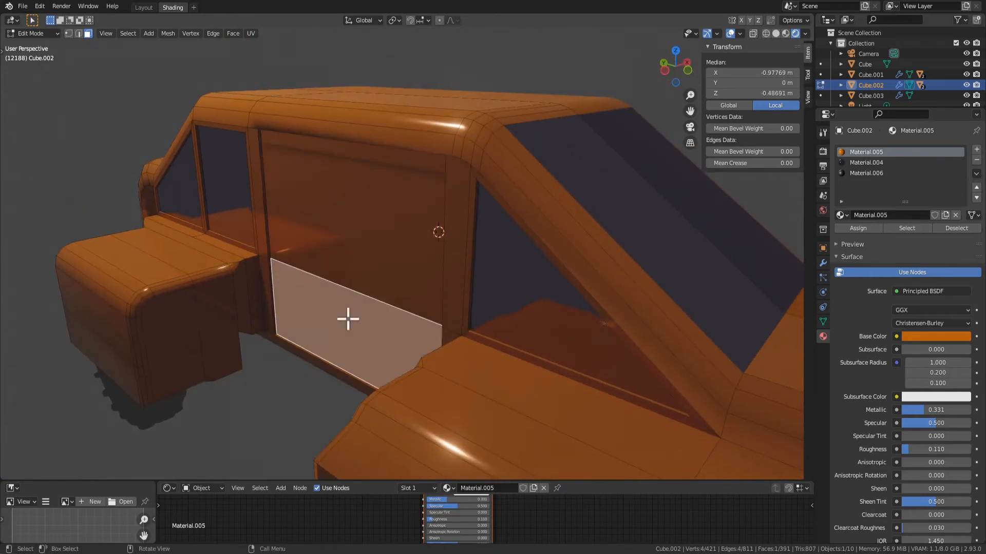
pyautogui.keyDown('shift'); pyautogui.click(345, 242); pyautogui.keyUp('shift')
pyautogui.moveTo(346, 241); pyautogui.dragTo(479, 262, button='middle')
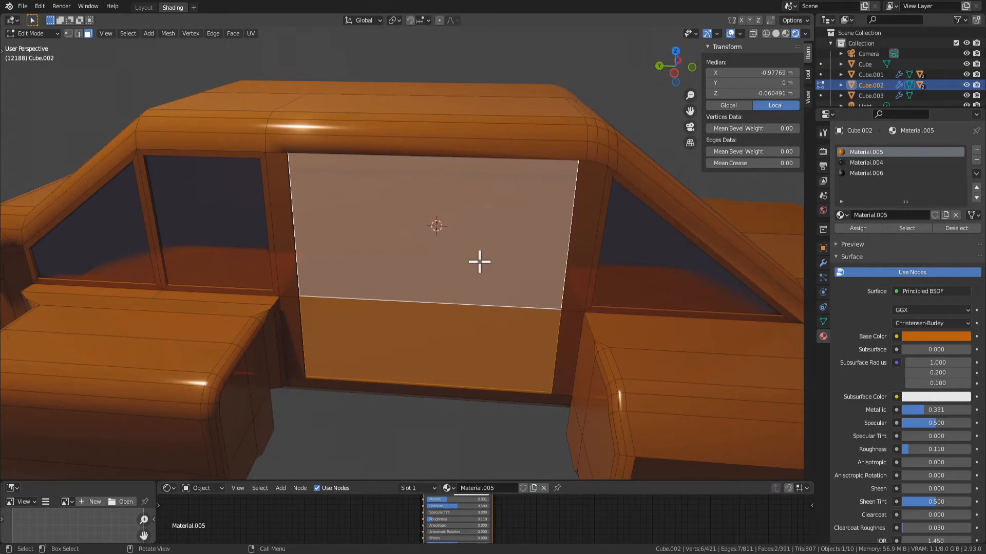
pyautogui.click(128, 33)
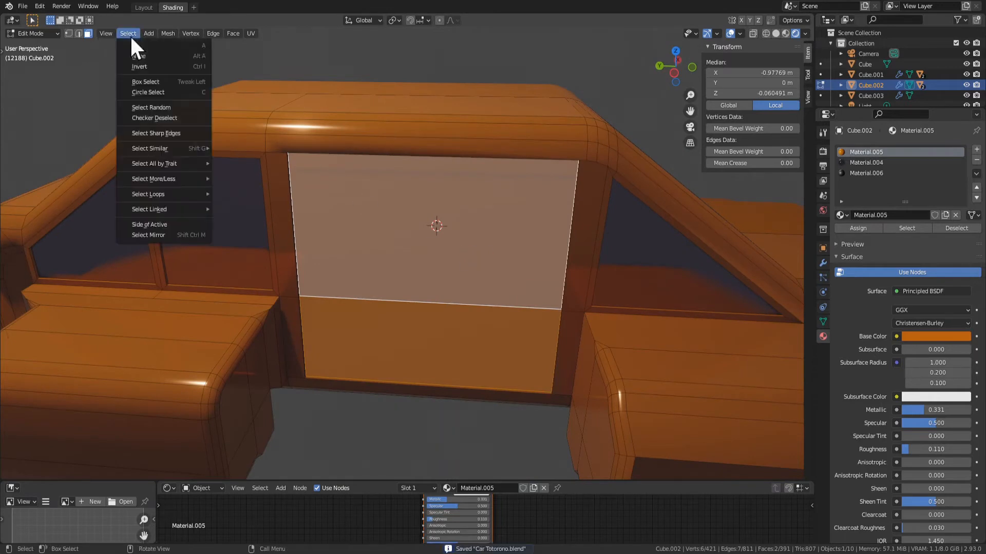
pyautogui.moveTo(143, 31)
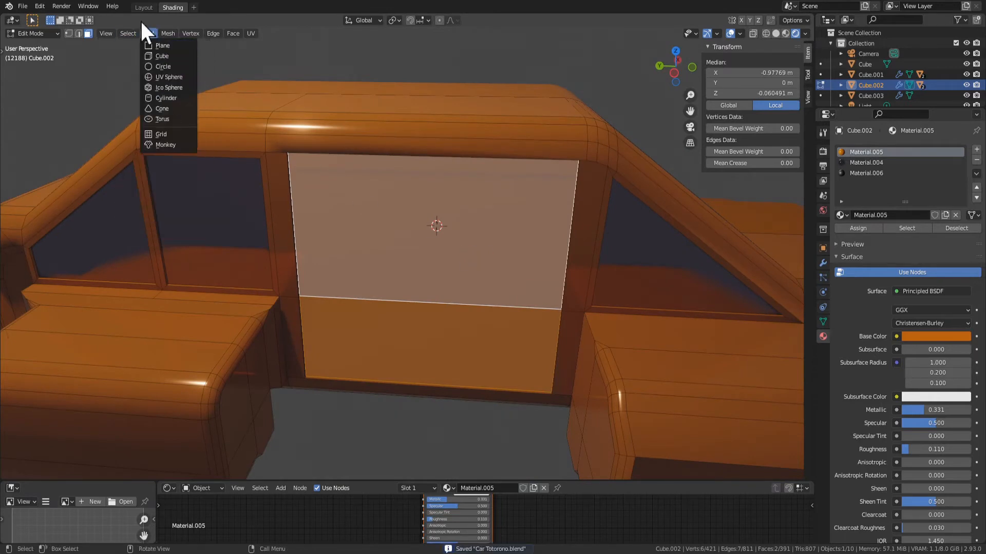
pyautogui.moveTo(152, 149)
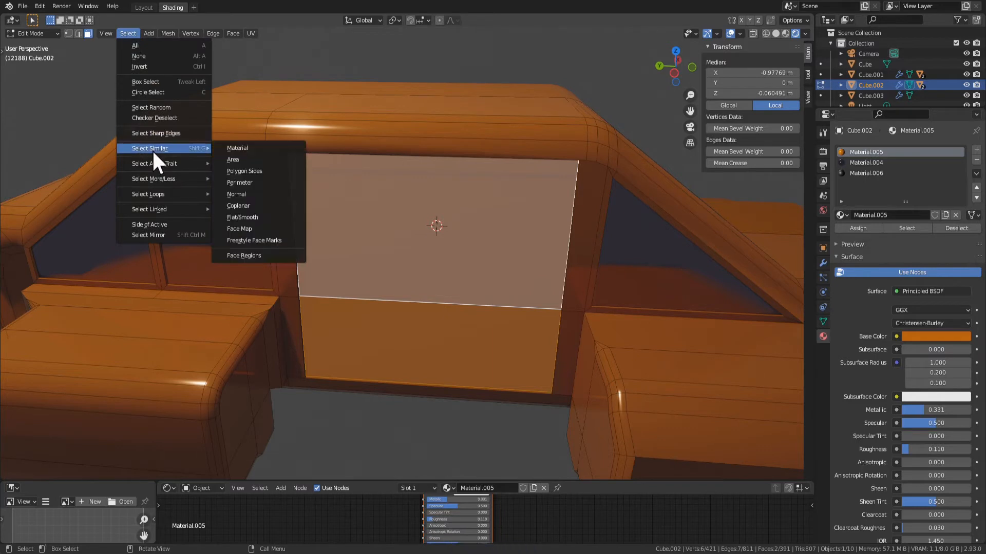
pyautogui.click(161, 34)
pyautogui.moveTo(185, 131)
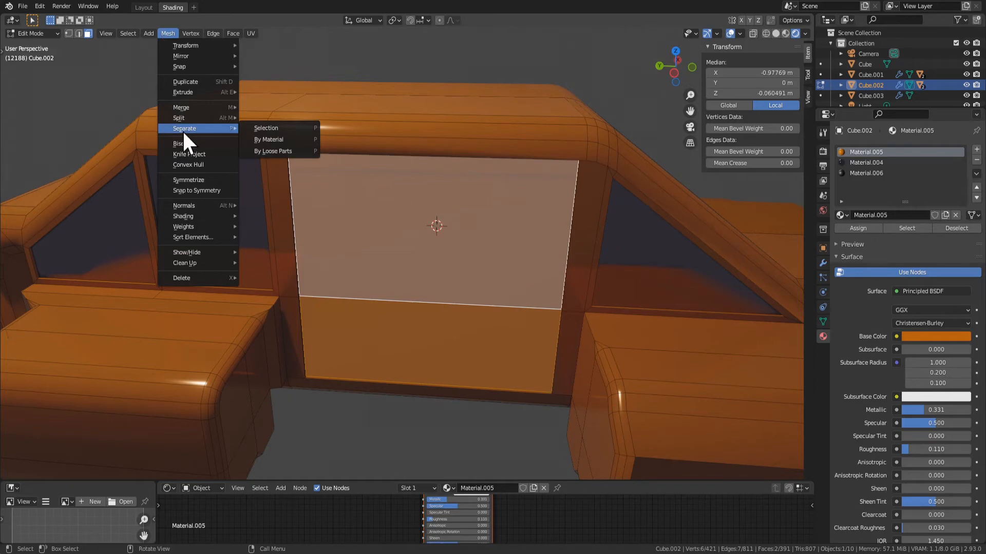
pyautogui.click(273, 127)
pyautogui.press('Tab')
# Try moving the separated door panel freely and rotating it about the global Z axis
pyautogui.click(426, 304)
pyautogui.moveTo(426, 304); pyautogui.dragTo(480, 299, button='middle')
pyautogui.press('g')
pyautogui.rightClick(510, 293)
pyautogui.press('r')
pyautogui.press('z')
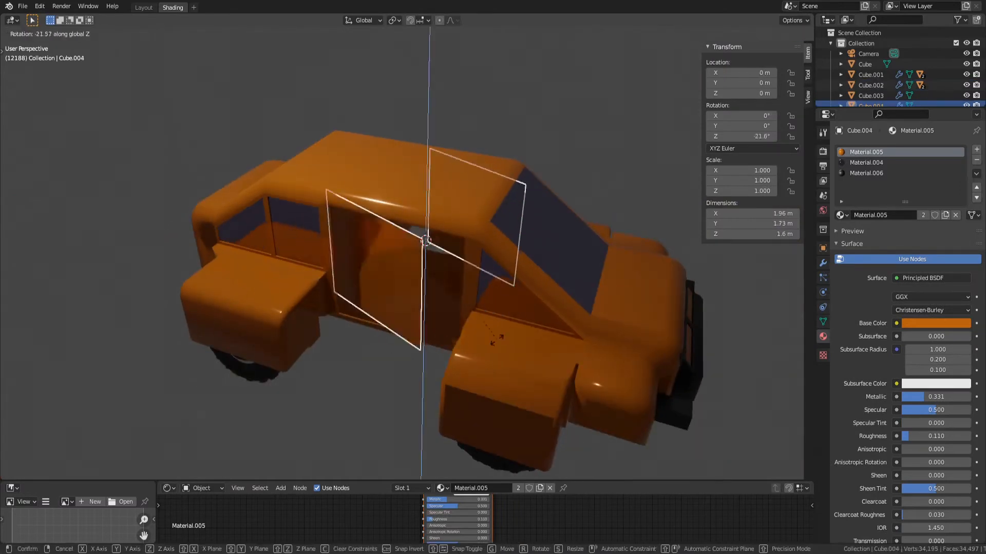
pyautogui.rightClick(550, 321)
# Snap the 3D cursor to the middle vertex on the door panel's rear edge
pyautogui.scroll(5, 435, 251)
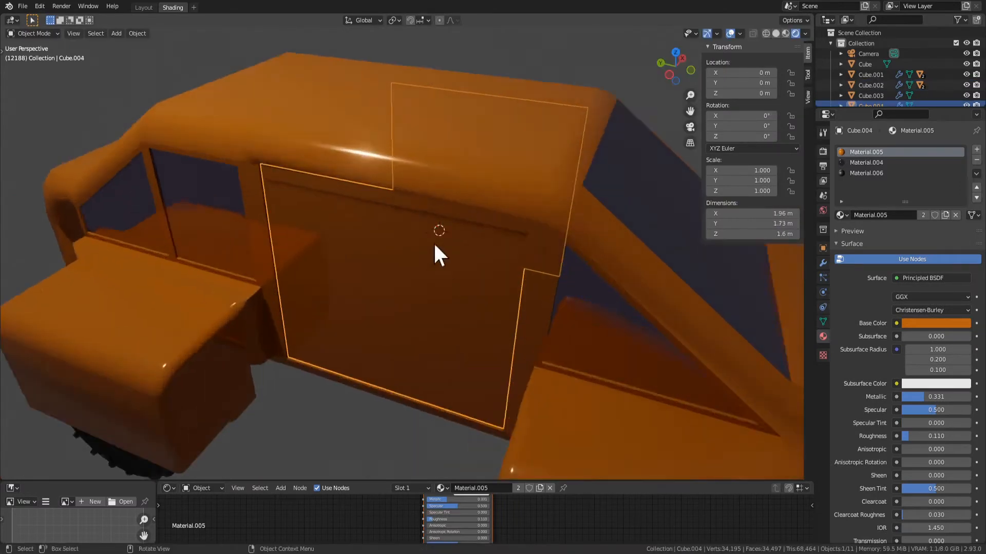
pyautogui.scroll(-2, 425, 254)
pyautogui.moveTo(425, 253); pyautogui.dragTo(346, 276, button='middle')
pyautogui.scroll(1, 421, 266)
pyautogui.press('Tab')
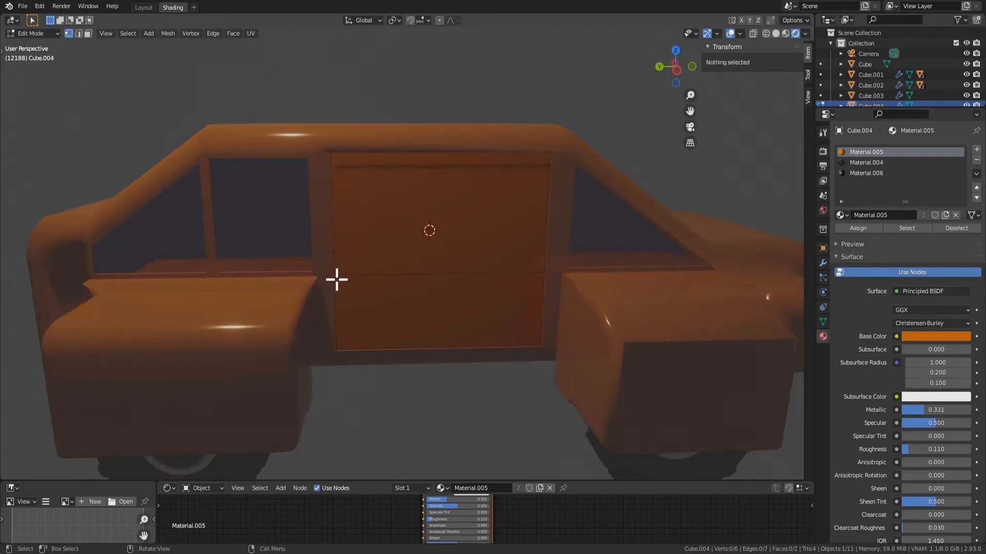
pyautogui.click(335, 279)
pyautogui.moveTo(402, 322); pyautogui.dragTo(334, 285, button='middle')
pyautogui.rightClick(320, 284)
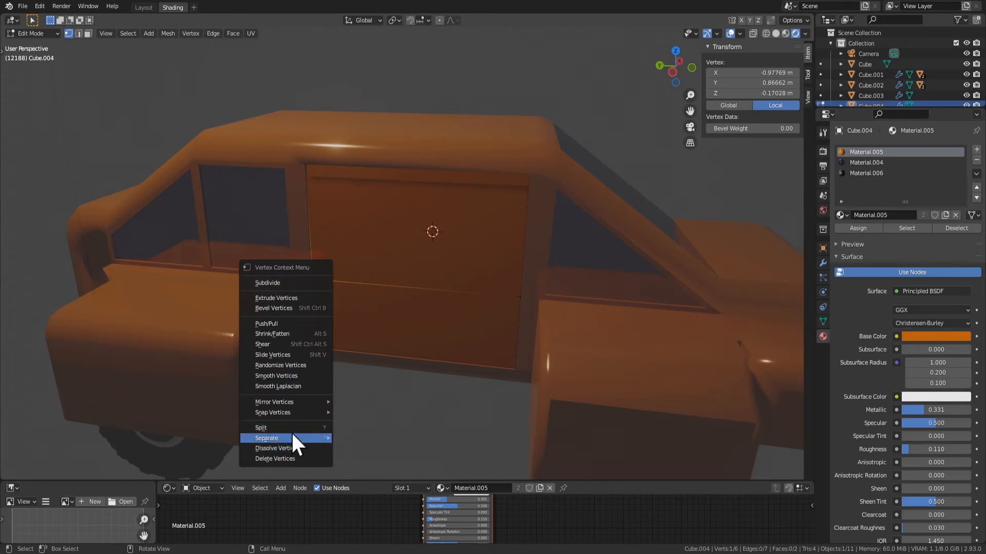
pyautogui.press('Tab')
pyautogui.press('Tab')
pyautogui.rightClick(318, 293)
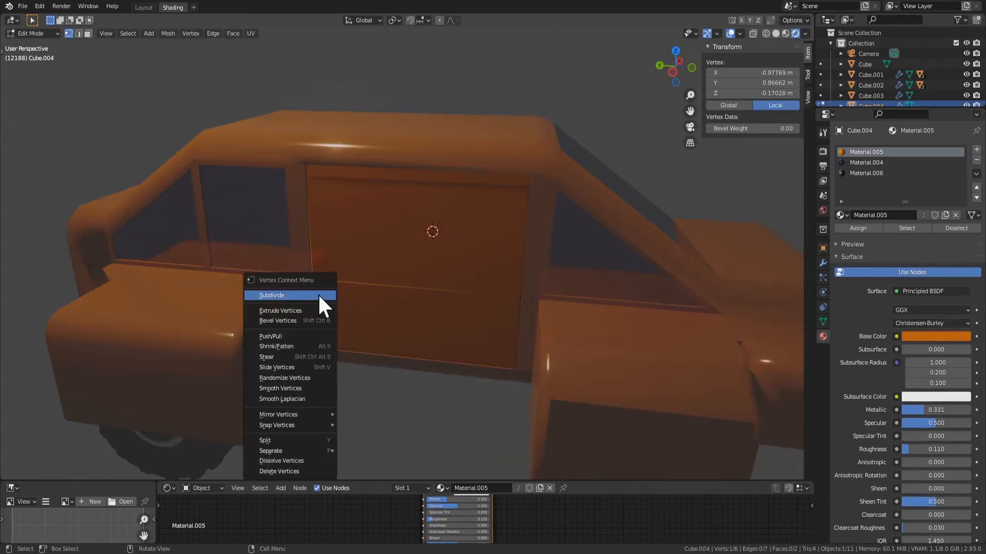
pyautogui.moveTo(303, 426)
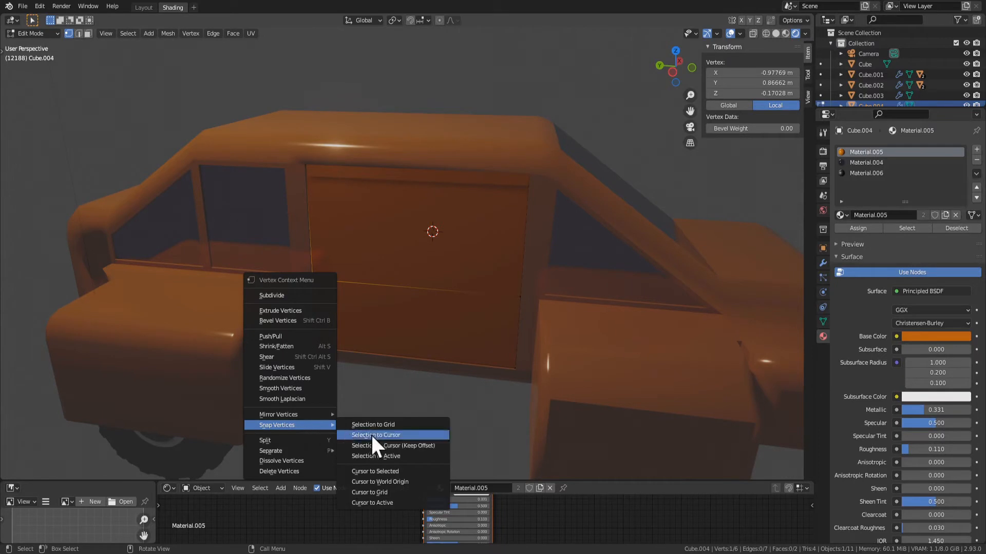
pyautogui.click(399, 473)
# Set the door panel's origin to the 3D cursor on its rear edge
pyautogui.press('Tab')
pyautogui.click(384, 275)
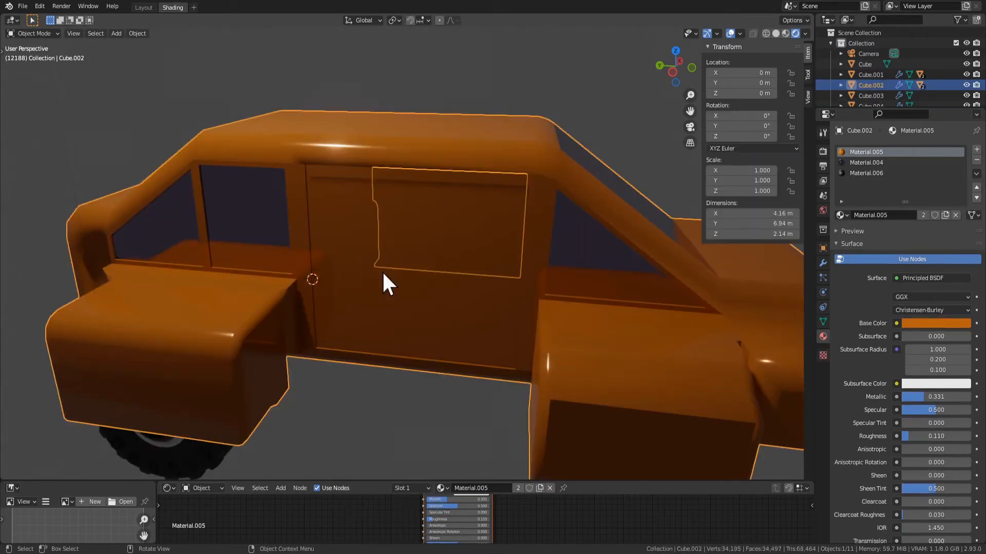
pyautogui.click(330, 298)
pyautogui.rightClick(363, 292)
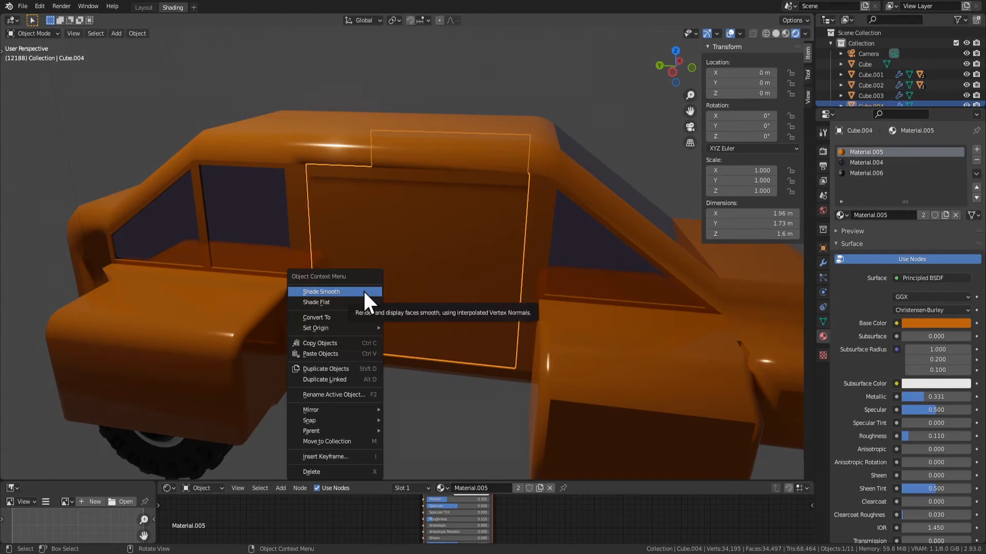
pyautogui.click(363, 290)
pyautogui.press('g')
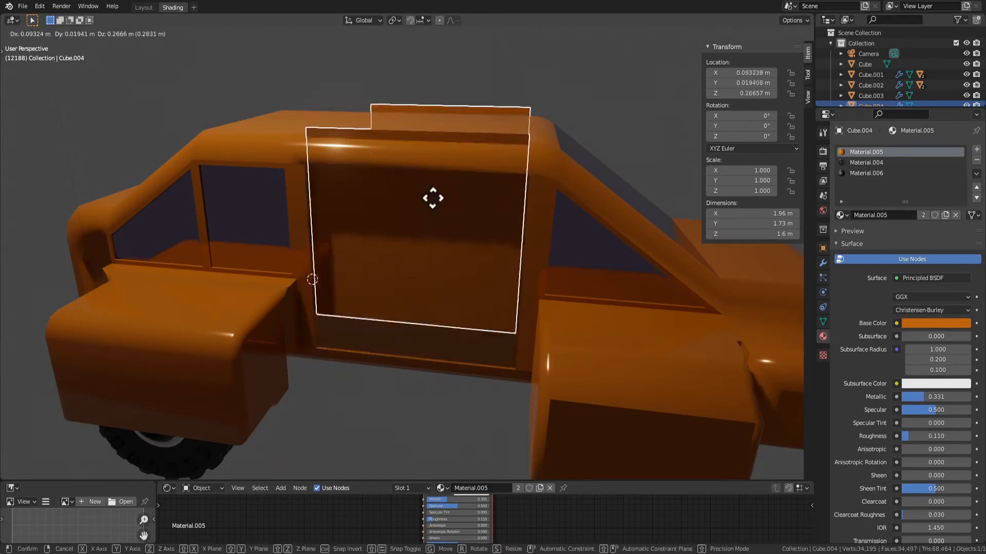
pyautogui.rightClick(452, 175)
pyautogui.rightClick(405, 269)
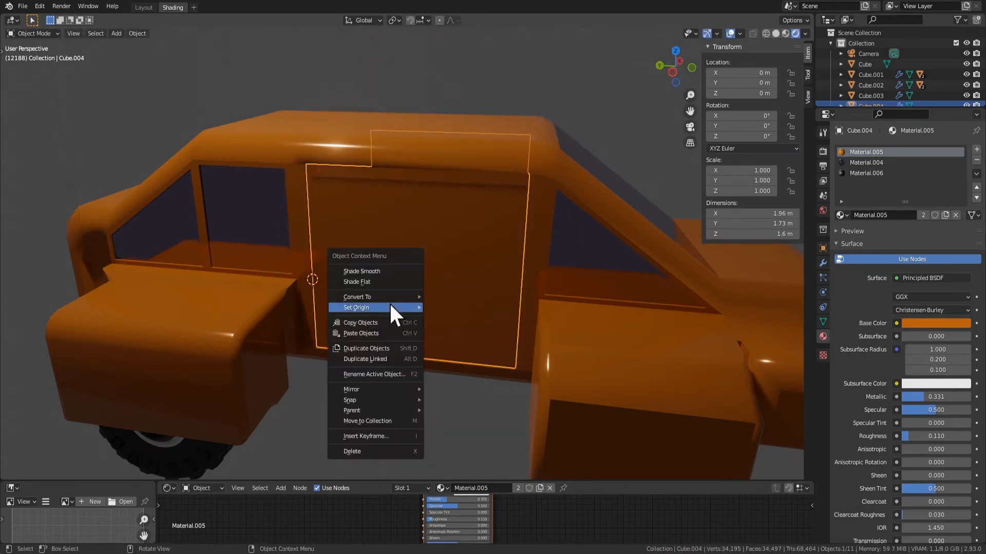
pyautogui.moveTo(390, 306)
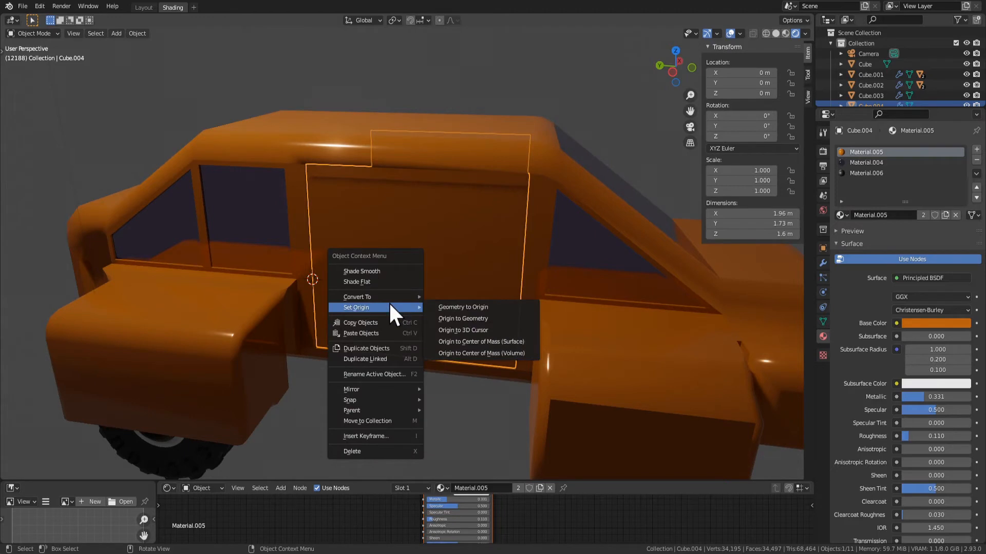
pyautogui.click(476, 330)
# Try swinging the door open about the global Z axis from its rear edge
pyautogui.press('r')
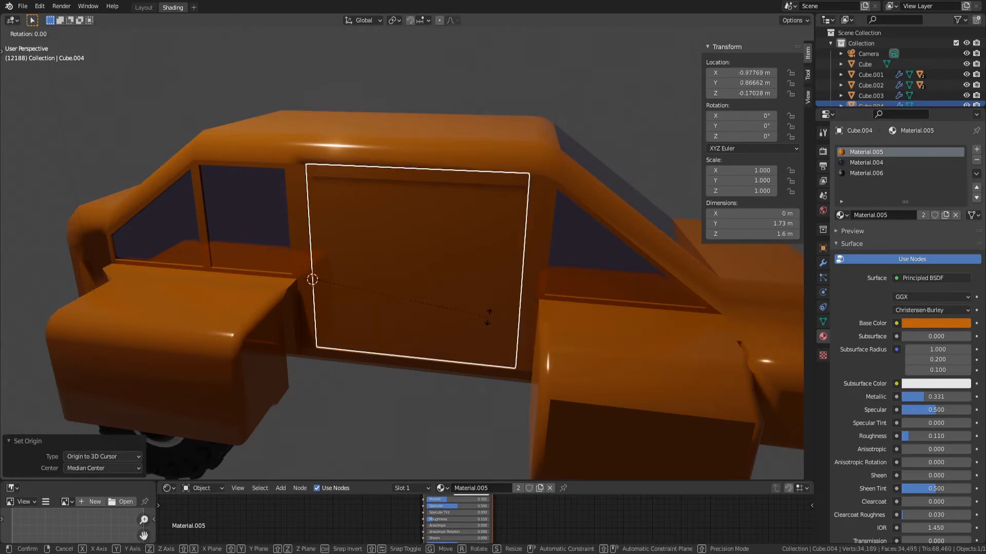
pyautogui.rightClick(473, 318)
pyautogui.press('r')
pyautogui.press('z')
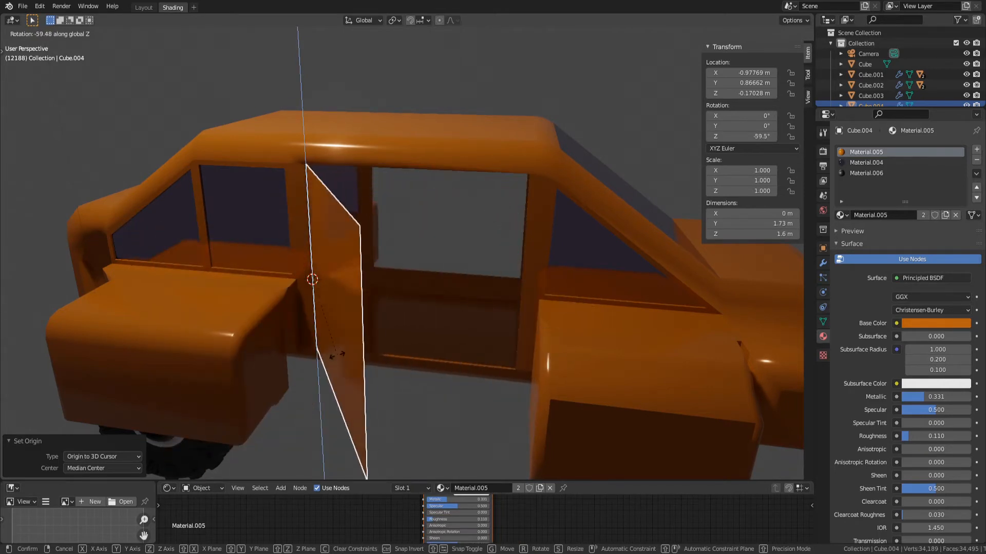
pyautogui.rightClick(338, 354)
# Snap the 3D cursor to the middle vertex on the door panel's front edge
pyautogui.moveTo(580, 223); pyautogui.dragTo(390, 225, button='middle')
pyautogui.press('Tab')
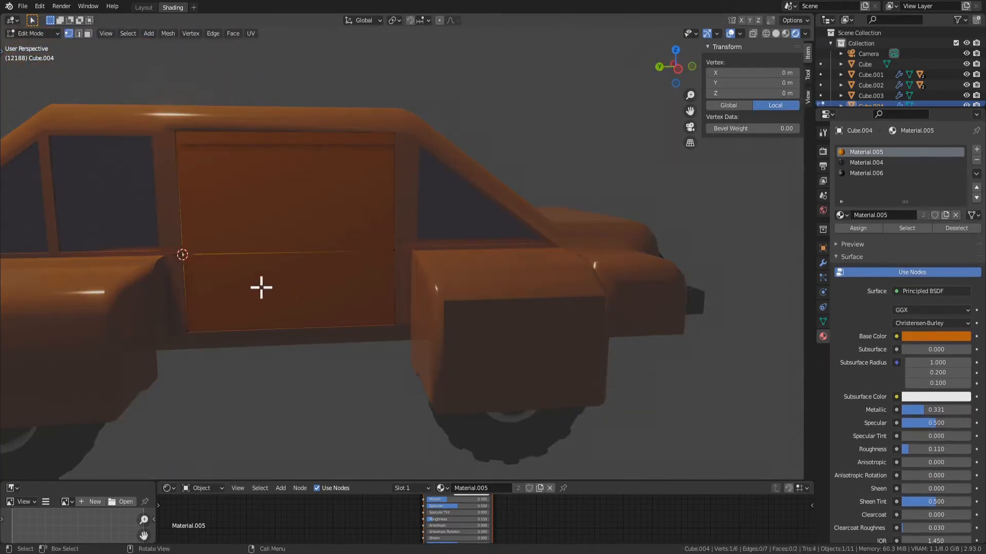
pyautogui.rightClick(394, 252)
pyautogui.moveTo(396, 251)
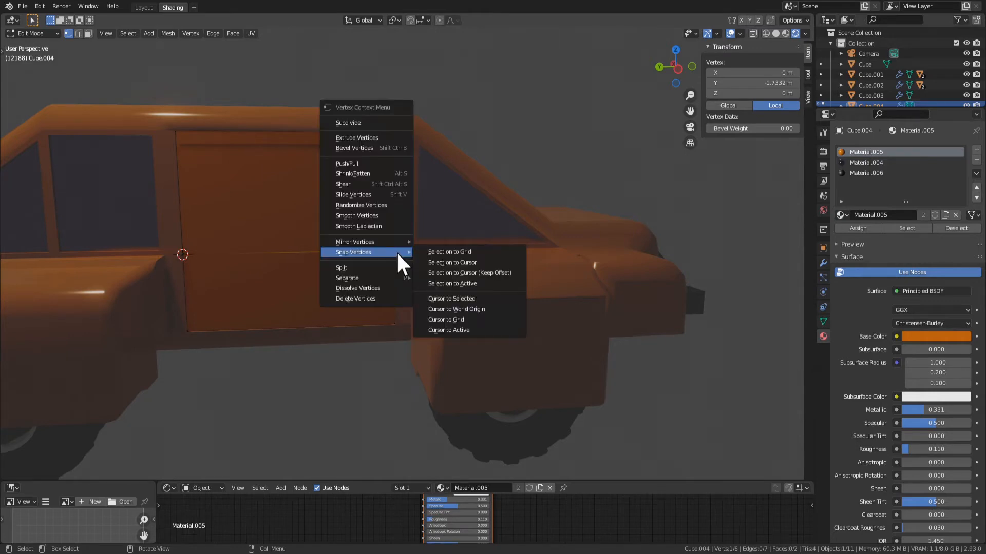
pyautogui.click(463, 300)
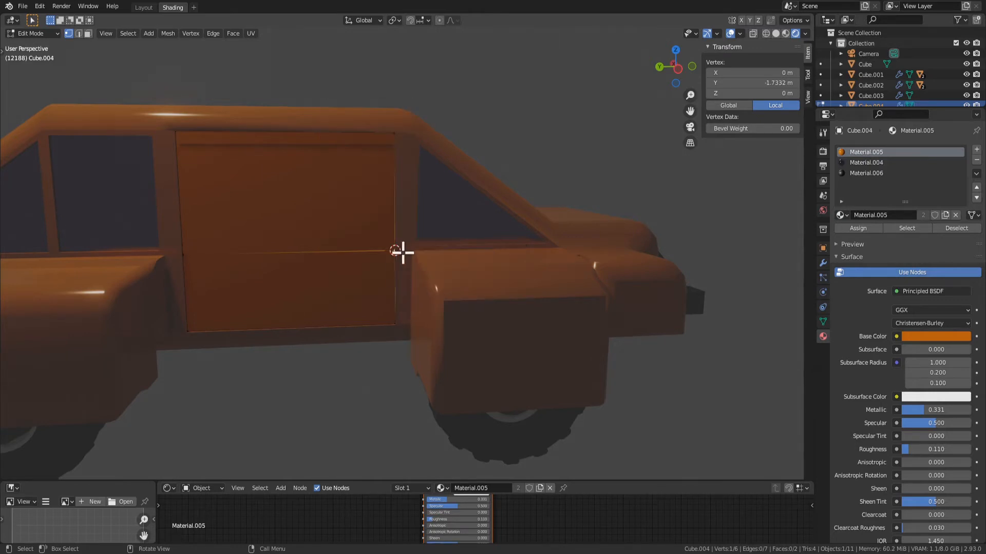
# Set the door panel's origin to the center of its geometry
pyautogui.press('Tab')
pyautogui.rightClick(333, 246)
pyautogui.moveTo(336, 243)
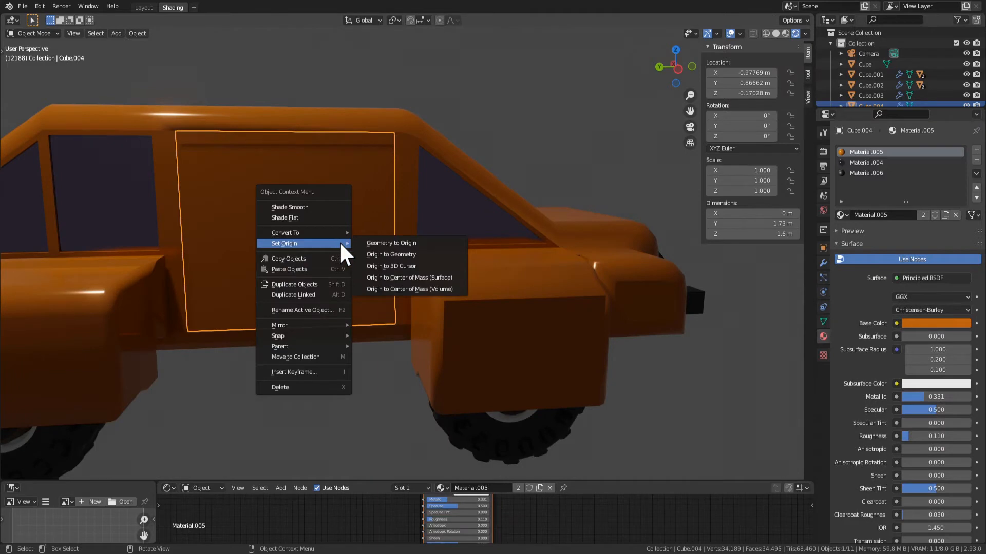
pyautogui.click(384, 244)
pyautogui.rightClick(267, 190)
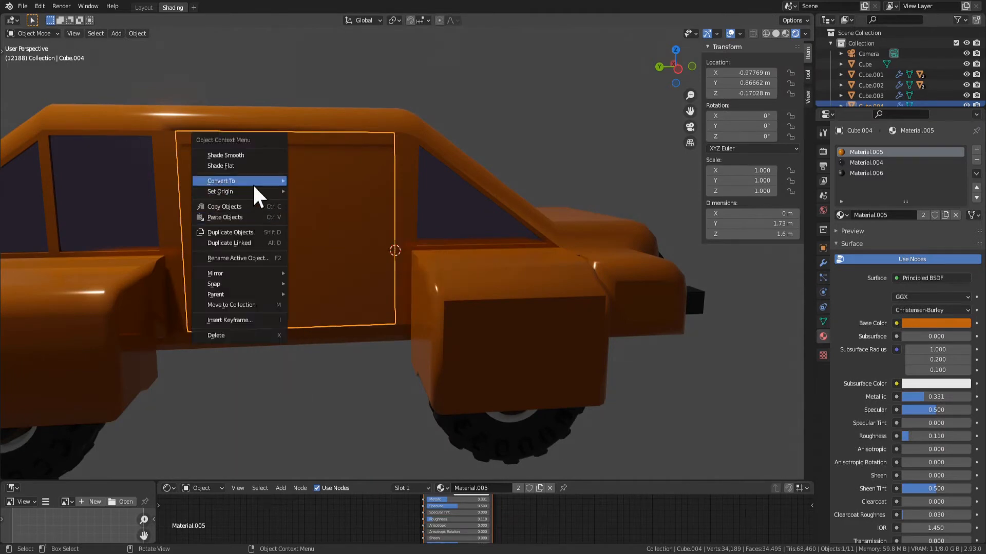
pyautogui.moveTo(281, 192)
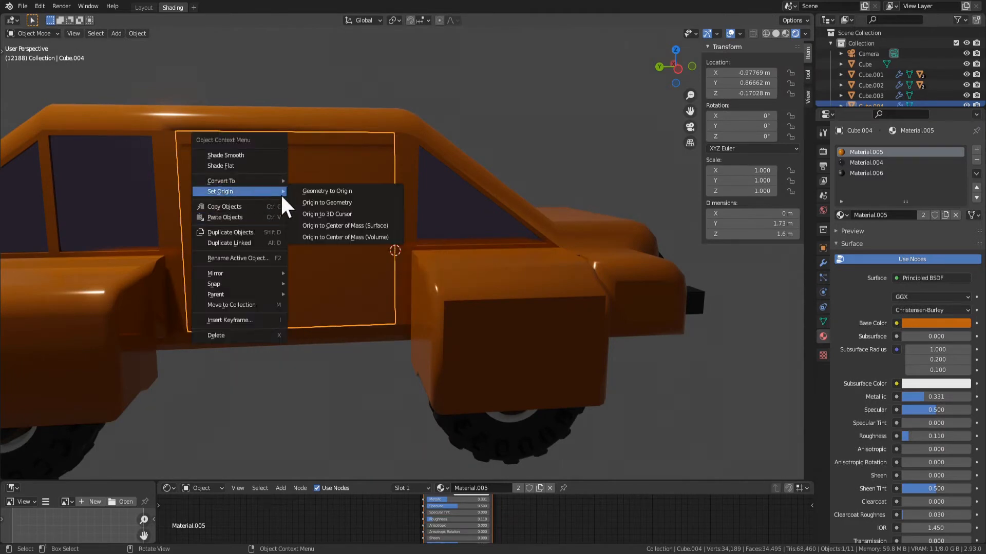
pyautogui.click(349, 203)
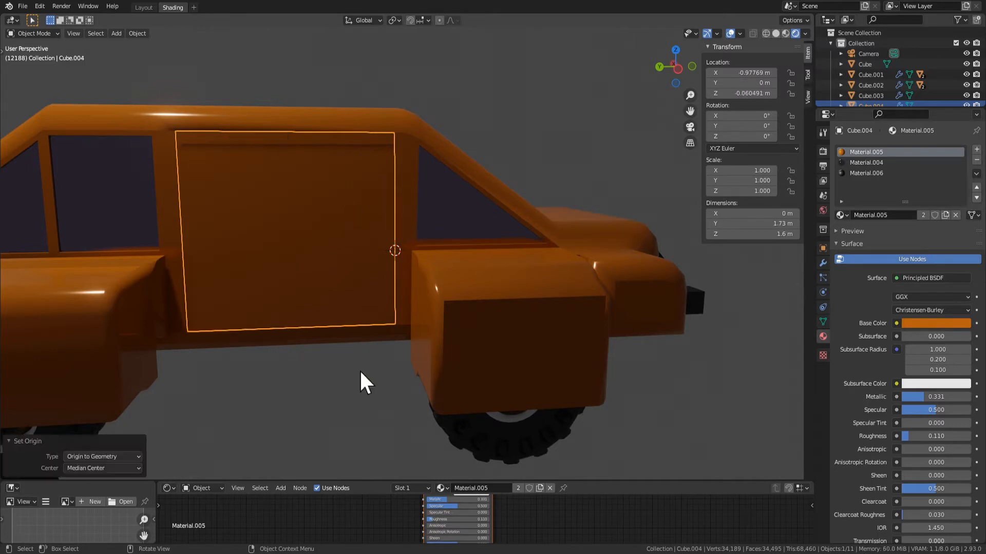
# Set the door panel's origin to the 3D cursor on its front edge
pyautogui.rightClick(334, 269)
pyautogui.moveTo(337, 268)
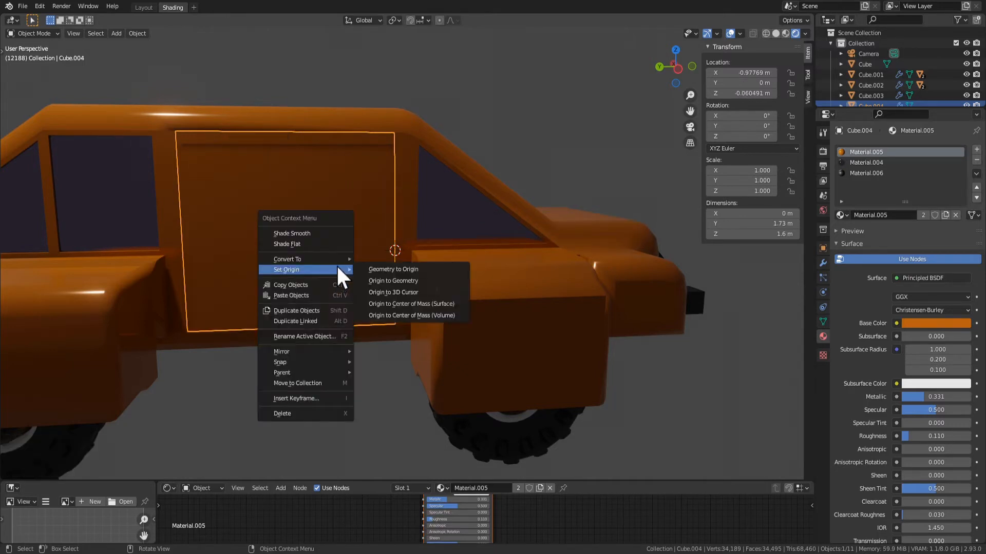
pyautogui.click(403, 292)
# Try swinging the door open about the global Z axis from its front edge
pyautogui.moveTo(308, 264); pyautogui.dragTo(312, 330, button='middle')
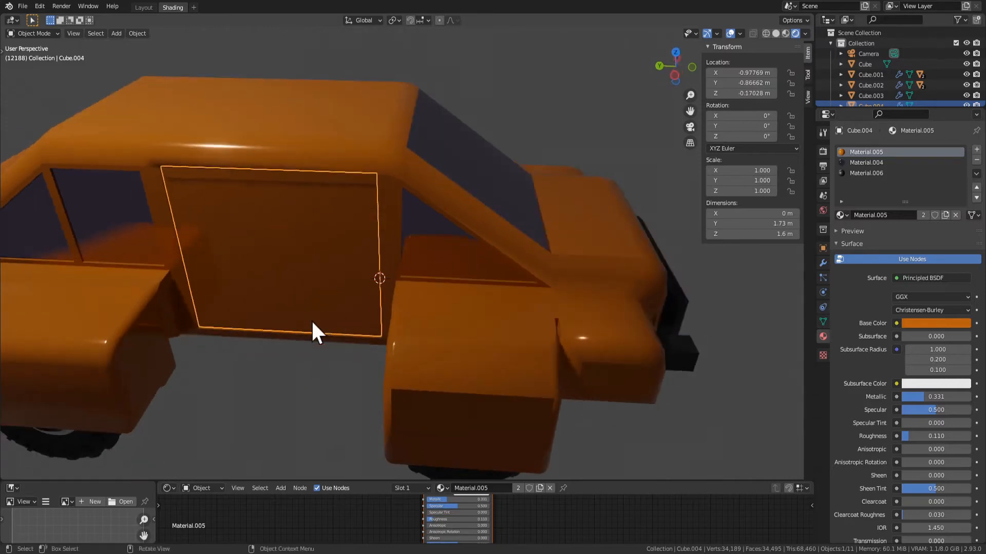
pyautogui.press('r')
pyautogui.press('z')
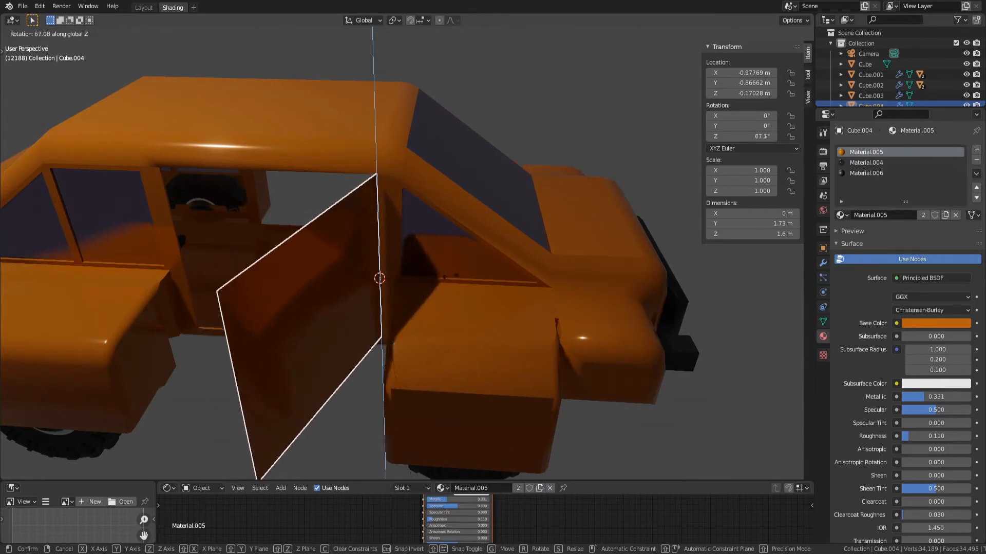
pyautogui.rightClick(433, 246)
# Cancel the trial door rotation and remove the door panel's existing Mirror modifier
pyautogui.scroll(-4, 433, 247)
pyautogui.moveTo(381, 237); pyautogui.dragTo(432, 148, button='middle')
pyautogui.click(588, 223)
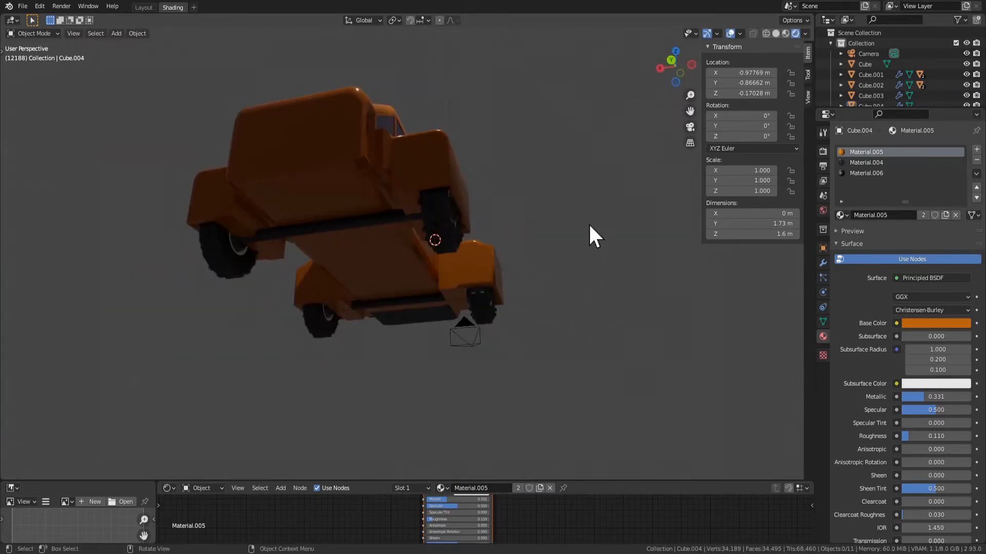
pyautogui.scroll(3, 426, 273)
pyautogui.moveTo(493, 210); pyautogui.dragTo(513, 221, button='middle')
pyautogui.click(325, 220)
pyautogui.click(822, 263)
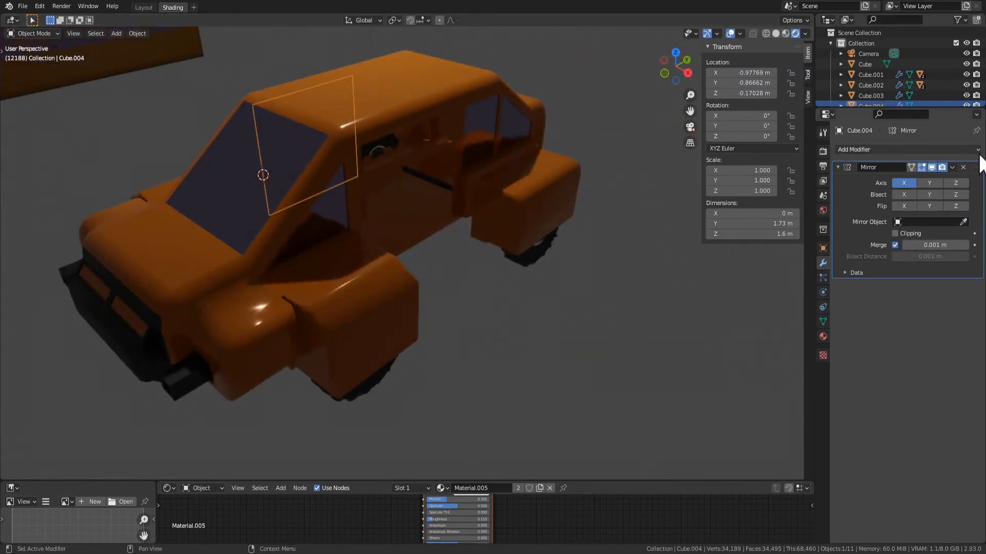
pyautogui.moveTo(362, 144); pyautogui.dragTo(472, 134, button='middle')
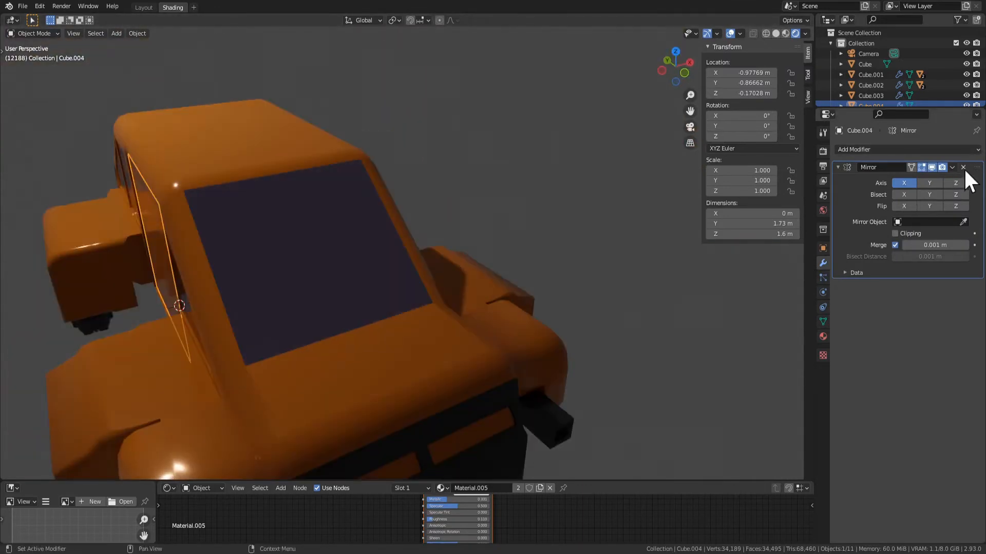
pyautogui.click(963, 167)
pyautogui.scroll(-5, 390, 249)
pyautogui.moveTo(390, 249); pyautogui.dragTo(281, 297, button='middle')
pyautogui.press('Tab')
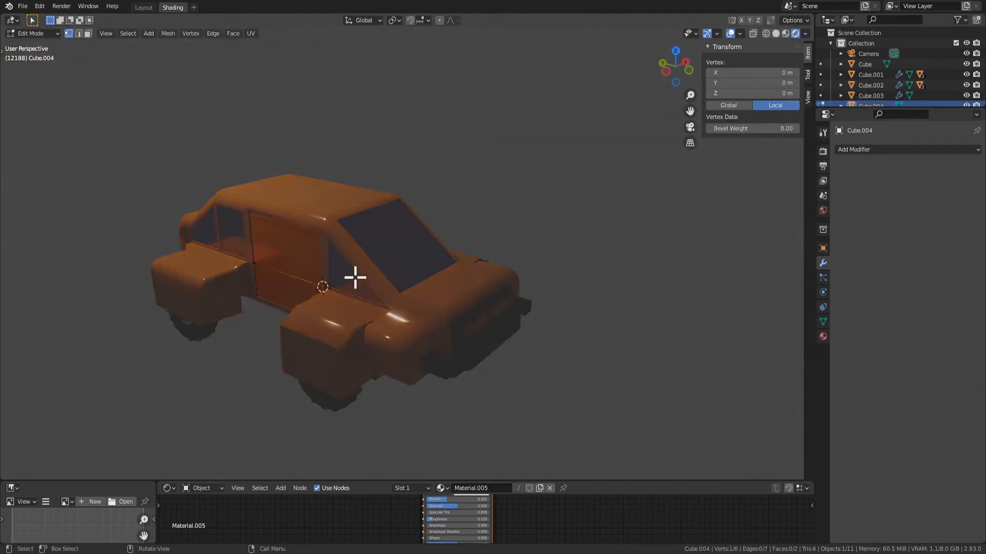
pyautogui.press('Tab')
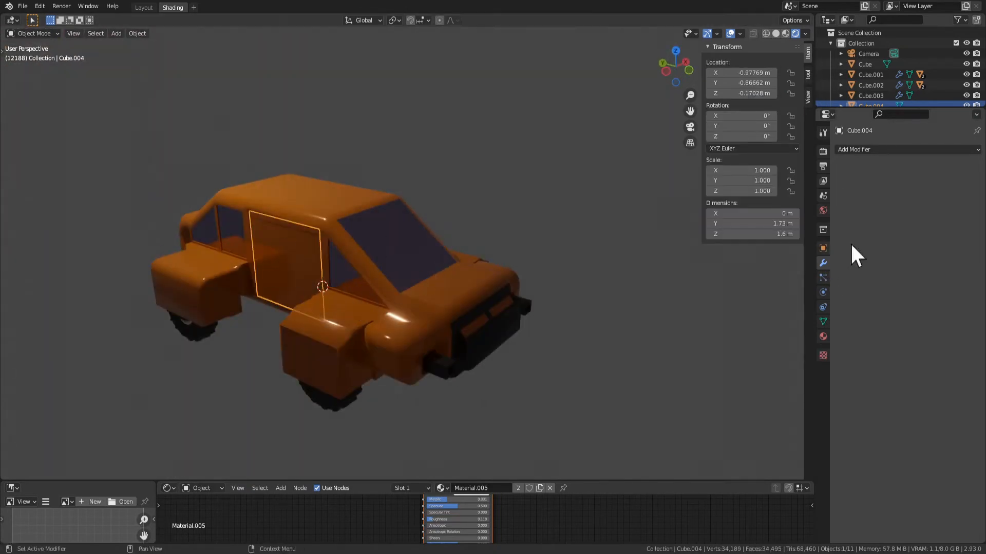
# Add a new Mirror modifier on the X axis to the door panel, using the car body Cube.002 as mirror object
pyautogui.click(878, 148)
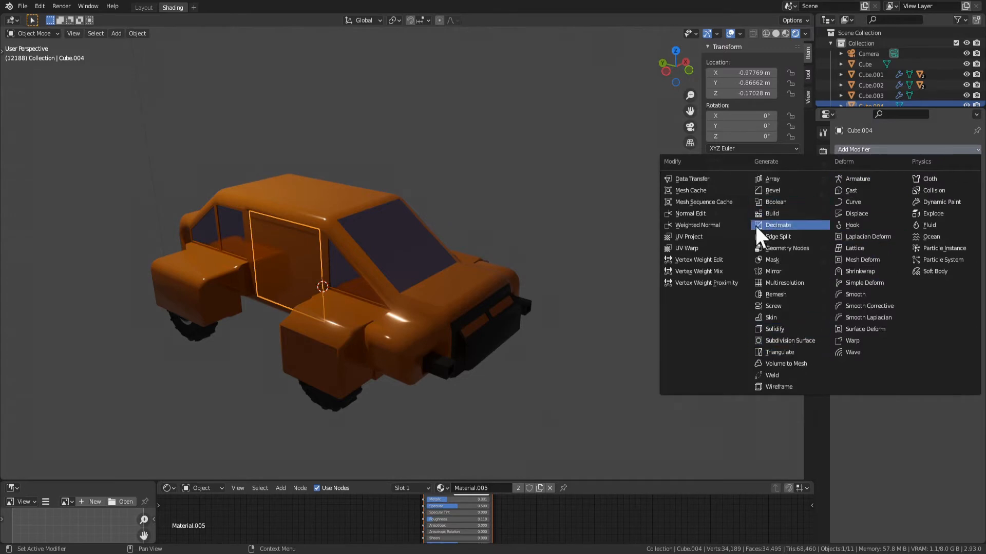
pyautogui.click(781, 275)
pyautogui.press('e')
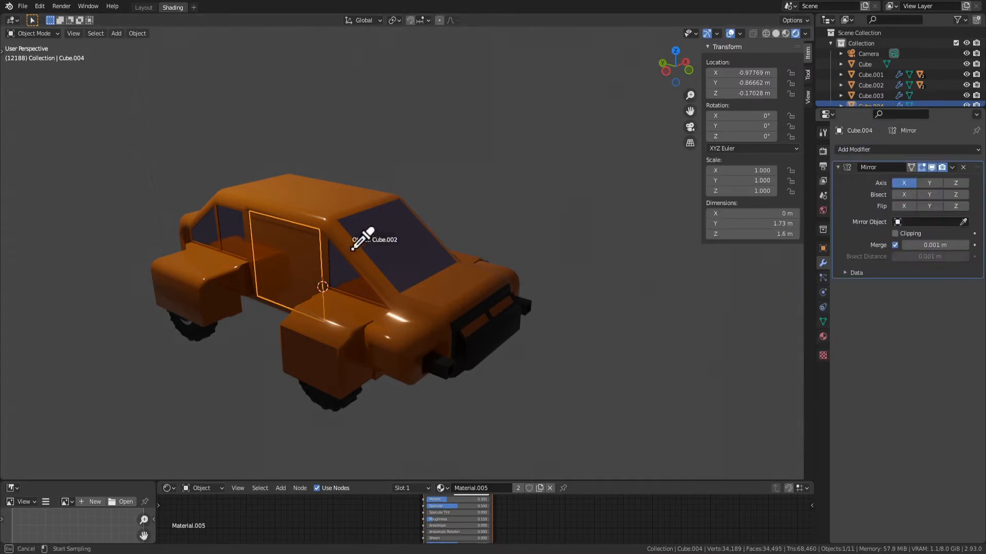
pyautogui.click(392, 229)
pyautogui.moveTo(392, 229); pyautogui.dragTo(315, 224, button='middle')
pyautogui.moveTo(460, 307); pyautogui.dragTo(507, 295, button='middle')
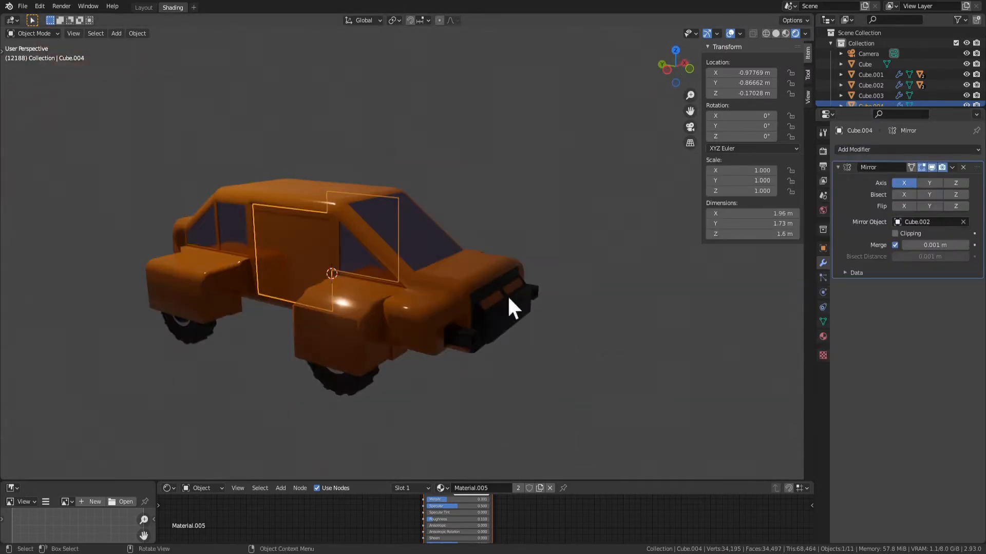
pyautogui.moveTo(714, 315); pyautogui.dragTo(680, 329, button='middle')
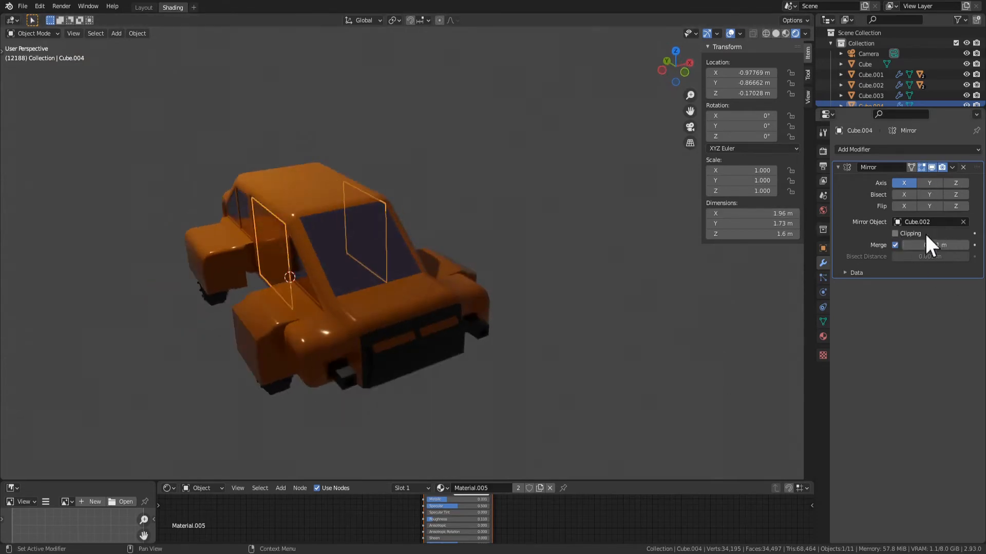
# Try moving the car body separately from the mirrored doors
pyautogui.click(324, 301)
pyautogui.press('g')
pyautogui.rightClick(366, 360)
pyautogui.moveTo(367, 362); pyautogui.dragTo(393, 343, button='middle')
pyautogui.click(466, 354)
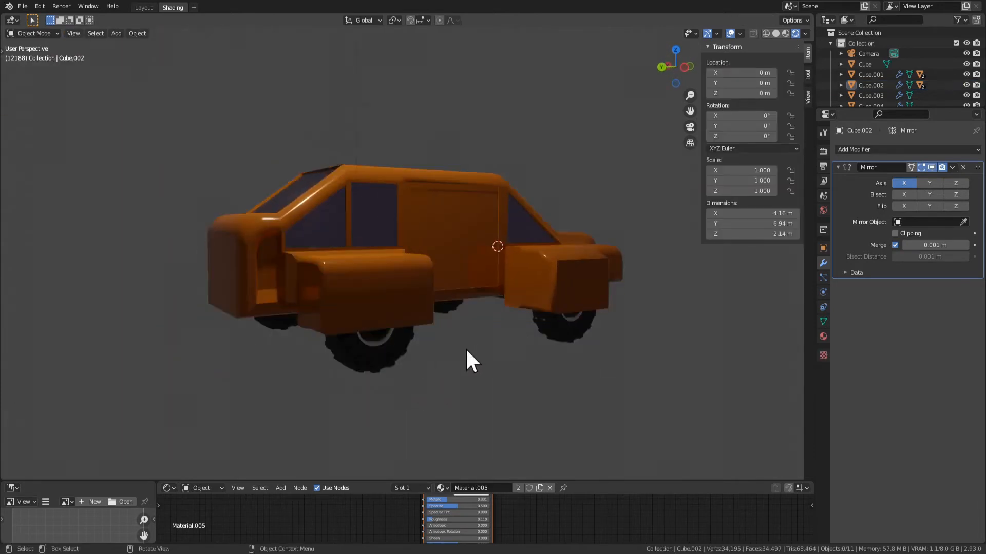
# Try swinging both mirrored doors open about the global Z axis and undo the rotation
pyautogui.moveTo(466, 355); pyautogui.dragTo(302, 264, button='middle')
pyautogui.press('Tab')
pyautogui.press('Tab')
pyautogui.click(302, 264)
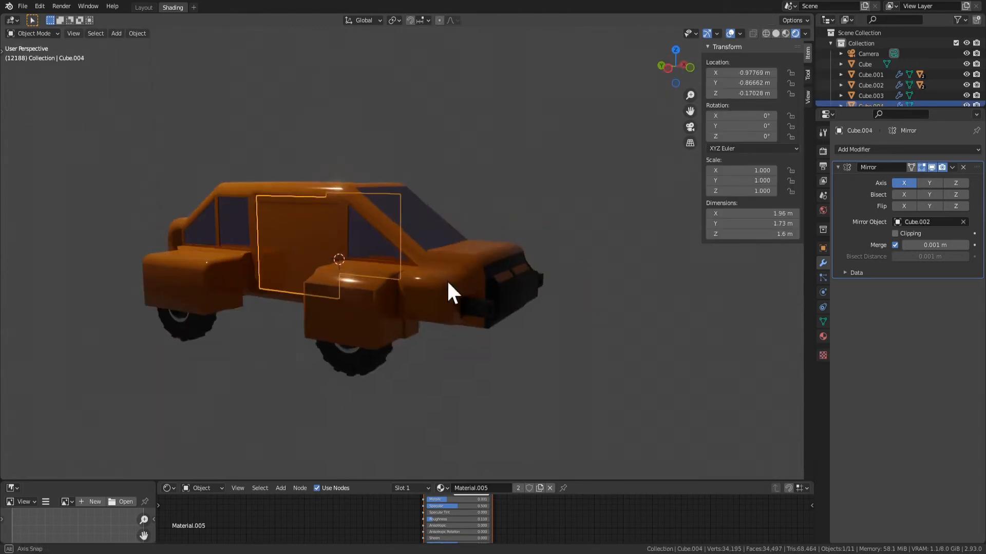
pyautogui.press('r')
pyautogui.press('z')
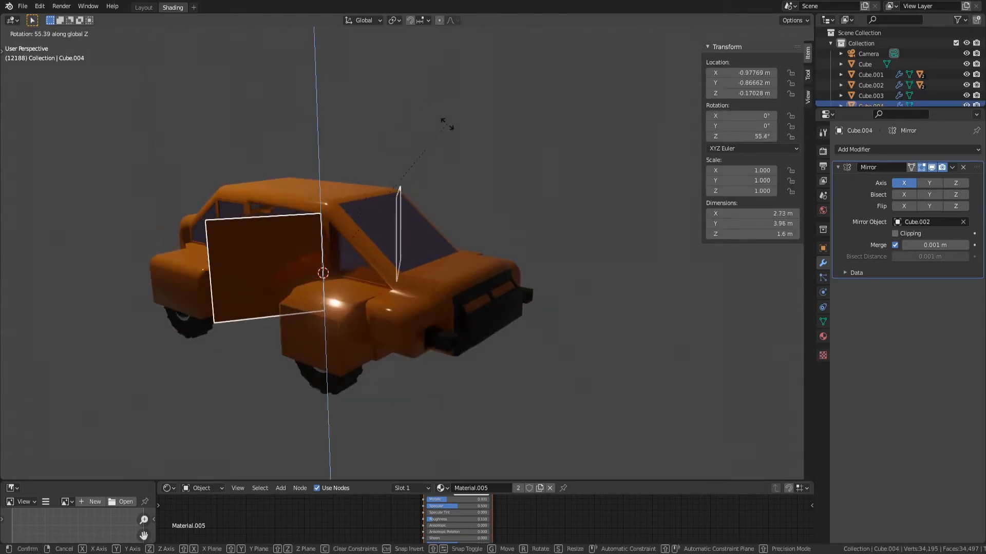
pyautogui.click(504, 170)
pyautogui.moveTo(504, 170); pyautogui.dragTo(569, 233, button='middle')
pyautogui.hotkey('ctrl', 'z')
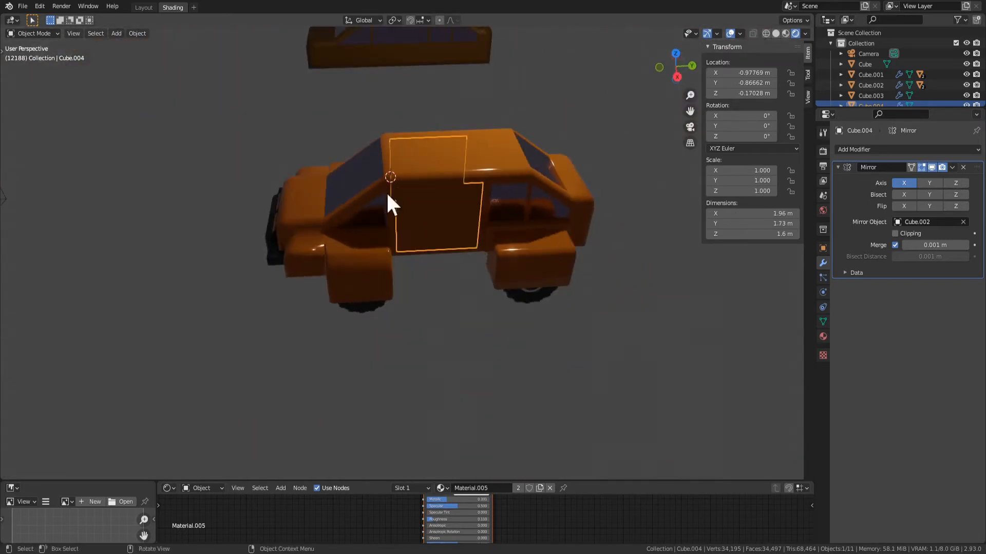
pyautogui.hotkey('ctrl', 'z')
pyautogui.hotkey('ctrl', 'z')
# Try moving the car body to test whether the doors follow it
pyautogui.click(440, 241)
pyautogui.click(469, 154)
pyautogui.press('g')
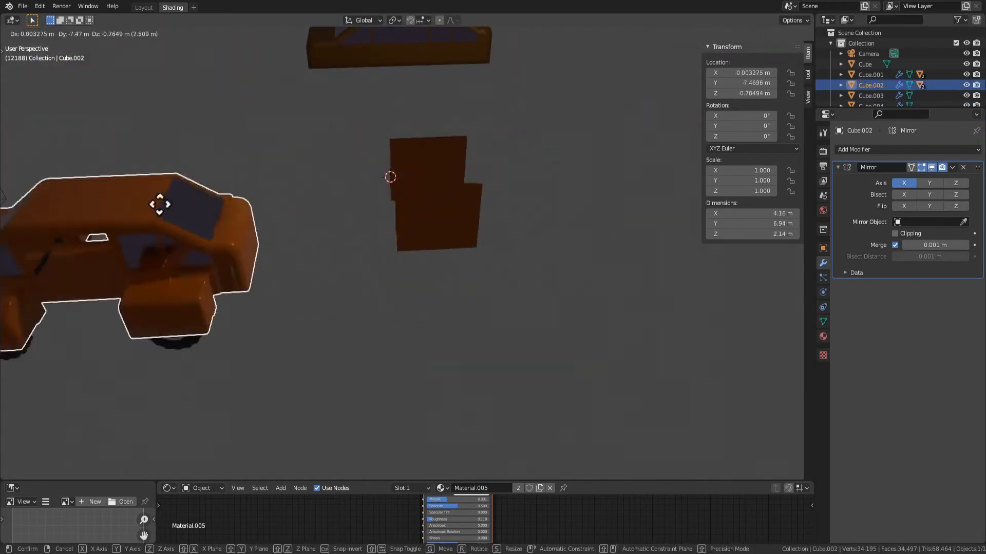
pyautogui.rightClick(477, 179)
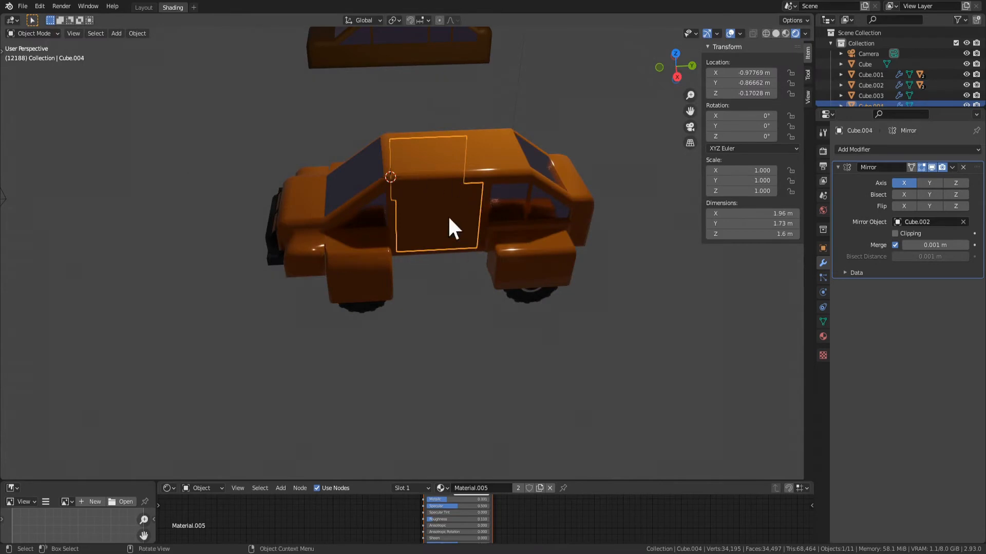
# Parent the door panel to the car body as Object with Keep Transform
pyautogui.moveTo(449, 218); pyautogui.dragTo(328, 244, button='middle')
pyautogui.keyDown('shift'); pyautogui.click(301, 282); pyautogui.keyUp('shift')
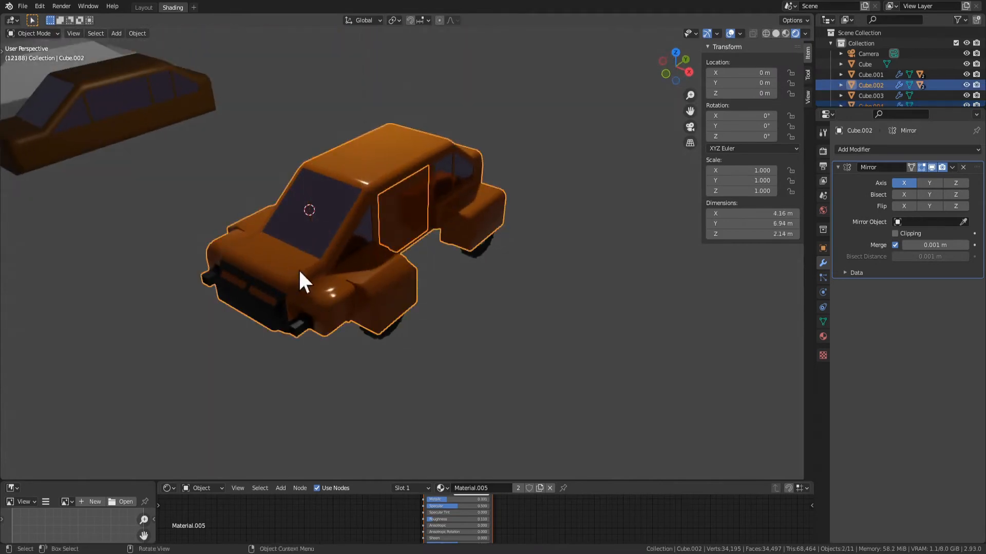
pyautogui.hotkey('ctrl', 'p')
pyautogui.click(346, 268)
pyautogui.moveTo(349, 266); pyautogui.dragTo(467, 295, button='middle')
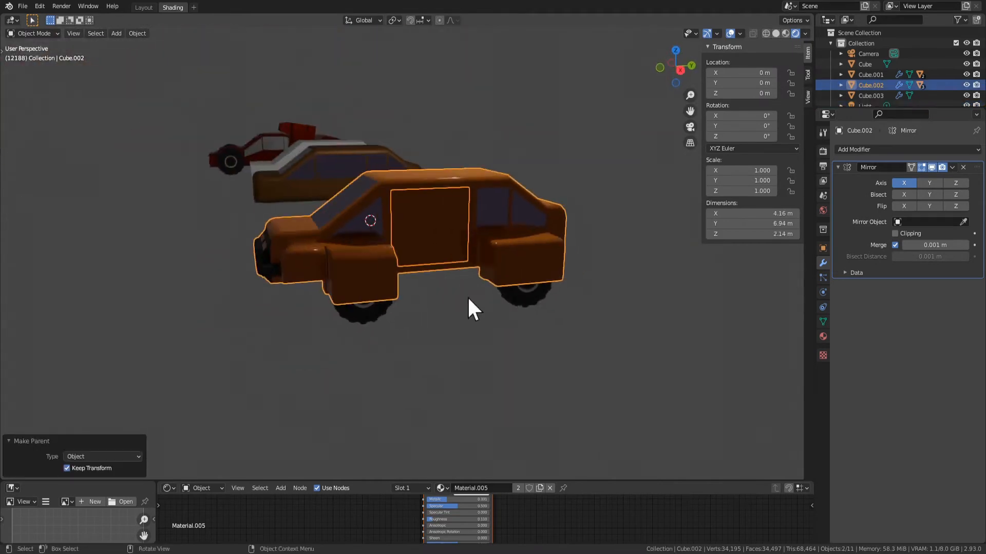
pyautogui.click(415, 259)
pyautogui.moveTo(367, 232); pyautogui.dragTo(334, 284, button='middle')
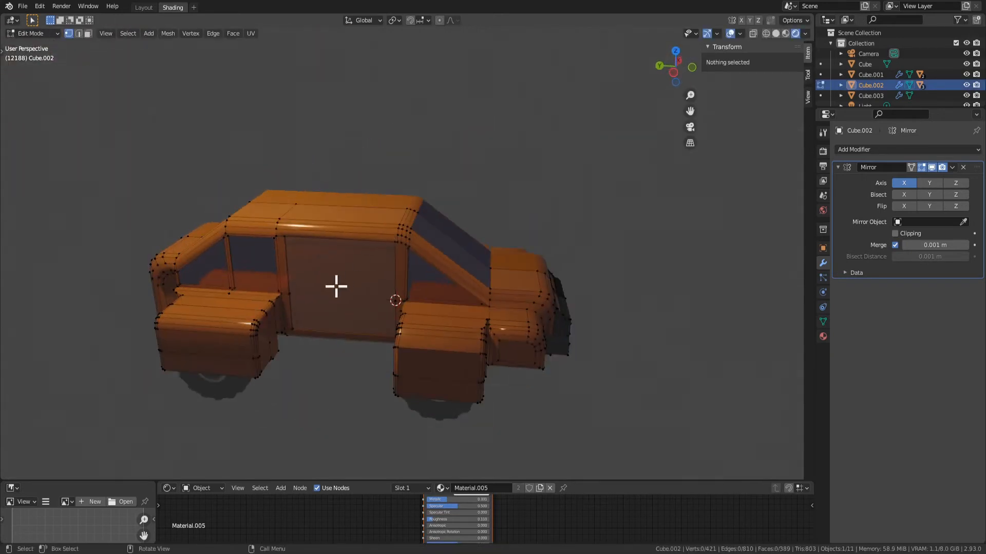
pyautogui.click(346, 323)
pyautogui.moveTo(345, 323); pyautogui.dragTo(402, 276, button='middle')
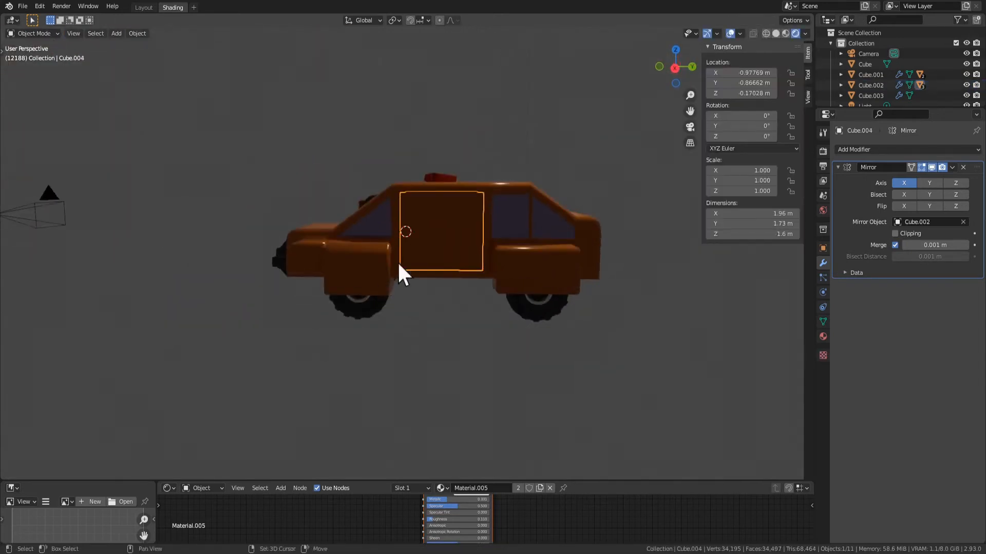
pyautogui.scroll(3, 452, 283)
pyautogui.press('Tab')
pyautogui.moveTo(533, 331); pyautogui.dragTo(526, 349, button='middle')
pyautogui.press('Tab')
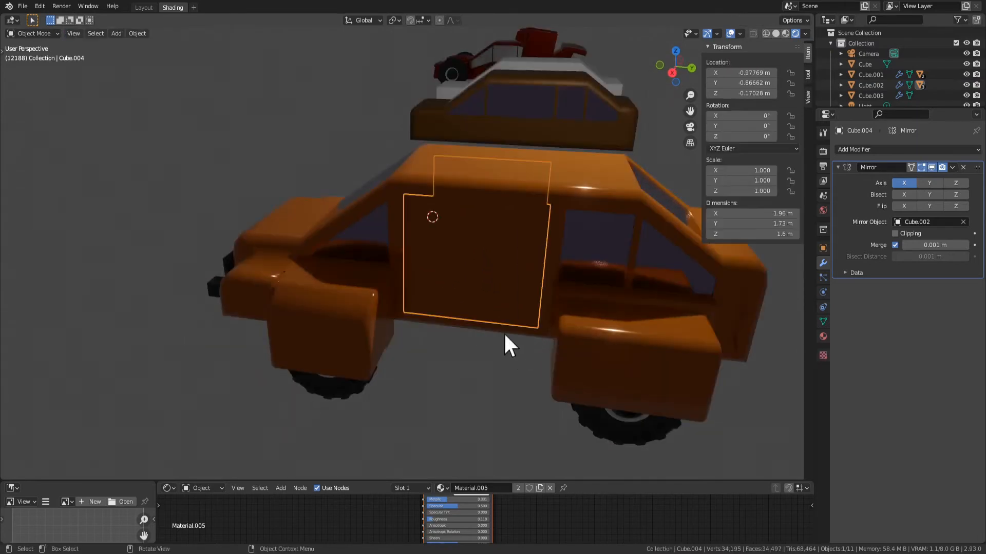
# Inset the door panel's upper face by about 0.048 m to form a window frame
pyautogui.click(497, 286)
pyautogui.click(524, 331)
pyautogui.press('Tab')
pyautogui.click(471, 254)
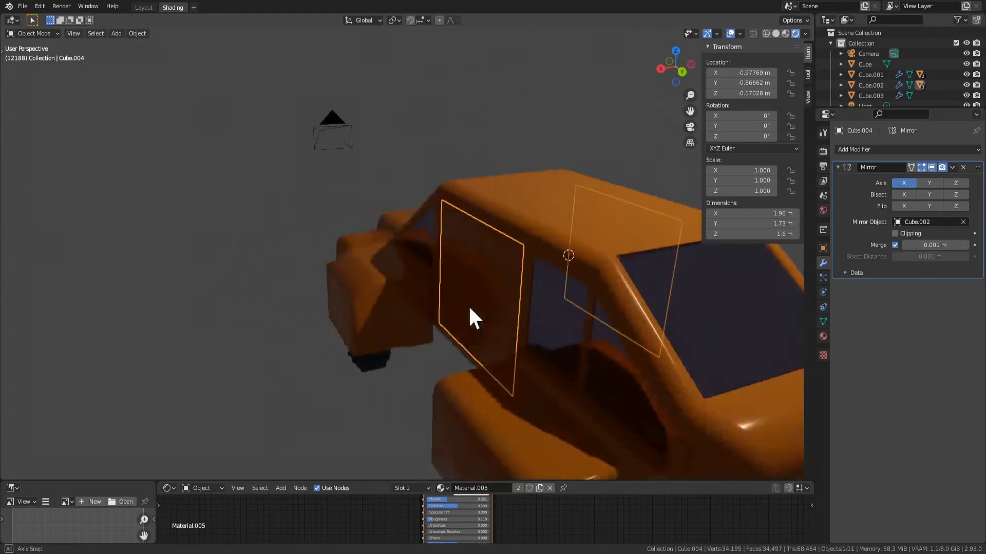
pyautogui.moveTo(469, 305); pyautogui.dragTo(460, 331, button='middle')
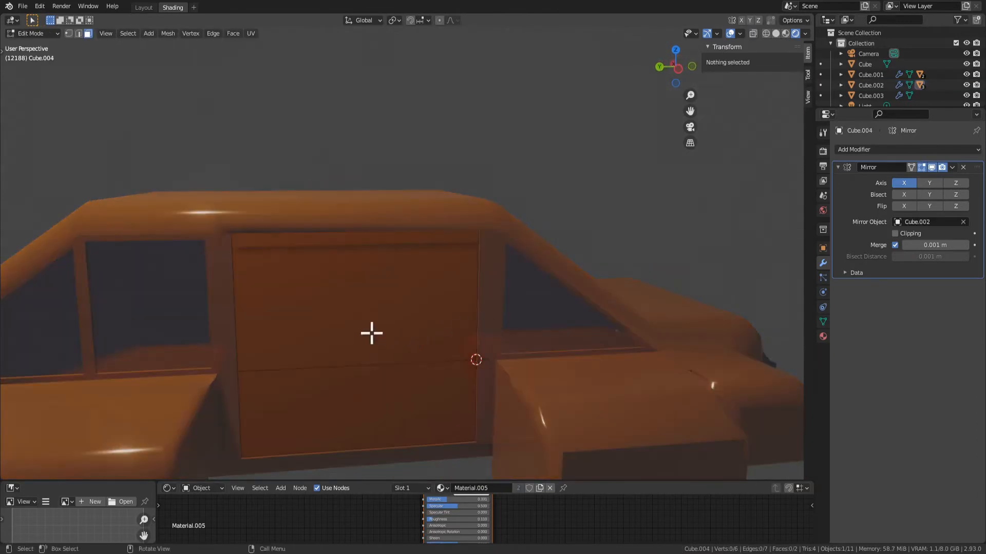
pyautogui.click(371, 334)
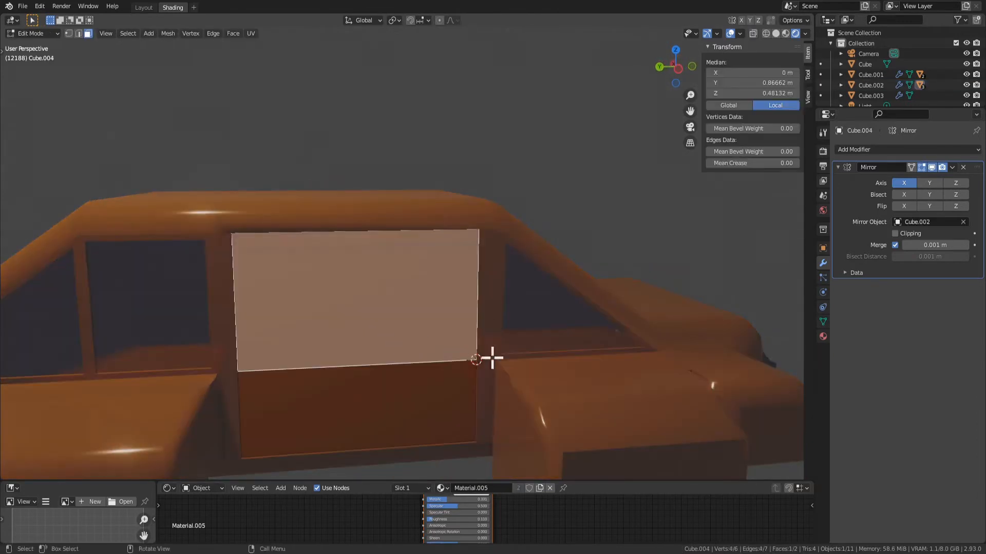
pyautogui.press('i')
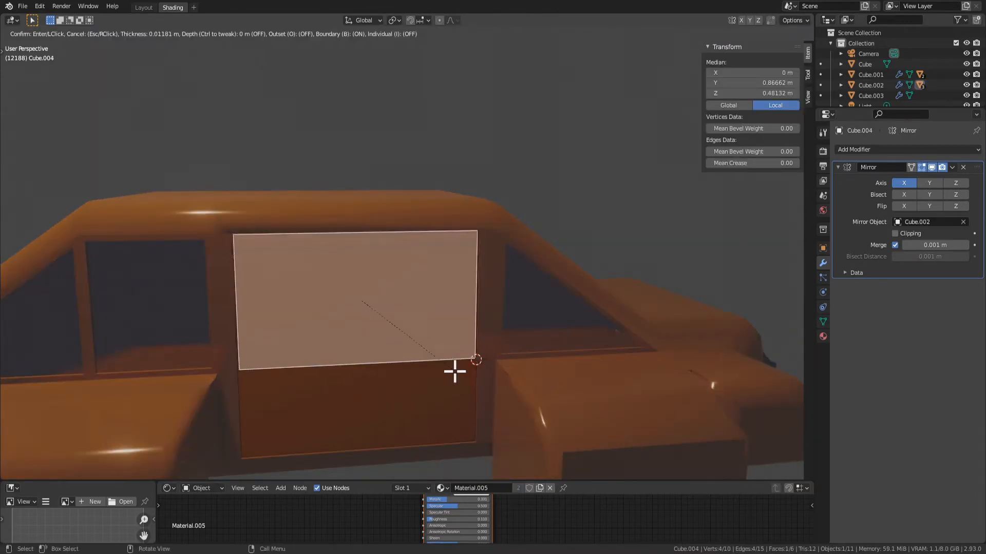
pyautogui.click(448, 367)
pyautogui.moveTo(546, 310); pyautogui.dragTo(470, 287, button='middle')
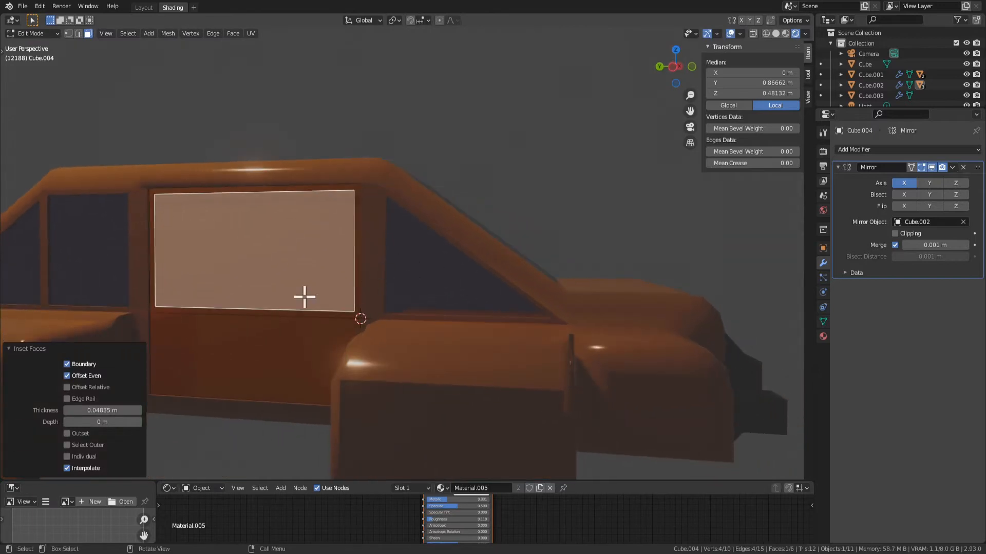
pyautogui.moveTo(255, 321); pyautogui.dragTo(281, 336, button='middle')
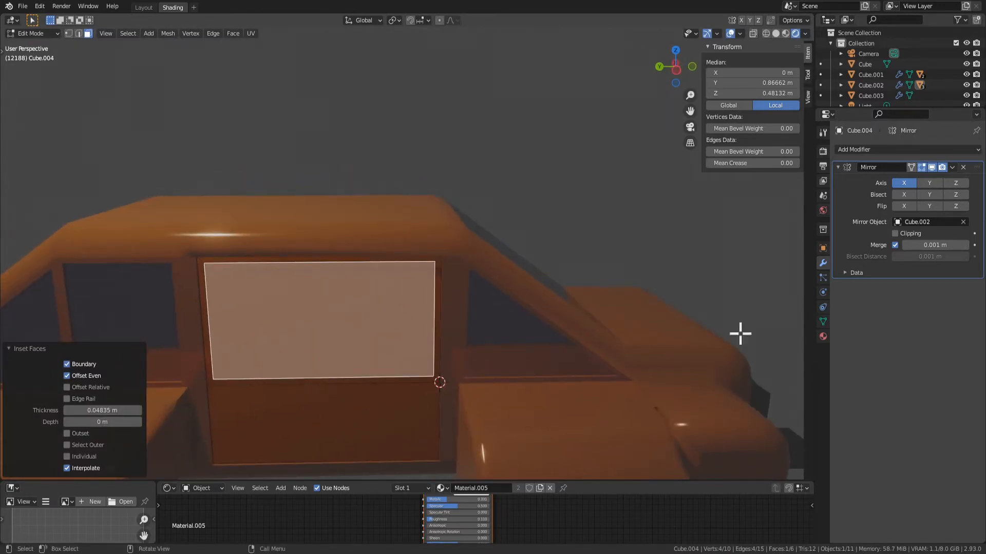
# Assign the window material Material.004 to the inset upper face of the door
pyautogui.click(823, 336)
pyautogui.click(866, 162)
pyautogui.click(857, 228)
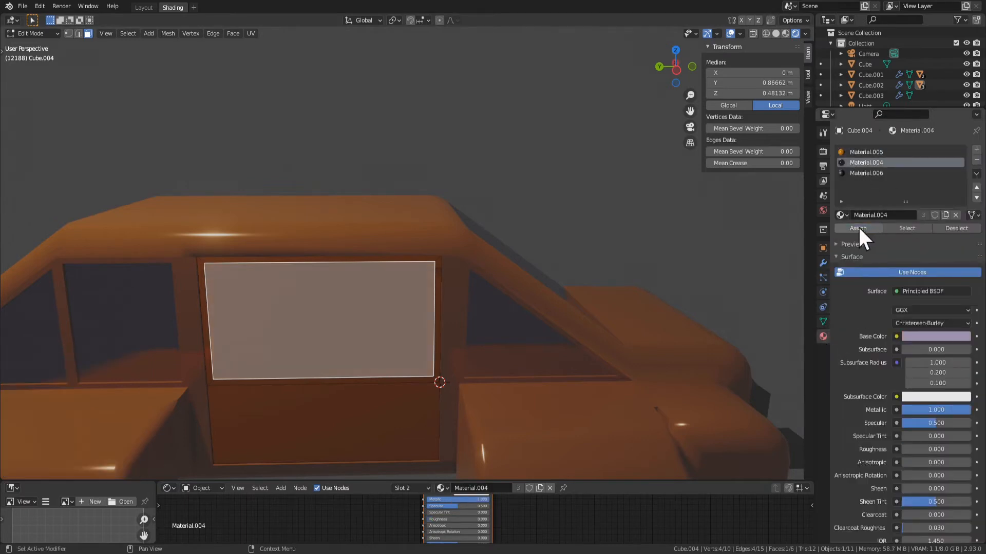
pyautogui.press('Tab')
pyautogui.scroll(-3, 578, 326)
pyautogui.moveTo(578, 326); pyautogui.dragTo(370, 341, button='middle')
# Try subdividing the door's lower face into a dense grid, and undo the subdivision
pyautogui.press('Tab')
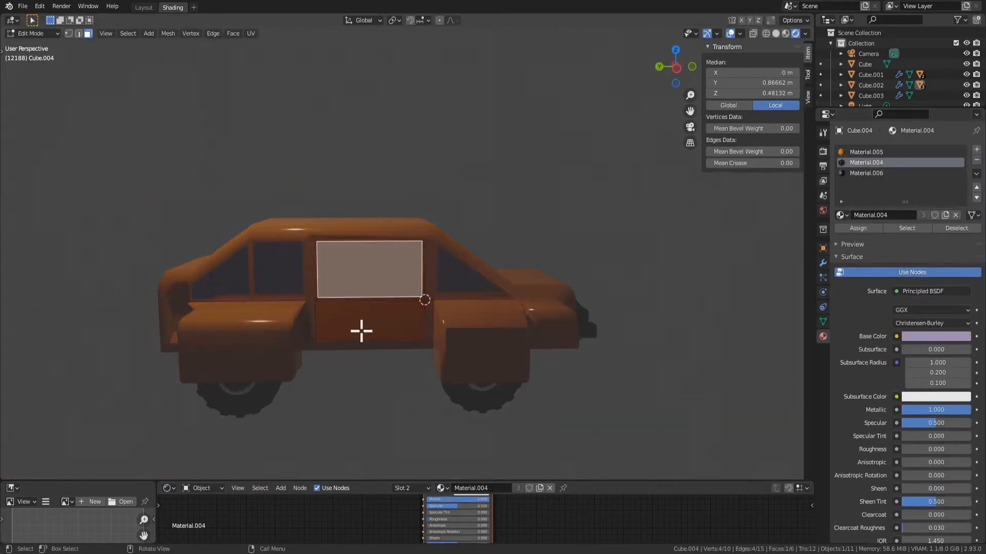
pyautogui.click(361, 328)
pyautogui.scroll(3, 470, 356)
pyautogui.moveTo(446, 358); pyautogui.dragTo(453, 372, button='middle')
pyautogui.scroll(2, 388, 288)
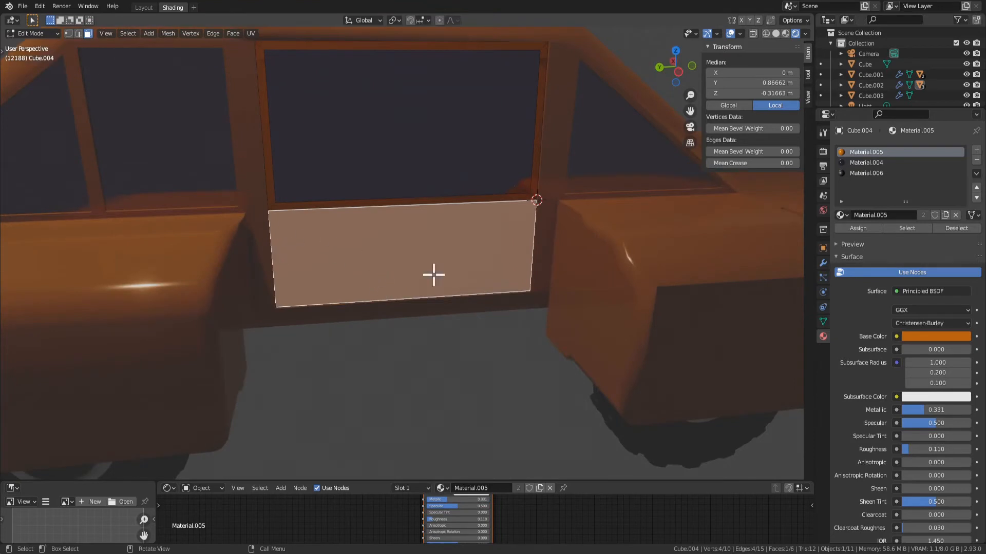
pyautogui.rightClick(355, 239)
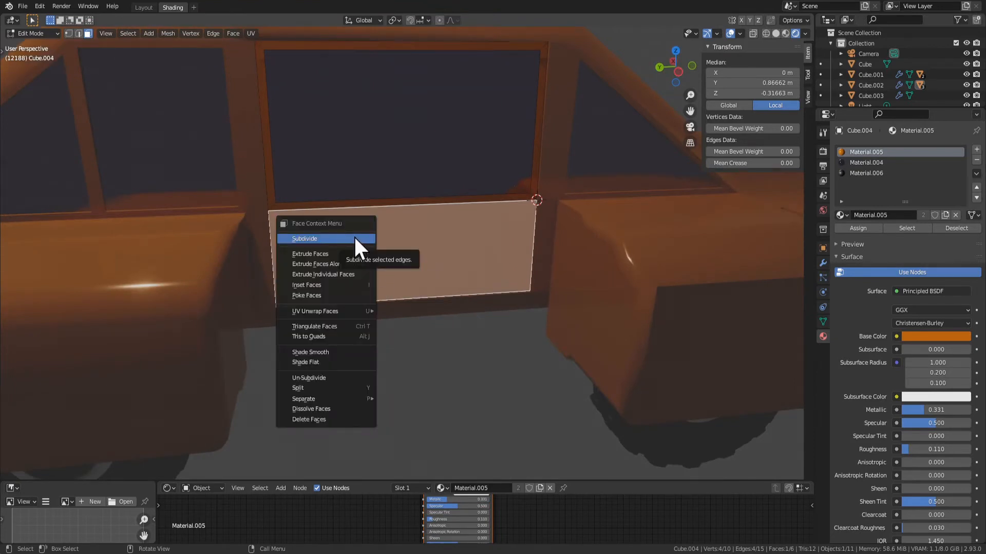
pyautogui.click(355, 236)
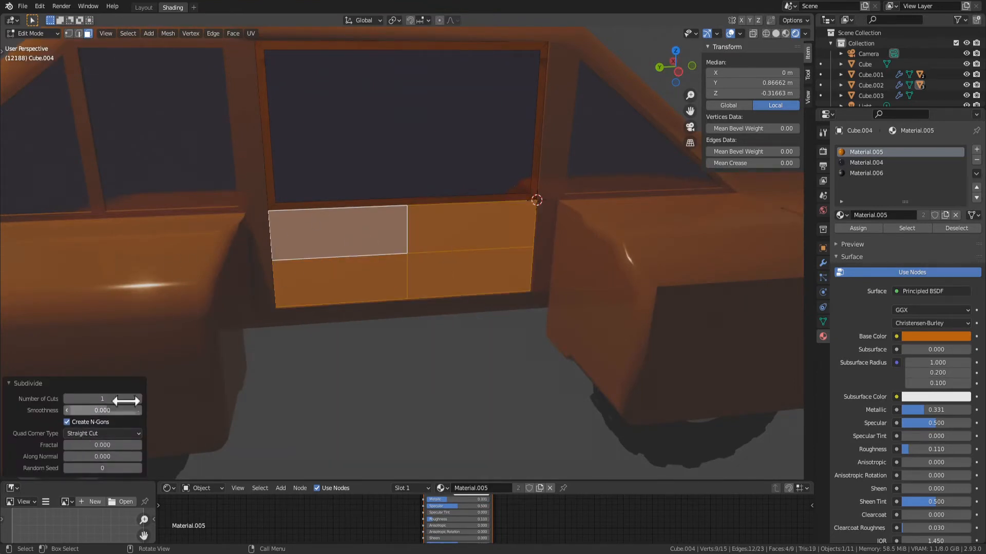
pyautogui.moveTo(102, 399); pyautogui.dragTo(154, 399)
pyautogui.click(319, 258)
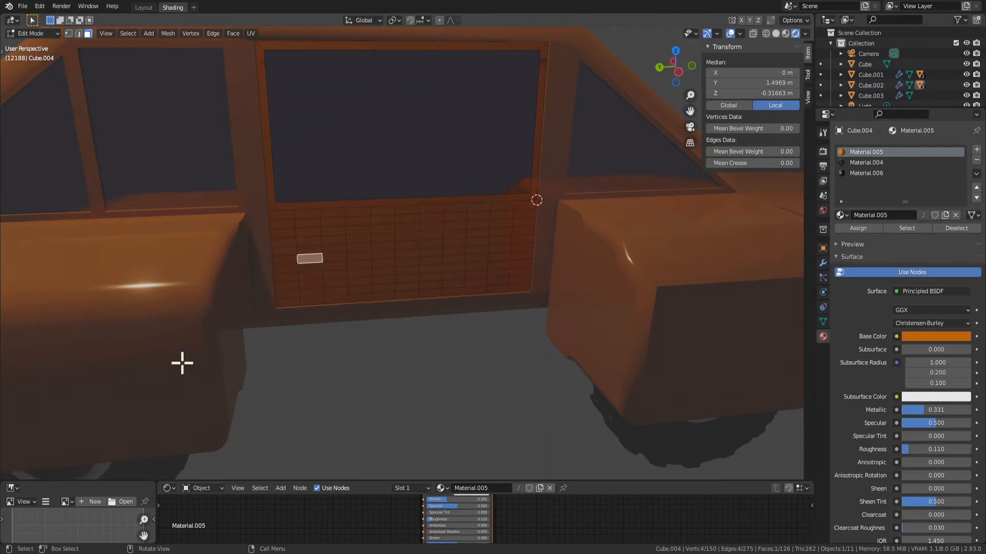
pyautogui.hotkey('ctrl', 'z')
pyautogui.hotkey('ctrl', 'z')
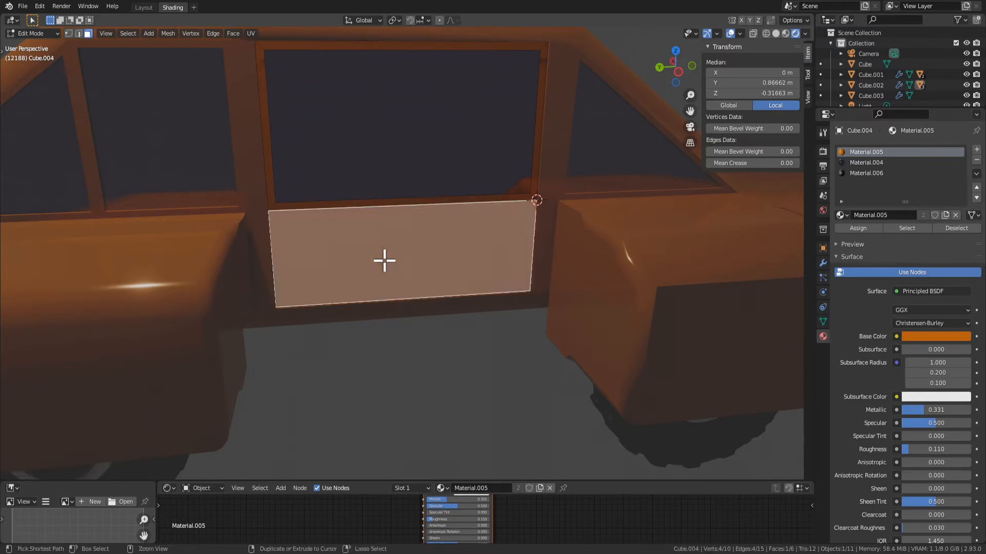
pyautogui.hotkey('ctrl', 'z')
# Inset the door's lower face by about 0.227 m and scale the inner face to 0.115 along Y
pyautogui.click(373, 273)
pyautogui.press('i')
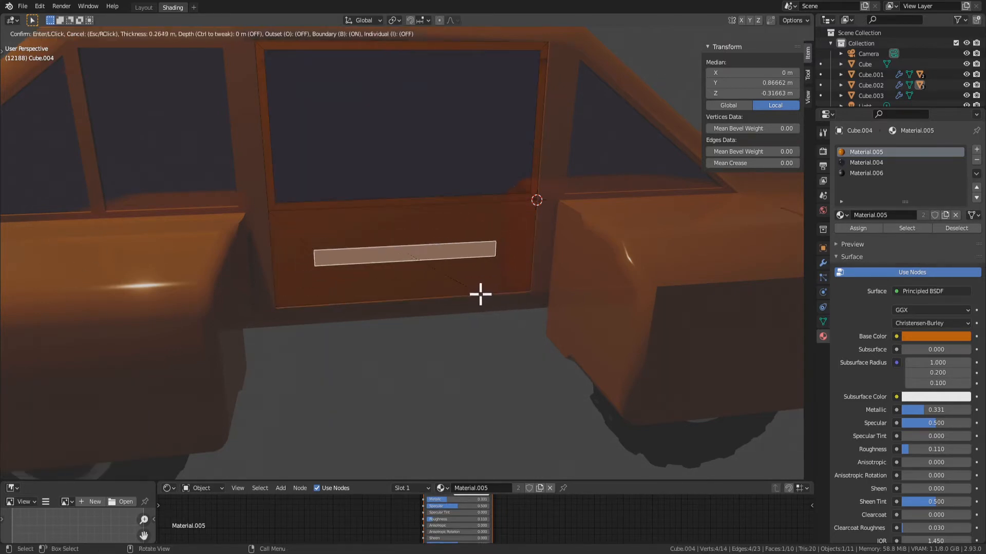
pyautogui.click(482, 296)
pyautogui.press('s')
pyautogui.press('y')
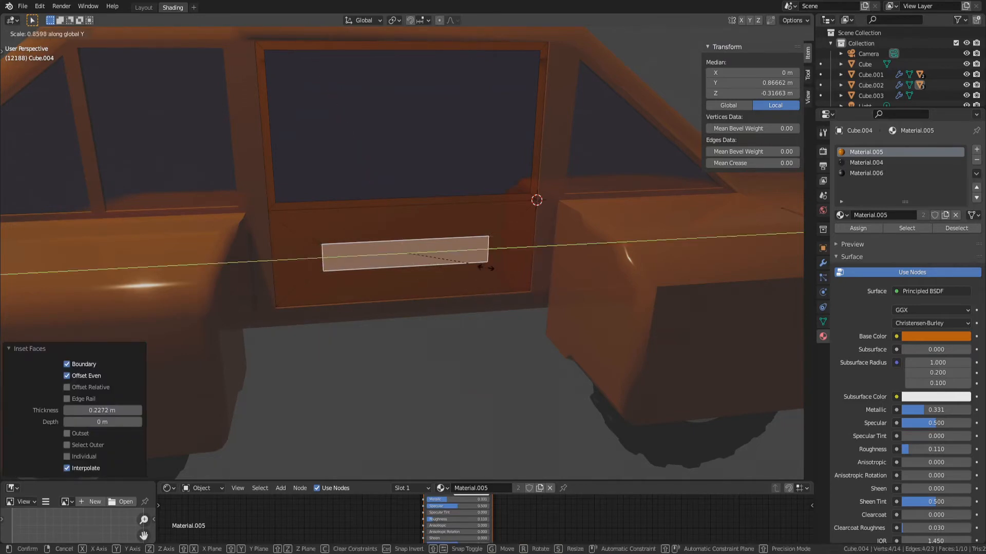
pyautogui.click(562, 284)
# Move the small inner face about 0.584 m along Y toward the rear of the door
pyautogui.press('g')
pyautogui.press('x')
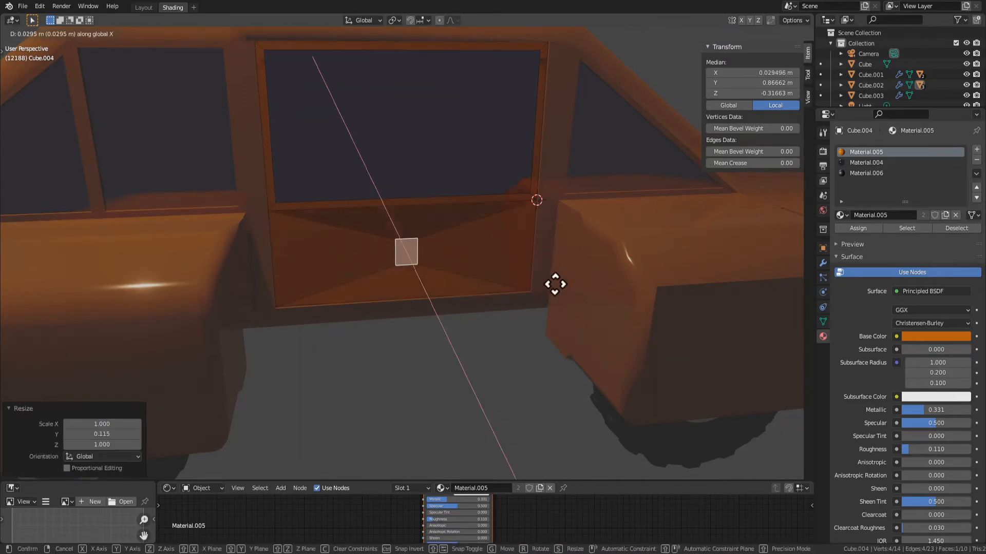
pyautogui.press('y')
pyautogui.click(469, 292)
pyautogui.press('s')
pyautogui.press('x')
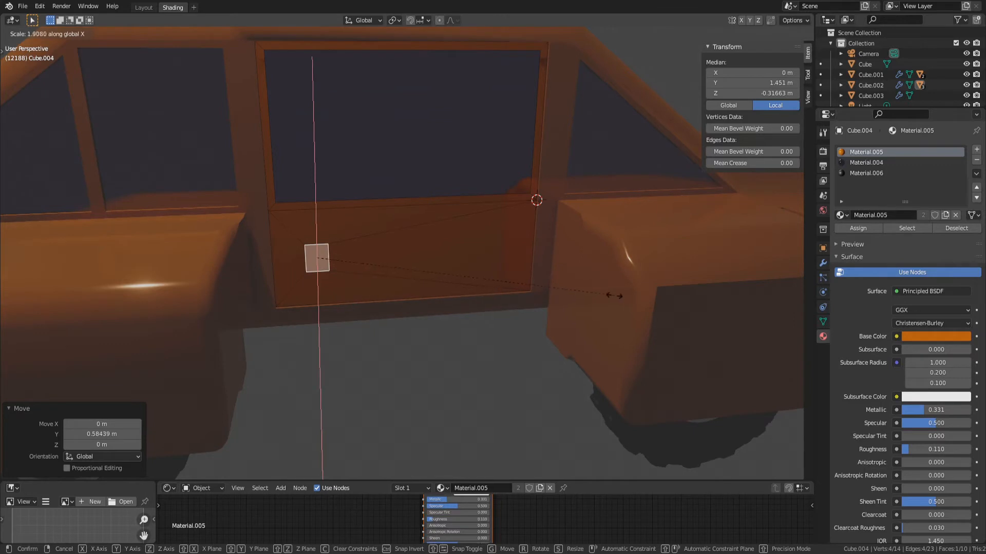
pyautogui.rightClick(614, 296)
# Stretch the small face by about 1.549 along Y, enlarge it slightly overall, and inset it by about 0.057 m
pyautogui.press('s')
pyautogui.press('y')
pyautogui.click(779, 310)
pyautogui.moveTo(583, 293); pyautogui.dragTo(529, 346, button='middle')
pyautogui.press('s')
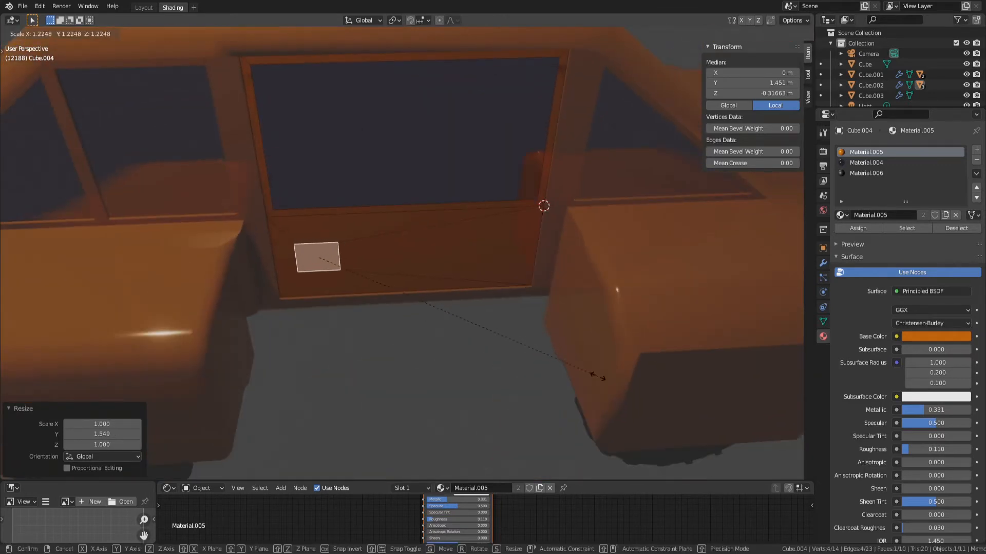
pyautogui.click(659, 420)
pyautogui.press('i')
pyautogui.click(646, 411)
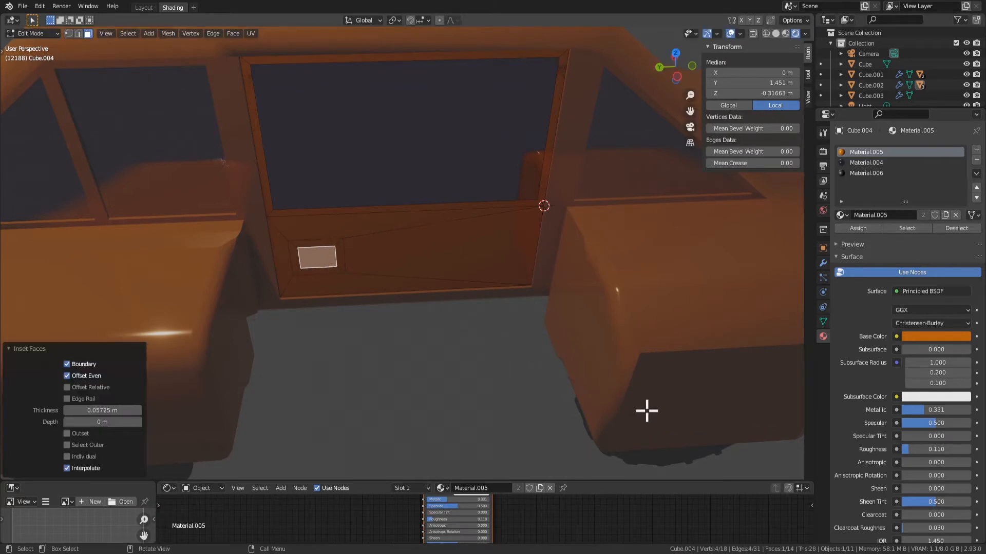
# Subdivide the inset face with 6 cuts and round it into a disc using To Sphere at factor 1
pyautogui.rightClick(329, 263)
pyautogui.click(328, 263)
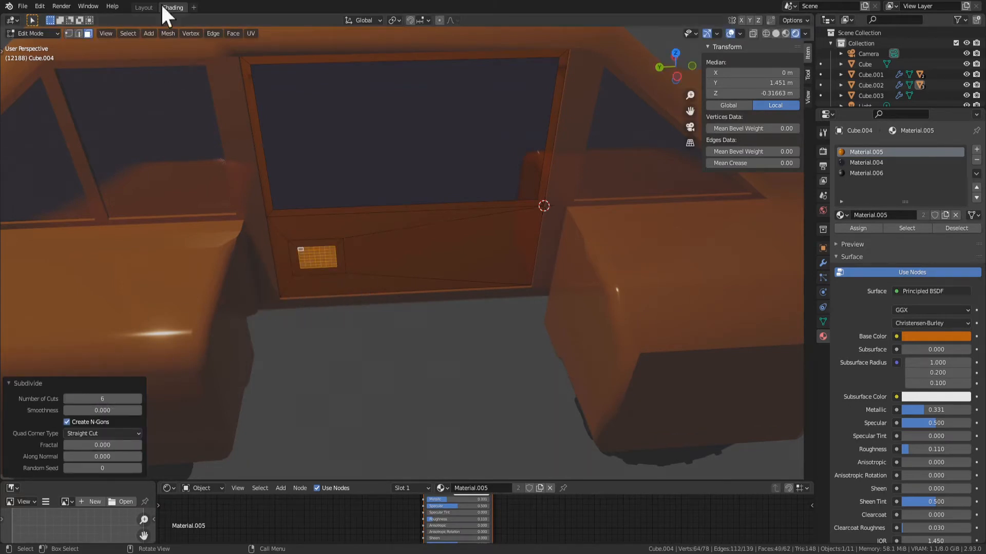
pyautogui.click(129, 34)
pyautogui.click(167, 34)
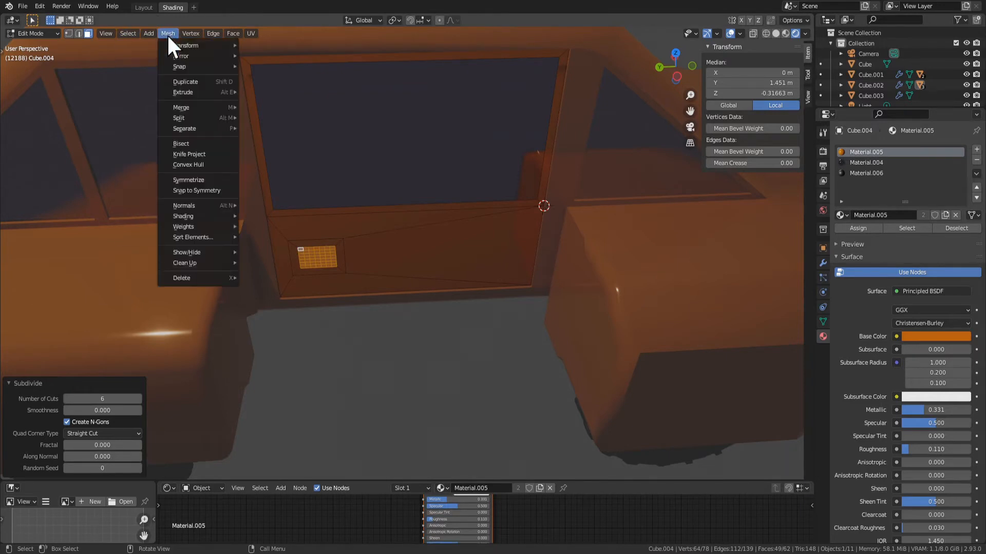
pyautogui.moveTo(177, 44)
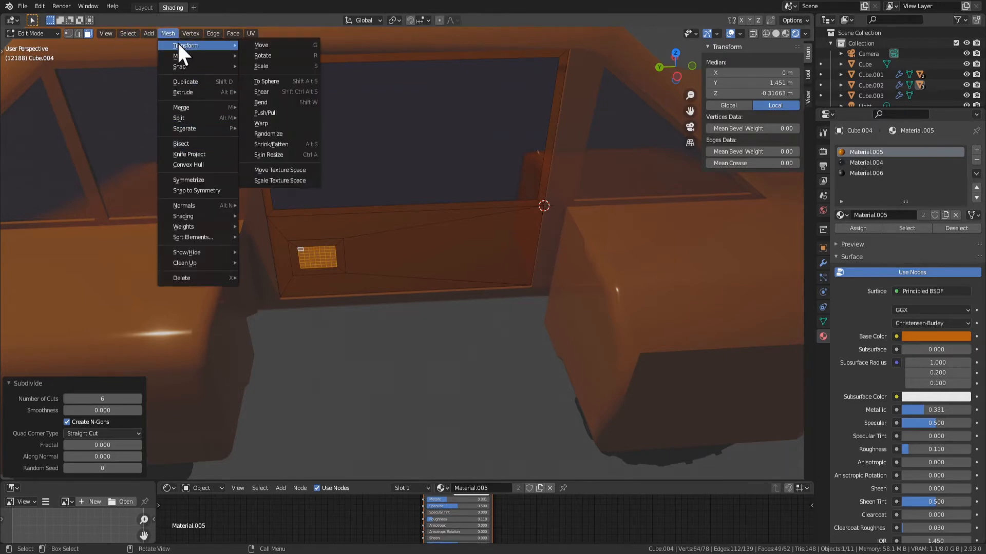
pyautogui.click(304, 84)
pyautogui.click(189, 369)
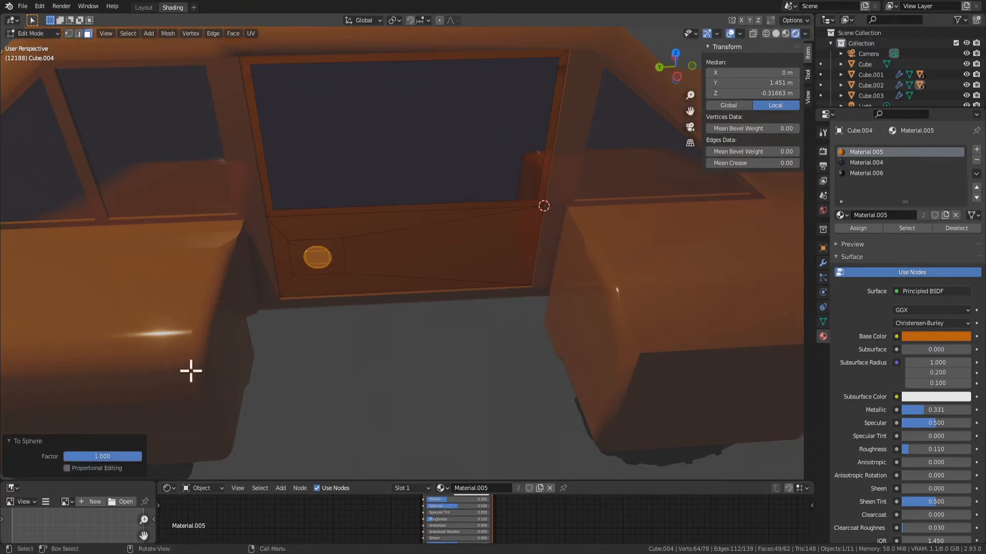
# Dissolve the disc's faces into a single round face and extrude it outward by about 0.028 m
pyautogui.moveTo(189, 370); pyautogui.dragTo(455, 351, button='middle')
pyautogui.press('x')
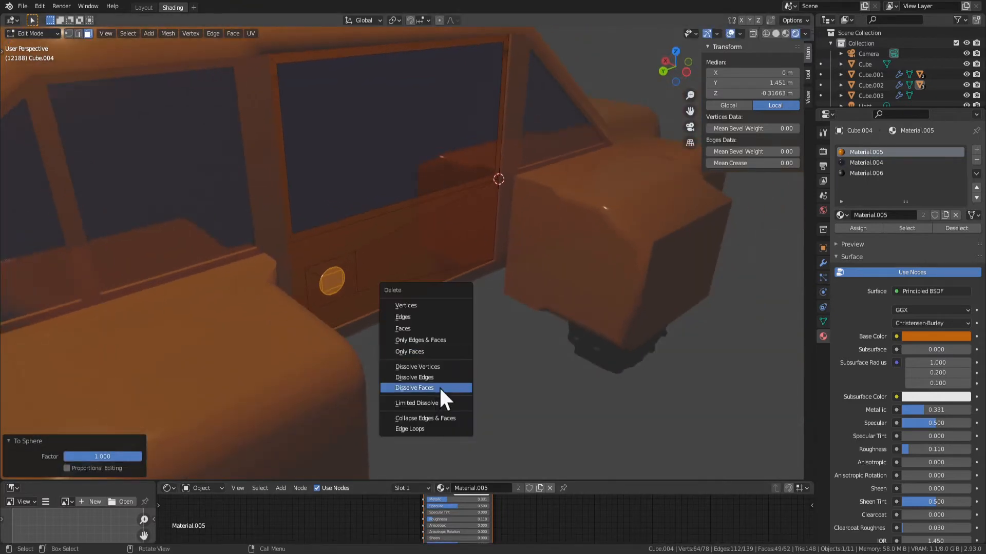
pyautogui.click(439, 386)
pyautogui.press('e')
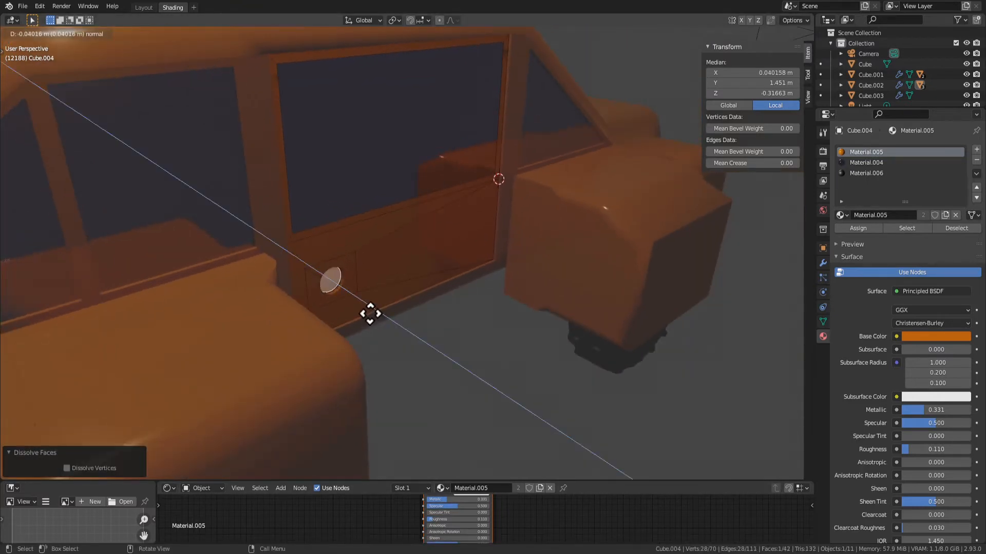
pyautogui.click(376, 318)
pyautogui.press('s')
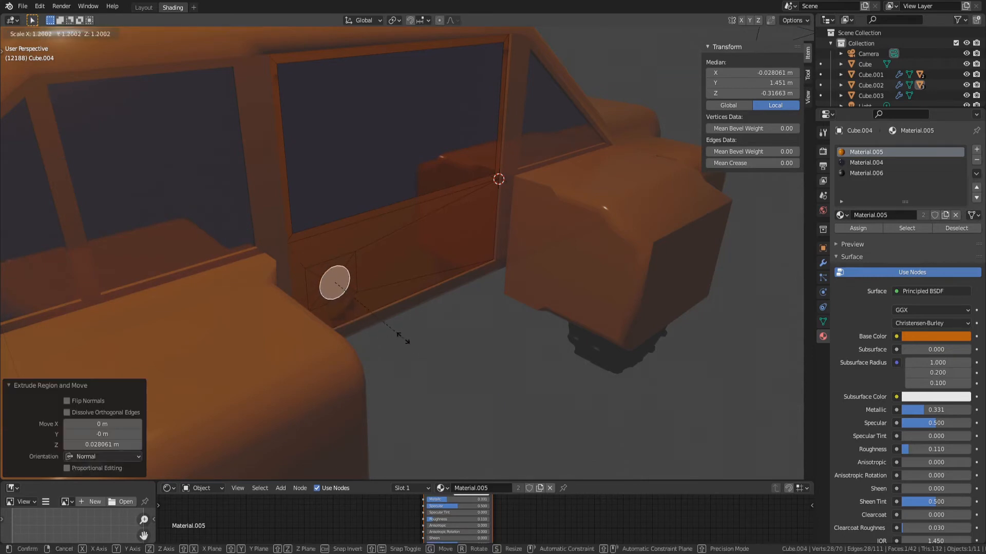
pyautogui.click(390, 325)
# Extrude the round face outward by about 0.096 m and rotate its end about 39.2° around Z
pyautogui.moveTo(390, 326); pyautogui.dragTo(390, 354, button='middle')
pyautogui.press('e')
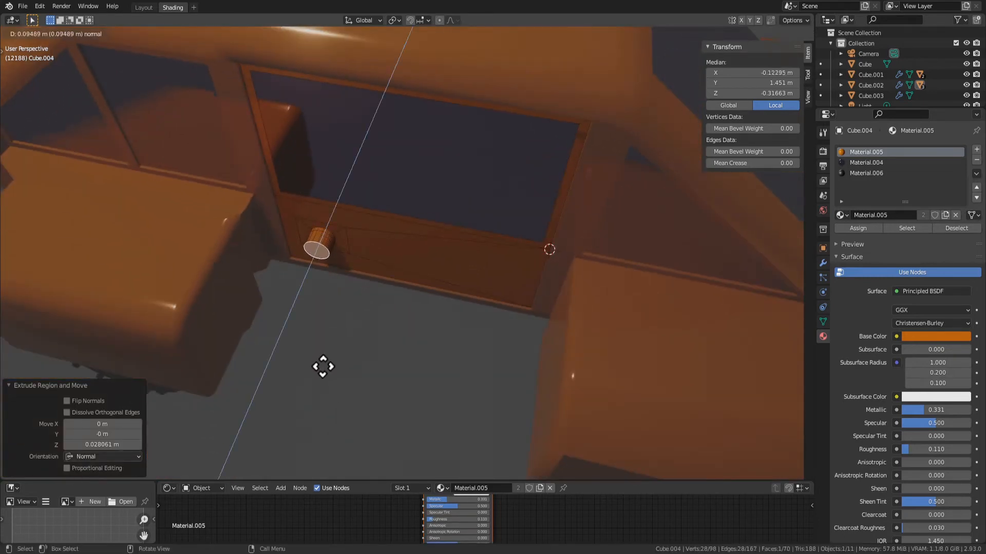
pyautogui.click(323, 367)
pyautogui.moveTo(324, 368); pyautogui.dragTo(329, 277, button='middle')
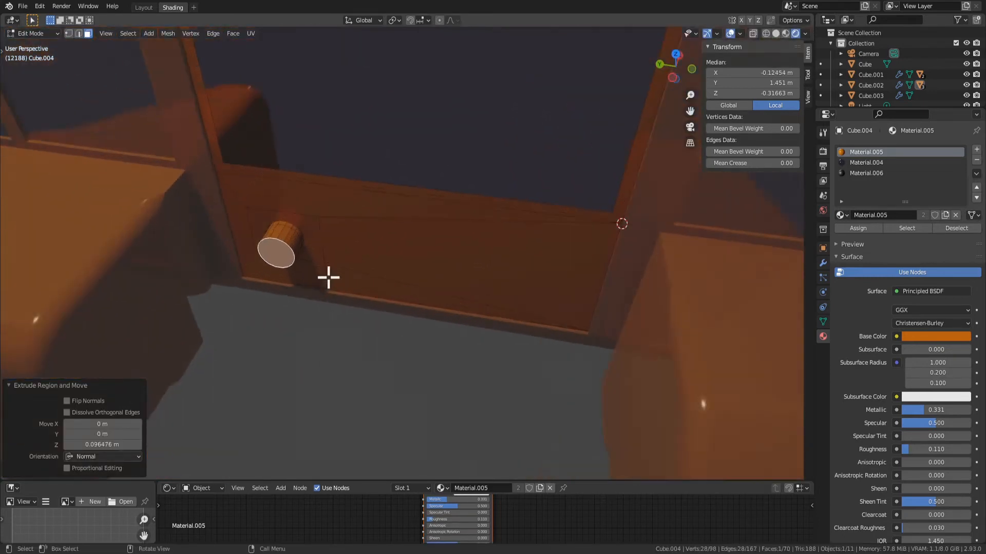
pyautogui.press('r')
pyautogui.press('z')
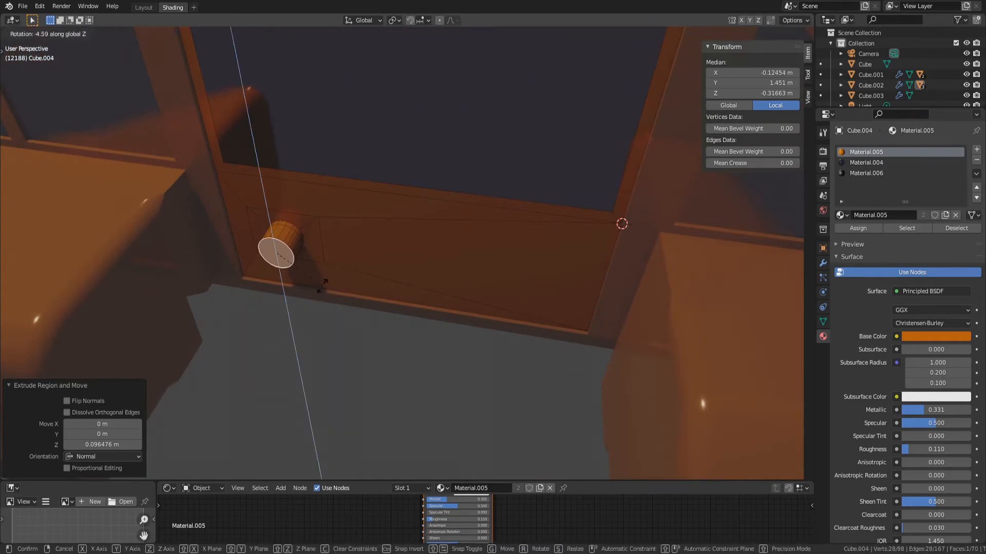
pyautogui.click(305, 249)
# Extrude the tilted end by about 0.147 m and rotate its face further around Z toward the car's front
pyautogui.press('e')
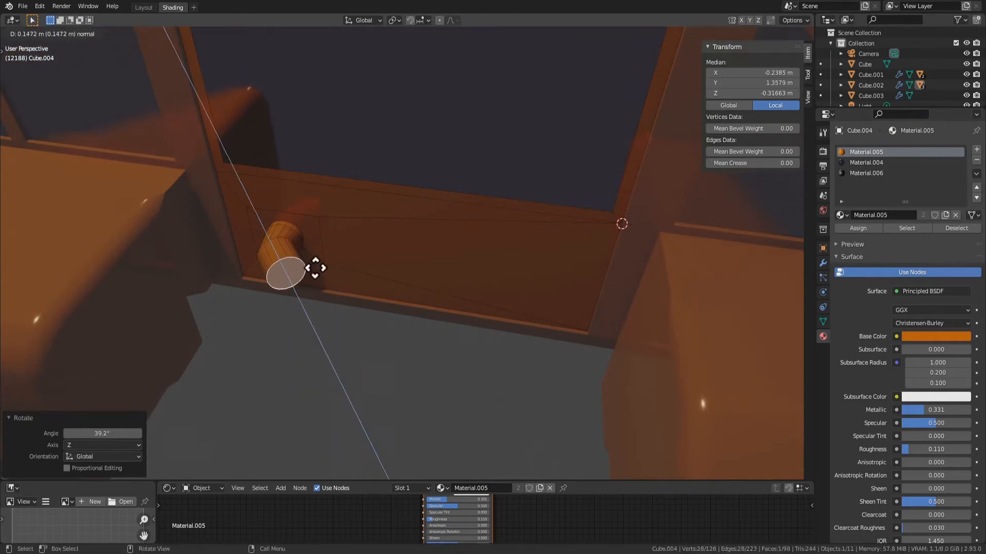
pyautogui.click(315, 268)
pyautogui.press('r')
pyautogui.press('z')
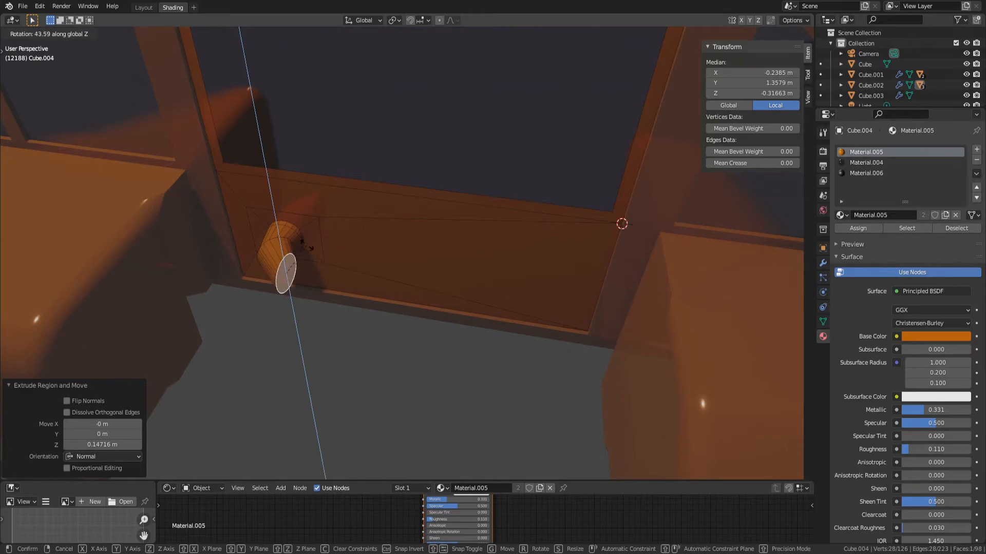
pyautogui.click(313, 249)
# Extrude the end face toward the car's front to form the handle's grip, and return to Object Mode
pyautogui.press('e')
pyautogui.click(368, 265)
pyautogui.press('Tab')
pyautogui.scroll(-3, 361, 338)
pyautogui.moveTo(359, 339)
pyautogui.mouseDown(button='middle')
pyautogui.moveTo(374, 316)
pyautogui.moveTo(325, 341)
pyautogui.moveTo(363, 343)
pyautogui.mouseUp(button='middle')
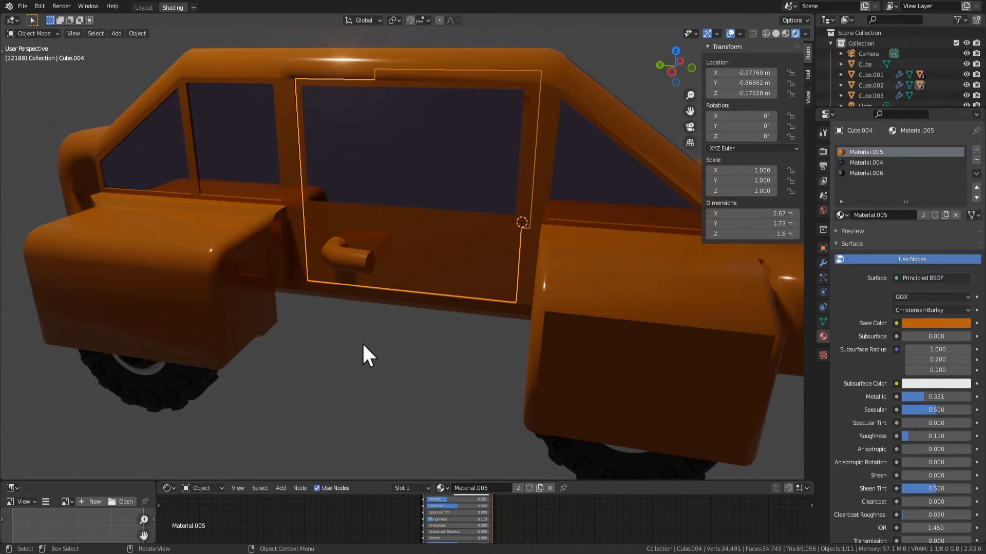
pyautogui.scroll(-5, 362, 342)
pyautogui.moveTo(398, 297); pyautogui.dragTo(393, 352, button='middle')
pyautogui.scroll(4, 371, 311)
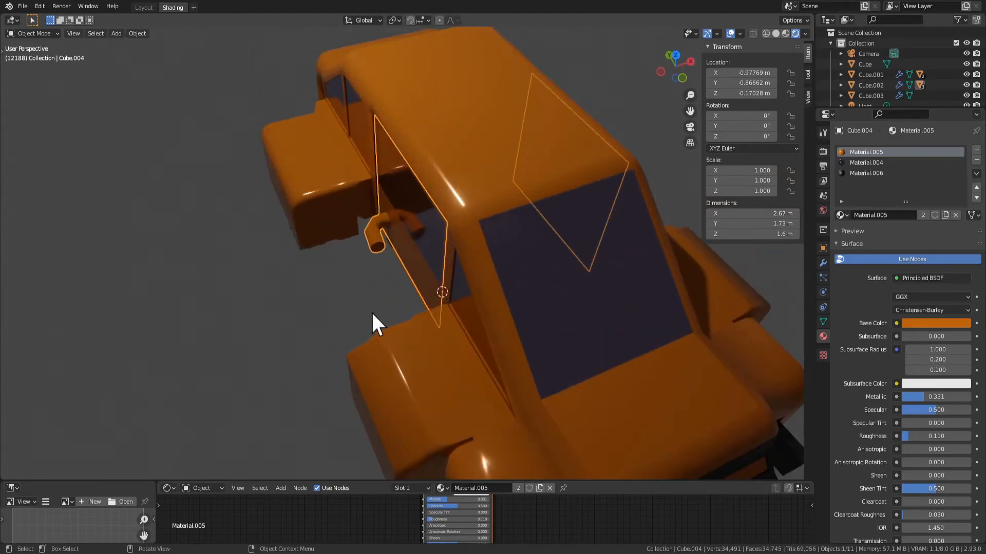
pyautogui.moveTo(371, 311); pyautogui.dragTo(370, 257, button='middle')
pyautogui.click(479, 290)
pyautogui.click(388, 268)
pyautogui.press('g')
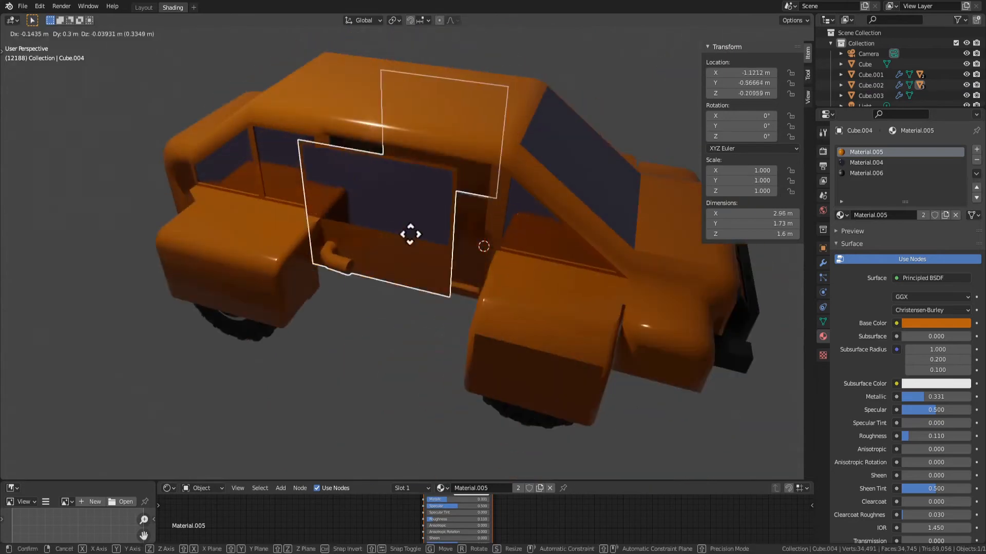
pyautogui.click(472, 328)
pyautogui.moveTo(473, 328); pyautogui.dragTo(262, 318, button='middle')
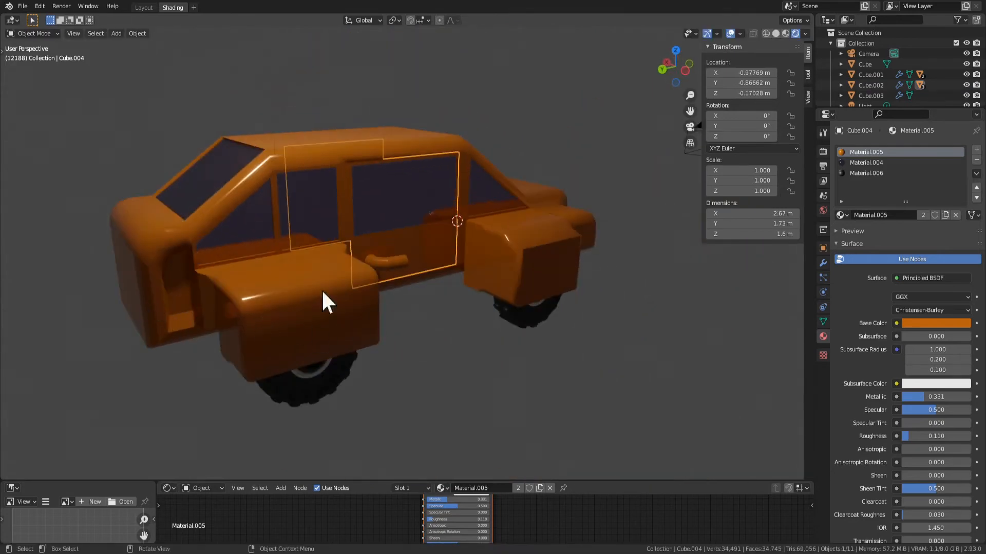
pyautogui.moveTo(324, 293)
pyautogui.mouseDown(button='middle')
pyautogui.moveTo(357, 220)
pyautogui.moveTo(334, 292)
pyautogui.mouseUp(button='middle')
# Dissolve the vertices of the free end face of the rounded pipe handle on the door
pyautogui.scroll(6, 356, 257)
pyautogui.press('Tab')
pyautogui.click(368, 276)
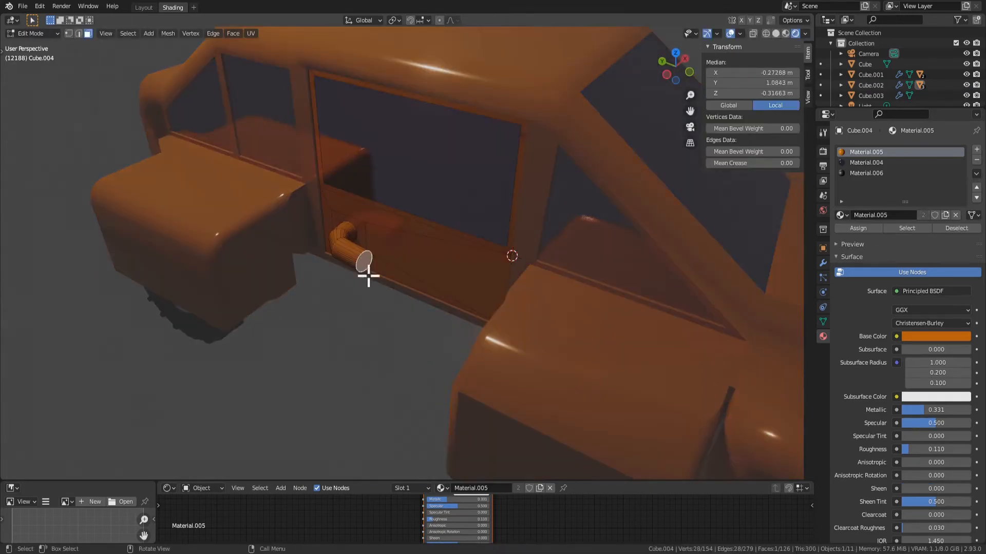
pyautogui.press('x')
pyautogui.click(402, 285)
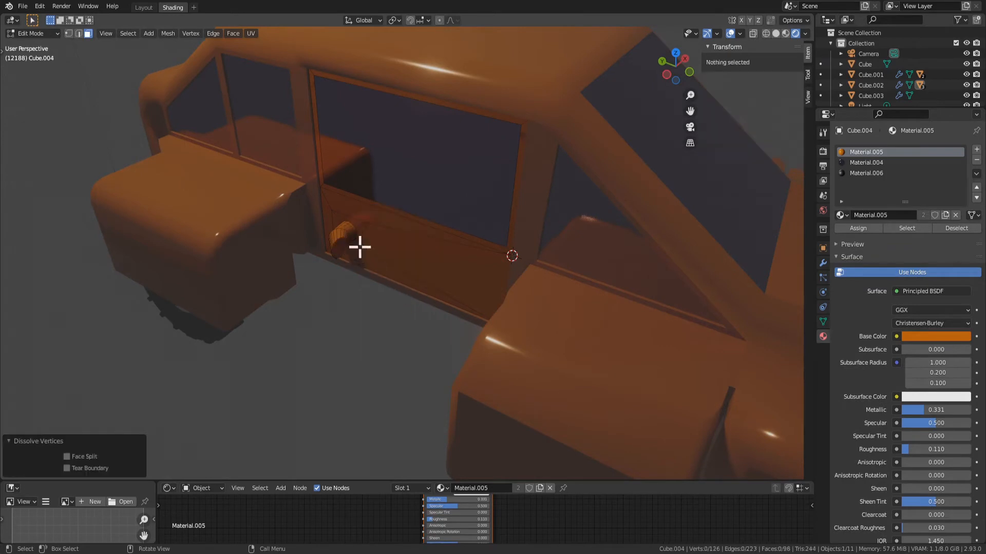
# Dissolve the vertices of the handle's remaining rounded sections, down to the flat square face on the door panel
pyautogui.press('x')
pyautogui.scroll(2, 339, 253)
pyautogui.click(312, 241)
pyautogui.press('x')
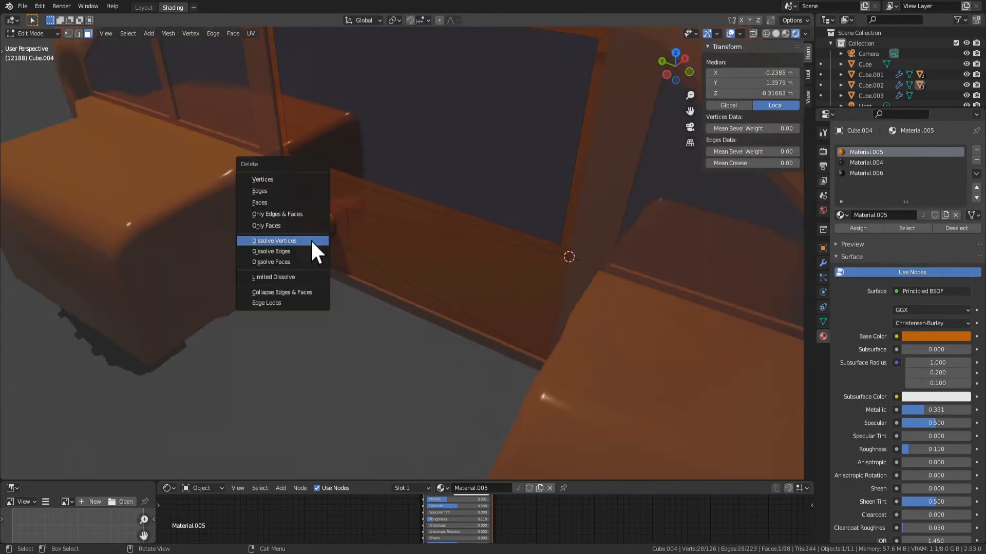
pyautogui.click(310, 240)
pyautogui.click(317, 235)
pyautogui.click(321, 222)
pyautogui.press('x')
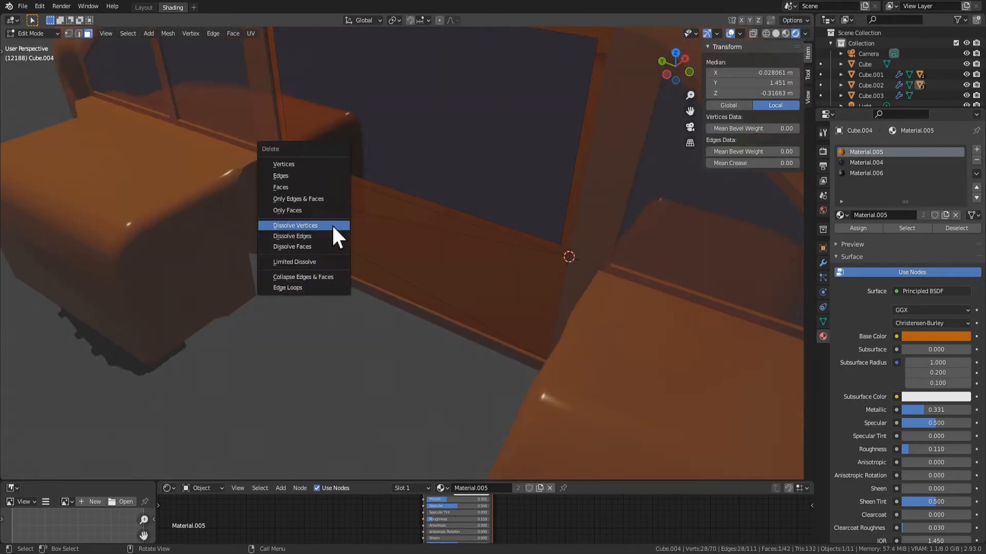
pyautogui.click(332, 224)
# Inset the square face on the door and extrude it outward in two segments, about 0.25 m in total
pyautogui.click(340, 237)
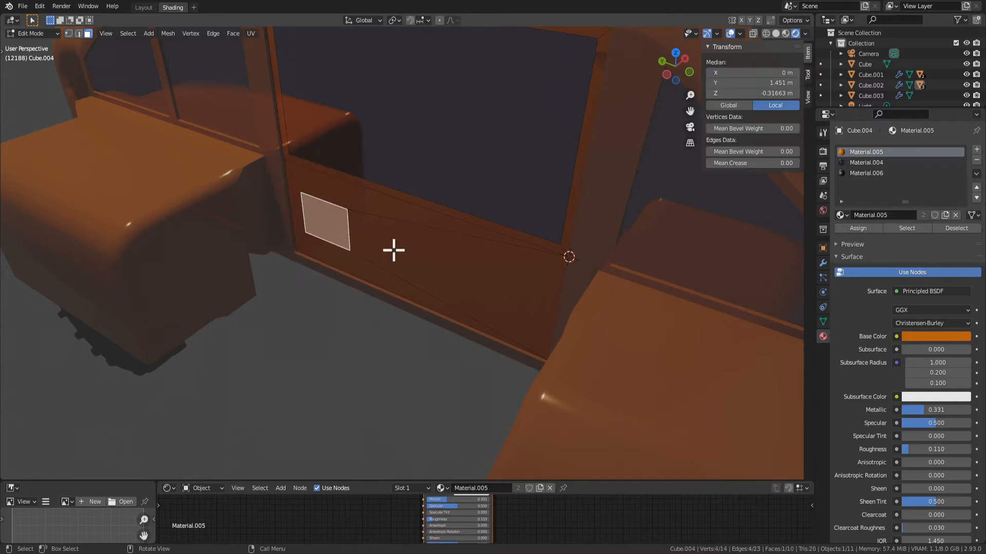
pyautogui.press('i')
pyautogui.click(437, 280)
pyautogui.press('e')
pyautogui.click(424, 290)
pyautogui.press('e')
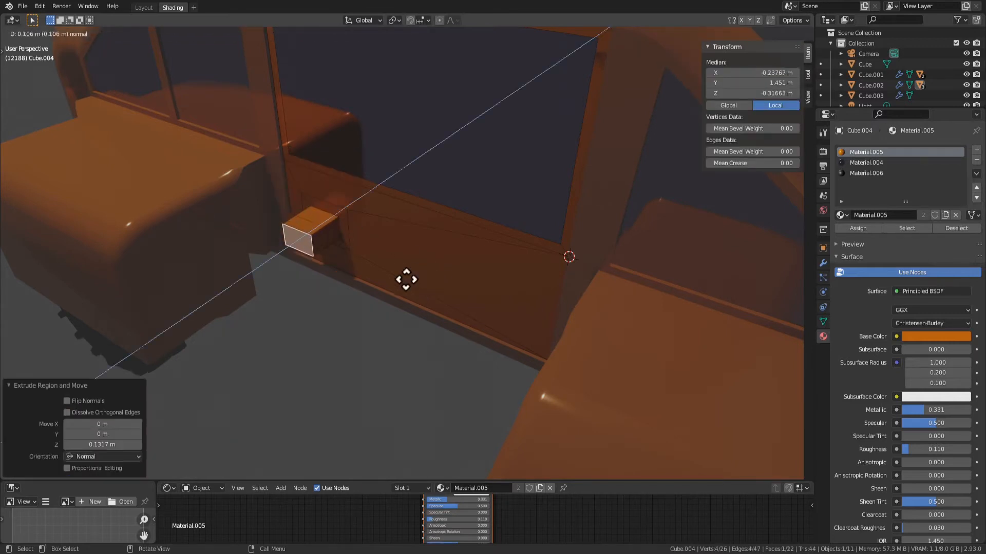
pyautogui.click(405, 279)
# Extrude the side face of the outer segment toward the front of the car to form an L-shaped handle
pyautogui.click(323, 244)
pyautogui.press('e')
pyautogui.click(351, 260)
pyautogui.press('Tab')
pyautogui.scroll(-4, 352, 326)
pyautogui.moveTo(354, 324); pyautogui.dragTo(346, 286, button='middle')
pyautogui.scroll(5, 426, 294)
pyautogui.press('Tab')
pyautogui.press('Tab')
pyautogui.scroll(-3, 406, 319)
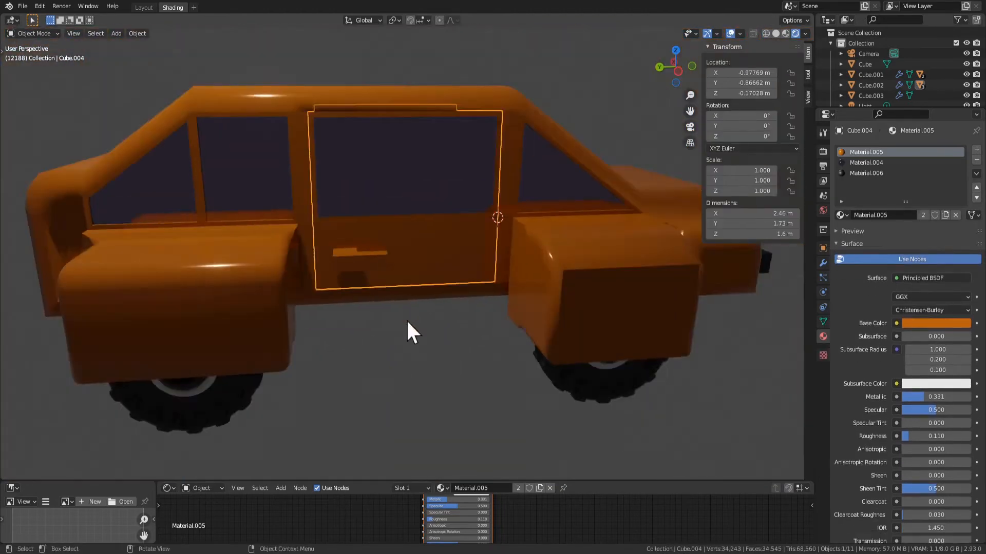
pyautogui.moveTo(405, 319); pyautogui.dragTo(311, 293, button='middle')
pyautogui.press('Tab')
pyautogui.scroll(3, 369, 289)
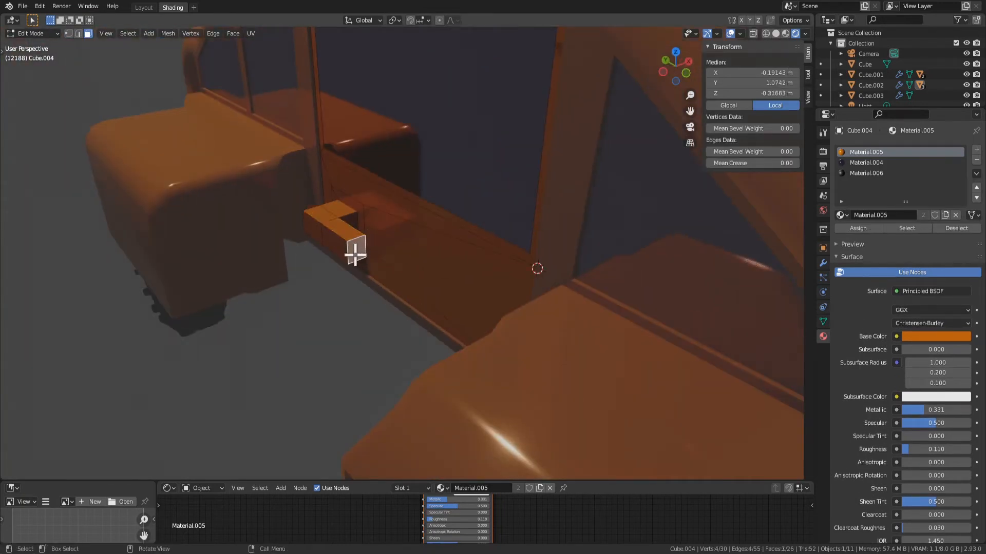
pyautogui.press('ctrl+KP_Add')
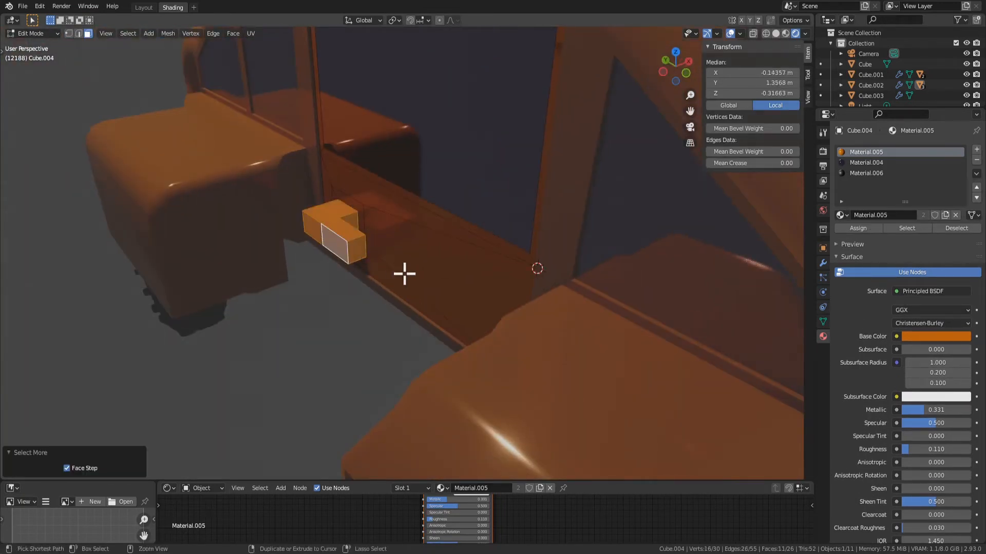
pyautogui.moveTo(317, 258); pyautogui.dragTo(487, 298, button='middle')
pyautogui.press('s')
pyautogui.rightClick(424, 286)
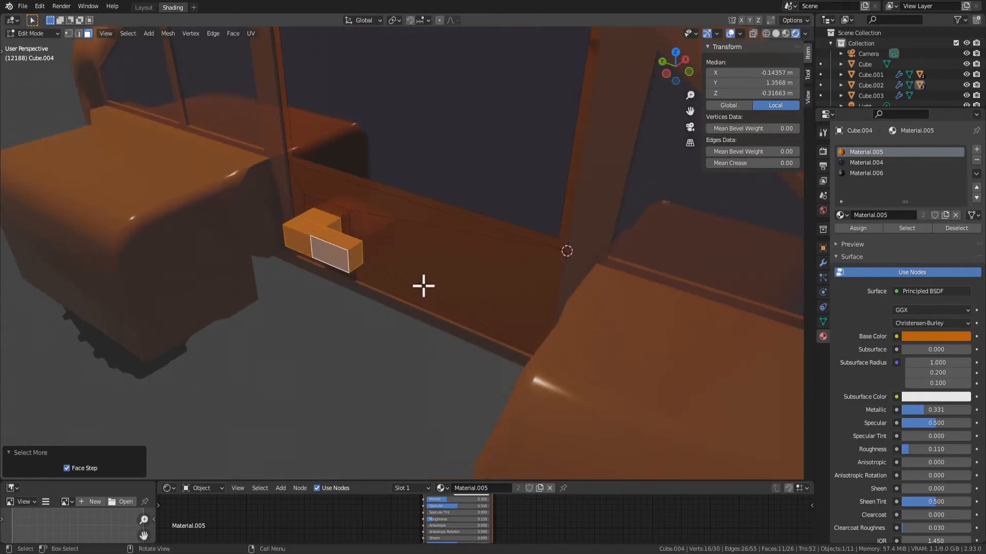
pyautogui.moveTo(421, 288); pyautogui.dragTo(424, 290, button='middle')
pyautogui.press('g')
pyautogui.press('z')
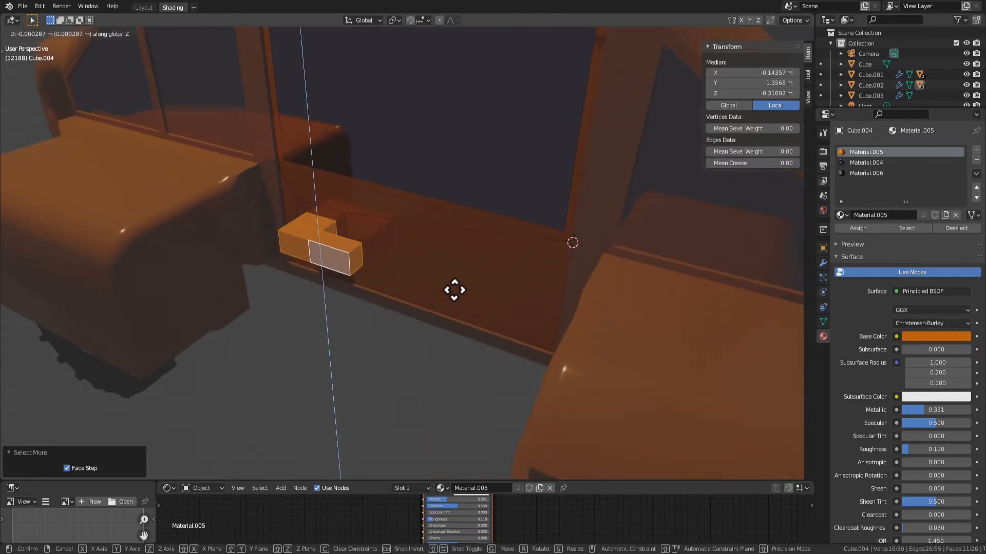
pyautogui.rightClick(415, 281)
pyautogui.moveTo(393, 242); pyautogui.dragTo(447, 245, button='middle')
pyautogui.scroll(3, 449, 251)
pyautogui.press('Tab')
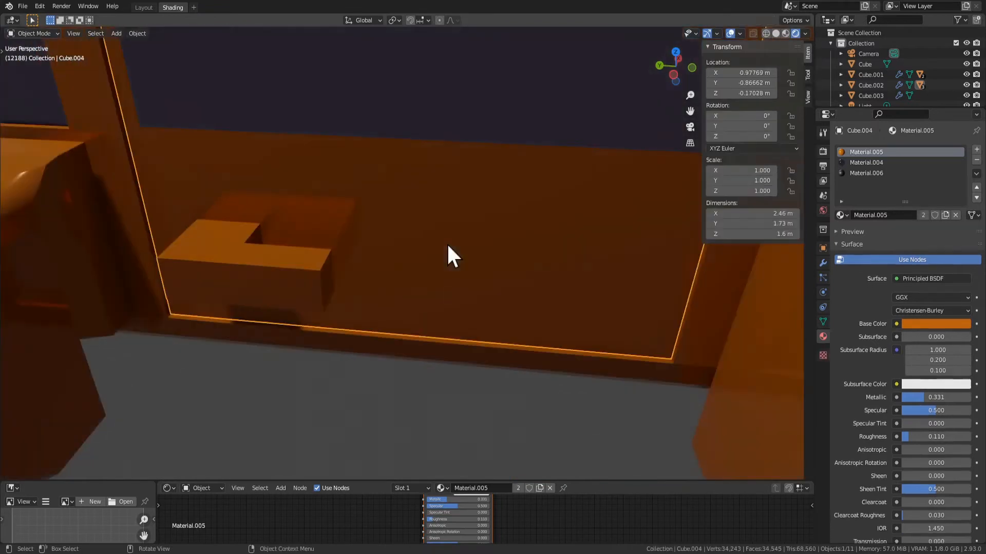
# Select the handle's whole outer arm and move it about 0.09 m along X toward the door
pyautogui.press('Tab')
pyautogui.click(325, 279)
pyautogui.click(225, 281)
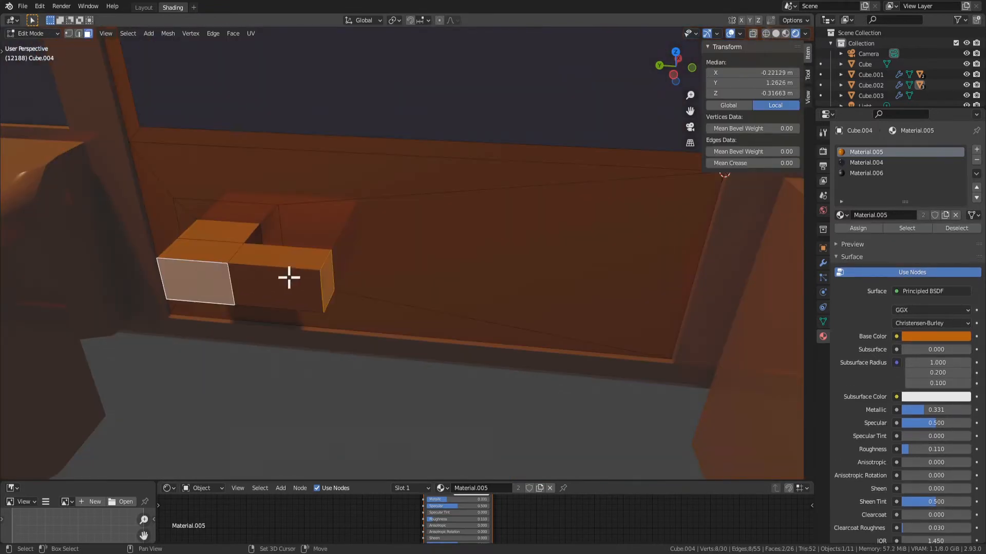
pyautogui.click(295, 278)
pyautogui.click(330, 326)
pyautogui.click(255, 278)
pyautogui.keyDown('shift'); pyautogui.click(214, 282); pyautogui.keyUp('shift')
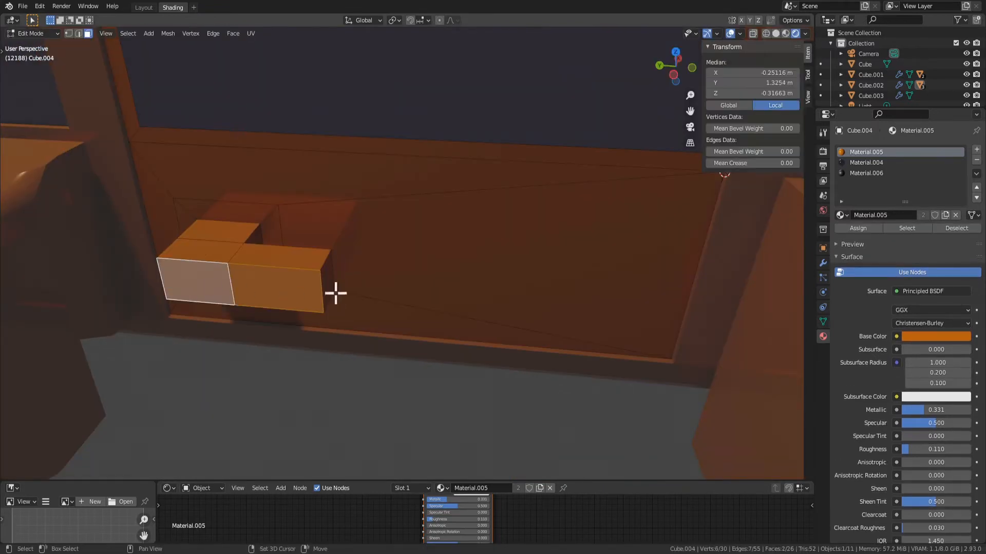
pyautogui.moveTo(334, 293); pyautogui.dragTo(293, 302, button='middle')
pyautogui.press('g')
pyautogui.press('y')
pyautogui.press('x')
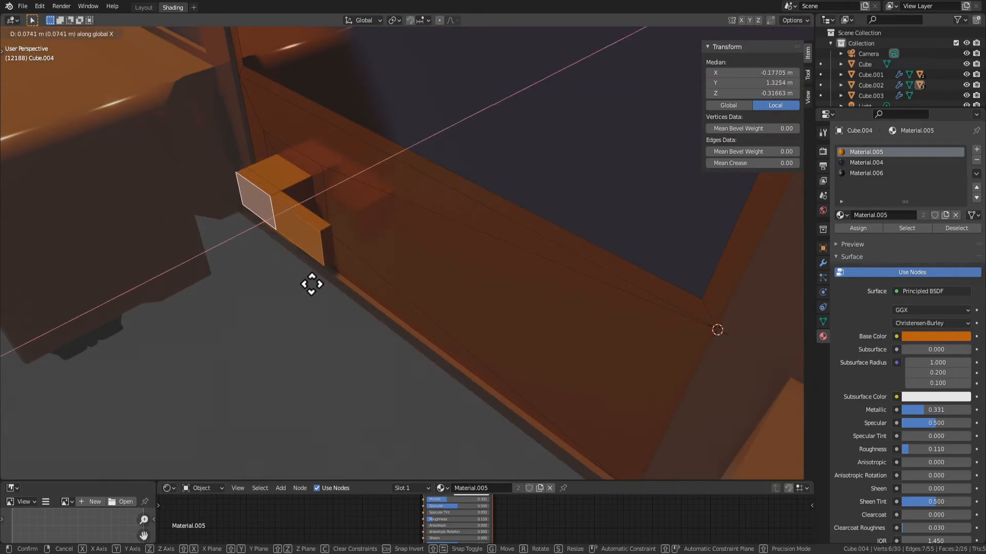
pyautogui.rightClick(309, 286)
pyautogui.press('ctrl+KP_Add')
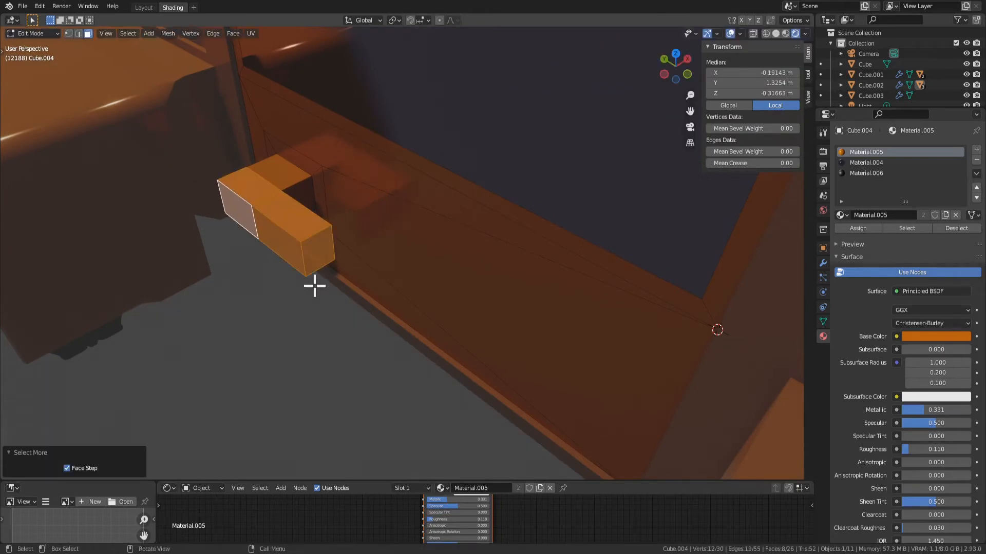
pyautogui.press('g')
pyautogui.press('y')
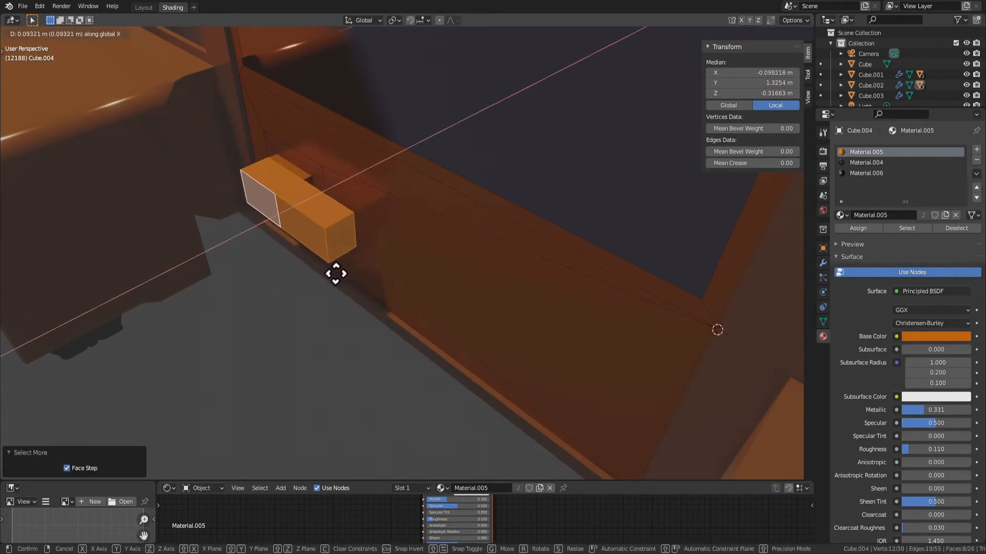
pyautogui.click(335, 273)
# Thin the handle's arm by moving its two outer faces about 0.07 m along X toward the door
pyautogui.click(277, 221)
pyautogui.keyDown('shift'); pyautogui.click(294, 225); pyautogui.keyUp('shift')
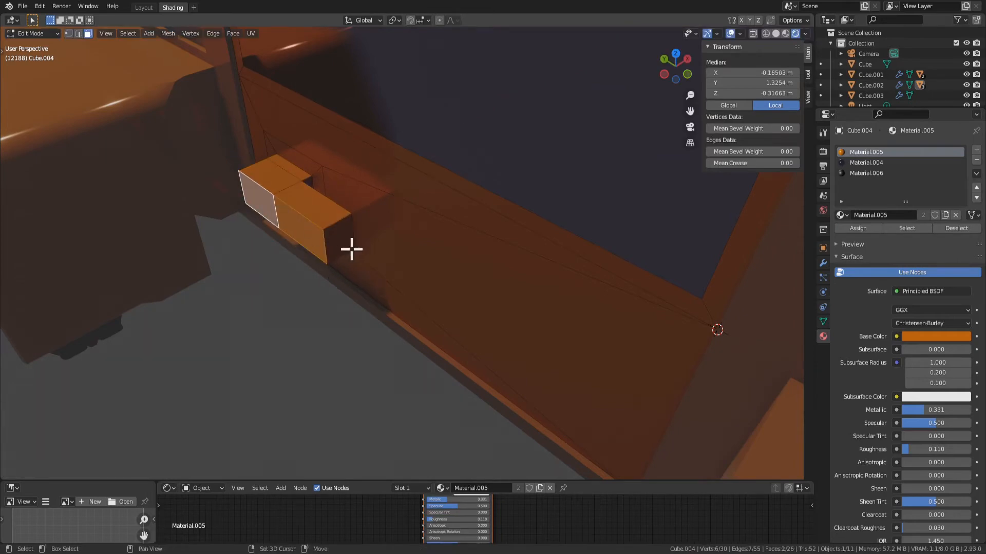
pyautogui.press('g')
pyautogui.press('y')
pyautogui.press('x')
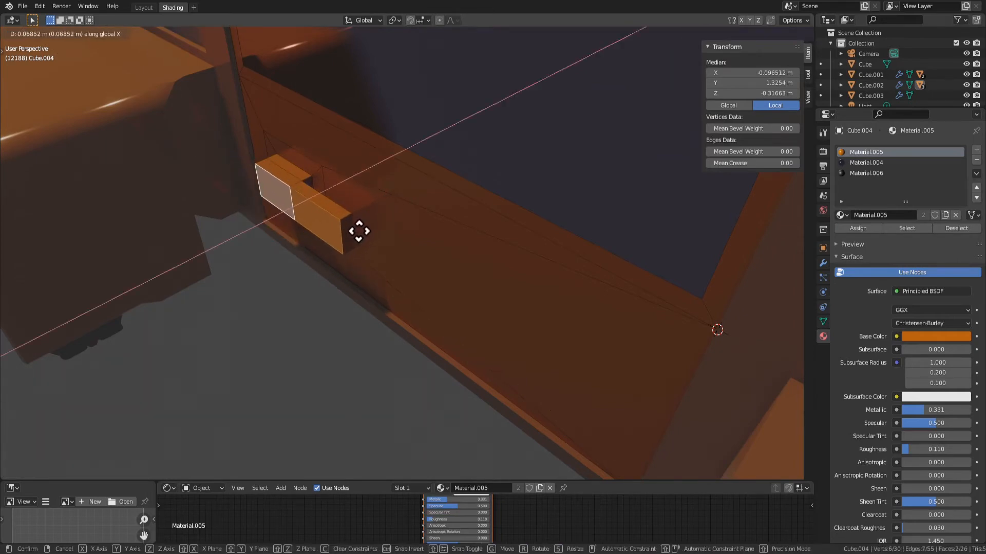
pyautogui.click(358, 232)
pyautogui.scroll(-4, 359, 231)
pyautogui.press('Tab')
pyautogui.moveTo(353, 337); pyautogui.dragTo(315, 207, button='middle')
pyautogui.scroll(3, 360, 286)
pyautogui.press('Tab')
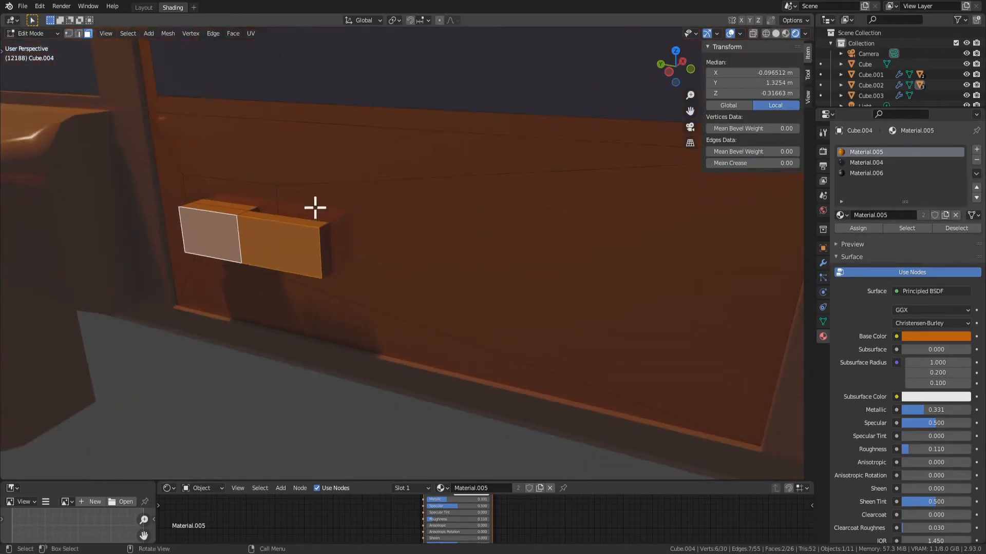
# Lower the top edge of the handle's front end along Z to make the tip taper
pyautogui.press('2')
pyautogui.click(320, 227)
pyautogui.press('g')
pyautogui.press('z')
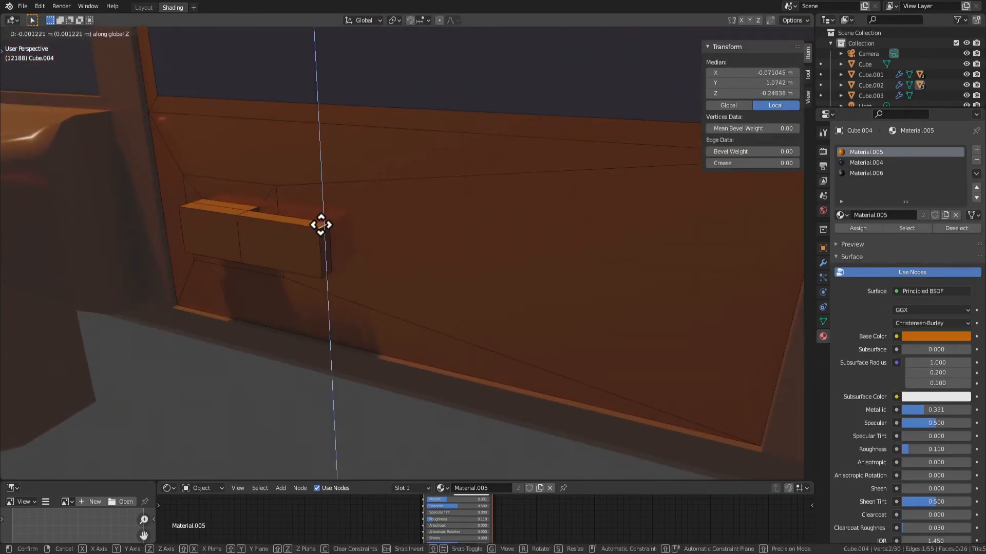
pyautogui.click(323, 242)
# Move the handle's front end face back about 0.2 m along Y and extrude it forward about 0.17 m
pyautogui.press('3')
pyautogui.click(322, 256)
pyautogui.press('g')
pyautogui.press('y')
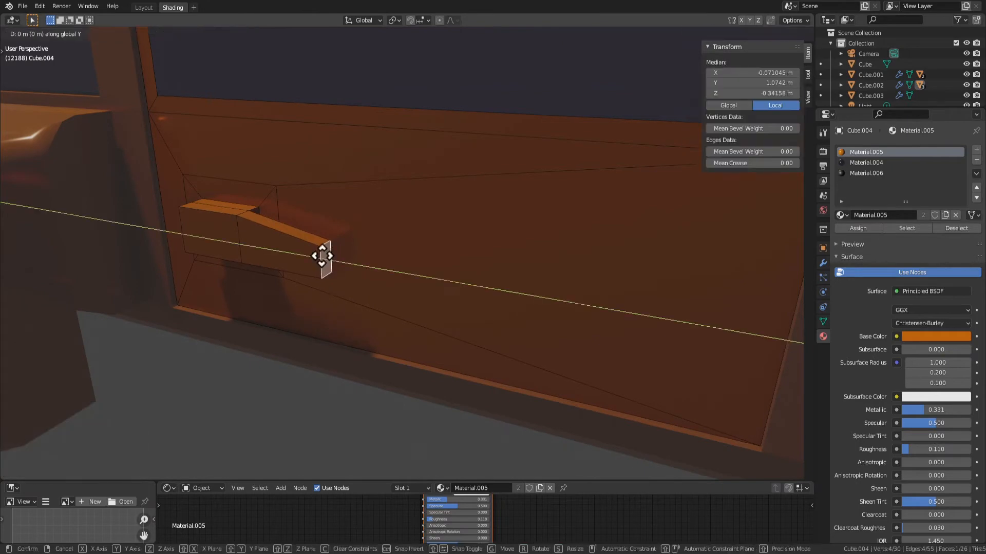
pyautogui.click(279, 235)
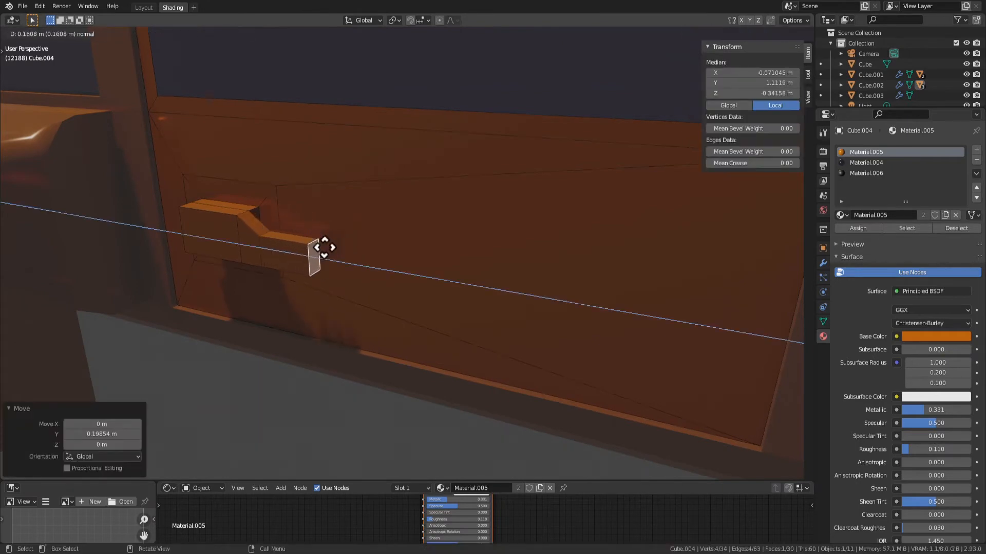
pyautogui.click(328, 249)
pyautogui.press('Tab')
pyautogui.scroll(-2, 344, 297)
pyautogui.moveTo(344, 296); pyautogui.dragTo(283, 296, button='middle')
pyautogui.scroll(2, 283, 297)
pyautogui.press('Tab')
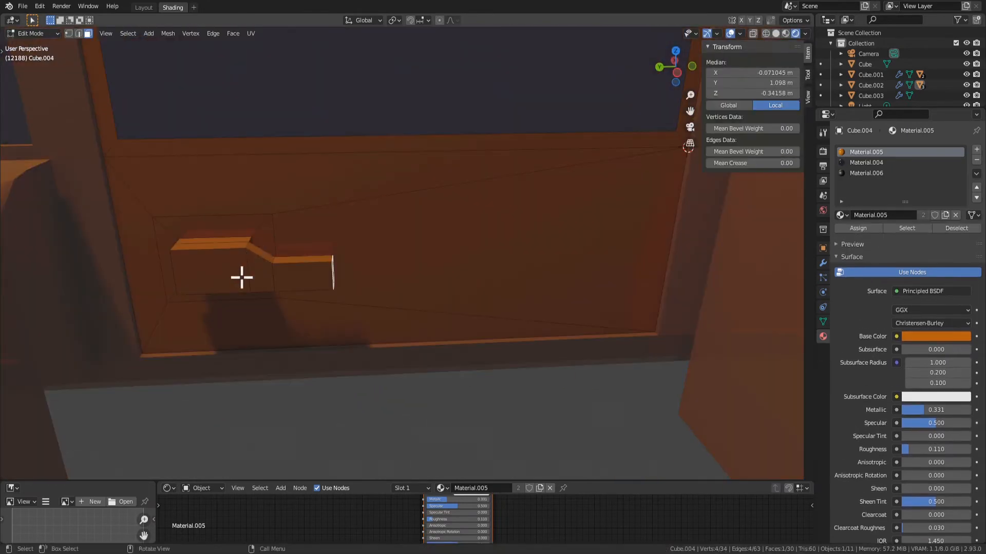
# Select all faces of the door handle and assign the black Material.006 to them
pyautogui.press('ctrl+KP_Add')
pyautogui.press('ctrl+KP_Add')
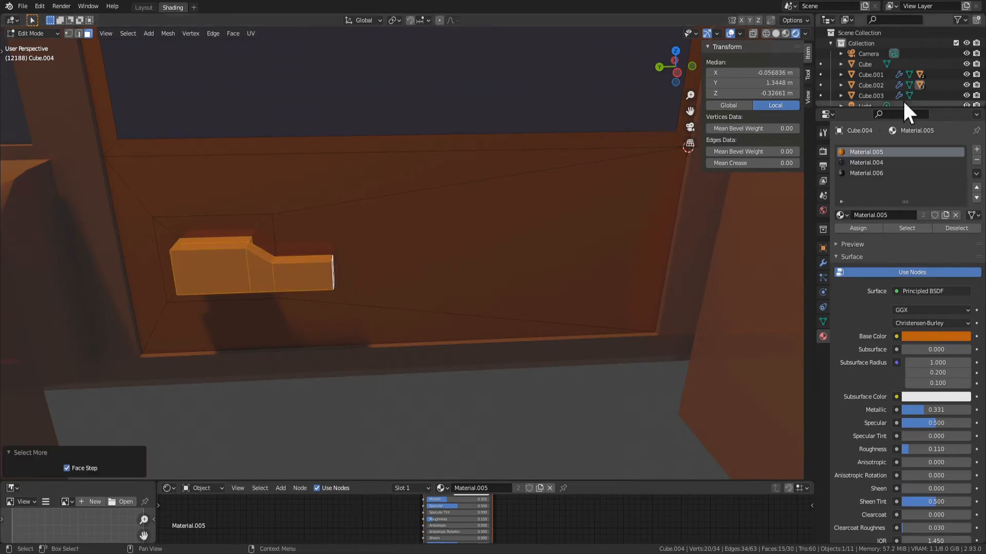
pyautogui.click(892, 175)
pyautogui.click(864, 227)
pyautogui.press('Tab')
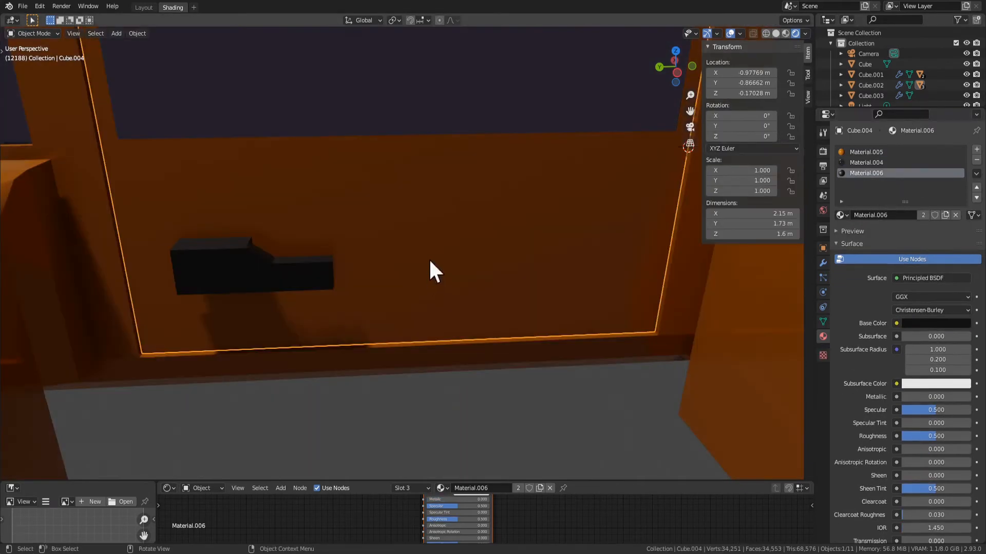
# Examine the finished door handle and the materials of the door's faces from several angles
pyautogui.scroll(-5, 429, 258)
pyautogui.moveTo(396, 247)
pyautogui.mouseDown(button='middle')
pyautogui.moveTo(346, 234)
pyautogui.moveTo(402, 235)
pyautogui.mouseUp(button='middle')
pyautogui.scroll(4, 402, 235)
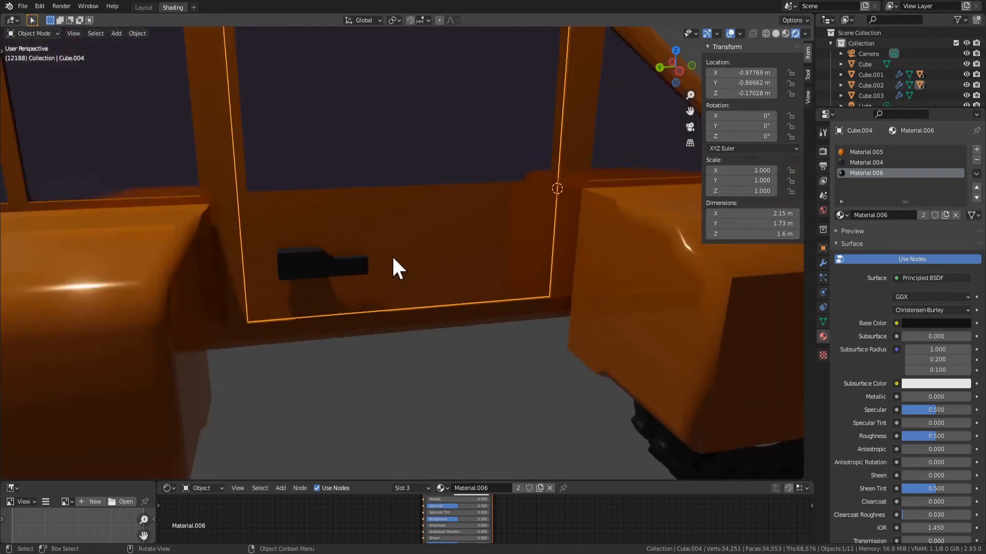
pyautogui.scroll(-4, 397, 255)
pyautogui.press('Tab')
pyautogui.scroll(3, 376, 195)
pyautogui.click(362, 157)
pyautogui.moveTo(362, 158); pyautogui.dragTo(596, 310, button='middle')
pyautogui.press('Tab')
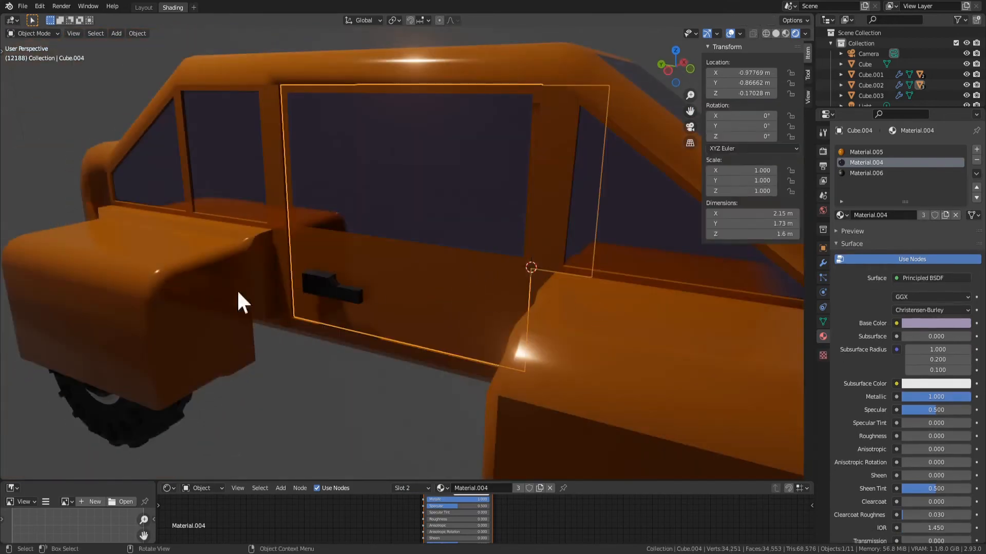
pyautogui.press('Tab')
pyautogui.click(430, 291)
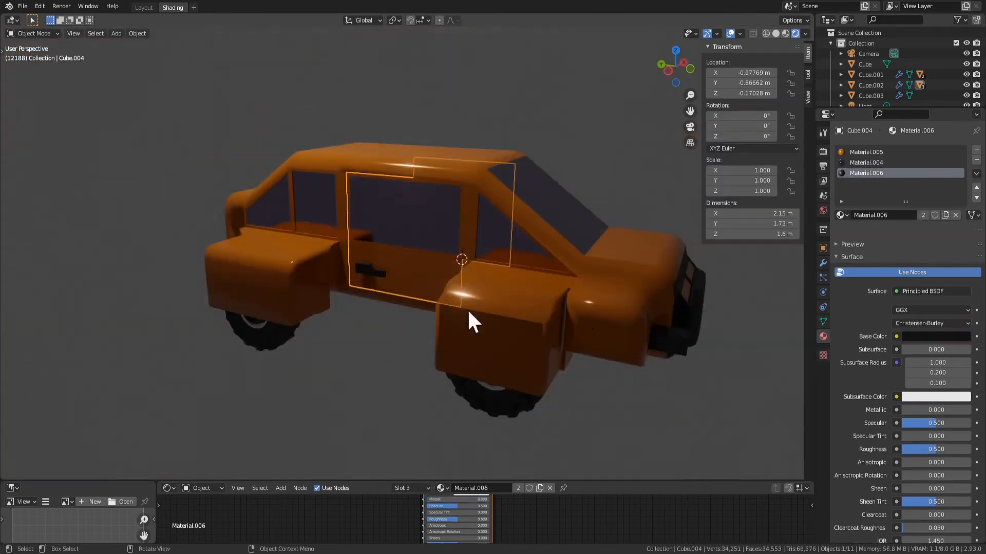
pyautogui.moveTo(468, 319); pyautogui.dragTo(545, 337, button='middle')
pyautogui.press('Tab')
# Inset the top face of the car body's front fender by about 0.089 m and extrude it inward about 0.11 m
pyautogui.press('Tab')
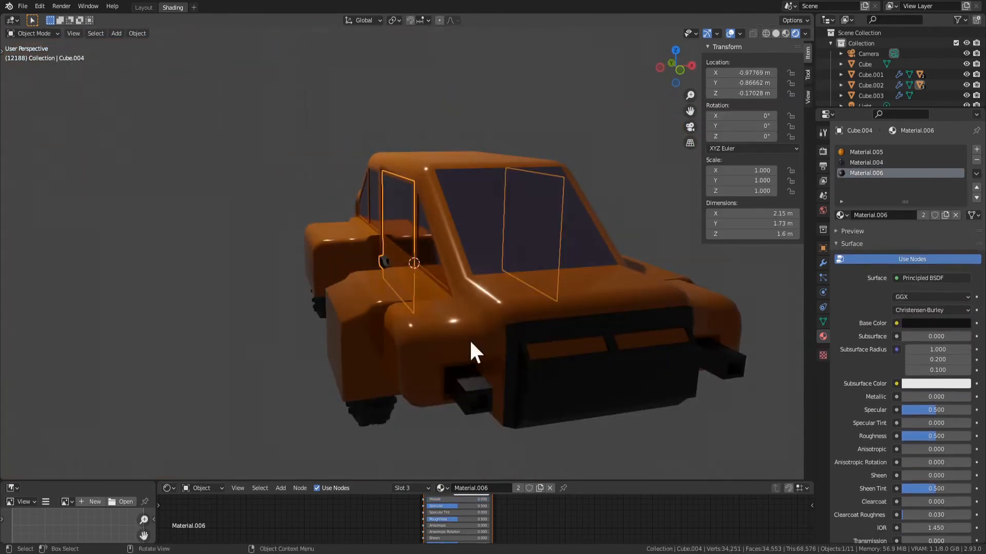
pyautogui.click(519, 331)
pyautogui.press('Tab')
pyautogui.press('Tab')
pyautogui.press('Tab')
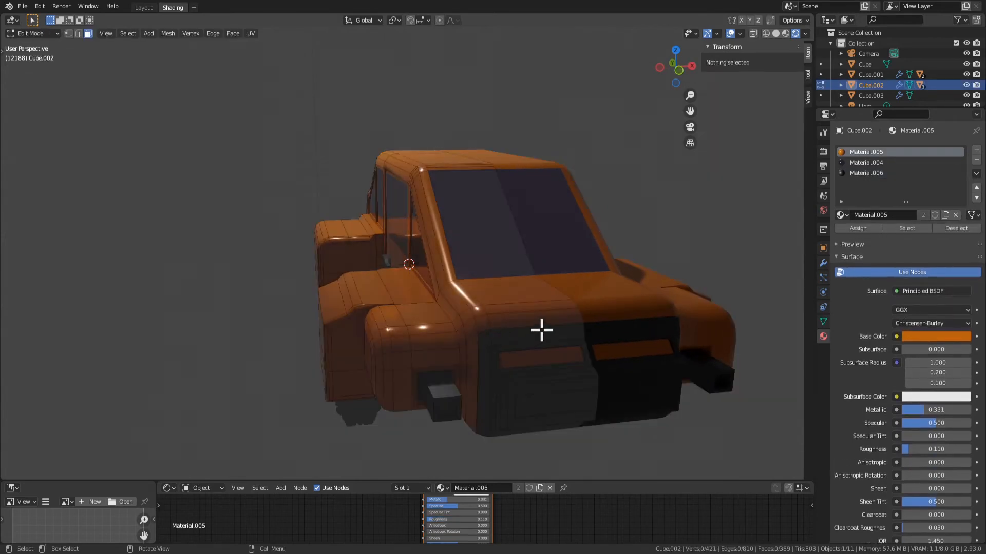
pyautogui.moveTo(462, 307); pyautogui.dragTo(426, 319, button='middle')
pyautogui.scroll(2, 409, 397)
pyautogui.moveTo(411, 398); pyautogui.dragTo(519, 248, button='middle')
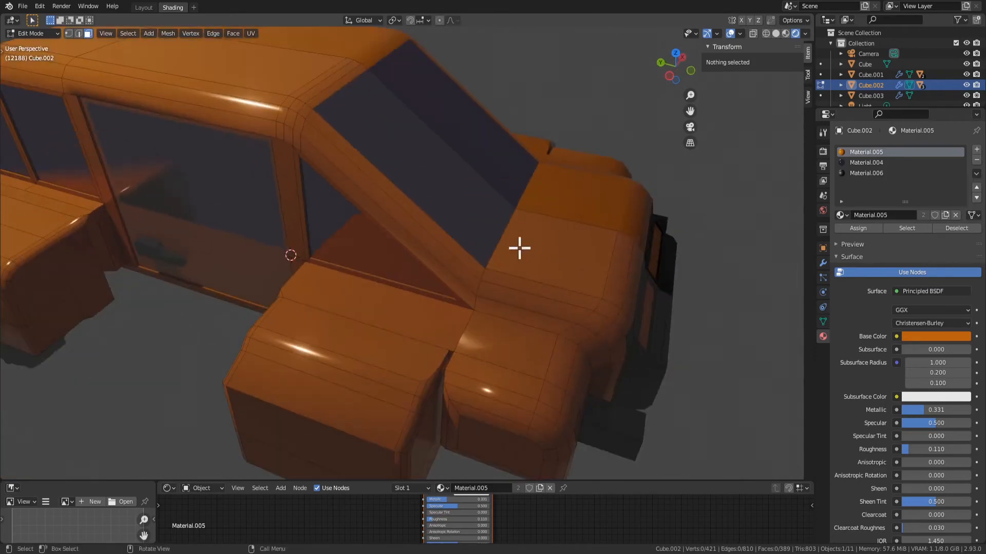
pyautogui.click(558, 264)
pyautogui.scroll(3, 451, 237)
pyautogui.moveTo(451, 237); pyautogui.dragTo(416, 282, button='middle')
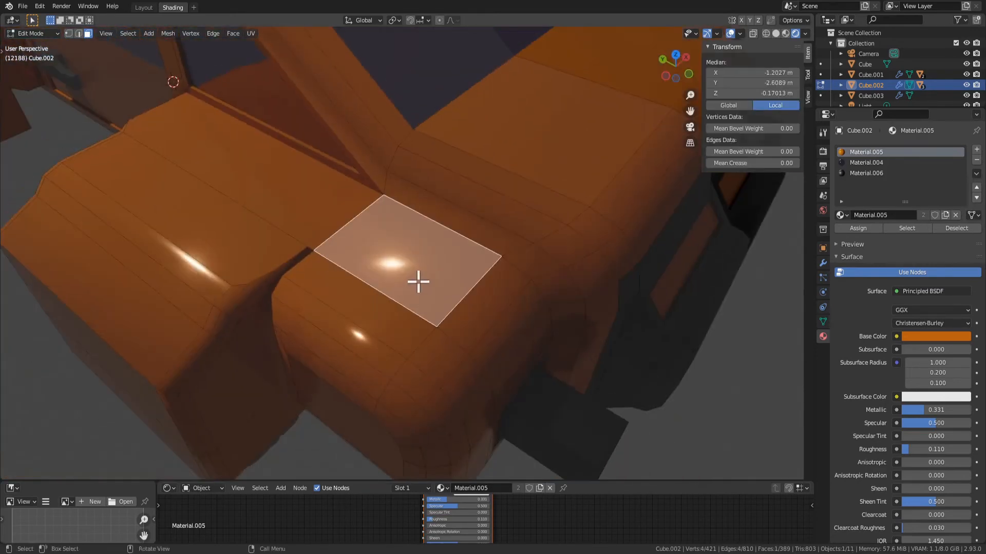
pyautogui.rightClick(430, 287)
pyautogui.click(408, 412)
pyautogui.moveTo(402, 387); pyautogui.dragTo(499, 323, button='middle')
pyautogui.scroll(3, 500, 310)
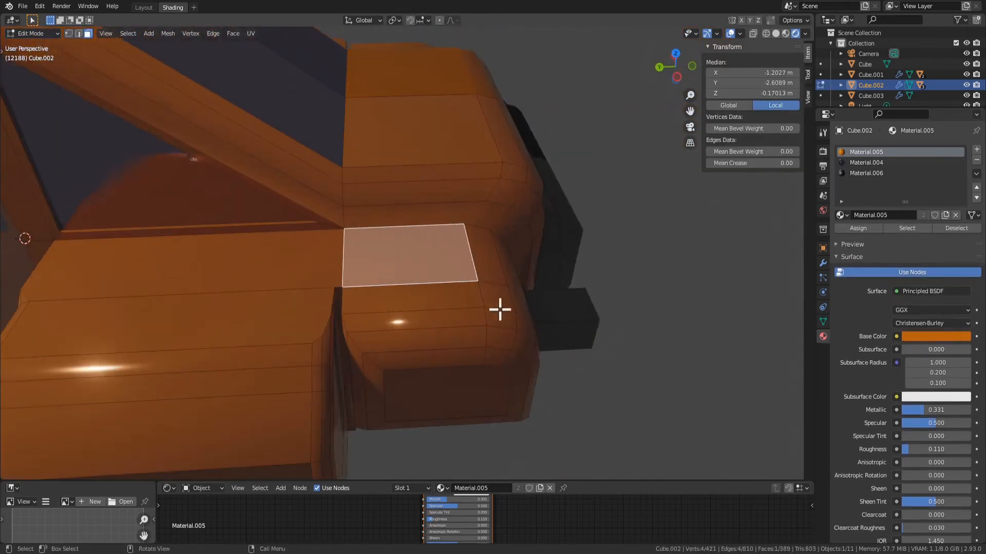
pyautogui.press('e')
pyautogui.click(574, 325)
pyautogui.press('e')
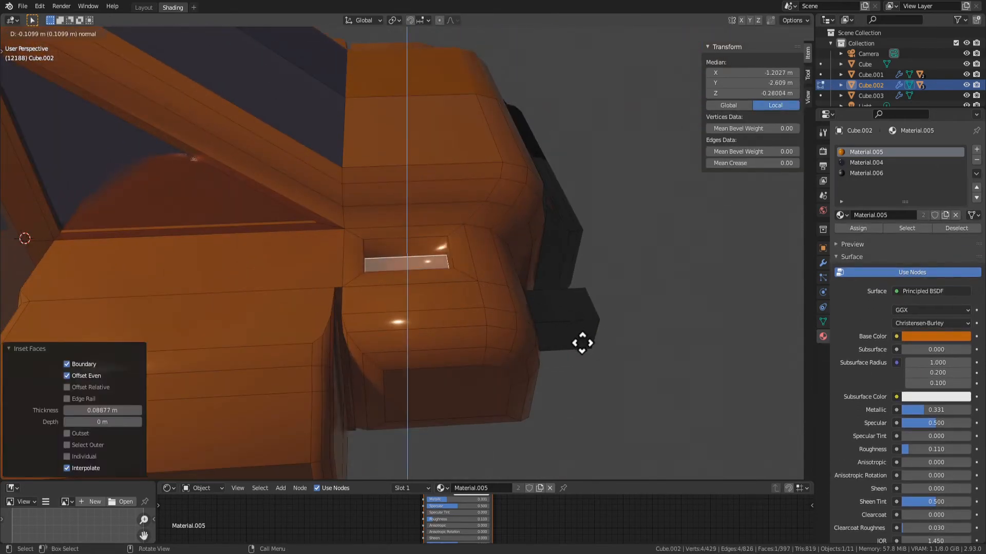
pyautogui.click(582, 343)
# Try flat shading on the floor and walls of the fender recess
pyautogui.press('ctrl+KP_Add')
pyautogui.rightClick(520, 380)
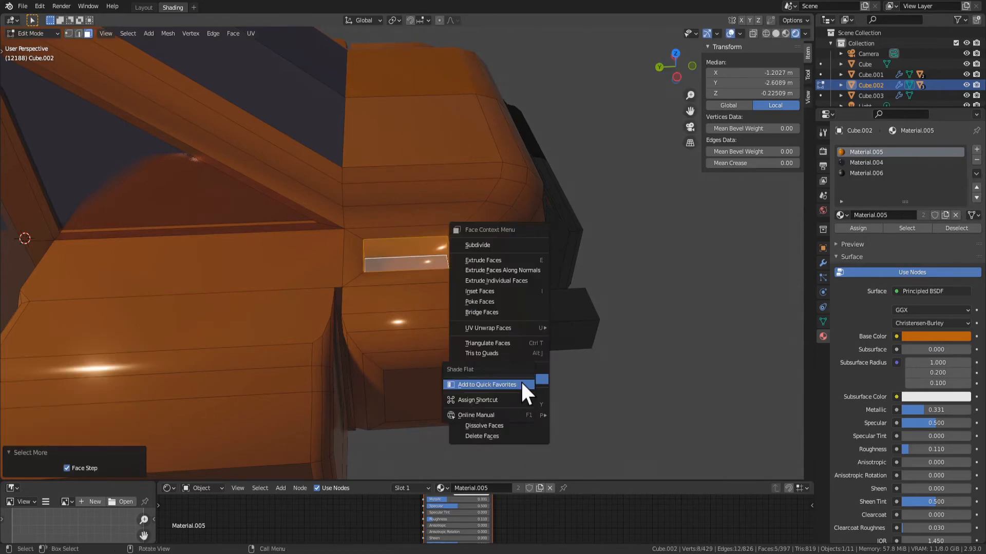
pyautogui.rightClick(374, 205)
pyautogui.click(389, 204)
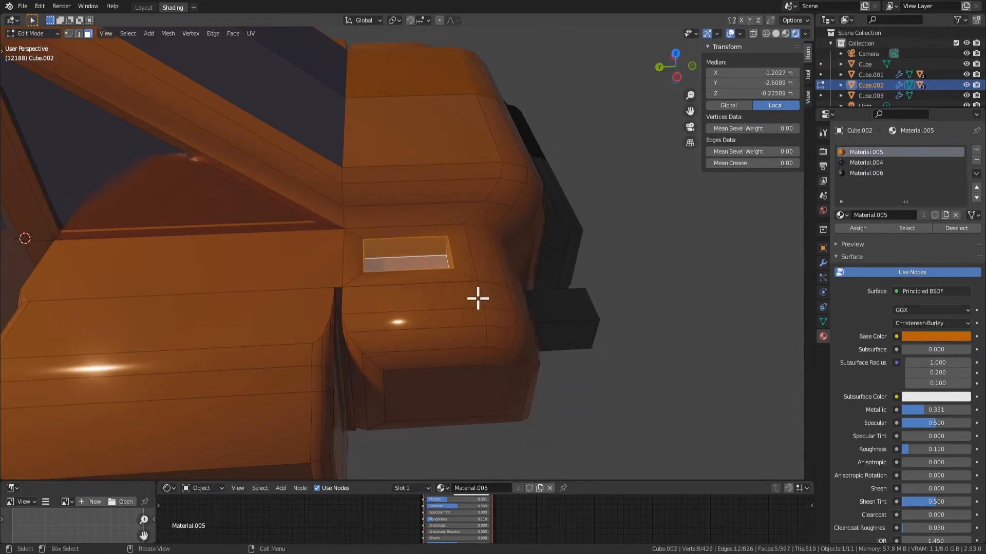
pyautogui.press('Tab')
pyautogui.moveTo(477, 295); pyautogui.dragTo(477, 264, button='middle')
pyautogui.press('Tab')
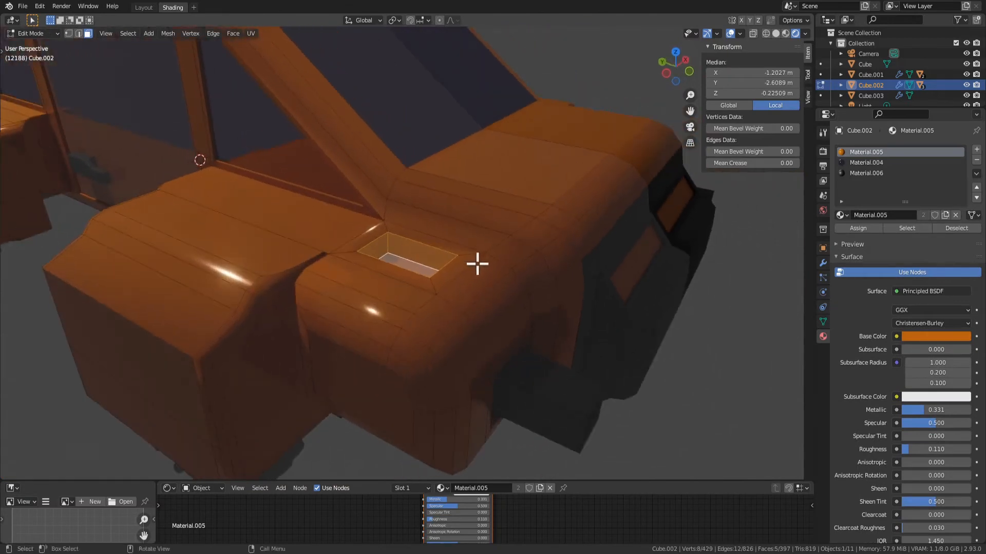
pyautogui.press('ctrl+KP_Subtract')
pyautogui.hotkey('ctrl', 'z')
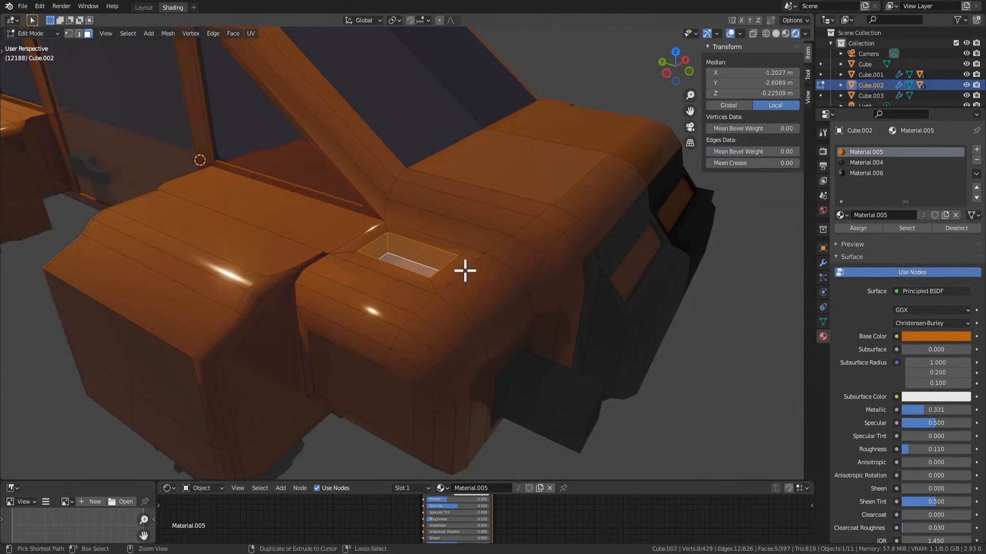
# Apply flat shading to only the floor face of the fender recess
pyautogui.rightClick(421, 268)
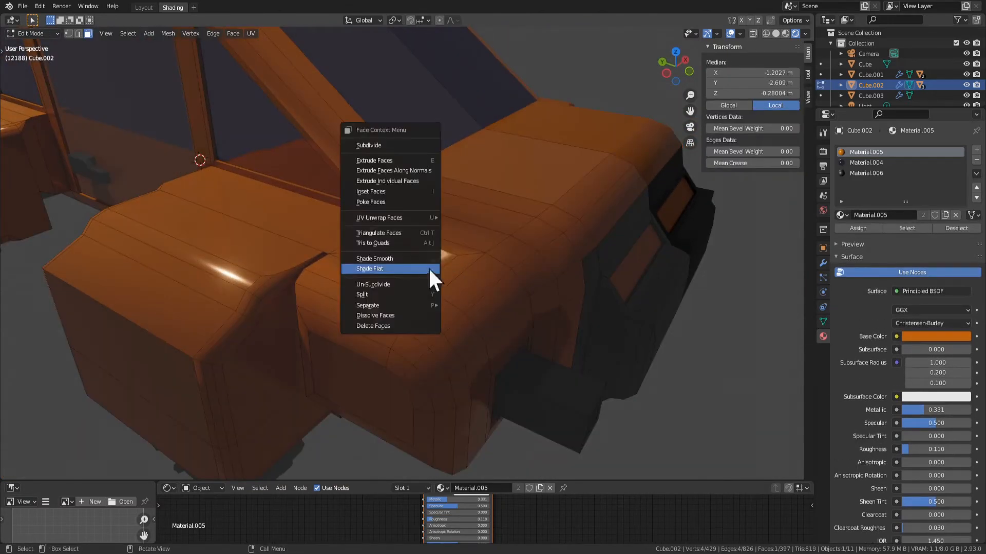
pyautogui.click(415, 267)
pyautogui.click(416, 266)
pyautogui.press('Tab')
pyautogui.scroll(-5, 643, 380)
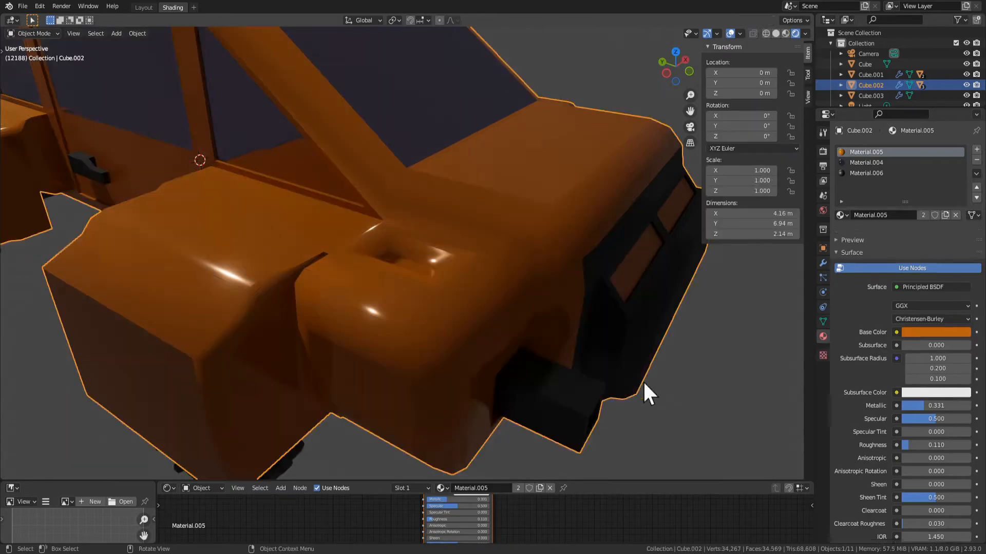
# Inset the recess floor about 0.014 m and extrude it upward in two stages, the second about 0.21 m, forming a block
pyautogui.moveTo(417, 268); pyautogui.dragTo(436, 282, button='middle')
pyautogui.press('i')
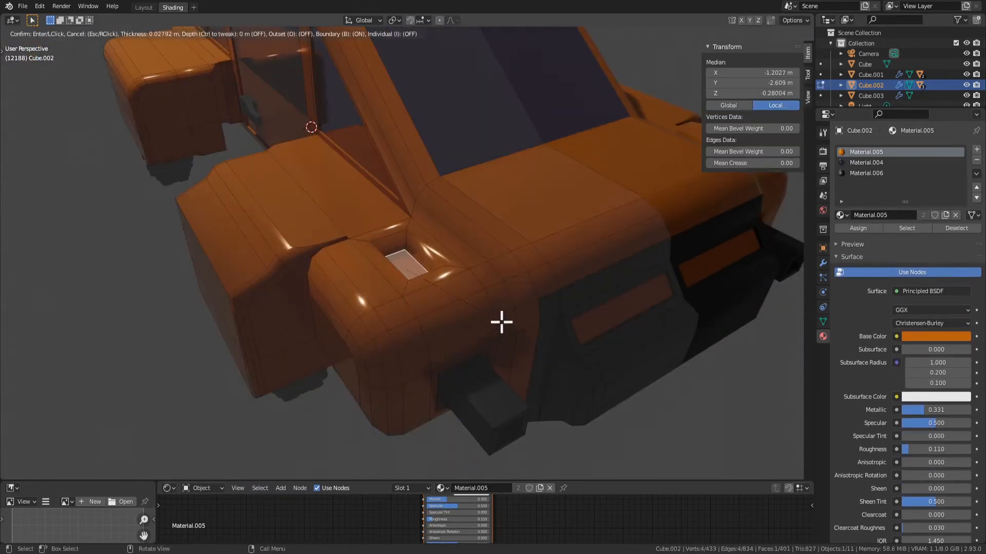
pyautogui.click(501, 322)
pyautogui.press('e')
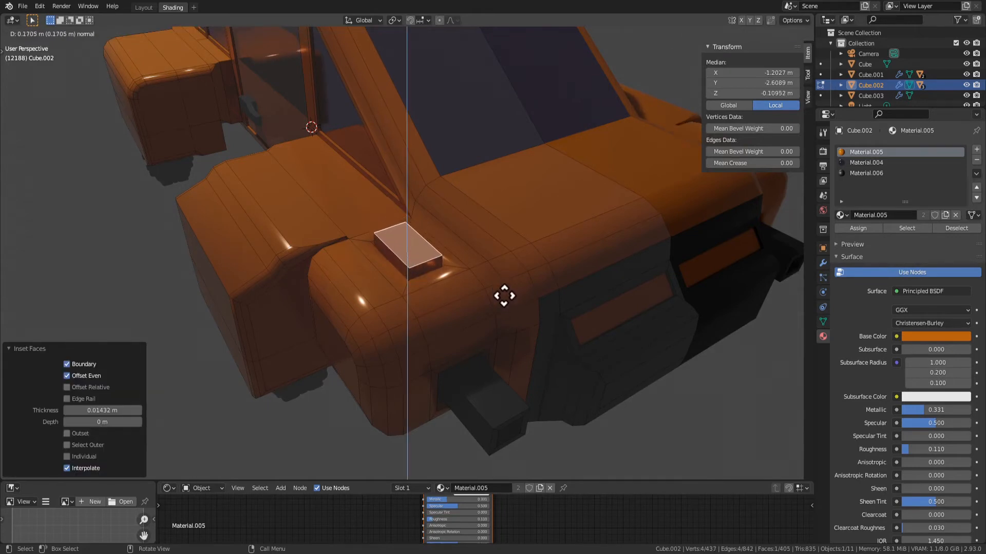
pyautogui.rightClick(503, 297)
pyautogui.press('e')
pyautogui.click(503, 262)
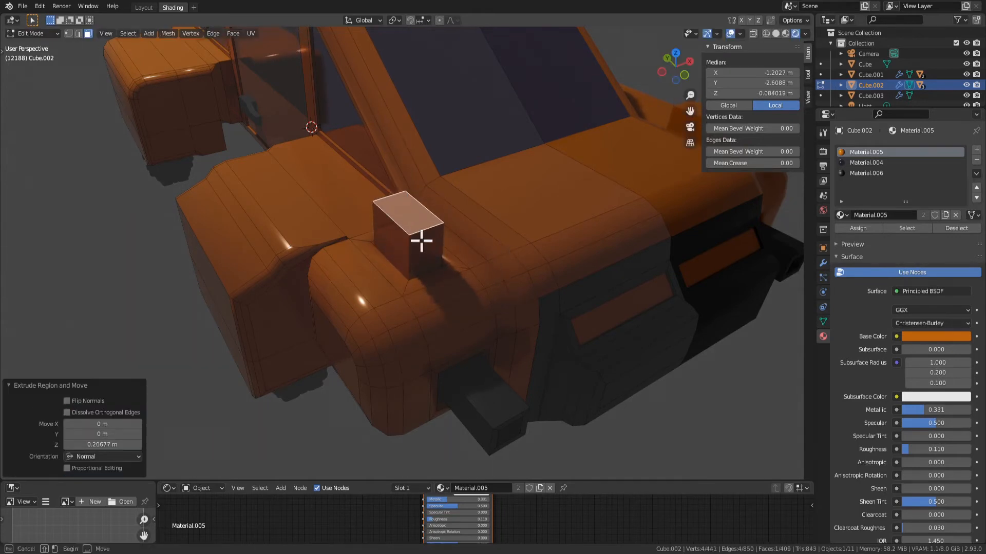
# Inset the block's front face about 0.047 m and extrude it forward about 0.24 m
pyautogui.click(421, 241)
pyautogui.press('e')
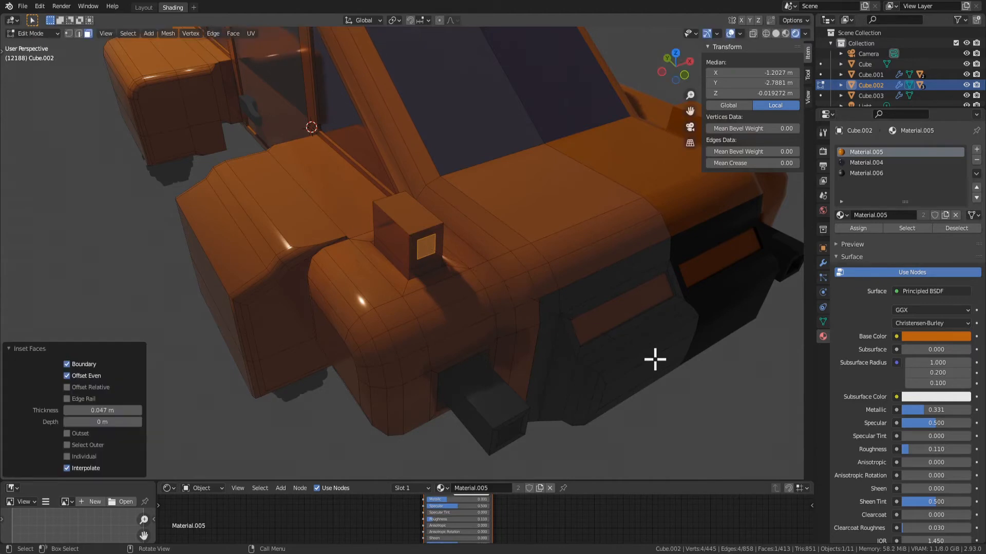
pyautogui.click(683, 385)
pyautogui.moveTo(683, 385); pyautogui.dragTo(599, 329, button='middle')
# Try beveling the tip of the block's forward extrusion, redoing the bevel with a different width
pyautogui.hotkey('ctrl', 'b')
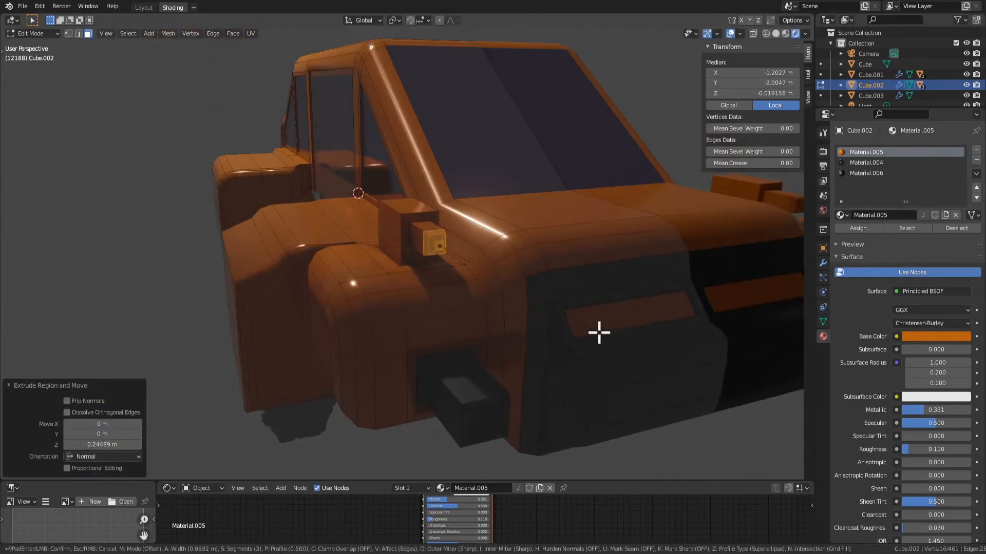
pyautogui.click(593, 326)
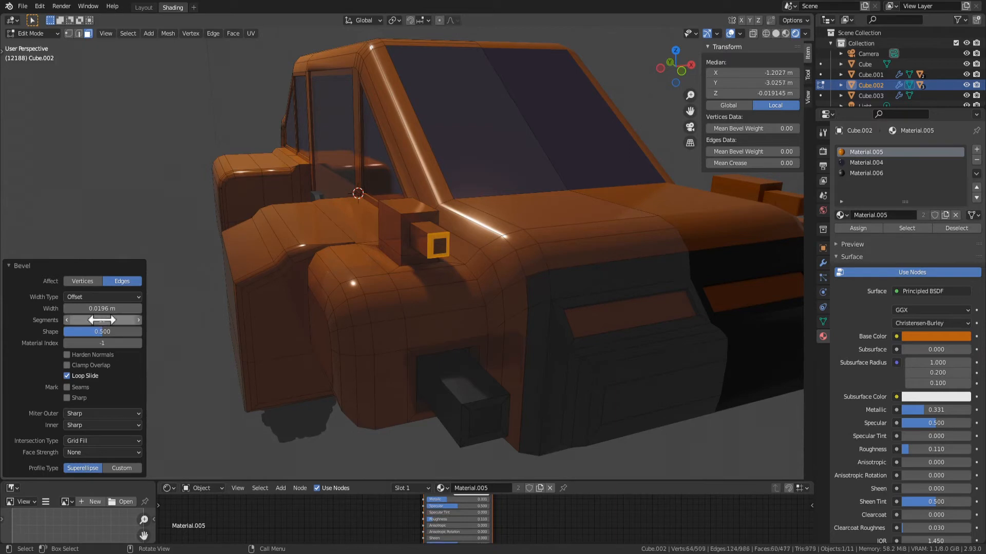
pyautogui.hotkey('ctrl', 'z')
pyautogui.hotkey('ctrl', 'b')
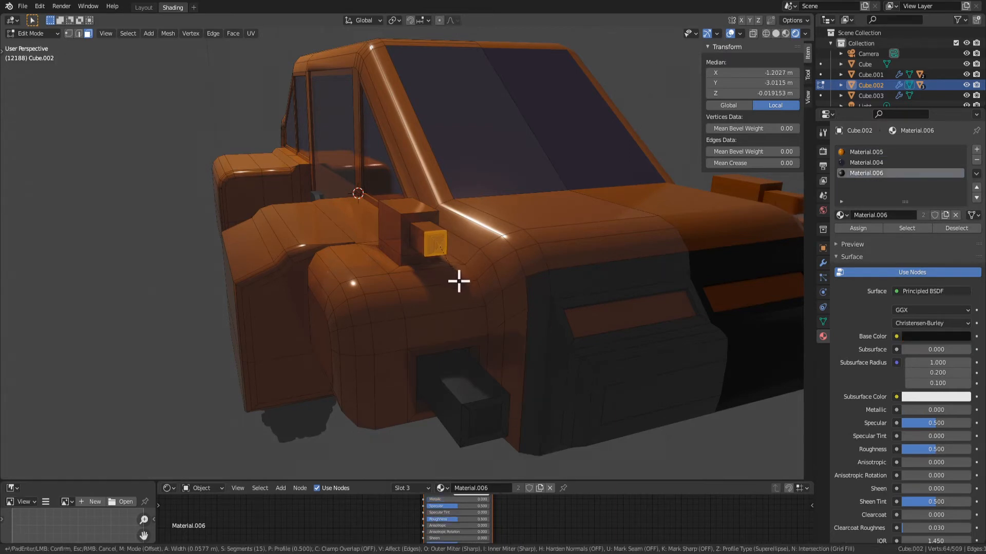
pyautogui.click(457, 281)
pyautogui.moveTo(457, 281); pyautogui.dragTo(492, 286, button='middle')
pyautogui.press('Tab')
# Undo the tip bevel along with the inset and extrusion of the block's front face
pyautogui.moveTo(618, 328); pyautogui.dragTo(383, 187, button='middle')
pyautogui.press('Tab')
pyautogui.hotkey('ctrl', 'z')
pyautogui.hotkey('ctrl', 'z')
pyautogui.hotkey('ctrl', 'z')
pyautogui.hotkey('ctrl', 'z')
# Bevel the block's top front edge about 0.094 m wide with 15 segments
pyautogui.click(384, 187)
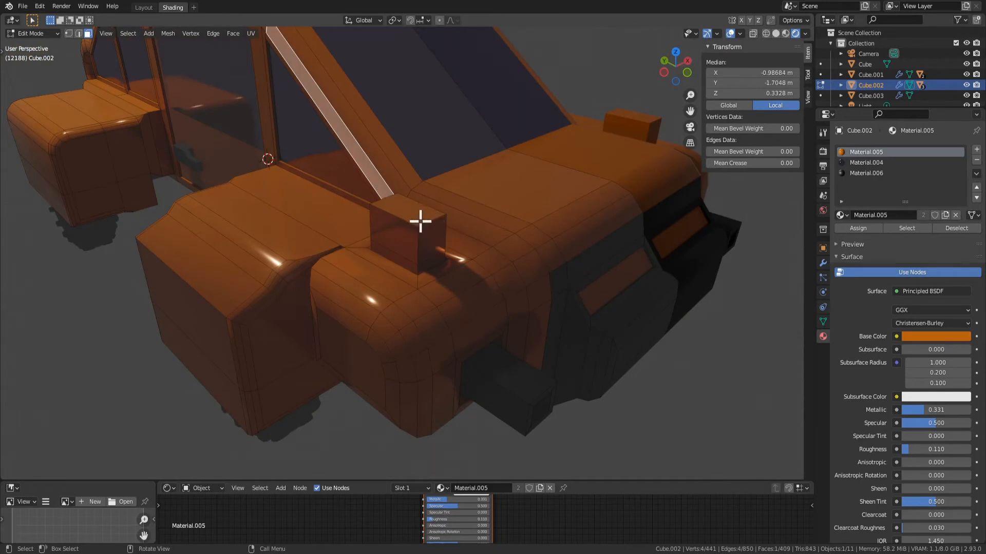
pyautogui.click(379, 198)
pyautogui.press('2')
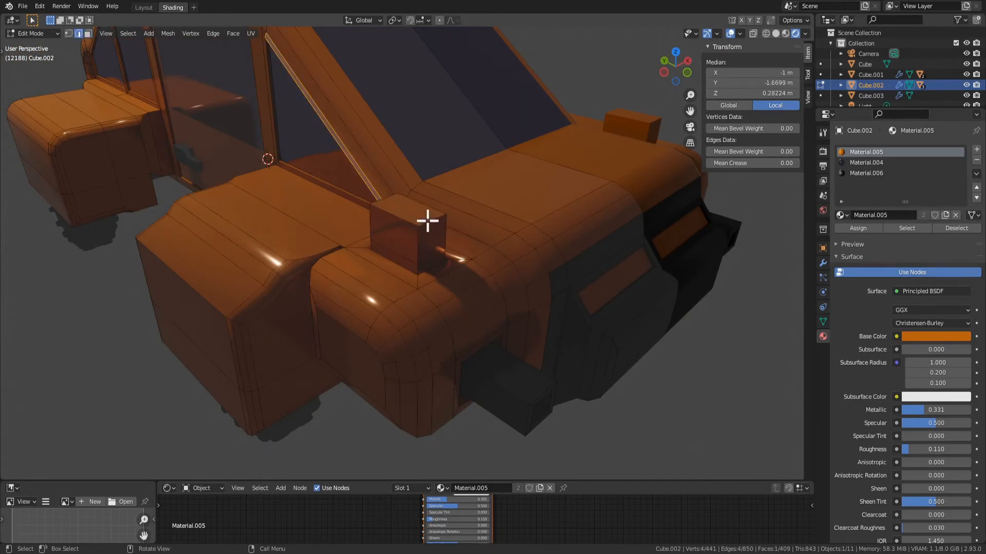
pyautogui.scroll(1, 429, 220)
pyautogui.click(445, 218)
pyautogui.moveTo(496, 250); pyautogui.dragTo(484, 237, button='middle')
pyautogui.hotkey('ctrl', 'b')
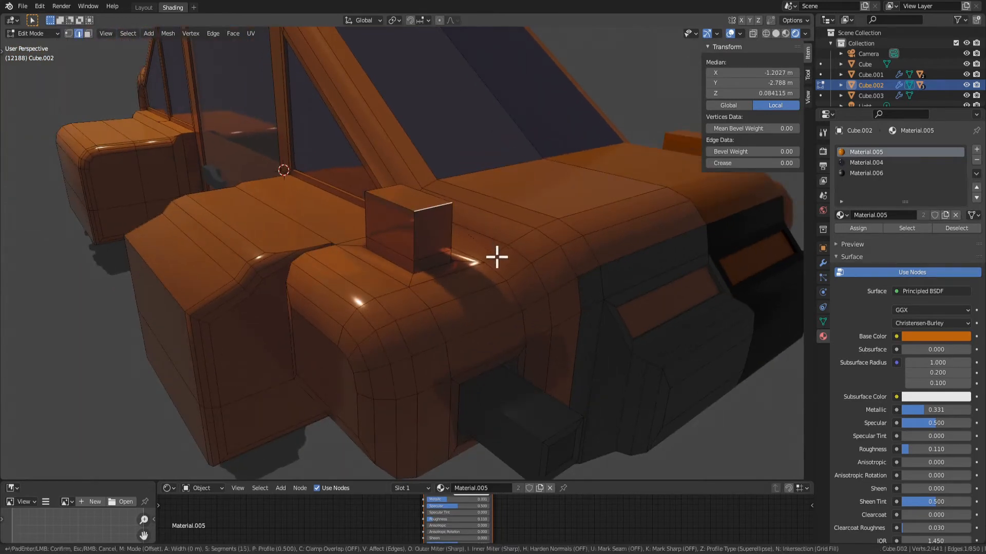
pyautogui.scroll(14, 513, 277)
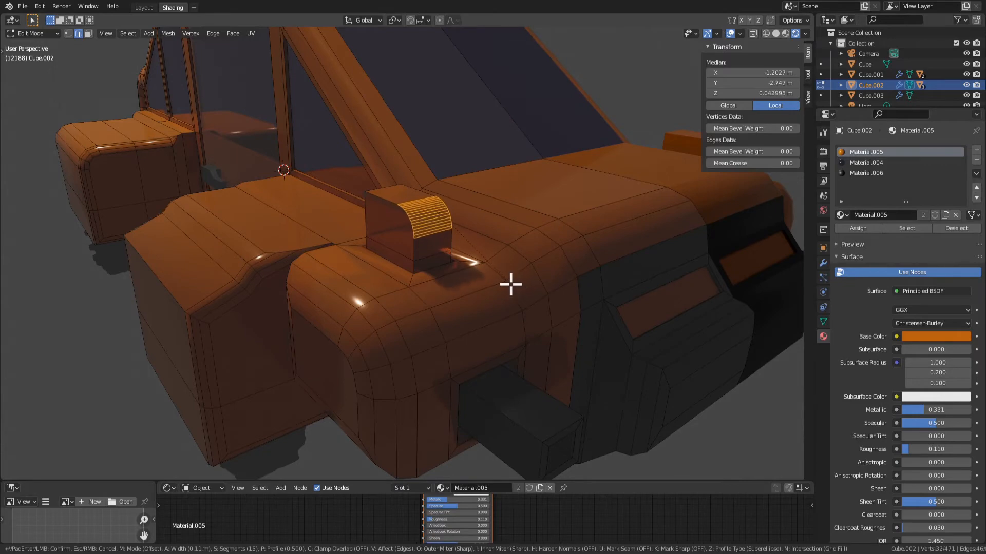
pyautogui.click(508, 284)
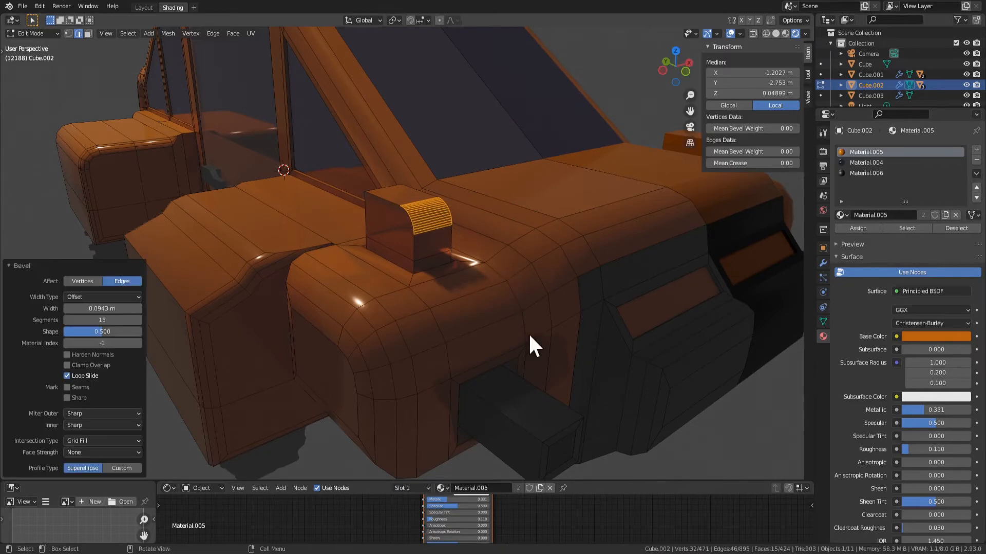
# Lower the block's rear top edge along Z so its top slopes down toward the windshield
pyautogui.press('Tab')
pyautogui.scroll(-4, 528, 334)
pyautogui.moveTo(528, 335); pyautogui.dragTo(612, 312, button='middle')
pyautogui.press('Tab')
pyautogui.scroll(3, 421, 272)
pyautogui.moveTo(451, 209); pyautogui.dragTo(359, 263, button='middle')
pyautogui.click(378, 211)
pyautogui.press('g')
pyautogui.press('z')
pyautogui.click(382, 235)
pyautogui.press('Tab')
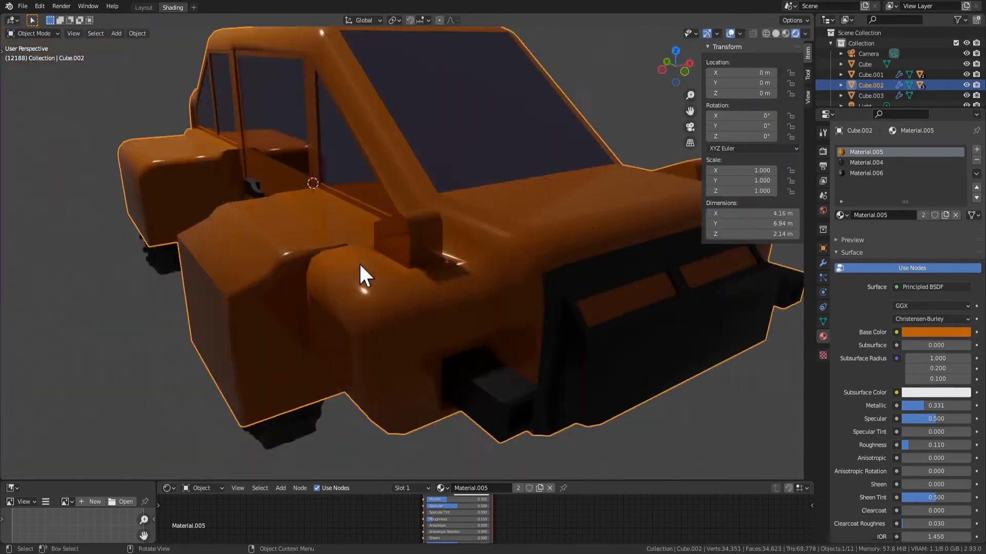
# Examine the shape of the sloped, rounded fender block in object and edit mode
pyautogui.scroll(-3, 497, 307)
pyautogui.scroll(3, 497, 307)
pyautogui.moveTo(497, 307); pyautogui.dragTo(473, 294, button='middle')
pyautogui.press('Tab')
pyautogui.scroll(-3, 551, 291)
pyautogui.scroll(3, 528, 311)
pyautogui.press('Tab')
pyautogui.press('Tab')
pyautogui.press('Tab')
pyautogui.press('Tab')
# Extrude the block's front face below the rounded edge forward about 0.26 m and narrow its end along X
pyautogui.press('3')
pyautogui.click(416, 244)
pyautogui.press('e')
pyautogui.click(525, 326)
pyautogui.press('s')
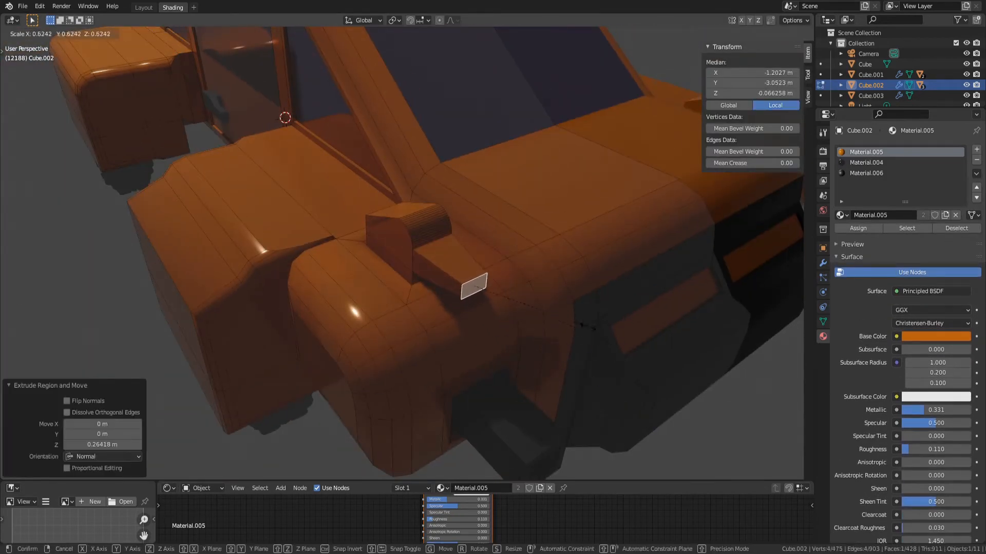
pyautogui.press('x')
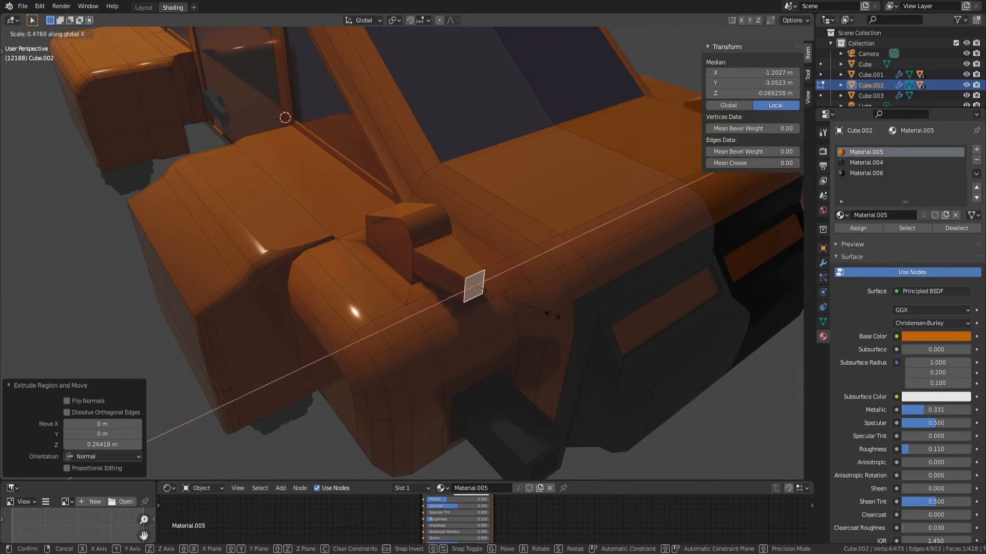
pyautogui.click(566, 308)
pyautogui.moveTo(577, 321); pyautogui.dragTo(498, 334, button='middle')
# Try extruding the block's outer side face outward about 0.15 m and scaling it to 0.574, and undo both
pyautogui.click(425, 227)
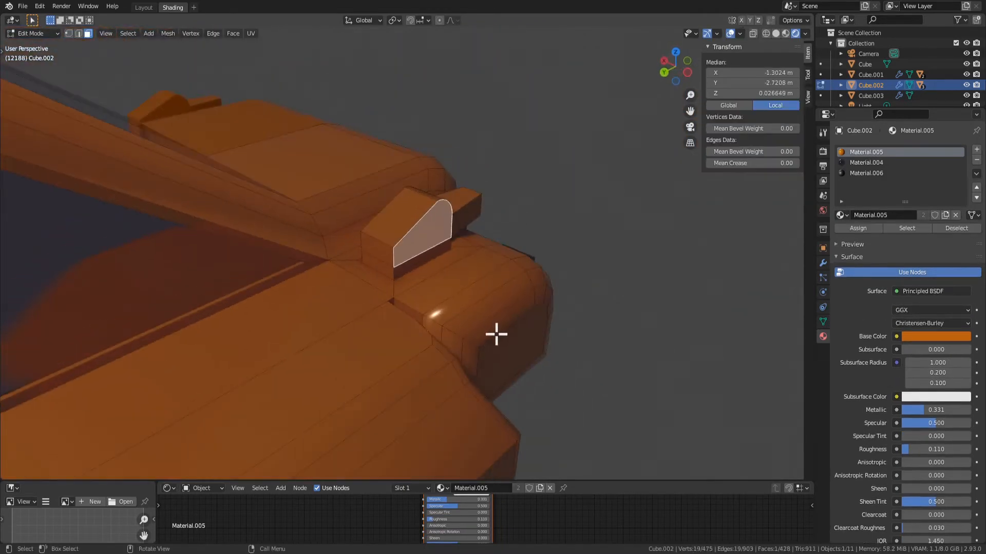
pyautogui.press('e')
pyautogui.click(524, 372)
pyautogui.press('s')
pyautogui.click(554, 354)
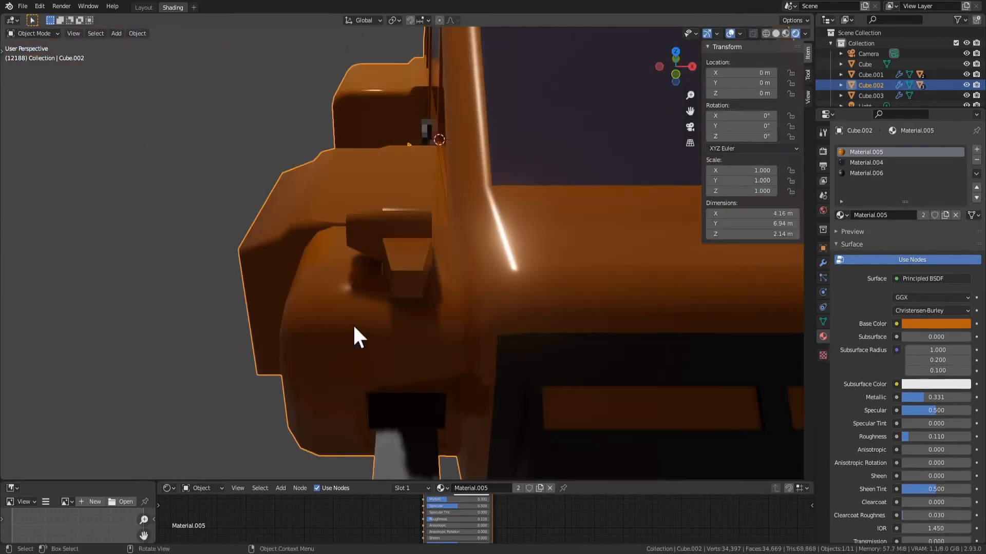
pyautogui.scroll(-5, 389, 323)
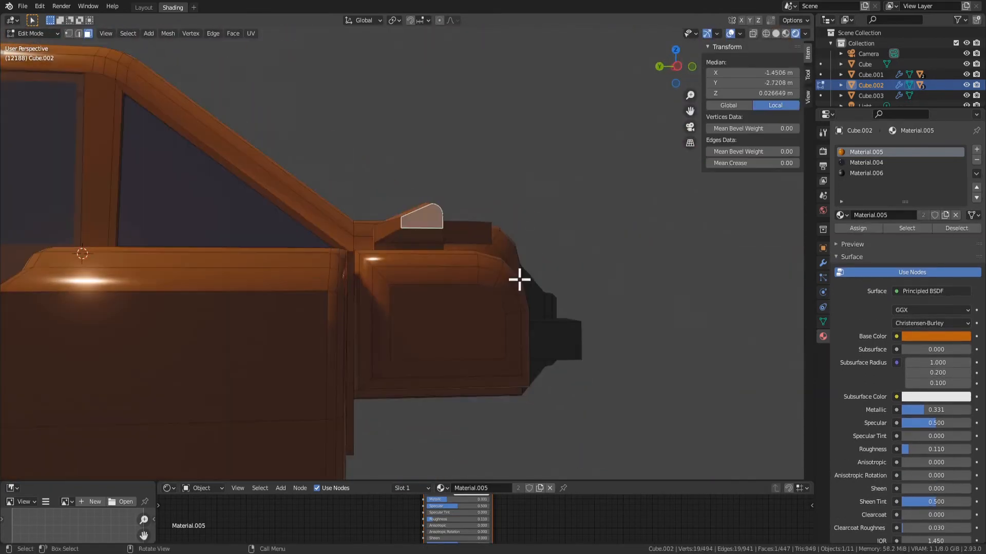
pyautogui.moveTo(519, 280); pyautogui.dragTo(446, 234, button='middle')
pyautogui.hotkey('ctrl', 'z')
pyautogui.hotkey('ctrl', 'z')
pyautogui.scroll(2, 463, 224)
# Select all 15 curved faces of the block's rounded front edge and scale them narrower along X
pyautogui.press('Tab')
pyautogui.press('Tab')
pyautogui.click(476, 226)
pyautogui.click(442, 244)
pyautogui.scroll(2, 442, 234)
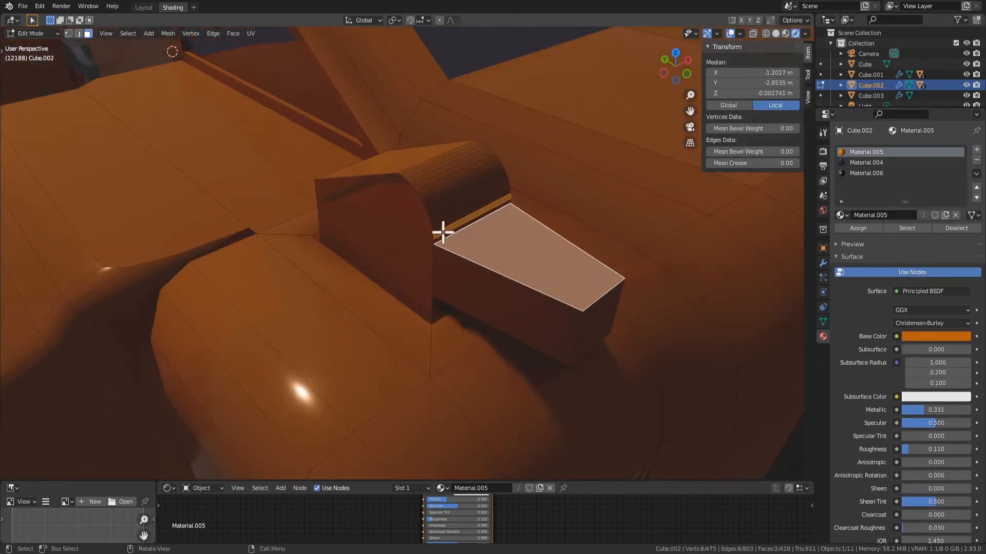
pyautogui.click(454, 233)
pyautogui.keyDown('shift'); pyautogui.click(449, 225); pyautogui.keyUp('shift')
pyautogui.keyDown('shift'); pyautogui.click(453, 219); pyautogui.keyUp('shift')
pyautogui.keyDown('shift'); pyautogui.click(448, 214); pyautogui.keyUp('shift')
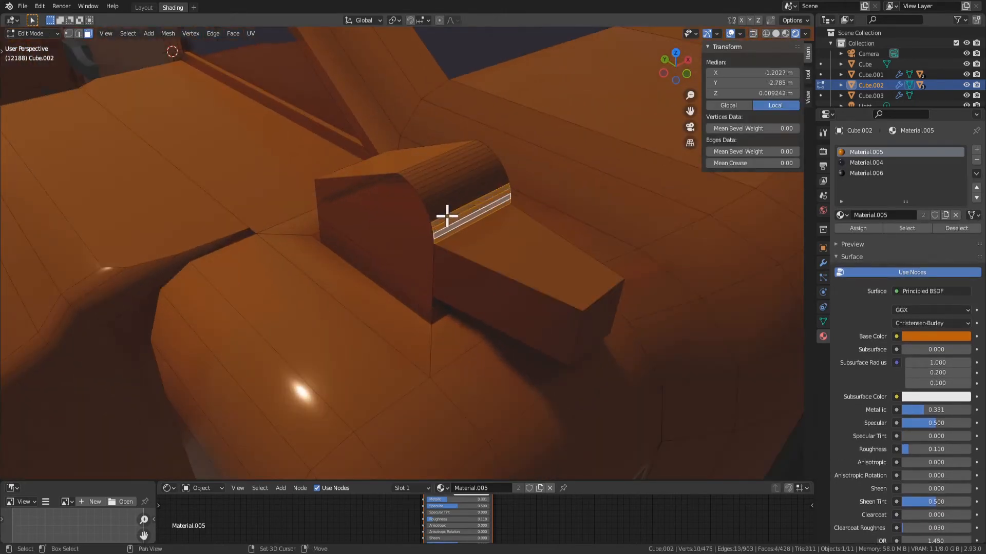
pyautogui.keyDown('shift'); pyautogui.click(454, 208); pyautogui.keyUp('shift')
pyautogui.keyDown('shift'); pyautogui.click(452, 202); pyautogui.keyUp('shift')
pyautogui.keyDown('shift'); pyautogui.click(450, 195); pyautogui.keyUp('shift')
pyautogui.keyDown('shift'); pyautogui.click(451, 189); pyautogui.keyUp('shift')
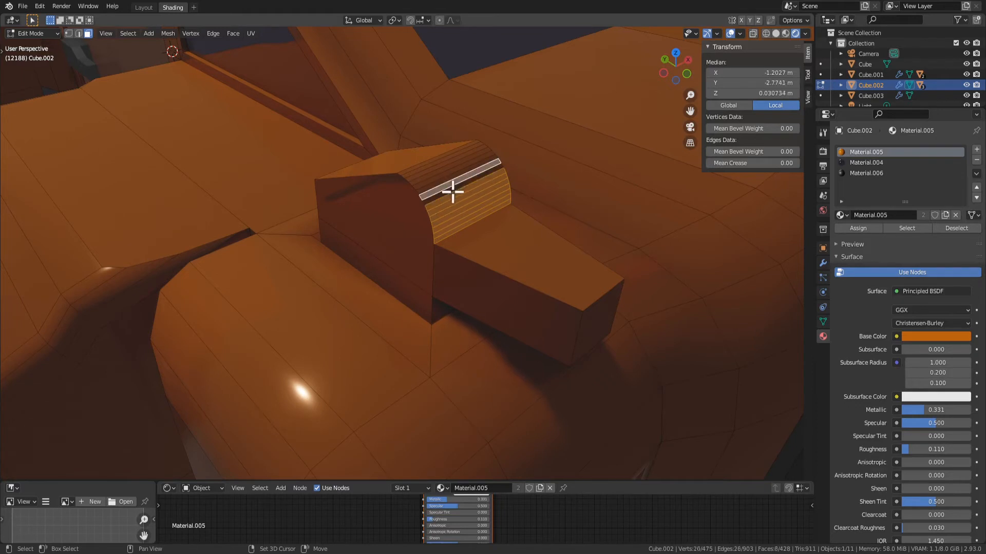
pyautogui.keyDown('shift'); pyautogui.click(446, 183); pyautogui.keyUp('shift')
pyautogui.keyDown('shift'); pyautogui.click(445, 183); pyautogui.keyUp('shift')
pyautogui.keyDown('shift'); pyautogui.click(442, 180); pyautogui.keyUp('shift')
pyautogui.keyDown('shift'); pyautogui.click(438, 178); pyautogui.keyUp('shift')
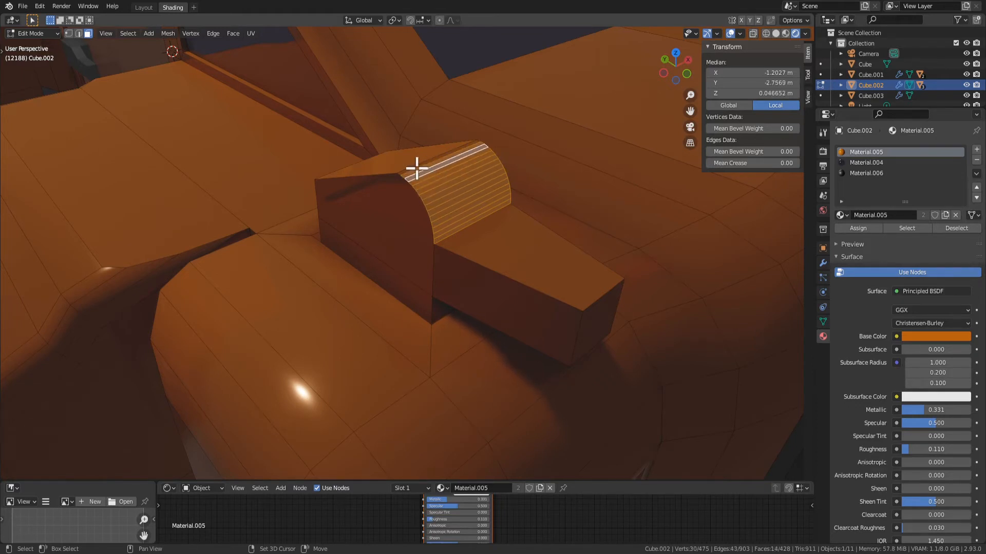
pyautogui.keyDown('shift'); pyautogui.click(417, 168); pyautogui.keyUp('shift')
pyautogui.moveTo(556, 291); pyautogui.dragTo(658, 312, button='middle')
pyautogui.press('s')
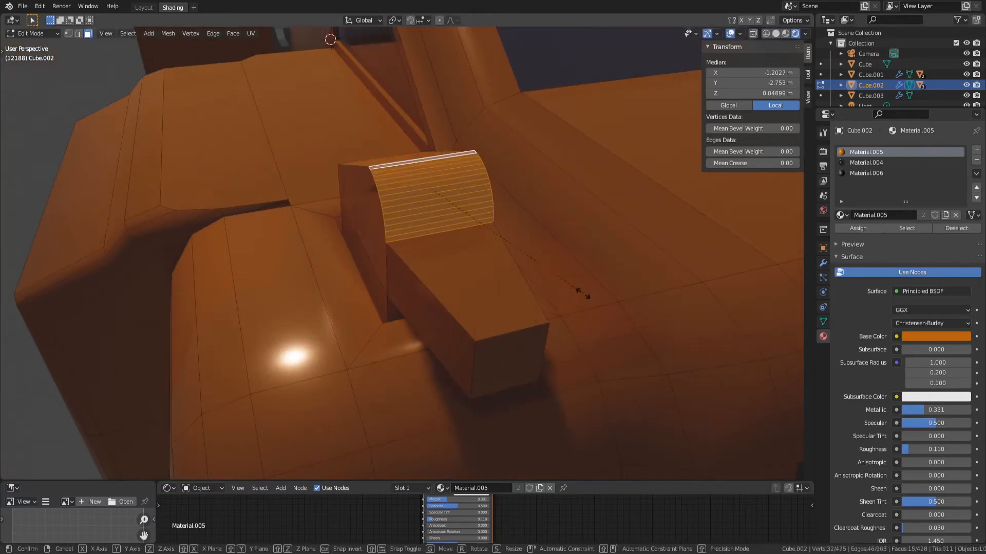
pyautogui.press('x')
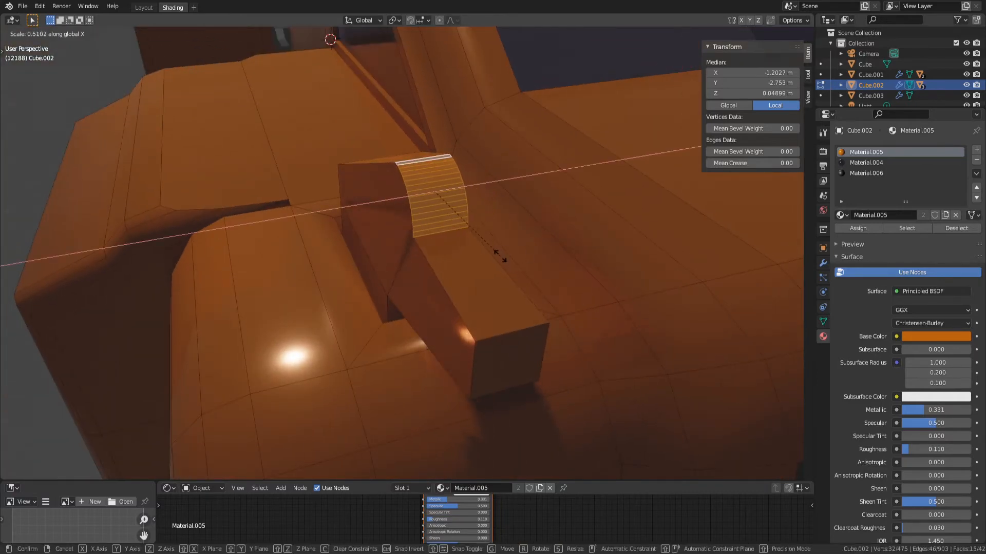
pyautogui.click(473, 233)
pyautogui.scroll(-3, 477, 257)
pyautogui.moveTo(482, 354); pyautogui.dragTo(534, 318, button='middle')
pyautogui.press('Tab')
# Undo the narrowing of the block's curved faces and the forward extrusion of its front face
pyautogui.press('Tab')
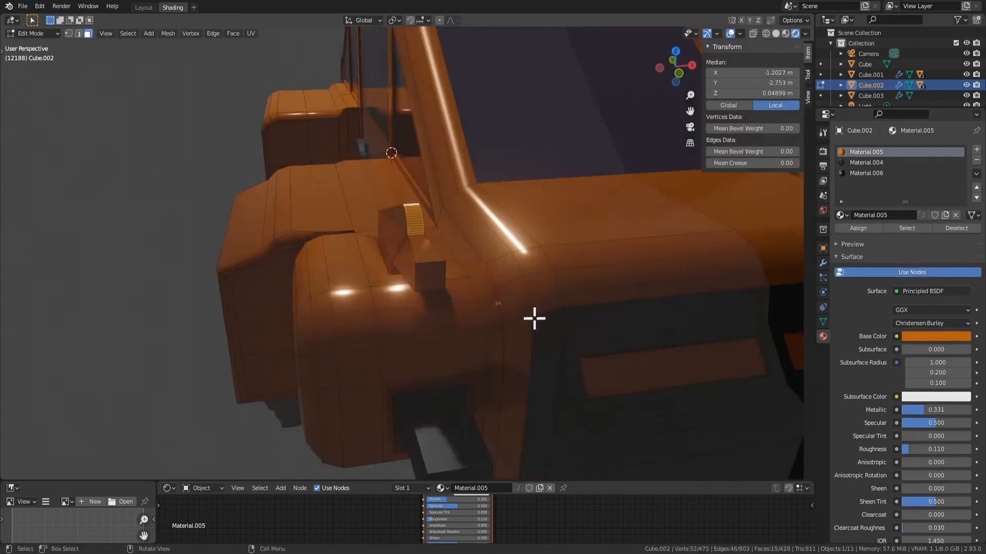
pyautogui.hotkey('ctrl', 'z')
pyautogui.hotkey('ctrl', 'z')
pyautogui.hotkey('ctrl', 'z')
pyautogui.hotkey('ctrl', 'z')
pyautogui.scroll(-4, 477, 334)
pyautogui.press('Tab')
pyautogui.scroll(-4, 468, 349)
pyautogui.moveTo(468, 359); pyautogui.dragTo(458, 383, button='middle')
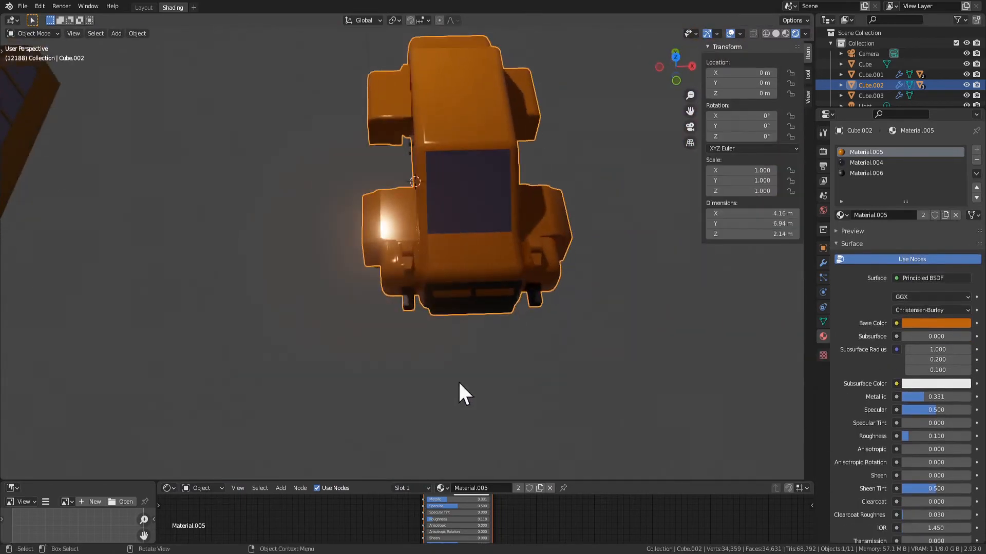
pyautogui.press('Tab')
pyautogui.scroll(6, 437, 321)
pyautogui.moveTo(433, 310); pyautogui.dragTo(462, 244, button='middle')
pyautogui.hotkey('ctrl', 'z')
pyautogui.hotkey('ctrl', 'z')
pyautogui.hotkey('ctrl', 'z')
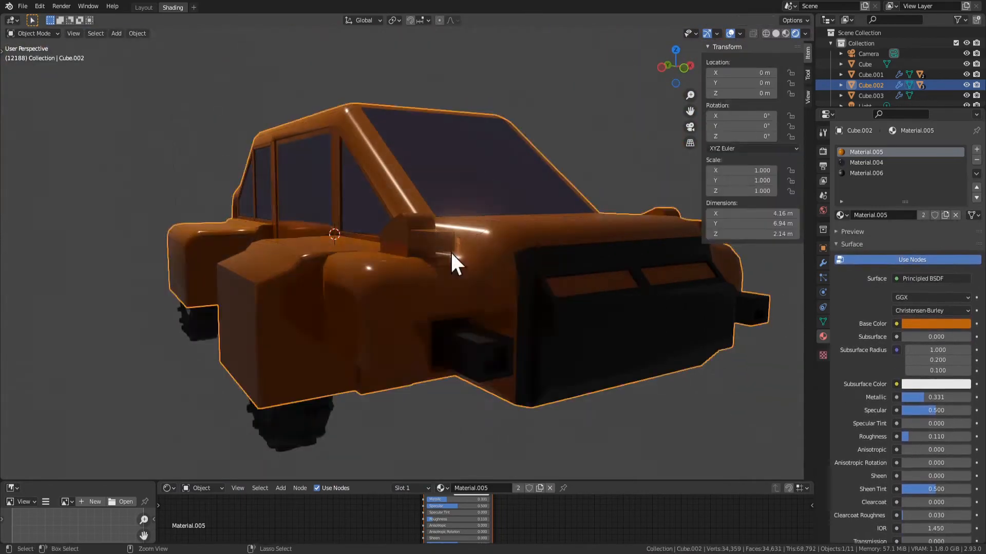
pyautogui.press('Tab')
pyautogui.hotkey('ctrl', 'z')
pyautogui.hotkey('ctrl', 'z')
pyautogui.hotkey('ctrl', 'z')
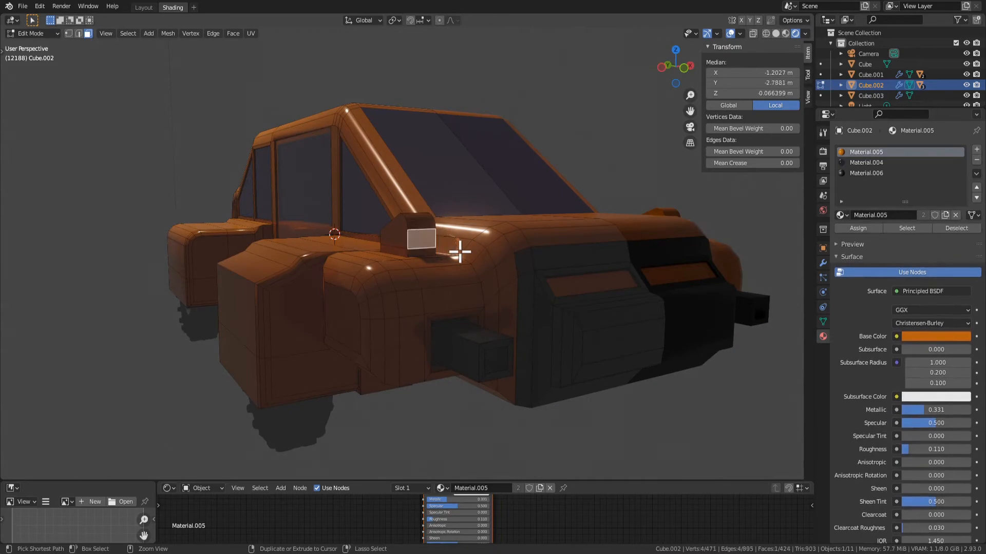
# Remove the rounded fender block by dissolving the vertices of its faces, and select the flat face left on the fender
pyautogui.scroll(3, 440, 256)
pyautogui.moveTo(436, 221); pyautogui.dragTo(464, 238, button='middle')
pyautogui.press('Tab')
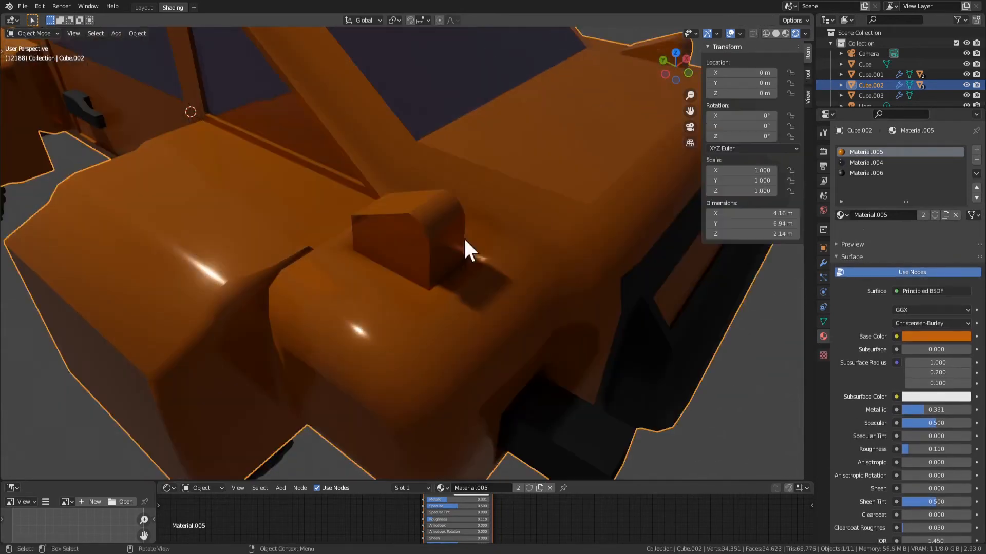
pyautogui.press('Tab')
pyautogui.click(427, 201)
pyautogui.press('3')
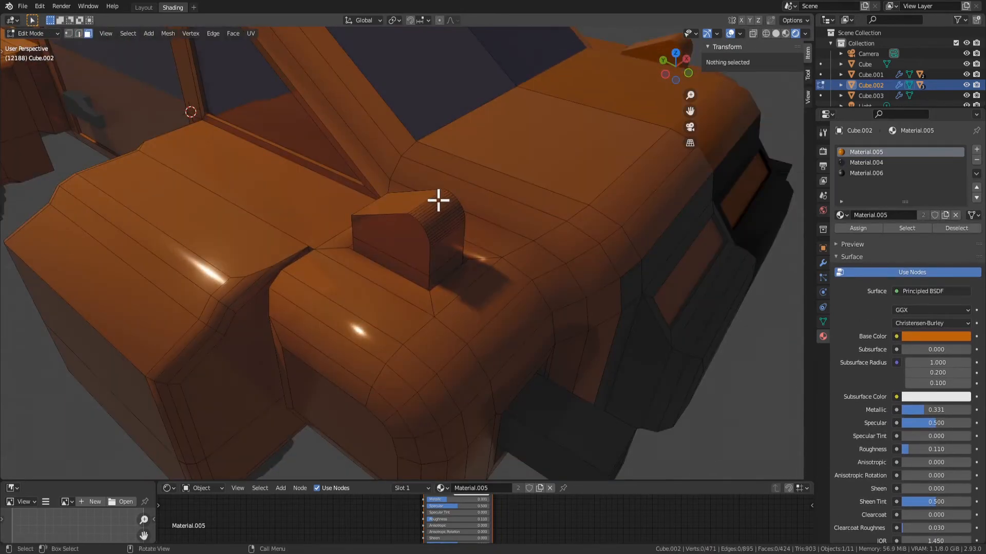
pyautogui.click(409, 202)
pyautogui.press('ctrl+KP_Add')
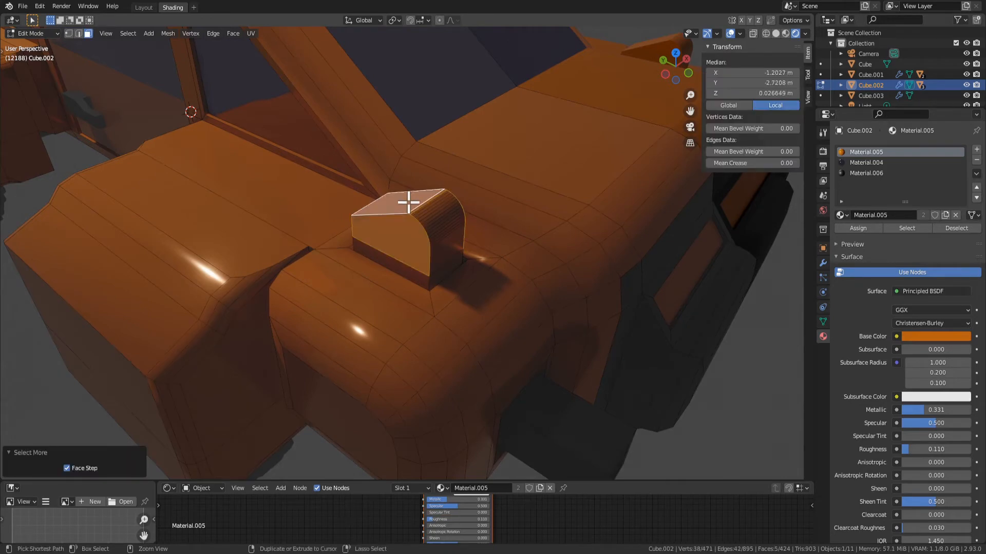
pyautogui.press('c')
pyautogui.moveTo(414, 206); pyautogui.dragTo(445, 234)
pyautogui.press('Escape')
pyautogui.press('x')
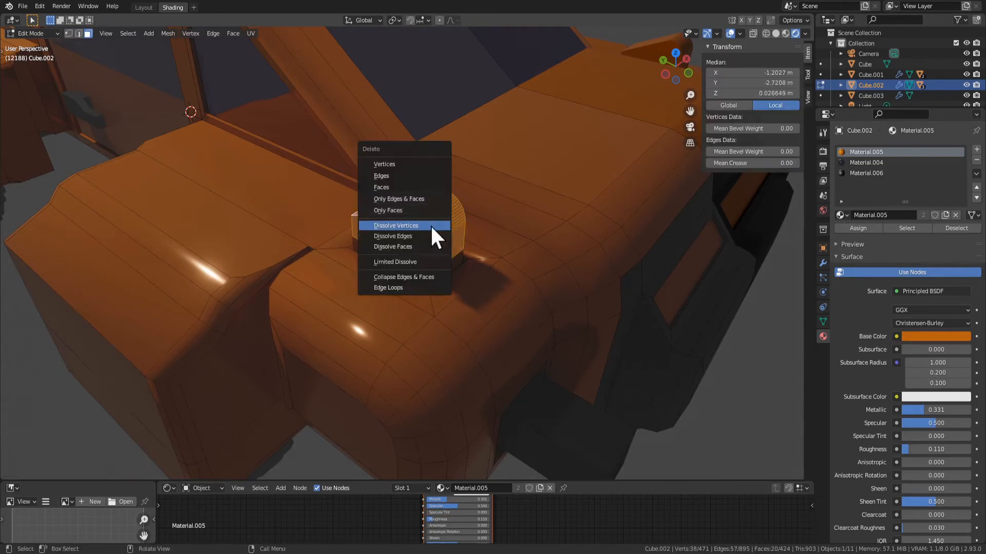
pyautogui.click(433, 227)
pyautogui.click(405, 256)
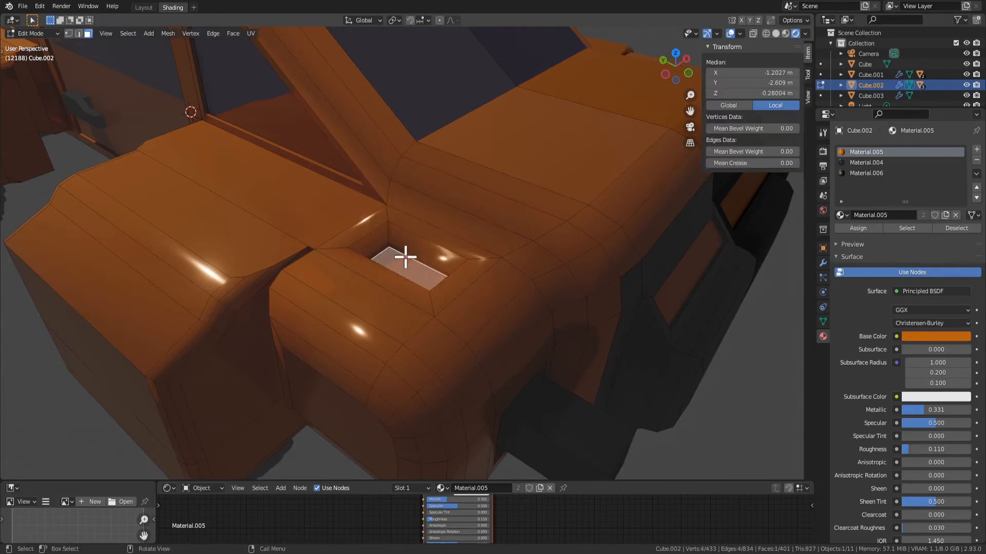
pyautogui.press('e')
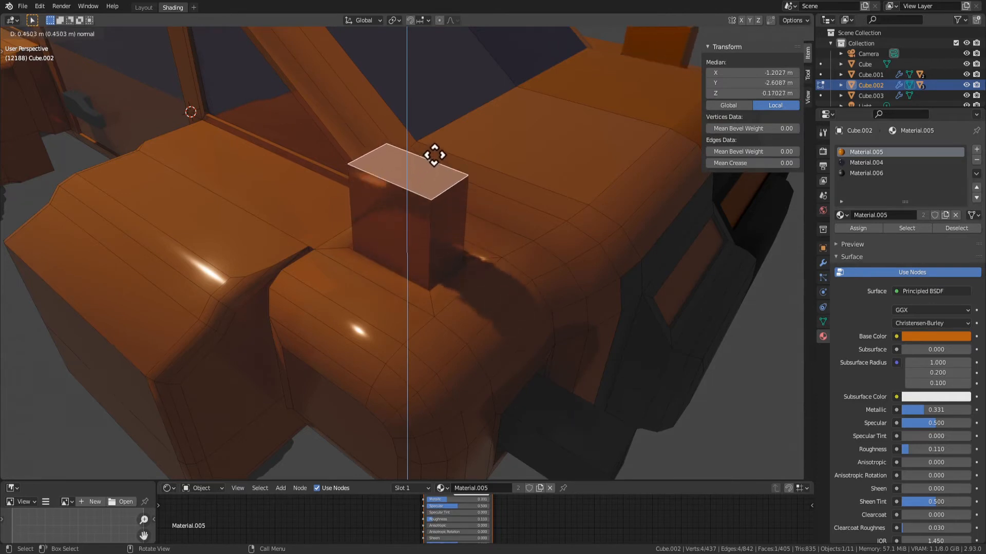
pyautogui.rightClick(430, 178)
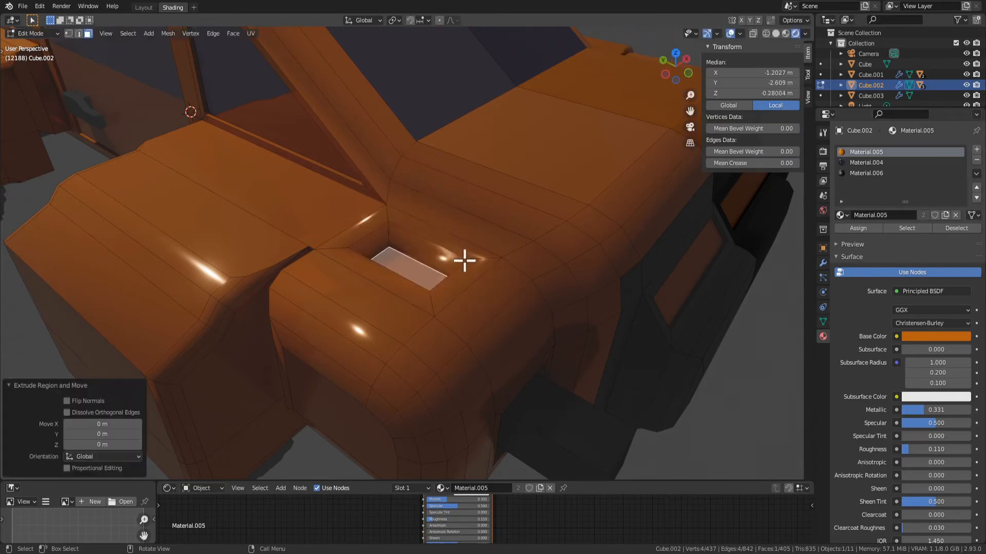
pyautogui.moveTo(465, 260); pyautogui.dragTo(407, 272, button='middle')
pyautogui.rightClick(411, 267)
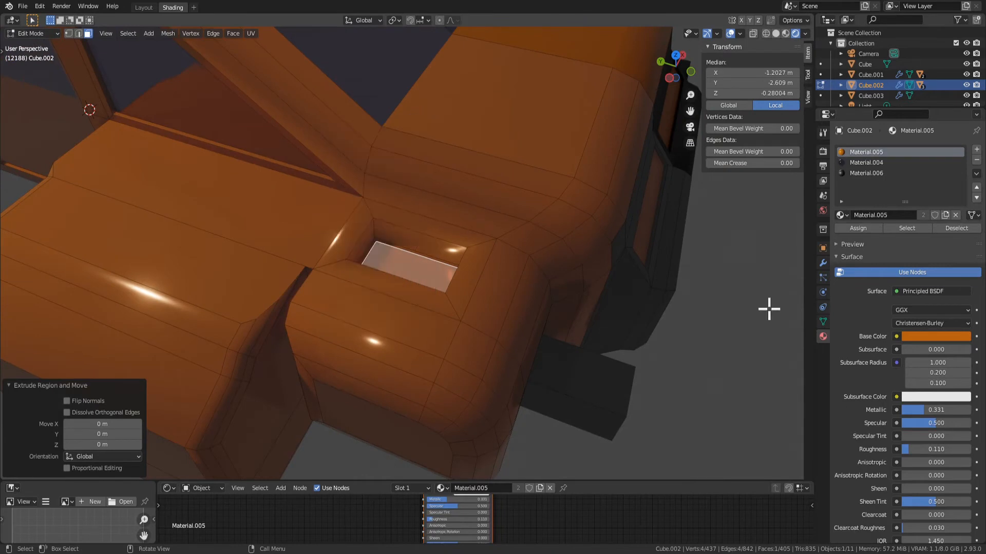
pyautogui.scroll(2, 434, 277)
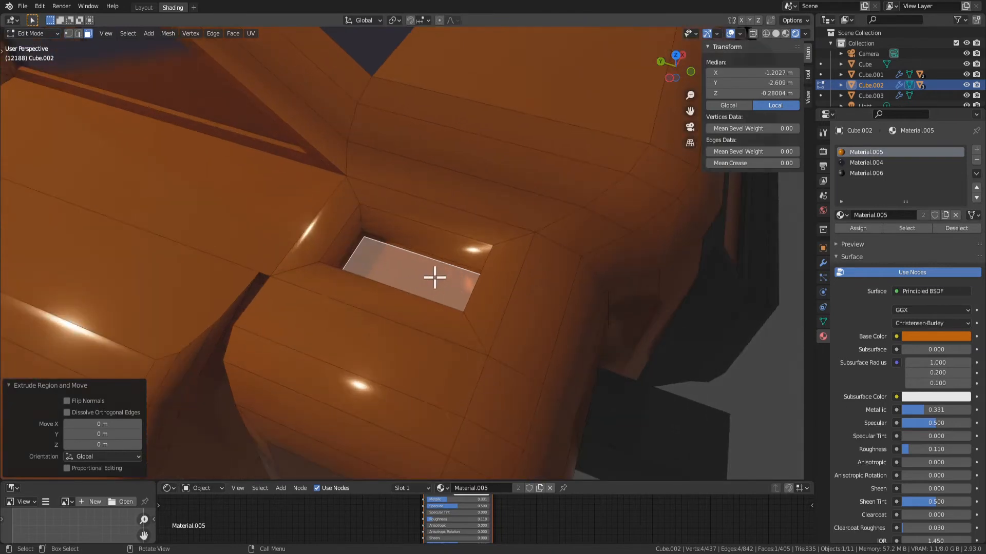
pyautogui.press('s')
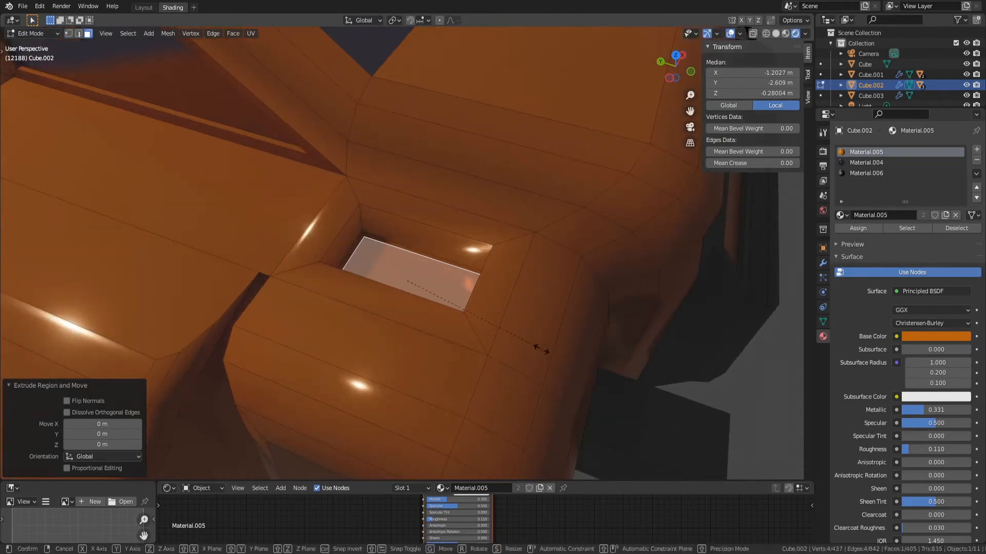
pyautogui.press('x')
pyautogui.rightClick(478, 332)
pyautogui.press('s')
pyautogui.press('y')
pyautogui.click(510, 318)
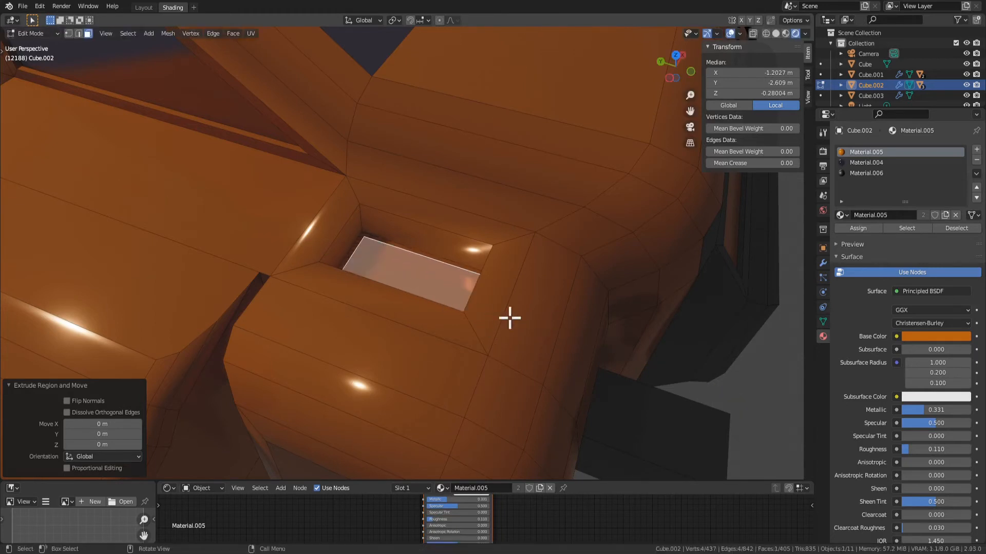
# Extrude the flat fender face up about 0.158 m as a base plate and inset its top face about 0.055 m
pyautogui.press('e')
pyautogui.click(508, 277)
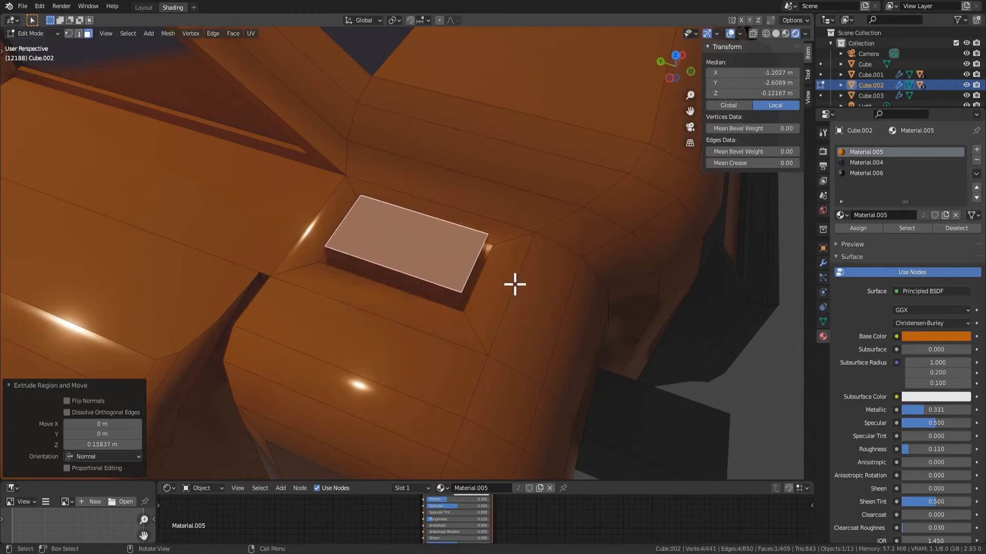
pyautogui.press('i')
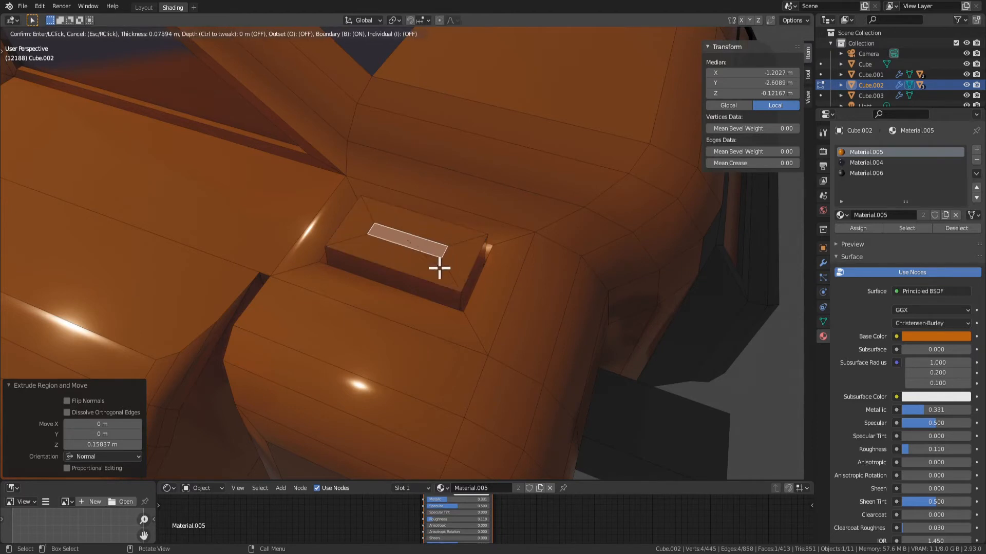
pyautogui.click(469, 277)
# Shorten the inset face along Y into a near-square and scale it up uniformly to 1.801
pyautogui.press('s')
pyautogui.press('x')
pyautogui.press('y')
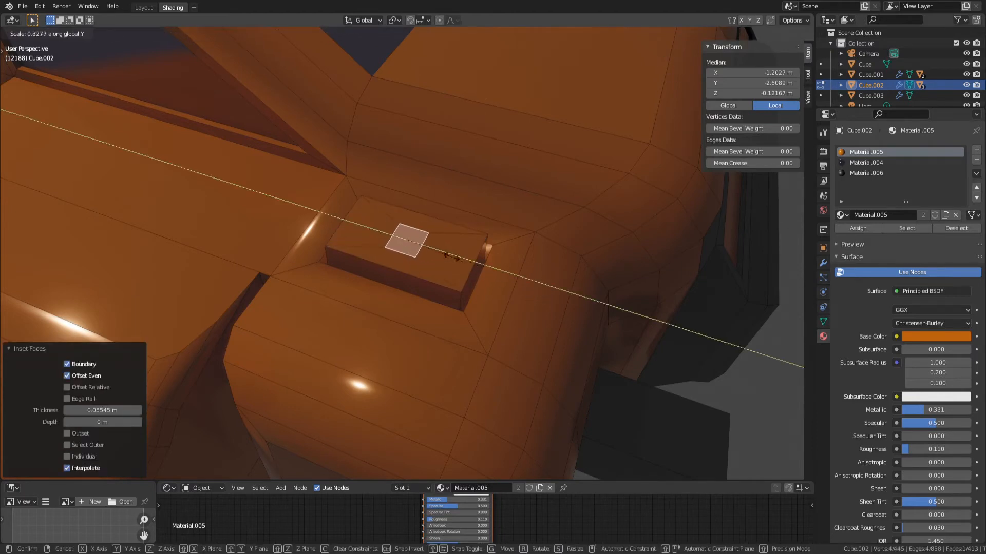
pyautogui.press('y')
pyautogui.press('y')
pyautogui.click(482, 277)
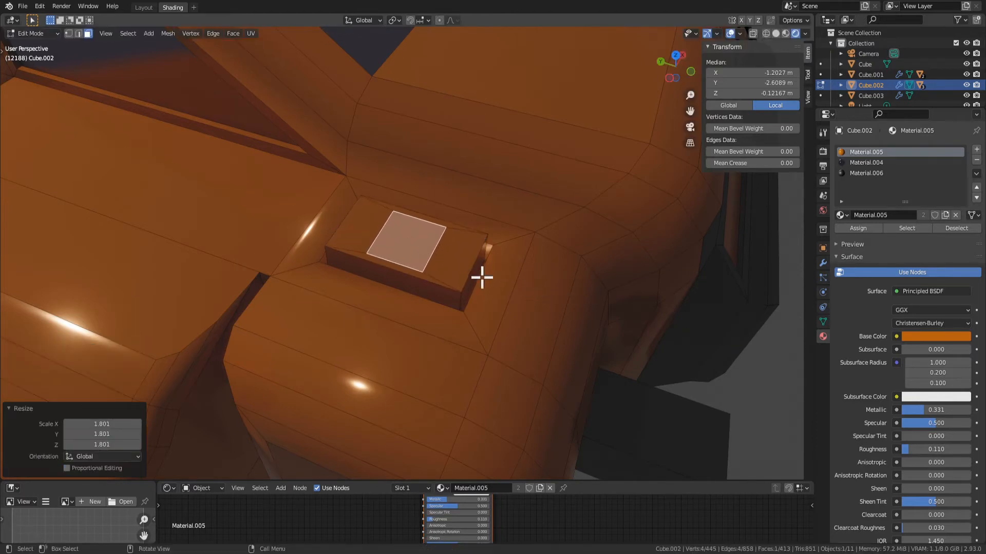
# Scale the square face slightly smaller and extrude it up about 0.081 m as a post on the base plate
pyautogui.press('s')
pyautogui.click(463, 269)
pyautogui.press('e')
pyautogui.rightClick(462, 251)
pyautogui.hotkey('ctrl', 'z')
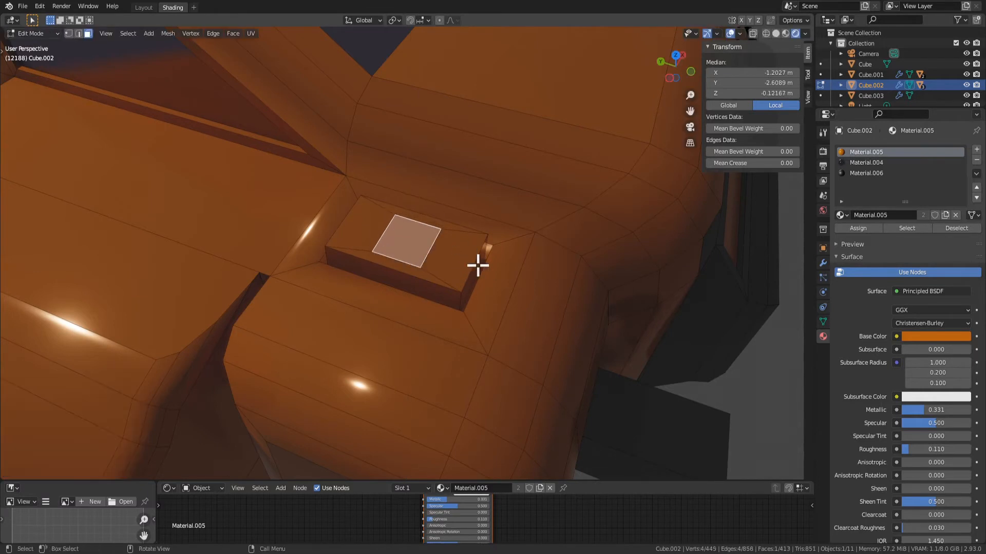
pyautogui.press('s')
pyautogui.click(462, 263)
pyautogui.press('e')
pyautogui.click(466, 240)
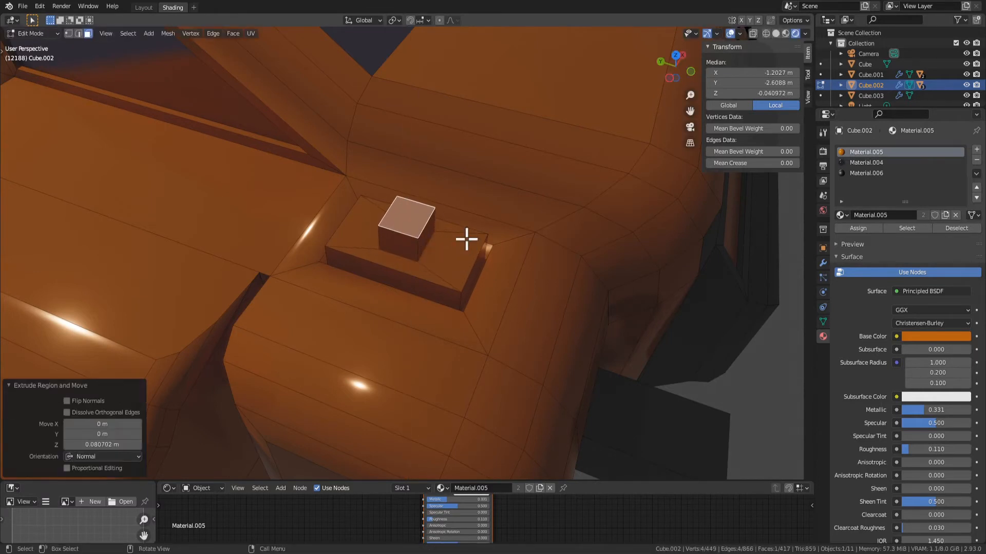
# Widen the post's top with an in-place extrusion scaled to 1.507, raise it slightly, and extrude it up about 0.174 m as a lamp head
pyautogui.press('s')
pyautogui.rightClick(476, 256)
pyautogui.press('e')
pyautogui.press('s')
pyautogui.click(503, 269)
pyautogui.press('g')
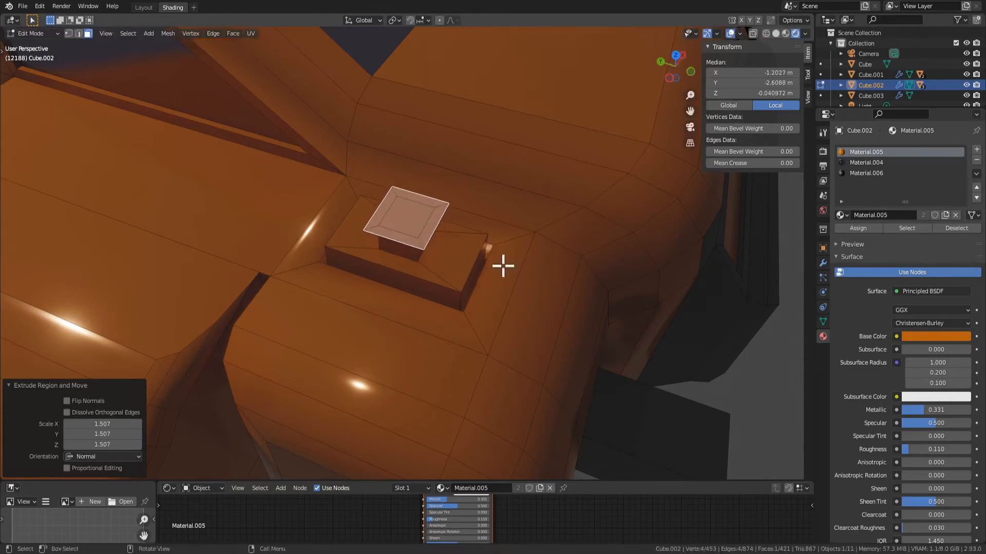
pyautogui.press('z')
pyautogui.click(539, 276)
pyautogui.press('e')
pyautogui.click(539, 214)
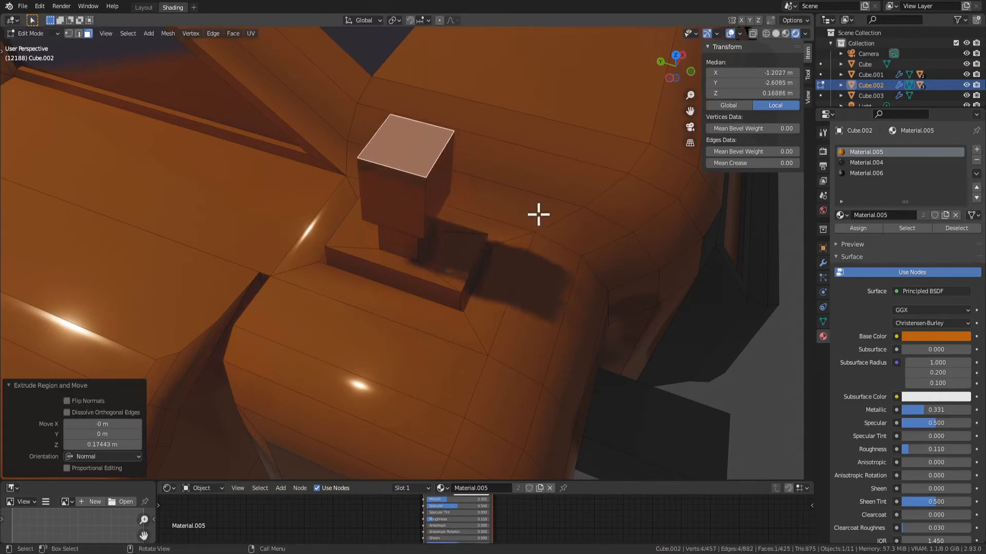
# Select the lamp head's front face, try extruding it forward about 0.156 m, and undo the extrusion
pyautogui.scroll(-5, 540, 215)
pyautogui.moveTo(561, 231); pyautogui.dragTo(448, 198, button='middle')
pyautogui.click(426, 211)
pyautogui.press('e')
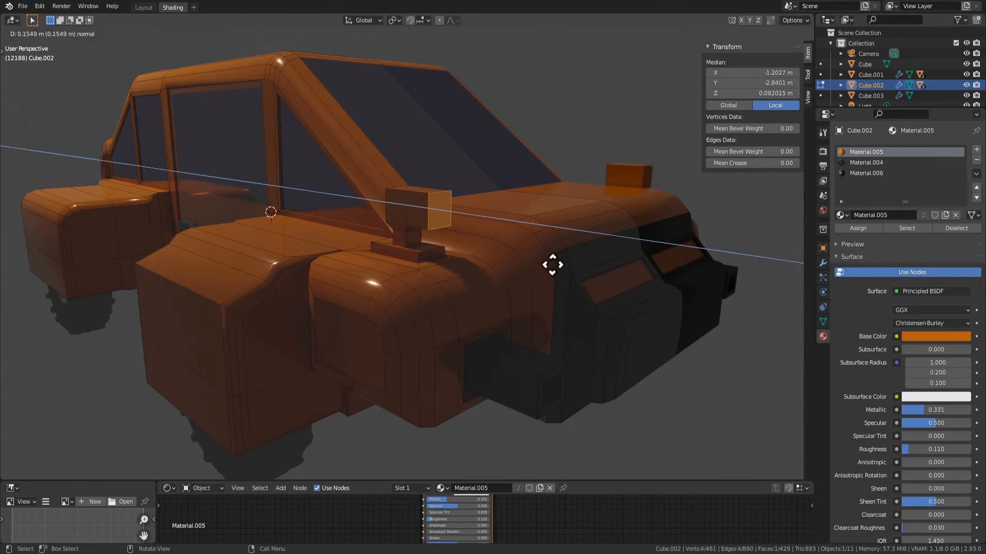
pyautogui.click(557, 265)
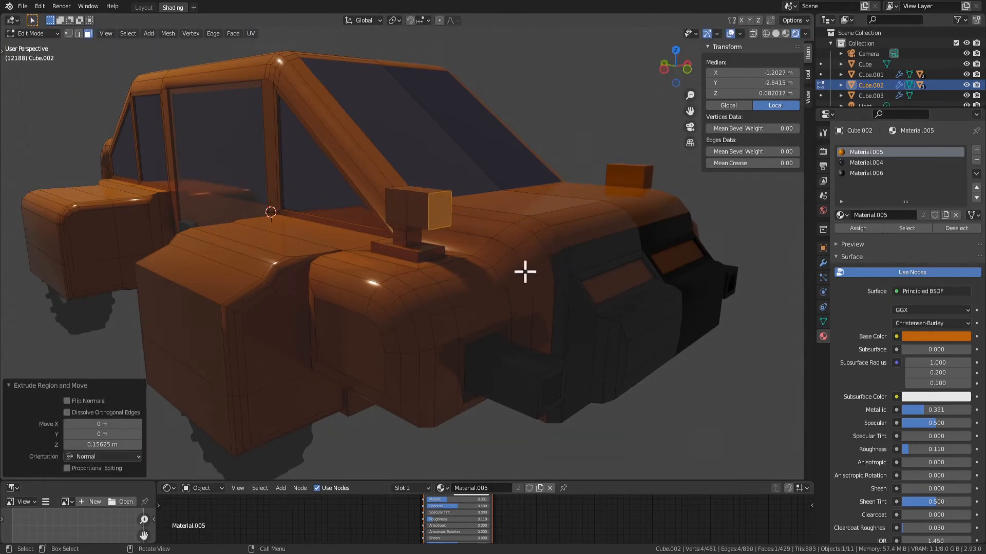
pyautogui.scroll(4, 525, 272)
pyautogui.hotkey('ctrl', 'z')
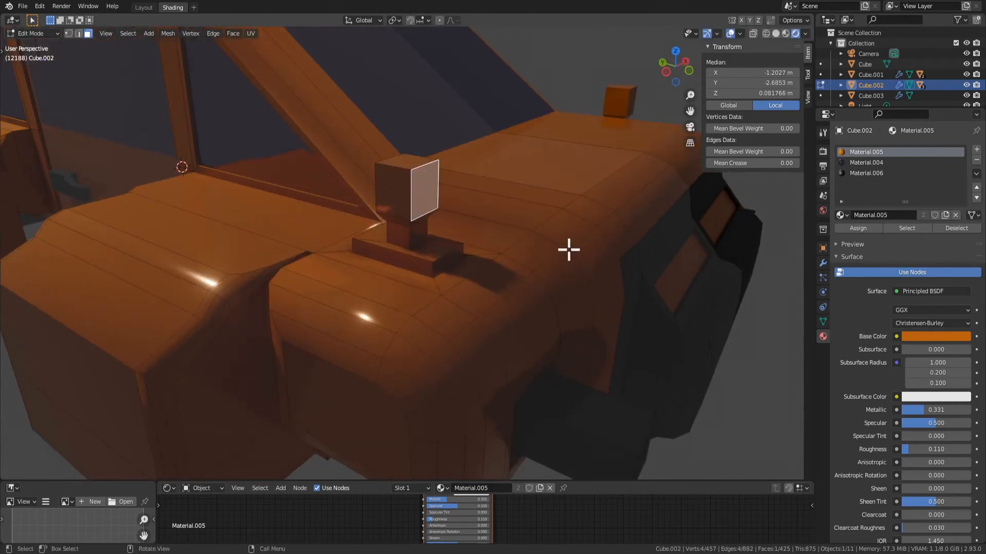
# Inset the lamp head's front face about 0.0085 m and subdivide the inner face with 6 cuts
pyautogui.press('i')
pyautogui.click(530, 229)
pyautogui.rightClick(531, 229)
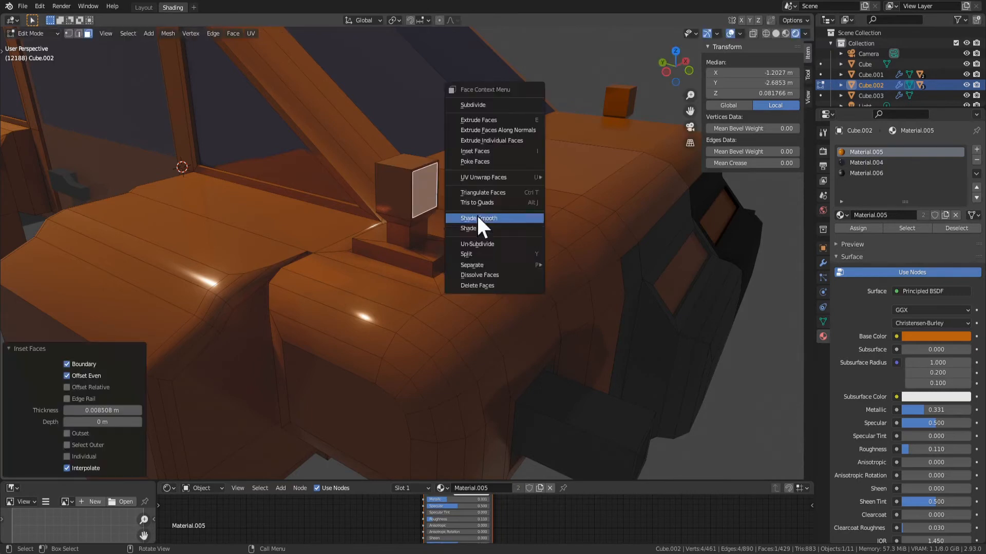
pyautogui.rightClick(433, 201)
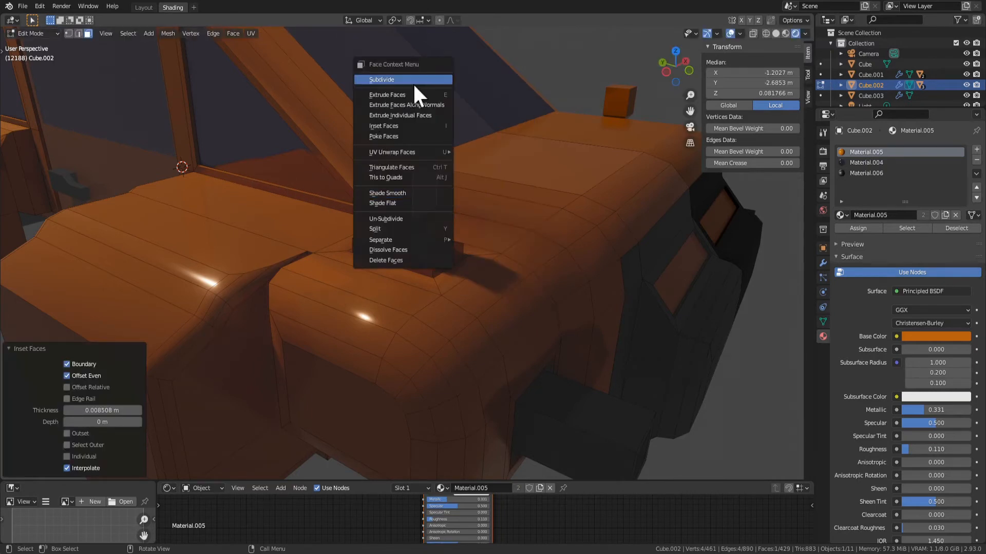
pyautogui.rightClick(427, 149)
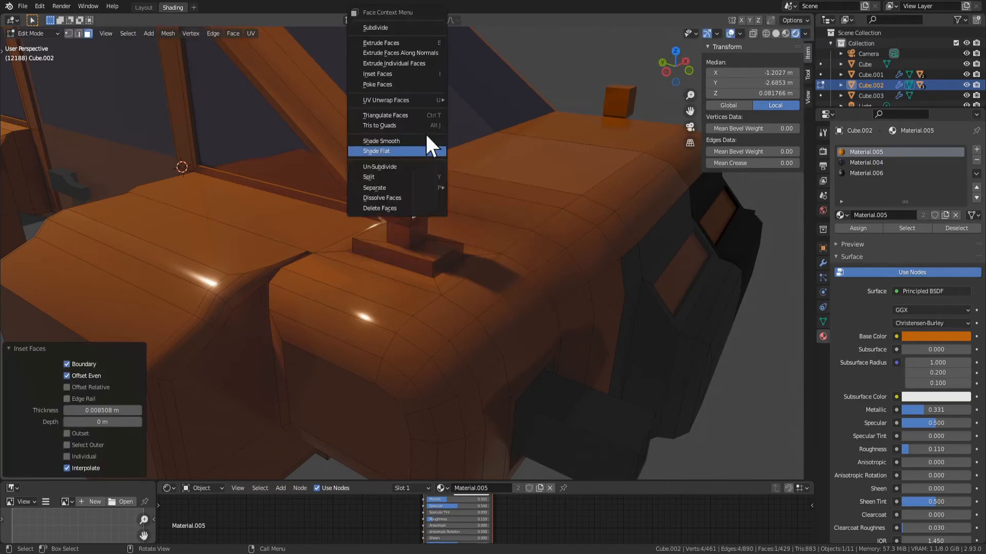
pyautogui.click(408, 28)
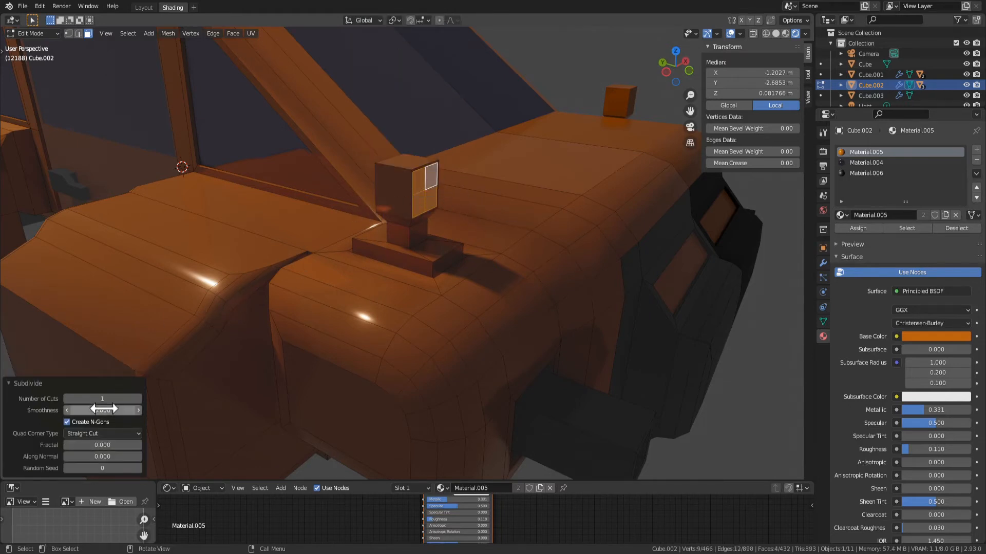
pyautogui.click(118, 398)
pyautogui.press('Return')
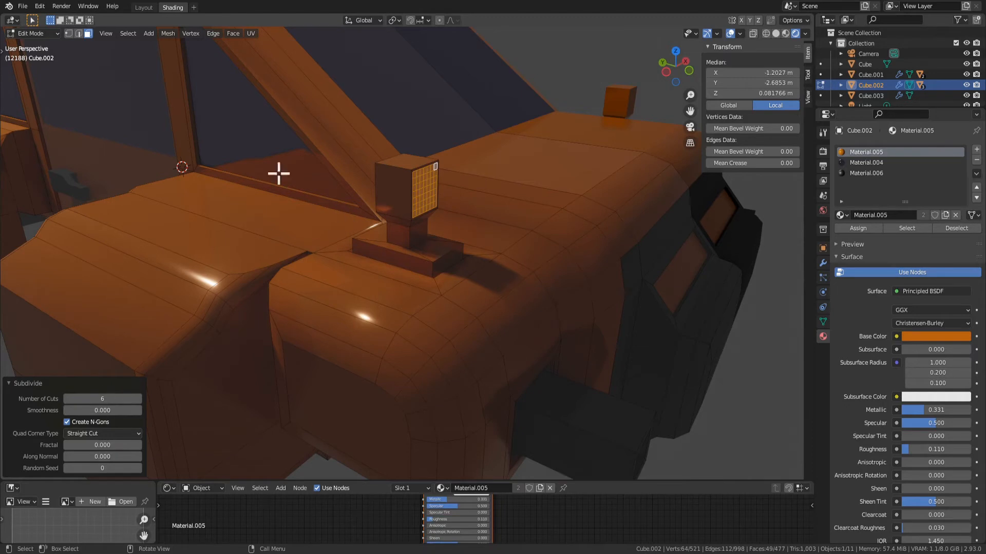
# Round the subdivided front face into a circle with To Sphere at factor 1
pyautogui.press('F3')
pyautogui.click(297, 106)
pyautogui.click(128, 33)
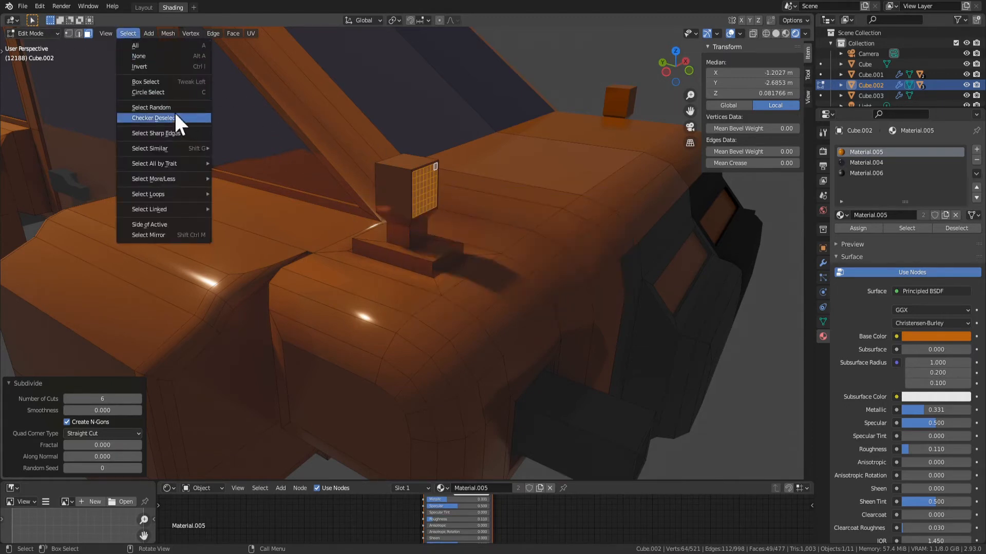
pyautogui.click(175, 82)
pyautogui.click(128, 33)
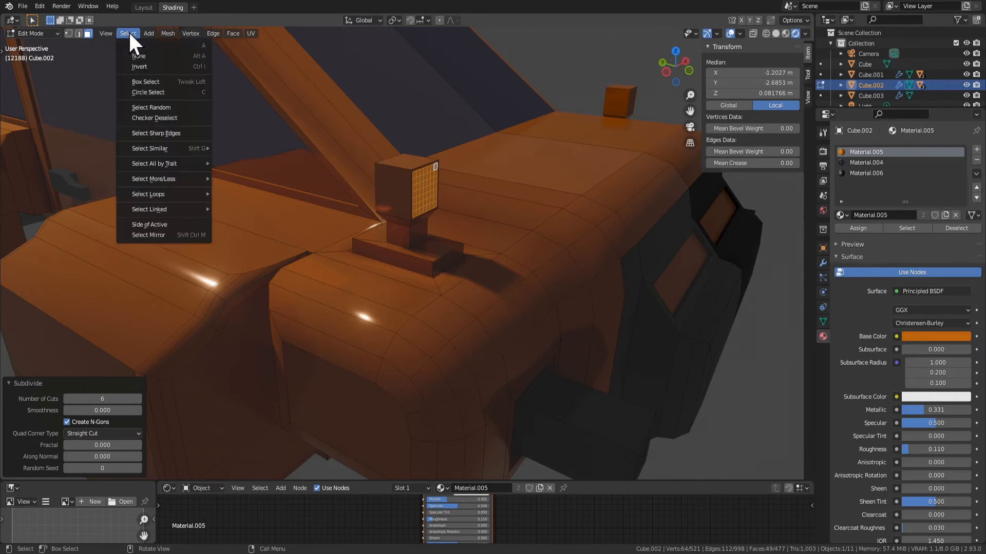
pyautogui.moveTo(232, 34)
pyautogui.moveTo(169, 35)
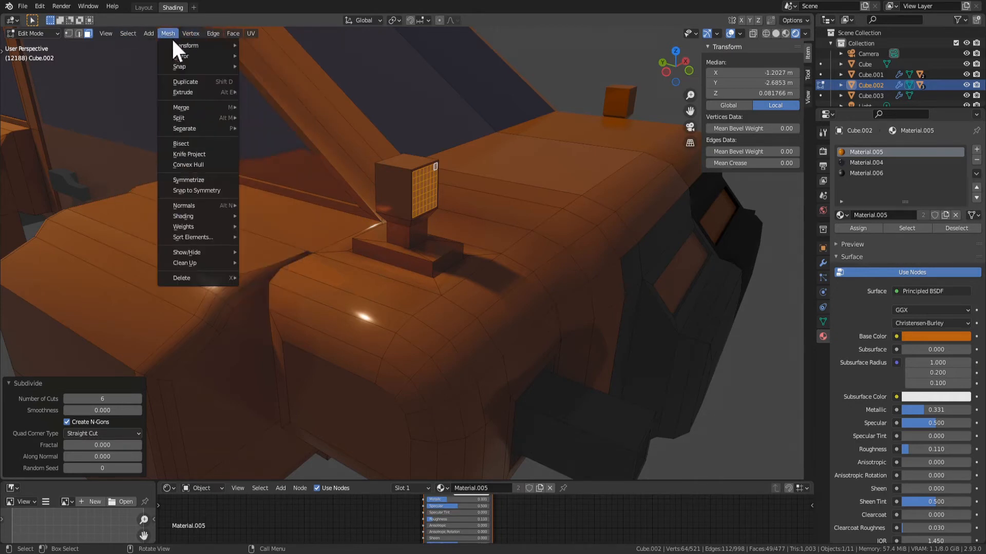
pyautogui.moveTo(200, 47)
pyautogui.click(288, 81)
pyautogui.press('1')
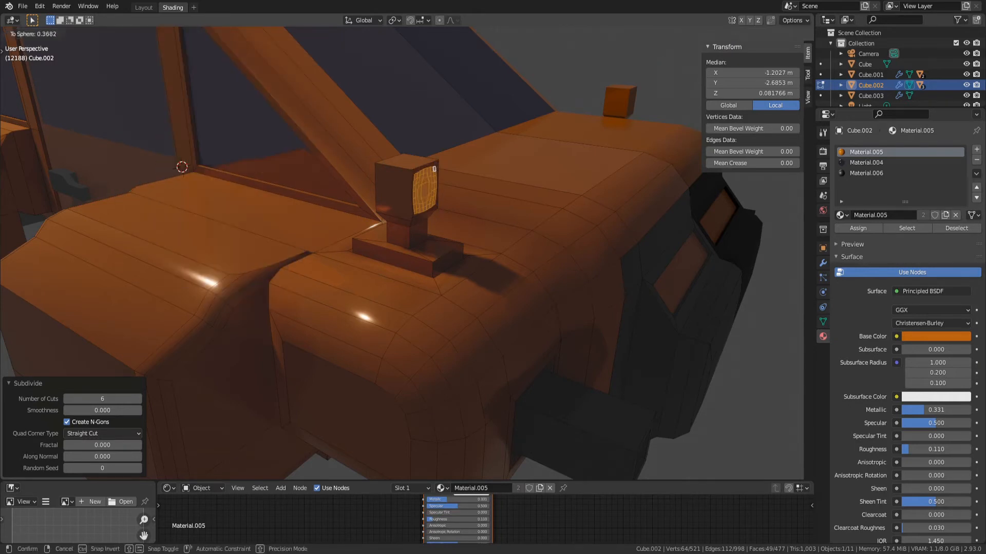
pyautogui.press('Return')
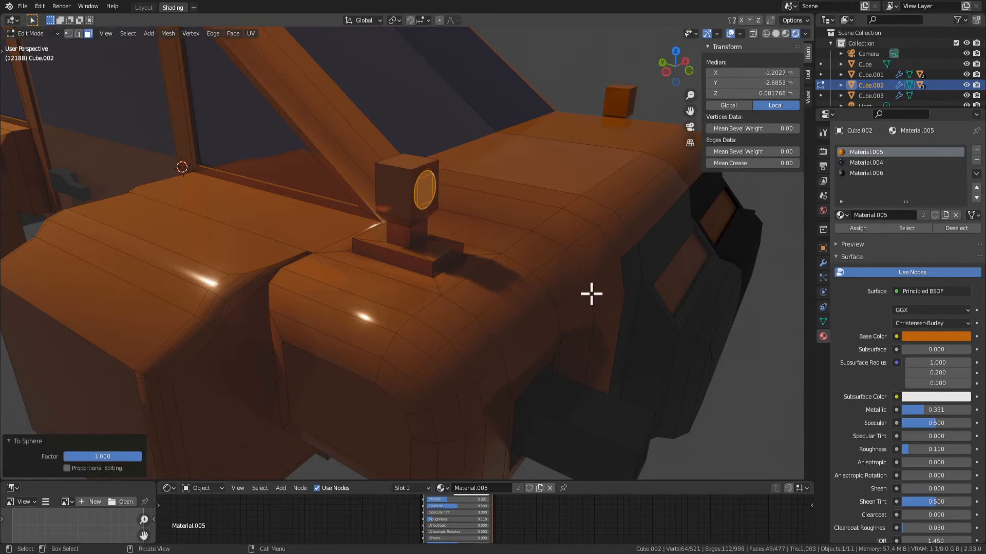
# Push the lamp head's round front face back about 0.019 m along Y and extrude it forward about 0.102 m
pyautogui.press('g')
pyautogui.press('y')
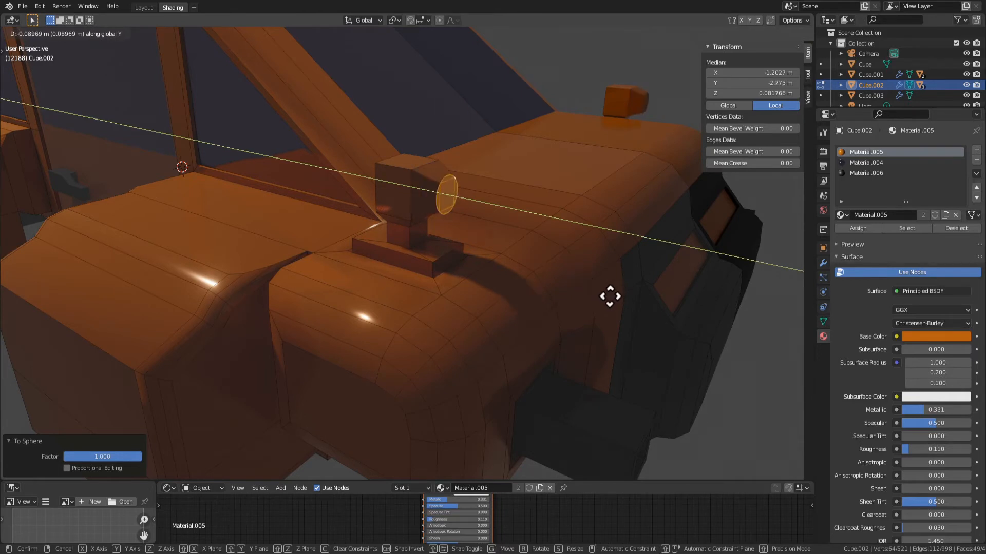
pyautogui.click(585, 288)
pyautogui.press('e')
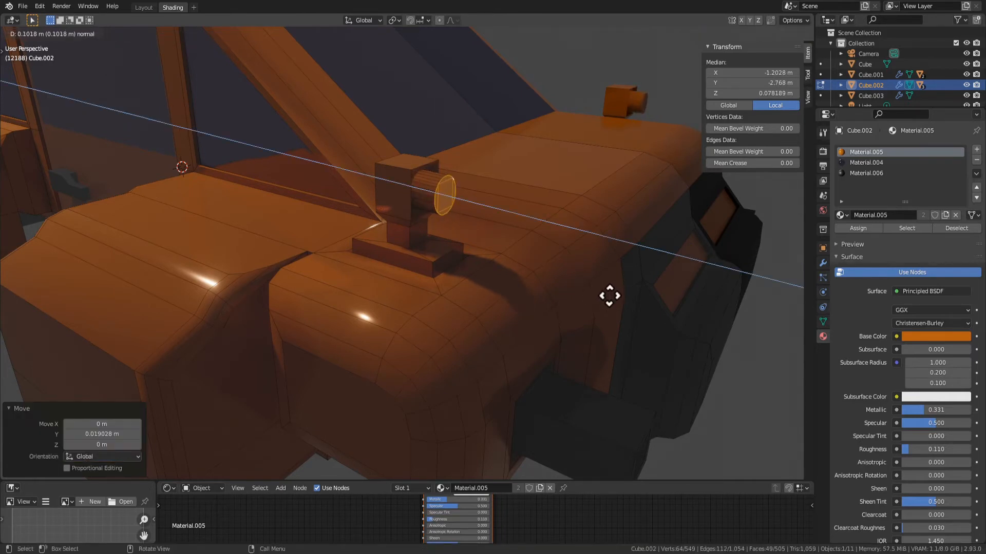
pyautogui.click(609, 296)
pyautogui.moveTo(590, 315); pyautogui.dragTo(558, 230, button='middle')
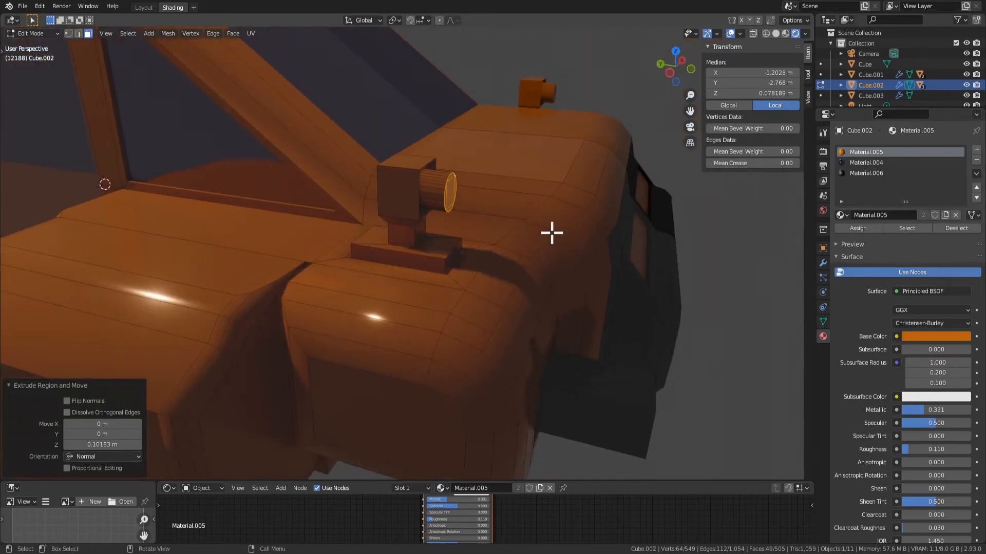
# Collapse the extruded round face into a single point so the lamp front becomes a cone
pyautogui.press('x')
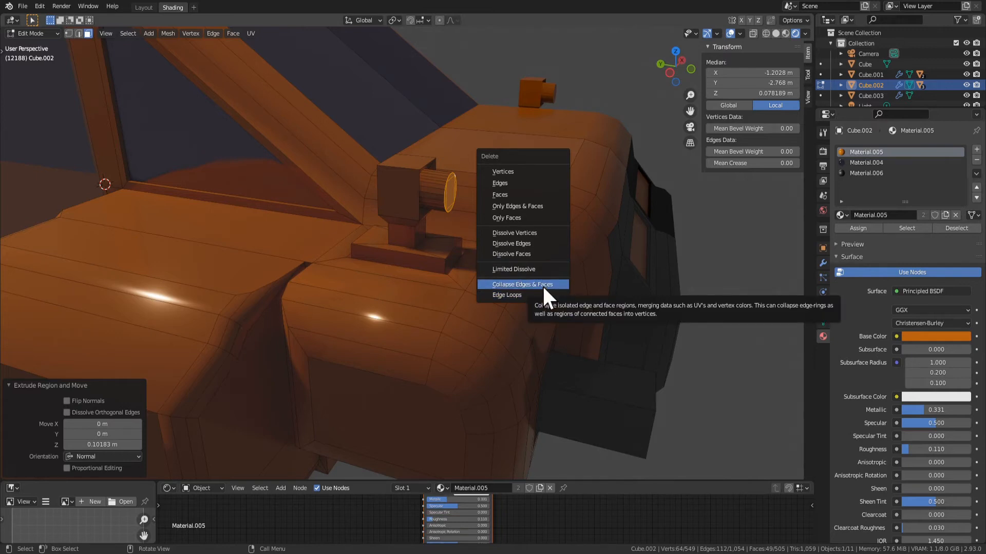
pyautogui.click(542, 285)
pyautogui.scroll(3, 438, 164)
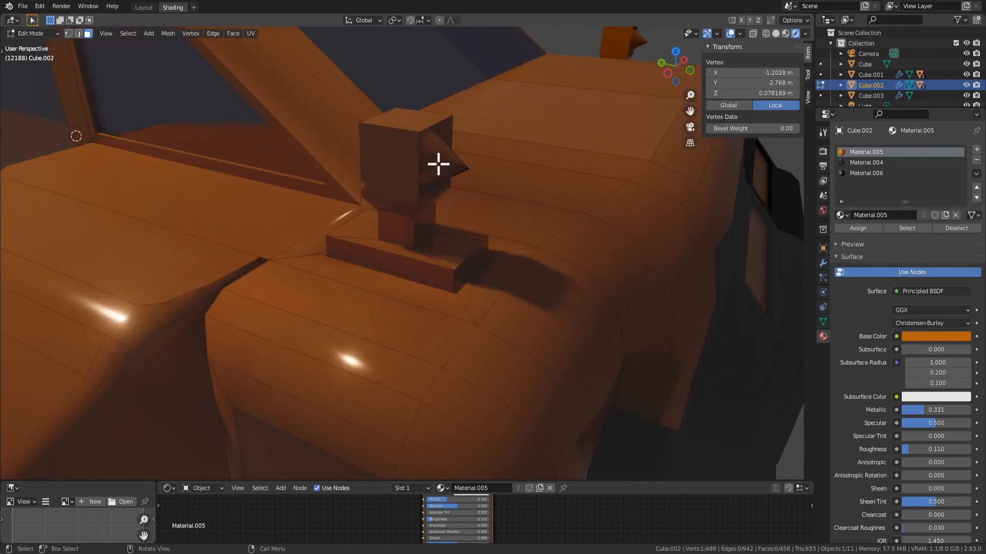
pyautogui.scroll(2, 442, 154)
# Grow the vertex selection from the cone's tip to the whole cone and subdivide it with 6 cuts
pyautogui.press('1')
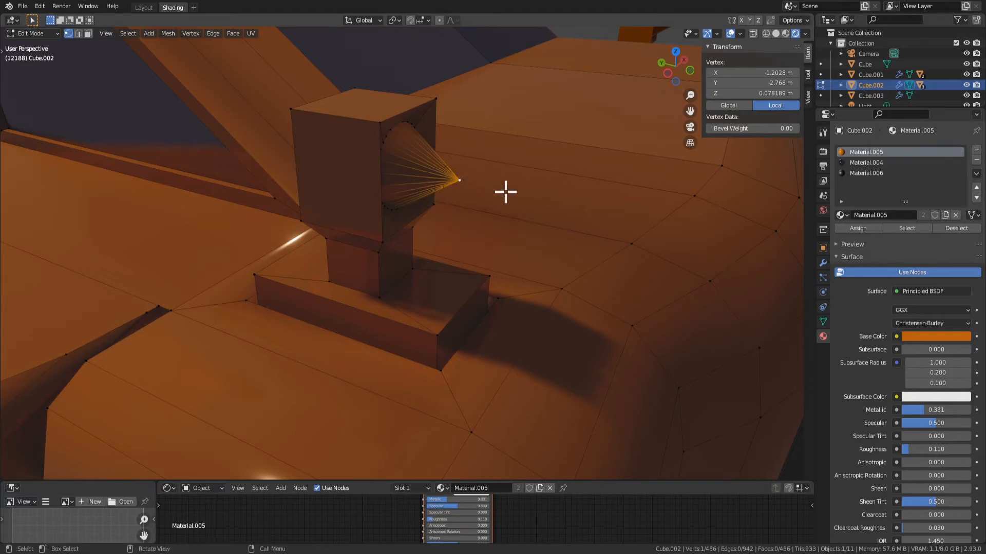
pyautogui.press('ctrl+KP_Add')
pyautogui.rightClick(437, 178)
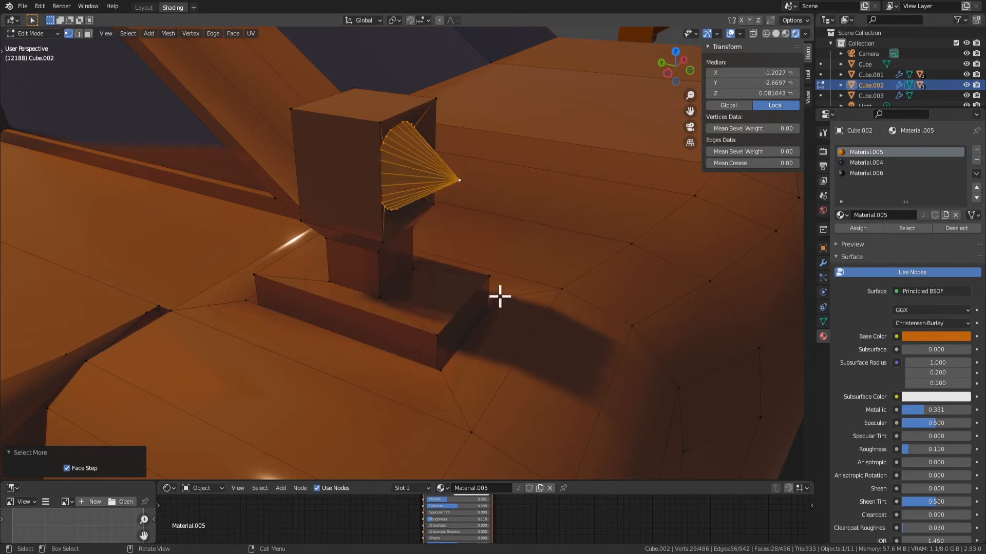
pyautogui.moveTo(502, 170); pyautogui.dragTo(480, 194, button='middle')
pyautogui.rightClick(483, 316)
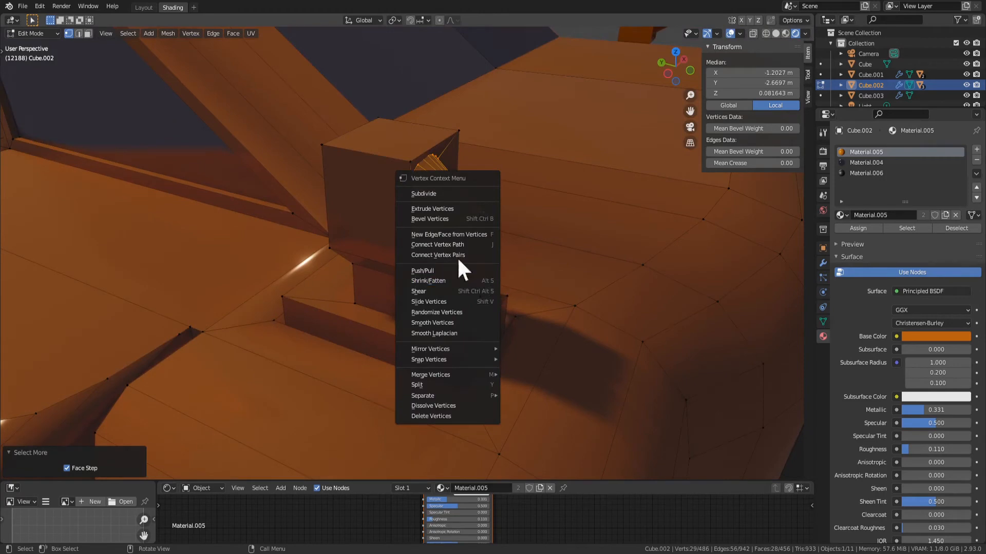
pyautogui.moveTo(472, 229); pyautogui.dragTo(441, 244, button='middle')
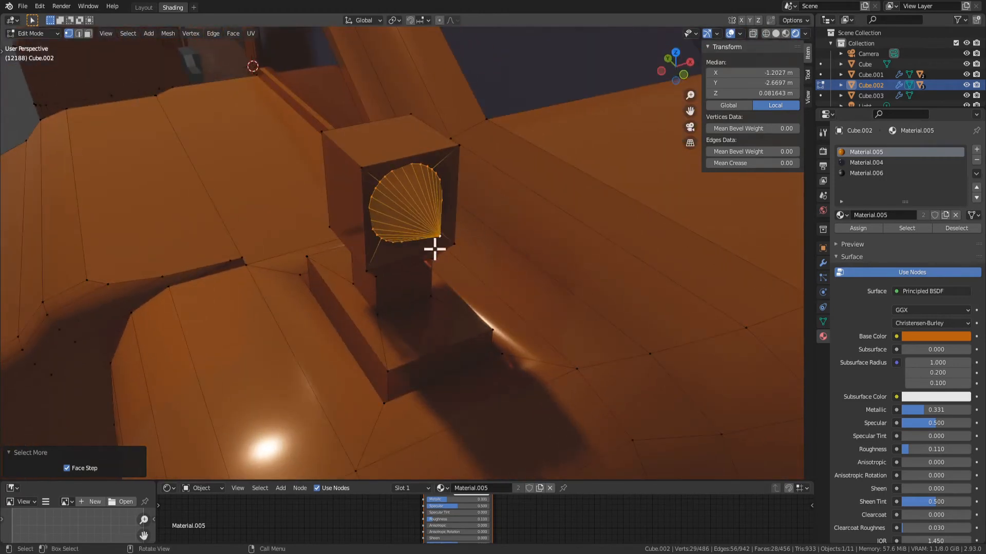
pyautogui.rightClick(421, 199)
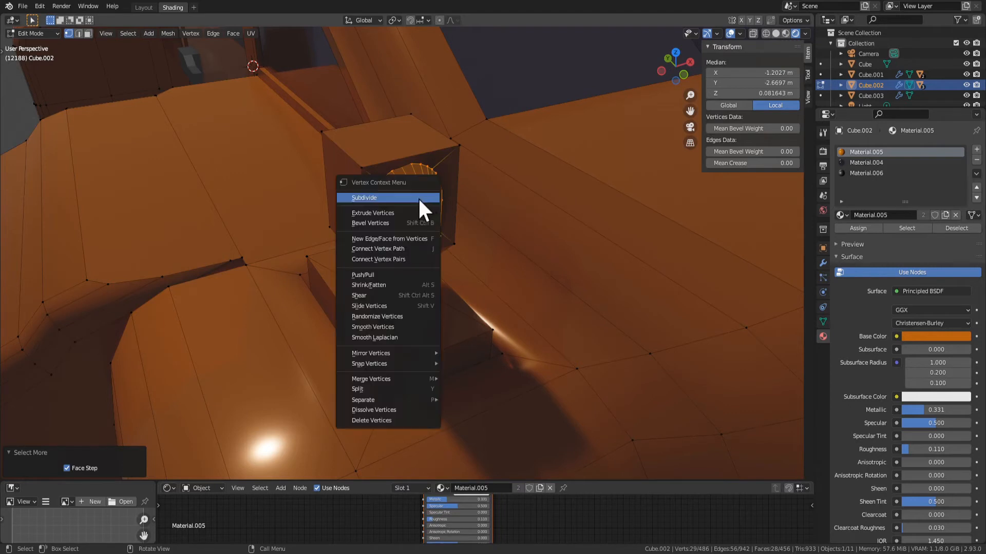
pyautogui.click(418, 197)
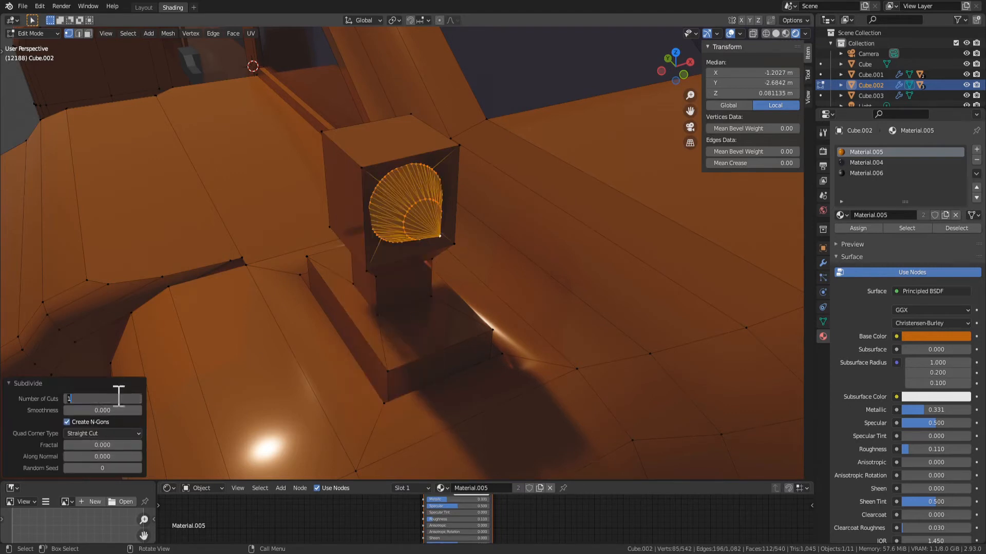
pyautogui.write('6')
pyautogui.press('Return')
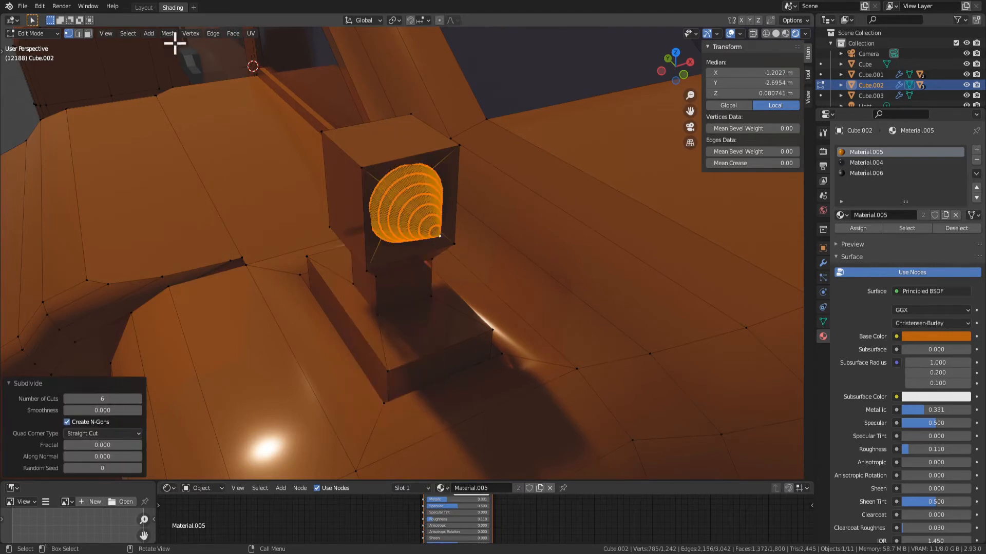
# Round the subdivided cone into a dome with To Sphere at factor 1
pyautogui.click(191, 33)
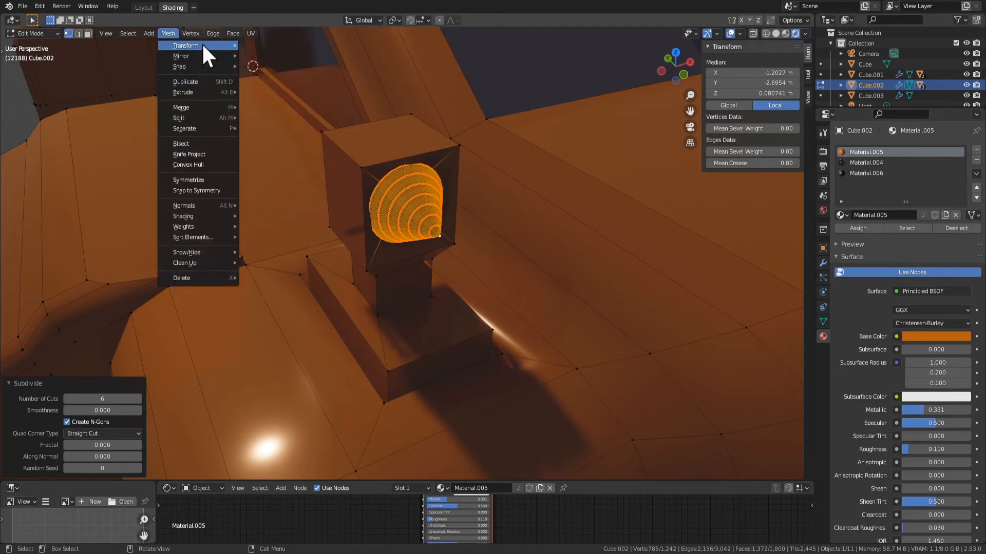
pyautogui.moveTo(202, 44)
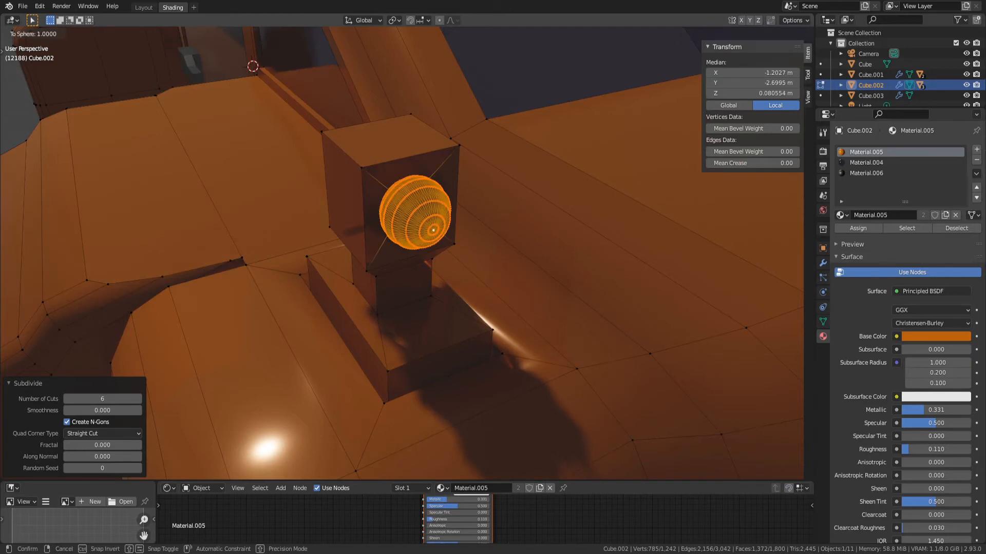
pyautogui.click(543, 395)
# Flatten the dome to 0.66 along Y and push it about 0.012 m back into the lamp head
pyautogui.moveTo(543, 396); pyautogui.dragTo(653, 355, button='middle')
pyautogui.press('s')
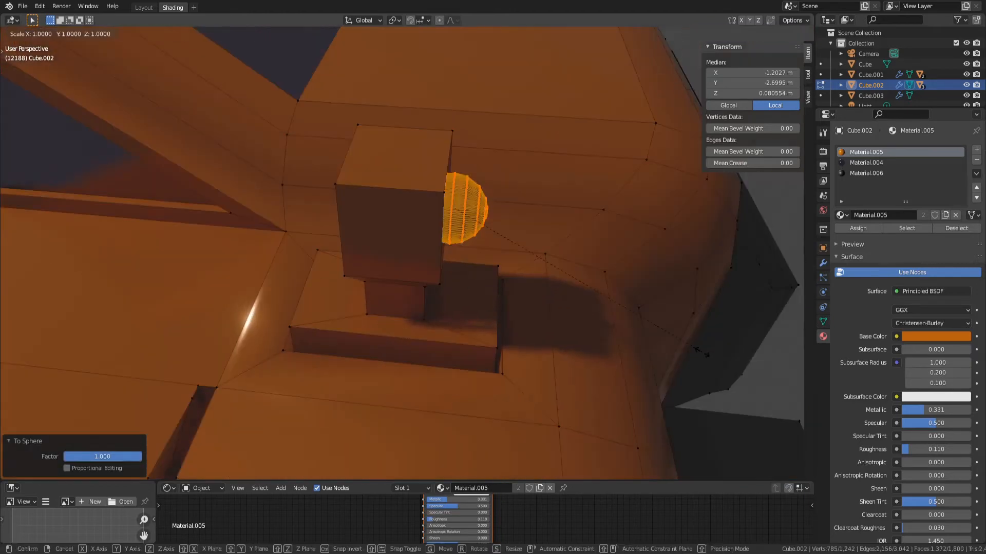
pyautogui.press('y')
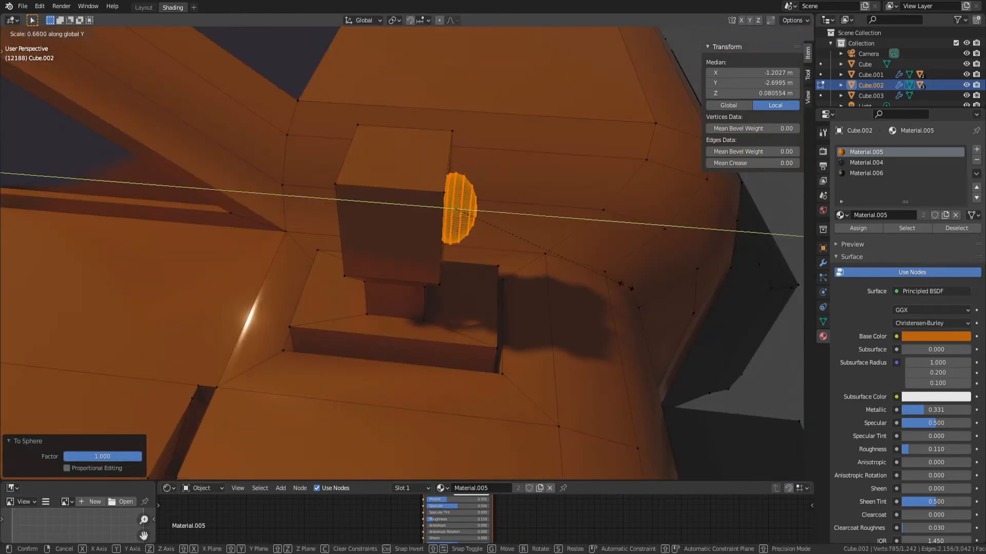
pyautogui.click(621, 282)
pyautogui.moveTo(620, 282); pyautogui.dragTo(482, 235, button='middle')
pyautogui.press('g')
pyautogui.press('y')
pyautogui.click(591, 271)
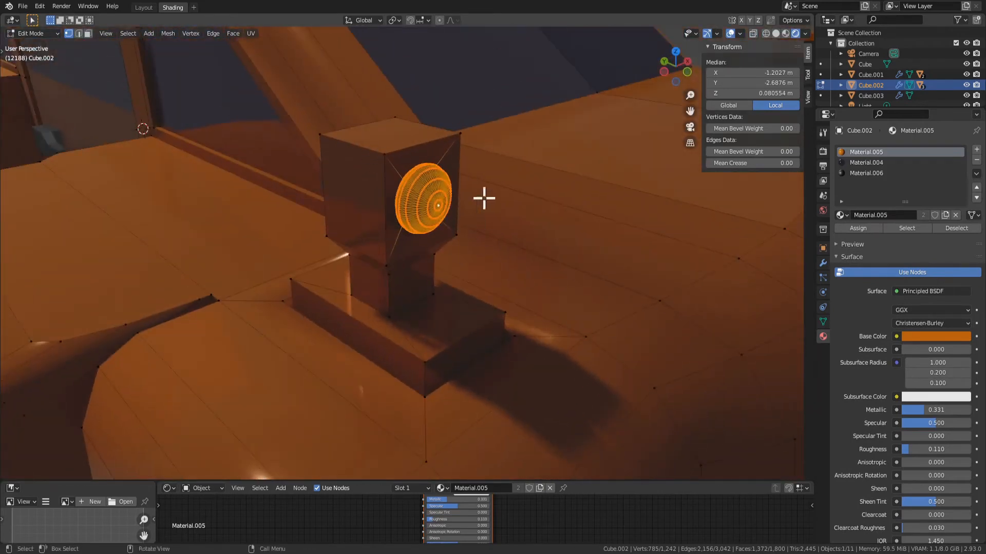
# Add a new empty material slot and assign it to the lamp's dome
pyautogui.moveTo(538, 50); pyautogui.dragTo(534, 150, button='middle')
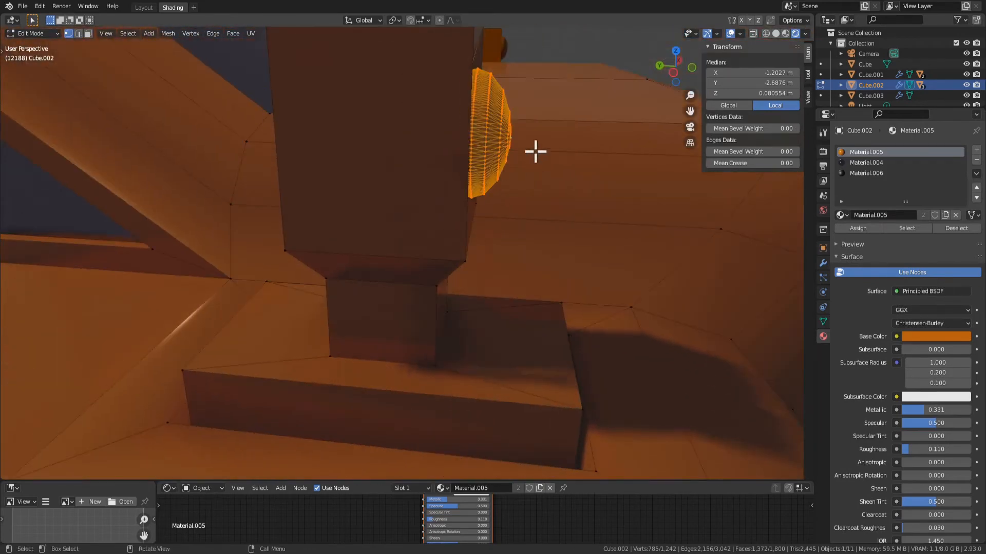
pyautogui.click(976, 150)
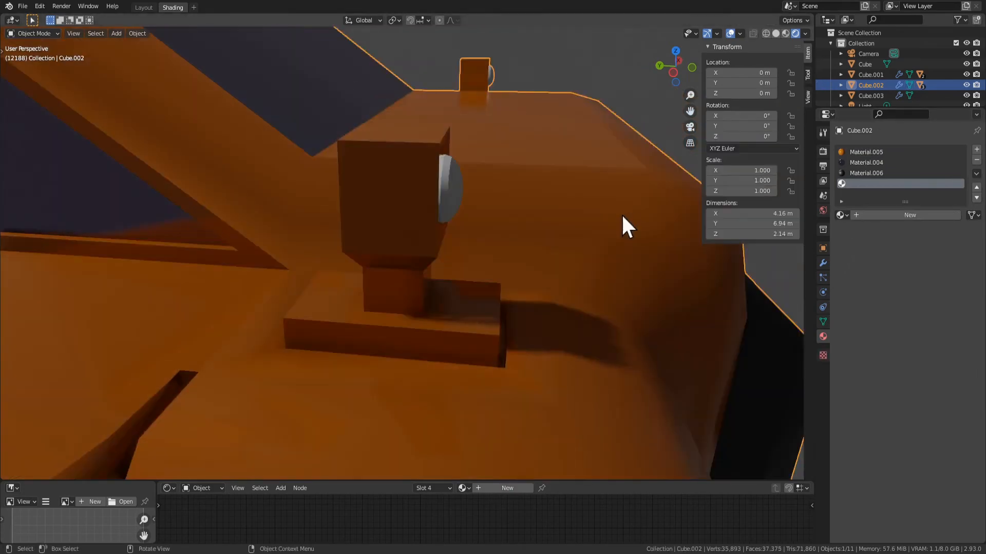
pyautogui.scroll(4, 565, 213)
pyautogui.scroll(1, 524, 208)
pyautogui.press('Tab')
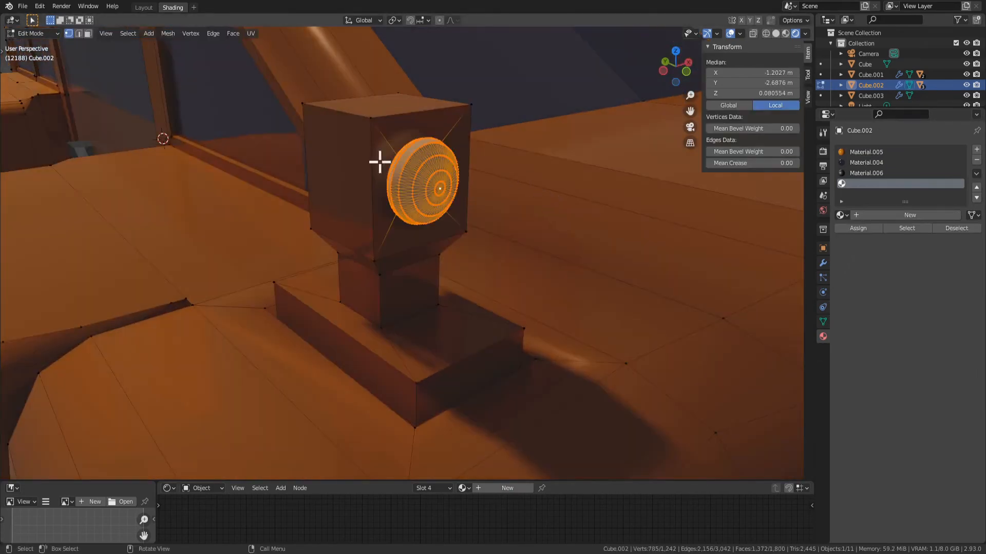
pyautogui.scroll(4, 452, 196)
pyautogui.keyDown('shift'); pyautogui.moveTo(498, 174); pyautogui.dragTo(461, 261, button='middle'); pyautogui.keyUp('shift')
pyautogui.scroll(-1, 480, 190)
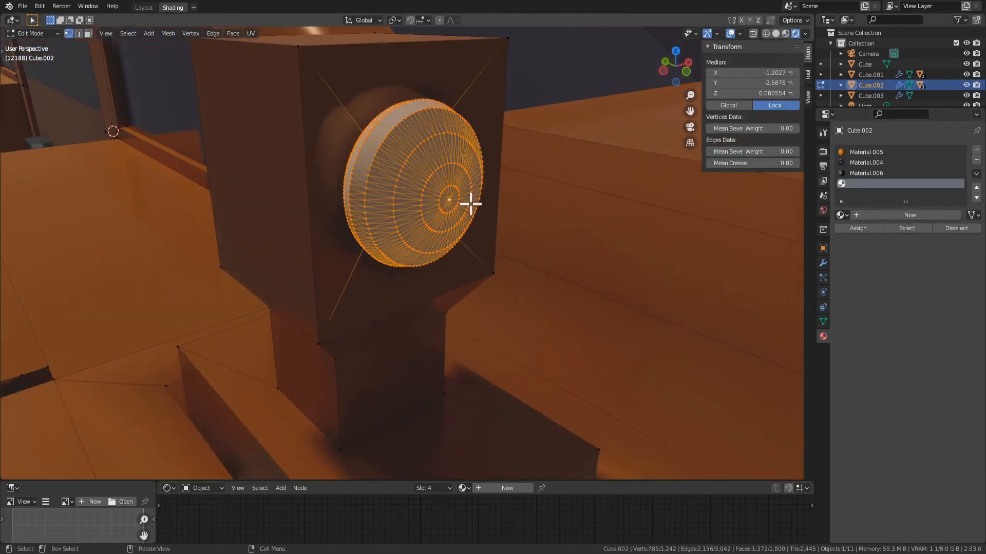
# Select the central part of the dome with circle select and delete its edges to open the front
pyautogui.moveTo(471, 204)
pyautogui.mouseDown(button='middle')
pyautogui.moveTo(425, 205)
pyautogui.moveTo(431, 211)
pyautogui.moveTo(360, 160)
pyautogui.mouseUp(button='middle')
pyautogui.press('3')
pyautogui.click(431, 202)
pyautogui.press('c')
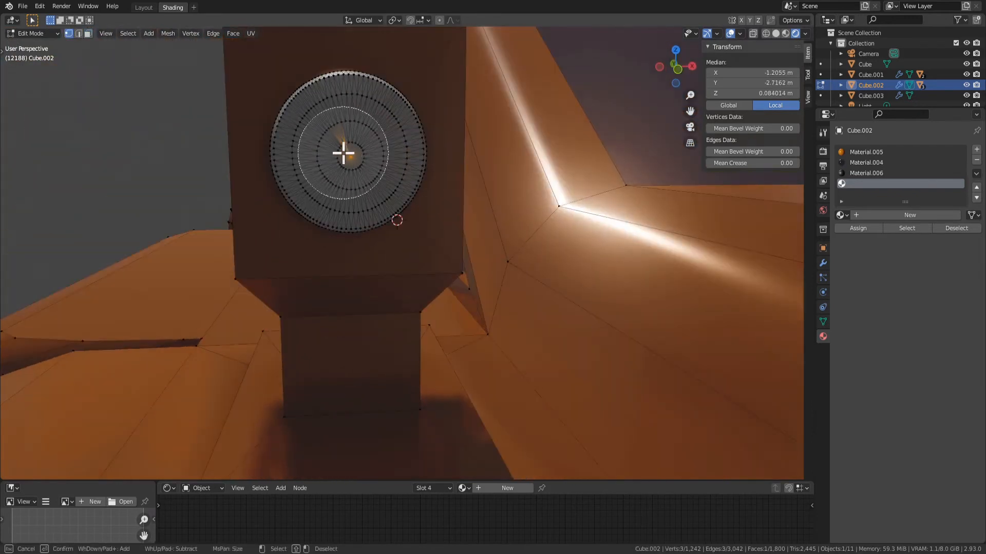
pyautogui.click(346, 154)
pyautogui.press('Escape')
pyautogui.press('x')
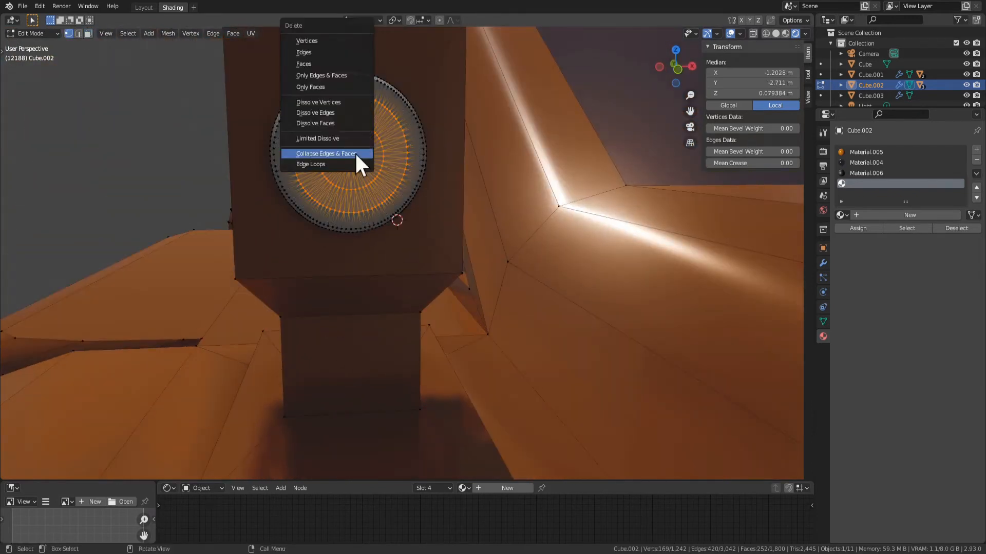
pyautogui.click(327, 53)
# Select the edge loop around the dome's opening and fill it with a flat face
pyautogui.moveTo(548, 149); pyautogui.dragTo(475, 102, button='middle')
pyautogui.press('2')
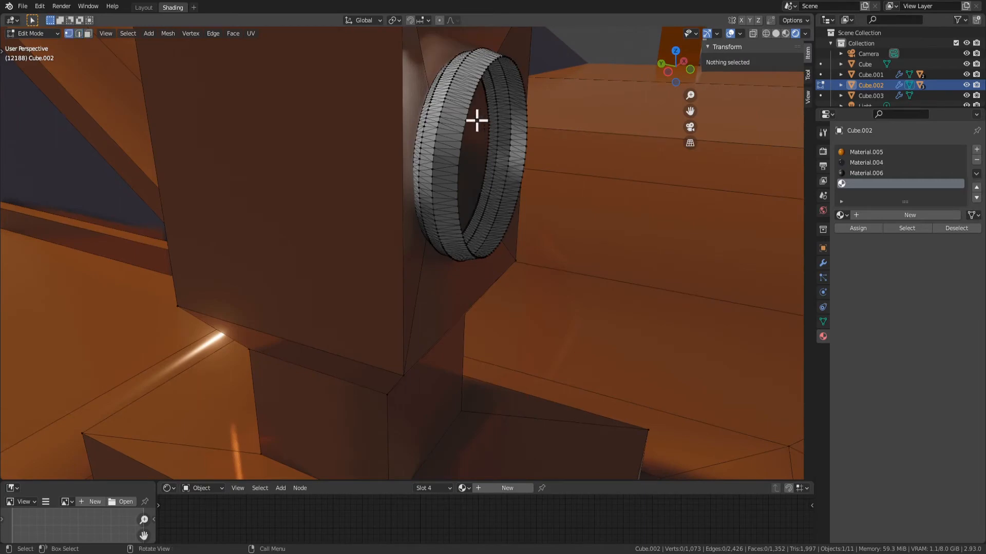
pyautogui.click(477, 121)
pyautogui.keyDown('alt'); pyautogui.click(473, 94); pyautogui.keyUp('alt')
pyautogui.press('f')
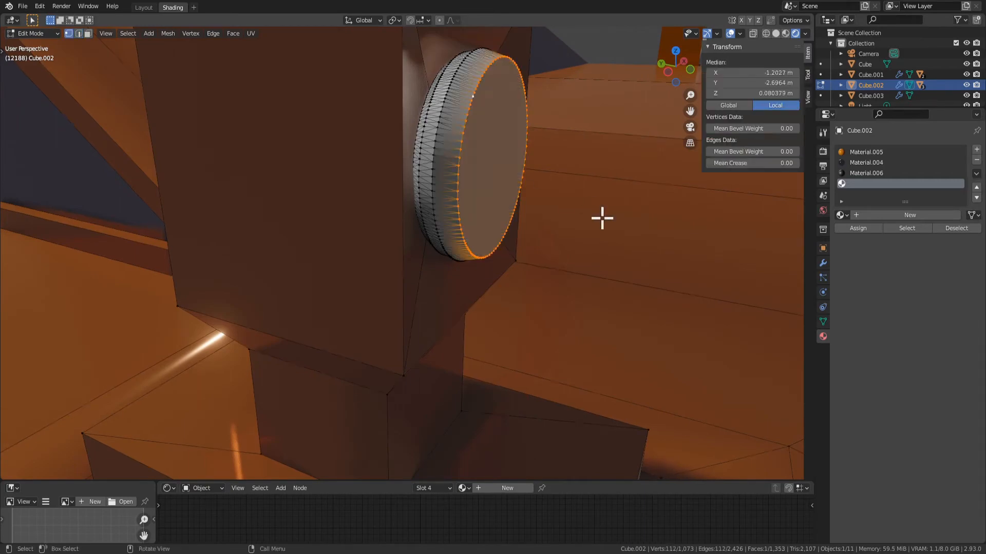
pyautogui.press('Tab')
pyautogui.scroll(-6, 564, 223)
pyautogui.moveTo(565, 223); pyautogui.dragTo(491, 279, button='middle')
pyautogui.press('Tab')
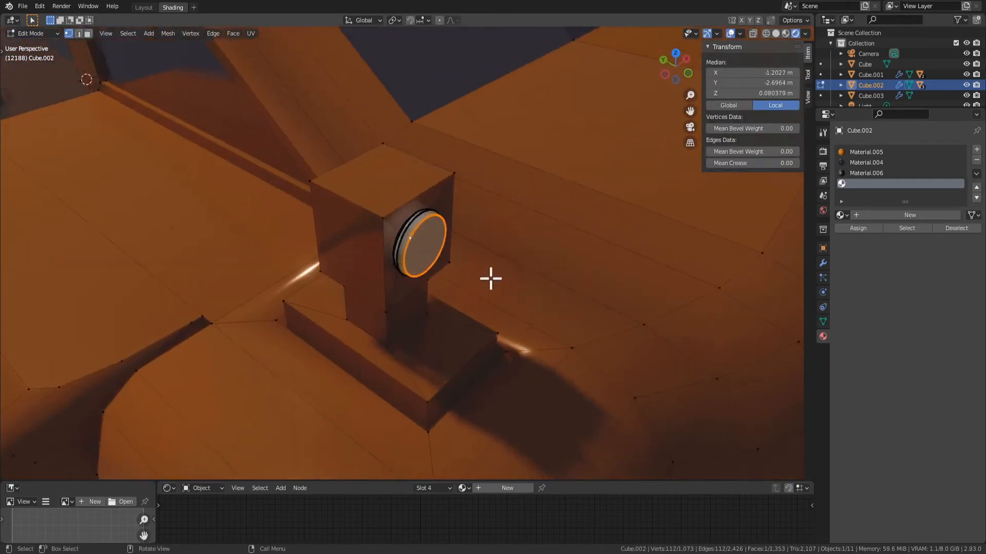
# Inset the flat lens face about 0.0073 m and extrude it forward about 0.012 m
pyautogui.press('i')
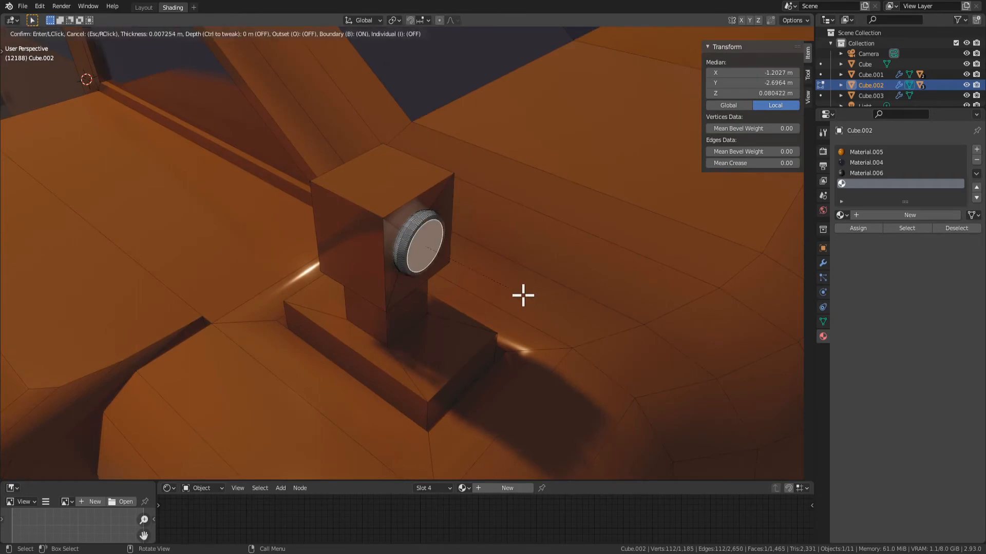
pyautogui.click(522, 295)
pyautogui.press('e')
pyautogui.click(528, 297)
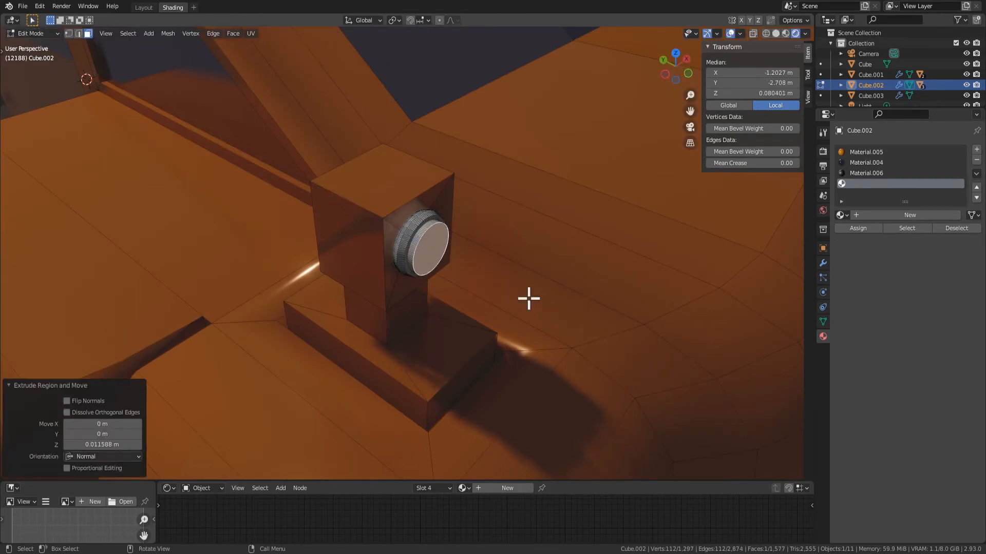
# Scale down the extruded lens face to taper the raised rim
pyautogui.press('s')
pyautogui.click(515, 293)
pyautogui.press('Tab')
pyautogui.scroll(-4, 538, 307)
pyautogui.moveTo(539, 308); pyautogui.dragTo(478, 262, button='middle')
pyautogui.press('Tab')
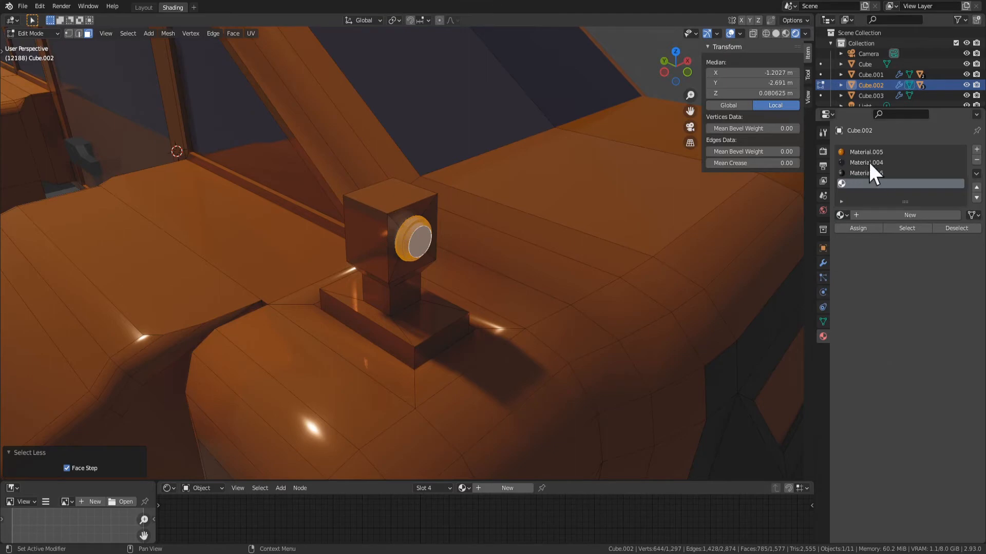
pyautogui.press('Tab')
pyautogui.scroll(6, 447, 297)
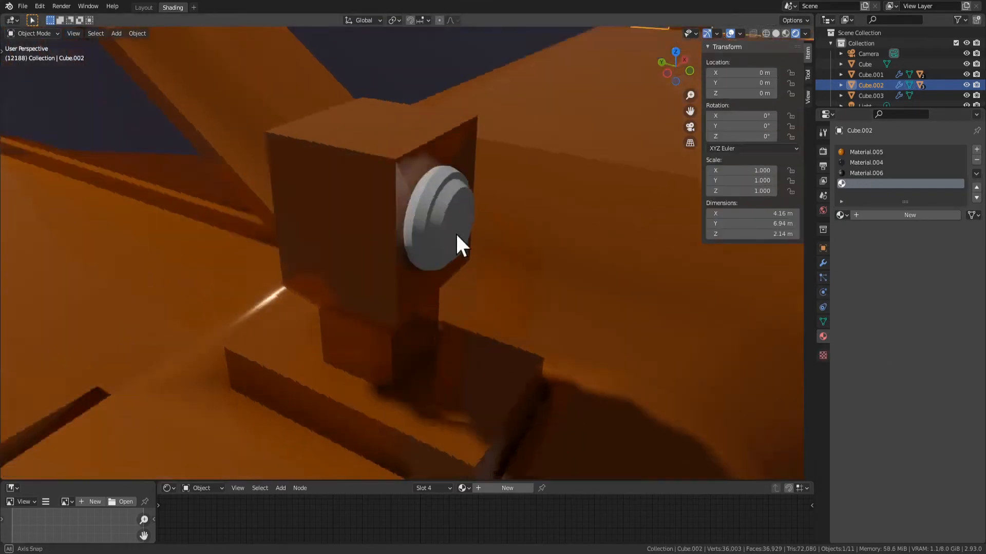
pyautogui.moveTo(456, 234); pyautogui.dragTo(513, 228, button='middle')
# Round the lamp head's rear top edge with a wide bevel of 15 segments
pyautogui.press('Tab')
pyautogui.click(376, 139)
pyautogui.press('2')
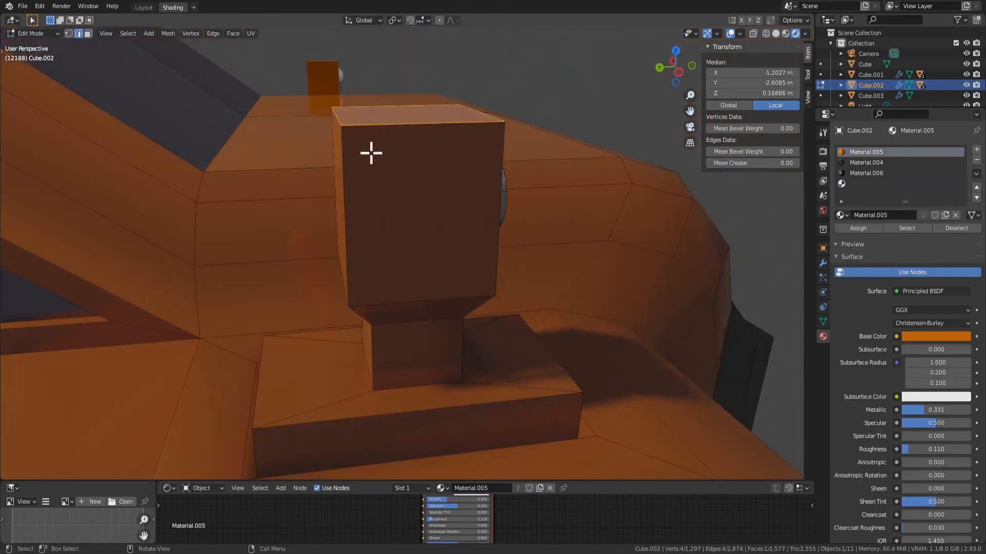
pyautogui.moveTo(371, 153); pyautogui.dragTo(391, 171, button='middle')
pyautogui.click(387, 171)
pyautogui.hotkey('ctrl', 'b')
pyautogui.scroll(14, 486, 183)
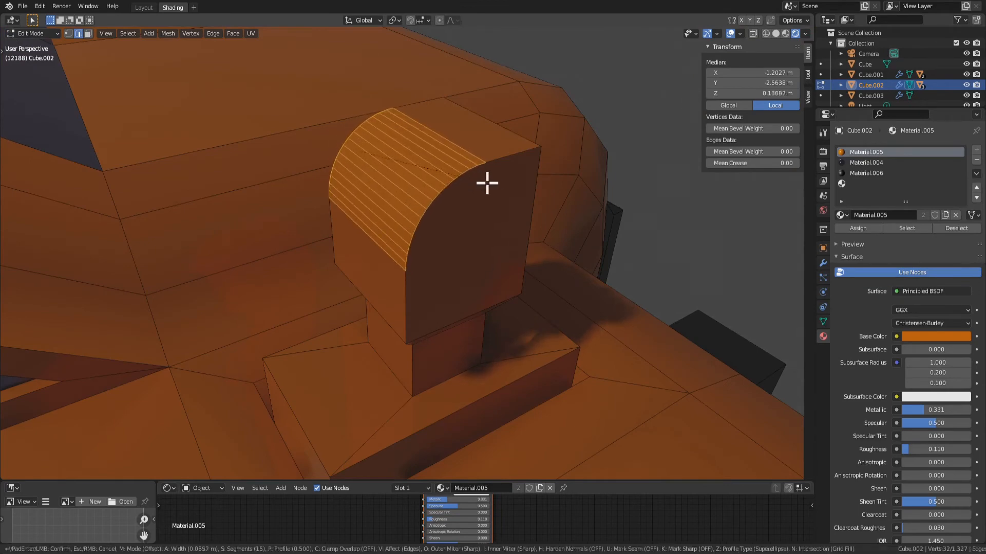
pyautogui.click(533, 181)
pyautogui.press('Tab')
pyautogui.scroll(-5, 590, 256)
pyautogui.moveTo(585, 313); pyautogui.dragTo(418, 231, button='middle')
# Select the stepped lens faces on the lamp front and reduce them to a single flat round face
pyautogui.press('Tab')
pyautogui.press('3')
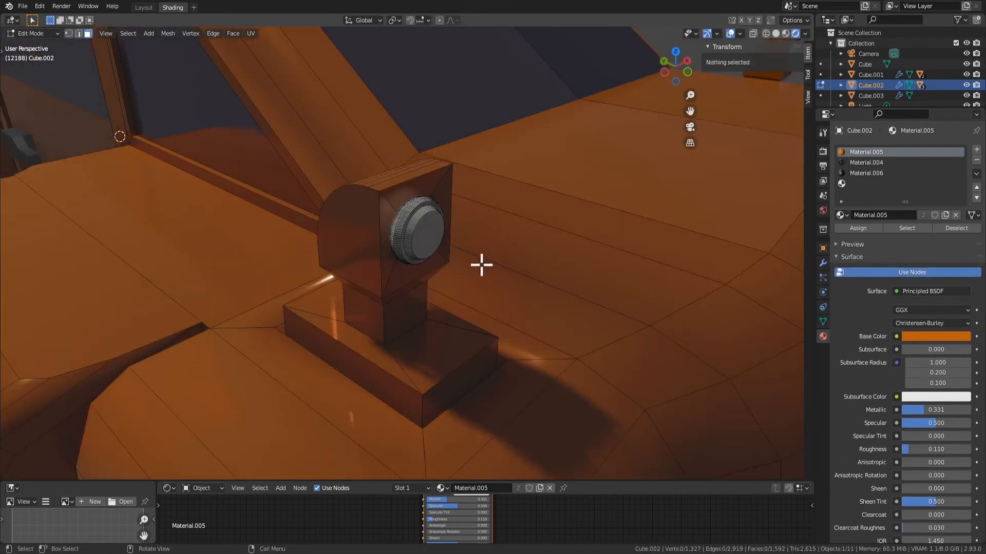
pyautogui.click(442, 233)
pyautogui.press('ctrl+KP_Add')
pyautogui.press('ctrl+KP_Add')
pyautogui.press('ctrl+KP_Add')
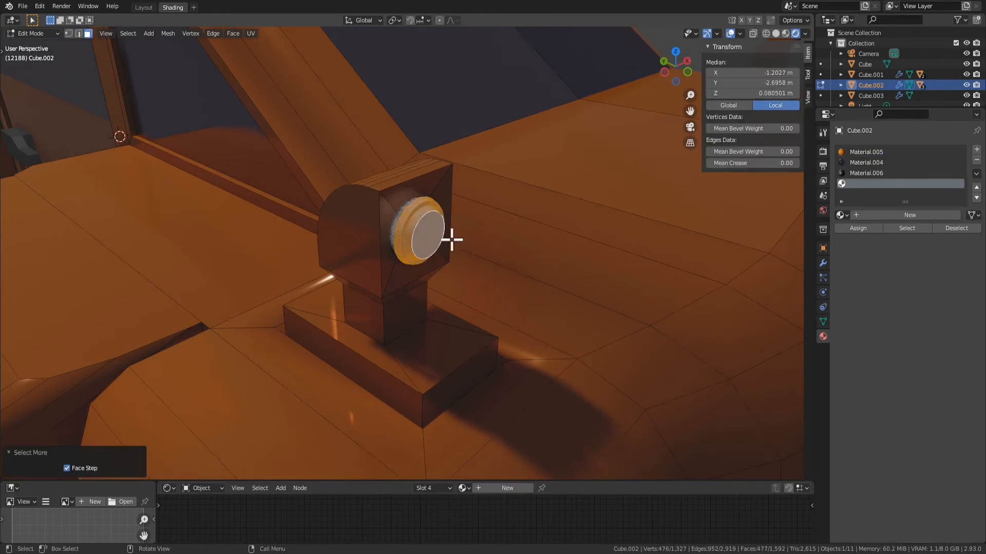
pyautogui.press('x')
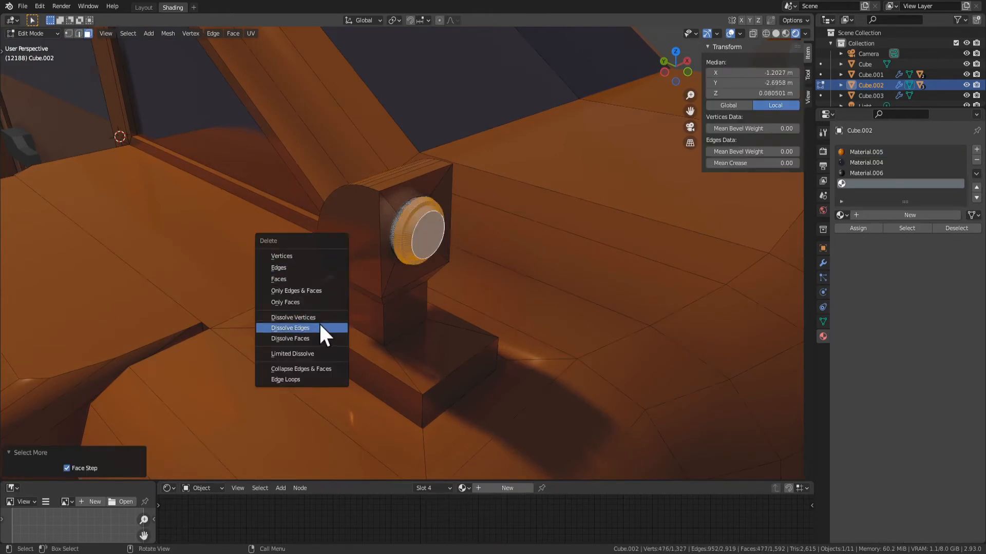
pyautogui.click(308, 327)
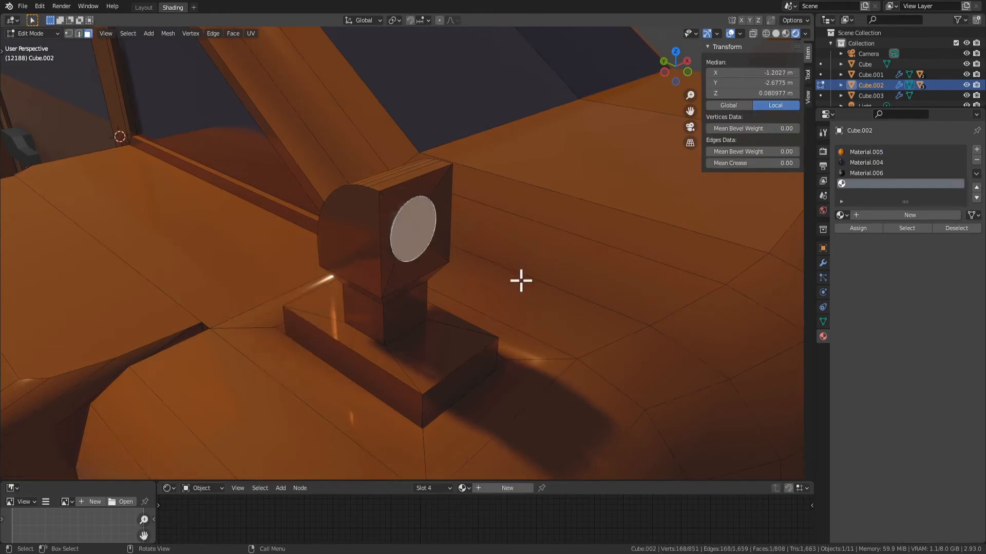
# Scale the round lens face to 0.7 and move it about 0.0246 m along Y to recess it into the lamp head
pyautogui.press('s')
pyautogui.click(495, 287)
pyautogui.press('g')
pyautogui.press('y')
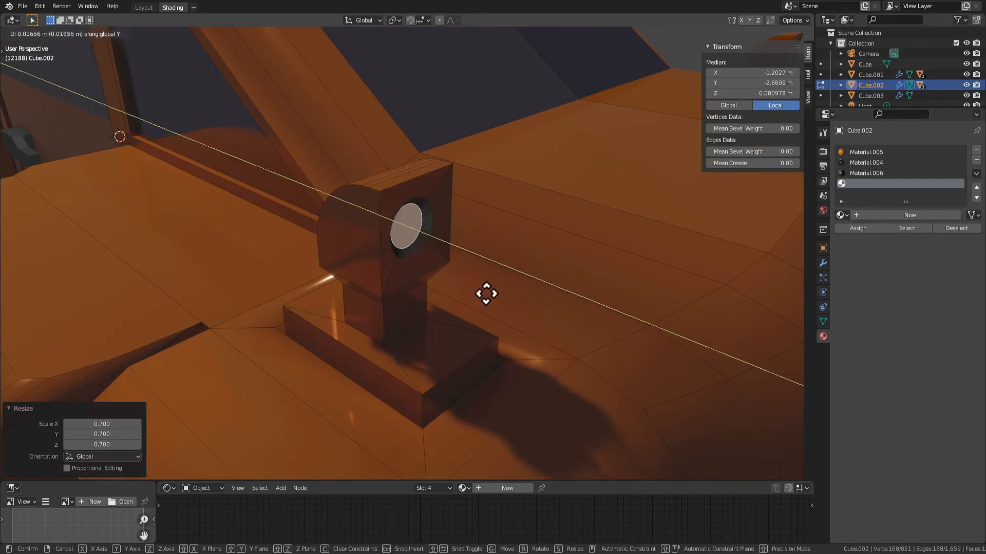
pyautogui.click(485, 291)
pyautogui.scroll(-6, 528, 288)
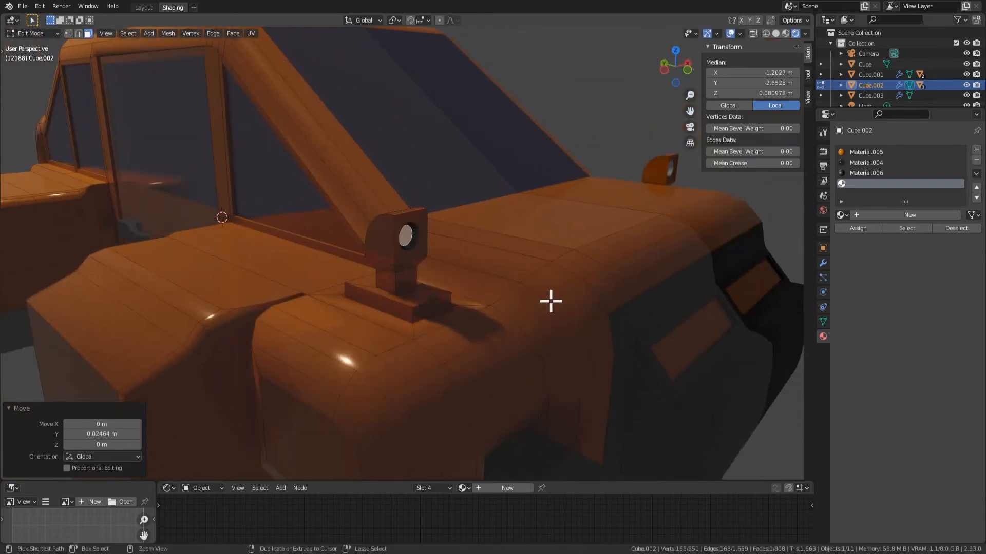
pyautogui.press('g')
pyautogui.press('y')
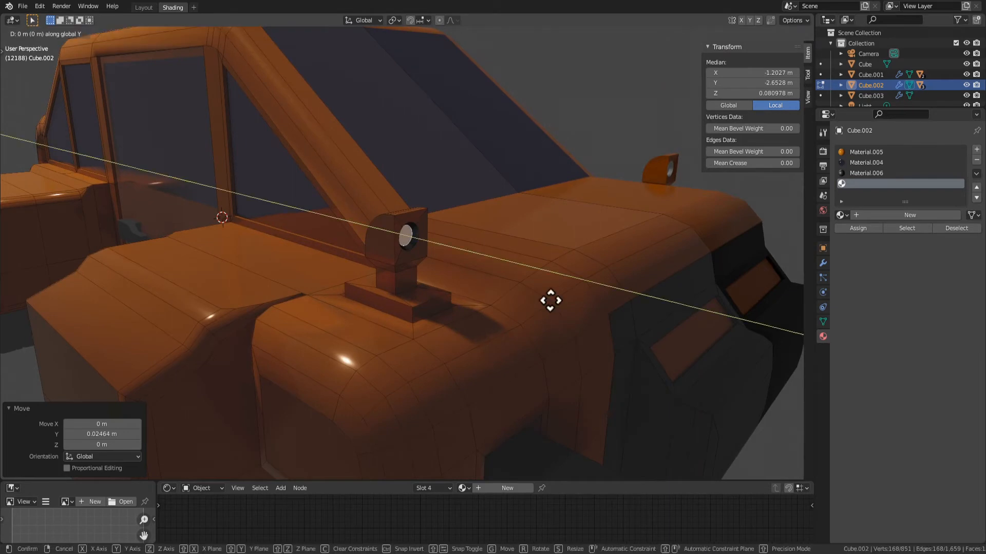
pyautogui.press('Escape')
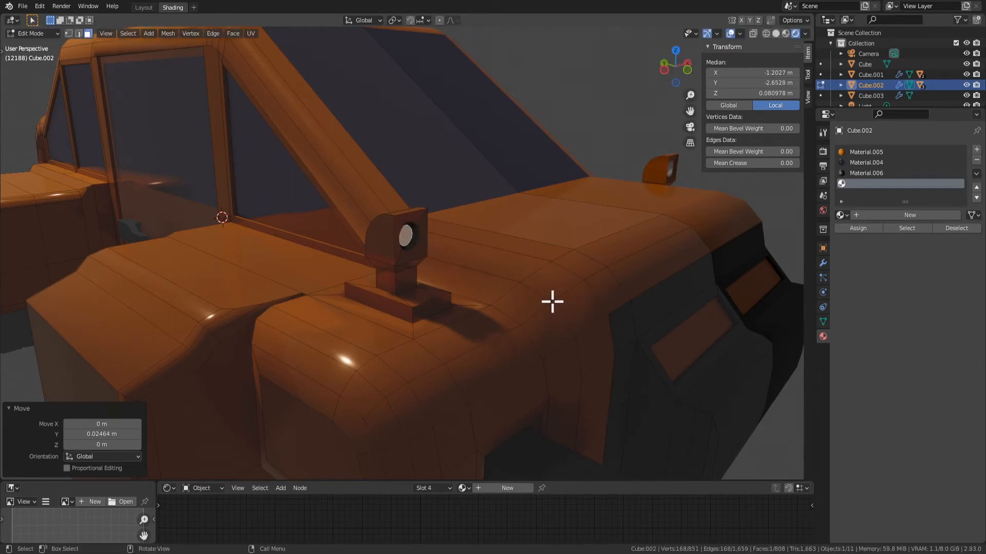
# Grow the selection to include the ring around the lens and scale the whole recess up
pyautogui.press('ctrl+KP_Add')
pyautogui.press('s')
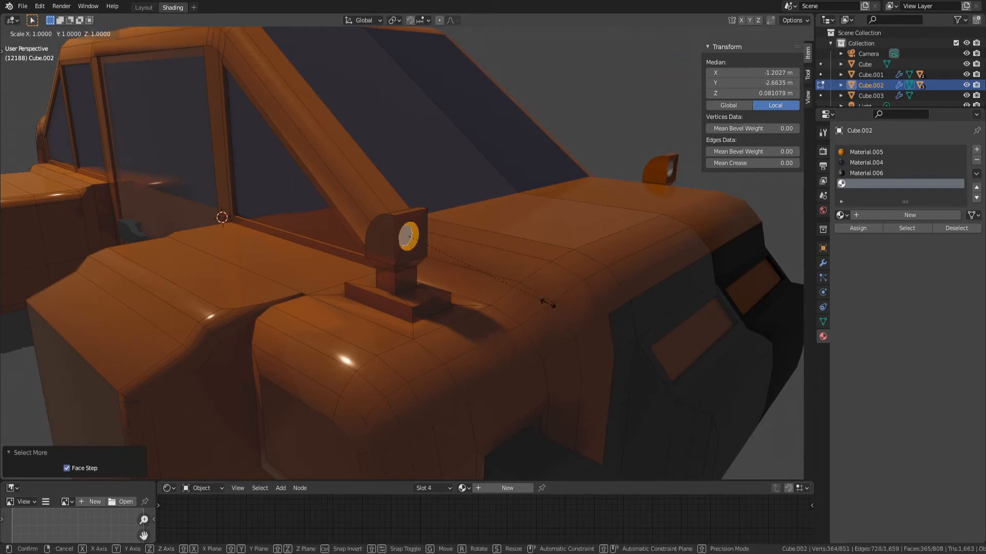
pyautogui.click(613, 341)
# Give only the round lens face a new Emission material with a warm yellow colour and a strength of 6
pyautogui.click(400, 234)
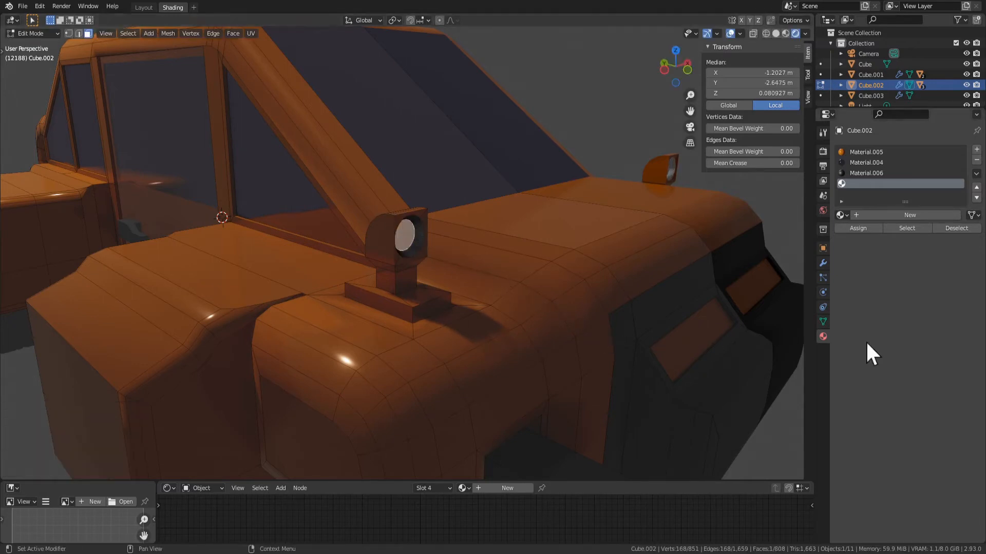
pyautogui.click(872, 216)
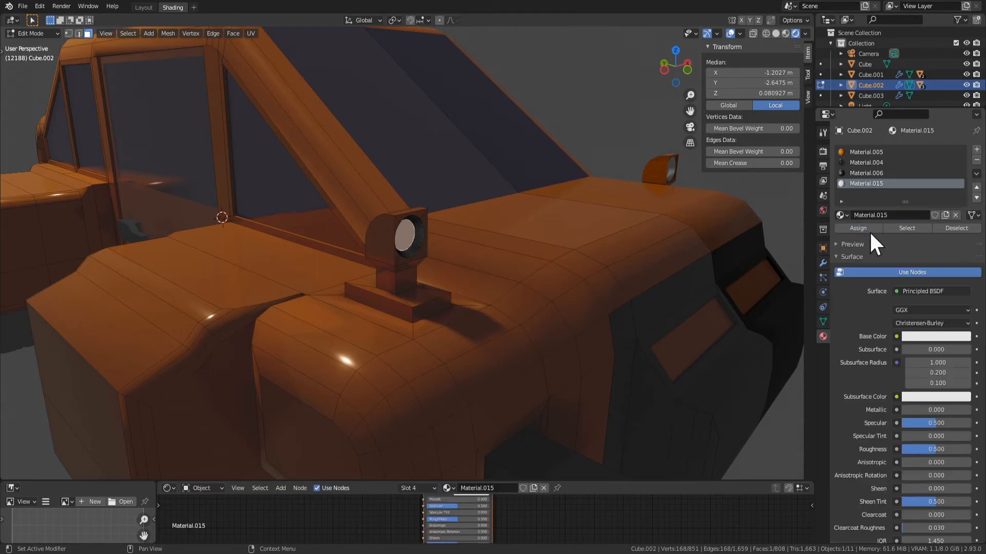
pyautogui.click(926, 291)
pyautogui.click(873, 82)
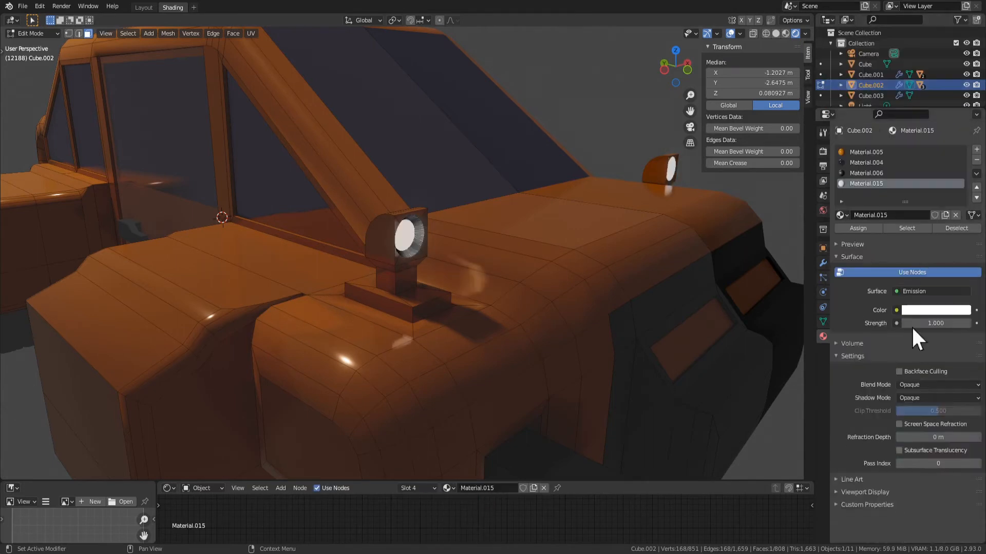
pyautogui.click(937, 310)
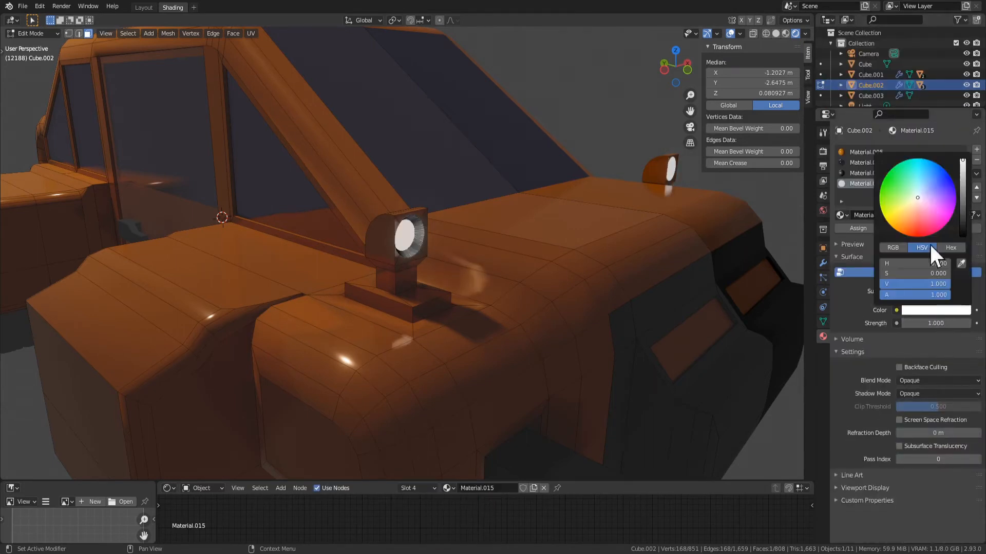
pyautogui.click(938, 323)
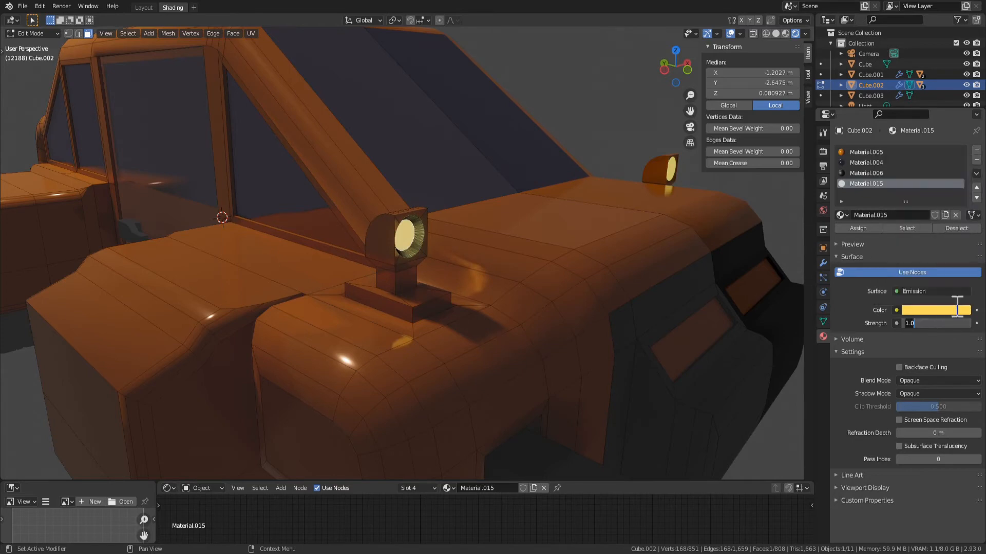
pyautogui.write('6')
pyautogui.press('Return')
pyautogui.press('Tab')
pyautogui.scroll(-5, 432, 294)
pyautogui.moveTo(432, 295); pyautogui.dragTo(540, 365, button='middle')
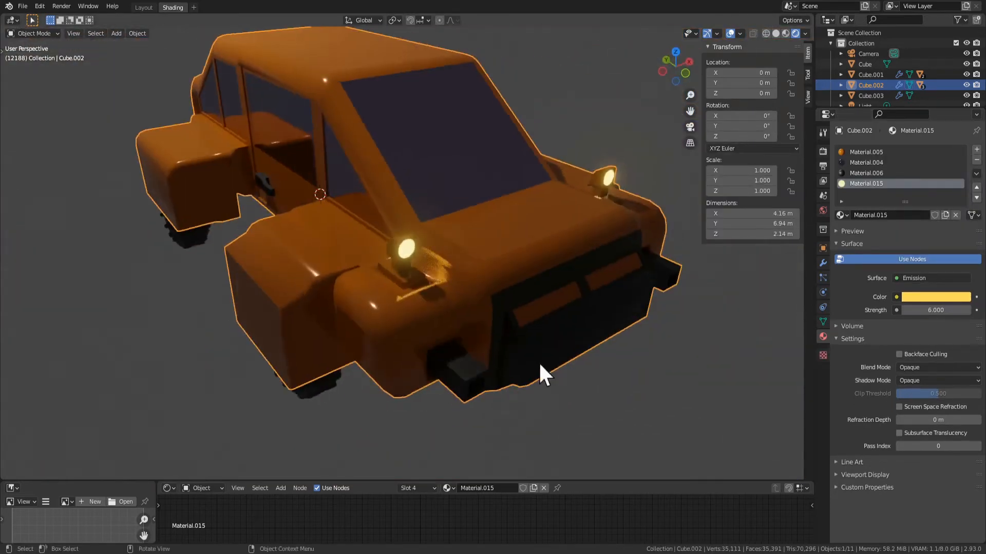
pyautogui.scroll(-3, 549, 351)
# Select the two flat side faces of the lamp head
pyautogui.scroll(3, 550, 349)
pyautogui.scroll(2, 532, 310)
pyautogui.moveTo(447, 296); pyautogui.dragTo(534, 265, button='middle')
pyautogui.press('Tab')
pyautogui.scroll(2, 398, 229)
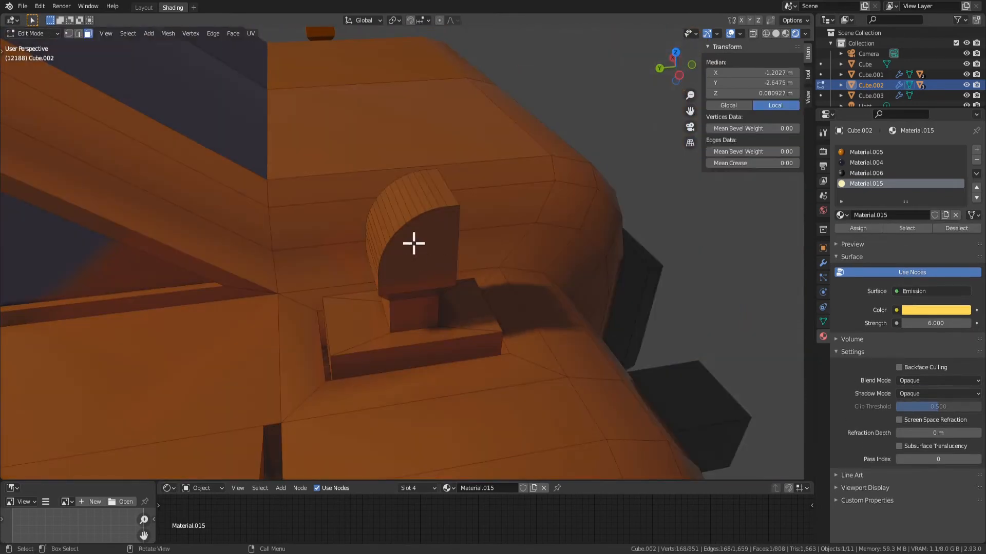
pyautogui.click(414, 244)
pyautogui.moveTo(414, 243)
pyautogui.mouseDown(button='middle')
pyautogui.moveTo(535, 257)
pyautogui.moveTo(440, 262)
pyautogui.moveTo(405, 227)
pyautogui.moveTo(481, 252)
pyautogui.moveTo(410, 253)
pyautogui.mouseUp(button='middle')
# Try to extrude the lamp head's side faces along their normals
pyautogui.hotkey('alt', 'e')
pyautogui.click(501, 246)
pyautogui.click(513, 229)
pyautogui.moveTo(515, 283); pyautogui.dragTo(536, 299, button='middle')
pyautogui.hotkey('ctrl', 'z')
# Inset both side faces of the lamp head about 0.022 m and extrude them outward about 0.042 m along their normals
pyautogui.press('i')
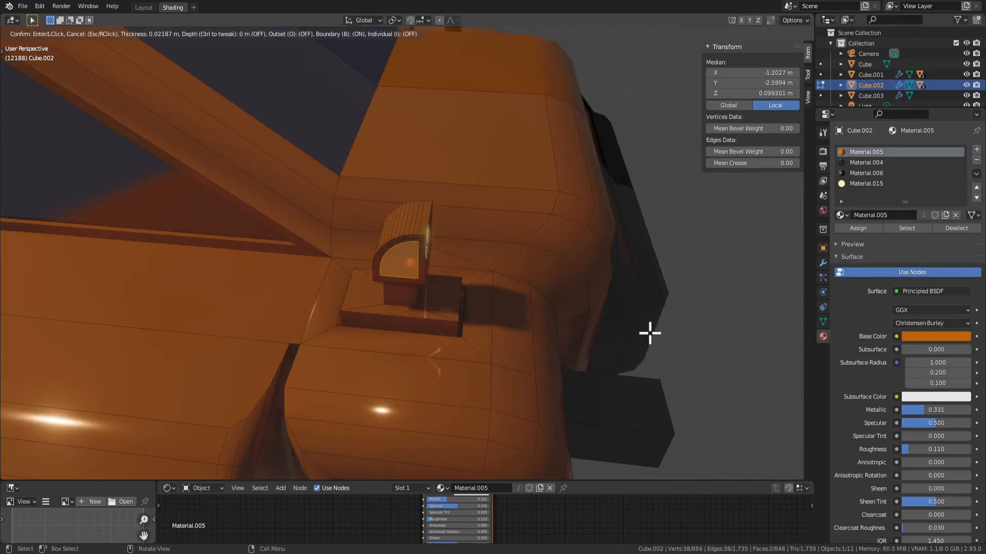
pyautogui.click(649, 333)
pyautogui.hotkey('alt', 'e')
pyautogui.click(652, 333)
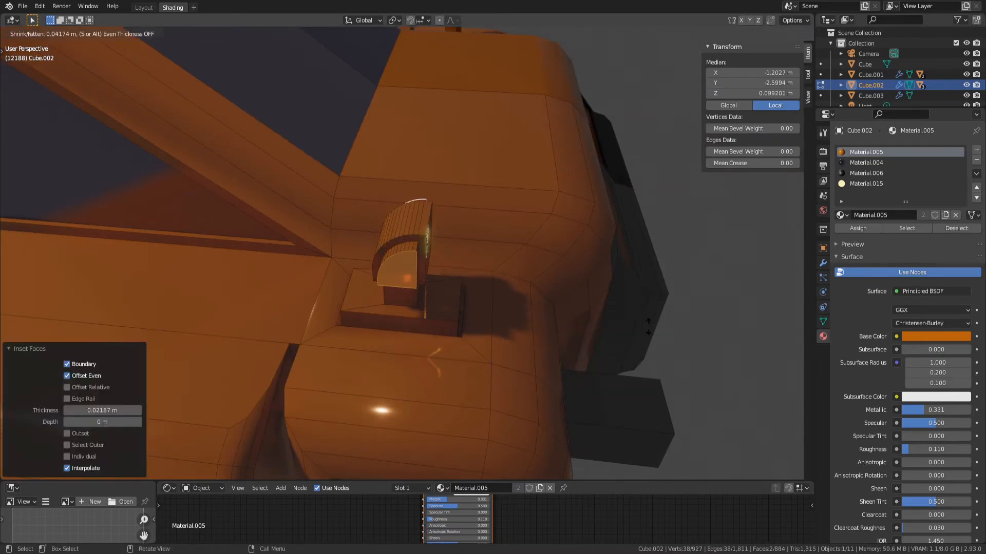
pyautogui.click(648, 327)
pyautogui.moveTo(648, 327); pyautogui.dragTo(591, 303, button='middle')
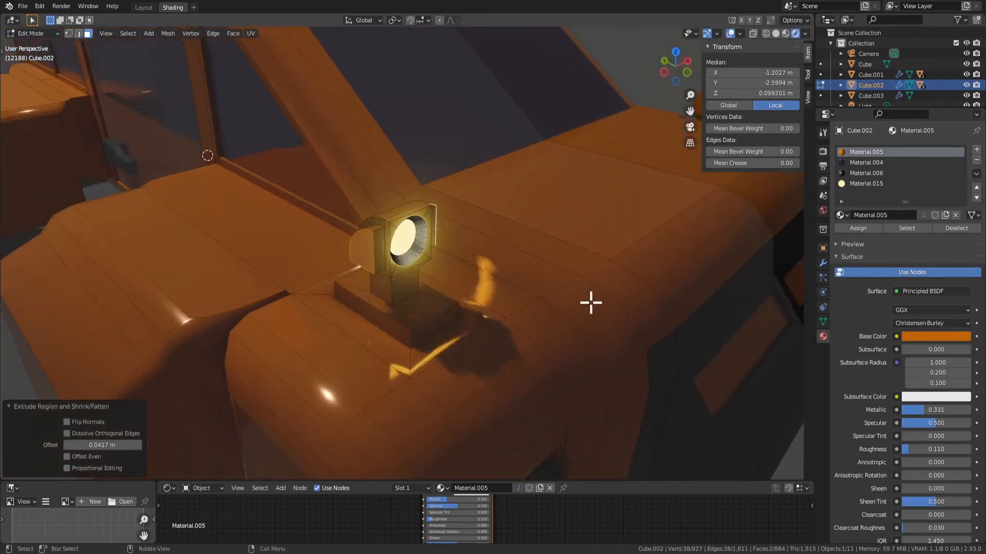
# Select a face in the lamp's front recess and grow the selection over the head, post and base
pyautogui.press('Tab')
pyautogui.scroll(-4, 577, 342)
pyautogui.moveTo(577, 342); pyautogui.dragTo(444, 259, button='middle')
pyautogui.scroll(3, 552, 352)
pyautogui.press('Tab')
pyautogui.click(425, 258)
pyautogui.press('ctrl+KP_Add')
pyautogui.press('ctrl+KP_Add')
pyautogui.press('ctrl+KP_Add')
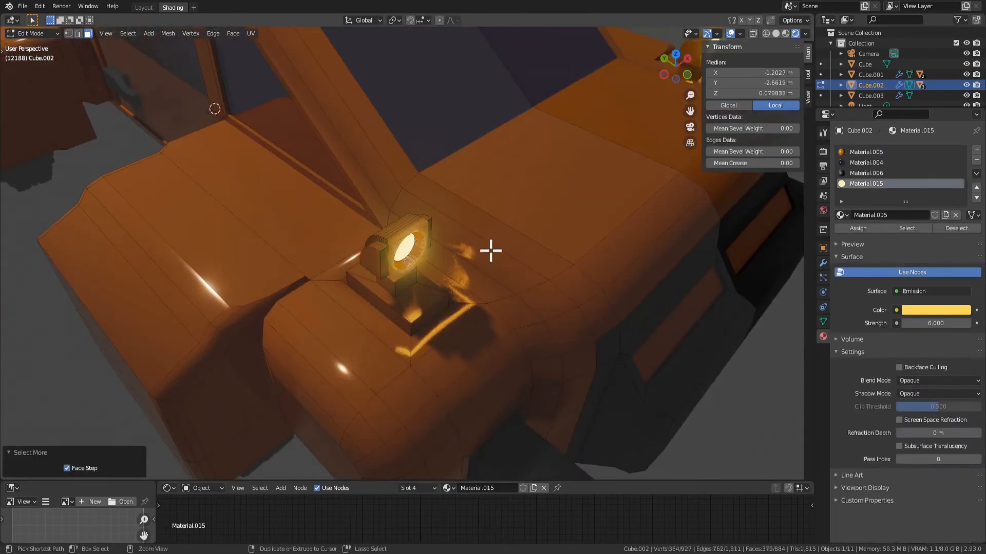
pyautogui.moveTo(370, 230); pyautogui.dragTo(478, 266, button='middle')
pyautogui.scroll(4, 478, 266)
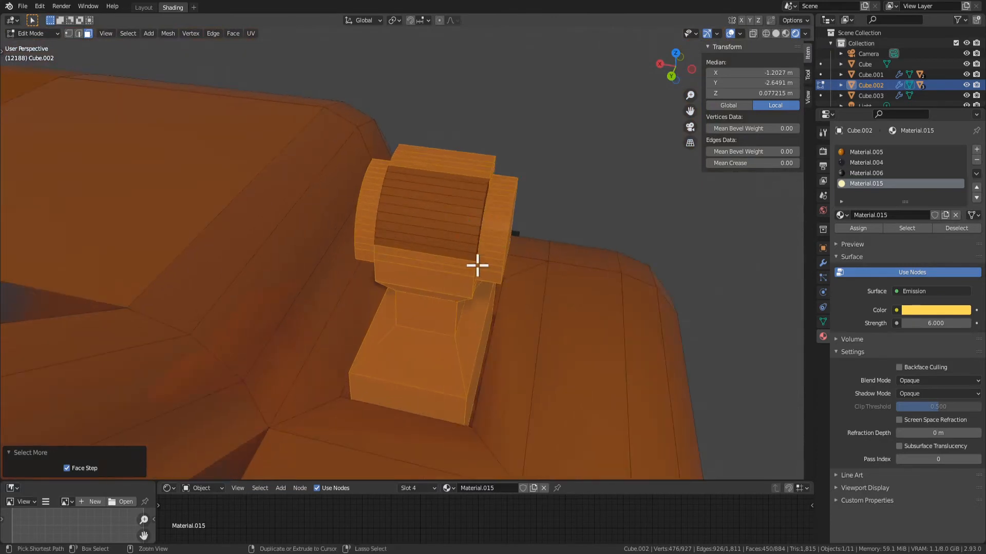
# Complete the lamp selection with the remaining rounded rear faces using Circle Select, leaving out the surrounding fender faces
pyautogui.press('ctrl+KP_Subtract')
pyautogui.press('ctrl+KP_Add')
pyautogui.moveTo(477, 266); pyautogui.dragTo(436, 262, button='middle')
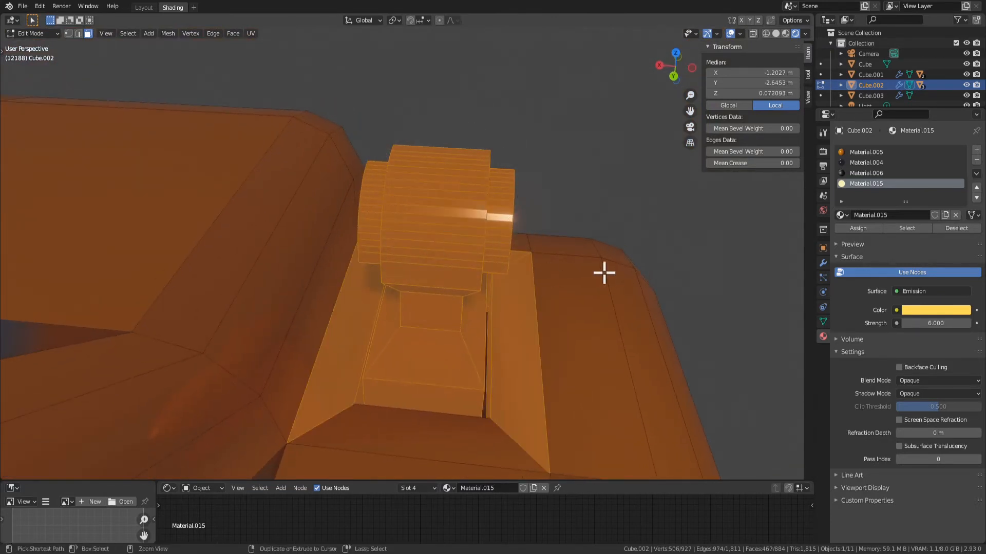
pyautogui.moveTo(602, 271); pyautogui.dragTo(475, 175, button='middle')
pyautogui.press('c')
pyautogui.scroll(6, 451, 238)
pyautogui.moveTo(451, 204); pyautogui.dragTo(446, 234)
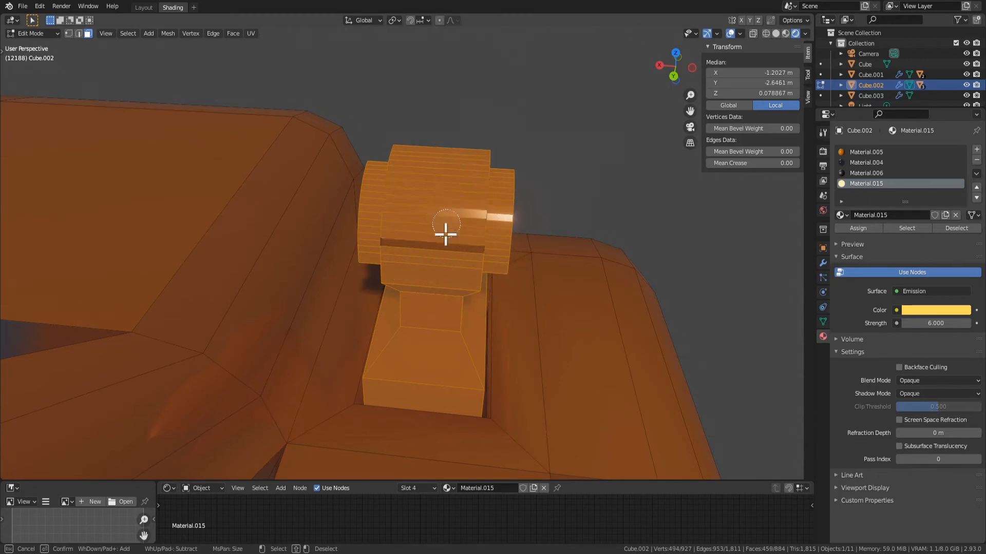
pyautogui.moveTo(690, 224); pyautogui.dragTo(375, 231, button='middle')
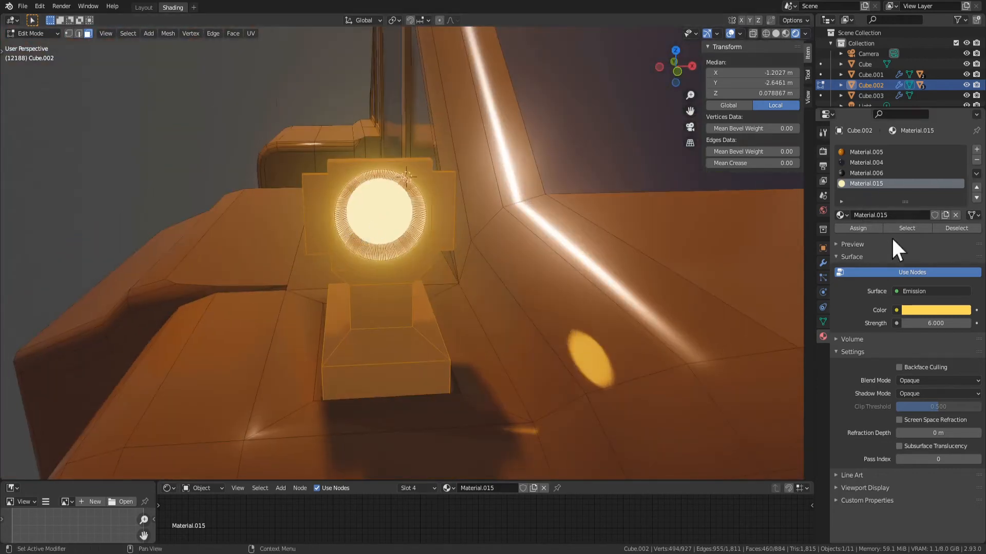
# Deselect the faces using the glowing lens material and assign the rest of the lamp a new material in a new slot
pyautogui.click(954, 231)
pyautogui.click(976, 150)
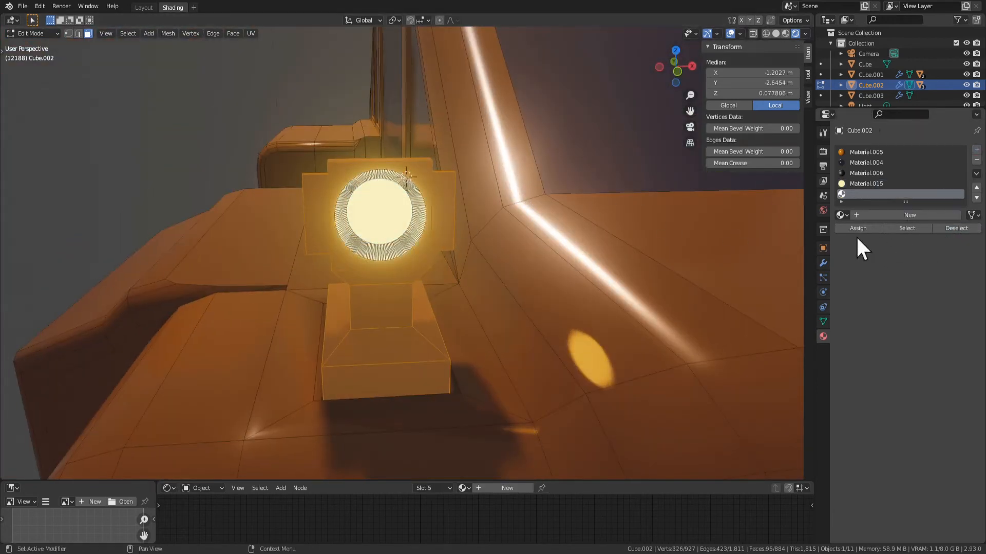
pyautogui.moveTo(795, 260); pyautogui.dragTo(503, 341, button='middle')
pyautogui.scroll(3, 504, 341)
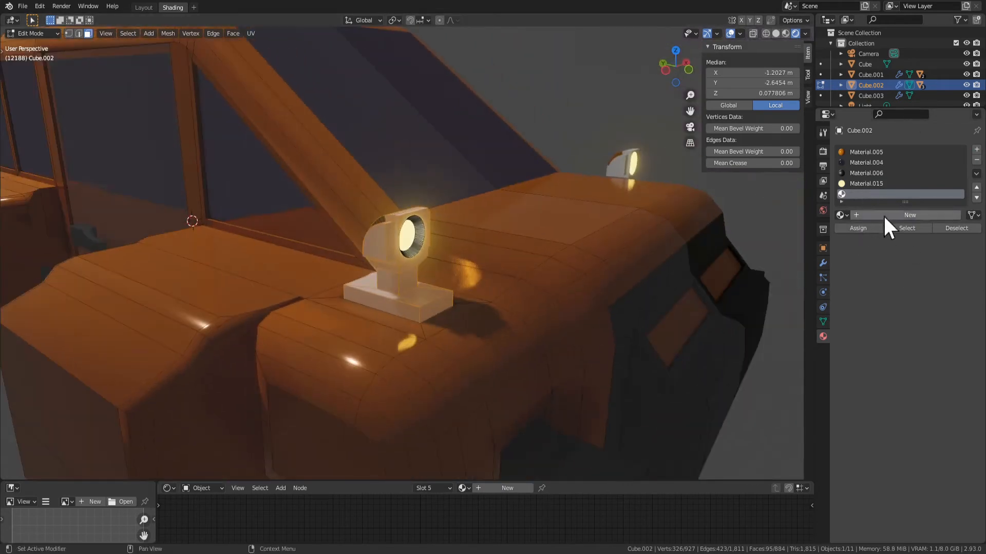
pyautogui.click(883, 215)
# Tint the lamp body's base colour red-orange and darken it to a value of about 0.09
pyautogui.click(936, 337)
pyautogui.click(907, 255)
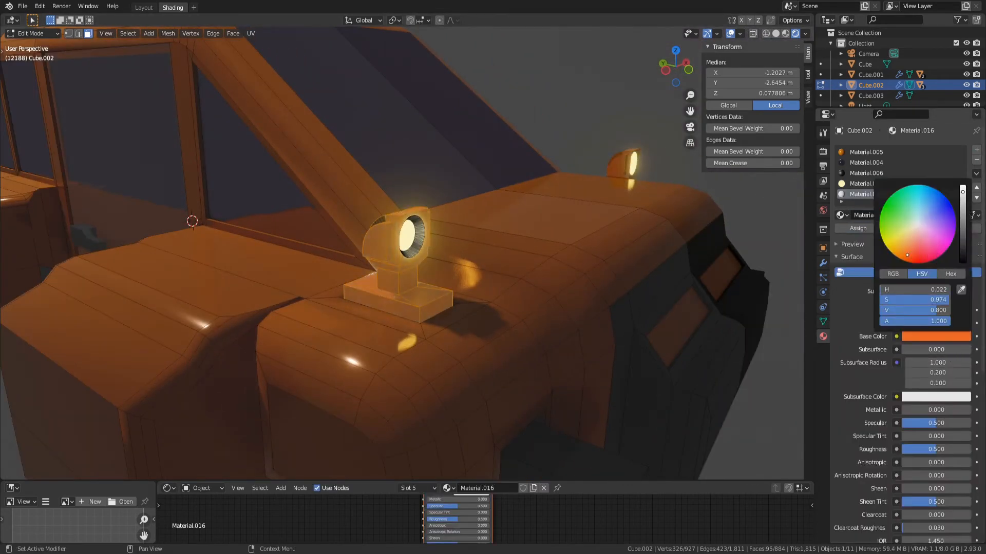
pyautogui.press('Tab')
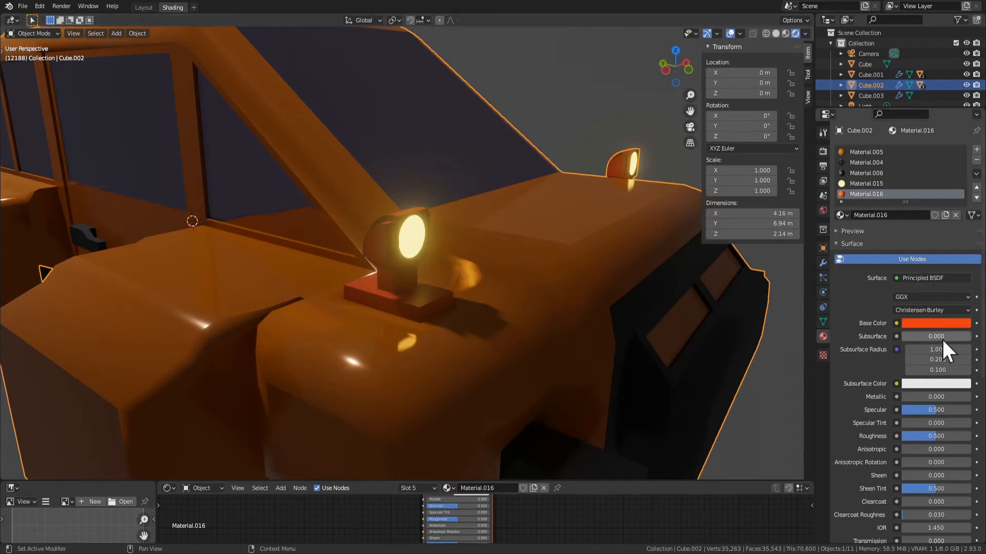
pyautogui.click(939, 322)
pyautogui.click(923, 320)
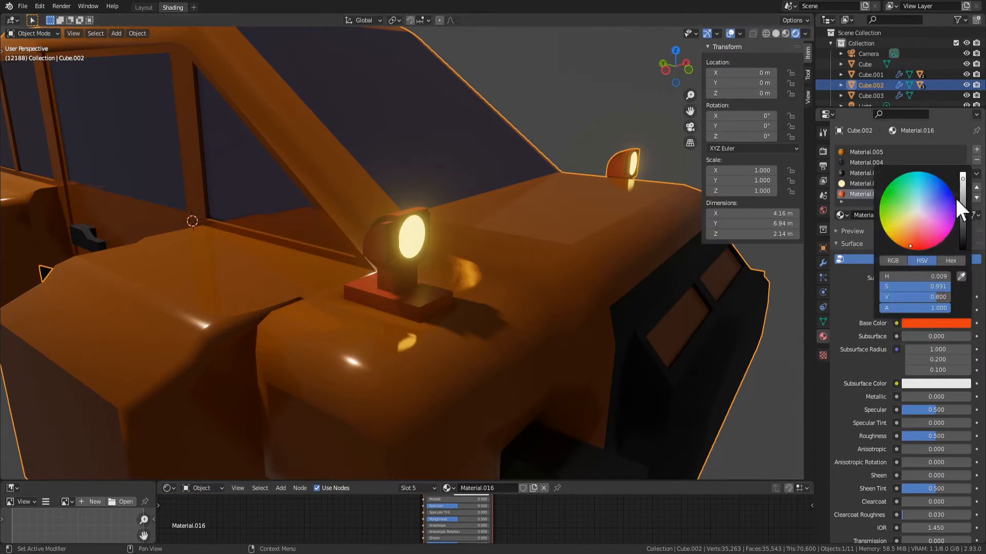
pyautogui.moveTo(963, 200); pyautogui.dragTo(963, 223)
# Set the lamp body's base colour to grey and its Metallic value to 1.000
pyautogui.click(944, 324)
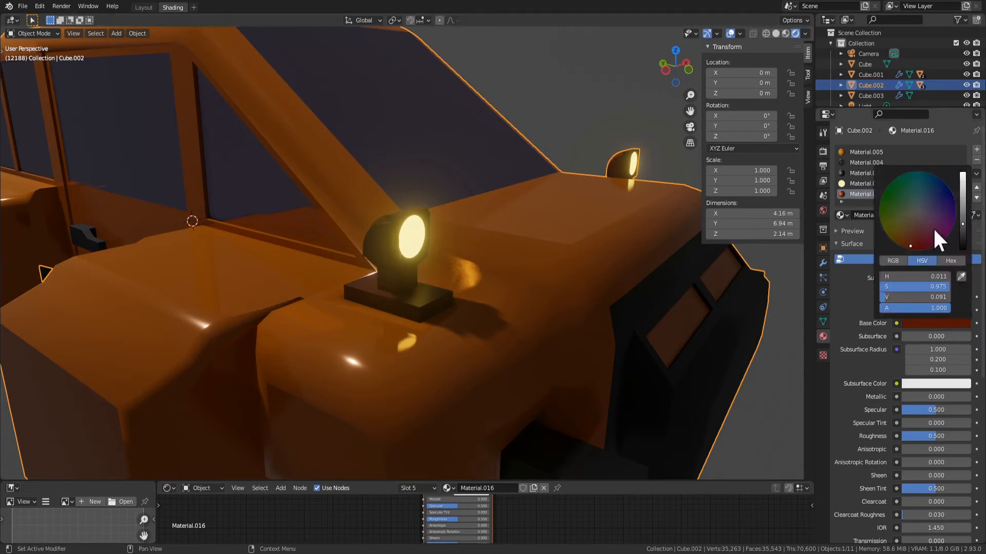
pyautogui.moveTo(960, 223); pyautogui.dragTo(958, 208)
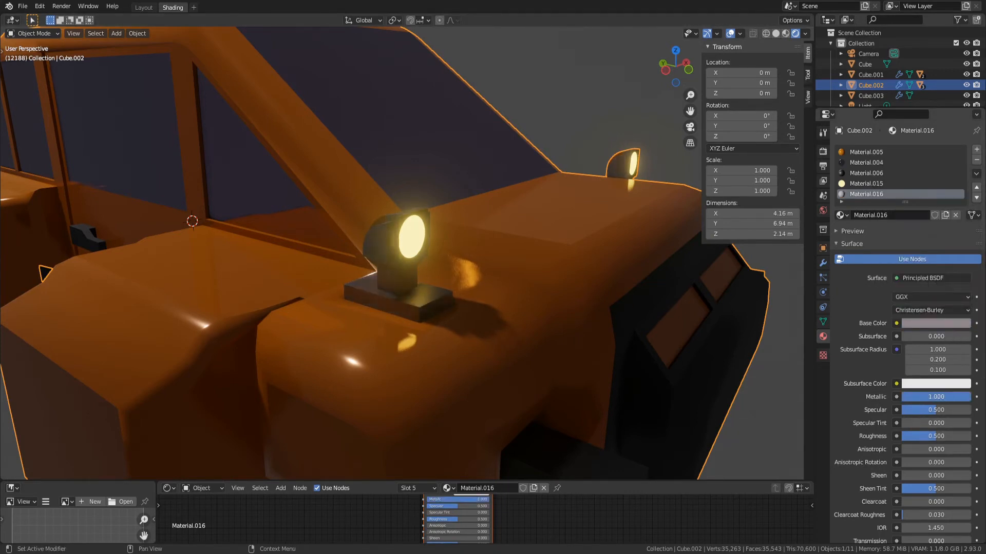
pyautogui.scroll(-3, 531, 405)
pyautogui.press('Tab')
pyautogui.press('Tab')
pyautogui.click(531, 435)
# Play the animation and examine the glowing lamps on the car from several angles and distances
pyautogui.moveTo(568, 372); pyautogui.dragTo(450, 347, button='middle')
pyautogui.press('space')
pyautogui.scroll(-3, 450, 347)
pyautogui.moveTo(406, 377); pyautogui.dragTo(454, 325, button='middle')
pyautogui.scroll(3, 396, 328)
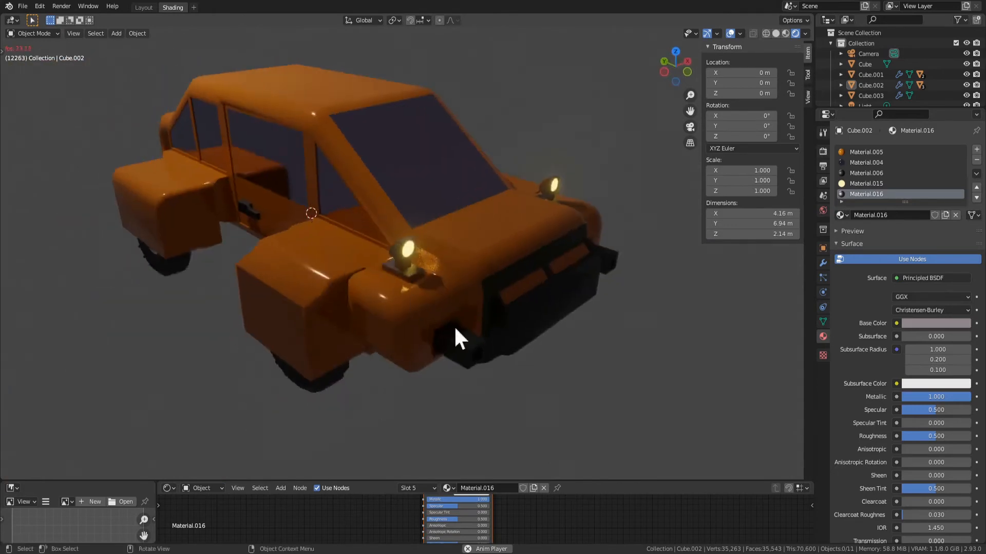
pyautogui.scroll(2, 454, 325)
pyautogui.click(590, 300)
pyautogui.press('Tab')
pyautogui.press('space')
pyautogui.click(528, 229)
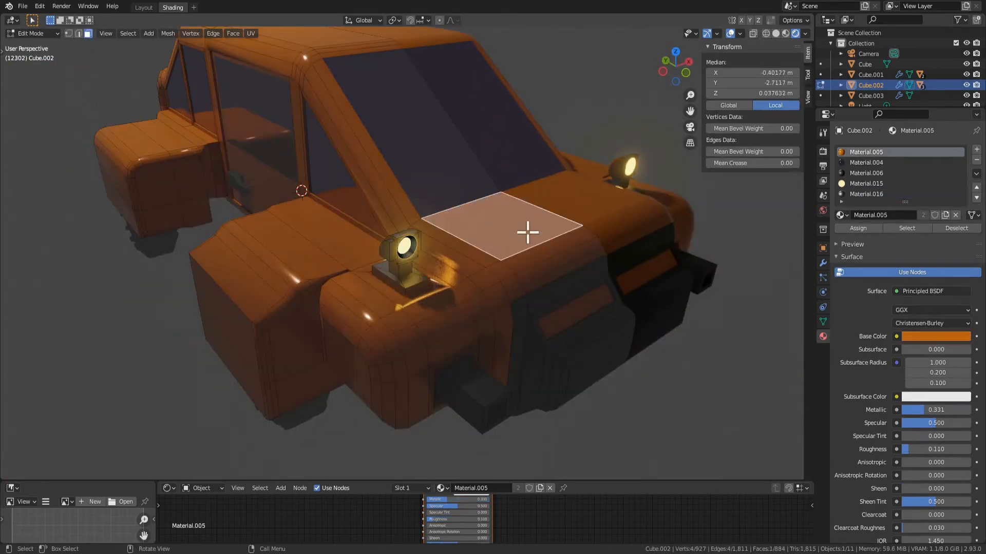
pyautogui.scroll(3, 600, 258)
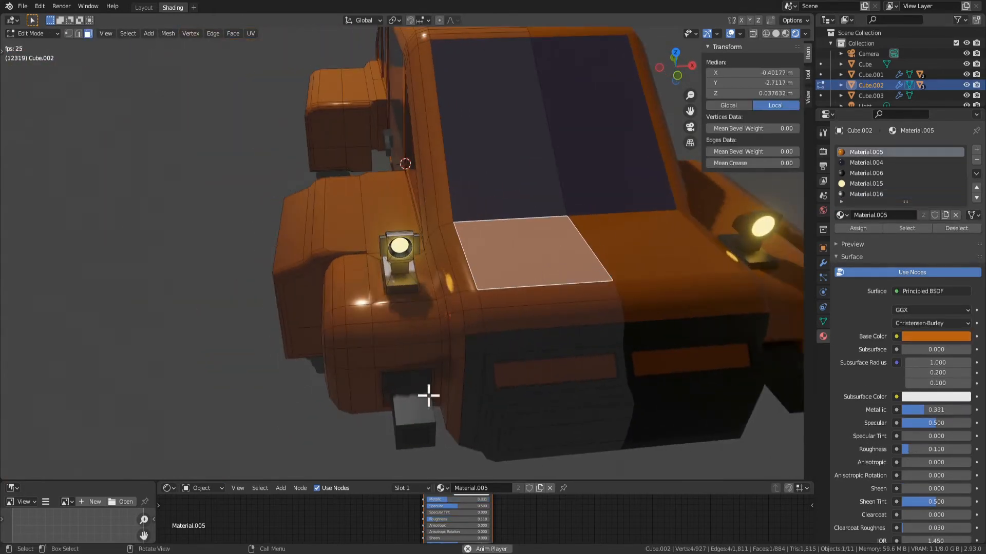
pyautogui.moveTo(428, 396); pyautogui.dragTo(445, 356, button='middle')
pyautogui.press('Tab')
pyautogui.scroll(-3, 444, 356)
pyautogui.scroll(2, 448, 265)
pyautogui.scroll(-4, 444, 294)
pyautogui.scroll(4, 436, 308)
# Bevel the top edge loop of the lamp's base plate about 0.074 m wide with 2 segments
pyautogui.press('Tab')
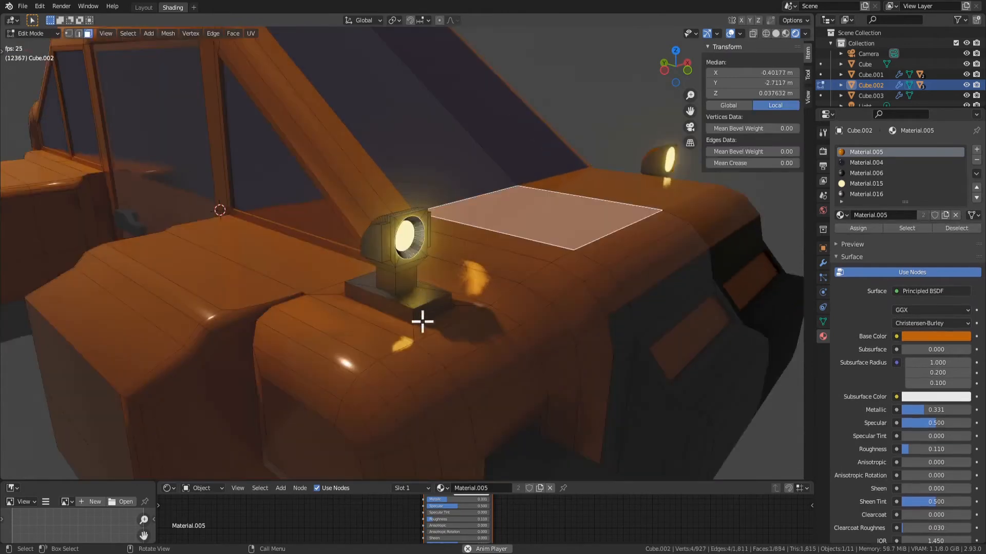
pyautogui.scroll(2, 422, 321)
pyautogui.press('2')
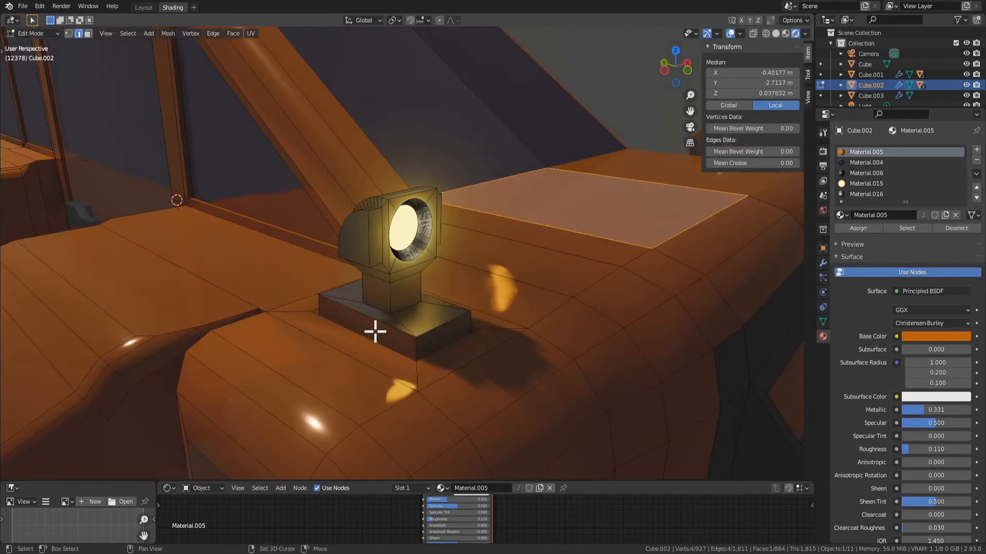
pyautogui.click(419, 339)
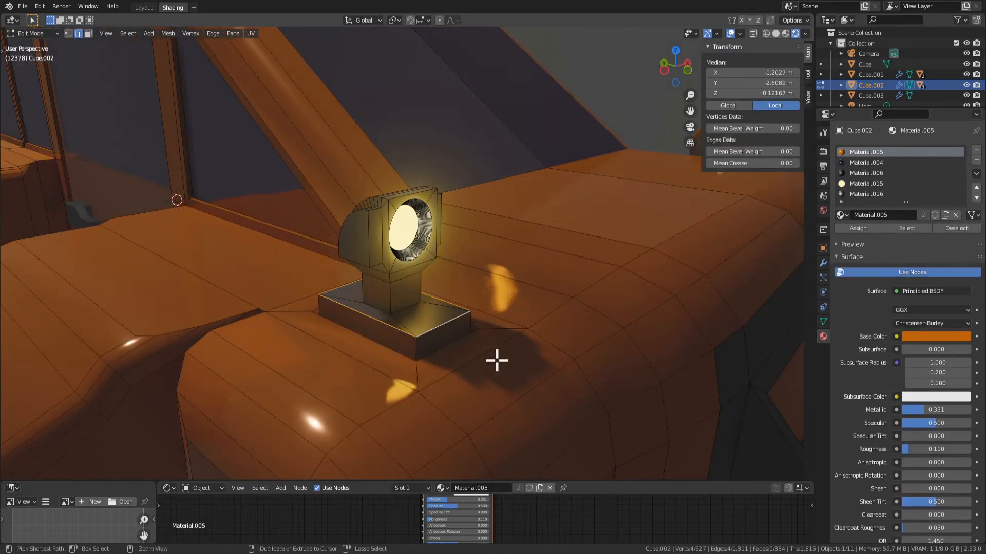
pyautogui.hotkey('ctrl', 'b')
pyautogui.click(522, 374)
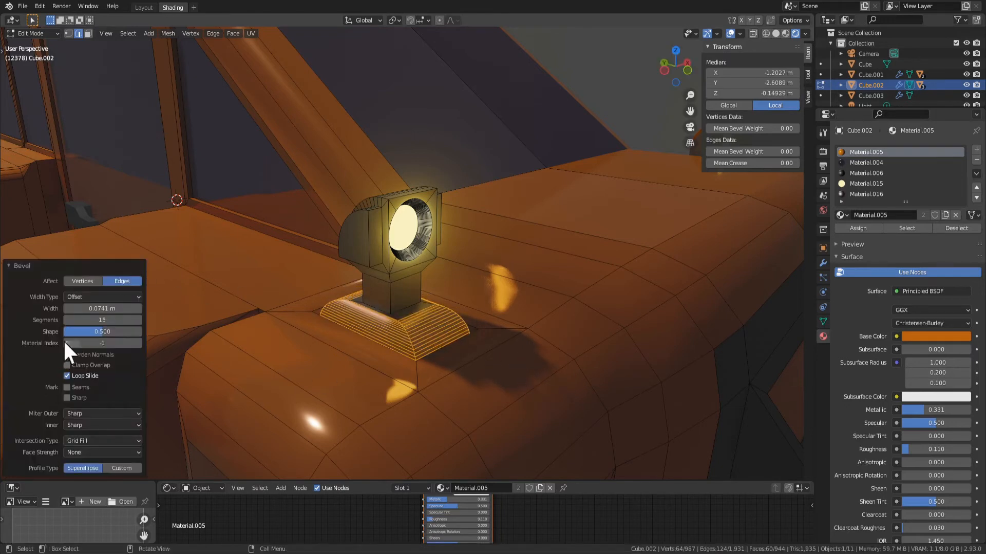
pyautogui.moveTo(106, 318); pyautogui.dragTo(109, 319)
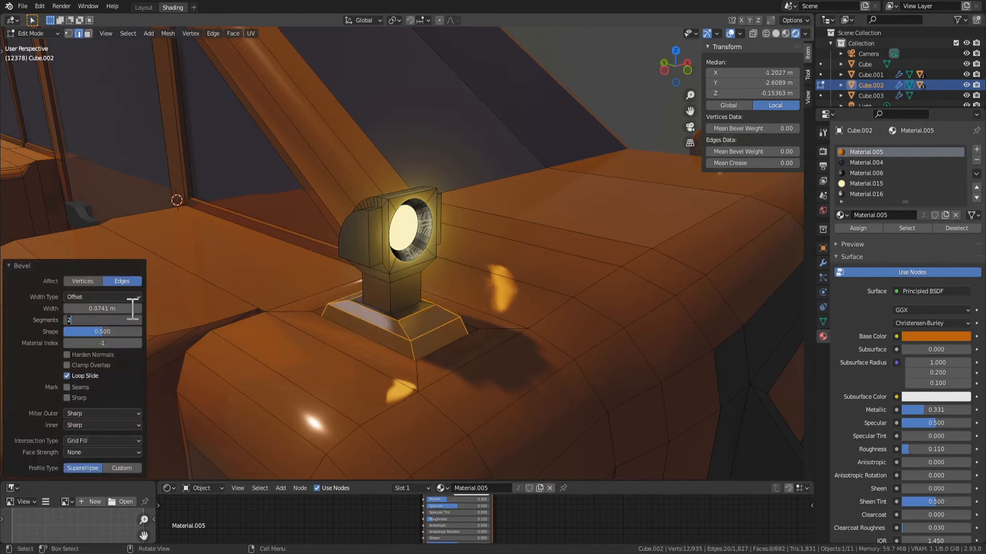
# Undo the wide bevel and rebevel the lamp base plate's top edge loop about 0.02 m wide with 3 segments
pyautogui.hotkey('ctrl', 'z')
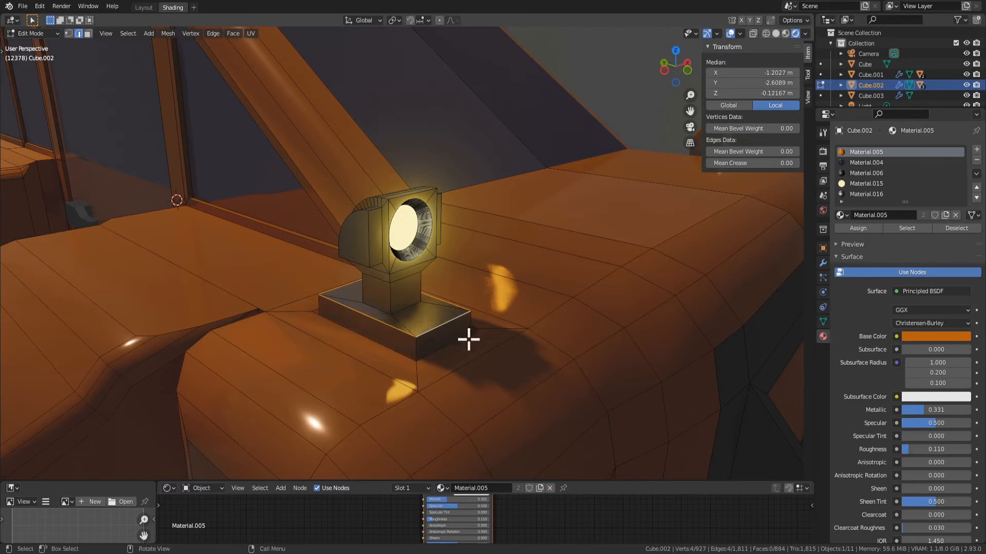
pyautogui.hotkey('ctrl', 'b')
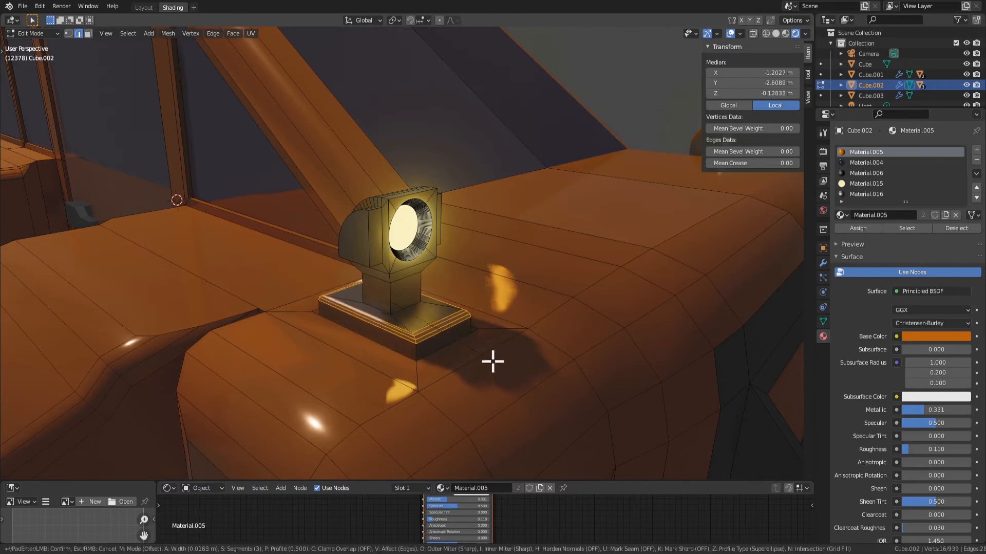
pyautogui.click(493, 361)
pyautogui.press('Tab')
# Examine the lamp and its bevelled base plate on the fender from several angles and distances
pyautogui.scroll(-5, 493, 361)
pyautogui.moveTo(459, 376); pyautogui.dragTo(494, 361, button='middle')
pyautogui.scroll(4, 480, 288)
pyautogui.press('Tab')
pyautogui.moveTo(453, 178); pyautogui.dragTo(396, 231, button='middle')
pyautogui.scroll(3, 396, 231)
pyautogui.click(399, 253)
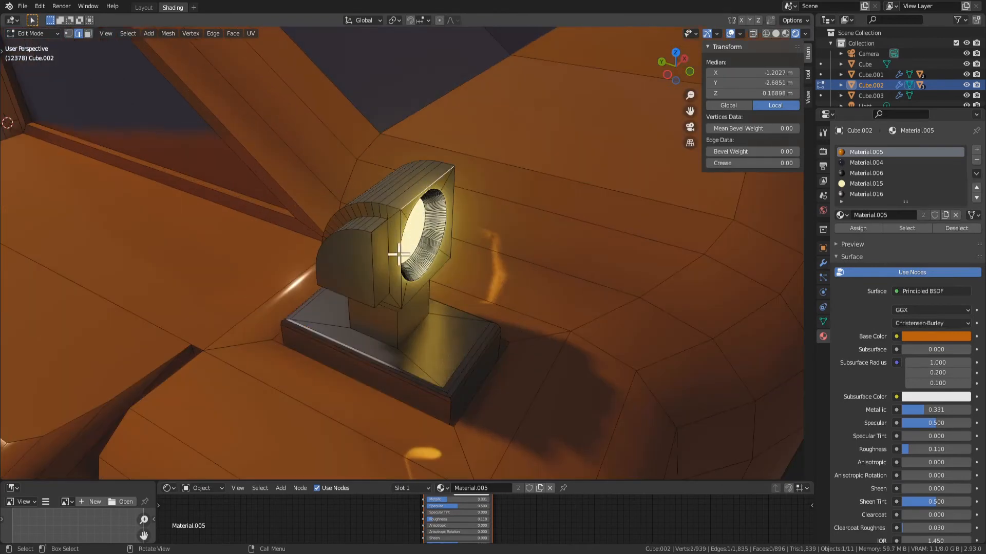
pyautogui.scroll(-4, 454, 347)
pyautogui.press('Tab')
pyautogui.moveTo(474, 414); pyautogui.dragTo(369, 355, button='middle')
pyautogui.press('Tab')
# Extrude the bonnet's large flat top face upward about 0.47 m
pyautogui.click(371, 211)
pyautogui.press('3')
pyautogui.moveTo(380, 226); pyautogui.dragTo(601, 356, button='middle')
pyautogui.click(370, 182)
pyautogui.scroll(-3, 370, 190)
pyautogui.scroll(-4, 601, 356)
pyautogui.scroll(5, 457, 287)
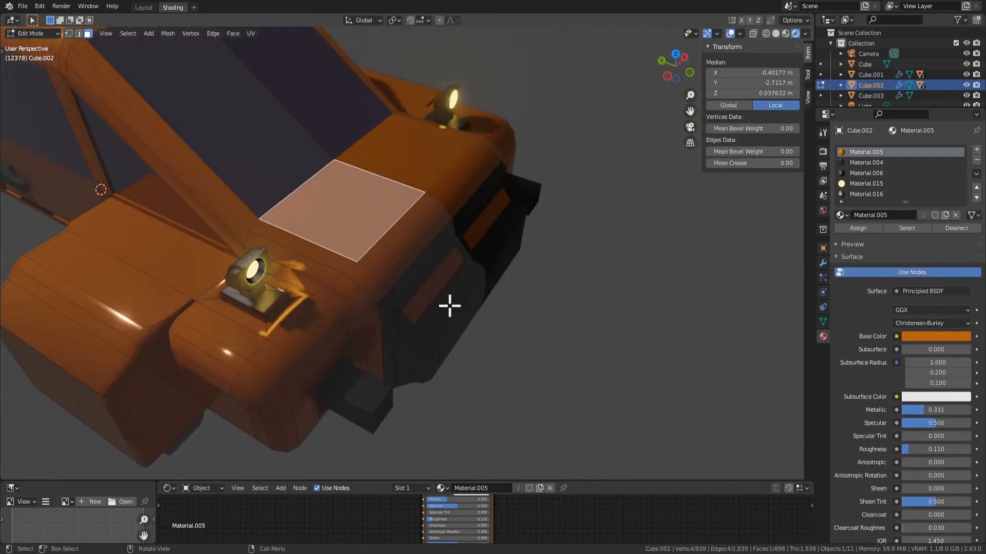
pyautogui.press('e')
pyautogui.click(440, 239)
pyautogui.scroll(2, 443, 273)
pyautogui.scroll(2, 442, 273)
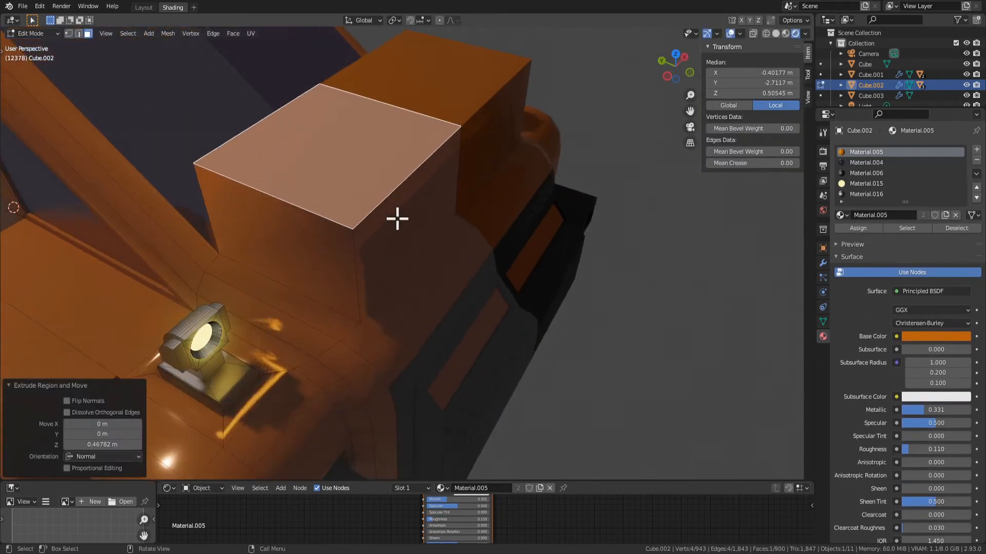
# Try a narrow 3-segment bevel around the top face of the raised bonnet block
pyautogui.press('Tab')
pyautogui.press('Tab')
pyautogui.hotkey('ctrl', 'b')
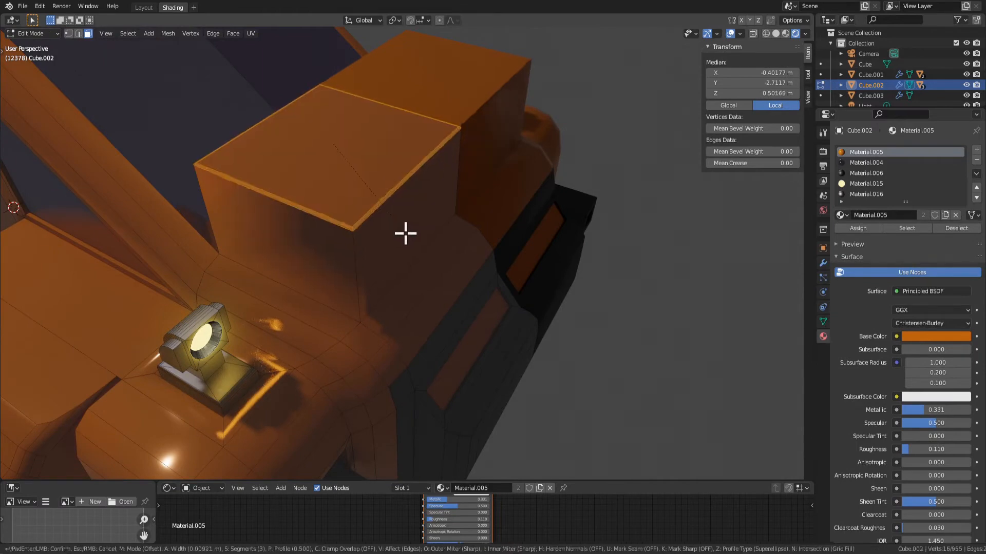
pyautogui.click(408, 237)
pyautogui.press('Tab')
pyautogui.moveTo(377, 277); pyautogui.dragTo(315, 226, button='middle')
# Undo the bevel on the raised bonnet block and shade its top face smooth
pyautogui.press('Tab')
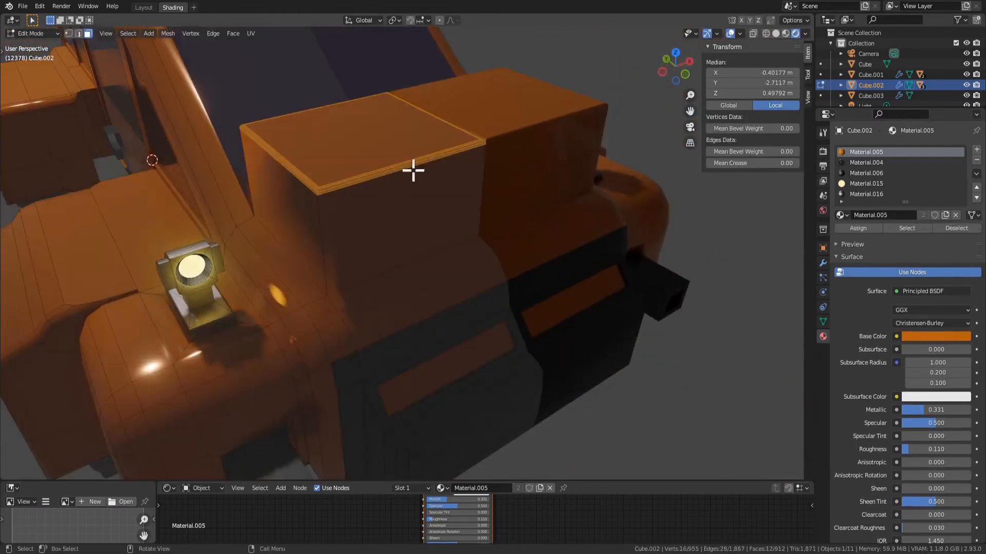
pyautogui.hotkey('ctrl', 'z')
pyautogui.hotkey('ctrl', 'z')
pyautogui.hotkey('ctrl', 'z')
pyautogui.press('Tab')
pyautogui.press('Tab')
pyautogui.rightClick(356, 167)
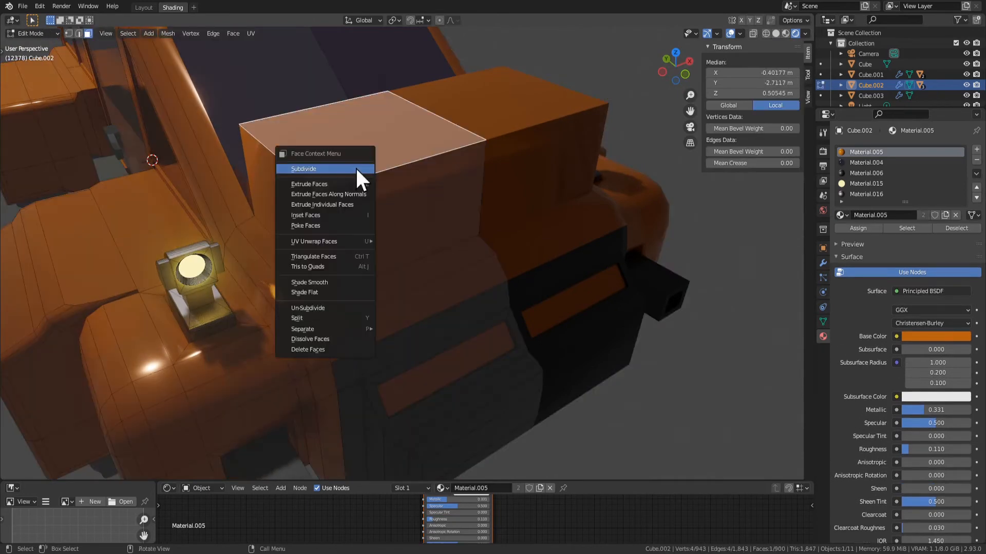
pyautogui.click(324, 283)
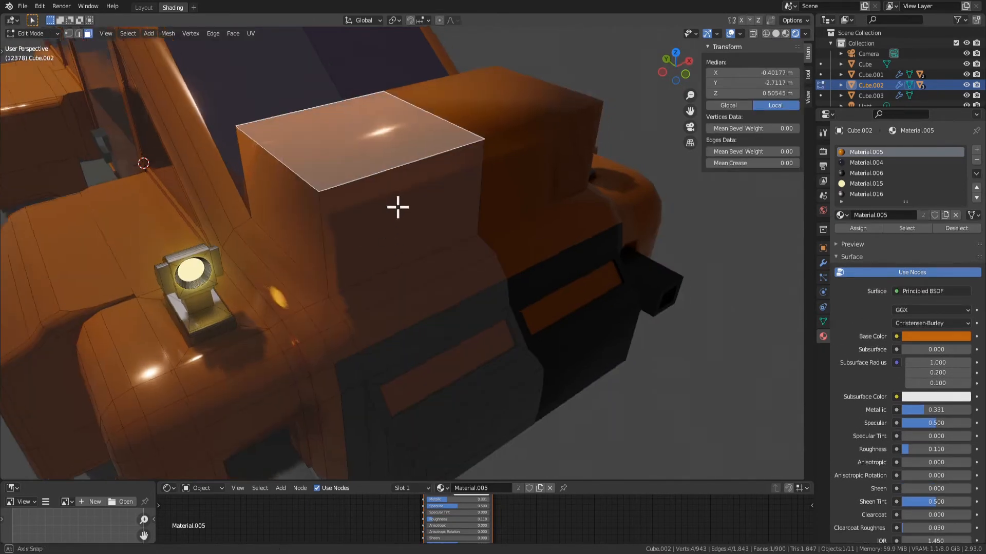
# Bevel all edges around the smooth-shaded top face of the bonnet block with 3 segments
pyautogui.moveTo(396, 205); pyautogui.dragTo(408, 202, button='middle')
pyautogui.hotkey('ctrl', 'b')
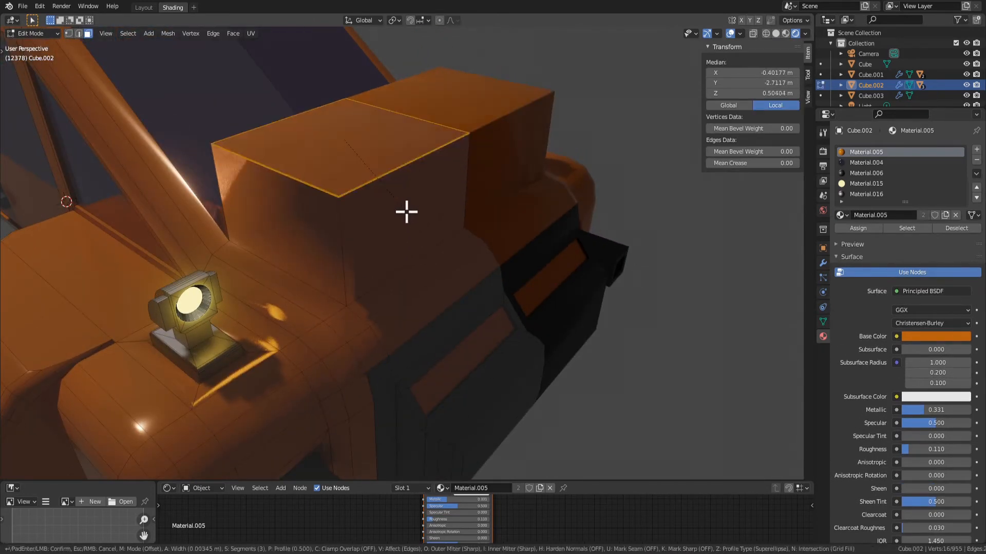
pyautogui.click(408, 212)
pyautogui.press('Tab')
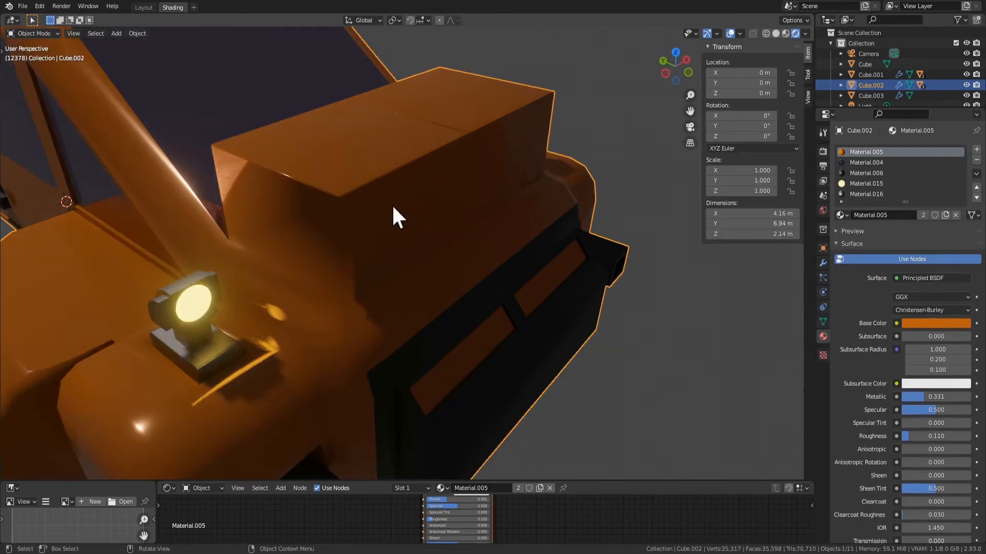
# Examine the bonnet block's bevelled edges and centre seam up close from the side, rear and front
pyautogui.moveTo(393, 205); pyautogui.dragTo(544, 261, button='middle')
pyautogui.scroll(8, 483, 206)
pyautogui.scroll(-2, 485, 200)
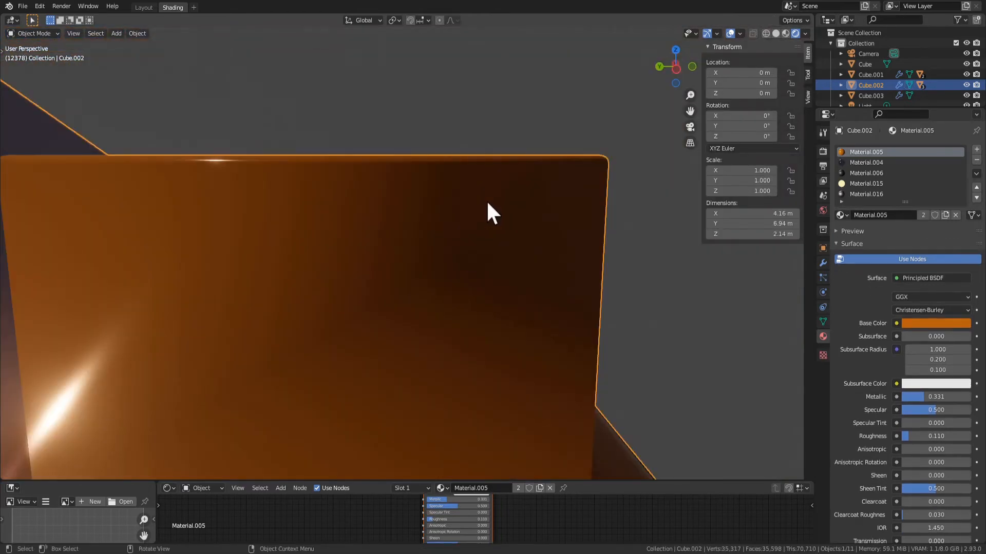
pyautogui.moveTo(486, 200); pyautogui.dragTo(767, 284, button='middle')
pyautogui.scroll(-4, 352, 285)
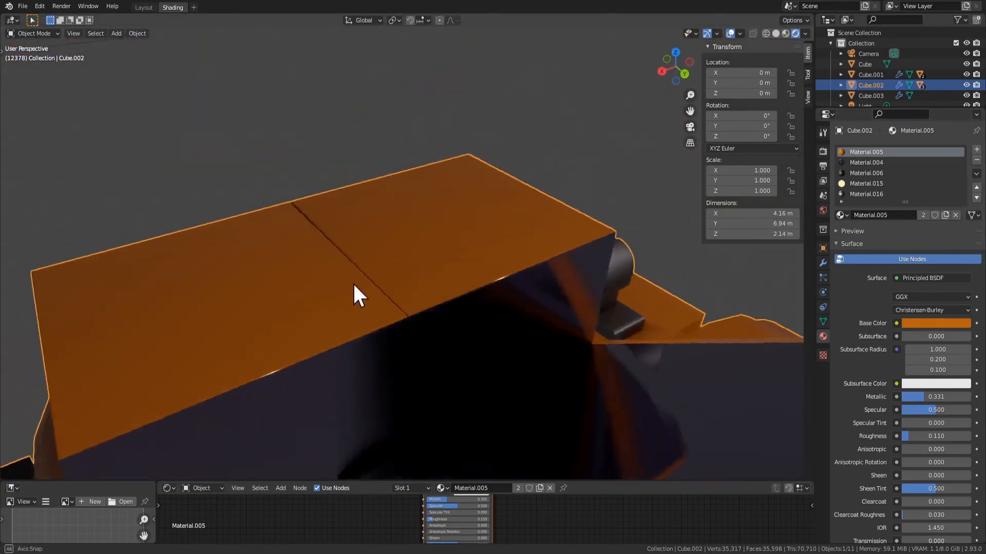
pyautogui.moveTo(353, 282); pyautogui.dragTo(317, 307, button='middle')
pyautogui.press('Tab')
pyautogui.scroll(2, 429, 236)
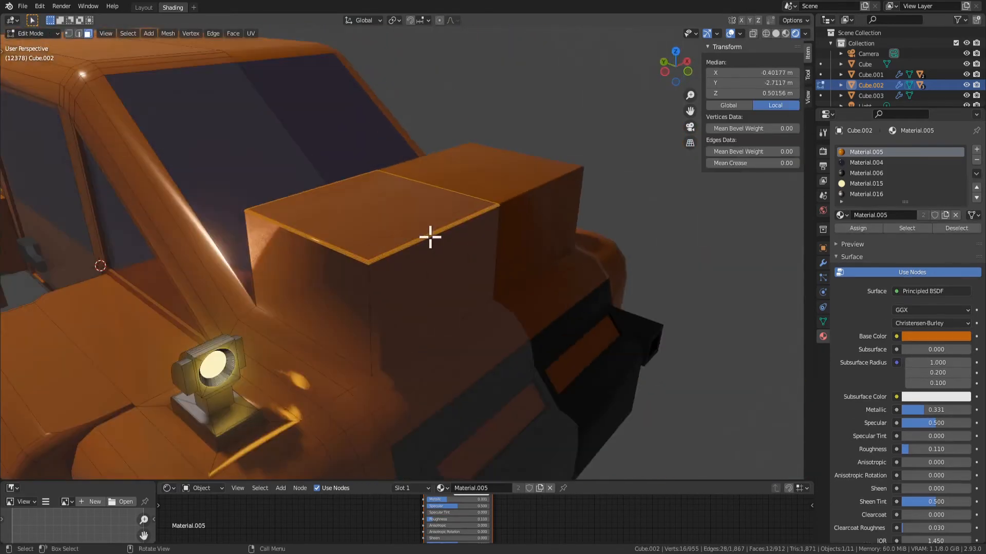
# Undo the bevel and instead bevel only the block's three outer top edges about 0.03 m wide with 3 segments
pyautogui.hotkey('ctrl', 'z')
pyautogui.hotkey('ctrl', 'z')
pyautogui.hotkey('ctrl', 'z')
pyautogui.hotkey('ctrl', 'z')
pyautogui.hotkey('ctrl', 'z')
pyautogui.moveTo(445, 216); pyautogui.dragTo(437, 220, button='middle')
pyautogui.press('Tab')
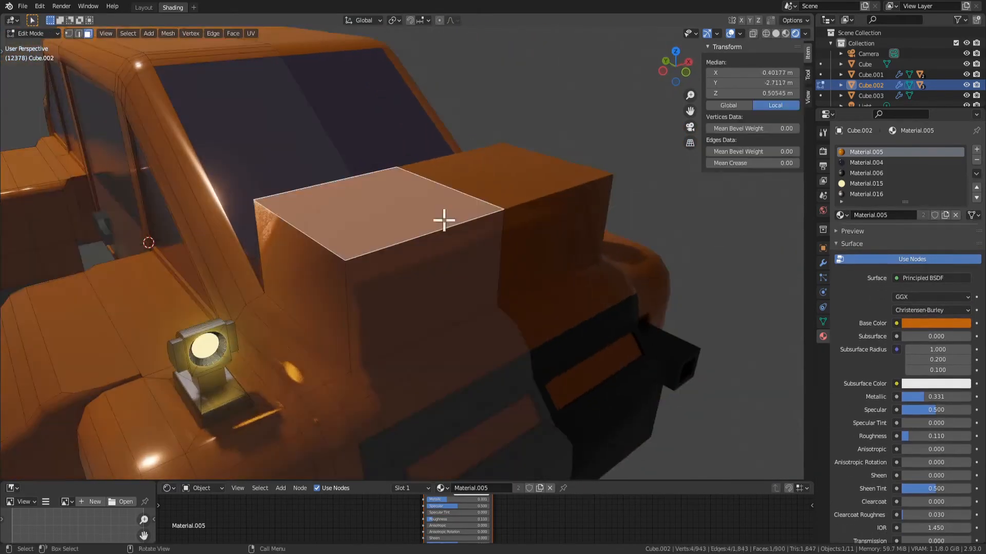
pyautogui.press('2')
pyautogui.keyDown('shift'); pyautogui.click(432, 234); pyautogui.keyUp('shift')
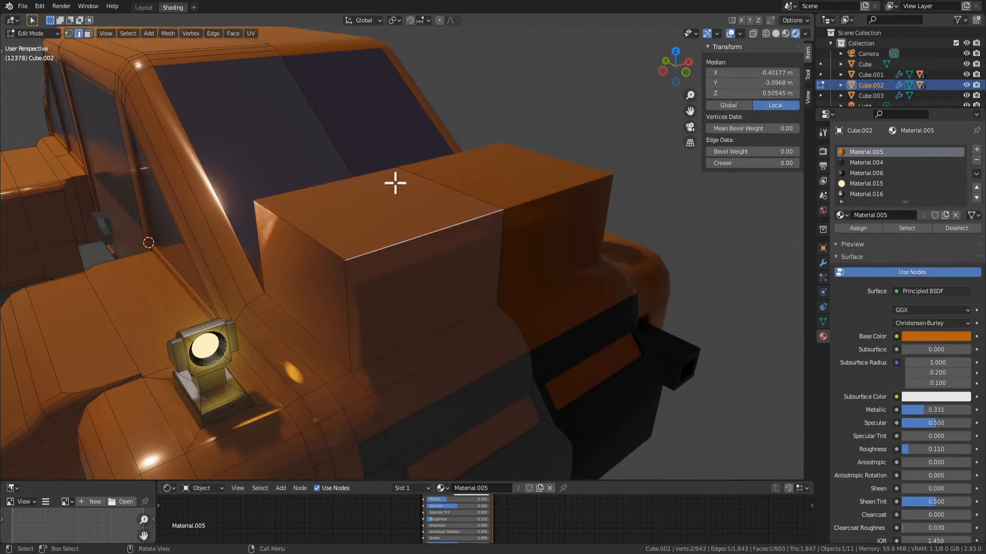
pyautogui.hotkey('ctrl', 'b')
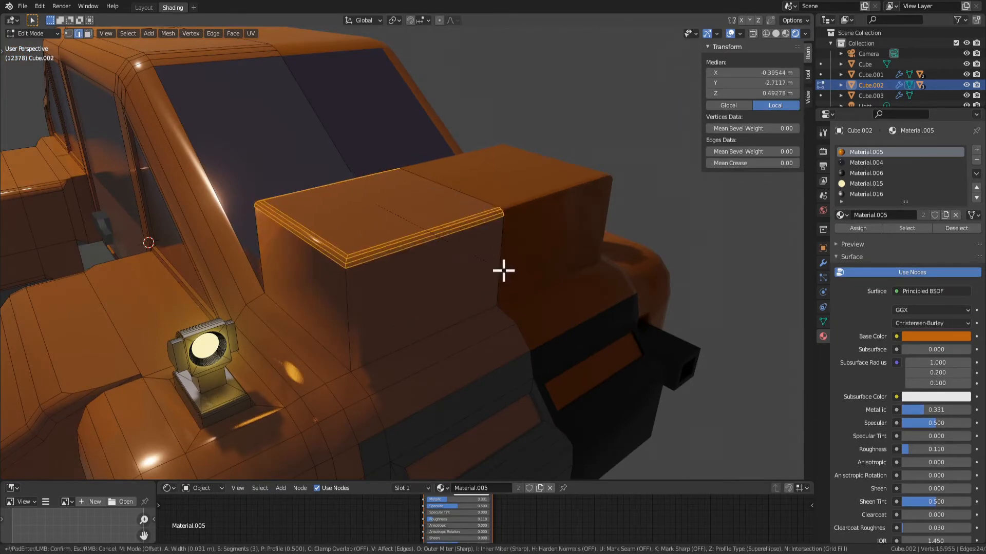
pyautogui.click(498, 267)
pyautogui.press('Tab')
pyautogui.moveTo(448, 259); pyautogui.dragTo(477, 277, button='middle')
pyautogui.scroll(-6, 470, 264)
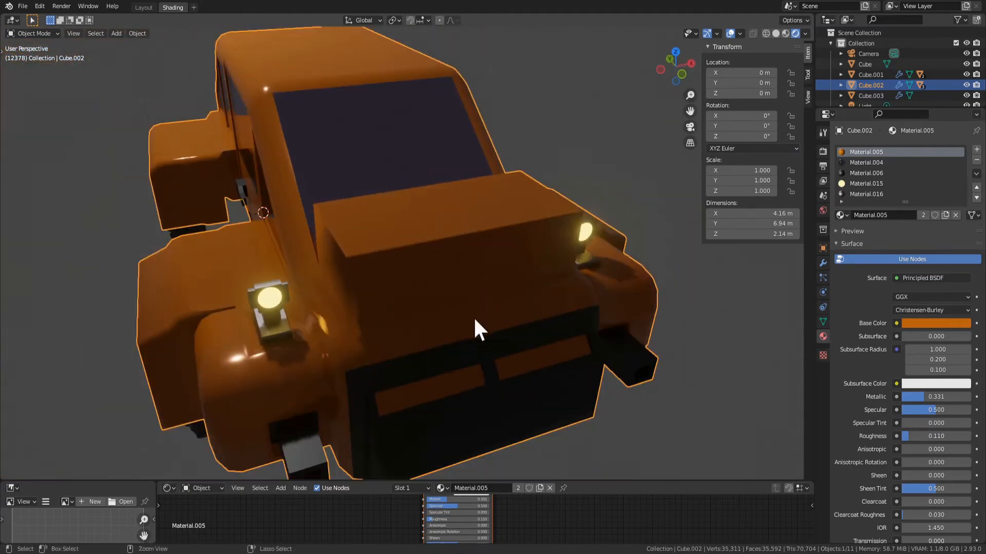
# Undo the outer edge bevel and the extrusion of the bonnet block
pyautogui.press('Tab')
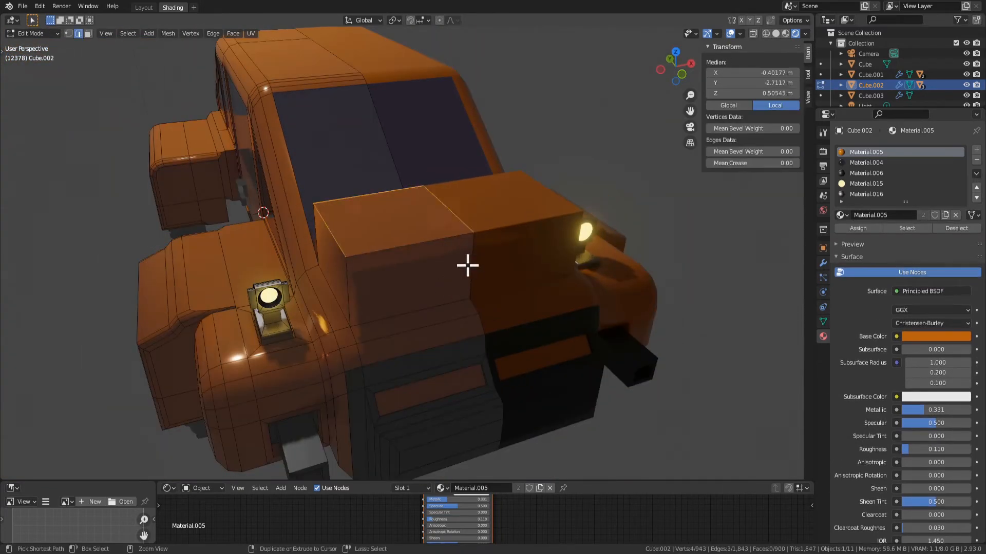
pyautogui.hotkey('ctrl', 'z')
pyautogui.hotkey('ctrl', 'z')
pyautogui.hotkey('ctrl', 'z')
pyautogui.hotkey('ctrl', 'z')
# Extrude the windscreen face inward about 0.05 m
pyautogui.moveTo(468, 265); pyautogui.dragTo(516, 287, button='middle')
pyautogui.click(326, 233)
pyautogui.moveTo(328, 233); pyautogui.dragTo(393, 251, button='middle')
pyautogui.press('KP_Decimal')
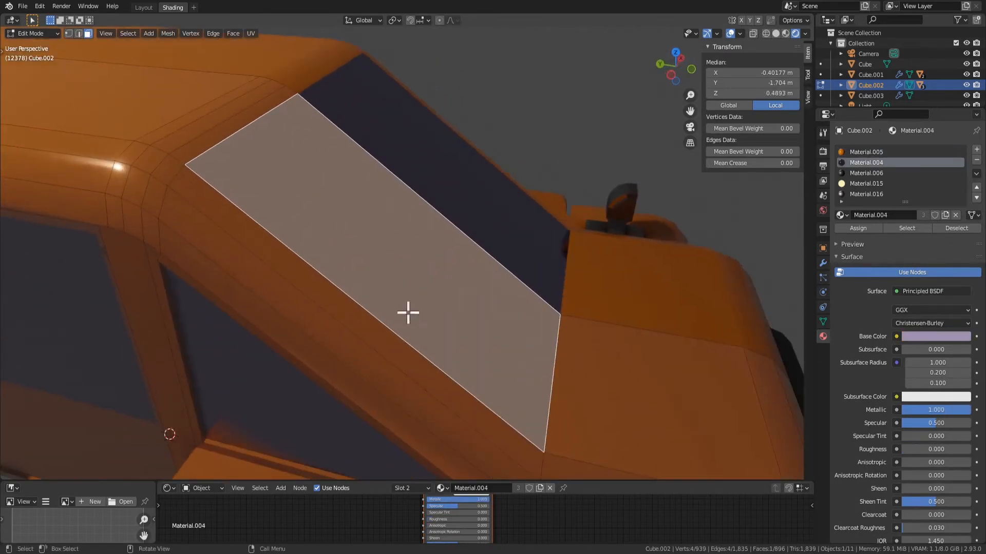
pyautogui.moveTo(408, 312); pyautogui.dragTo(435, 307, button='middle')
pyautogui.moveTo(541, 327)
pyautogui.mouseDown(button='middle')
pyautogui.moveTo(433, 328)
pyautogui.moveTo(534, 325)
pyautogui.mouseUp(button='middle')
pyautogui.press('e')
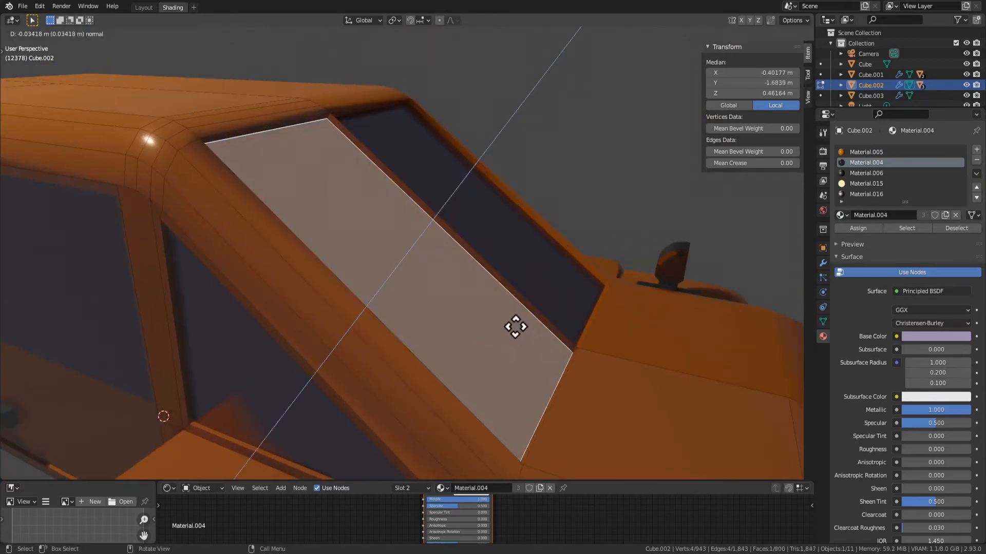
pyautogui.click(511, 327)
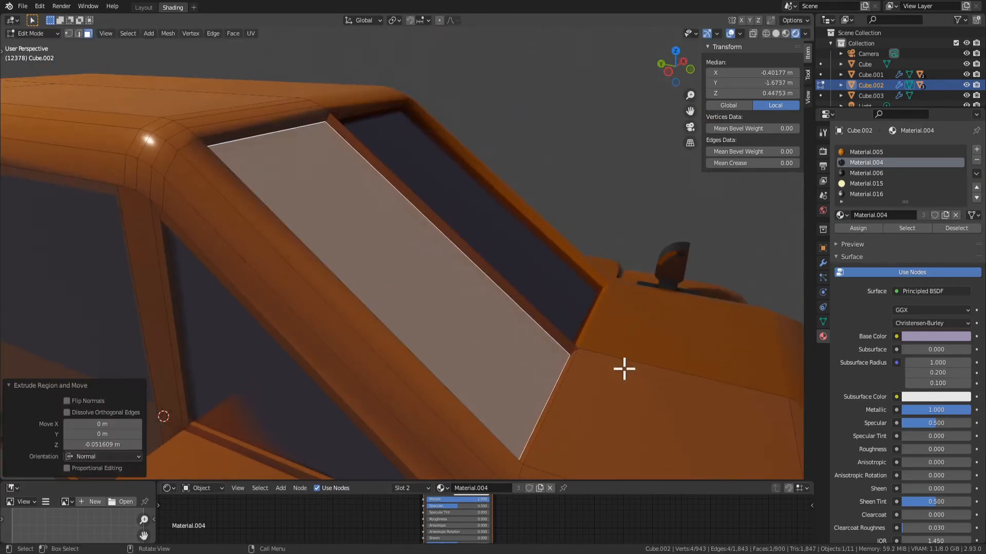
# Try narrowing the recessed windscreen face along the global X axis, and undo the scaling and extrusion
pyautogui.press('s')
pyautogui.press('y')
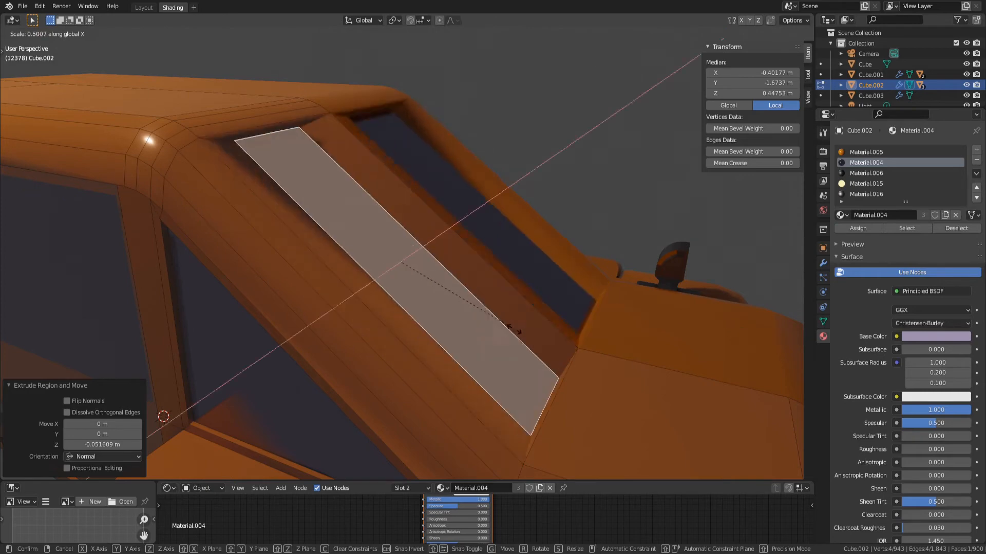
pyautogui.click(482, 314)
pyautogui.moveTo(481, 315); pyautogui.dragTo(531, 305, button='middle')
pyautogui.hotkey('ctrl', 'z')
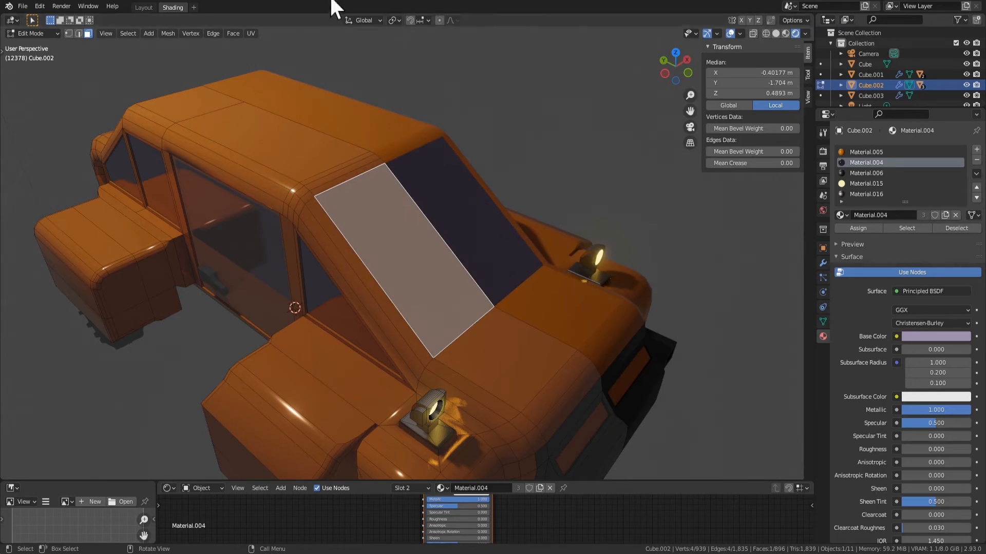
# Set the transform orientation to Normal and scale the windscreen face to about 0.53 along its Y axis
pyautogui.click(372, 20)
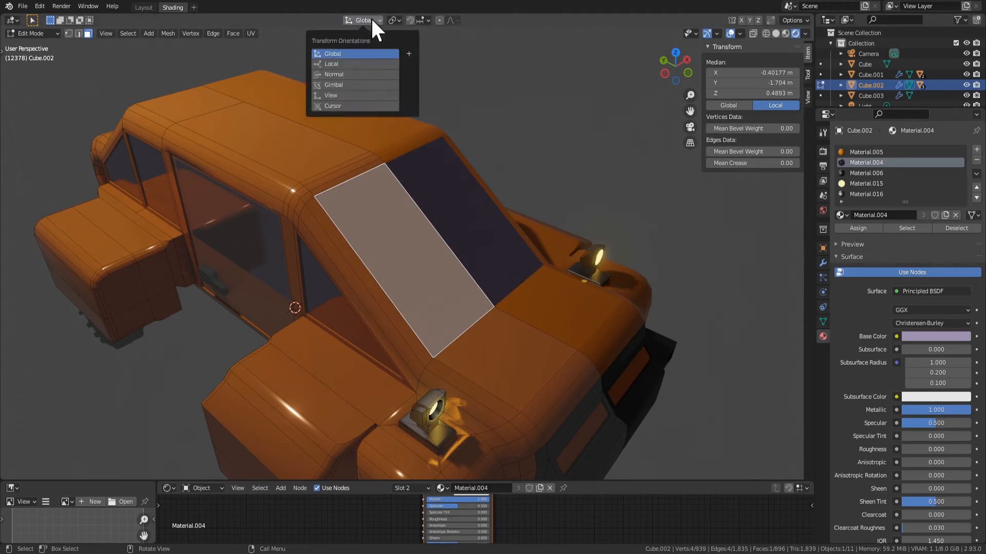
pyautogui.click(335, 75)
pyautogui.press('s')
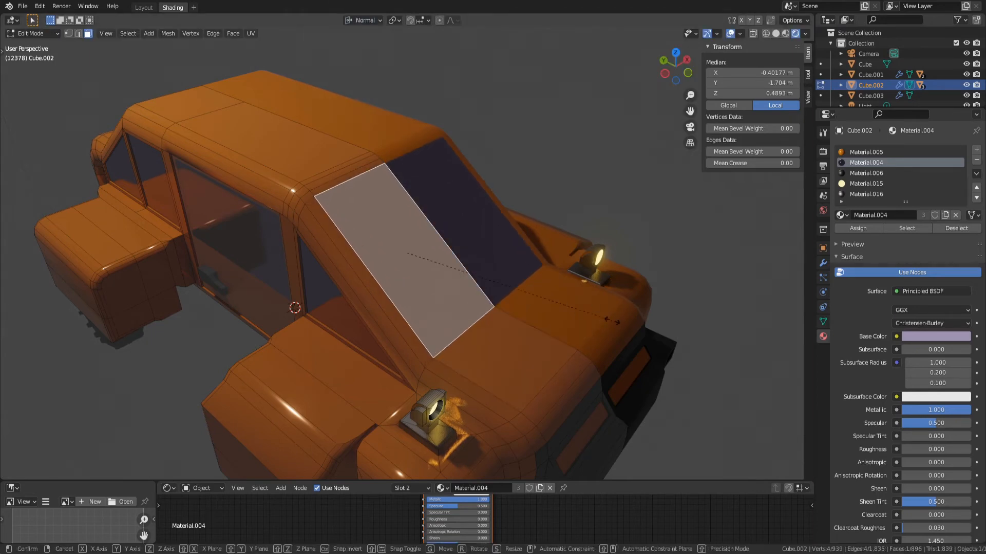
pyautogui.press('y')
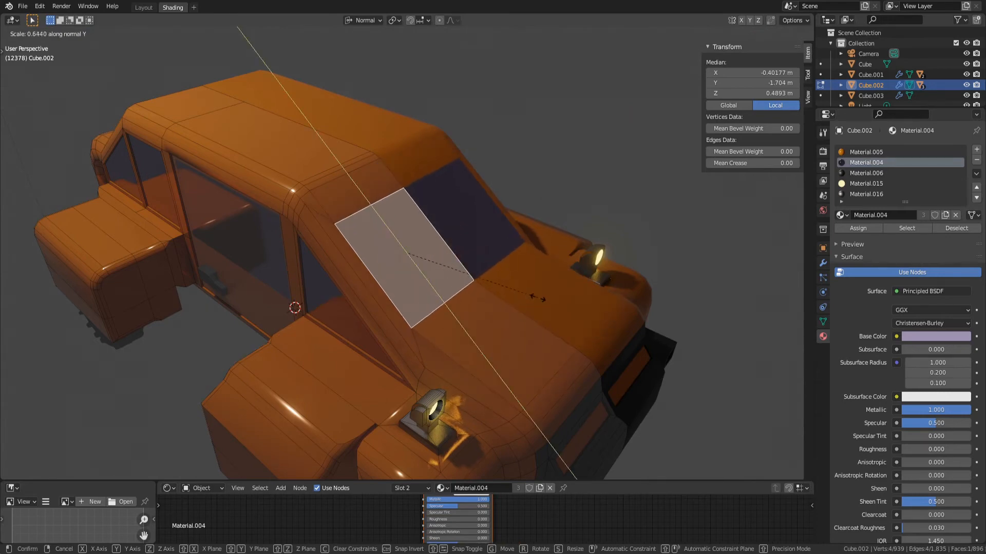
pyautogui.click(515, 290)
pyautogui.moveTo(590, 356); pyautogui.dragTo(548, 329, button='middle')
pyautogui.scroll(-6, 554, 340)
pyautogui.moveTo(470, 379); pyautogui.dragTo(514, 385, button='middle')
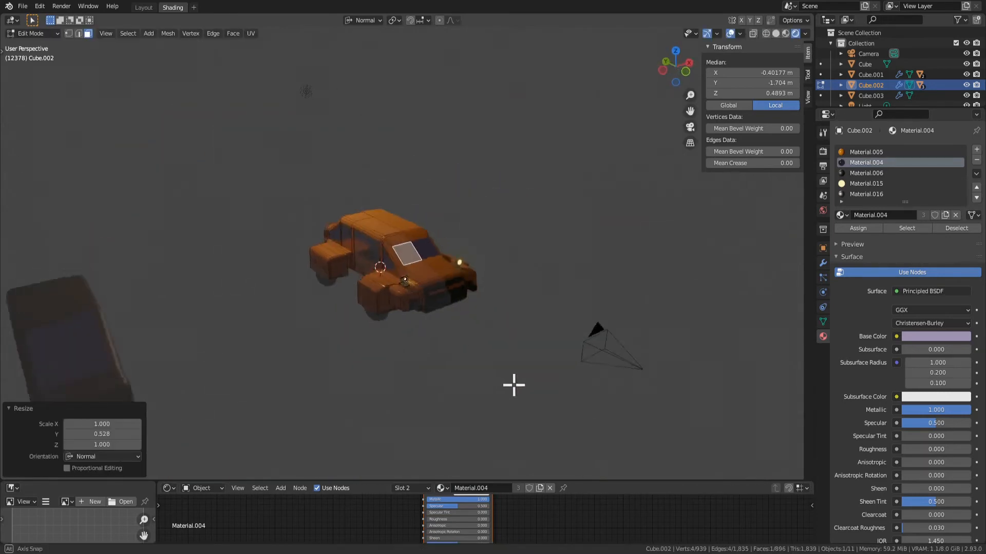
pyautogui.press('Tab')
pyautogui.scroll(3, 506, 359)
pyautogui.moveTo(502, 341)
pyautogui.mouseDown(button='middle')
pyautogui.moveTo(473, 407)
pyautogui.moveTo(356, 363)
pyautogui.moveTo(505, 359)
pyautogui.mouseUp(button='middle')
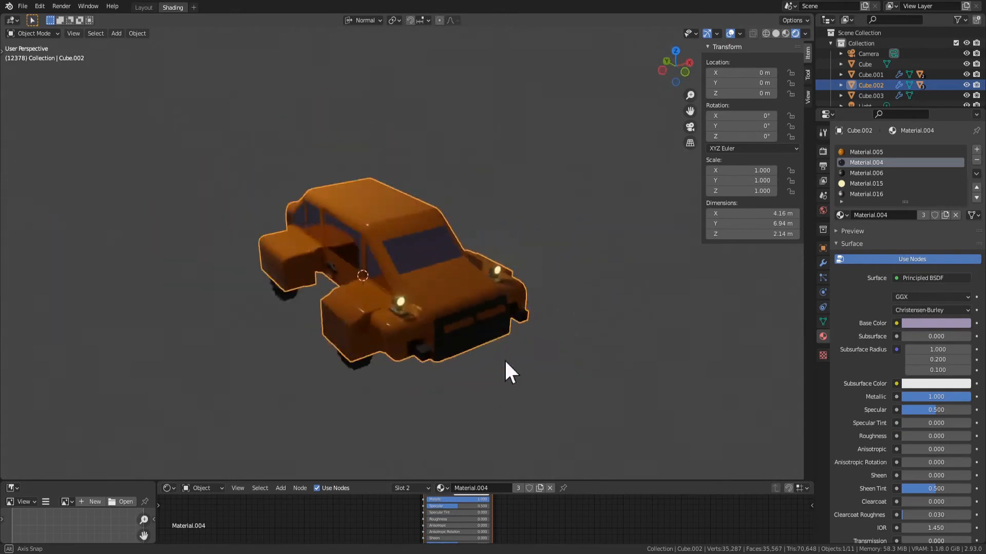
# Slide the shortened windscreen face along its normal Y axis
pyautogui.press('Tab')
pyautogui.scroll(3, 493, 334)
pyautogui.press('g')
pyautogui.press('y')
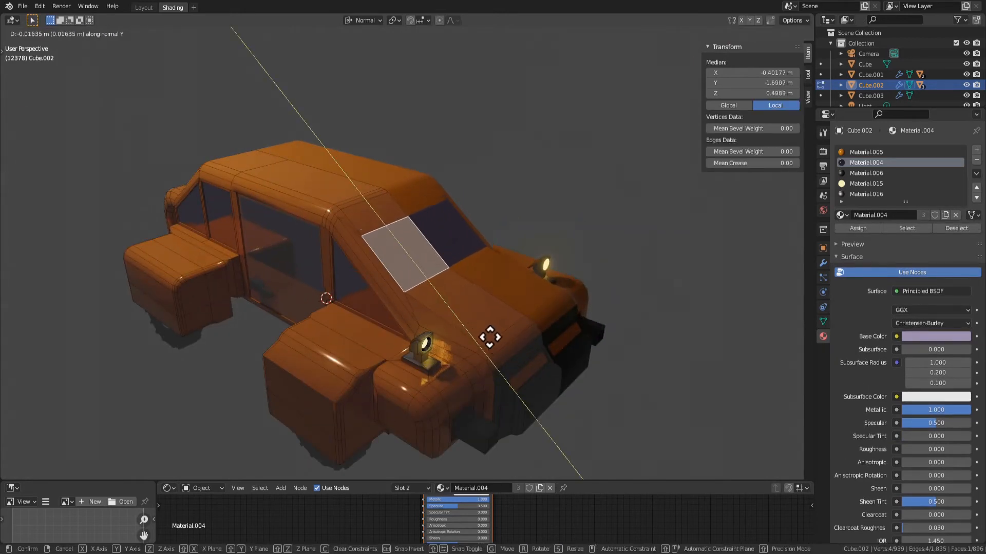
pyautogui.click(503, 349)
pyautogui.press('Tab')
pyautogui.press('Tab')
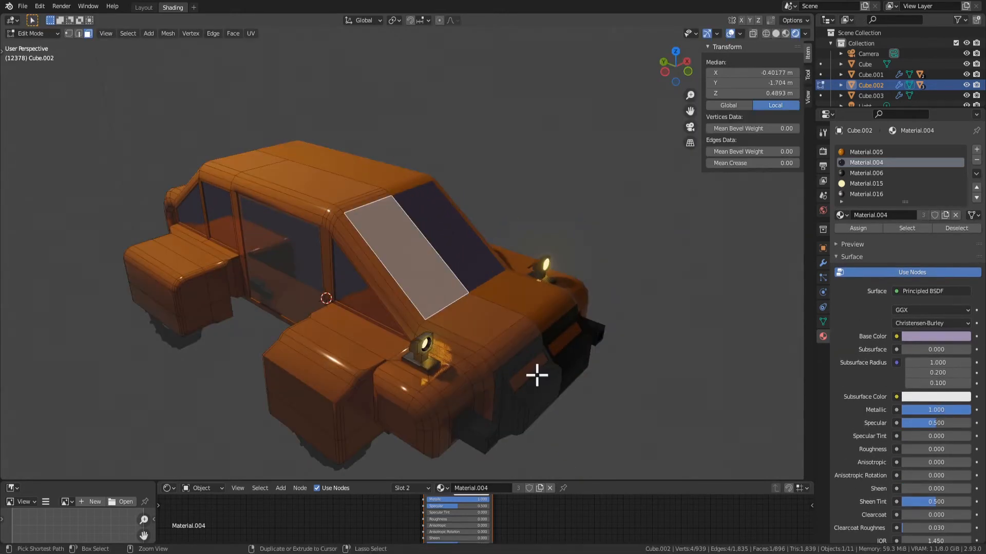
# Undo the windscreen face's move and scaling and the change of transform orientation
pyautogui.hotkey('ctrl', 'z')
pyautogui.scroll(2, 535, 374)
# Assign the orange Material.005 to the windscreen face
pyautogui.click(438, 278)
pyautogui.moveTo(586, 347); pyautogui.dragTo(574, 352, button='middle')
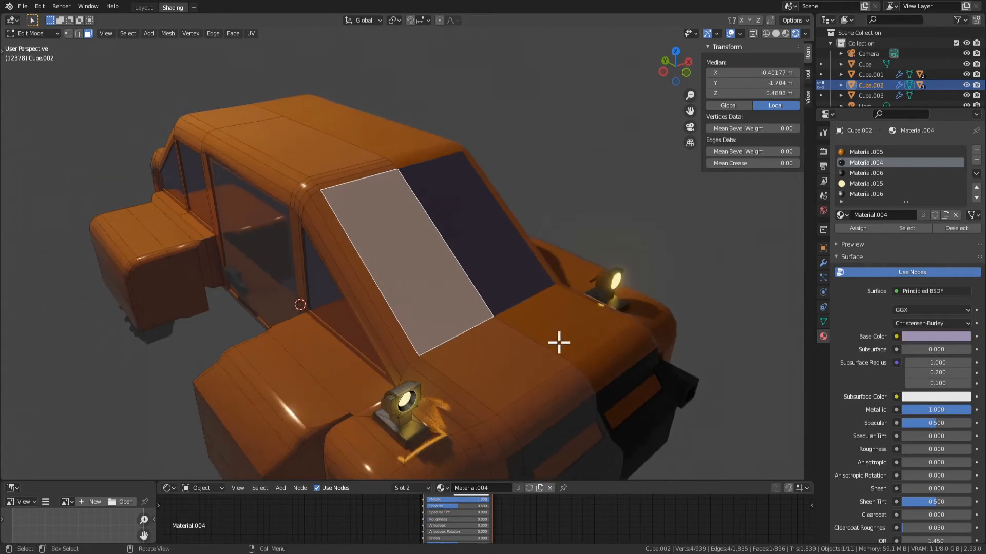
pyautogui.click(854, 229)
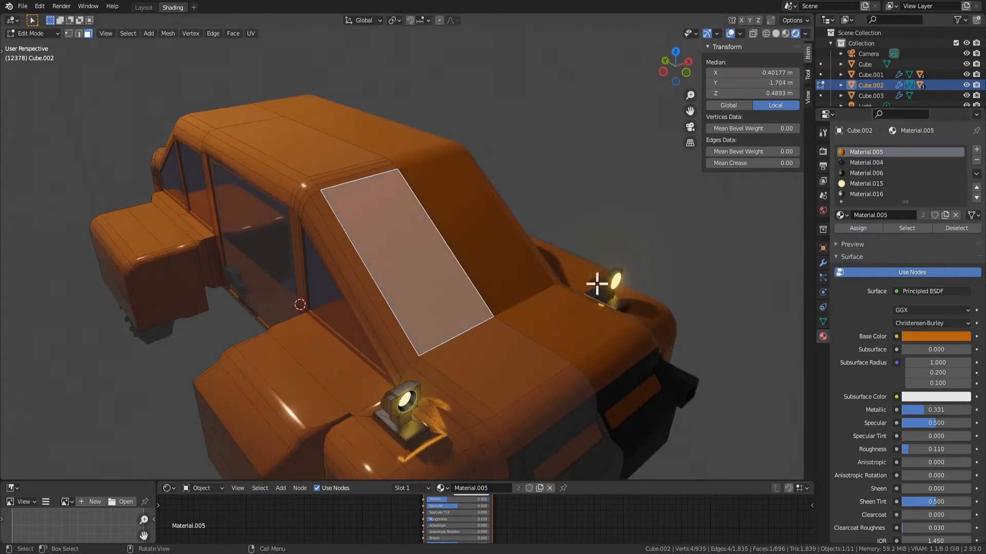
# Try to inset the orange windscreen face
pyautogui.press('i')
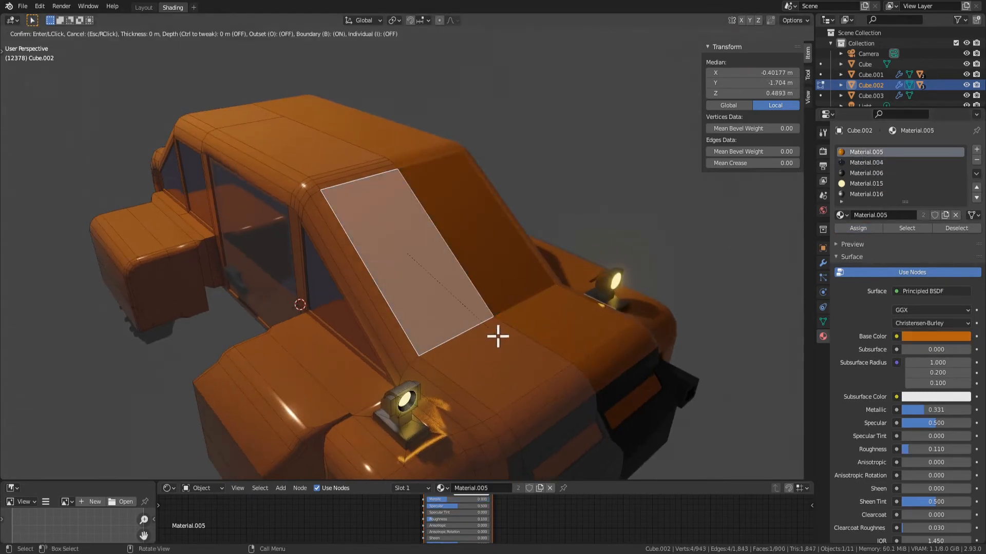
pyautogui.click(493, 332)
pyautogui.hotkey('ctrl', 'z')
# Try to extrude and scale the windscreen face, and undo the attempt
pyautogui.moveTo(521, 371)
pyautogui.mouseDown(button='middle')
pyautogui.moveTo(507, 362)
pyautogui.moveTo(537, 370)
pyautogui.mouseUp(button='middle')
pyautogui.press('e')
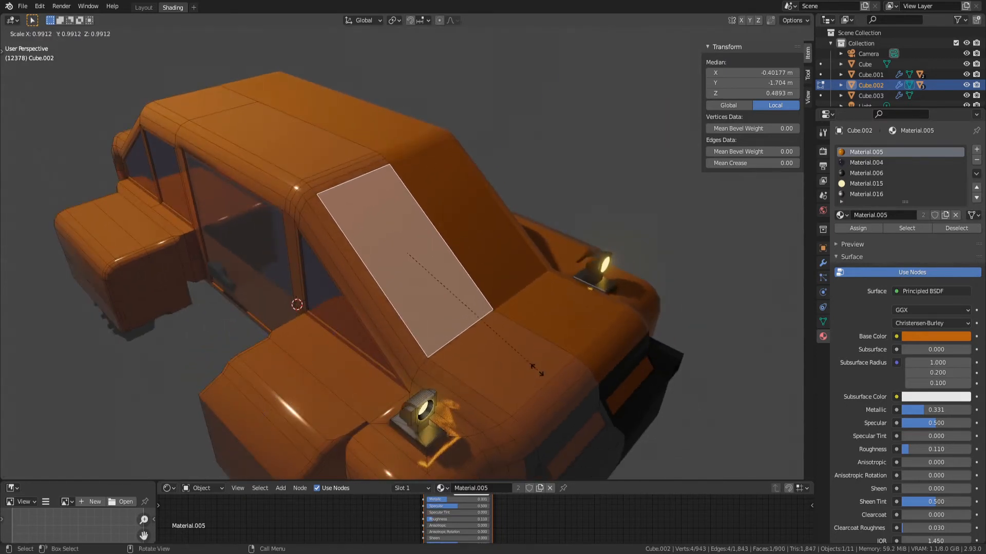
pyautogui.click(517, 352)
pyautogui.moveTo(517, 352); pyautogui.dragTo(544, 362, button='middle')
pyautogui.hotkey('ctrl', 'z')
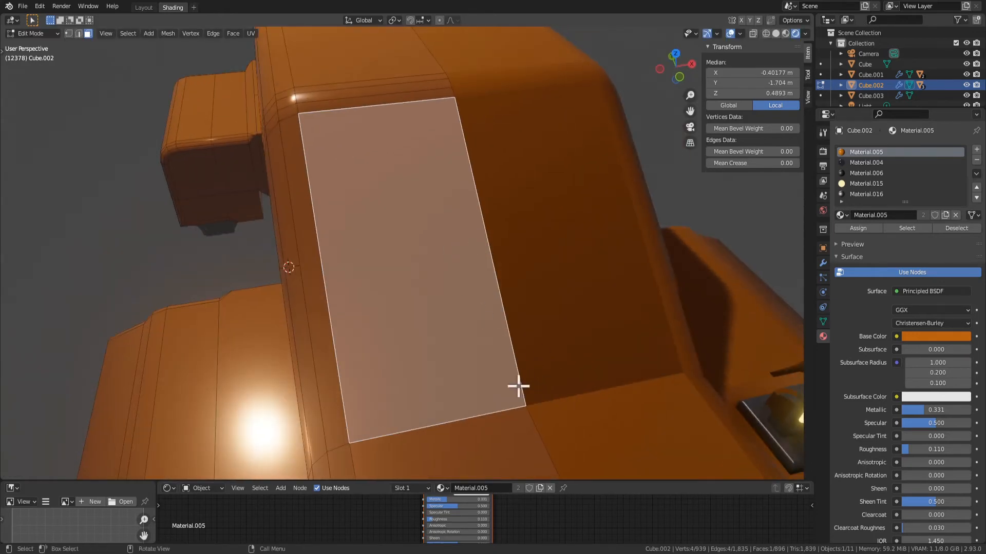
# Inset the windscreen face by about 0.033 m and delete the thin inset strip along the car's centreline
pyautogui.press('i')
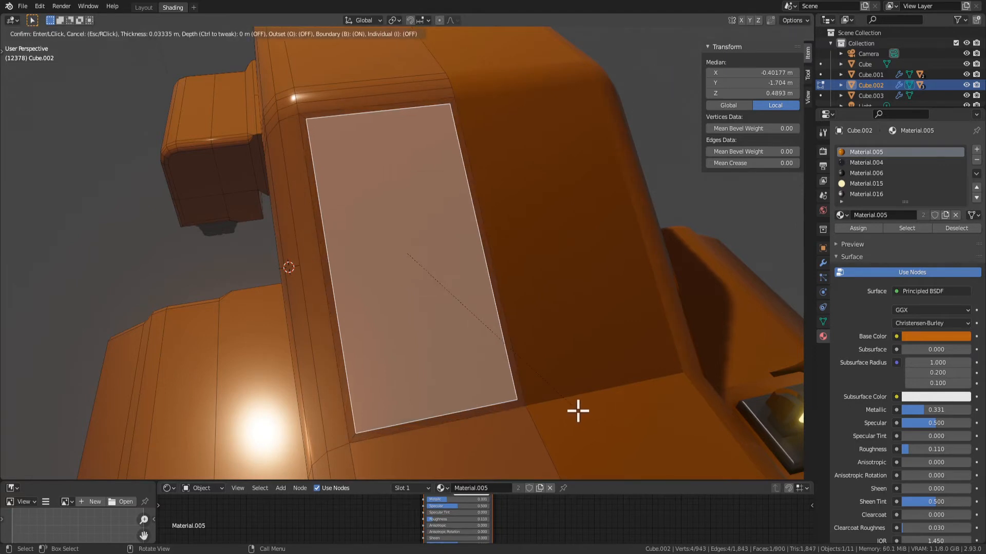
pyautogui.click(577, 411)
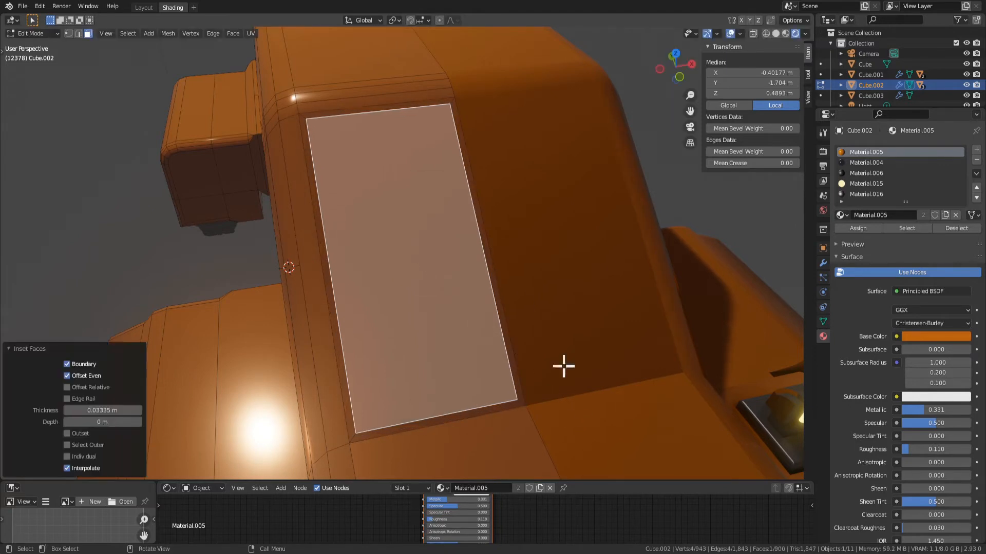
pyautogui.click(491, 259)
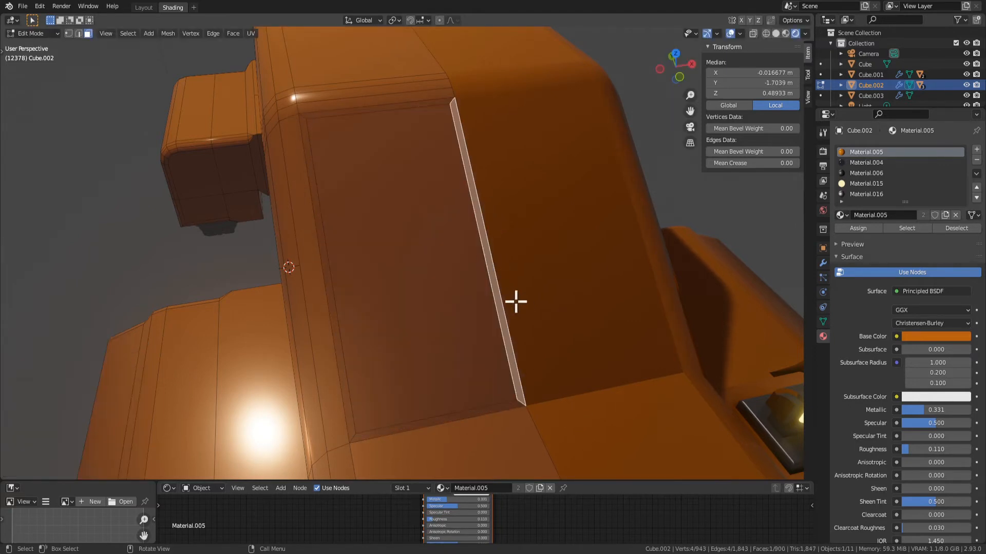
pyautogui.press('x')
pyautogui.click(462, 265)
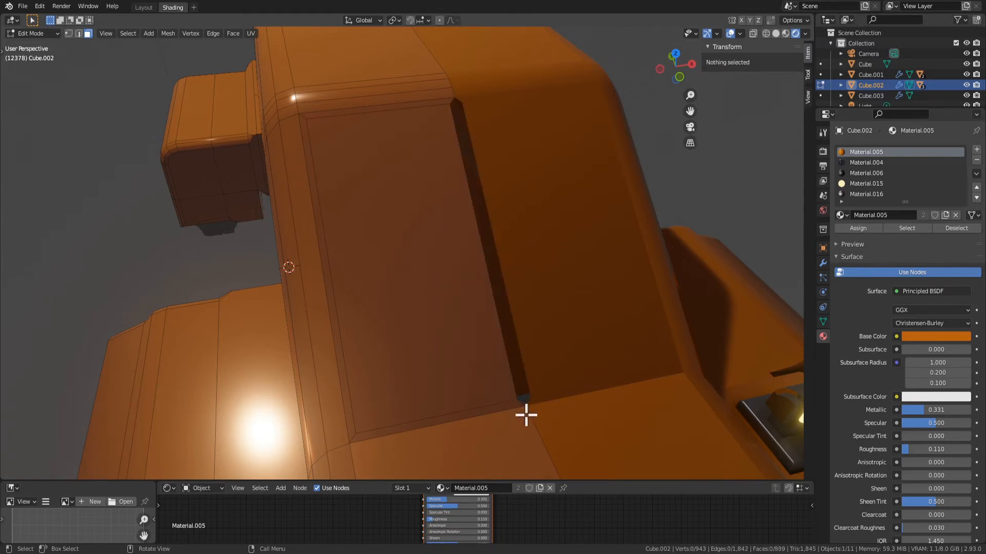
# Close the centre gap by setting the median X of the windscreen's inner edge to 0 m
pyautogui.press('2')
pyautogui.click(466, 204)
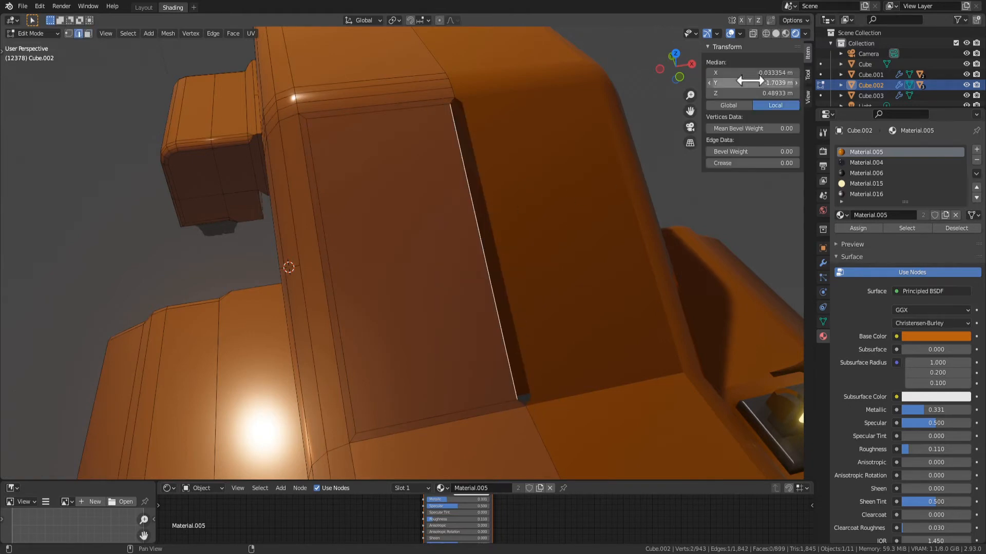
pyautogui.press('Return')
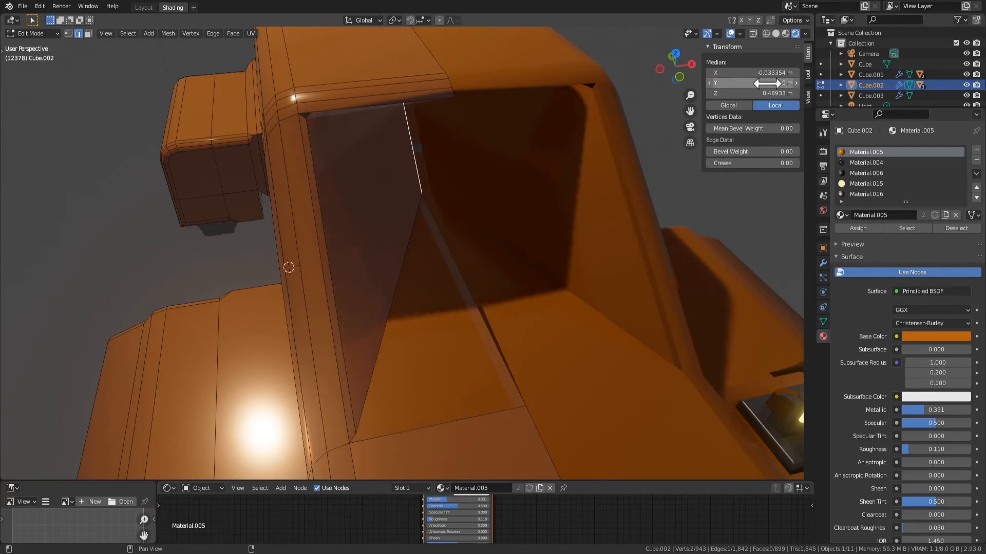
pyautogui.hotkey('ctrl', 'z')
pyautogui.write('0')
pyautogui.press('Return')
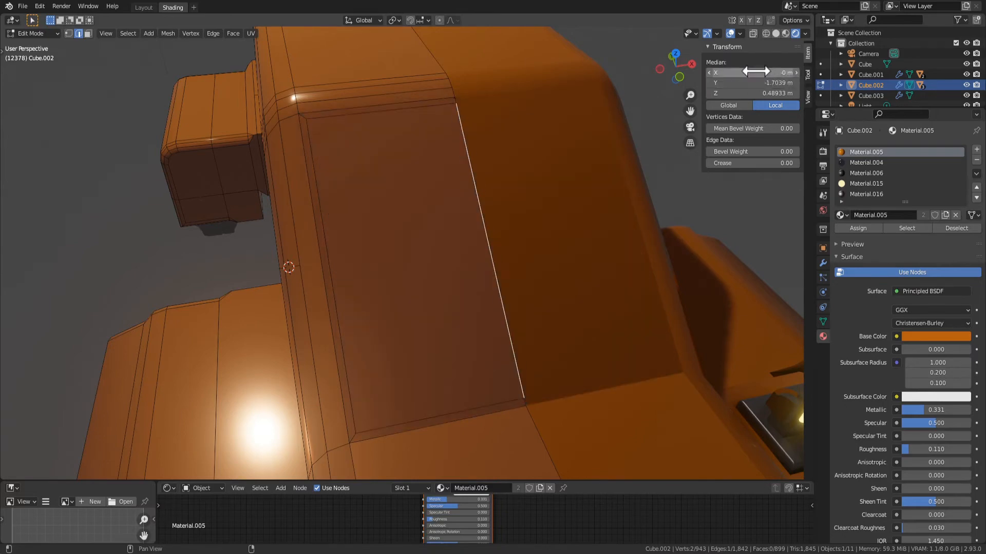
# Extrude the inset windscreen face inward along its normal to recess it into the body
pyautogui.moveTo(485, 303); pyautogui.dragTo(388, 244, button='middle')
pyautogui.press('3')
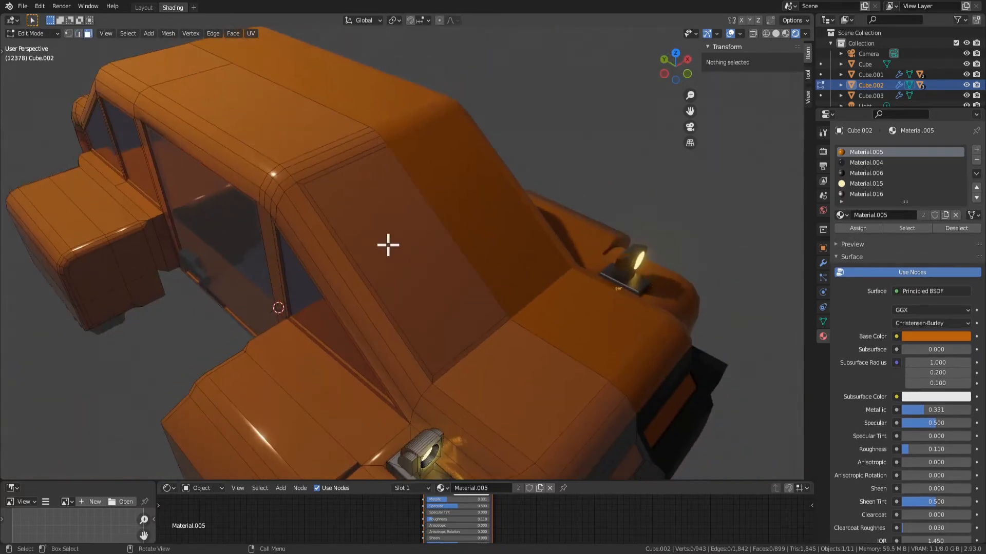
pyautogui.click(438, 275)
pyautogui.scroll(2, 514, 323)
pyautogui.press('e')
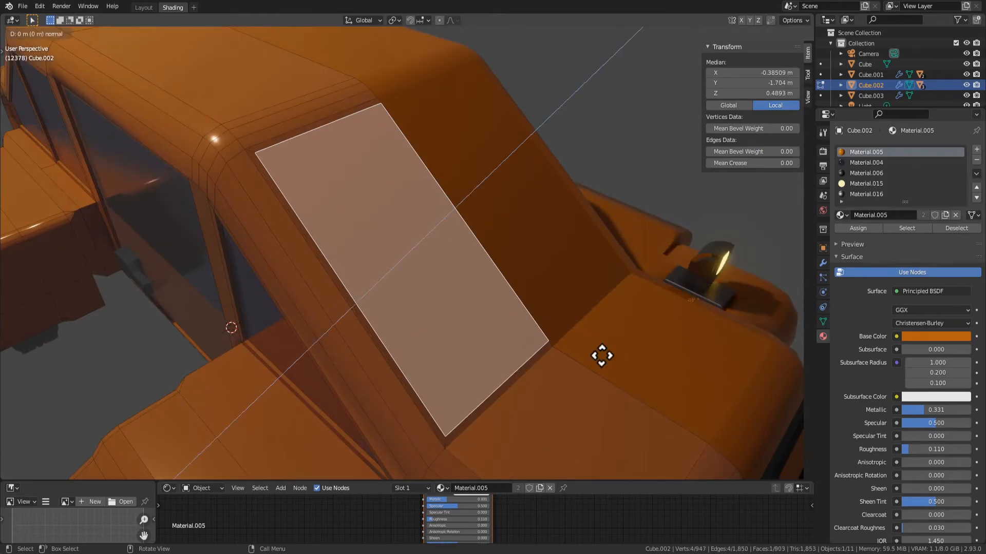
pyautogui.click(595, 359)
# Delete the extruded side strip along the centreline of the recessed windscreen and check the shape outside Edit Mode
pyautogui.click(442, 202)
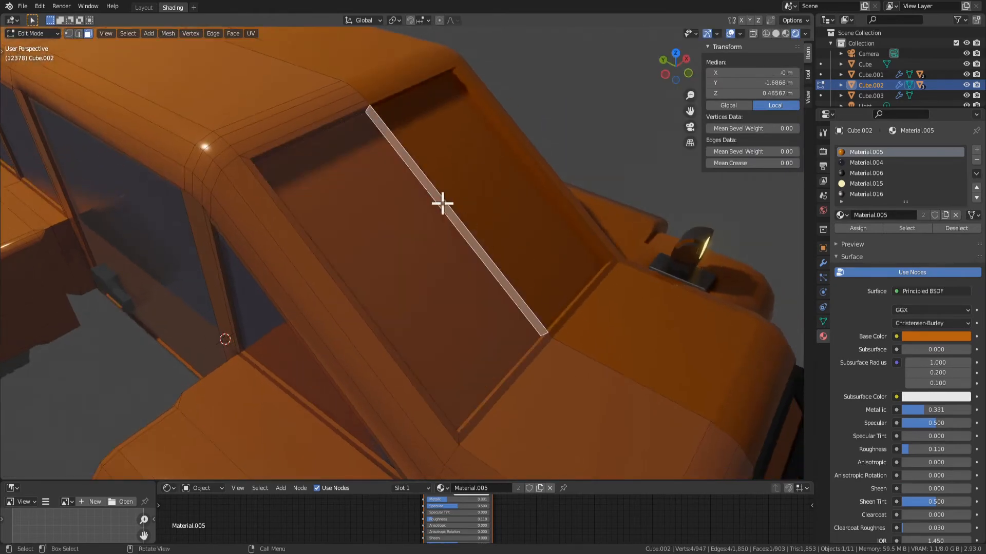
pyautogui.press('x')
pyautogui.click(464, 243)
pyautogui.moveTo(700, 375); pyautogui.dragTo(495, 325, button='middle')
pyautogui.scroll(-4, 459, 318)
pyautogui.press('Tab')
pyautogui.press('Tab')
# Try to scale the recessed windscreen face along the global Y and Z axes
pyautogui.click(416, 244)
pyautogui.moveTo(416, 244); pyautogui.dragTo(506, 326, button='middle')
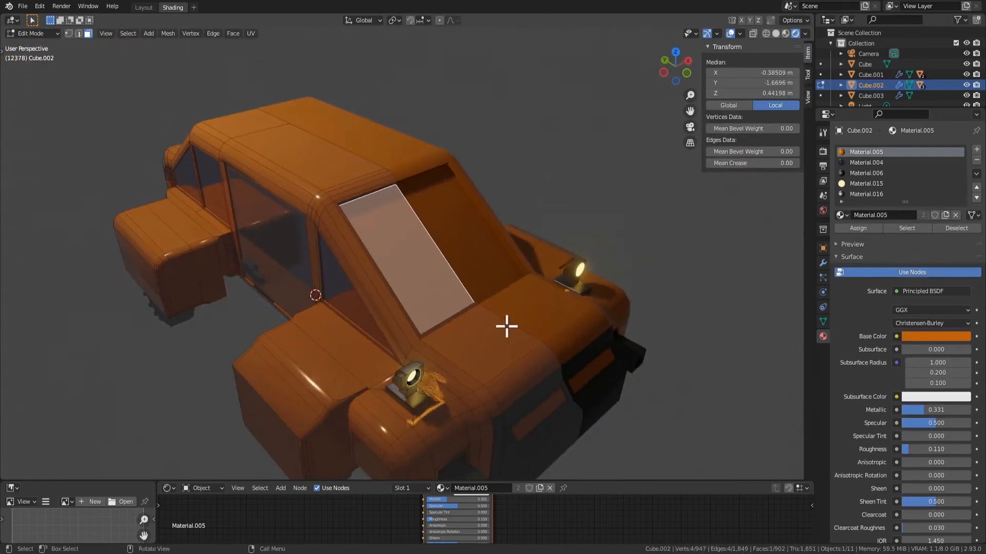
pyautogui.press('s')
pyautogui.press('y')
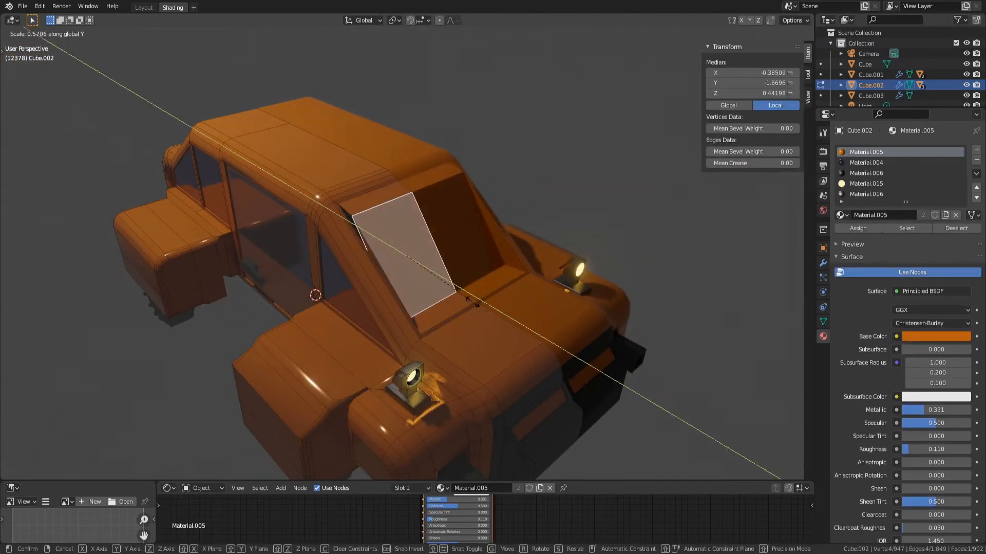
pyautogui.press('z')
pyautogui.press('Escape')
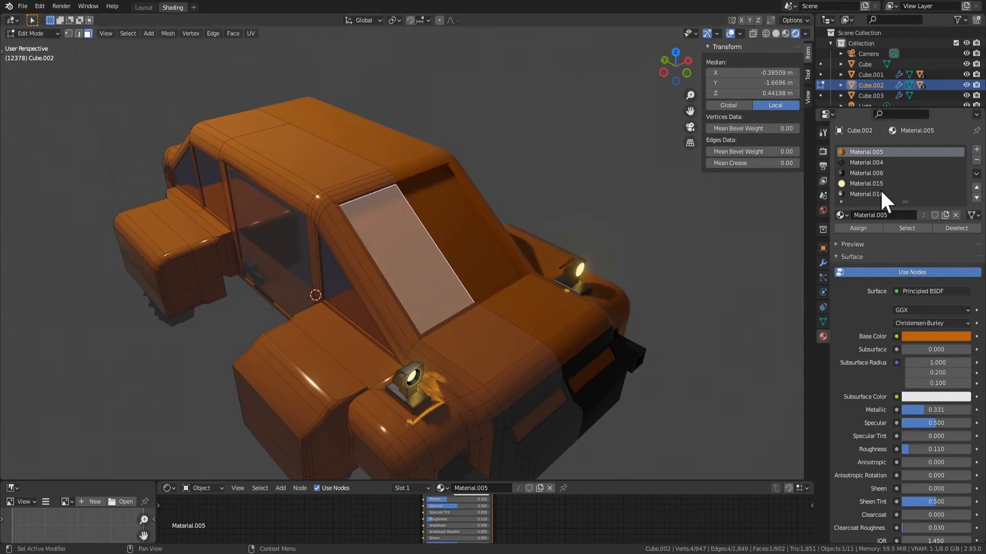
# Set the transform orientation to Normal for the windscreen face
pyautogui.click(368, 21)
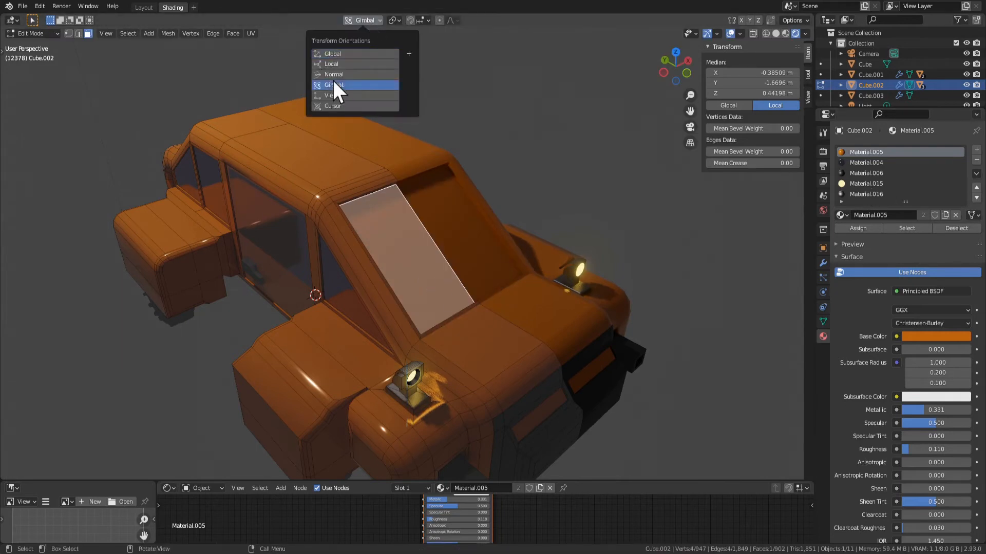
pyautogui.click(334, 75)
pyautogui.press('s')
pyautogui.press('Escape')
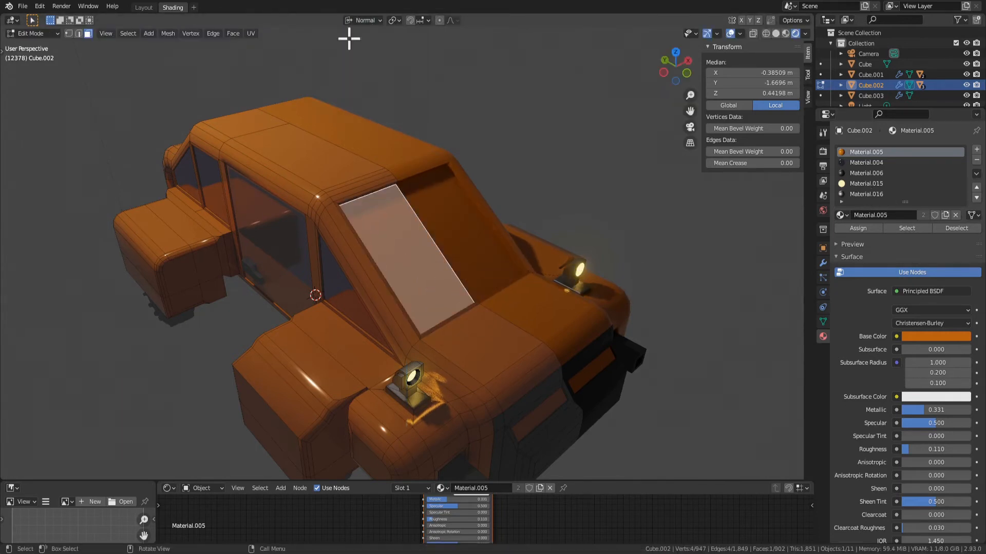
pyautogui.moveTo(488, 250); pyautogui.dragTo(448, 266, button='middle')
pyautogui.scroll(4, 448, 266)
pyautogui.click(366, 21)
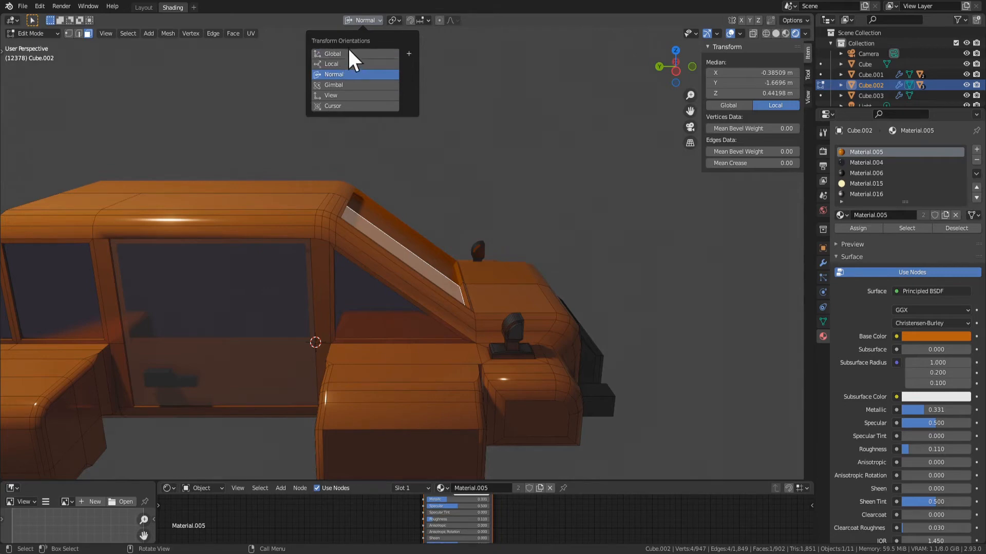
pyautogui.moveTo(352, 110); pyautogui.dragTo(516, 334, button='middle')
pyautogui.scroll(1, 512, 311)
pyautogui.press('s')
pyautogui.rightClick(573, 314)
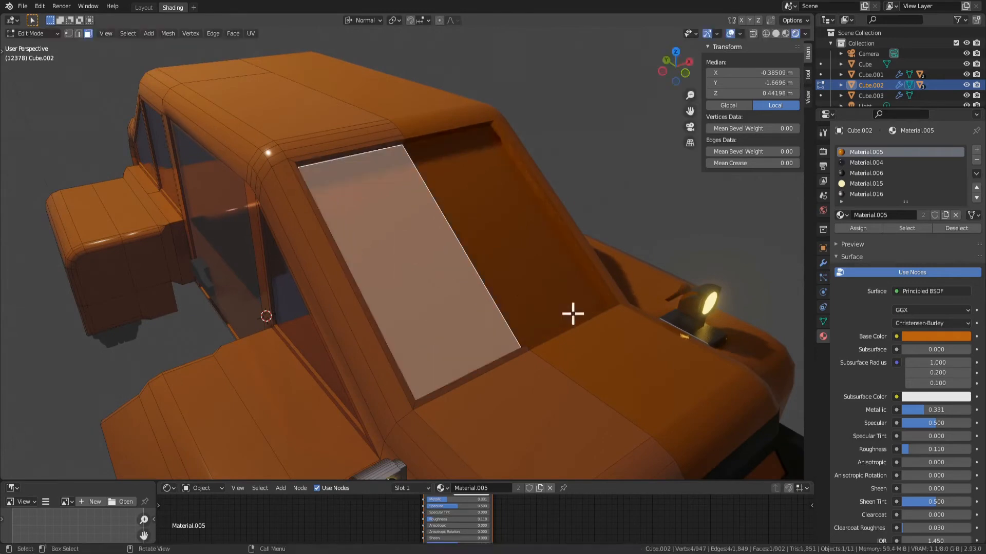
# Scale the windscreen face to 0.590 along its normal Y axis
pyautogui.press('s')
pyautogui.press('y')
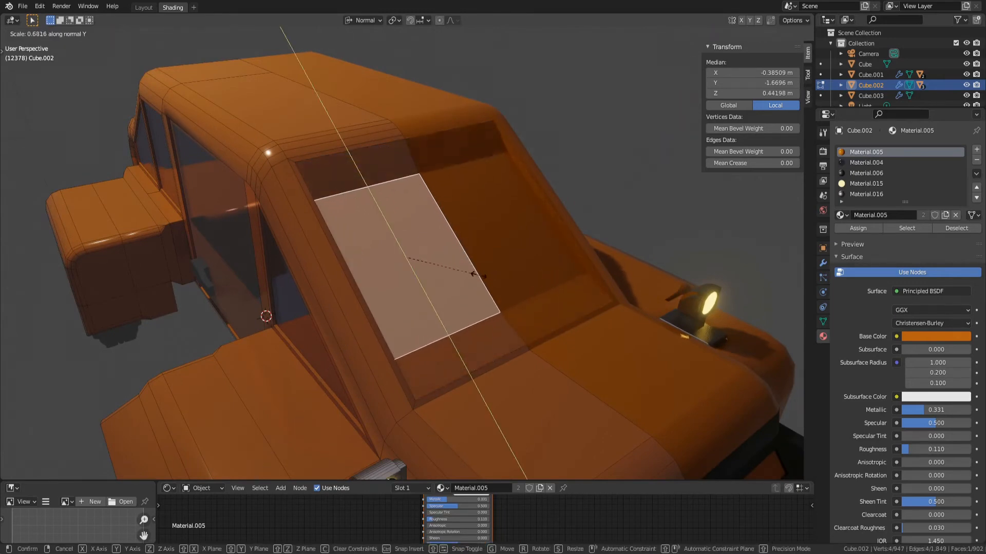
pyautogui.click(469, 271)
# Try to scale the shortened windscreen face along its normal X axis
pyautogui.moveTo(561, 288); pyautogui.dragTo(452, 310, button='middle')
pyautogui.press('s')
pyautogui.press('x')
pyautogui.rightClick(488, 319)
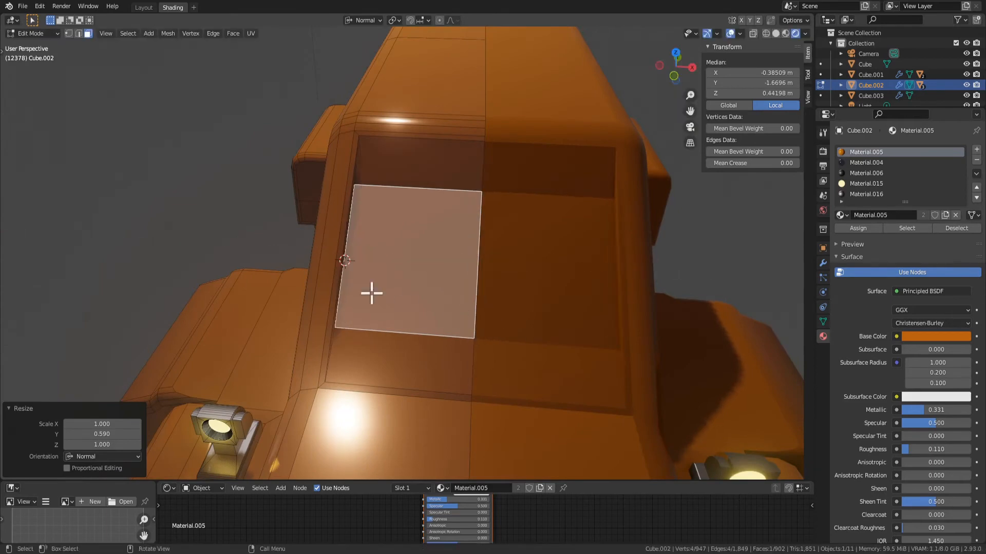
# Examine the shortened windscreen face and its surrounding edges from several angles
pyautogui.moveTo(370, 291)
pyautogui.mouseDown(button='middle')
pyautogui.moveTo(277, 306)
pyautogui.moveTo(363, 264)
pyautogui.moveTo(288, 264)
pyautogui.moveTo(362, 275)
pyautogui.mouseUp(button='middle')
pyautogui.press('2')
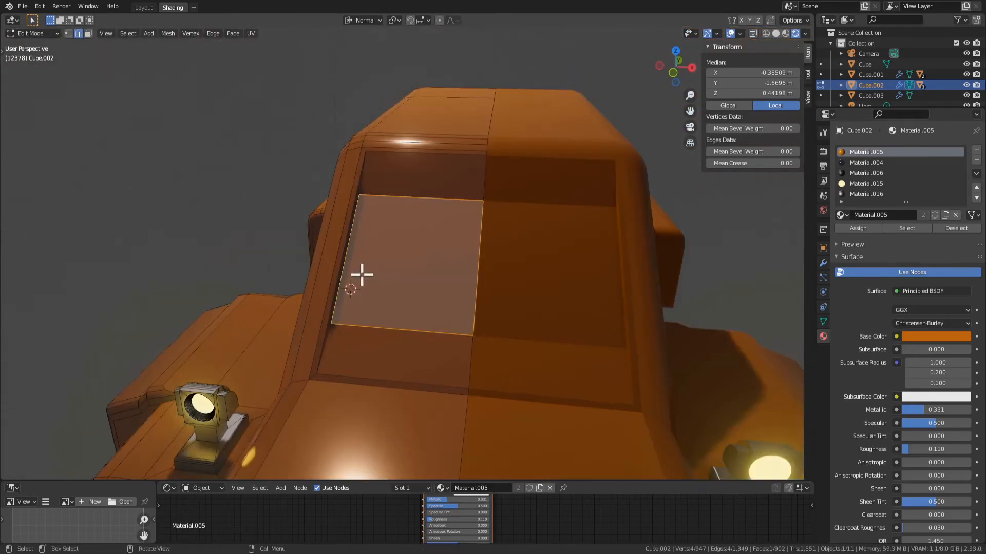
pyautogui.press('3')
pyautogui.moveTo(467, 284); pyautogui.dragTo(483, 345, button='middle')
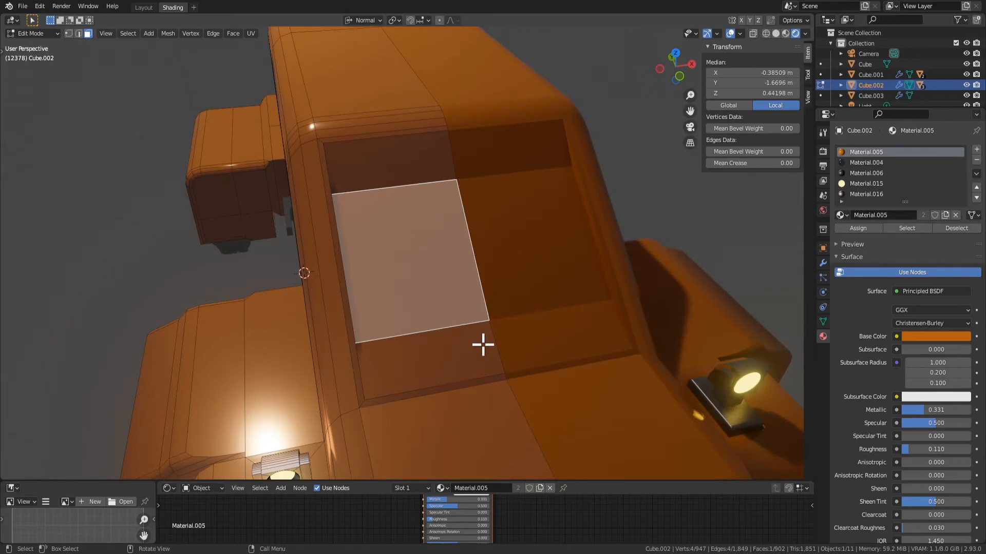
pyautogui.moveTo(422, 130); pyautogui.dragTo(409, 242, button='middle')
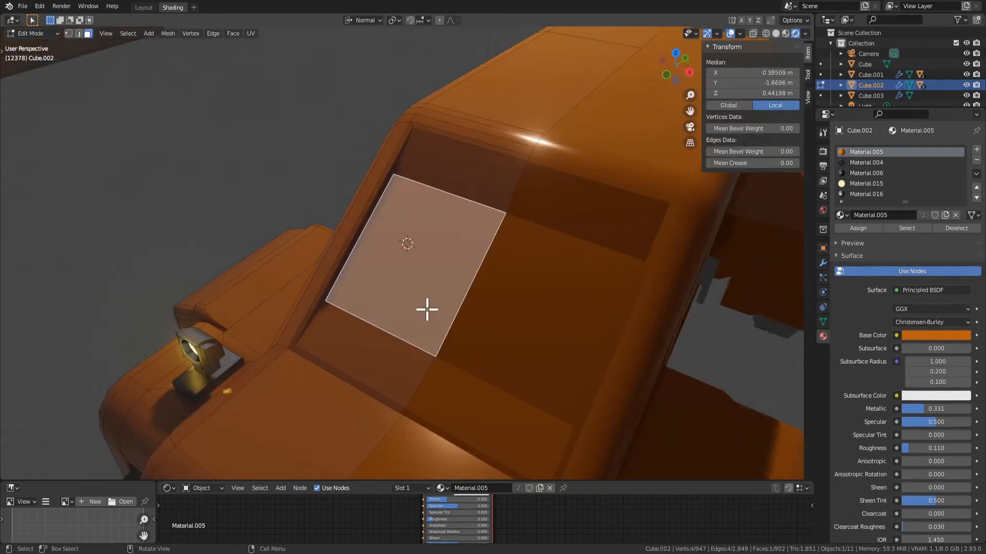
pyautogui.press('2')
pyautogui.press('3')
pyautogui.moveTo(389, 295); pyautogui.dragTo(366, 281, button='middle')
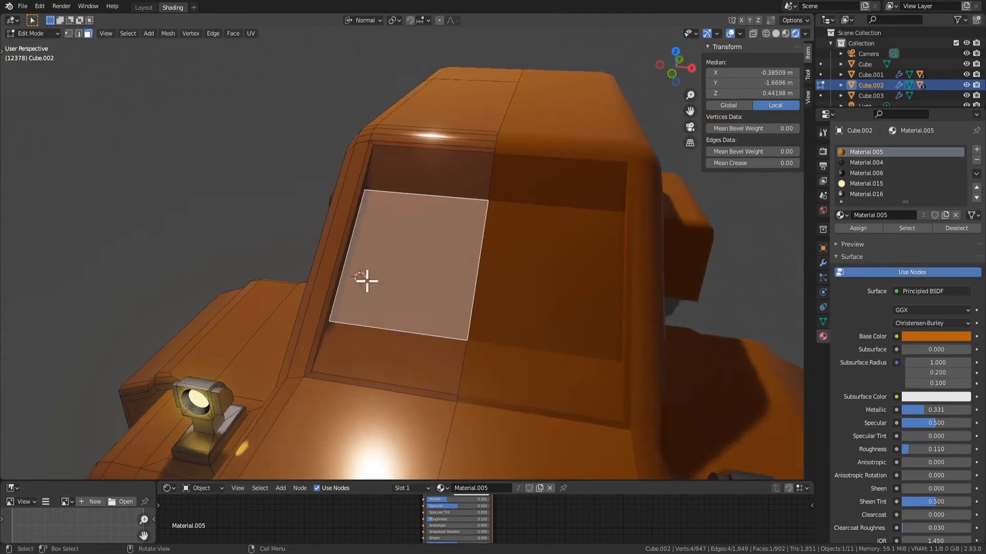
# Try to extrude the shortened windscreen face and to move it along its normal axes
pyautogui.moveTo(490, 308); pyautogui.dragTo(568, 330, button='middle')
pyautogui.press('e')
pyautogui.click(507, 346)
pyautogui.hotkey('ctrl', 'z')
pyautogui.press('e')
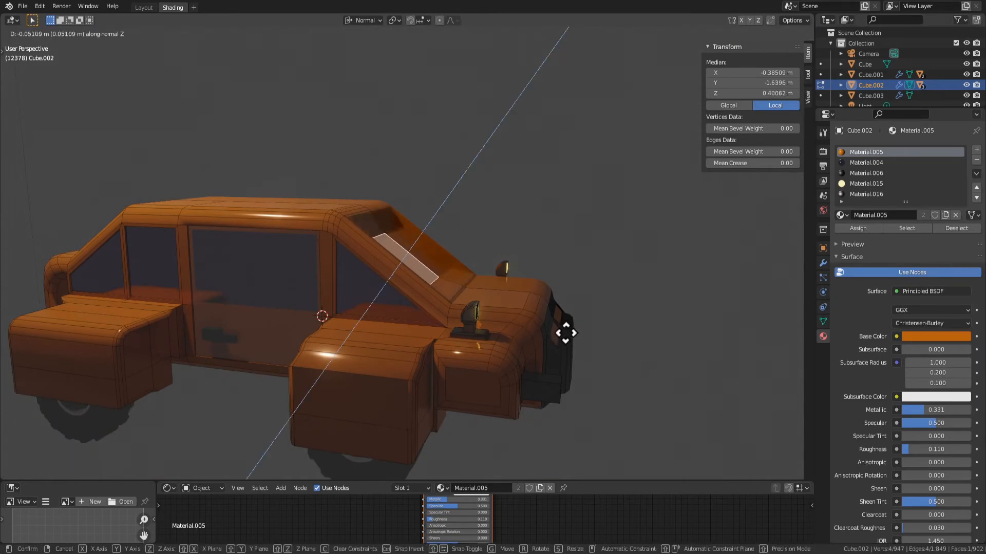
pyautogui.press('y')
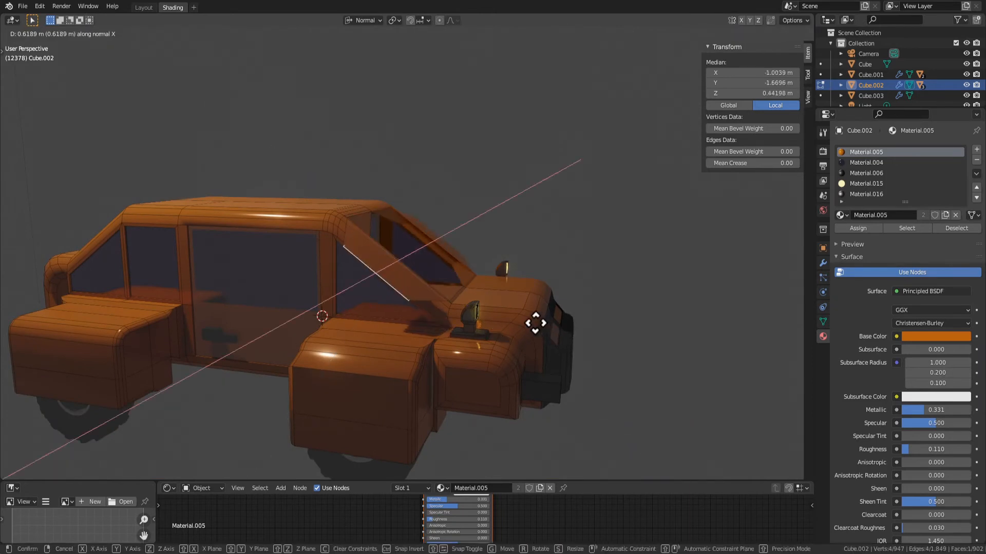
pyautogui.press('z')
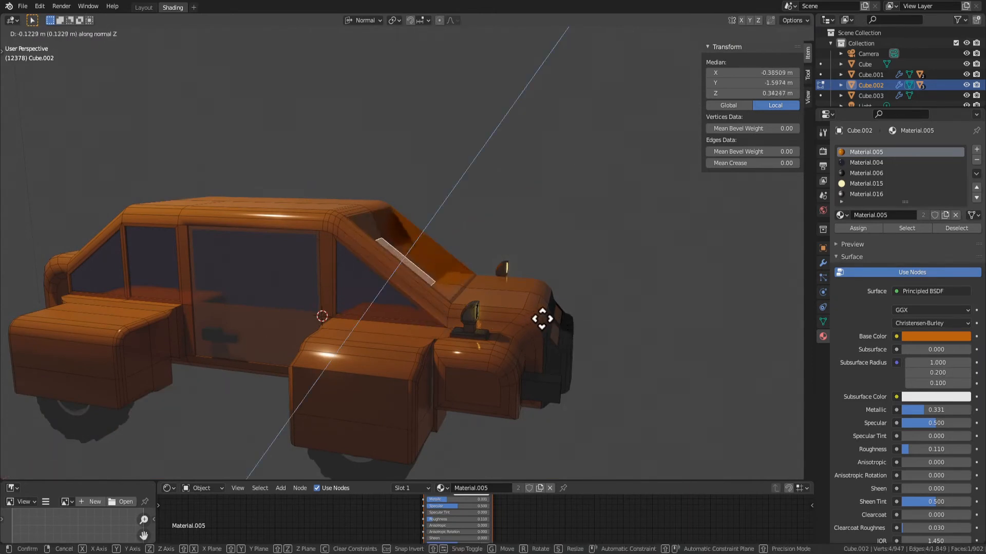
pyautogui.click(568, 314)
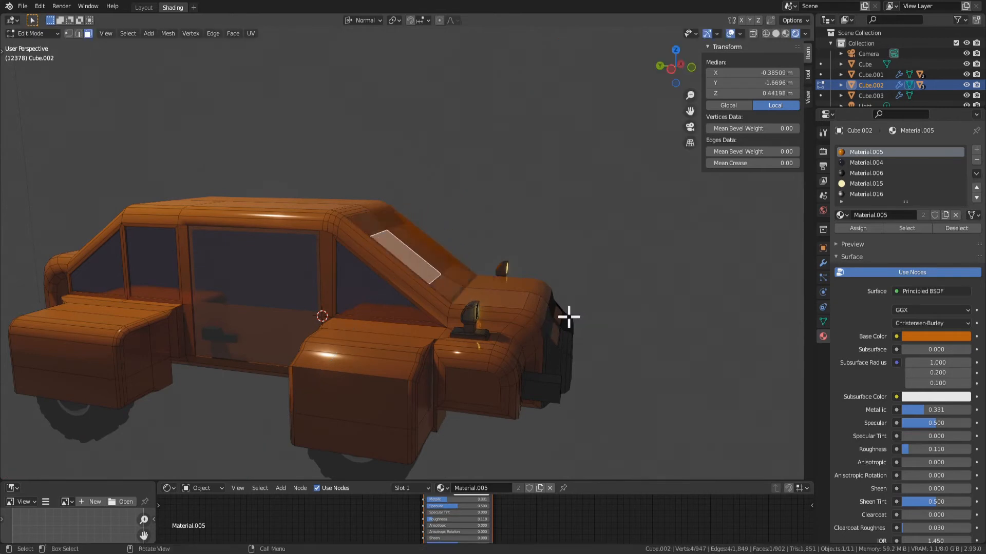
# Check the whole car outside Edit Mode and extrude the shortened windscreen face inward along its normal
pyautogui.moveTo(568, 315); pyautogui.dragTo(528, 325, button='middle')
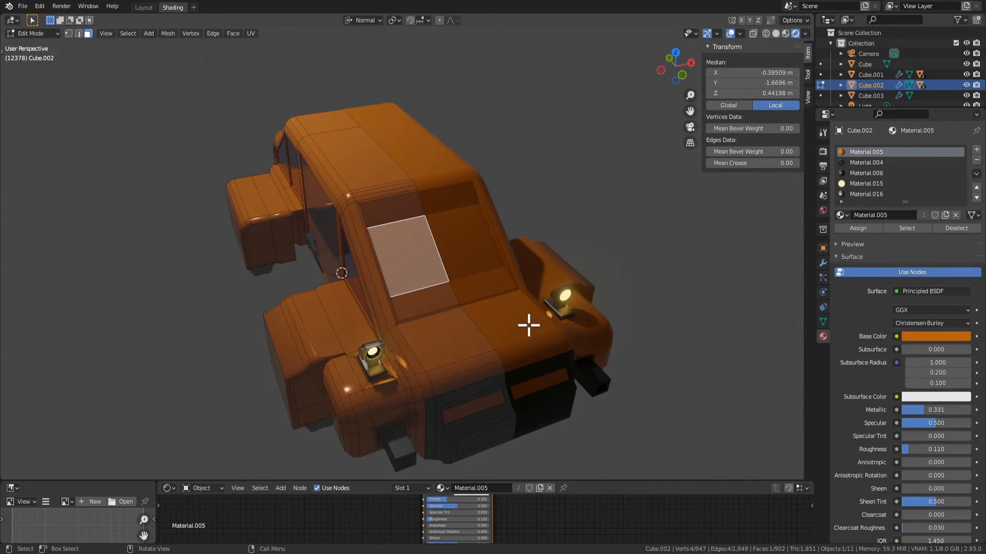
pyautogui.scroll(2, 528, 326)
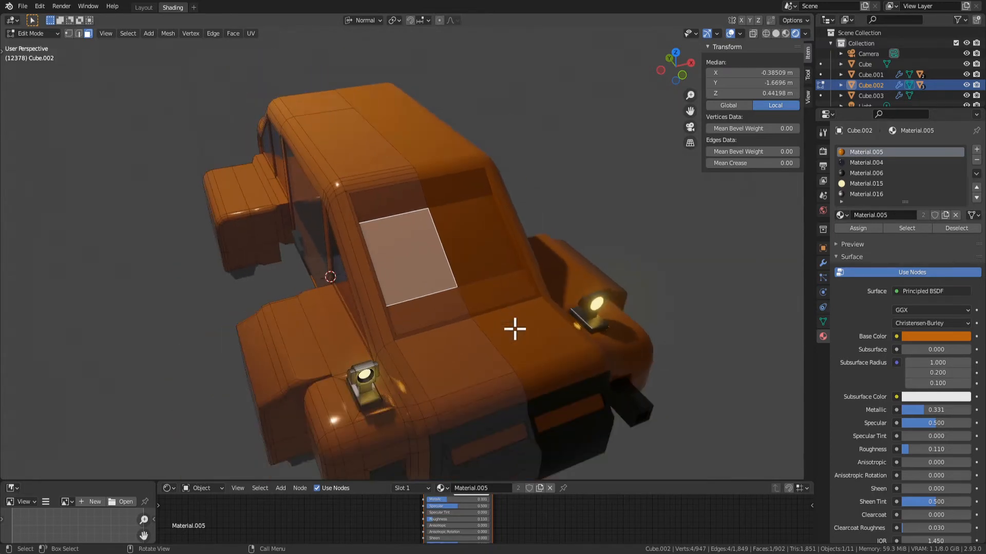
pyautogui.scroll(-2, 470, 286)
pyautogui.scroll(4, 470, 285)
pyautogui.press('Tab')
pyautogui.moveTo(470, 286); pyautogui.dragTo(552, 300, button='middle')
pyautogui.press('Tab')
pyautogui.press('e')
pyautogui.click(477, 275)
# Delete the new side strip along the centreline between the two halves of the deeper windscreen recess
pyautogui.scroll(-3, 476, 275)
pyautogui.click(464, 271)
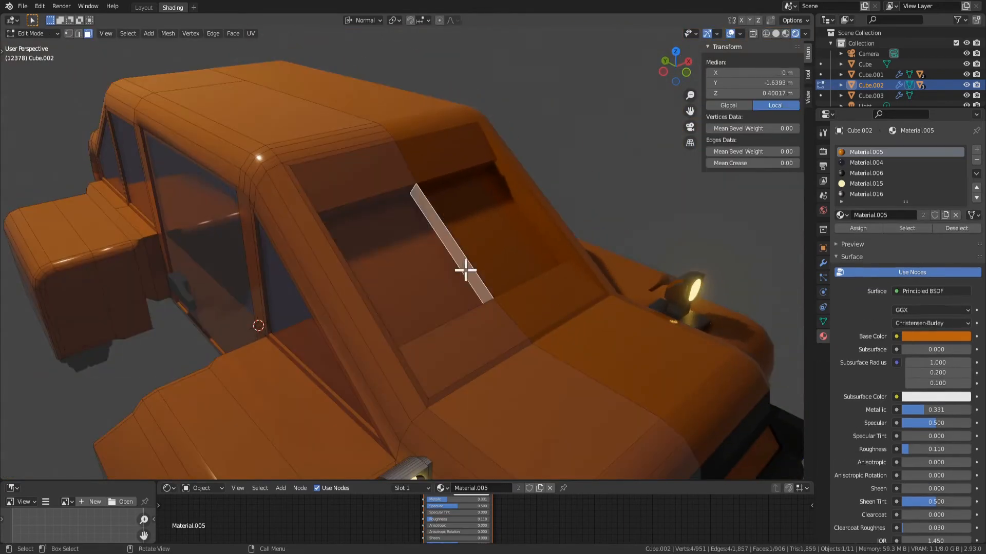
pyautogui.press('x')
pyautogui.click(462, 270)
# Move the recessed windscreen face outward by about 0.094 m along its normal Z axis
pyautogui.moveTo(462, 270); pyautogui.dragTo(516, 286, button='middle')
pyautogui.scroll(-3, 540, 314)
pyautogui.scroll(3, 435, 242)
pyautogui.click(414, 255)
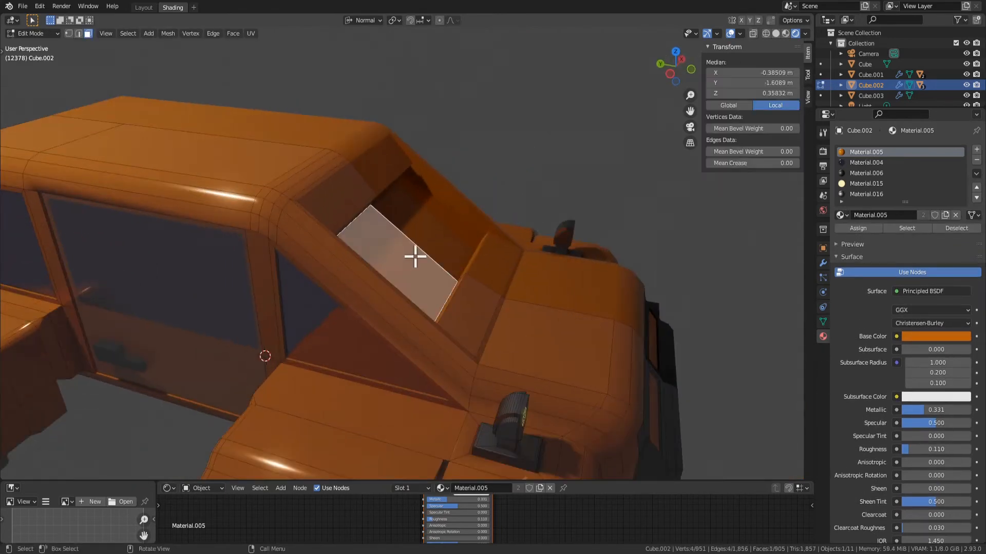
pyautogui.press('g')
pyautogui.press('z')
pyautogui.press('z')
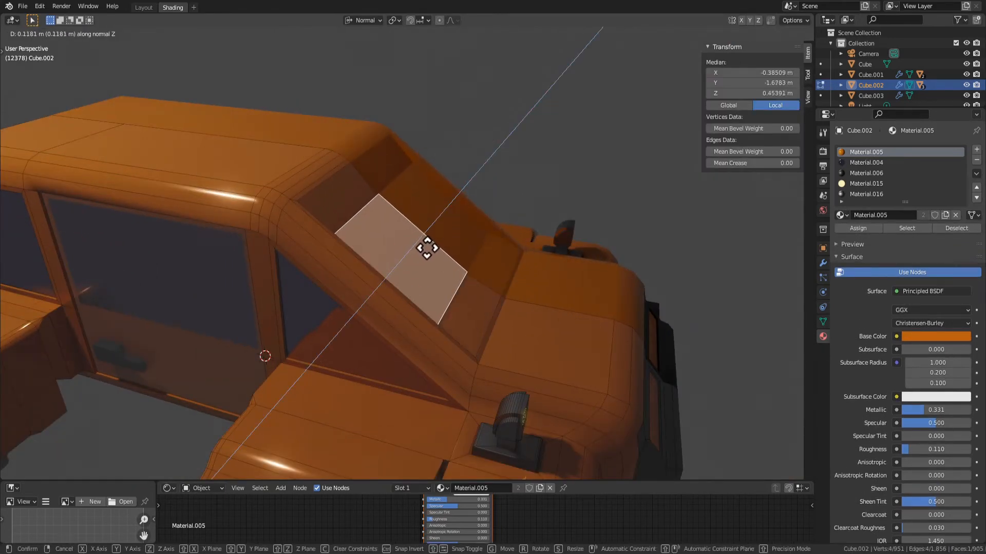
pyautogui.click(509, 286)
pyautogui.press('s')
pyautogui.rightClick(565, 315)
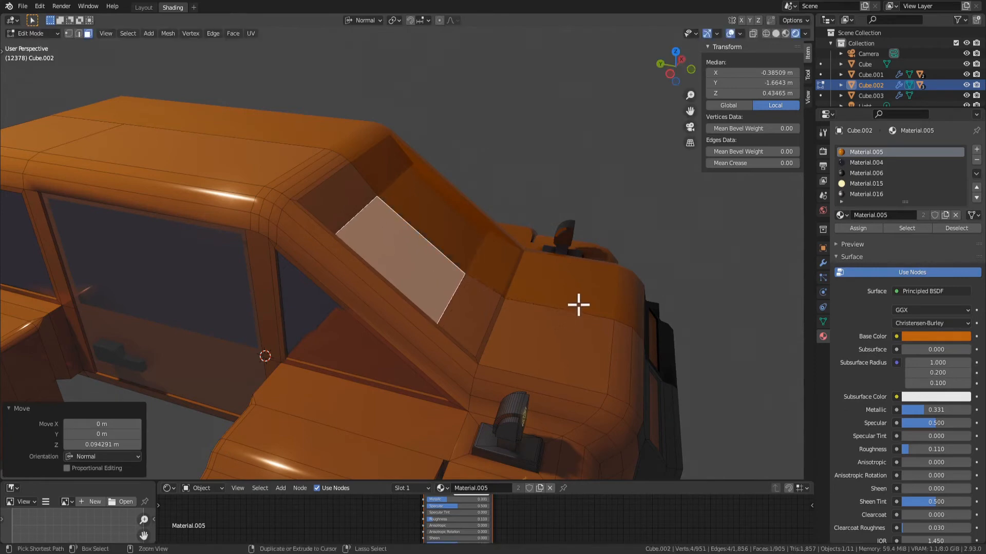
# Examine the whole car and its windscreen recess outside Edit Mode
pyautogui.press('Tab')
pyautogui.moveTo(578, 306); pyautogui.dragTo(532, 282, button='middle')
pyautogui.scroll(-4, 486, 284)
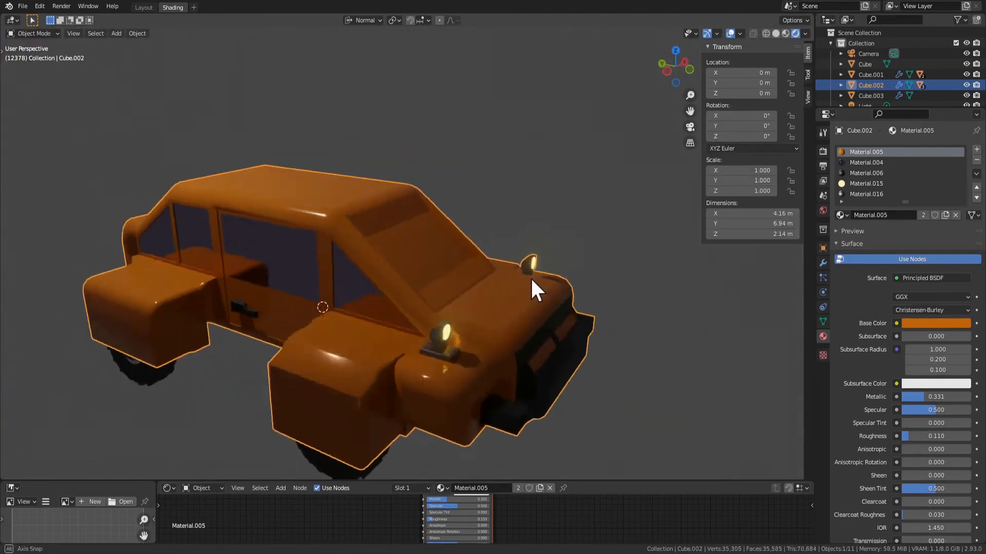
pyautogui.scroll(3, 521, 284)
pyautogui.press('Tab')
pyautogui.click(525, 349)
pyautogui.rightClick(614, 385)
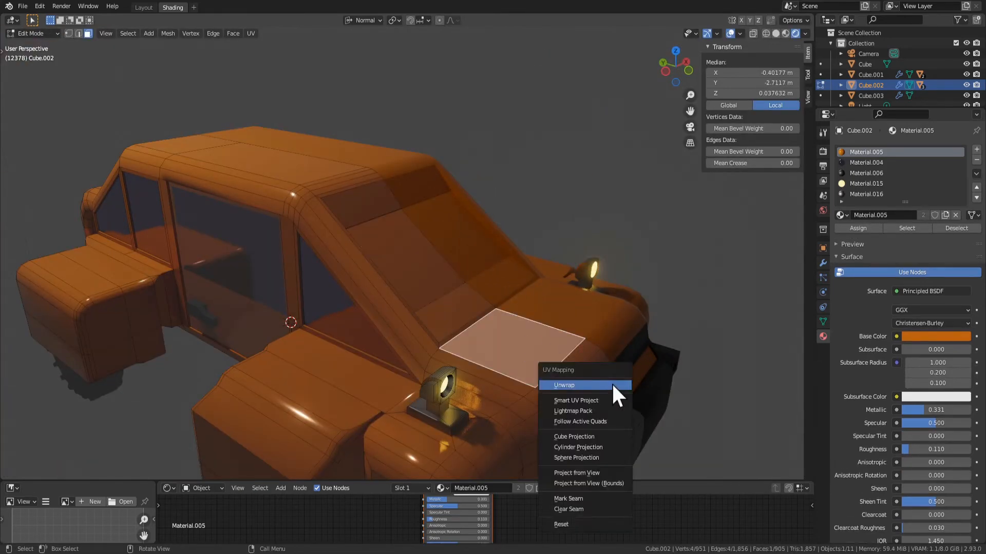
pyautogui.press('Tab')
pyautogui.press('Tab')
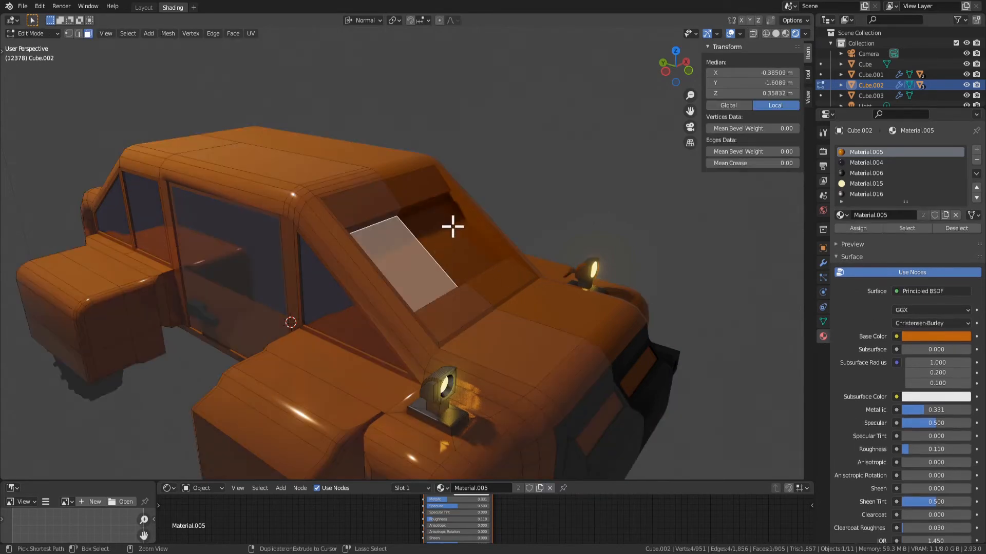
# Undo the windscreen face's inward extrusion and try to inset the flush face
pyautogui.moveTo(482, 279); pyautogui.dragTo(455, 271, button='middle')
pyautogui.press('x')
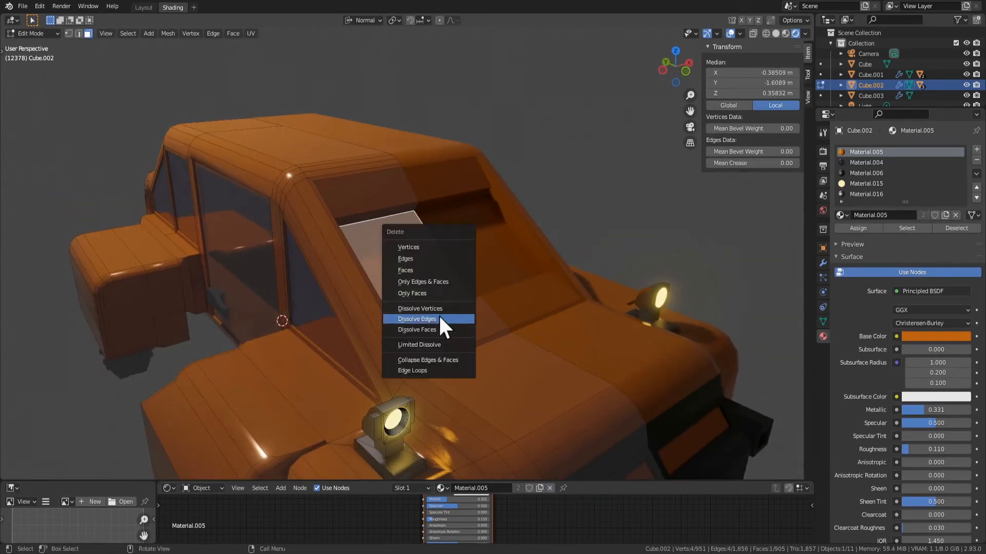
pyautogui.click(447, 323)
pyautogui.click(415, 279)
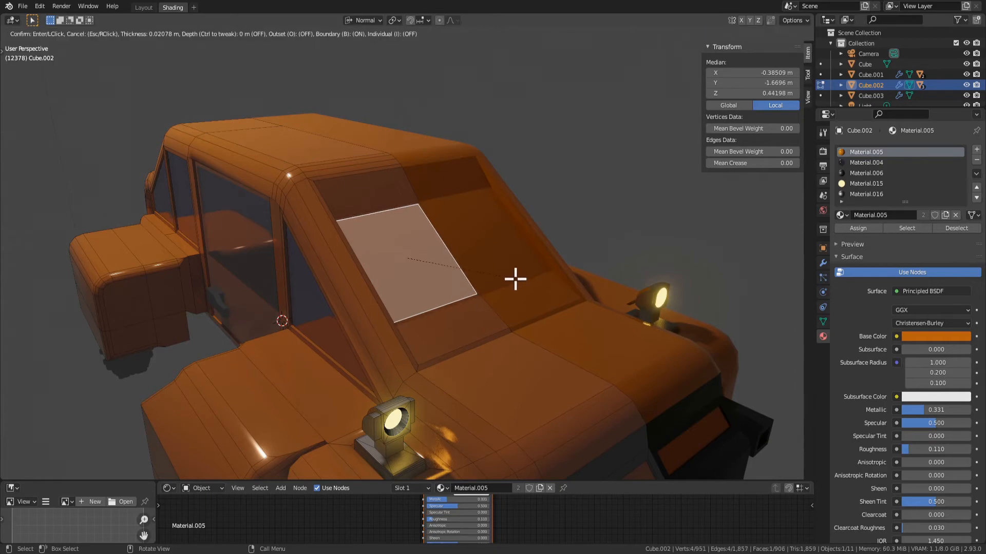
pyautogui.hotkey('alt', 'a')
# Assign Material.004 to the flush windscreen face and check the car outside Edit Mode
pyautogui.click(436, 257)
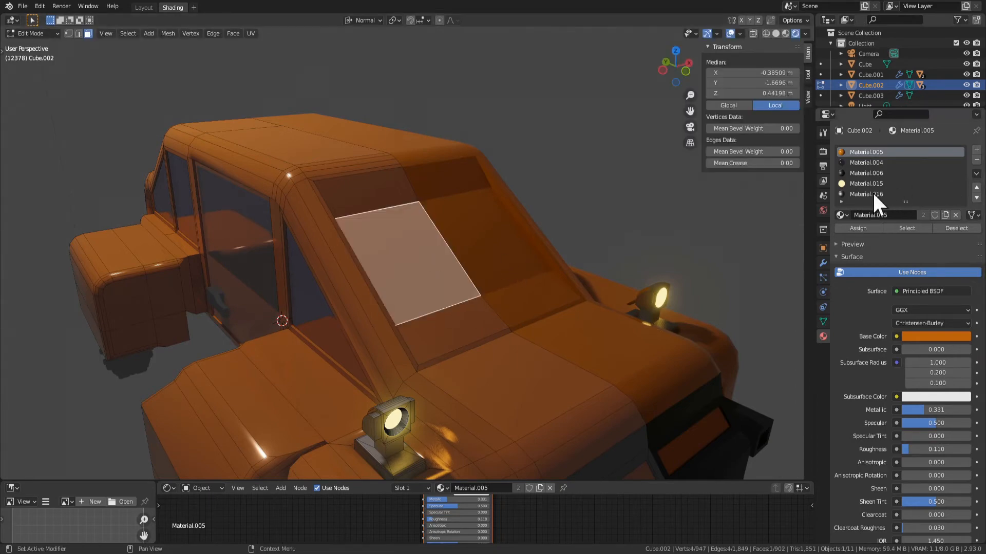
pyautogui.click(866, 163)
pyautogui.click(849, 230)
pyautogui.press('Tab')
pyautogui.scroll(-5, 565, 262)
pyautogui.moveTo(465, 288); pyautogui.dragTo(486, 286, button='middle')
# Extrude the frame strip above the windscreen outward by about 0.335 m along its normal
pyautogui.press('Tab')
pyautogui.scroll(4, 416, 221)
pyautogui.click(373, 209)
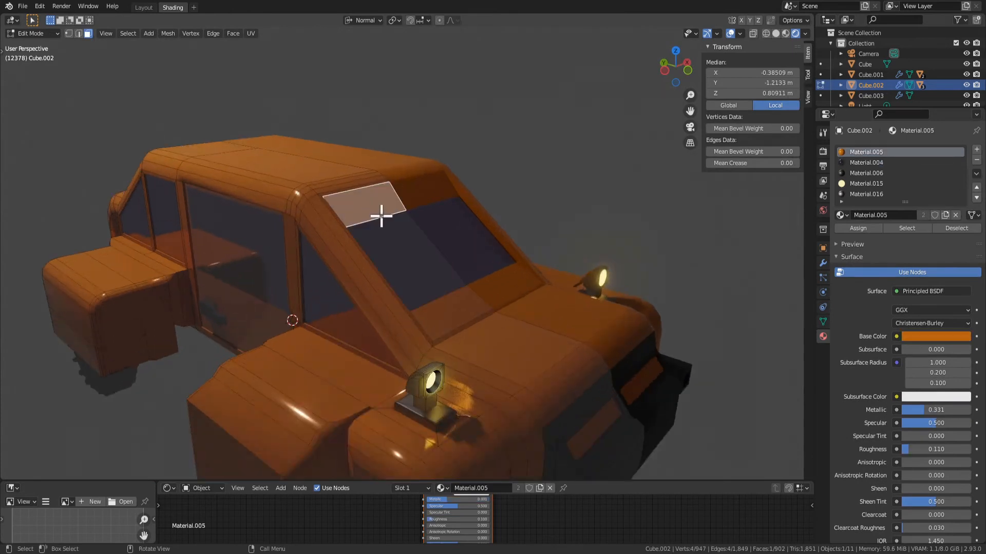
pyautogui.press('e')
pyautogui.click(432, 220)
# Rotate the extruded face by about -40.8° around its normal Y axis and check the car outside Edit Mode
pyautogui.press('r')
pyautogui.press('x')
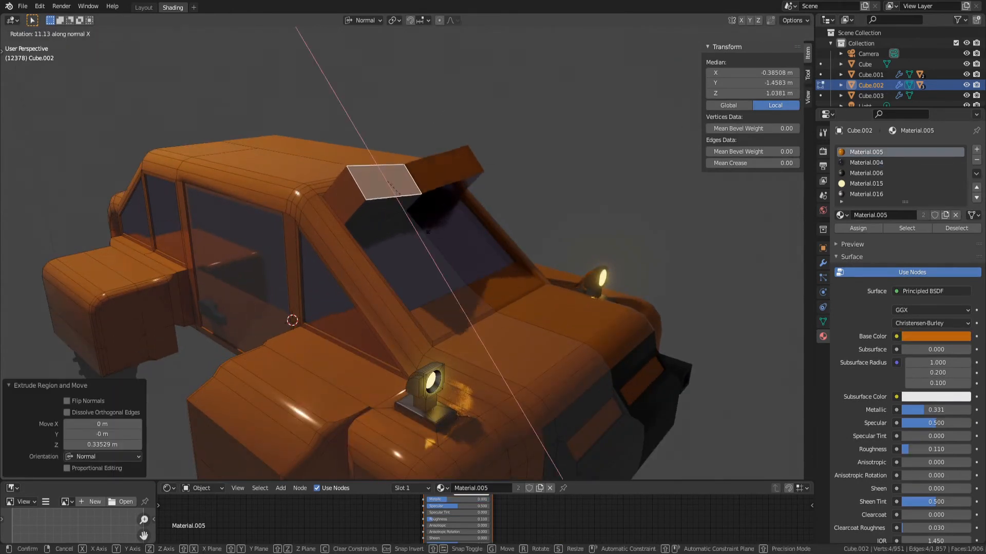
pyautogui.press('y')
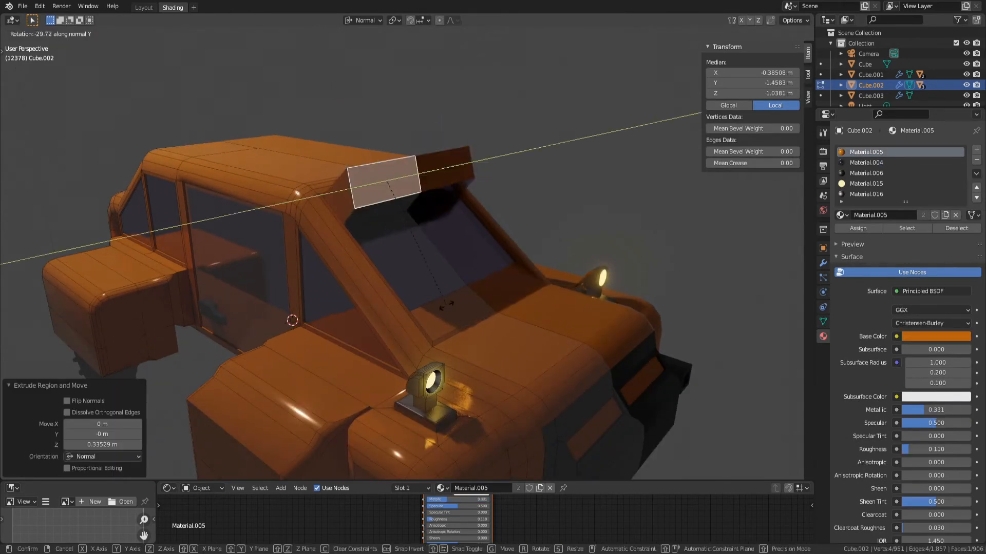
pyautogui.click(402, 261)
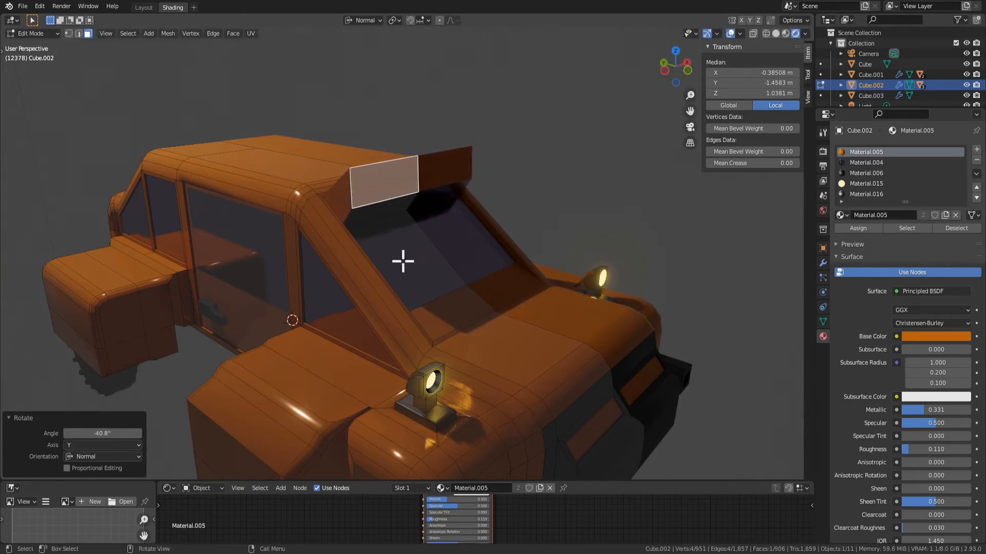
pyautogui.moveTo(402, 261)
pyautogui.mouseDown(button='middle')
pyautogui.moveTo(509, 289)
pyautogui.moveTo(413, 256)
pyautogui.mouseUp(button='middle')
pyautogui.scroll(-5, 494, 285)
pyautogui.press('Tab')
pyautogui.moveTo(493, 285); pyautogui.dragTo(521, 214, button='middle')
# Try to inset the overhang's front face and extrude it outward by about 0.069 m
pyautogui.scroll(6, 482, 288)
pyautogui.press('Tab')
pyautogui.press('i')
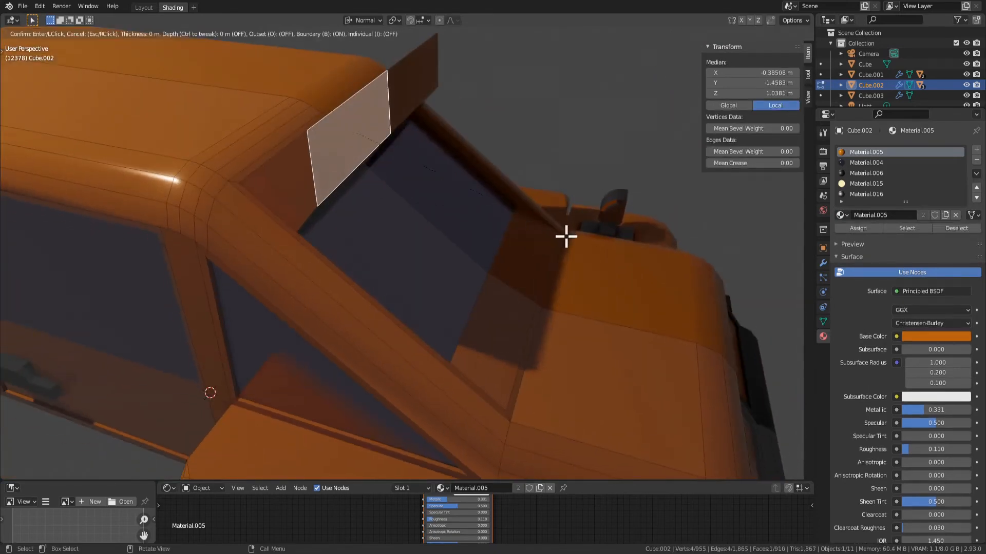
pyautogui.click(554, 233)
pyautogui.press('e')
pyautogui.click(568, 238)
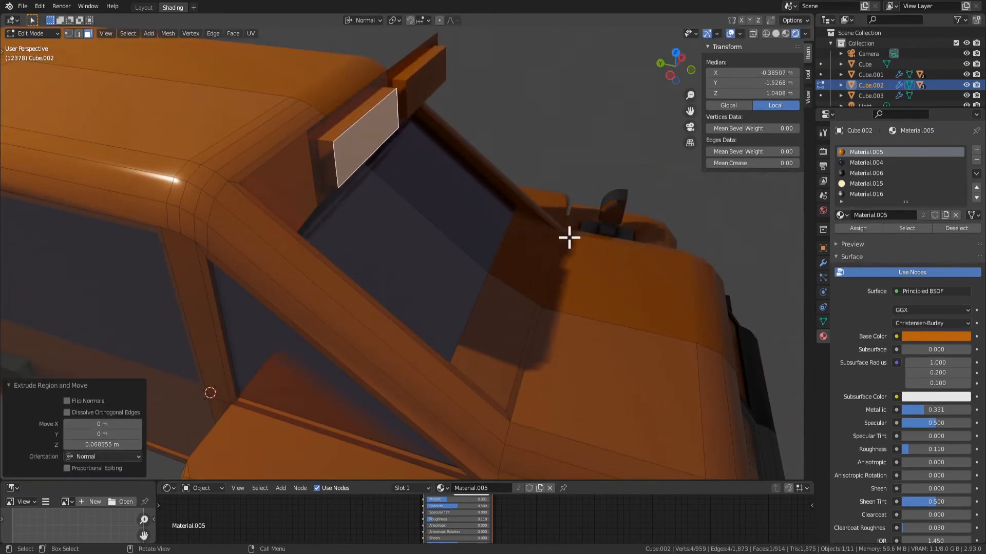
# Check the extruded panel on the overhang and undo its extrusion
pyautogui.moveTo(568, 238); pyautogui.dragTo(443, 177, button='middle')
pyautogui.scroll(-7, 509, 178)
pyautogui.press('Tab')
pyautogui.press('Tab')
pyautogui.scroll(5, 500, 172)
pyautogui.hotkey('ctrl', 'r')
pyautogui.press('Escape')
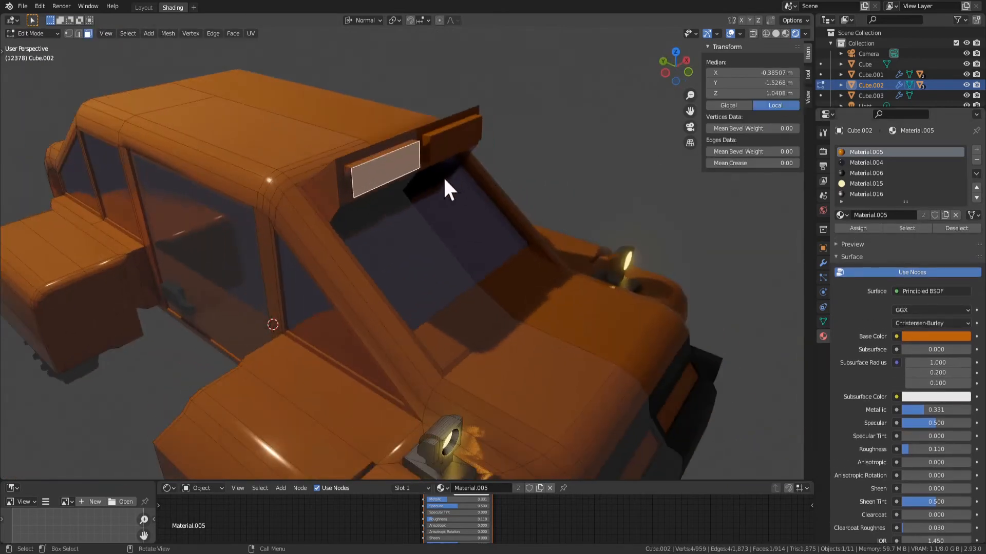
pyautogui.hotkey('ctrl', 'z')
pyautogui.hotkey('ctrl', 'z')
pyautogui.hotkey('ctrl', 'z')
# Try another inset on the overhang's front face, check it outside Edit Mode and undo it
pyautogui.press('i')
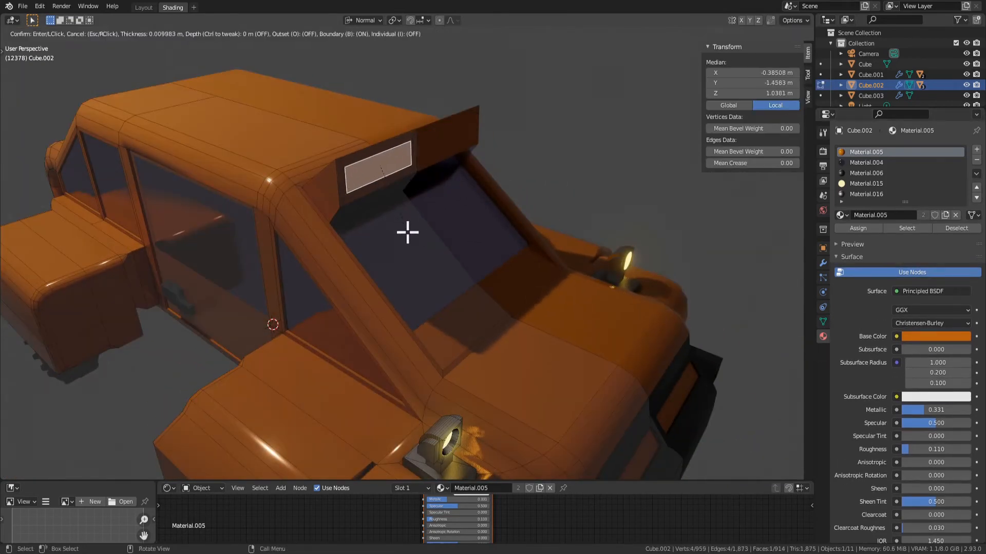
pyautogui.rightClick(415, 235)
pyautogui.press('Tab')
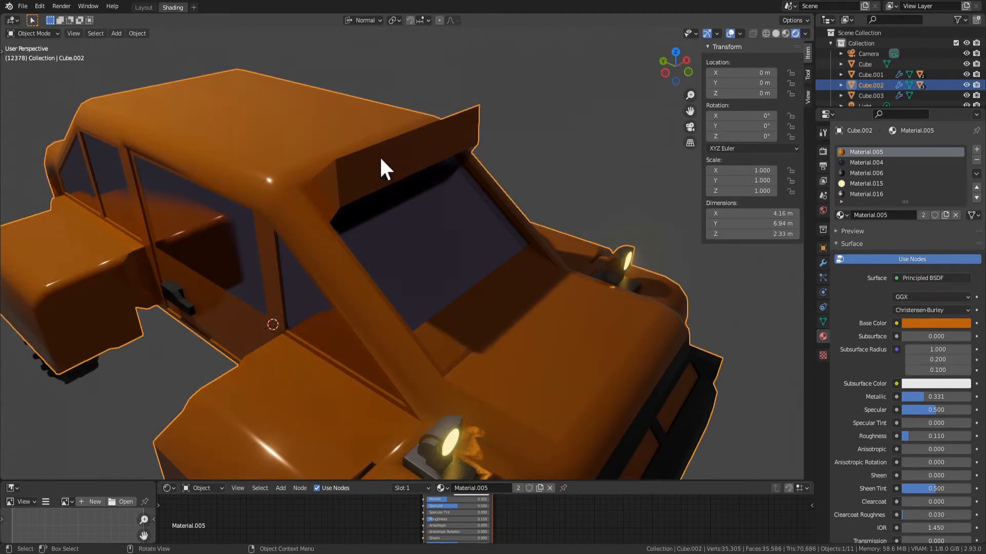
pyautogui.click(392, 172)
pyautogui.hotkey('ctrl', 'z')
pyautogui.hotkey('ctrl', 'z')
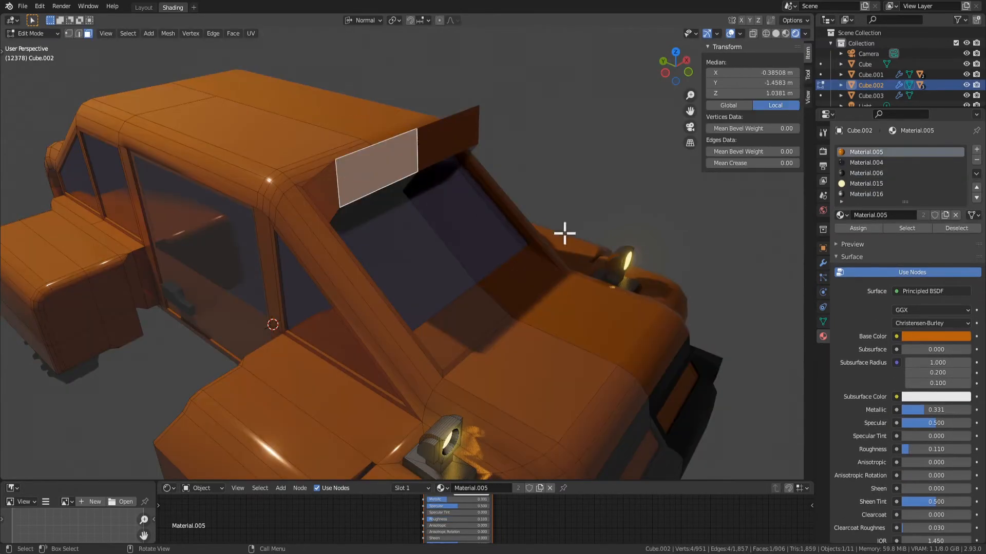
# Try a wider inset on the overhang's front face and extrude the inset face
pyautogui.moveTo(565, 233); pyautogui.dragTo(638, 233, button='middle')
pyautogui.moveTo(598, 224); pyautogui.dragTo(578, 197, button='middle')
pyautogui.moveTo(294, 147); pyautogui.dragTo(372, 167, button='middle')
pyautogui.moveTo(347, 206); pyautogui.dragTo(367, 170, button='middle')
pyautogui.press('i')
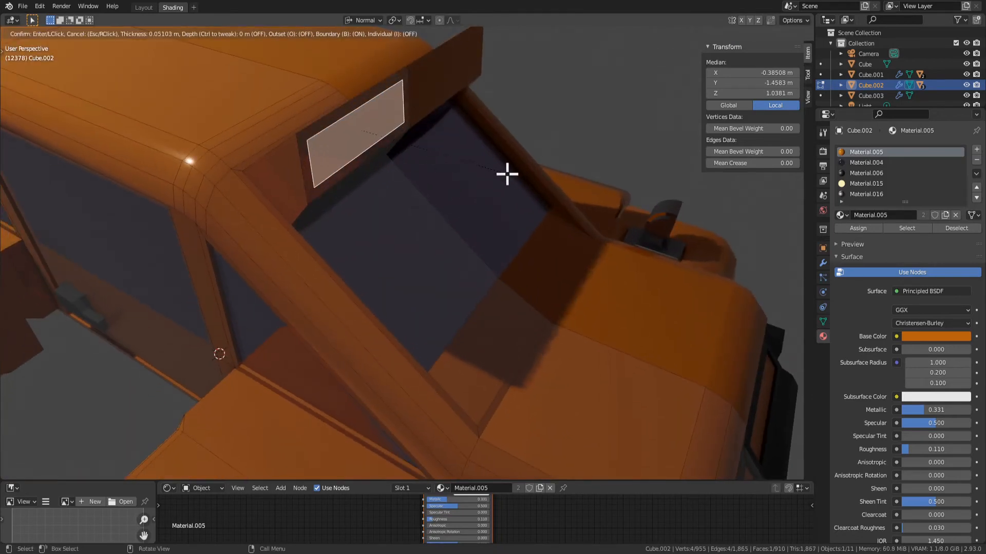
pyautogui.click(507, 174)
pyautogui.scroll(1, 441, 154)
pyautogui.press('e')
pyautogui.click(454, 162)
# Undo the extrusion and the wide inset on the overhang's front face
pyautogui.moveTo(454, 163)
pyautogui.mouseDown(button='middle')
pyautogui.moveTo(478, 183)
pyautogui.moveTo(477, 145)
pyautogui.moveTo(454, 145)
pyautogui.mouseUp(button='middle')
pyautogui.scroll(-4, 477, 183)
pyautogui.hotkey('ctrl', 'z')
pyautogui.hotkey('ctrl', 'z')
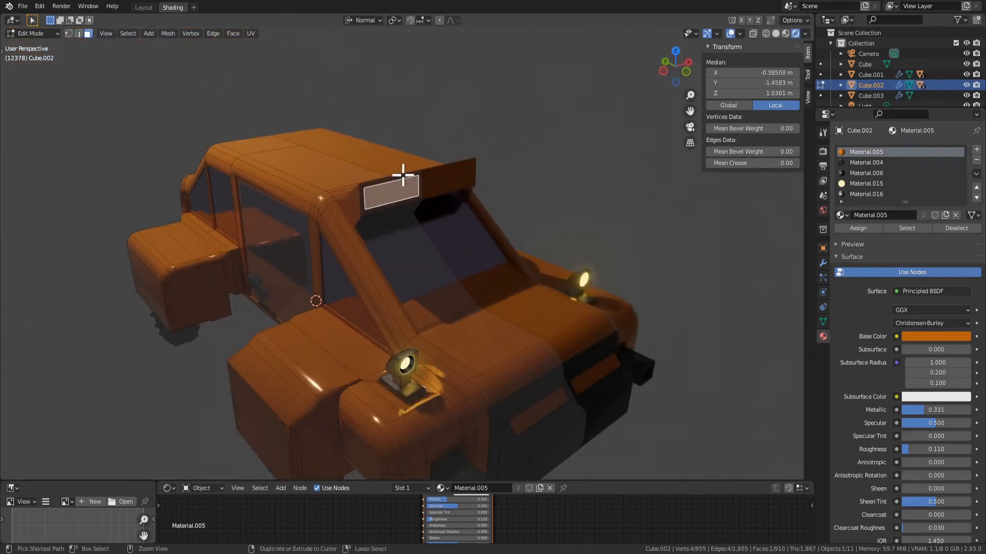
pyautogui.scroll(5, 409, 172)
pyautogui.rightClick(359, 123)
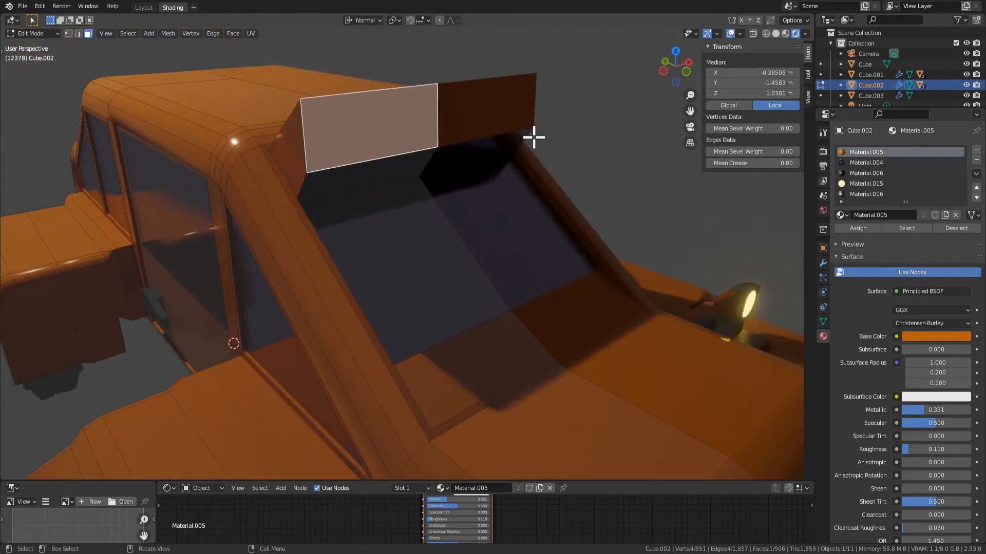
# Inset the overhang's front face by about 0.024 m and subdivide the inner face with 3 cuts
pyautogui.press('i')
pyautogui.click(528, 136)
pyautogui.rightClick(354, 124)
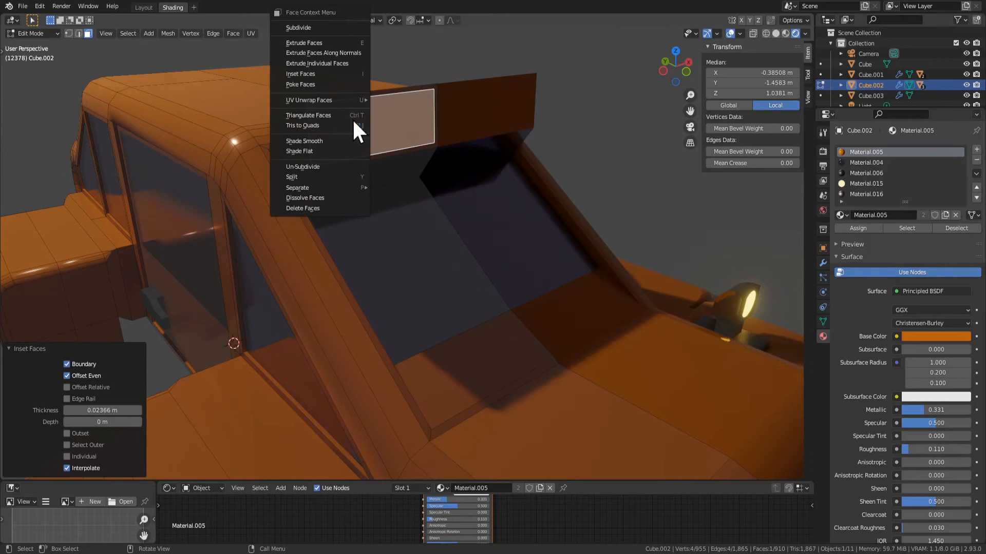
pyautogui.click(331, 28)
pyautogui.click(138, 399)
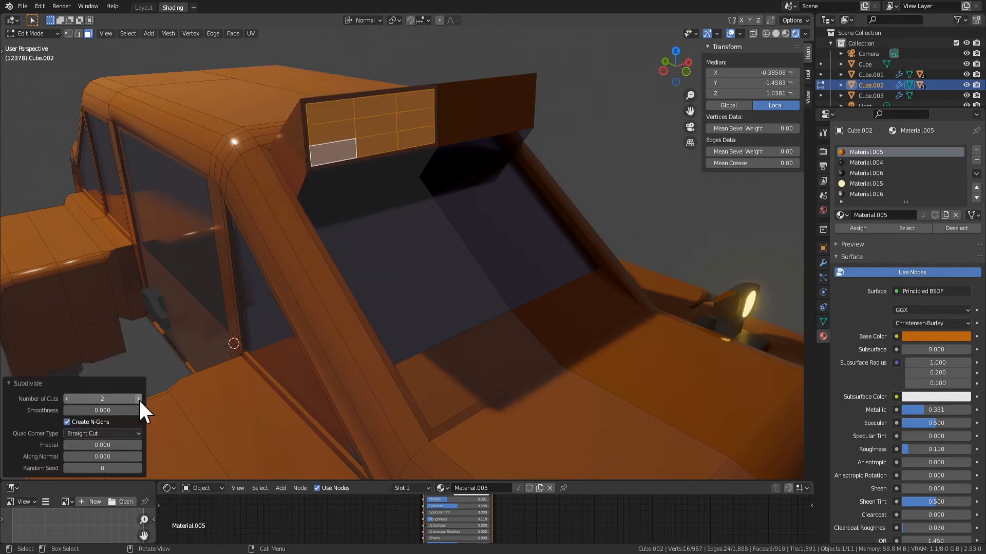
pyautogui.click(138, 399)
pyautogui.moveTo(377, 135); pyautogui.dragTo(400, 119, button='middle')
pyautogui.scroll(4, 356, 119)
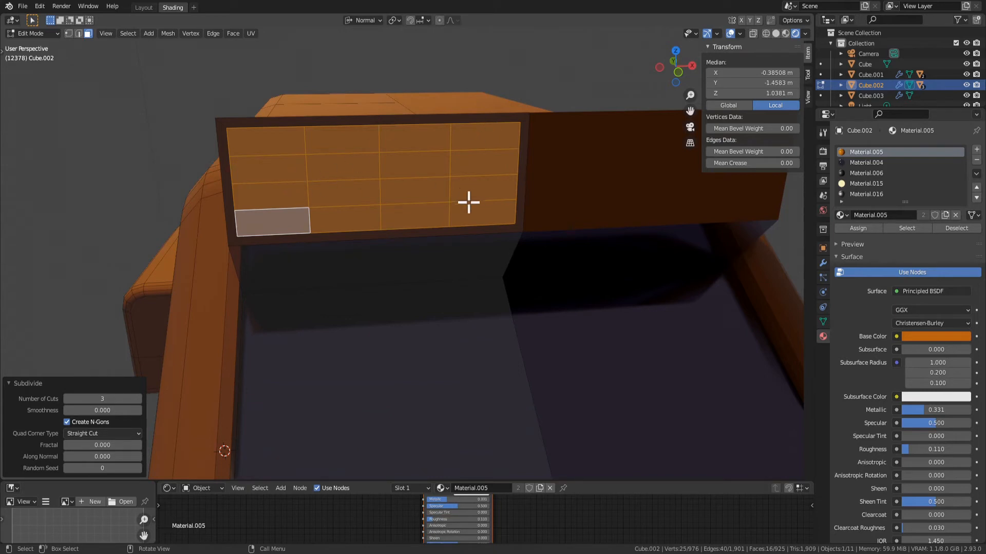
pyautogui.click(292, 223)
pyautogui.keyDown('shift'); pyautogui.click(346, 192); pyautogui.keyUp('shift')
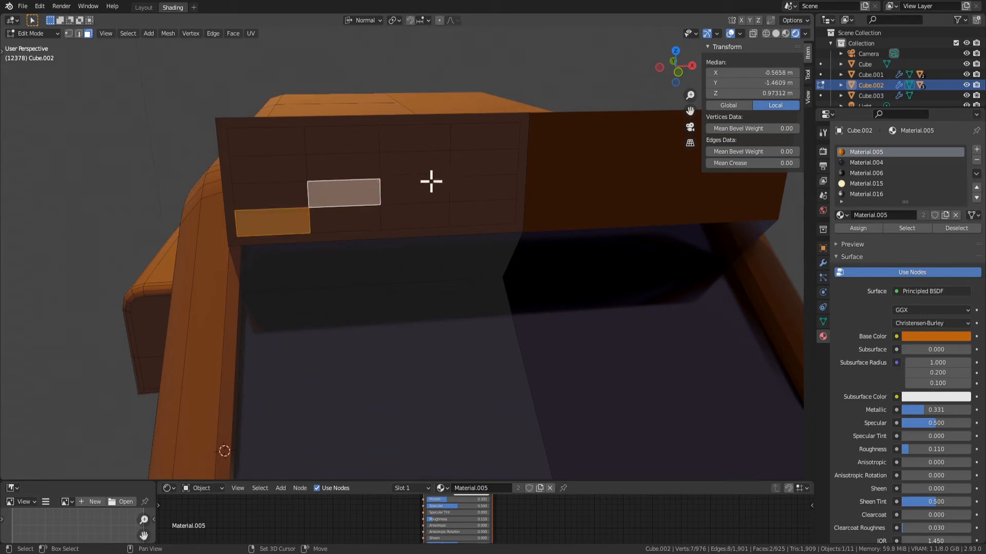
pyautogui.click(388, 215)
pyautogui.hotkey('ctrl', 'z')
pyautogui.keyDown('ctrl'); pyautogui.click(431, 209); pyautogui.keyUp('ctrl')
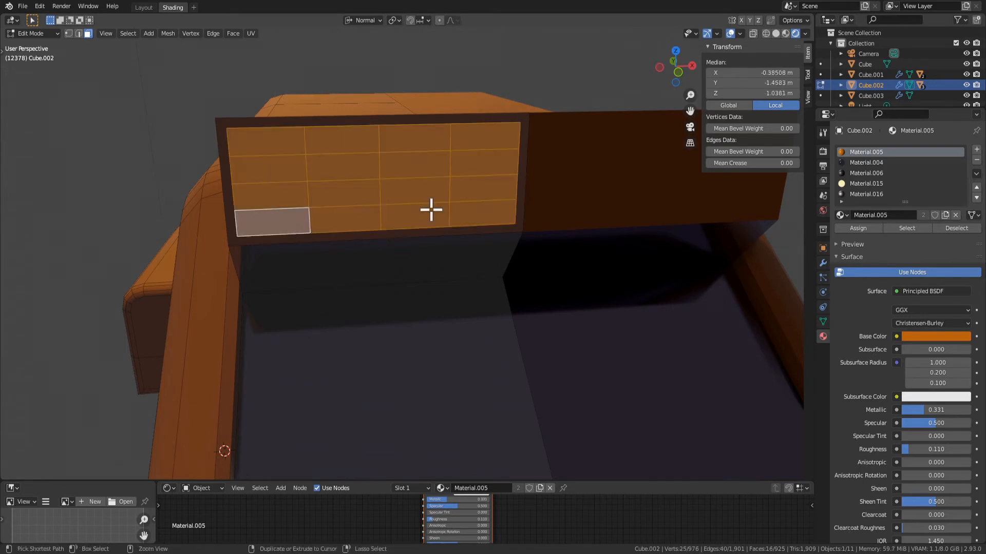
pyautogui.press('i')
pyautogui.rightClick(466, 220)
pyautogui.hotkey('ctrl', 'z')
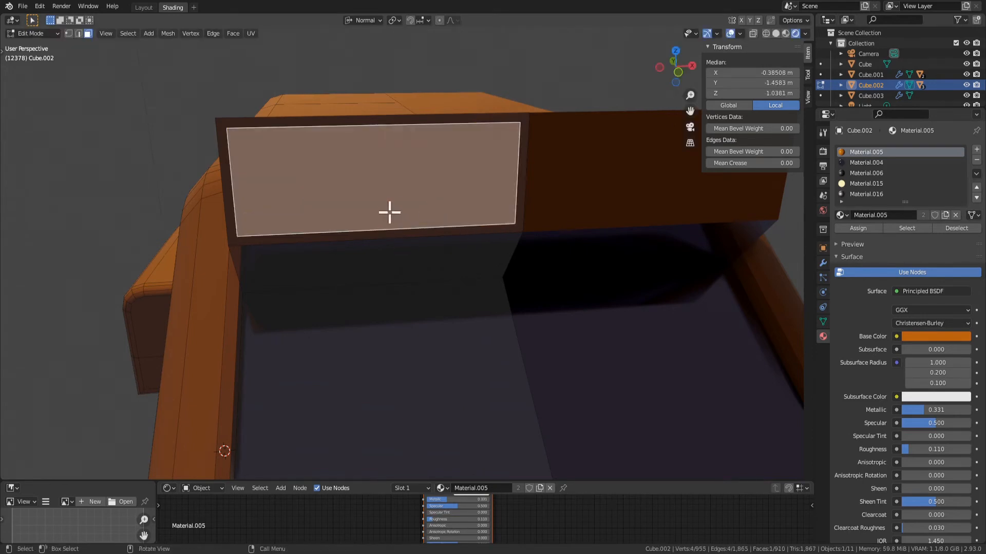
pyautogui.hotkey('ctrl', 'shift', 'z')
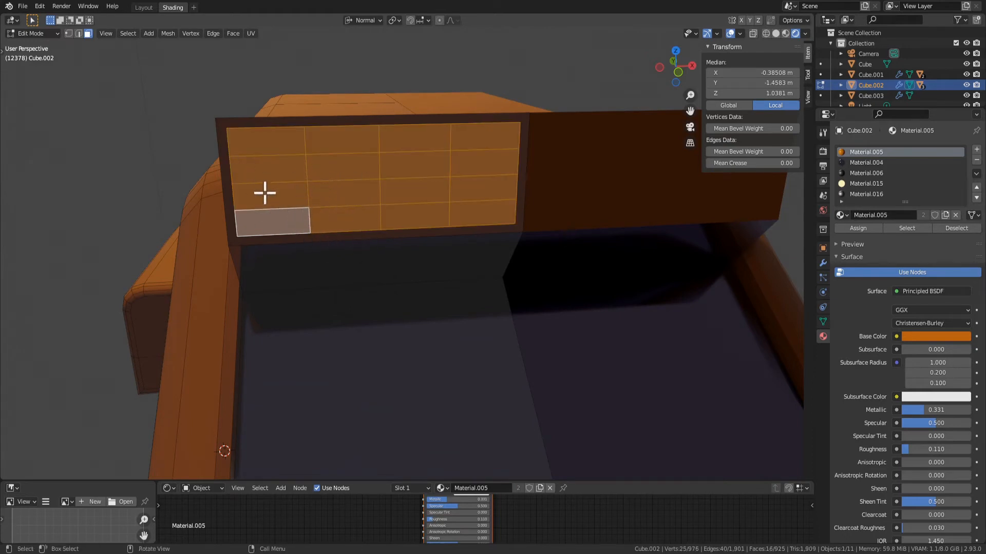
# Inset the four diagonal cells of the panel grid, from the lower-left to the upper-right corner, by about 0.0079 m
pyautogui.click(290, 225)
pyautogui.keyDown('shift'); pyautogui.click(346, 199); pyautogui.keyUp('shift')
pyautogui.keyDown('shift'); pyautogui.click(430, 171); pyautogui.keyUp('shift')
pyautogui.keyDown('shift'); pyautogui.click(486, 144); pyautogui.keyUp('shift')
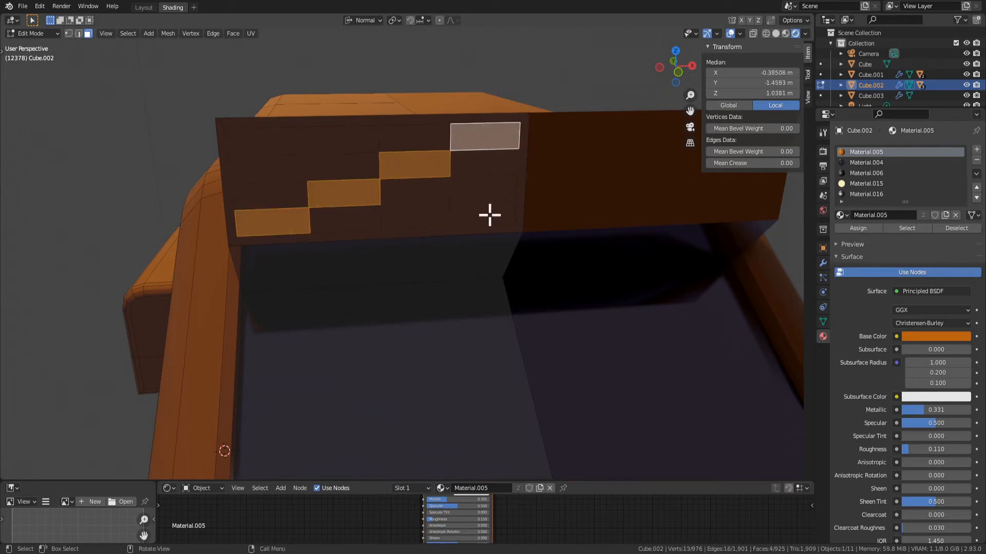
pyautogui.press('i')
pyautogui.click(462, 197)
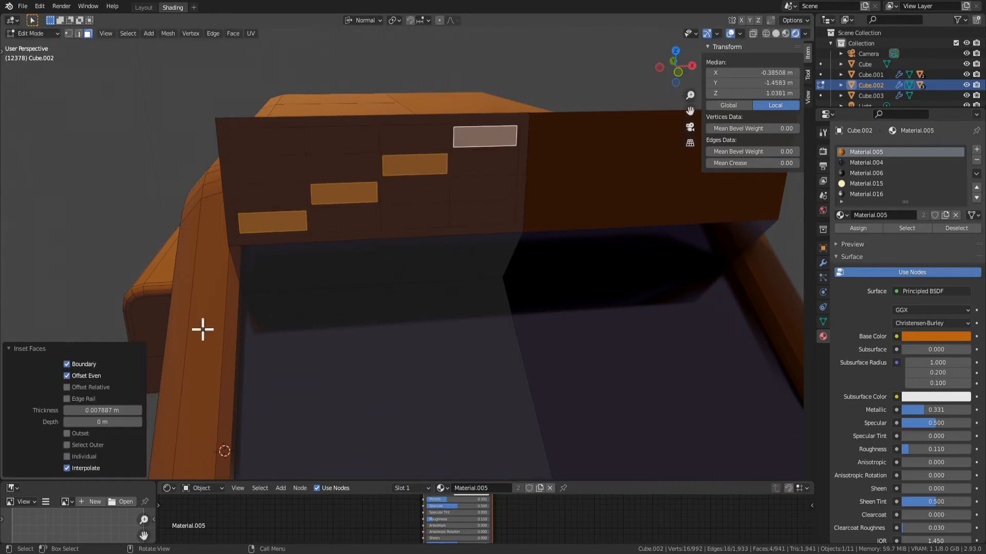
# Try to inset five partly adjacent cells of the panel grid together
pyautogui.click(346, 211)
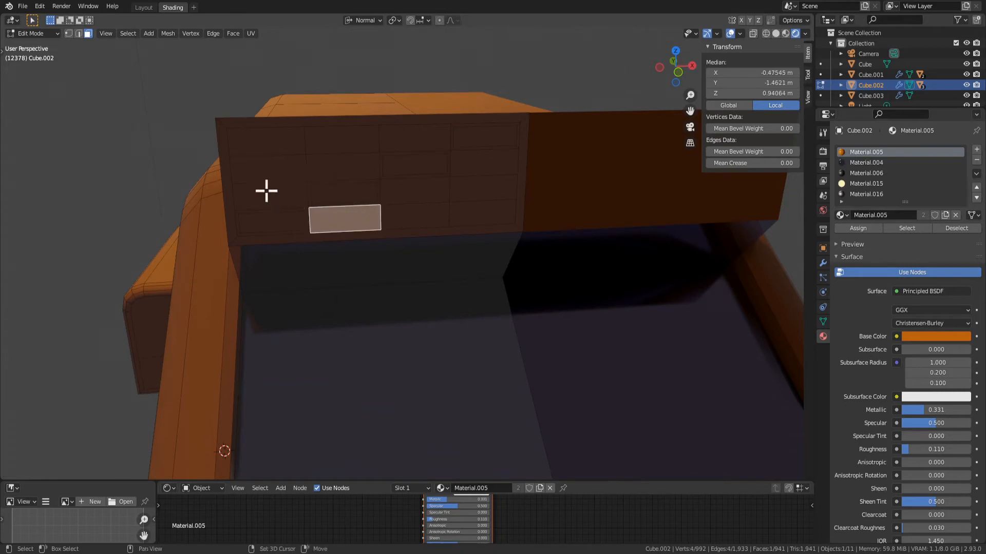
pyautogui.keyDown('shift'); pyautogui.click(267, 191); pyautogui.keyUp('shift')
pyautogui.keyDown('shift'); pyautogui.click(433, 208); pyautogui.keyUp('shift')
pyautogui.keyDown('shift'); pyautogui.click(414, 185); pyautogui.keyUp('shift')
pyautogui.keyDown('shift'); pyautogui.click(352, 172); pyautogui.keyUp('shift')
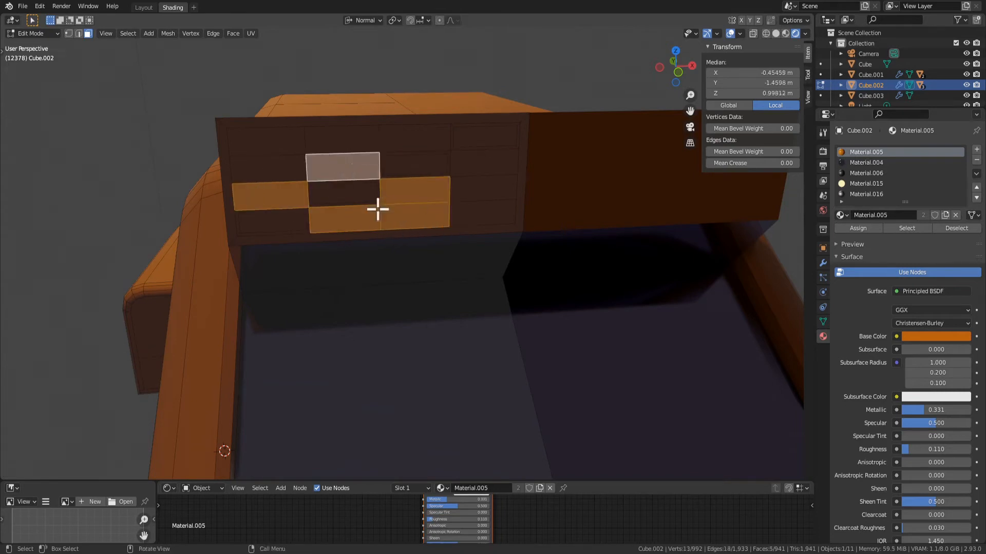
pyautogui.press('i')
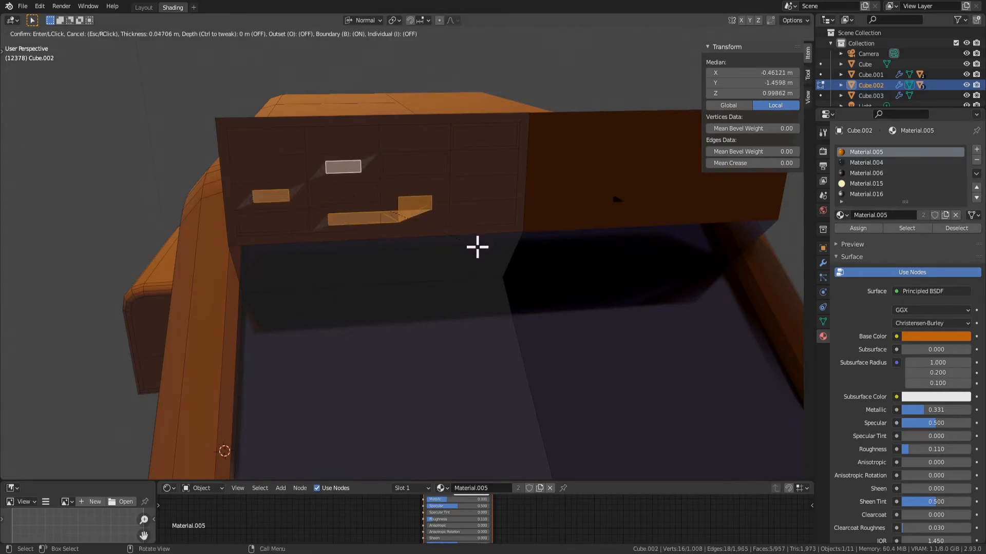
pyautogui.rightClick(496, 256)
pyautogui.hotkey('ctrl', 'z')
# Inset four staggered cells in the grid's two lowest rows, matching the diagonal cells' thickness of 0.007887 m
pyautogui.keyDown('shift'); pyautogui.click(418, 218); pyautogui.keyUp('shift')
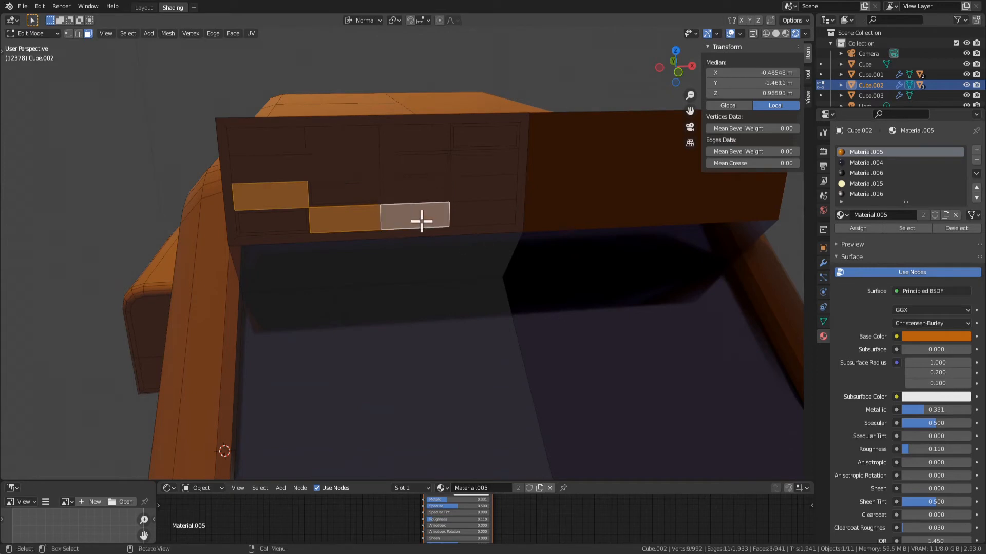
pyautogui.click(415, 181)
pyautogui.keyDown('shift'); pyautogui.click(345, 220); pyautogui.keyUp('shift')
pyautogui.keyDown('shift'); pyautogui.click(269, 170); pyautogui.keyUp('shift')
pyautogui.keyDown('shift'); pyautogui.click(296, 193); pyautogui.keyUp('shift')
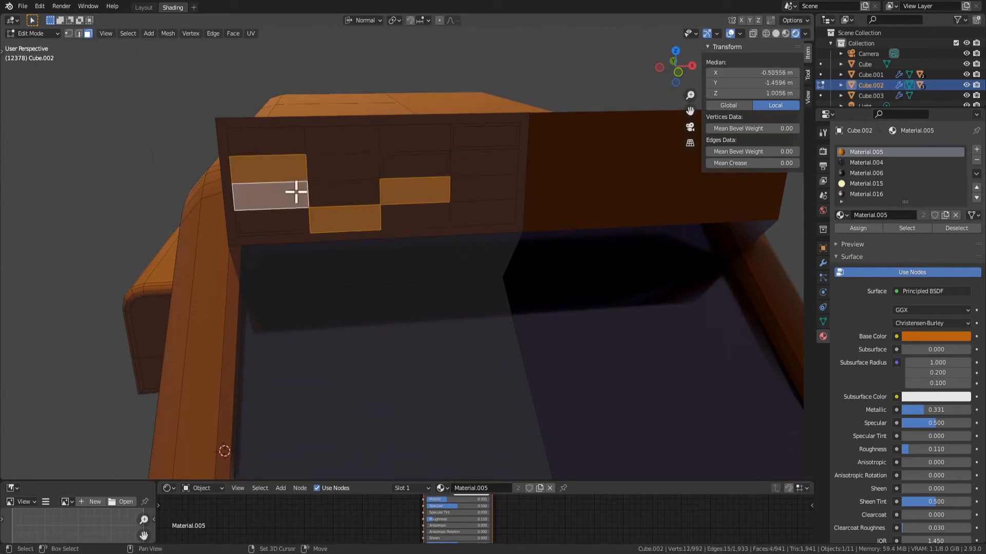
pyautogui.keyDown('shift'); pyautogui.click(282, 170); pyautogui.keyUp('shift')
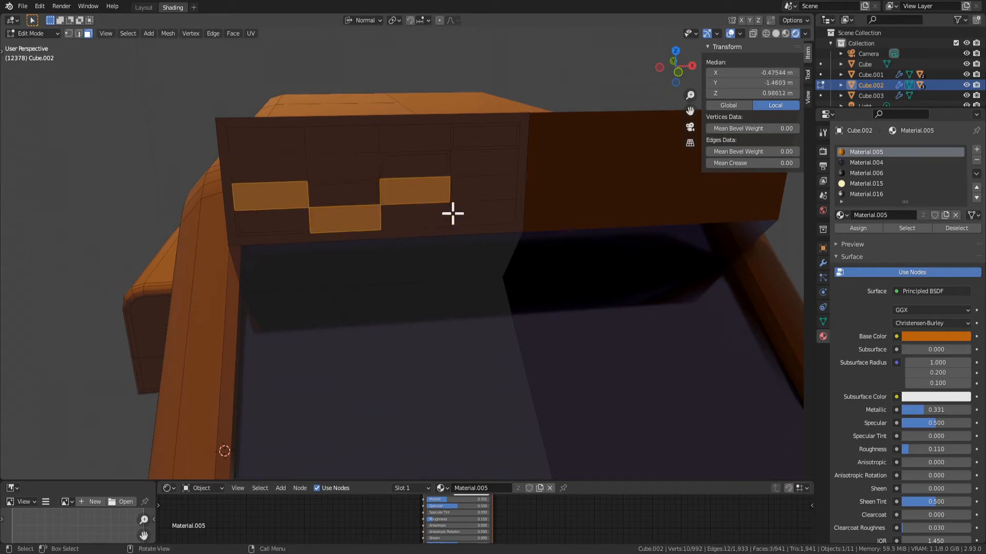
pyautogui.keyDown('shift'); pyautogui.click(471, 194); pyautogui.keyUp('shift')
pyautogui.keyDown('shift'); pyautogui.click(479, 189); pyautogui.keyUp('shift')
pyautogui.keyDown('shift'); pyautogui.click(483, 208); pyautogui.keyUp('shift')
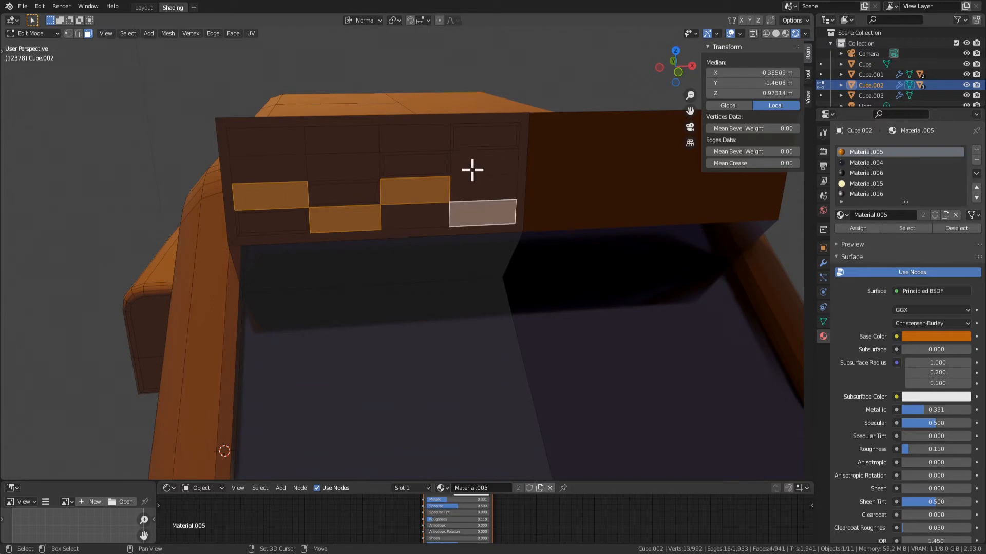
pyautogui.press('i')
pyautogui.click(451, 205)
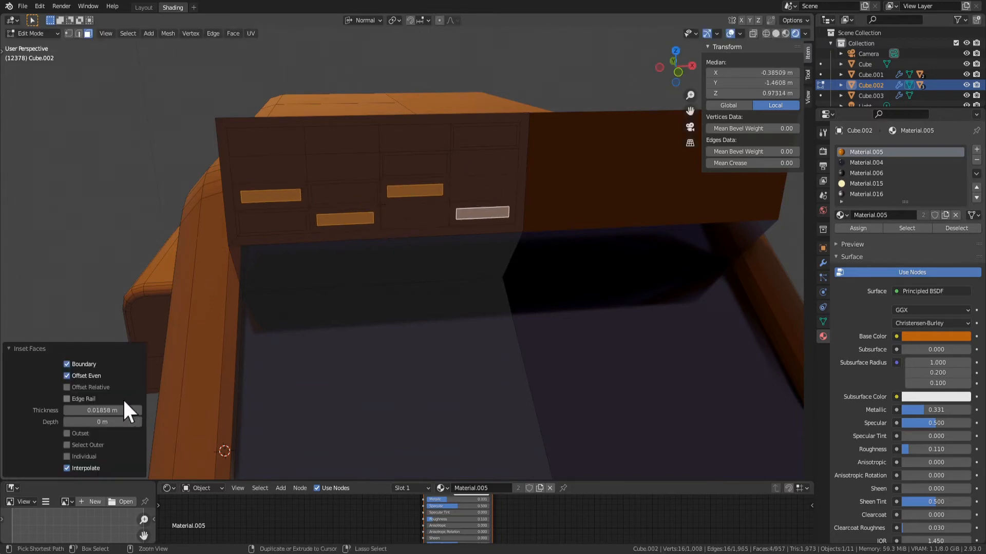
pyautogui.click(126, 410)
pyautogui.press('Return')
# Inset four more non-adjacent cells by 0.007887 m: first row first, second row second and fourth, bottom row third
pyautogui.click(362, 177)
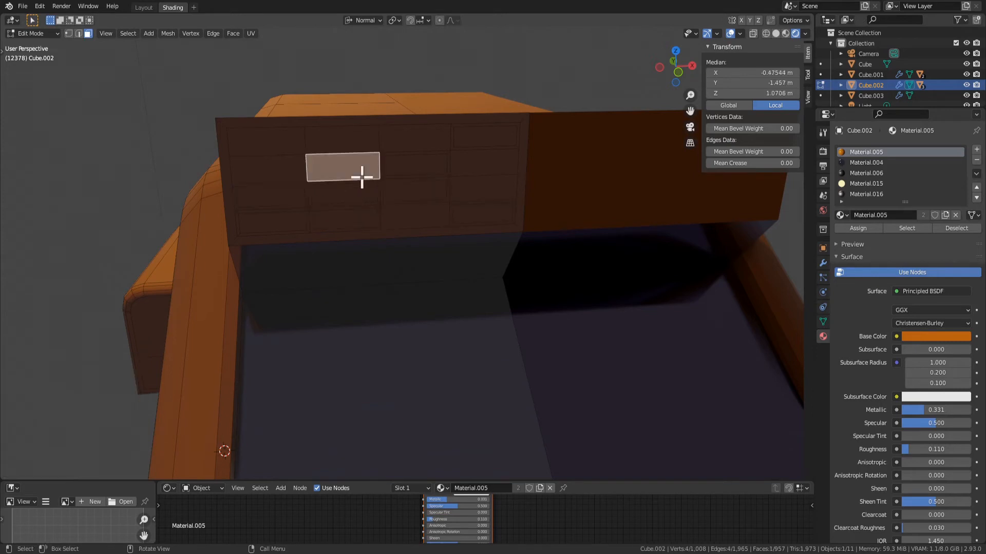
pyautogui.keyDown('shift'); pyautogui.click(273, 169); pyautogui.keyUp('shift')
pyautogui.click(290, 140)
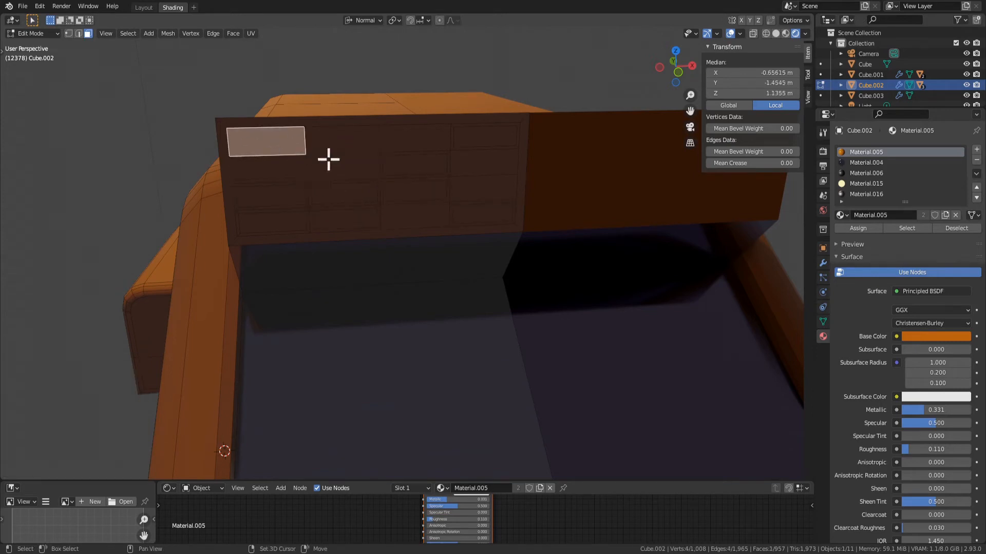
pyautogui.keyDown('shift'); pyautogui.click(342, 170); pyautogui.keyUp('shift')
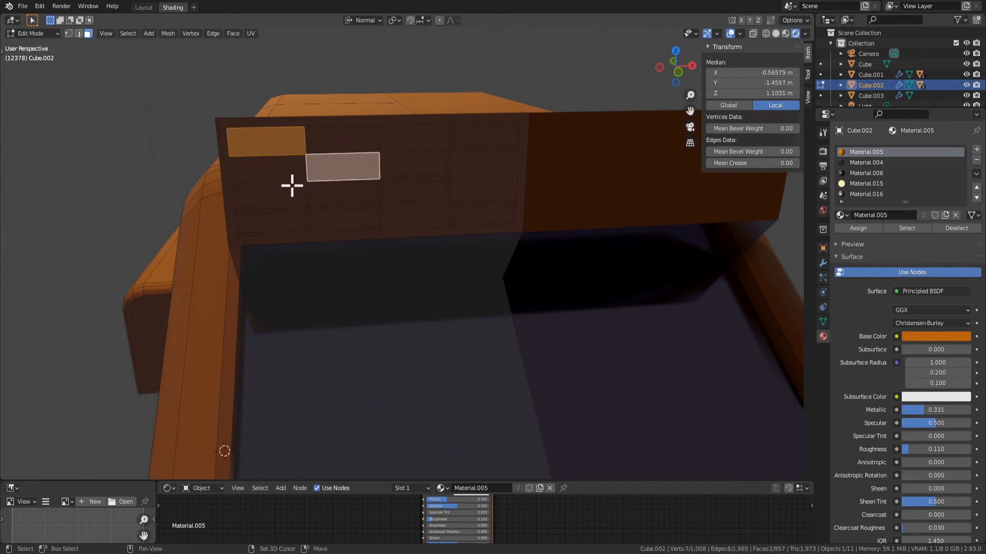
pyautogui.keyDown('shift'); pyautogui.click(494, 164); pyautogui.keyUp('shift')
pyautogui.keyDown('shift'); pyautogui.click(408, 219); pyautogui.keyUp('shift')
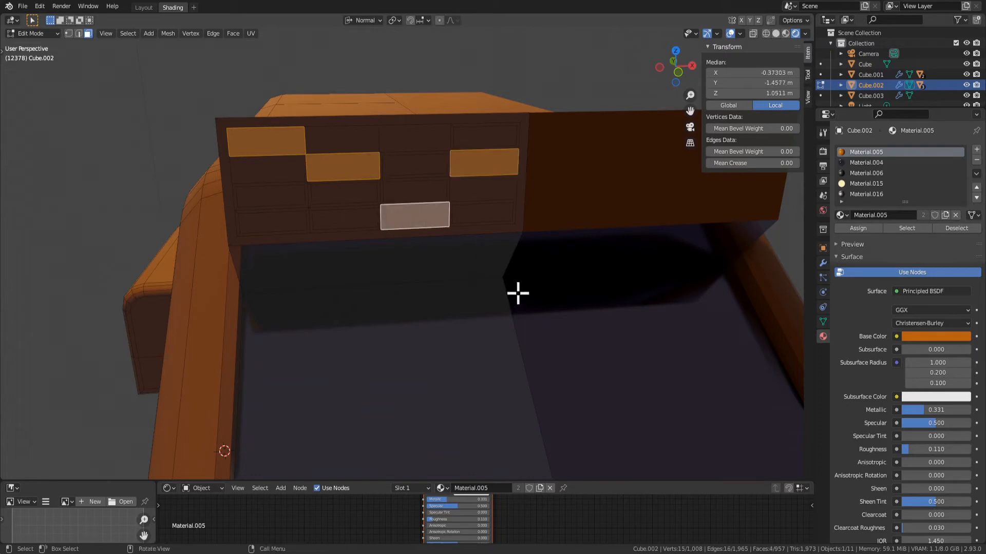
pyautogui.press('i')
pyautogui.click(509, 288)
pyautogui.doubleClick(103, 410)
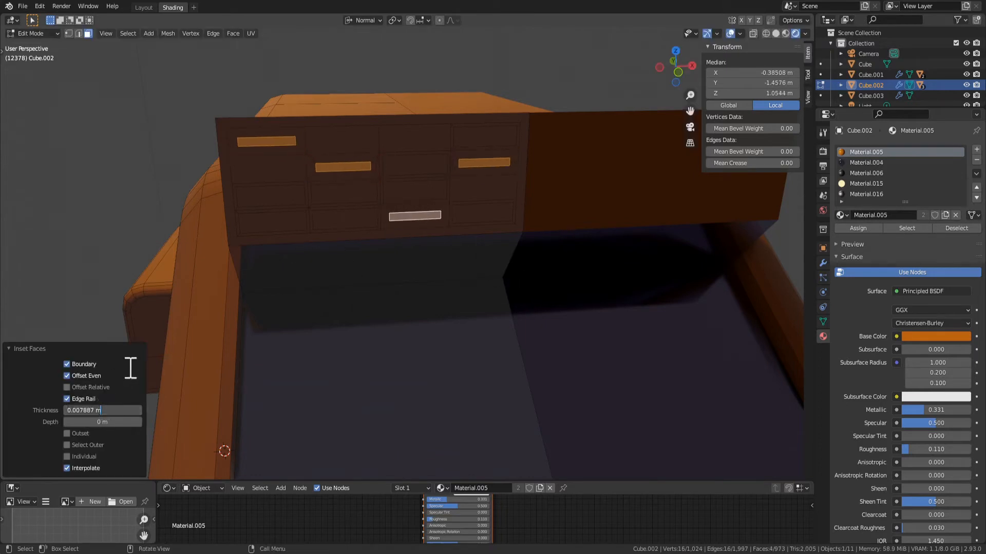
pyautogui.press('Return')
# Try insetting the last four cells together by 0.007887 m, including two neighbours in the top row, and undo it
pyautogui.click(355, 146)
pyautogui.keyDown('shift'); pyautogui.click(279, 172); pyautogui.keyUp('shift')
pyautogui.keyDown('shift'); pyautogui.click(437, 147); pyautogui.keyUp('shift')
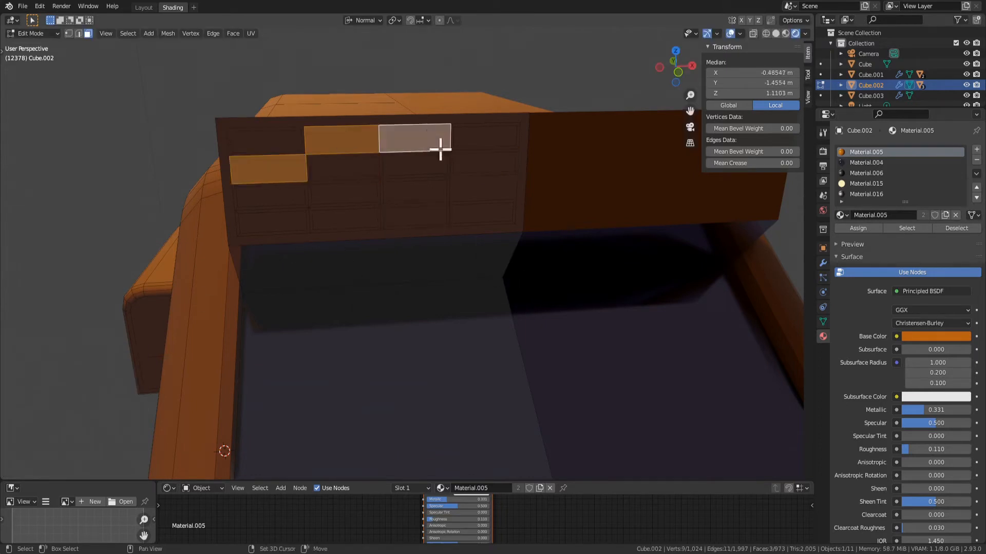
pyautogui.keyDown('shift'); pyautogui.click(485, 182); pyautogui.keyUp('shift')
pyautogui.press('i')
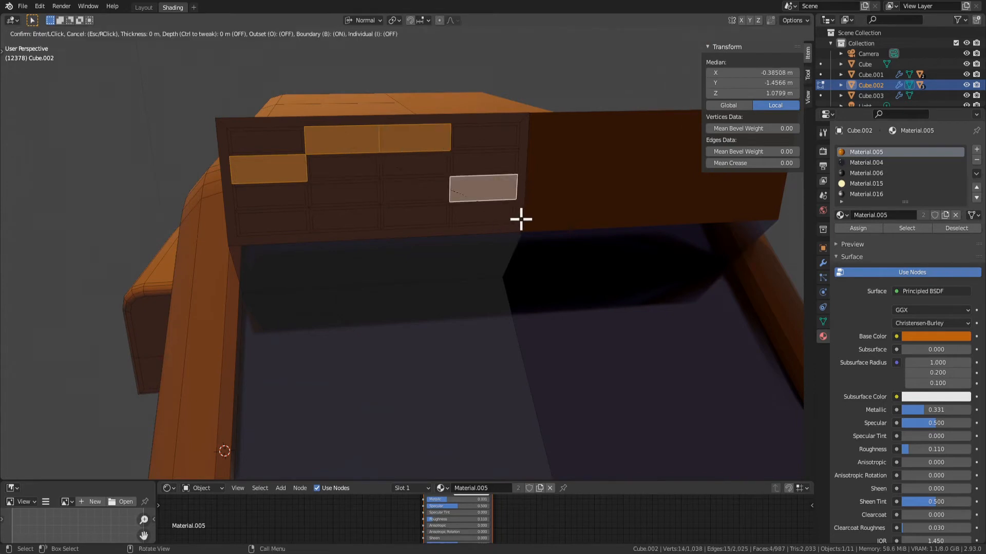
pyautogui.click(512, 216)
pyautogui.doubleClick(129, 409)
pyautogui.write('0.007887 m')
pyautogui.press('Return')
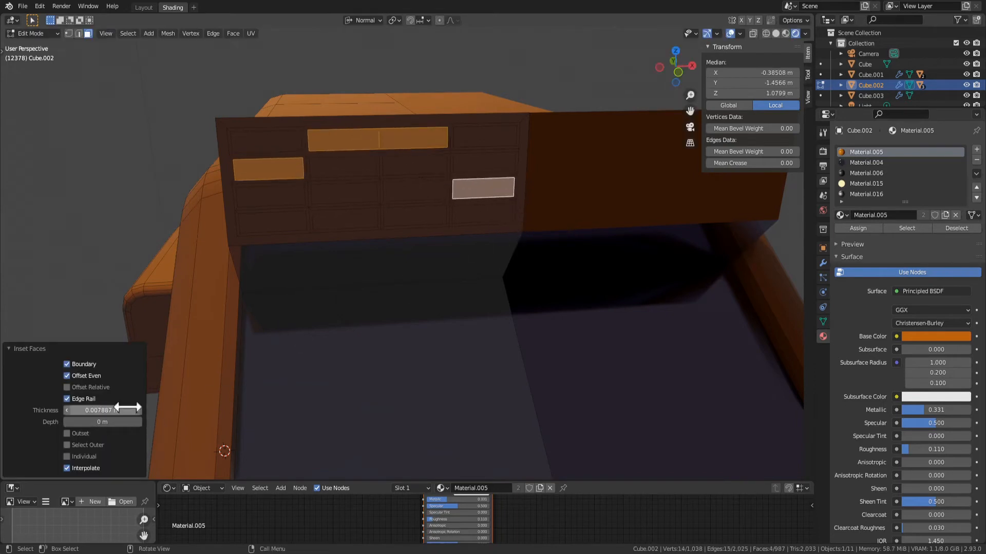
pyautogui.hotkey('ctrl', 'z')
pyautogui.hotkey('ctrl', 'z')
pyautogui.hotkey('ctrl', 'z')
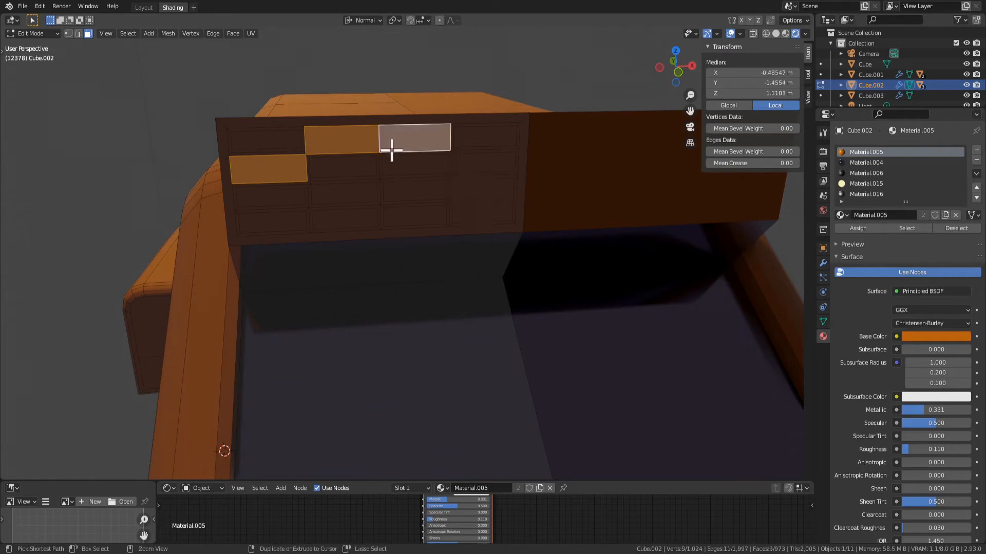
# Inset only the three remaining cells that do not touch along an edge by 0.007887 m, leaving out the top row's third cell
pyautogui.keyDown('shift'); pyautogui.click(487, 184); pyautogui.keyUp('shift')
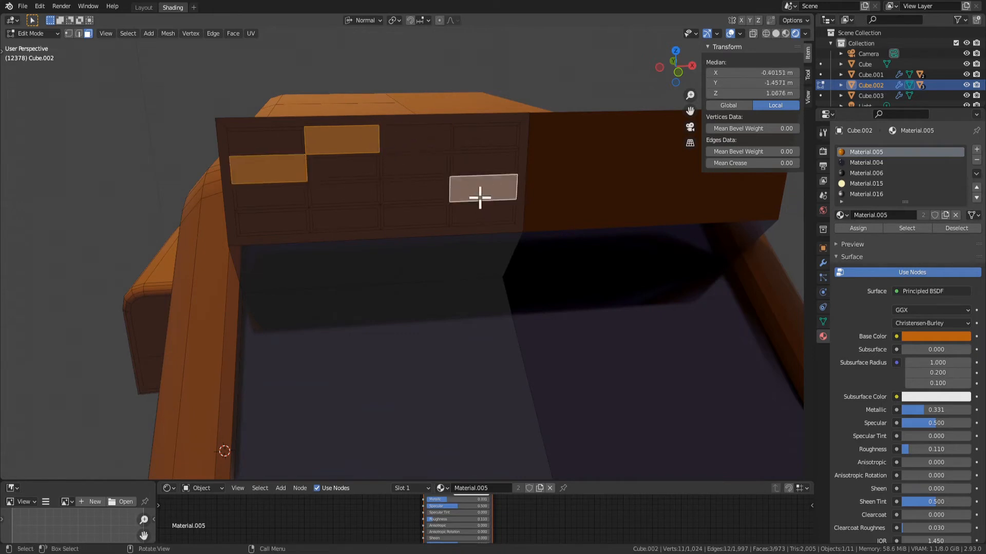
pyautogui.press('i')
pyautogui.click(462, 192)
pyautogui.doubleClick(126, 411)
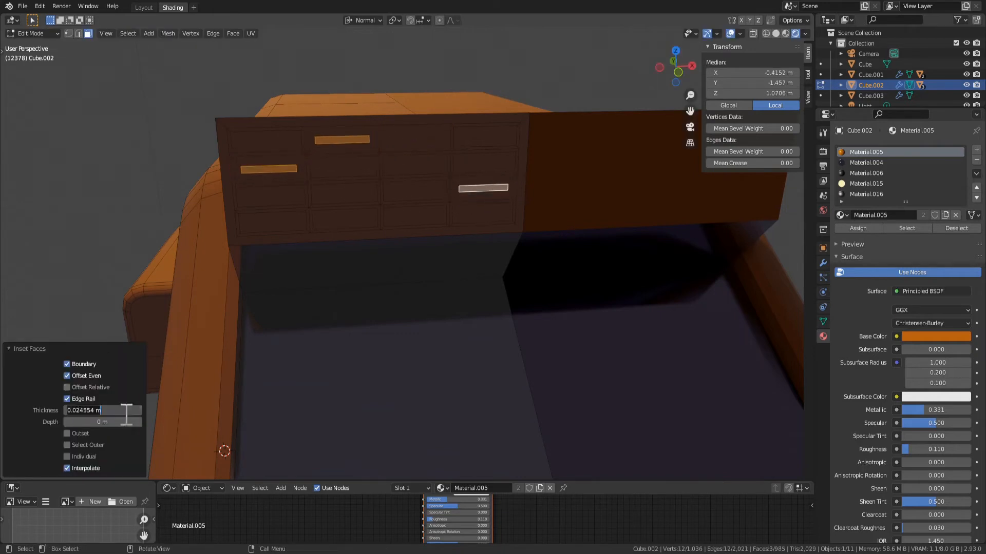
pyautogui.write('0.007887 m')
pyautogui.press('Return')
# Inset the top row's third cell on its own with a thickness of 0.007887 m
pyautogui.click(399, 142)
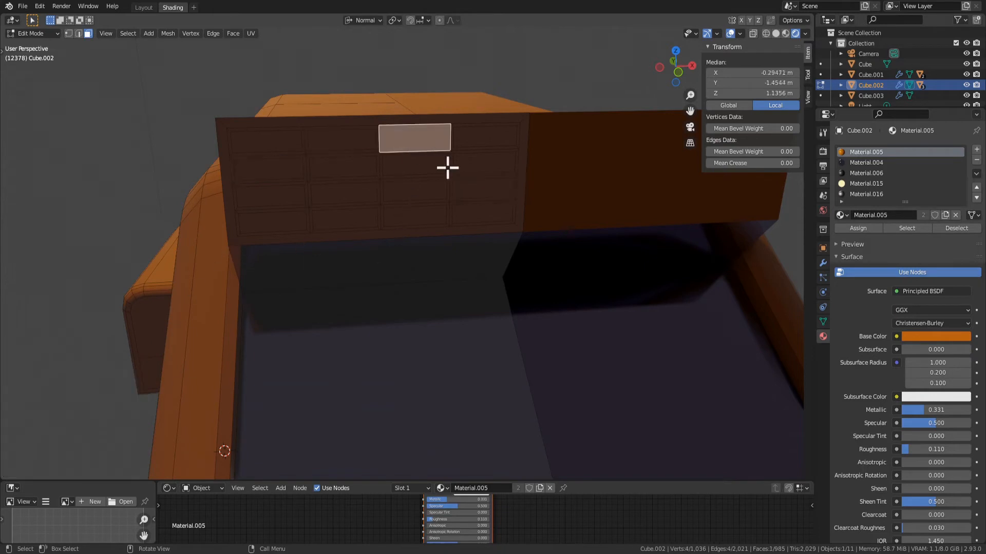
pyautogui.press('i')
pyautogui.click(505, 215)
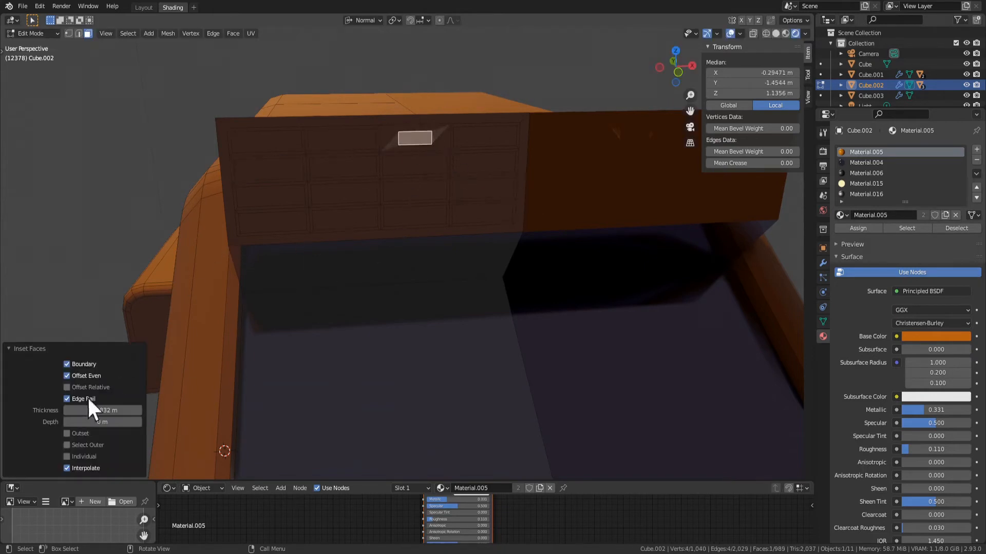
pyautogui.doubleClick(122, 410)
pyautogui.write('0.007887 m')
pyautogui.press('Return')
# Select all sixteen inset cells of the panel grid and extrude them outwards by about 0.046 m
pyautogui.moveTo(386, 206); pyautogui.dragTo(286, 253, button='middle')
pyautogui.keyDown('shift'); pyautogui.click(279, 248); pyautogui.keyUp('shift')
pyautogui.keyDown('shift'); pyautogui.click(246, 249); pyautogui.keyUp('shift')
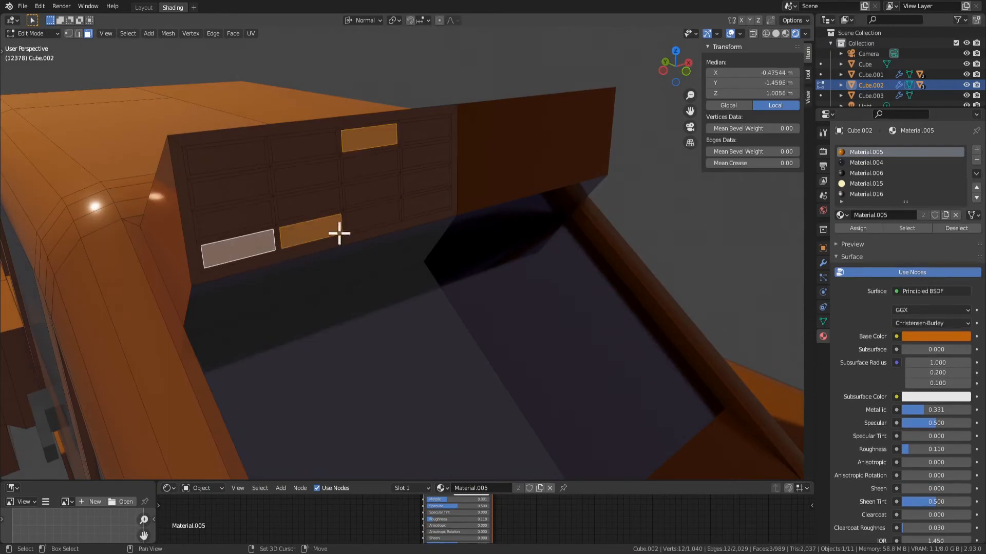
pyautogui.keyDown('shift'); pyautogui.click(372, 218); pyautogui.keyUp('shift')
pyautogui.keyDown('shift'); pyautogui.click(425, 203); pyautogui.keyUp('shift')
pyautogui.keyDown('shift'); pyautogui.click(426, 177); pyautogui.keyUp('shift')
pyautogui.keyDown('shift'); pyautogui.click(372, 194); pyautogui.keyUp('shift')
pyautogui.keyDown('shift'); pyautogui.click(425, 155); pyautogui.keyUp('shift')
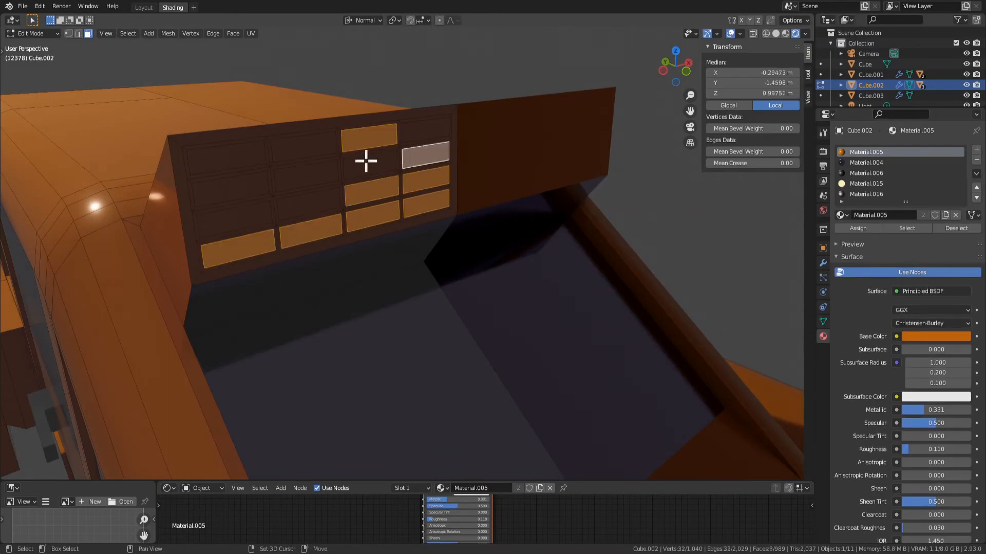
pyautogui.keyDown('shift'); pyautogui.click(370, 159); pyautogui.keyUp('shift')
pyautogui.keyDown('shift'); pyautogui.click(304, 148); pyautogui.keyUp('shift')
pyautogui.keyDown('shift'); pyautogui.click(307, 175); pyautogui.keyUp('shift')
pyautogui.keyDown('shift'); pyautogui.click(259, 211); pyautogui.keyUp('shift')
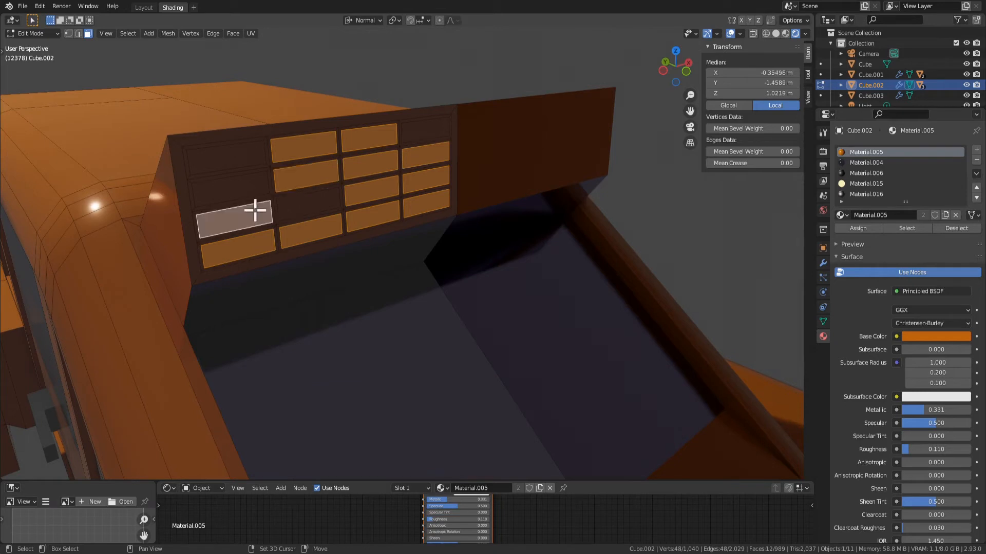
pyautogui.keyDown('shift'); pyautogui.click(297, 203); pyautogui.keyUp('shift')
pyautogui.keyDown('shift'); pyautogui.click(245, 180); pyautogui.keyUp('shift')
pyautogui.keyDown('shift'); pyautogui.click(248, 165); pyautogui.keyUp('shift')
pyautogui.keyDown('shift'); pyautogui.click(436, 133); pyautogui.keyUp('shift')
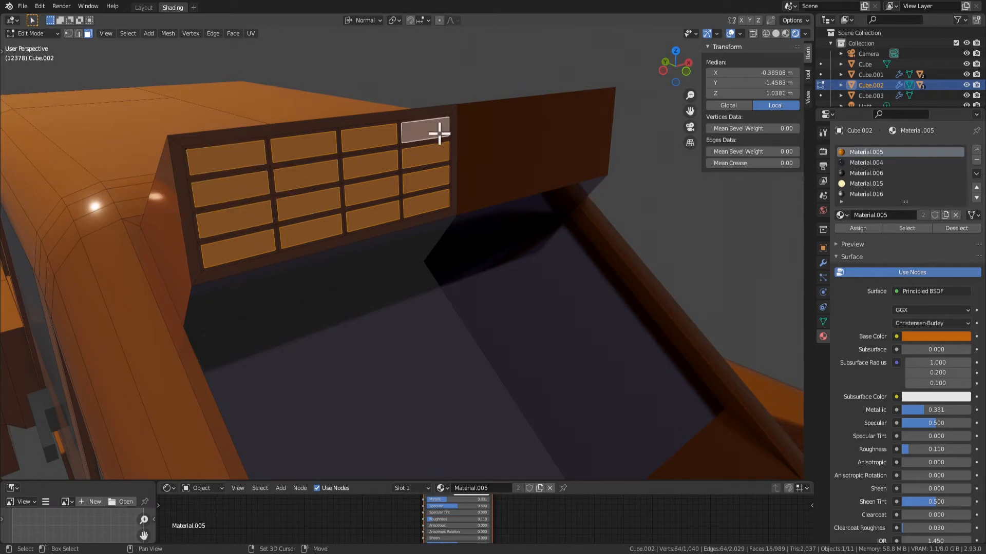
pyautogui.moveTo(435, 270); pyautogui.dragTo(402, 316, button='middle')
pyautogui.press('e')
pyautogui.click(444, 278)
# Assign the yellow emission material Material.015 to the sixteen extruded cells
pyautogui.scroll(-5, 405, 334)
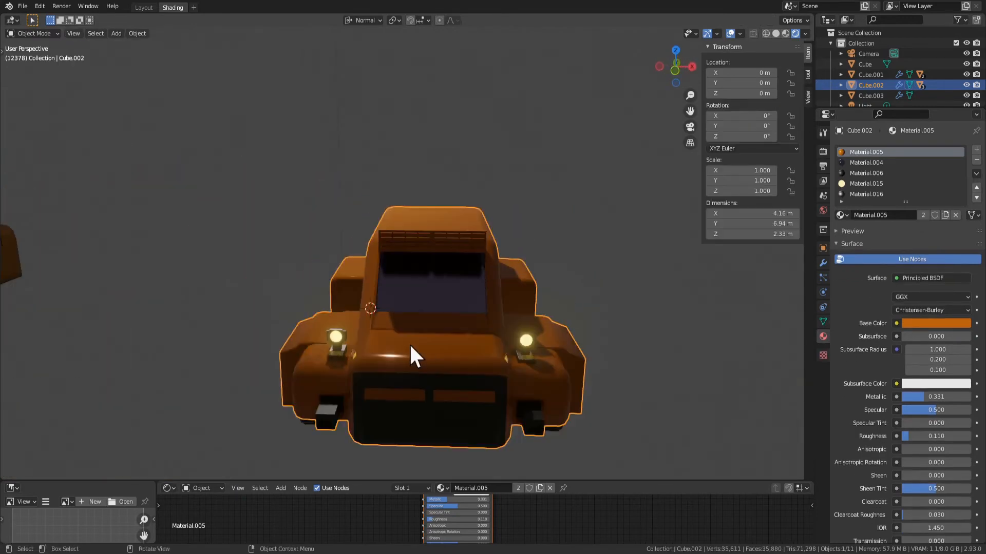
pyautogui.moveTo(410, 352); pyautogui.dragTo(480, 334, button='middle')
pyautogui.scroll(4, 473, 298)
pyautogui.moveTo(452, 226)
pyautogui.mouseDown(button='middle')
pyautogui.moveTo(543, 257)
pyautogui.moveTo(452, 216)
pyautogui.mouseUp(button='middle')
pyautogui.click(856, 181)
pyautogui.click(858, 228)
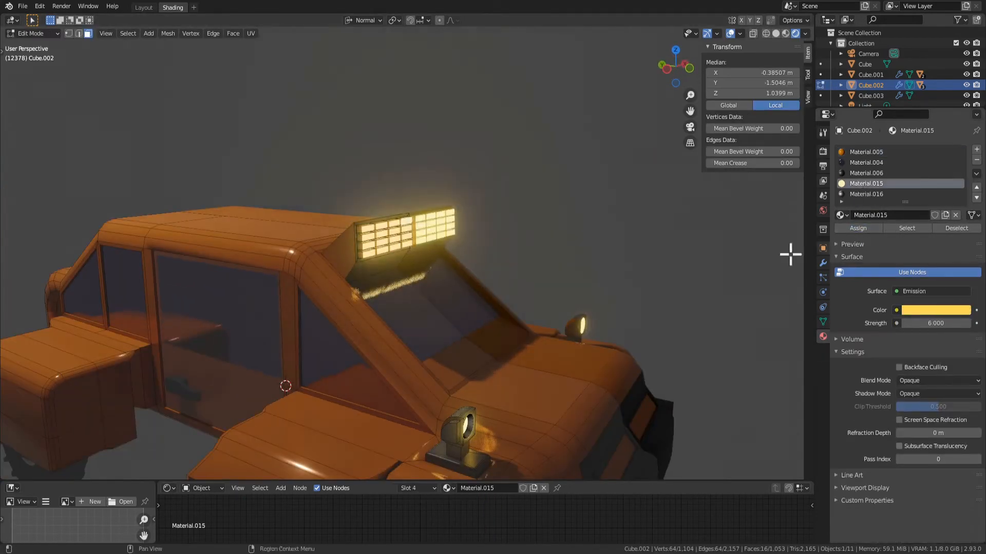
# Leave Edit Mode and examine the light bar above the windscreen up close and on the whole car
pyautogui.press('Tab')
pyautogui.scroll(-4, 608, 298)
pyautogui.moveTo(608, 298)
pyautogui.mouseDown(button='middle')
pyautogui.moveTo(639, 257)
pyautogui.moveTo(607, 292)
pyautogui.mouseUp(button='middle')
pyautogui.scroll(4, 606, 293)
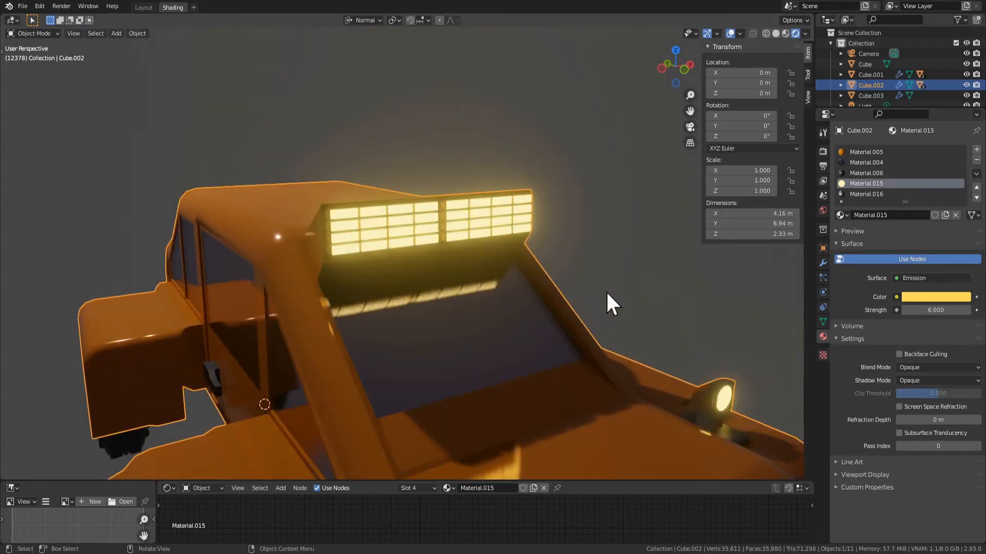
pyautogui.scroll(-4, 604, 290)
pyautogui.moveTo(471, 362); pyautogui.dragTo(550, 389, button='middle')
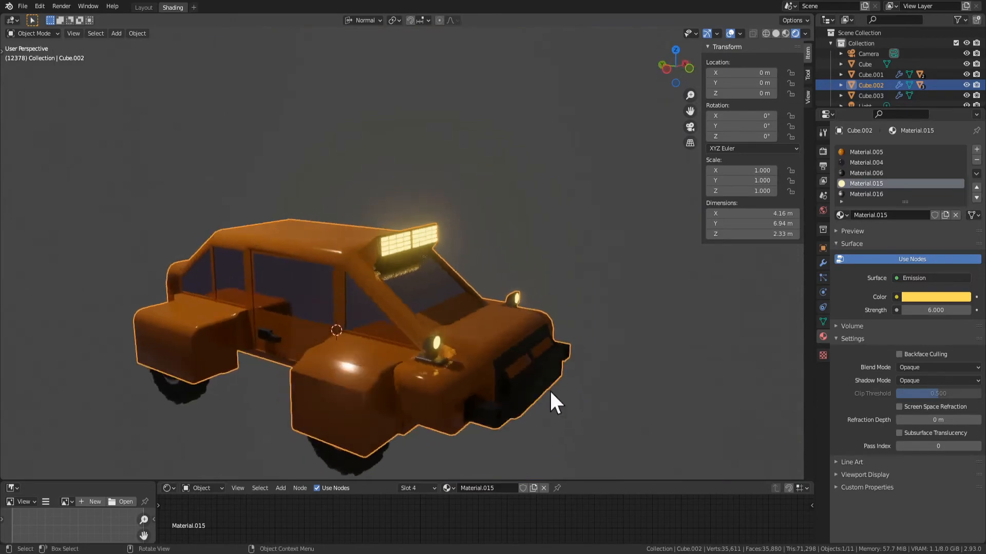
pyautogui.scroll(3, 555, 383)
pyautogui.moveTo(578, 360); pyautogui.dragTo(438, 346, button='middle')
pyautogui.scroll(-4, 440, 347)
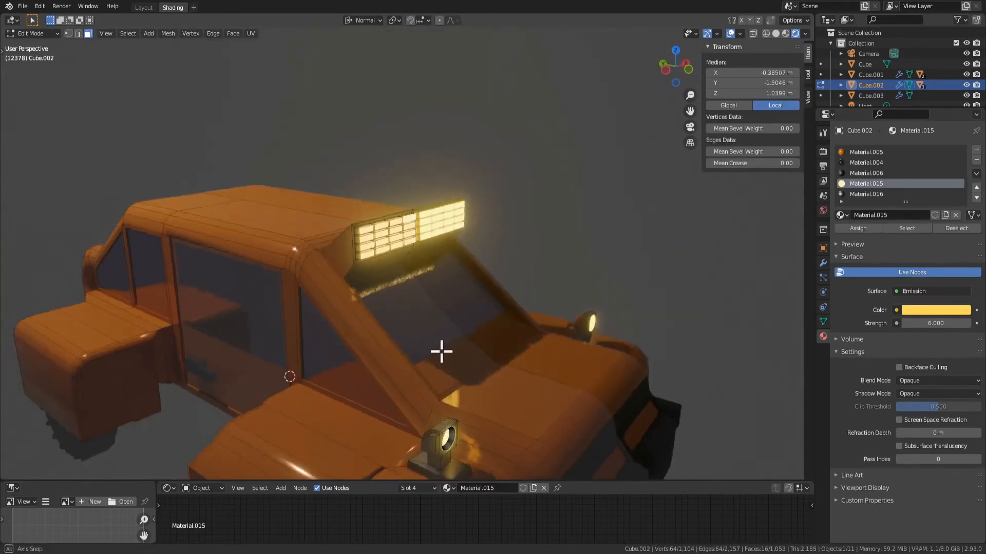
pyautogui.moveTo(490, 383); pyautogui.dragTo(472, 350, button='middle')
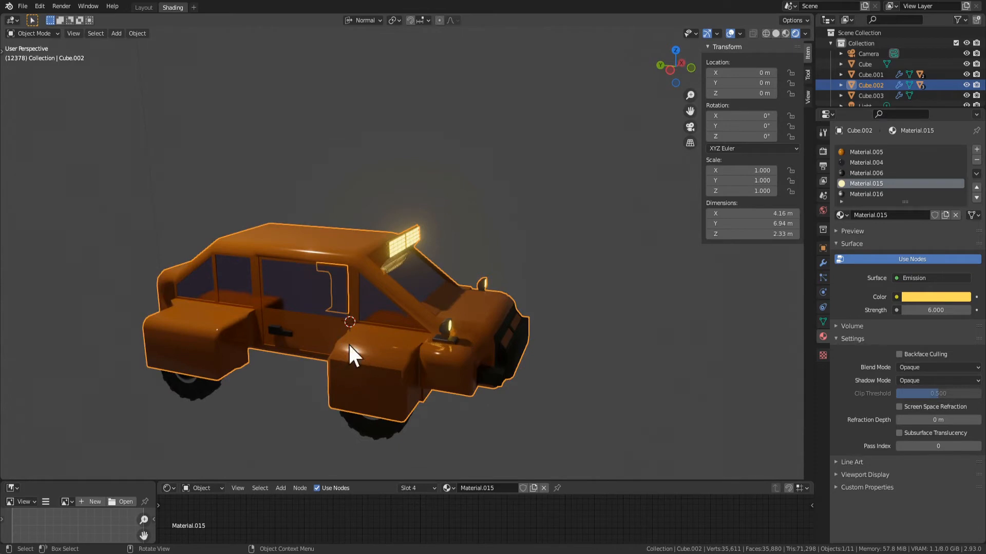
# Try to move the outer side face of the front fender outwards
pyautogui.scroll(2, 349, 345)
pyautogui.press('Tab')
pyautogui.keyDown('shift'); pyautogui.moveTo(352, 427); pyautogui.dragTo(425, 273, button='middle'); pyautogui.keyUp('shift')
pyautogui.press('2')
pyautogui.click(371, 307)
pyautogui.scroll(3, 426, 273)
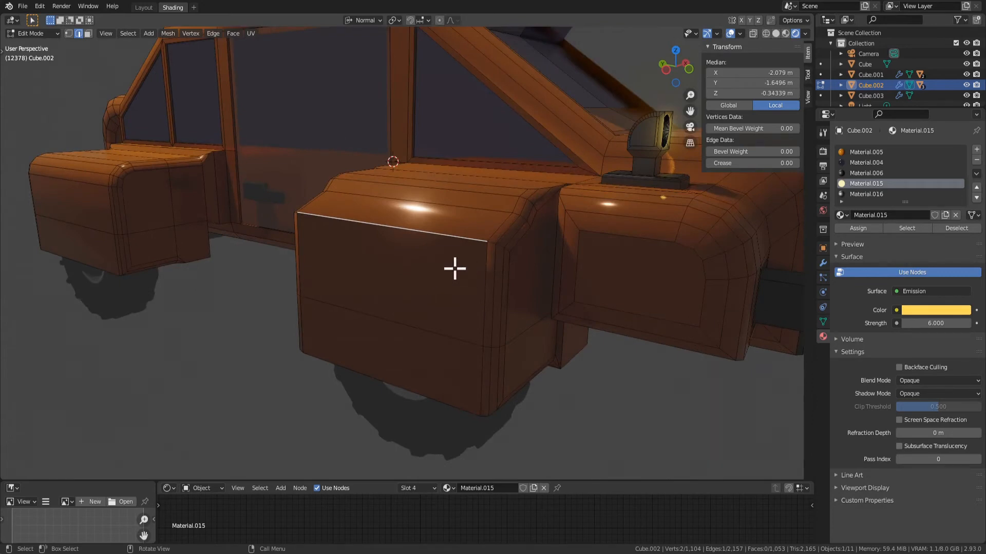
pyautogui.press('3')
pyautogui.click(445, 220)
pyautogui.click(478, 281)
pyautogui.moveTo(478, 282); pyautogui.dragTo(454, 279, button='middle')
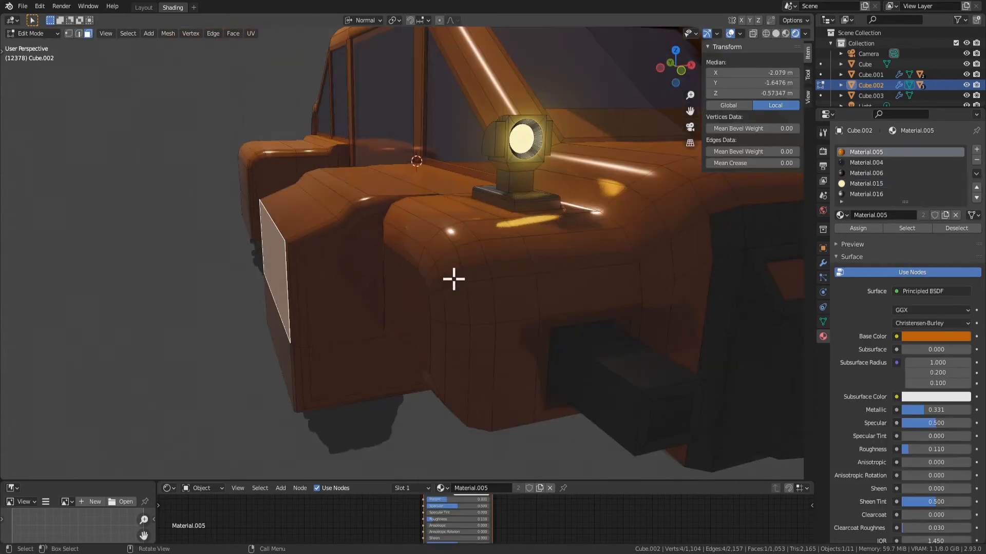
pyautogui.press('g')
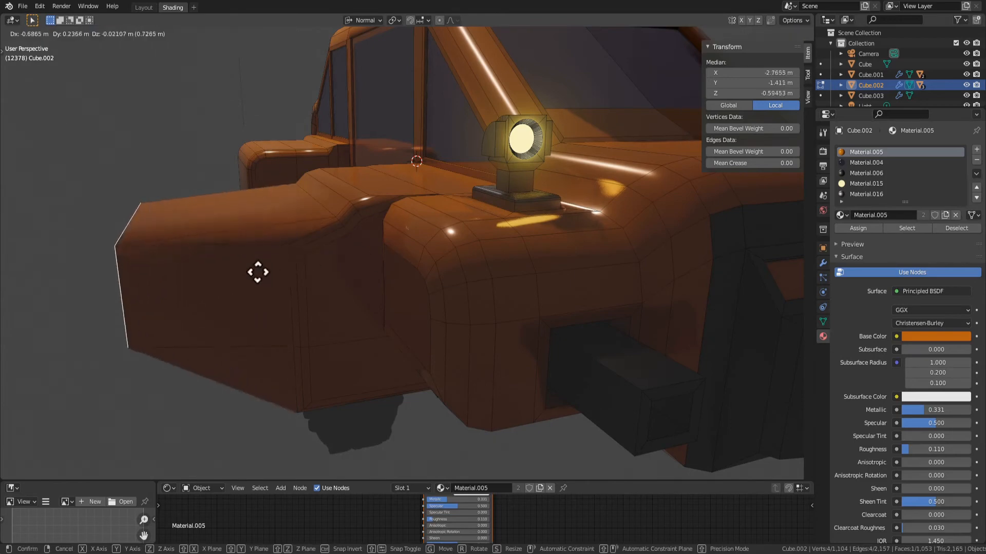
pyautogui.rightClick(258, 272)
pyautogui.scroll(-5, 367, 286)
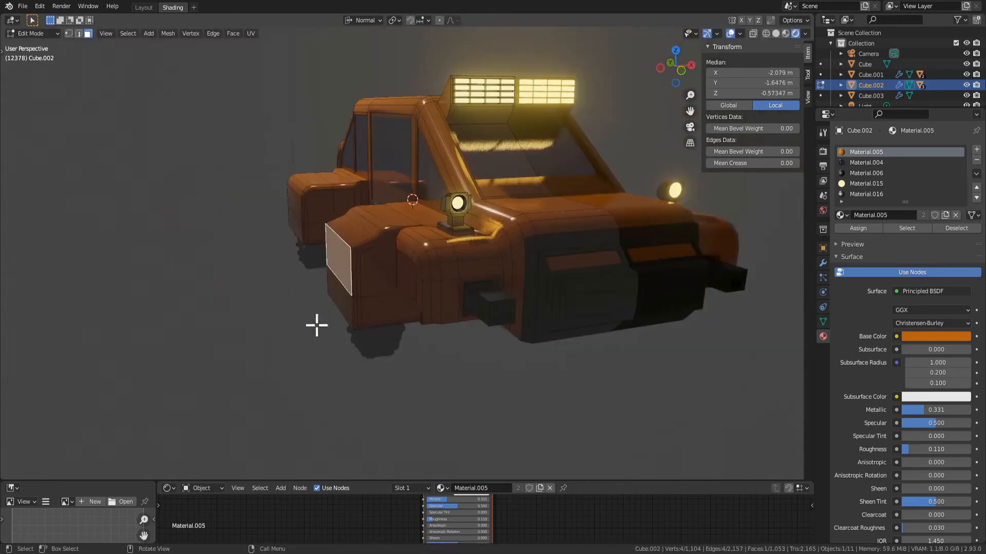
pyautogui.press('Tab')
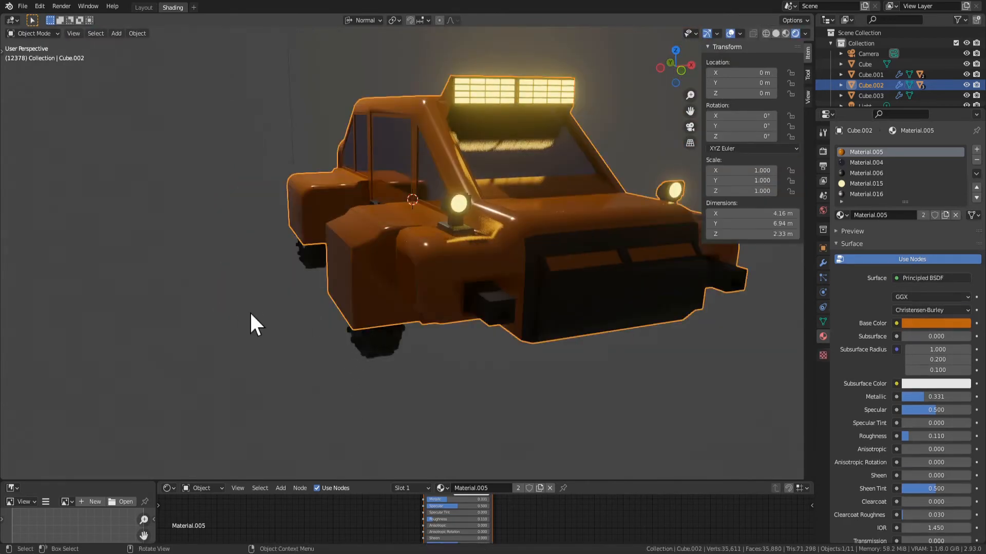
pyautogui.moveTo(251, 311); pyautogui.dragTo(383, 279, button='middle')
pyautogui.click(399, 257)
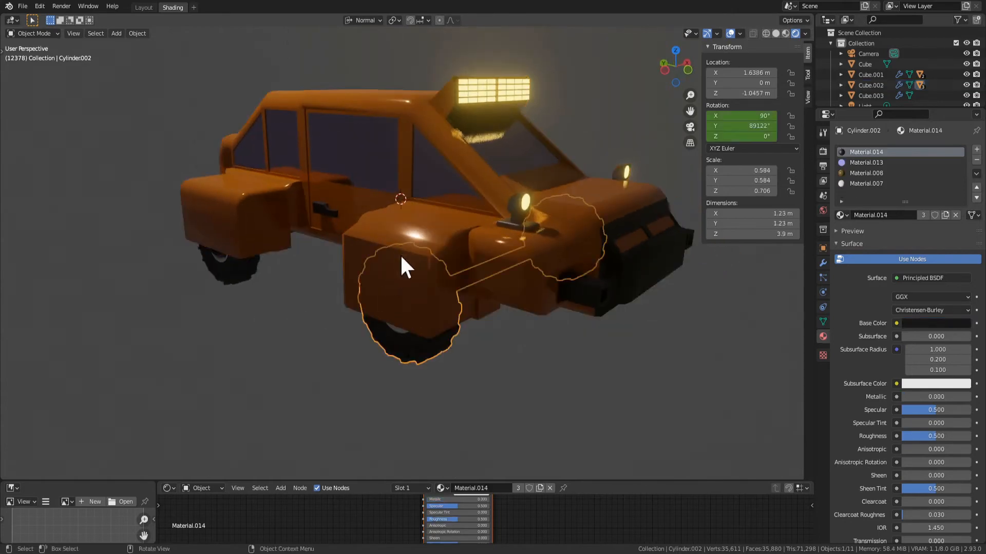
pyautogui.press('Tab')
pyautogui.press('Tab')
pyautogui.click(394, 287)
pyautogui.click(394, 253)
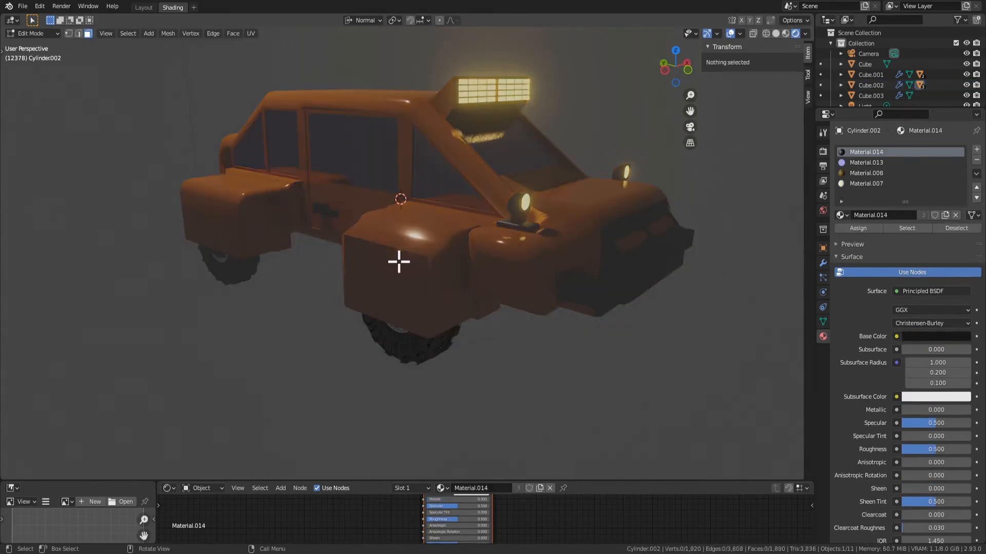
pyautogui.click(398, 267)
pyautogui.click(397, 249)
pyautogui.moveTo(424, 249); pyautogui.dragTo(417, 246)
# Try to bevel the single upper outer edge of the front fender in Edit Mode
pyautogui.press('Tab')
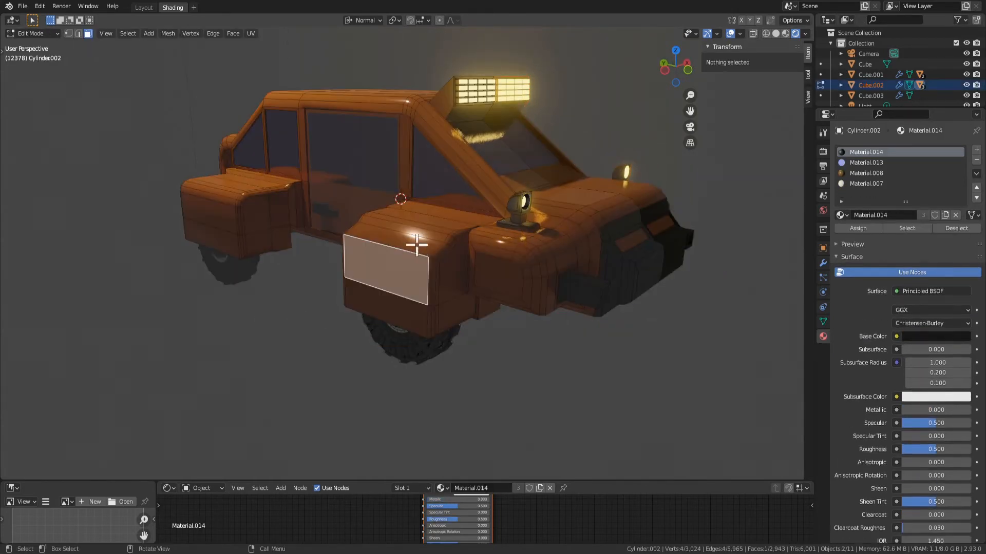
pyautogui.press('2')
pyautogui.click(420, 257)
pyautogui.hotkey('ctrl', 'b')
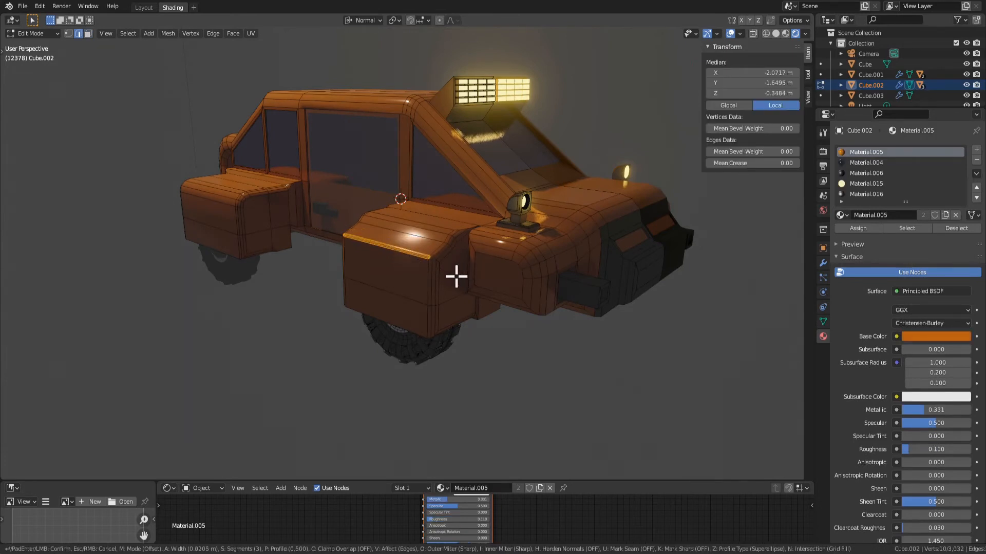
pyautogui.click(461, 280)
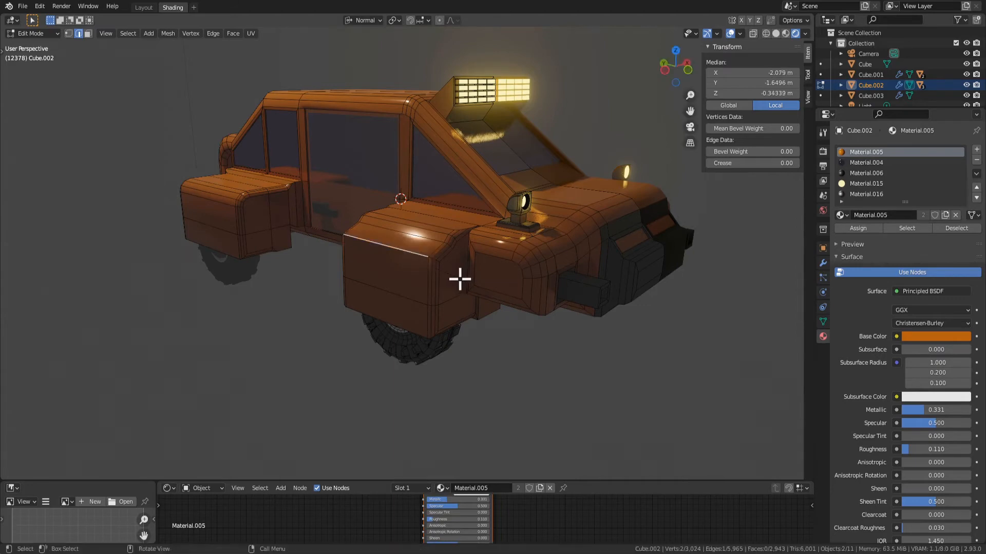
pyautogui.scroll(-3, 493, 307)
pyautogui.press('Tab')
pyautogui.moveTo(480, 310); pyautogui.dragTo(429, 315, button='middle')
# Bevel the front fender's straight upper outer edge with a width of 0.0658 m and 2 segments
pyautogui.press('Tab')
pyautogui.scroll(5, 429, 314)
pyautogui.press('3')
pyautogui.click(489, 282)
pyautogui.moveTo(488, 282); pyautogui.dragTo(385, 297, button='middle')
pyautogui.click(381, 268)
pyautogui.press('2')
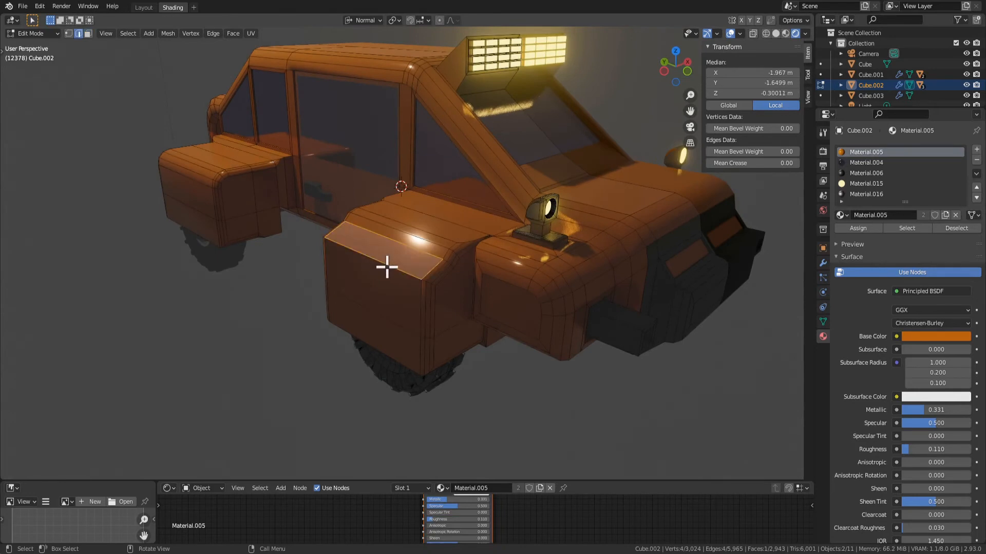
pyautogui.click(386, 267)
pyautogui.hotkey('ctrl', 'b')
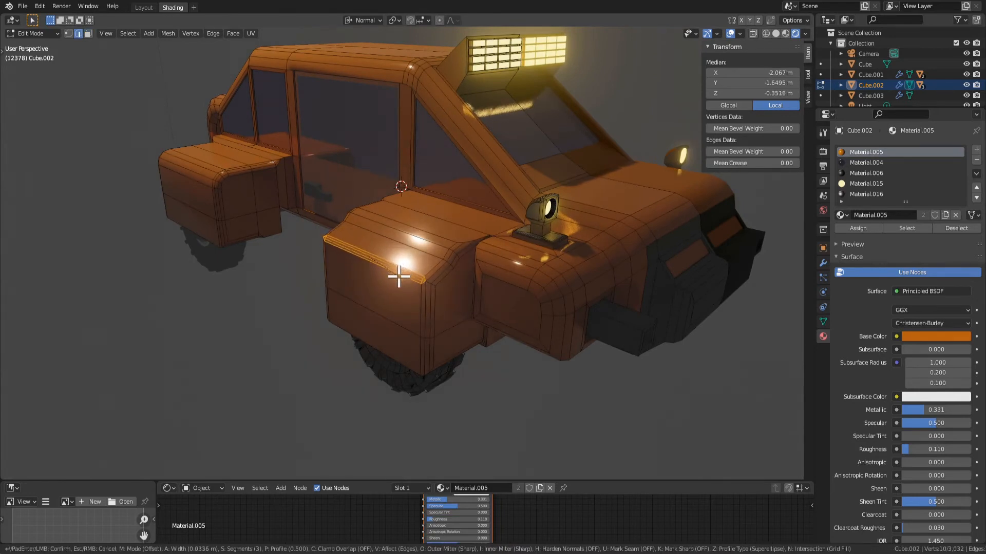
pyautogui.click(404, 275)
pyautogui.click(67, 320)
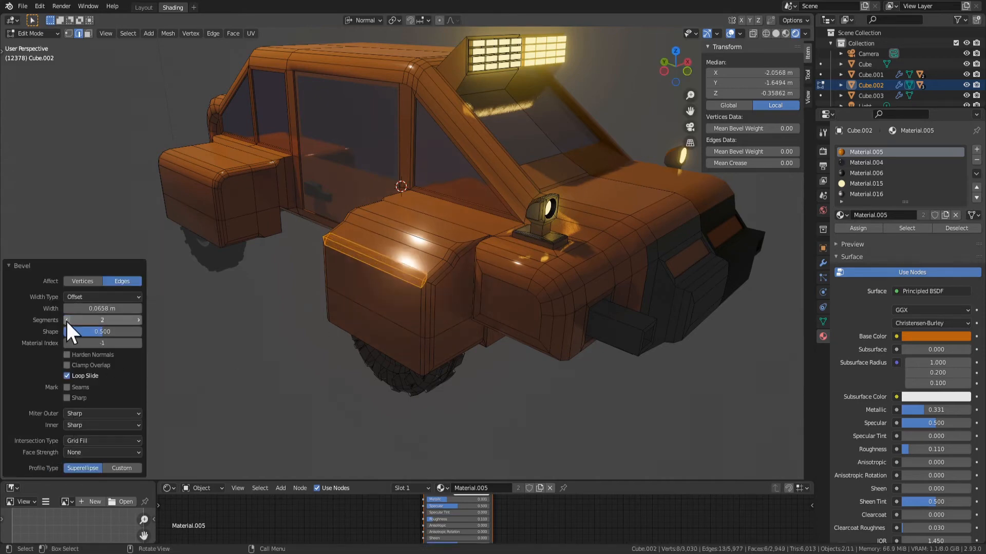
# Undo the bevel on the front fender's upper outer edge
pyautogui.moveTo(431, 328); pyautogui.dragTo(405, 203, button='middle')
pyautogui.press('Tab')
pyautogui.press('Tab')
pyautogui.hotkey('ctrl', 'z')
pyautogui.hotkey('ctrl', 'z')
pyautogui.hotkey('ctrl', 'z')
# Select the front fender's full upper outer edge, including the short segments across both corners, and bevel it 0.0516 m with 3 segments
pyautogui.press('Tab')
pyautogui.press('Tab')
pyautogui.scroll(3, 431, 277)
pyautogui.press('Tab')
pyautogui.press('Tab')
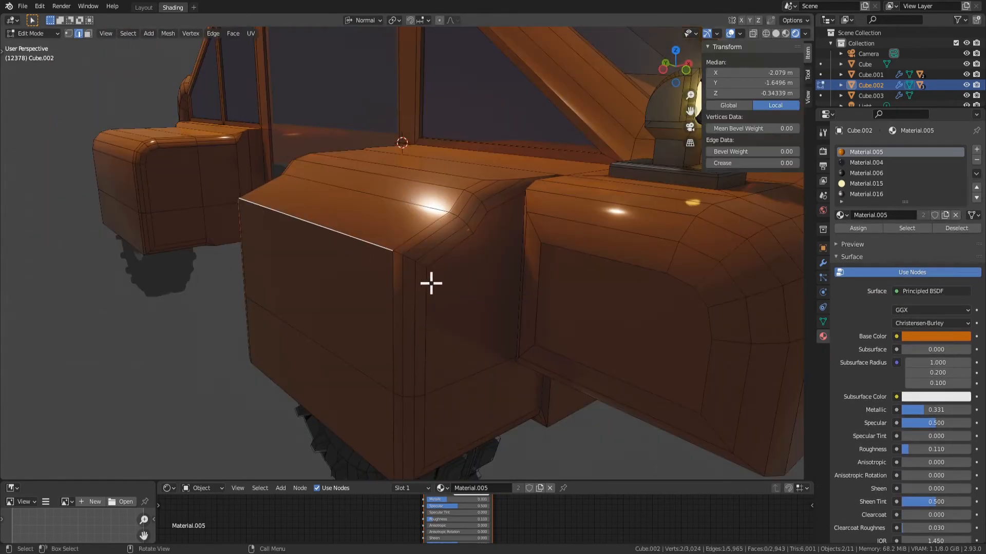
pyautogui.moveTo(422, 267); pyautogui.dragTo(451, 291, button='middle')
pyautogui.keyDown('shift'); pyautogui.click(408, 257); pyautogui.keyUp('shift')
pyautogui.keyDown('shift'); pyautogui.click(428, 273); pyautogui.keyUp('shift')
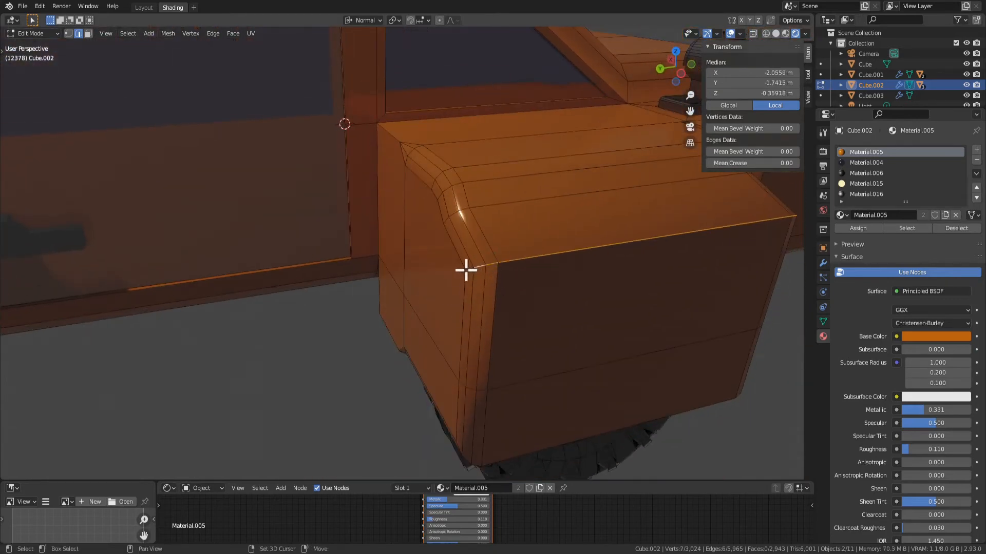
pyautogui.keyDown('shift'); pyautogui.click(465, 270); pyautogui.keyUp('shift')
pyautogui.moveTo(466, 270)
pyautogui.mouseDown(button='middle')
pyautogui.moveTo(550, 293)
pyautogui.moveTo(433, 275)
pyautogui.moveTo(389, 298)
pyautogui.moveTo(556, 270)
pyautogui.moveTo(544, 257)
pyautogui.moveTo(480, 260)
pyautogui.mouseUp(button='middle')
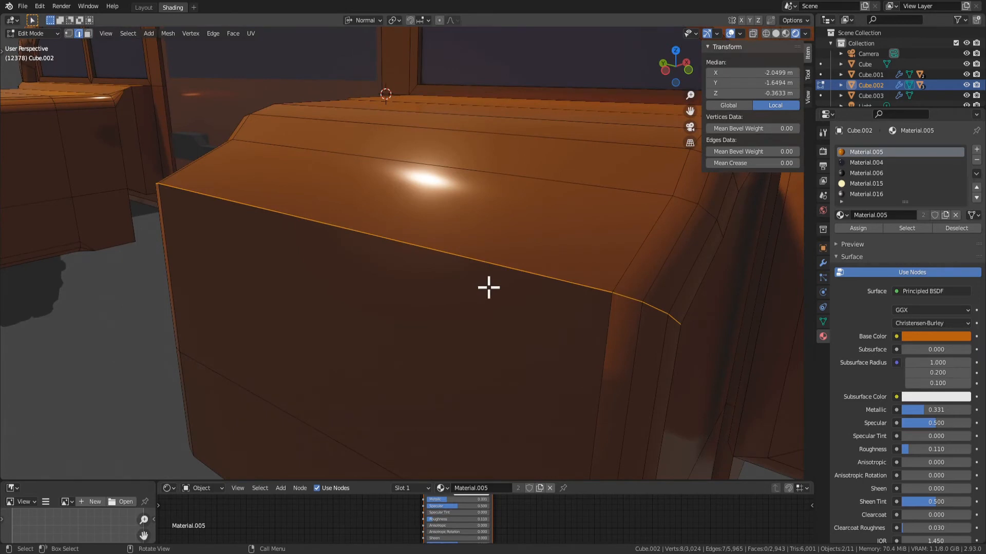
pyautogui.scroll(-2, 369, 348)
pyautogui.moveTo(370, 348); pyautogui.dragTo(502, 314, button='middle')
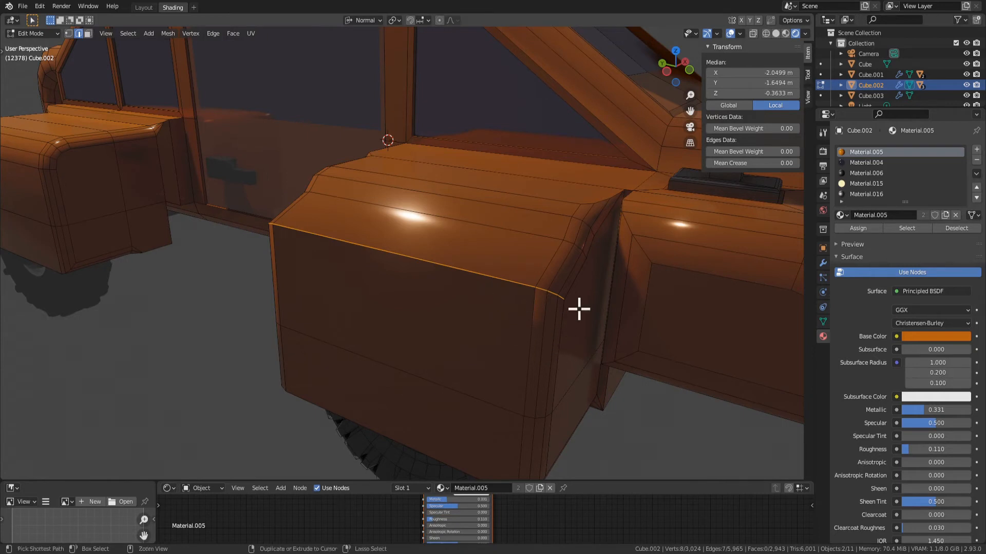
pyautogui.hotkey('ctrl', 'b')
pyautogui.click(593, 320)
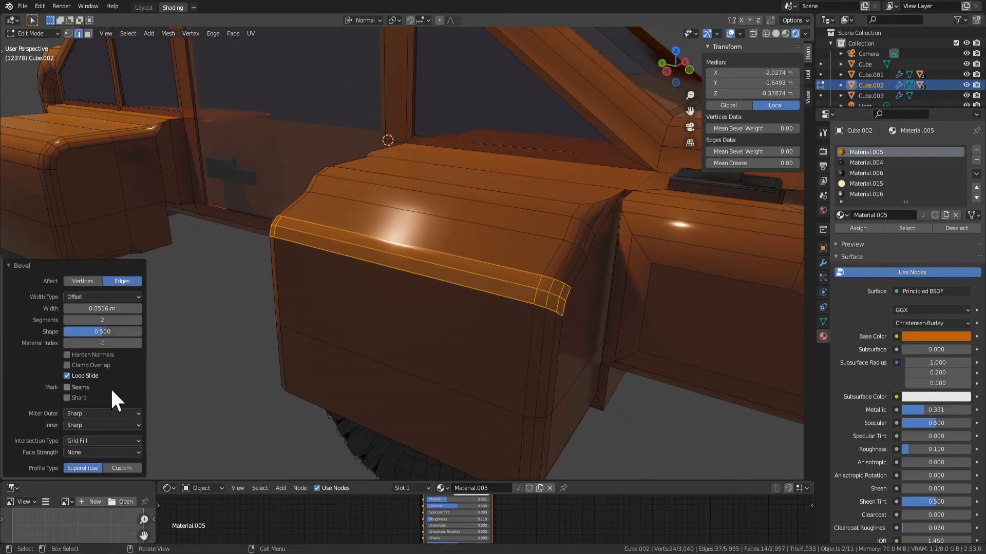
pyautogui.click(137, 319)
pyautogui.moveTo(427, 370); pyautogui.dragTo(448, 334, button='middle')
# Apply smooth shading to the bevelled faces along the front fender's upper outer edge
pyautogui.press('Tab')
pyautogui.scroll(-5, 430, 343)
pyautogui.scroll(5, 451, 288)
pyautogui.press('Tab')
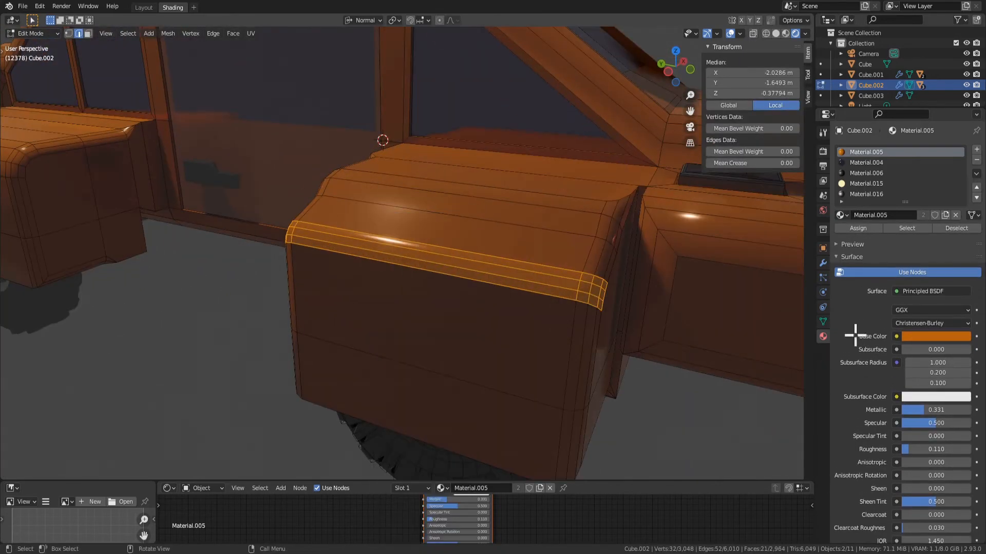
pyautogui.press('3')
pyautogui.rightClick(467, 259)
pyautogui.moveTo(439, 343)
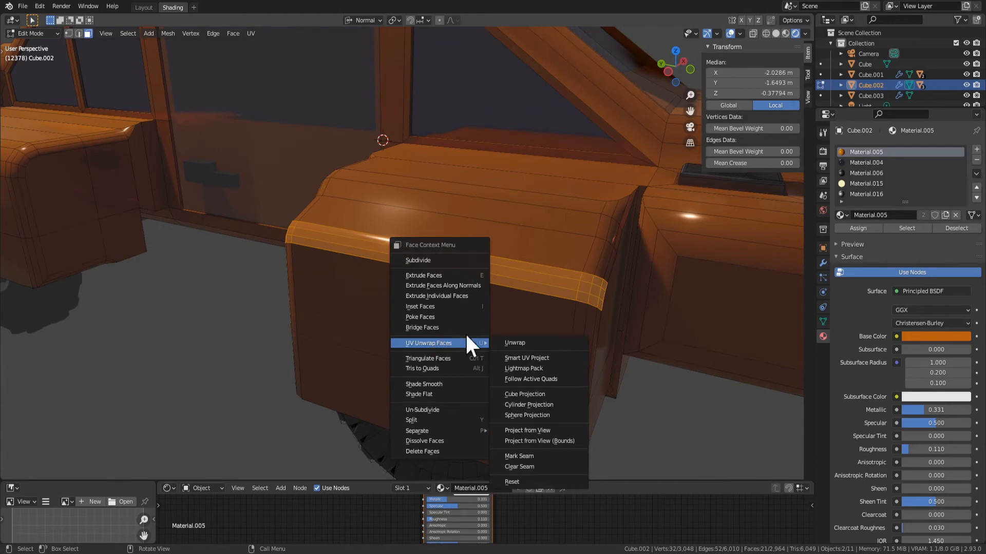
pyautogui.rightClick(471, 272)
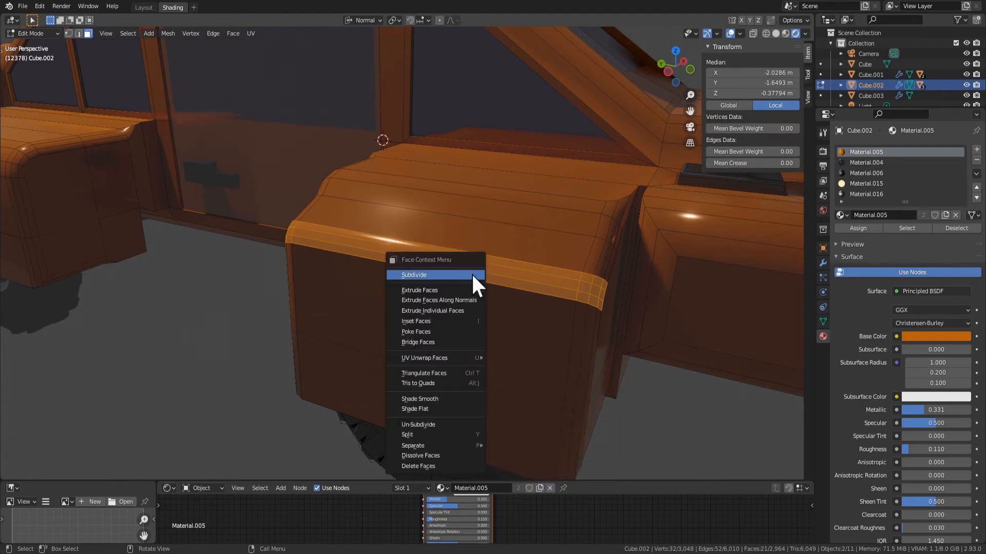
pyautogui.click(457, 393)
# Examine the front fender's rounded edges and its rear and front sides, both in Edit Mode and Object Mode
pyautogui.scroll(-5, 506, 370)
pyautogui.press('Tab')
pyautogui.moveTo(505, 351); pyautogui.dragTo(556, 359, button='middle')
pyautogui.scroll(3, 421, 328)
pyautogui.press('Tab')
pyautogui.press('2')
pyautogui.click(417, 150)
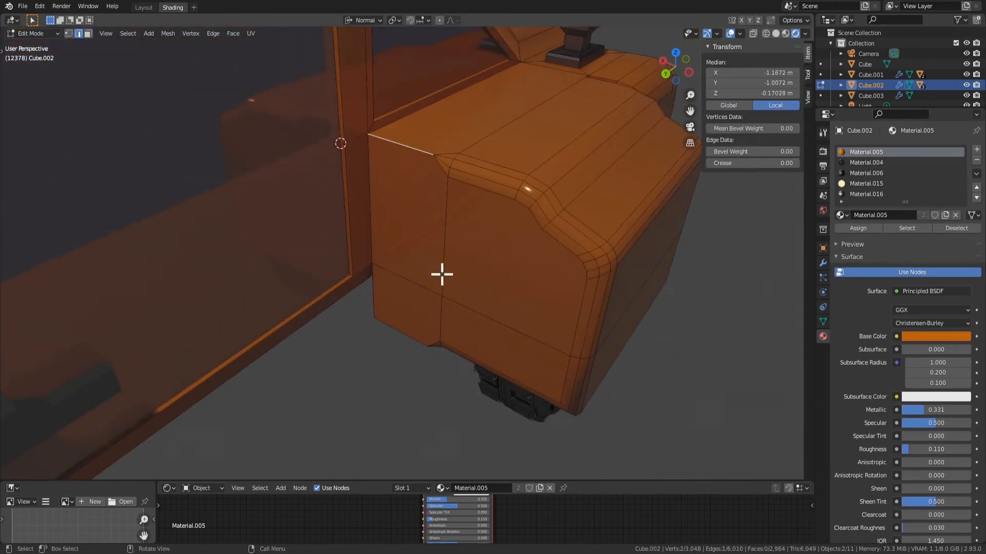
pyautogui.scroll(2, 441, 275)
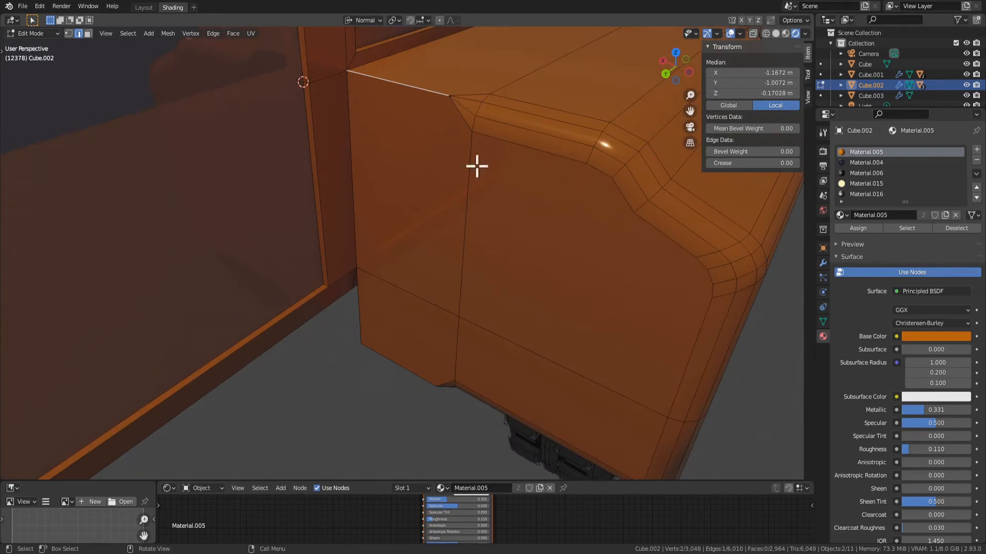
pyautogui.scroll(-2, 600, 314)
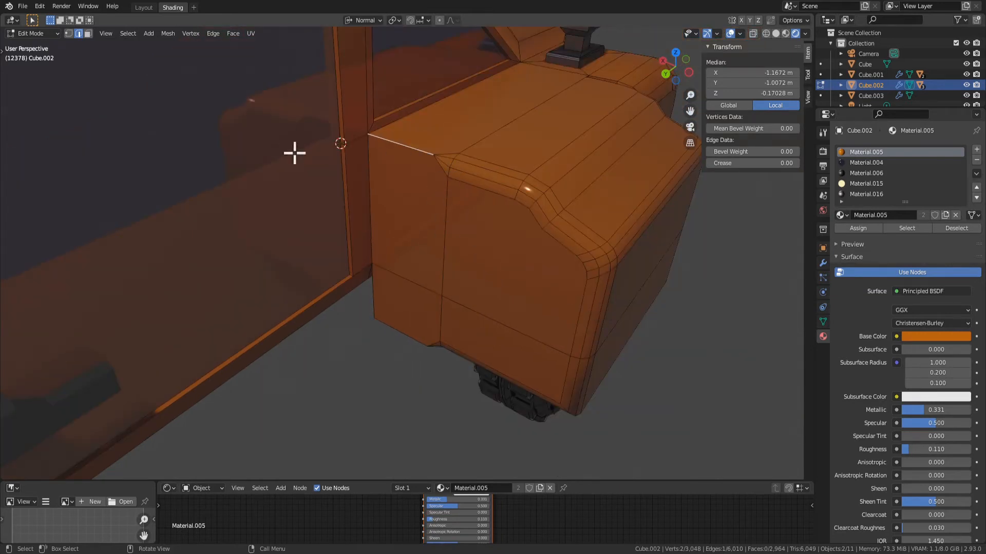
pyautogui.scroll(-2, 471, 306)
pyautogui.moveTo(471, 294); pyautogui.dragTo(398, 295, button='middle')
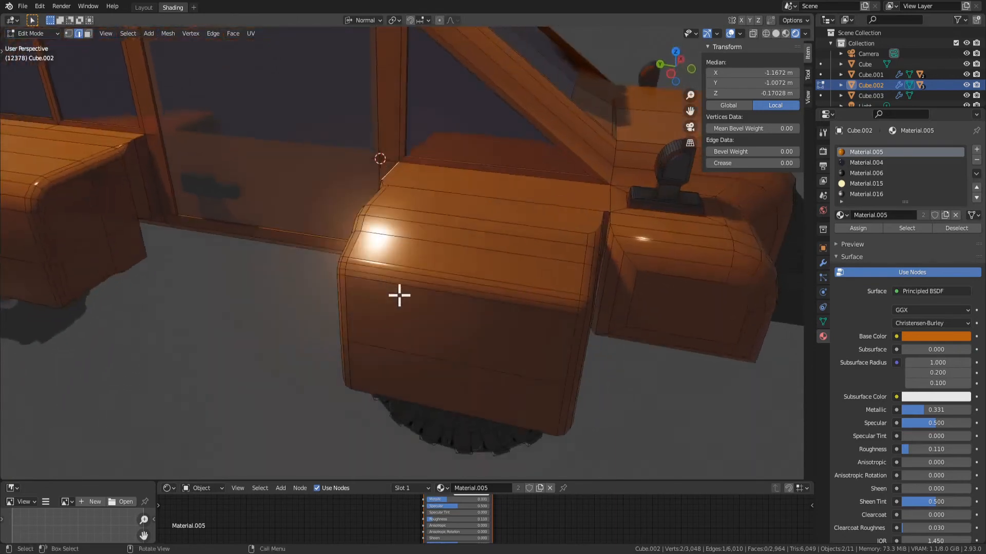
pyautogui.press('Tab')
pyautogui.moveTo(353, 266); pyautogui.dragTo(442, 233, button='middle')
pyautogui.press('Tab')
pyautogui.press('3')
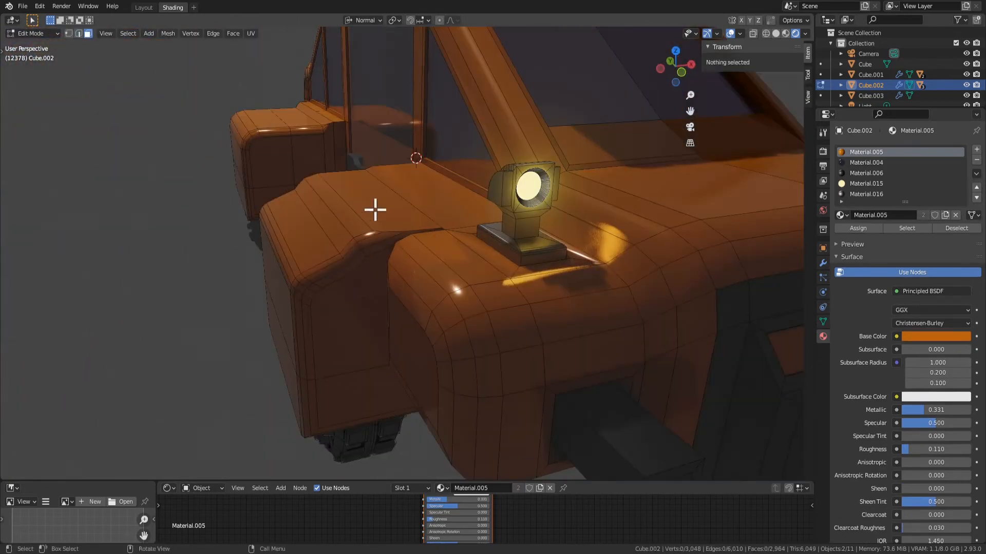
pyautogui.click(376, 209)
pyautogui.scroll(-5, 390, 256)
pyautogui.moveTo(385, 290); pyautogui.dragTo(473, 236, button='middle')
# Select the side door in Object Mode and try swinging it about its local Z axis
pyautogui.press('Tab')
pyautogui.click(378, 152)
pyautogui.press('r')
pyautogui.press('z')
pyautogui.press('z')
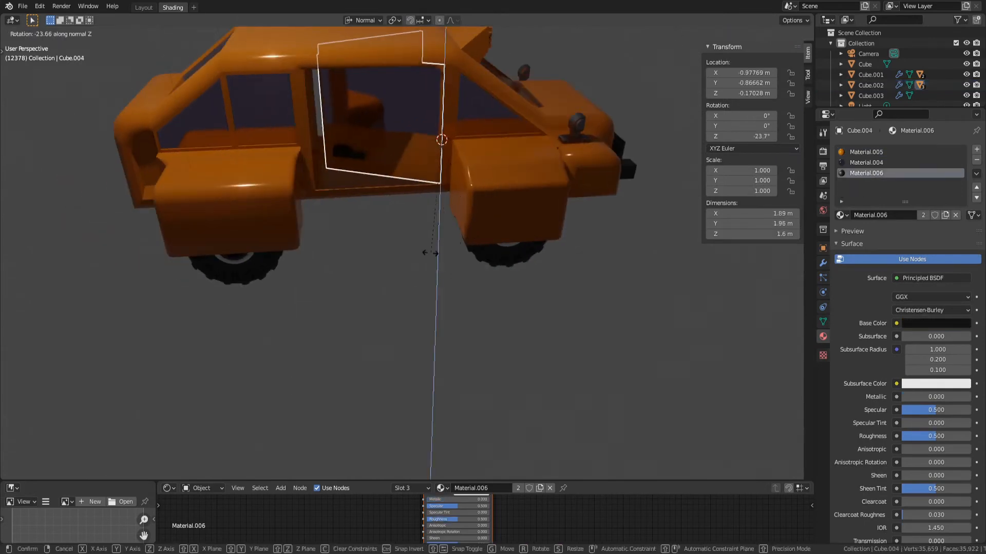
pyautogui.press('Escape')
# Add a Solidify modifier to the side door
pyautogui.moveTo(462, 180); pyautogui.dragTo(427, 175, button='middle')
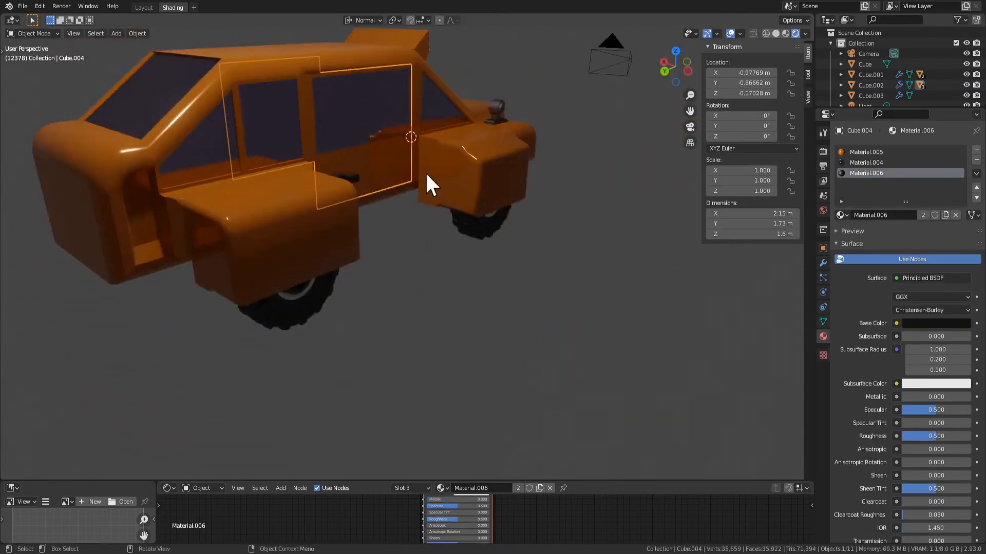
pyautogui.click(823, 263)
pyautogui.click(881, 149)
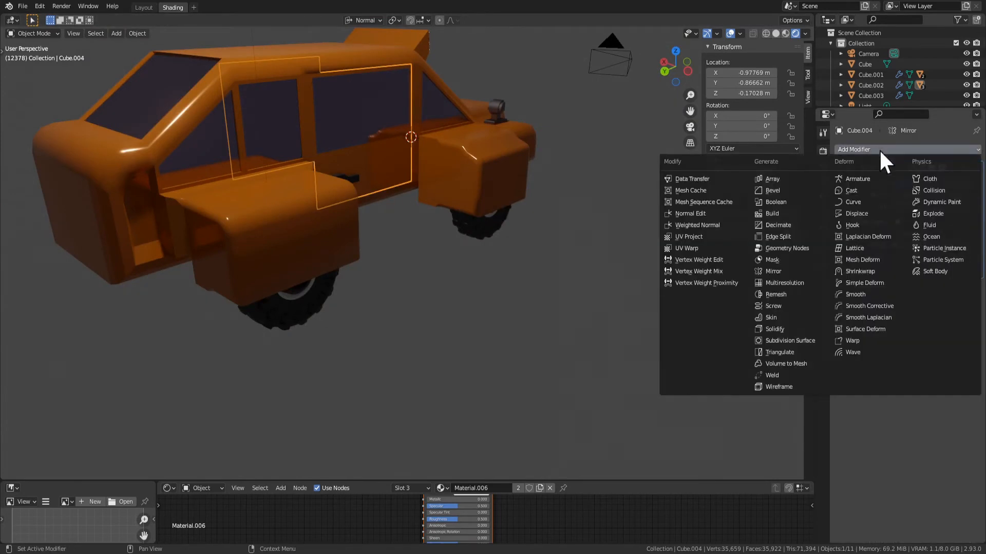
pyautogui.click(786, 327)
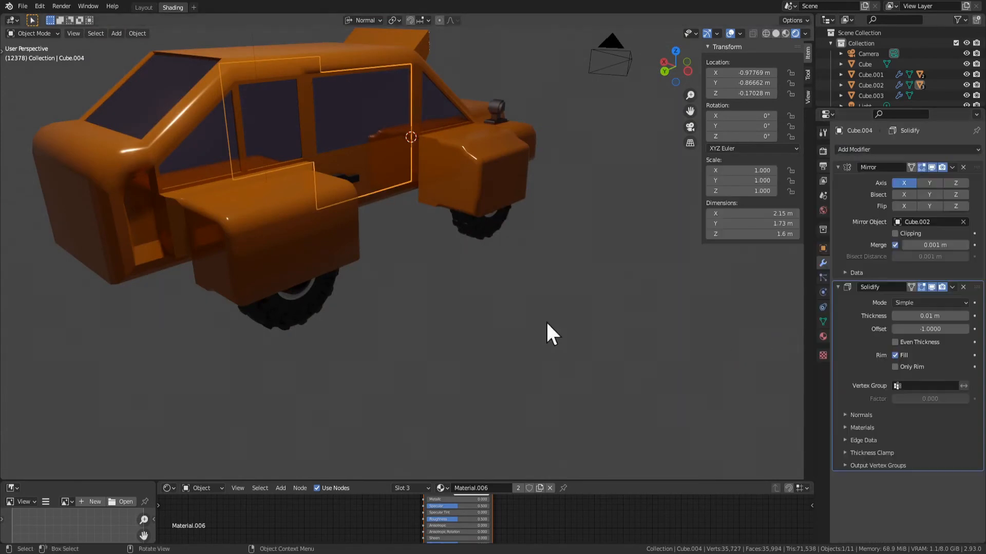
# Hide the orange car body object to expose the inner sides of the doors
pyautogui.moveTo(546, 320); pyautogui.dragTo(695, 308, button='middle')
pyautogui.moveTo(546, 297); pyautogui.dragTo(368, 211, button='middle')
pyautogui.click(248, 229)
pyautogui.press('h')
pyautogui.moveTo(252, 293); pyautogui.dragTo(448, 221, button='middle')
pyautogui.scroll(5, 433, 185)
pyautogui.moveTo(434, 186); pyautogui.dragTo(392, 257, button='middle')
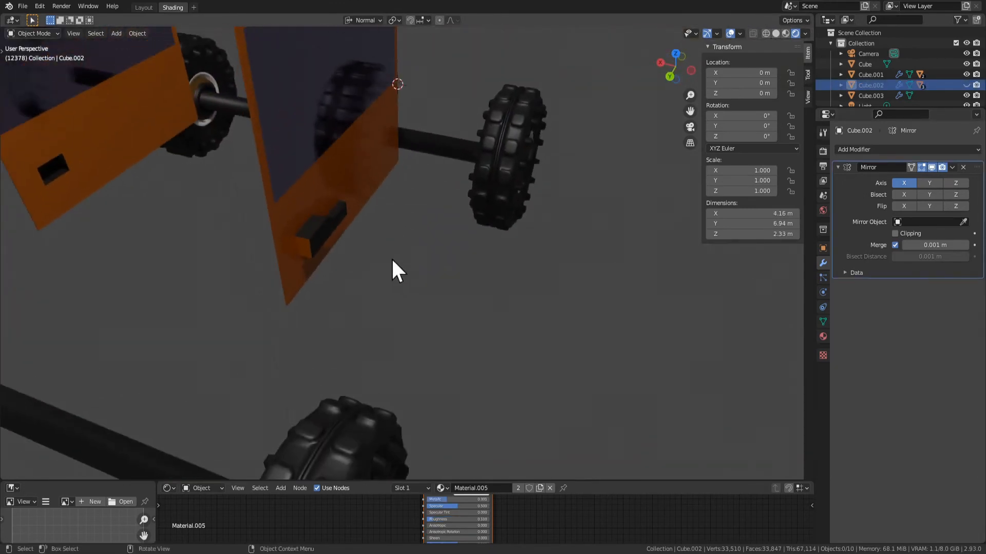
# Enter Edit Mode on the side door and set its Solidify thickness to 0.07 m
pyautogui.scroll(1, 391, 257)
pyautogui.click(265, 177)
pyautogui.press('Tab')
pyautogui.scroll(-3, 343, 253)
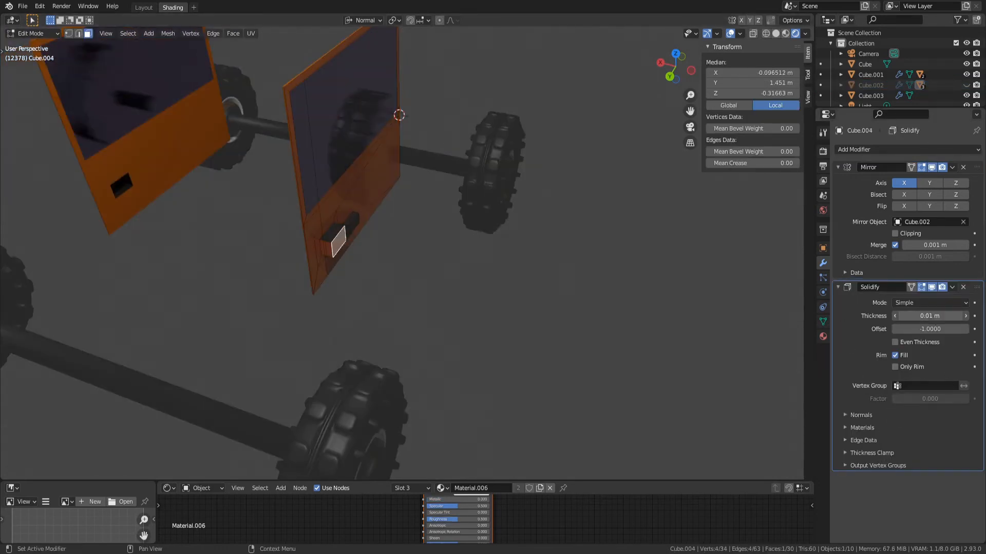
pyautogui.moveTo(930, 316); pyautogui.dragTo(957, 316)
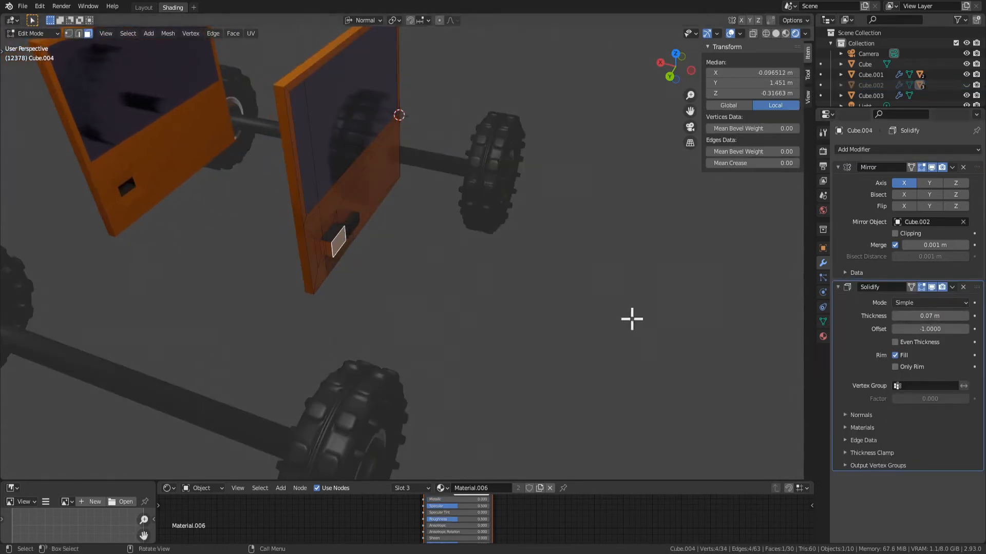
# Turn off the Solidify modifier's viewport display and open the side door's mesh data properties
pyautogui.scroll(2, 429, 260)
pyautogui.click(931, 287)
pyautogui.moveTo(616, 288); pyautogui.dragTo(548, 244, button='middle')
pyautogui.click(823, 321)
pyautogui.moveTo(693, 369); pyautogui.dragTo(561, 288, button='middle')
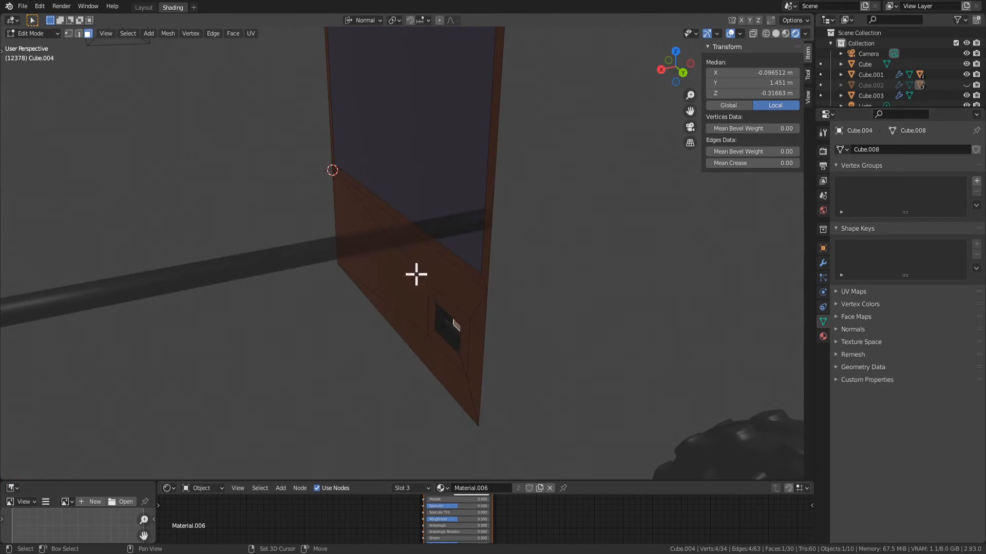
# Select all faces of the side door except those of the door handle
pyautogui.moveTo(416, 274); pyautogui.dragTo(515, 262, button='middle')
pyautogui.click(504, 267)
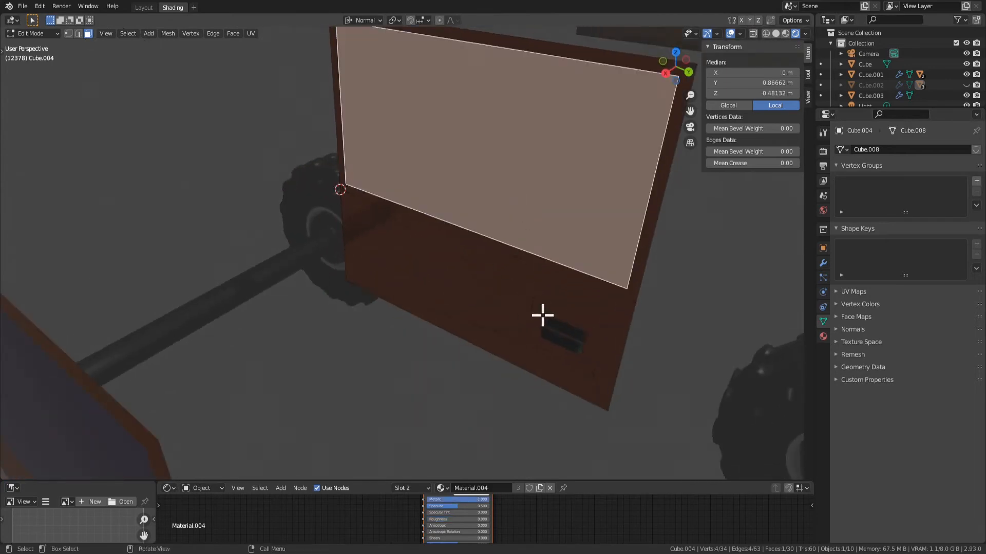
pyautogui.press('a')
pyautogui.moveTo(590, 348); pyautogui.dragTo(459, 330, button='middle')
pyautogui.keyDown('shift'); pyautogui.click(205, 256); pyautogui.keyUp('shift')
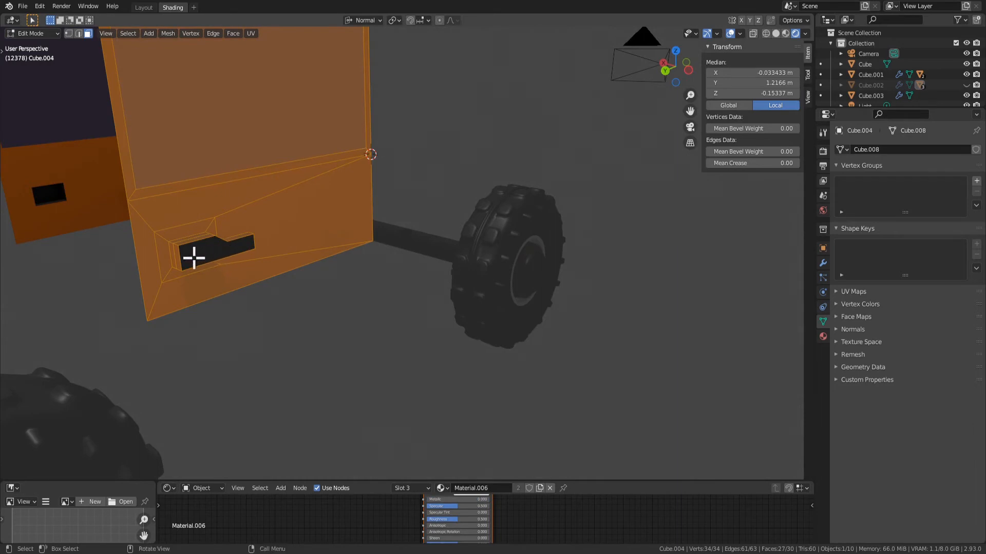
pyautogui.hotkey('alt', 'a')
pyautogui.click(224, 255)
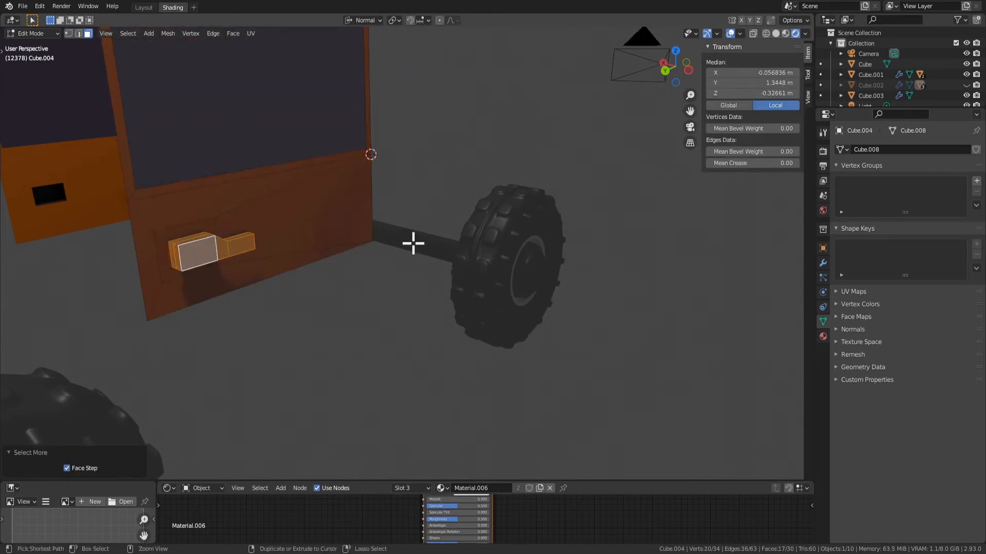
pyautogui.hotkey('ctrl', 'i')
pyautogui.moveTo(161, 271); pyautogui.dragTo(190, 266, button='middle')
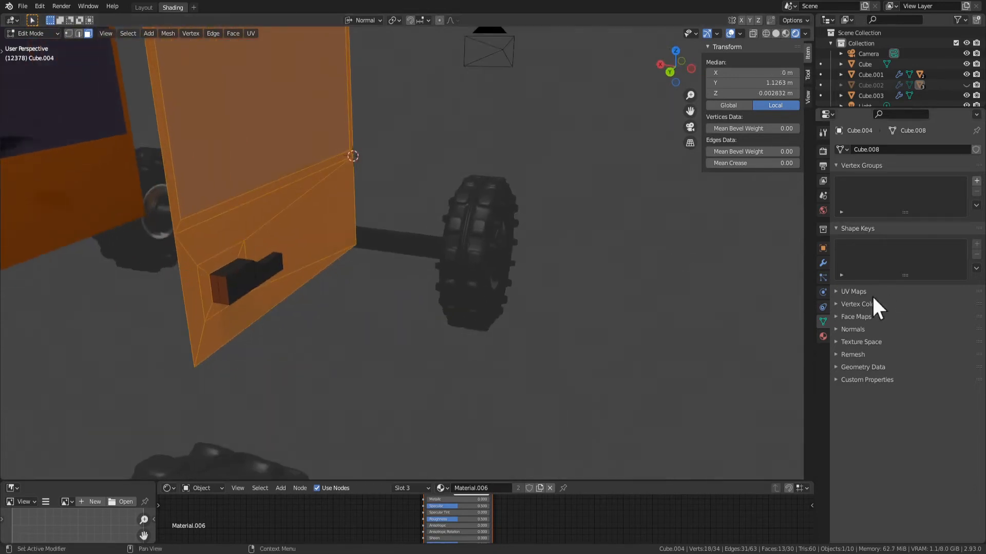
# Create a vertex group from the selected door faces and check its membership by reselecting it
pyautogui.click(976, 181)
pyautogui.click(840, 242)
pyautogui.click(656, 425)
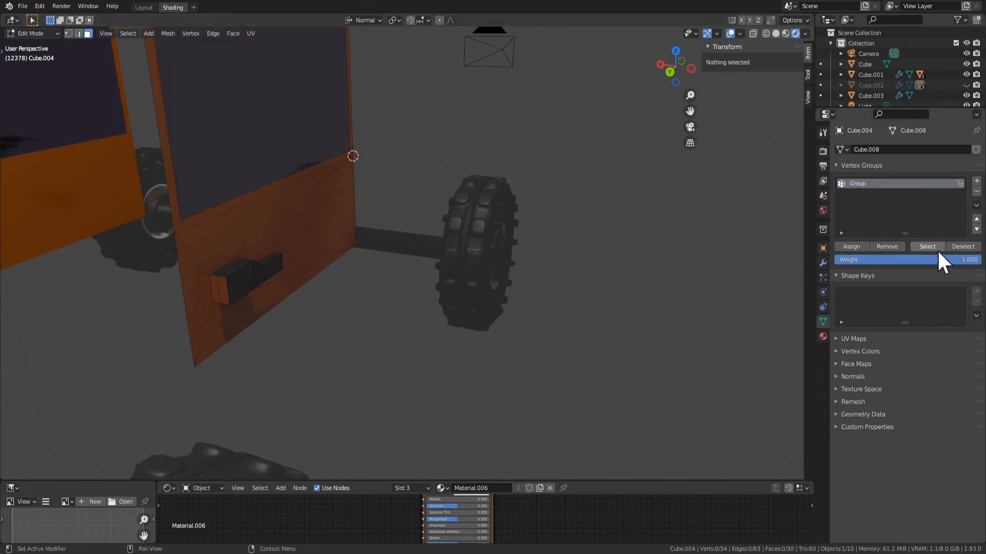
pyautogui.click(935, 249)
pyautogui.moveTo(475, 336); pyautogui.dragTo(876, 275, button='middle')
# Show the Solidify modifier in the viewport again and limit it to the vertex group "Group"
pyautogui.click(823, 263)
pyautogui.click(932, 287)
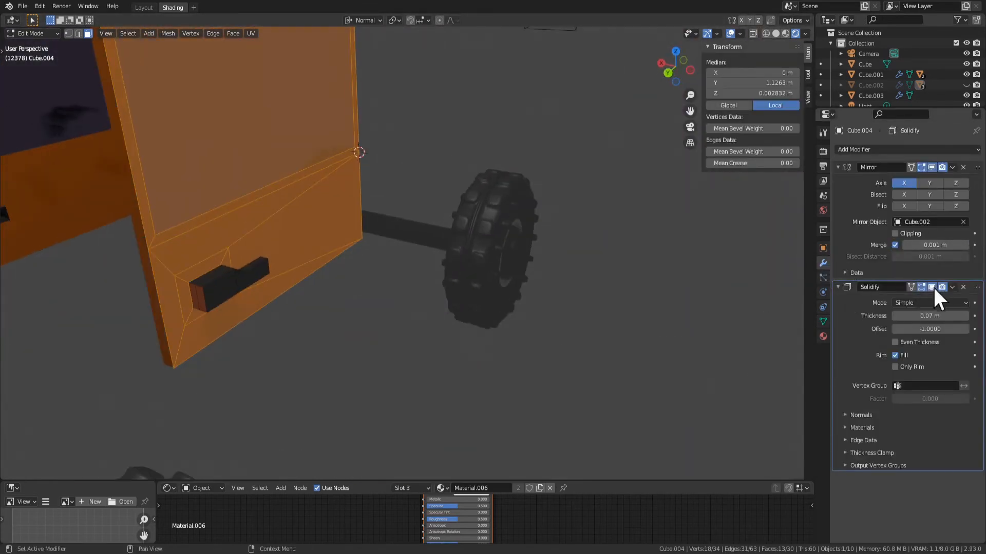
pyautogui.click(903, 386)
pyautogui.click(893, 402)
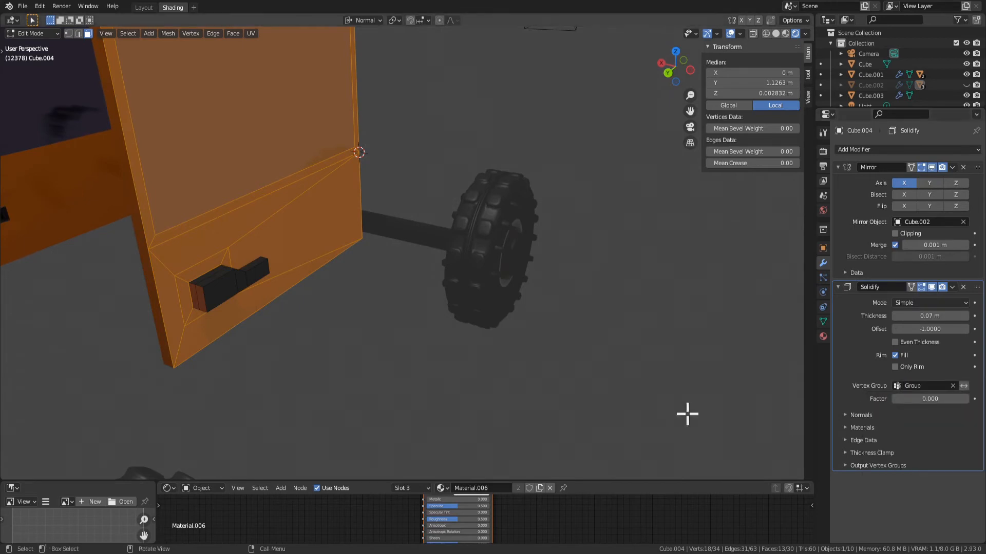
# Return to Object Mode and set the door's Solidify thickness to 0.1 m
pyautogui.press('Tab')
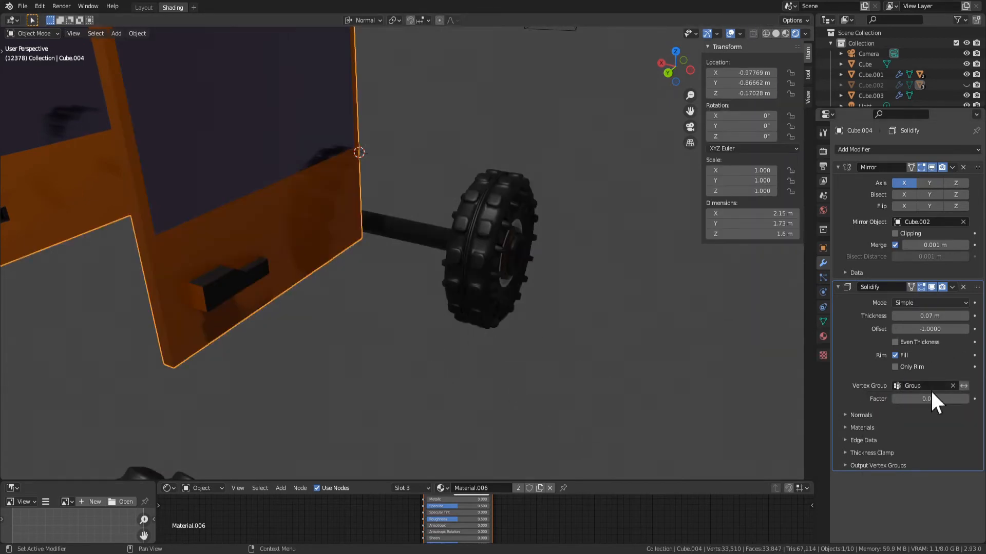
pyautogui.moveTo(930, 317)
pyautogui.mouseDown()
pyautogui.moveTo(953, 317)
pyautogui.moveTo(939, 316)
pyautogui.mouseUp()
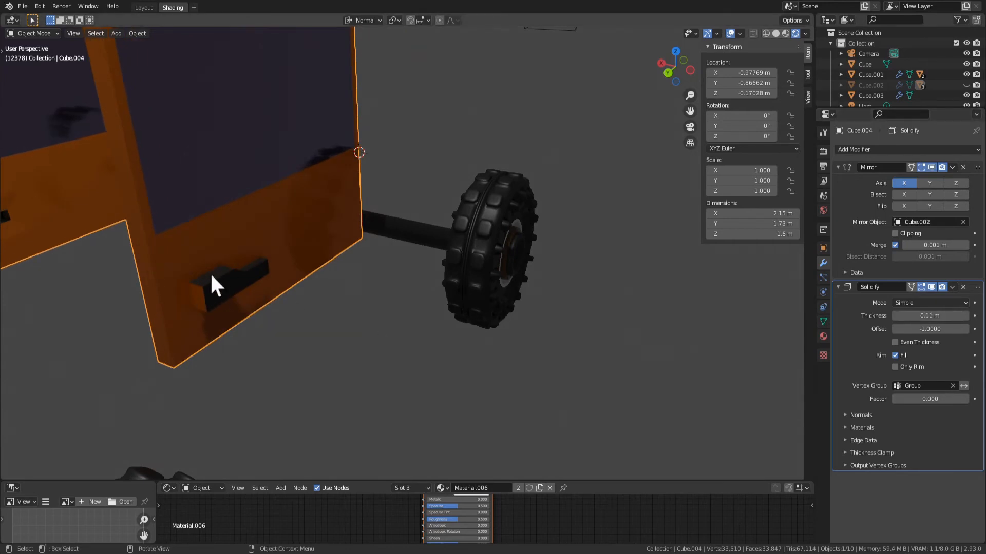
pyautogui.moveTo(930, 316)
pyautogui.mouseDown()
pyautogui.moveTo(914, 316)
pyautogui.moveTo(929, 316)
pyautogui.mouseUp()
pyautogui.scroll(-4, 411, 280)
pyautogui.moveTo(343, 289); pyautogui.dragTo(383, 308, button='middle')
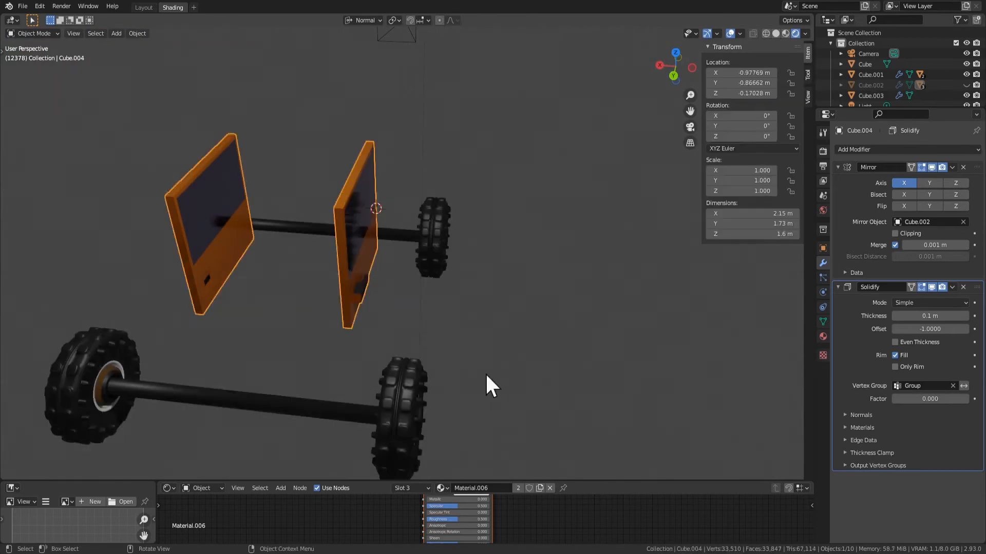
# Unhide the orange car body and swing the side doors open about 42° around the door's local Z axis
pyautogui.moveTo(486, 383); pyautogui.dragTo(387, 278, button='middle')
pyautogui.moveTo(440, 316); pyautogui.dragTo(493, 305, button='middle')
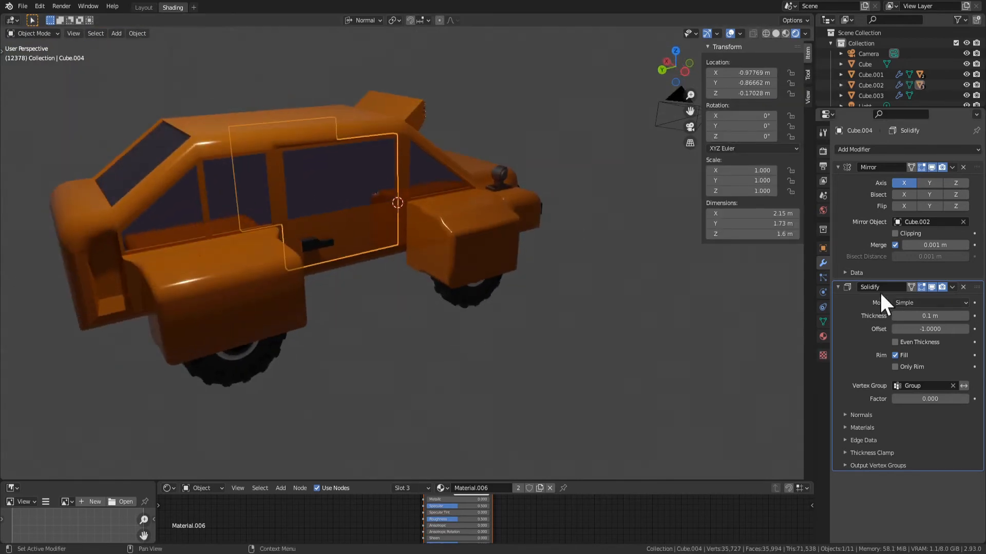
pyautogui.press('r')
pyautogui.press('z')
pyautogui.press('z')
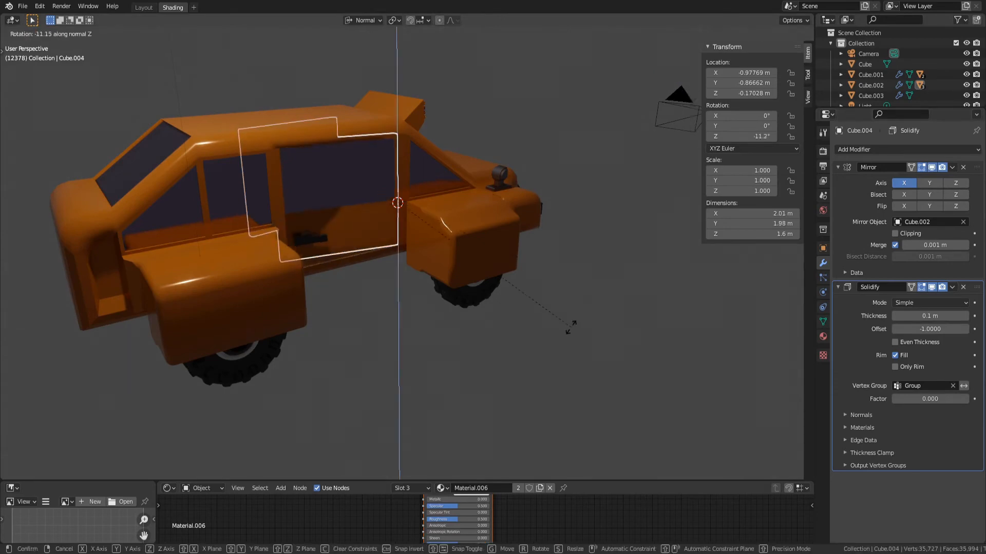
pyautogui.click(542, 175)
pyautogui.click(600, 373)
# Examine the car with its doors open and check the point light's settings
pyautogui.moveTo(600, 373); pyautogui.dragTo(387, 236, button='middle')
pyautogui.scroll(3, 505, 285)
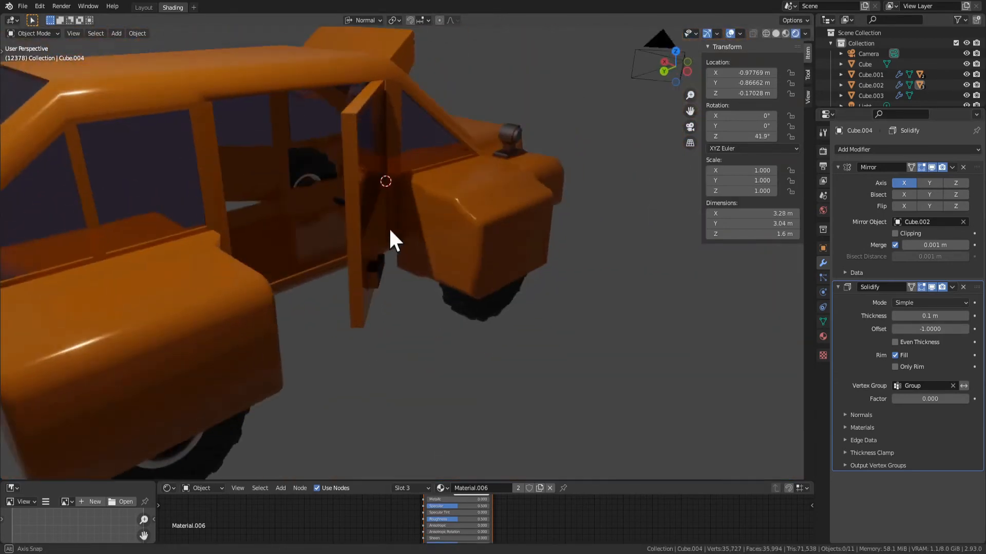
pyautogui.scroll(-3, 387, 236)
pyautogui.moveTo(418, 304); pyautogui.dragTo(472, 373, button='middle')
pyautogui.scroll(3, 456, 356)
pyautogui.click(461, 369)
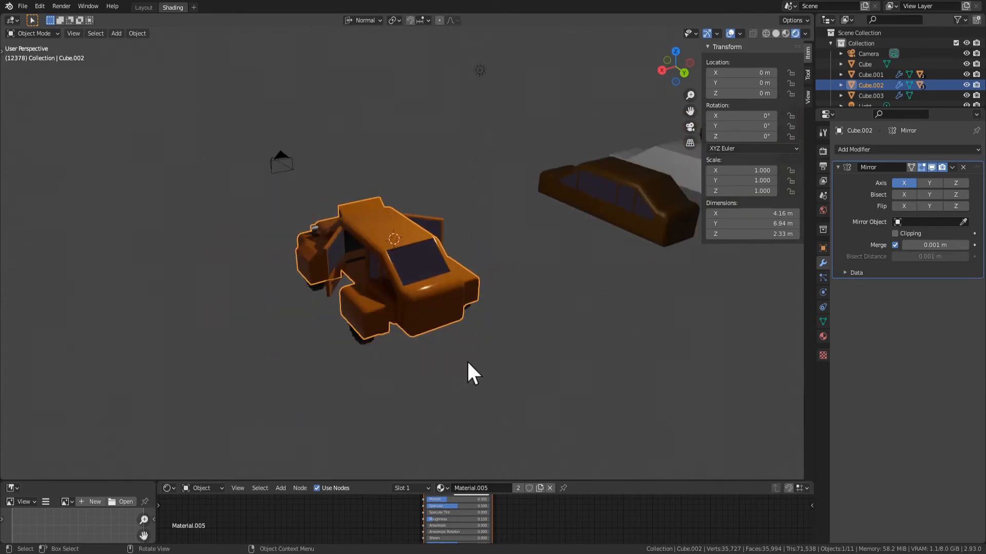
pyautogui.click(481, 71)
pyautogui.click(823, 292)
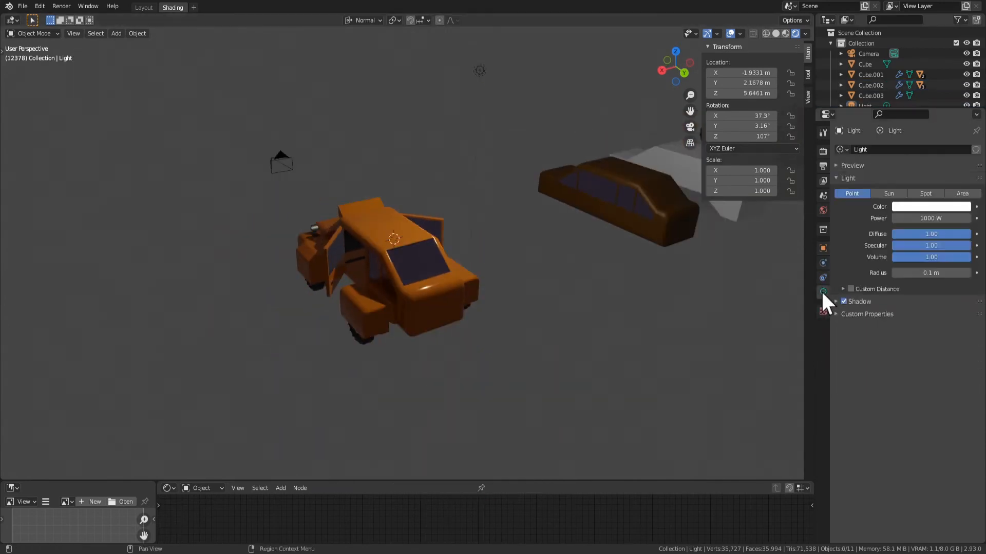
pyautogui.moveTo(664, 374); pyautogui.dragTo(708, 333, button='middle')
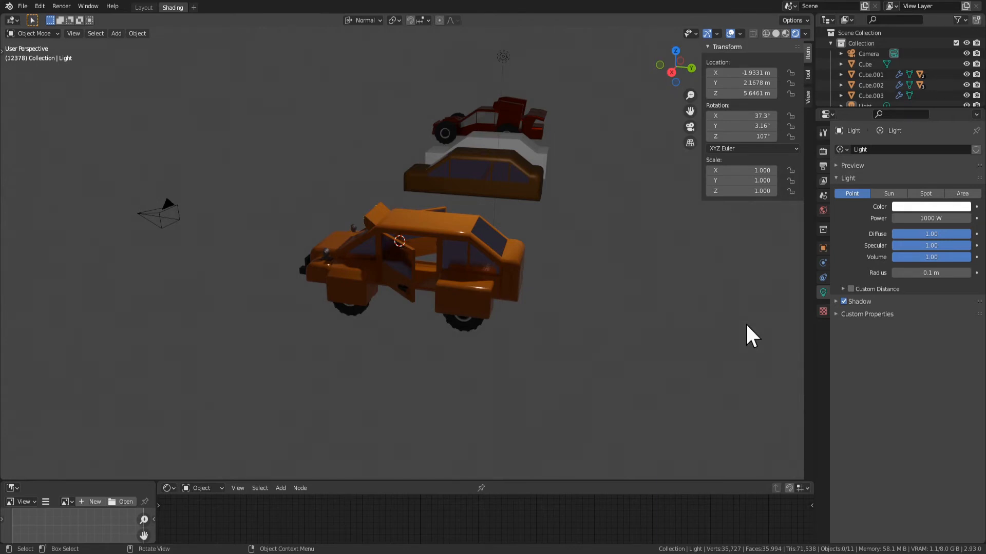
pyautogui.moveTo(466, 395); pyautogui.dragTo(464, 349, button='middle')
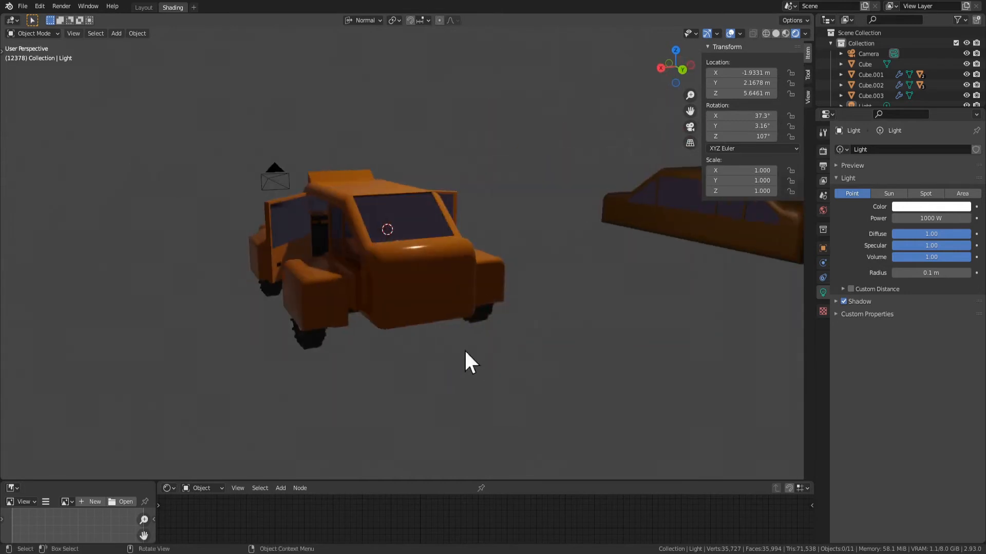
# Enter Edit Mode on the orange car body and focus on the flat face of its rear end
pyautogui.click(409, 250)
pyautogui.press('Tab')
pyautogui.click(447, 277)
pyautogui.moveTo(505, 319); pyautogui.dragTo(472, 308, button='middle')
pyautogui.press('KP_Decimal')
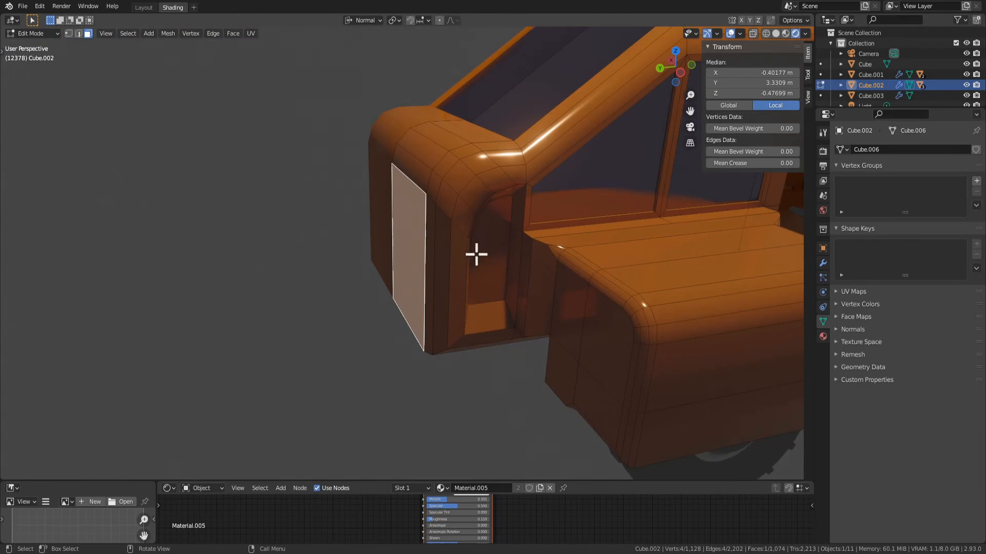
pyautogui.moveTo(477, 255); pyautogui.dragTo(557, 307, button='middle')
# Move the recessed face on the side of the rear end about 0.17 m outward along its normal
pyautogui.press('g')
pyautogui.press('y')
pyautogui.press('z')
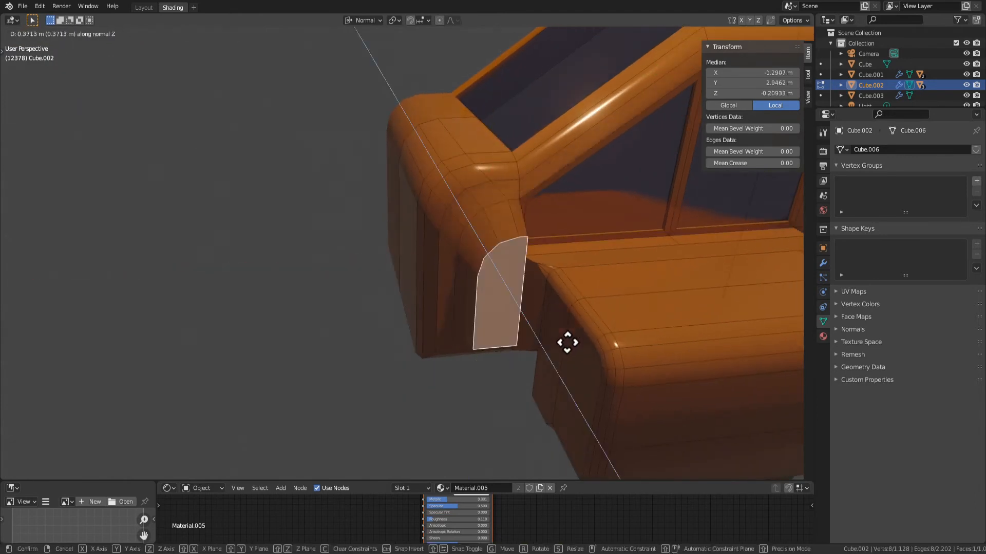
pyautogui.click(534, 337)
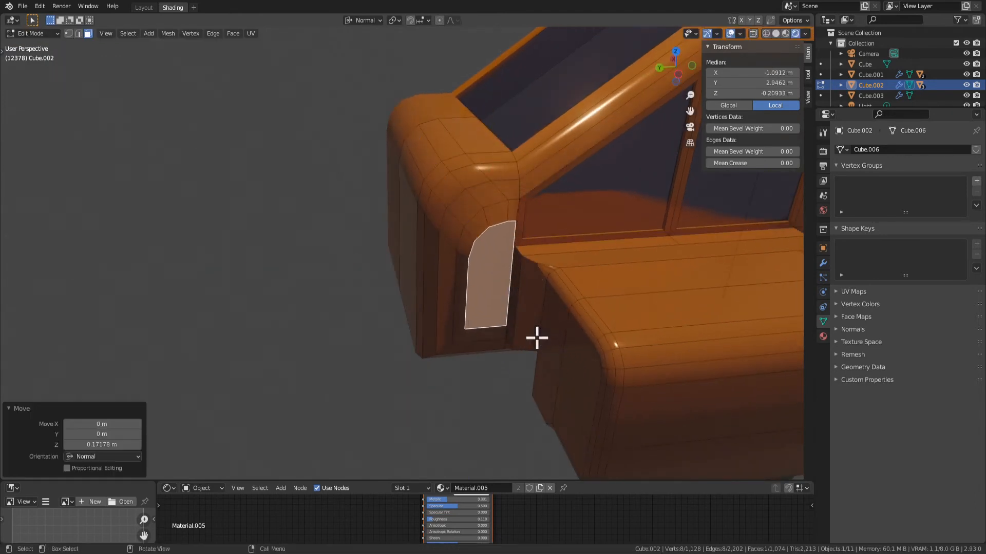
pyautogui.moveTo(534, 337); pyautogui.dragTo(596, 306, button='middle')
pyautogui.press('KP_Decimal')
pyautogui.moveTo(573, 386); pyautogui.dragTo(552, 297, button='middle')
pyautogui.press('Tab')
pyautogui.press('Tab')
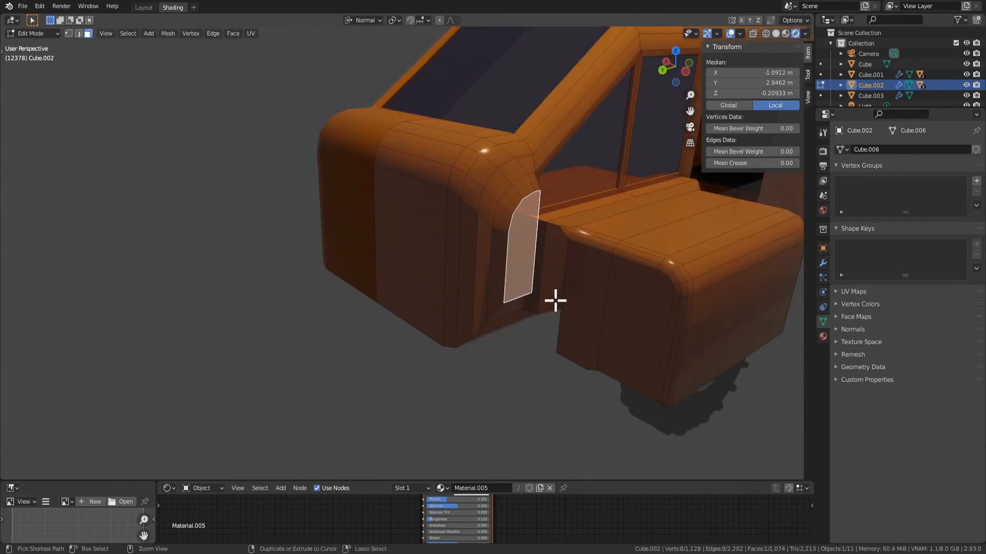
# Expand the selection to the faces surrounding the recessed side face of the rear end
pyautogui.press('ctrl+KP_Add')
pyautogui.moveTo(482, 224); pyautogui.dragTo(106, 273, button='middle')
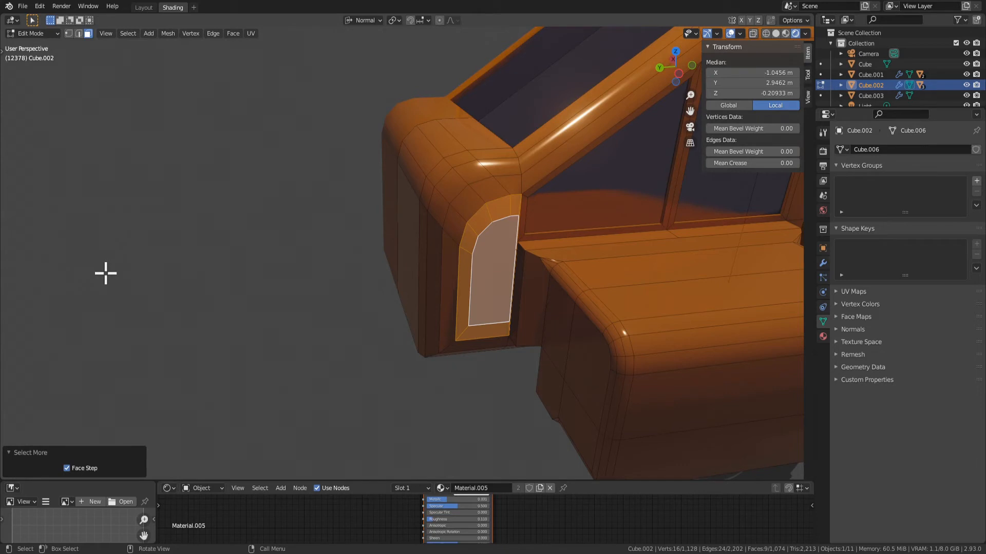
pyautogui.scroll(-4, 478, 373)
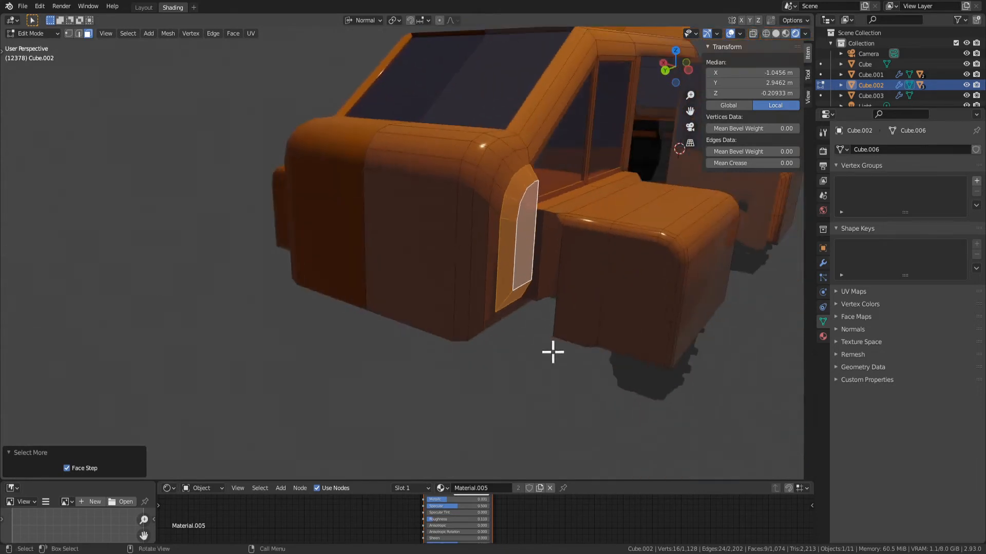
pyautogui.scroll(5, 553, 349)
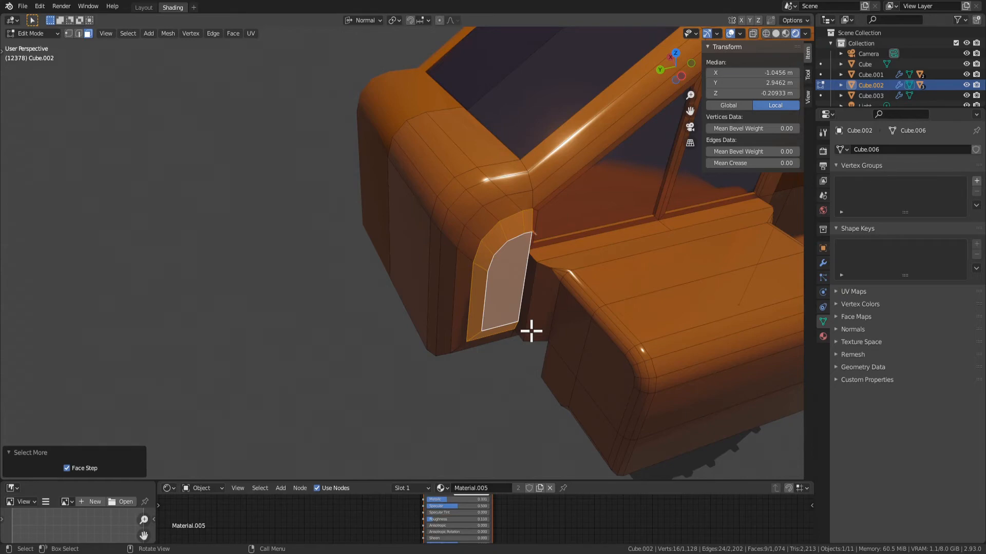
pyautogui.moveTo(531, 331); pyautogui.dragTo(607, 264, button='middle')
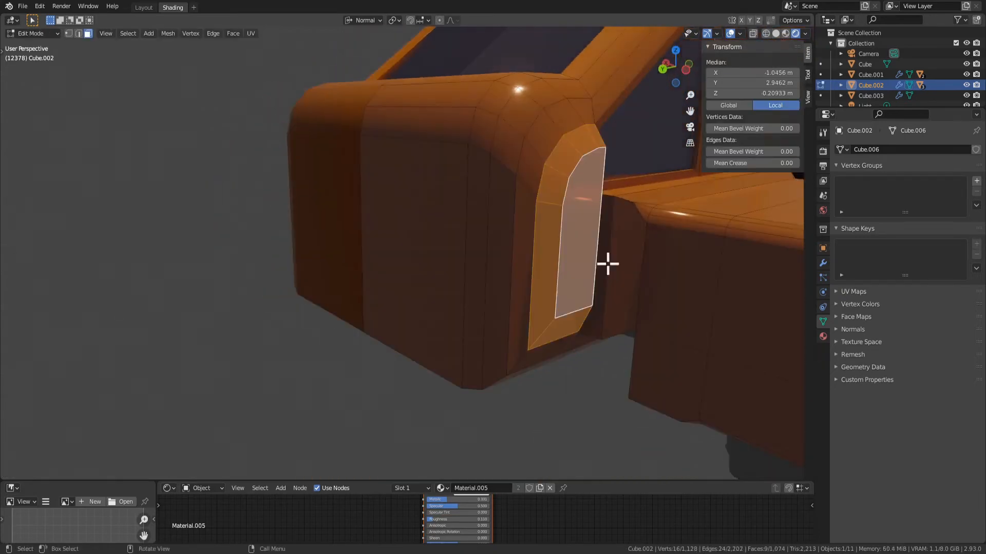
pyautogui.click(580, 221)
pyautogui.press('ctrl+KP_Add')
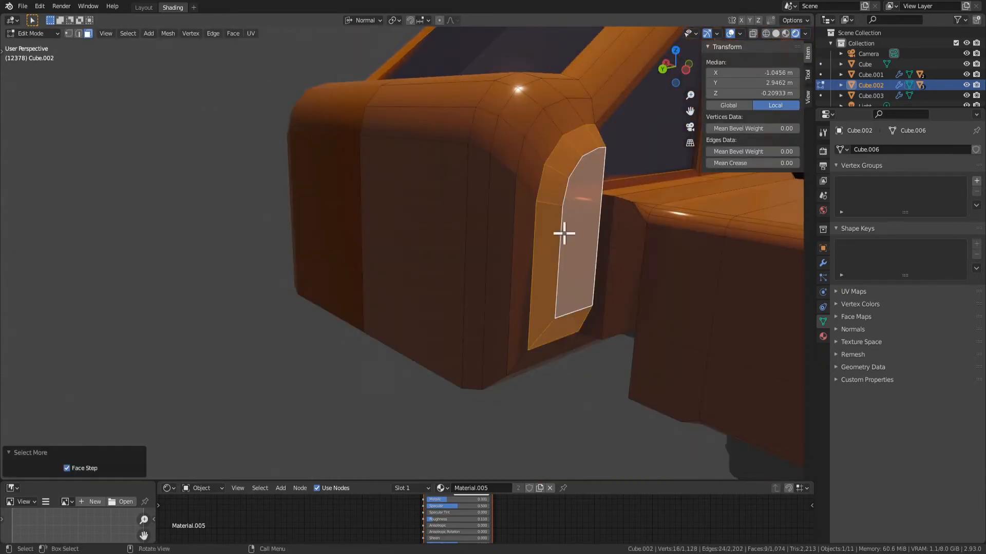
pyautogui.moveTo(564, 233); pyautogui.dragTo(573, 263, button='middle')
pyautogui.press('g')
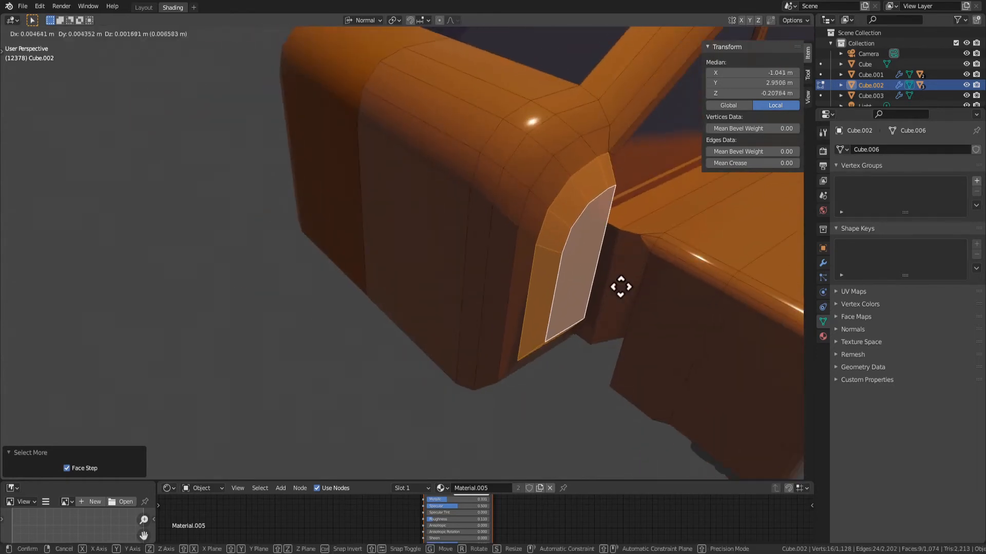
pyautogui.rightClick(624, 286)
pyautogui.press('g')
pyautogui.press('x')
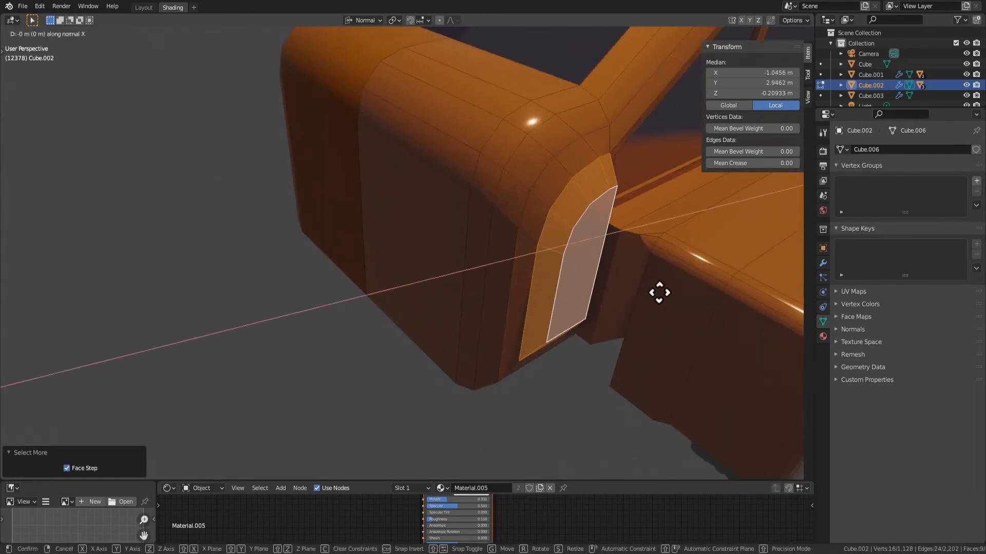
pyautogui.rightClick(638, 275)
pyautogui.press('g')
pyautogui.press('y')
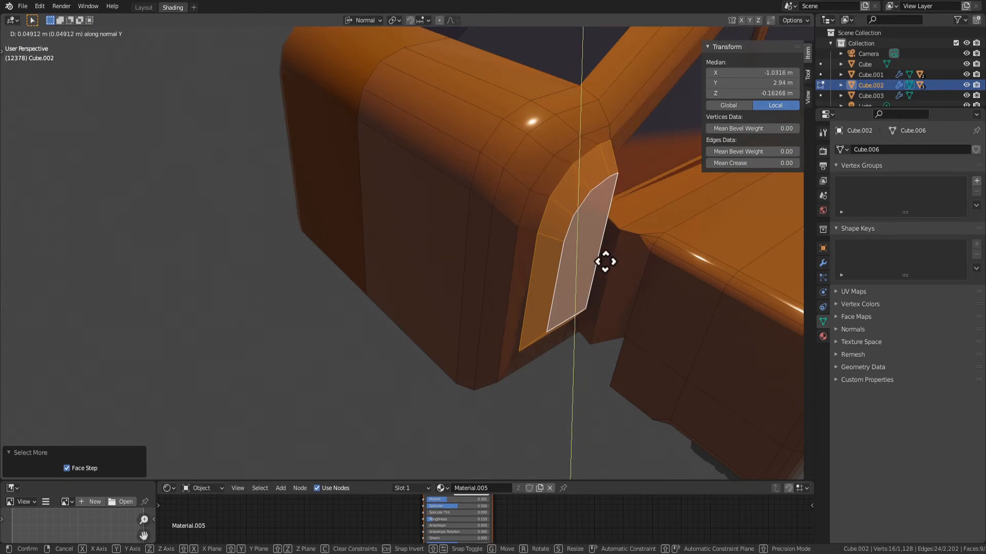
pyautogui.rightClick(604, 261)
pyautogui.press('g')
pyautogui.press('z')
pyautogui.rightClick(589, 261)
# Inset the large flat face on the car's rear end by about 0.1 m
pyautogui.press('a')
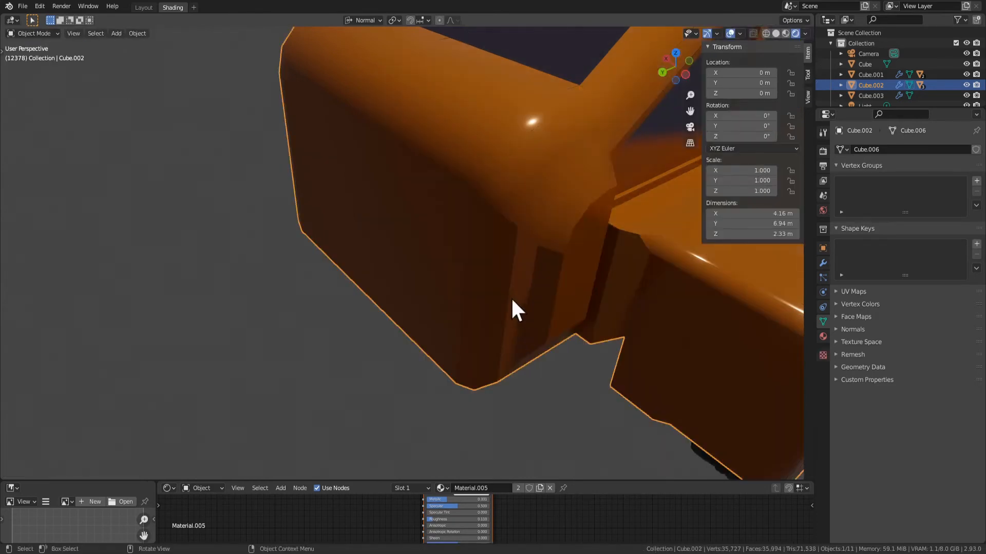
pyautogui.click(568, 257)
pyautogui.click(461, 258)
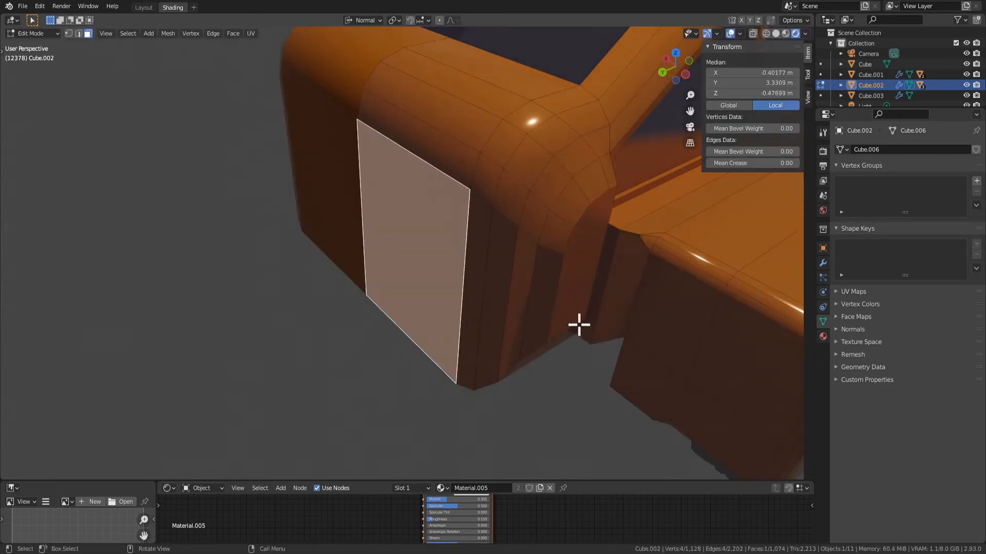
pyautogui.press('i')
pyautogui.click(563, 310)
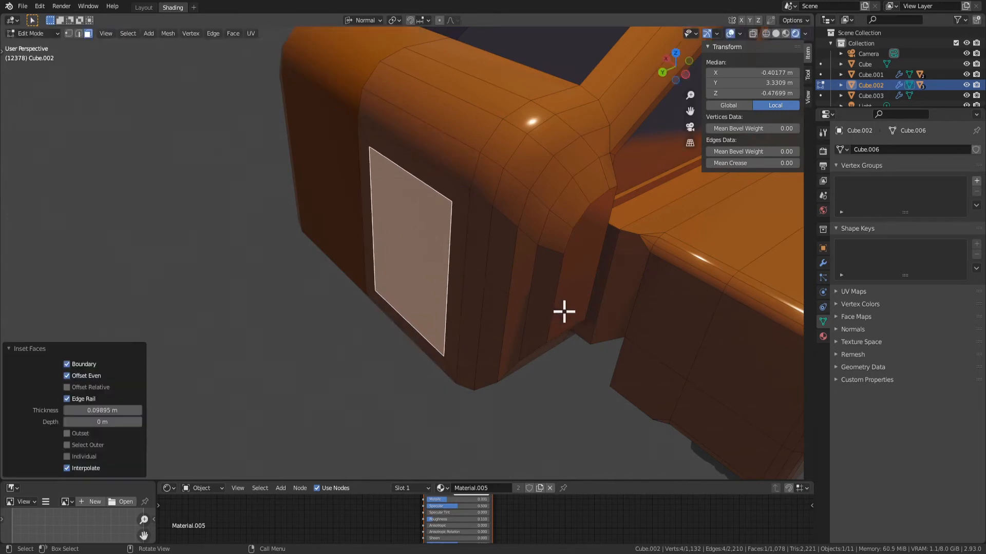
# Extrude the inset rear face about 0.09 m inward and check the recess in Object Mode
pyautogui.press('e')
pyautogui.click(576, 305)
pyautogui.scroll(-3, 463, 308)
pyautogui.moveTo(463, 308); pyautogui.dragTo(589, 277, button='middle')
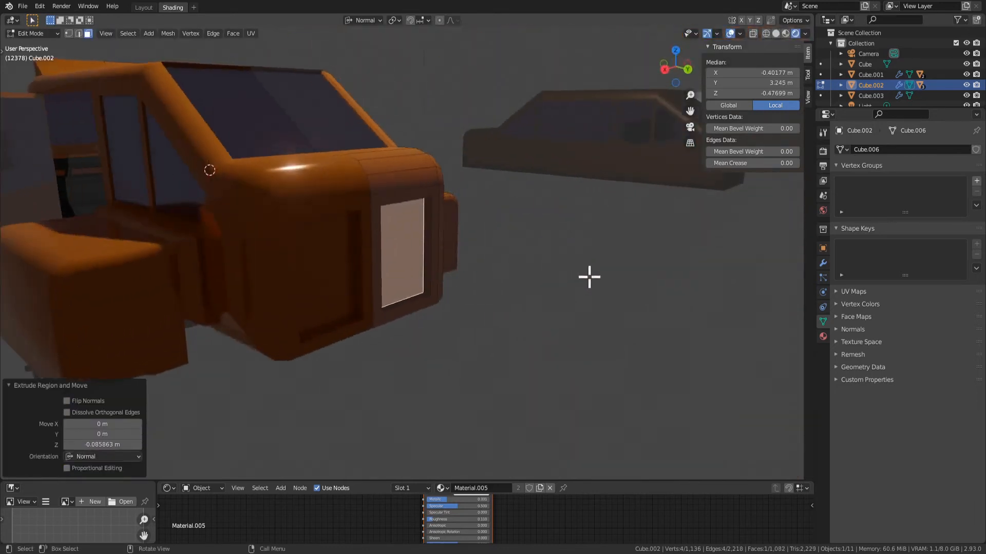
pyautogui.press('Tab')
pyautogui.scroll(-3, 498, 309)
pyautogui.moveTo(498, 309); pyautogui.dragTo(424, 296, button='middle')
pyautogui.press('Tab')
pyautogui.scroll(3, 434, 270)
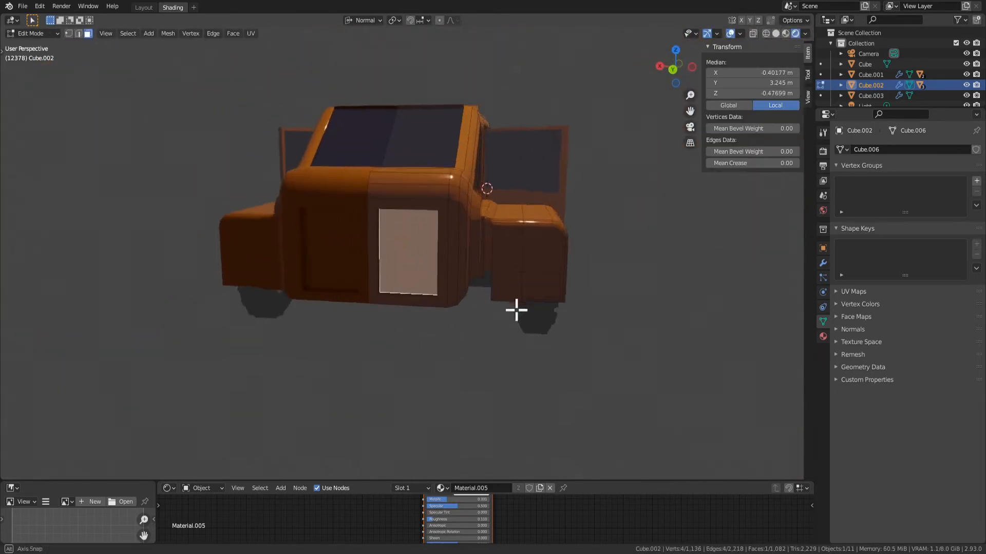
# Extrude the recessed rear face about 0.42 m outward into a block and select the block's top outer edge
pyautogui.moveTo(515, 310); pyautogui.dragTo(449, 256, button='middle')
pyautogui.click(422, 176)
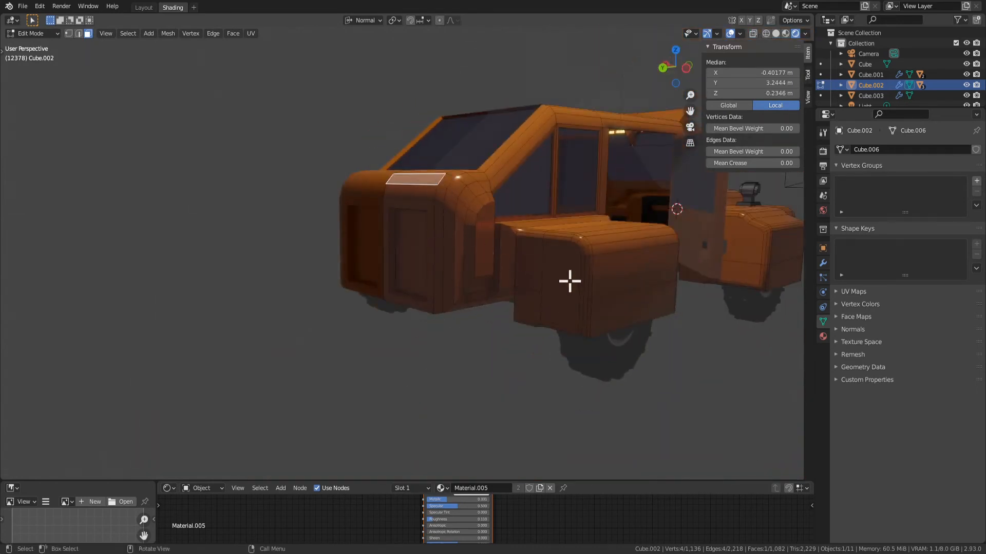
pyautogui.click(559, 278)
pyautogui.moveTo(568, 278); pyautogui.dragTo(452, 313, button='middle')
pyautogui.click(422, 249)
pyautogui.press('e')
pyautogui.click(361, 315)
pyautogui.scroll(-4, 401, 325)
pyautogui.scroll(4, 449, 247)
pyautogui.press('2')
pyautogui.click(405, 236)
pyautogui.moveTo(431, 249); pyautogui.dragTo(508, 293, button='middle')
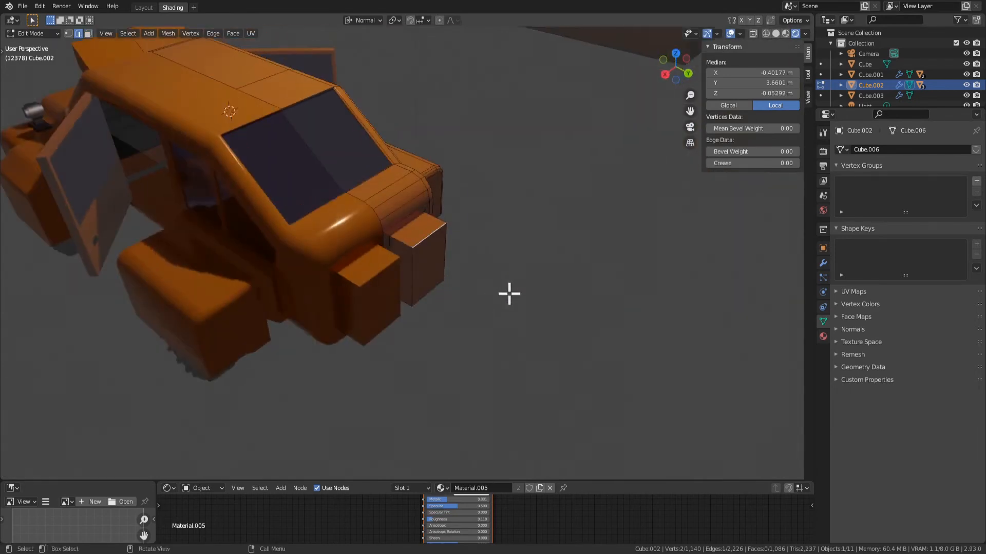
pyautogui.press('g')
pyautogui.press('y')
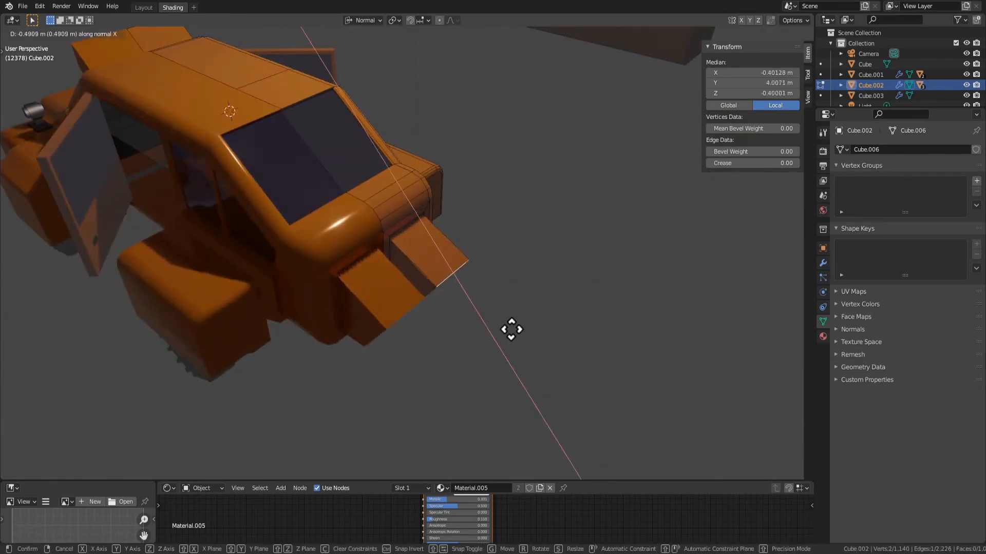
pyautogui.click(485, 279)
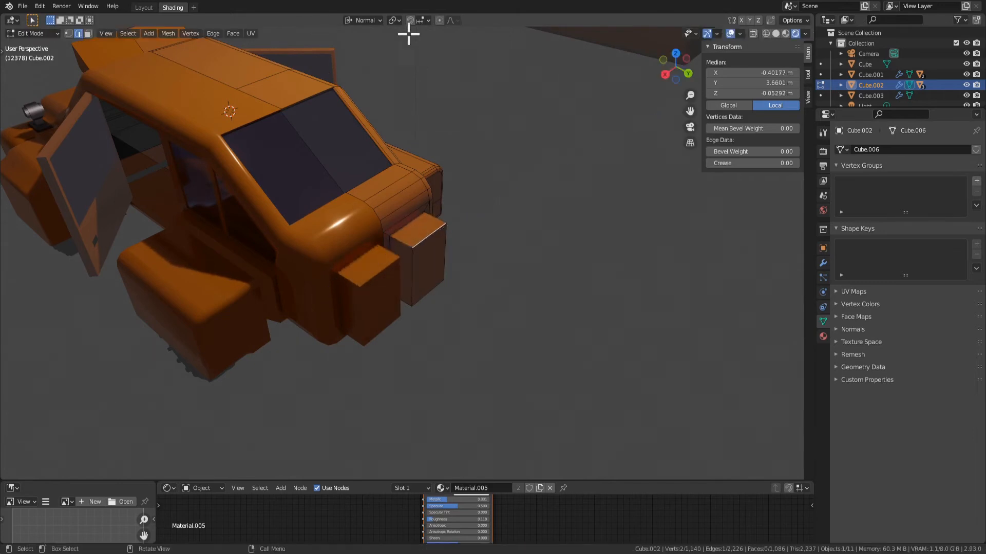
# Switch the transform orientation to Global and lower the block's top outer edge along Z to form a slope
pyautogui.click(364, 21)
pyautogui.click(333, 54)
pyautogui.press('g')
pyautogui.press('z')
pyautogui.click(566, 328)
# Inset the small upright end face below the block's slope by about 0.08 m
pyautogui.moveTo(566, 328); pyautogui.dragTo(374, 277, button='middle')
pyautogui.press('3')
pyautogui.click(382, 278)
pyautogui.press('i')
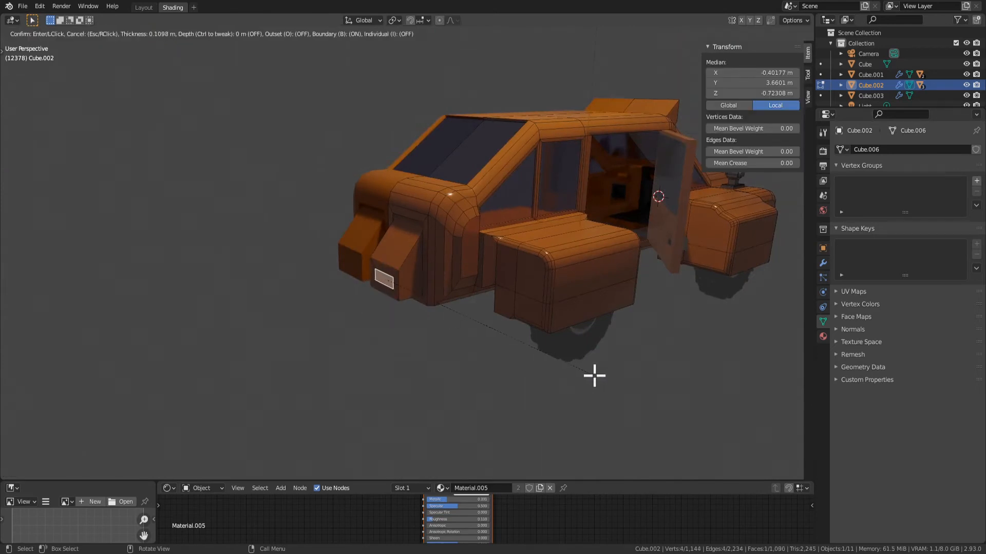
pyautogui.click(596, 376)
# Extrude the inset end face about 0.42 m outward and move it back about 0.51 m along Y to form a recess
pyautogui.moveTo(596, 377); pyautogui.dragTo(577, 375, button='middle')
pyautogui.press('e')
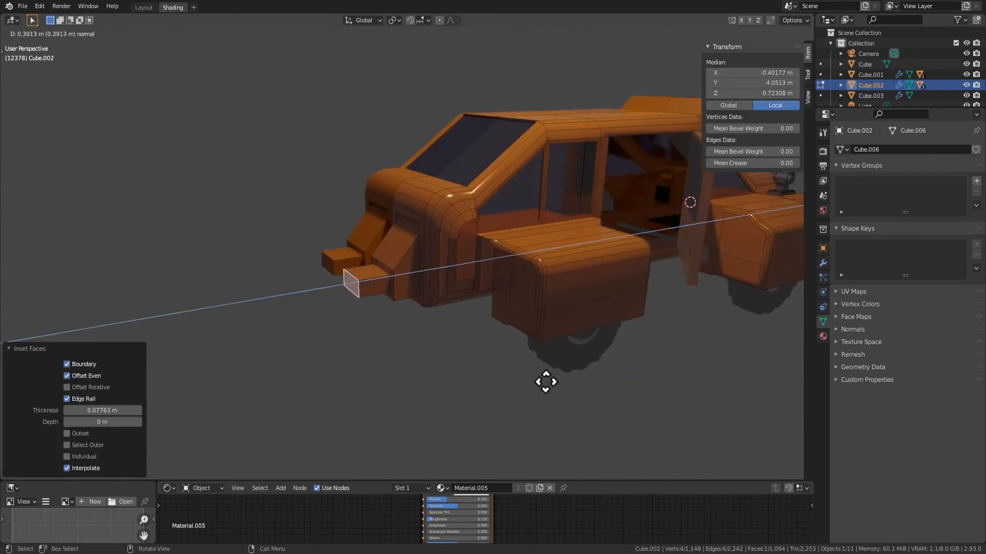
pyautogui.click(546, 381)
pyautogui.scroll(2, 411, 334)
pyautogui.press('2')
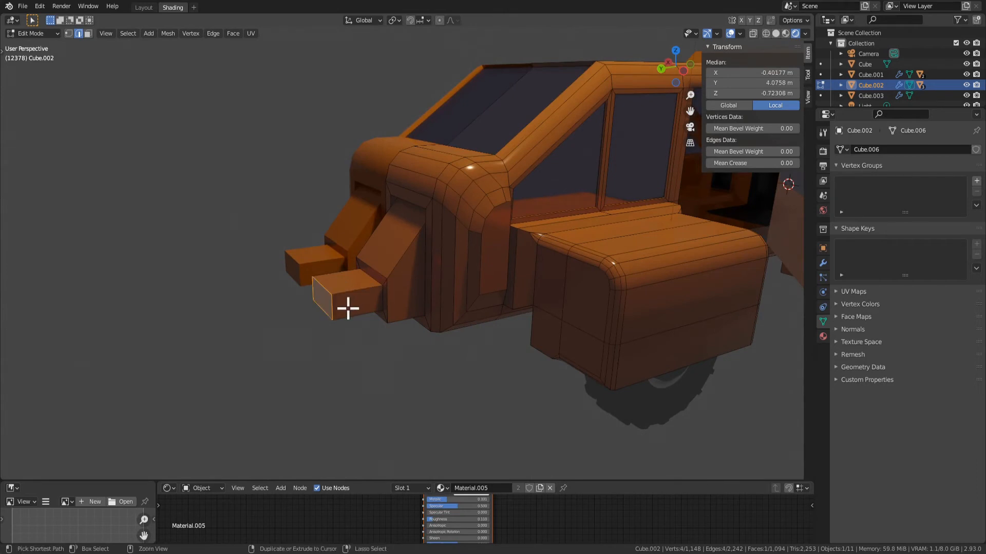
pyautogui.press('g')
pyautogui.press('y')
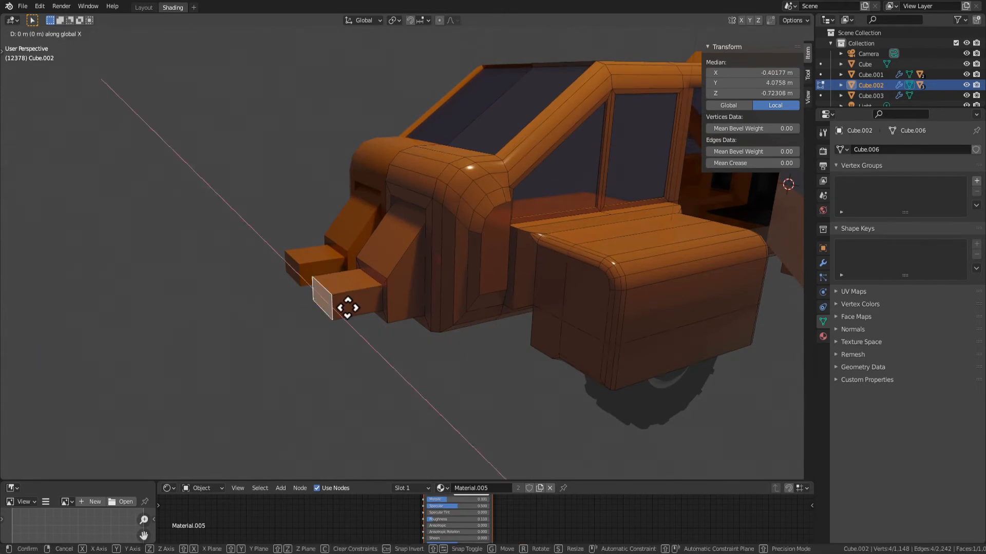
pyautogui.click(407, 300)
# Push the recess's inner face about 0.1 m deeper into the block along the Y axis
pyautogui.press('KP_Decimal')
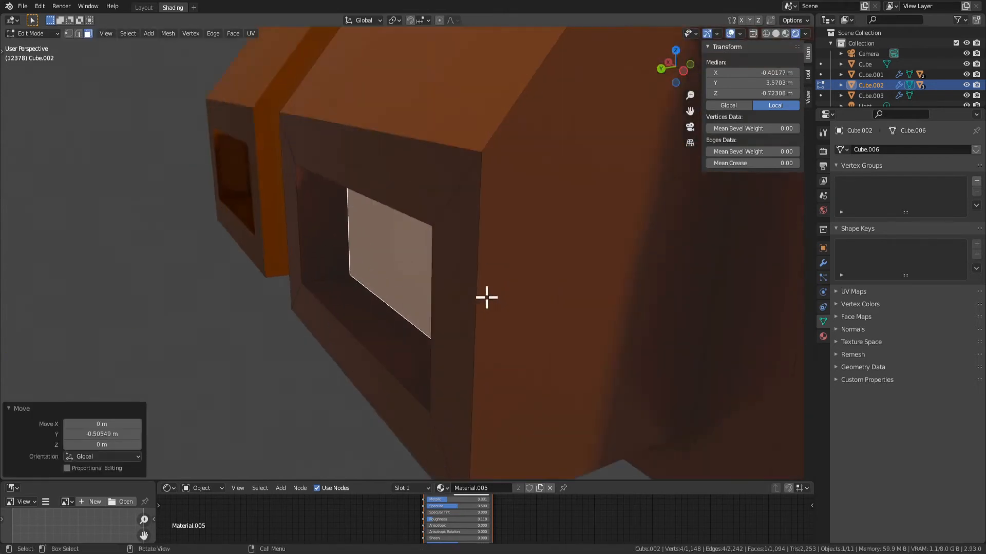
pyautogui.scroll(-5, 486, 298)
pyautogui.moveTo(487, 297); pyautogui.dragTo(537, 298, button='middle')
pyautogui.press('g')
pyautogui.press('y')
pyautogui.press('x')
pyautogui.press('y')
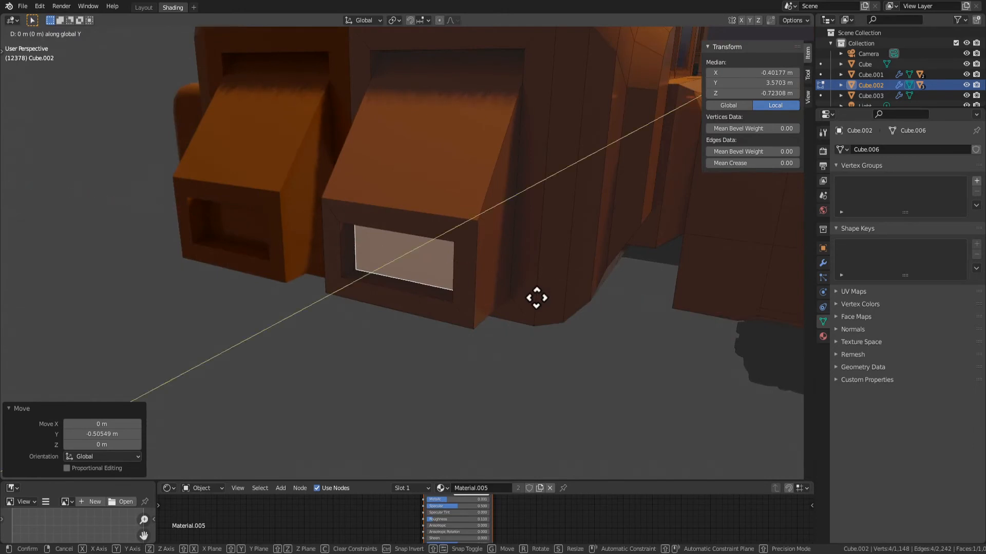
pyautogui.click(545, 295)
pyautogui.press('s')
pyautogui.rightClick(604, 347)
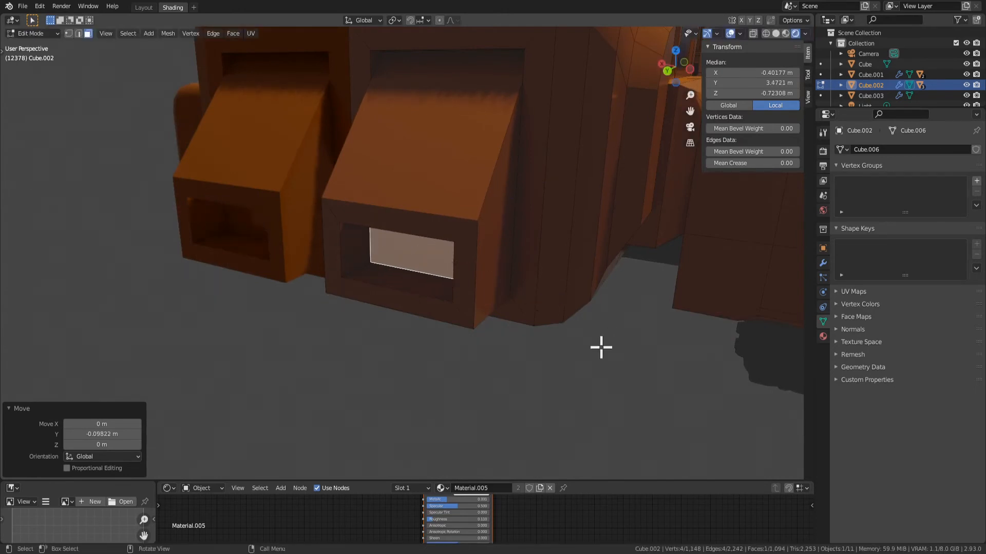
# Extrude the recess's inner face about 0.49 m outward as an exhaust pipe
pyautogui.press('e')
pyautogui.click(386, 289)
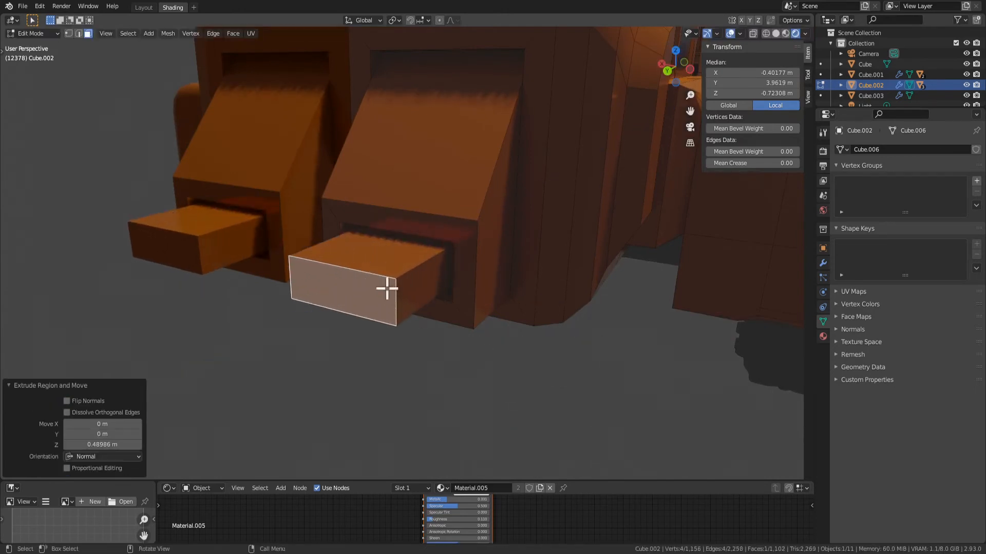
pyautogui.click(424, 261)
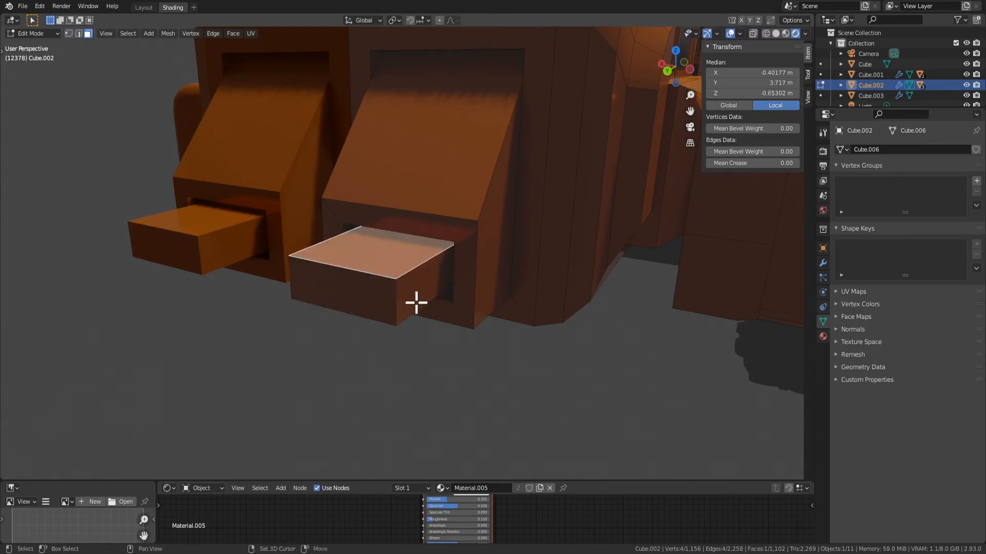
# Bevel the four lengthwise edges of the exhaust pipe with 3 segments
pyautogui.press('2')
pyautogui.click(405, 267)
pyautogui.moveTo(406, 287); pyautogui.dragTo(425, 280, button='middle')
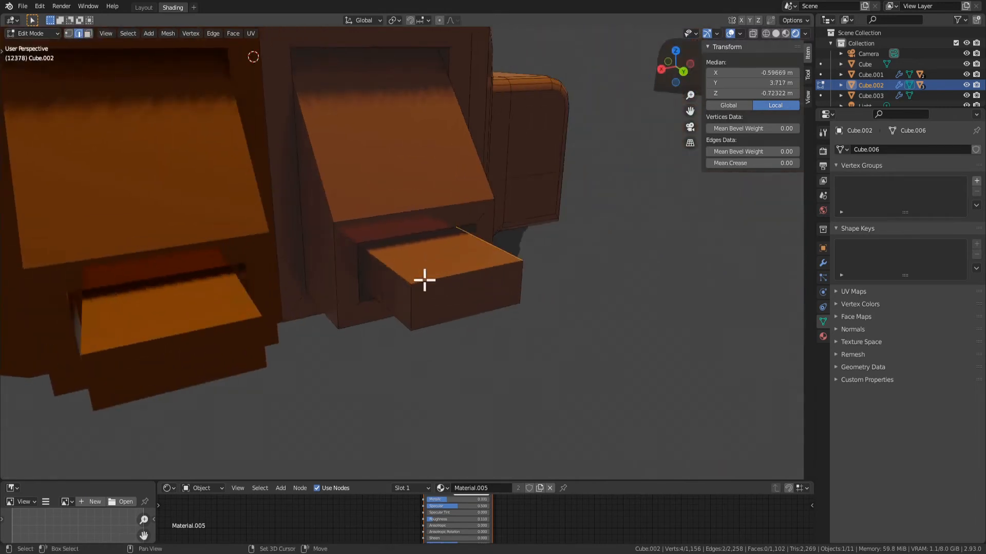
pyautogui.moveTo(484, 318); pyautogui.dragTo(501, 287, button='middle')
pyautogui.scroll(2, 501, 288)
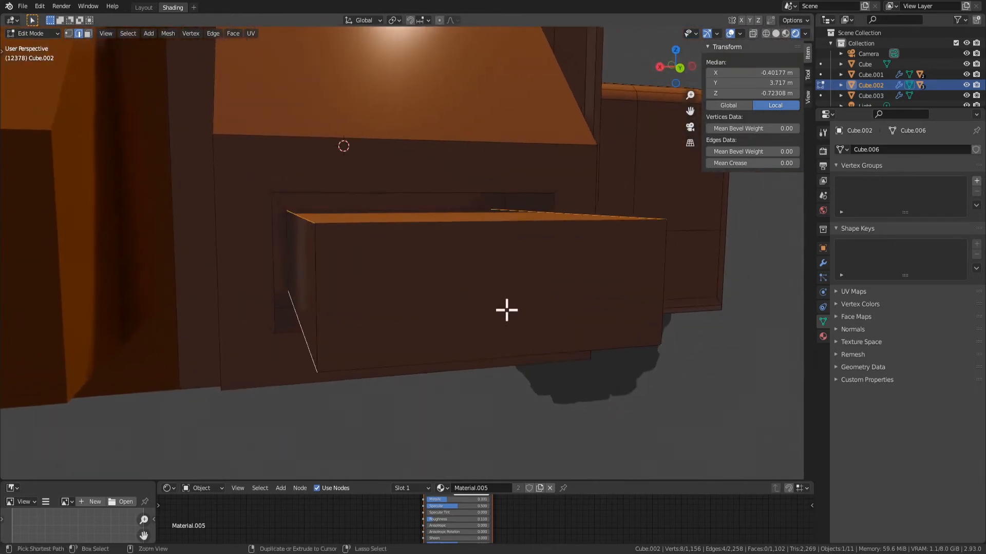
pyautogui.hotkey('ctrl', 'b')
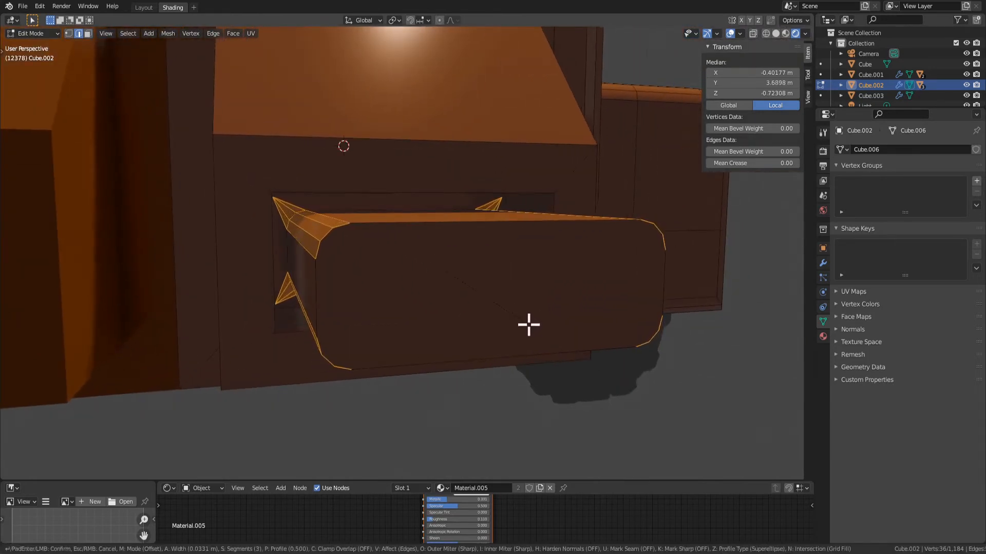
pyautogui.click(506, 398)
# Apply Shade Smooth to the exhaust pipe's bevelled faces and check the shading in Object Mode
pyautogui.scroll(-4, 506, 399)
pyautogui.moveTo(489, 392); pyautogui.dragTo(401, 271, button='middle')
pyautogui.scroll(4, 427, 284)
pyautogui.rightClick(448, 252)
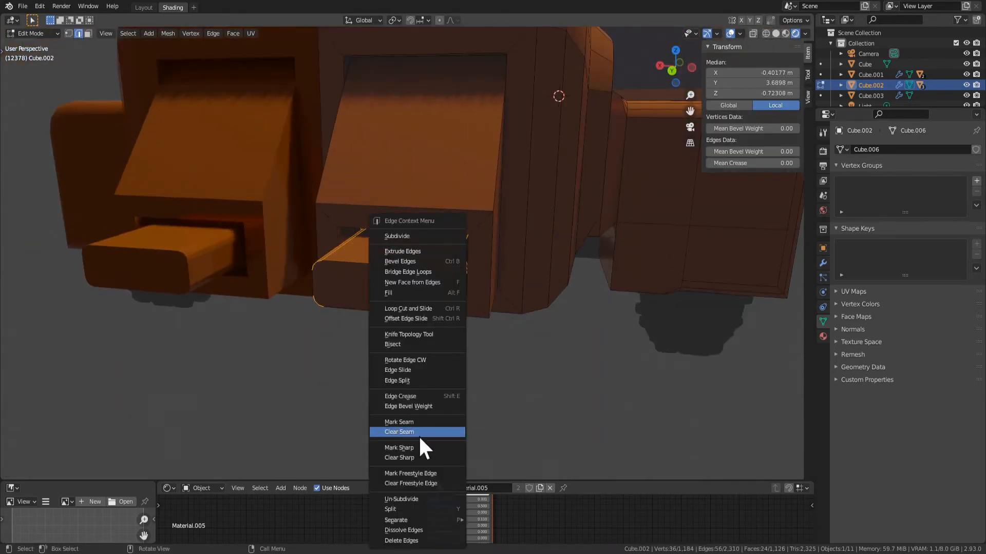
pyautogui.press('Escape')
pyautogui.press('3')
pyautogui.rightClick(383, 272)
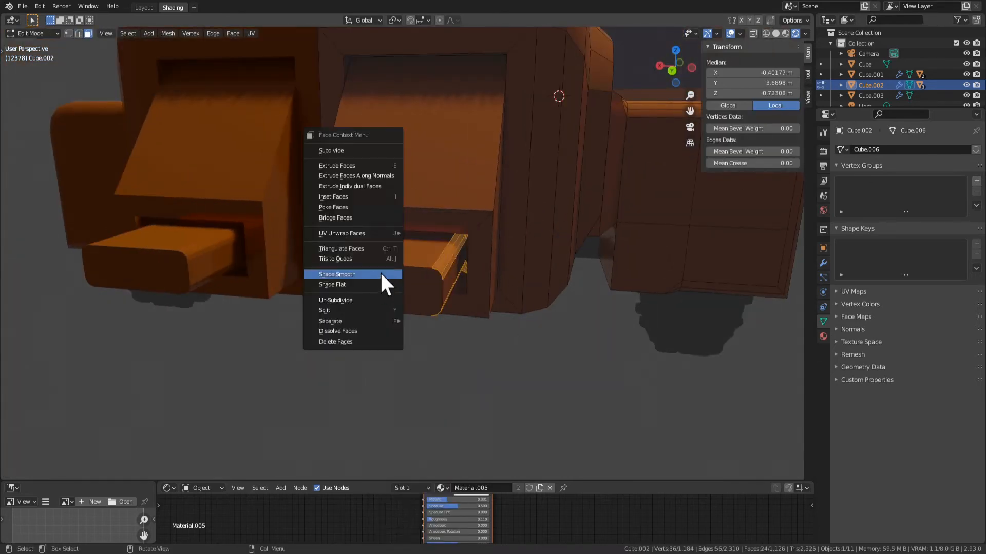
pyautogui.click(381, 274)
pyautogui.press('Tab')
pyautogui.press('Tab')
pyautogui.rightClick(439, 276)
pyautogui.click(445, 287)
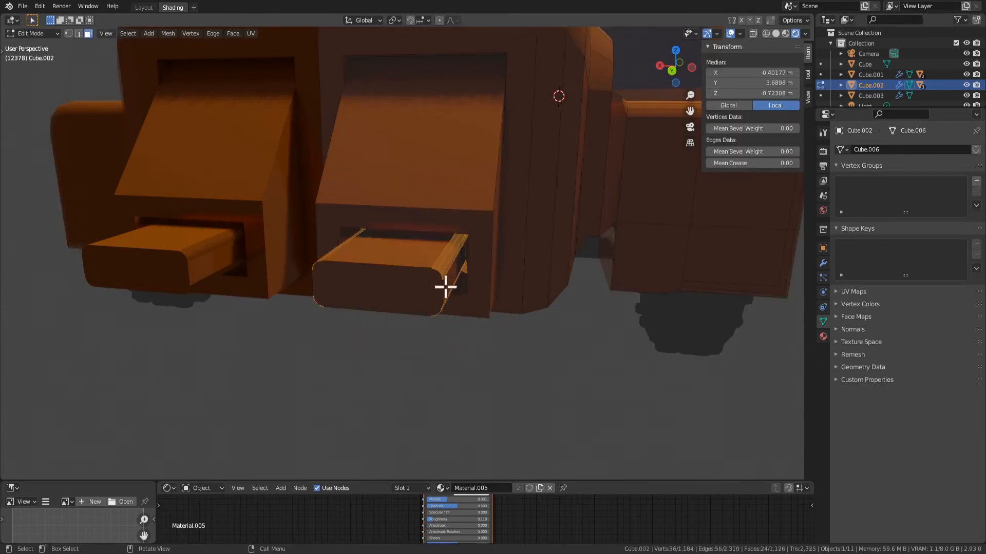
pyautogui.press('Tab')
pyautogui.press('Tab')
# Try insetting the exhaust pipe's end face by about 0.01 m and about 0.03 m, undoing both attempts
pyautogui.click(394, 286)
pyautogui.press('i')
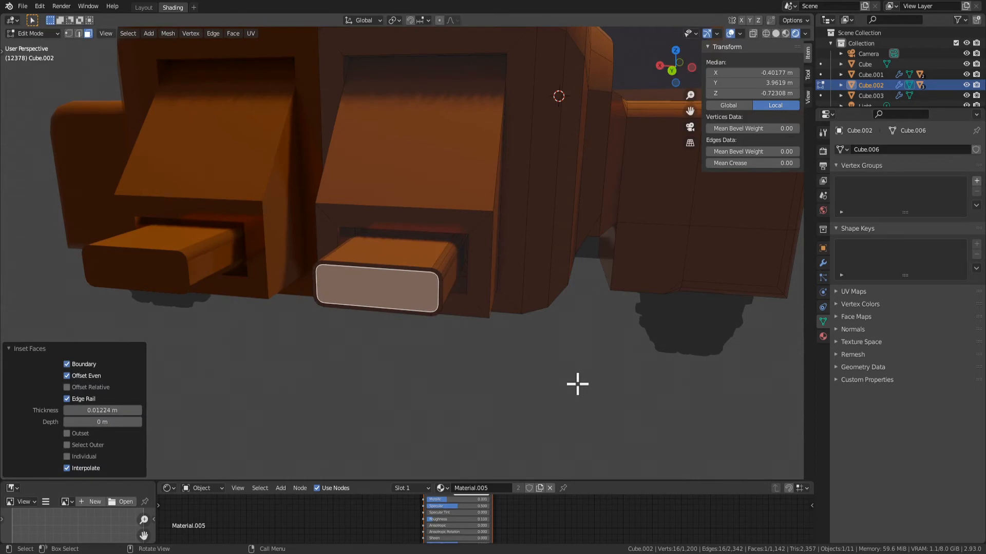
pyautogui.hotkey('ctrl', 'z')
pyautogui.press('i')
pyautogui.click(565, 380)
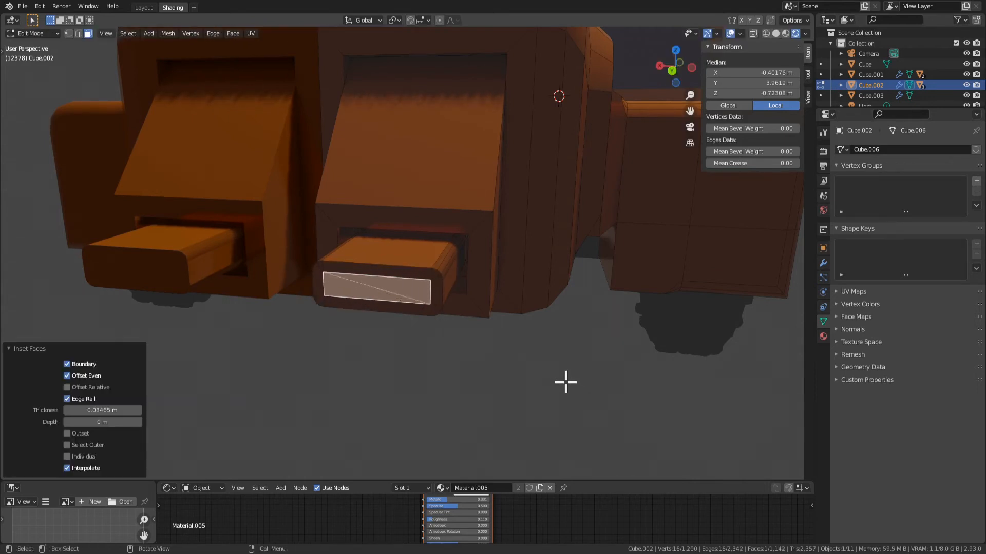
pyautogui.hotkey('ctrl', 'z')
# Inset the exhaust pipe's end face about 0.03 m and extrude it about 0.2 m inward to hollow the pipe
pyautogui.hotkey('ctrl', 'l')
pyautogui.click(408, 293)
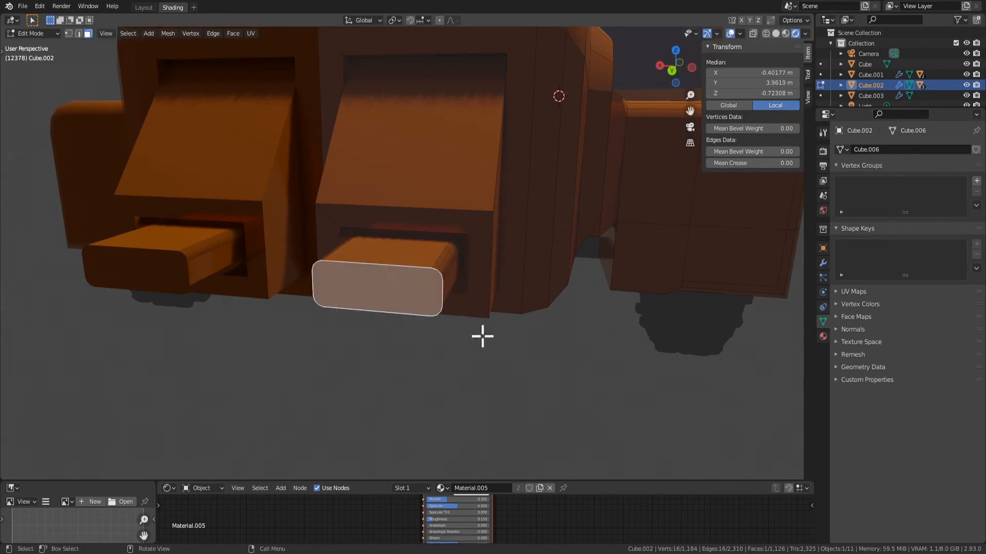
pyautogui.press('i')
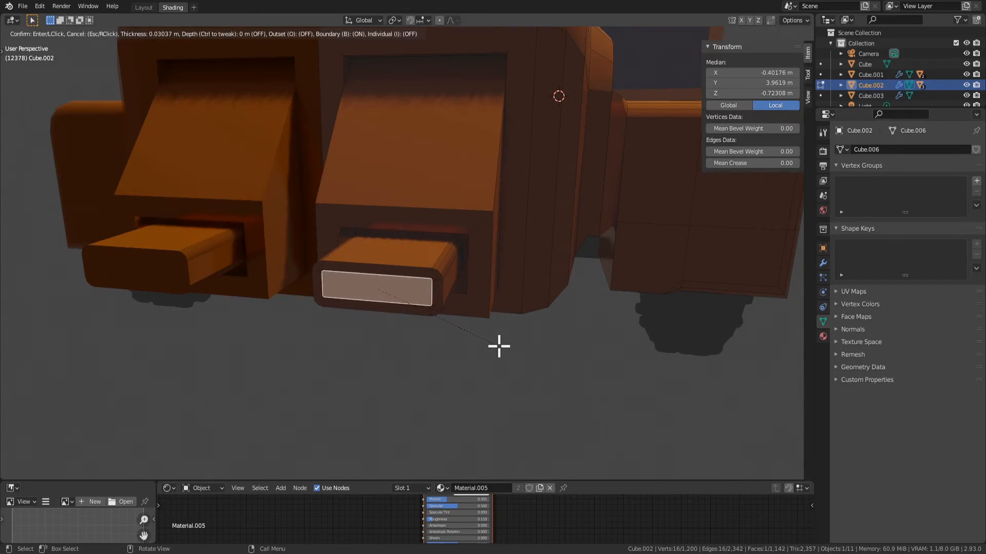
pyautogui.click(499, 347)
pyautogui.press('e')
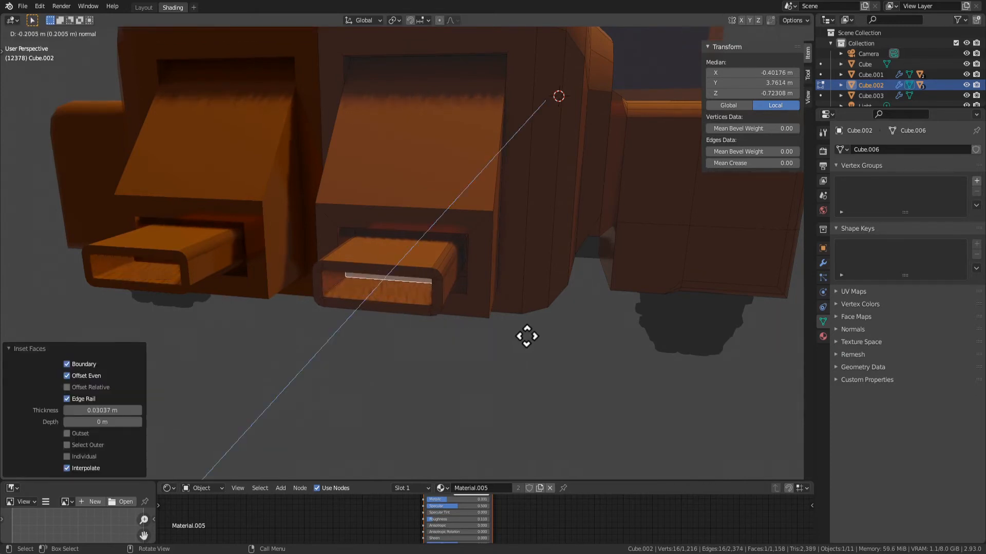
pyautogui.click(527, 336)
pyautogui.moveTo(489, 352); pyautogui.dragTo(439, 293, button='middle')
pyautogui.press('Tab')
# Expand the selection over the exhaust pipe's faces and assign Material.016 to them
pyautogui.press('Tab')
pyautogui.press('Tab')
pyautogui.scroll(-3, 502, 306)
pyautogui.press('Tab')
pyautogui.press('ctrl+KP_Add')
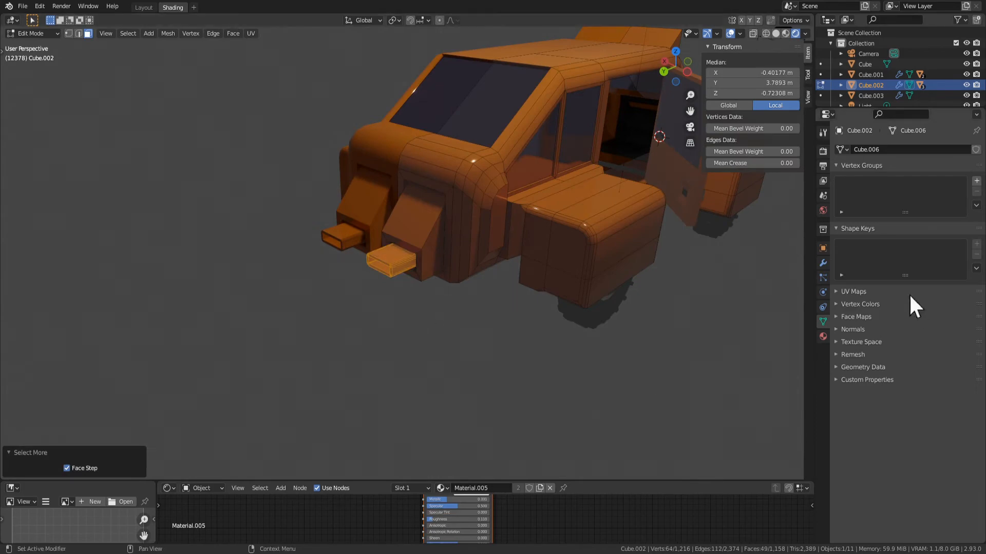
pyautogui.click(823, 336)
pyautogui.click(866, 194)
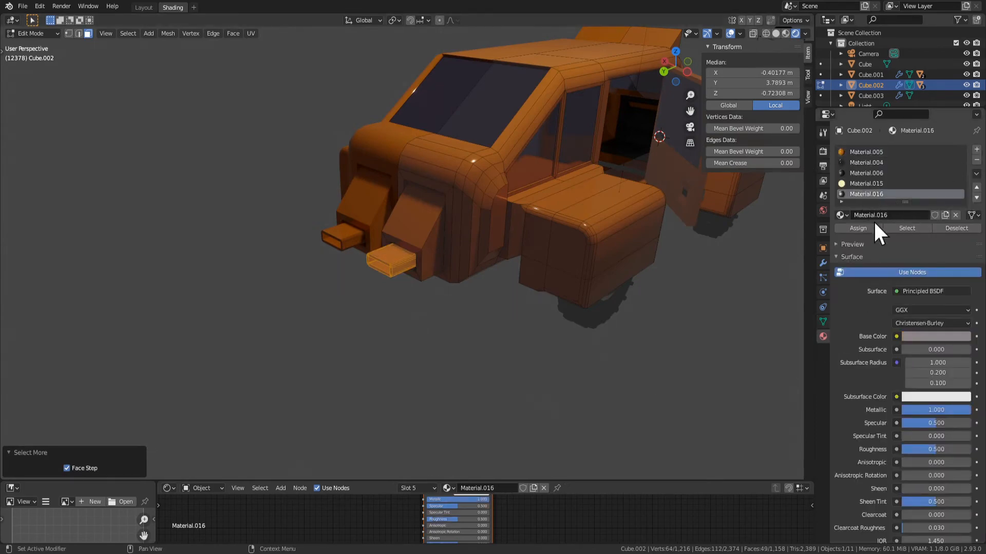
pyautogui.click(871, 225)
pyautogui.press('Tab')
pyautogui.moveTo(424, 306); pyautogui.dragTo(468, 294, button='middle')
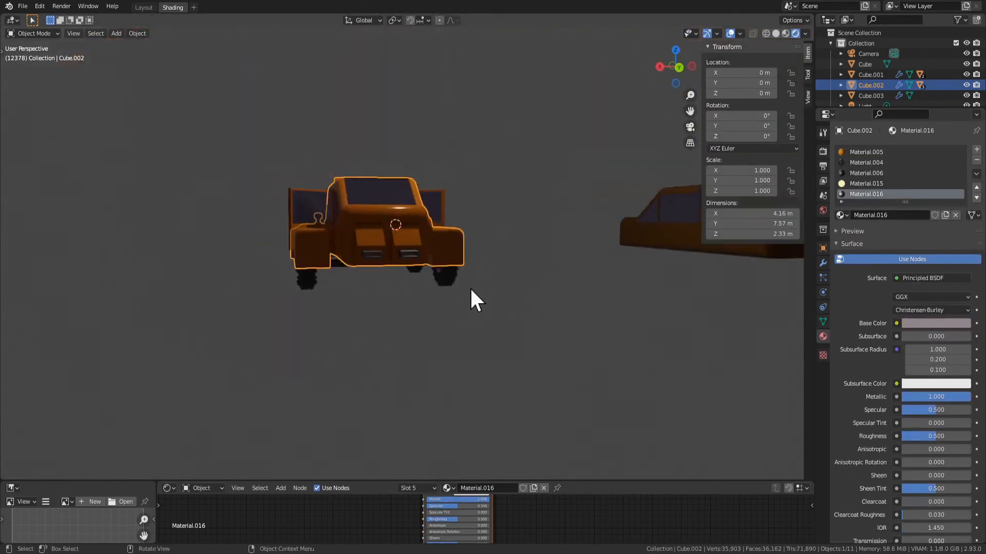
# Select a face on the car's rear end, shift it along the Y axis and check it in Object Mode
pyautogui.scroll(5, 452, 275)
pyautogui.press('Tab')
pyautogui.click(425, 258)
pyautogui.moveTo(424, 257); pyautogui.dragTo(409, 229, button='middle')
pyautogui.press('g')
pyautogui.press('y')
pyautogui.press('y')
pyautogui.click(488, 288)
pyautogui.press('Tab')
pyautogui.scroll(-2, 402, 318)
# Inset the sloped face above the exhaust pipe by about 0.06 m and extrude it about 0.03 m inward
pyautogui.press('Tab')
pyautogui.click(409, 229)
pyautogui.press('KP_Decimal')
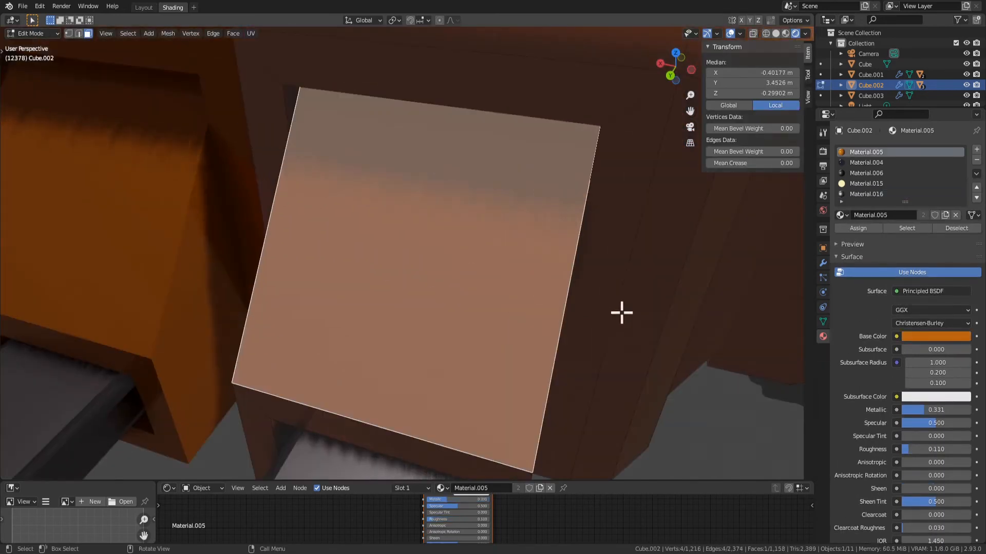
pyautogui.press('i')
pyautogui.click(594, 302)
pyautogui.press('e')
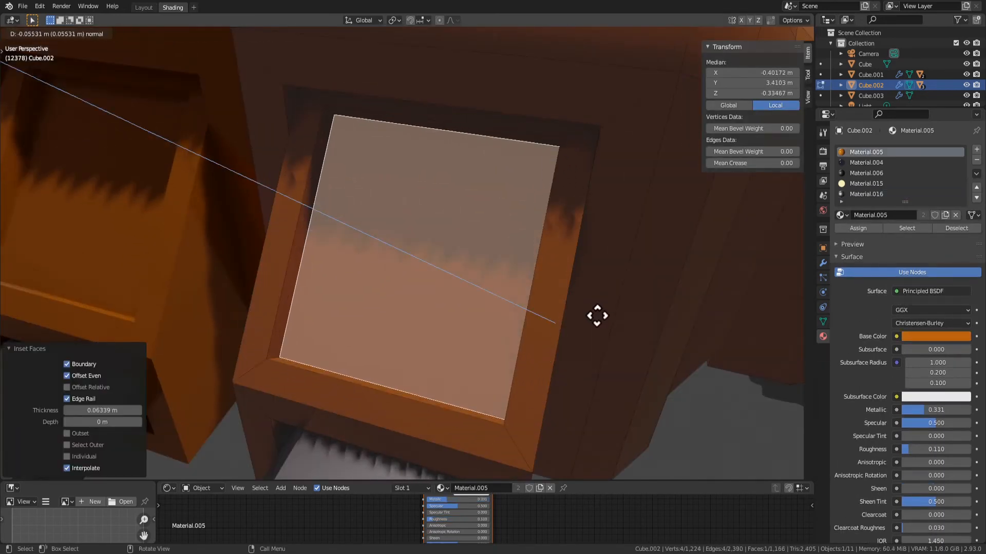
pyautogui.click(594, 314)
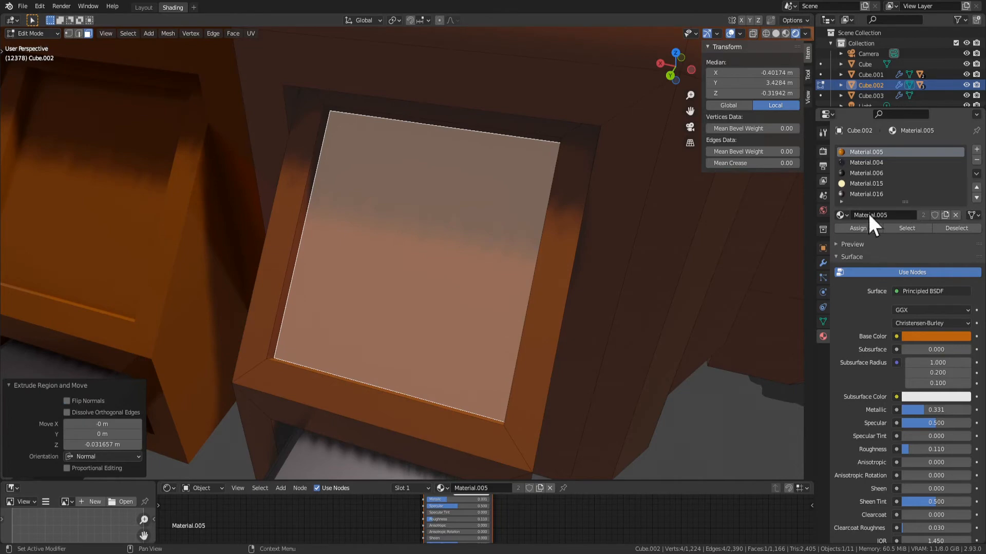
# Assign the black Material.006 to the recessed sloped face and inspect the rear end in Object Mode
pyautogui.click(866, 173)
pyautogui.click(863, 226)
pyautogui.press('Tab')
pyautogui.scroll(-5, 580, 307)
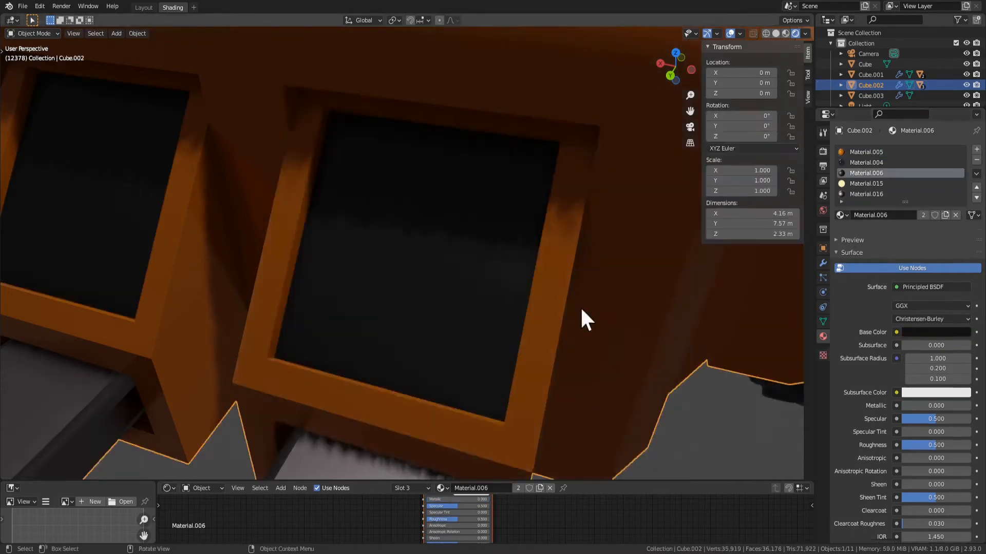
pyautogui.moveTo(581, 306); pyautogui.dragTo(444, 297, button='middle')
# Inset the narrow vertical face beside the rear block by about 0.02 m
pyautogui.press('Tab')
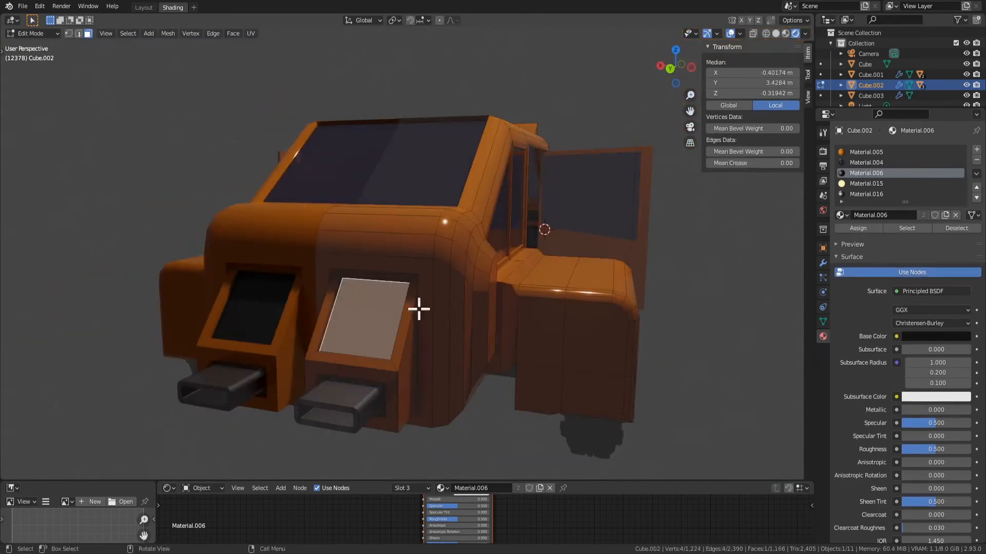
pyautogui.click(440, 300)
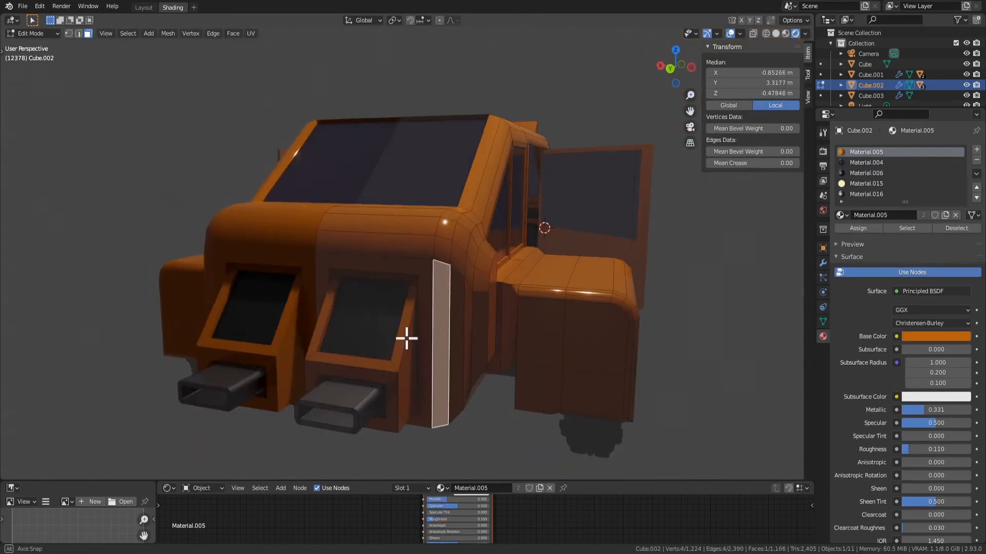
pyautogui.moveTo(407, 337); pyautogui.dragTo(623, 378, button='middle')
pyautogui.press('i')
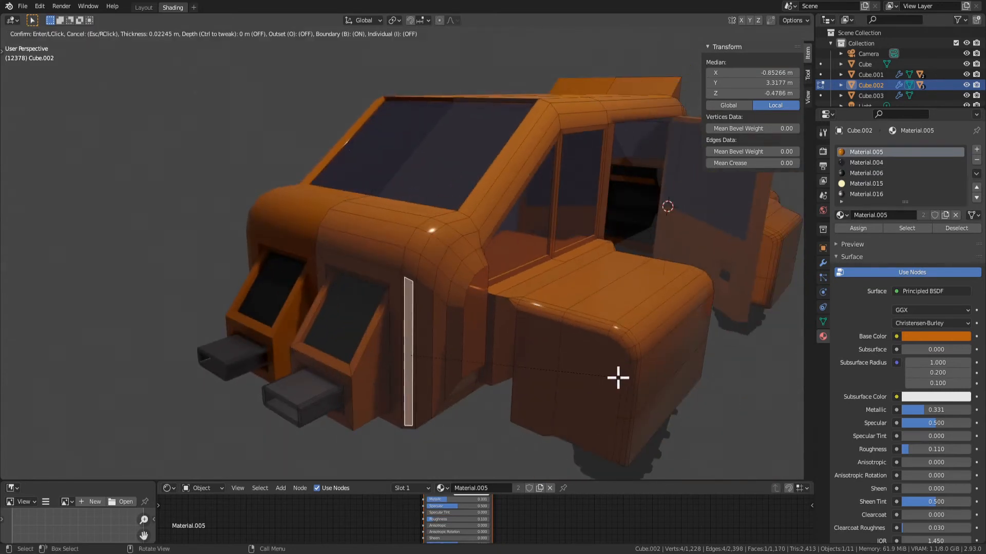
pyautogui.click(618, 377)
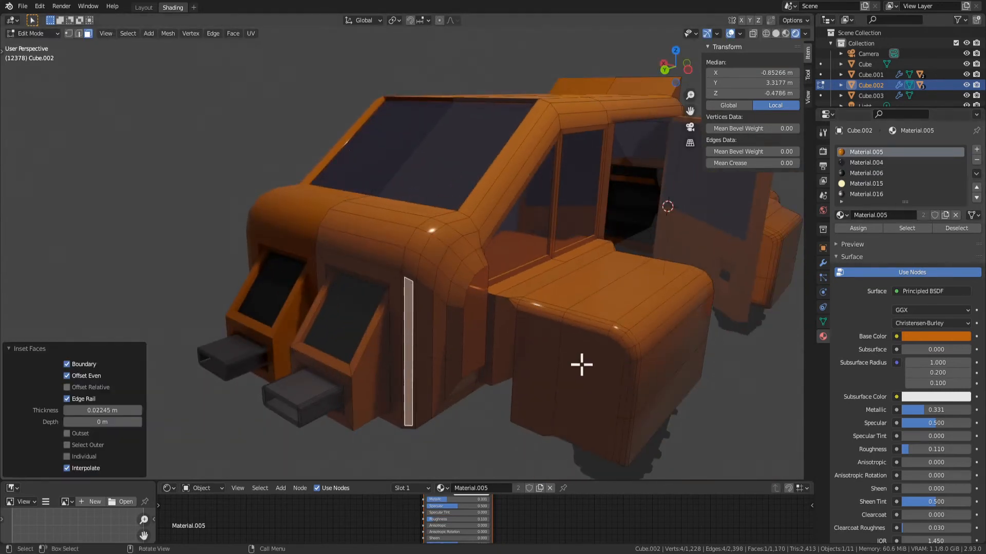
# Add a new material with a red Emission surface for the narrow vertical rear strip and inspect it in Object Mode
pyautogui.click(976, 150)
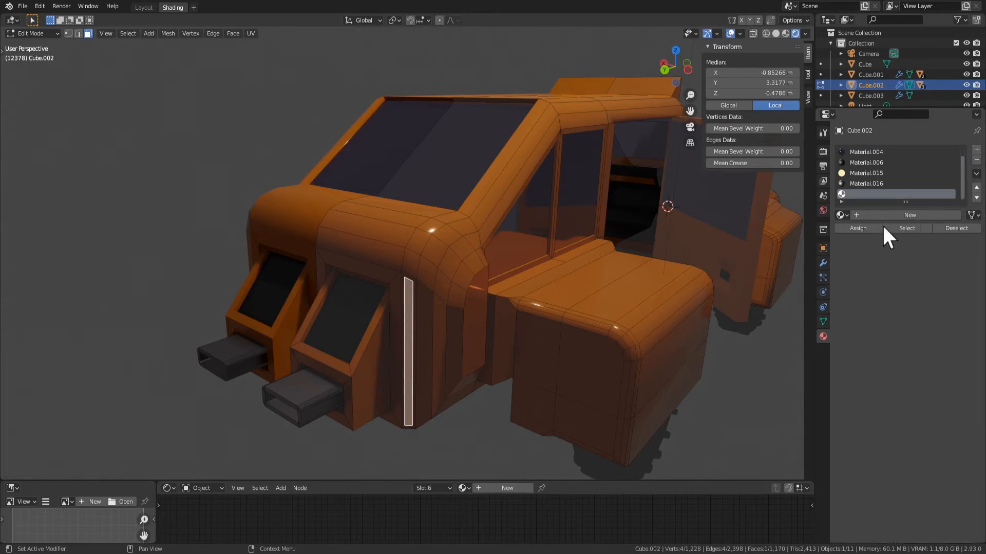
pyautogui.click(865, 215)
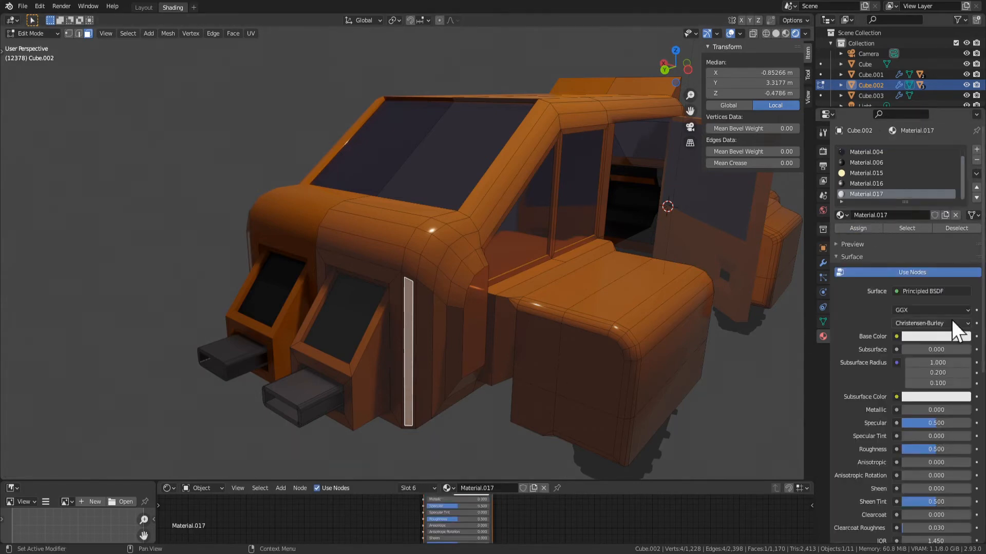
pyautogui.click(934, 291)
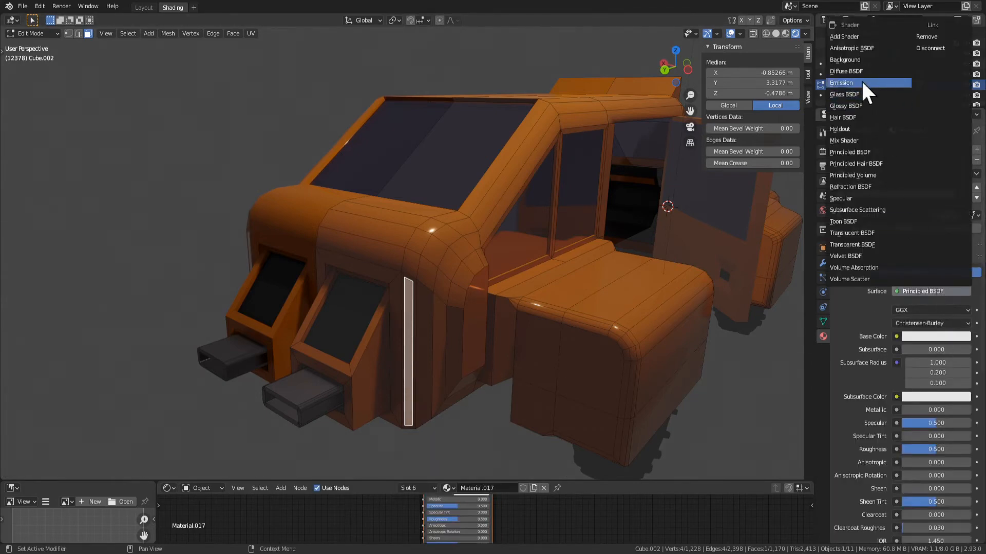
pyautogui.click(862, 83)
pyautogui.click(934, 310)
pyautogui.click(914, 237)
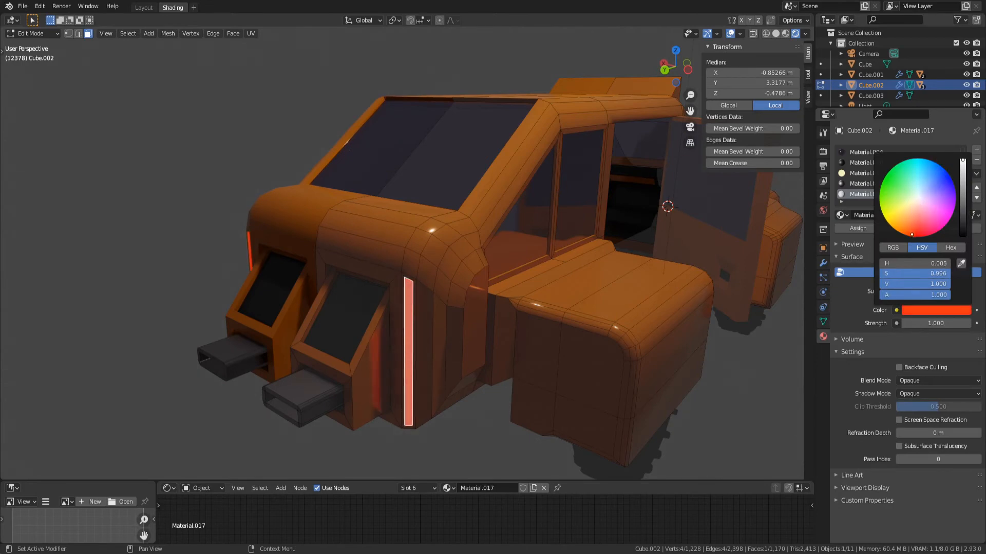
pyautogui.scroll(-3, 449, 354)
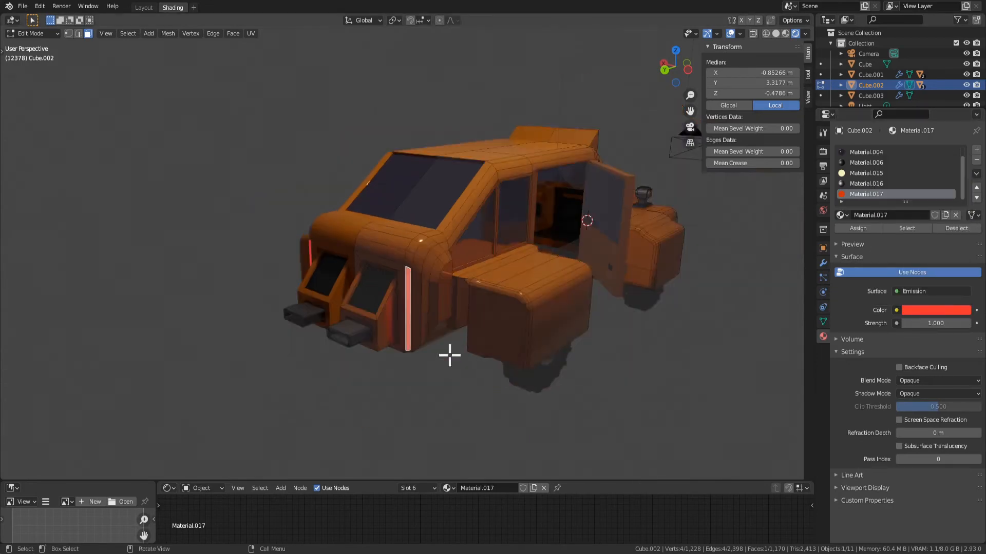
pyautogui.press('Tab')
pyautogui.click(436, 434)
pyautogui.moveTo(436, 433); pyautogui.dragTo(445, 374, button='middle')
pyautogui.scroll(3, 445, 328)
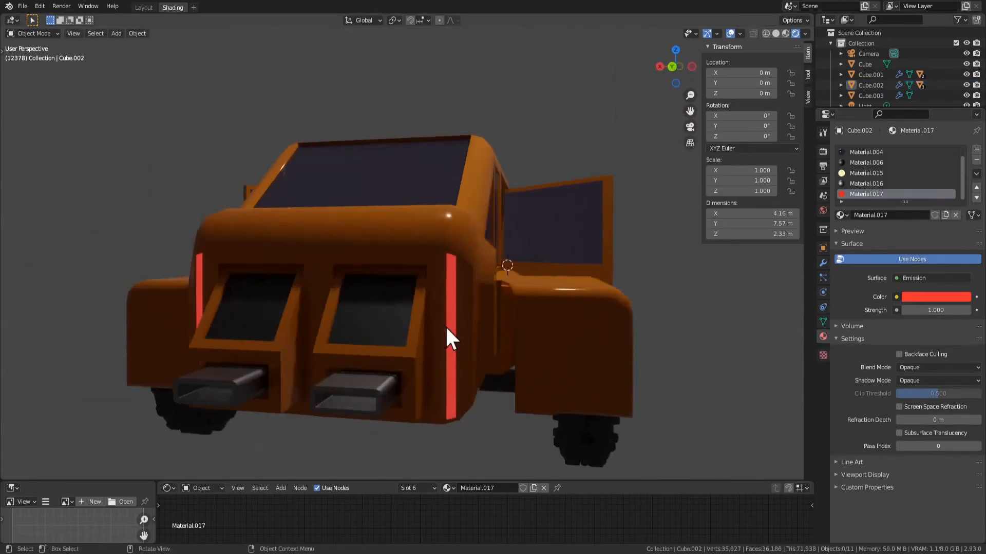
# Extrude the rear body's side face next to the fender outward to form a small block
pyautogui.press('Tab')
pyautogui.click(454, 225)
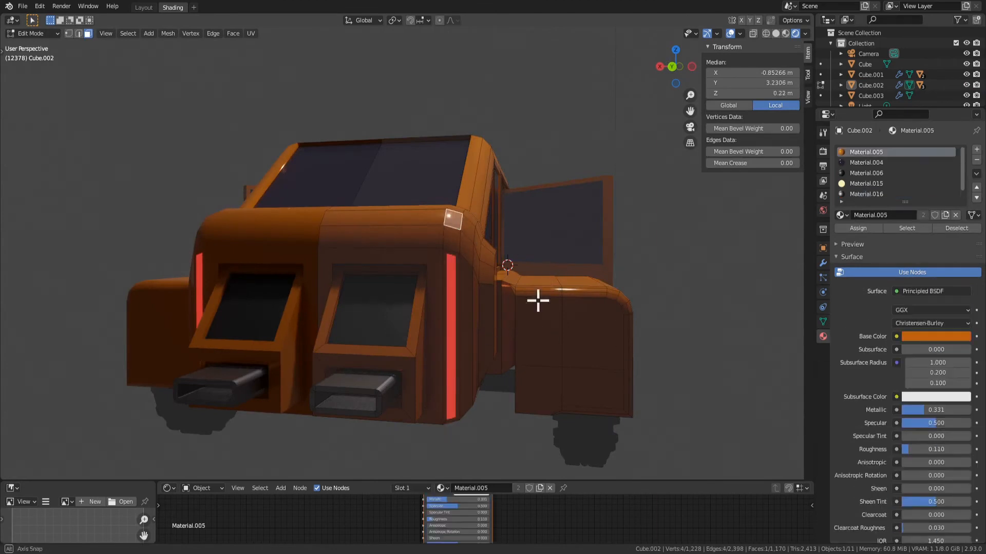
pyautogui.moveTo(537, 299); pyautogui.dragTo(432, 271, button='middle')
pyautogui.moveTo(489, 346); pyautogui.dragTo(527, 368, button='middle')
pyautogui.click(471, 359)
pyautogui.press('e')
pyautogui.click(444, 360)
# Inset the rear-facing face beside the fender by about 0.03 m and extrude it about 0.17 m rearward
pyautogui.click(464, 362)
pyautogui.press('i')
pyautogui.click(520, 365)
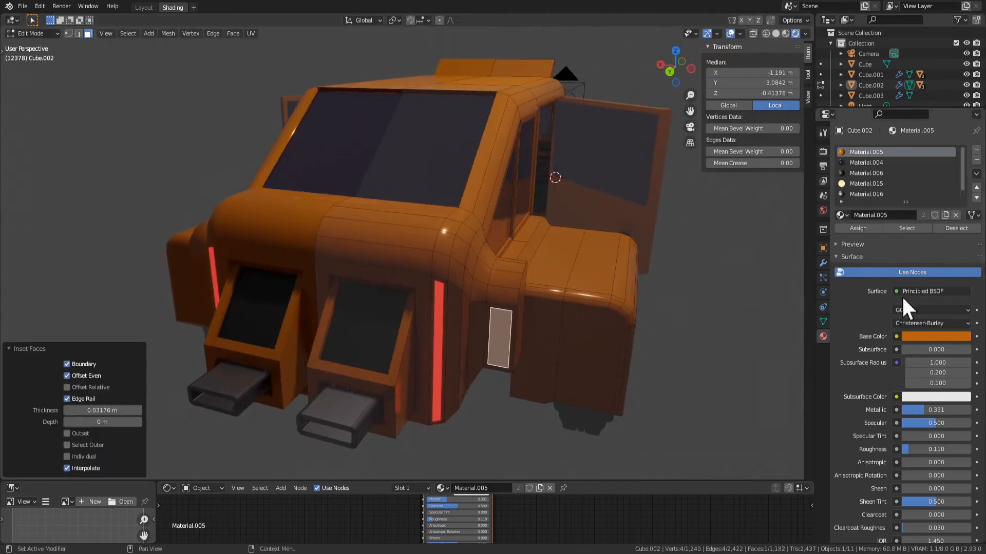
pyautogui.scroll(2, 667, 346)
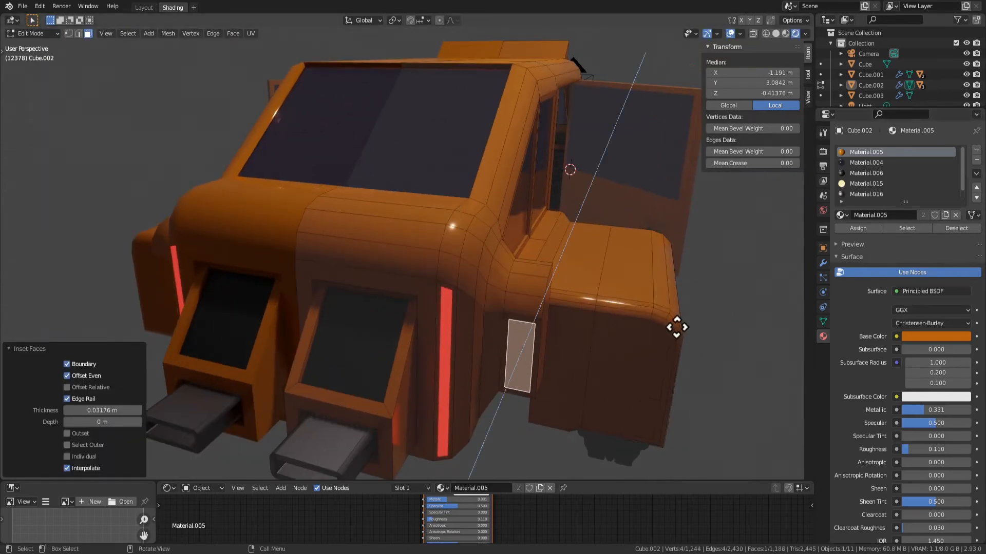
pyautogui.press('e')
pyautogui.click(678, 344)
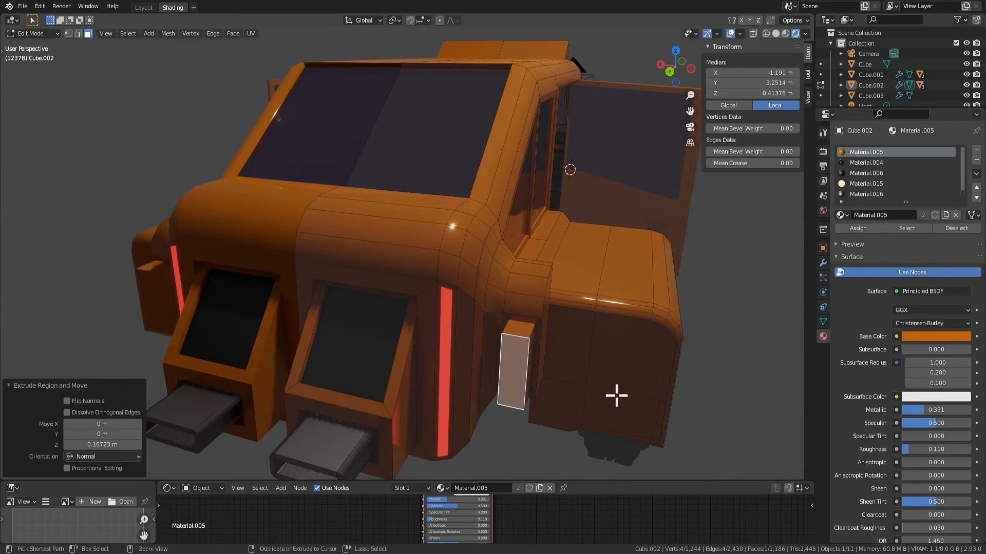
# Bevel the extruded end about 0.03 m with 3 segments, then assign the yellow emissive Material.015 to it
pyautogui.hotkey('ctrl', 'b')
pyautogui.click(624, 398)
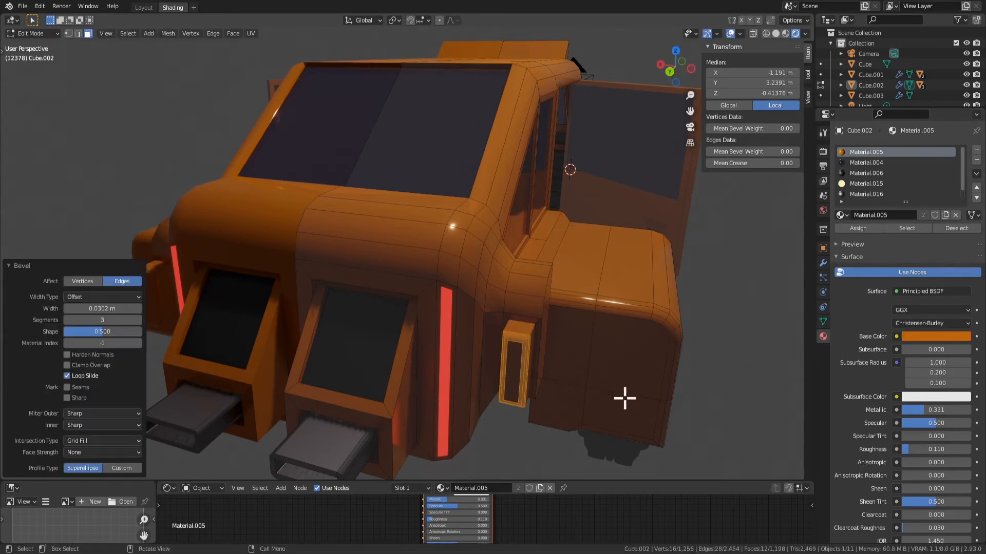
pyautogui.keyDown('shift'); pyautogui.click(513, 379); pyautogui.keyUp('shift')
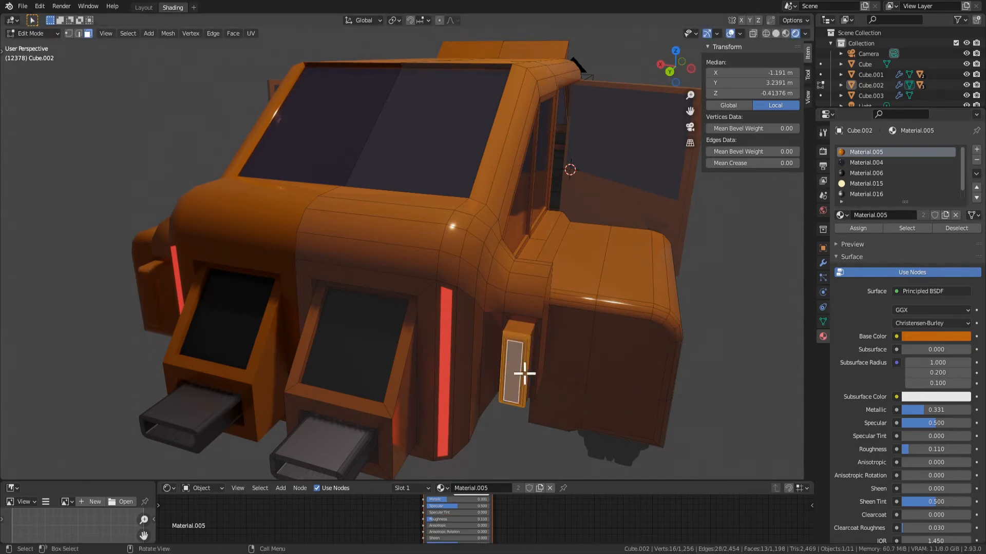
pyautogui.click(866, 183)
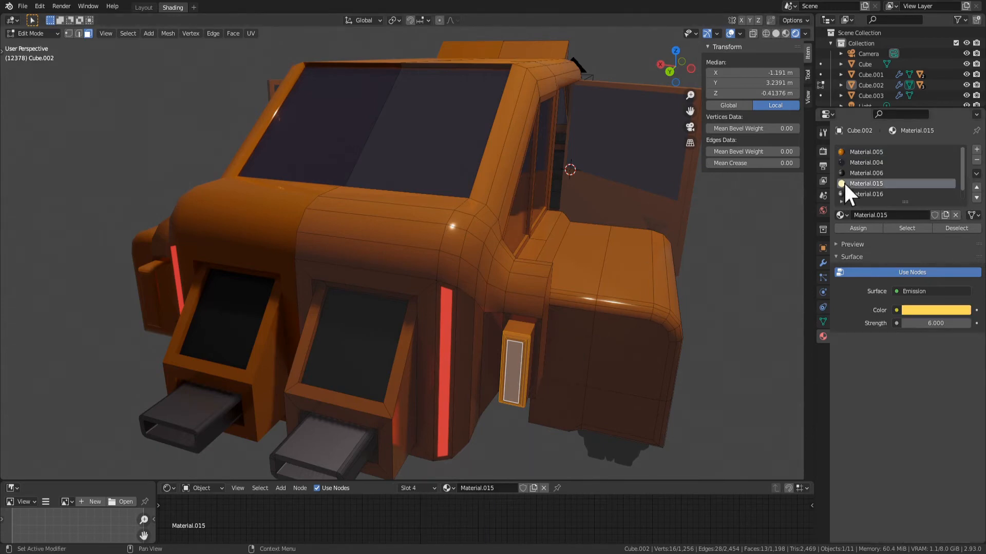
pyautogui.click(856, 228)
pyautogui.press('Tab')
pyautogui.scroll(-3, 575, 353)
pyautogui.moveTo(576, 353); pyautogui.dragTo(612, 277, button='middle')
pyautogui.press('Tab')
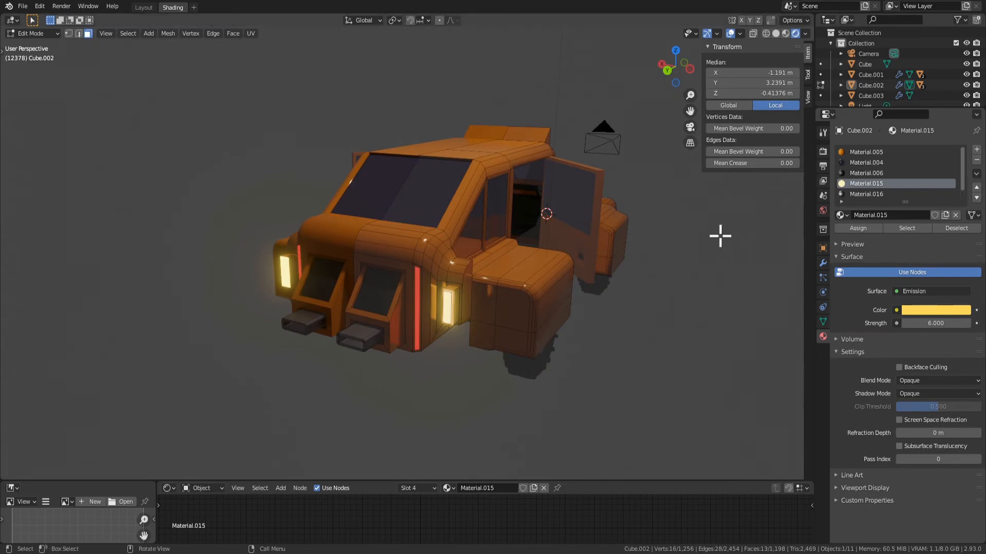
# Extrude the lamp's centre face about 0.03 m inward, assign it the yellow Material.015 and inspect the result in Object Mode
pyautogui.scroll(5, 560, 359)
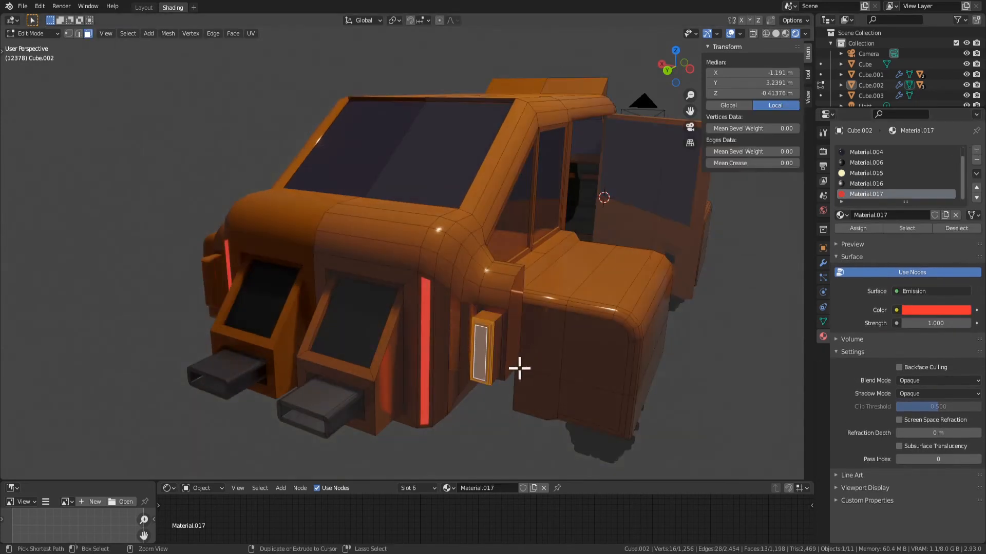
pyautogui.click(481, 354)
pyautogui.press('i')
pyautogui.click(479, 354)
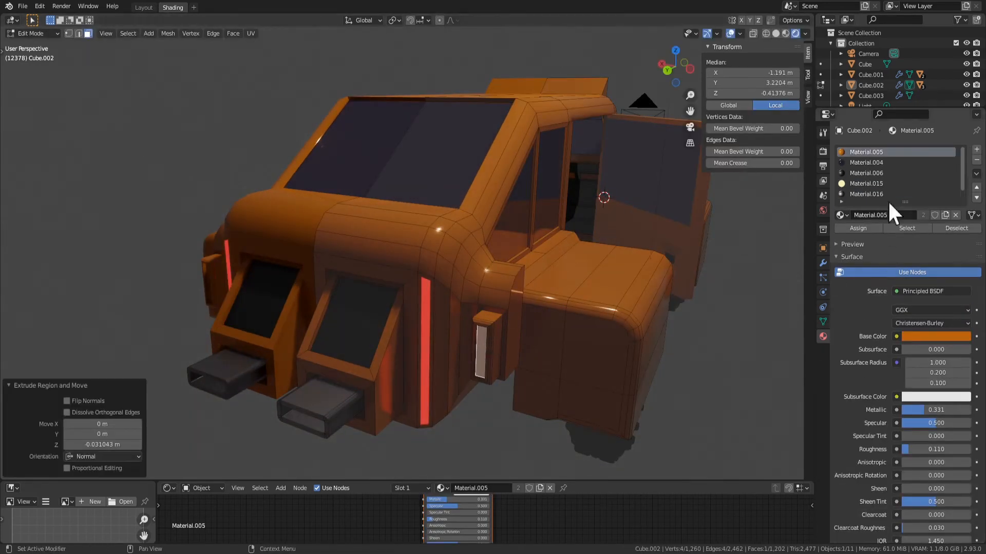
pyautogui.click(863, 183)
pyautogui.click(850, 227)
pyautogui.press('Tab')
pyautogui.scroll(-3, 501, 343)
pyautogui.moveTo(501, 344); pyautogui.dragTo(482, 321, button='middle')
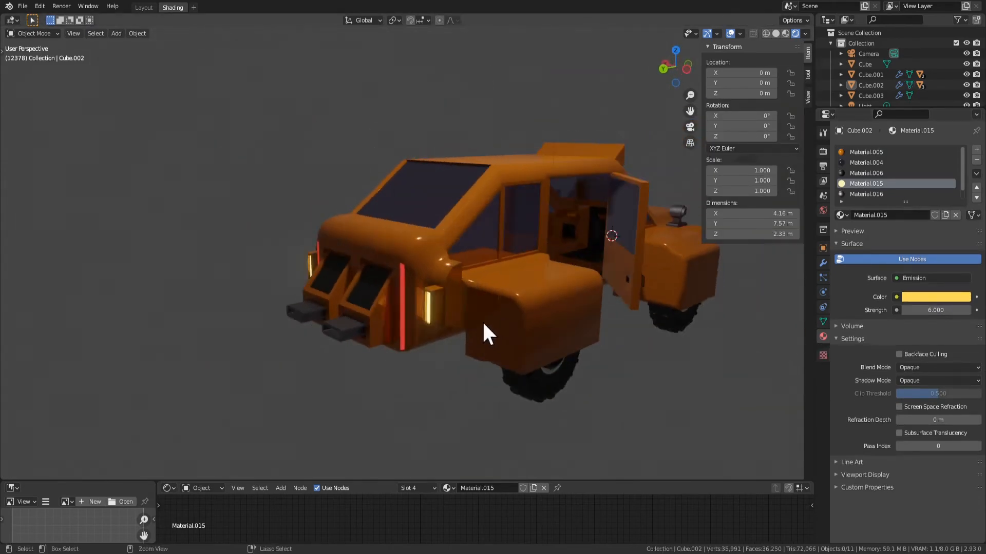
# Undo the trial lamp geometry and inset beside the fender, checking the rear end in Object Mode
pyautogui.hotkey('ctrl', 'z')
pyautogui.hotkey('ctrl', 'z')
pyautogui.hotkey('ctrl', 'z')
pyautogui.hotkey('ctrl', 'z')
pyautogui.hotkey('ctrl', 'z')
pyautogui.scroll(3, 443, 325)
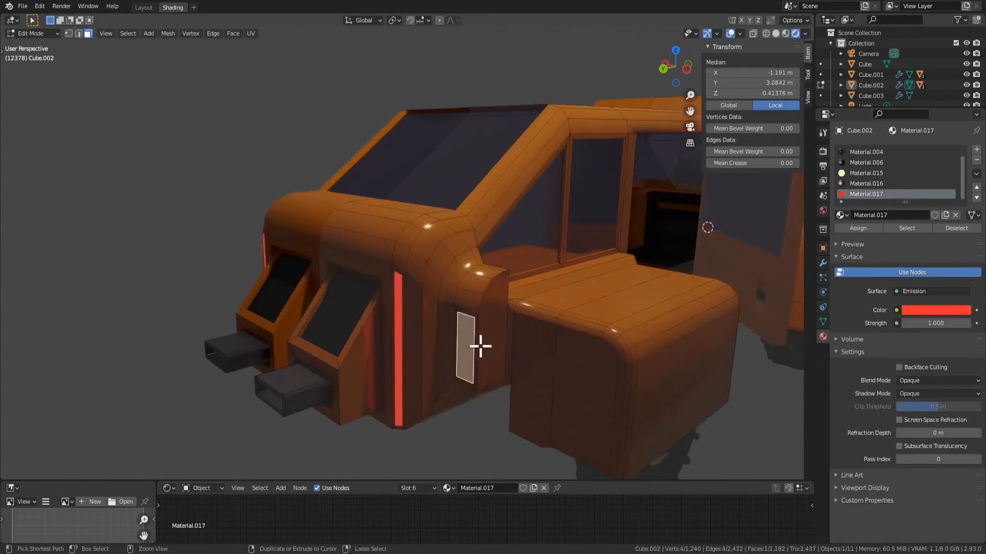
pyautogui.press('Tab')
pyautogui.scroll(-2, 497, 348)
pyautogui.moveTo(498, 348); pyautogui.dragTo(473, 346, button='middle')
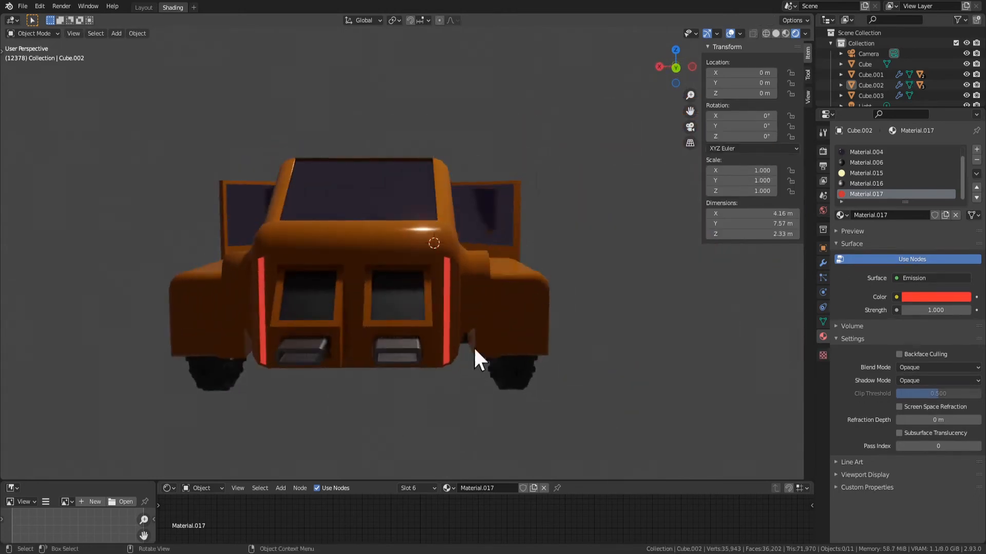
pyautogui.press('Tab')
pyautogui.scroll(2, 467, 309)
pyautogui.moveTo(462, 308); pyautogui.dragTo(597, 357, button='middle')
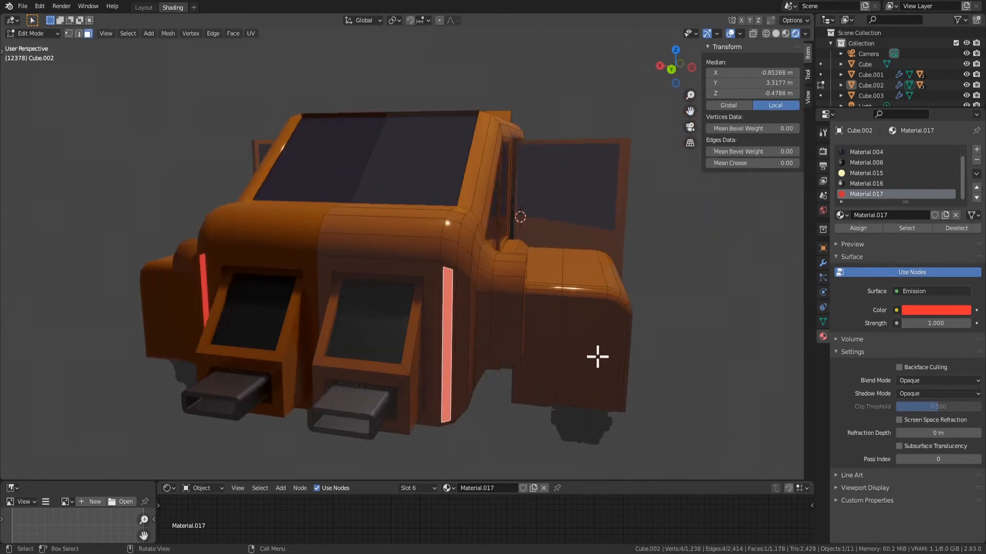
pyautogui.press('e')
pyautogui.rightClick(545, 409)
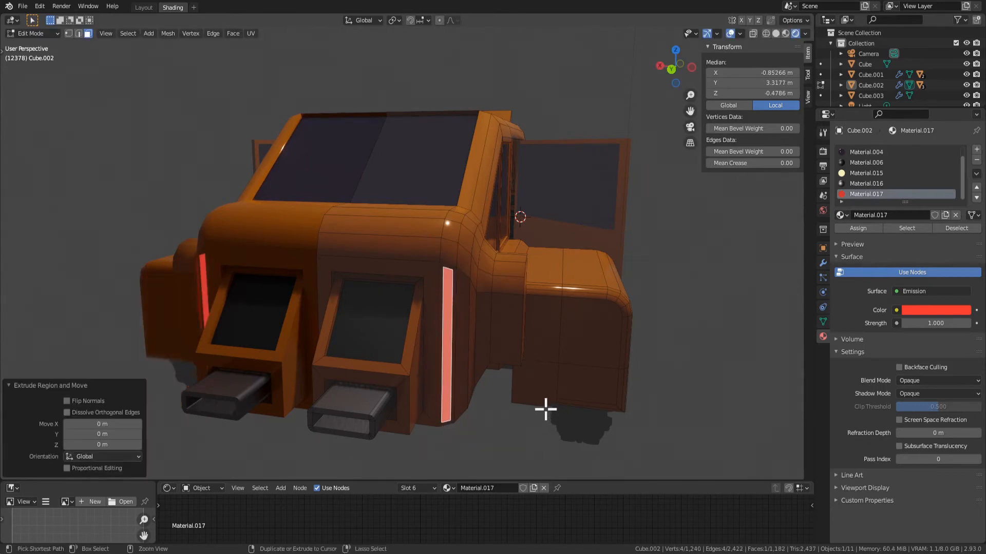
pyautogui.hotkey('ctrl', 'z')
# Inset the rear-facing face beside the fender by about 0.05 m and extrude it about 0.54 m rearward
pyautogui.click(552, 341)
pyautogui.click(520, 344)
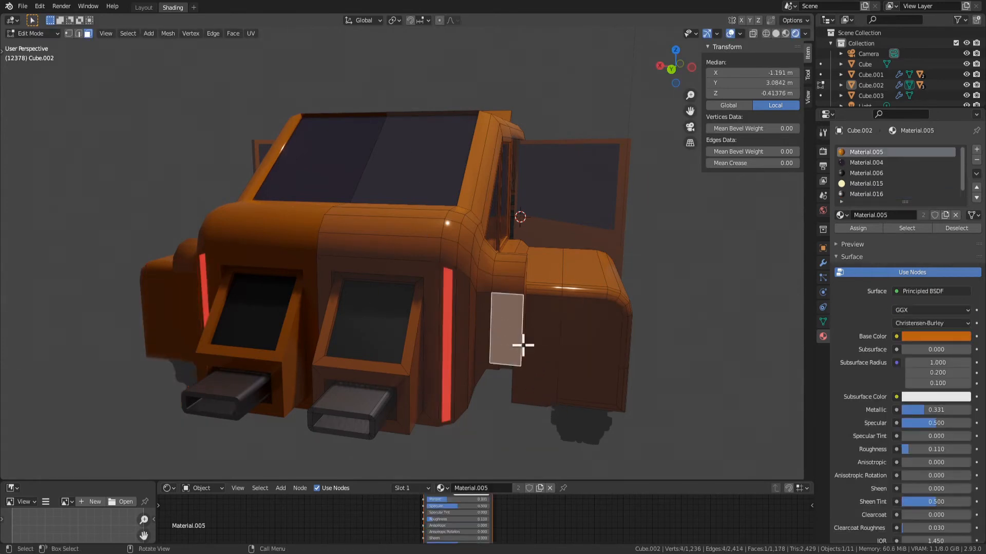
pyautogui.press('i')
pyautogui.click(654, 387)
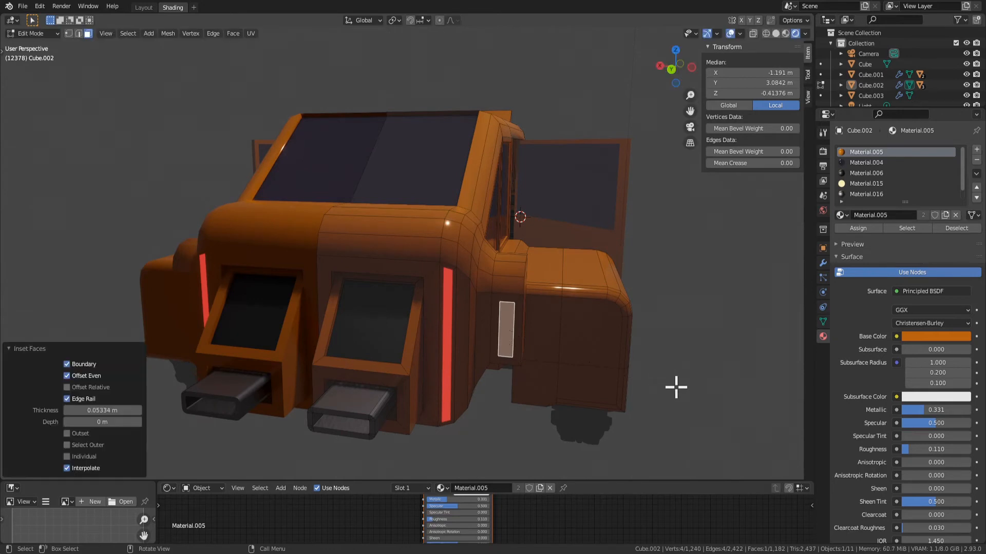
pyautogui.press('e')
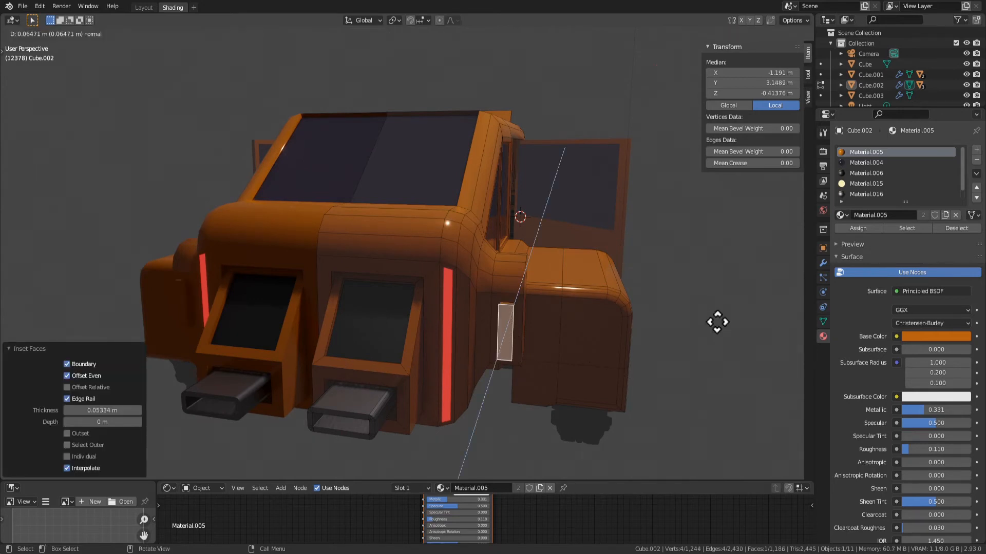
pyautogui.click(705, 344)
# Bevel the extrusion's upper and lower end edges about 0.13 m with 3 segments and move them about -0.47 m along Y
pyautogui.press('2')
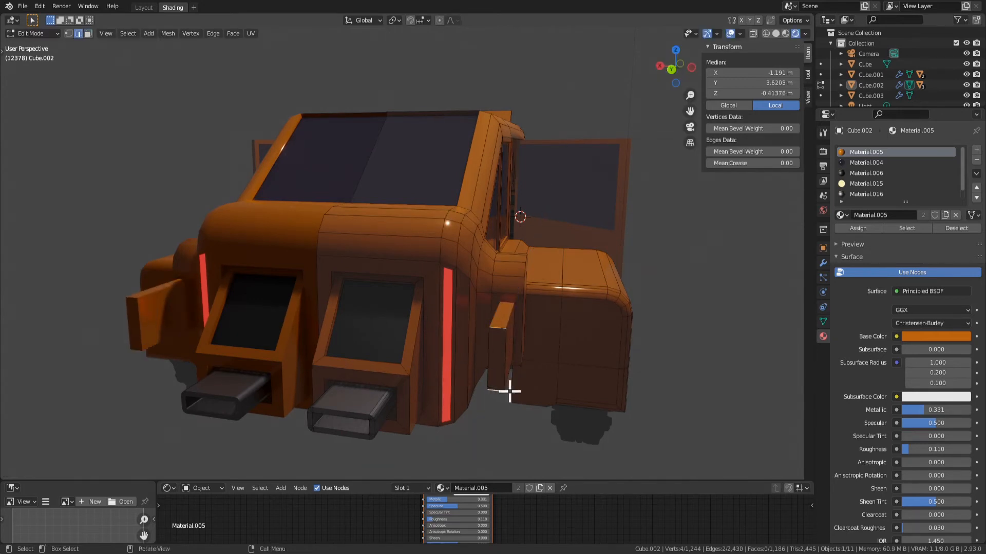
pyautogui.hotkey('ctrl', 'b')
pyautogui.click(547, 403)
pyautogui.moveTo(546, 403); pyautogui.dragTo(560, 372, button='middle')
pyautogui.press('g')
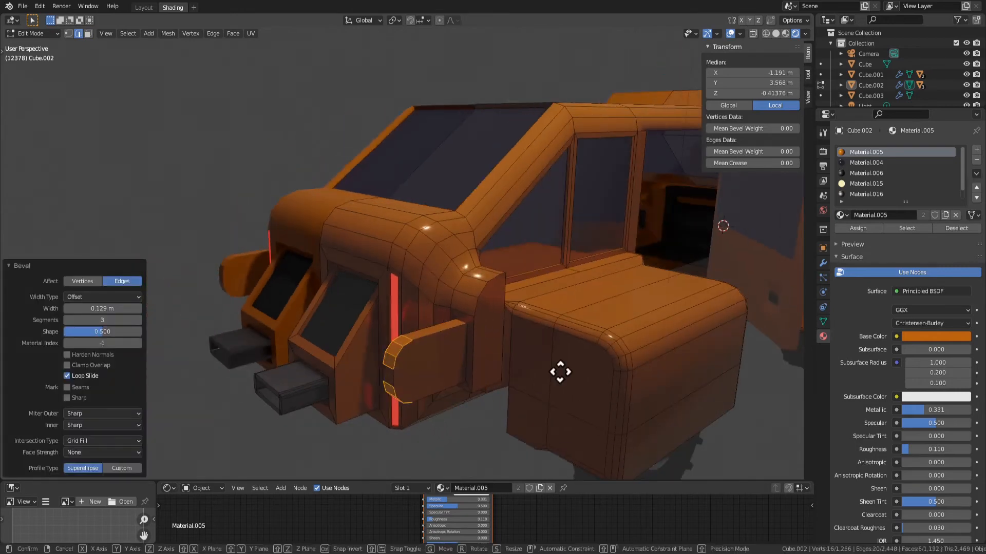
pyautogui.press('y')
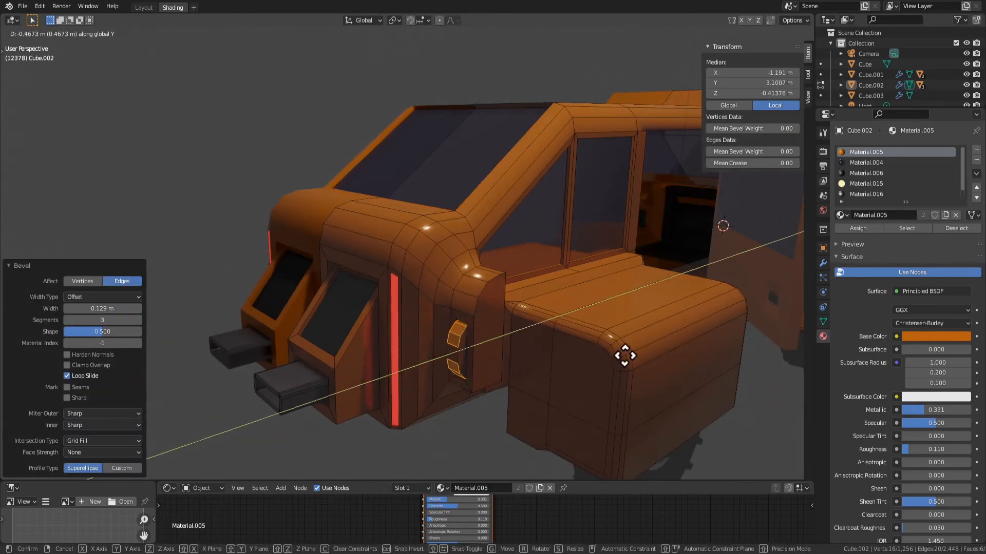
pyautogui.click(625, 355)
# Assign the yellow emissive Material.015 to the rounded lamp faces beside the fender and inspect the car in Object Mode
pyautogui.moveTo(618, 358); pyautogui.dragTo(578, 387, button='middle')
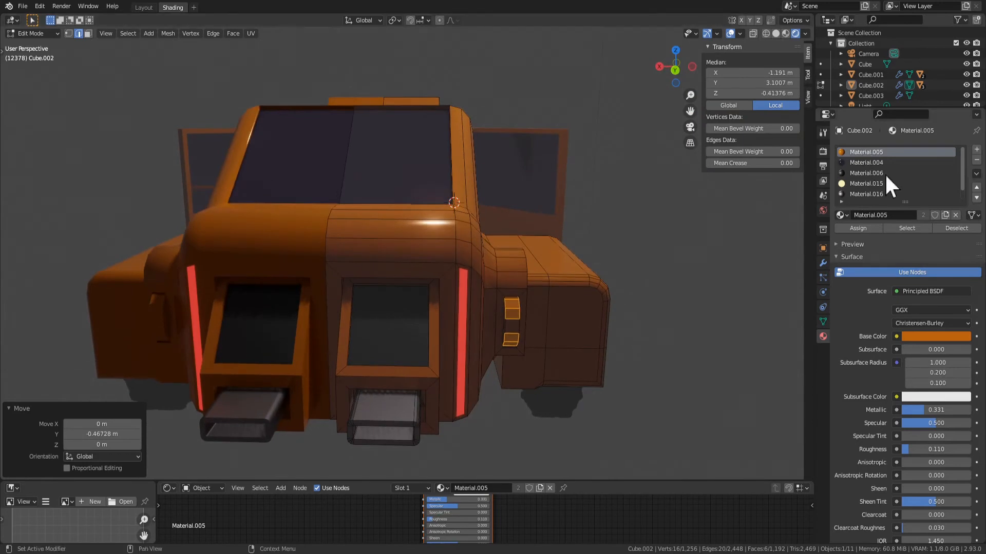
pyautogui.click(866, 183)
pyautogui.click(858, 228)
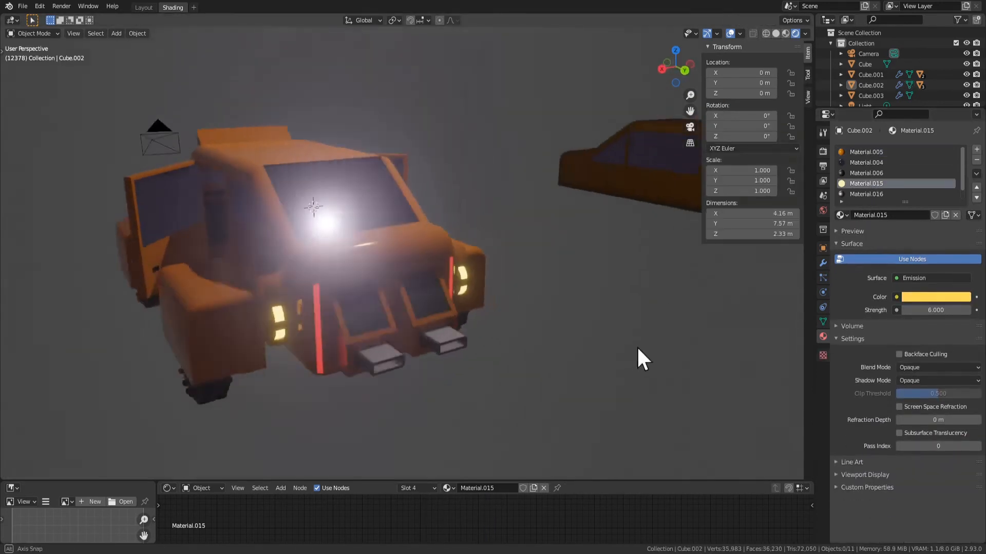
pyautogui.moveTo(636, 346)
pyautogui.mouseDown(button='middle')
pyautogui.moveTo(586, 352)
pyautogui.moveTo(622, 339)
pyautogui.mouseUp(button='middle')
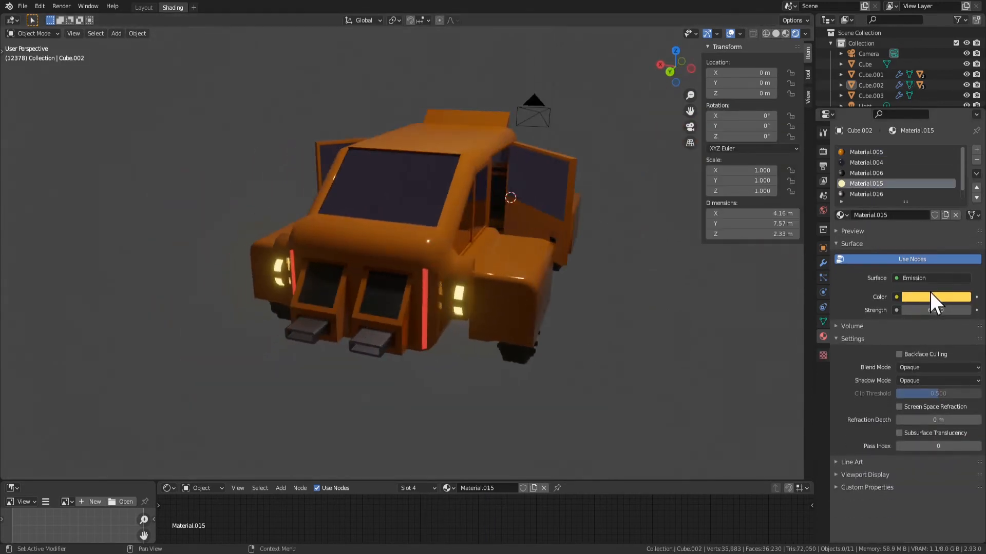
# Add another material slot with a new orange Emission material and return to Edit Mode with the lamp faces selected
pyautogui.click(977, 150)
pyautogui.click(857, 214)
pyautogui.click(919, 328)
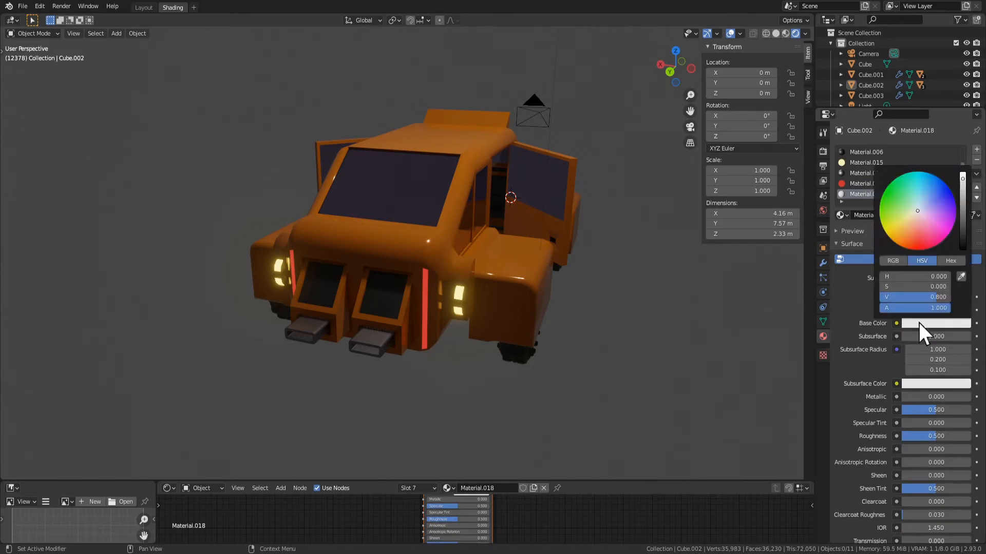
pyautogui.hotkey('ctrl', 'v')
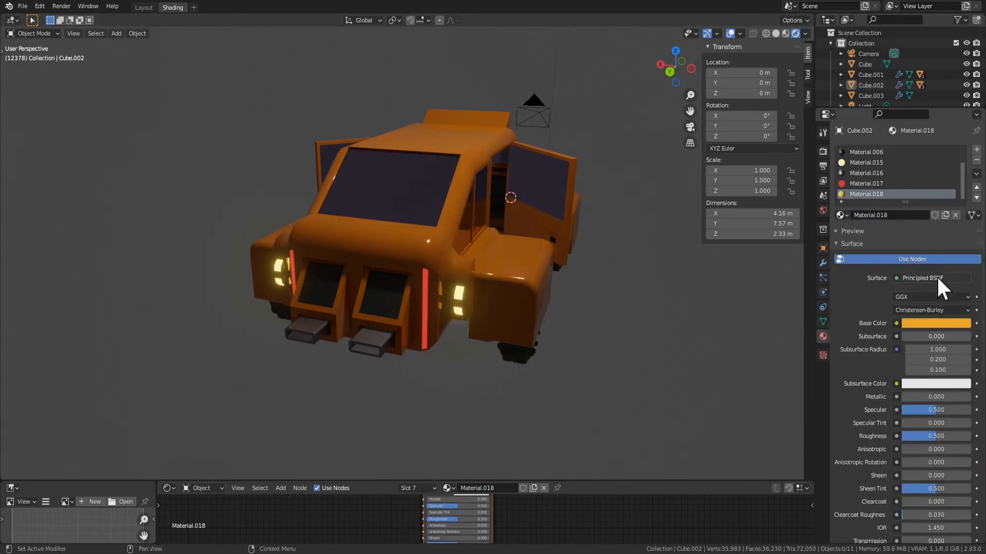
pyautogui.click(920, 279)
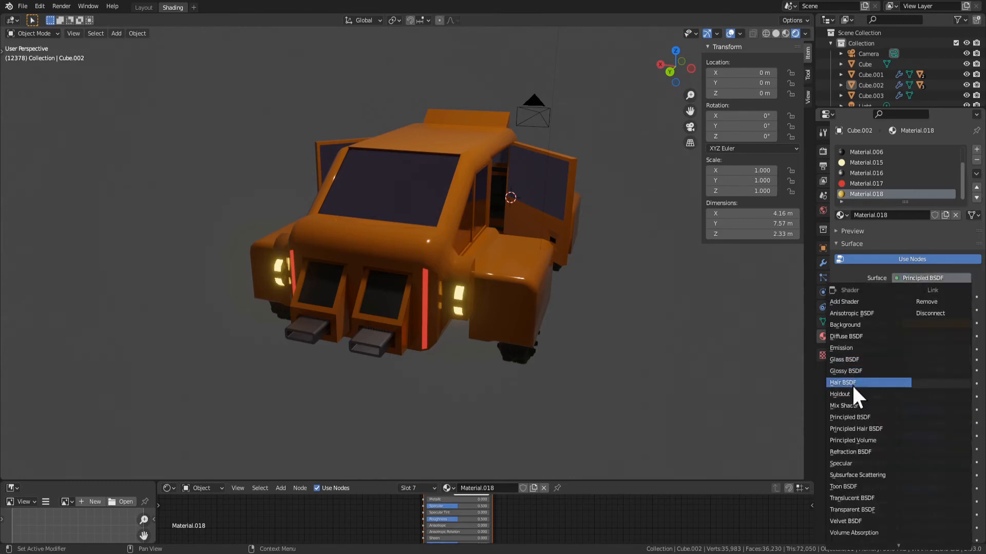
pyautogui.click(845, 349)
pyautogui.click(940, 297)
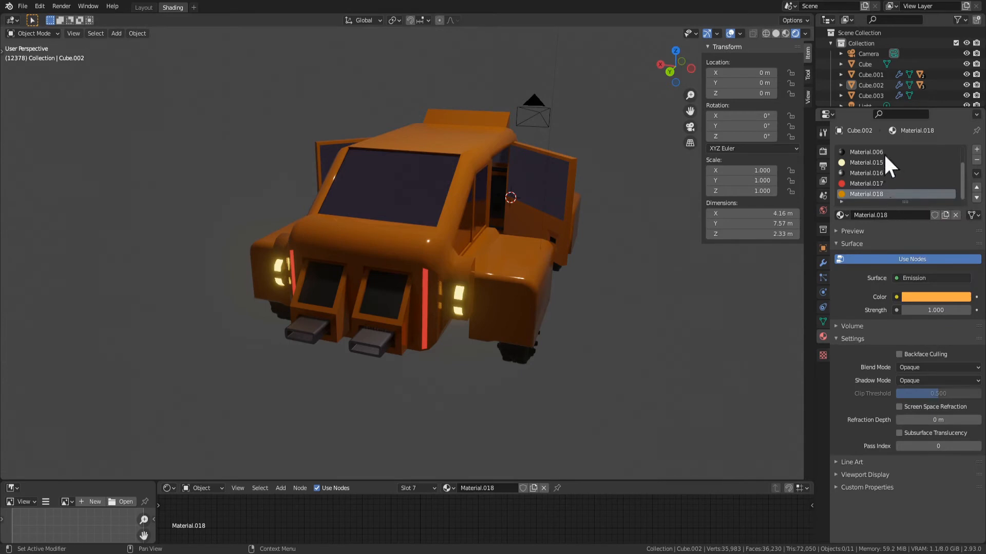
pyautogui.press('Tab')
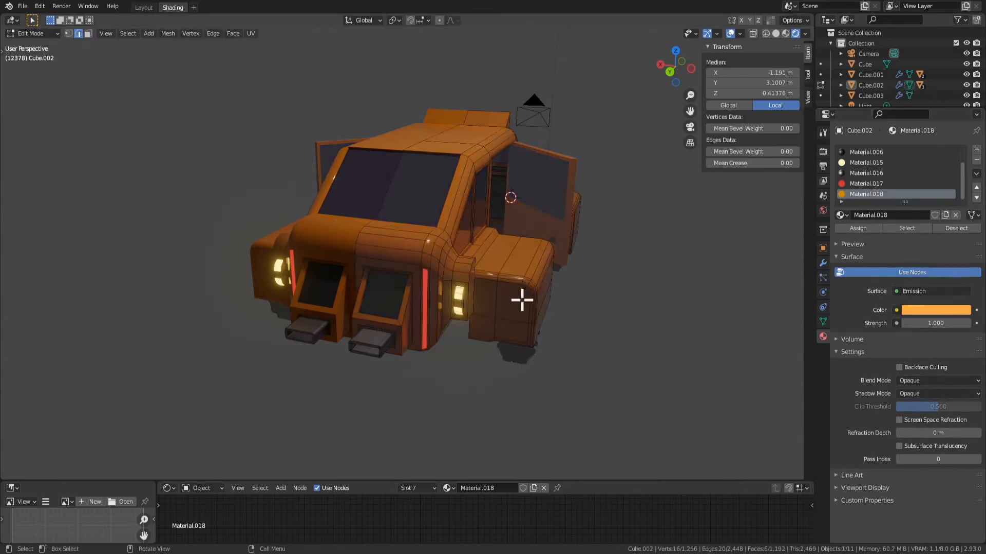
# Assign Material.018 to the selected lamp faces, shift its emission colour to a deeper orange, and set its strength to 2.1
pyautogui.click(858, 228)
pyautogui.click(944, 309)
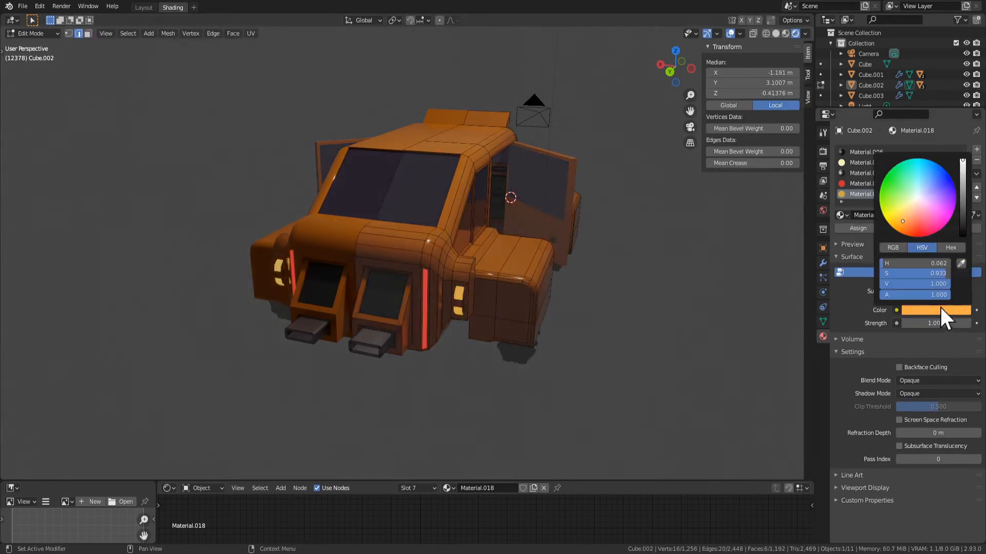
pyautogui.click(914, 215)
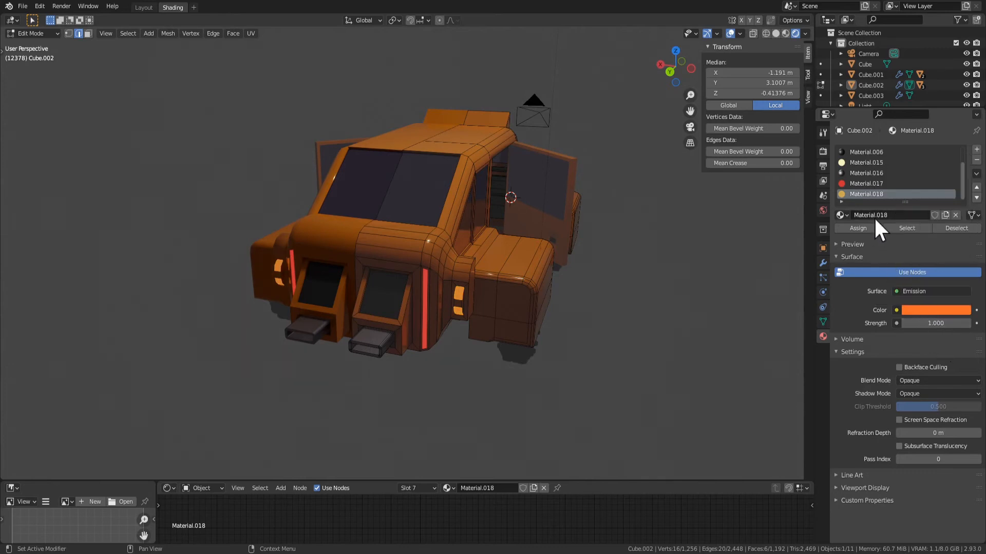
pyautogui.moveTo(936, 323); pyautogui.dragTo(921, 323)
pyautogui.press('Tab')
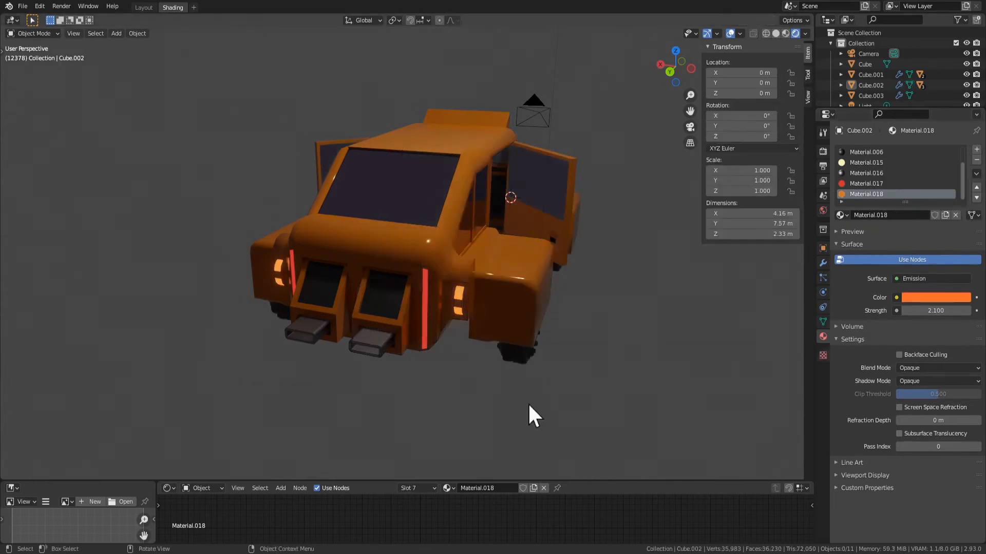
# Change the emission colour of Material.017 on the vertical rear light strips to pale peach
pyautogui.moveTo(516, 402); pyautogui.dragTo(467, 378, button='middle')
pyautogui.scroll(2, 436, 321)
pyautogui.press('Tab')
pyautogui.press('3')
pyautogui.click(450, 347)
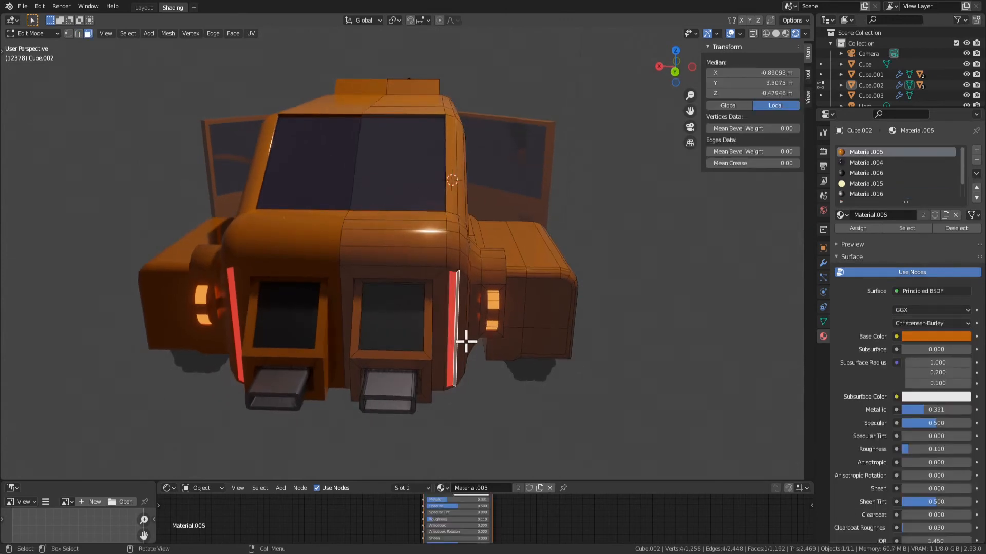
pyautogui.click(452, 341)
pyautogui.click(924, 310)
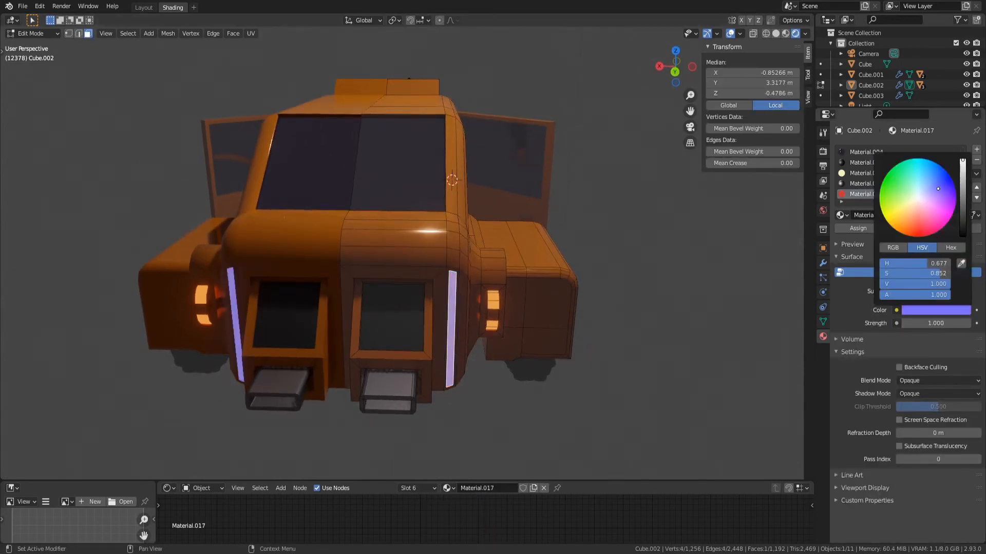
pyautogui.click(621, 382)
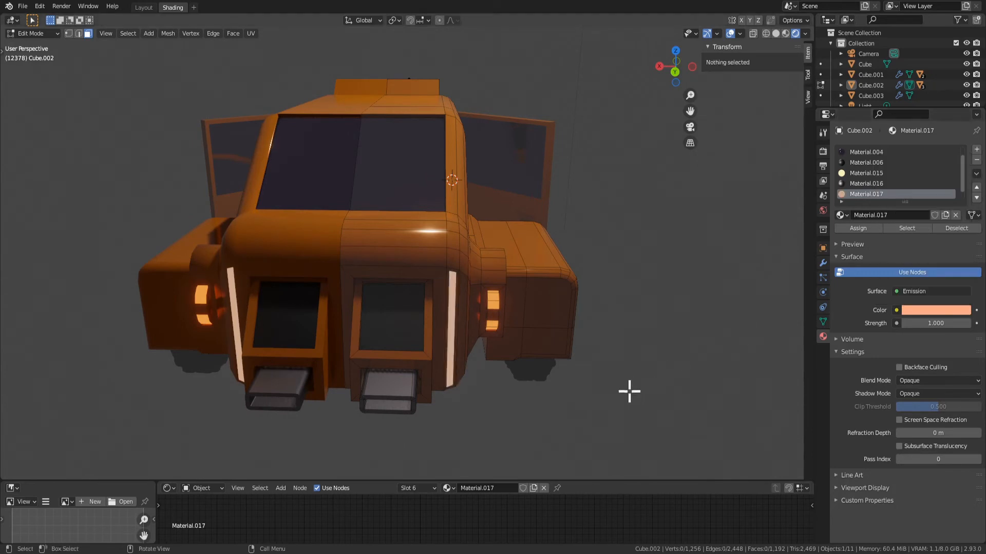
pyautogui.scroll(-2, 591, 393)
pyautogui.press('Tab')
# Try moving the rear window's lower edge about -0.53 m along Y, and undo the move
pyautogui.moveTo(516, 418); pyautogui.dragTo(530, 390, button='middle')
pyautogui.scroll(2, 464, 317)
pyautogui.moveTo(463, 316); pyautogui.dragTo(418, 300, button='middle')
pyautogui.press('Tab')
pyautogui.click(427, 310)
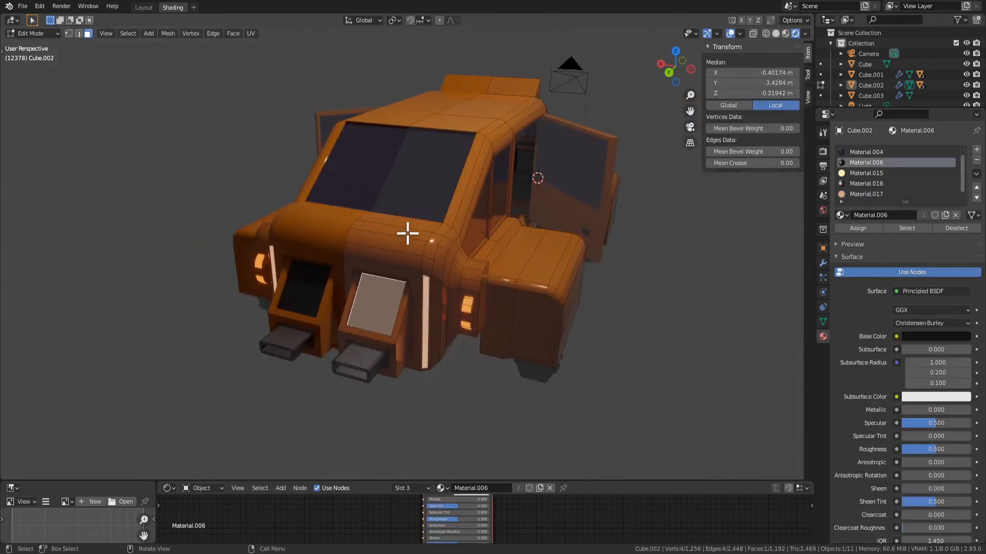
pyautogui.scroll(2, 408, 234)
pyautogui.moveTo(409, 221); pyautogui.dragTo(455, 137, button='middle')
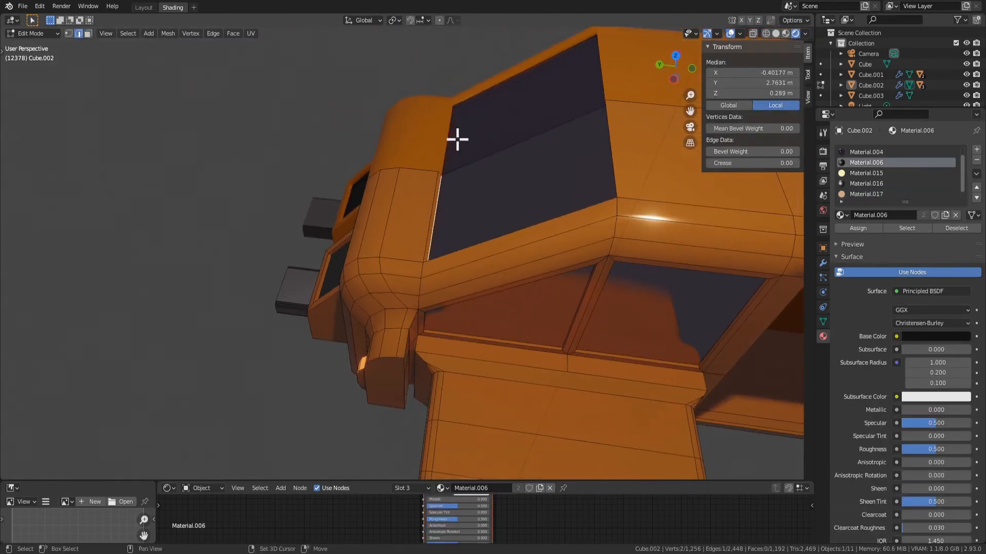
pyautogui.press('g')
pyautogui.press('y')
pyautogui.click(521, 244)
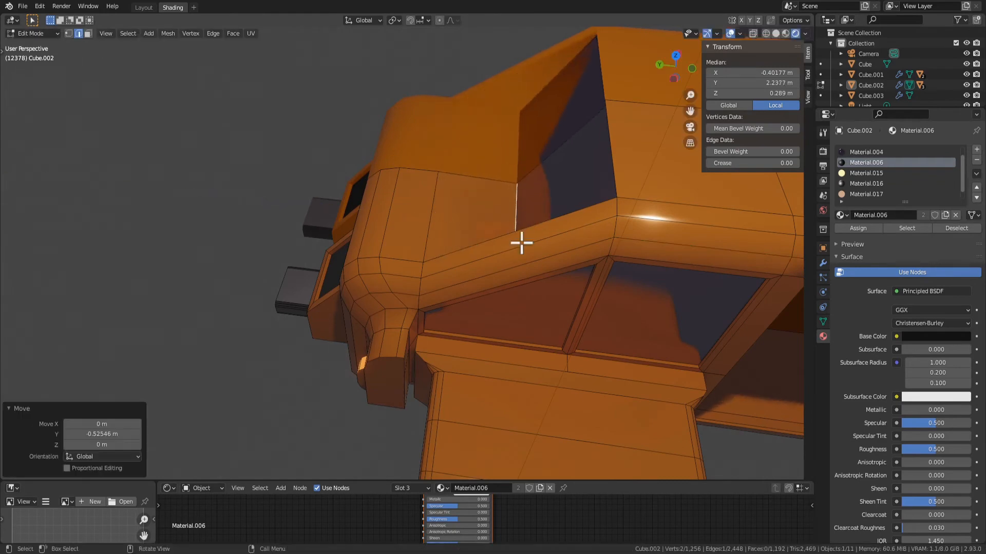
pyautogui.moveTo(522, 244); pyautogui.dragTo(596, 222, button='middle')
pyautogui.scroll(-3, 596, 222)
pyautogui.moveTo(517, 290); pyautogui.dragTo(485, 311, button='middle')
pyautogui.scroll(2, 494, 288)
pyautogui.hotkey('ctrl', 'z')
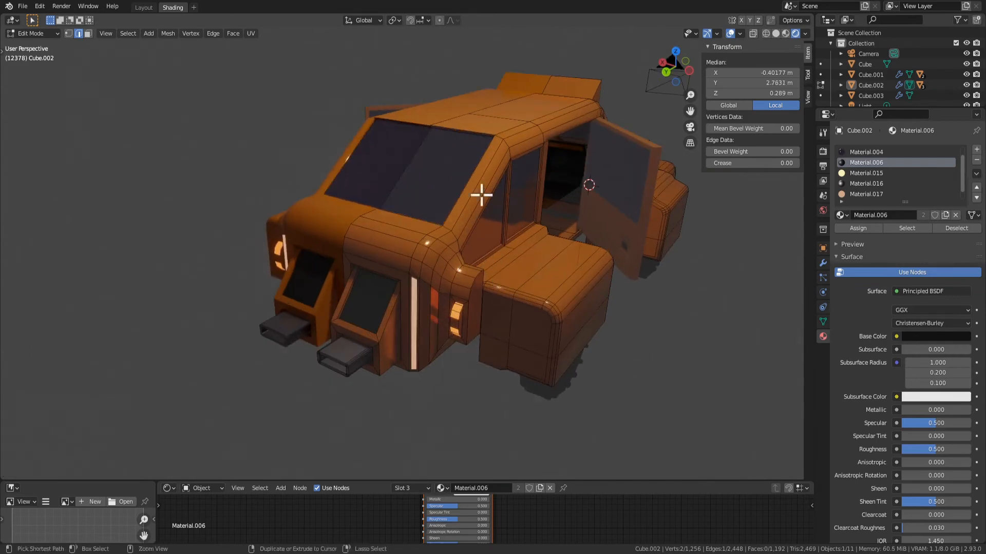
# Examine the car's overall shape from the side, rear and front, comparing it with the other cars in the scene
pyautogui.moveTo(482, 195); pyautogui.dragTo(629, 148, button='middle')
pyautogui.scroll(-3, 629, 147)
pyautogui.press('Tab')
pyautogui.scroll(-3, 460, 330)
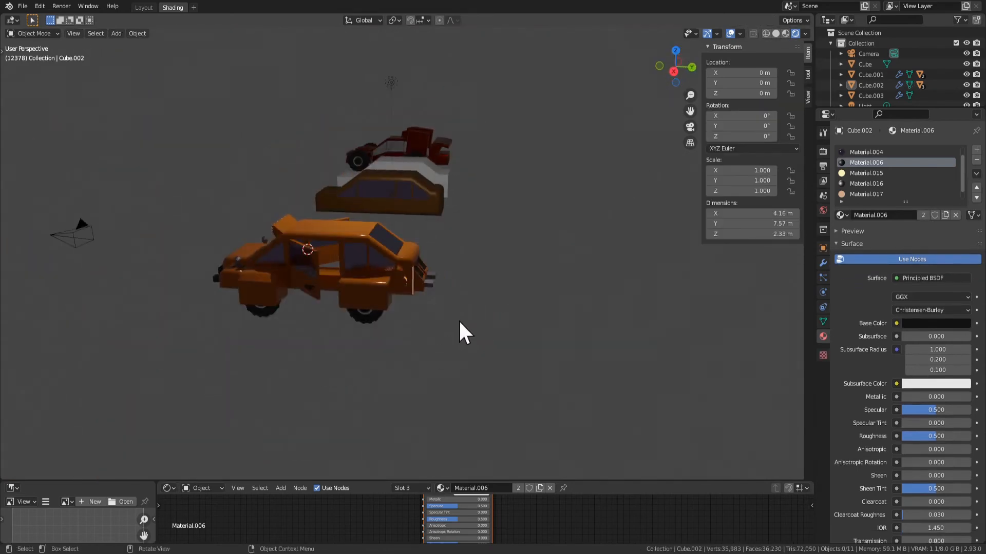
pyautogui.press('Tab')
pyautogui.scroll(4, 528, 326)
pyautogui.moveTo(528, 326); pyautogui.dragTo(485, 364, button='middle')
pyautogui.press('ctrl+KP_Add')
pyautogui.press('Tab')
pyautogui.scroll(-2, 441, 368)
pyautogui.click(443, 369)
pyautogui.scroll(3, 483, 361)
pyautogui.moveTo(278, 263); pyautogui.dragTo(420, 288, button='middle')
pyautogui.press('Tab')
pyautogui.click(407, 242)
pyautogui.moveTo(407, 242); pyautogui.dragTo(638, 335, button='middle')
pyautogui.press('3')
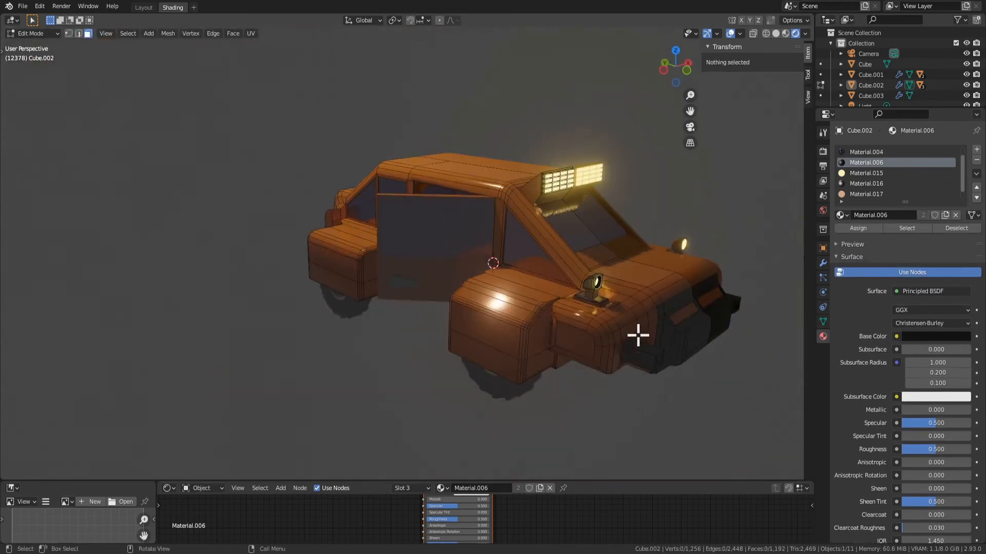
# Examine the hood, front lamps, roof light bar and open doors from several angles
pyautogui.keyDown('shift'); pyautogui.moveTo(530, 302); pyautogui.dragTo(458, 330, button='middle'); pyautogui.keyUp('shift')
pyautogui.scroll(2, 459, 328)
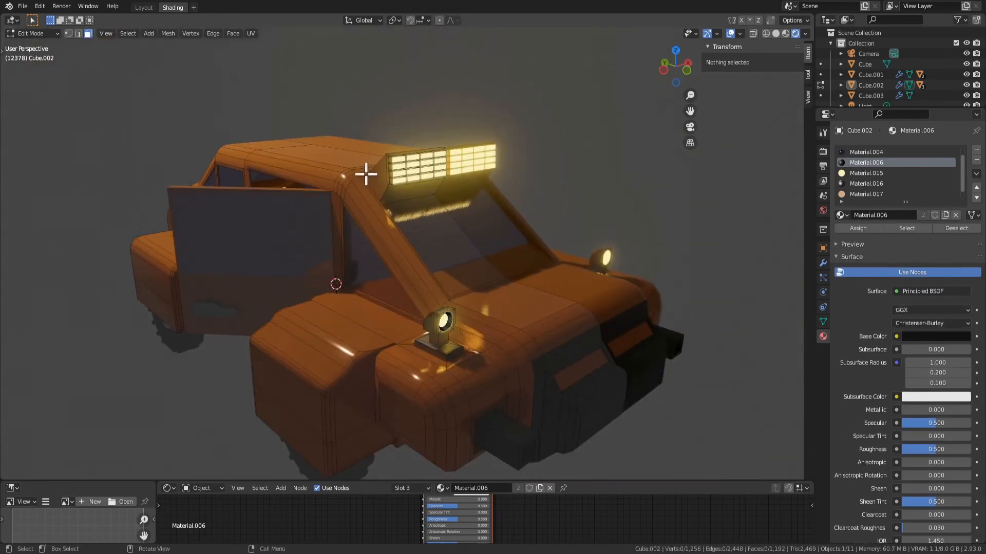
pyautogui.click(379, 330)
pyautogui.moveTo(442, 381); pyautogui.dragTo(485, 331, button='middle')
pyautogui.keyDown('shift'); pyautogui.moveTo(385, 285); pyautogui.dragTo(300, 301, button='middle'); pyautogui.keyUp('shift')
pyautogui.scroll(2, 436, 299)
pyautogui.moveTo(436, 299); pyautogui.dragTo(416, 313, button='middle')
pyautogui.press('Tab')
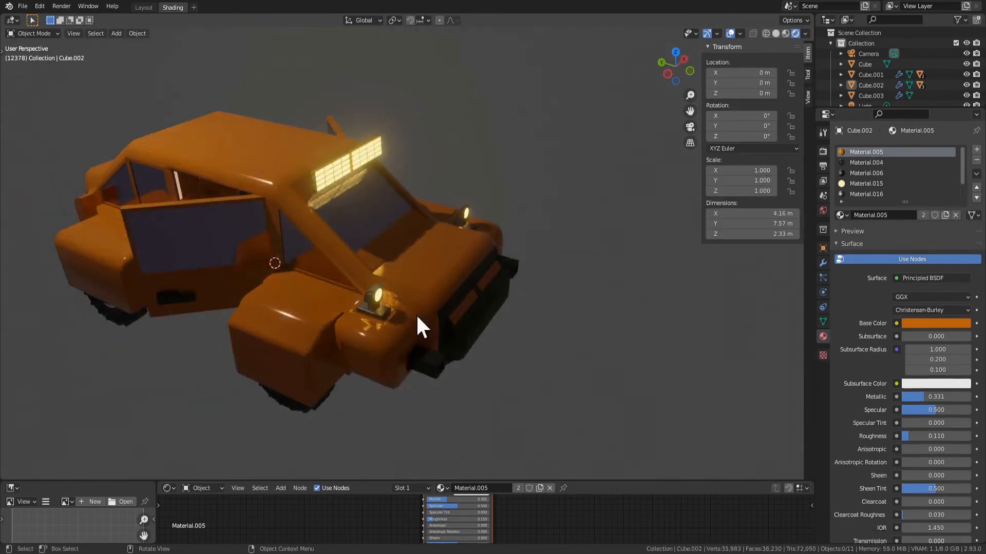
pyautogui.scroll(2, 416, 313)
pyautogui.press('Tab')
pyautogui.click(398, 313)
pyautogui.scroll(-6, 385, 363)
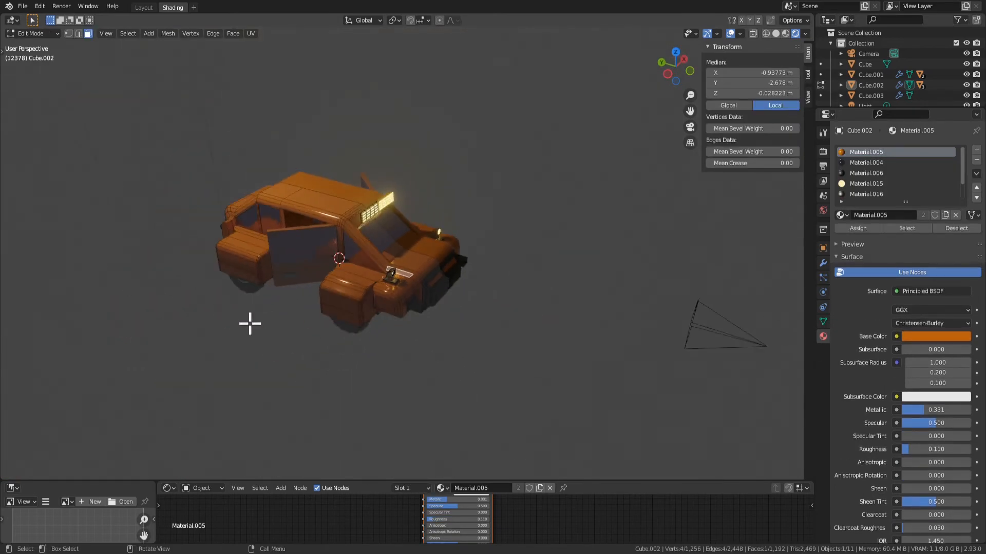
pyautogui.moveTo(248, 323); pyautogui.dragTo(427, 336, button='middle')
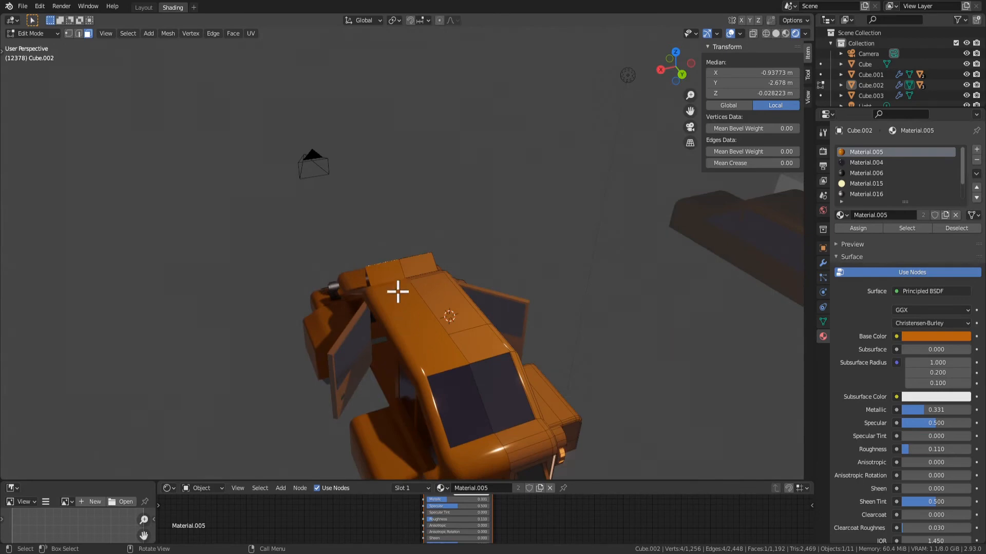
pyautogui.moveTo(398, 292); pyautogui.dragTo(325, 286, button='middle')
pyautogui.press('Tab')
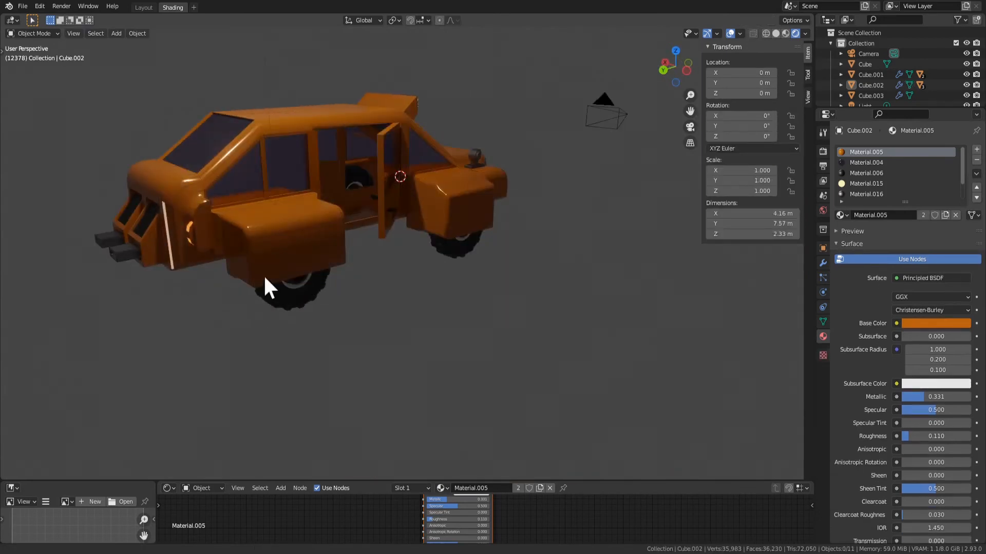
# Select the rear exhaust pipe with its surrounding faces and dissolve its vertices
pyautogui.press('Tab')
pyautogui.moveTo(264, 274); pyautogui.dragTo(403, 306, button='middle')
pyautogui.click(402, 306)
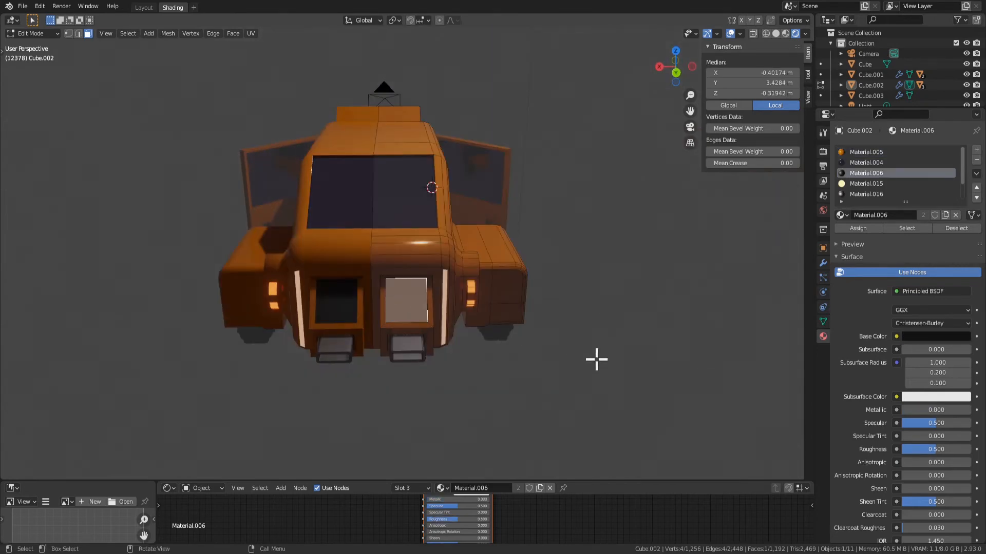
pyautogui.moveTo(596, 359); pyautogui.dragTo(516, 351, button='middle')
pyautogui.press('KP_Decimal')
pyautogui.scroll(-5, 534, 369)
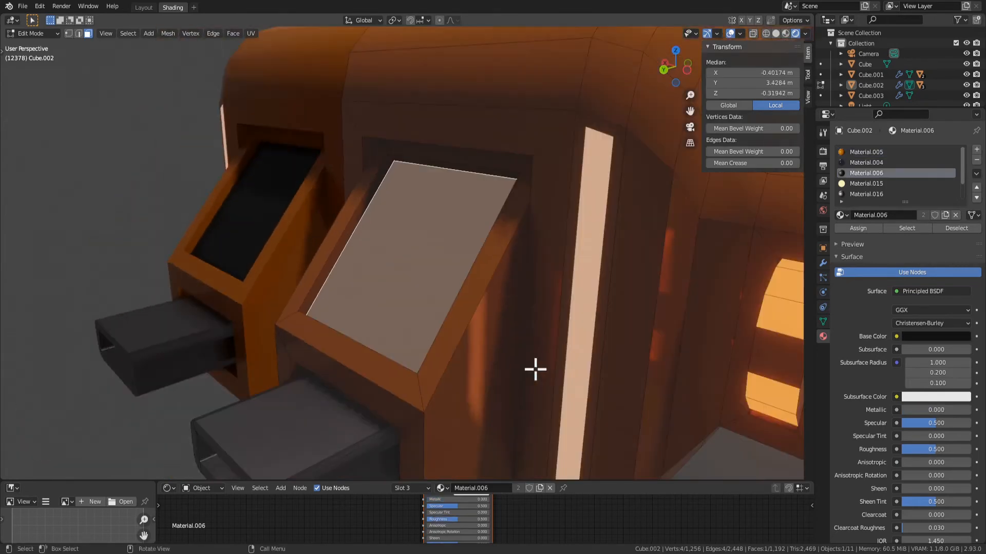
pyautogui.moveTo(357, 382); pyautogui.dragTo(410, 363, button='middle')
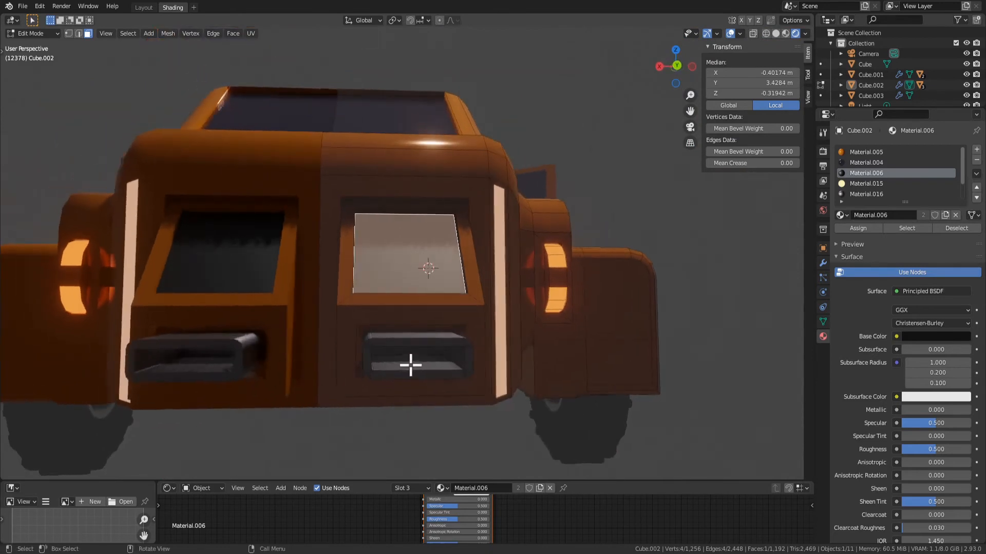
pyautogui.click(413, 357)
pyautogui.press('ctrl+KP_Add')
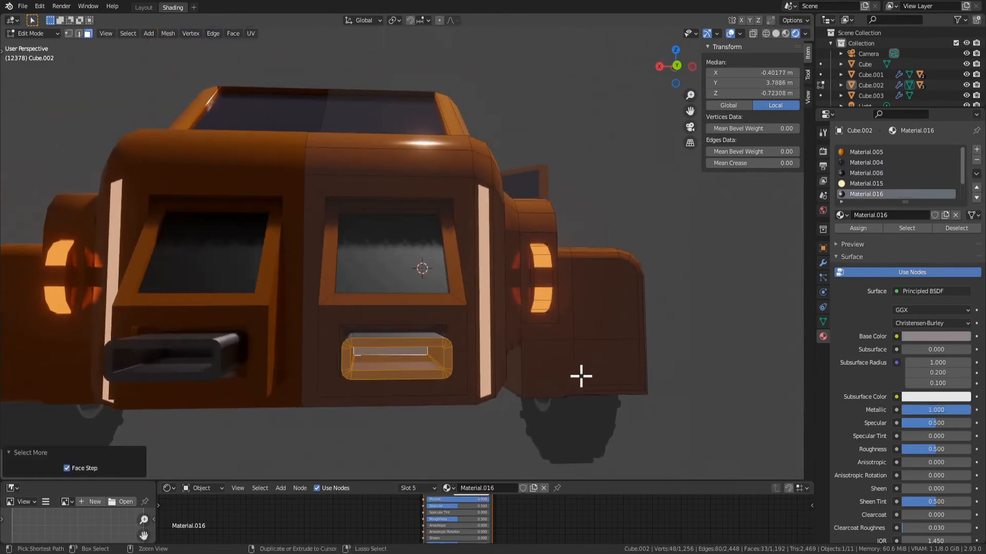
pyautogui.press('ctrl+KP_Add')
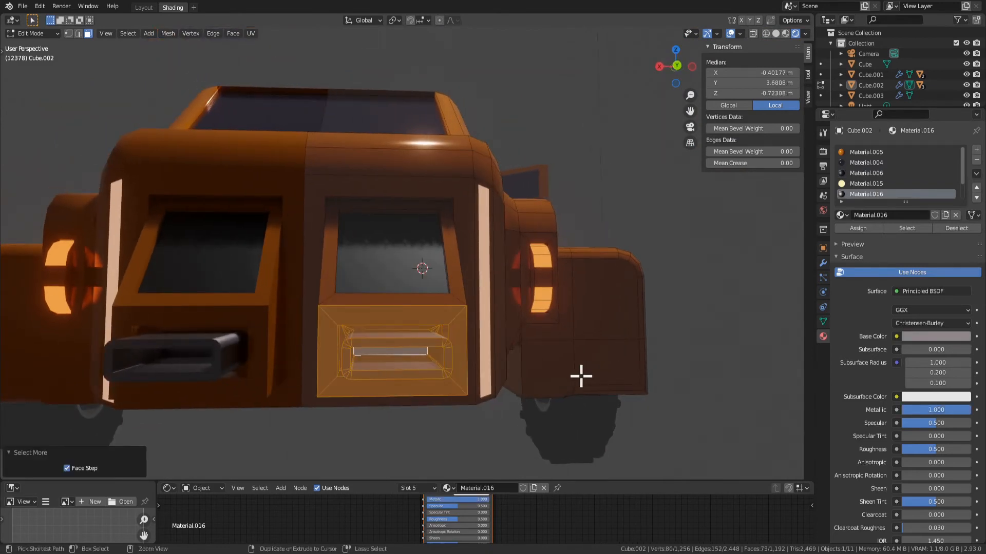
pyautogui.press('x')
pyautogui.click(580, 376)
# Dissolve the vertices of the dark vent face and its sloped orange frame above the former exhaust
pyautogui.moveTo(424, 335); pyautogui.dragTo(431, 351, button='middle')
pyautogui.click(395, 249)
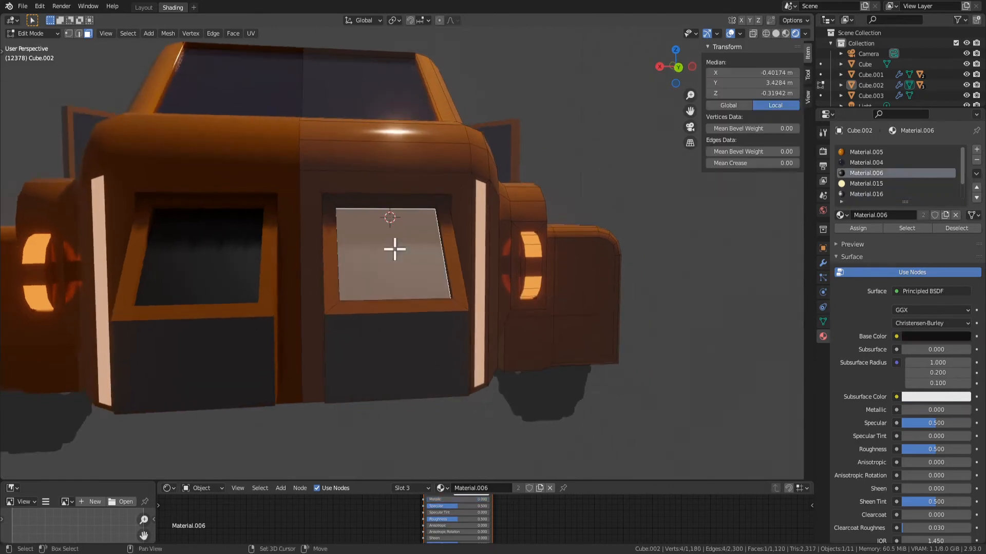
pyautogui.press('x')
pyautogui.click(434, 282)
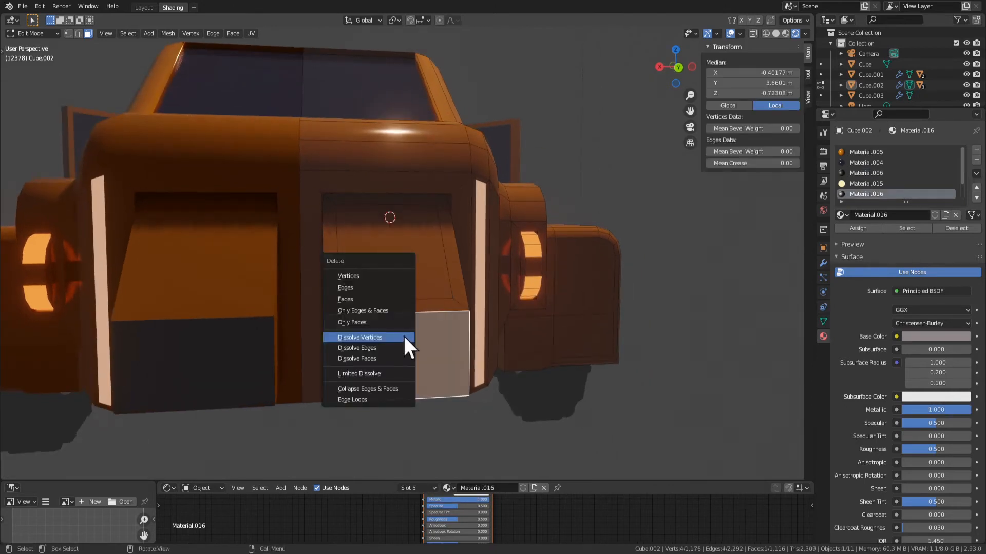
pyautogui.click(400, 337)
pyautogui.click(415, 313)
pyautogui.click(407, 282)
pyautogui.press('x')
pyautogui.click(405, 280)
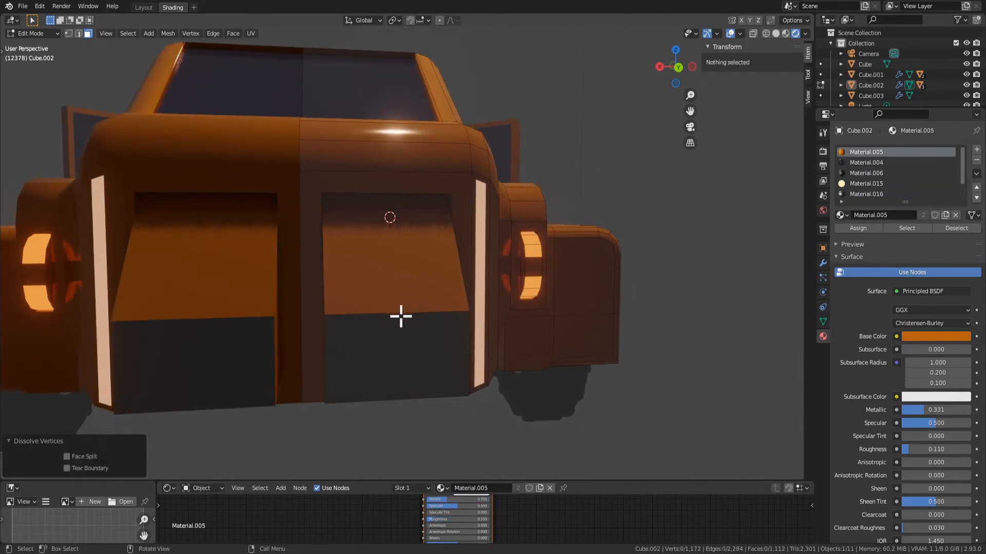
# Dissolve the remaining protruding vent block and its recessed face to leave a flat rear panel
pyautogui.click(422, 357)
pyautogui.press('x')
pyautogui.click(426, 369)
pyautogui.click(385, 295)
pyautogui.moveTo(386, 296); pyautogui.dragTo(381, 331, button='middle')
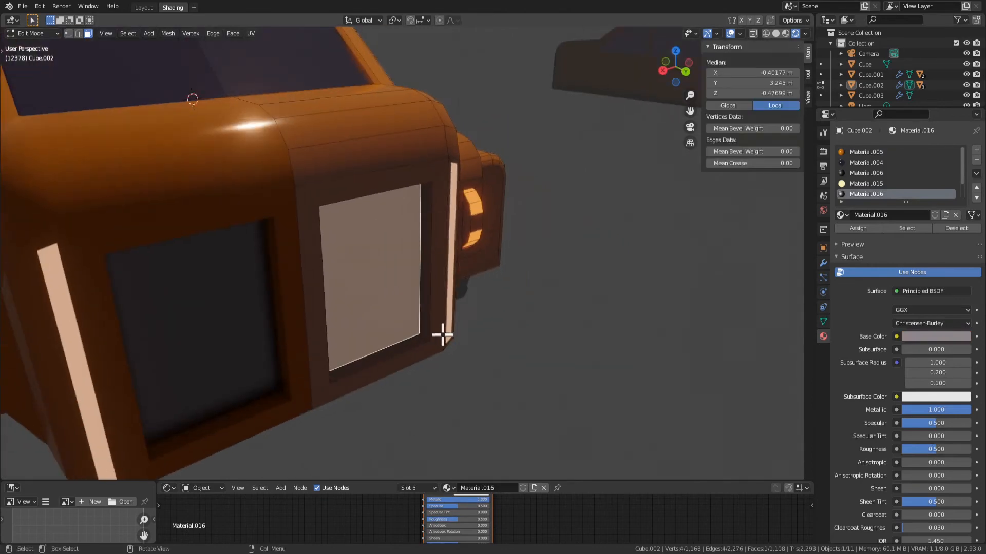
pyautogui.scroll(-6, 440, 344)
pyautogui.scroll(5, 426, 341)
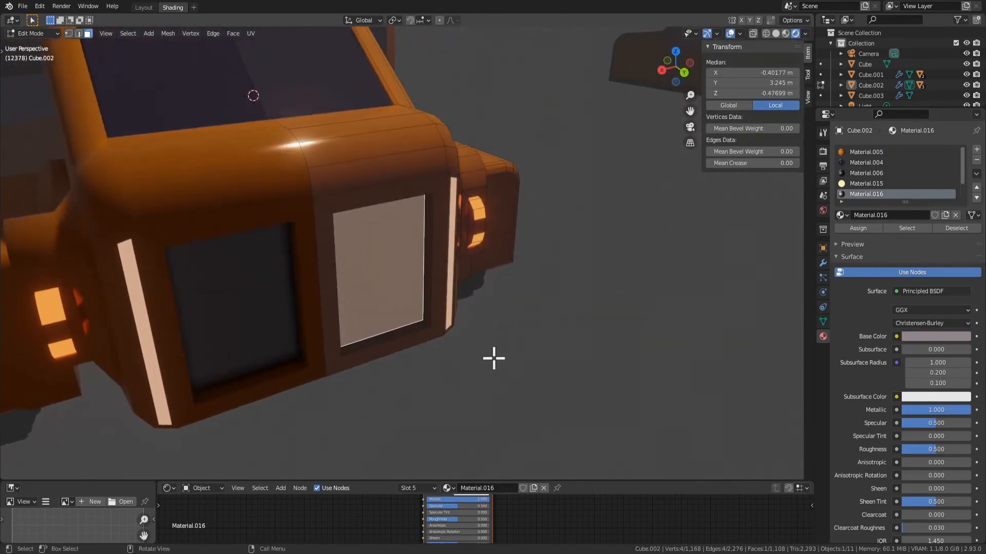
pyautogui.scroll(-5, 445, 345)
pyautogui.scroll(3, 438, 348)
pyautogui.press('x')
pyautogui.click(442, 352)
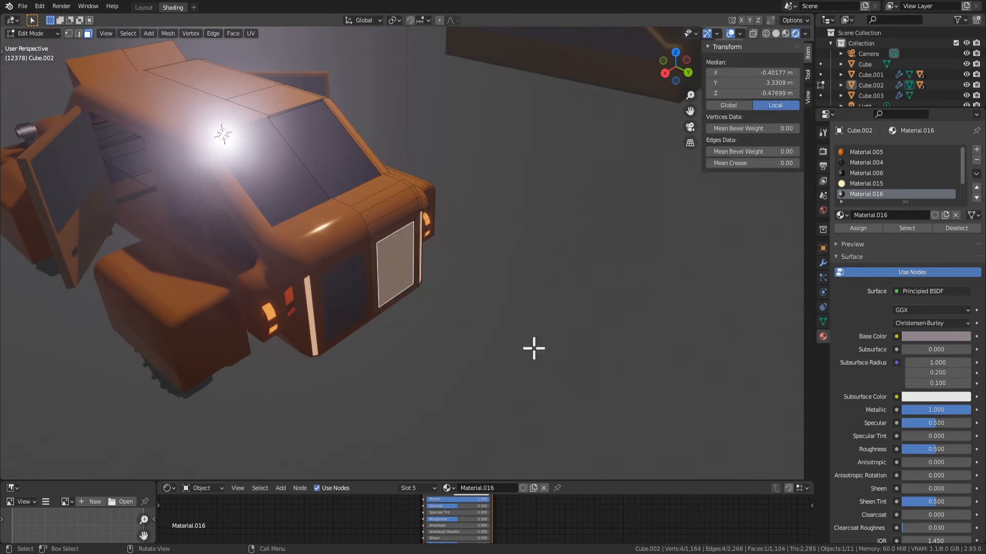
# Inset the flat dark rear panel by about 0.12 m and subdivide the inner face with 6 cuts
pyautogui.moveTo(534, 348); pyautogui.dragTo(497, 331, button='middle')
pyautogui.scroll(2, 455, 317)
pyautogui.press('i')
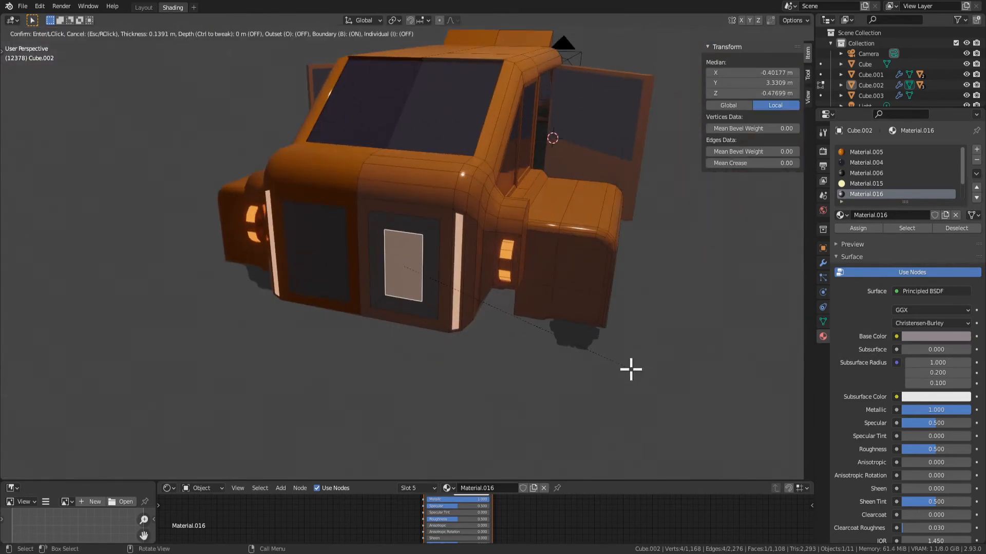
pyautogui.click(637, 369)
pyautogui.rightClick(403, 265)
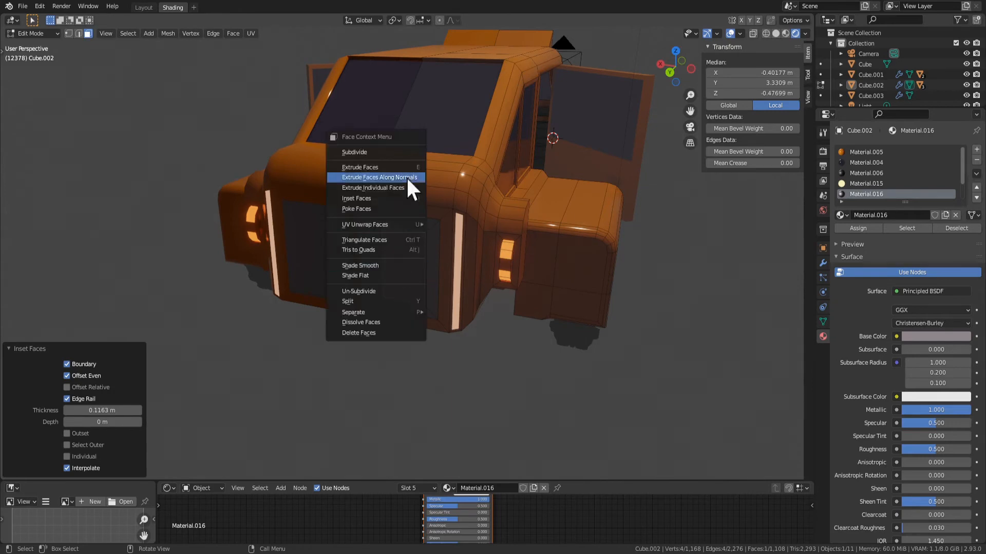
pyautogui.click(389, 153)
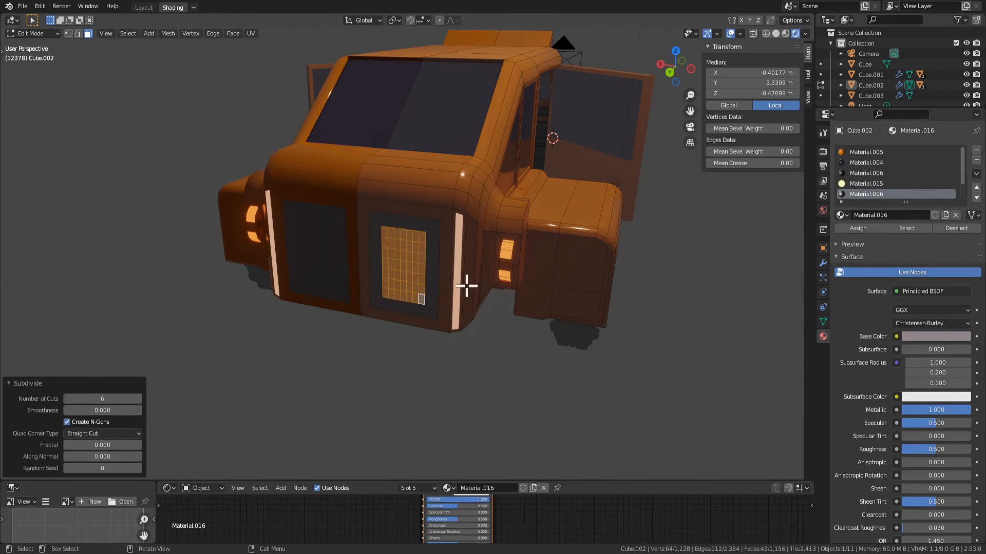
# Round the subdivided faces into a circle with To Sphere at factor 1 and scale them up by about 1.28
pyautogui.press('F3')
pyautogui.write('to s')
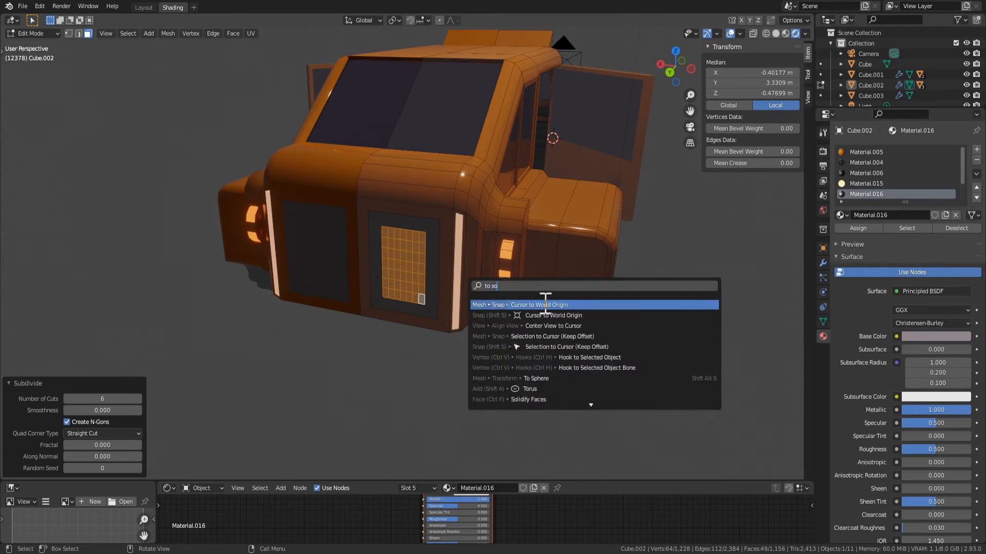
pyautogui.write('ph')
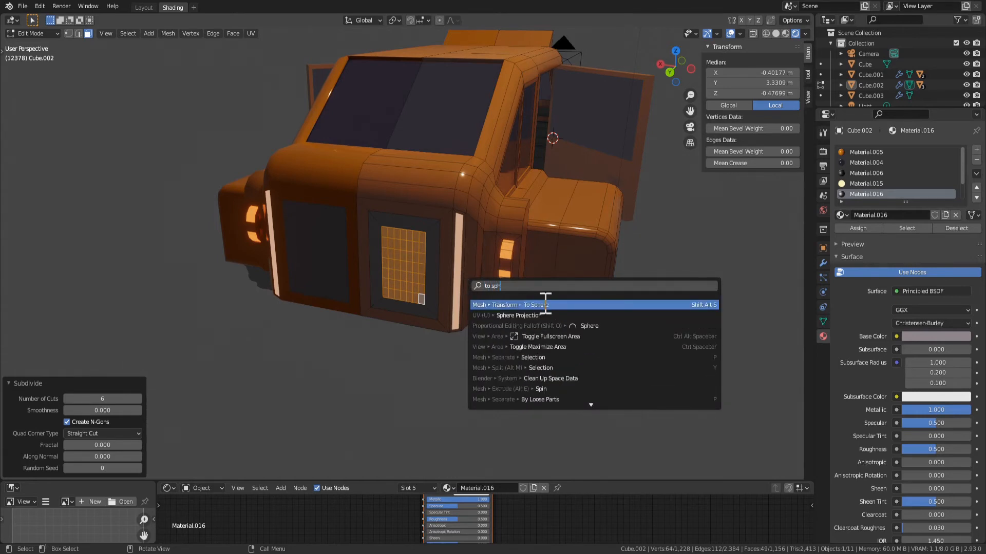
pyautogui.press('Return')
pyautogui.click(232, 404)
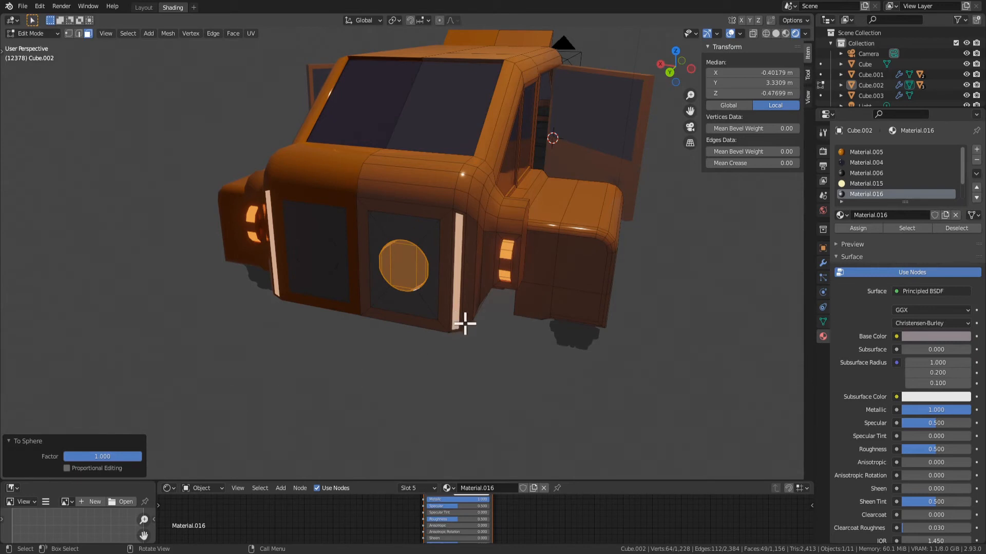
pyautogui.press('s')
pyautogui.click(531, 339)
# Try to recess the multi-face rear circle by extruding it inward about 0.2 m
pyautogui.press('g')
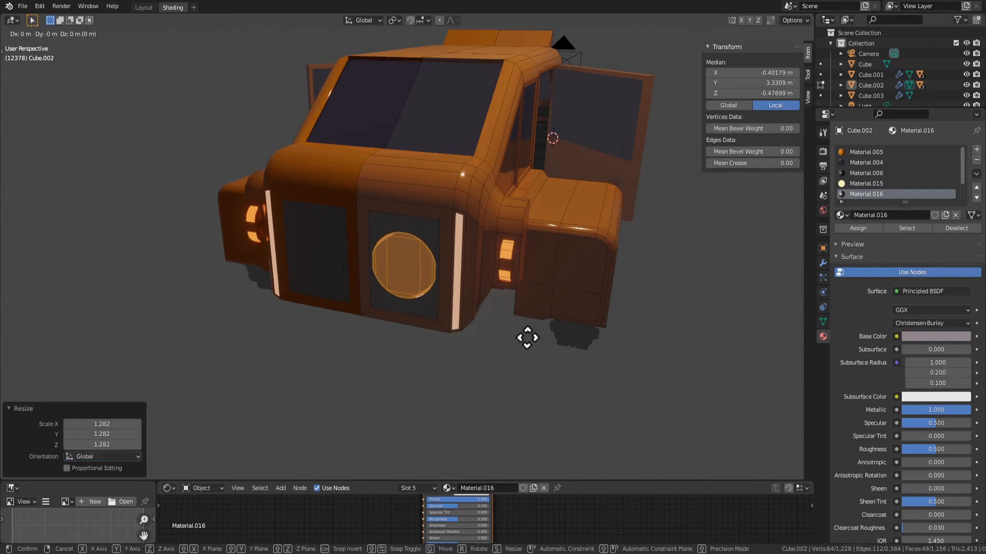
pyautogui.press('z')
pyautogui.press('z')
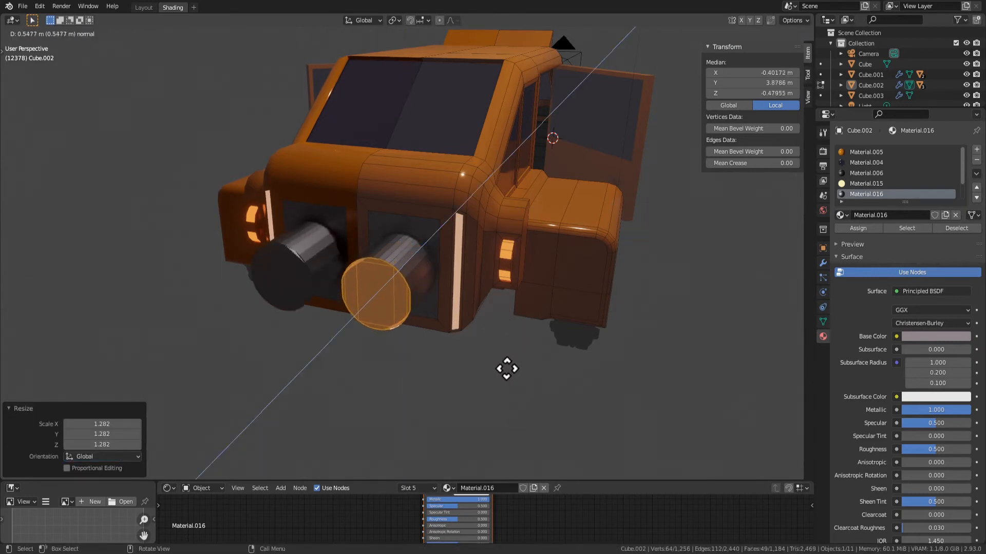
pyautogui.click(557, 346)
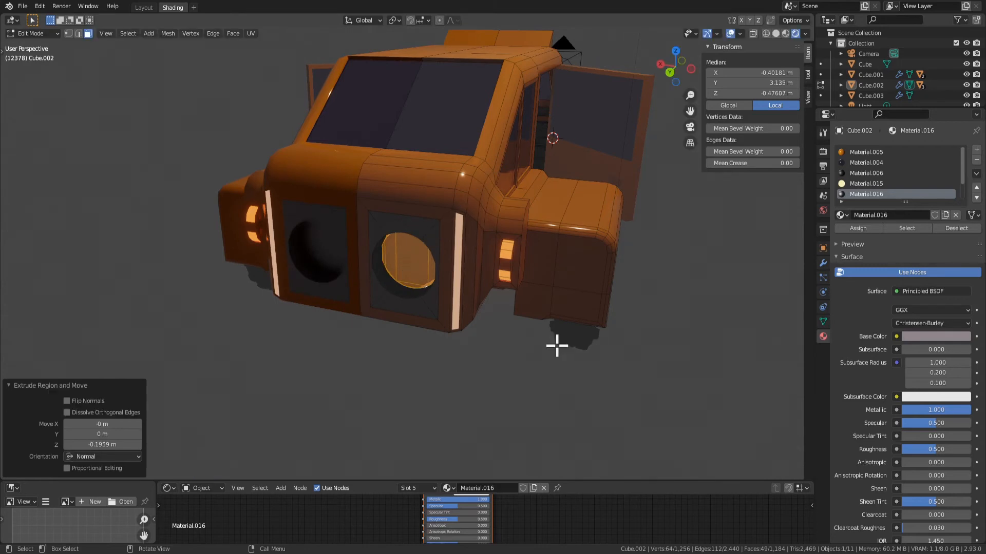
pyautogui.press('i')
pyautogui.rightClick(553, 345)
# Try dissolving the vertices of the rear circle and undo the attempts together with the recess
pyautogui.press('x')
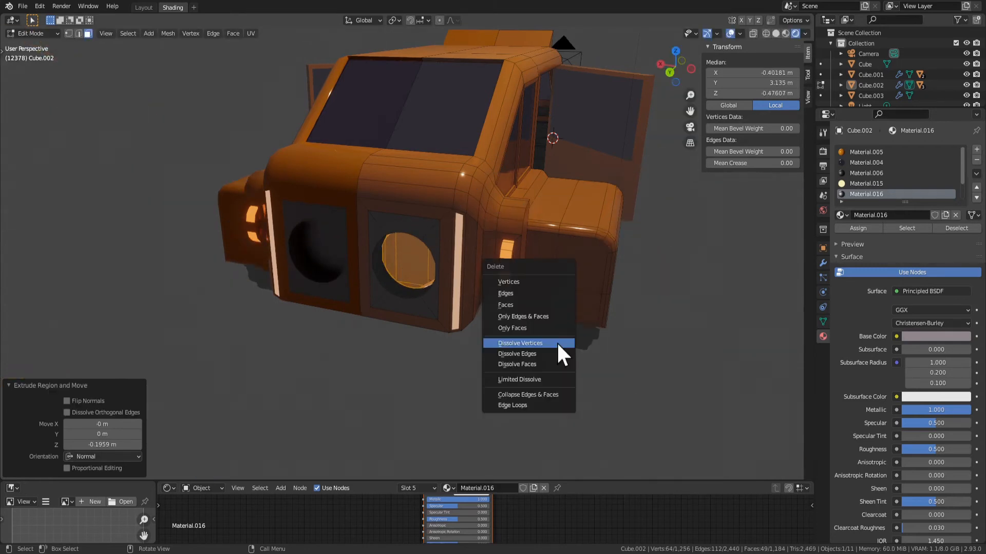
pyautogui.click(560, 344)
pyautogui.hotkey('ctrl', 'z')
pyautogui.press('x')
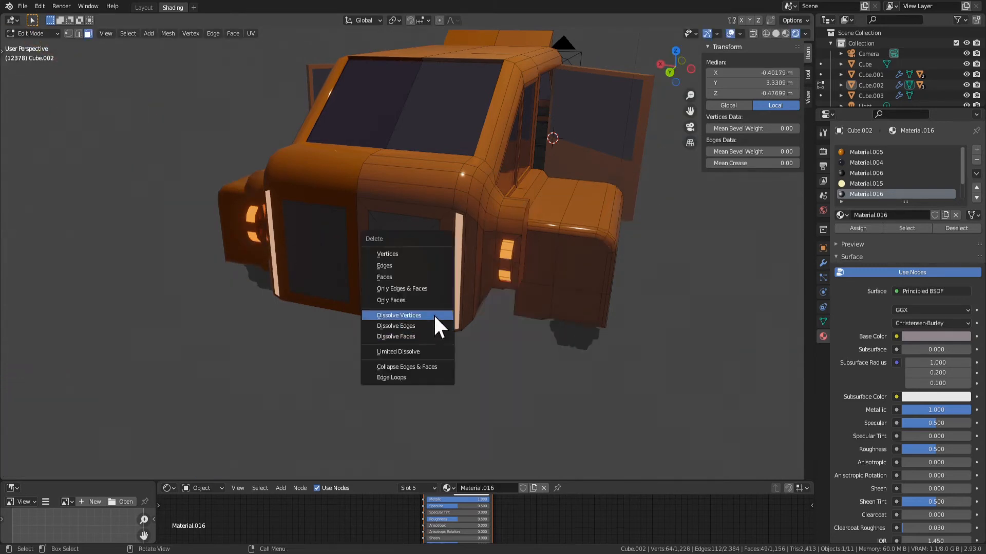
pyautogui.click(435, 316)
pyautogui.hotkey('ctrl', 'z')
# Dissolve the faces of the rear circle into a single face and scale it up by about 1.29
pyautogui.press('x')
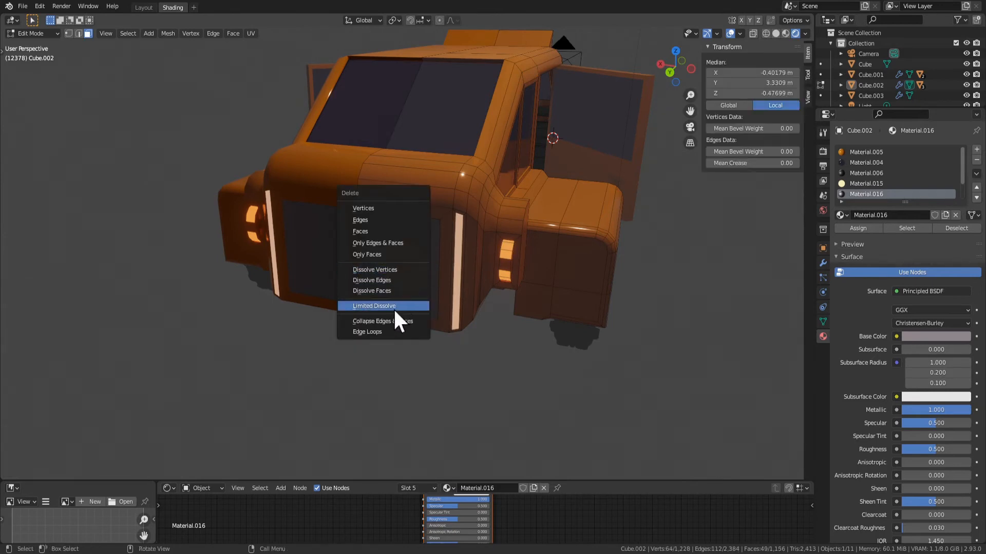
pyautogui.click(397, 288)
pyautogui.press('s')
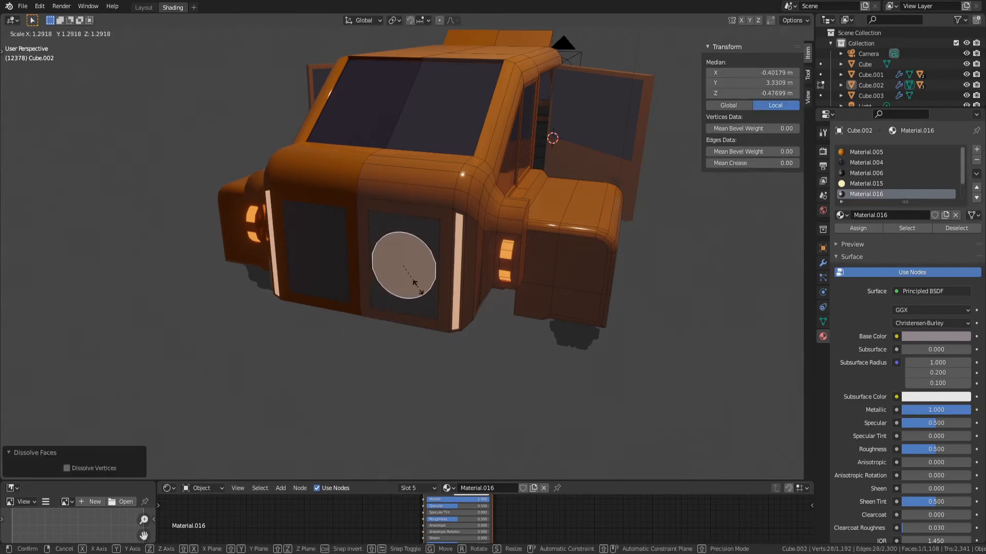
pyautogui.click(415, 284)
# Extrude the round rear face inward about 0.1 m and inset it by about 0.02 m
pyautogui.press('e')
pyautogui.click(429, 285)
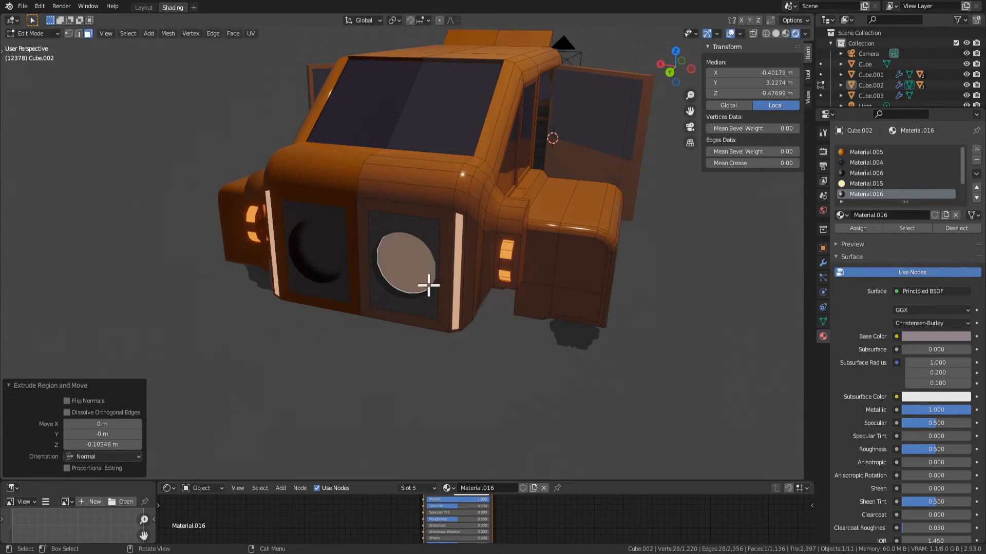
pyautogui.press('i')
pyautogui.click(422, 286)
# Extrude the recessed round face outward about 0.63 m into a tube and inset its end face by about 0.07 m
pyautogui.press('e')
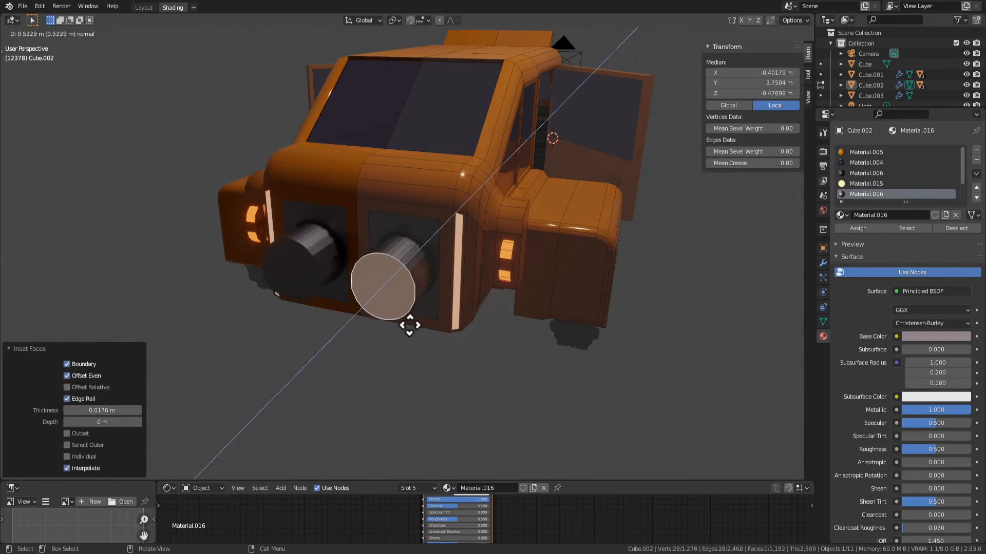
pyautogui.click(409, 337)
pyautogui.press('i')
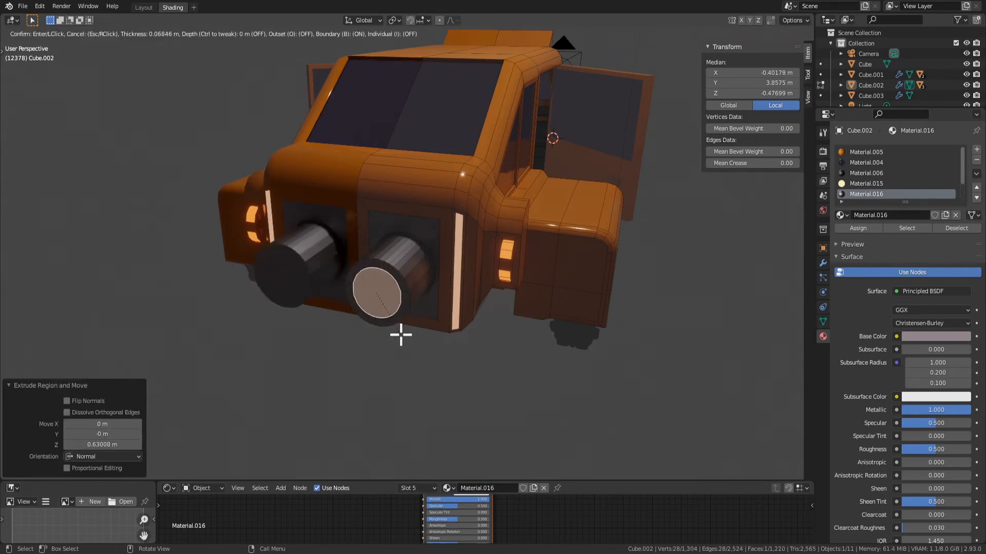
pyautogui.click(401, 335)
pyautogui.press('e')
pyautogui.click(427, 308)
# Assign the black Material.006 to the protruding tube's walls and end, and shade these faces smooth
pyautogui.press('Tab')
pyautogui.scroll(-4, 479, 381)
pyautogui.moveTo(480, 380); pyautogui.dragTo(334, 172, button='middle')
pyautogui.scroll(4, 464, 300)
pyautogui.press('Tab')
pyautogui.click(367, 299)
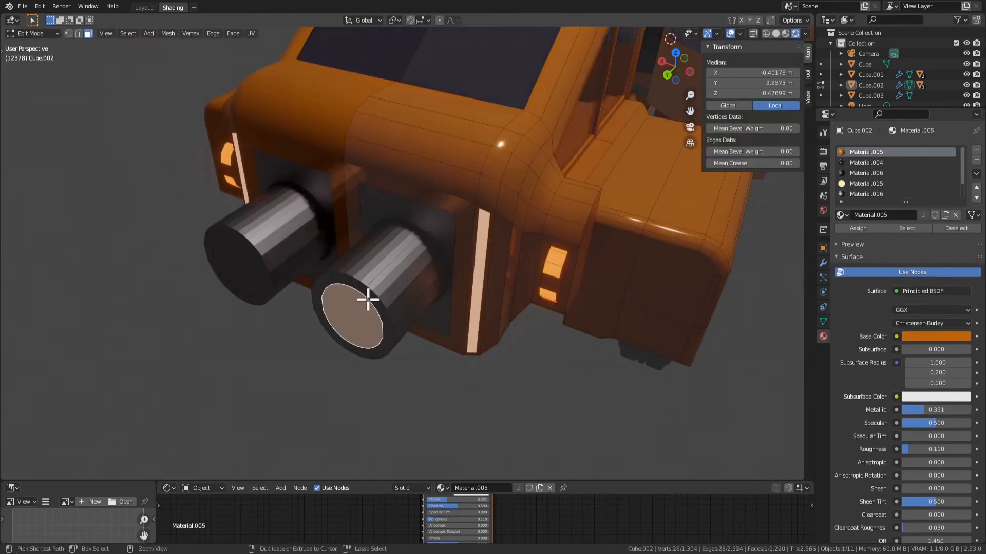
pyautogui.press('ctrl+KP_Add')
pyautogui.press('ctrl+KP_Add')
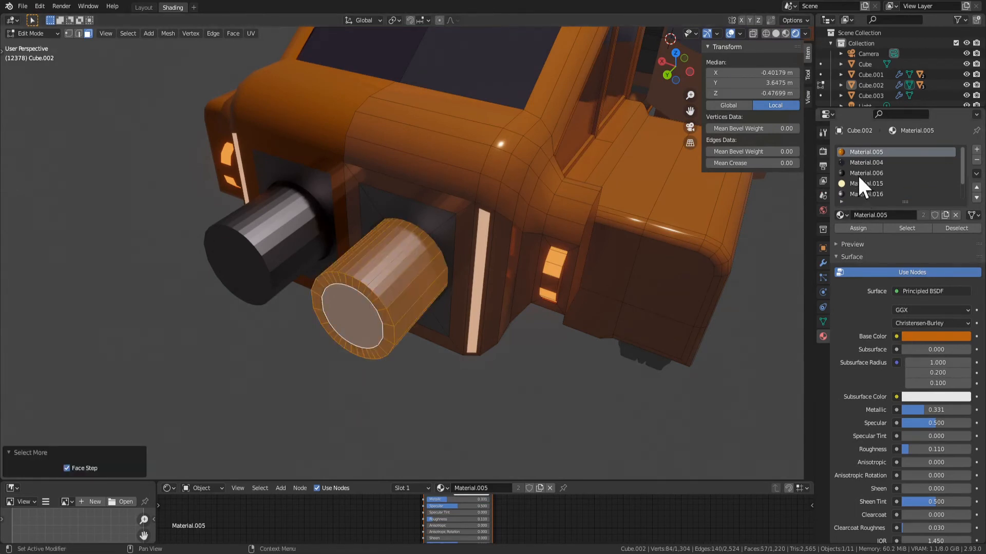
pyautogui.moveTo(603, 293); pyautogui.dragTo(389, 246, button='middle')
pyautogui.rightClick(389, 246)
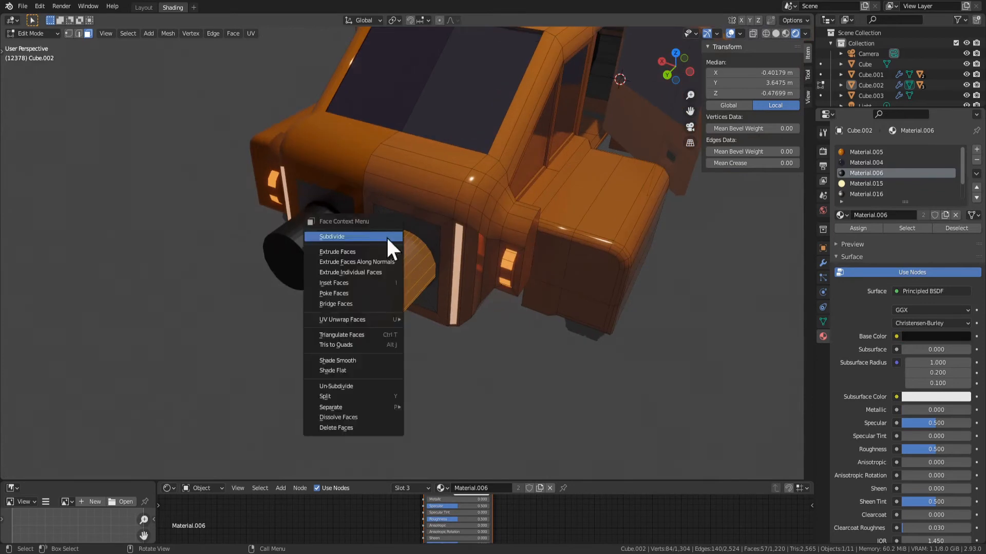
pyautogui.click(365, 362)
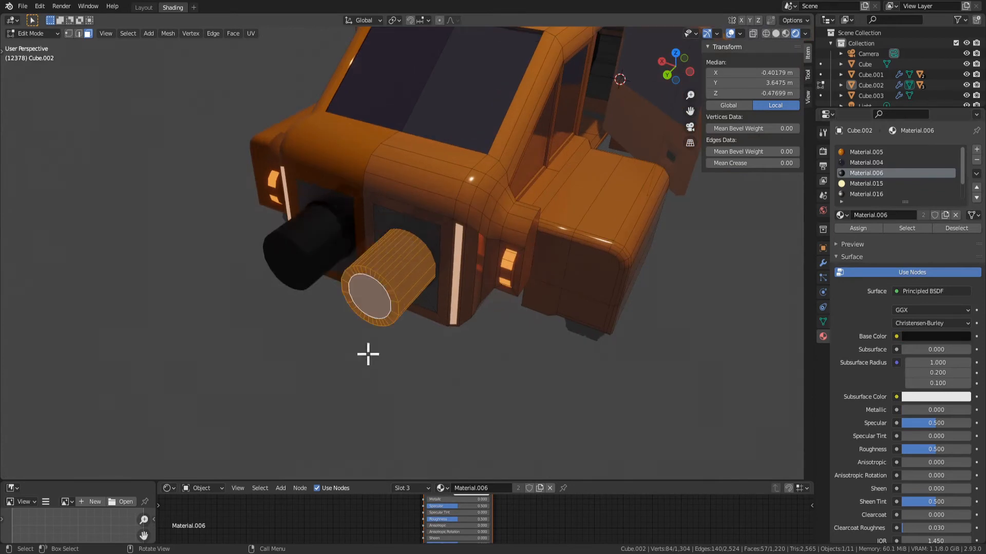
# Hollow out the thruster tube by extruding its inner end face inward about 0.48 m
pyautogui.click(374, 302)
pyautogui.press('e')
pyautogui.click(425, 278)
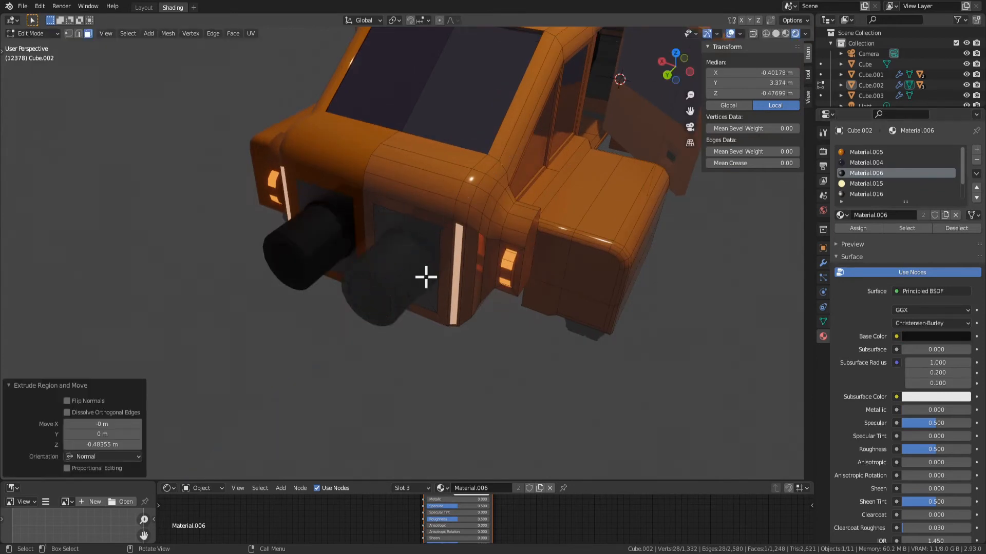
pyautogui.press('s')
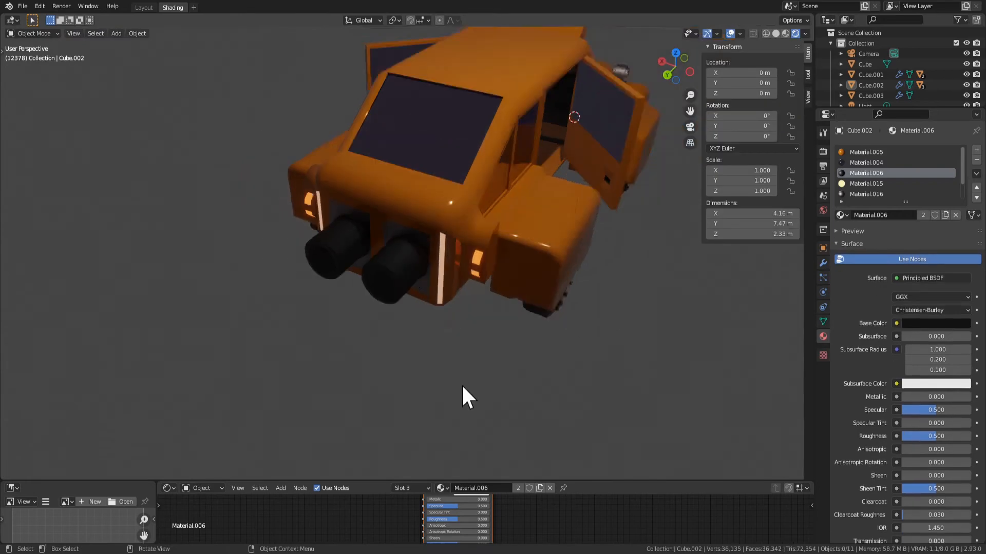
pyautogui.scroll(-2, 463, 386)
pyautogui.moveTo(463, 386); pyautogui.dragTo(525, 332, button='middle')
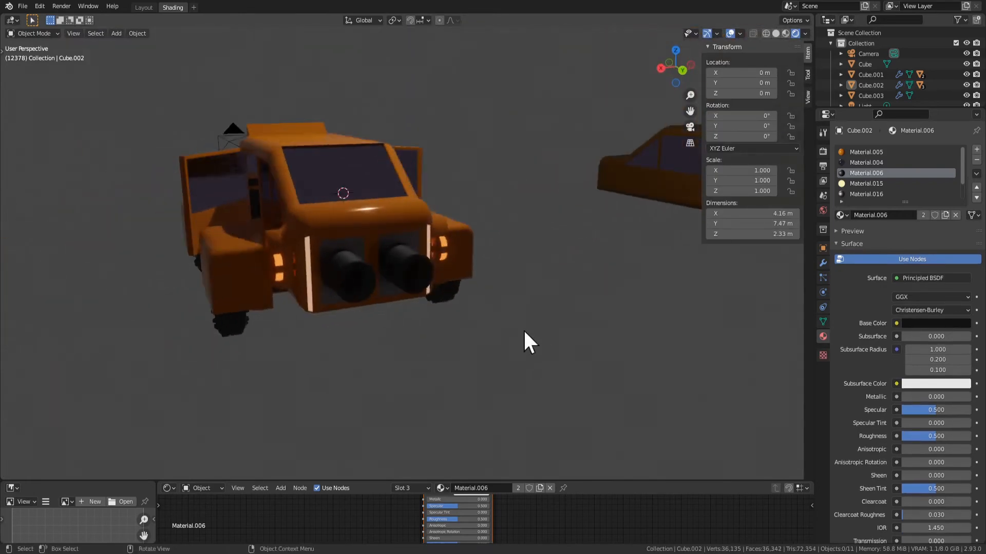
pyautogui.scroll(4, 524, 331)
# Try to extrude the orange body face above the thruster outward about 0.45 m as a spoiler
pyautogui.press('Tab')
pyautogui.click(412, 178)
pyautogui.moveTo(444, 200); pyautogui.dragTo(489, 215, button='middle')
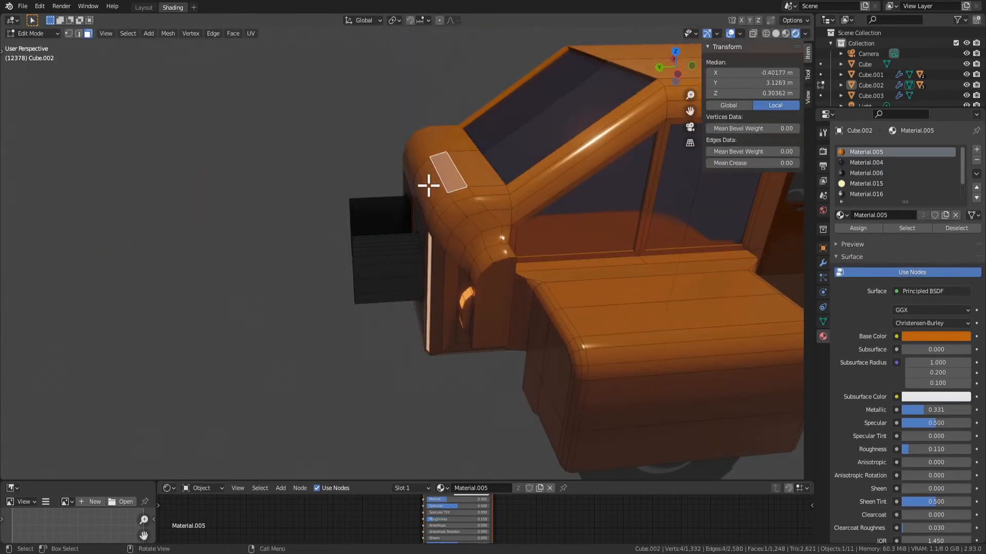
pyautogui.press('e')
pyautogui.click(409, 167)
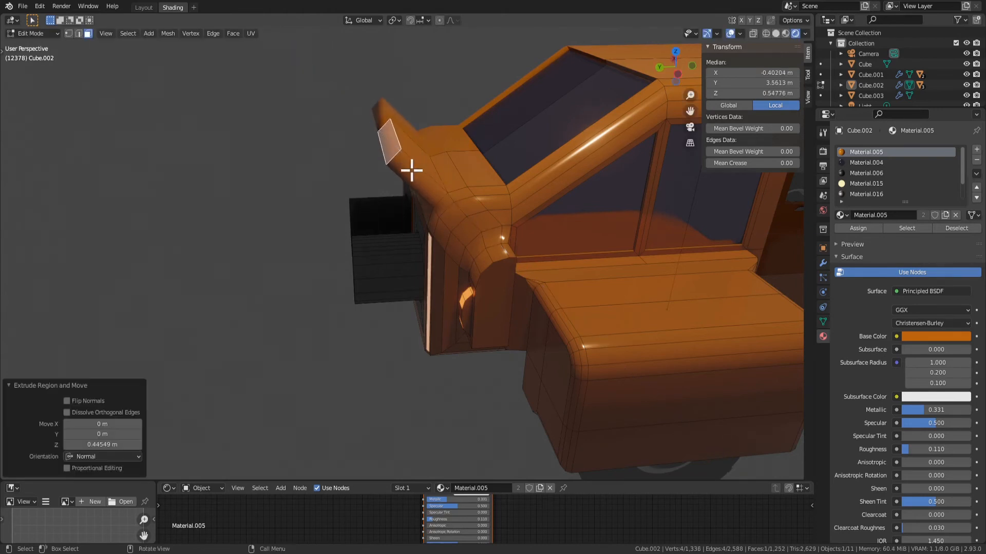
# Try to lengthen the raised spoiler with a further extrusion of about 0.21 m
pyautogui.click(413, 187)
pyautogui.press('e')
pyautogui.click(380, 140)
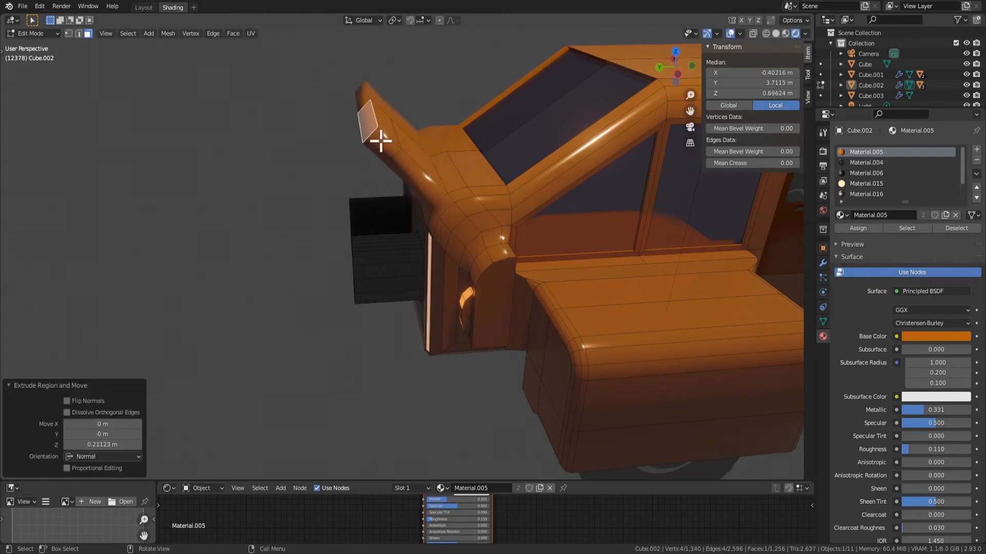
pyautogui.press('e')
pyautogui.click(403, 234)
pyautogui.scroll(-5, 415, 278)
pyautogui.press('Tab')
pyautogui.scroll(-1, 462, 324)
pyautogui.click(473, 336)
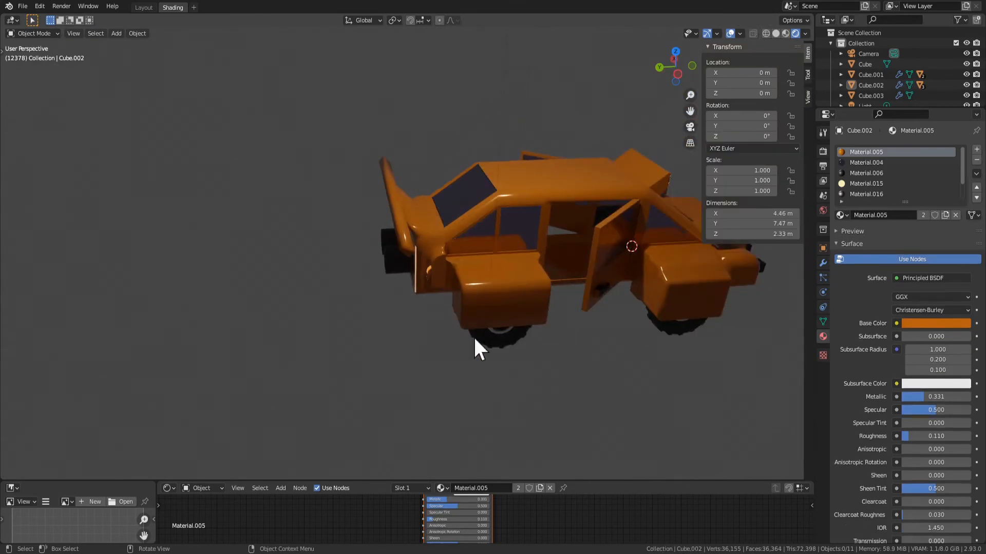
pyautogui.moveTo(473, 336); pyautogui.dragTo(472, 250, button='middle')
pyautogui.moveTo(472, 250)
pyautogui.mouseDown(button='middle')
pyautogui.moveTo(365, 257)
pyautogui.moveTo(402, 276)
pyautogui.moveTo(479, 233)
pyautogui.mouseUp(button='middle')
# Try to extrude the two adjoining body faces above the thruster outward about 0.09 m
pyautogui.press('Tab')
pyautogui.scroll(3, 478, 229)
pyautogui.keyDown('shift'); pyautogui.click(465, 168); pyautogui.keyUp('shift')
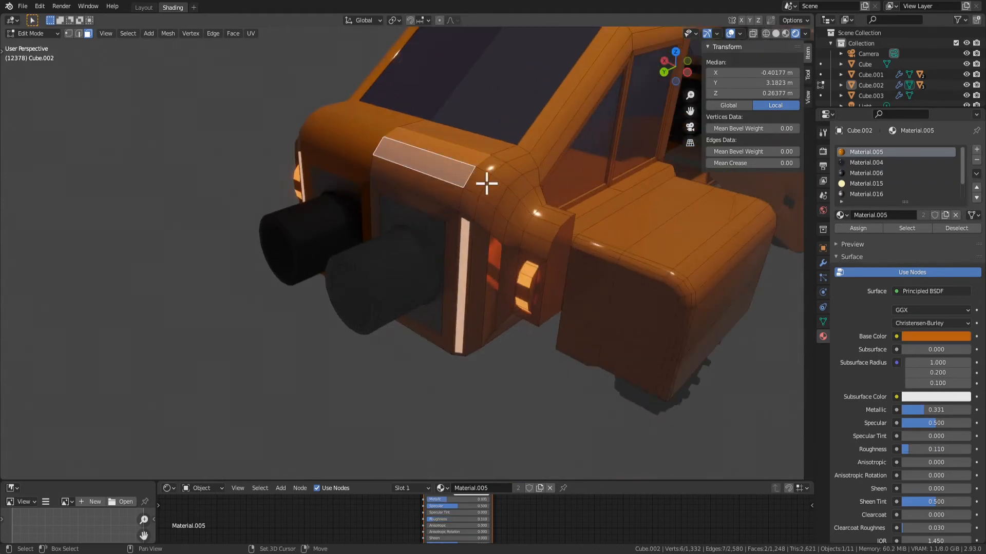
pyautogui.moveTo(486, 183); pyautogui.dragTo(520, 213, button='middle')
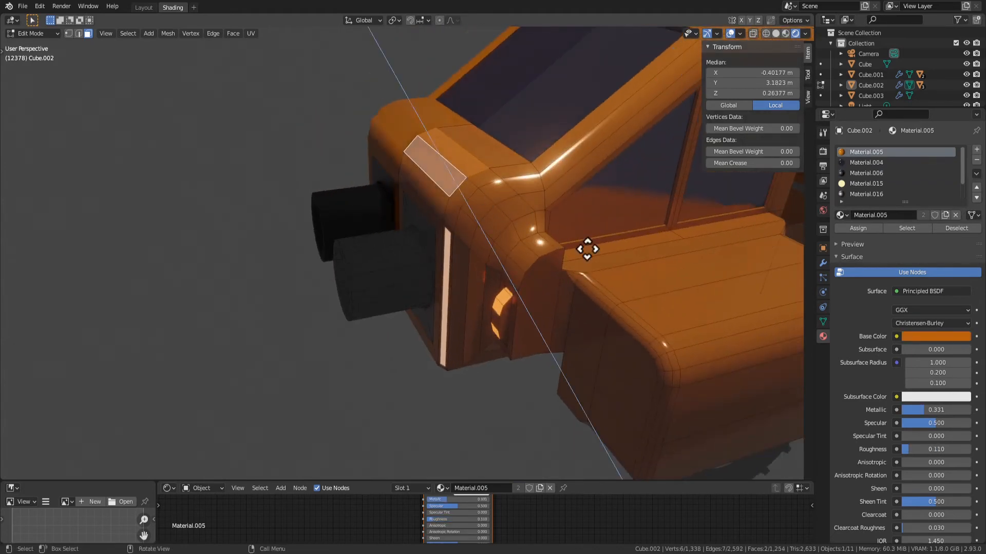
pyautogui.click(573, 242)
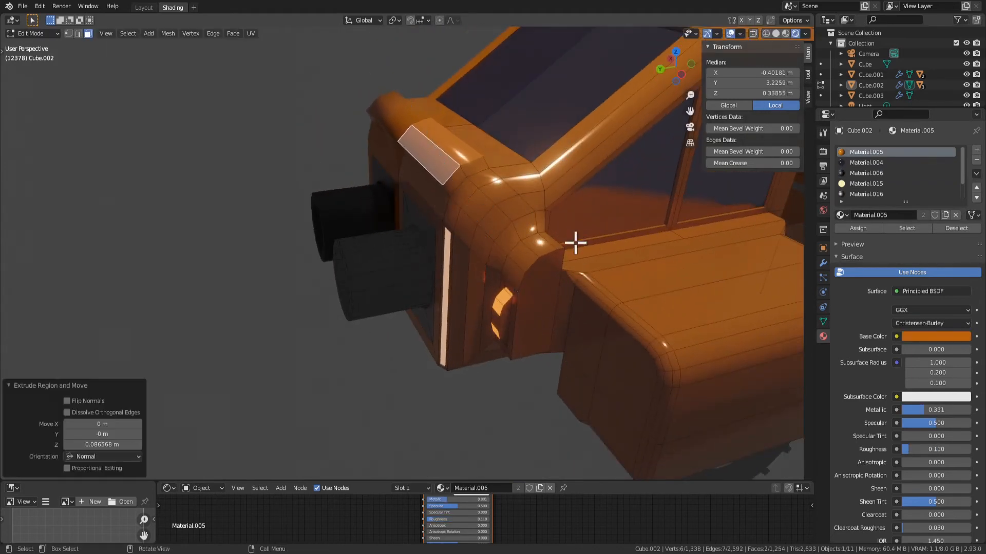
pyautogui.moveTo(573, 243)
pyautogui.mouseDown(button='middle')
pyautogui.moveTo(524, 248)
pyautogui.moveTo(633, 221)
pyautogui.moveTo(494, 292)
pyautogui.moveTo(396, 231)
pyautogui.moveTo(568, 233)
pyautogui.mouseUp(button='middle')
# Try rotating the raised faces about X and scaling them uniformly and along Z
pyautogui.press('r')
pyautogui.press('x')
pyautogui.rightClick(497, 229)
pyautogui.press('s')
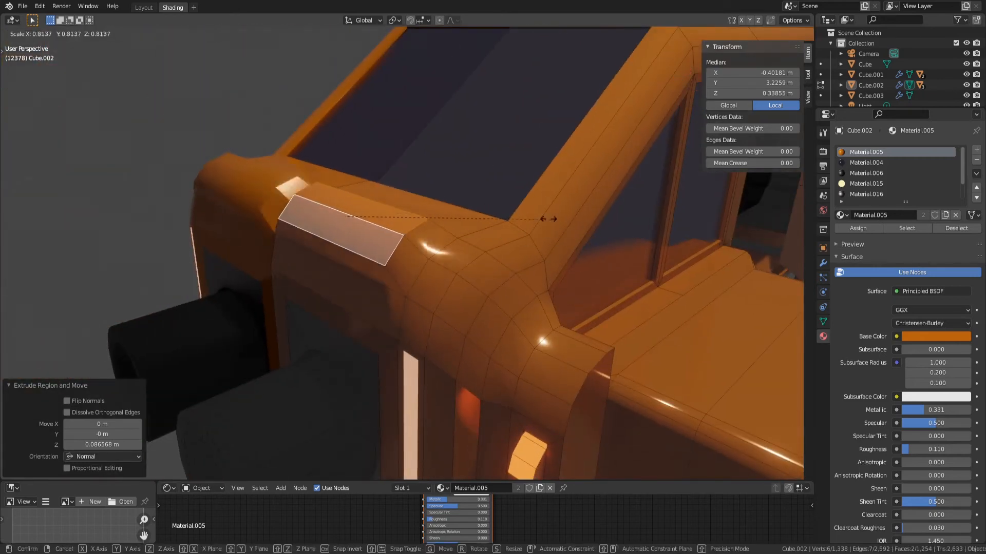
pyautogui.rightClick(583, 233)
pyautogui.press('s')
pyautogui.press('x')
pyautogui.press('z')
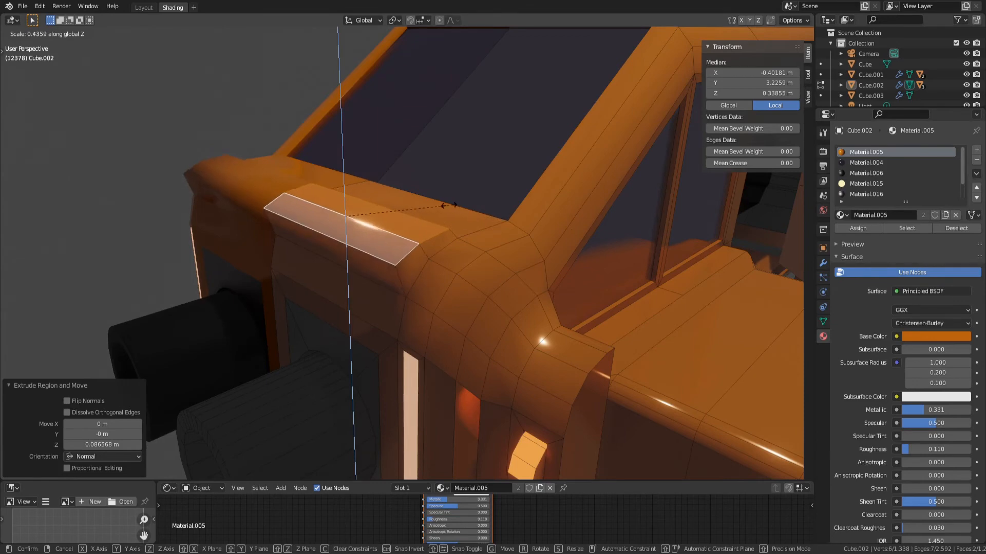
pyautogui.rightClick(452, 203)
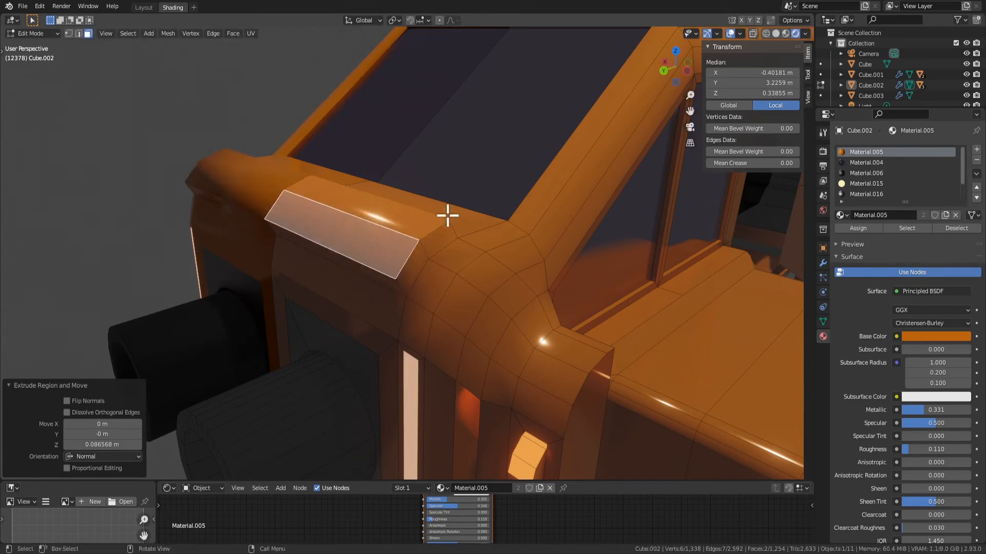
# Undo the shallow extrusion above the thruster and try insetting the two faces
pyautogui.moveTo(446, 213); pyautogui.dragTo(535, 295, button='middle')
pyautogui.hotkey('ctrl', 'z')
pyautogui.press('i')
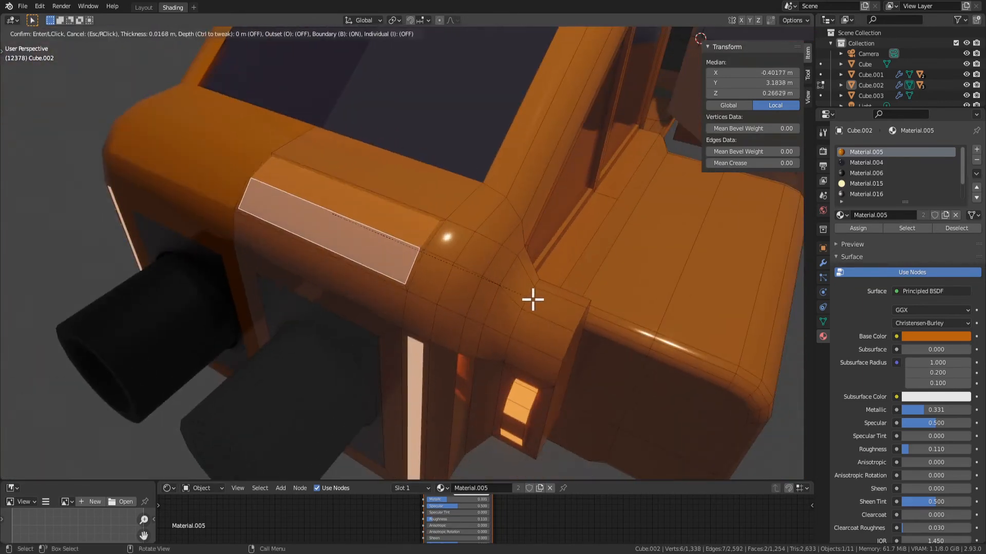
pyautogui.press('Escape')
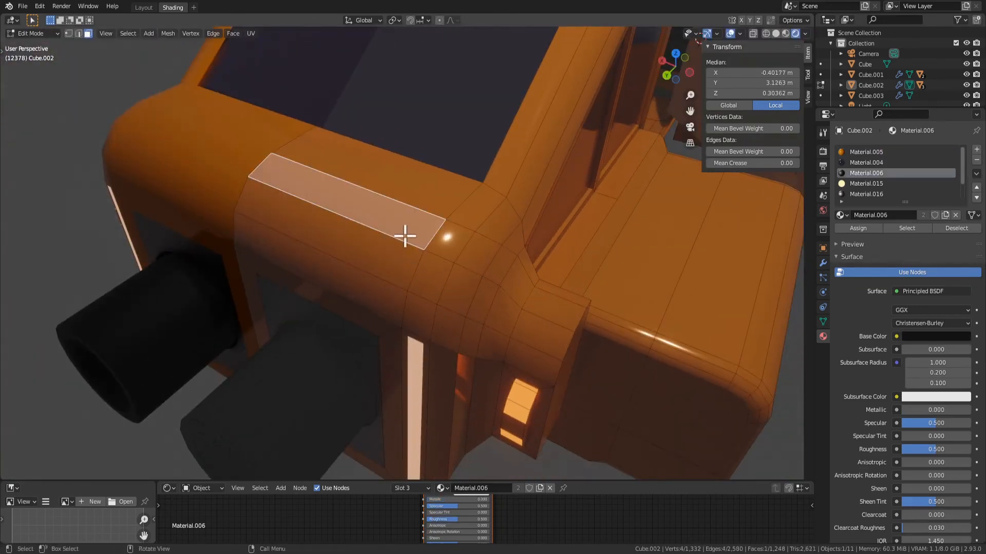
# Extrude a single orange body face above the thruster outward about 0.15 m to start a spoiler
pyautogui.moveTo(405, 237); pyautogui.dragTo(456, 284, button='middle')
pyautogui.click(456, 284)
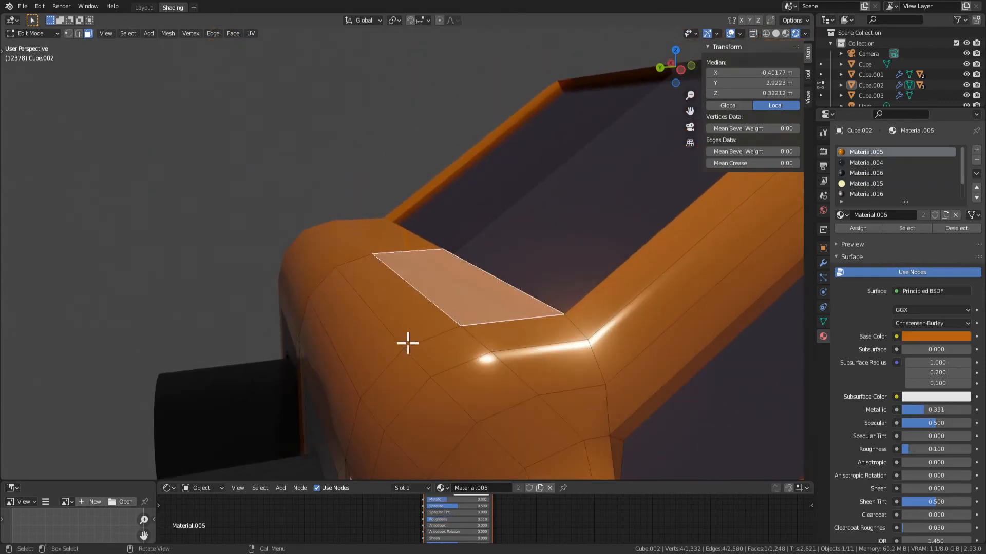
pyautogui.moveTo(407, 330); pyautogui.dragTo(395, 314, button='middle')
pyautogui.click(394, 314)
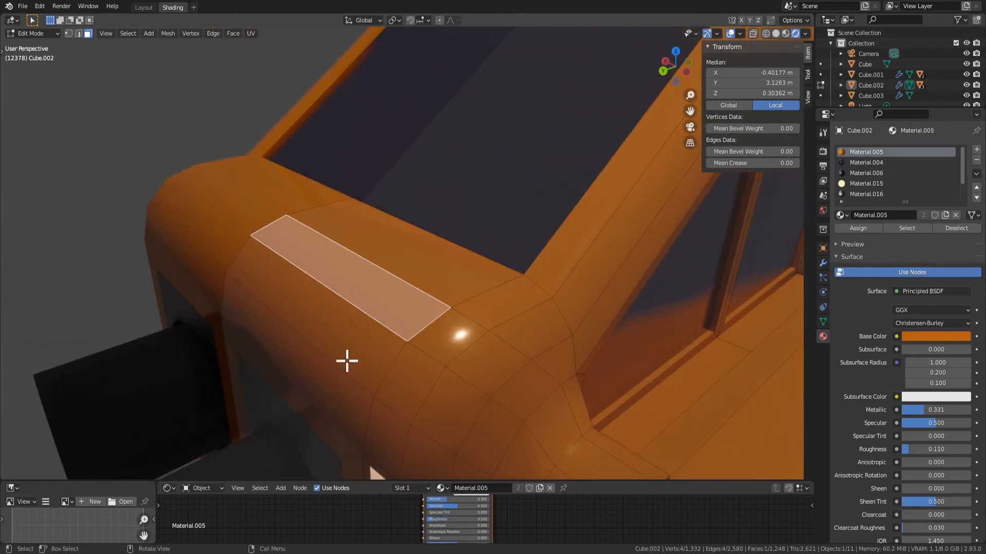
pyautogui.press('e')
pyautogui.click(335, 313)
pyautogui.moveTo(335, 313); pyautogui.dragTo(381, 266, button='middle')
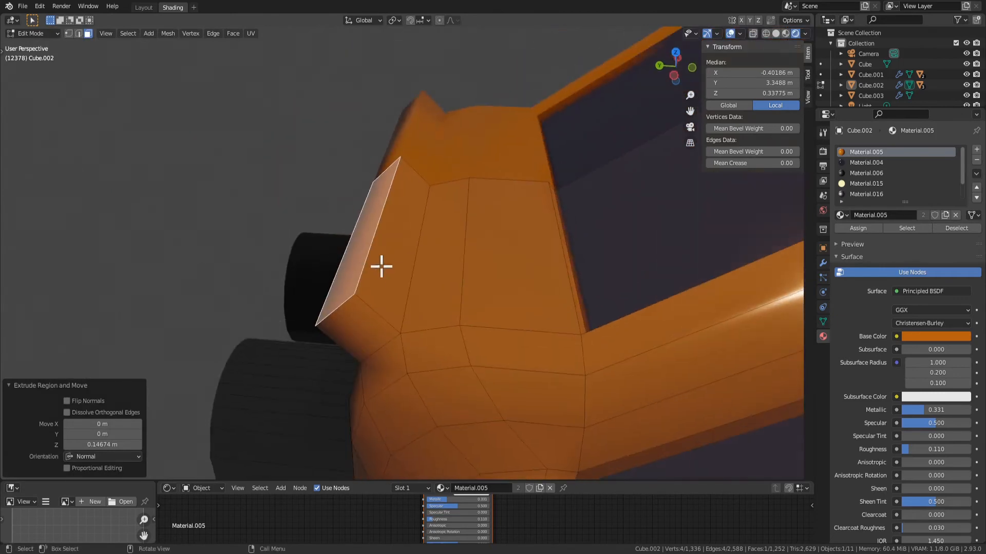
# Extrude the upper side face of the new ridge about 0.15 m
pyautogui.click(400, 271)
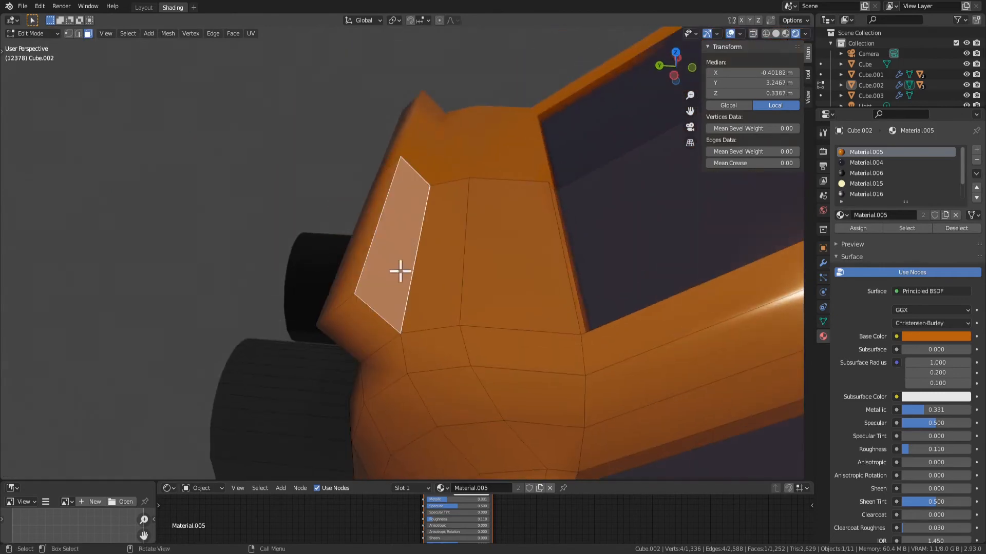
pyautogui.click(523, 300)
pyautogui.scroll(-3, 404, 300)
# Extrude the small end face of the spoiler ridge sideways about 0.58 m toward the car's flank
pyautogui.click(408, 282)
pyautogui.moveTo(409, 282); pyautogui.dragTo(473, 293, button='middle')
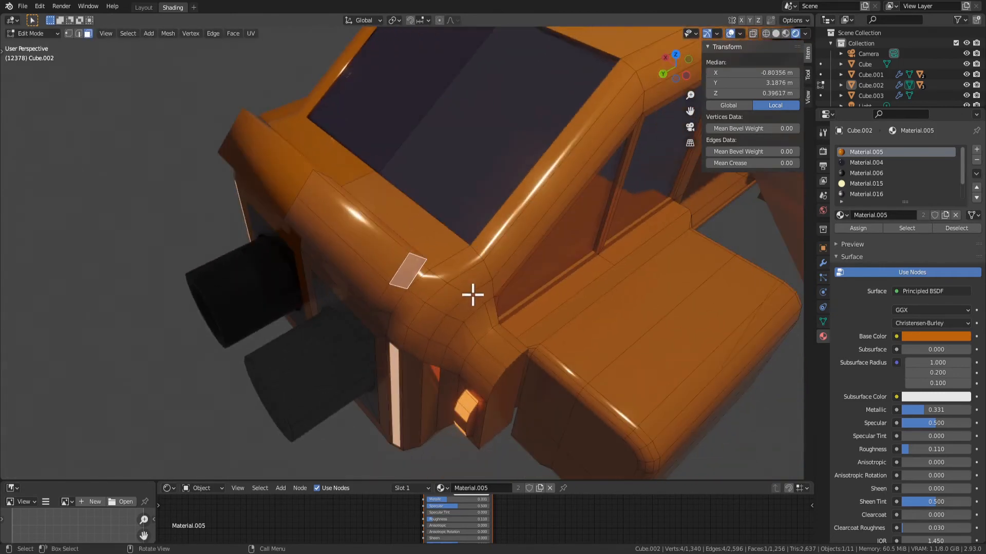
pyautogui.press('e')
pyautogui.click(572, 369)
pyautogui.moveTo(572, 369); pyautogui.dragTo(496, 337, button='middle')
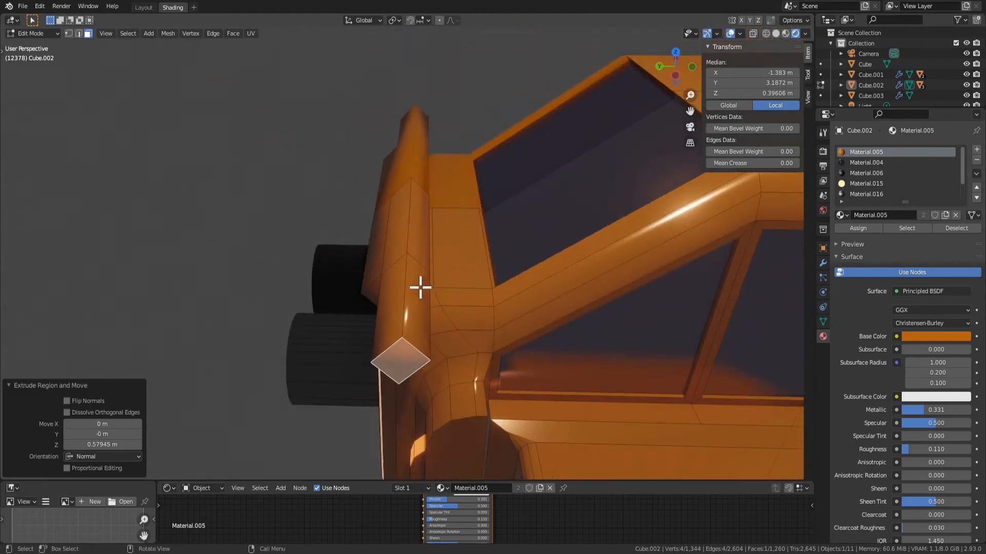
# Extrude the long face of the spoiler's side extension up and rearward about 0.69 m
pyautogui.moveTo(420, 287); pyautogui.dragTo(434, 308, button='middle')
pyautogui.click(436, 304)
pyautogui.press('e')
pyautogui.click(357, 271)
pyautogui.scroll(-1, 492, 339)
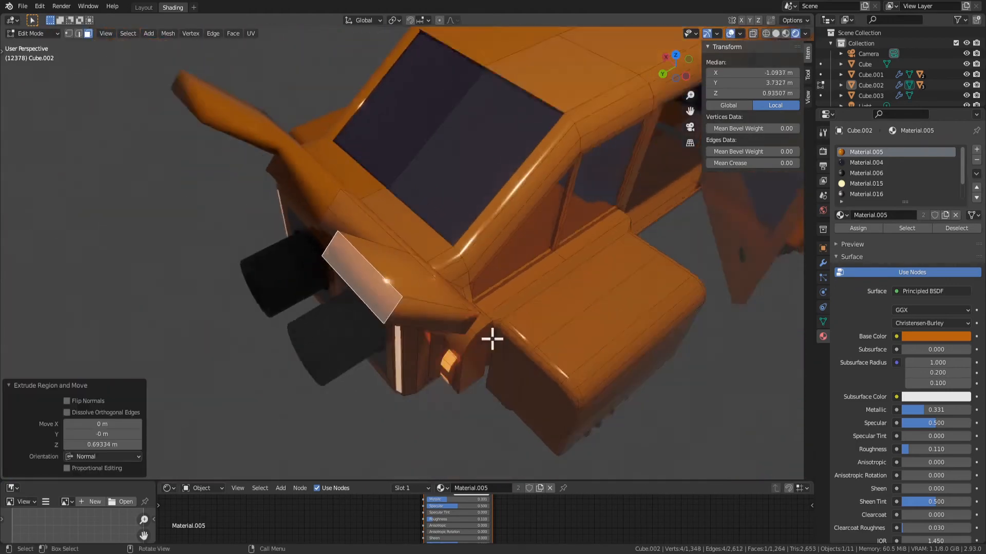
# Check the spoiler in object mode and undo the last upward and rearward extrusion of its side extension
pyautogui.moveTo(493, 338); pyautogui.dragTo(377, 355, button='middle')
pyautogui.press('Tab')
pyautogui.scroll(-3, 385, 375)
pyautogui.click(392, 393)
pyautogui.moveTo(392, 392); pyautogui.dragTo(429, 387, button='middle')
pyautogui.press('Tab')
pyautogui.scroll(4, 448, 239)
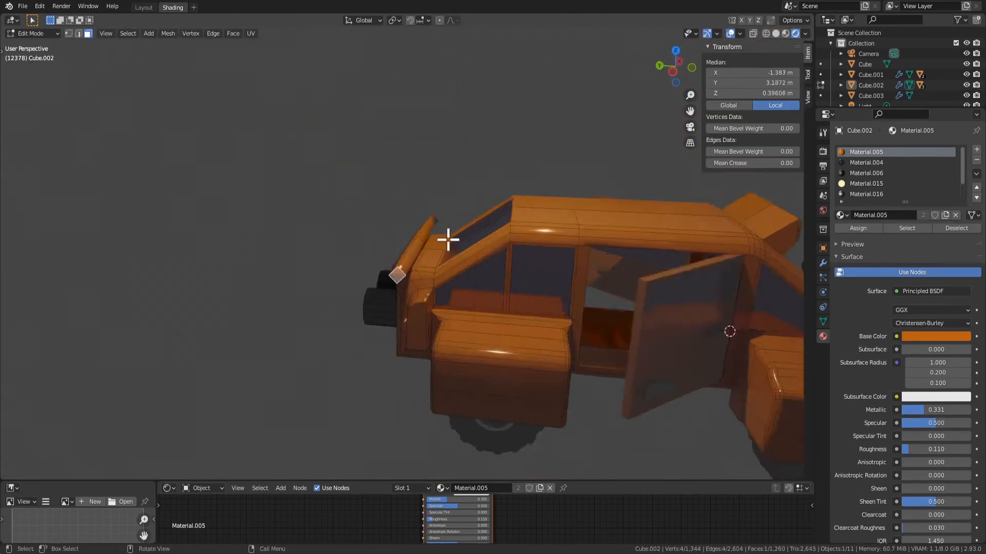
pyautogui.scroll(4, 419, 270)
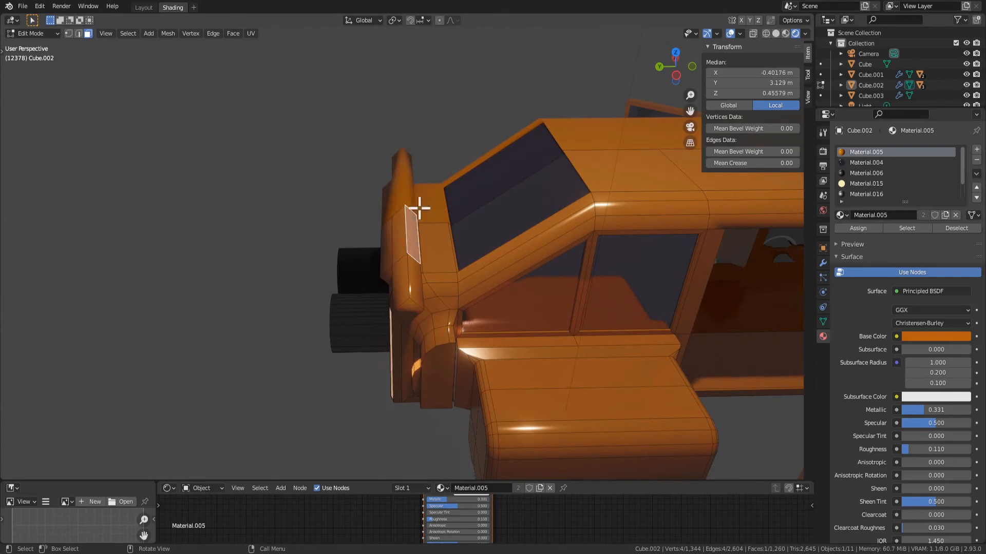
# Try to shift the spoiler's two upper faces along the Y axis, and undo back to the short ridge
pyautogui.press('g')
pyautogui.press('x')
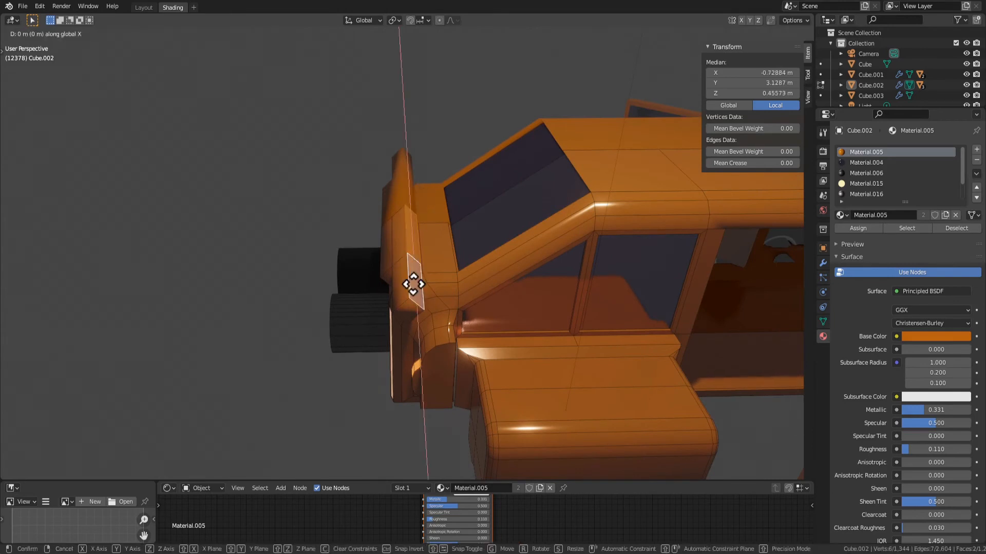
pyautogui.press('y')
pyautogui.click(431, 282)
pyautogui.moveTo(431, 282)
pyautogui.mouseDown(button='middle')
pyautogui.moveTo(507, 286)
pyautogui.moveTo(414, 281)
pyautogui.mouseUp(button='middle')
pyautogui.press('g')
pyautogui.press('y')
pyautogui.rightClick(398, 240)
pyautogui.hotkey('ctrl', 'z')
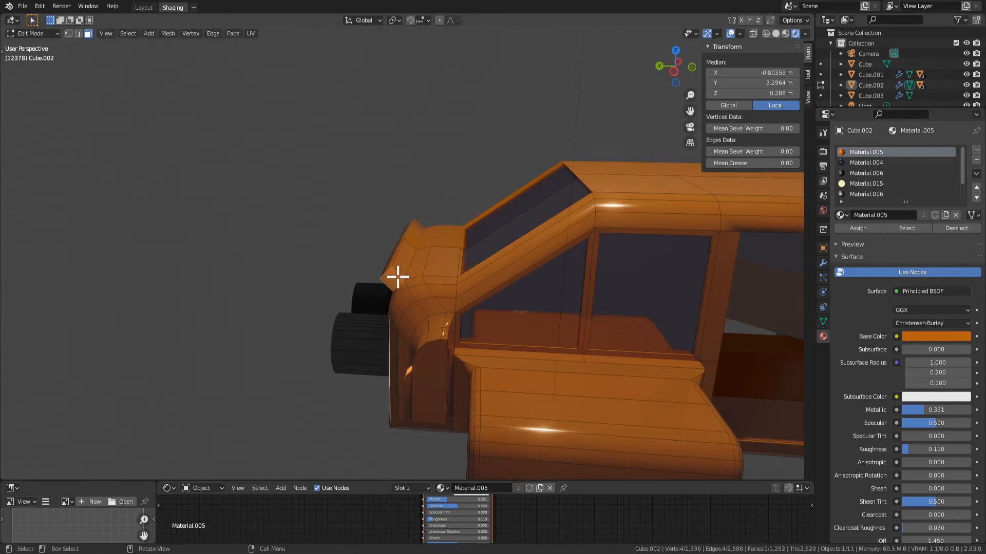
# Extrude the small end face of the spoiler ridge sideways about 0.72 m toward the car's flank
pyautogui.moveTo(398, 278); pyautogui.dragTo(433, 300, button='middle')
pyautogui.press('e')
pyautogui.click(455, 346)
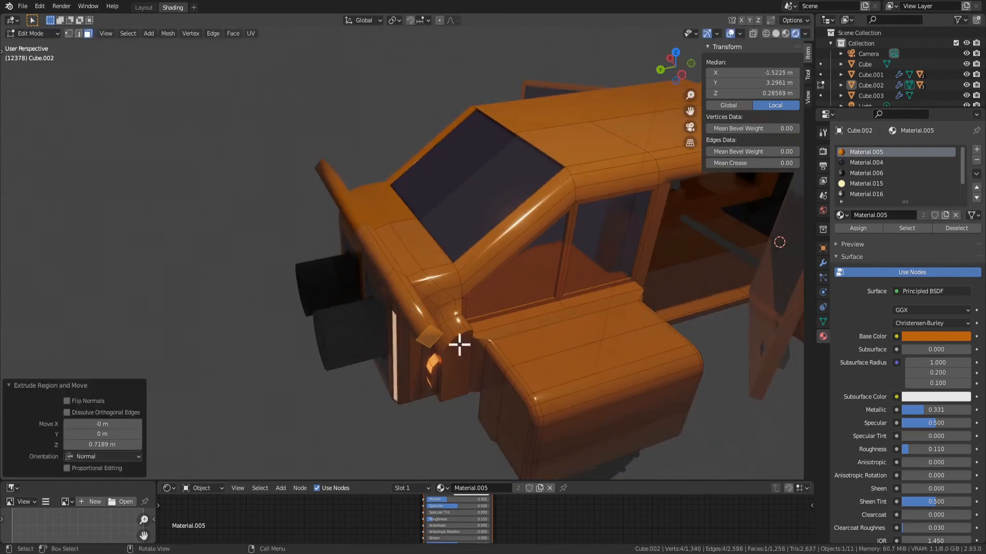
# Extrude the spoiler's two long upper faces rearward about 0.37 m, and extrude them again about 0.31 m
pyautogui.press('e')
pyautogui.click(376, 255)
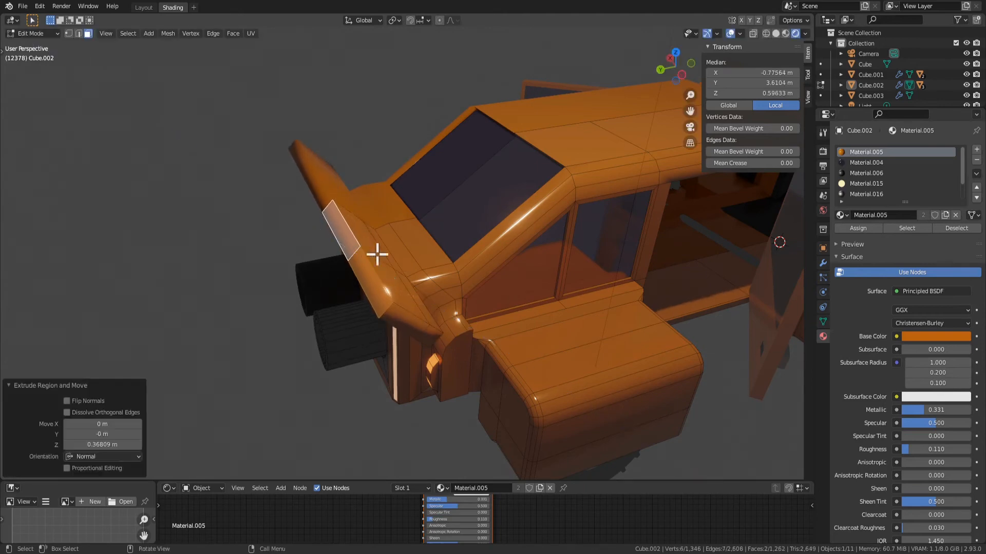
pyautogui.moveTo(376, 255); pyautogui.dragTo(401, 264, button='middle')
pyautogui.press('Tab')
pyautogui.press('Tab')
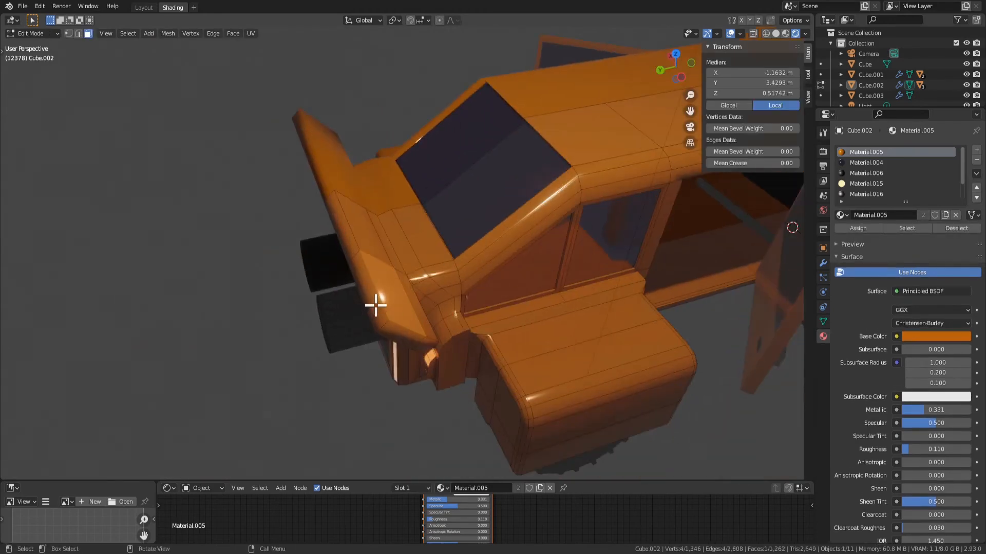
pyautogui.press('e')
pyautogui.click(477, 282)
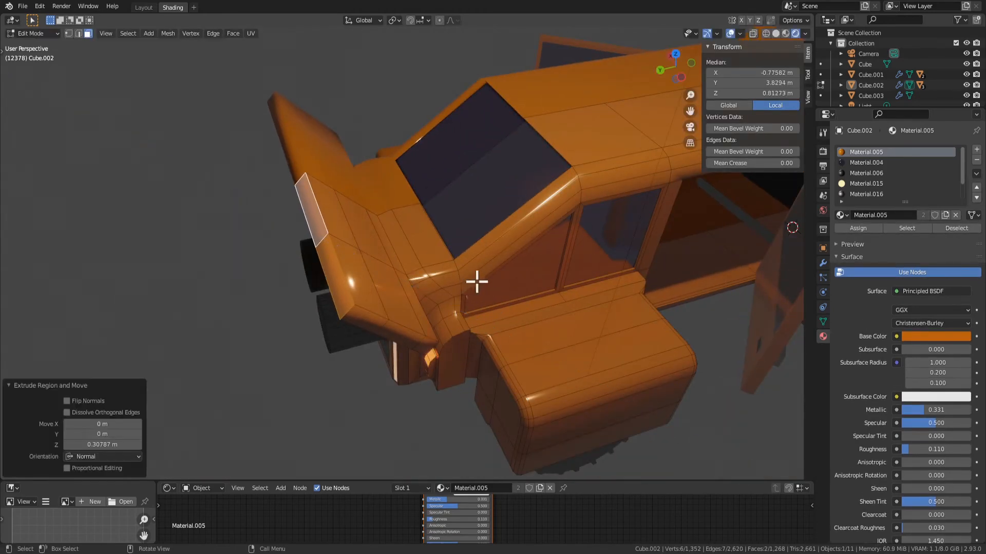
# Move the spoiler's small outer end face outward about 0.3 m along the X axis to taper the wing
pyautogui.click(396, 330)
pyautogui.press('g')
pyautogui.press('y')
pyautogui.press('x')
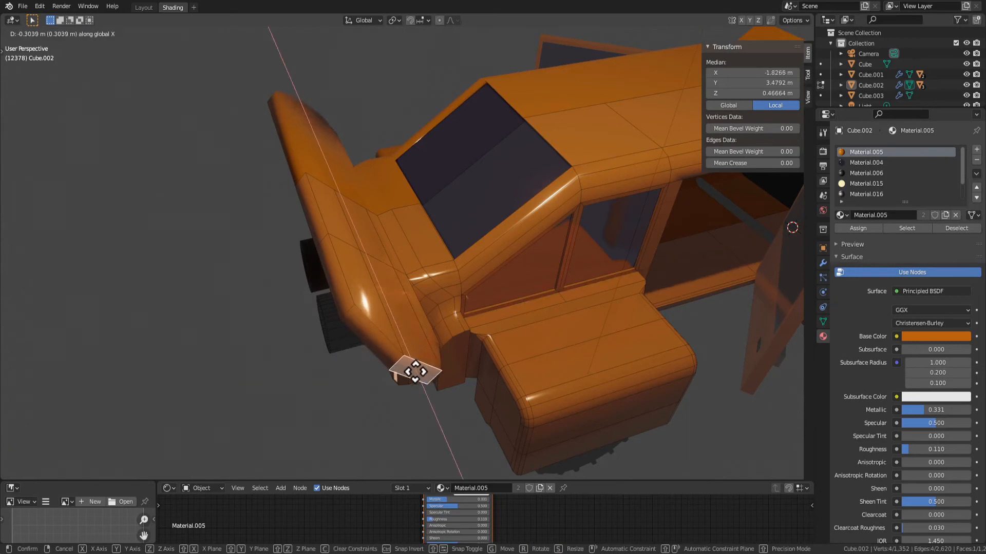
pyautogui.click(416, 372)
# Examine the spoiler's shape from the side, above and behind in object and edit mode
pyautogui.press('Tab')
pyautogui.scroll(-3, 447, 380)
pyautogui.click(460, 383)
pyautogui.moveTo(460, 383); pyautogui.dragTo(399, 347, button='middle')
pyautogui.scroll(3, 353, 364)
pyautogui.scroll(3, 358, 291)
pyautogui.scroll(-4, 358, 291)
pyautogui.scroll(4, 502, 288)
pyautogui.press('Tab')
pyautogui.press('Tab')
pyautogui.scroll(4, 400, 346)
pyautogui.click(363, 268)
pyautogui.press('Tab')
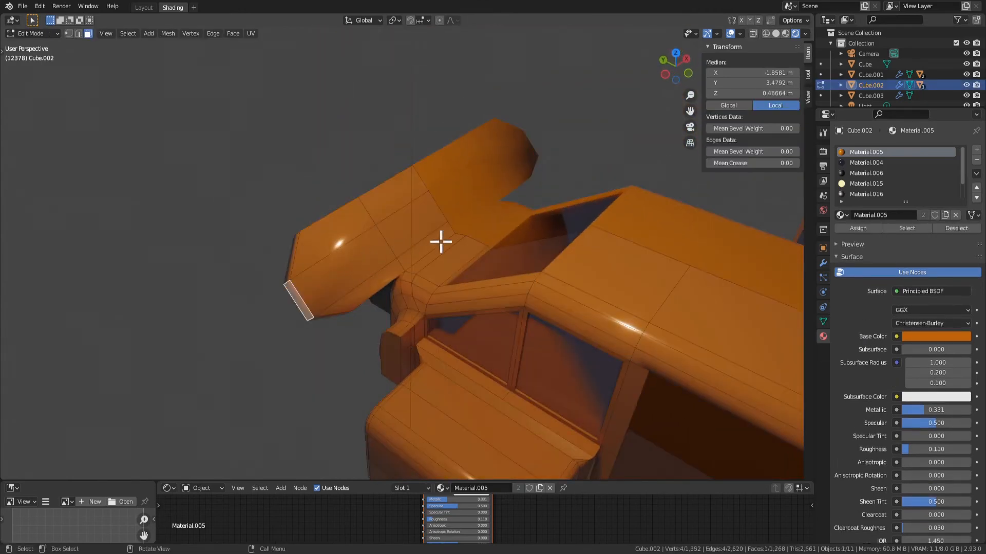
pyautogui.moveTo(440, 241); pyautogui.dragTo(140, 243, button='middle')
pyautogui.moveTo(433, 297); pyautogui.dragTo(331, 317, button='middle')
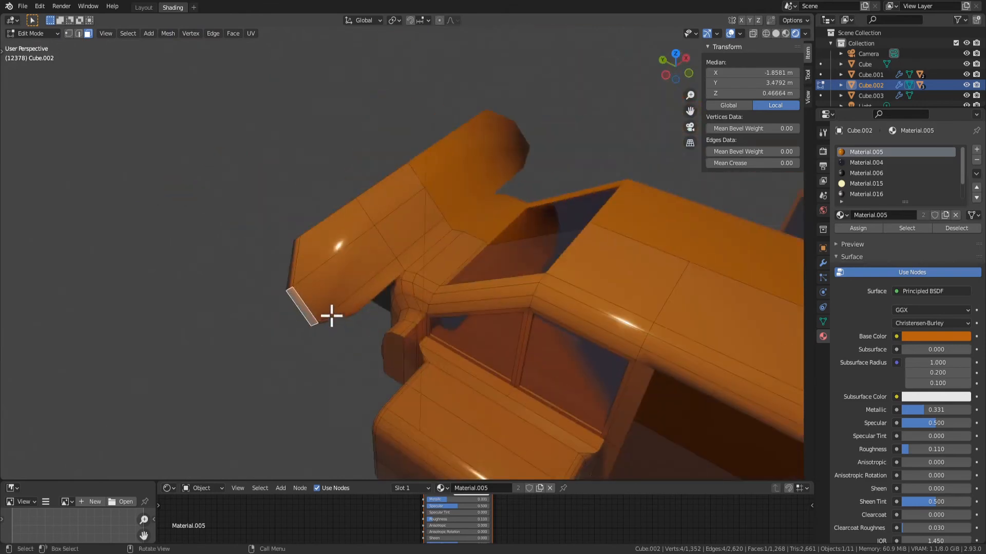
pyautogui.press('Tab')
pyautogui.scroll(-4, 397, 375)
pyautogui.moveTo(398, 376); pyautogui.dragTo(376, 356, button='middle')
pyautogui.scroll(3, 521, 264)
pyautogui.press('Tab')
pyautogui.press('Tab')
pyautogui.scroll(-3, 330, 328)
pyautogui.press('Tab')
pyautogui.click(370, 349)
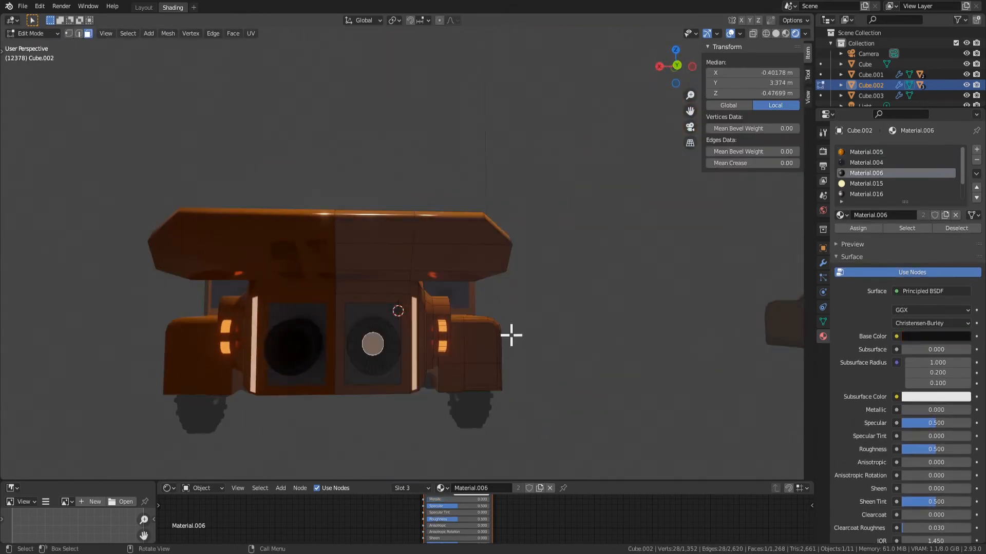
pyautogui.press('ctrl+KP_Add')
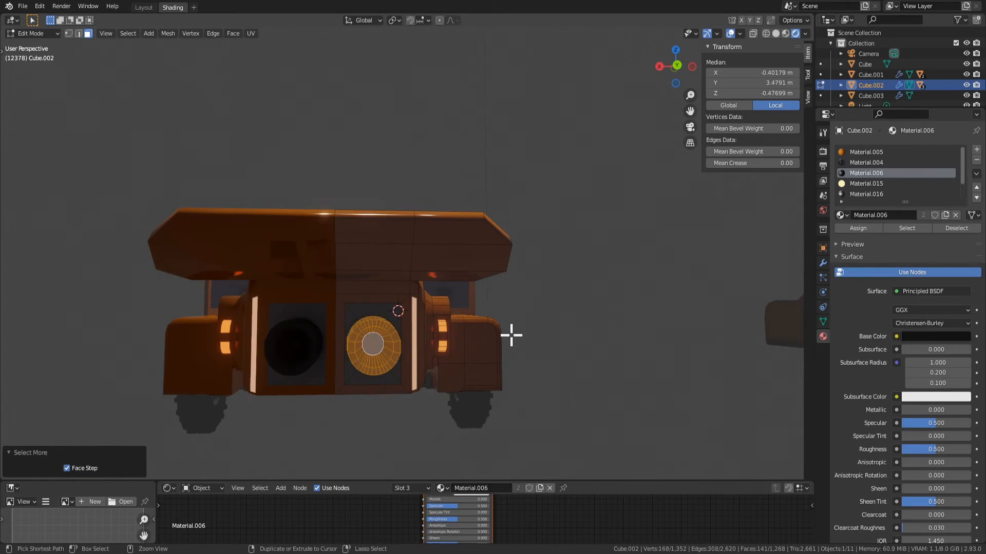
pyautogui.moveTo(408, 354); pyautogui.dragTo(372, 313, button='middle')
# Assign Material.005 to the four panel faces surrounding the rear thruster
pyautogui.keyDown('ctrl'); pyautogui.click(376, 347); pyautogui.keyUp('ctrl')
pyautogui.click(390, 344)
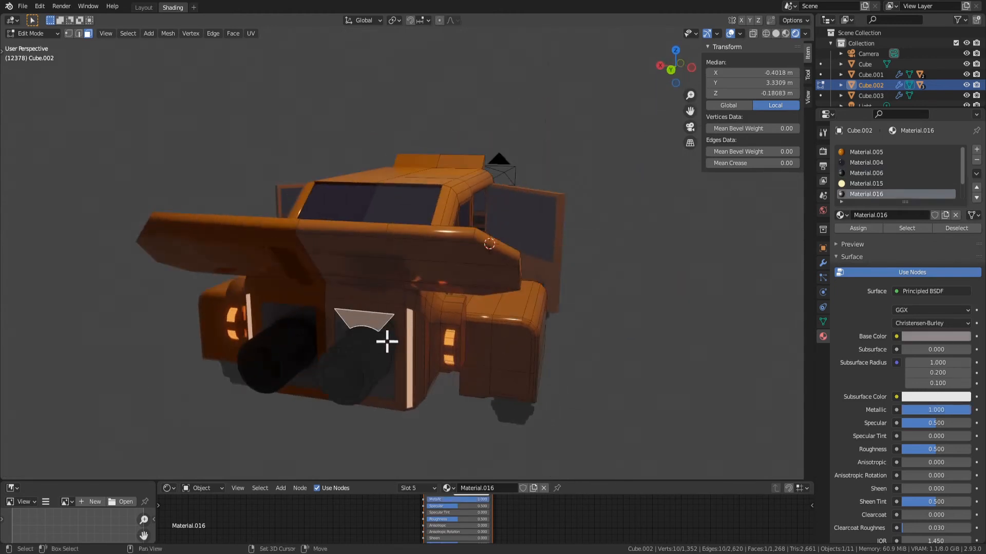
pyautogui.keyDown('shift'); pyautogui.click(381, 393); pyautogui.keyUp('shift')
pyautogui.moveTo(393, 402)
pyautogui.mouseDown(button='middle')
pyautogui.moveTo(448, 366)
pyautogui.moveTo(409, 410)
pyautogui.mouseUp(button='middle')
pyautogui.keyDown('shift'); pyautogui.click(341, 347); pyautogui.keyUp('shift')
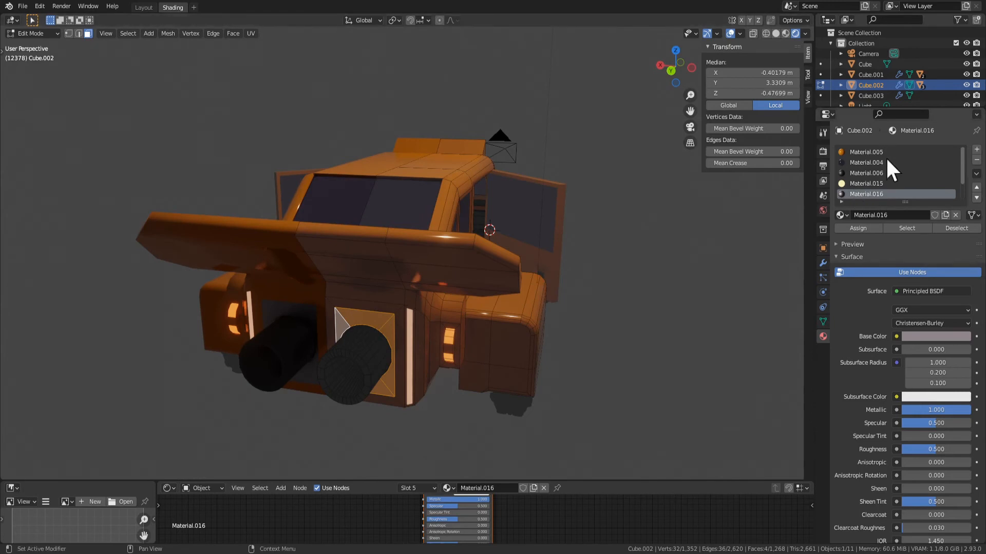
pyautogui.click(856, 174)
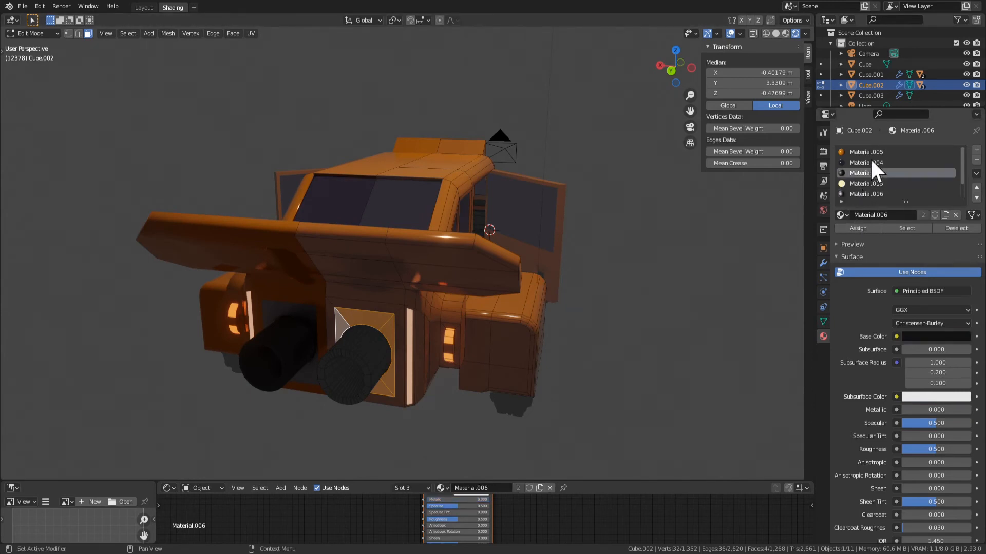
pyautogui.click(870, 153)
pyautogui.click(867, 227)
pyautogui.press('Tab')
# Examine the recoloured rear end and the car's side in object mode
pyautogui.moveTo(590, 336); pyautogui.dragTo(436, 278, button='middle')
pyautogui.scroll(-2, 519, 357)
pyautogui.scroll(1, 542, 280)
pyautogui.scroll(2, 542, 280)
pyautogui.moveTo(541, 282); pyautogui.dragTo(565, 299, button='middle')
pyautogui.click(427, 259)
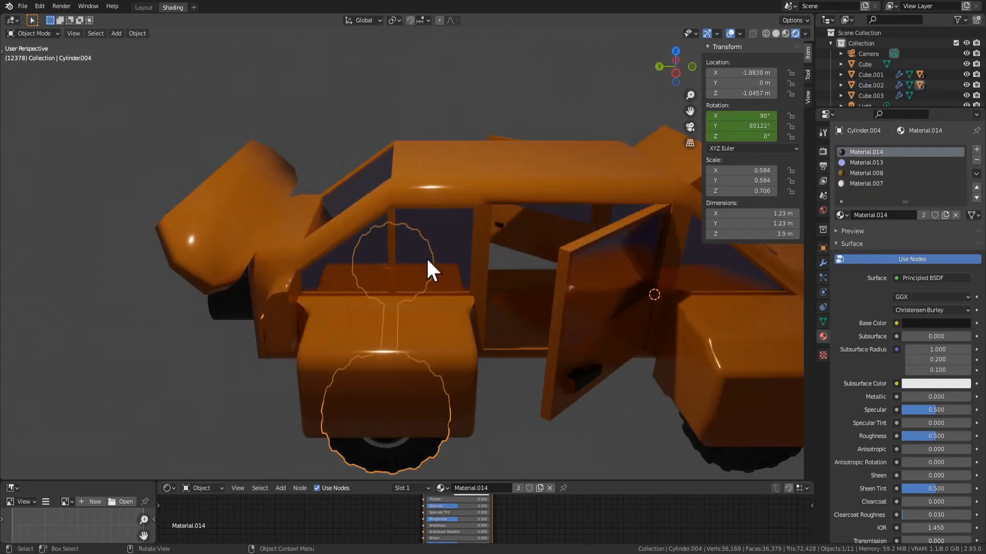
pyautogui.scroll(-3, 462, 272)
pyautogui.click(586, 327)
pyautogui.moveTo(587, 330); pyautogui.dragTo(394, 290, button='middle')
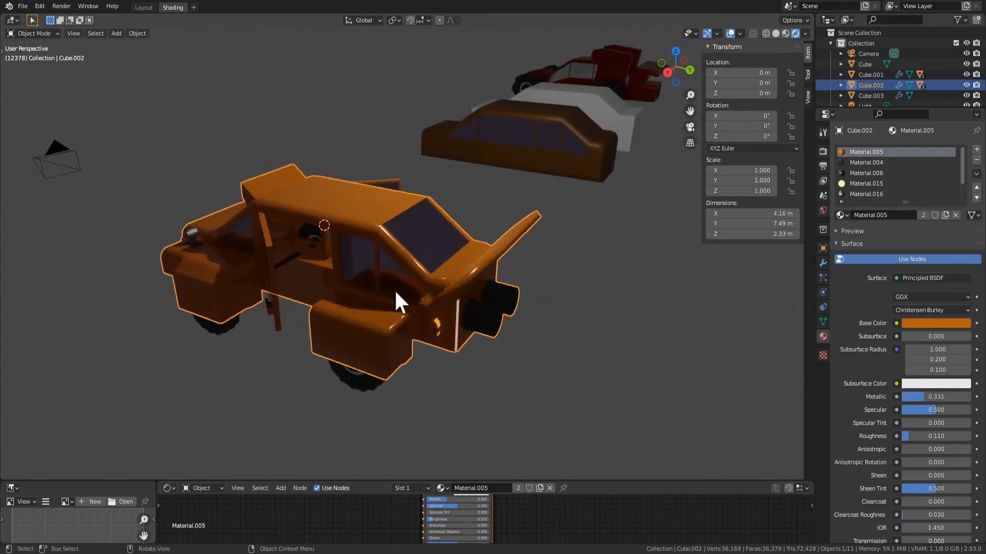
# Try clearing the rotation of the selected car part, and undo the change
pyautogui.scroll(2, 394, 297)
pyautogui.click(394, 310)
pyautogui.hotkey('alt', 'r')
pyautogui.hotkey('ctrl', 'z')
# Deselect everything and save the blend file
pyautogui.moveTo(534, 331); pyautogui.dragTo(328, 336, button='middle')
pyautogui.scroll(-2, 630, 353)
pyautogui.click(630, 353)
pyautogui.moveTo(631, 353); pyautogui.dragTo(546, 339, button='middle')
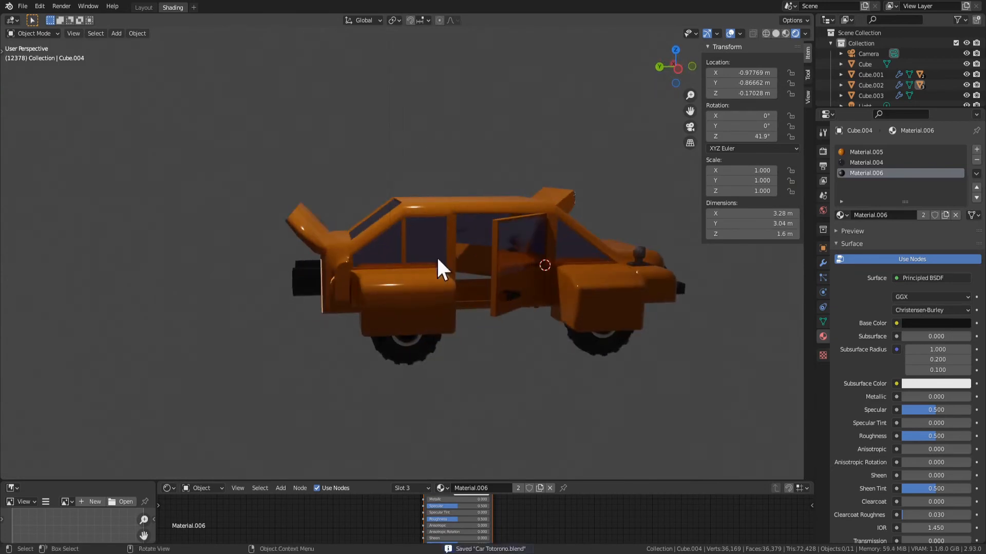
# Play the scene's animation briefly, stop it and view the car from the rear
pyautogui.moveTo(652, 377); pyautogui.dragTo(520, 366, button='middle')
pyautogui.press('space')
pyautogui.scroll(-4, 548, 387)
pyautogui.scroll(3, 531, 318)
pyautogui.moveTo(531, 311); pyautogui.dragTo(534, 358, button='middle')
pyautogui.press('space')
pyautogui.moveTo(368, 237); pyautogui.dragTo(501, 257, button='middle')
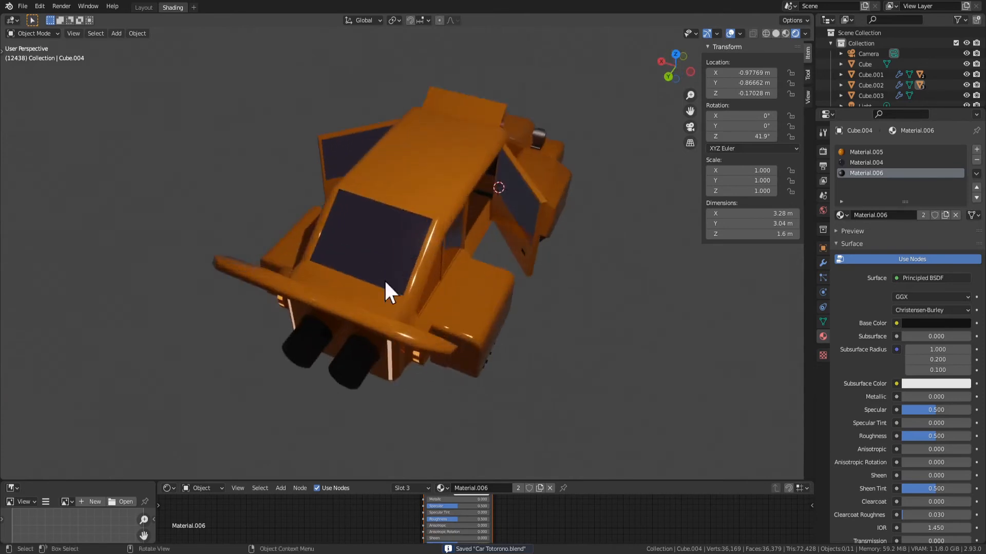
# Select all faces of the rear spoiler on the car body and assign Material.016 to them
pyautogui.moveTo(385, 281); pyautogui.dragTo(379, 315, button='middle')
pyautogui.click(308, 331)
pyautogui.press('Tab')
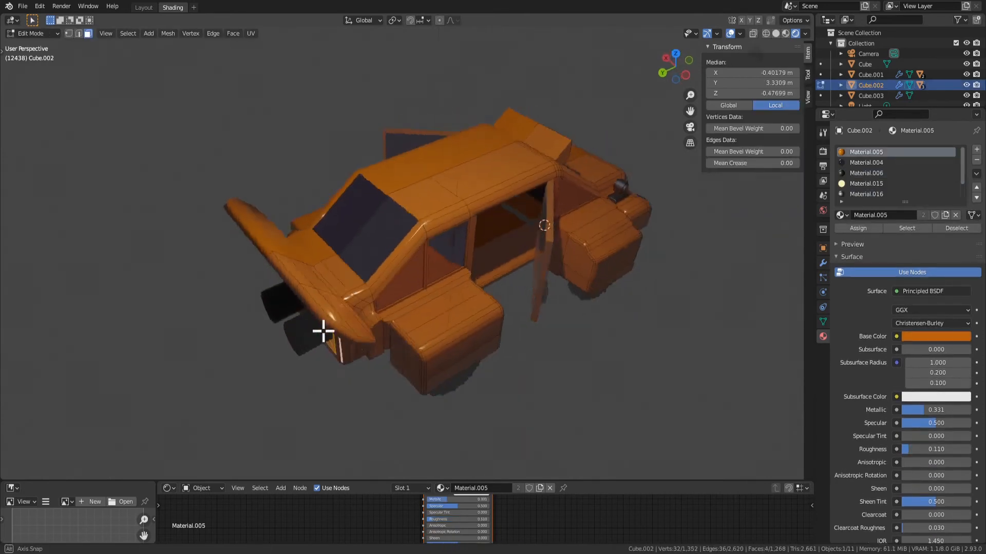
pyautogui.moveTo(323, 331)
pyautogui.mouseDown(button='middle')
pyautogui.moveTo(370, 308)
pyautogui.moveTo(436, 308)
pyautogui.moveTo(390, 297)
pyautogui.moveTo(337, 346)
pyautogui.mouseUp(button='middle')
pyautogui.keyDown('shift'); pyautogui.click(382, 311); pyautogui.keyUp('shift')
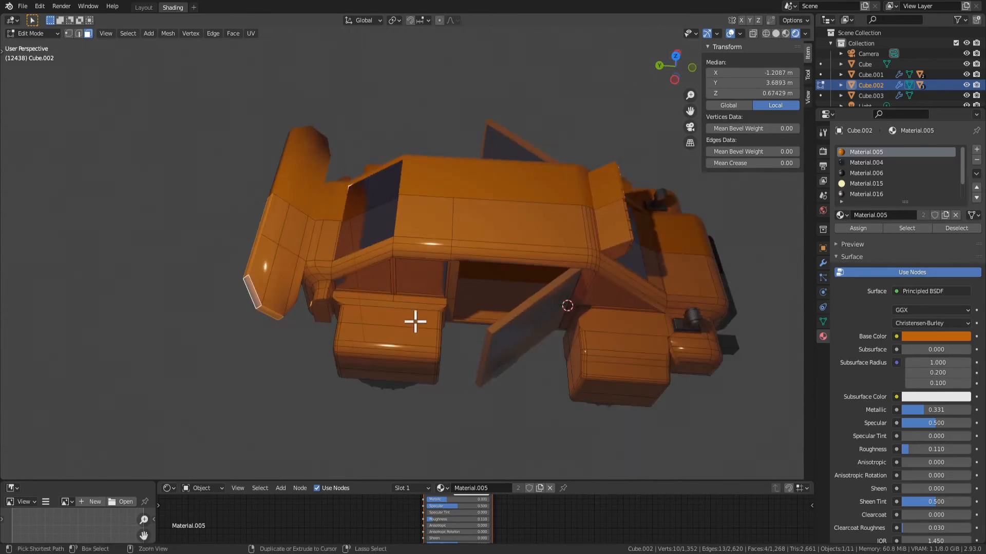
pyautogui.press('ctrl+KP_Add')
pyautogui.hotkey('ctrl', 'z')
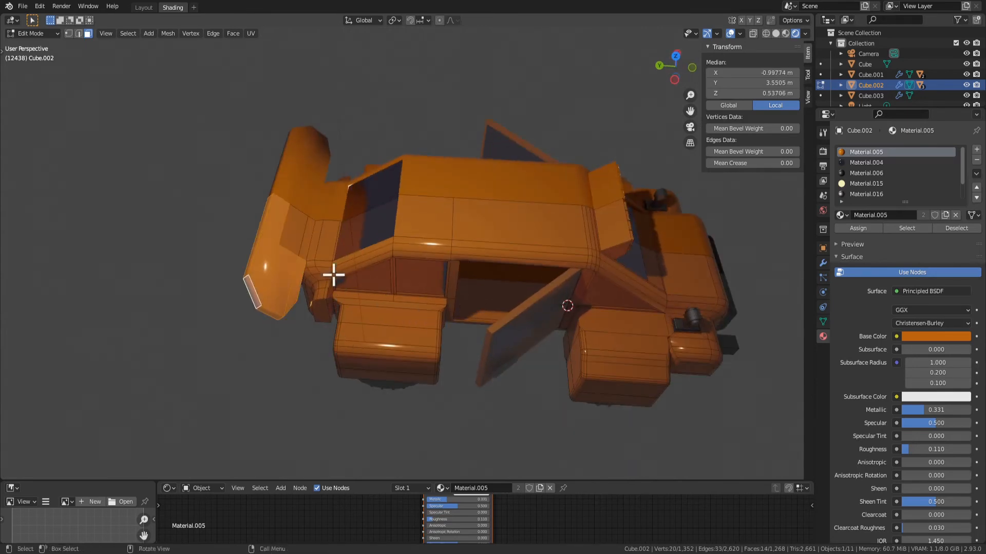
pyautogui.moveTo(307, 280); pyautogui.dragTo(394, 244, button='middle')
pyautogui.keyDown('shift'); pyautogui.click(350, 270); pyautogui.keyUp('shift')
pyautogui.click(856, 194)
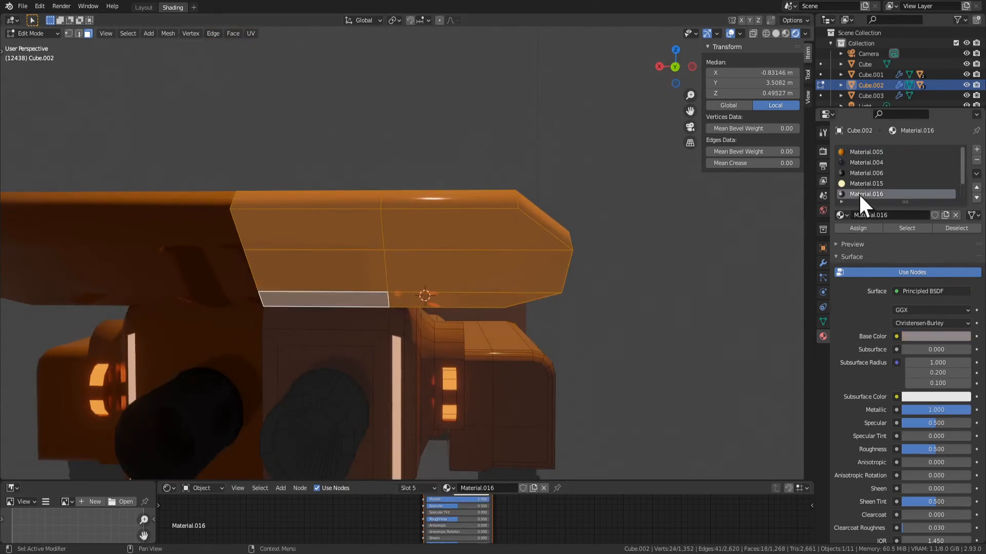
pyautogui.click(858, 228)
# Set the spoiler's faces to flat shading and check the result in object mode
pyautogui.moveTo(503, 288); pyautogui.dragTo(550, 330, button='middle')
pyautogui.press('Tab')
pyautogui.scroll(-3, 513, 311)
pyautogui.moveTo(502, 304); pyautogui.dragTo(497, 301, button='middle')
pyautogui.rightClick(430, 208)
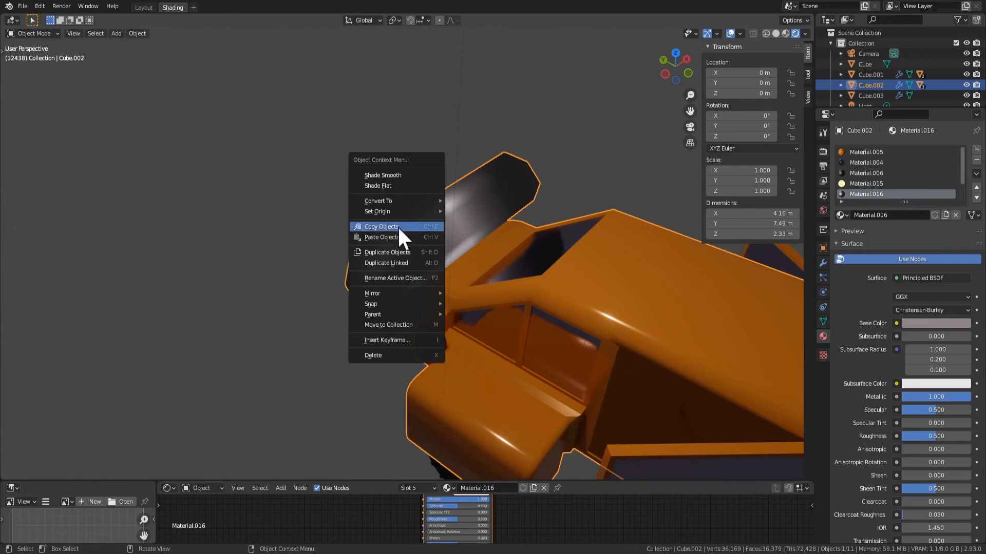
pyautogui.press('Tab')
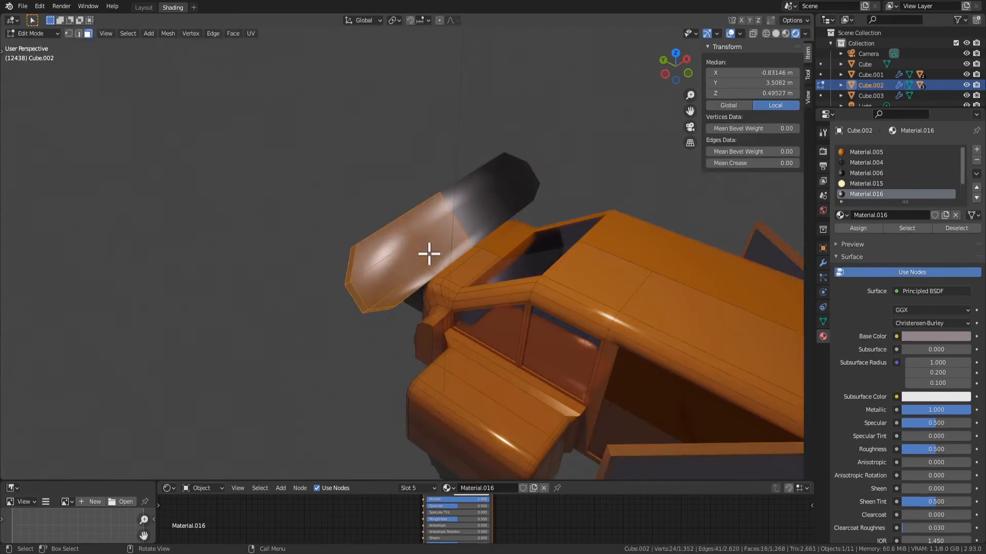
pyautogui.rightClick(429, 253)
pyautogui.click(422, 264)
pyautogui.press('Tab')
pyautogui.scroll(-4, 405, 334)
pyautogui.moveTo(405, 335)
pyautogui.mouseDown(button='middle')
pyautogui.moveTo(534, 307)
pyautogui.moveTo(526, 350)
pyautogui.moveTo(415, 317)
pyautogui.mouseUp(button='middle')
pyautogui.scroll(3, 413, 316)
pyautogui.scroll(-3, 421, 298)
# Try deleting the single inner face on the spoiler's upper side, and undo the deletion
pyautogui.press('Tab')
pyautogui.scroll(3, 431, 252)
pyautogui.moveTo(424, 233); pyautogui.dragTo(466, 234, button='middle')
pyautogui.click(466, 234)
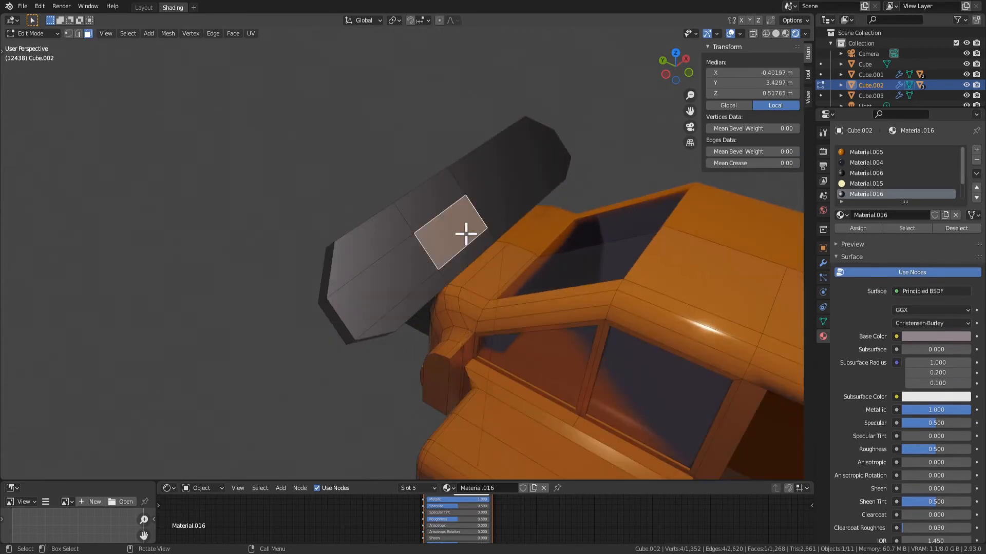
pyautogui.rightClick(450, 252)
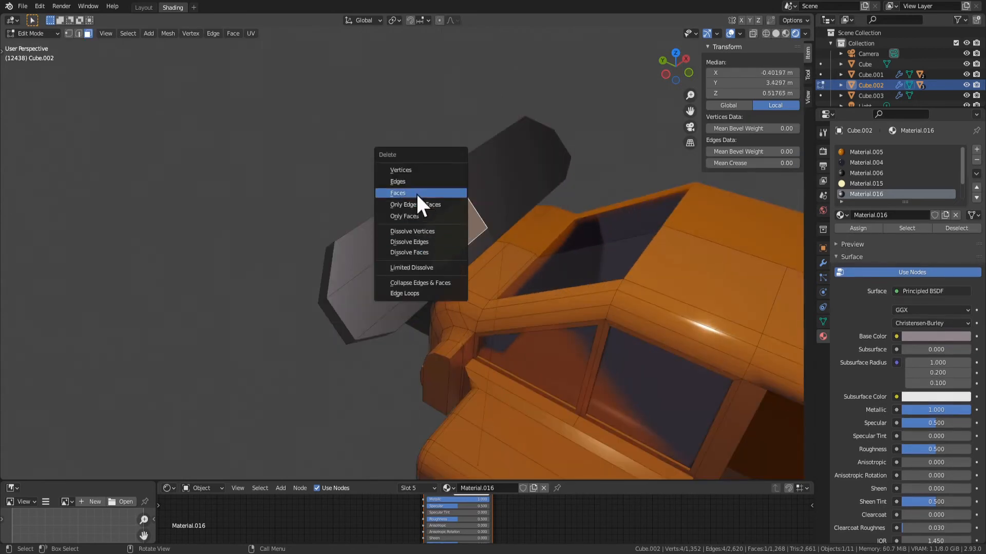
pyautogui.click(422, 194)
pyautogui.moveTo(473, 247); pyautogui.dragTo(453, 319, button='middle')
pyautogui.click(380, 264)
pyautogui.hotkey('ctrl', 'z')
pyautogui.hotkey('ctrl', 'z')
pyautogui.hotkey('ctrl', 'z')
pyautogui.hotkey('ctrl', 'z')
pyautogui.hotkey('ctrl', 'z')
pyautogui.hotkey('ctrl', 'z')
# Select the six faces on the spoiler's upper side
pyautogui.click(505, 357)
pyautogui.scroll(-2, 480, 319)
pyautogui.click(449, 281)
pyautogui.keyDown('shift'); pyautogui.click(516, 262); pyautogui.keyUp('shift')
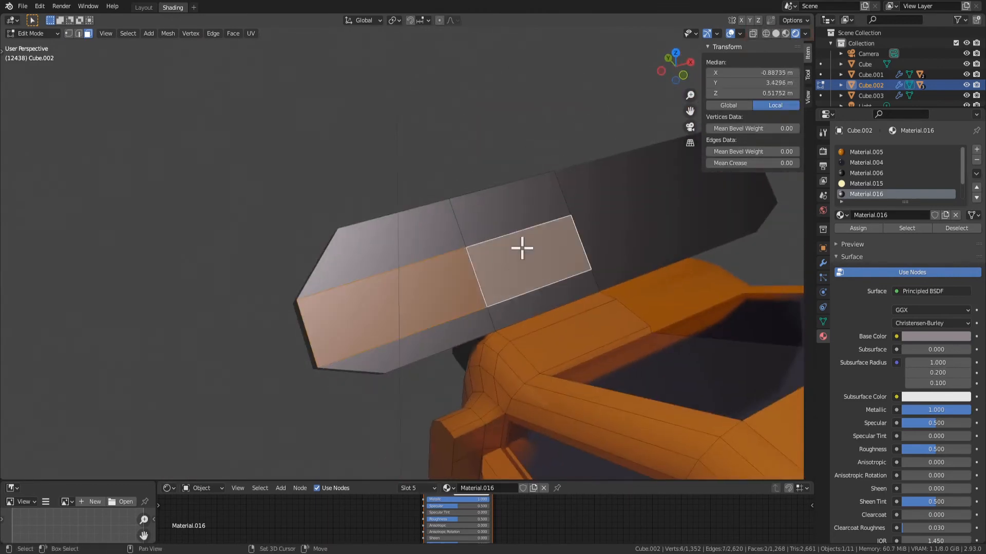
pyautogui.keyDown('shift'); pyautogui.click(506, 222); pyautogui.keyUp('shift')
pyautogui.keyDown('shift'); pyautogui.click(529, 300); pyautogui.keyUp('shift')
pyautogui.keyDown('shift'); pyautogui.click(448, 284); pyautogui.keyUp('shift')
pyautogui.keyDown('shift'); pyautogui.click(420, 248); pyautogui.keyUp('shift')
pyautogui.keyDown('shift'); pyautogui.click(440, 334); pyautogui.keyUp('shift')
pyautogui.keyDown('shift'); pyautogui.click(422, 288); pyautogui.keyUp('shift')
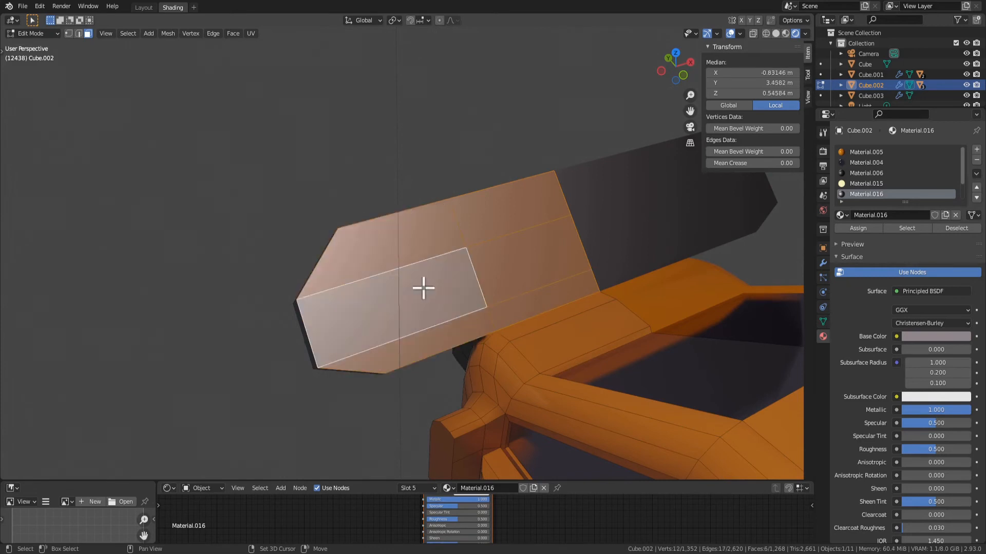
# Add the six faces on the spoiler's rear underside to the selection
pyautogui.moveTo(423, 288); pyautogui.dragTo(448, 261, button='middle')
pyautogui.keyDown('shift'); pyautogui.click(448, 261); pyautogui.keyUp('shift')
pyautogui.keyDown('shift'); pyautogui.click(375, 318); pyautogui.keyUp('shift')
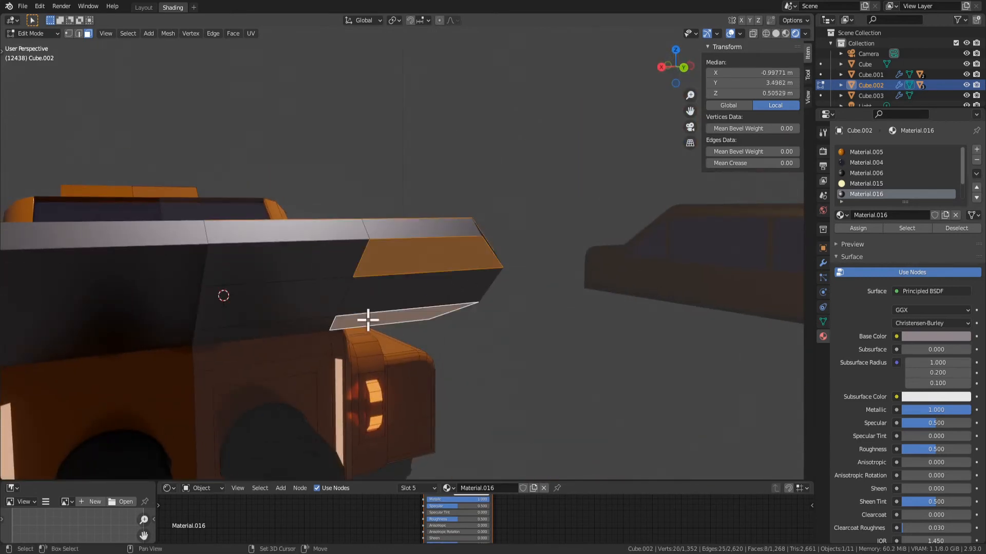
pyautogui.keyDown('shift'); pyautogui.click(311, 312); pyautogui.keyUp('shift')
pyautogui.keyDown('shift'); pyautogui.click(304, 326); pyautogui.keyUp('shift')
pyautogui.keyDown('shift'); pyautogui.click(295, 268); pyautogui.keyUp('shift')
pyautogui.keyDown('shift'); pyautogui.click(399, 295); pyautogui.keyUp('shift')
# Try deleting the selected upper and underside spoiler faces, and undo the deletion
pyautogui.press('x')
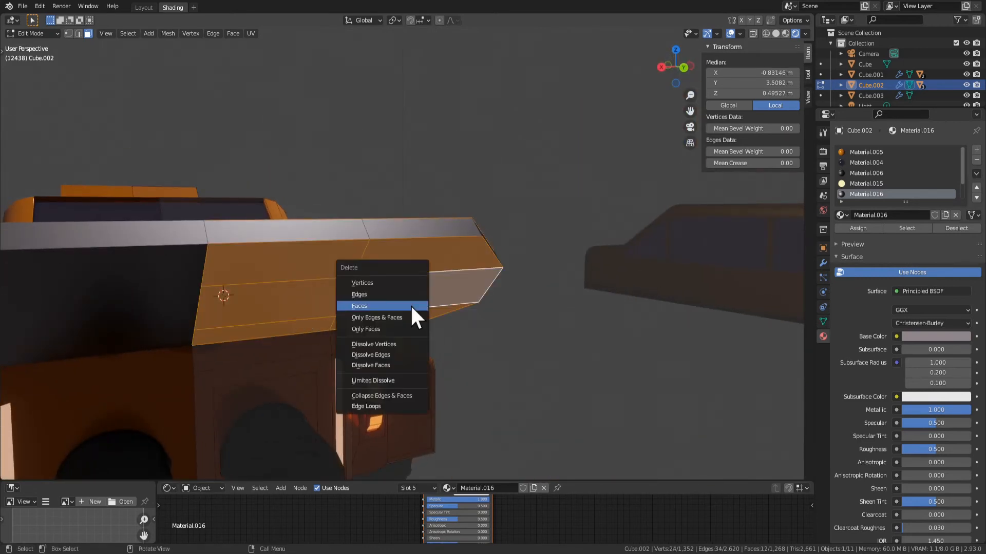
pyautogui.click(391, 326)
pyautogui.moveTo(391, 327); pyautogui.dragTo(314, 368, button='middle')
pyautogui.hotkey('ctrl', 'z')
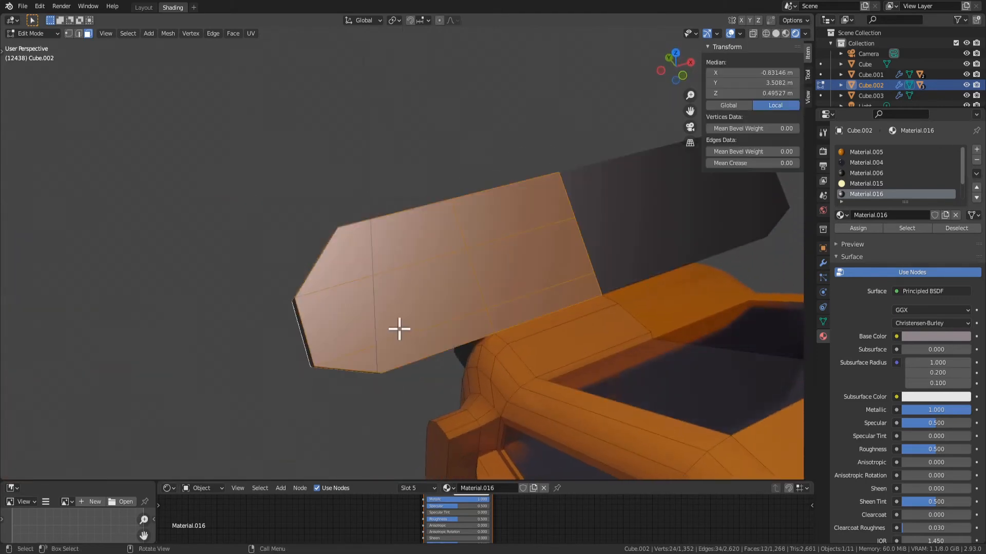
# Delete the twelve selected faces on the spoiler's upper side and underside
pyautogui.press('x')
pyautogui.click(370, 305)
pyautogui.moveTo(370, 305); pyautogui.dragTo(434, 319, button='middle')
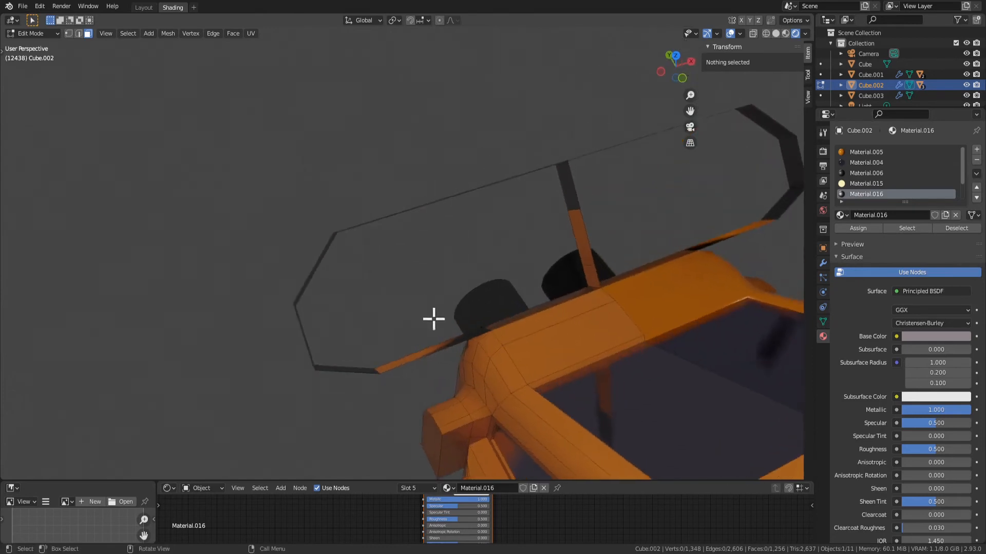
# Select the eight-vertex boundary loop around the opening on the spoiler's upper side and fill it with a single face
pyautogui.moveTo(388, 383); pyautogui.dragTo(462, 356, button='middle')
pyautogui.click(451, 363)
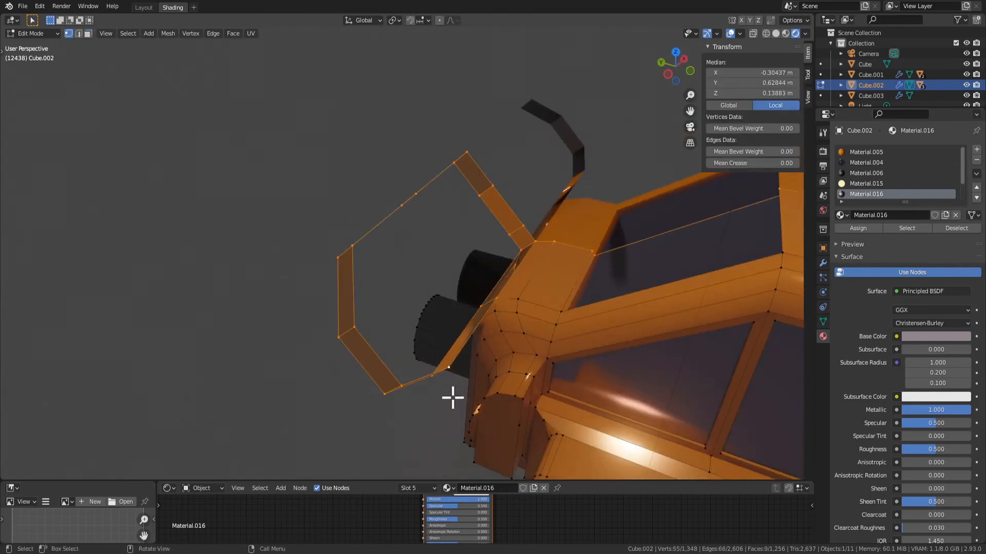
pyautogui.moveTo(444, 422); pyautogui.dragTo(448, 337, button='middle')
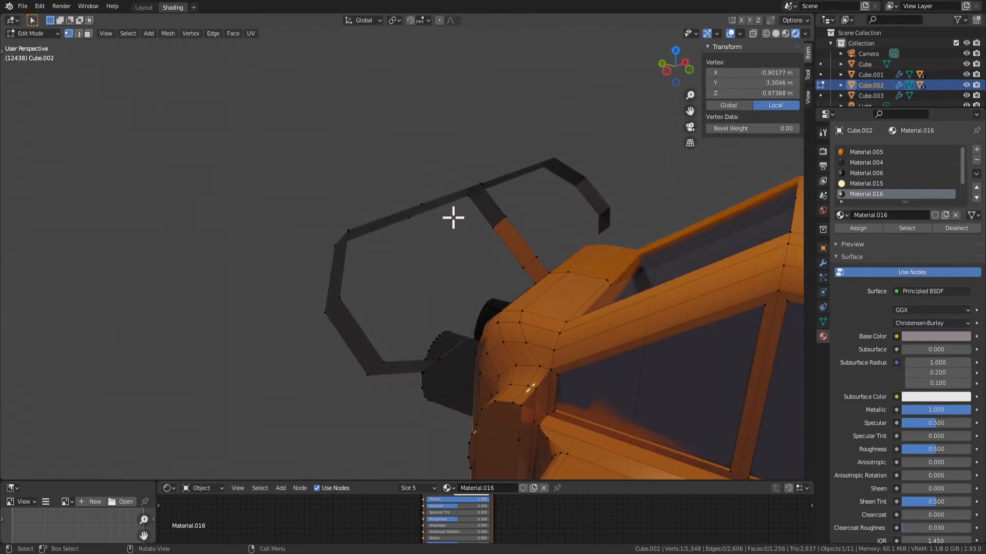
pyautogui.keyDown('ctrl'); pyautogui.click(421, 205); pyautogui.keyUp('ctrl')
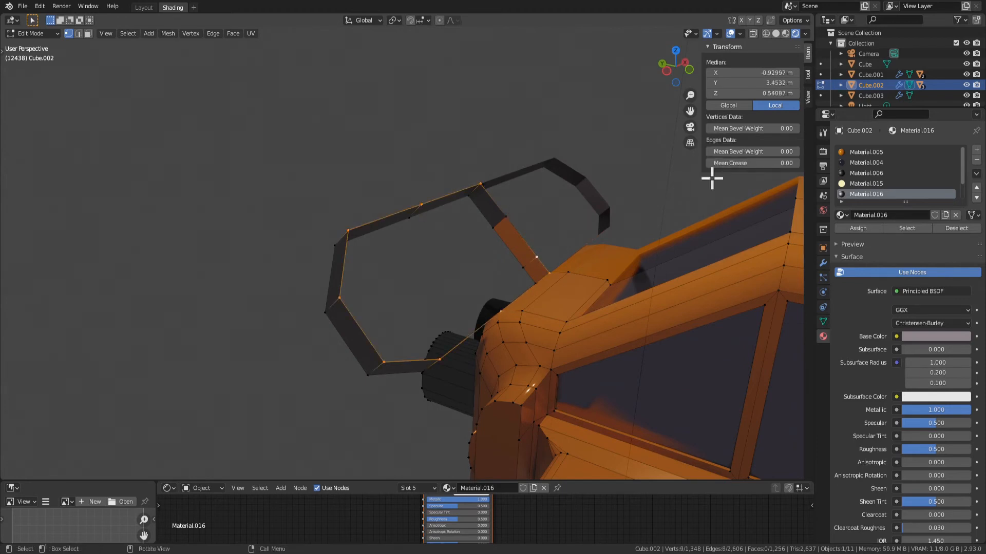
pyautogui.press('f')
# Select the centre vertex and its outward neighbour on the rear lower edge of the spoiler's open underside
pyautogui.moveTo(414, 306); pyautogui.dragTo(235, 300, button='middle')
pyautogui.click(229, 266)
pyautogui.moveTo(339, 236); pyautogui.dragTo(454, 337, button='middle')
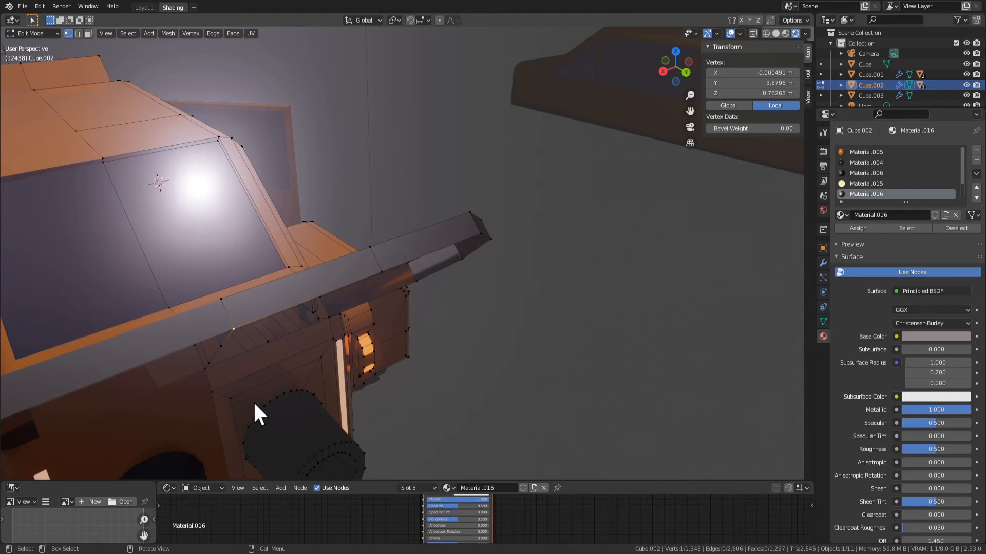
pyautogui.moveTo(254, 401); pyautogui.dragTo(458, 314, button='middle')
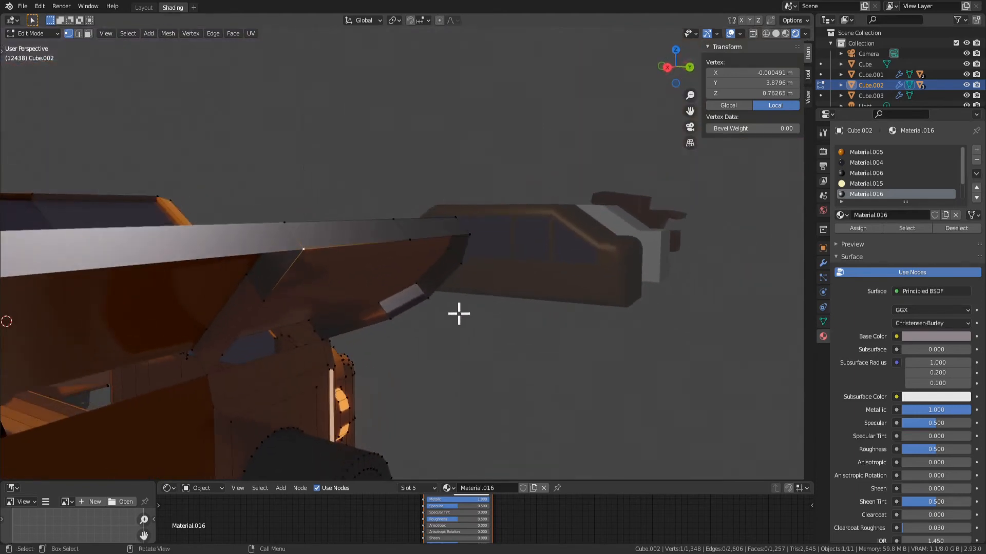
pyautogui.moveTo(517, 366); pyautogui.dragTo(385, 258, button='middle')
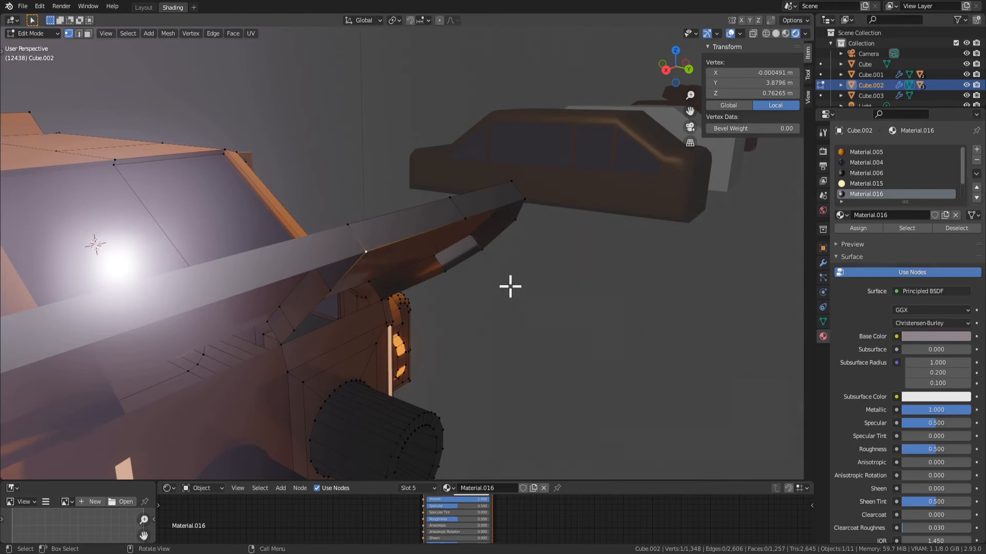
pyautogui.keyDown('shift'); pyautogui.click(468, 231); pyautogui.keyUp('shift')
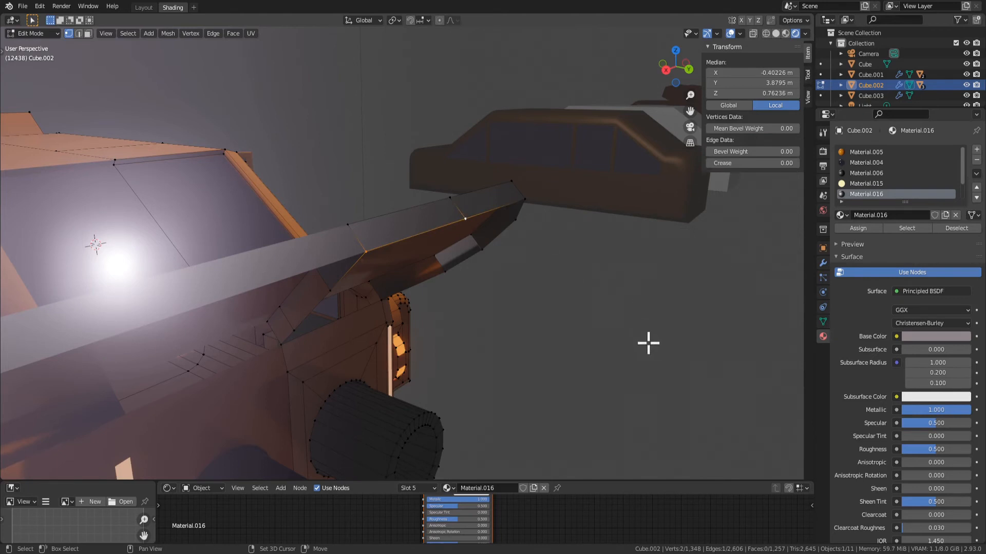
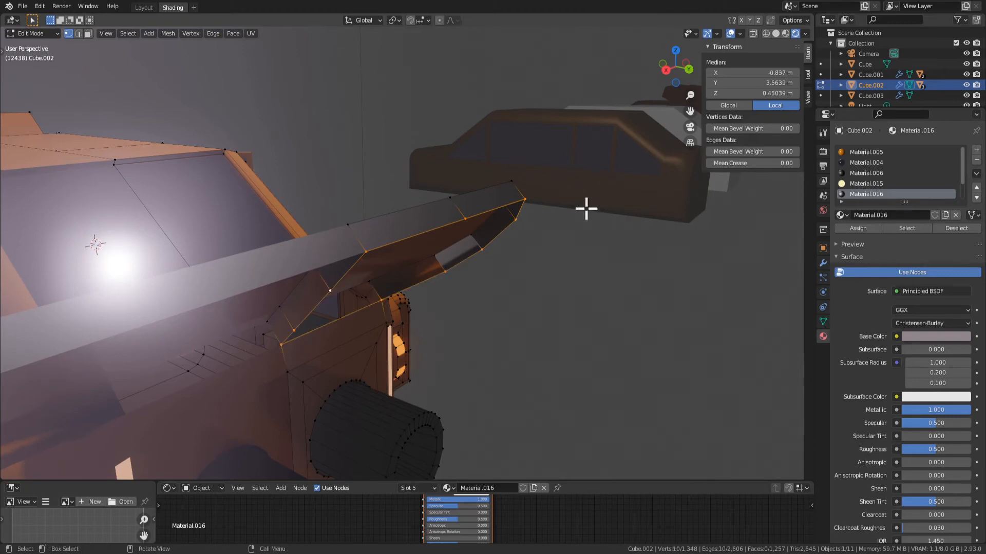
# Fill the boundary loop around the opening on the spoiler's underside with a single face
pyautogui.moveTo(586, 208); pyautogui.dragTo(402, 334, button='middle')
pyautogui.click(339, 291)
pyautogui.press('3')
# Select the large faces on the spoiler's upper side and underside and assign Material.016 to them
pyautogui.moveTo(339, 290); pyautogui.dragTo(481, 215, button='middle')
pyautogui.click(407, 255)
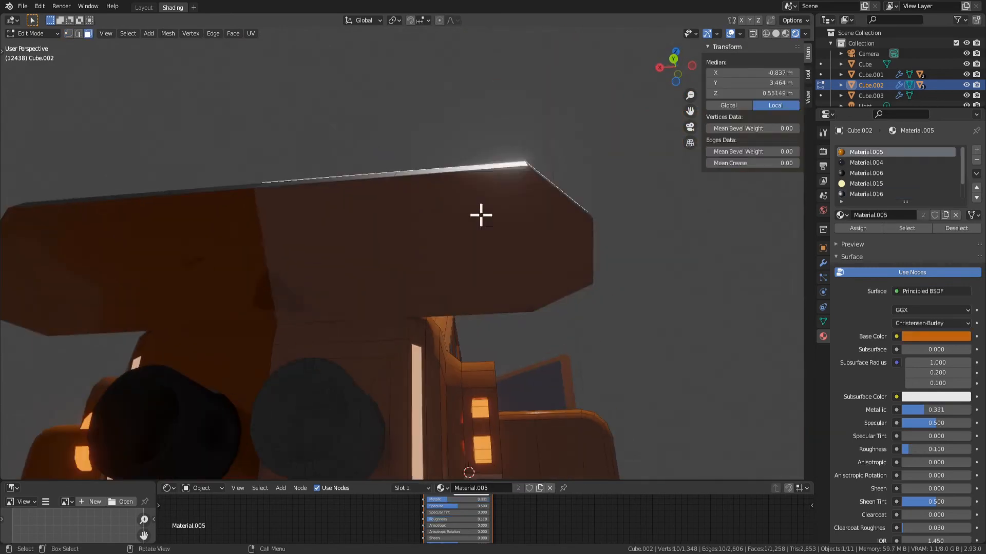
pyautogui.keyDown('shift'); pyautogui.click(454, 210); pyautogui.keyUp('shift')
pyautogui.moveTo(628, 257); pyautogui.dragTo(547, 359, button='middle')
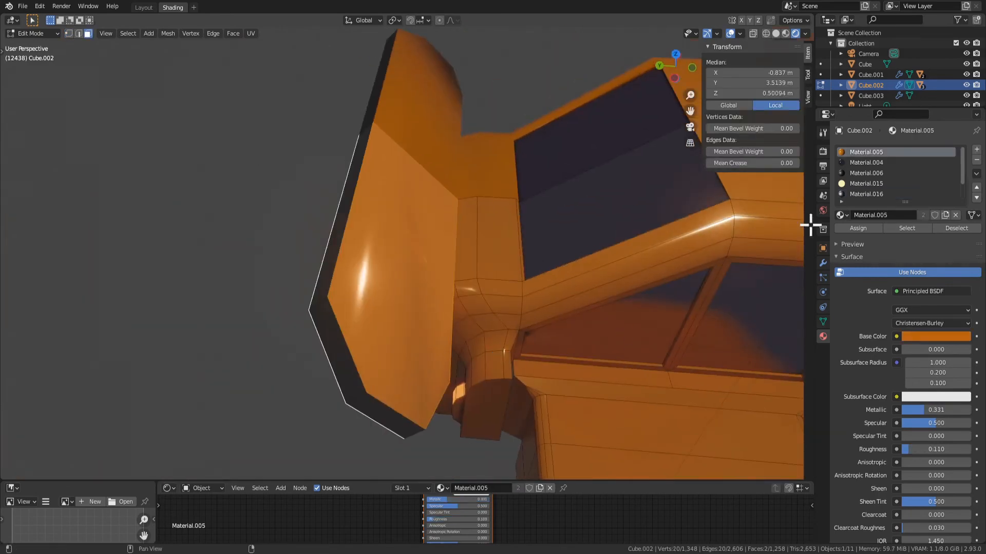
pyautogui.click(856, 195)
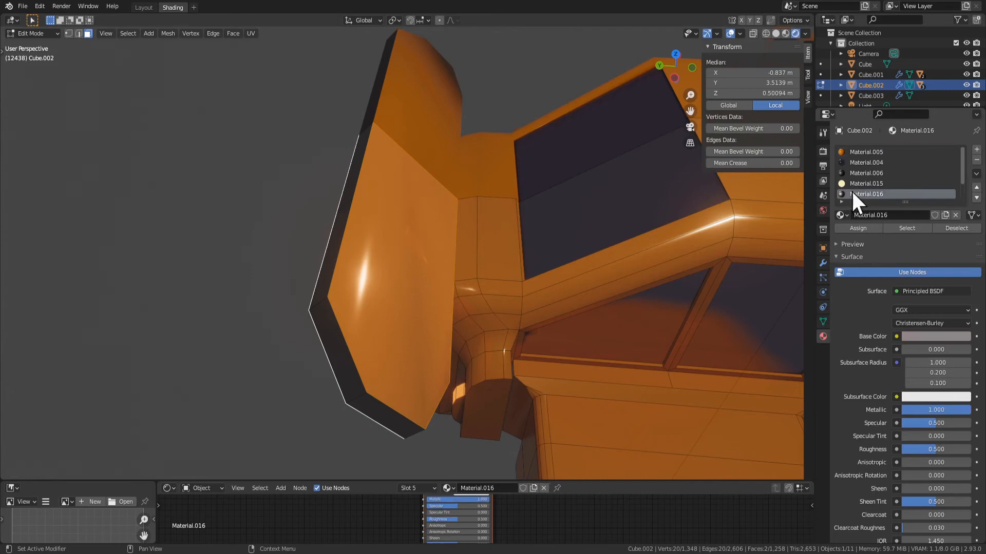
pyautogui.click(856, 228)
# Inset the spoiler's upper and underside faces with a thickness of 0.1225 m
pyautogui.press('i')
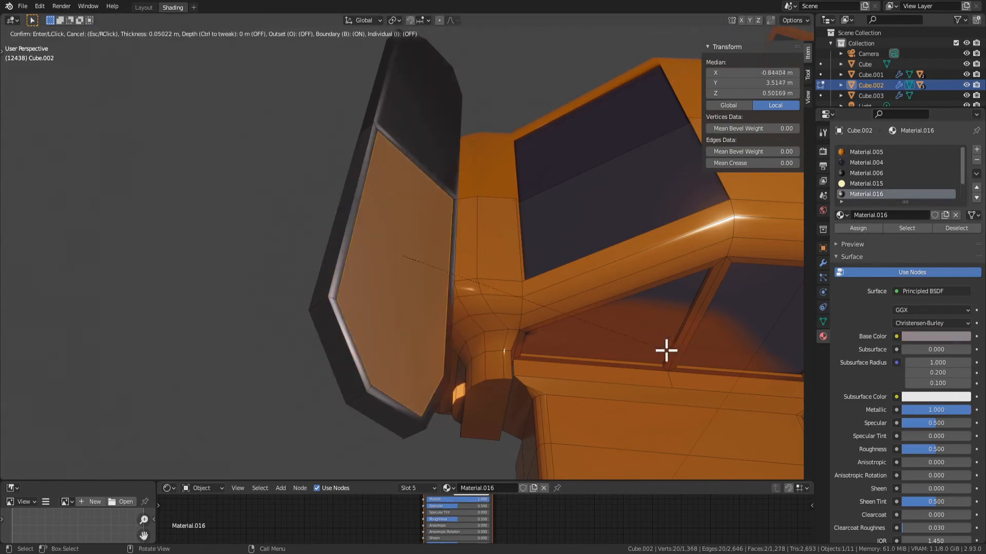
pyautogui.click(656, 344)
pyautogui.moveTo(634, 344); pyautogui.dragTo(123, 328, button='middle')
# Try deleting the two inset faces on the spoiler, and undo the deletion
pyautogui.press('x')
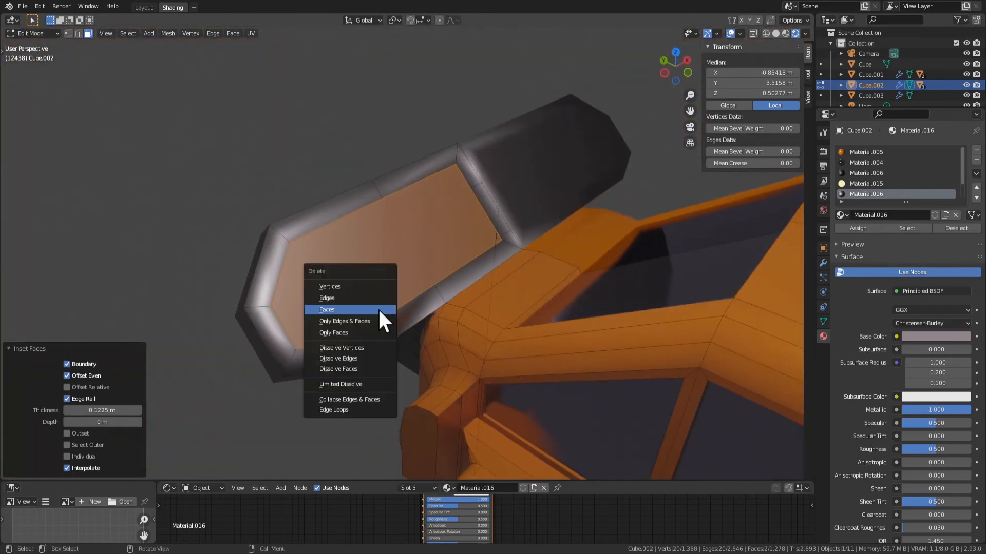
pyautogui.click(365, 311)
pyautogui.moveTo(365, 323); pyautogui.dragTo(451, 315, button='middle')
pyautogui.hotkey('ctrl', 'z')
# Assign the orange Material.005 to the two inset faces, leaving the surrounding spoiler border in Material.016
pyautogui.click(896, 152)
pyautogui.click(857, 228)
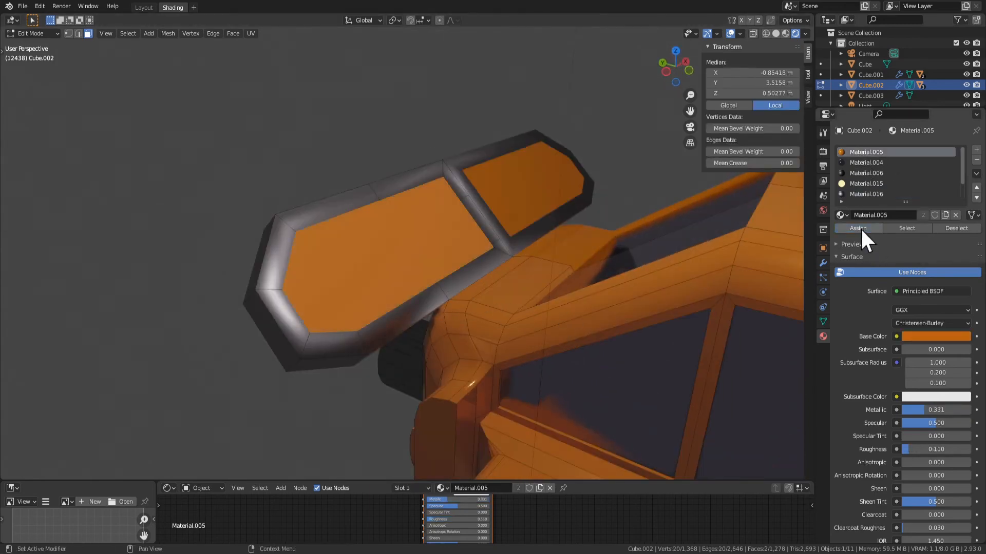
pyautogui.press('Tab')
pyautogui.moveTo(411, 341); pyautogui.dragTo(373, 249, button='middle')
pyautogui.press('Tab')
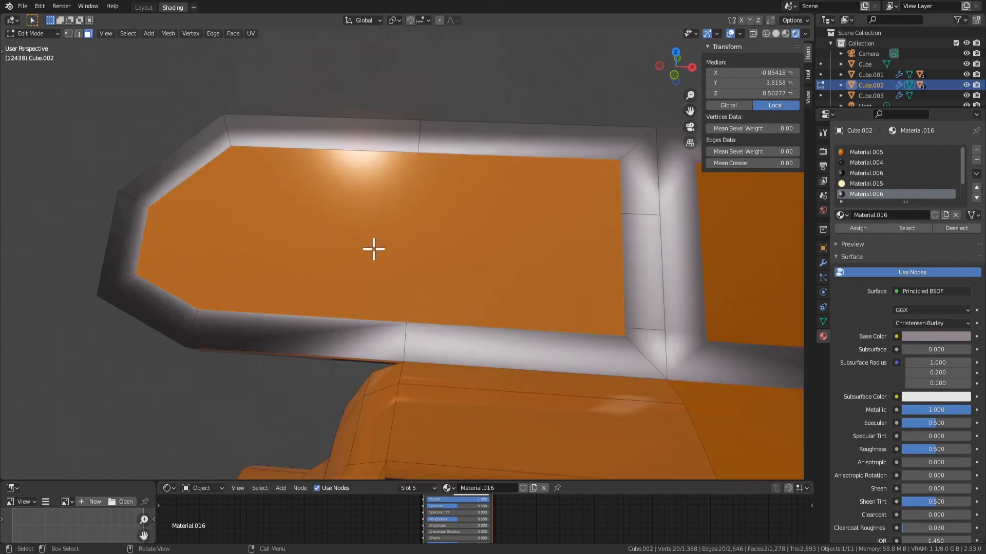
pyautogui.press('s')
pyautogui.rightClick(498, 276)
# Select the inset faces on the spoiler's upper side and underside and delete them to open up the frame
pyautogui.moveTo(506, 293); pyautogui.dragTo(536, 306, button='middle')
pyautogui.click(439, 263)
pyautogui.moveTo(403, 274); pyautogui.dragTo(472, 191, button='middle')
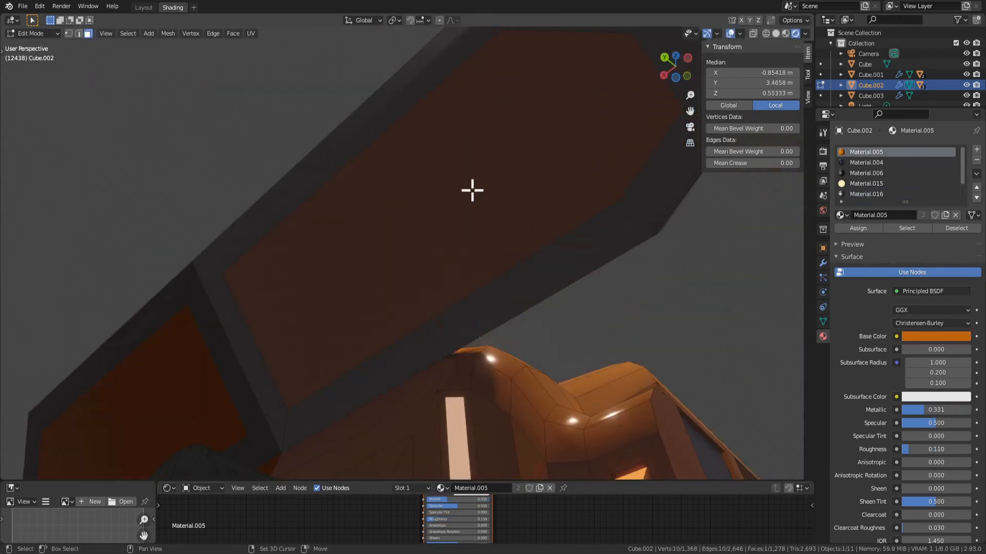
pyautogui.keyDown('shift'); pyautogui.click(468, 223); pyautogui.keyUp('shift')
pyautogui.moveTo(572, 216); pyautogui.dragTo(372, 310, button='middle')
pyautogui.press('x')
pyautogui.click(398, 257)
# Try filling a face inside the spoiler's opening, and undo it
pyautogui.keyDown('alt'); pyautogui.click(464, 293); pyautogui.keyUp('alt')
pyautogui.keyDown('alt'); pyautogui.keyDown('shift'); pyautogui.click(440, 305); pyautogui.keyUp('shift'); pyautogui.keyUp('alt')
pyautogui.press('f')
pyautogui.hotkey('ctrl', 'z')
# Bridge the upper and underside edges along the outer half of the opening's lower side with a wall face
pyautogui.click(481, 328)
pyautogui.click(227, 307)
pyautogui.keyDown('alt'); pyautogui.click(234, 309); pyautogui.keyUp('alt')
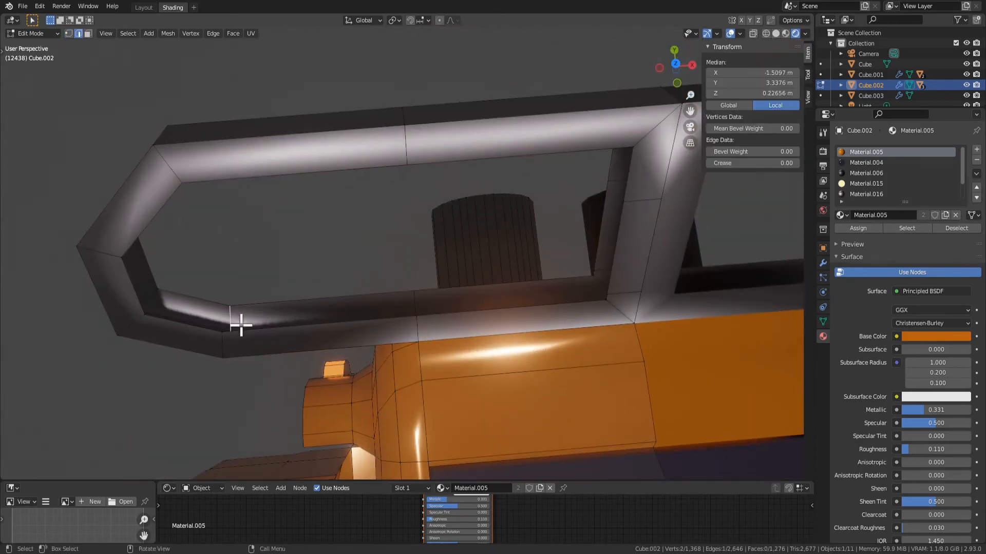
pyautogui.click(224, 336)
pyautogui.press('2')
pyautogui.click(261, 310)
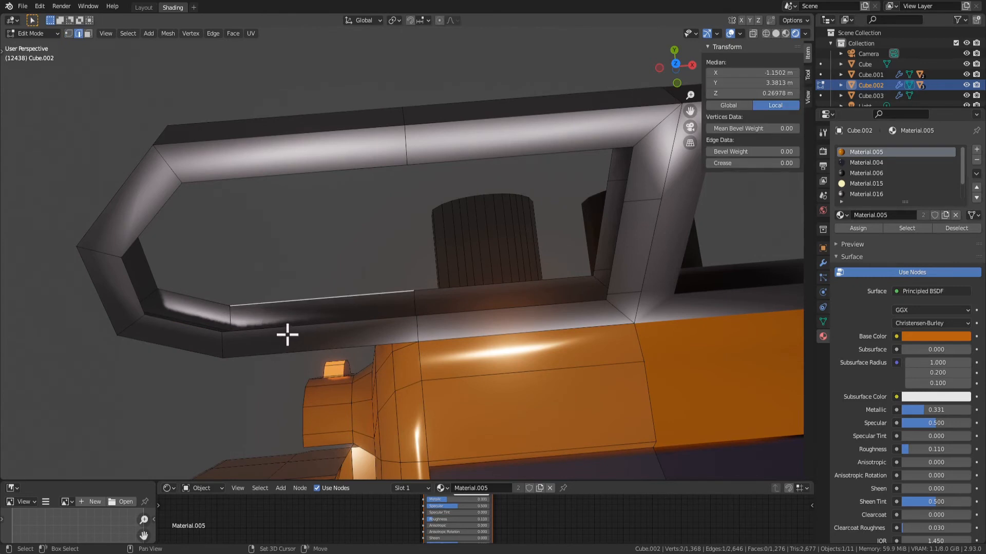
pyautogui.keyDown('shift'); pyautogui.click(286, 334); pyautogui.keyUp('shift')
pyautogui.press('f')
# Fill the wall face along the inner half of the opening's lower side, up to the centre bar
pyautogui.click(488, 285)
pyautogui.press('1')
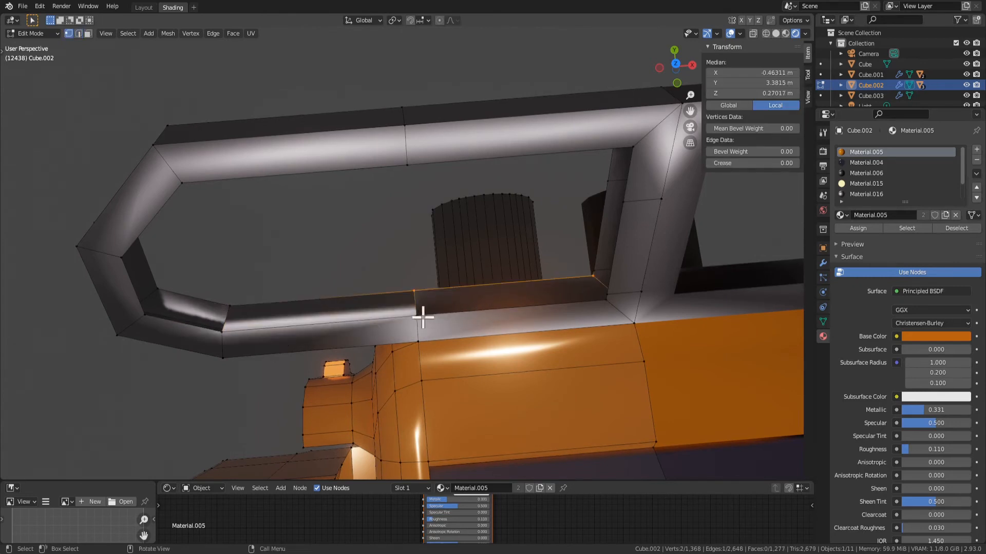
pyautogui.keyDown('shift'); pyautogui.click(606, 303); pyautogui.keyUp('shift')
pyautogui.press('f')
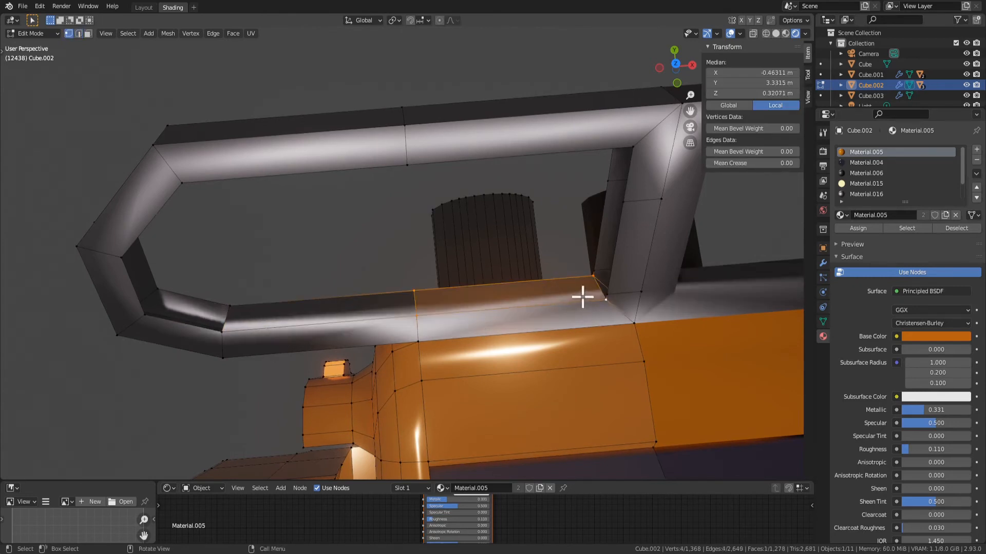
# Fill the narrow gap in the corner where the opening's lower side meets the centre bar
pyautogui.moveTo(583, 295); pyautogui.dragTo(667, 211, button='middle')
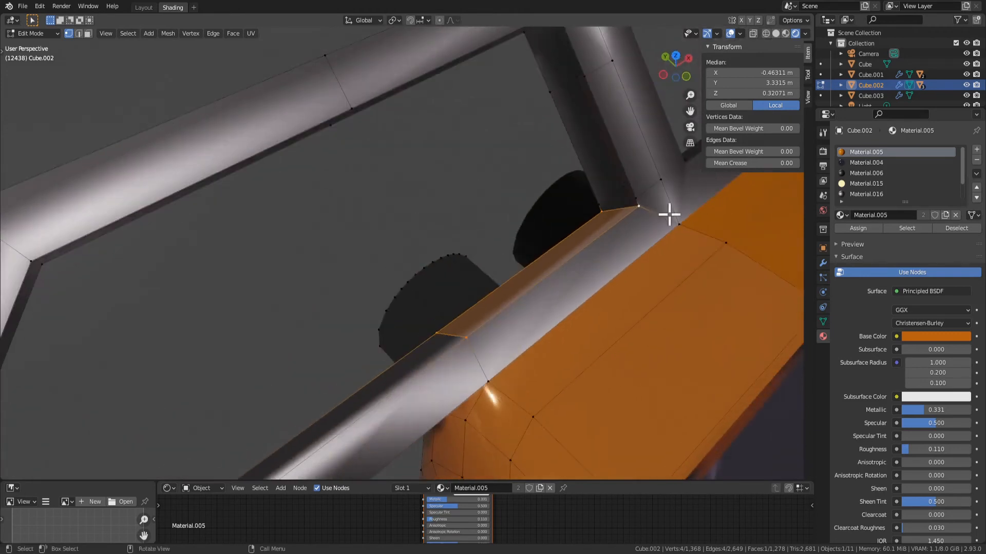
pyautogui.click(640, 198)
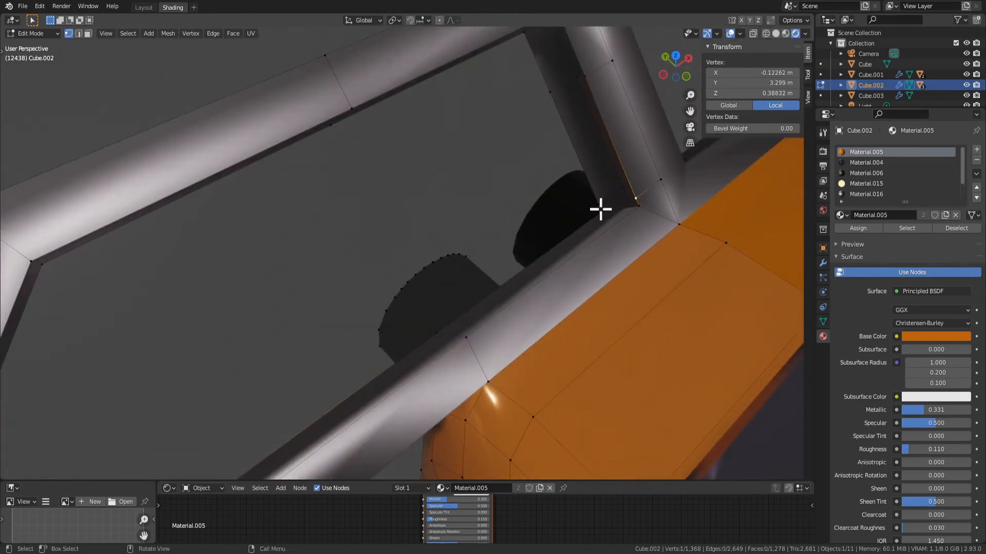
pyautogui.keyDown('shift'); pyautogui.click(639, 192); pyautogui.keyUp('shift')
pyautogui.keyDown('shift'); pyautogui.click(633, 196); pyautogui.keyUp('shift')
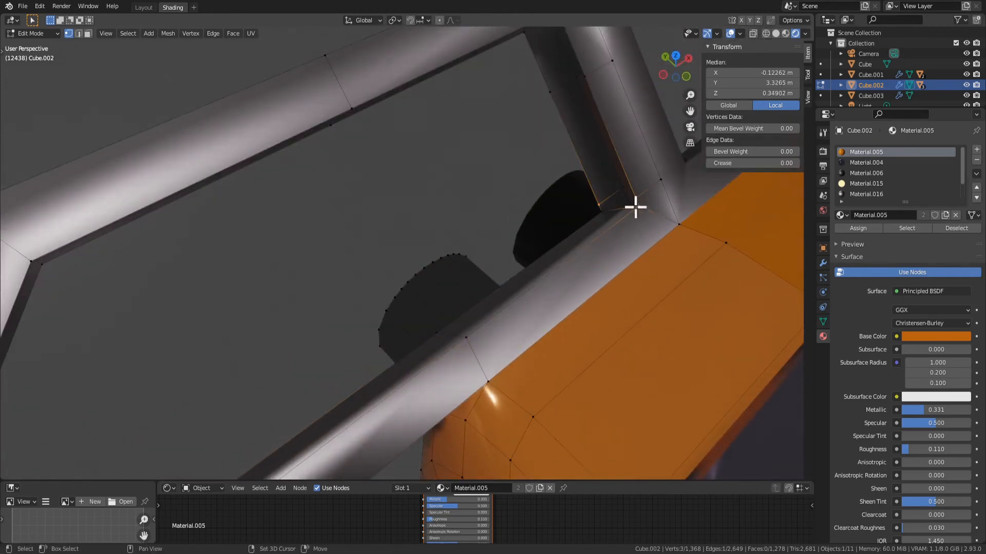
pyautogui.keyDown('shift'); pyautogui.click(605, 210); pyautogui.keyUp('shift')
pyautogui.press('f')
# Fill the long wall face on the centre bar, from the lower corner to the bar's intermediate vertices
pyautogui.keyDown('shift'); pyautogui.moveTo(629, 199); pyautogui.dragTo(629, 247, button='middle'); pyautogui.keyUp('shift')
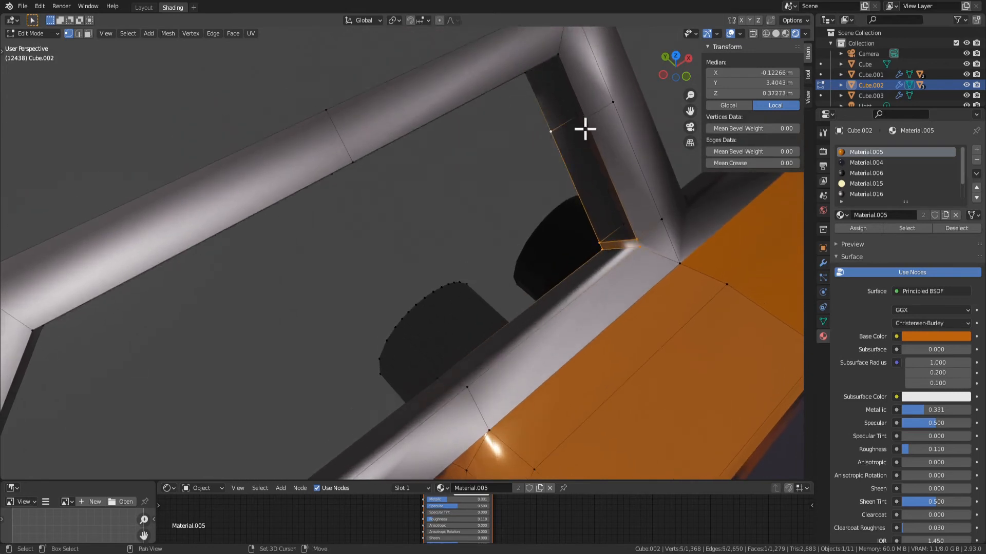
pyautogui.keyDown('shift'); pyautogui.click(586, 123); pyautogui.keyUp('shift')
pyautogui.moveTo(627, 202); pyautogui.dragTo(604, 142, button='middle')
pyautogui.moveTo(620, 266); pyautogui.dragTo(640, 325, button='middle')
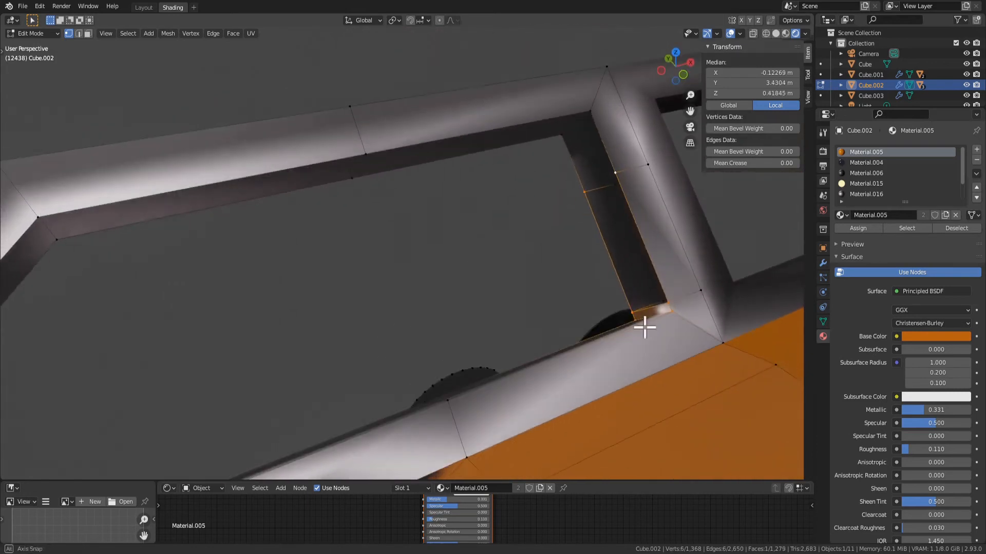
pyautogui.click(585, 189)
pyautogui.keyDown('shift'); pyautogui.click(614, 170); pyautogui.keyUp('shift')
pyautogui.press('f')
pyautogui.moveTo(666, 285); pyautogui.dragTo(645, 294, button='middle')
pyautogui.keyDown('shift'); pyautogui.click(628, 296); pyautogui.keyUp('shift')
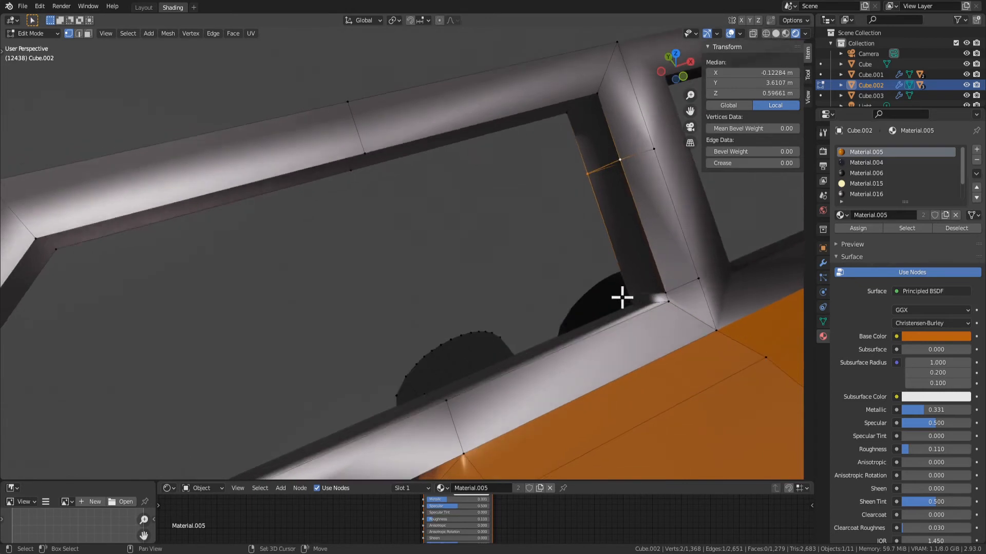
pyautogui.press('f')
# Fill the remaining wall face on the centre bar up to the opening's upper corner
pyautogui.moveTo(647, 209); pyautogui.dragTo(596, 192, button='middle')
pyautogui.click(621, 149)
pyautogui.keyDown('shift'); pyautogui.click(620, 149); pyautogui.keyUp('shift')
pyautogui.keyDown('shift'); pyautogui.click(626, 237); pyautogui.keyUp('shift')
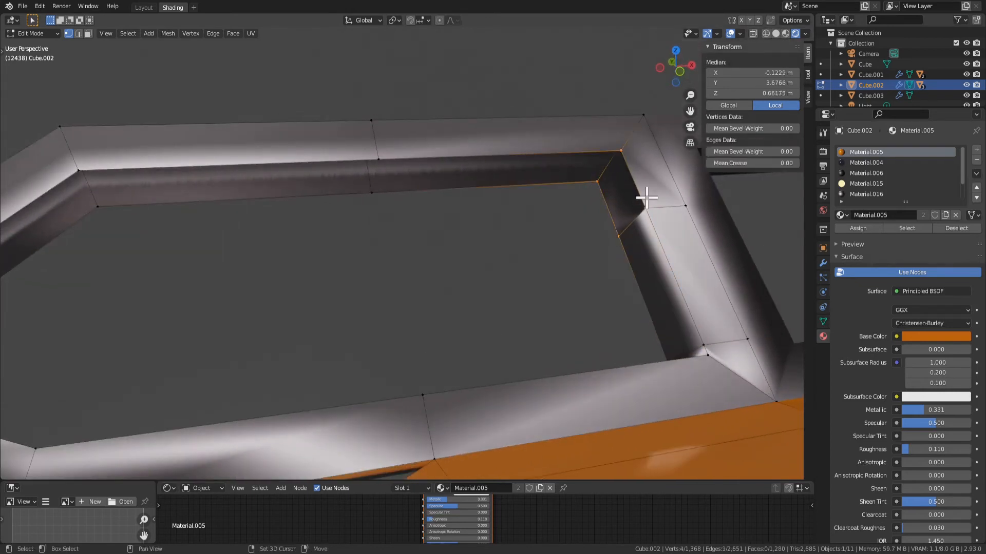
pyautogui.keyDown('shift'); pyautogui.click(645, 202); pyautogui.keyUp('shift')
pyautogui.press('f')
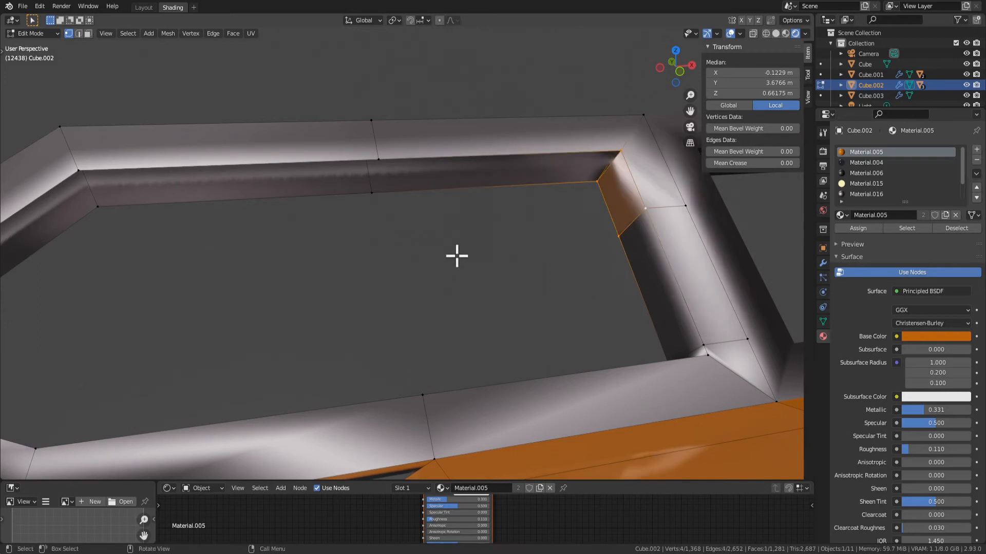
# Fill the wall face along the inner half of the opening's upper side, next to the centre bar
pyautogui.click(367, 195)
pyautogui.keyDown('shift'); pyautogui.click(598, 183); pyautogui.keyUp('shift')
pyautogui.keyDown('shift'); pyautogui.click(622, 148); pyautogui.keyUp('shift')
pyautogui.press('f')
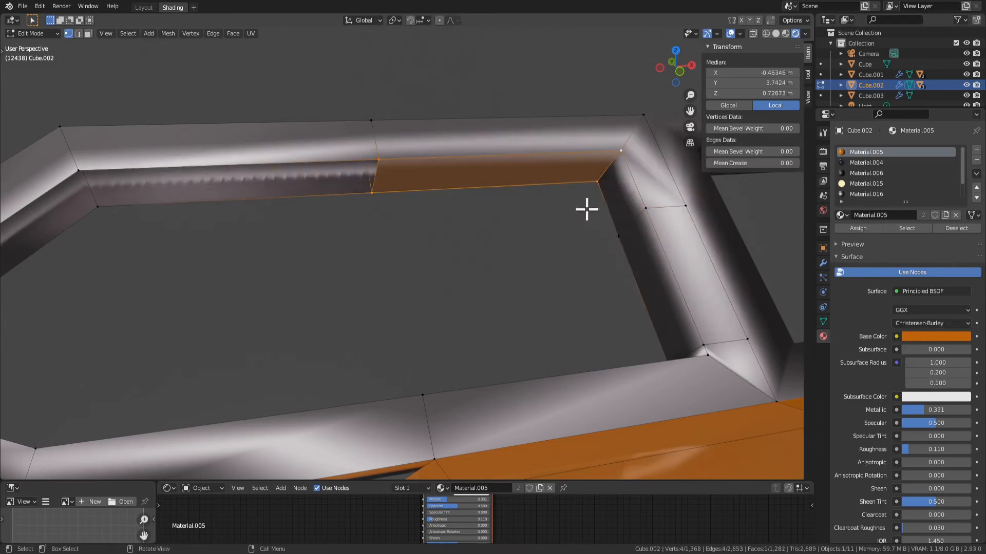
# Fill the wall face along the outer half of the opening's upper side
pyautogui.scroll(-2, 455, 245)
pyautogui.moveTo(345, 270); pyautogui.dragTo(313, 273, button='middle')
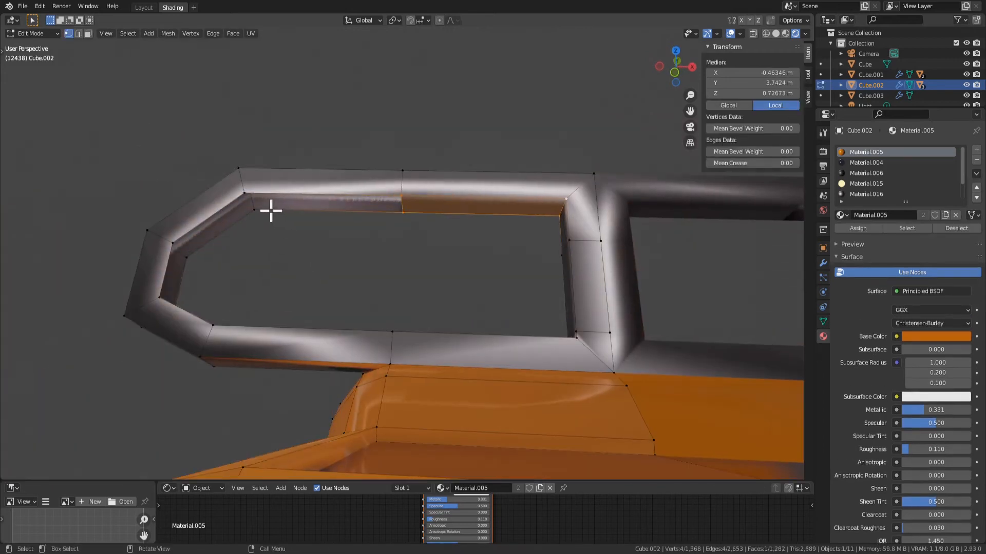
pyautogui.click(253, 217)
pyautogui.keyDown('shift'); pyautogui.click(236, 188); pyautogui.keyUp('shift')
pyautogui.keyDown('shift'); pyautogui.click(384, 214); pyautogui.keyUp('shift')
pyautogui.keyDown('shift'); pyautogui.click(404, 190); pyautogui.keyUp('shift')
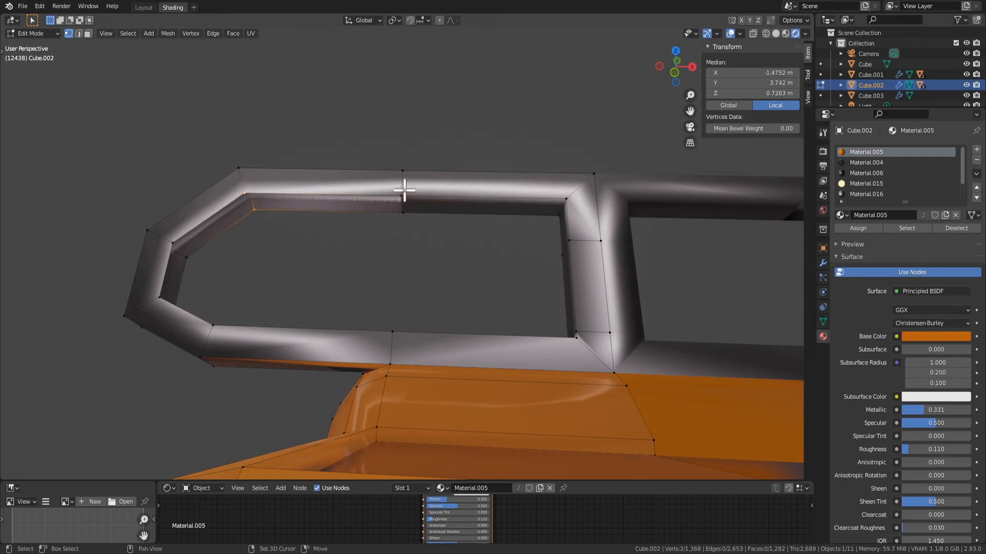
pyautogui.keyDown('shift'); pyautogui.click(402, 208); pyautogui.keyUp('shift')
pyautogui.press('f')
# Fill the remaining wall faces around the angled outer end of the spoiler's opening
pyautogui.moveTo(435, 275); pyautogui.dragTo(335, 260, button='middle')
pyautogui.click(322, 249)
pyautogui.press('f')
pyautogui.click(331, 256)
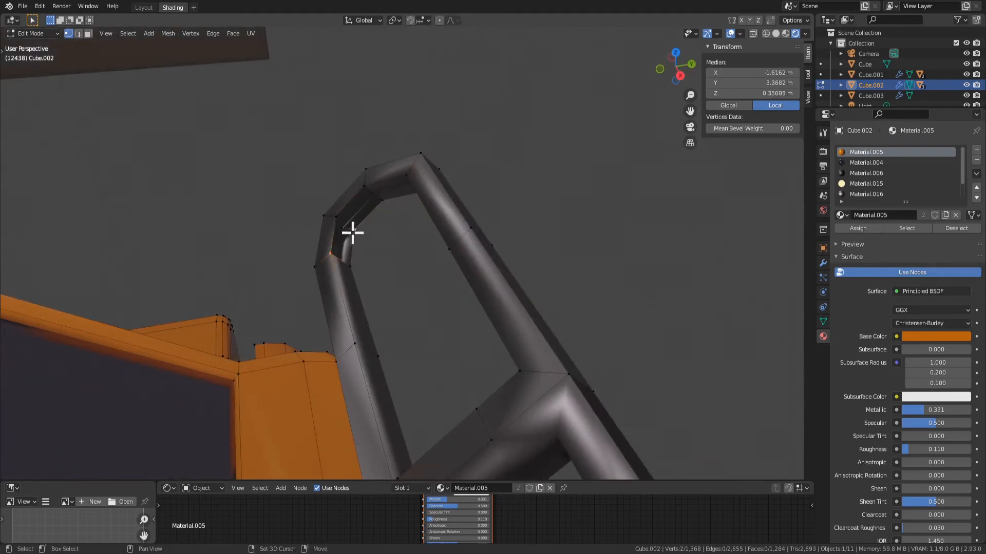
pyautogui.press('f')
pyautogui.click(335, 220)
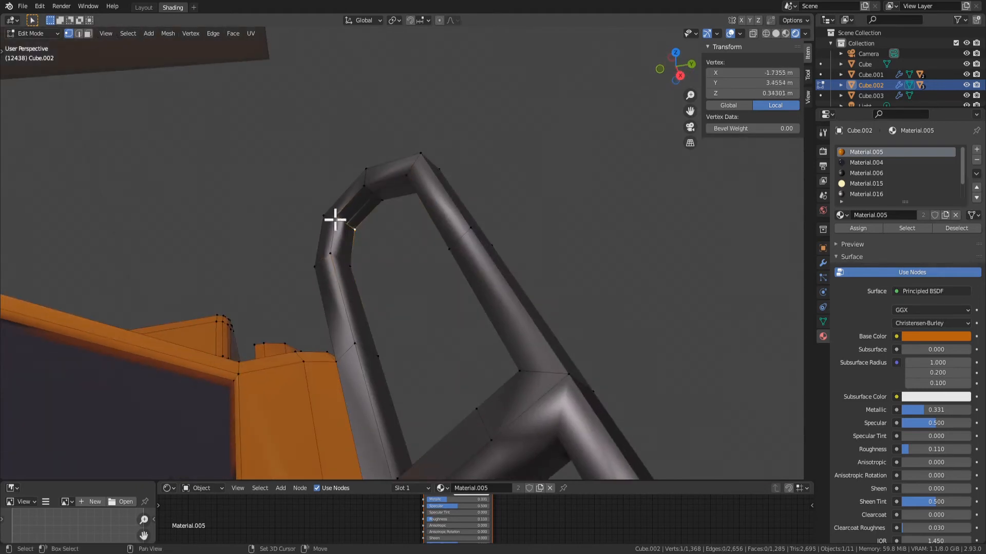
pyautogui.keyDown('shift'); pyautogui.click(335, 220); pyautogui.keyUp('shift')
pyautogui.keyDown('shift'); pyautogui.click(363, 186); pyautogui.keyUp('shift')
pyautogui.keyDown('shift'); pyautogui.click(384, 203); pyautogui.keyUp('shift')
pyautogui.press('f')
# Examine the open spoiler frame on the whole car in Object Mode from the rear, front and side
pyautogui.scroll(-3, 377, 297)
pyautogui.press('Tab')
pyautogui.moveTo(319, 339); pyautogui.dragTo(558, 282, button='middle')
pyautogui.scroll(-3, 557, 288)
pyautogui.press('Tab')
pyautogui.press('Tab')
pyautogui.moveTo(495, 365); pyautogui.dragTo(603, 394, button='middle')
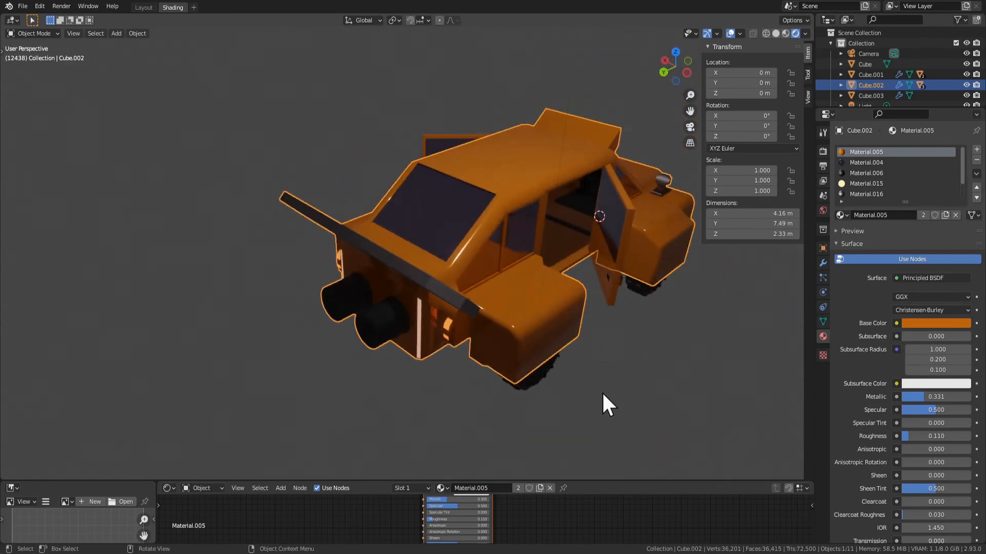
pyautogui.moveTo(603, 395); pyautogui.dragTo(449, 308, button='middle')
pyautogui.press('Tab')
pyautogui.press('Tab')
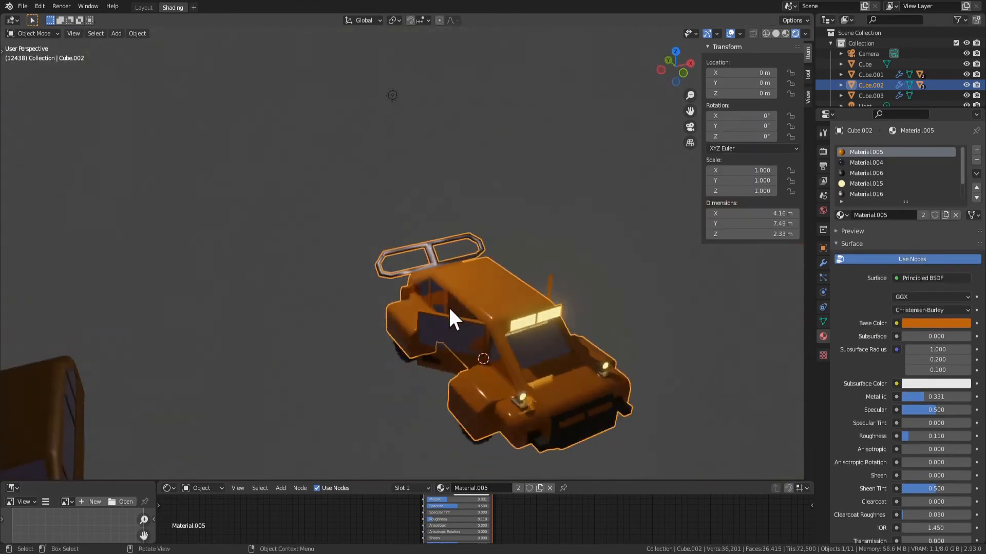
pyautogui.scroll(4, 457, 305)
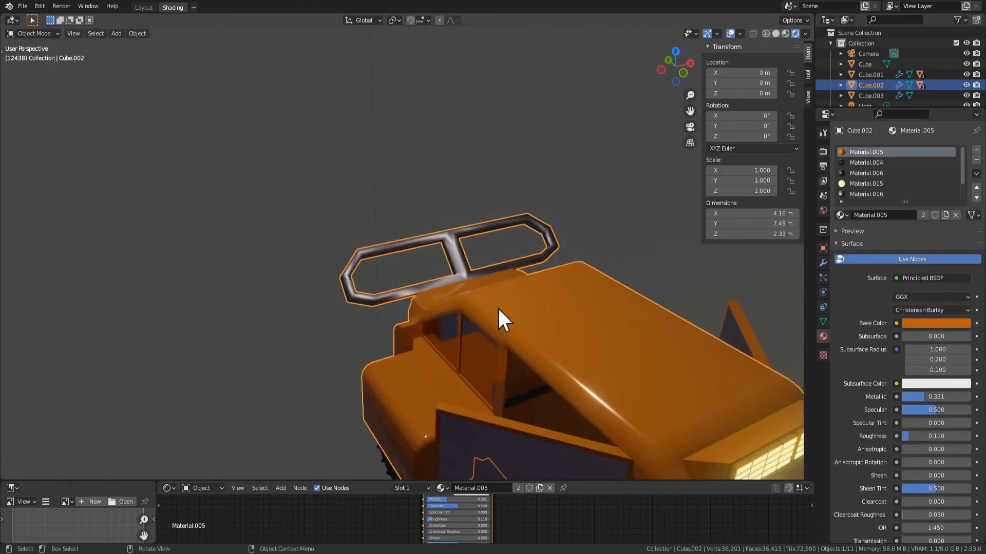
pyautogui.moveTo(498, 309)
pyautogui.mouseDown(button='middle')
pyautogui.moveTo(299, 313)
pyautogui.moveTo(510, 319)
pyautogui.moveTo(458, 304)
pyautogui.moveTo(585, 319)
pyautogui.moveTo(496, 324)
pyautogui.mouseUp(button='middle')
pyautogui.scroll(-4, 299, 313)
pyautogui.scroll(3, 496, 323)
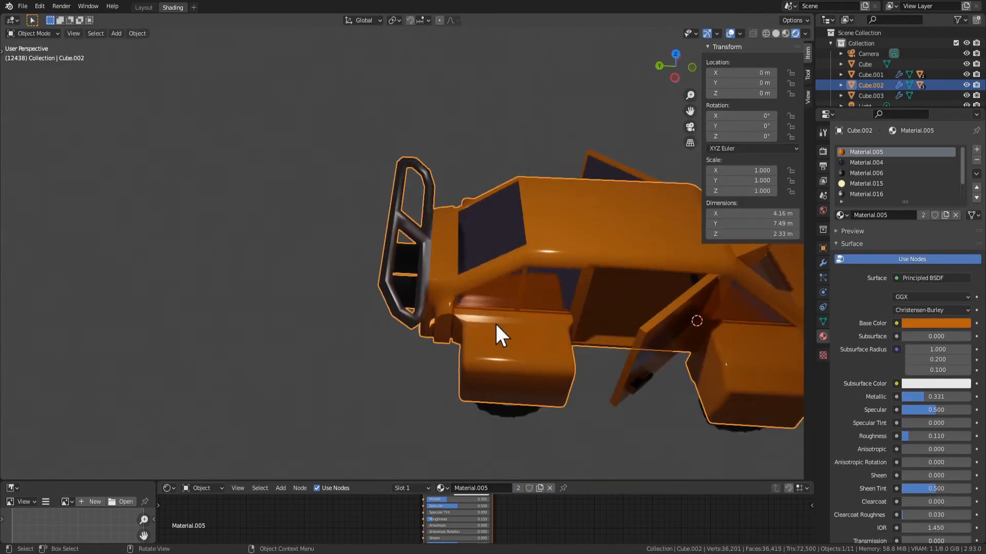
# Undo the wall faces filled along the upper side's outer half and around the opening's outer end
pyautogui.press('Tab')
pyautogui.moveTo(378, 381); pyautogui.dragTo(466, 295, button='middle')
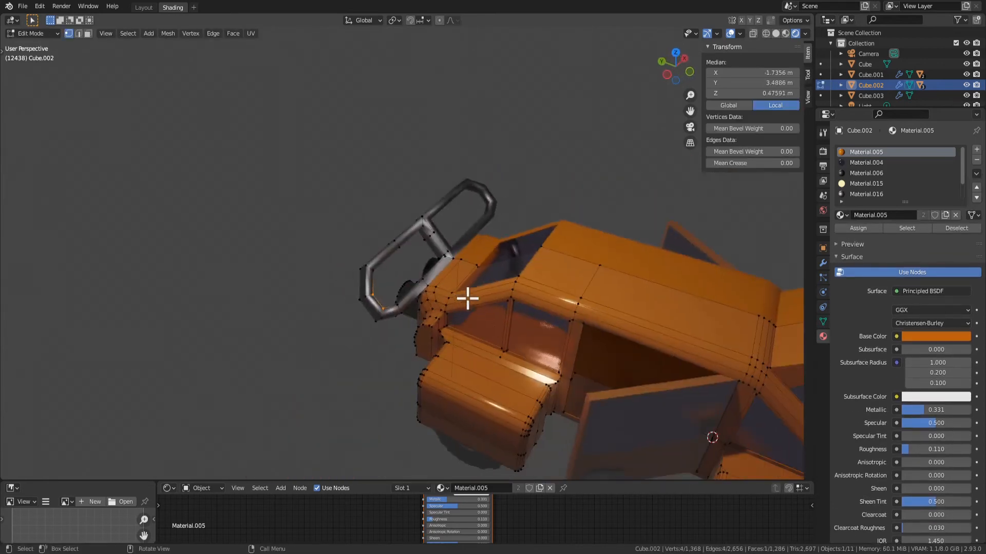
pyautogui.scroll(1, 460, 291)
pyautogui.press('Tab')
pyautogui.press('Tab')
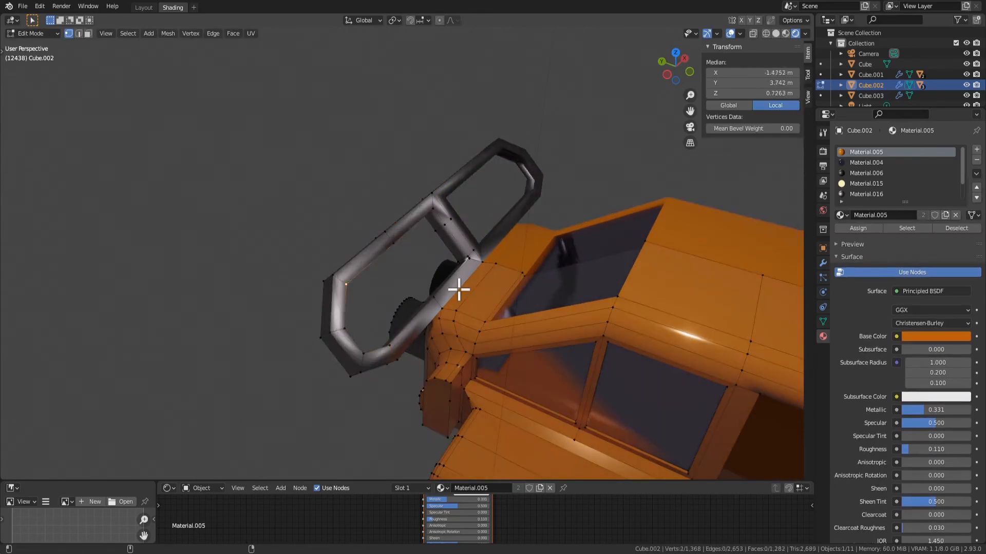
# Delete two of the wall faces filled inside the spoiler's side opening
pyautogui.press('Tab')
pyautogui.moveTo(451, 287); pyautogui.dragTo(496, 271, button='middle')
pyautogui.press('Tab')
pyautogui.click(409, 282)
pyautogui.keyDown('shift'); pyautogui.click(363, 255); pyautogui.keyUp('shift')
pyautogui.moveTo(363, 256); pyautogui.dragTo(282, 225, button='middle')
pyautogui.moveTo(381, 255); pyautogui.dragTo(430, 257, button='middle')
pyautogui.press('x')
pyautogui.click(516, 327)
pyautogui.click(421, 235)
pyautogui.rightClick(424, 275)
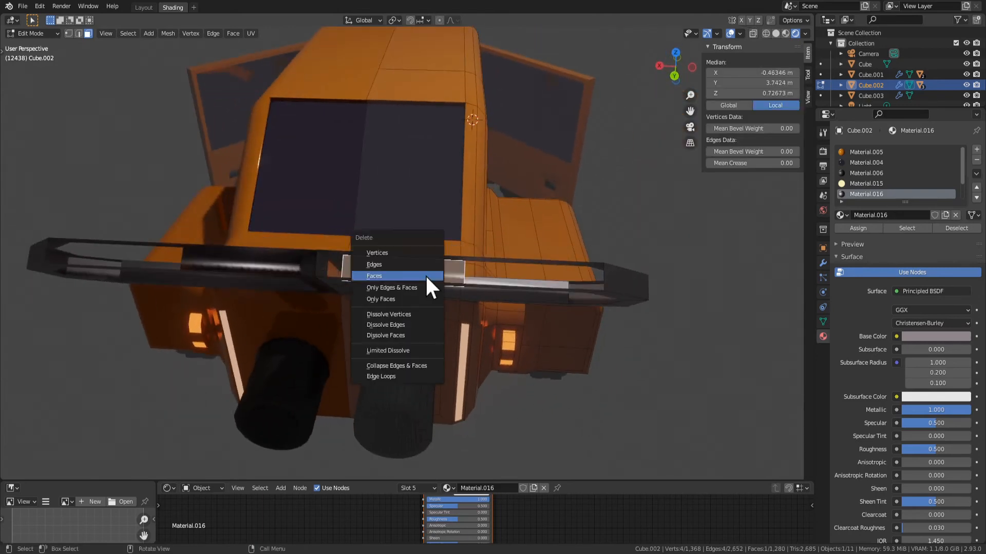
pyautogui.moveTo(425, 274); pyautogui.dragTo(428, 350, button='middle')
# Switch to wireframe shading, box-select the spoiler's faces from the side and delete them
pyautogui.click(491, 360)
pyautogui.moveTo(490, 360); pyautogui.dragTo(270, 261, button='middle')
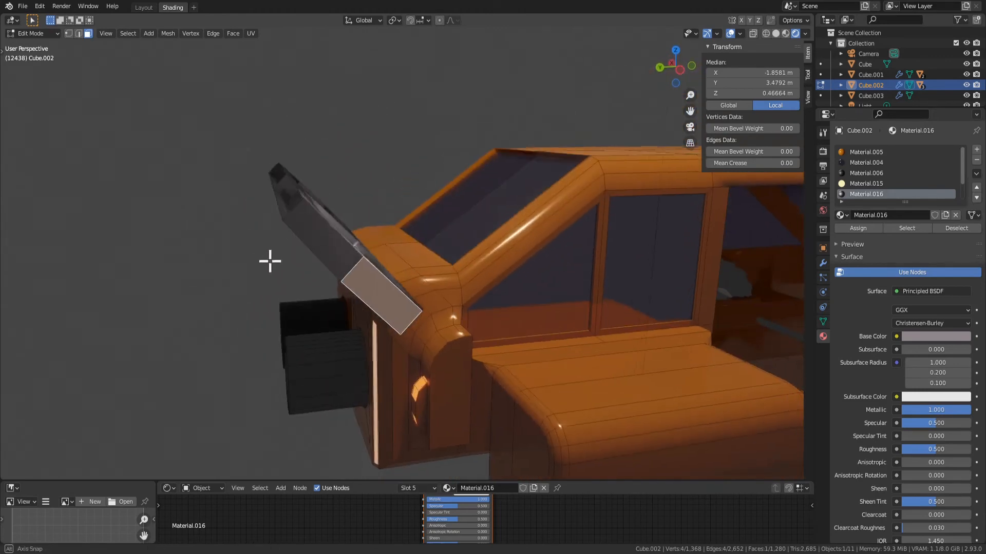
pyautogui.click(766, 33)
pyautogui.moveTo(400, 221); pyautogui.dragTo(416, 211, button='middle')
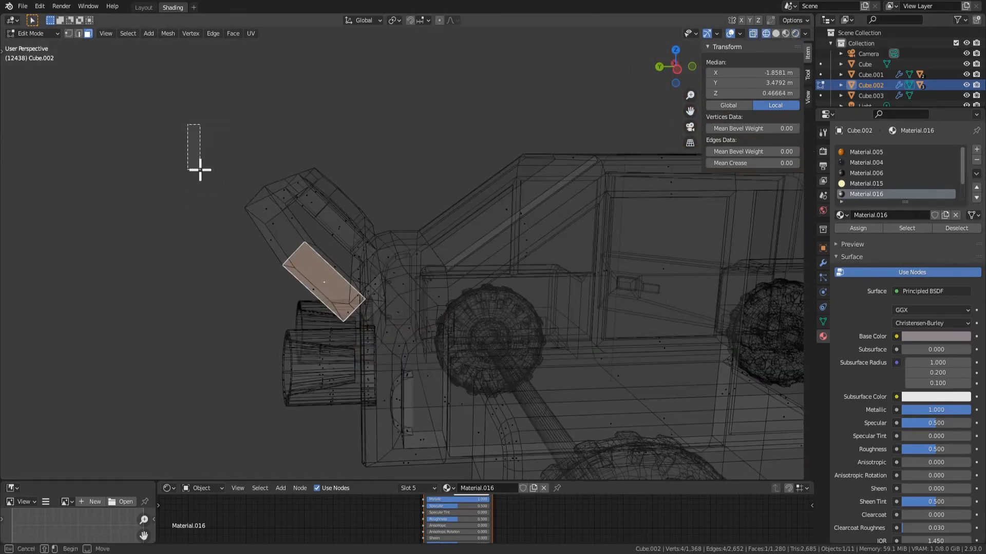
pyautogui.moveTo(200, 169); pyautogui.dragTo(330, 278)
pyautogui.press('x')
pyautogui.click(307, 254)
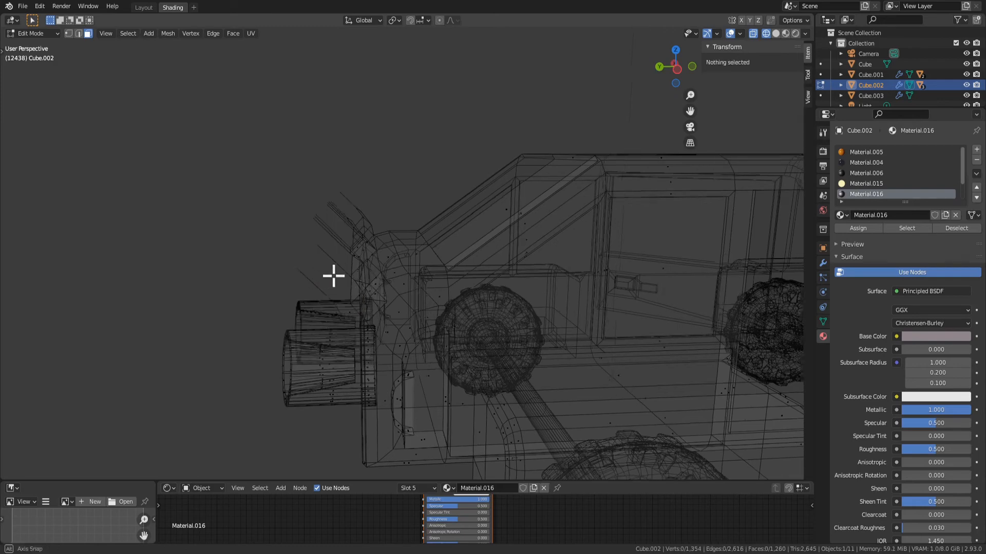
# Restore rendered shading and delete the loose edges left at the spoiler's lower outer end
pyautogui.moveTo(333, 276); pyautogui.dragTo(801, 85, button='middle')
pyautogui.click(795, 33)
pyautogui.moveTo(693, 139)
pyautogui.mouseDown(button='middle')
pyautogui.moveTo(433, 247)
pyautogui.moveTo(275, 329)
pyautogui.moveTo(281, 309)
pyautogui.mouseUp(button='middle')
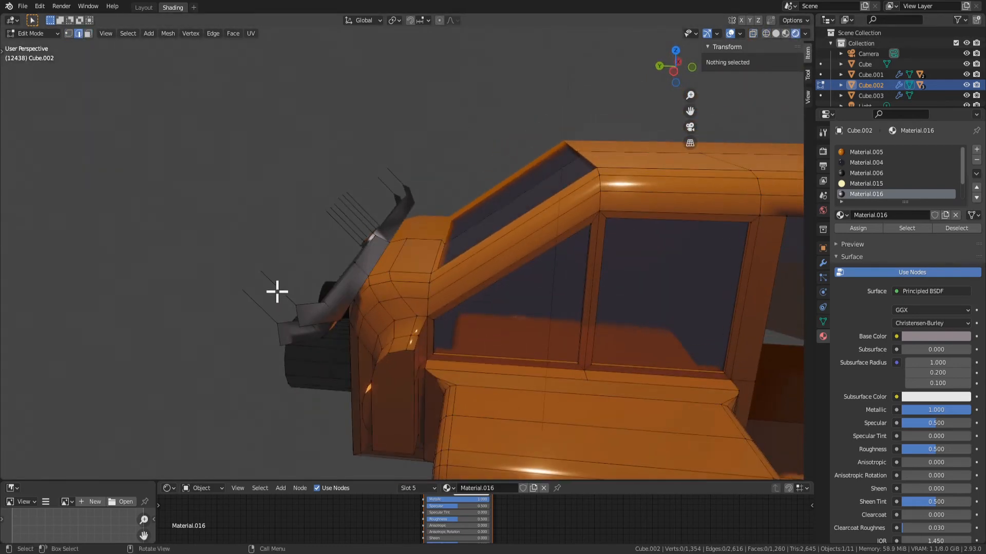
pyautogui.click(274, 292)
pyautogui.keyDown('shift'); pyautogui.click(258, 308); pyautogui.keyUp('shift')
pyautogui.press('x')
pyautogui.click(249, 311)
# Delete the remaining loose vertices sticking out behind the middle of the spoiler
pyautogui.moveTo(324, 254); pyautogui.dragTo(360, 222, button='middle')
pyautogui.moveTo(355, 238); pyautogui.dragTo(355, 237)
pyautogui.press('x')
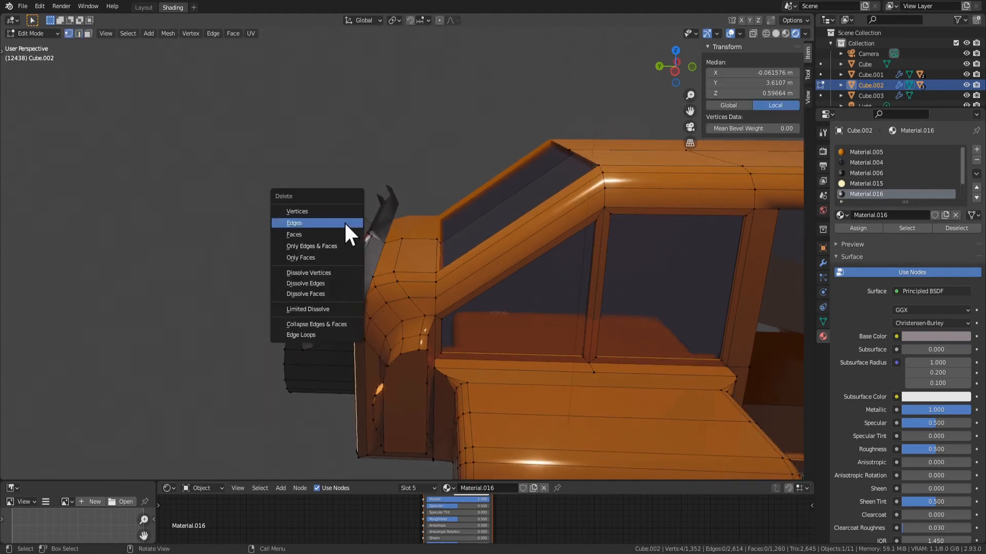
pyautogui.click(327, 270)
pyautogui.press('x')
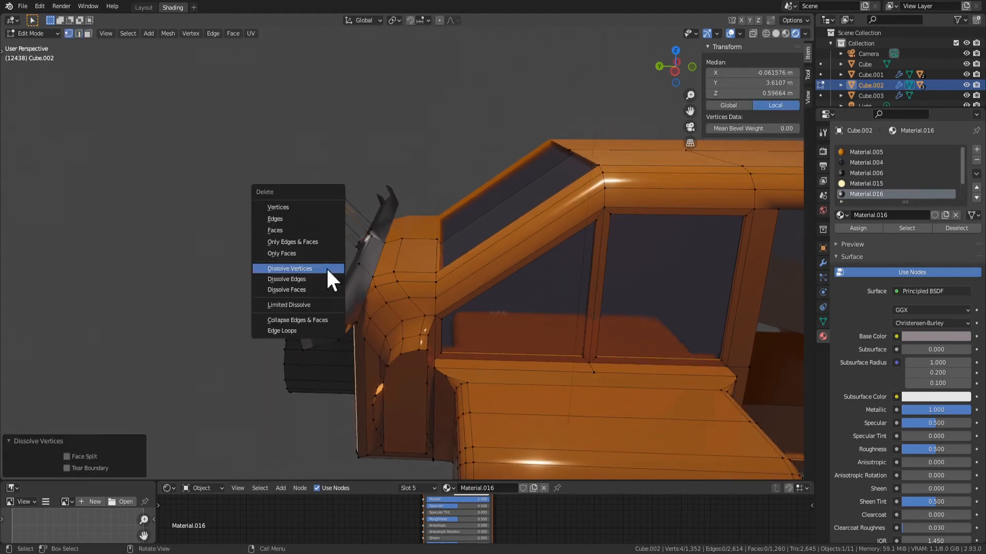
pyautogui.click(315, 209)
# Select the edge loop around the opening at the spoiler's inner end by the car's centre and fill it with a face
pyautogui.moveTo(326, 282); pyautogui.dragTo(398, 292, button='middle')
pyautogui.scroll(4, 427, 282)
pyautogui.press('Tab')
pyautogui.press('Tab')
pyautogui.moveTo(367, 322); pyautogui.dragTo(308, 255, button='middle')
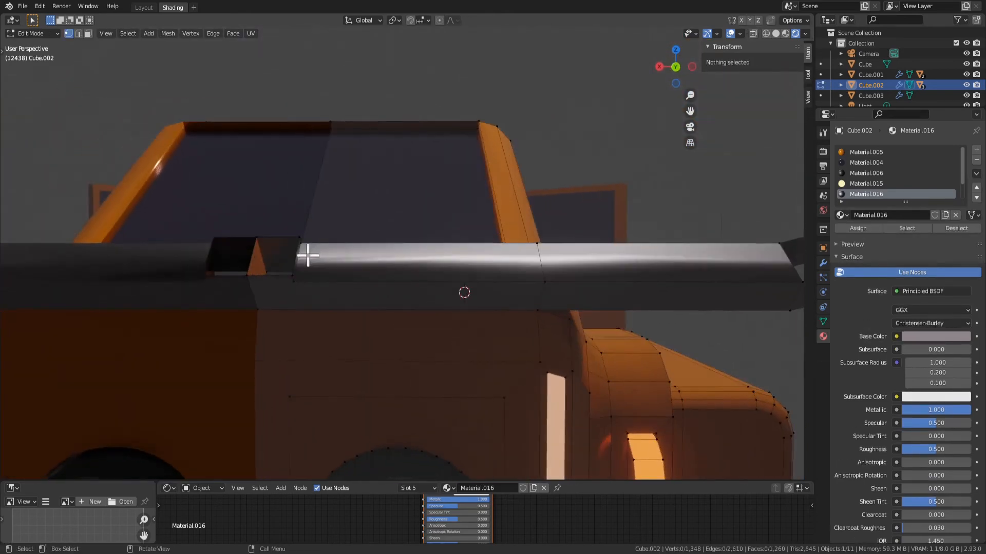
pyautogui.keyDown('alt'); pyautogui.click(276, 273); pyautogui.keyUp('alt')
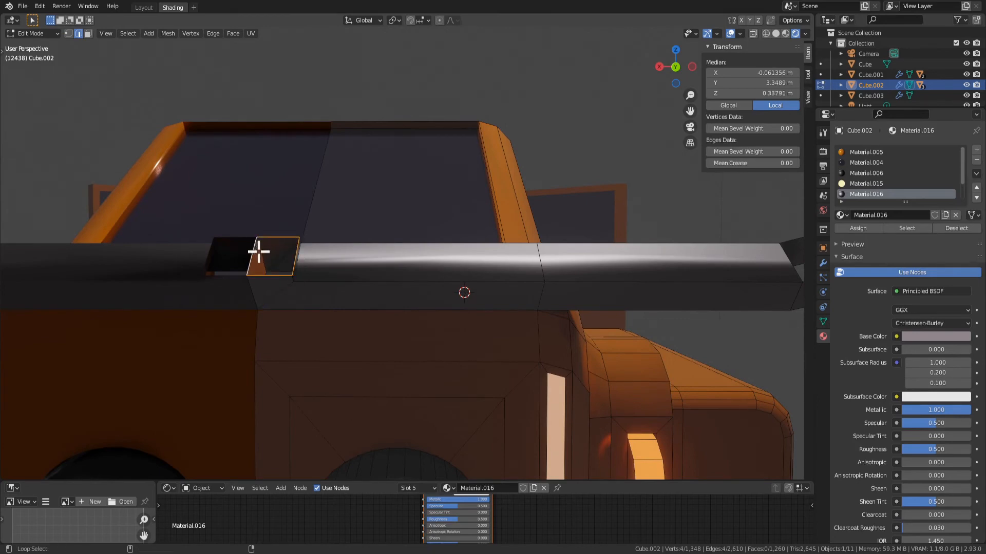
pyautogui.moveTo(343, 282); pyautogui.dragTo(485, 314, button='middle')
pyautogui.press('1')
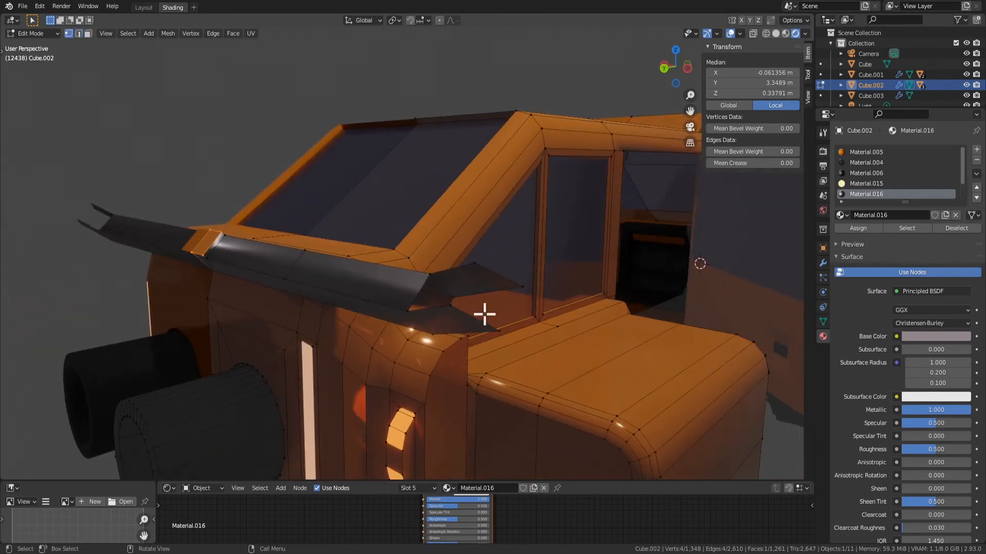
# Delete the two stray faces projecting from the spoiler's outer end and cap that open end with a face
pyautogui.keyDown('shift'); pyautogui.click(468, 278); pyautogui.keyUp('shift')
pyautogui.press('x')
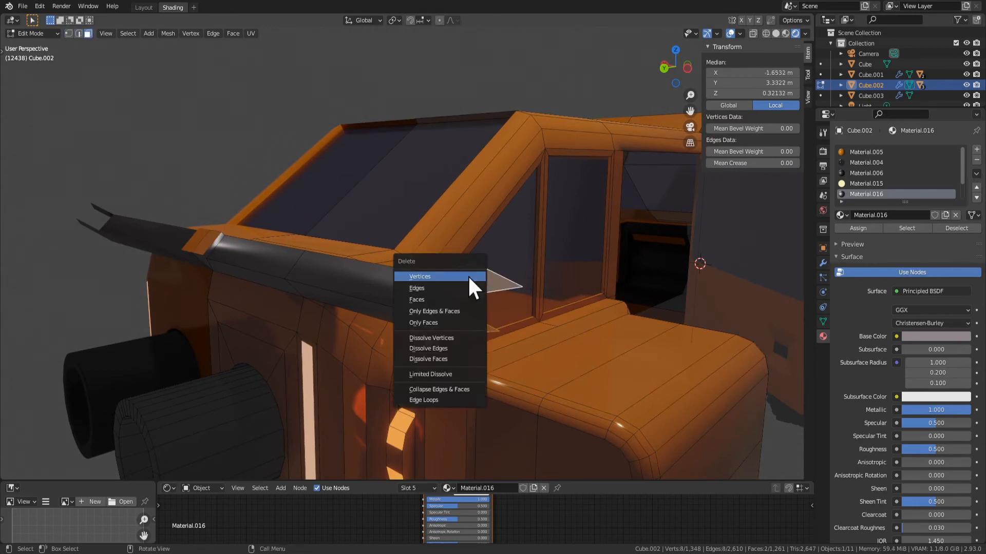
pyautogui.click(446, 303)
pyautogui.keyDown('alt'); pyautogui.click(416, 314); pyautogui.keyUp('alt')
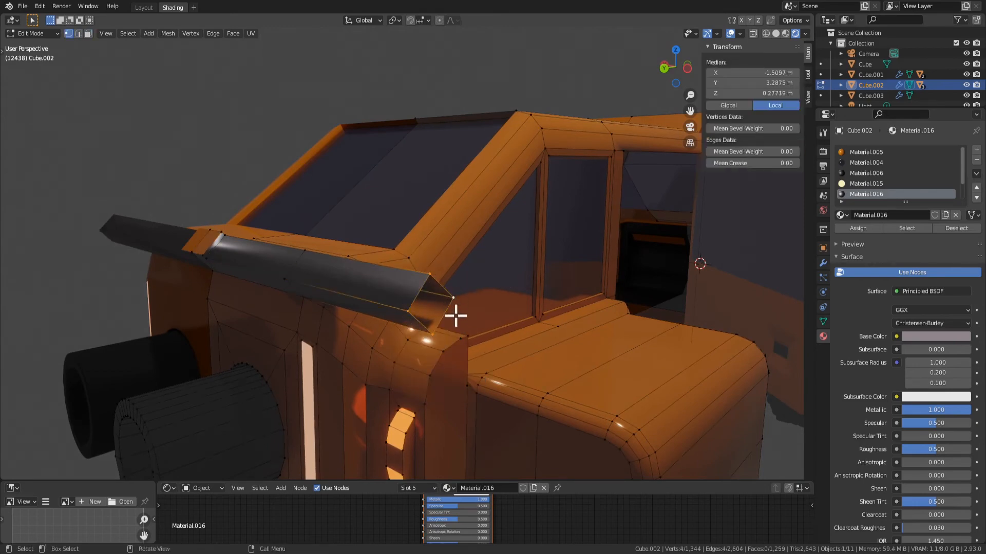
pyautogui.press('f')
pyautogui.press('3')
pyautogui.moveTo(456, 316); pyautogui.dragTo(477, 327, button='middle')
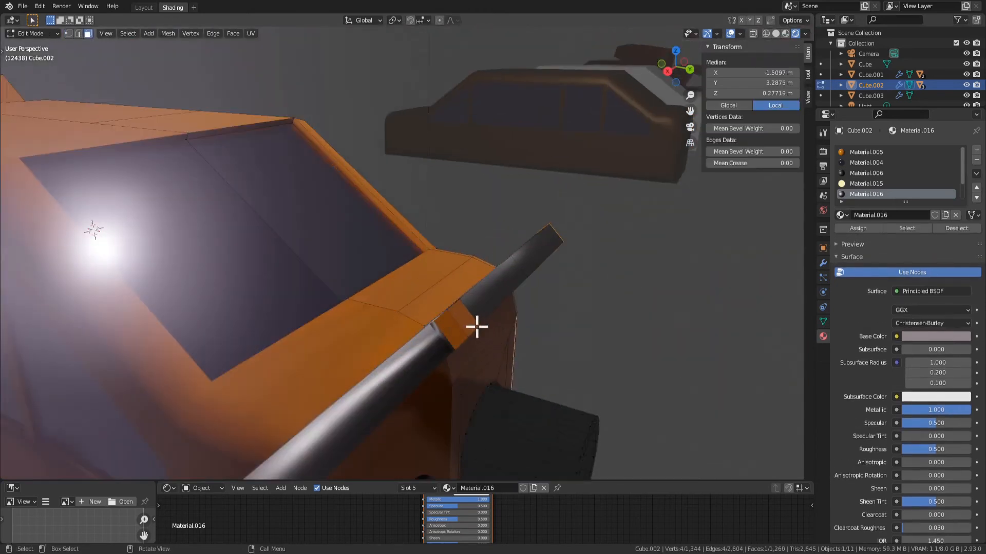
# Select the protruding spoiler's faces and dissolve their vertices down to the flat base on the body
pyautogui.moveTo(588, 321); pyautogui.dragTo(426, 260, button='middle')
pyautogui.keyDown('shift'); pyautogui.click(427, 260); pyautogui.keyUp('shift')
pyautogui.keyDown('shift'); pyautogui.click(659, 321); pyautogui.keyUp('shift')
pyautogui.moveTo(659, 322); pyautogui.dragTo(389, 301, button='middle')
pyautogui.press('x')
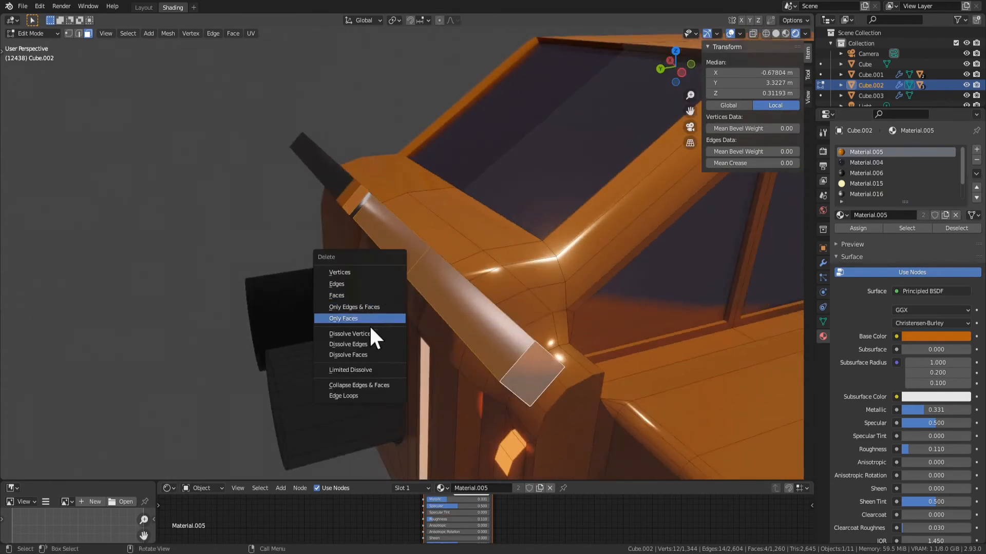
pyautogui.click(382, 334)
# Extrude the spoiler's flat base face about 0.16 m outward, and extrude the new block's end face sideways
pyautogui.moveTo(382, 335); pyautogui.dragTo(446, 314, button='middle')
pyautogui.click(429, 282)
pyautogui.press('e')
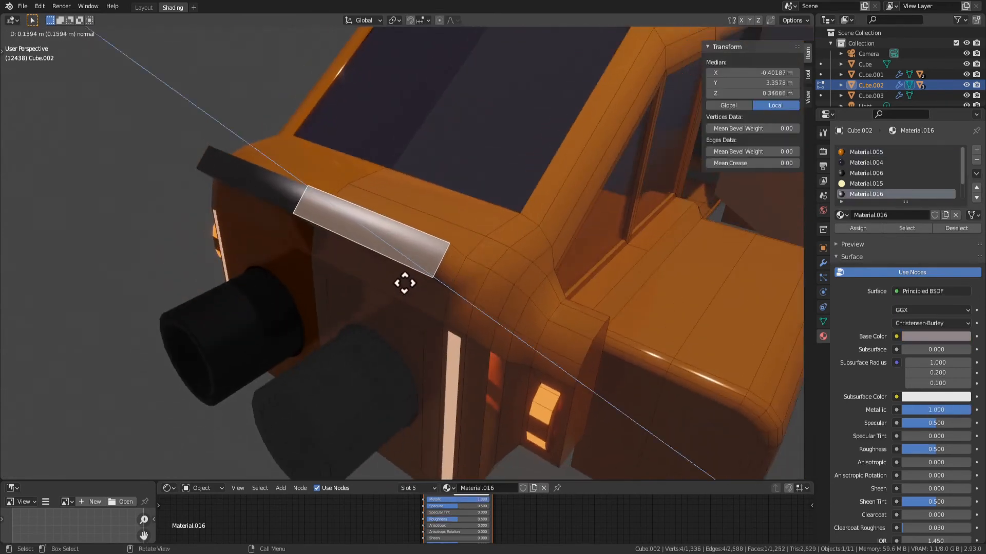
pyautogui.click(457, 264)
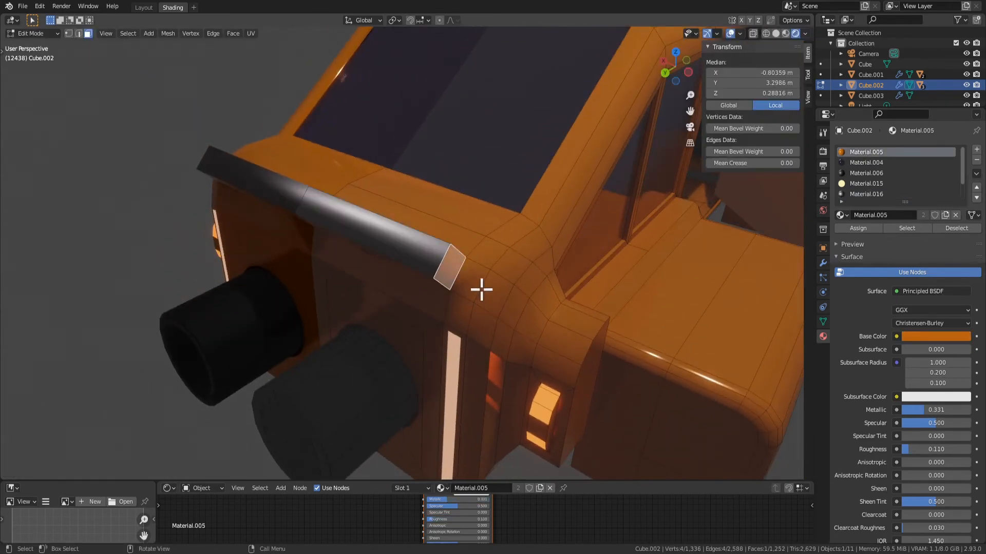
pyautogui.press('e')
pyautogui.click(703, 382)
pyautogui.moveTo(703, 383); pyautogui.dragTo(492, 252, button='middle')
# Assign Material.006 to all faces of the new spoiler and check it on the car in Object Mode
pyautogui.press('ctrl+KP_Add')
pyautogui.keyDown('shift'); pyautogui.click(392, 238); pyautogui.keyUp('shift')
pyautogui.keyDown('shift'); pyautogui.click(403, 231); pyautogui.keyUp('shift')
pyautogui.keyDown('shift'); pyautogui.click(412, 261); pyautogui.keyUp('shift')
pyautogui.moveTo(564, 298); pyautogui.dragTo(484, 302, button='middle')
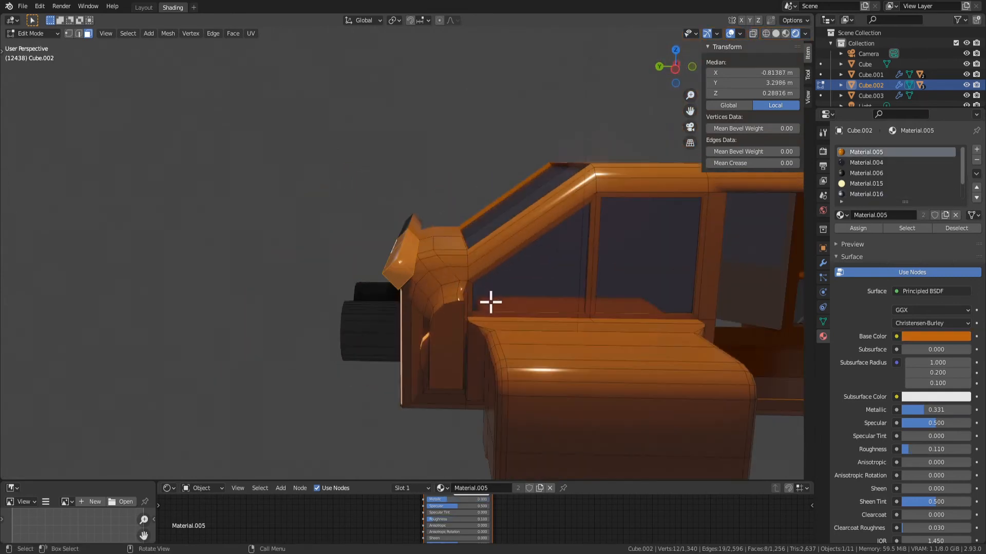
pyautogui.moveTo(697, 236); pyautogui.dragTo(679, 250, button='middle')
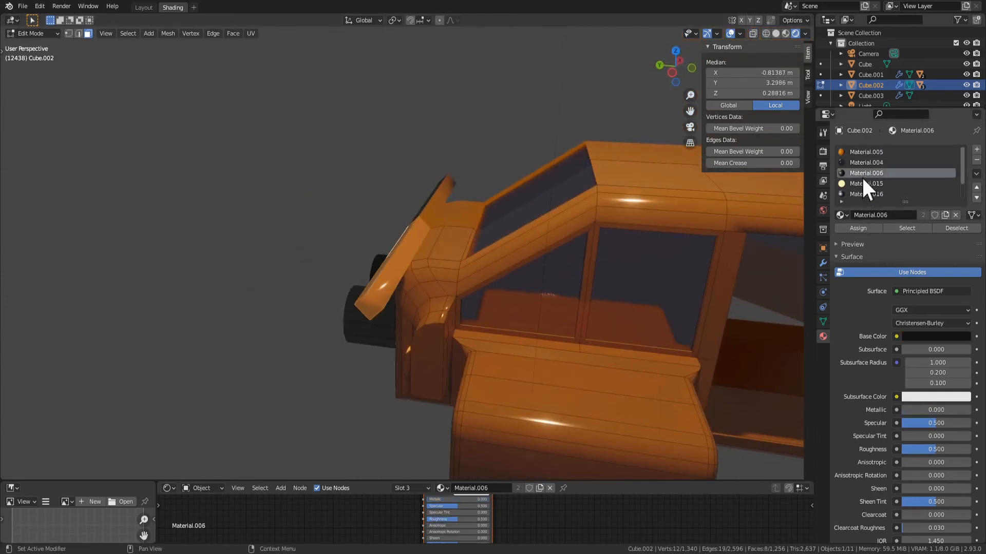
pyautogui.click(863, 227)
pyautogui.press('Tab')
pyautogui.scroll(-5, 588, 343)
pyautogui.moveTo(588, 343); pyautogui.dragTo(488, 367, button='middle')
pyautogui.scroll(3, 483, 360)
# Try moving the spoiler's rear middle face backward along the Y axis, and undo the move
pyautogui.press('Tab')
pyautogui.moveTo(398, 318); pyautogui.dragTo(434, 321, button='middle')
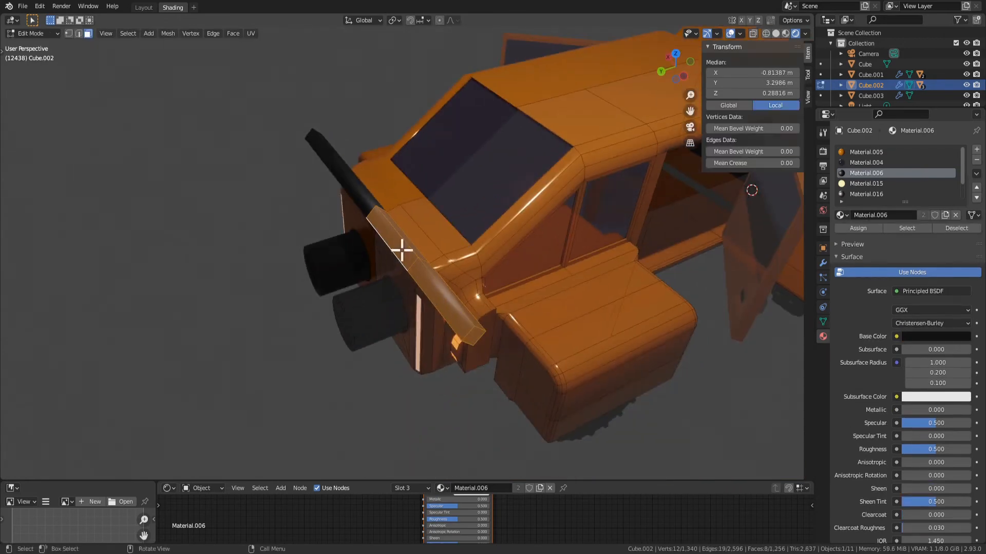
pyautogui.moveTo(407, 246); pyautogui.dragTo(341, 212, button='middle')
pyautogui.press('g')
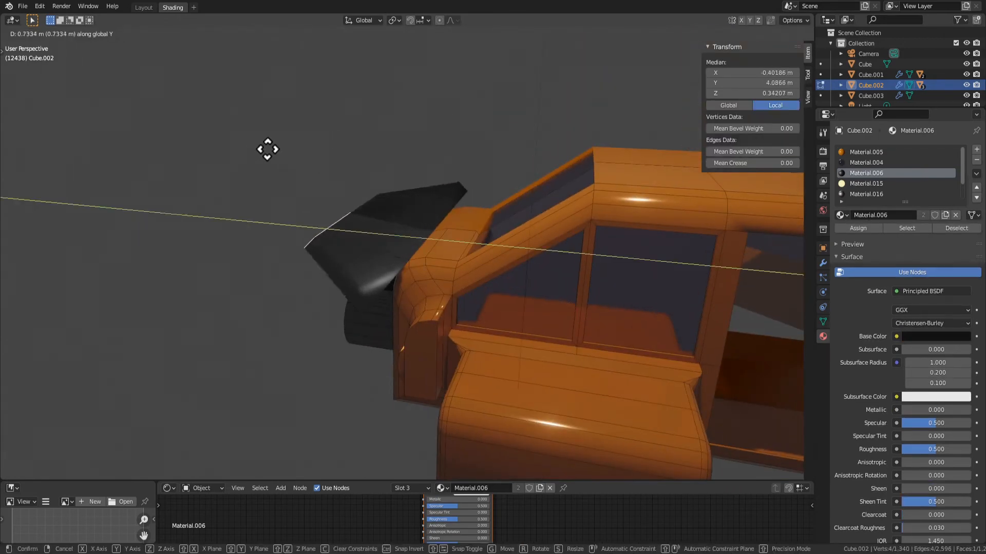
pyautogui.click(292, 159)
pyautogui.scroll(-4, 395, 287)
pyautogui.moveTo(406, 349); pyautogui.dragTo(407, 318, button='middle')
pyautogui.scroll(3, 407, 319)
pyautogui.hotkey('ctrl', 'z')
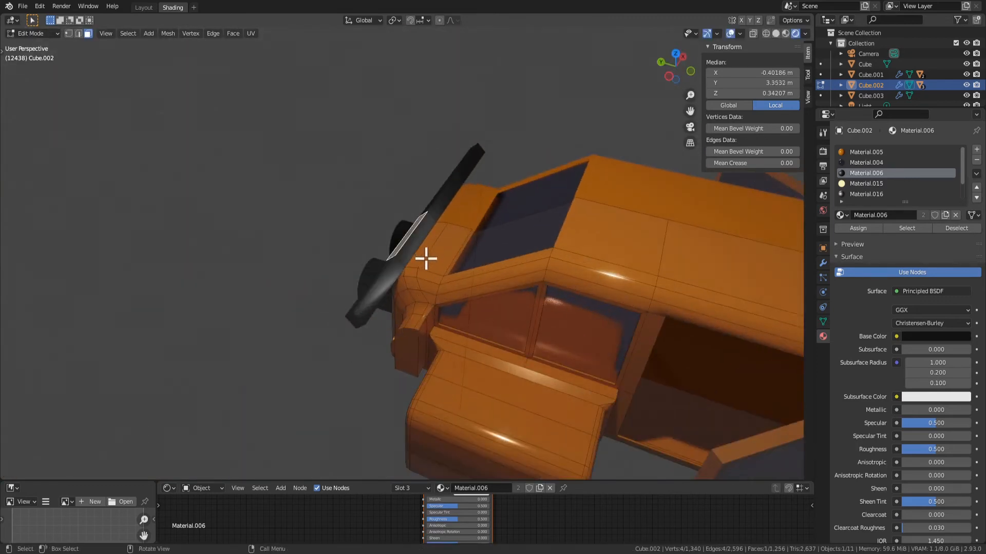
pyautogui.press('g')
pyautogui.press('y')
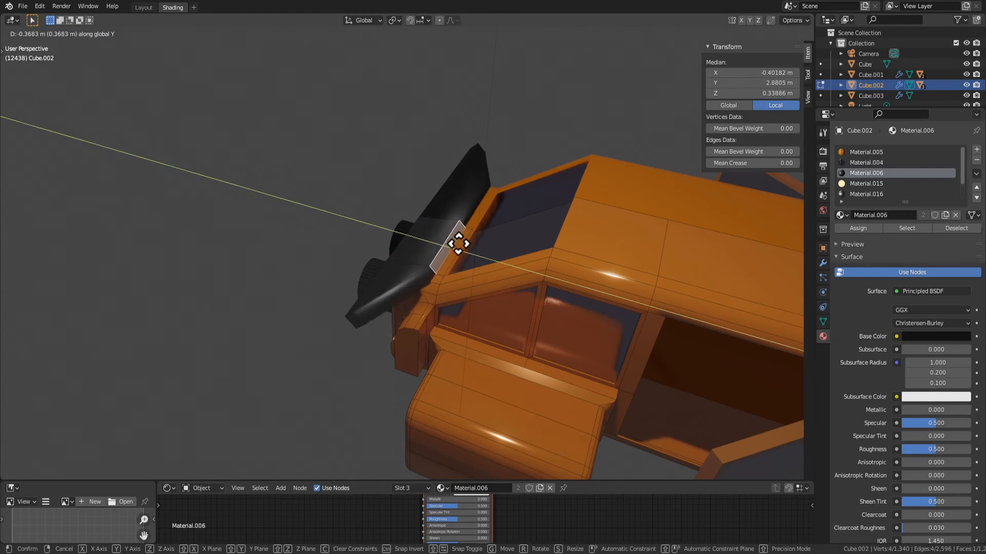
pyautogui.press('Escape')
pyautogui.press('g')
pyautogui.rightClick(453, 249)
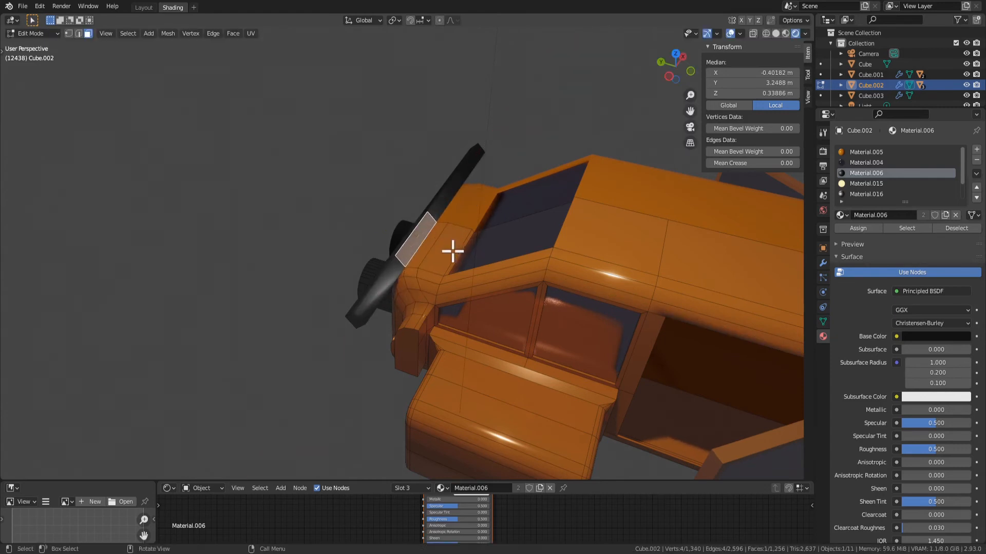
# Move the spoiler's inner middle face about 0.34 m toward the cabin along Y and raise it along Z
pyautogui.moveTo(451, 249); pyautogui.dragTo(504, 245, button='middle')
pyautogui.press('g')
pyautogui.click(537, 230)
pyautogui.press('g')
pyautogui.press('z')
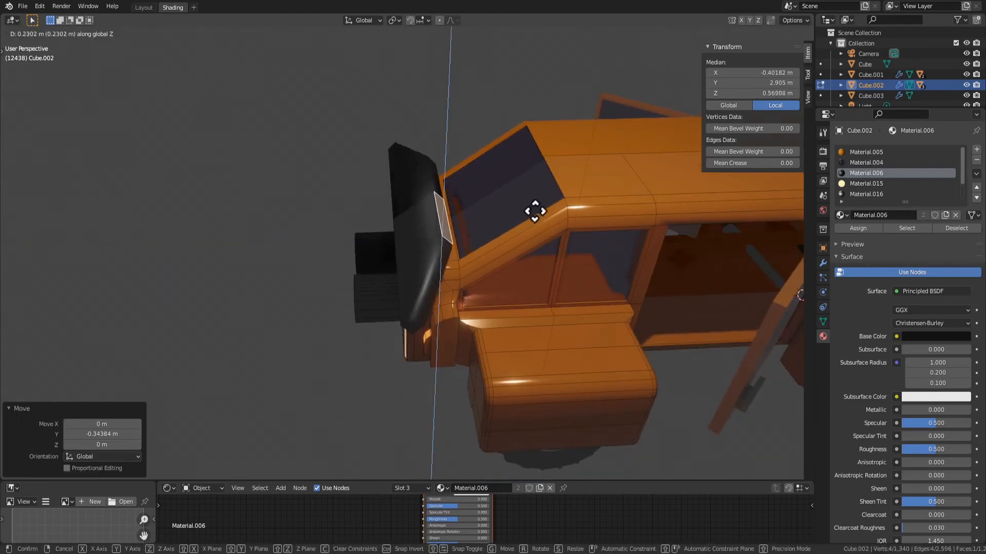
pyautogui.click(535, 201)
# Examine the reshaped spoiler on the whole car in Object Mode and compare it with the red car in the background
pyautogui.scroll(-3, 541, 258)
pyautogui.moveTo(506, 288); pyautogui.dragTo(471, 363, button='middle')
pyautogui.press('Tab')
pyautogui.scroll(5, 596, 301)
pyautogui.scroll(-5, 596, 303)
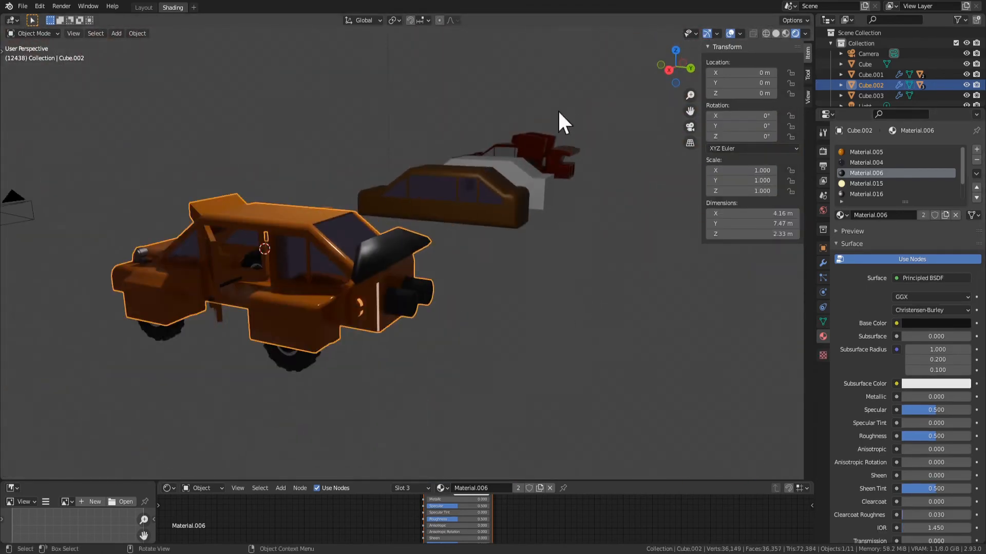
pyautogui.click(562, 176)
pyautogui.press('KP_Decimal')
pyautogui.moveTo(603, 165); pyautogui.dragTo(454, 191, button='middle')
pyautogui.scroll(-3, 594, 296)
pyautogui.moveTo(594, 295); pyautogui.dragTo(464, 323, button='middle')
pyautogui.click(534, 253)
pyautogui.press('KP_Decimal')
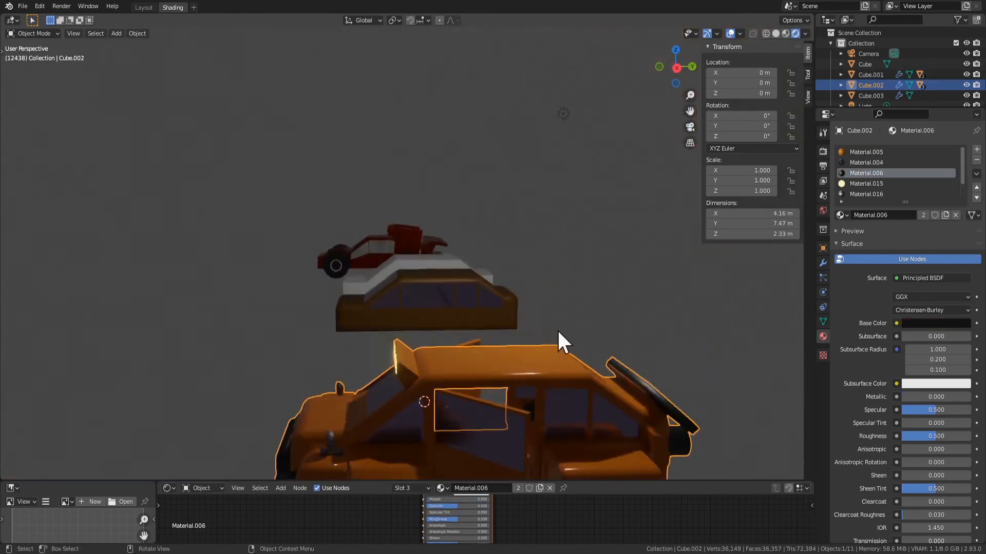
# Try dissolving the vertices of the spoiler's raised middle face, and undo it
pyautogui.moveTo(558, 351); pyautogui.dragTo(507, 275, button='middle')
pyautogui.press('Tab')
pyautogui.press('x')
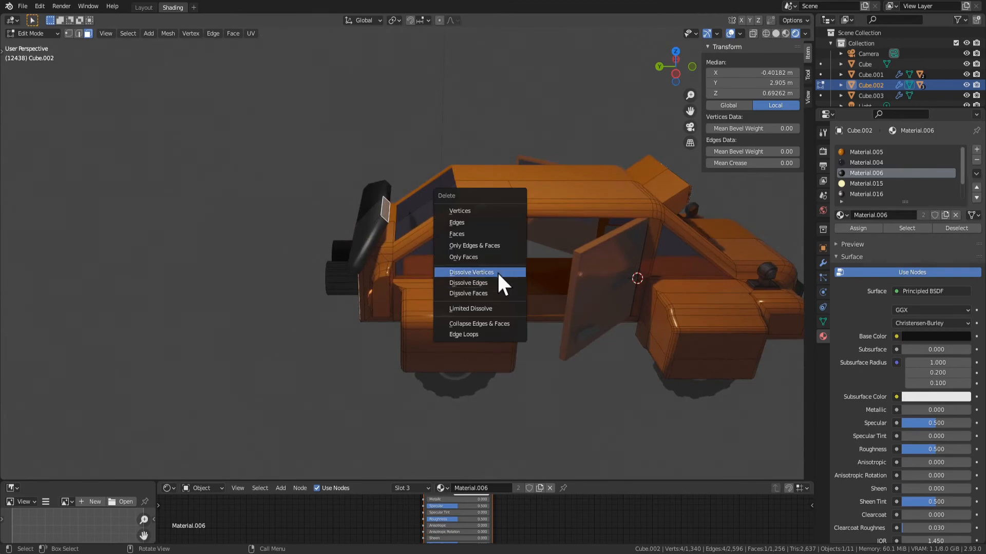
pyautogui.click(497, 272)
pyautogui.scroll(2, 354, 280)
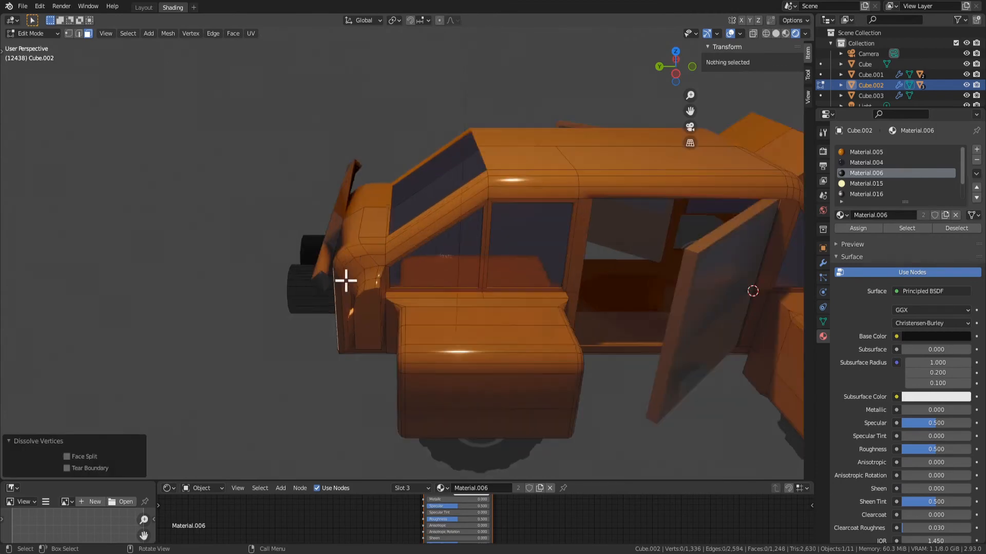
pyautogui.moveTo(346, 280); pyautogui.dragTo(400, 274, button='middle')
pyautogui.hotkey('ctrl', 'z')
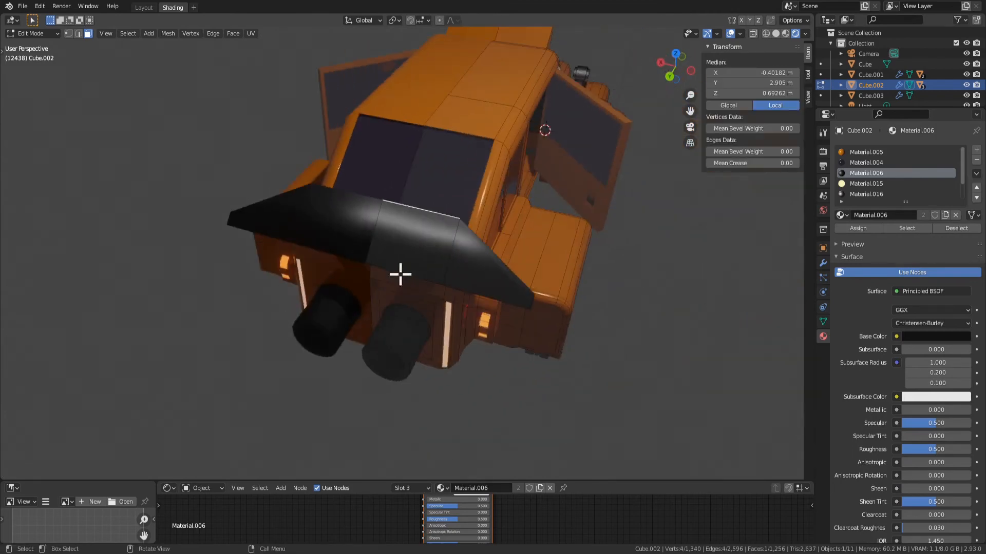
# Select the spoiler's visible faces around the wing and bevel their edges with three segments
pyautogui.keyDown('shift'); pyautogui.click(521, 287); pyautogui.keyUp('shift')
pyautogui.moveTo(524, 286); pyautogui.dragTo(600, 175, button='middle')
pyautogui.keyDown('shift'); pyautogui.click(433, 193); pyautogui.keyUp('shift')
pyautogui.moveTo(433, 194); pyautogui.dragTo(589, 297, button='middle')
pyautogui.moveTo(316, 289); pyautogui.dragTo(391, 226, button='middle')
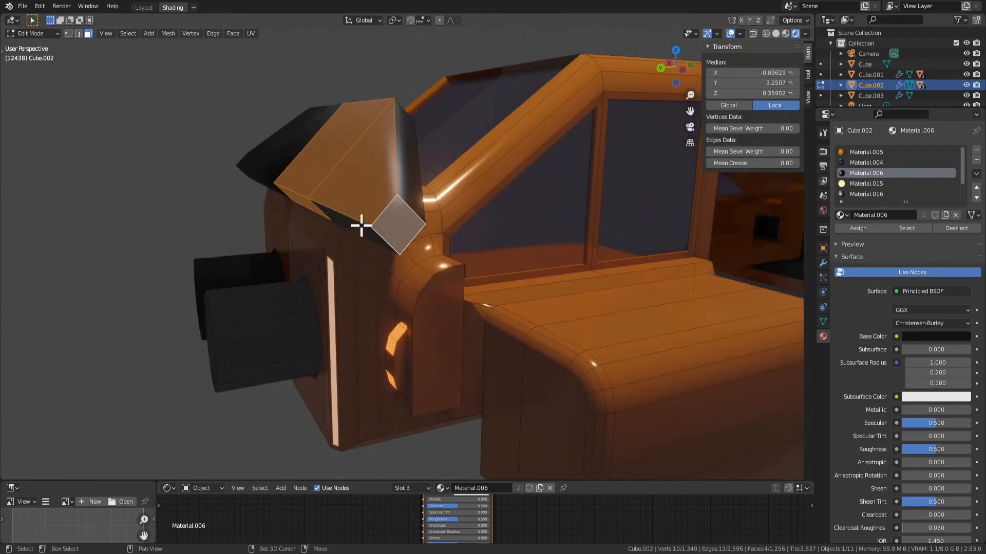
pyautogui.keyDown('shift'); pyautogui.click(403, 194); pyautogui.keyUp('shift')
pyautogui.moveTo(403, 194); pyautogui.dragTo(353, 258, button='middle')
pyautogui.keyDown('shift'); pyautogui.click(331, 221); pyautogui.keyUp('shift')
pyautogui.moveTo(331, 220); pyautogui.dragTo(424, 274, button='middle')
pyautogui.scroll(-6, 649, 410)
pyautogui.moveTo(583, 392); pyautogui.dragTo(606, 360, button='middle')
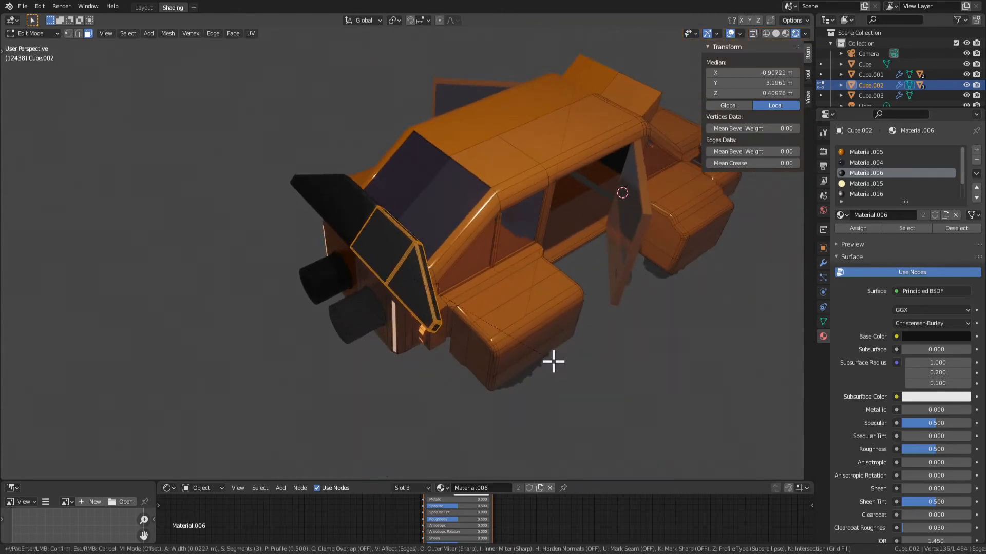
pyautogui.click(554, 362)
# Save the file with the beveled spoiler, return to Edit Mode and undo the bevel
pyautogui.moveTo(553, 362); pyautogui.dragTo(570, 315, button='middle')
pyautogui.press('Tab')
pyautogui.scroll(-3, 346, 288)
pyautogui.hotkey('ctrl', 's')
pyautogui.press('Tab')
pyautogui.hotkey('ctrl', 'z')
pyautogui.hotkey('ctrl', 'z')
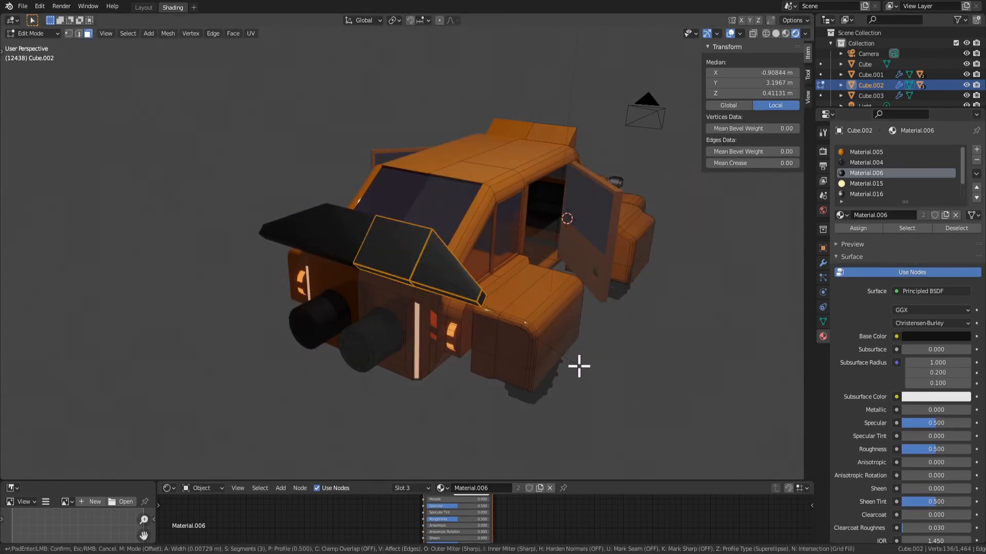
# Try a 0.0338 m bevel on the selected spoiler faces with a lower segment count, and undo it
pyautogui.click(580, 368)
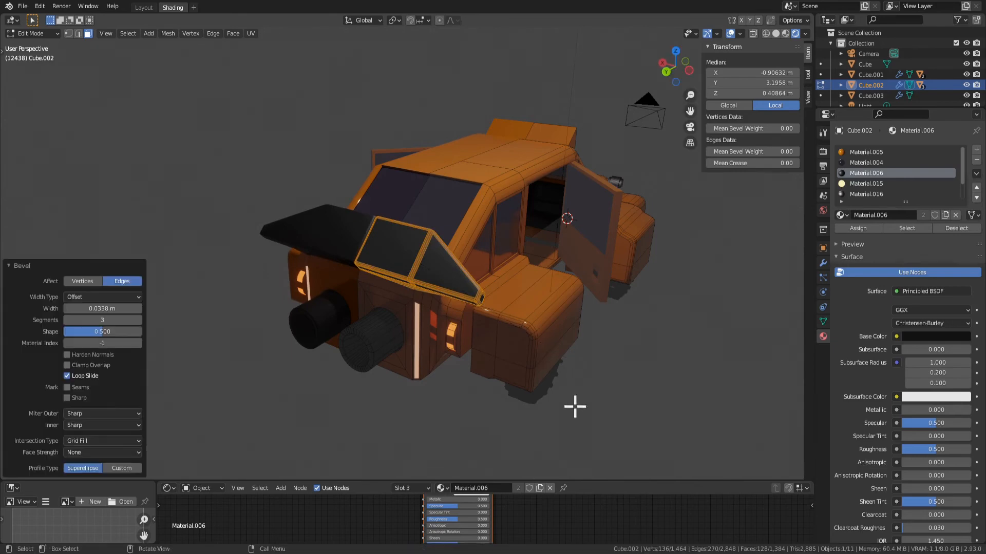
pyautogui.click(67, 319)
pyautogui.moveTo(571, 374); pyautogui.dragTo(444, 354, button='middle')
pyautogui.press('Tab')
pyautogui.moveTo(305, 307); pyautogui.dragTo(492, 287, button='middle')
pyautogui.press('Tab')
pyautogui.hotkey('ctrl', 'z')
pyautogui.hotkey('ctrl', 'z')
pyautogui.hotkey('ctrl', 'z')
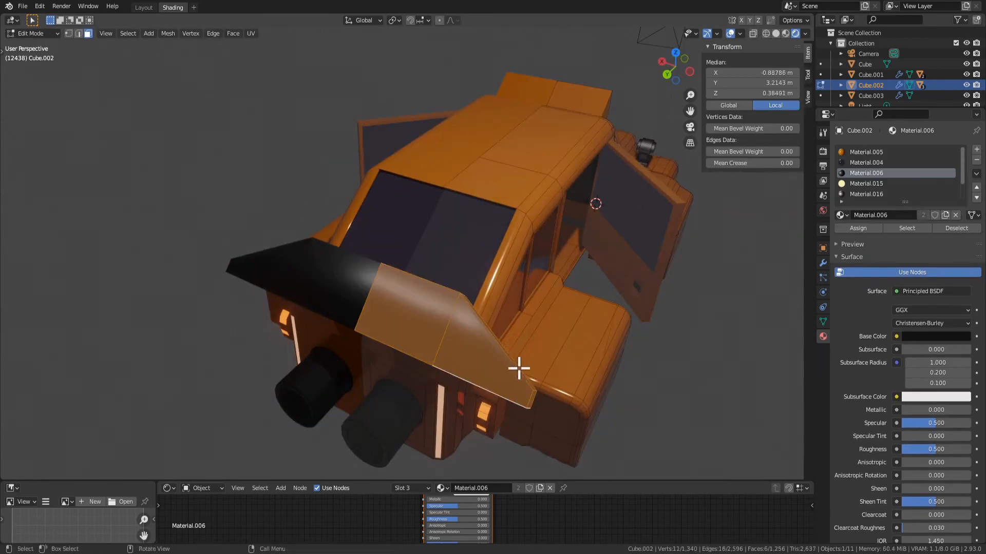
# Try a one-segment bevel on the outer perimeter edges of the spoiler's top surface, and undo it
pyautogui.moveTo(519, 368); pyautogui.dragTo(512, 328, button='middle')
pyautogui.click(449, 258)
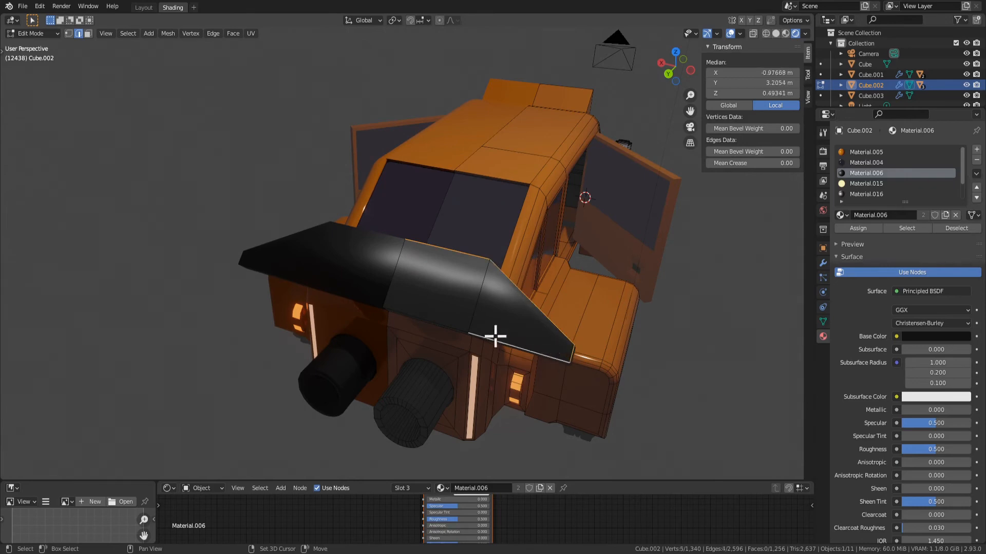
pyautogui.moveTo(527, 335); pyautogui.dragTo(451, 294, button='middle')
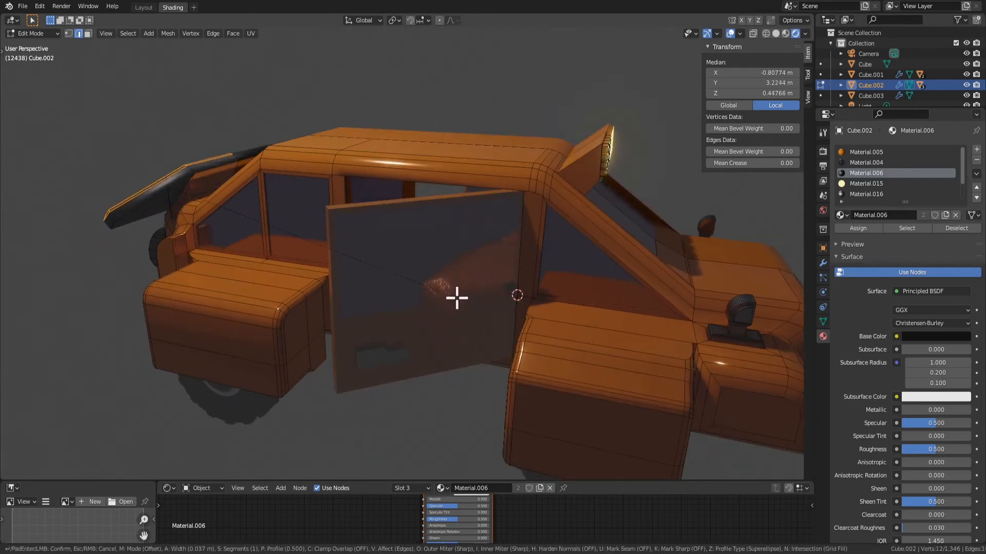
pyautogui.click(460, 304)
pyautogui.moveTo(319, 297); pyautogui.dragTo(523, 322, button='middle')
pyautogui.press('Tab')
pyautogui.press('Tab')
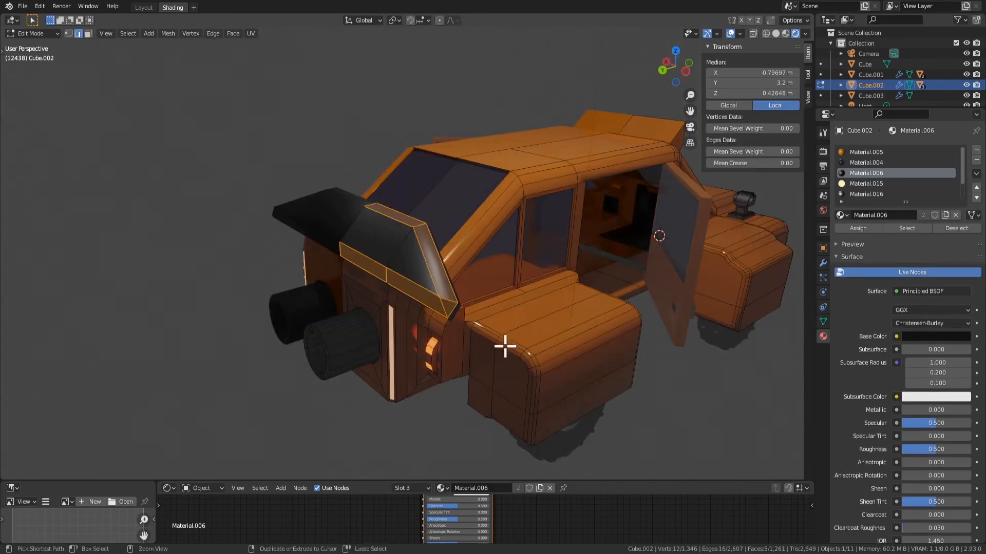
pyautogui.hotkey('ctrl', 'z')
pyautogui.hotkey('ctrl', 'z')
pyautogui.hotkey('ctrl', 'z')
# Bevel the outer perimeter edges of the spoiler's top and underside by about 0.014 m with one segment
pyautogui.scroll(2, 499, 339)
pyautogui.moveTo(495, 330); pyautogui.dragTo(541, 211, button='middle')
pyautogui.click(488, 318)
pyautogui.hotkey('ctrl', 'z')
pyautogui.hotkey('ctrl', 'z')
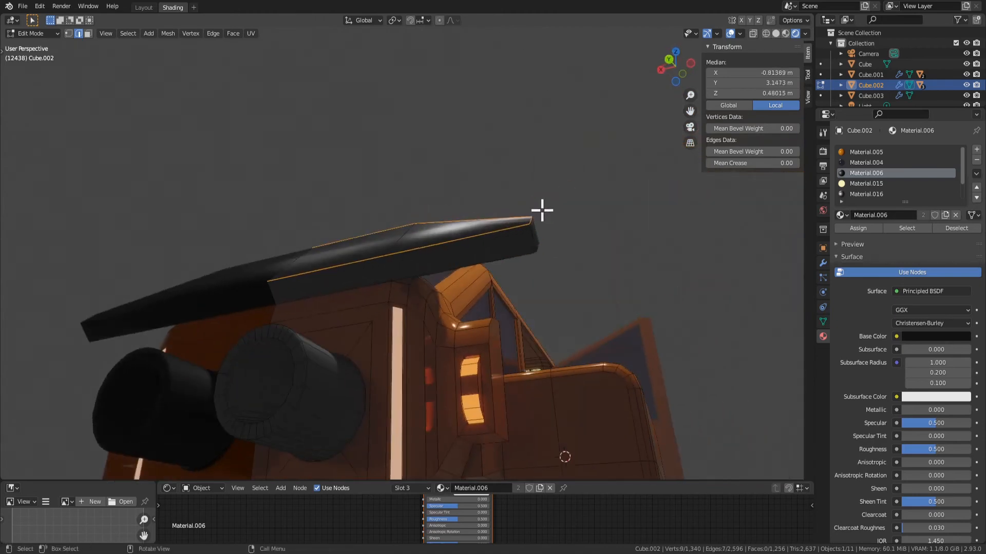
pyautogui.moveTo(357, 284); pyautogui.dragTo(493, 337, button='middle')
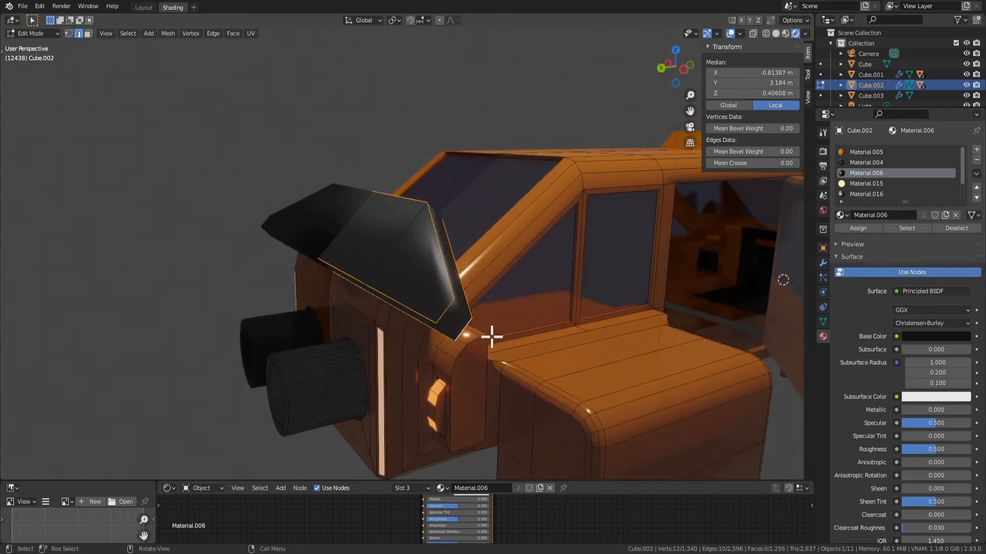
pyautogui.hotkey('ctrl', 'b')
pyautogui.press('Escape')
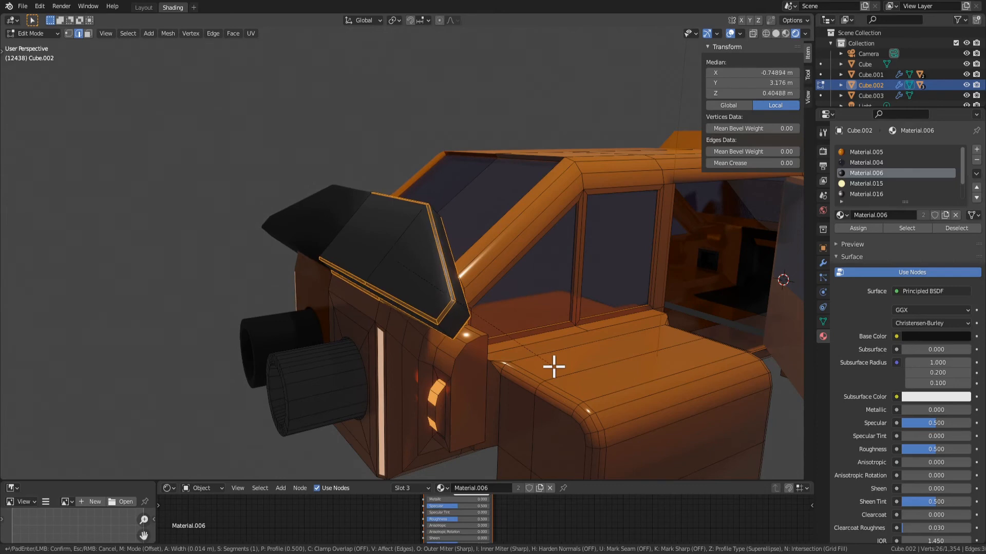
pyautogui.click(554, 367)
pyautogui.press('Tab')
pyautogui.moveTo(550, 363); pyautogui.dragTo(453, 292, button='middle')
# Assign Material.006 to the orange face and narrow edge strip on the spoiler's inner front side
pyautogui.press('Tab')
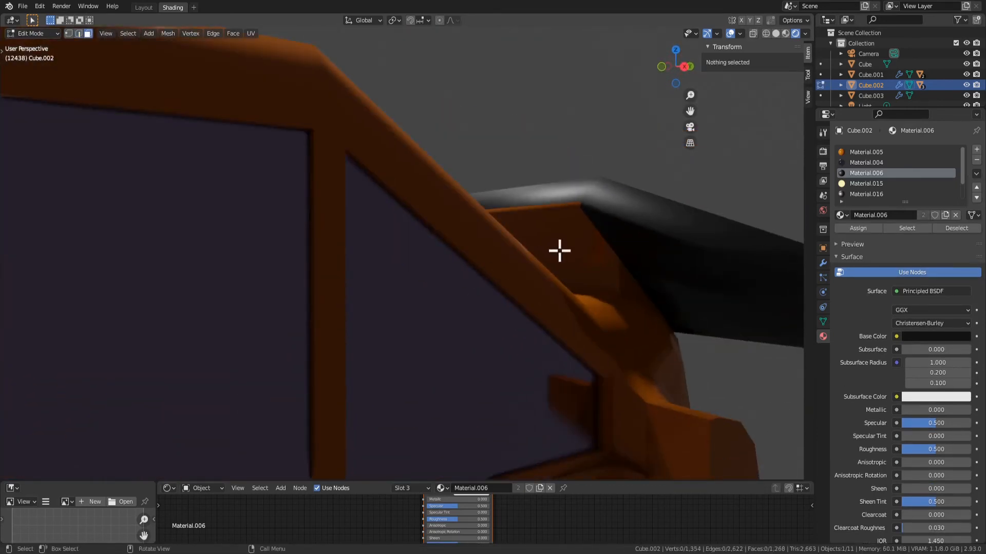
pyautogui.moveTo(559, 251); pyautogui.dragTo(440, 269, button='middle')
pyautogui.click(418, 269)
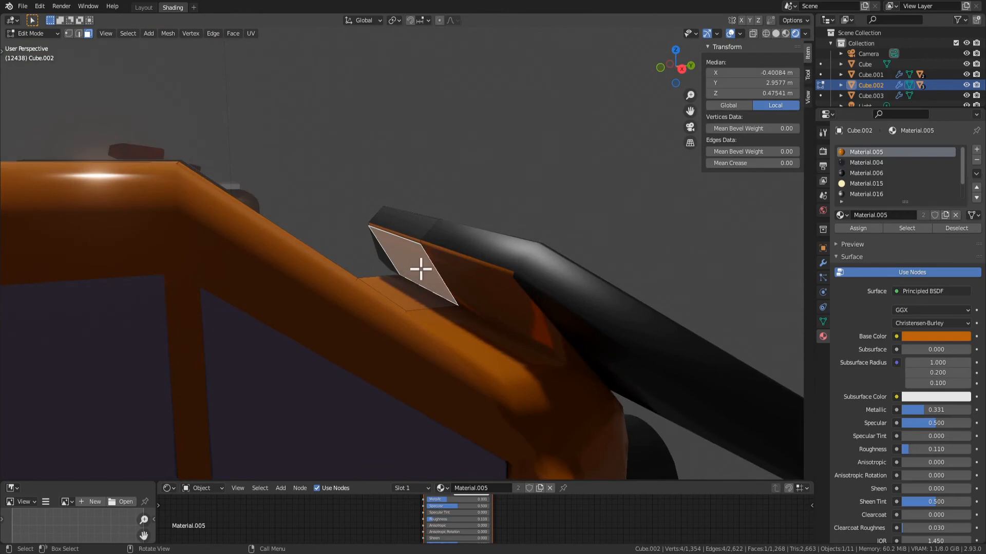
pyautogui.keyDown('shift'); pyautogui.click(405, 235); pyautogui.keyUp('shift')
pyautogui.press('x')
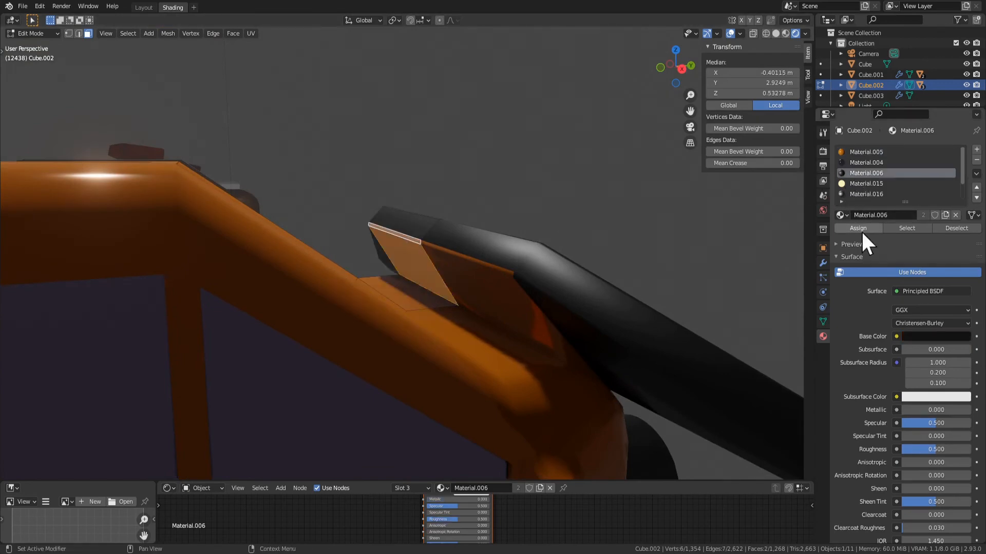
pyautogui.click(858, 228)
# Assign Material.006 to the remaining orange faces along the spoiler's underside and lower rear edge
pyautogui.press('Tab')
pyautogui.moveTo(602, 245); pyautogui.dragTo(647, 251, button='middle')
pyautogui.press('Tab')
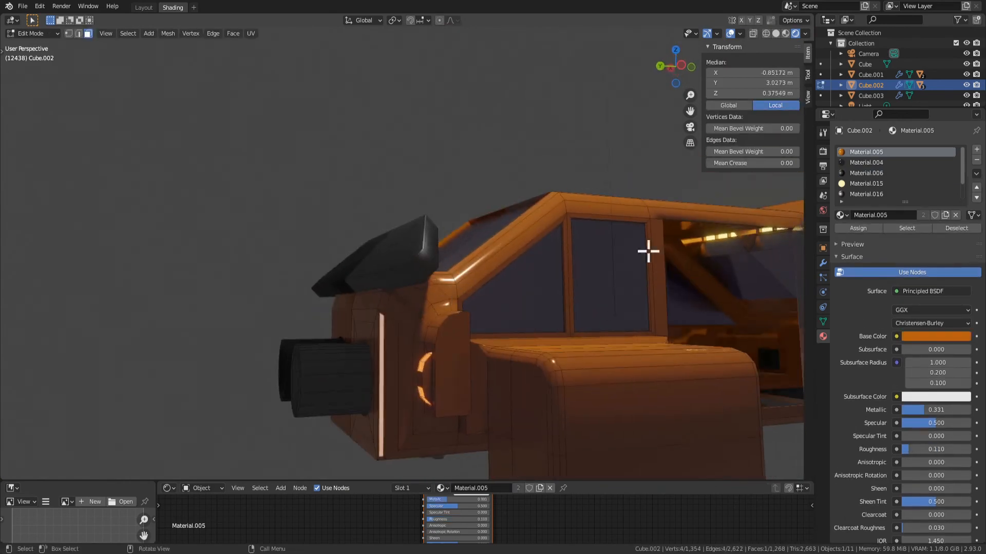
pyautogui.press('Tab')
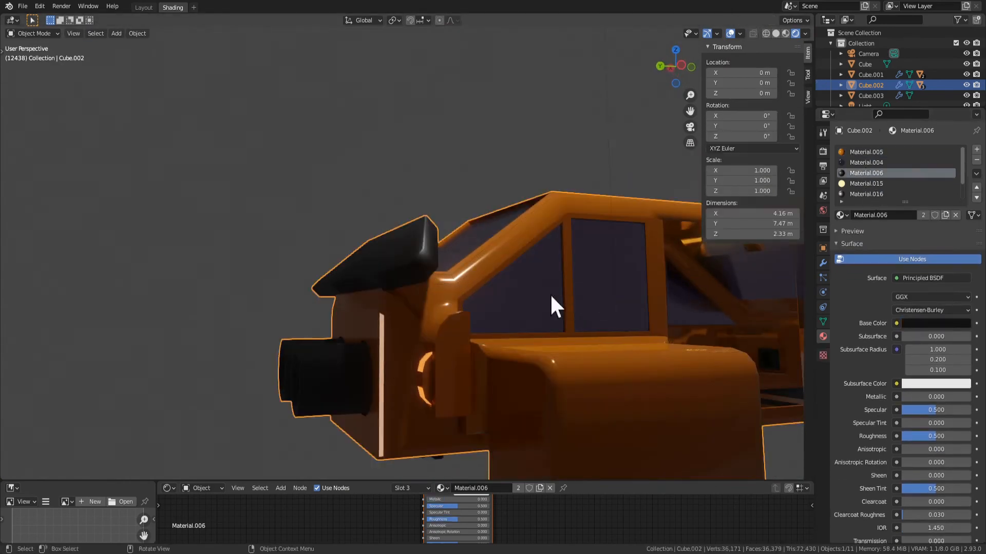
pyautogui.moveTo(550, 293); pyautogui.dragTo(624, 309, button='middle')
pyautogui.scroll(3, 513, 309)
pyautogui.press('Tab')
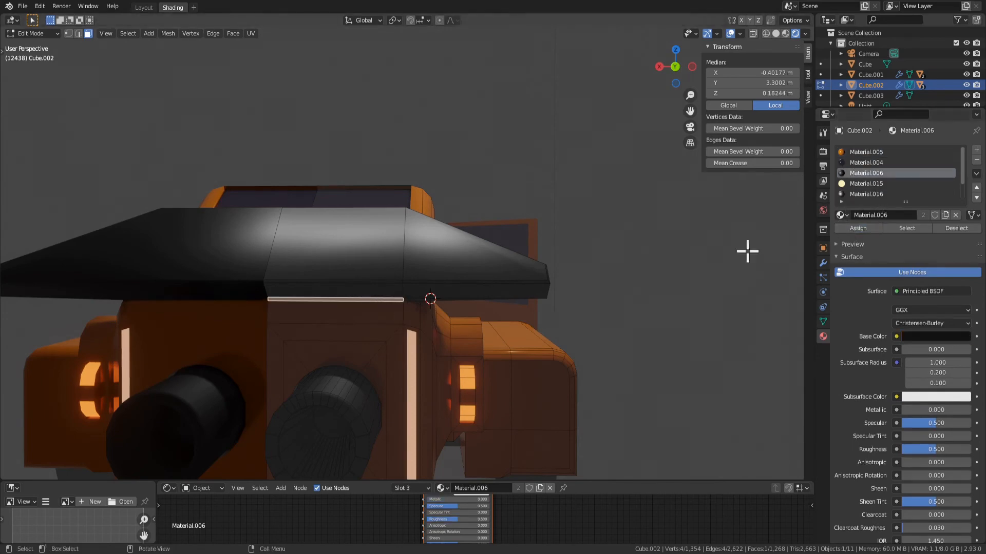
# Inset the spoiler's two large top faces and extrude them 0.075382 m inward to form a recess
pyautogui.scroll(-4, 590, 288)
pyautogui.moveTo(590, 288); pyautogui.dragTo(281, 265, button='middle')
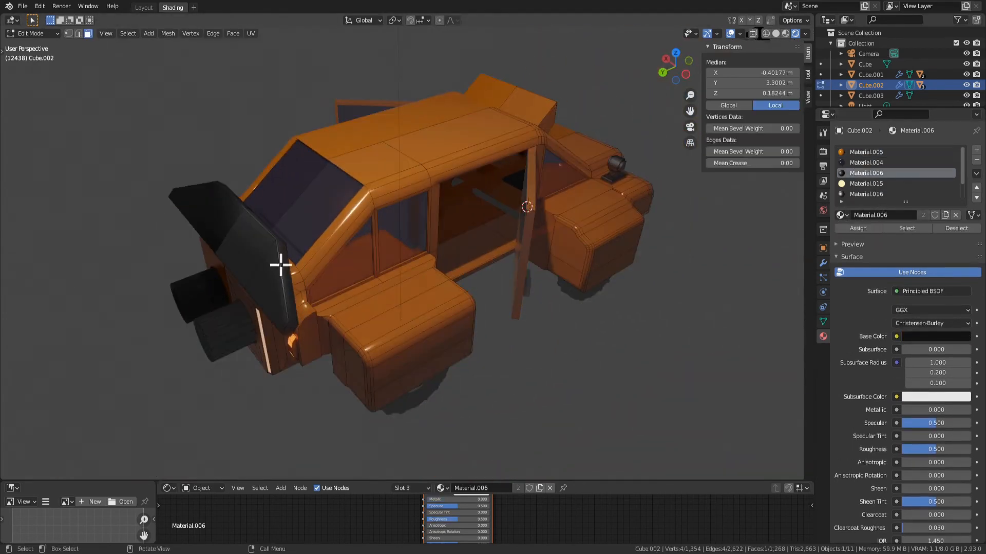
pyautogui.click(475, 350)
pyautogui.press('e')
pyautogui.click(482, 353)
pyautogui.moveTo(476, 370); pyautogui.dragTo(541, 361, button='middle')
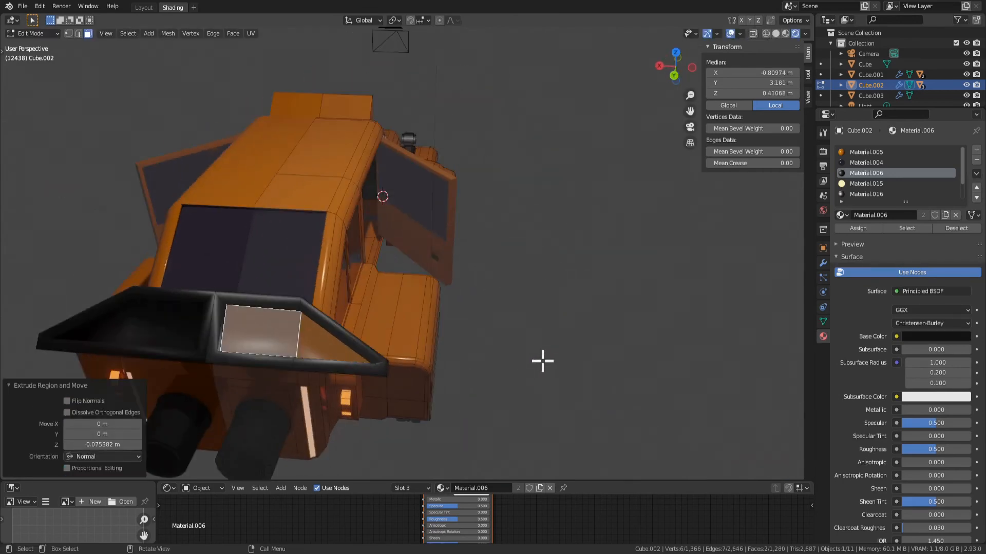
# Grow the selection to the faces around the spoiler's recess and shade them flat
pyautogui.press('Tab')
pyautogui.press('Tab')
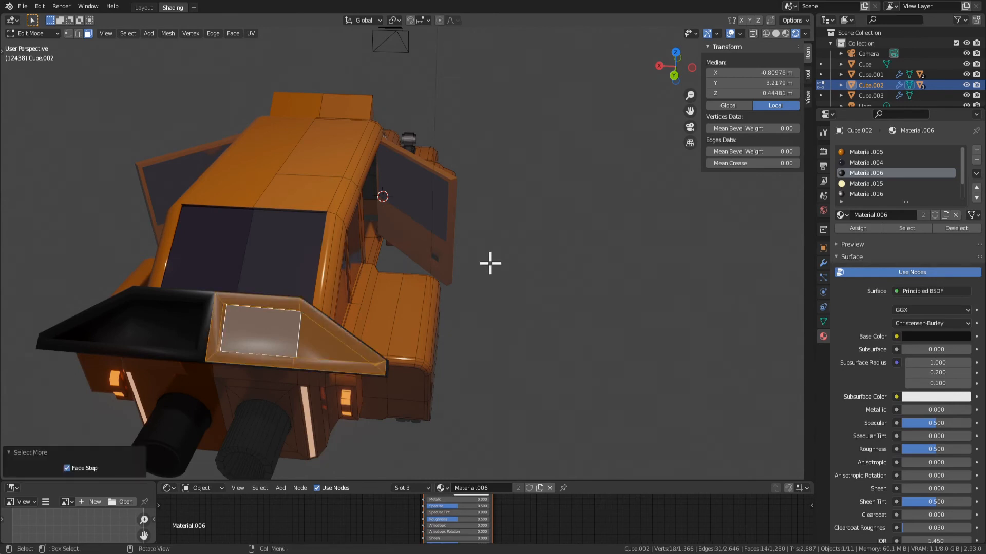
pyautogui.rightClick(237, 308)
pyautogui.click(241, 306)
pyautogui.press('Tab')
# Try to inset the outer top face of the rear wheel housing, and undo it
pyautogui.scroll(-3, 445, 366)
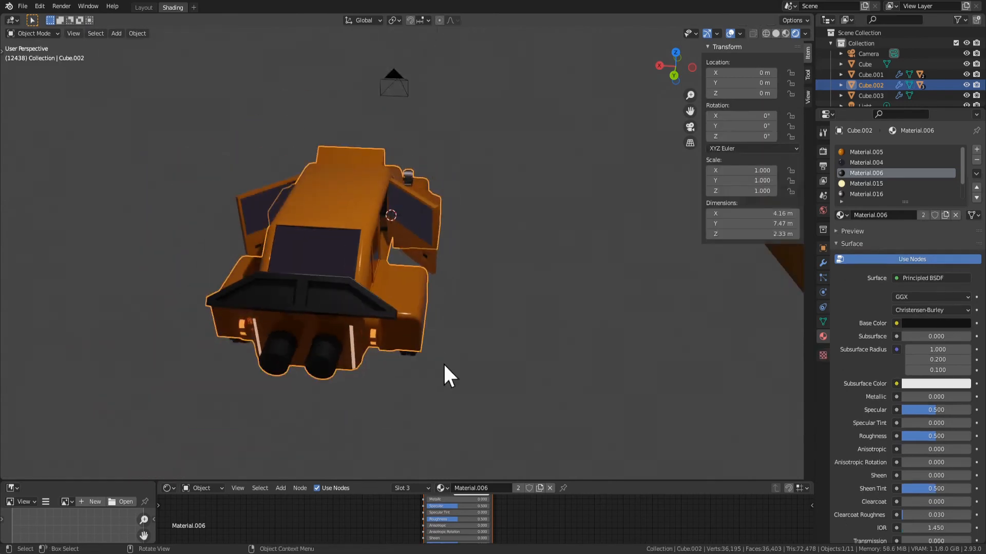
pyautogui.moveTo(443, 366); pyautogui.dragTo(287, 349, button='middle')
pyautogui.moveTo(445, 284); pyautogui.dragTo(414, 277, button='middle')
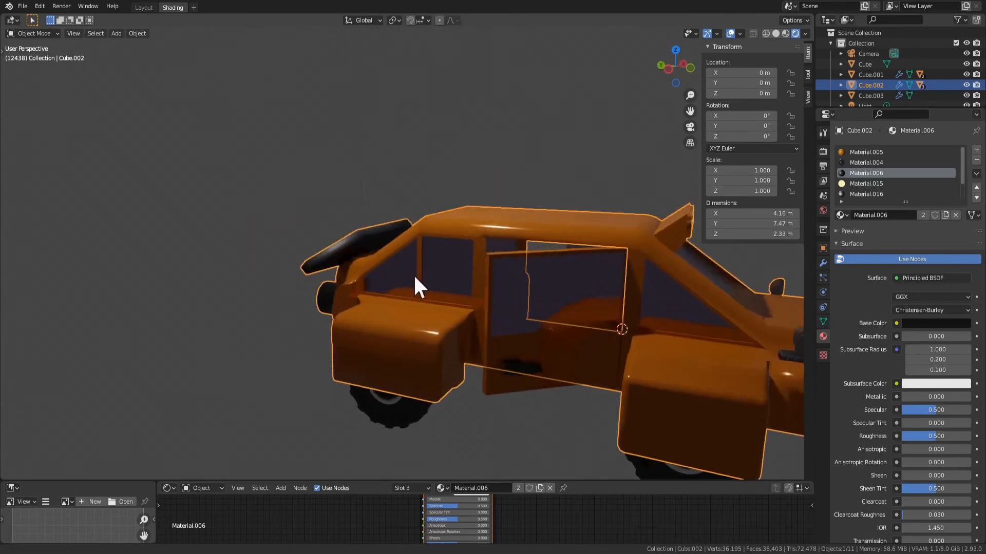
pyautogui.keyDown('shift'); pyautogui.moveTo(505, 302); pyautogui.dragTo(359, 308, button='middle'); pyautogui.keyUp('shift')
pyautogui.press('Tab')
pyautogui.moveTo(534, 297); pyautogui.dragTo(413, 228, button='middle')
pyautogui.moveTo(296, 259); pyautogui.dragTo(334, 242, button='middle')
pyautogui.click(270, 315)
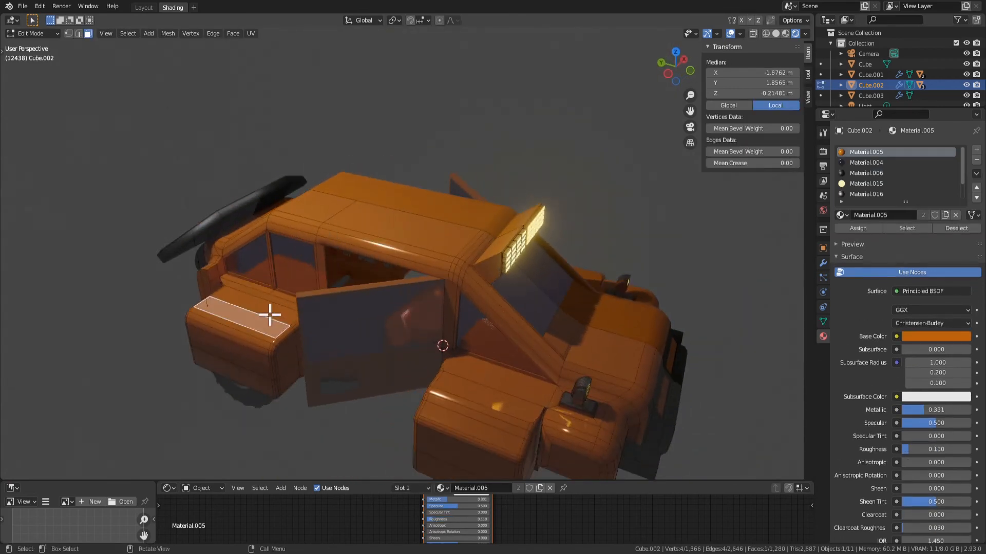
pyautogui.press('i')
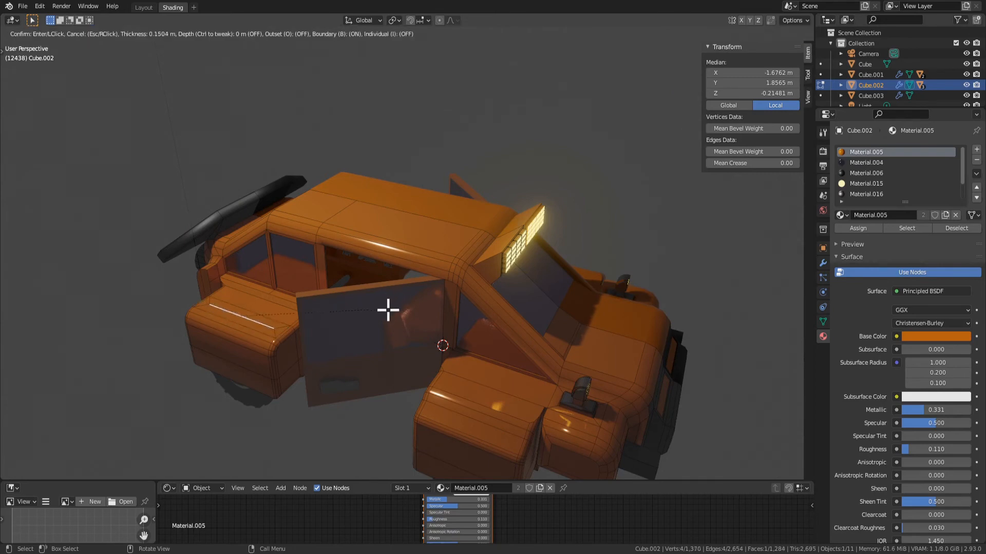
pyautogui.click(391, 309)
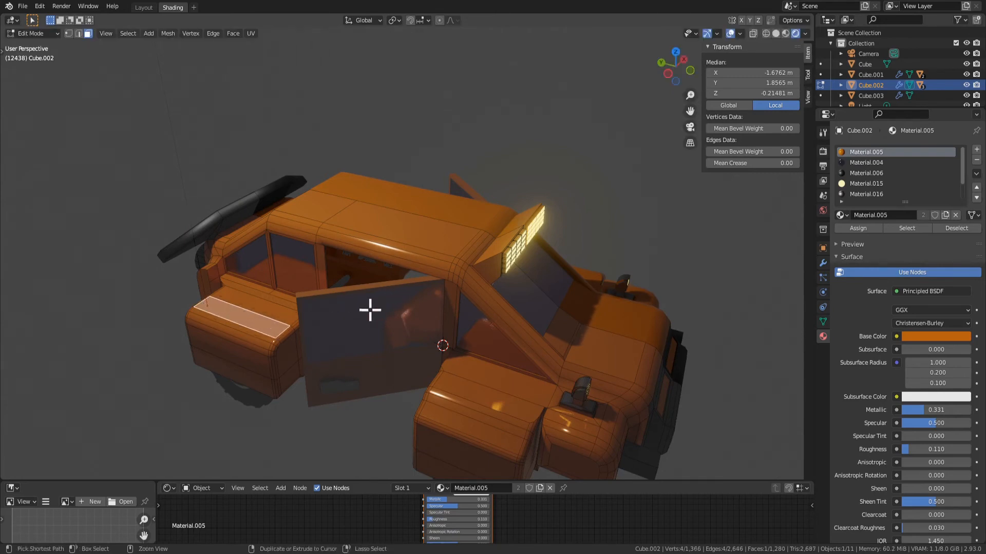
# Inset the inner top face of the rear wheel housing by 0.07083 m and extrude it 0.29893 m upward
pyautogui.moveTo(398, 363); pyautogui.dragTo(366, 427, button='middle')
pyautogui.press('i')
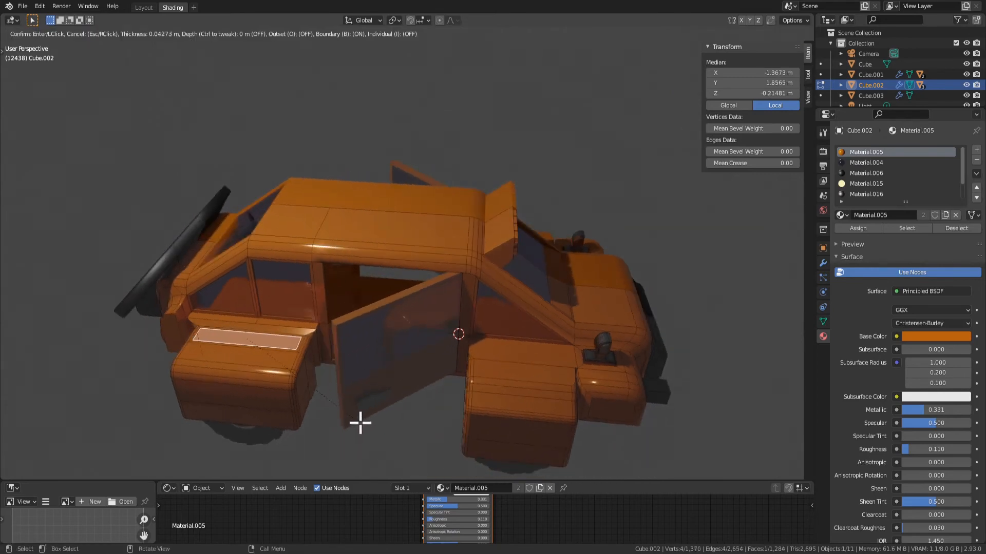
pyautogui.click(358, 424)
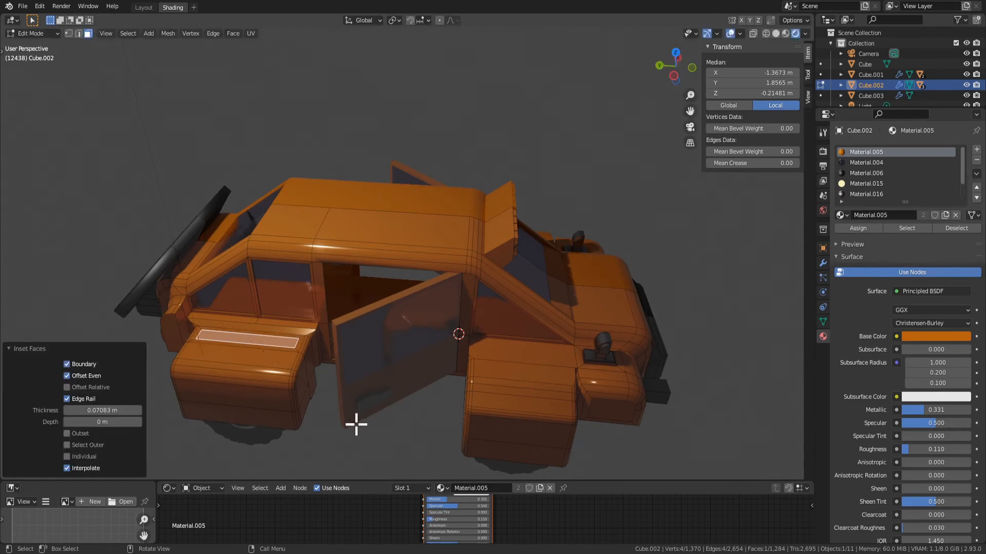
pyautogui.press('e')
pyautogui.click(353, 408)
# Bevel the top edges of the raised box on the rear wheel housing with one segment
pyautogui.moveTo(352, 409); pyautogui.dragTo(609, 298, button='middle')
pyautogui.scroll(5, 462, 340)
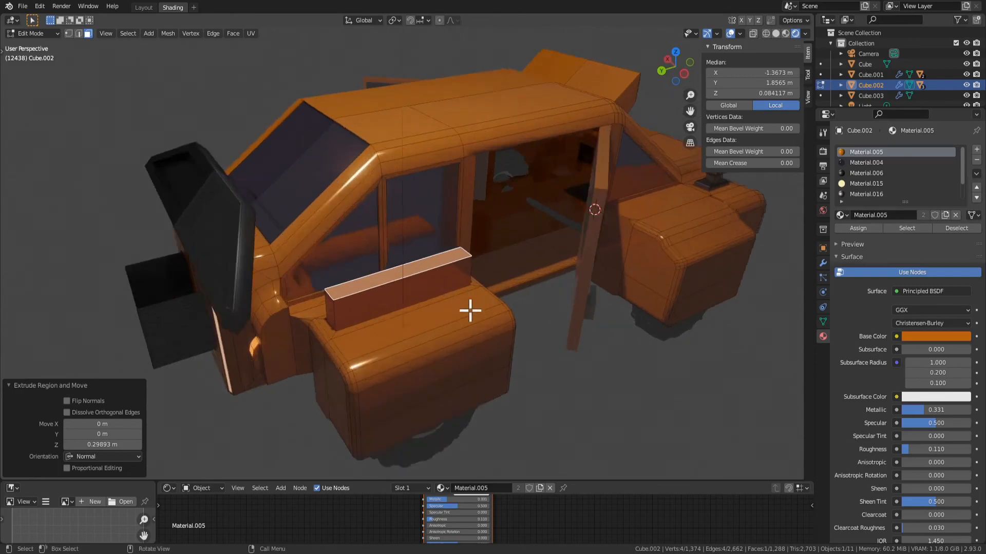
pyautogui.hotkey('ctrl', 'b')
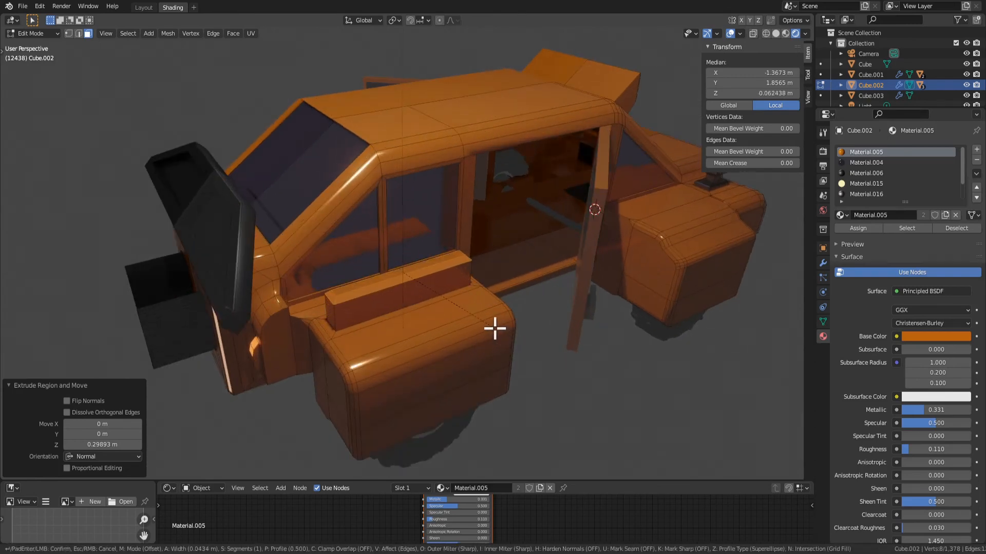
pyautogui.click(498, 333)
pyautogui.press('Tab')
pyautogui.moveTo(506, 341); pyautogui.dragTo(454, 359, button='middle')
# Grow the selection to the whole raised box on the rear wheel housing and assign Material.006 to it
pyautogui.press('Tab')
pyautogui.press('ctrl+KP_Add')
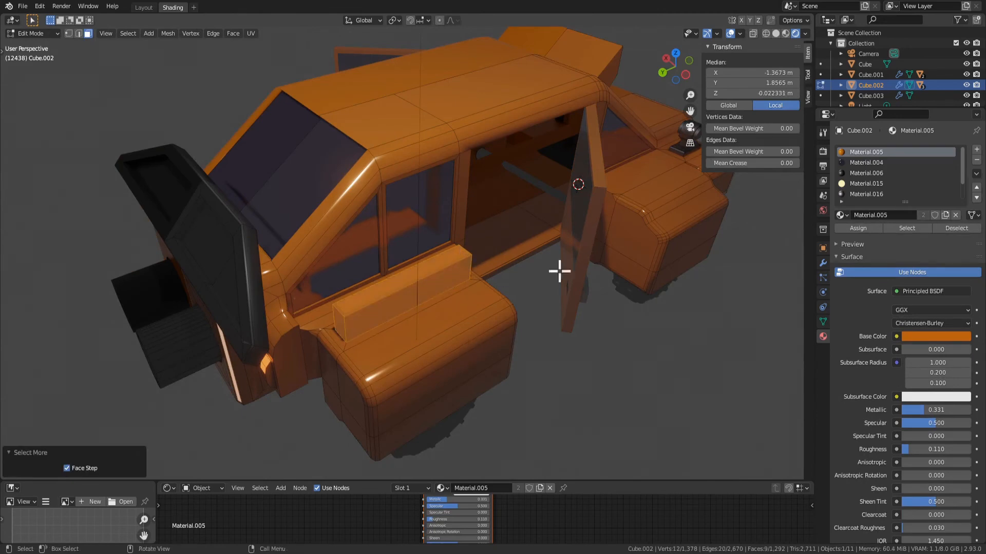
pyautogui.click(866, 173)
pyautogui.click(856, 228)
pyautogui.press('Tab')
pyautogui.scroll(-3, 585, 316)
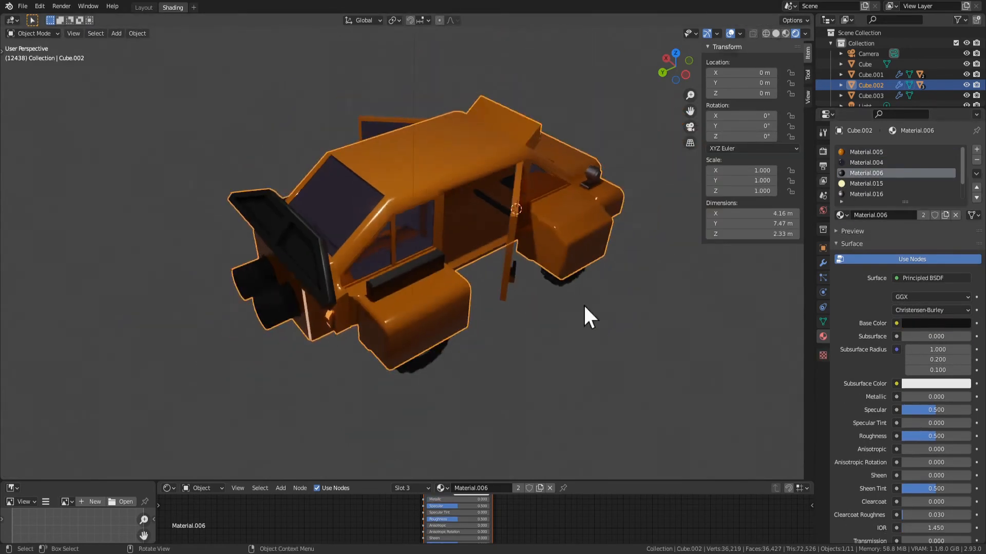
# Select the large rear face of the rear wheel housing and inset it by 0.03702 m
pyautogui.moveTo(585, 306); pyautogui.dragTo(587, 267, button='middle')
pyautogui.press('Tab')
pyautogui.moveTo(425, 328); pyautogui.dragTo(395, 312, button='middle')
pyautogui.click(413, 308)
pyautogui.click(413, 307)
pyautogui.press('KP_Decimal')
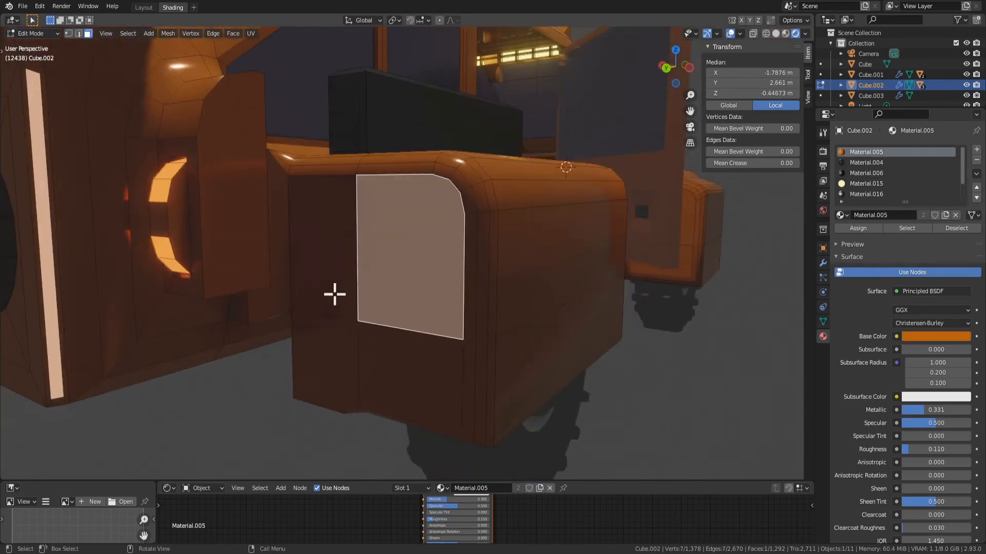
pyautogui.scroll(-4, 433, 272)
pyautogui.moveTo(471, 279); pyautogui.dragTo(445, 305, button='middle')
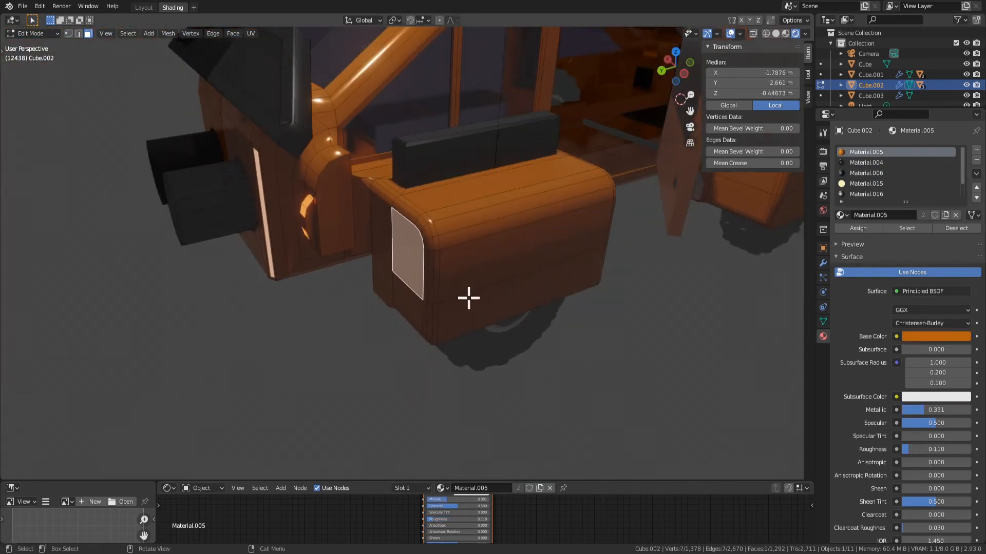
pyautogui.press('i')
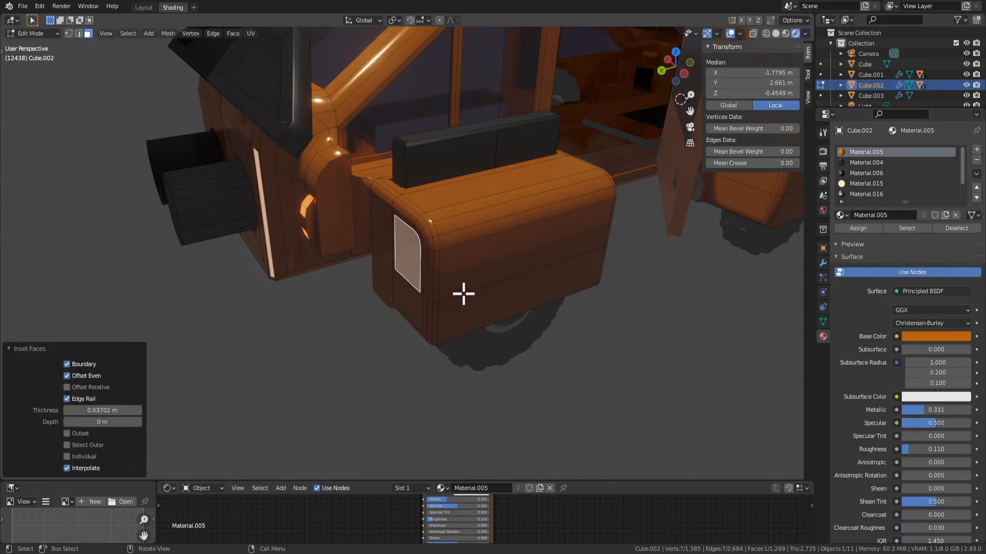
pyautogui.click(444, 301)
# Extrude the inset face backward into a short block behind the rear wheel housing
pyautogui.press('e')
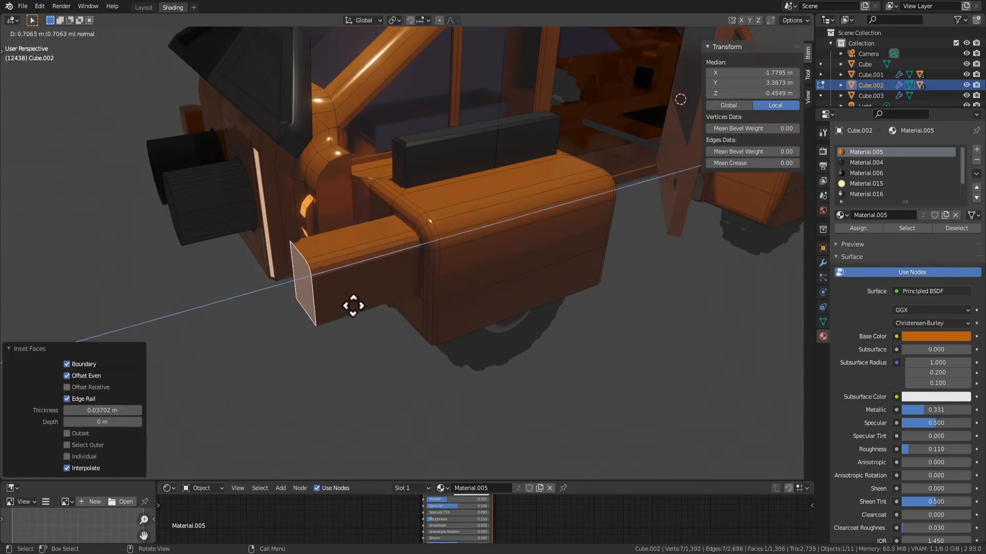
pyautogui.click(414, 308)
pyautogui.scroll(-5, 478, 319)
pyautogui.moveTo(478, 319); pyautogui.dragTo(436, 299, button='middle')
pyautogui.scroll(3, 509, 298)
pyautogui.press('Tab')
pyautogui.scroll(-4, 462, 350)
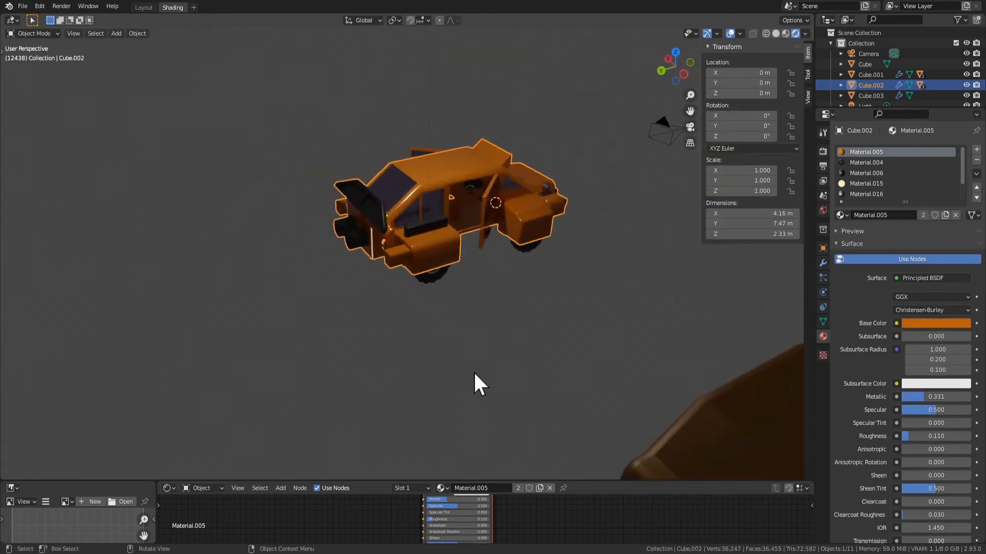
# Try to inset the lower black face of the car's front grille, and undo it
pyautogui.moveTo(476, 383); pyautogui.dragTo(520, 382, button='middle')
pyautogui.scroll(3, 430, 341)
pyautogui.press('Tab')
pyautogui.click(458, 332)
pyautogui.press('i')
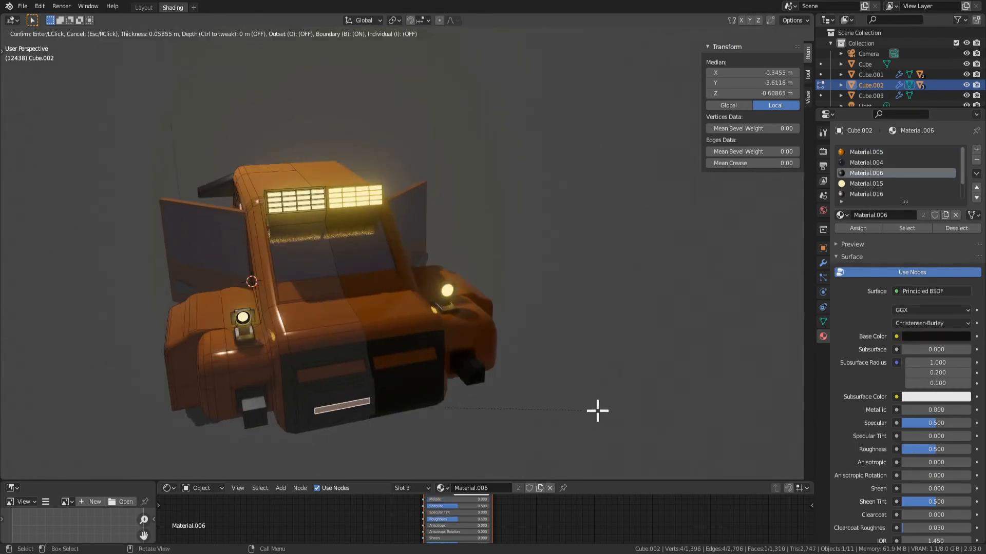
pyautogui.click(599, 411)
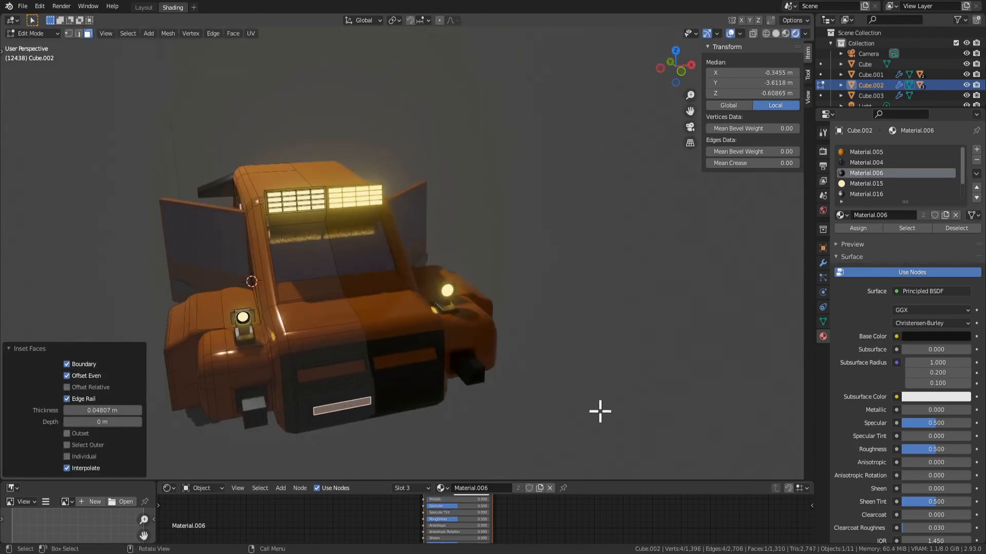
pyautogui.hotkey('ctrl', 'z')
# Move the outer edge of the lower front grille face along X toward the car's centre to narrow the face
pyautogui.moveTo(596, 411); pyautogui.dragTo(486, 332, button='middle')
pyautogui.scroll(4, 288, 380)
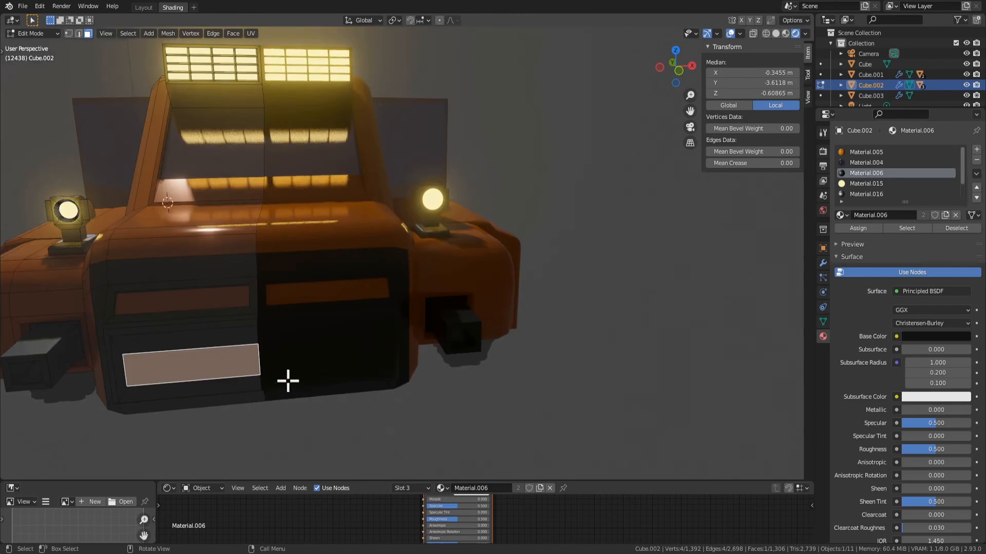
pyautogui.press('2')
pyautogui.click(128, 365)
pyautogui.press('g')
pyautogui.press('x')
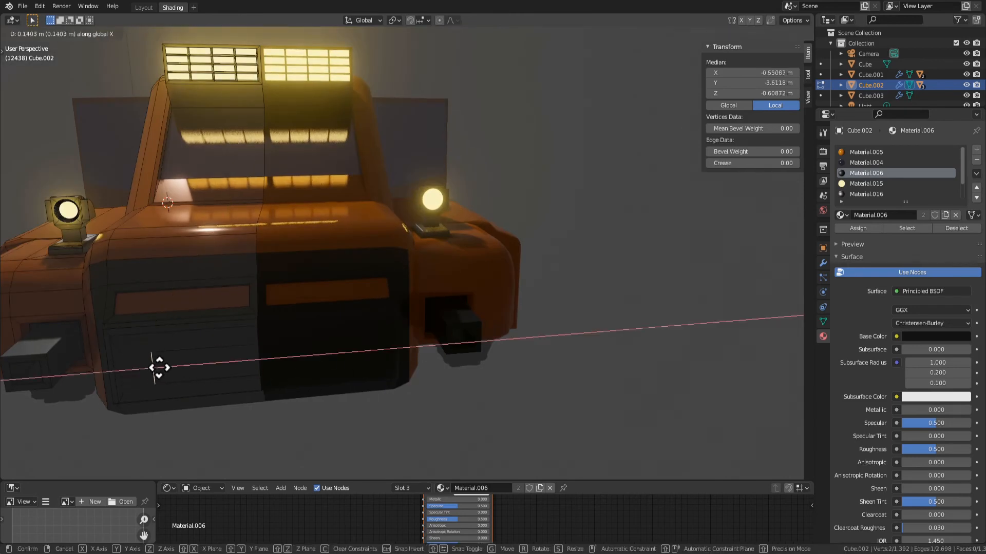
pyautogui.click(199, 367)
# Extrude the narrowed lower grille face 0.04951 m outward
pyautogui.press('3')
pyautogui.click(235, 363)
pyautogui.moveTo(235, 363); pyautogui.dragTo(495, 449, button='middle')
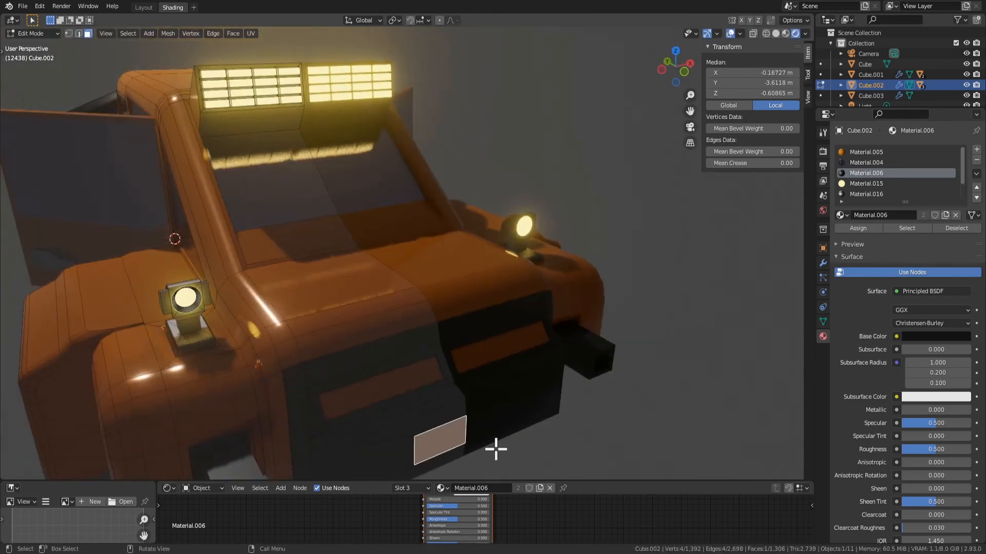
pyautogui.press('e')
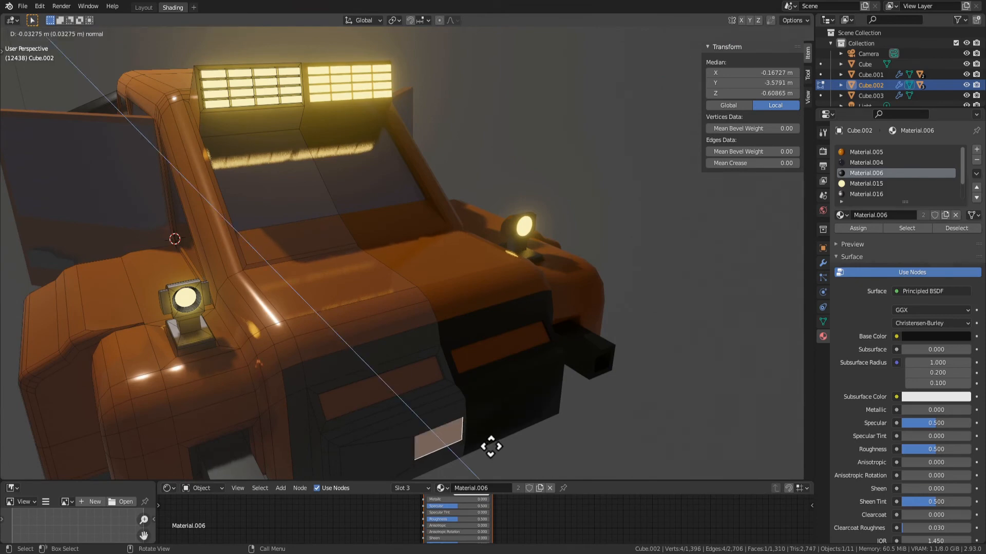
pyautogui.click(498, 457)
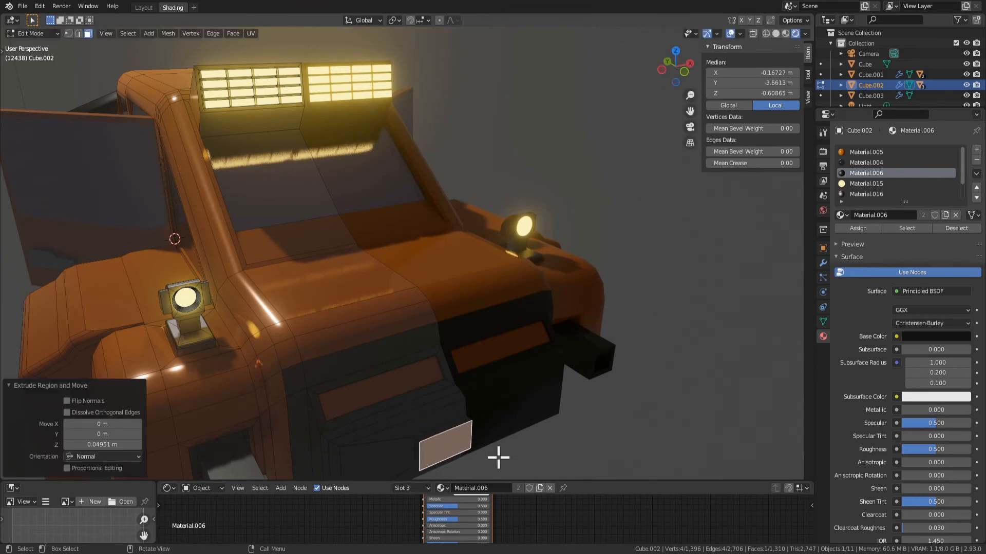
# Grow the selection to the whole extruded grille block and assign it a new white material in a new slot
pyautogui.press('ctrl+KP_Add')
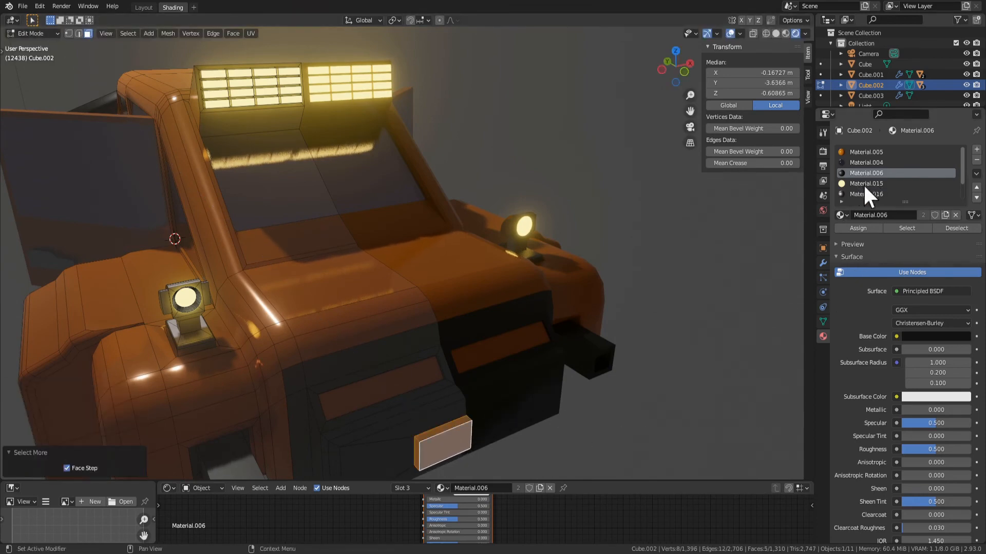
pyautogui.click(977, 149)
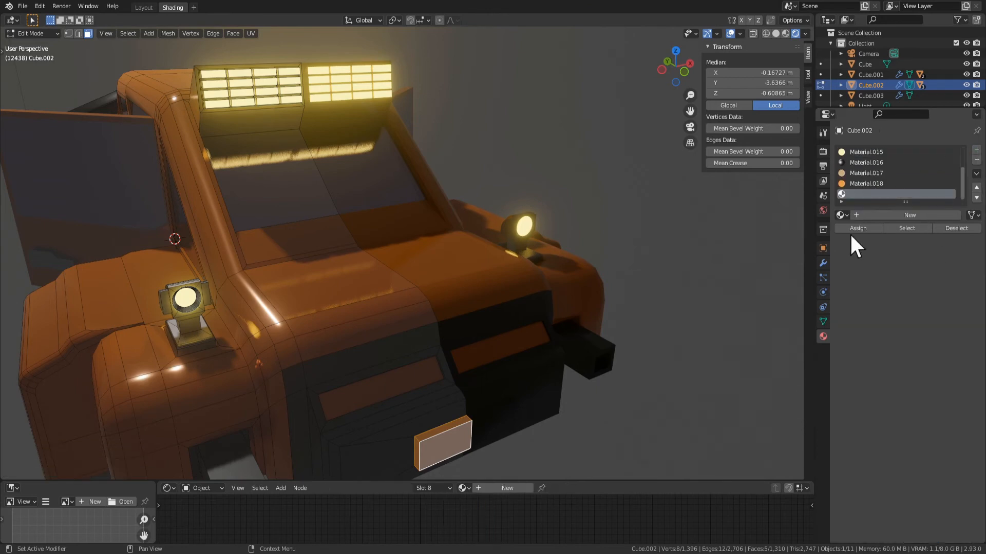
pyautogui.click(895, 215)
pyautogui.scroll(-6, 648, 308)
pyautogui.press('Tab')
pyautogui.moveTo(611, 336); pyautogui.dragTo(462, 311, button='middle')
pyautogui.scroll(2, 454, 308)
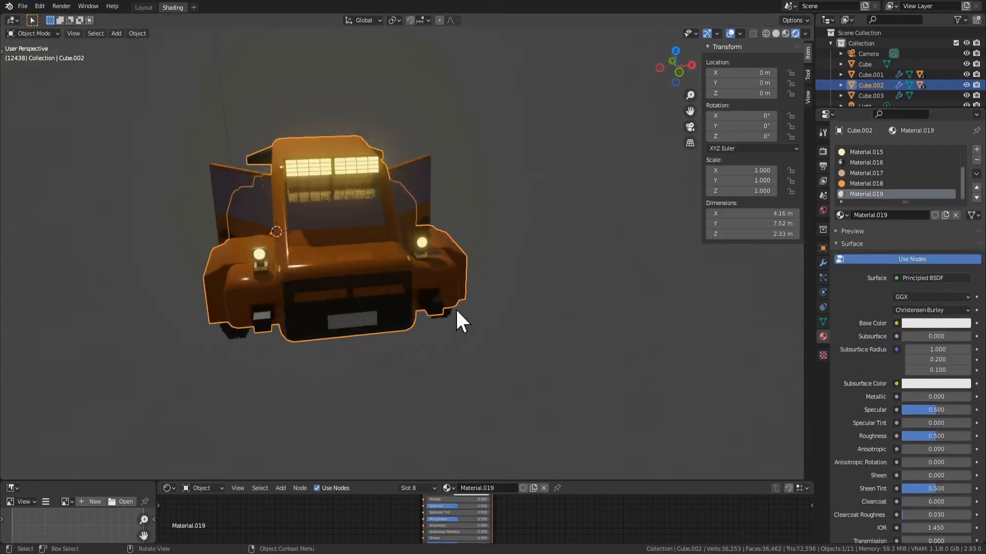
pyautogui.press('Tab')
pyautogui.moveTo(341, 371); pyautogui.dragTo(372, 376, button='middle')
pyautogui.scroll(1, 373, 376)
pyautogui.press('g')
pyautogui.press('y')
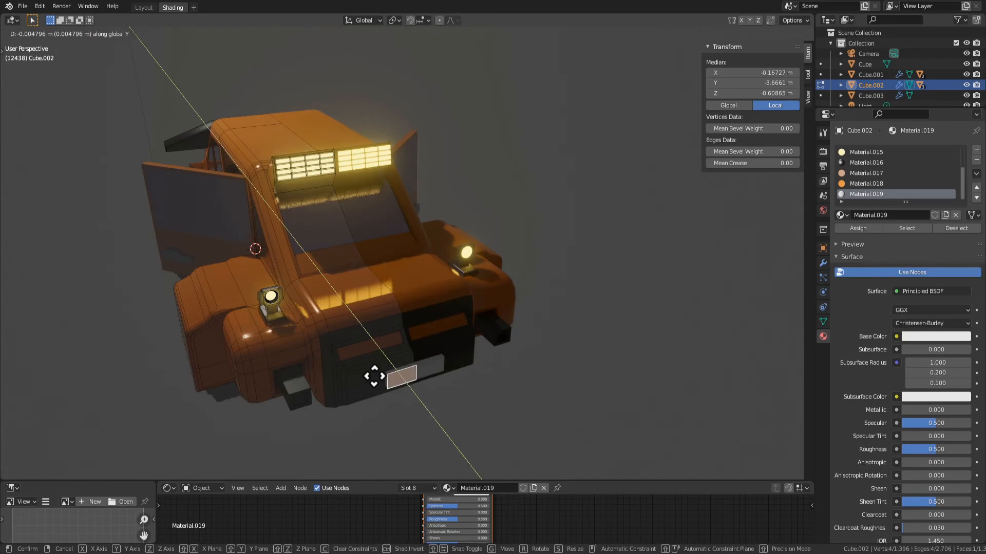
pyautogui.click(374, 376)
pyautogui.press('Tab')
# Add a text object and move it along Y until it sits in front of the car's grille
pyautogui.hotkey('shift', 'a')
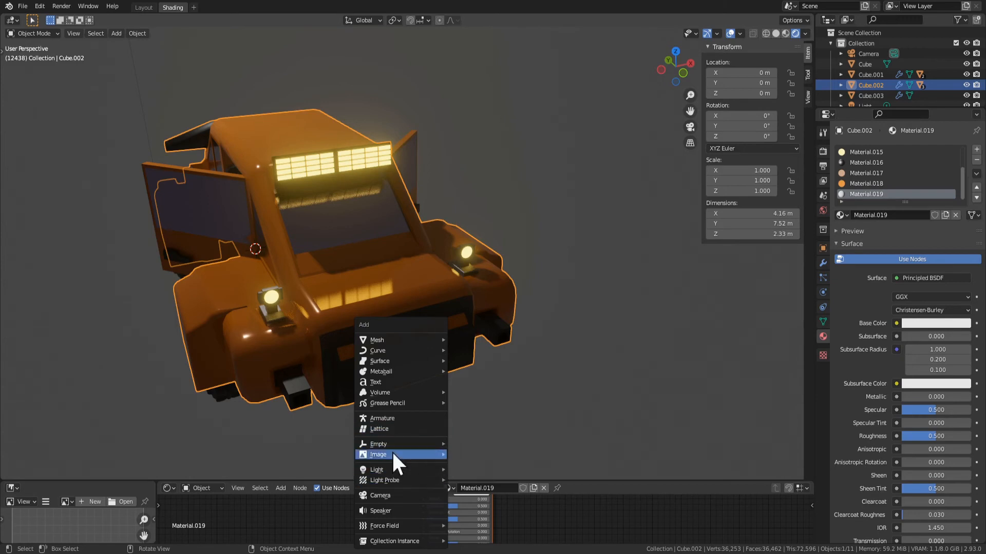
pyautogui.moveTo(393, 445)
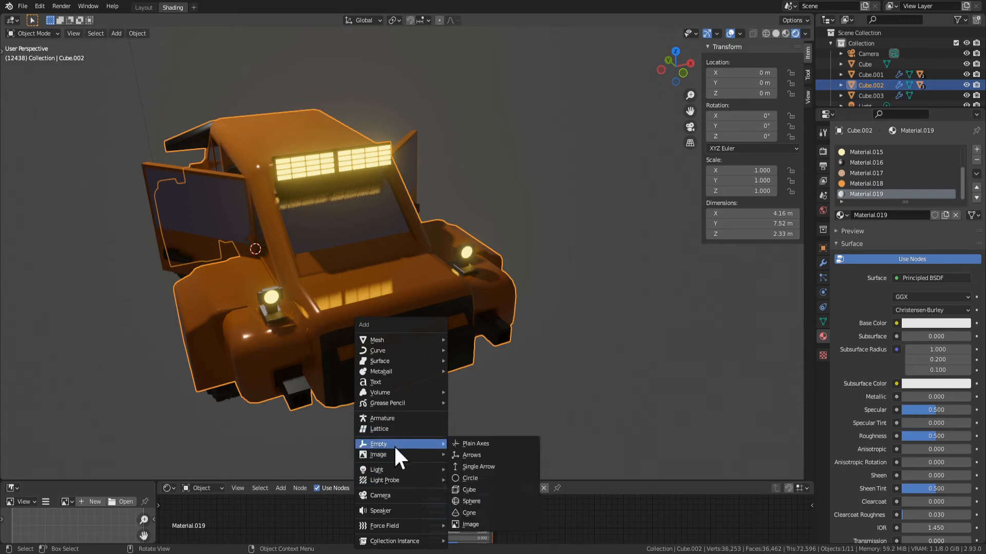
pyautogui.click(388, 381)
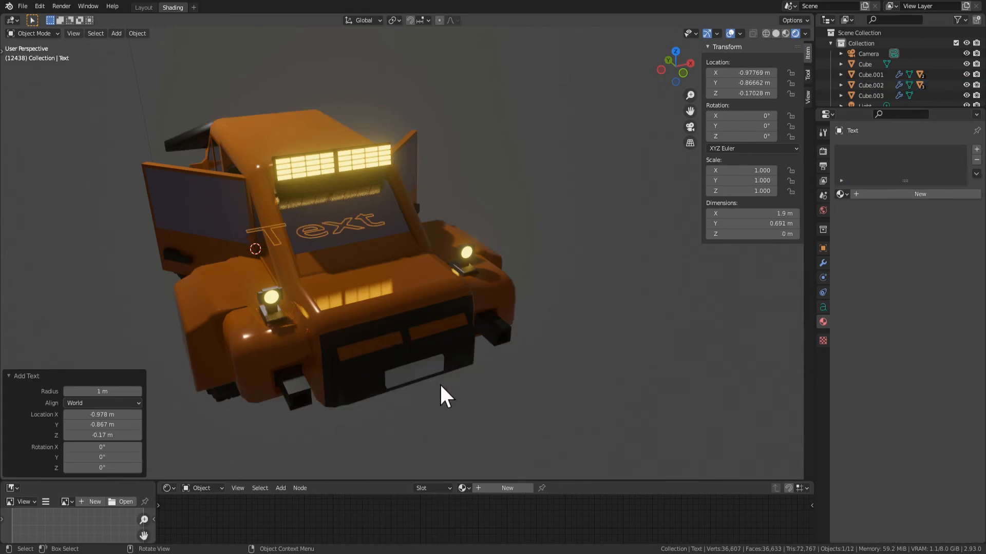
pyautogui.press('g')
pyautogui.press('y')
pyautogui.click(541, 53)
pyautogui.press('g')
pyautogui.press('x')
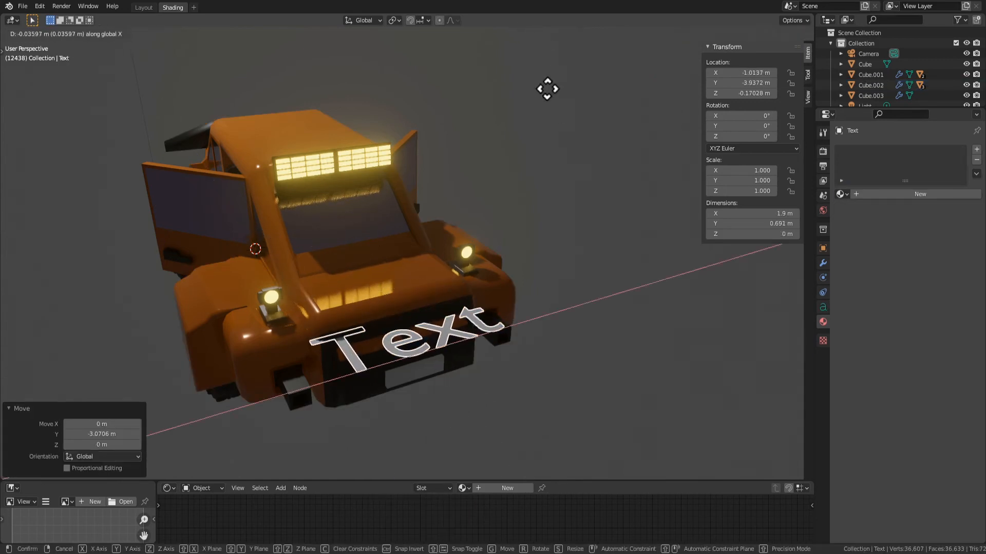
pyautogui.press('y')
pyautogui.click(580, 266)
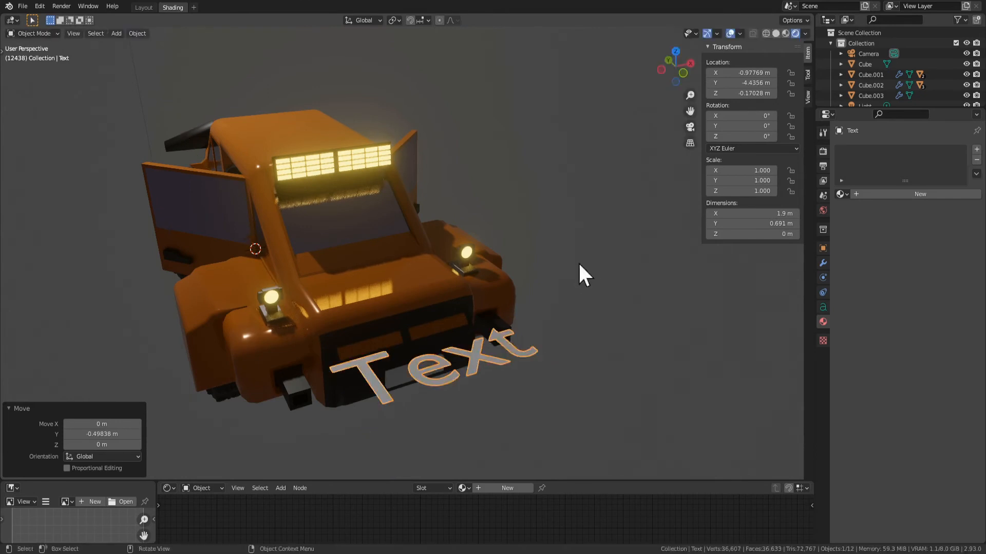
# Lower the text about 0.54 m along Z toward the height of the white plate
pyautogui.press('g')
pyautogui.press('x')
pyautogui.rightClick(582, 284)
pyautogui.moveTo(581, 283); pyautogui.dragTo(505, 197, button='middle')
pyautogui.press('g')
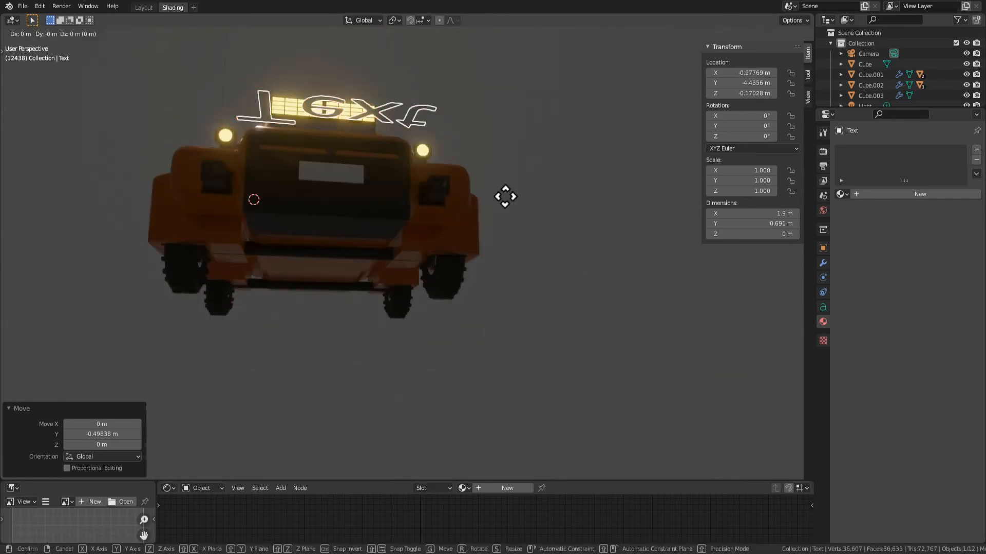
pyautogui.press('z')
pyautogui.click(513, 263)
# Move the text about 0.45 m along Y toward the grille and rotate it 90° about X
pyautogui.moveTo(513, 264); pyautogui.dragTo(531, 268, button='middle')
pyautogui.press('g')
pyautogui.press('y')
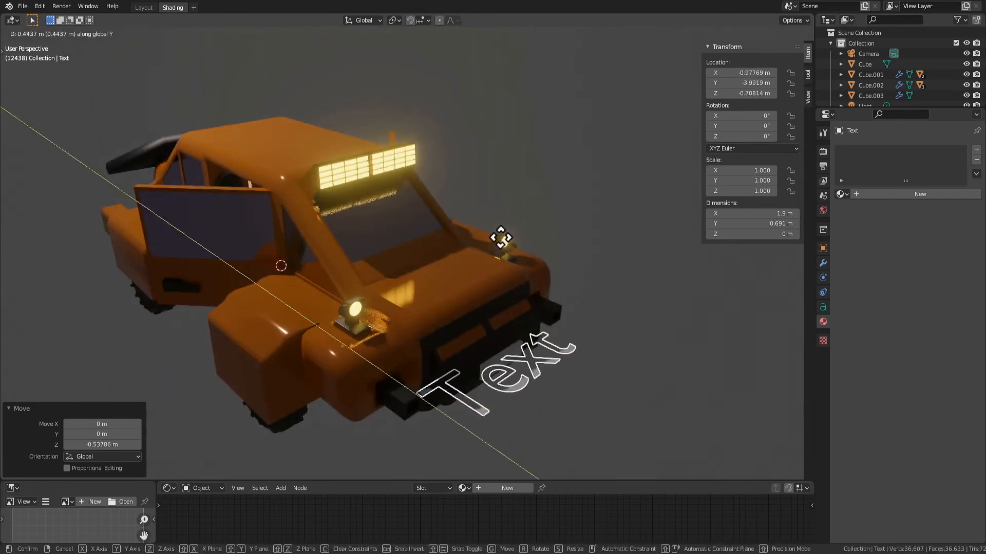
pyautogui.click(501, 237)
pyautogui.write('rx90')
pyautogui.press('Return')
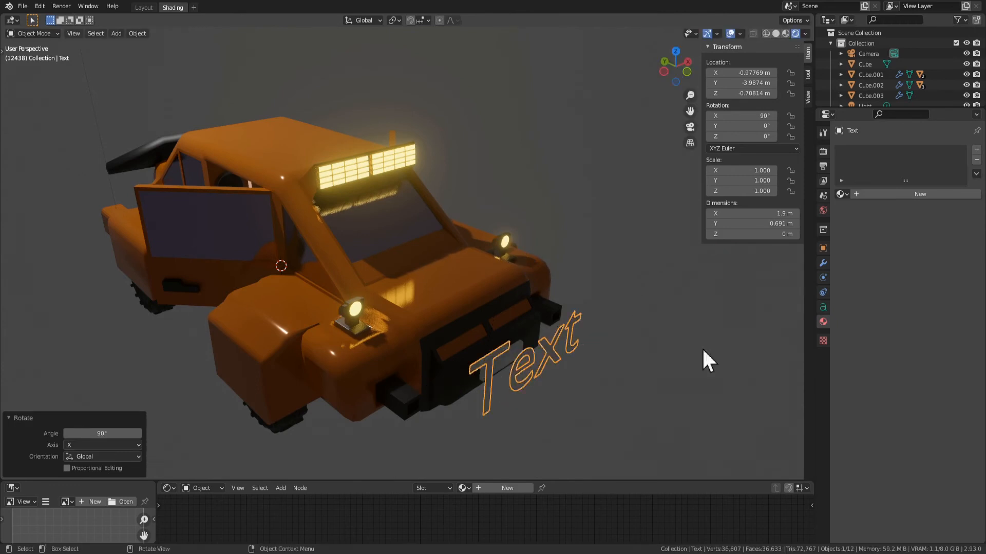
# Give the text a new material and add a Solidify modifier in Complex mode
pyautogui.click(879, 195)
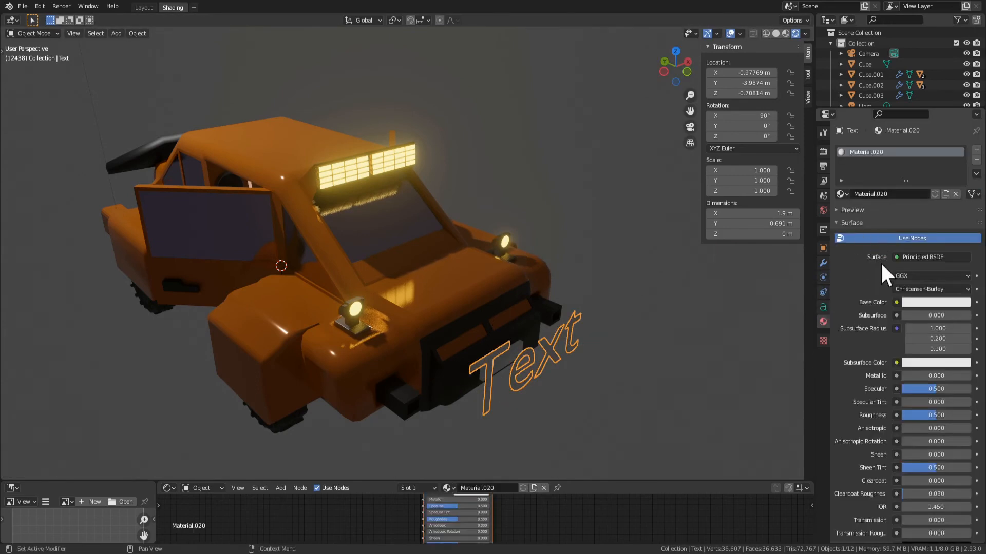
pyautogui.click(823, 263)
pyautogui.click(883, 150)
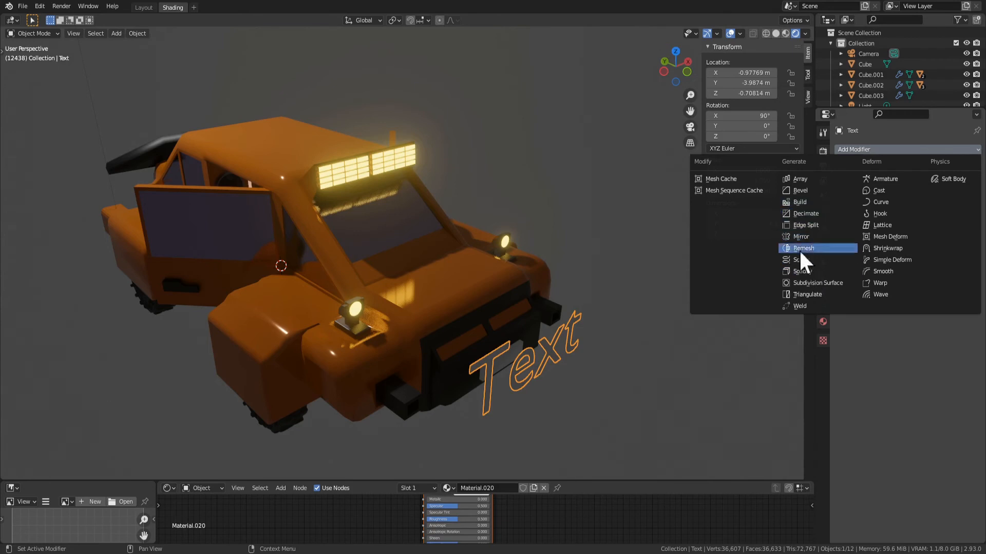
pyautogui.click(804, 270)
pyautogui.click(927, 182)
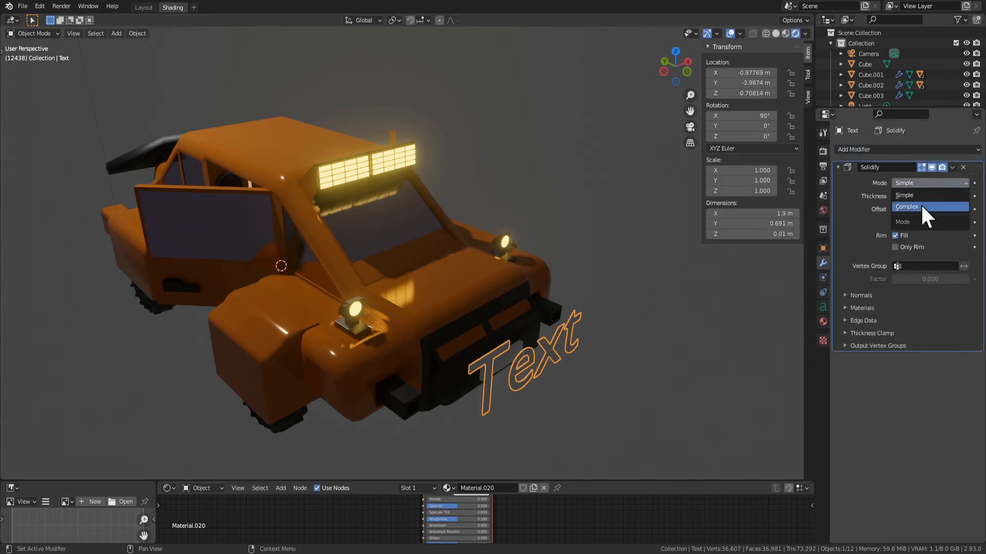
pyautogui.click(920, 203)
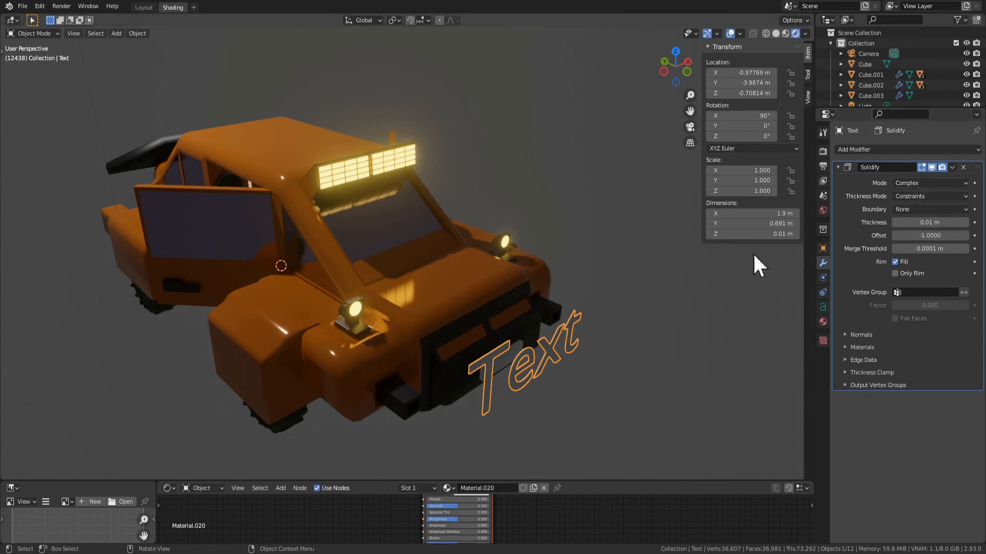
pyautogui.press('Tab')
pyautogui.scroll(6, 625, 282)
pyautogui.press('Tab')
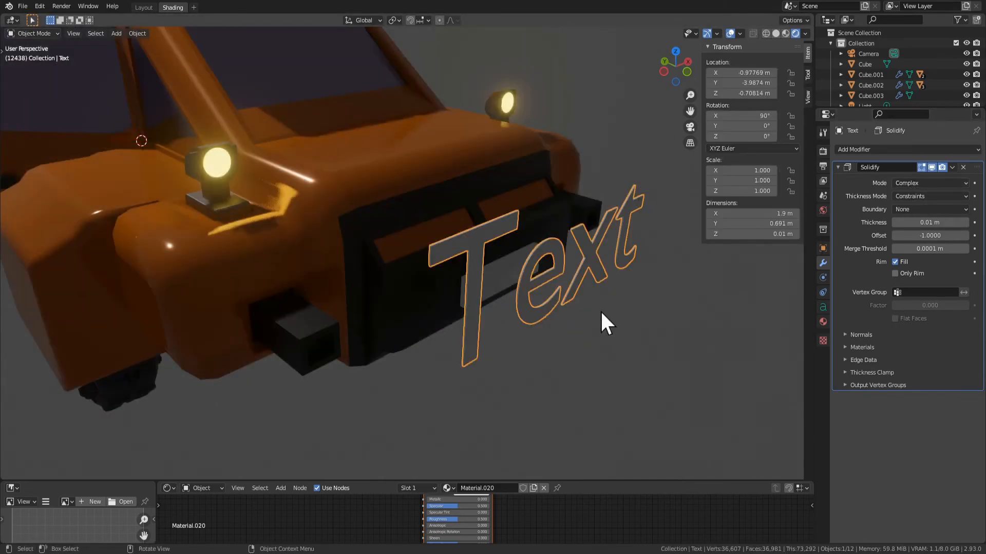
pyautogui.press('Tab')
pyautogui.write('a')
pyautogui.press('BackSpace')
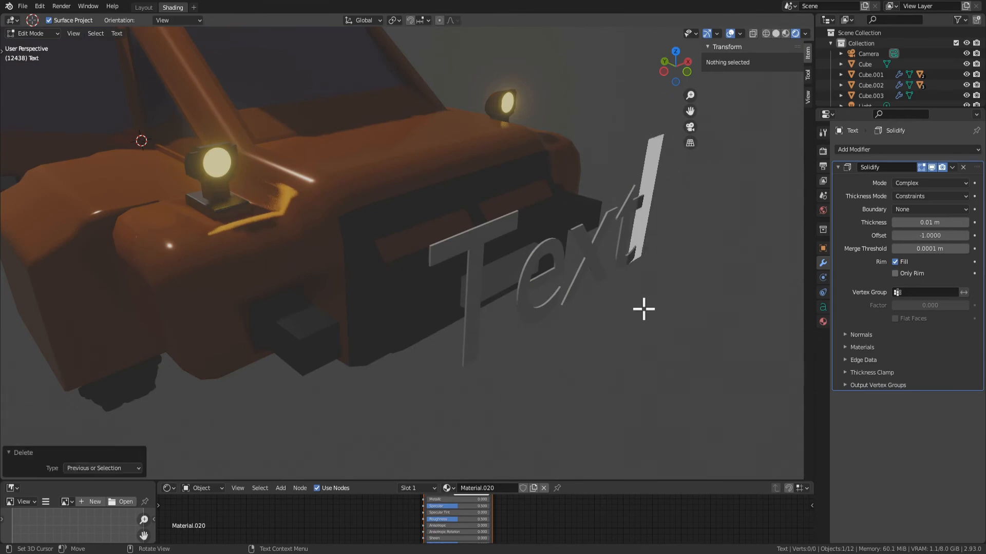
pyautogui.press('Tab')
pyautogui.press('Tab')
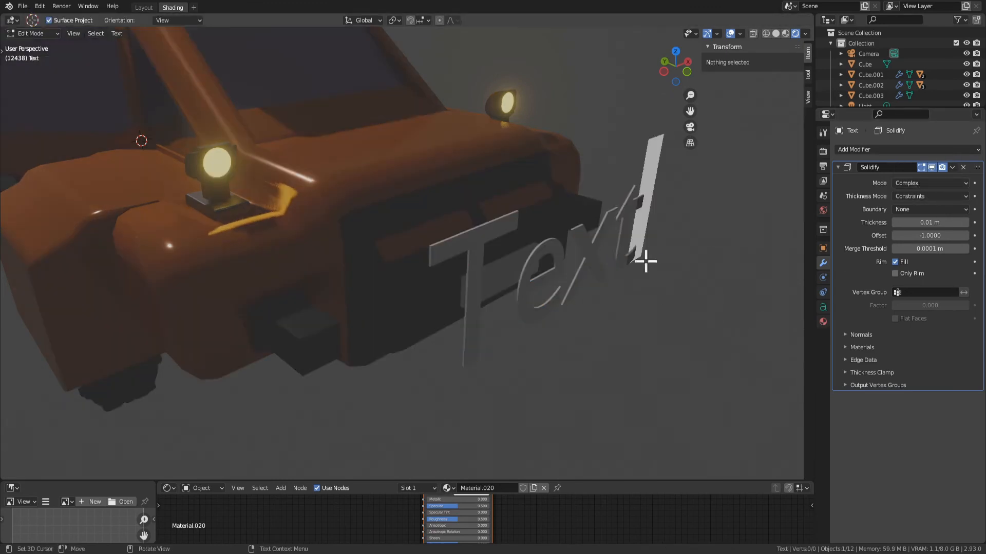
pyautogui.press('Tab')
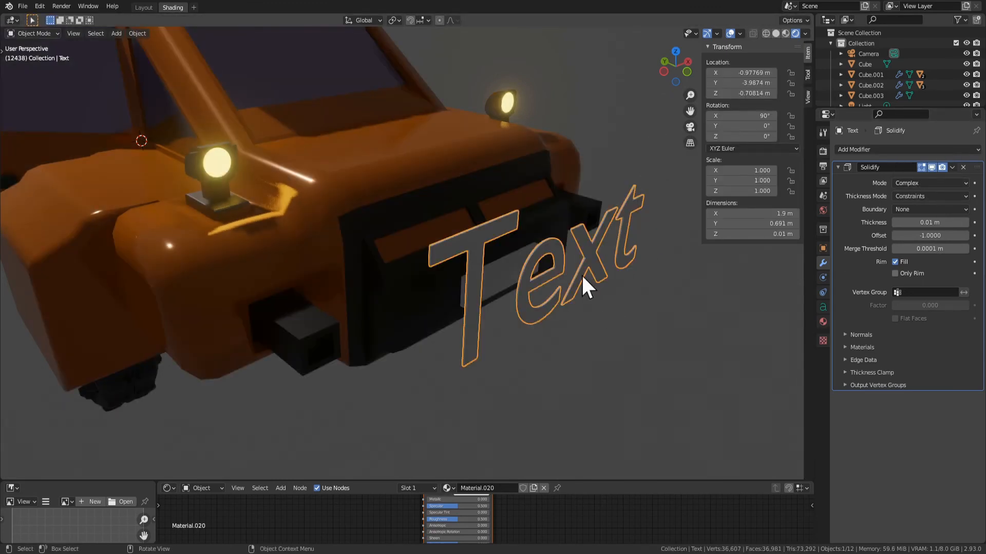
# Replace the text object's content with "Totorono"
pyautogui.press('Tab')
pyautogui.press('BackSpace')
pyautogui.press('BackSpace')
pyautogui.press('BackSpace')
pyautogui.press('BackSpace')
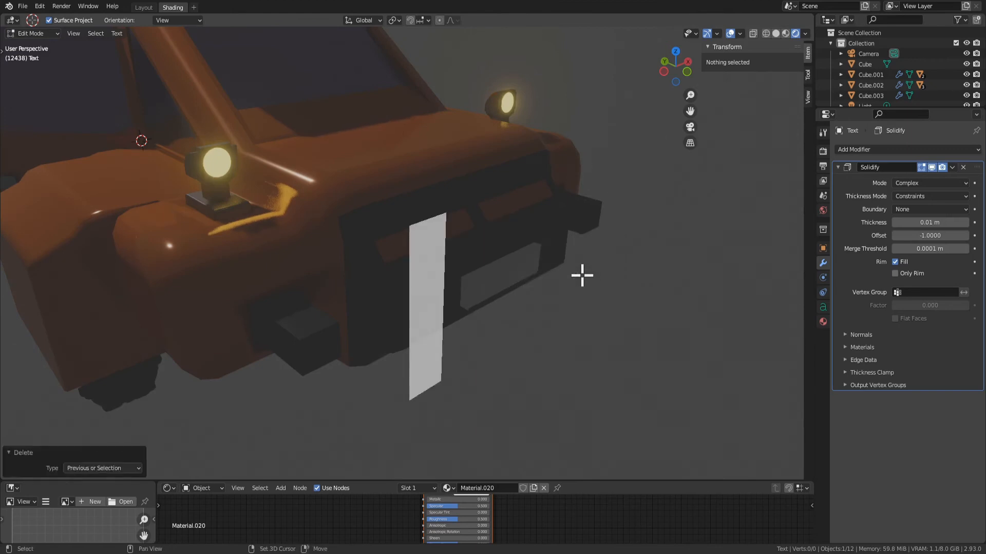
pyautogui.write('T')
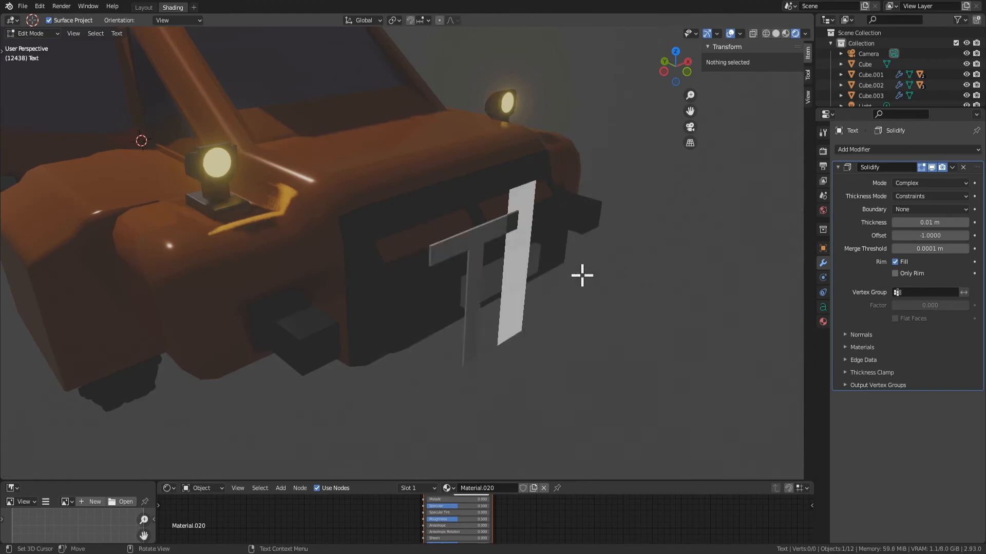
pyautogui.press('BackSpace')
pyautogui.write('To')
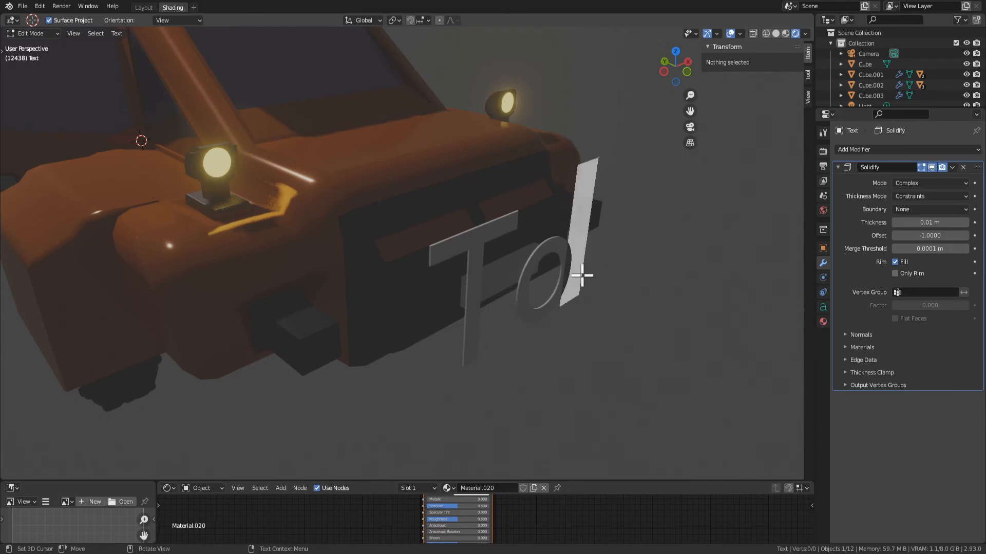
pyautogui.write('torono')
pyautogui.press('Tab')
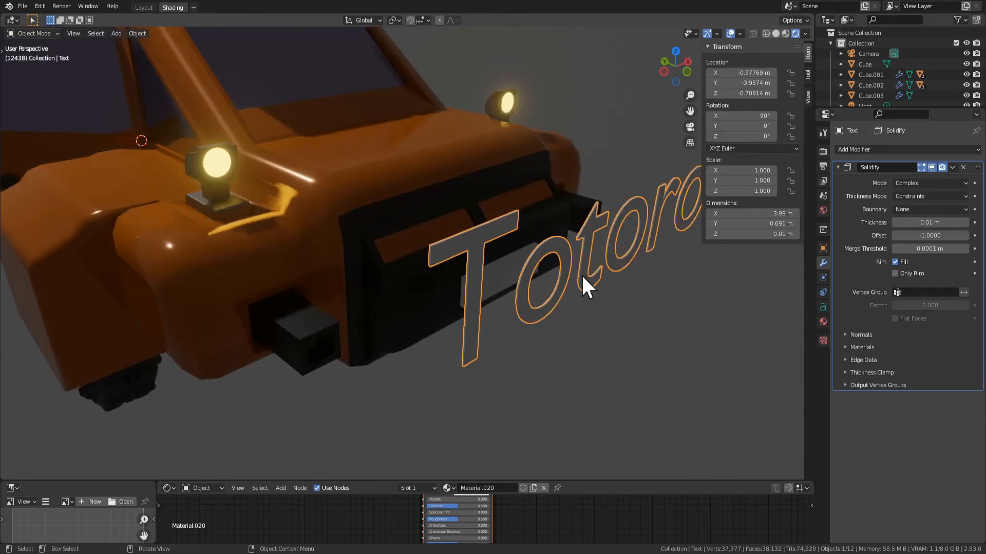
# Scale the Totorono text uniformly by 0.233
pyautogui.scroll(-4, 582, 273)
pyautogui.press('s')
pyautogui.click(470, 314)
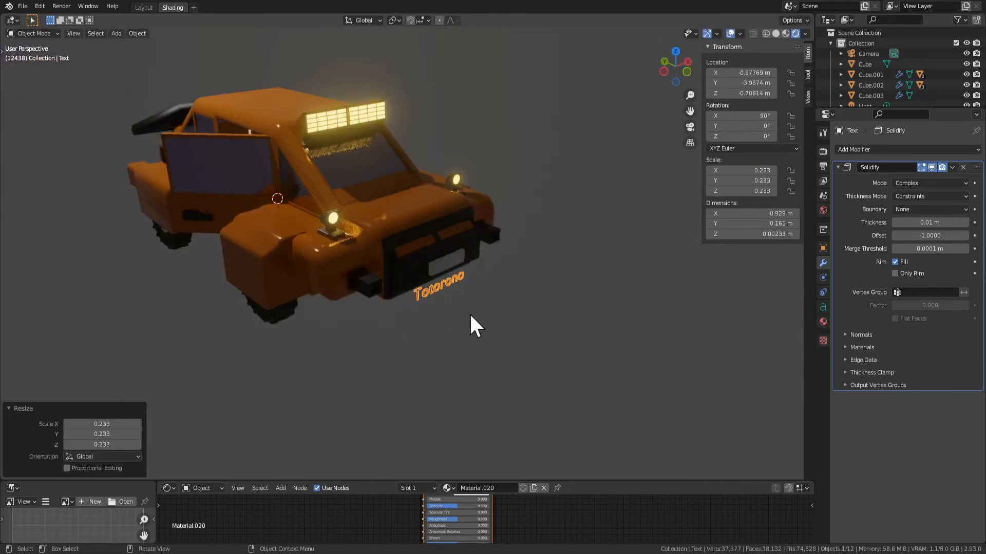
# Set the base color of the text's material to black
pyautogui.click(823, 322)
pyautogui.click(945, 301)
pyautogui.moveTo(961, 191); pyautogui.dragTo(961, 230)
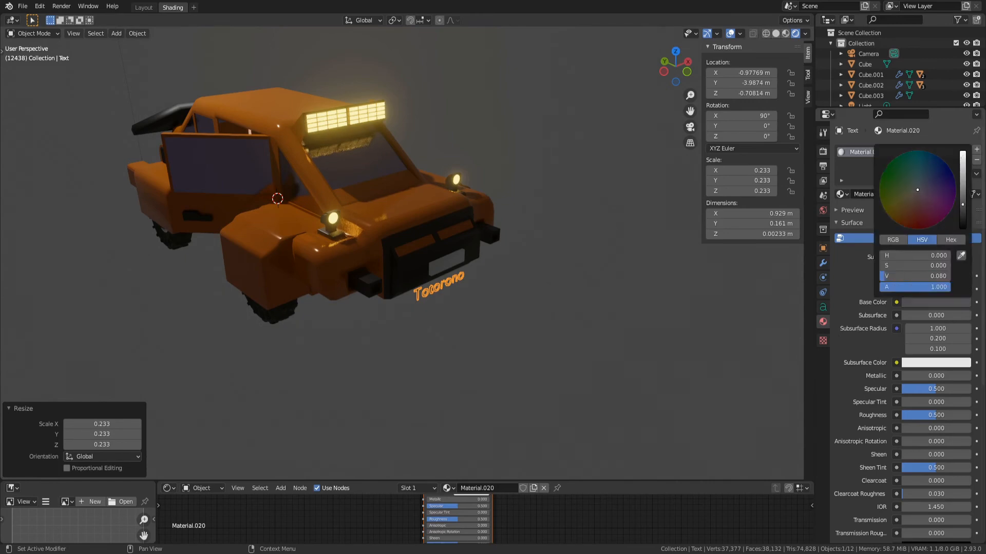
# Move the text along X toward the white plate and scale it uniformly by 0.434
pyautogui.scroll(6, 589, 318)
pyautogui.moveTo(624, 303); pyautogui.dragTo(284, 164, button='middle')
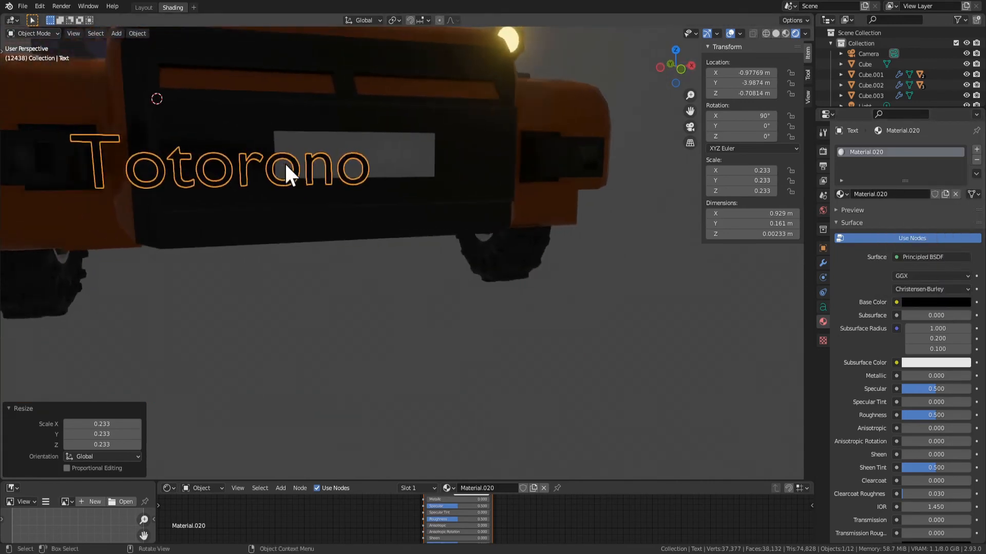
pyautogui.click(450, 219)
pyautogui.moveTo(364, 177); pyautogui.dragTo(336, 239, button='middle')
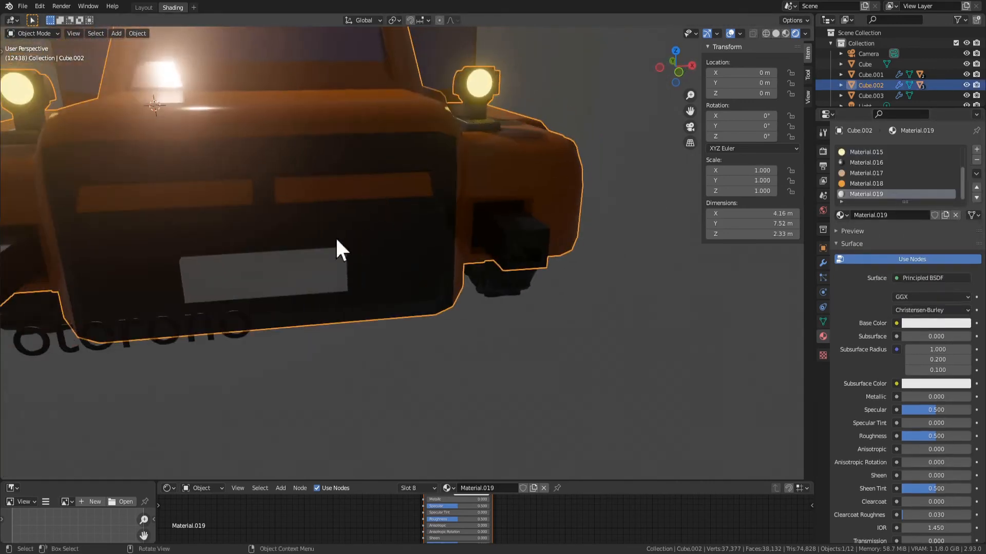
pyautogui.click(219, 321)
pyautogui.press('g')
pyautogui.press('x')
pyautogui.click(386, 315)
pyautogui.press('s')
pyautogui.click(259, 336)
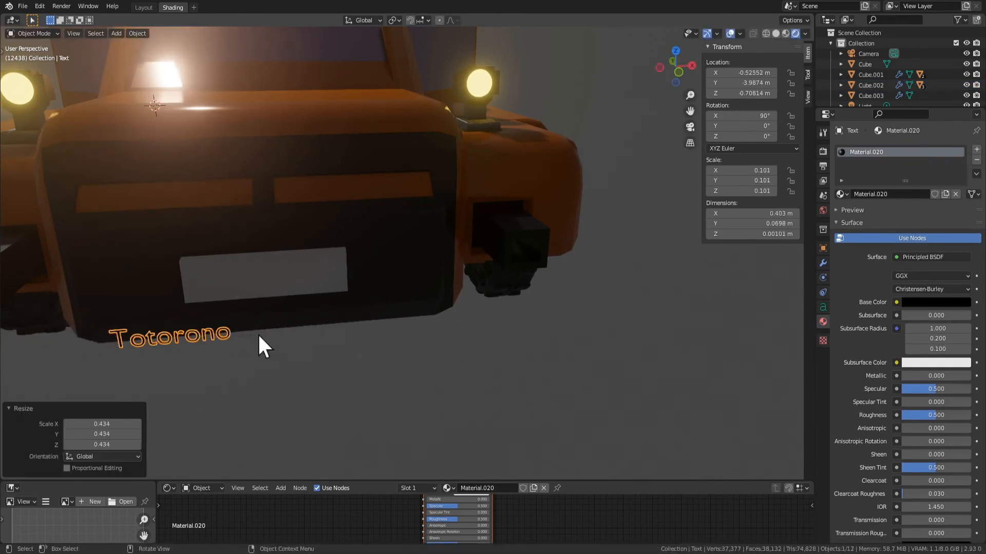
# Move the text along X to line up with the white plate and 0.45696 m along Y toward the car
pyautogui.press('g')
pyautogui.press('x')
pyautogui.click(351, 334)
pyautogui.press('g')
pyautogui.press('y')
pyautogui.click(348, 282)
pyautogui.press('KP_Decimal')
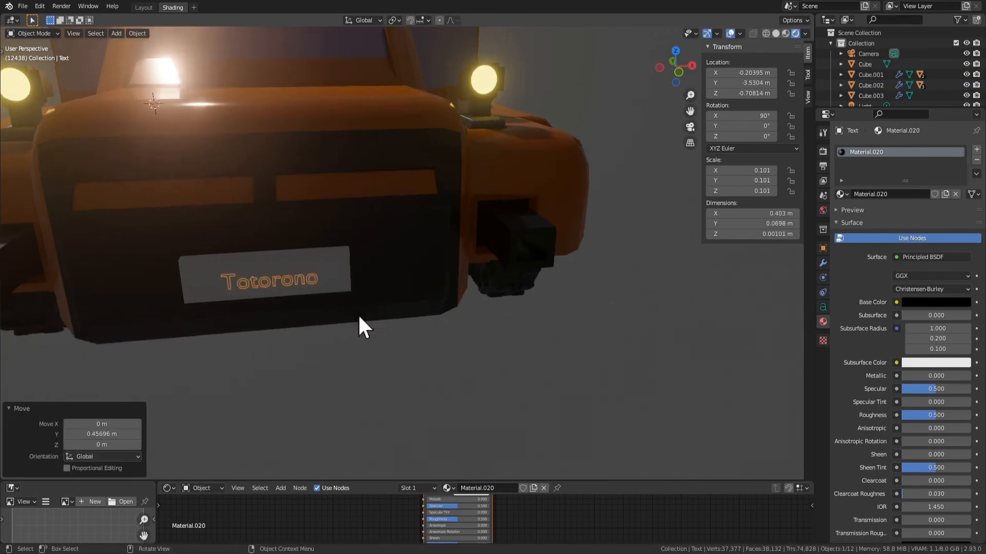
# Bring the text about 0.12 m forward along Y to the plate's front surface and adjust its height along Z
pyautogui.moveTo(416, 330); pyautogui.dragTo(484, 316, button='middle')
pyautogui.press('g')
pyautogui.press('y')
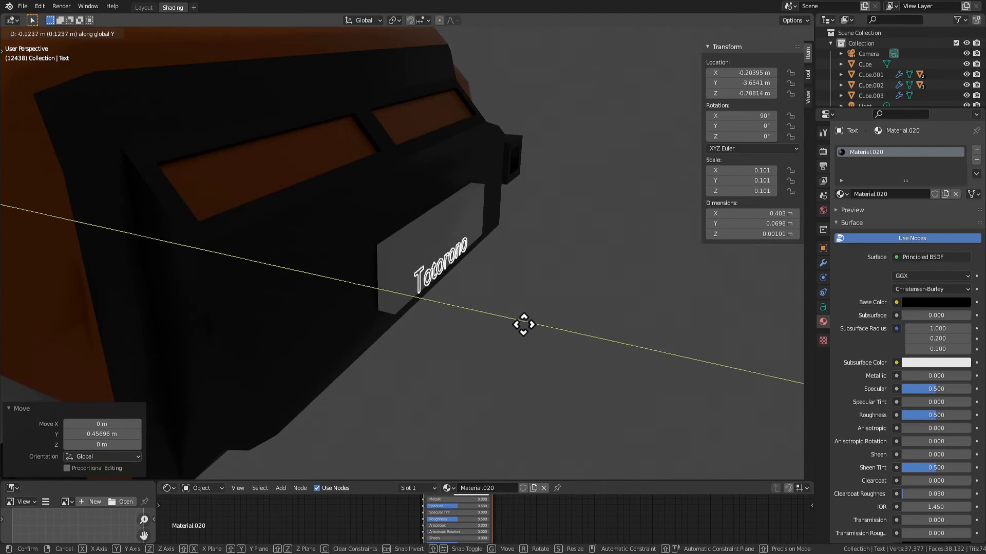
pyautogui.click(523, 325)
pyautogui.press('g')
pyautogui.press('z')
pyautogui.press('Escape')
pyautogui.press('g')
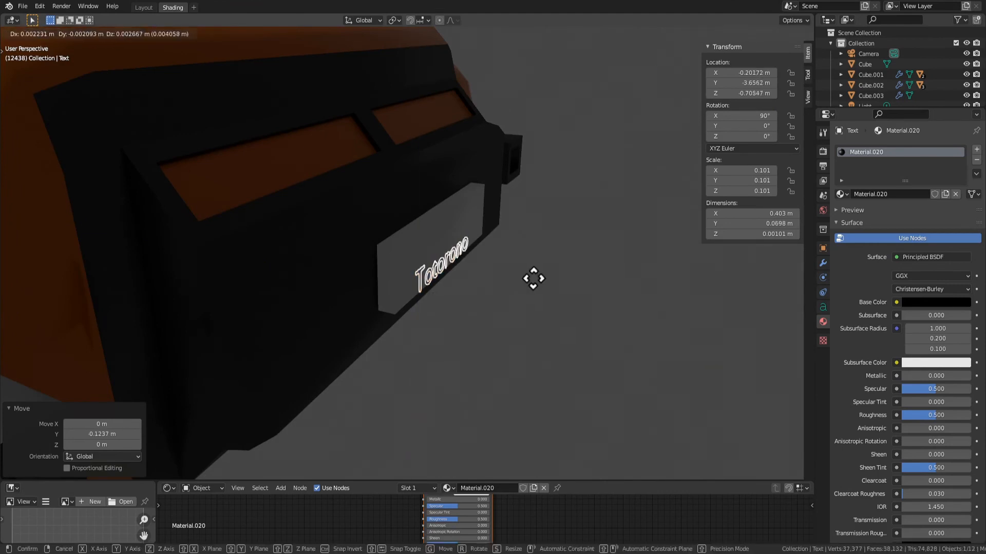
pyautogui.press('z')
pyautogui.click(534, 262)
# Open the car body for mesh editing and select the front face of the white plate
pyautogui.click(432, 259)
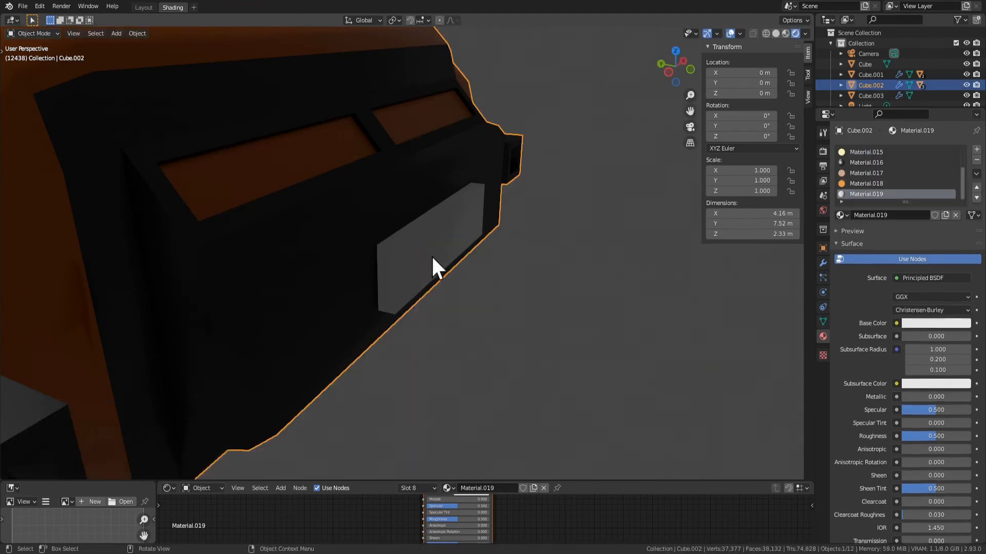
pyautogui.press('Tab')
pyautogui.click(431, 257)
pyautogui.rightClick(431, 257)
pyautogui.press('h')
pyautogui.hotkey('ctrl', 'z')
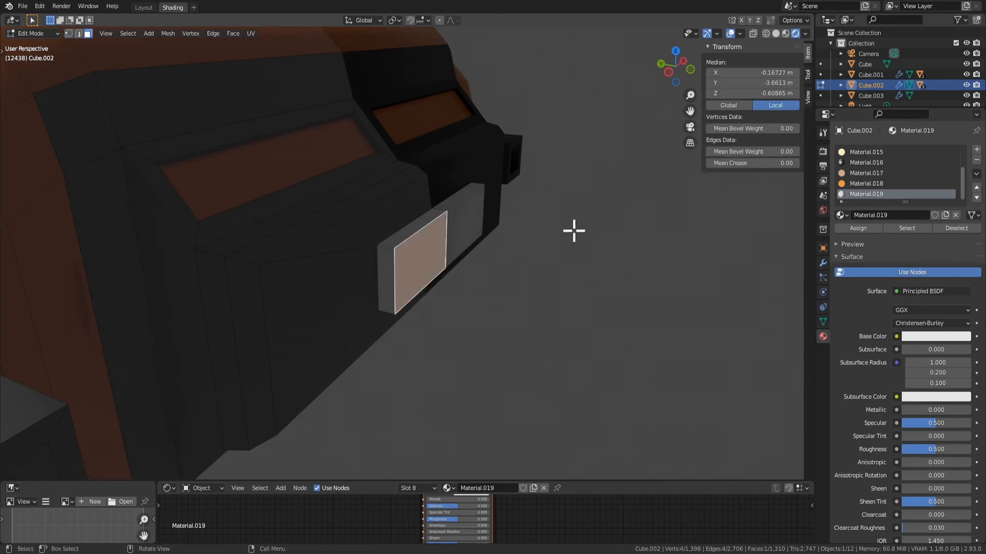
pyautogui.press('g')
pyautogui.press('y')
pyautogui.rightClick(570, 233)
pyautogui.press('i')
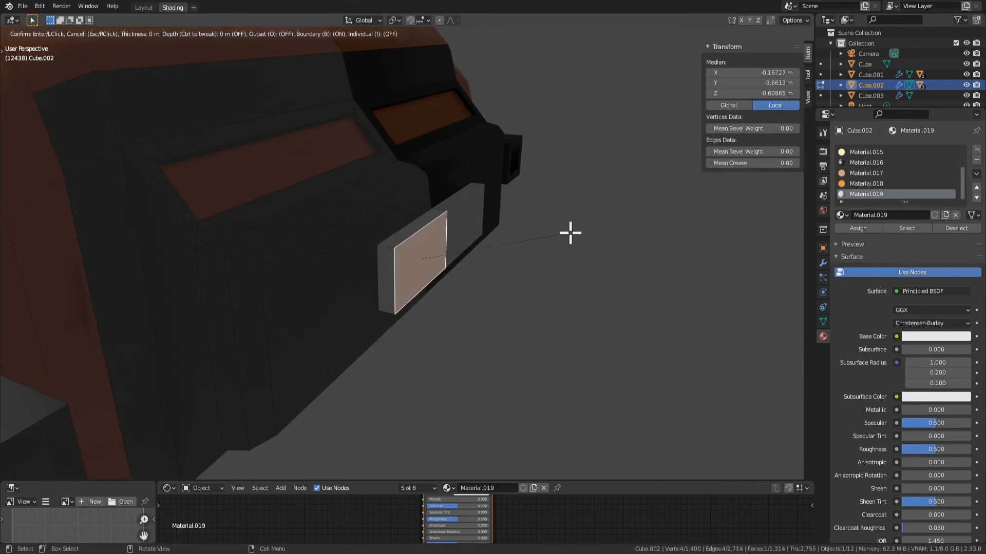
pyautogui.rightClick(564, 232)
pyautogui.press('Tab')
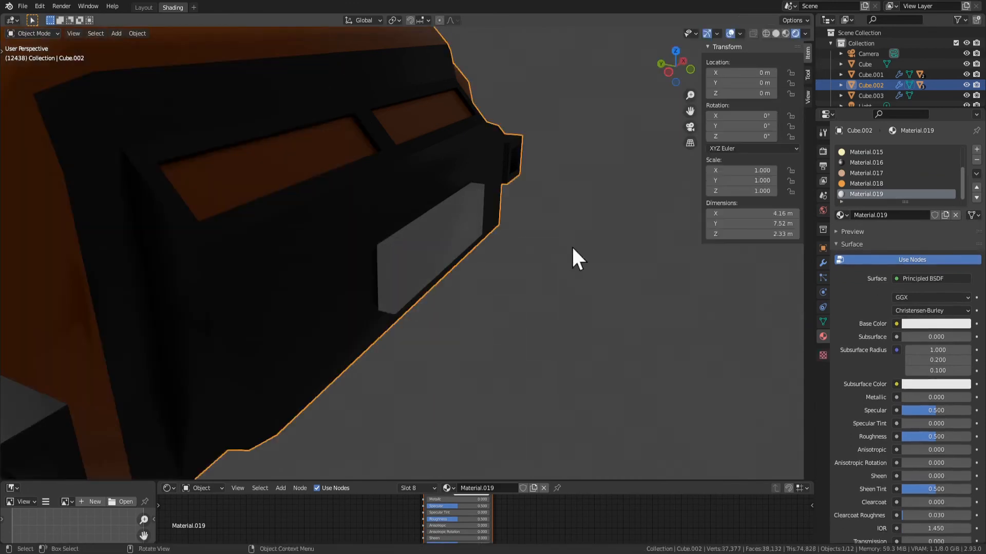
# Bevel the outer edges of the white plate's front face, leaving out the edge on the mirror seam
pyautogui.click(423, 252)
pyautogui.click(411, 260)
pyautogui.press('Tab')
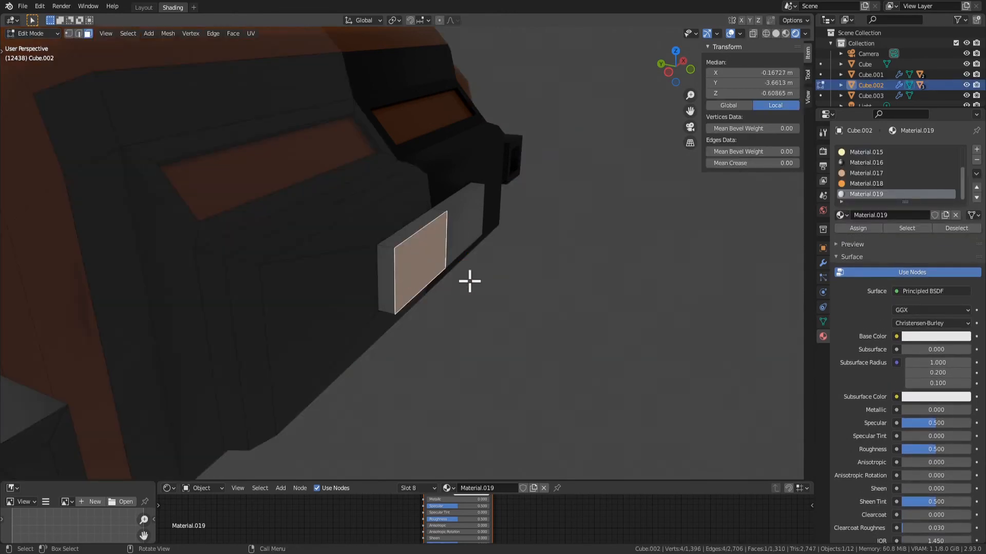
pyautogui.press('2')
pyautogui.keyDown('shift'); pyautogui.click(446, 232); pyautogui.keyUp('shift')
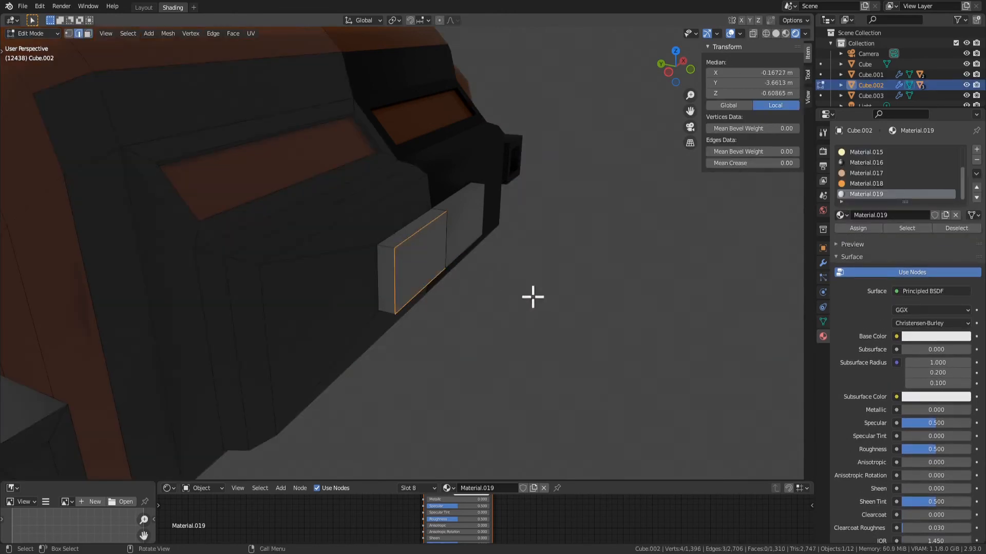
pyautogui.press('i')
pyautogui.rightClick(613, 334)
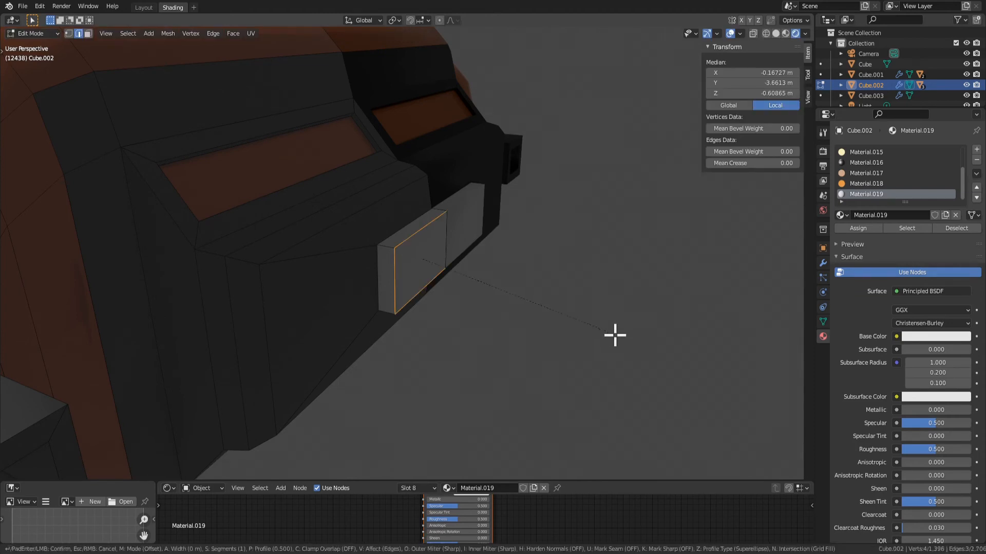
pyautogui.hotkey('ctrl', 'b')
pyautogui.click(617, 342)
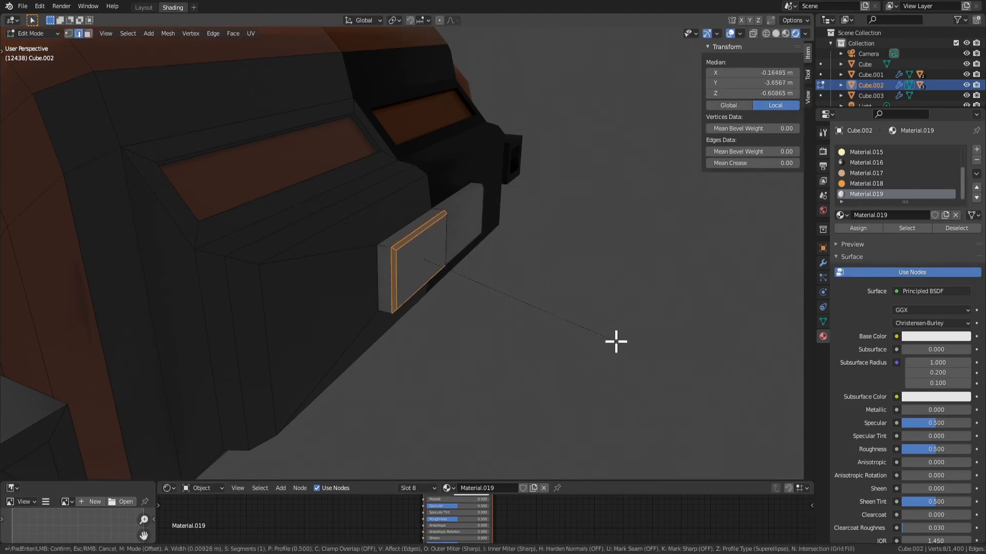
# Extrude the white plate's front face about 0.029 m inward to form a recessed panel
pyautogui.press('3')
pyautogui.click(420, 259)
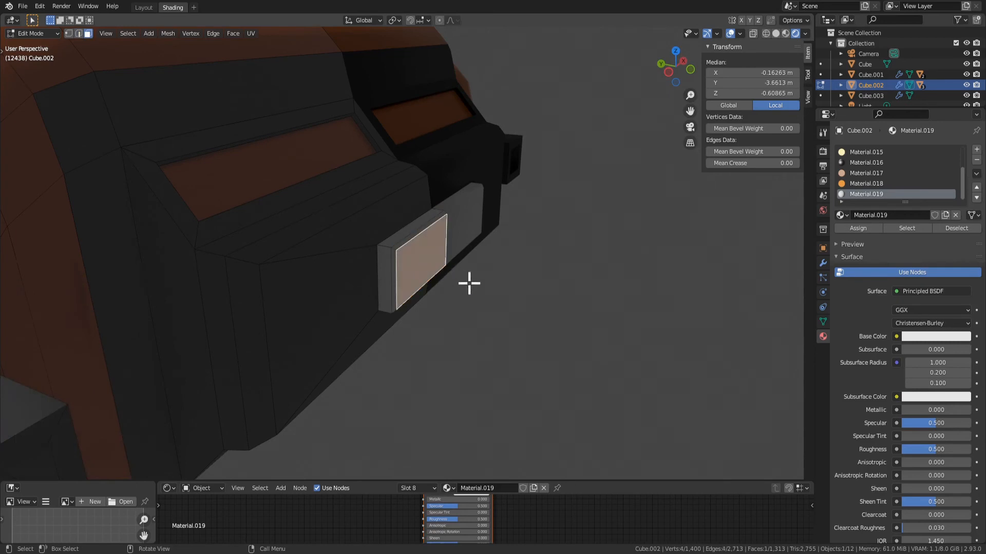
pyautogui.press('e')
pyautogui.click(458, 280)
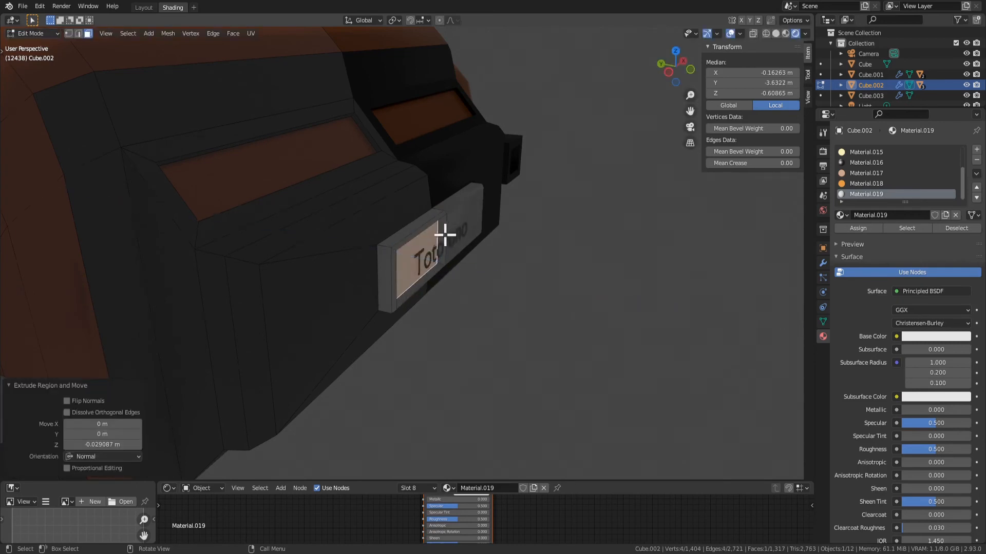
# Delete the leftover faces along the mirror seam in the middle of the white plate
pyautogui.press('x')
pyautogui.click(431, 199)
pyautogui.press('Tab')
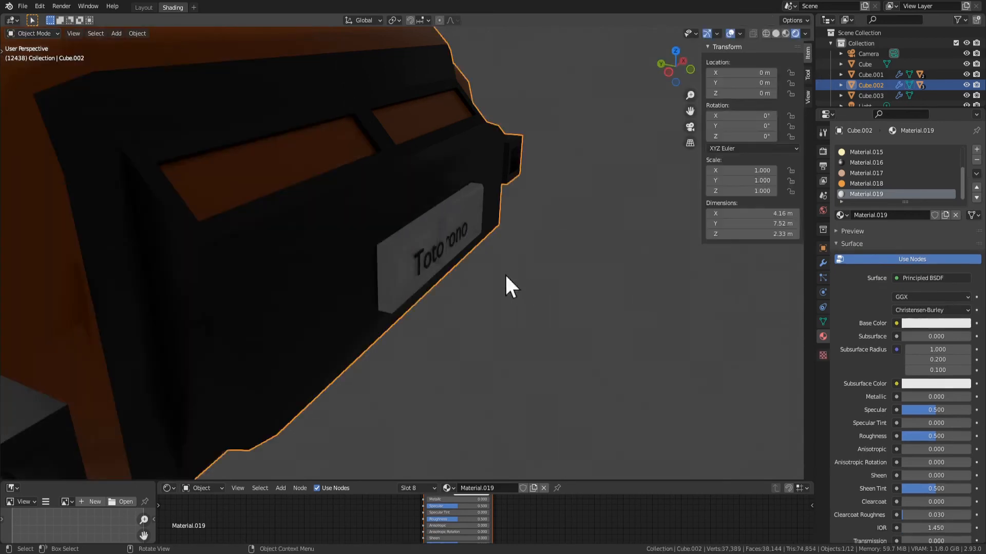
pyautogui.press('Tab')
pyautogui.press('x')
pyautogui.click(442, 236)
pyautogui.press('Tab')
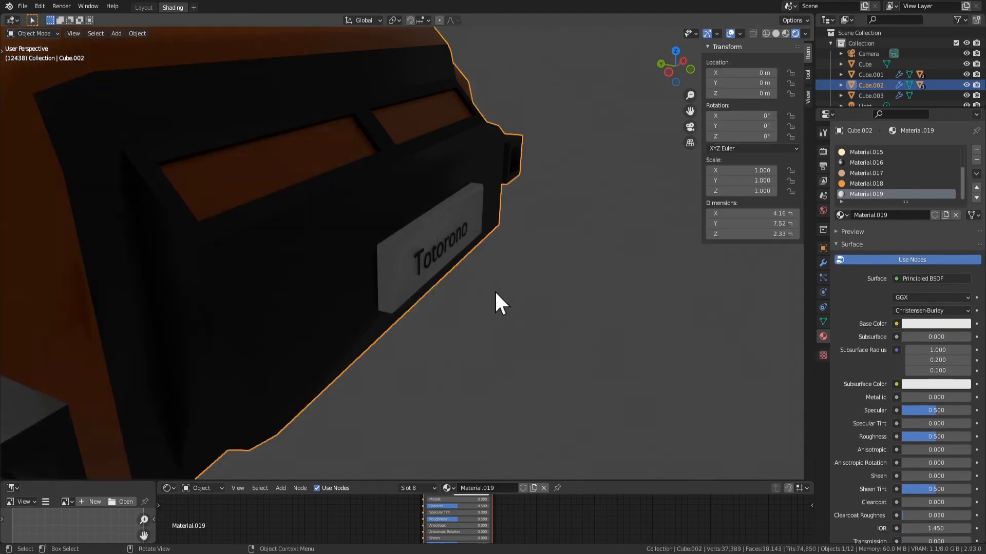
# Move the "Totorono" text 0.01944 m along Y into the plate's recess
pyautogui.moveTo(495, 290); pyautogui.dragTo(416, 260, button='middle')
pyautogui.click(419, 263)
pyautogui.press('g')
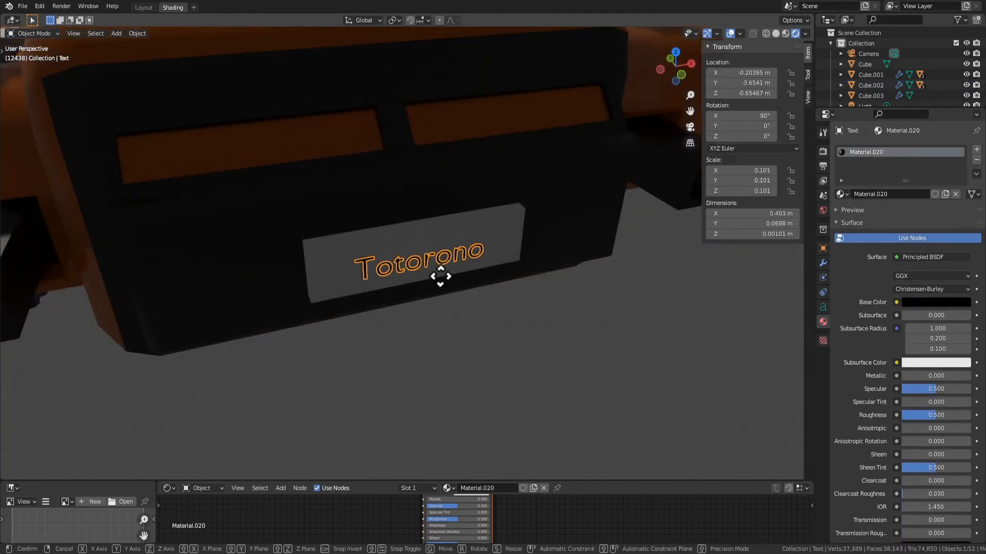
pyautogui.press('y')
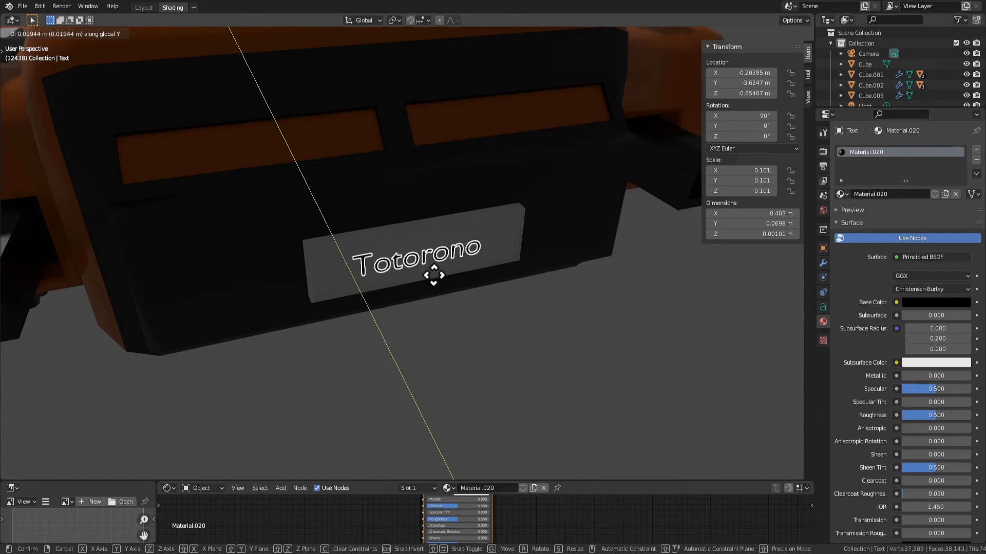
pyautogui.click(434, 276)
pyautogui.scroll(-8, 527, 342)
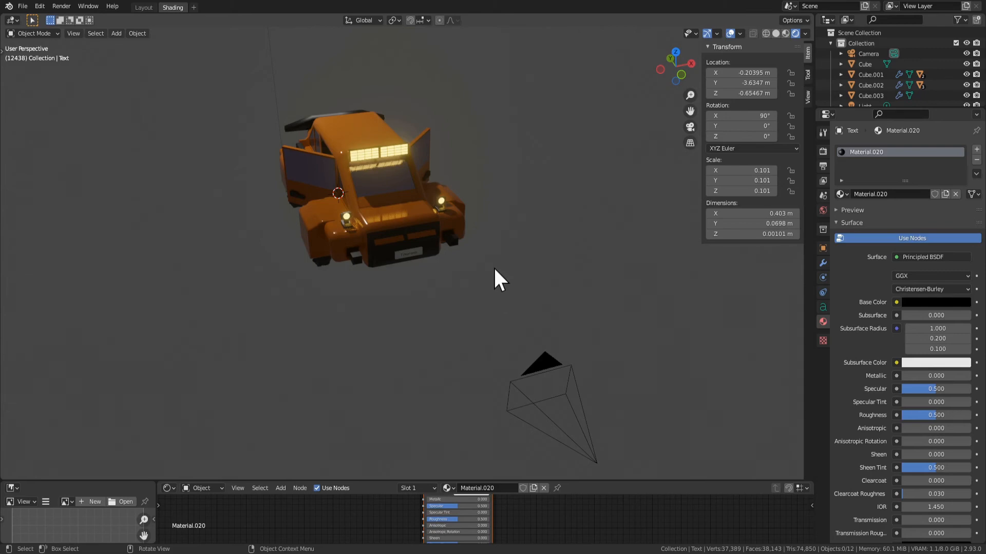
# Scale the "Totorono" text uniformly by 1.276
pyautogui.scroll(3, 493, 269)
pyautogui.moveTo(431, 288); pyautogui.dragTo(433, 309, button='middle')
pyautogui.press('Tab')
pyautogui.press('Tab')
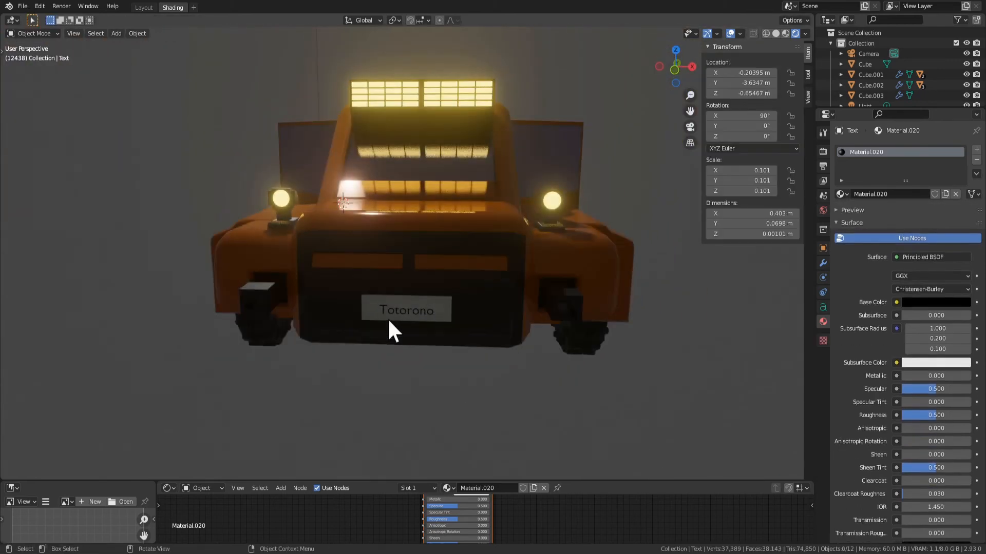
pyautogui.moveTo(465, 362); pyautogui.dragTo(497, 345, button='middle')
pyautogui.press('s')
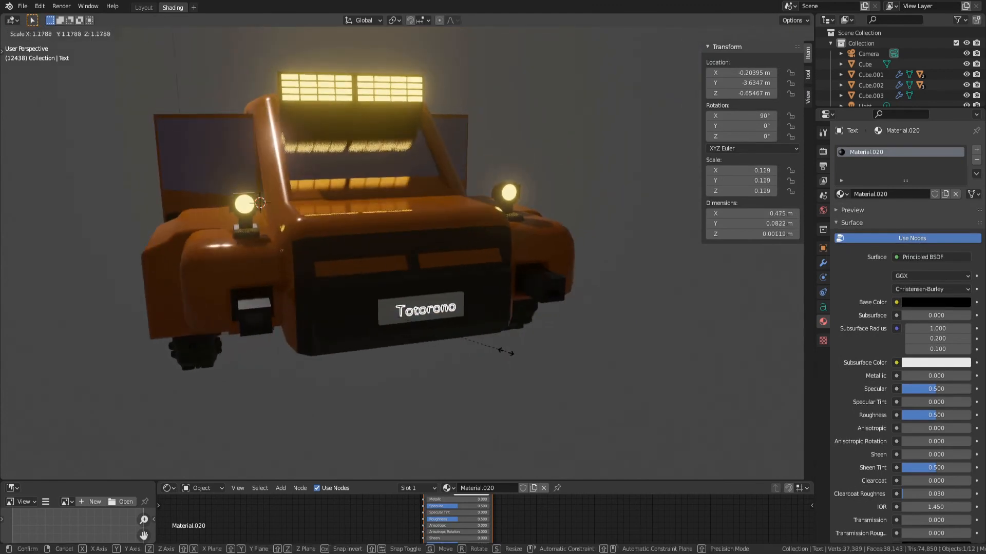
pyautogui.click(510, 360)
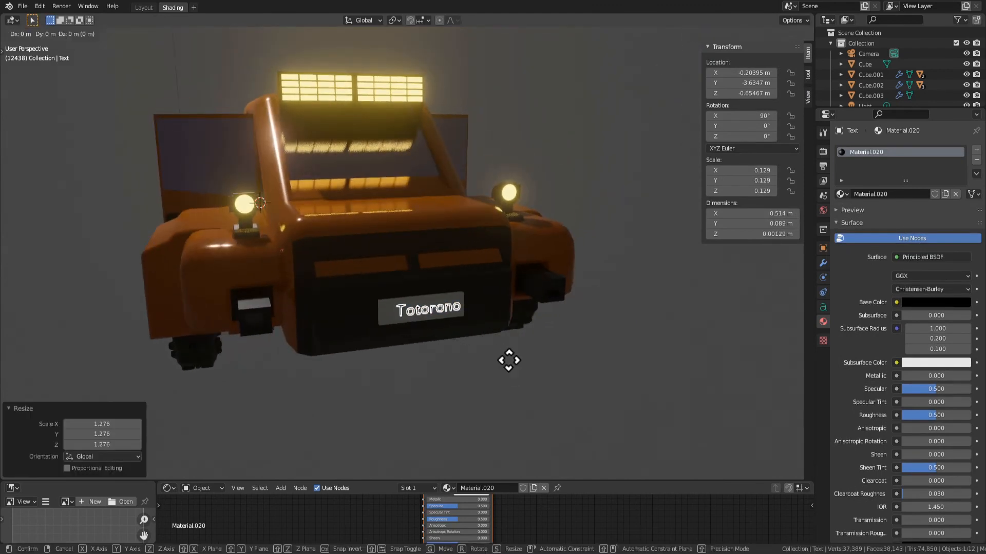
# Shift the enlarged text about 0.027 m along negative X to center it on the plate
pyautogui.press('g')
pyautogui.press('x')
pyautogui.click(503, 360)
pyautogui.moveTo(504, 368); pyautogui.dragTo(449, 317, button='middle')
pyautogui.click(504, 357)
pyautogui.press('Tab')
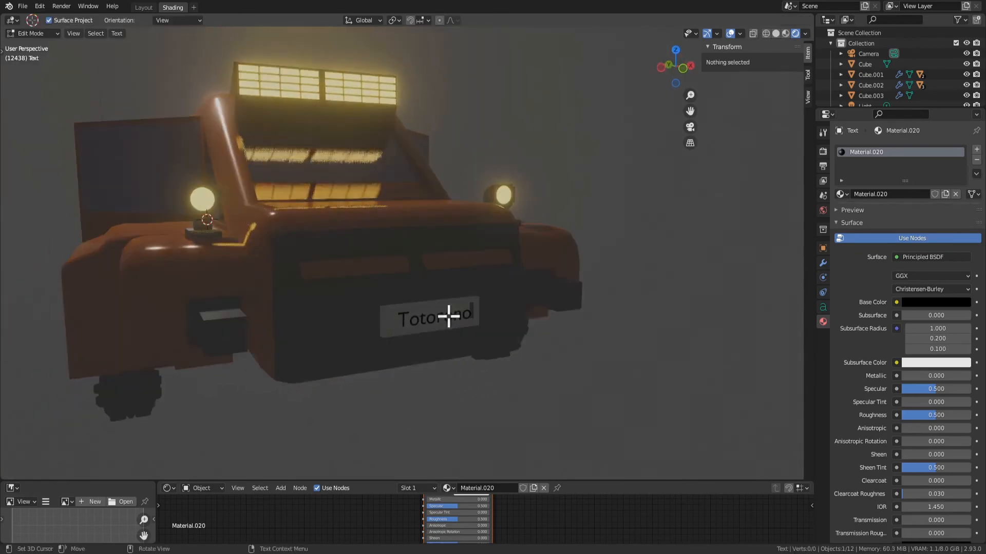
pyautogui.press('Tab')
# Select the rim faces around the white plate's recessed panel, leaving out the panel face itself
pyautogui.scroll(3, 439, 340)
pyautogui.click(411, 356)
pyautogui.click(414, 362)
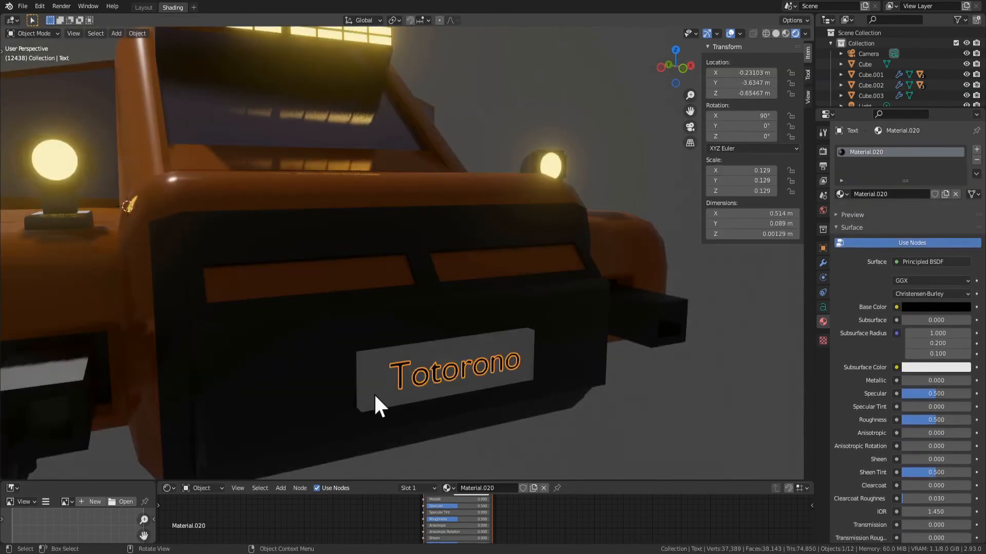
pyautogui.click(374, 402)
pyautogui.press('Tab')
pyautogui.click(407, 389)
pyautogui.moveTo(407, 388); pyautogui.dragTo(444, 370, button='middle')
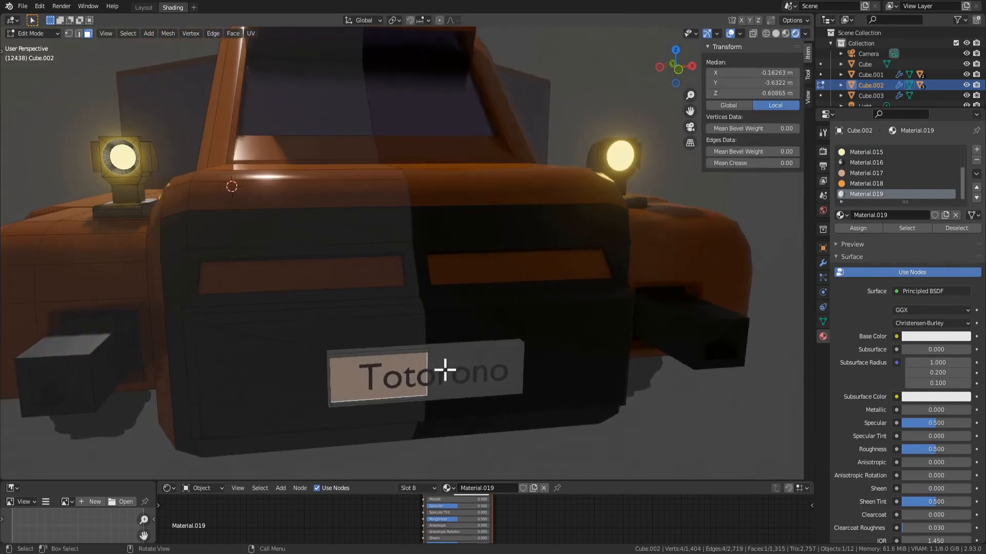
pyautogui.press('ctrl+KP_Add')
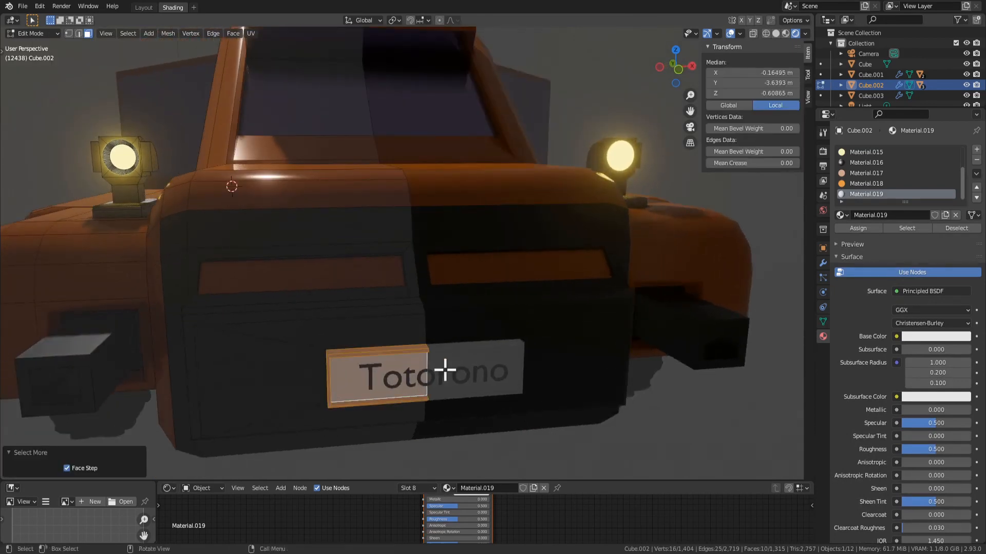
pyautogui.keyDown('ctrl'); pyautogui.click(360, 371); pyautogui.keyUp('ctrl')
pyautogui.moveTo(571, 331); pyautogui.dragTo(635, 329, button='middle')
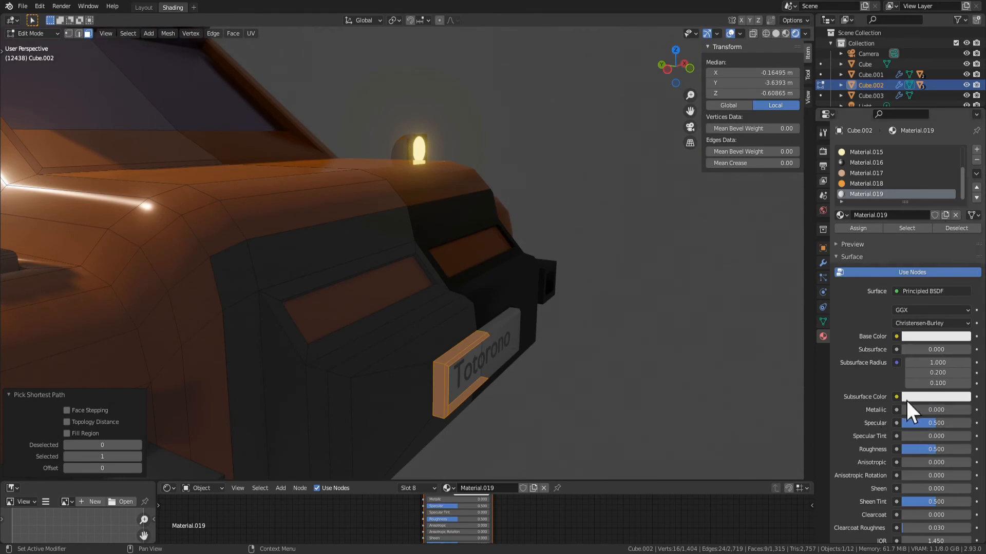
# Set the metallic value of the plate's white material to 0.640 and compare the result in Object and Edit Mode
pyautogui.moveTo(908, 410); pyautogui.dragTo(949, 410)
pyautogui.press('Tab')
pyautogui.moveTo(610, 363); pyautogui.dragTo(543, 369, button='middle')
pyautogui.scroll(-3, 534, 370)
pyautogui.press('Tab')
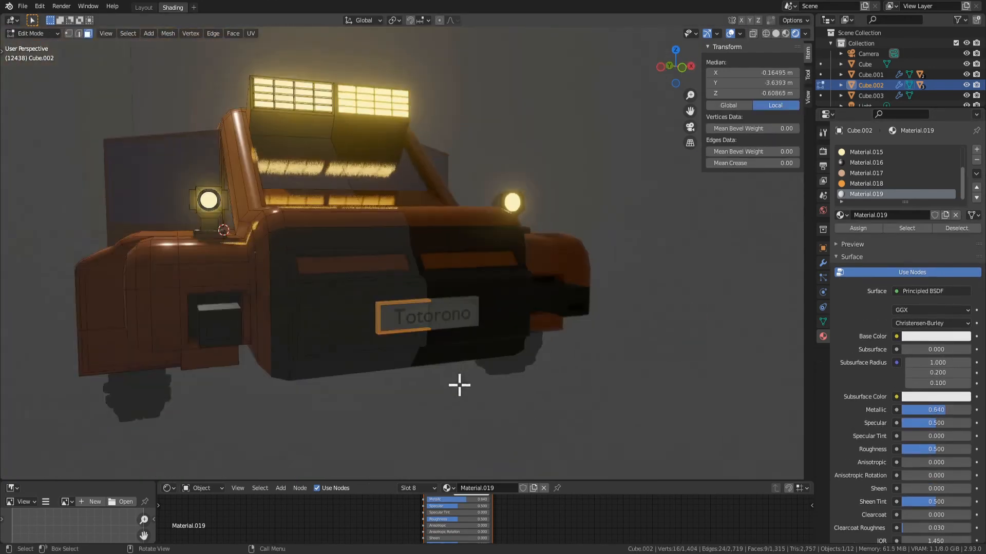
pyautogui.press('Tab')
pyautogui.press('Tab')
pyautogui.press('Tab')
pyautogui.press('Tab')
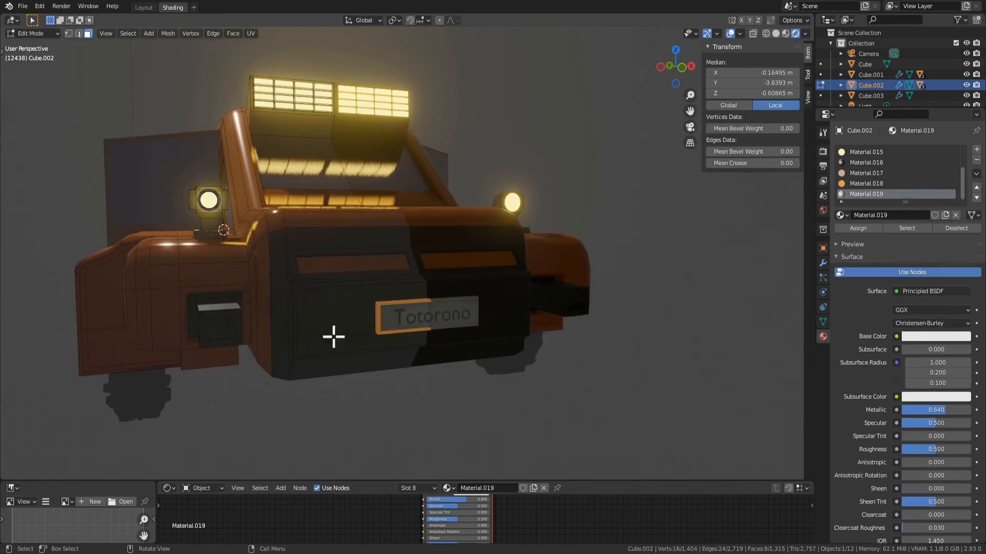
# Try an inset on the black grille face beside the white plate
pyautogui.click(334, 335)
pyautogui.moveTo(484, 383); pyautogui.dragTo(475, 398, button='middle')
pyautogui.press('i')
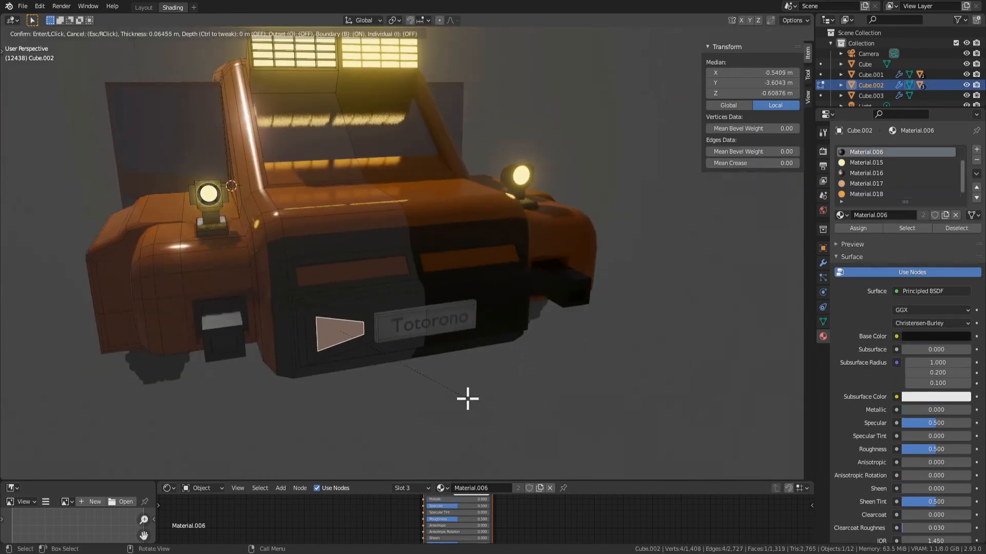
pyautogui.click(479, 398)
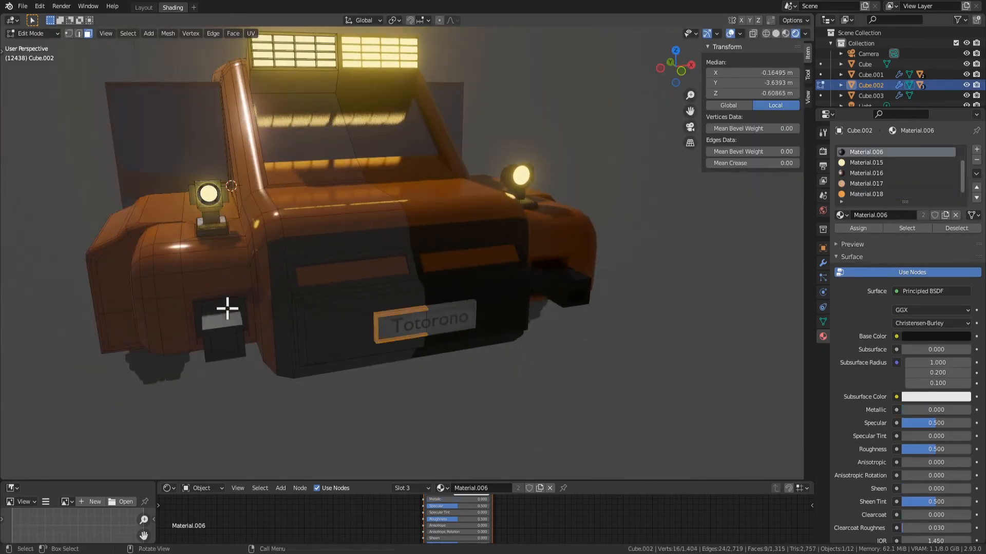
# Try to inset the narrow orange face beside the front bumper block and extrude it 0.31113 m outward
pyautogui.click(189, 321)
pyautogui.press('i')
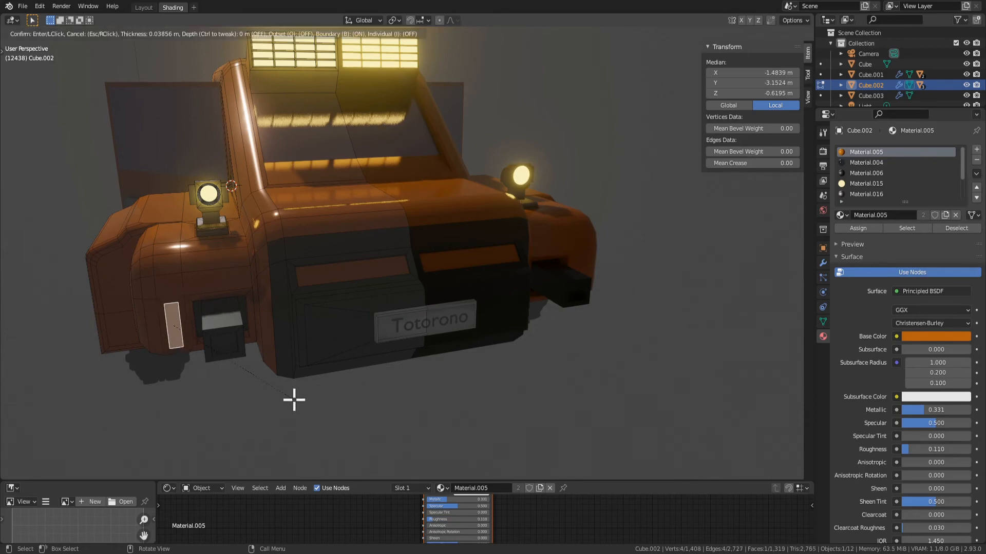
pyautogui.click(293, 399)
pyautogui.press('e')
pyautogui.scroll(-4, 308, 423)
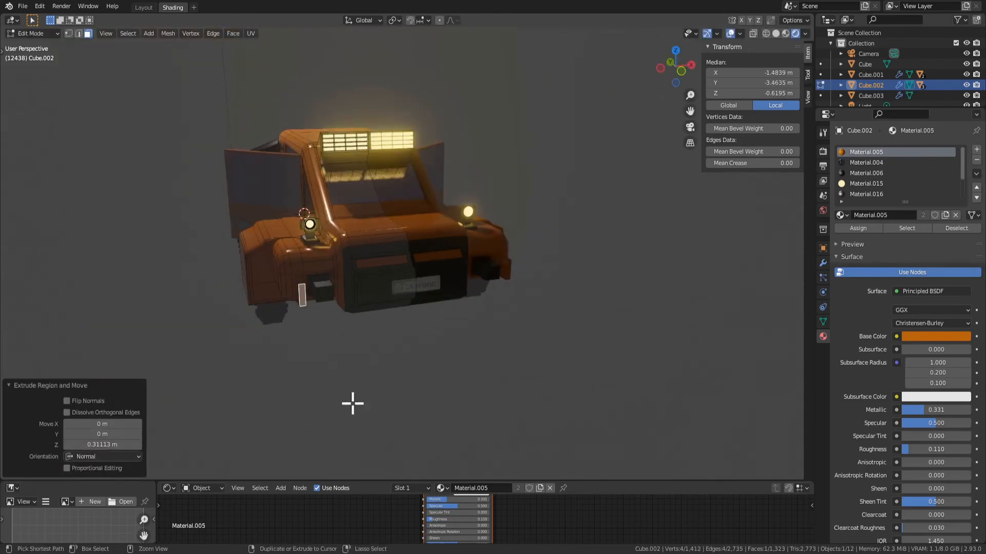
pyautogui.hotkey('ctrl', 'z')
pyautogui.hotkey('ctrl', 'z')
# Start animation playback and close the car's open doors by returning their Z rotation to 0°
pyautogui.moveTo(363, 374); pyautogui.dragTo(515, 383, button='middle')
pyautogui.press('Tab')
pyautogui.scroll(-5, 270, 306)
pyautogui.moveTo(270, 306); pyautogui.dragTo(370, 307, button='middle')
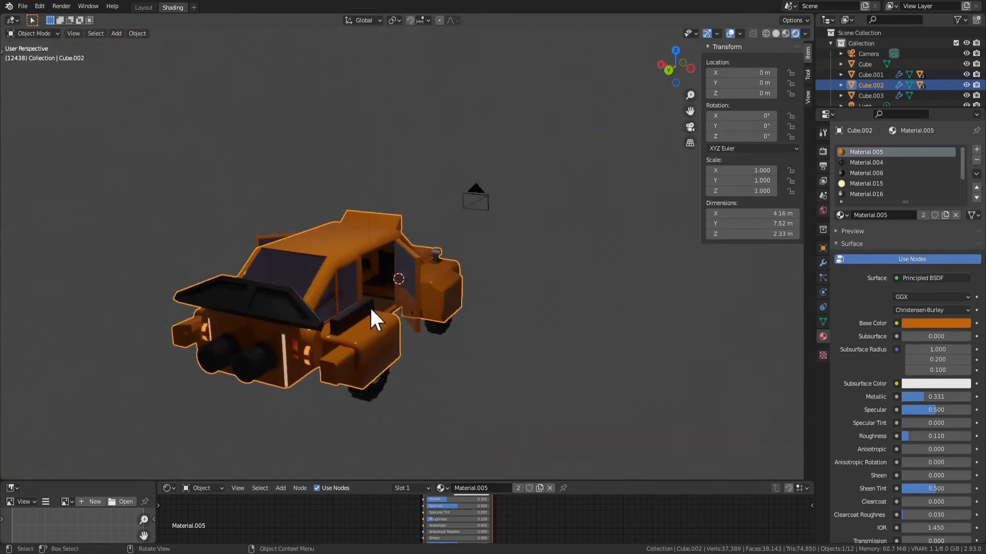
pyautogui.click(418, 312)
pyautogui.click(420, 309)
pyautogui.press('space')
pyautogui.moveTo(543, 427); pyautogui.dragTo(452, 378, button='middle')
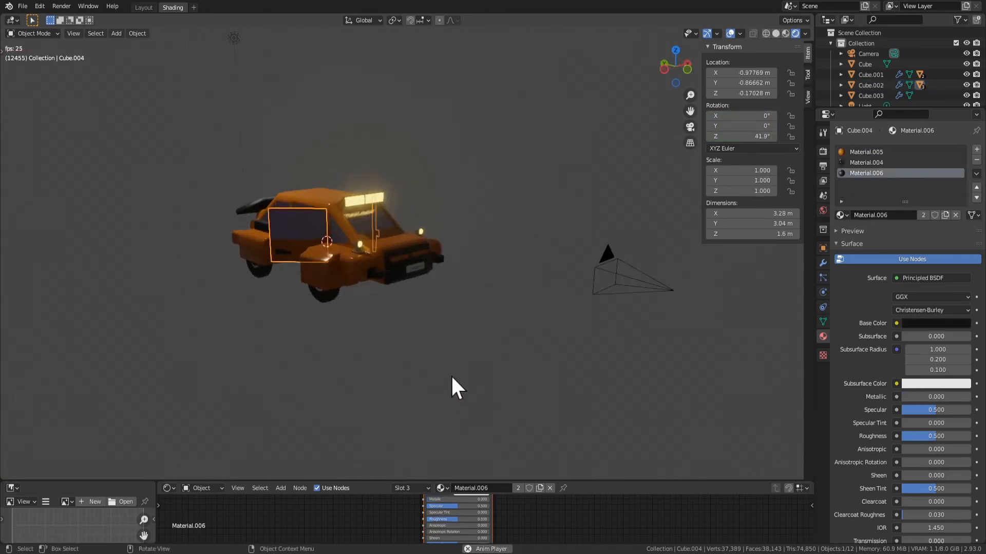
pyautogui.moveTo(463, 310); pyautogui.dragTo(590, 260, button='middle')
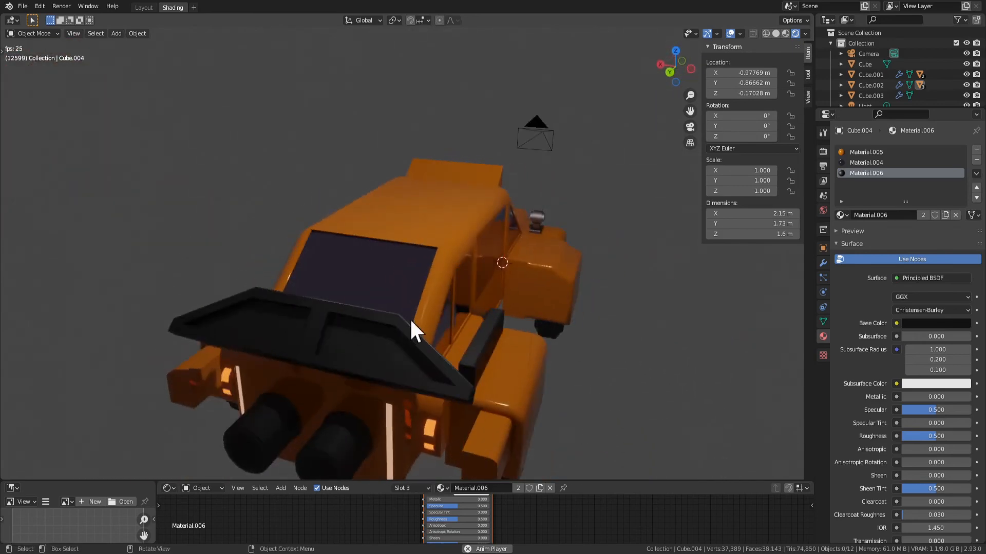
# Examine the car with its doors closed from the side and front, in both Object and Edit Mode
pyautogui.moveTo(411, 326); pyautogui.dragTo(242, 259, button='middle')
pyautogui.press('Tab')
pyautogui.press('Tab')
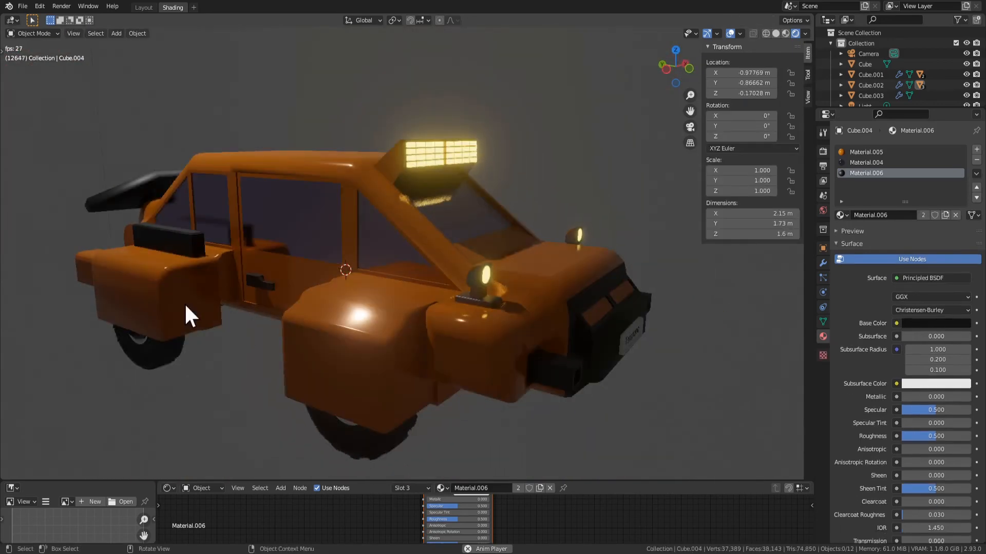
pyautogui.click(185, 304)
pyautogui.press('Tab')
pyautogui.moveTo(220, 315); pyautogui.dragTo(290, 391, button='middle')
pyautogui.press('Tab')
pyautogui.press('Tab')
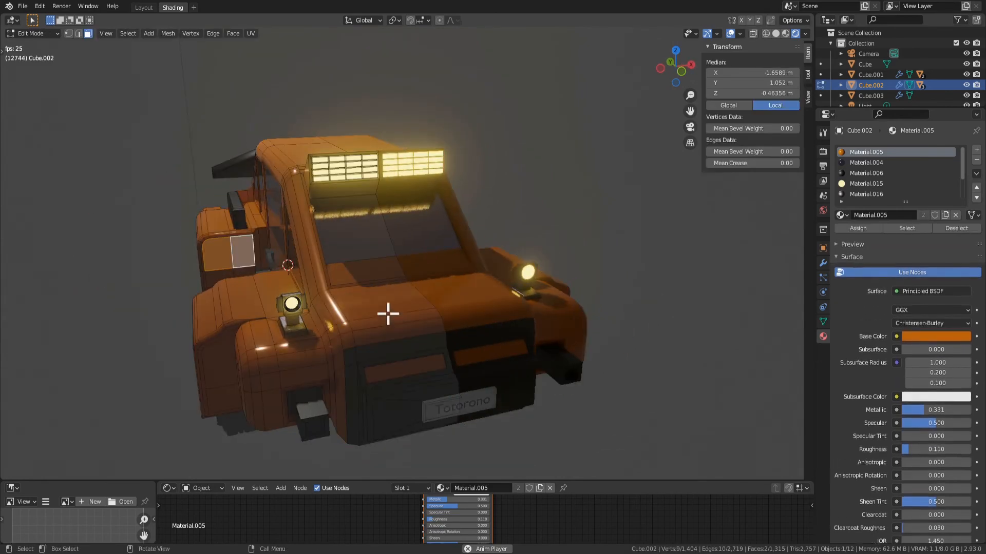
pyautogui.click(388, 311)
pyautogui.moveTo(426, 316); pyautogui.dragTo(401, 316, button='middle')
# Assign Material.004 to the faces bordering the windshield's lower and side edges, leaving out the windshield pane and the strip above it
pyautogui.press('Tab')
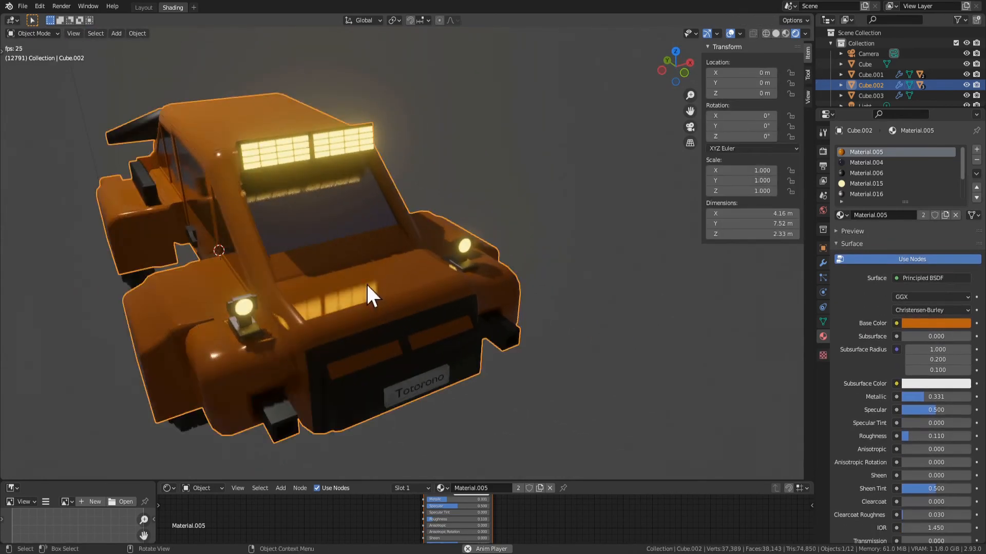
pyautogui.scroll(3, 366, 283)
pyautogui.press('Tab')
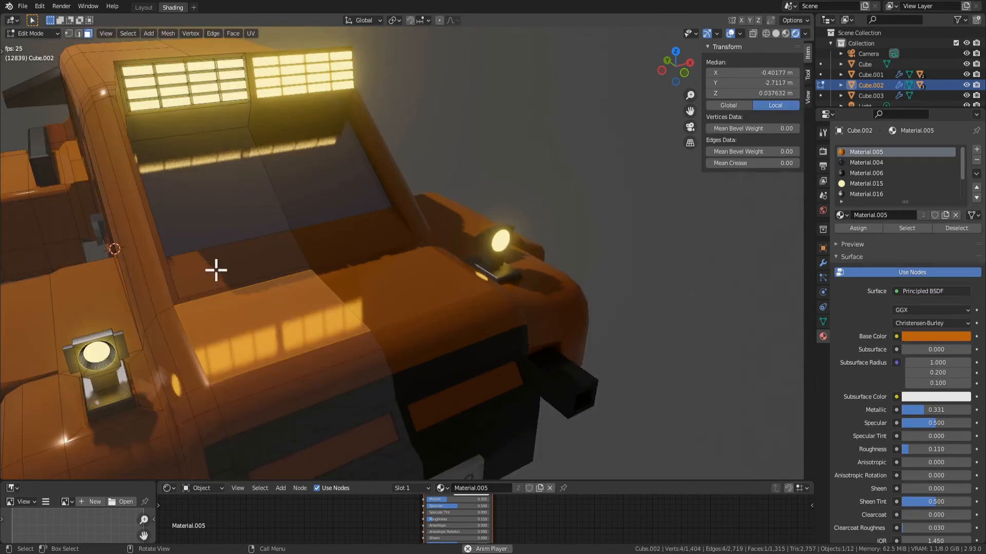
pyautogui.click(216, 270)
pyautogui.moveTo(216, 270); pyautogui.dragTo(286, 262, button='middle')
pyautogui.click(217, 204)
pyautogui.press('ctrl+KP_Add')
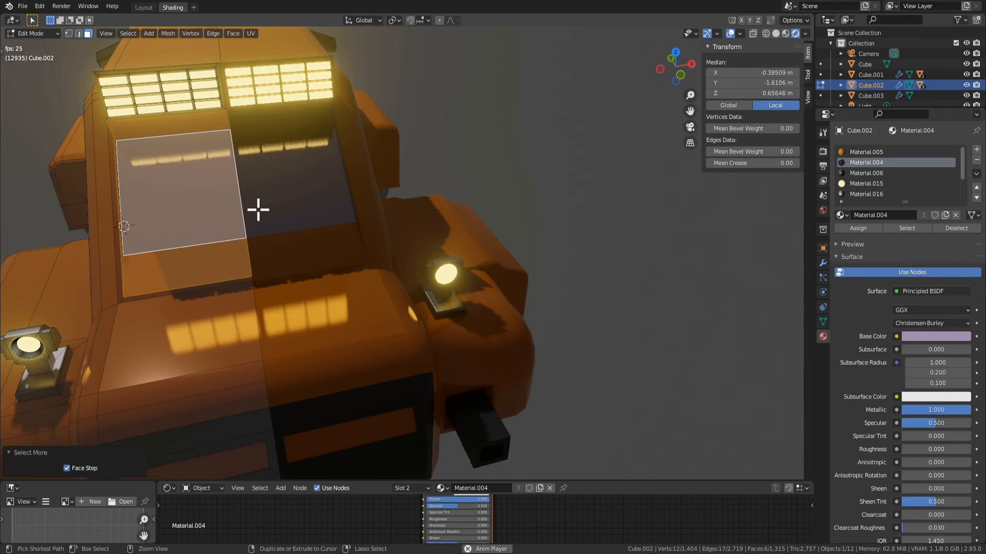
pyautogui.keyDown('ctrl'); pyautogui.click(167, 161); pyautogui.keyUp('ctrl')
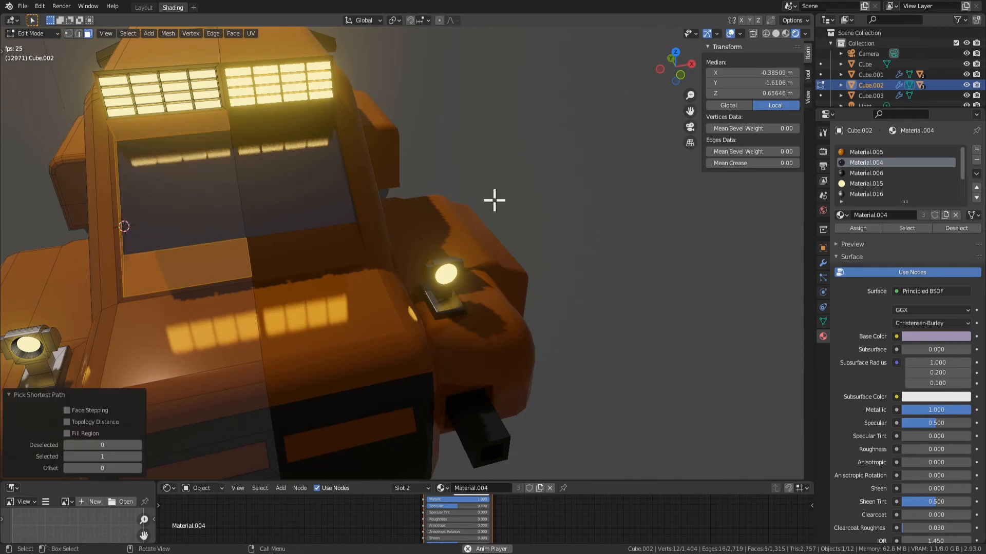
pyautogui.keyDown('shift'); pyautogui.click(162, 130); pyautogui.keyUp('shift')
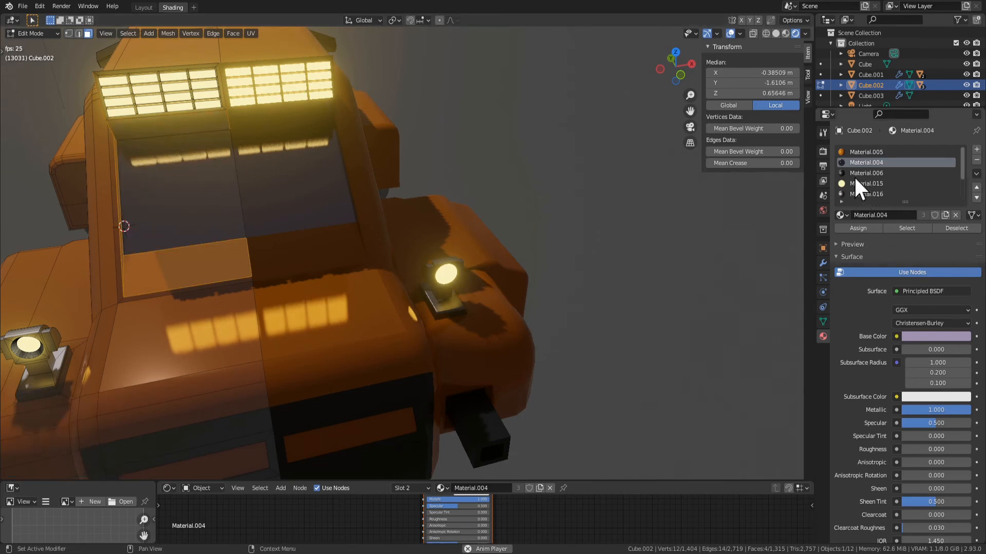
pyautogui.click(859, 226)
# Extrude the hood's flat top face about 0.021 m inward to form a shallow recess
pyautogui.press('Tab')
pyautogui.scroll(-4, 479, 285)
pyautogui.moveTo(478, 285)
pyautogui.mouseDown(button='middle')
pyautogui.moveTo(548, 273)
pyautogui.moveTo(470, 269)
pyautogui.mouseUp(button='middle')
pyautogui.press('Tab')
pyautogui.click(423, 276)
pyautogui.press('e')
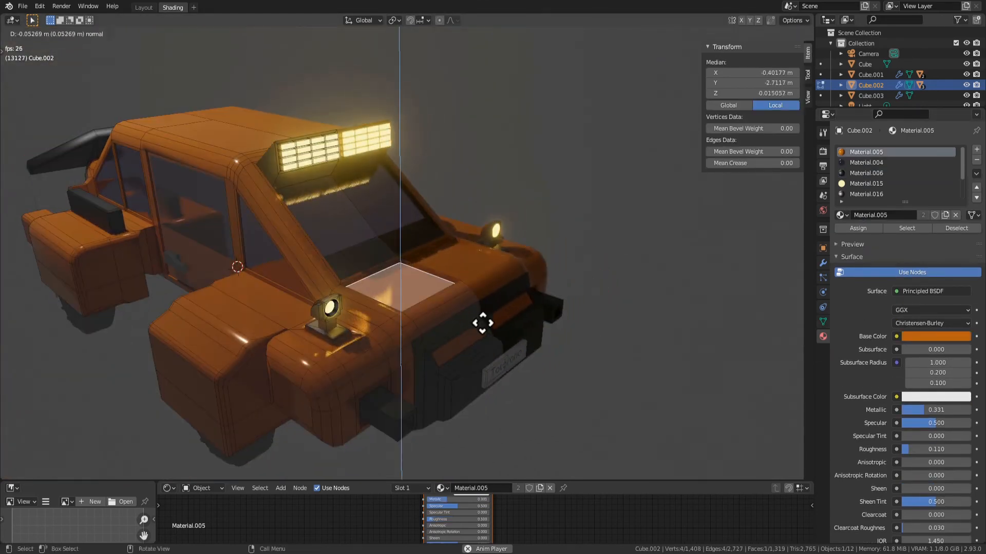
pyautogui.click(482, 319)
pyautogui.moveTo(467, 304); pyautogui.dragTo(487, 291, button='middle')
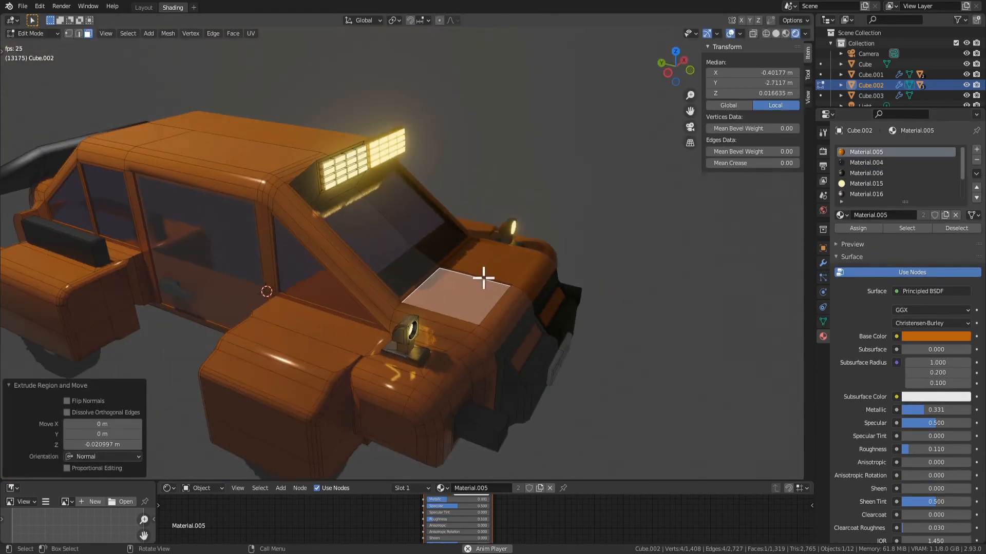
# Delete the thin inner wall face created along the hood's centreline by the extrusion
pyautogui.keyDown('shift'); pyautogui.click(484, 279); pyautogui.keyUp('shift')
pyautogui.keyDown('shift'); pyautogui.click(488, 281); pyautogui.keyUp('shift')
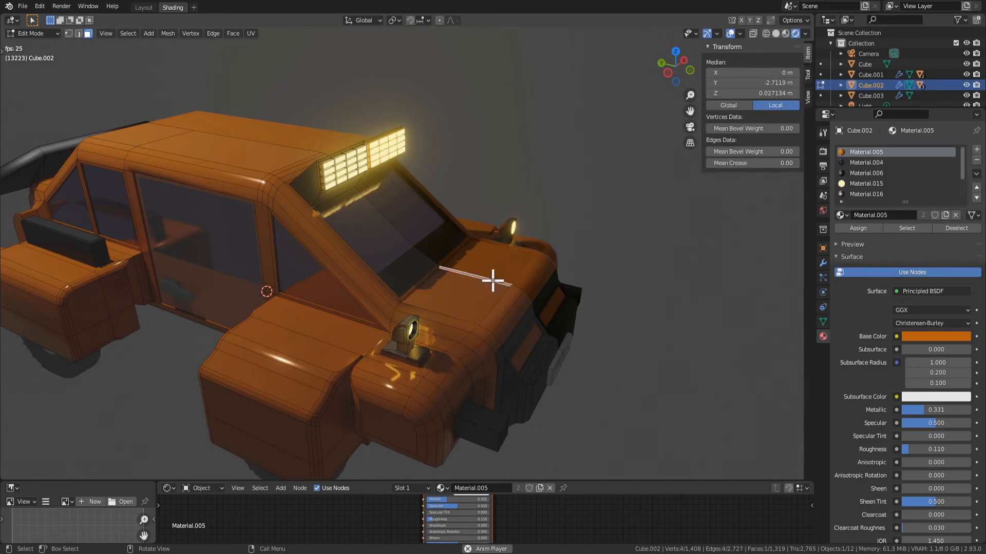
pyautogui.press('x')
pyautogui.click(494, 282)
# Try to inset two roof faces by 0.2436 m and extrude them about 0.43 m upward, and undo both operations
pyautogui.press('Tab')
pyautogui.scroll(-5, 513, 358)
pyautogui.moveTo(512, 359); pyautogui.dragTo(353, 297, button='middle')
pyautogui.press('Tab')
pyautogui.click(359, 257)
pyautogui.scroll(3, 337, 242)
pyautogui.moveTo(337, 242); pyautogui.dragTo(475, 169, button='middle')
pyautogui.keyDown('shift'); pyautogui.click(352, 192); pyautogui.keyUp('shift')
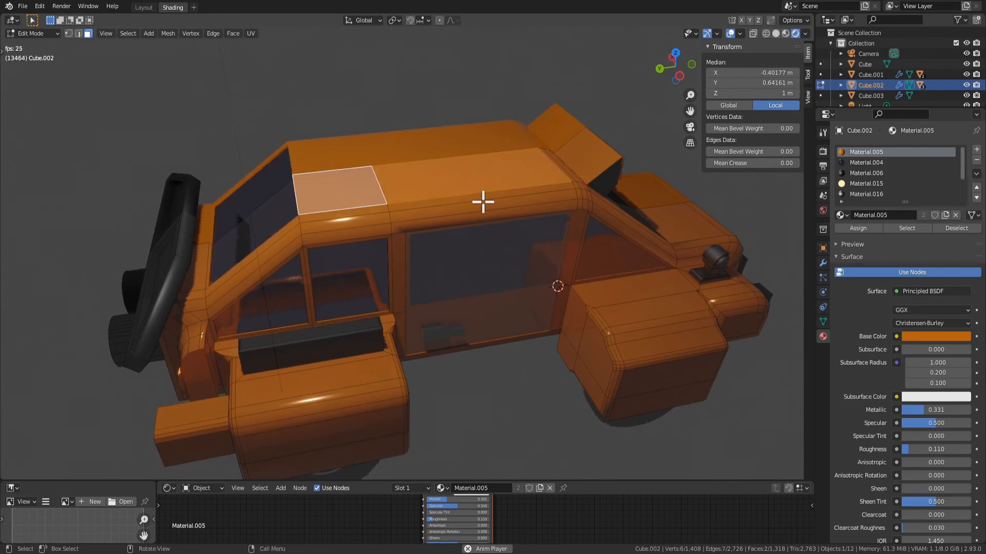
pyautogui.press('i')
pyautogui.click(459, 197)
pyautogui.press('e')
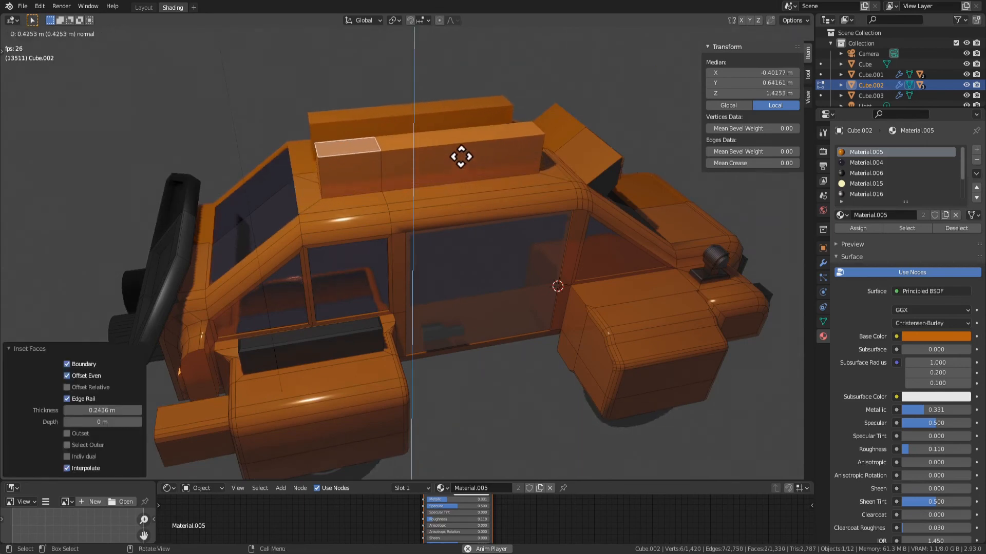
pyautogui.click(461, 156)
pyautogui.moveTo(513, 159); pyautogui.dragTo(327, 166, button='middle')
pyautogui.scroll(-5, 403, 161)
pyautogui.hotkey('ctrl', 'z')
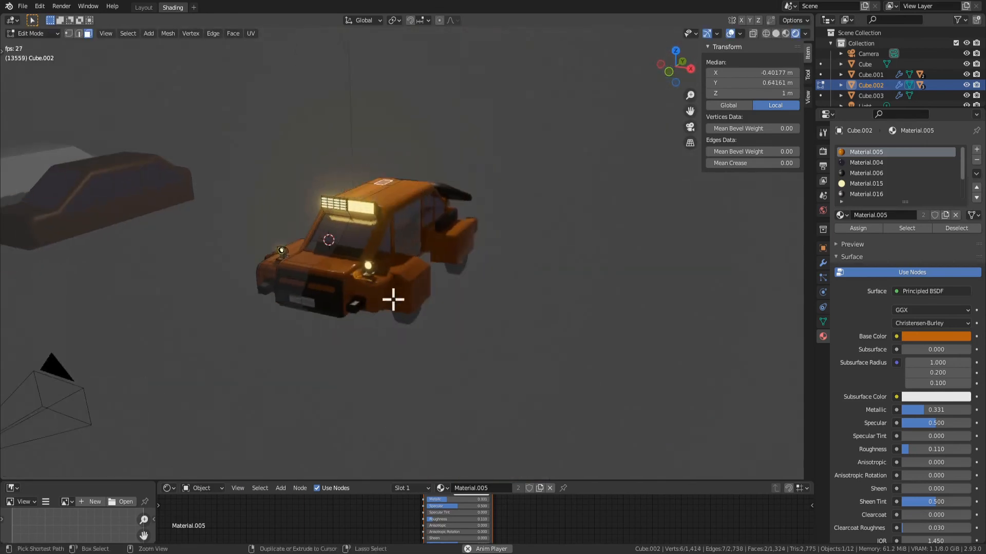
pyautogui.hotkey('ctrl', 'z')
# Examine the car's front, underside and rear side in Object and Edit Mode
pyautogui.scroll(3, 403, 289)
pyautogui.press('Tab')
pyautogui.moveTo(403, 303); pyautogui.dragTo(475, 261, button='middle')
pyautogui.scroll(2, 519, 277)
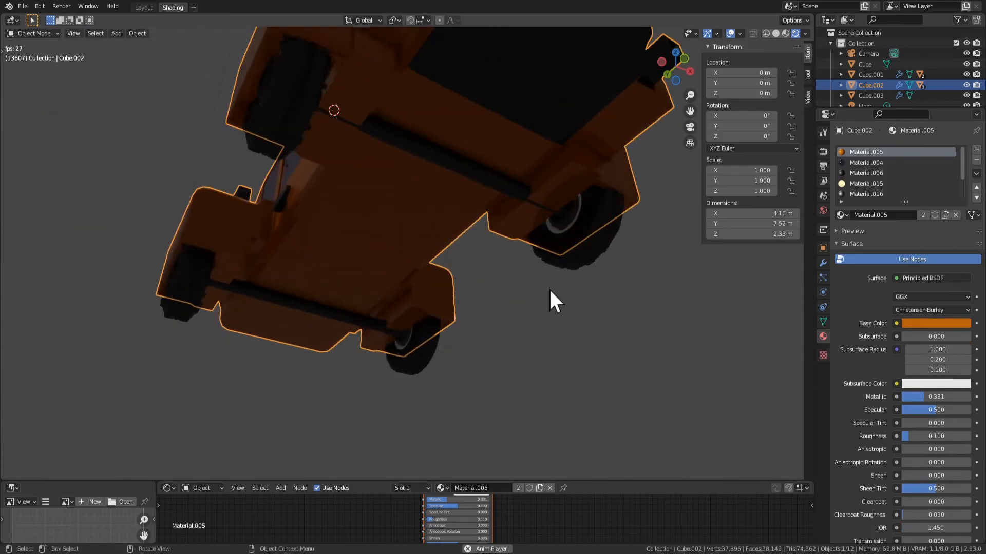
pyautogui.click(549, 288)
pyautogui.moveTo(549, 288); pyautogui.dragTo(501, 279, button='middle')
pyautogui.press('Tab')
pyautogui.press('Tab')
pyautogui.moveTo(396, 251); pyautogui.dragTo(348, 255, button='middle')
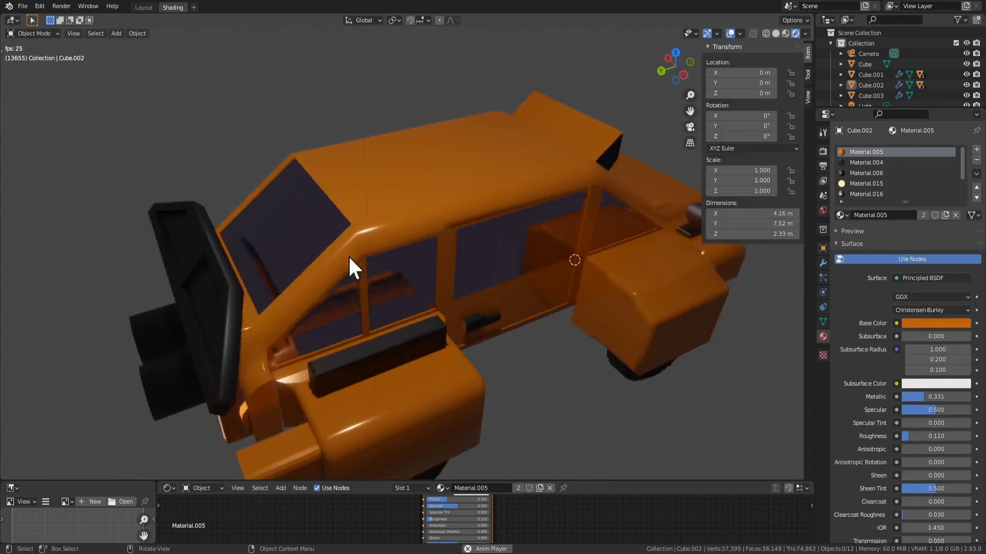
# Try to extrude the front fender's outer side face inward and scale it to 0.532 on Z, and undo it
pyautogui.press('Tab')
pyautogui.press('Tab')
pyautogui.moveTo(677, 318); pyautogui.dragTo(485, 335, button='middle')
pyautogui.press('Tab')
pyautogui.click(442, 332)
pyautogui.press('e')
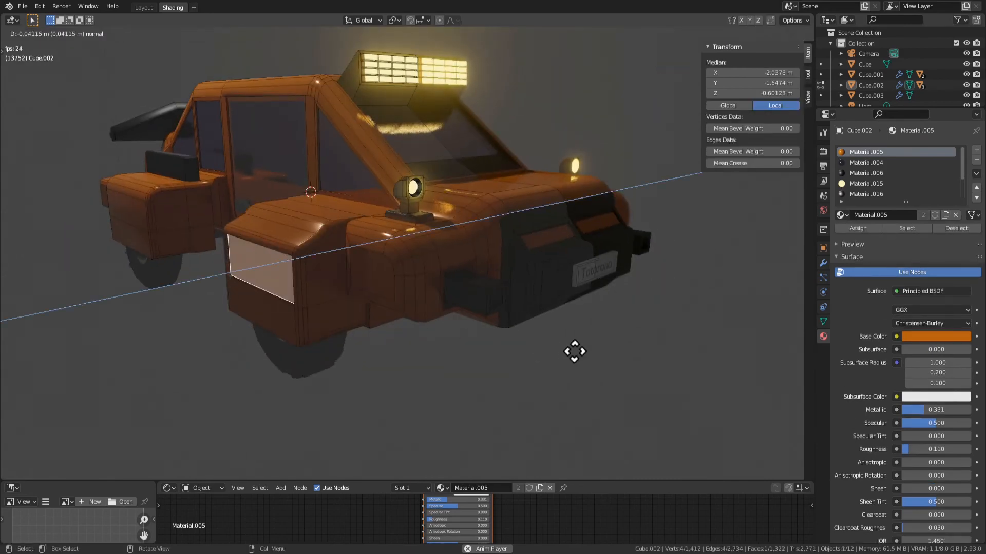
pyautogui.click(575, 350)
pyautogui.press('s')
pyautogui.press('z')
pyautogui.click(450, 334)
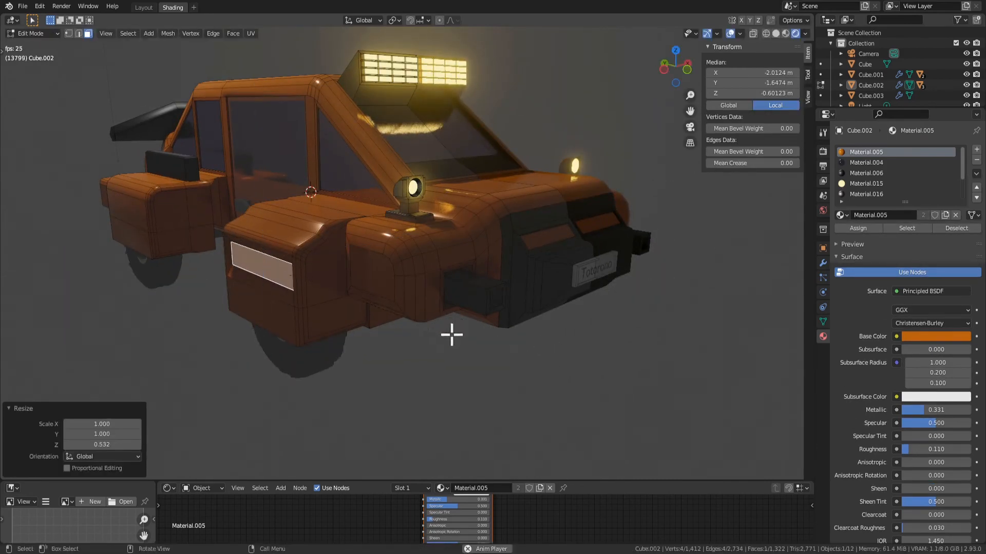
pyautogui.moveTo(451, 334); pyautogui.dragTo(494, 328, button='middle')
pyautogui.hotkey('ctrl', 'z')
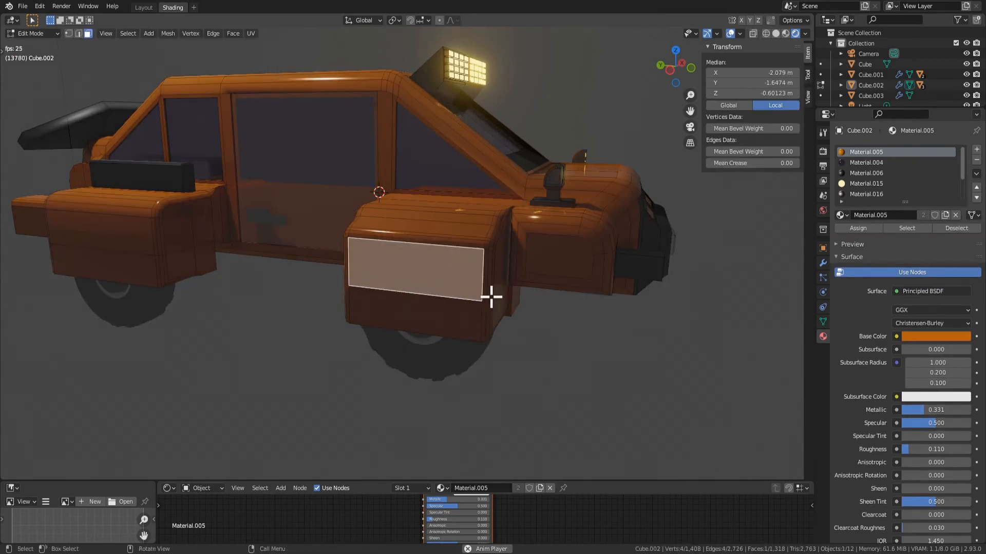
# Examine the side door Cube.004 and its window face in Edit Mode, and view the car from the side
pyautogui.scroll(-6, 440, 270)
pyautogui.moveTo(428, 212); pyautogui.dragTo(379, 191, button='middle')
pyautogui.press('Tab')
pyautogui.press('Tab')
pyautogui.scroll(4, 373, 238)
pyautogui.press('Tab')
pyautogui.click(366, 226)
pyautogui.press('Tab')
pyautogui.scroll(2, 378, 192)
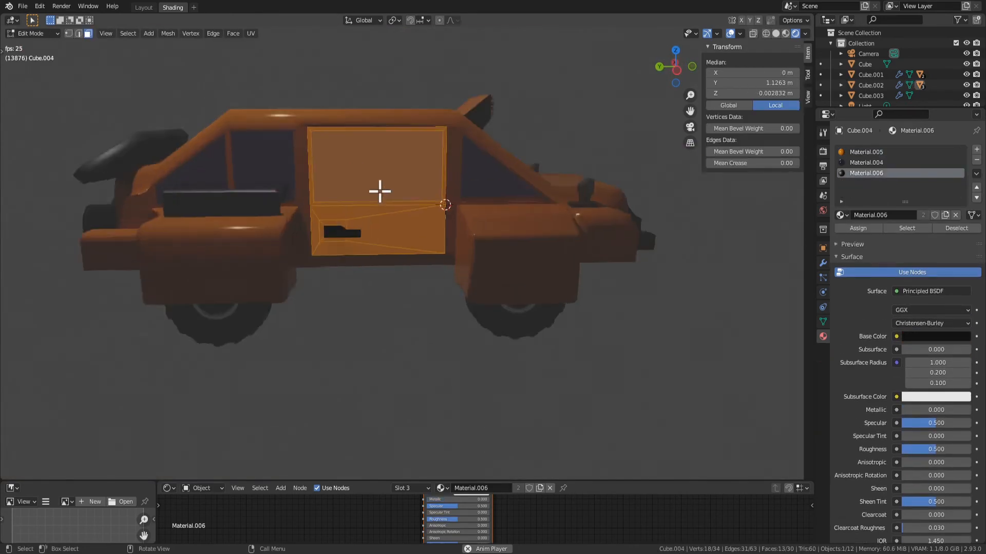
pyautogui.click(387, 180)
pyautogui.moveTo(436, 162); pyautogui.dragTo(314, 193, button='middle')
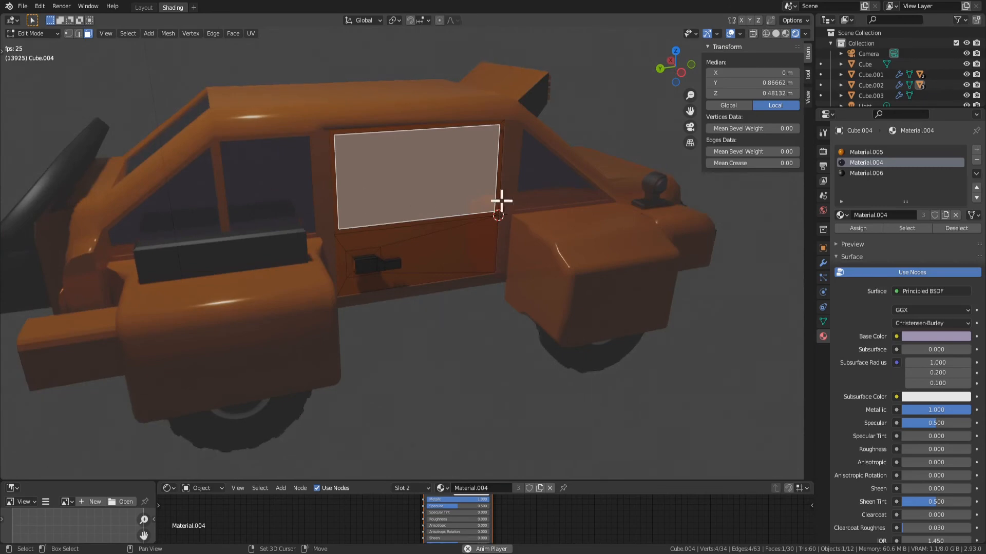
pyautogui.scroll(-4, 502, 201)
pyautogui.press('Tab')
pyautogui.scroll(3, 380, 293)
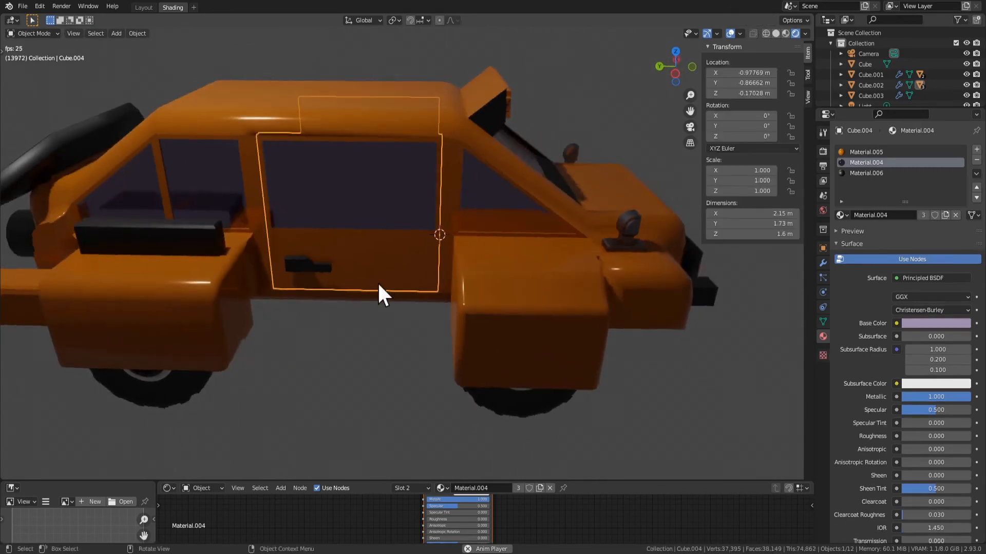
# Examine the car body Cube.002 and its black side box from the side and front
pyautogui.click(378, 295)
pyautogui.click(367, 350)
pyautogui.click(282, 250)
pyautogui.click(325, 266)
pyautogui.press('Tab')
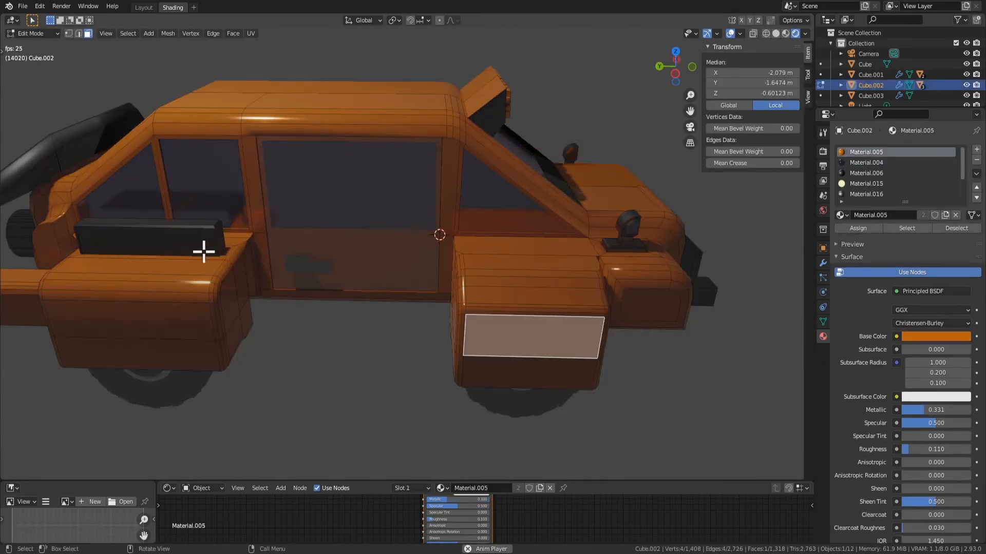
pyautogui.press('Tab')
pyautogui.press('Tab')
pyautogui.click(184, 225)
pyautogui.press('Tab')
pyautogui.moveTo(424, 261); pyautogui.dragTo(289, 245, button='middle')
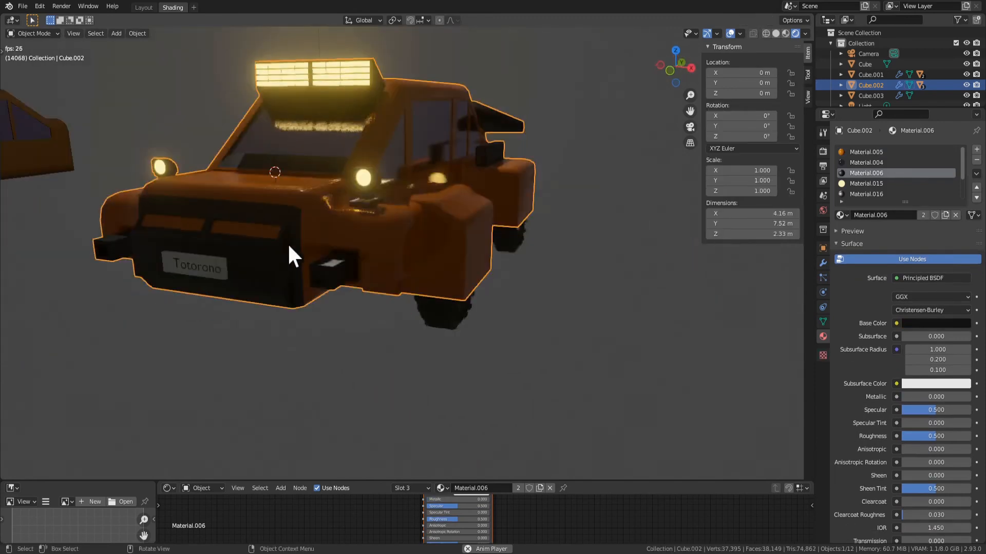
pyautogui.scroll(-5, 287, 242)
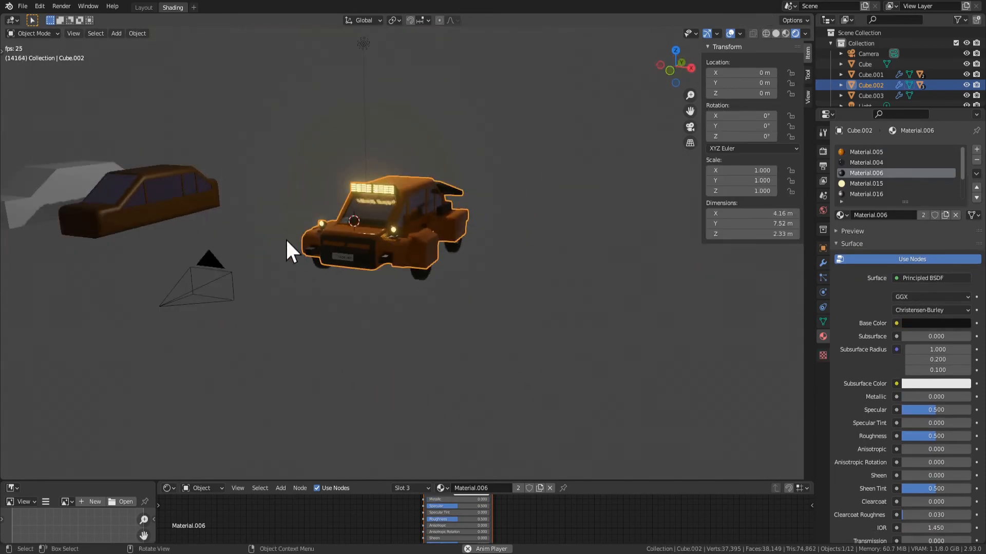
pyautogui.moveTo(287, 240); pyautogui.dragTo(466, 302, button='middle')
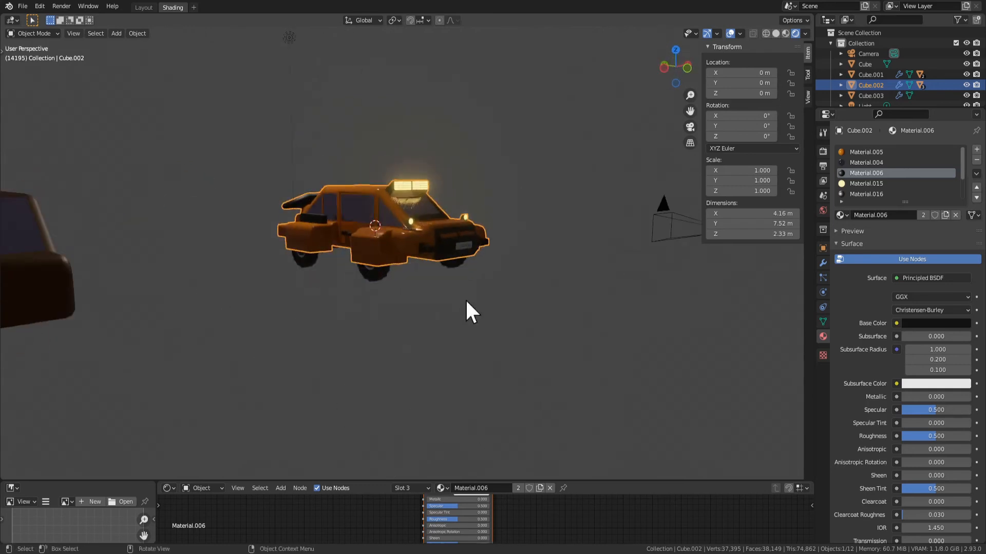
# Try to extrude the front fender's slanted upper face about 0.38 m outward, and undo it
pyautogui.scroll(5, 406, 235)
pyautogui.press('Tab')
pyautogui.click(440, 287)
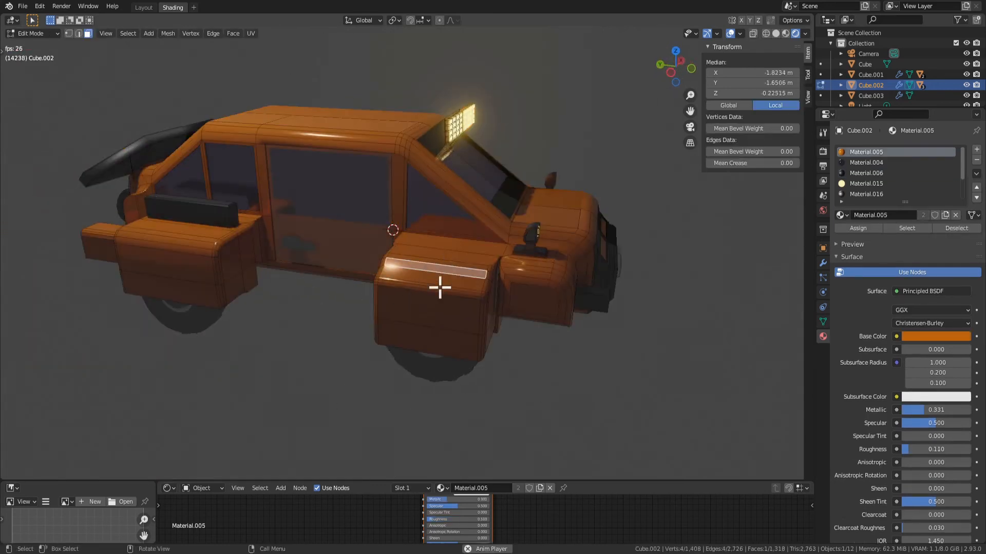
pyautogui.press('e')
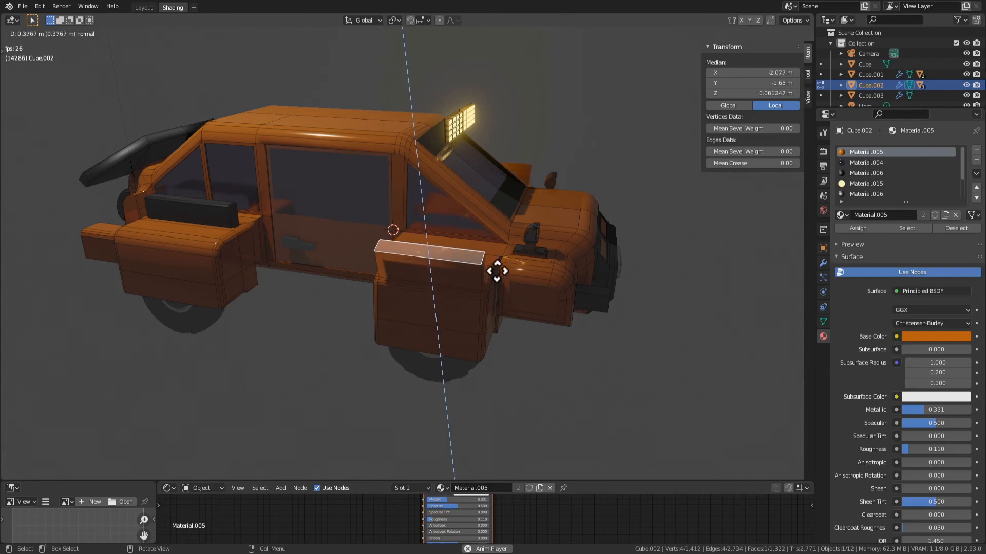
pyautogui.click(499, 271)
pyautogui.moveTo(532, 293); pyautogui.dragTo(438, 288, button='middle')
pyautogui.hotkey('ctrl', 'z')
# Try to extrude the fender's slanted face 0.3541 m outward and bevel the raised block by about 0.0045 m
pyautogui.moveTo(385, 310); pyautogui.dragTo(307, 259, button='middle')
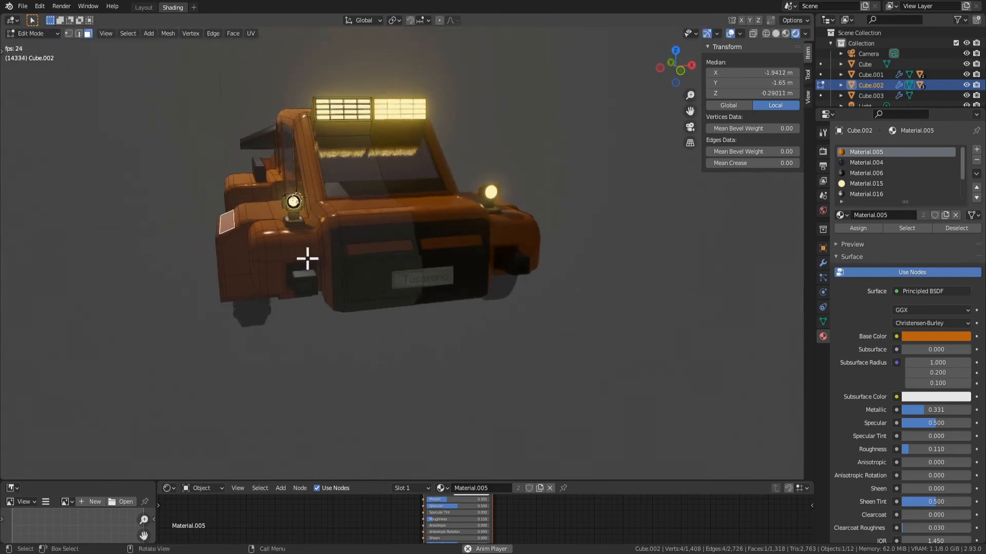
pyautogui.press('e')
pyautogui.click(294, 221)
pyautogui.moveTo(297, 226); pyautogui.dragTo(399, 307, button='middle')
pyautogui.hotkey('ctrl', 'b')
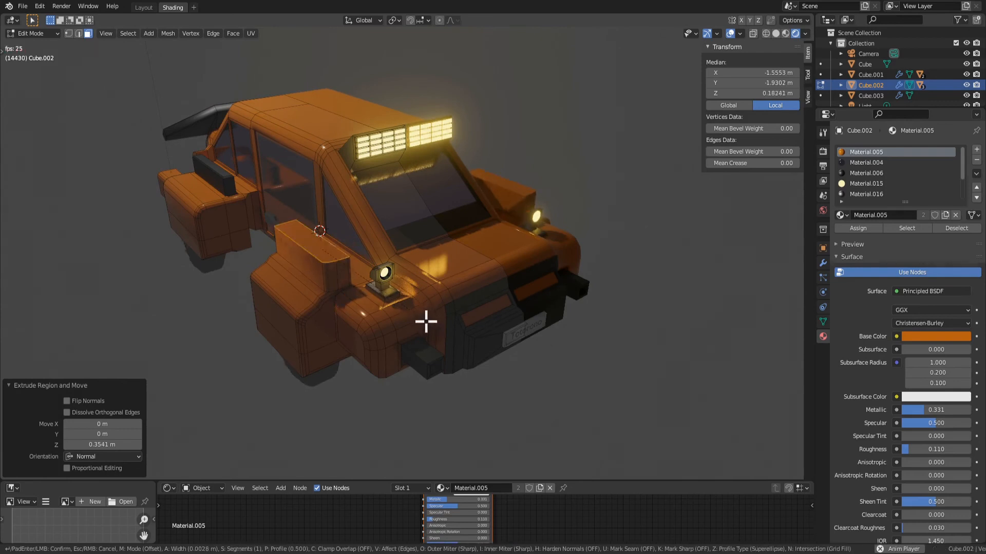
pyautogui.click(425, 322)
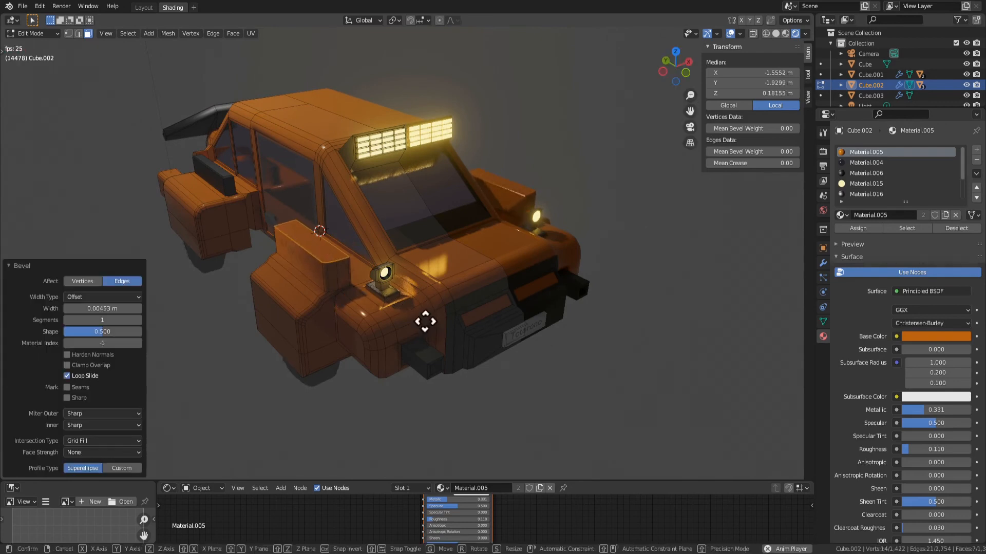
# Try to move the beveled fender block 0.39491 m down and shrink it, and undo all changes back through the extrusion
pyautogui.press('g')
pyautogui.press('z')
pyautogui.click(434, 353)
pyautogui.press('s')
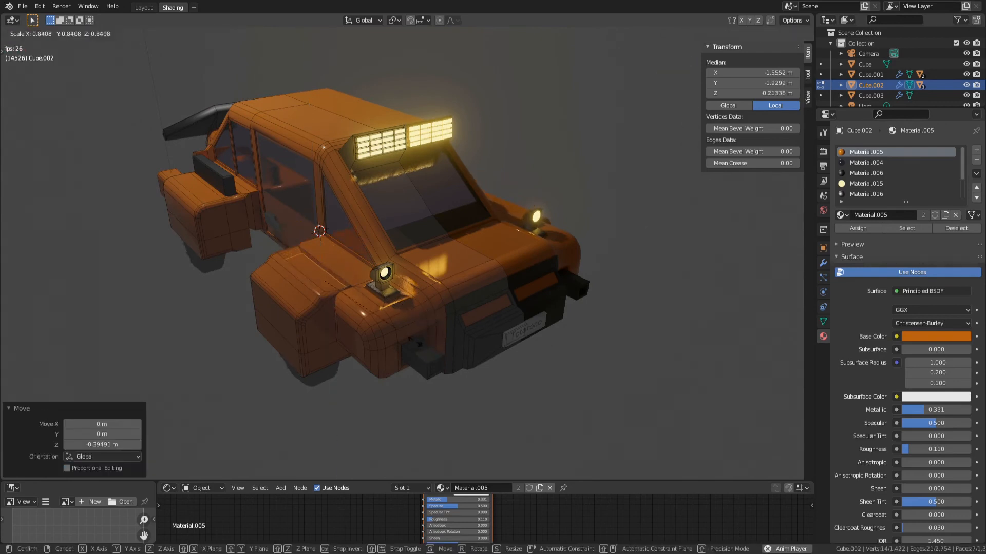
pyautogui.click(409, 334)
pyautogui.hotkey('ctrl', 'z')
pyautogui.hotkey('ctrl', 'z')
pyautogui.hotkey('ctrl', 'z')
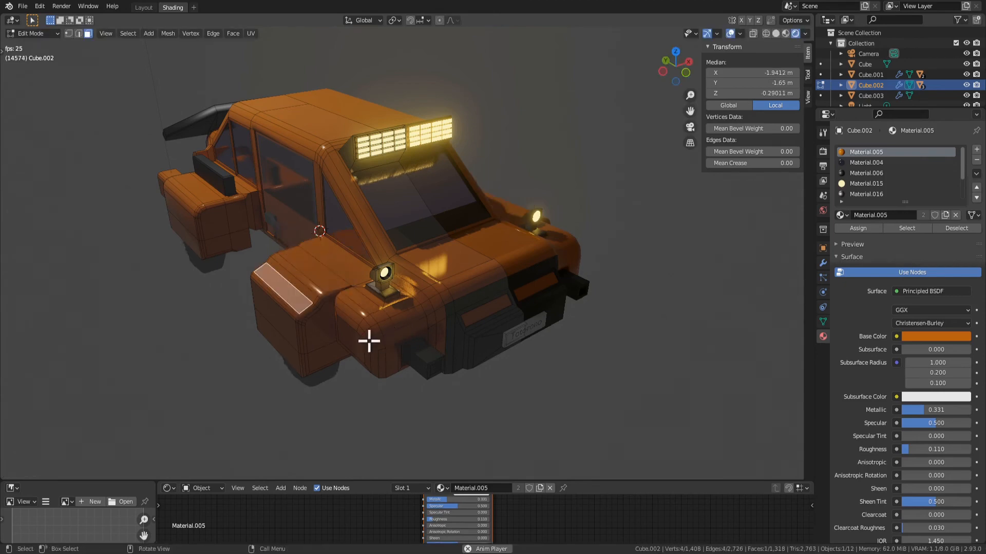
# Try to extrude the forward-facing face of the front fender, and undo it
pyautogui.moveTo(292, 301); pyautogui.dragTo(339, 255, button='middle')
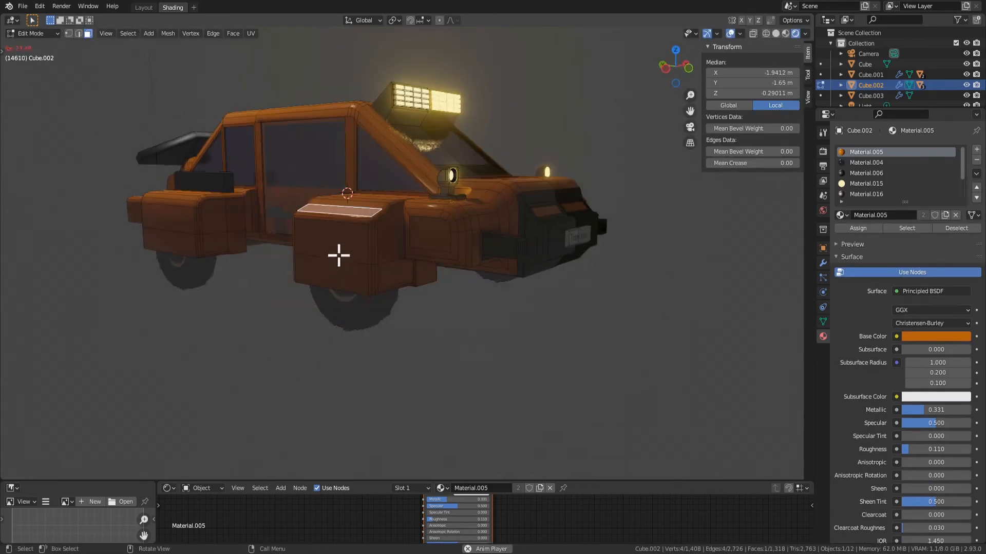
pyautogui.click(382, 230)
pyautogui.moveTo(382, 229); pyautogui.dragTo(418, 288, button='middle')
pyautogui.press('KP_Decimal')
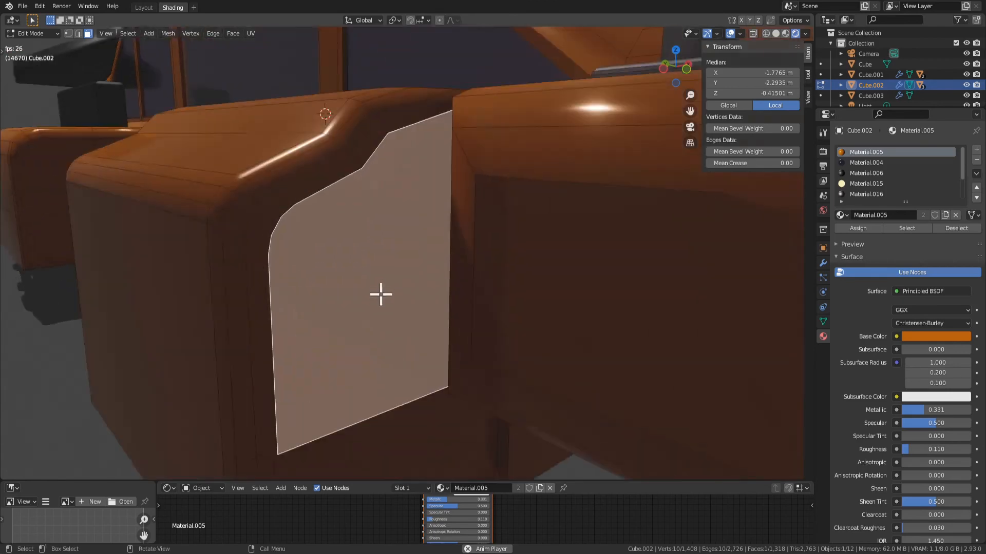
pyautogui.scroll(-3, 381, 294)
pyautogui.press('e')
pyautogui.click(436, 351)
pyautogui.hotkey('ctrl', 'z')
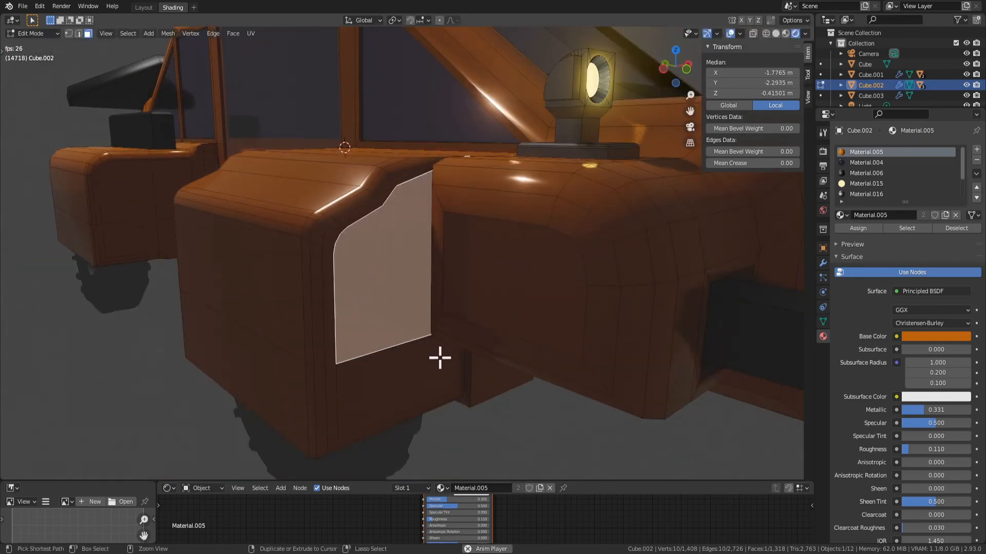
pyautogui.hotkey('ctrl', 'z')
# Try to extrude the front fender's side face inward and scale it uniformly to 0.758, and undo it after checking the look
pyautogui.click(282, 310)
pyautogui.scroll(-2, 316, 322)
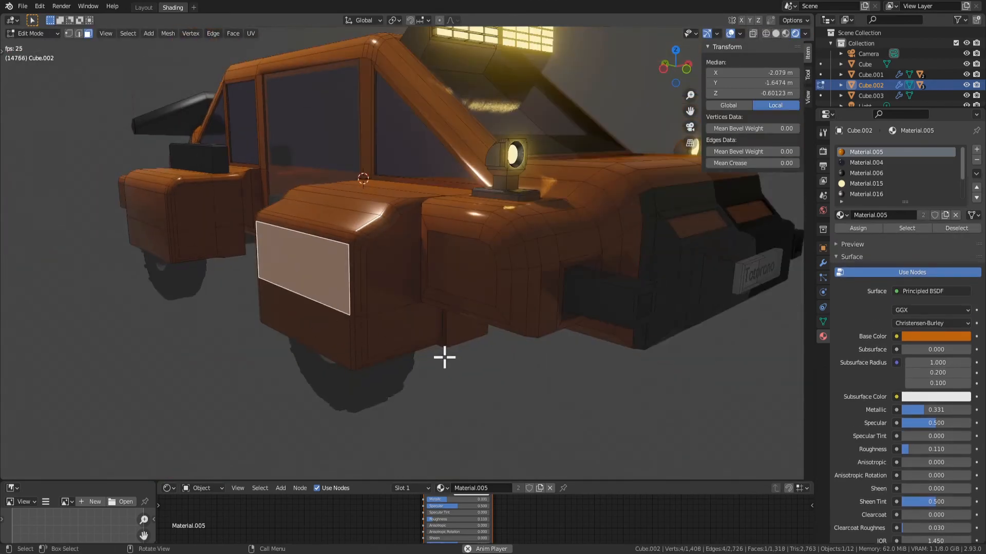
pyautogui.press('e')
pyautogui.click(451, 354)
pyautogui.press('s')
pyautogui.click(414, 342)
pyautogui.scroll(-1, 413, 342)
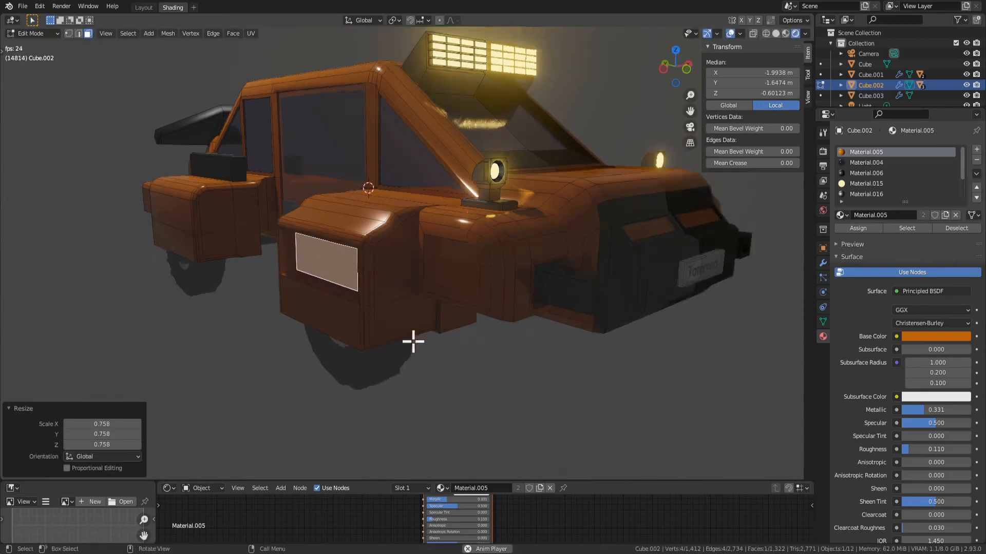
pyautogui.press('Tab')
pyautogui.moveTo(413, 342); pyautogui.dragTo(434, 334, button='middle')
pyautogui.scroll(-3, 460, 374)
pyautogui.press('Tab')
pyautogui.hotkey('ctrl', 'z')
pyautogui.press('Tab')
pyautogui.scroll(3, 440, 349)
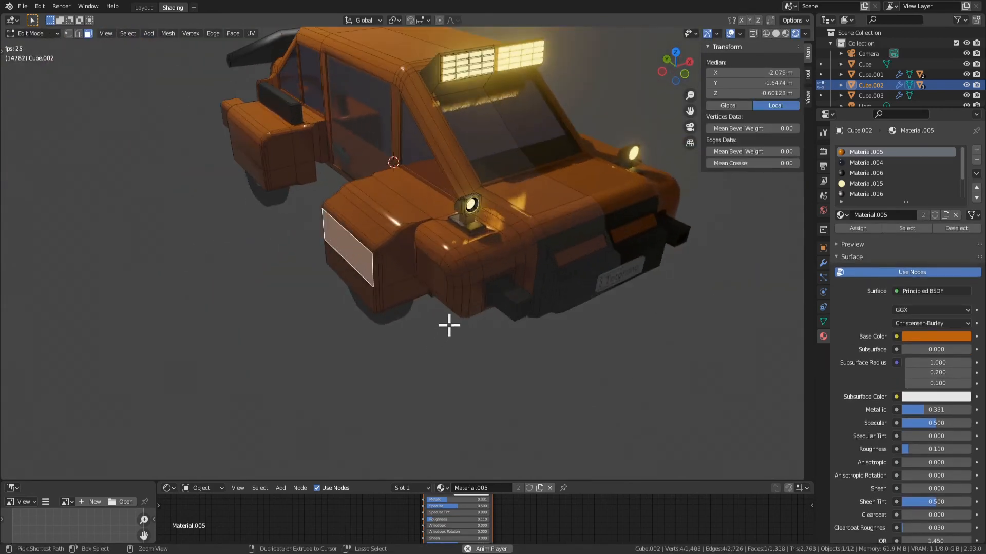
# Inset the front fender's top face by 0.08465 m and extrude it inward to form a recess
pyautogui.press('Tab')
pyautogui.scroll(3, 493, 257)
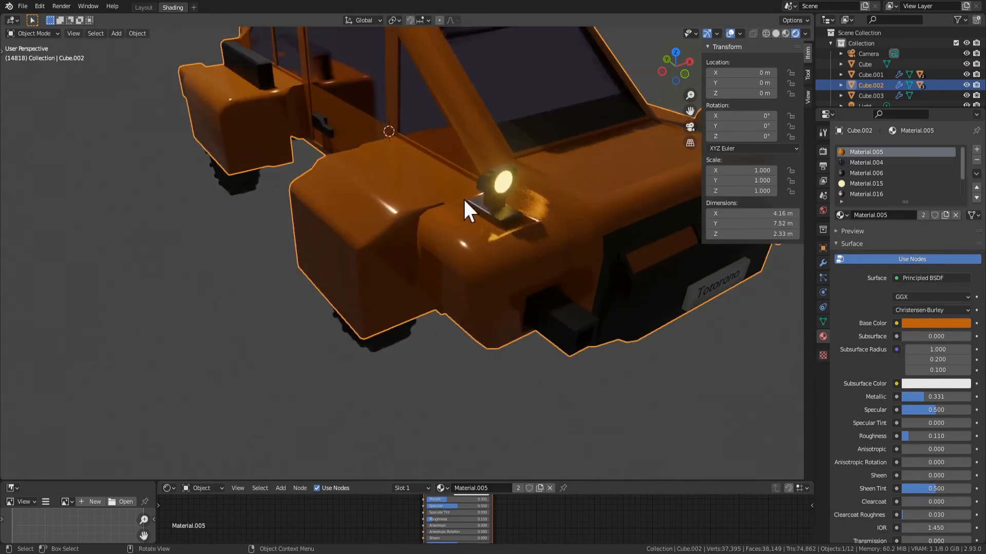
pyautogui.moveTo(463, 199); pyautogui.dragTo(461, 228, button='middle')
pyautogui.scroll(2, 517, 263)
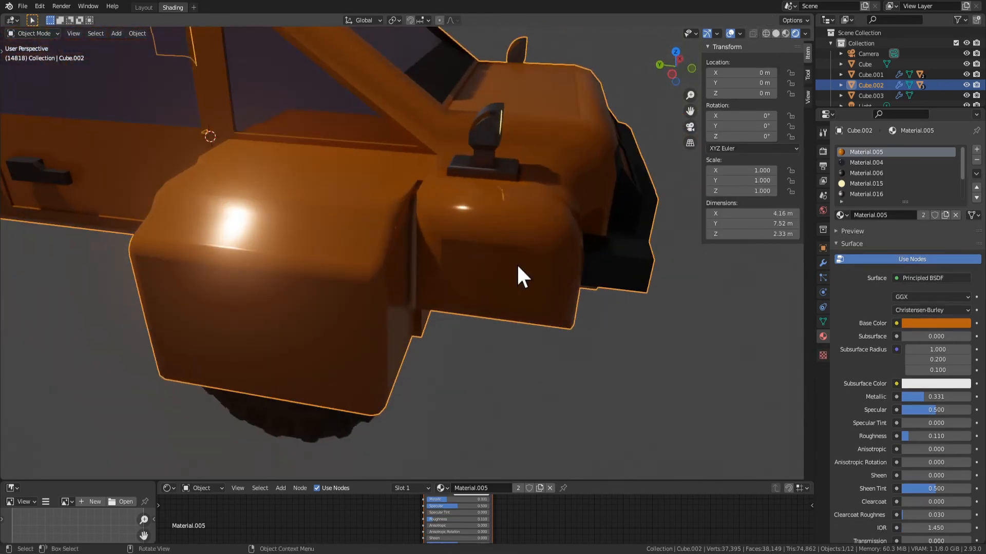
pyautogui.press('Tab')
pyautogui.click(371, 163)
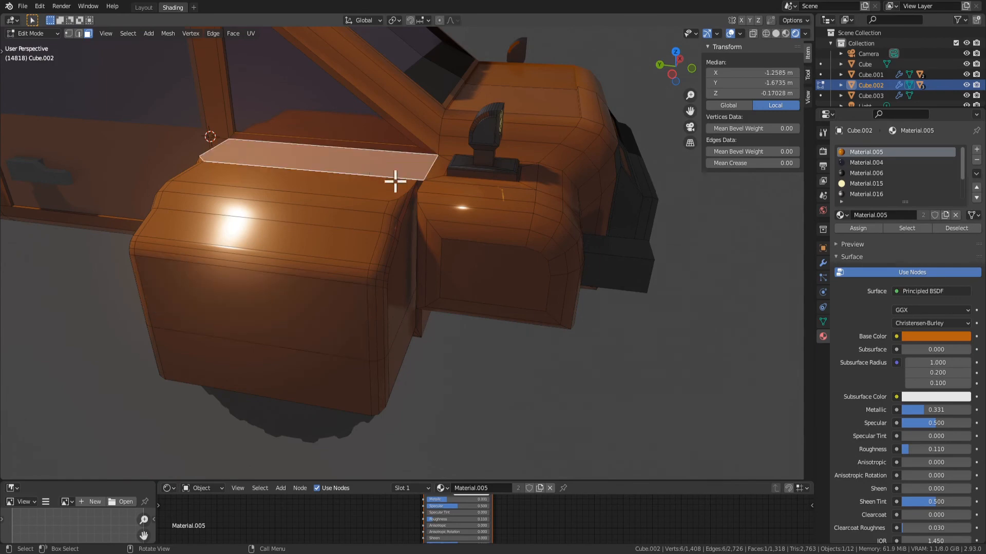
pyautogui.press('i')
pyautogui.click(534, 213)
pyautogui.press('e')
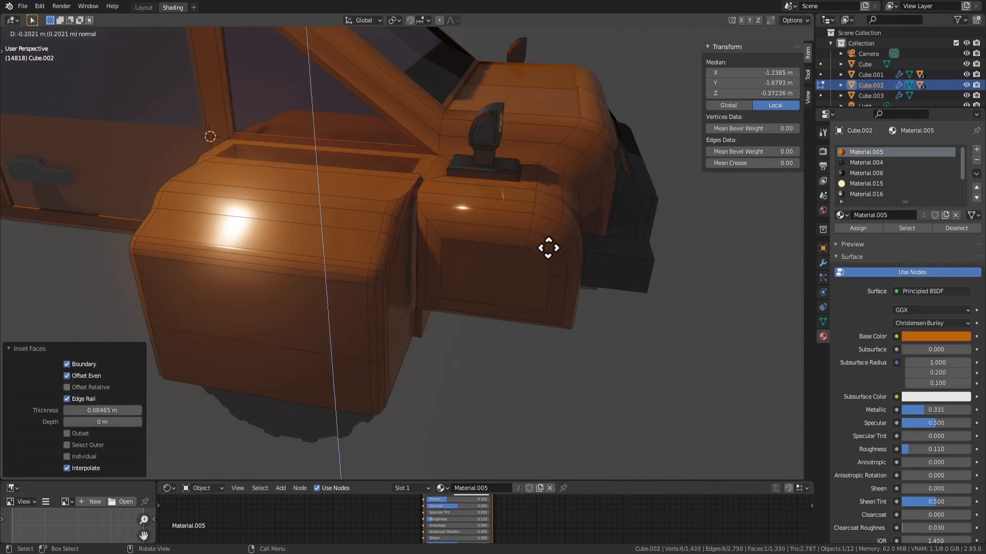
pyautogui.click(542, 228)
pyautogui.moveTo(542, 229); pyautogui.dragTo(524, 276, button='middle')
# Assign Material.006 to the floor and walls of the fender's top recess
pyautogui.press('Tab')
pyautogui.scroll(-4, 513, 238)
pyautogui.press('Tab')
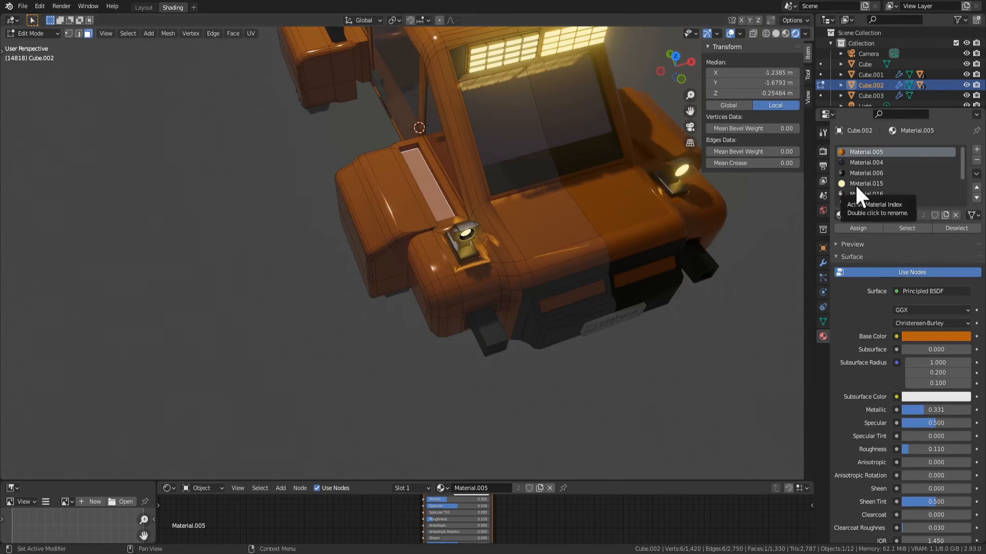
pyautogui.press('ctrl+KP_Add')
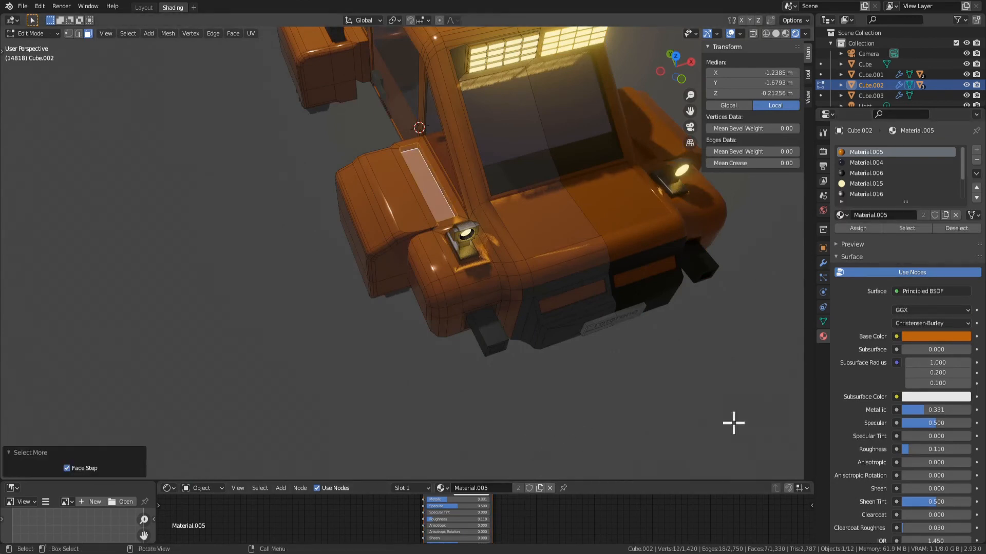
pyautogui.click(857, 173)
pyautogui.click(869, 227)
pyautogui.press('Tab')
pyautogui.scroll(-4, 636, 322)
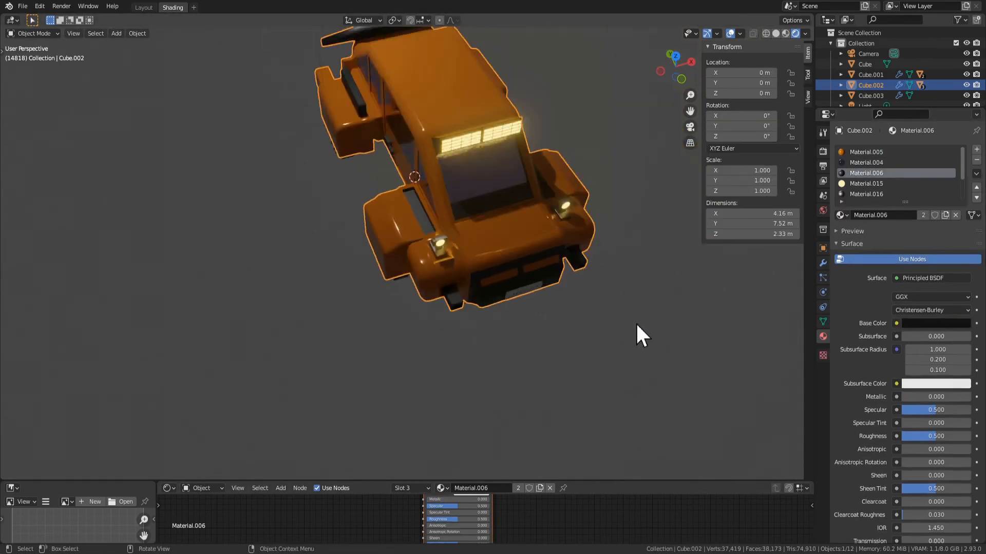
pyautogui.moveTo(636, 322); pyautogui.dragTo(550, 239, button='middle')
pyautogui.press('Tab')
# Select the whole rear exhaust pipe and move it up 0.10359 m along Z
pyautogui.press('Tab')
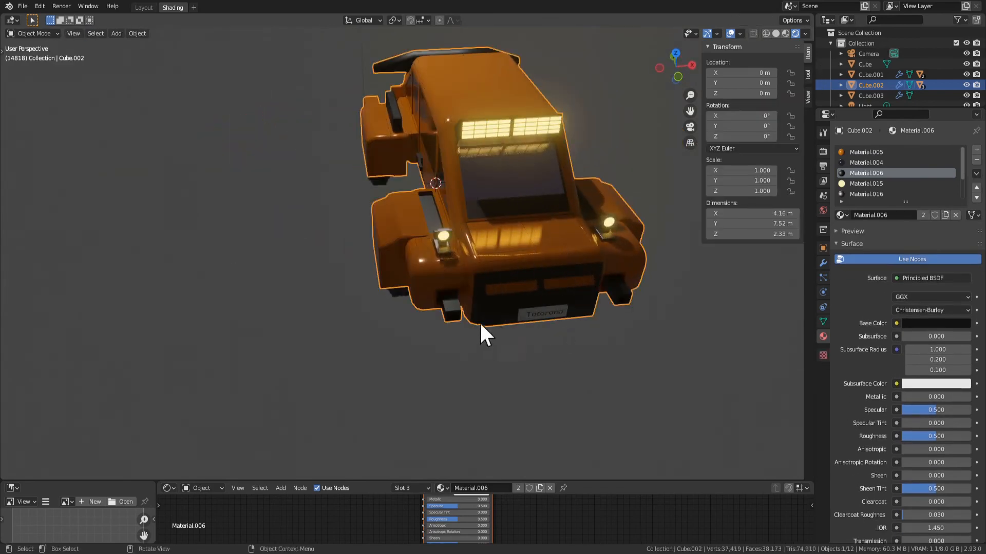
pyautogui.moveTo(642, 298); pyautogui.dragTo(409, 348, button='middle')
pyautogui.press('Tab')
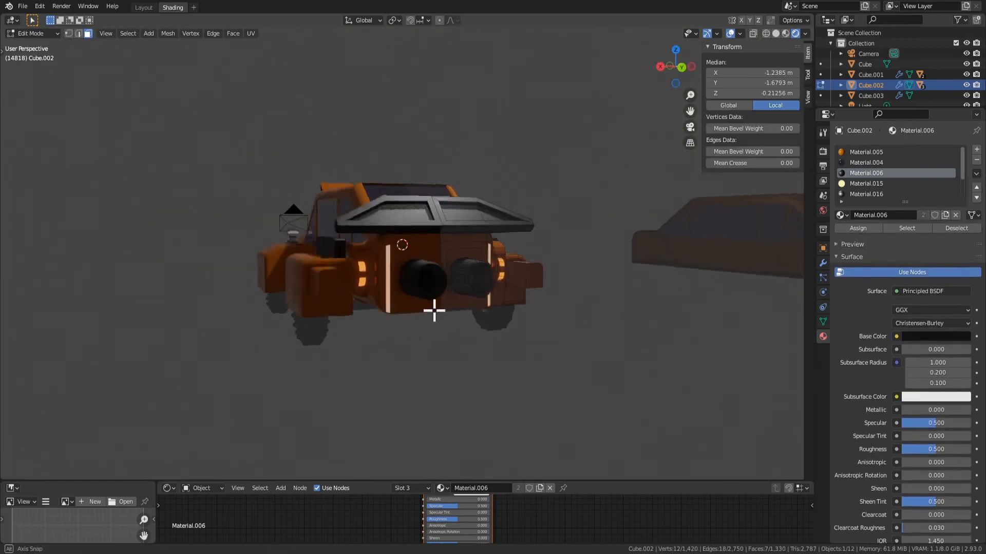
pyautogui.scroll(3, 434, 313)
pyautogui.moveTo(517, 345); pyautogui.dragTo(326, 293, button='middle')
pyautogui.press('Tab')
pyautogui.press('Tab')
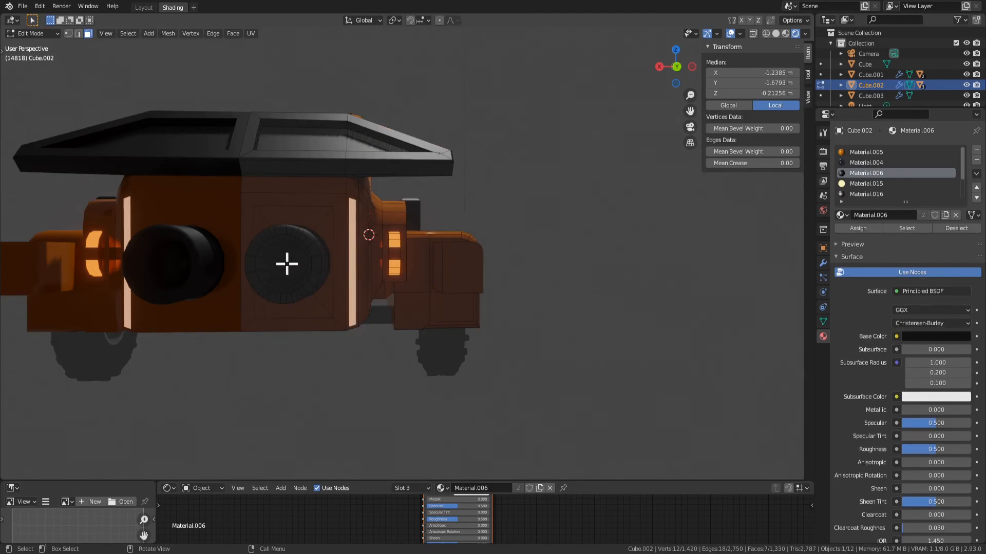
pyautogui.press('ctrl+KP_Add')
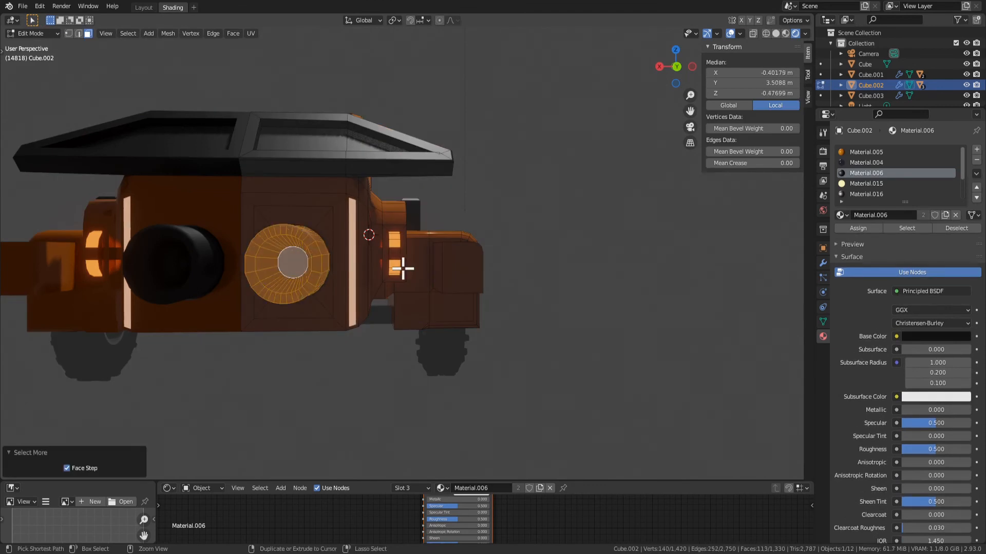
pyautogui.press('g')
pyautogui.press('z')
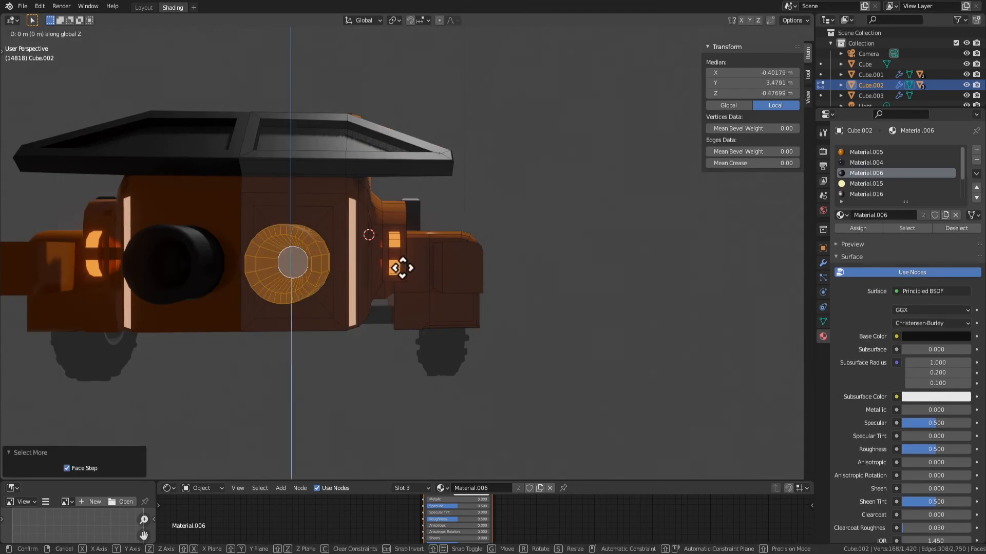
pyautogui.click(403, 254)
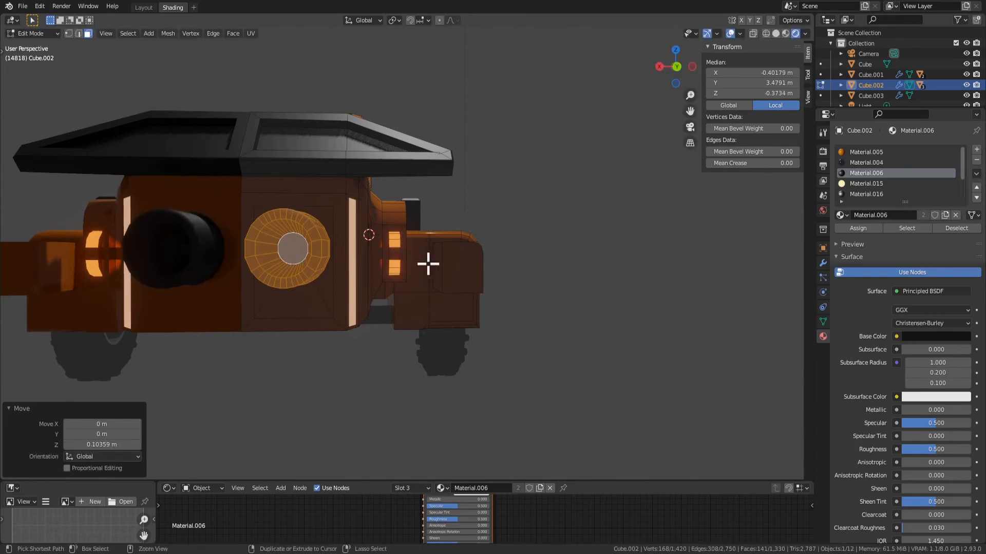
# Try to move the exhaust pipe together with its surrounding panel up along Z, and undo it
pyautogui.press('ctrl+KP_Add')
pyautogui.press('g')
pyautogui.press('z')
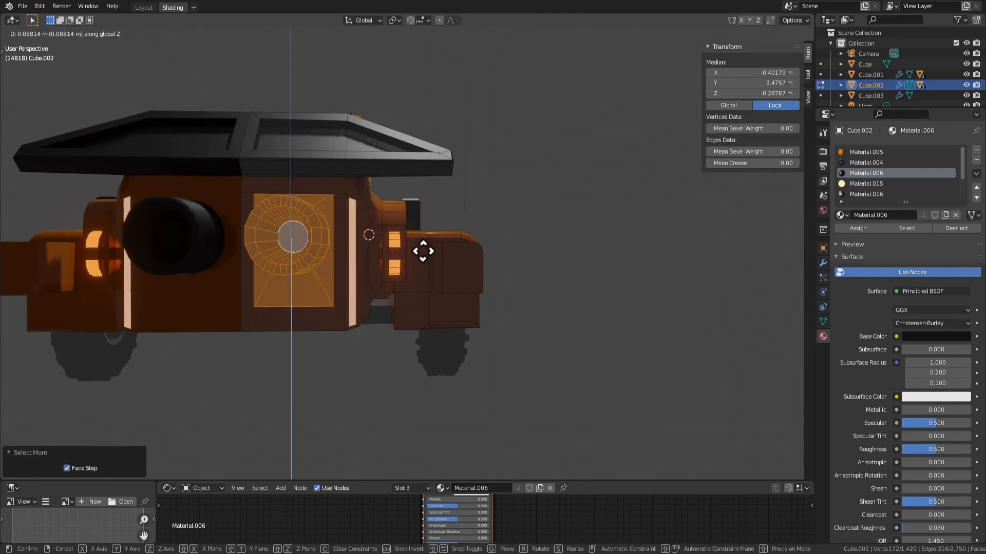
pyautogui.click(422, 256)
pyautogui.moveTo(442, 257); pyautogui.dragTo(468, 206, button='middle')
pyautogui.hotkey('ctrl', 'z')
# Try to flatten the exhaust pipe and its surrounding panel to about 0.4 along Z
pyautogui.scroll(2, 480, 222)
pyautogui.moveTo(520, 240); pyautogui.dragTo(510, 247, button='middle')
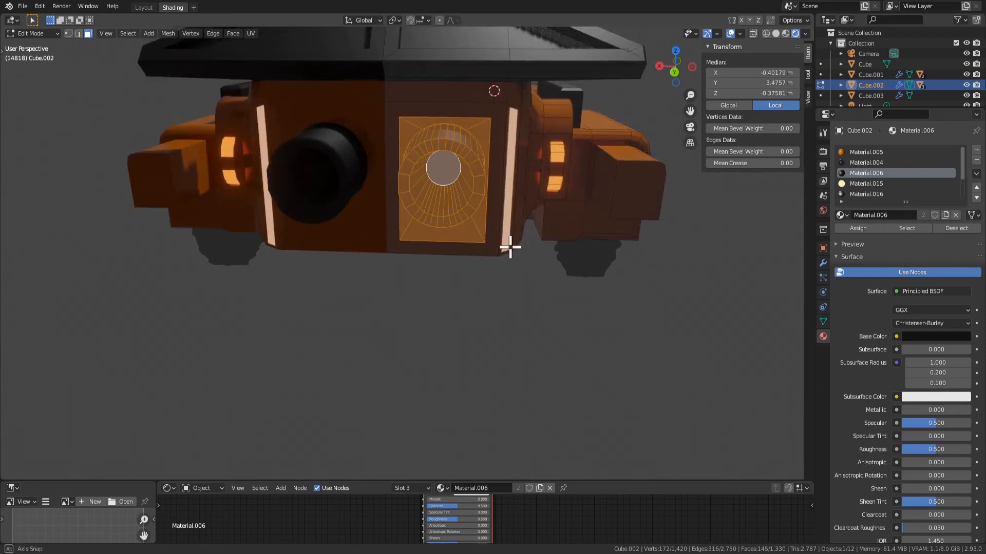
pyautogui.scroll(-2, 497, 253)
pyautogui.press('s')
pyautogui.press('z')
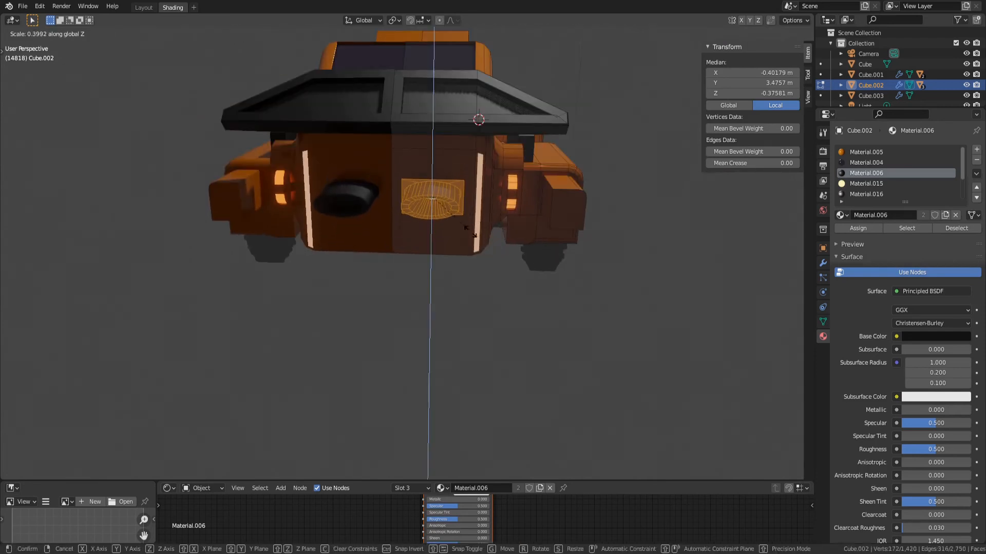
pyautogui.click(483, 234)
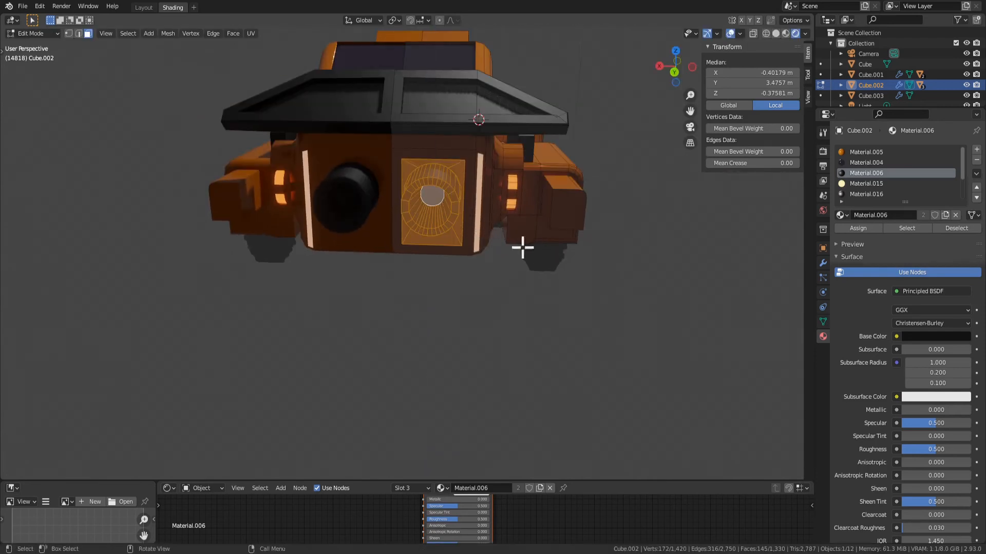
# Duplicate the car body, place the copy beside the original along X, and reselect the original
pyautogui.press('Tab')
pyautogui.scroll(-4, 446, 236)
pyautogui.hotkey('shift', 'd')
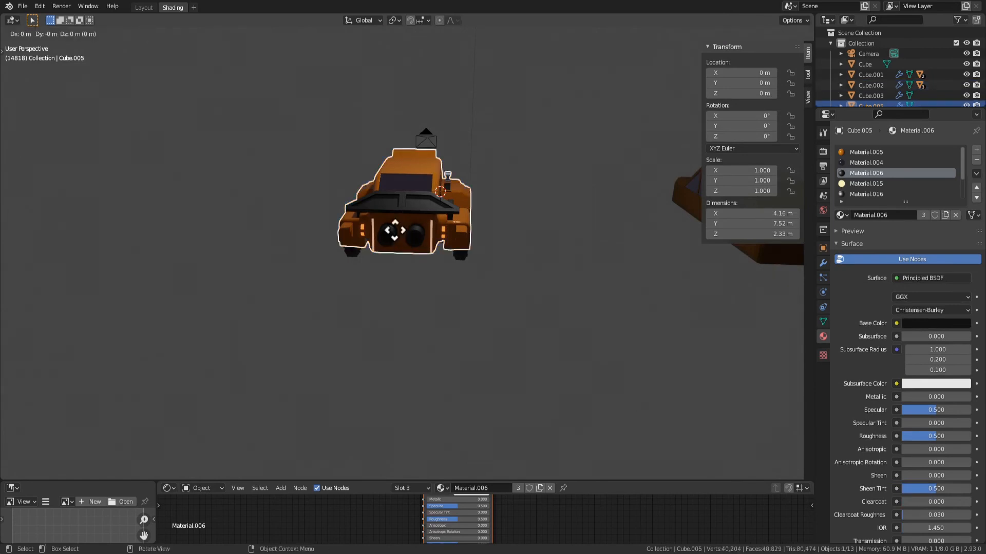
pyautogui.press('x')
pyautogui.click(611, 260)
pyautogui.click(522, 293)
pyautogui.scroll(4, 410, 224)
pyautogui.click(415, 220)
# Flatten the exhaust pipe and its panel along Z and lower them to a median Z of about -0.736 m
pyautogui.press('Tab')
pyautogui.scroll(4, 415, 223)
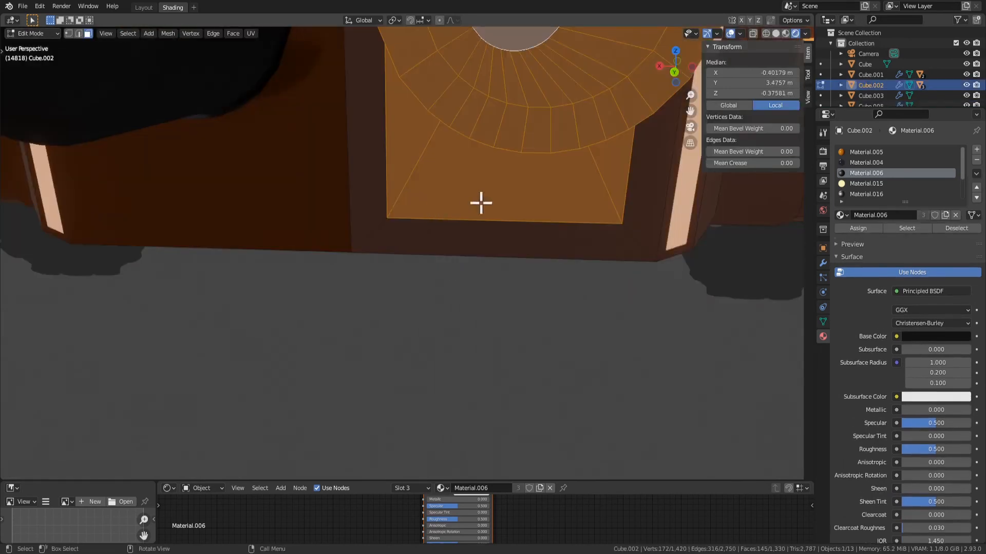
pyautogui.scroll(-4, 479, 211)
pyautogui.press('s')
pyautogui.press('z')
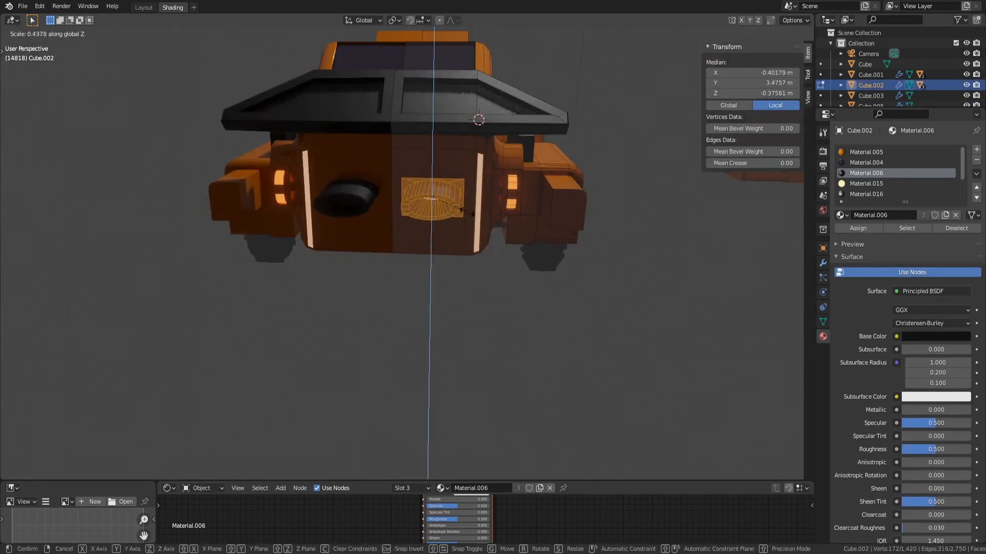
pyautogui.click(473, 215)
pyautogui.press('Tab')
pyautogui.scroll(-5, 501, 231)
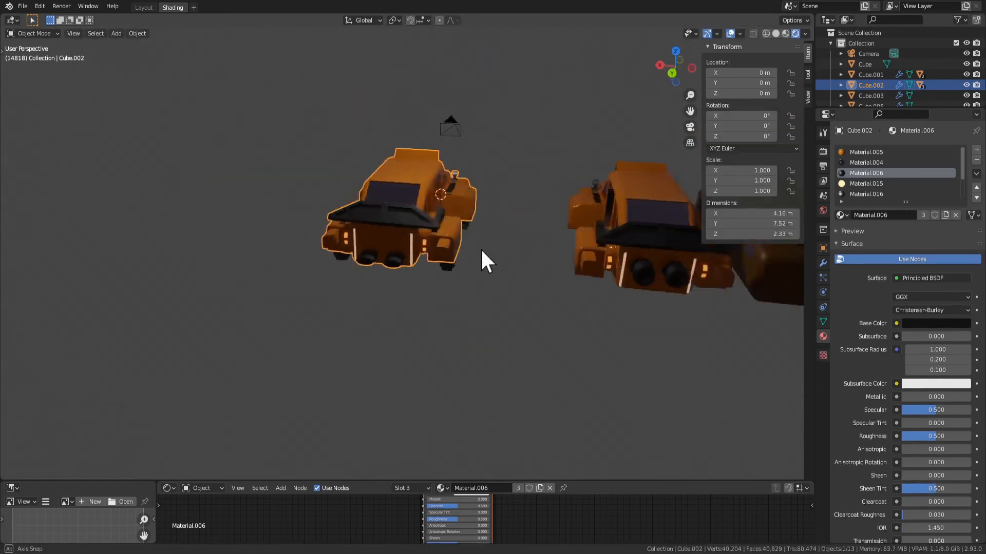
pyautogui.moveTo(481, 250); pyautogui.dragTo(386, 265, button='middle')
pyautogui.scroll(4, 381, 231)
pyautogui.moveTo(381, 231); pyautogui.dragTo(425, 235, button='middle')
pyautogui.scroll(-5, 533, 199)
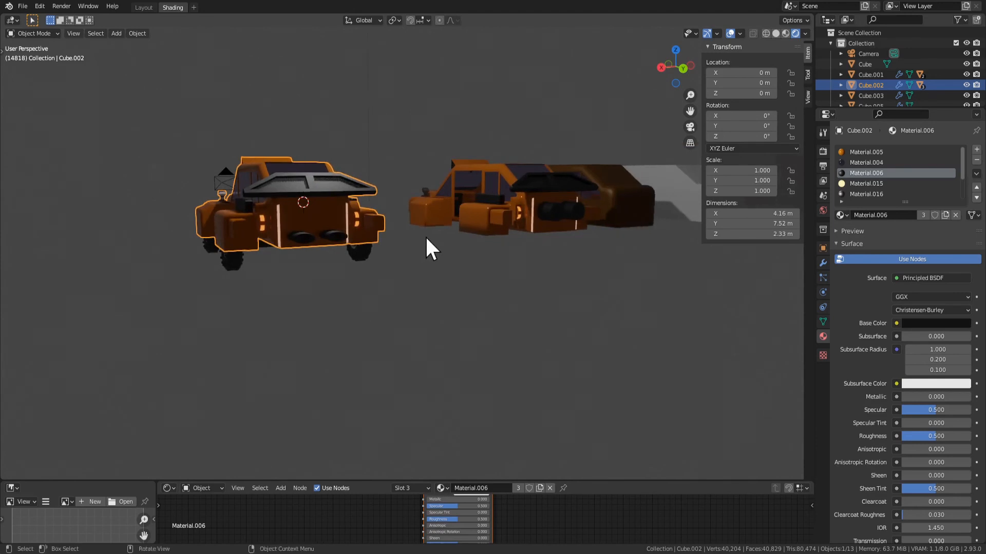
# Try to stretch the exhaust's inner end face, and the whole pipe as well, along Z
pyautogui.scroll(3, 423, 265)
pyautogui.press('Tab')
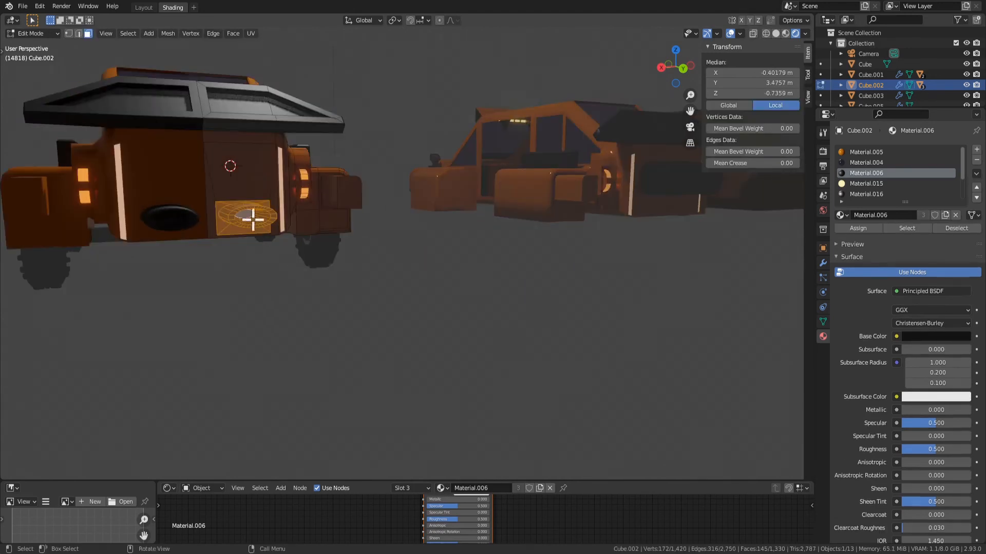
pyautogui.press('KP_Decimal')
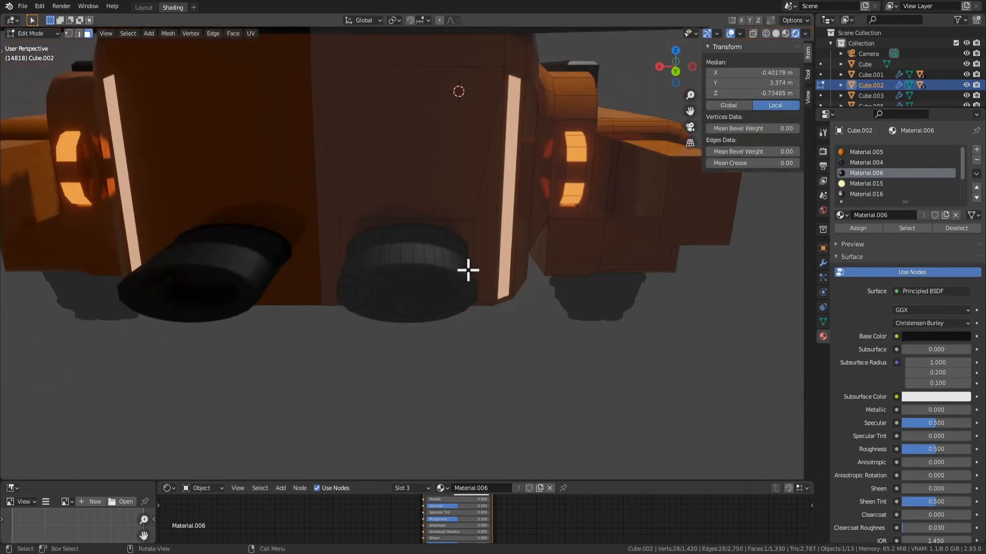
pyautogui.moveTo(429, 274); pyautogui.dragTo(431, 244, button='middle')
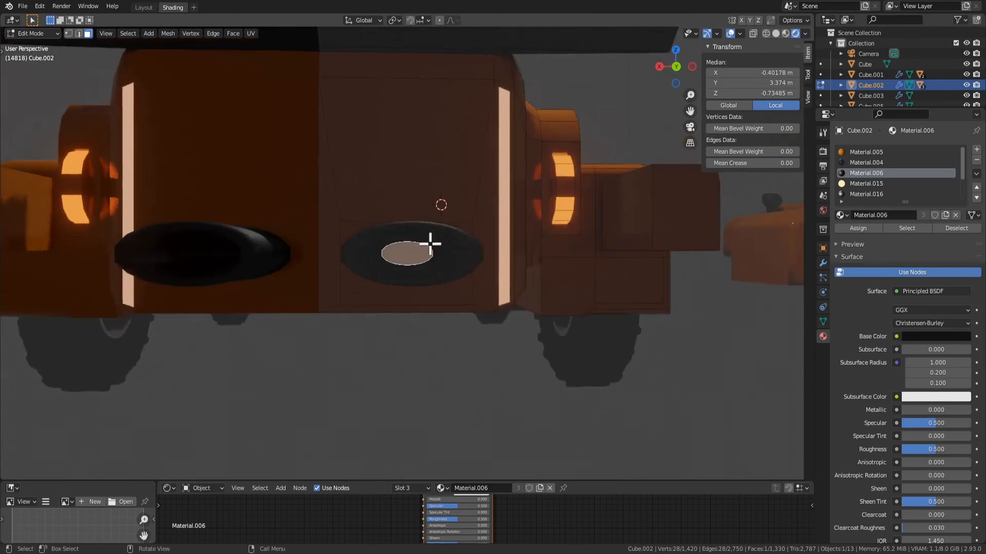
pyautogui.press('s')
pyautogui.press('z')
pyautogui.rightClick(448, 358)
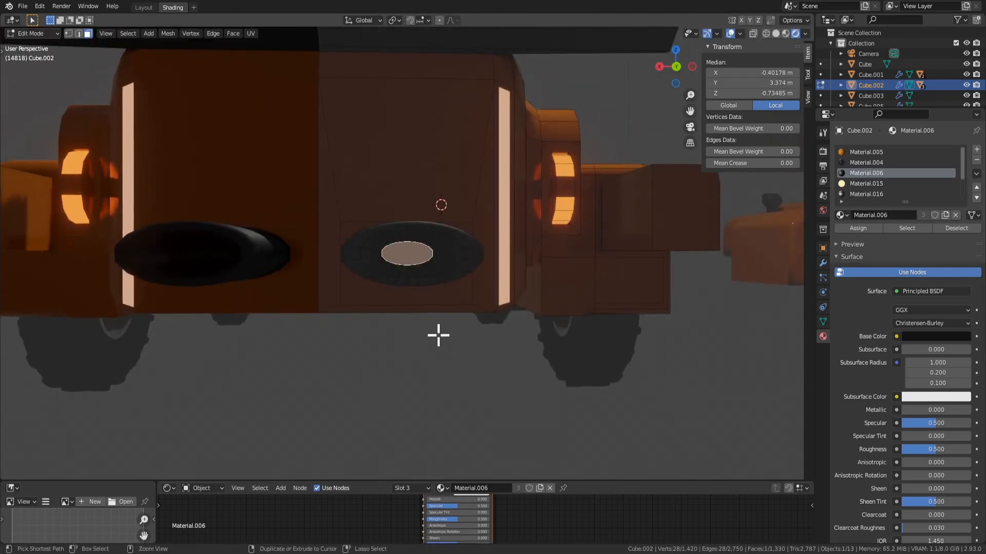
pyautogui.press('ctrl+KP_Add')
pyautogui.press('s')
pyautogui.press('z')
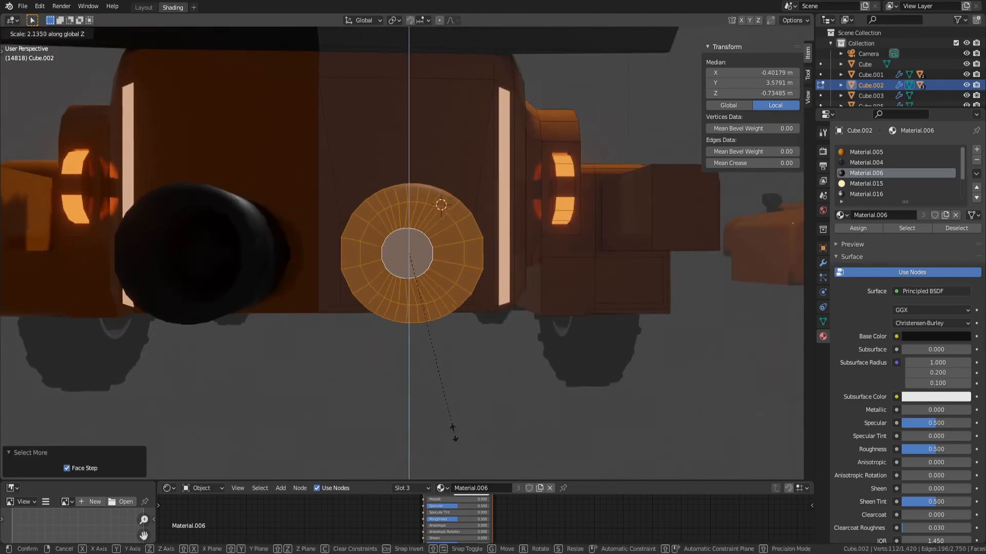
pyautogui.rightClick(440, 358)
# Extrude the exhaust pipe with its surrounding panel 0.1053 m into the body and scale it uniformly to 0.95
pyautogui.moveTo(445, 335)
pyautogui.mouseDown(button='middle')
pyautogui.moveTo(429, 319)
pyautogui.moveTo(455, 348)
pyautogui.moveTo(453, 328)
pyautogui.mouseUp(button='middle')
pyautogui.press('ctrl+KP_Add')
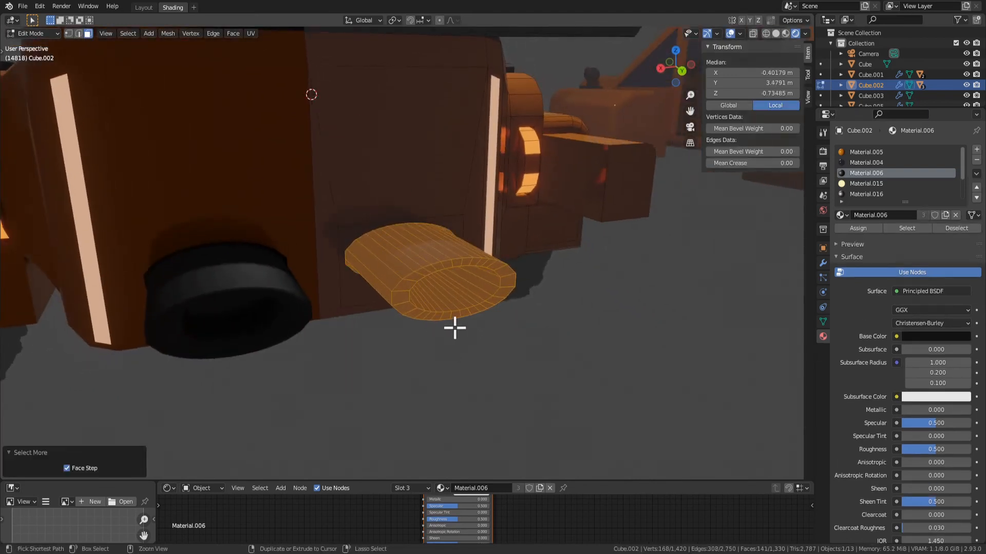
pyautogui.press('e')
pyautogui.click(537, 376)
pyautogui.press('s')
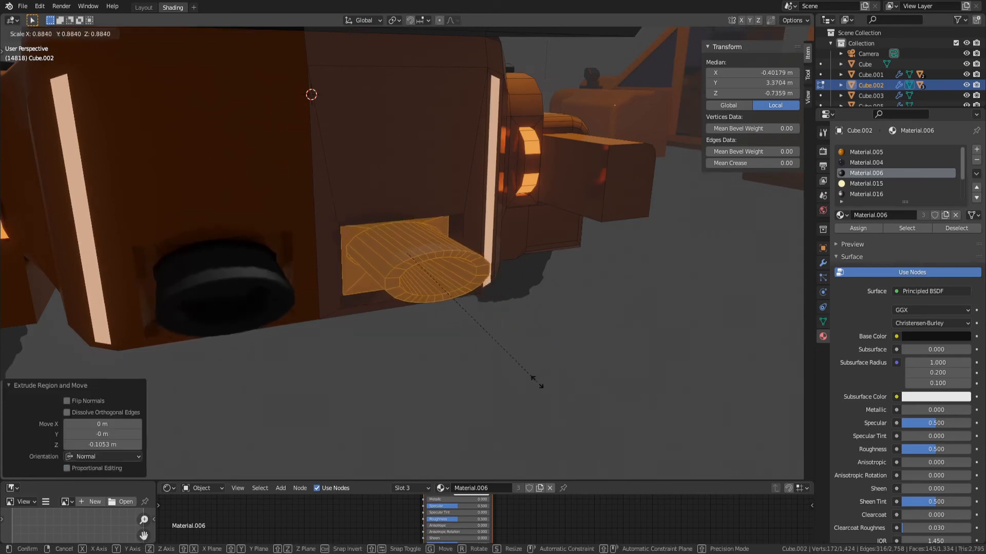
pyautogui.click(548, 390)
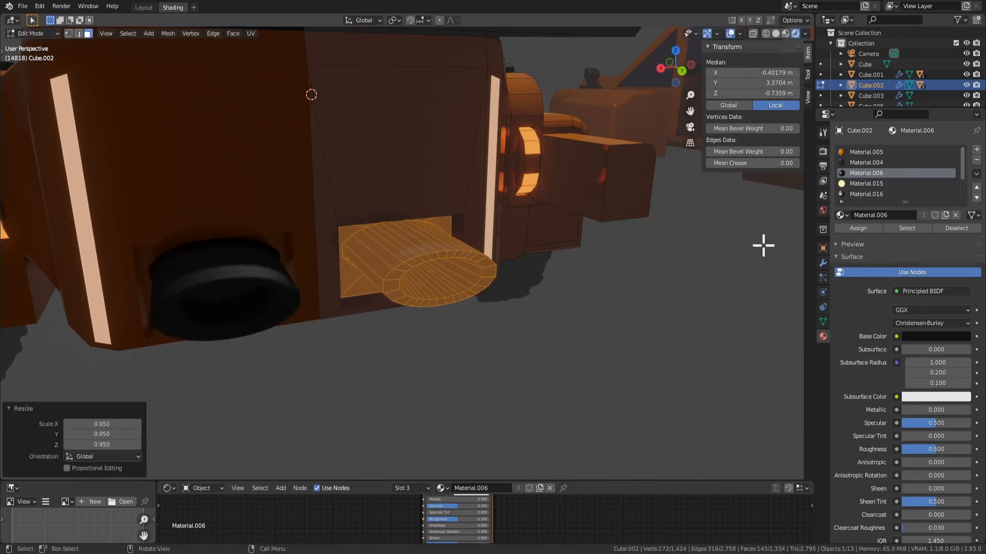
# Assign Material.006 to the recessed exhaust panel
pyautogui.scroll(-1, 865, 244)
pyautogui.moveTo(760, 287); pyautogui.dragTo(479, 276, button='middle')
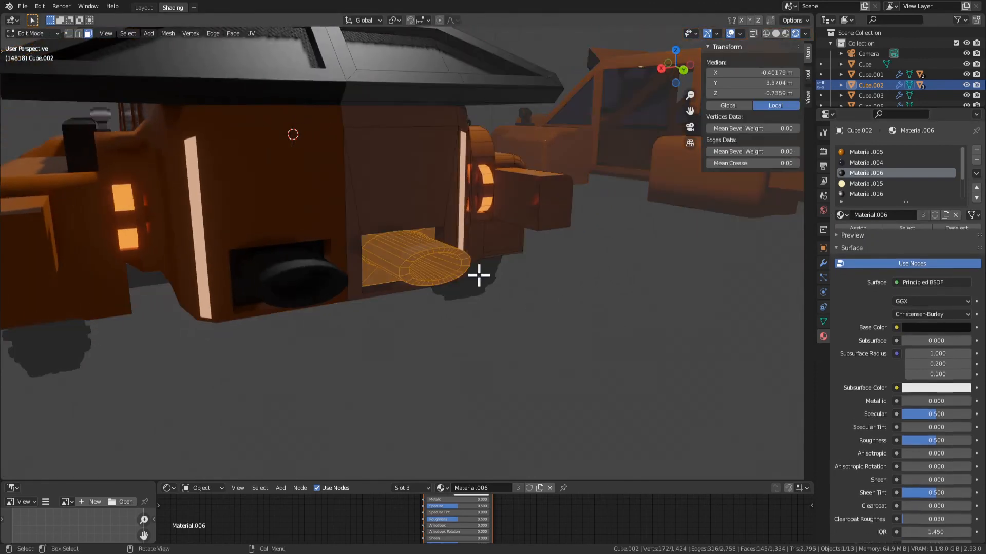
pyautogui.moveTo(416, 262); pyautogui.dragTo(411, 250, button='middle')
# Try to isolate the exhaust's rim faces by growing the selection from the inner end face and shrinking it again
pyautogui.click(411, 251)
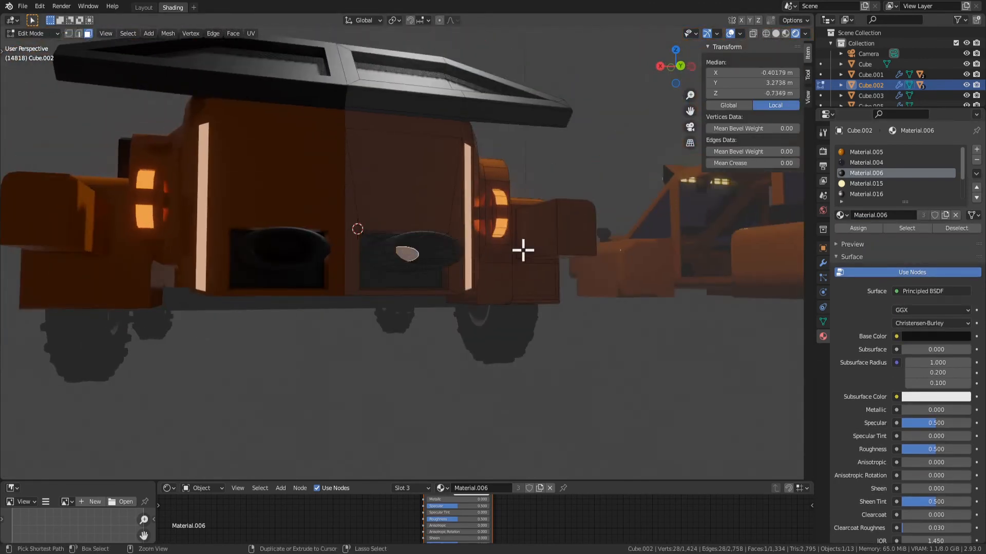
pyautogui.press('ctrl+KP_Add')
pyautogui.press('ctrl+KP_Add')
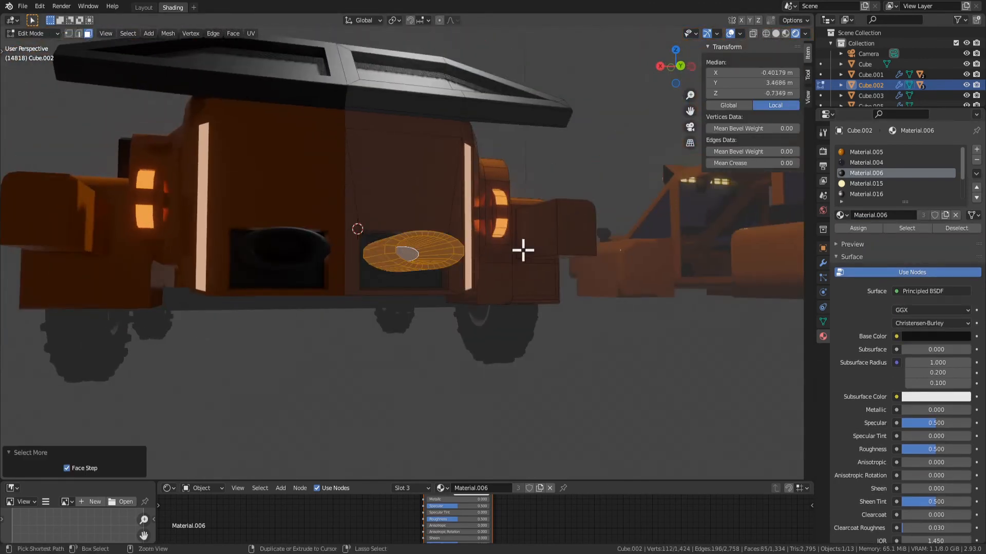
pyautogui.moveTo(601, 316); pyautogui.dragTo(577, 315, button='middle')
pyautogui.keyDown('shift'); pyautogui.click(413, 255); pyautogui.keyUp('shift')
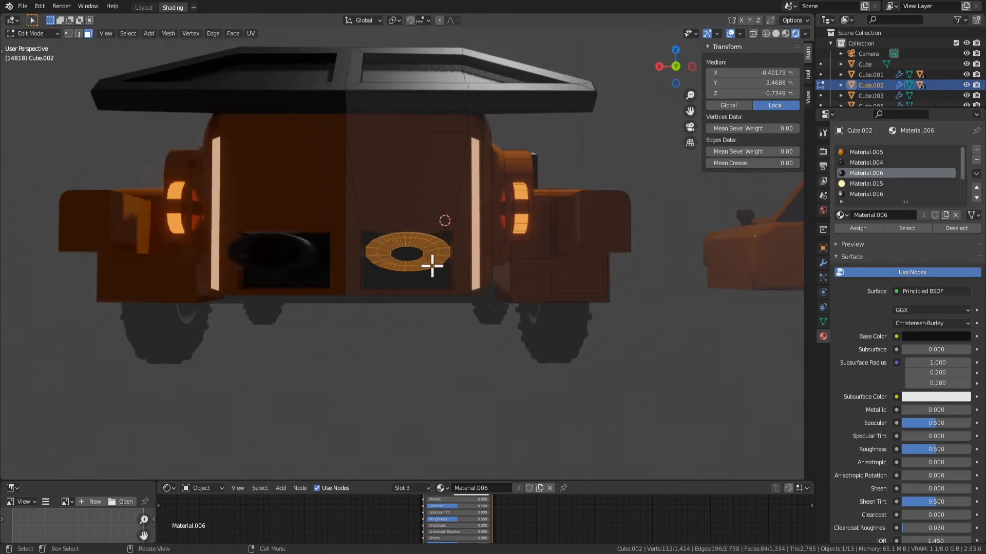
pyautogui.moveTo(446, 261)
pyautogui.mouseDown(button='middle')
pyautogui.moveTo(455, 271)
pyautogui.moveTo(443, 269)
pyautogui.mouseUp(button='middle')
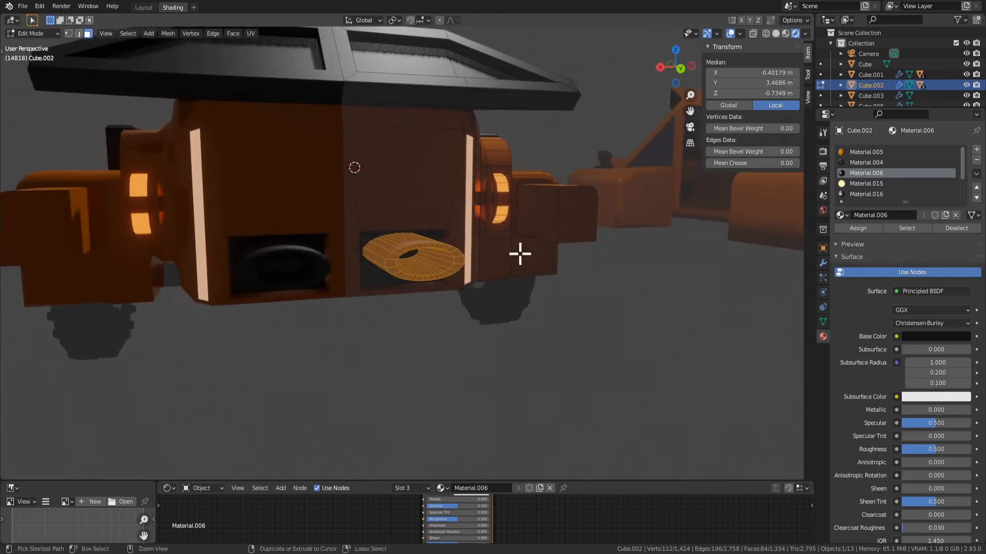
pyautogui.press('ctrl+KP_Subtract')
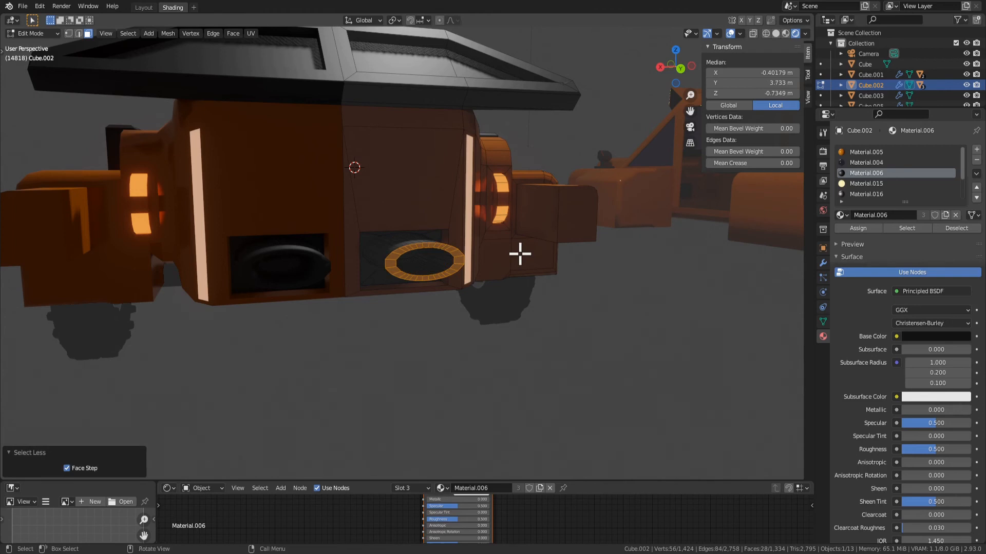
pyautogui.moveTo(428, 251); pyautogui.dragTo(434, 254, button='middle')
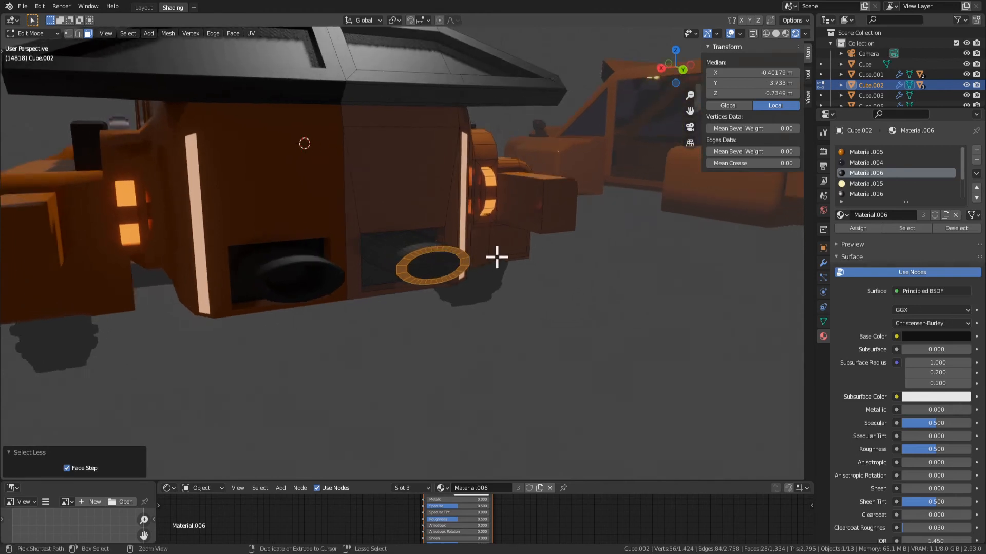
pyautogui.press('ctrl+KP_Add')
pyautogui.press('ctrl+KP_Subtract')
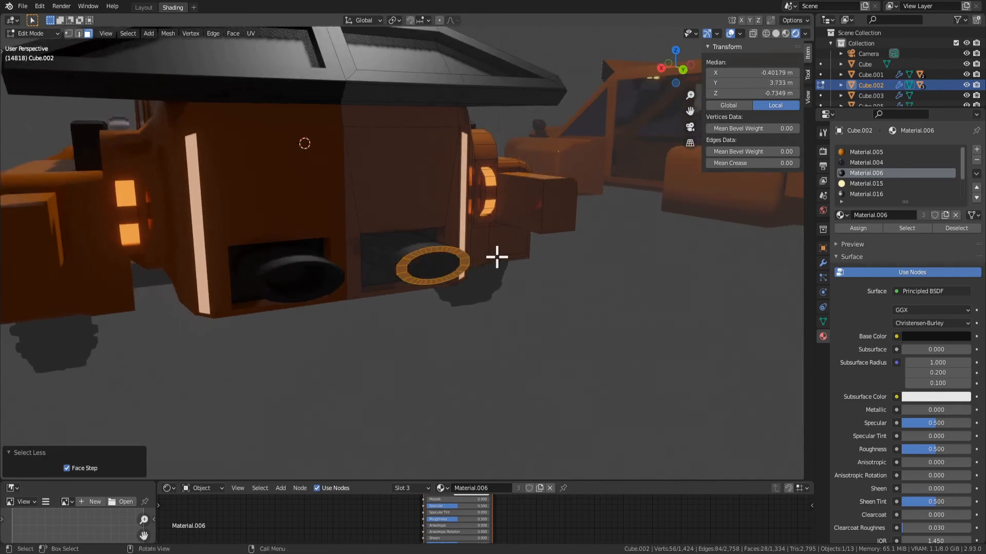
# Try to refine the exhaust rim selection with Circle Select
pyautogui.moveTo(413, 262)
pyautogui.mouseDown(button='middle')
pyautogui.moveTo(503, 304)
pyautogui.moveTo(428, 243)
pyautogui.mouseUp(button='middle')
pyautogui.press('c')
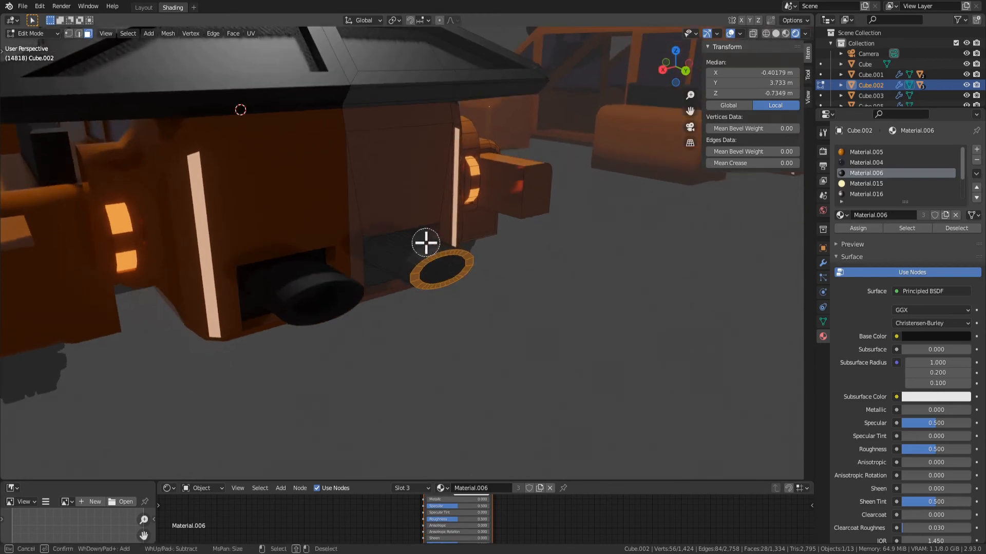
pyautogui.moveTo(415, 242)
pyautogui.mouseDown()
pyautogui.moveTo(396, 264)
pyautogui.moveTo(436, 264)
pyautogui.moveTo(426, 261)
pyautogui.mouseUp()
pyautogui.moveTo(426, 262); pyautogui.dragTo(304, 244, button='middle')
pyautogui.scroll(3, 449, 271)
pyautogui.click(426, 379)
pyautogui.moveTo(433, 376); pyautogui.dragTo(502, 358, button='middle')
# Hide the inner end face of the exhaust pipe
pyautogui.click(418, 257)
pyautogui.moveTo(423, 257); pyautogui.dragTo(447, 279, button='middle')
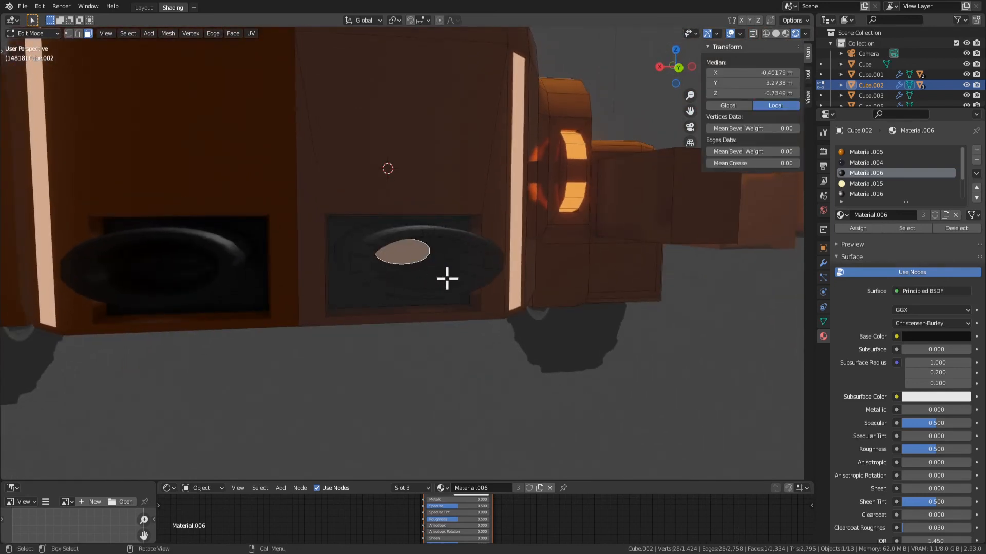
pyautogui.press('h')
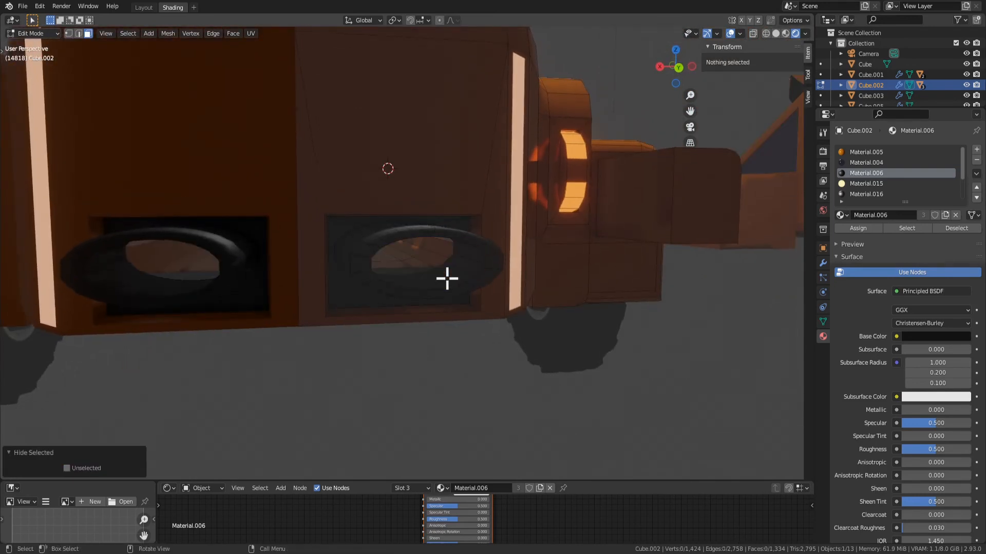
# Select the full ring of faces on the exhaust's rim and grow the selection once to the adjoining pipe faces
pyautogui.keyDown('alt'); pyautogui.click(370, 255); pyautogui.keyUp('alt')
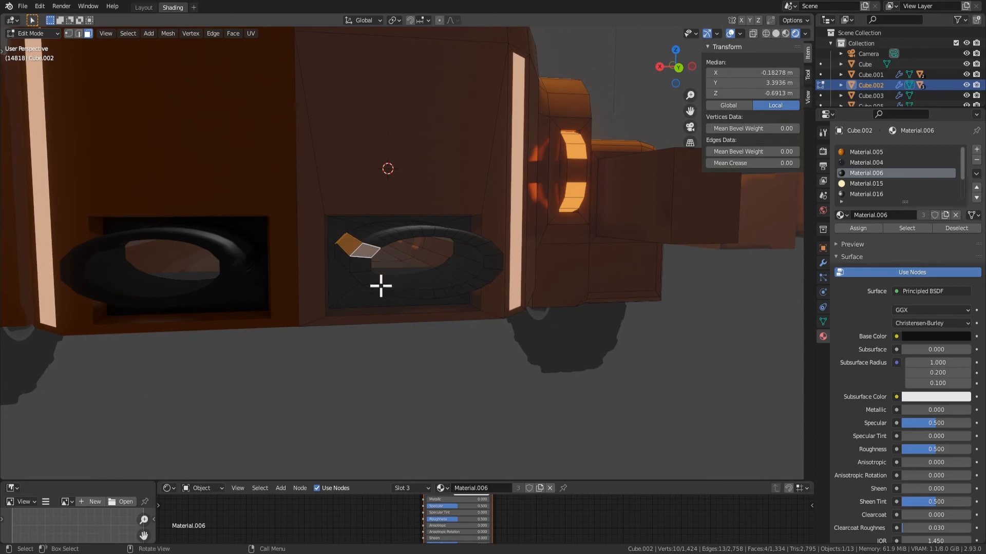
pyautogui.click(380, 286)
pyautogui.keyDown('shift'); pyautogui.click(359, 266); pyautogui.keyUp('shift')
pyautogui.keyDown('shift'); pyautogui.click(370, 280); pyautogui.keyUp('shift')
pyautogui.press('ctrl+shift+KP_Add')
pyautogui.press('ctrl+shift+KP_Add')
pyautogui.press('ctrl+shift+KP_Add')
pyautogui.press('ctrl+shift+KP_Add')
pyautogui.press('ctrl+shift+KP_Add')
pyautogui.press('ctrl+shift+KP_Add')
pyautogui.press('ctrl+shift+KP_Add')
pyautogui.press('ctrl+shift+KP_Add')
pyautogui.press('ctrl+shift+KP_Add')
pyautogui.press('ctrl+shift+KP_Add')
pyautogui.press('ctrl+shift+KP_Add')
pyautogui.press('ctrl+shift+KP_Add')
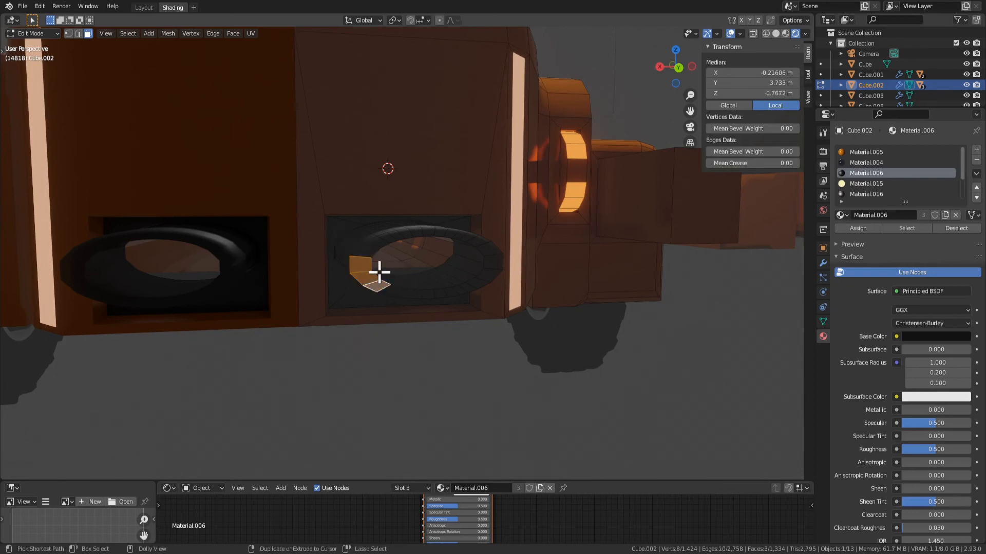
pyautogui.press('ctrl+shift+KP_Add')
pyautogui.press('ctrl+shift+KP_Add')
pyautogui.press('ctrl+shift+KP_Add')
pyautogui.press('ctrl+shift+KP_Add')
pyautogui.press('ctrl+shift+KP_Add')
pyautogui.press('ctrl+shift+KP_Add')
pyautogui.press('ctrl+shift+KP_Add')
pyautogui.press('ctrl+shift+KP_Add')
pyautogui.press('ctrl+shift+KP_Add')
pyautogui.press('ctrl+shift+KP_Add')
pyautogui.press('ctrl+shift+KP_Add')
pyautogui.press('ctrl+shift+KP_Add')
pyautogui.press('ctrl+shift+KP_Add')
pyautogui.press('ctrl+shift+KP_Add')
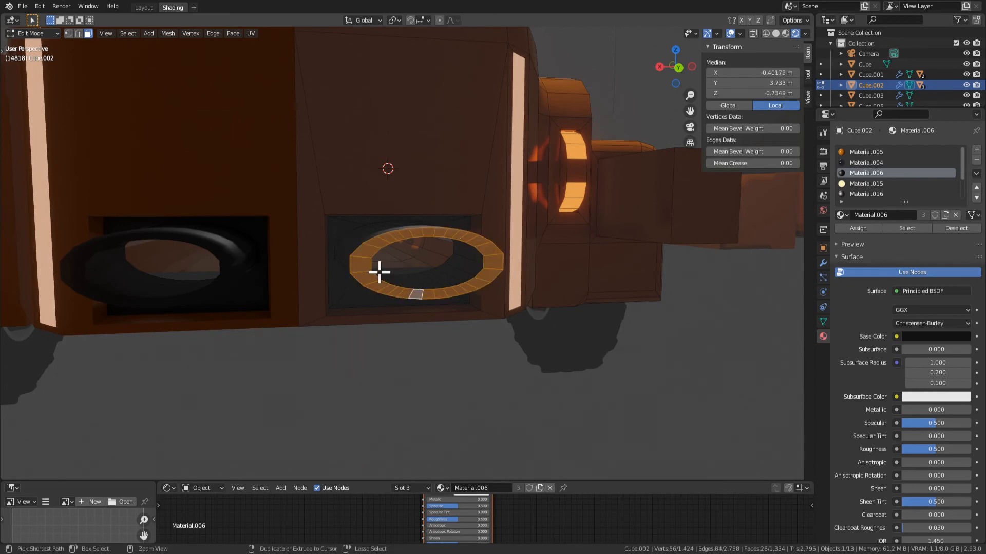
pyautogui.press('ctrl+KP_Add')
pyautogui.moveTo(379, 271); pyautogui.dragTo(734, 271, button='middle')
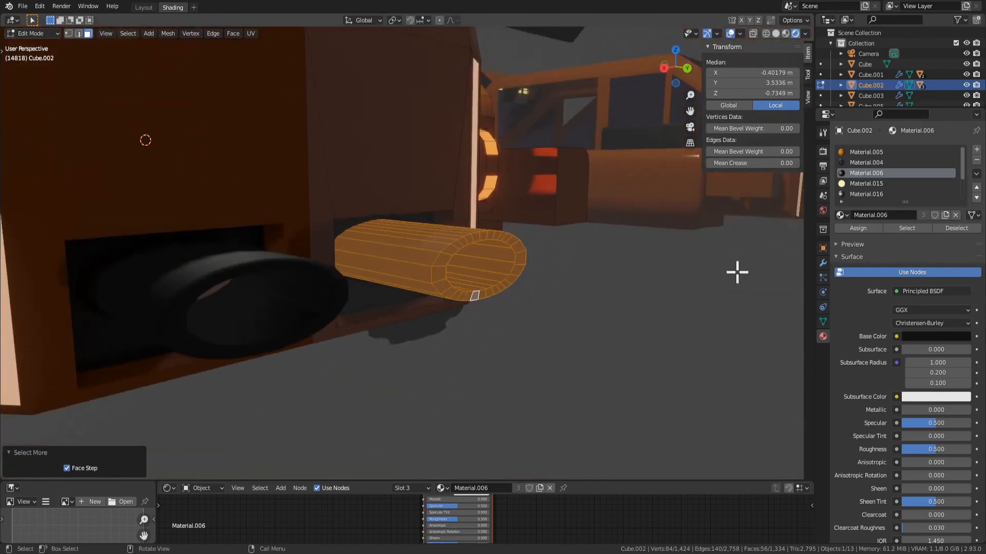
# Try Material.019 and Material.016 on the selected exhaust pipe faces and check the look in Object Mode
pyautogui.click(856, 194)
pyautogui.scroll(-3, 868, 185)
pyautogui.click(866, 194)
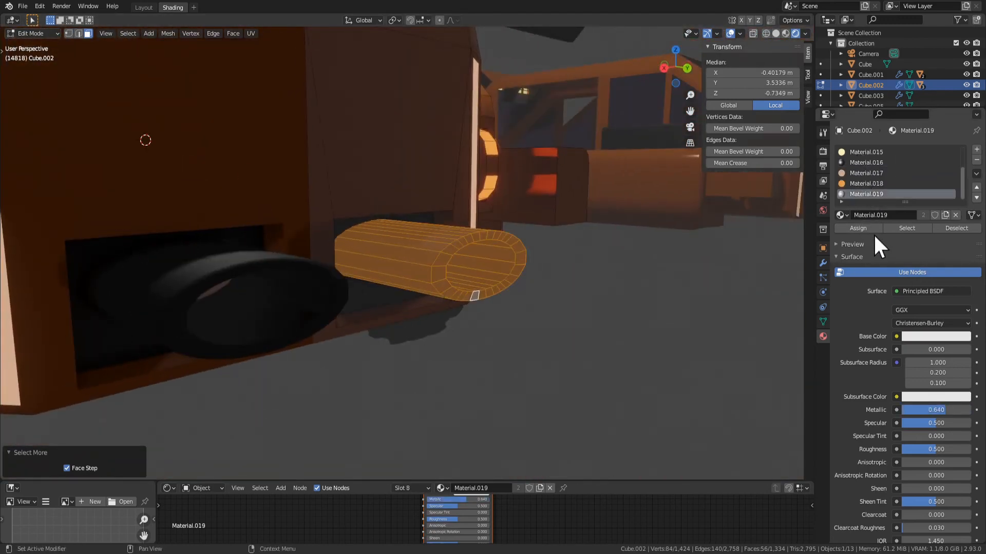
pyautogui.click(870, 228)
pyautogui.scroll(1, 871, 192)
pyautogui.click(867, 174)
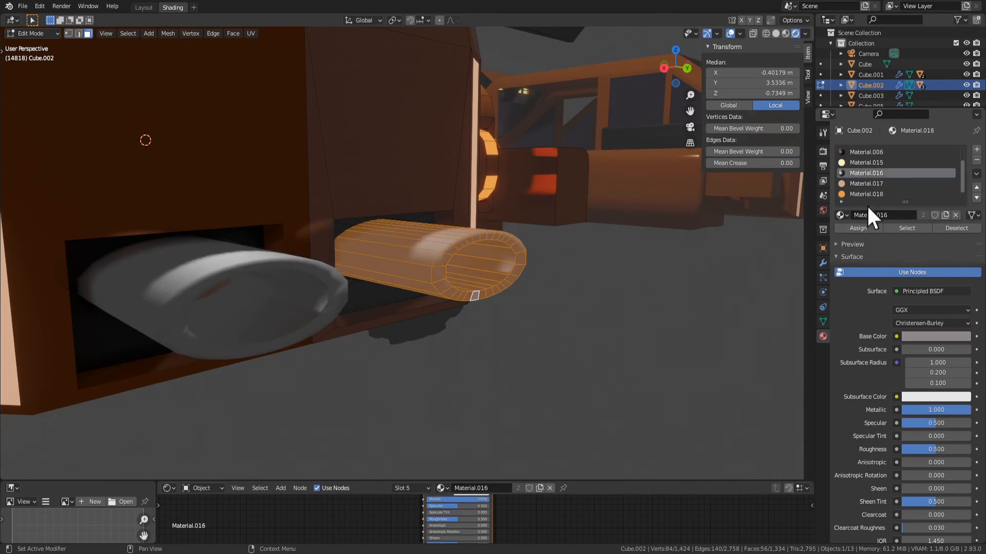
pyautogui.click(853, 228)
pyautogui.press('Tab')
pyautogui.moveTo(693, 257); pyautogui.dragTo(585, 287, button='middle')
pyautogui.press('Tab')
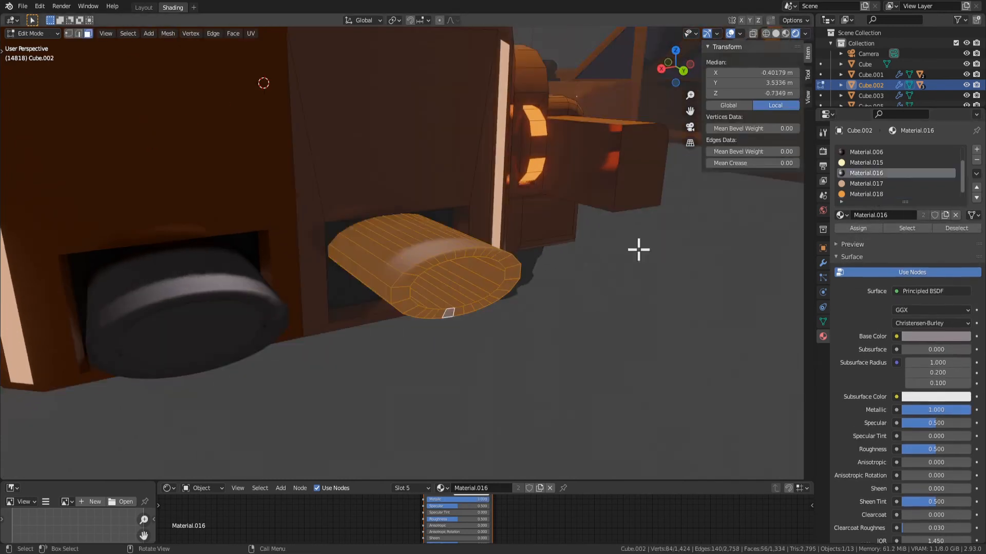
# Assign a new material, Material.021, to the exhaust pipe with grey base colour value 0.439, metallic 1.000 and roughness 0.103
pyautogui.click(977, 149)
pyautogui.click(856, 226)
pyautogui.click(910, 215)
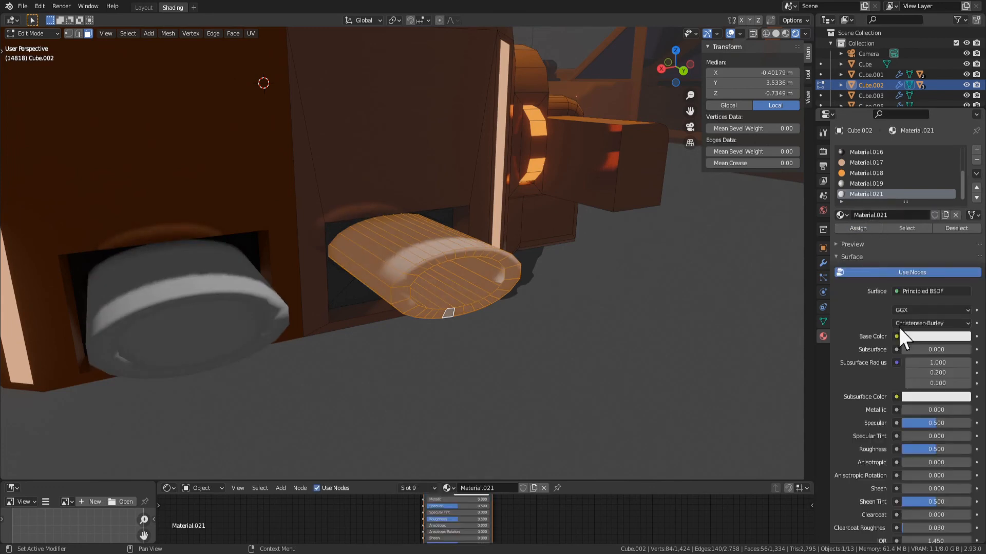
pyautogui.click(932, 336)
pyautogui.moveTo(963, 204); pyautogui.dragTo(963, 209)
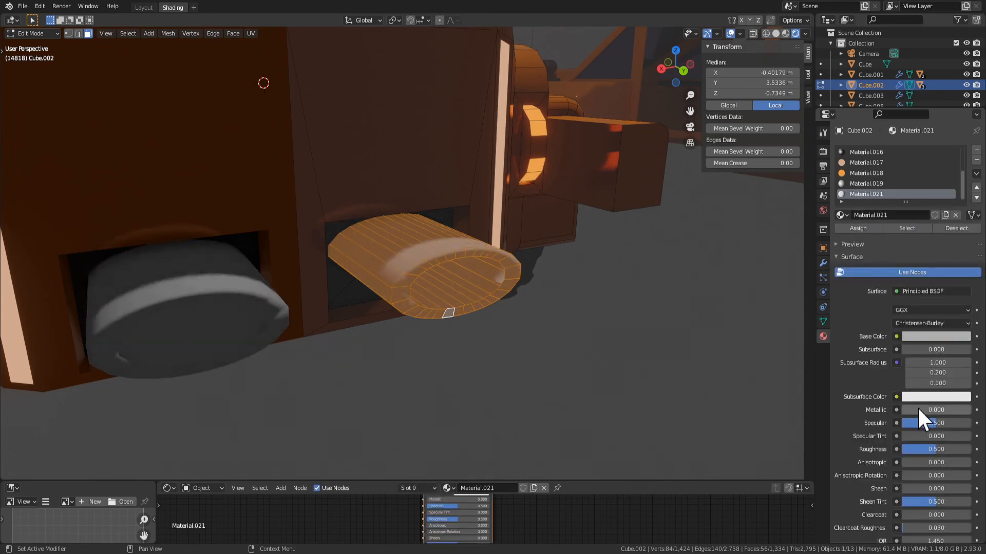
pyautogui.moveTo(919, 410); pyautogui.dragTo(970, 410)
pyautogui.moveTo(935, 449); pyautogui.dragTo(909, 449)
# Examine the new metallic exhaust finish on the car's rear in Object Mode
pyautogui.press('Tab')
pyautogui.moveTo(517, 341); pyautogui.dragTo(476, 310, button='middle')
pyautogui.scroll(-4, 475, 310)
pyautogui.press('Tab')
pyautogui.press('Tab')
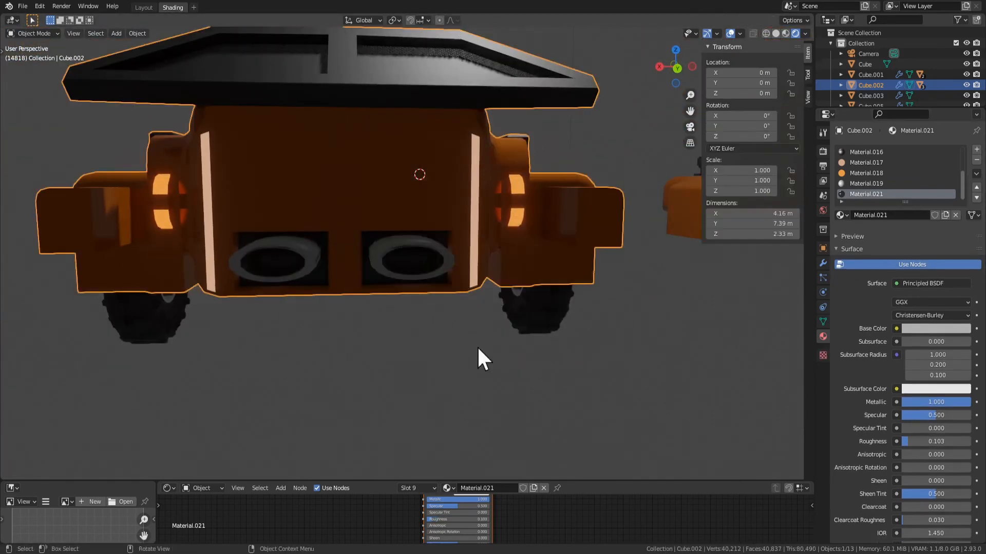
pyautogui.scroll(-1, 477, 347)
pyautogui.click(446, 343)
pyautogui.scroll(2, 435, 313)
pyautogui.moveTo(395, 332); pyautogui.dragTo(440, 281, button='middle')
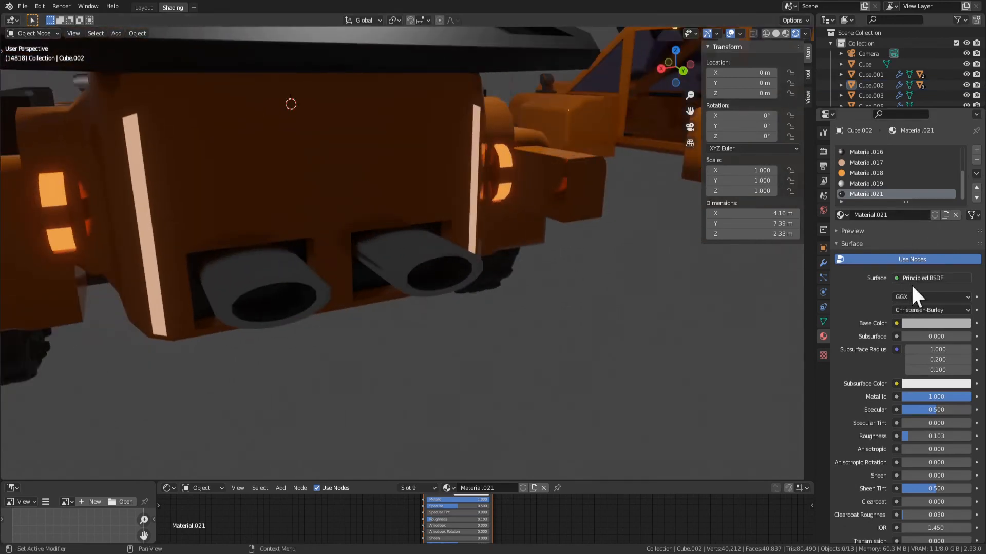
# Raise the base colour value of Material.021 to 1.000 for white exhausts
pyautogui.click(947, 324)
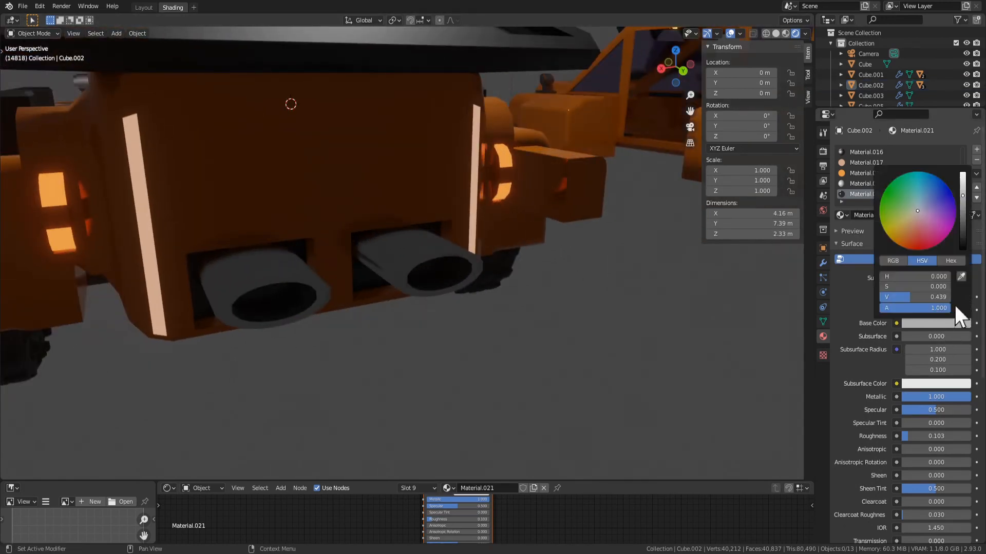
pyautogui.moveTo(963, 196); pyautogui.dragTo(963, 171)
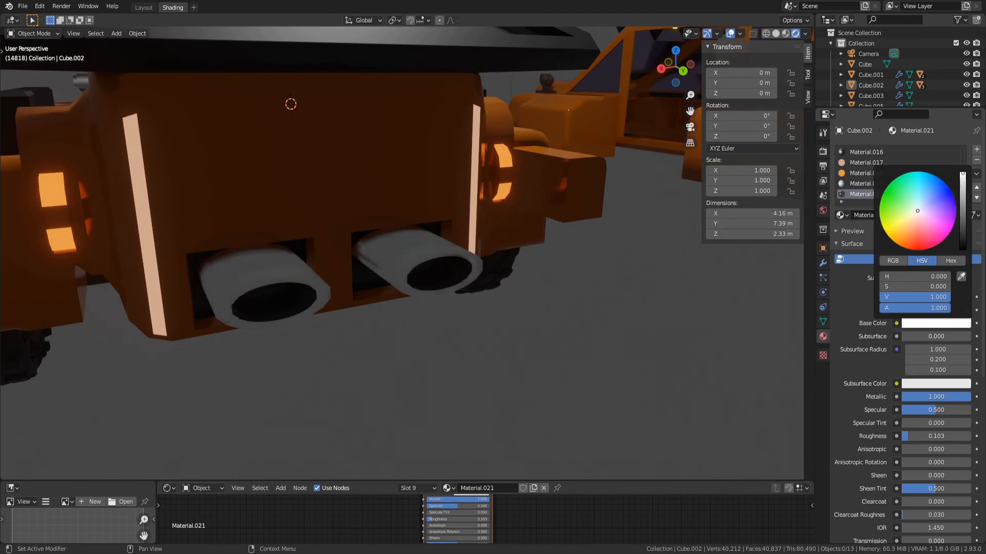
pyautogui.moveTo(595, 285); pyautogui.dragTo(570, 297, button='middle')
pyautogui.scroll(-5, 489, 309)
pyautogui.moveTo(488, 309); pyautogui.dragTo(379, 339, button='middle')
pyautogui.scroll(2, 382, 288)
# Try to move the upper edge of the rear body panel above the exhaust along Z
pyautogui.press('Tab')
pyautogui.click(385, 205)
pyautogui.moveTo(386, 205); pyautogui.dragTo(440, 172, button='middle')
pyautogui.scroll(3, 457, 200)
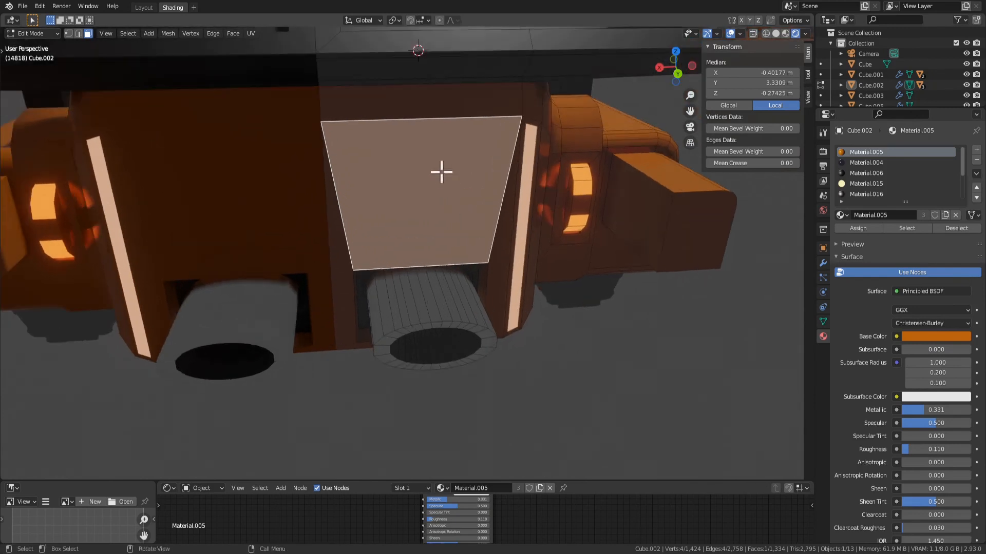
pyautogui.press('2')
pyautogui.click(409, 117)
pyautogui.press('g')
pyautogui.press('z')
pyautogui.rightClick(465, 125)
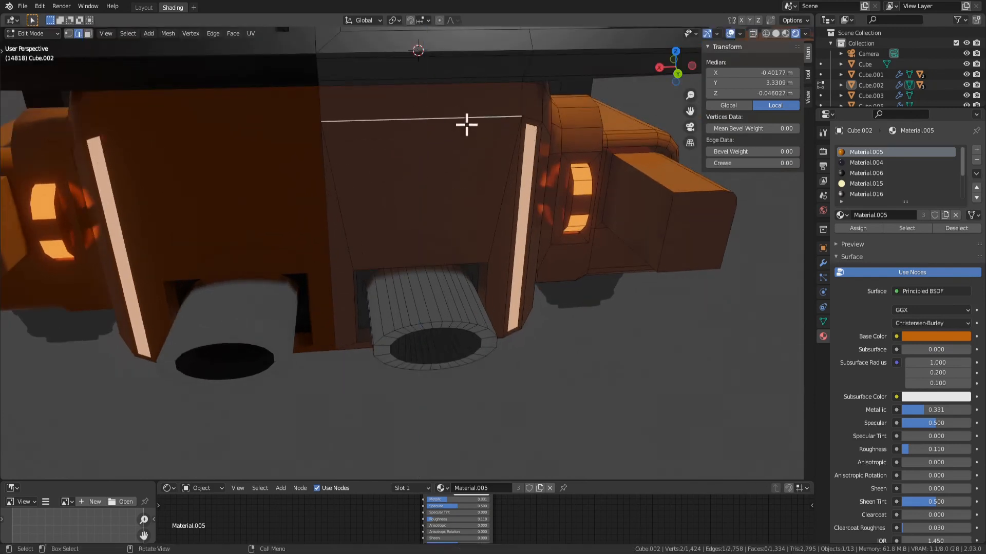
# Subdivide the rear body's centre edge and the long edge beside the light strip with one cut
pyautogui.scroll(1, 461, 249)
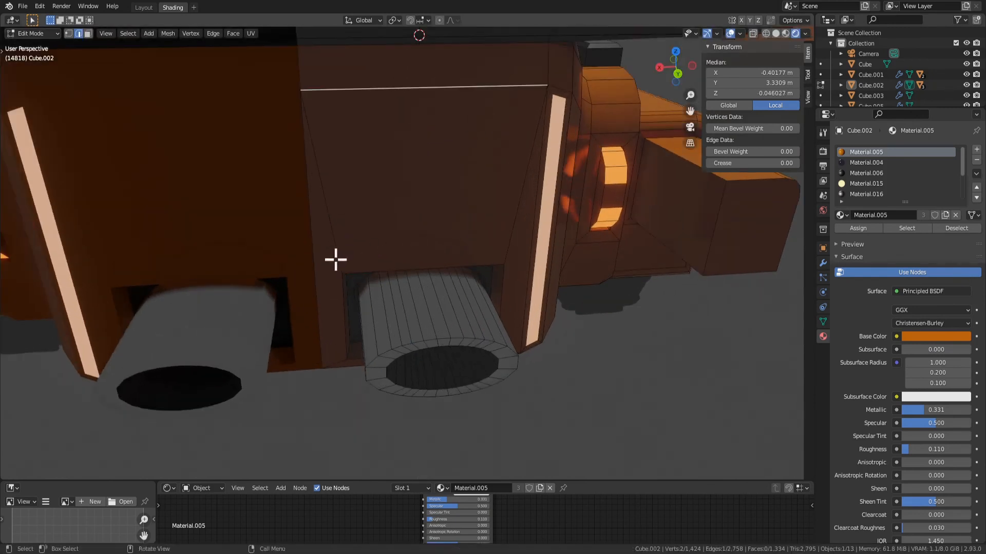
pyautogui.click(322, 283)
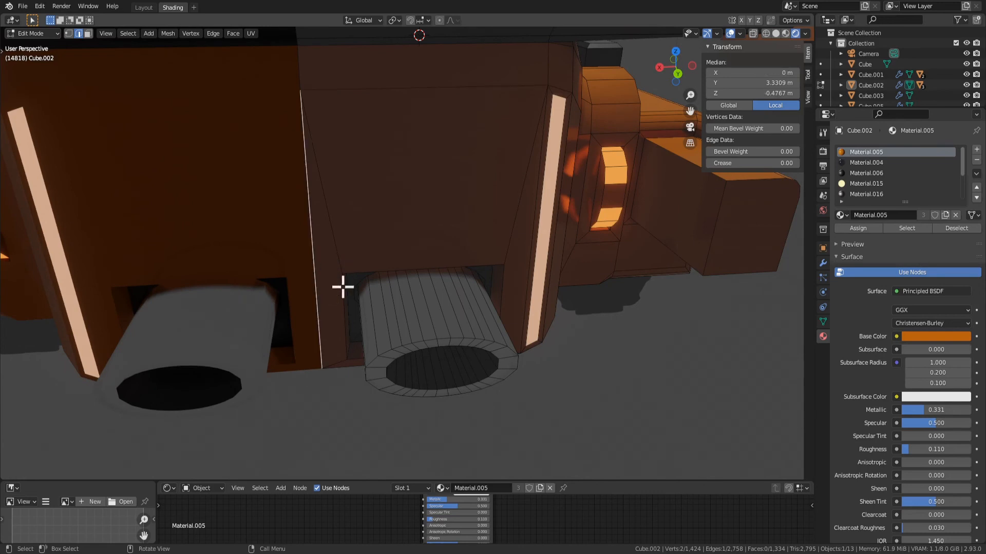
pyautogui.keyDown('shift'); pyautogui.click(530, 266); pyautogui.keyUp('shift')
pyautogui.rightClick(534, 263)
pyautogui.click(534, 239)
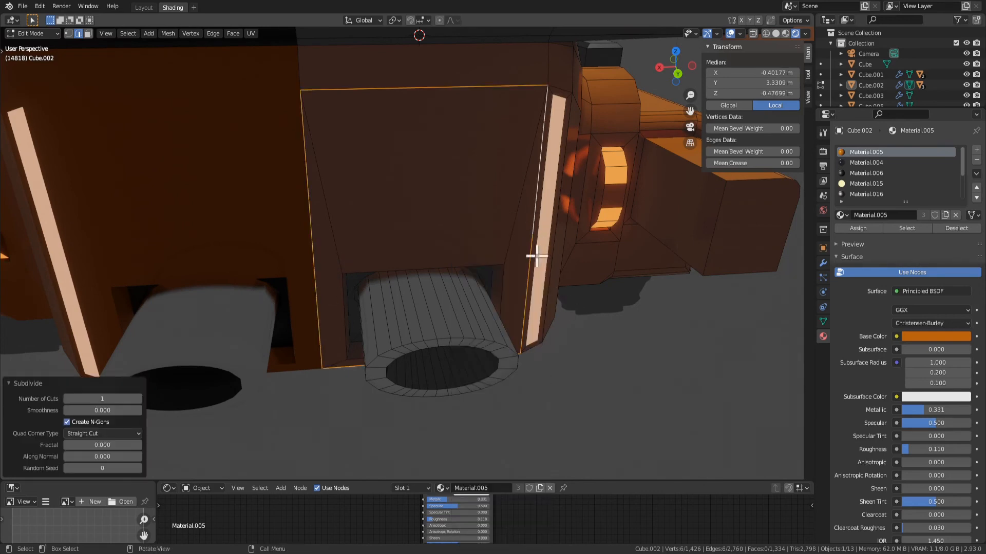
# Lower the two new midpoint vertices along Z to about the height of the rear panel's lower edge
pyautogui.press('1')
pyautogui.click(310, 250)
pyautogui.keyDown('shift'); pyautogui.click(529, 231); pyautogui.keyUp('shift')
pyautogui.press('g')
pyautogui.press('z')
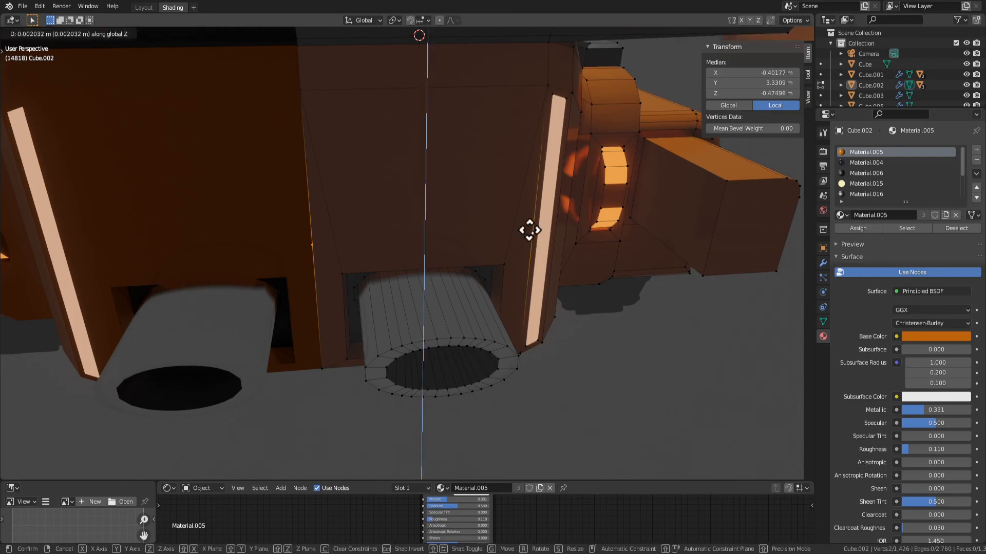
pyautogui.click(531, 269)
# Try deleting only the faces of the rear panel and its two narrow side strips together
pyautogui.press('3')
pyautogui.click(333, 280)
pyautogui.keyDown('shift'); pyautogui.click(409, 222); pyautogui.keyUp('shift')
pyautogui.keyDown('shift'); pyautogui.click(517, 253); pyautogui.keyUp('shift')
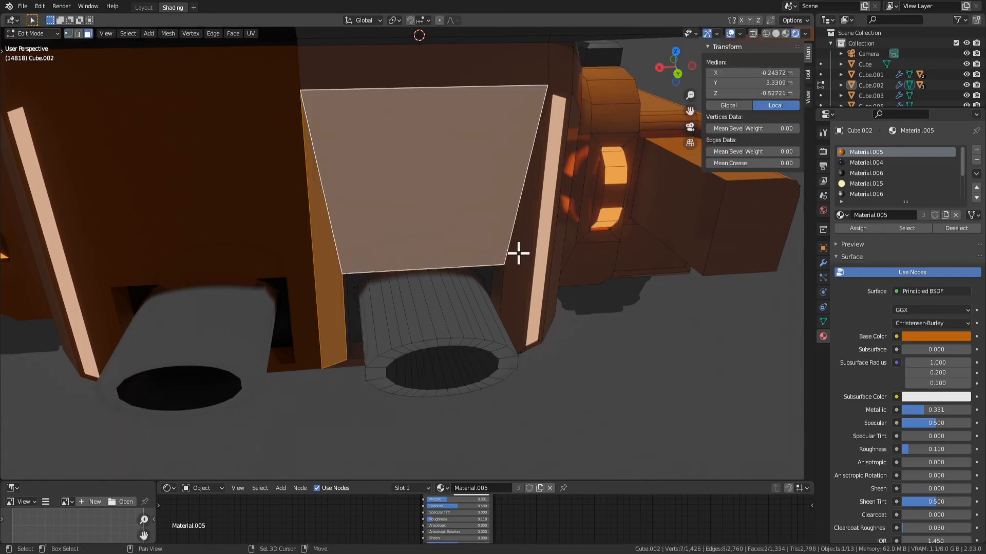
pyautogui.press('x')
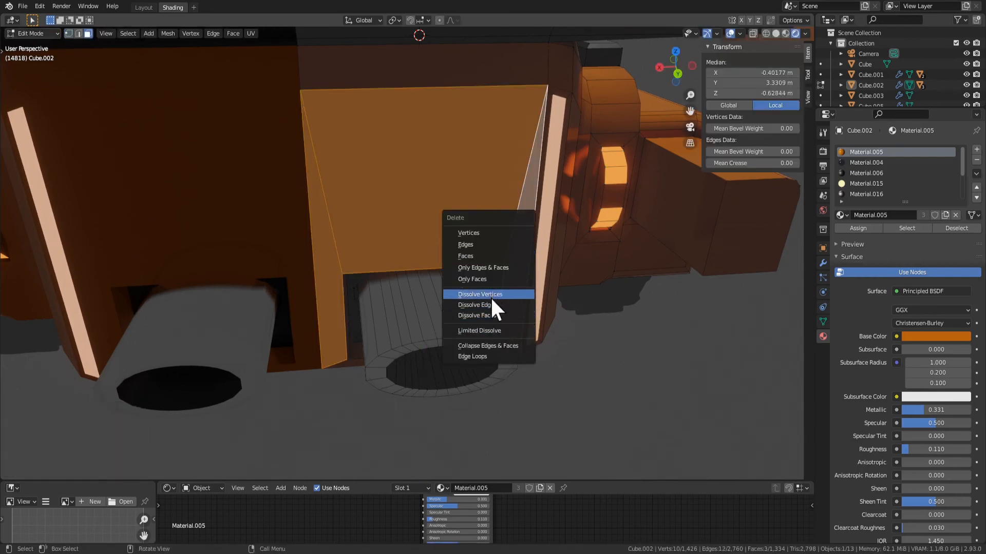
pyautogui.click(488, 279)
pyautogui.hotkey('ctrl', 'z')
# Delete only the face of the large rear panel above the exhaust, keeping its edges
pyautogui.click(384, 249)
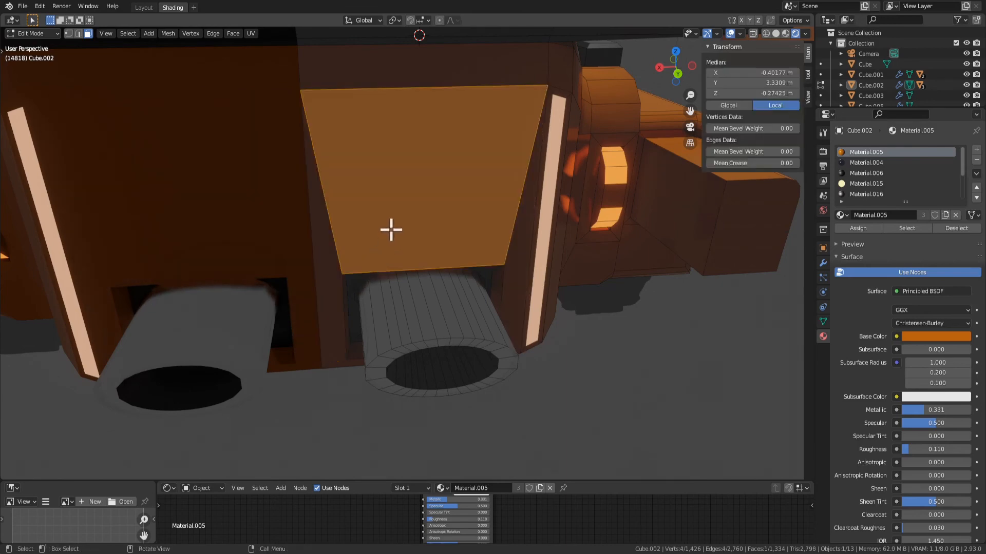
pyautogui.press('x')
pyautogui.click(373, 226)
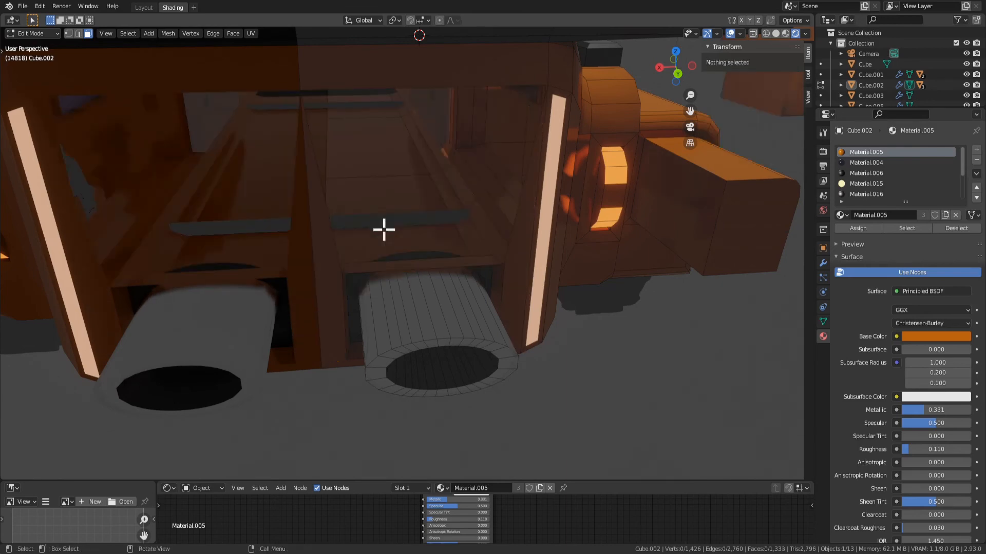
# Delete only the faces of the two narrow strips on either side of the rear panel opening
pyautogui.moveTo(385, 249); pyautogui.dragTo(385, 226, button='middle')
pyautogui.click(324, 250)
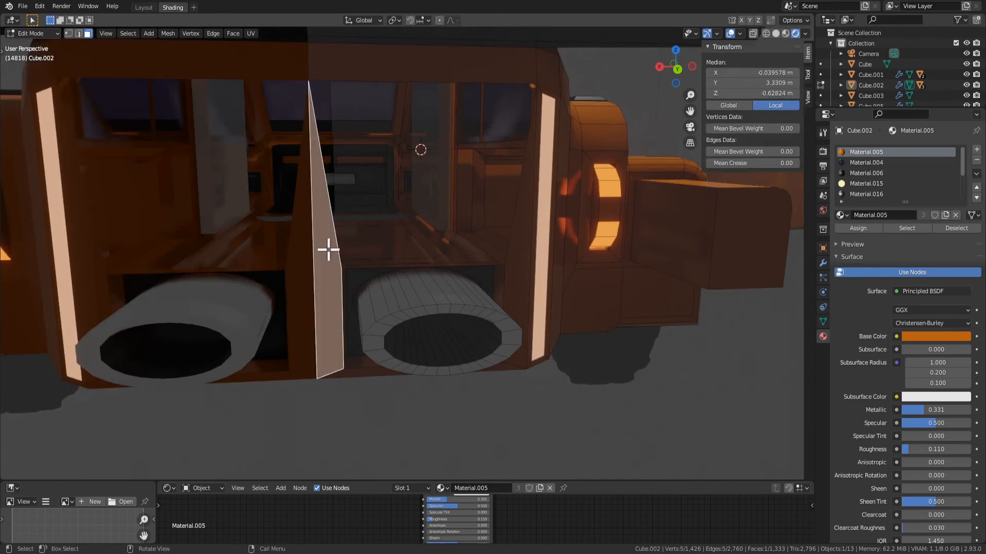
pyautogui.keyDown('shift'); pyautogui.click(506, 253); pyautogui.keyUp('shift')
pyautogui.press('x')
pyautogui.click(509, 252)
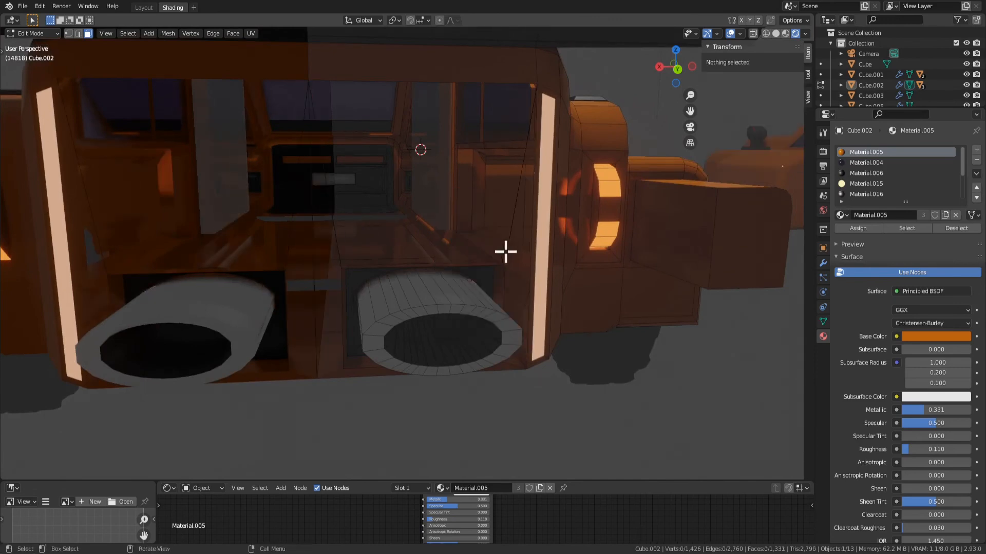
# Undo the face deletions to restore the rear panel above the exhaust and its two narrow side strips
pyautogui.hotkey('ctrl', 'z')
pyautogui.press('x')
pyautogui.click(498, 243)
pyautogui.click(504, 267)
pyautogui.hotkey('ctrl', 'z')
pyautogui.hotkey('ctrl', 'z')
pyautogui.hotkey('ctrl', 'z')
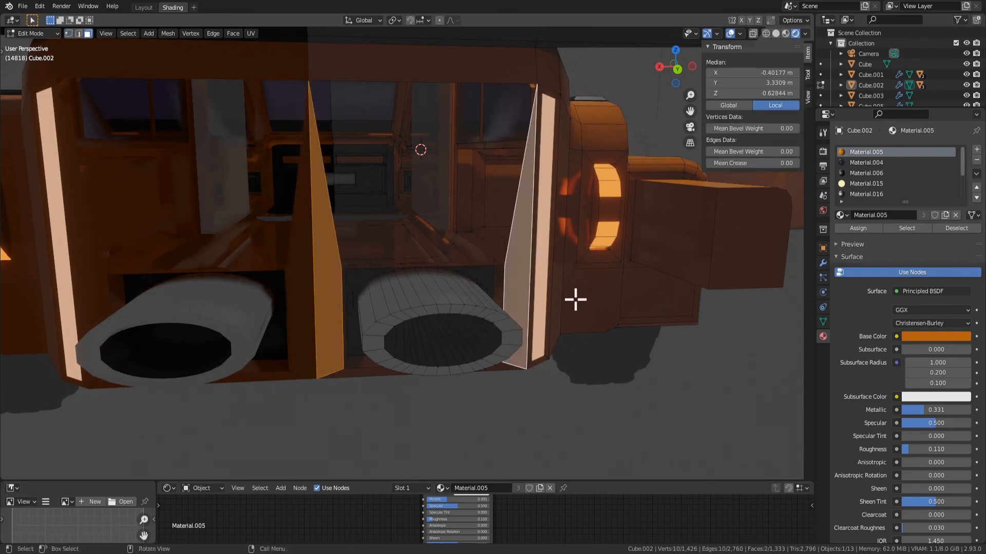
pyautogui.moveTo(575, 300); pyautogui.dragTo(539, 304, button='middle')
pyautogui.hotkey('ctrl', 'z')
pyautogui.hotkey('ctrl', 'z')
pyautogui.hotkey('ctrl', 'z')
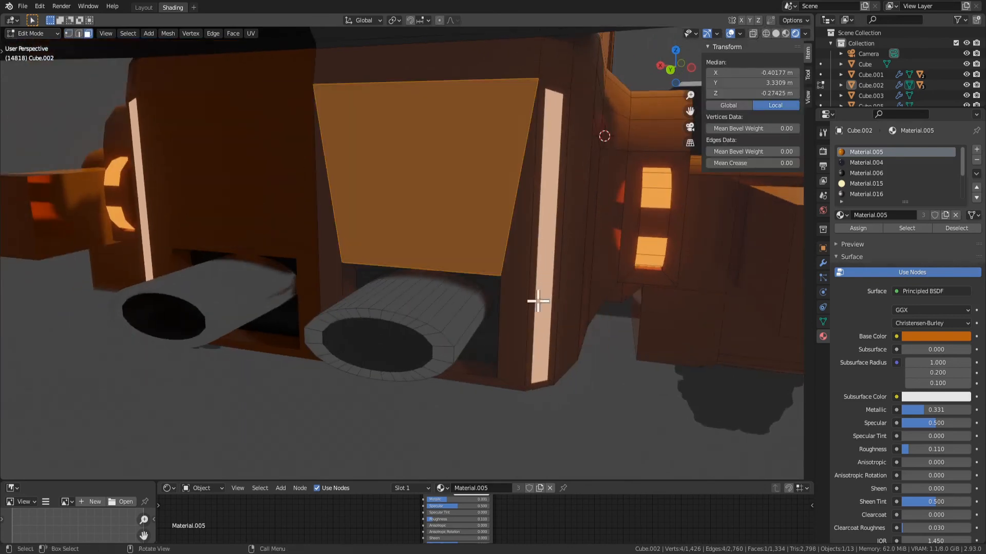
# Delete only the two narrow strip faces flanking the restored rear panel, keeping the large panel in place
pyautogui.click(341, 269)
pyautogui.moveTo(341, 268)
pyautogui.mouseDown(button='middle')
pyautogui.moveTo(354, 266)
pyautogui.moveTo(333, 275)
pyautogui.mouseUp(button='middle')
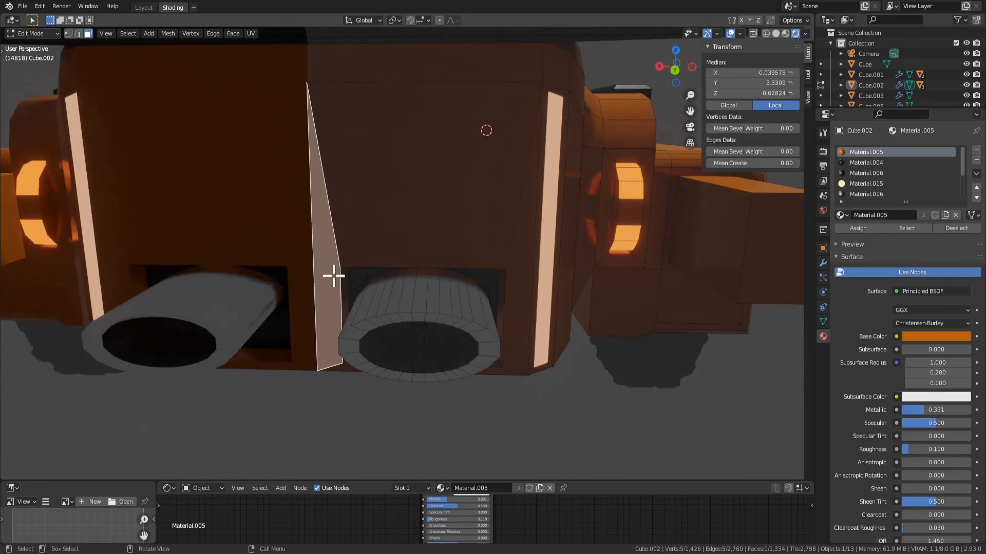
pyautogui.keyDown('shift'); pyautogui.click(515, 269); pyautogui.keyUp('shift')
pyautogui.press('x')
pyautogui.click(515, 270)
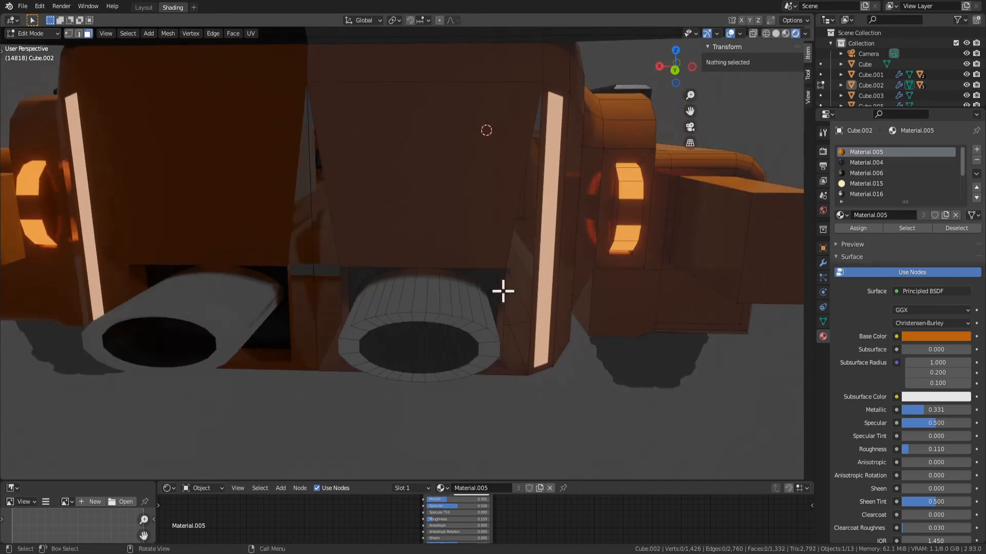
# Fill the upper part of the centre strip with a triangular face between the panel's inner corners and the centre-line midpoint vertex
pyautogui.click(339, 266)
pyautogui.keyDown('shift'); pyautogui.click(314, 275); pyautogui.keyUp('shift')
pyautogui.press('f')
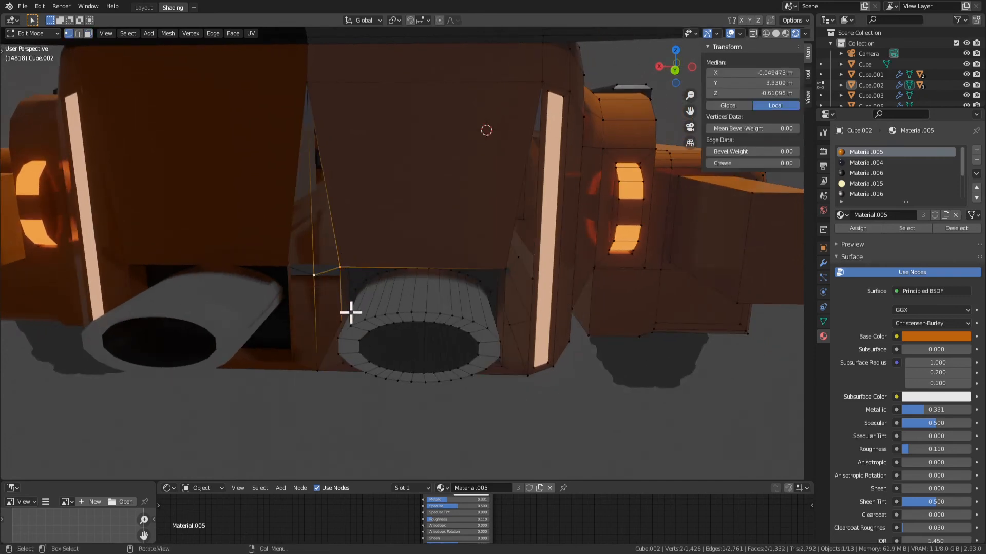
pyautogui.keyDown('shift'); pyautogui.click(318, 117); pyautogui.keyUp('shift')
pyautogui.press('f')
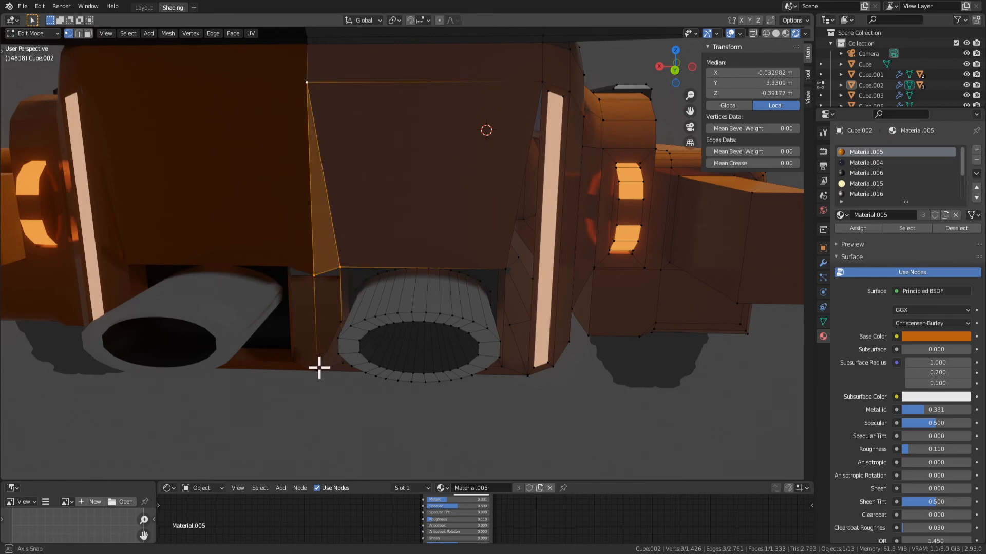
# Try to fill the lower part of the centre strip beside the exhaust opening with a face
pyautogui.moveTo(319, 369); pyautogui.dragTo(367, 345, button='middle')
pyautogui.keyDown('shift'); pyautogui.click(352, 379); pyautogui.keyUp('shift')
pyautogui.keyDown('shift'); pyautogui.click(325, 390); pyautogui.keyUp('shift')
pyautogui.press('f')
pyautogui.moveTo(313, 391); pyautogui.dragTo(495, 322, button='middle')
pyautogui.moveTo(395, 376); pyautogui.dragTo(434, 344, button='middle')
# Undo the centre strip refill and the strip deletions, and clear the selection
pyautogui.hotkey('ctrl', 'z')
pyautogui.hotkey('ctrl', 'z')
pyautogui.hotkey('ctrl', 'z')
pyautogui.hotkey('ctrl', 'z')
pyautogui.hotkey('ctrl', 'z')
pyautogui.hotkey('ctrl', 'z')
pyautogui.hotkey('ctrl', 'z')
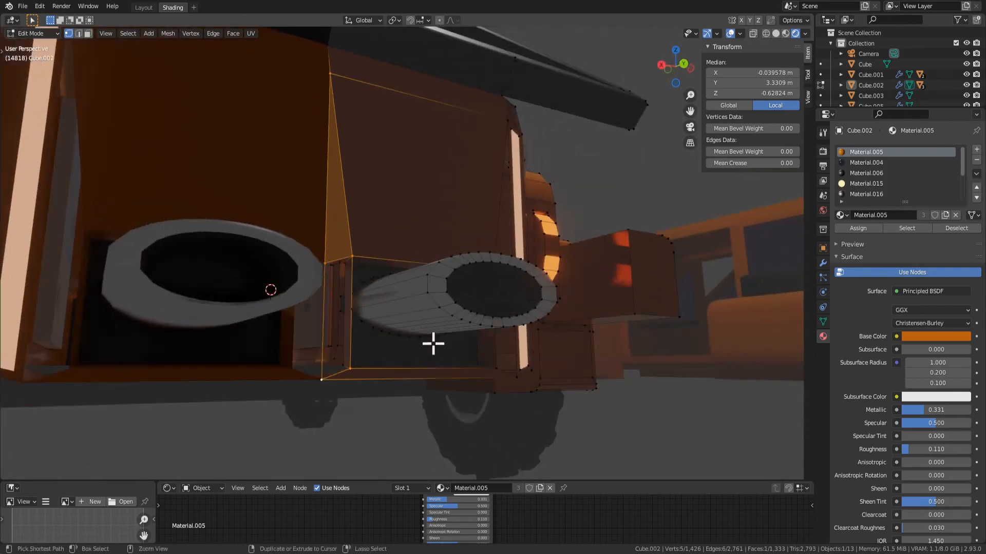
pyautogui.hotkey('ctrl', 'z')
pyautogui.hotkey('ctrl', 'z')
pyautogui.hotkey('ctrl', 'z')
pyautogui.hotkey('ctrl', 'z')
pyautogui.hotkey('ctrl', 'z')
pyautogui.hotkey('ctrl', 'z')
pyautogui.hotkey('ctrl', 'z')
pyautogui.moveTo(431, 276); pyautogui.dragTo(426, 313, button='middle')
pyautogui.hotkey('alt', 'a')
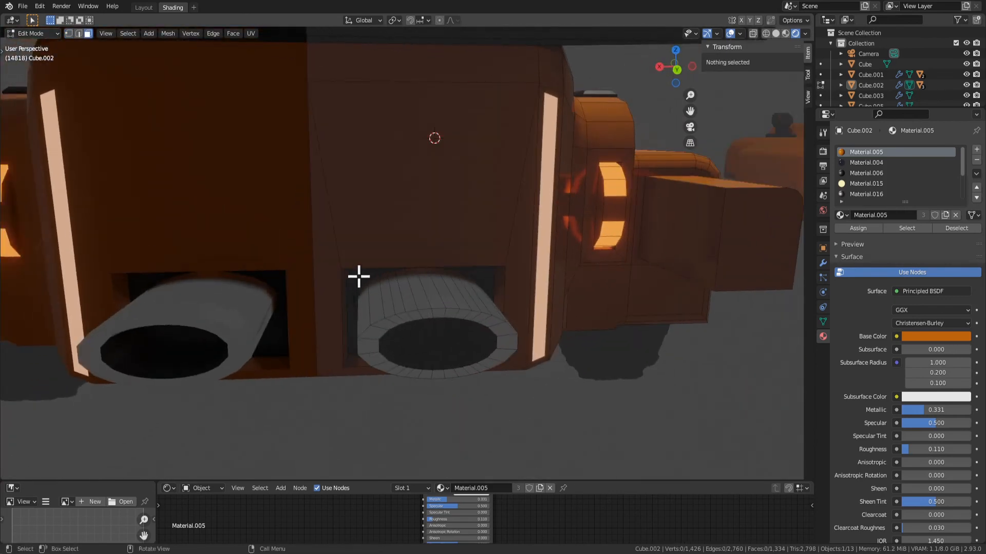
# Set the local Z of the centre-line and outer midpoint vertices to -0.59435 m, copied from the rear panel's lower inner corner vertex
pyautogui.scroll(3, 364, 345)
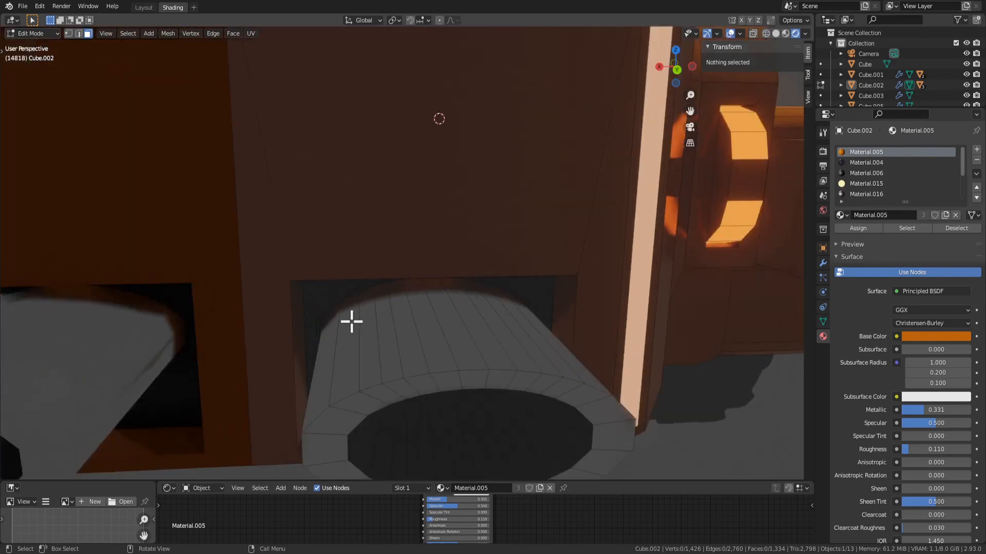
pyautogui.scroll(-2, 351, 322)
pyautogui.click(294, 280)
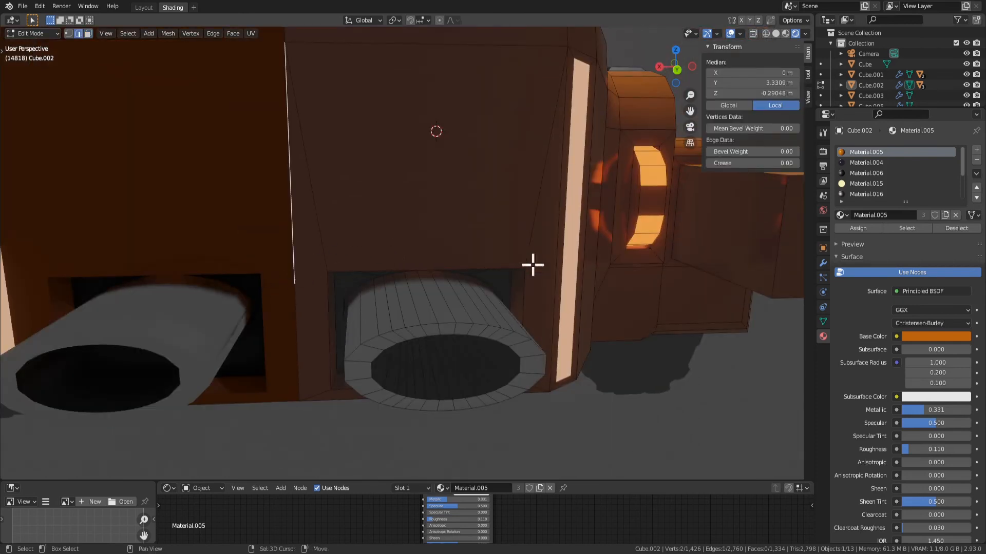
pyautogui.press('1')
pyautogui.click(328, 266)
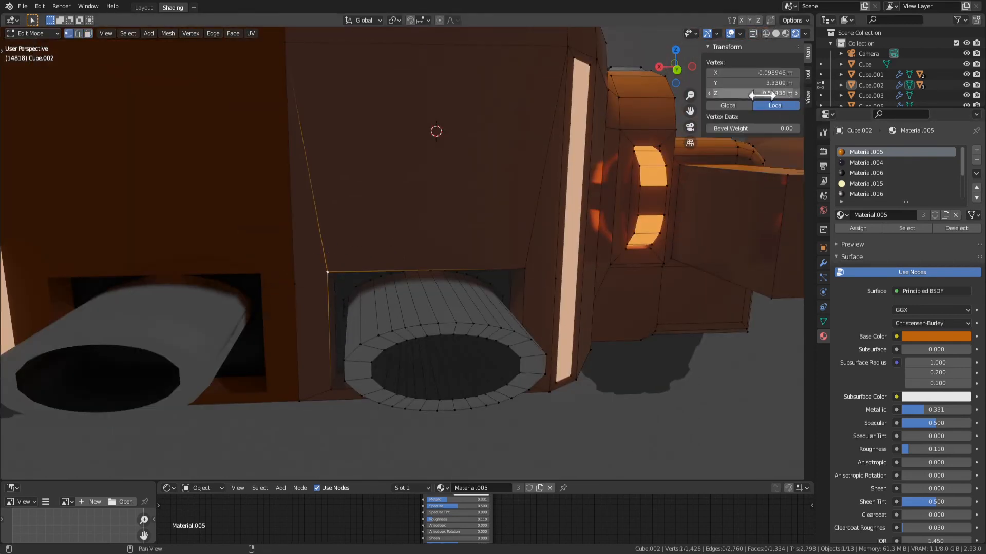
pyautogui.click(747, 96)
pyautogui.hotkey('ctrl', 'c')
pyautogui.click(587, 440)
pyautogui.click(294, 281)
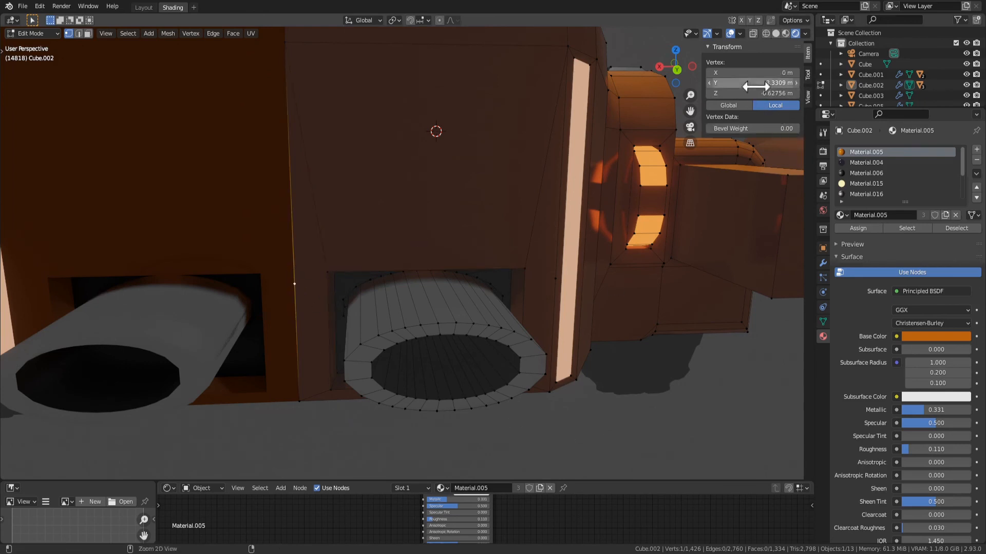
pyautogui.hotkey('ctrl', 'v')
pyautogui.click(557, 279)
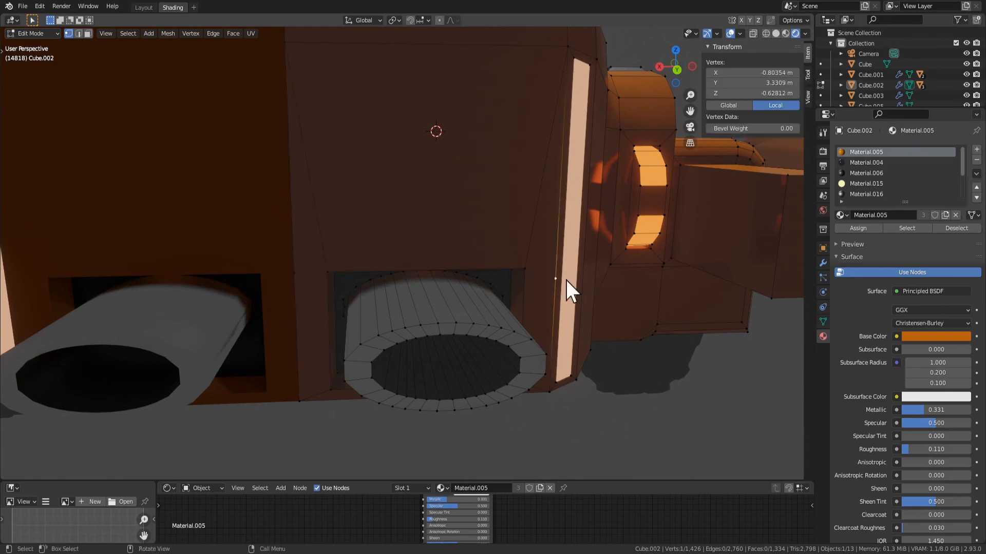
pyautogui.click(745, 94)
# Select the outer midpoint, lower inner corner and centre-line midpoint vertices together along the rear panel's lower edge
pyautogui.keyDown('shift'); pyautogui.click(326, 272); pyautogui.keyUp('shift')
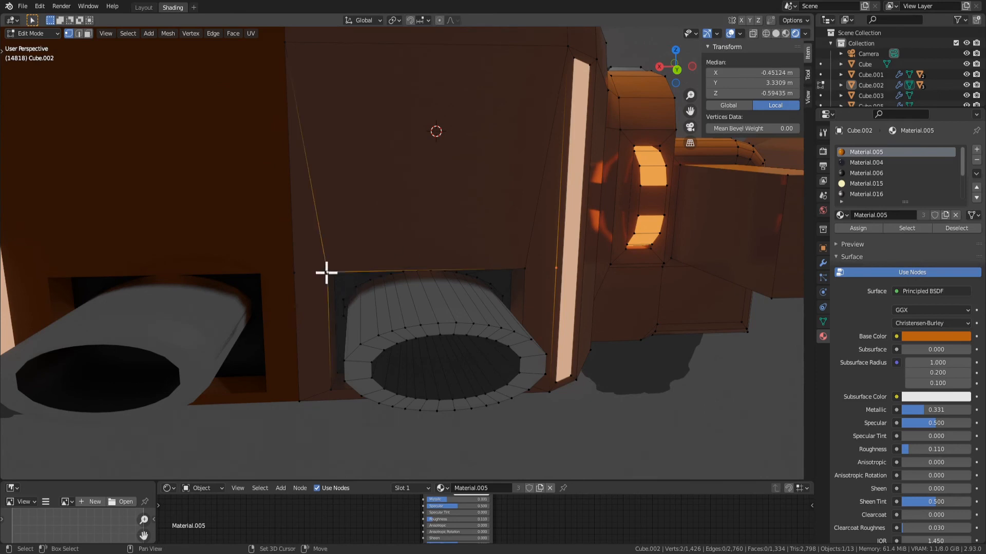
pyautogui.keyDown('shift'); pyautogui.click(289, 281); pyautogui.keyUp('shift')
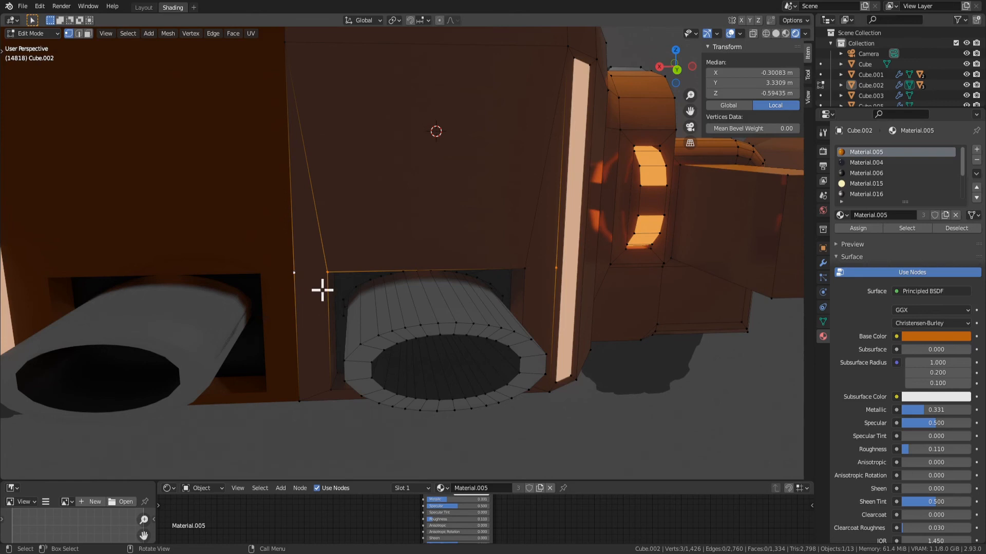
# Delete the two slanted narrow faces flanking the large rear panel, removing only the faces and keeping their edges
pyautogui.press('3')
pyautogui.click(314, 288)
pyautogui.keyDown('shift'); pyautogui.click(539, 272); pyautogui.keyUp('shift')
pyautogui.press('x')
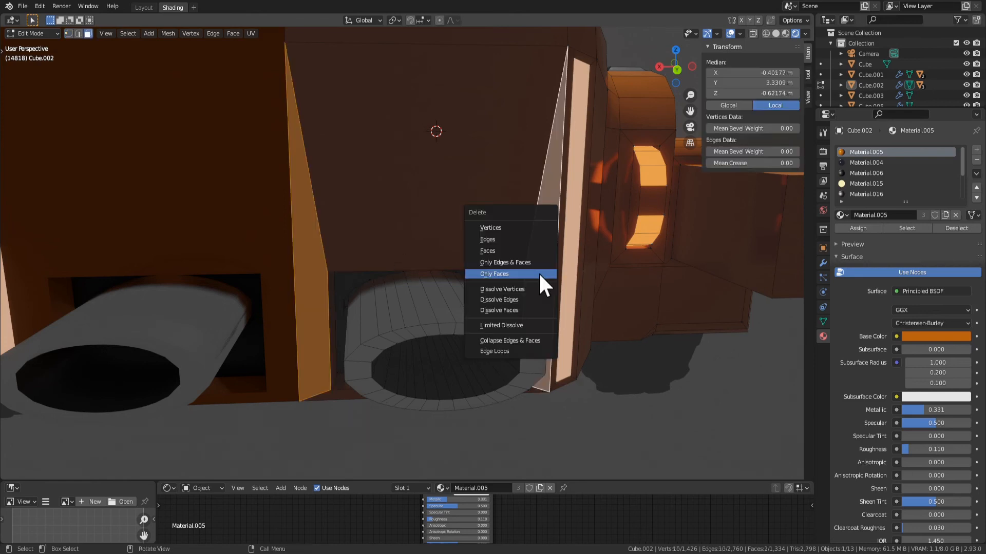
pyautogui.click(494, 273)
# Fill a narrow four-sided face between the centre line and the inner side of the exhaust opening
pyautogui.click(327, 273)
pyautogui.keyDown('shift'); pyautogui.click(292, 273); pyautogui.keyUp('shift')
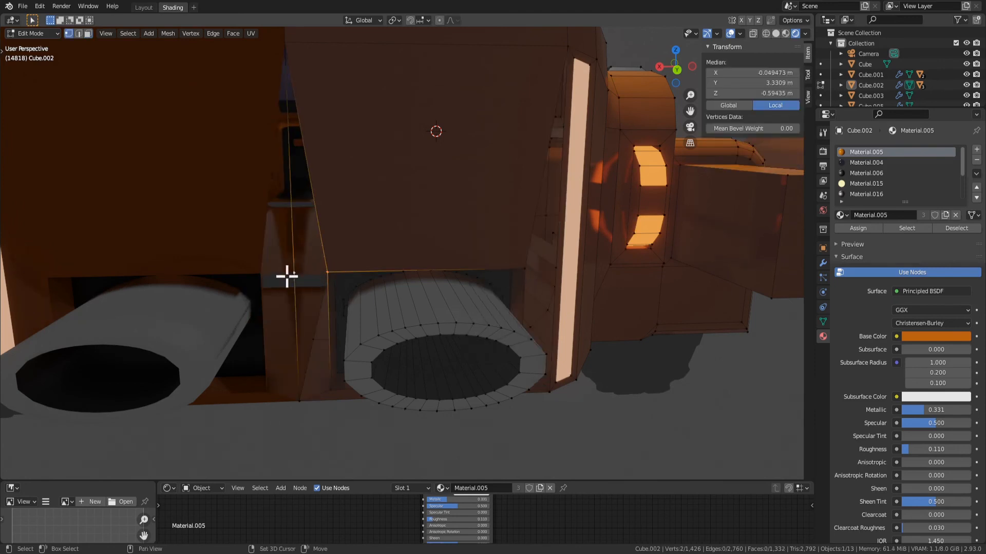
pyautogui.press('f')
pyautogui.press('f')
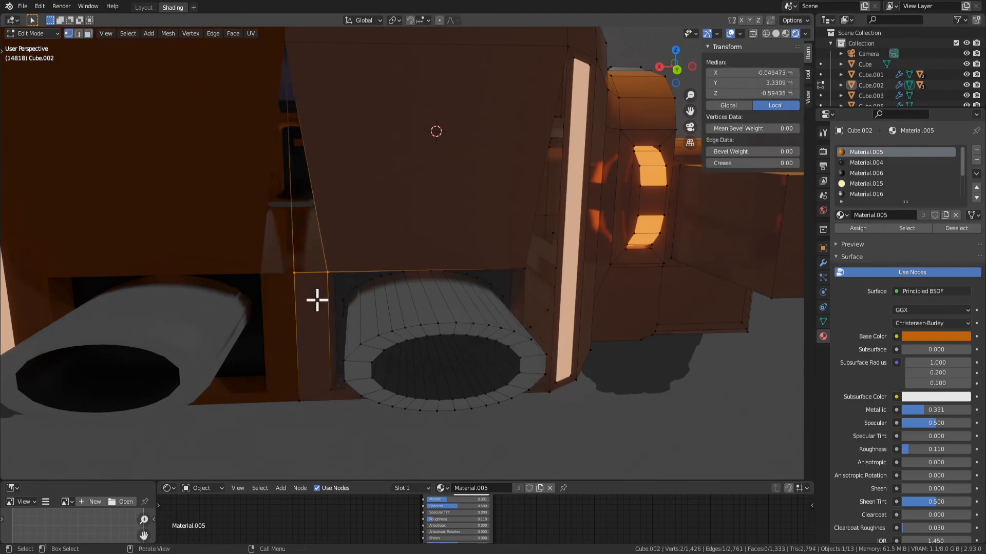
pyautogui.click(333, 394)
pyautogui.keyDown('shift'); pyautogui.click(304, 404); pyautogui.keyUp('shift')
pyautogui.keyDown('shift'); pyautogui.click(329, 273); pyautogui.keyUp('shift')
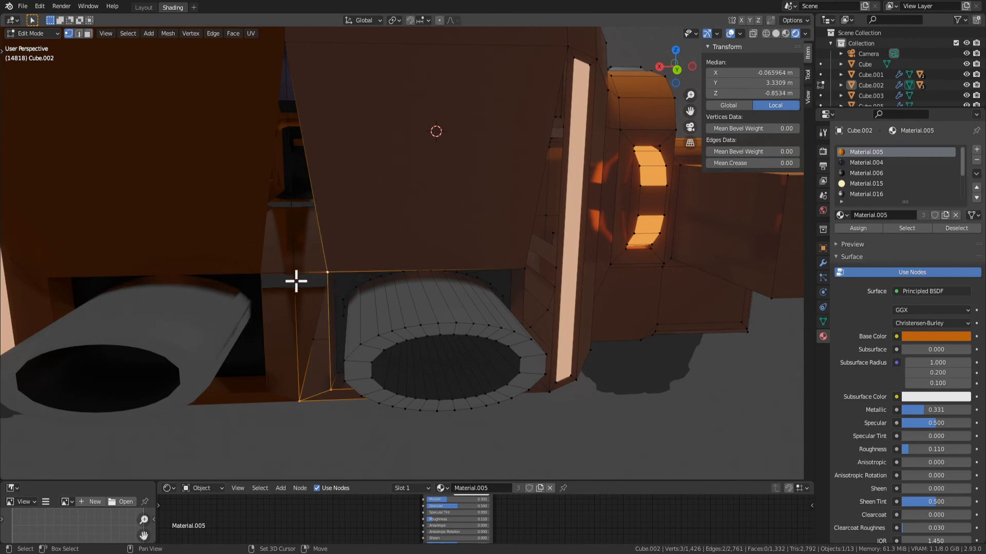
pyautogui.keyDown('shift'); pyautogui.click(296, 278); pyautogui.keyUp('shift')
# Fill a matching four-sided face on the outer side of the exhaust opening, beside the light strip
pyautogui.moveTo(565, 287); pyautogui.dragTo(528, 199, button='middle')
pyautogui.click(519, 406)
pyautogui.keyDown('shift'); pyautogui.click(559, 414); pyautogui.keyUp('shift')
pyautogui.keyDown('shift'); pyautogui.click(560, 277); pyautogui.keyUp('shift')
pyautogui.keyDown('shift'); pyautogui.click(530, 271); pyautogui.keyUp('shift')
pyautogui.press('f')
pyautogui.moveTo(512, 335); pyautogui.dragTo(467, 356, button='middle')
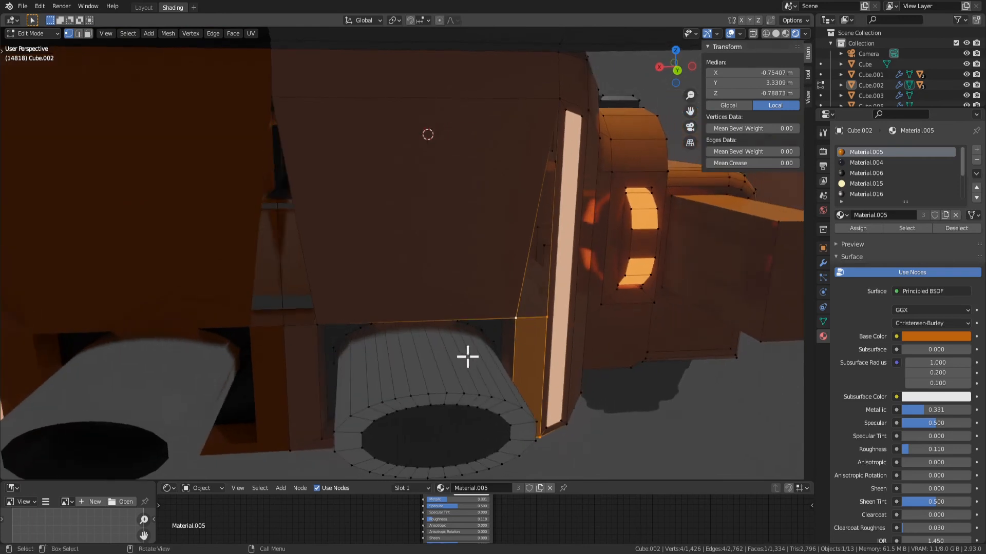
# Delete the large rear panel face above the exhaust pipe
pyautogui.press('3')
pyautogui.click(371, 266)
pyautogui.press('x')
pyautogui.click(359, 266)
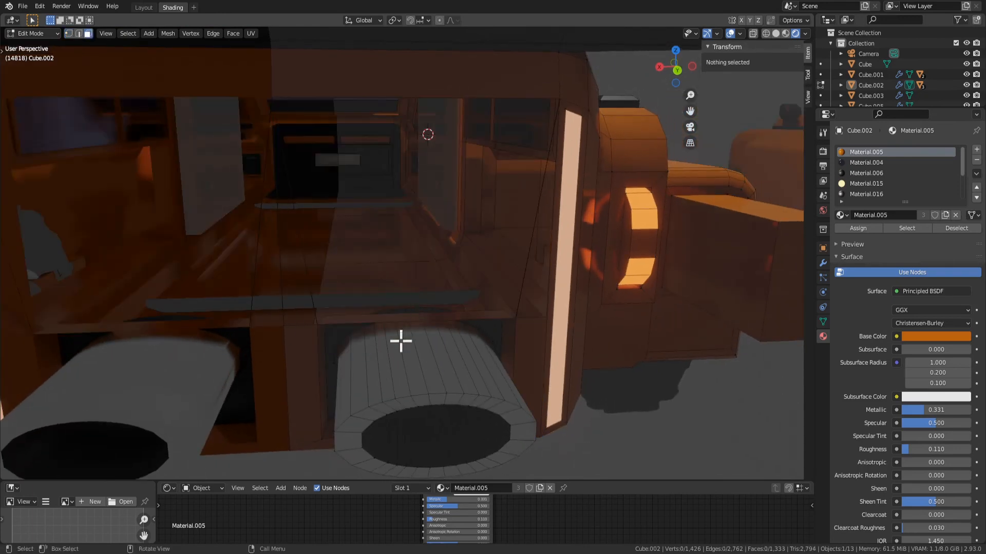
# Delete the two slanted edges left on both sides of the open rear panel
pyautogui.press('2')
pyautogui.click(307, 266)
pyautogui.keyDown('shift'); pyautogui.click(524, 275); pyautogui.keyUp('shift')
pyautogui.press('x')
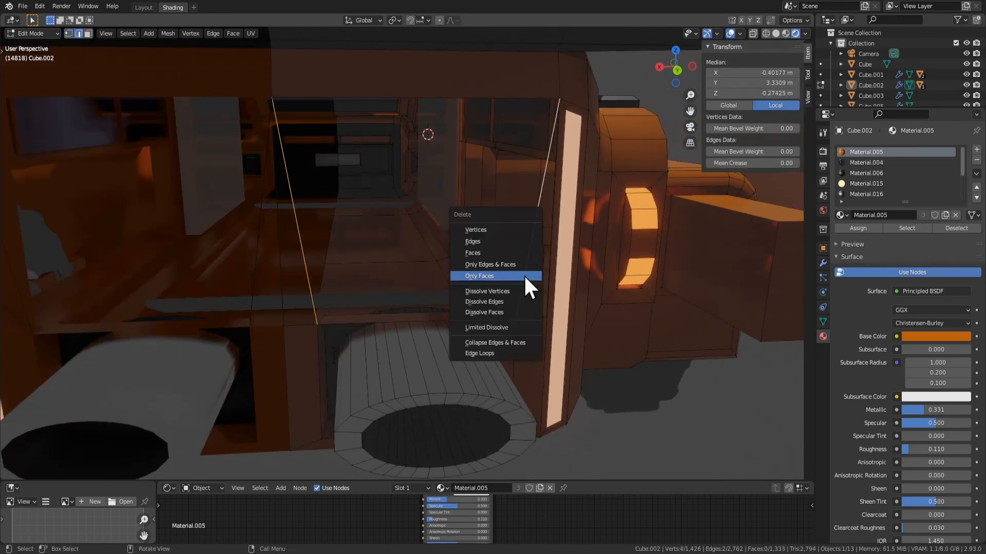
pyautogui.click(501, 242)
# Fill the rear opening with one rectangular face from its corner vertices and the two upper corners of the exhaust opening
pyautogui.press('1')
pyautogui.click(323, 316)
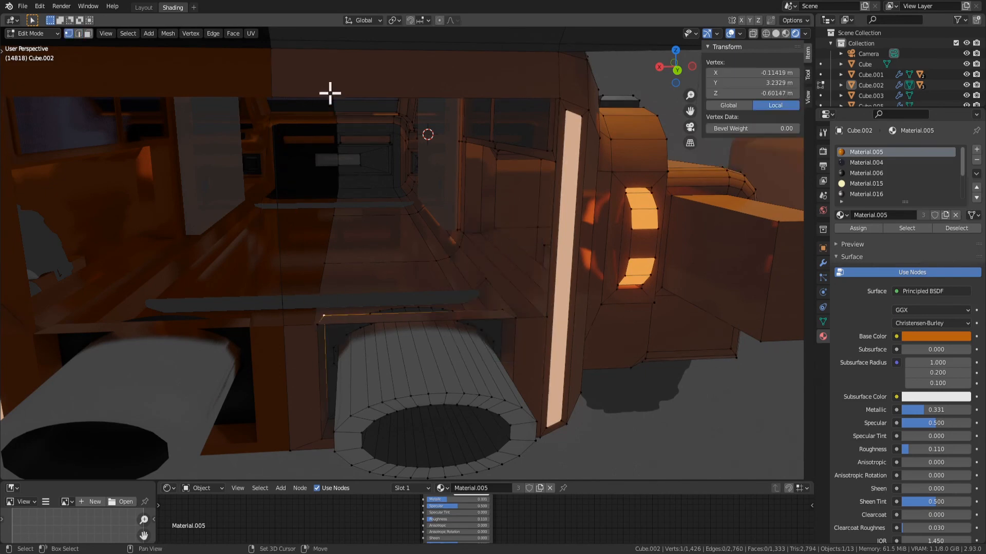
pyautogui.moveTo(352, 337); pyautogui.dragTo(333, 326, button='middle')
pyautogui.click(328, 314)
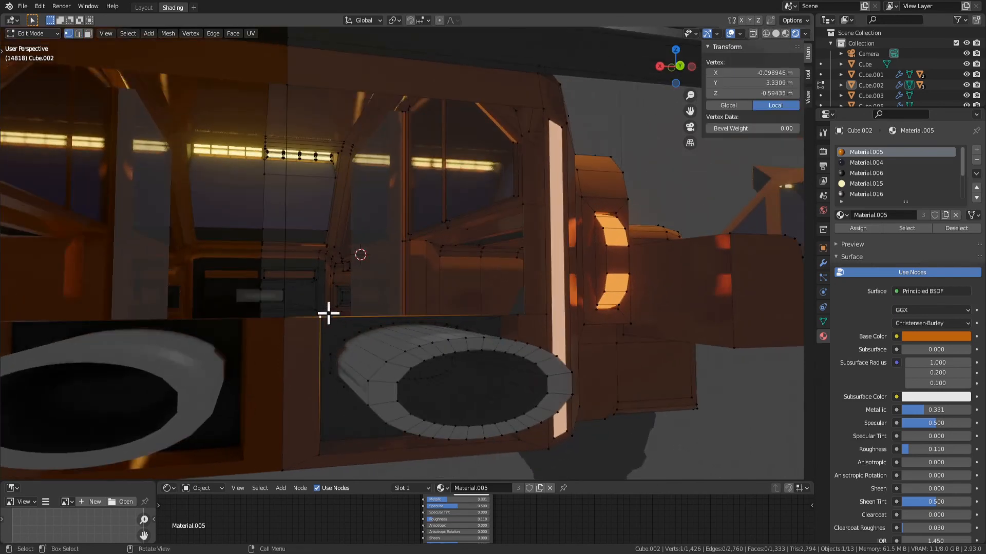
pyautogui.click(292, 320)
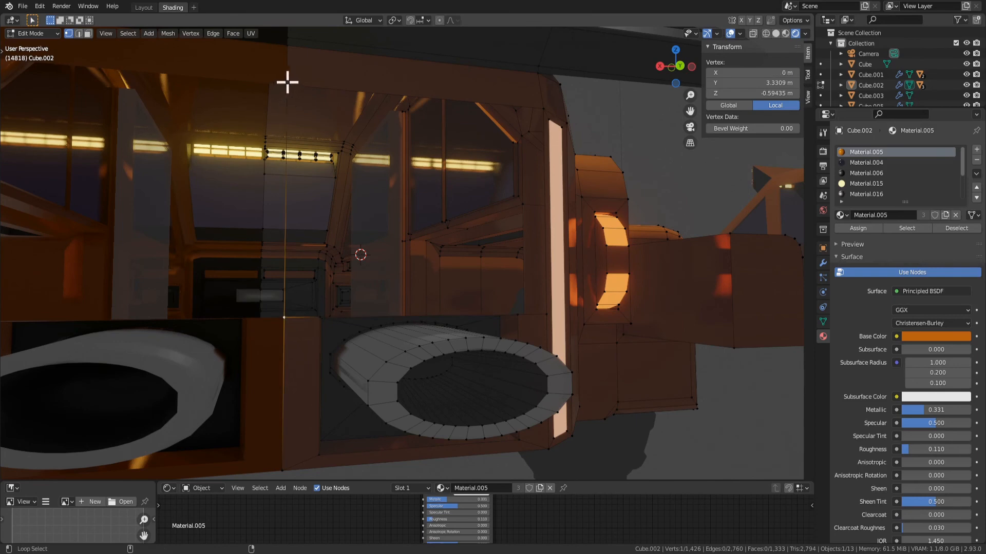
pyautogui.keyDown('shift'); pyautogui.click(287, 82); pyautogui.keyUp('shift')
pyautogui.hotkey('alt', 'a')
pyautogui.click(284, 320)
pyautogui.keyDown('shift'); pyautogui.click(287, 85); pyautogui.keyUp('shift')
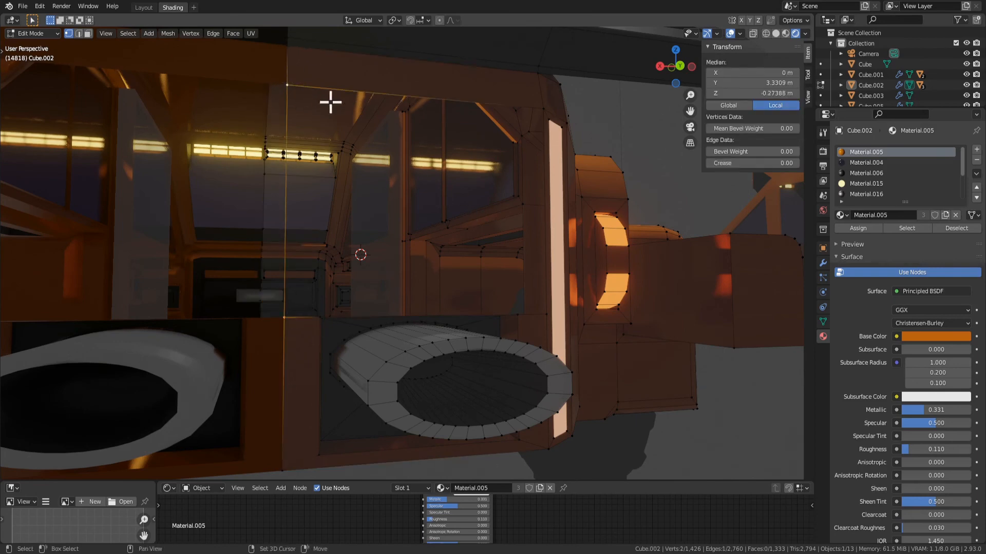
pyautogui.keyDown('shift'); pyautogui.click(540, 106); pyautogui.keyUp('shift')
pyautogui.moveTo(548, 320); pyautogui.dragTo(511, 348, button='middle')
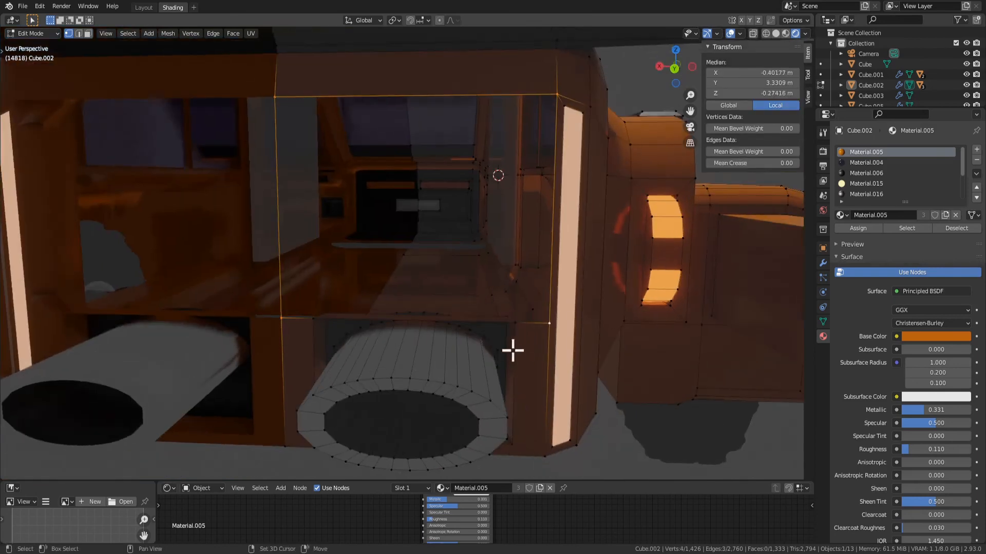
pyautogui.keyDown('shift'); pyautogui.click(515, 323); pyautogui.keyUp('shift')
pyautogui.press('f')
# Save the file and select only the newly filled rear panel face
pyautogui.scroll(-5, 346, 339)
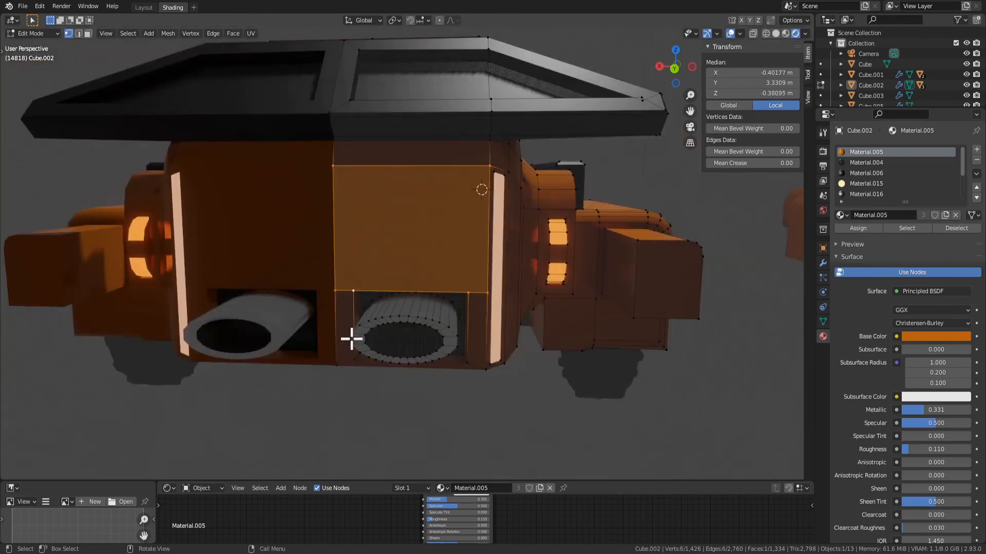
pyautogui.moveTo(352, 336); pyautogui.dragTo(429, 341, button='middle')
pyautogui.hotkey('ctrl', 's')
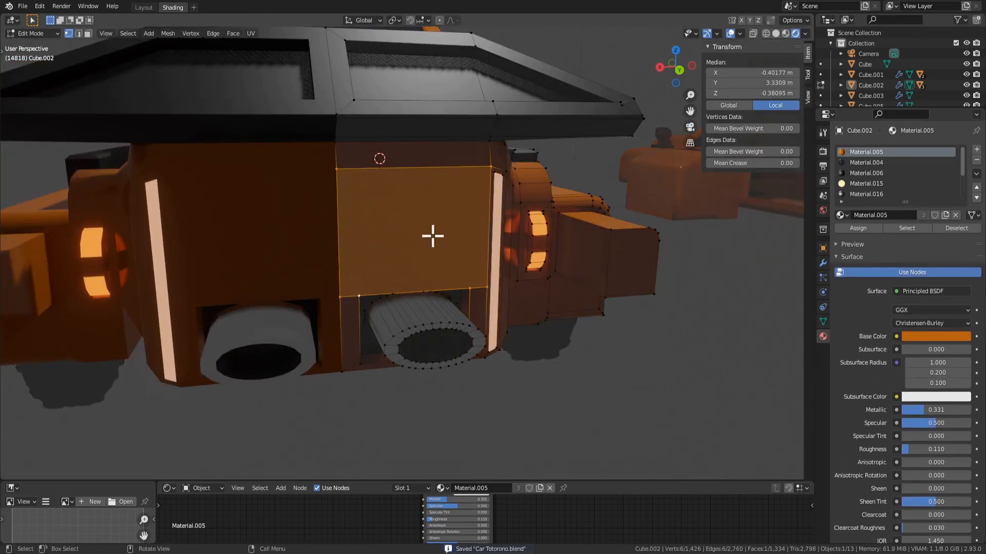
pyautogui.hotkey('alt', 'a')
pyautogui.press('3')
pyautogui.click(422, 236)
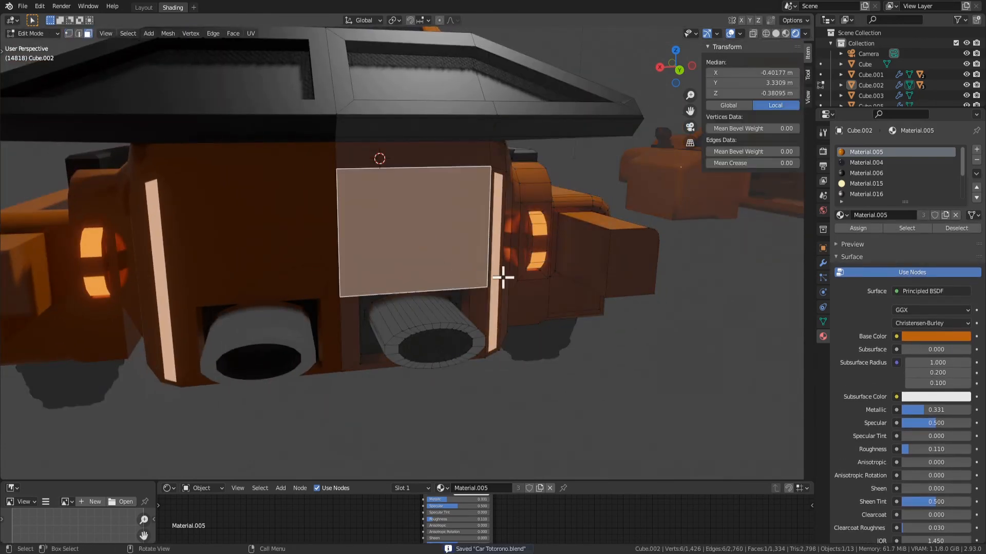
# Try an inset on the rear panel face and undo it
pyautogui.press('i')
pyautogui.click(490, 271)
pyautogui.moveTo(490, 271); pyautogui.dragTo(468, 275, button='middle')
pyautogui.hotkey('ctrl', 'z')
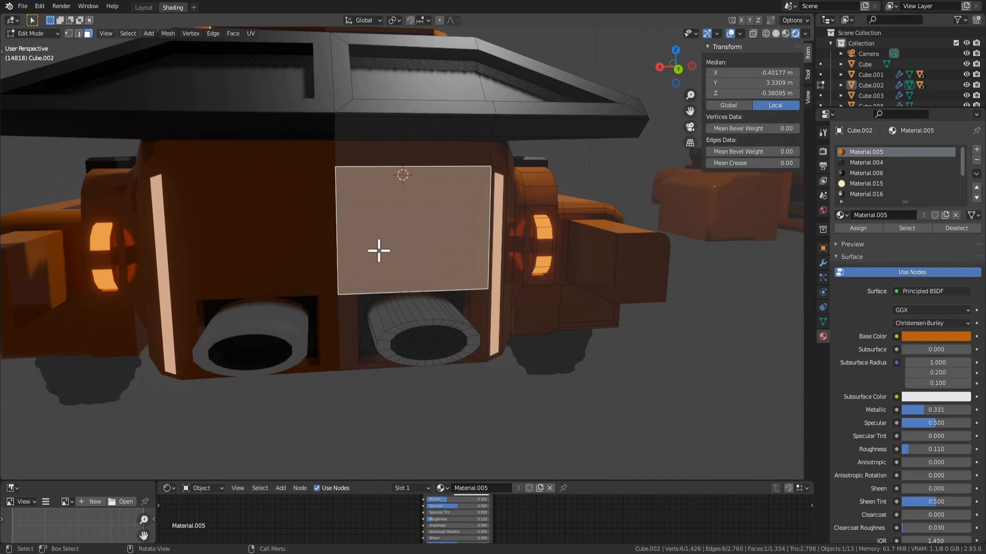
# Inset the rear panel face by about 0.07 m and delete the narrow border face along the centre line
pyautogui.press('i')
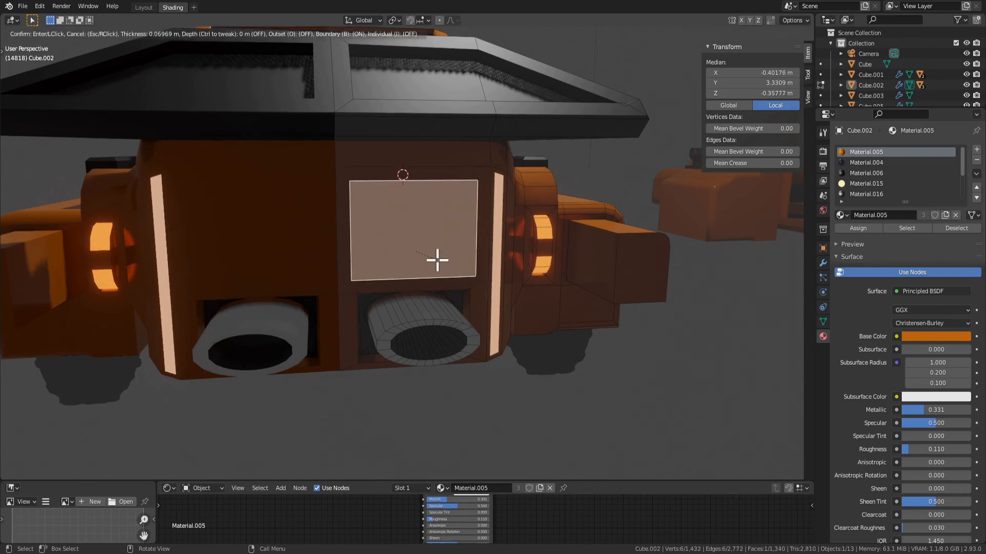
pyautogui.click(435, 257)
pyautogui.moveTo(334, 229); pyautogui.dragTo(324, 242, button='middle')
pyautogui.click(326, 241)
pyautogui.press('x')
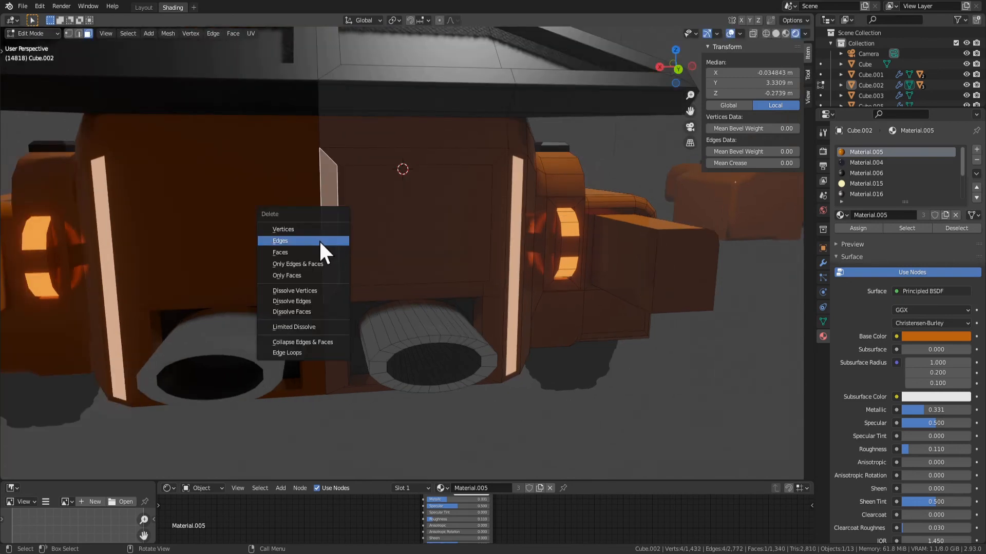
pyautogui.click(309, 251)
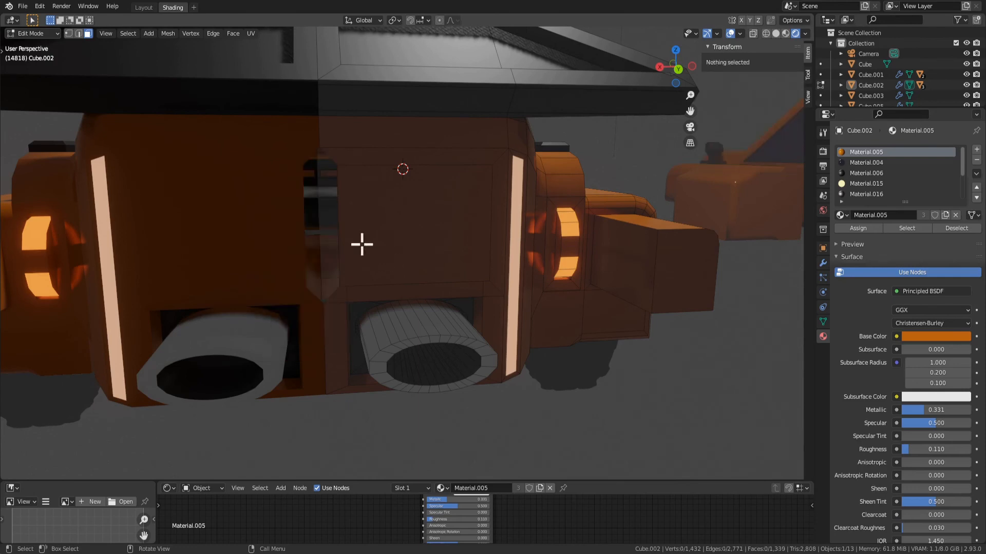
# Set the median X of the inset panel's inner vertical edge to 0 m to place it on the centre line
pyautogui.press('2')
pyautogui.click(338, 232)
pyautogui.click(783, 83)
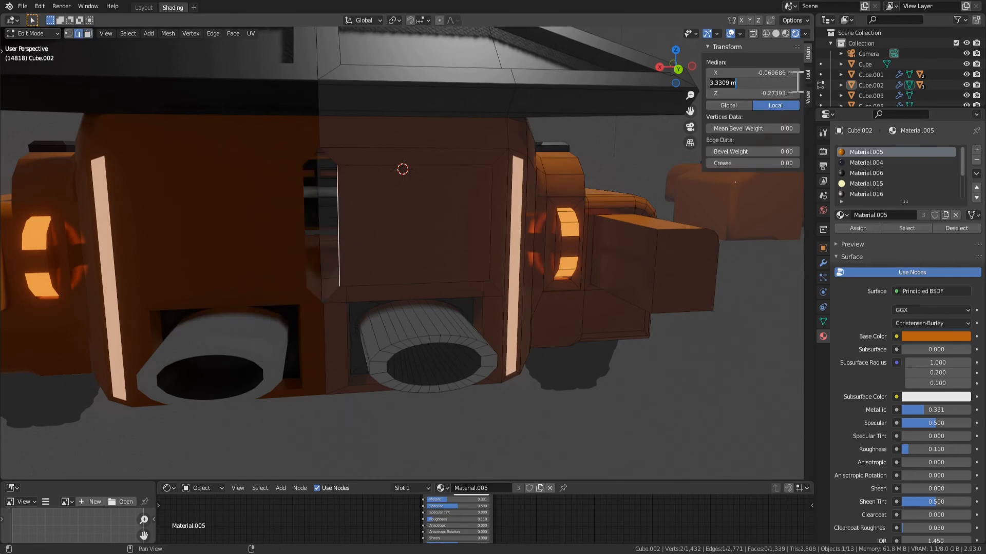
pyautogui.click(740, 57)
pyautogui.click(776, 73)
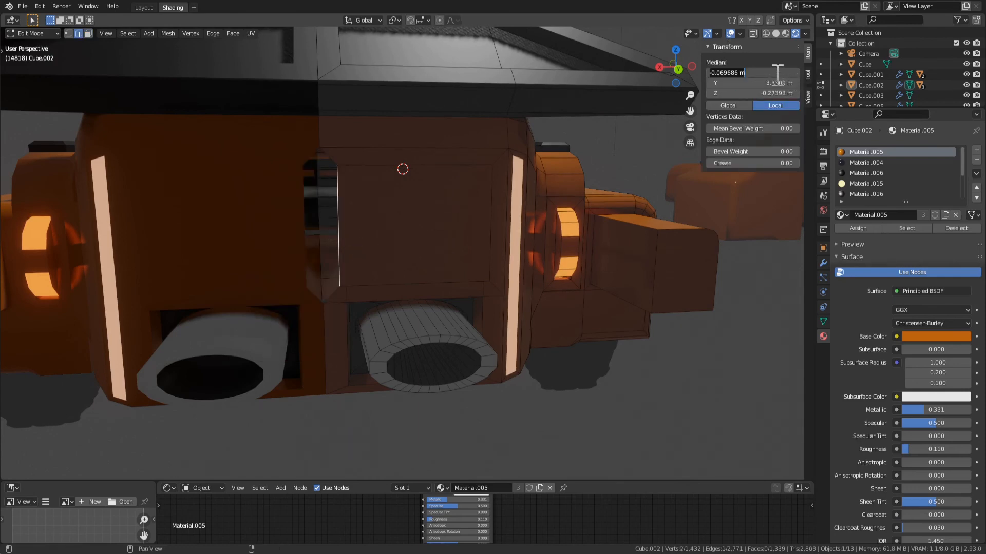
pyautogui.write('0')
pyautogui.press('Return')
# Try a second inset on the widened rear panel face
pyautogui.press('3')
pyautogui.click(416, 225)
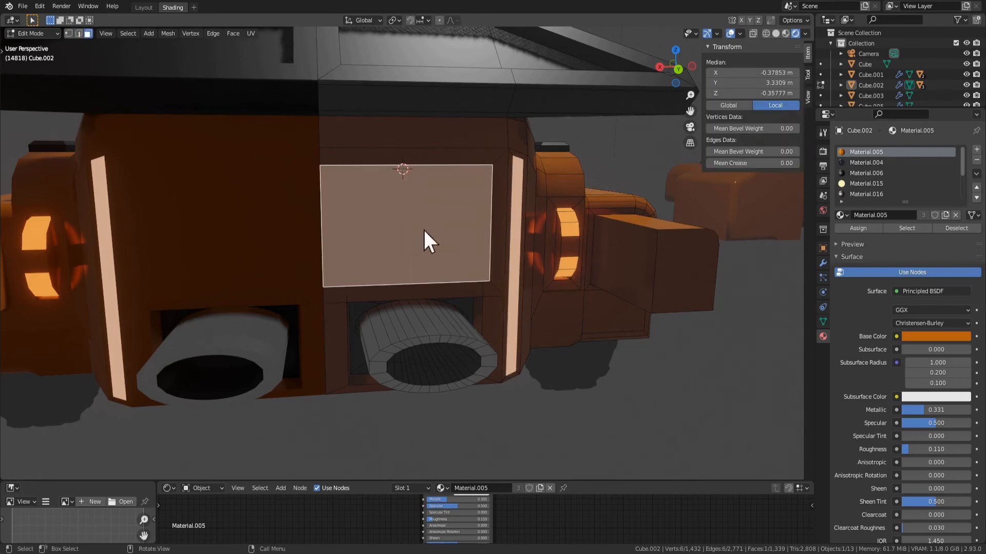
pyautogui.press('i')
pyautogui.rightClick(454, 245)
pyautogui.hotkey('ctrl', 'z')
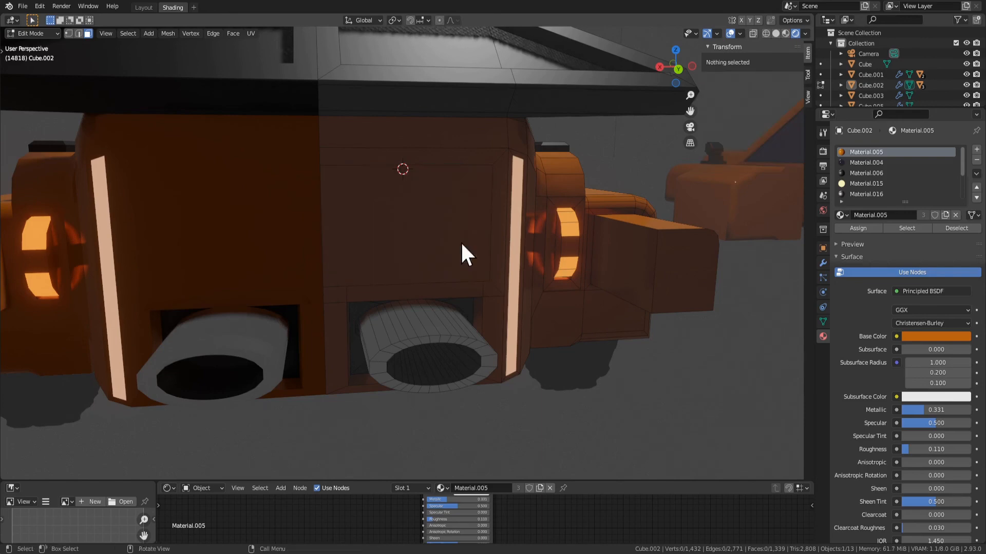
# Try creating a smaller inner face by scaling down the rear panel face, and discard it
pyautogui.click(443, 241)
pyautogui.press('s')
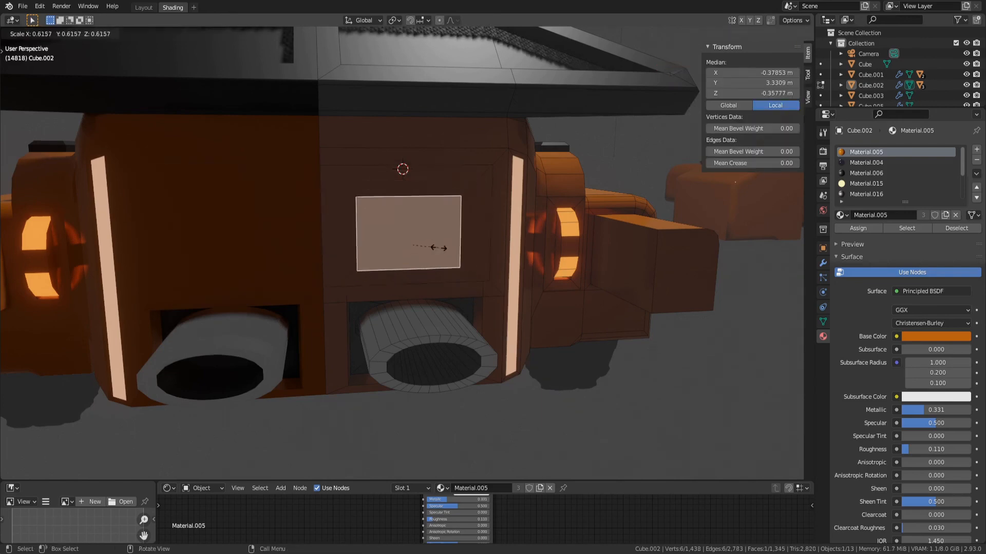
pyautogui.click(463, 245)
pyautogui.press('s')
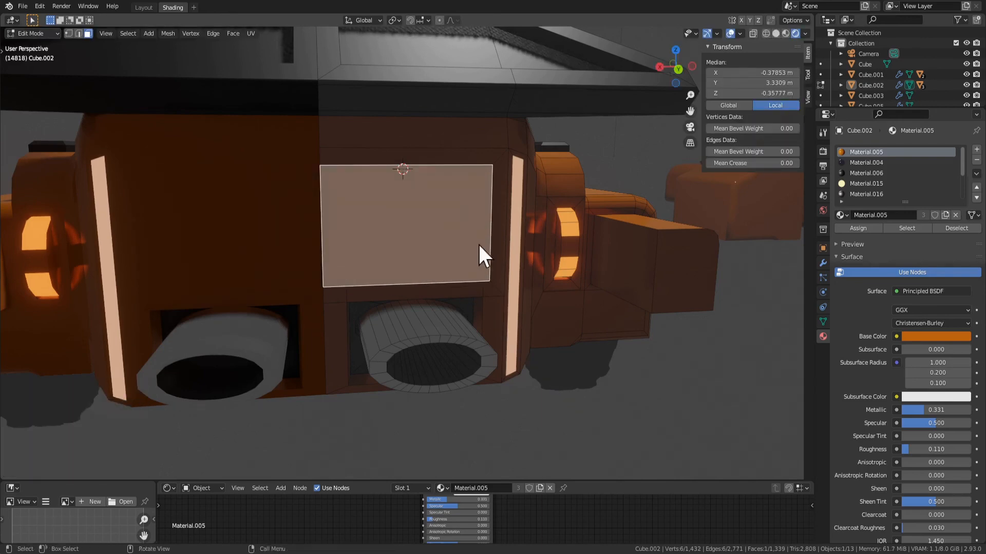
pyautogui.rightClick(469, 238)
# Try insetting the rear panel face by about 0.067 m, undo it, and test another inset thickness
pyautogui.press('i')
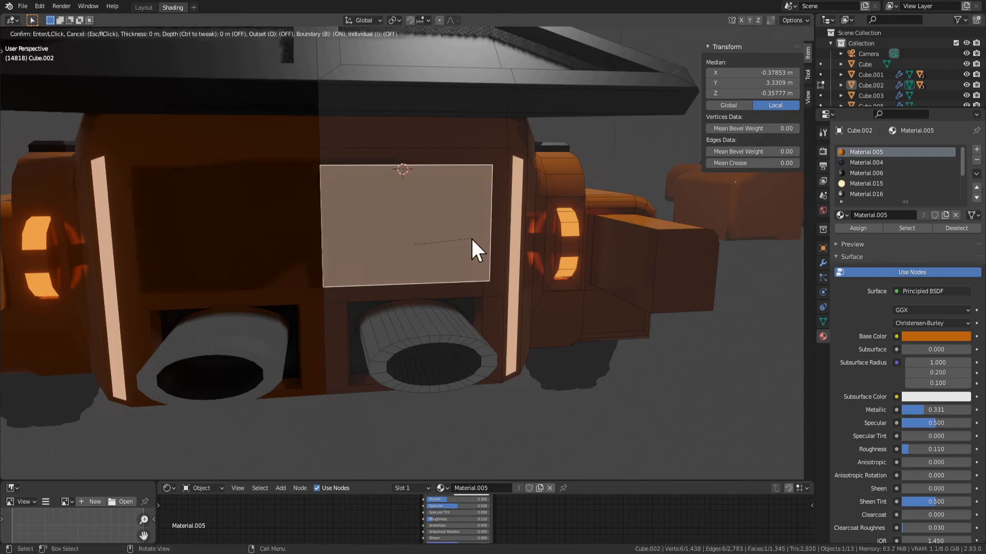
pyautogui.click(455, 235)
pyautogui.moveTo(354, 226); pyautogui.dragTo(371, 230, button='middle')
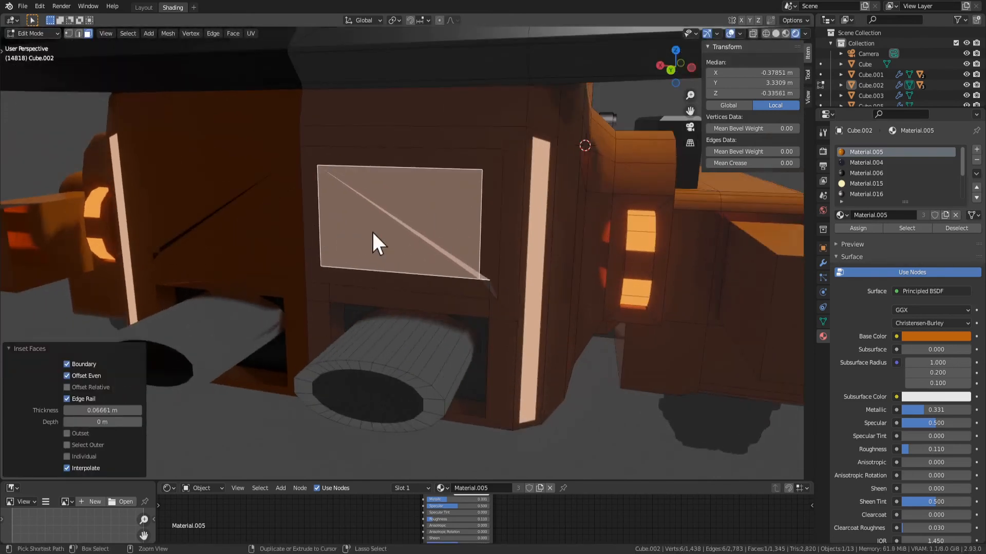
pyautogui.hotkey('ctrl', 'z')
pyautogui.press('i')
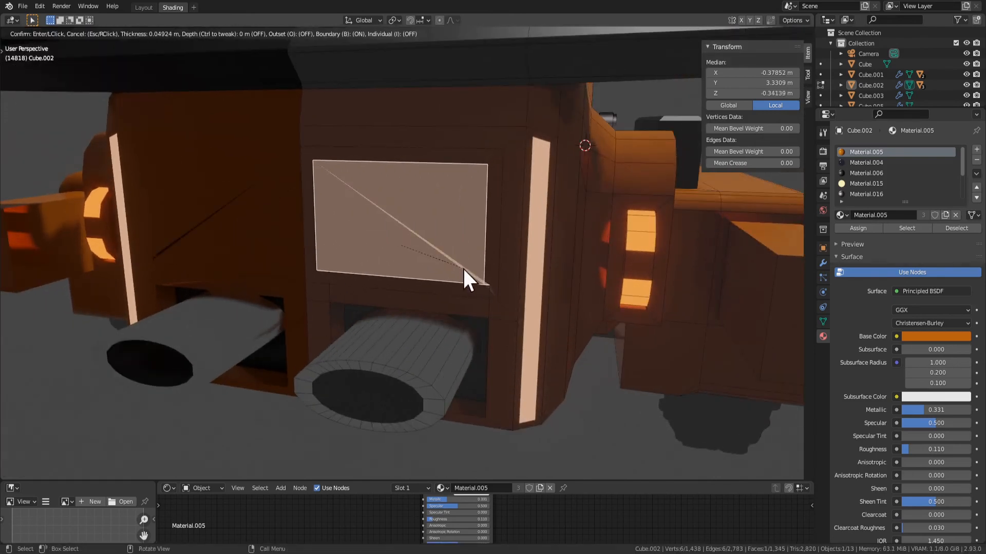
pyautogui.rightClick(497, 279)
pyautogui.moveTo(489, 291); pyautogui.dragTo(486, 295, button='middle')
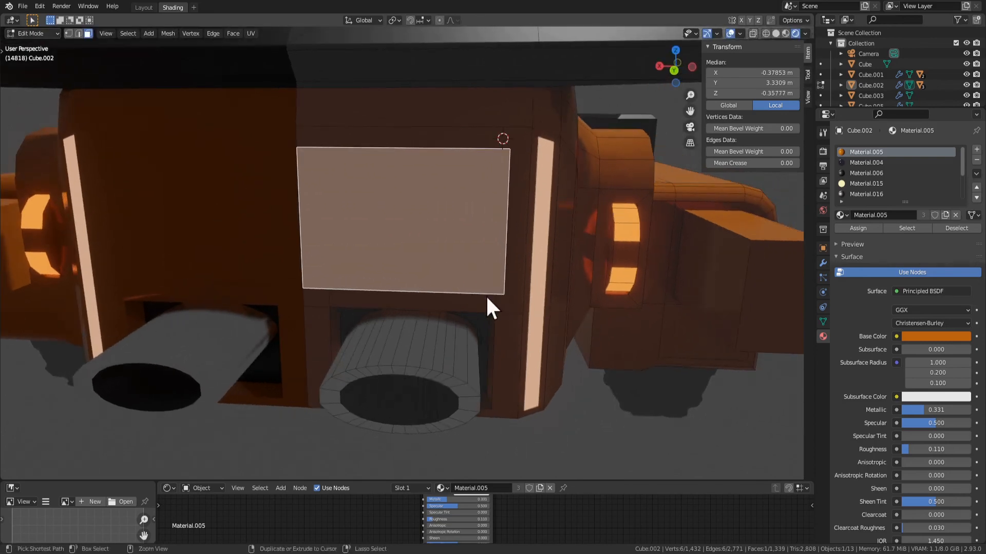
# Dissolve the two short vertical edges between the rear panel border and the upper corners of the exhaust opening
pyautogui.hotkey('alt', 'a')
pyautogui.press('2')
pyautogui.click(495, 305)
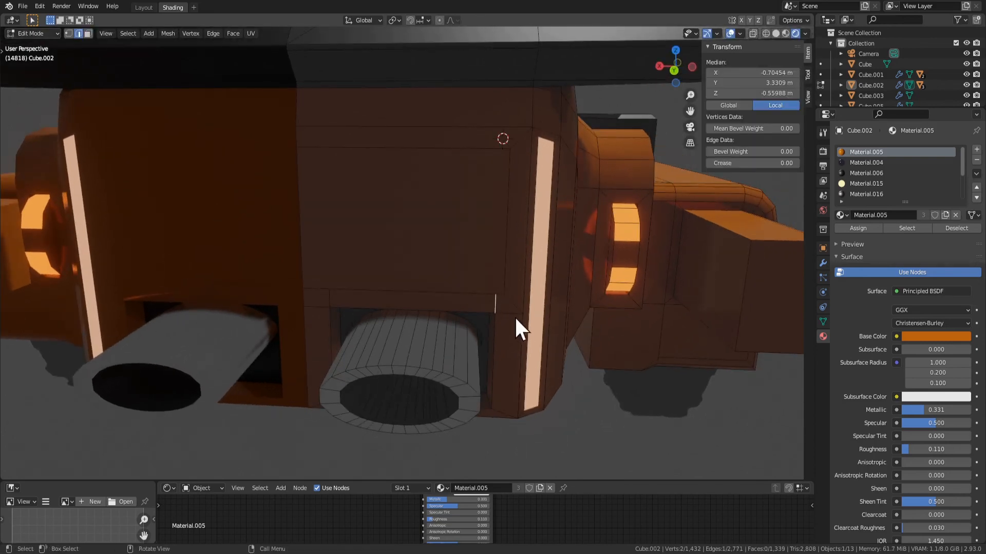
pyautogui.keyDown('shift'); pyautogui.click(331, 298); pyautogui.keyUp('shift')
pyautogui.press('x')
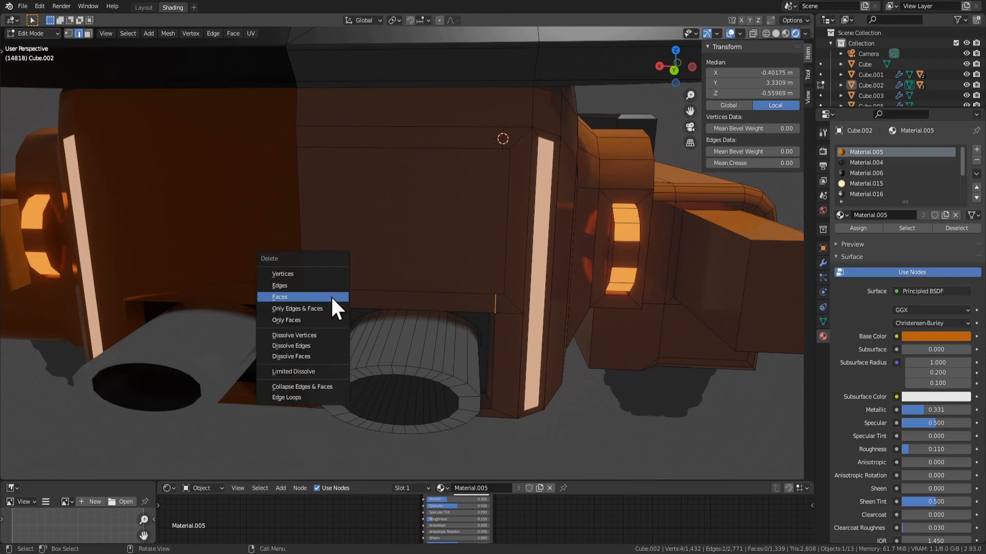
pyautogui.click(325, 287)
pyautogui.hotkey('ctrl', 'z')
pyautogui.press('x')
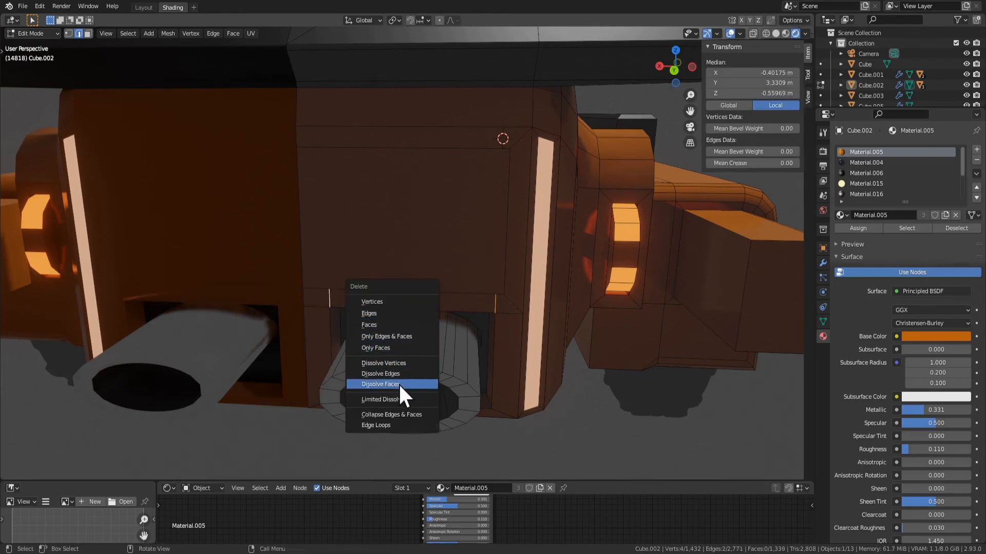
pyautogui.click(399, 374)
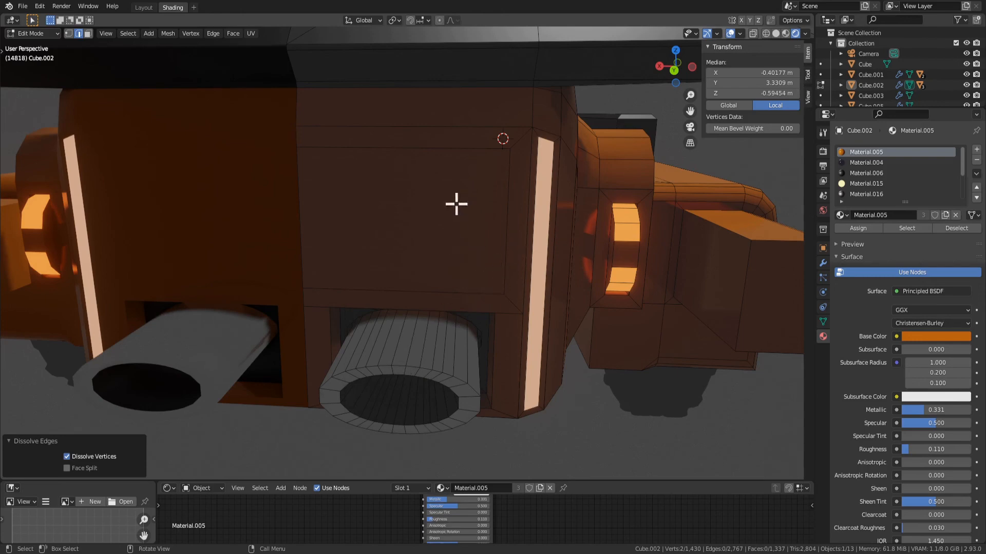
# Inset the rectangular rear panel face above the exhausts by about 0.054 m
pyautogui.press('3')
pyautogui.click(469, 225)
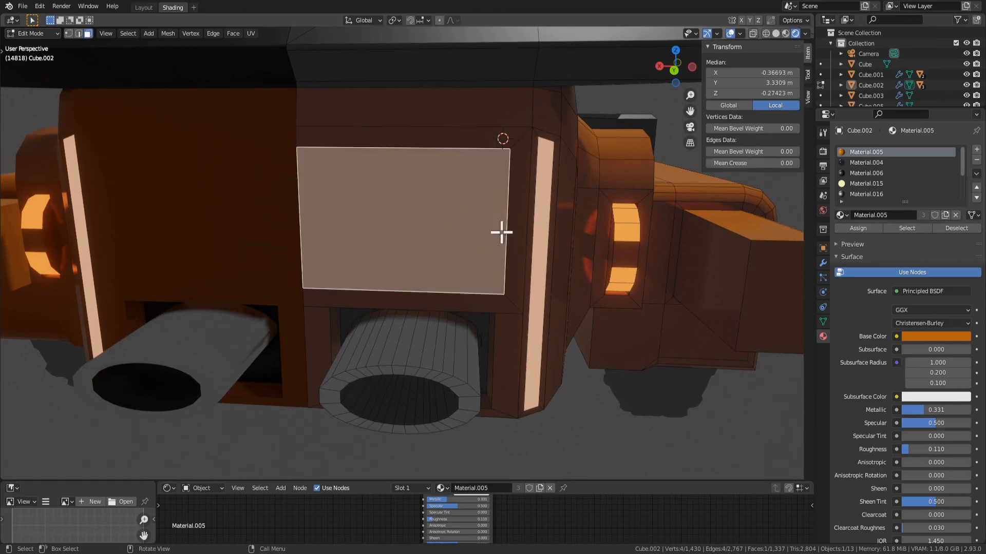
pyautogui.press('2')
pyautogui.moveTo(526, 204); pyautogui.dragTo(488, 238, button='middle')
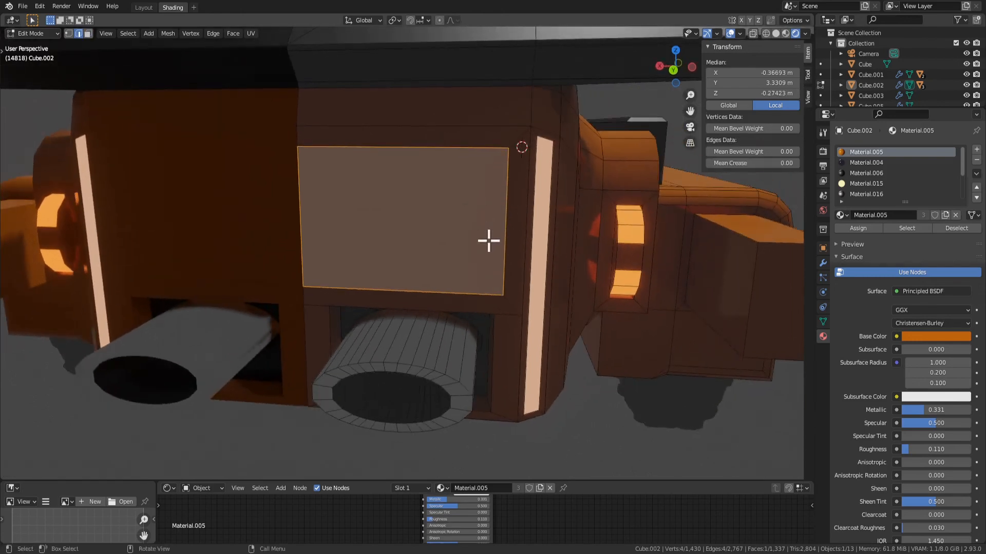
pyautogui.press('i')
pyautogui.click(480, 240)
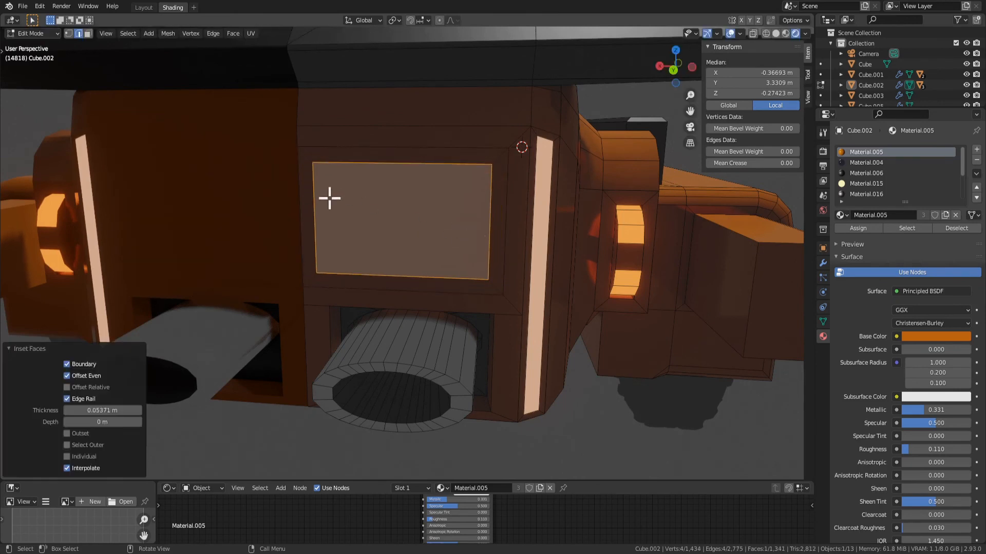
# Delete the narrow inset face along the mirror seam and move the panel's inner vertical edge onto the seam at X 0 m
pyautogui.hotkey('alt', 'a')
pyautogui.keyDown('alt'); pyautogui.click(309, 216); pyautogui.keyUp('alt')
pyautogui.press('x')
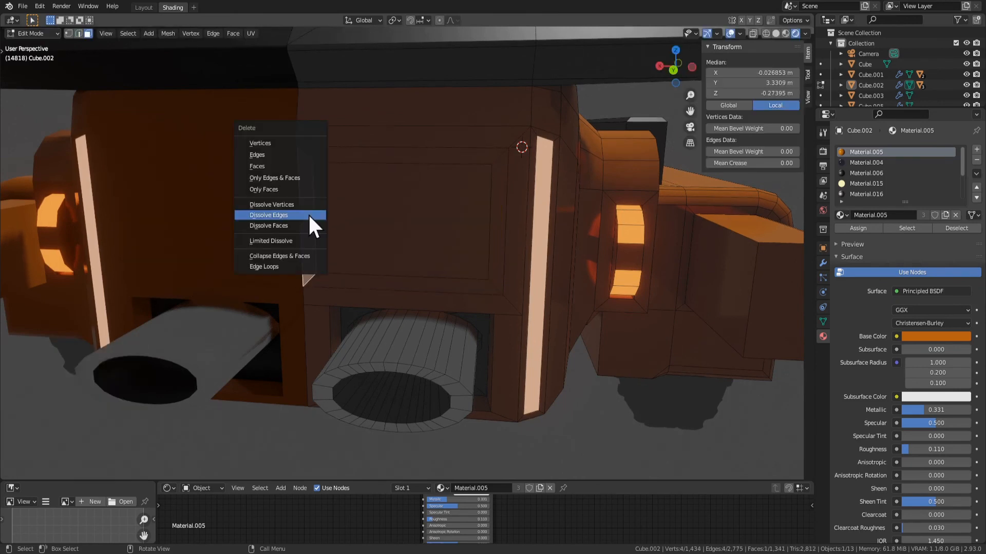
pyautogui.click(292, 168)
pyautogui.click(316, 222)
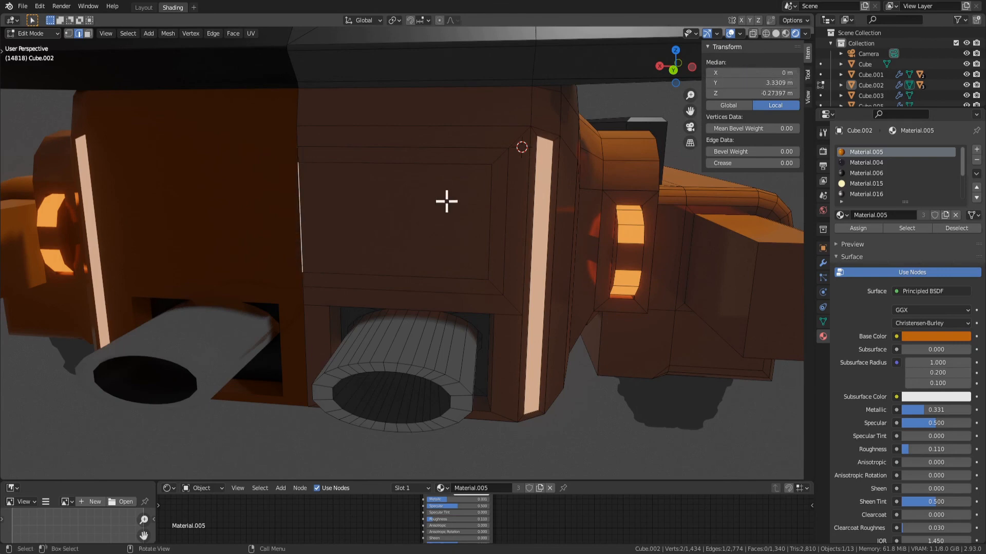
# Extrude the inset rear panel face outward by about 0.044 m
pyautogui.press('3')
pyautogui.click(495, 231)
pyautogui.moveTo(495, 232); pyautogui.dragTo(529, 257, button='middle')
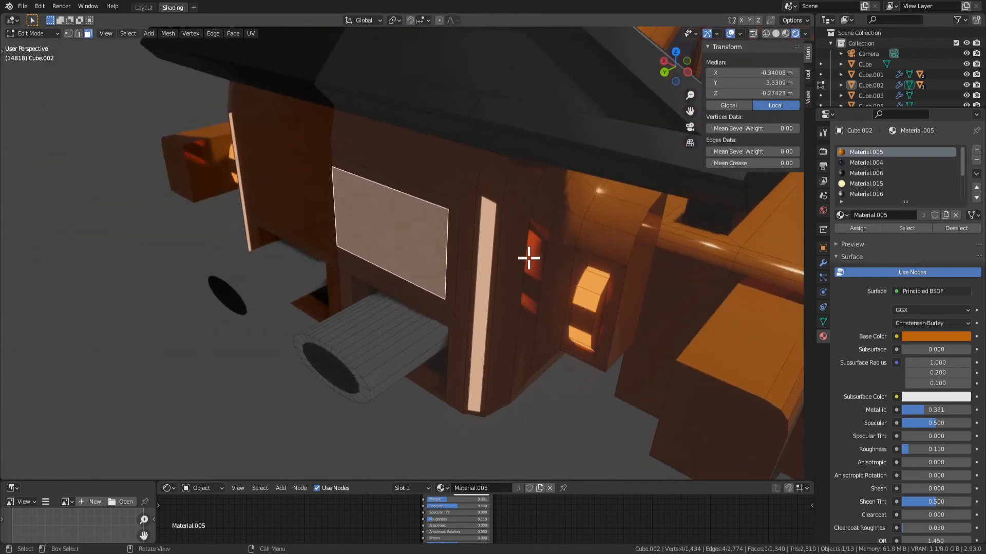
pyautogui.press('e')
pyautogui.click(517, 260)
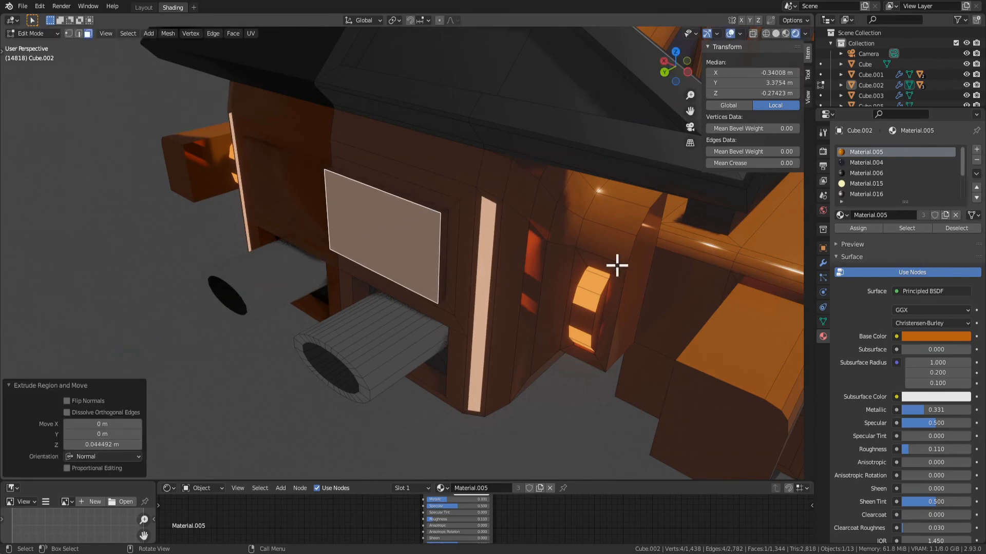
# Expand the selection to the raised panel's side faces and assign Material.019 to the selected faces
pyautogui.press('ctrl+KP_Add')
pyautogui.scroll(-2, 848, 175)
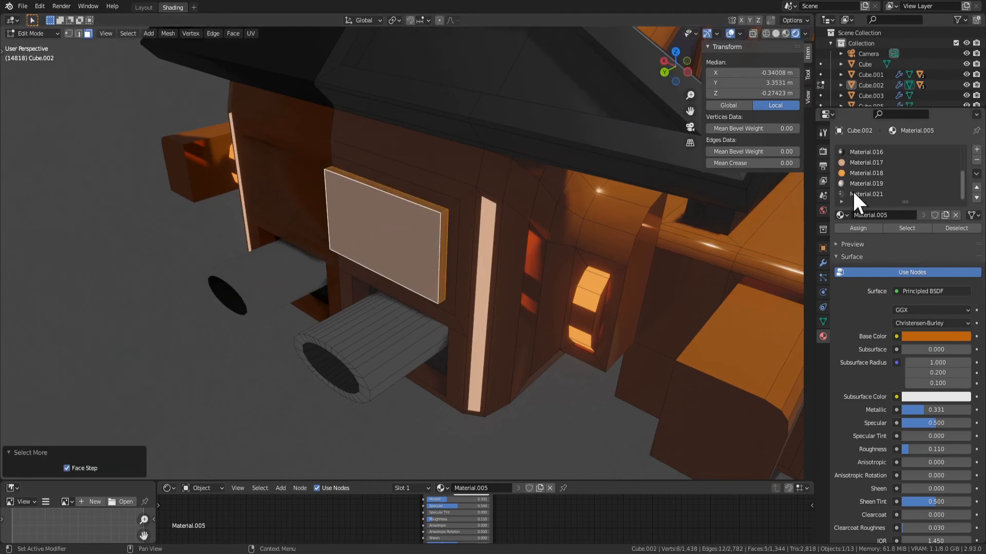
pyautogui.click(853, 183)
pyautogui.click(875, 228)
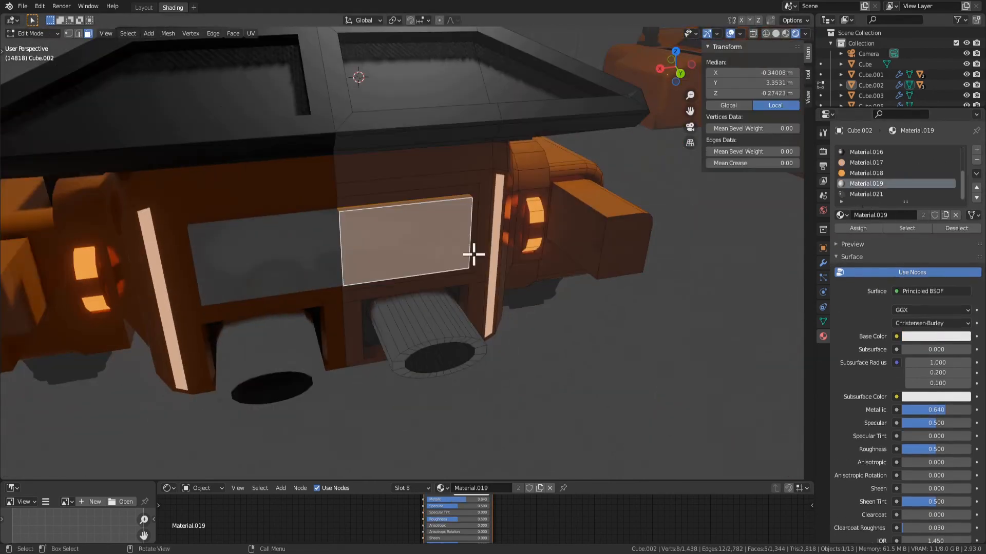
# Try scaling the raised panel to about 0.624 and shifting it along X, and discard the change
pyautogui.moveTo(471, 256); pyautogui.dragTo(438, 223, button='middle')
pyautogui.press('s')
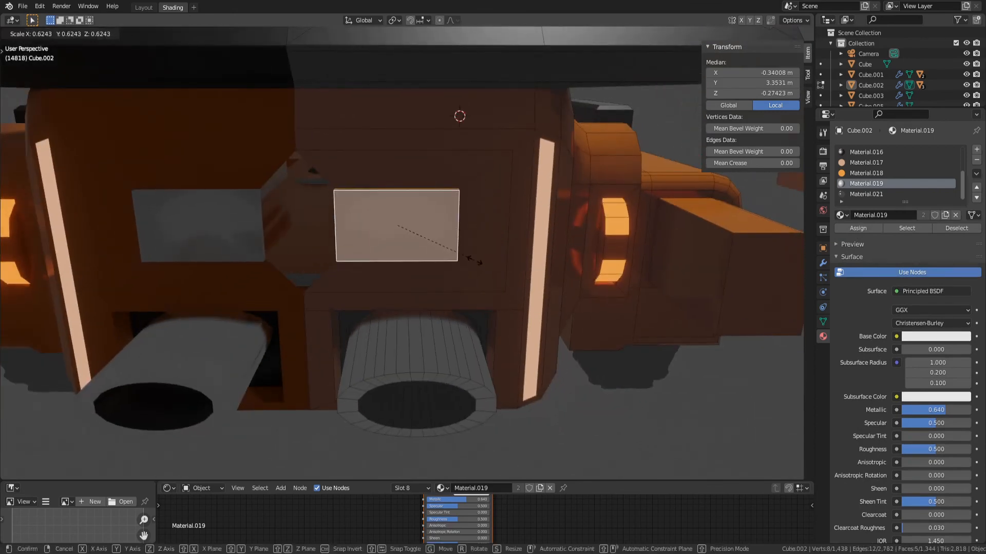
pyautogui.click(473, 260)
pyautogui.press('g')
pyautogui.press('x')
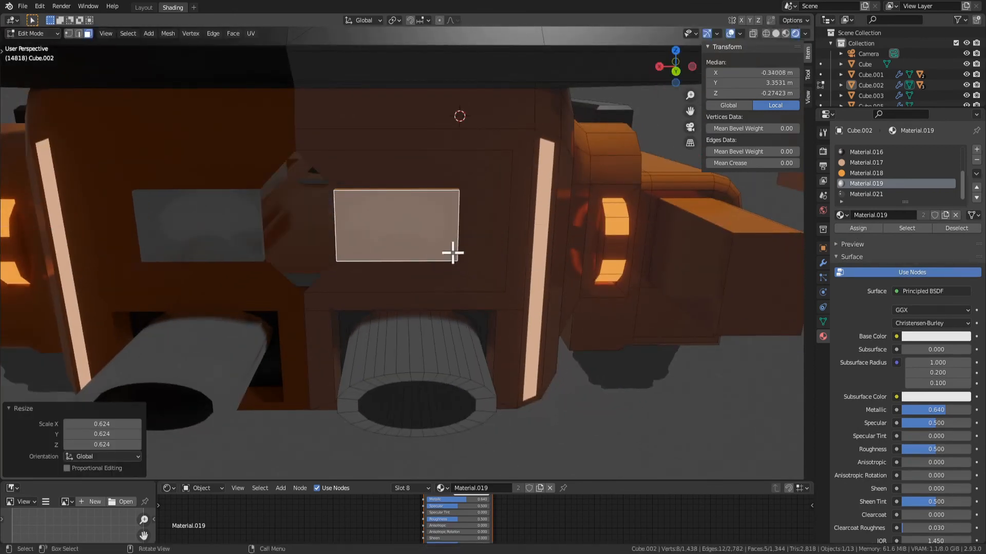
pyautogui.click(452, 255)
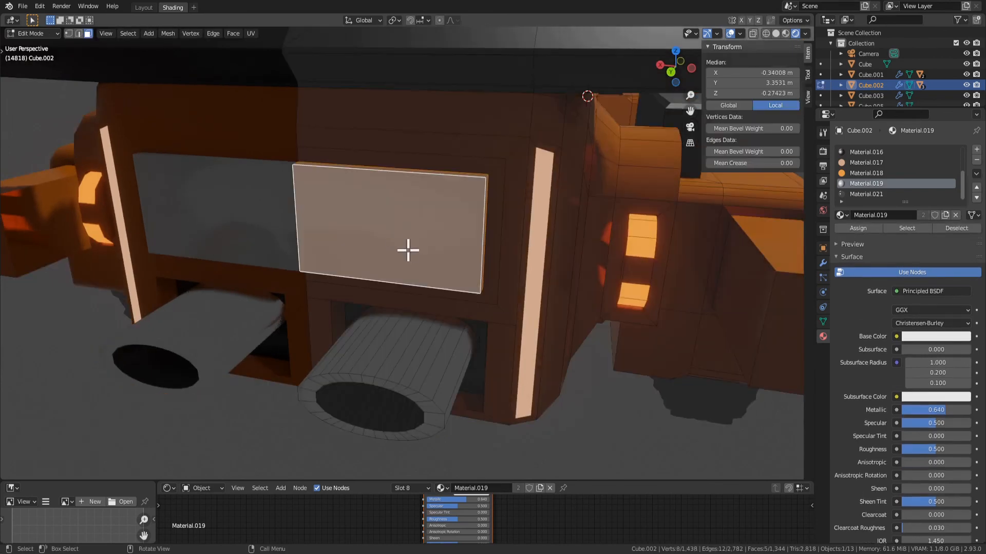
# Dissolve the raised panel's vertices to flatten it back into the rear face
pyautogui.press('x')
pyautogui.click(478, 295)
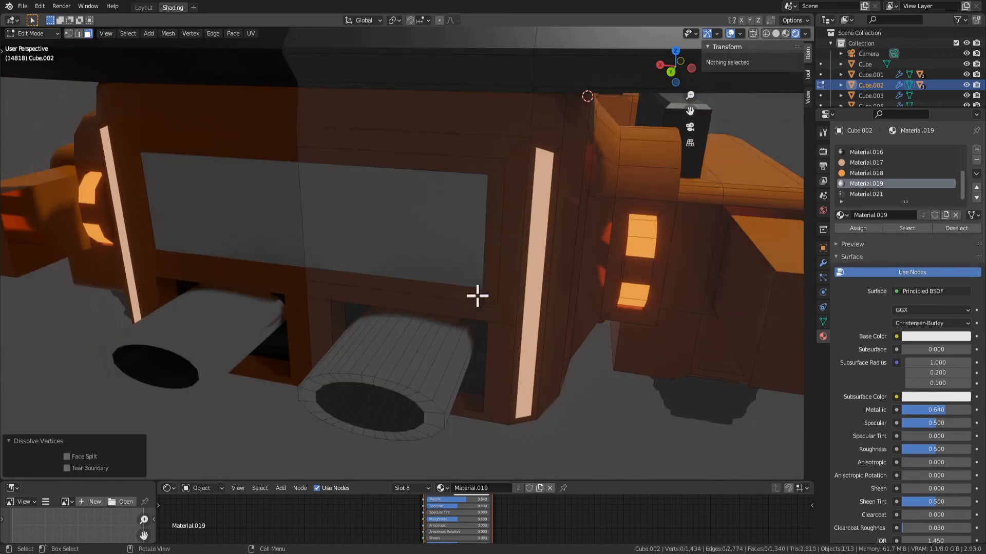
# Move the rear panel's outer vertical edge inward along X to narrow the grey panel
pyautogui.click(483, 247)
pyautogui.press('g')
pyautogui.press('x')
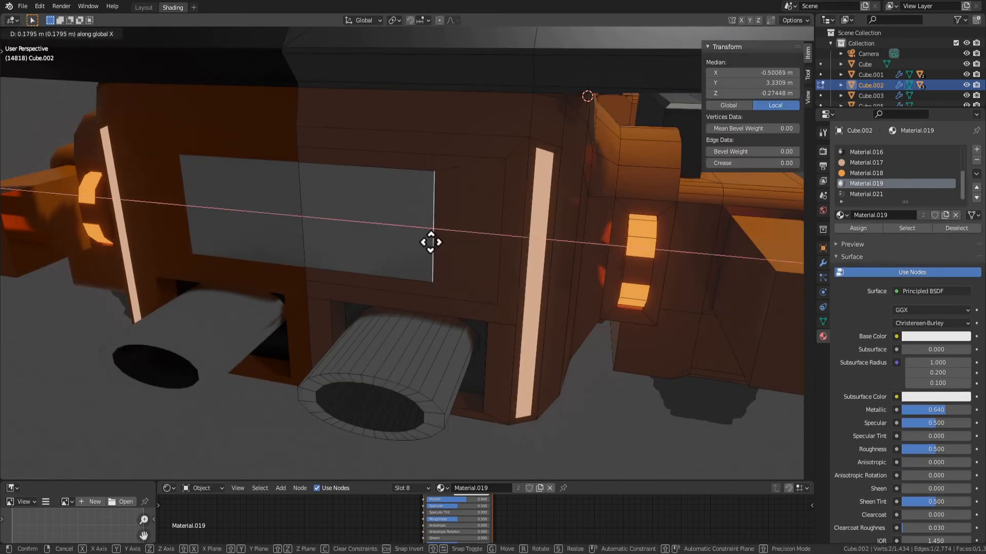
pyautogui.click(396, 242)
# Scale the grey panel's upper and lower edges together along Z to about 0.642
pyautogui.keyDown('shift'); pyautogui.click(357, 279); pyautogui.keyUp('shift')
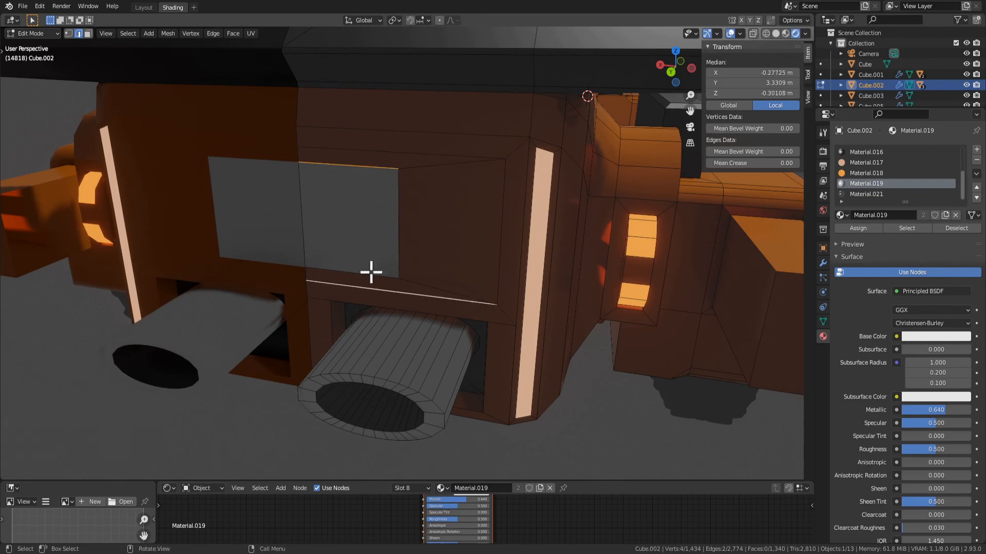
pyautogui.keyDown('shift'); pyautogui.click(375, 174); pyautogui.keyUp('shift')
pyautogui.press('s')
pyautogui.press('z')
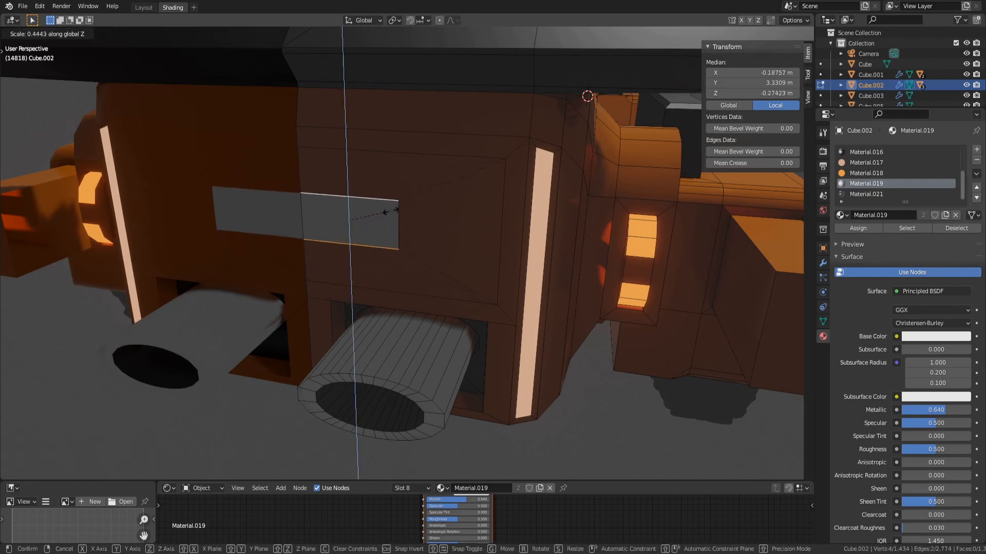
pyautogui.click(408, 209)
# Widen the grey panel slightly by moving its outer vertical edge outward along X
pyautogui.press('s')
pyautogui.press('x')
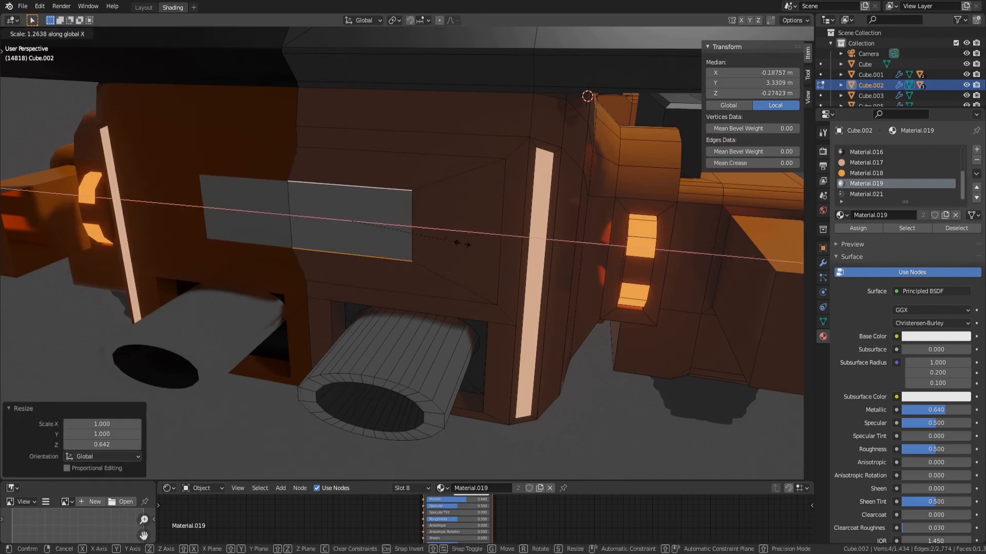
pyautogui.click(411, 231)
pyautogui.press('g')
pyautogui.press('x')
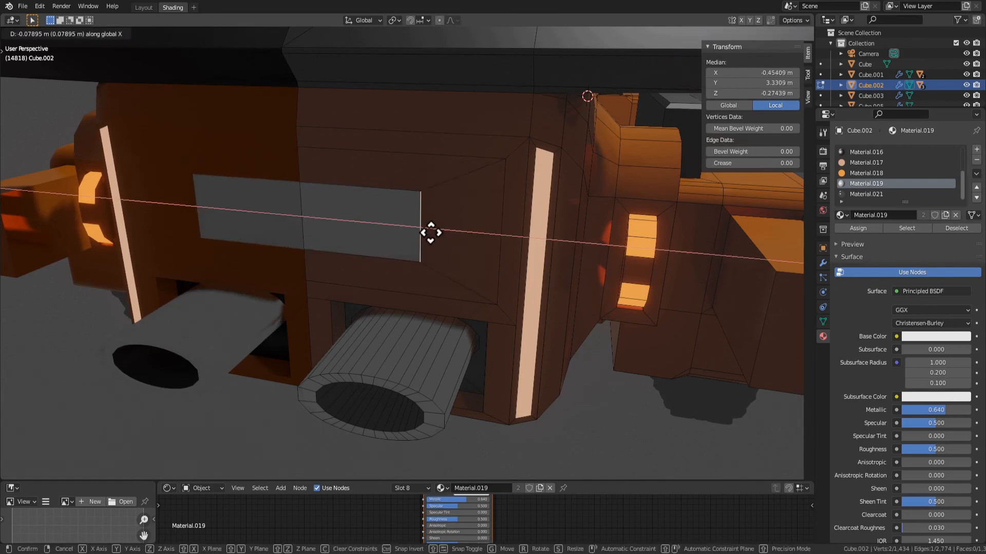
pyautogui.click(428, 236)
# Extrude the grey panel face inward to form a recess and delete its inner side face at the mirror seam
pyautogui.click(378, 234)
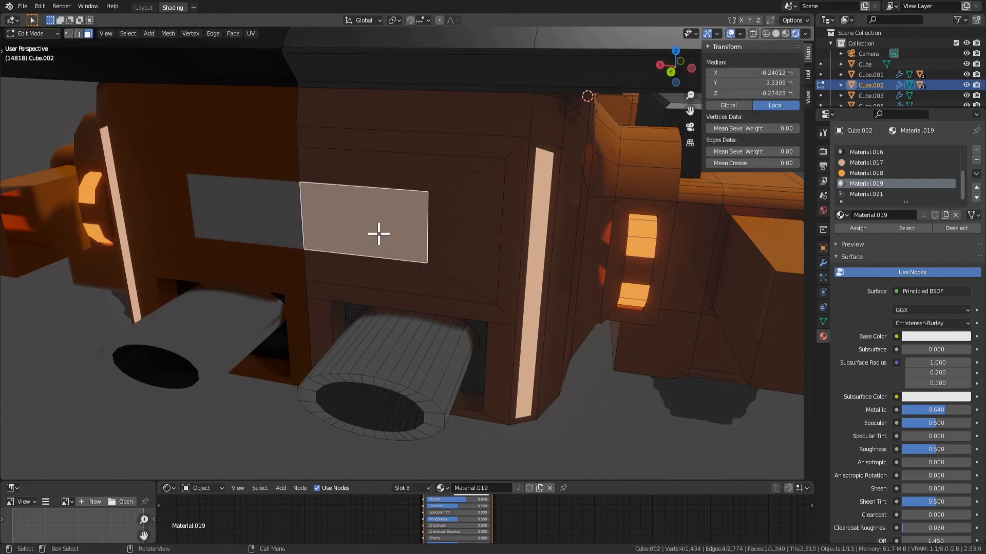
pyautogui.press('e')
pyautogui.click(385, 226)
pyautogui.click(306, 225)
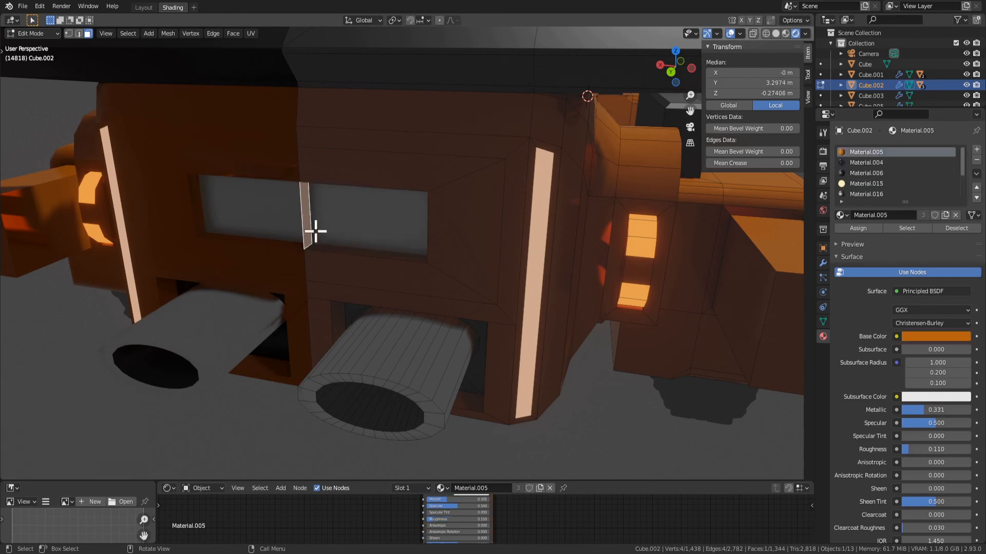
pyautogui.press('x')
pyautogui.click(275, 195)
# Select all faces of the rear recess, try Material.016 on them, and assign a black material instead
pyautogui.moveTo(321, 226); pyautogui.dragTo(404, 150, button='middle')
pyautogui.scroll(3, 431, 241)
pyautogui.click(429, 255)
pyautogui.keyDown('shift'); pyautogui.click(438, 229); pyautogui.keyUp('shift')
pyautogui.keyDown('shift'); pyautogui.click(382, 183); pyautogui.keyUp('shift')
pyautogui.moveTo(418, 183); pyautogui.dragTo(433, 222, button='middle')
pyautogui.press('ctrl+KP_Add')
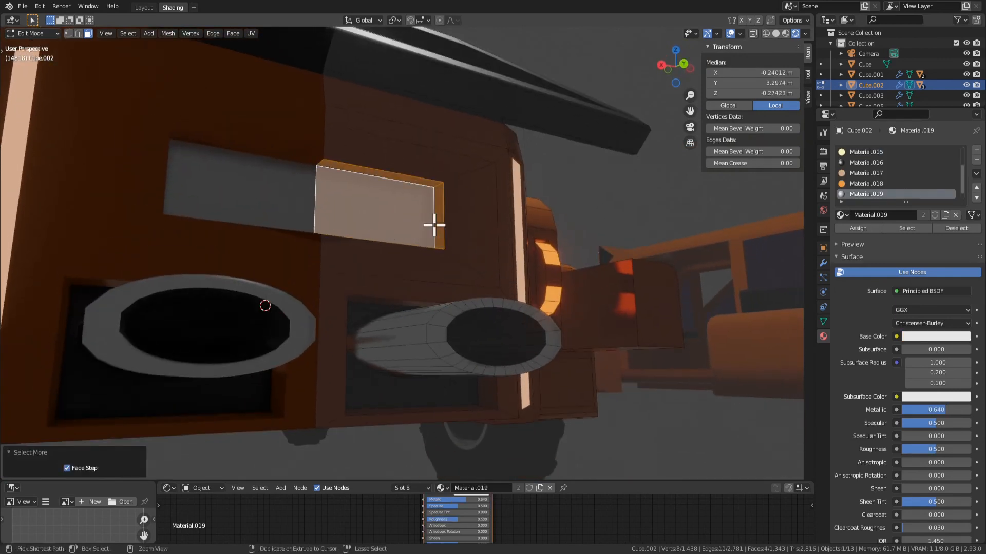
pyautogui.click(858, 227)
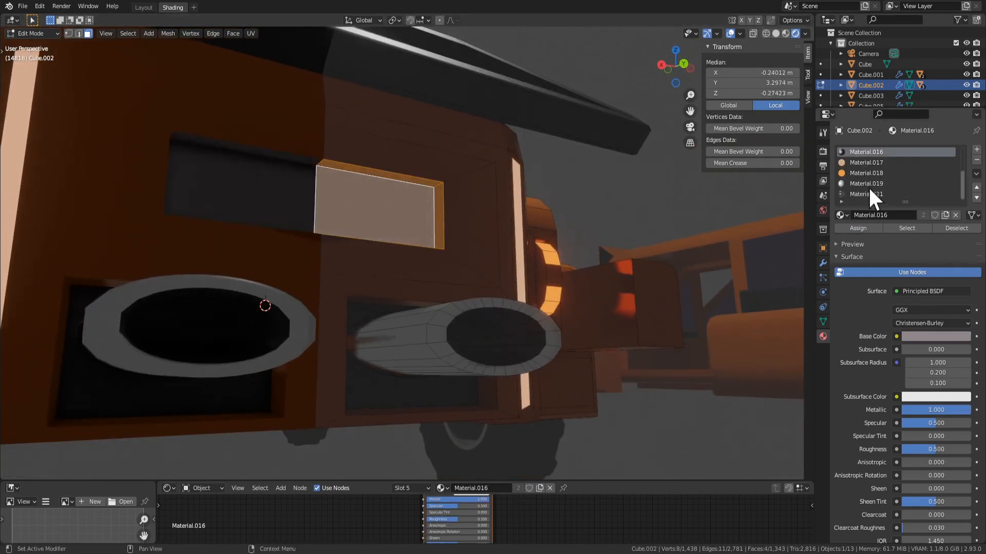
pyautogui.scroll(4, 866, 189)
pyautogui.click(865, 173)
pyautogui.moveTo(603, 211); pyautogui.dragTo(394, 200, button='middle')
# Try Material.019 on all recess faces, check it in Object Mode, and return the faces to black
pyautogui.click(860, 194)
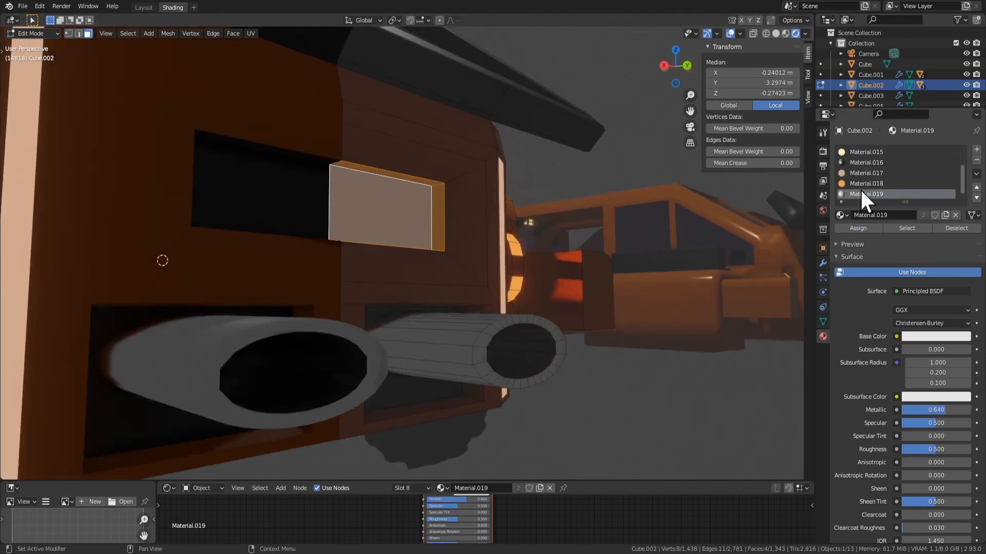
pyautogui.click(858, 231)
pyautogui.moveTo(706, 218); pyautogui.dragTo(508, 268, button='middle')
pyautogui.press('Tab')
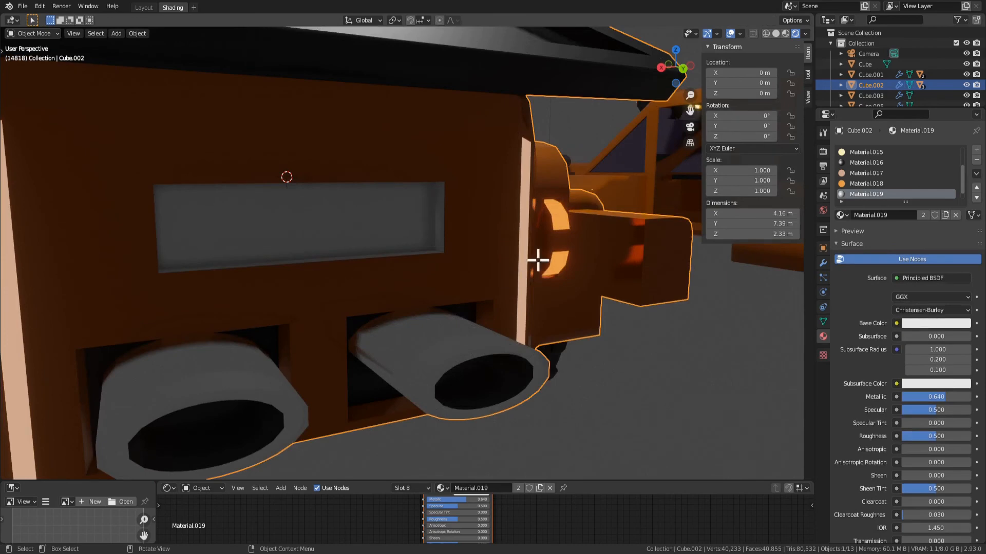
pyautogui.press('Tab')
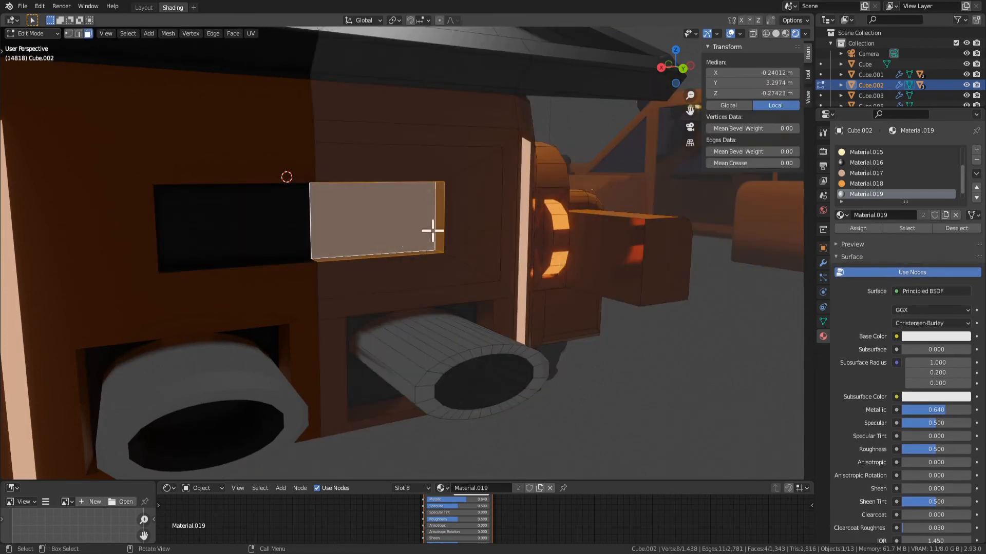
# Assign Material.019 to only the back face of the recess and check the rear in Object Mode
pyautogui.click(407, 218)
pyautogui.click(861, 177)
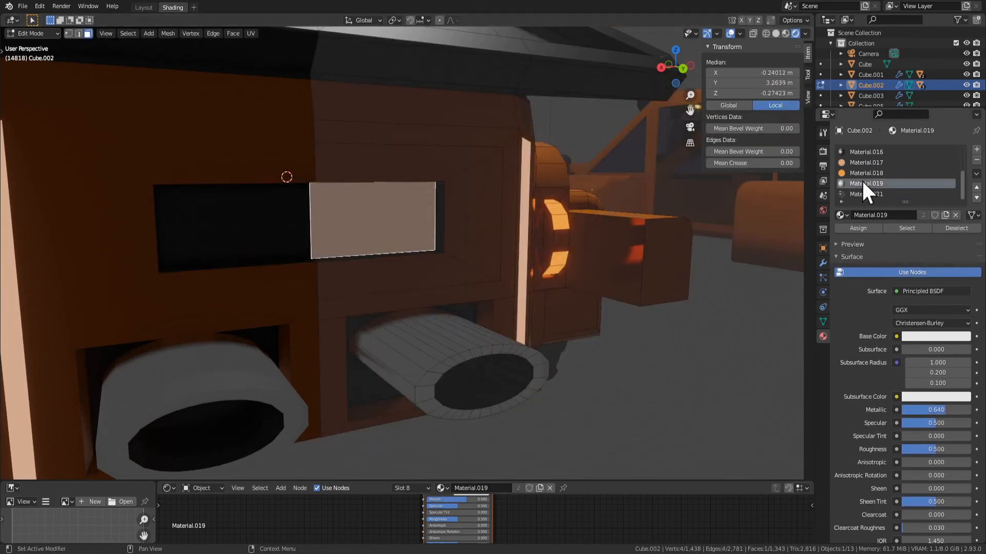
pyautogui.click(866, 226)
pyautogui.press('Tab')
pyautogui.moveTo(683, 241); pyautogui.dragTo(510, 242, button='middle')
pyautogui.press('Tab')
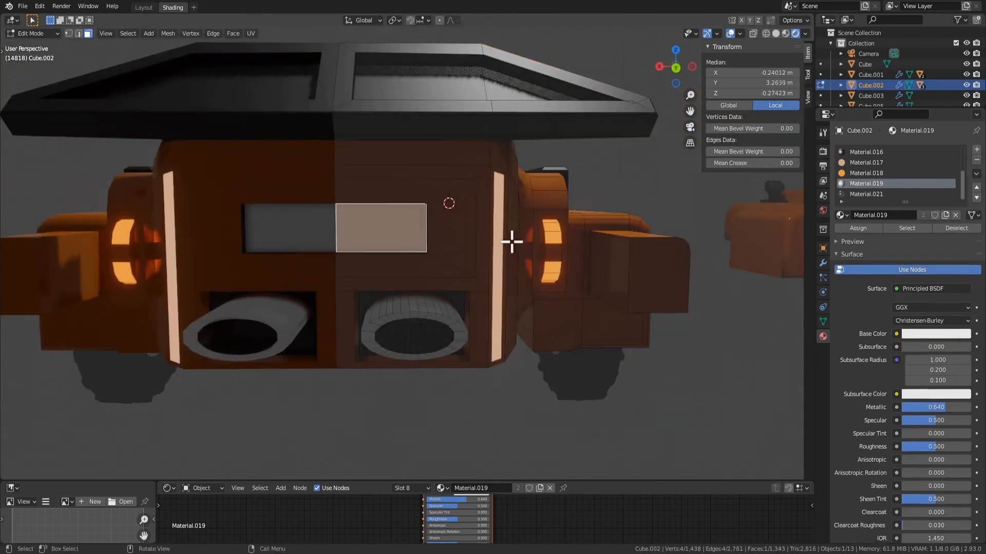
pyautogui.press('s')
pyautogui.rightClick(502, 242)
pyautogui.press('s')
pyautogui.press('z')
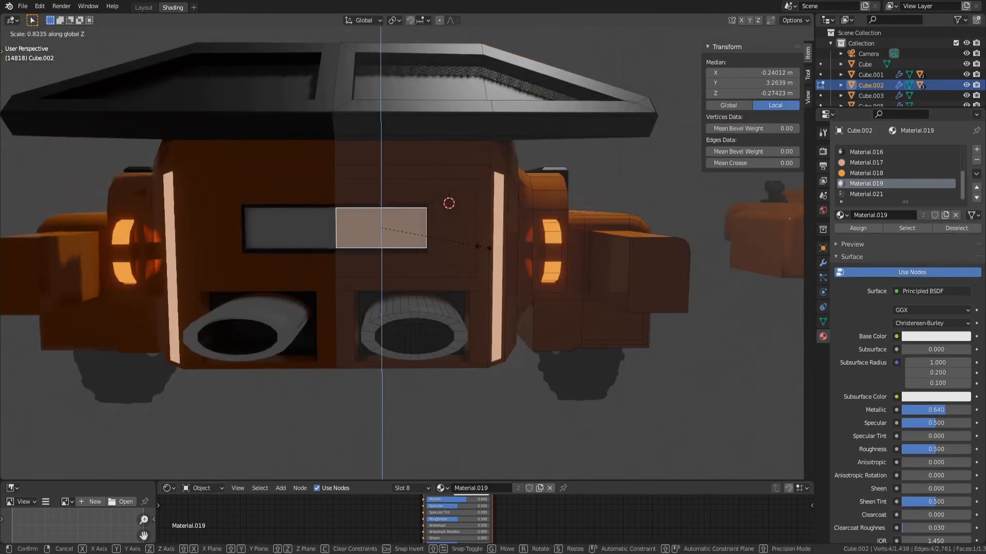
pyautogui.rightClick(476, 248)
# Leave Edit Mode and select the Totorono text on the vehicle's front plate
pyautogui.moveTo(460, 256); pyautogui.dragTo(442, 267, button='middle')
pyautogui.press('Tab')
pyautogui.click(627, 299)
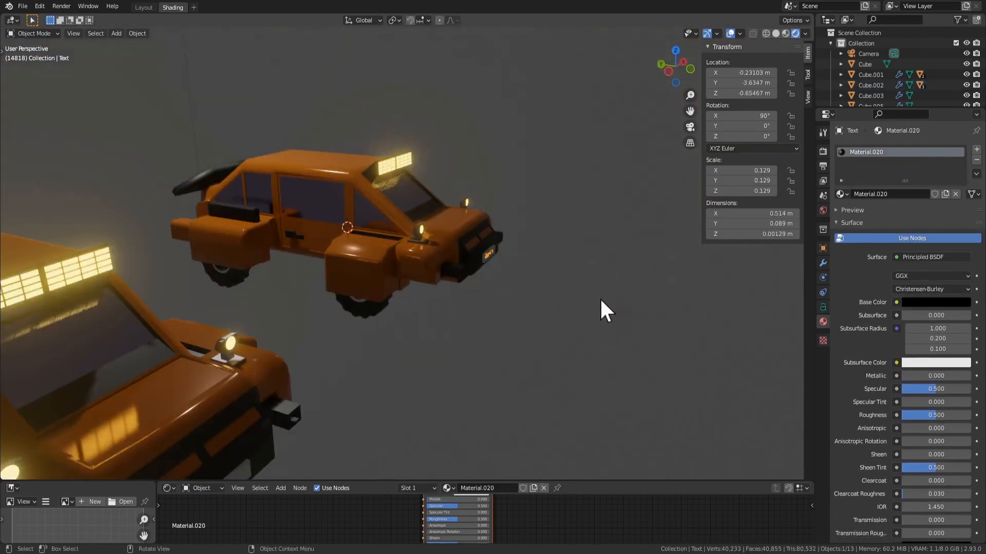
pyautogui.press('g')
pyautogui.press('y')
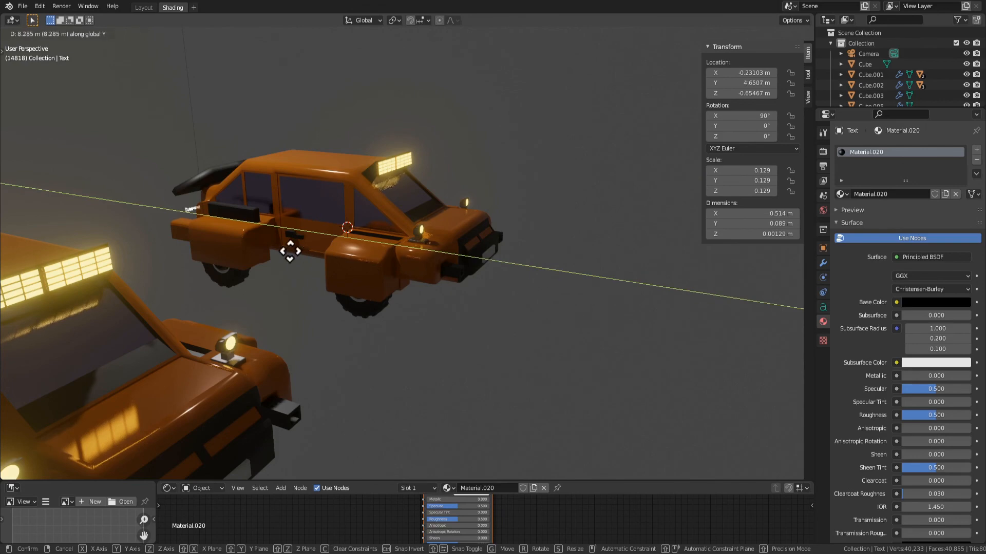
pyautogui.rightClick(290, 251)
# Duplicate the Totorono text and move the copy about 7.36 m along Y to the vehicle's rear
pyautogui.hotkey('shift', 'd')
pyautogui.press('y')
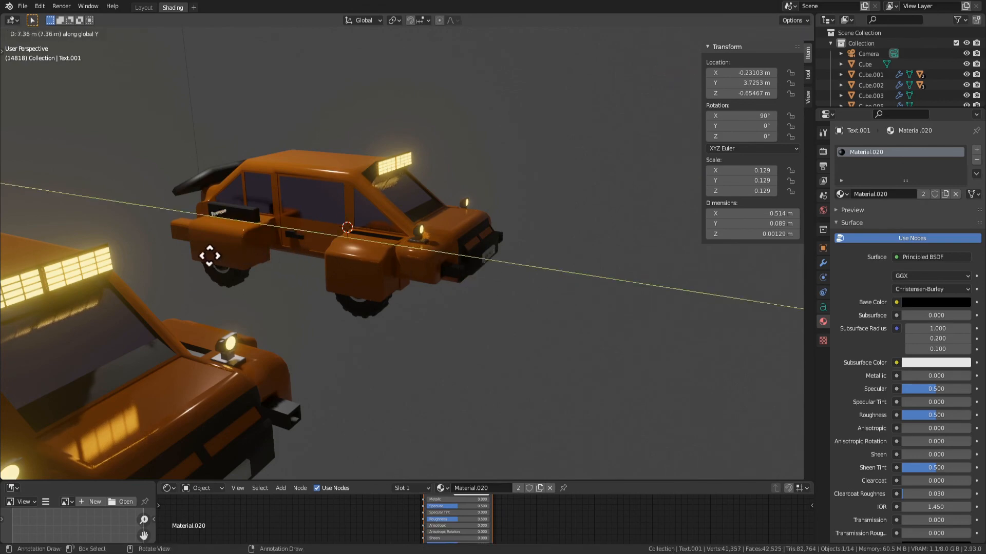
pyautogui.click(209, 255)
# Rotate the duplicated Totorono text 180° around the Z axis so it reads correctly from behind
pyautogui.press('KP_Decimal')
pyautogui.moveTo(269, 236); pyautogui.dragTo(505, 224, button='middle')
pyautogui.scroll(-3, 427, 232)
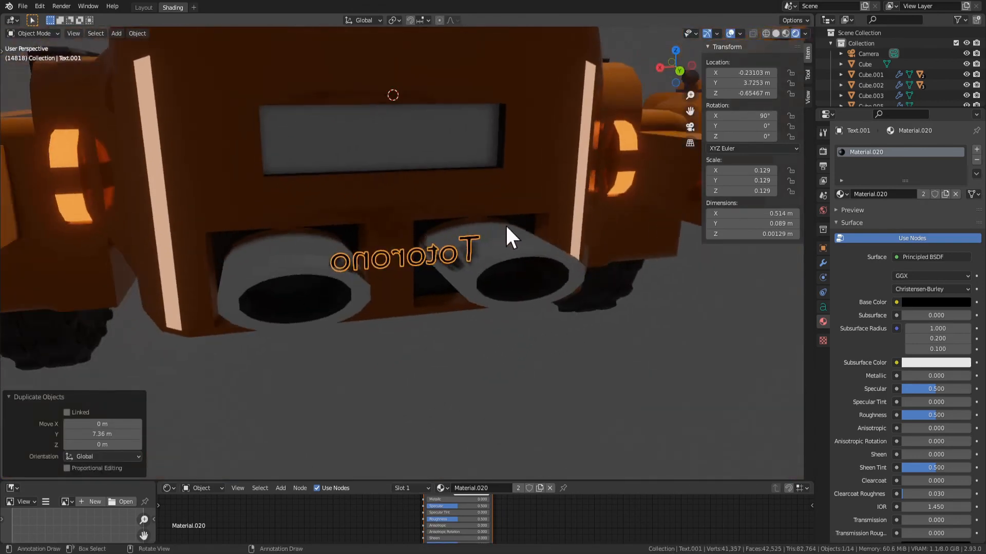
pyautogui.write('rz180')
pyautogui.press('Return')
# Move the rear text about 0.48 m along X and raise it along Z to the height of the recess
pyautogui.press('g')
pyautogui.press('x')
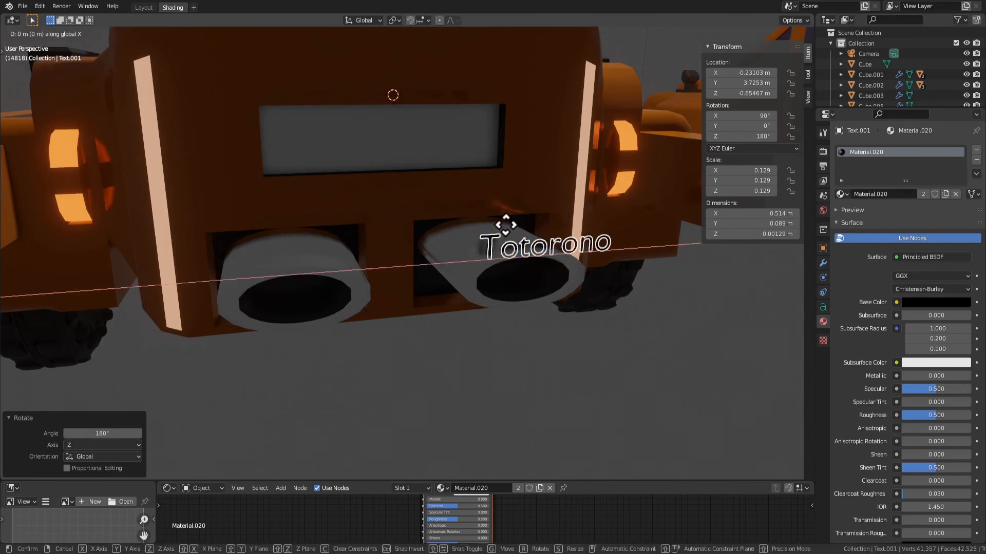
pyautogui.press('z')
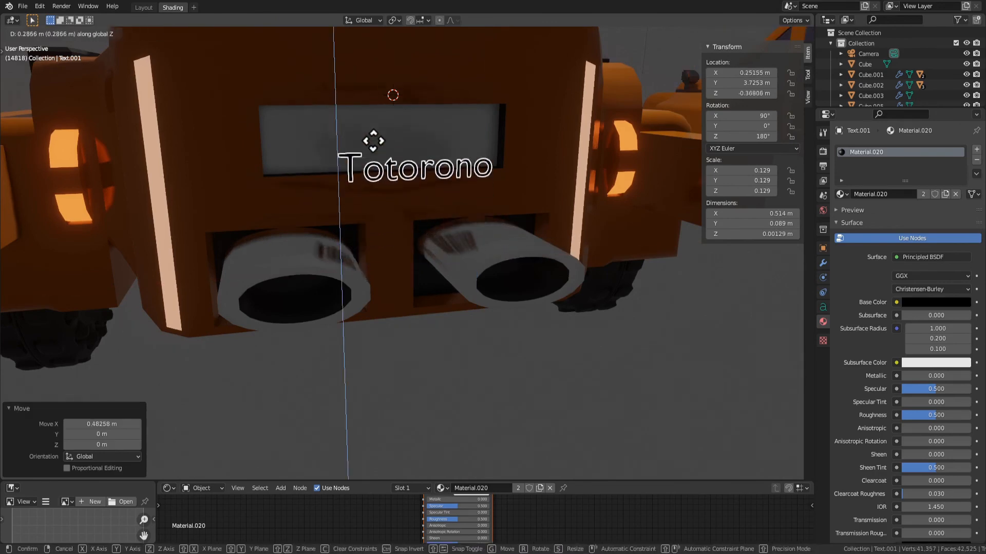
pyautogui.click(393, 154)
# Move the rear Totorono text about 0.44 m along negative Y into the recess above the exhausts
pyautogui.press('g')
pyautogui.moveTo(393, 154); pyautogui.dragTo(442, 159, button='middle')
pyautogui.press('y')
pyautogui.click(345, 129)
# Centre the rear text in the recess along X and enlarge it slightly to a scale of about 0.15
pyautogui.press('g')
pyautogui.press('x')
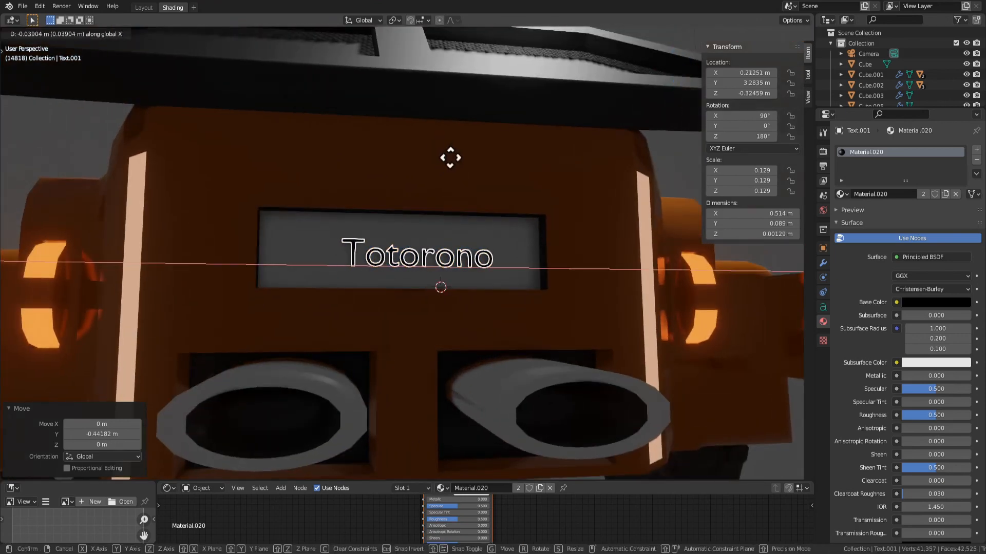
pyautogui.click(511, 247)
pyautogui.press('s')
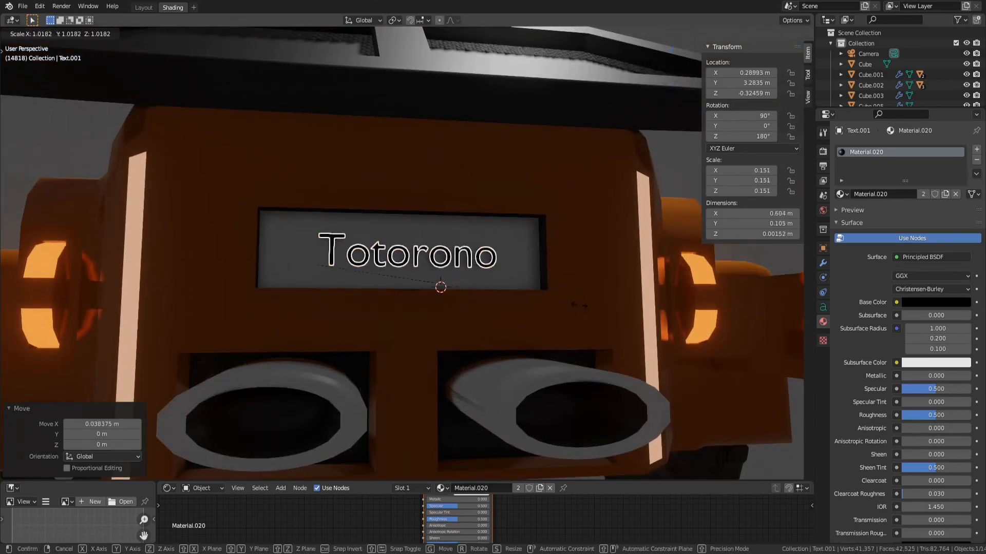
pyautogui.click(605, 290)
# Parent the rear and front Totorono texts to the orange vehicle's body with Object (Keep Transform)
pyautogui.scroll(-4, 577, 266)
pyautogui.click(562, 341)
pyautogui.moveTo(563, 343); pyautogui.dragTo(438, 257, button='middle')
pyautogui.click(438, 257)
pyautogui.moveTo(645, 227); pyautogui.dragTo(401, 231, button='middle')
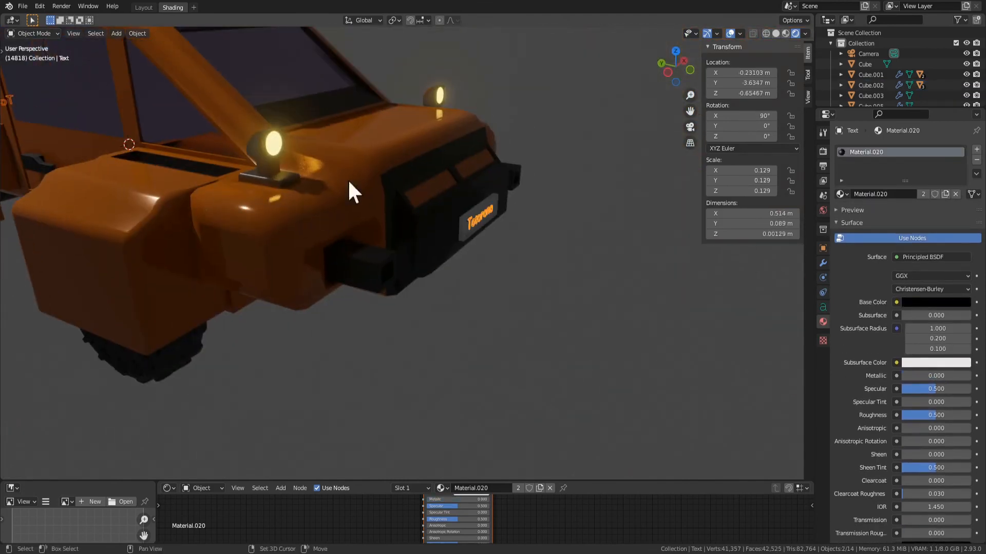
pyautogui.click(280, 150)
pyautogui.hotkey('ctrl', 'p')
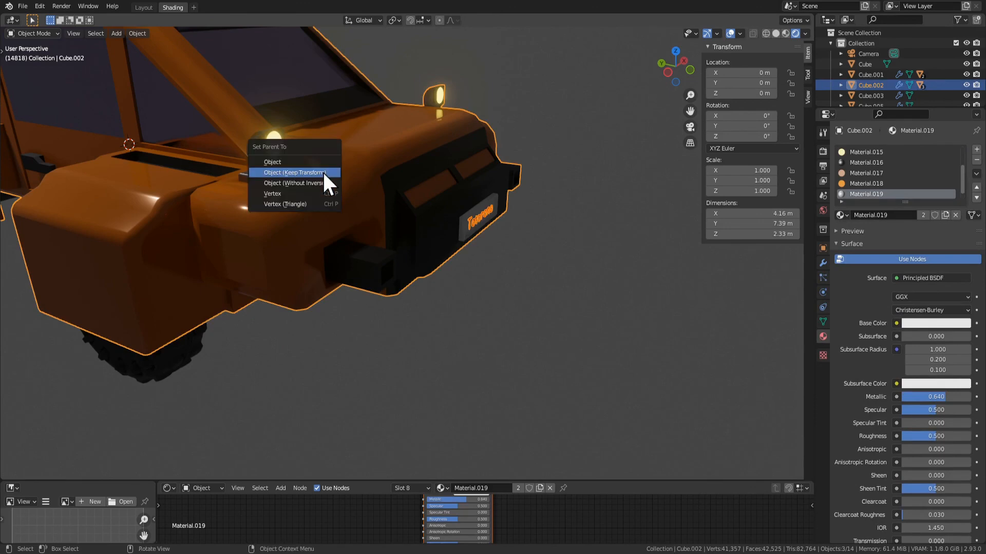
pyautogui.click(322, 170)
# Examine the vehicle with its plates from the rear, side and front
pyautogui.scroll(-4, 360, 277)
pyautogui.press('Tab')
pyautogui.moveTo(239, 266); pyautogui.dragTo(516, 319, button='middle')
pyautogui.press('Tab')
pyautogui.scroll(-3, 498, 334)
pyautogui.click(460, 359)
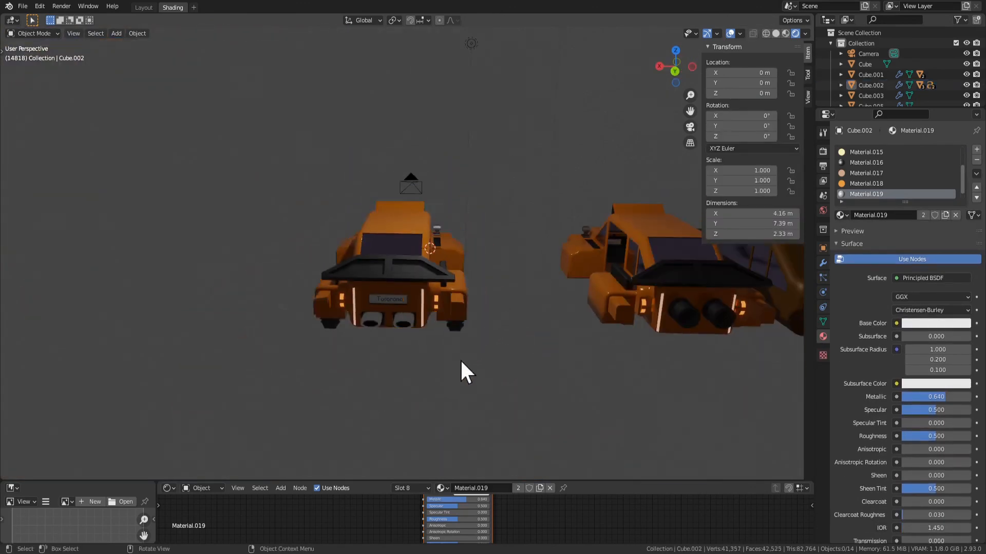
pyautogui.moveTo(460, 358); pyautogui.dragTo(365, 317, button='middle')
pyautogui.scroll(5, 365, 317)
pyautogui.press('Tab')
pyautogui.click(303, 181)
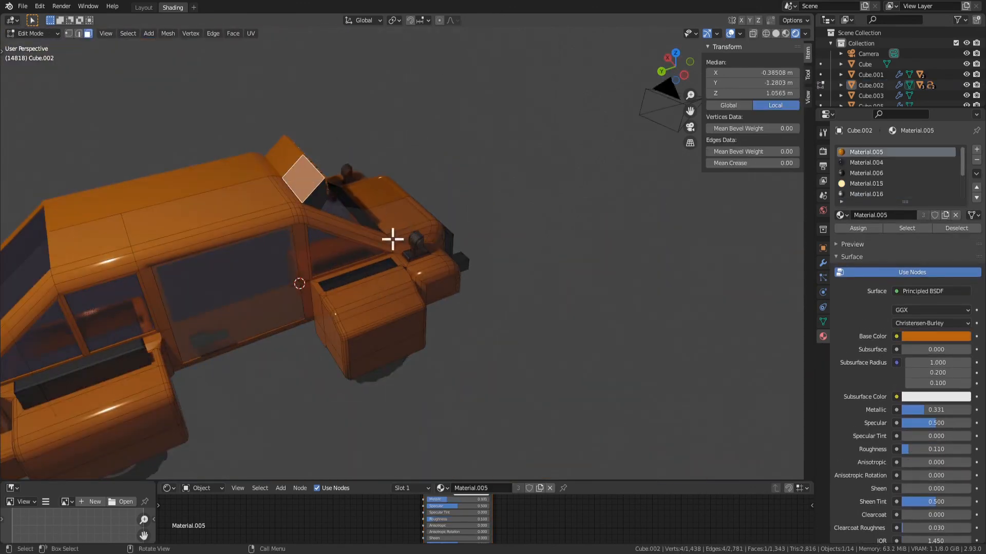
pyautogui.moveTo(393, 239); pyautogui.dragTo(374, 214, button='middle')
pyautogui.press('Tab')
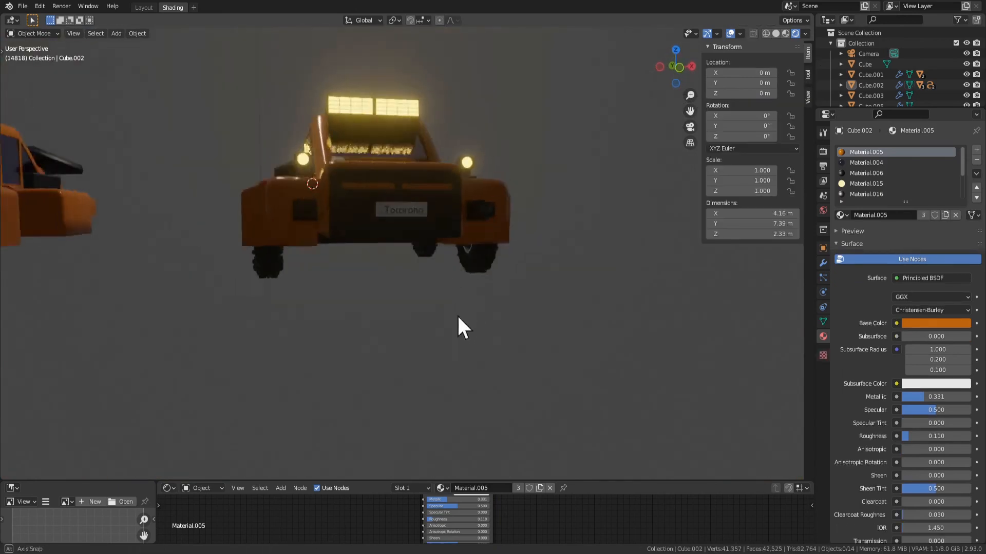
pyautogui.moveTo(459, 316); pyautogui.dragTo(264, 300, button='middle')
pyautogui.scroll(-5, 413, 282)
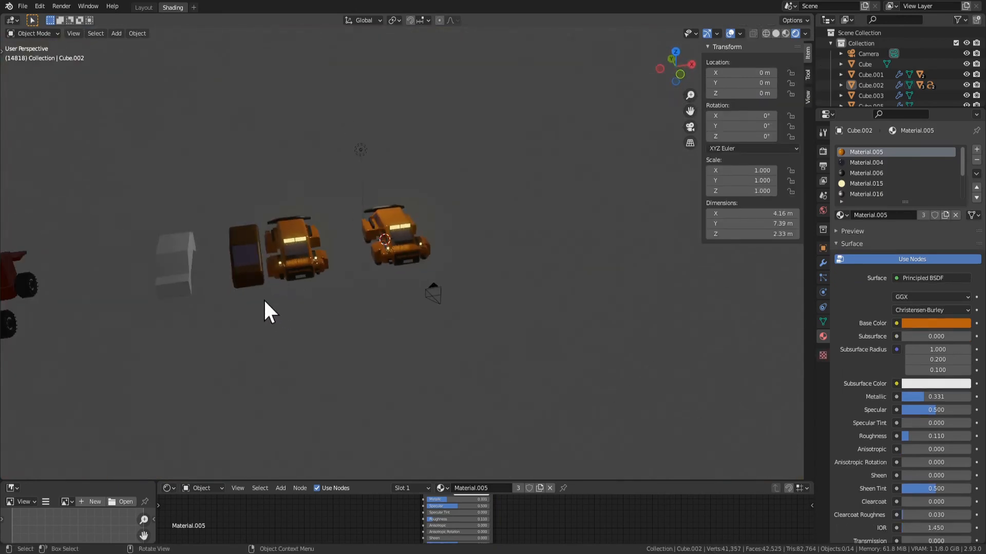
# Add a 2 m plane mesh at the 3D cursor by the orange vehicle
pyautogui.scroll(3, 420, 236)
pyautogui.moveTo(420, 237); pyautogui.dragTo(421, 337, button='middle')
pyautogui.scroll(3, 469, 223)
pyautogui.scroll(-2, 484, 275)
pyautogui.hotkey('shift', 'a')
pyautogui.moveTo(390, 283)
pyautogui.click(513, 283)
pyautogui.press('s')
pyautogui.press('x')
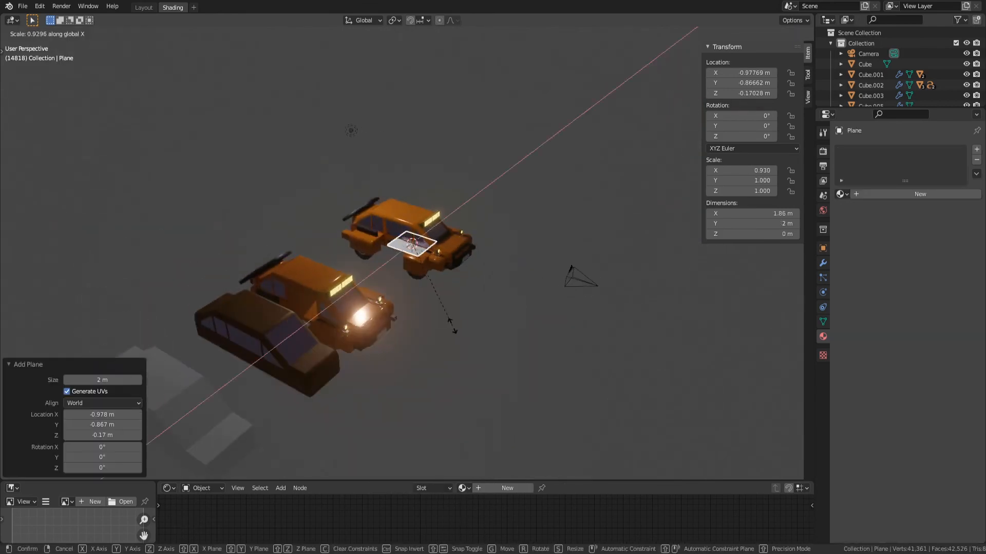
pyautogui.press('Escape')
# Stretch the plane to about 22.4 m along Y and widen it to about 4.73 m along X
pyautogui.press('s')
pyautogui.press('y')
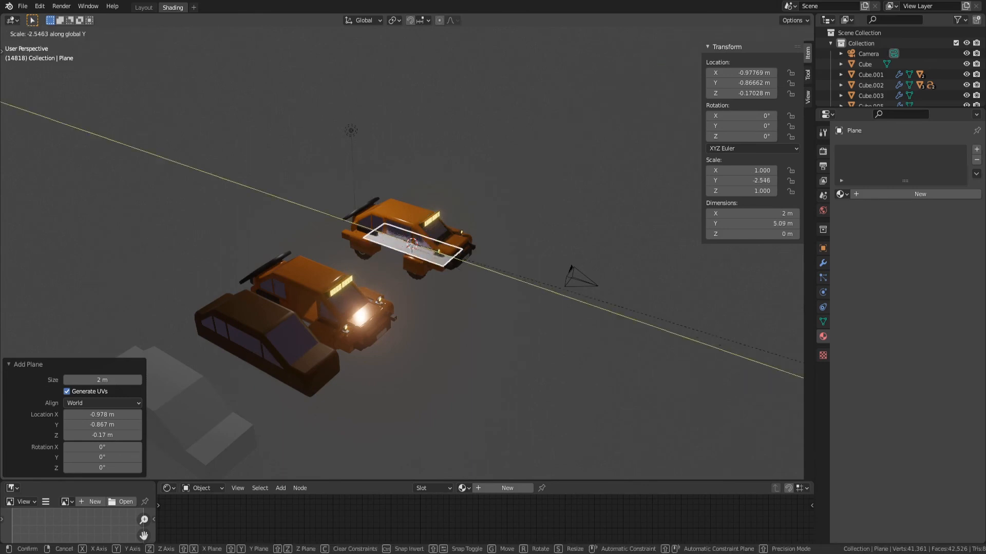
pyautogui.click(605, 403)
pyautogui.press('s')
pyautogui.press('x')
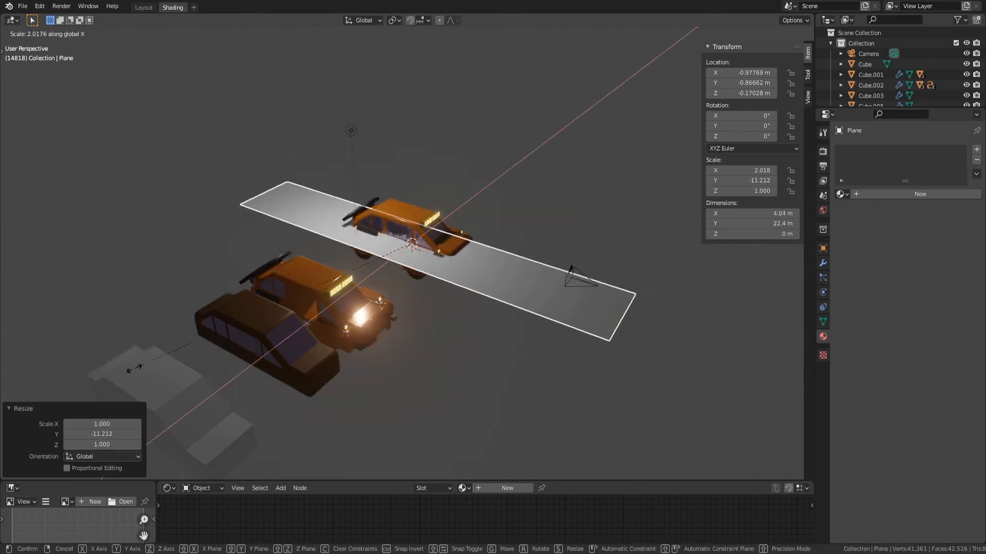
pyautogui.click(90, 399)
# Lower the plane about 1.06 m along Z beneath the vehicle
pyautogui.press('g')
pyautogui.press('z')
pyautogui.click(91, 405)
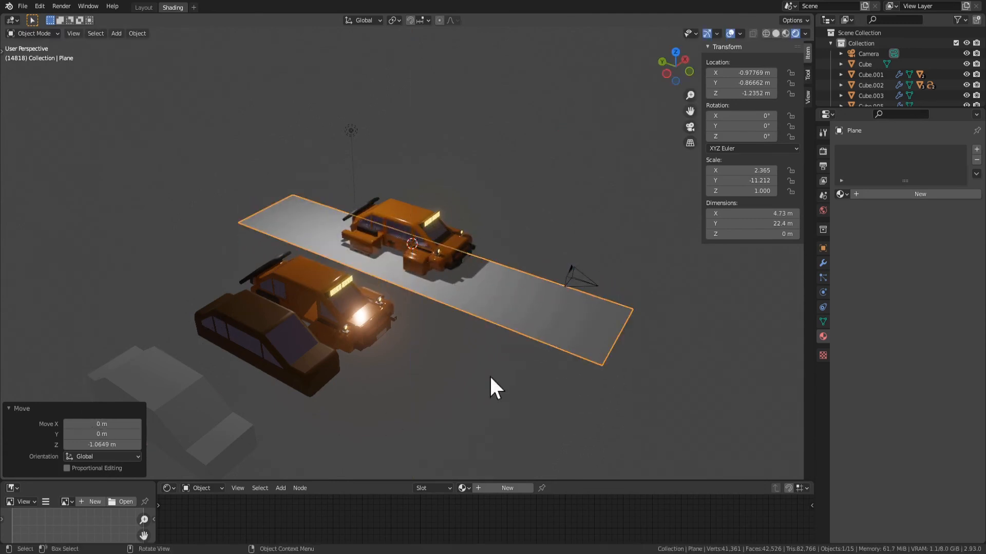
# Reset the plane's location to the origin and lower it about 1.70 m along Z below the wheels
pyautogui.moveTo(489, 375); pyautogui.dragTo(462, 330, button='middle')
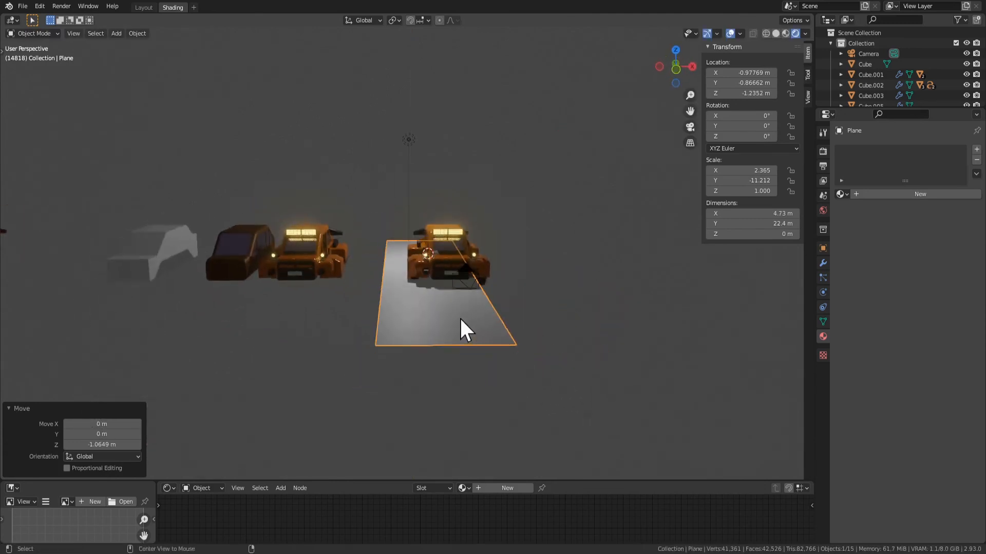
pyautogui.press('Tab')
pyautogui.press('Tab')
pyautogui.hotkey('alt', 'g')
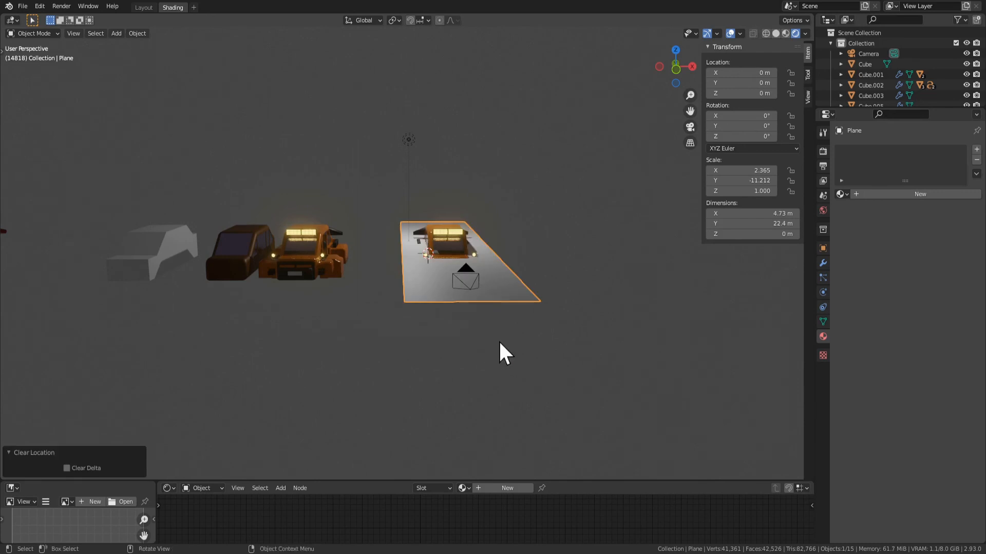
pyautogui.press('g')
pyautogui.press('z')
pyautogui.click(509, 371)
# Widen the ground plane along X to about 6.56 m
pyautogui.press('s')
pyautogui.press('x')
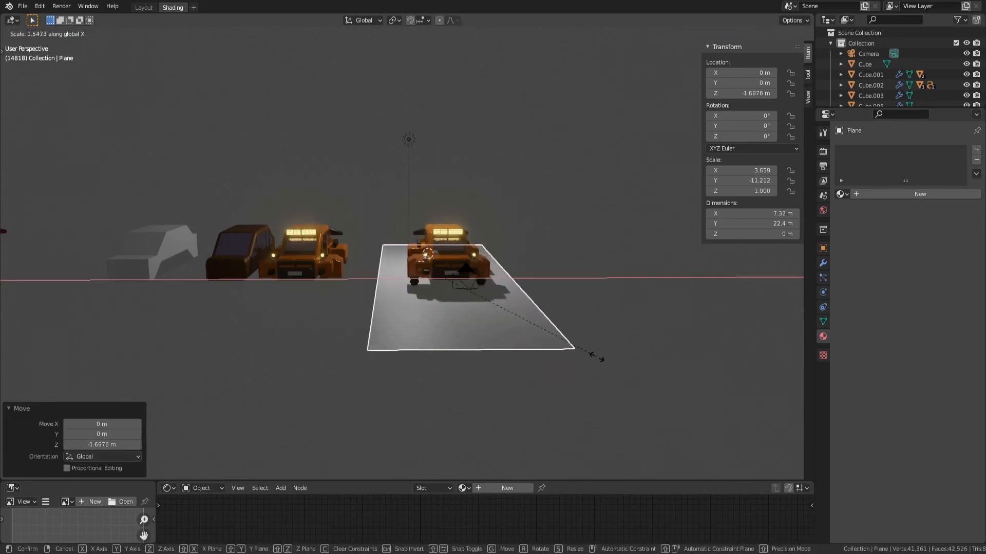
pyautogui.click(591, 354)
pyautogui.moveTo(491, 312); pyautogui.dragTo(386, 355, button='middle')
pyautogui.press('Tab')
pyautogui.press('Tab')
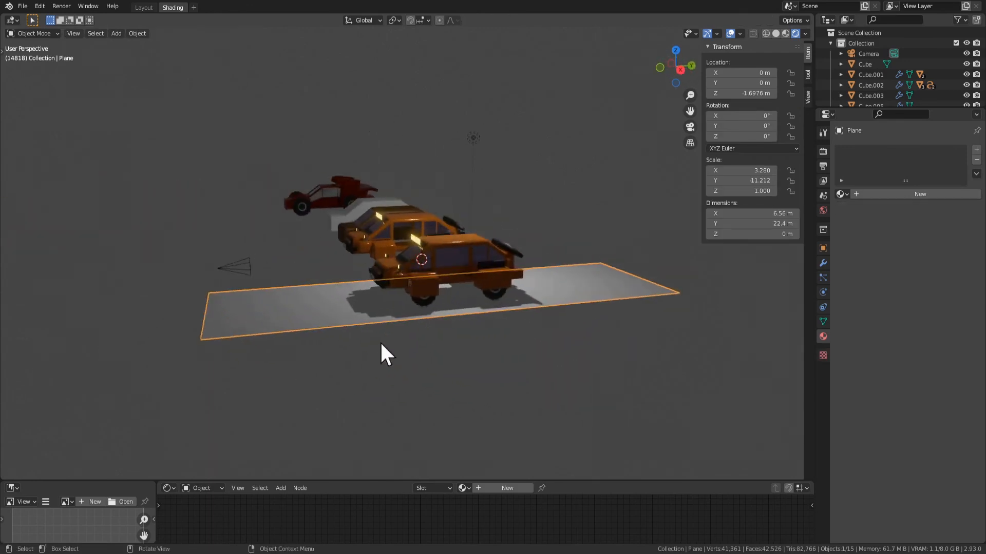
pyautogui.moveTo(350, 310); pyautogui.dragTo(418, 349, button='middle')
pyautogui.press('s')
pyautogui.press('x')
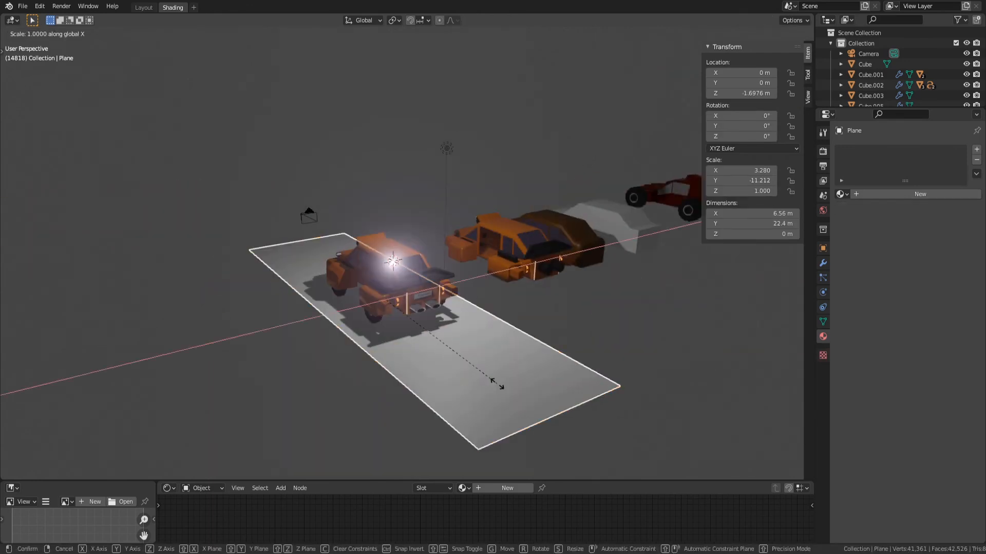
pyautogui.press('Escape')
# Stretch the ground plane along Y to about 1154 m as a long road and save the file
pyautogui.press('s')
pyautogui.press('y')
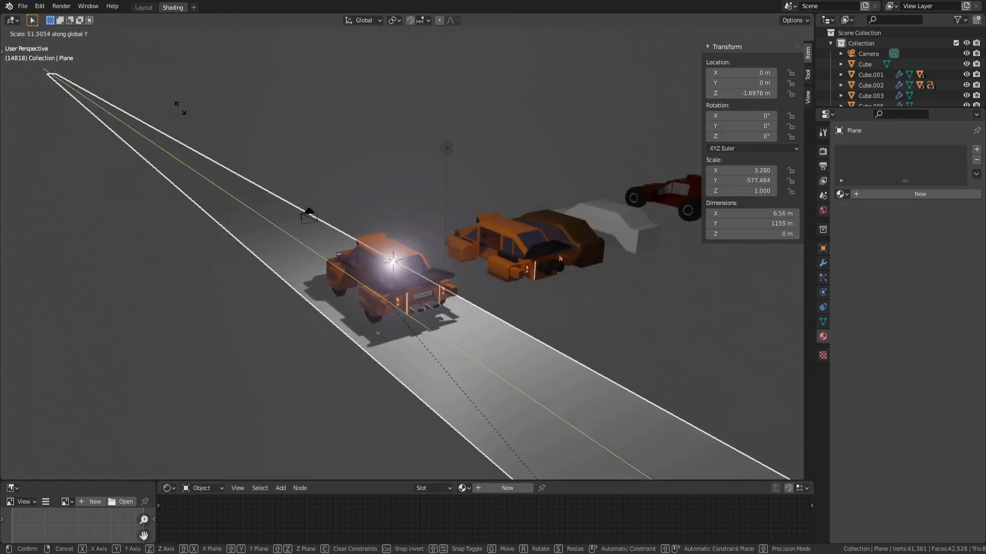
pyautogui.click(212, 129)
pyautogui.moveTo(415, 194); pyautogui.dragTo(508, 215, button='middle')
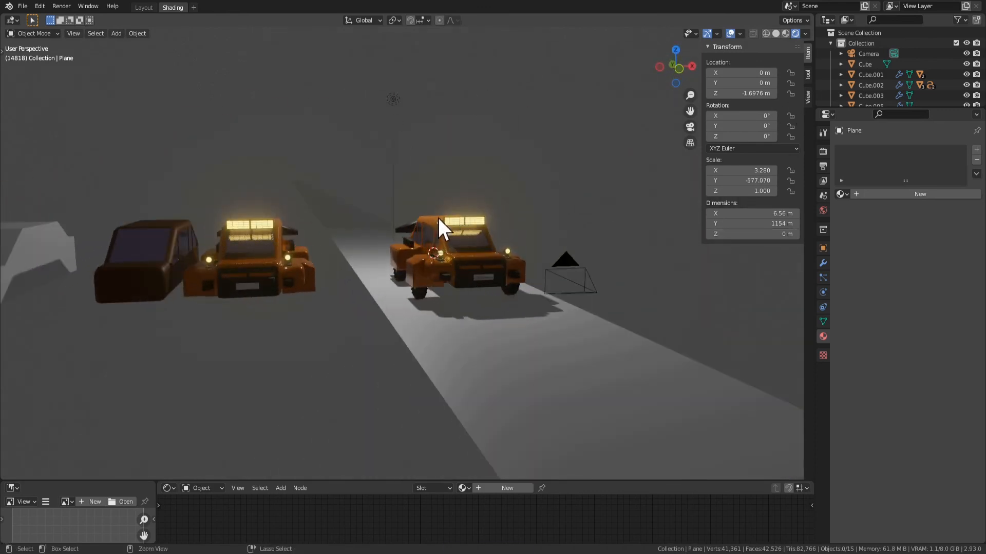
pyautogui.hotkey('ctrl', 's')
# Set the world background colour to black
pyautogui.click(823, 211)
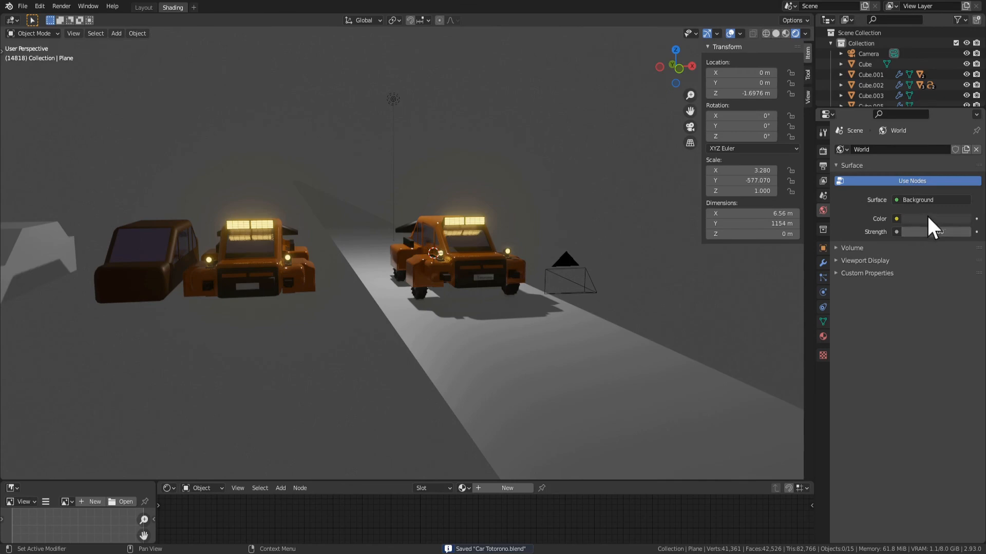
pyautogui.moveTo(744, 231)
pyautogui.mouseDown(button='middle')
pyautogui.moveTo(591, 246)
pyautogui.moveTo(562, 198)
pyautogui.moveTo(631, 198)
pyautogui.moveTo(572, 202)
pyautogui.mouseUp(button='middle')
pyautogui.hotkey('ctrl', 'space')
pyautogui.hotkey('ctrl', 'space')
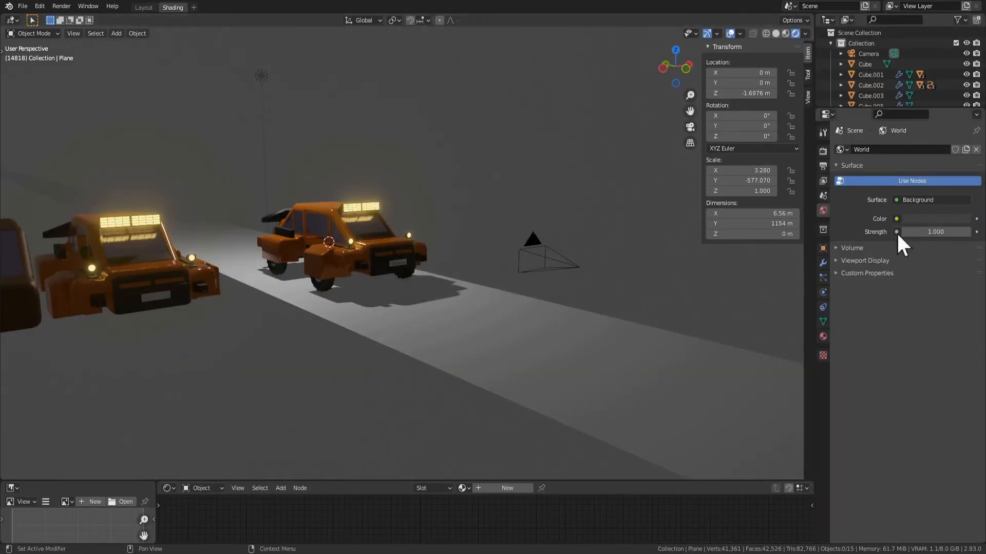
pyautogui.press('space')
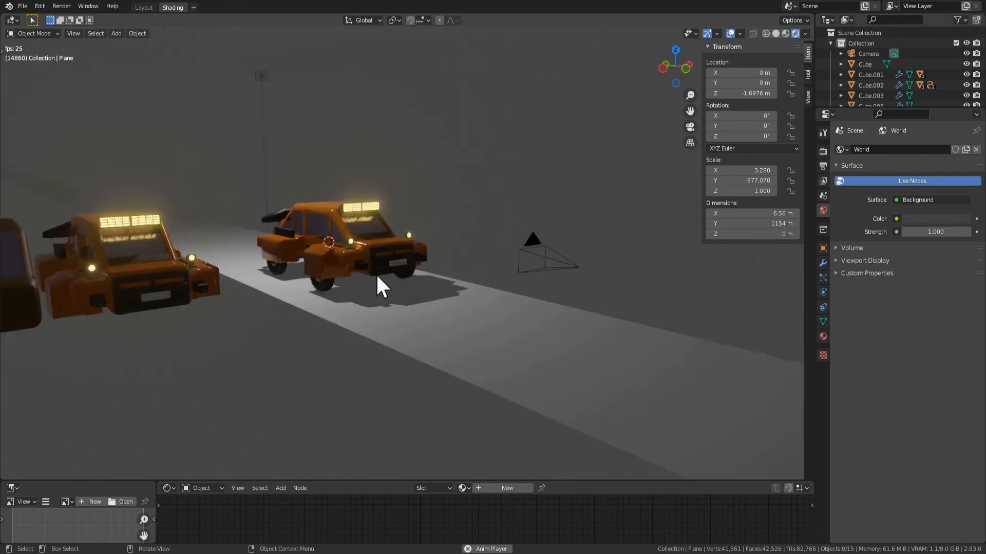
pyautogui.press('space')
pyautogui.click(922, 217)
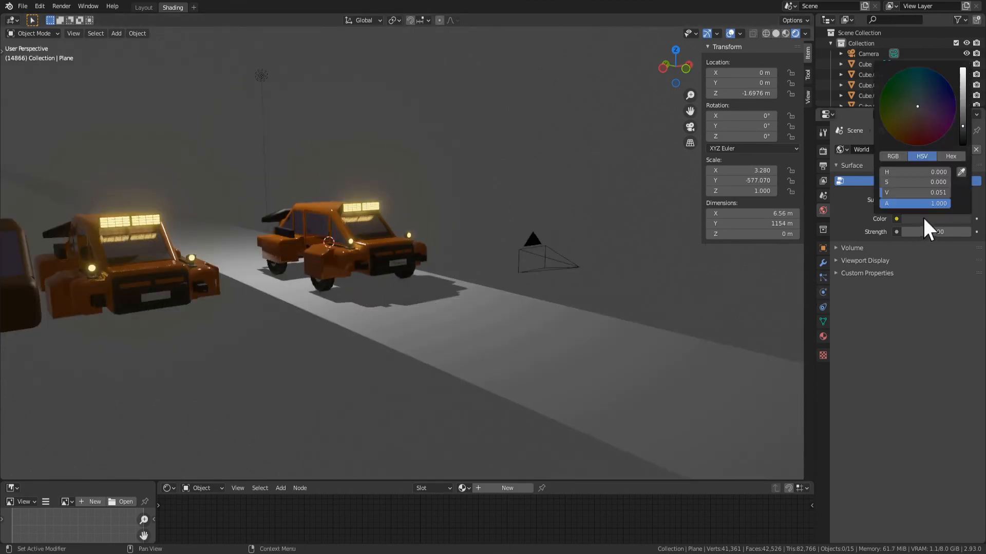
pyautogui.moveTo(962, 126); pyautogui.dragTo(962, 150)
pyautogui.scroll(1, 544, 223)
pyautogui.moveTo(534, 220); pyautogui.dragTo(472, 217, button='middle')
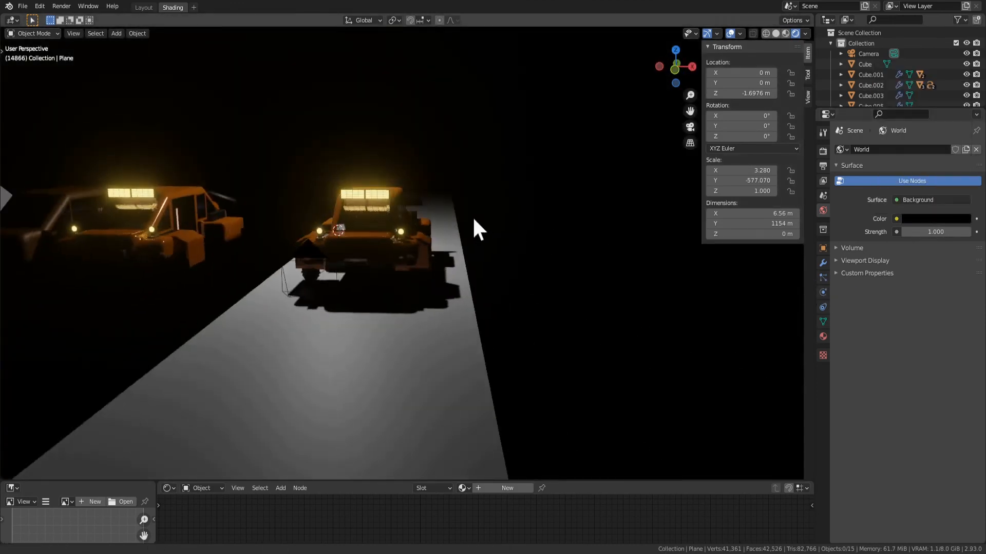
# Select the grey, brown and second orange vehicles beside the road and move them about 30.4 m along negative X
pyautogui.scroll(-3, 472, 217)
pyautogui.click(278, 257)
pyautogui.keyDown('shift'); pyautogui.click(201, 254); pyautogui.keyUp('shift')
pyautogui.keyDown('shift'); pyautogui.click(262, 259); pyautogui.keyUp('shift')
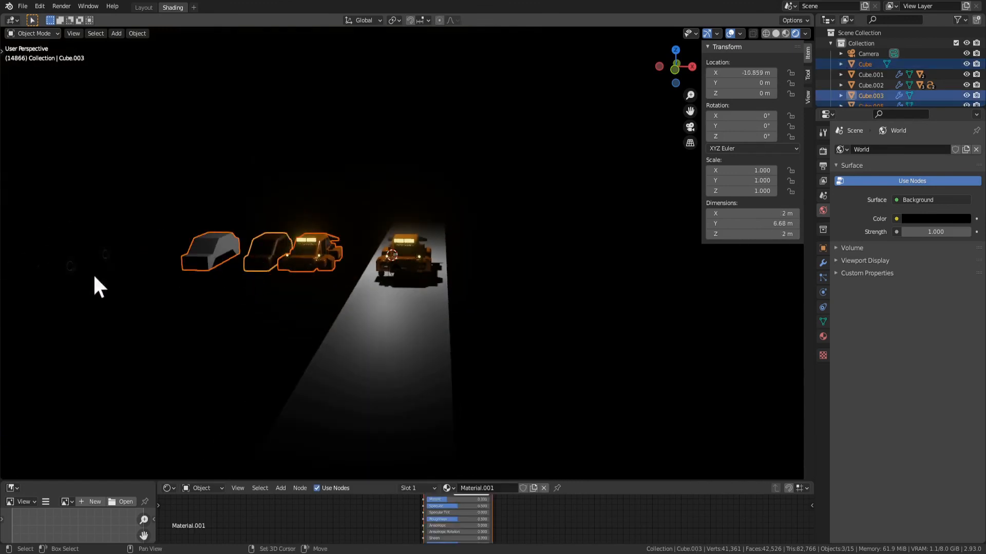
pyautogui.keyDown('shift'); pyautogui.click(78, 268); pyautogui.keyUp('shift')
pyautogui.click(96, 247)
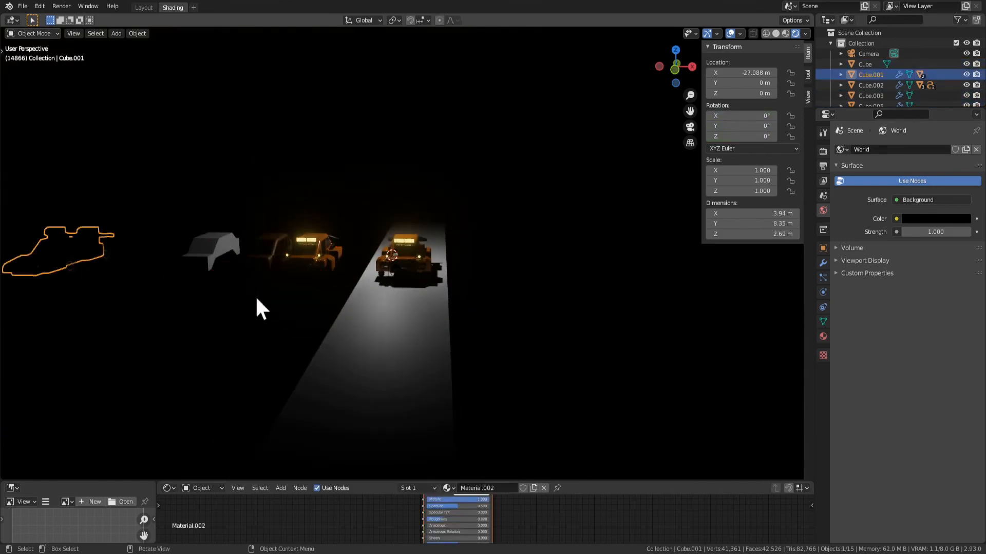
pyautogui.moveTo(233, 251); pyautogui.dragTo(237, 251)
pyautogui.press('g')
pyautogui.press('x')
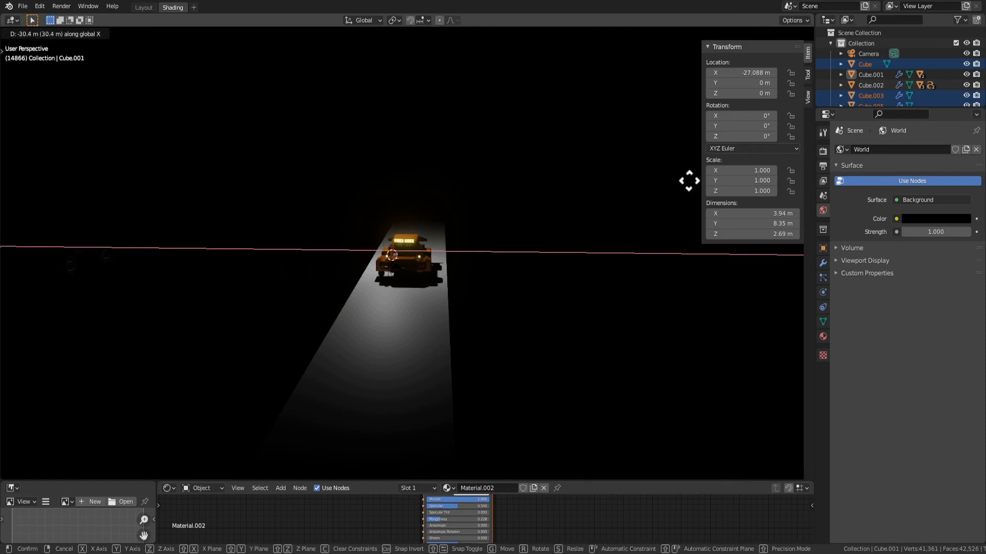
pyautogui.click(689, 180)
# Maximize the 3D viewport around the remaining orange vehicle and clear the selection
pyautogui.scroll(6, 590, 289)
pyautogui.moveTo(514, 285); pyautogui.dragTo(579, 270, button='middle')
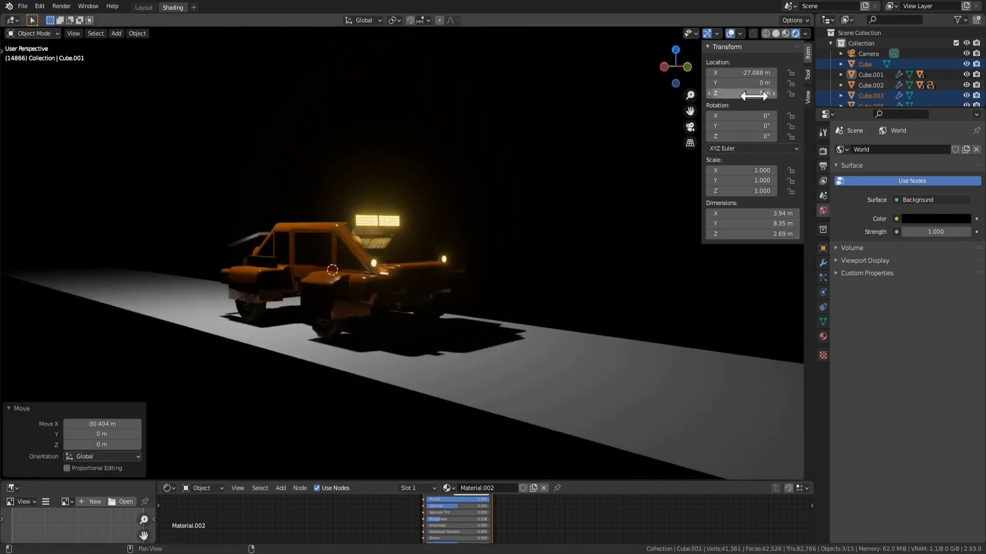
pyautogui.moveTo(614, 123); pyautogui.dragTo(627, 140, button='middle')
pyautogui.hotkey('ctrl', 'space')
pyautogui.moveTo(598, 262)
pyautogui.mouseDown(button='middle')
pyautogui.moveTo(522, 261)
pyautogui.moveTo(614, 264)
pyautogui.mouseUp(button='middle')
pyautogui.scroll(-3, 614, 264)
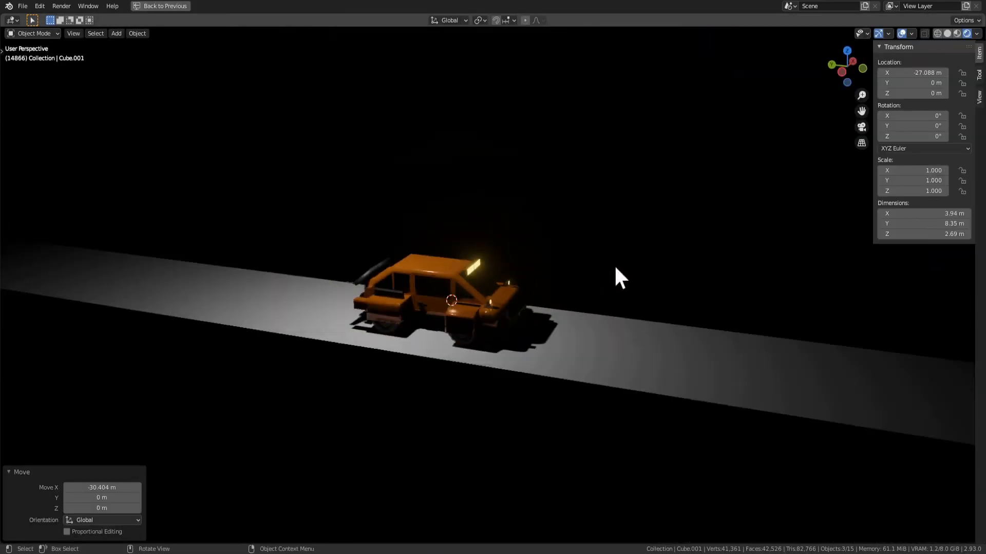
pyautogui.click(302, 140)
# In material preview, duplicate the light about 7.96 m along negative Y ahead of the vehicle, and return to rendered shading
pyautogui.click(957, 33)
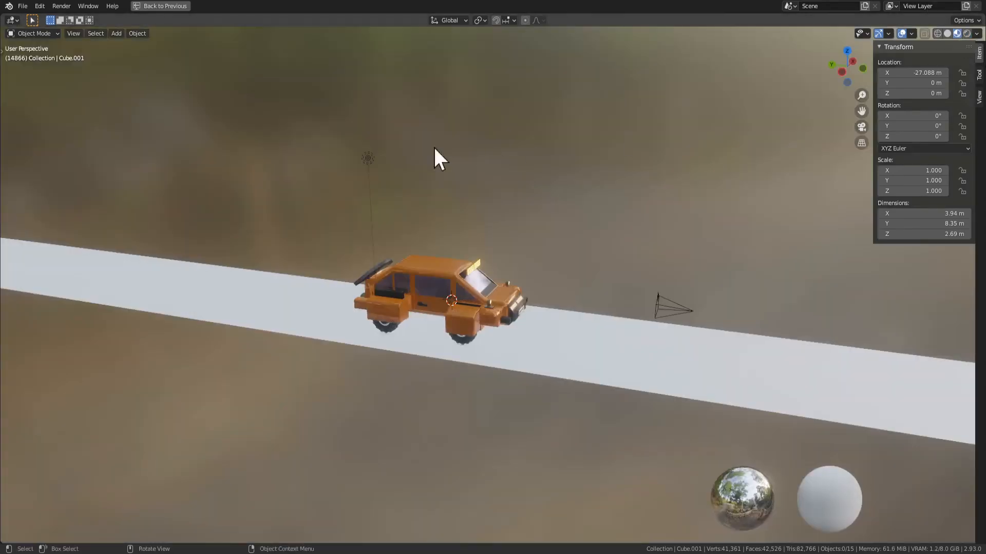
pyautogui.click(371, 157)
pyautogui.click(587, 217)
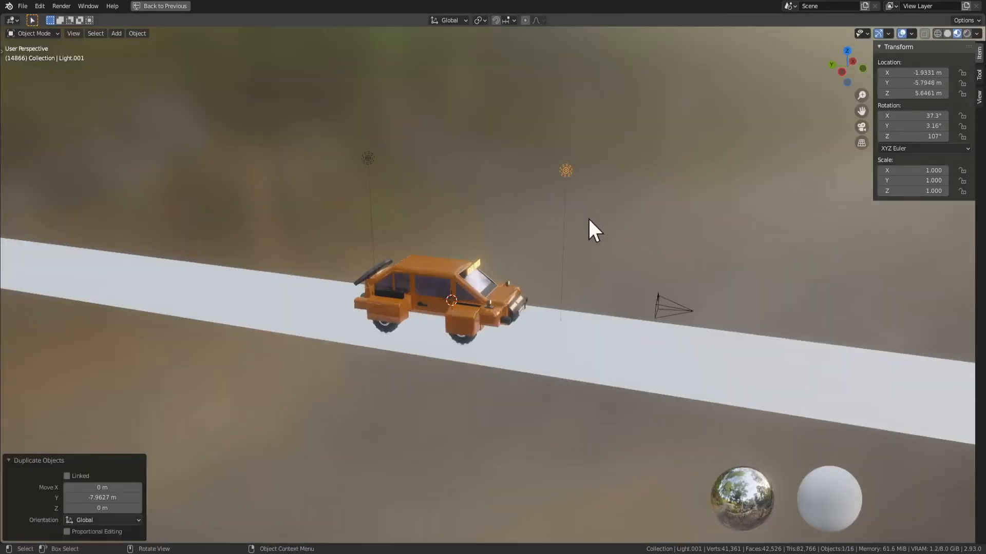
pyautogui.scroll(2, 589, 227)
pyautogui.click(967, 34)
# Examine the vehicle under the added light from the front and side in rendered view
pyautogui.scroll(5, 637, 261)
pyautogui.moveTo(636, 253); pyautogui.dragTo(585, 217, button='middle')
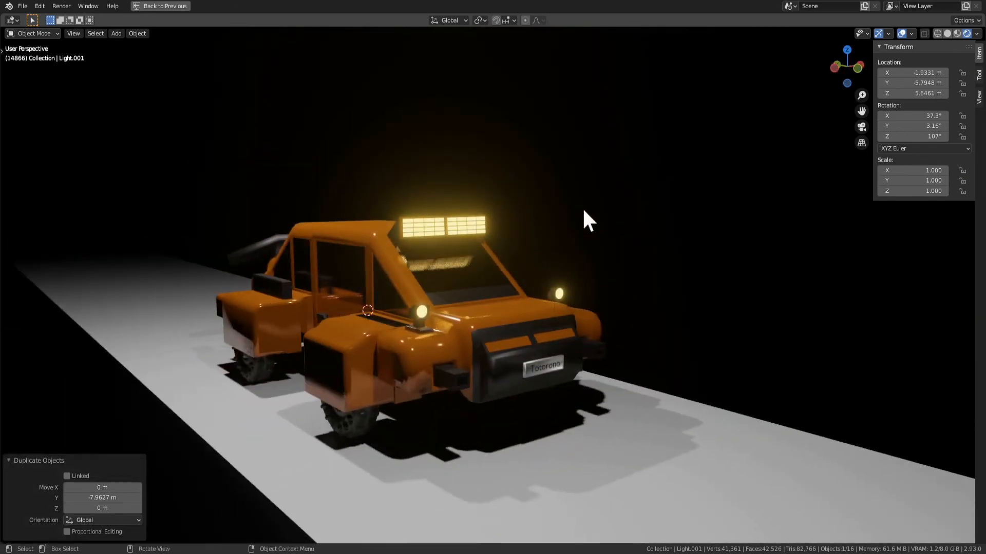
pyautogui.moveTo(433, 189); pyautogui.dragTo(425, 233, button='middle')
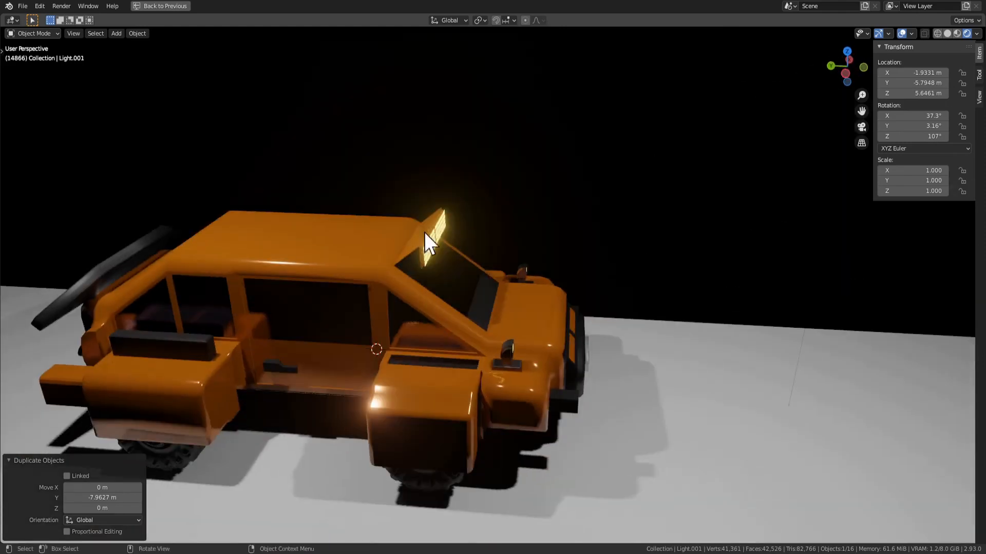
pyautogui.click(371, 256)
pyautogui.moveTo(371, 257); pyautogui.dragTo(336, 259, button='middle')
pyautogui.press('Tab')
pyautogui.press('Tab')
pyautogui.click(514, 340)
pyautogui.moveTo(531, 337); pyautogui.dragTo(512, 319, button='middle')
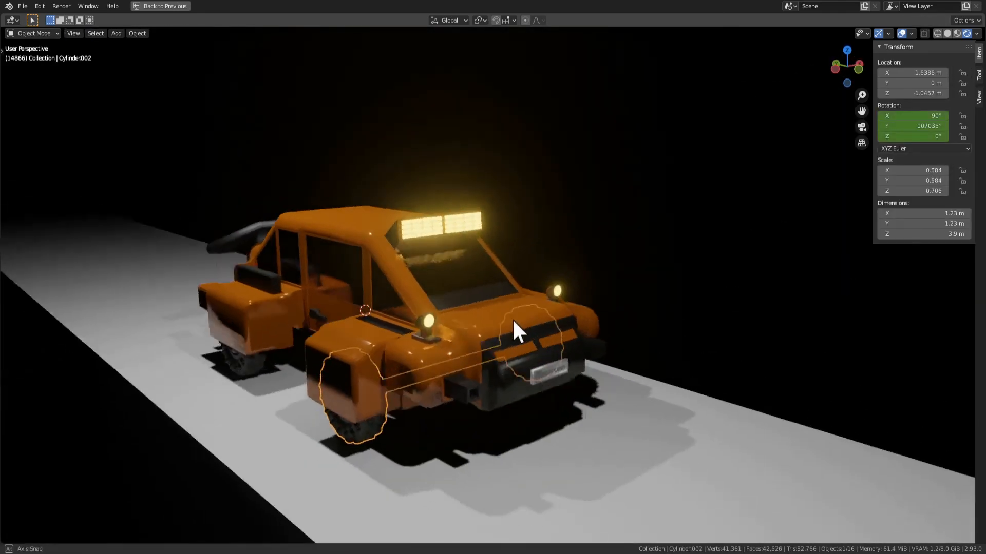
# Clear the selection and play the wheel animation, viewing the vehicle from a low side angle
pyautogui.click(724, 338)
pyautogui.press('space')
pyautogui.moveTo(671, 423); pyautogui.dragTo(703, 389, button='middle')
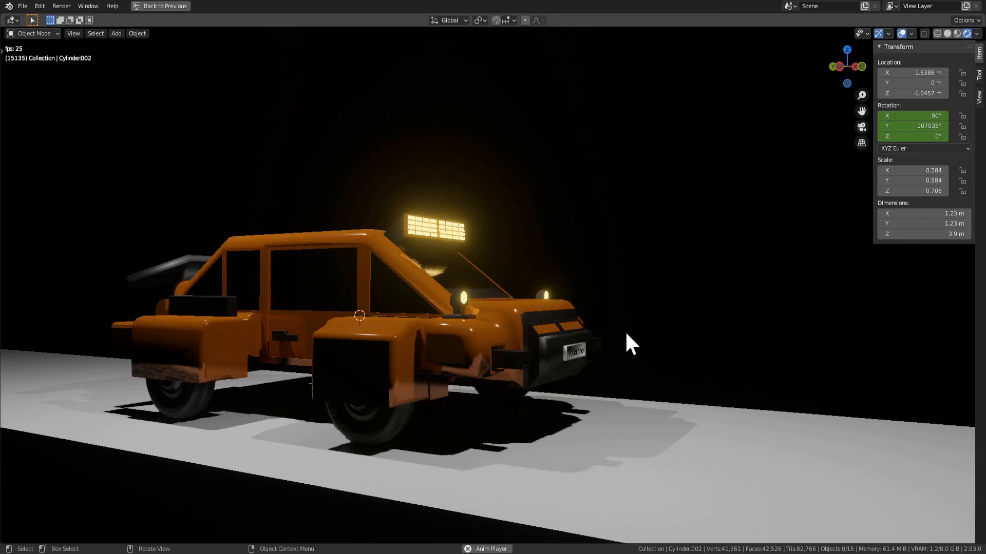
# Examine the animated vehicle from above, the front and the side in rendered view
pyautogui.moveTo(455, 146); pyautogui.dragTo(423, 240, button='middle')
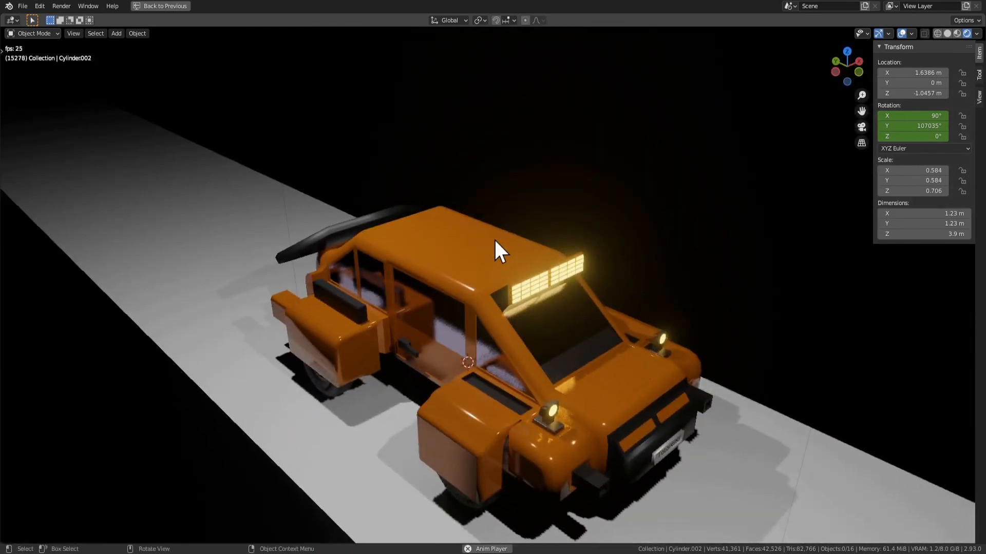
pyautogui.moveTo(446, 290); pyautogui.dragTo(643, 300, button='middle')
pyautogui.moveTo(556, 323); pyautogui.dragTo(473, 272, button='middle')
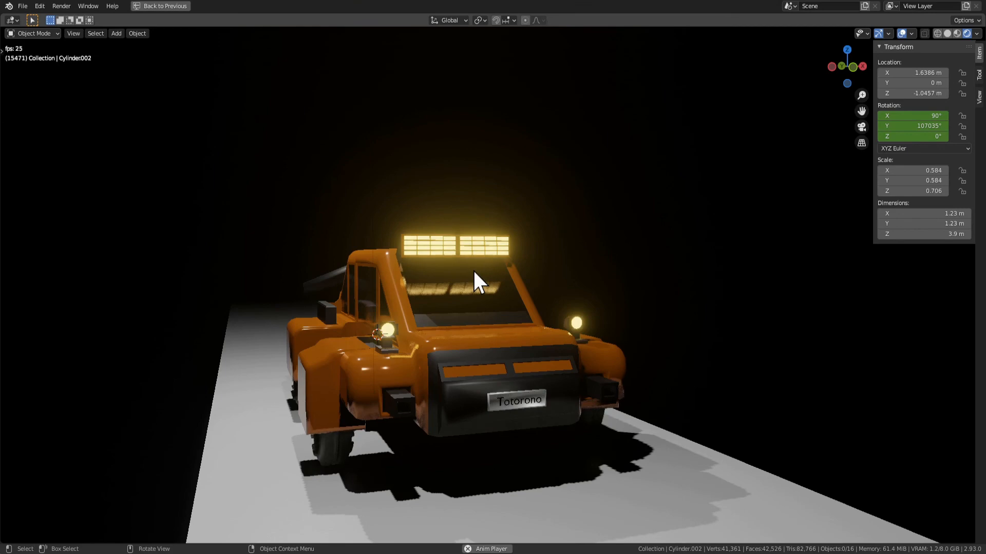
pyautogui.moveTo(469, 203); pyautogui.dragTo(528, 214, button='middle')
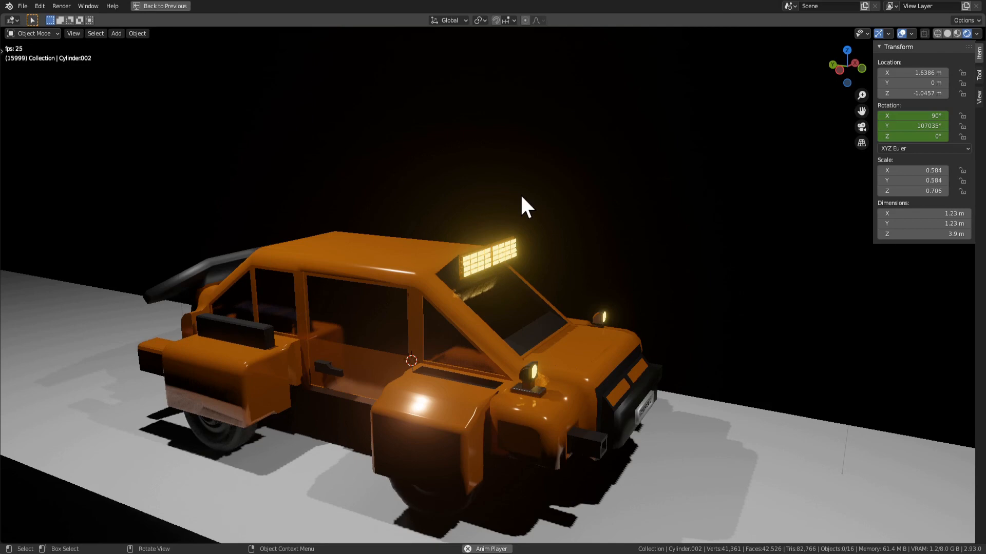
pyautogui.moveTo(522, 197); pyautogui.dragTo(559, 327, button='middle')
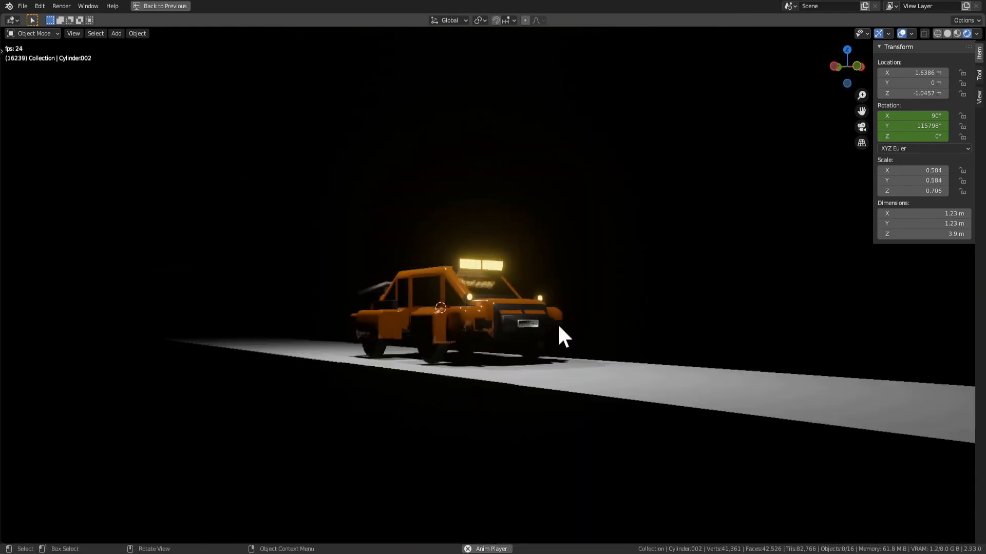
# Restore the full window layout, enlarge the shader node editor and switch it to the World nodes
pyautogui.hotkey('ctrl', 'alt', 'space')
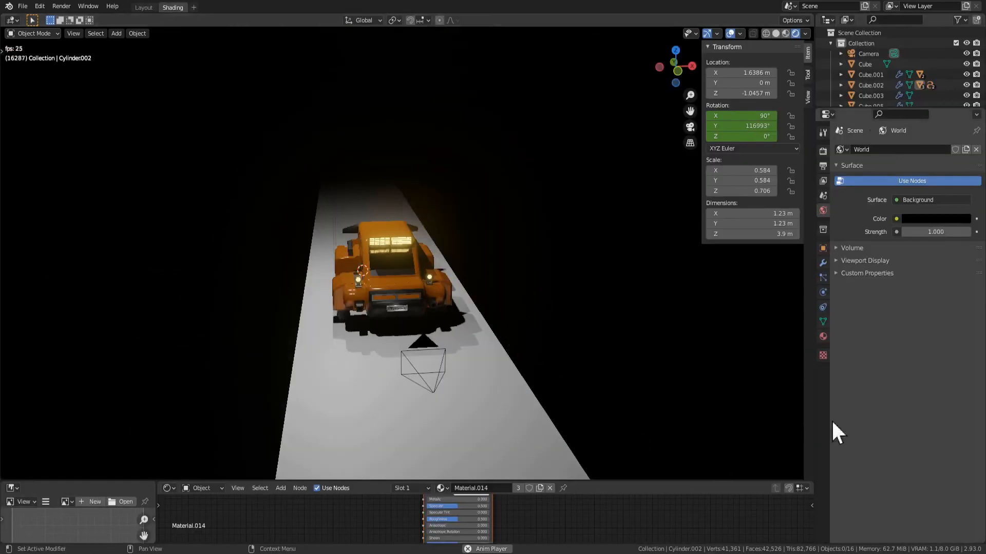
pyautogui.click(823, 336)
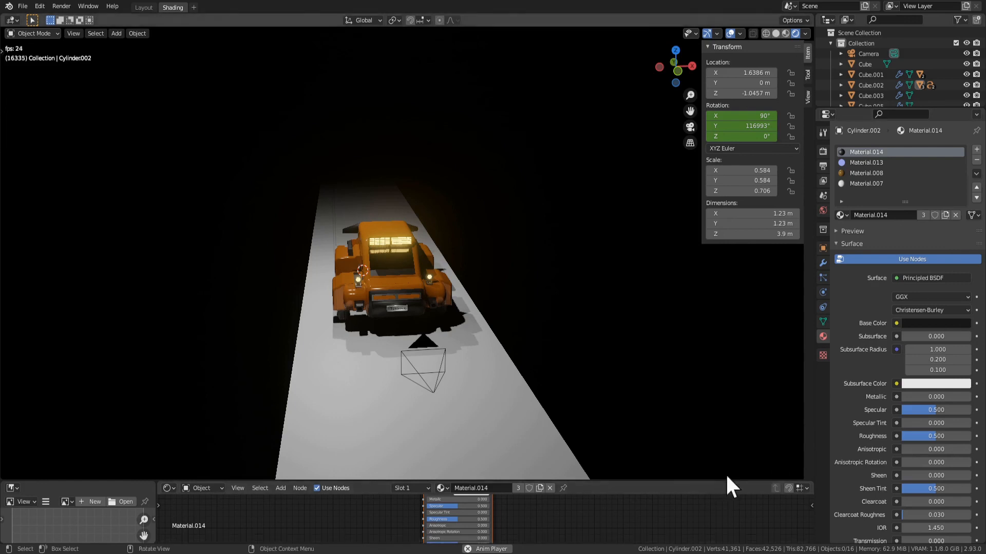
pyautogui.moveTo(726, 482); pyautogui.dragTo(742, 375)
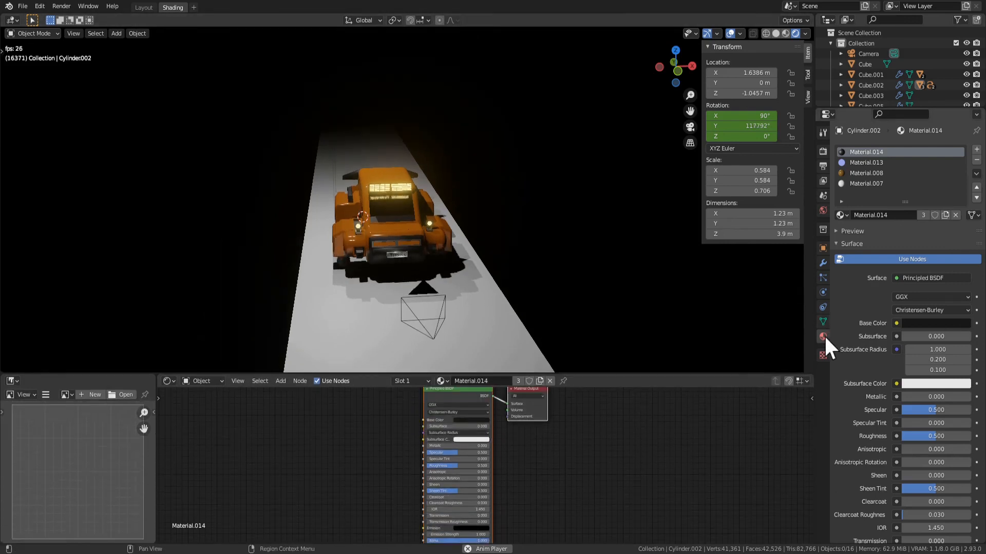
pyautogui.click(823, 210)
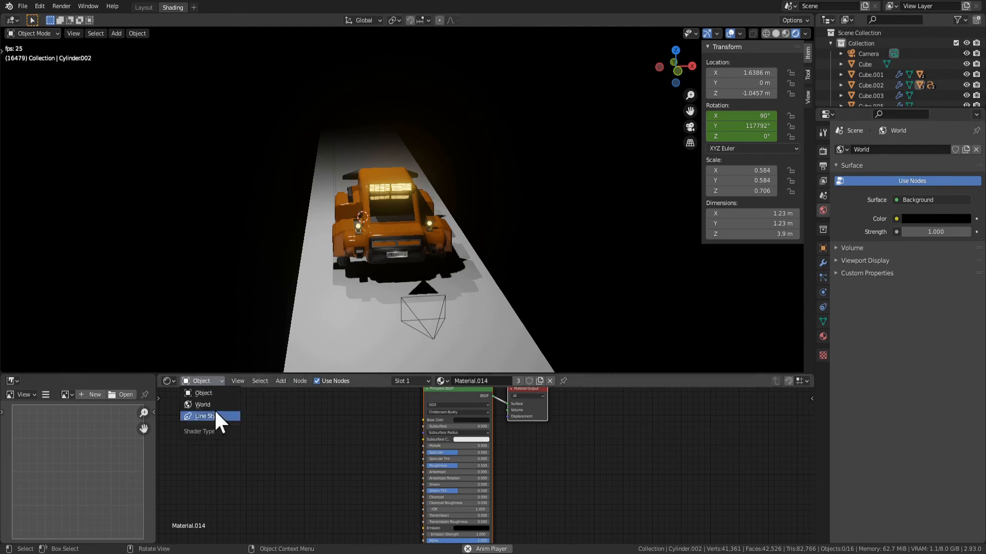
pyautogui.click(212, 405)
pyautogui.moveTo(515, 436); pyautogui.dragTo(541, 450, button='middle')
pyautogui.hotkey('shift', 'a')
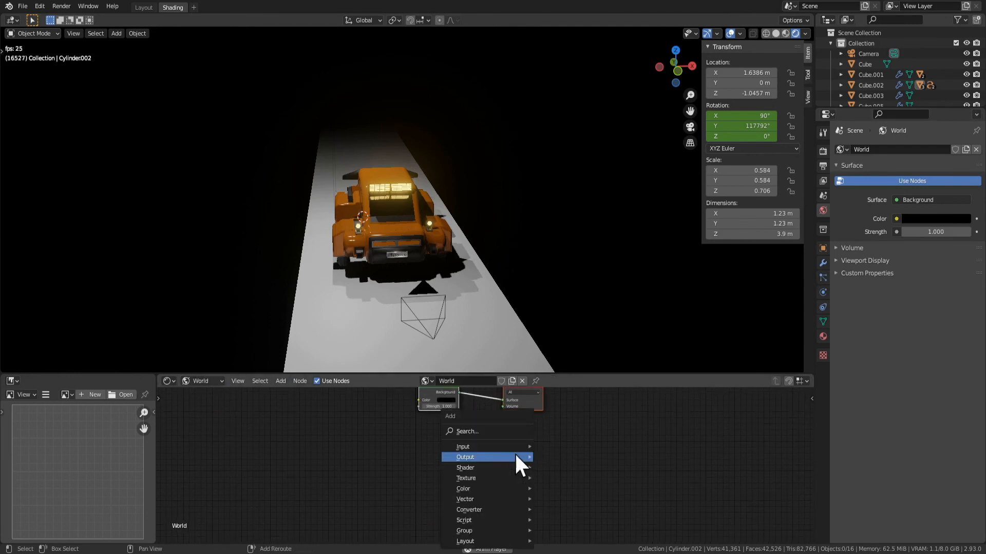
pyautogui.moveTo(485, 444)
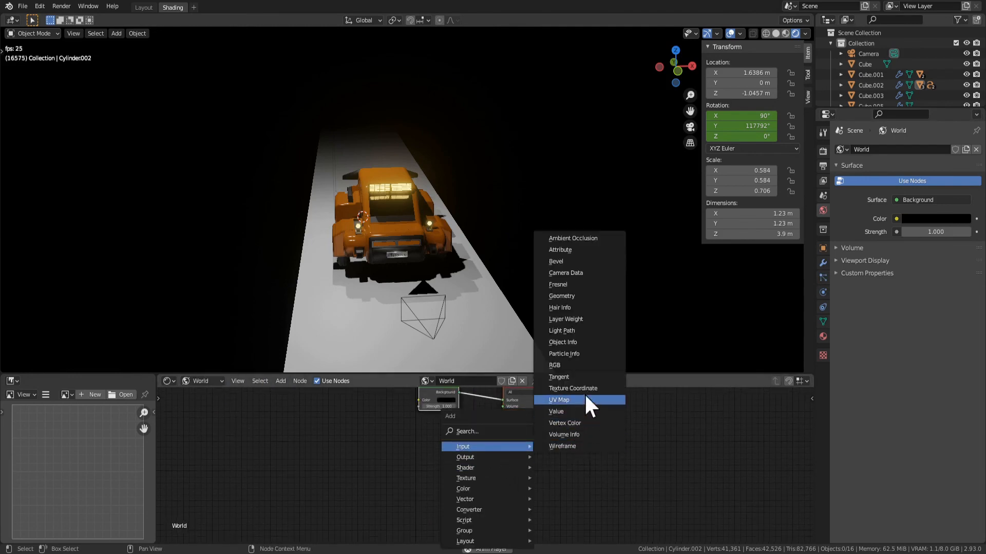
pyautogui.moveTo(466, 498)
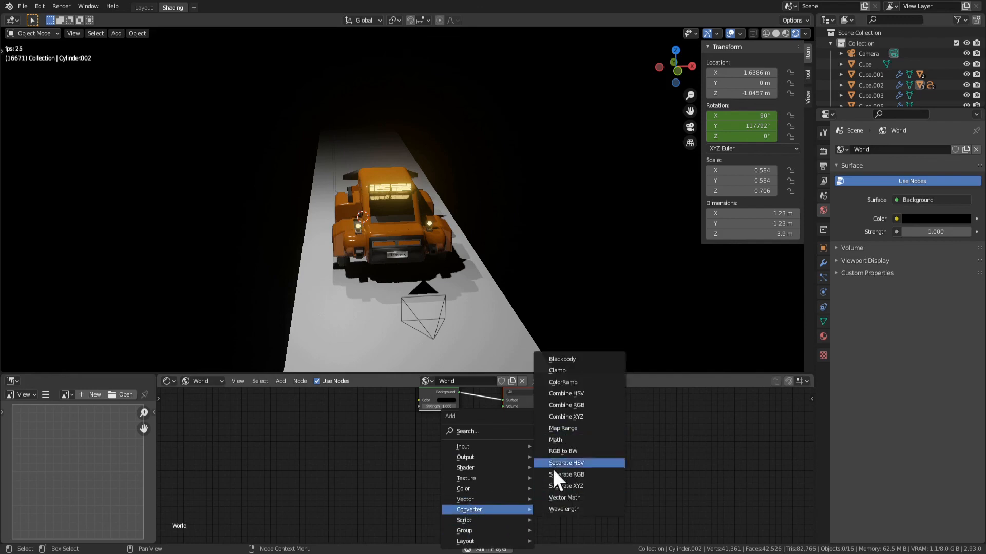
pyautogui.moveTo(484, 478)
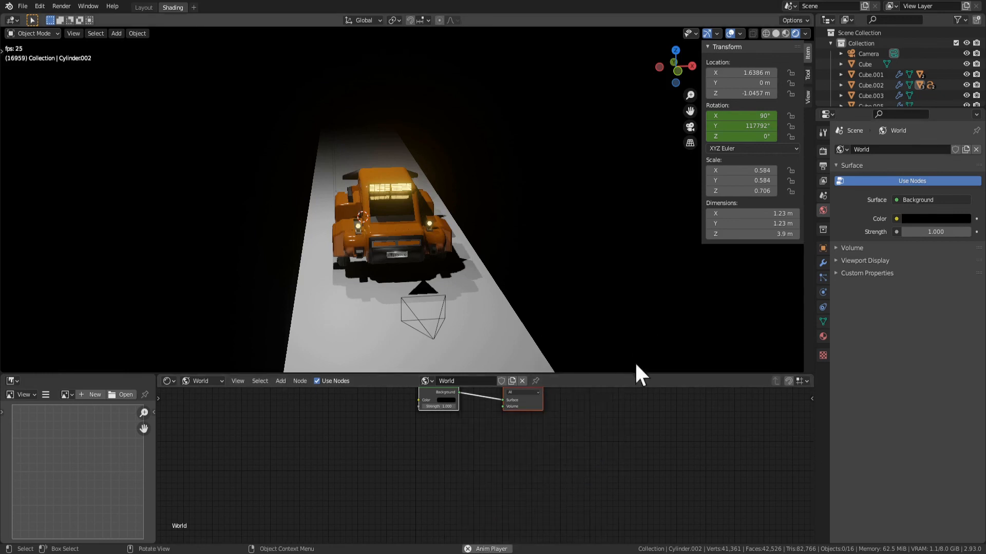
pyautogui.scroll(5, 498, 518)
pyautogui.scroll(-9, 519, 489)
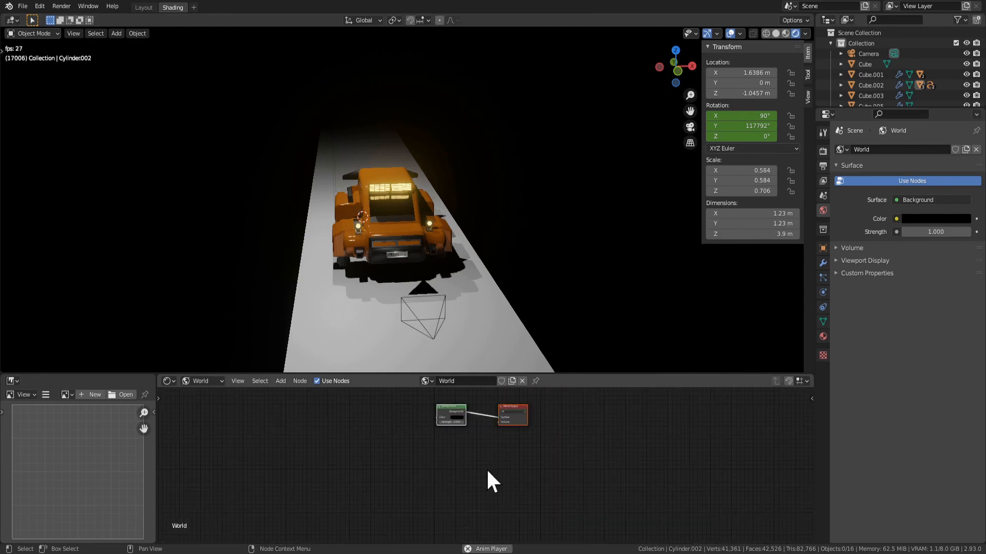
# Add a Volume Scatter node connected to the World Output's Volume input and darken its color
pyautogui.hotkey('shift', 'a')
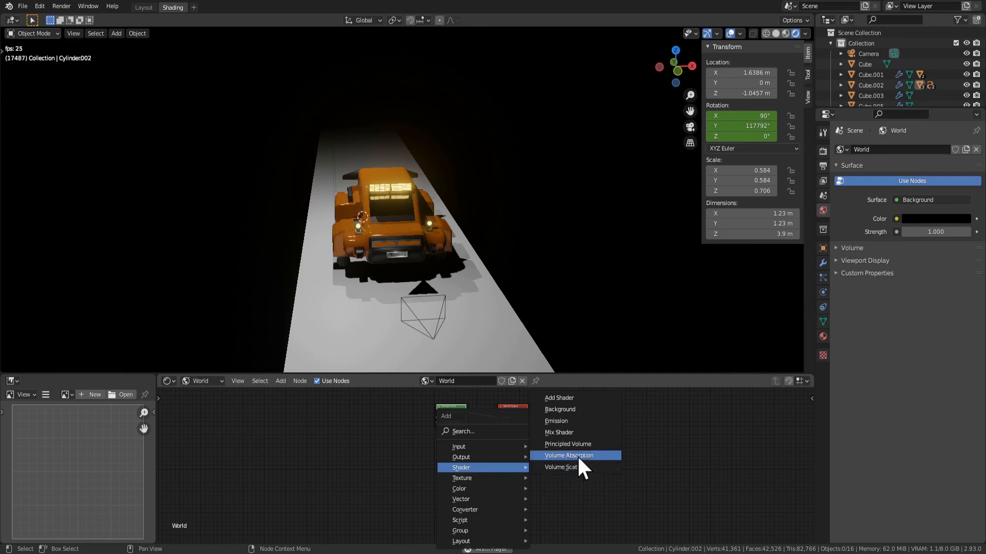
pyautogui.click(560, 467)
pyautogui.click(494, 467)
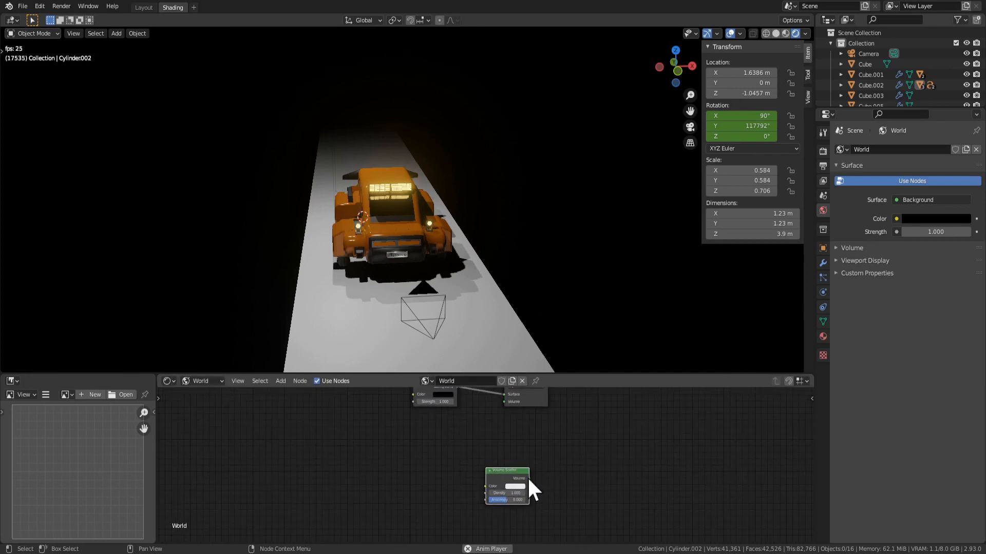
pyautogui.moveTo(529, 479); pyautogui.dragTo(482, 406)
pyautogui.scroll(2, 521, 433)
pyautogui.scroll(1, 485, 432)
pyautogui.click(480, 428)
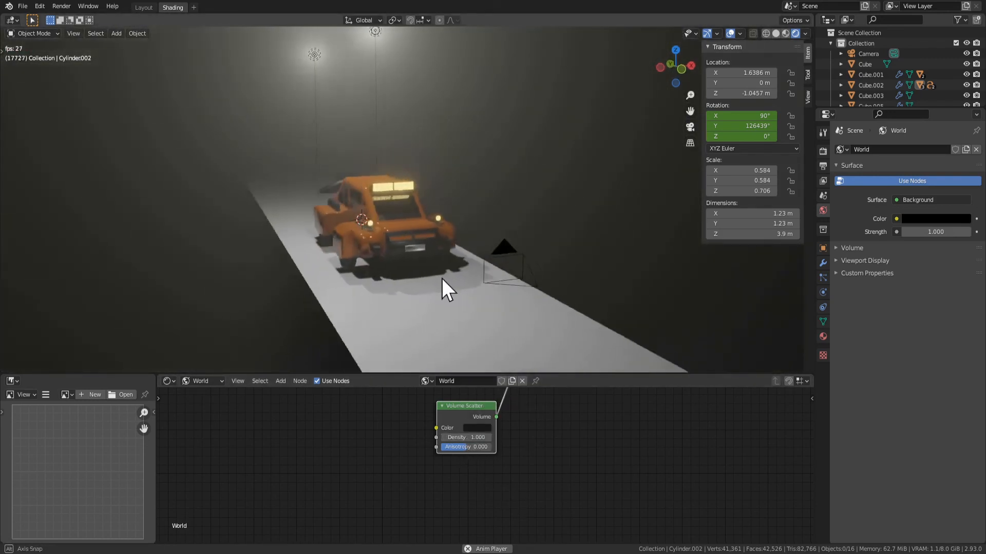
# Select the road plane and set its material's base color to black
pyautogui.click(398, 308)
pyautogui.press('s')
pyautogui.press('x')
pyautogui.press('Escape')
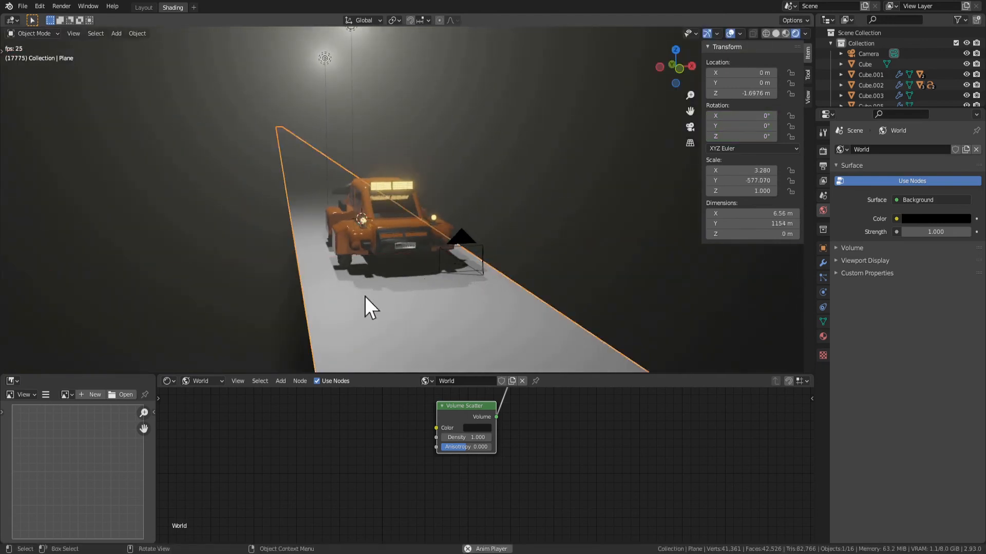
pyautogui.click(824, 338)
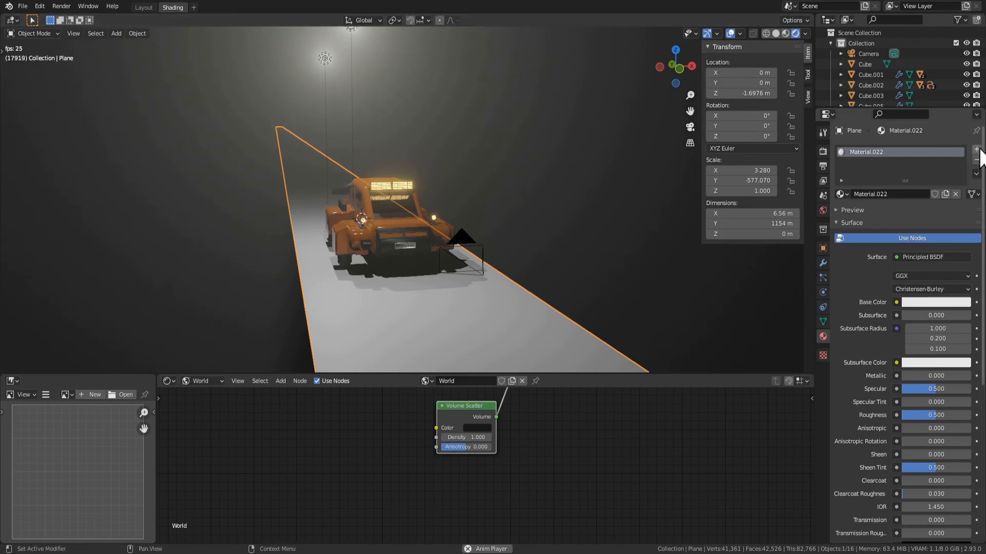
pyautogui.click(936, 303)
pyautogui.moveTo(963, 203); pyautogui.dragTo(963, 229)
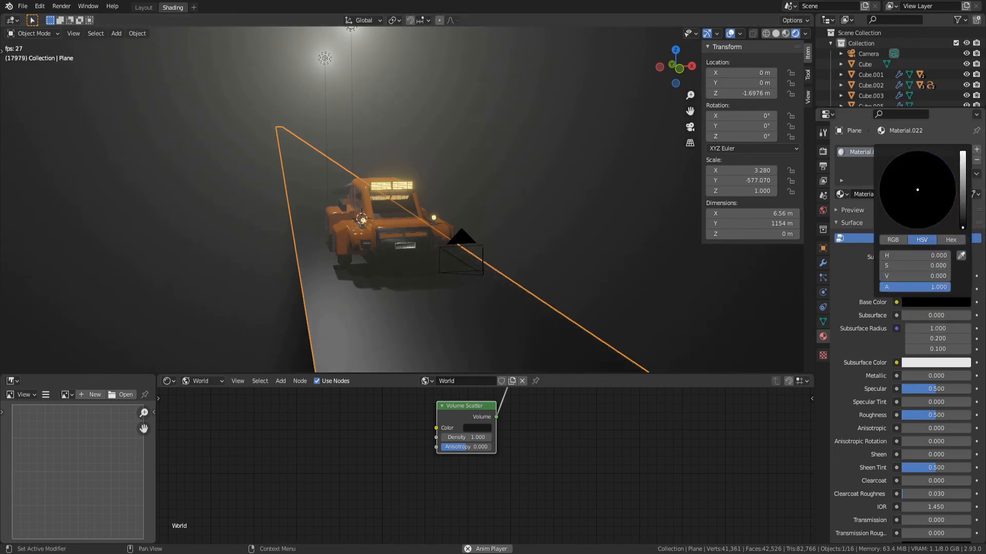
# Set the Volume Scatter color to a nearly black orange with hue 0.047, saturation 0.627 and value 0.002
pyautogui.click(478, 428)
pyautogui.moveTo(519, 347); pyautogui.dragTo(536, 365)
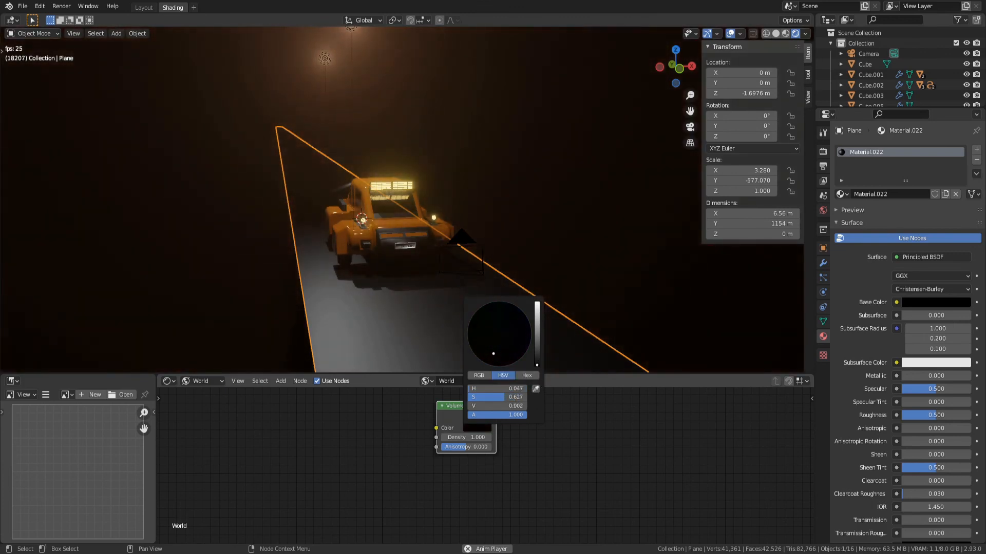
pyautogui.click(473, 236)
pyautogui.click(399, 281)
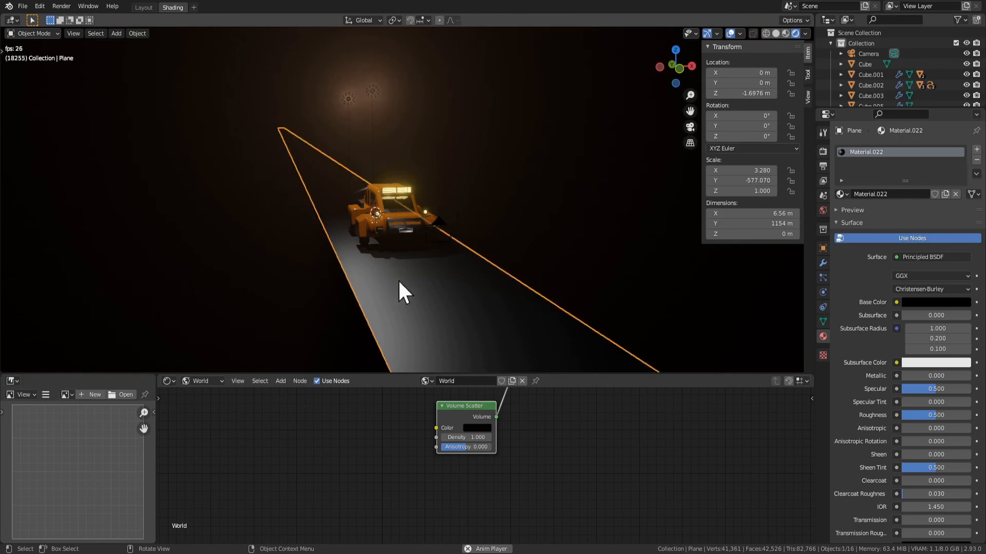
pyautogui.moveTo(500, 299); pyautogui.dragTo(489, 294, button='middle')
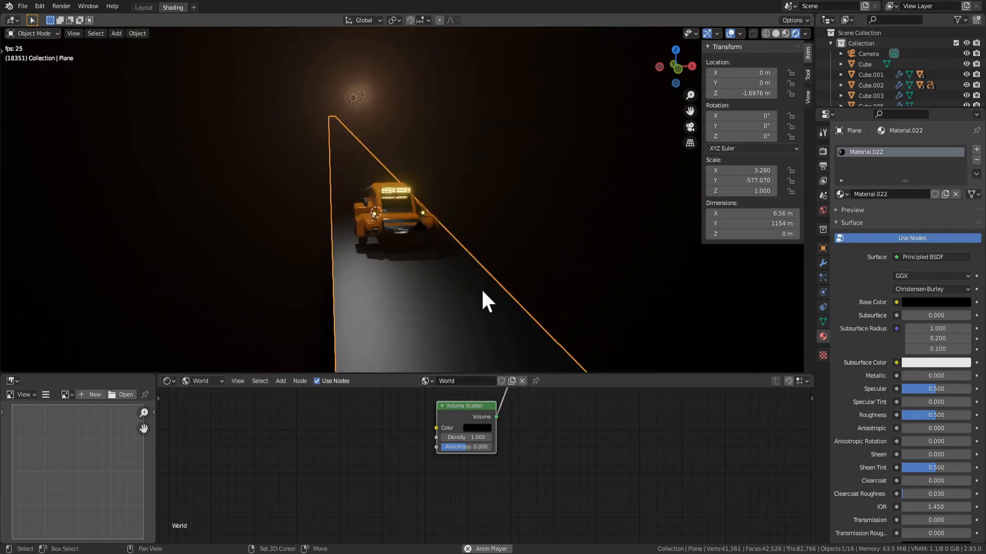
pyautogui.click(531, 279)
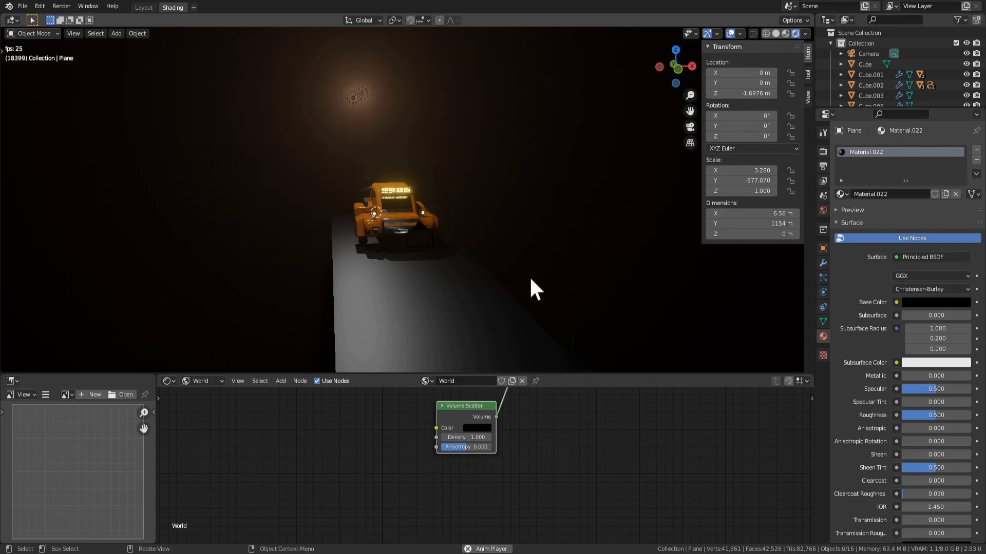
# Select the road plane and narrow it along X by a factor of 0.959
pyautogui.click(457, 307)
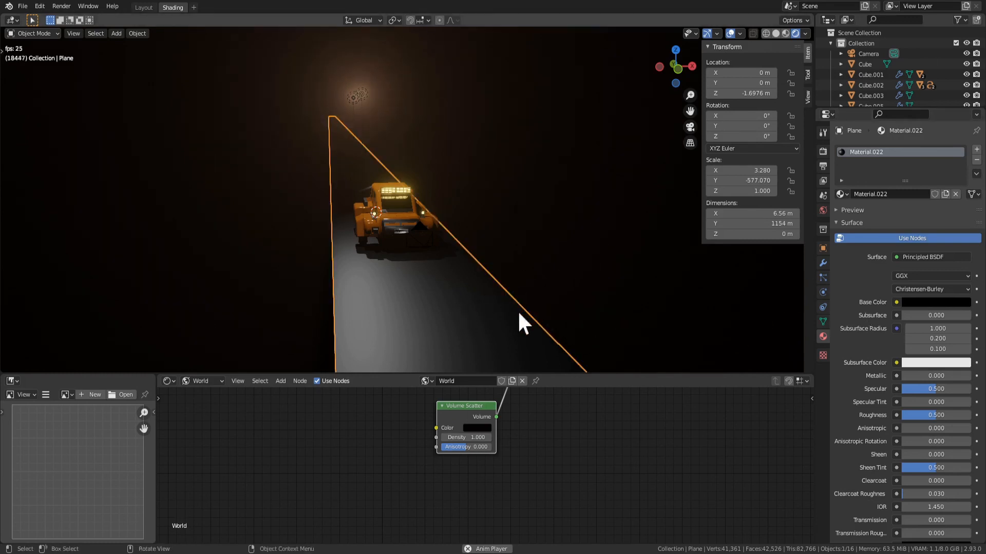
pyautogui.hotkey('shift', 's')
pyautogui.press('Escape')
pyautogui.press('s')
pyautogui.press('x')
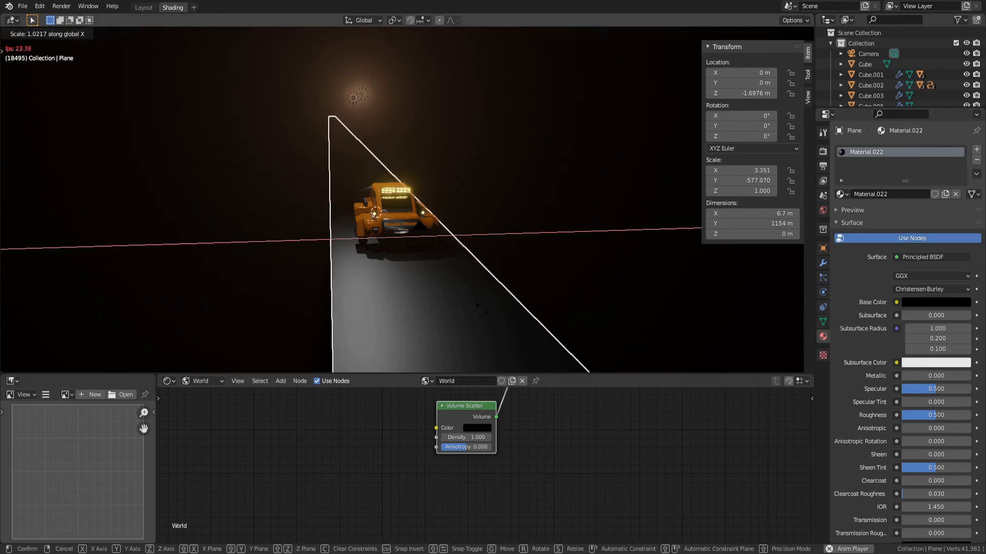
pyautogui.click(570, 257)
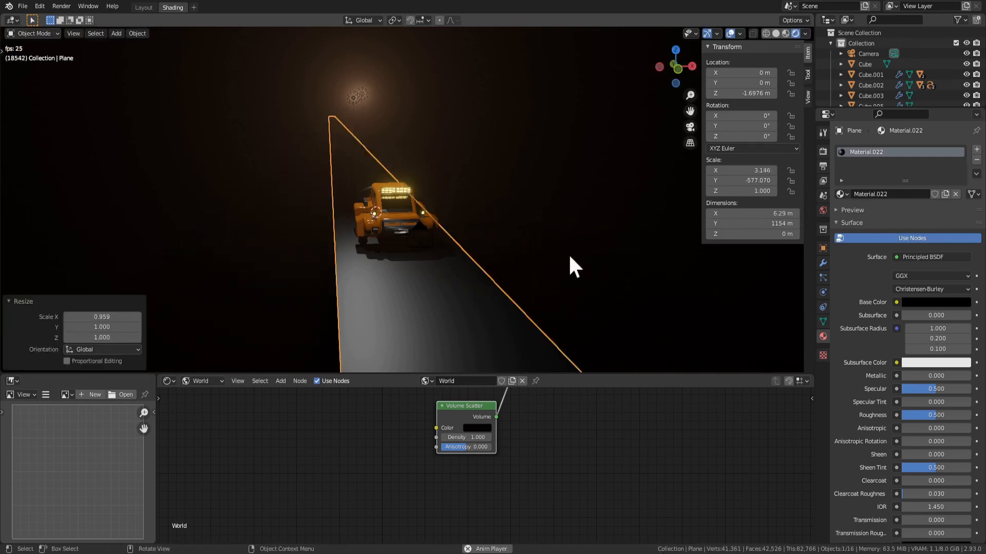
# Stop the animation with nothing selected and maximize the 3D viewport around the vehicle
pyautogui.click(570, 257)
pyautogui.moveTo(569, 257); pyautogui.dragTo(603, 251, button='middle')
pyautogui.scroll(4, 602, 251)
pyautogui.press('space')
pyautogui.scroll(-4, 591, 256)
pyautogui.hotkey('ctrl', 'space')
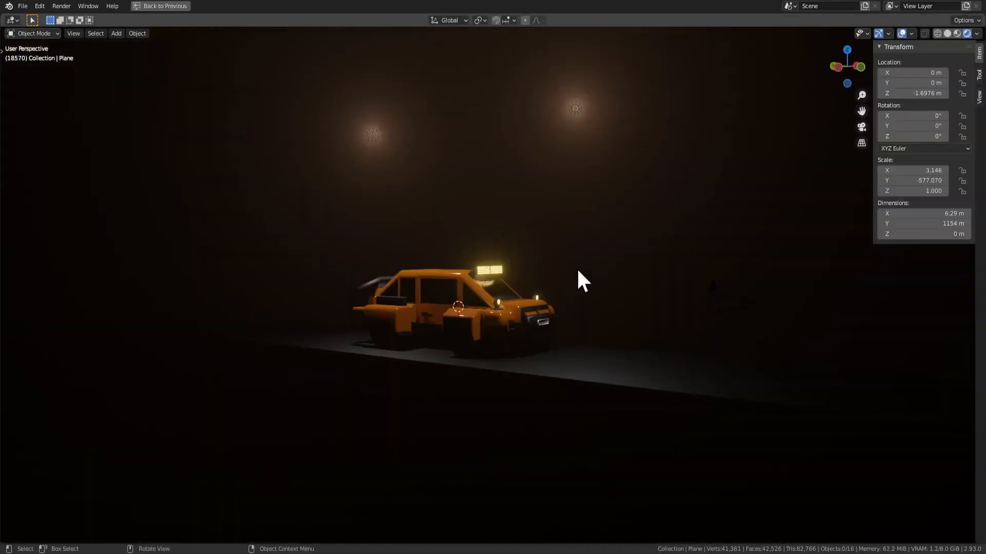
pyautogui.scroll(5, 577, 271)
pyautogui.scroll(-2, 665, 300)
pyautogui.keyDown('shift'); pyautogui.moveTo(664, 299); pyautogui.dragTo(701, 256, button='middle'); pyautogui.keyUp('shift')
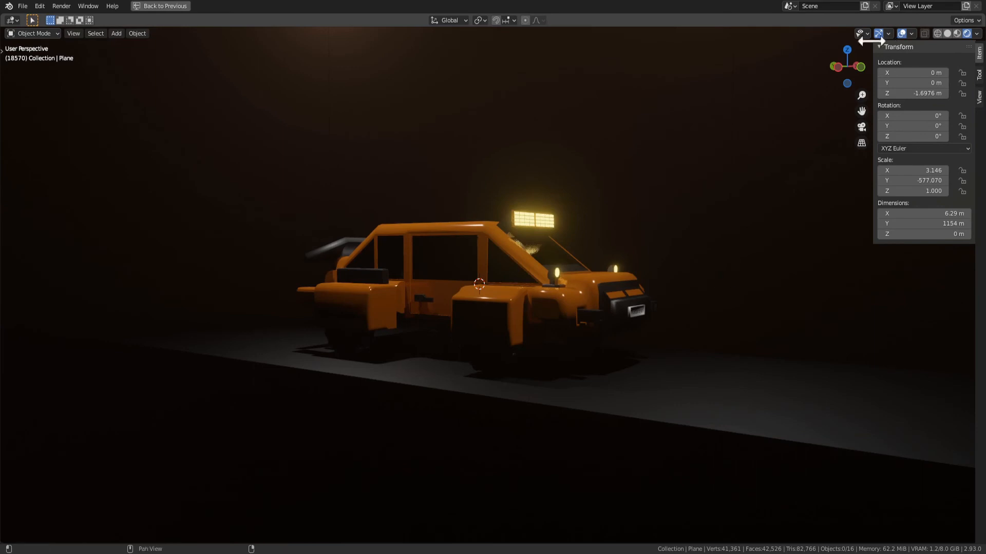
# Collapse the transform properties and hide the viewport overlays for a clean view of the vehicle
pyautogui.click(890, 46)
pyautogui.moveTo(867, 81); pyautogui.dragTo(718, 245)
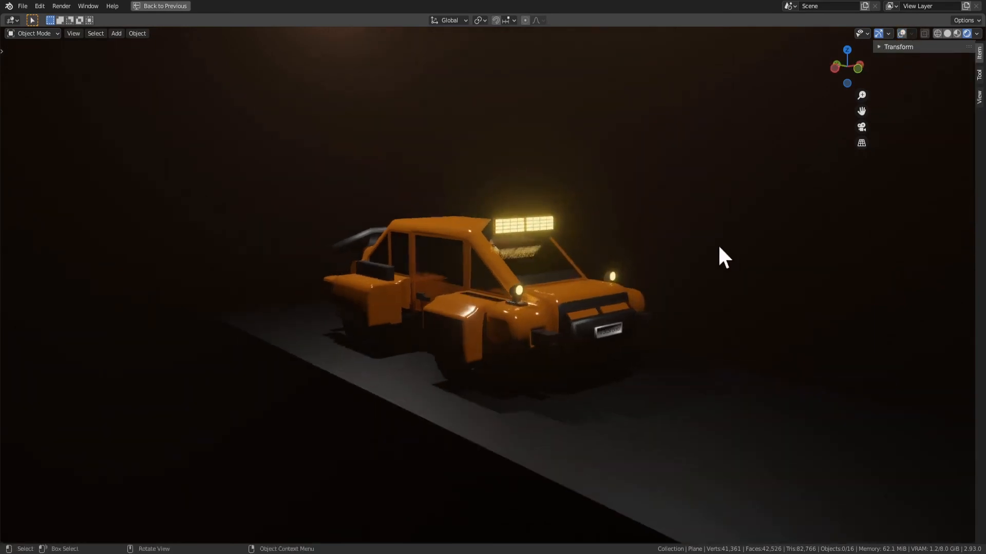
pyautogui.moveTo(778, 272)
pyautogui.mouseDown(button='middle')
pyautogui.moveTo(726, 298)
pyautogui.moveTo(783, 275)
pyautogui.mouseUp(button='middle')
# Edit the road plane's mesh with overlays shown and extrude its face about 0.41 m downward
pyautogui.click(712, 382)
pyautogui.press('Tab')
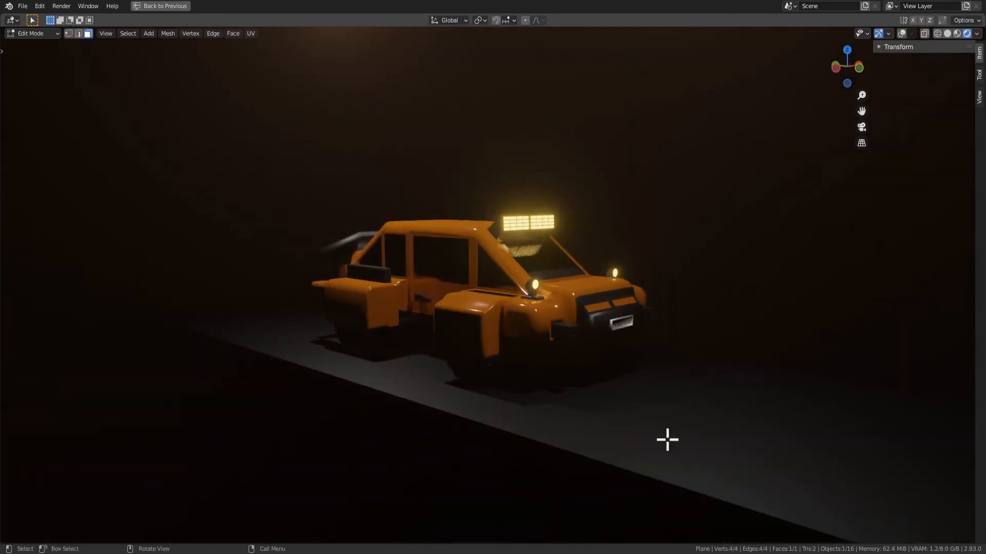
pyautogui.click(902, 33)
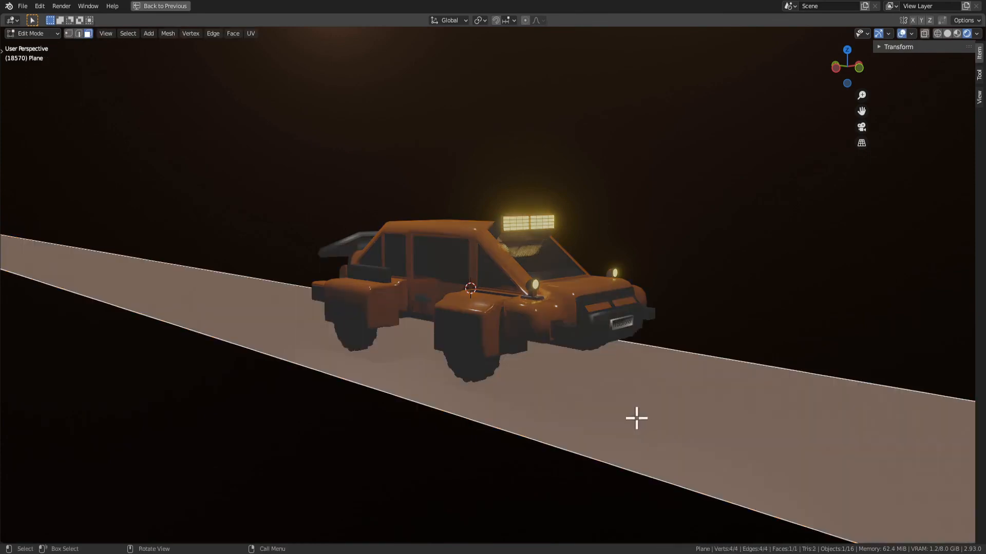
pyautogui.press('e')
pyautogui.click(638, 437)
pyautogui.scroll(-1, 640, 436)
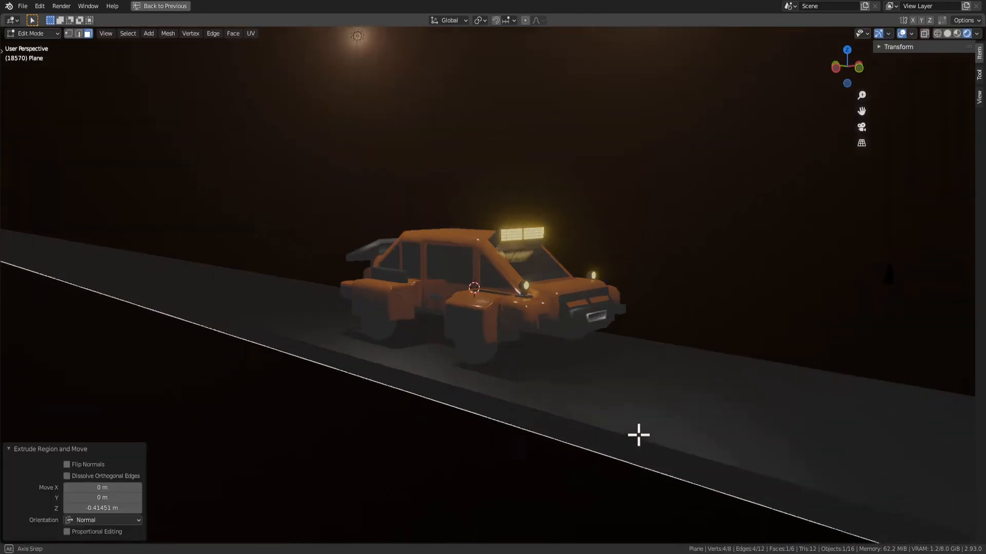
# Extrude the road's bottom face downward a second time and clear the face selection
pyautogui.moveTo(639, 427); pyautogui.dragTo(618, 420, button='middle')
pyautogui.press('e')
pyautogui.click(616, 443)
pyautogui.click(471, 468)
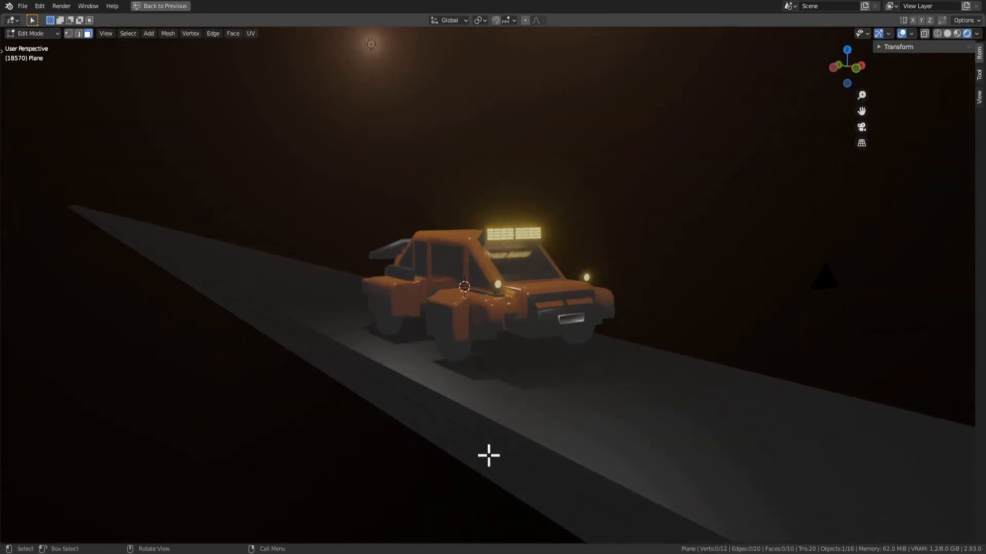
# Select the road's long side faces on both sides and extrude them outward along their normals into wide shoulder strips
pyautogui.click(499, 443)
pyautogui.keyDown('shift'); pyautogui.click(498, 456); pyautogui.keyUp('shift')
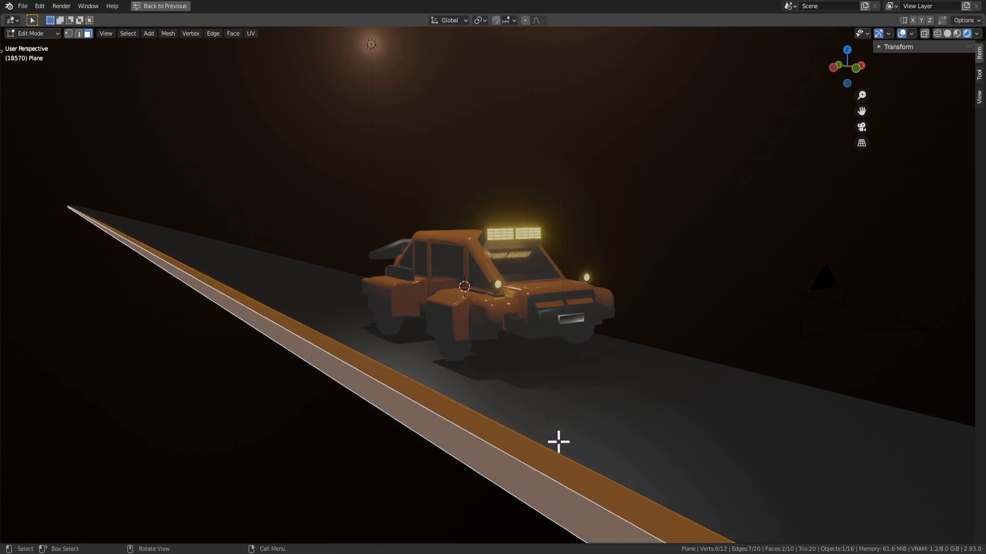
pyautogui.moveTo(559, 440); pyautogui.dragTo(534, 411, button='middle')
pyautogui.keyDown('alt'); pyautogui.click(536, 410); pyautogui.keyUp('alt')
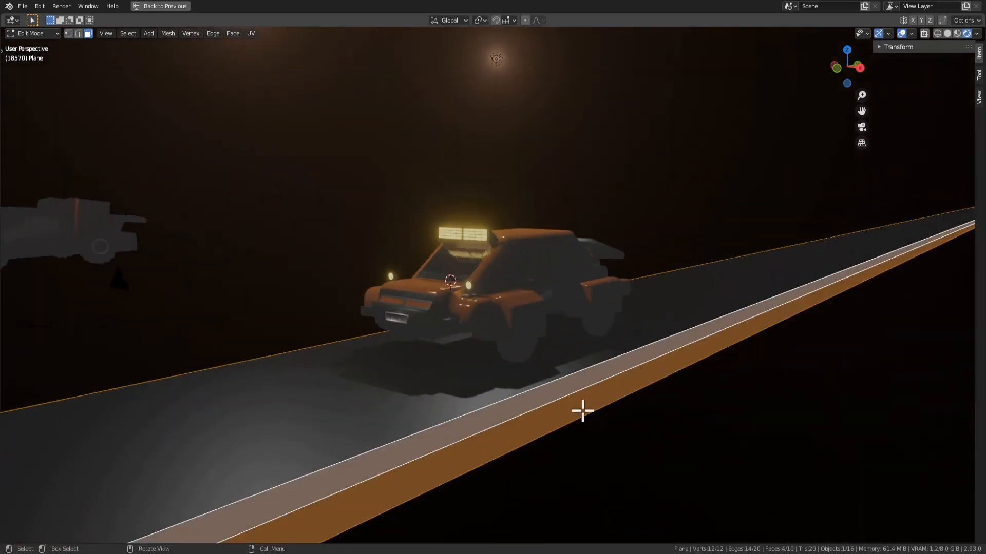
pyautogui.hotkey('alt', 'e')
pyautogui.click(573, 406)
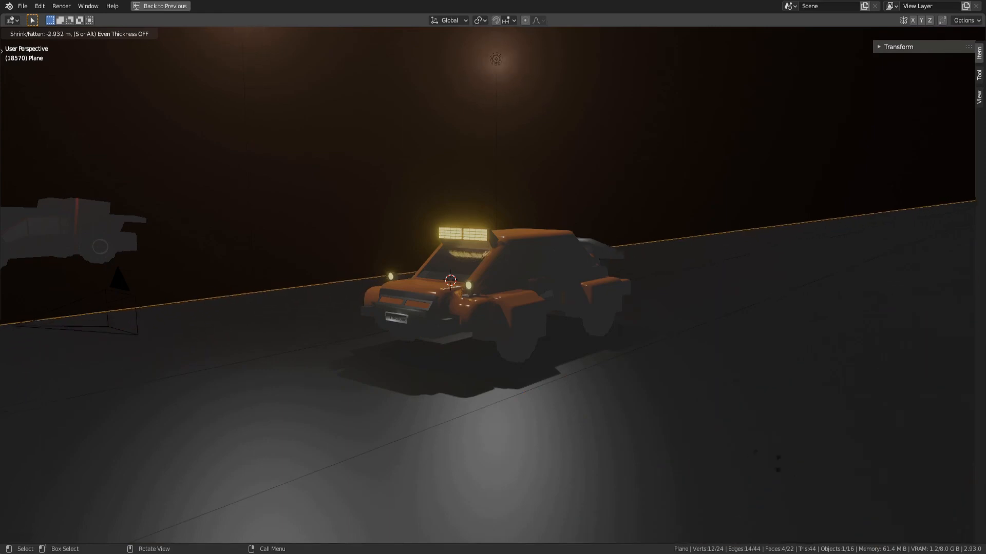
pyautogui.click(714, 435)
# Add the top faces of both shoulder strips to the selection, then create a second material and assign it to them
pyautogui.keyDown('shift'); pyautogui.click(712, 420); pyautogui.keyUp('shift')
pyautogui.keyDown('shift'); pyautogui.click(295, 340); pyautogui.keyUp('shift')
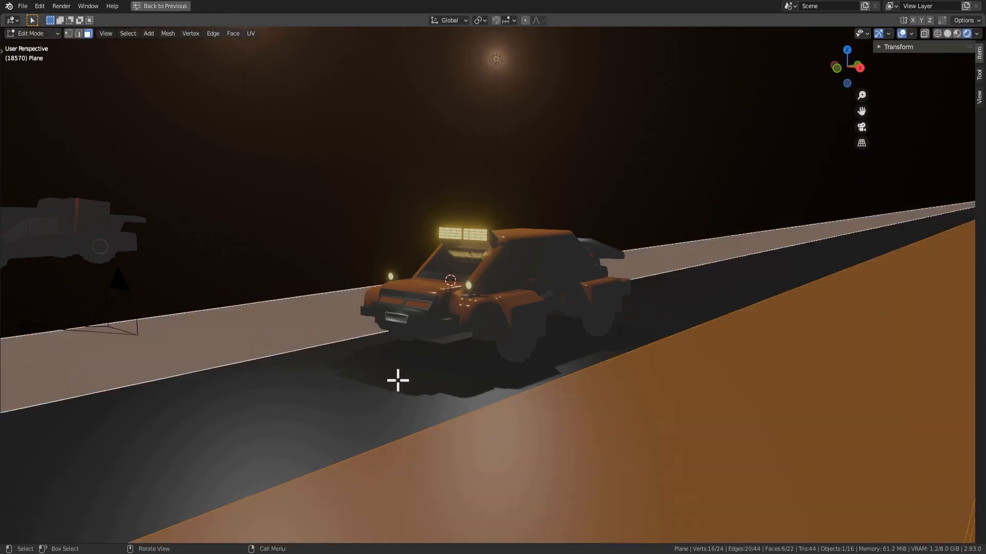
pyautogui.moveTo(396, 380); pyautogui.dragTo(564, 355, button='middle')
pyautogui.hotkey('ctrl', 'space')
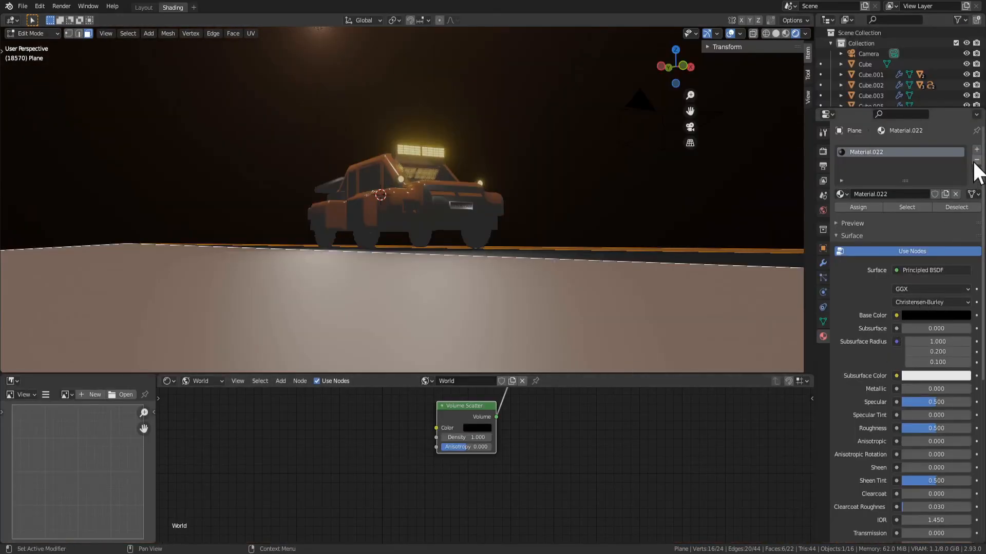
pyautogui.moveTo(670, 236); pyautogui.dragTo(633, 226, button='middle')
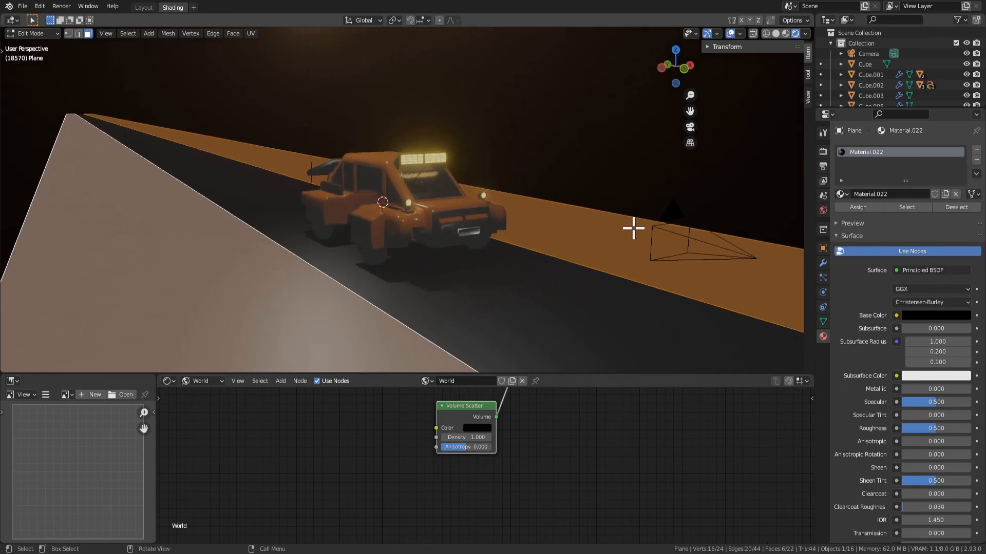
pyautogui.click(977, 150)
pyautogui.click(888, 215)
pyautogui.click(872, 229)
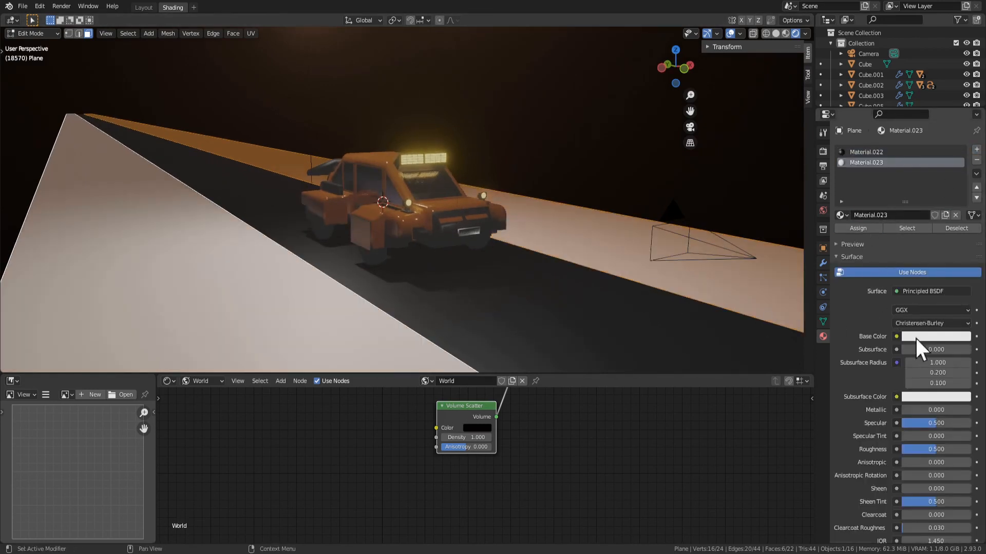
# Darken the shoulder material's base color to a dark grey with a value of about 0.058
pyautogui.click(943, 336)
pyautogui.click(902, 248)
pyautogui.moveTo(963, 195); pyautogui.dragTo(962, 264)
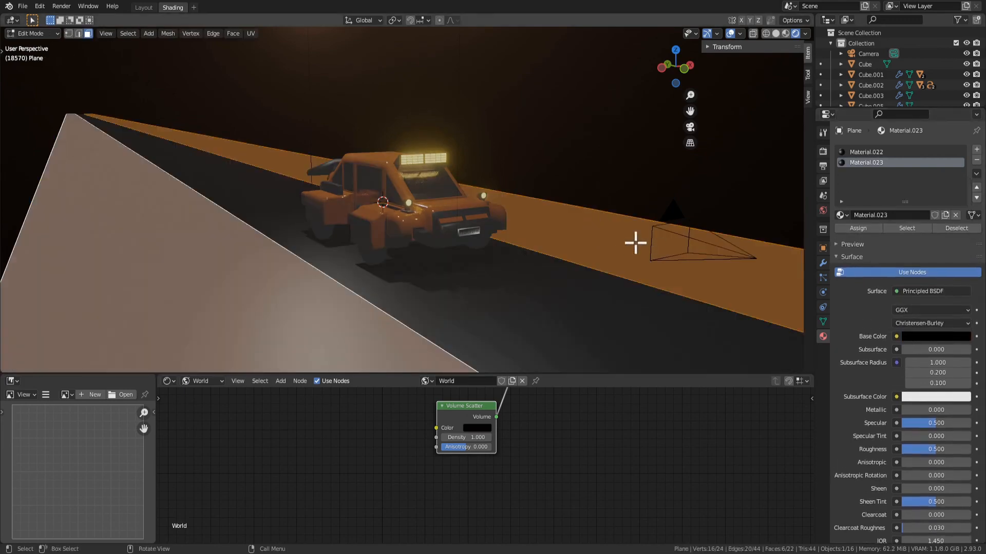
pyautogui.click(938, 336)
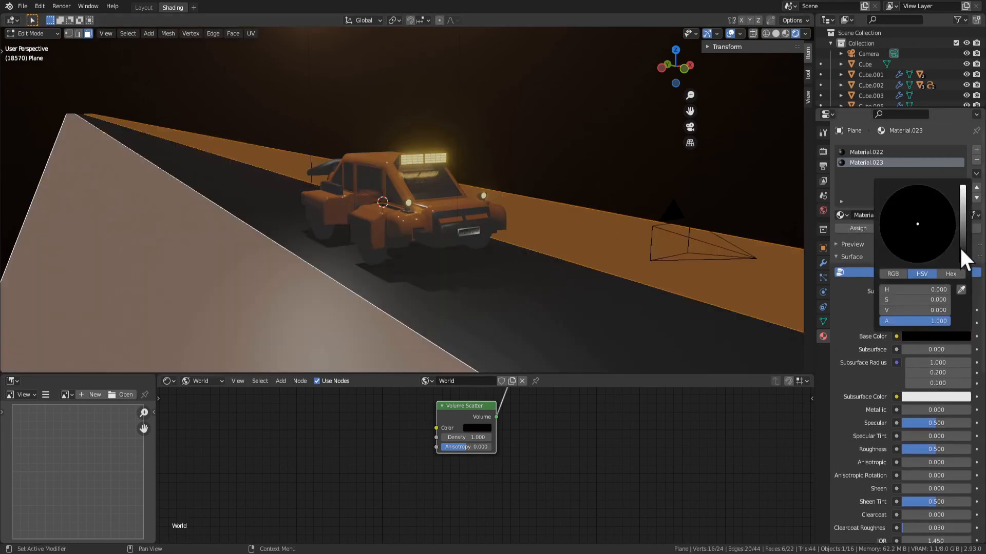
pyautogui.moveTo(962, 257); pyautogui.dragTo(962, 242)
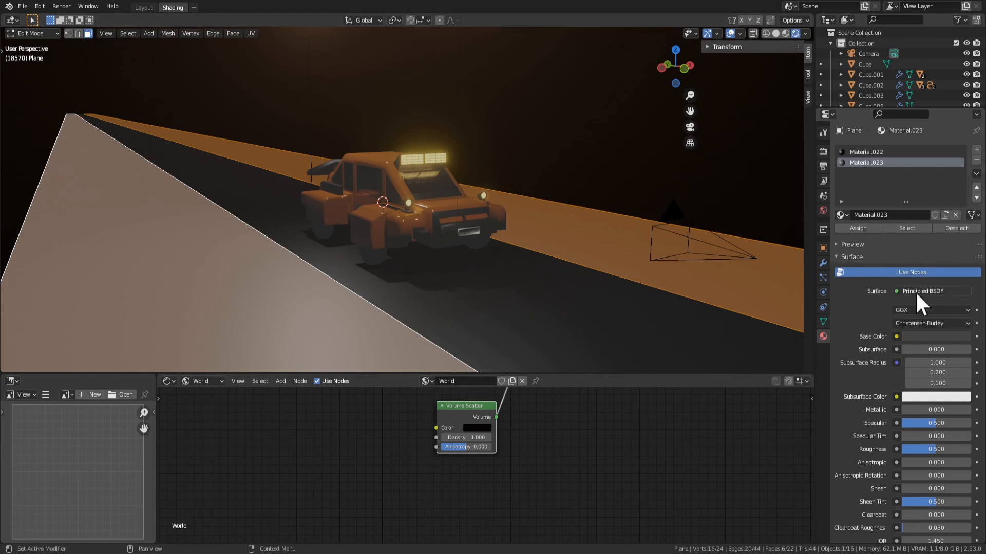
# Leave mesh editing and tint the shoulder material's base color to a dark orange-brown
pyautogui.press('Tab')
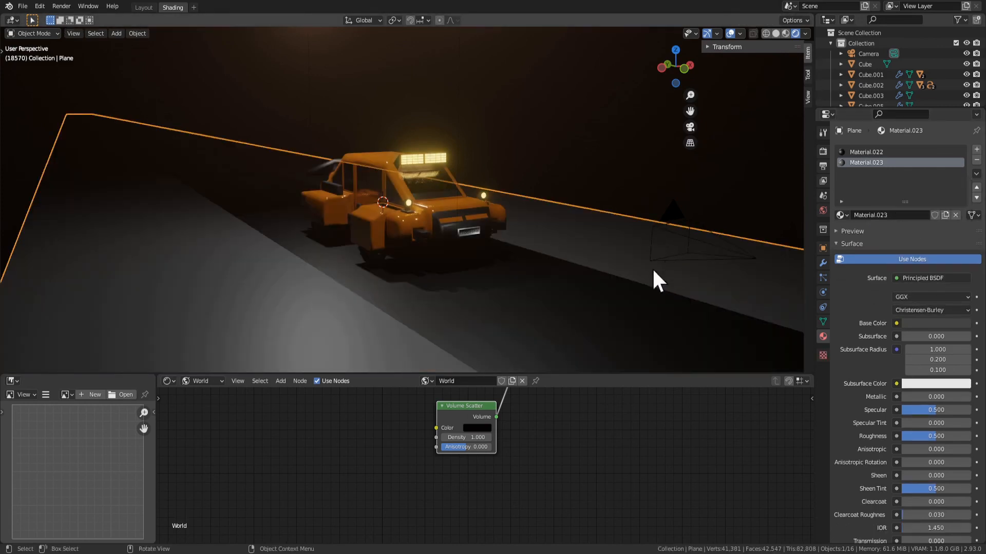
pyautogui.click(935, 322)
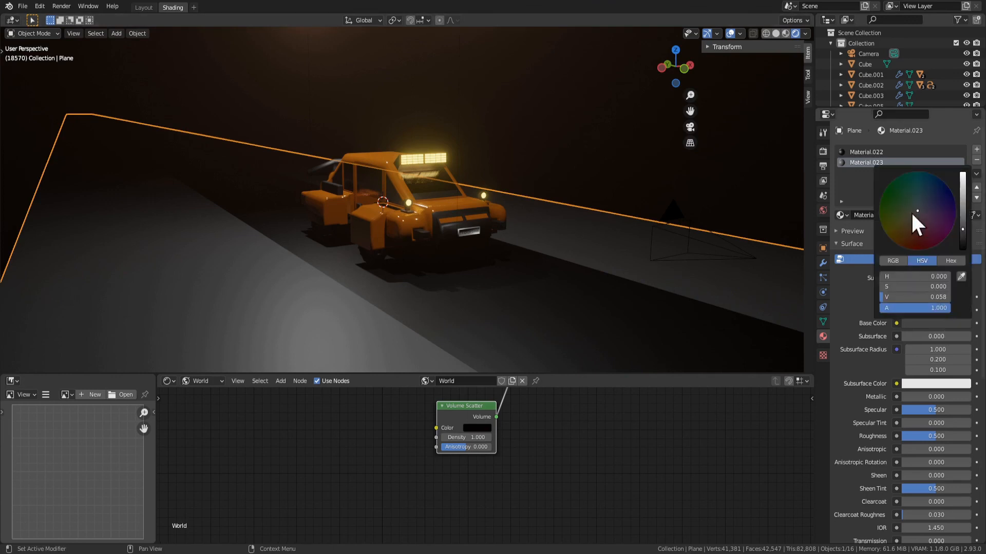
pyautogui.moveTo(911, 212)
pyautogui.mouseDown()
pyautogui.moveTo(906, 240)
pyautogui.moveTo(883, 230)
pyautogui.mouseUp()
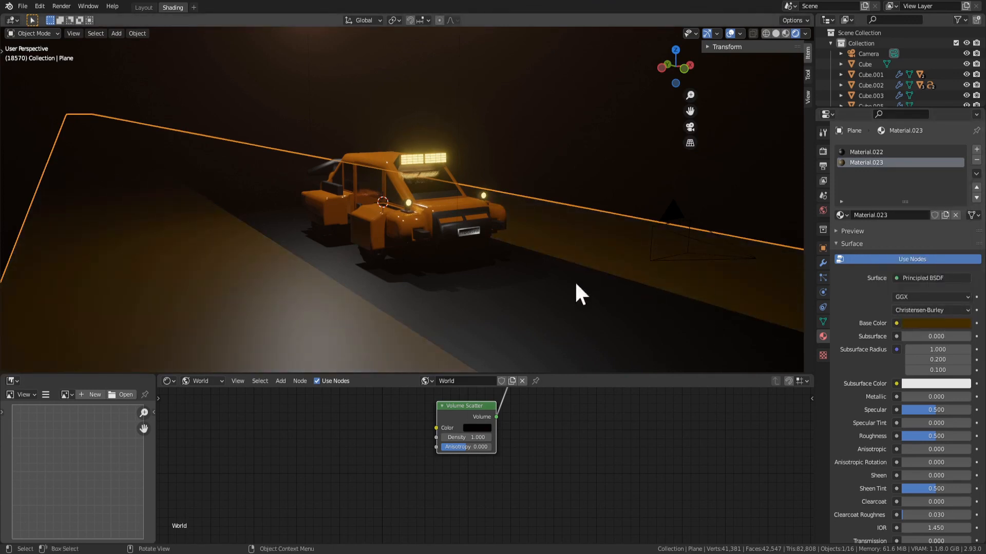
# Extrude the selected shoulder strip faces downward so the strips sit slightly below the road surface, and return to Object Mode
pyautogui.press('g')
pyautogui.press('z')
pyautogui.rightClick(634, 304)
pyautogui.press('Tab')
pyautogui.press('g')
pyautogui.press('z')
pyautogui.rightClick(611, 245)
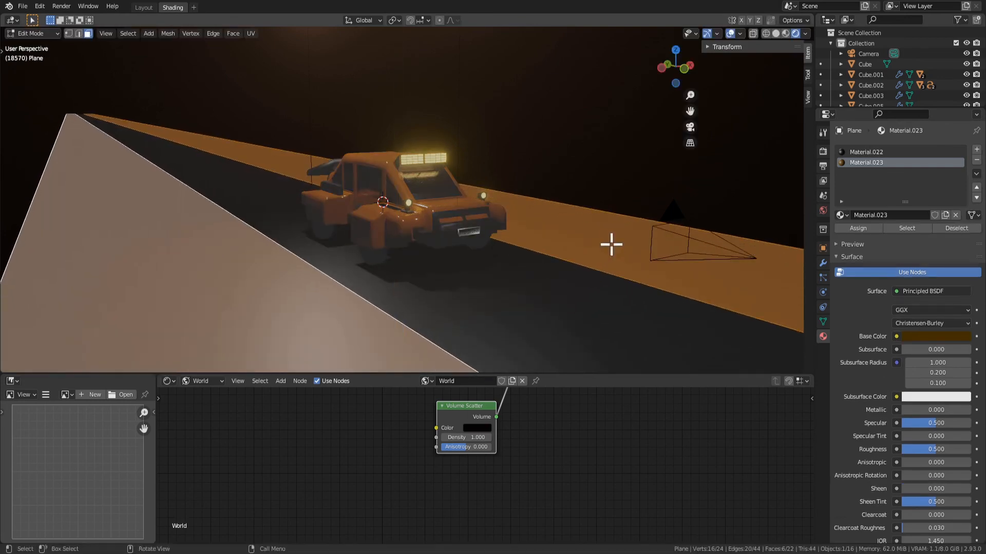
pyautogui.press('e')
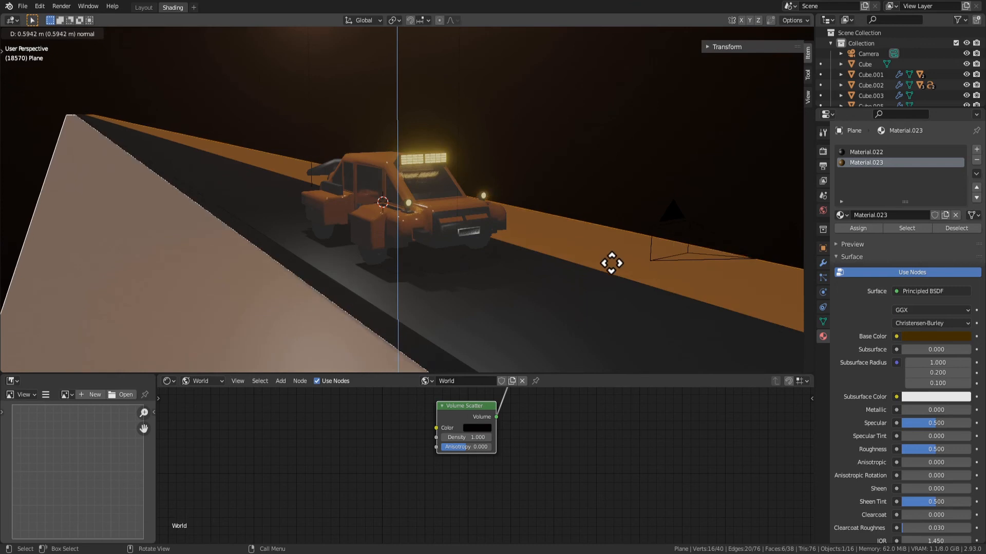
pyautogui.click(611, 255)
pyautogui.press('Tab')
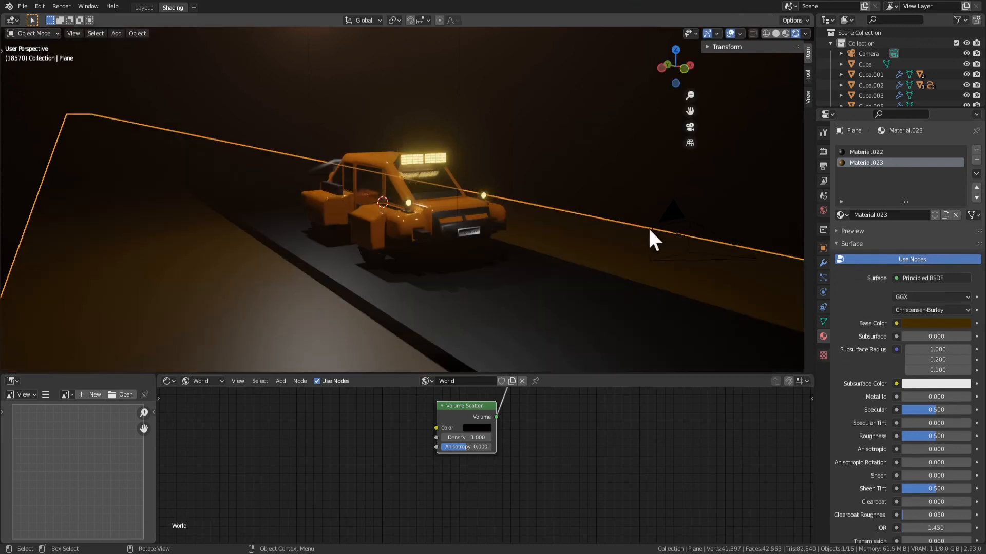
# Clear the road selection, maximize the viewport, hide the overlays and play the animation
pyautogui.click(526, 110)
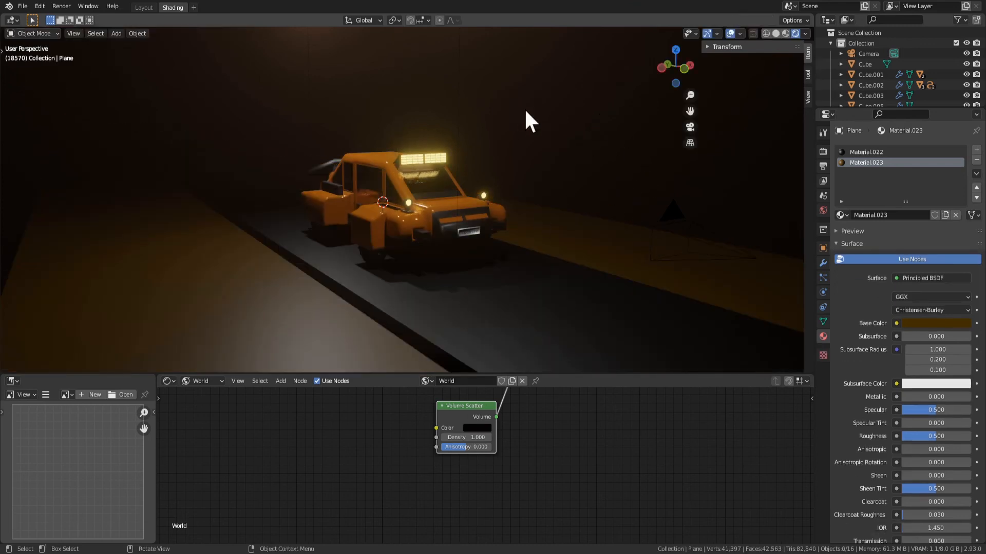
pyautogui.hotkey('ctrl', 'space')
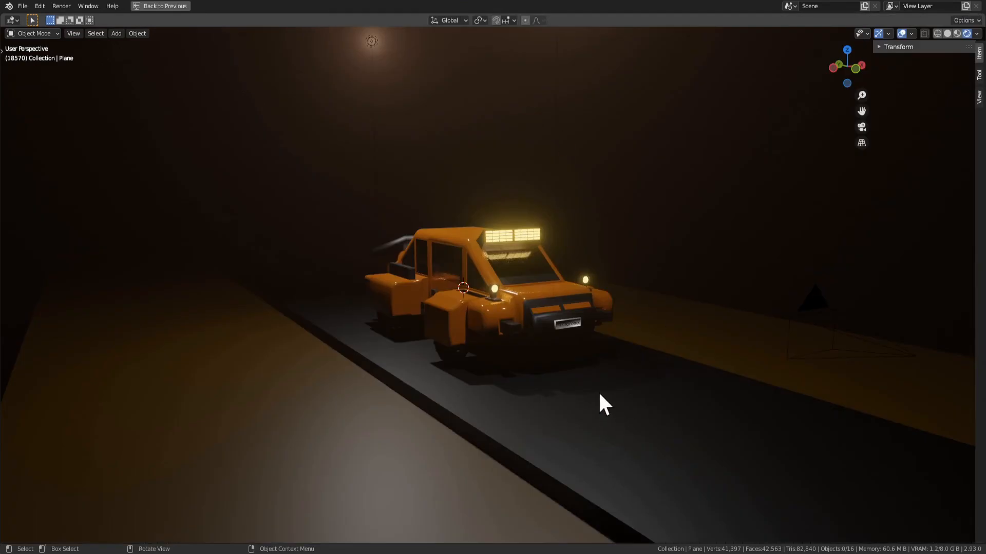
pyautogui.click(903, 34)
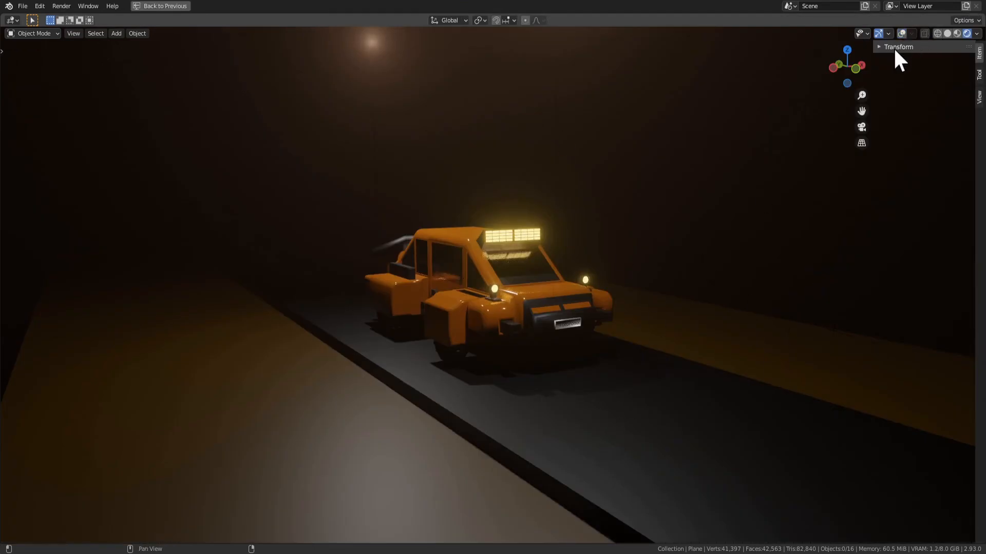
pyautogui.press('space')
pyautogui.click(460, 351)
pyautogui.scroll(-3, 519, 238)
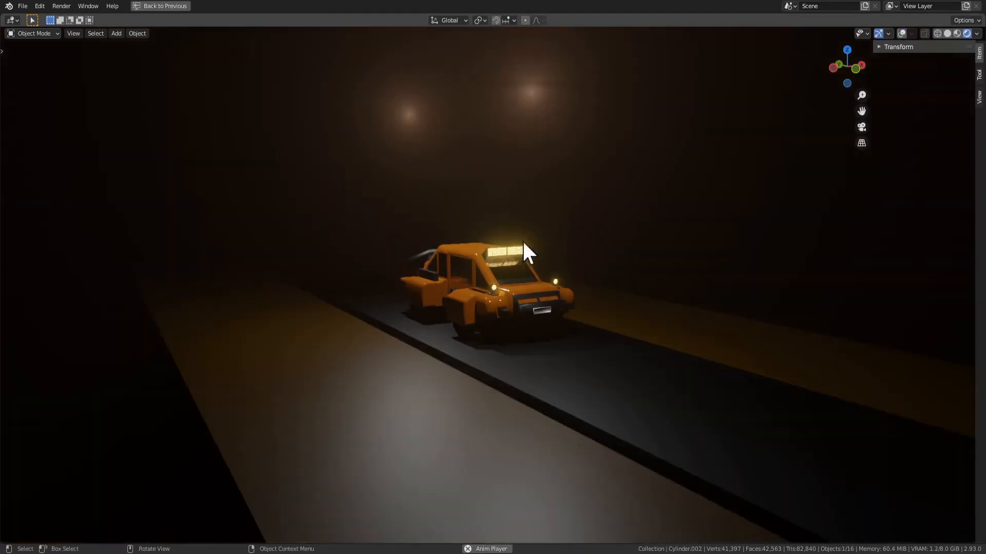
# Shift the vehicle body slightly while the animation plays, and clear the selection
pyautogui.scroll(4, 522, 246)
pyautogui.click(542, 312)
pyautogui.press('g')
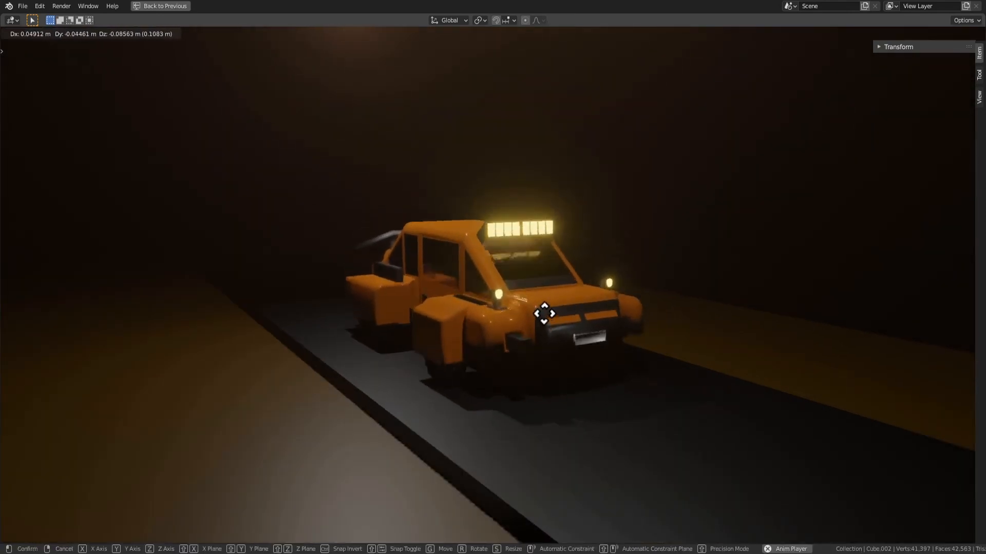
pyautogui.click(539, 318)
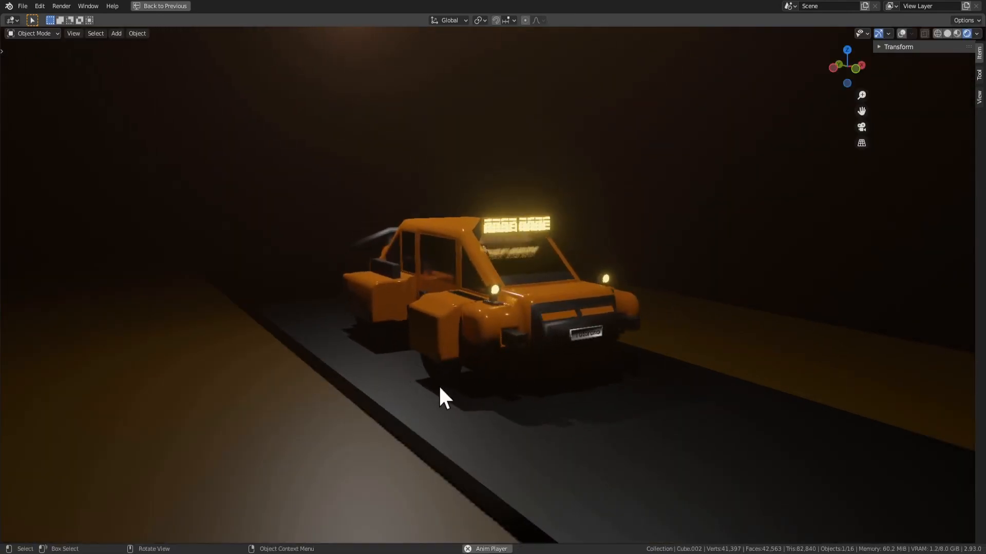
pyautogui.moveTo(484, 374); pyautogui.dragTo(408, 359, button='middle')
pyautogui.moveTo(774, 232); pyautogui.dragTo(717, 254, button='middle')
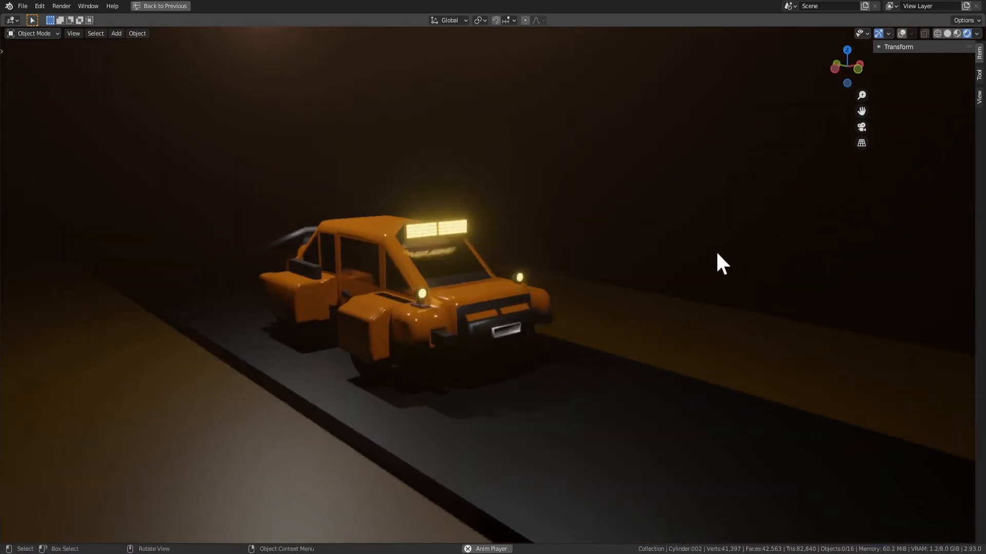
pyautogui.moveTo(666, 192); pyautogui.dragTo(420, 315, button='middle')
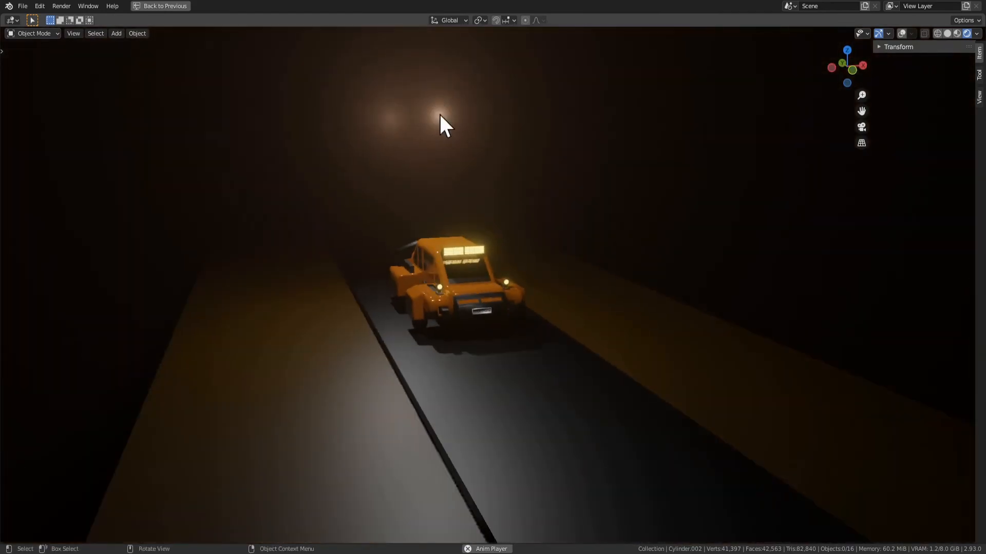
# Show the viewport overlays again and move one of the two overhead lights along the X axis
pyautogui.click(902, 33)
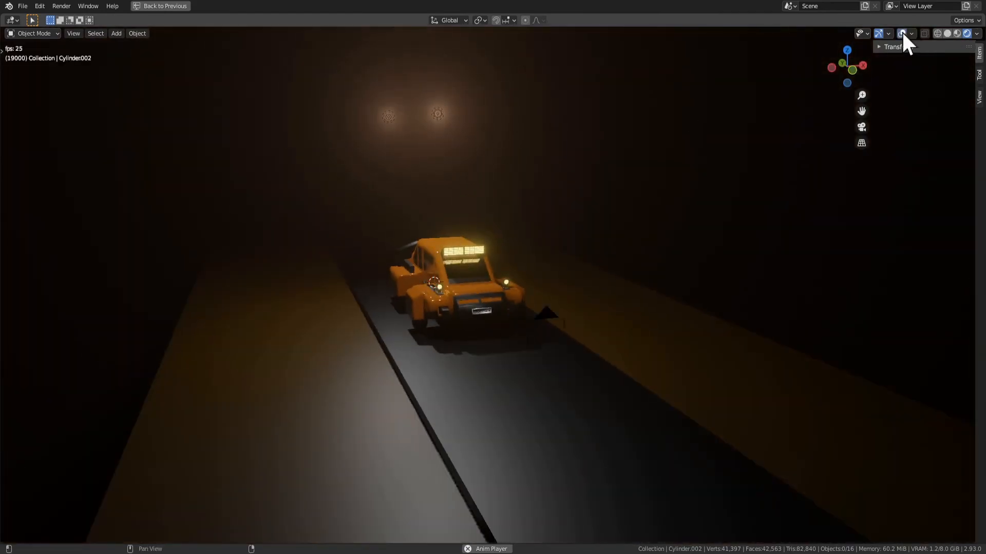
pyautogui.click(483, 103)
pyautogui.press('g')
pyautogui.press('x')
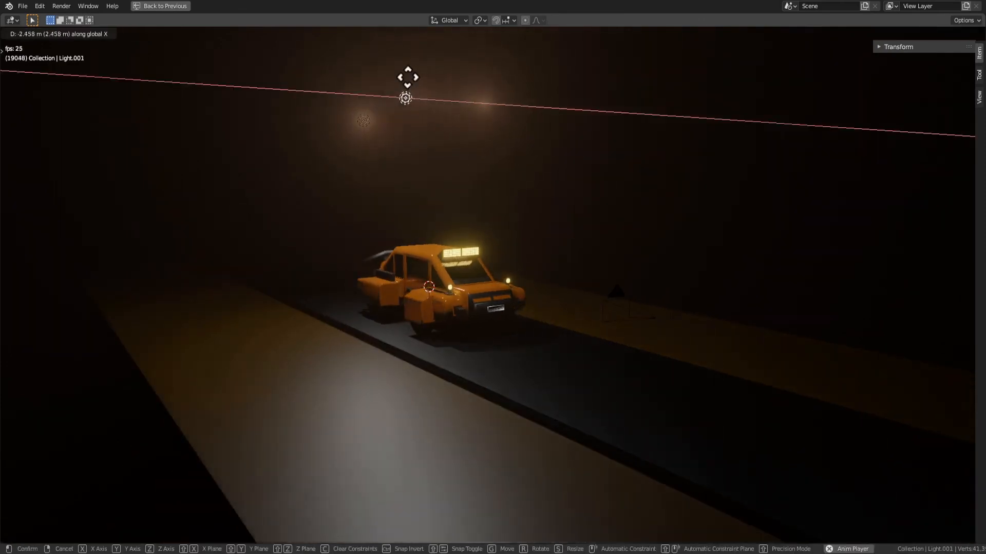
pyautogui.click(353, 64)
# Lower the selected light about 4.32 m and try shifting it along the Y axis
pyautogui.press('g')
pyautogui.press('z')
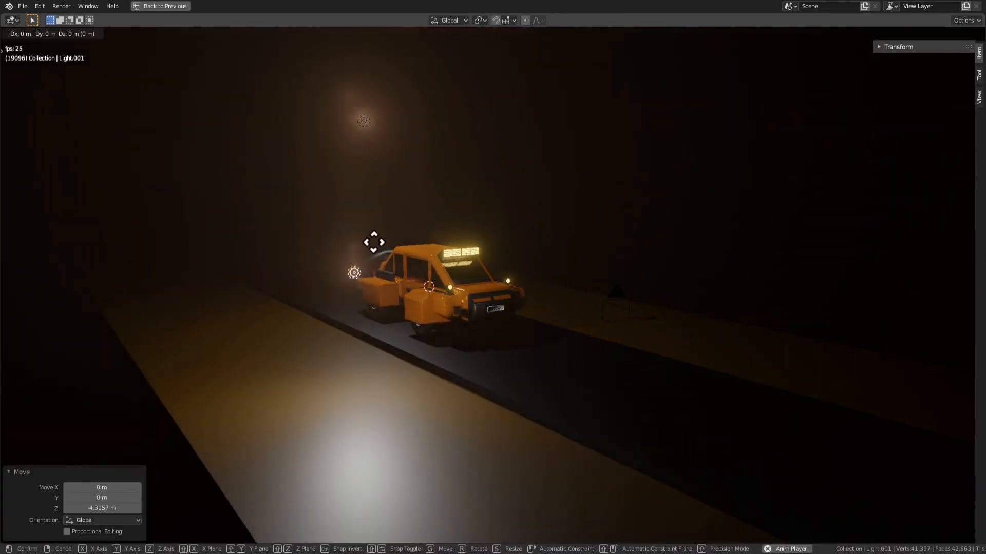
pyautogui.press('y')
pyautogui.click(293, 198)
pyautogui.press('g')
pyautogui.press('y')
pyautogui.press('Escape')
# Clear the light's location and move it about 13.4 m along Y to light the road behind the vehicle
pyautogui.hotkey('alt', 'g')
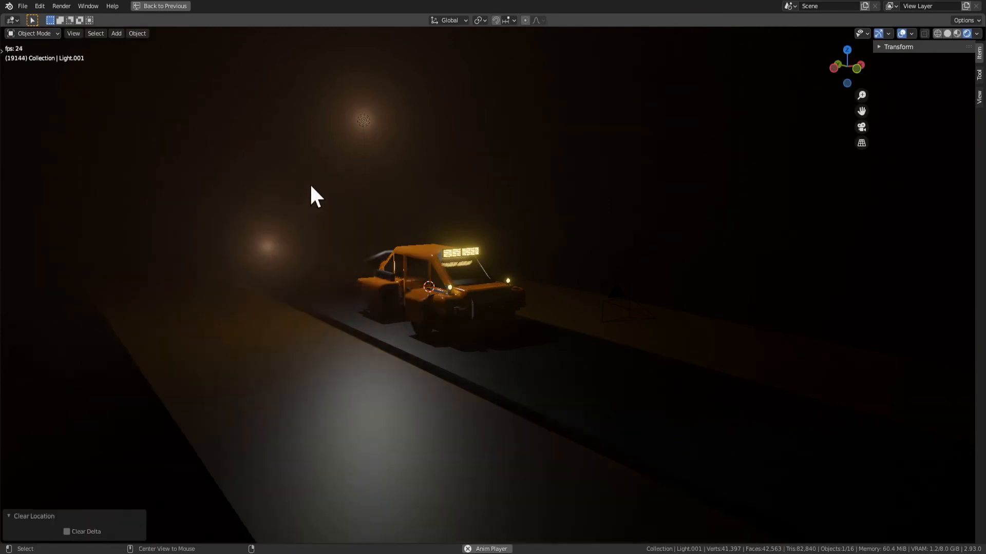
pyautogui.press('g')
pyautogui.press('y')
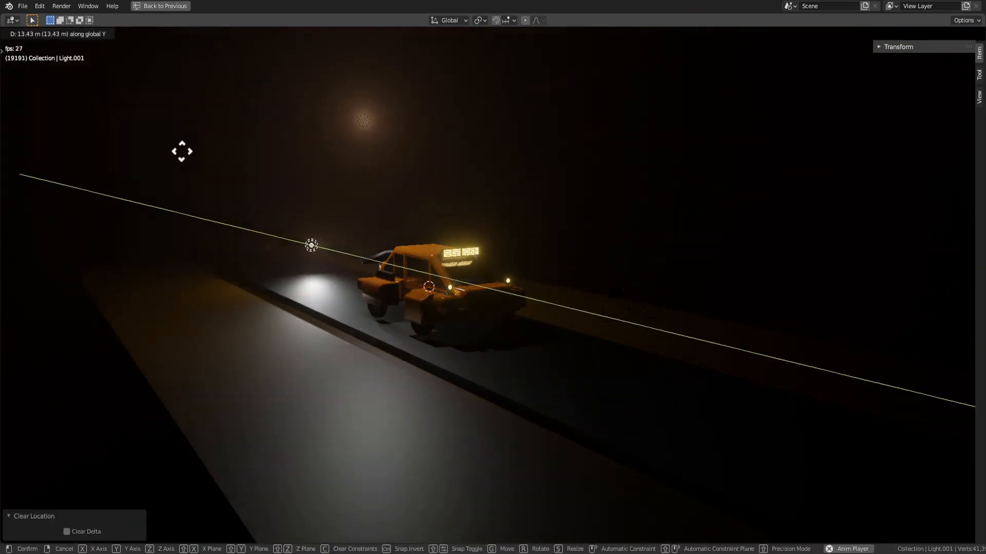
pyautogui.click(185, 154)
pyautogui.scroll(3, 410, 246)
pyautogui.moveTo(409, 245); pyautogui.dragTo(482, 251, button='middle')
# Move the other overhead light -10.75 m along Y toward the front of the vehicle
pyautogui.click(372, 113)
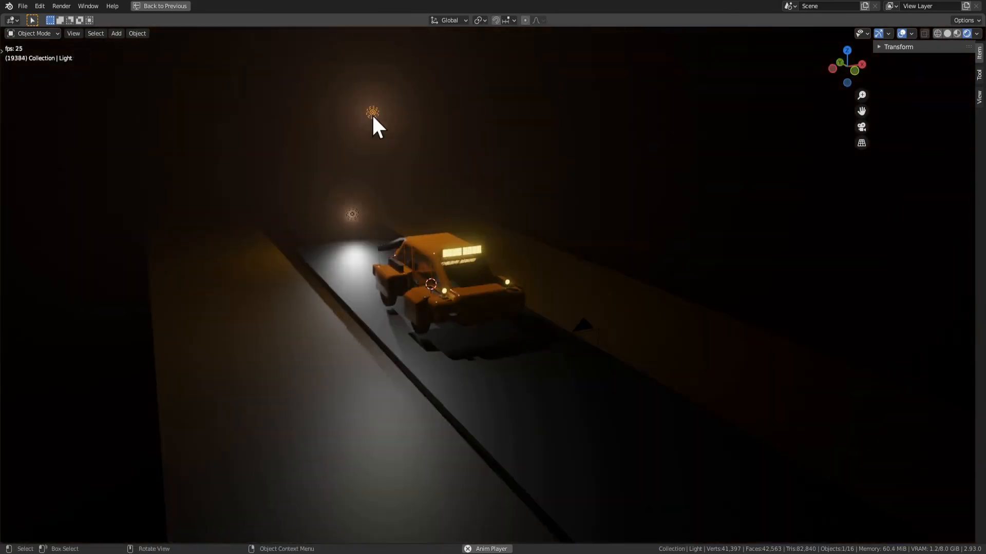
pyautogui.press('g')
pyautogui.press('y')
pyautogui.click(495, 203)
# Lower the front light and slide it farther along Y ahead of the vehicle
pyautogui.press('g')
pyautogui.press('z')
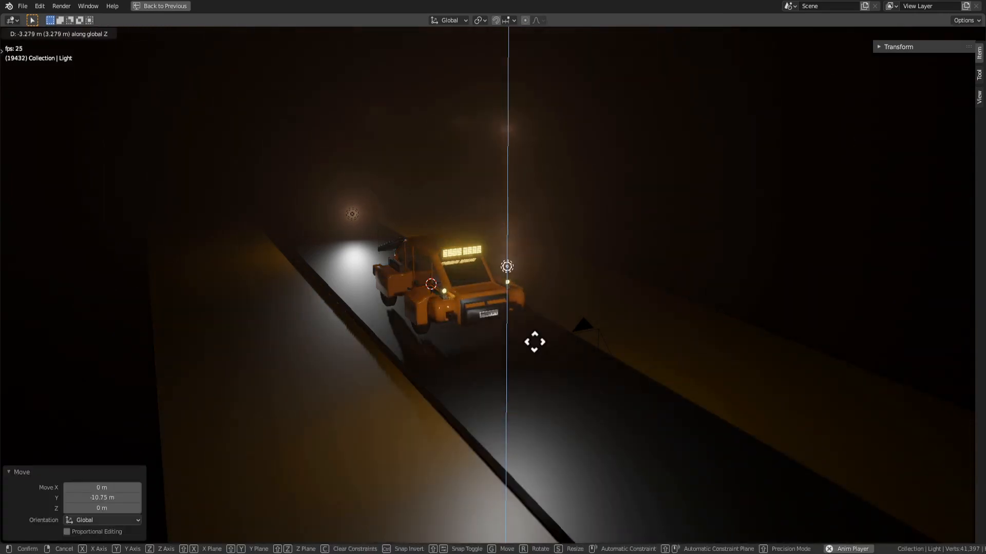
pyautogui.press('y')
pyautogui.click(688, 400)
pyautogui.scroll(5, 636, 302)
pyautogui.moveTo(626, 359); pyautogui.dragTo(509, 308, button='middle')
# Adjust the road's height under the wheels, raising it and moving it back down about 0.13 m, and clear the selection
pyautogui.click(434, 429)
pyautogui.press('g')
pyautogui.press('z')
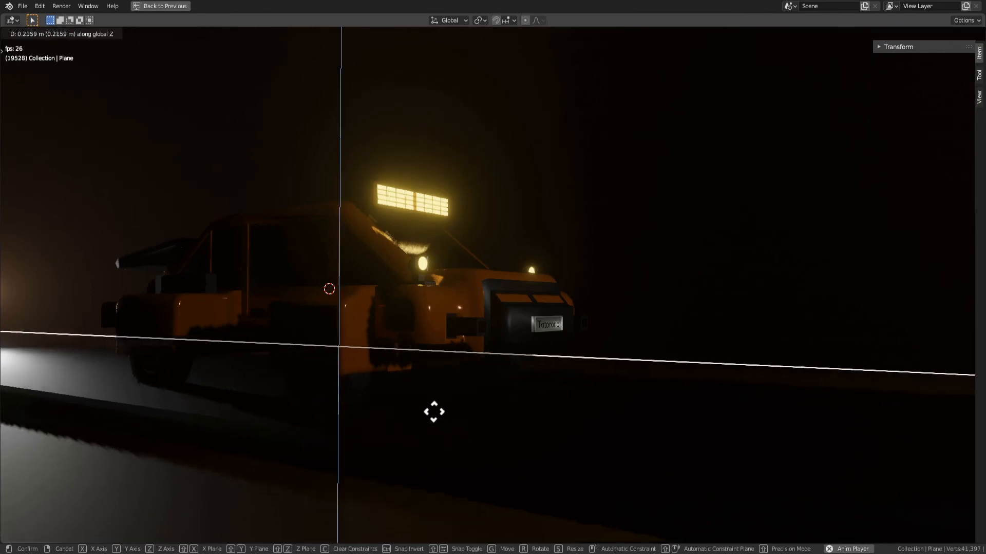
pyautogui.click(433, 418)
pyautogui.press('g')
pyautogui.press('z')
pyautogui.click(433, 419)
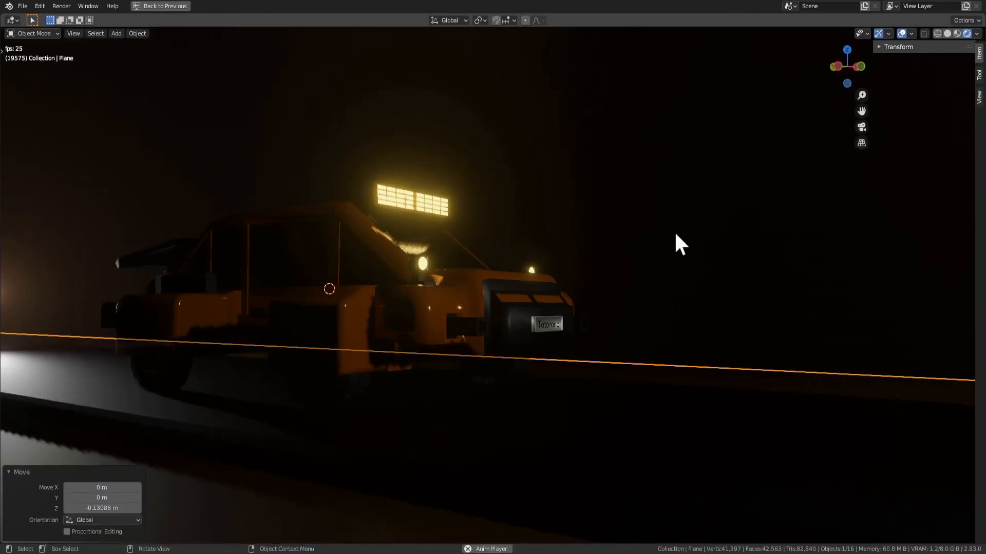
pyautogui.click(676, 235)
pyautogui.moveTo(674, 237); pyautogui.dragTo(592, 279, button='middle')
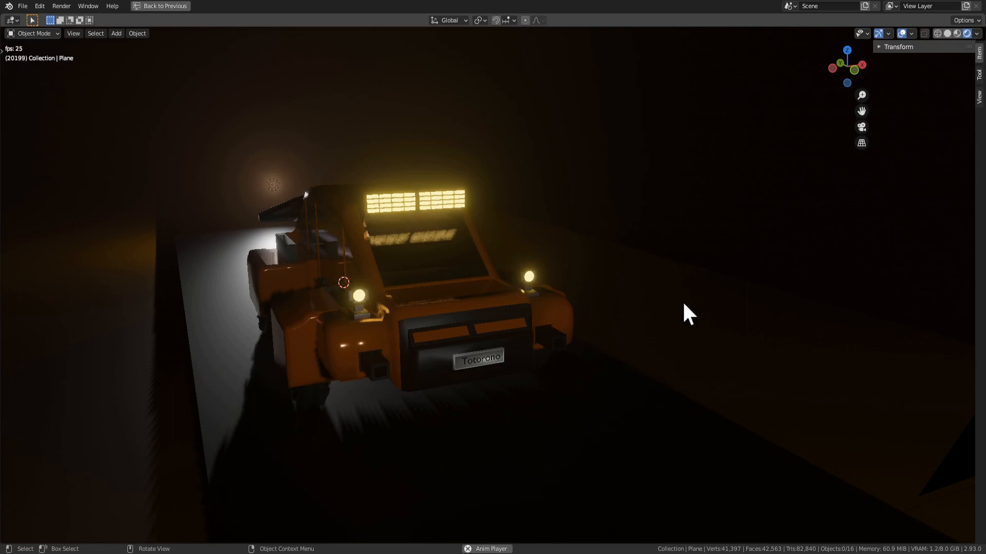
pyautogui.moveTo(599, 128); pyautogui.dragTo(546, 165, button='middle')
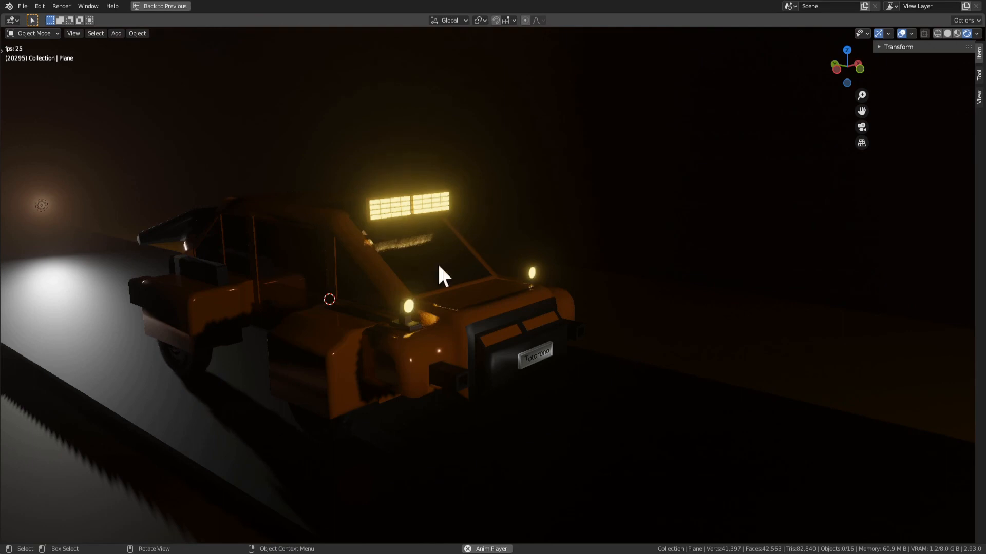